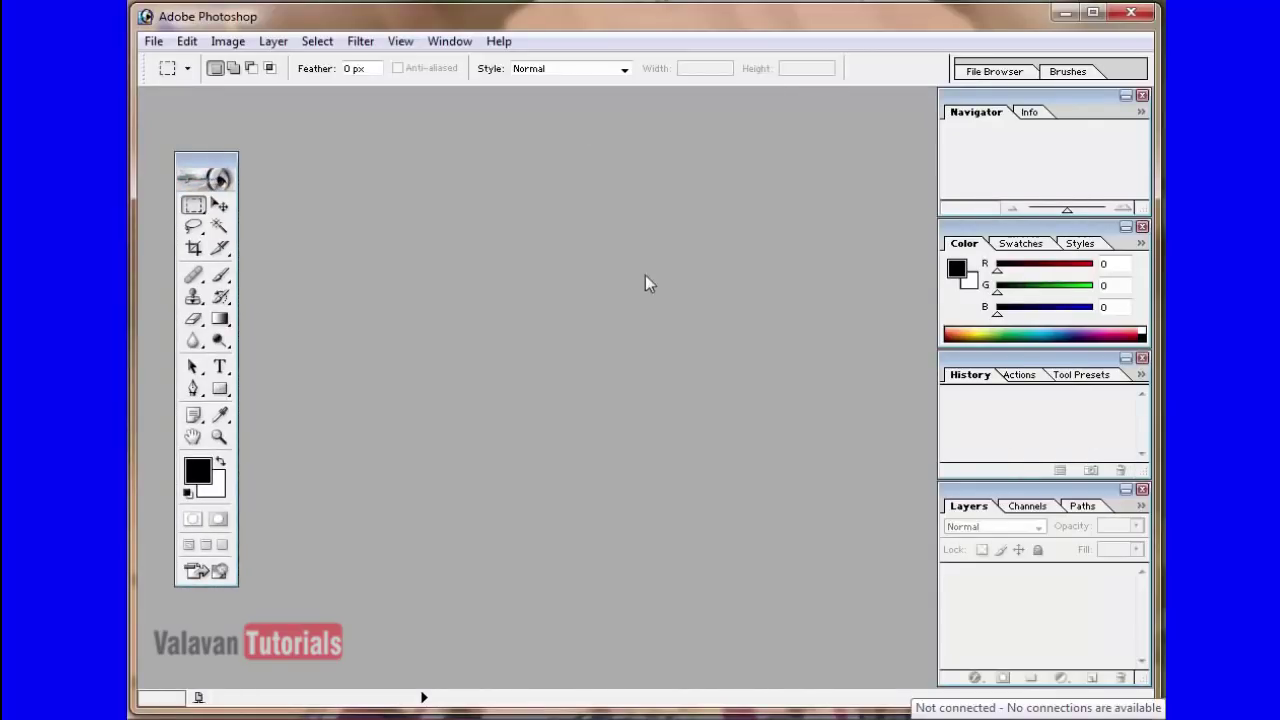
- Close the Navigator, Color and History palettes and drag the Layers palette up into the workspace
left_click(1142, 95)
left_click(1142, 226)
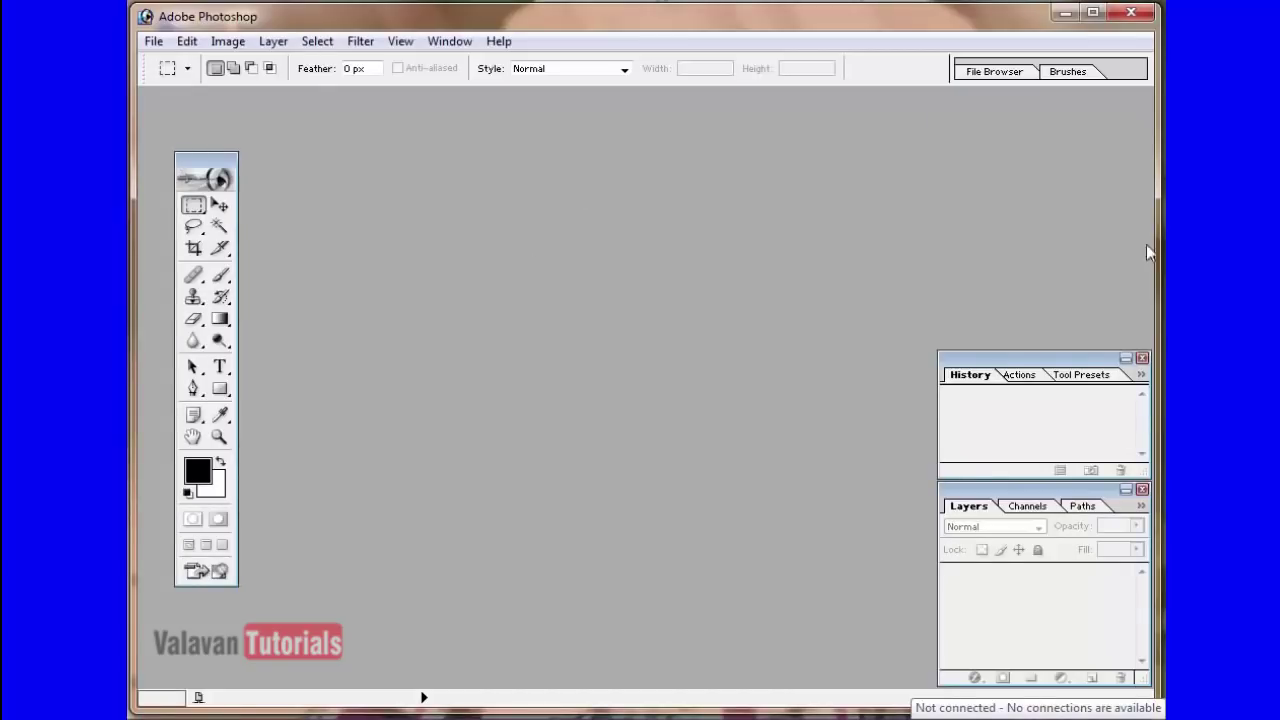
left_click(1142, 358)
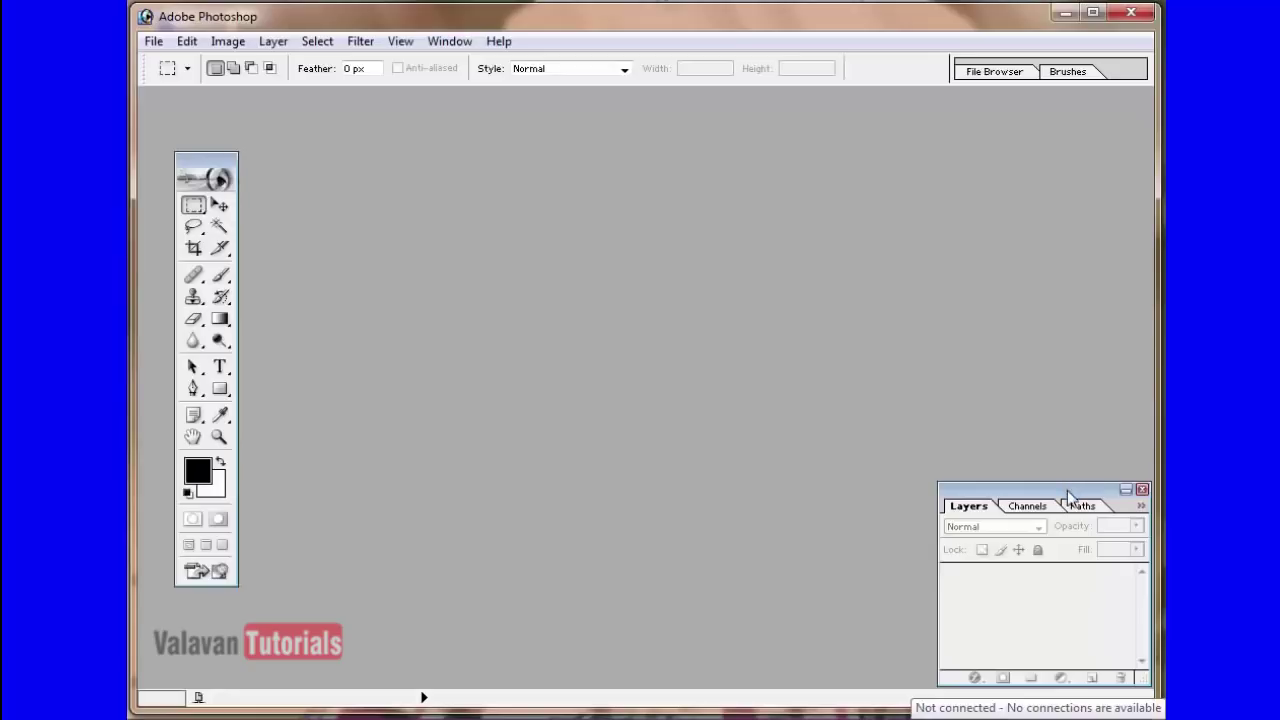
left_click_drag(1063, 235, 1033, 236)
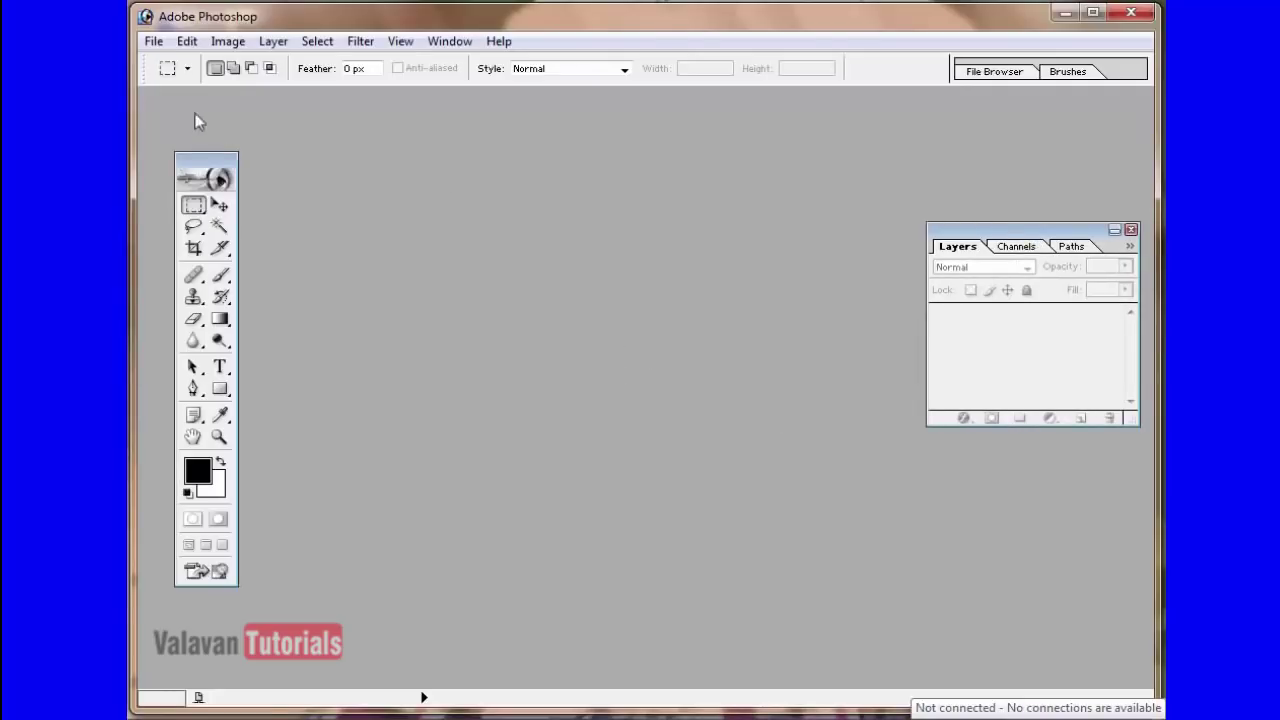
left_click(153, 41)
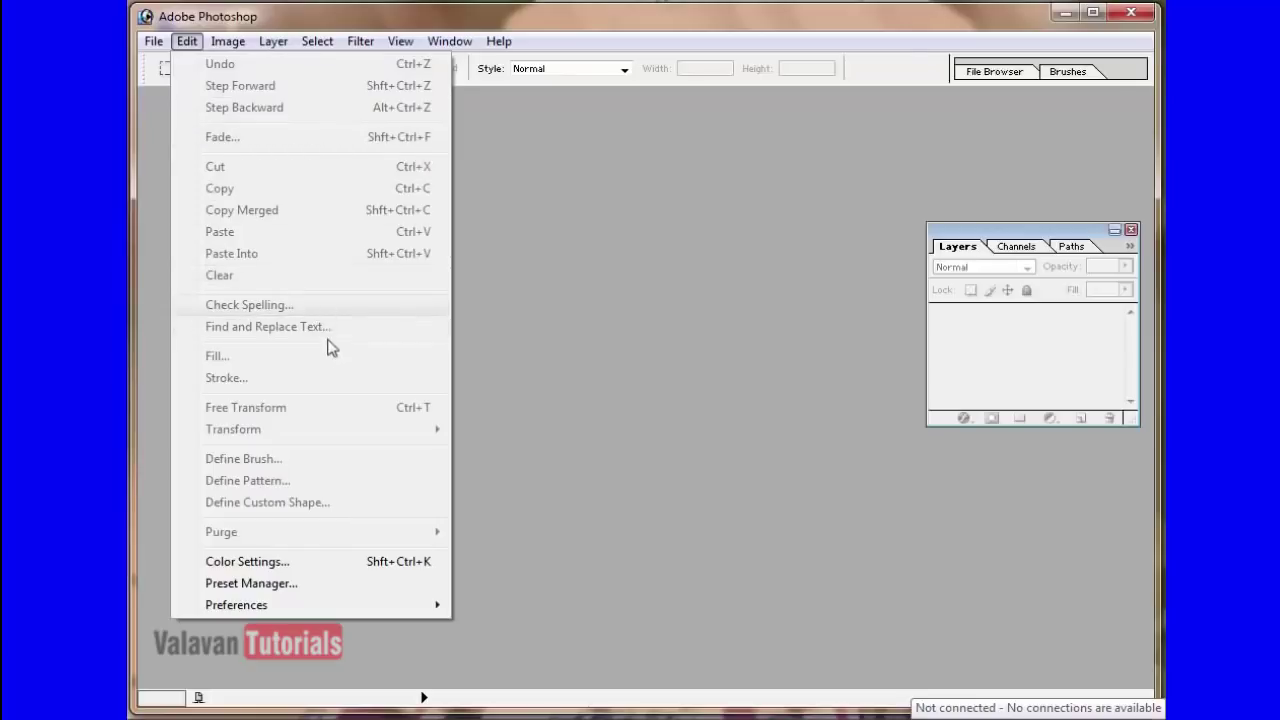
mouse_move(153, 48)
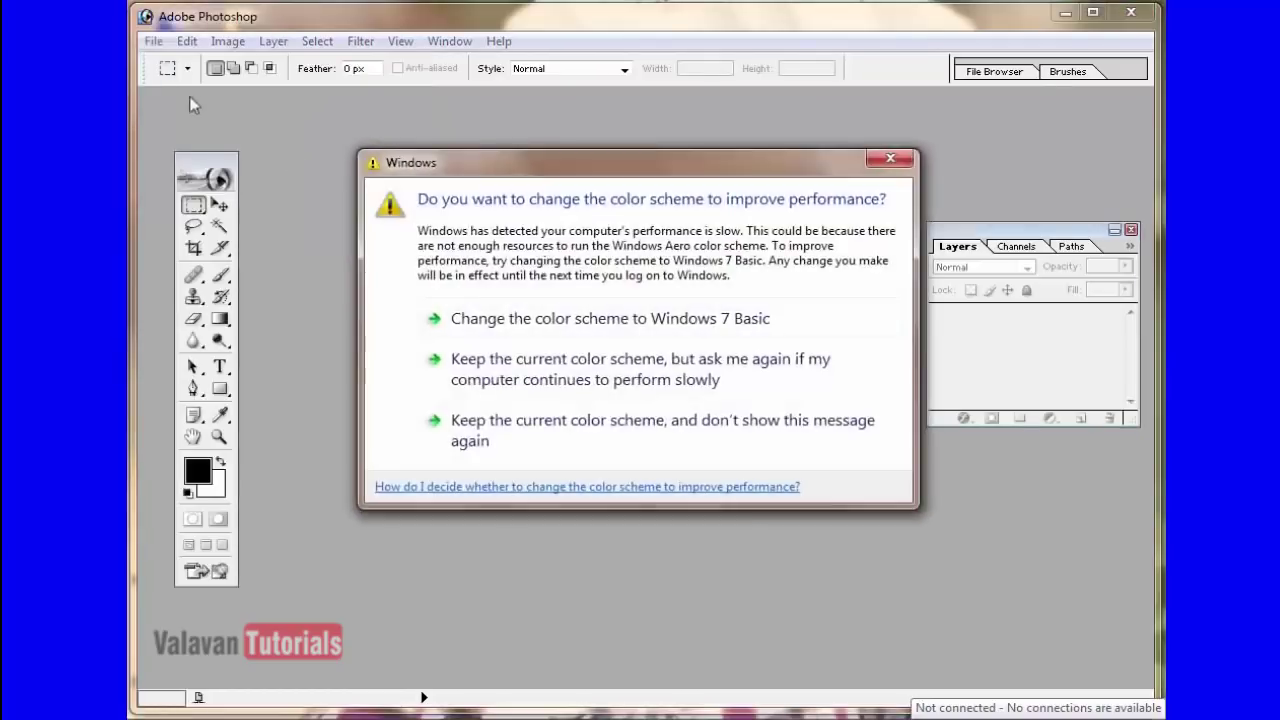
left_click(570, 370)
- Browse the File and Filter menus, then open the Window menu's palette list
left_click(153, 44)
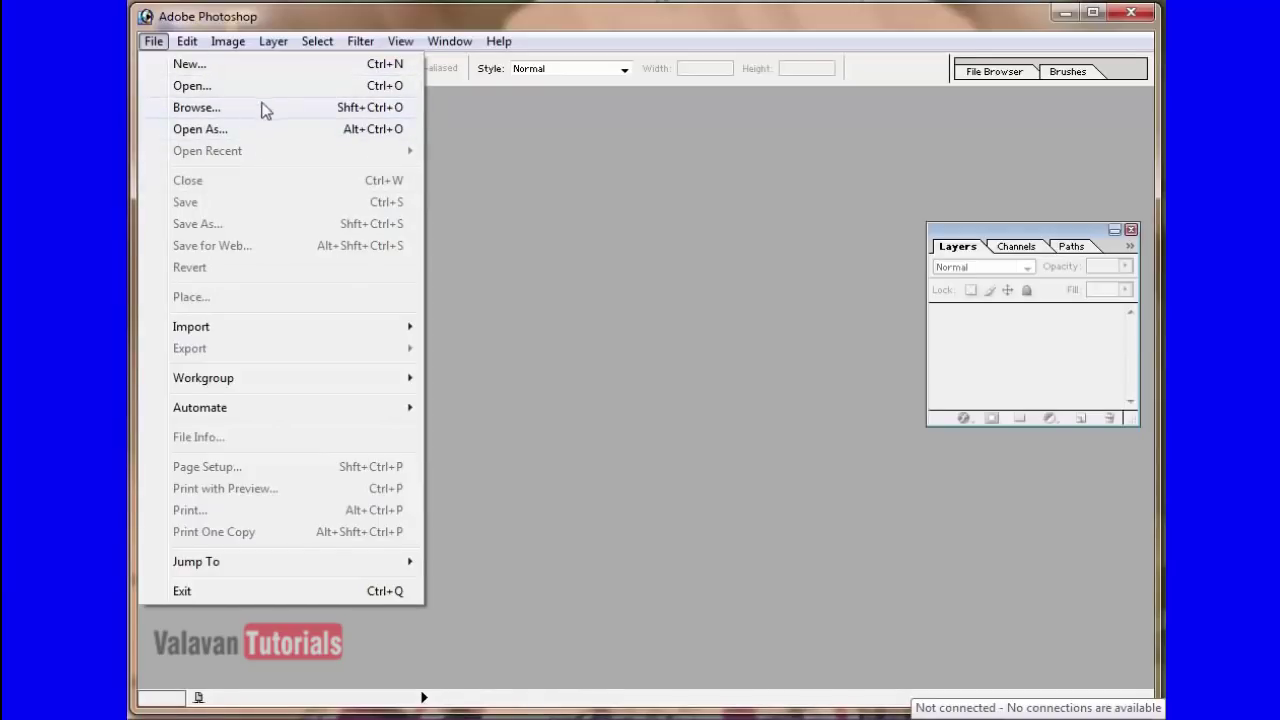
mouse_move(365, 42)
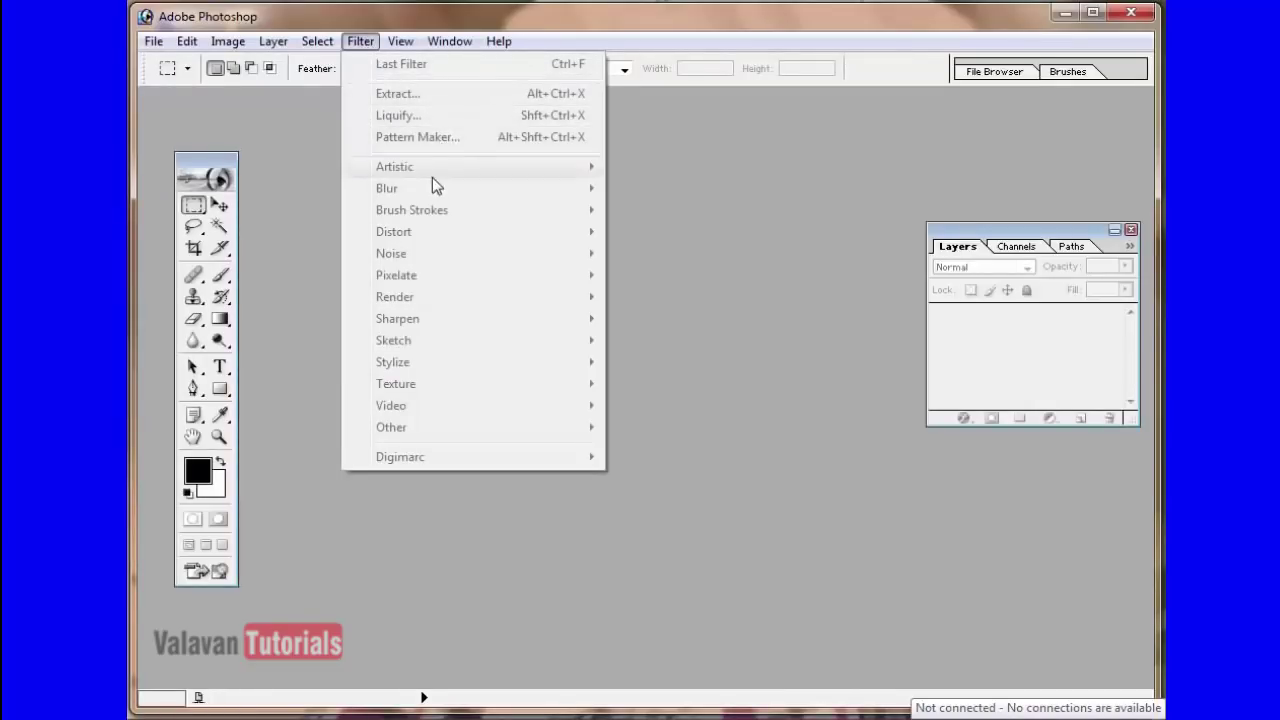
mouse_move(447, 49)
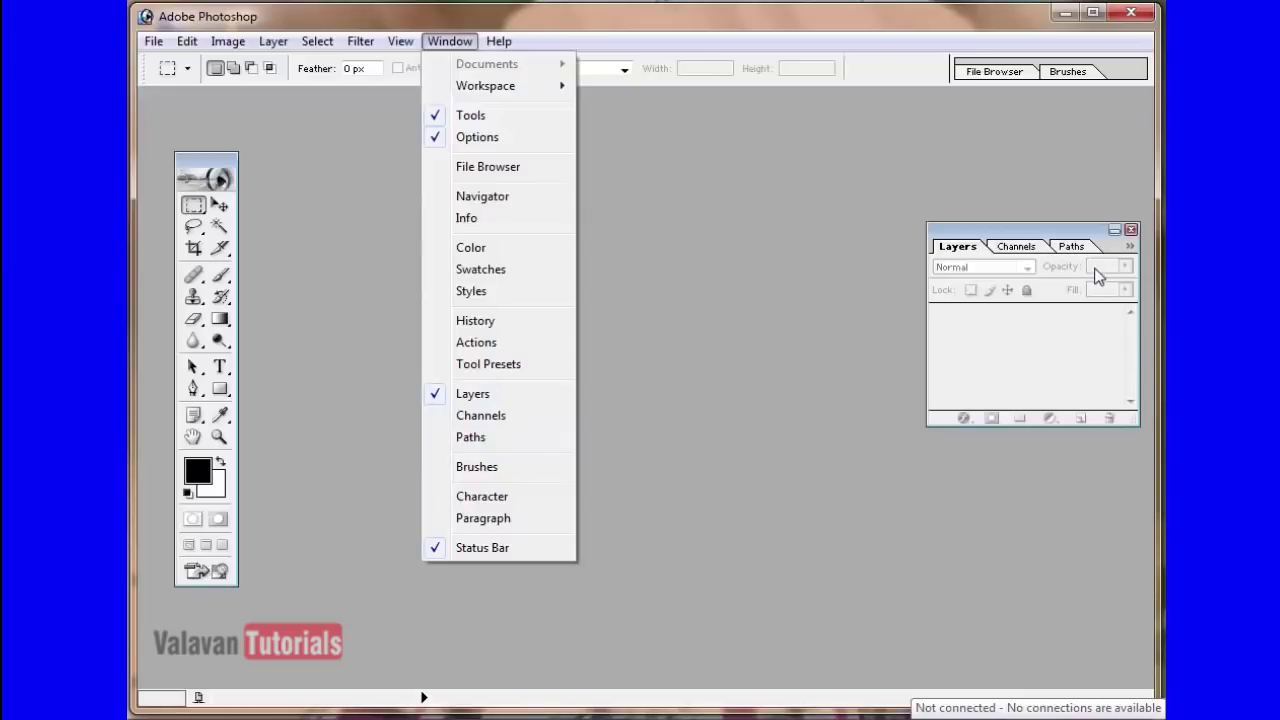
- Close the palette list and start a new document with File > New
left_click(633, 233)
left_click(154, 41)
left_click(172, 65)
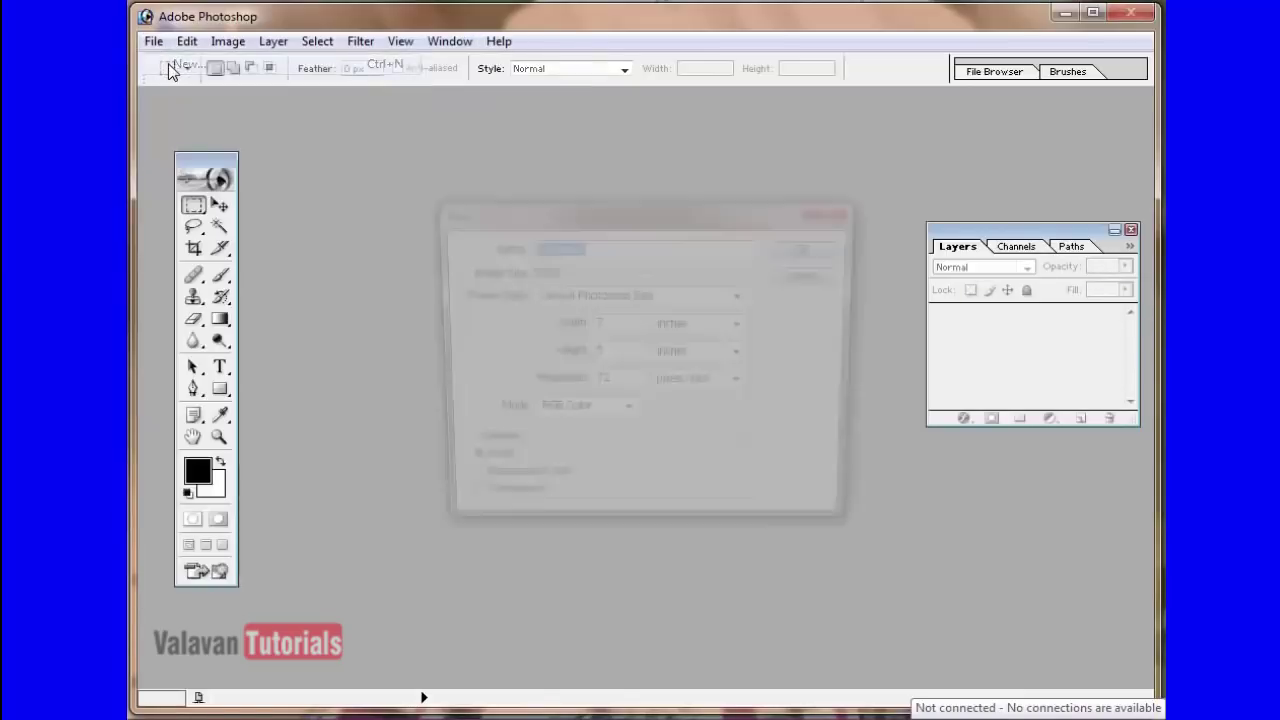
left_click_drag(650, 208, 641, 176)
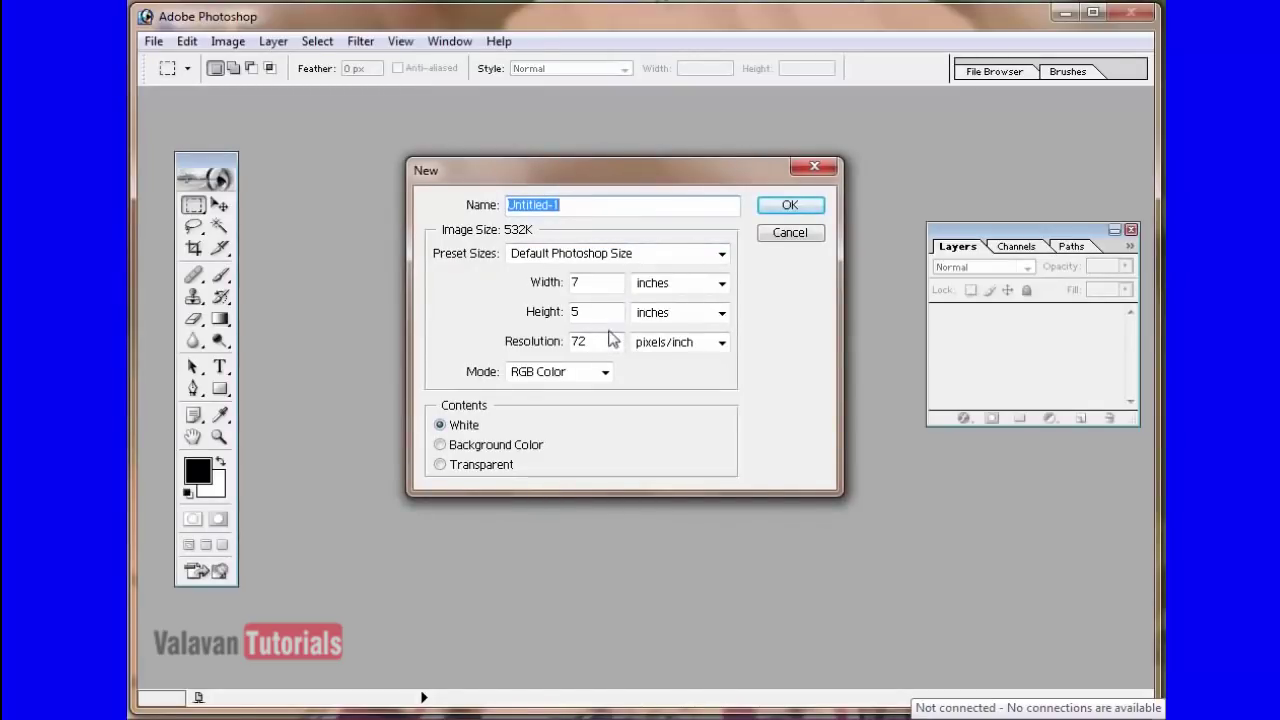
mouse_move(661, 175)
left_mouse_down()
mouse_move(683, 178)
mouse_move(651, 152)
left_mouse_up()
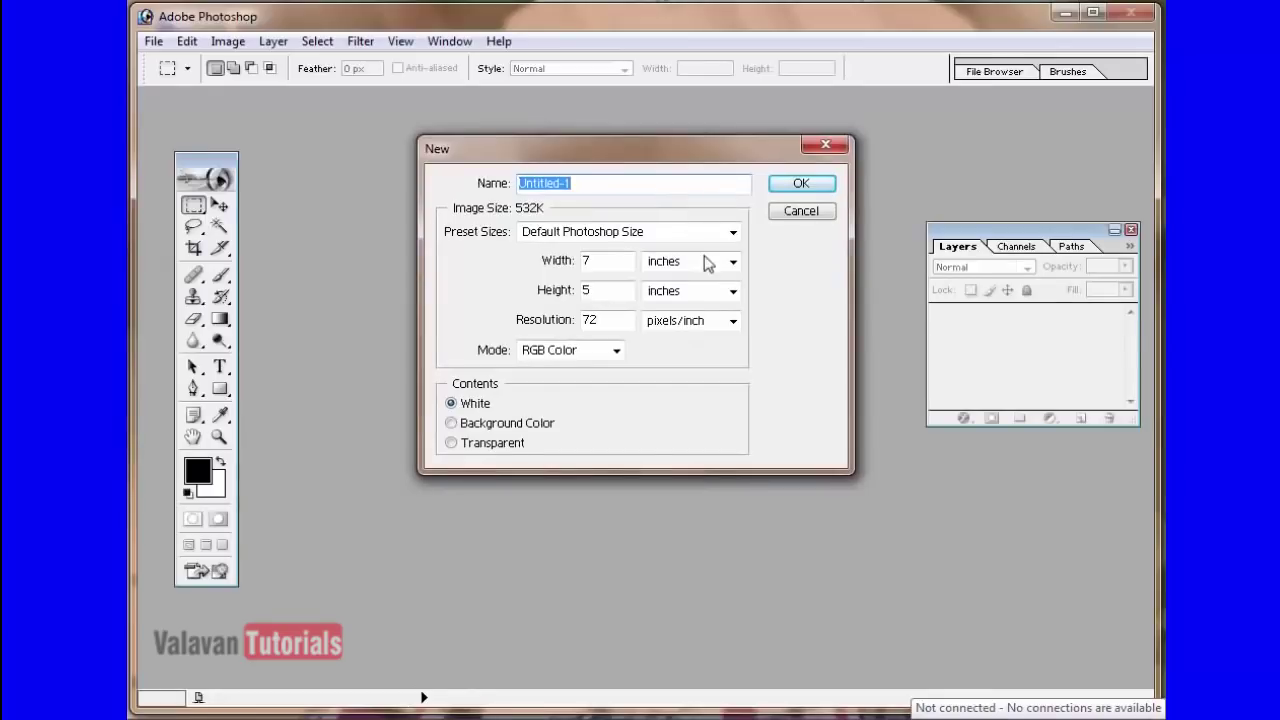
- Enter width 3.6, height 2.1, resolution 300 and switch the mode to CMYK Color
double_click(616, 268)
type("3.6")
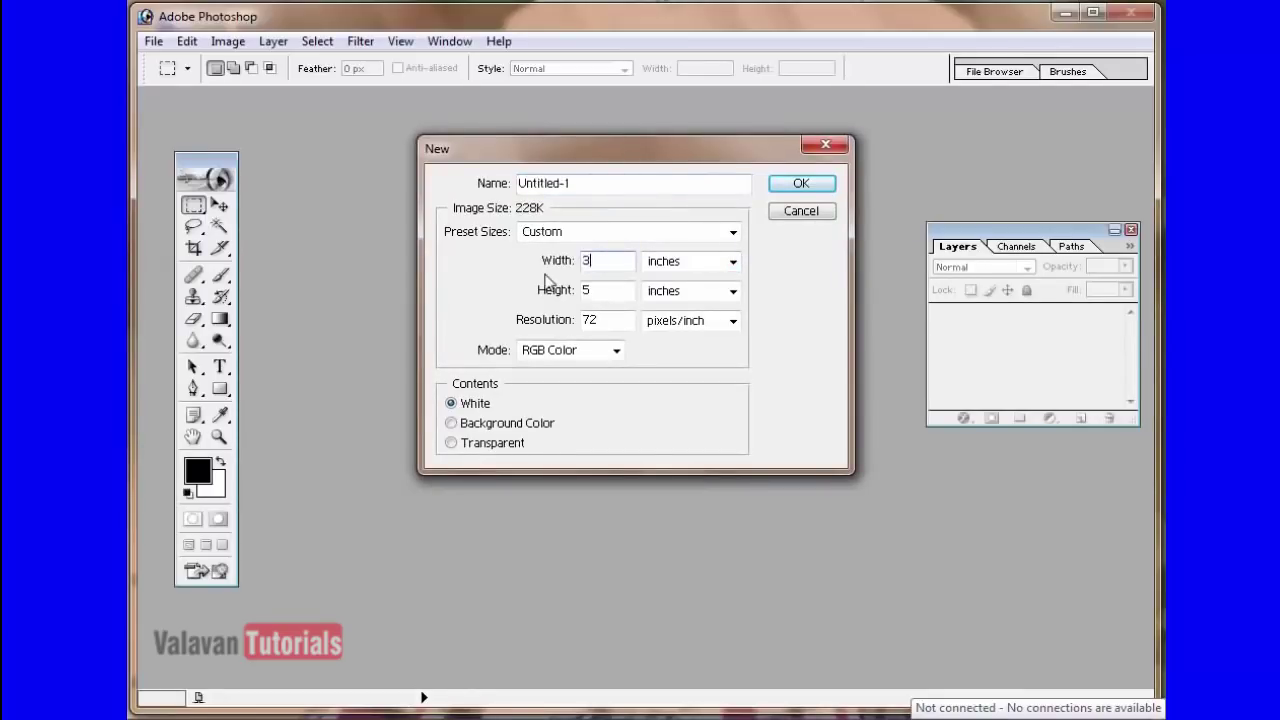
key("Tab")
type("2.1")
key("Tab")
key("Tab")
type("300")
key("Tab")
key("Tab")
key("Down")
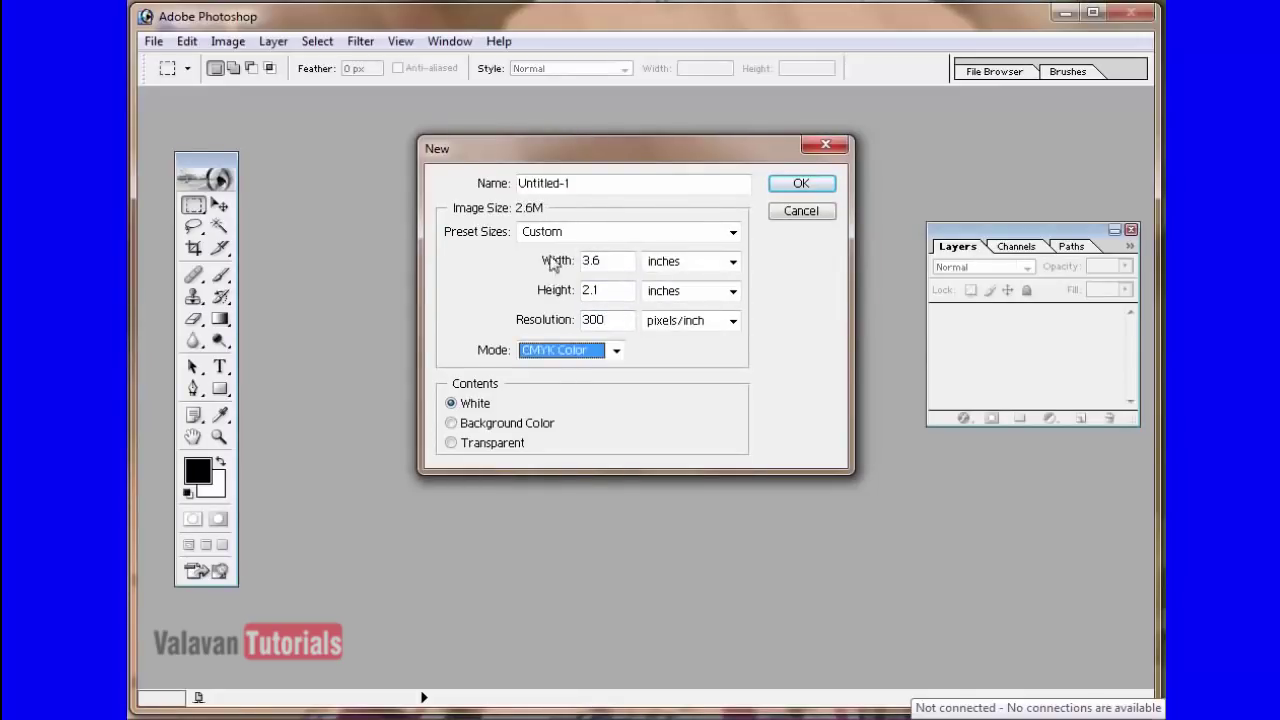
- Try millimetre units for width and height, entering a 92 mm width and correcting the height
left_click(734, 262)
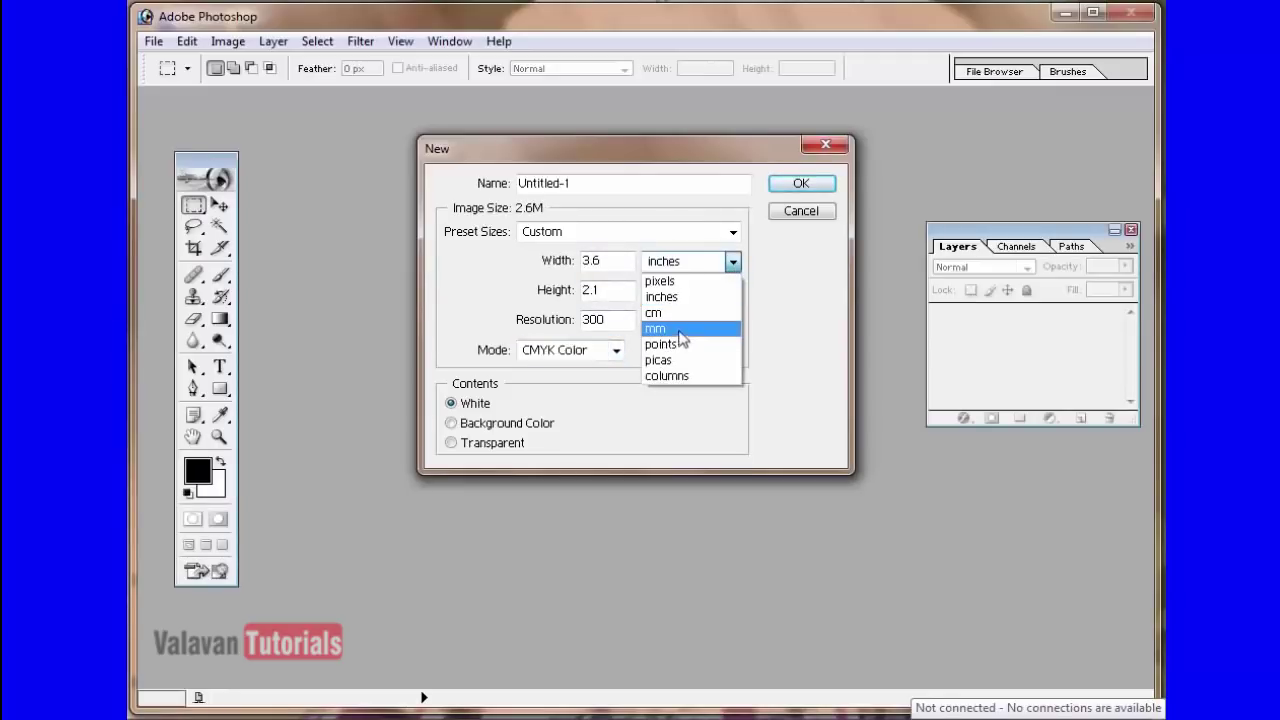
left_click(656, 328)
left_click(734, 291)
left_click(693, 360)
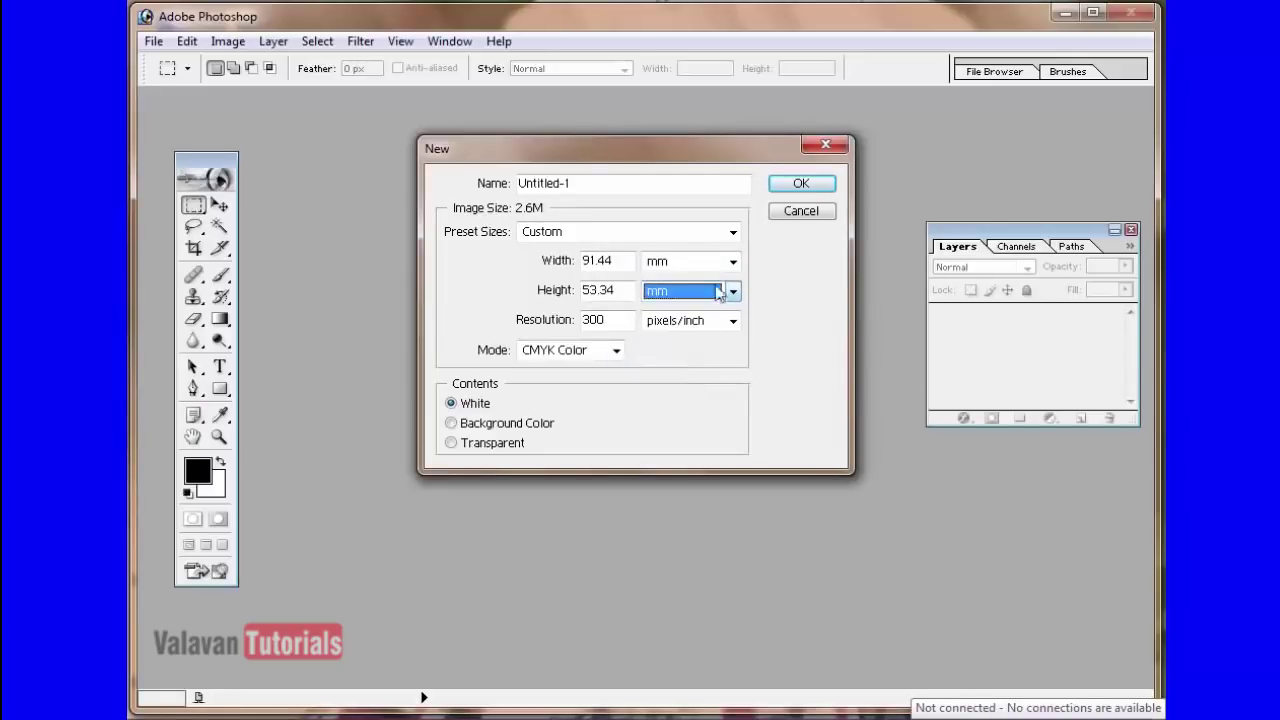
double_click(622, 261)
type("92")
key("Tab")
key("Tab")
type("52")
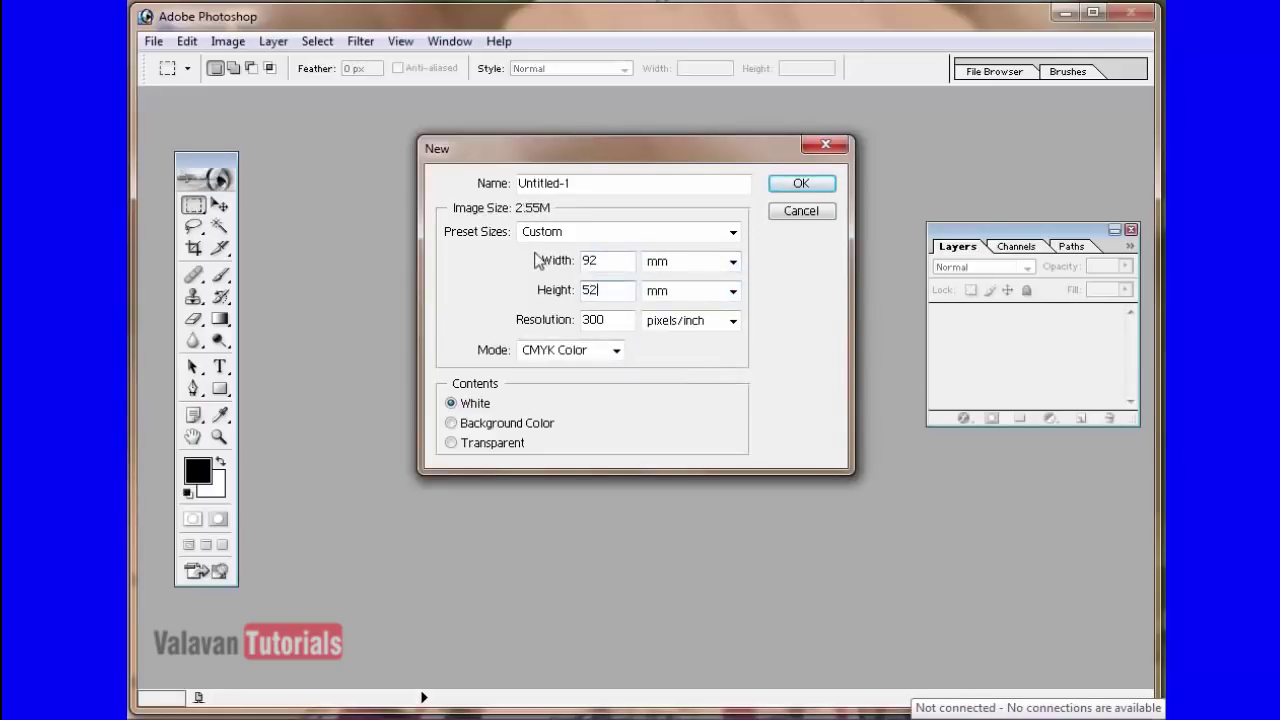
key("Tab")
key("Tab")
left_click(607, 293)
key("BackSpace")
type("4")
- Return both units to inches, set 3.6 × 2.1 inches and create the document
left_click(735, 262)
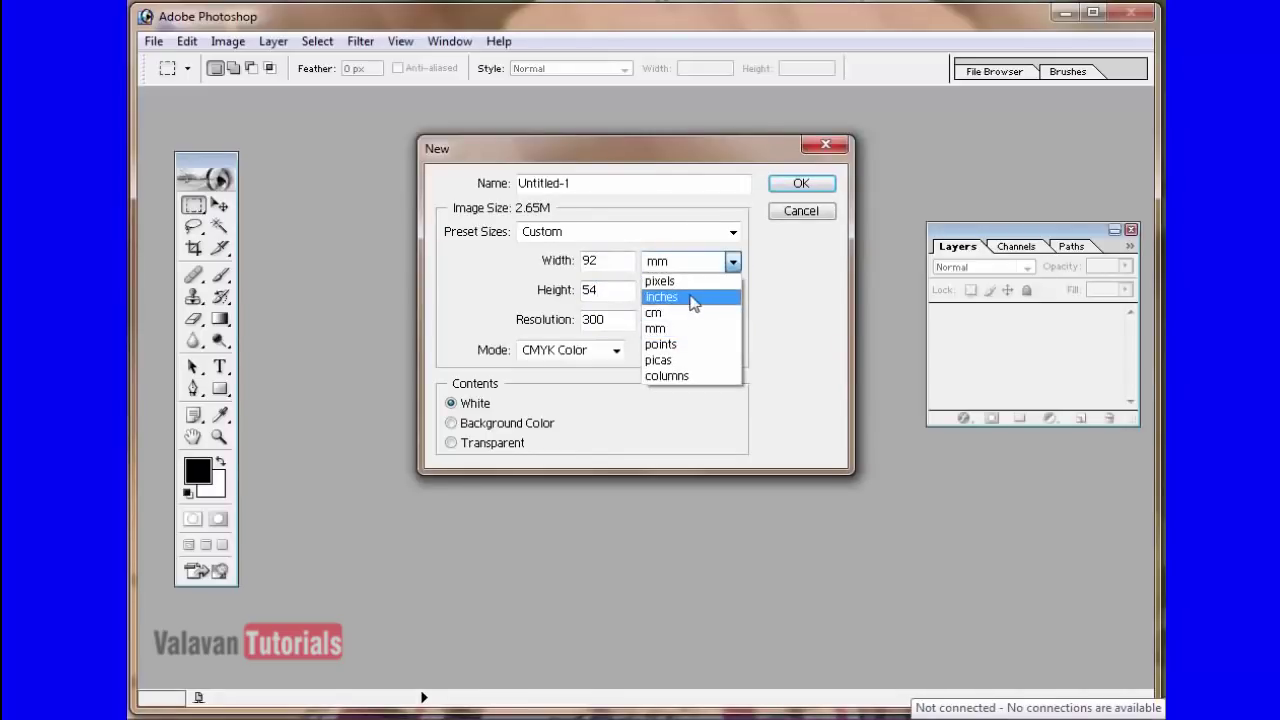
left_click(692, 297)
left_click(733, 291)
left_click(709, 327)
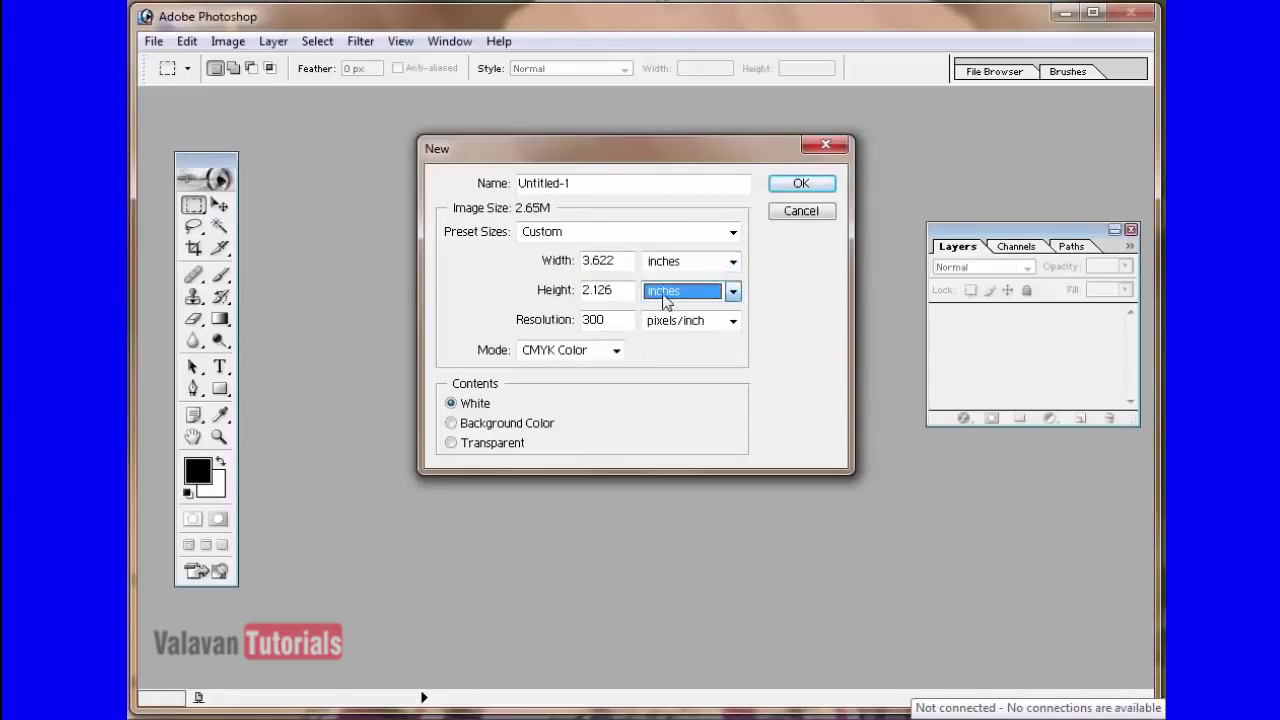
double_click(620, 261)
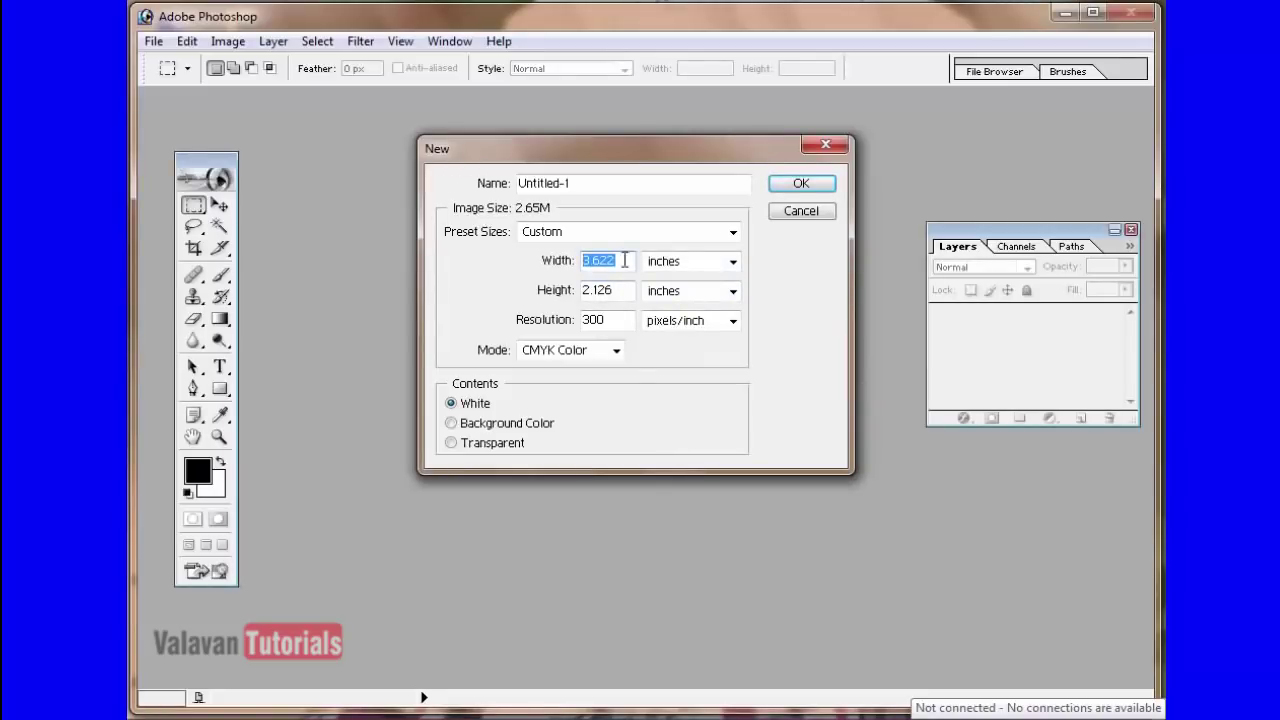
type("3.6")
key("Tab")
key("Tab")
key("BackSpace")
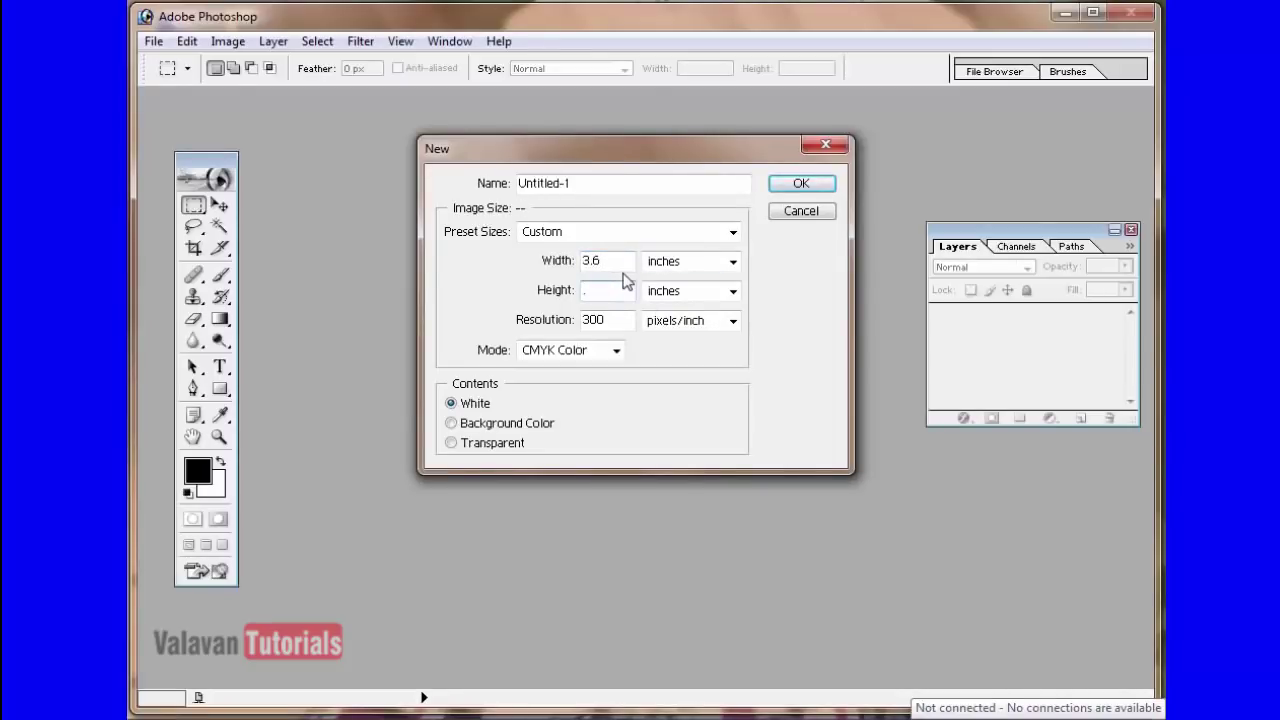
type("2.1")
key("Return")
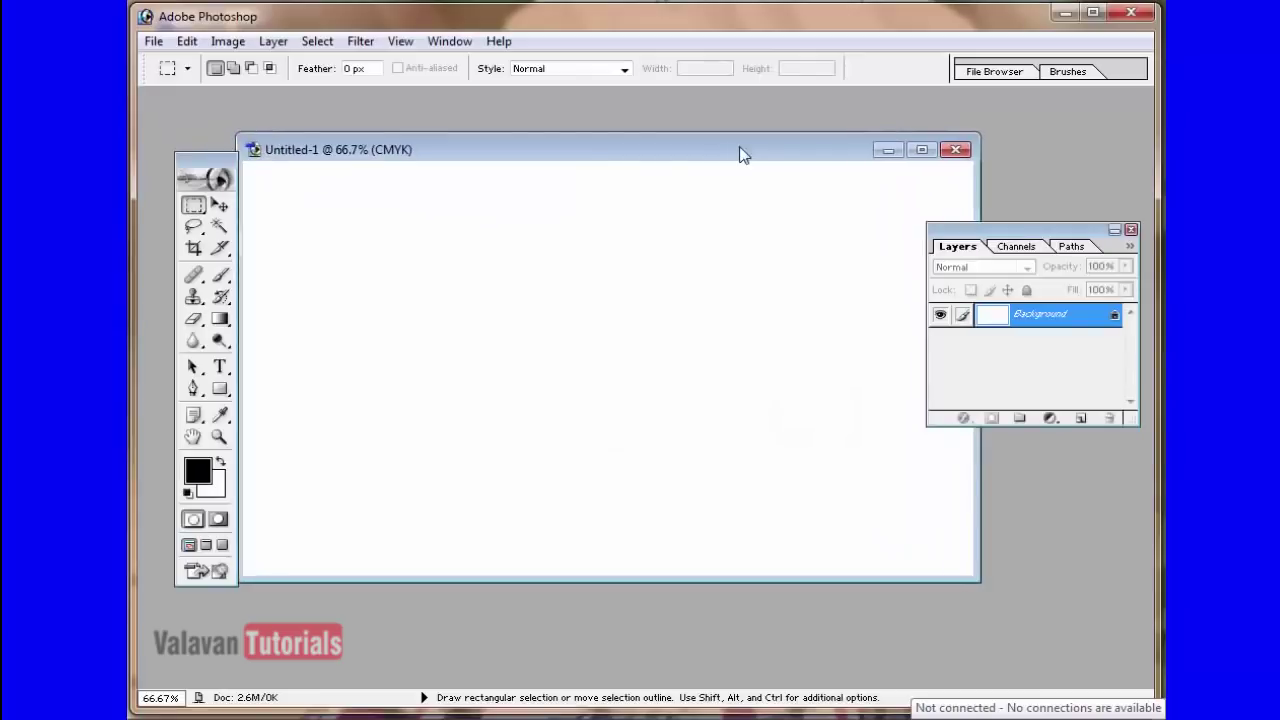
- Maximize Untitled-1, zoom between 50% and 66.7%, and reposition the toolbox
left_click(926, 150)
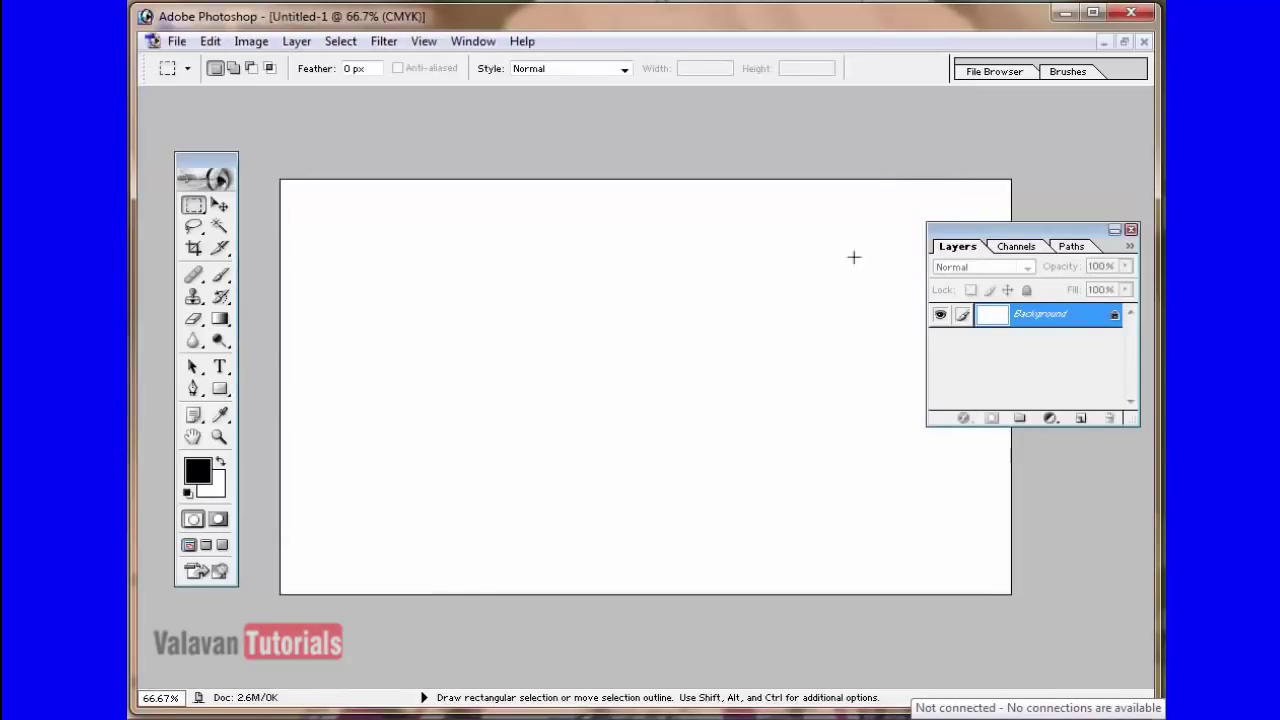
key("Tab")
key("Tab")
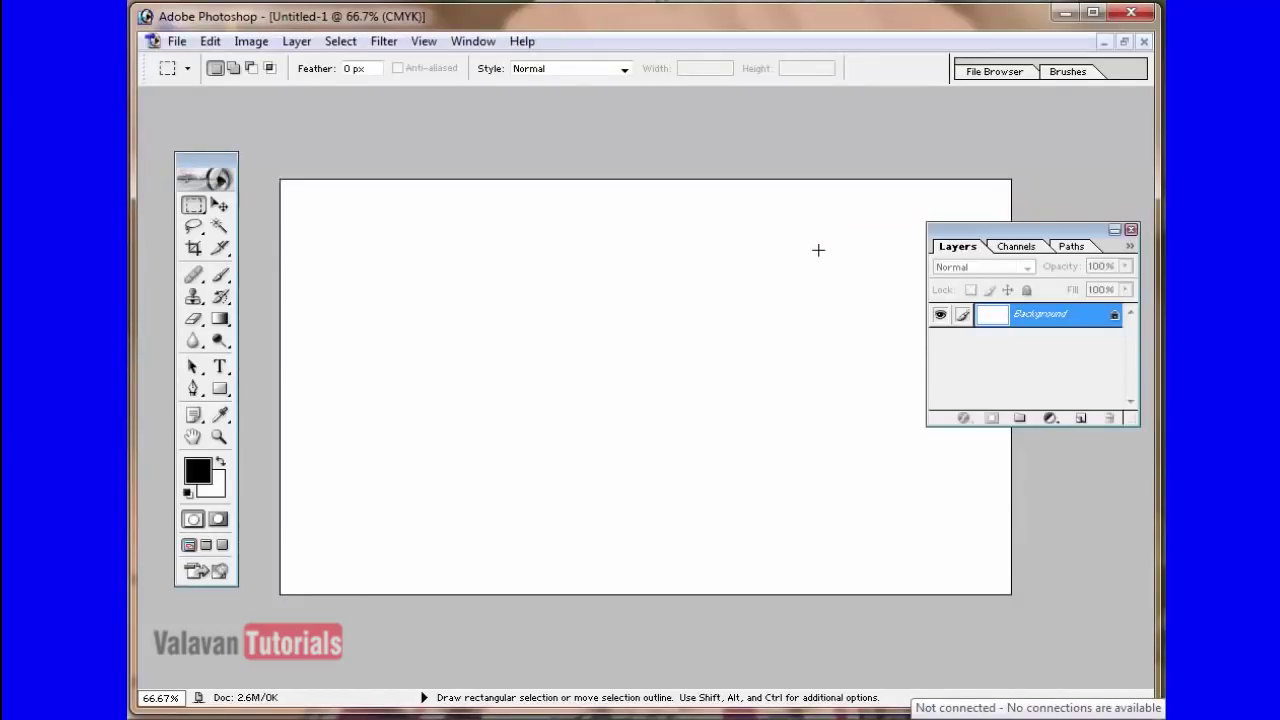
key("ctrl+minus")
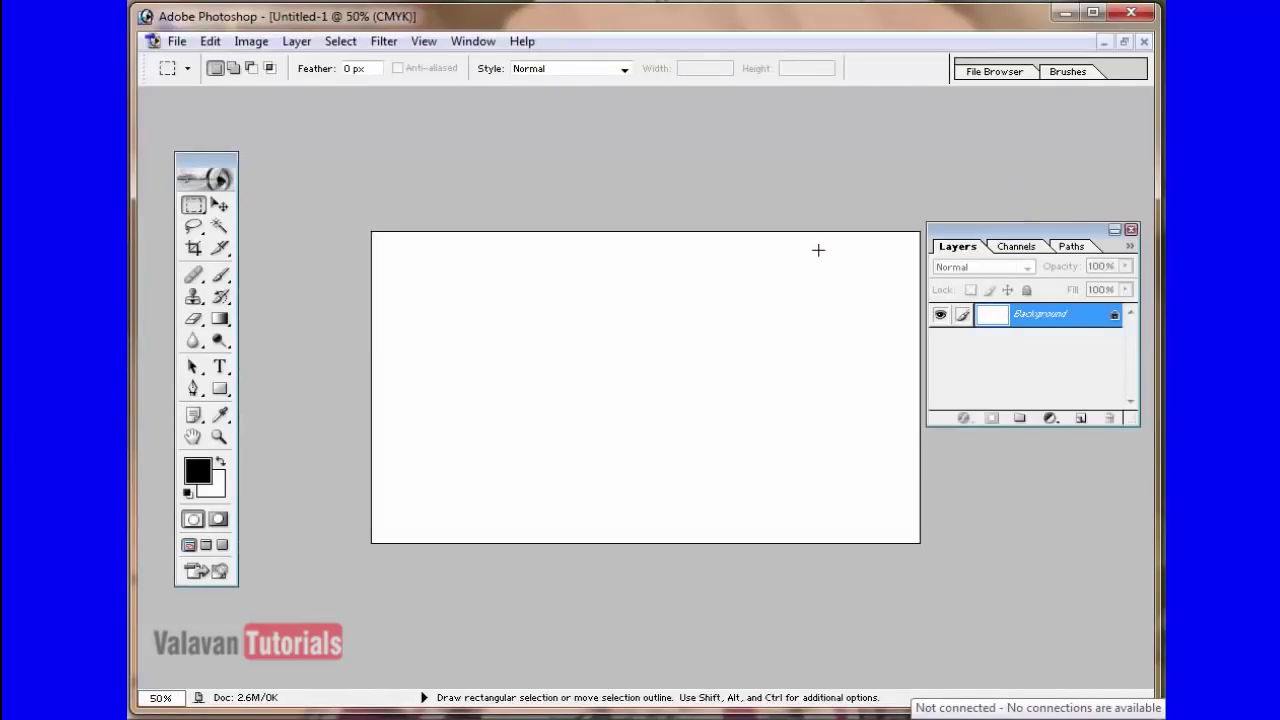
key("ctrl+plus")
key("Tab")
key("Tab")
key("v")
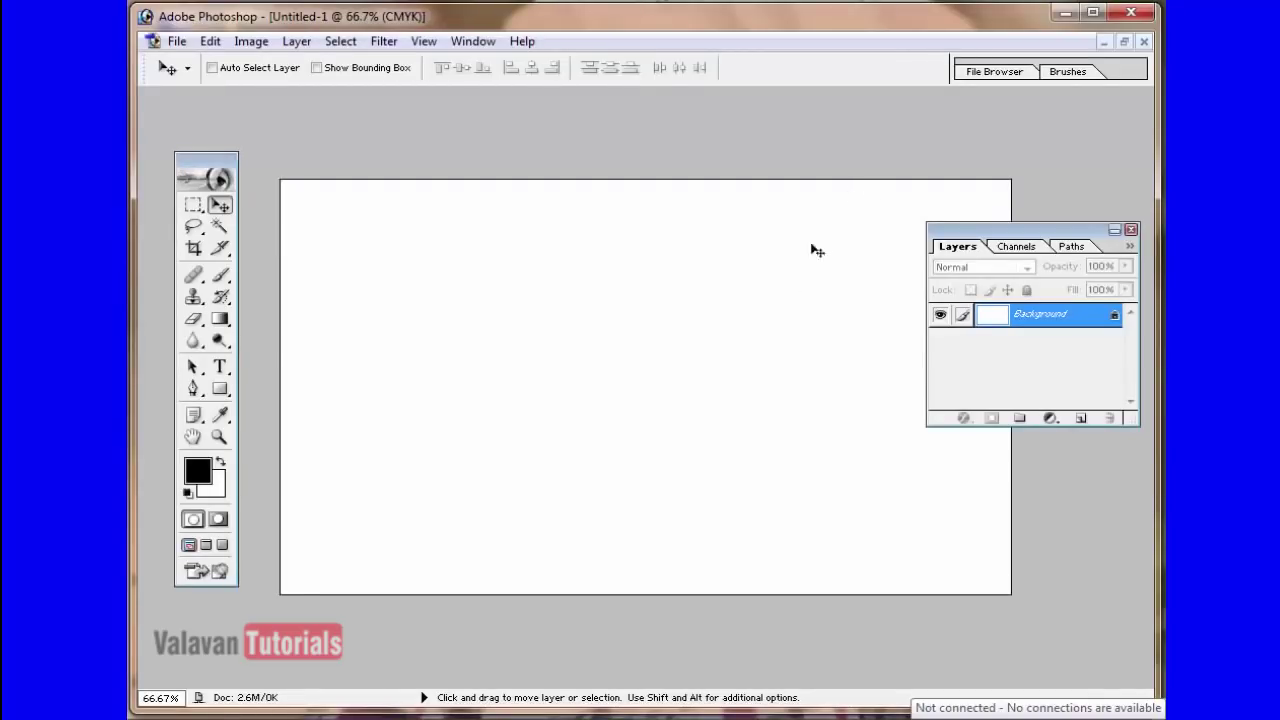
mouse_move(230, 166)
left_mouse_down()
mouse_move(242, 154)
mouse_move(216, 176)
left_mouse_up()
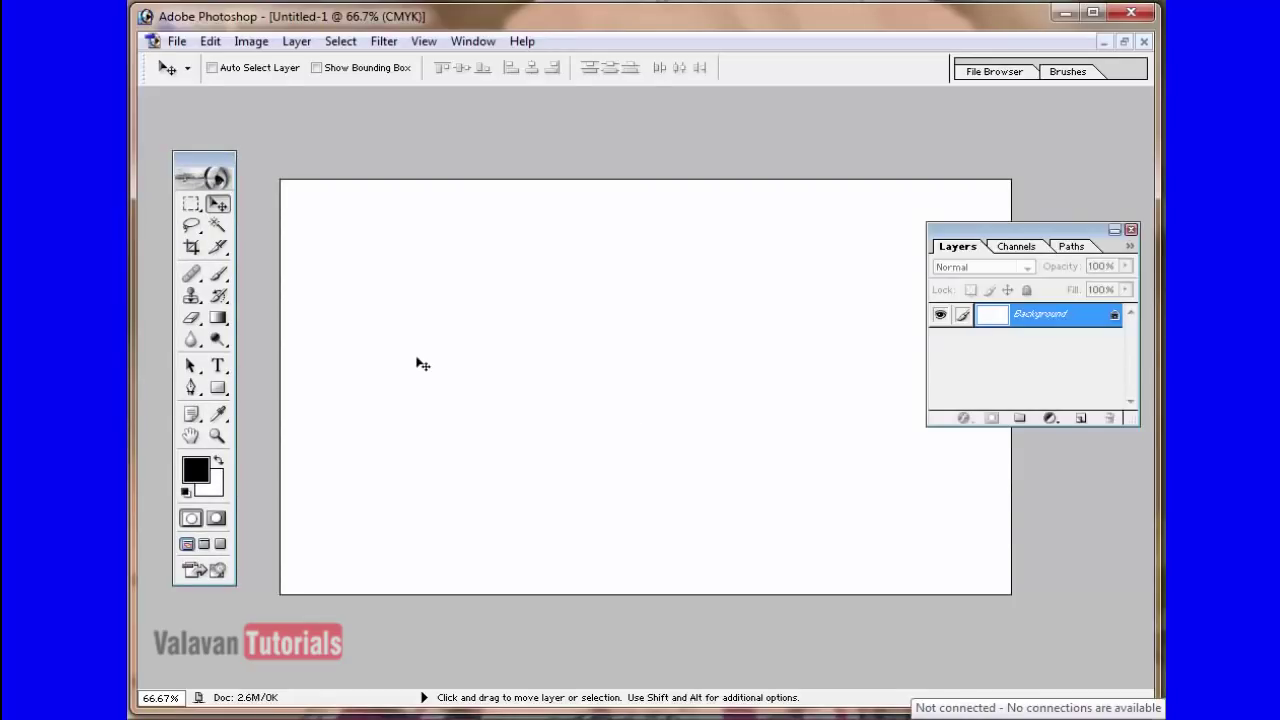
- Glance at the File menu without choosing anything and dismiss the Windows colour-scheme prompt
left_click(176, 41)
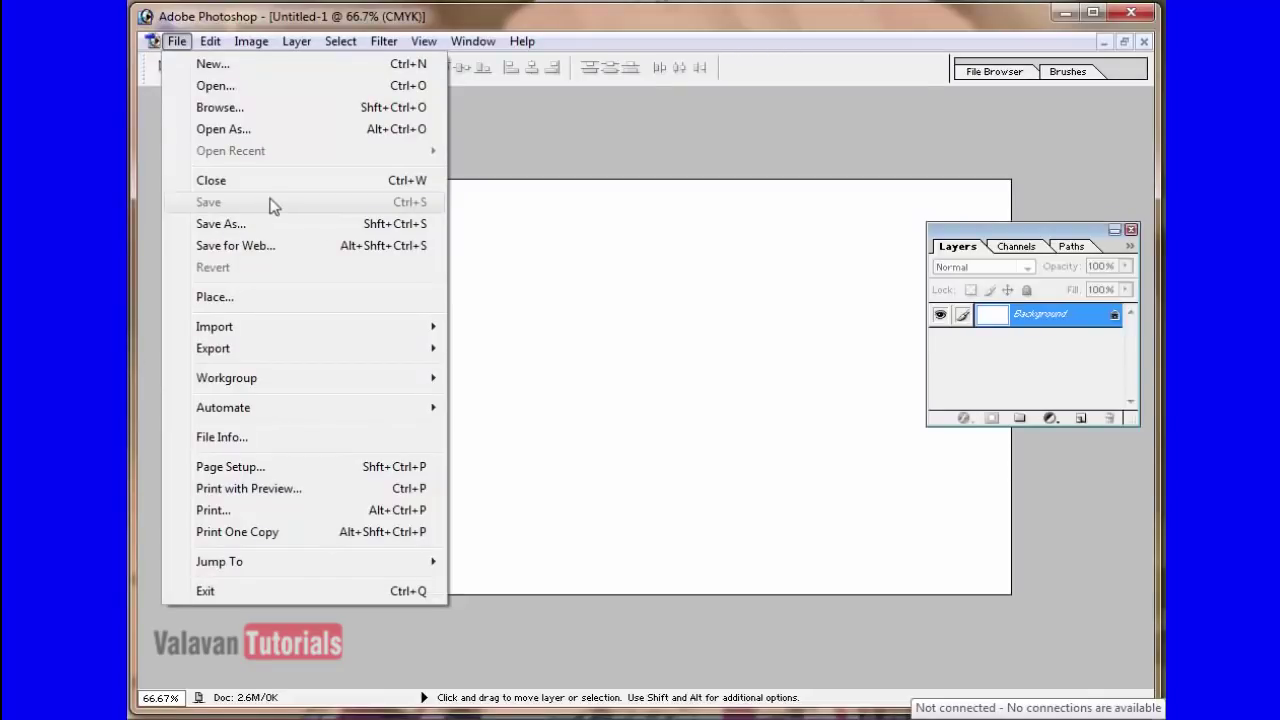
left_click(630, 306)
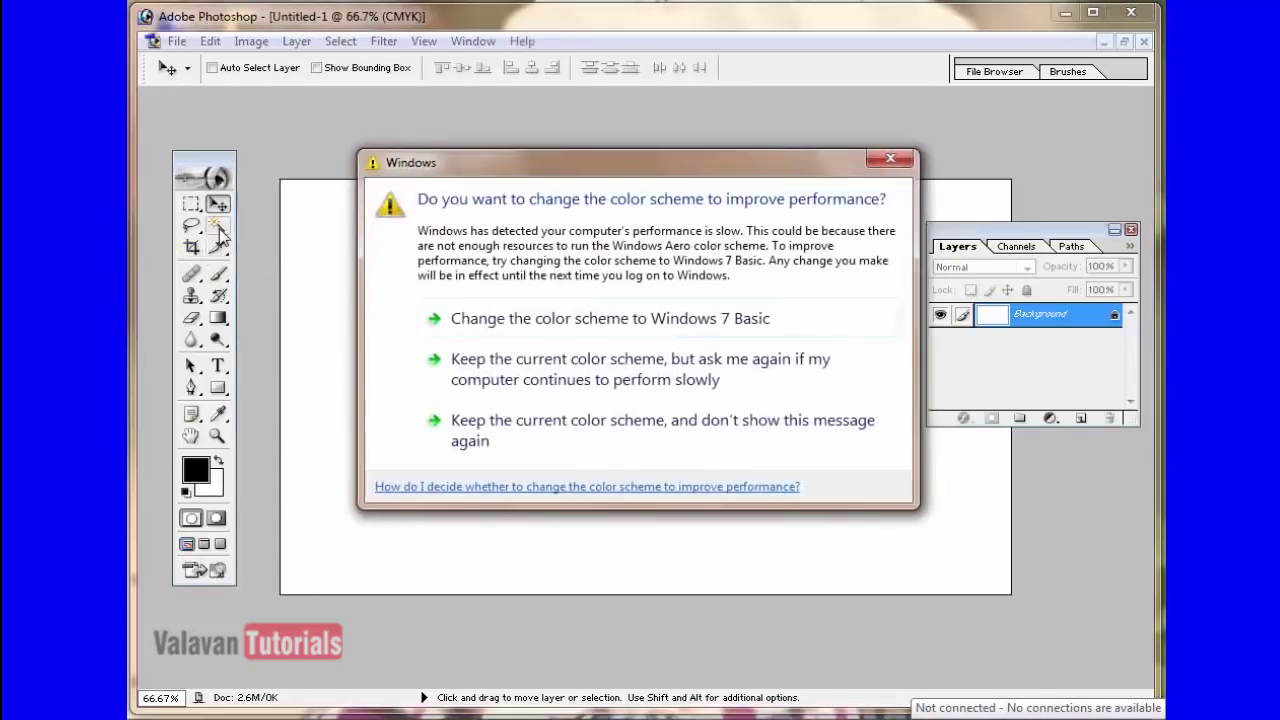
left_click(890, 160)
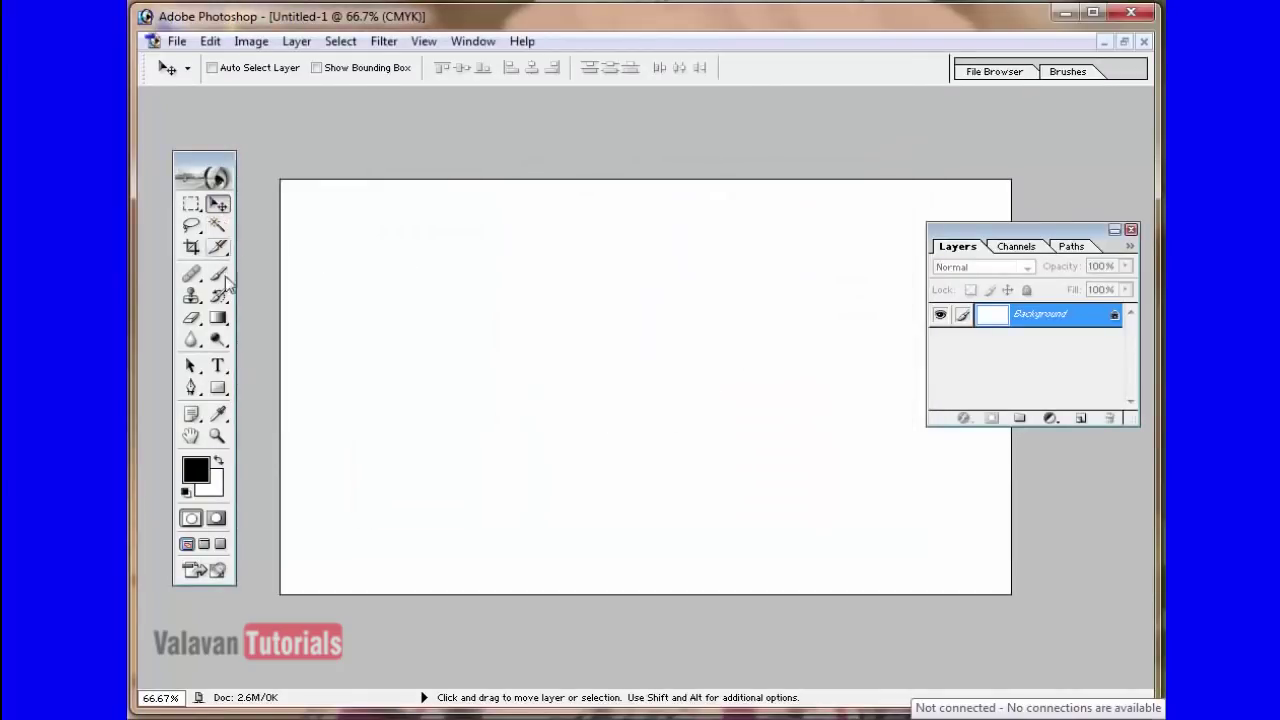
left_click(192, 205)
left_click(191, 208)
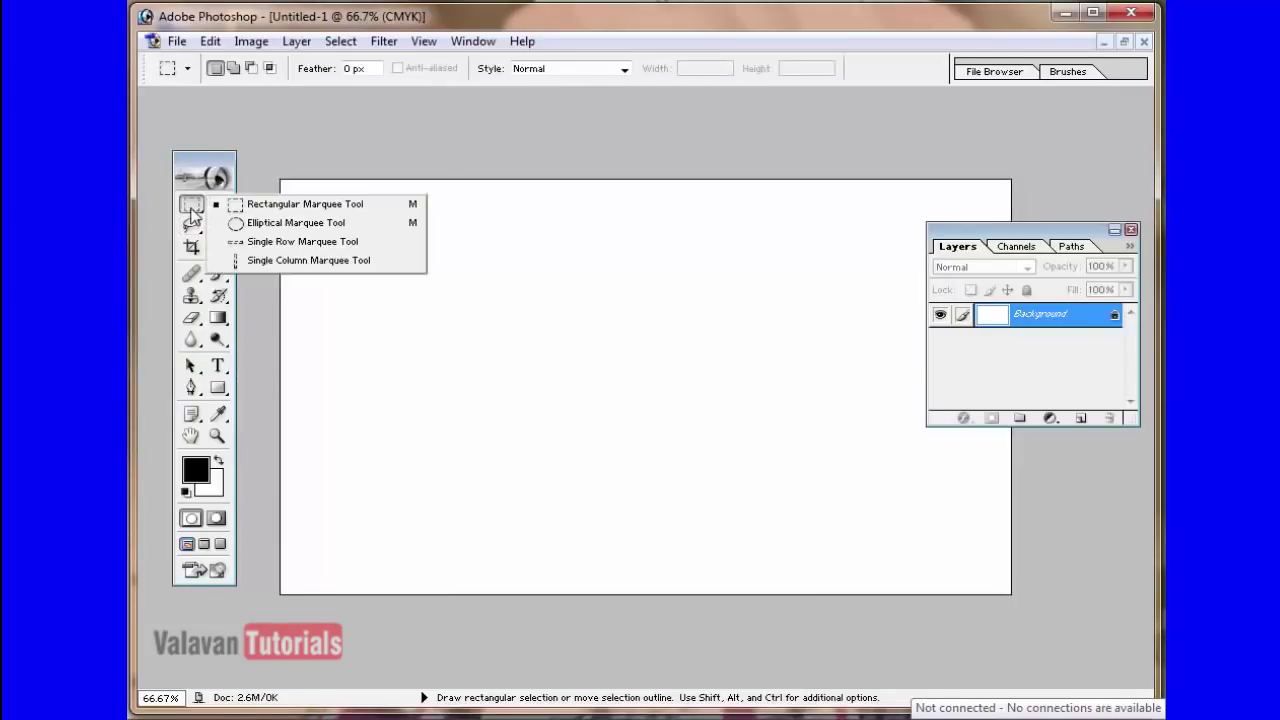
left_click(360, 260)
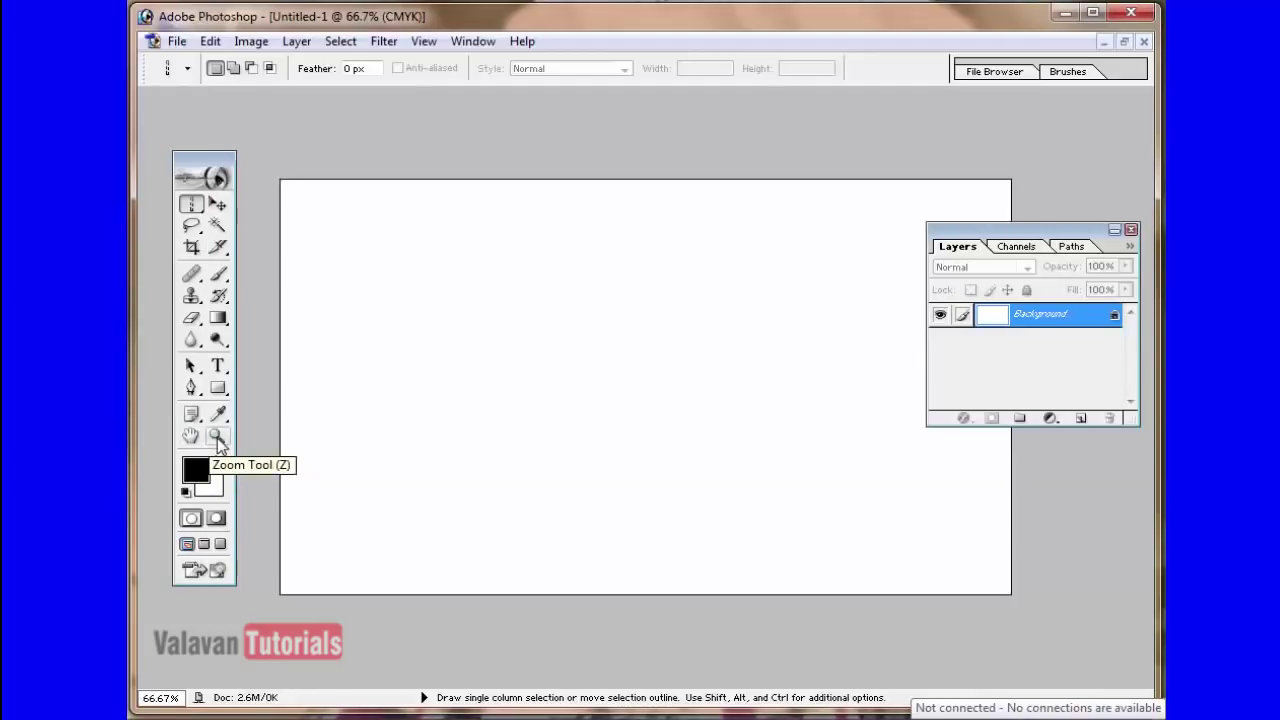
left_click_drag(190, 366, 248, 370)
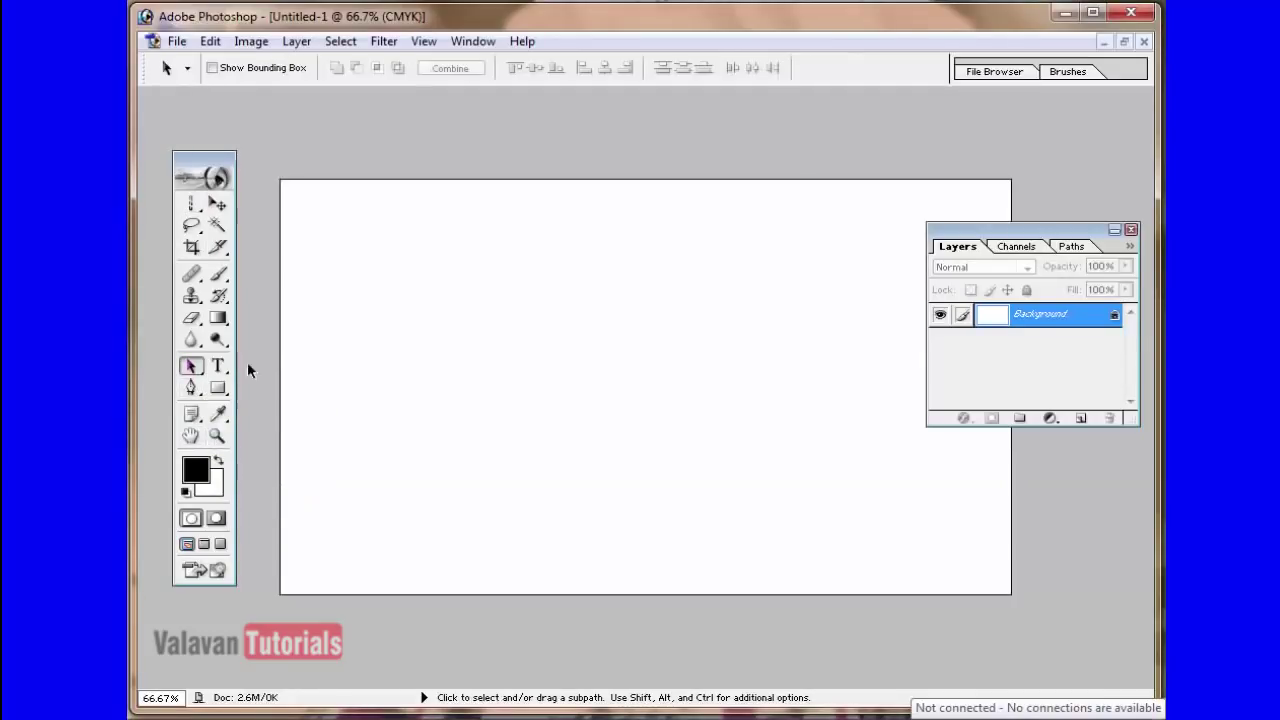
left_click_drag(190, 318, 287, 358)
left_click_drag(190, 296, 258, 318)
left_click_drag(190, 225, 270, 272)
left_click_drag(191, 205, 284, 208)
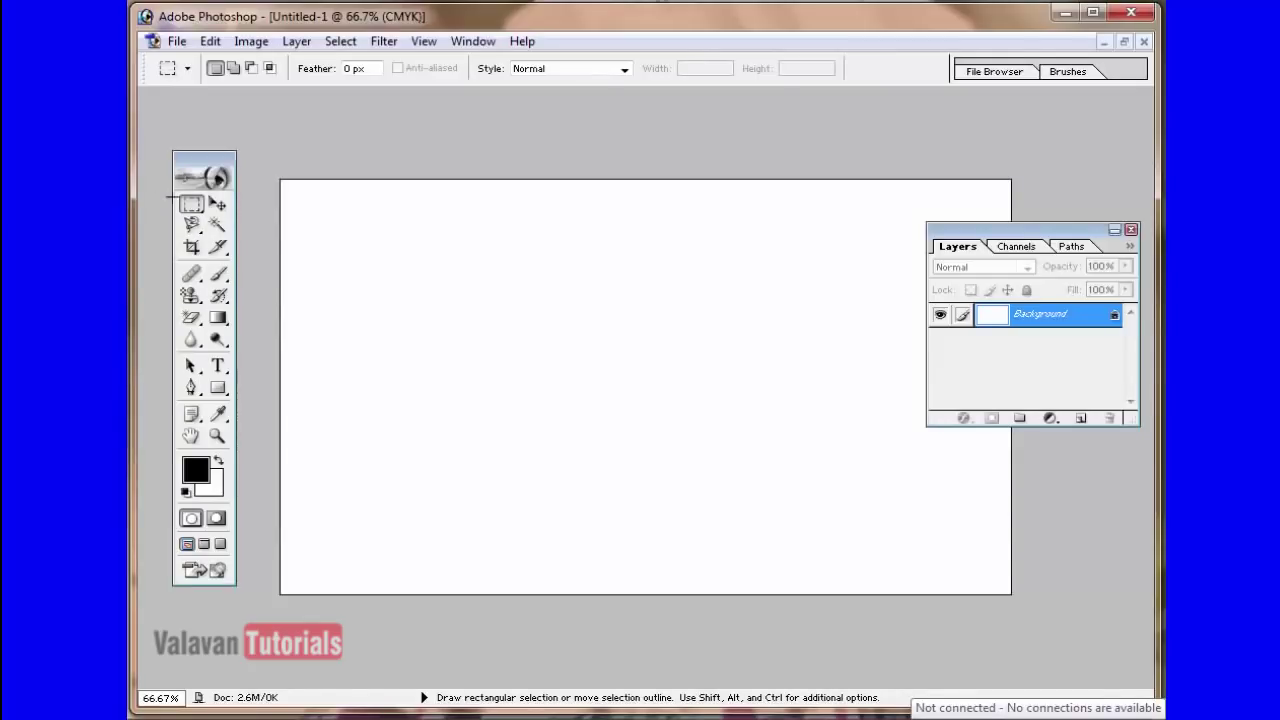
- Select a tall rectangle on the canvas's left side and add an empty Layer 1
left_click_drag(486, 335, 610, 406)
left_click_drag(560, 464, 561, 464)
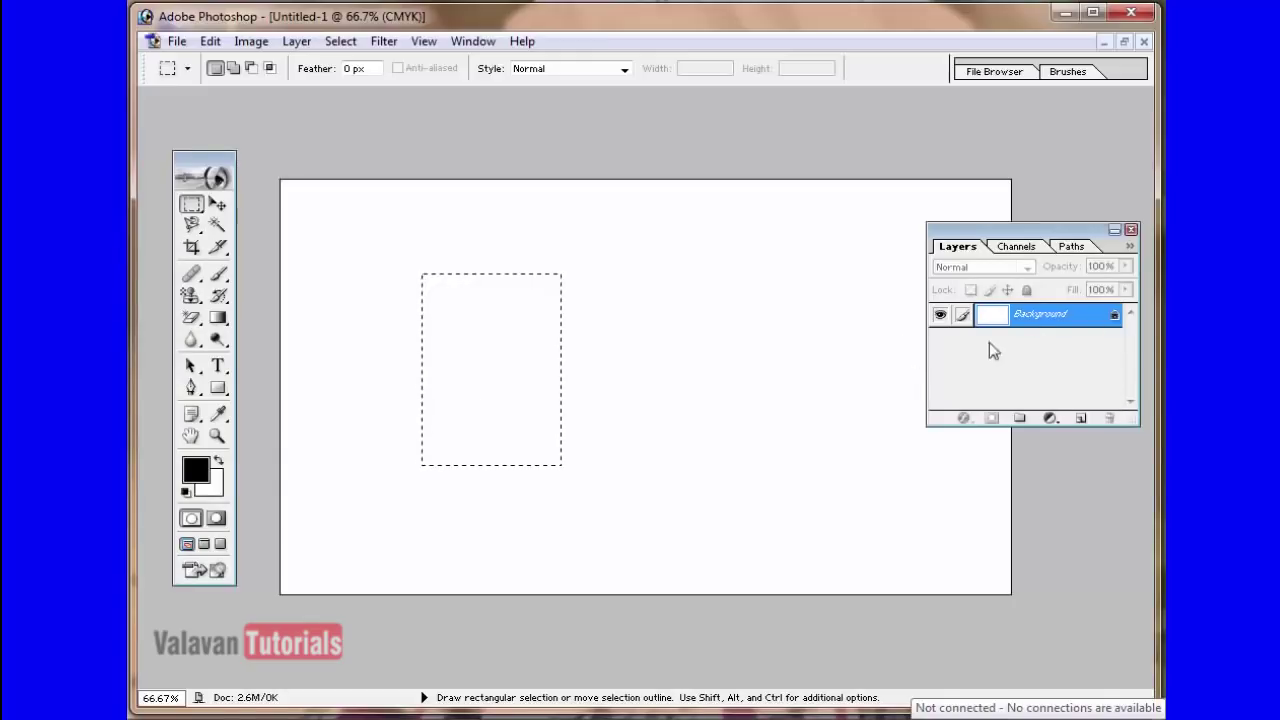
left_click(1081, 420)
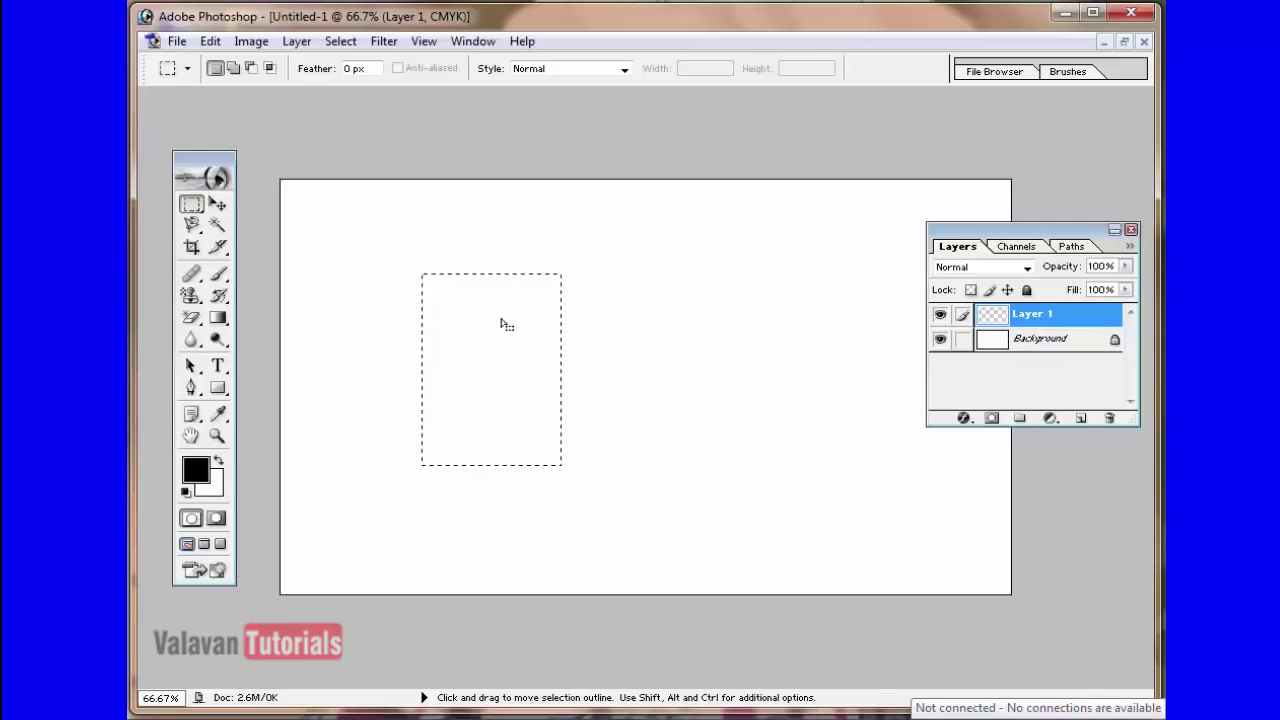
left_click(210, 41)
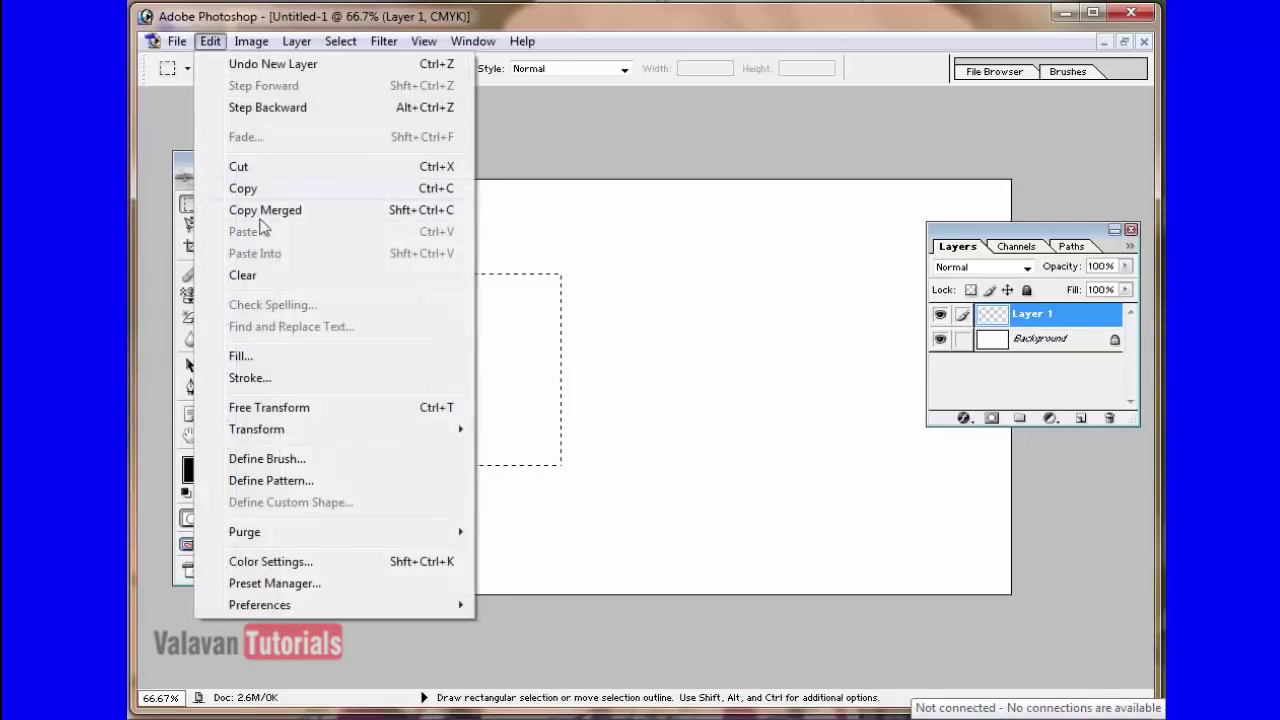
- Fill the rectangular selection with black on Layer 1 and deselect it
left_click(277, 363)
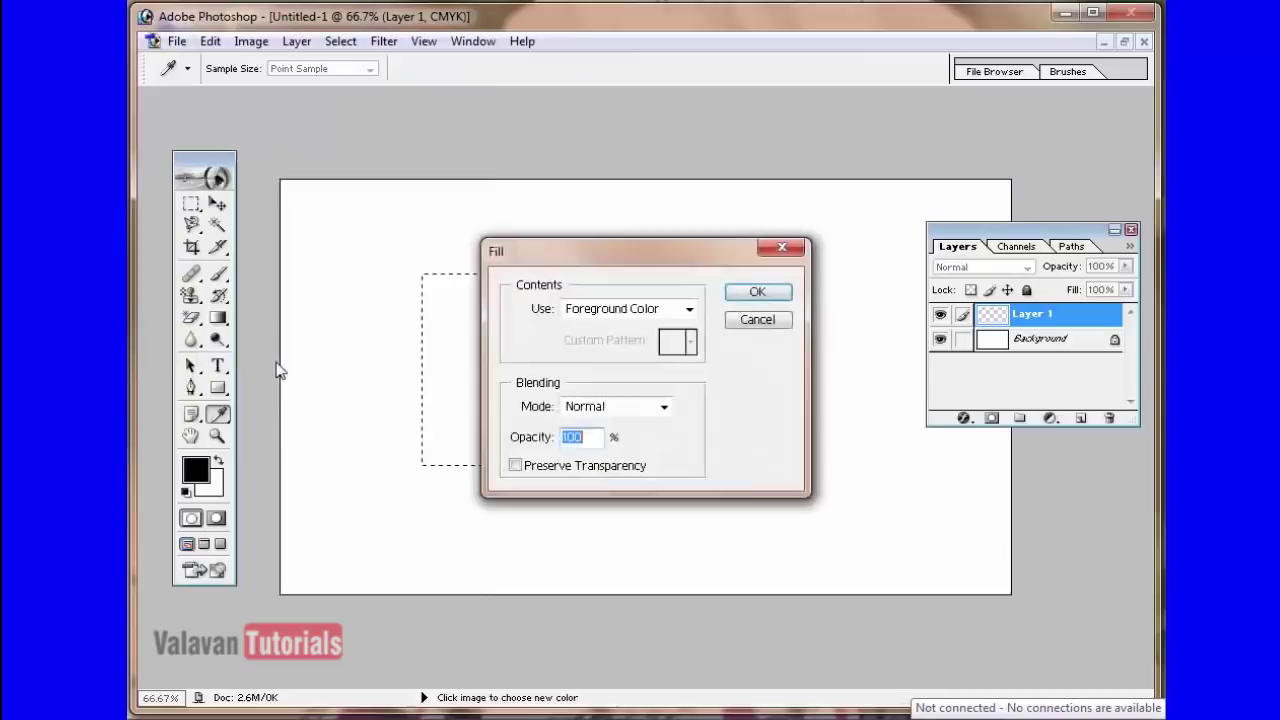
left_click_drag(620, 259, 654, 224)
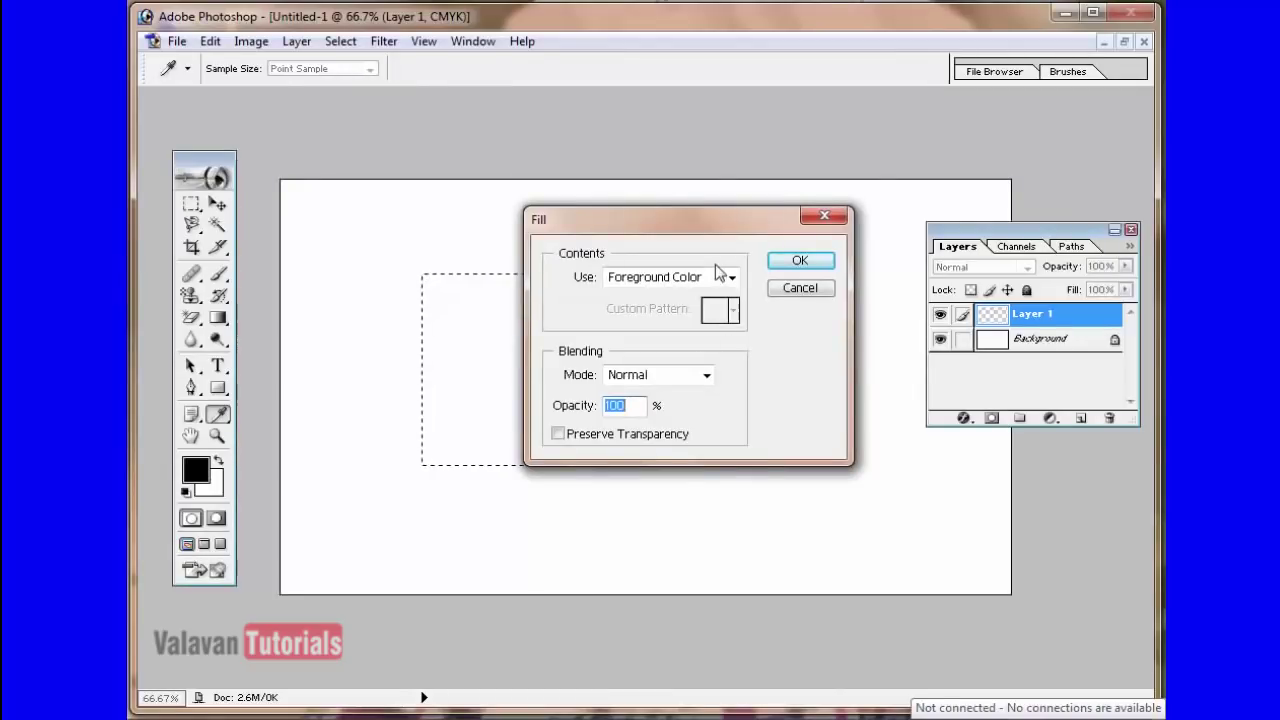
left_click(805, 264)
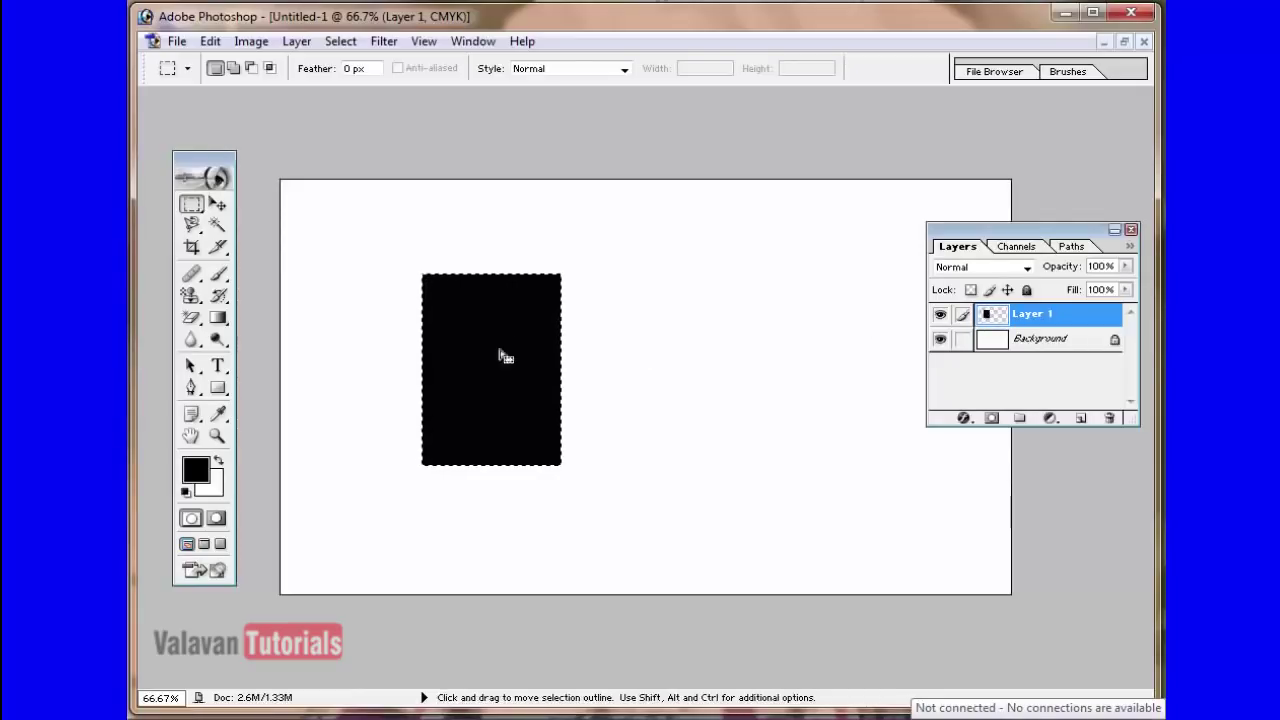
left_click(340, 41)
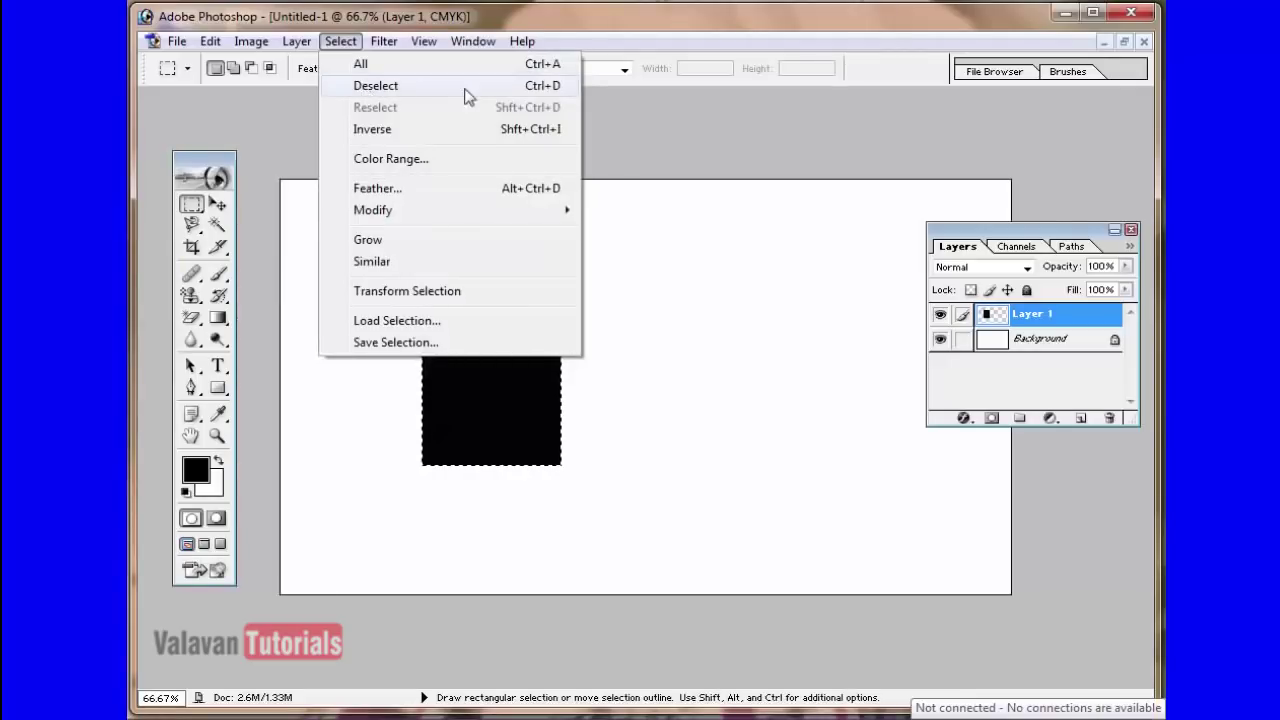
left_click(552, 88)
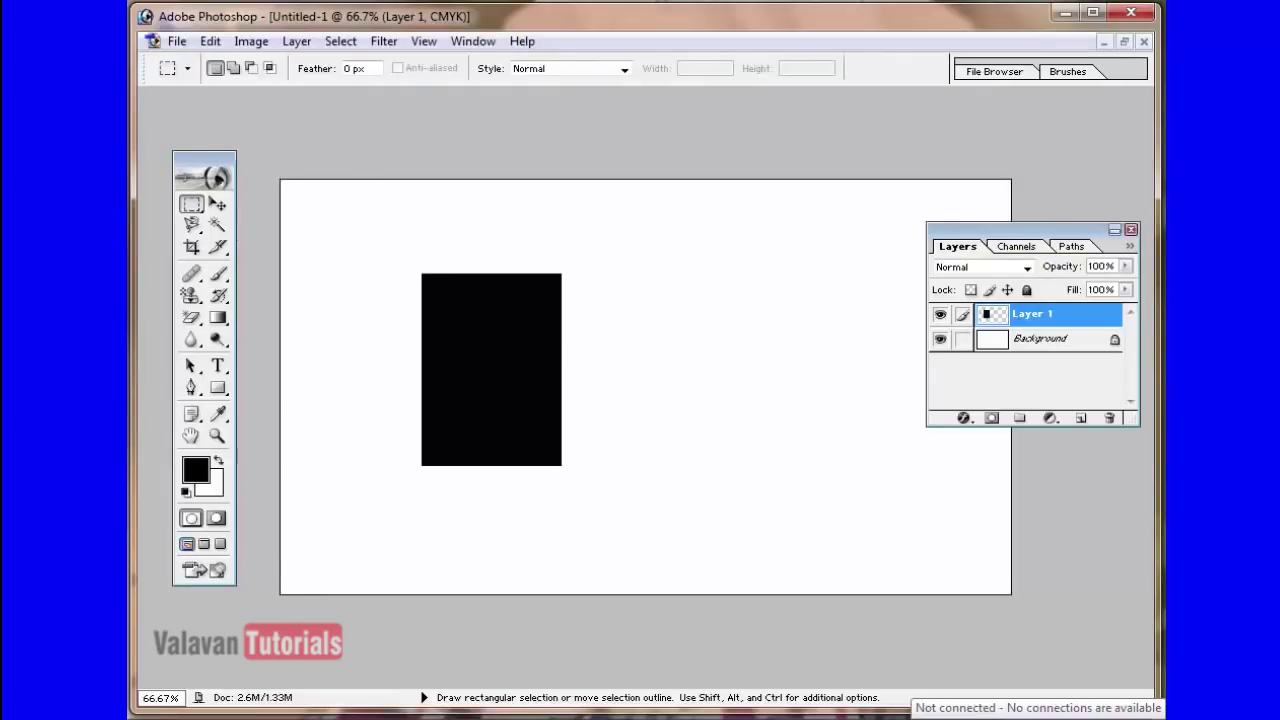
- Move the black rectangle into the canvas's top-left corner
left_click(219, 207)
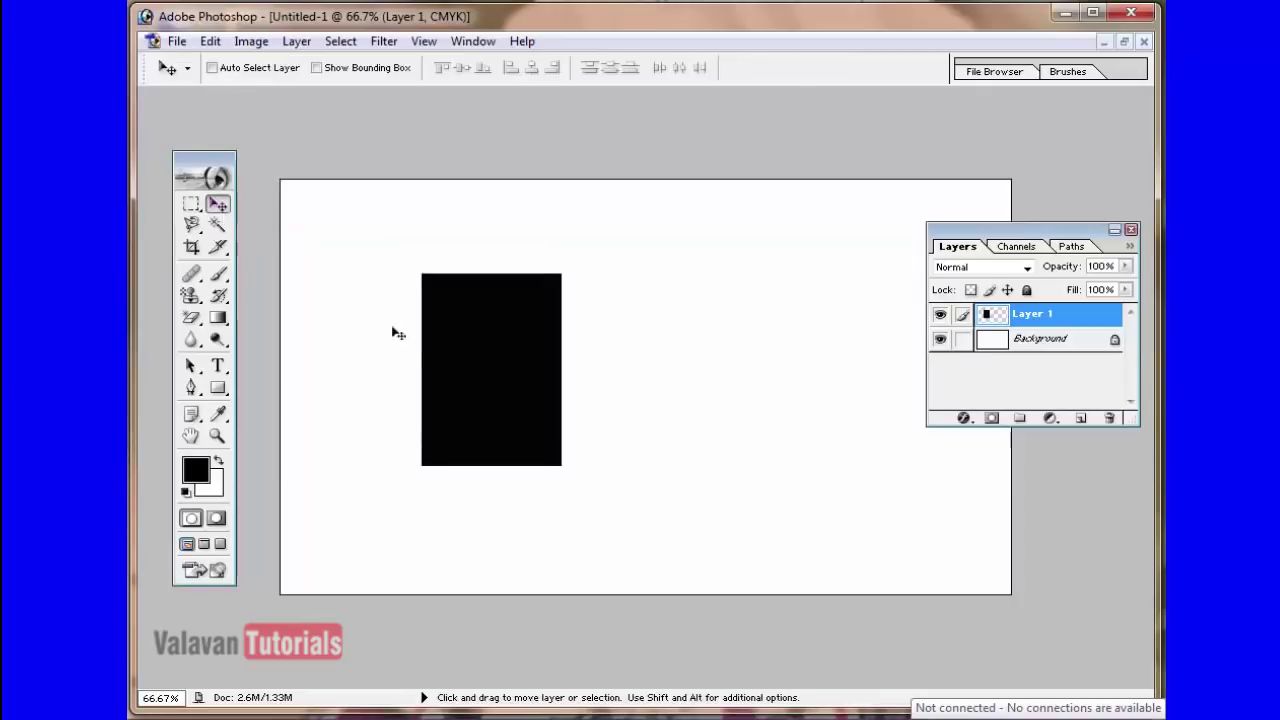
left_click_drag(503, 361, 381, 283)
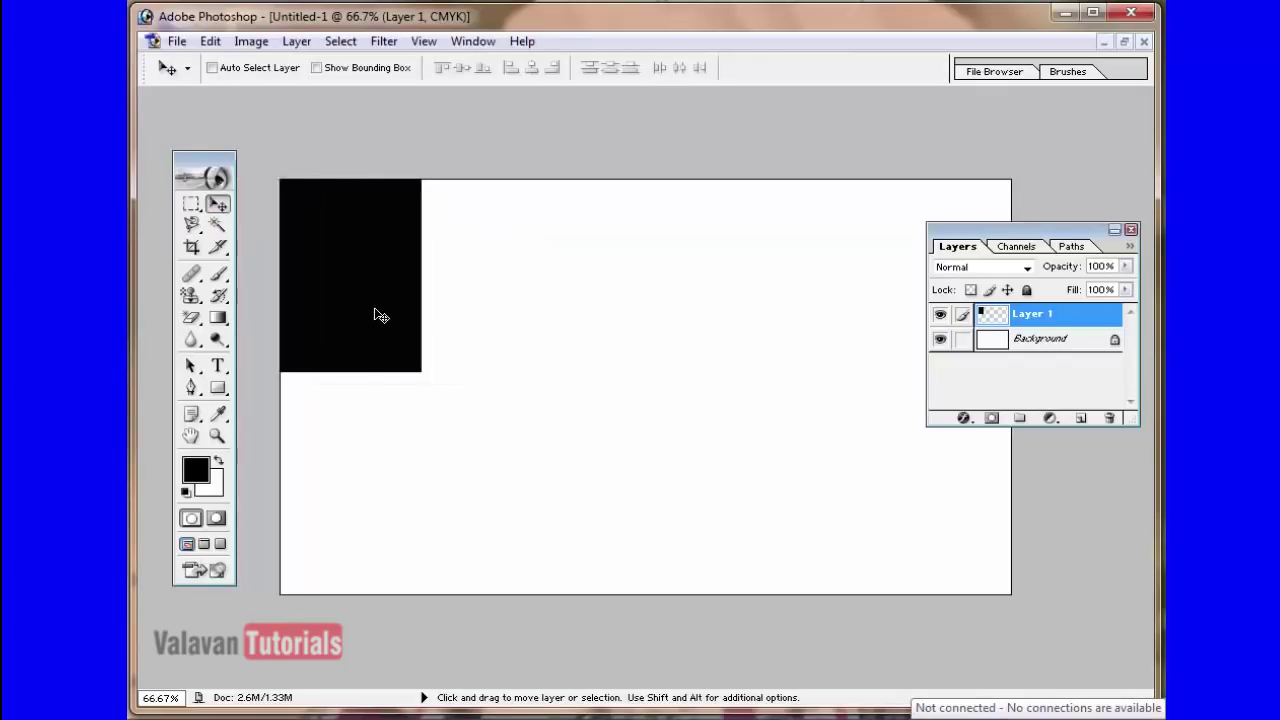
left_click_drag(191, 204, 194, 206)
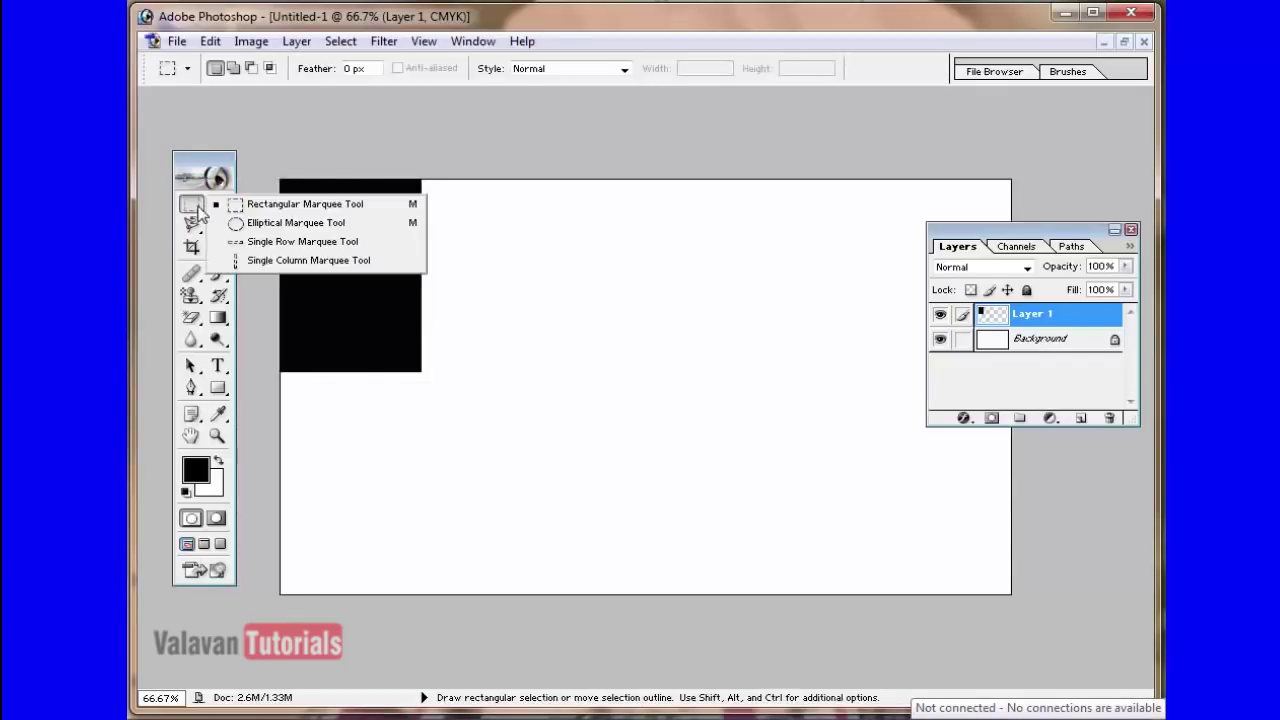
- Select a full-width strip along the canvas bottom, fill it black and deselect
left_click(268, 207)
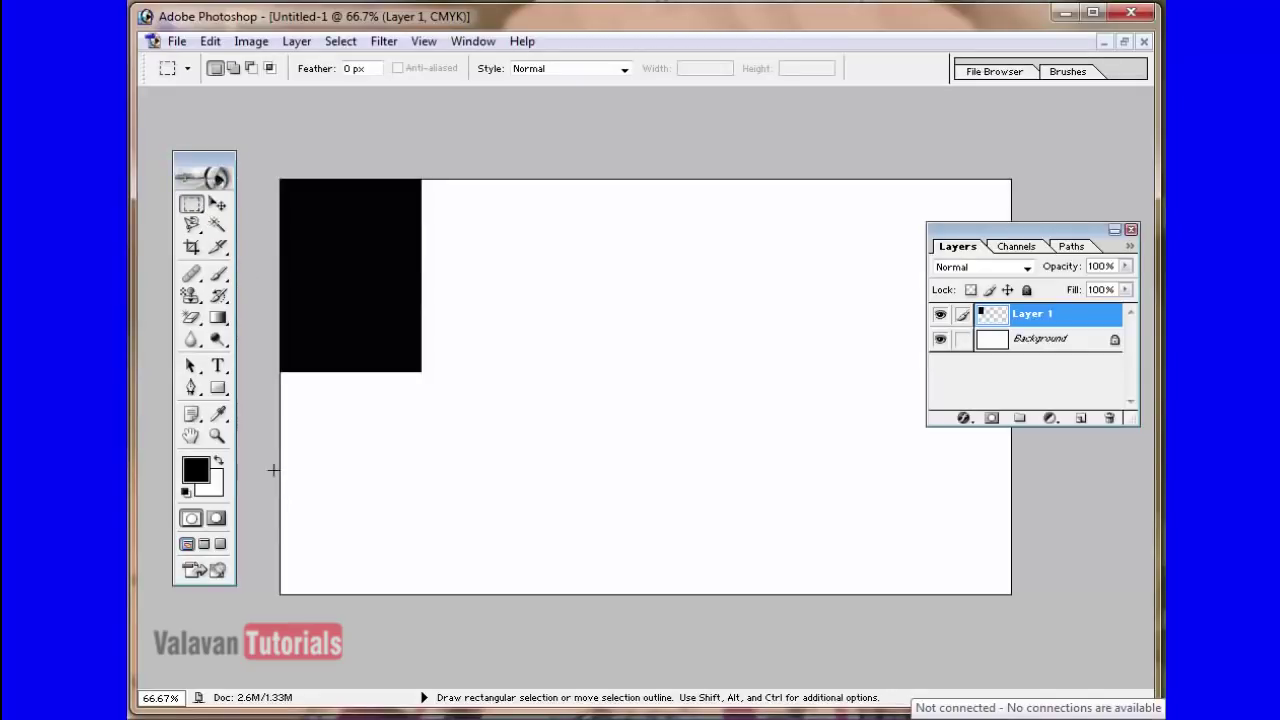
left_click_drag(722, 590, 1012, 620)
left_click(211, 42)
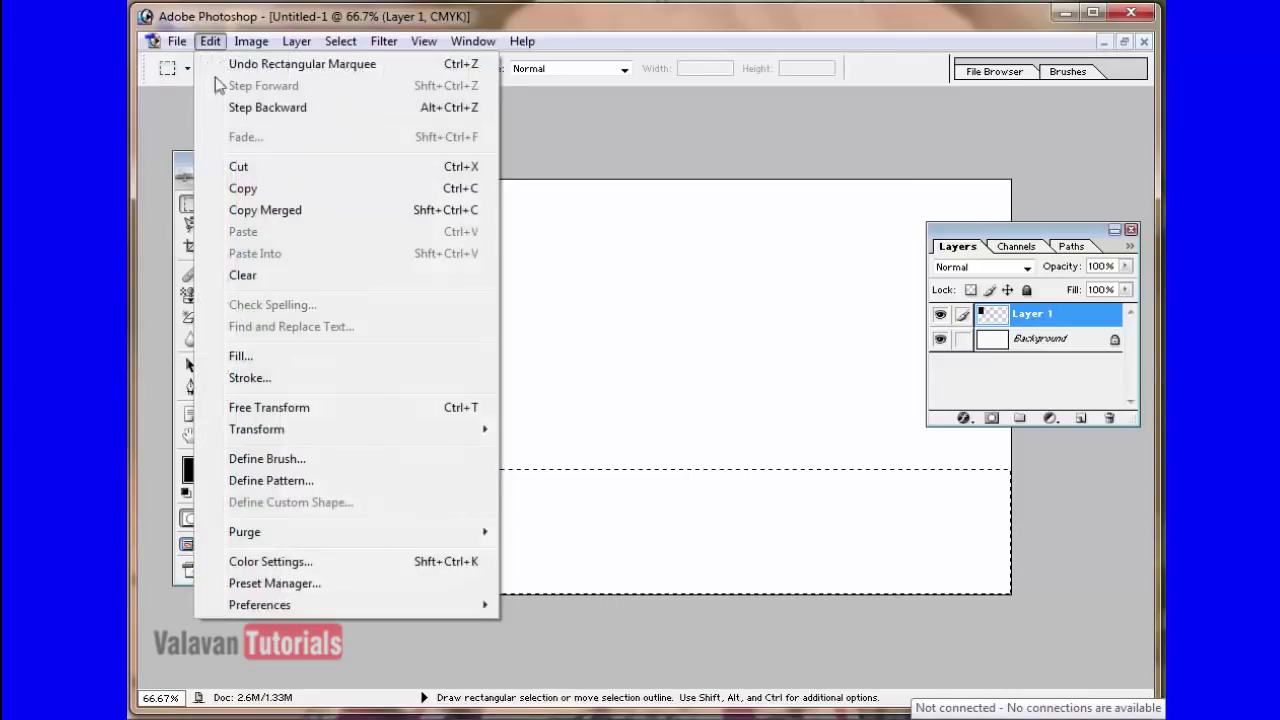
left_click(293, 353)
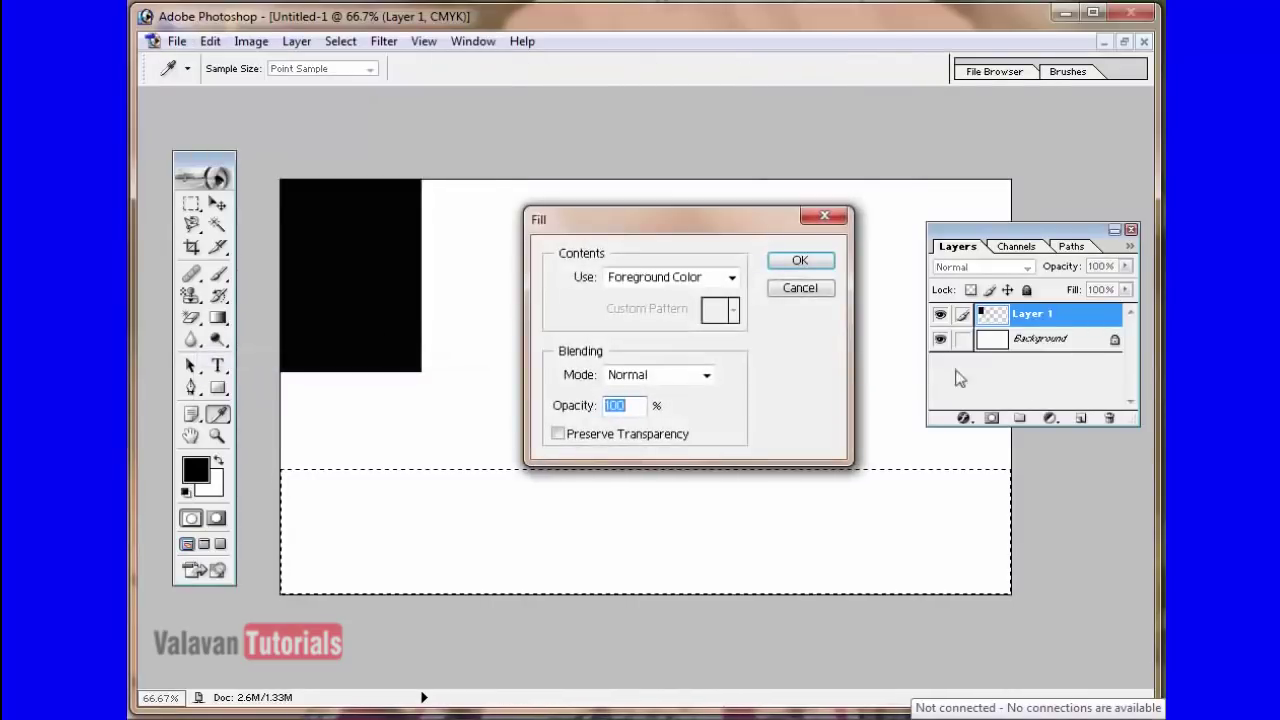
left_click(800, 261)
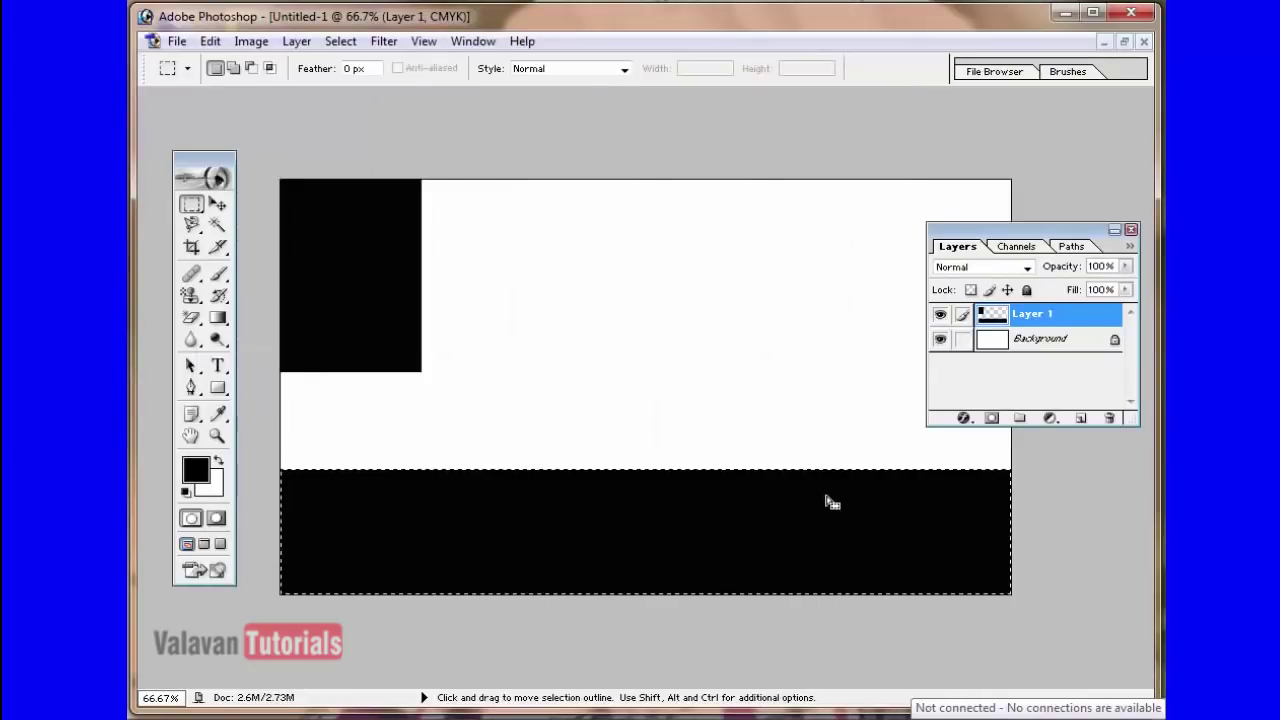
left_click(341, 41)
left_click(372, 84)
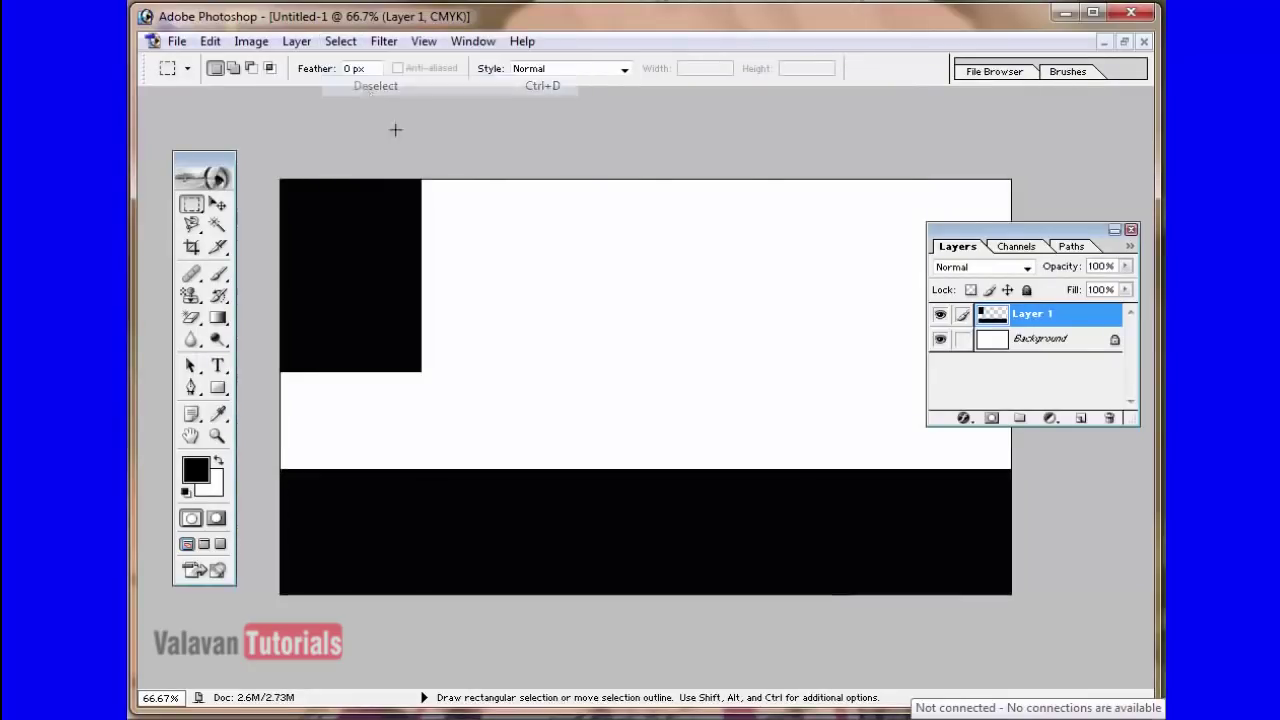
- Shift both black shapes right and up, then undo that move
left_click(217, 205)
left_click_drag(480, 514, 597, 446)
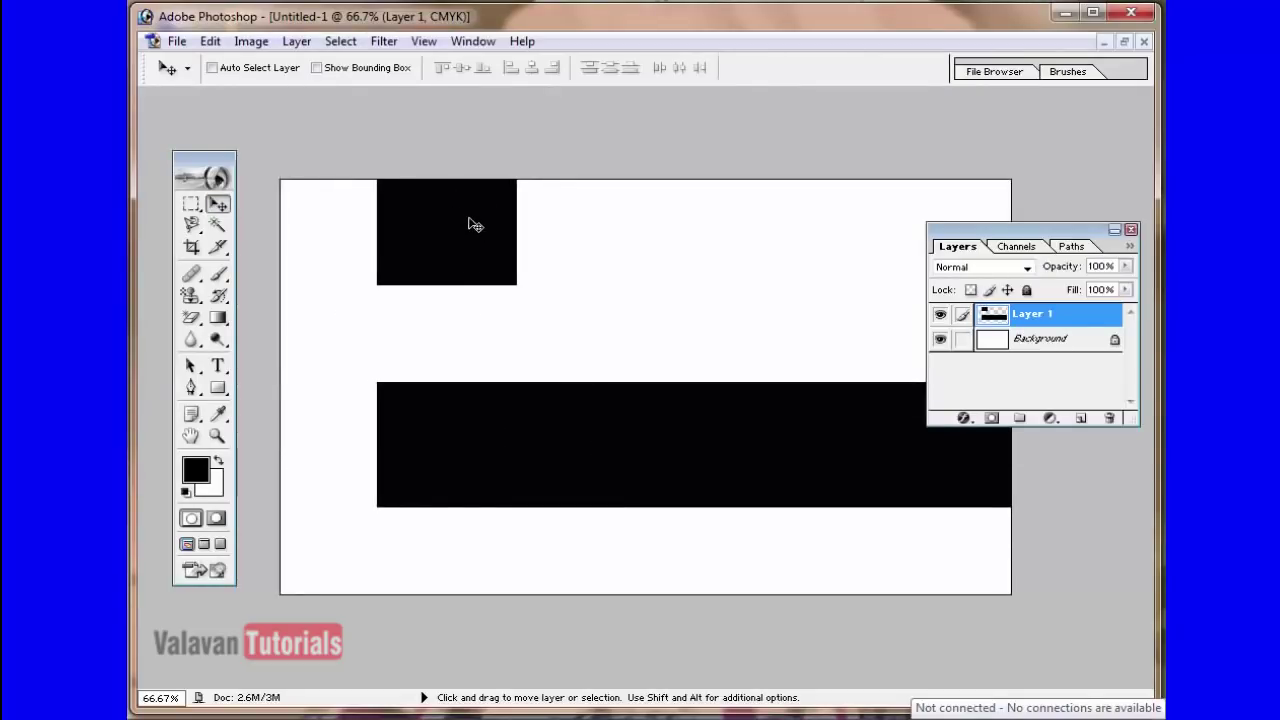
left_click(210, 41)
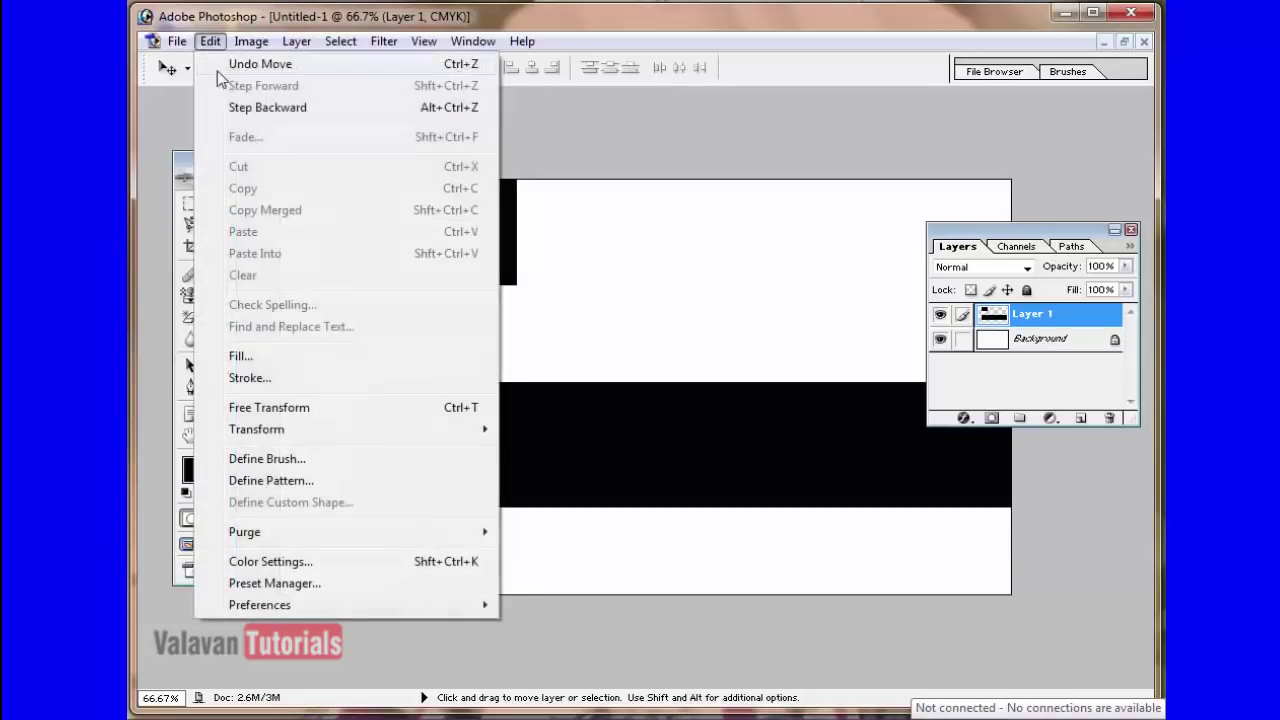
left_click(459, 64)
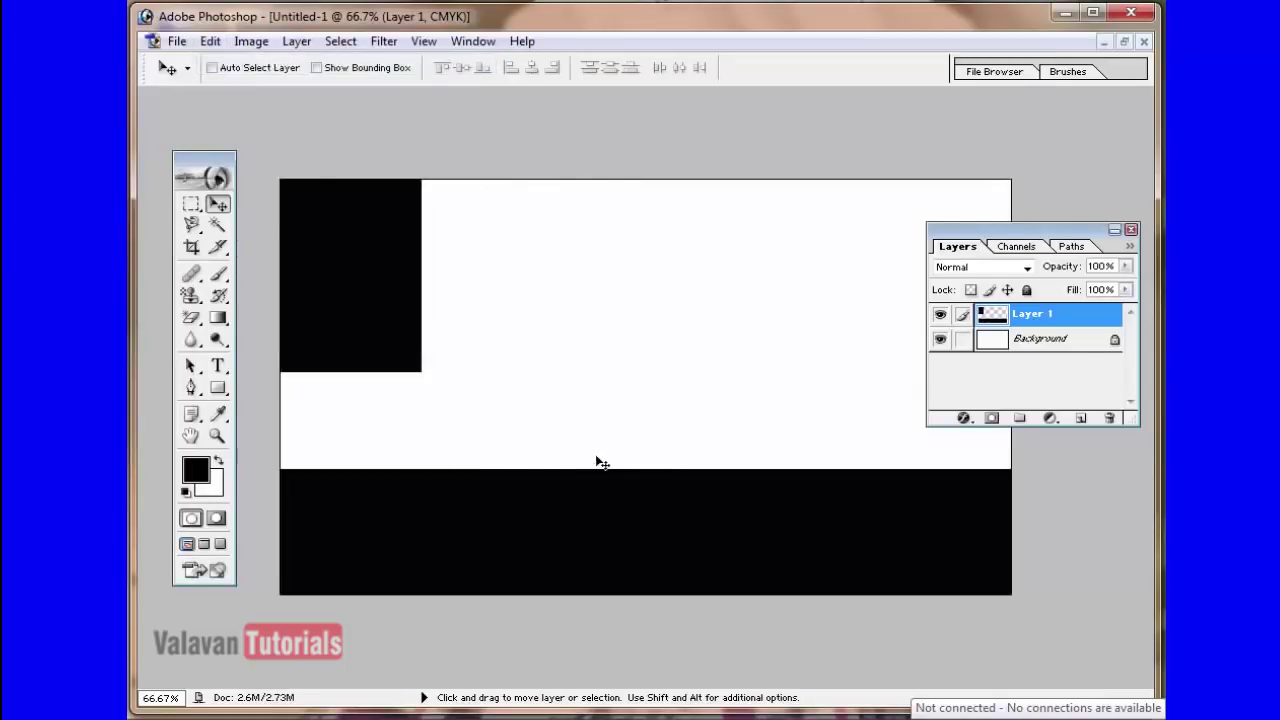
left_click(213, 43)
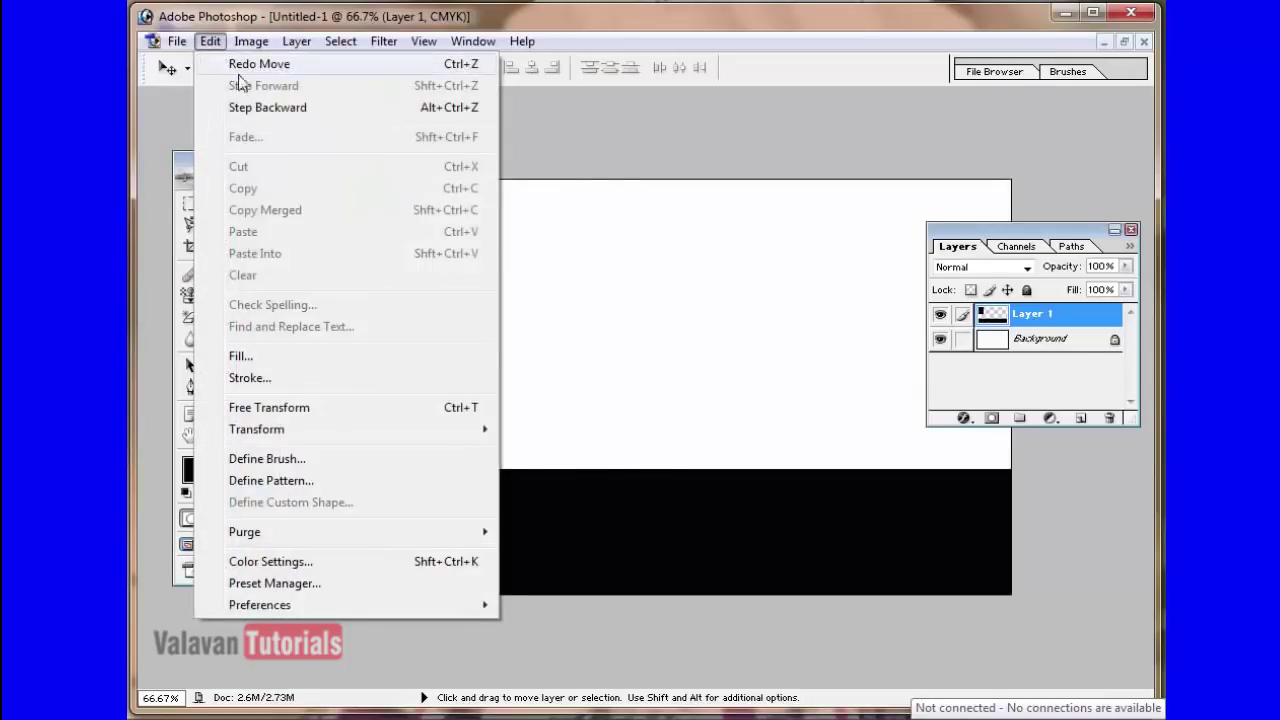
left_click(687, 505)
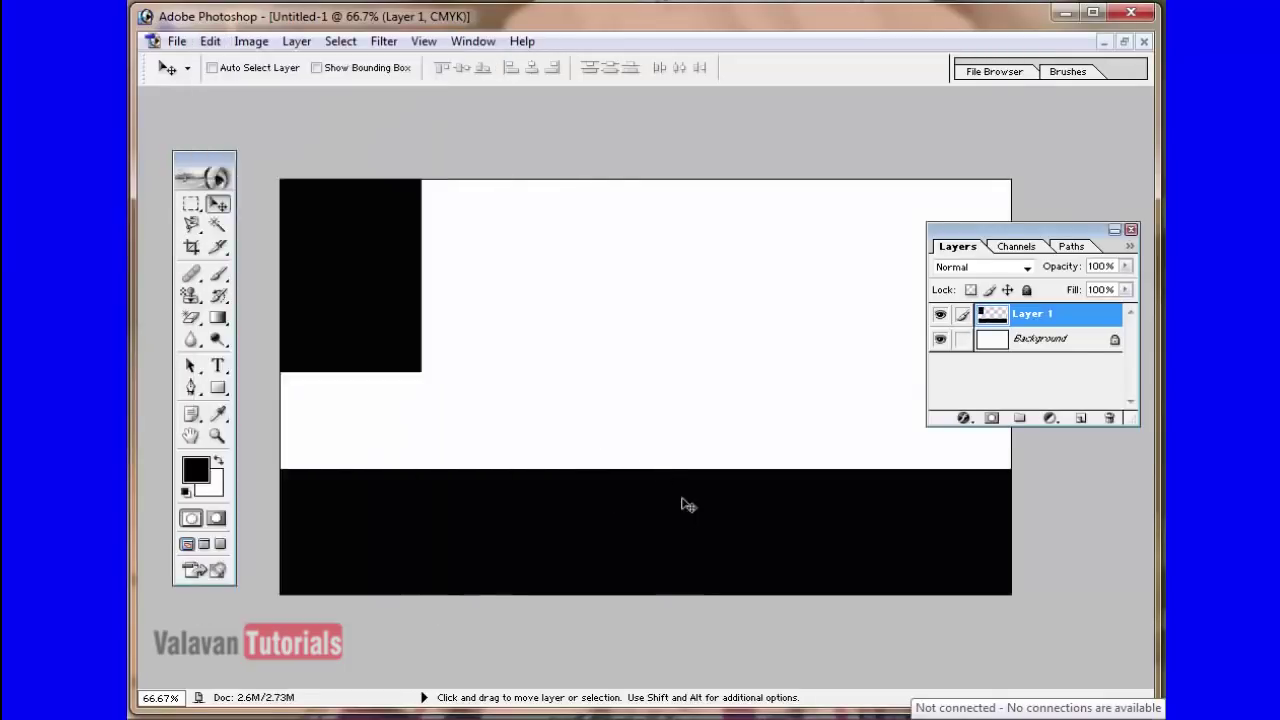
- Step backward twice to restore the bottom selection and remove the black strip
left_click(210, 41)
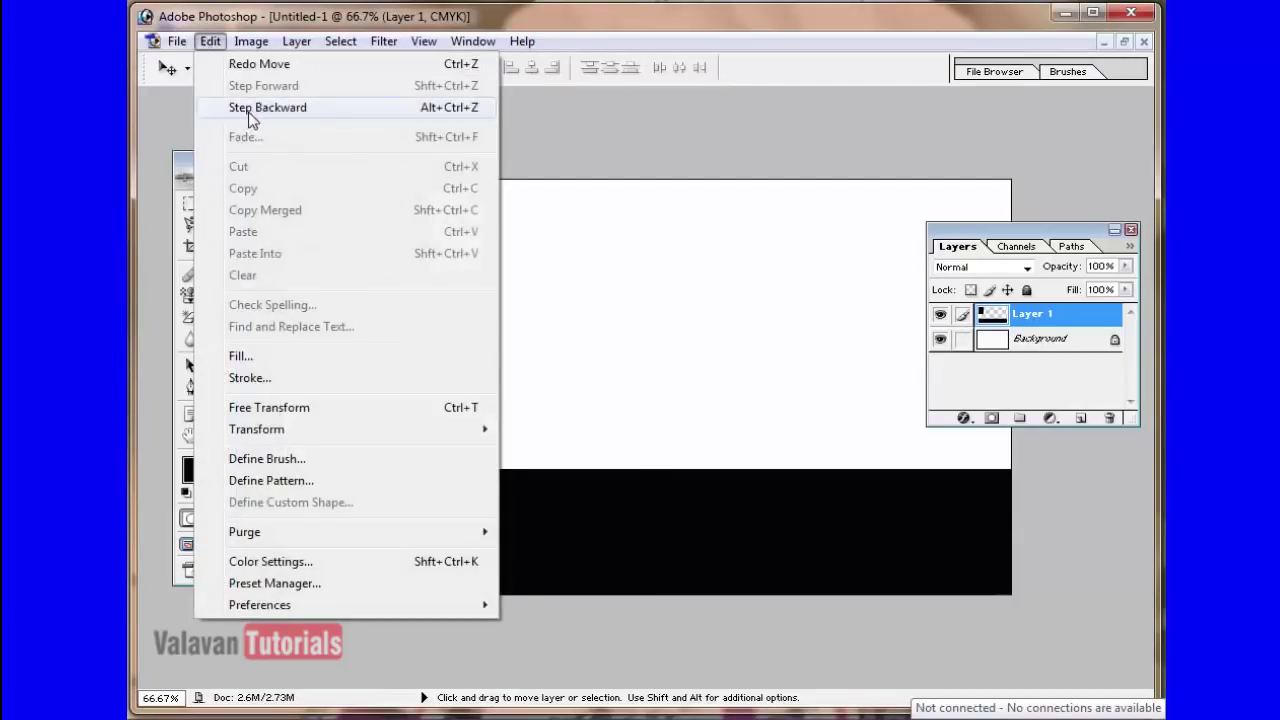
left_click(467, 109)
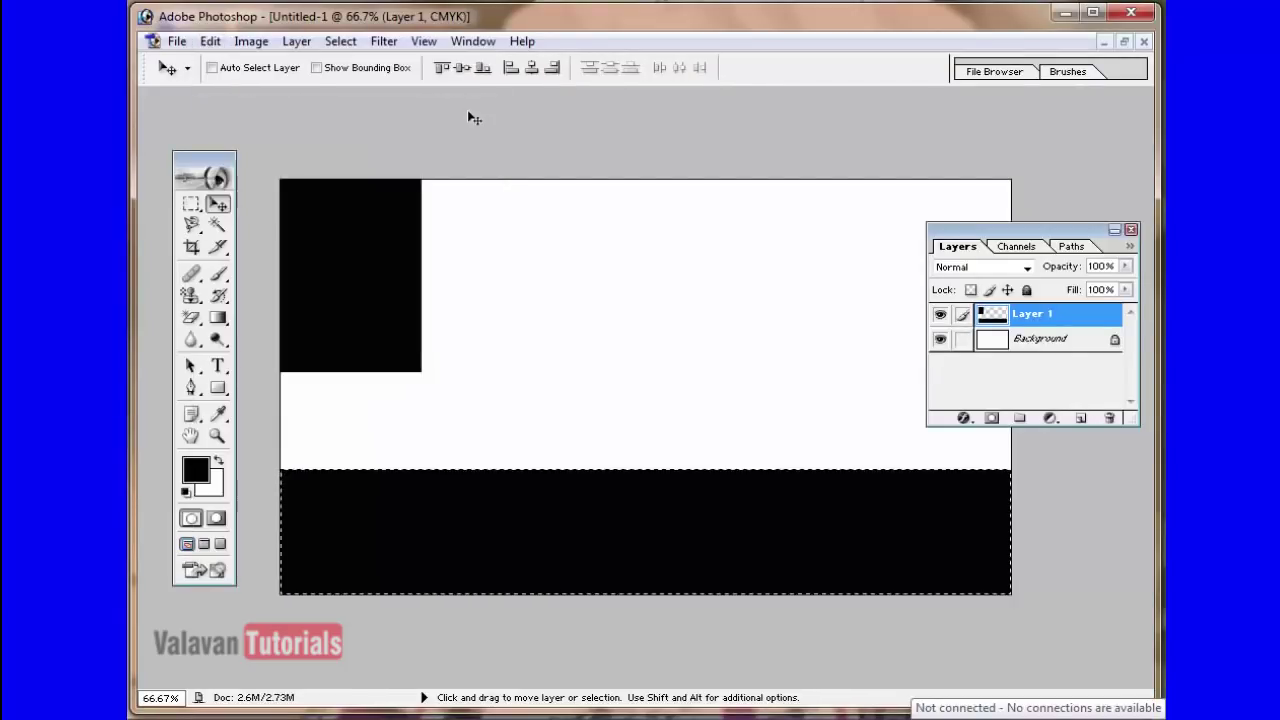
left_click(211, 42)
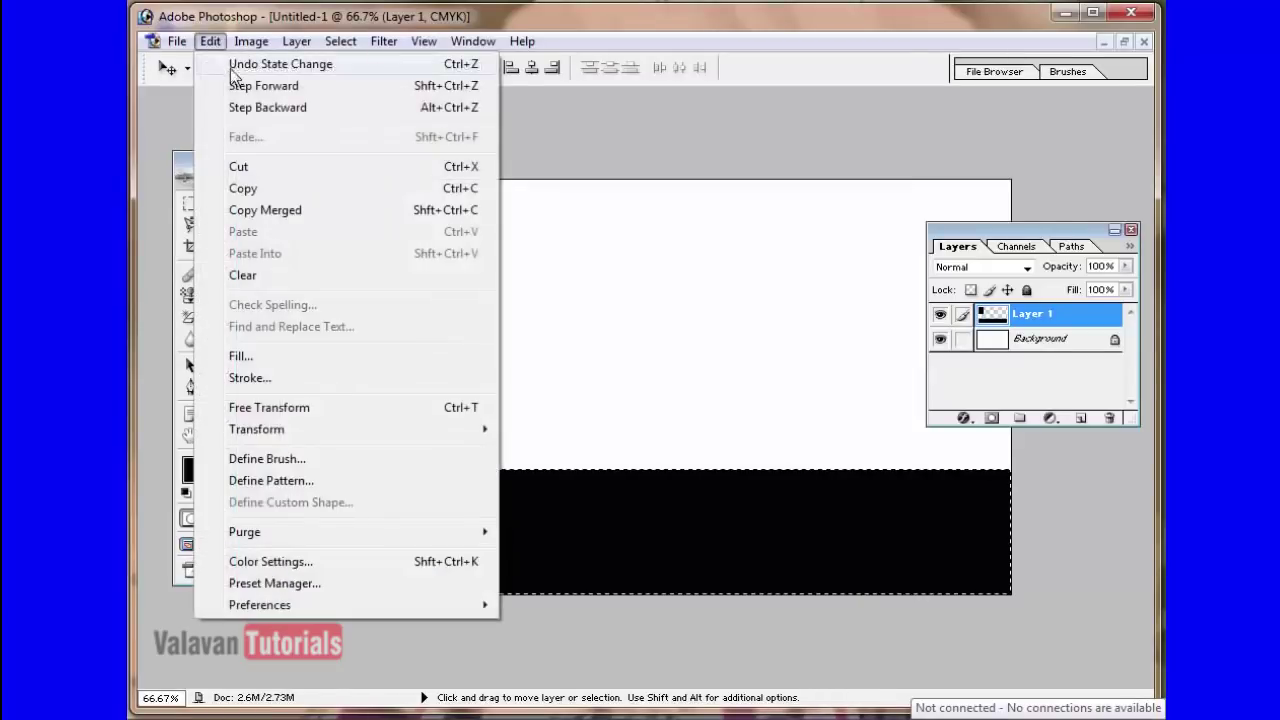
left_click(252, 107)
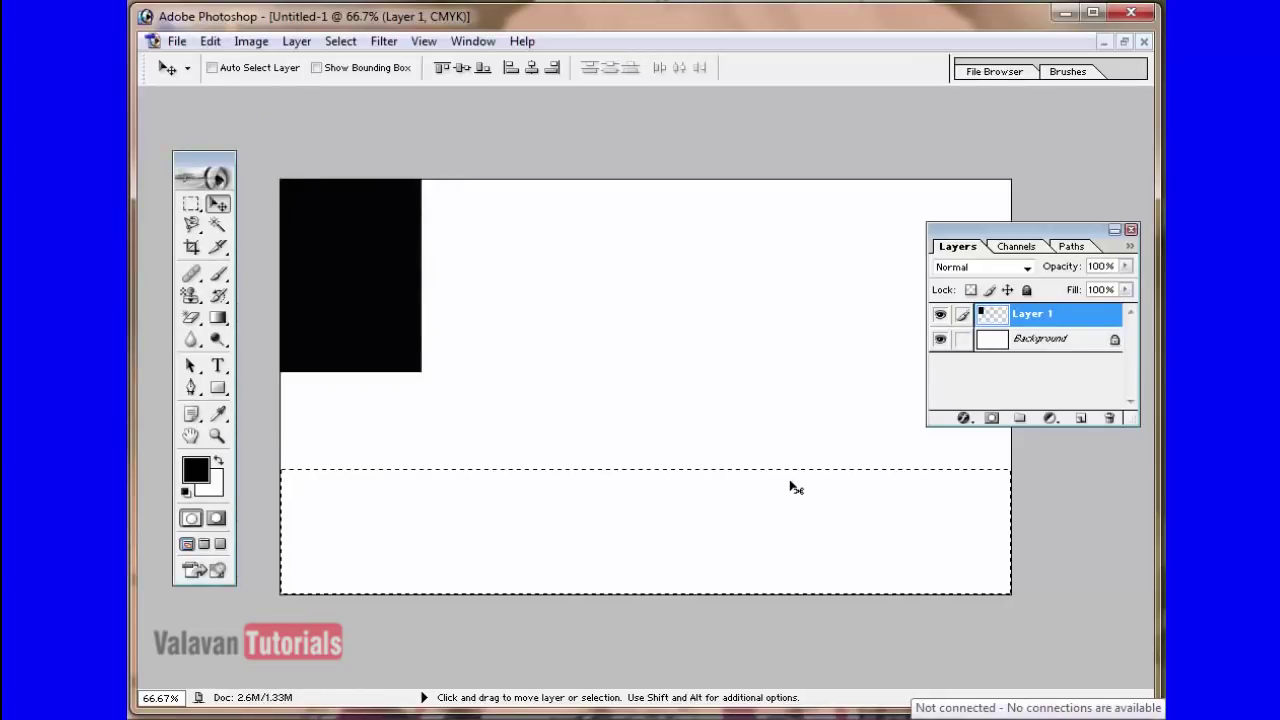
- Add Layer 2, fill the bottom selection black on it, and deselect
left_click(1086, 418)
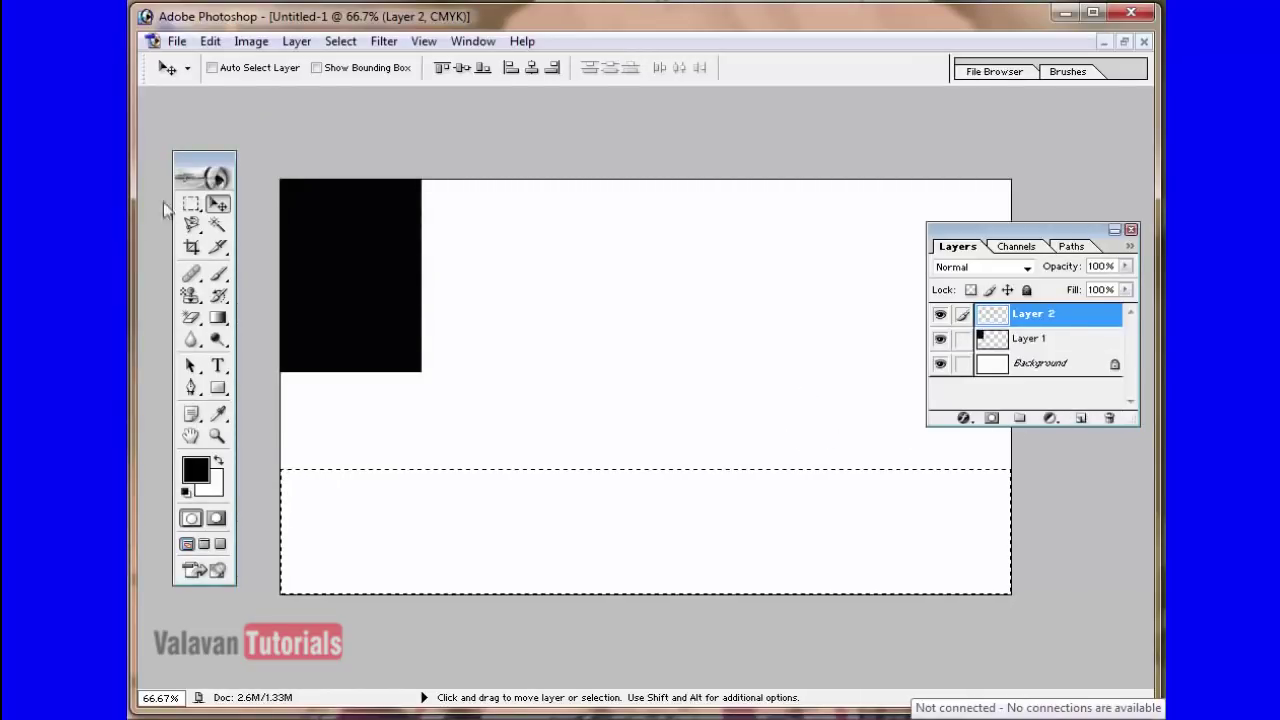
left_click(210, 41)
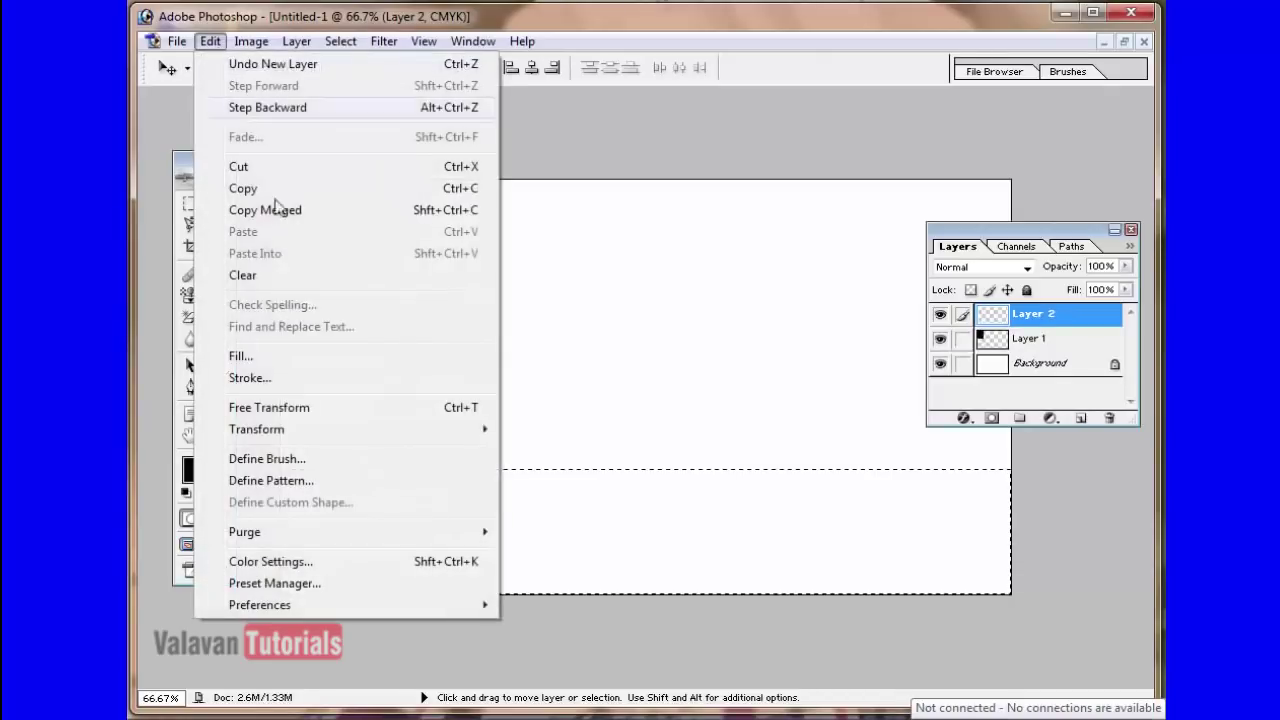
left_click(286, 355)
left_click(795, 252)
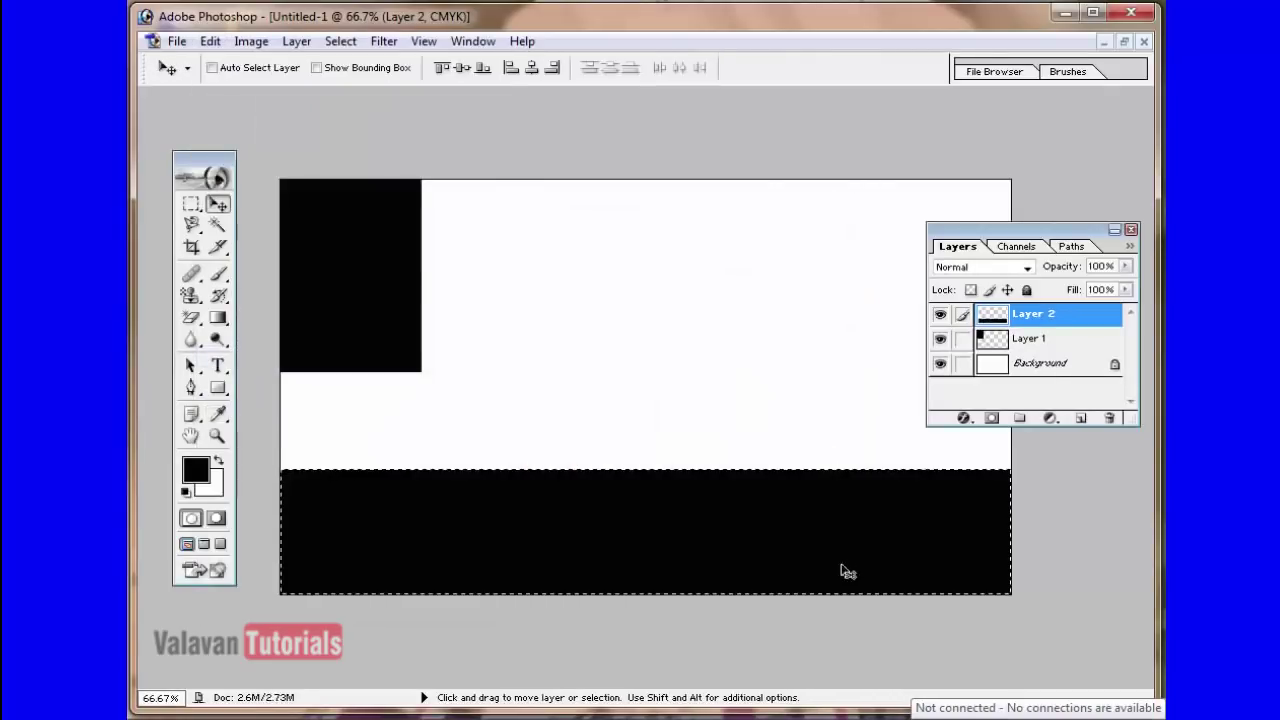
left_click(340, 41)
left_click(345, 89)
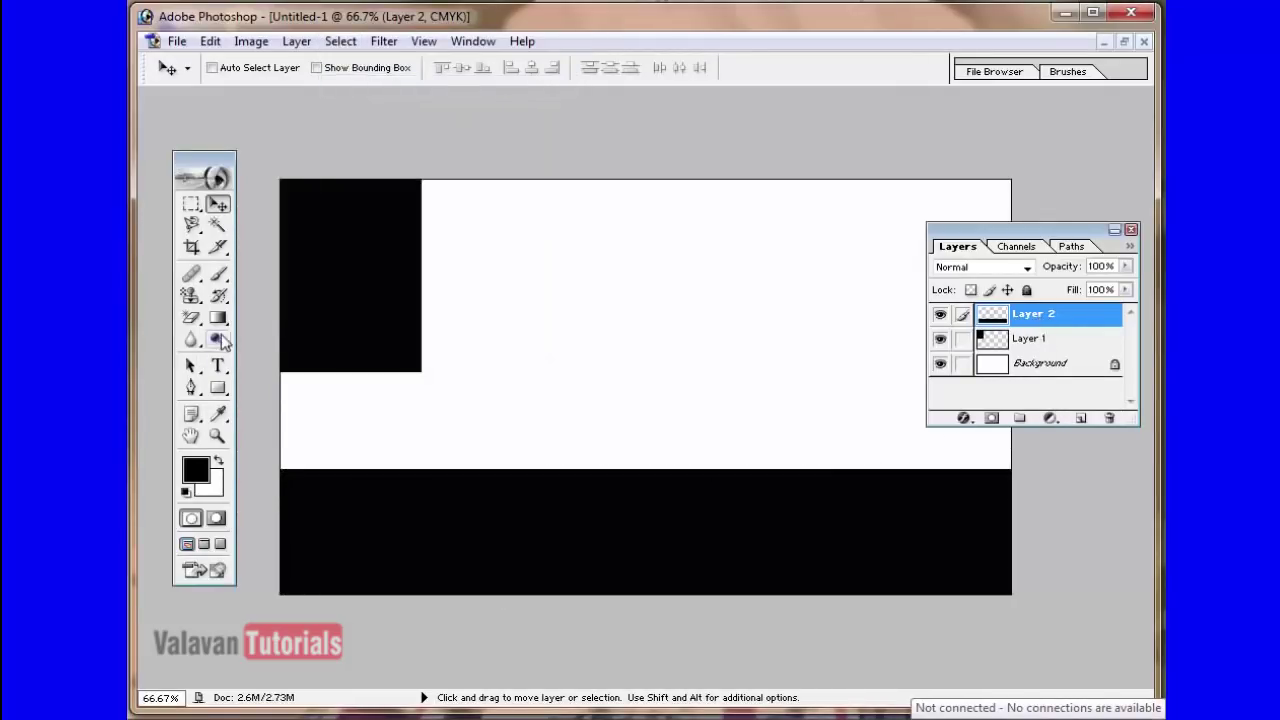
- Try moving the bottom bar and the Layer 1 block to different canvas positions
left_click_drag(532, 508, 644, 432)
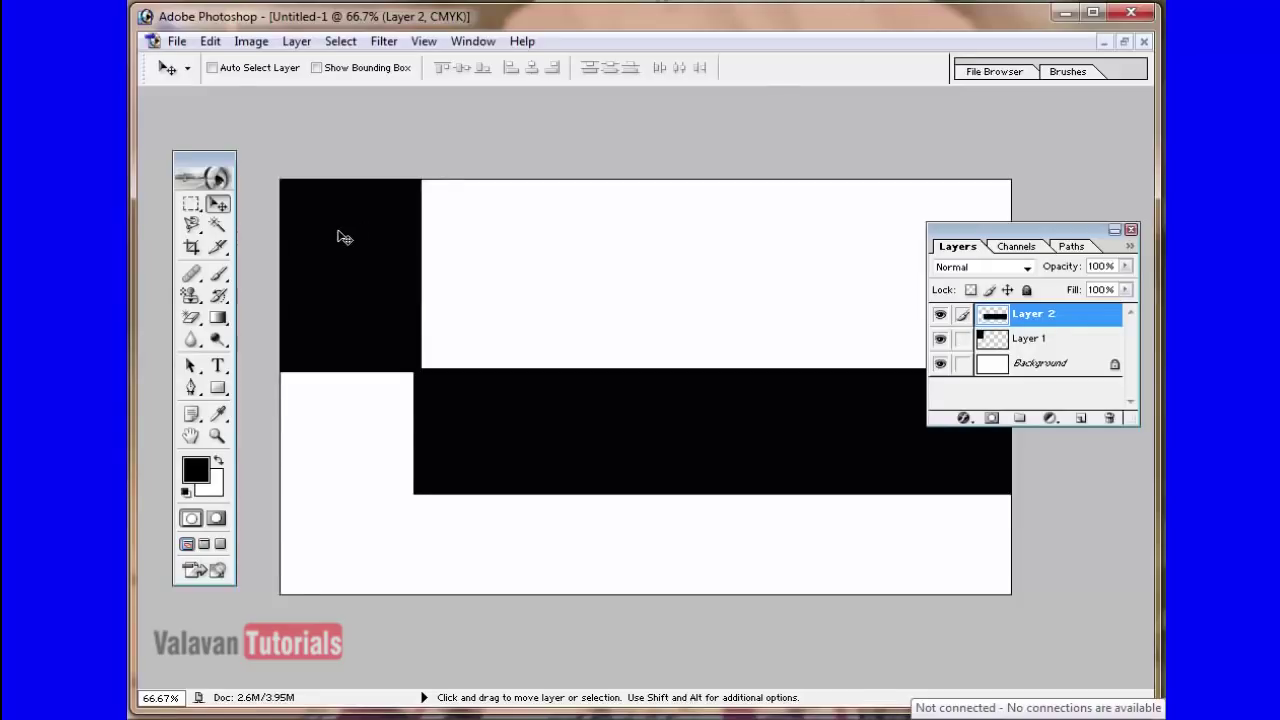
left_click(1045, 342)
left_click_drag(394, 248, 634, 260)
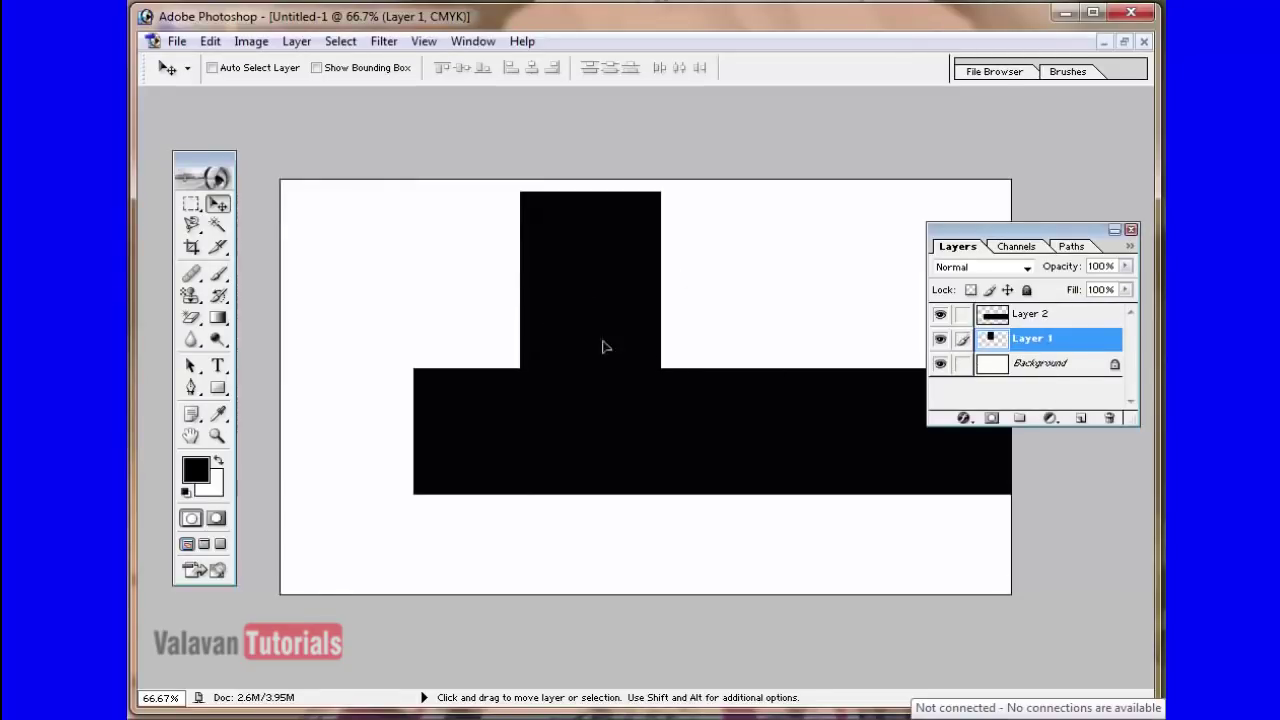
left_click_drag(603, 346, 607, 407)
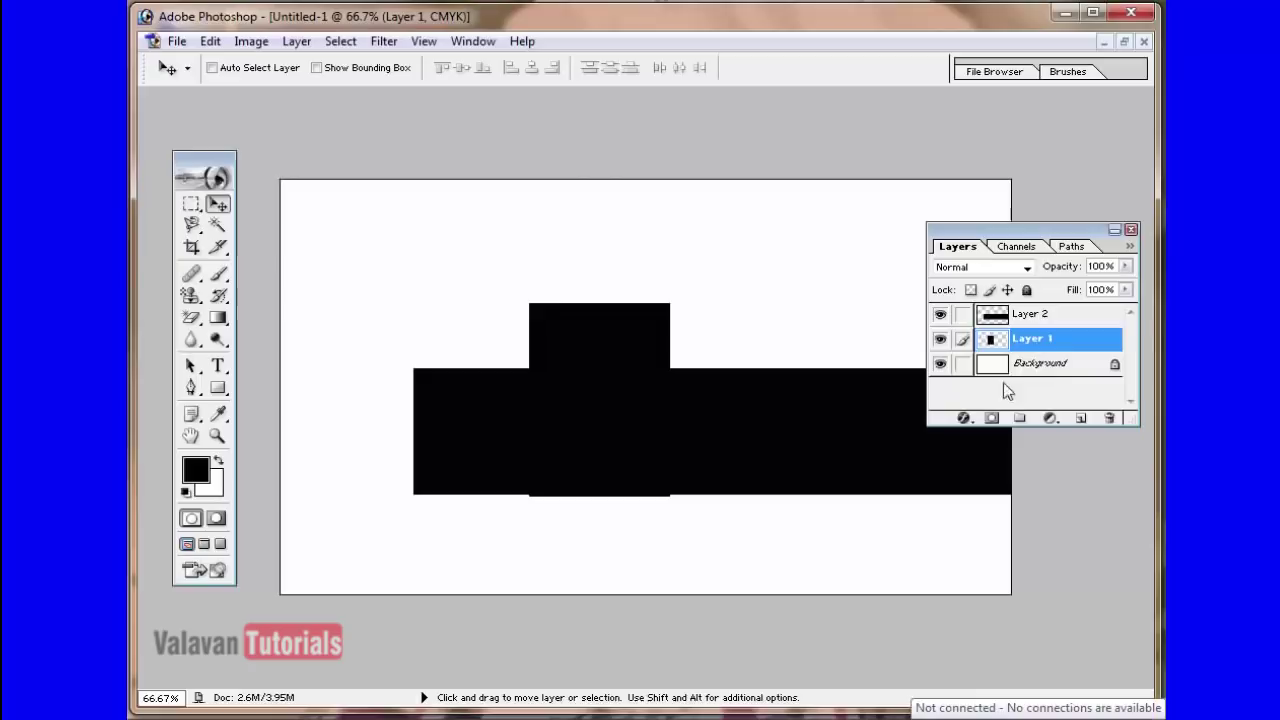
left_click(1056, 318)
left_click(1056, 345)
mouse_move(616, 343)
left_mouse_down()
mouse_move(611, 274)
mouse_move(610, 340)
left_mouse_up()
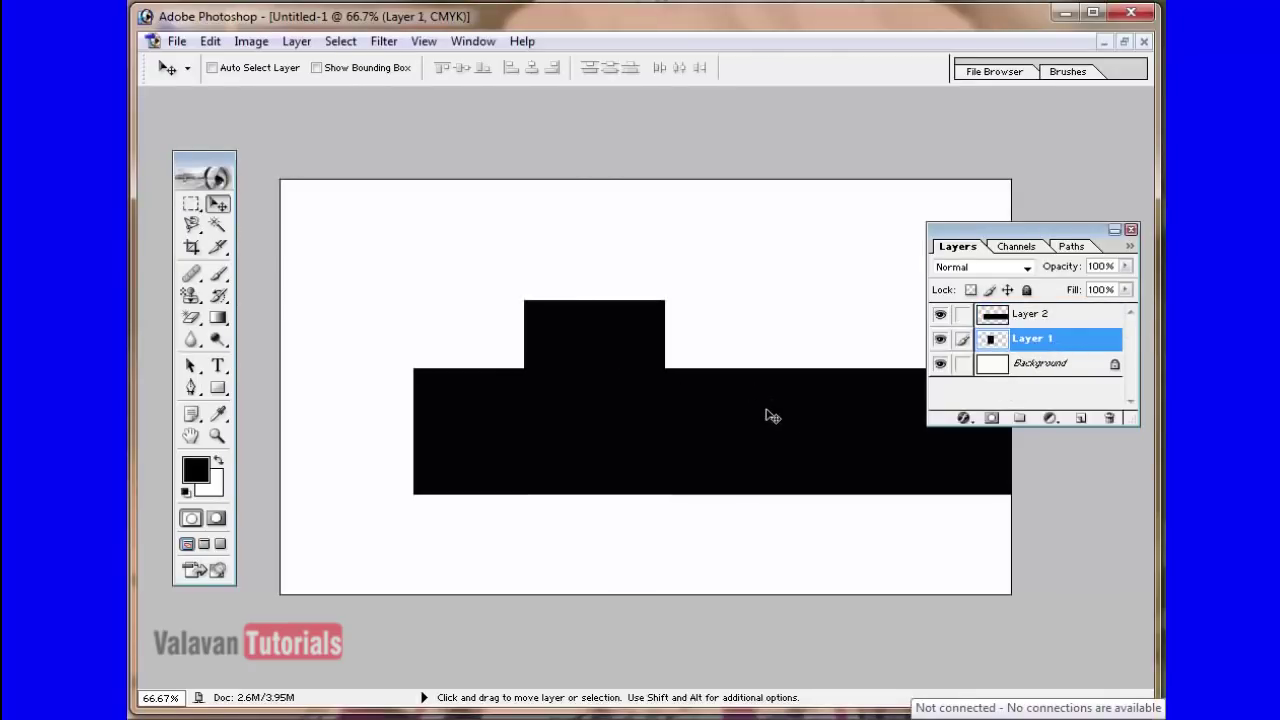
- Drag Layer 2's wide bar to the canvas top and Layer 1's block to the lower-left
right_click(799, 410)
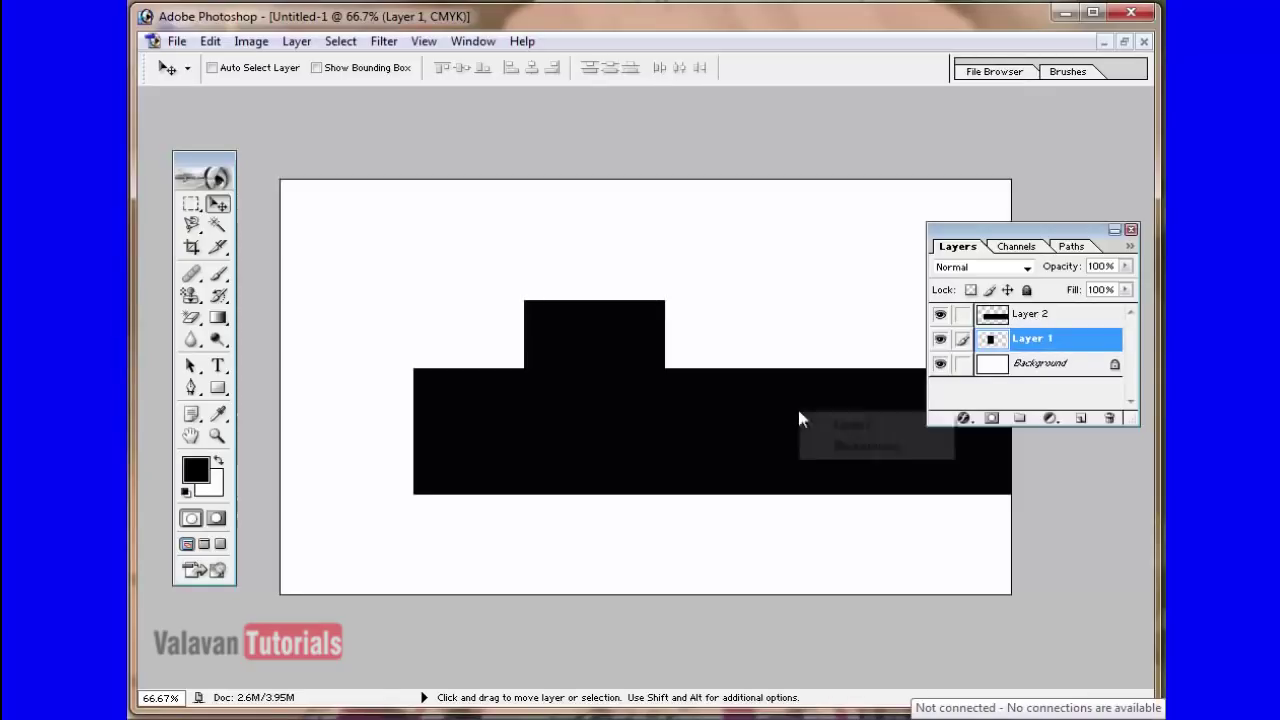
left_click(868, 428)
left_click_drag(860, 443, 737, 251)
right_click(594, 374)
left_click(628, 390)
left_click_drag(520, 429, 383, 450)
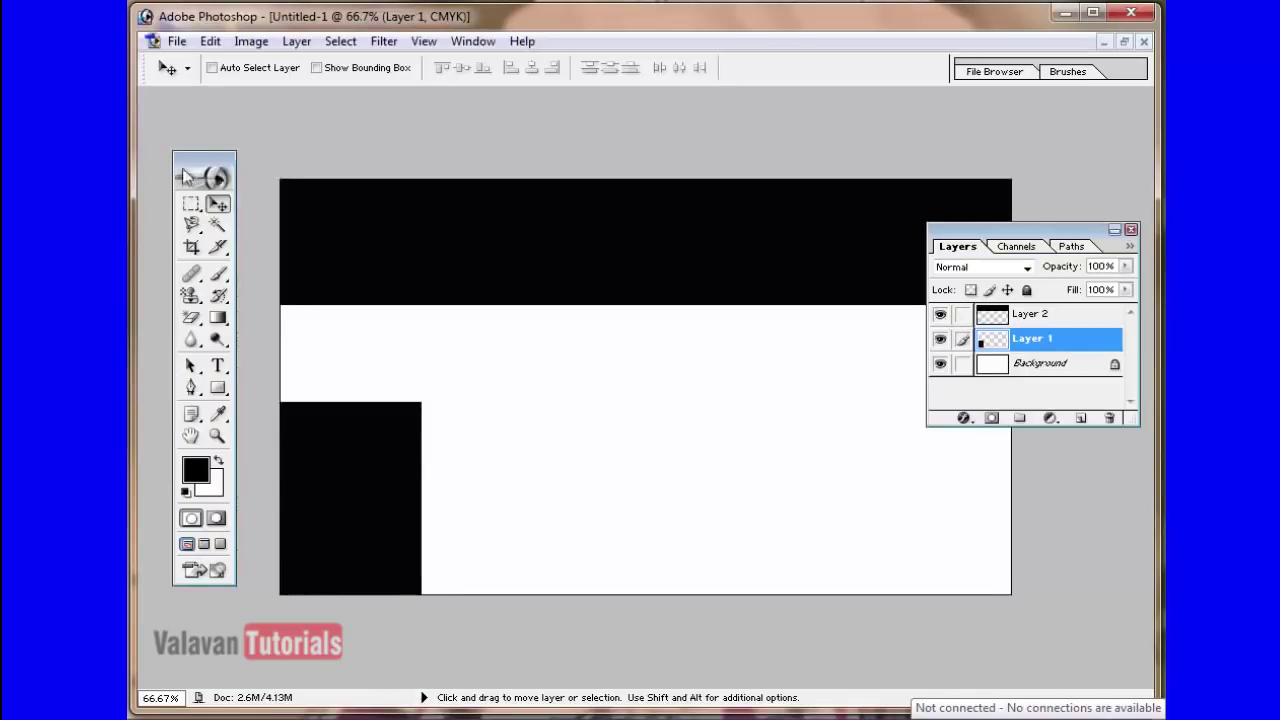
left_click(193, 206)
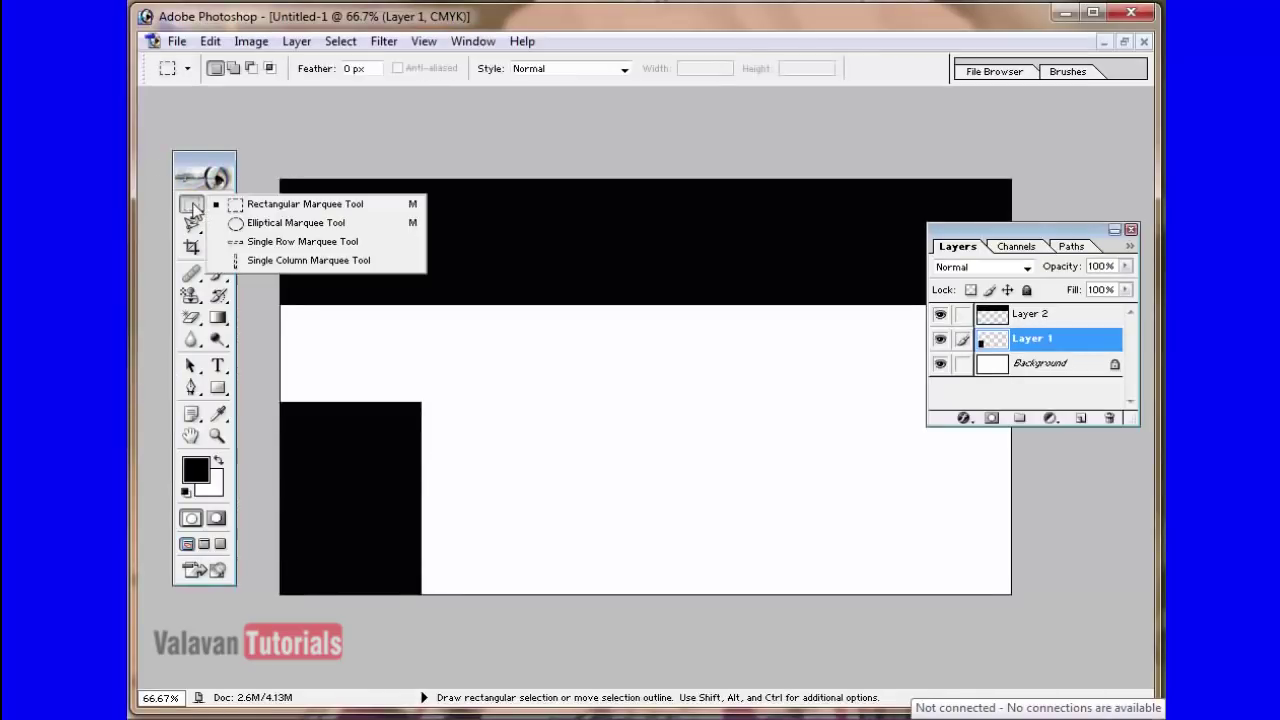
- Draw a perfectly round elliptical selection just right of the canvas centre
left_click(292, 224)
left_click_drag(780, 476, 852, 477)
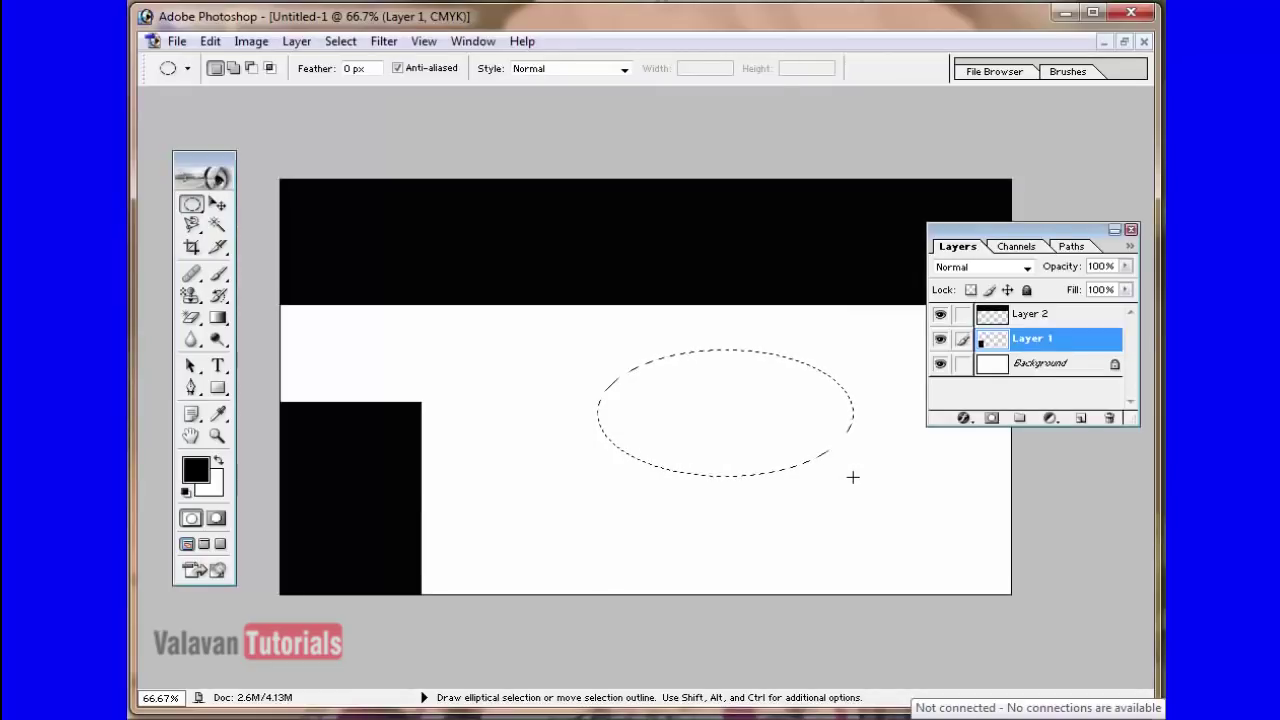
left_click_drag(520, 312, 690, 438)
left_click(809, 515)
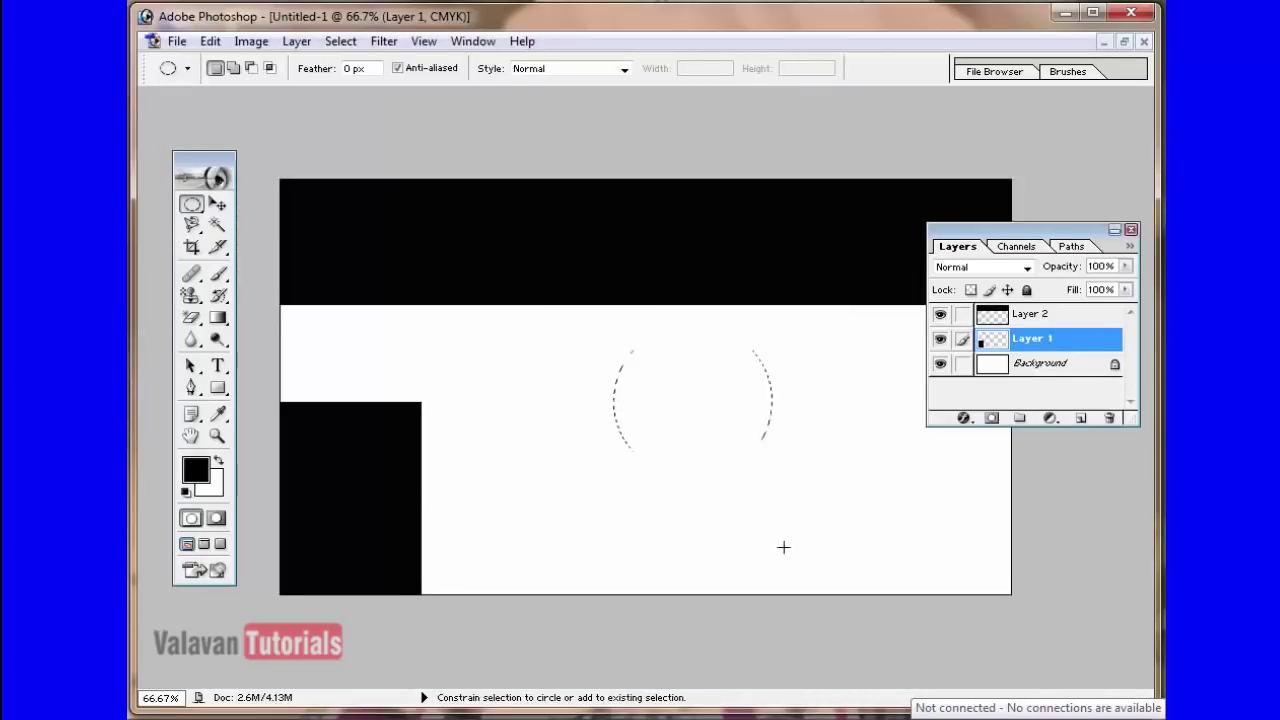
mouse_move(806, 580)
left_mouse_down()
mouse_move(814, 591)
mouse_move(814, 574)
left_mouse_up()
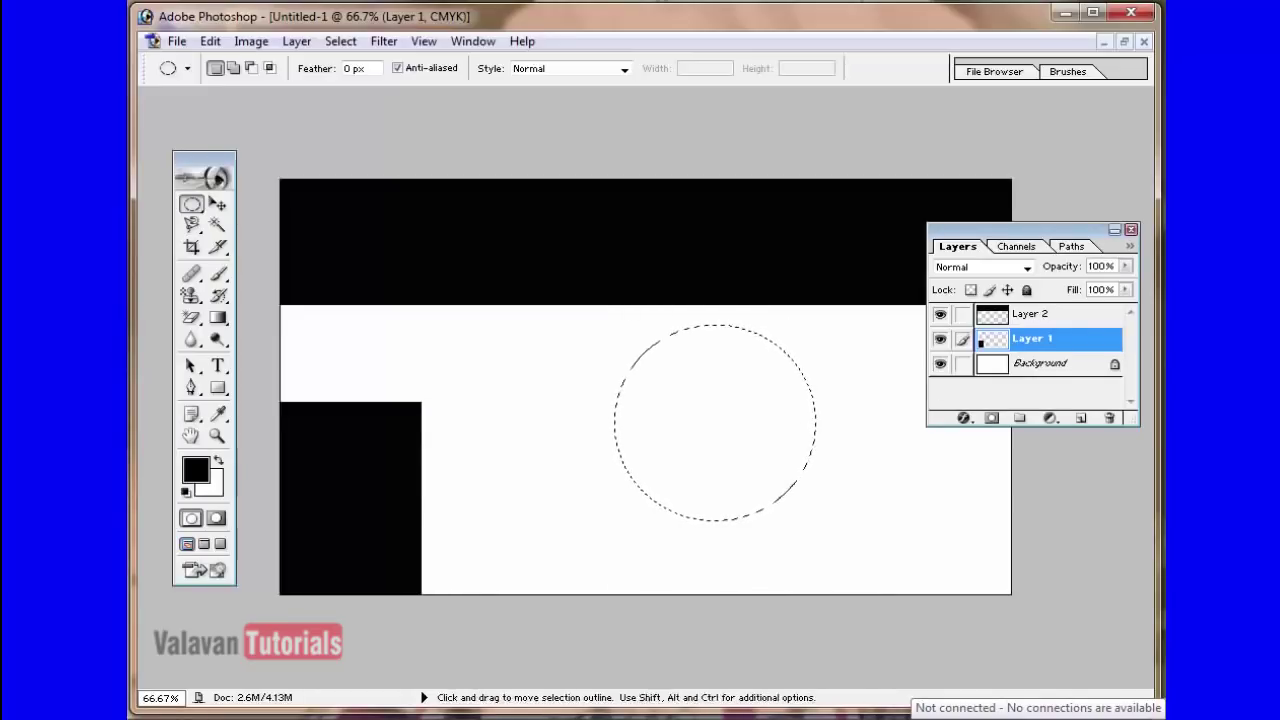
- On a new Layer 3, fill the circle with black foreground colour and deselect
left_click(1083, 420)
left_click(178, 42)
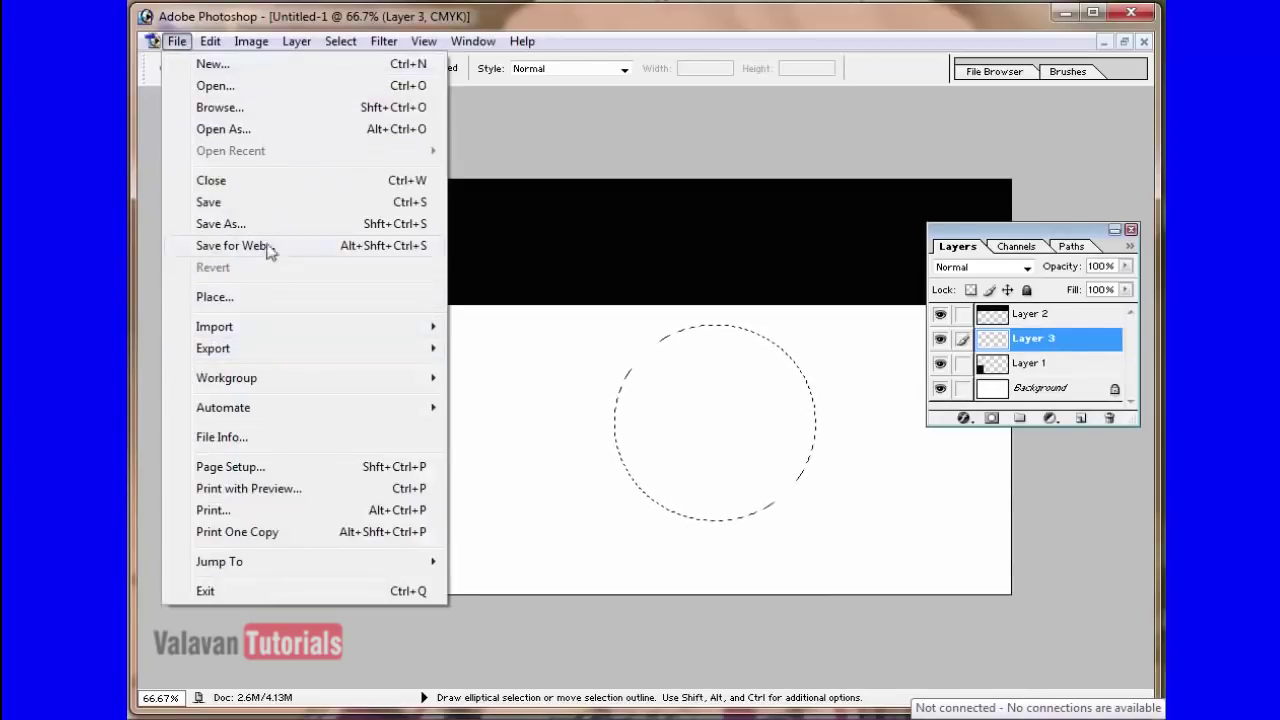
mouse_move(209, 52)
left_click(262, 357)
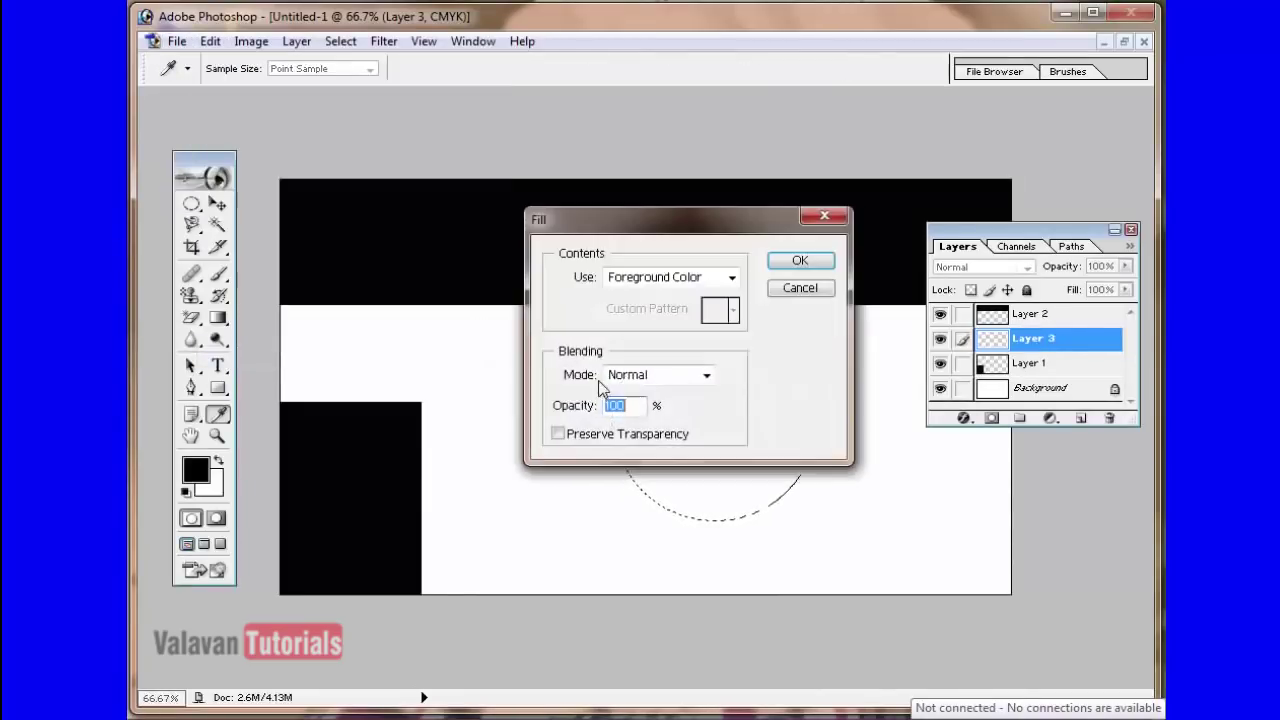
left_click(788, 264)
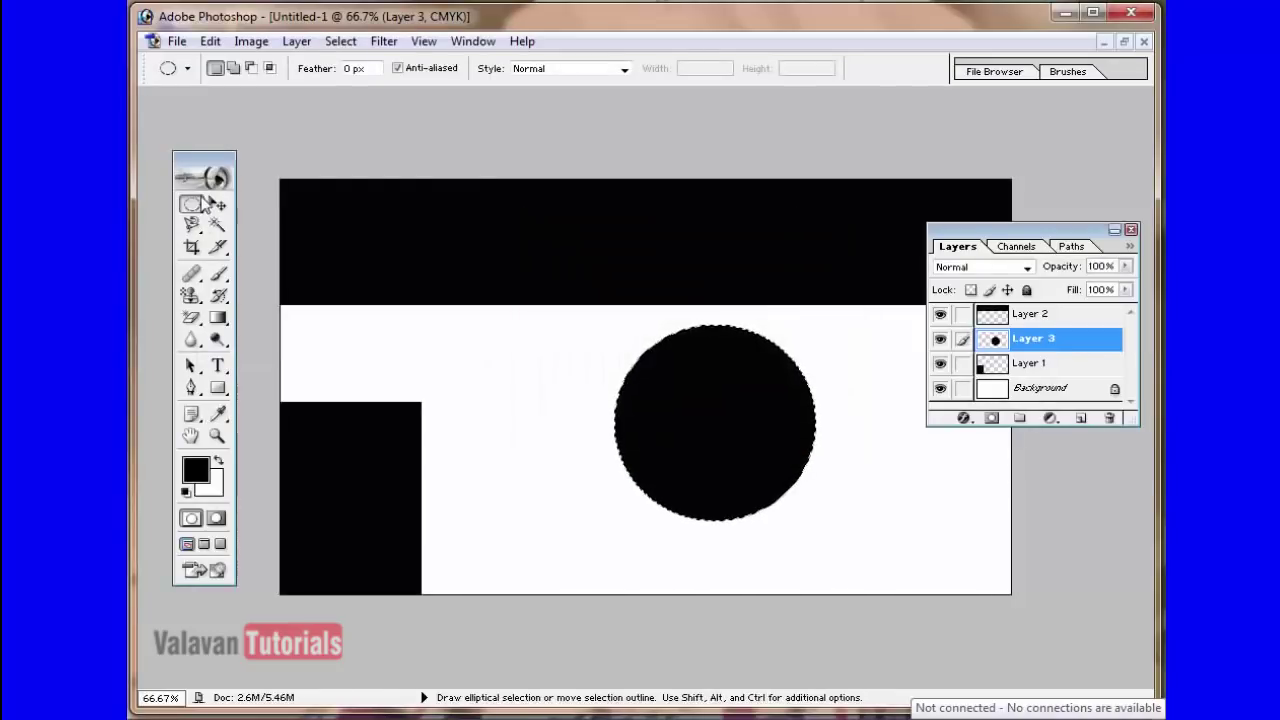
left_click(340, 41)
left_click(366, 89)
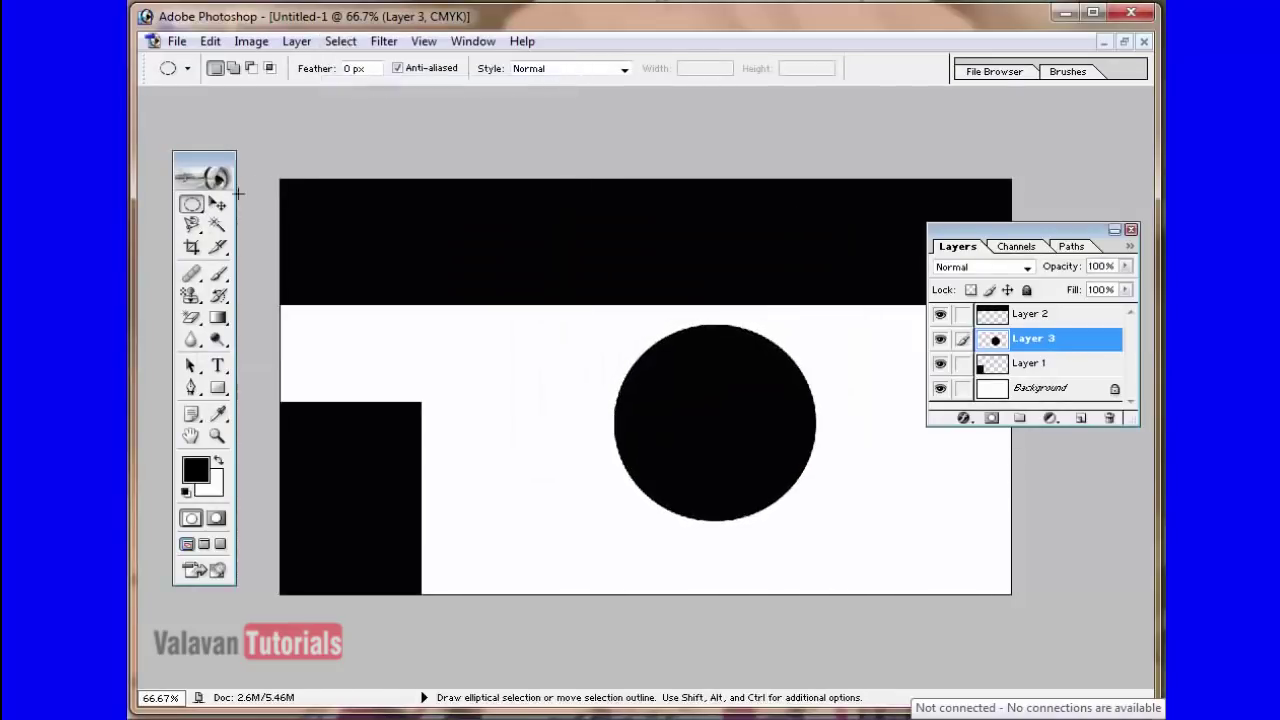
- Enlarge the Layers palette, then move the circle lower and the rectangle to its right
left_click(218, 204)
left_click_drag(711, 429, 514, 489)
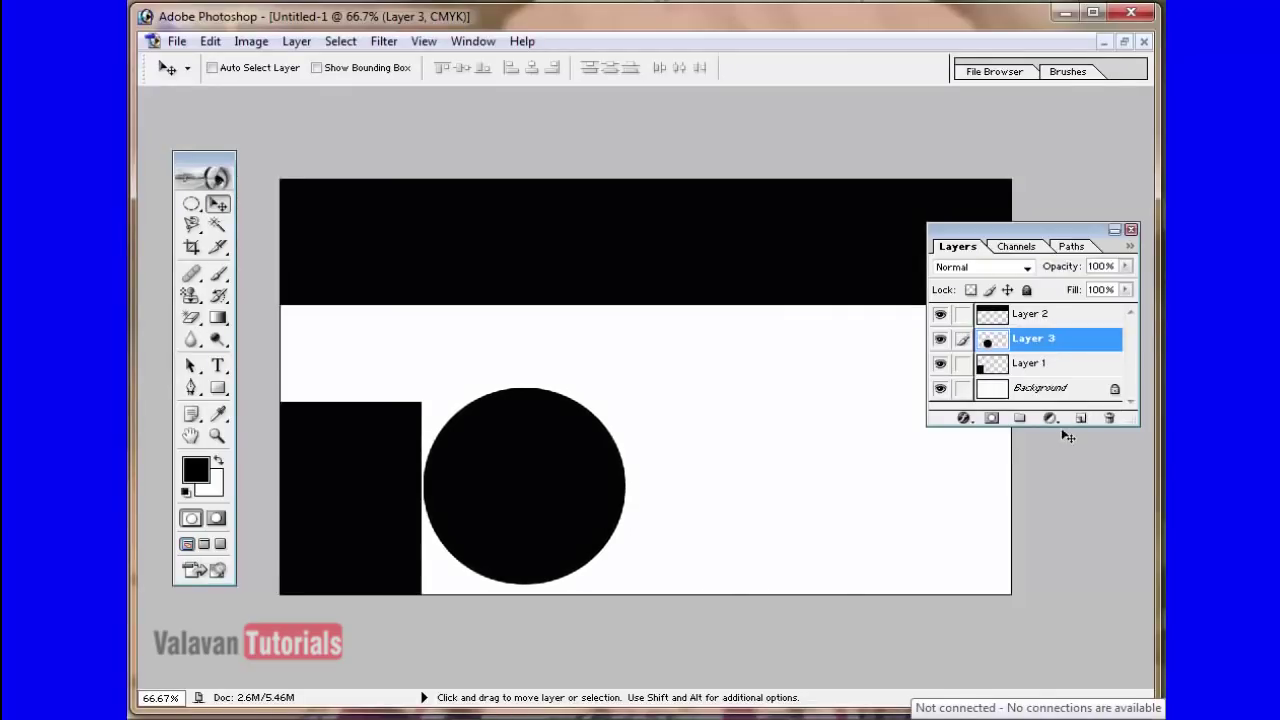
left_click_drag(1066, 426, 1078, 560)
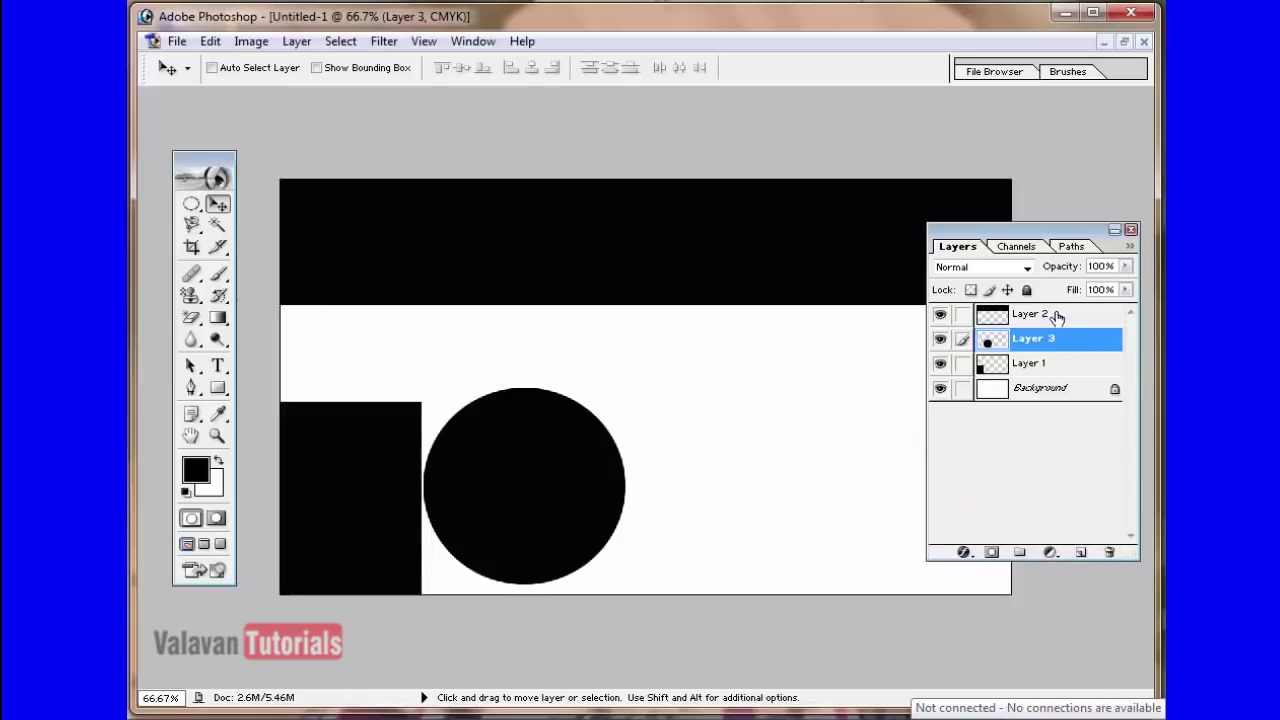
left_click(1055, 367)
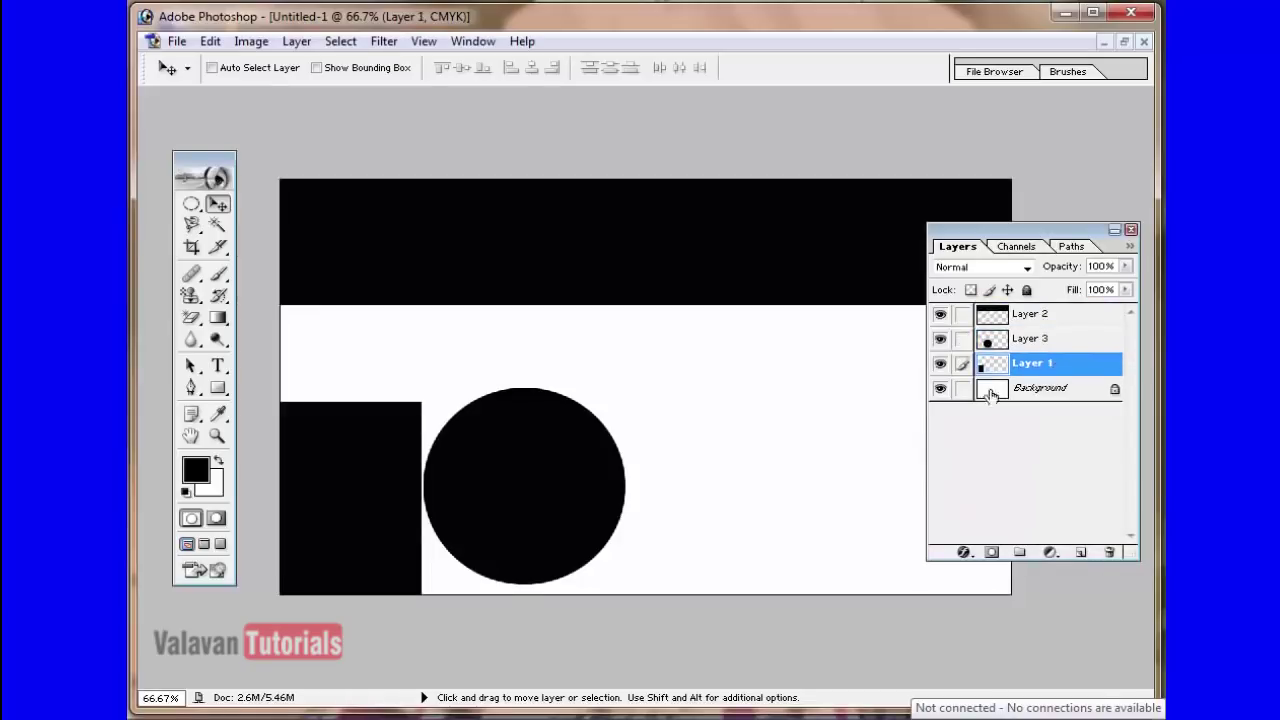
left_click_drag(507, 469, 875, 434)
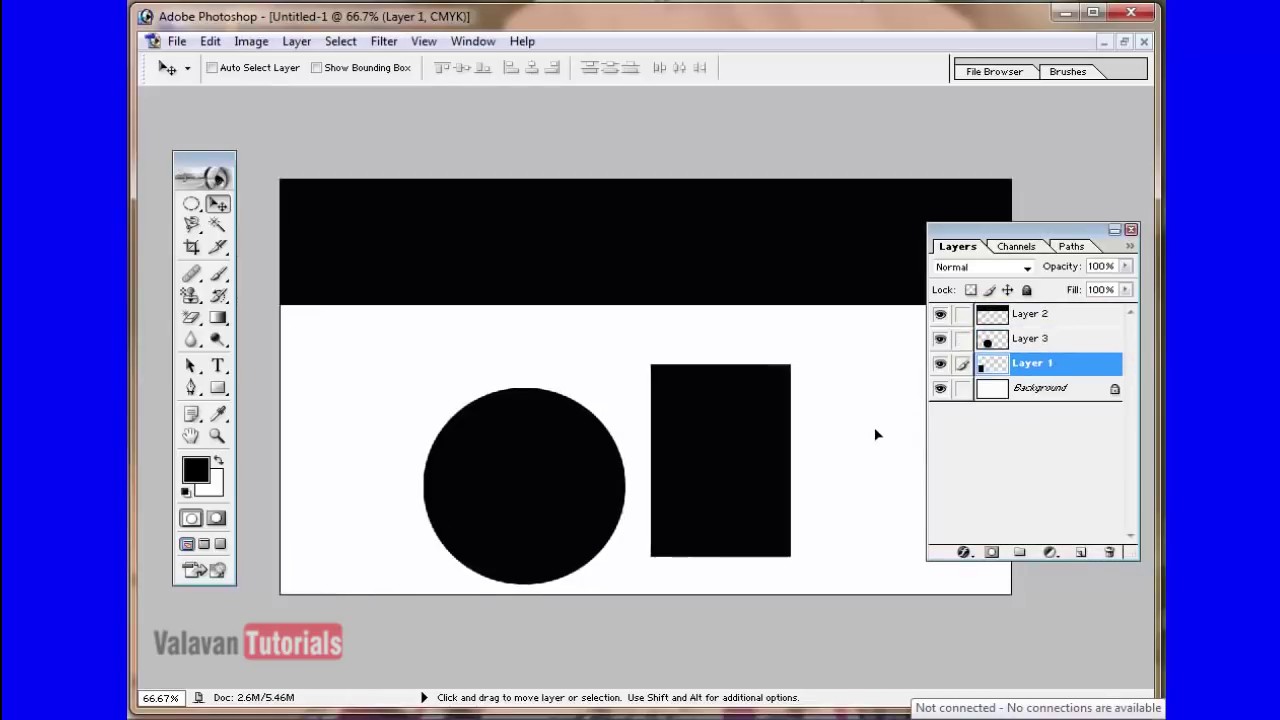
- Lower the black bar toward the bottom and raise the circle above it
right_click(710, 244)
left_click(742, 257)
left_click_drag(744, 284, 749, 402)
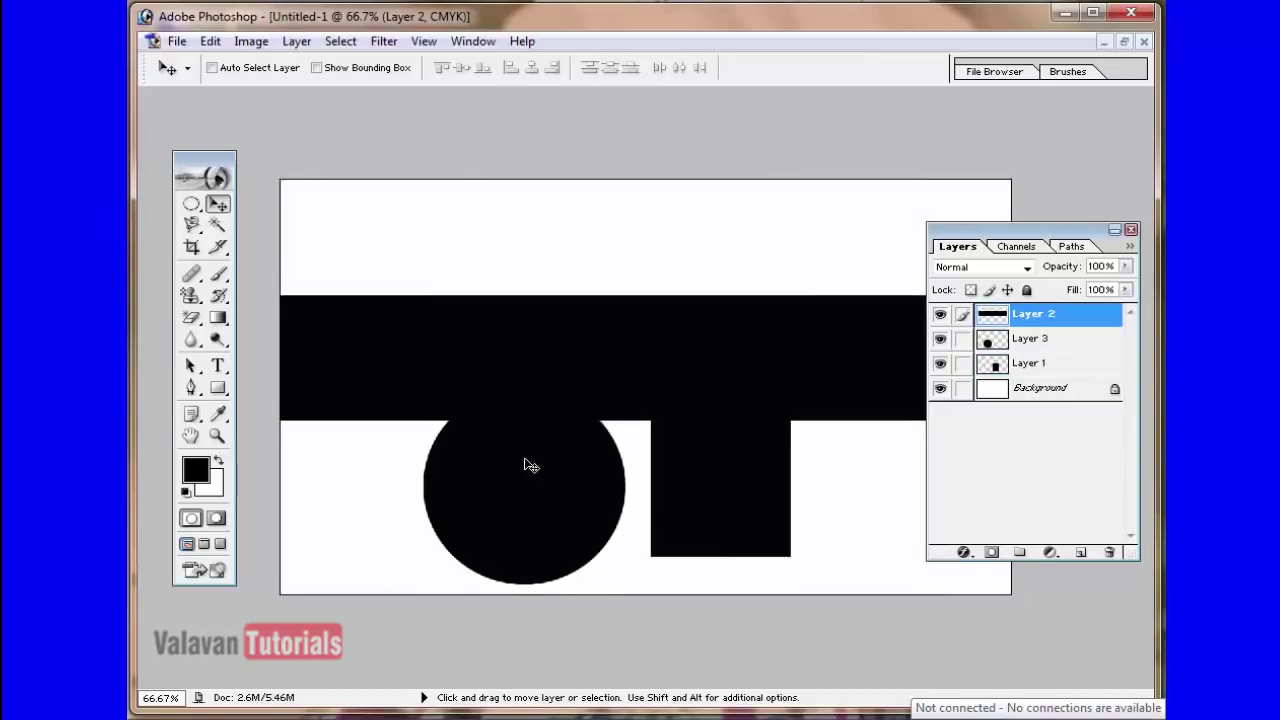
right_click(527, 461)
left_click(566, 475)
left_click_drag(566, 481, 642, 294)
right_click(434, 329)
left_click(452, 340)
left_click_drag(718, 367, 743, 549)
right_click(732, 460)
left_click(750, 473)
- Raise the rectangle beside the circle and shift the circle left and down
right_click(743, 443)
left_click(760, 455)
left_click_drag(760, 457, 815, 360)
right_click(648, 297)
left_click(700, 330)
left_click(591, 270)
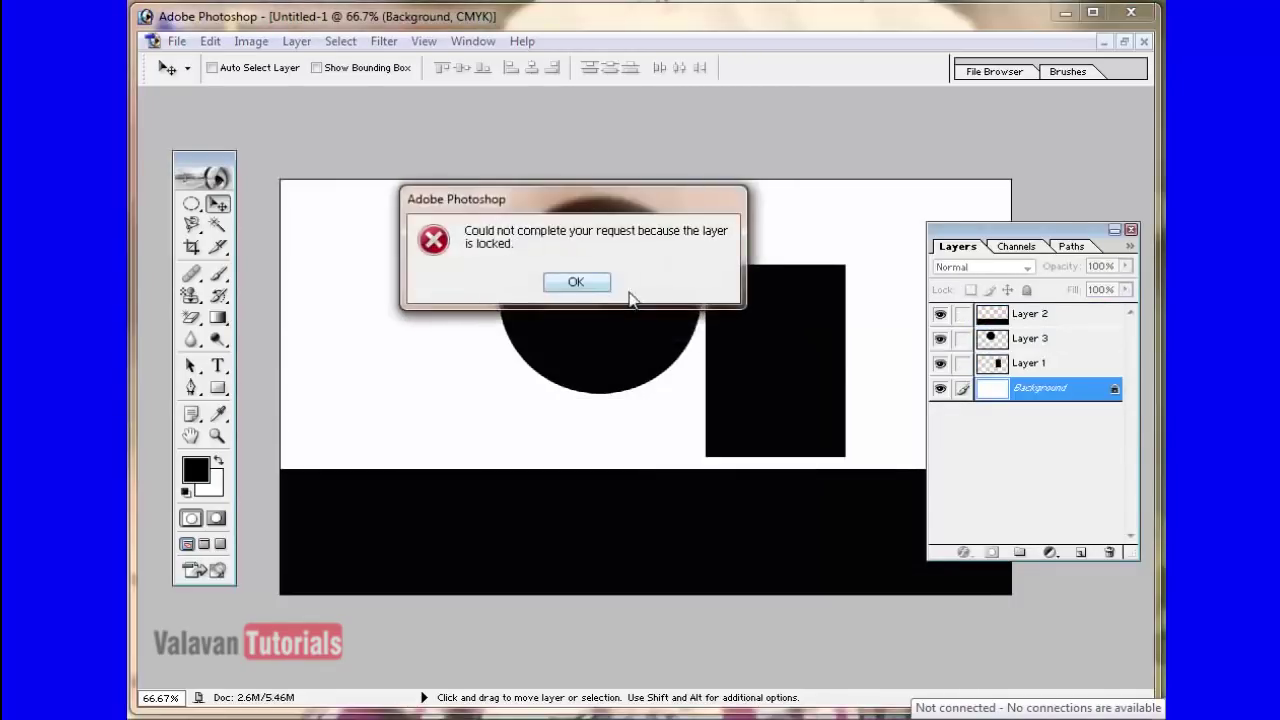
left_click(576, 282)
right_click(600, 287)
left_click(655, 298)
left_click_drag(650, 300, 483, 362)
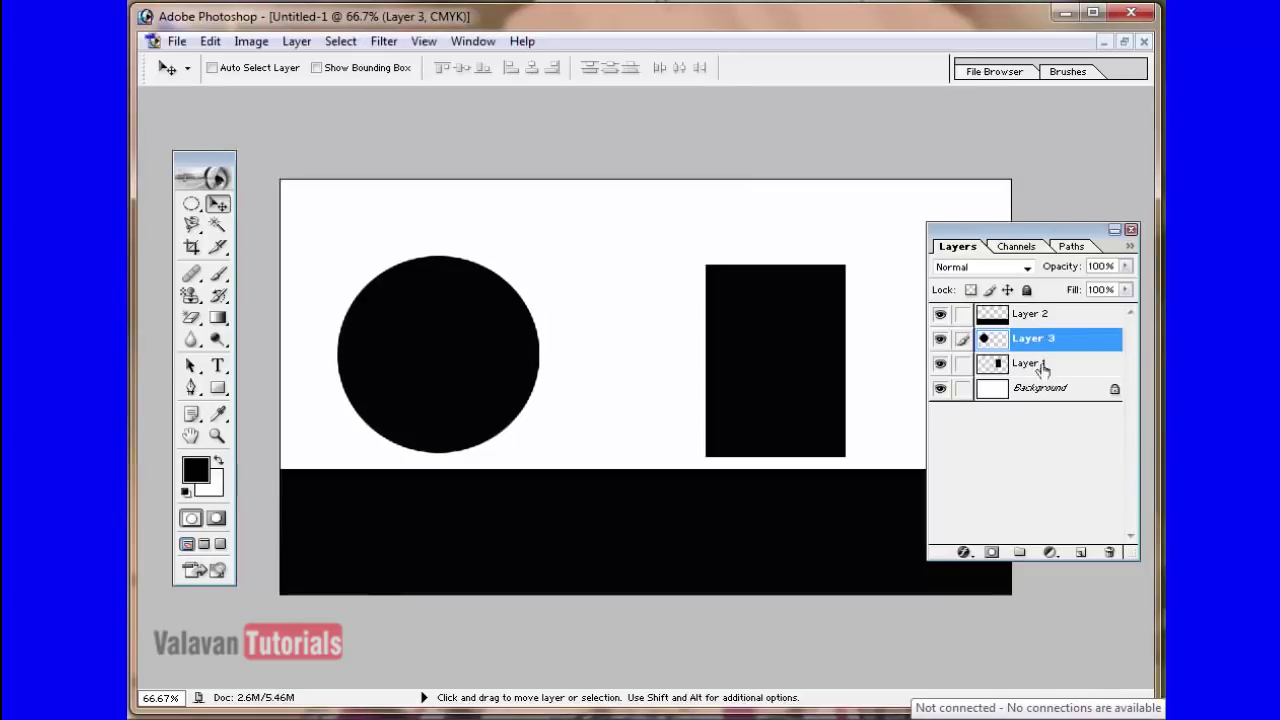
- Set the rectangle down onto the black bar and place the circle on top
right_click(779, 361)
left_click(829, 371)
left_click_drag(789, 376, 766, 490)
right_click(520, 376)
left_click(545, 383)
left_click_drag(515, 385, 817, 377)
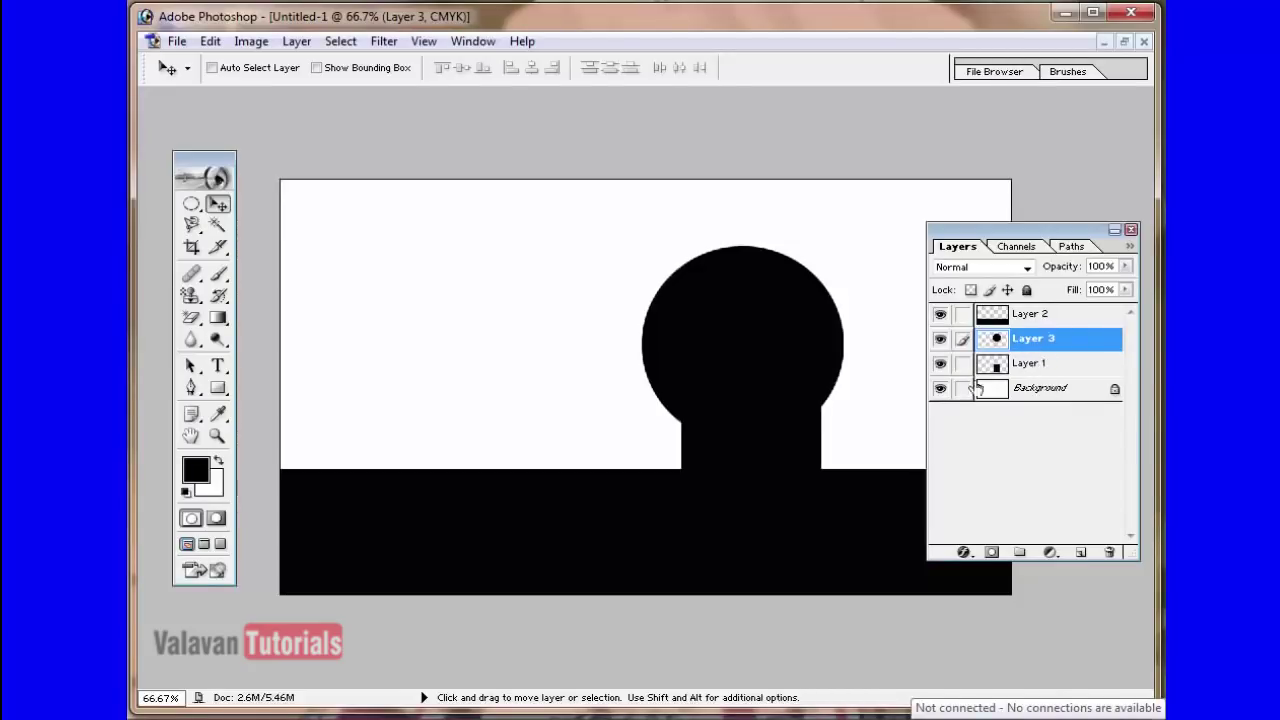
left_click_drag(710, 348, 772, 311)
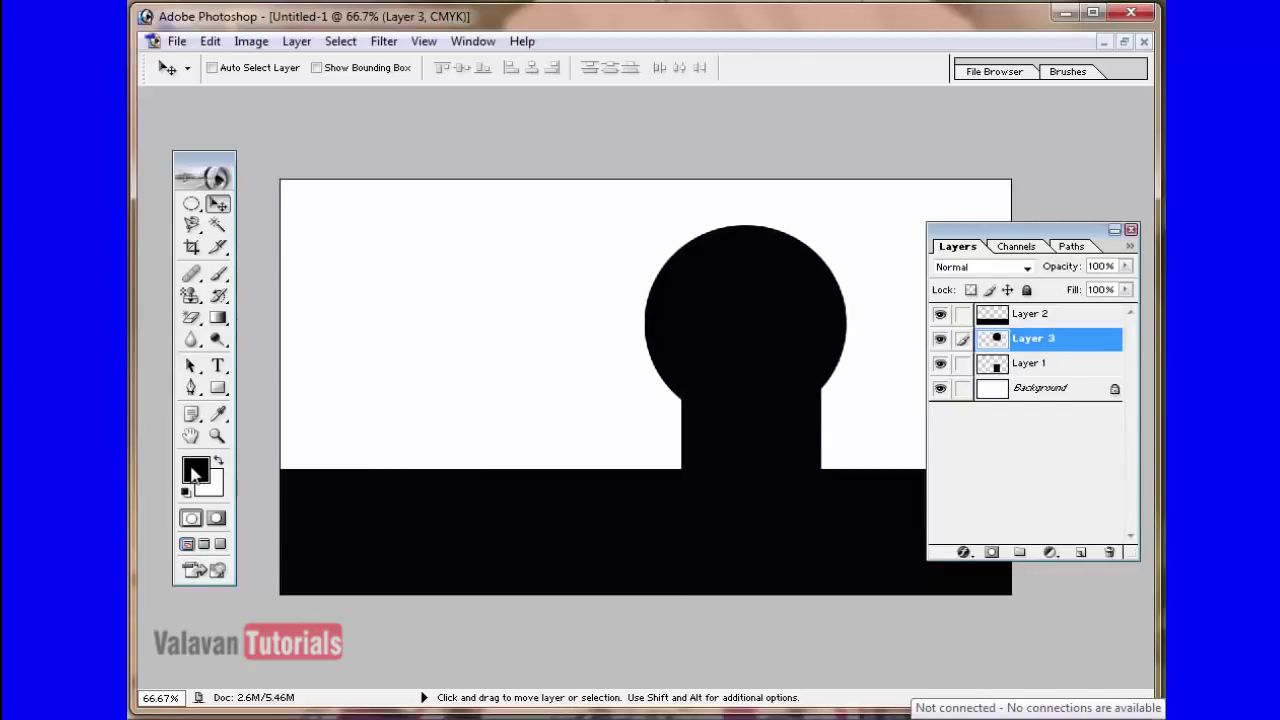
- Set the foreground colour to red F90000
left_click(195, 471)
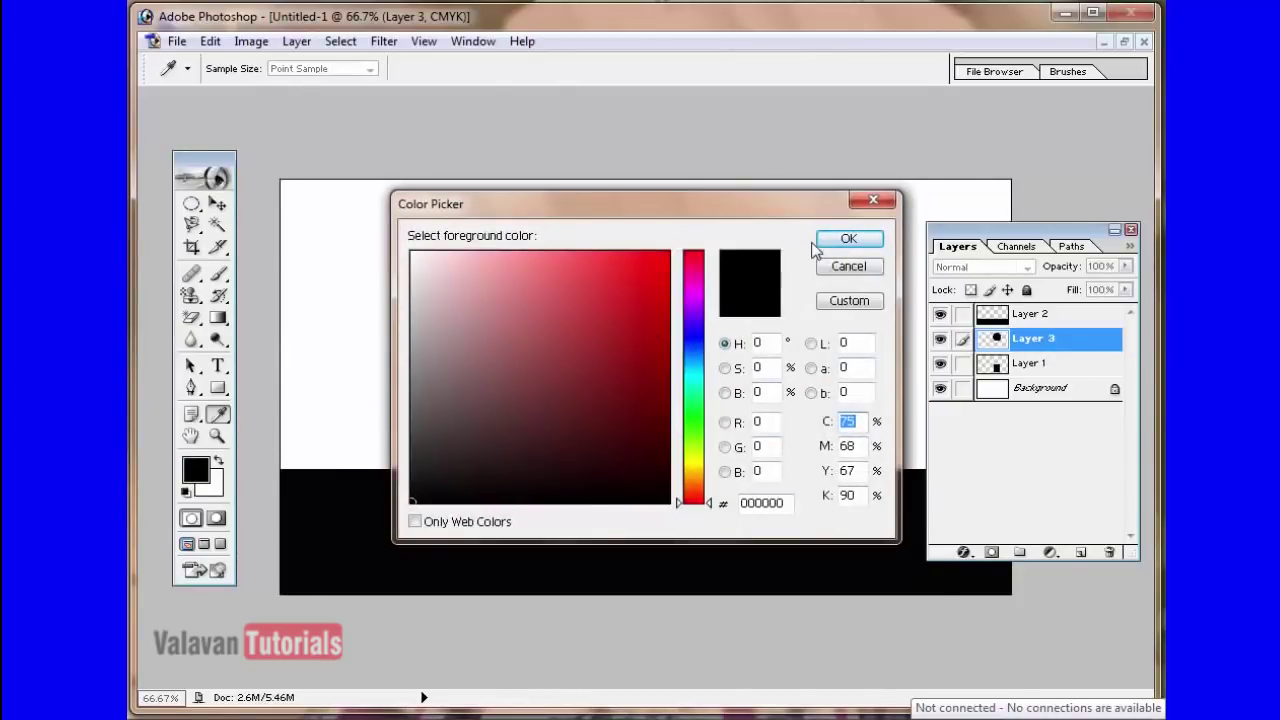
left_click(672, 258)
left_click(670, 256)
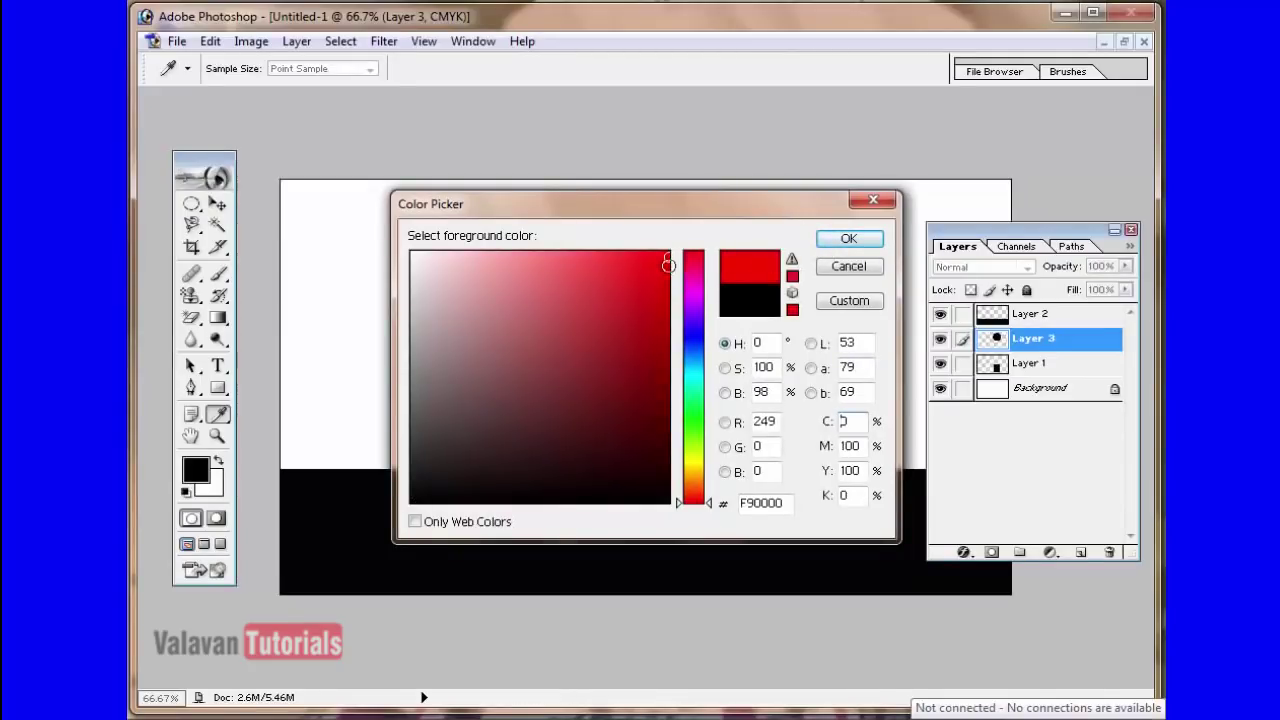
left_click(847, 241)
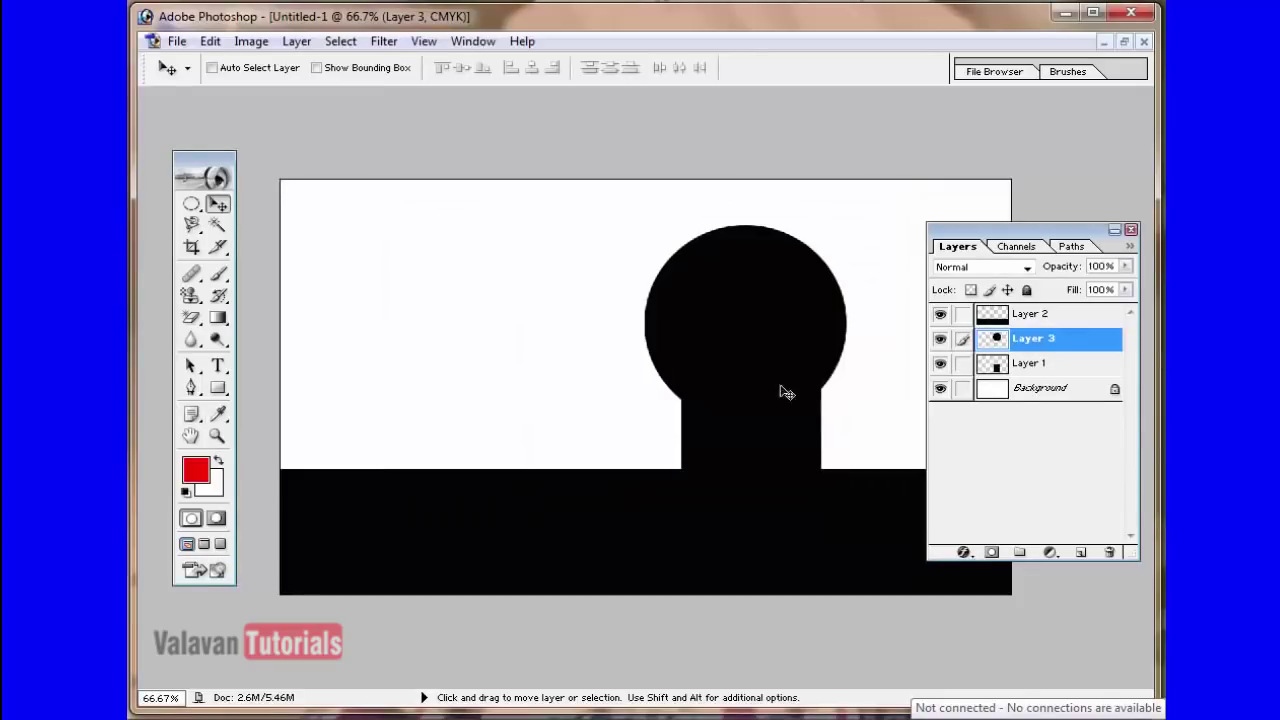
- Fill Layer 3 with the red foreground colour
left_click(209, 41)
left_click(257, 357)
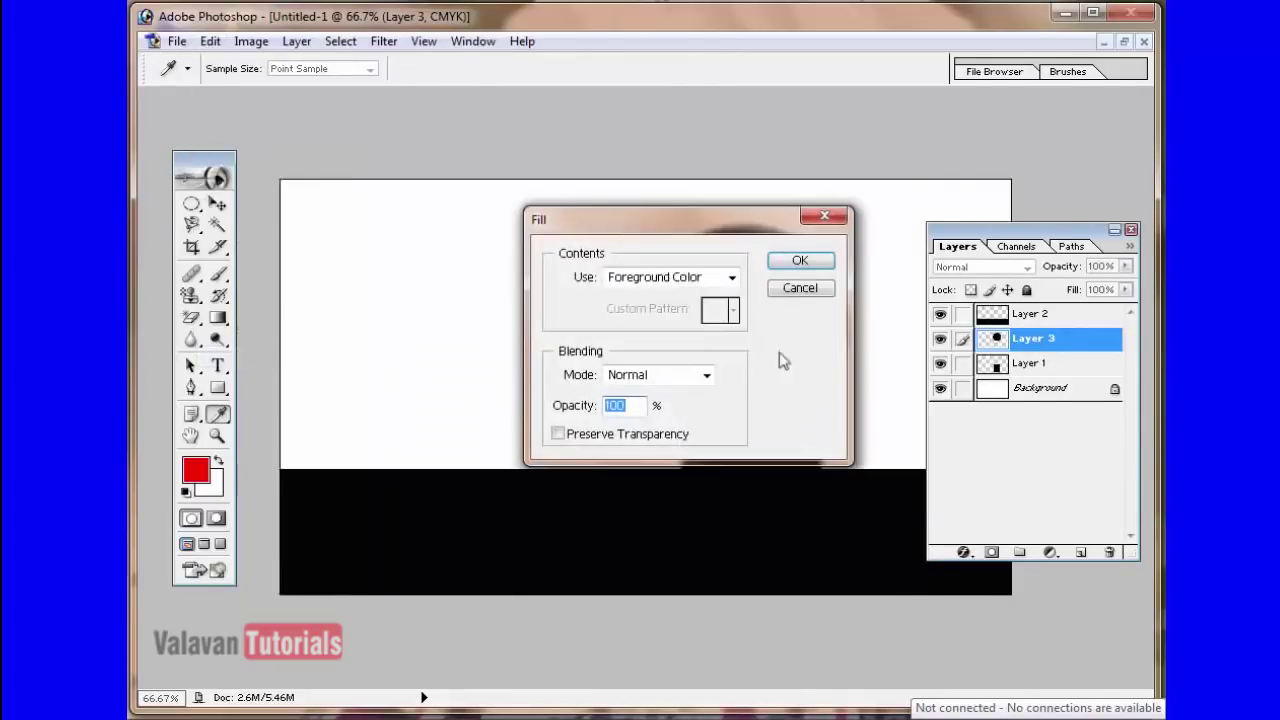
left_click(812, 260)
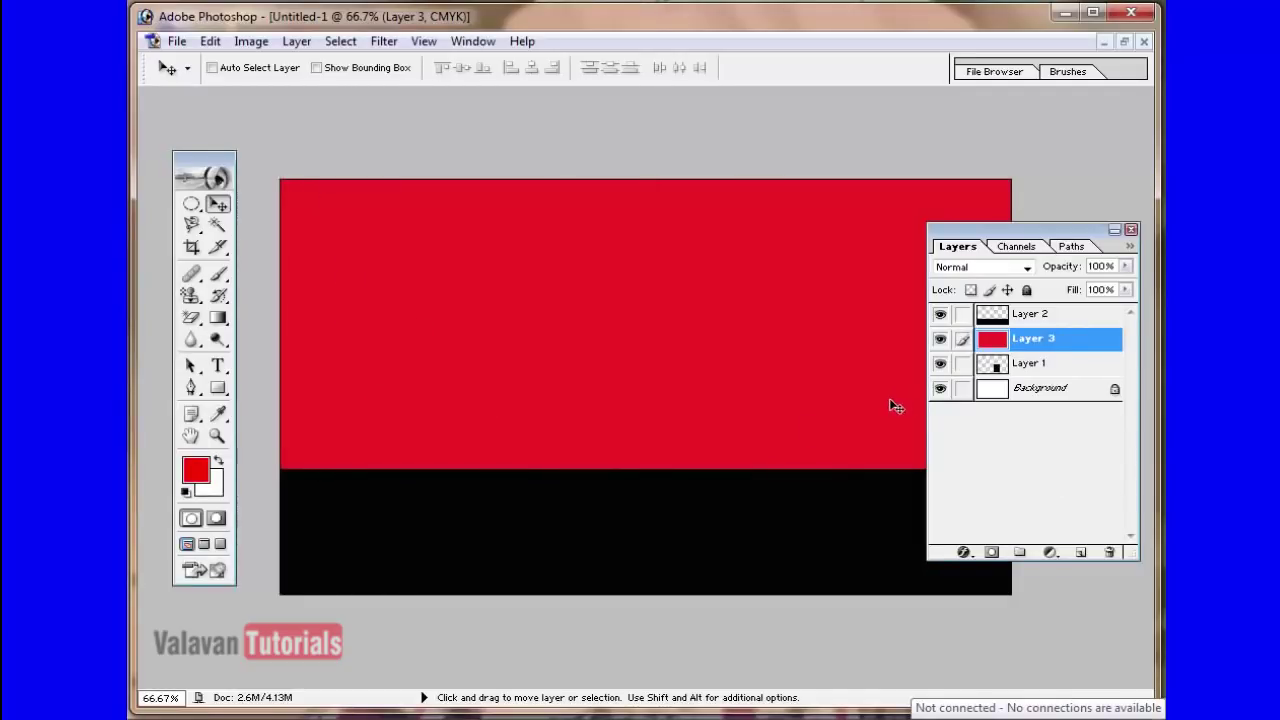
left_click(210, 41)
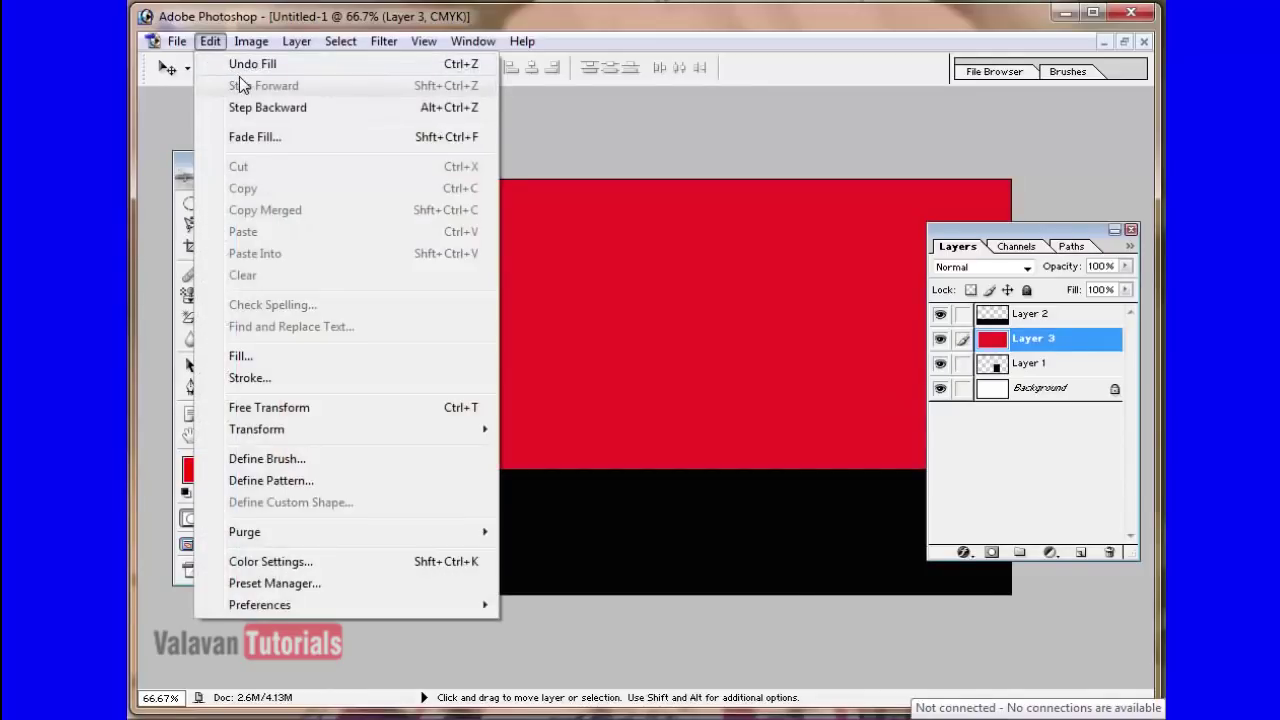
- Undo the red fill and nudge Layer 3's black circle to sit centred on the rectangle
left_click(252, 64)
right_click(722, 306)
left_click(766, 318)
left_click_drag(766, 321, 750, 319)
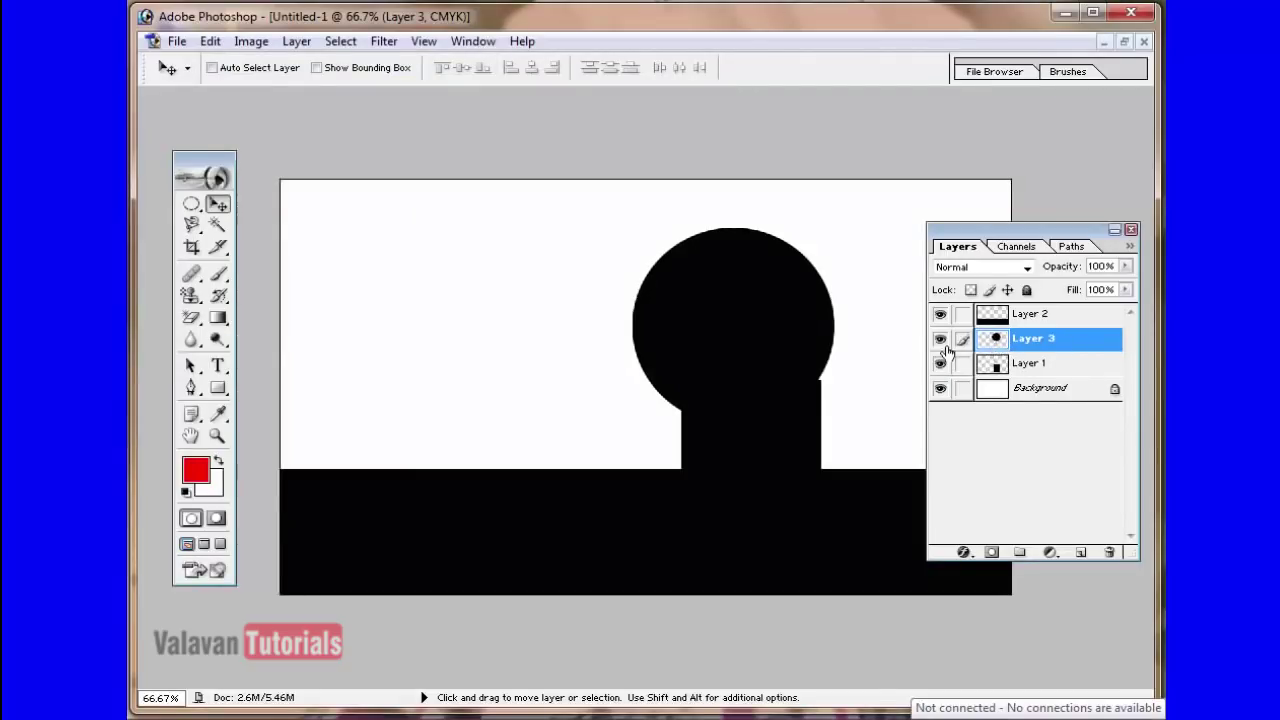
right_click(742, 313)
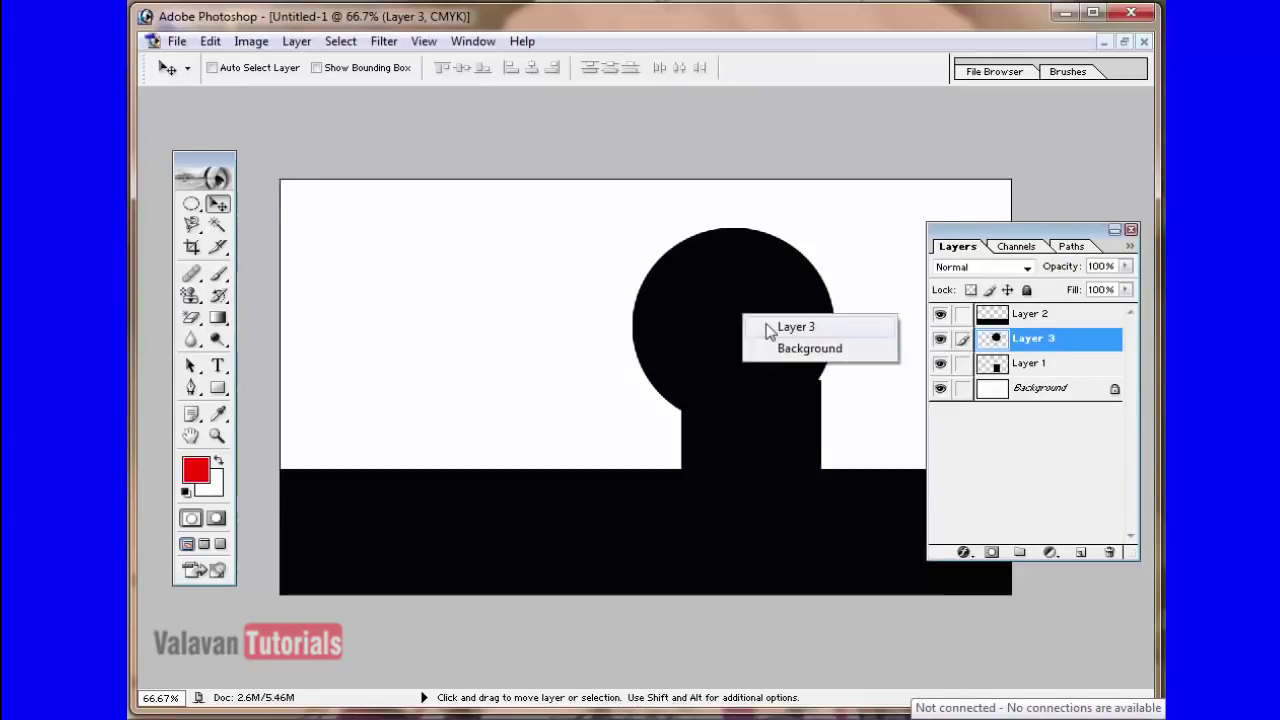
left_click(767, 332)
left_click_drag(783, 323, 801, 316)
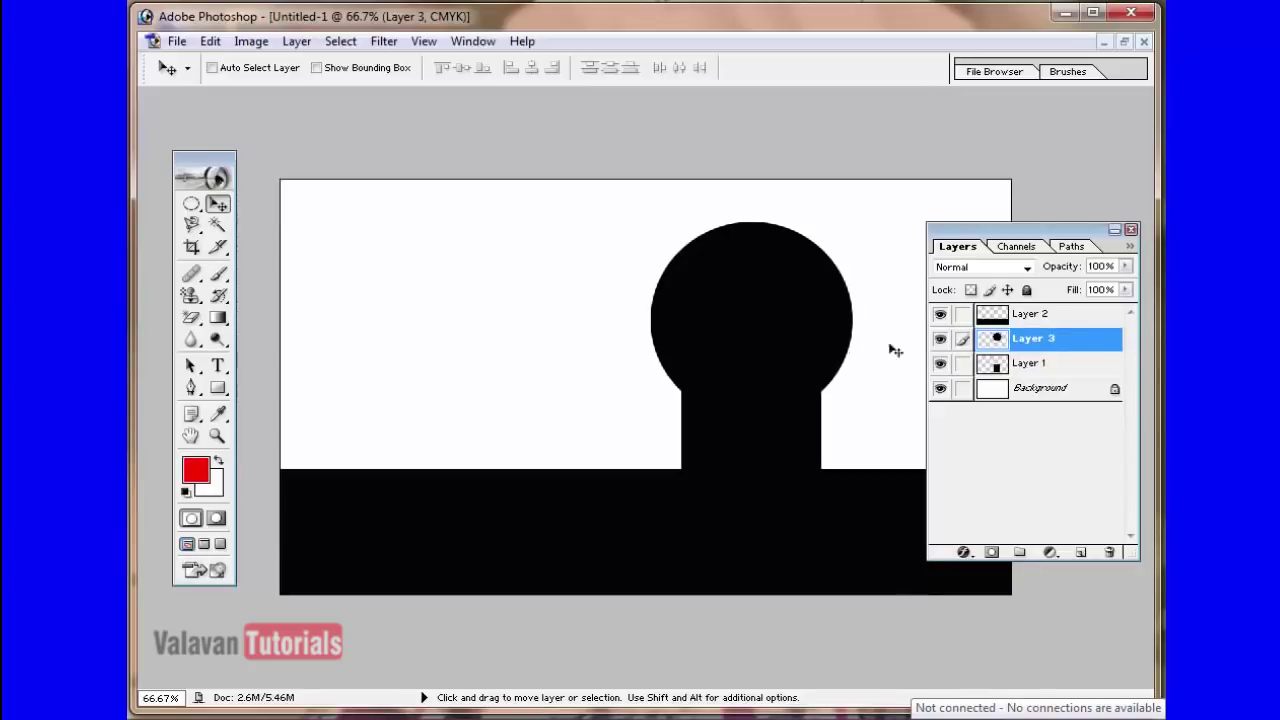
- Load Layer 3's circle as a selection
left_click(997, 345, "ctrl")
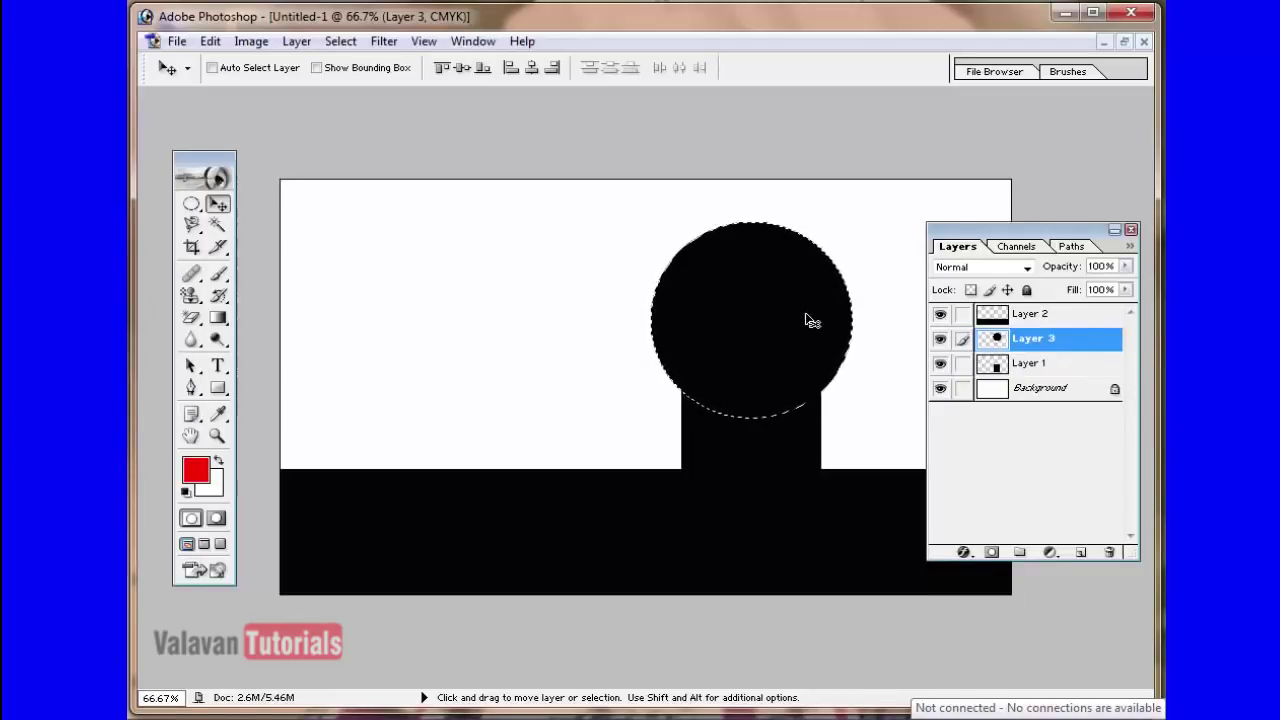
key("ctrl+d")
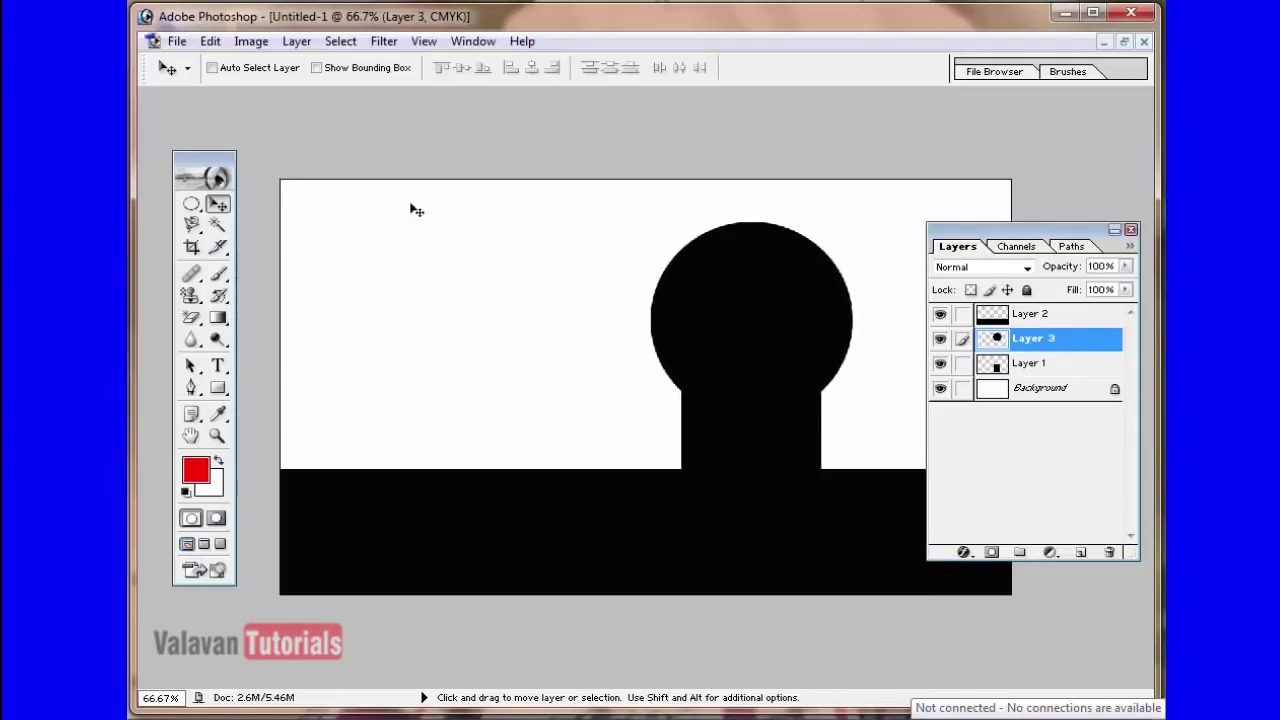
left_click(340, 41)
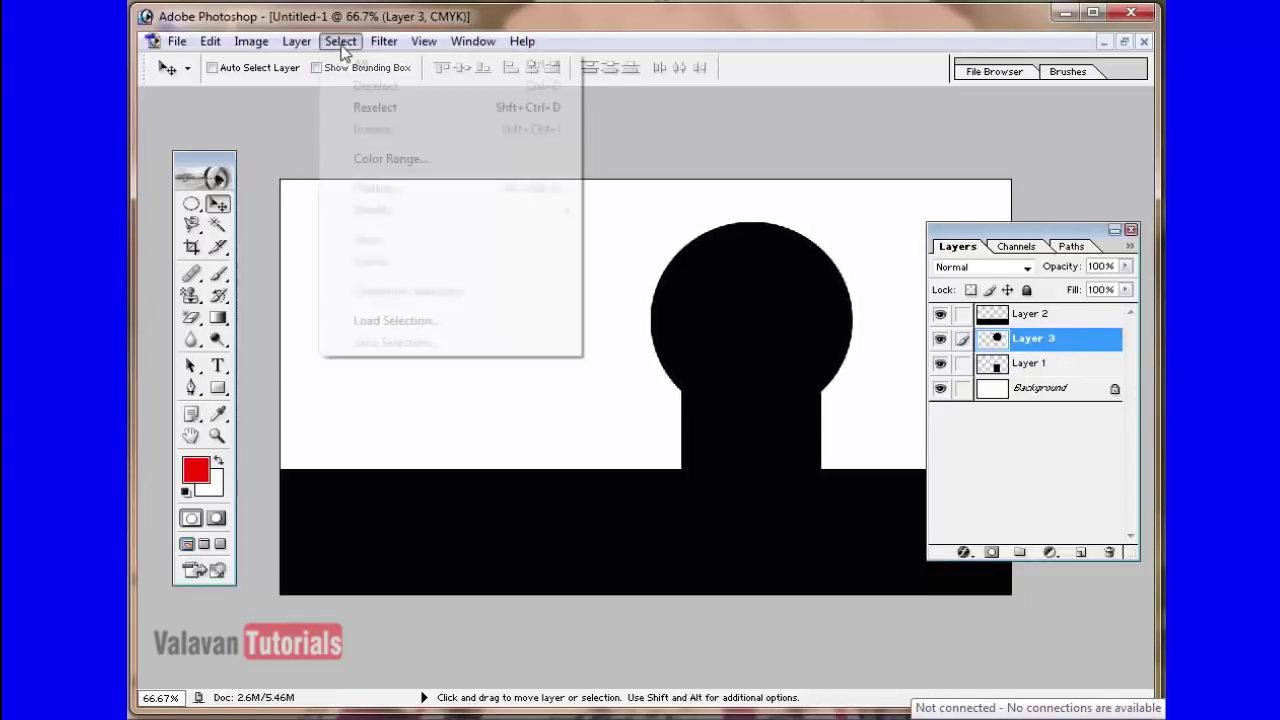
left_click(418, 326)
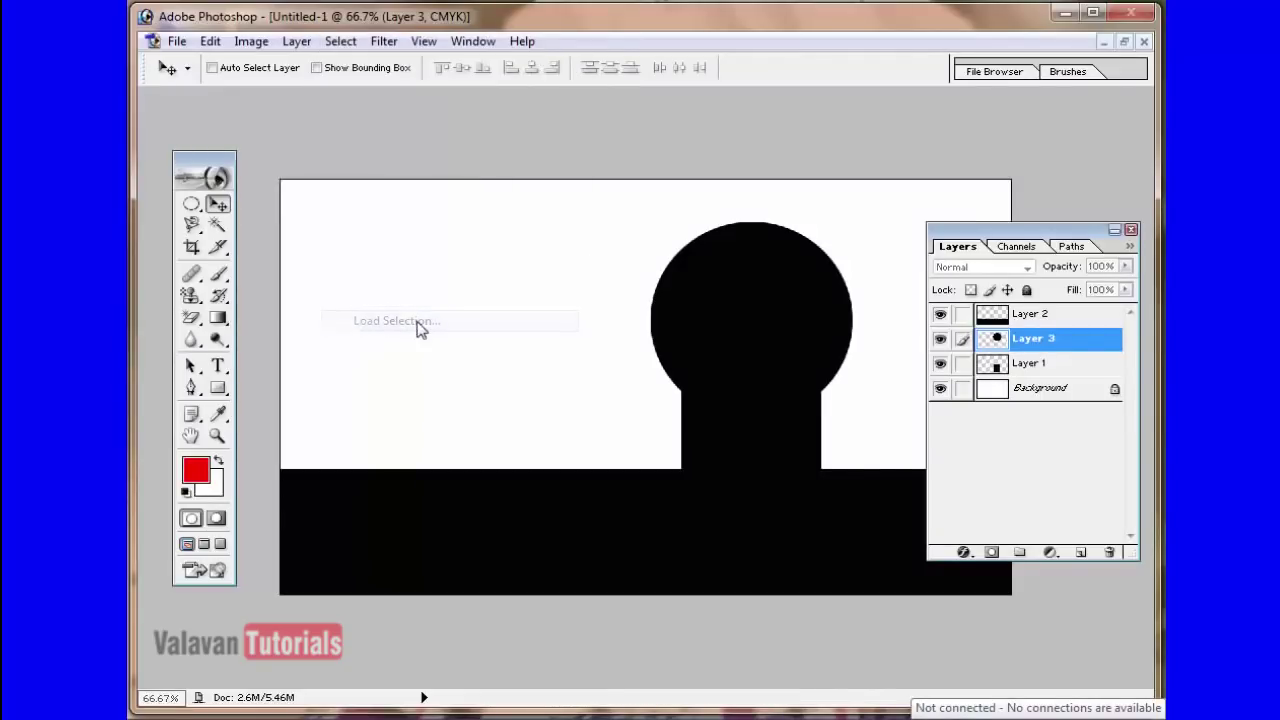
left_click(797, 283)
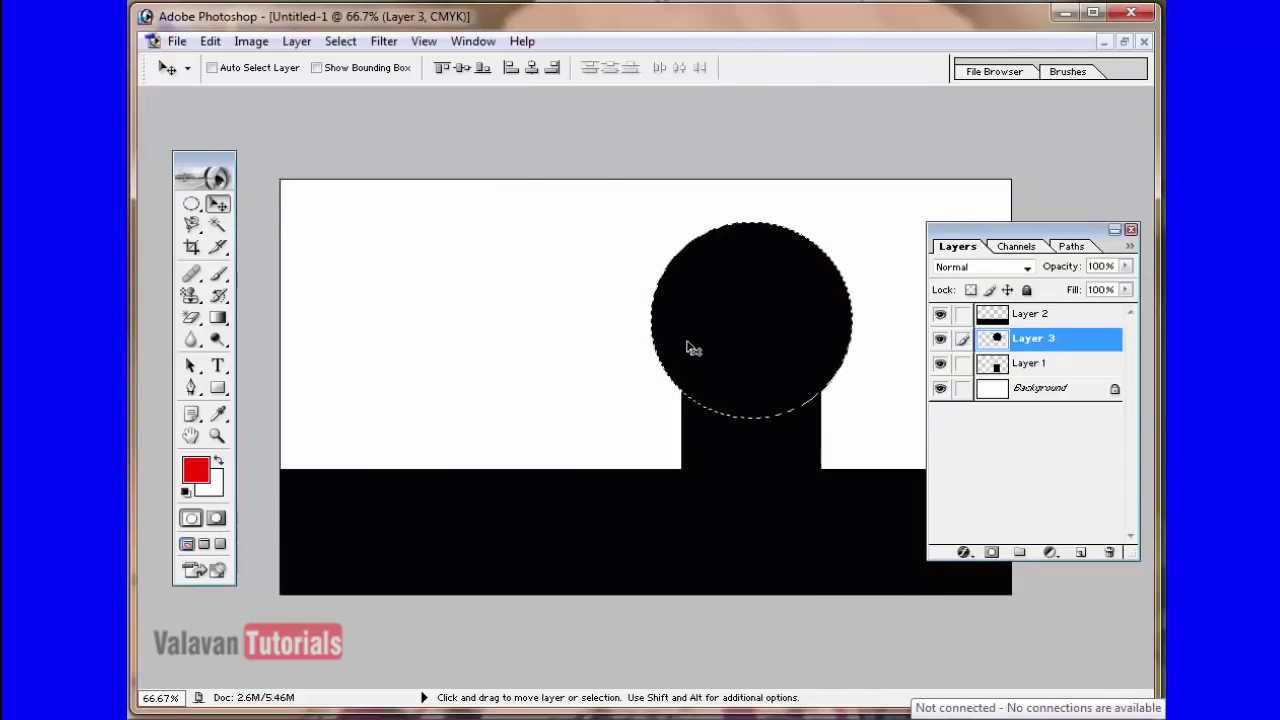
- Fill the selected circle with the red foreground colour and deselect
left_click(210, 41)
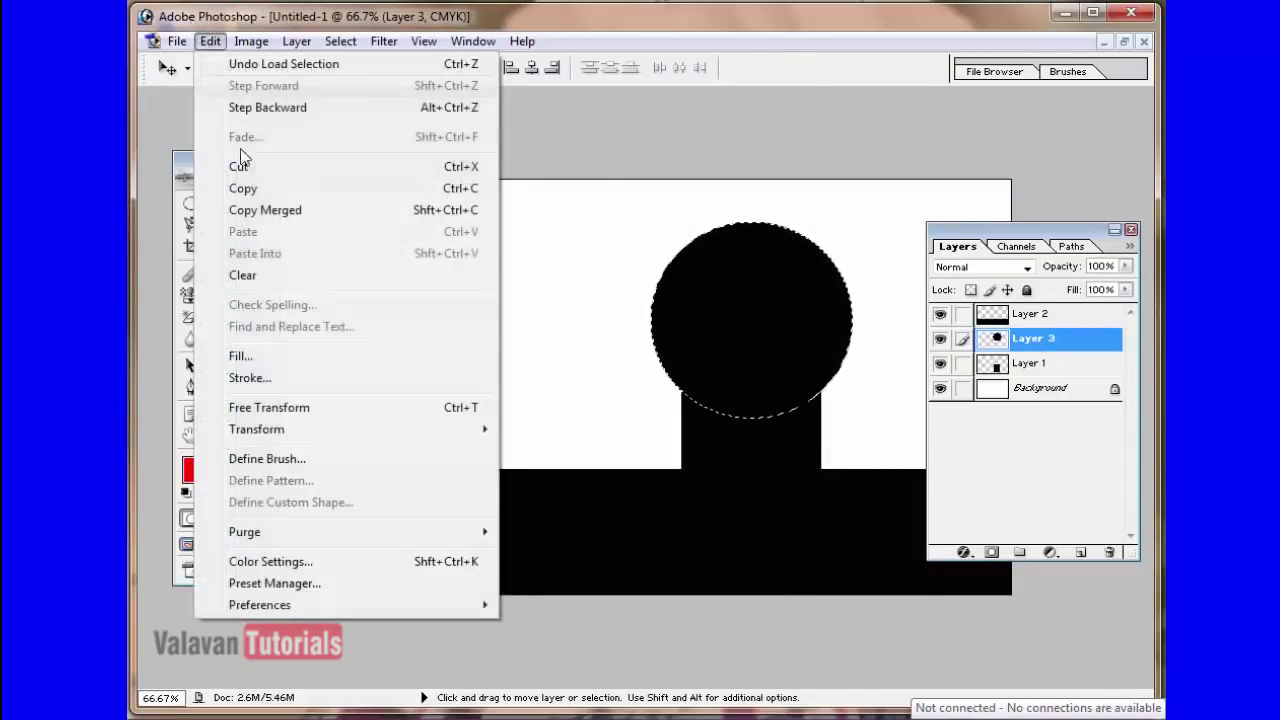
left_click(465, 356)
left_click(801, 259)
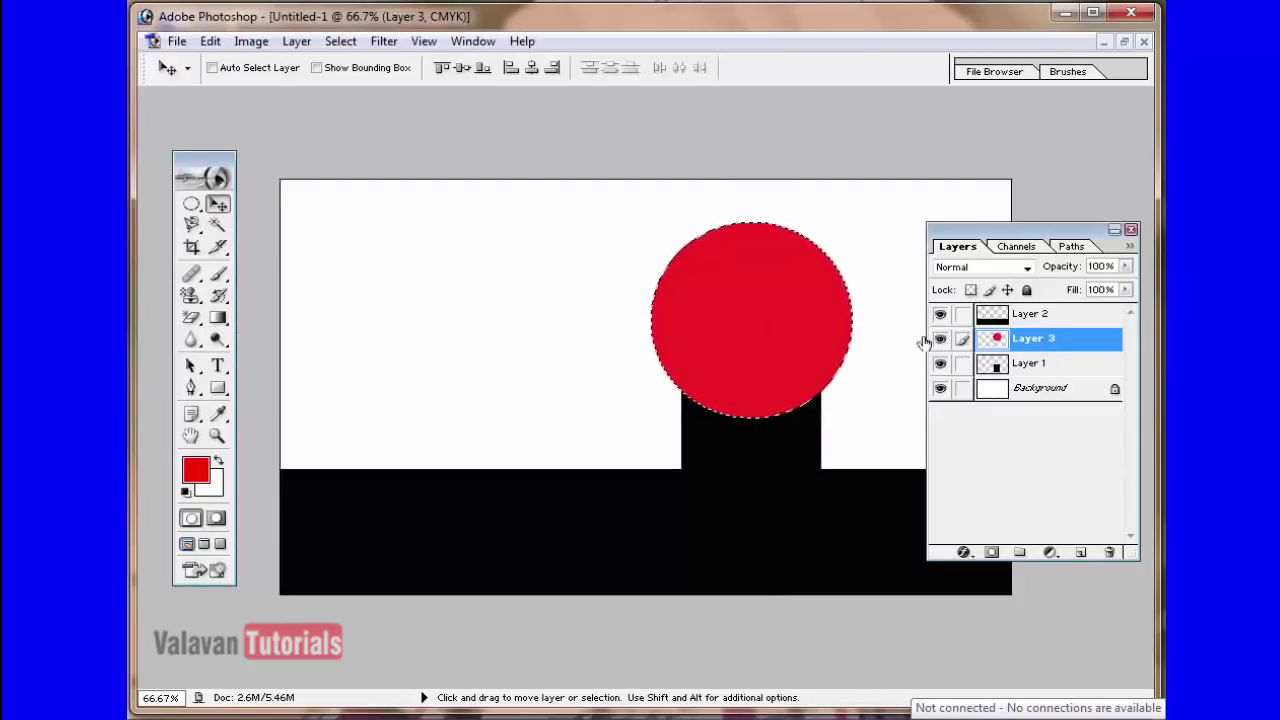
left_click(340, 41)
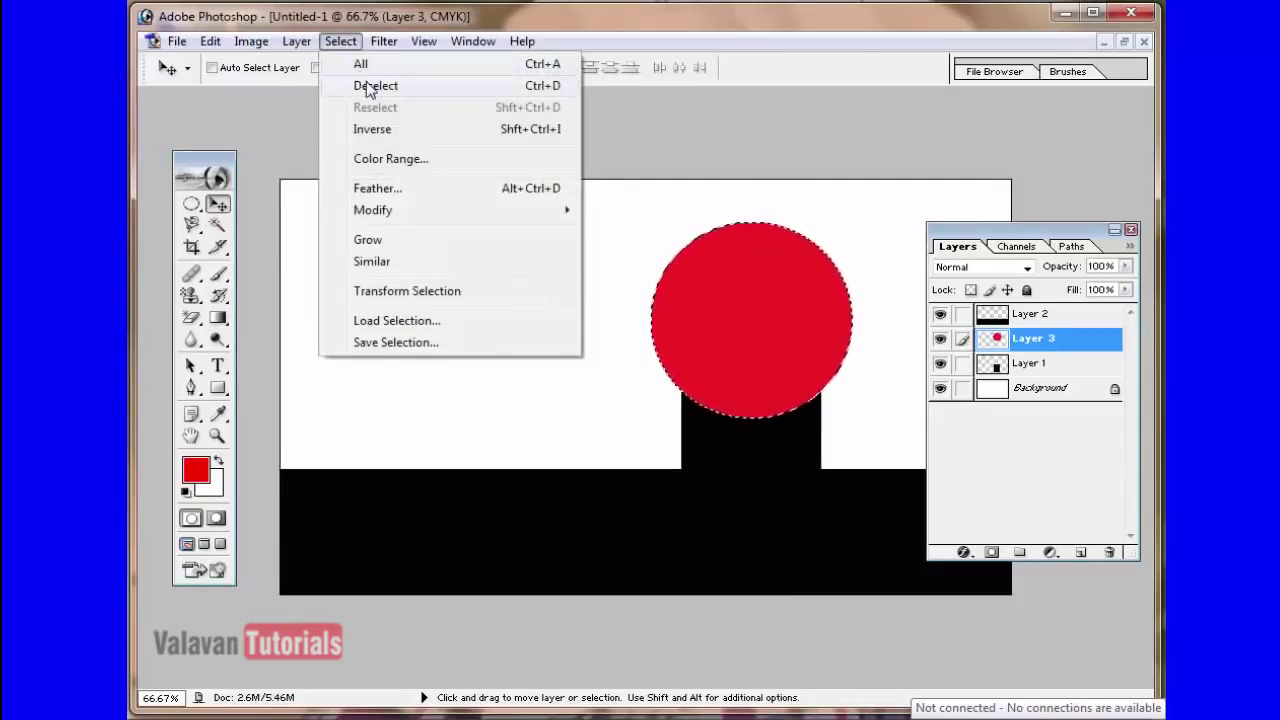
left_click(370, 88)
- Nudge the red circle slightly left and down, then make Layer 2 active
left_click_drag(753, 320, 745, 328)
right_click(638, 513)
left_click(662, 519)
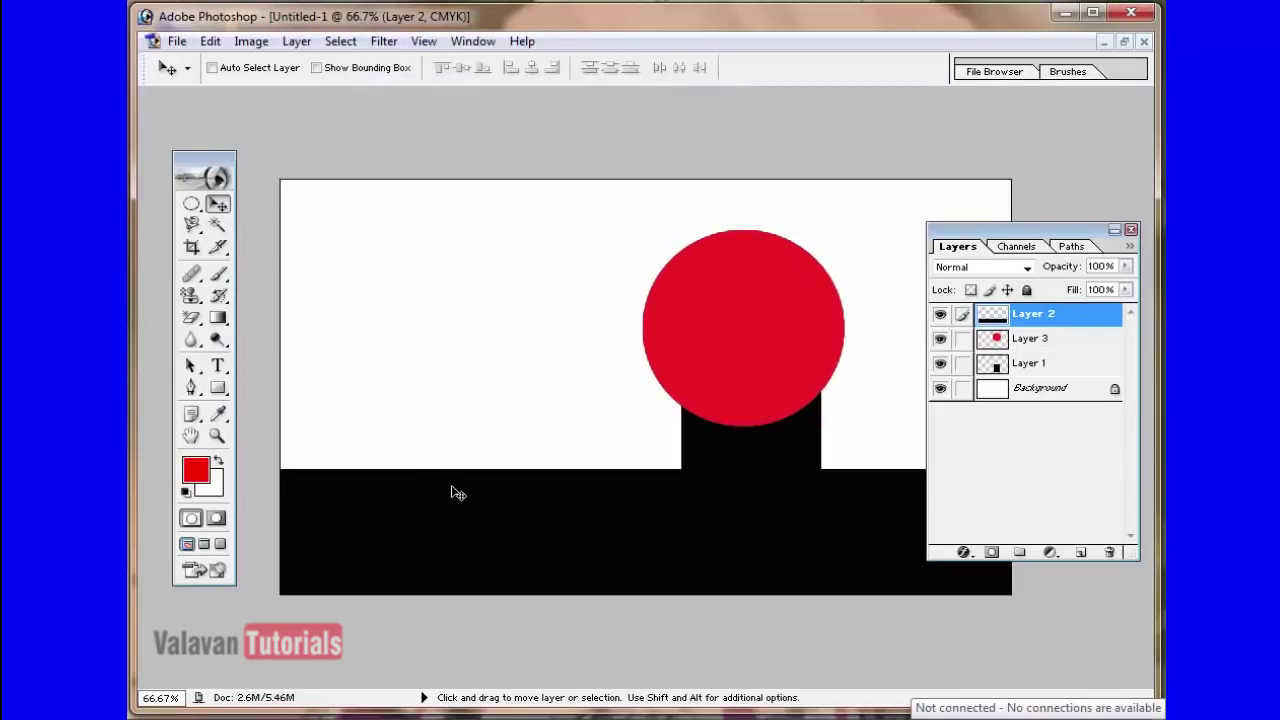
left_click(210, 41)
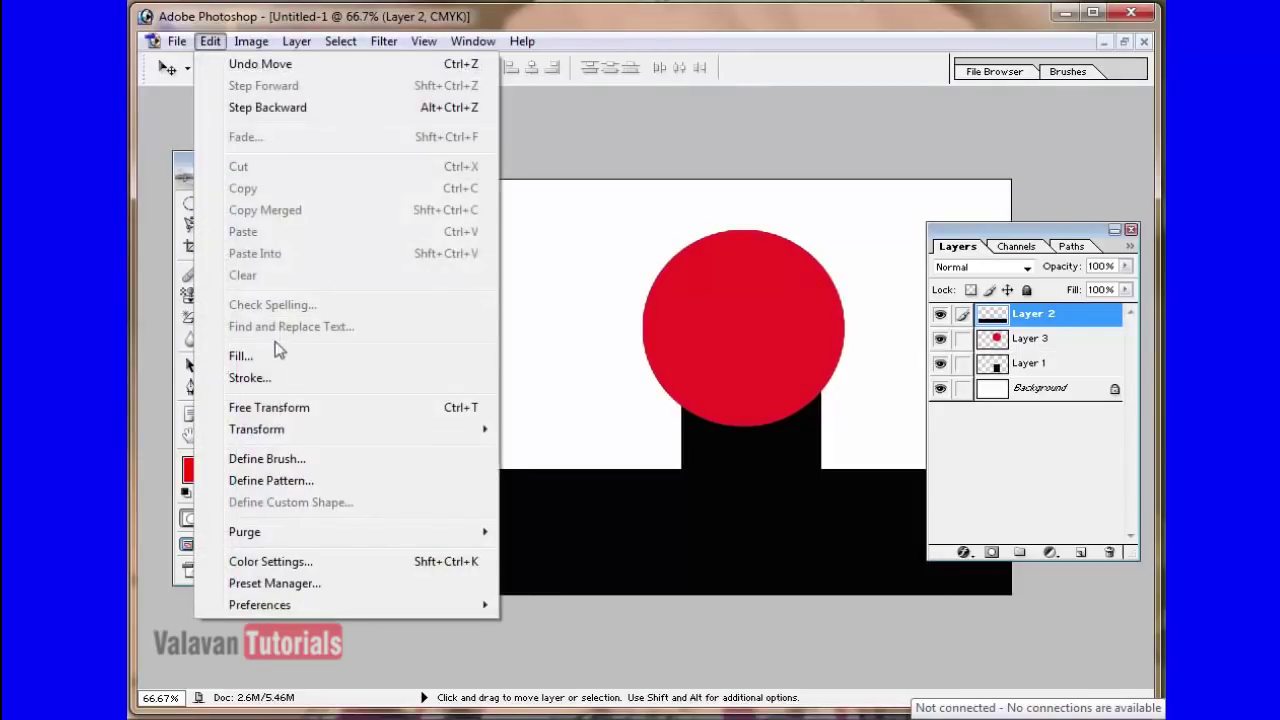
left_click(577, 455)
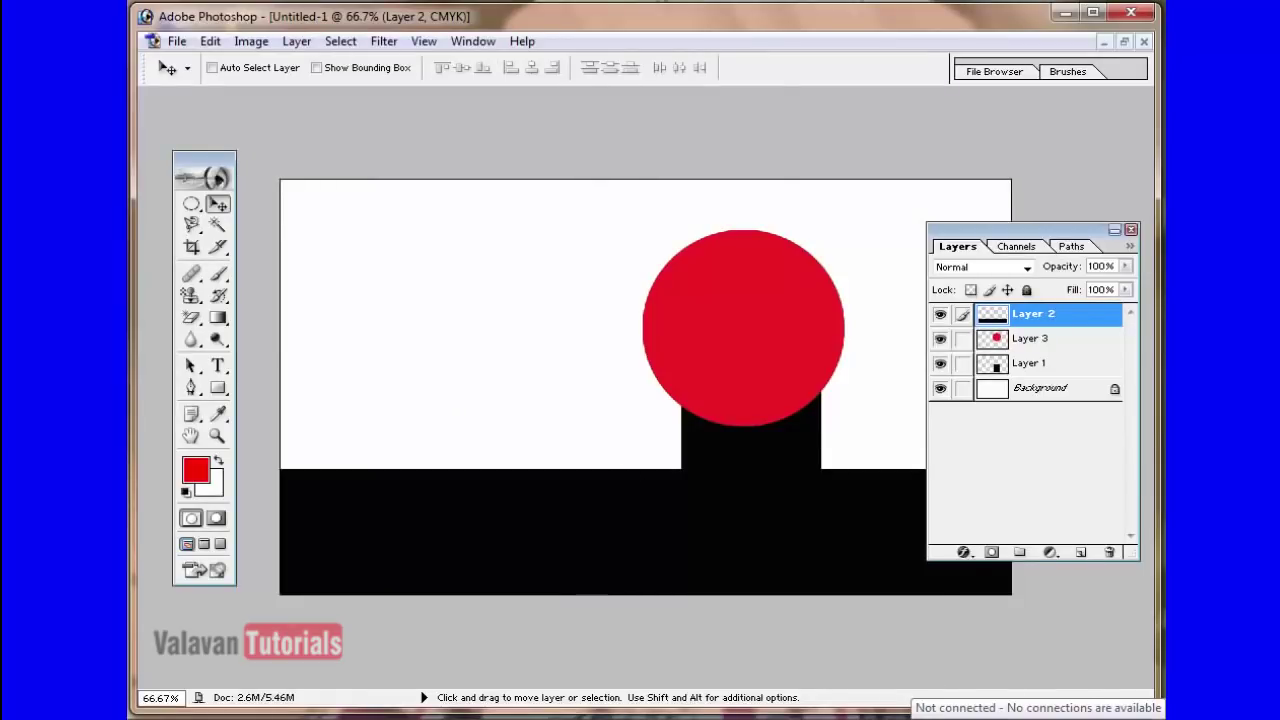
key("alt")
key("alt+BackSpace")
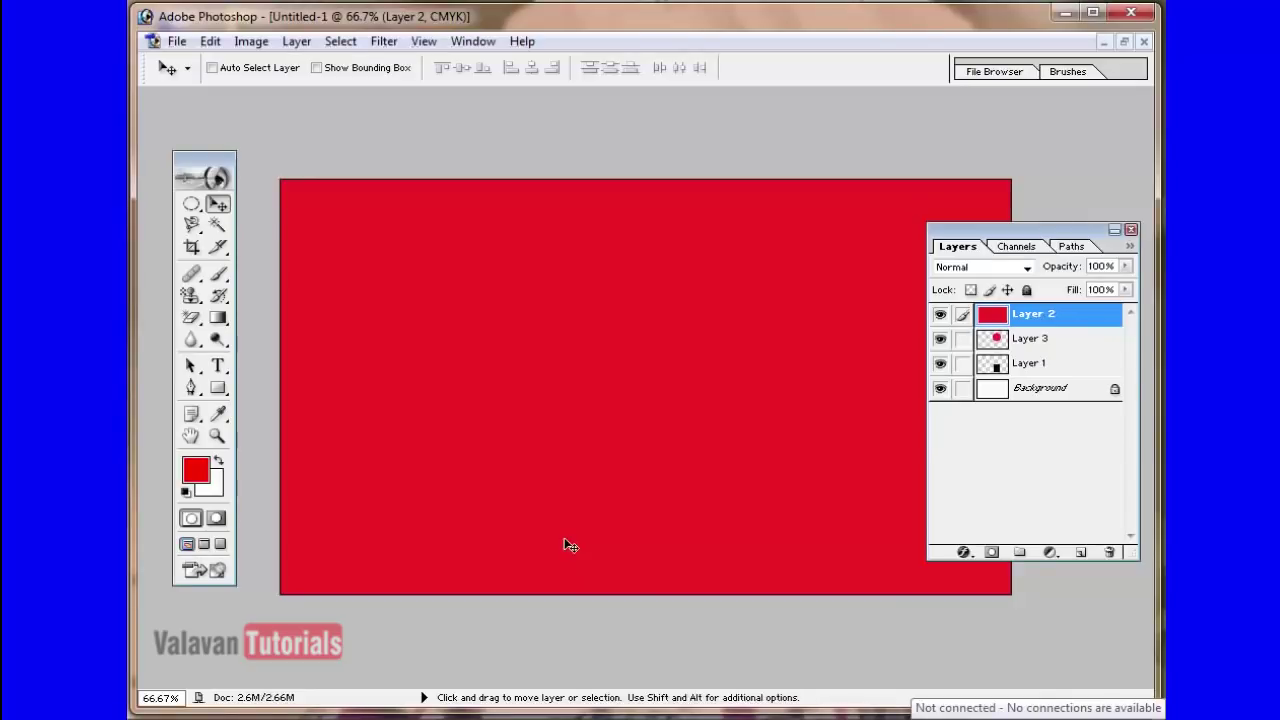
key("ctrl+z")
- Load Layer 2's transparency as a selection, fill the bottom bar red, and deselect
right_click(600, 541)
left_click(632, 546)
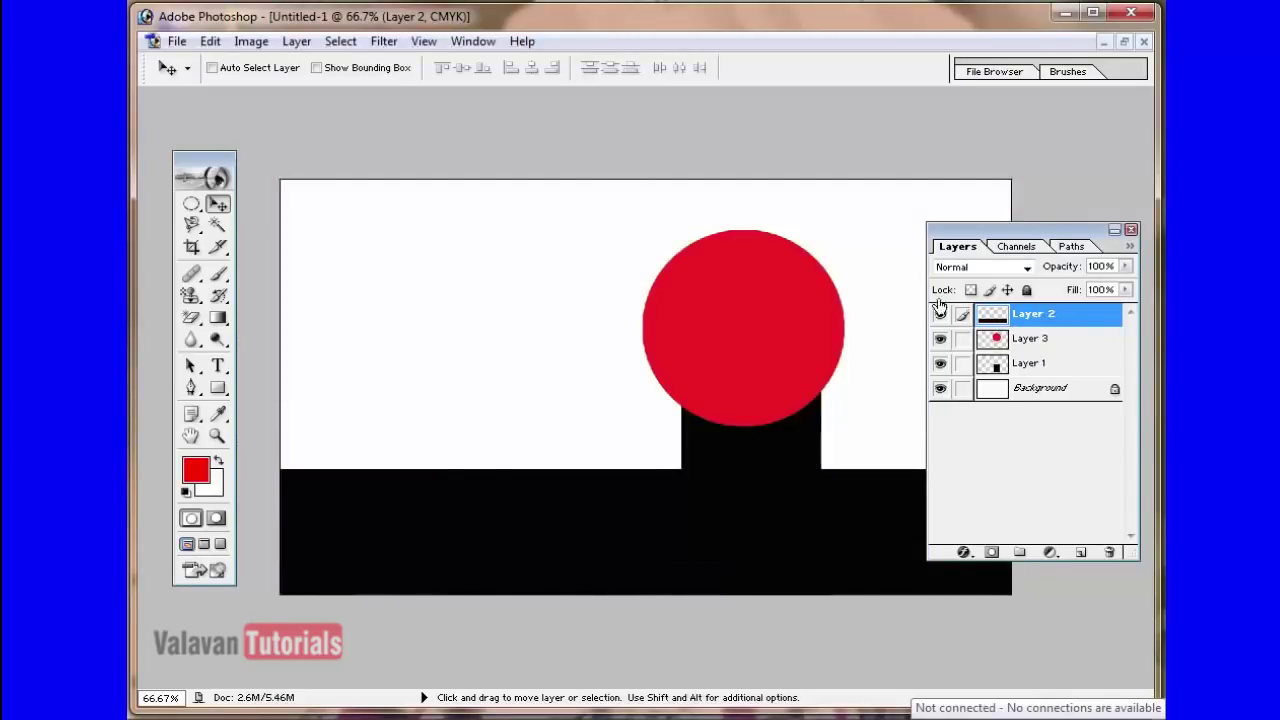
right_click(588, 519)
left_click(633, 544)
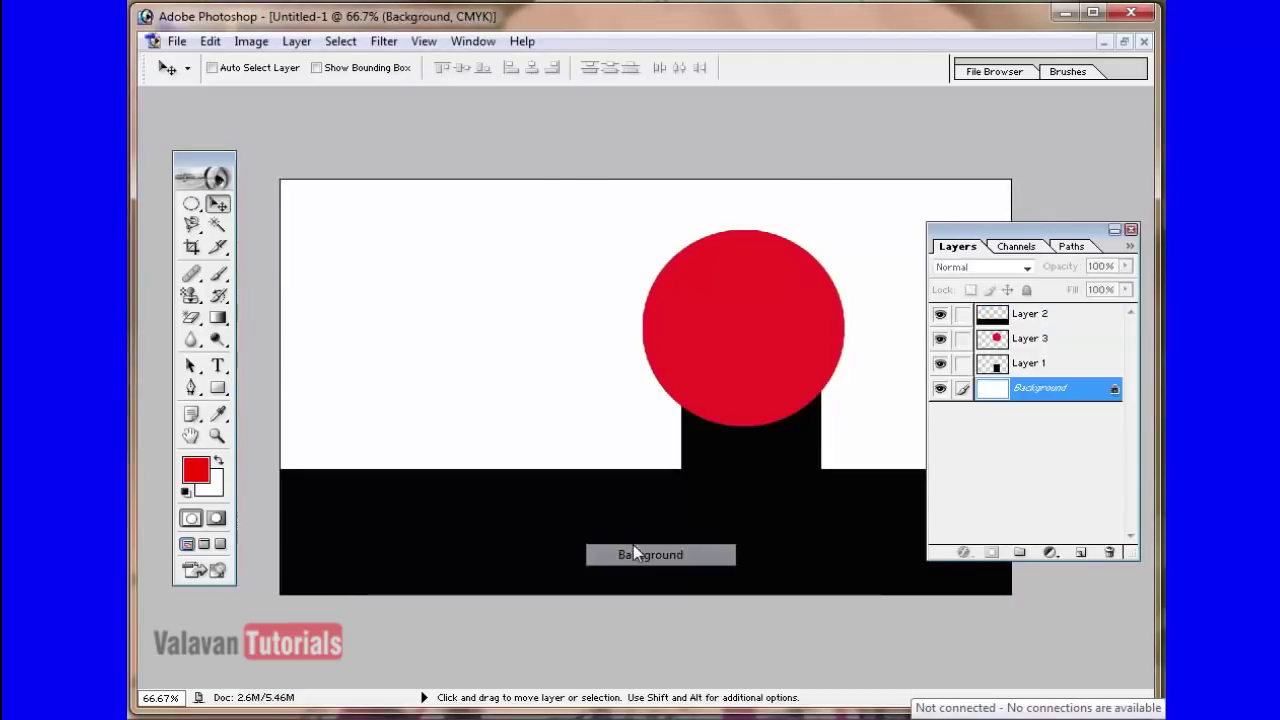
left_click(340, 41)
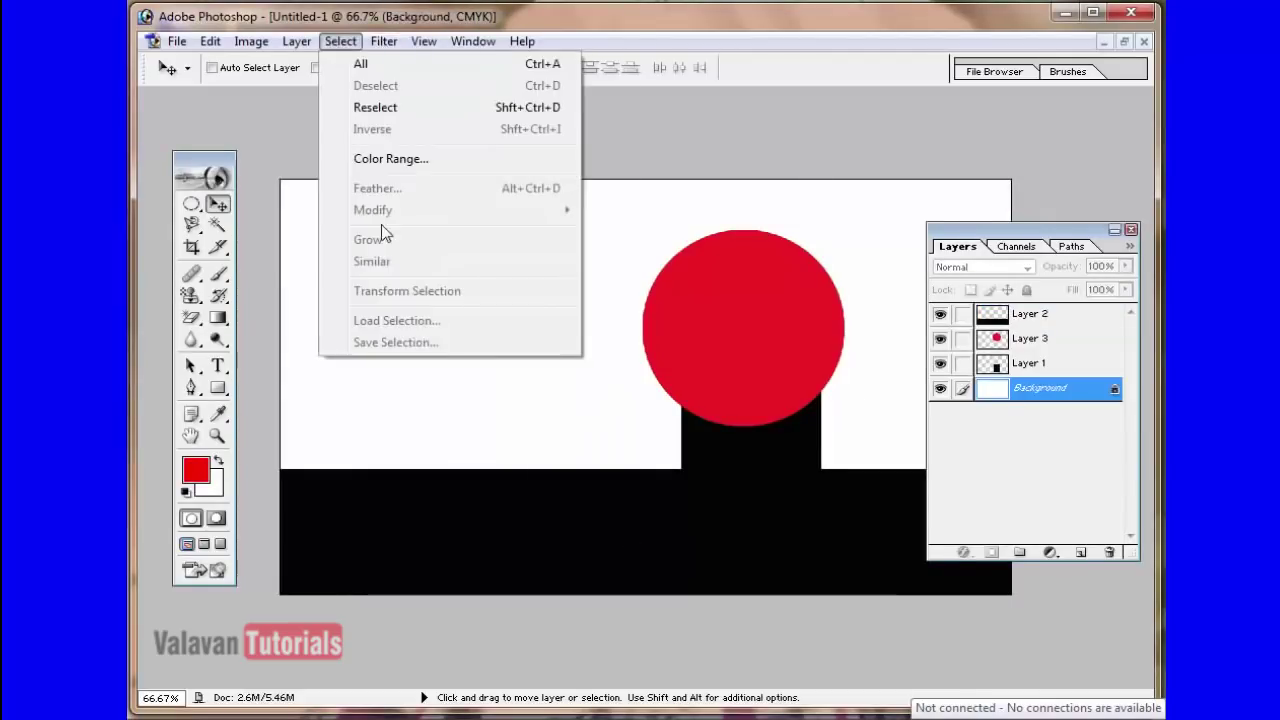
right_click(541, 509)
left_click(580, 514)
left_click(340, 41)
left_click(425, 320)
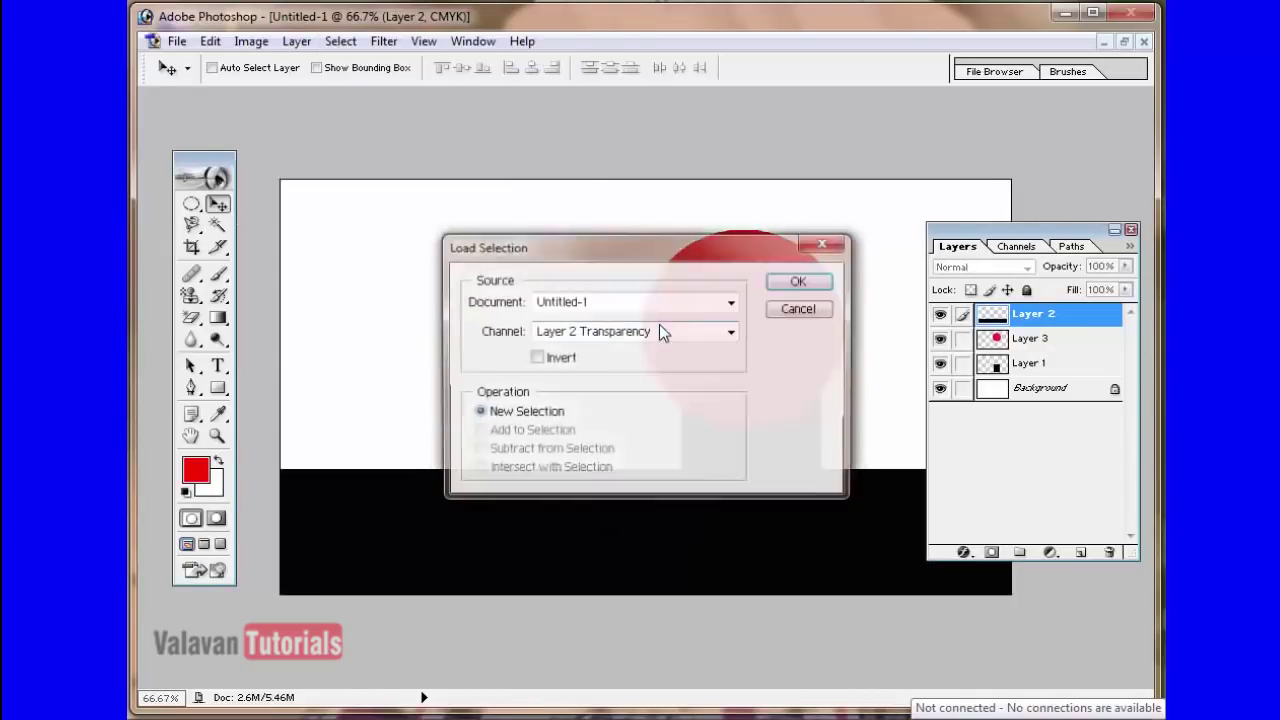
left_click(797, 282)
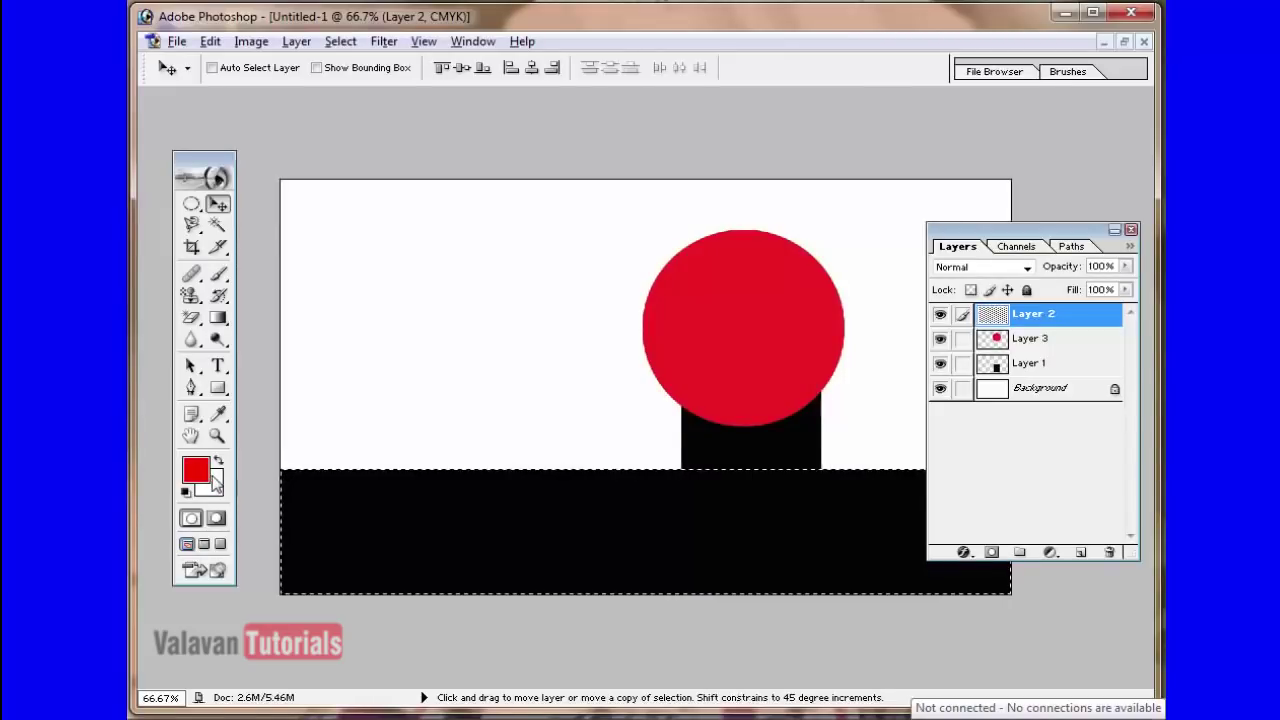
key("alt+BackSpace")
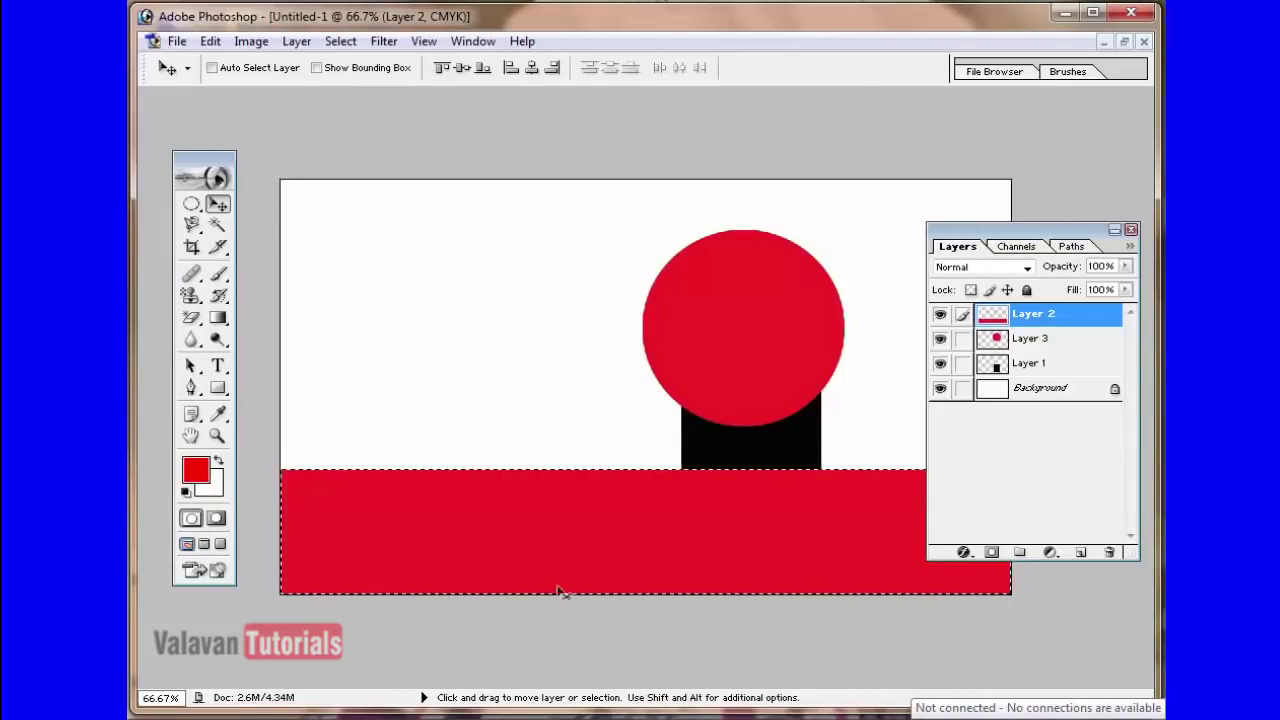
key("ctrl+d")
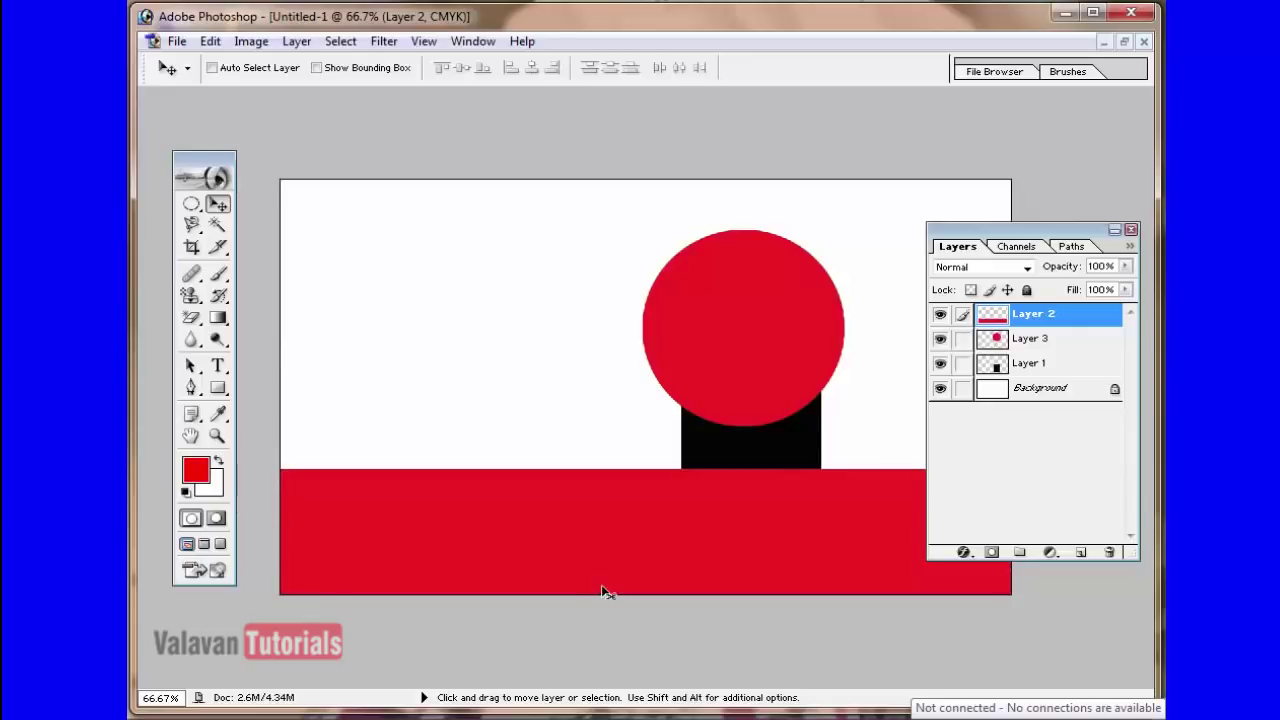
- Make Layer 1 active and set the foreground colour to dark red 7E0101
right_click(700, 434)
left_click(724, 449)
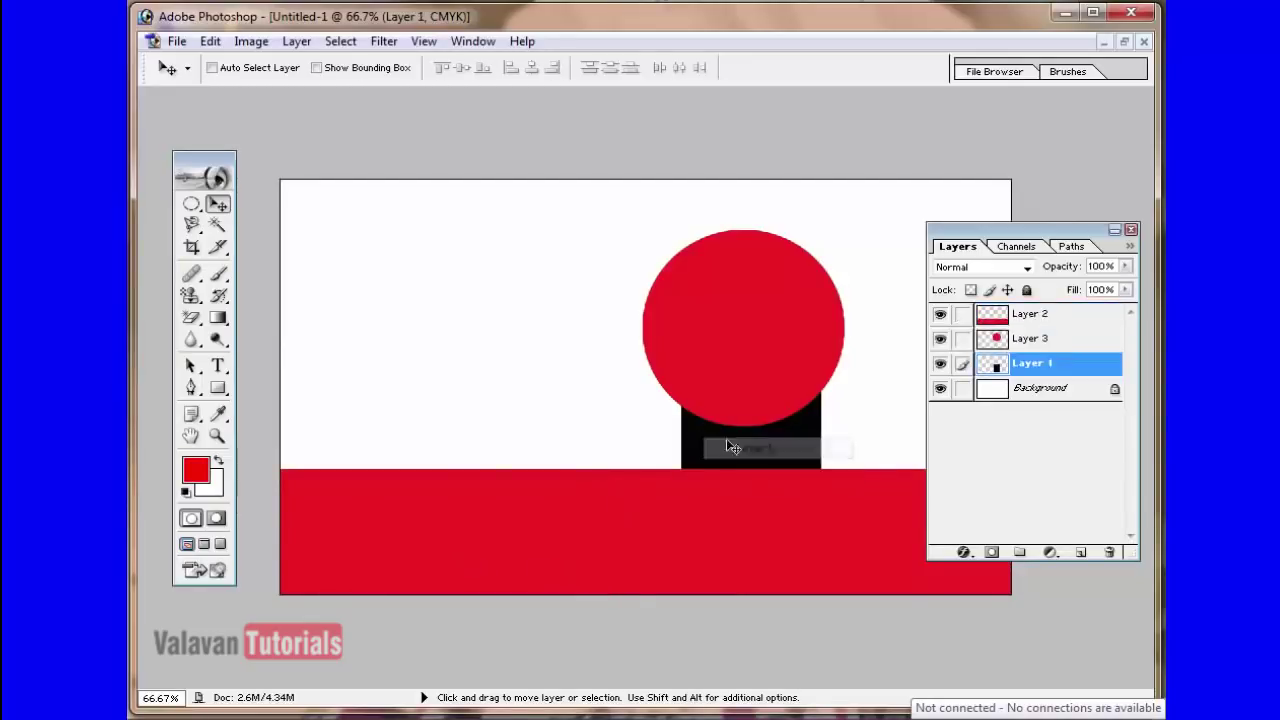
left_click(194, 470)
left_click(664, 373)
left_click(666, 378)
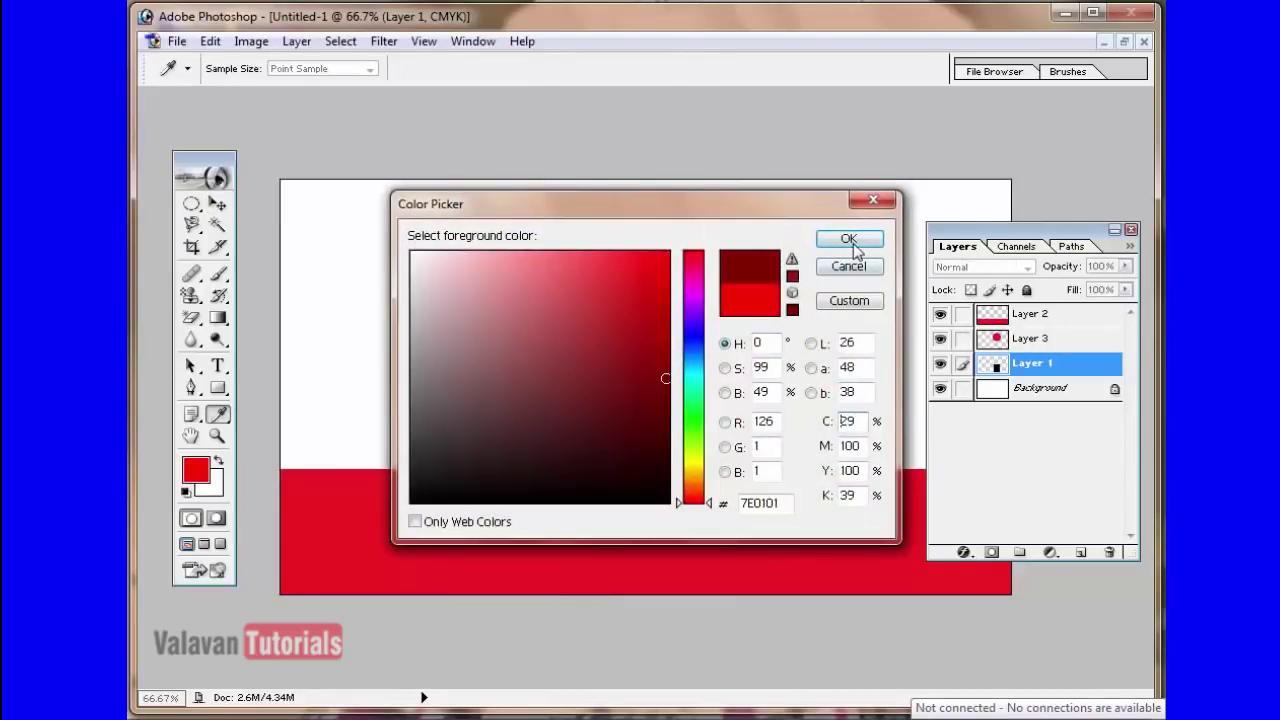
left_click(848, 238)
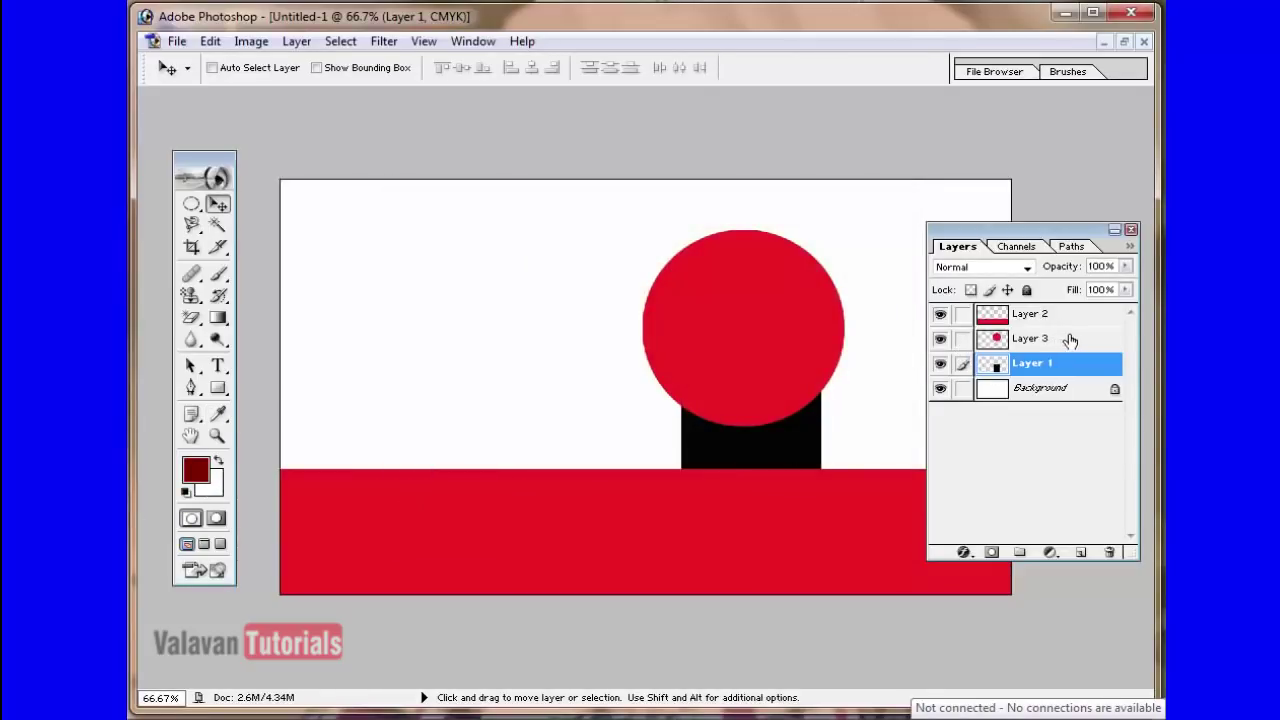
- Fill the stalk on Layer 1 with dark red, preserving transparency
key("shift")
key("alt")
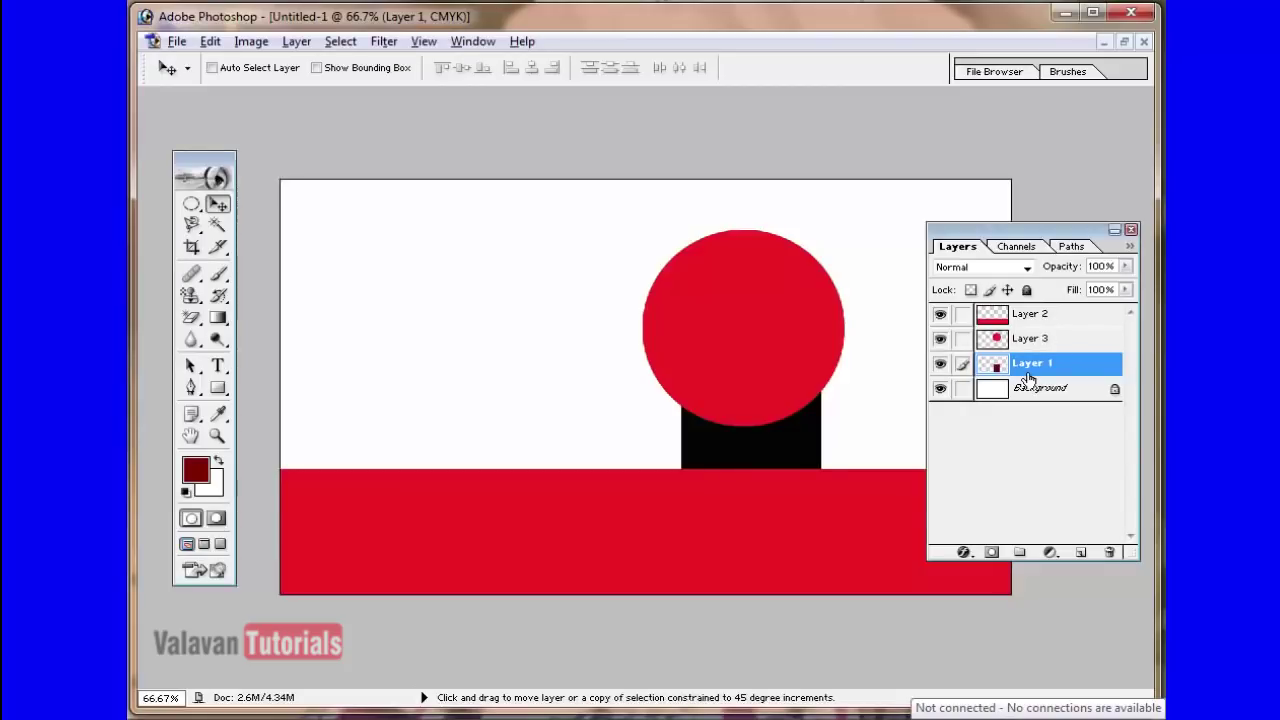
key("shift+alt+BackSpace")
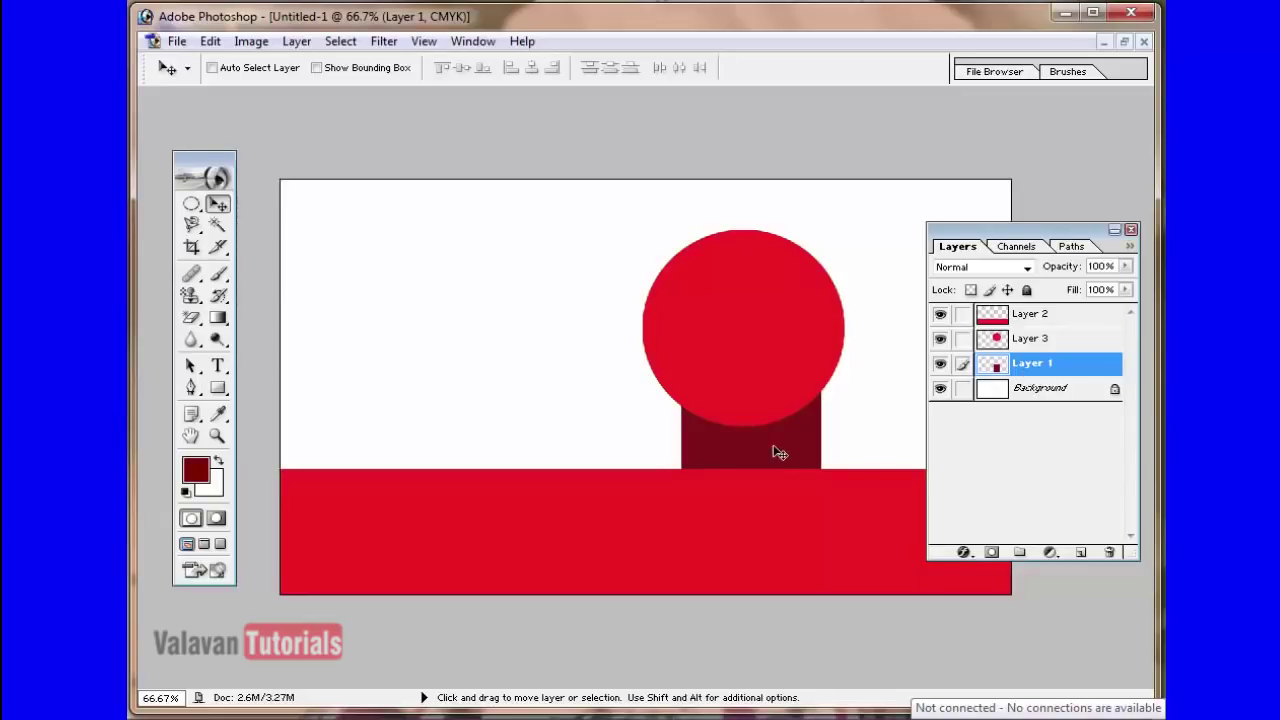
- Add the person's name as a text layer in the white area left of the circle
left_click(218, 368)
left_click(434, 333)
type("Lokesh")
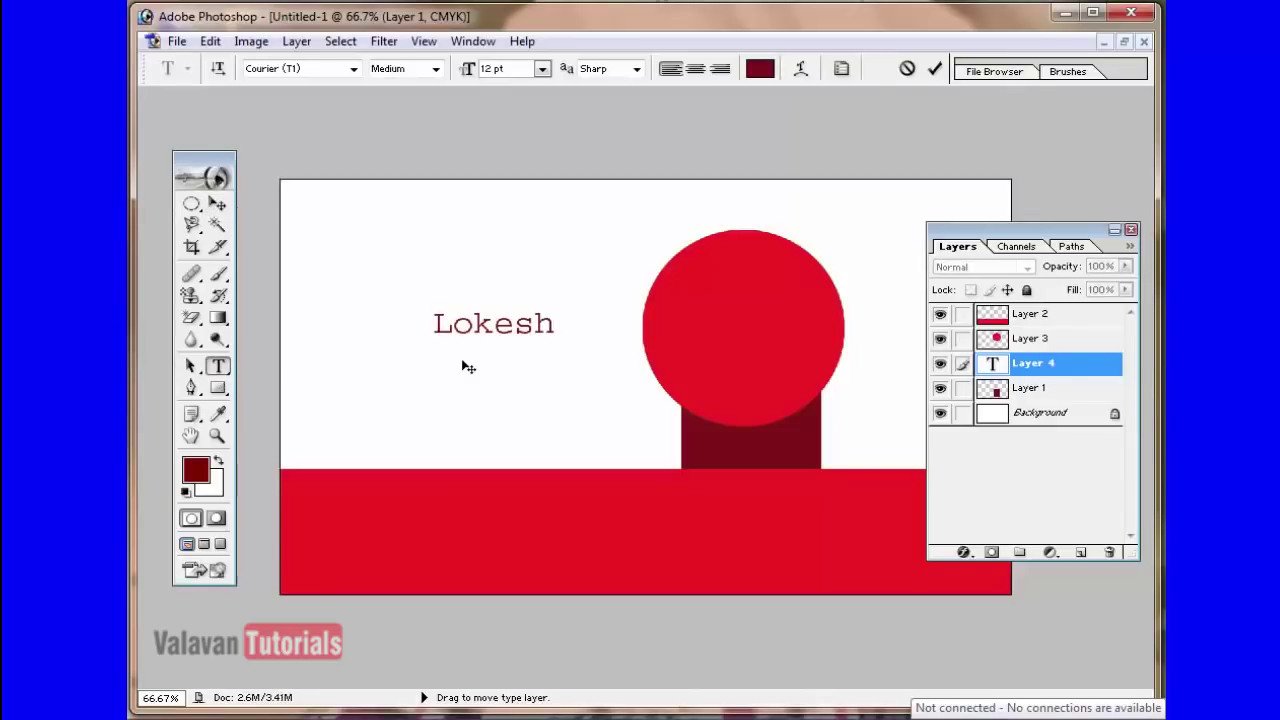
left_click_drag(586, 467, 557, 434)
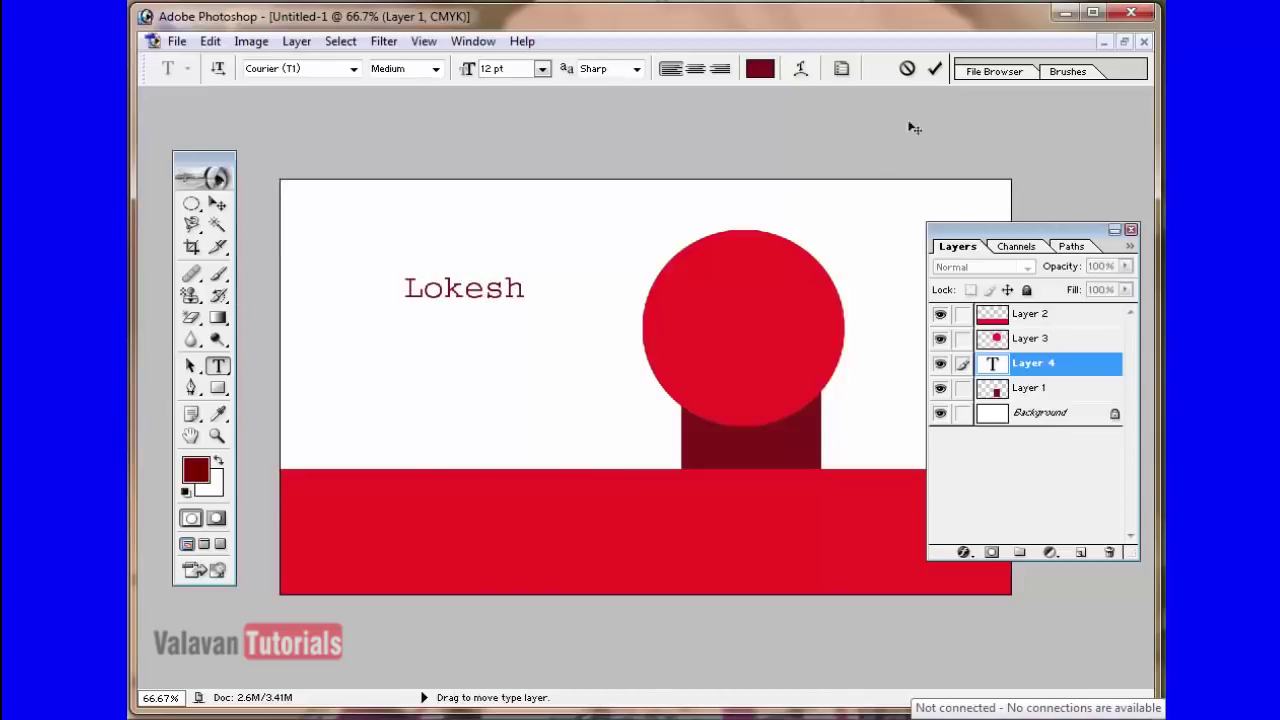
left_click(931, 73)
left_click(463, 288)
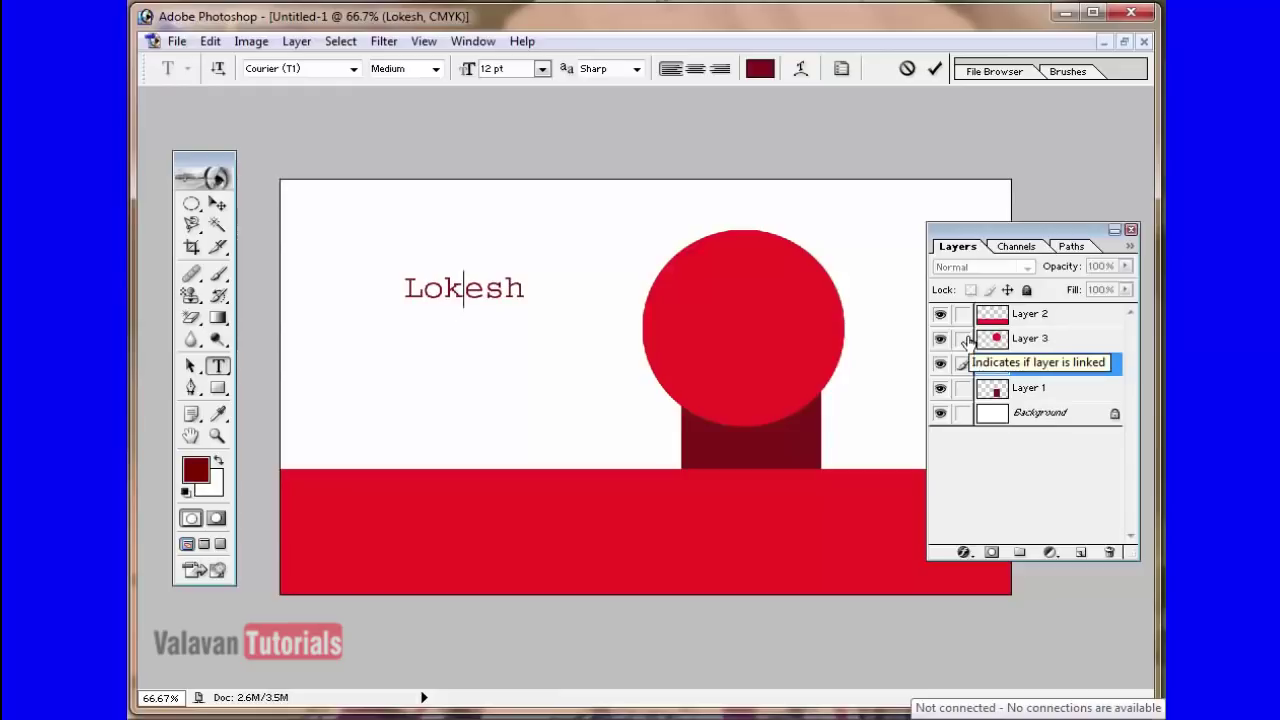
key("ctrl+Return")
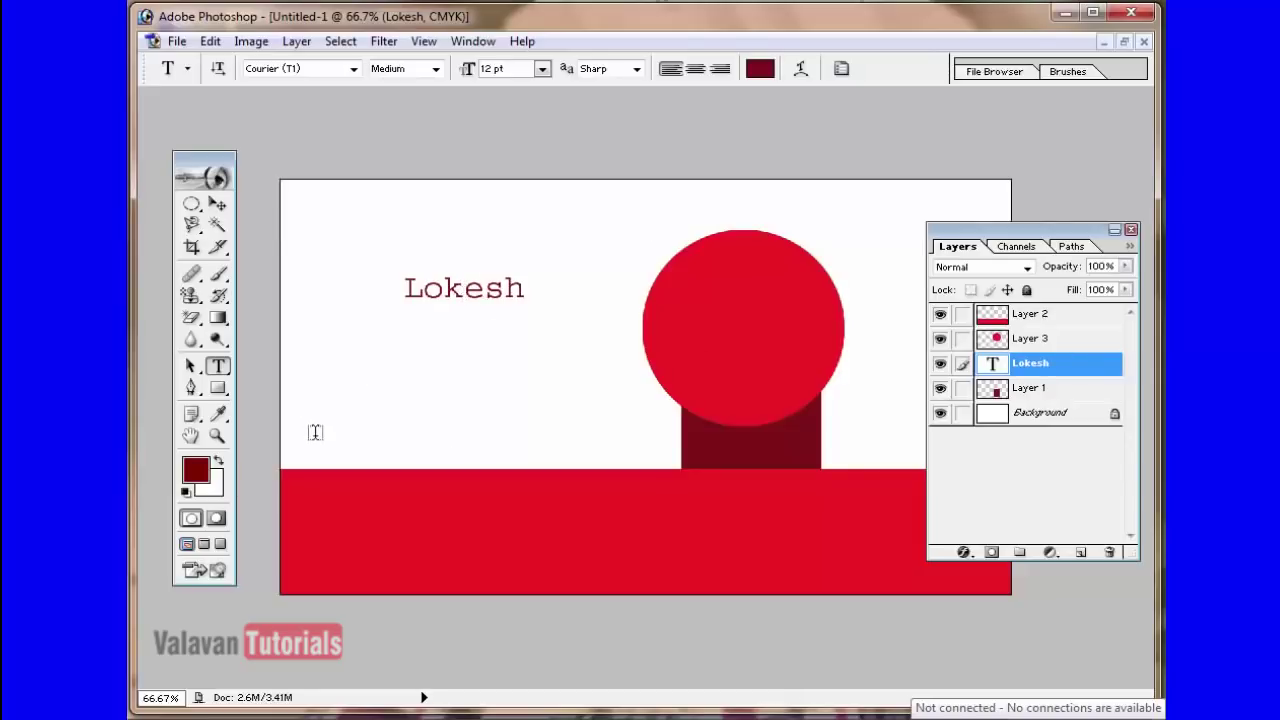
- Set the foreground colour to green 289103 and make Layer 2 active
left_click(195, 470)
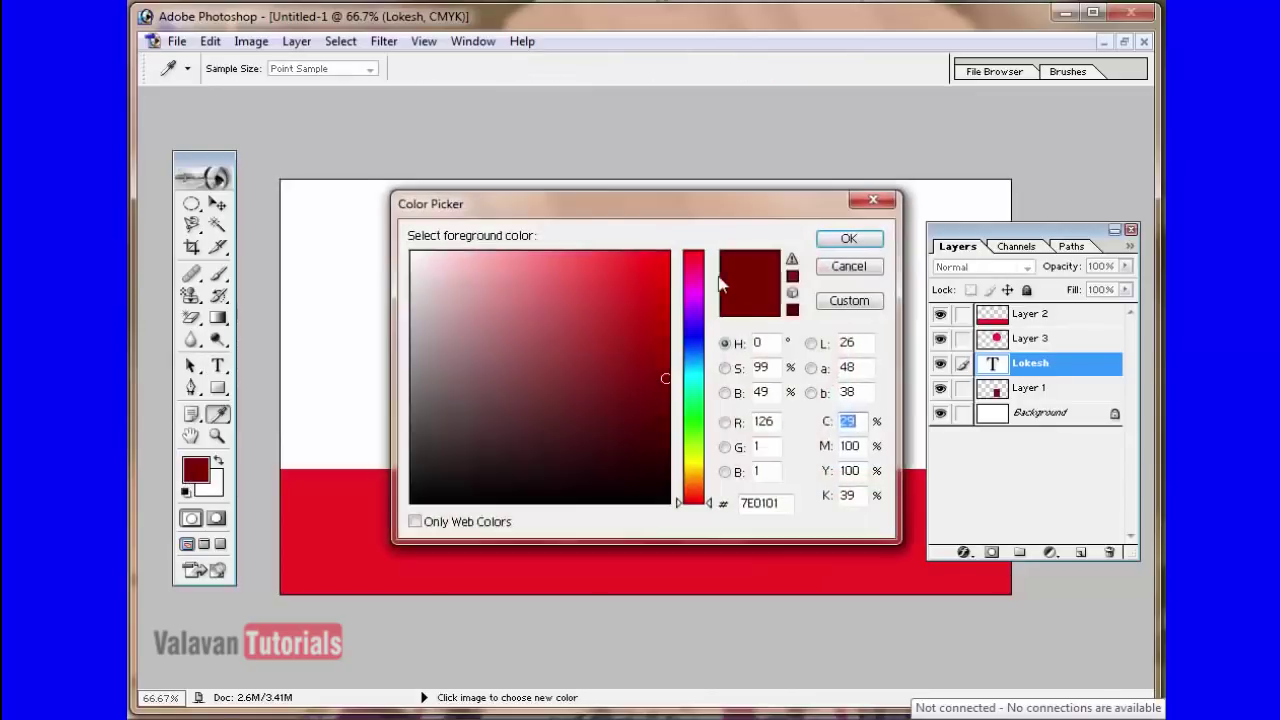
left_click(692, 432)
left_click(663, 359)
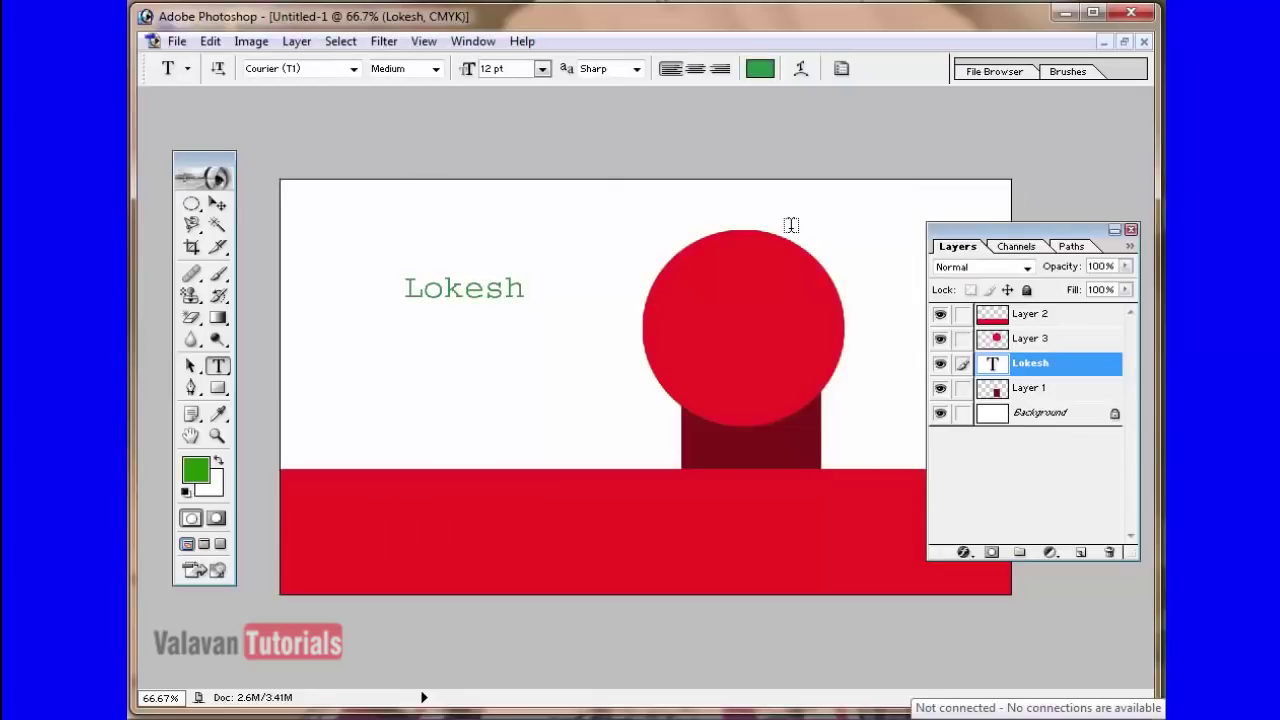
left_click(218, 205)
right_click(671, 508)
left_click(702, 514)
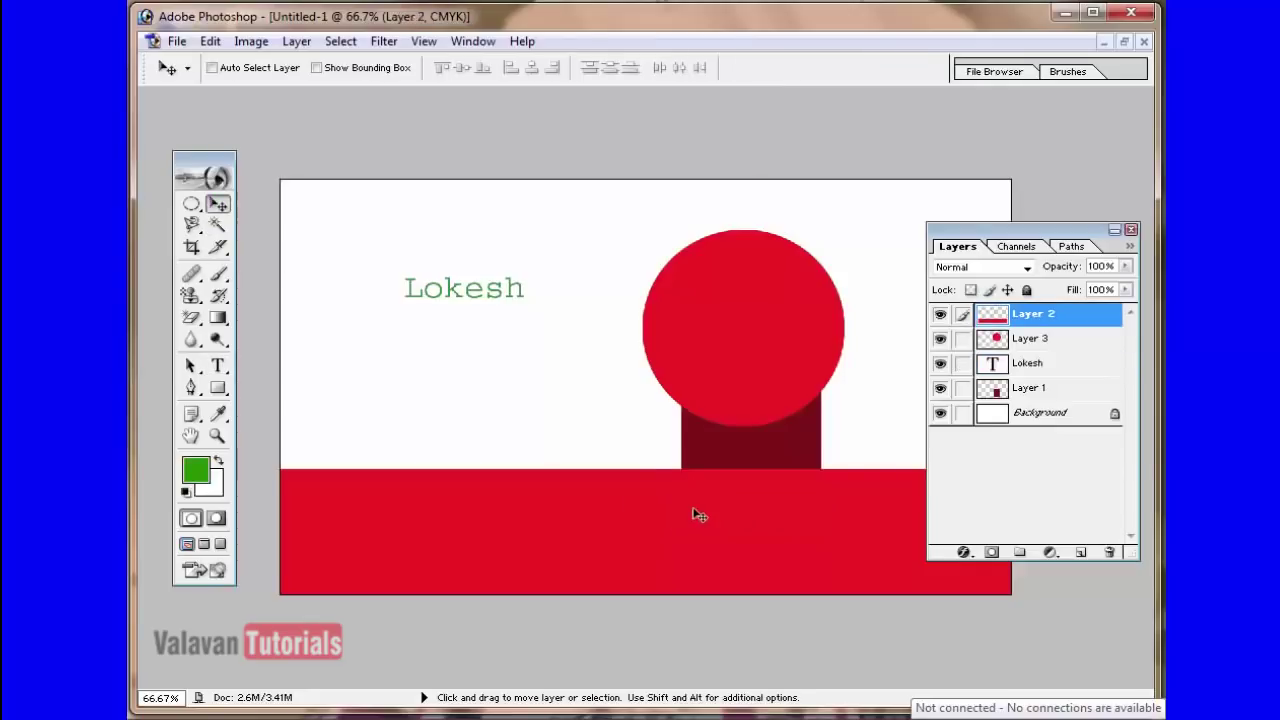
- Fill the bottom bar green, nudge the name text right, and raise the red circle
key("shift+alt+BackSpace")
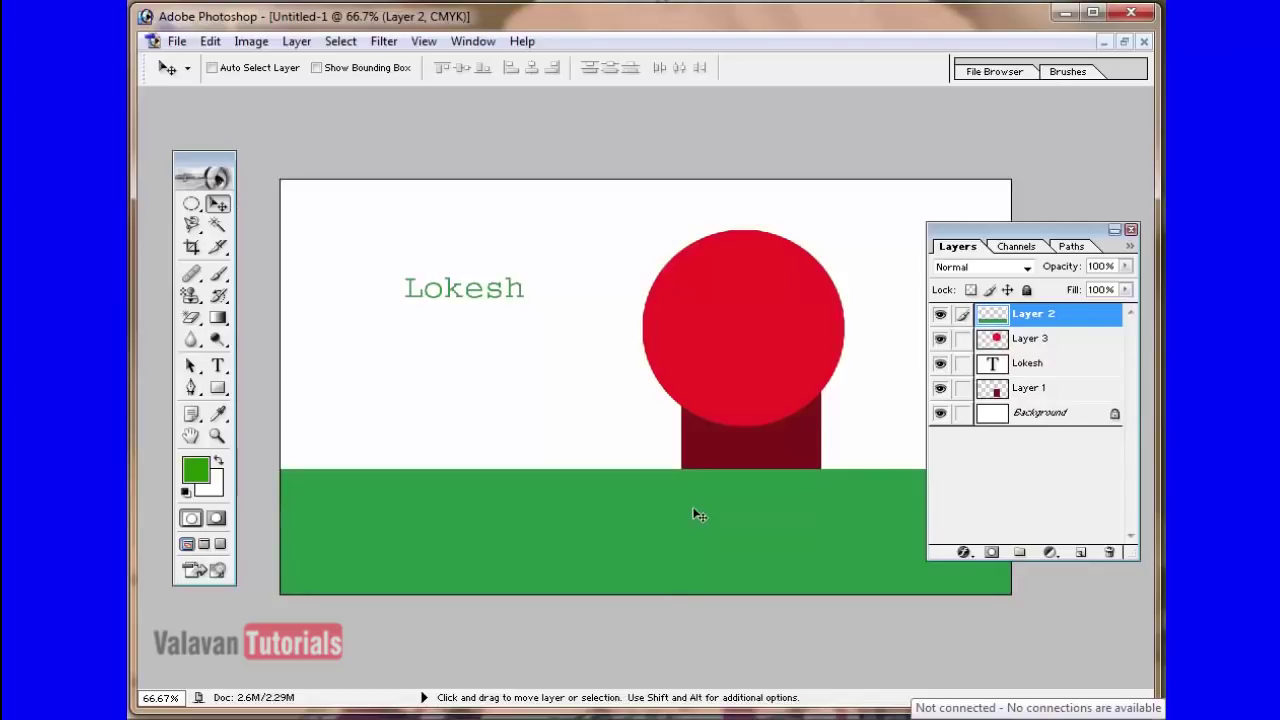
left_click(1038, 365)
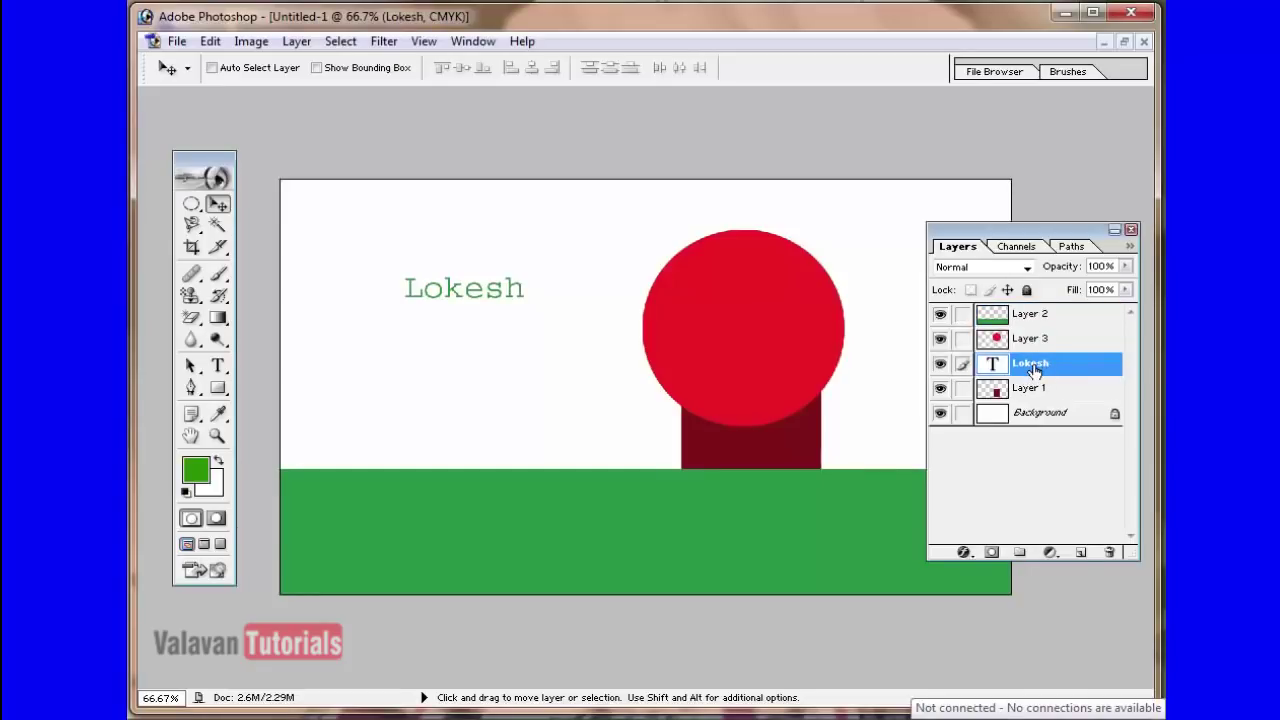
left_click_drag(480, 323, 503, 308)
right_click(690, 305)
left_click(733, 313)
left_click_drag(745, 340, 741, 302)
- Shift the dark red stalk left, and move the green bar and name text up-right
right_click(731, 440)
left_click(740, 436)
left_click_drag(704, 408, 483, 386)
right_click(630, 497)
left_click(686, 511)
left_click_drag(702, 516, 749, 460)
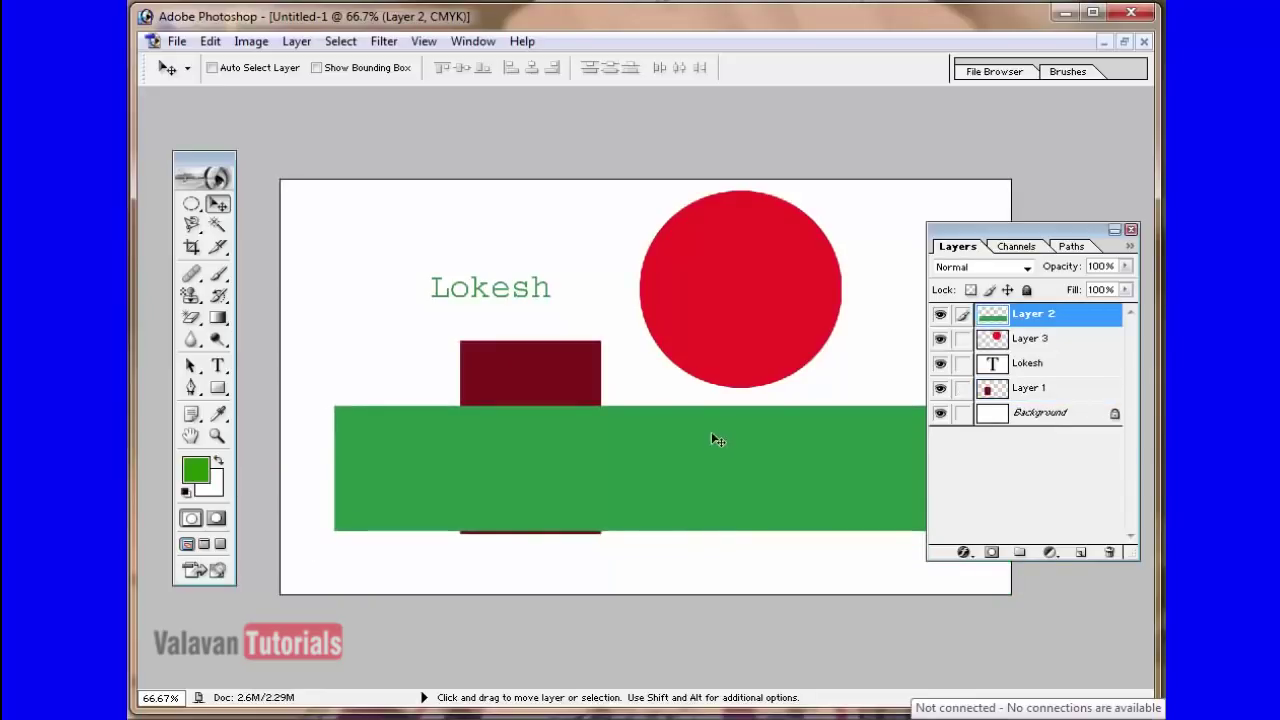
right_click(483, 292)
left_click(520, 301)
left_click_drag(540, 323, 570, 272)
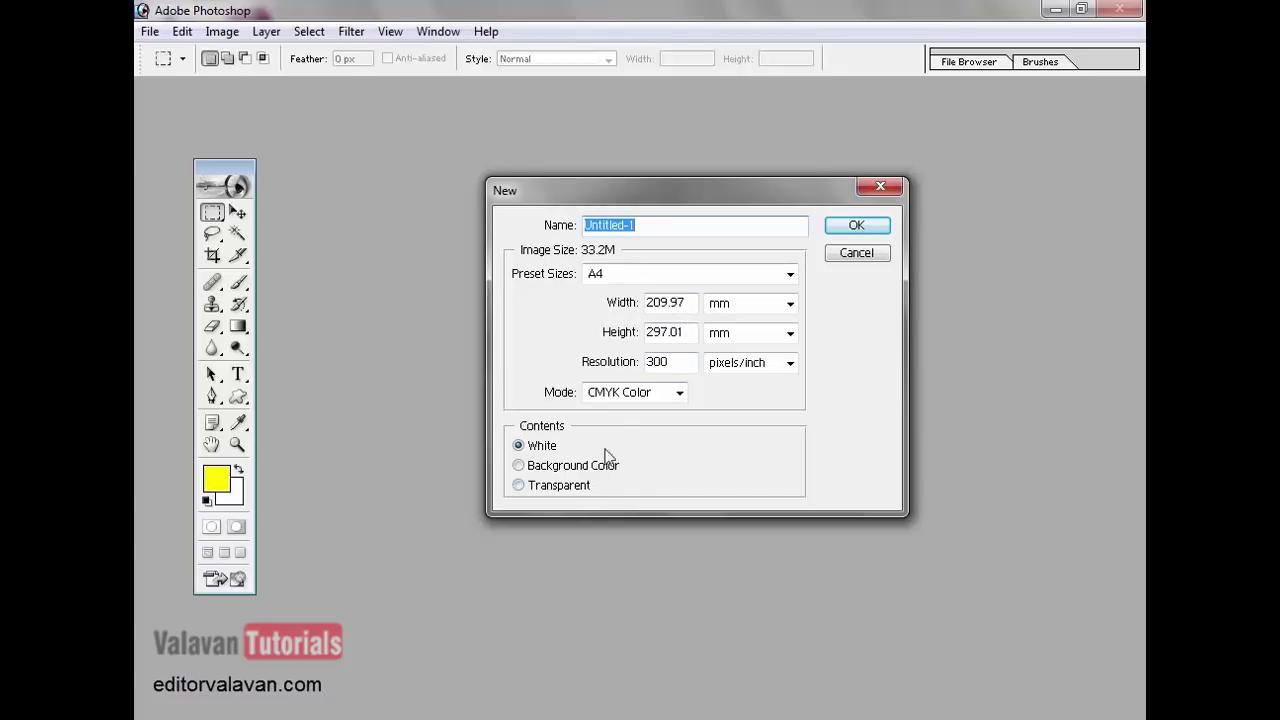
- Create the blank A4 document, maximize it, and end in Full Screen Mode with Menu Bar
left_click(858, 228)
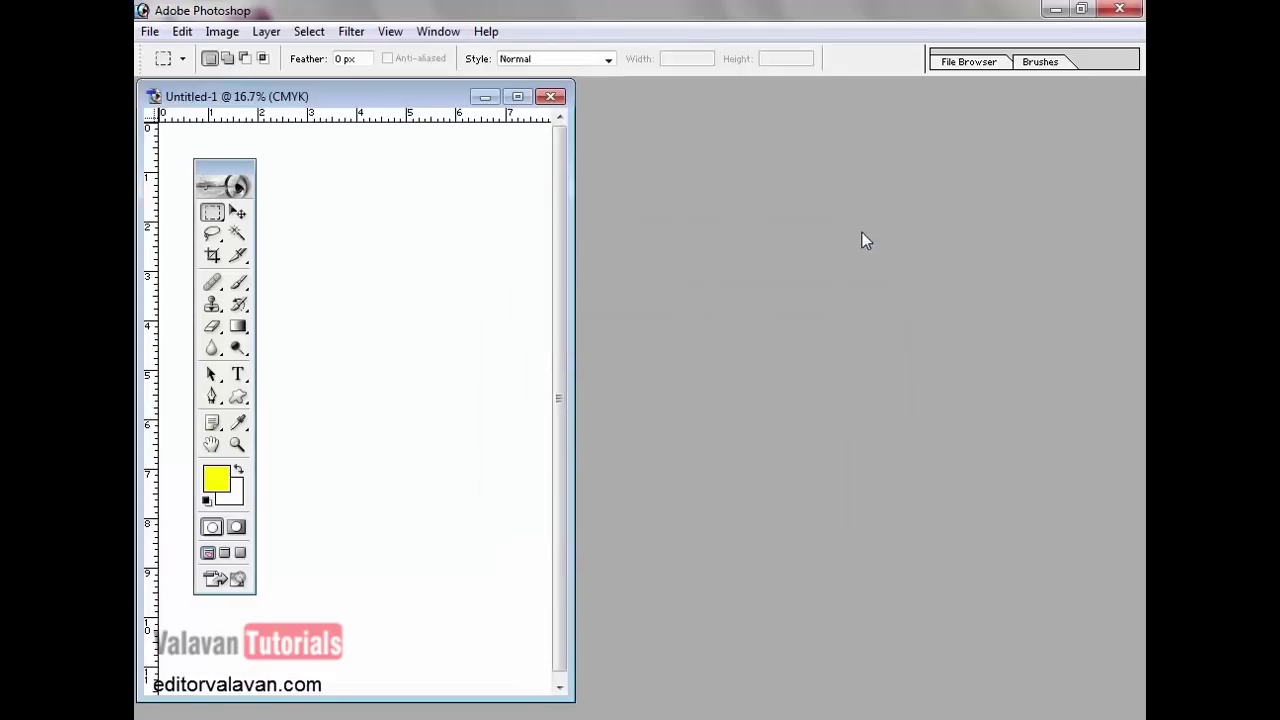
left_click(517, 97)
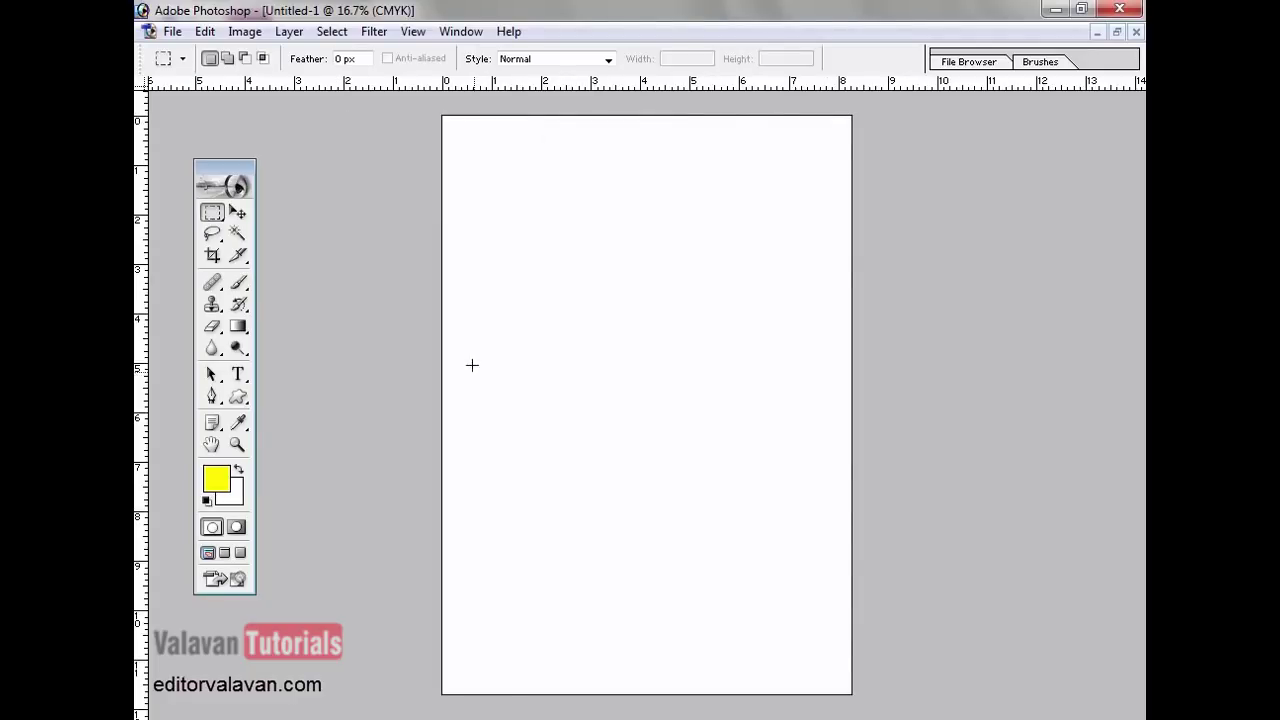
left_click(224, 554)
left_click(240, 553)
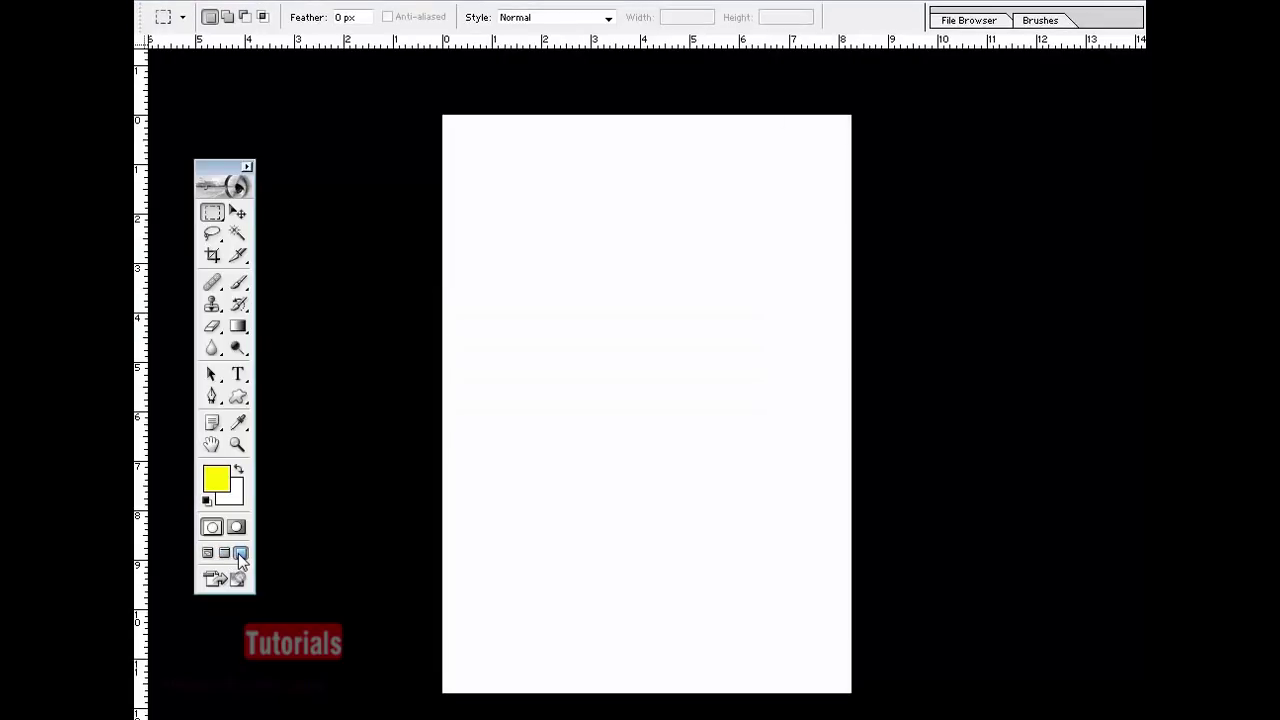
left_click(224, 553)
left_click(208, 555)
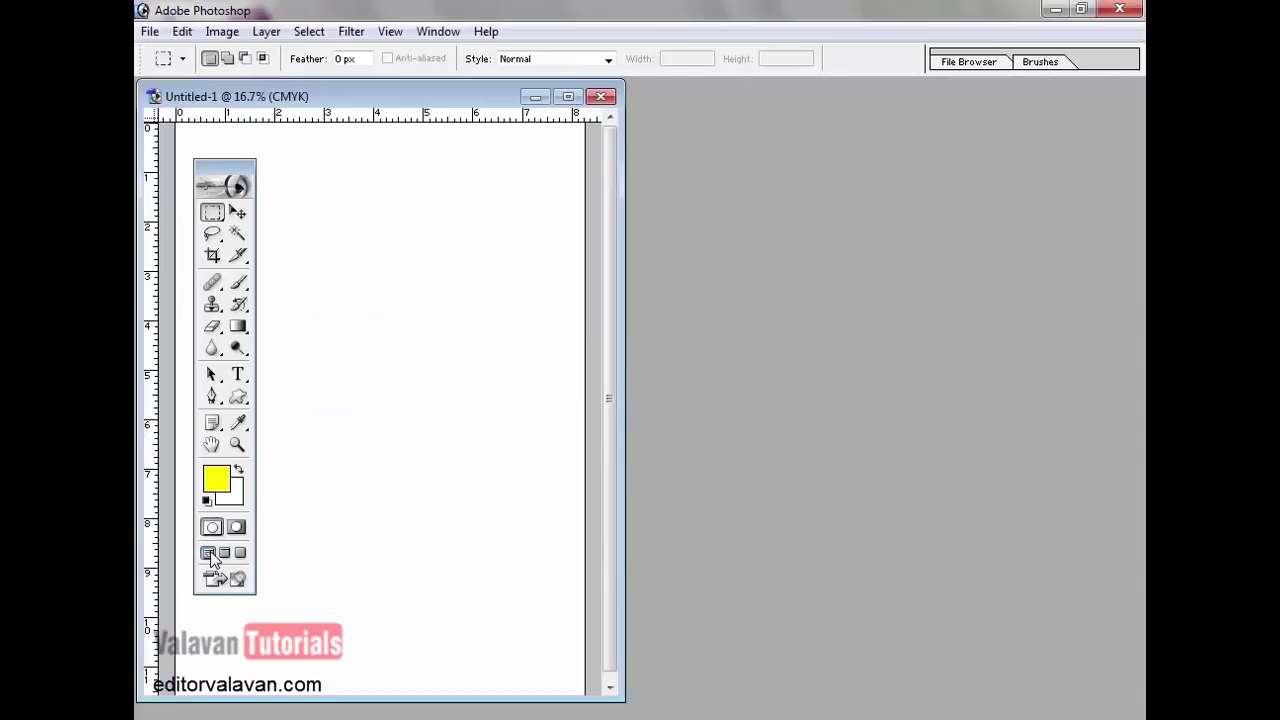
left_click(225, 555)
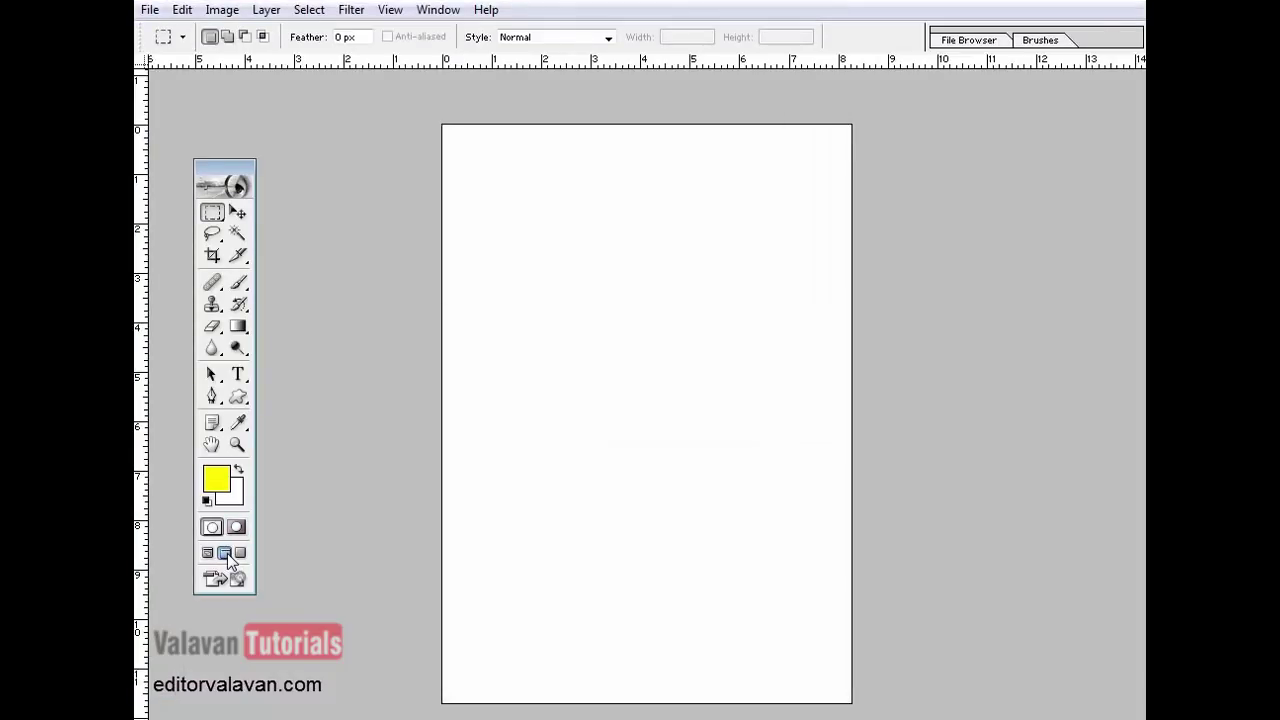
key("f")
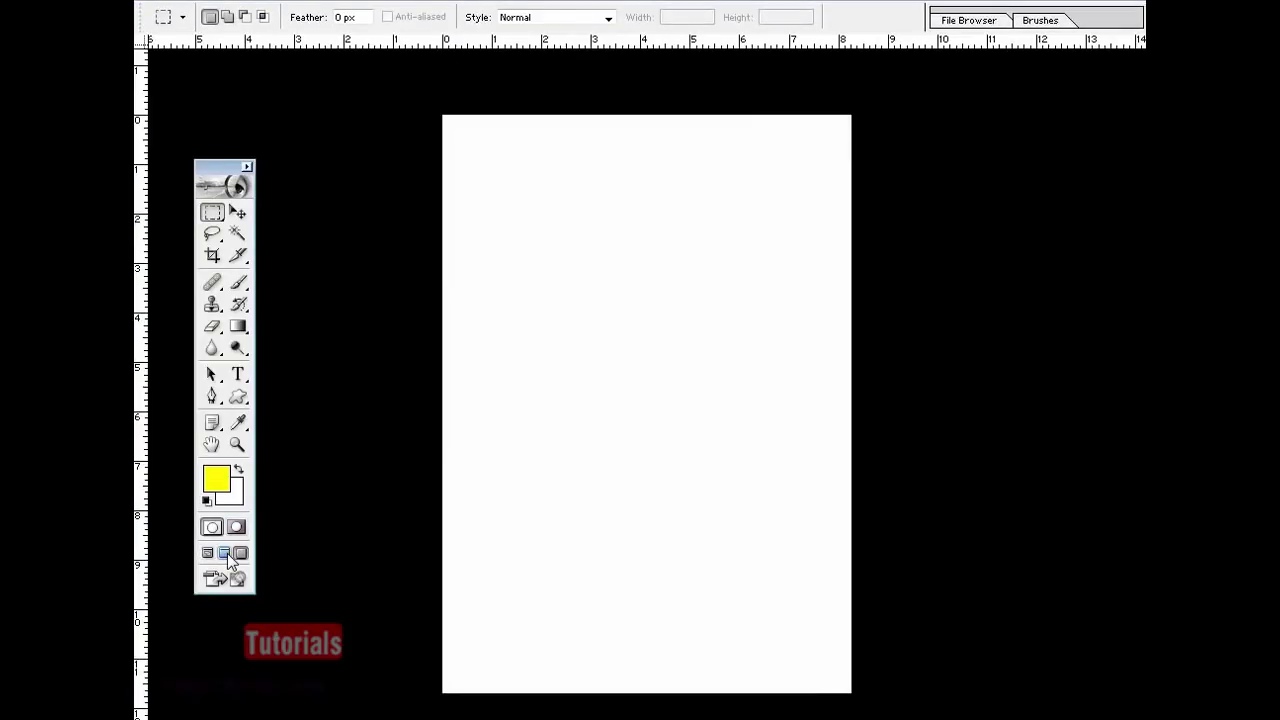
key("f")
key("f")
key("f")
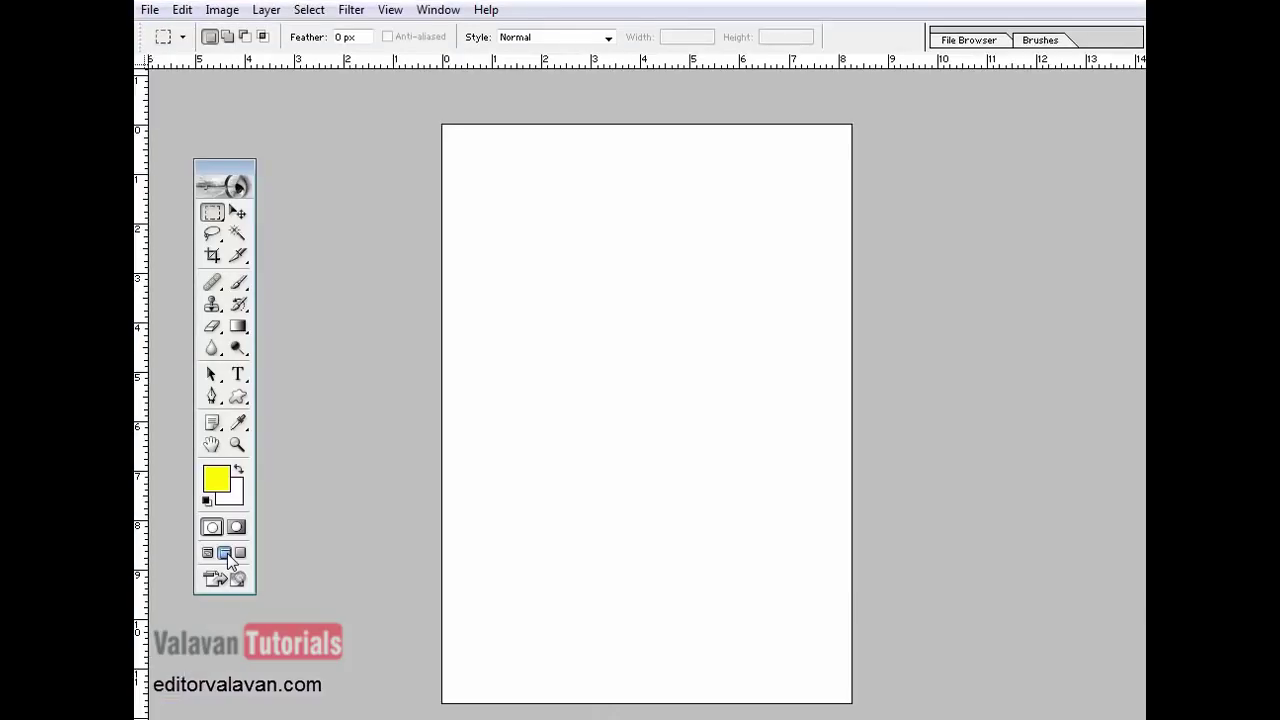
key("f")
key("f")
- Start a line of yellow 9.87 pt Arial text near the page's top-left
left_click(212, 214)
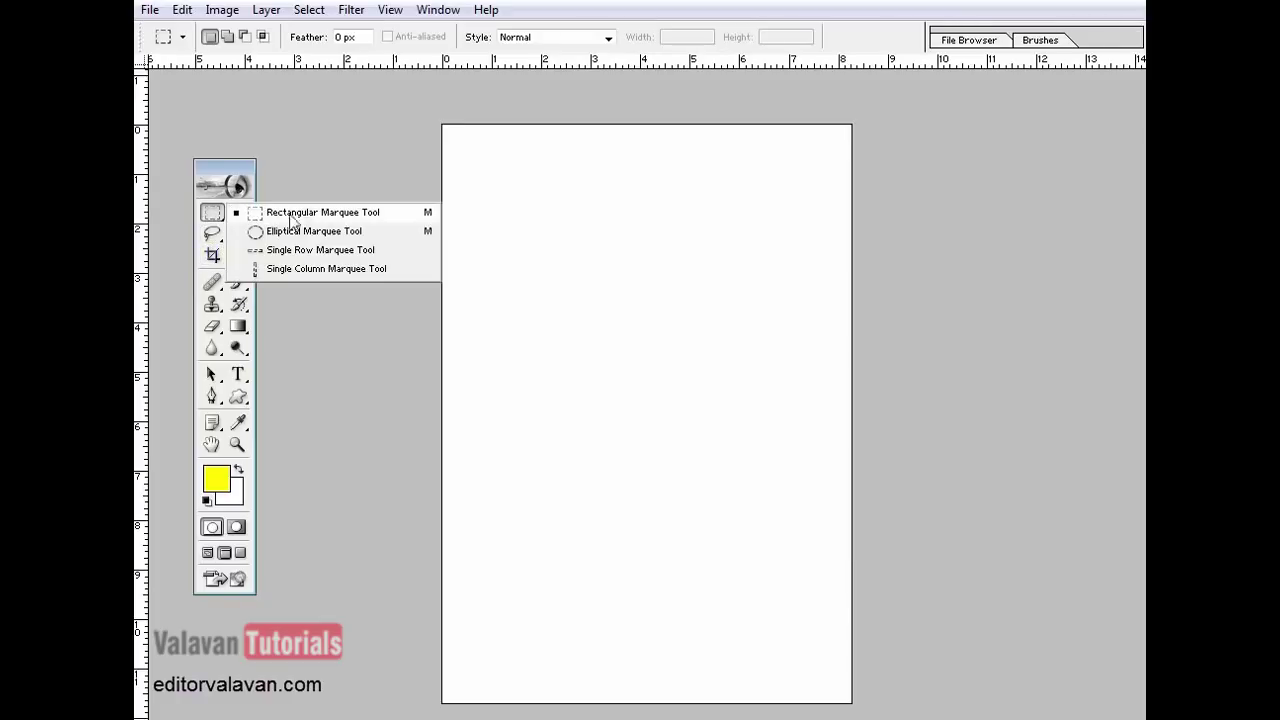
left_click(212, 214)
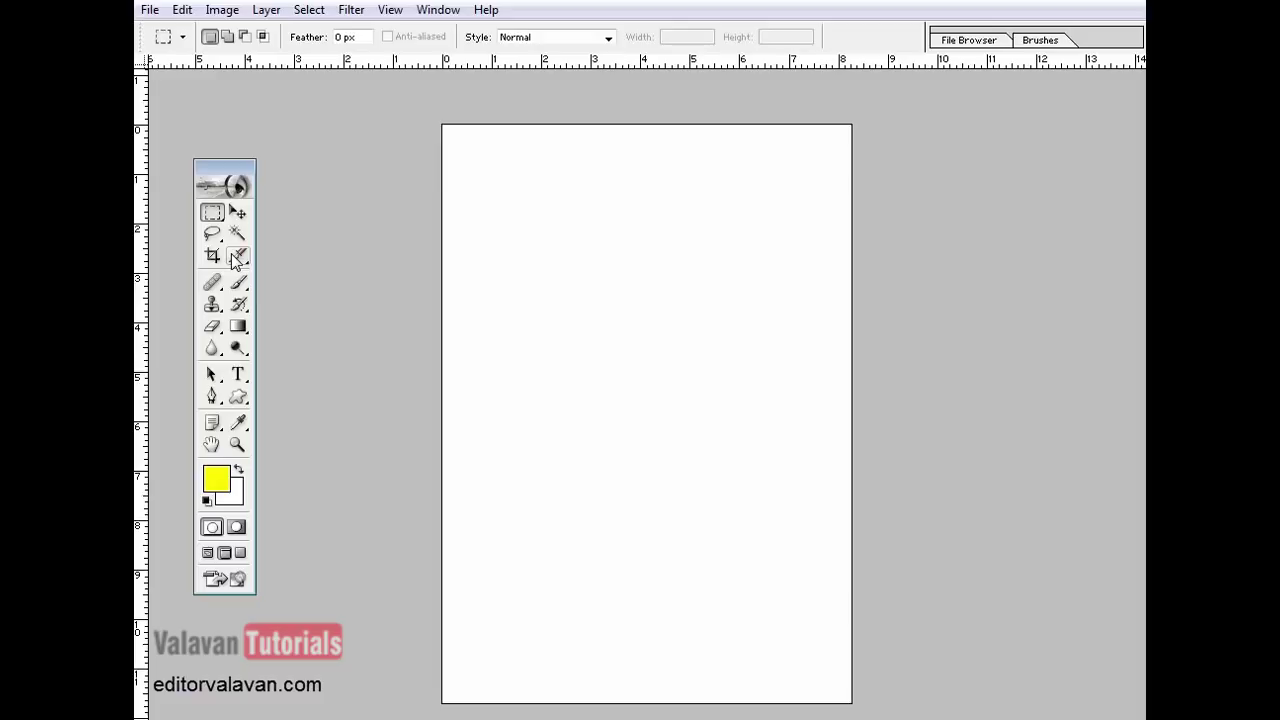
left_click(238, 375)
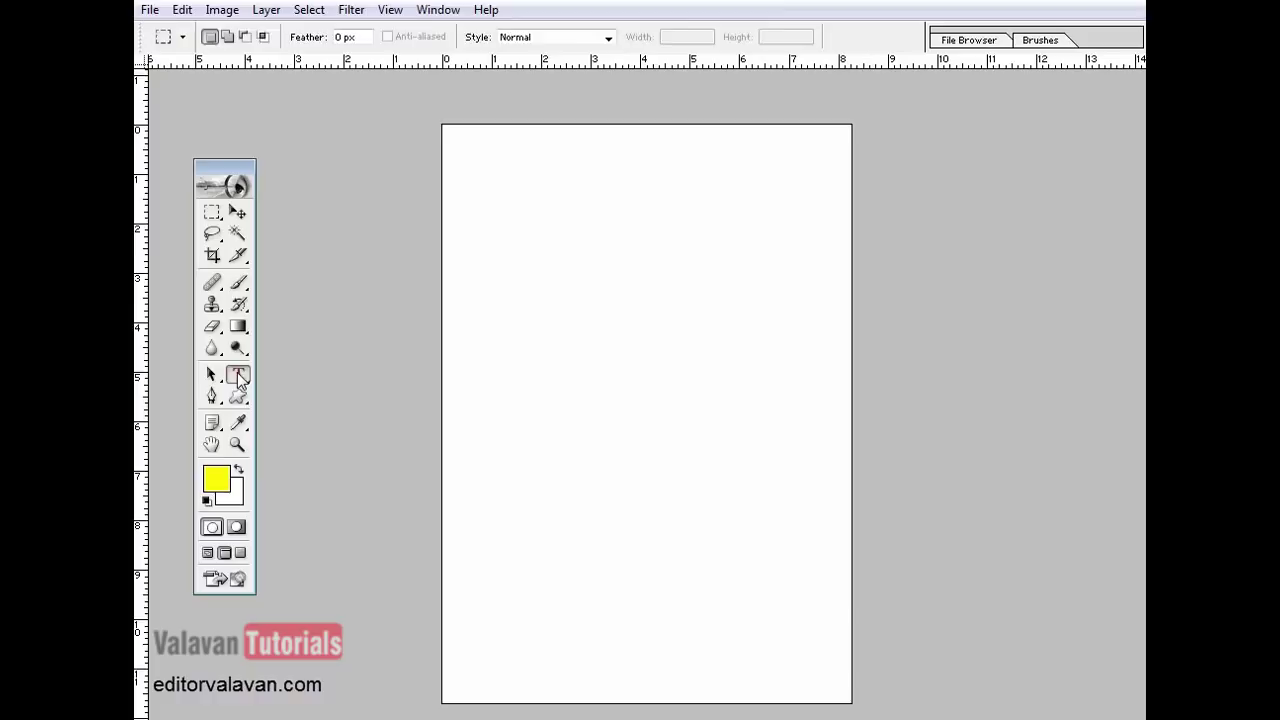
left_click(508, 183)
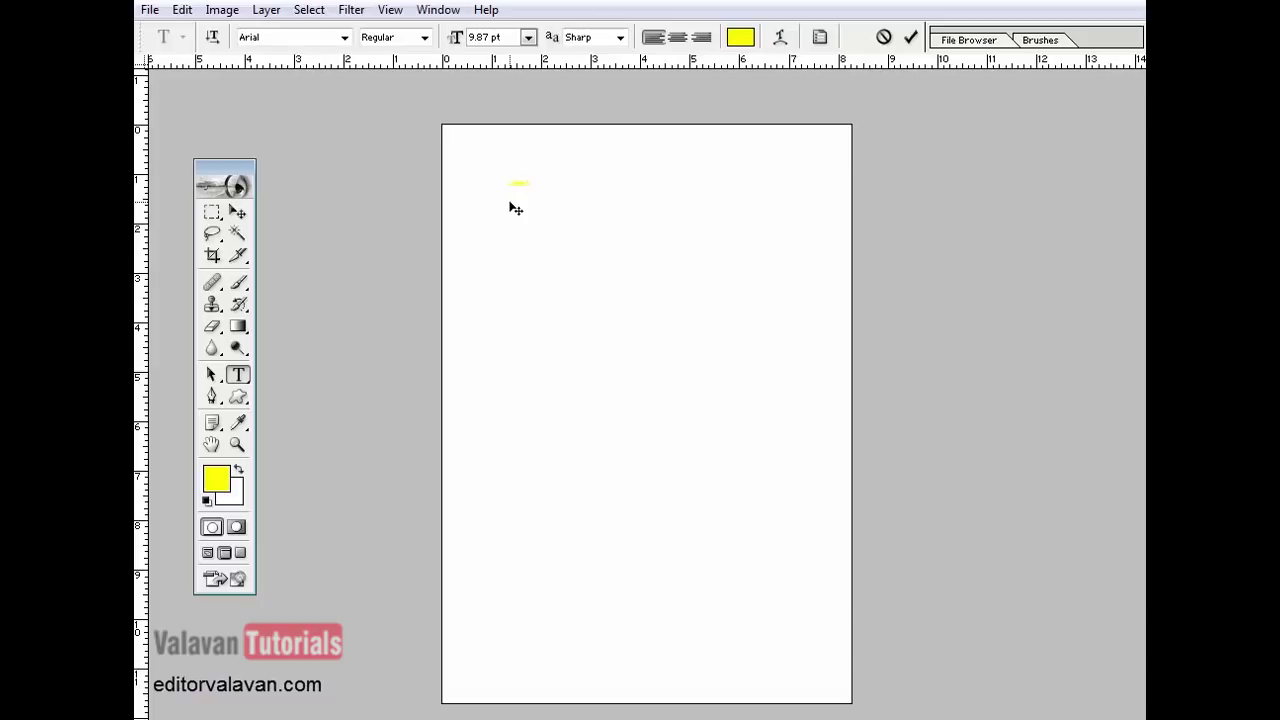
left_click(312, 12)
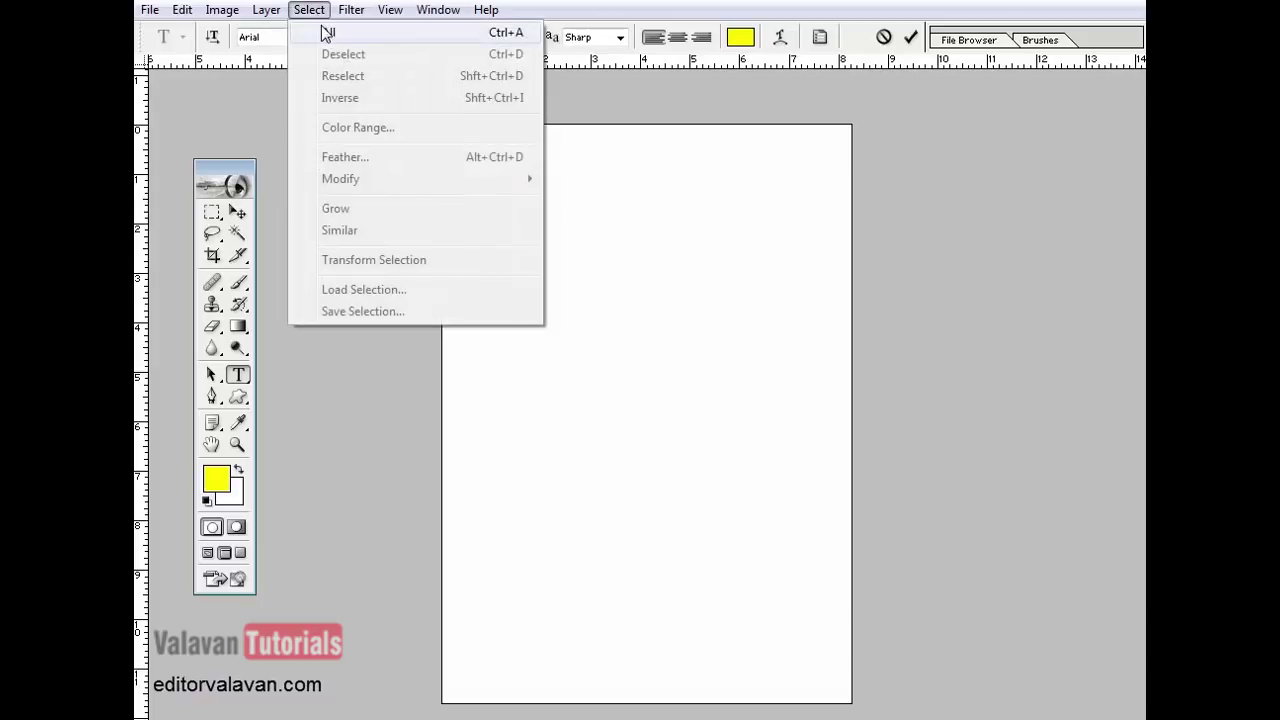
- Set the whole name text to 36 pt with Sharp anti-aliasing
left_click(483, 36)
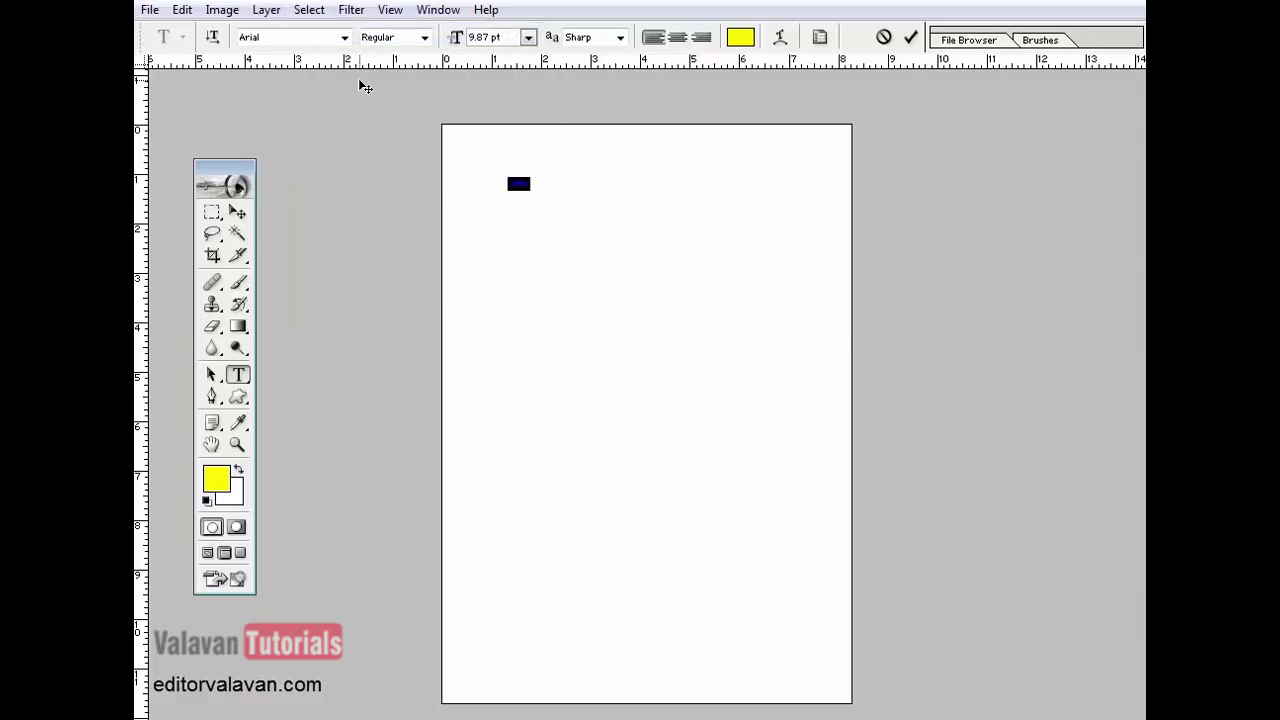
left_click(528, 37)
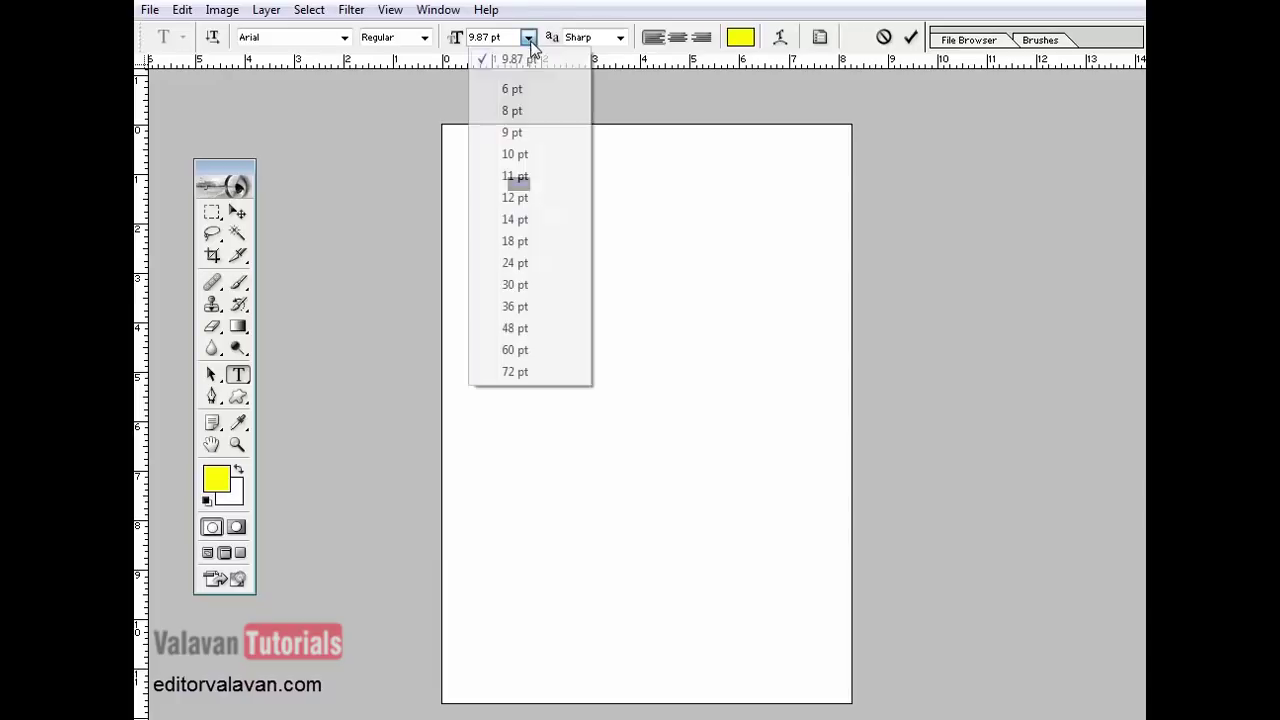
left_click(522, 307)
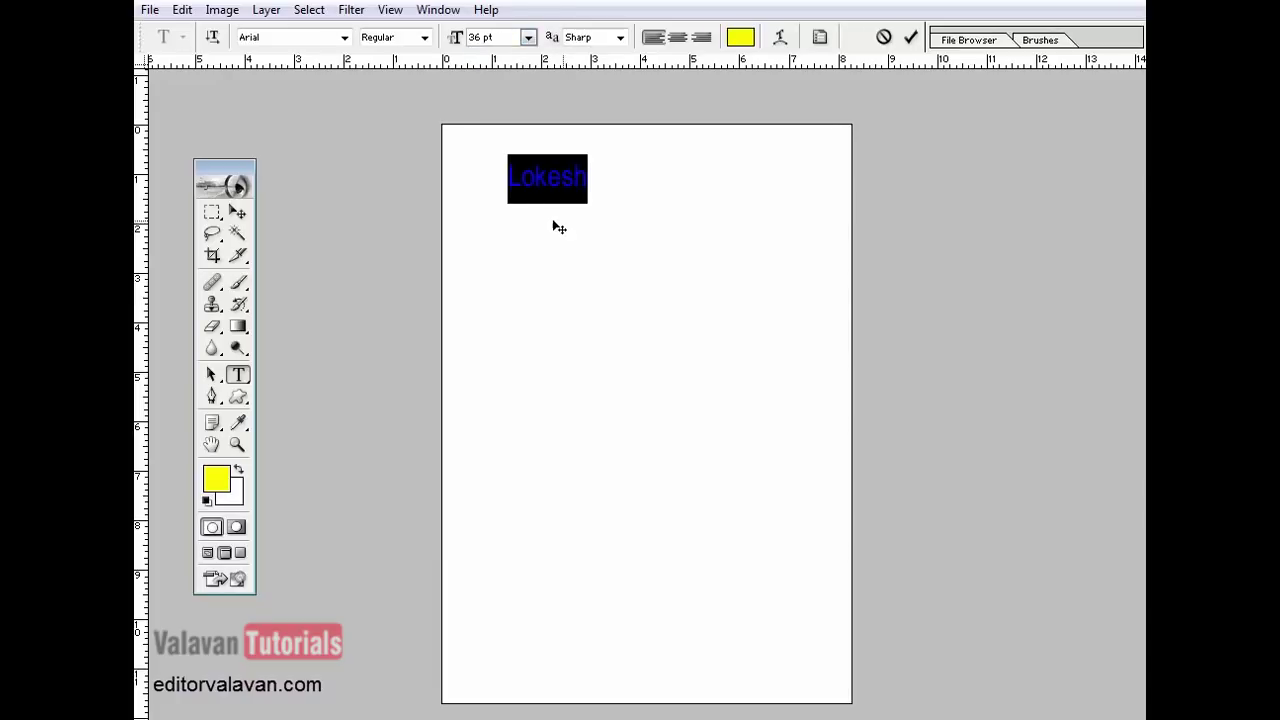
left_click(621, 38)
left_click(606, 66)
- Colour the name text dark red AE1D00
left_click(741, 38)
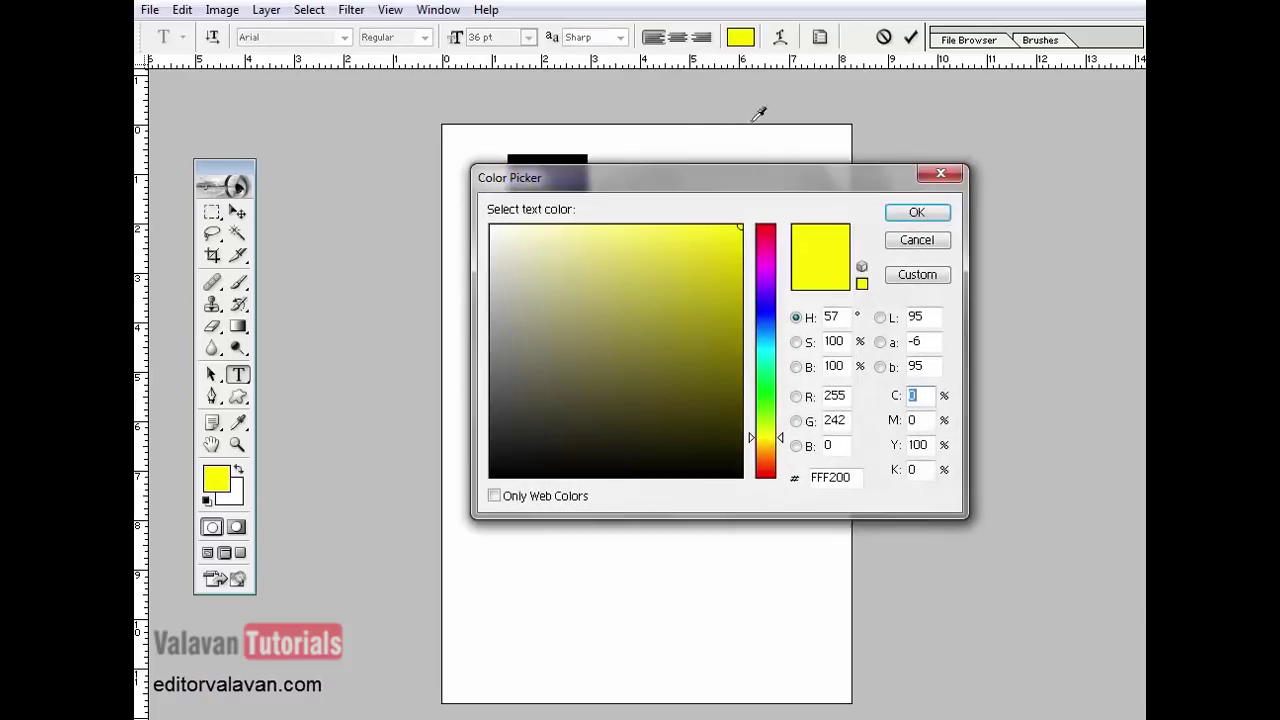
left_click(775, 244)
mouse_move(775, 244)
left_mouse_down()
mouse_move(766, 231)
mouse_move(766, 455)
mouse_move(766, 386)
mouse_move(770, 447)
mouse_move(726, 377)
mouse_move(727, 332)
left_mouse_up()
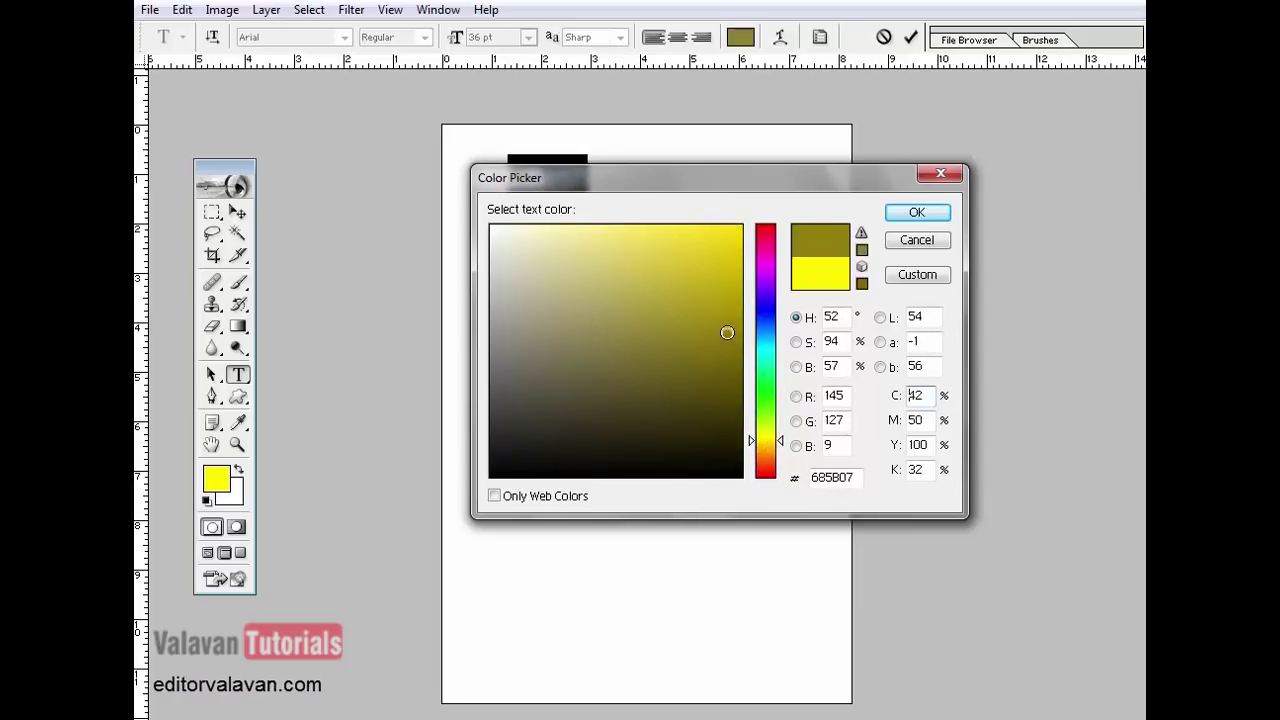
left_click_drag(760, 444, 764, 470)
left_click(740, 305)
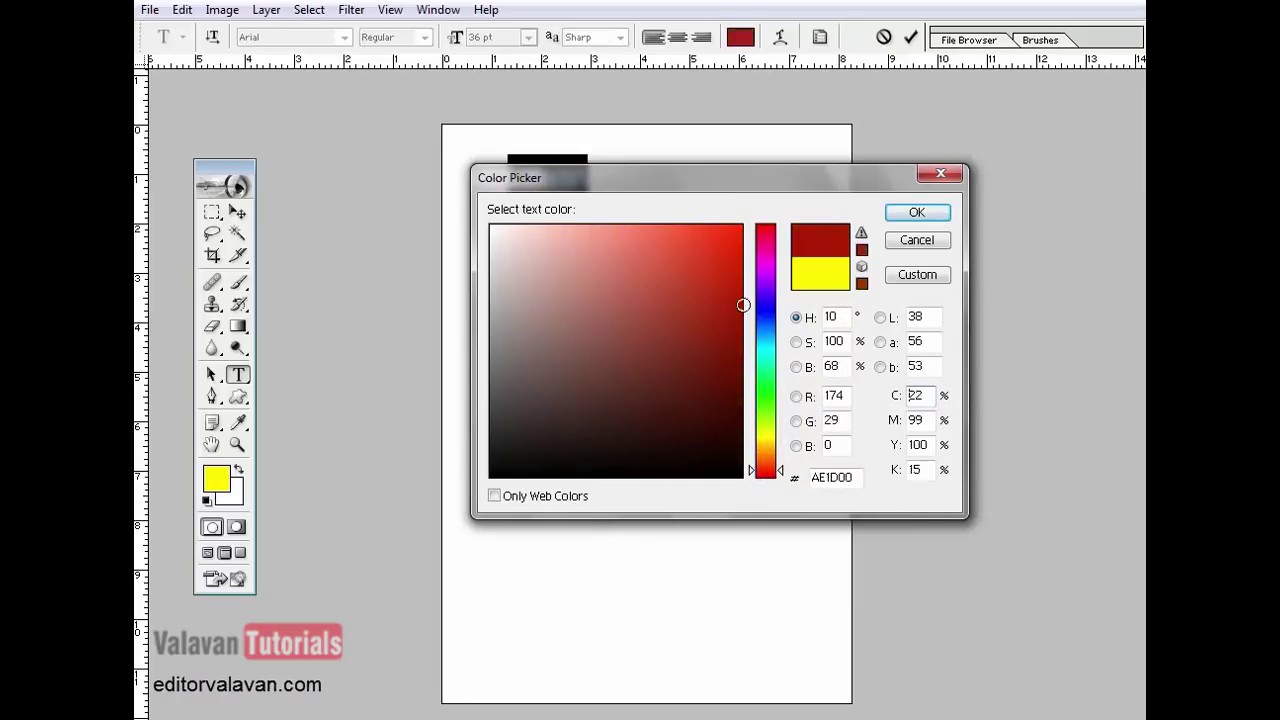
left_click(911, 212)
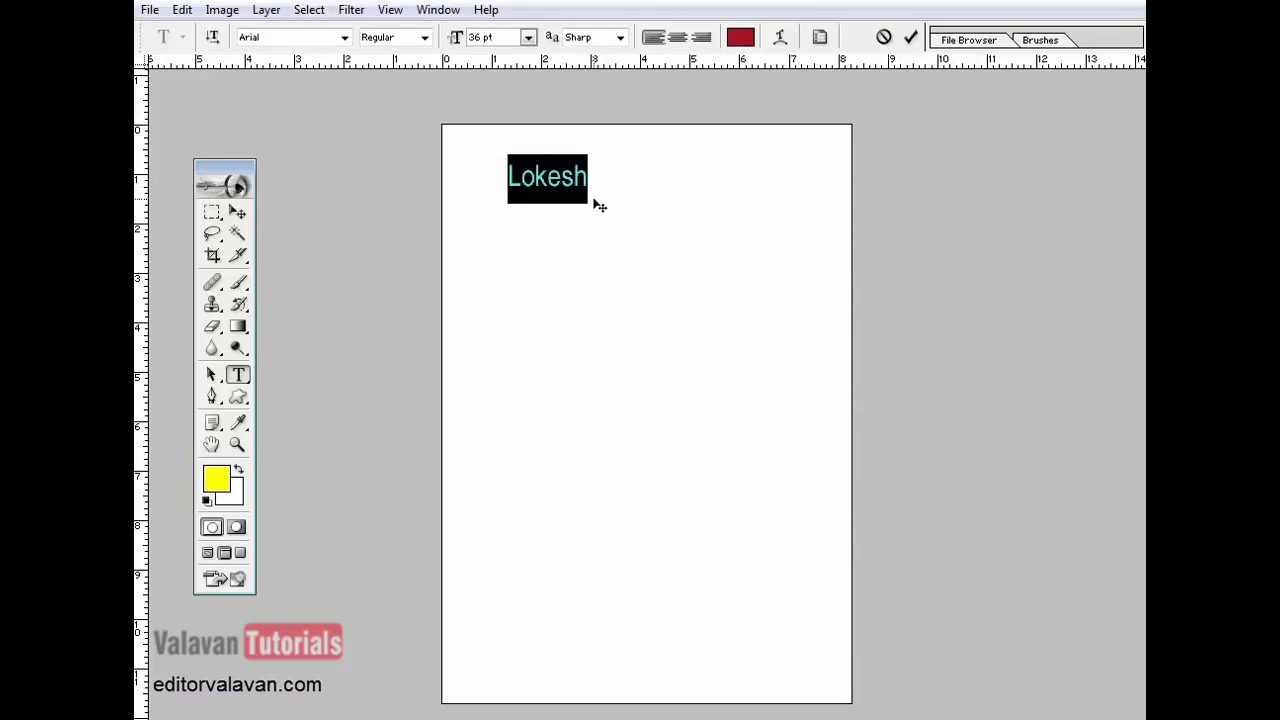
- Undo the accidental deletion of the name text and commit the edits
key("BackSpace")
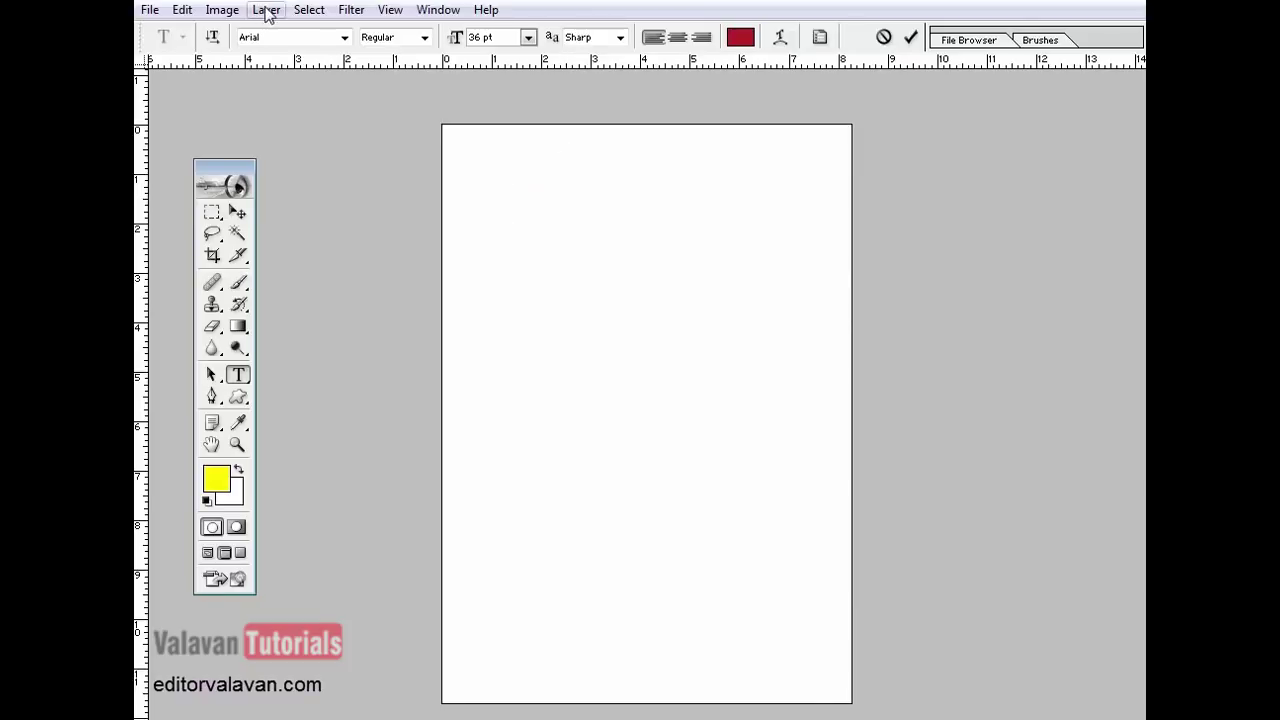
left_click(182, 9)
left_click(230, 33)
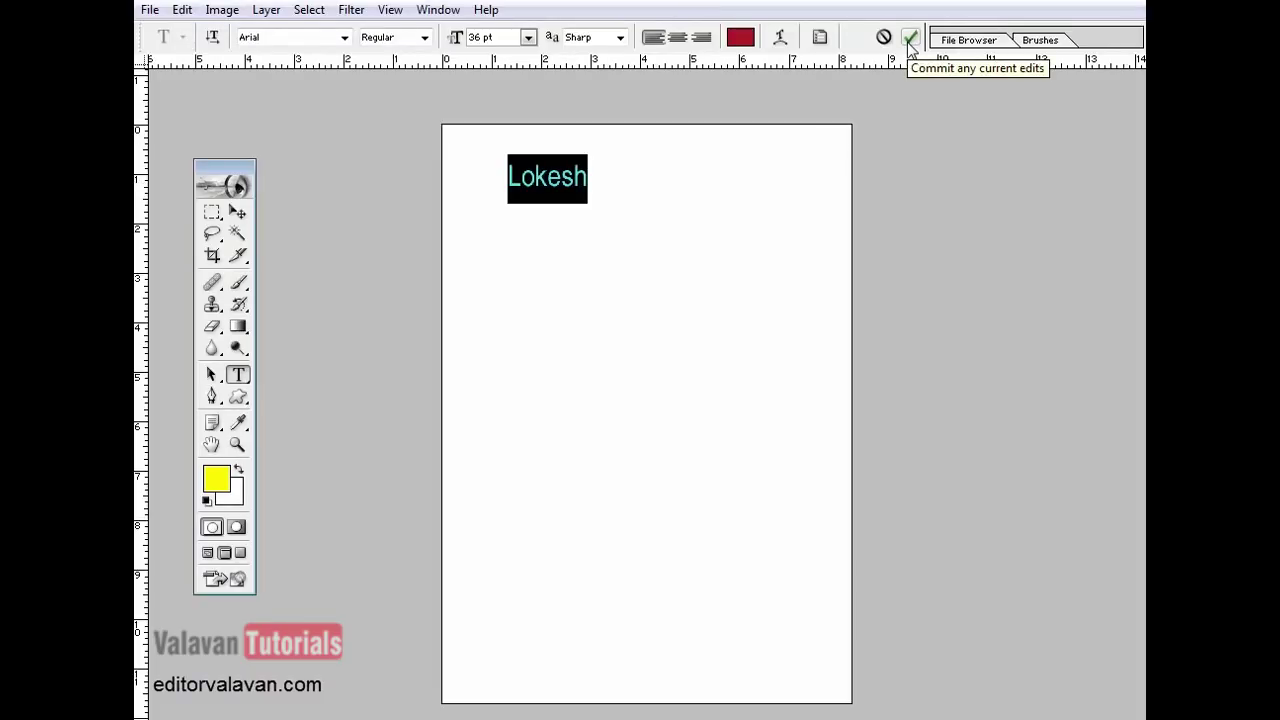
left_click(614, 195)
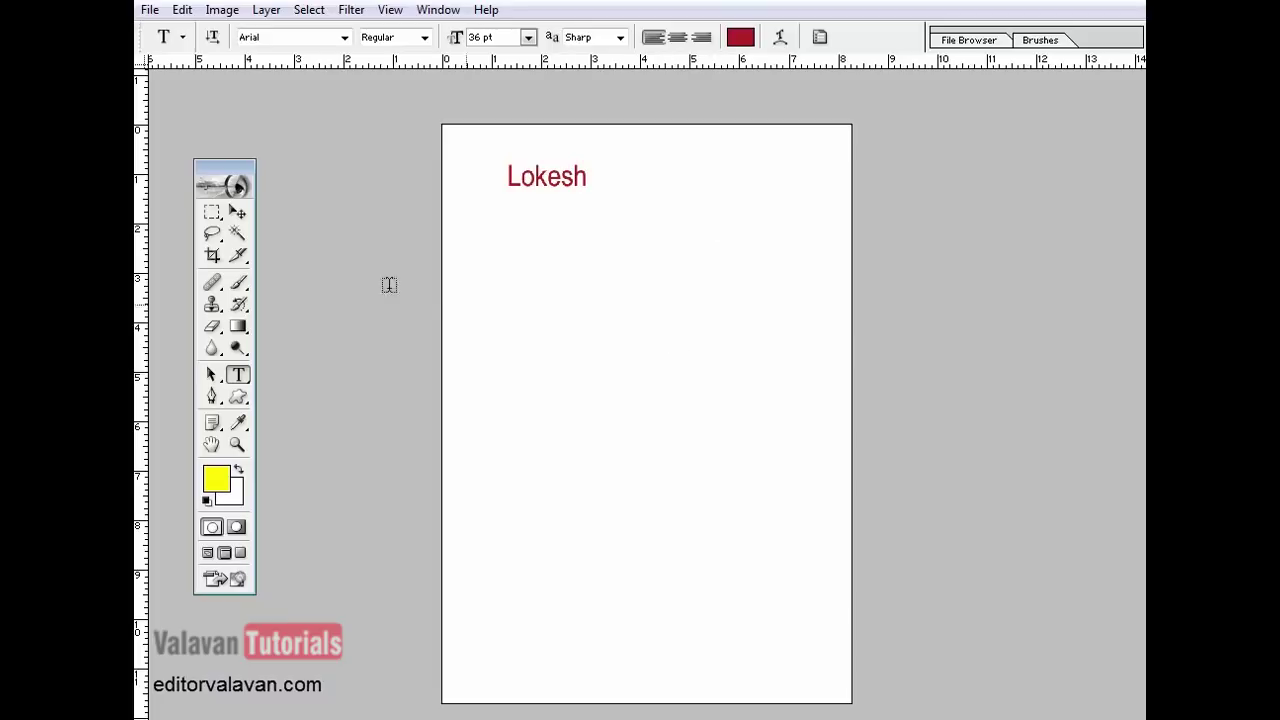
left_click(237, 213)
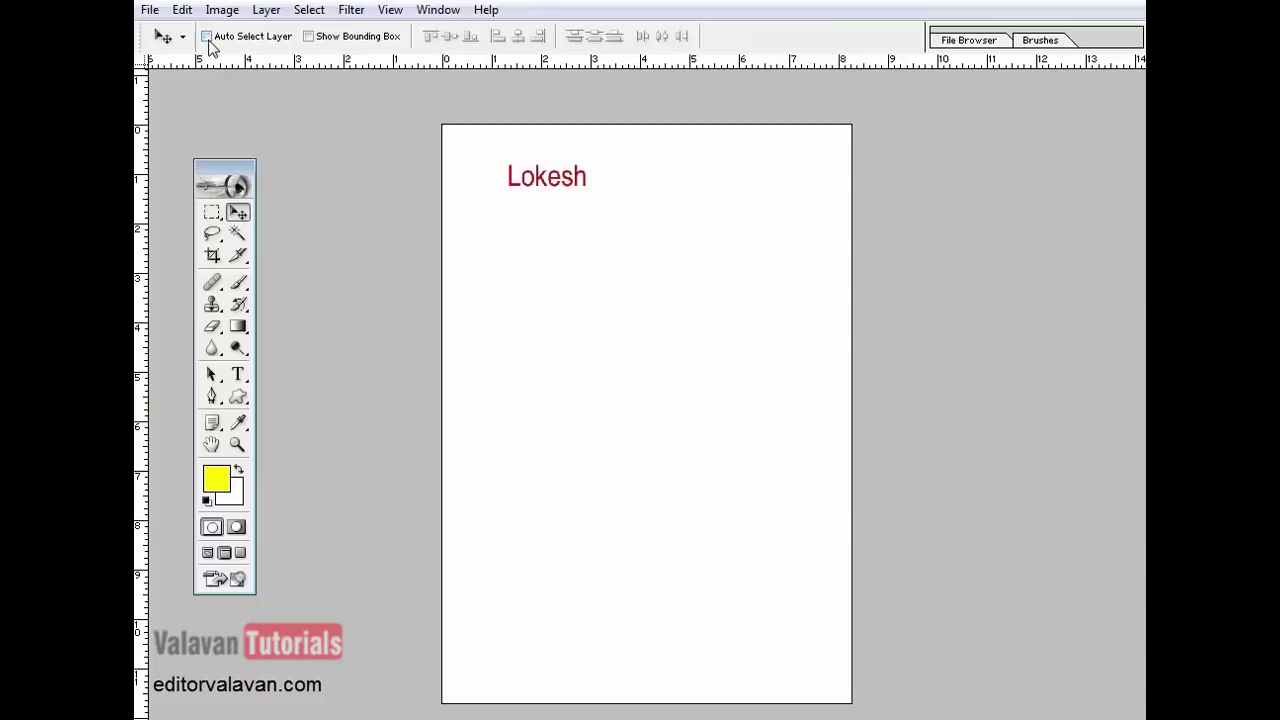
- Move the name text toward the top centre of the page
left_click_drag(523, 180, 641, 188)
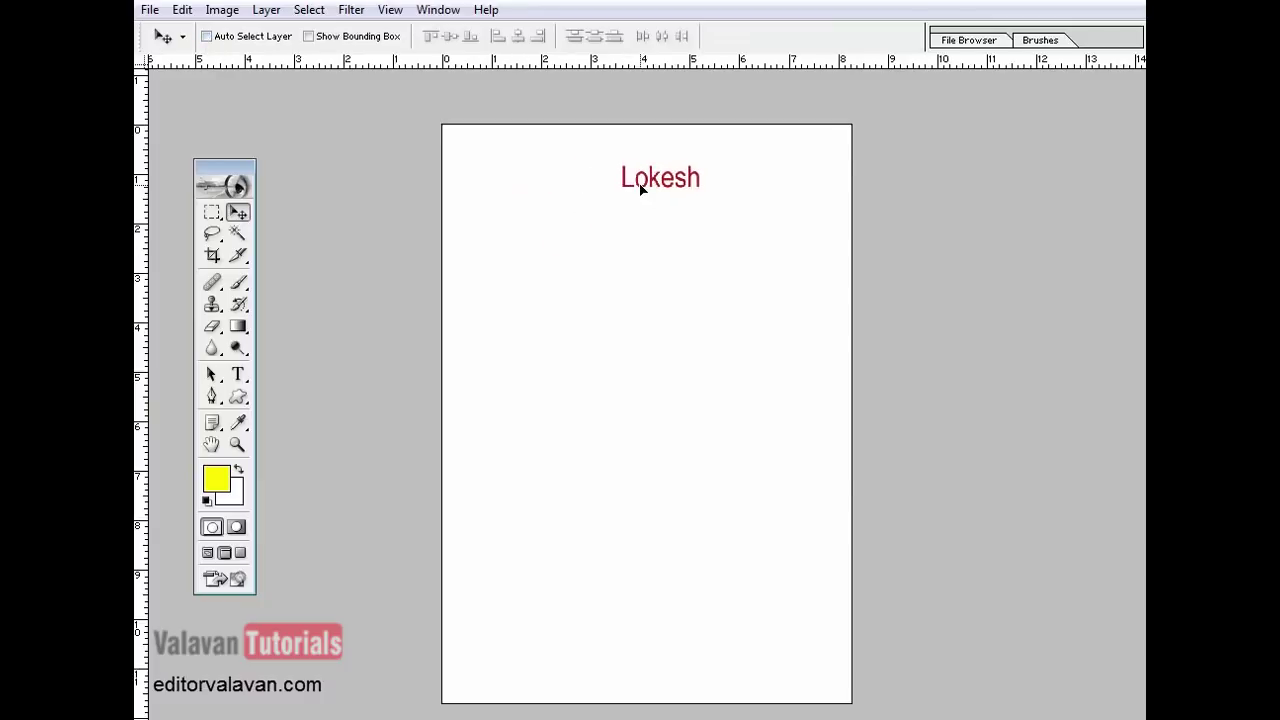
right_click(573, 208)
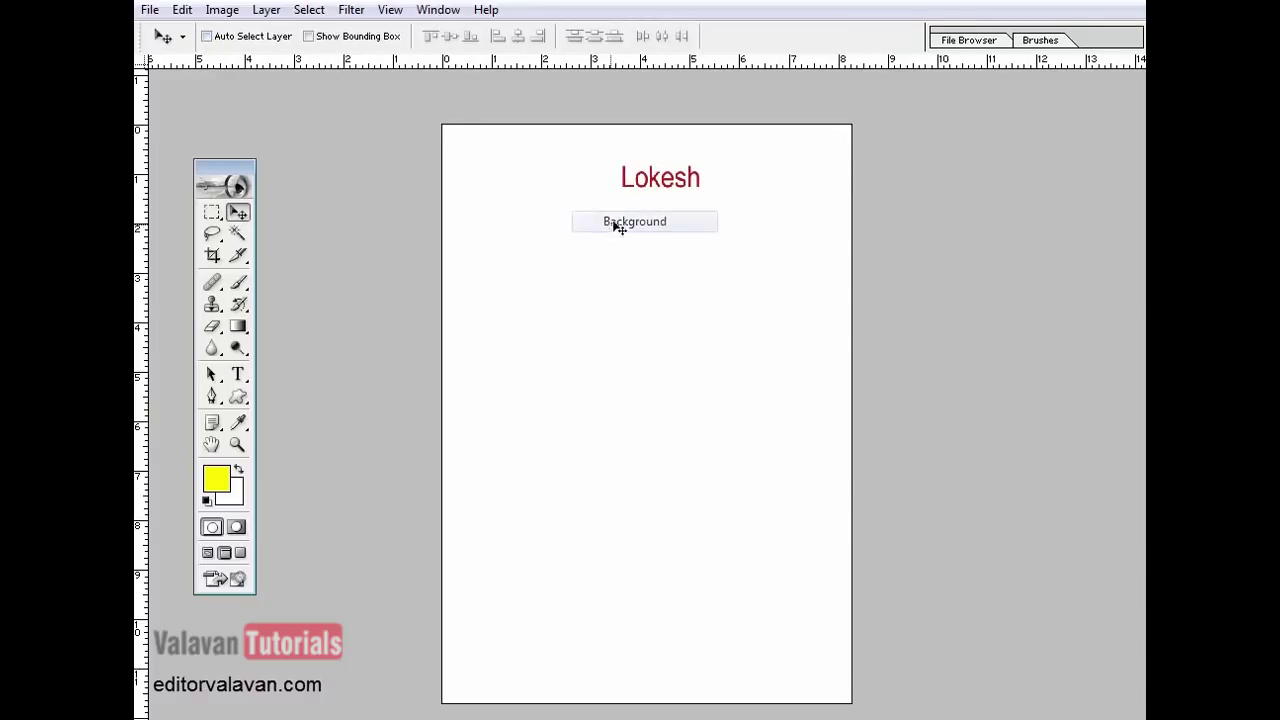
left_click(617, 220)
right_click(624, 192)
left_click(646, 200)
left_click_drag(646, 205, 628, 220)
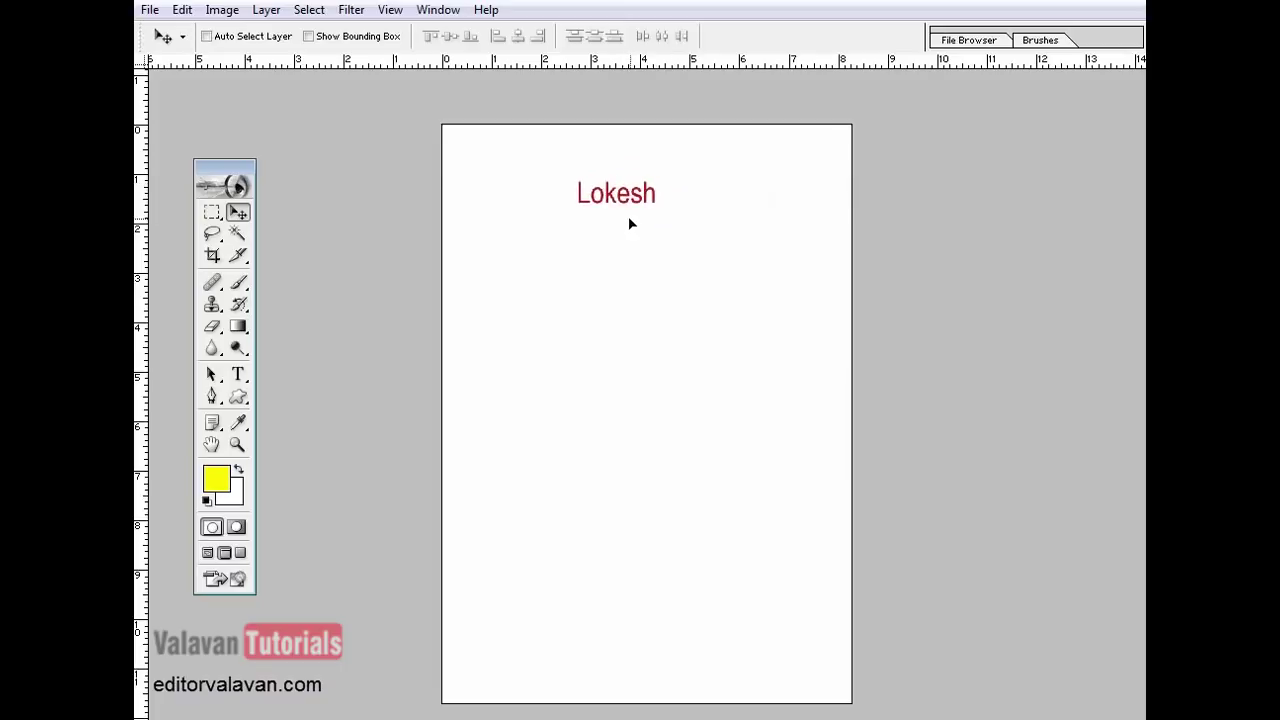
- Show the Layers panel and place it to the right of the page
left_click(436, 10)
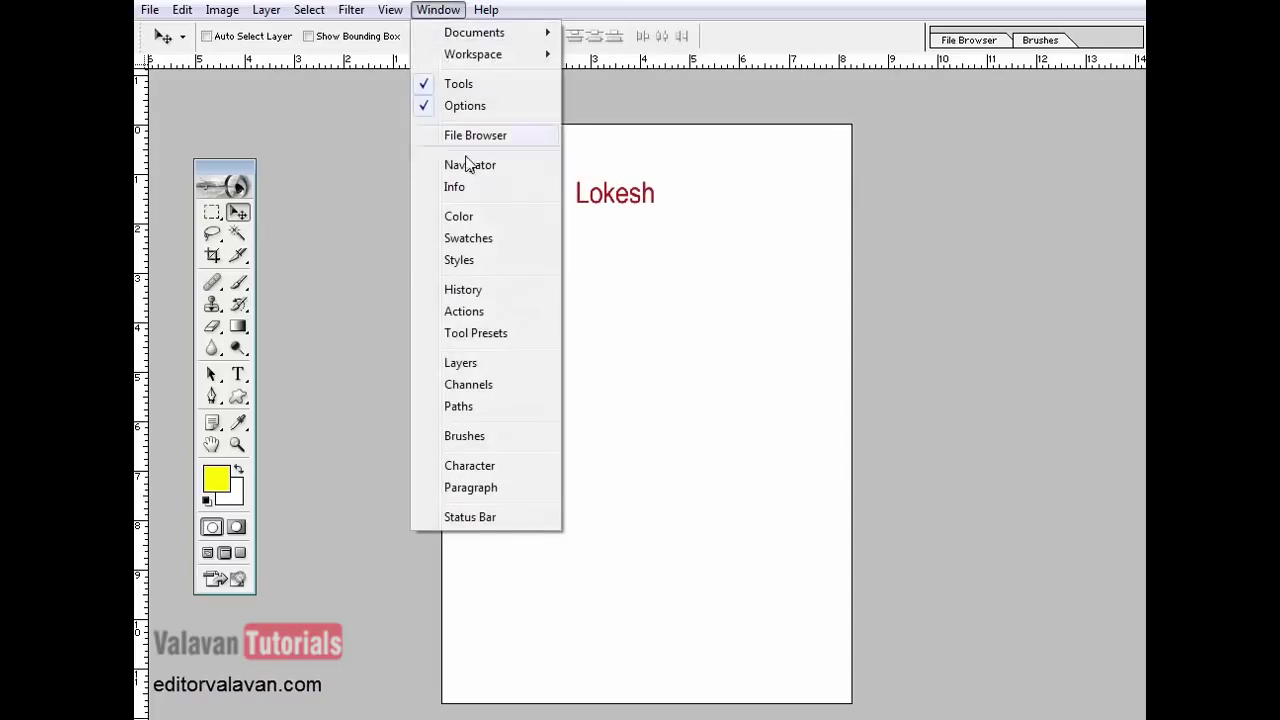
left_click(488, 362)
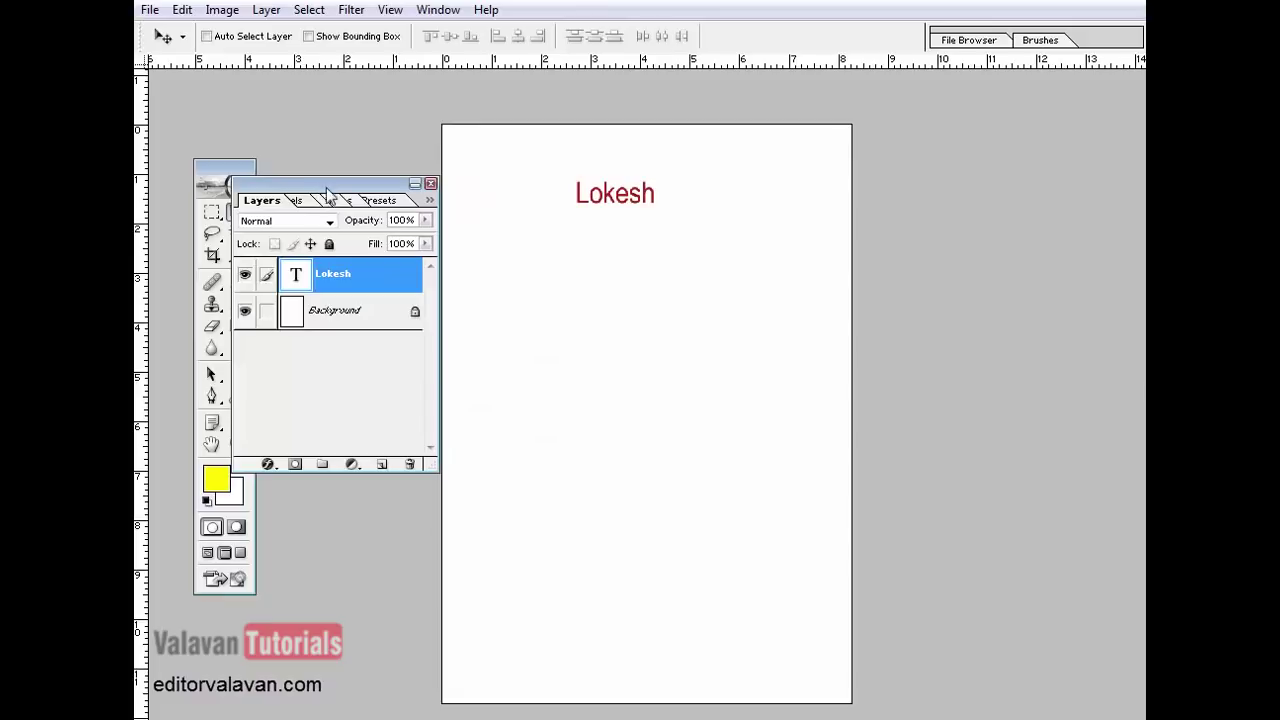
left_click_drag(745, 193, 999, 172)
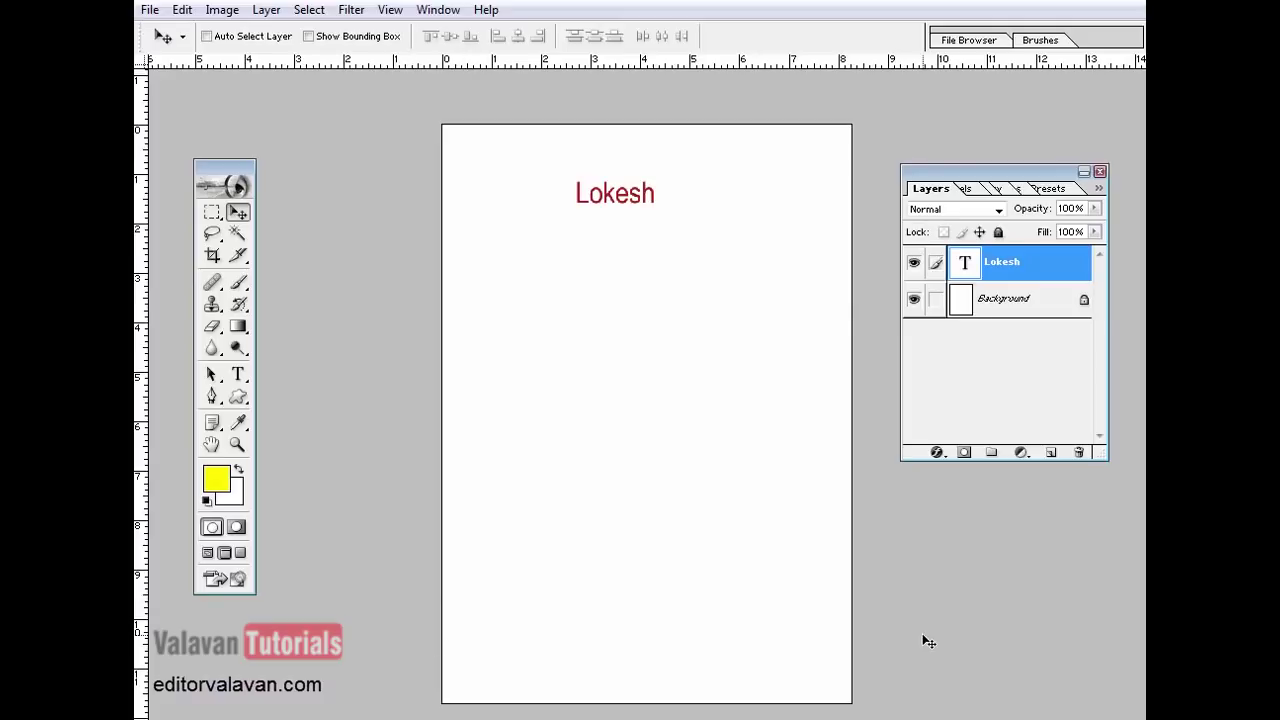
- Select a strip across the bottom of the page and add a new Layer 1
left_click(212, 212)
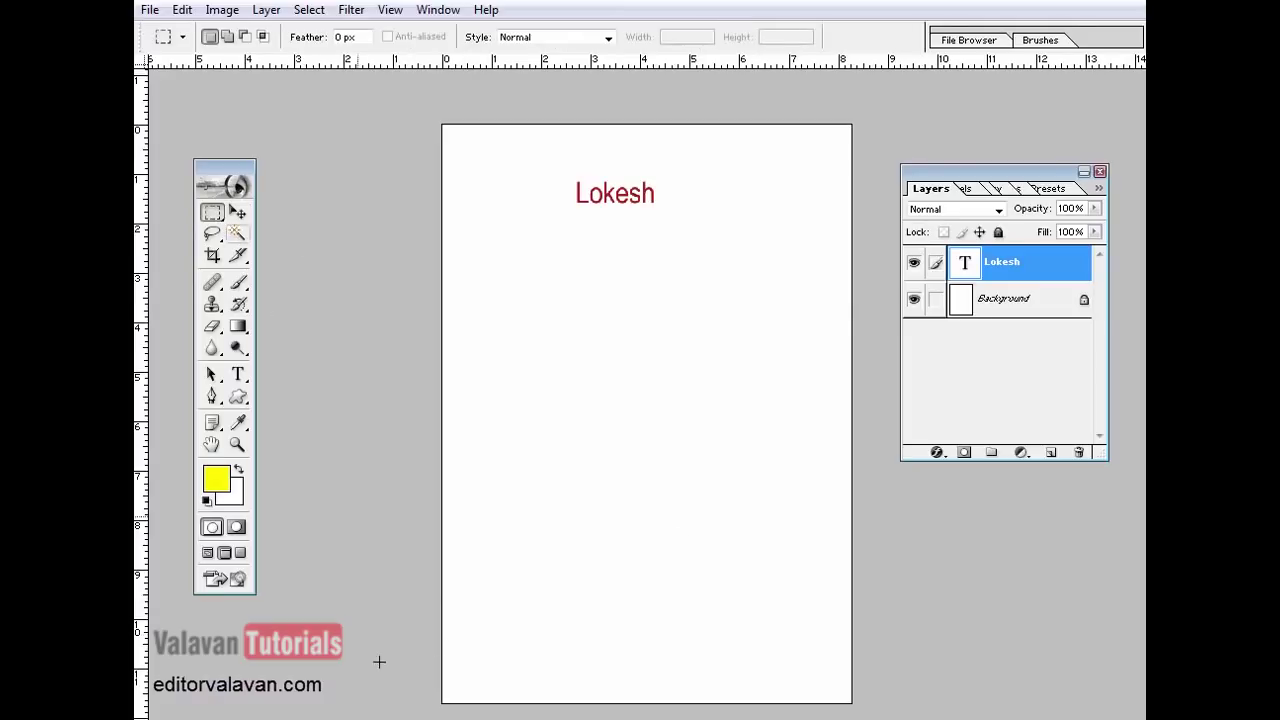
left_click_drag(481, 642, 880, 679)
mouse_move(295, 32)
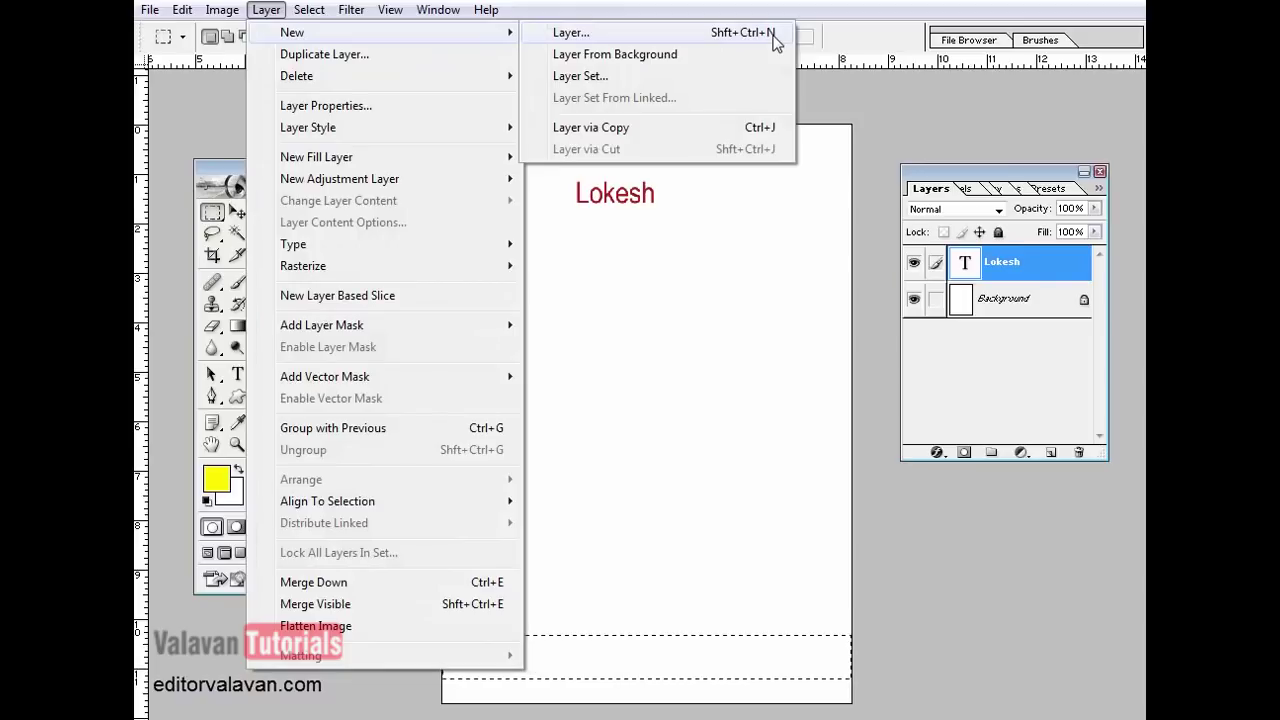
left_click(714, 587)
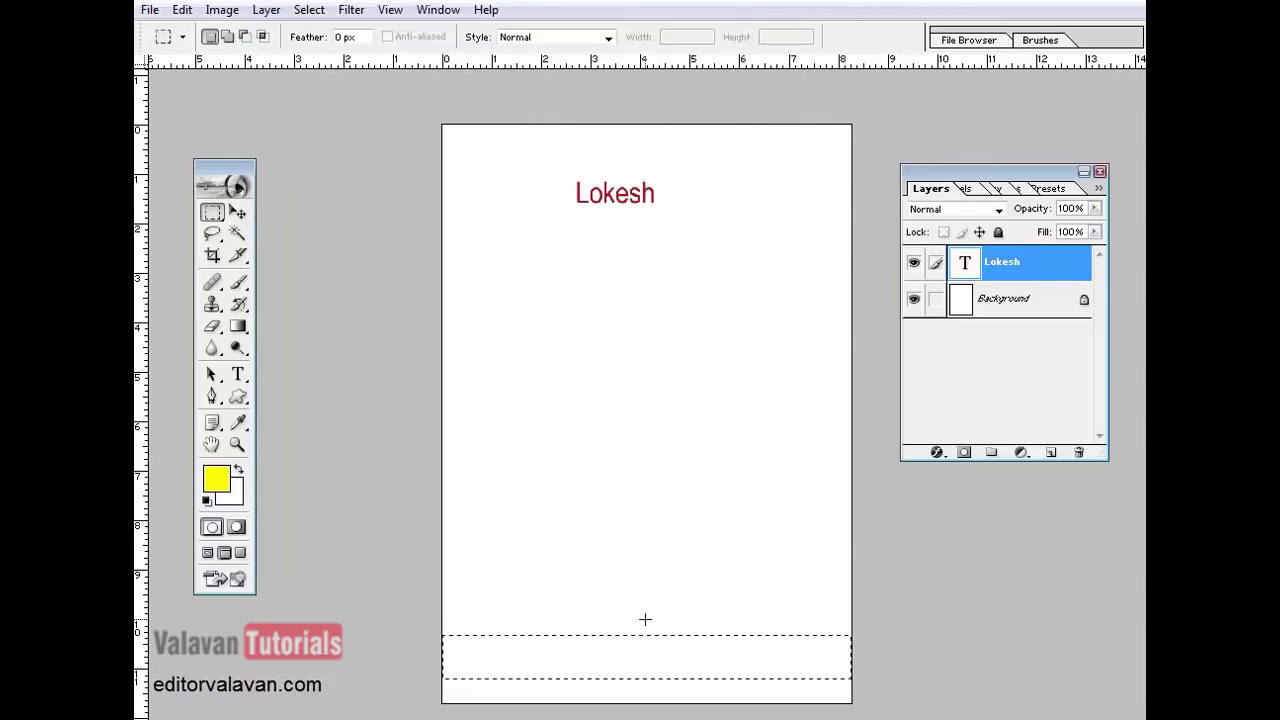
key("shift+ctrl+n")
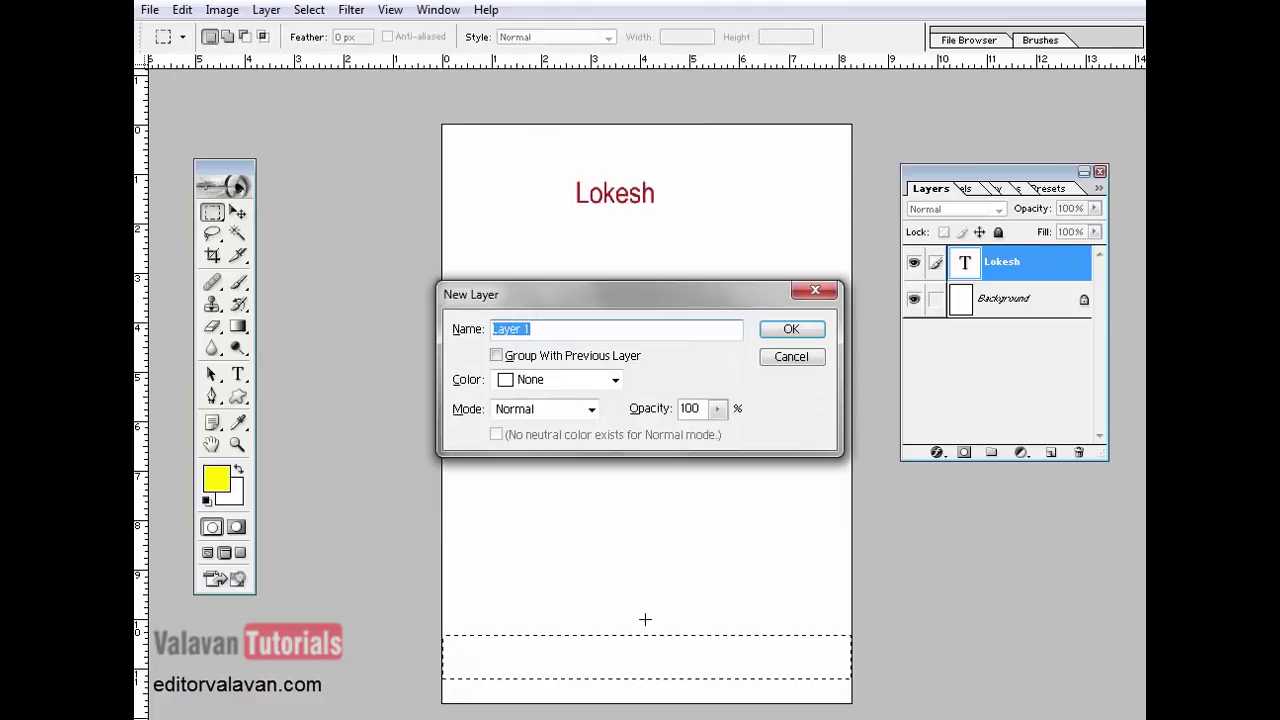
key("Return")
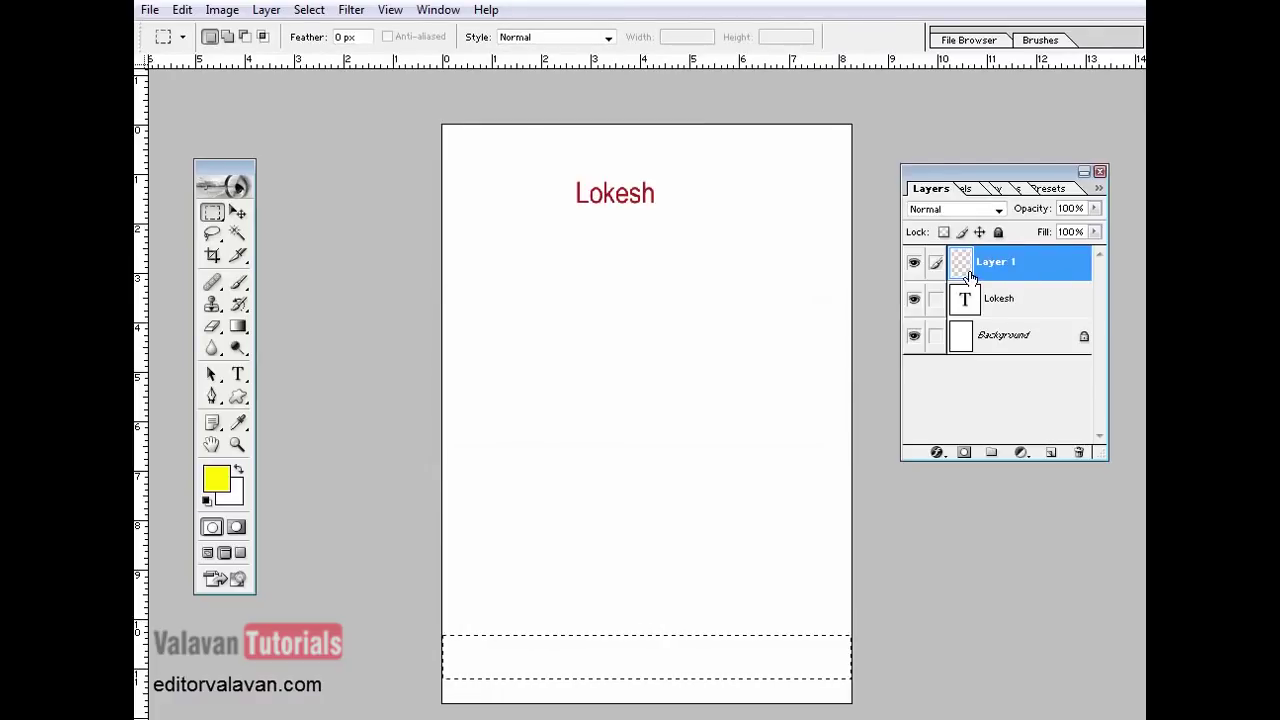
- Set the foreground colour to green 478C03
left_click(216, 488)
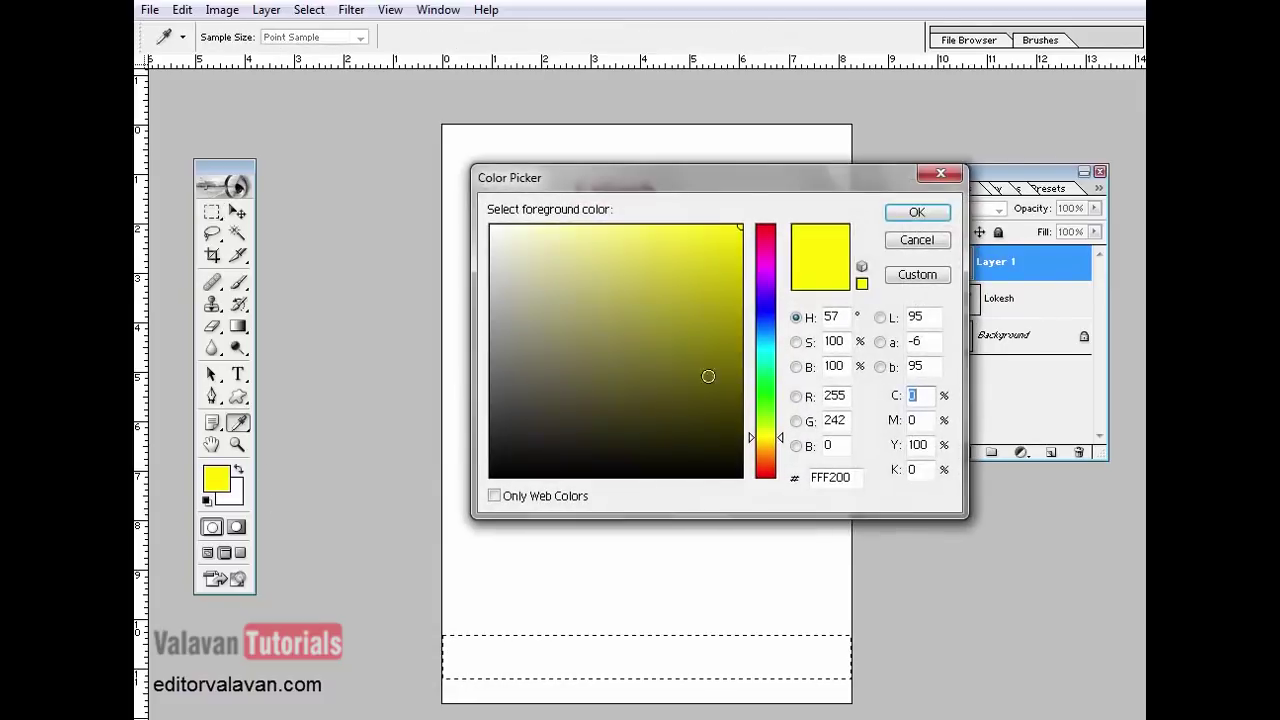
left_click(767, 412)
left_click(737, 339)
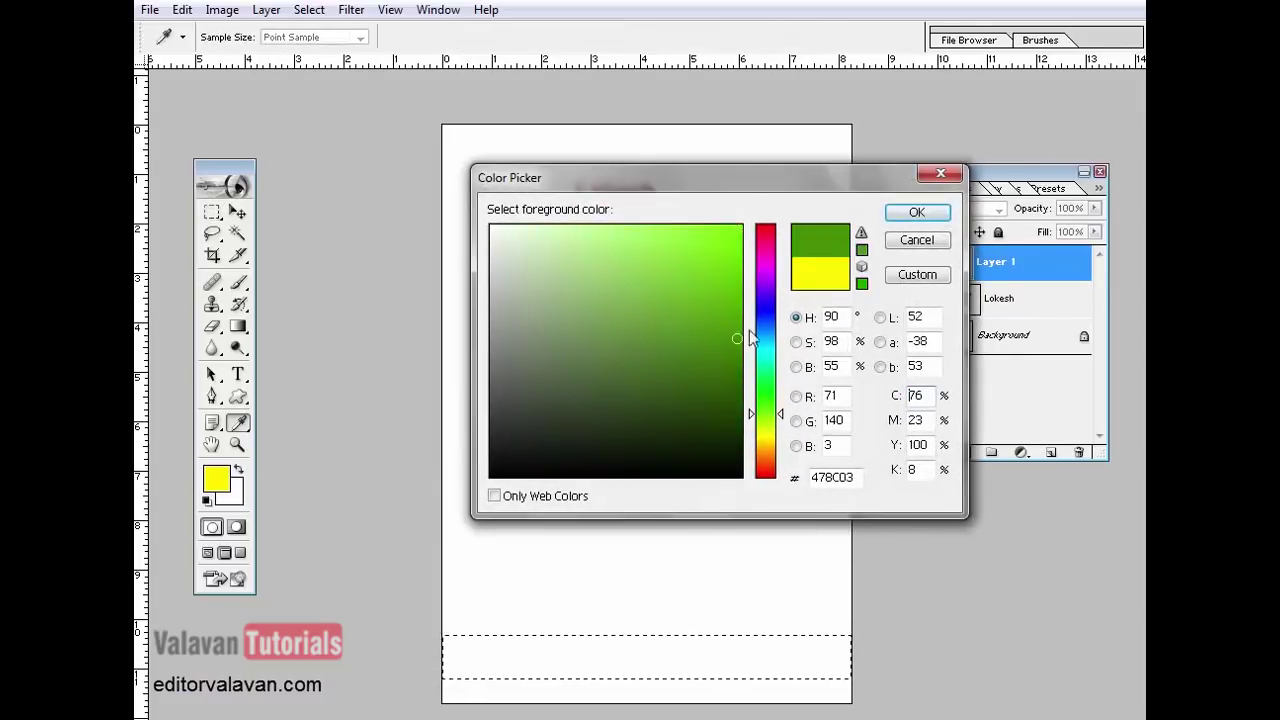
left_click(938, 216)
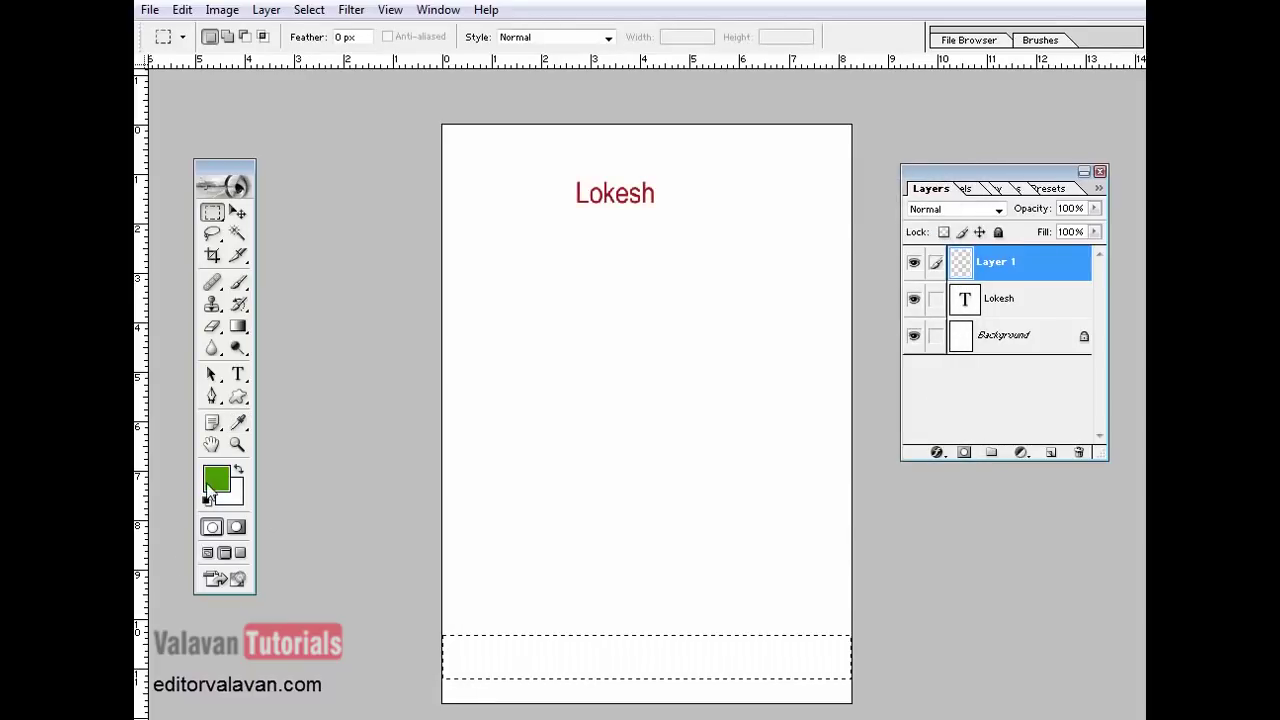
- Fill the bottom strip with green on Layer 1 and clear the selection
key("alt+BackSpace")
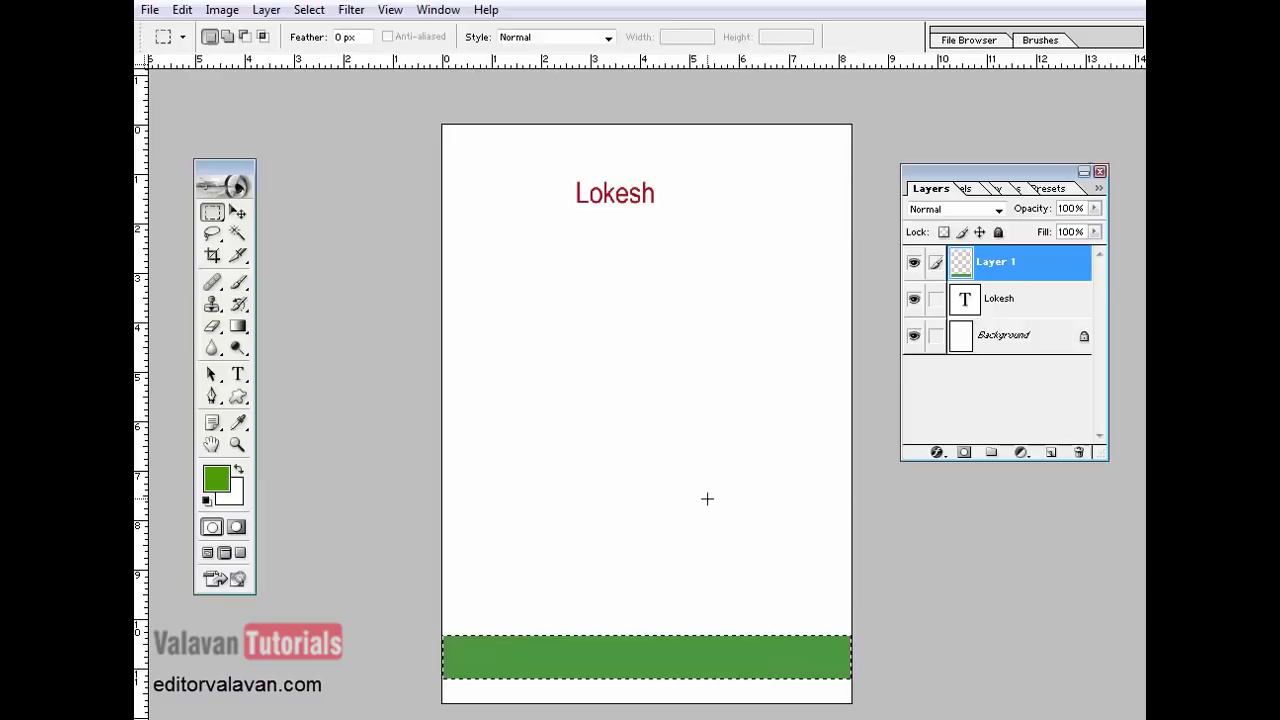
key("ctrl+z")
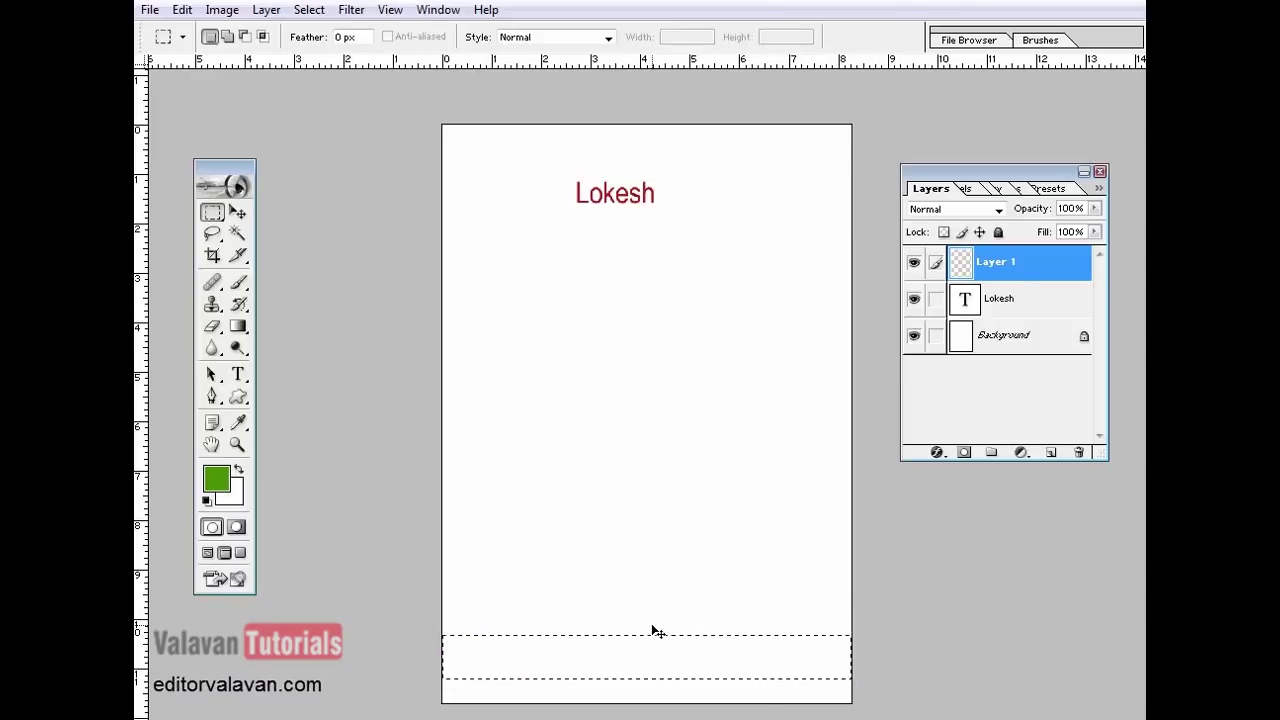
left_click(963, 263, "ctrl")
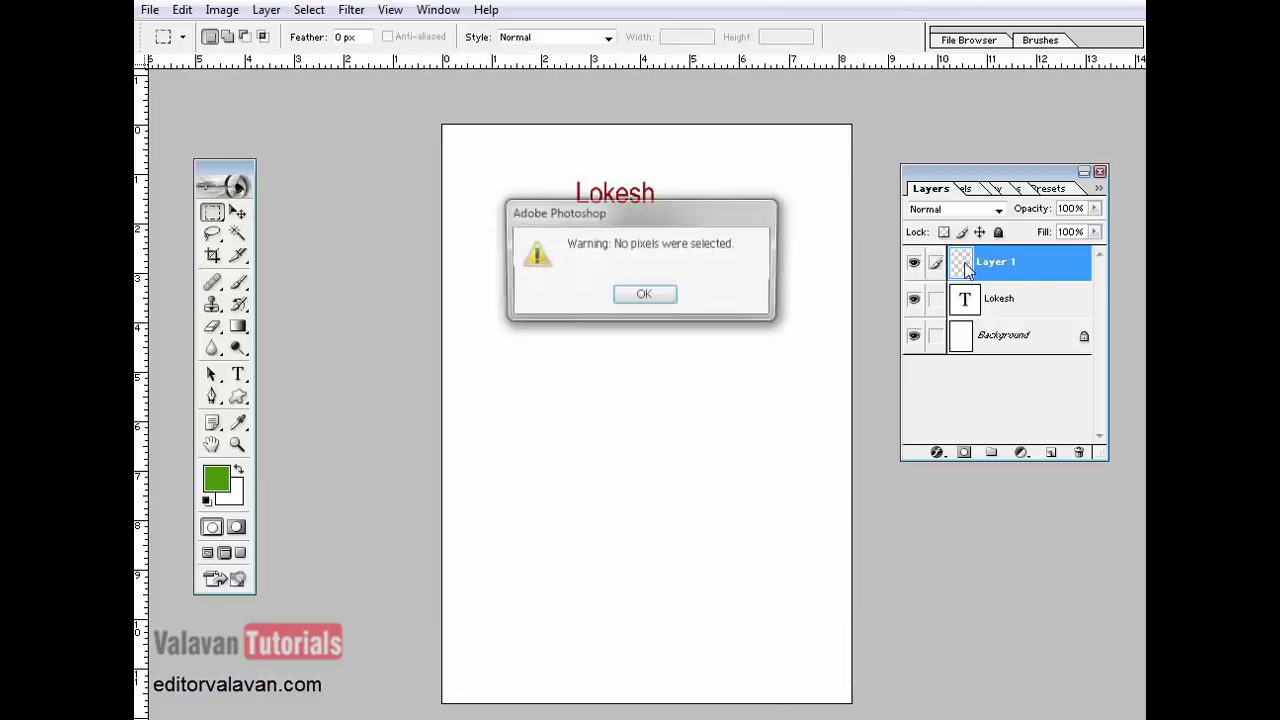
left_click(658, 296)
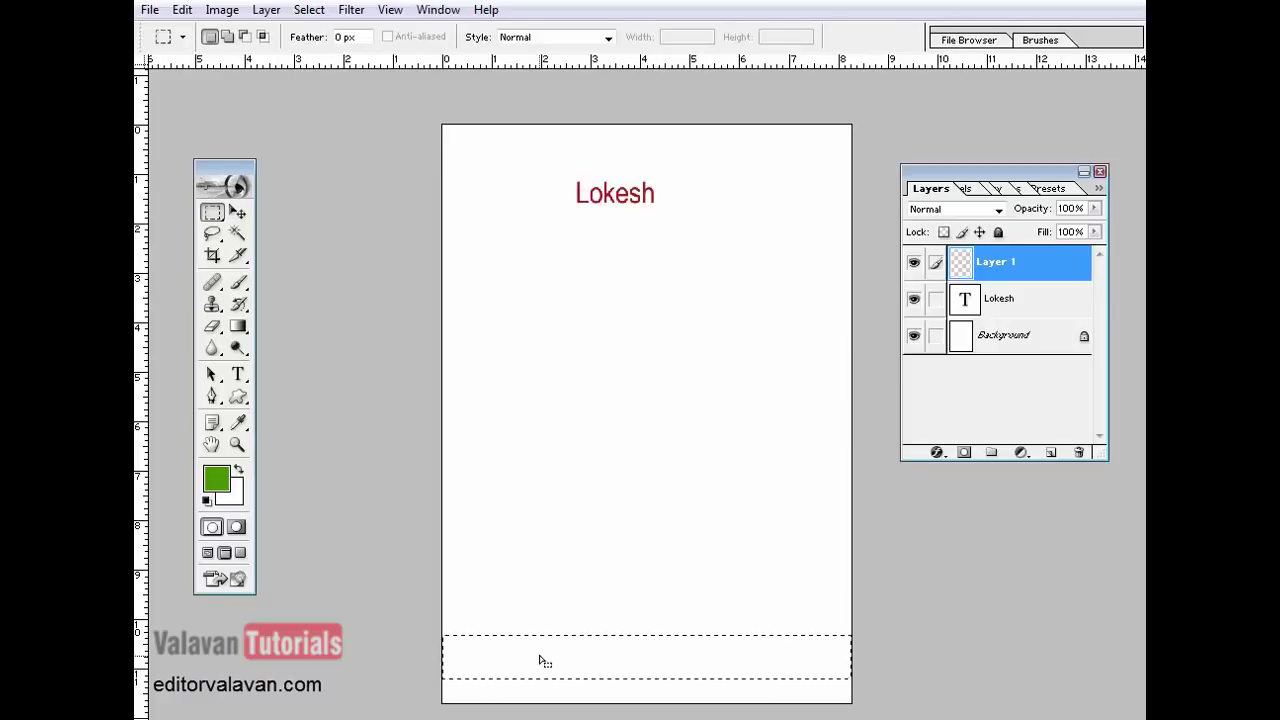
key("alt+BackSpace")
key("ctrl+d")
- Move the Lokesh text down onto the green band
left_click(237, 212)
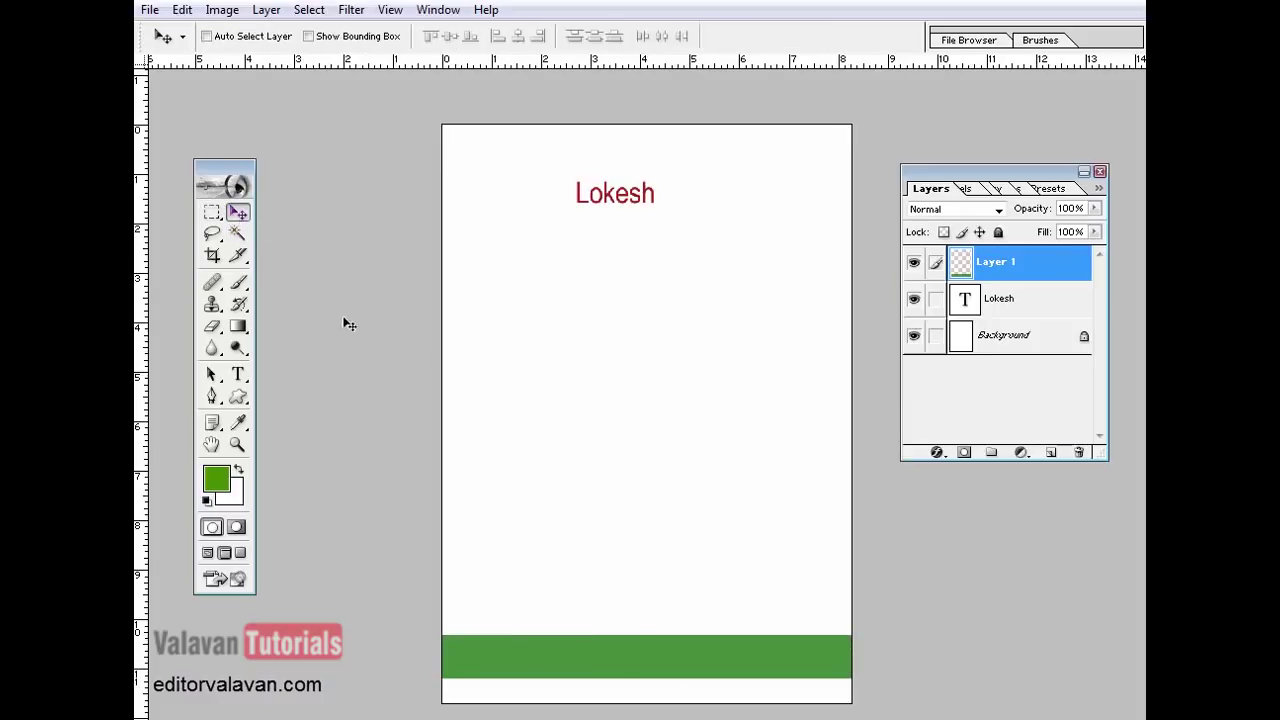
left_click_drag(597, 600, 696, 447)
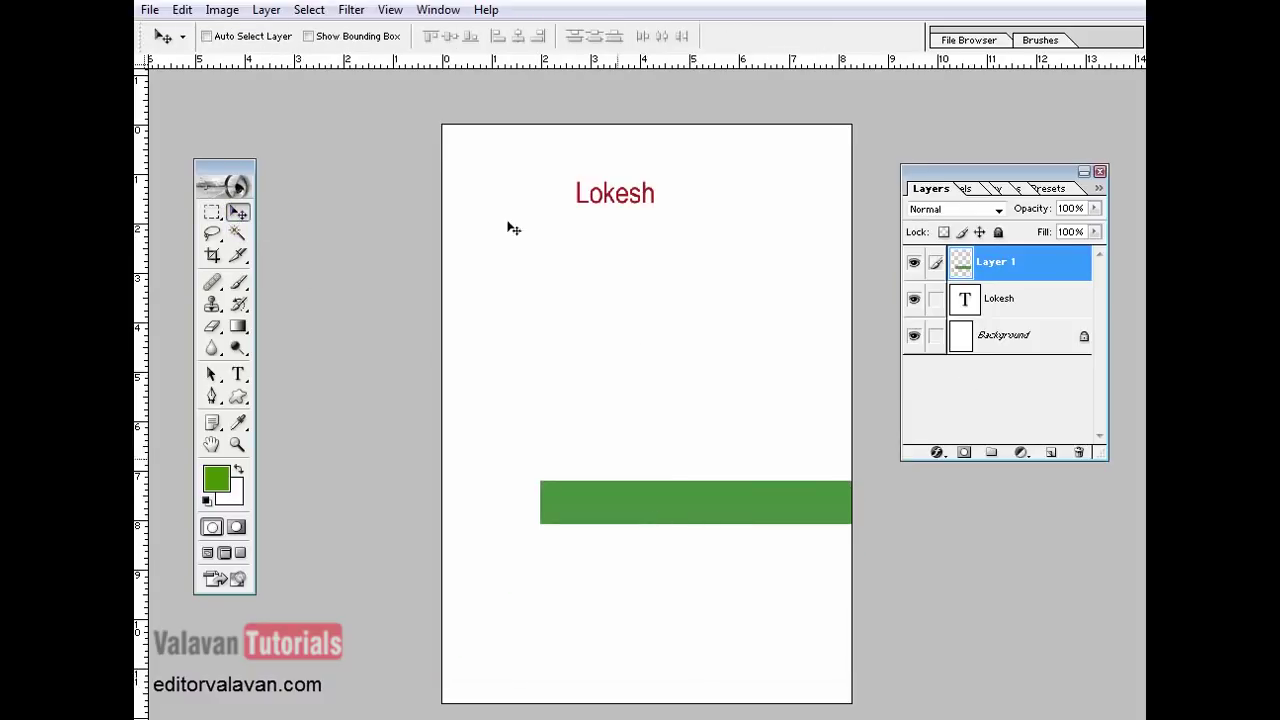
key("ctrl+z")
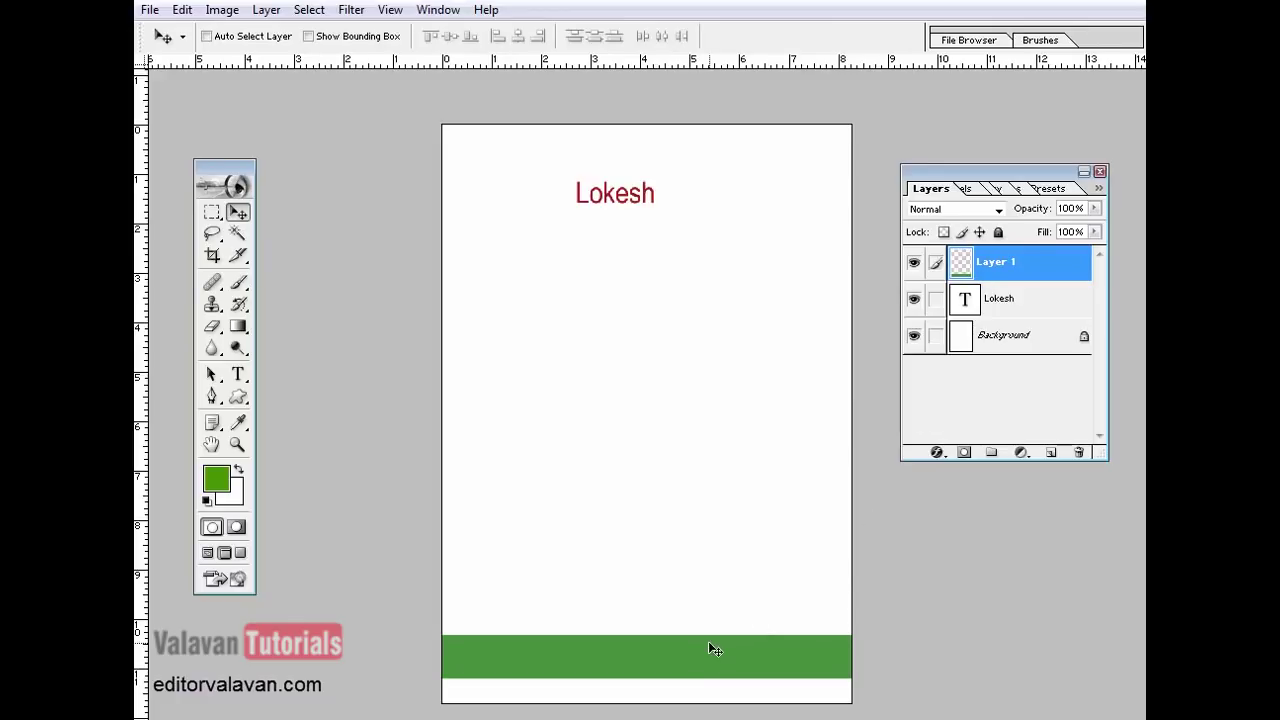
right_click(580, 203)
left_click(625, 211)
left_click_drag(640, 194, 667, 655)
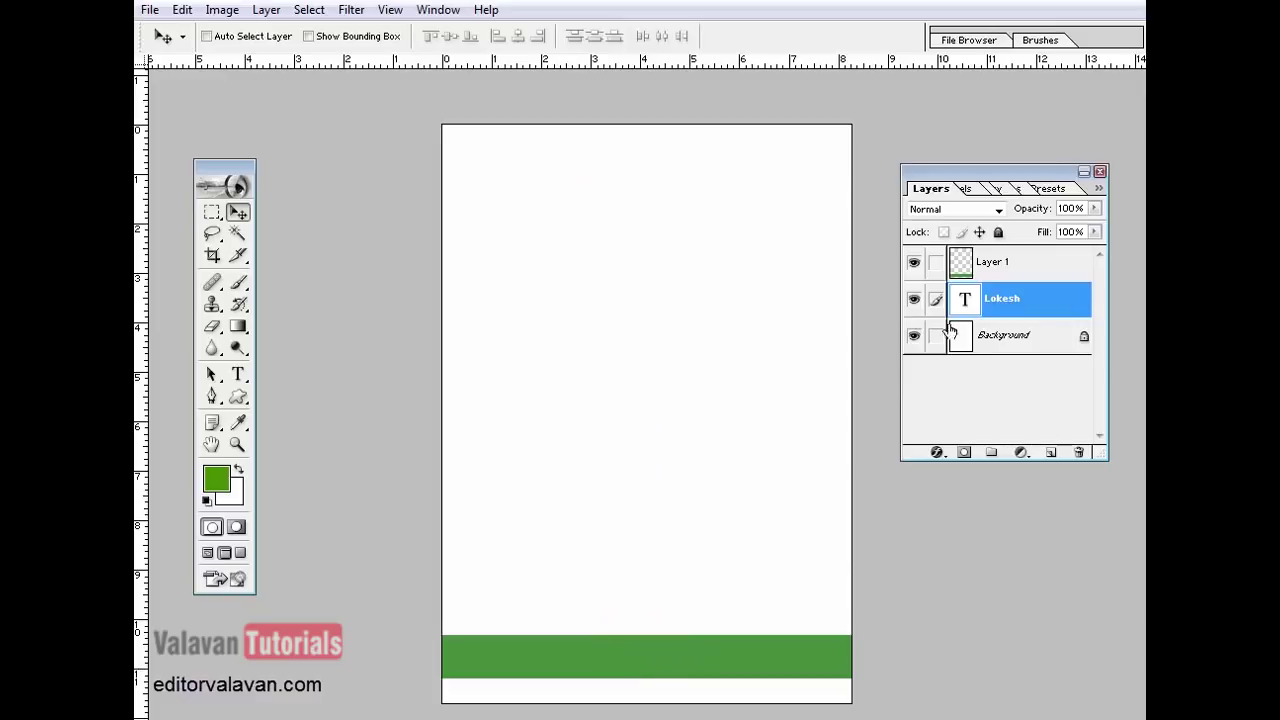
- Stack the Lokesh layer above Layer 1, centre it on the band and make it white
left_click(993, 266)
left_click(998, 304)
left_click_drag(1000, 303, 1005, 248)
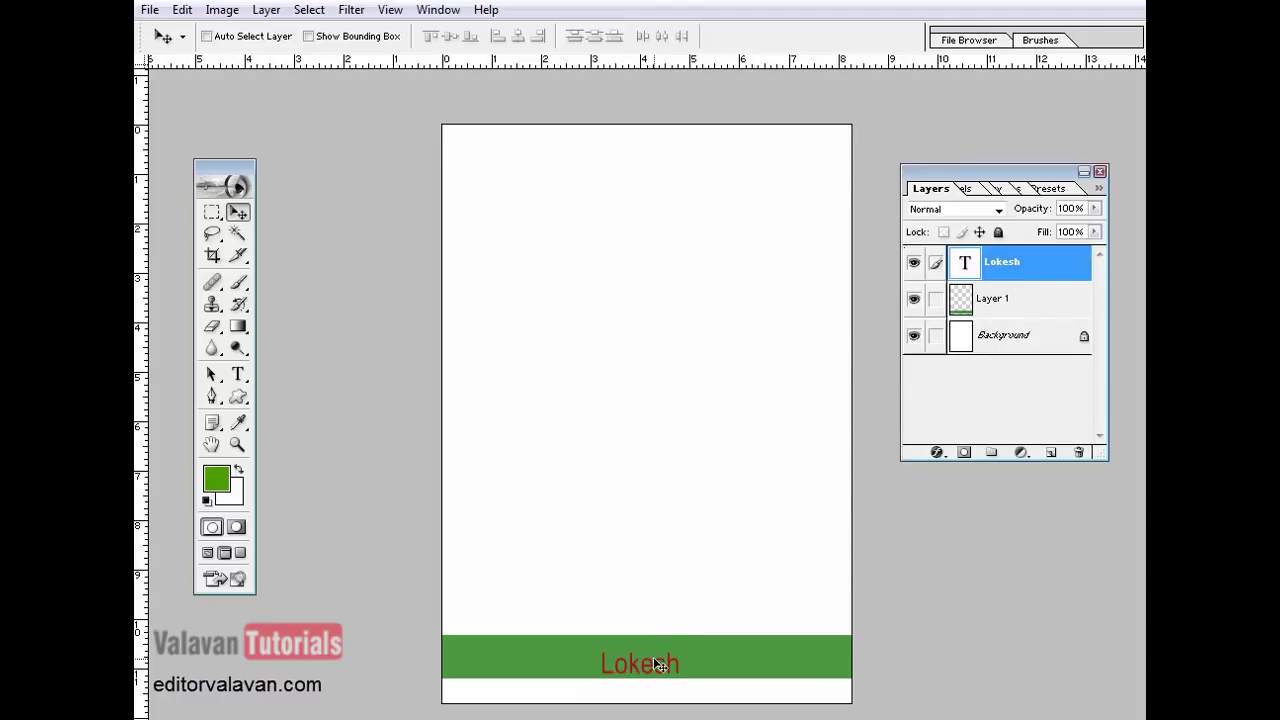
left_click_drag(676, 666, 681, 660)
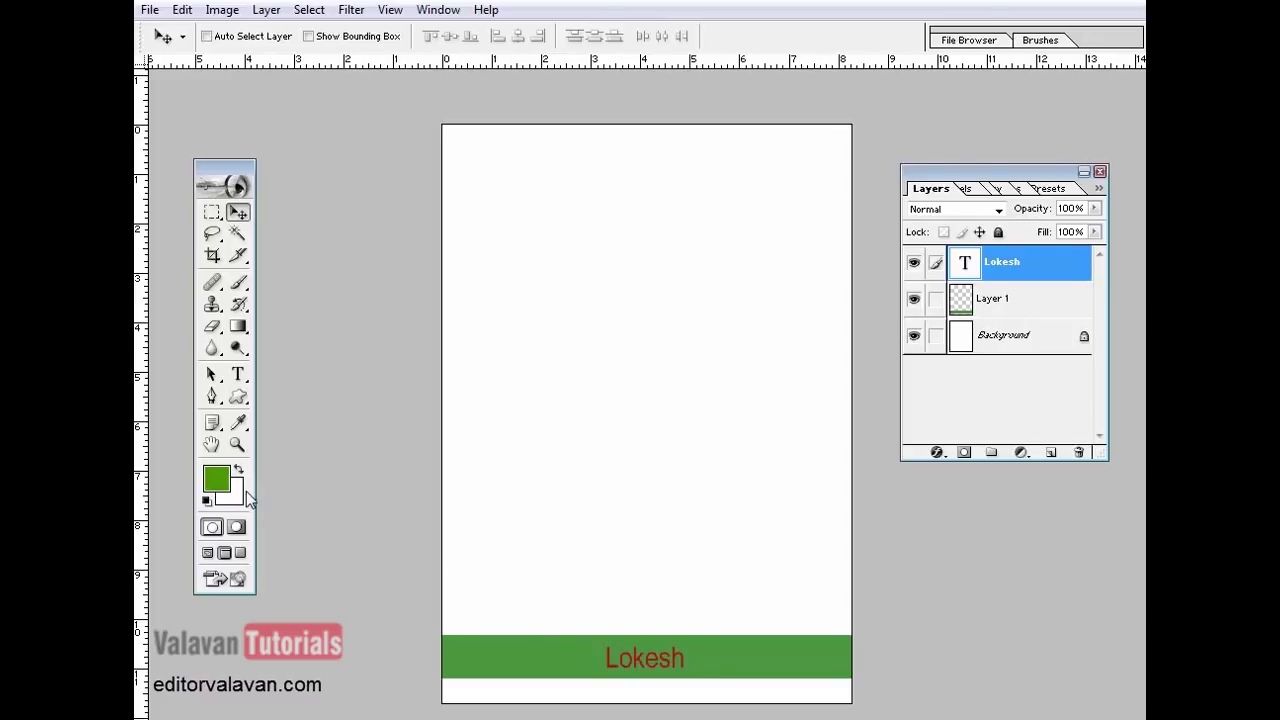
key("ctrl+BackSpace")
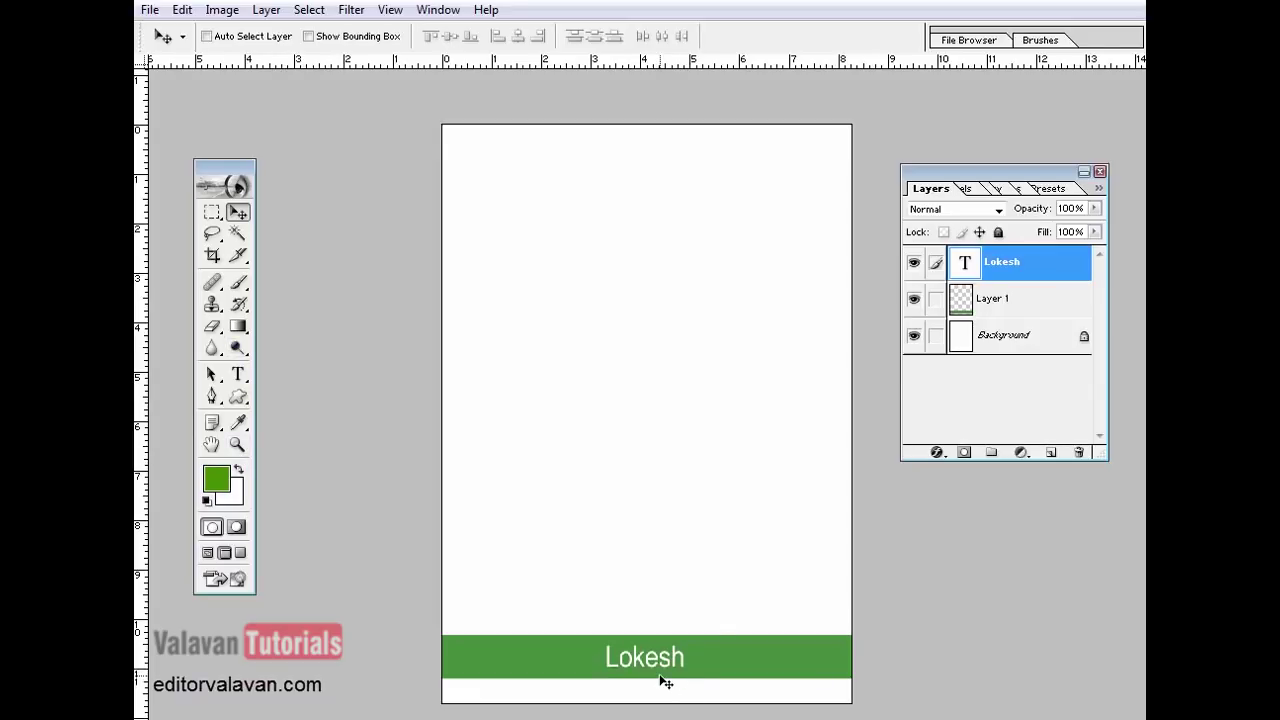
left_click(238, 375)
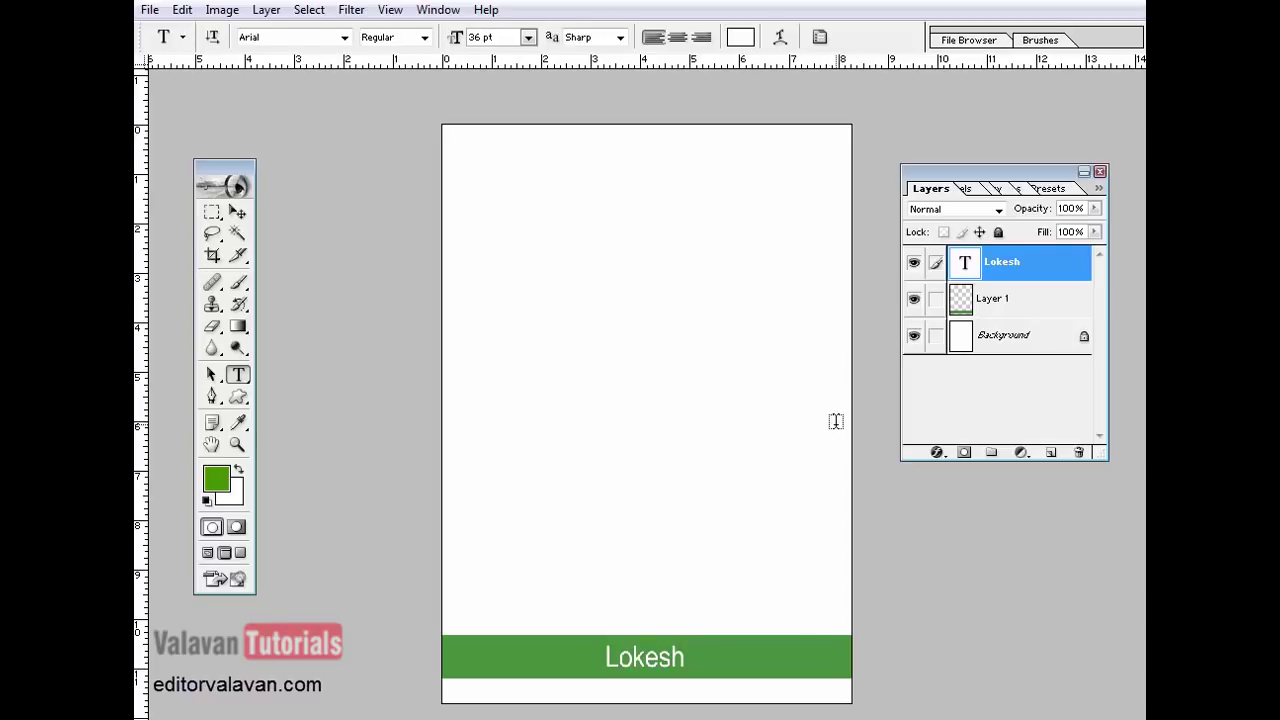
- Draw a paragraph box near the top and type two lines of dark red placeholder text
left_click_drag(460, 152, 839, 469)
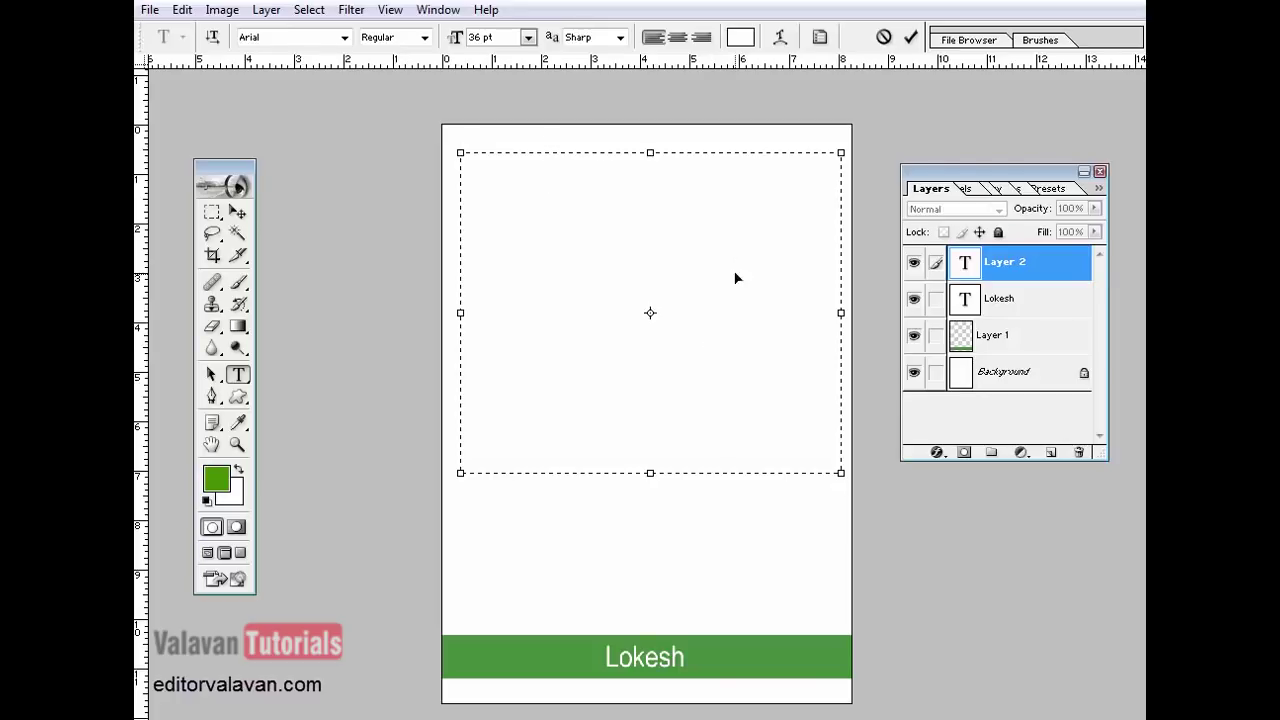
key("ctrl+a")
left_click(750, 40)
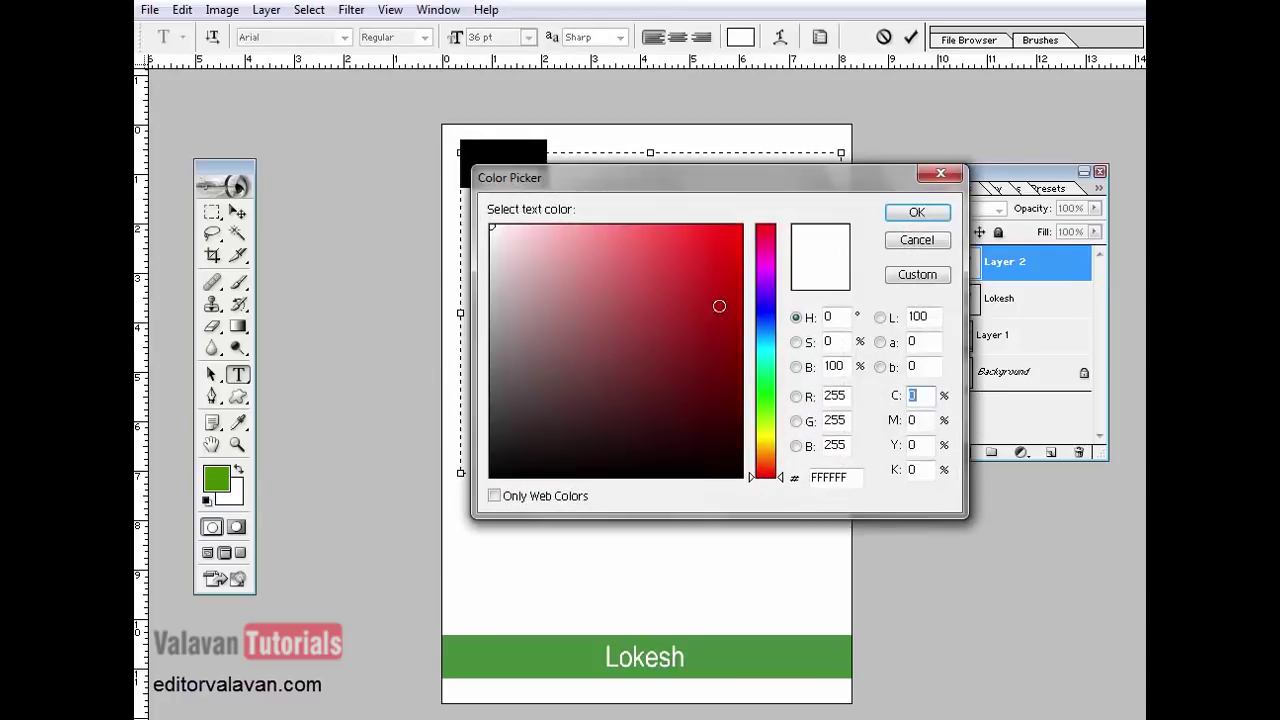
left_click(724, 310)
left_click(907, 214)
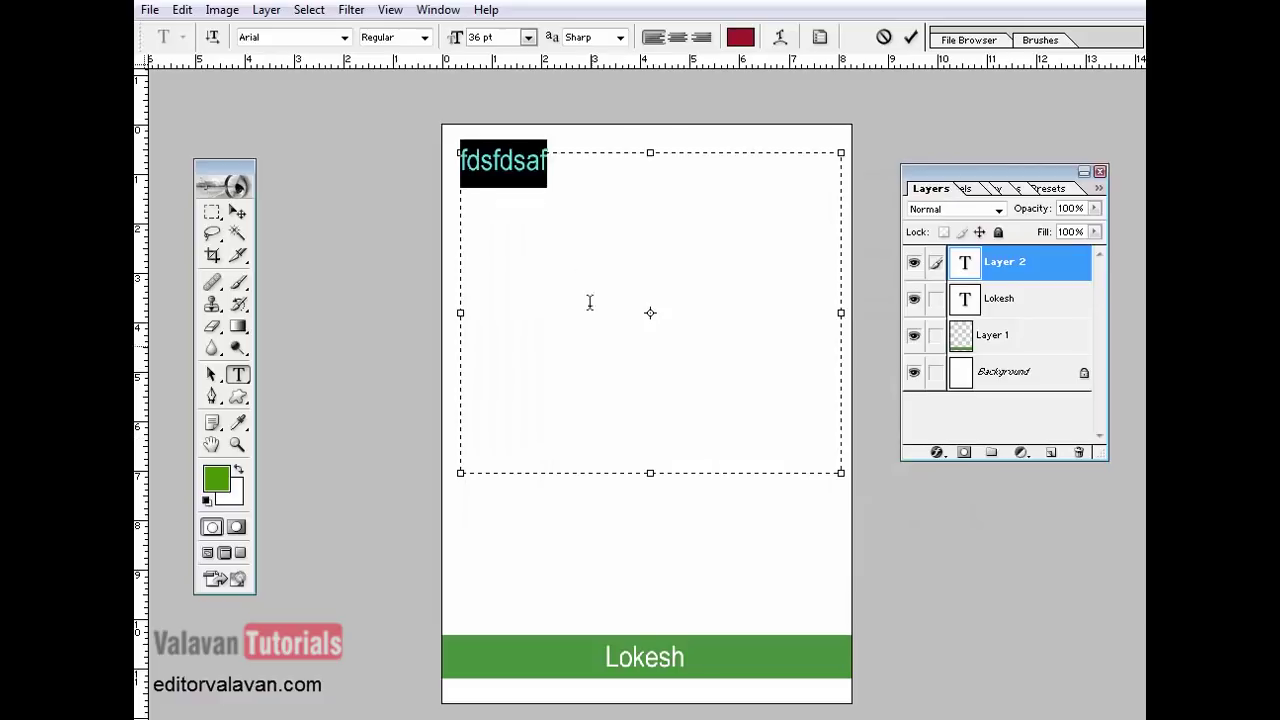
type("jkf d")
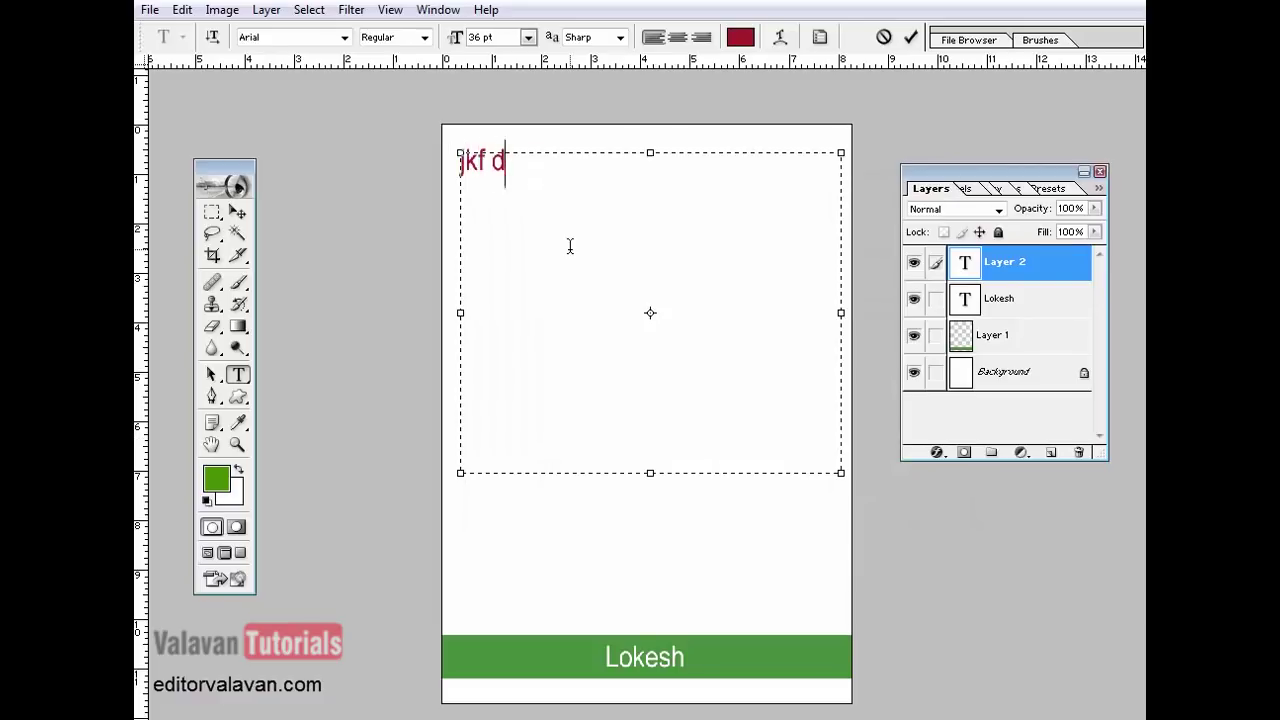
type("fj fjd fkdsj fksdj fj d jfklds")
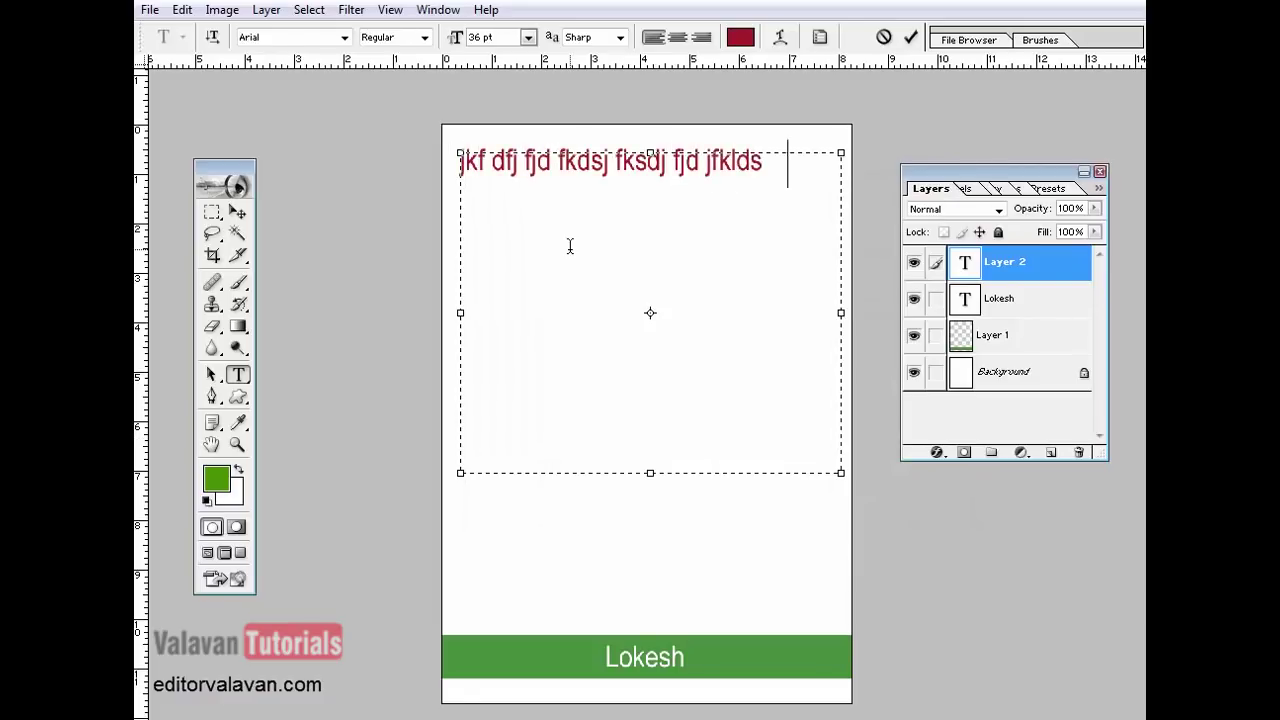
type("jf fkdsja kfdj fdlk jfkds jfkdsj kfdj fdlk jfkds jfkdsj kfdj")
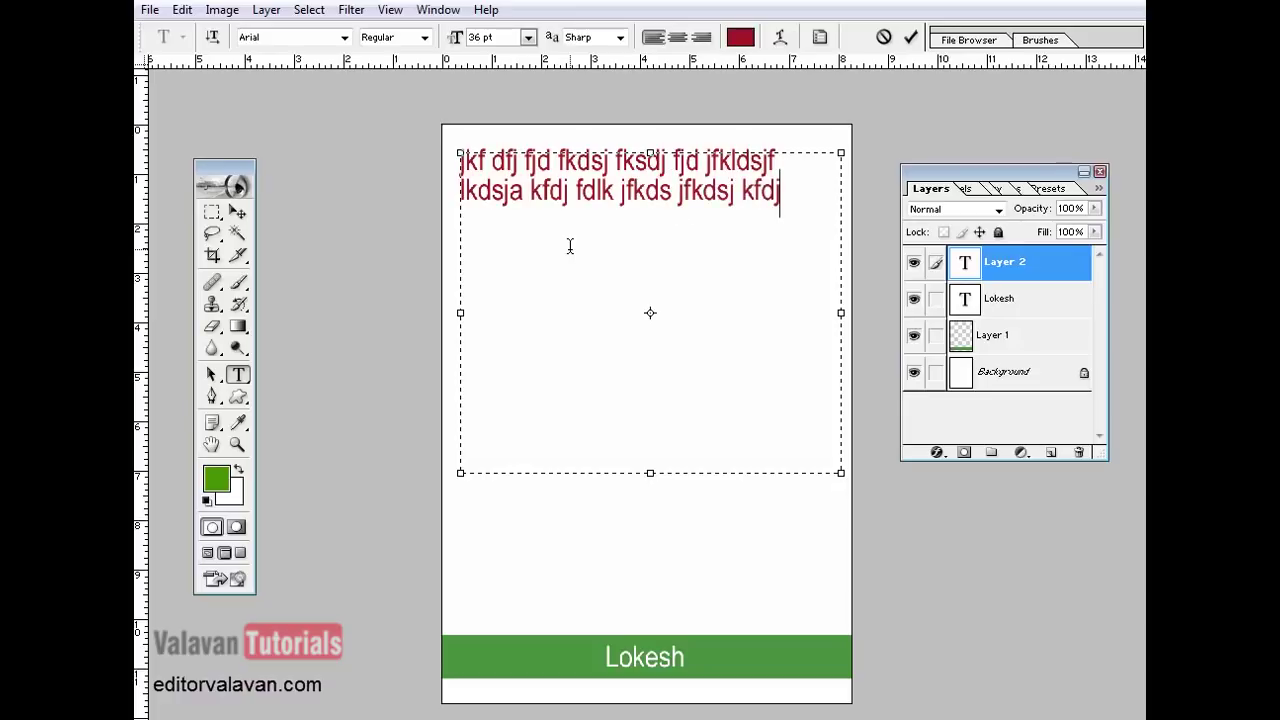
key("ctrl+a")
key("super")
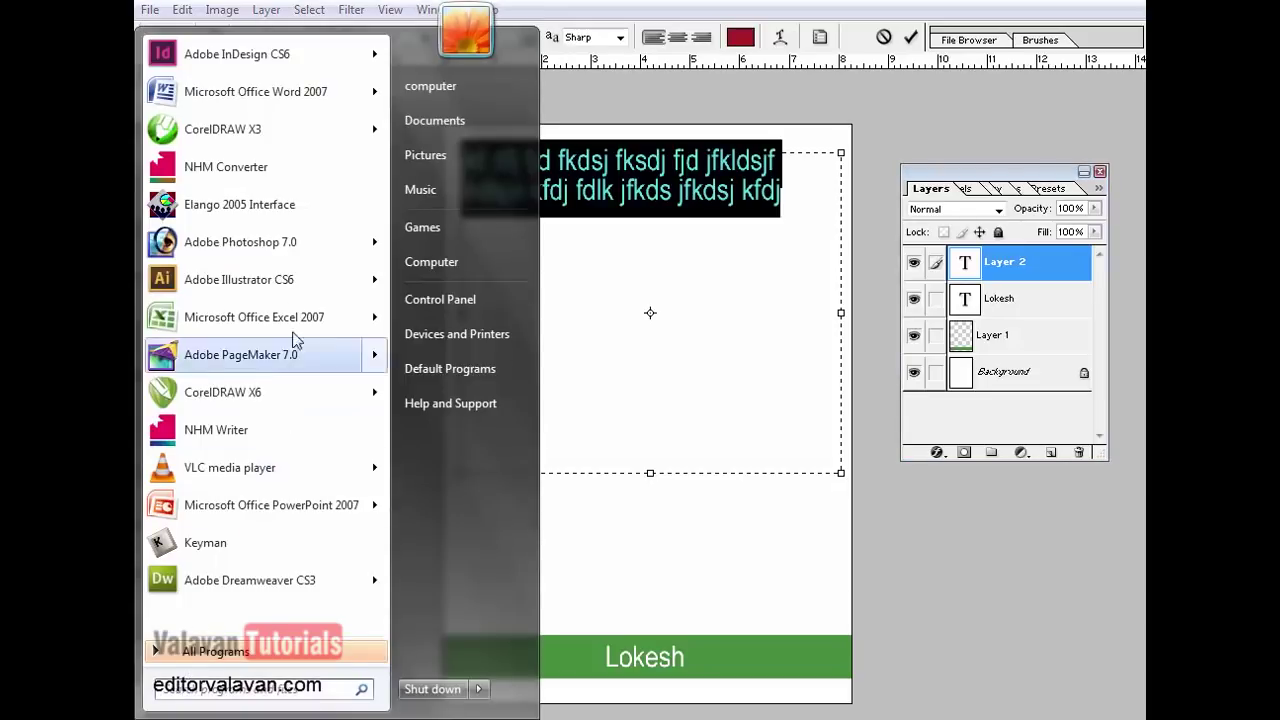
- Open the Disclaimer document in Word 2007 and select its text through the Thervukalanjiyam line
left_click(278, 105)
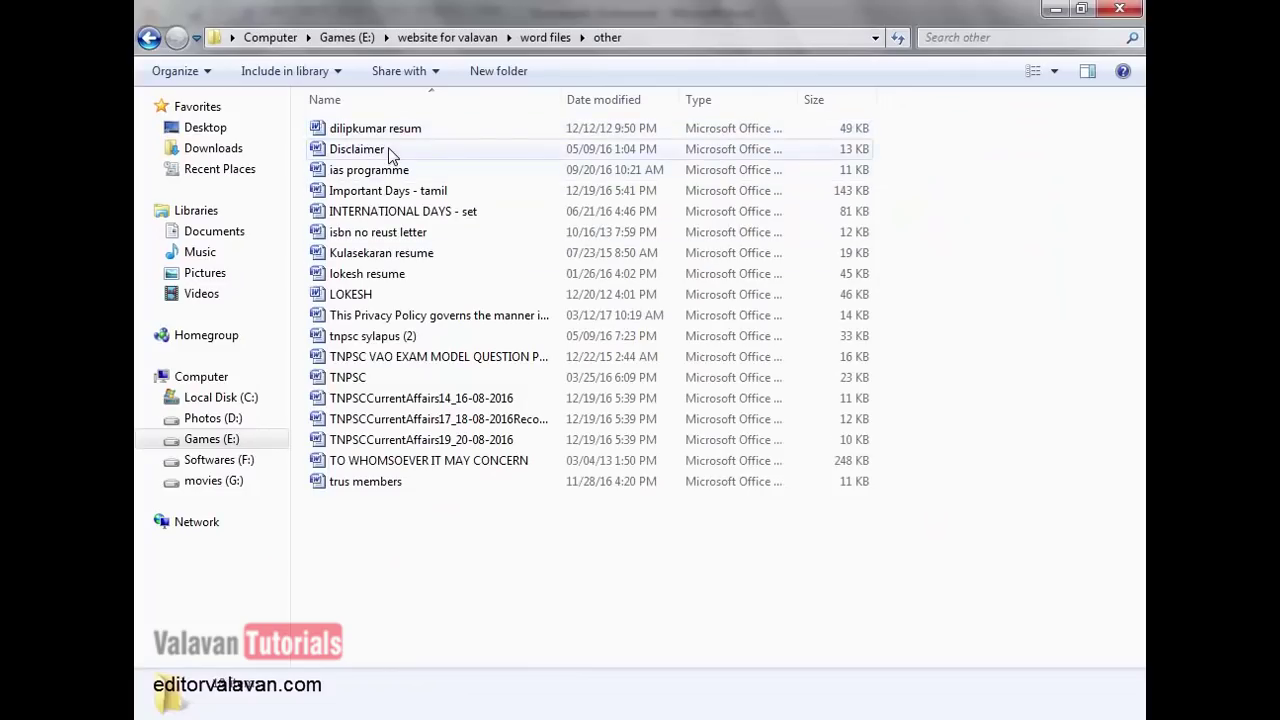
double_click(386, 150)
scroll(428, 438, "down", 2)
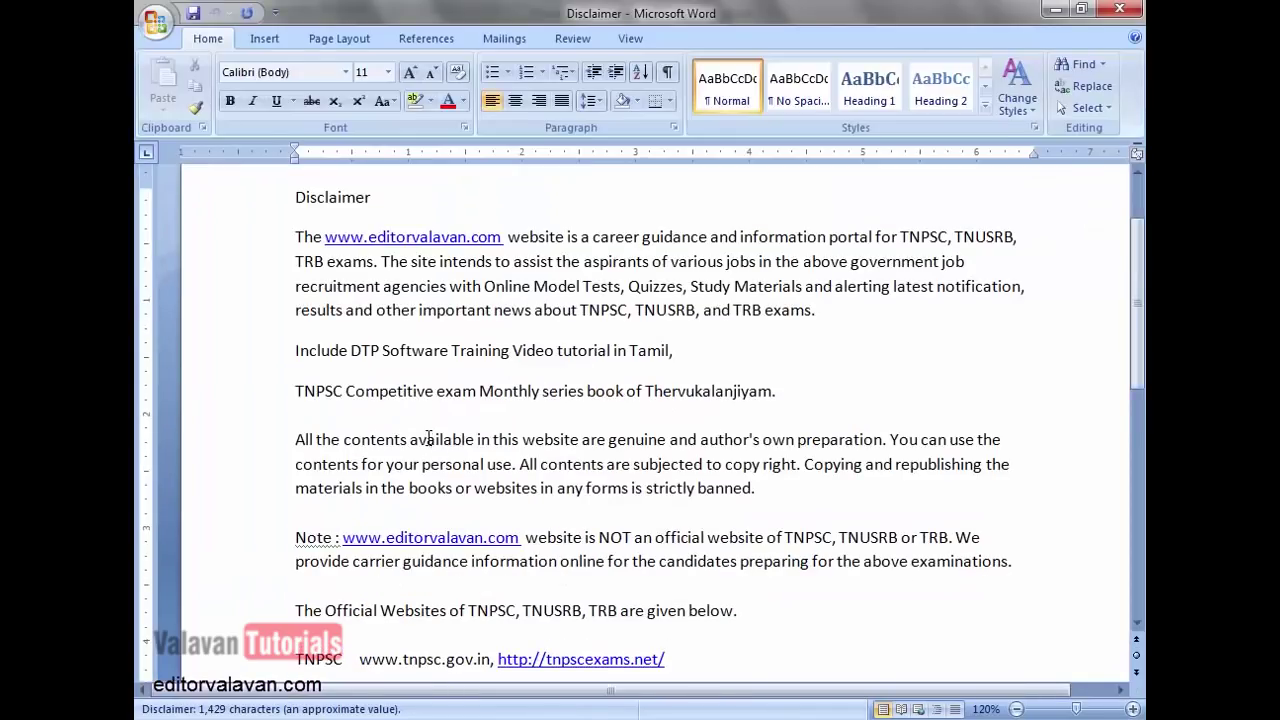
left_click(800, 391, "shift")
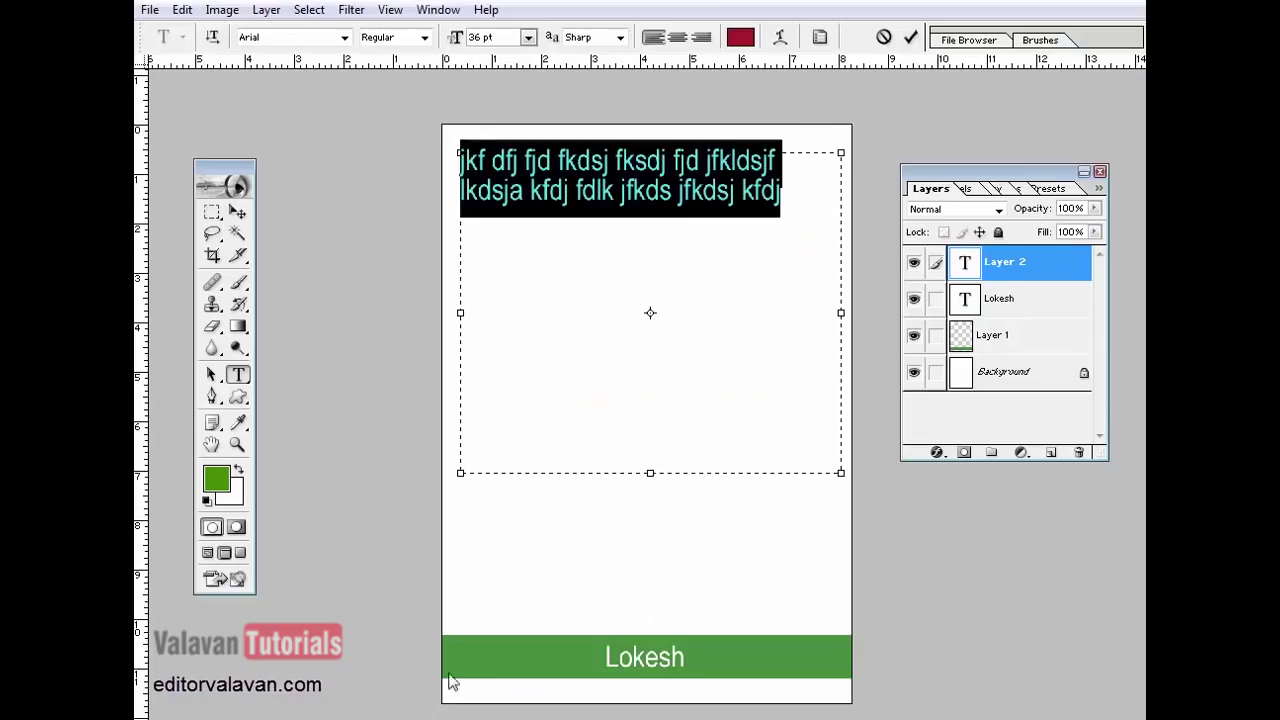
- Paste the Disclaimer text over the placeholder lines and select all of it
type("Disclaimer The www.editorvalavan.com website is a career guidance and information portal for TNPSC, TNUSRB, TRB exams. The site intends to assist the aspirants of various jobs in the above government job recruitment agencies with Online Model Tests, Quizzes, Study Materials and alerting latest notification, results and other important news about TNPSC, TNUSRB, and TRB exams. Include DTP Software Training Video tutorial in Tamil, TNPSC Competitive exam Monthly series book of Thervukalanjiyam.")
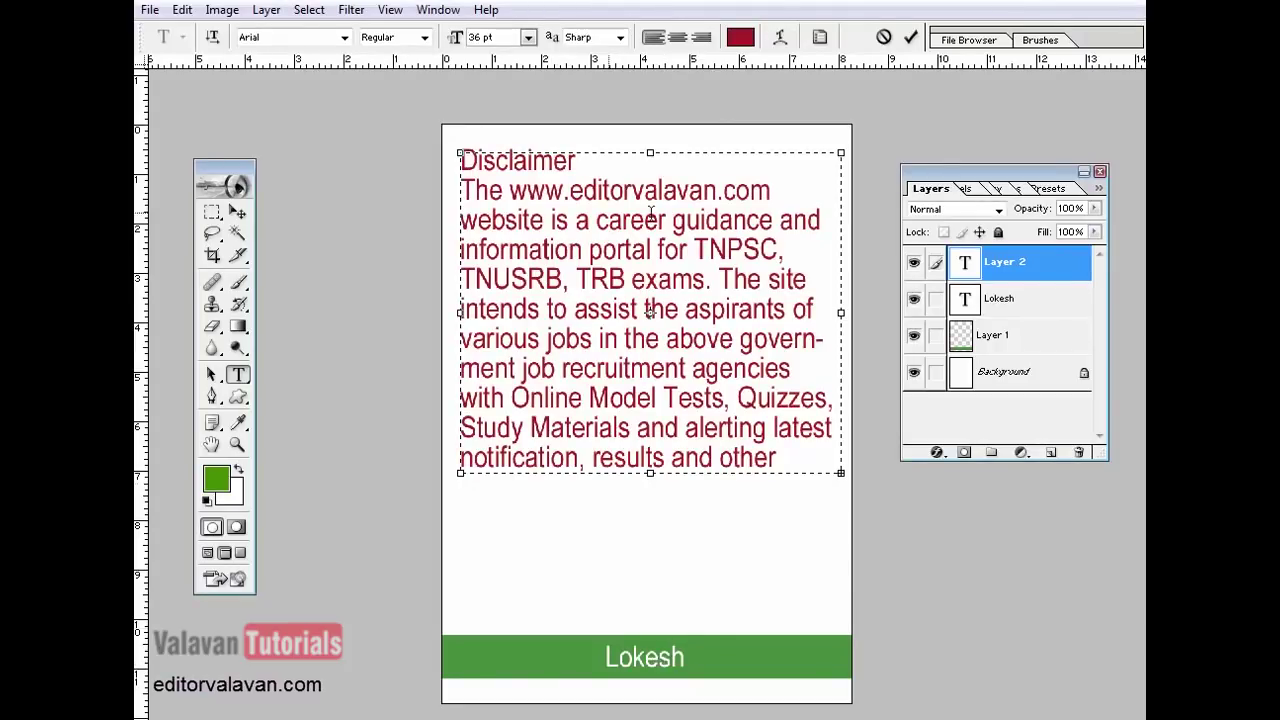
key("ctrl+a")
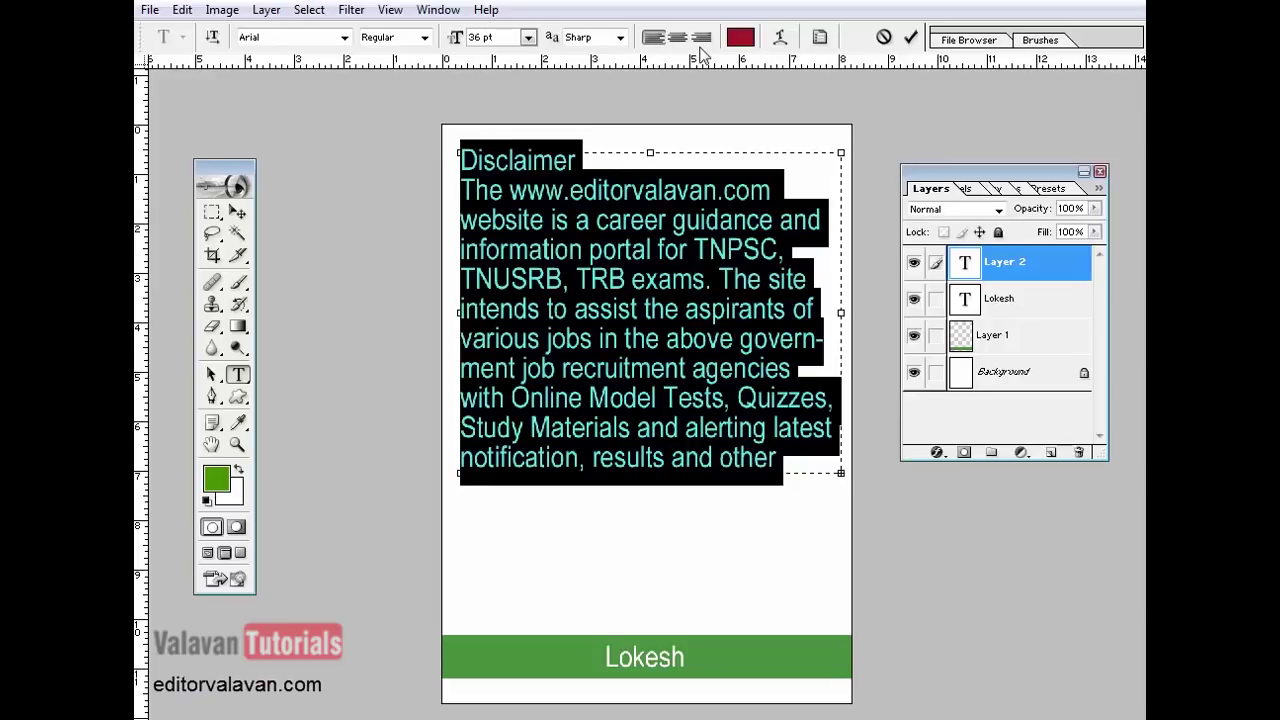
- Apply full justification and an 18 pt font size to the Disclaimer paragraph
left_click(820, 40)
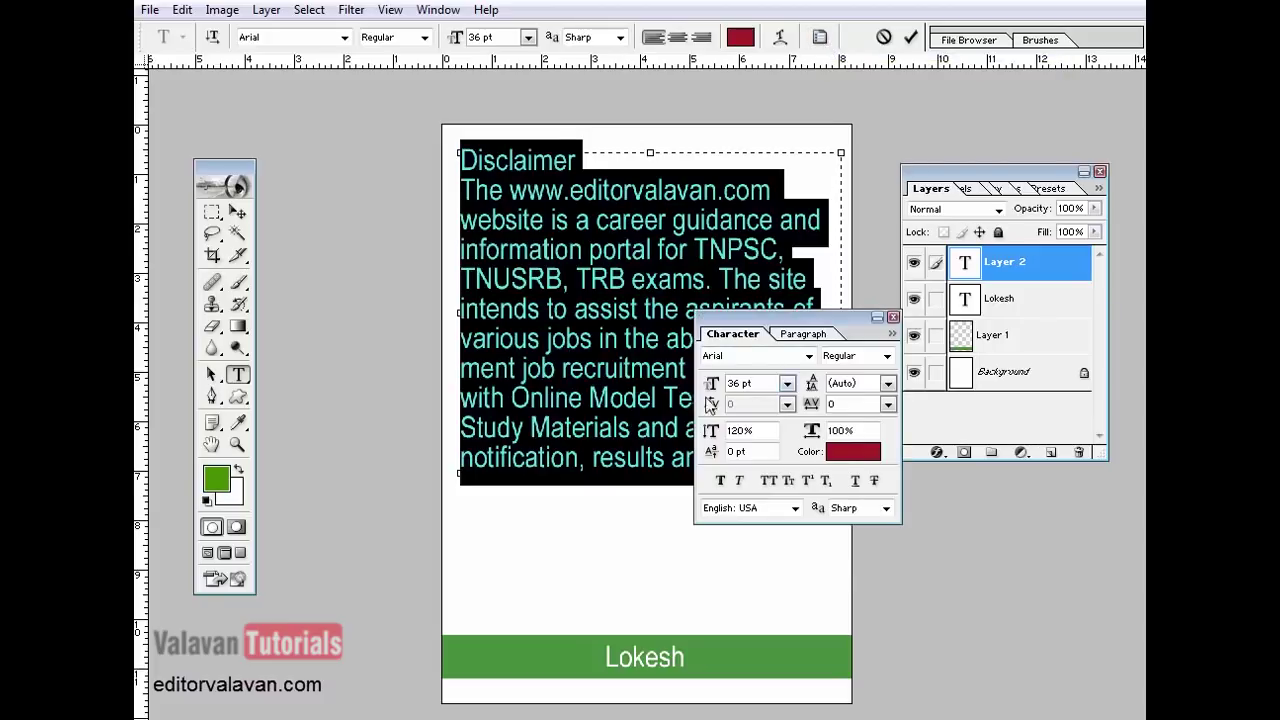
left_click(805, 336)
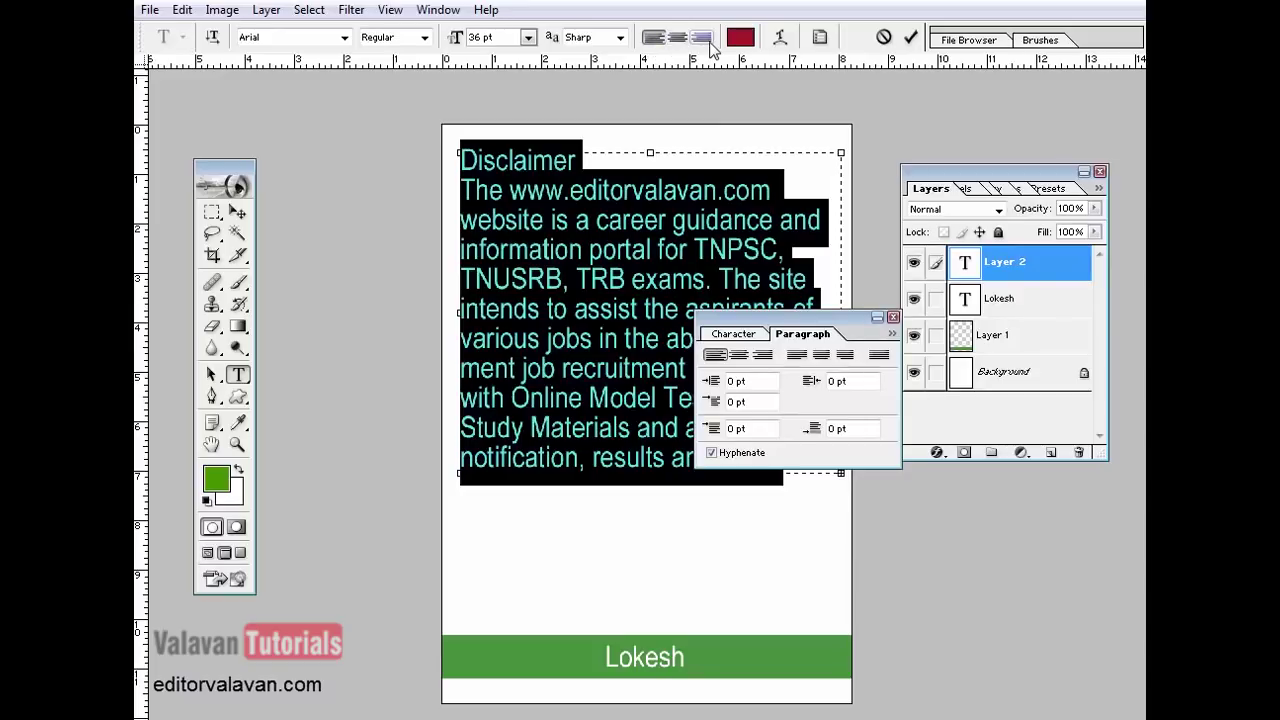
left_click(798, 356)
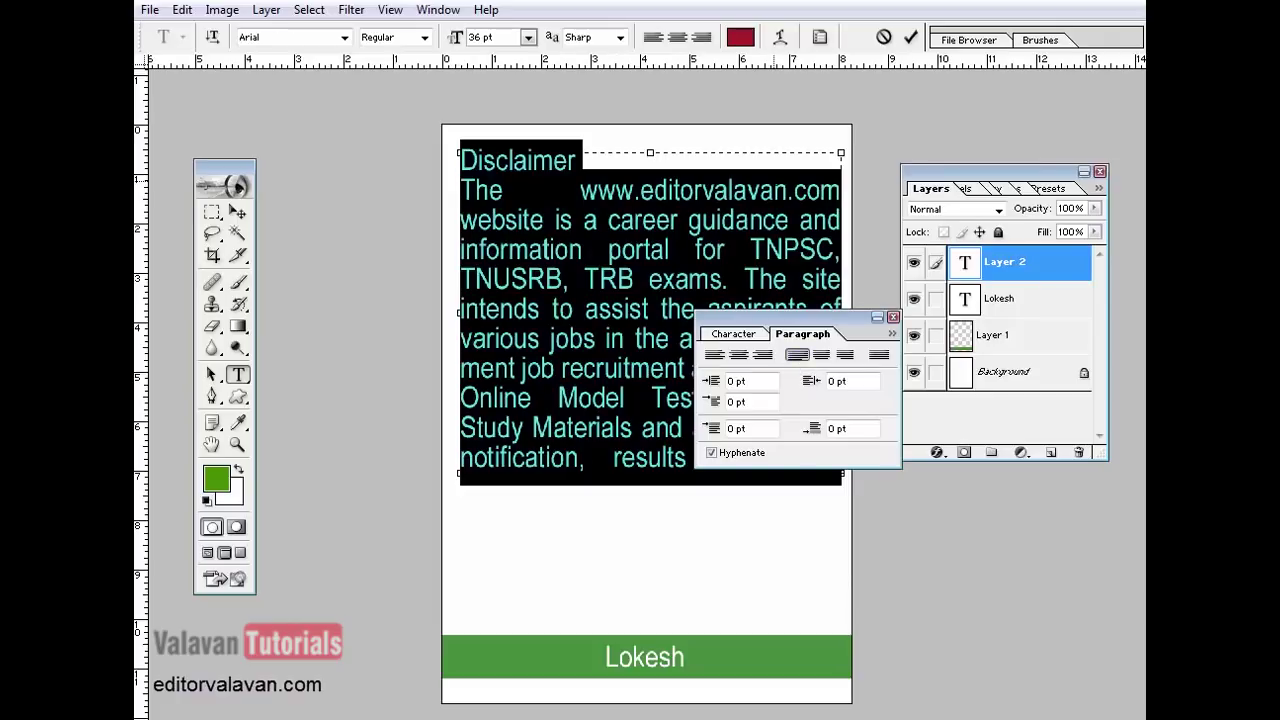
left_click(528, 37)
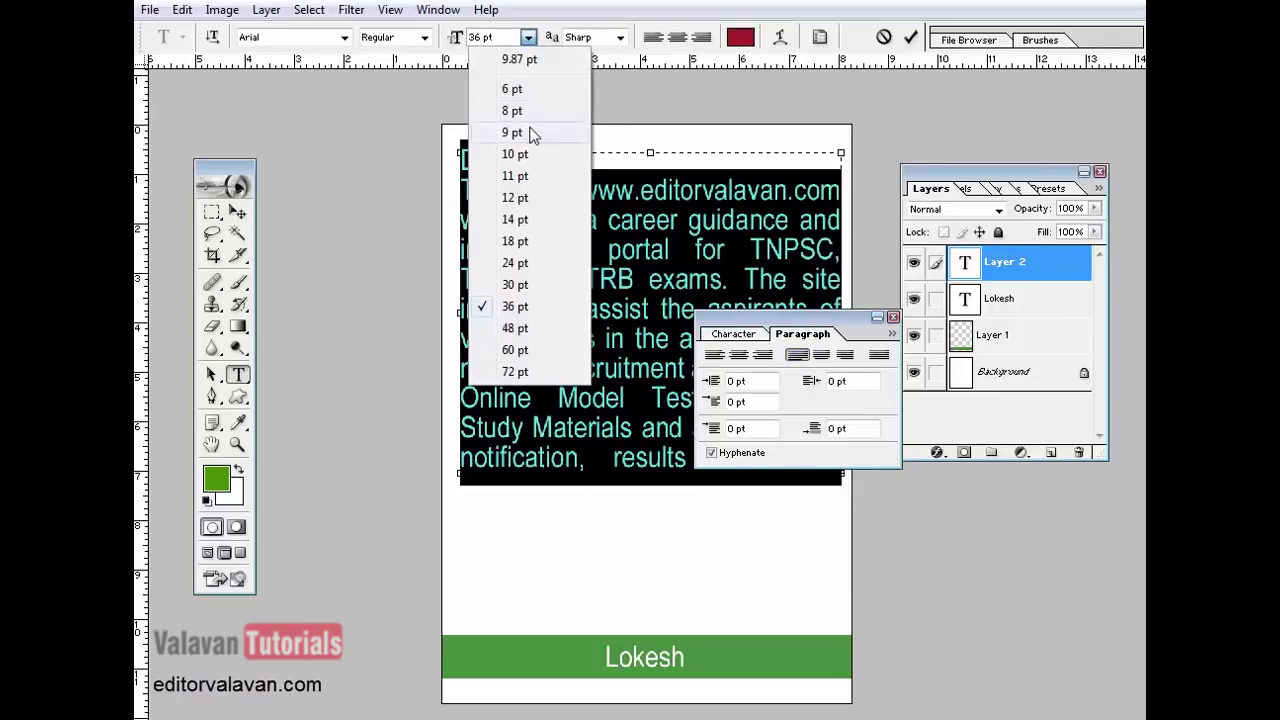
left_click(530, 197)
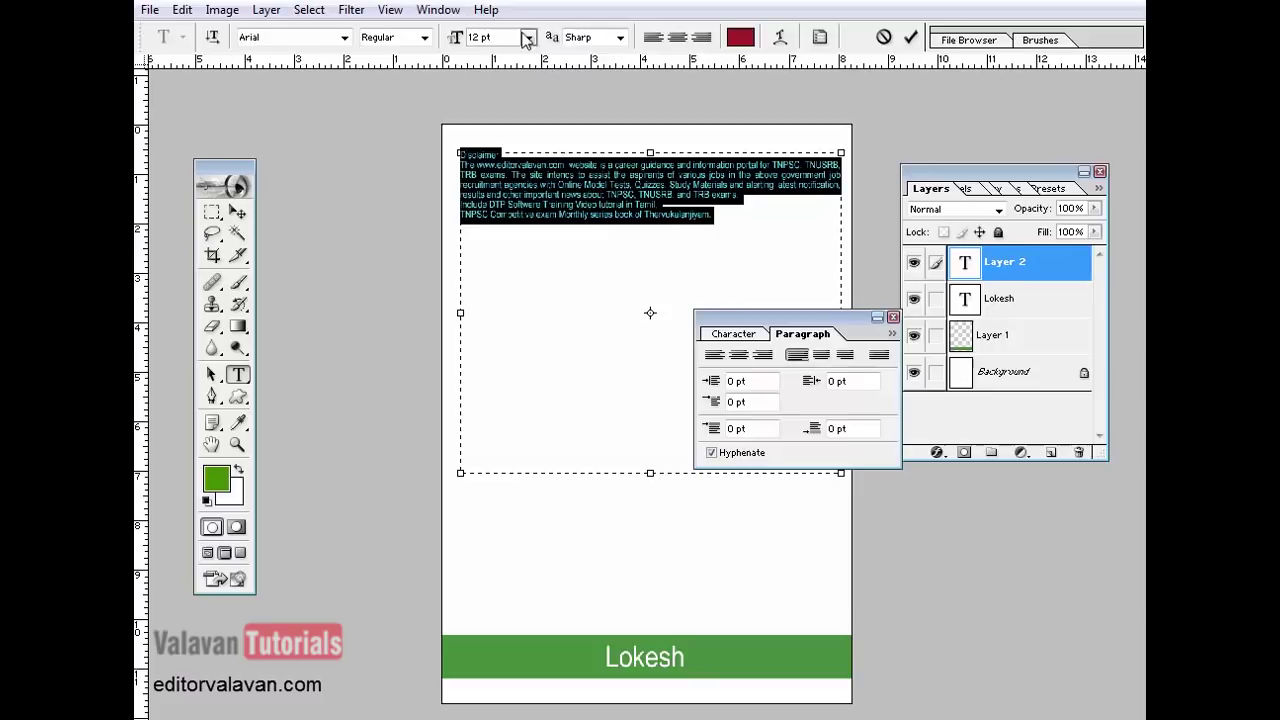
left_click(528, 37)
left_click(520, 241)
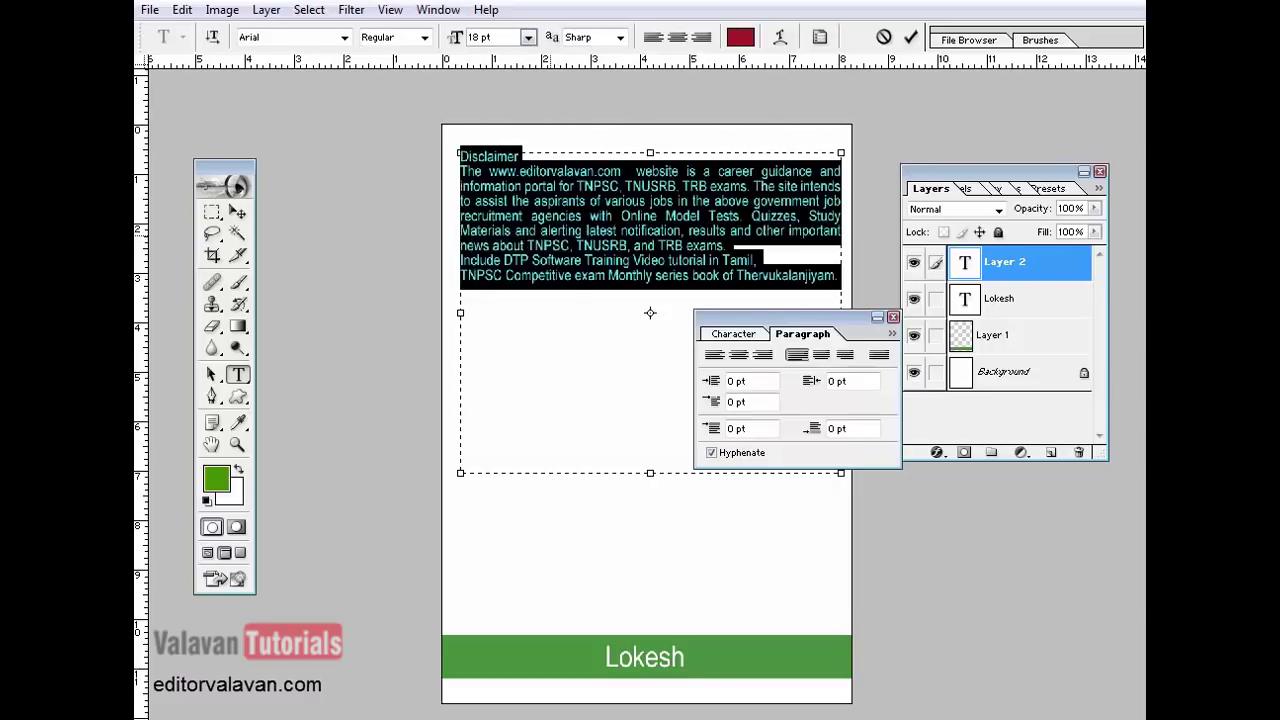
- Commit the Disclaimer text and zoom in on it with the panels hidden
left_click(730, 334)
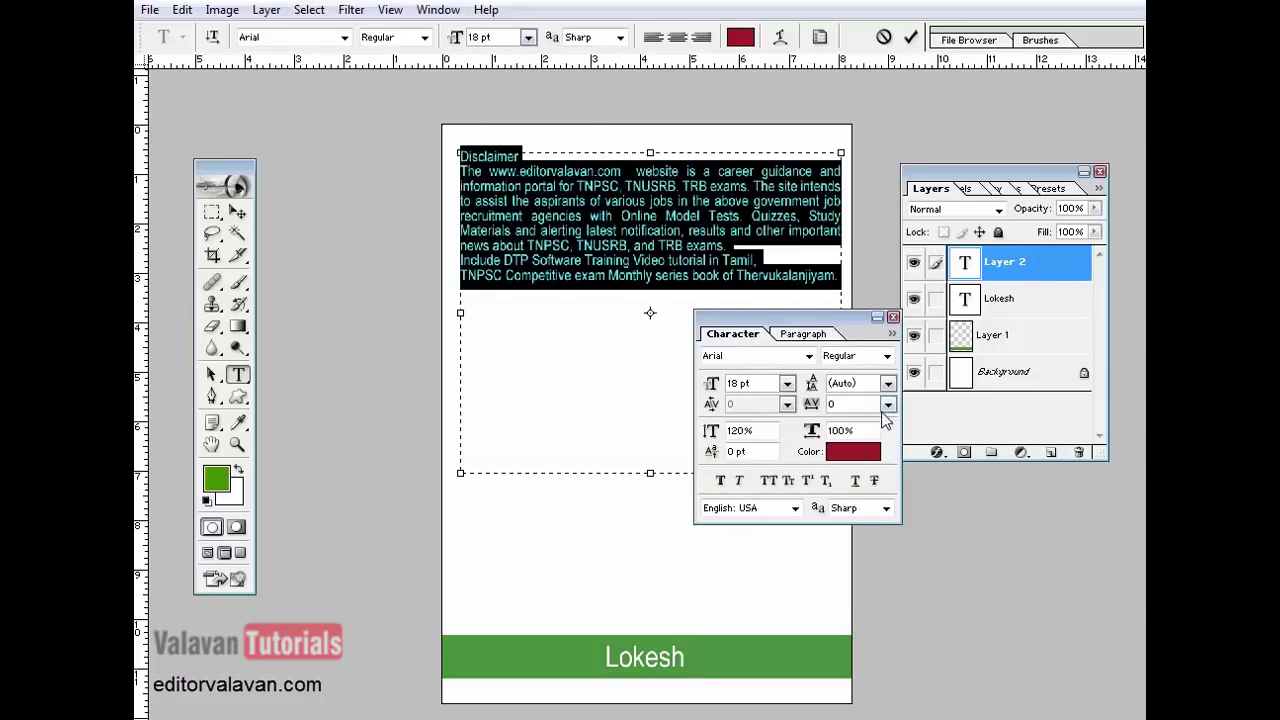
left_click(573, 250)
key("ctrl+a")
key("ctrl+Return")
key("z")
left_click_drag(409, 129, 892, 348)
key("Tab")
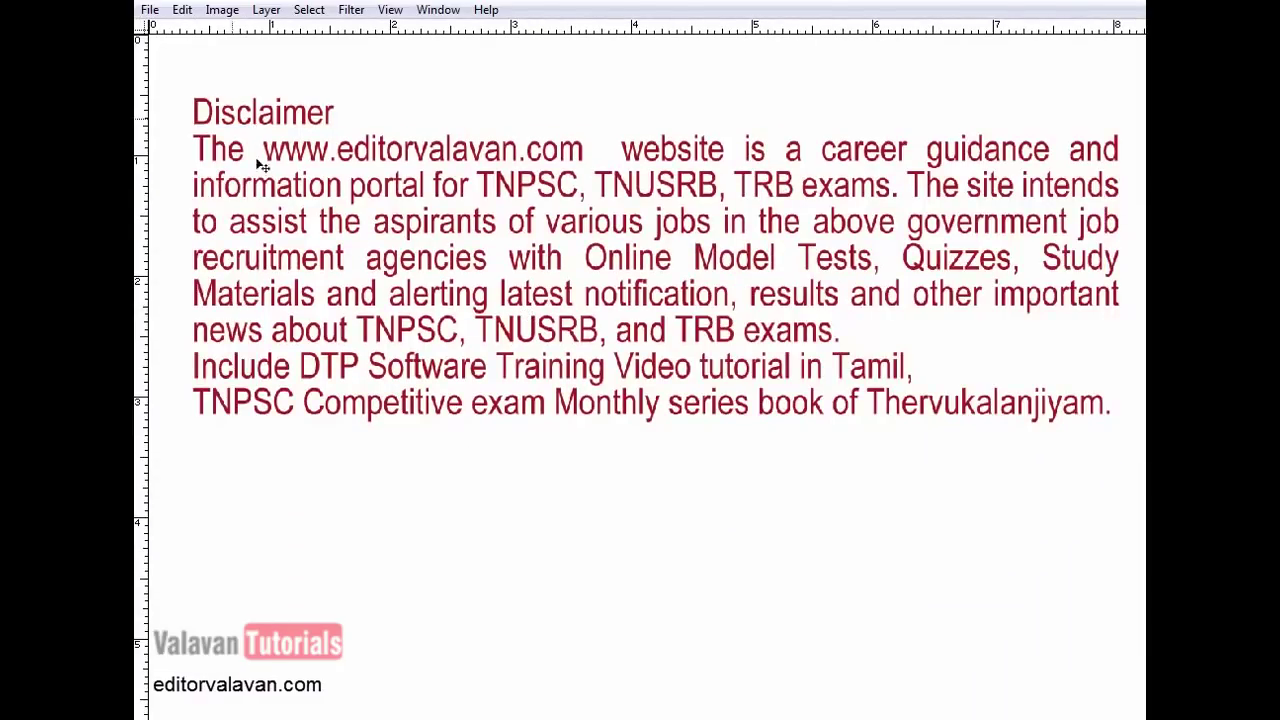
- Pull the text box's bottom edge up to just below the last line and commit
key("t")
left_click(966, 190)
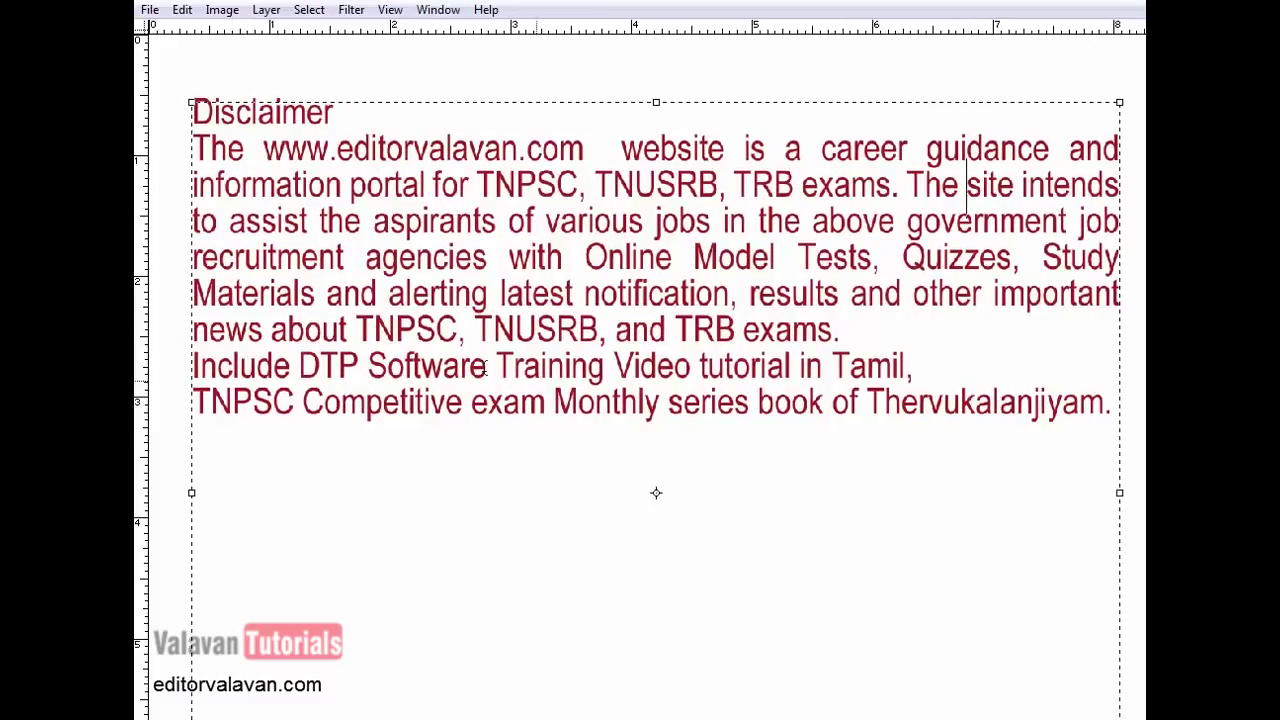
scroll(623, 563, "down", 5)
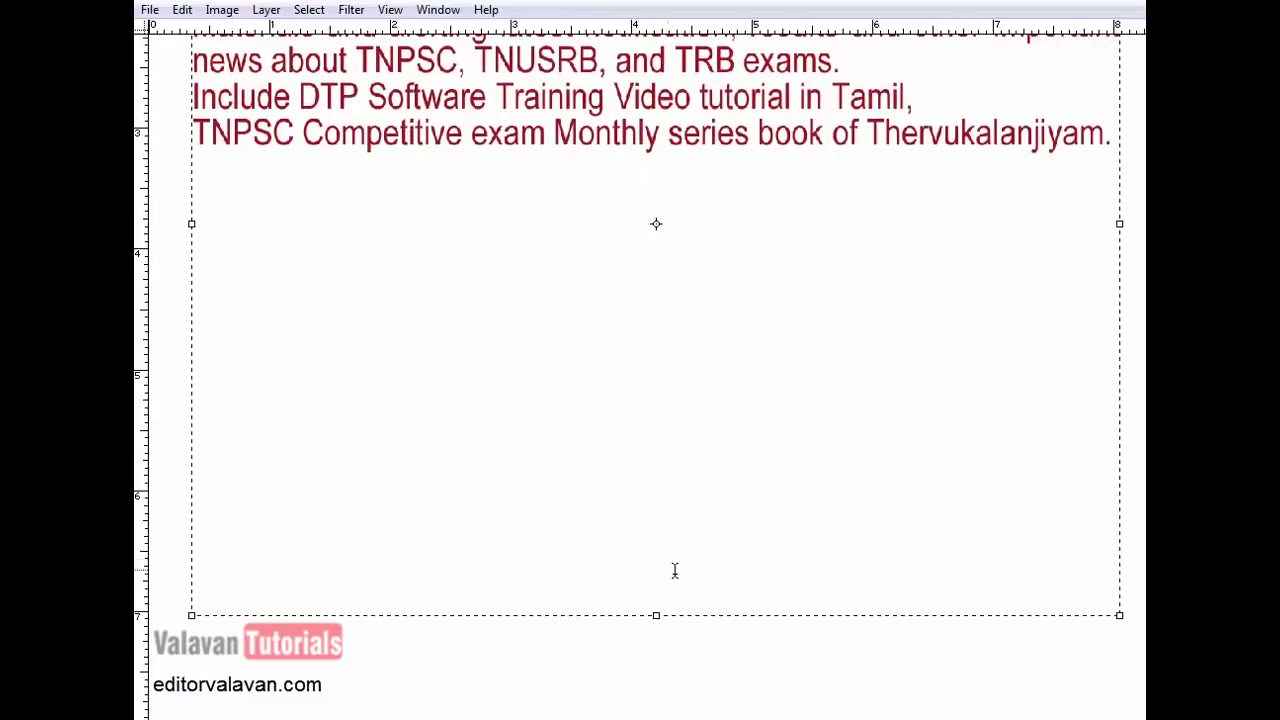
left_click_drag(657, 617, 666, 186)
scroll(802, 295, "up", 2)
scroll(802, 295, "up", 1)
left_click(834, 259)
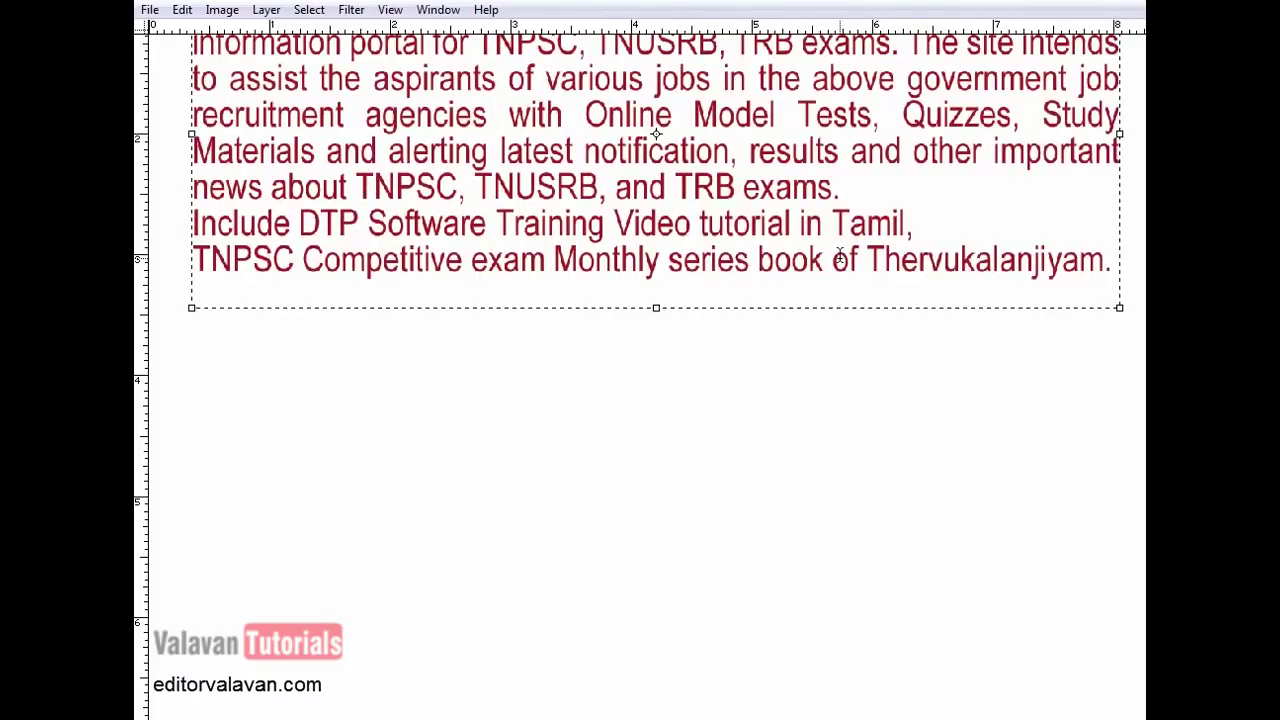
key("ctrl+Return")
- Zoom out to review the whole page, toggling the panels off and on
key("ctrl+minus")
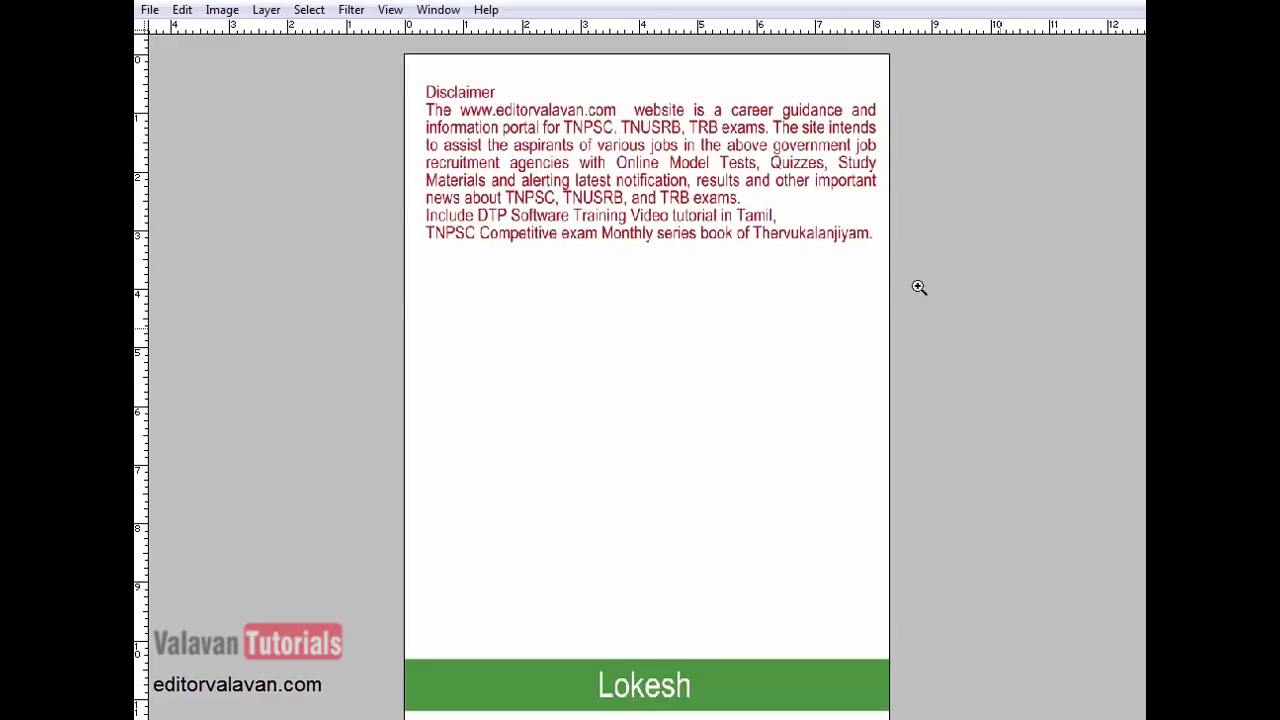
key("z")
left_click(289, 69)
key("Tab")
scroll(570, 400, "down", 2)
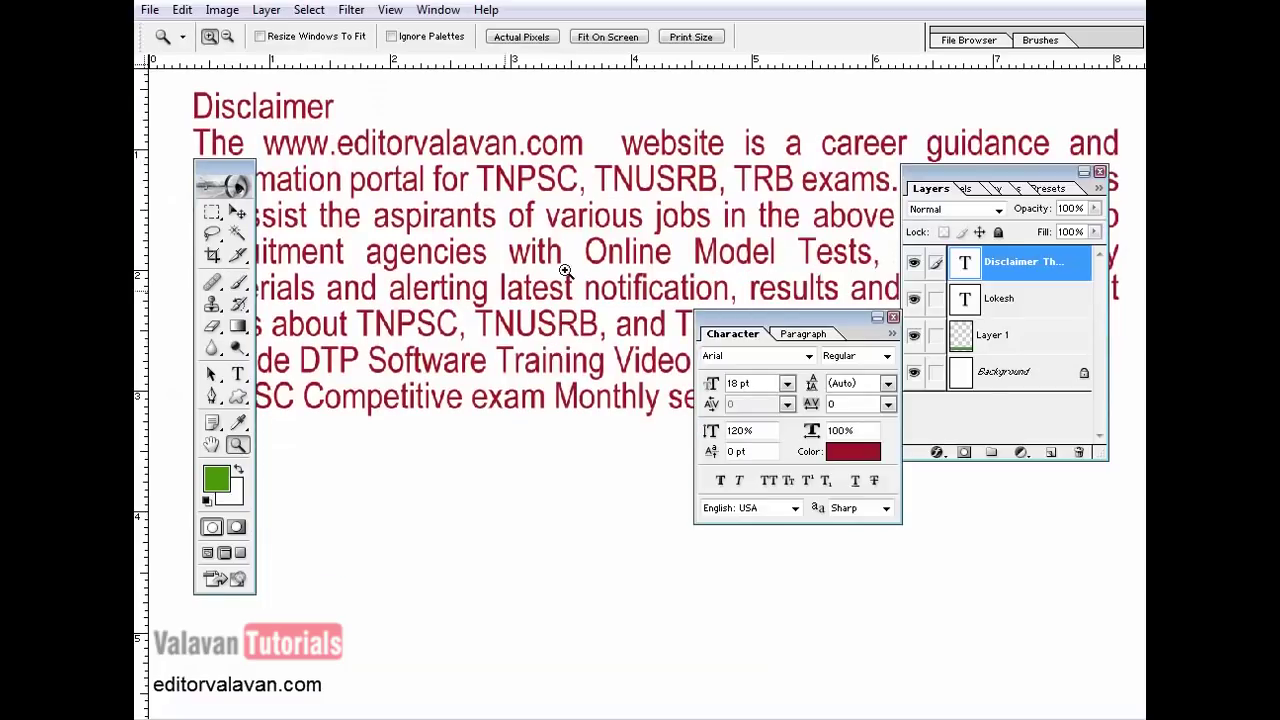
key("Tab")
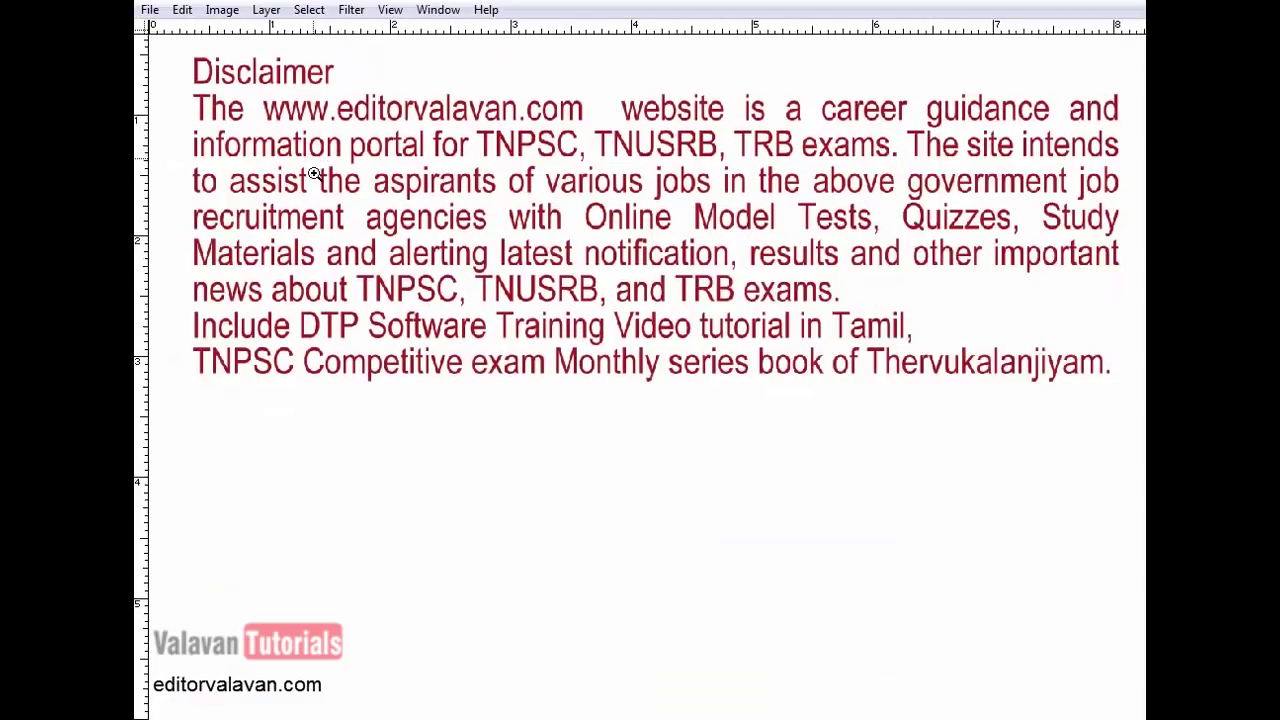
key("Tab")
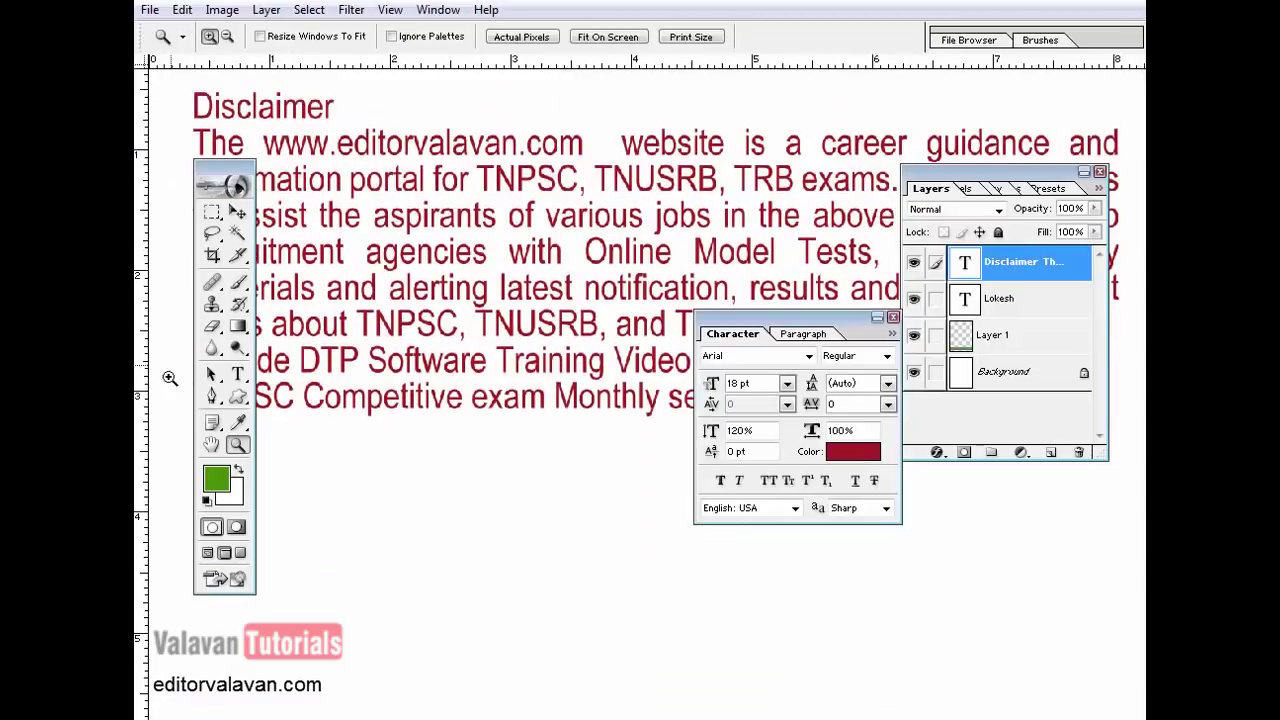
- Paste the copied Disclaimer text as a new text layer below the first block
left_click(238, 375)
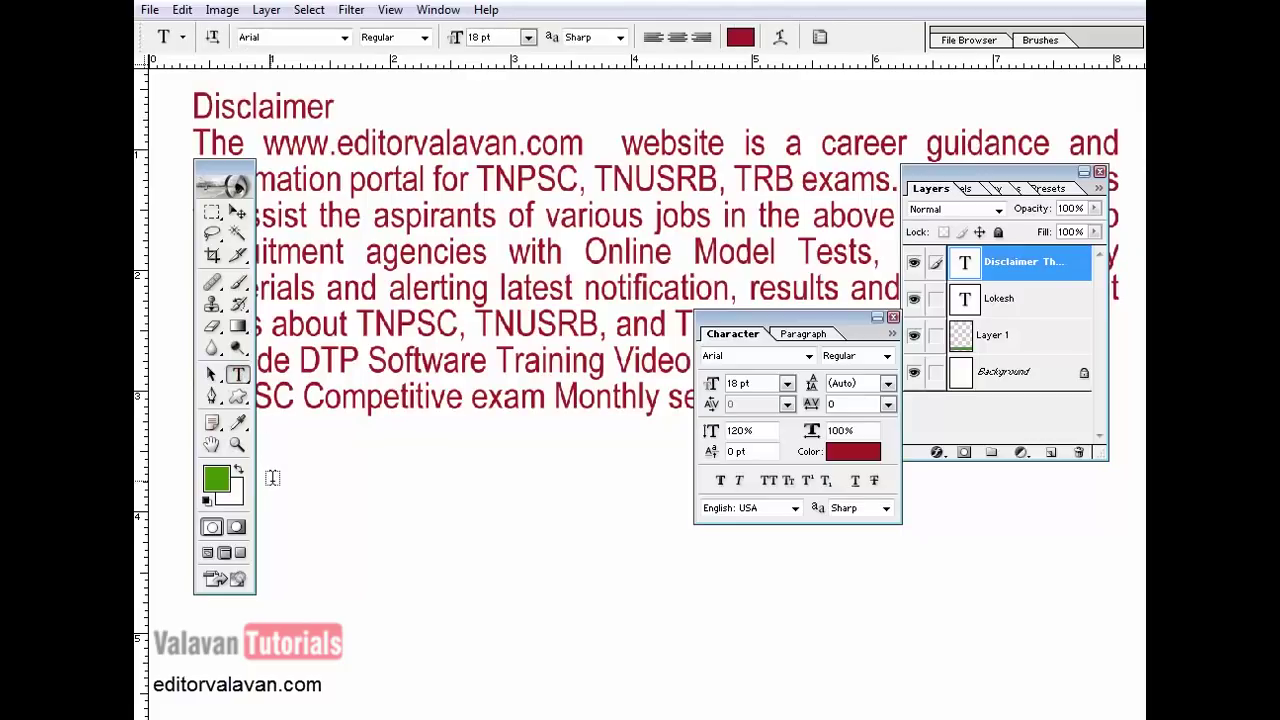
left_click(277, 477)
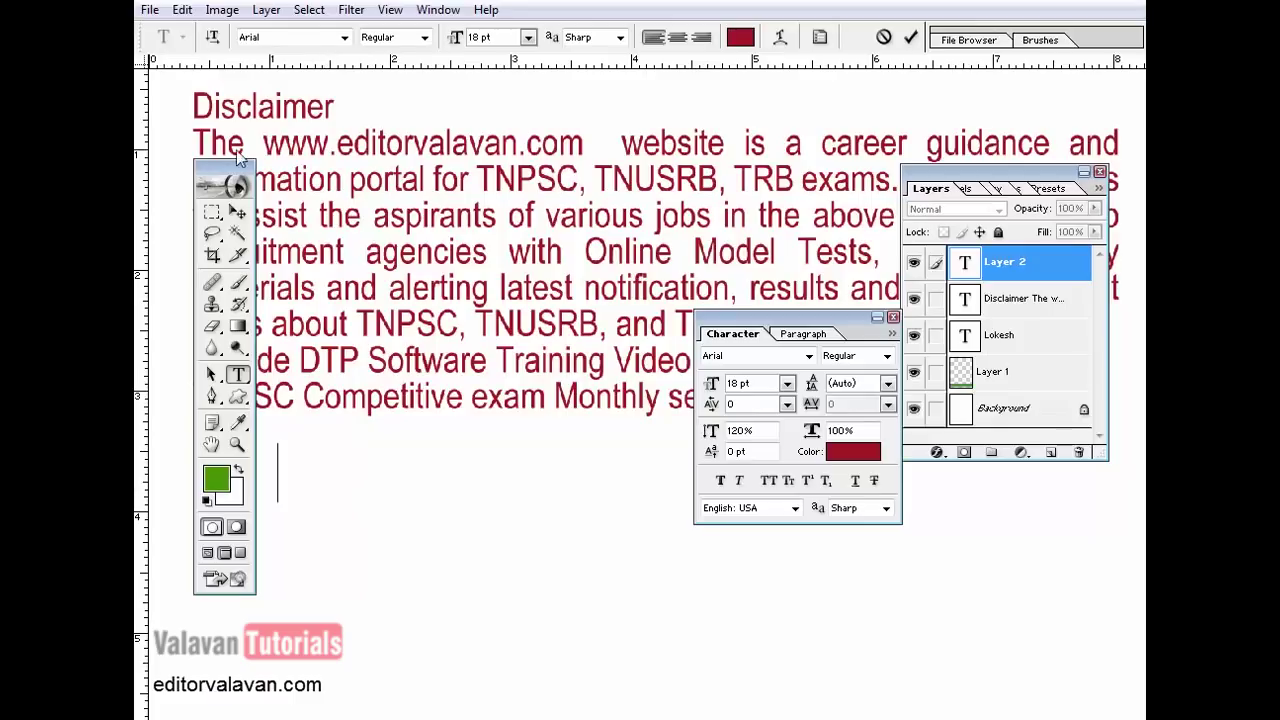
left_click(182, 9)
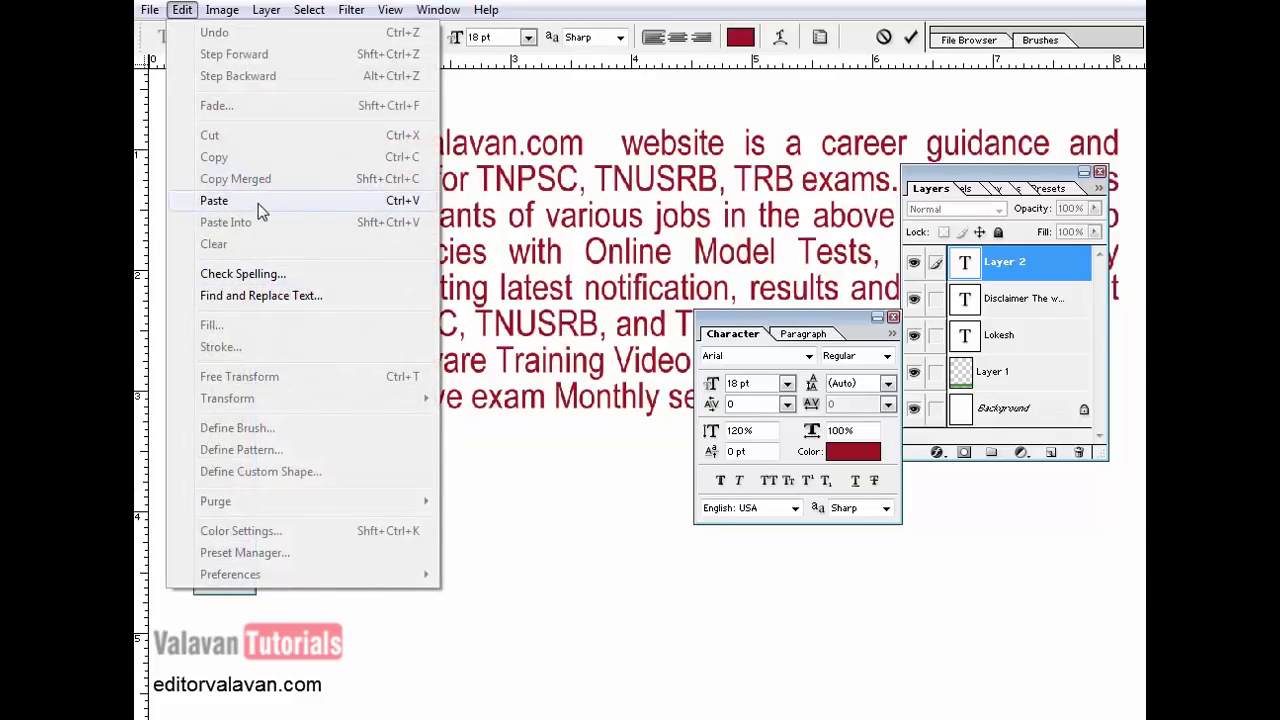
left_click(258, 203)
- Move the pasted Disclaimer block down and left to line it up under the first paragraph
key("ctrl+minus")
key("ctrl+minus")
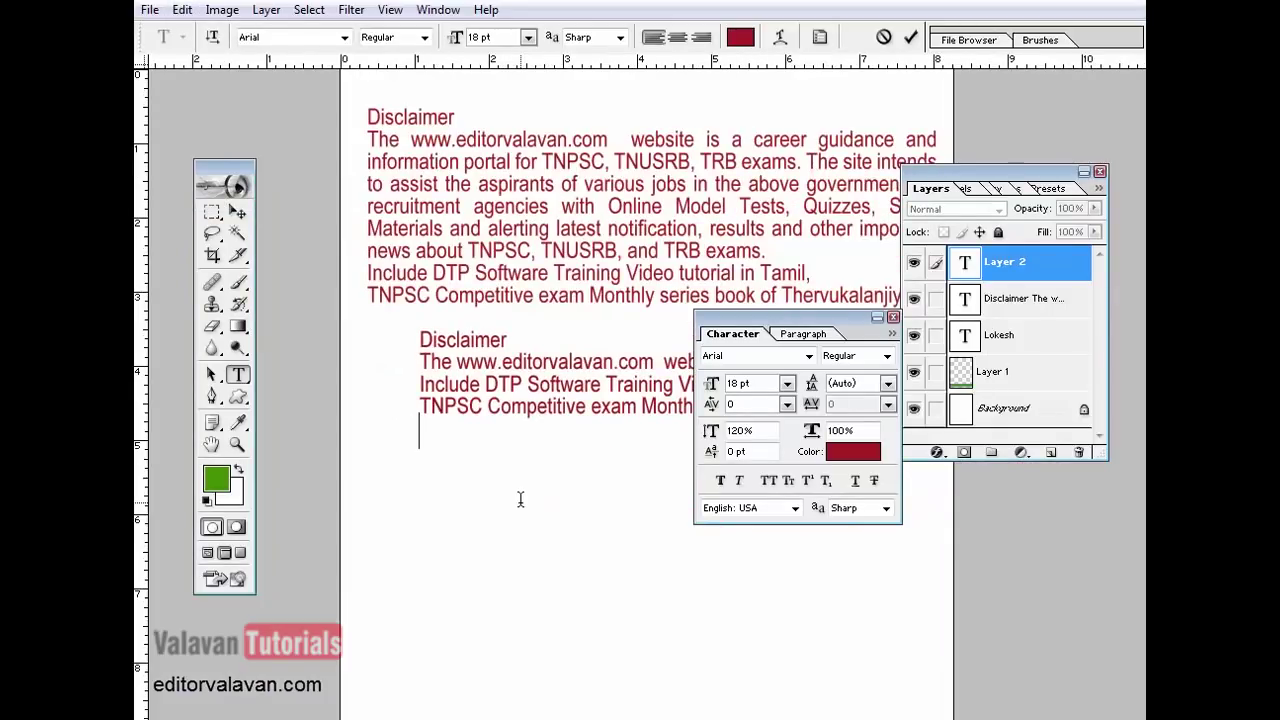
key("Tab")
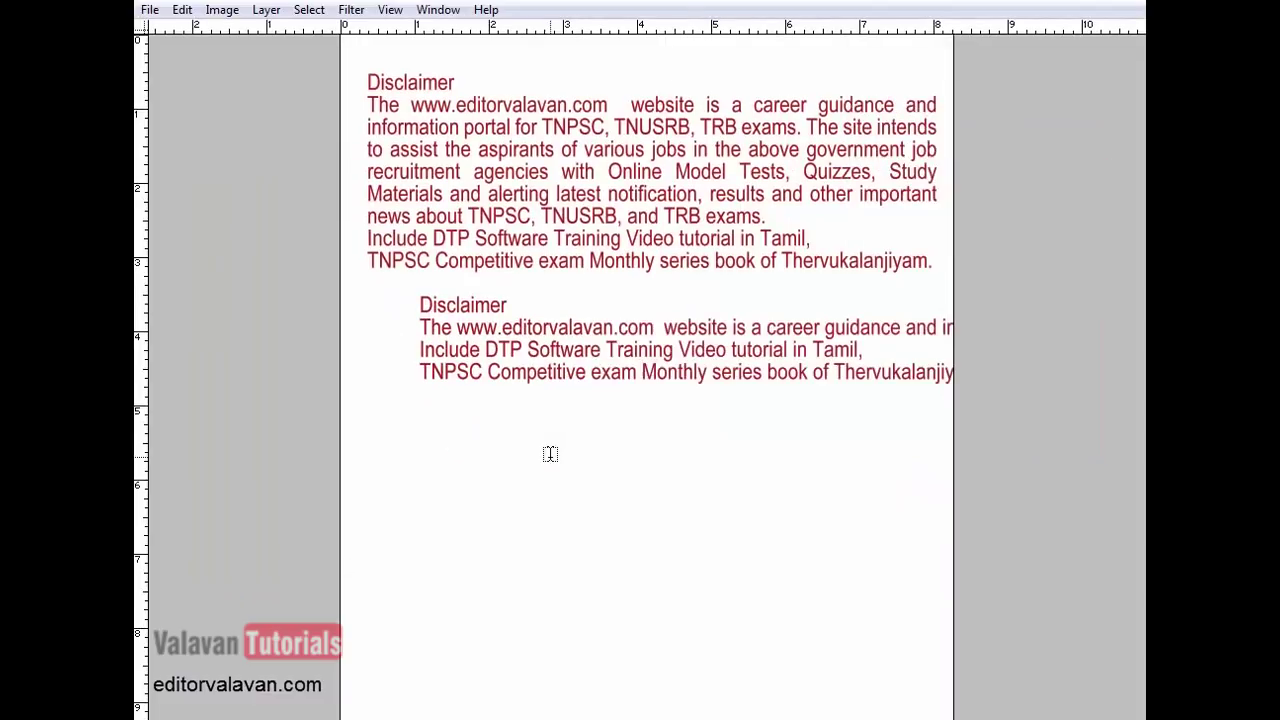
left_click_drag(754, 168, 713, 190)
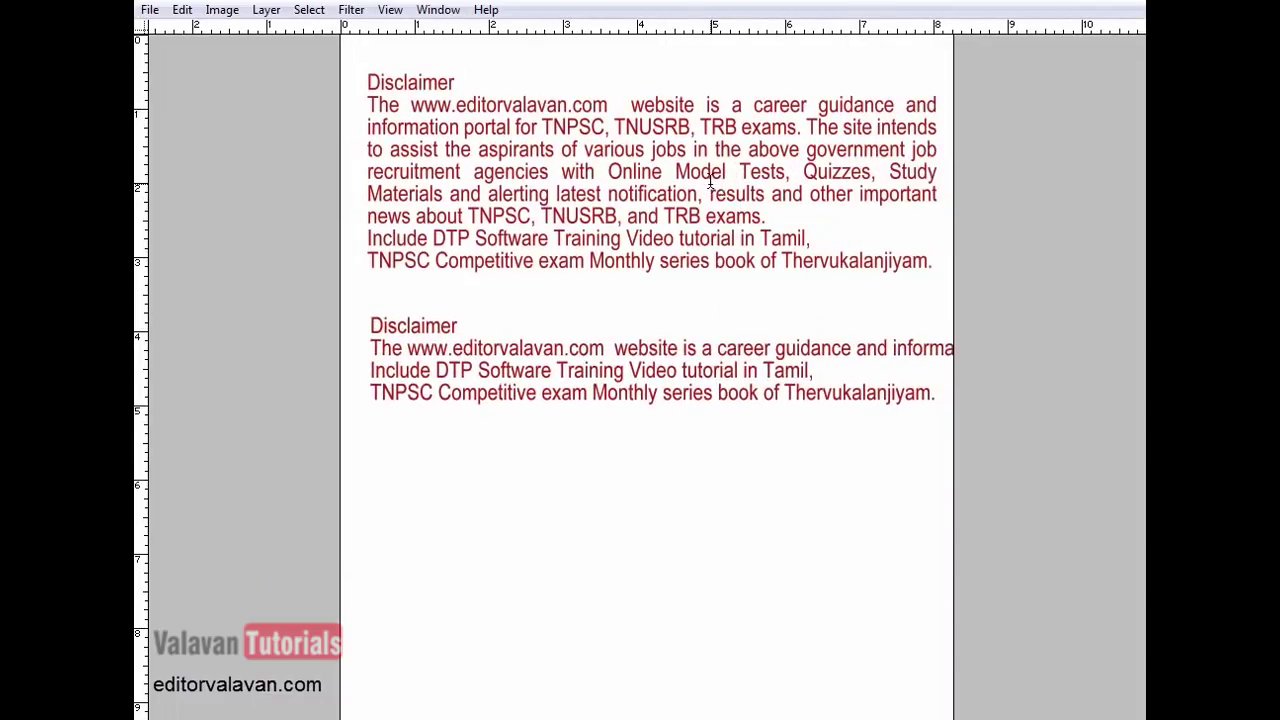
left_click(710, 182)
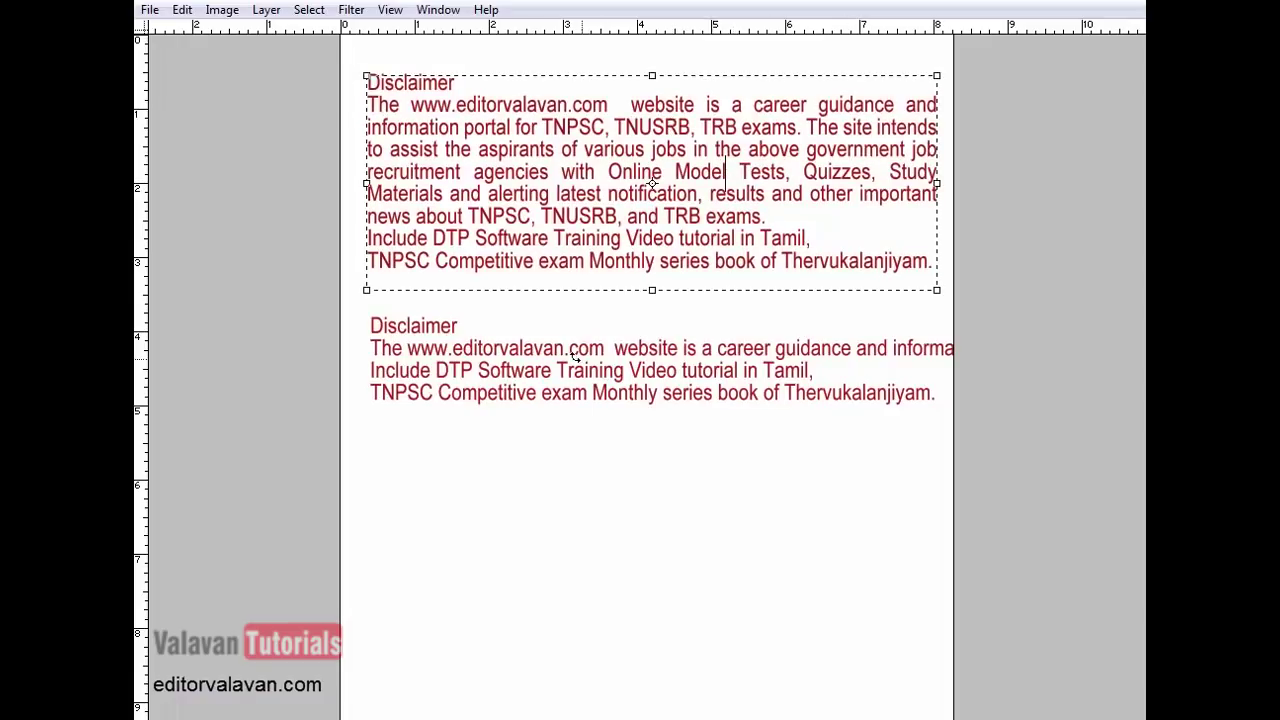
key("t")
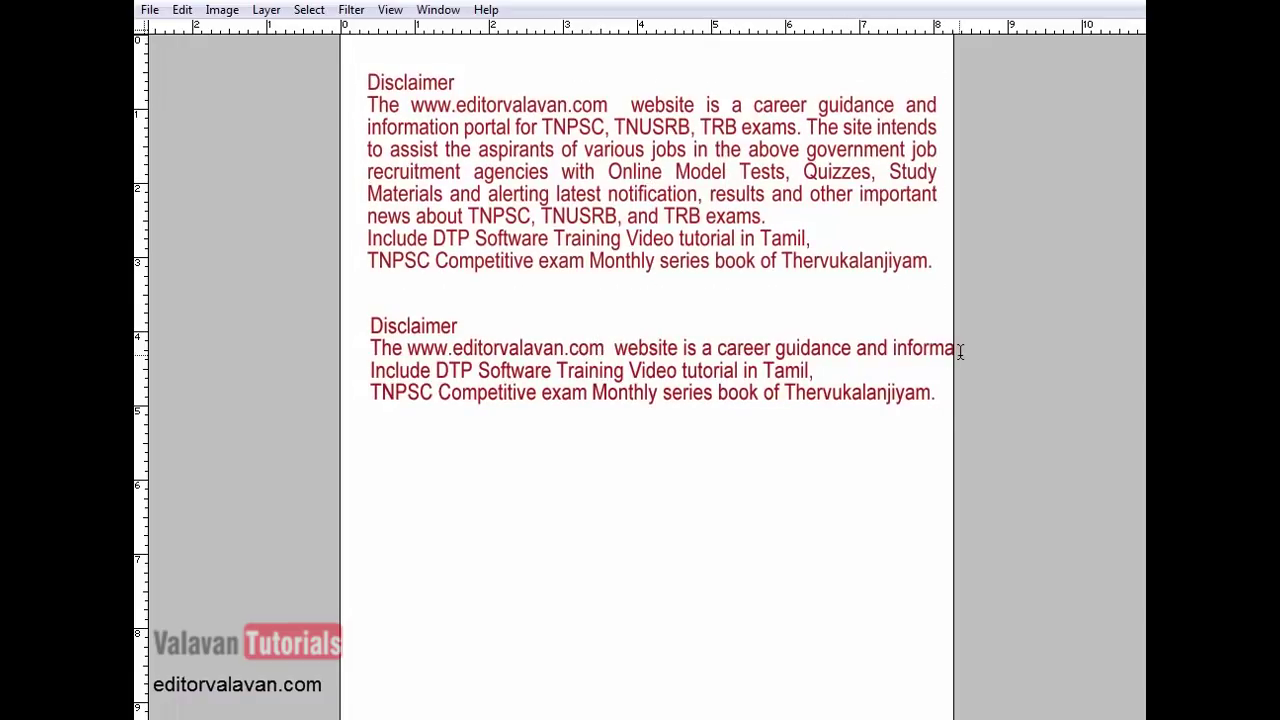
left_click_drag(955, 263, 625, 246)
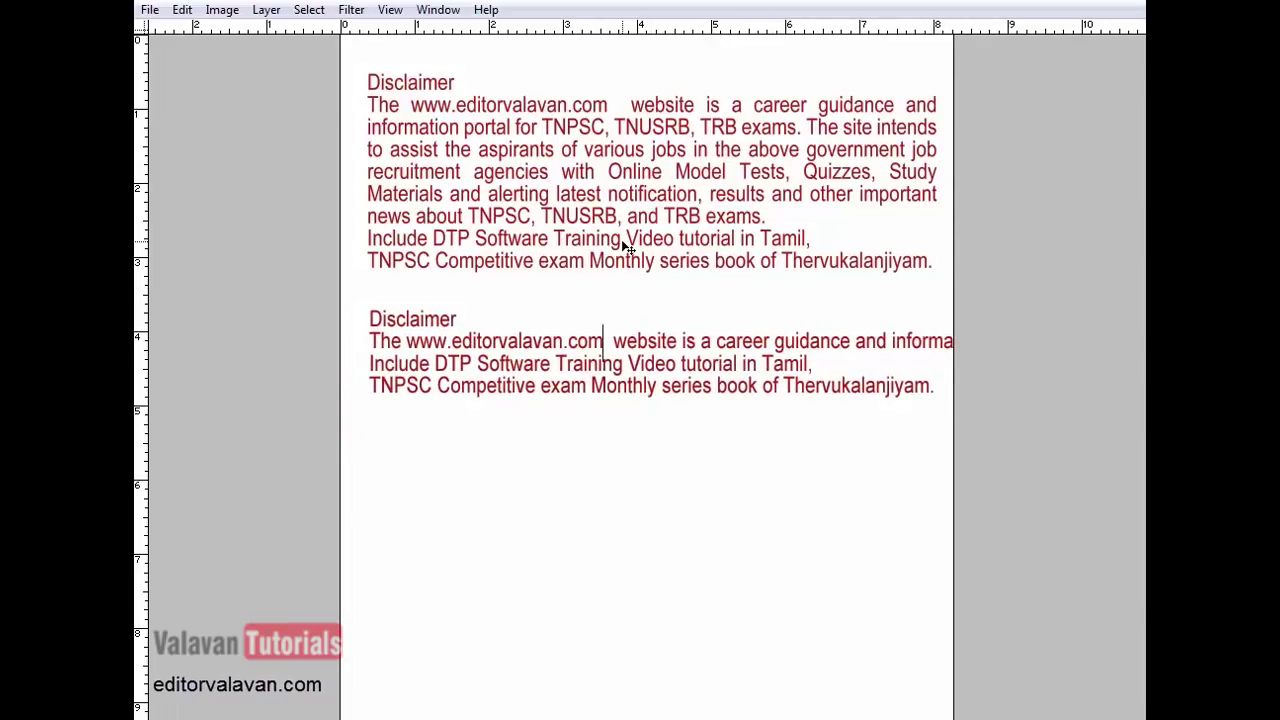
key("ctrl+minus")
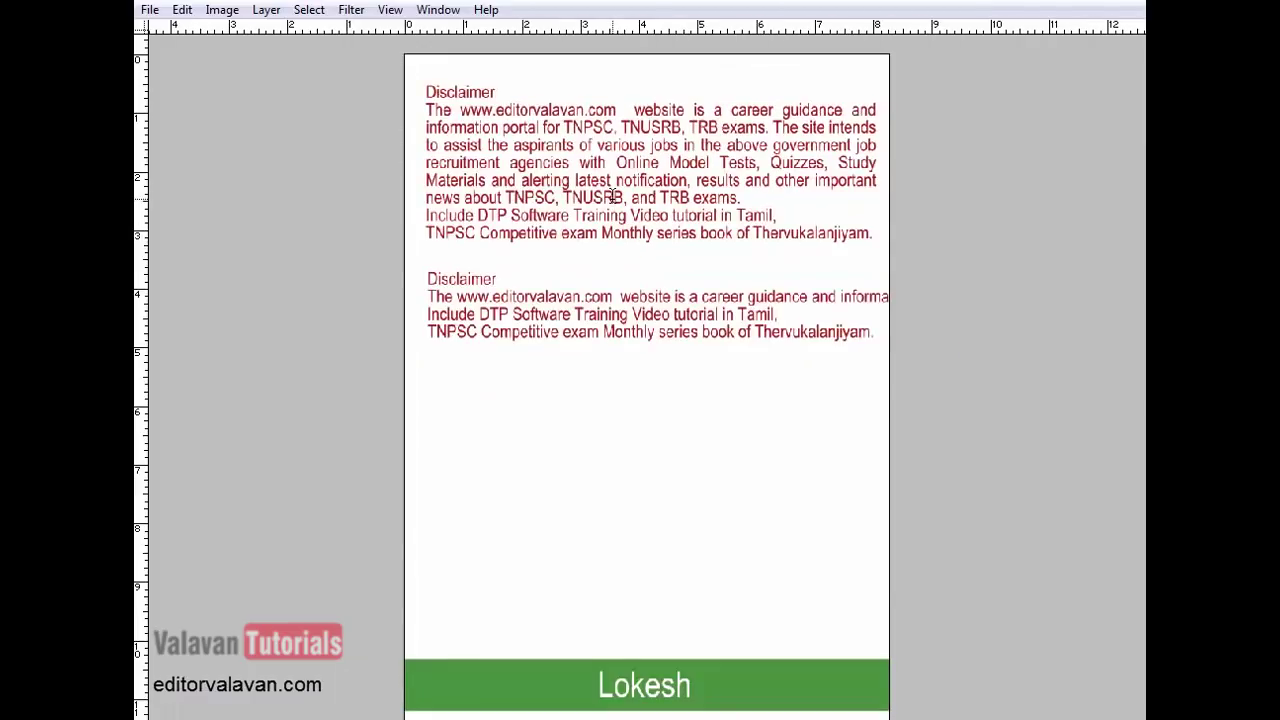
- Rewrap the second block with line breaks before 'government', 'Quizzes' and 'other important news'
left_click(612, 197)
key("Return")
key("Tab")
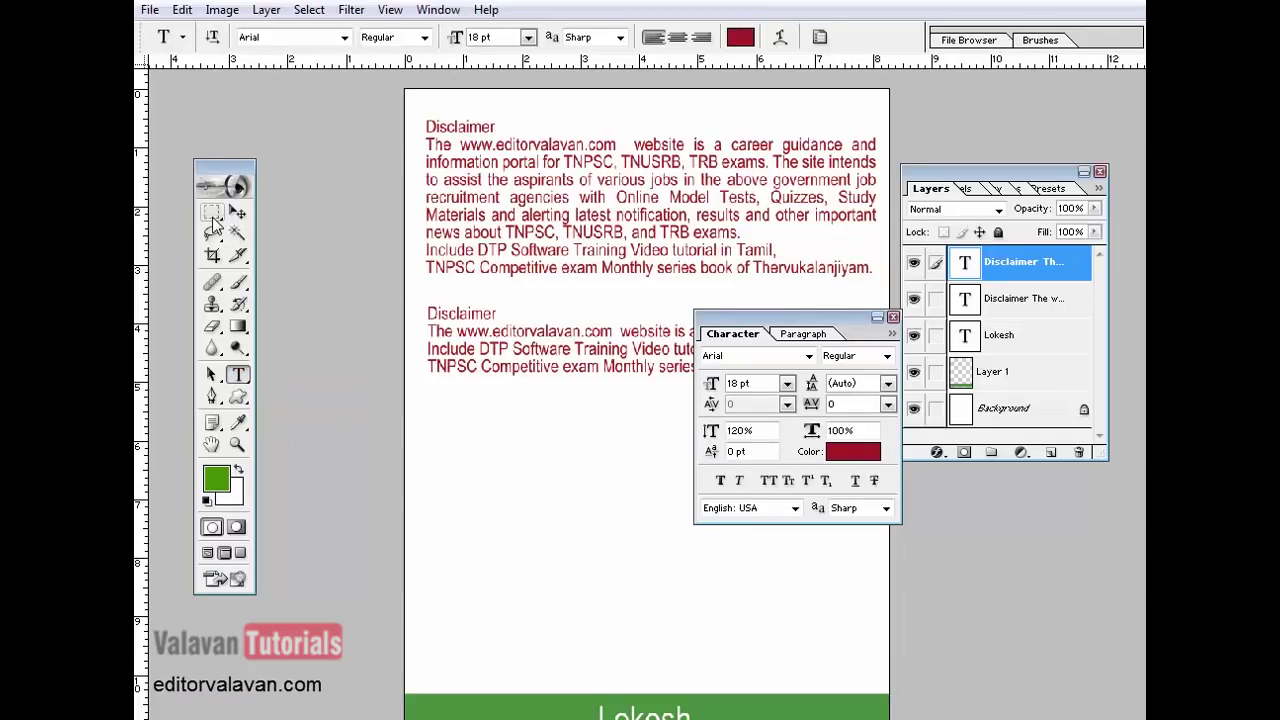
key("Tab")
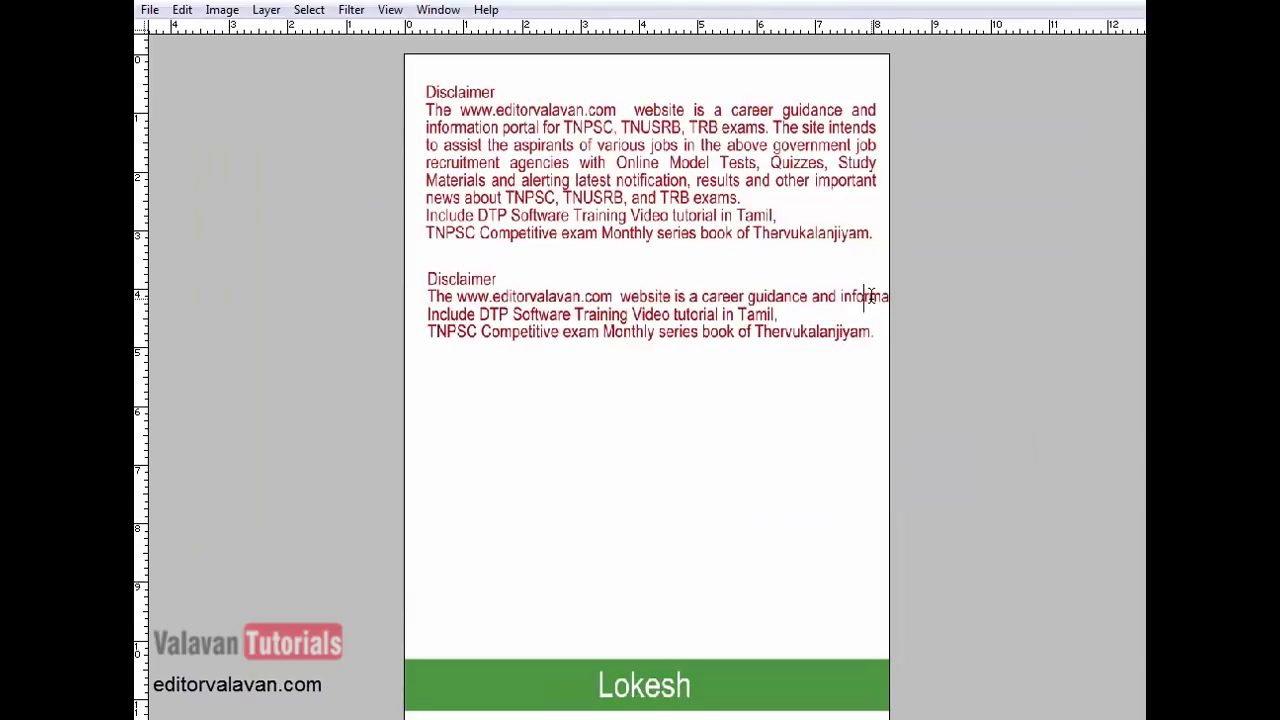
key("Return")
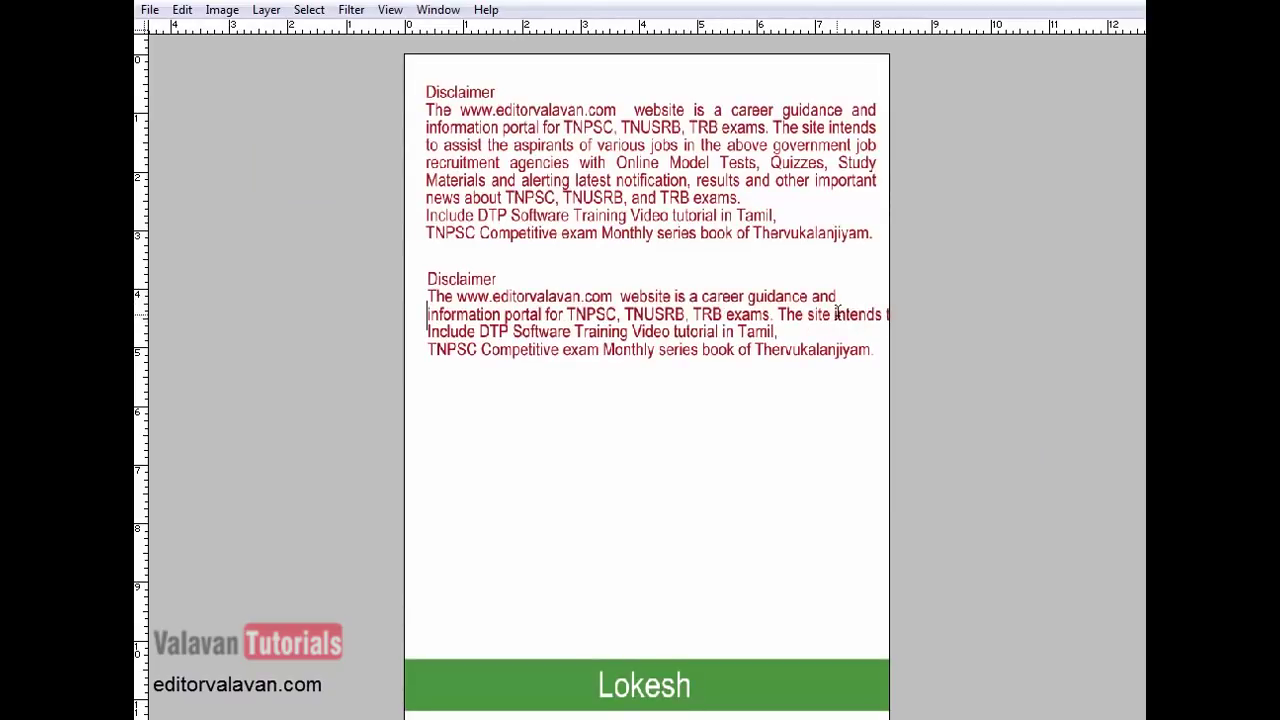
key("Return")
left_click(807, 338)
key("Return")
left_click(840, 352)
key("Return")
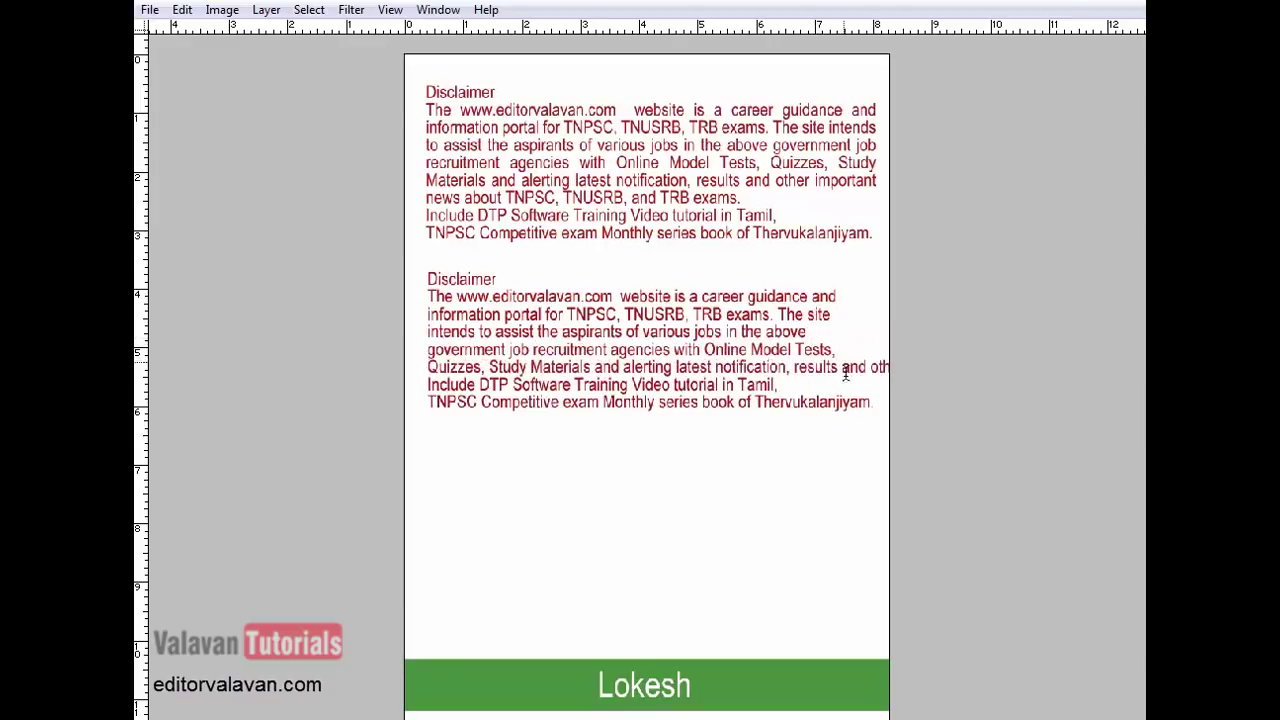
left_click(869, 367)
key("Return")
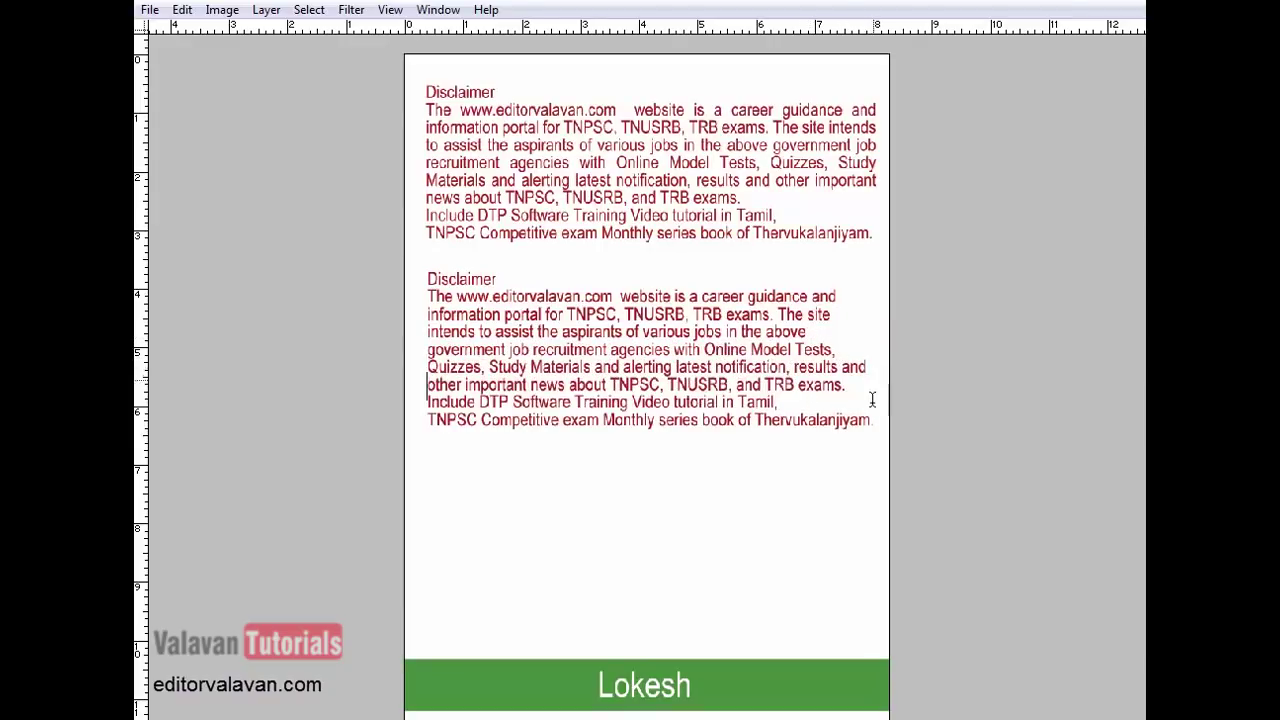
- Increase the leading in both Disclaimer text blocks and commit the edits
key("ctrl+a")
key("alt+Down")
key("alt+Down")
key("alt+Down")
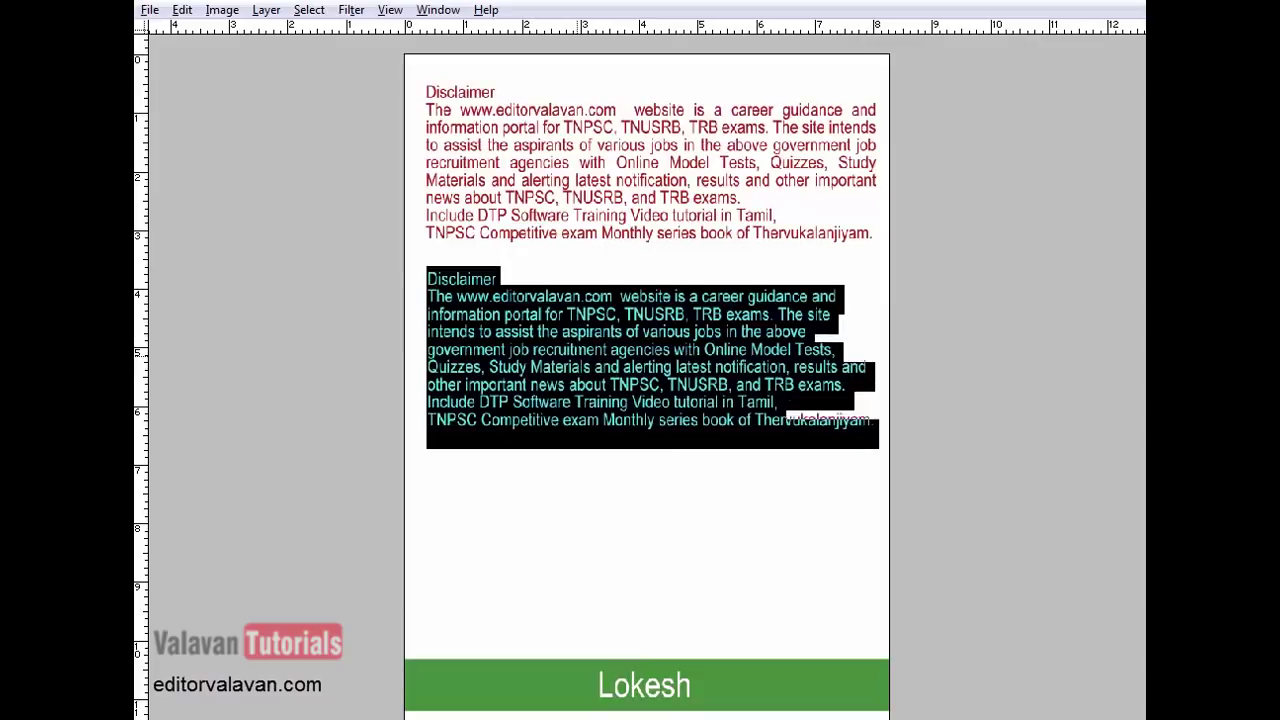
key("ctrl+Return")
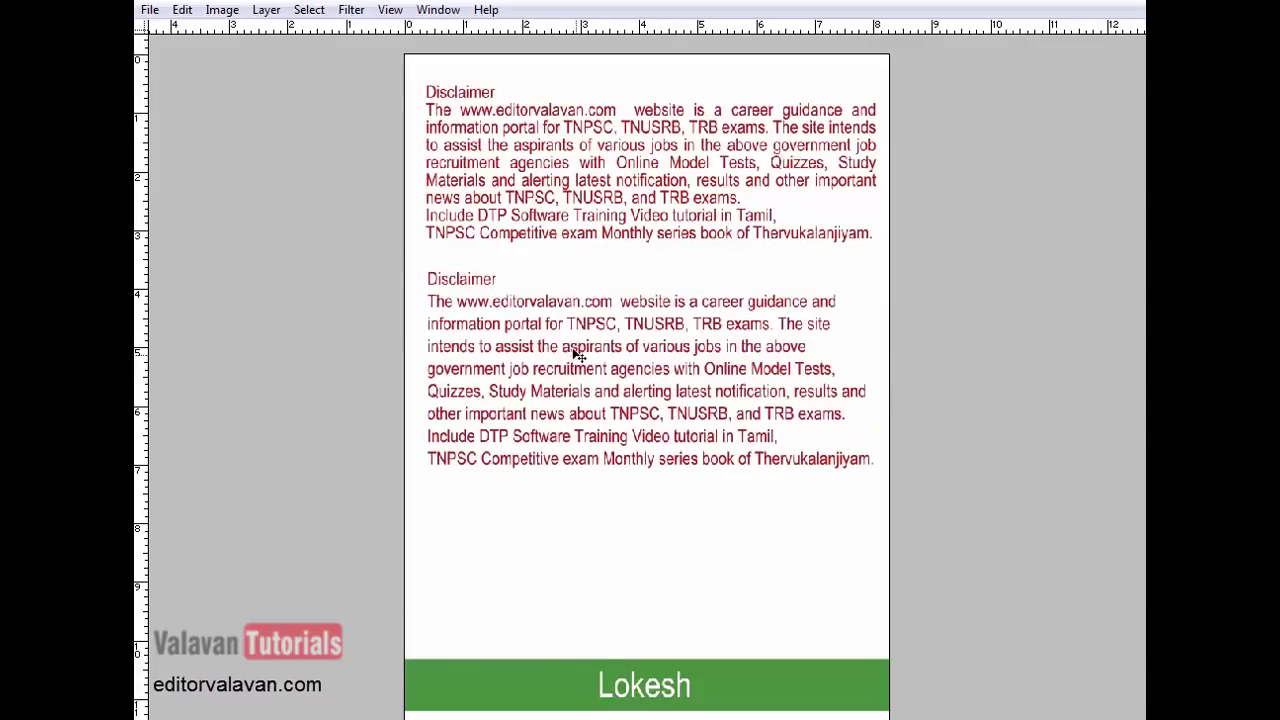
left_click(582, 232)
key("ctrl+a")
key("alt+Down")
key("ctrl+Return")
left_click(663, 341)
key("ctrl+Return")
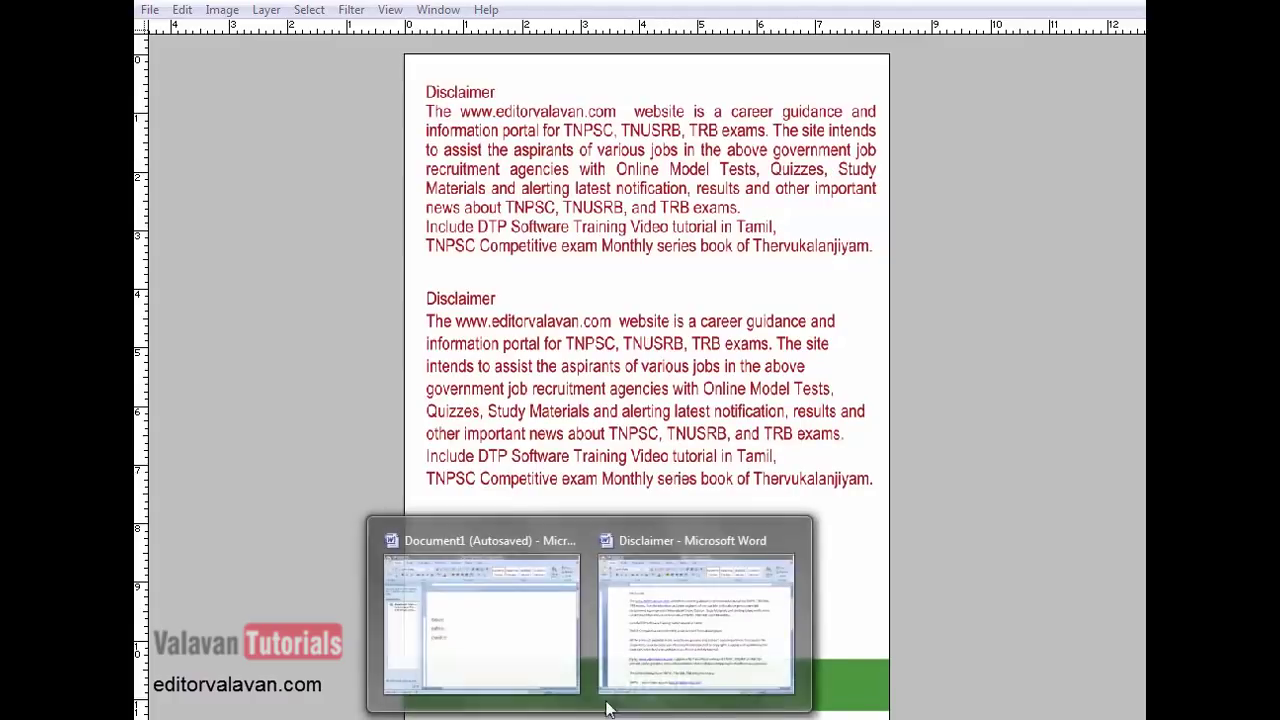
- In Word, justify the Disclaimer heading through the Tamil line, then select the Model Tests text
left_click(700, 654)
left_click(898, 288)
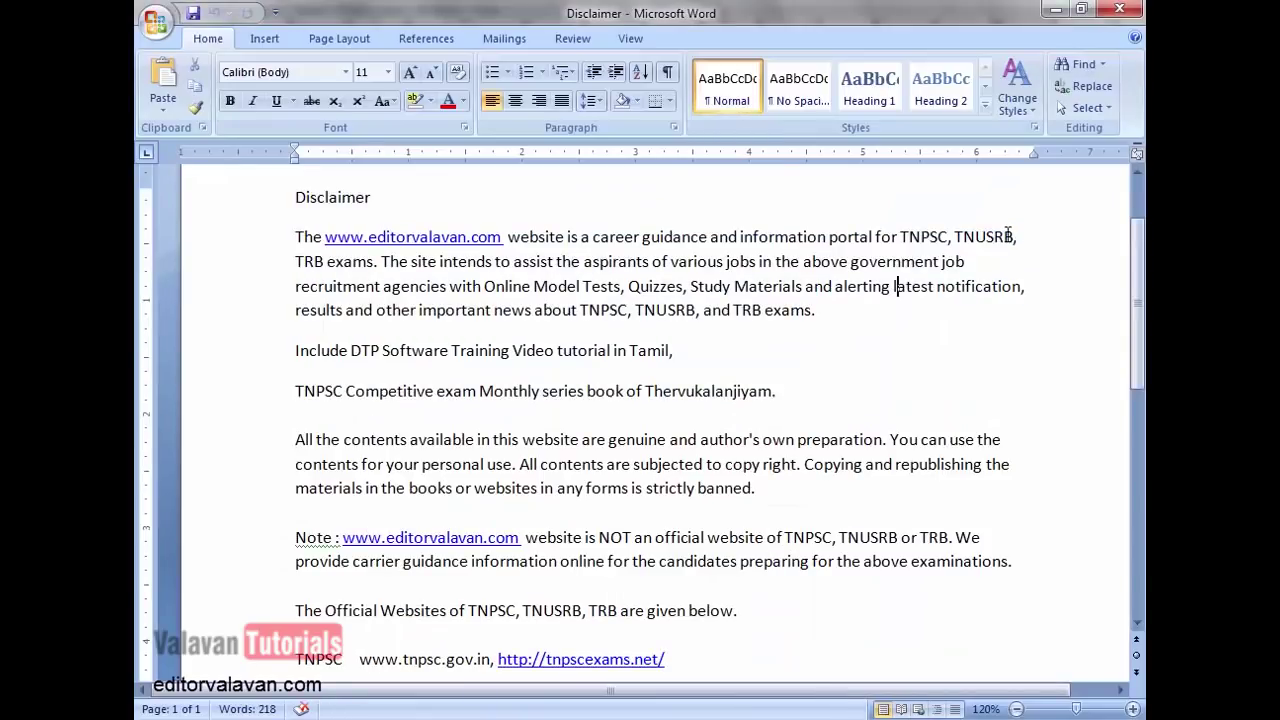
left_click_drag(345, 200, 651, 362)
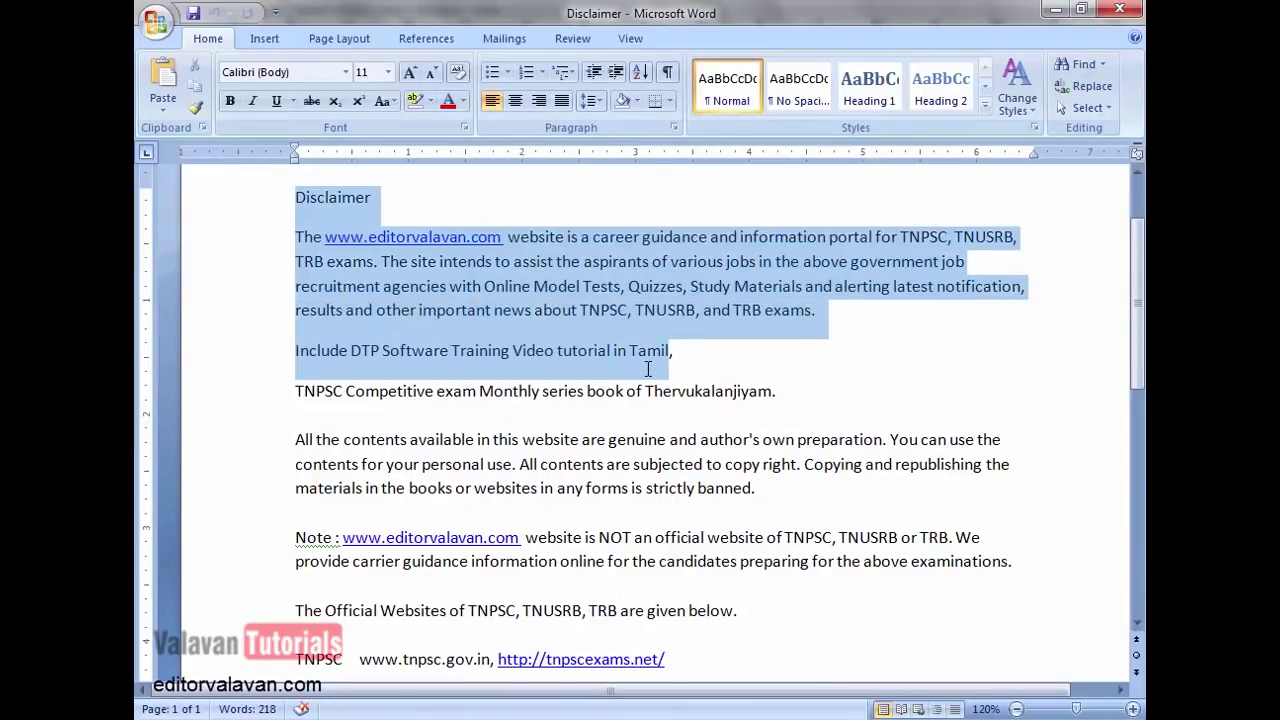
left_click(560, 104)
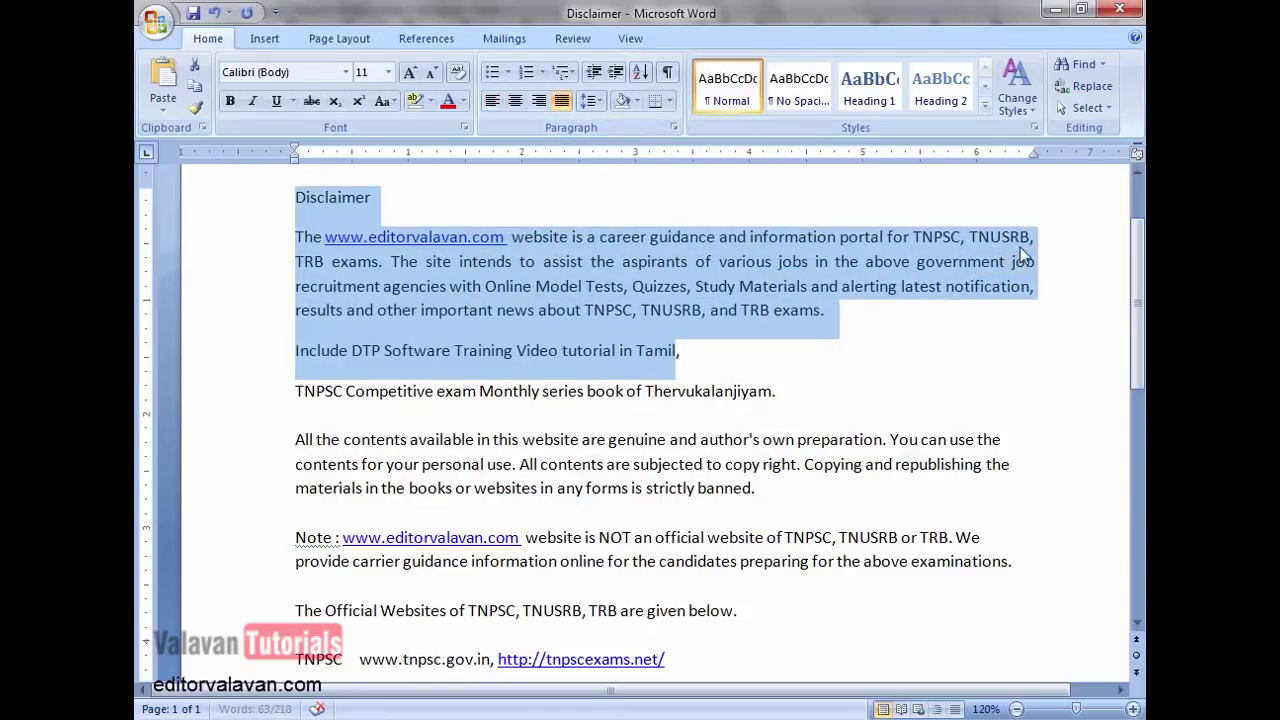
key("ctrl+z")
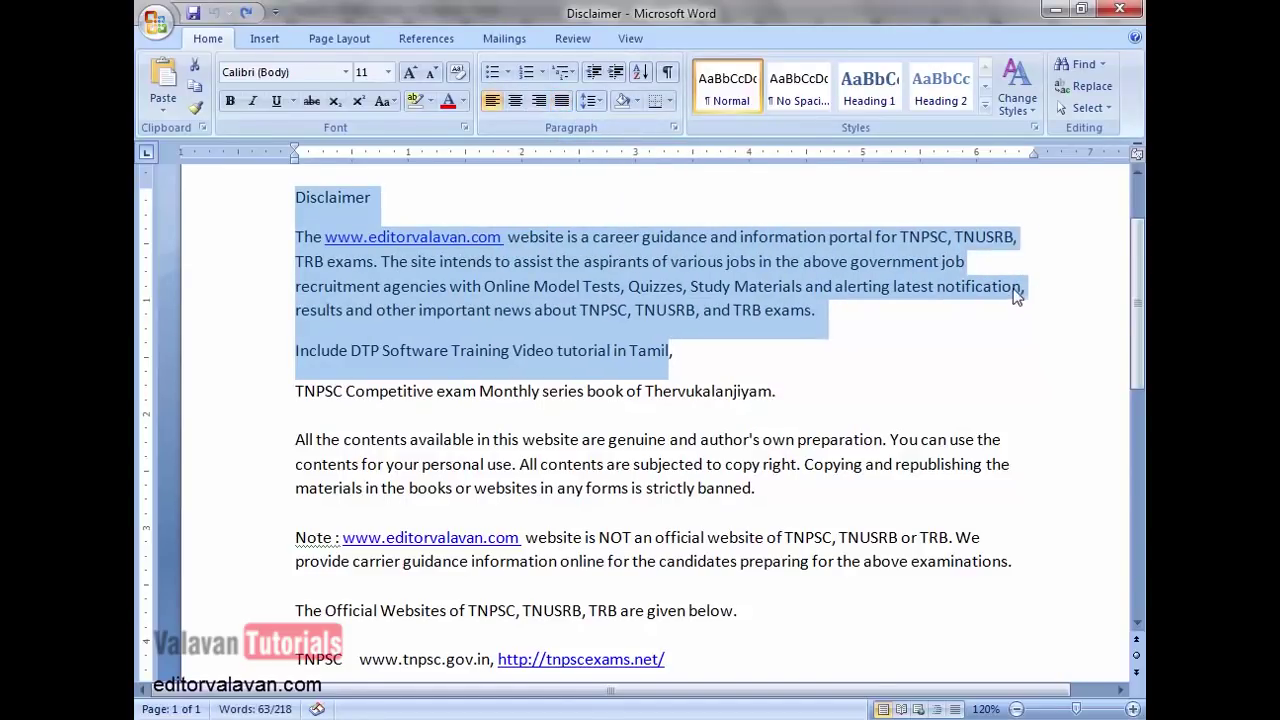
left_click(561, 101)
left_click(584, 285)
left_click_drag(584, 285, 632, 310)
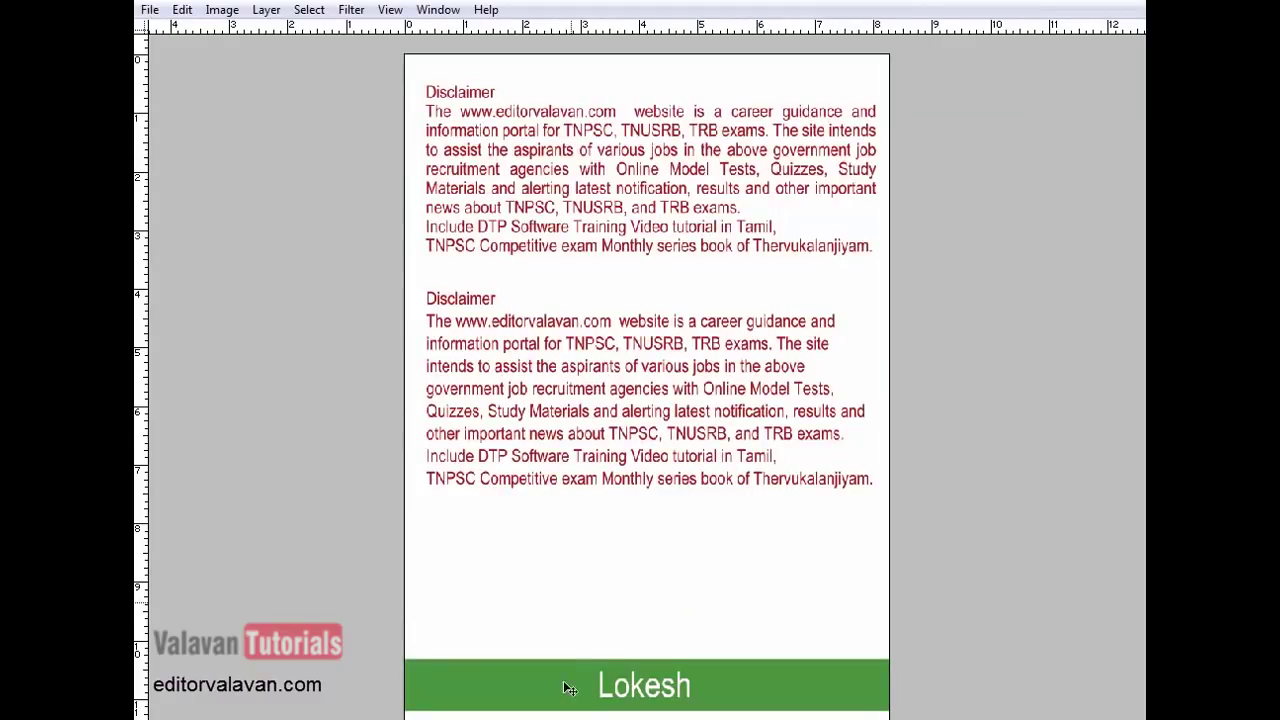
- Restore the palettes and pick the Horizontal Type Tool from the Type tool flyout
key("Tab")
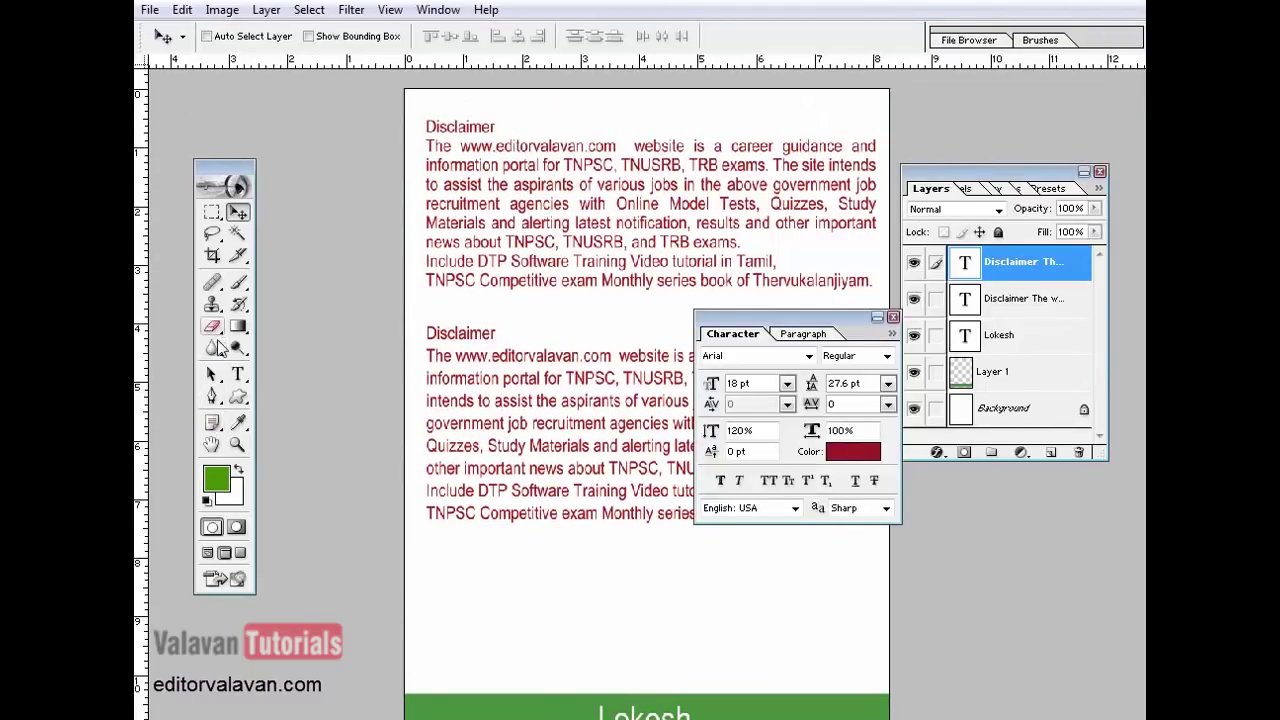
left_click(239, 377)
left_click(241, 383)
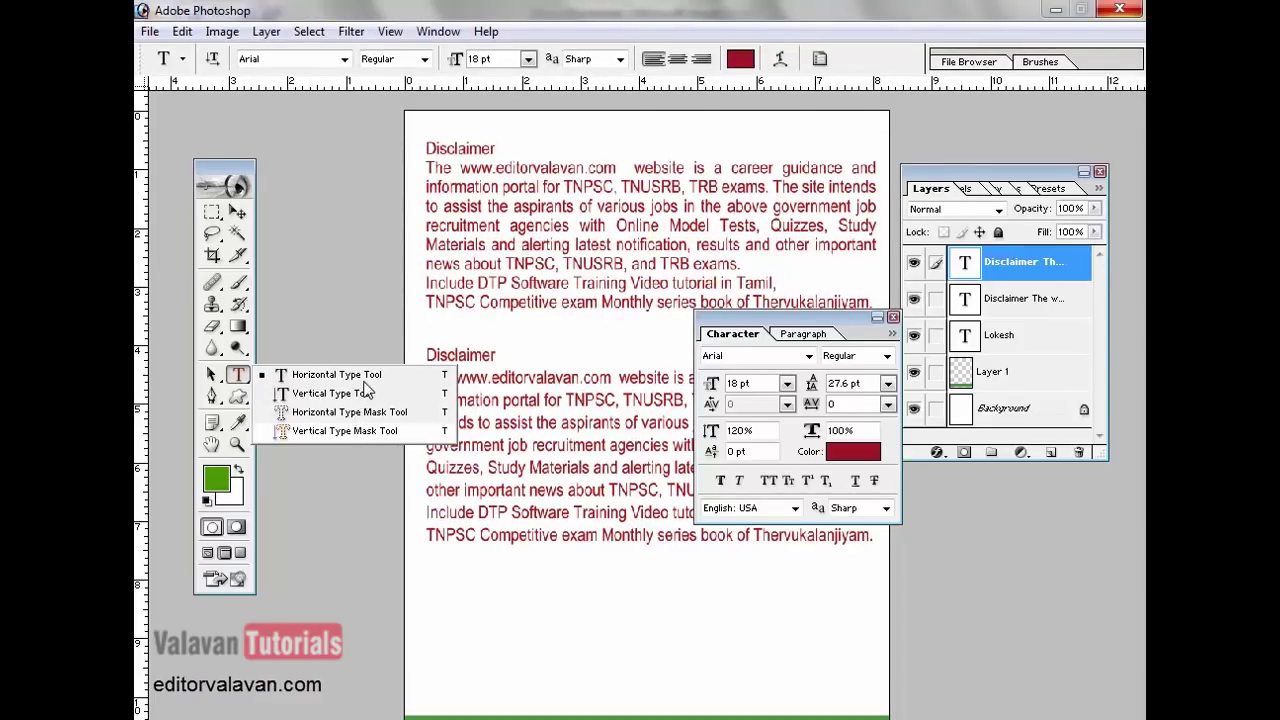
left_click(331, 373)
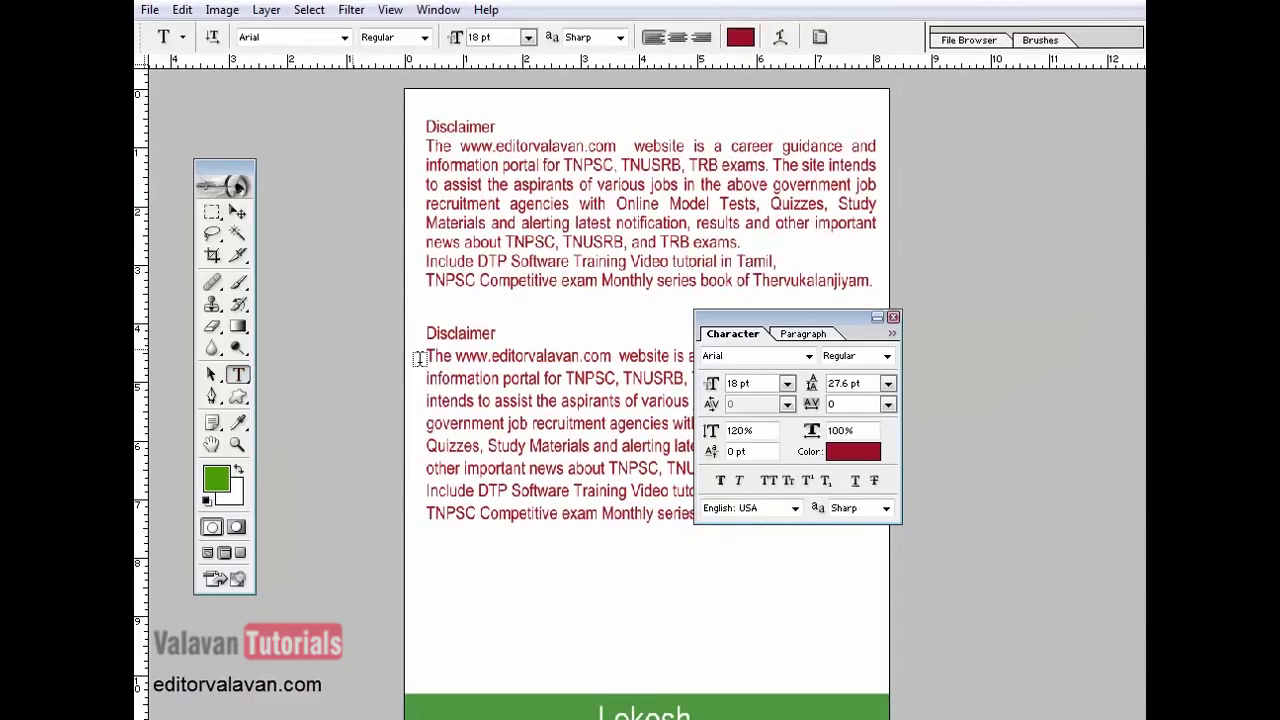
key("Tab")
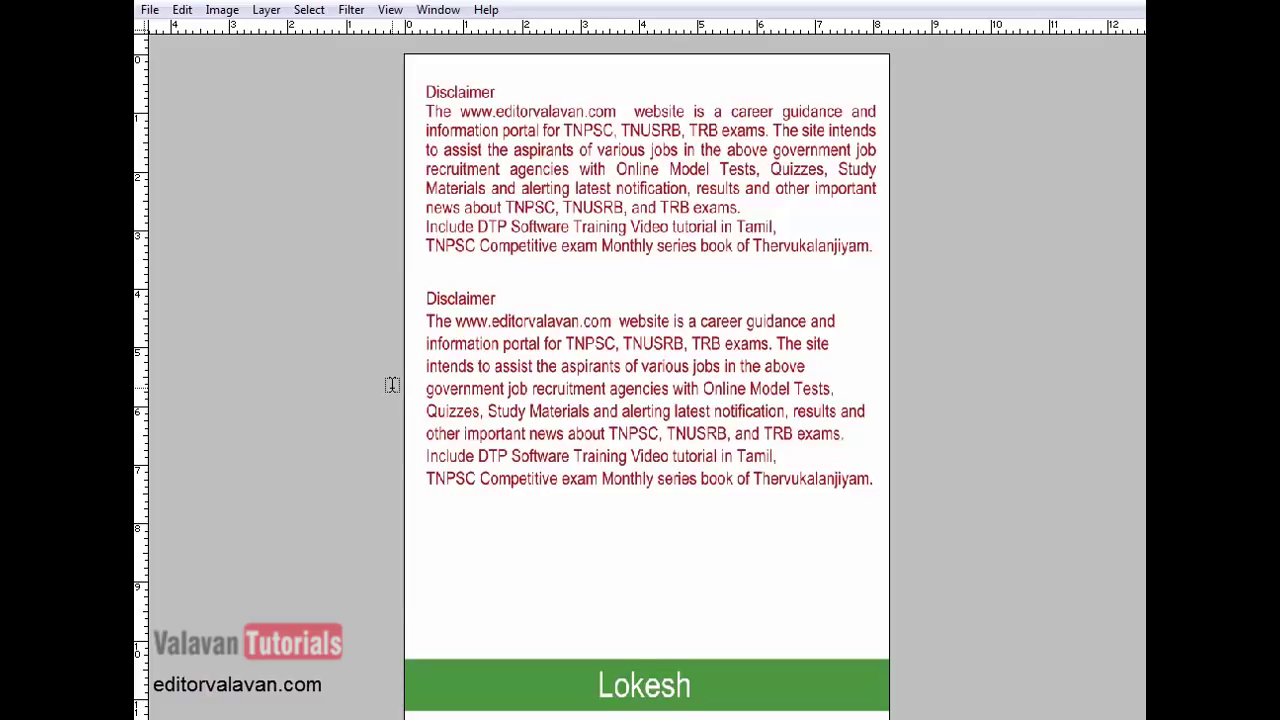
key("Tab")
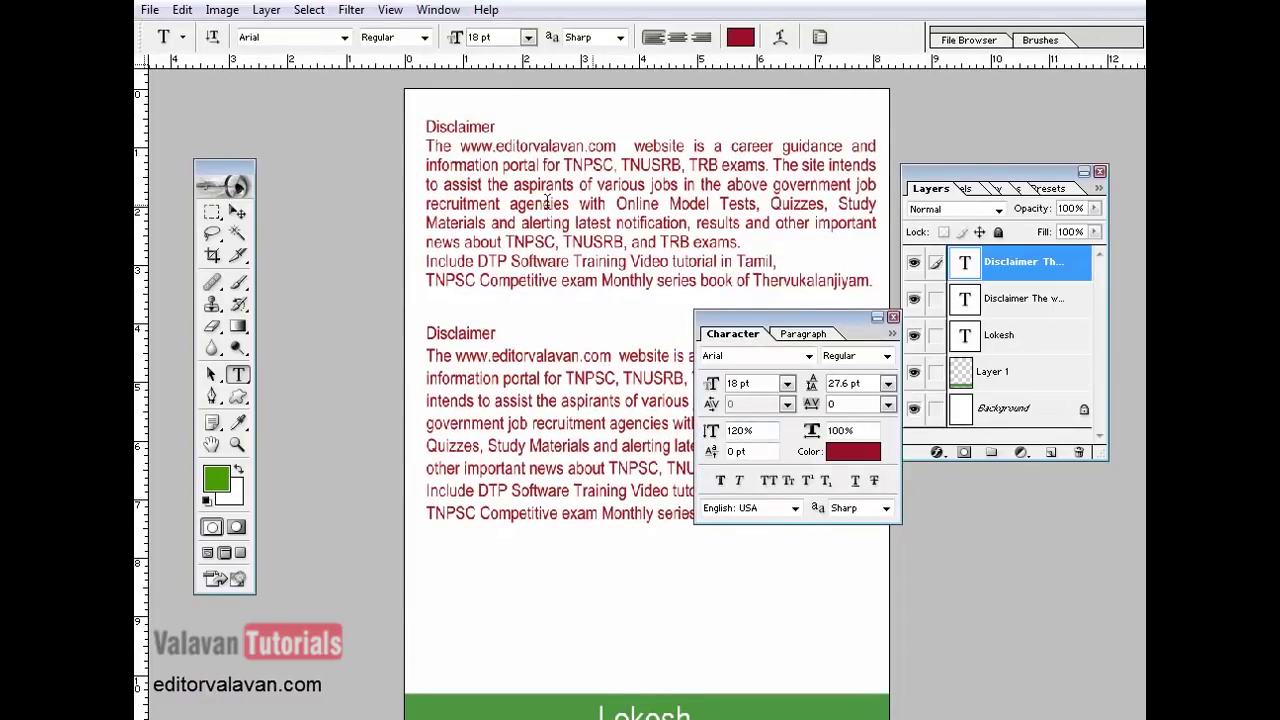
left_click(149, 9)
- Select the second Disclaimer text layer and finish any pending text edit before saving
left_click(175, 170)
key("alt+bracketleft")
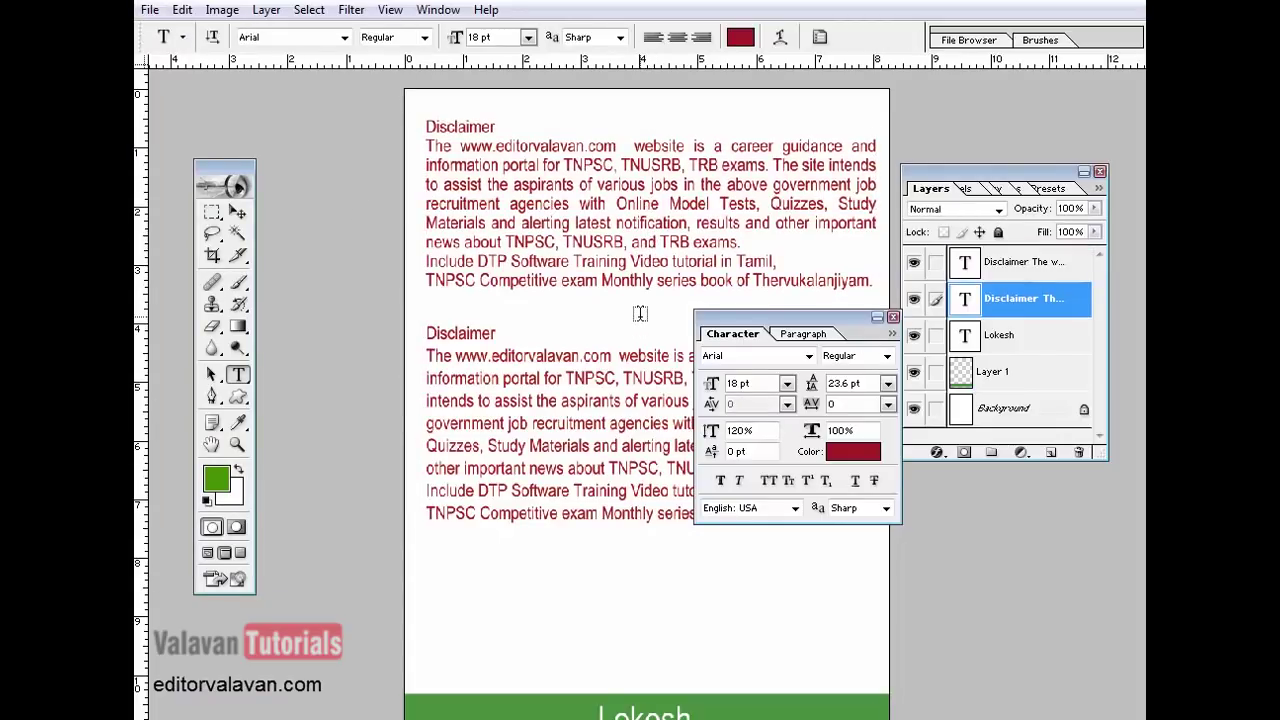
left_click(149, 10)
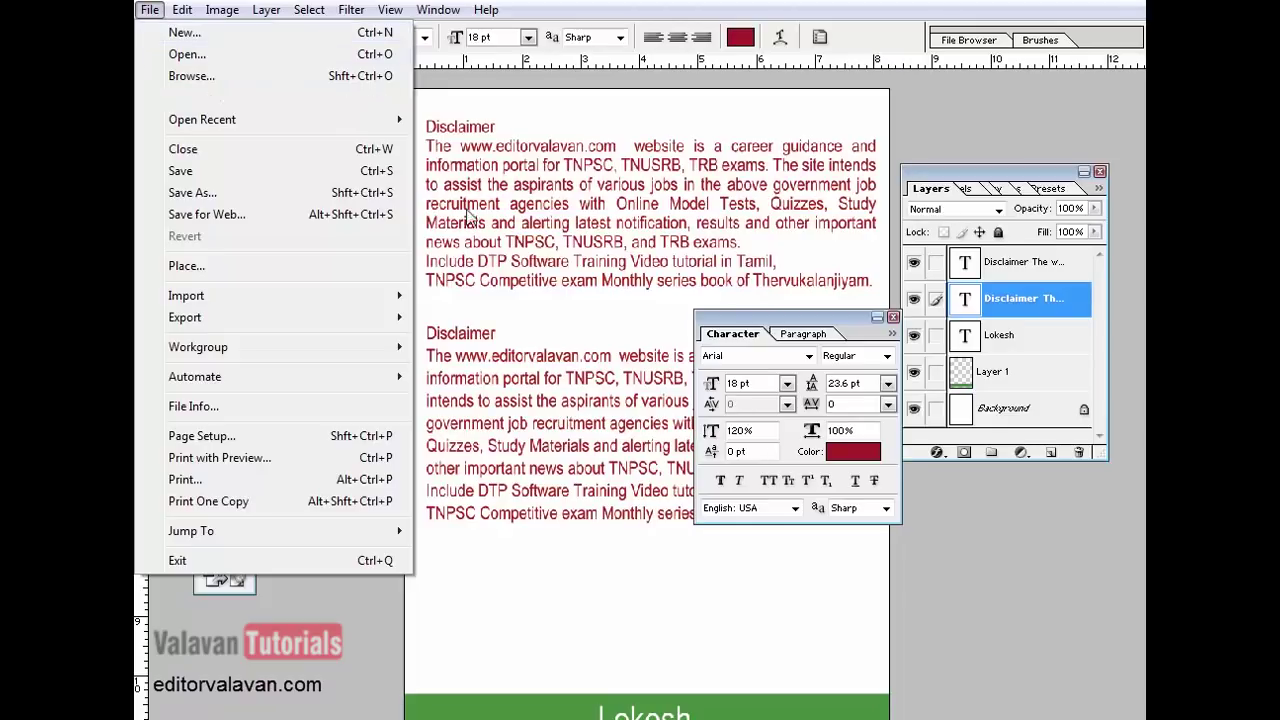
key("Escape")
left_click(571, 250)
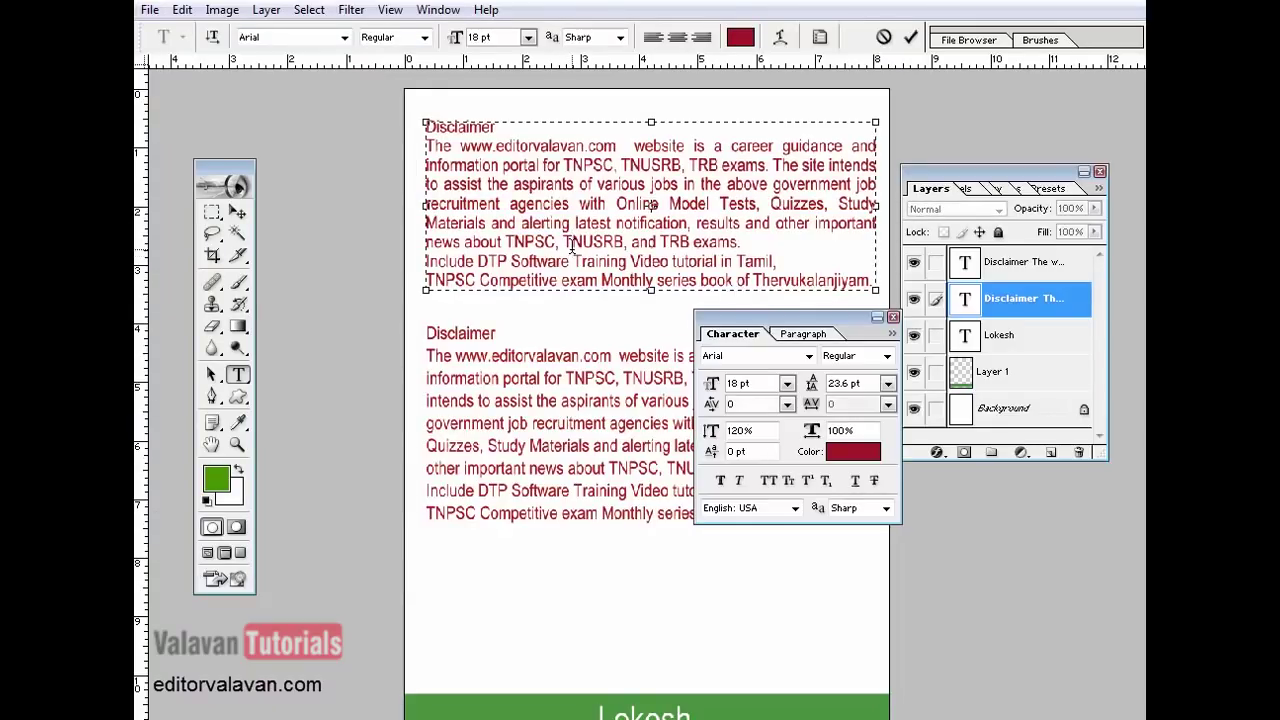
key("Escape")
left_click(150, 10)
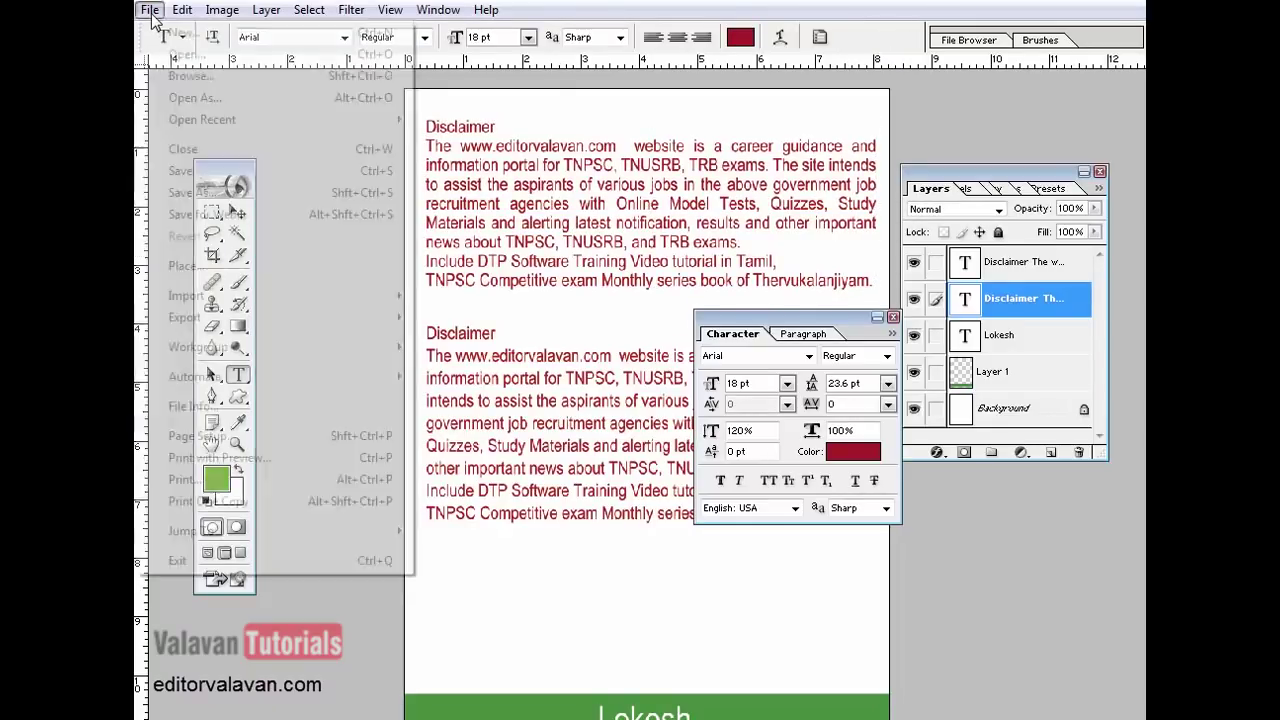
- Save the layout to the Desktop as 'My clasess' in Photoshop PSD format with layers
left_click(195, 190)
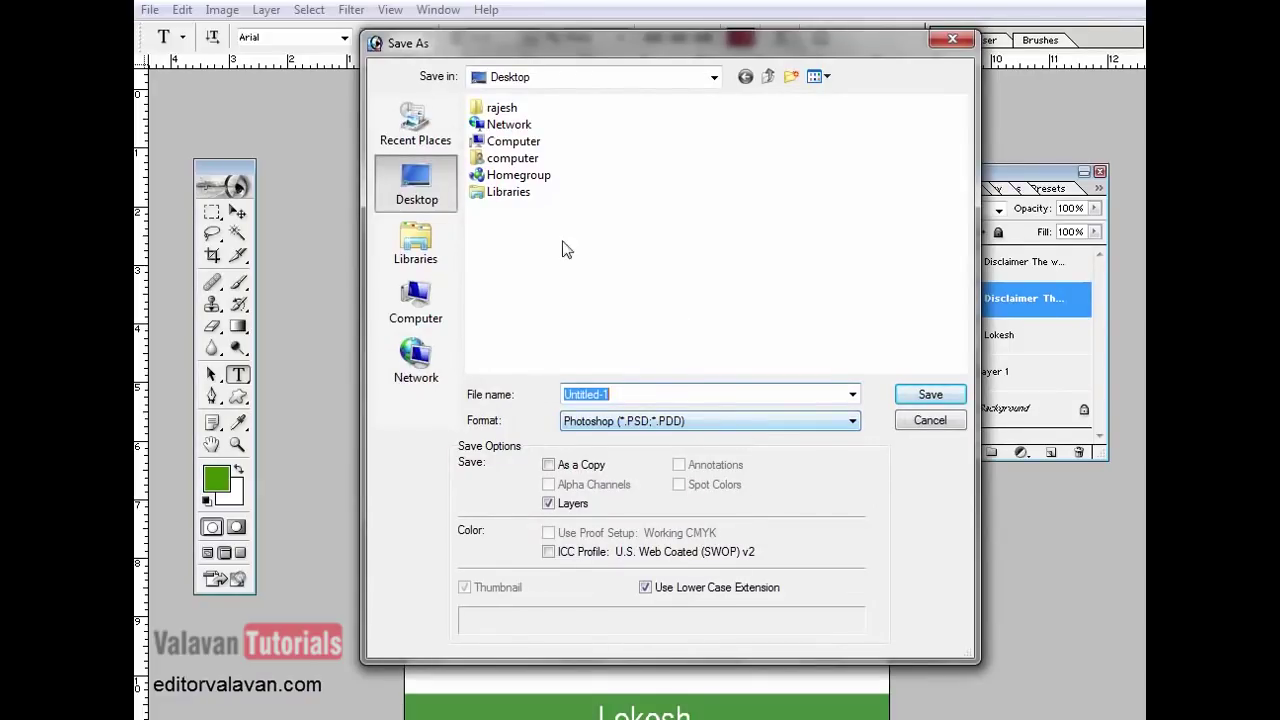
type("My Fir")
key("BackSpace")
key("BackSpace")
key("BackSpace")
type("clasess")
left_click(719, 421)
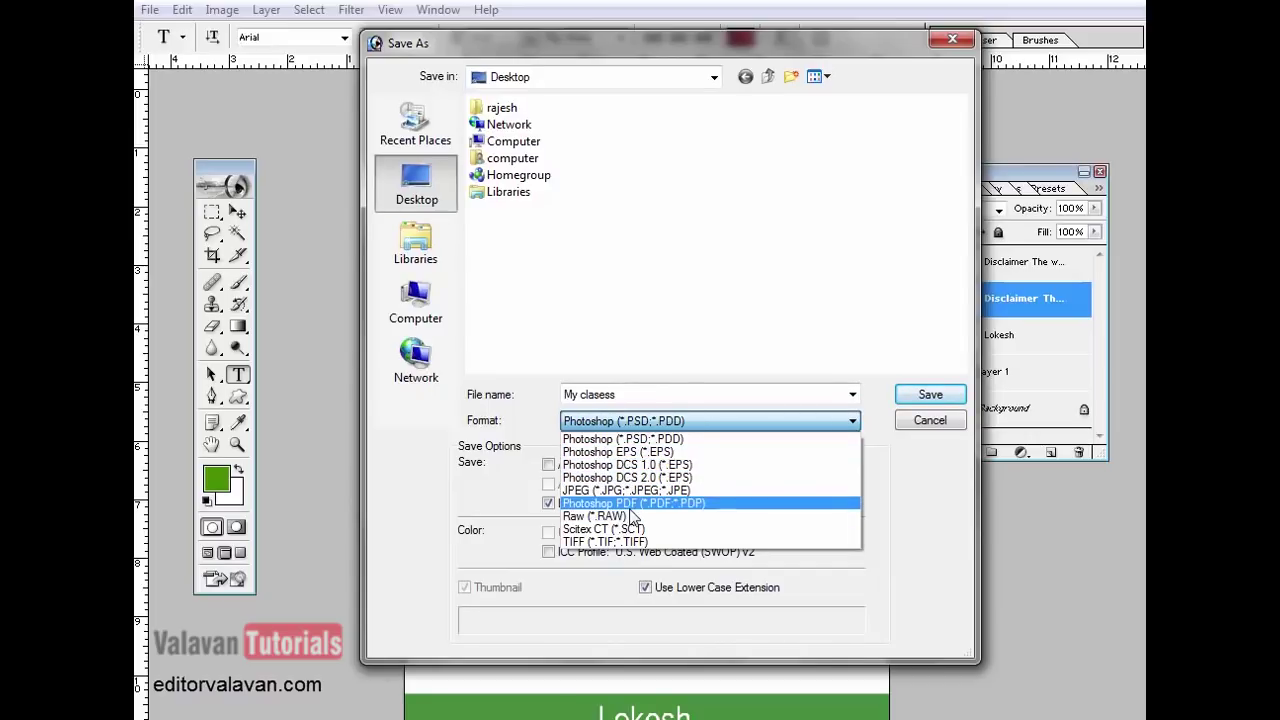
left_click(657, 440)
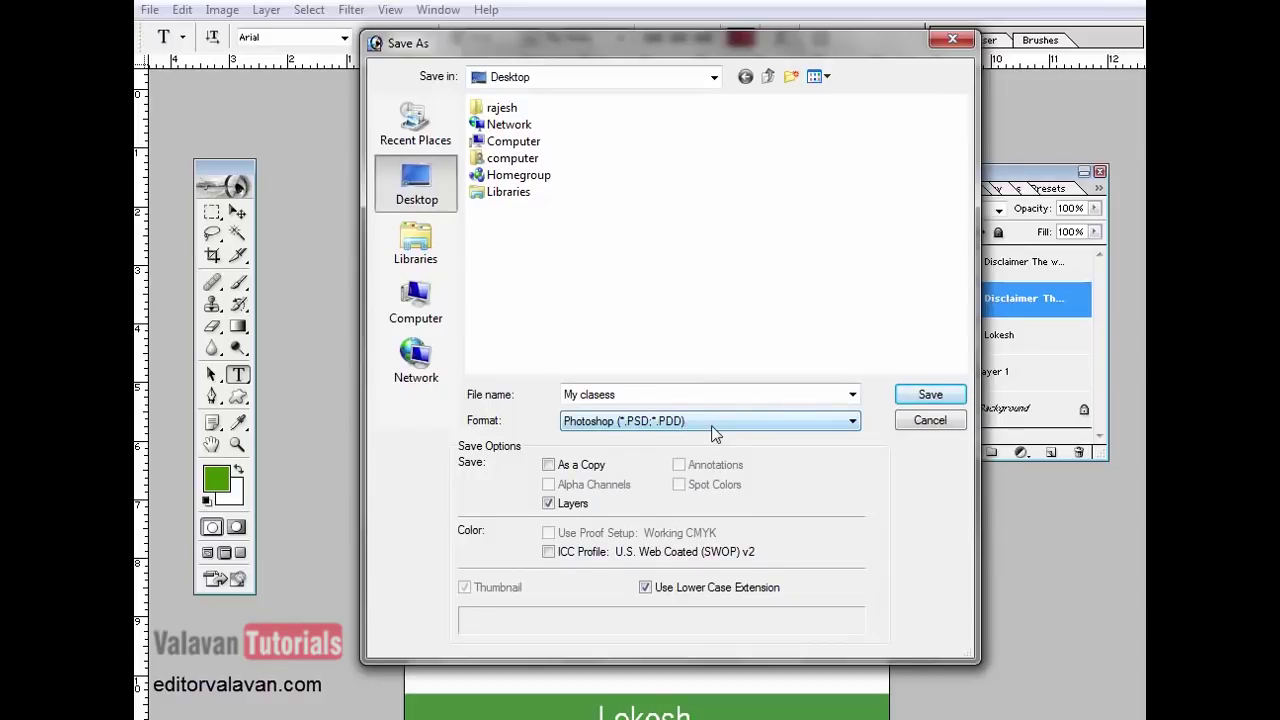
left_click(930, 394)
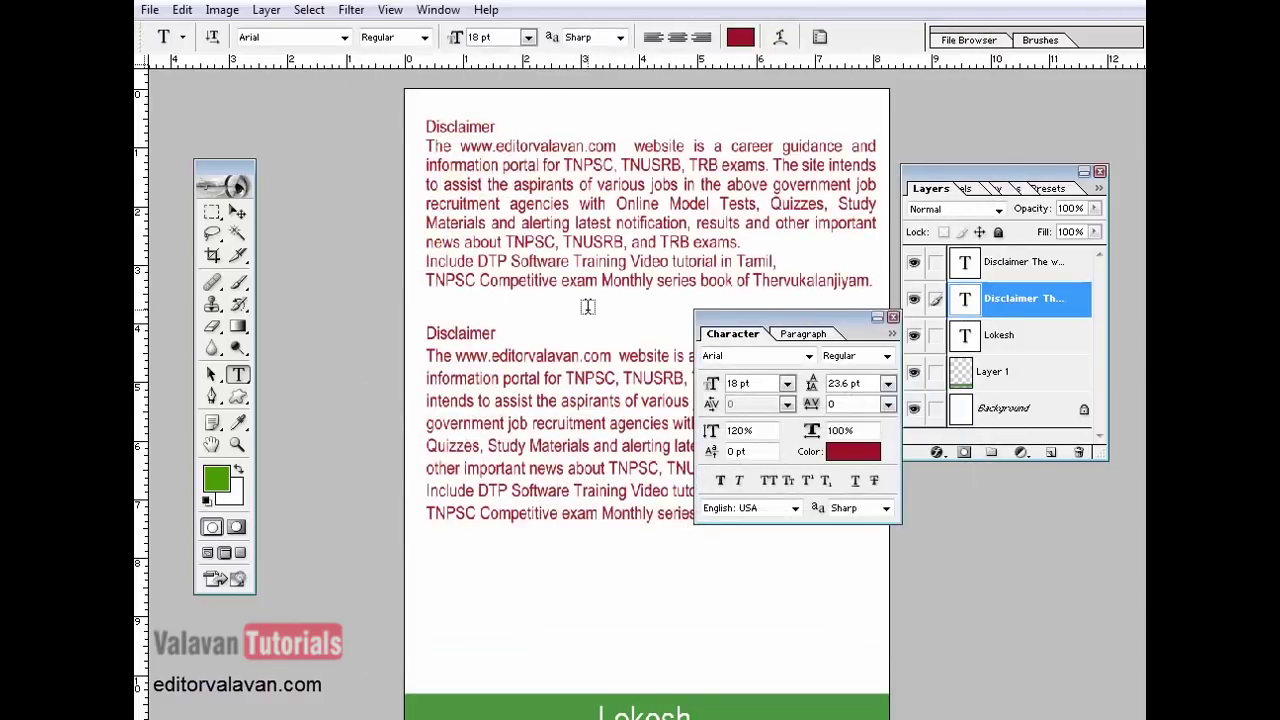
- Save a JPEG copy named 'My clasess copy.jpg' at Quality 12 Maximum
left_click(149, 10)
left_click(213, 193)
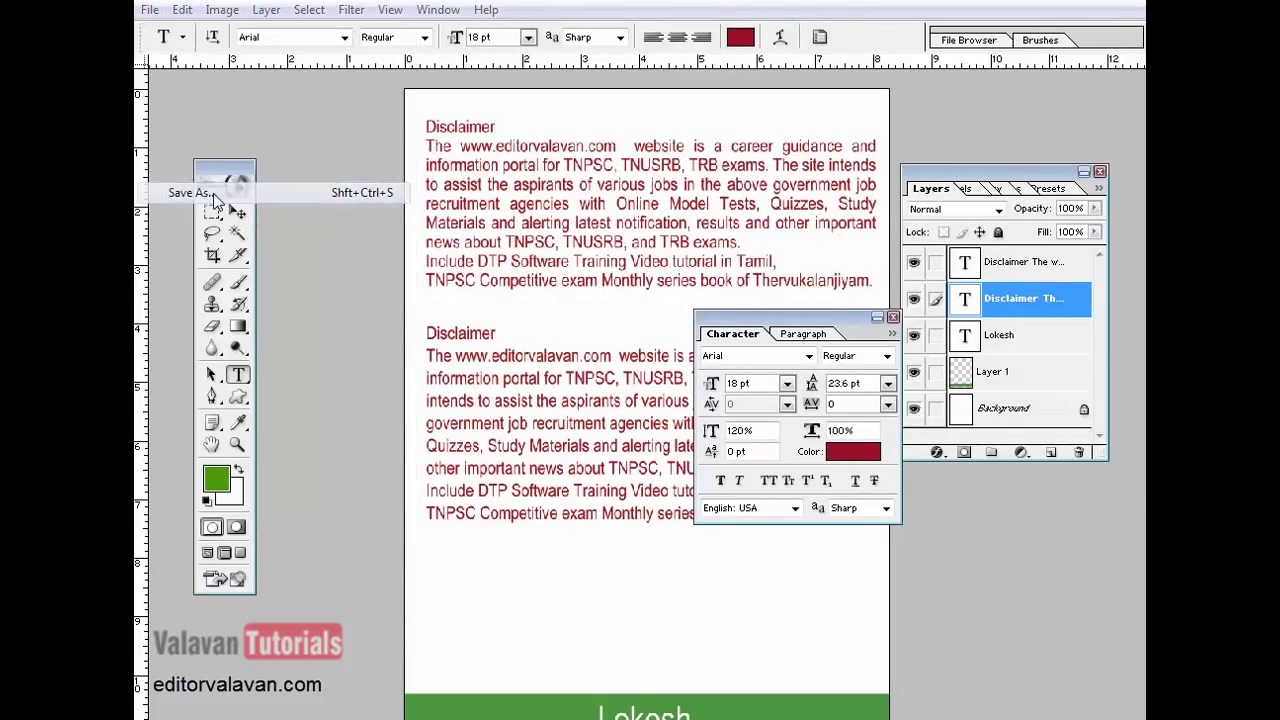
left_click(710, 424)
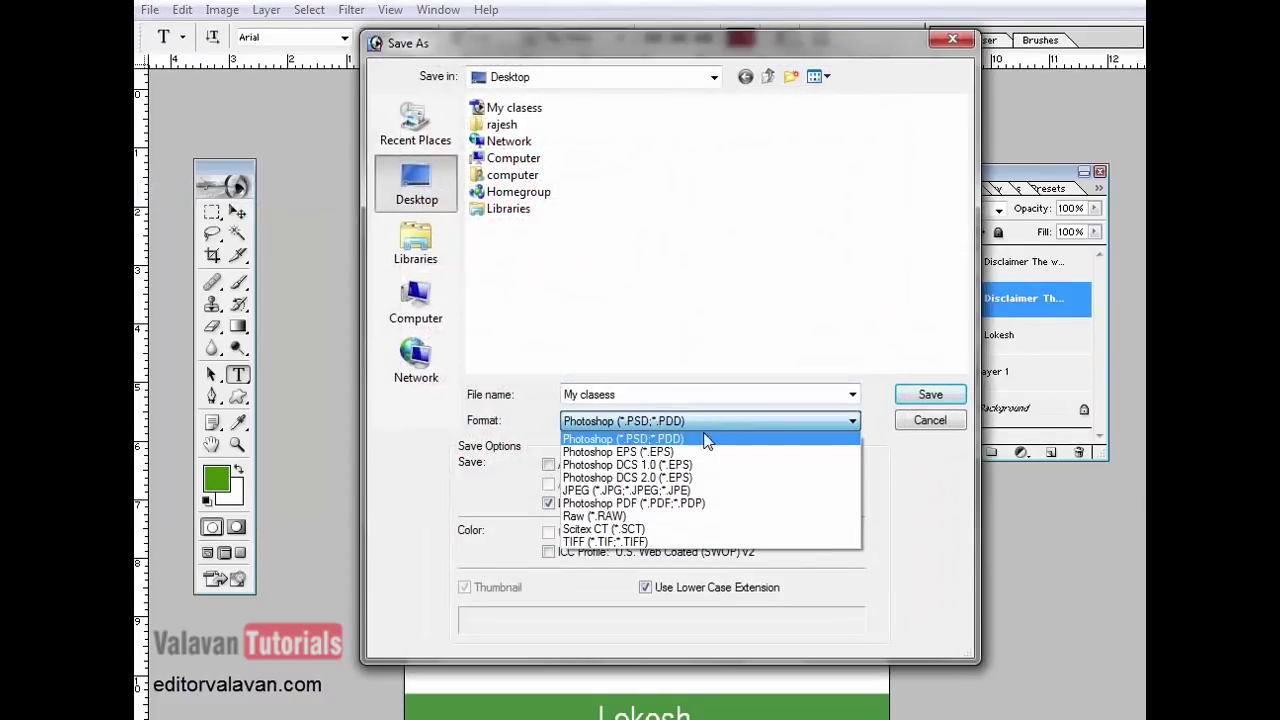
left_click(654, 491)
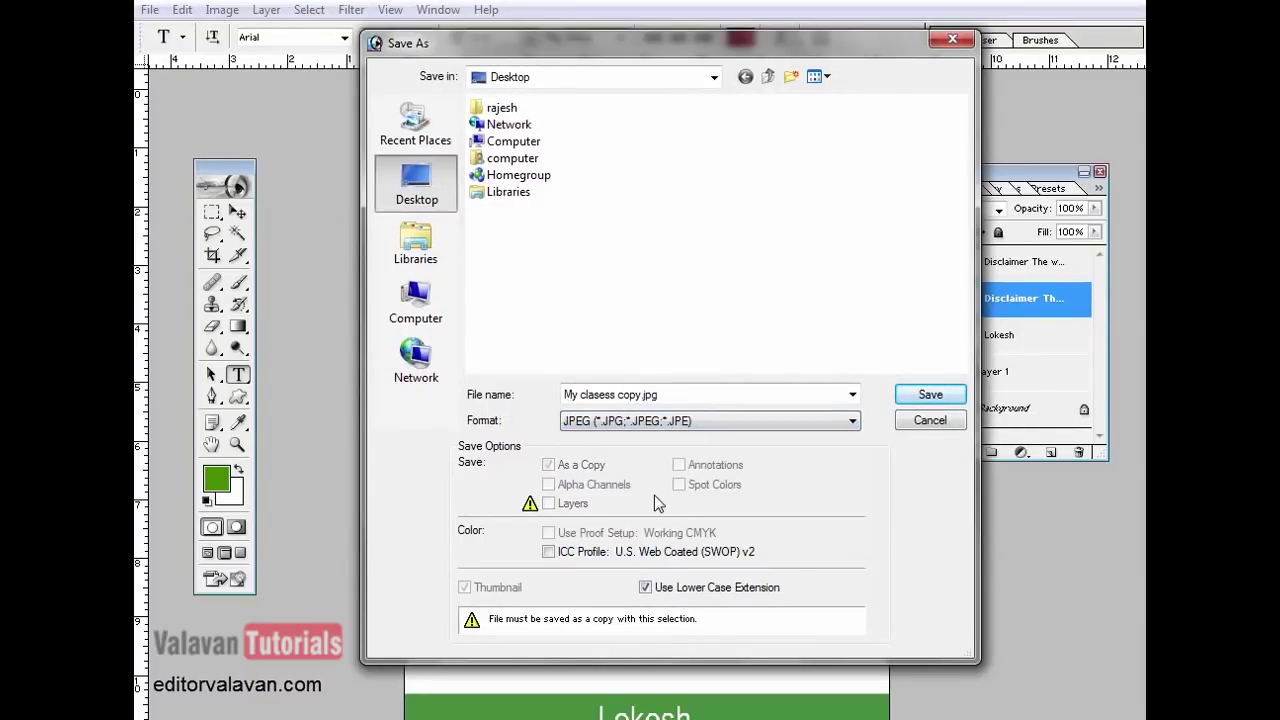
left_click(920, 394)
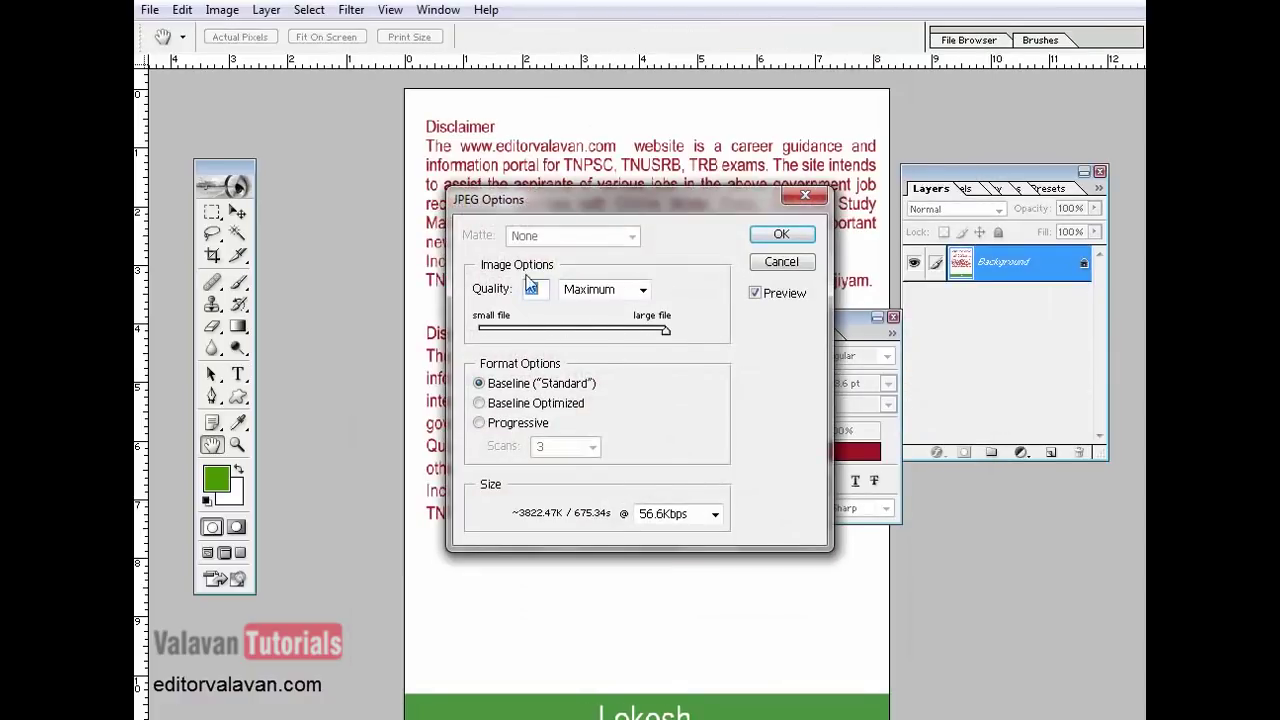
left_click(766, 238)
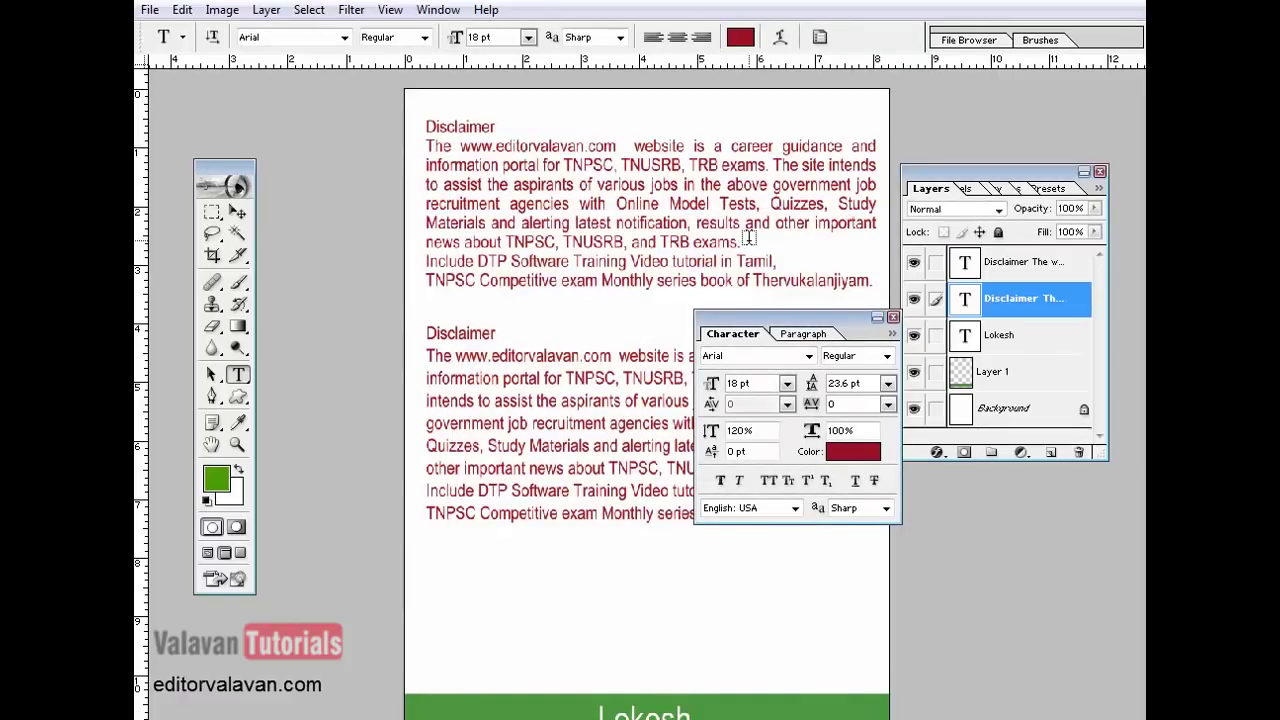
- Close the disclaimer document and reopen My clasess.psd from the Desktop
left_click(149, 9)
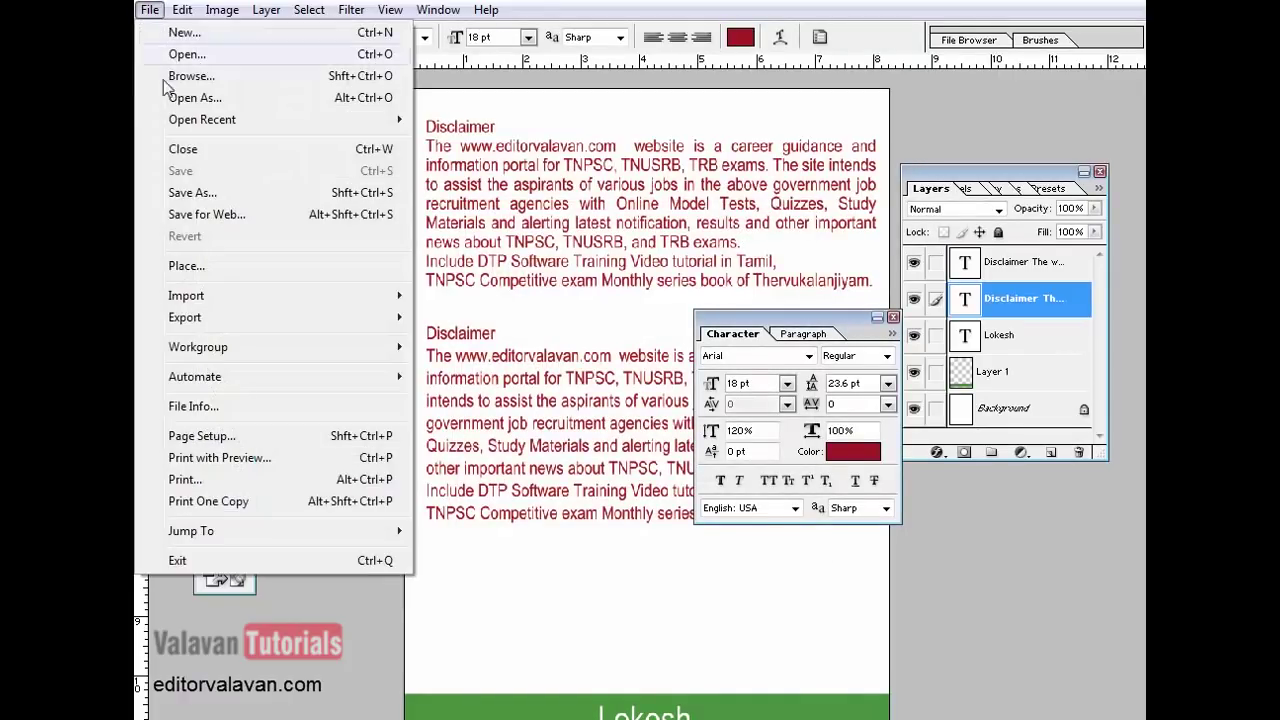
left_click(366, 157)
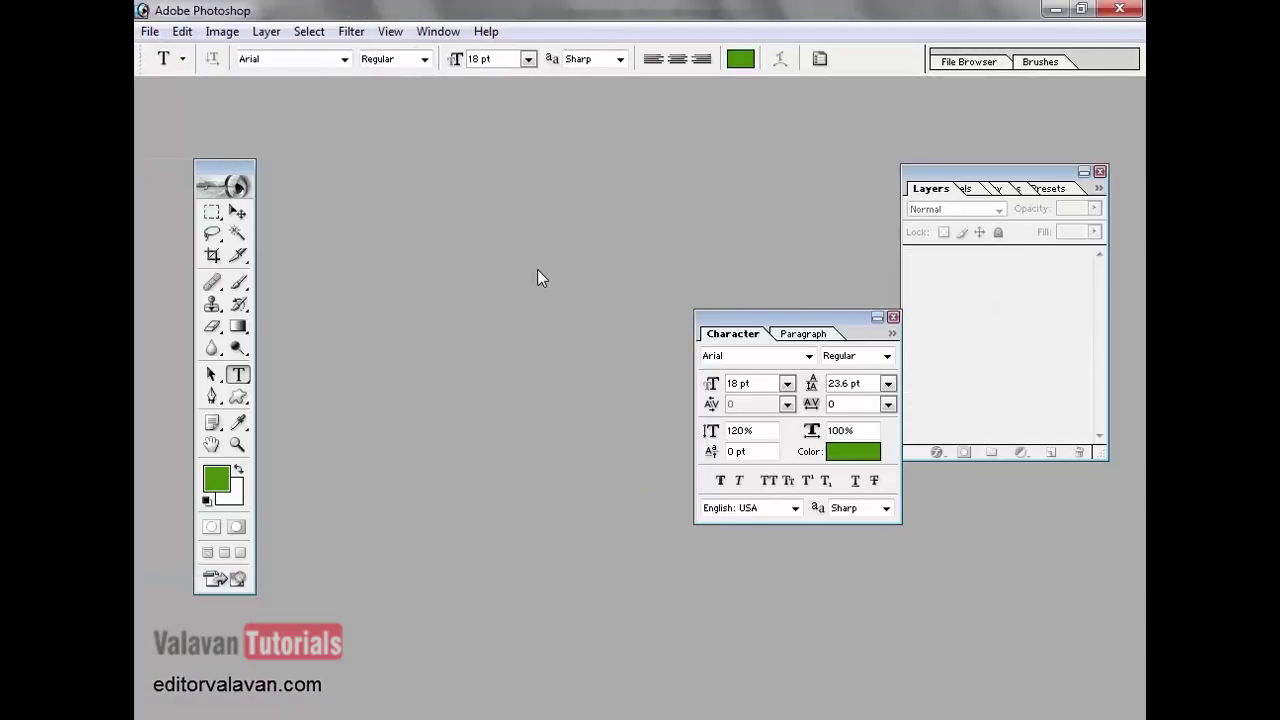
left_click(149, 31)
left_click(168, 78)
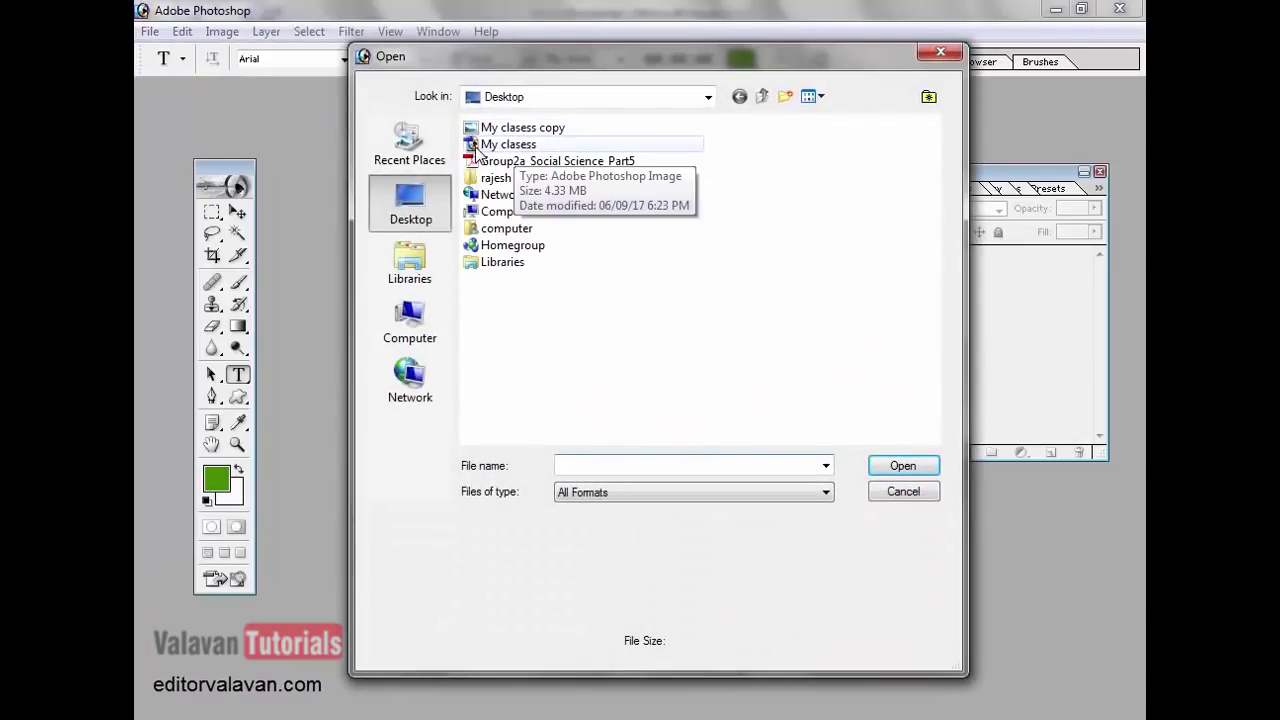
left_click(480, 146)
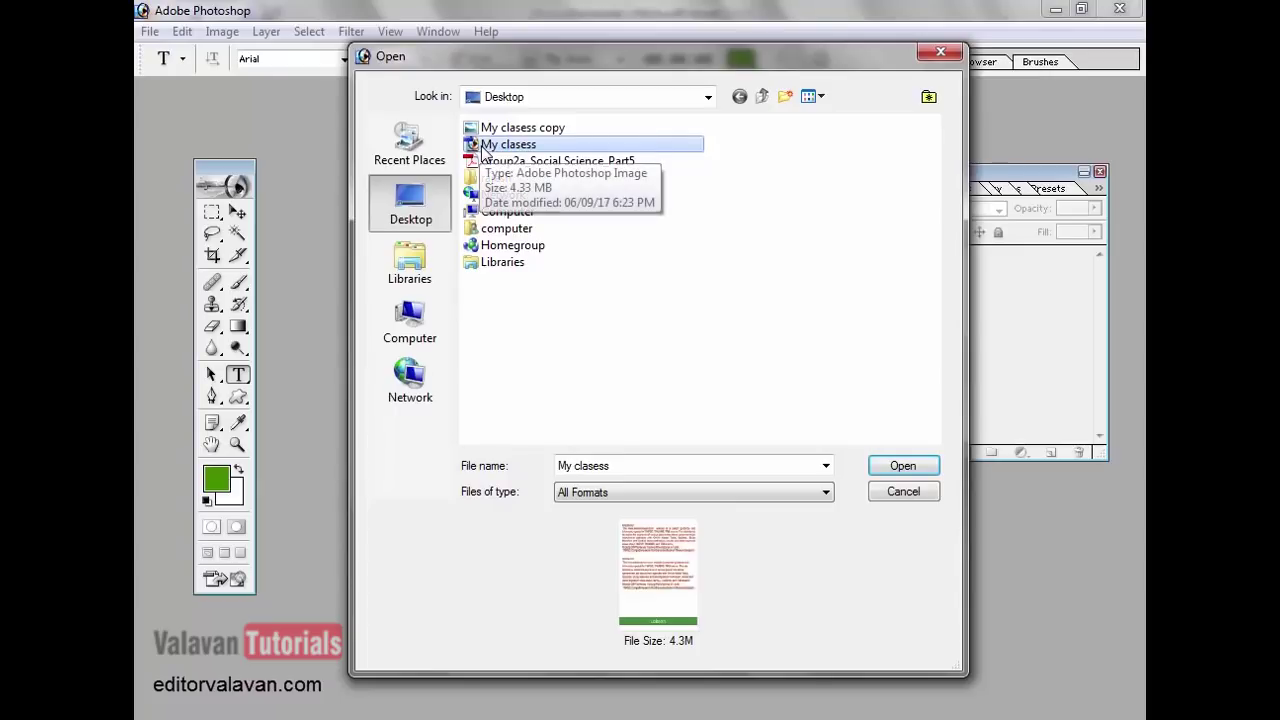
left_click(903, 466)
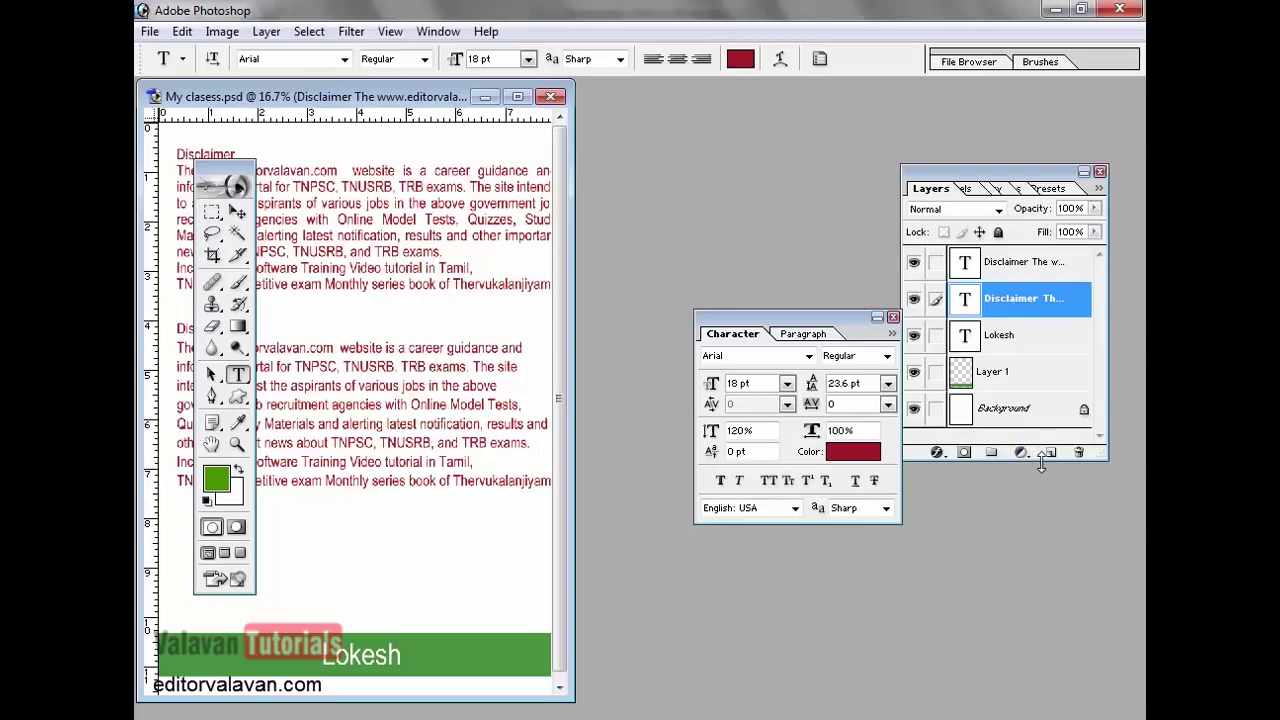
- Open My clasess copy.jpg next to the layered PSD, enlarging the layers list
left_click_drag(1037, 458, 1037, 613)
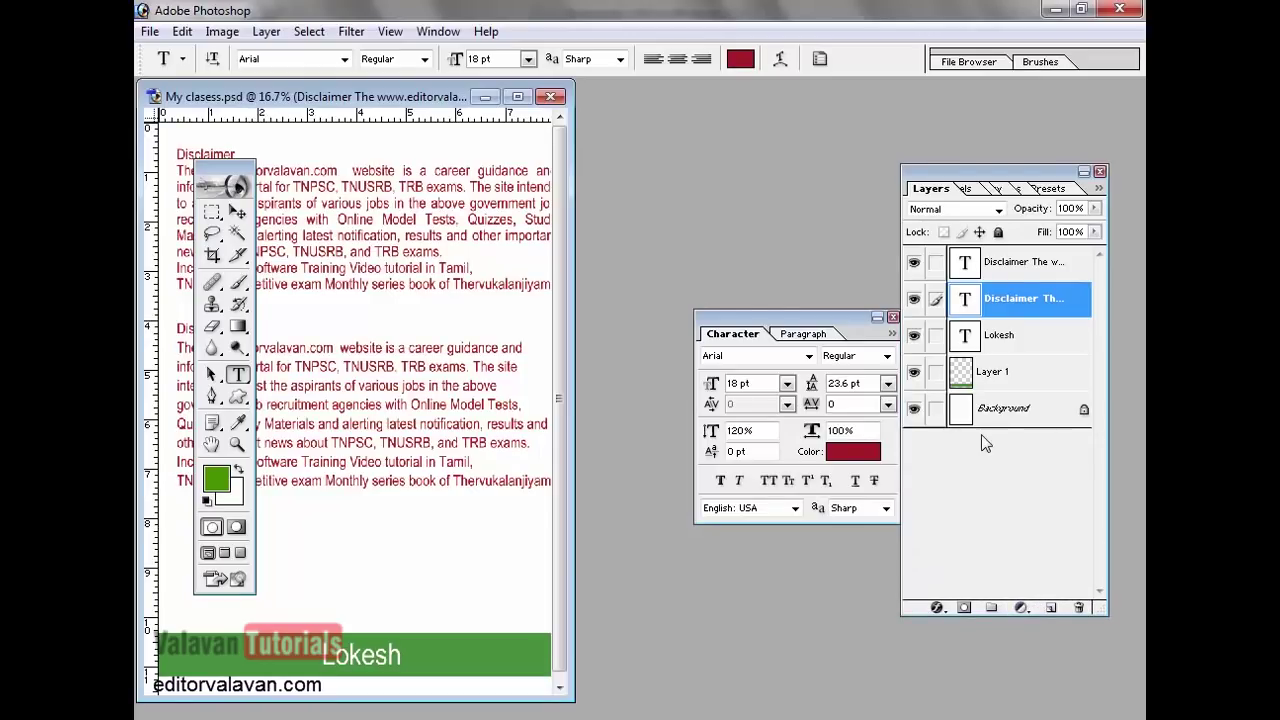
left_click(149, 31)
left_click(175, 74)
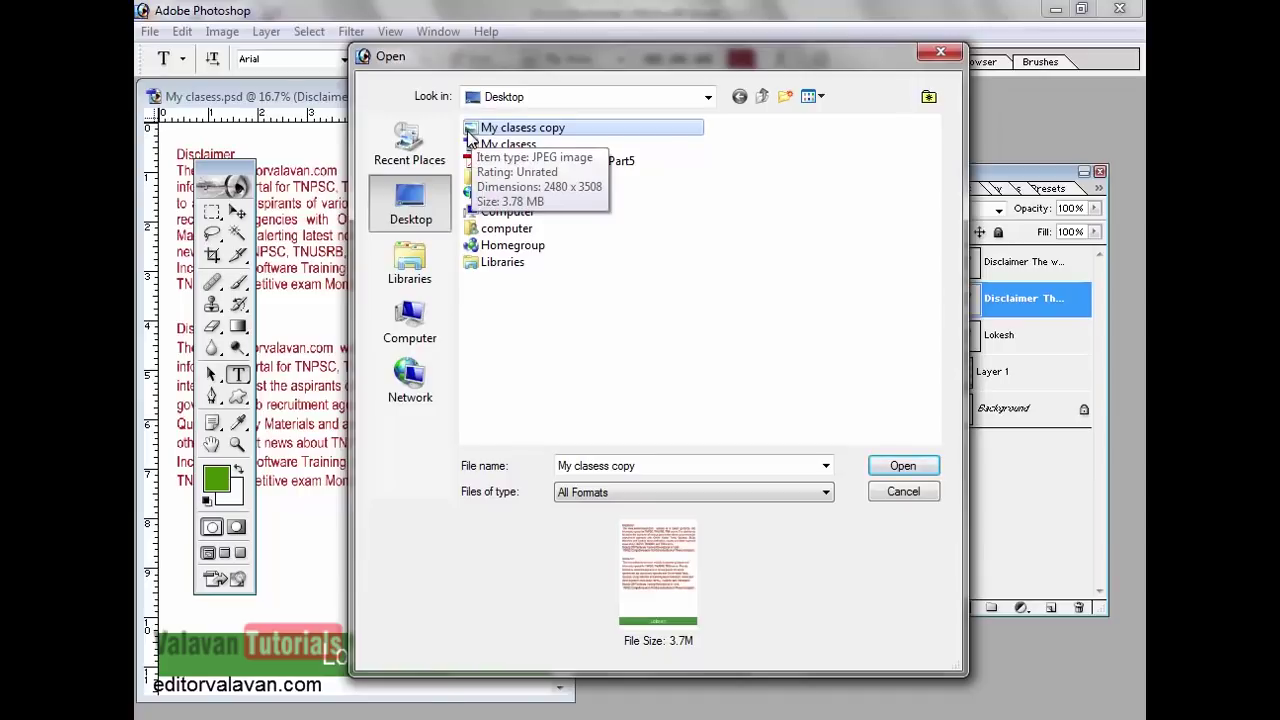
left_click(901, 464)
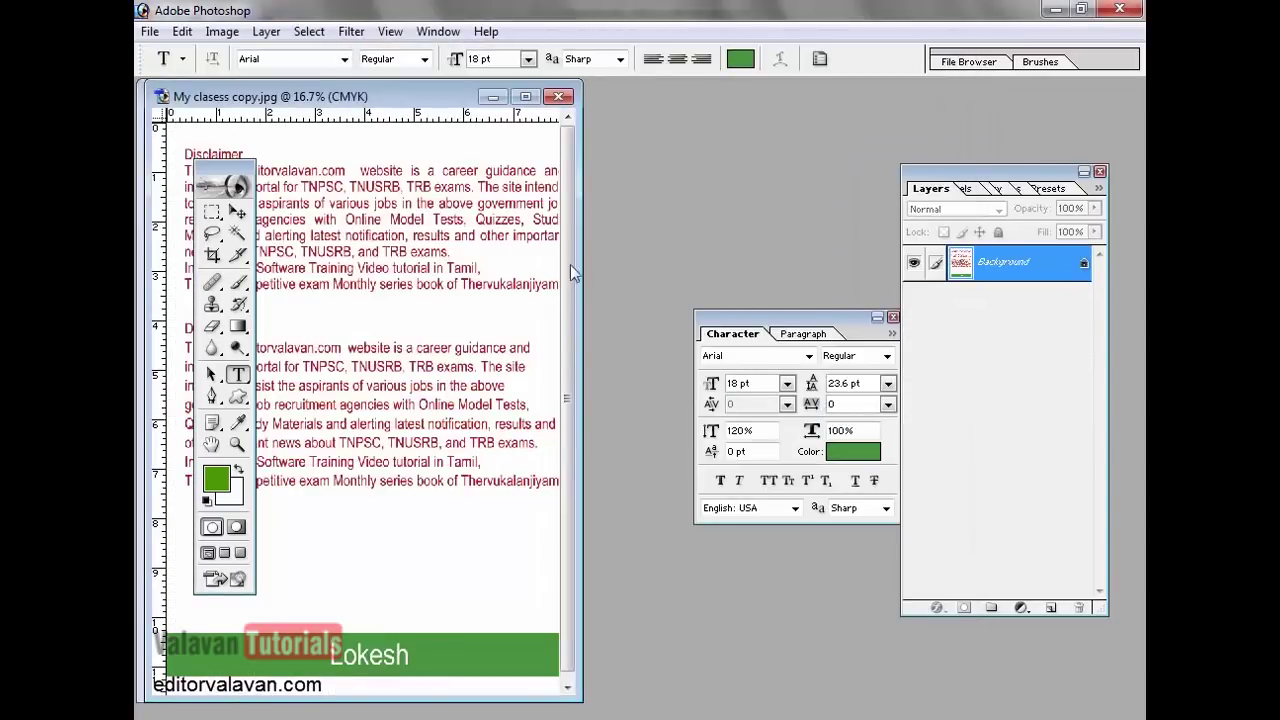
left_click_drag(415, 98, 548, 117)
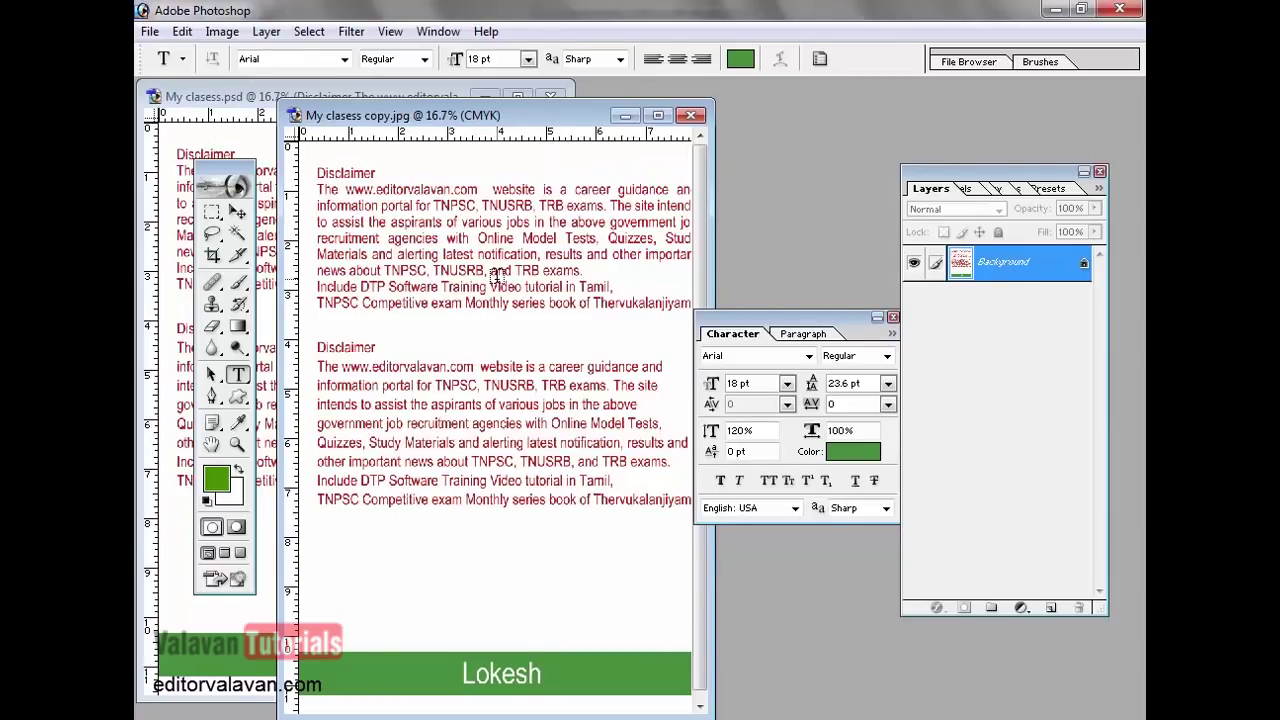
- Retype 'Disclaimer' in the PSD paragraph, then try and discard text 'lusaro' on the JPEG
left_click(247, 93)
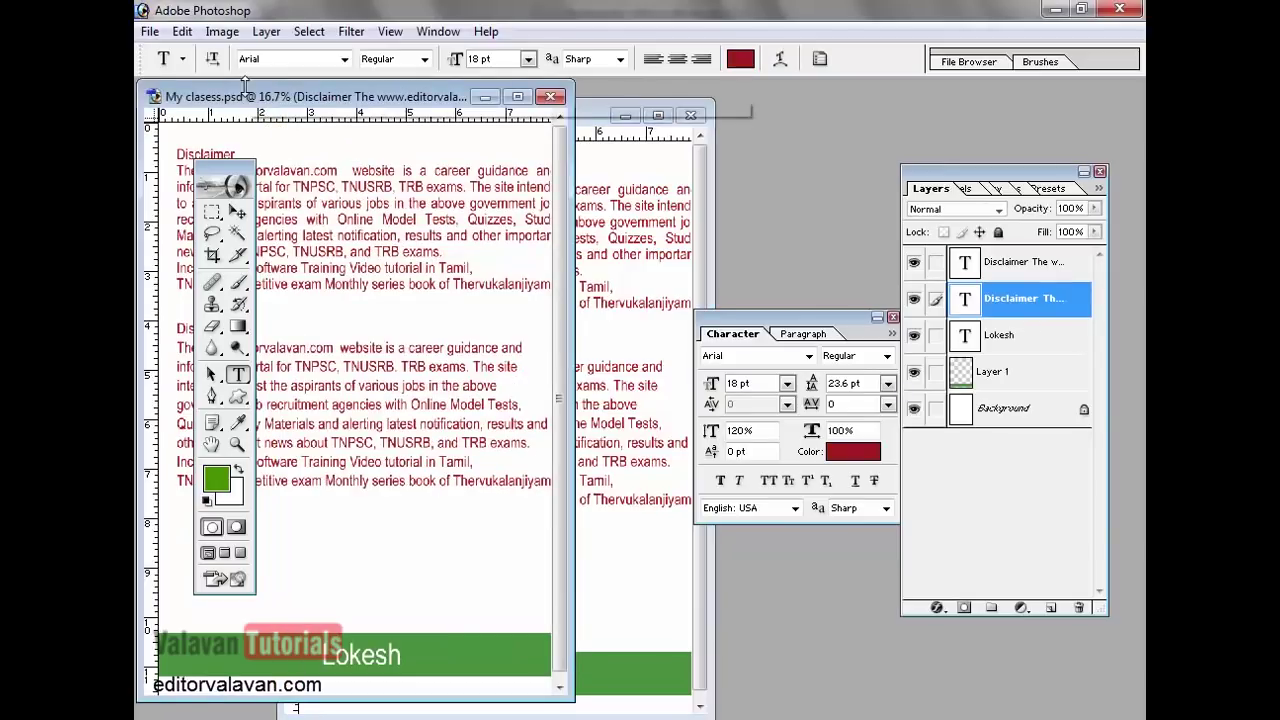
left_click(419, 200)
key("ctrl+a")
type("Disclaimer")
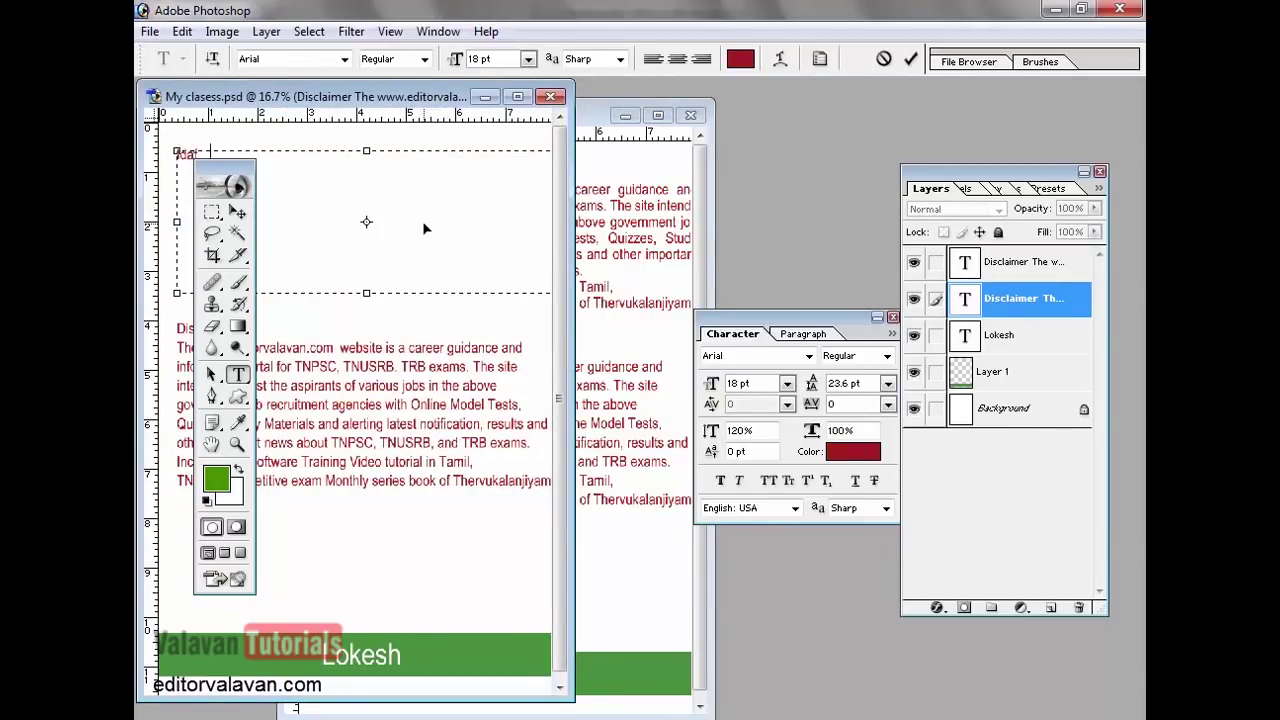
left_click(620, 282)
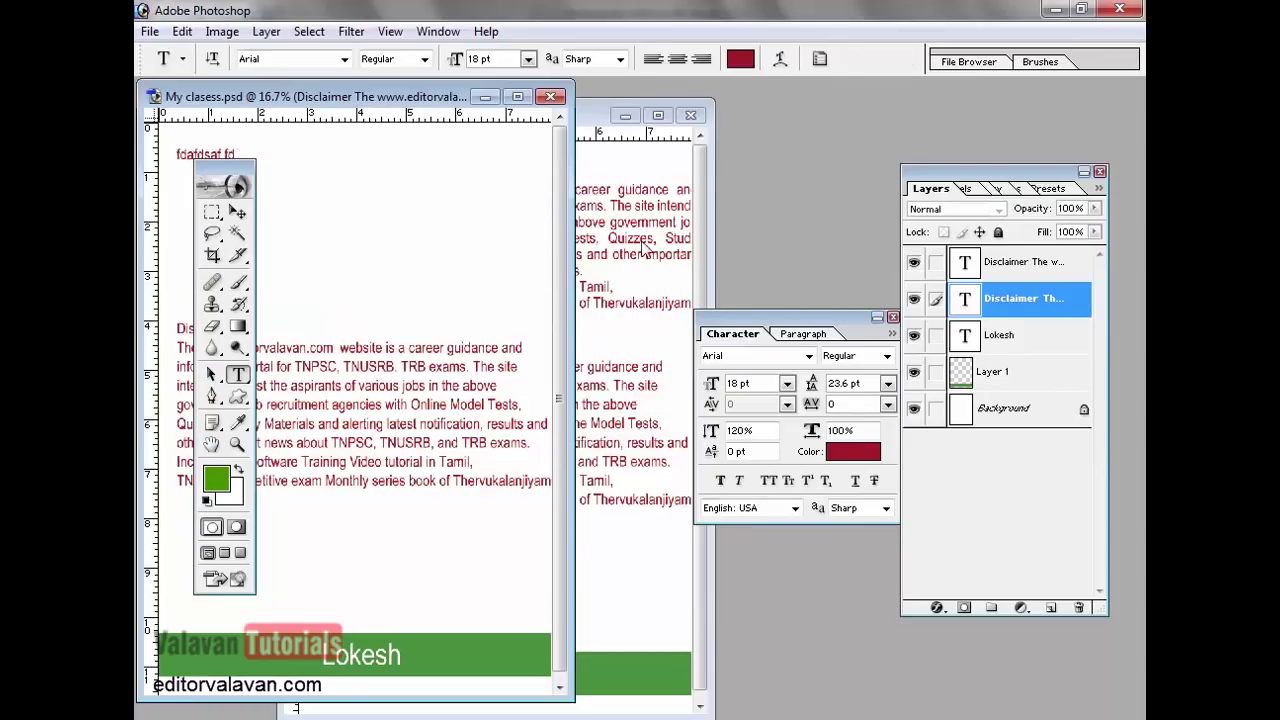
double_click(652, 123)
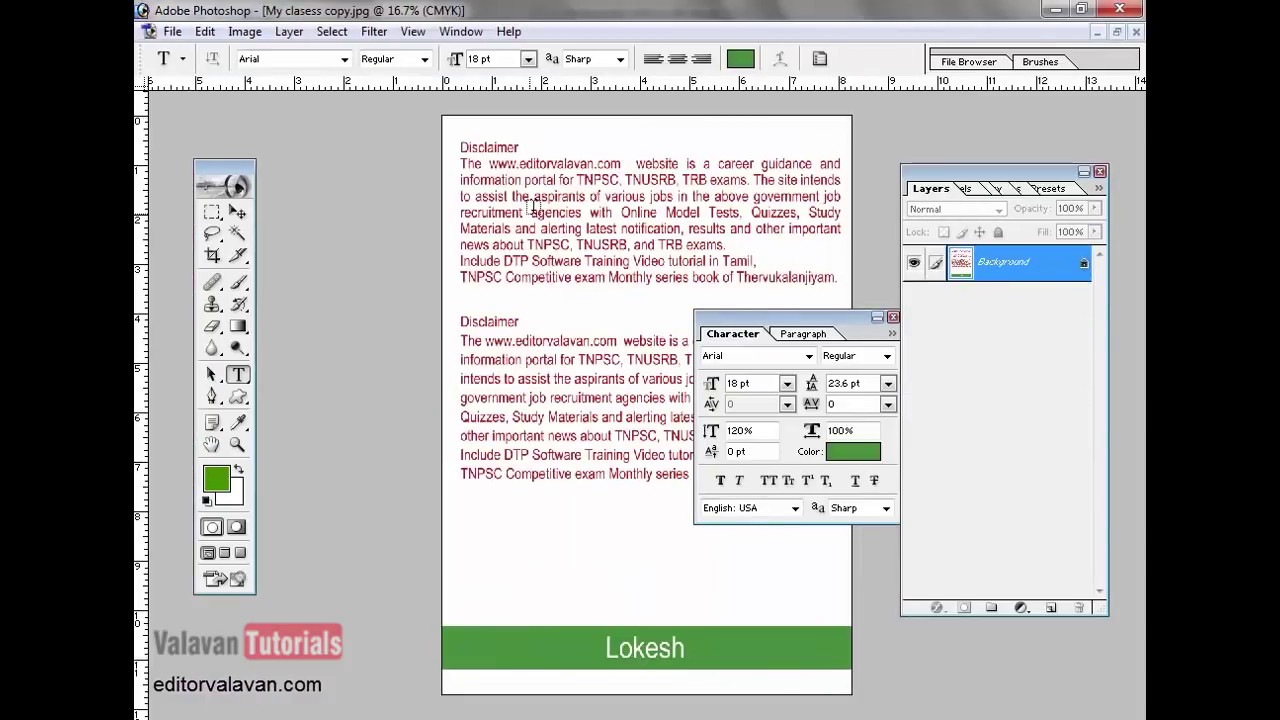
left_click(576, 210)
type("lusaro")
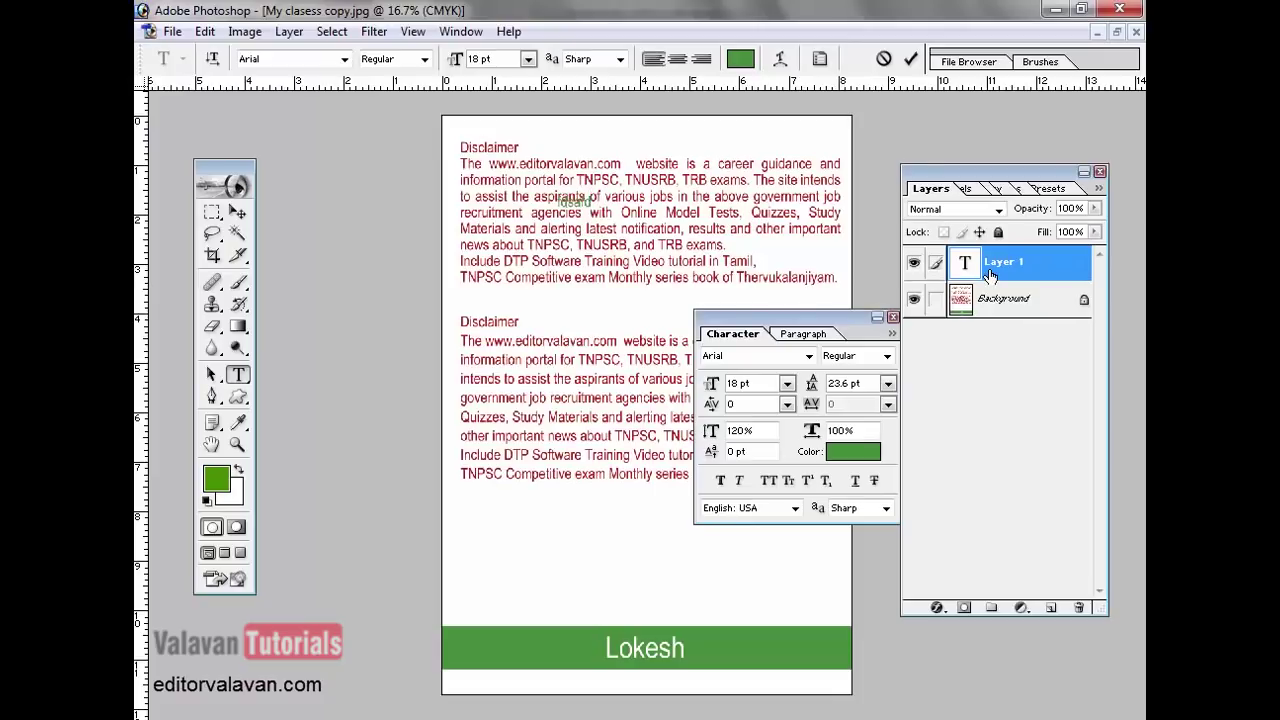
key("Escape")
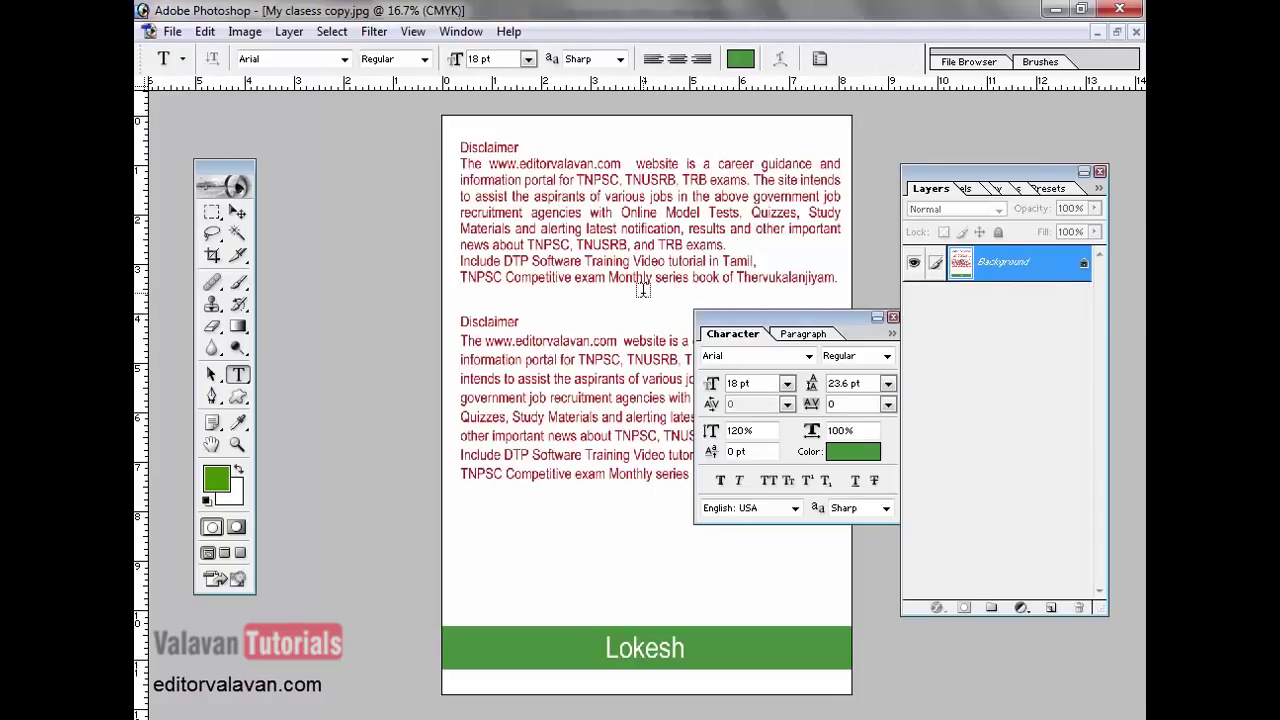
- Close the JPEG copy and the layered PSD documents
left_click(172, 31)
left_click(229, 171)
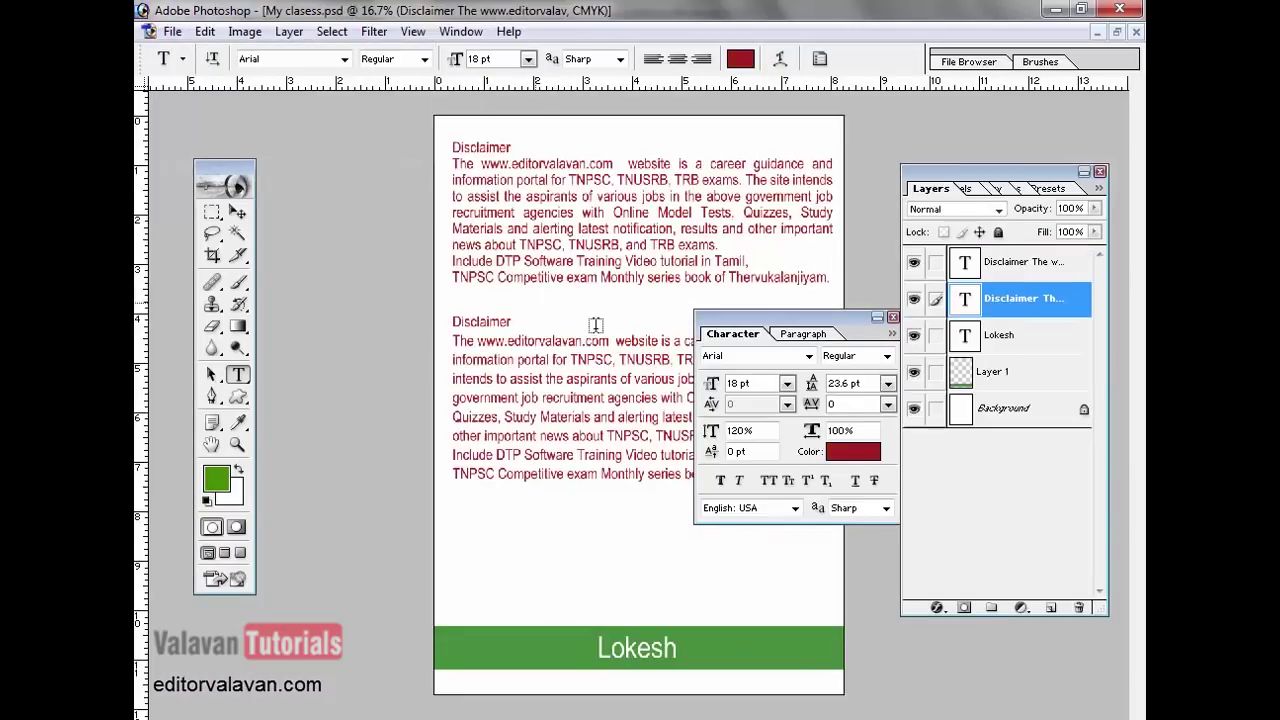
left_click(174, 33)
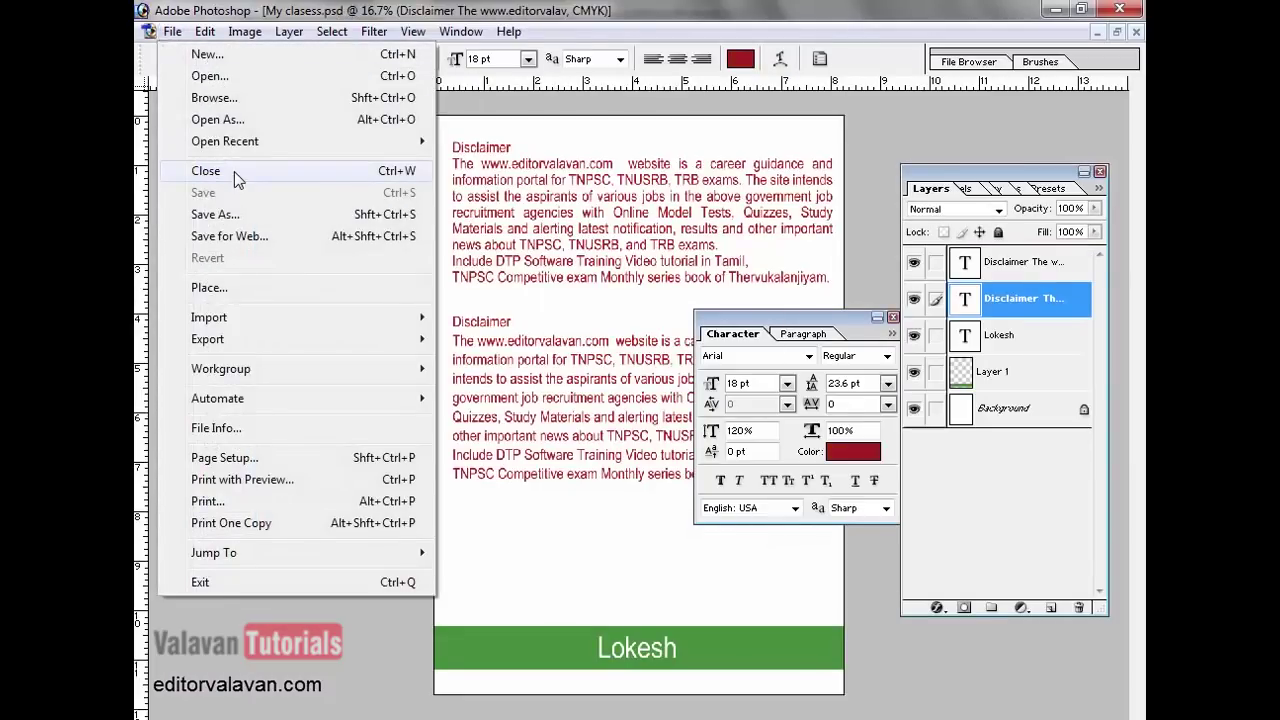
left_click(234, 171)
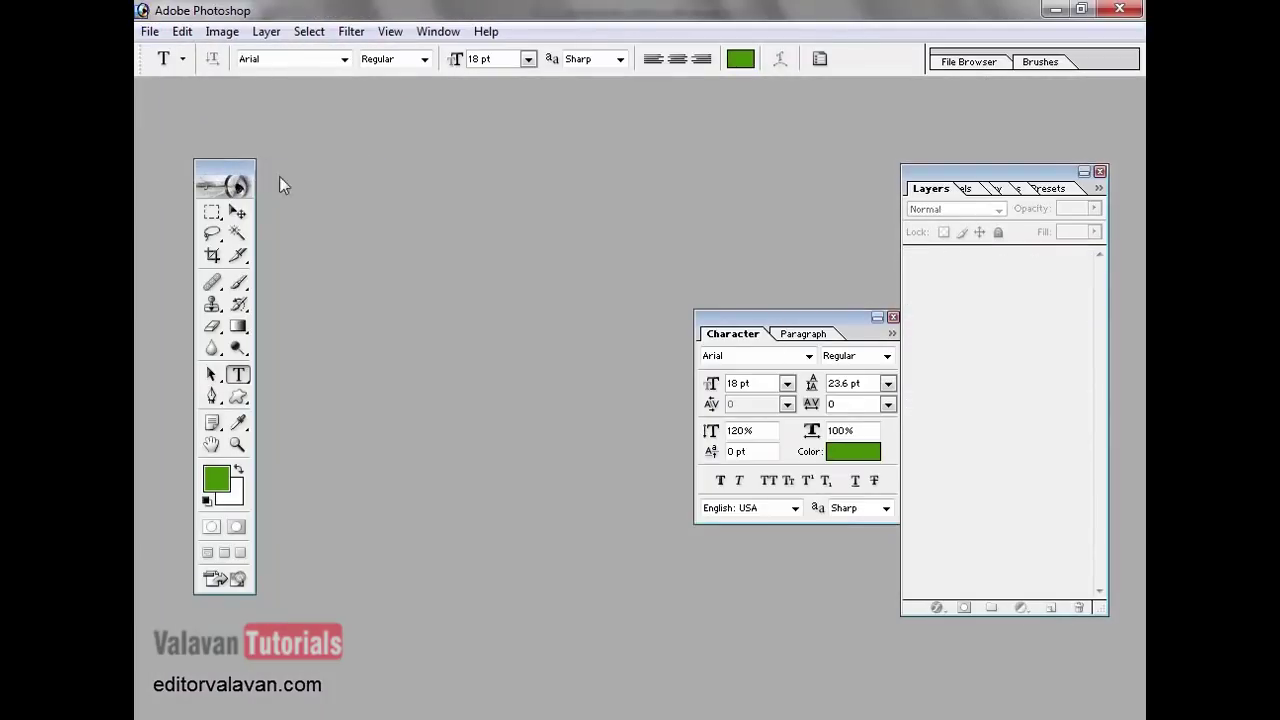
- Open DSC_0023, DSC_0277 and DSC_0347_2, arrange their windows, and maximize DSC_0347_2
left_click(150, 32)
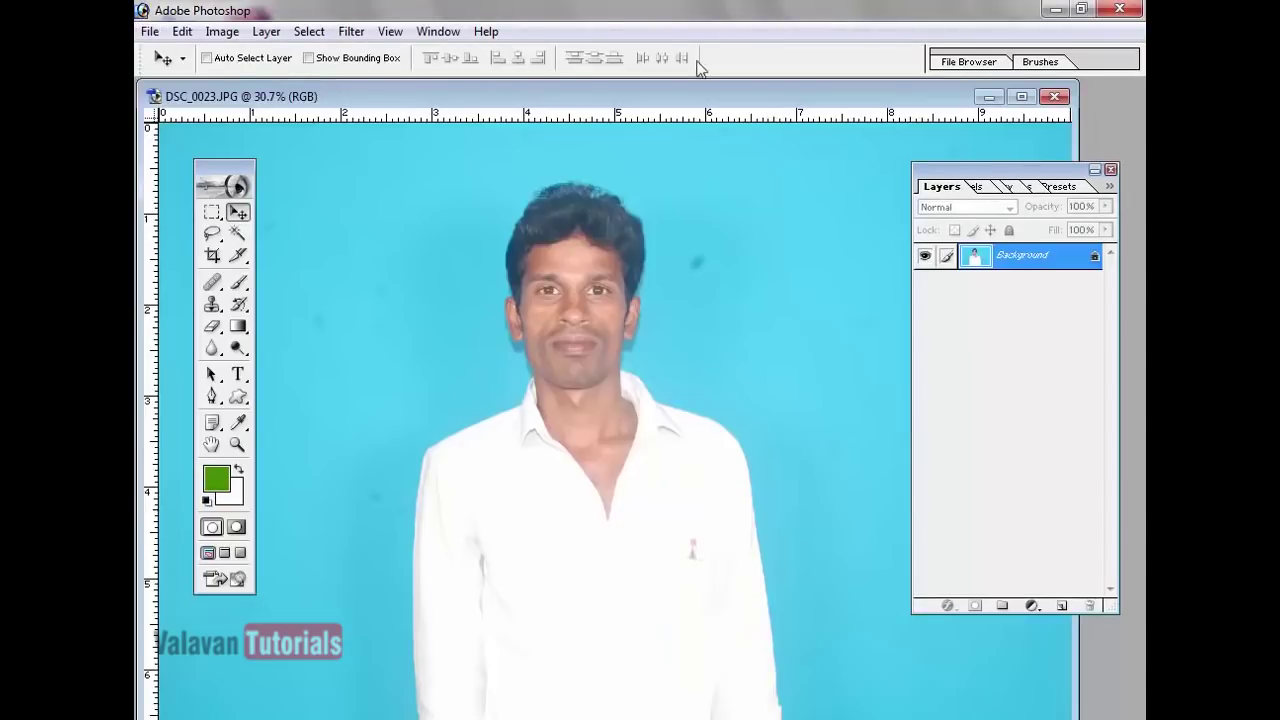
left_click_drag(697, 108, 895, 260)
left_click_drag(289, 261, 486, 296)
left_click_drag(348, 230, 350, 115)
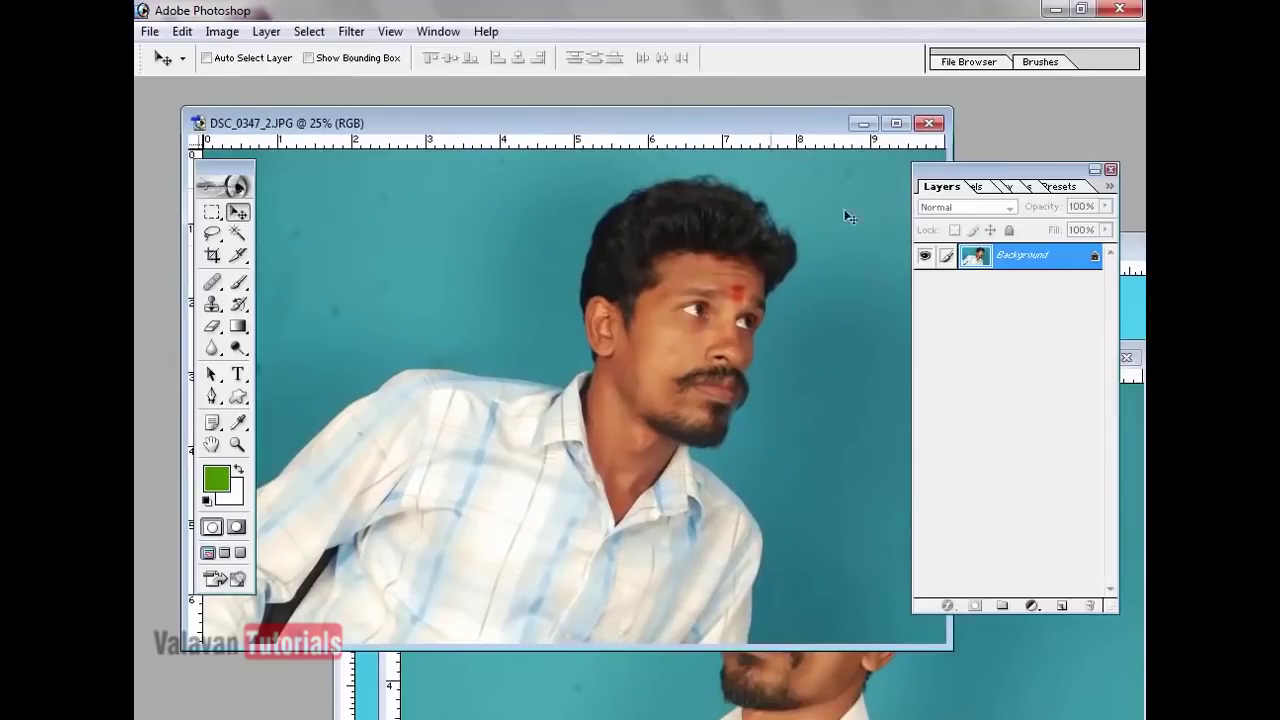
left_click(896, 123)
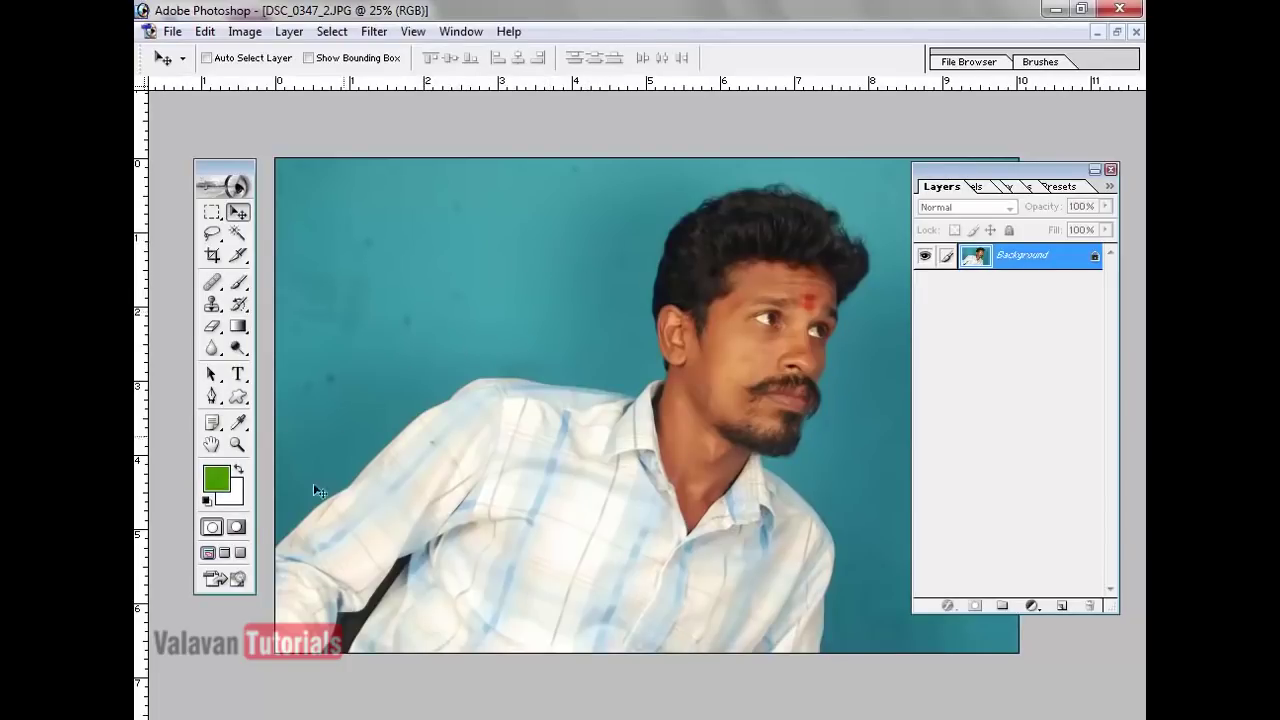
- Try the two full-screen modes, then return to standard screen mode
left_click(224, 554)
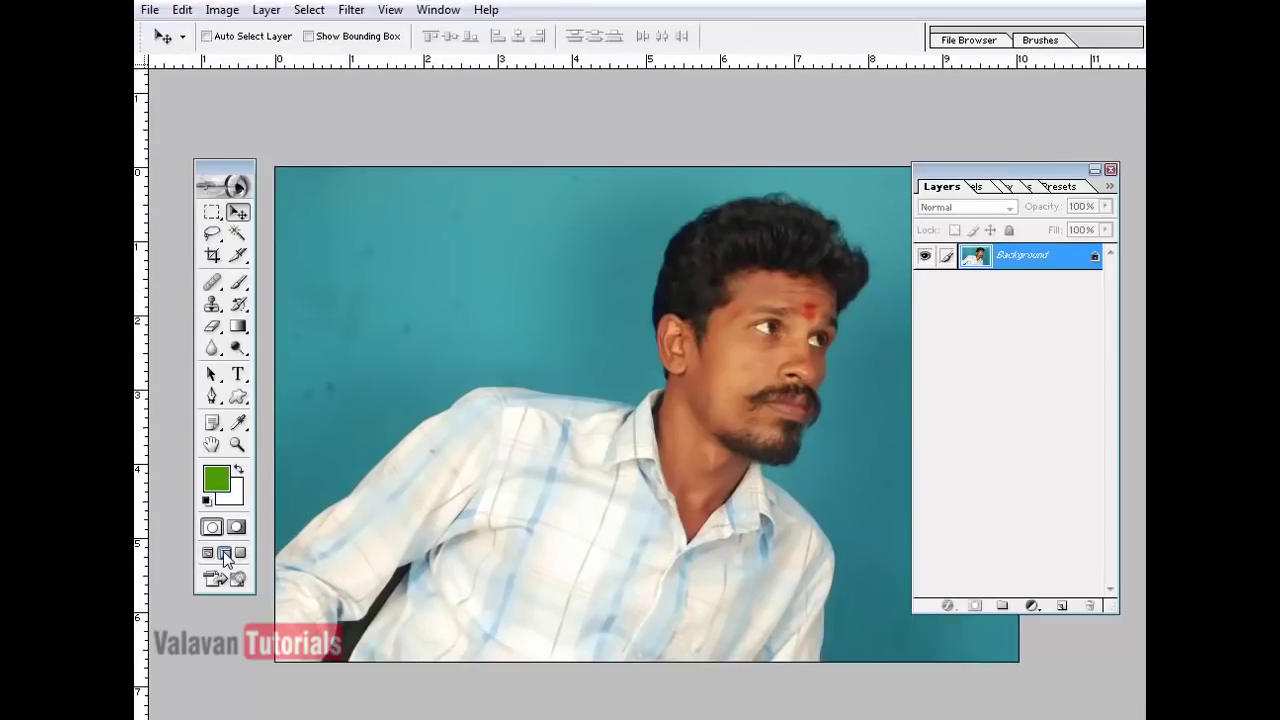
left_click(241, 554)
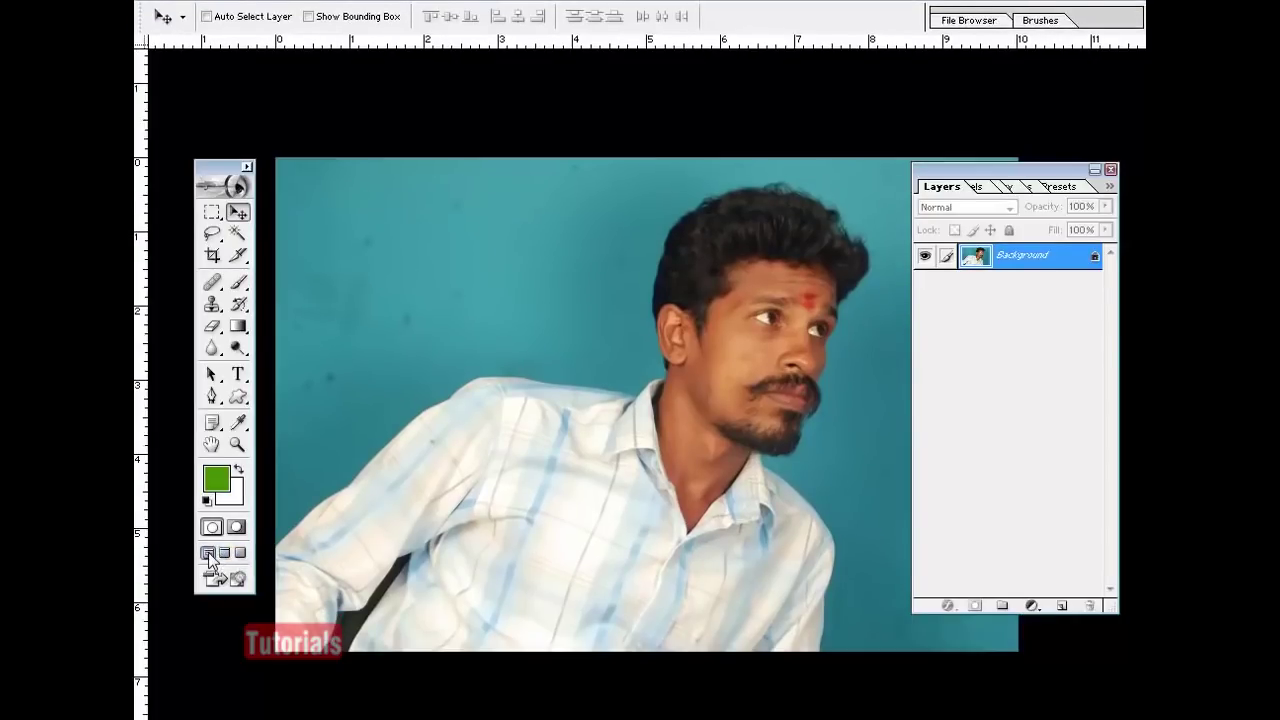
left_click(207, 553)
- Cycle and reposition the open photo windows until DSC_0277 is in front, then choose the Rectangular Marquee tool
left_click(497, 713)
key("ctrl+Tab")
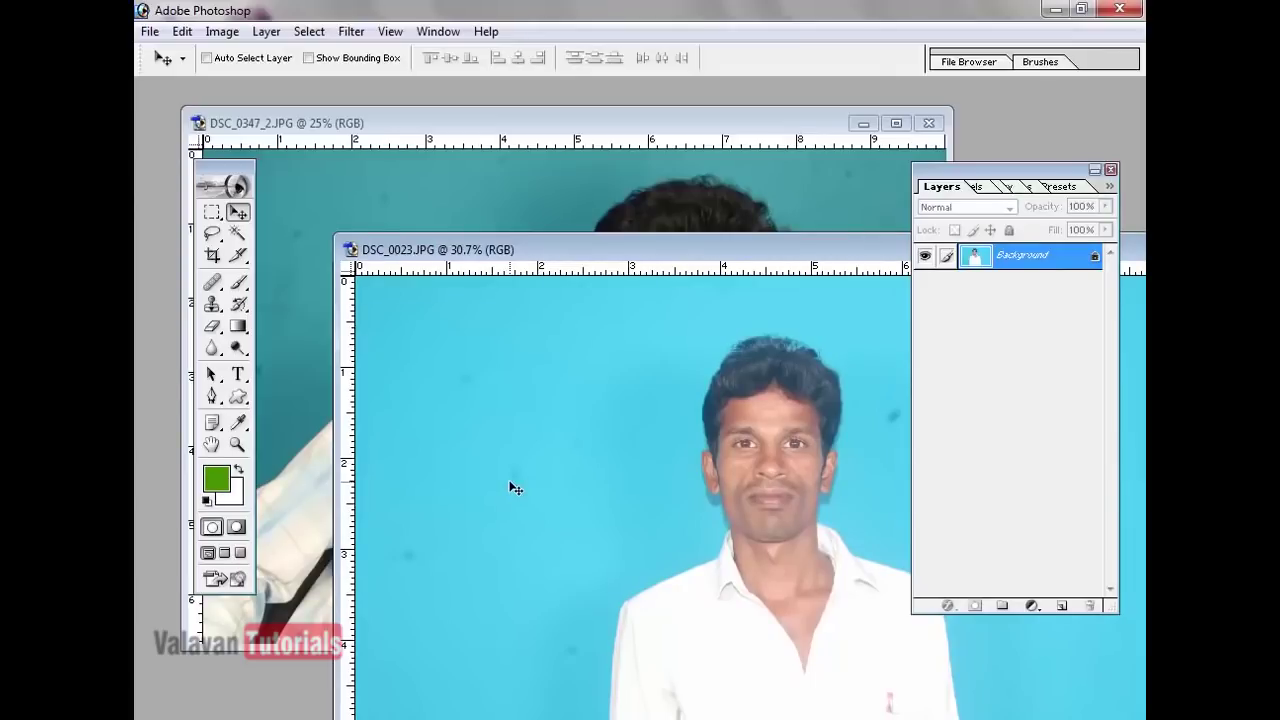
key("ctrl+Tab")
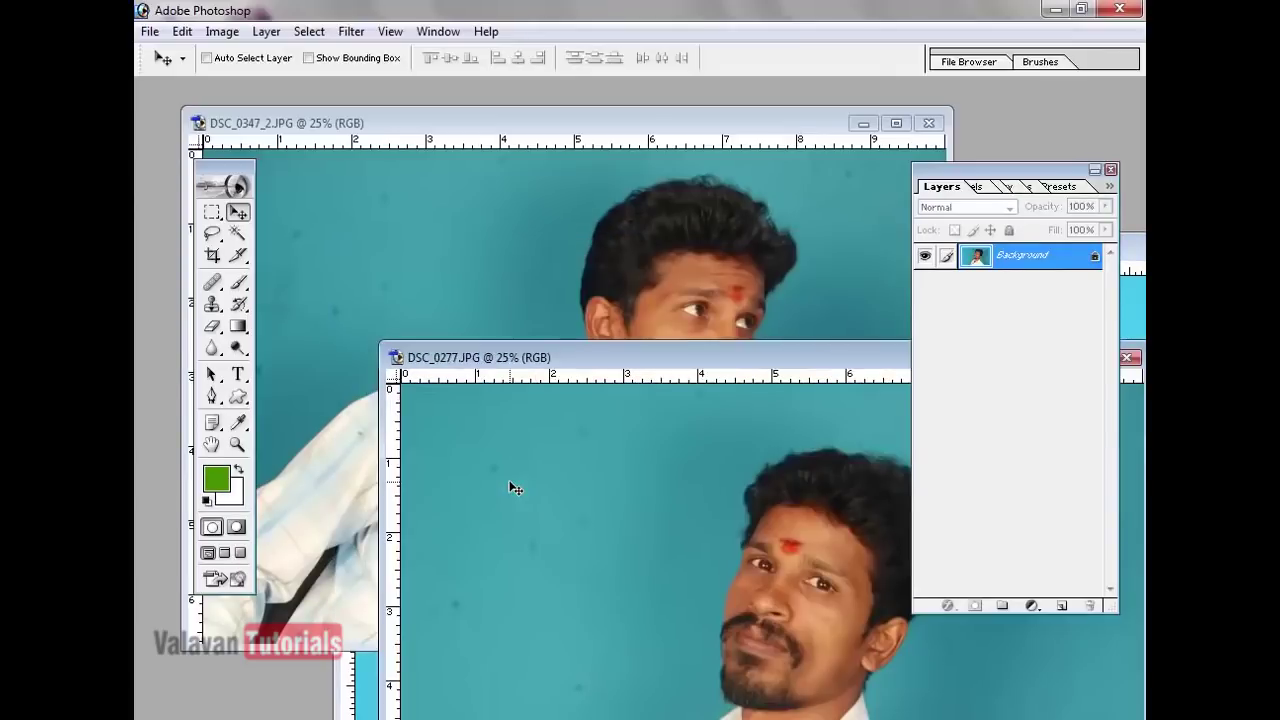
key("ctrl+Tab")
key("ctrl+Tab")
key("ctrl+Tab")
key("ctrl+Tab")
key("ctrl+Tab")
left_click_drag(608, 253, 573, 109)
key("ctrl+Tab")
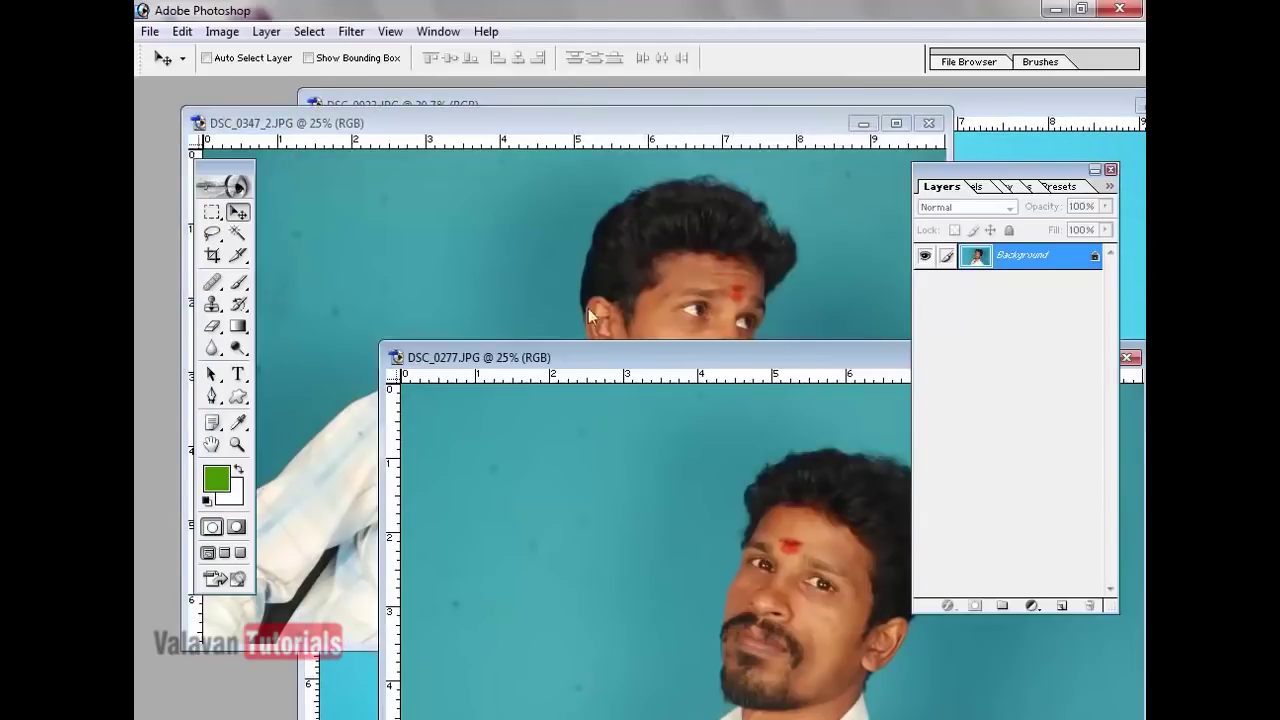
left_click_drag(614, 354, 510, 129)
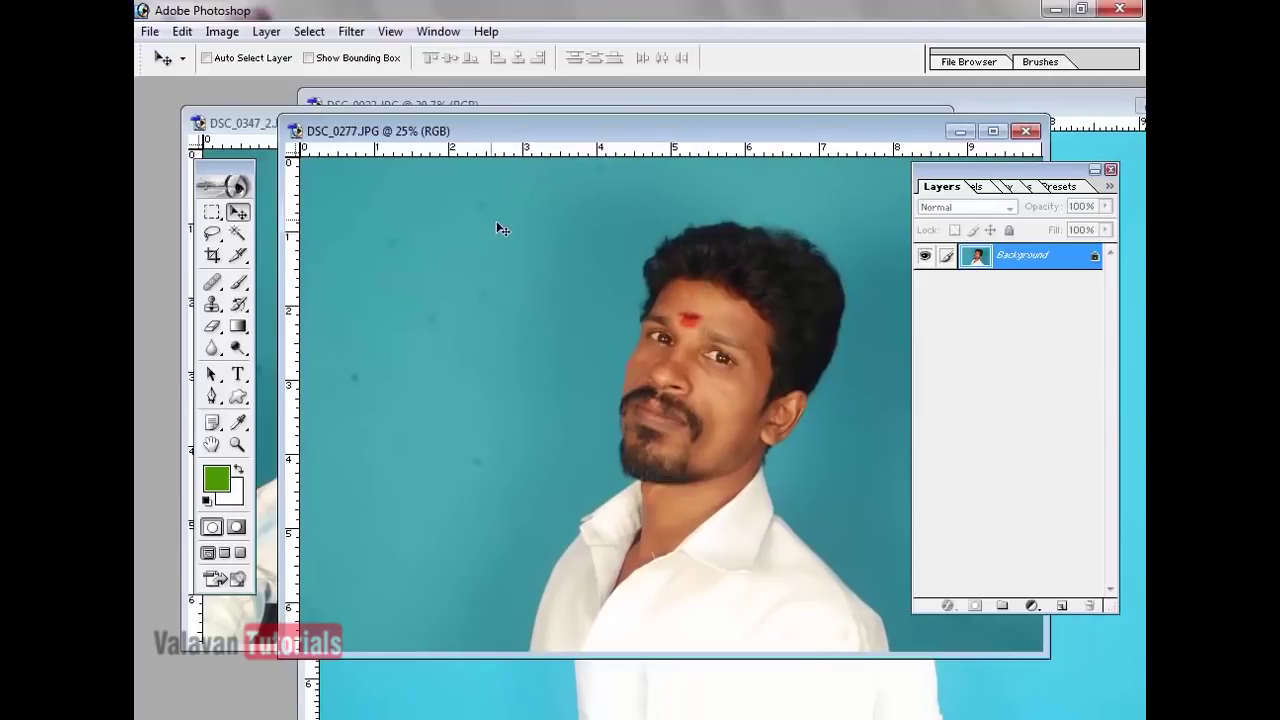
key("ctrl+Tab")
key("ctrl+Tab")
key("ctrl+Tab")
left_click(214, 214)
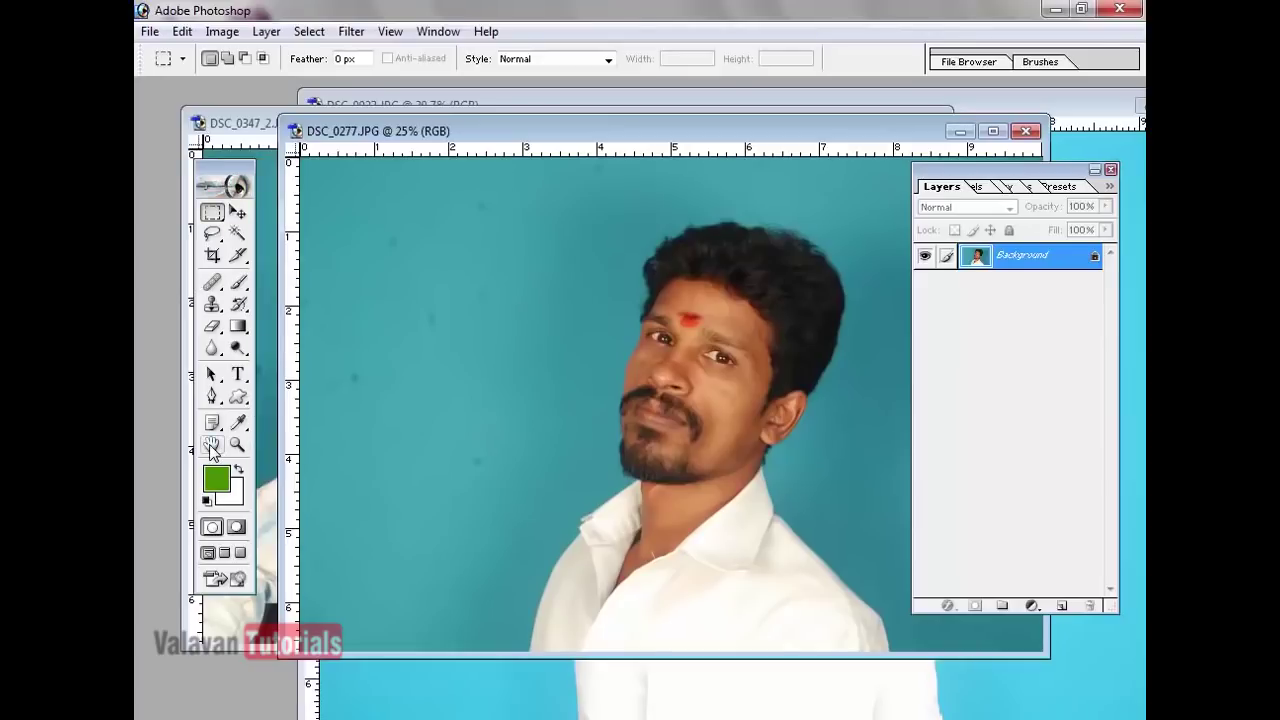
- Maximize the DSC_0277 window and zoom in on the face and forehead mark
left_click(992, 132)
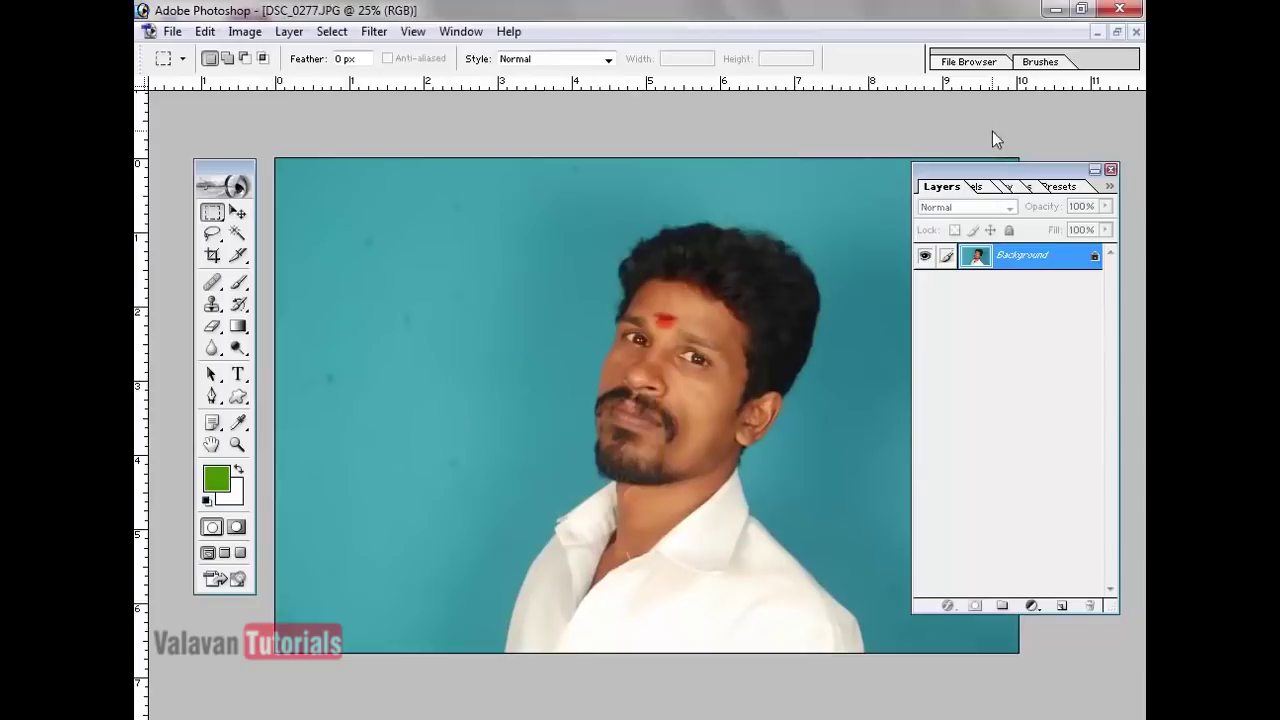
left_click(210, 447)
left_click(237, 447)
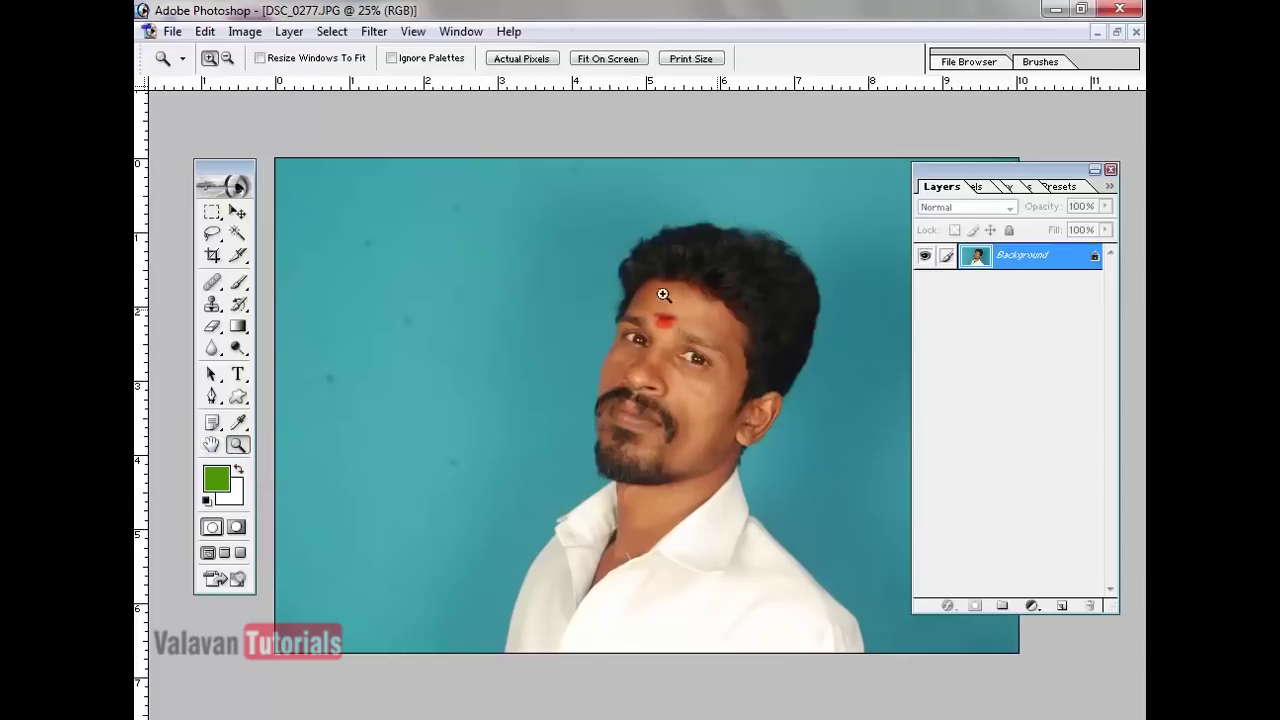
left_click_drag(588, 205, 799, 440)
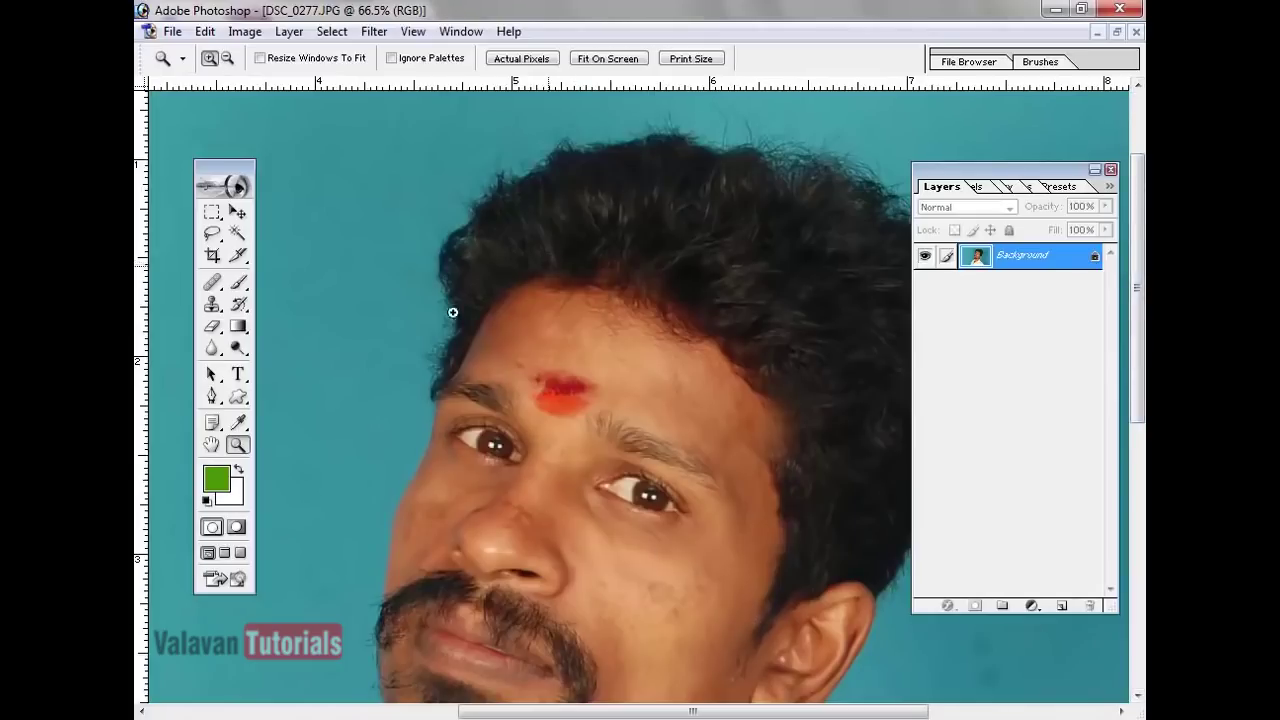
- Pan the zoomed view over the hair, face and collar, settling on the forehead
left_click(211, 446)
left_click_drag(375, 317, 850, 424)
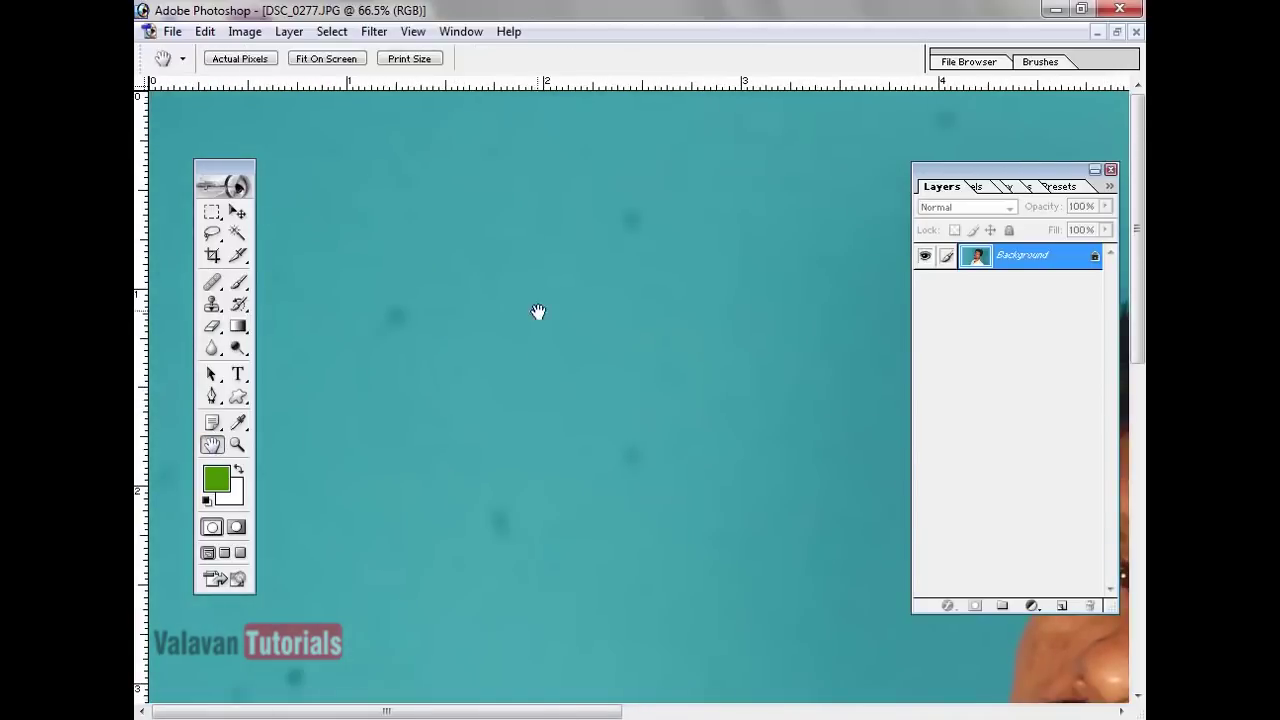
left_click_drag(687, 321, 363, 343)
left_click_drag(790, 380, 391, 403)
left_click_drag(900, 400, 812, 97)
left_click_drag(640, 600, 728, 262)
left_click_drag(320, 240, 634, 309)
left_click_drag(703, 529, 614, 471)
left_click_drag(490, 436, 480, 372)
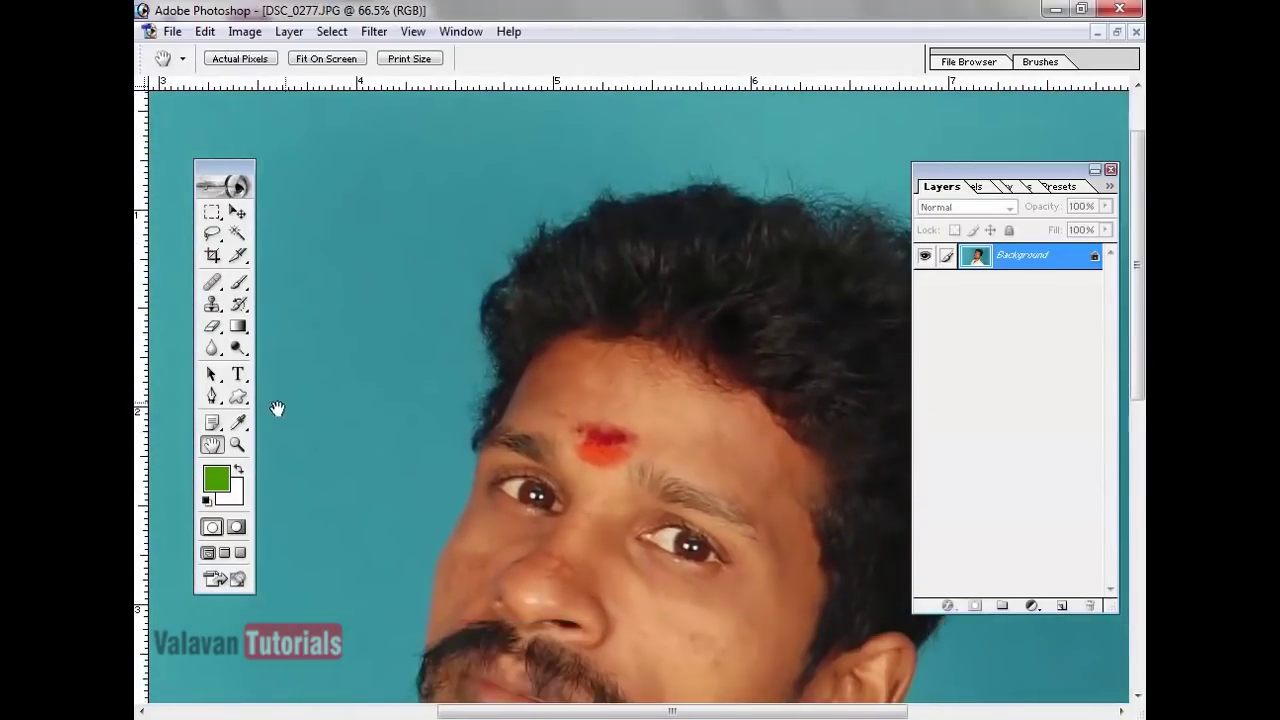
left_click(238, 445)
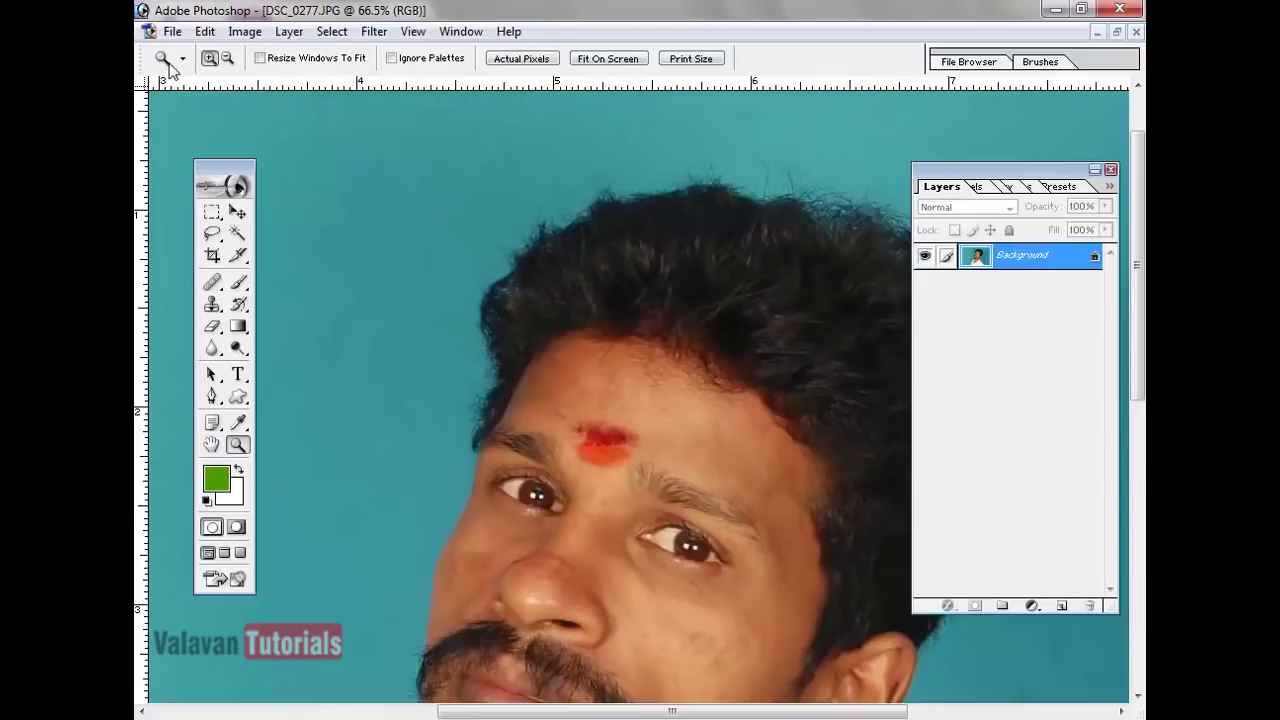
- Compare the portrait at Actual Pixels, Fit On Screen and Print Size, ending fitted
left_click(521, 60)
left_click(603, 61)
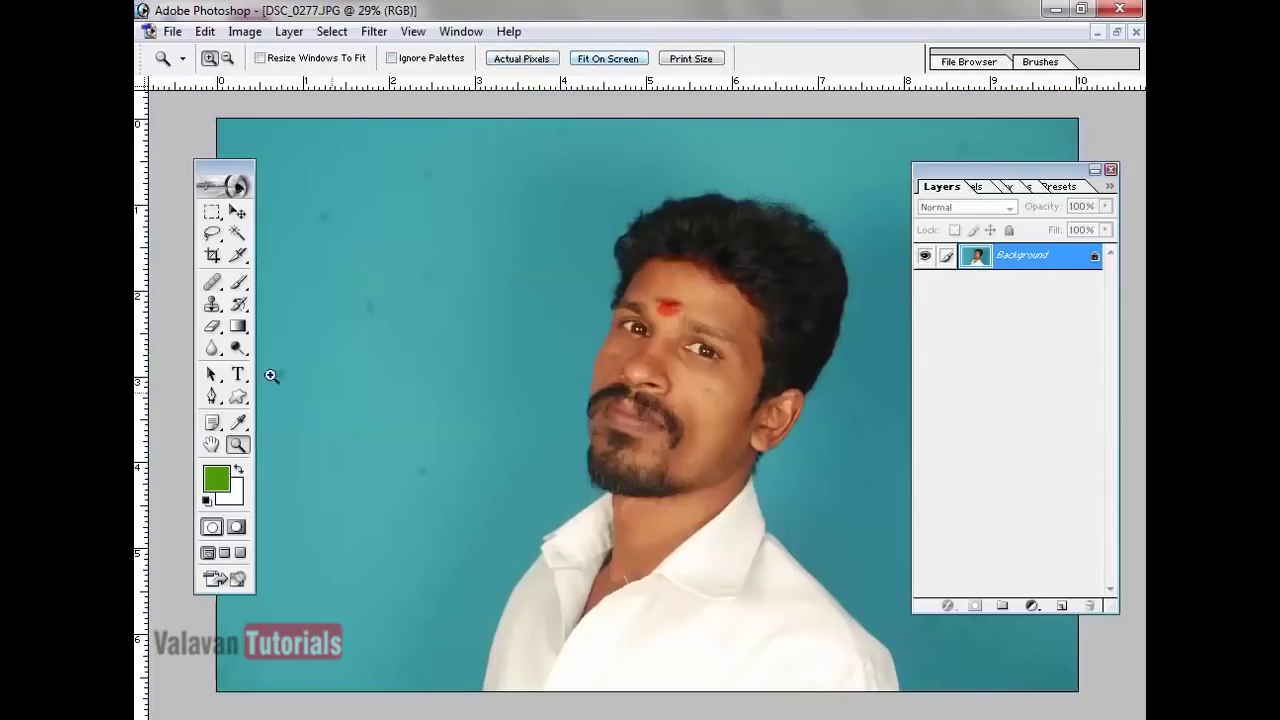
left_click(707, 64)
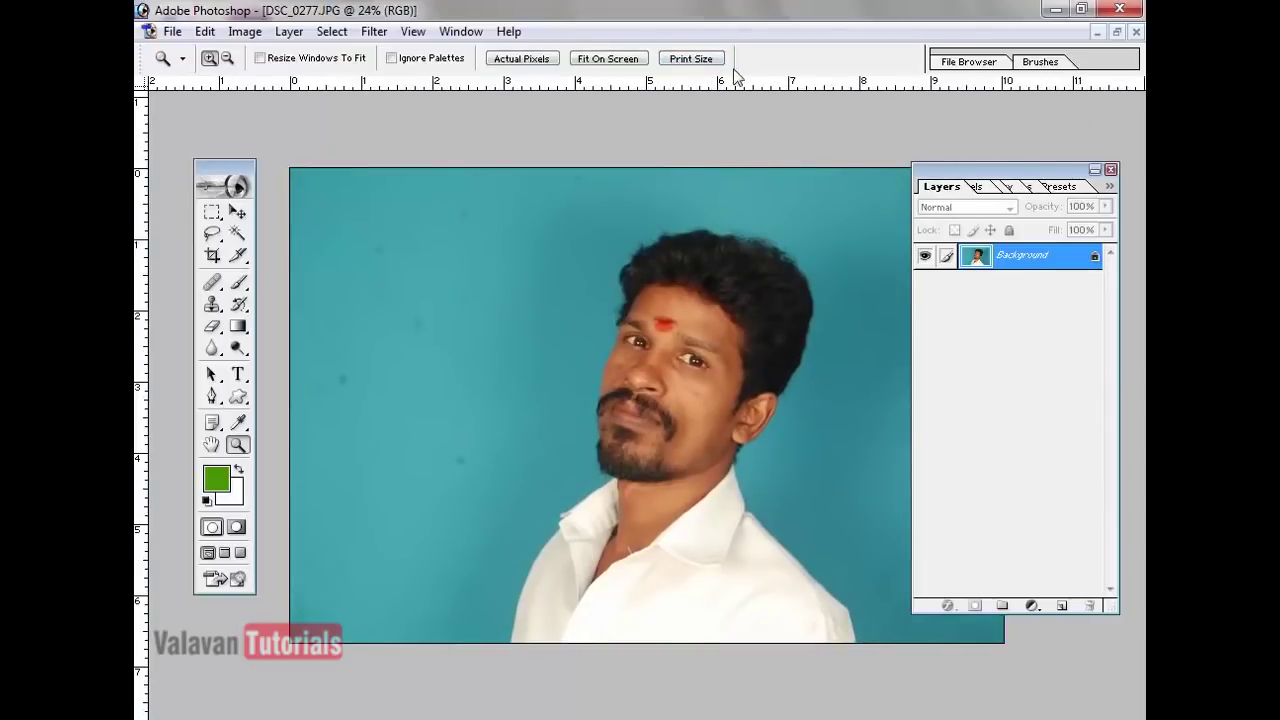
left_click(618, 60)
left_click(515, 58)
left_click(604, 60)
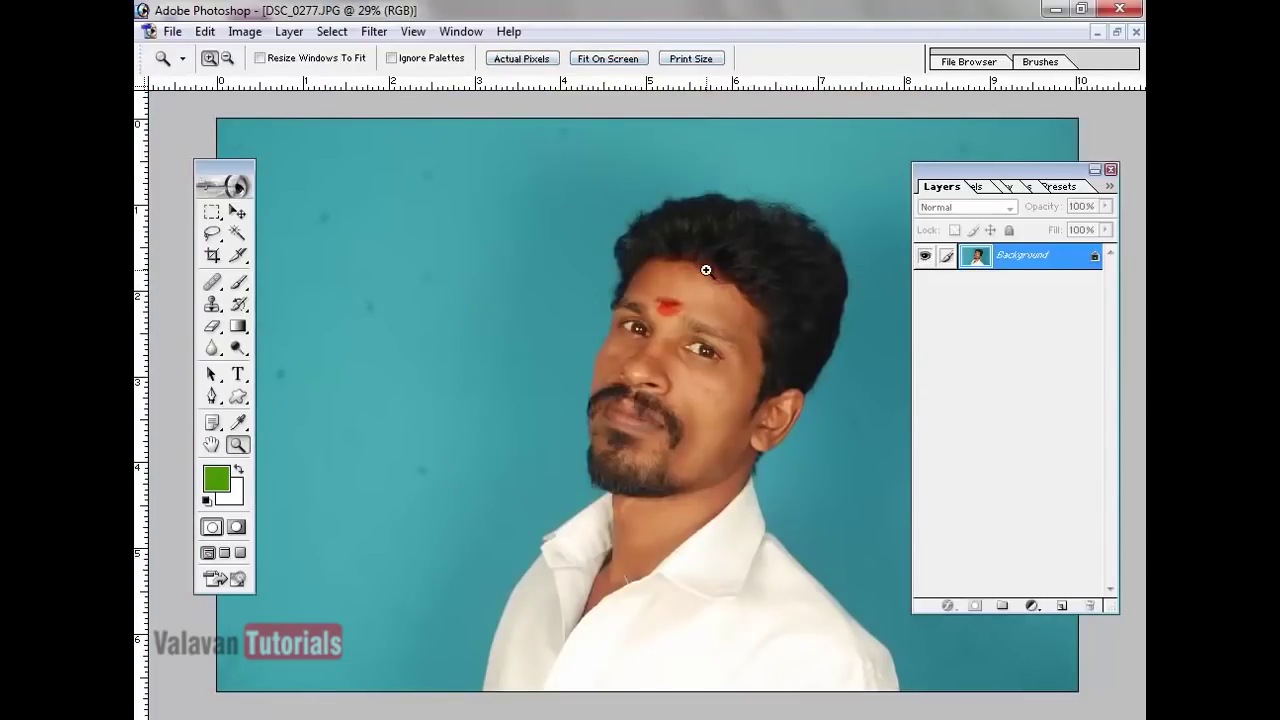
- Try the Marquee and Hand tools and repeat the zoom views, ending on the Move tool
left_click(212, 212)
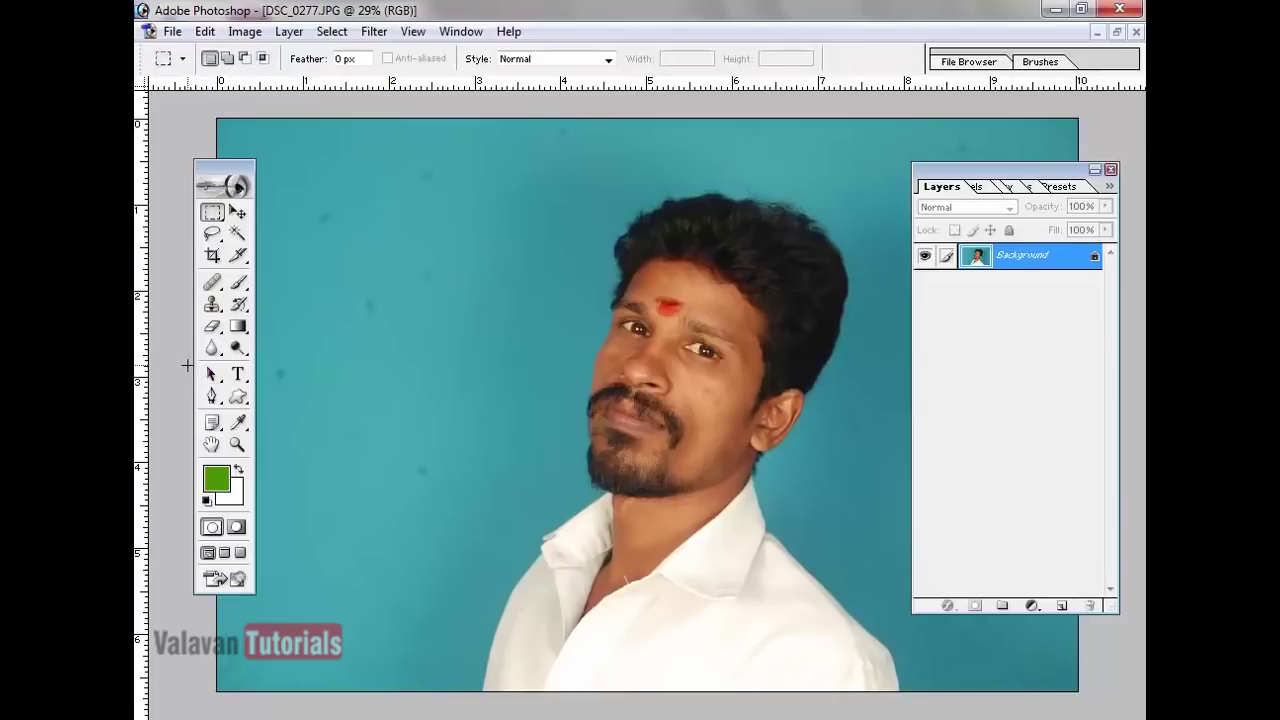
left_click(212, 446)
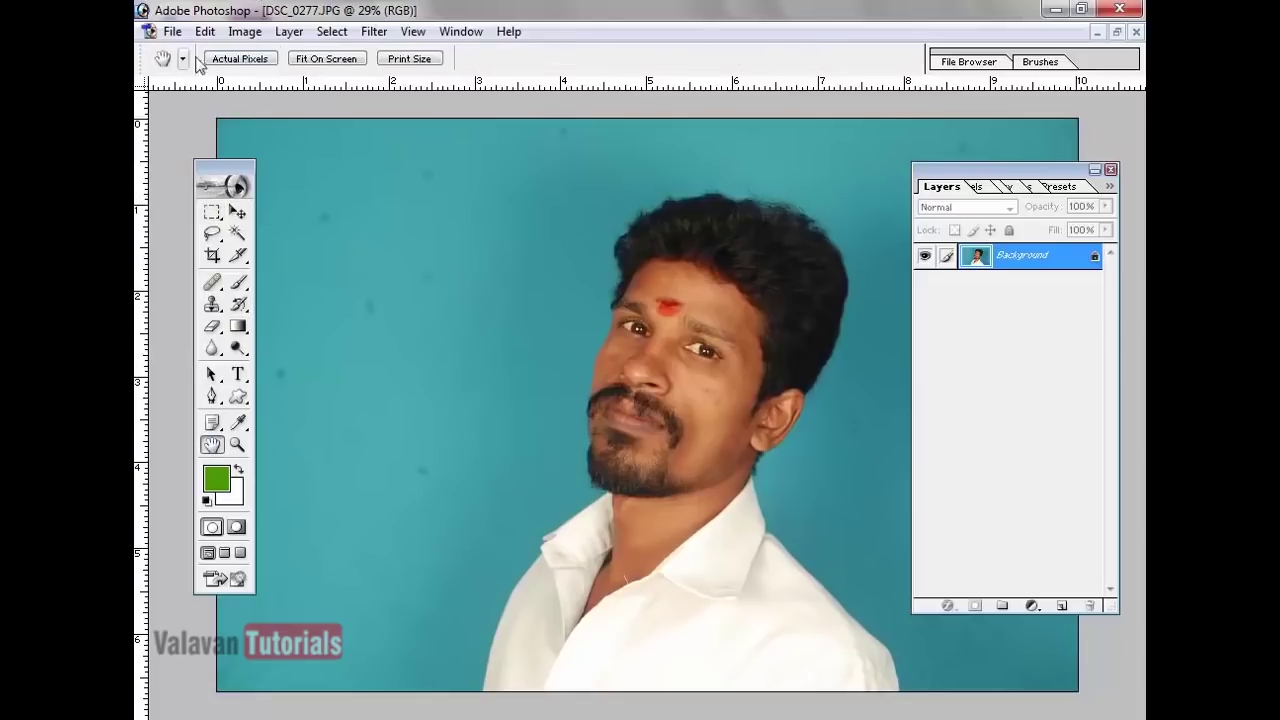
left_click(240, 61)
left_click(345, 60)
left_click(412, 61)
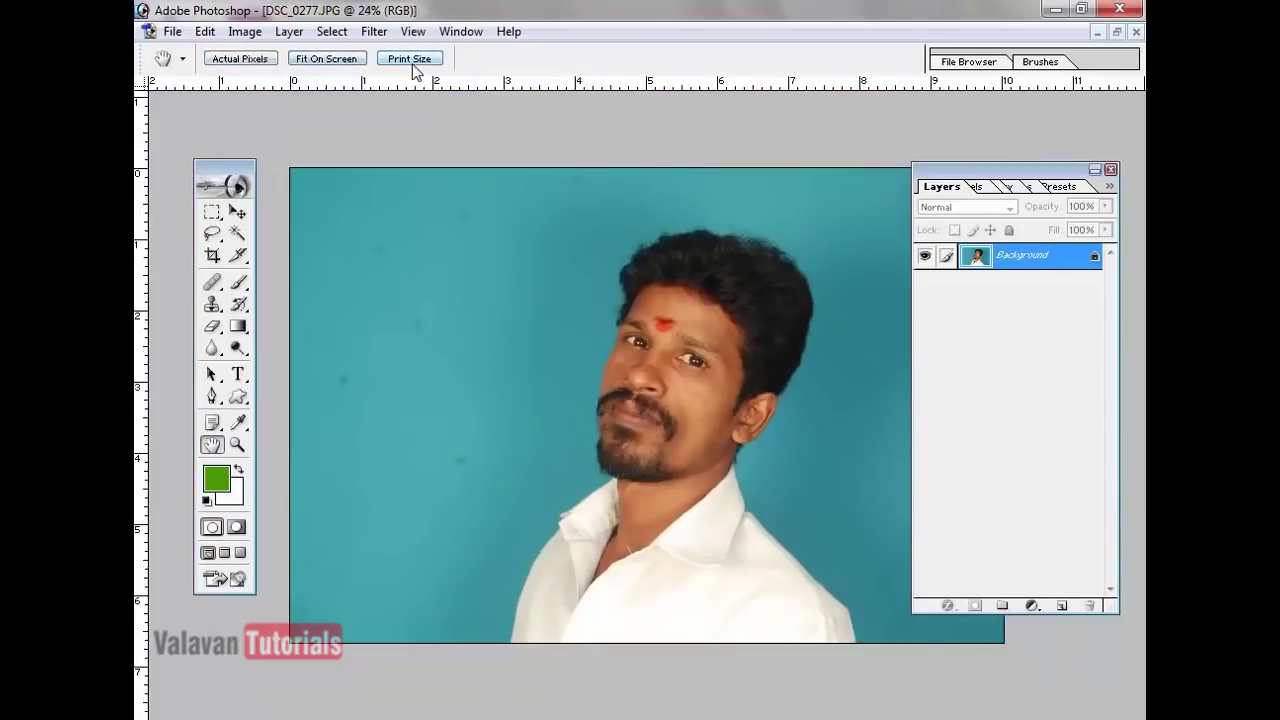
left_click(240, 452)
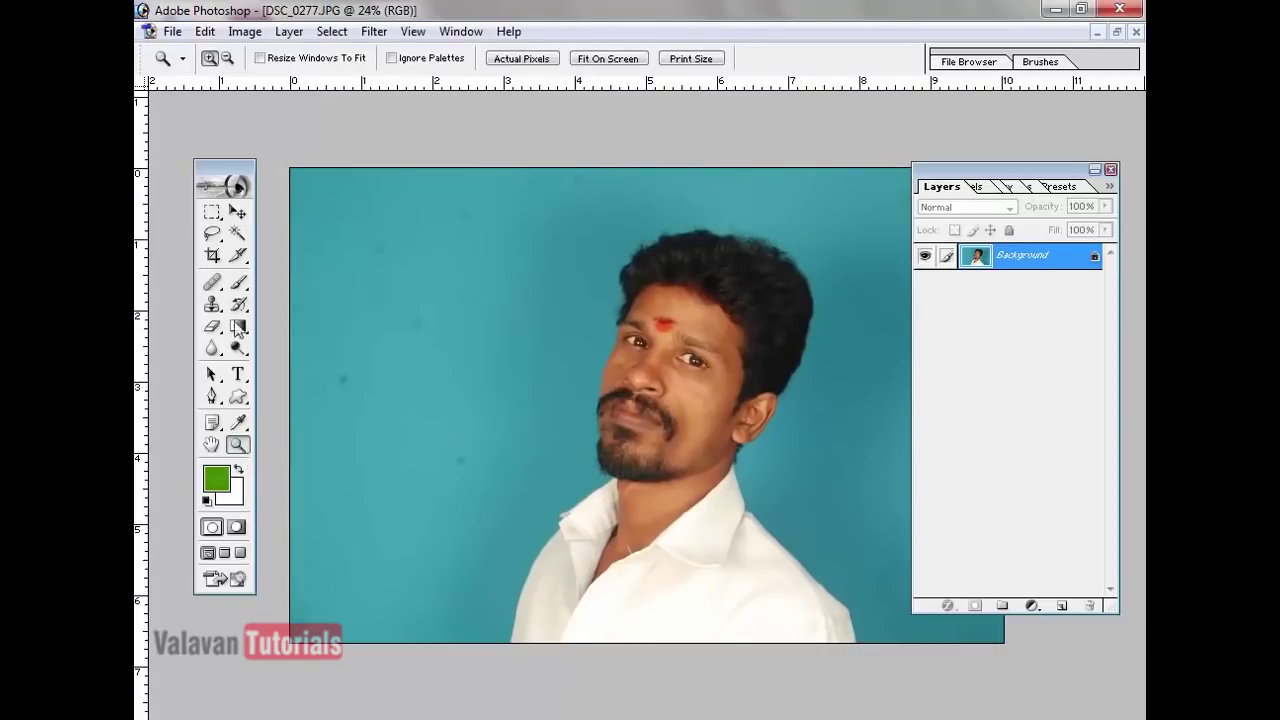
left_click(238, 213)
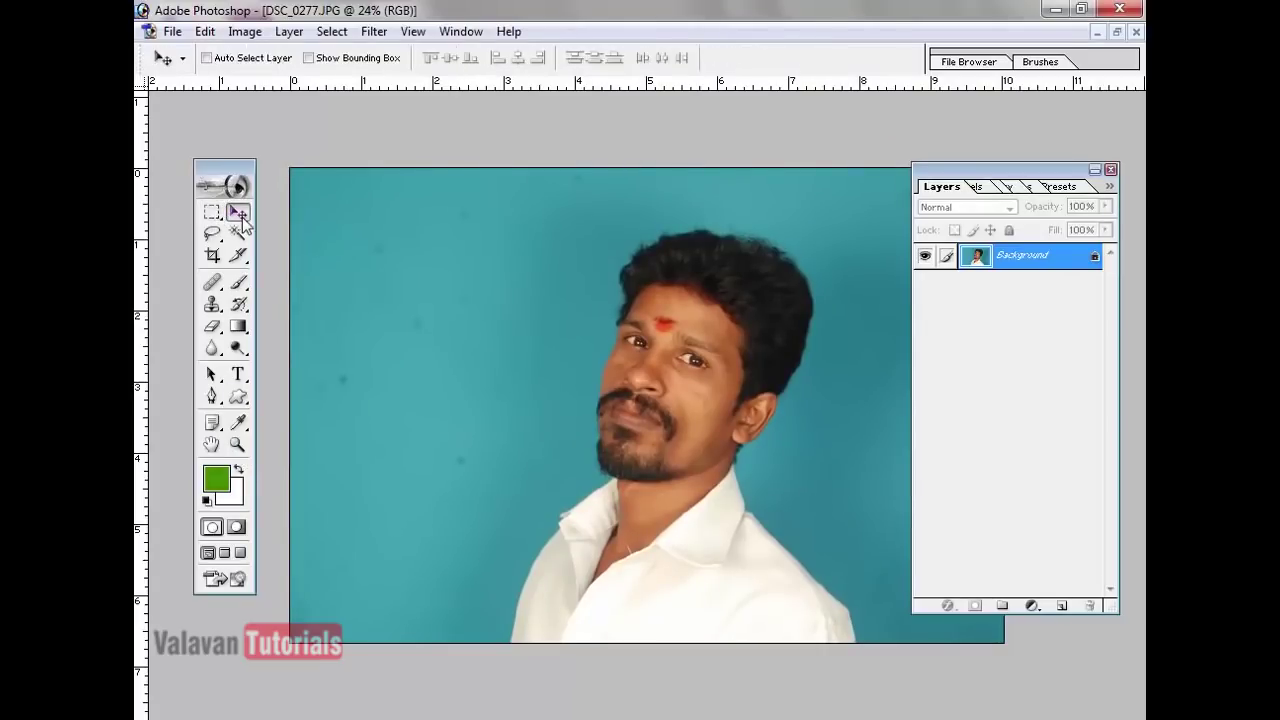
- Cycle through the Zoom, Hand and Type tools, then choose the Magic Wand
left_click(237, 447)
left_click(208, 446)
left_click(238, 376)
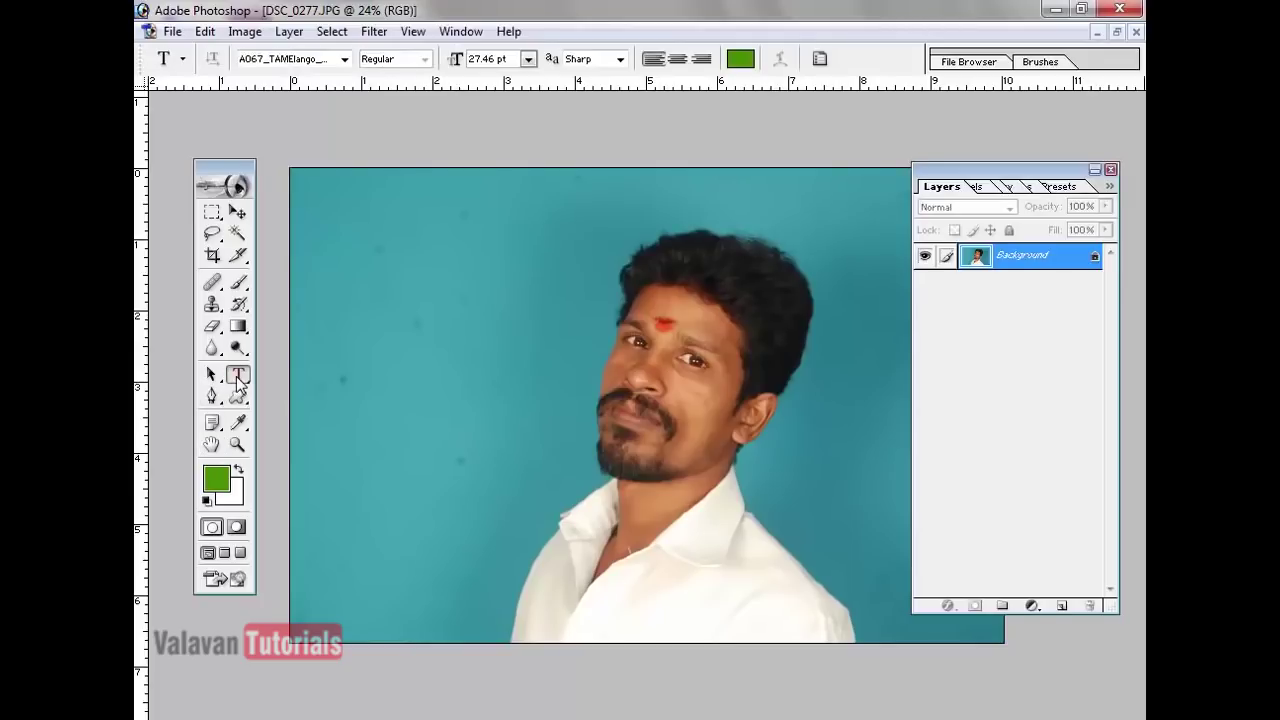
left_click(238, 234)
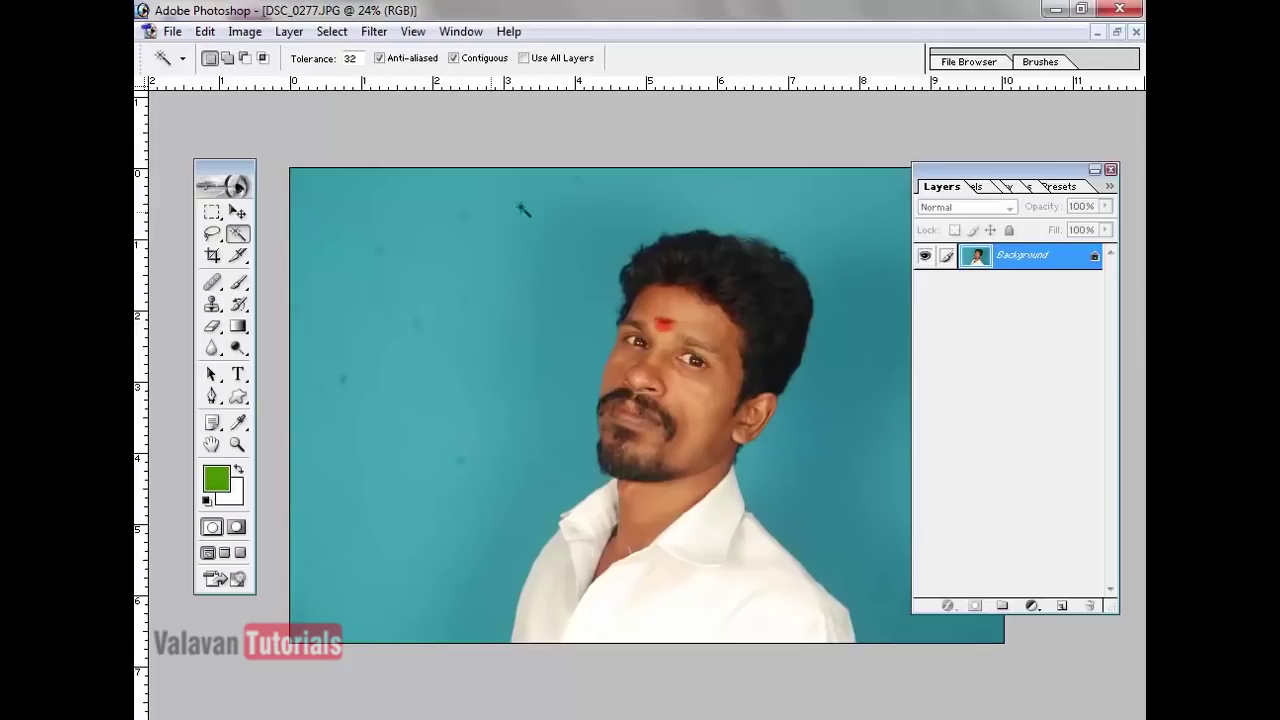
- Magic Wand-select the teal backdrop around the man and hide the Layers panel with F7
left_click(445, 316)
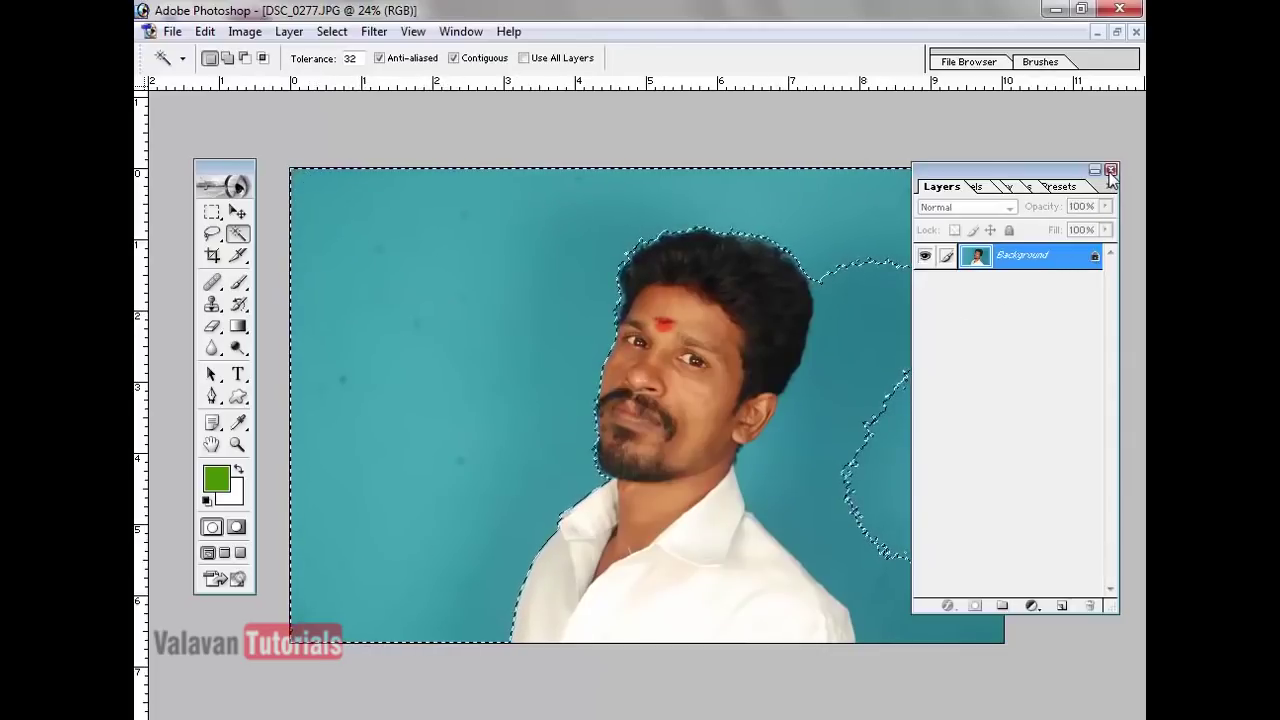
key("F7")
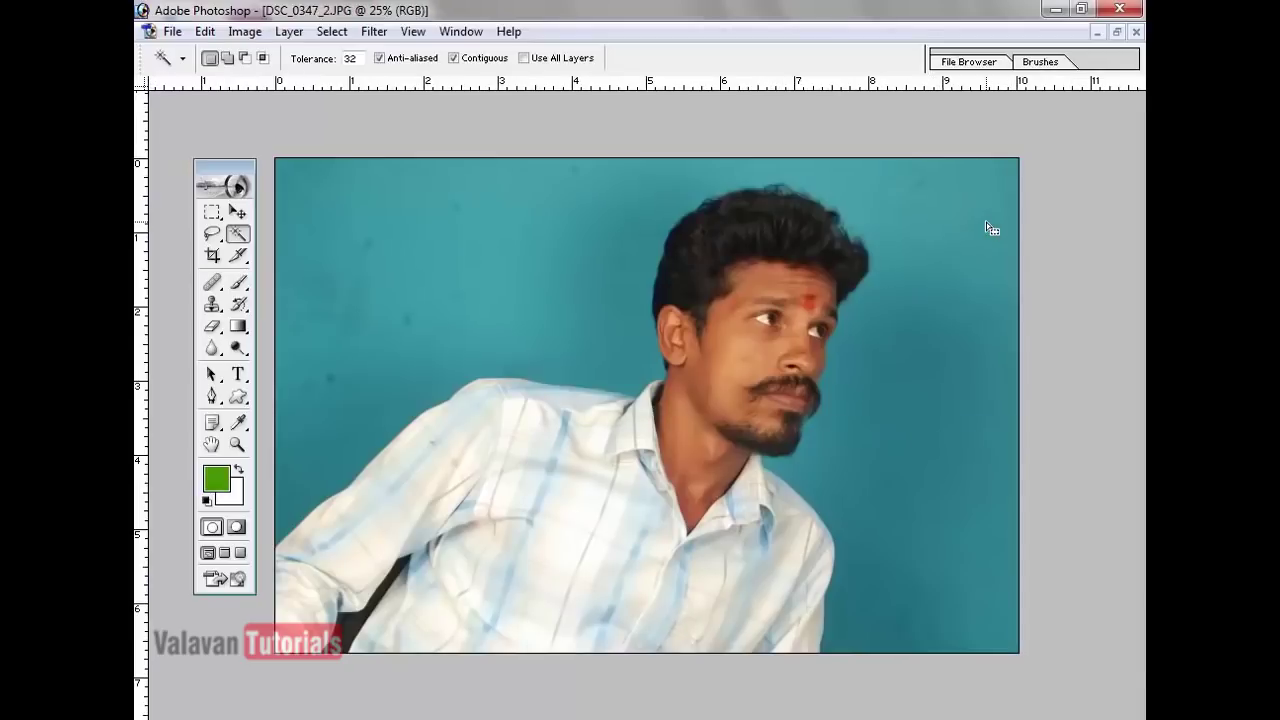
- Select the blue backgrounds in the other two photos, zoom into a face edge, then fit on screen
left_click(568, 260)
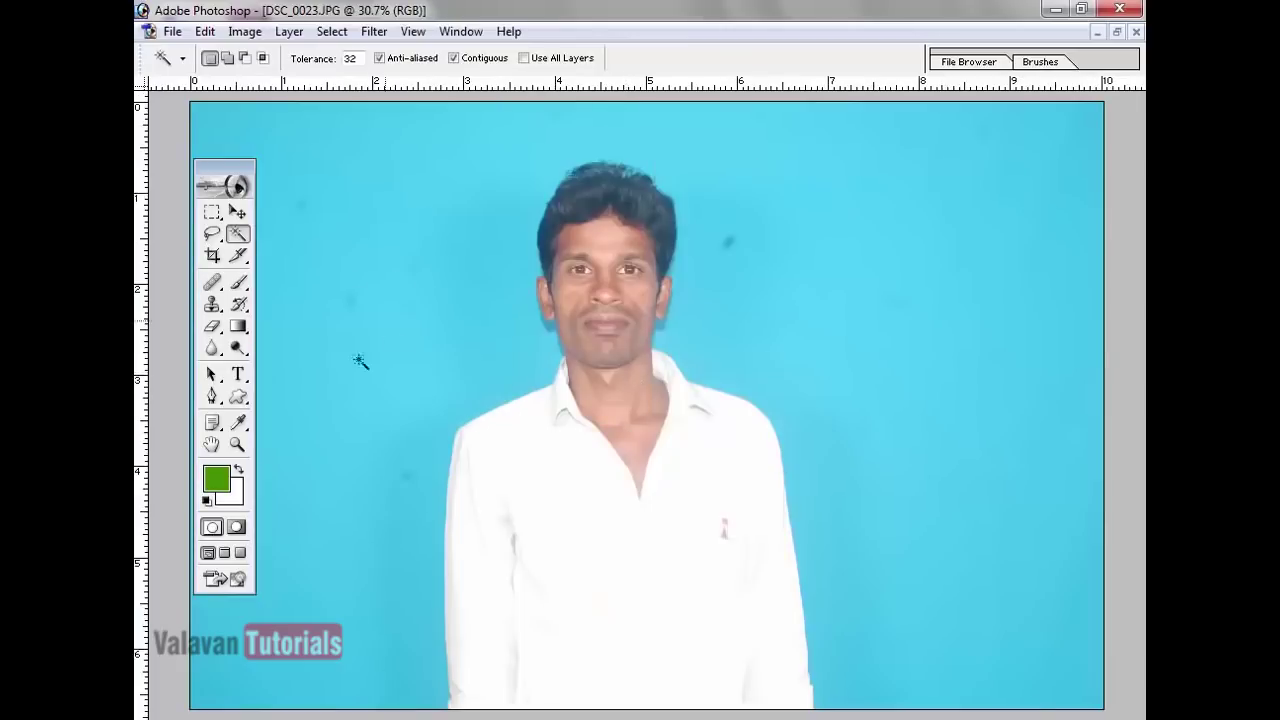
left_click(461, 337)
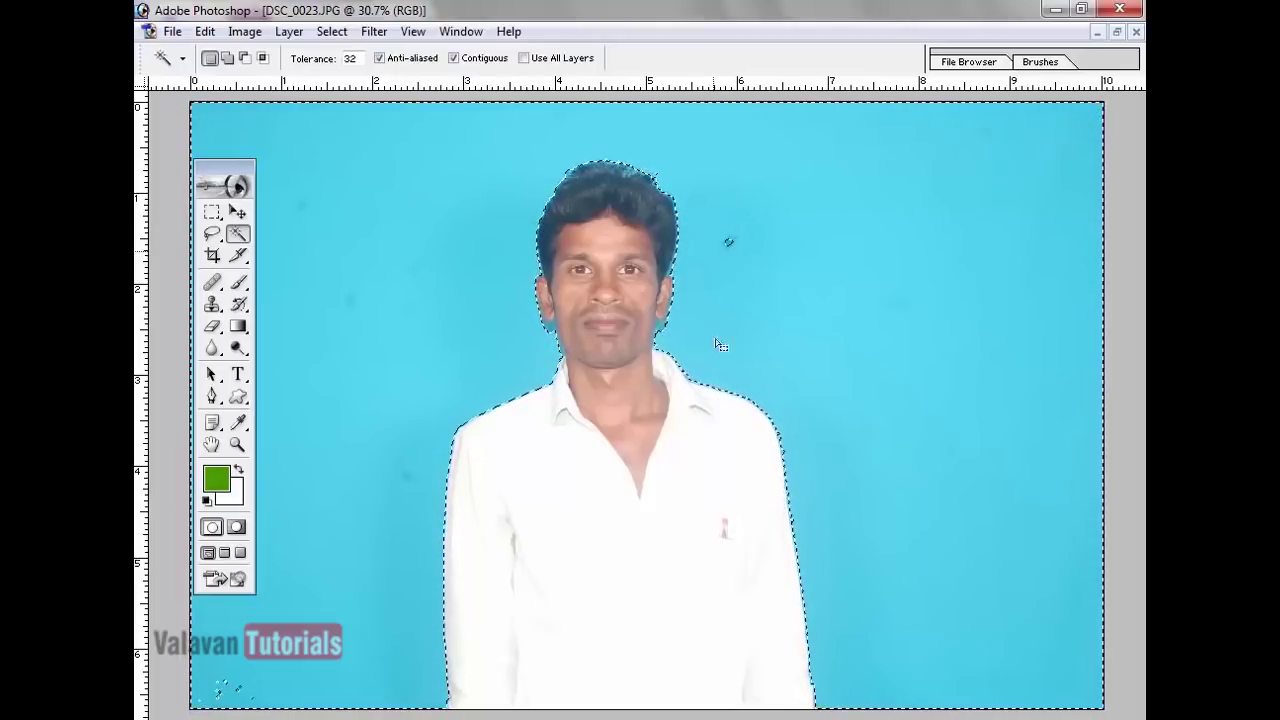
key("z")
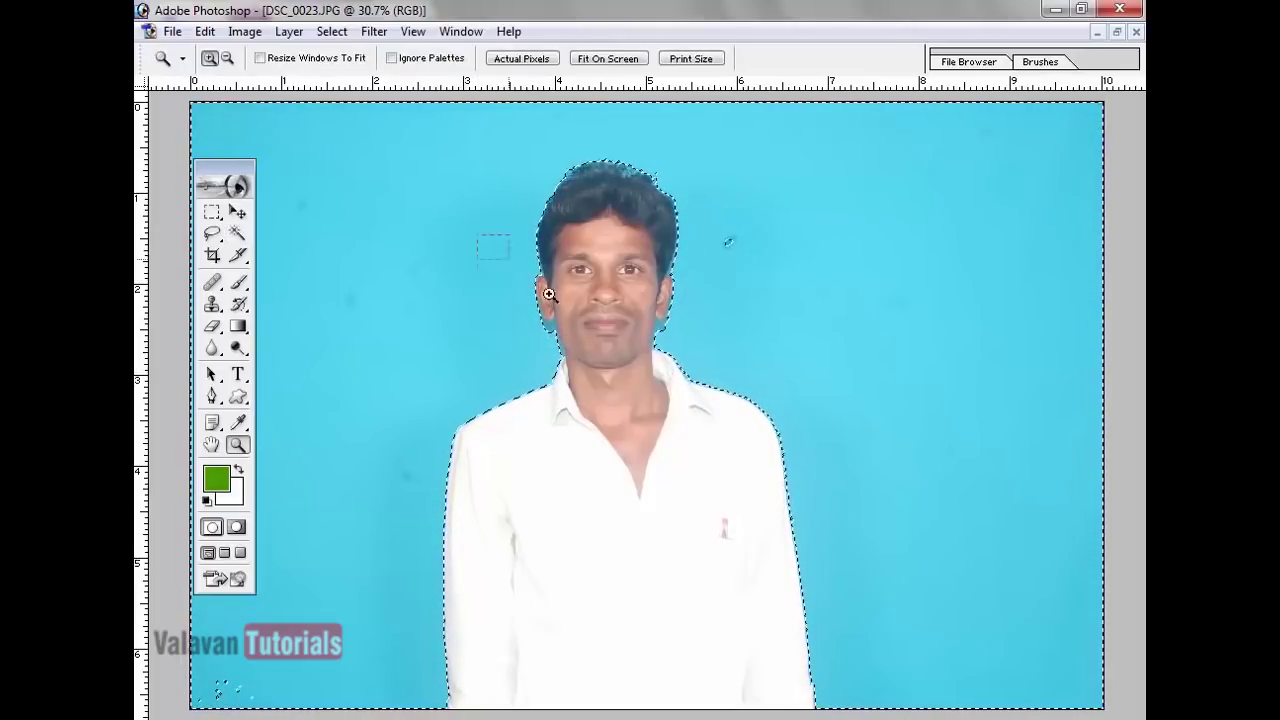
left_click_drag(477, 288, 682, 410)
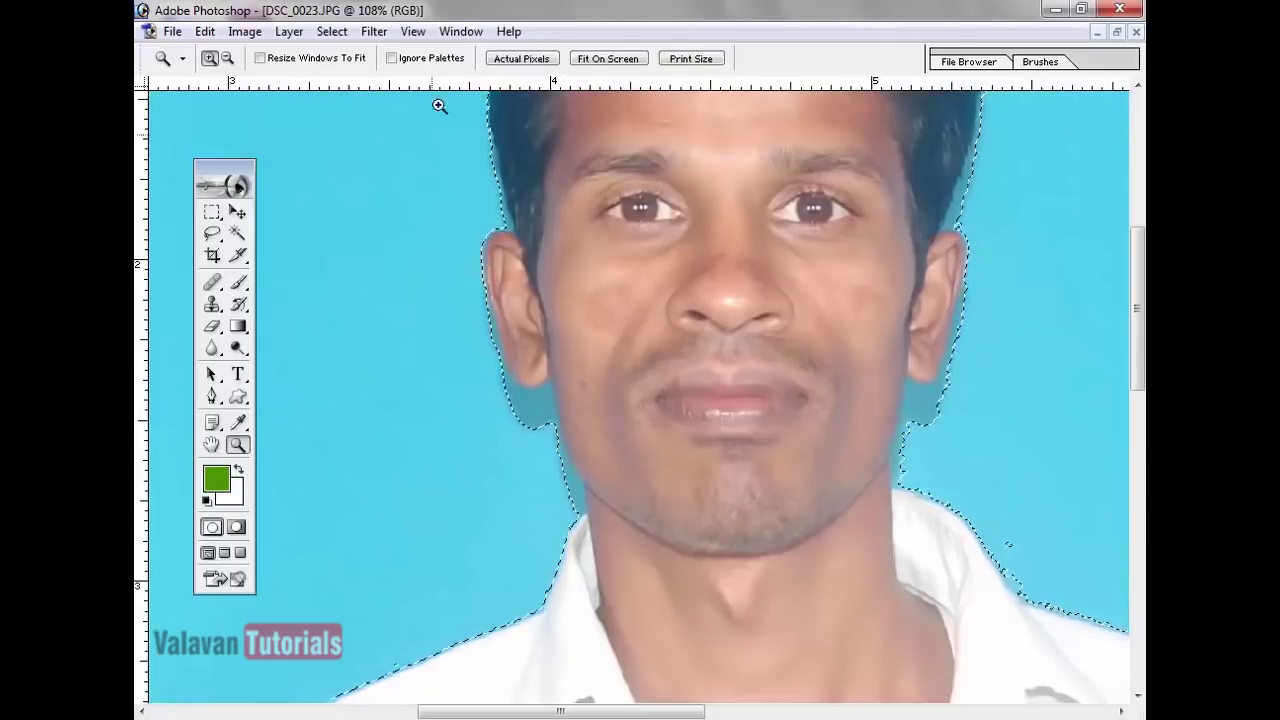
left_click(604, 60)
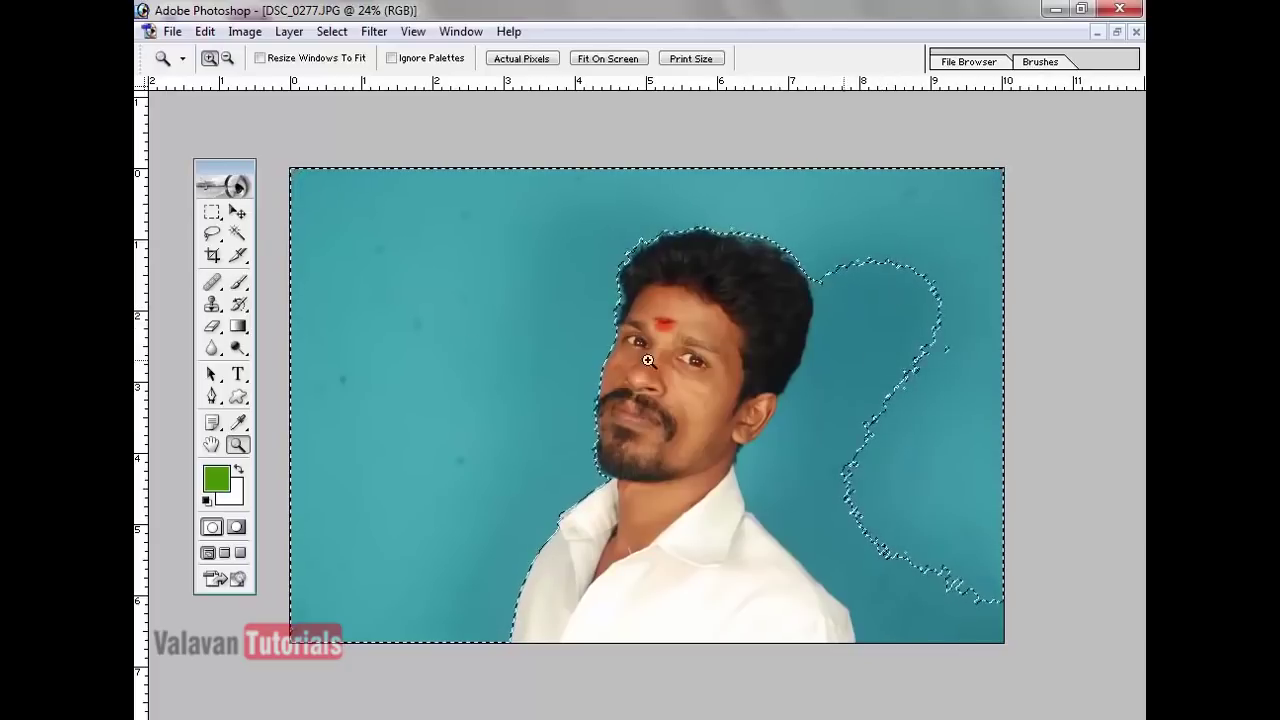
- Shift-add the unselected background patch right of the man, then toggle the panels with Tab
left_click(238, 234)
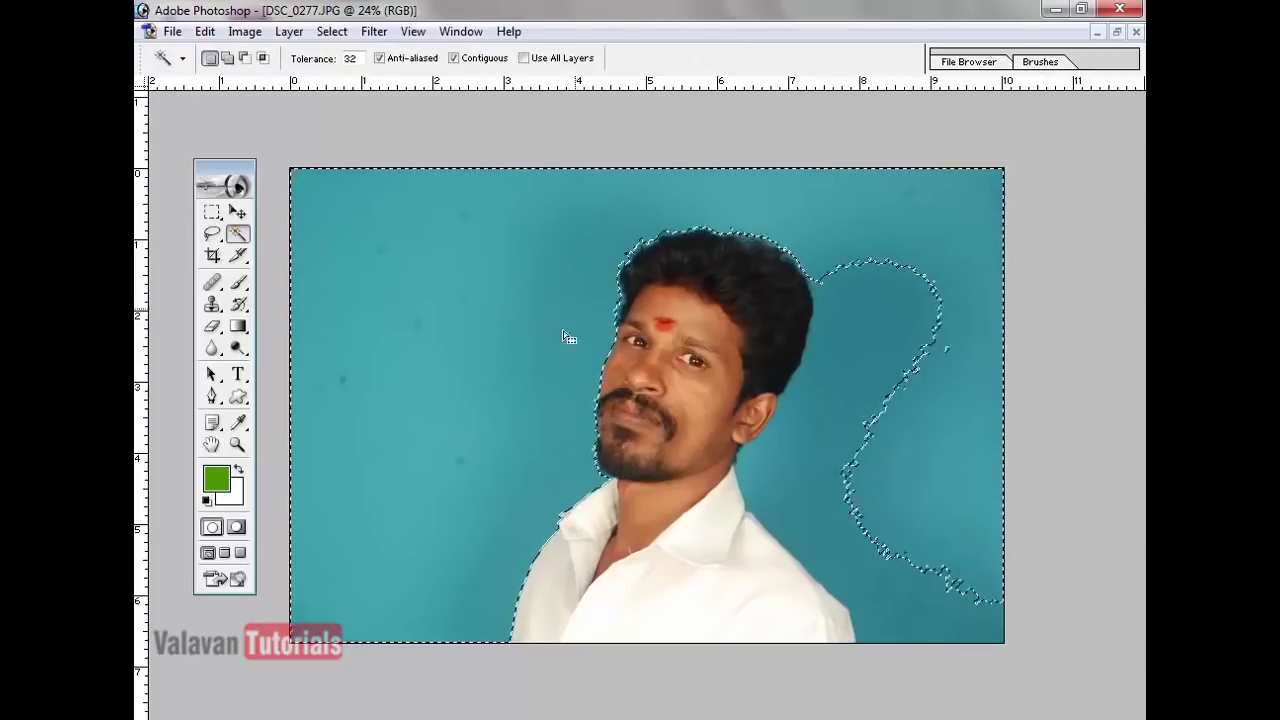
left_click(887, 364, "shift")
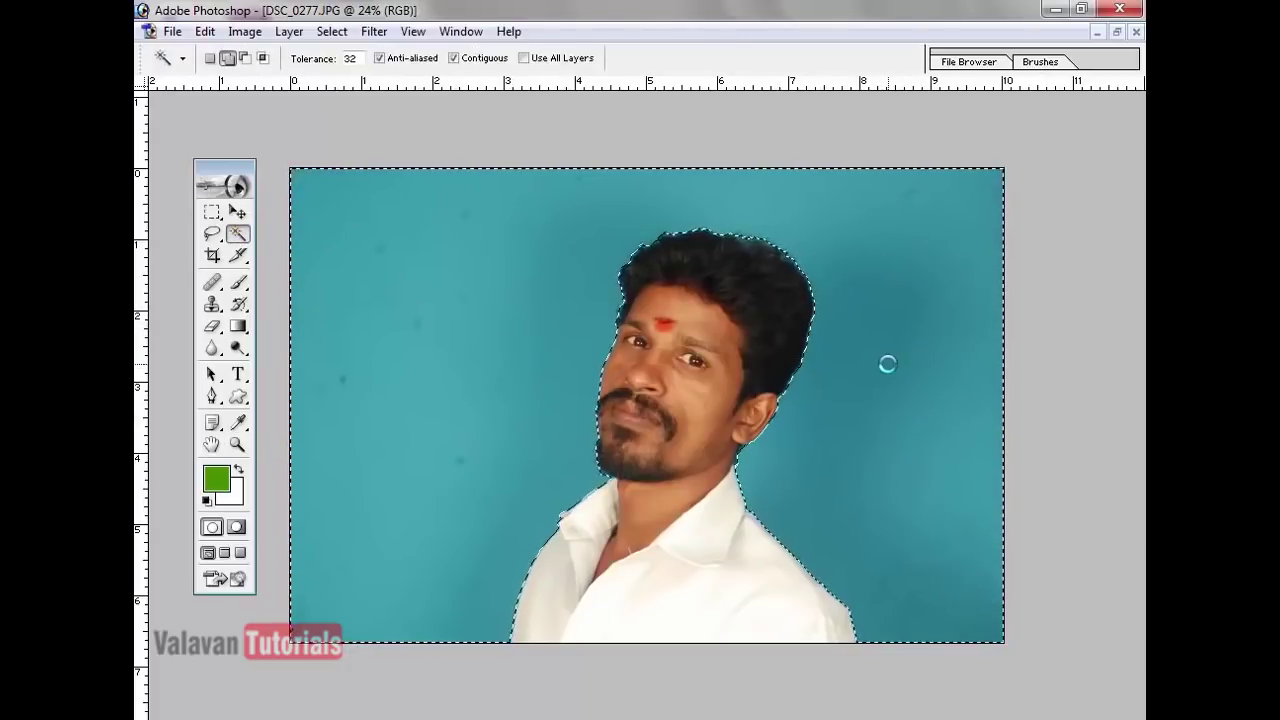
left_click(885, 350)
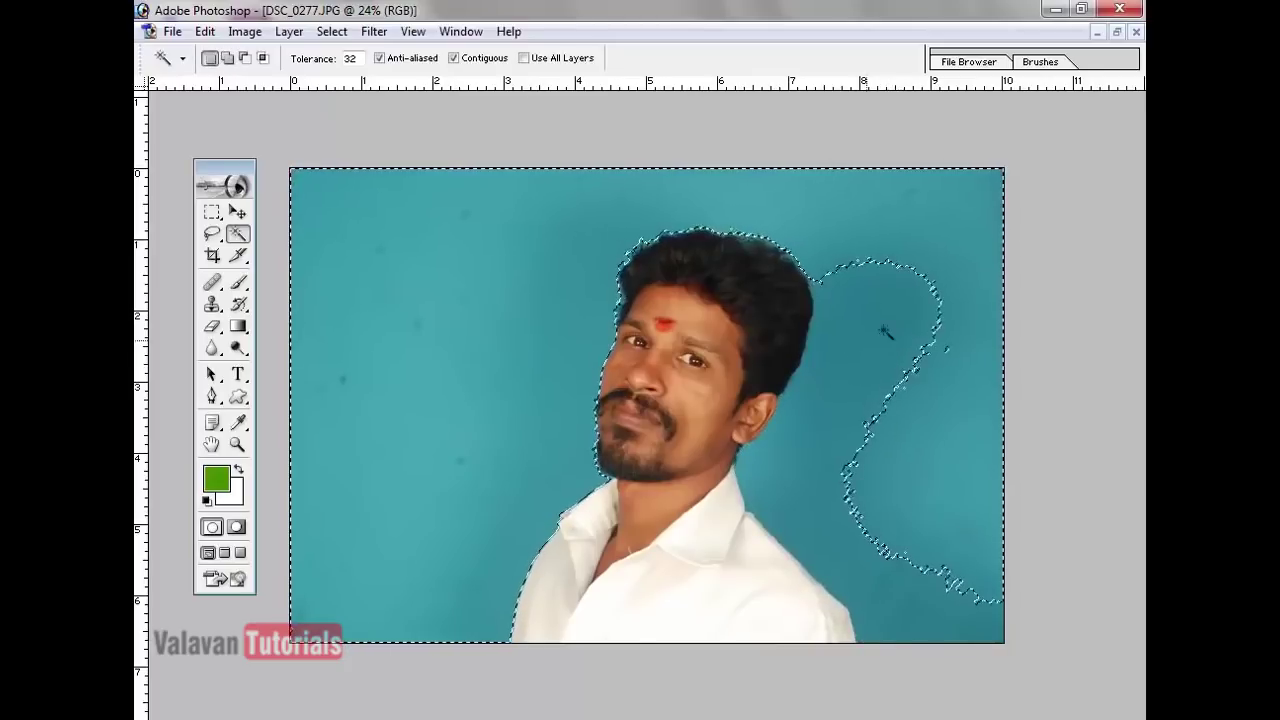
key("shift")
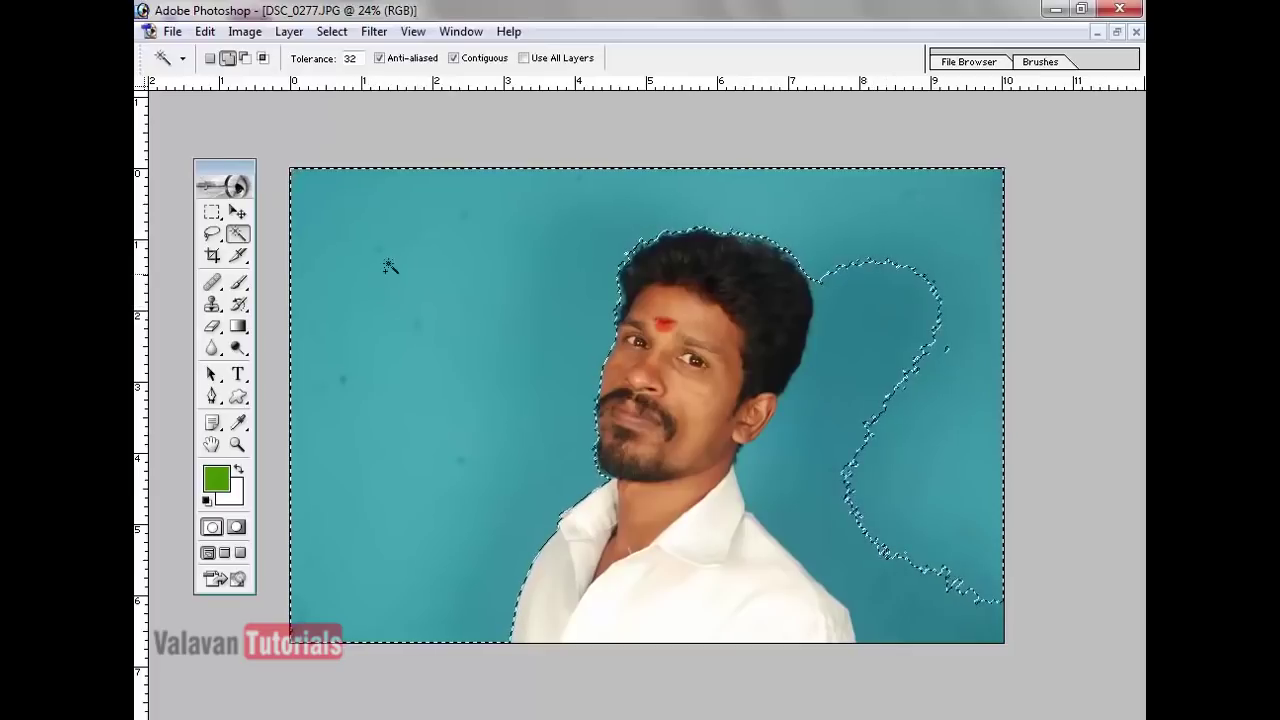
left_click(840, 349)
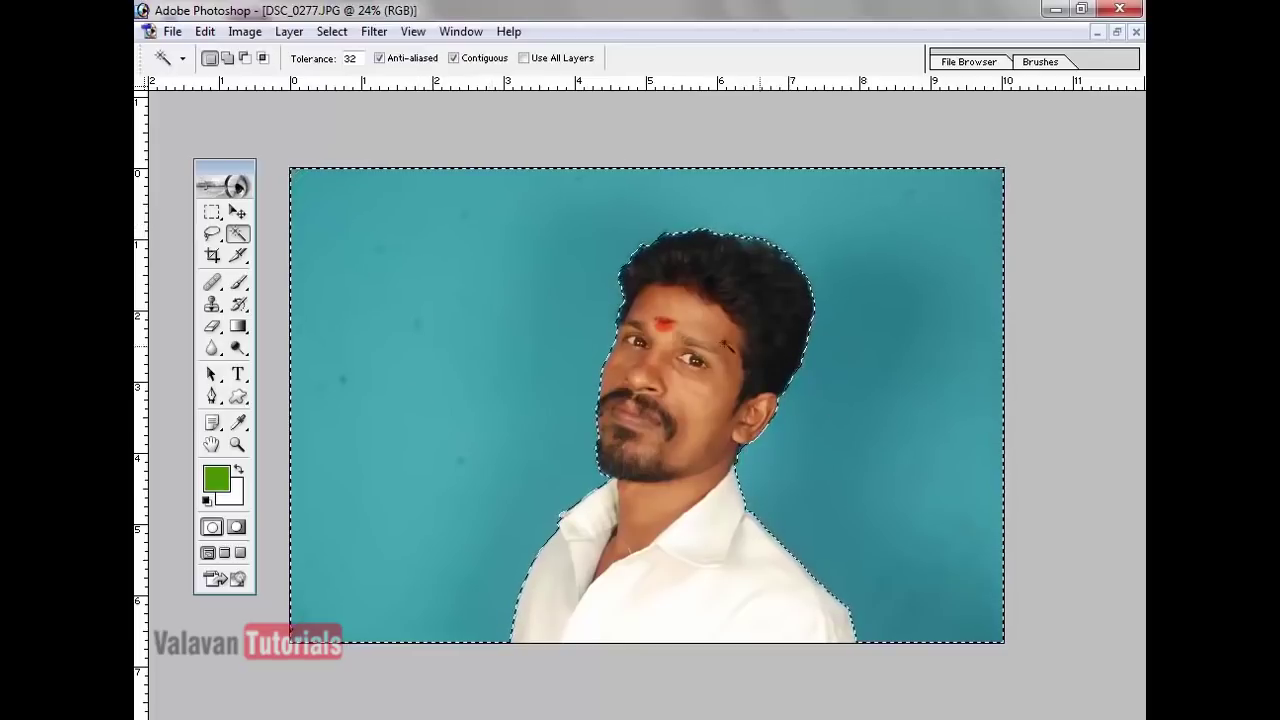
key("Tab")
key("Tab")
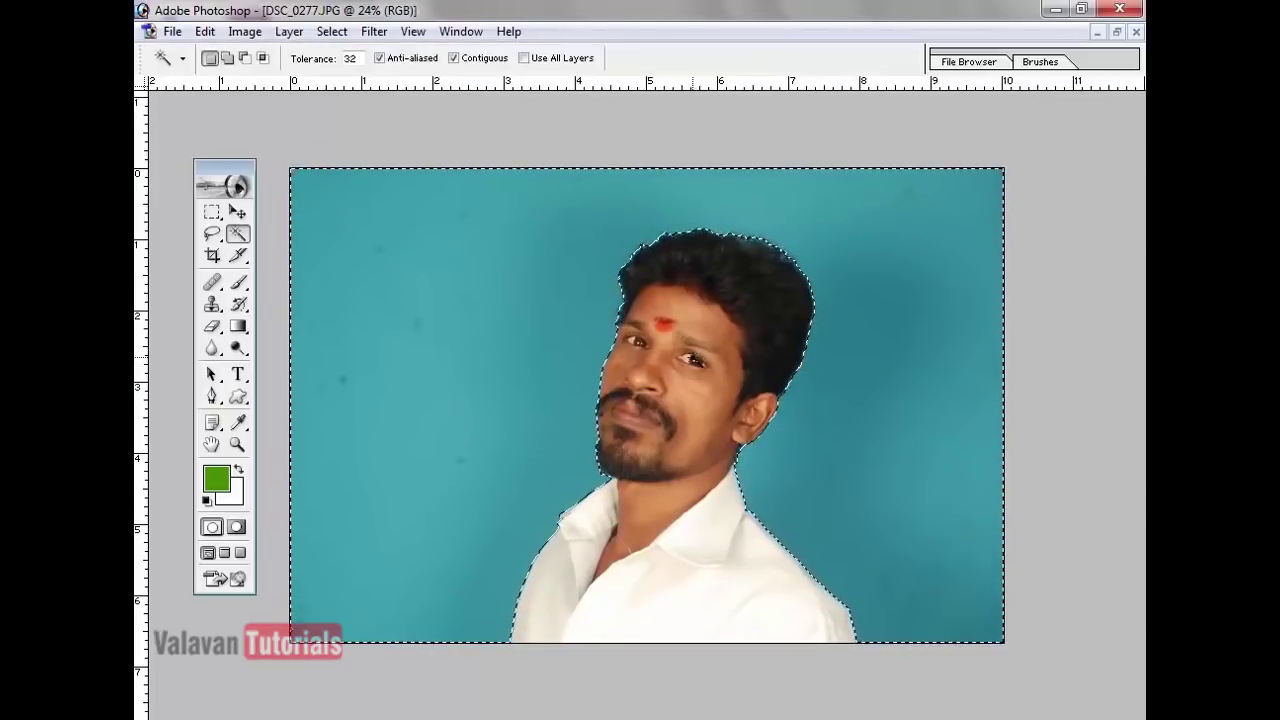
left_click(461, 31)
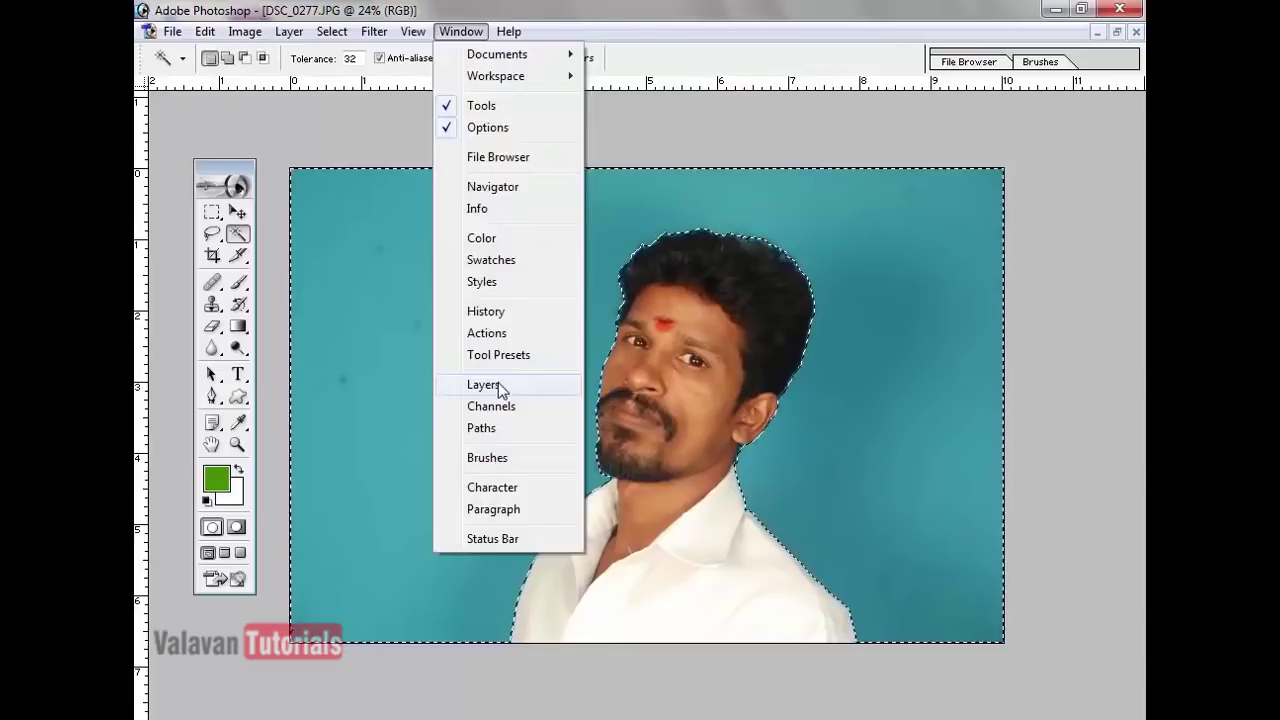
- Restore the Layers panel and copy the selected backdrop onto a new layer via Layer via Copy
left_click(499, 383)
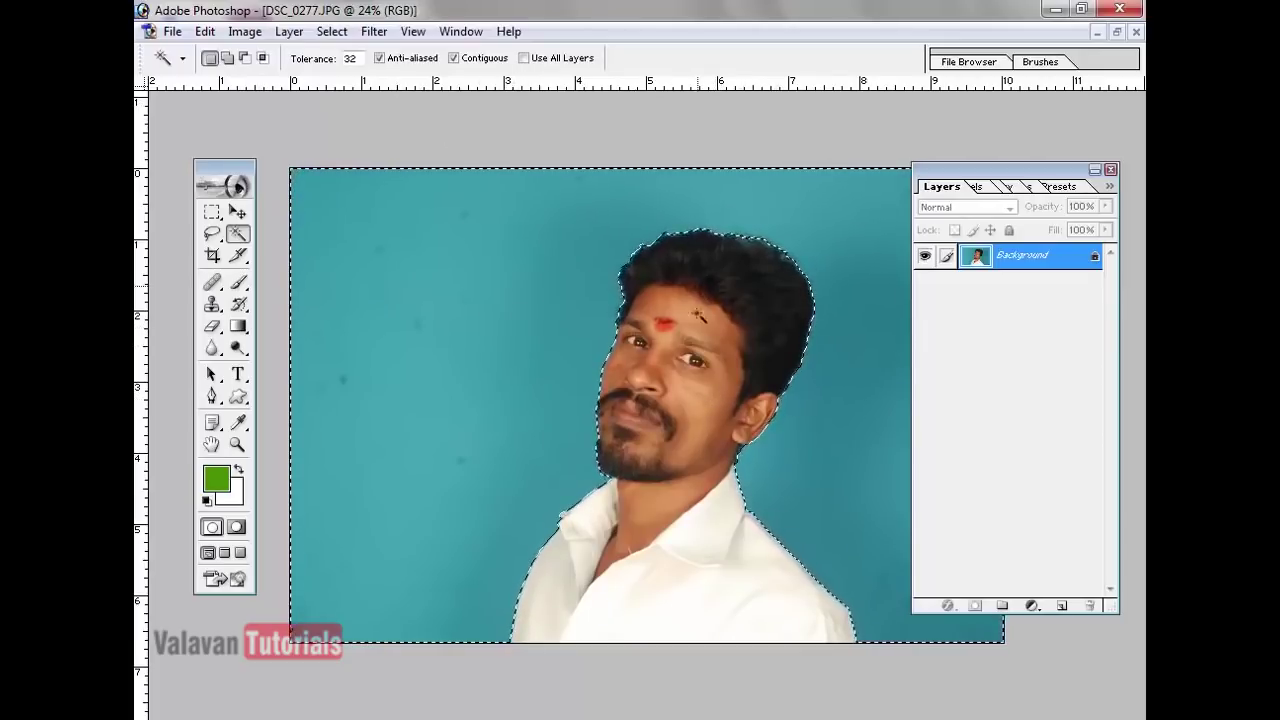
left_click(291, 33)
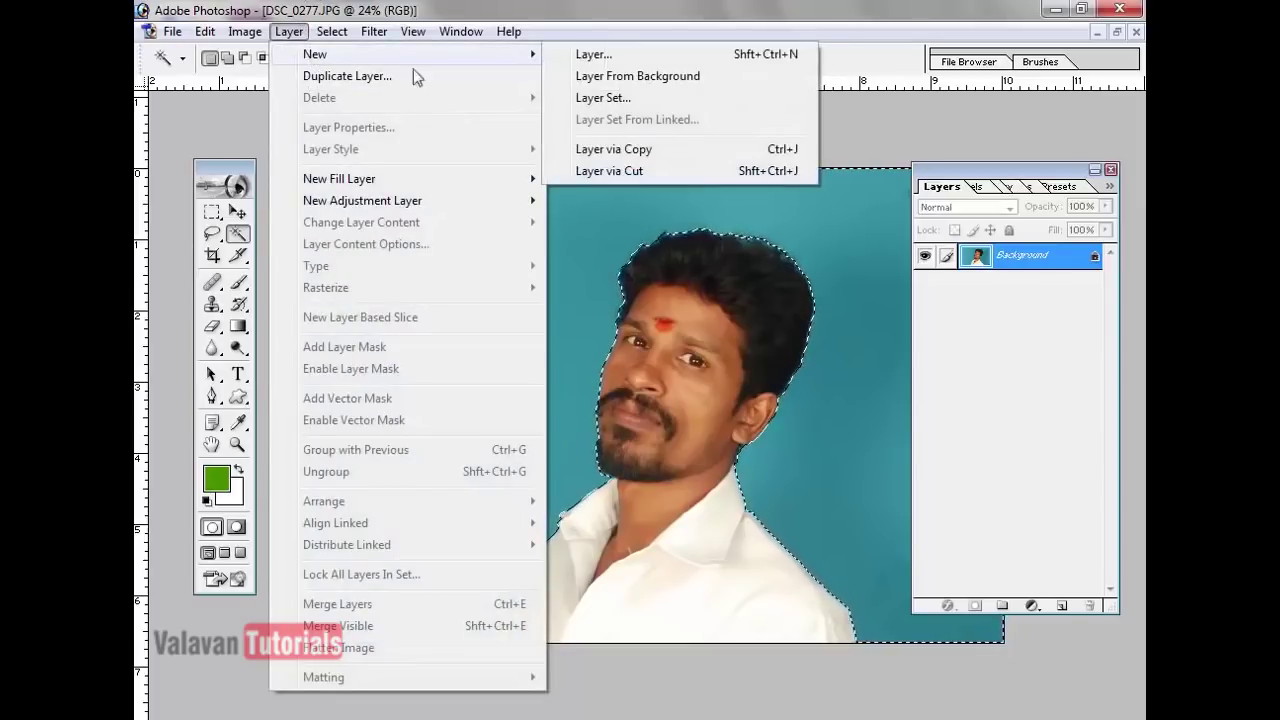
mouse_move(523, 52)
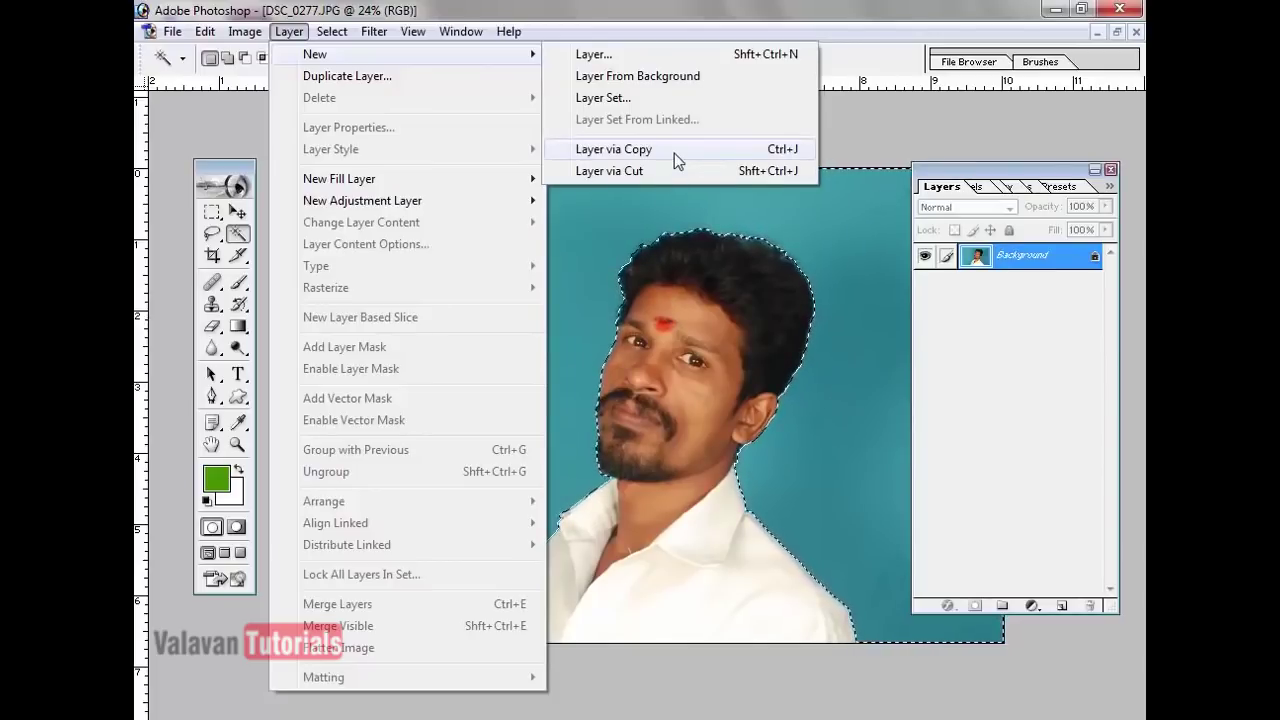
left_click(762, 150)
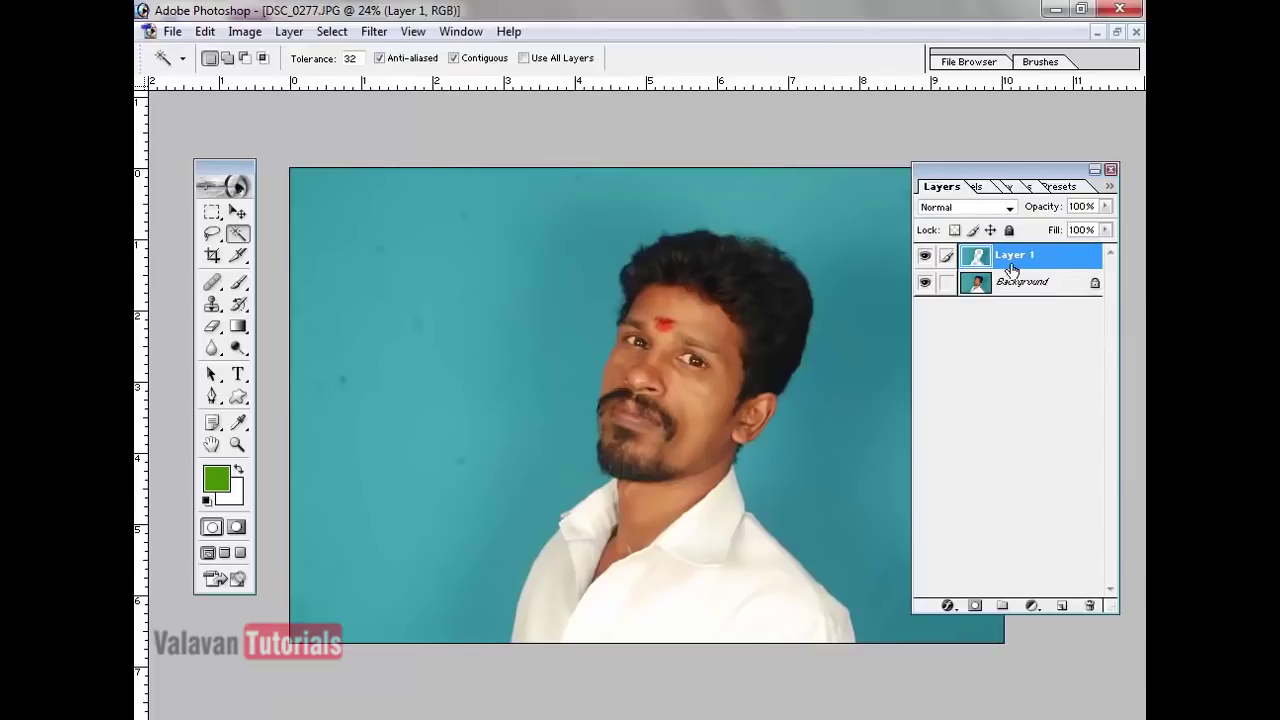
- Toggle the Background layer's visibility to inspect the copy, then undo Layer Via Copy
left_click(925, 284)
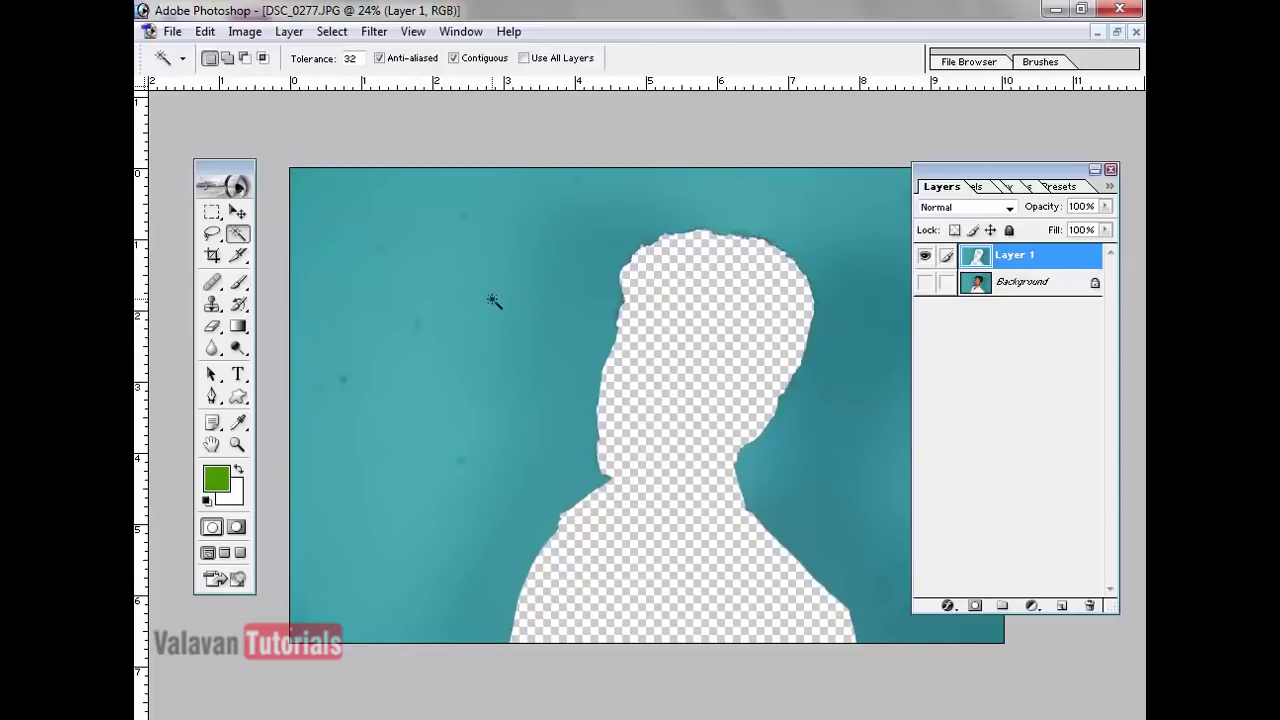
left_click(925, 284)
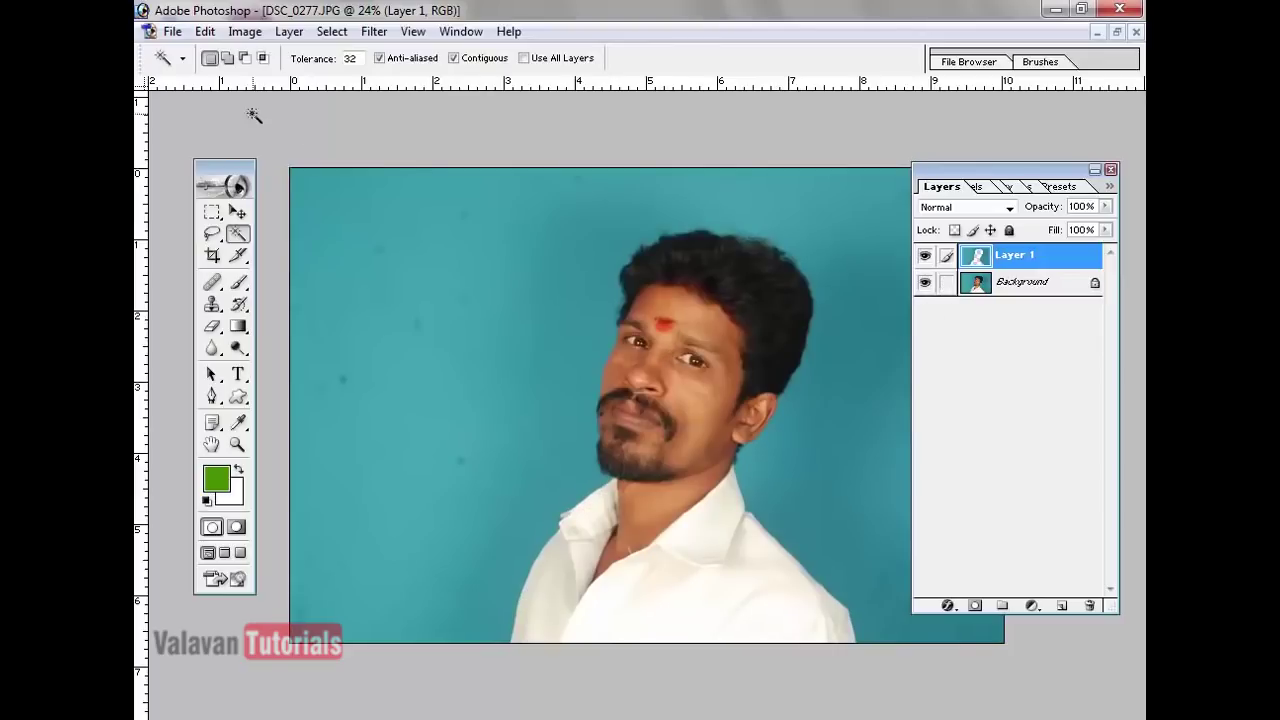
left_click(205, 32)
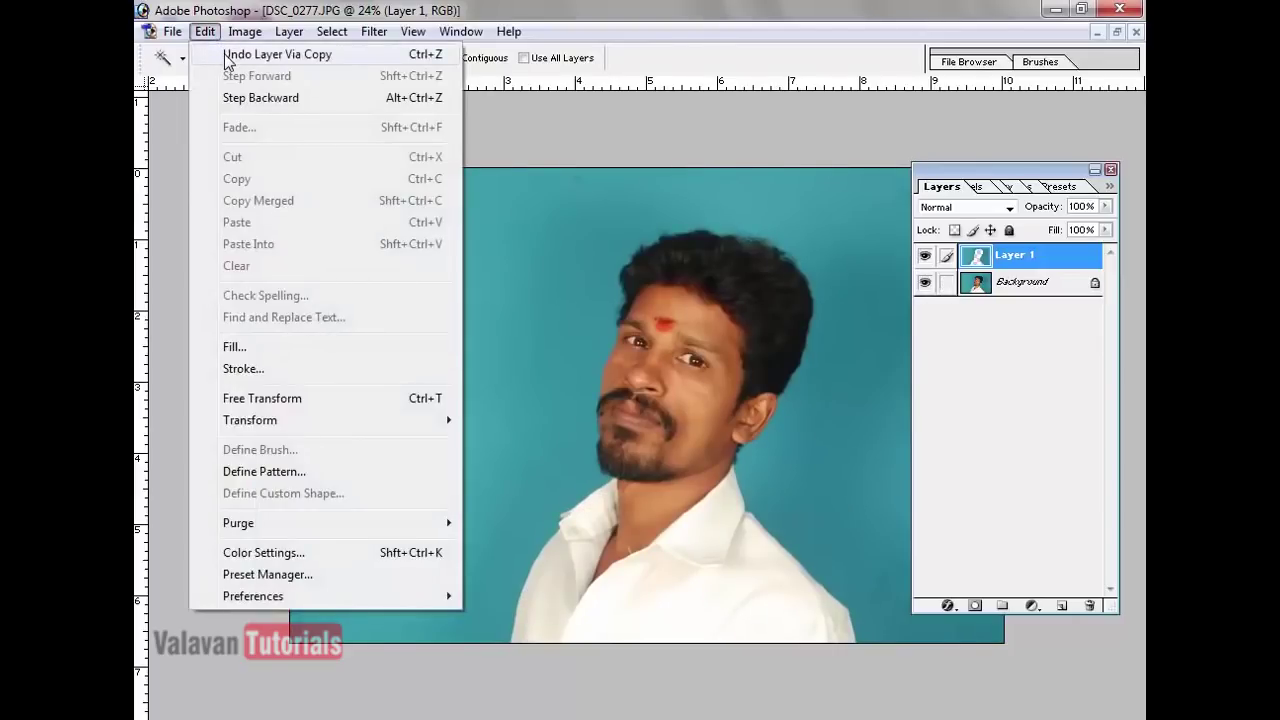
left_click(226, 56)
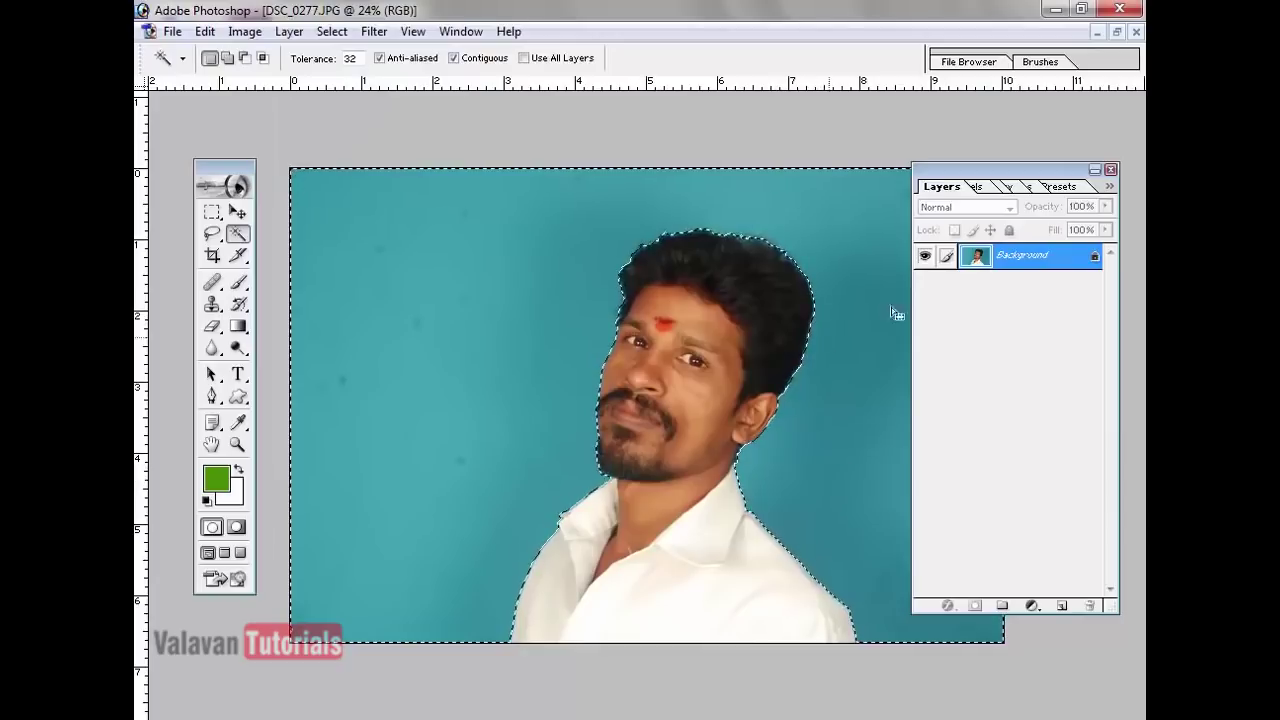
- Invert the selection to the man, copy him onto Layer 1, and hide the Background layer
left_click(334, 36)
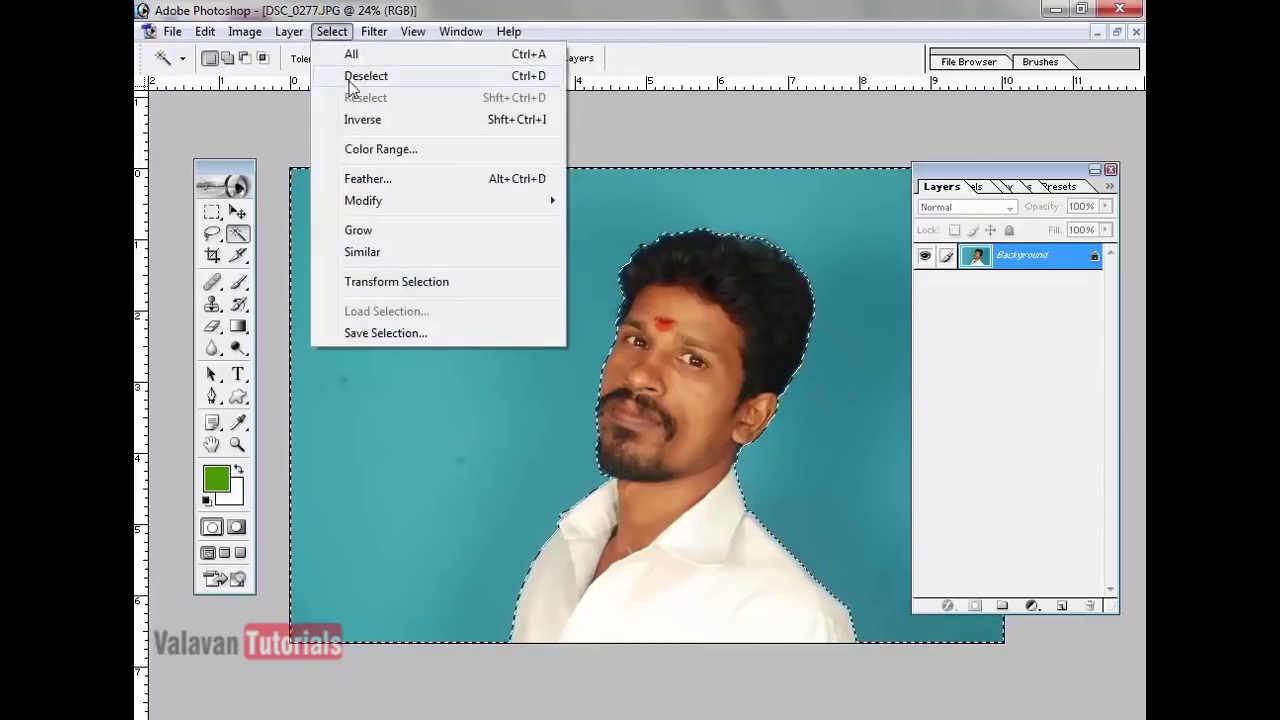
left_click(486, 128)
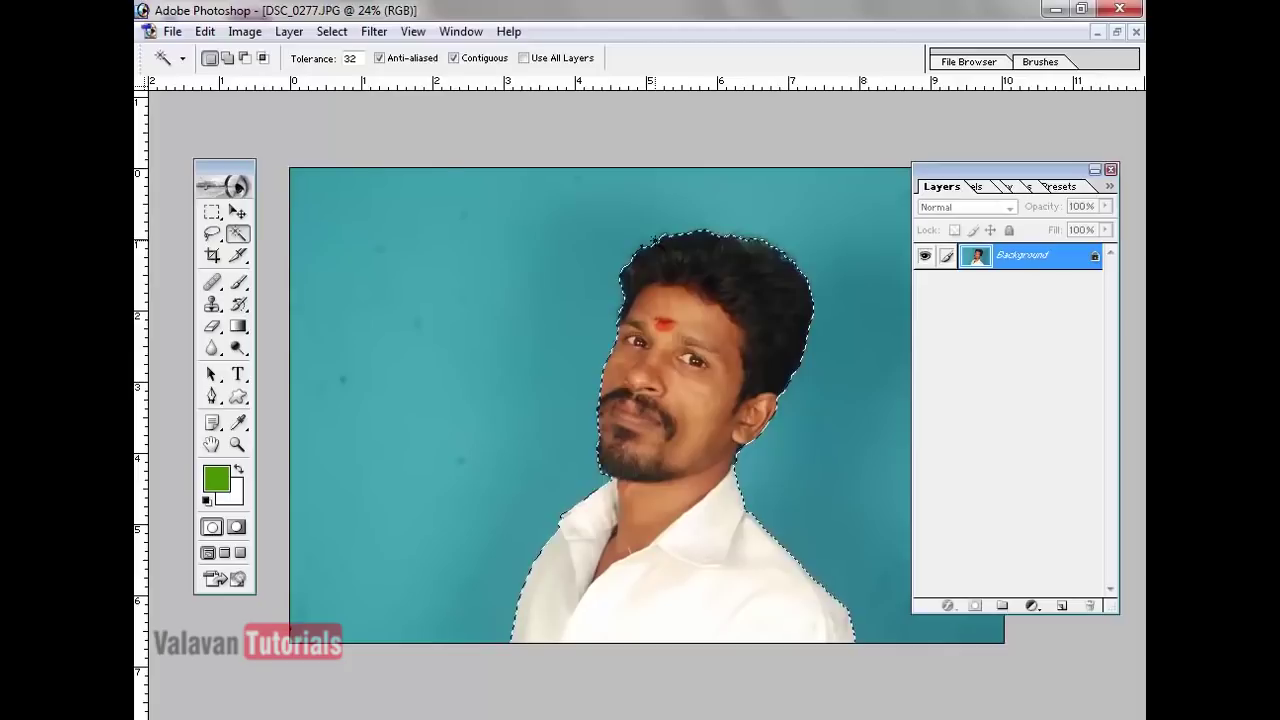
left_click(289, 31)
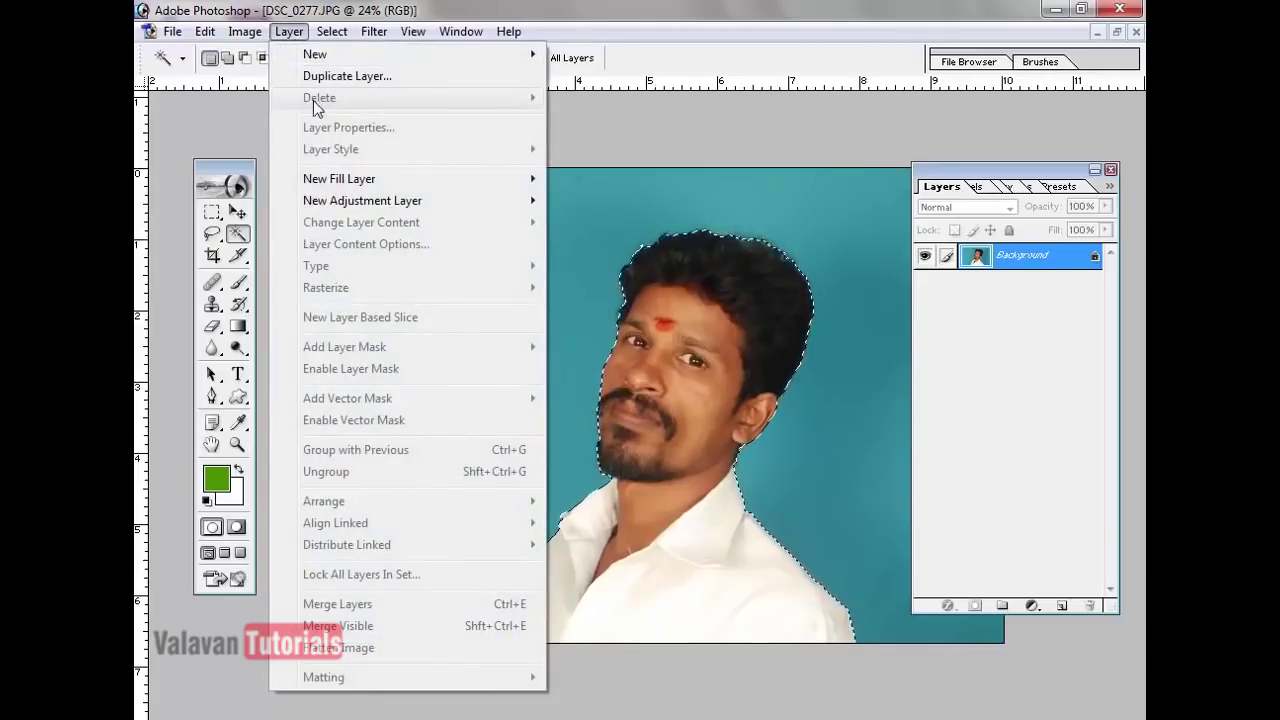
mouse_move(318, 54)
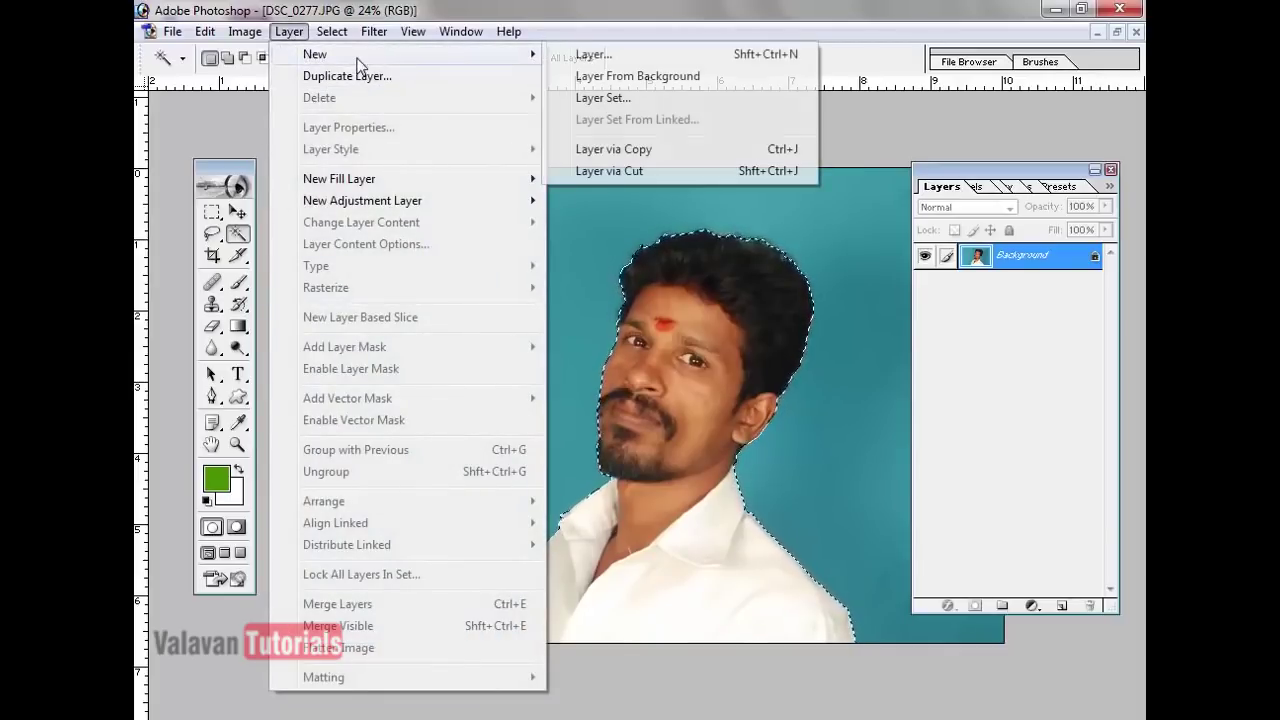
left_click(671, 150)
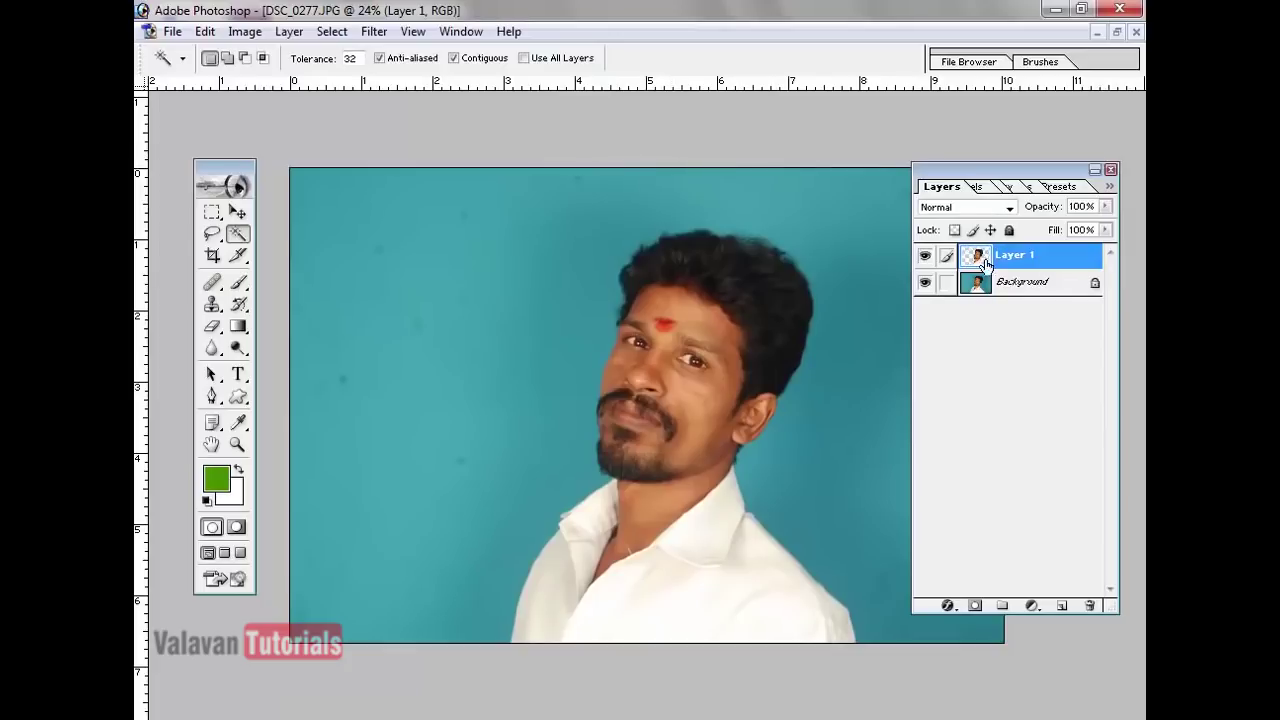
left_click(925, 283)
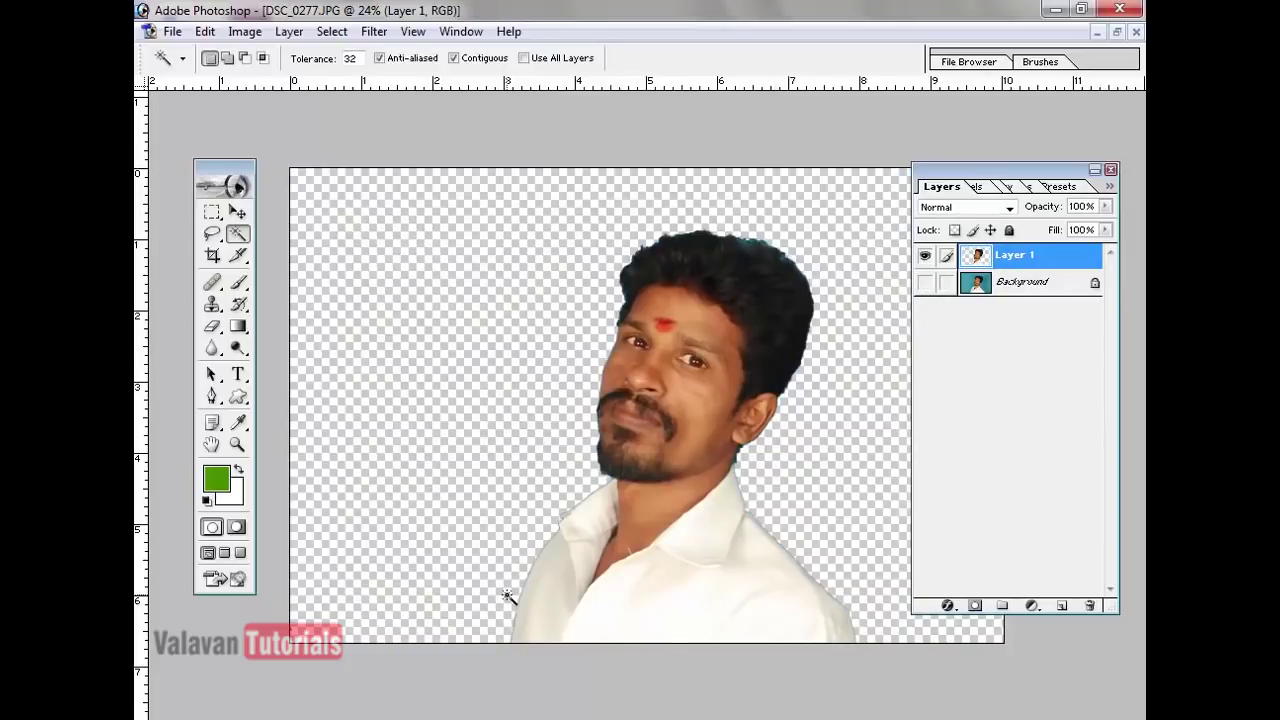
- Toggle the Background layer on and off to compare the man's cut-out edges
left_click(925, 283)
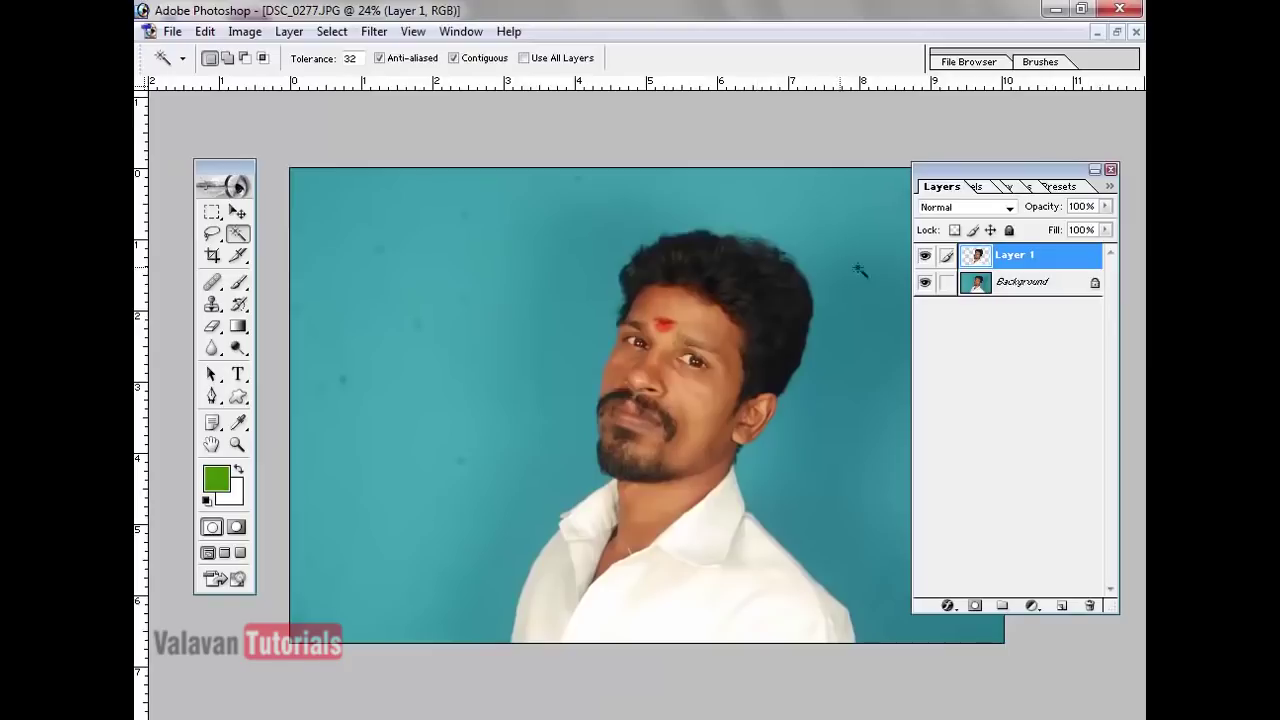
left_click(925, 284)
left_click(925, 284)
left_click(925, 284)
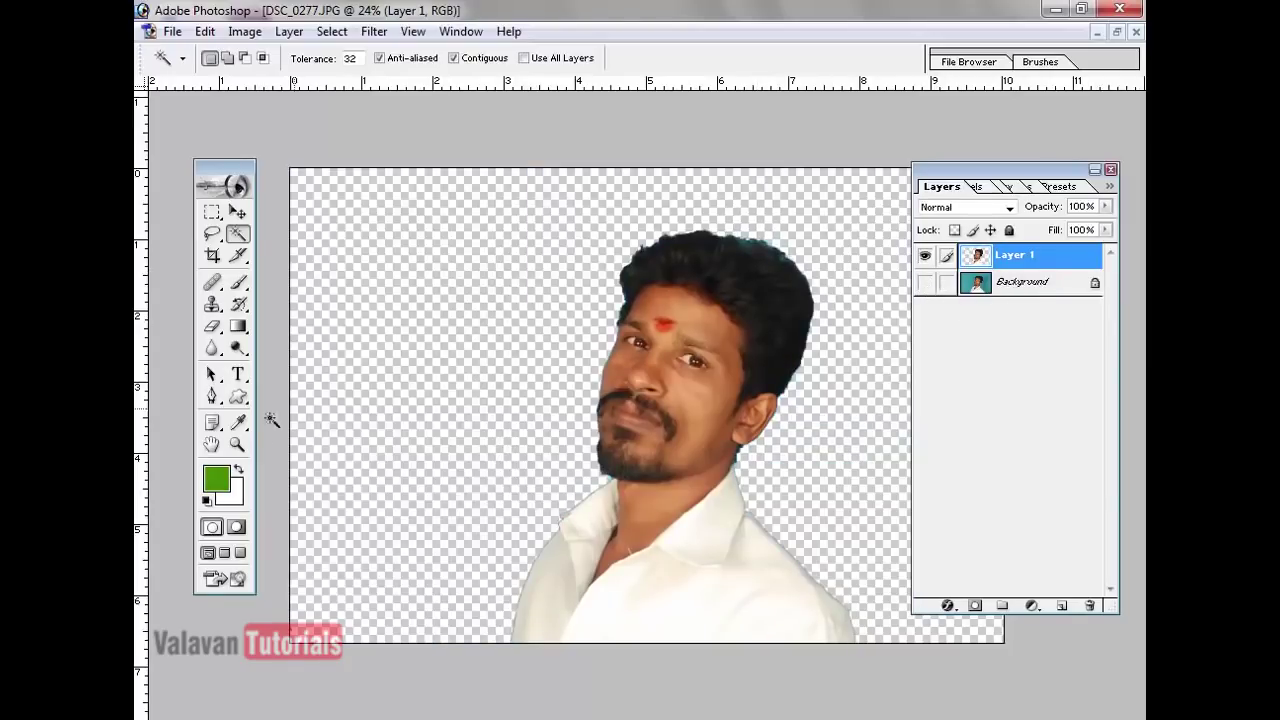
- Zoom into the man's face to inspect edges, fit on screen, and undo the layer copy
left_click(238, 445)
left_click_drag(609, 214, 704, 371)
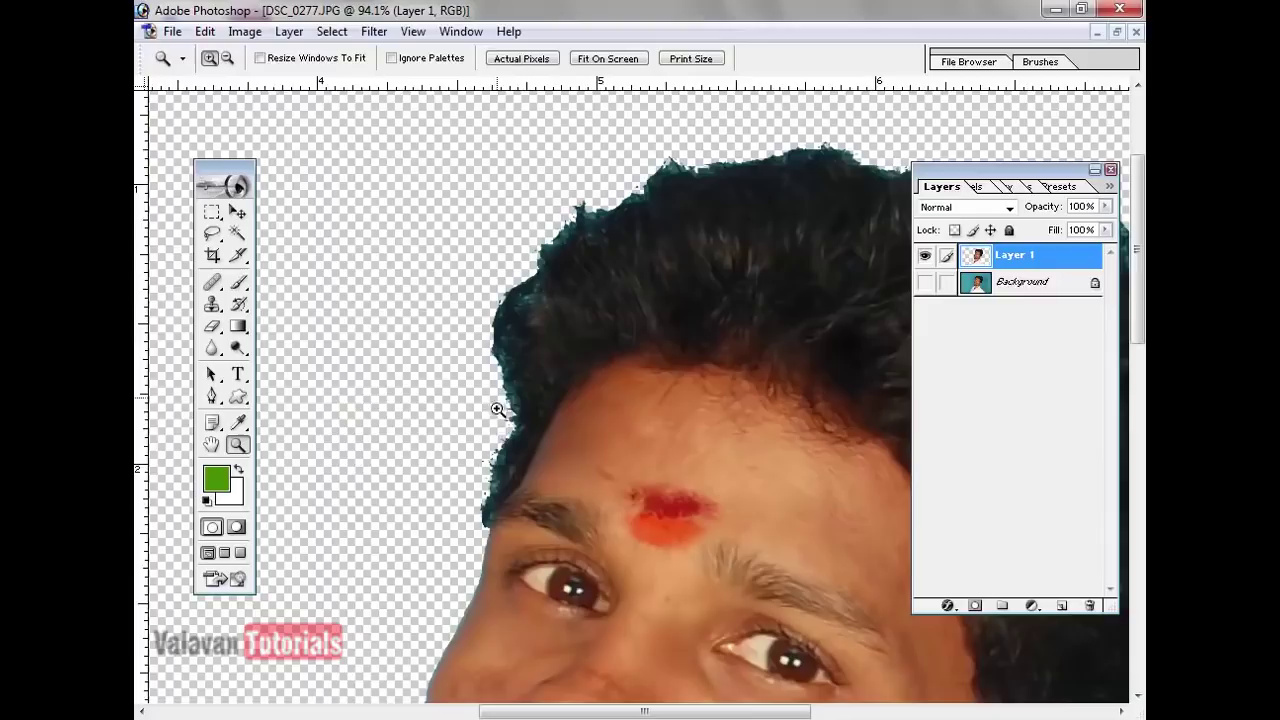
scroll(557, 594, "down", 5)
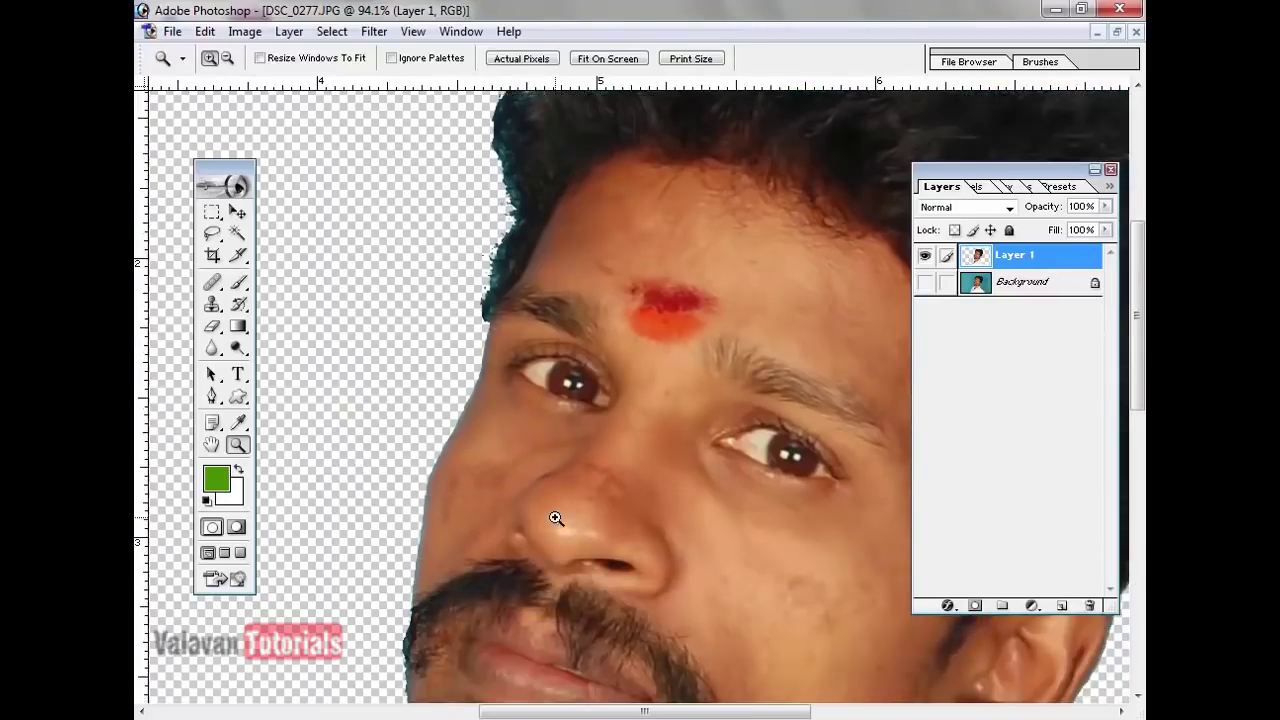
right_click(567, 459)
left_click(620, 491)
right_click(568, 469)
left_click(601, 481)
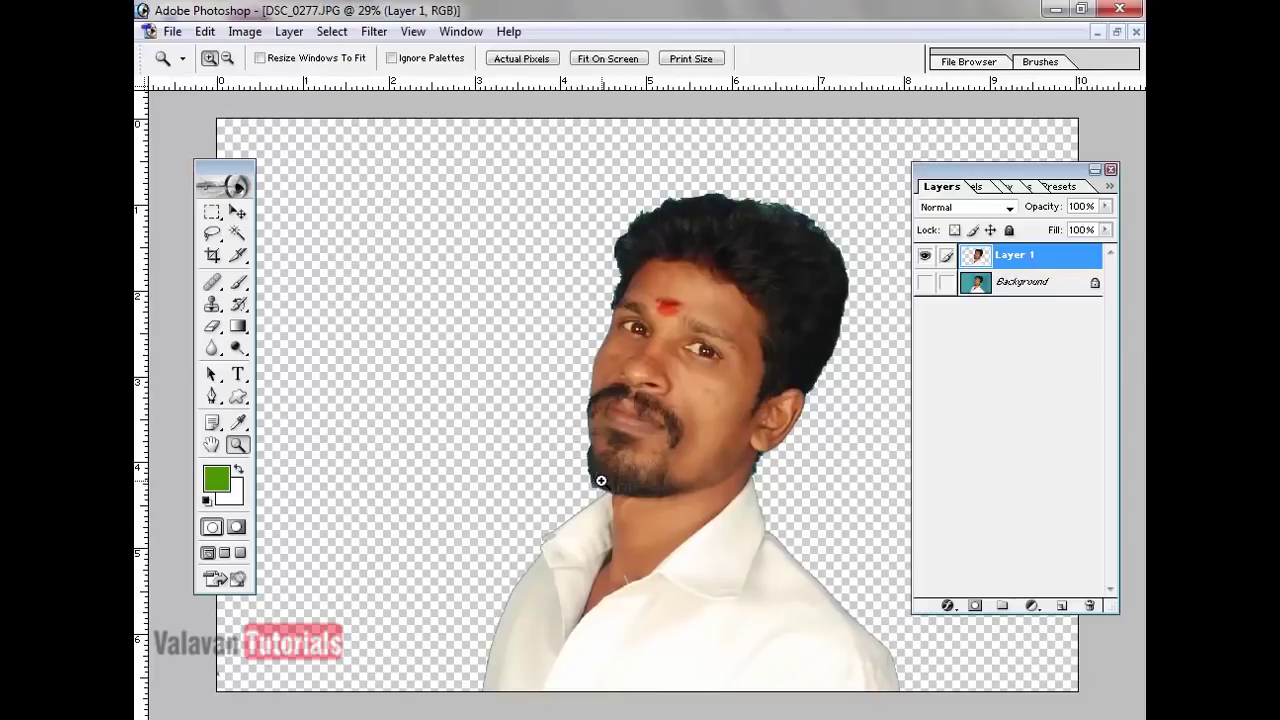
key("ctrl+alt+z")
key("ctrl+alt+z")
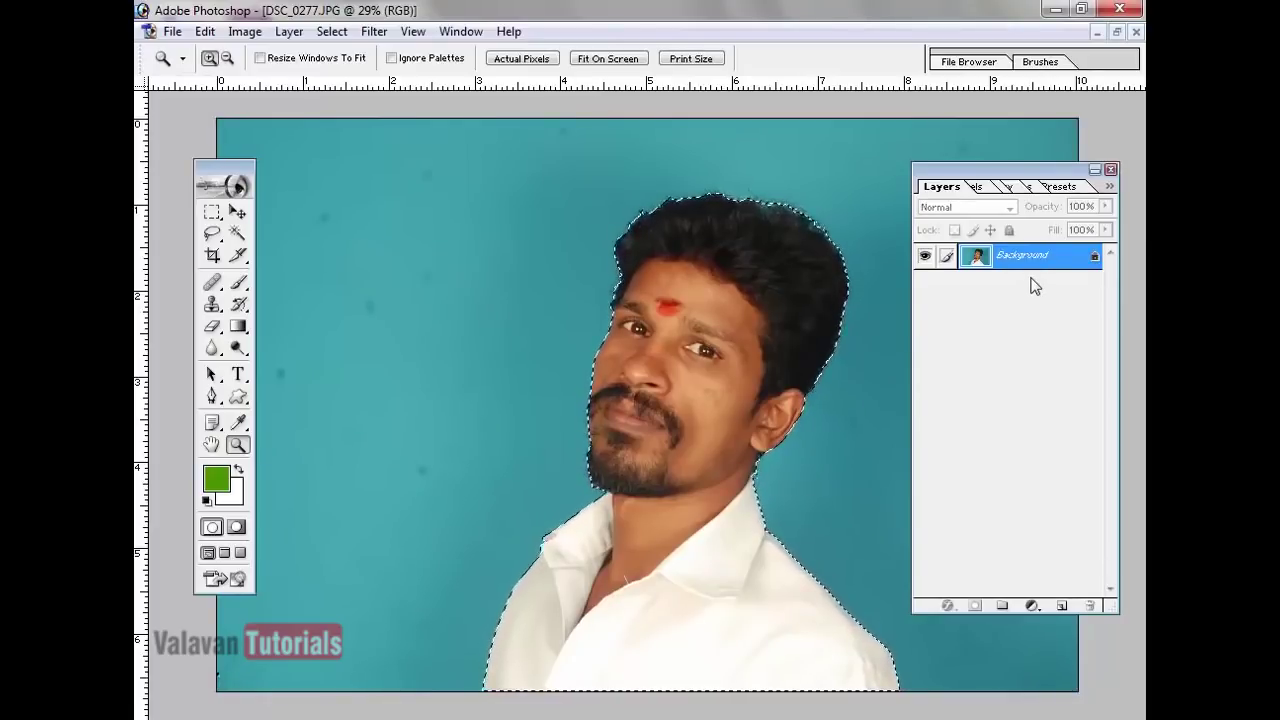
- Feather the man's selection by 2 pixels
left_click(287, 31)
mouse_move(330, 54)
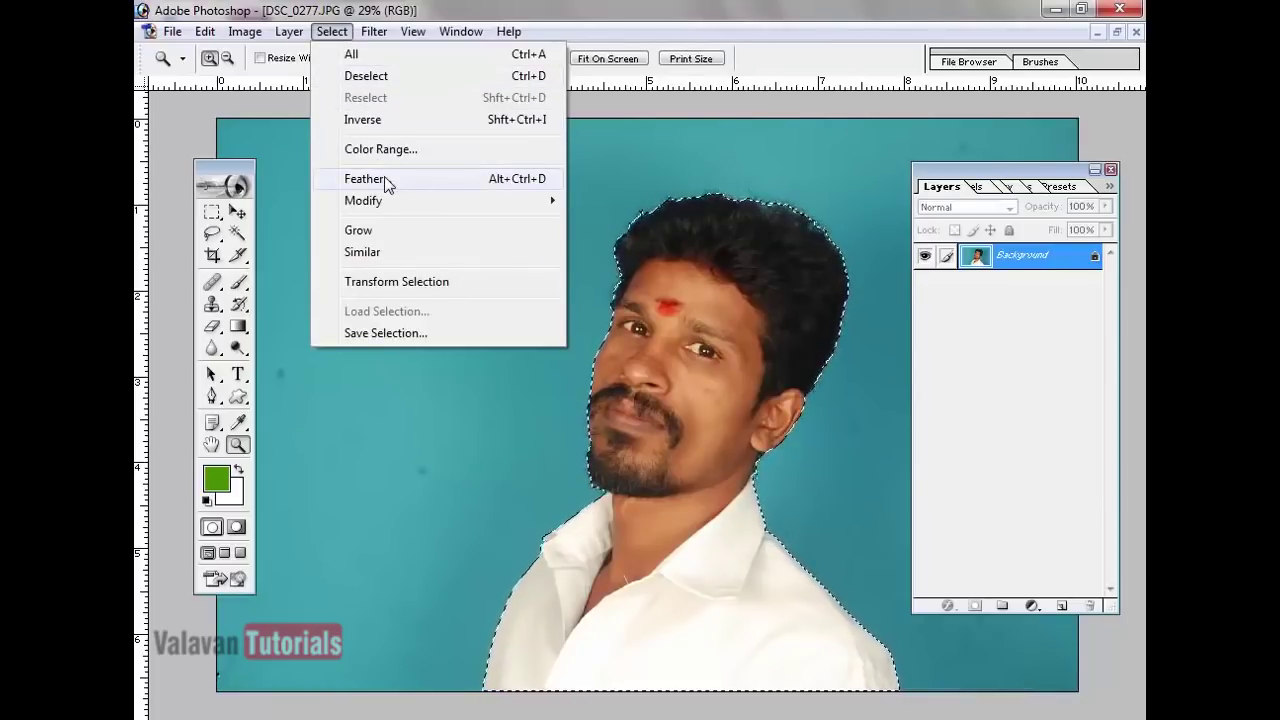
left_click(432, 182)
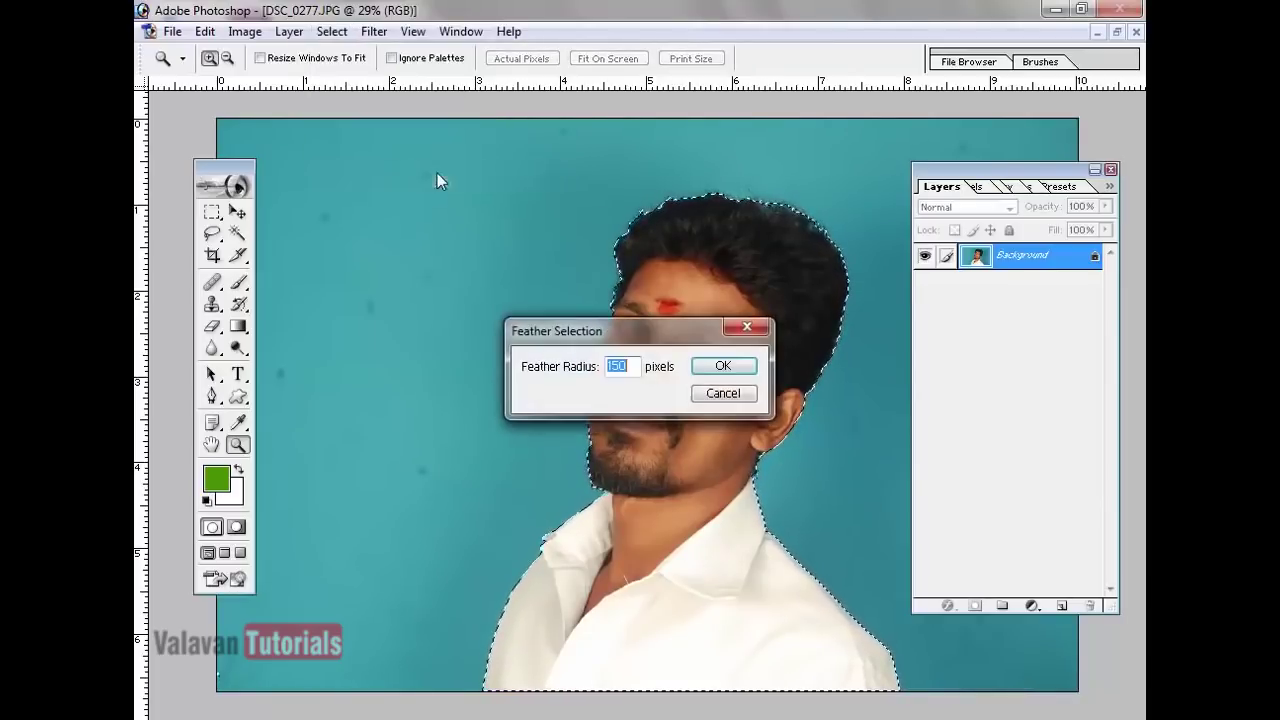
type("3")
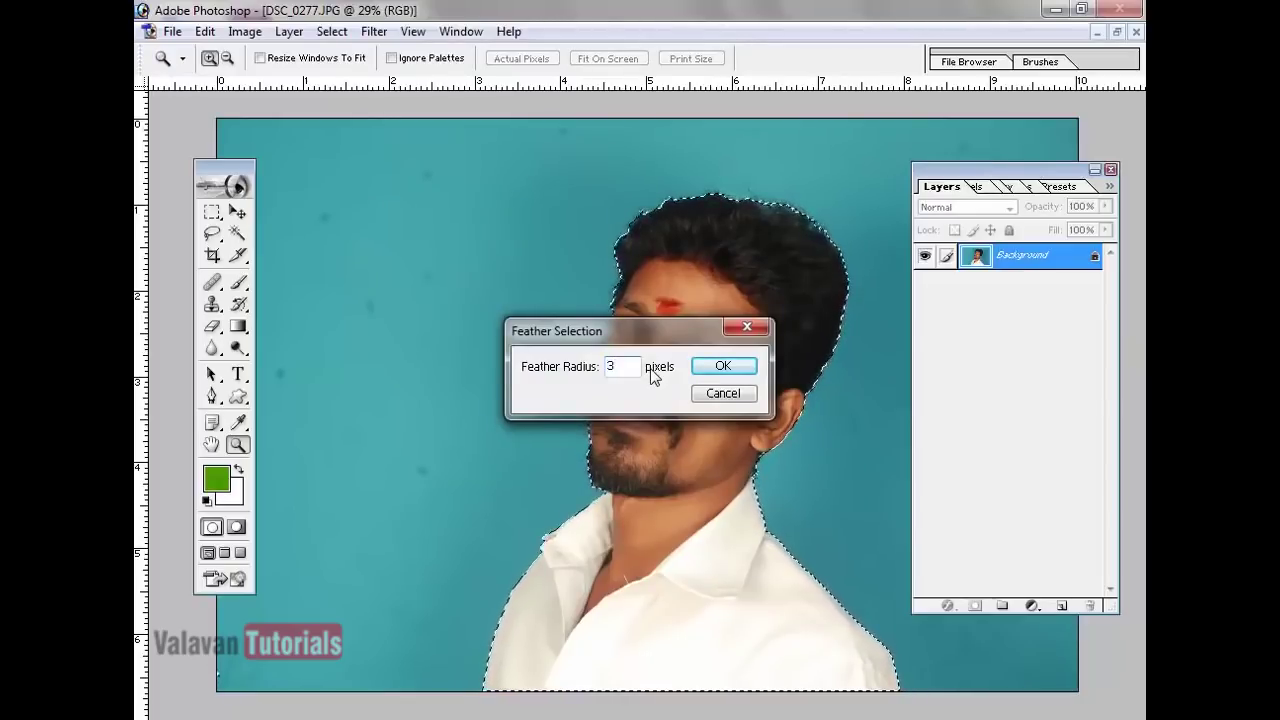
key("BackSpace")
type("2")
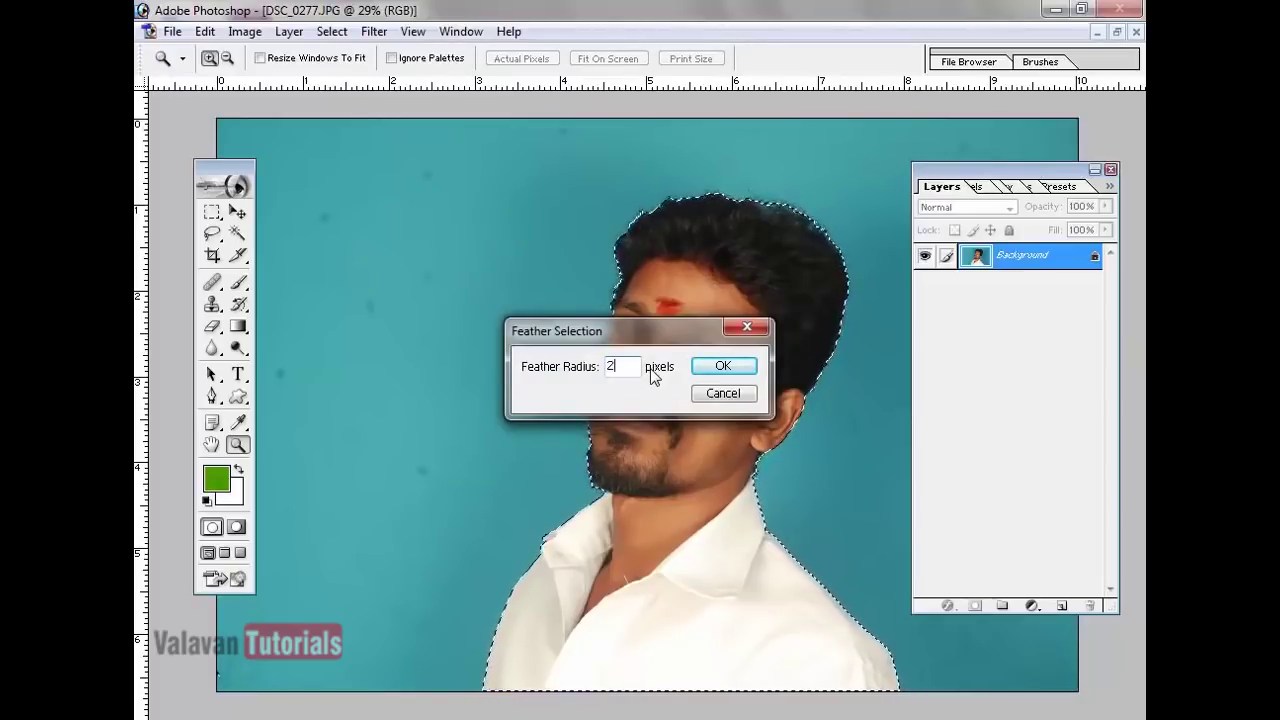
key("Return")
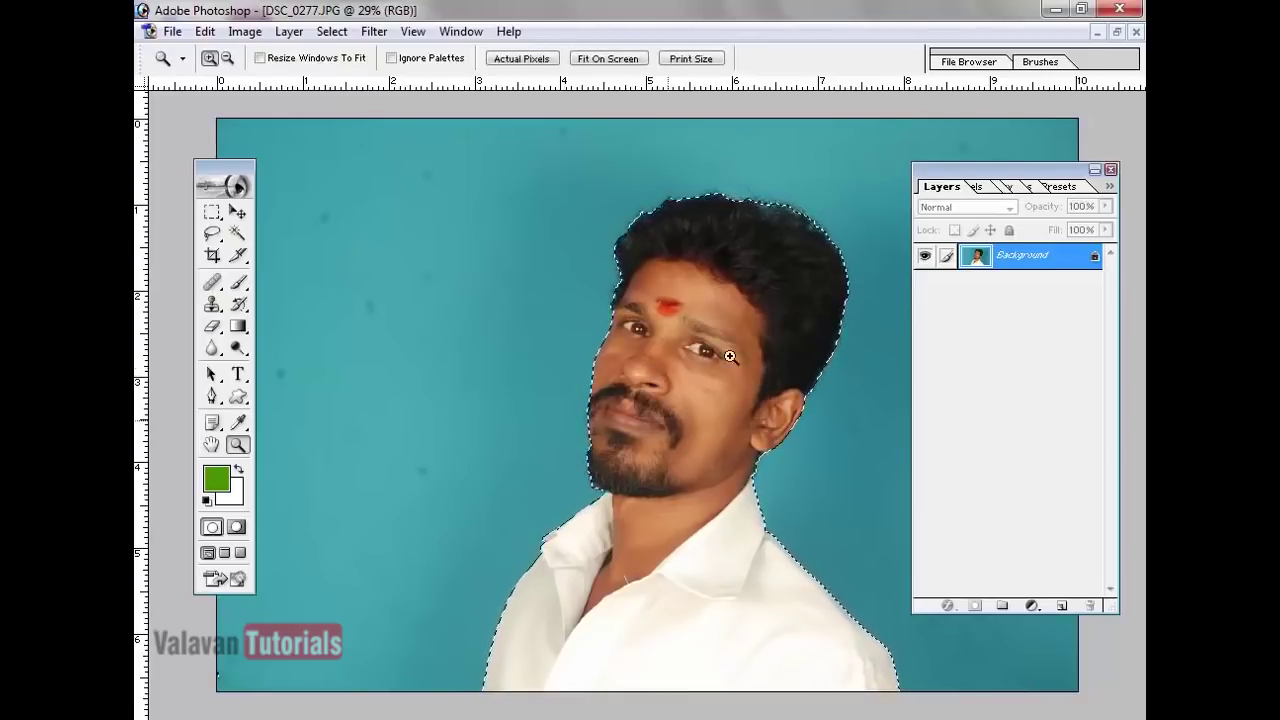
- Copy the feathered man onto a new Layer 1 and hide the Background layer
left_click(288, 32)
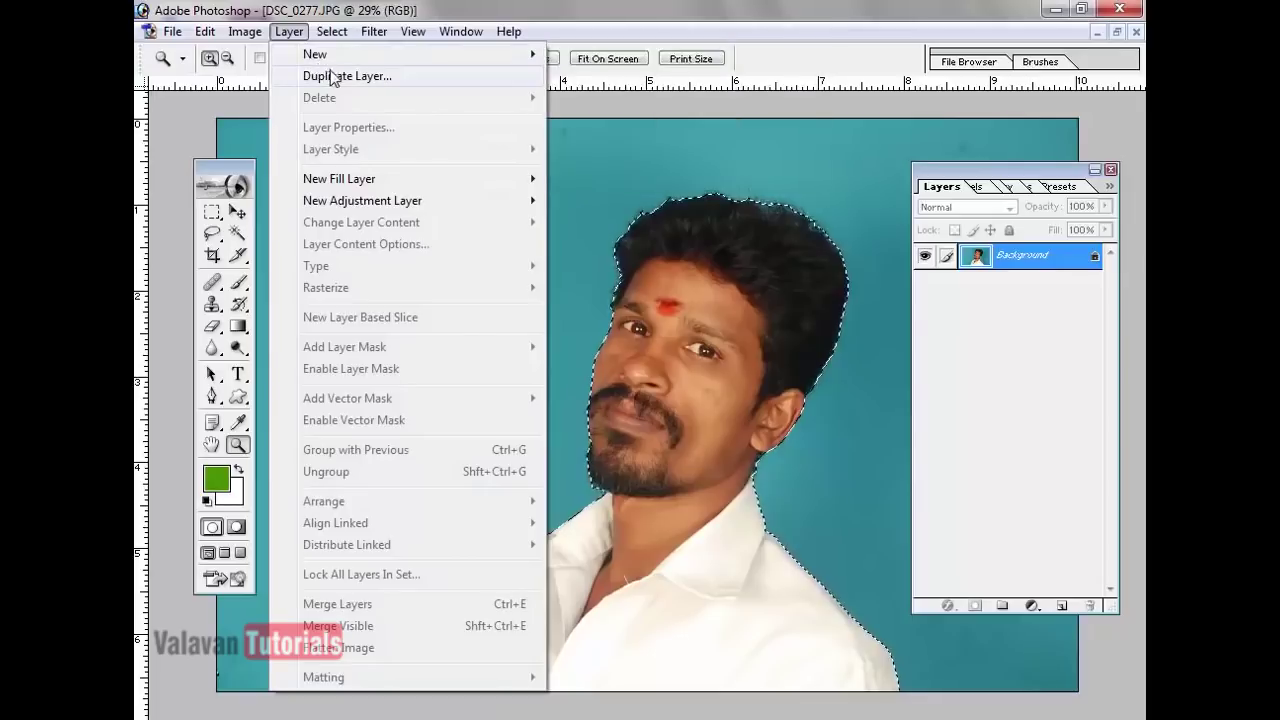
left_click(652, 148)
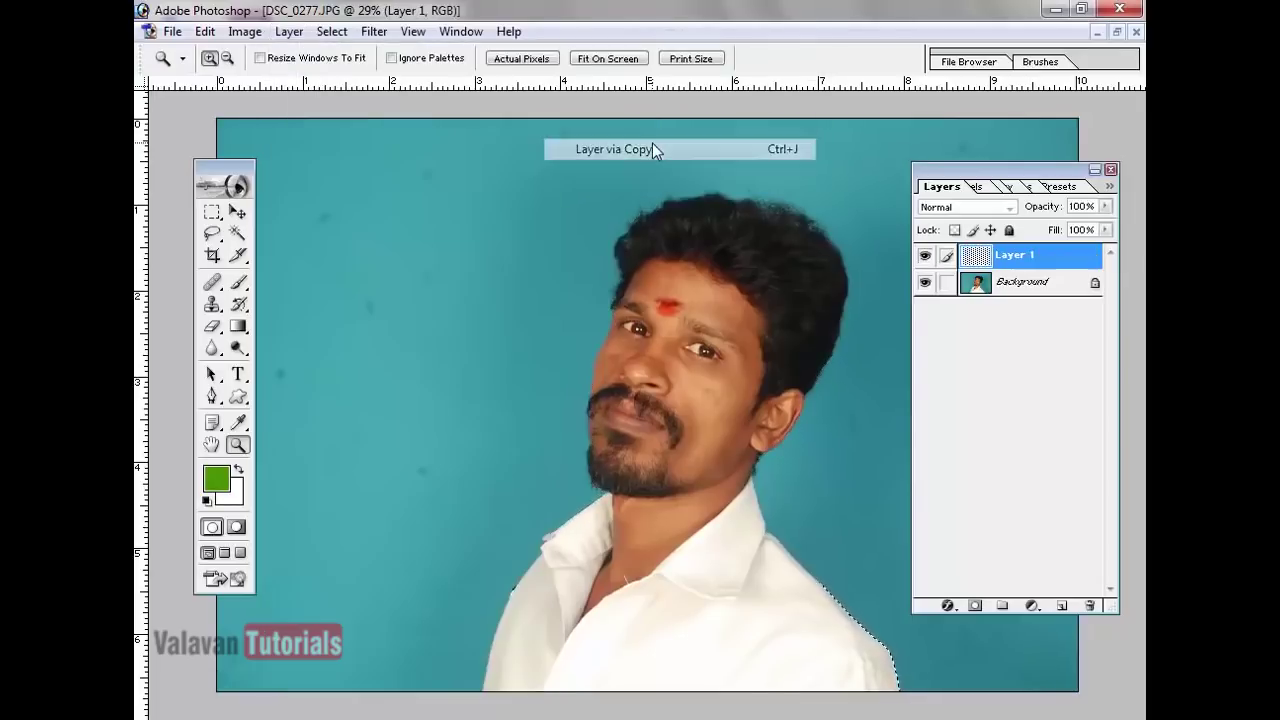
left_click(924, 283)
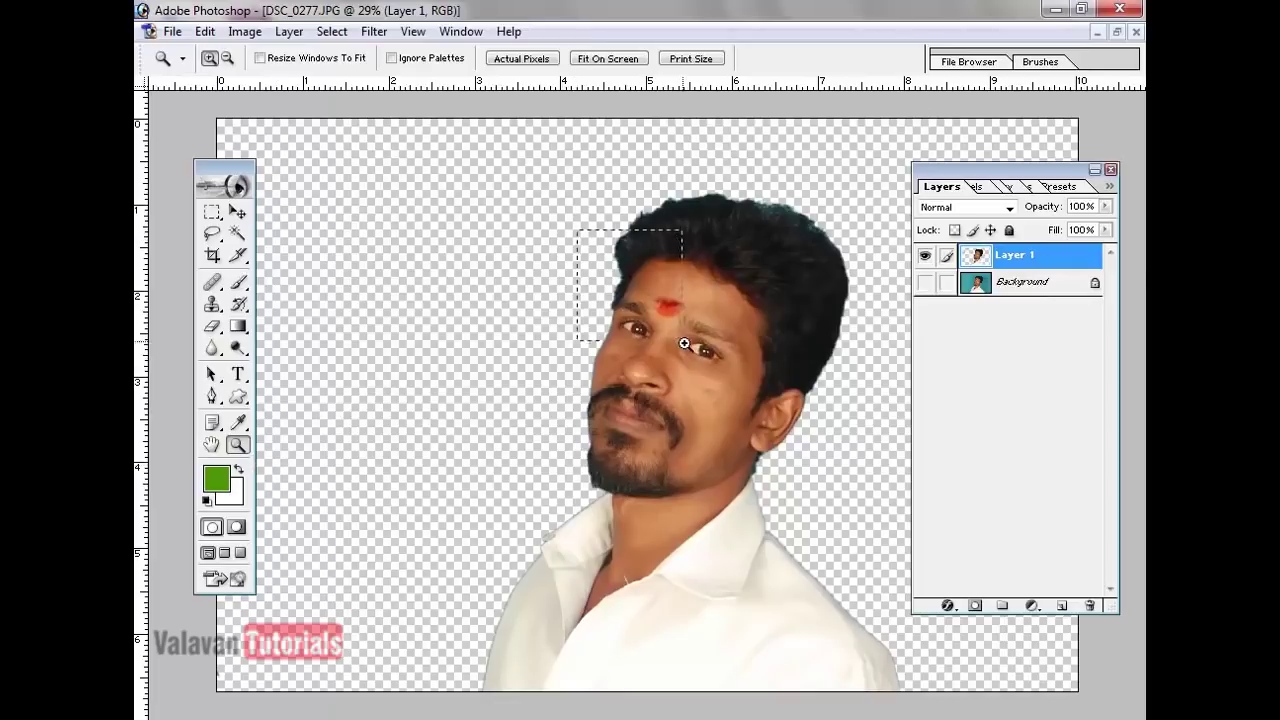
- Pan and zoom around the image to inspect the feathered edges, then fit it on screen
left_click_drag(684, 343, 700, 363)
scroll(657, 351, "up", 5)
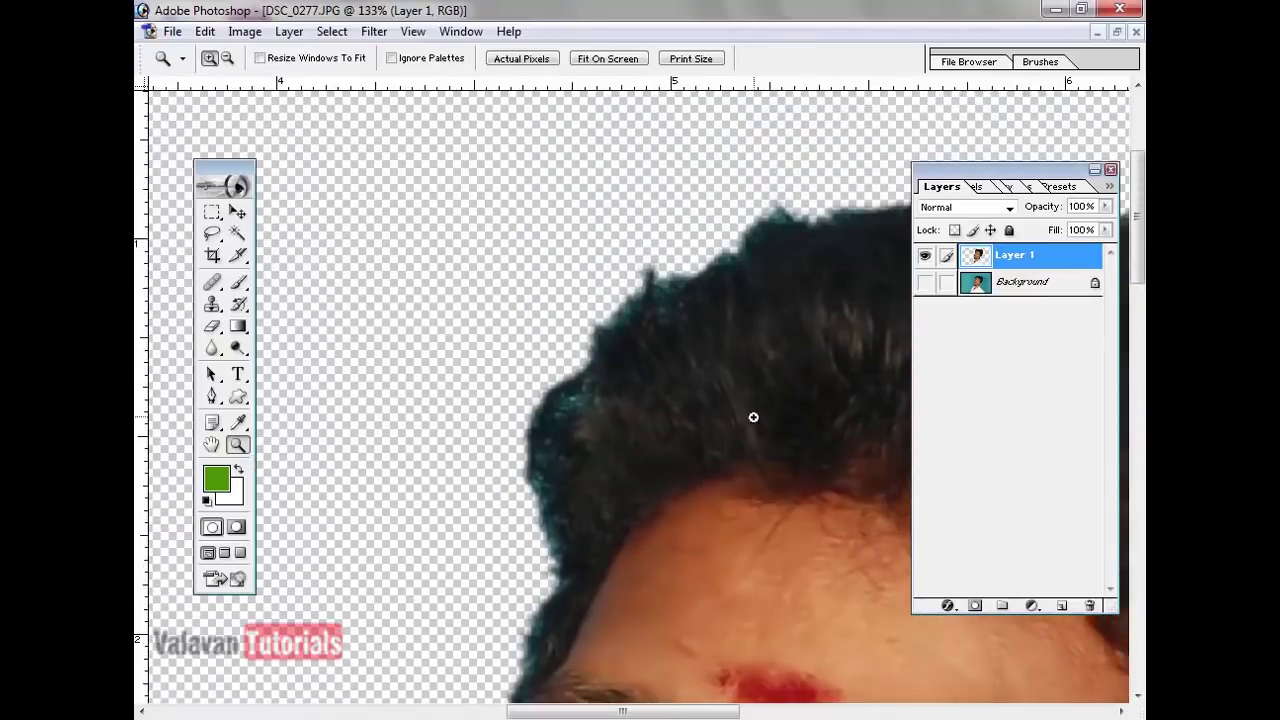
left_click_drag(600, 711, 797, 711)
scroll(848, 498, "down", 3)
scroll(817, 502, "down", 10)
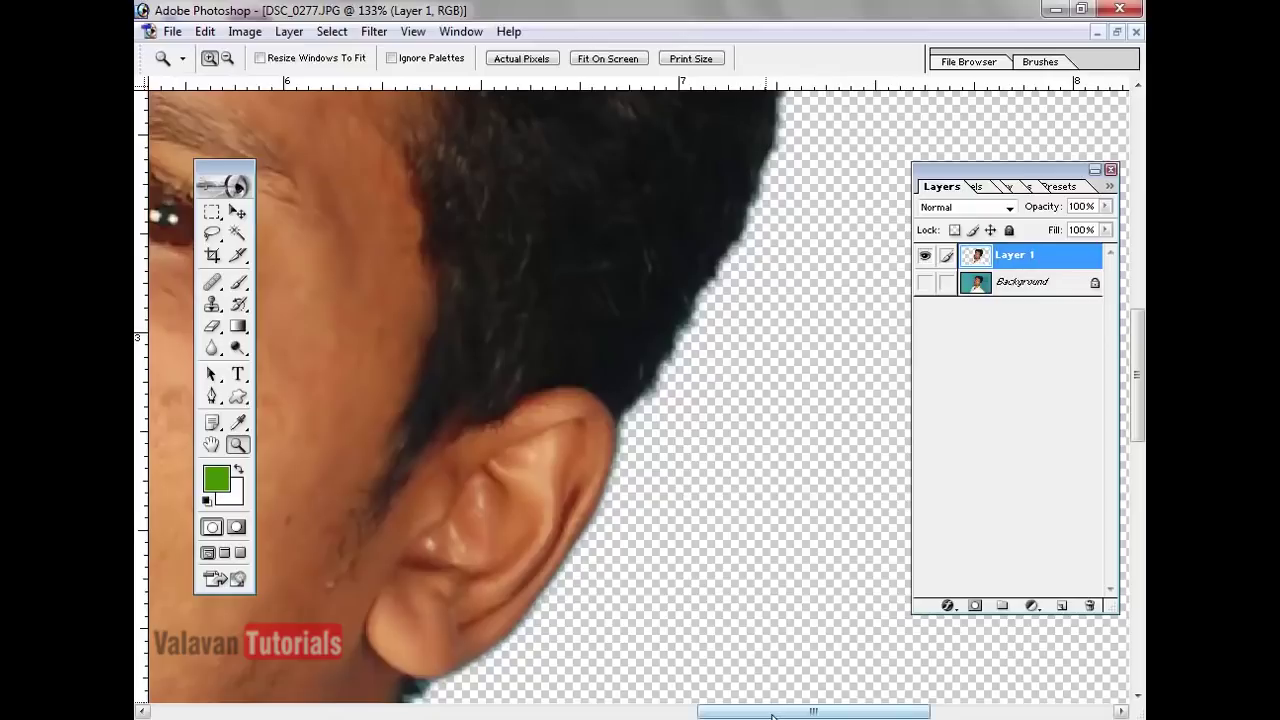
left_click_drag(776, 711, 691, 711)
scroll(723, 578, "down", 3)
scroll(586, 449, "down", 2)
right_click(594, 449)
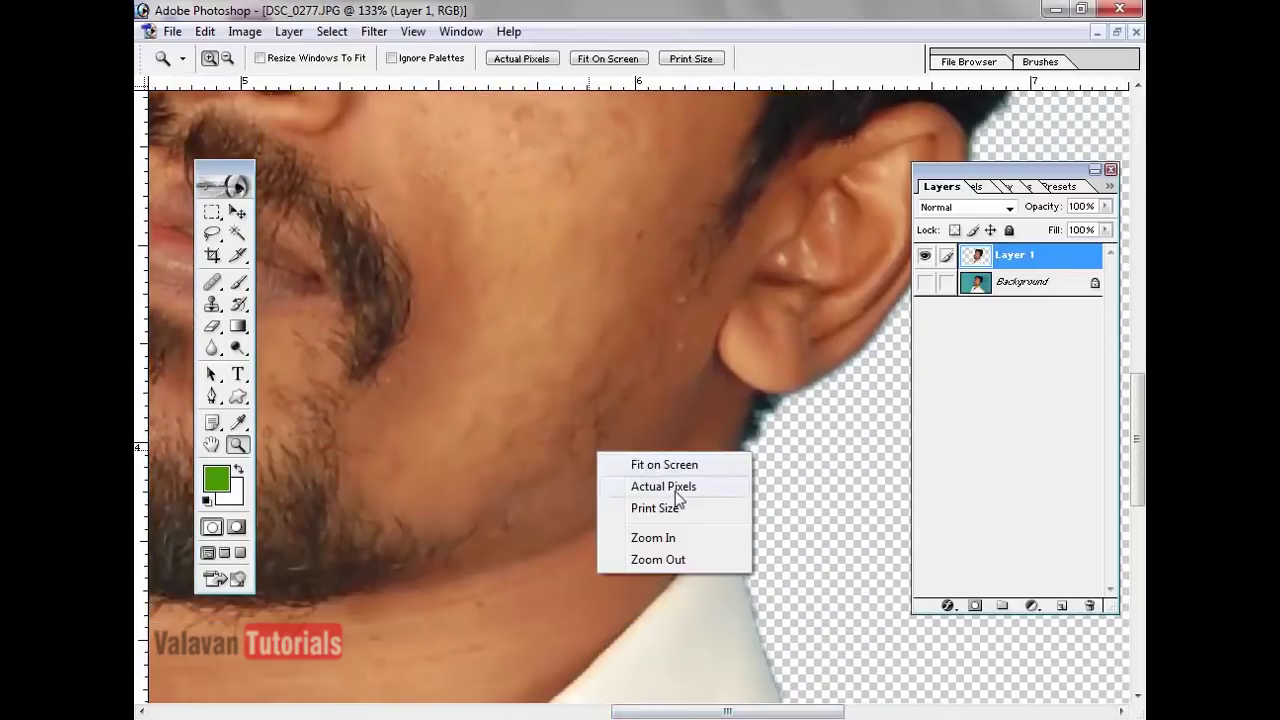
left_click(640, 560)
right_click(620, 466)
left_click(632, 478)
- Zoom into the collar edge, fit the image on screen, and undo the feathered layer copy
left_click_drag(418, 403, 650, 680)
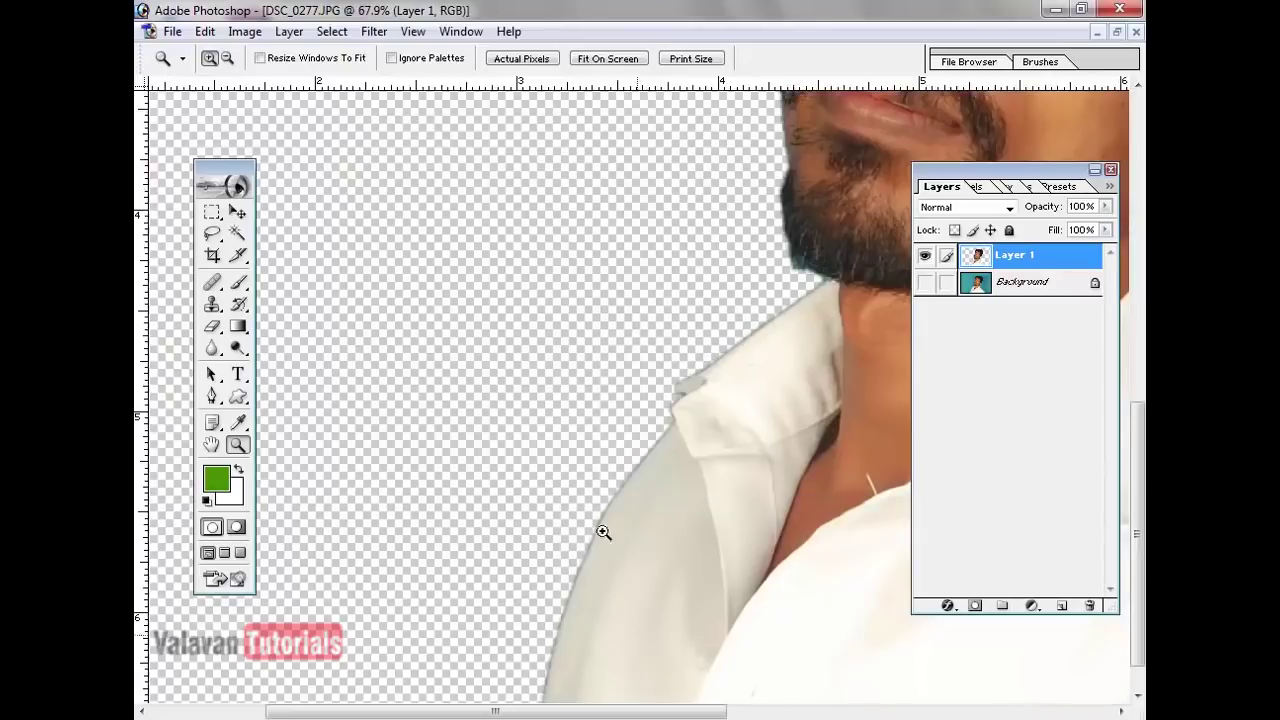
left_click(600, 529)
right_click(686, 465)
left_click(740, 478)
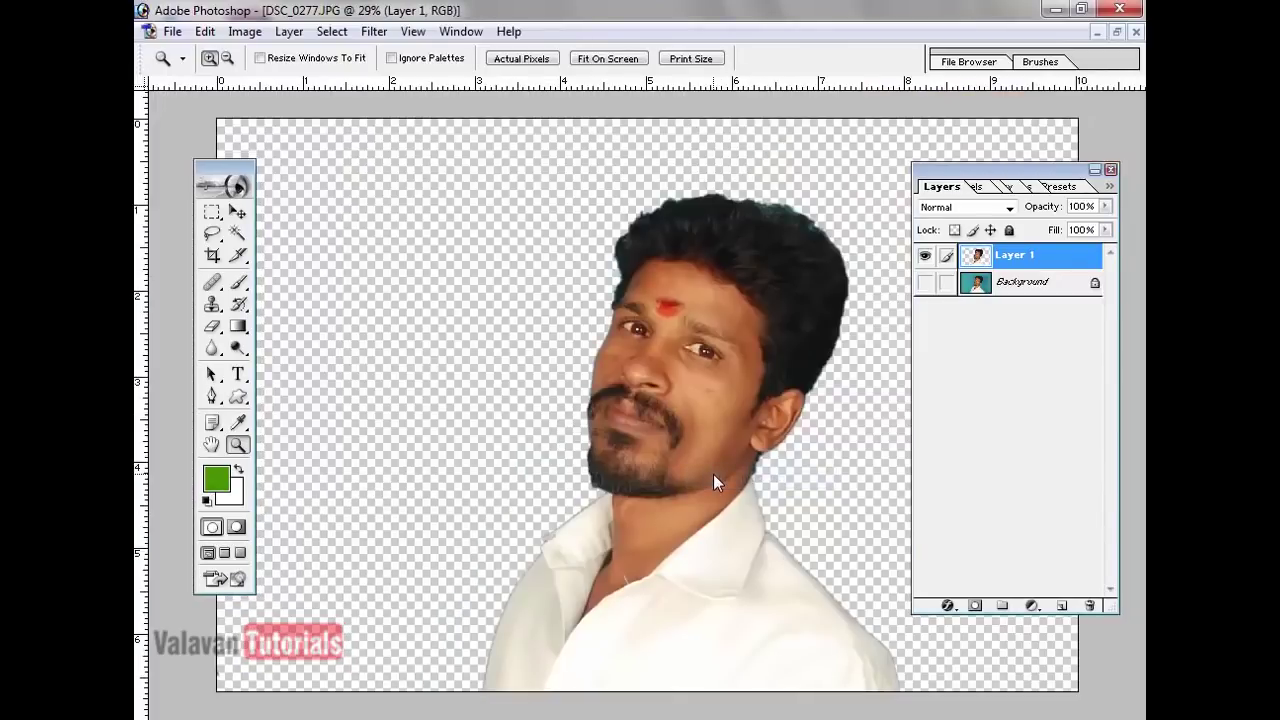
key("ctrl+alt+z")
key("ctrl+alt+z")
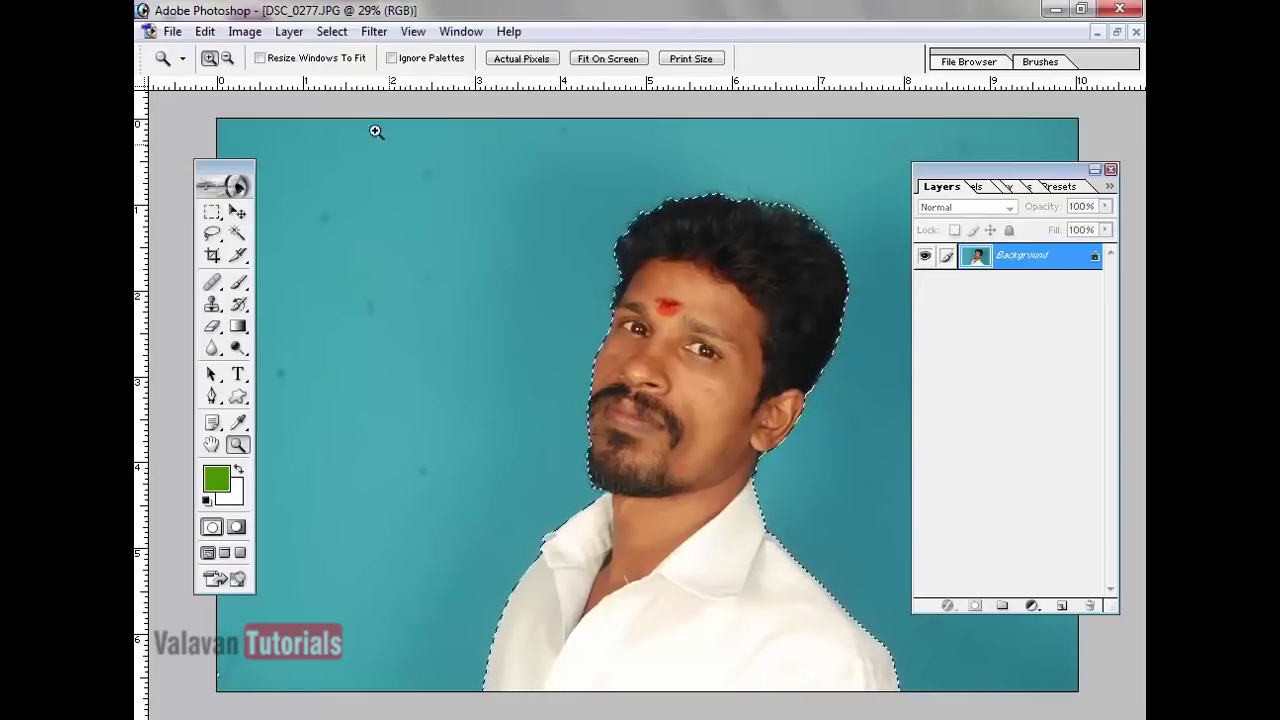
- Feather the selection by 2 pixels, copy it to a new layer and hide the background to check the cut-out
left_click(332, 31)
left_click(386, 178)
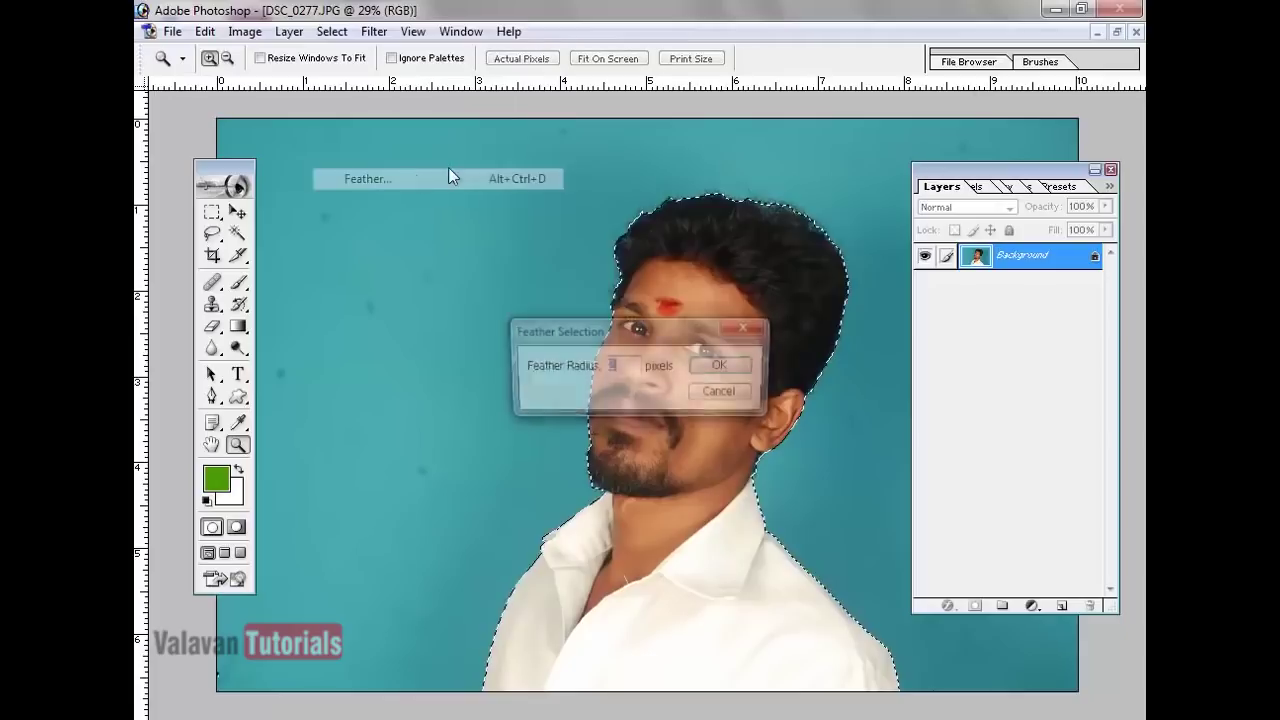
key("Return")
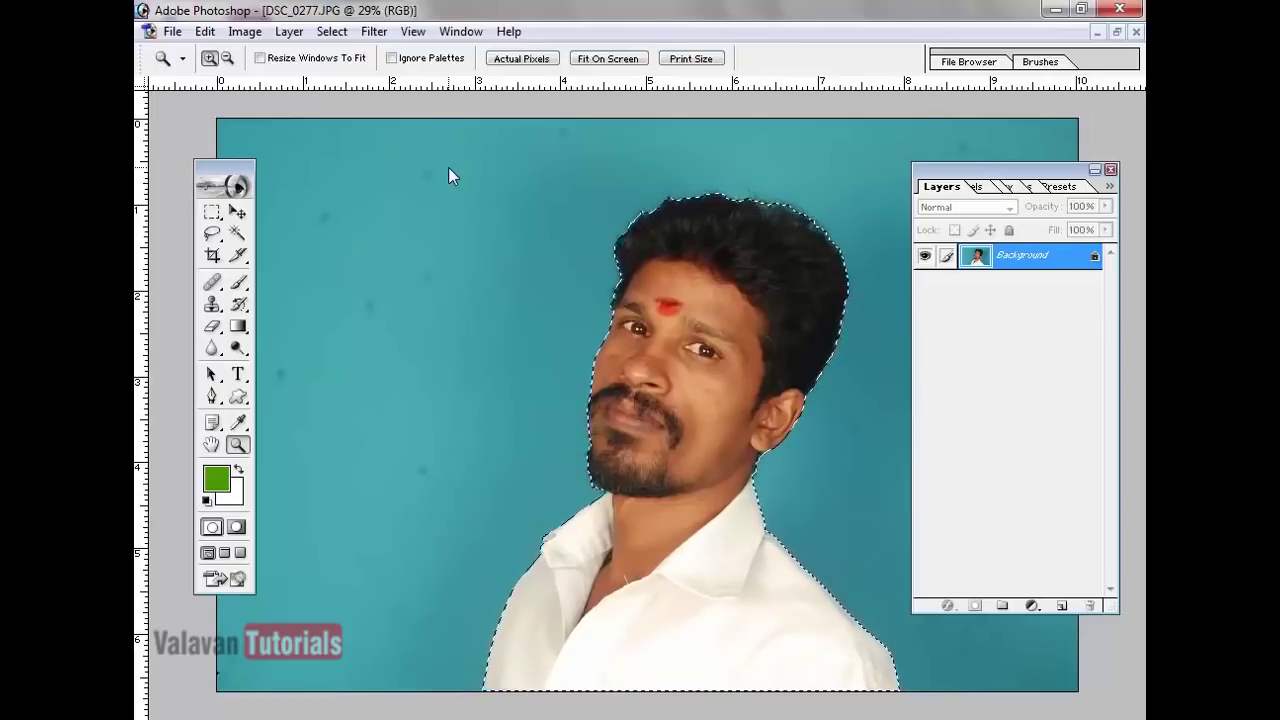
key("ctrl+j")
left_click(925, 283)
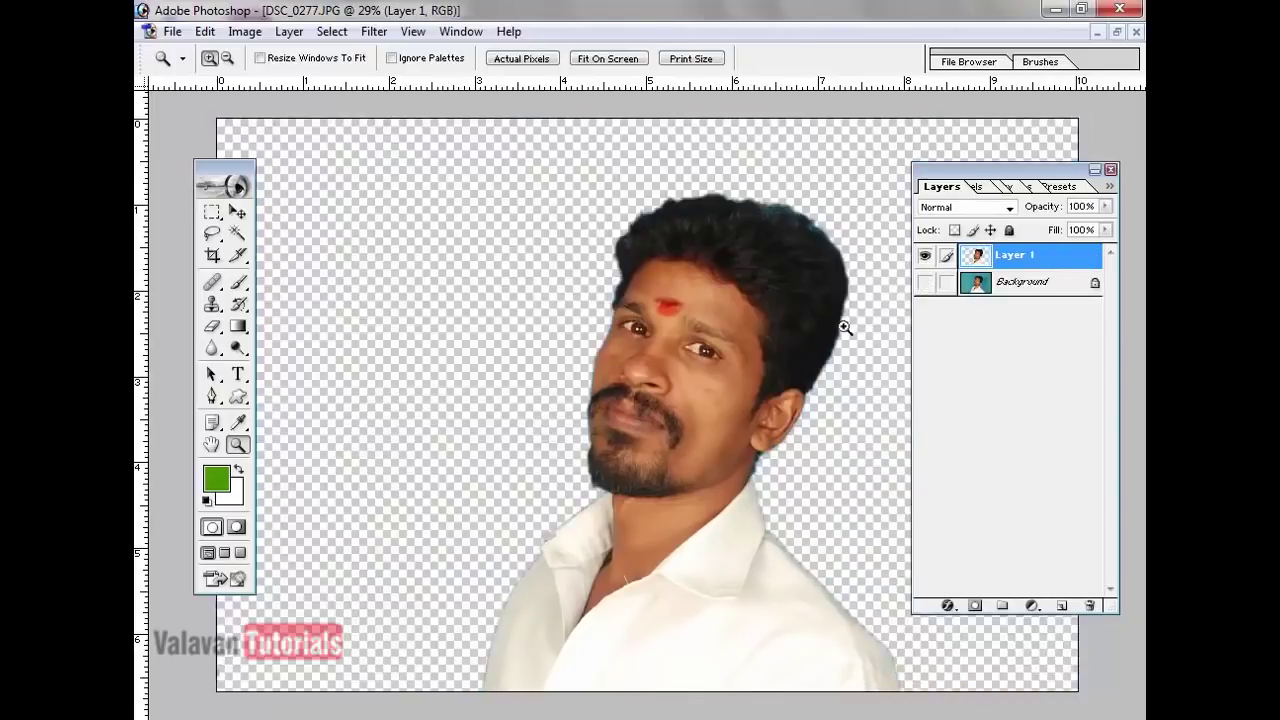
- Fit the photo on screen and undo the layer copy, keeping the man selected
left_click_drag(589, 233, 658, 365)
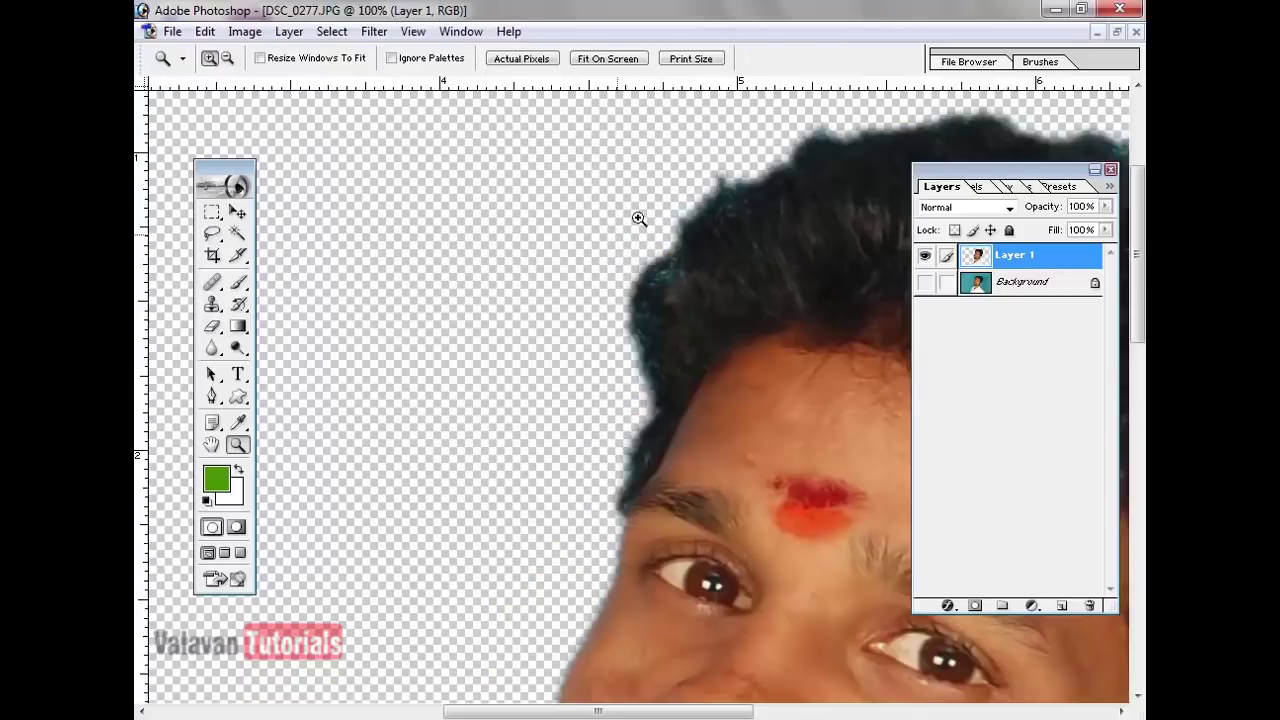
scroll(573, 594, "down", 5)
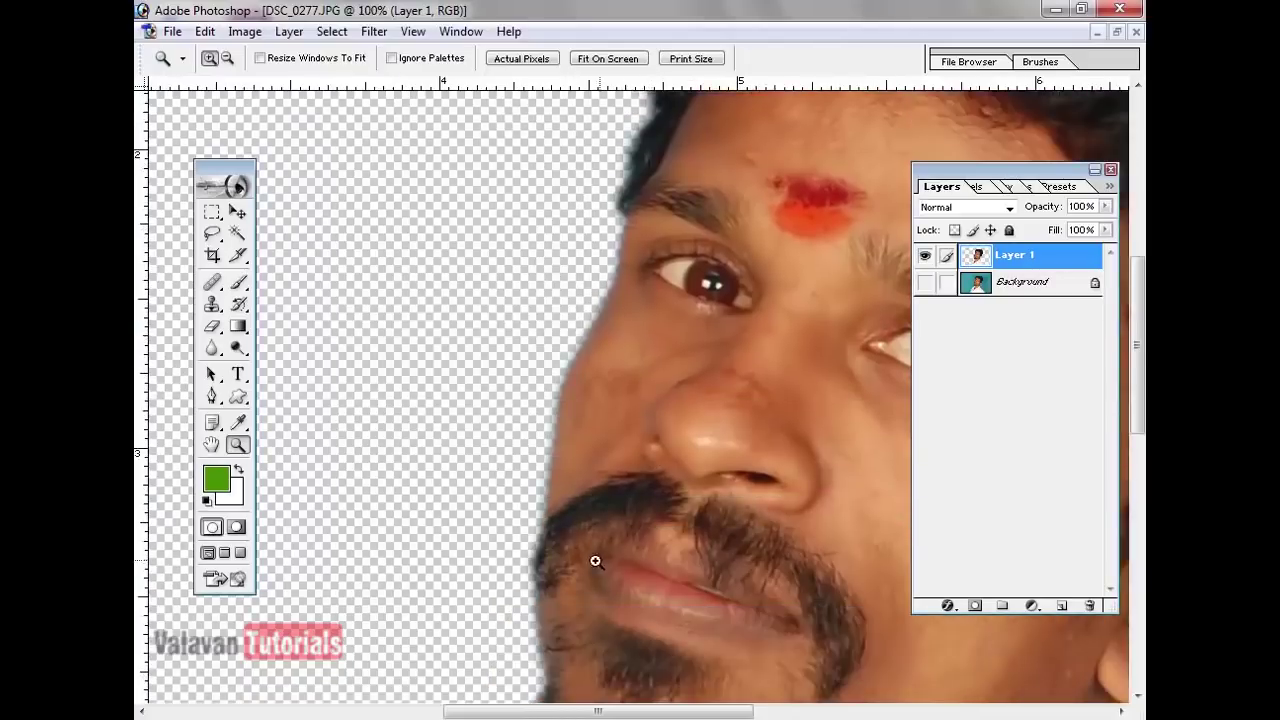
right_click(556, 511)
left_click(620, 524)
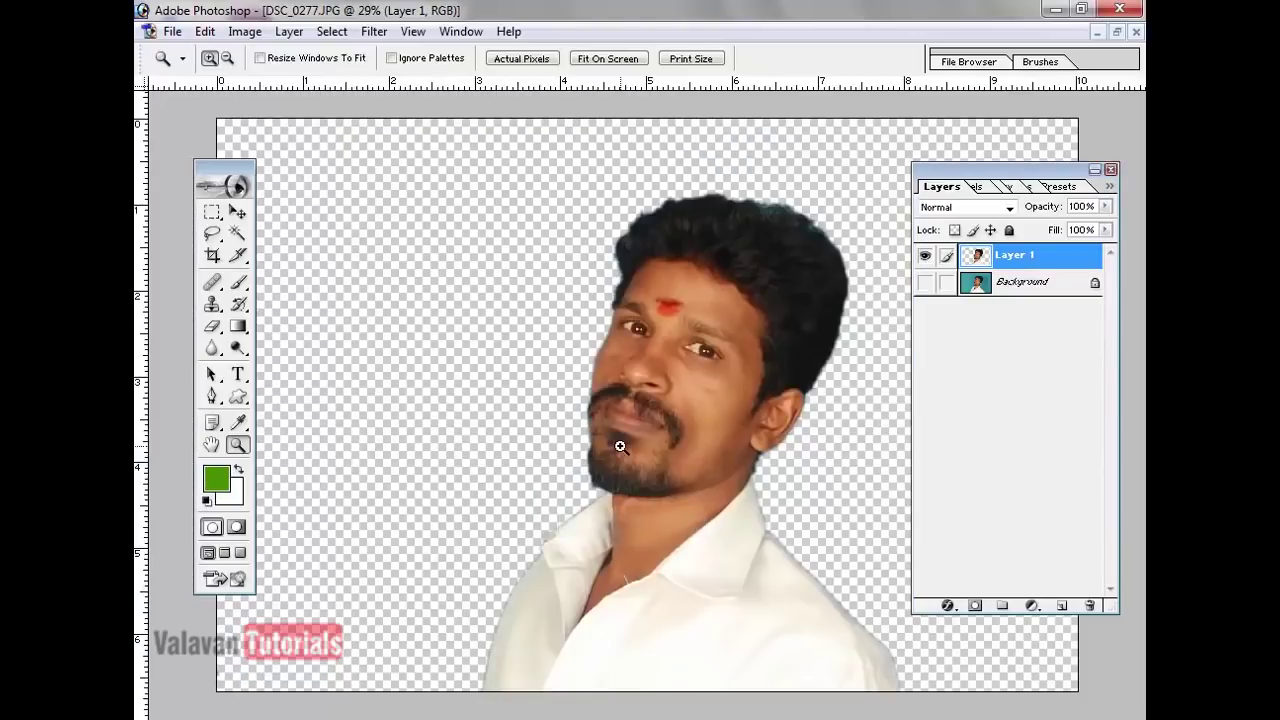
key("ctrl+z")
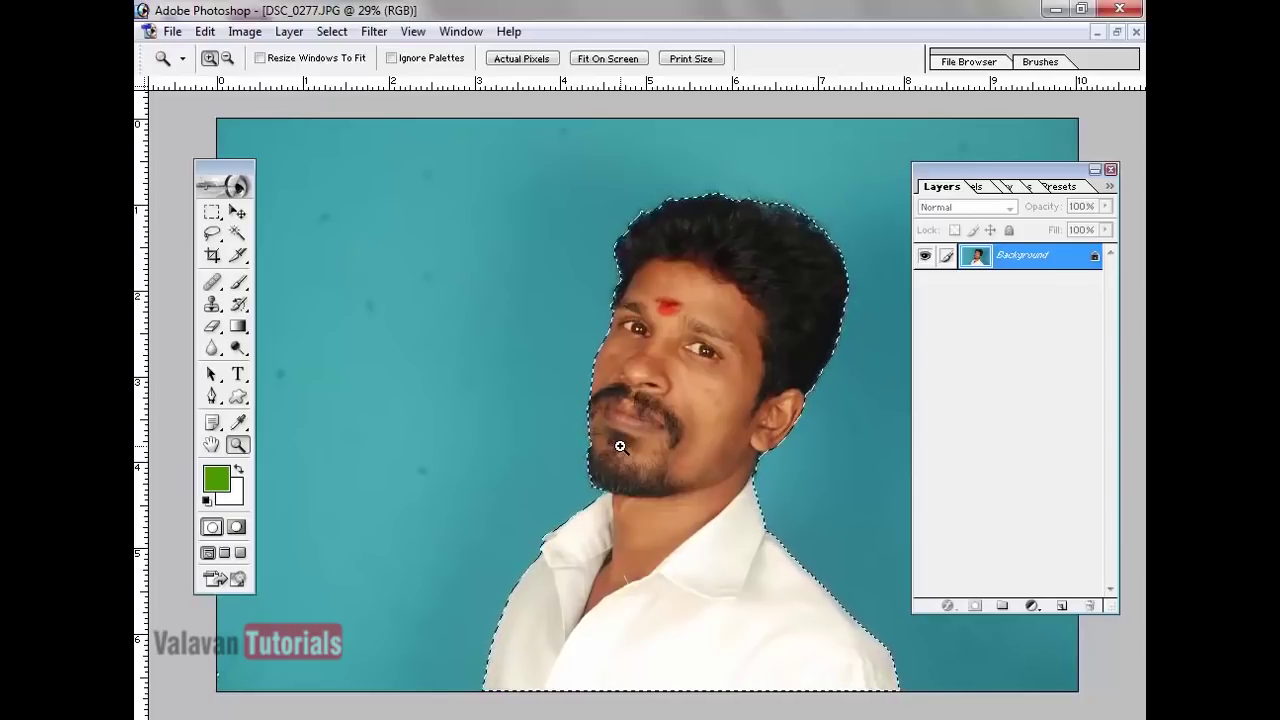
key("ctrl+alt+d")
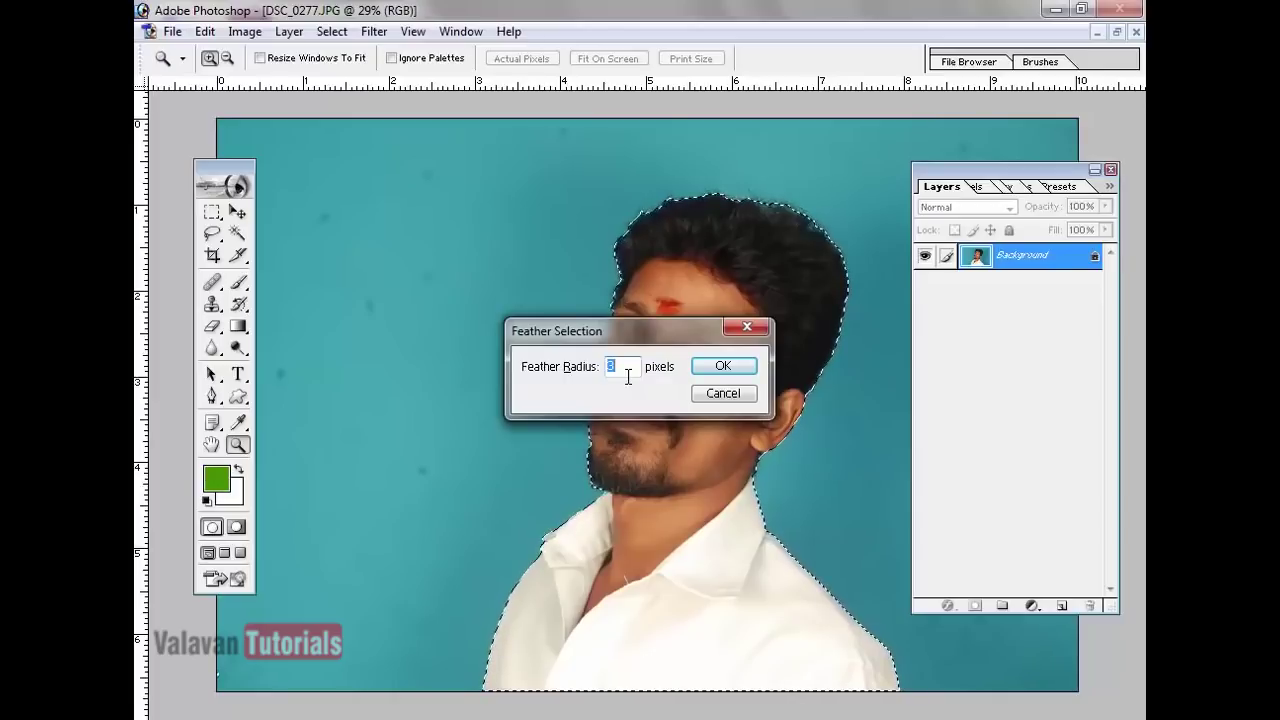
type("50")
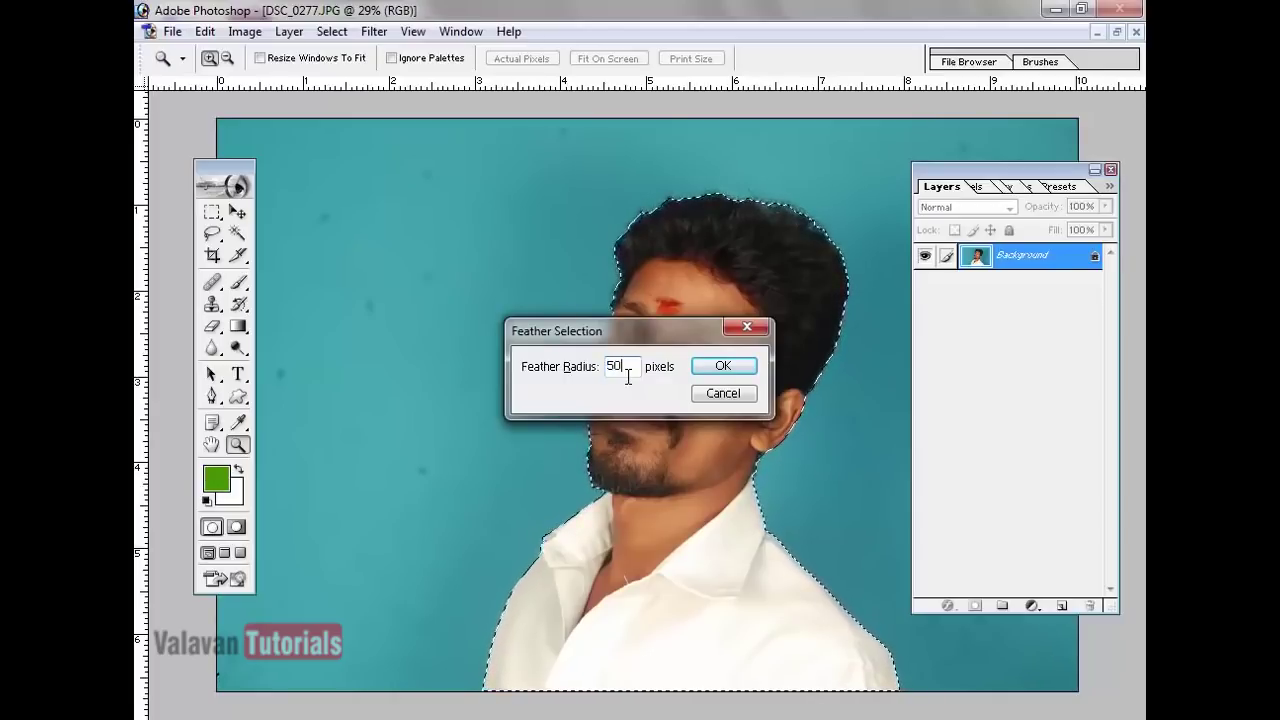
key("Return")
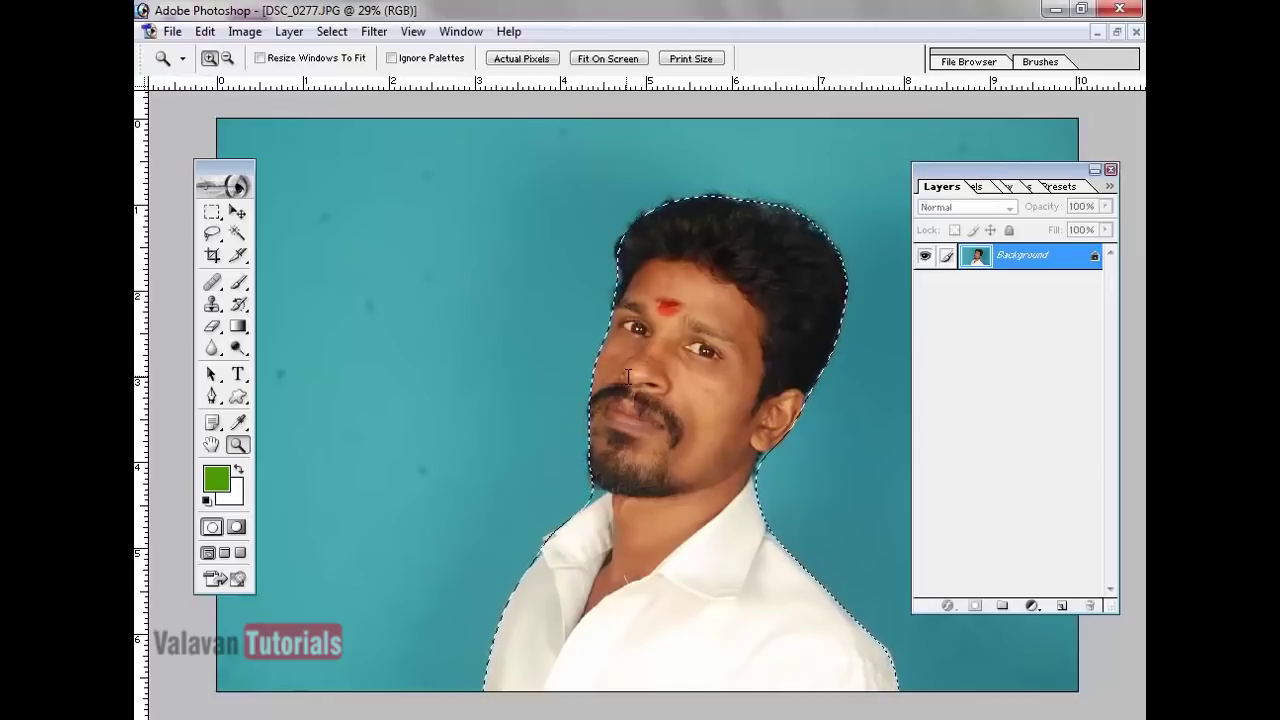
key("ctrl+j")
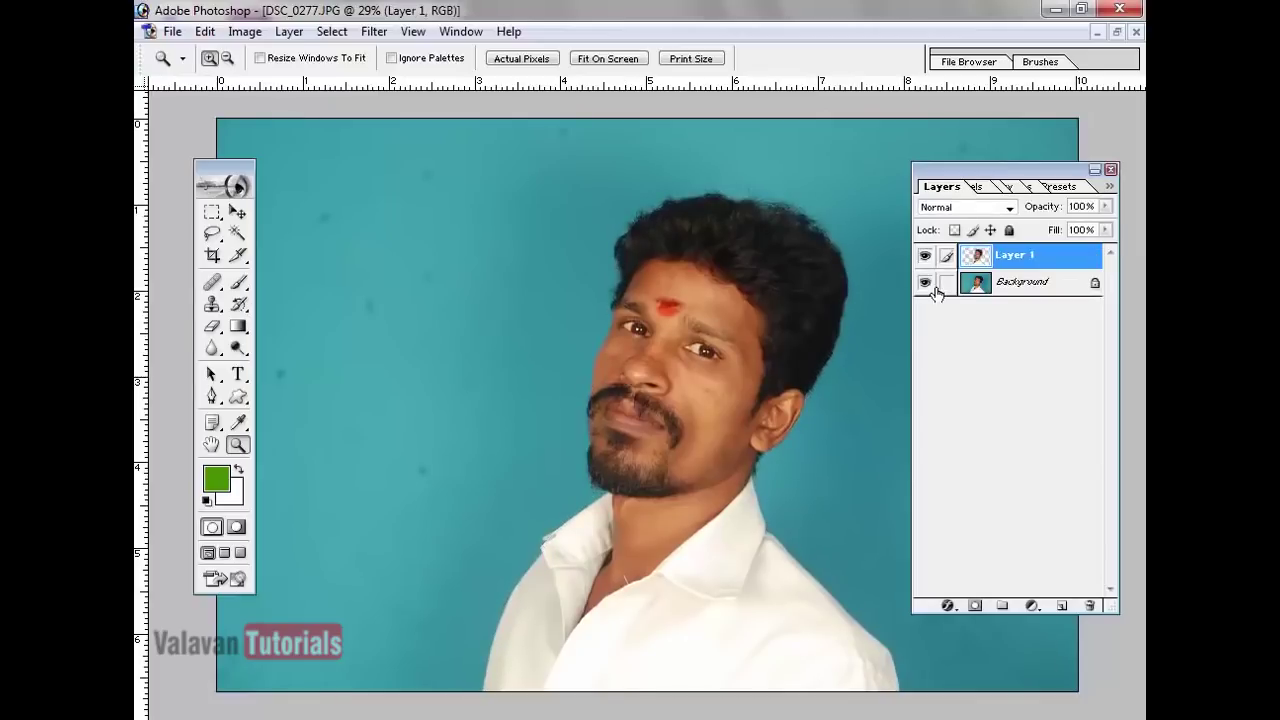
left_click(925, 284)
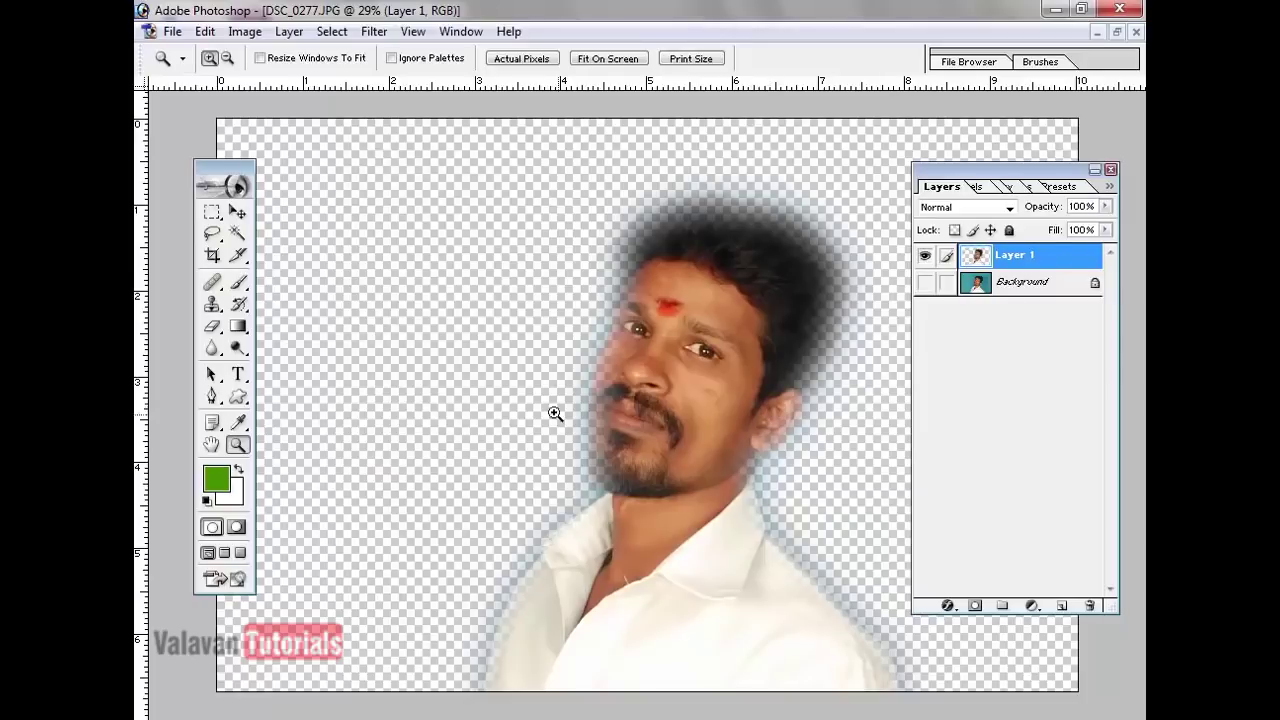
left_click_drag(710, 483, 712, 485)
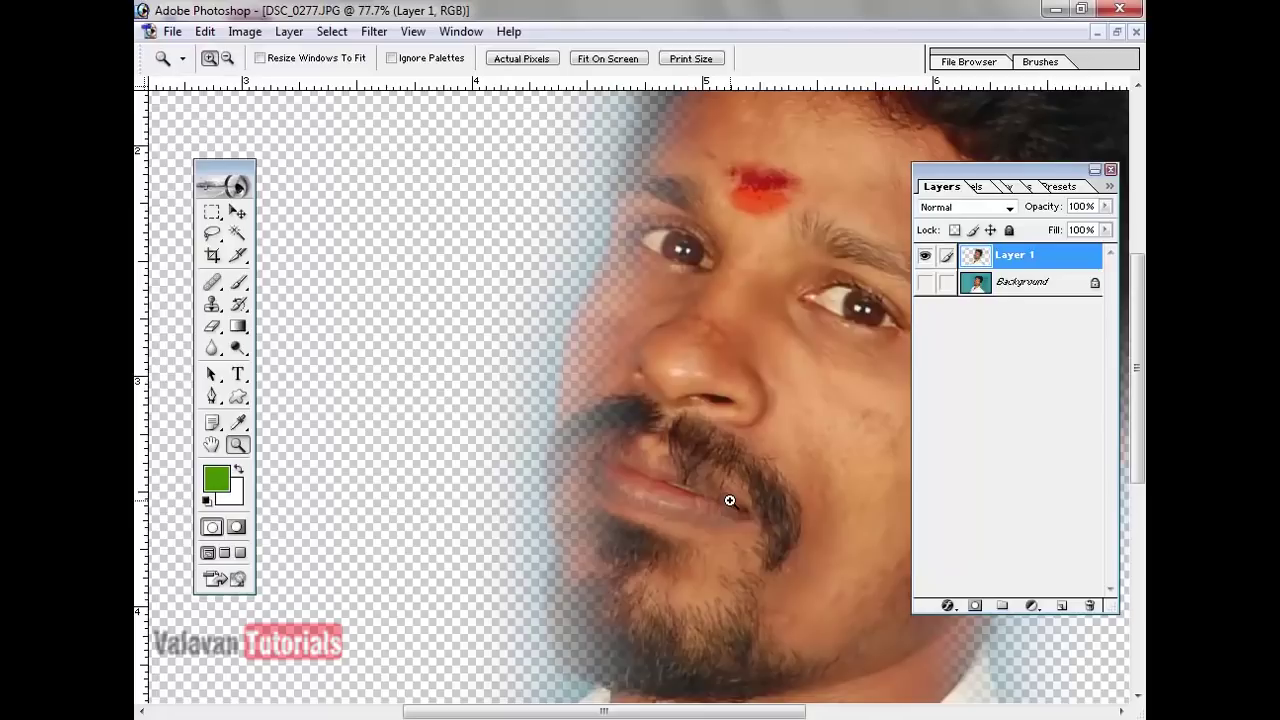
key("ctrl+alt+z")
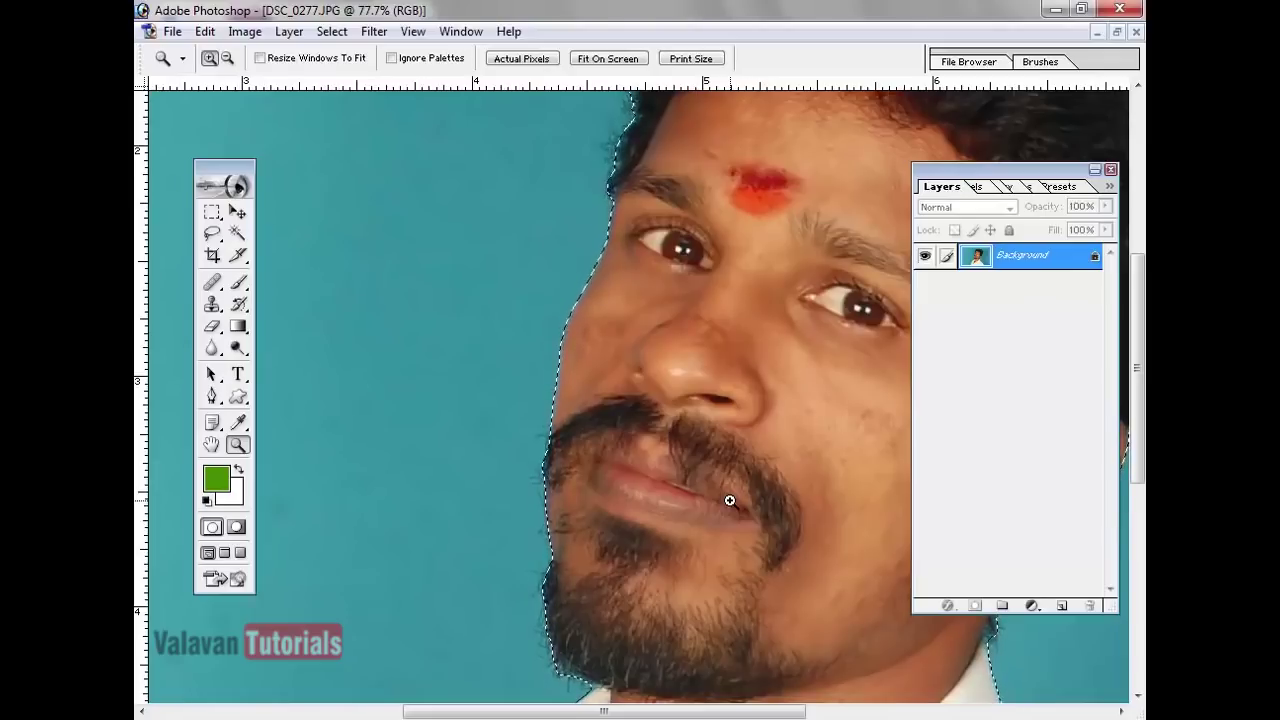
key("ctrl+0")
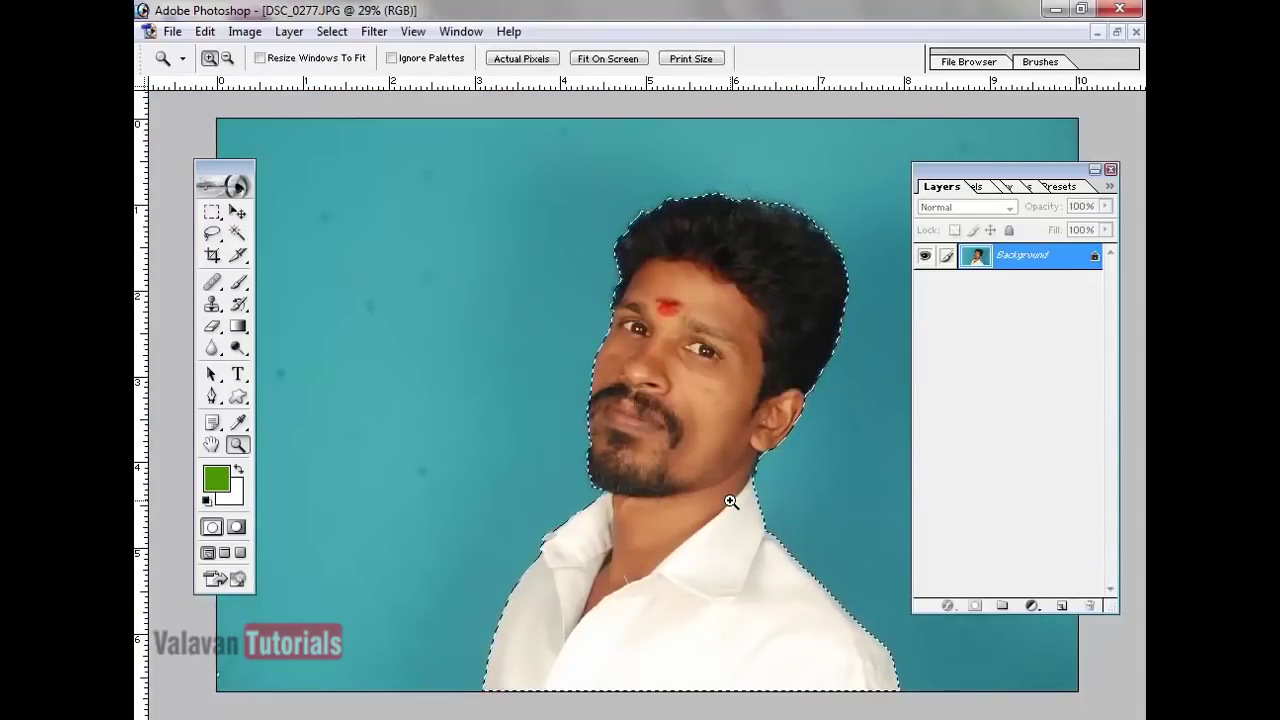
- Feather the selection 2 px, copy it to Layer 1 with Ctrl+J, and drag the copy left
key("alt")
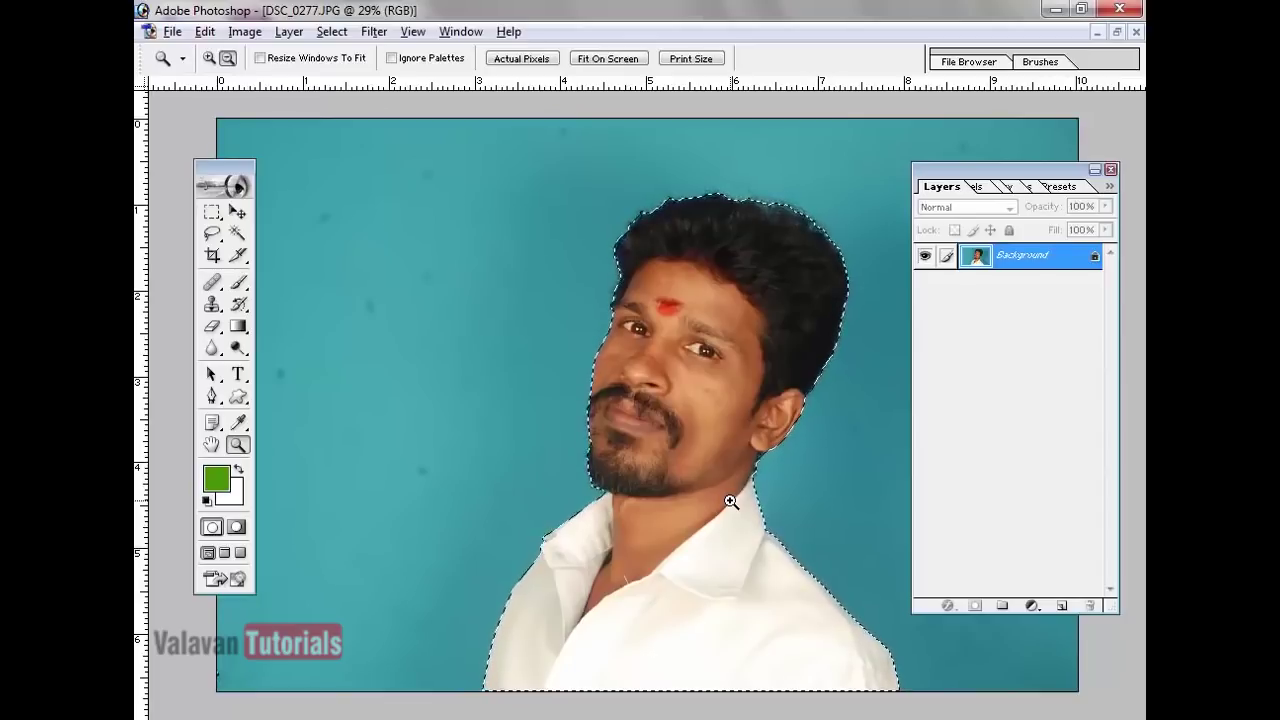
key("ctrl+alt+d")
type("2")
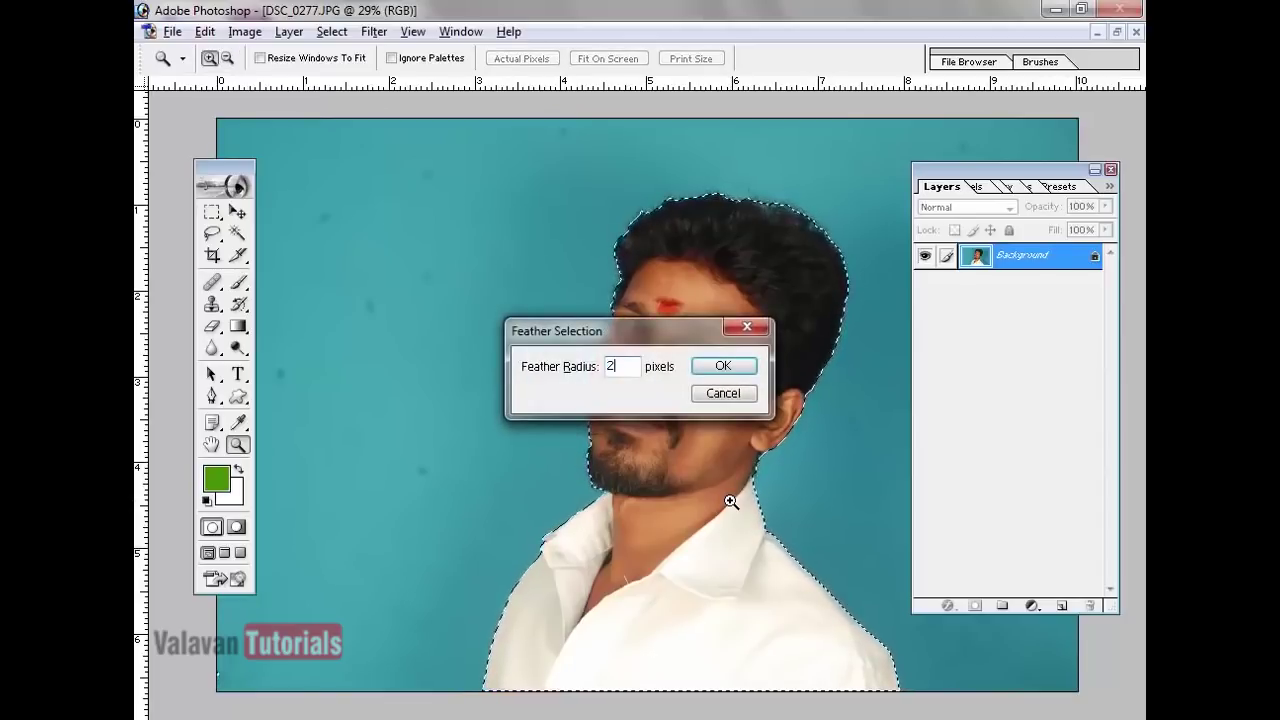
key("Return")
key("ctrl+j")
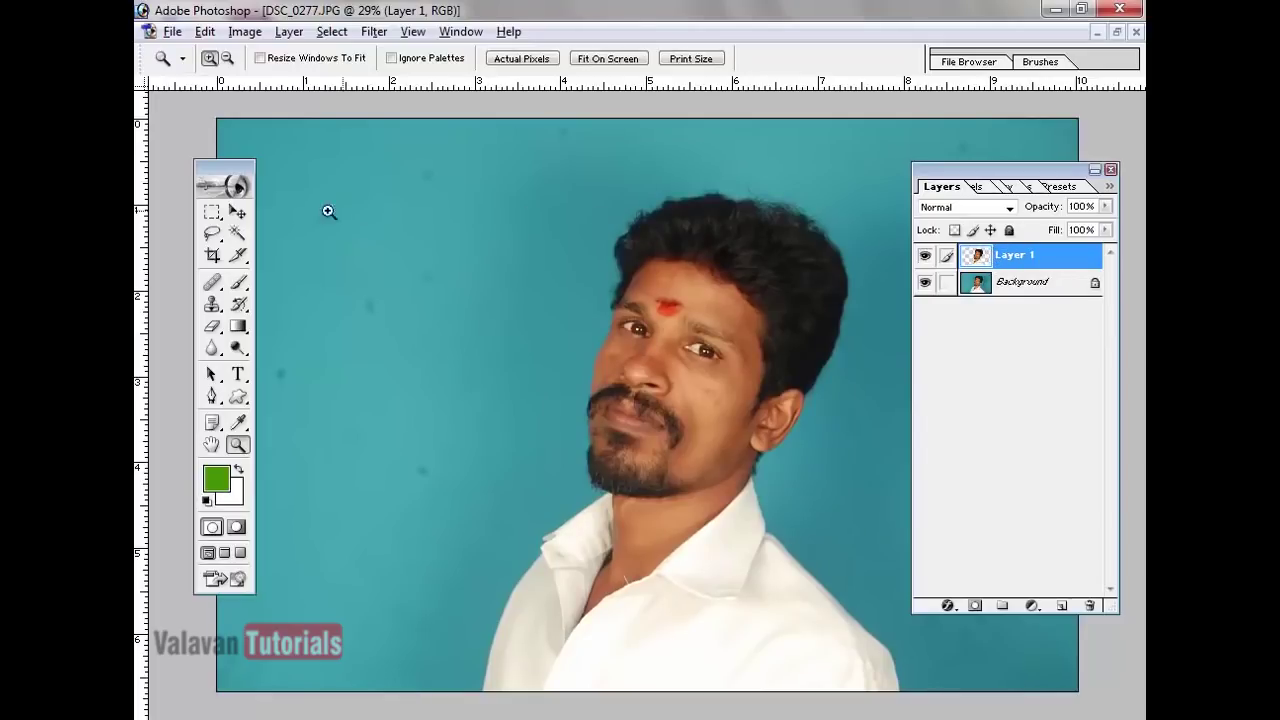
left_click(236, 214)
left_click_drag(717, 339, 608, 291)
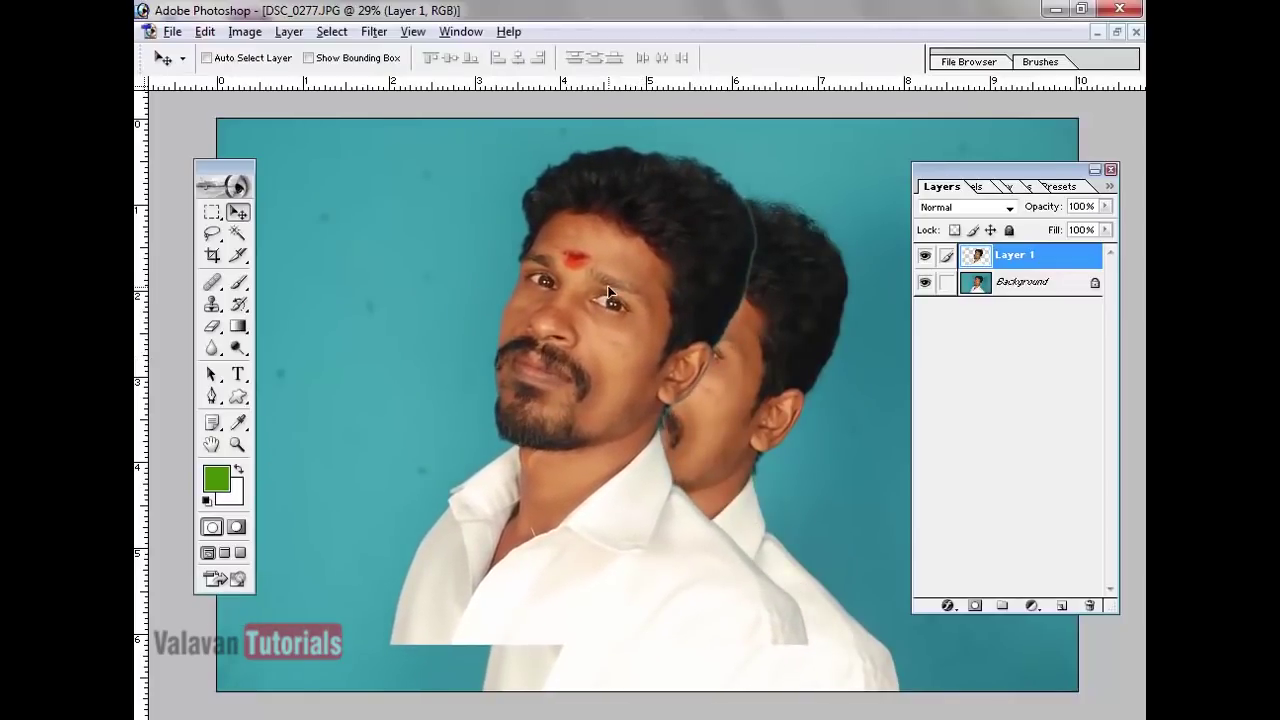
- Create a new blank A4 portrait document
left_click(172, 31)
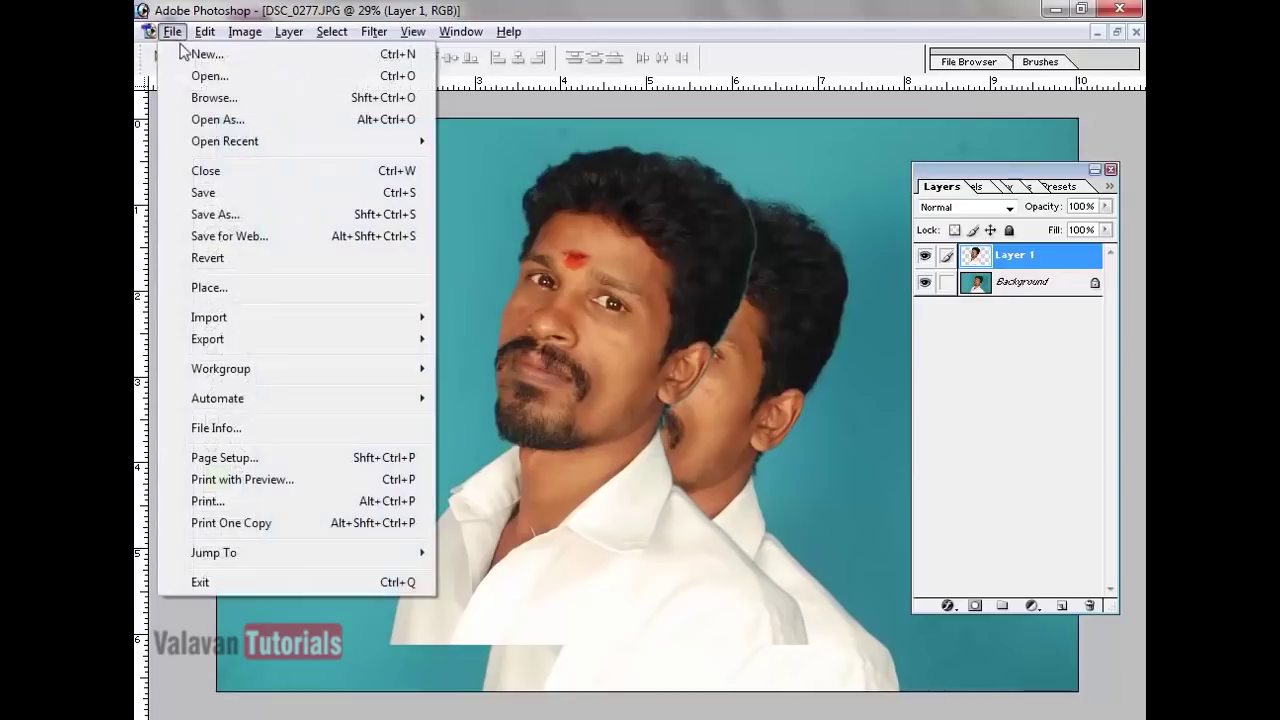
left_click(316, 57)
left_click(856, 226)
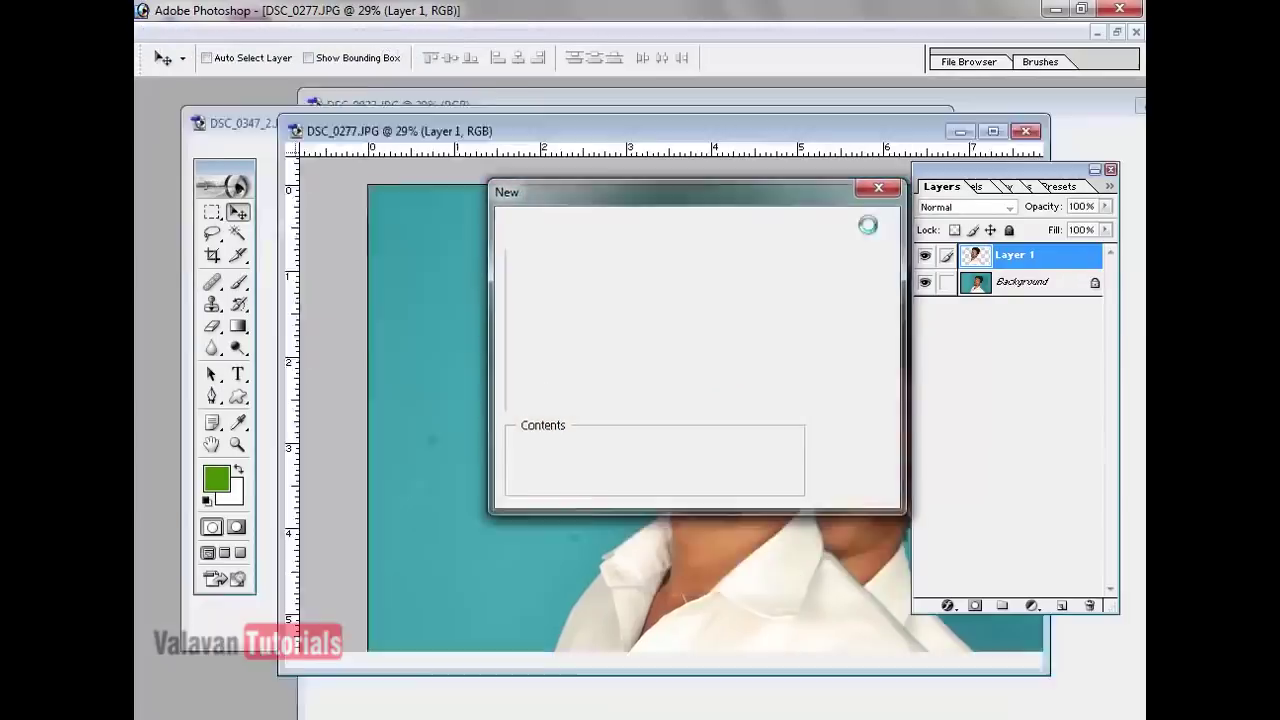
- Drag the cut-out man from DSC_0277.JPG into Untitled-1 and position him near the page centre
left_click(686, 134)
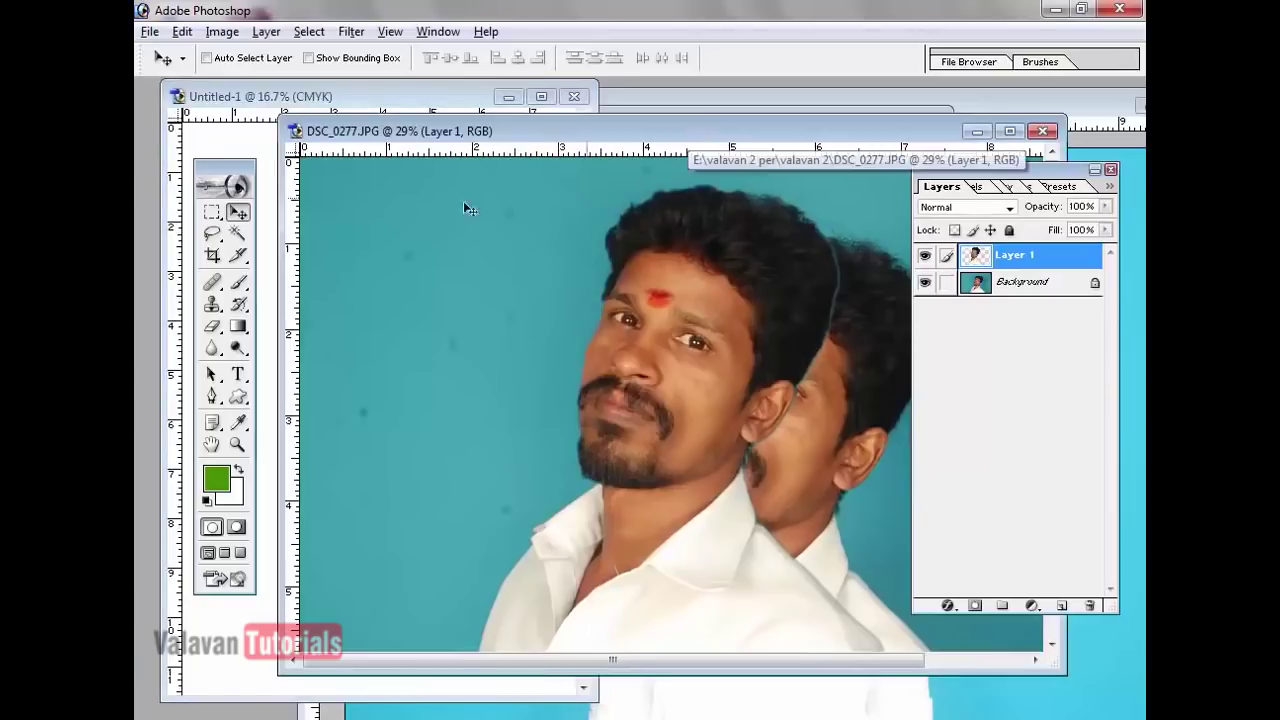
left_click_drag(357, 150, 491, 151)
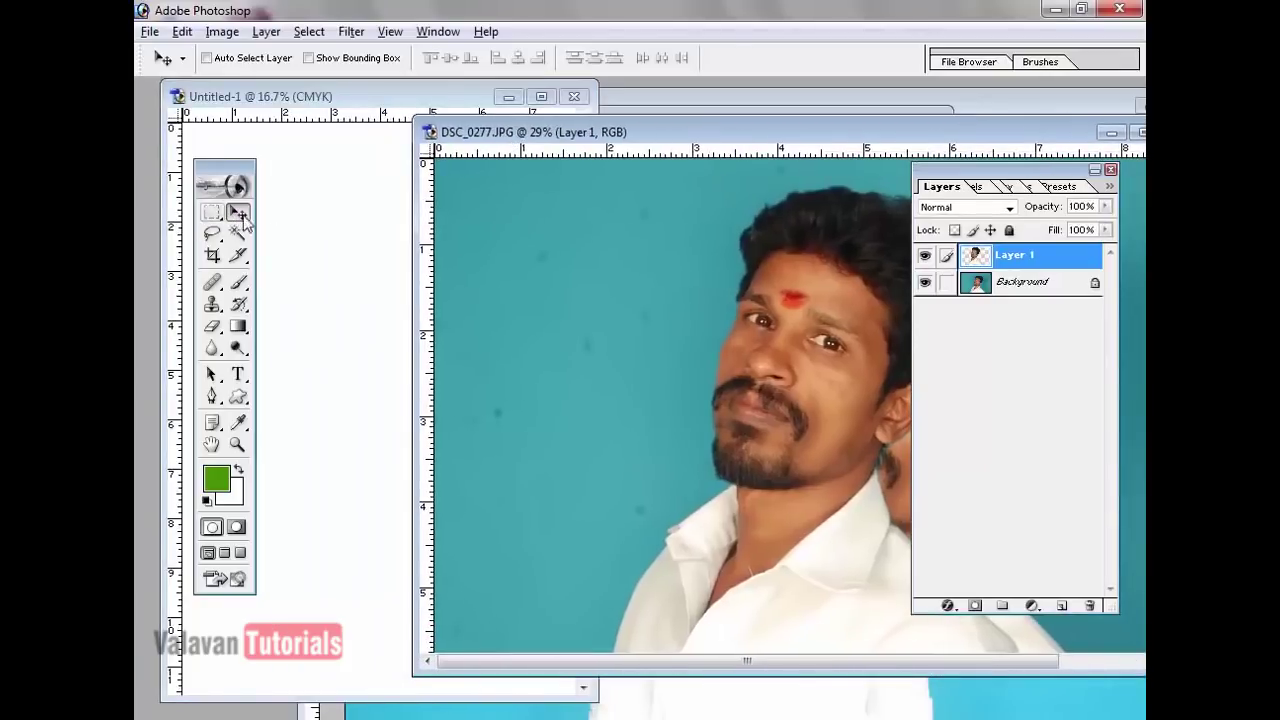
left_click_drag(782, 369, 352, 328)
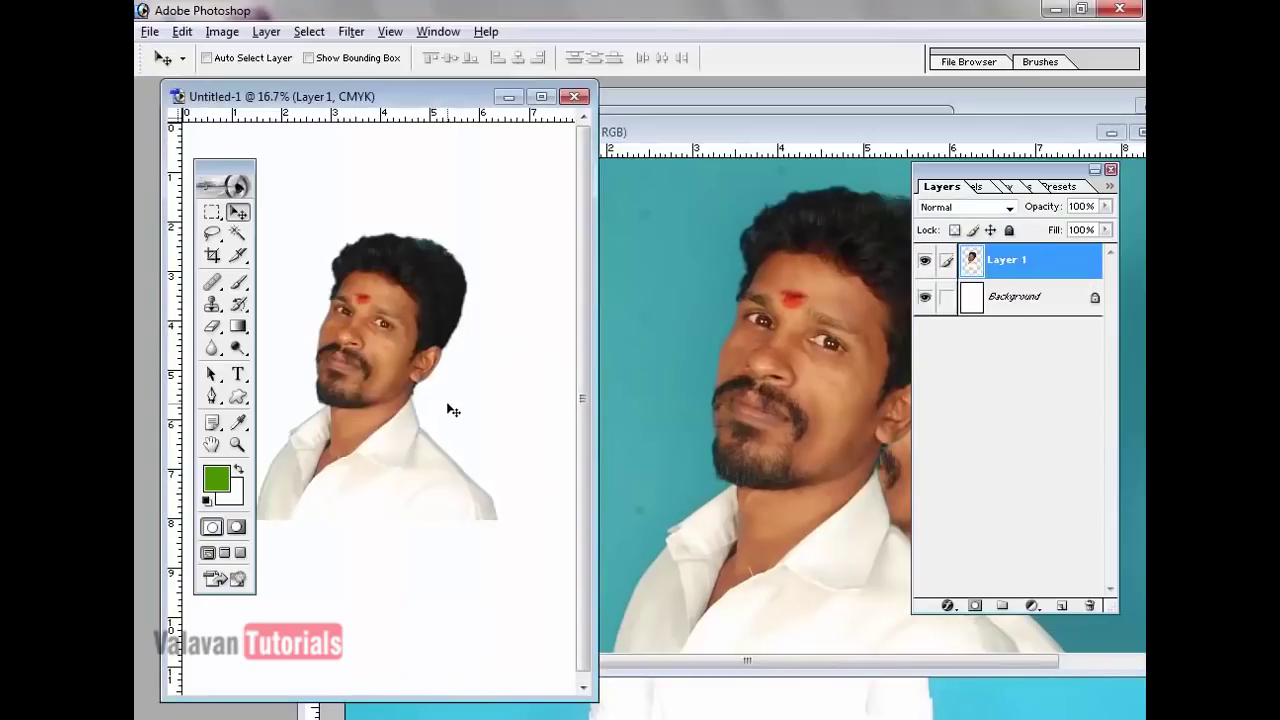
left_click(541, 96)
left_click_drag(623, 287, 638, 344)
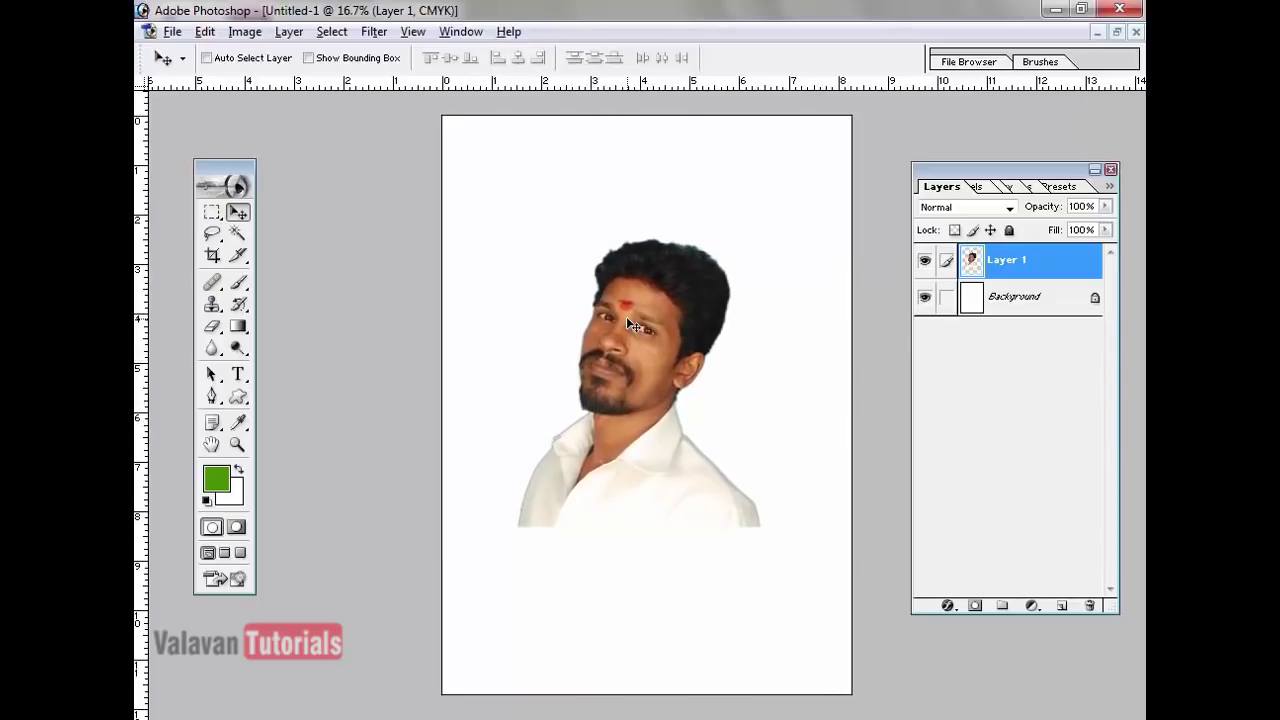
left_click(204, 31)
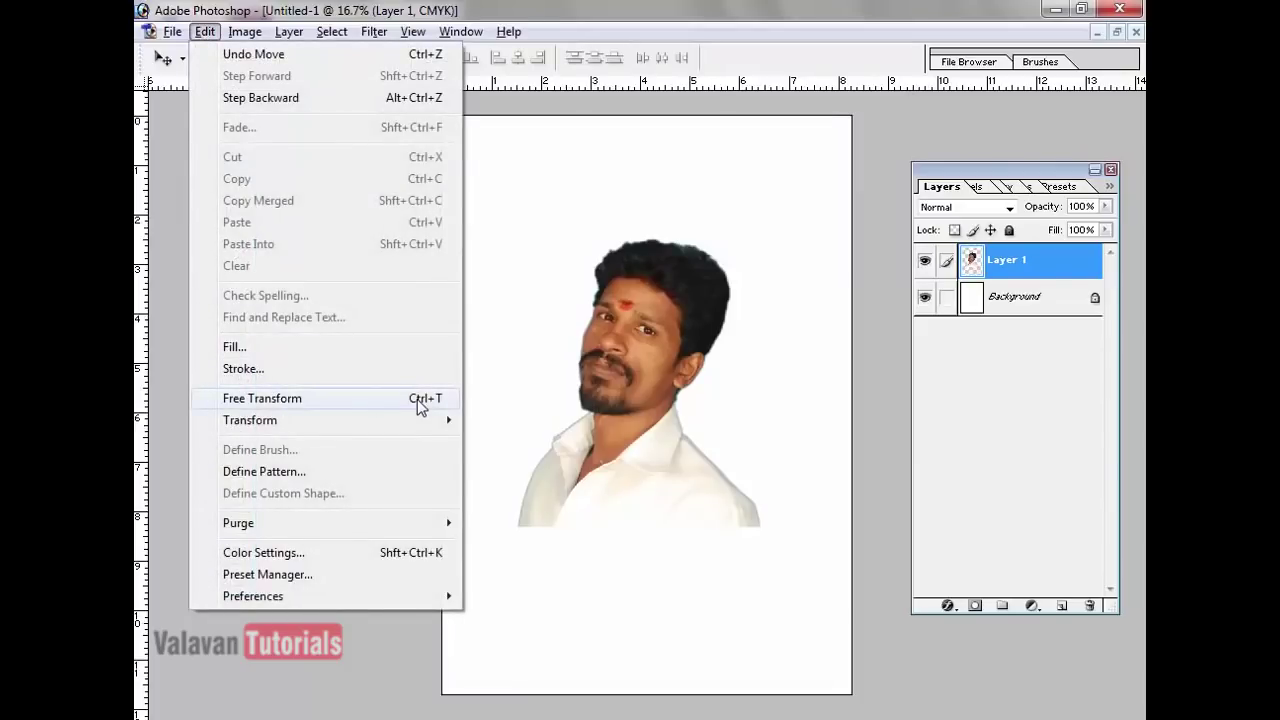
- Discard a trial rotation and move the man's cut-out toward the page's lower-right corner
left_click(417, 399)
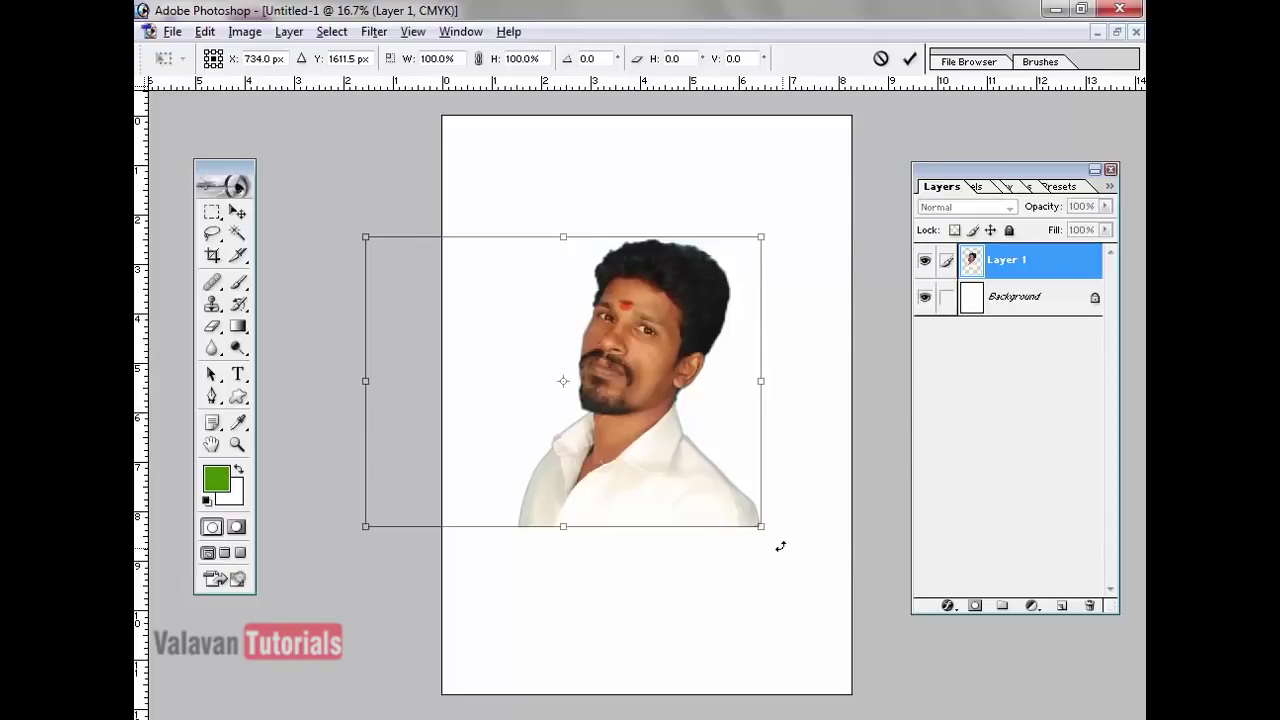
left_click_drag(775, 546, 790, 503)
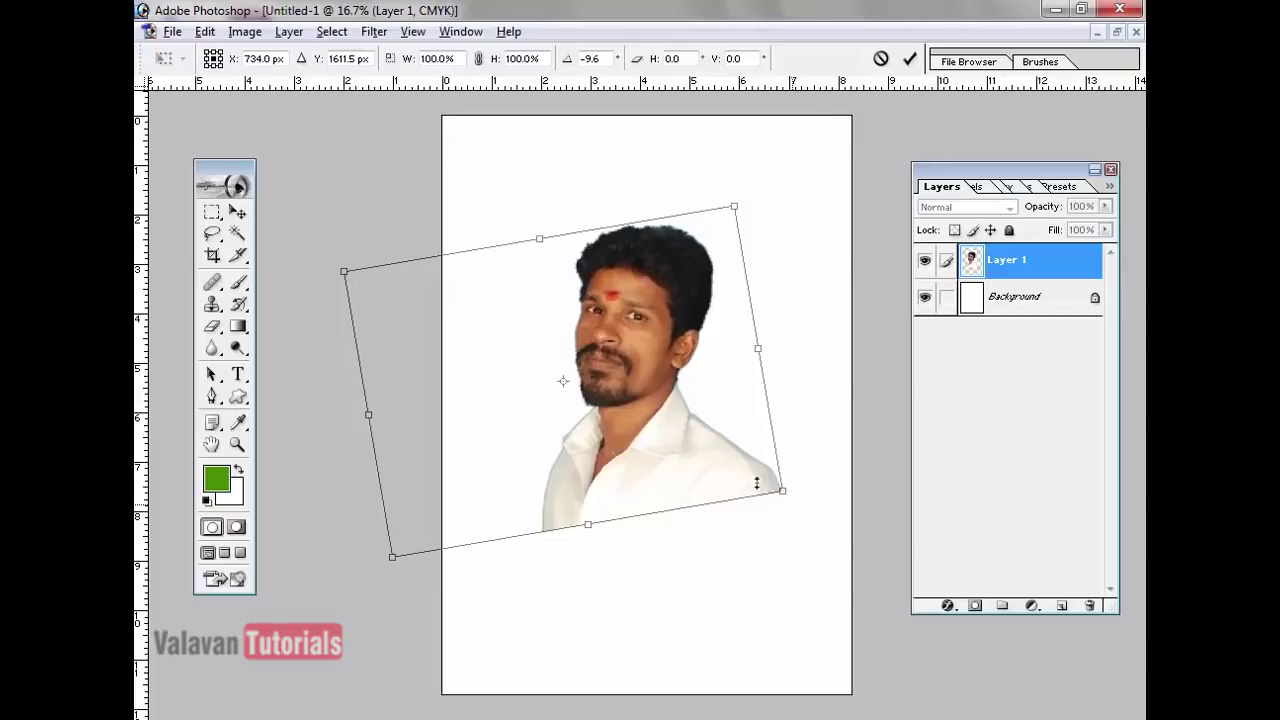
key("Return")
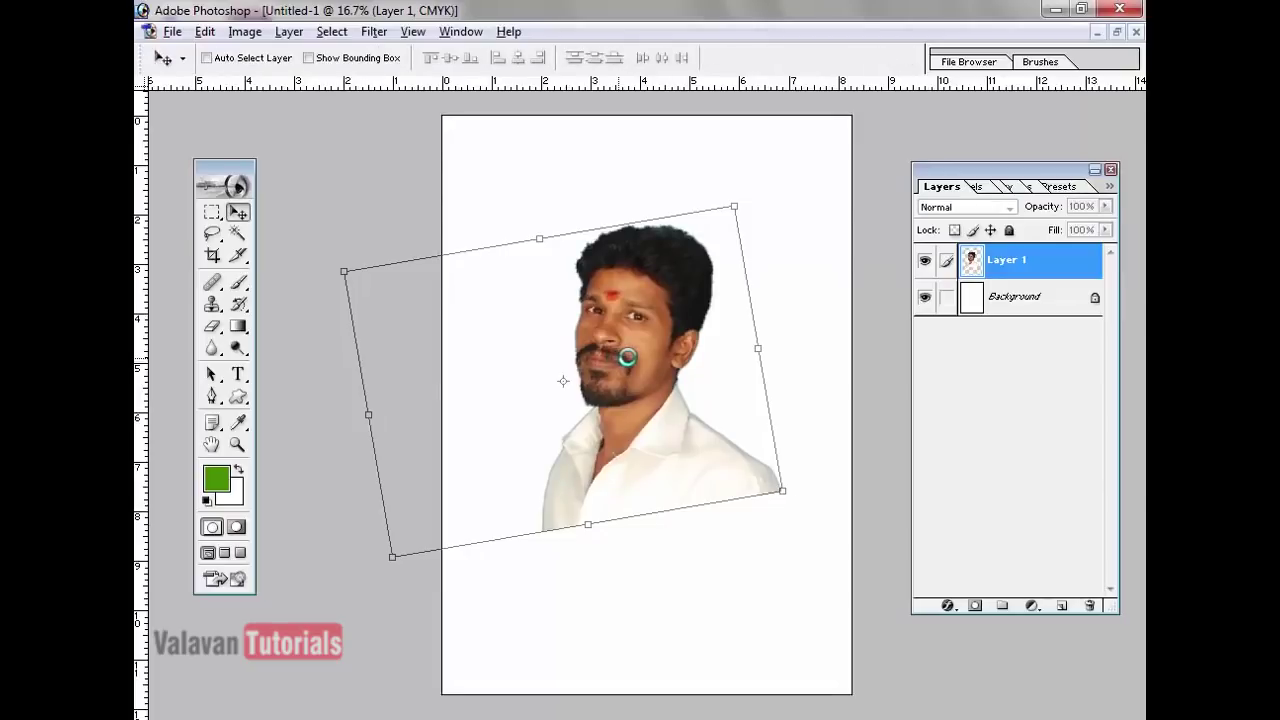
left_click_drag(636, 326, 749, 518)
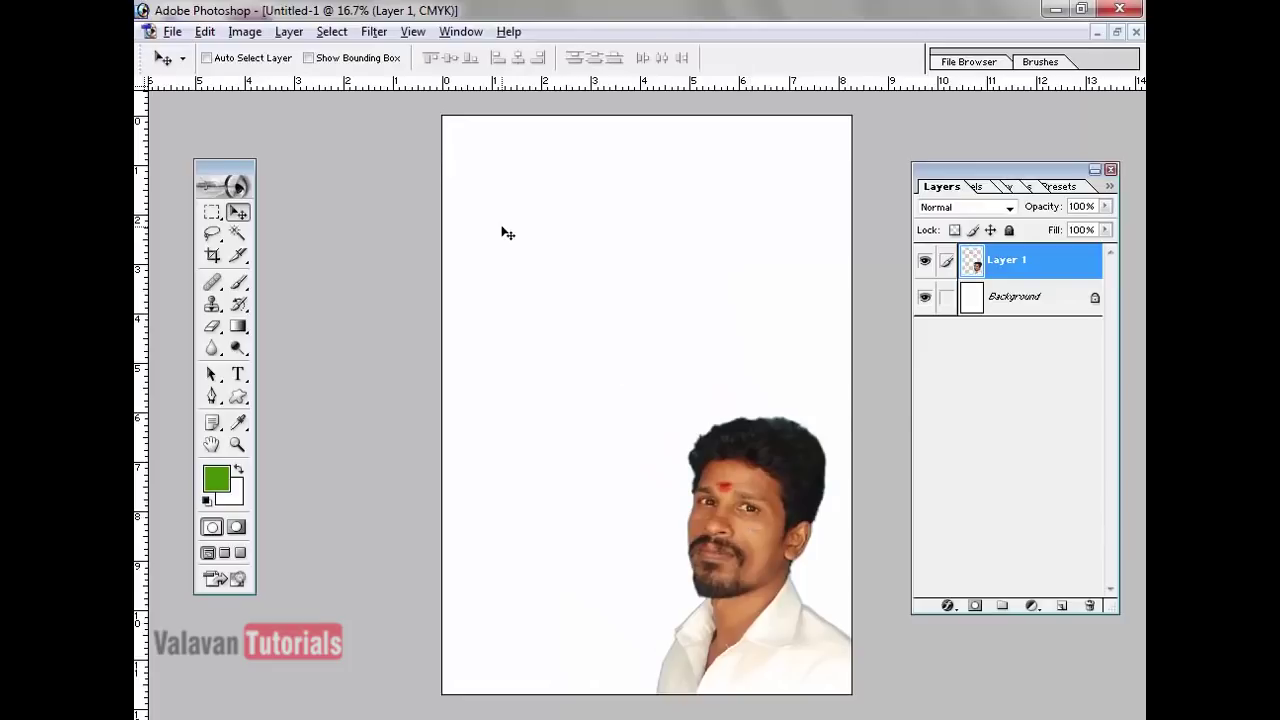
- Enlarge the cut-out to about 166% with Free Transform and apply it
key("ctrl+t")
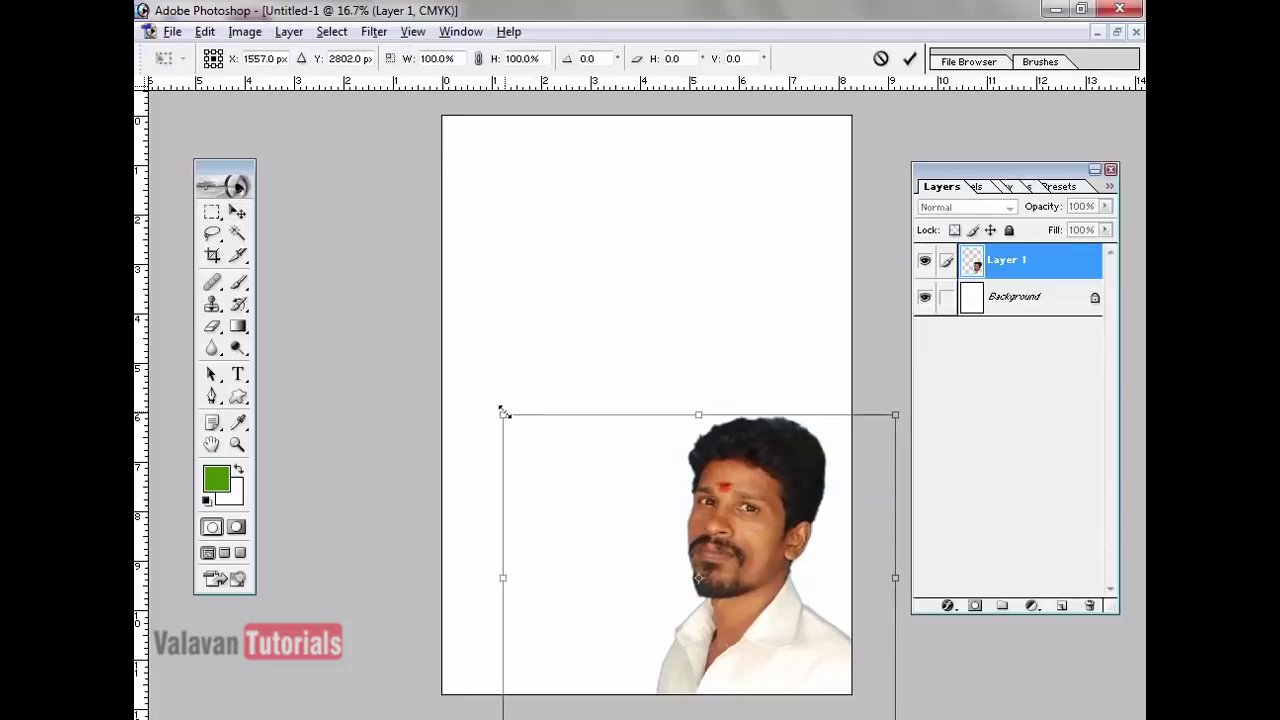
left_click_drag(502, 413, 359, 50)
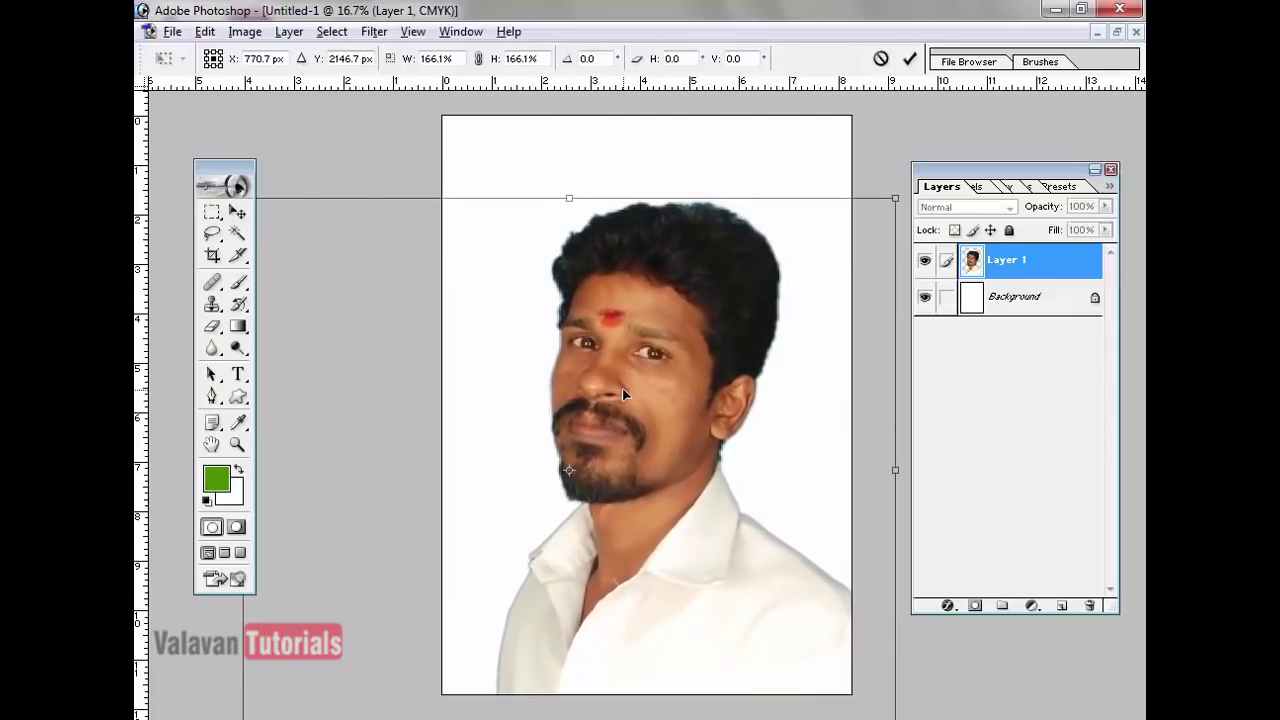
key("Return")
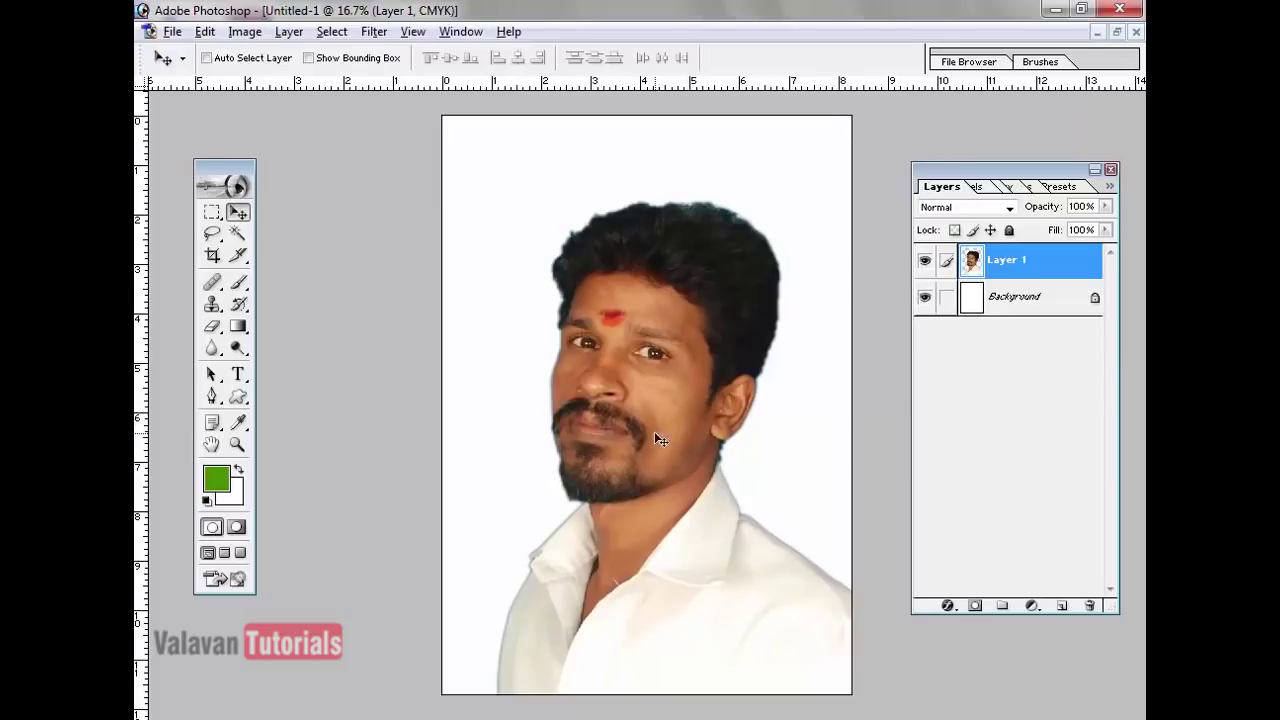
- Fill the Background layer of Untitled-1 with solid green
right_click(489, 178)
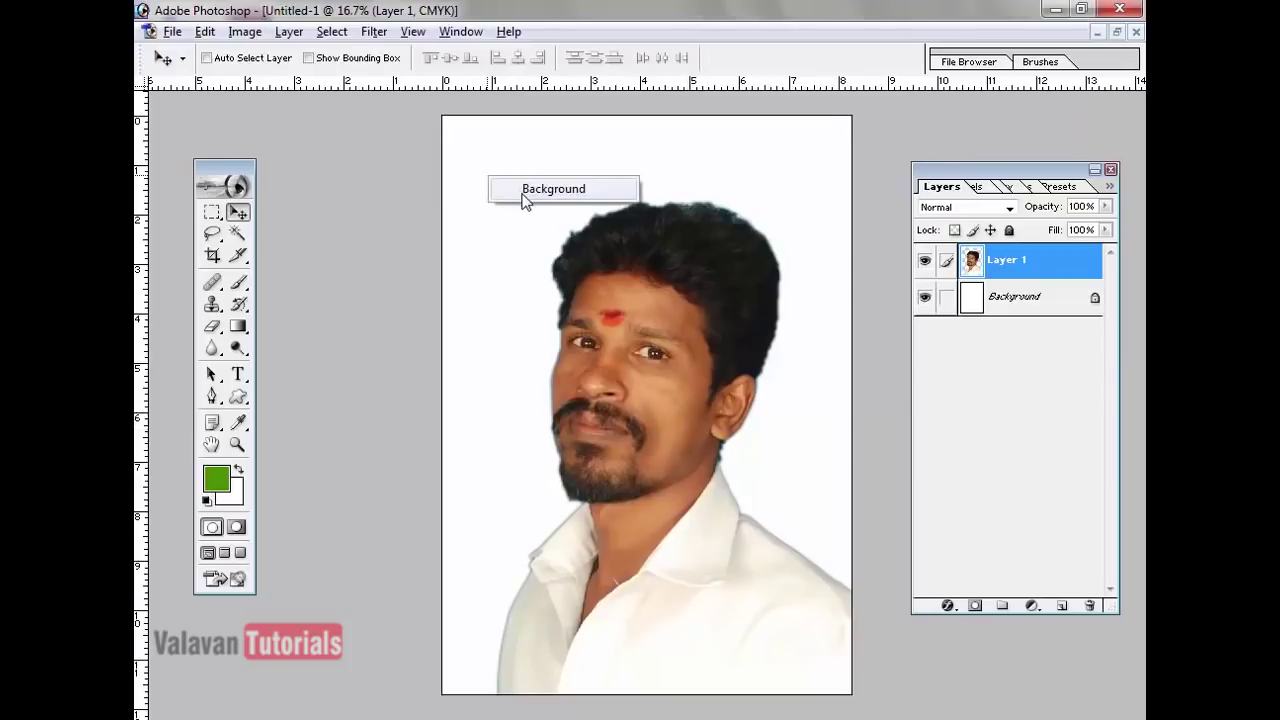
left_click(523, 192)
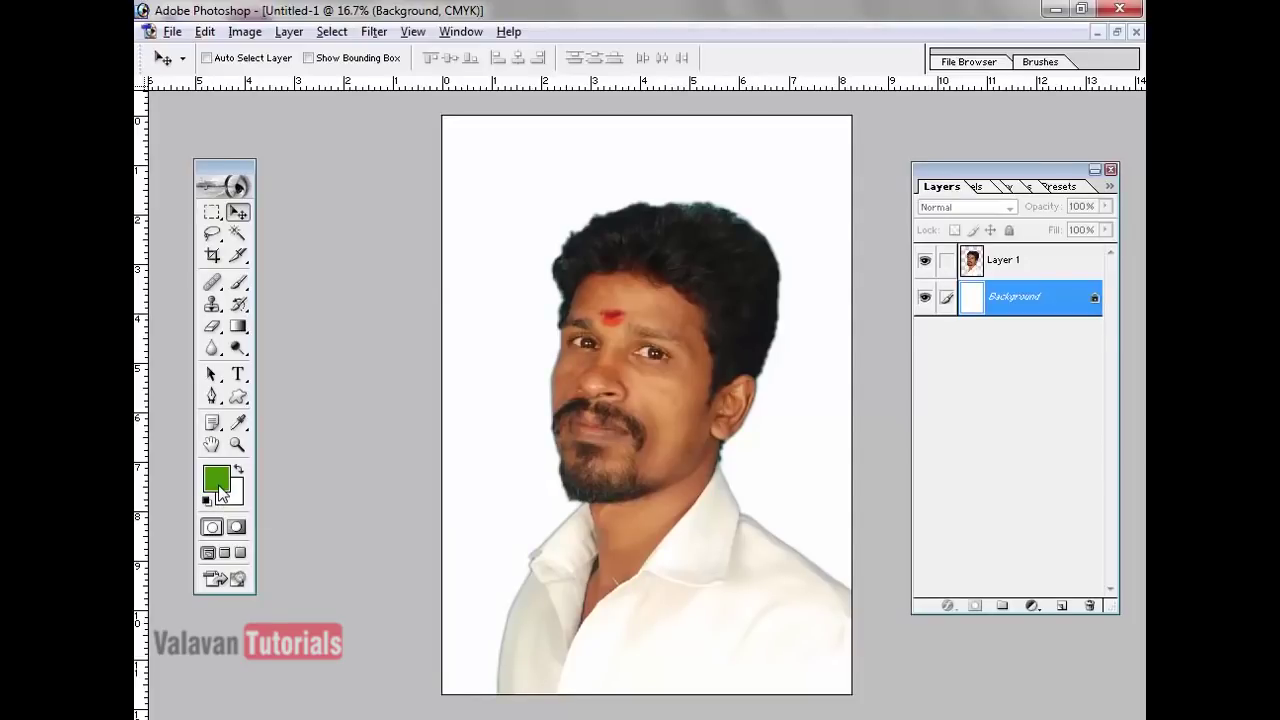
key("alt+BackSpace")
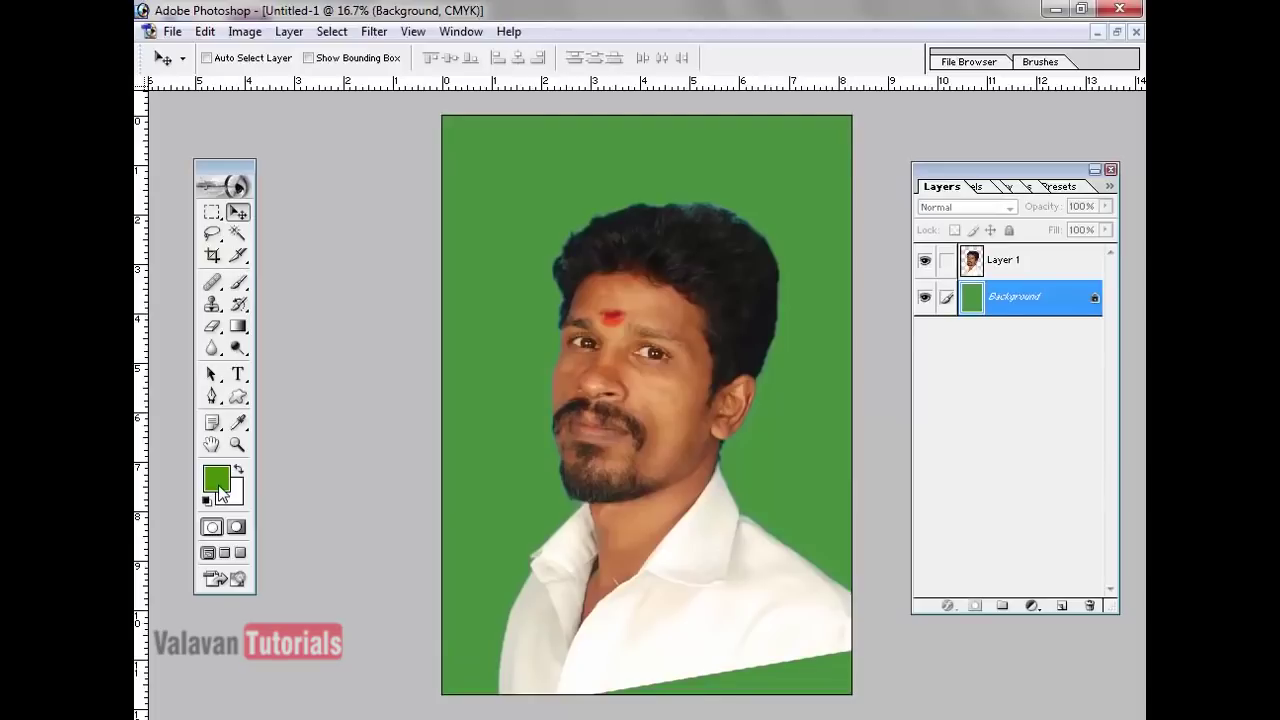
- Reselect Layer 1 and nudge the man's photo up and slightly left
right_click(642, 390)
left_click(676, 404)
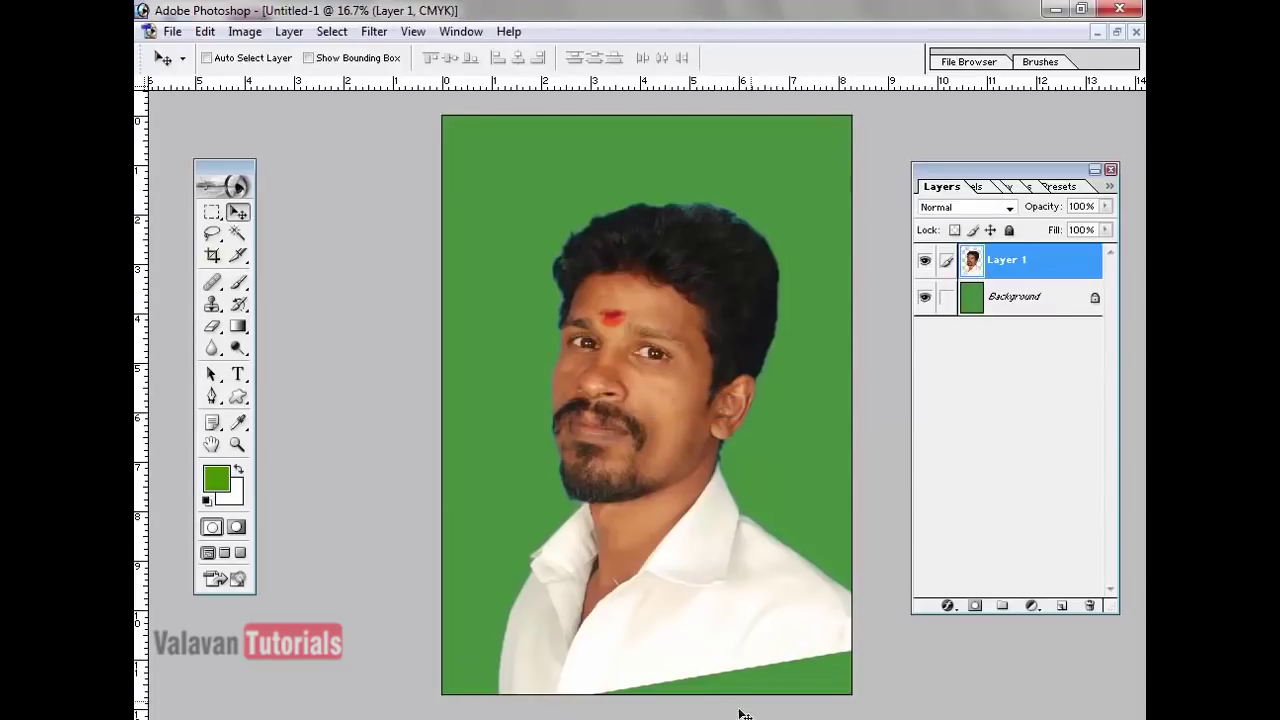
left_click_drag(707, 624, 688, 568)
left_click_drag(697, 575, 680, 526)
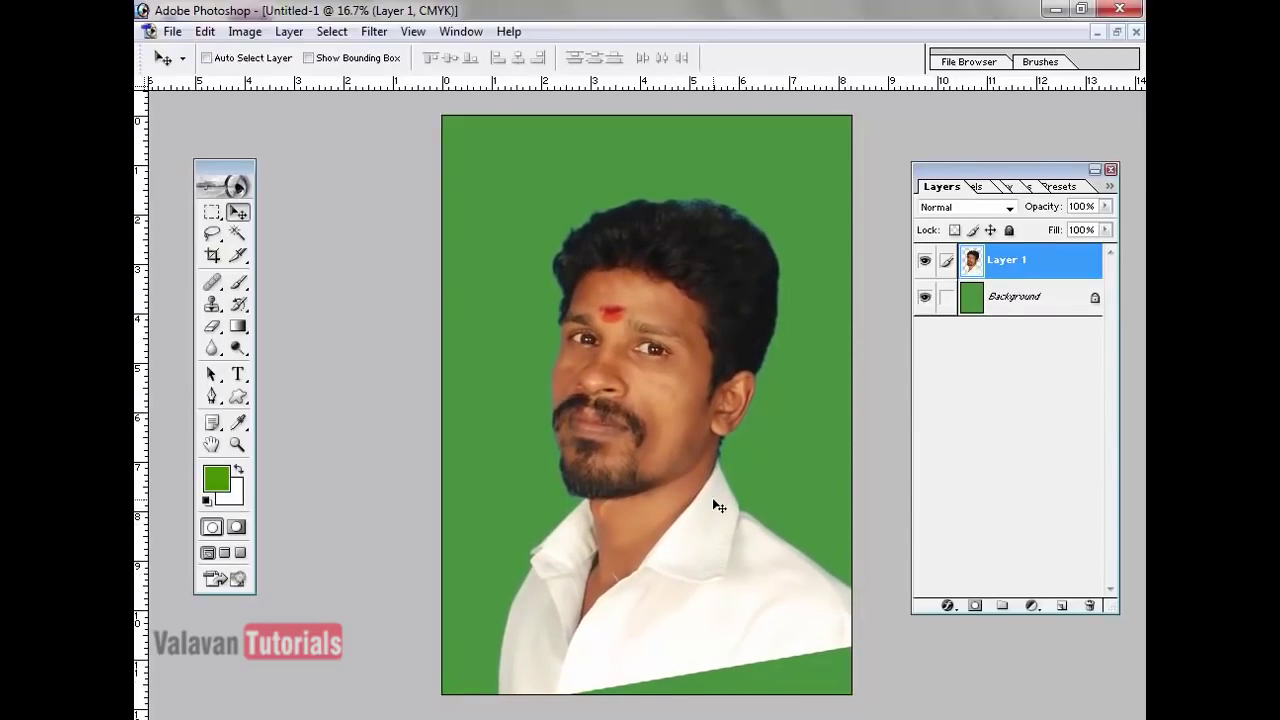
- Select the Clone Stamp Tool with a soft brush and set its size to 300
left_click(212, 304)
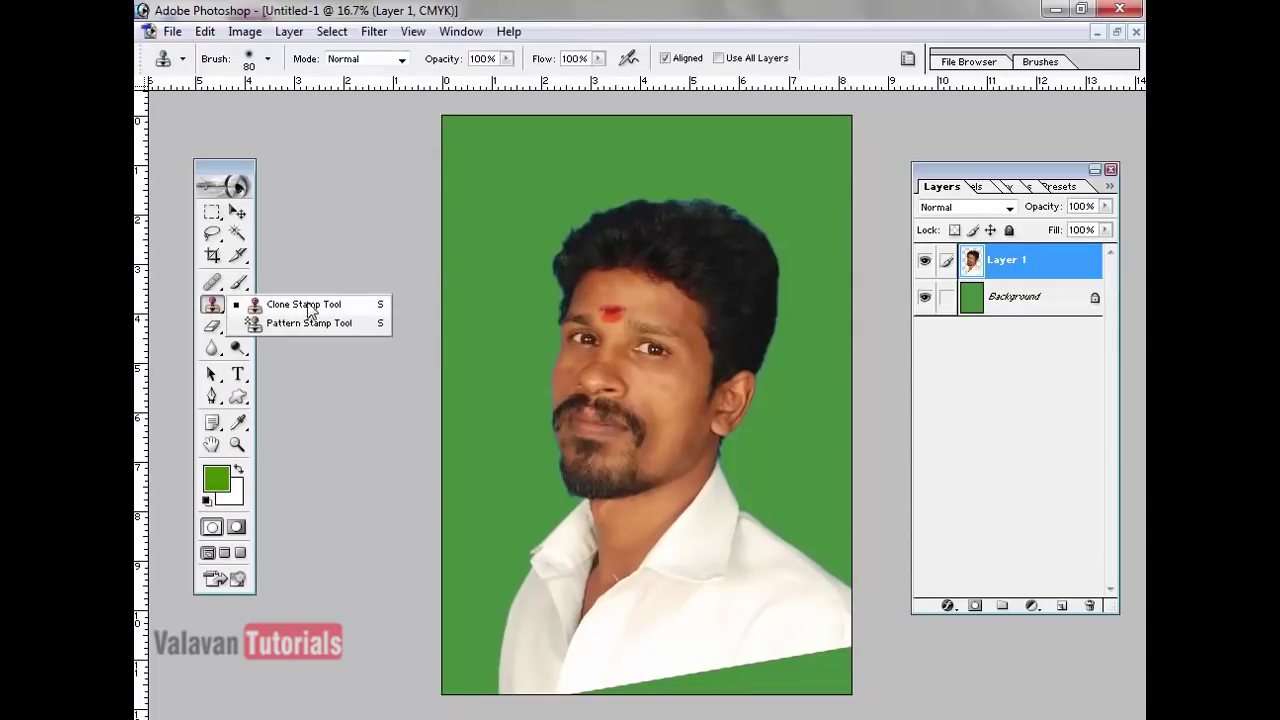
left_click(353, 311)
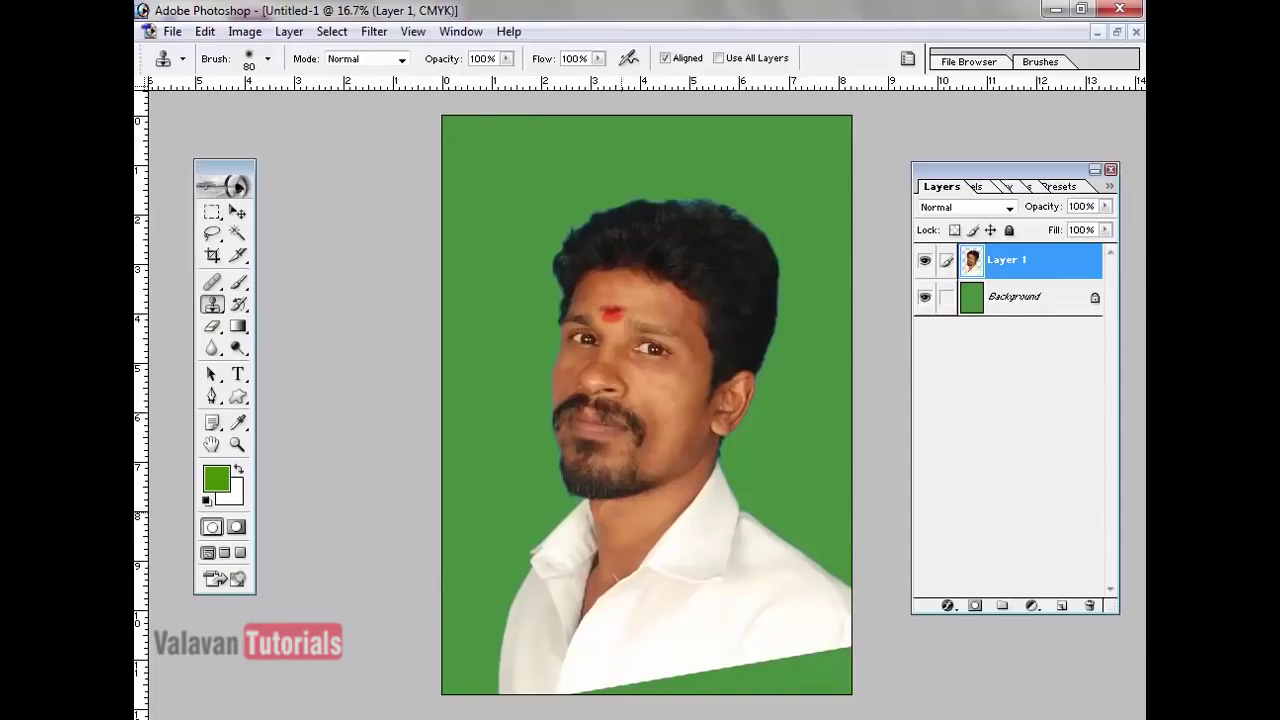
left_click(267, 58)
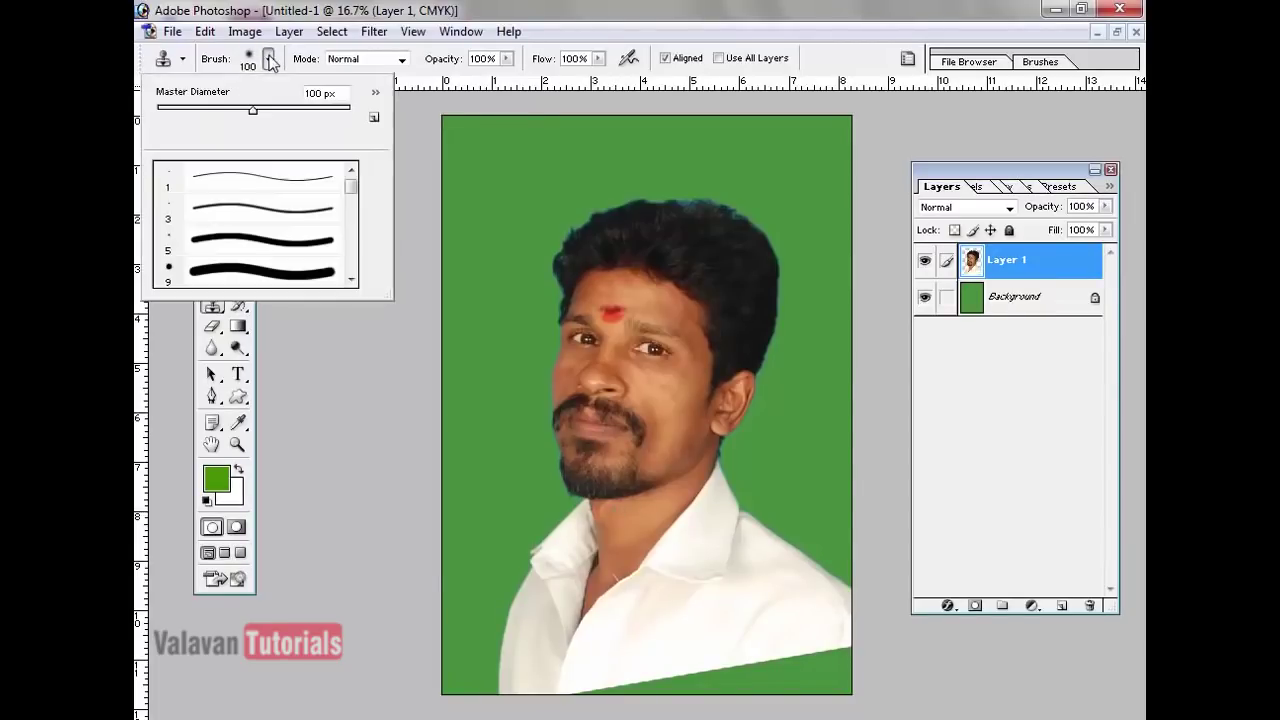
scroll(351, 284, "down", 7)
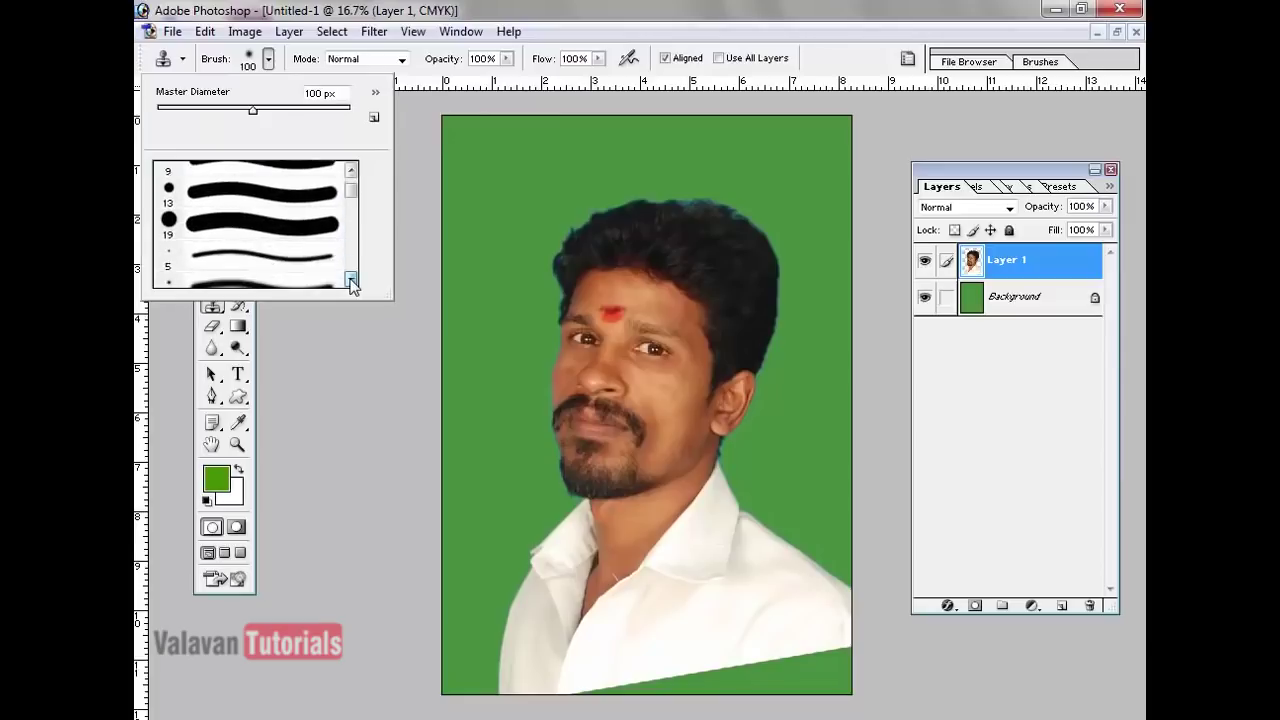
left_click(305, 272)
mouse_move(225, 109)
left_mouse_down()
mouse_move(211, 113)
mouse_move(255, 113)
left_mouse_up()
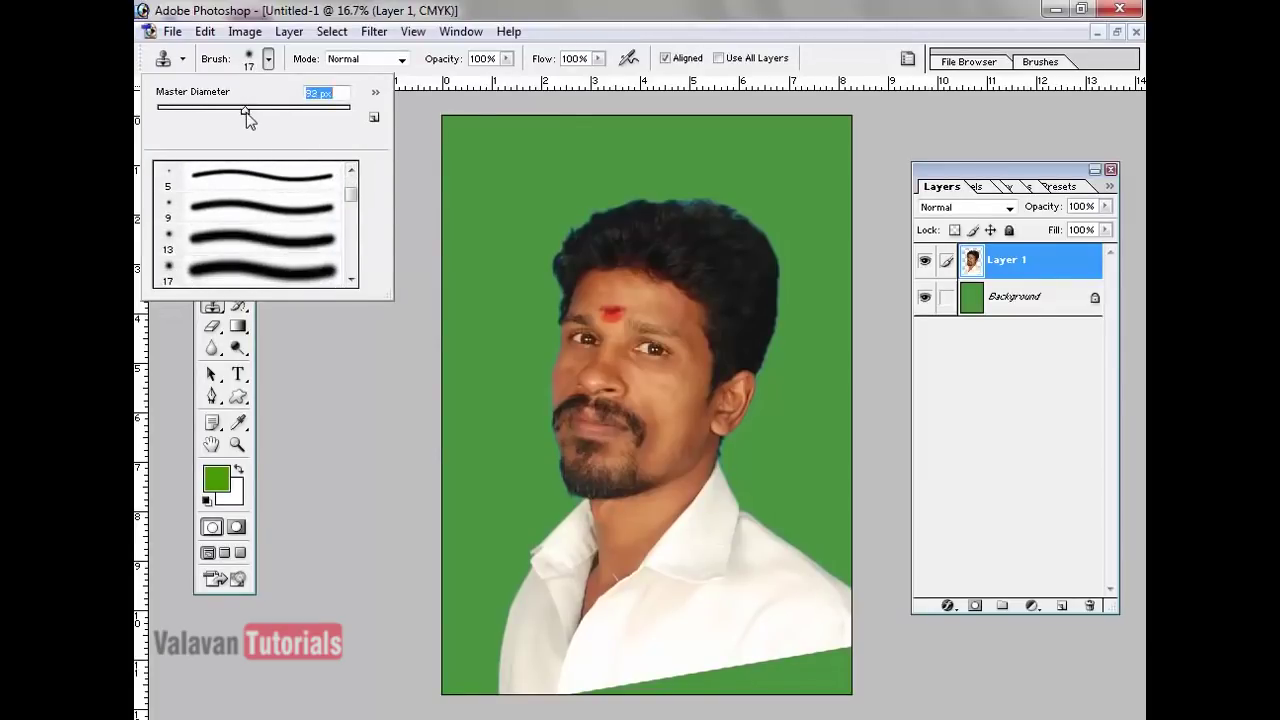
left_click(268, 60)
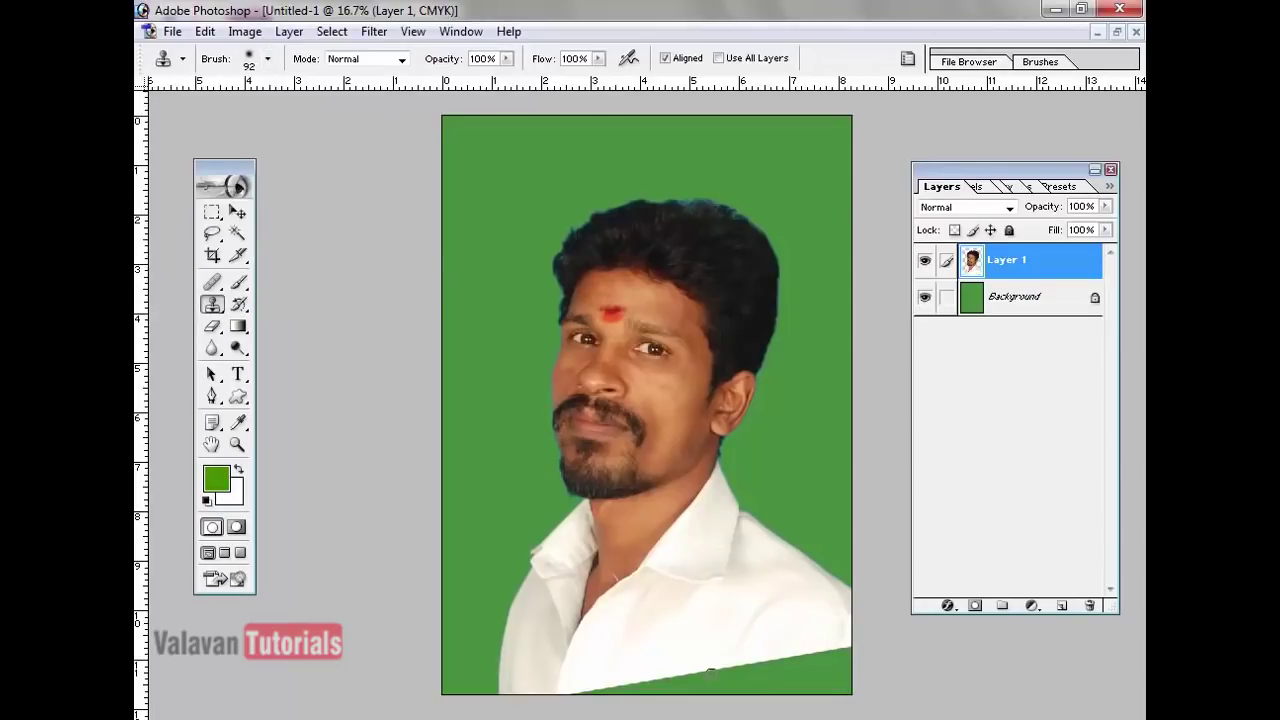
key("bracketright")
key("bracketright")
key("bracketright")
key("bracketright")
key("bracketright")
key("bracketright")
key("bracketright")
key("bracketright")
key("bracketright")
key("bracketleft")
key("bracketleft")
- Clone white shirt texture onto the green strip at the bottom, then zoom into the lower shirt
left_click(679, 639)
key("Return")
left_click(677, 643)
key("Return")
left_click(673, 653)
key("Return")
left_click(677, 655, "alt")
left_click(681, 679)
mouse_move(706, 654)
left_mouse_down()
mouse_move(737, 655)
mouse_move(739, 679)
mouse_move(757, 656)
mouse_move(765, 681)
mouse_move(806, 650)
left_mouse_up()
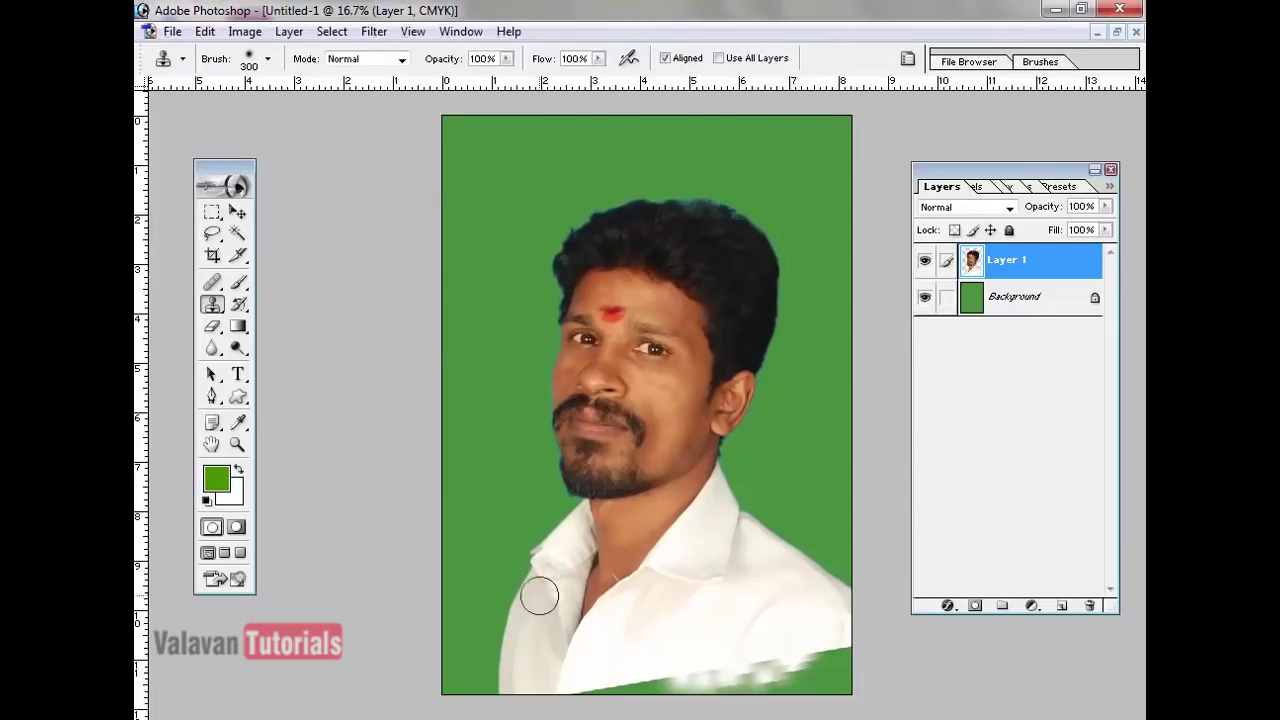
left_click(237, 444)
left_click_drag(527, 588, 716, 690)
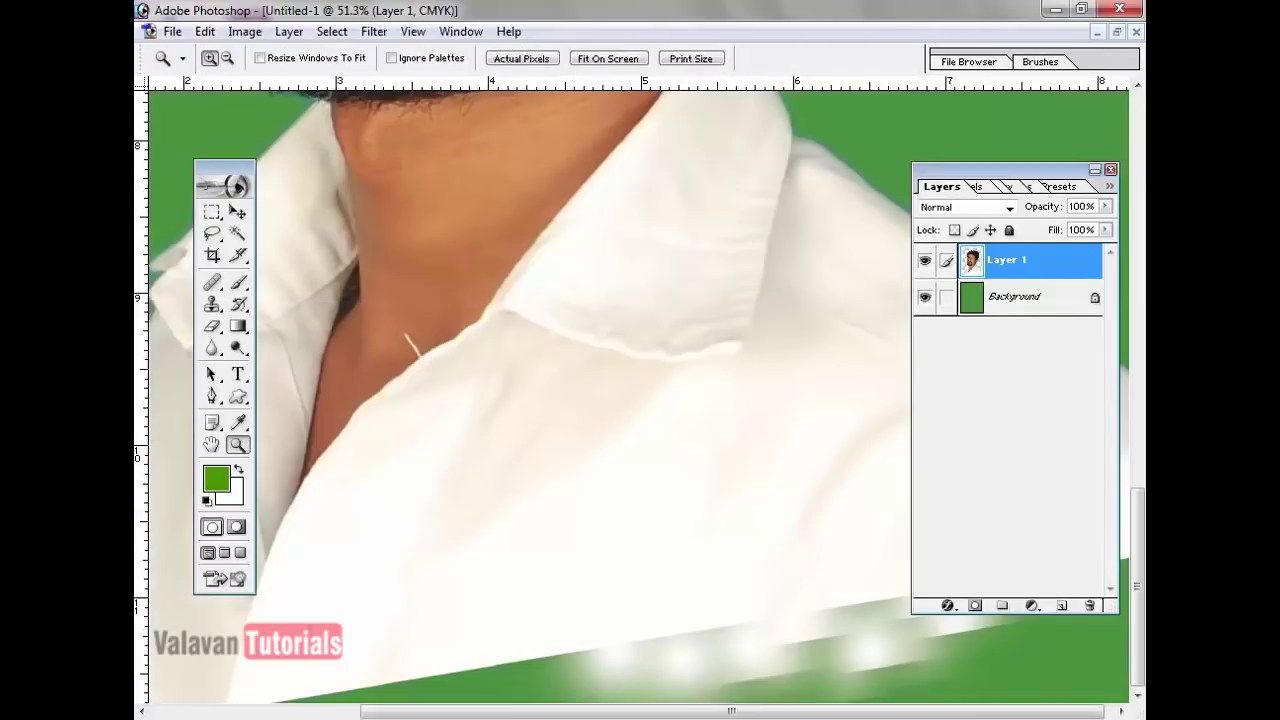
- Sample the white shirt as the clone source and shrink the brush to about 175
left_click(211, 305)
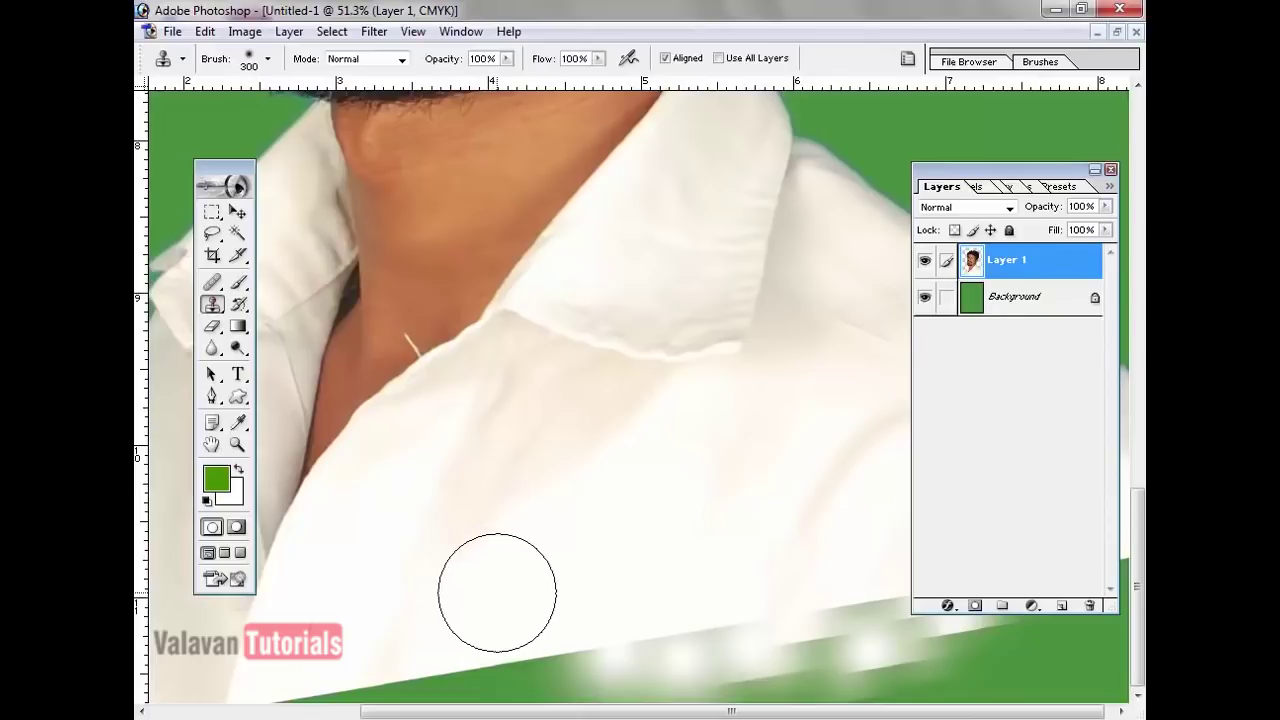
left_click(514, 607, "alt")
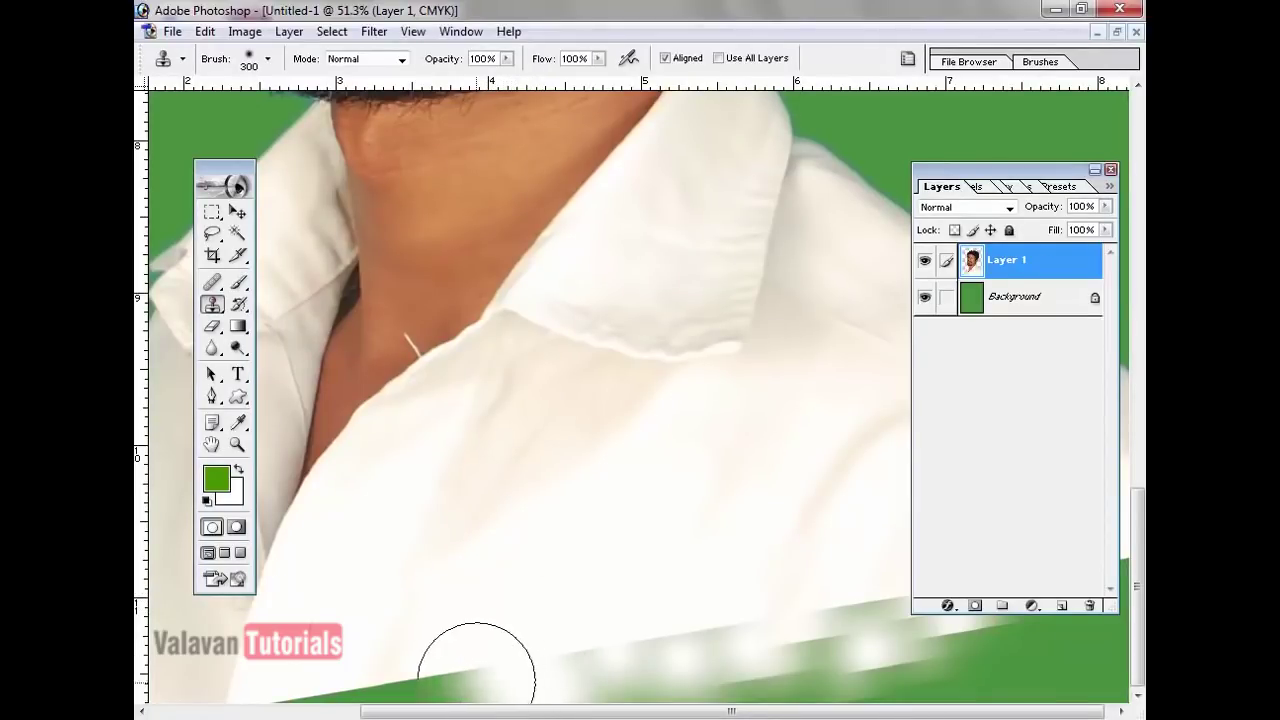
scroll(390, 665, "left", 5)
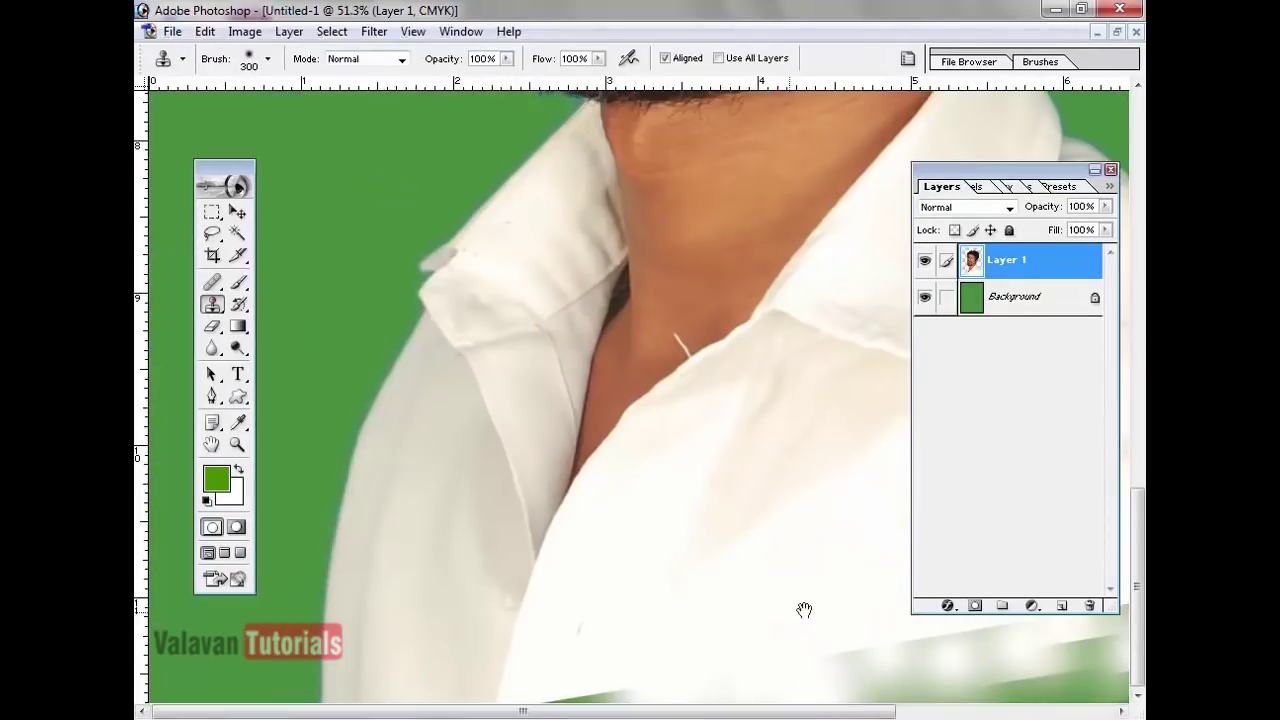
scroll(545, 615, "right", 4)
key("bracketleft")
key("f")
key("f")
key("bracketleft")
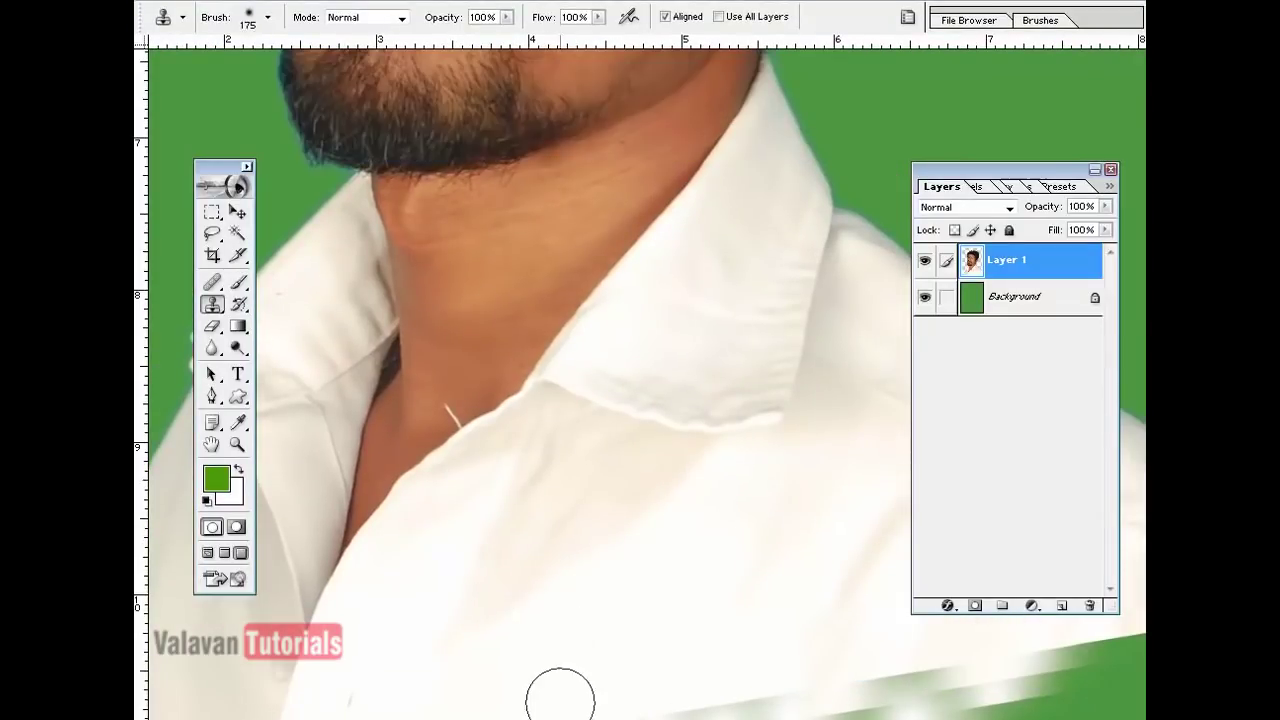
- Clone white shirt over the remaining green streak and smudge at the bottom right
left_click(437, 705, "alt")
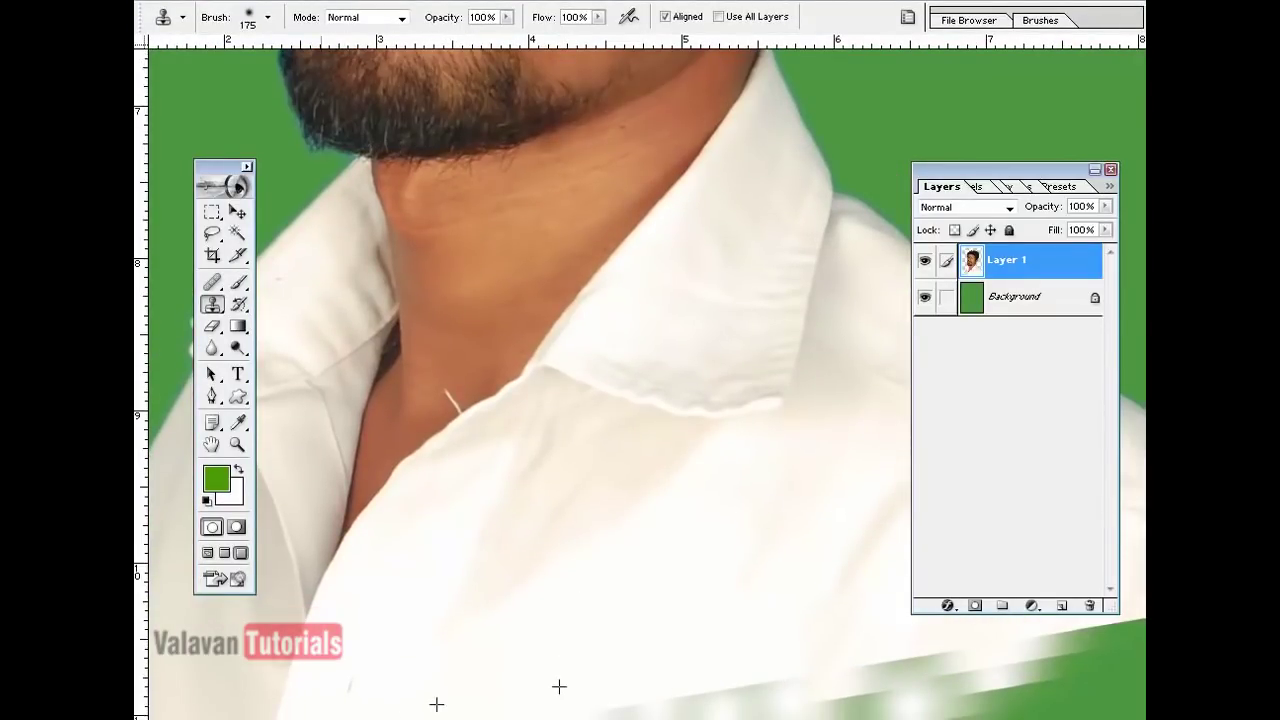
key("bracketright")
key("bracketright")
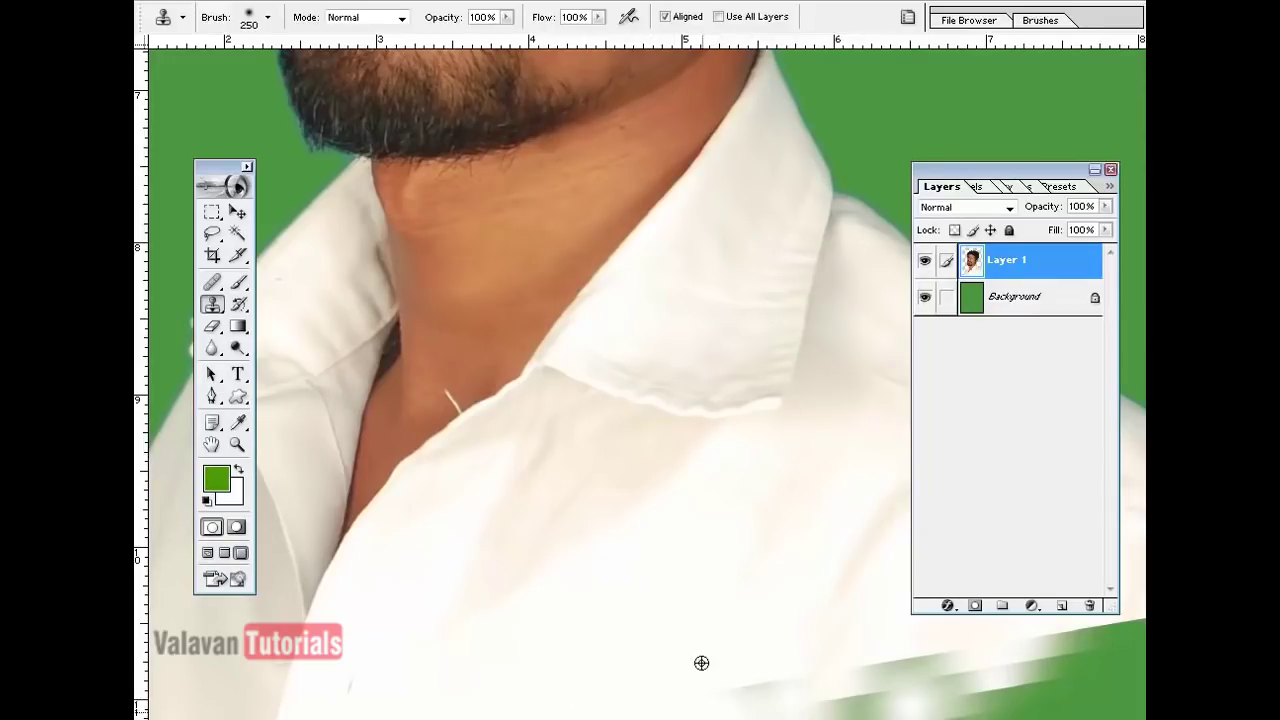
left_click_drag(795, 708, 885, 712)
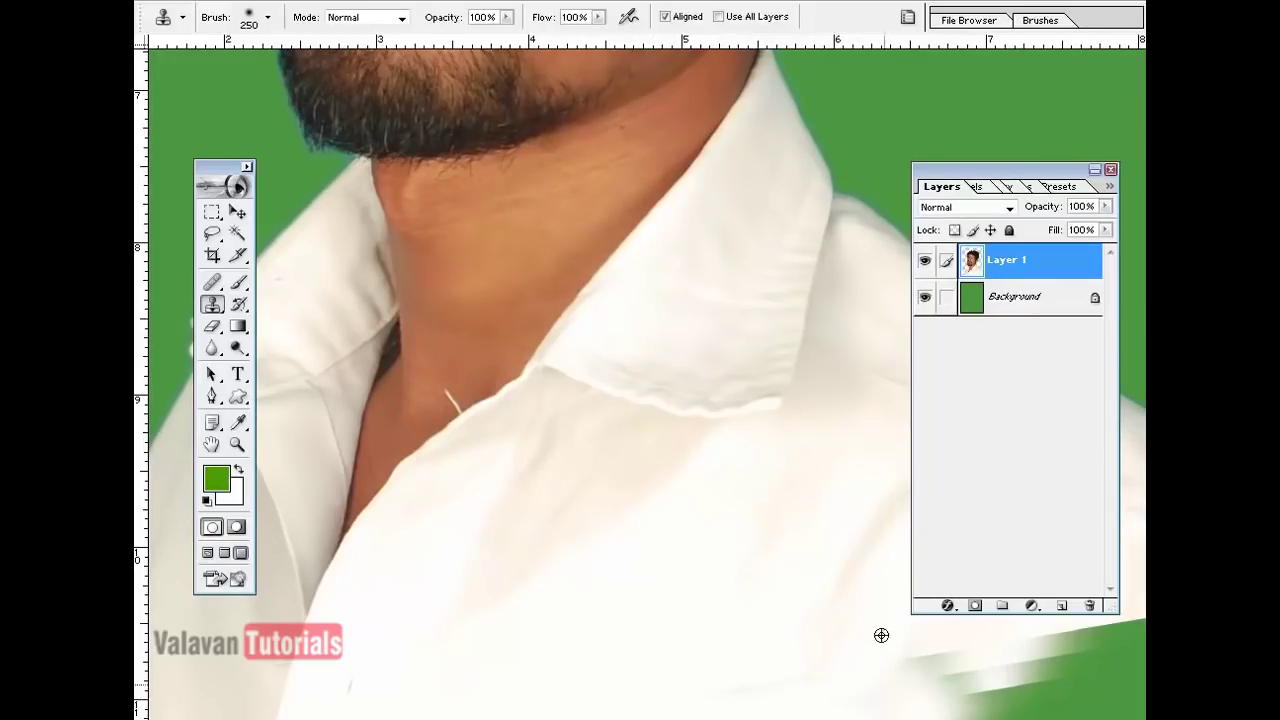
key("Tab")
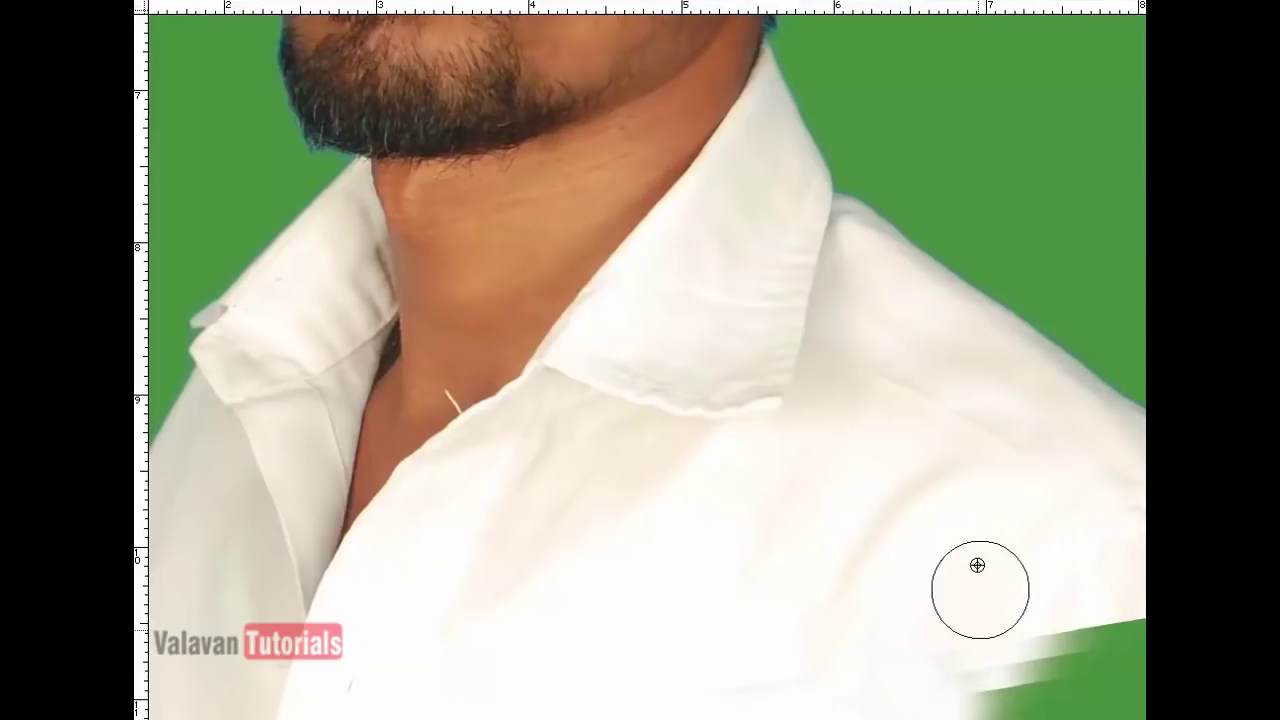
mouse_move(1141, 627)
left_mouse_down()
mouse_move(1137, 712)
mouse_move(1114, 607)
mouse_move(1145, 647)
mouse_move(1047, 637)
mouse_move(1108, 654)
mouse_move(1006, 687)
mouse_move(1008, 586)
left_mouse_up()
left_click(1008, 586, "alt")
mouse_move(953, 650)
left_mouse_down()
mouse_move(943, 714)
mouse_move(914, 680)
left_mouse_up()
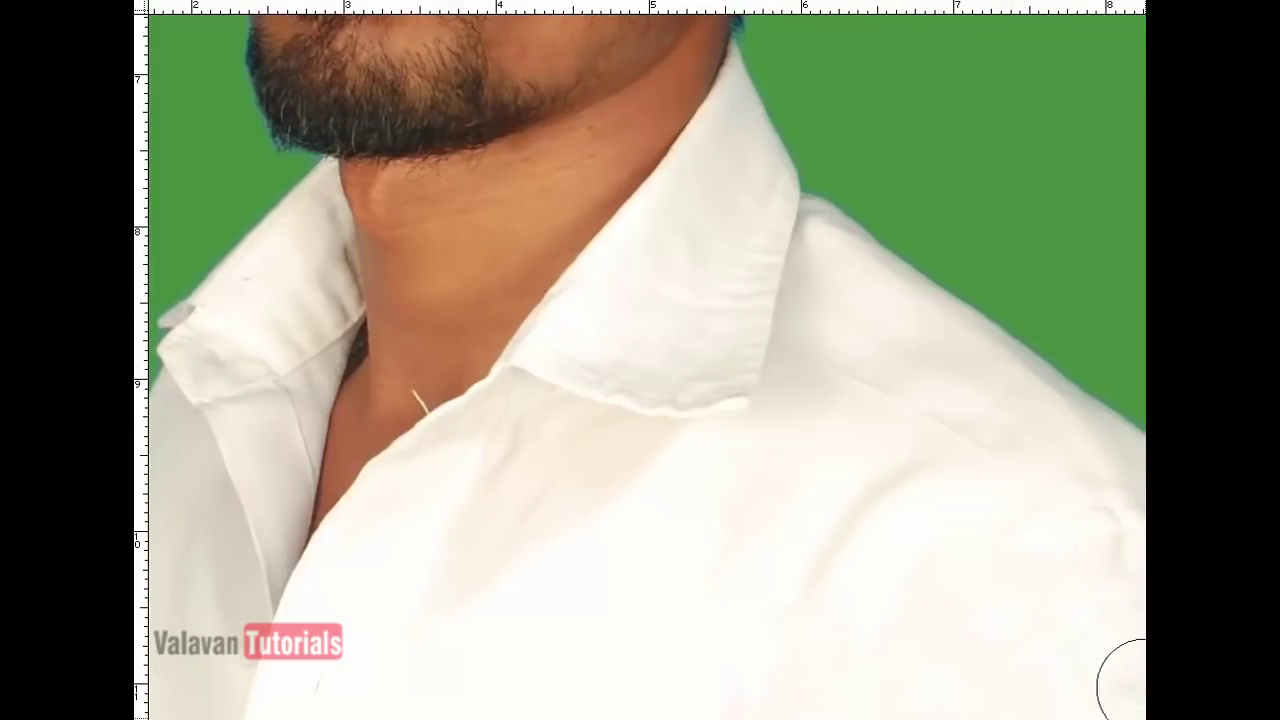
- Fit the canvas on screen and restore the palettes and normal window view
key("z")
right_click(630, 560)
left_click(660, 572)
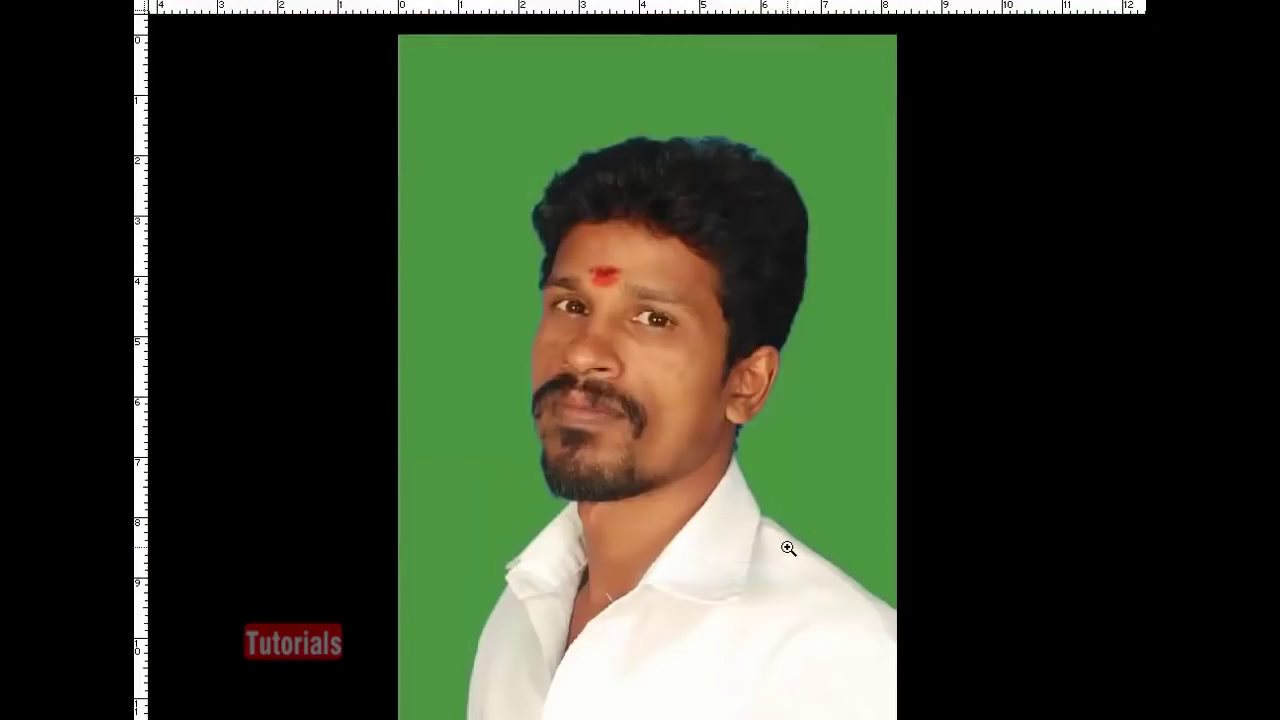
key("Tab")
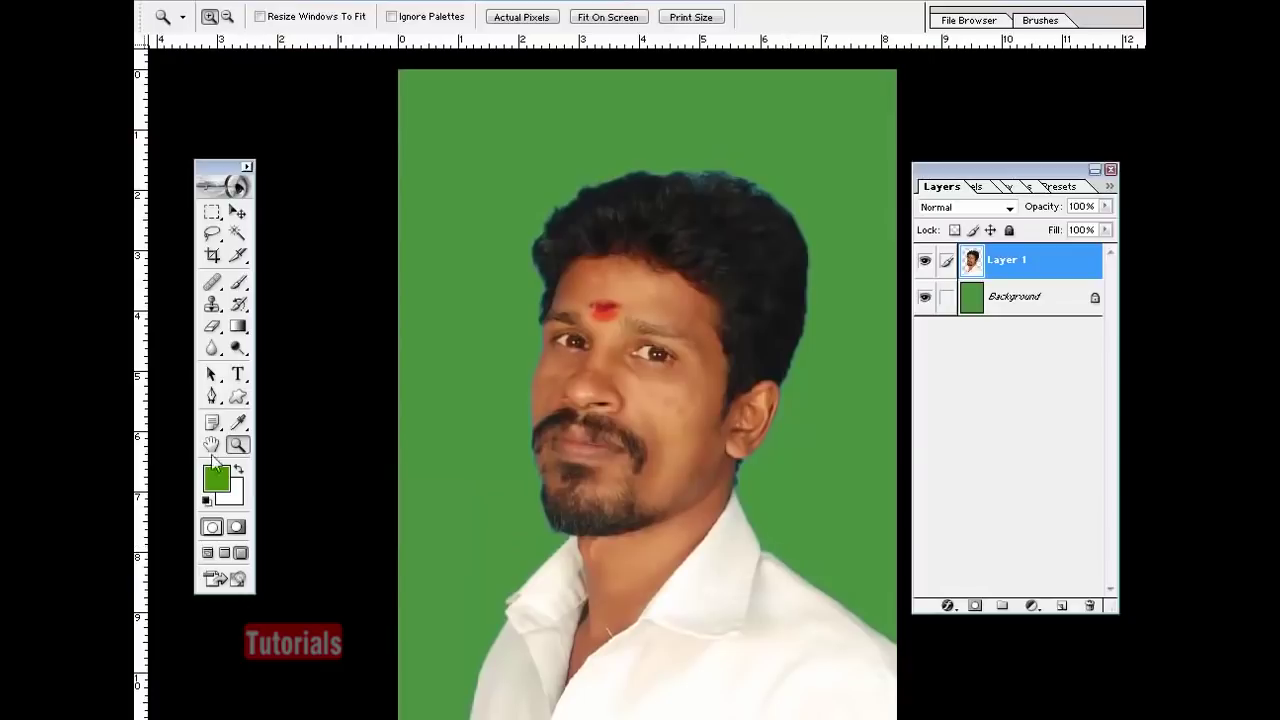
key("v")
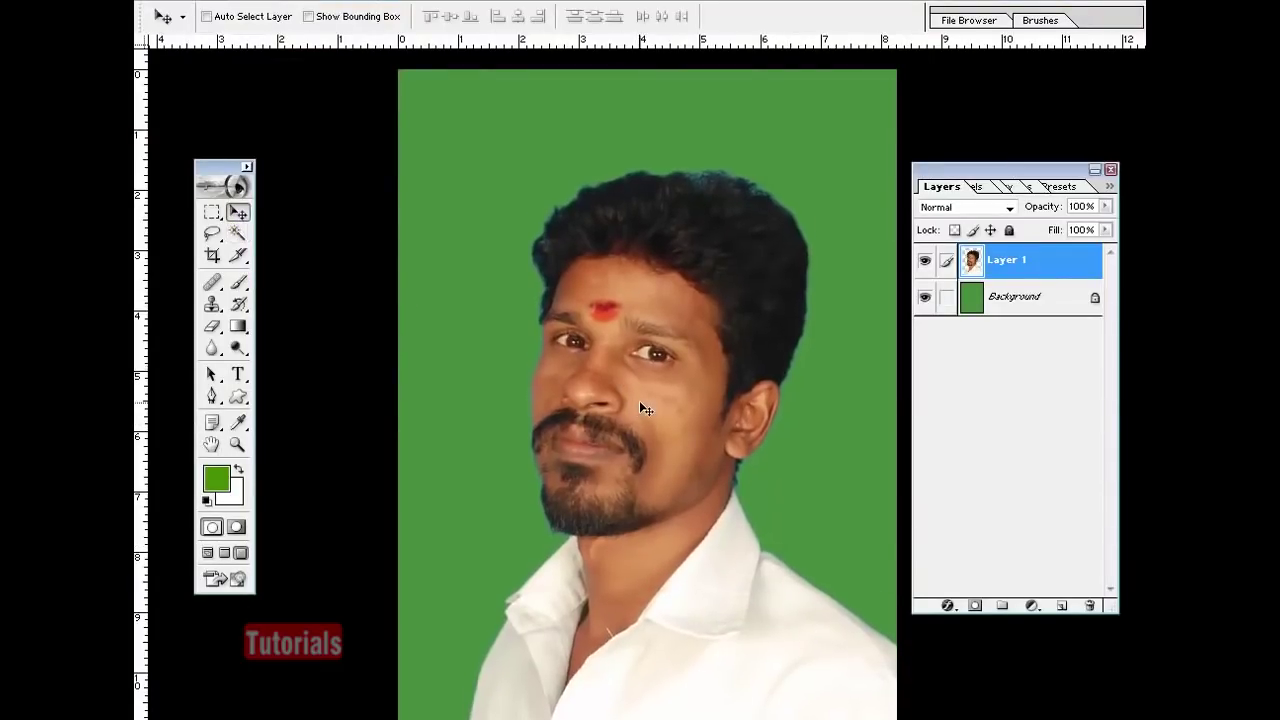
key("f")
key("f")
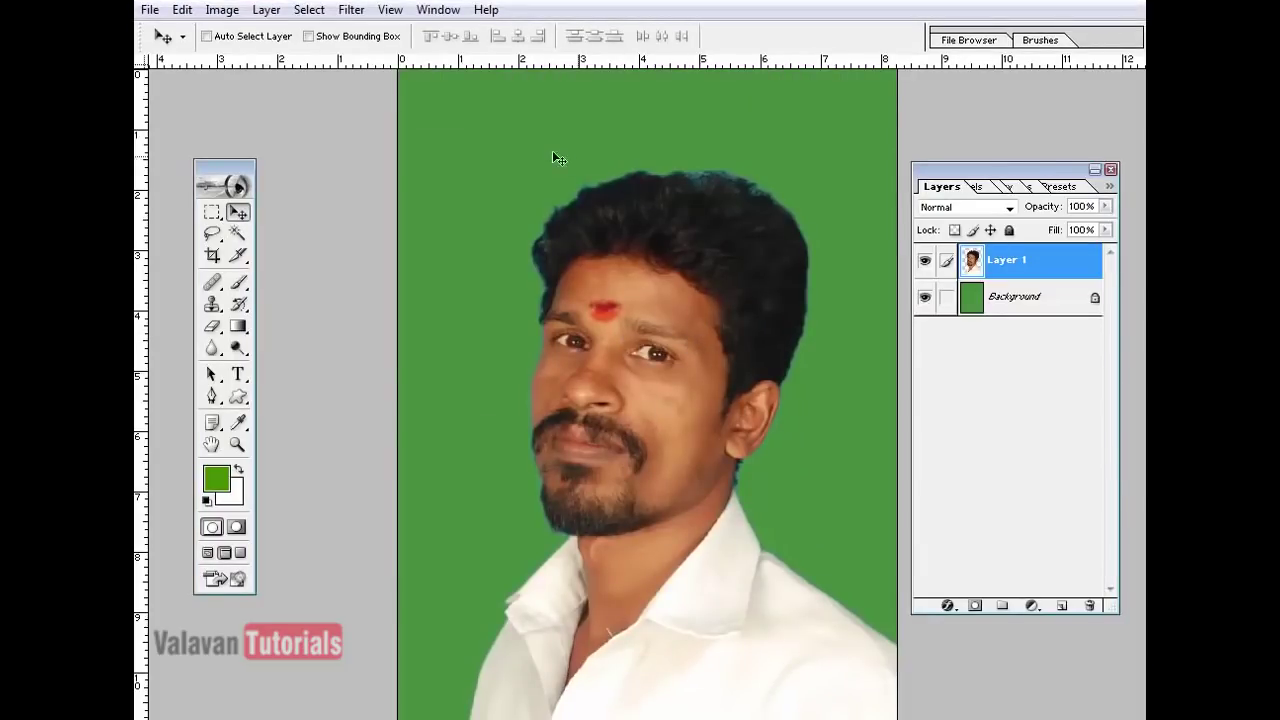
- Start a text layer above the man's head and set the text colour to white
key("t")
left_click(483, 142)
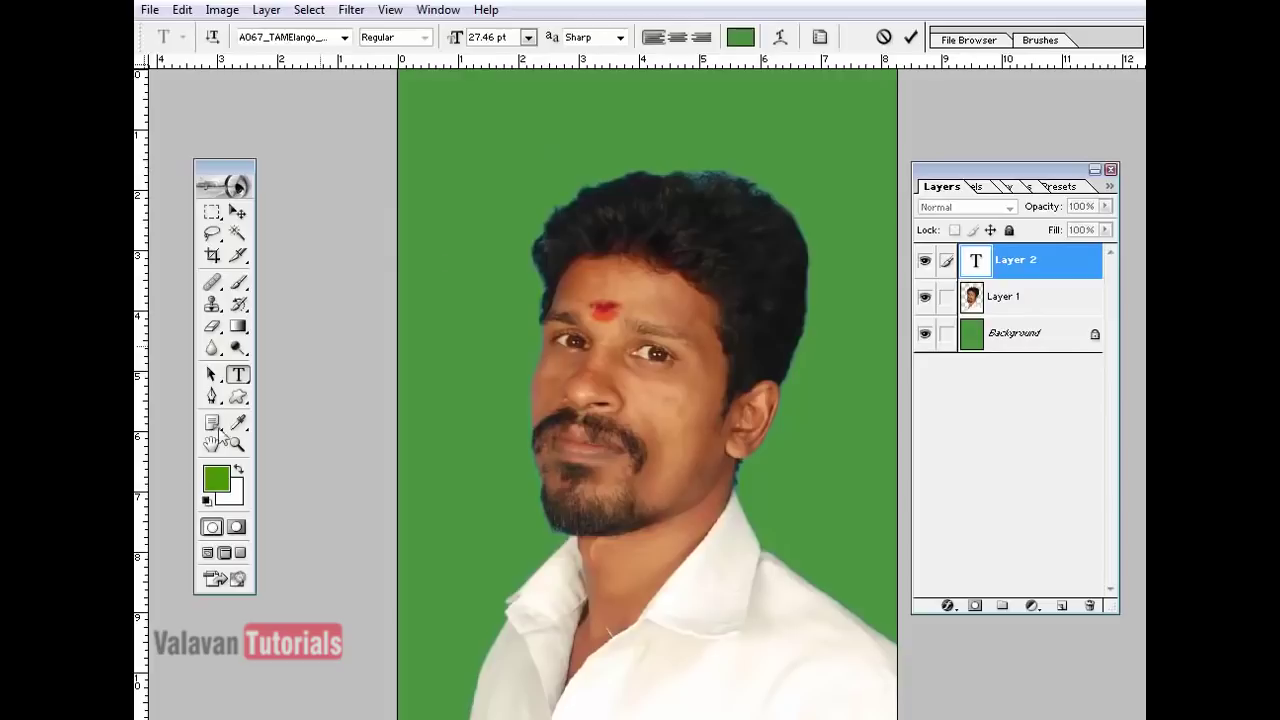
key("ctrl+a")
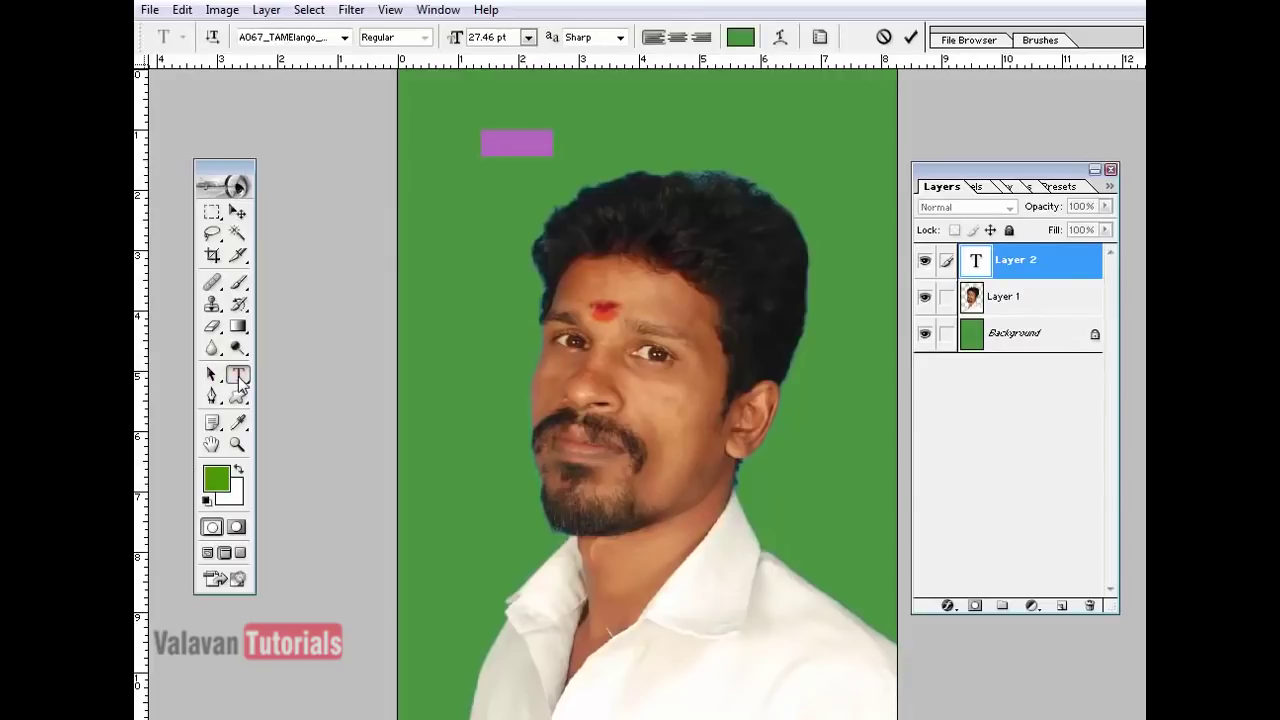
left_click(741, 37)
left_click(625, 264)
left_click(491, 226)
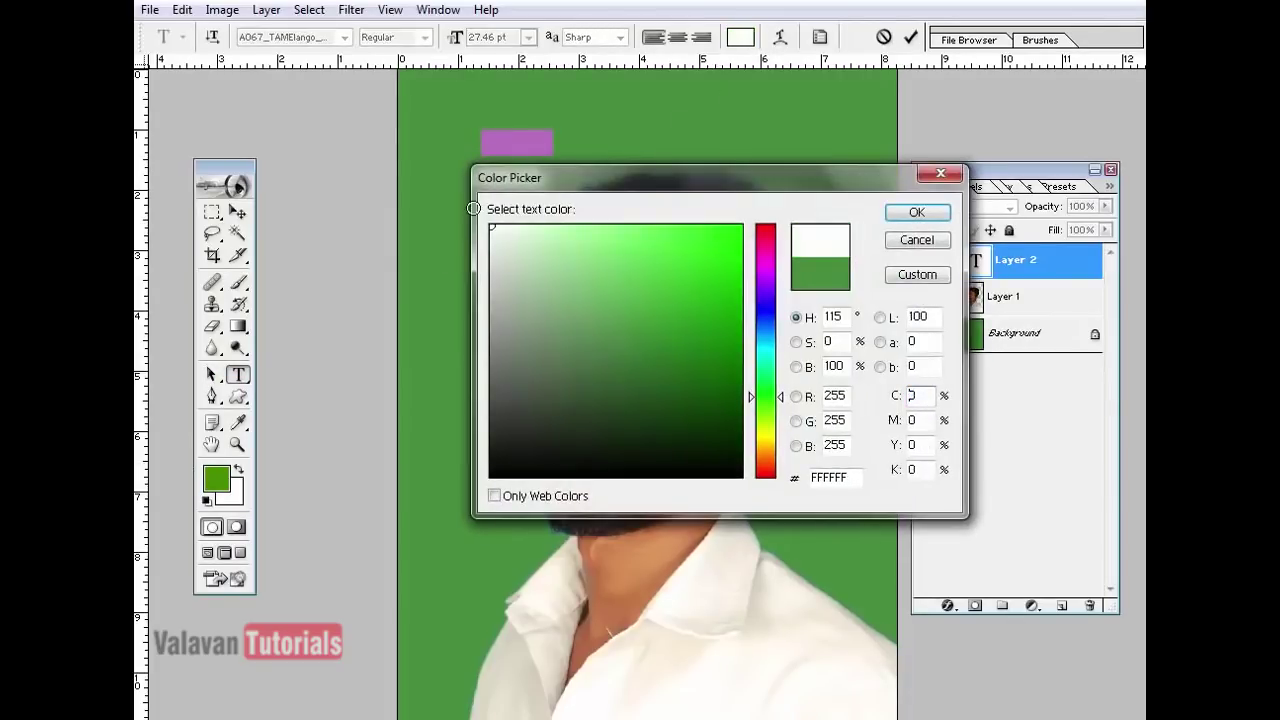
left_click(912, 213)
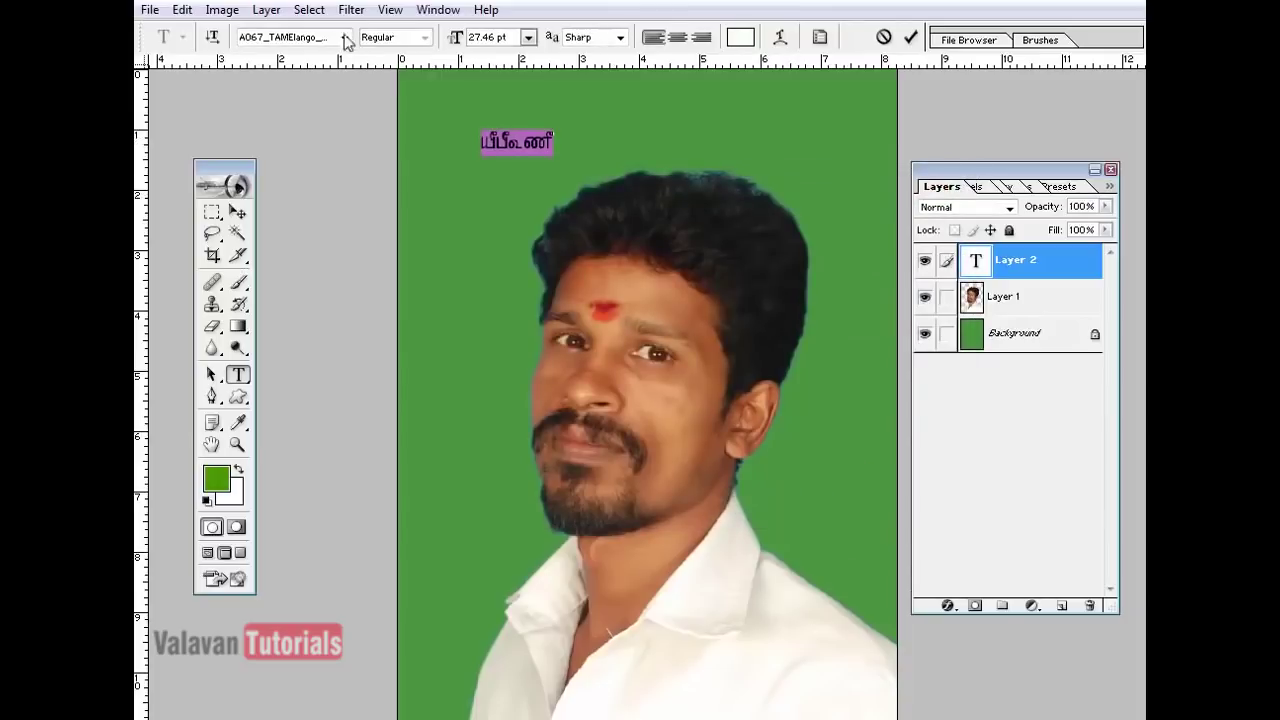
- Set the font to Arial, type 'Happy Birthday' and apply faux bold in the Character palette
left_click(302, 37)
type("Arial")
key("Return")
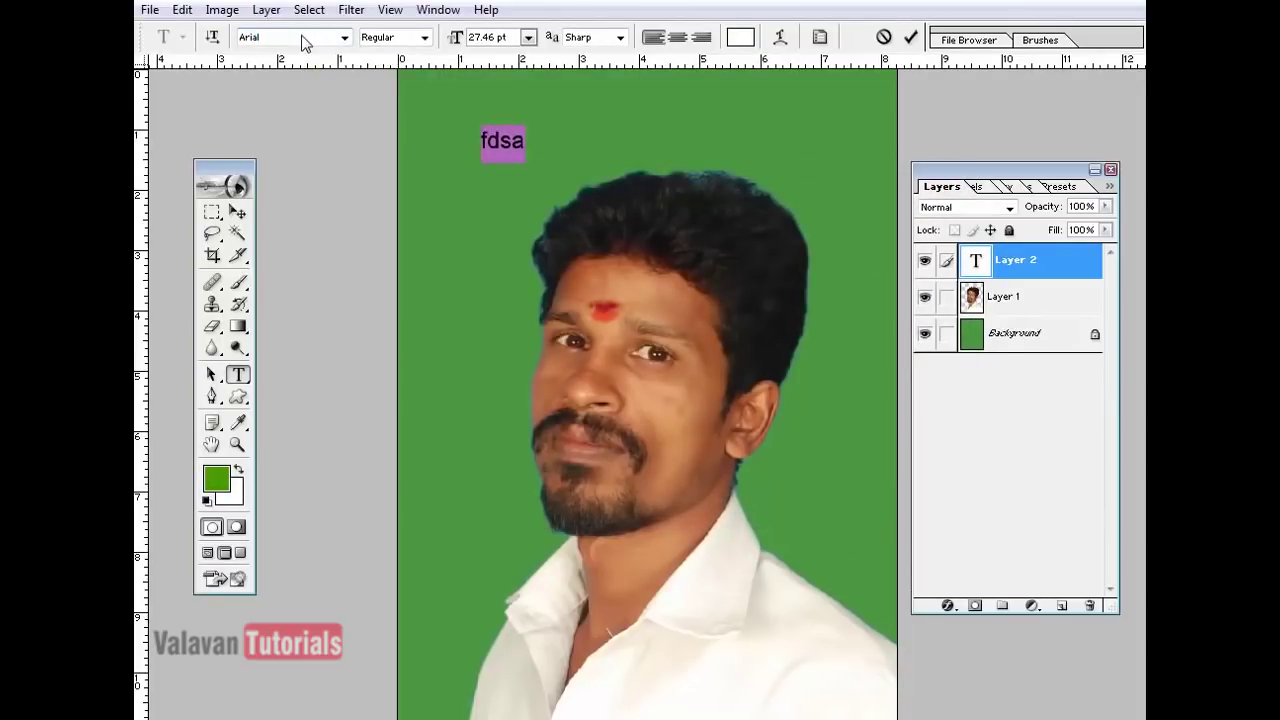
type("Happy Birt")
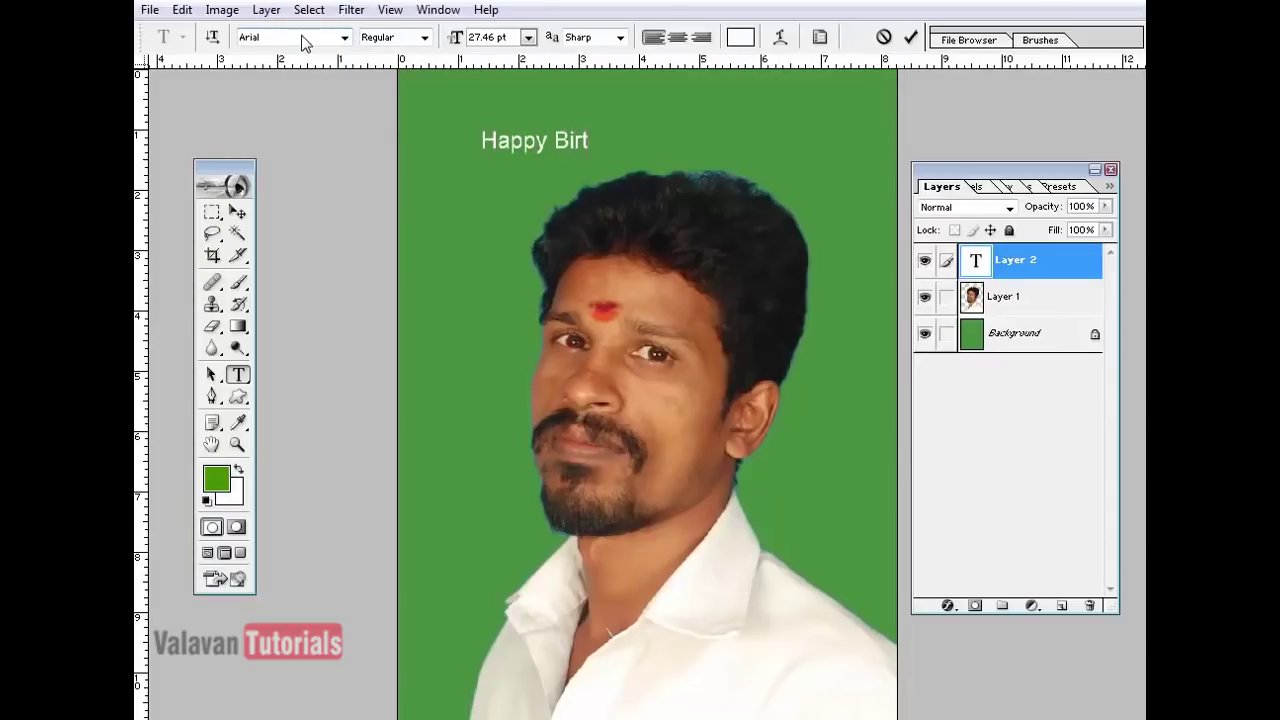
type("hday")
key("ctrl+a")
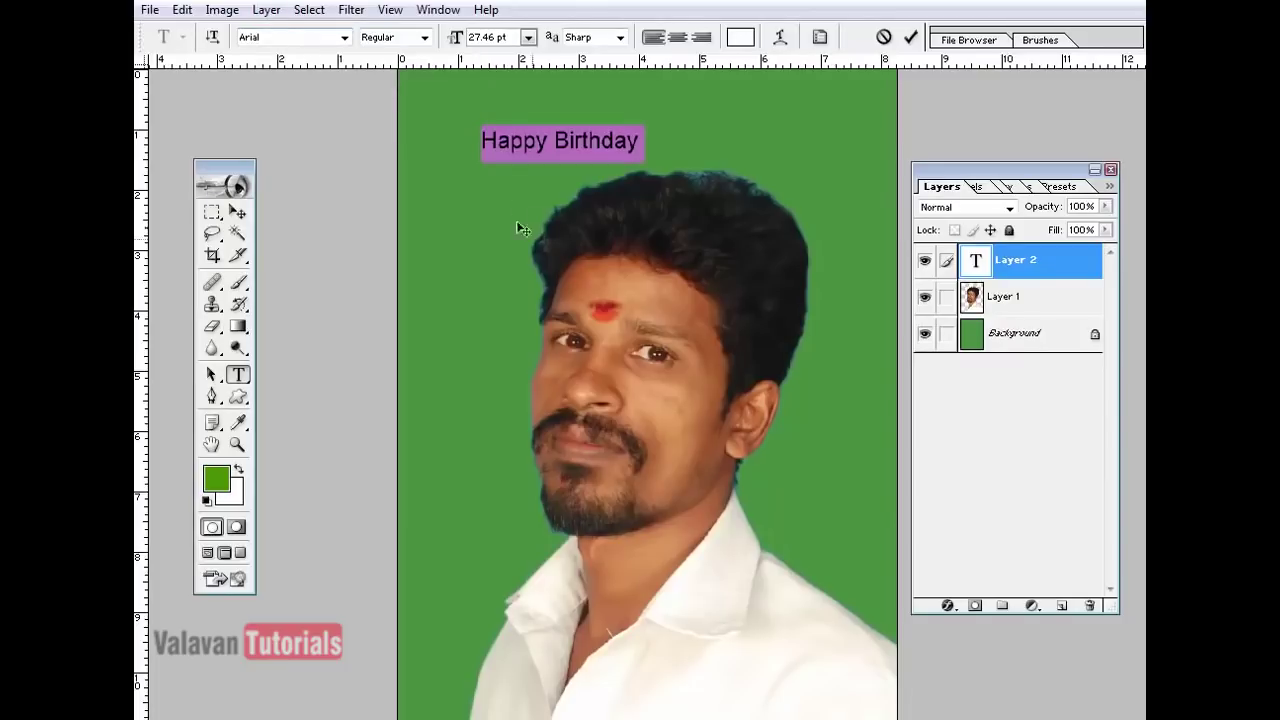
left_click(820, 40)
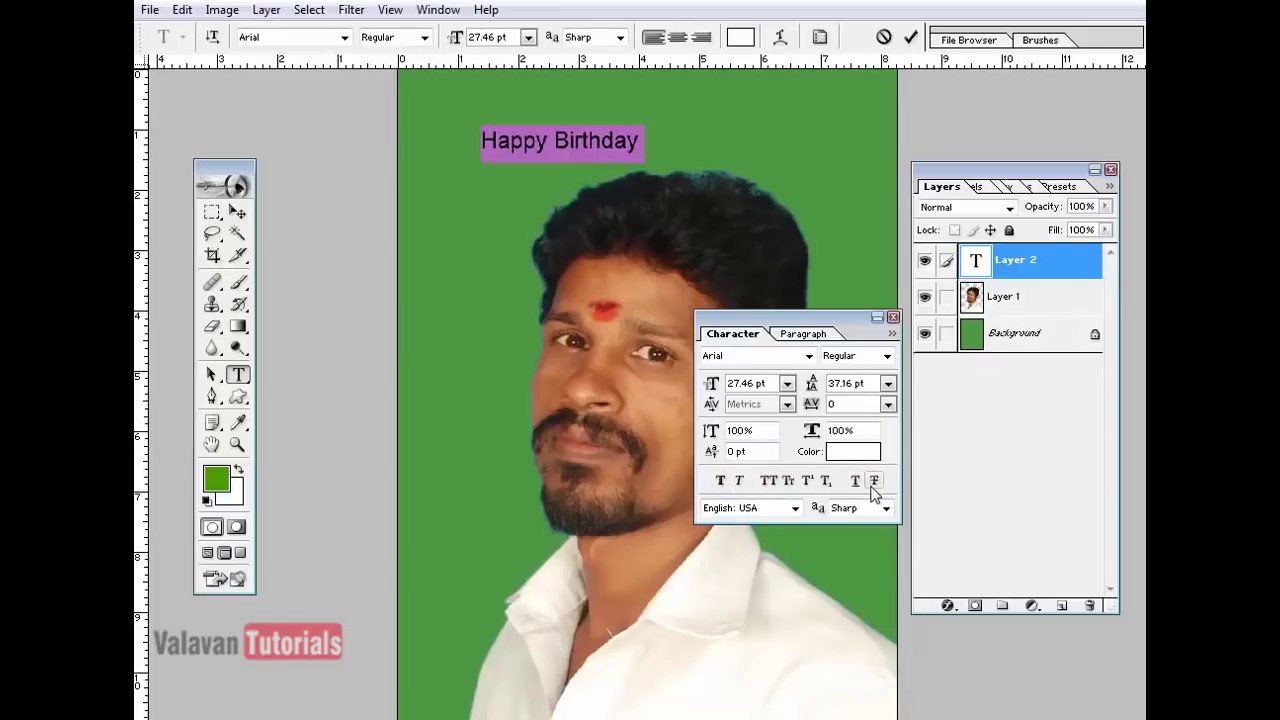
left_click(721, 481)
- Switch the caption to Arial Black without faux bold or italic, apply All Caps, and commit
left_click(722, 481)
left_click(887, 356)
left_click(845, 468)
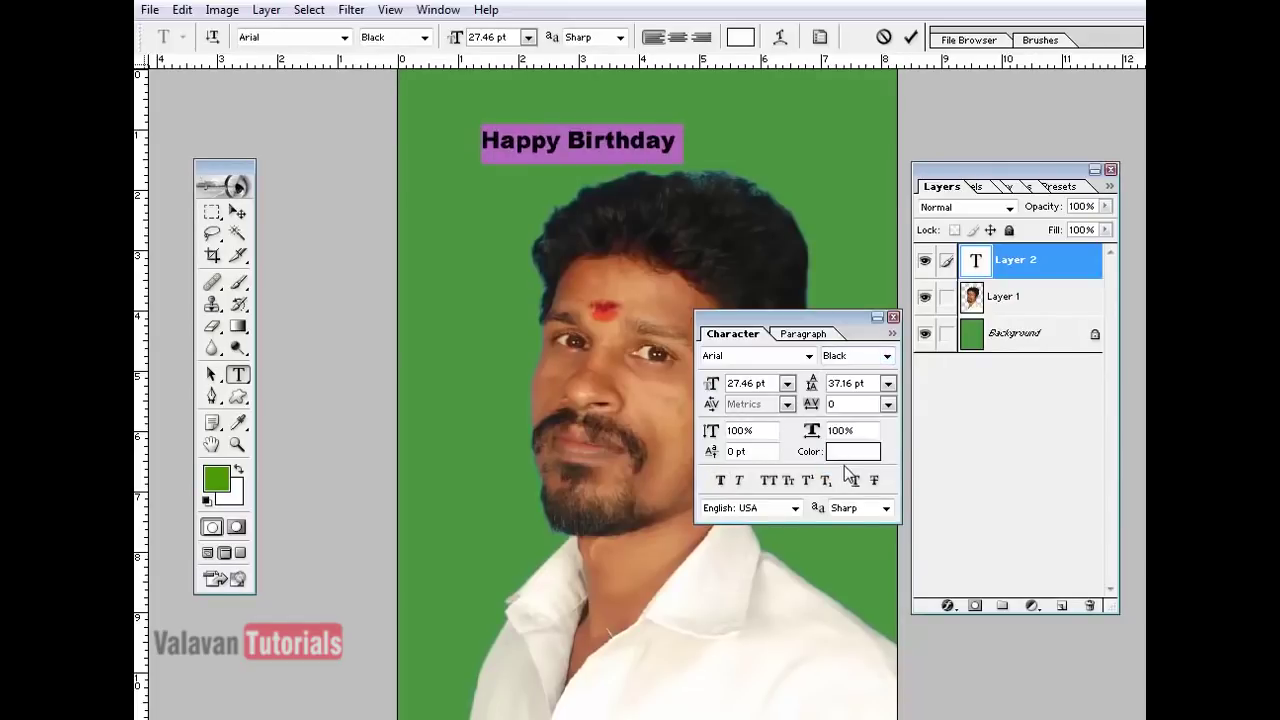
left_click(740, 481)
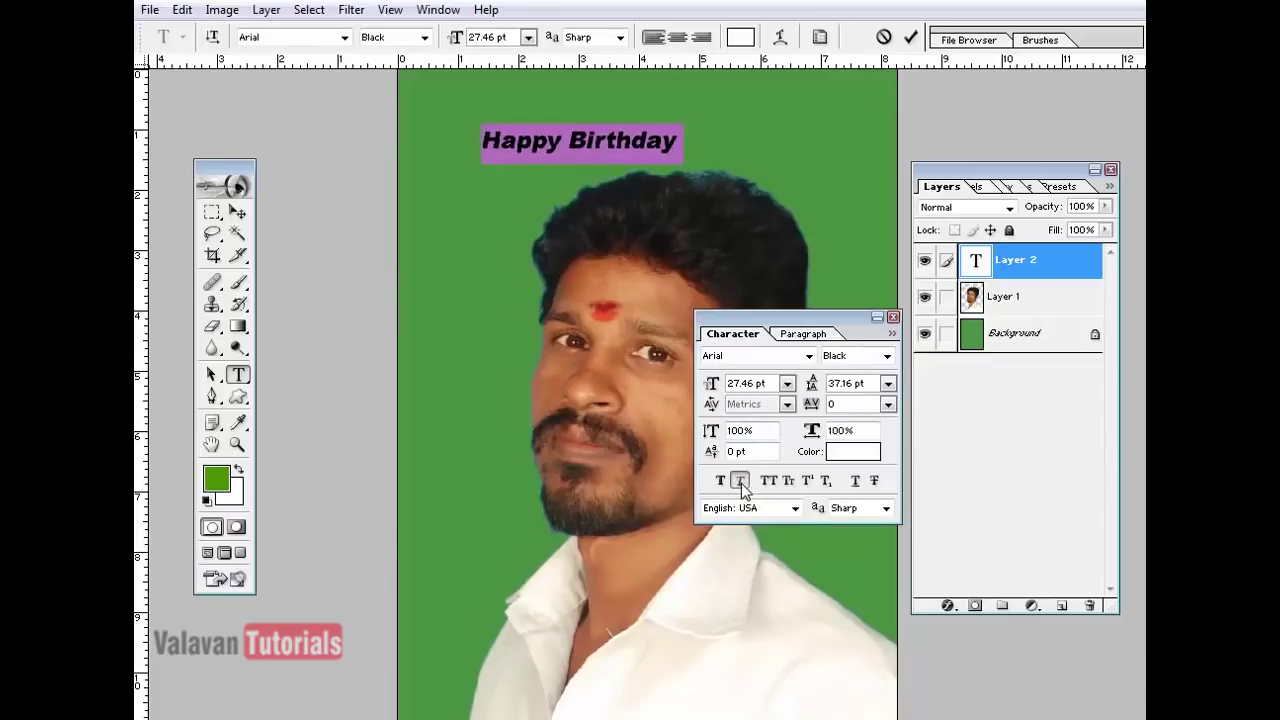
left_click(741, 483)
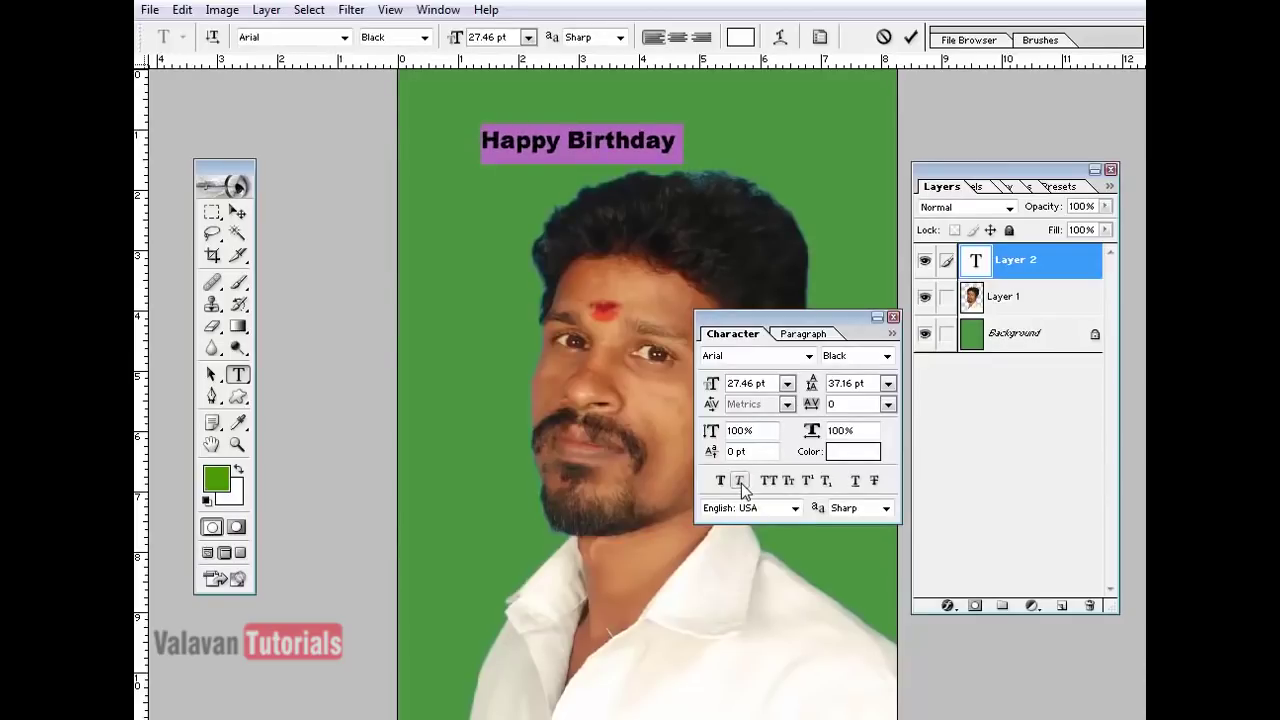
left_click(886, 357)
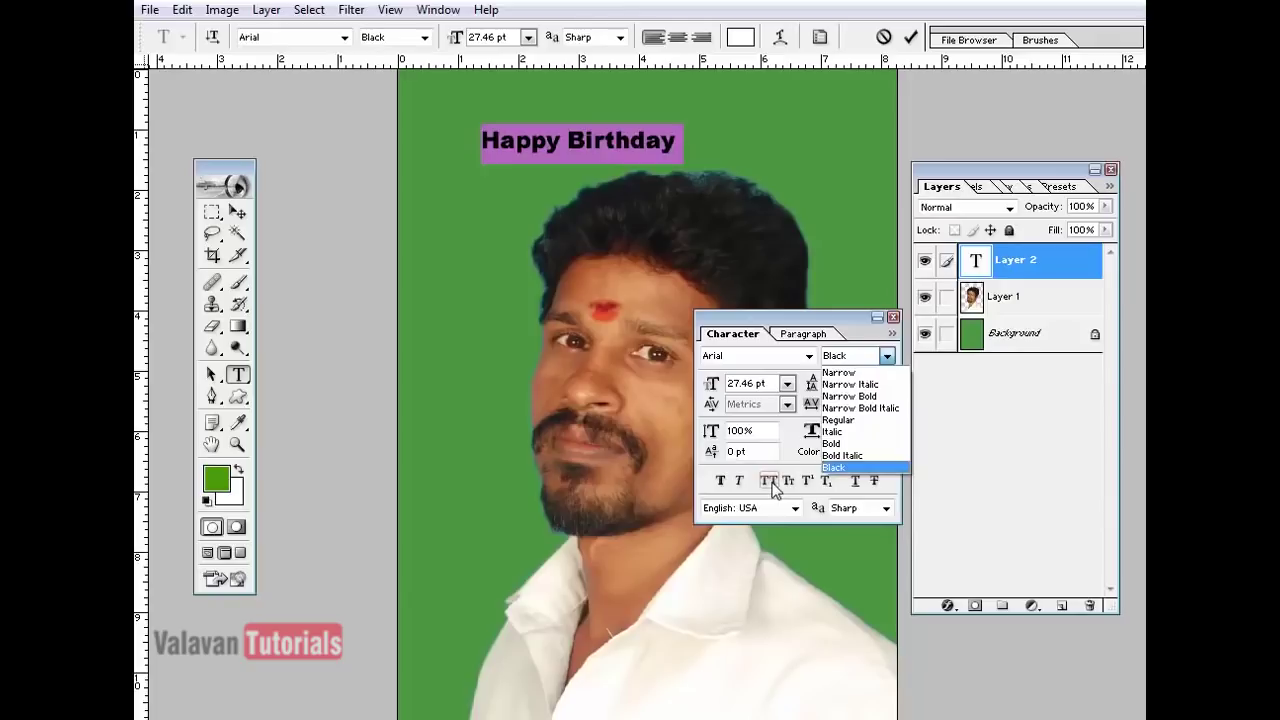
left_click(519, 153)
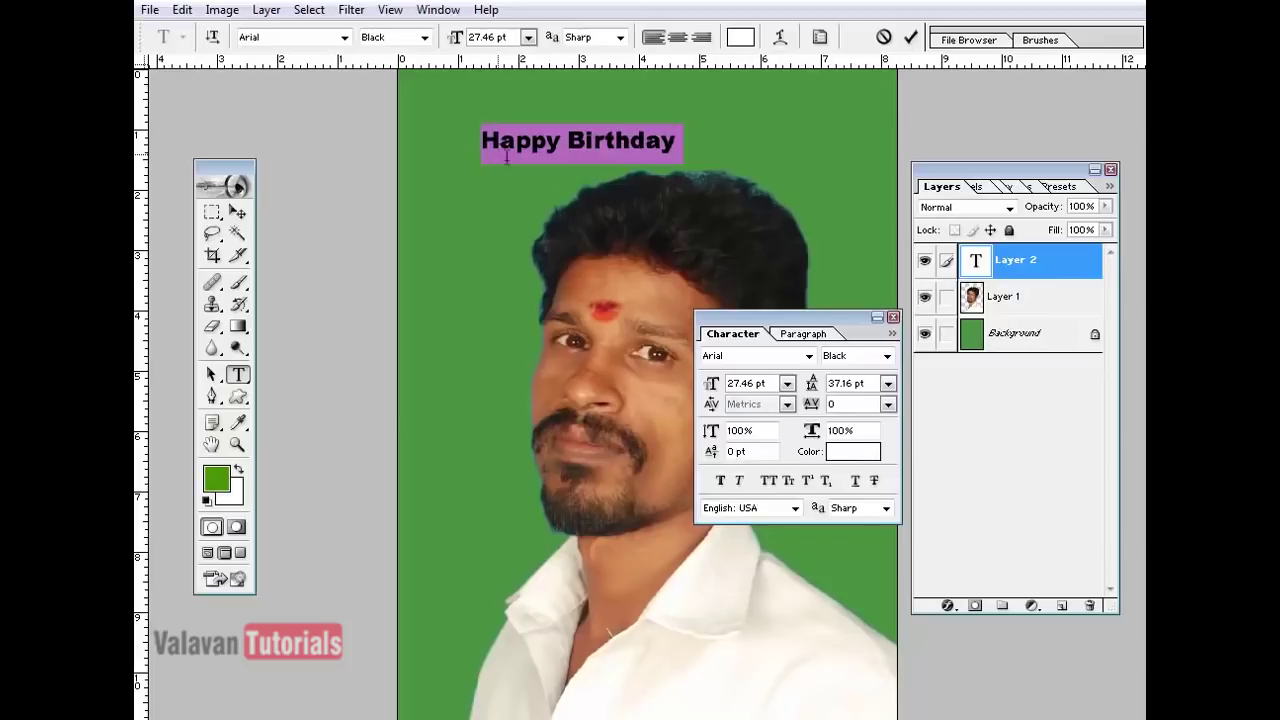
left_click(768, 480)
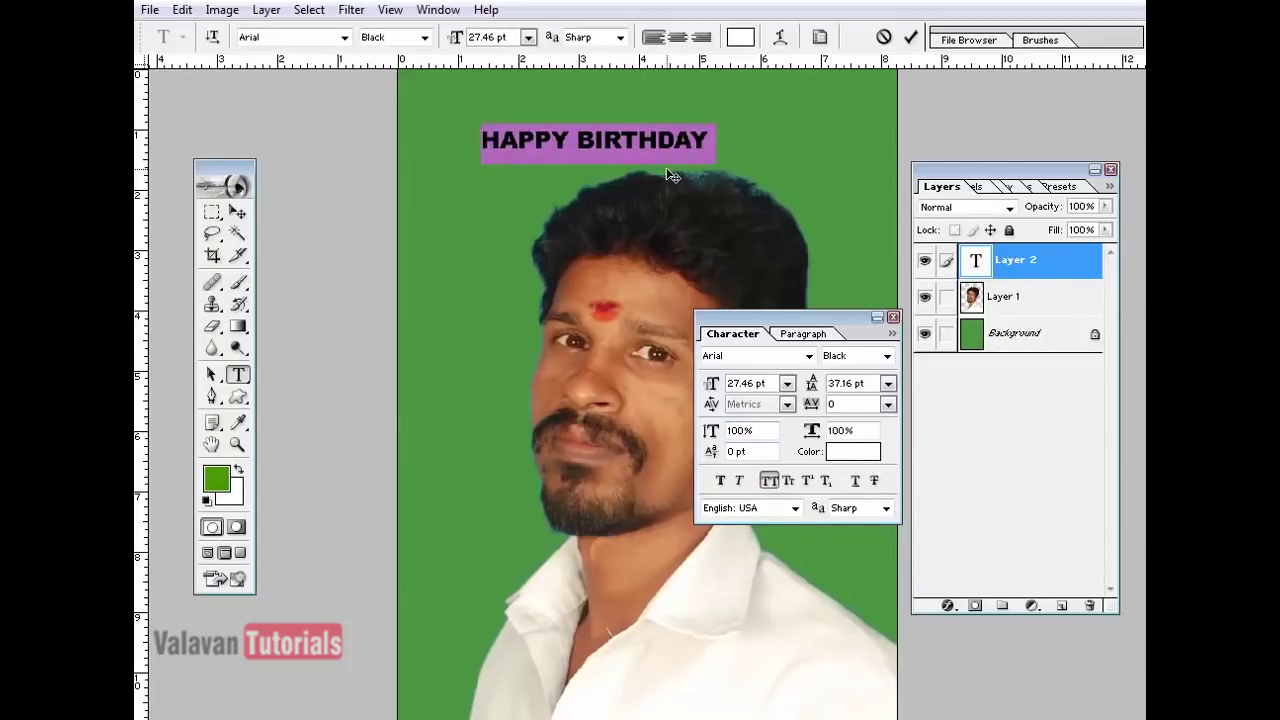
key("ctrl+Return")
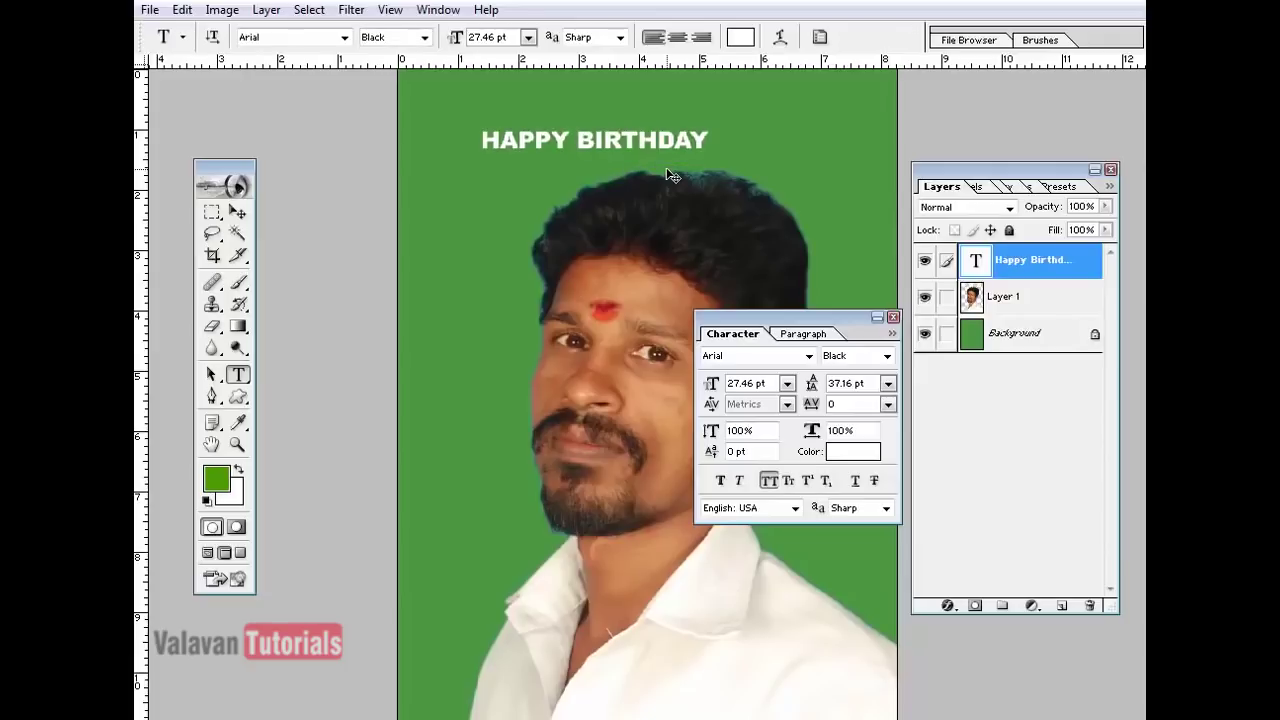
- Move the heading to the top-left of the poster and scale it to about double size
left_click(237, 212)
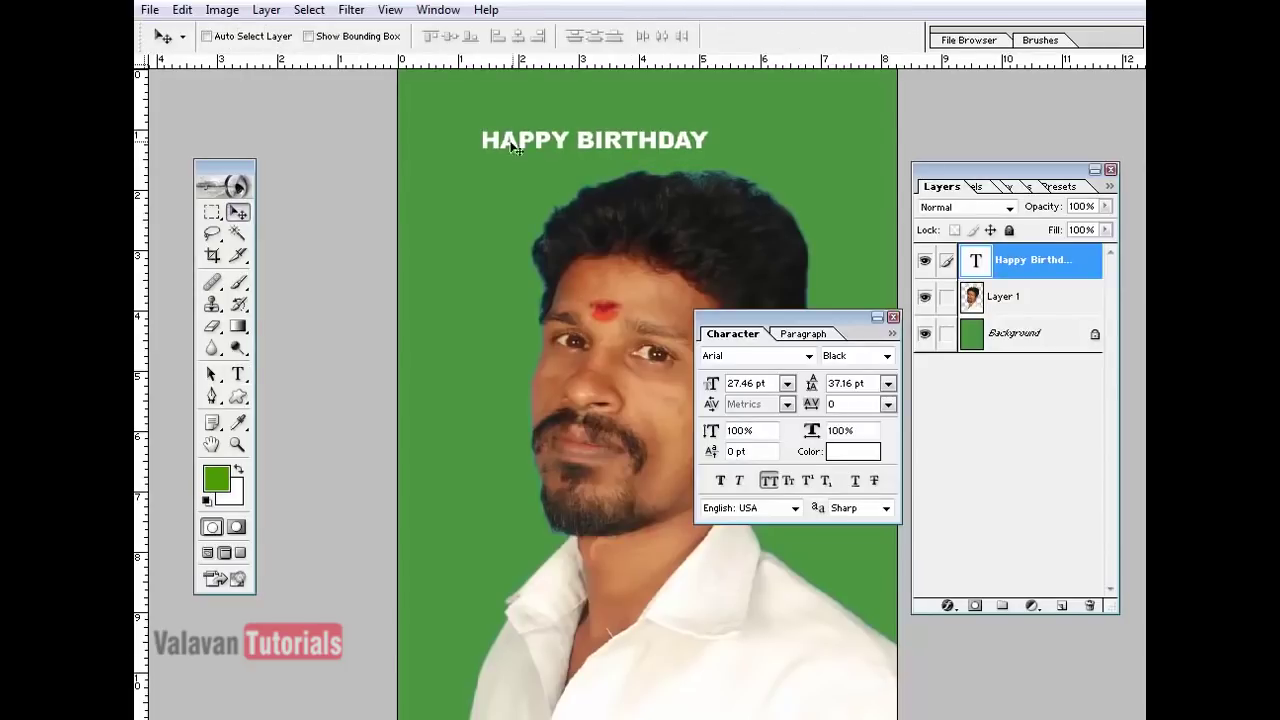
left_click_drag(497, 141, 435, 101)
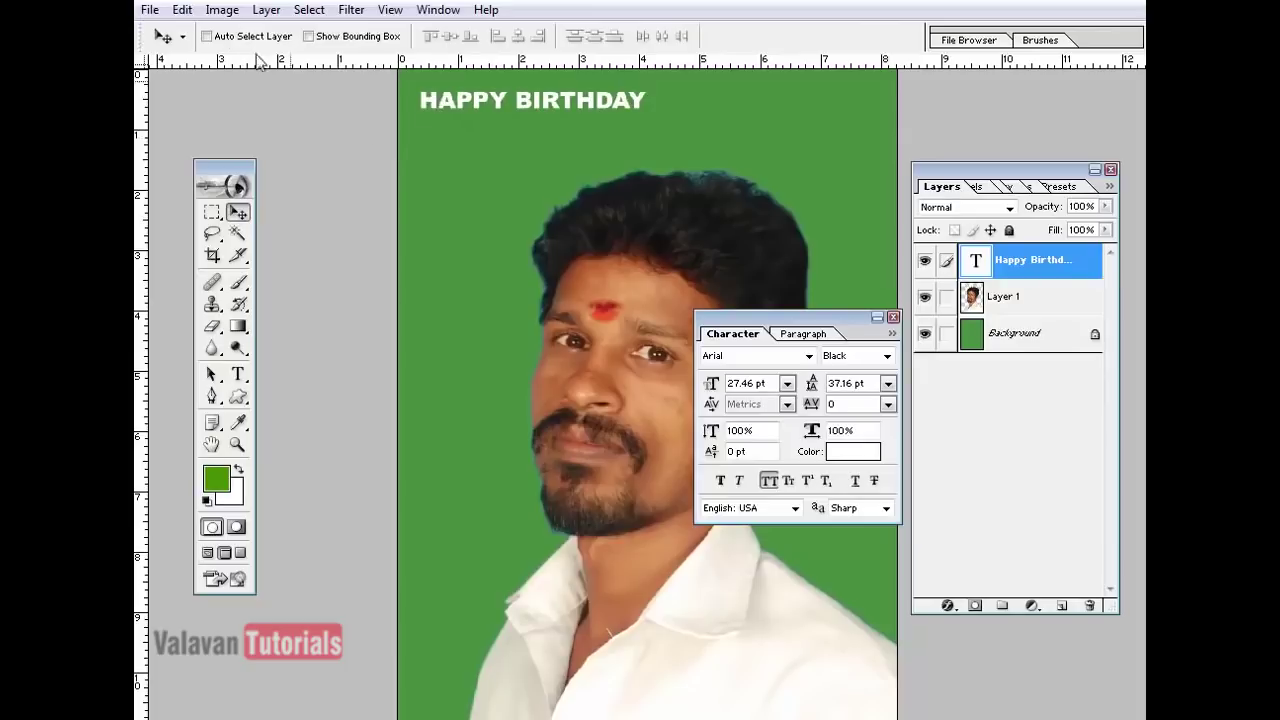
left_click(182, 9)
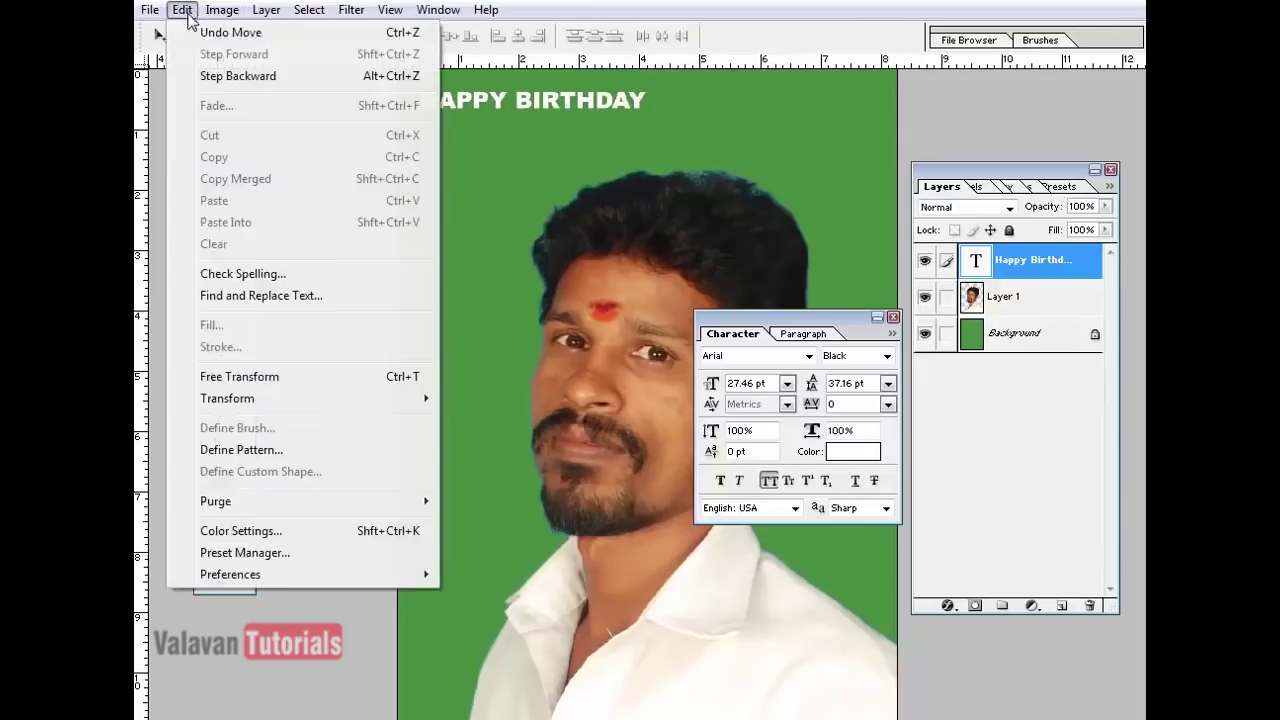
left_click(240, 376)
left_click_drag(650, 108, 881, 186)
key("Return")
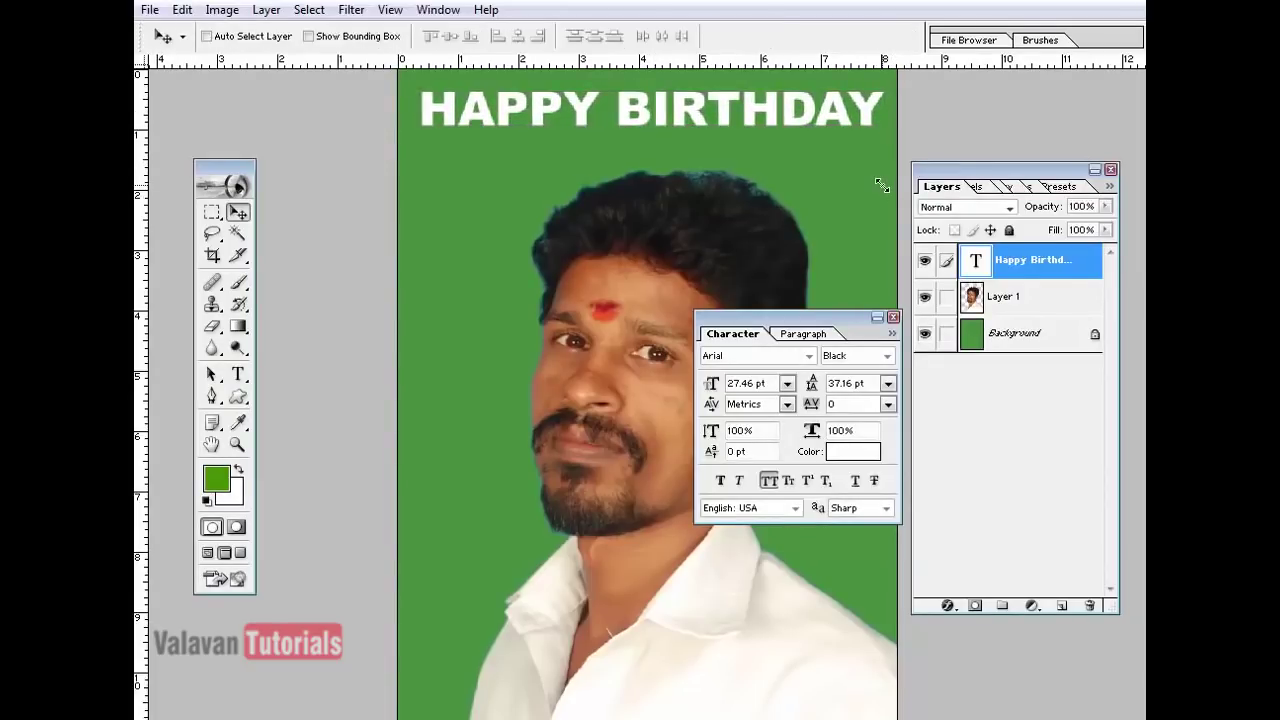
- Stretch the heading vertically to about 153% height and preview the whole poster
key("ctrl+t")
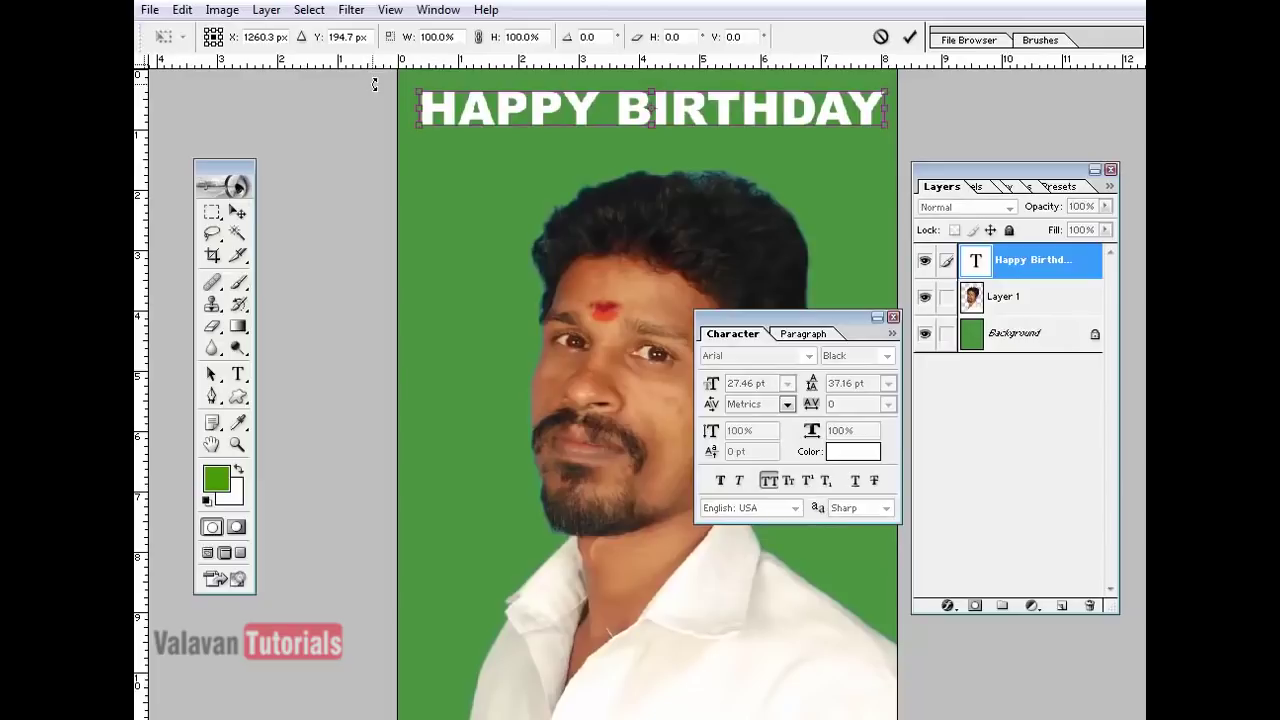
left_click_drag(659, 127, 659, 145)
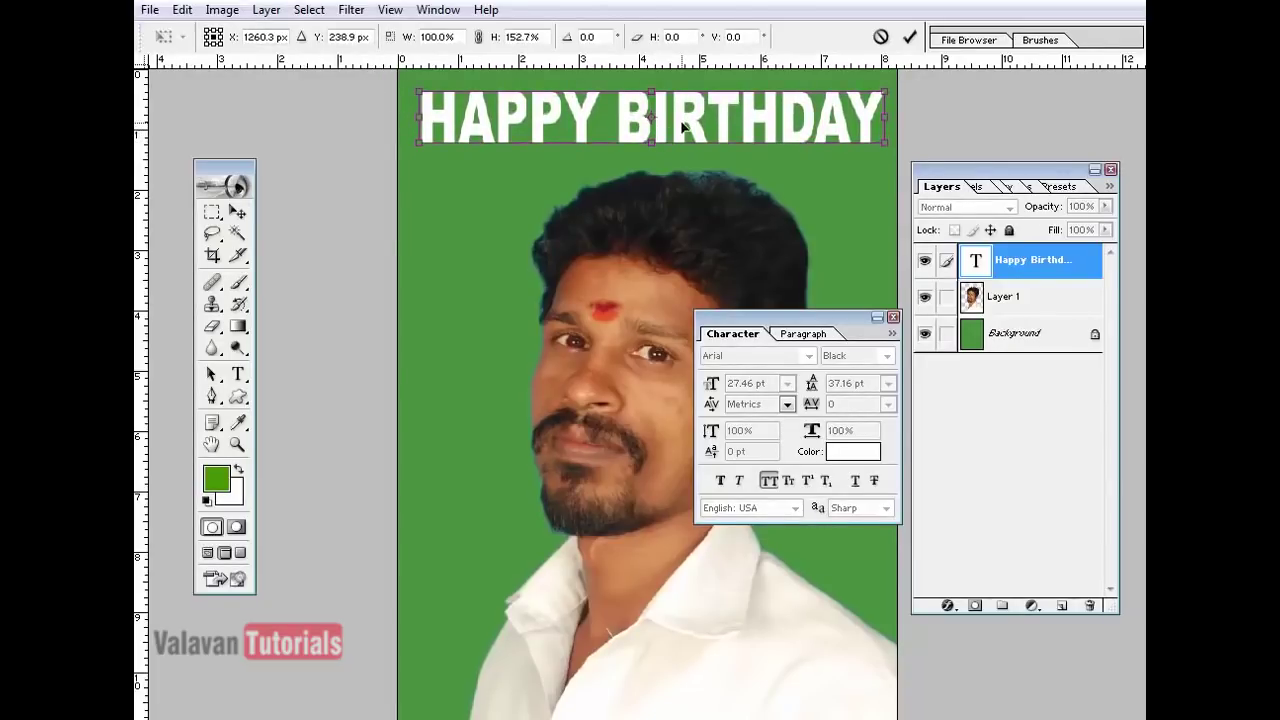
key("Return")
key("ctrl+minus")
key("Tab")
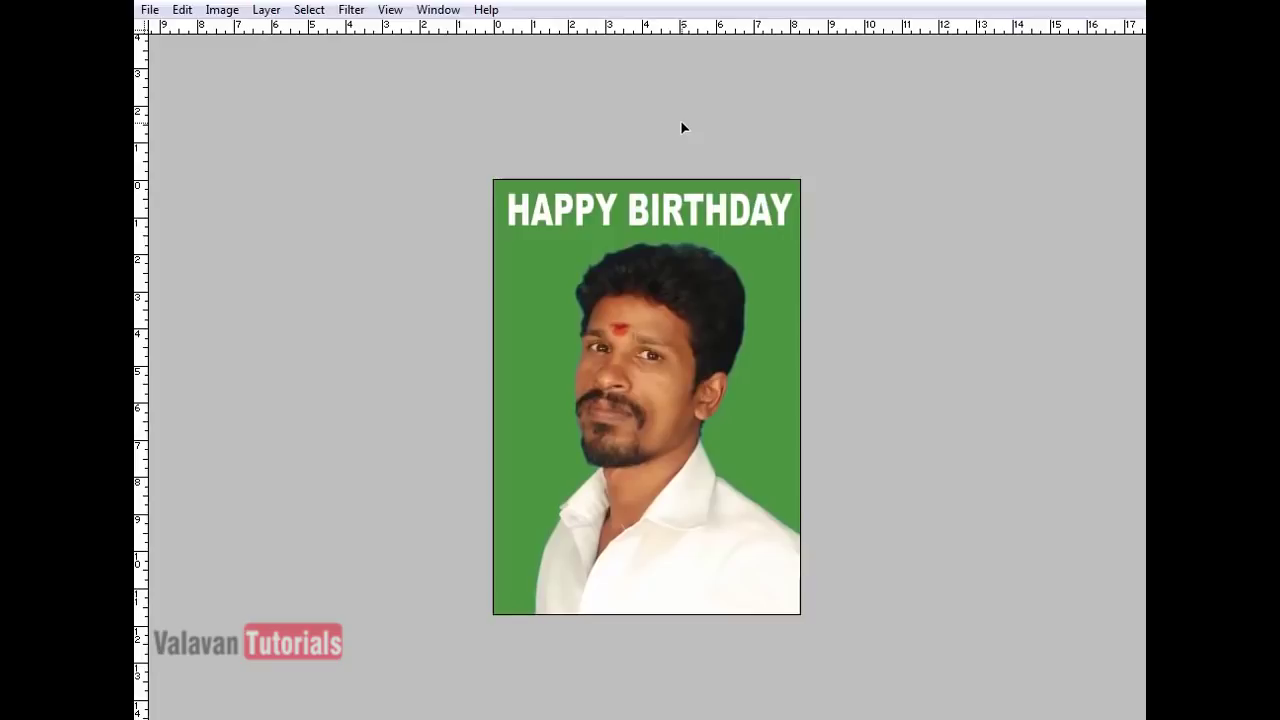
key("Tab")
left_click(237, 212)
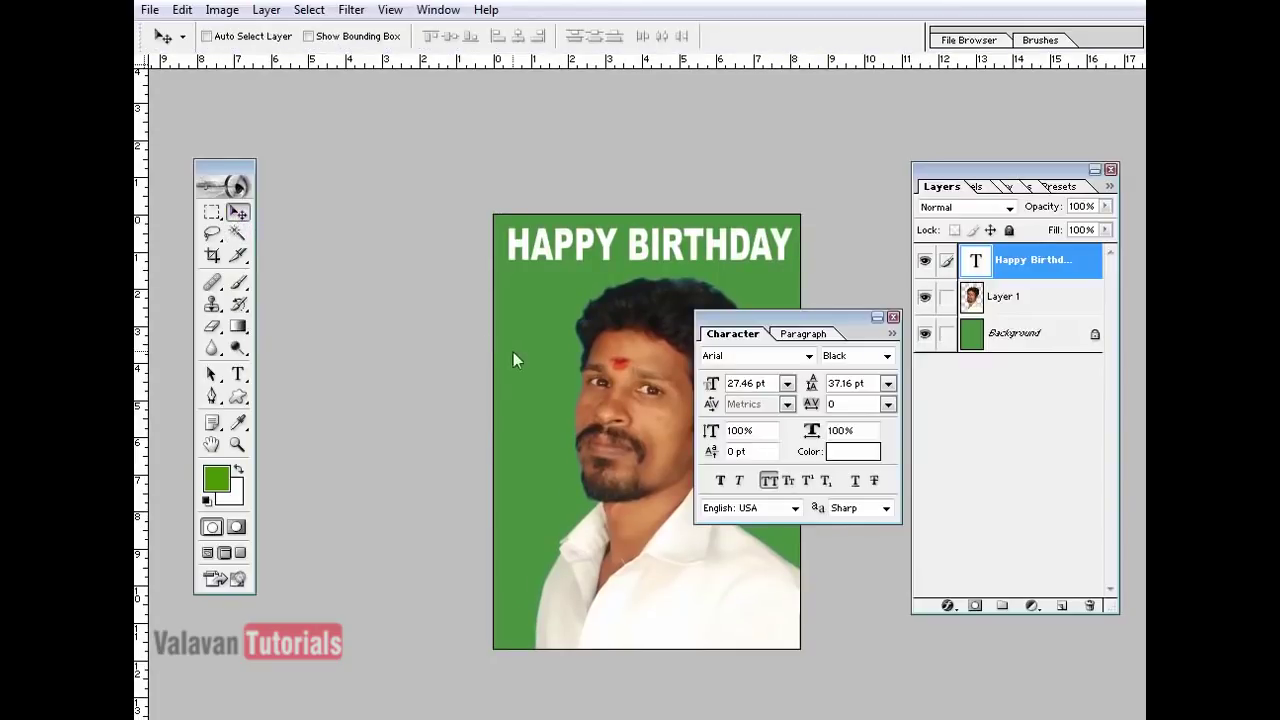
- Select the Background layer and choose the Gradient tool with a radial shape
right_click(515, 358)
left_click(529, 371)
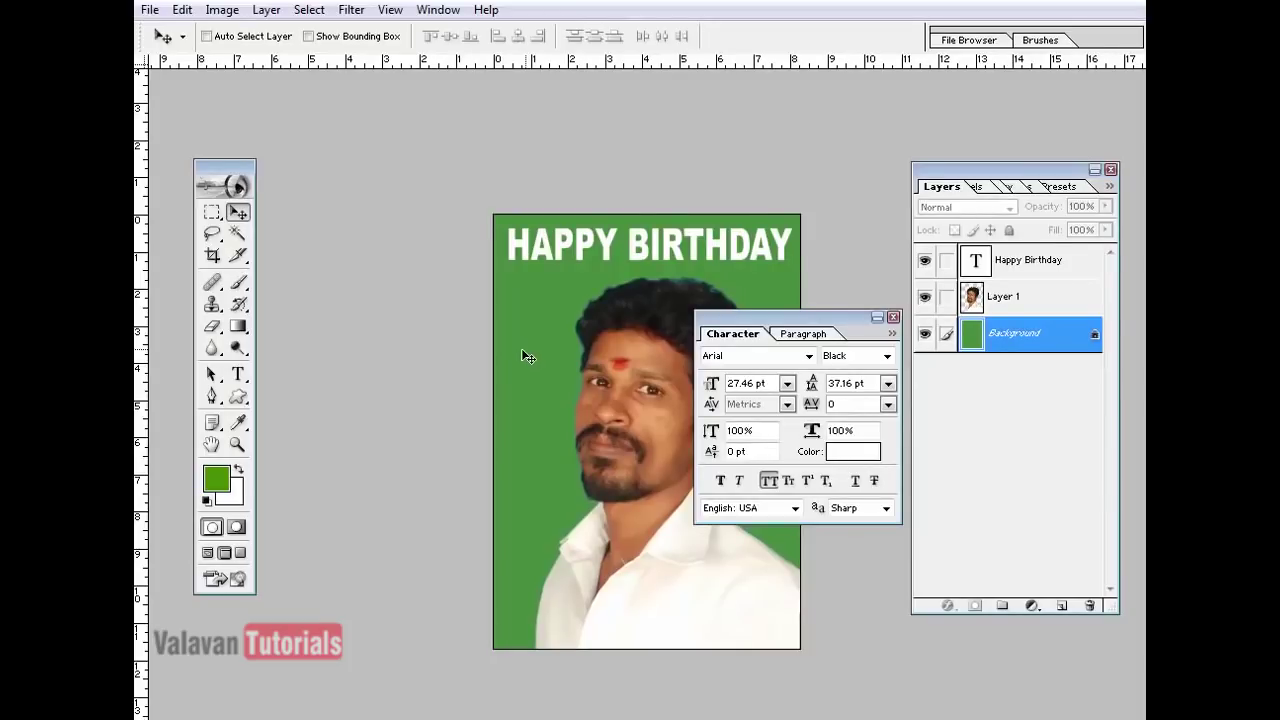
left_click(244, 334)
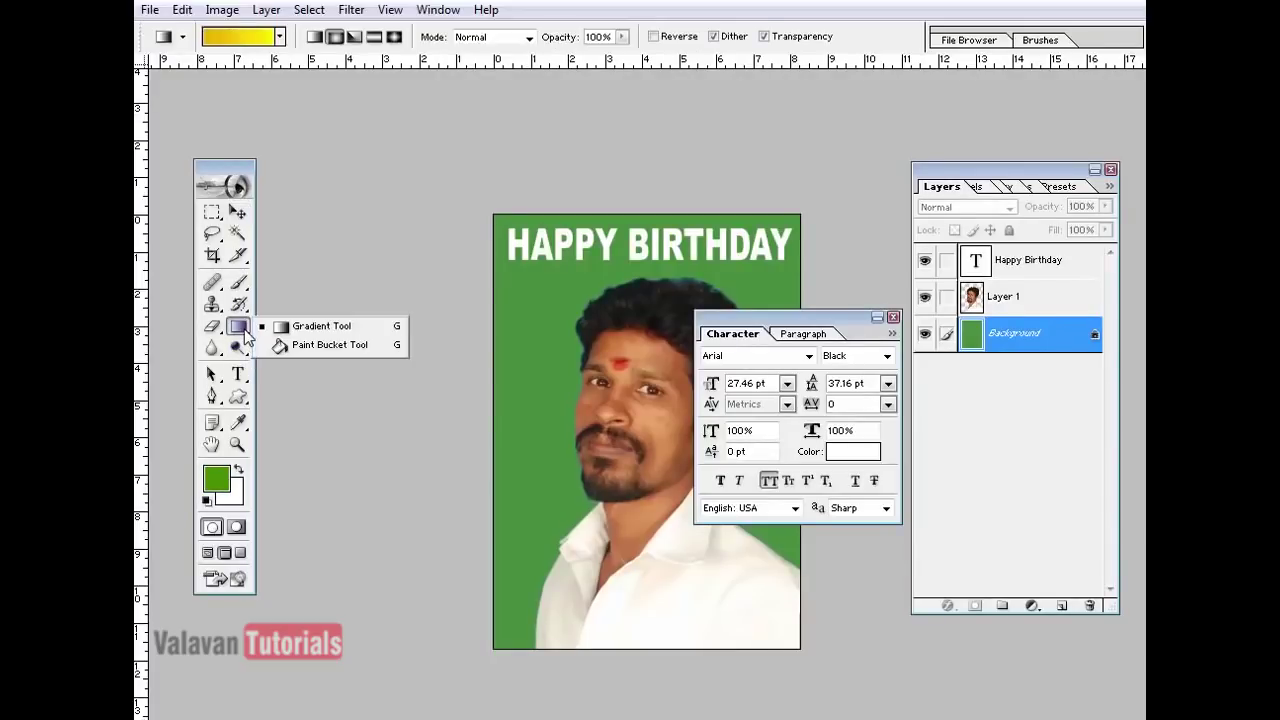
left_click(338, 334)
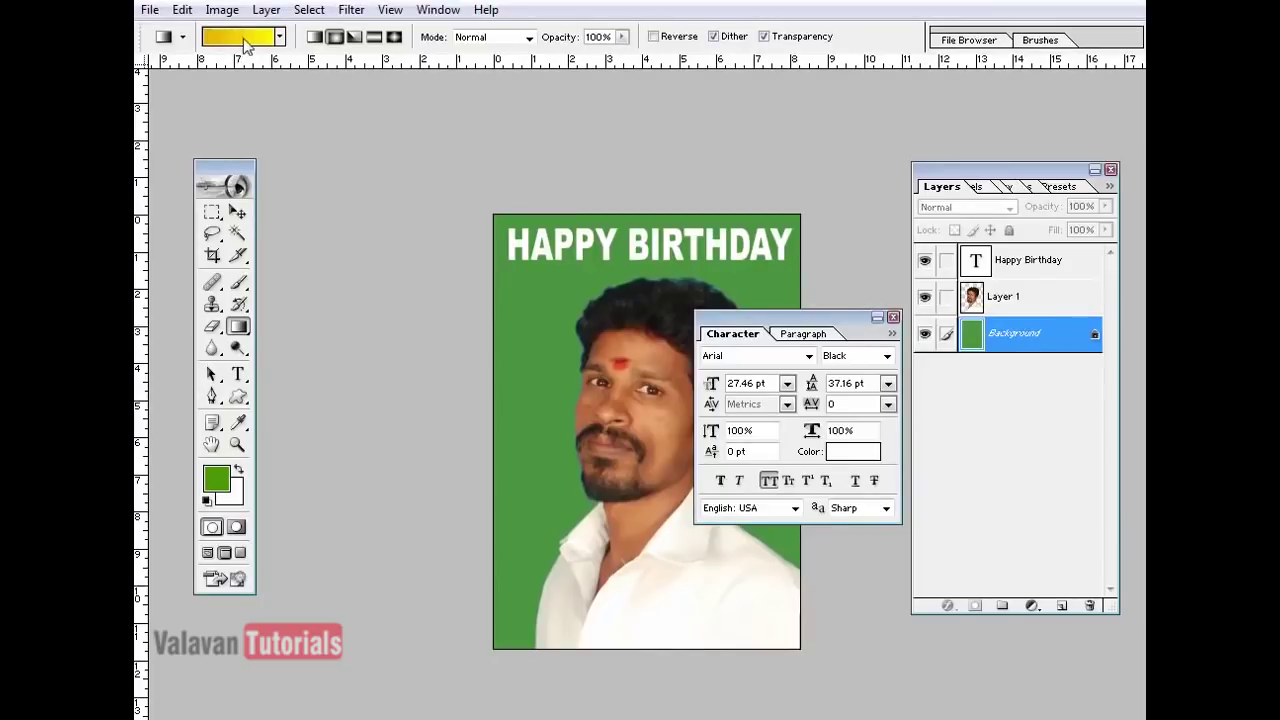
left_click(331, 40)
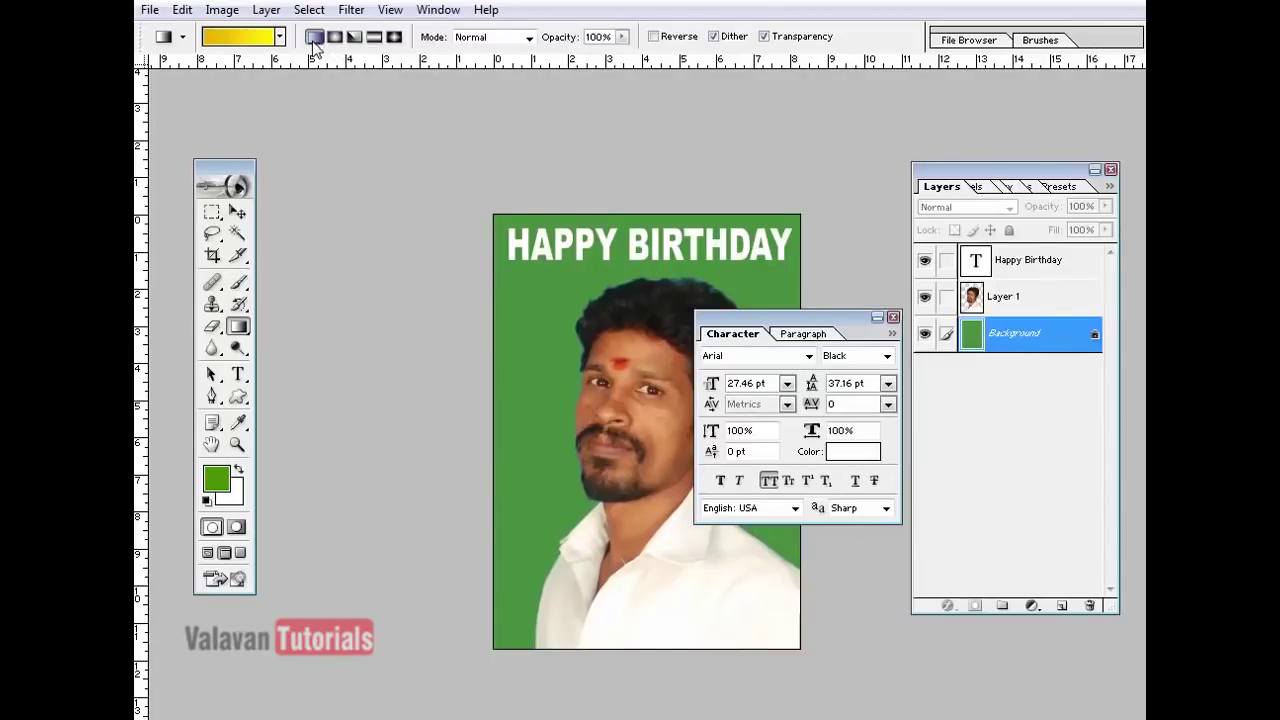
- Restore the default gradient presets in the Gradient Editor
left_click(262, 40)
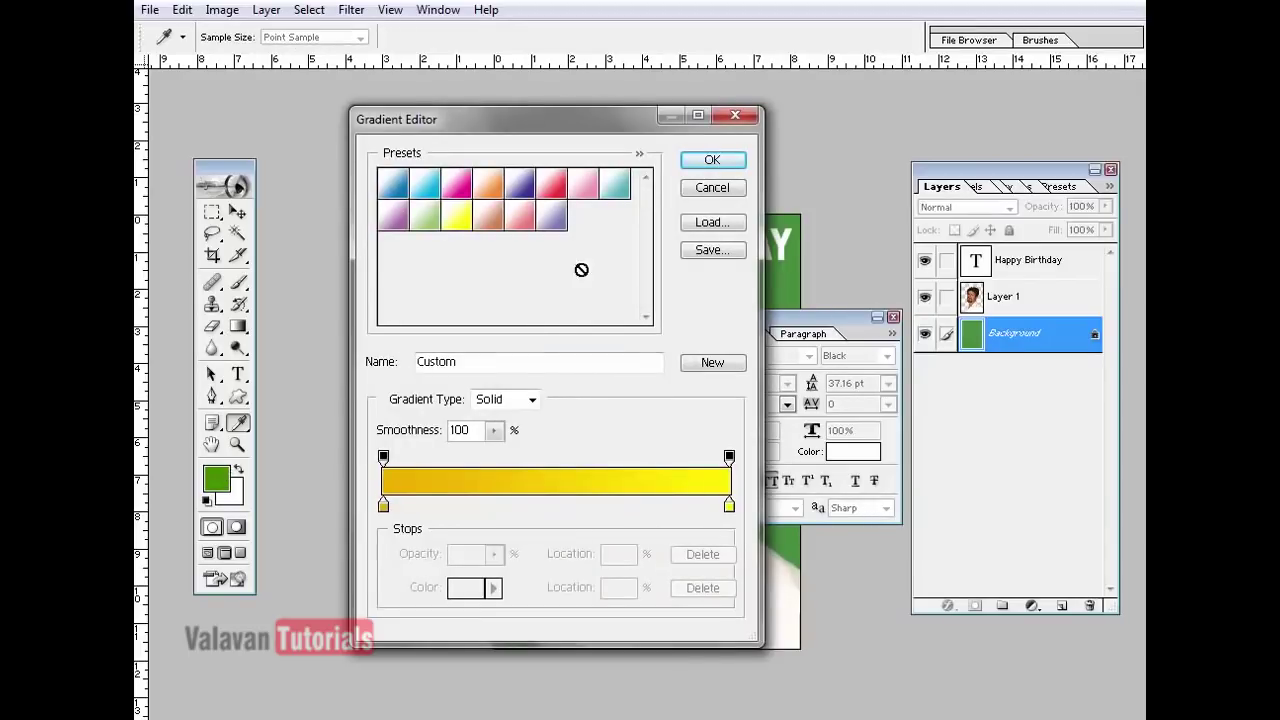
left_click(639, 153)
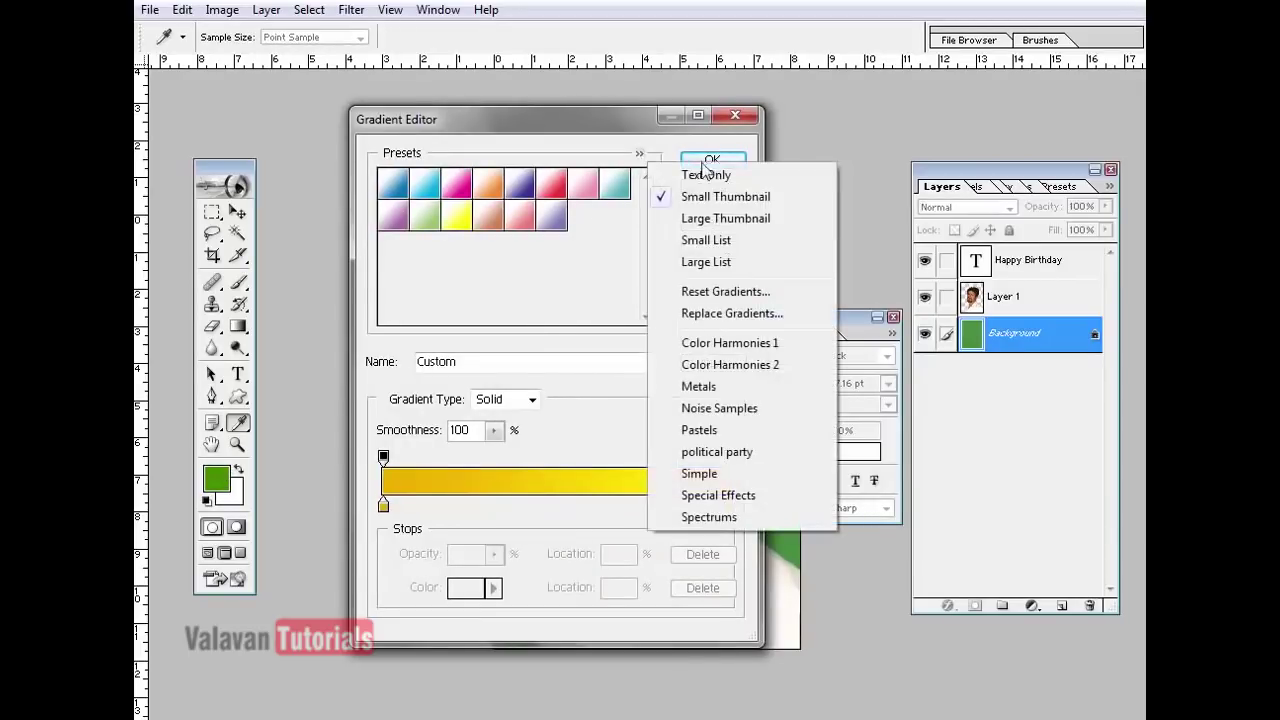
left_click(726, 292)
left_click(567, 292)
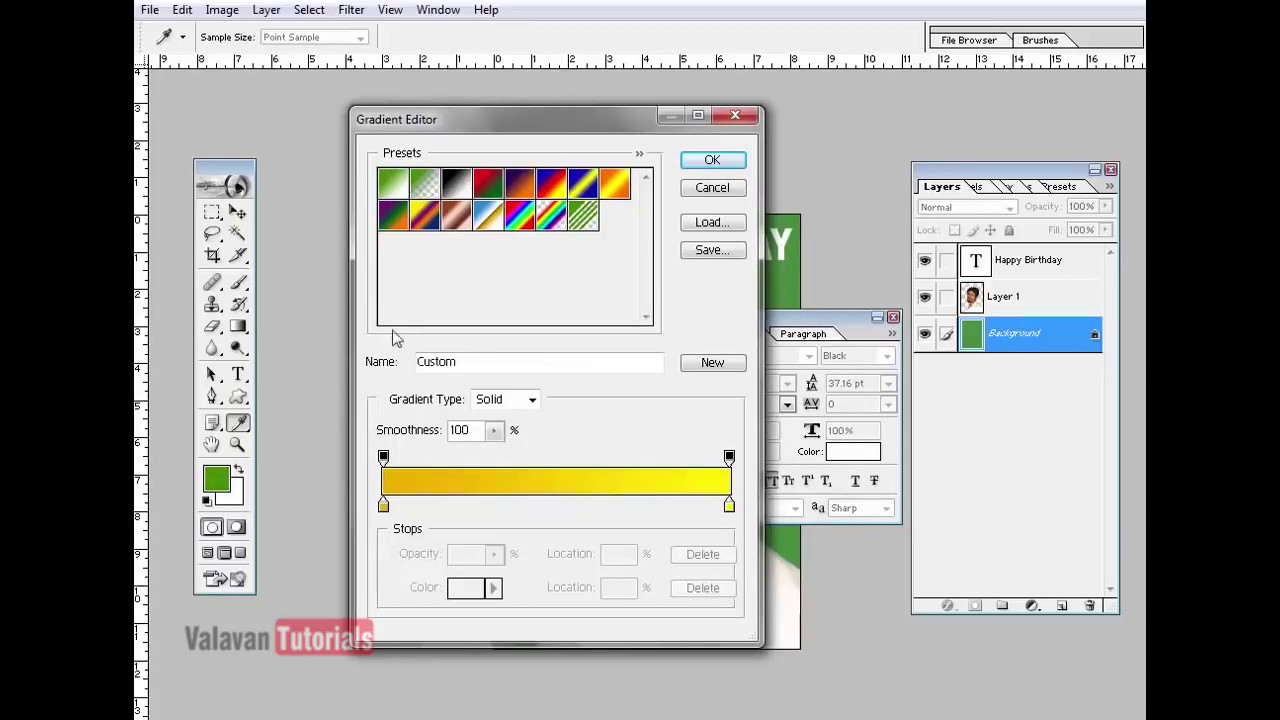
- Load Foreground to Background and set its right colour stop to light green A0F84A
left_click(391, 189)
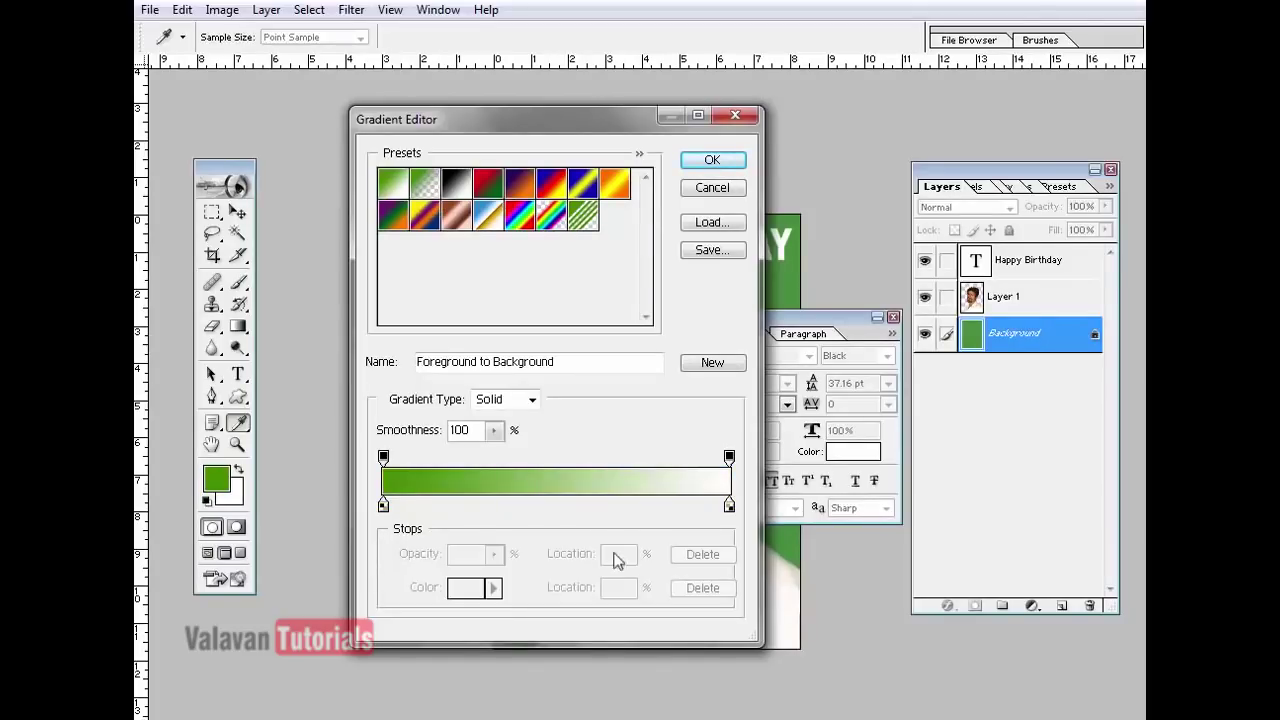
left_click(729, 506)
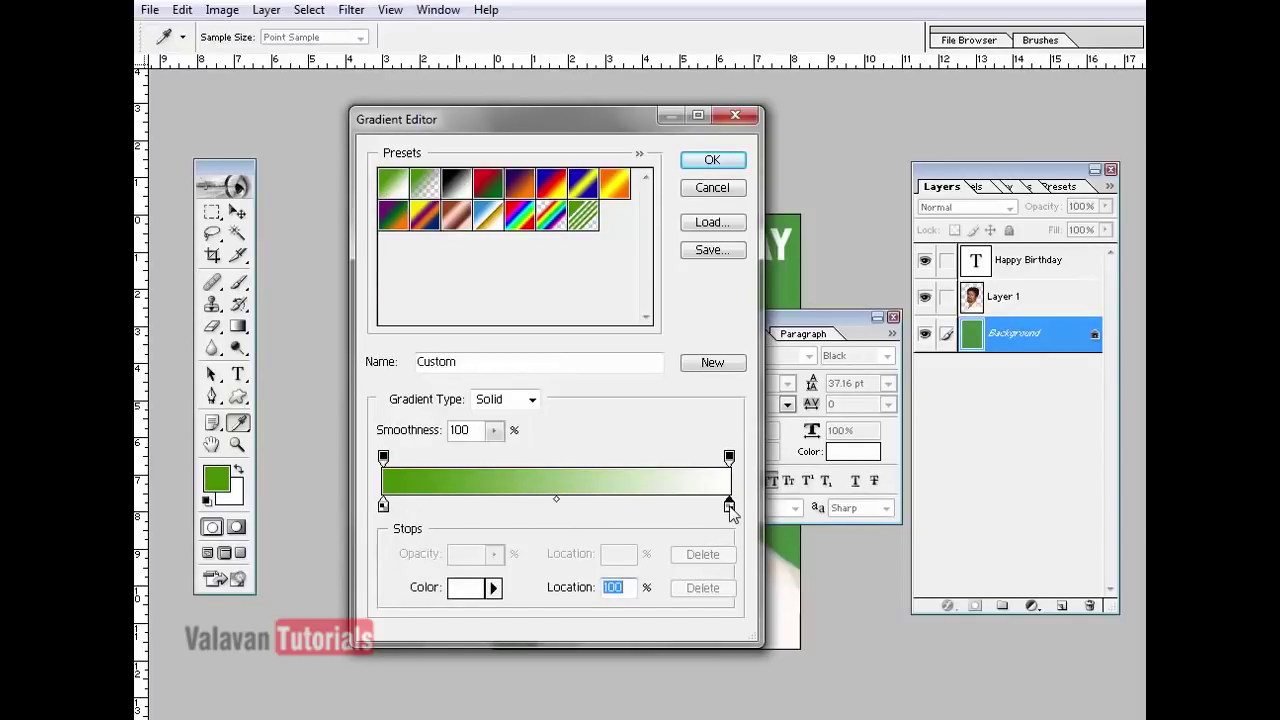
left_click(467, 588)
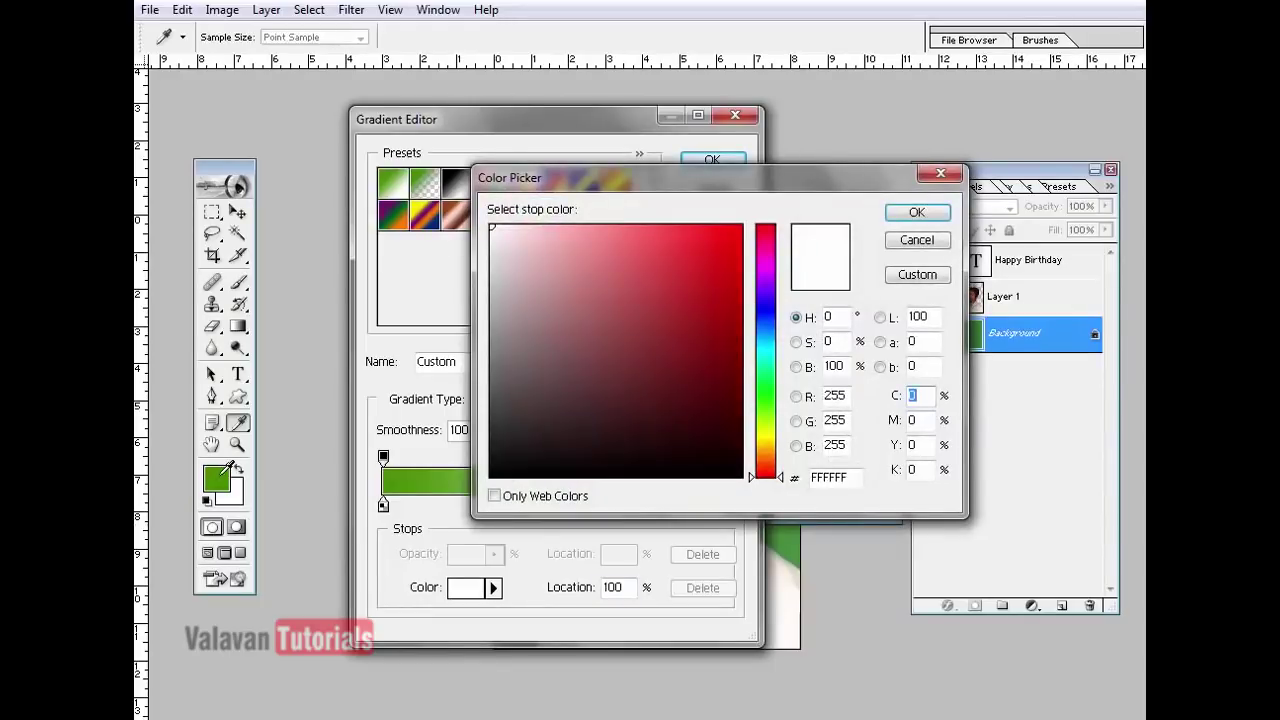
left_click(667, 231)
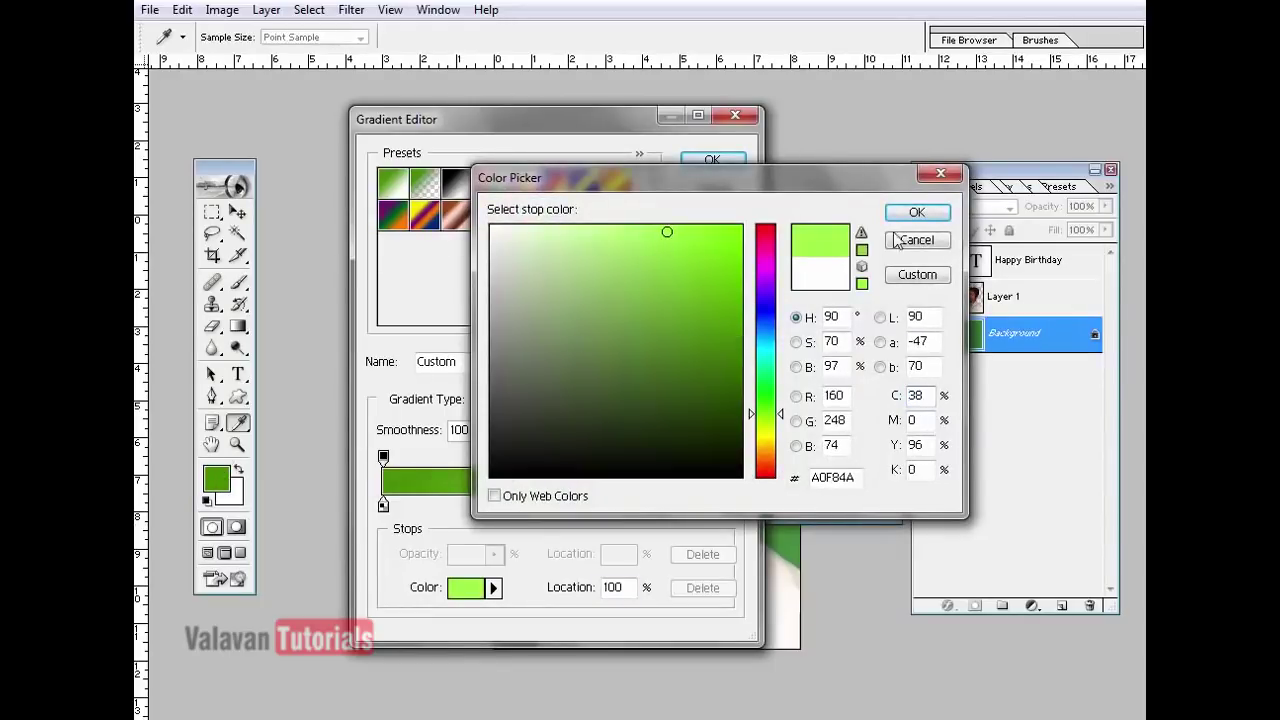
left_click(917, 214)
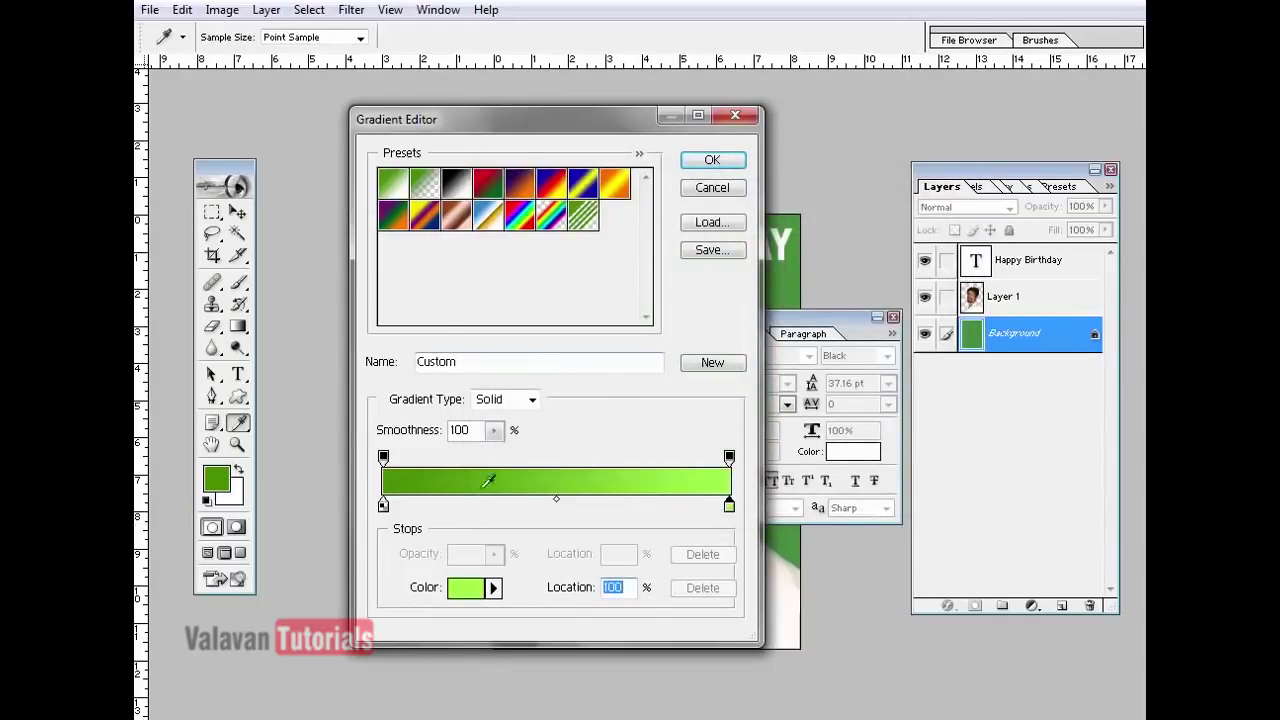
left_click(712, 161)
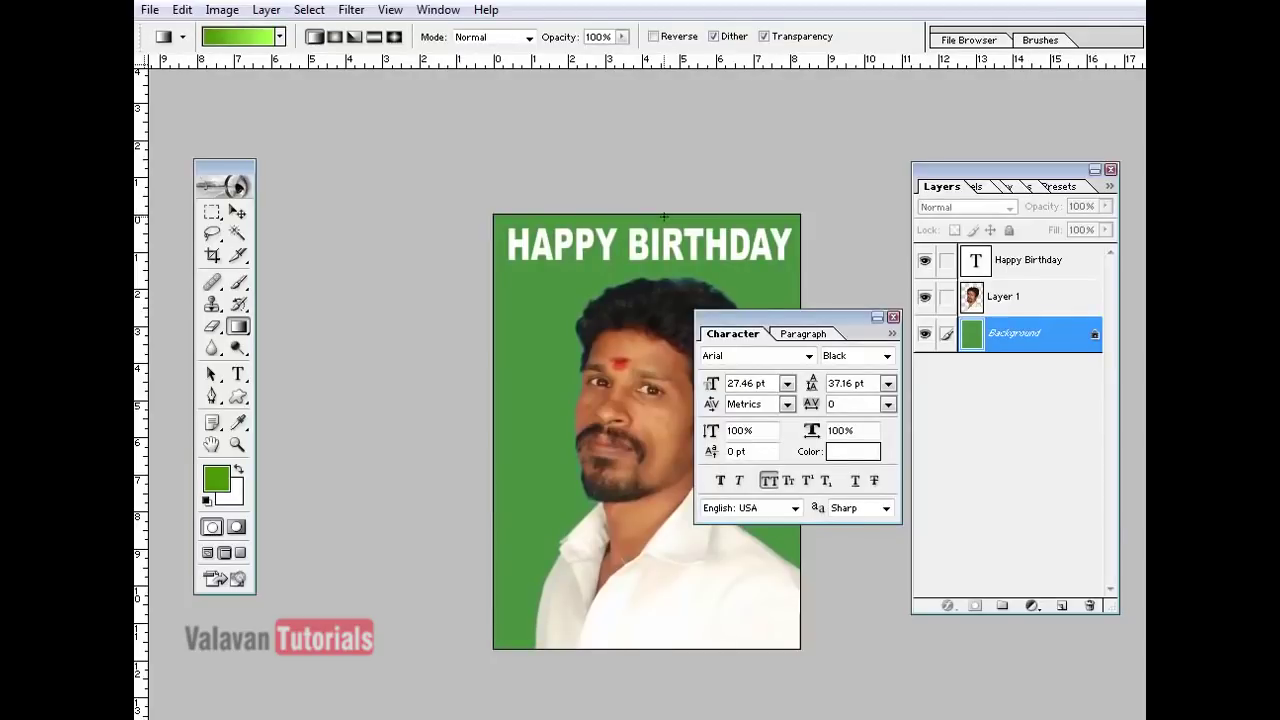
- Redraw the green gradient diagonally across the Background until satisfied, closing the Character panel
left_click_drag(618, 637, 619, 657)
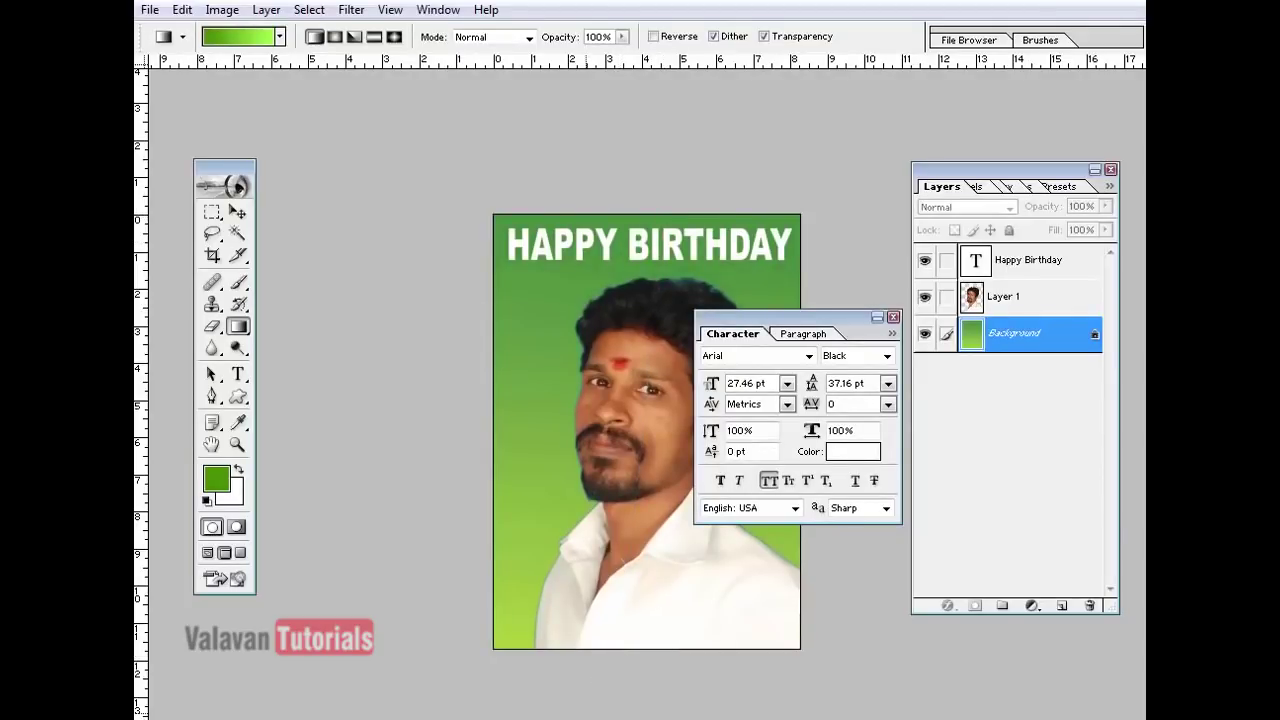
left_click_drag(602, 232, 576, 647)
left_click_drag(624, 225, 625, 450)
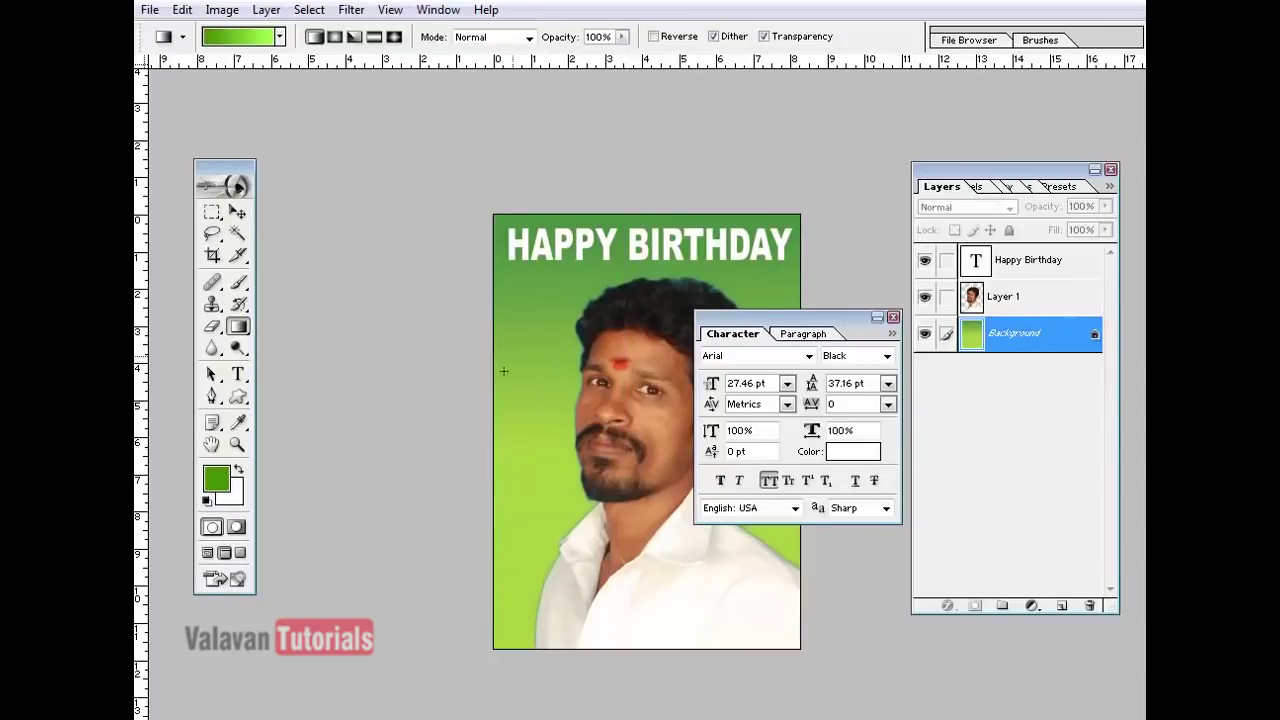
left_click_drag(518, 436, 578, 416)
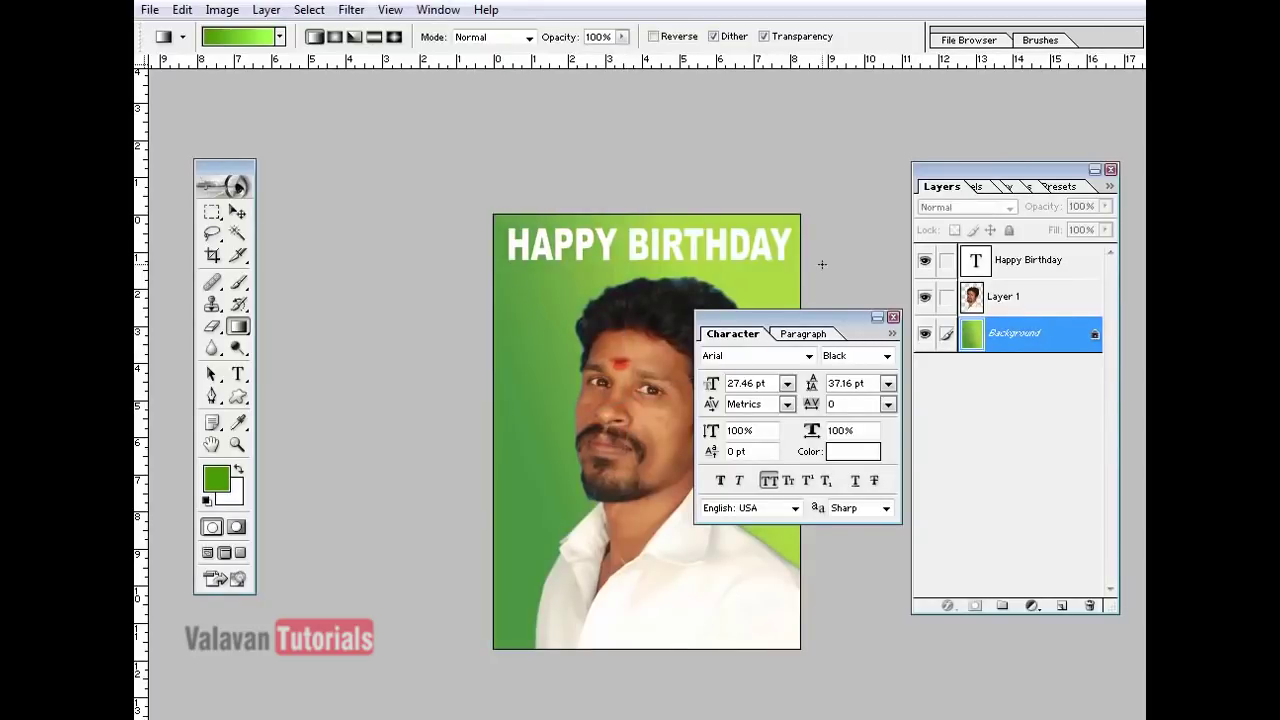
left_click_drag(778, 258, 779, 258)
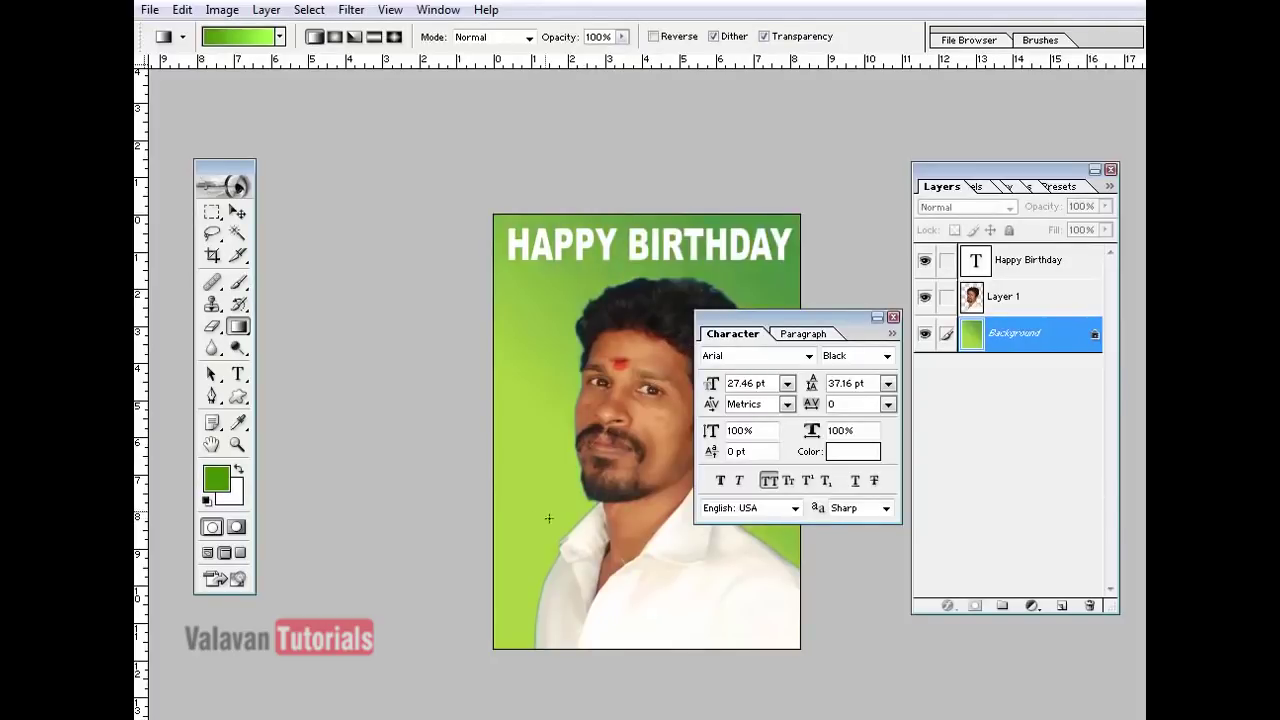
left_click_drag(555, 534, 771, 265)
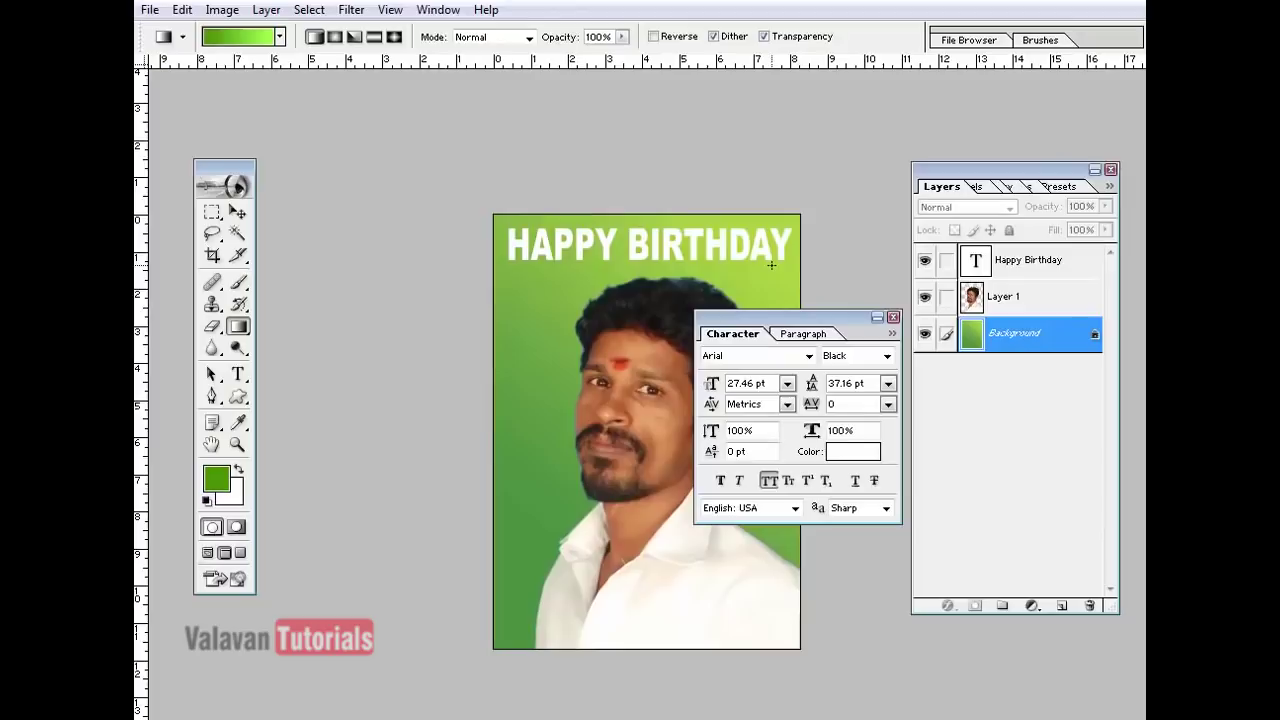
left_click(893, 318)
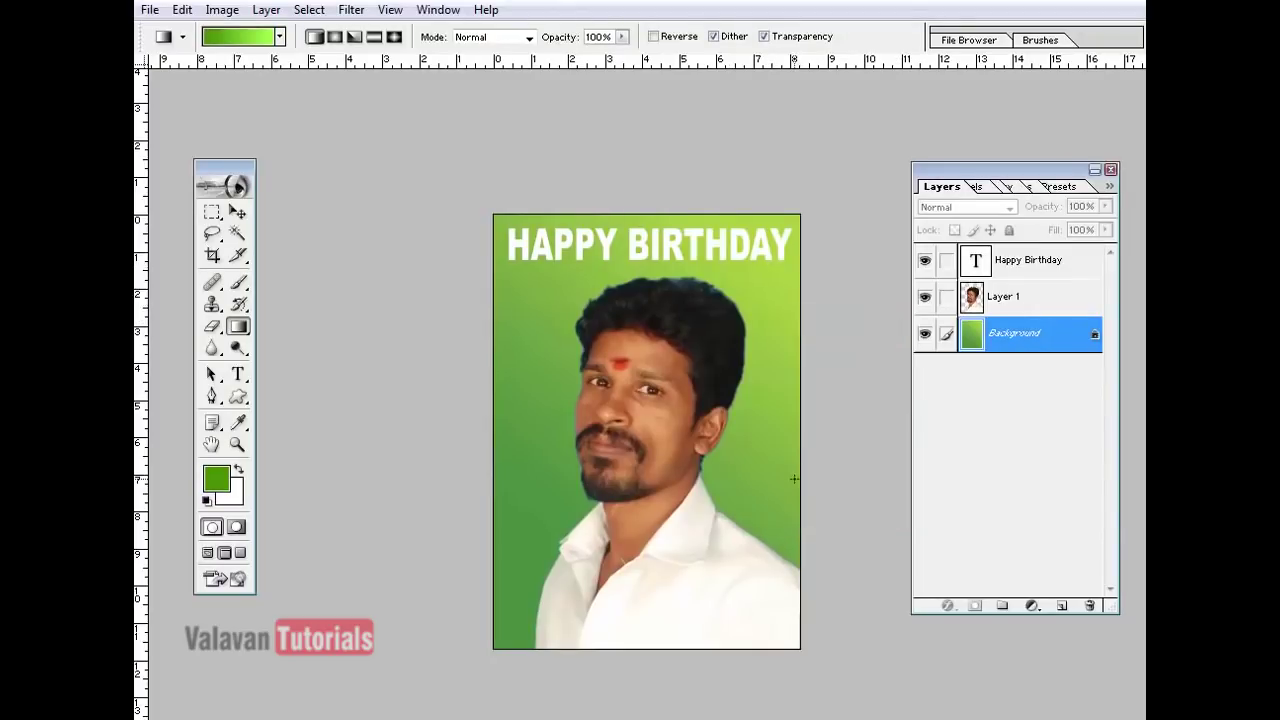
left_click_drag(760, 260, 640, 300)
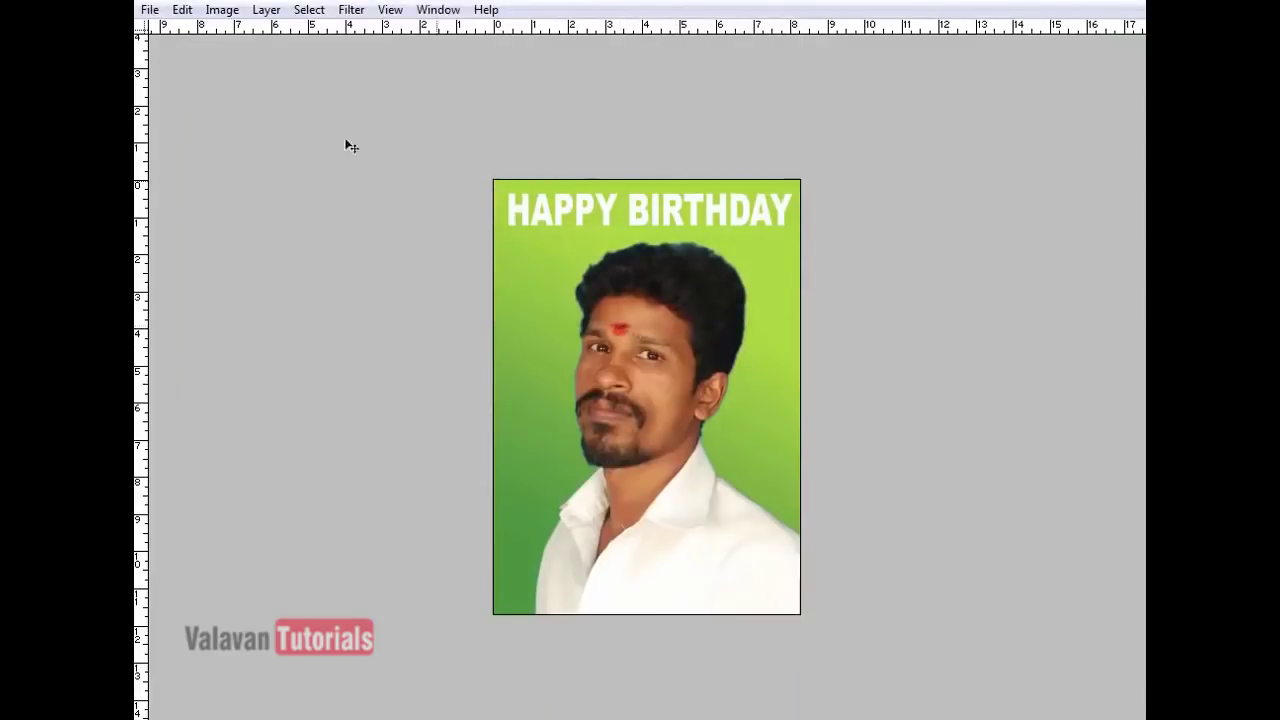
- Use Save As with the Desktop as the location and begin entering the file name
left_click(150, 10)
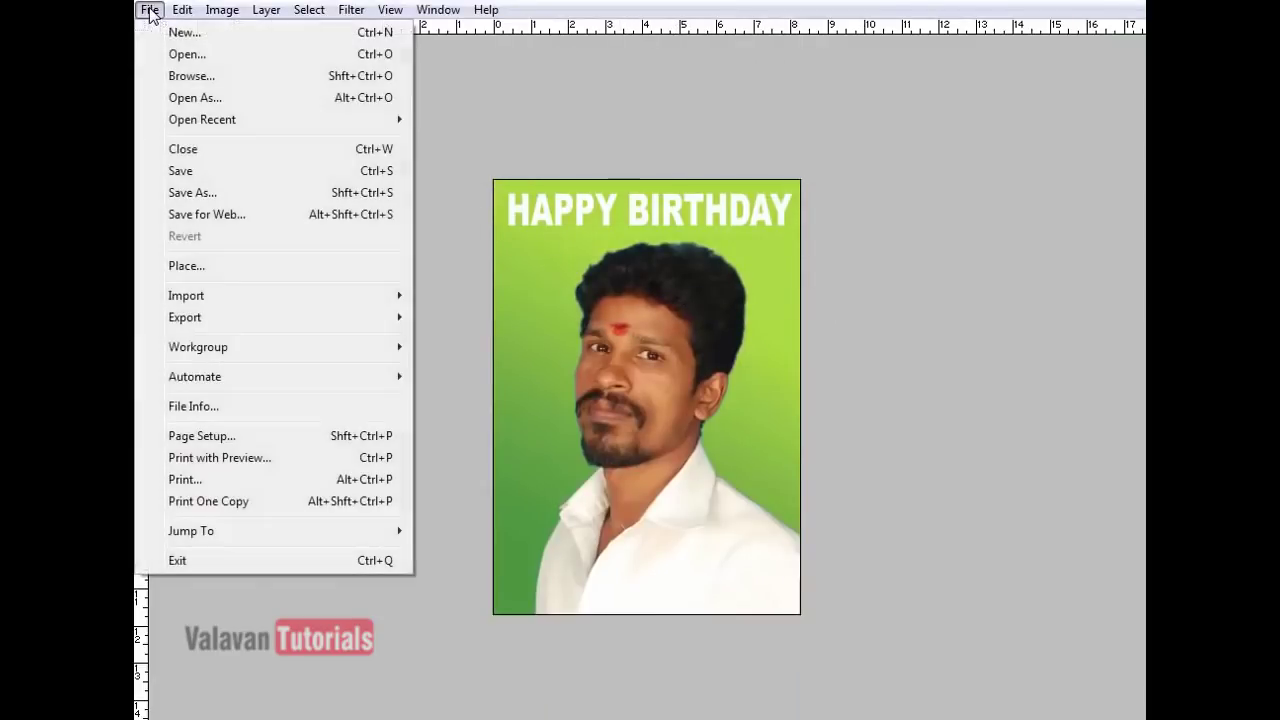
left_click(190, 172)
left_click(416, 185)
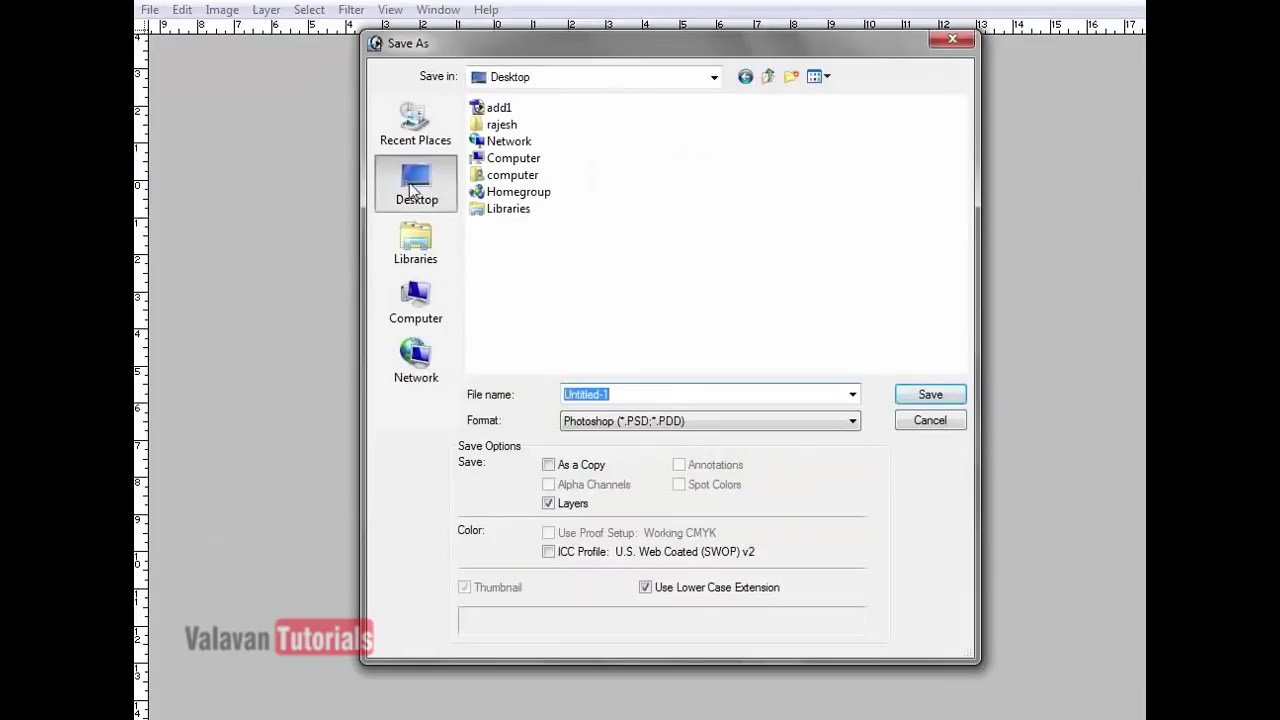
type("v")
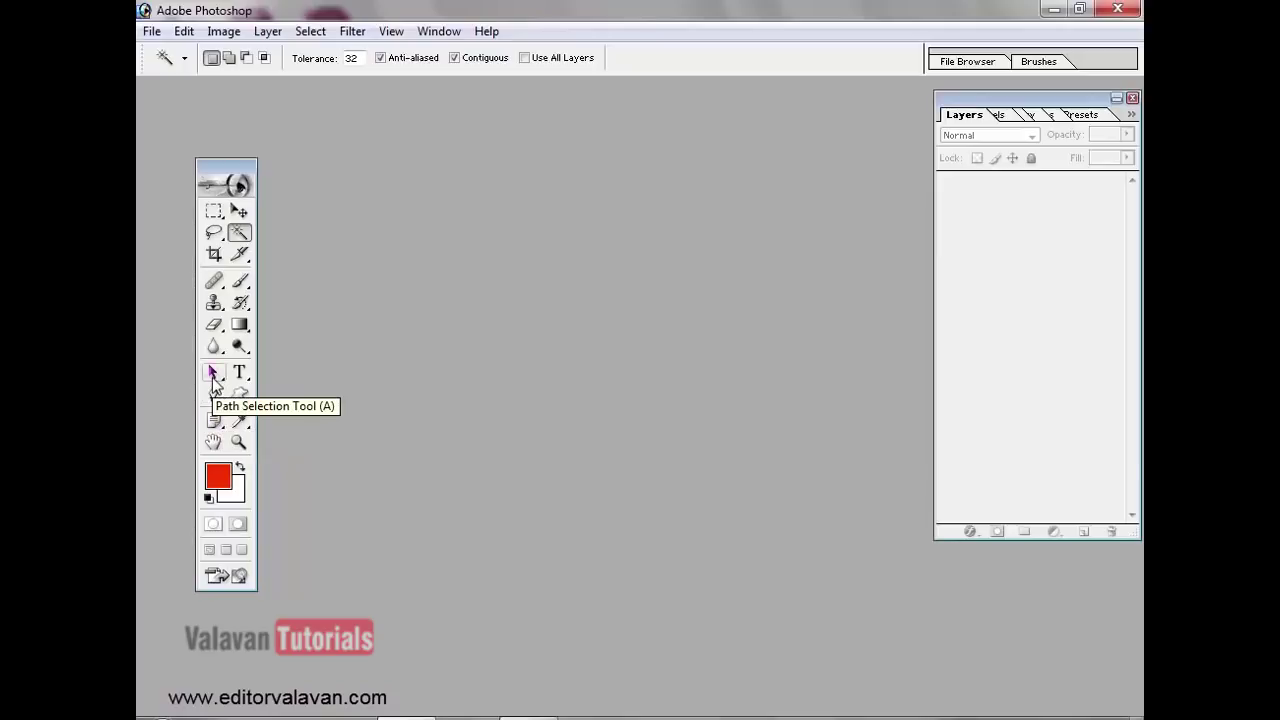
left_click(212, 380)
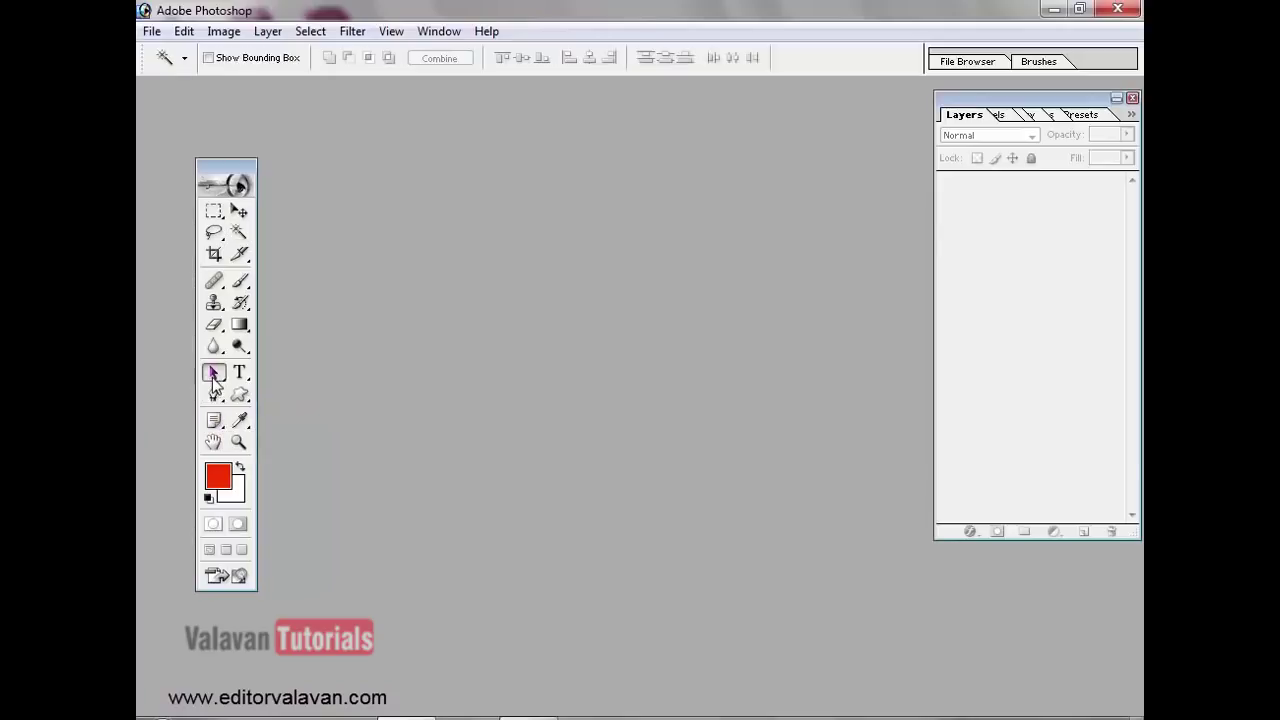
left_click(241, 255)
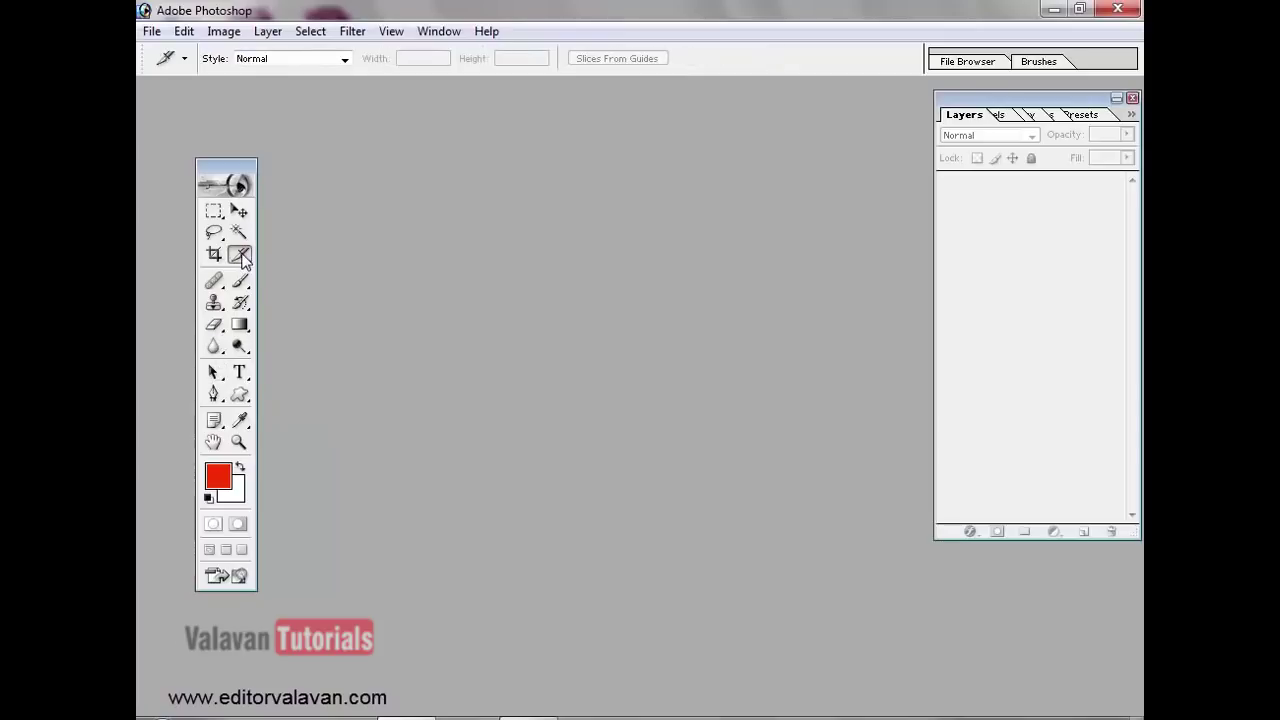
left_click(240, 302)
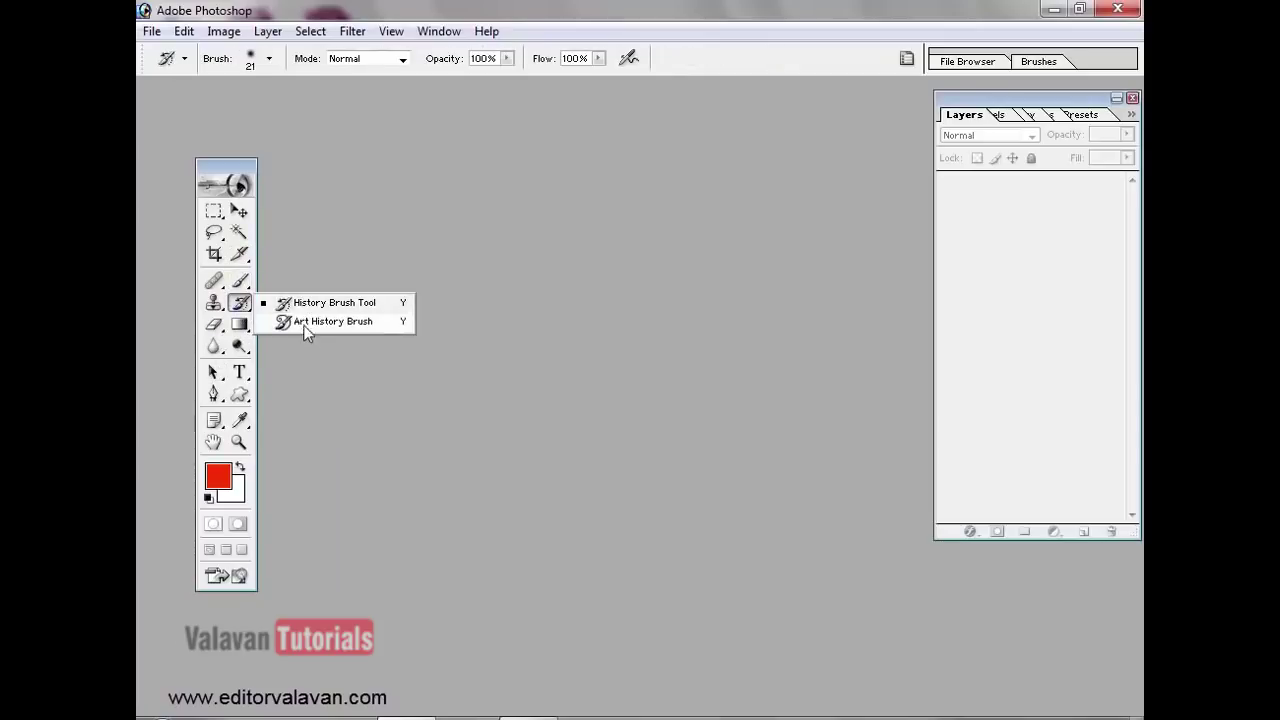
left_click(241, 304)
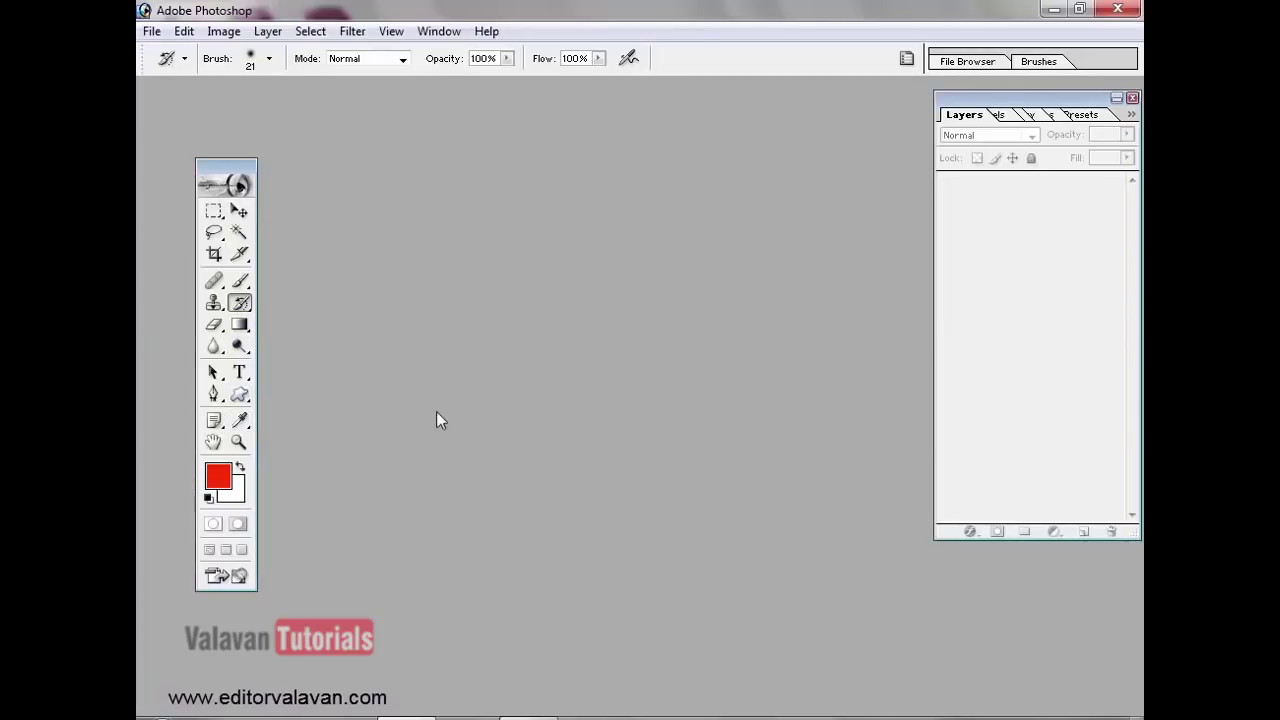
left_click(152, 31)
- Create a blank A4 document, maximize it, and shift the temple poster window down-right
left_click(178, 50)
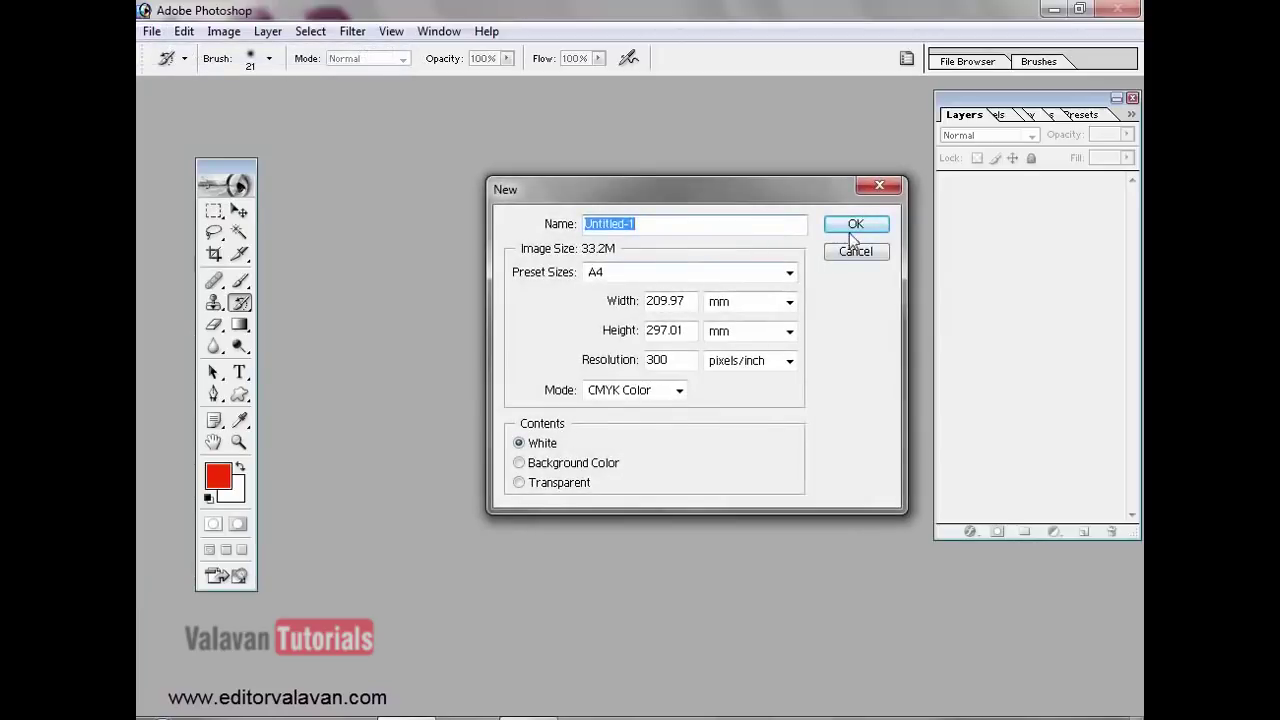
left_click(856, 224)
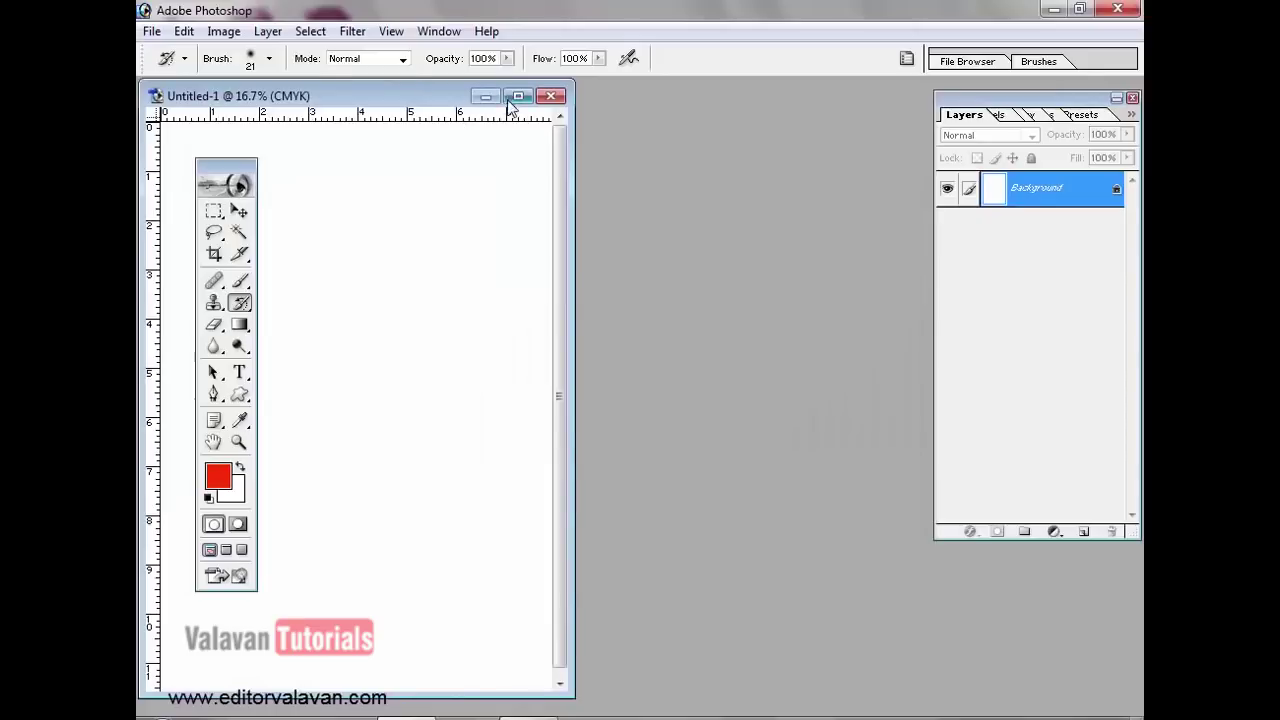
left_click(520, 95)
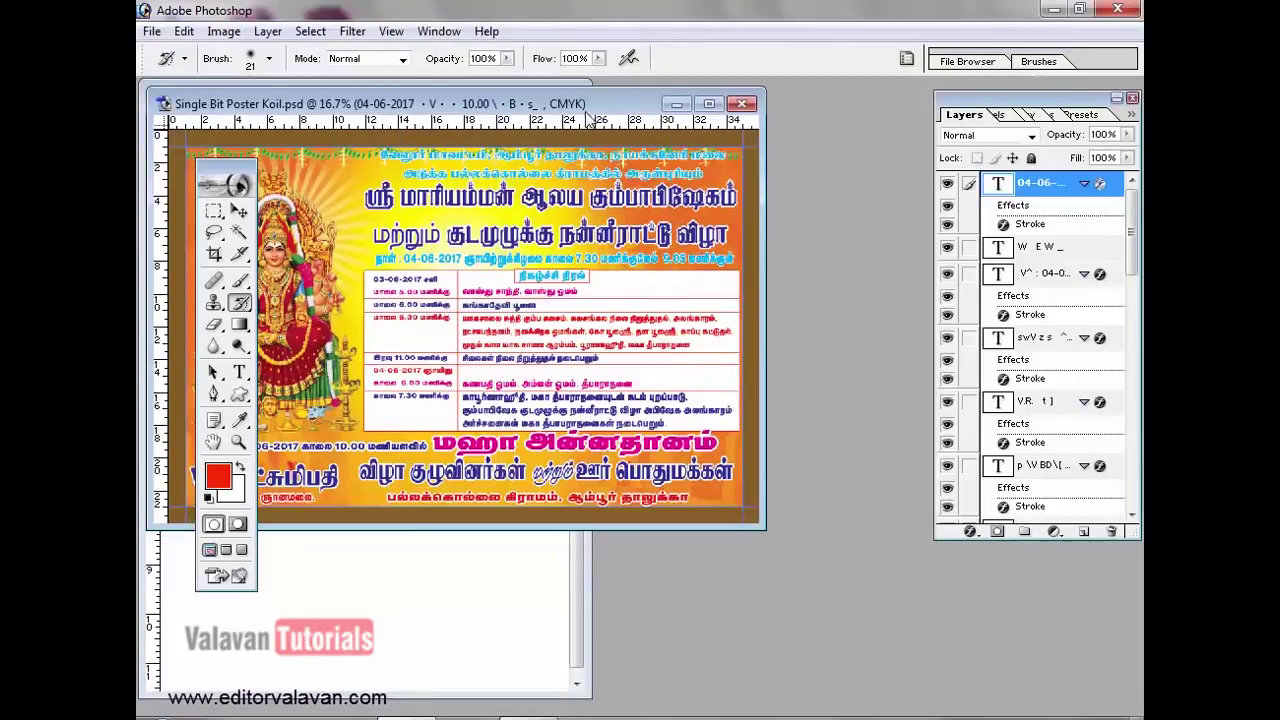
left_click_drag(620, 102, 835, 136)
- Make the temple poster fill the workspace and bring back the Tools palette
key("Tab")
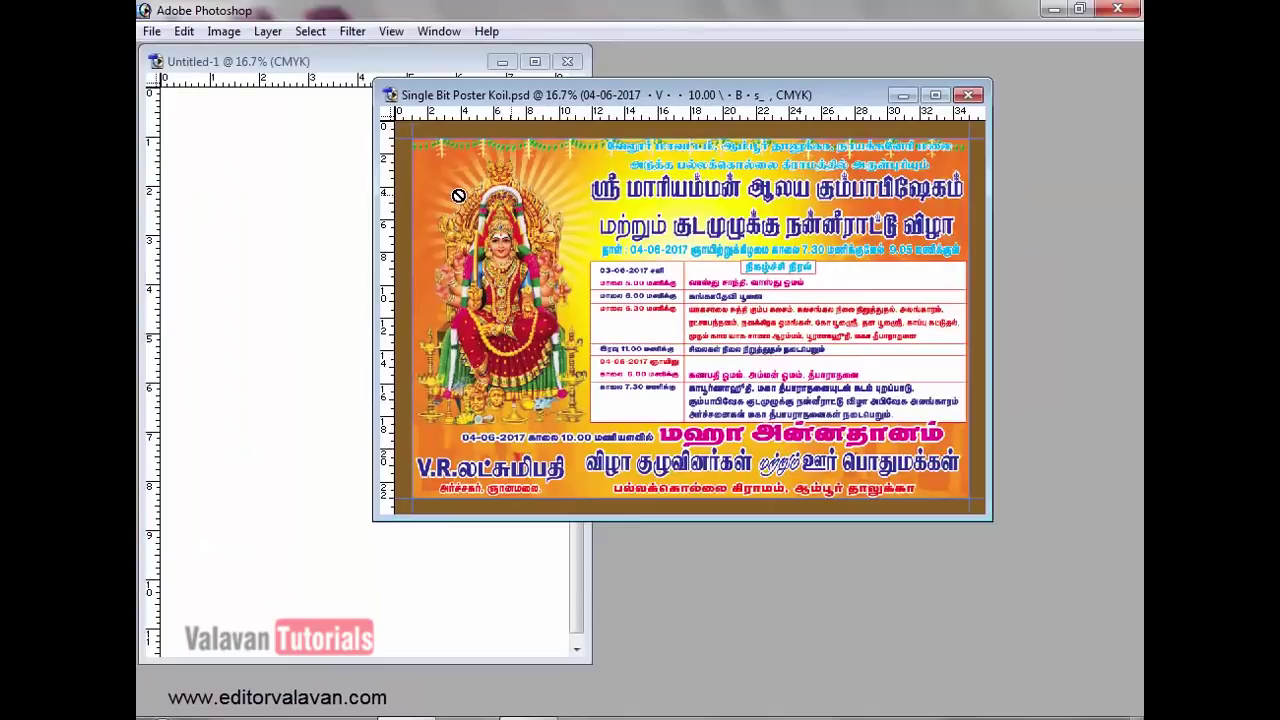
key("Tab")
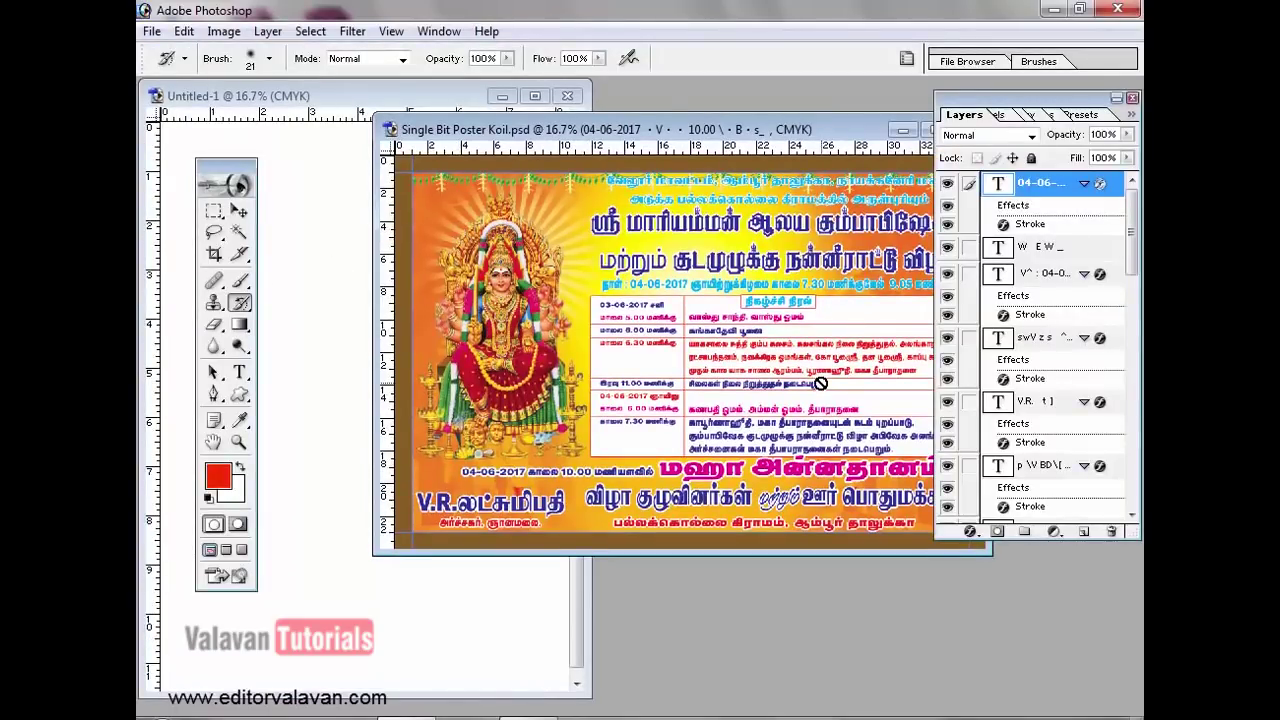
key("Tab")
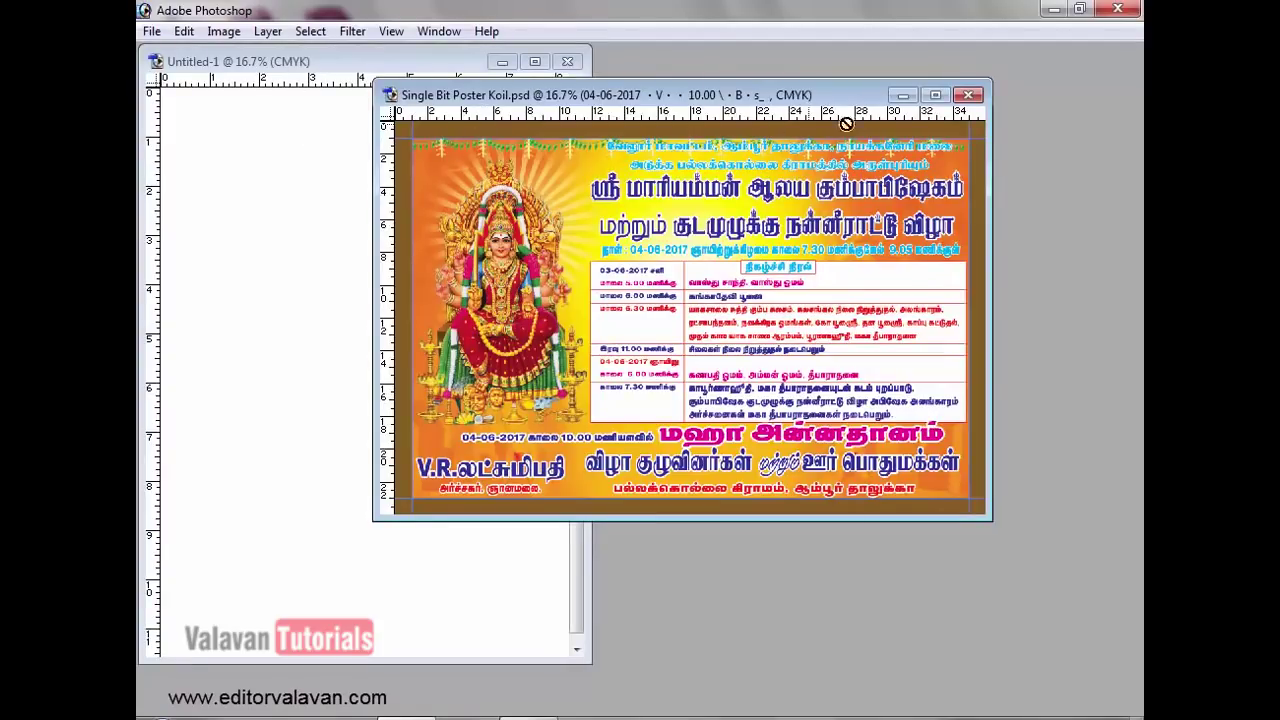
left_click(935, 95)
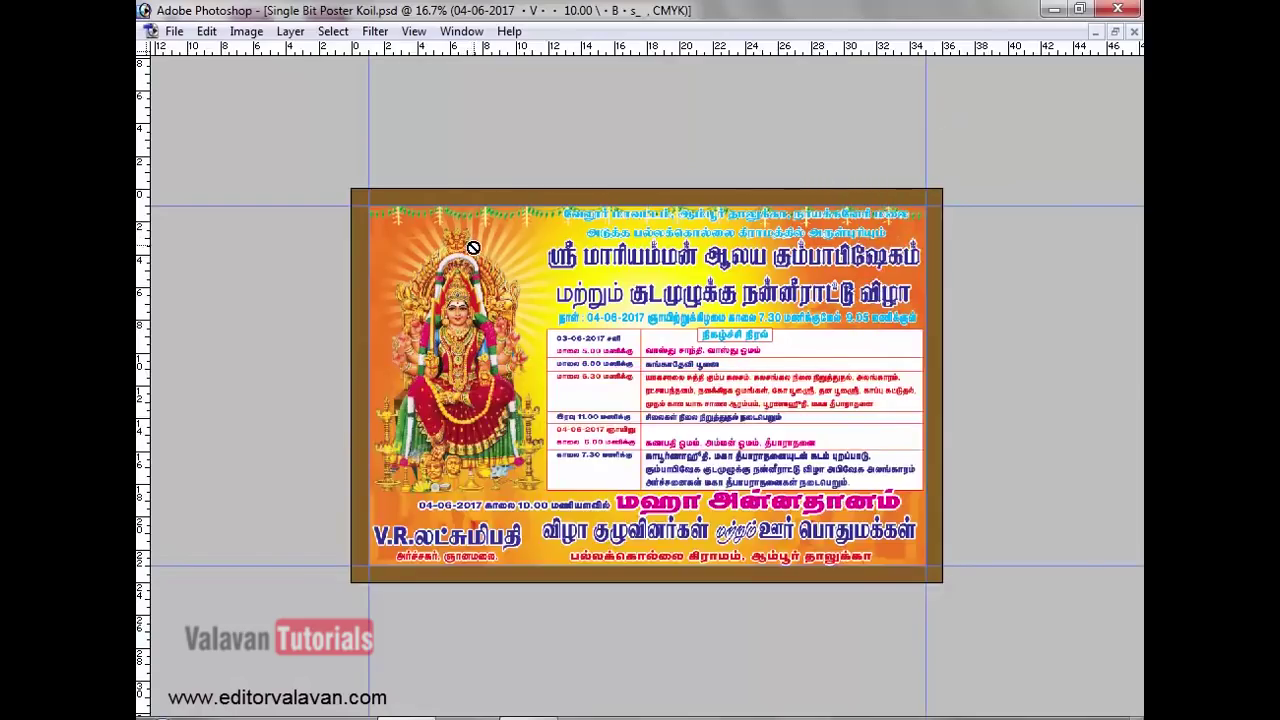
left_click(461, 31)
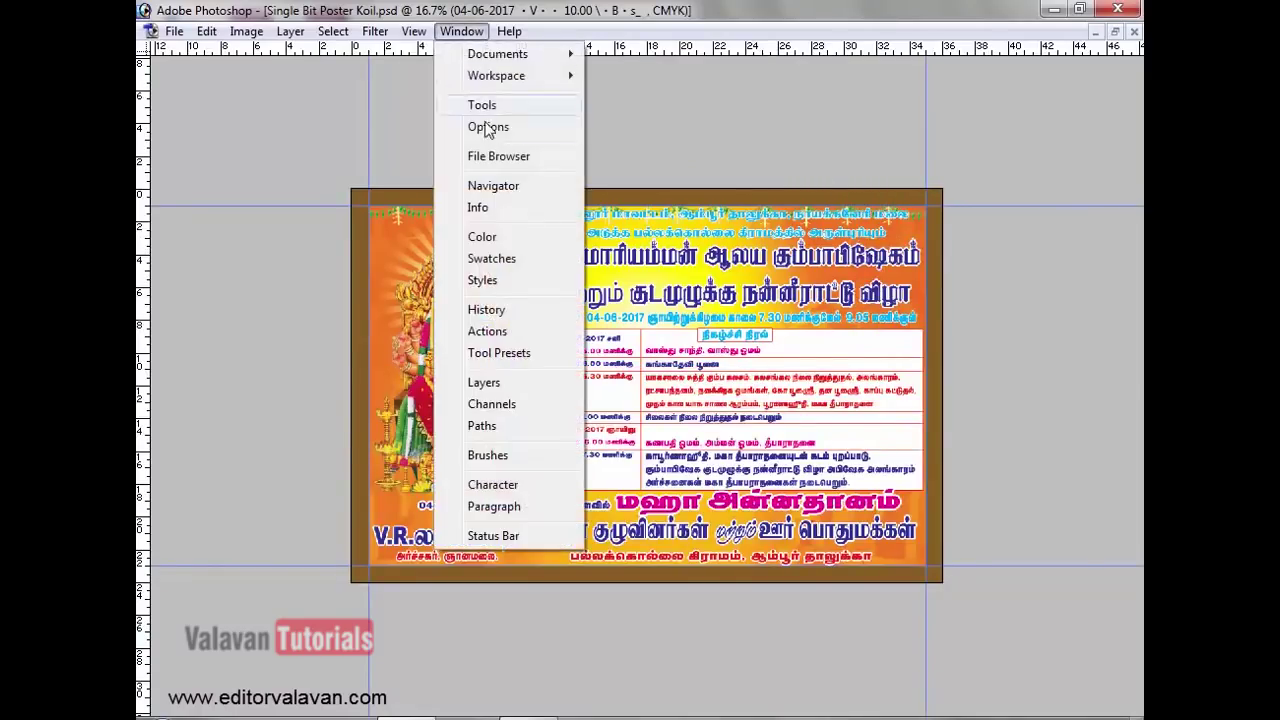
left_click(484, 106)
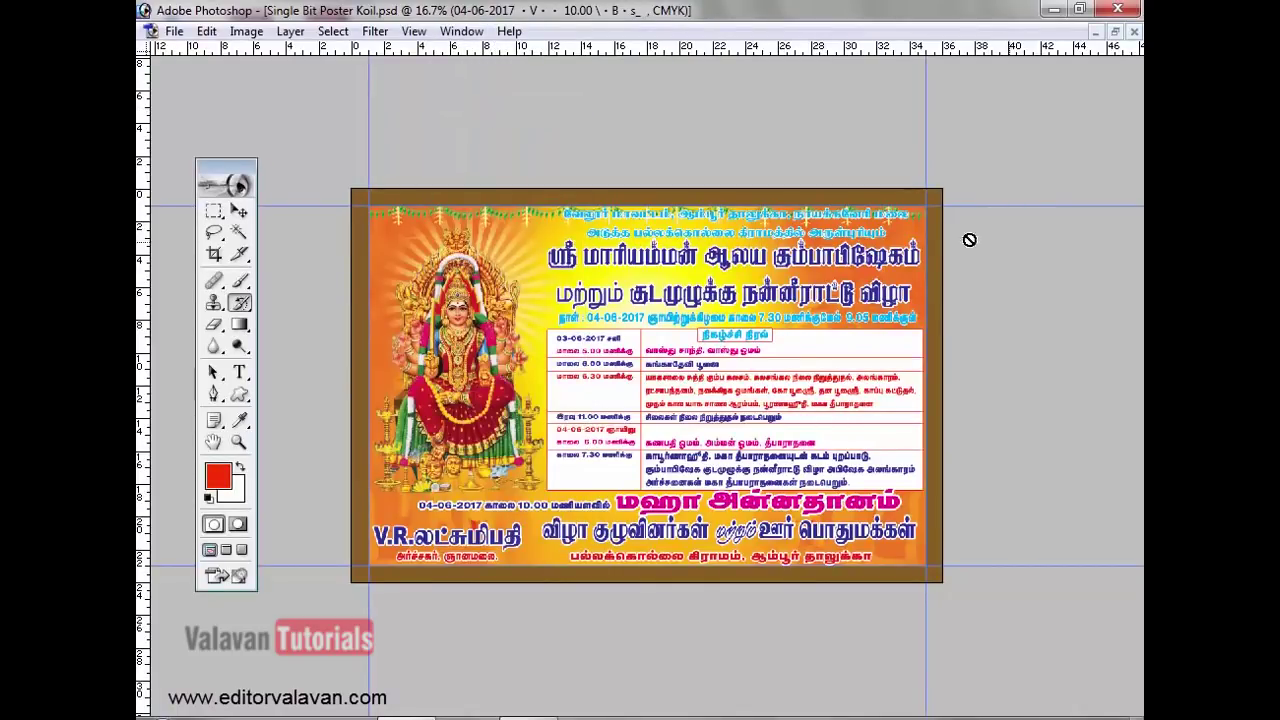
- Select the Move tool and clear all guides from the poster
left_click(239, 211)
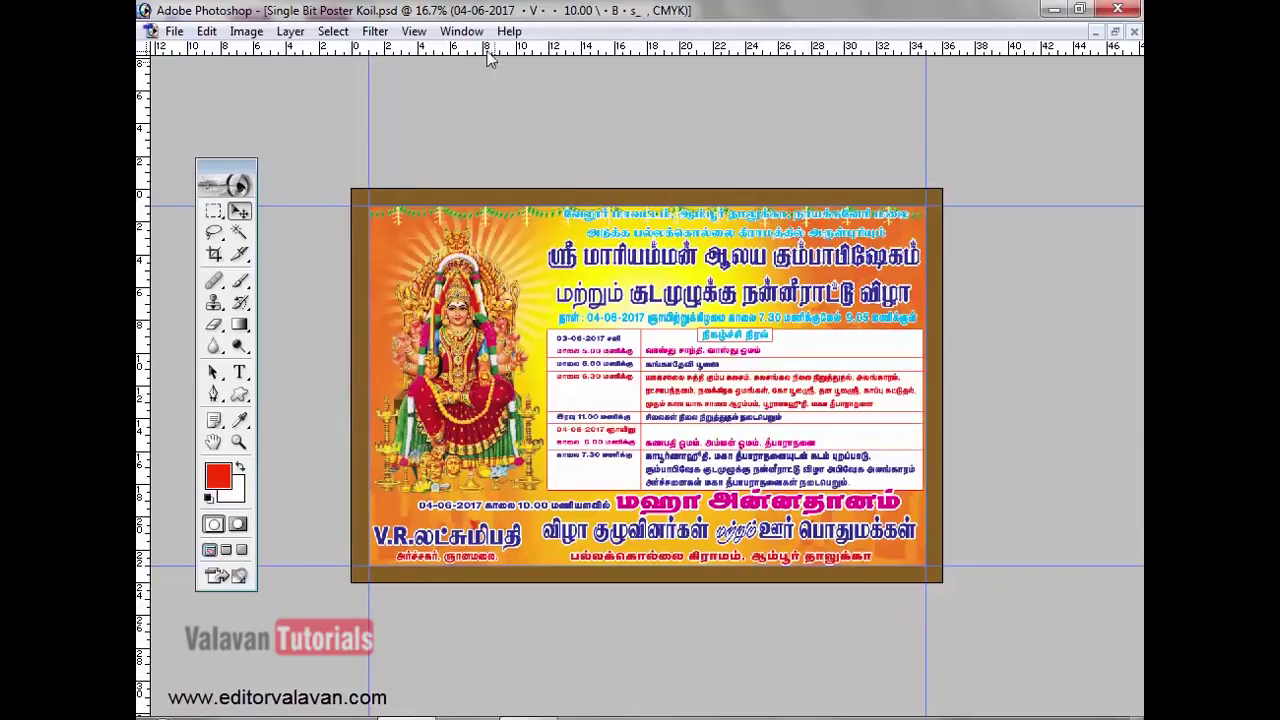
left_click(413, 31)
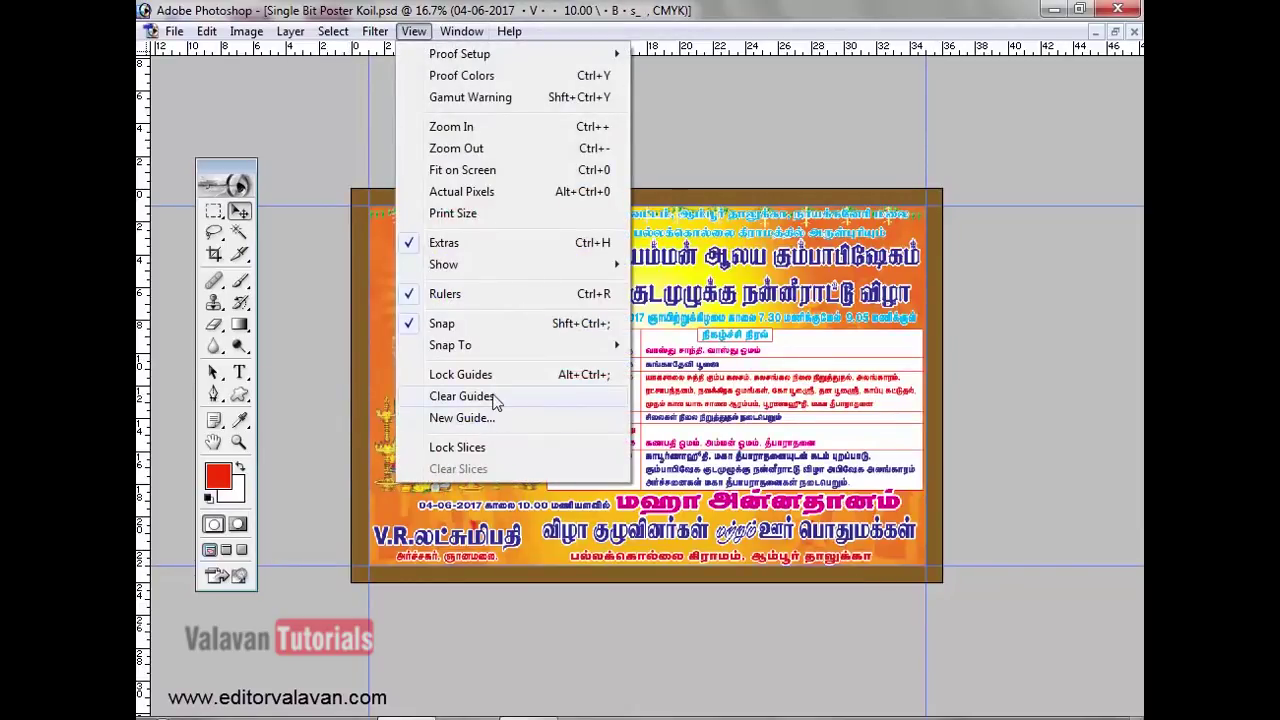
left_click(462, 396)
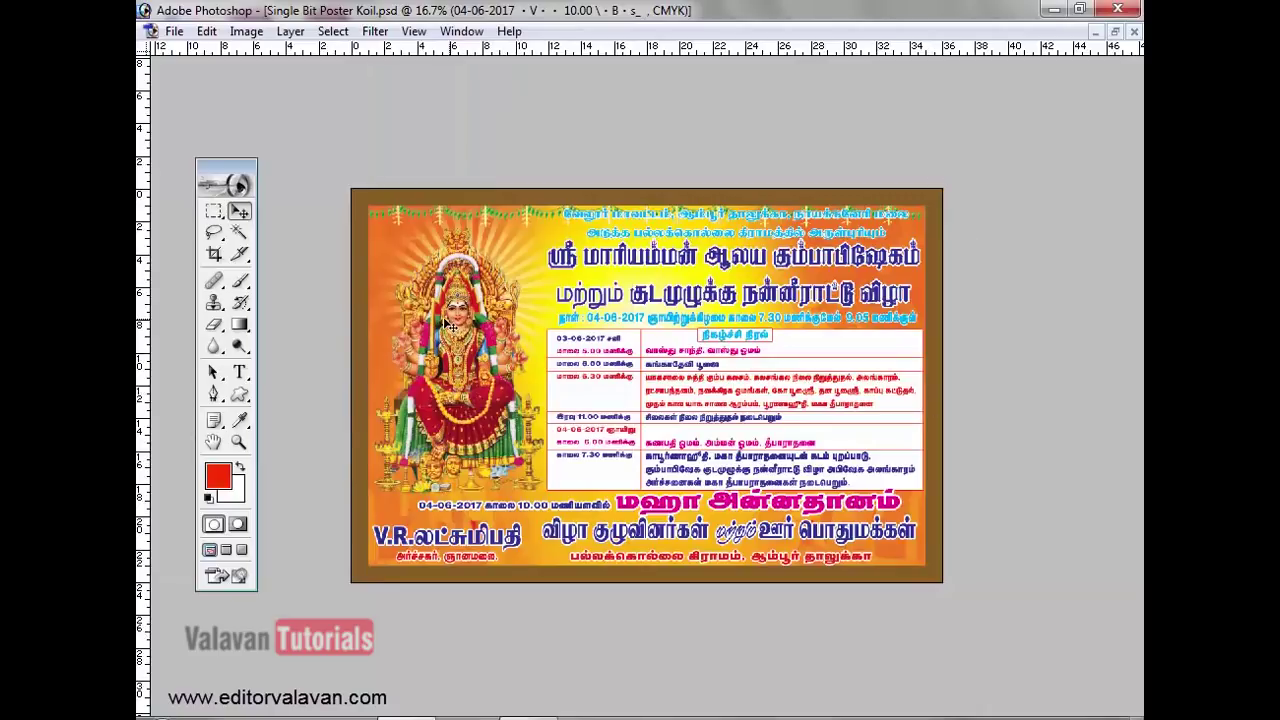
- Zoom in on the poster and show an enlarged Layers palette
left_click(240, 443)
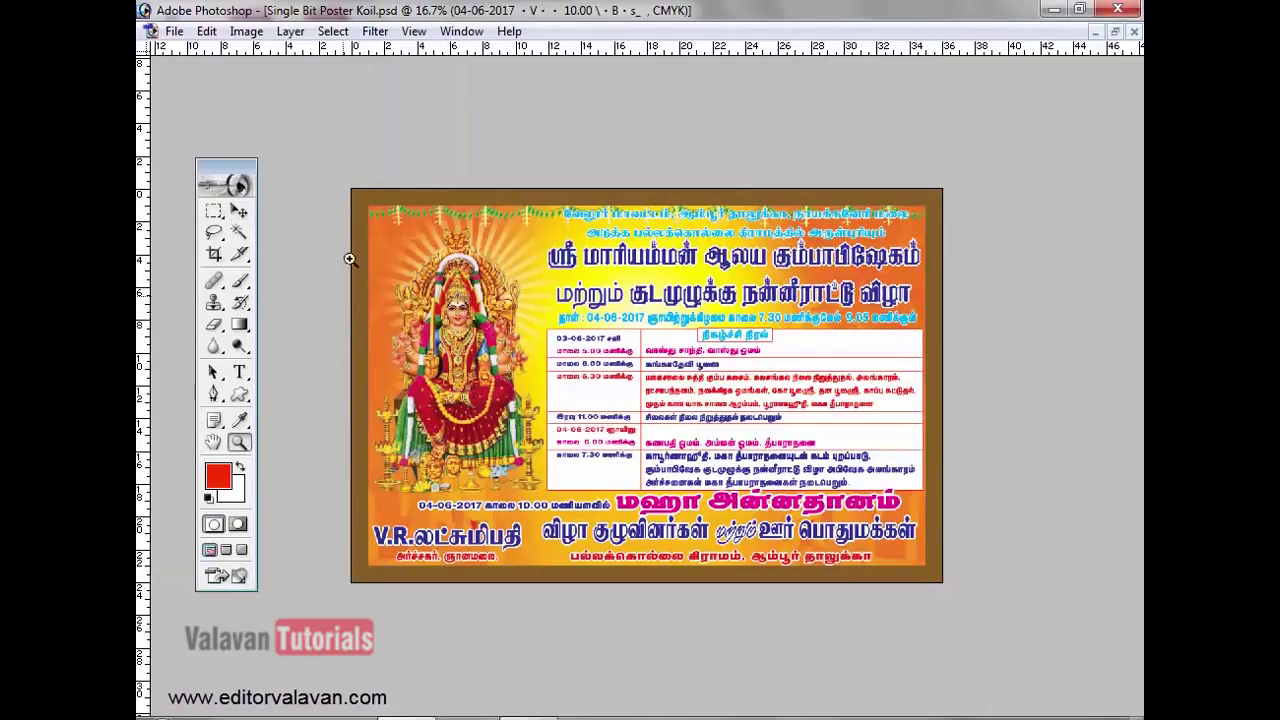
left_click_drag(500, 322, 566, 585)
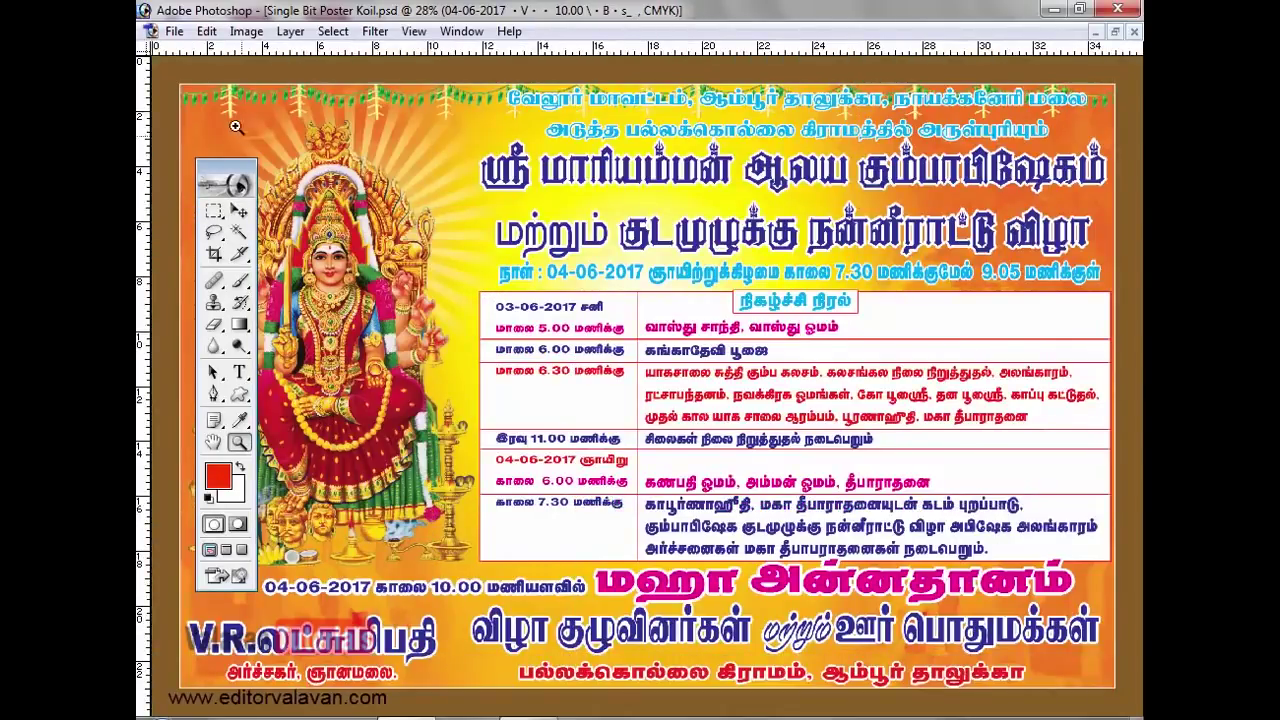
left_click(461, 31)
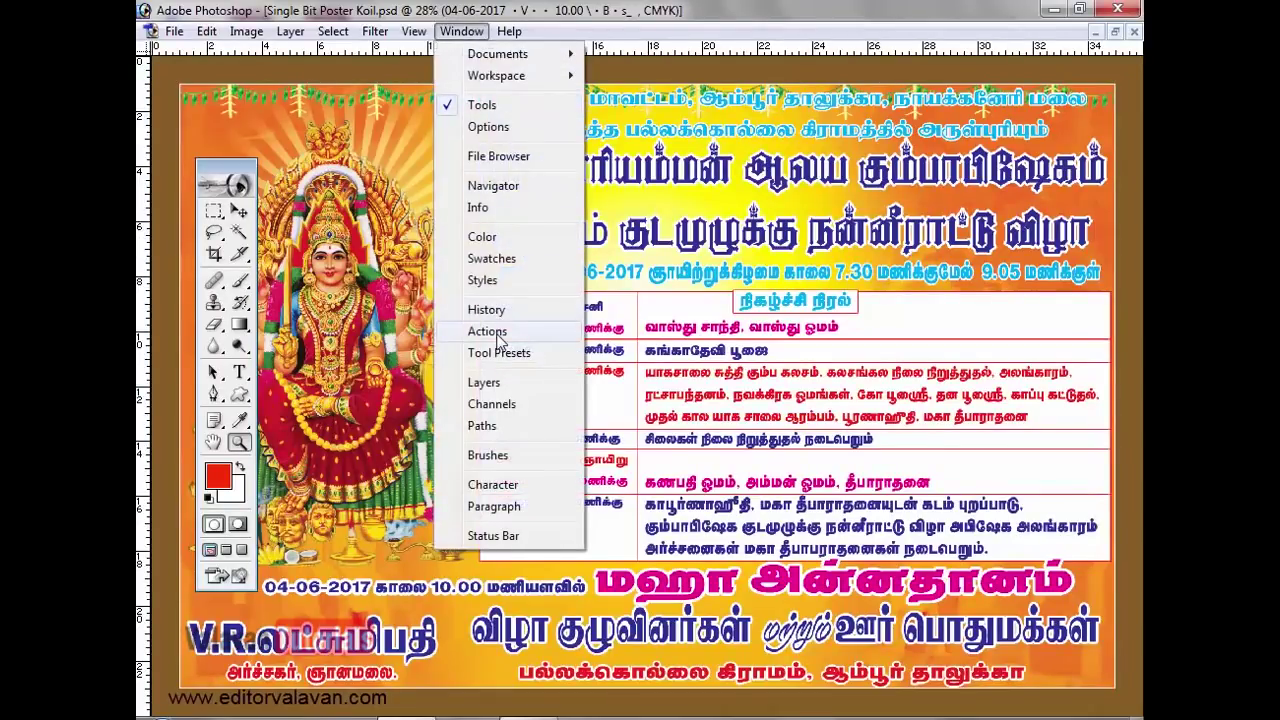
left_click(484, 382)
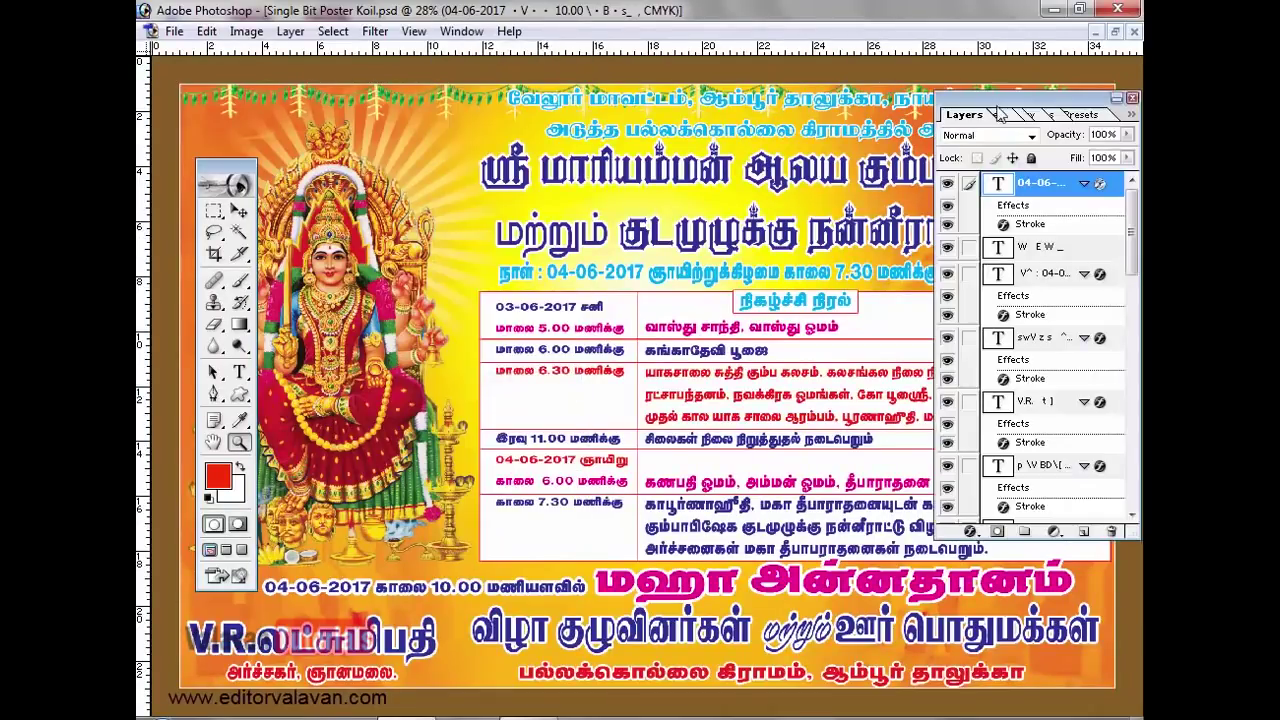
left_click_drag(997, 113, 971, 127)
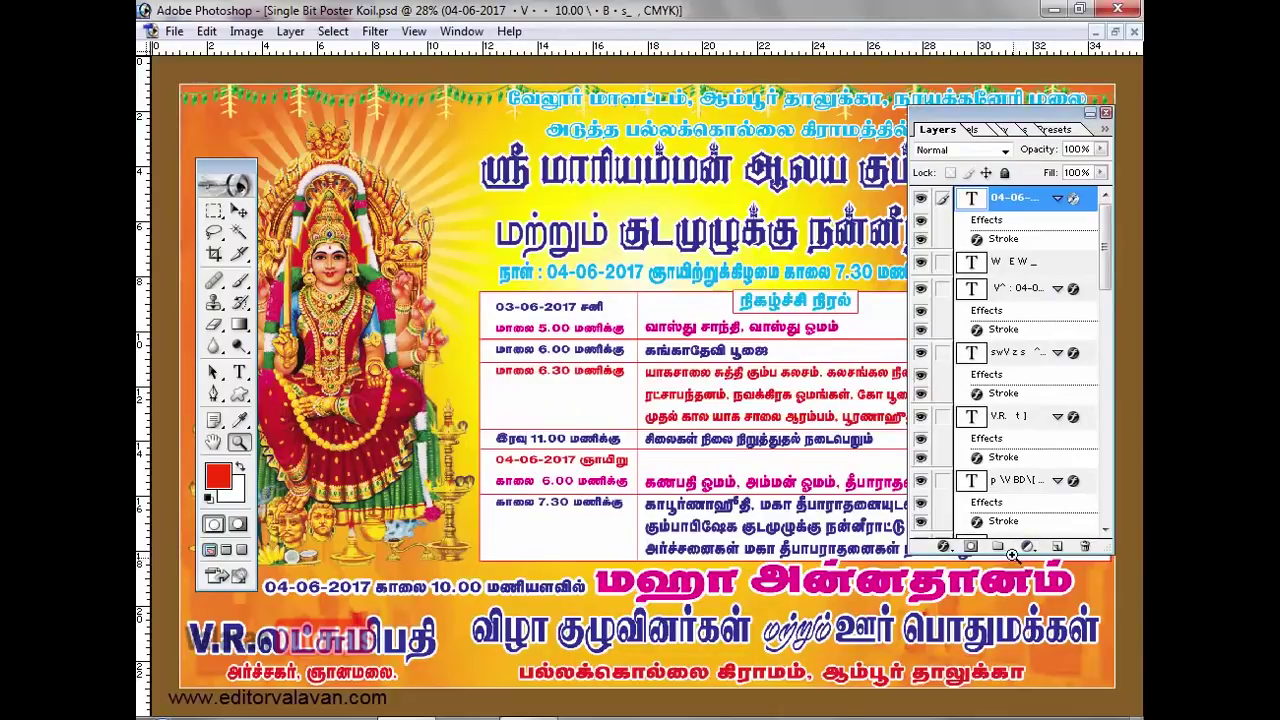
left_click_drag(1012, 553, 994, 674)
- Load Layer 10 copy 4's table line as a selection and zoom into the schedule table
scroll(1012, 376, "down", 5)
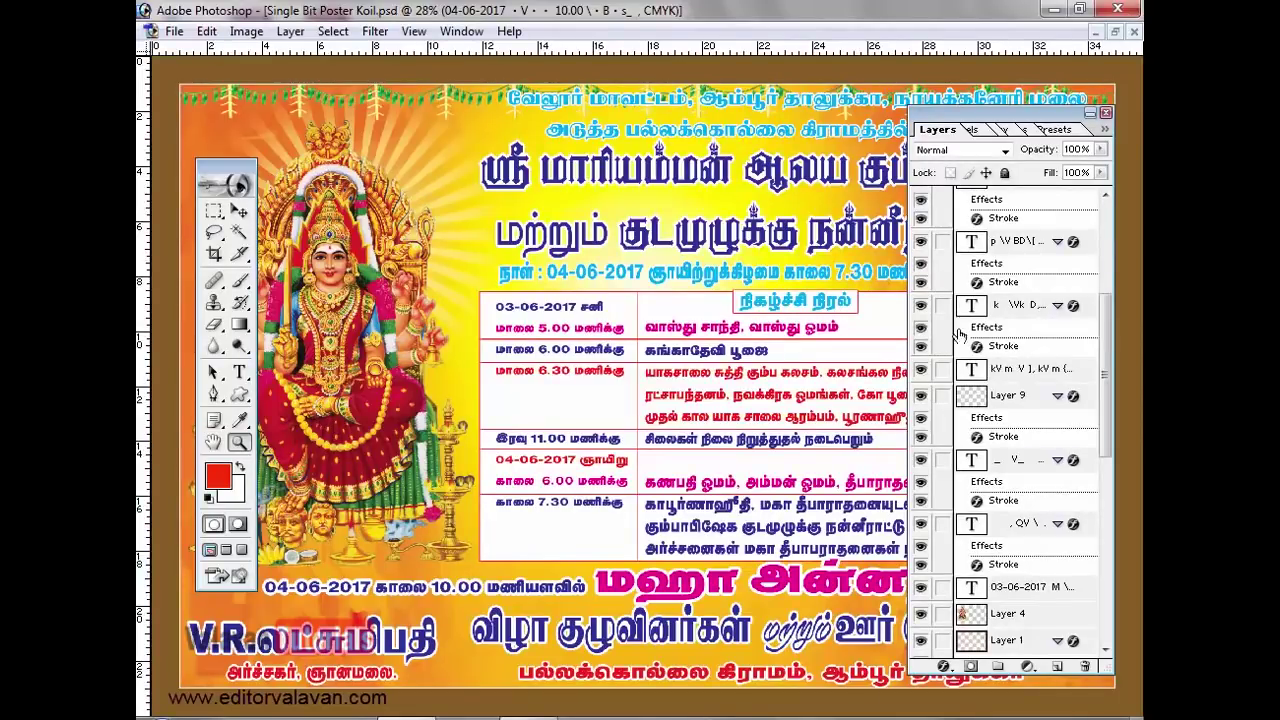
scroll(1020, 468, "down", 10)
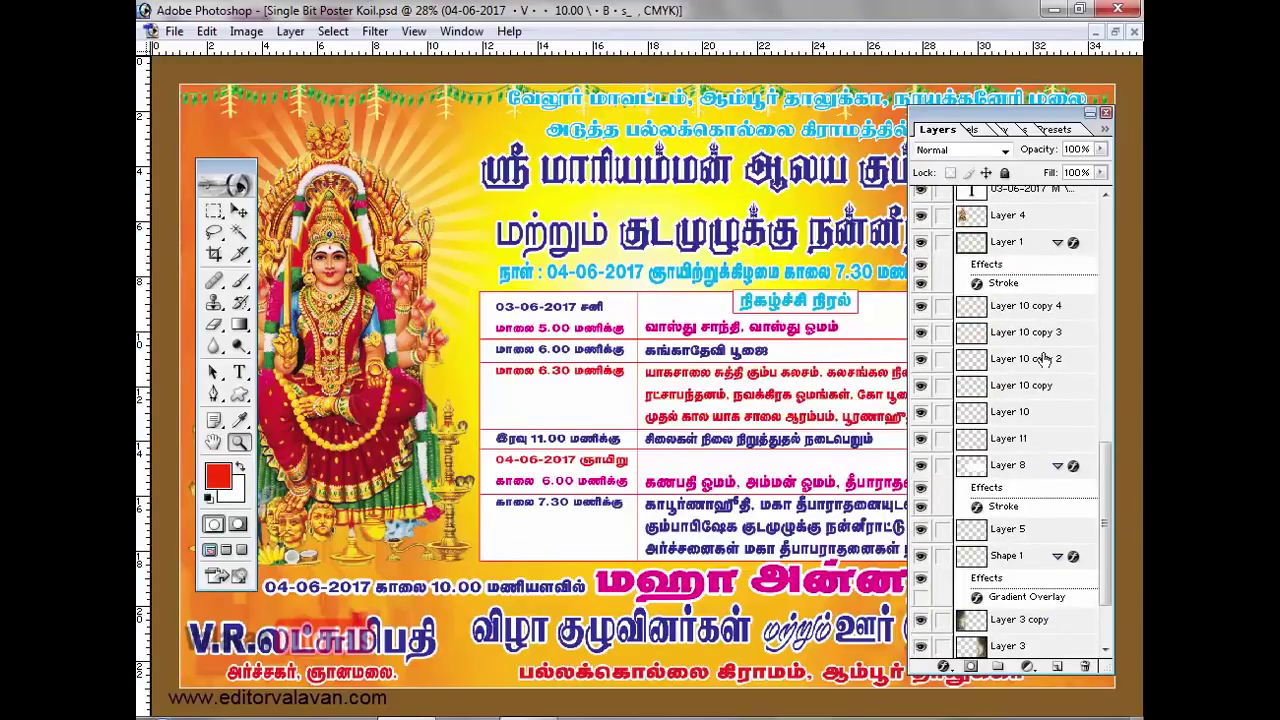
left_click(975, 310, "ctrl")
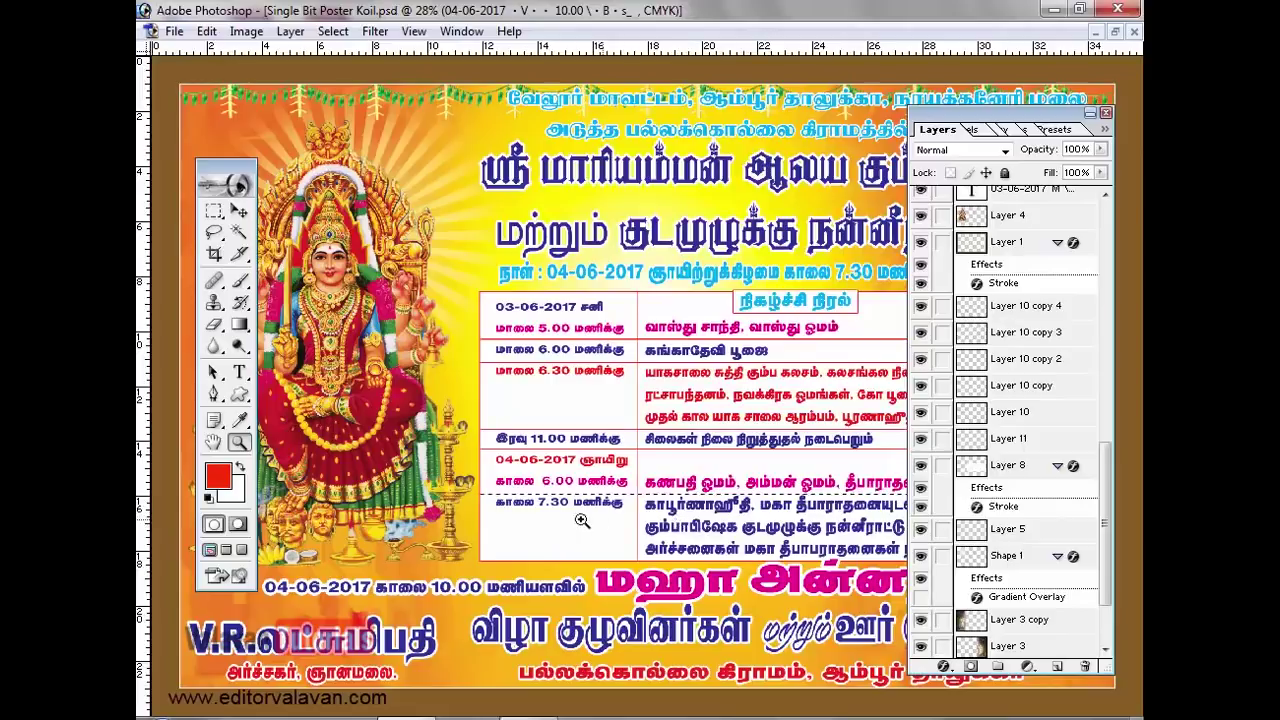
left_click_drag(441, 333, 703, 551)
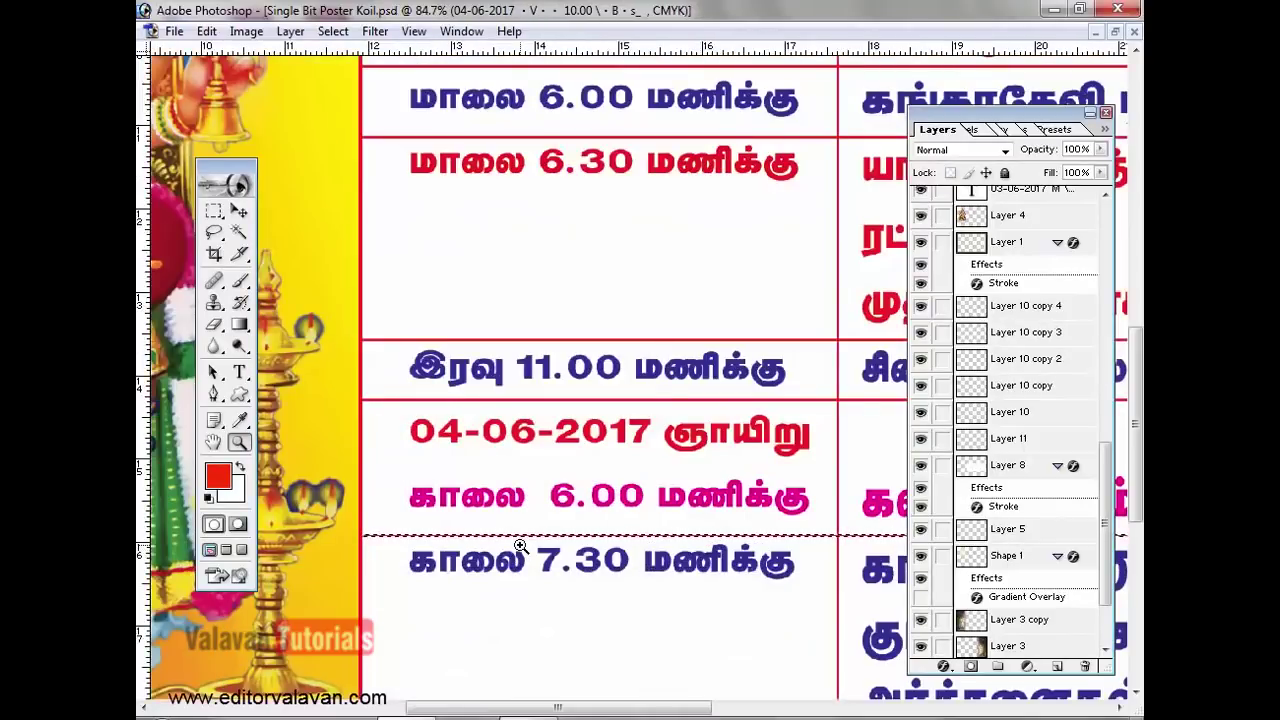
- Deselect, pick Layer 10 copy, and undo an accidental move of the red divider line
left_click(238, 210)
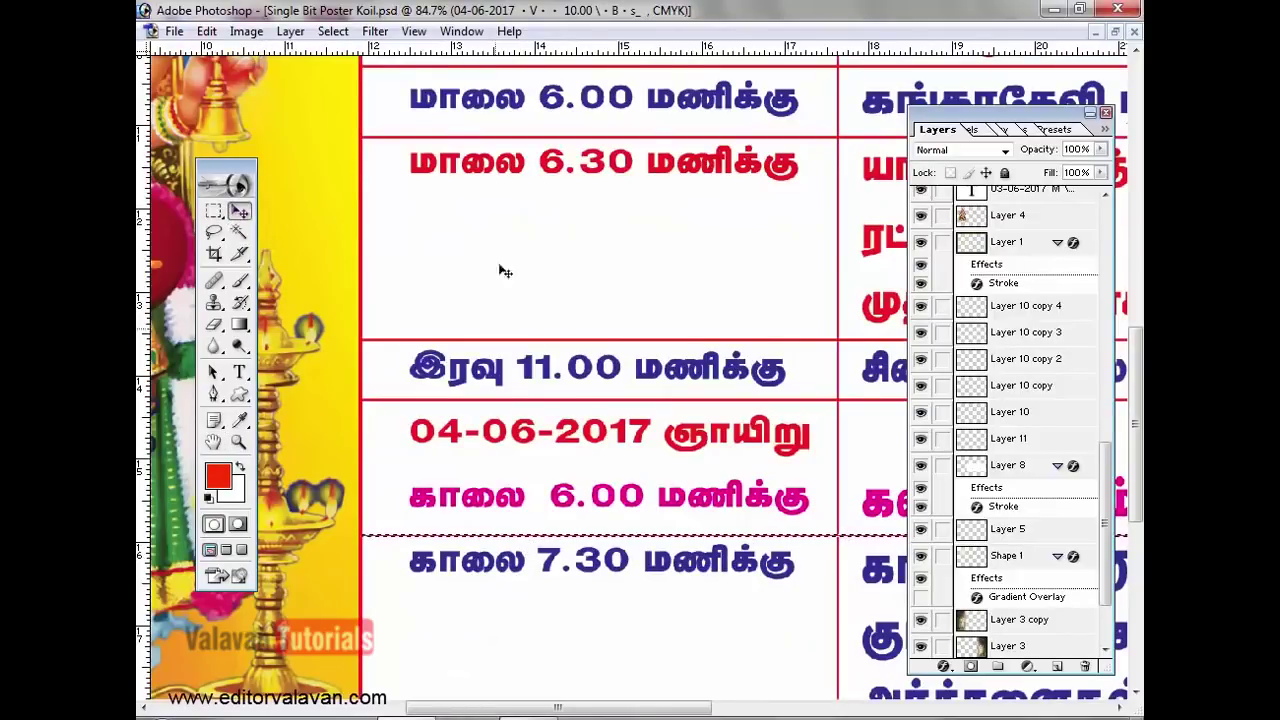
left_click(330, 32)
left_click(350, 74)
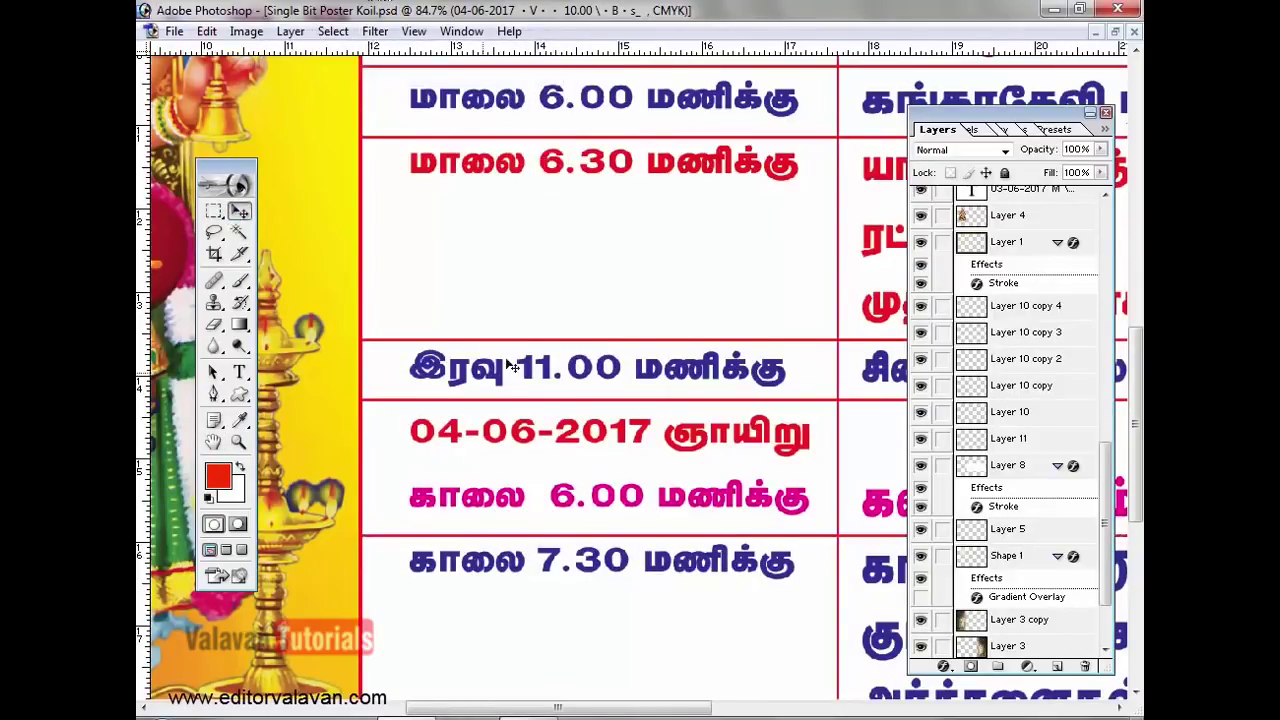
right_click(474, 144)
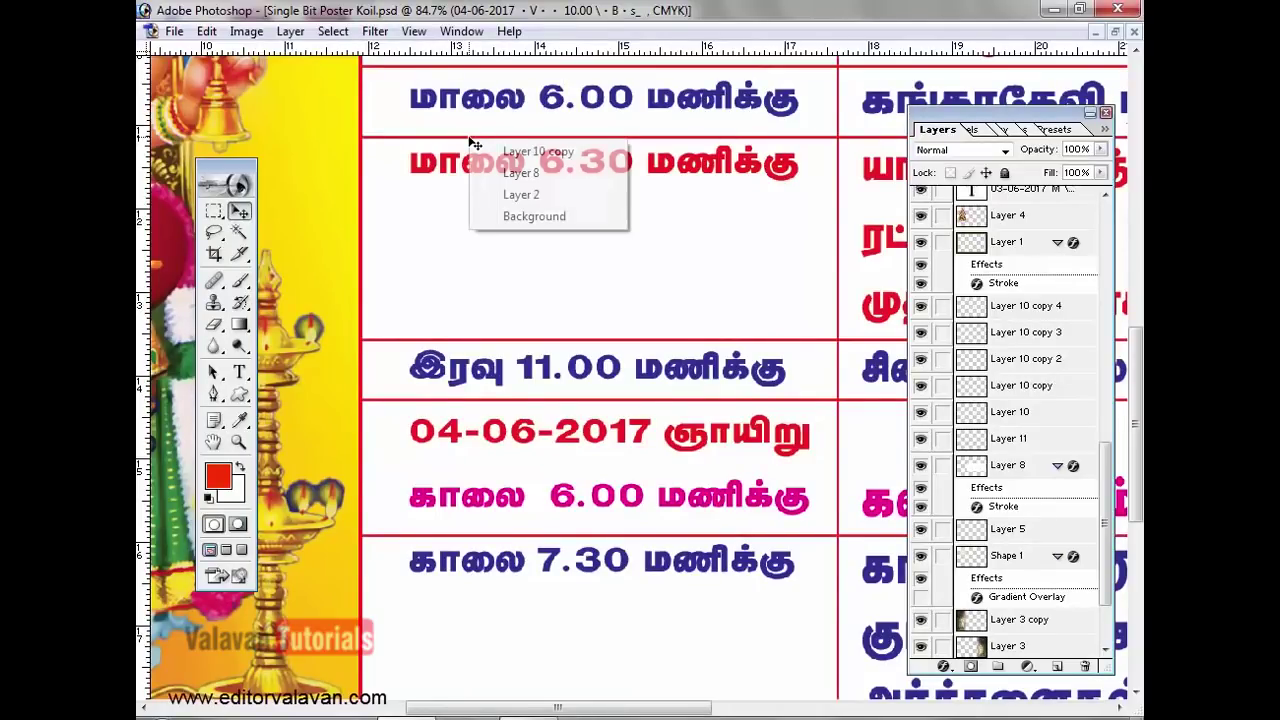
left_click(521, 153)
left_click_drag(558, 233, 573, 287)
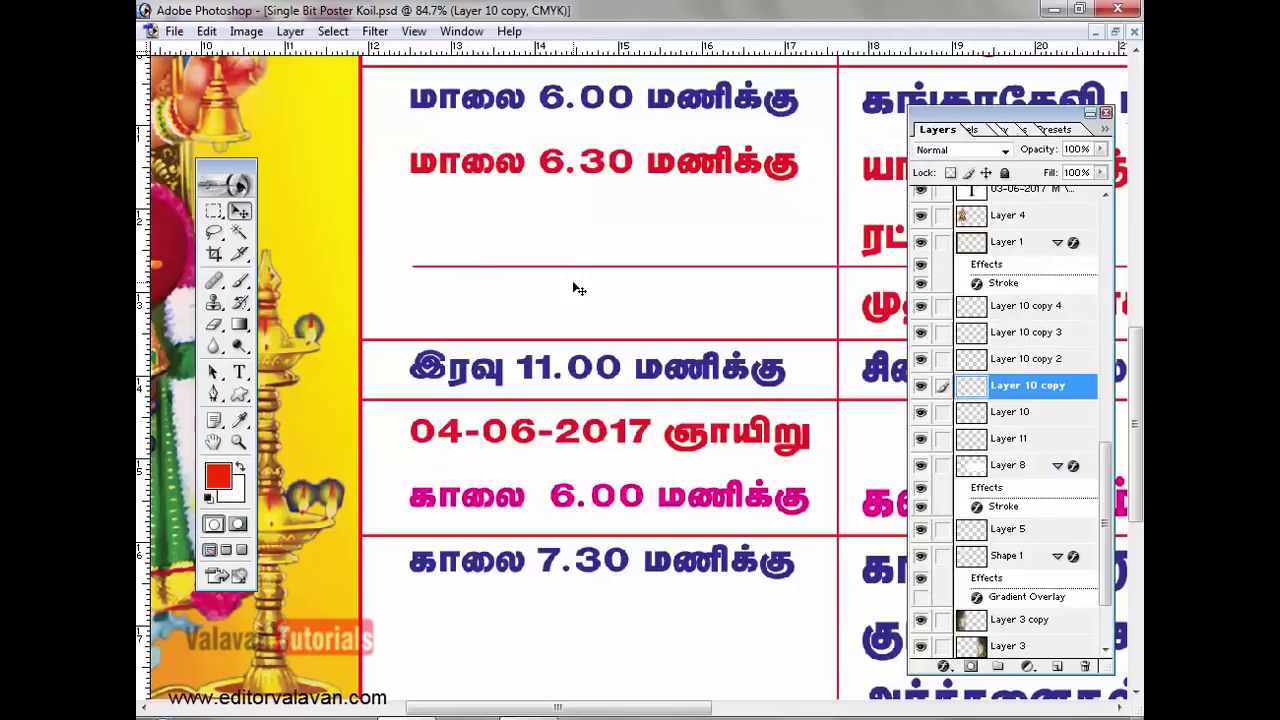
key("ctrl+z")
- Make Layer 3 copy the active layer
right_click(486, 241)
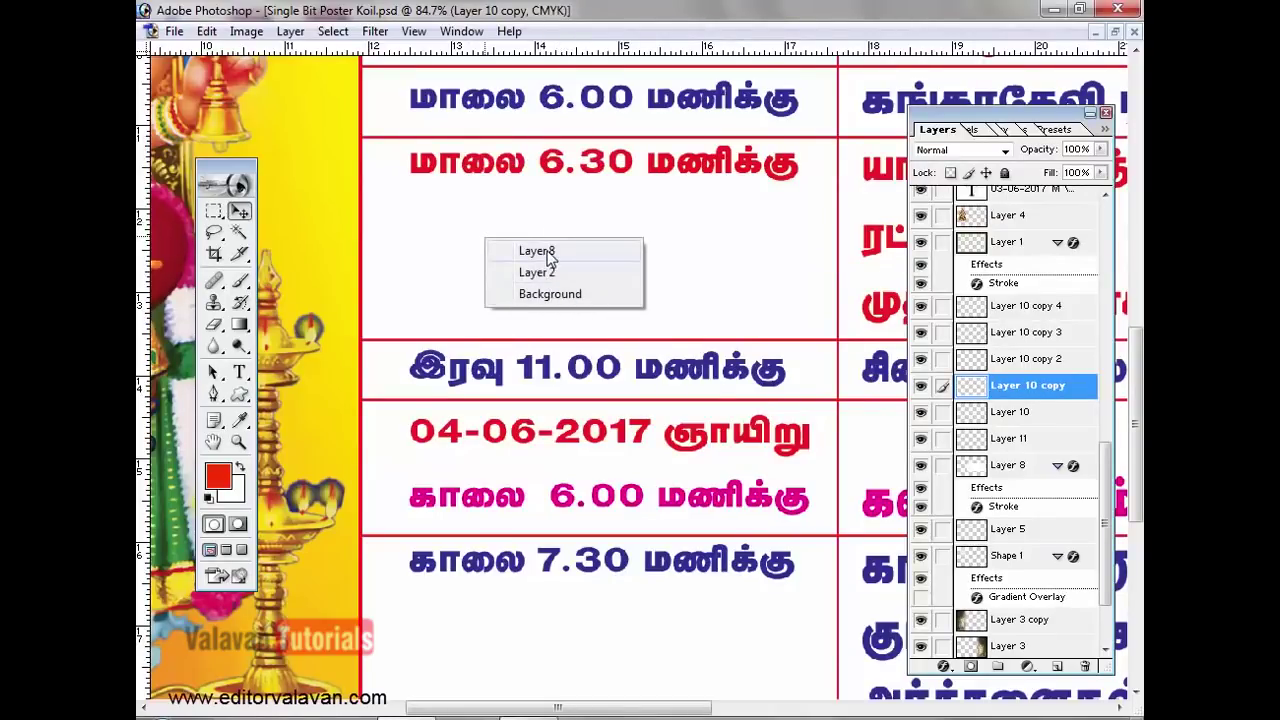
right_click(343, 237)
left_click(395, 252)
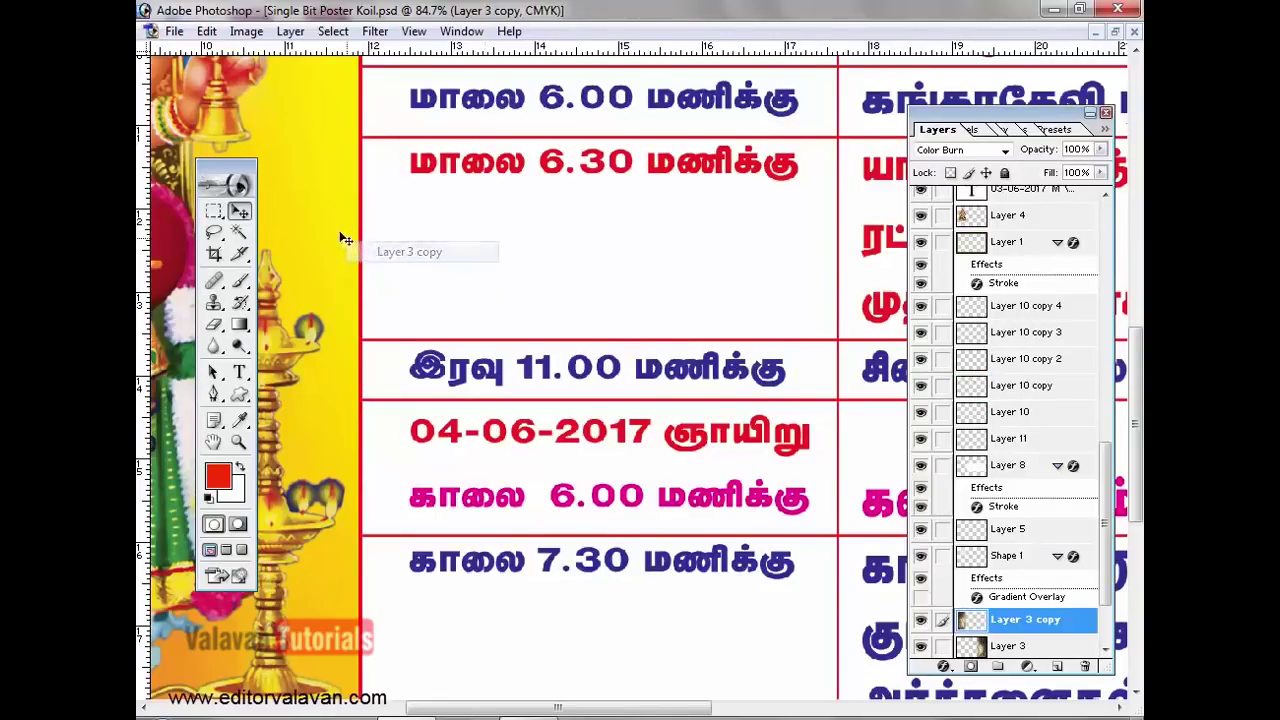
- Fit the whole temple poster on screen with the Zoom tool
key("z")
right_click(558, 287)
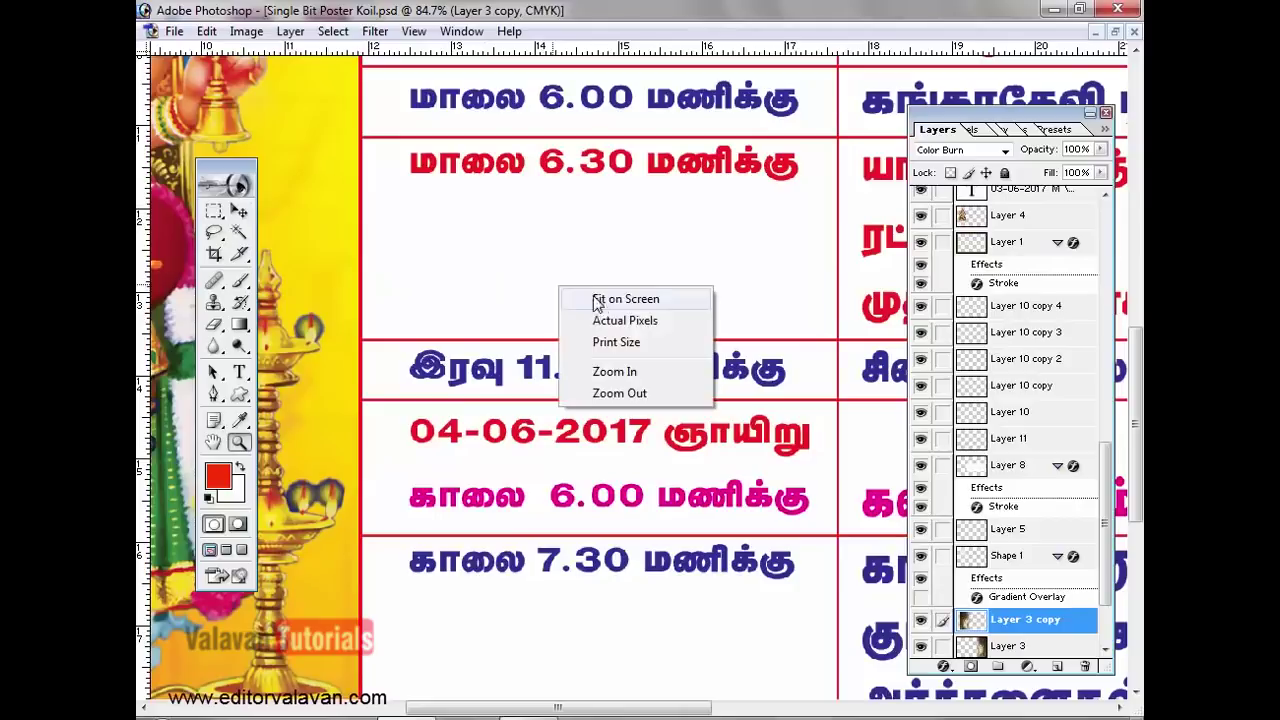
right_click(429, 258)
right_click(429, 240)
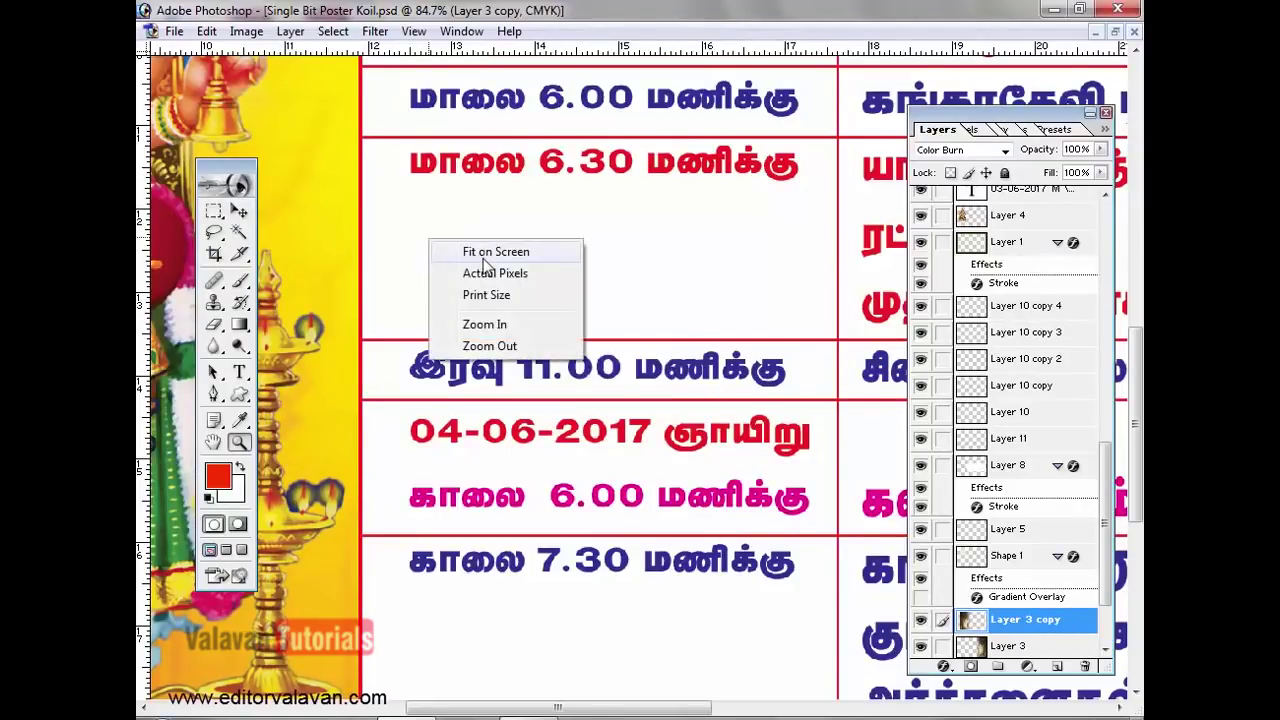
left_click(484, 256)
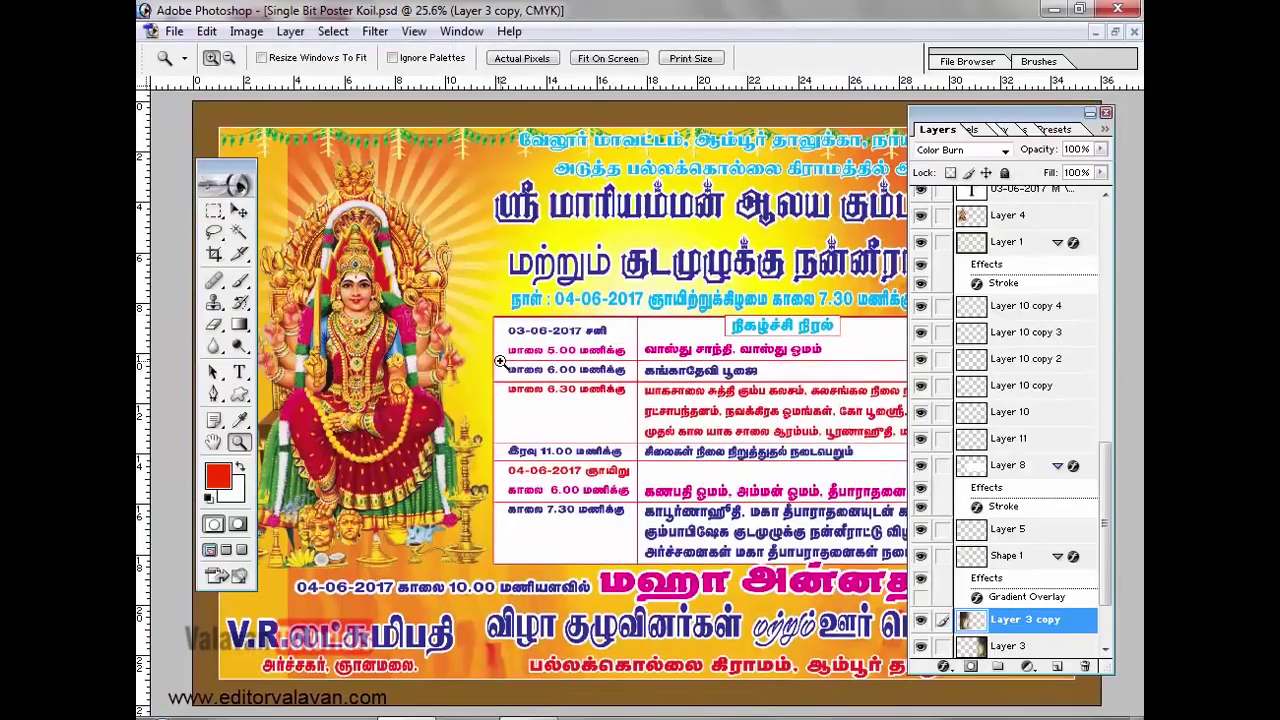
- Select Layer 8 and move the white table box up and left
left_click(239, 211)
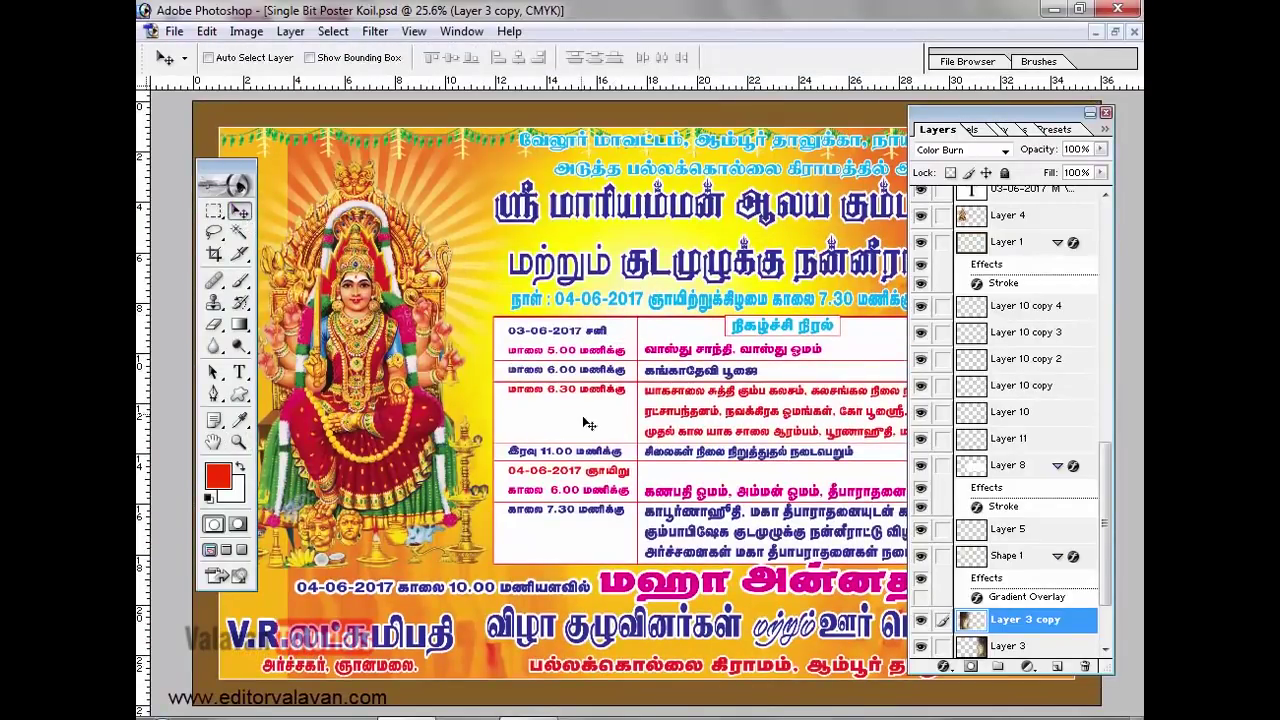
right_click(541, 406)
left_click(590, 415)
left_click_drag(560, 417, 487, 314)
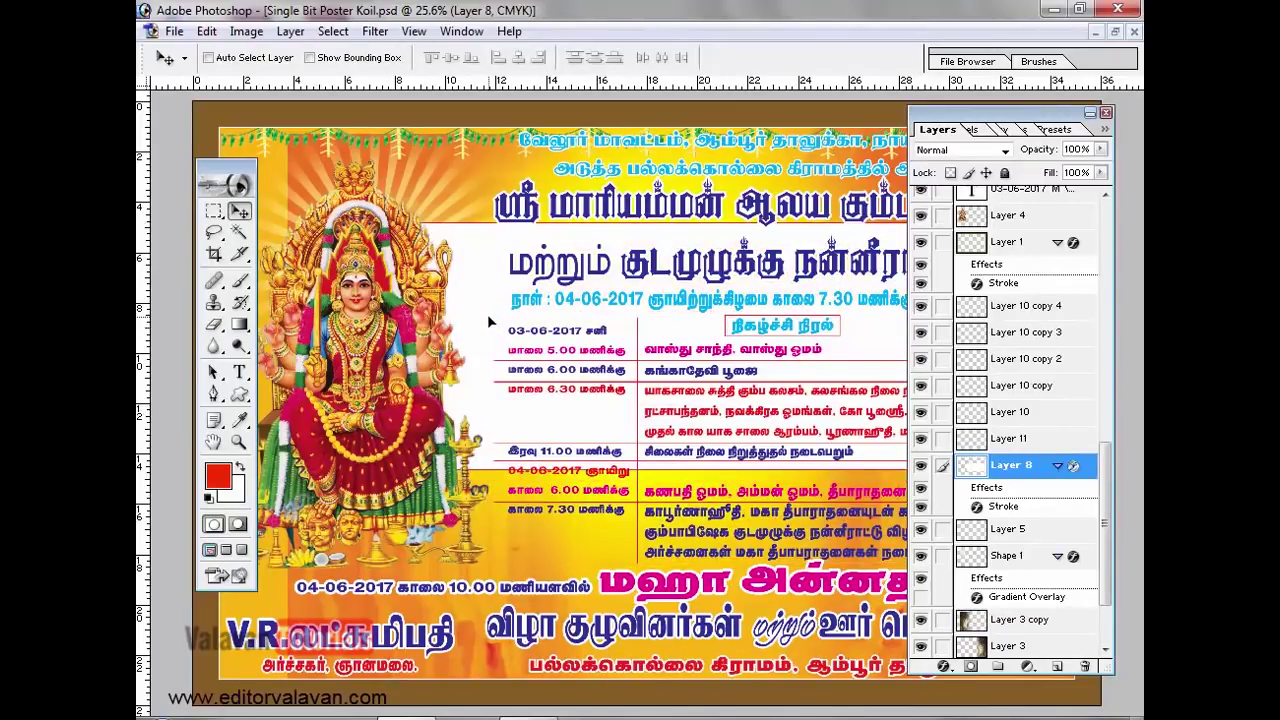
- Select Layer 3 copy and reposition the orange sunburst background
right_click(562, 546)
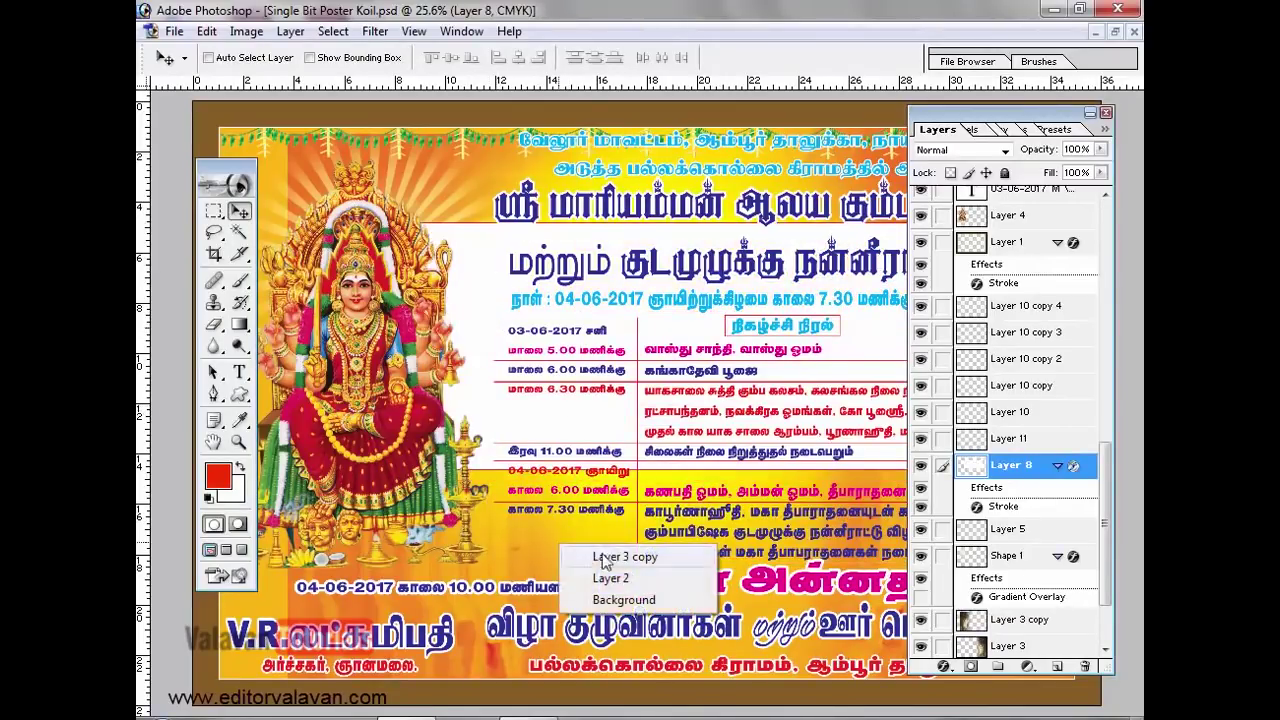
left_click(618, 556)
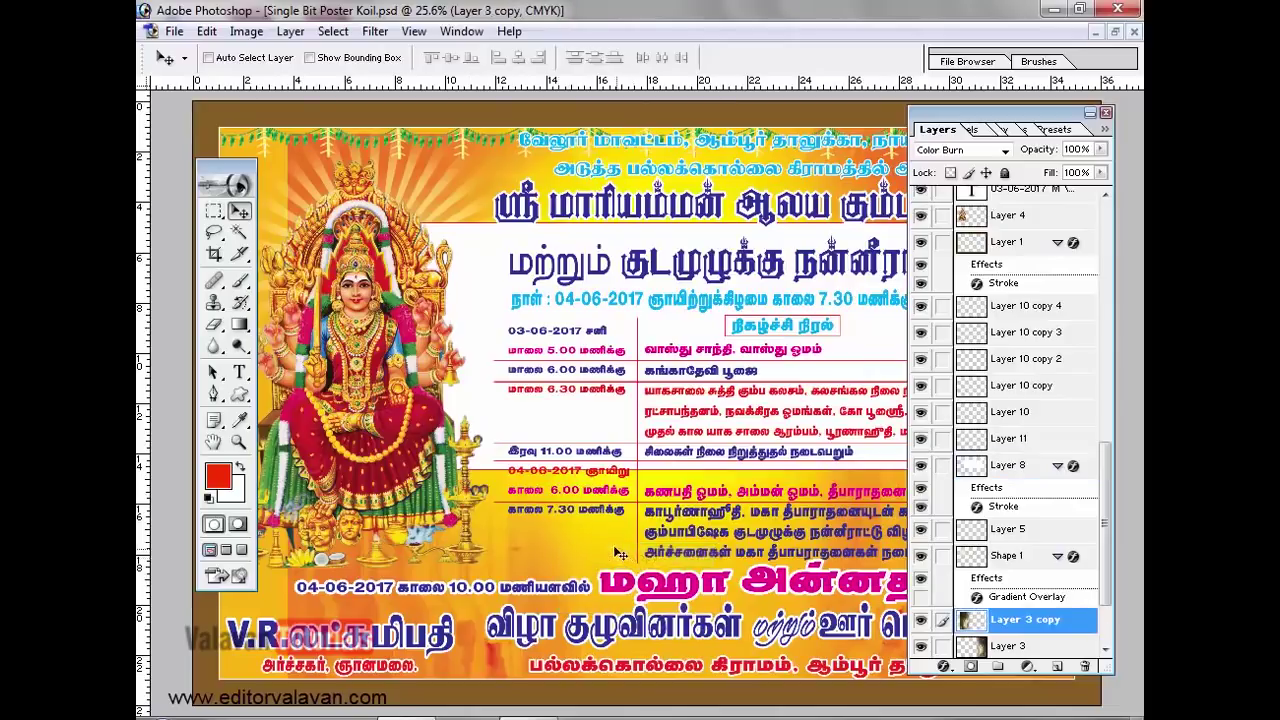
left_click_drag(495, 240, 558, 560)
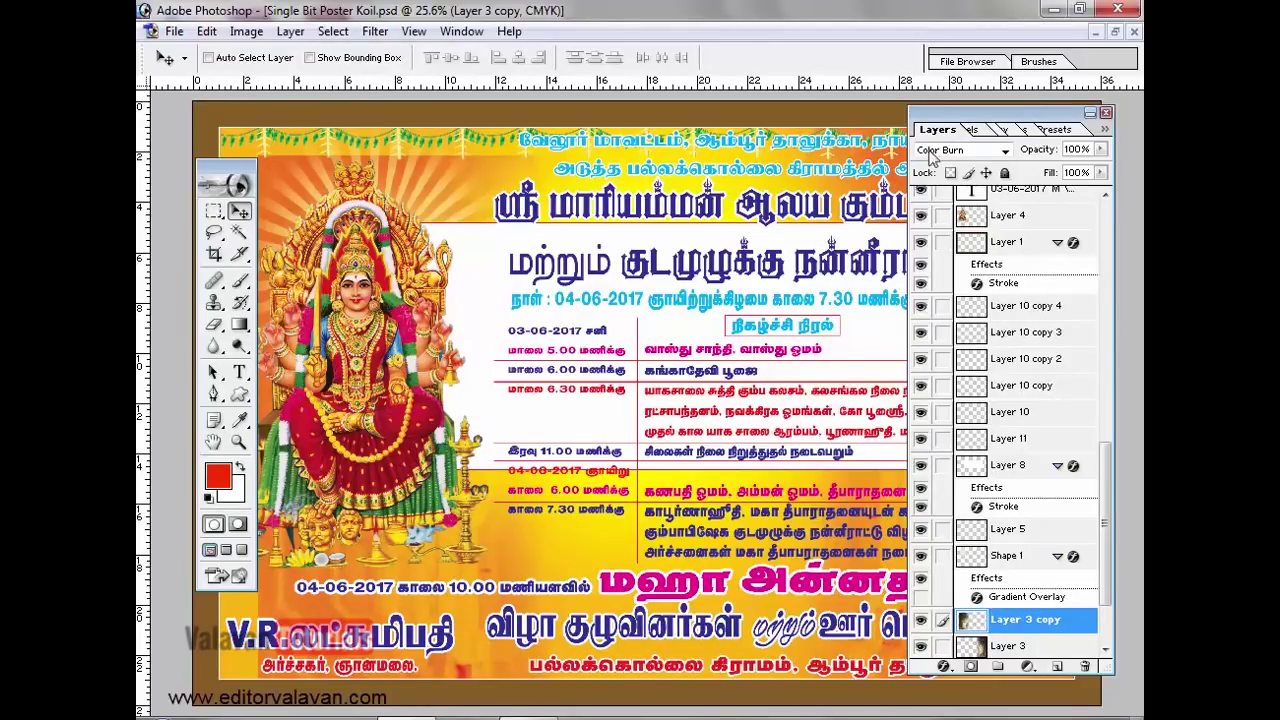
left_click(992, 150)
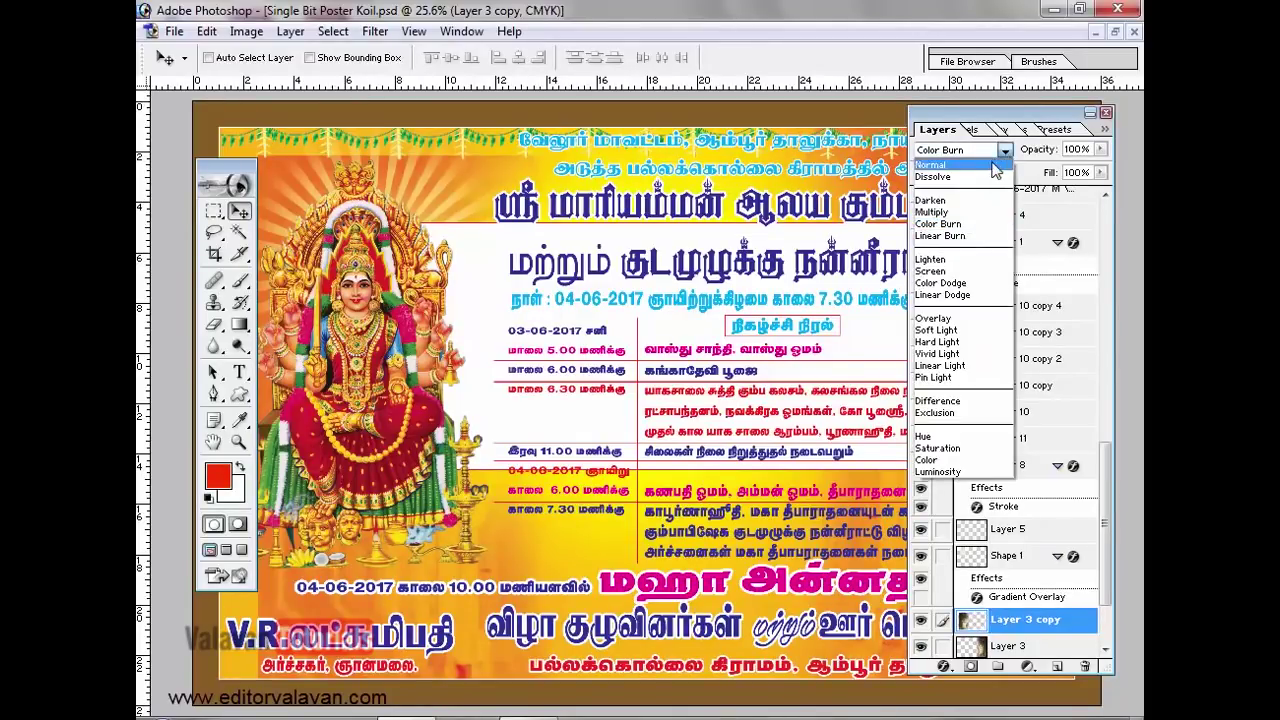
left_click(960, 168)
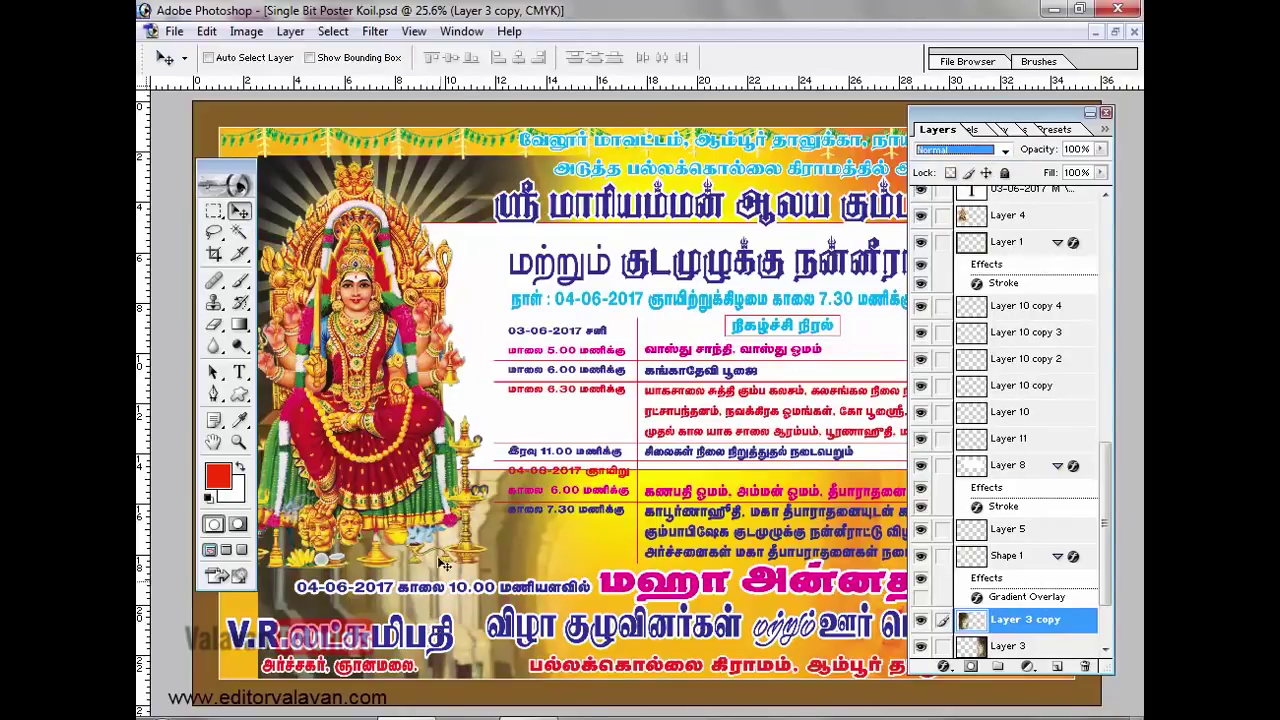
left_click(970, 150)
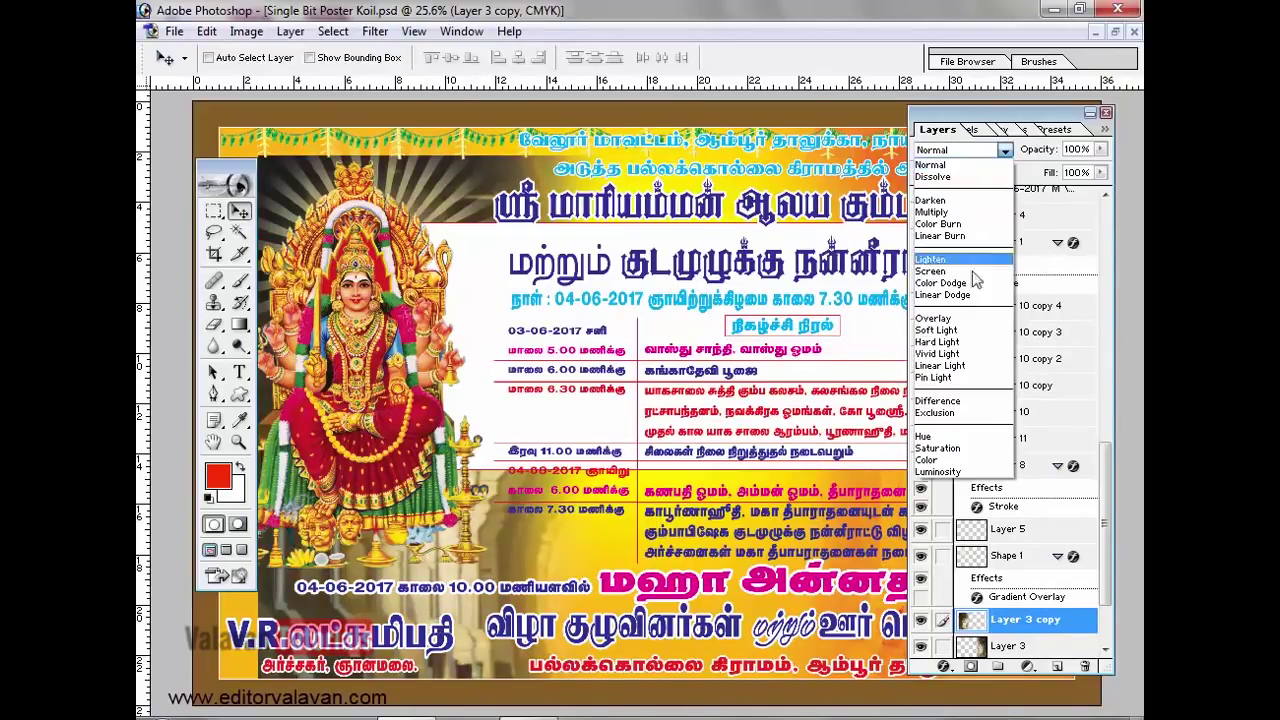
left_click(958, 224)
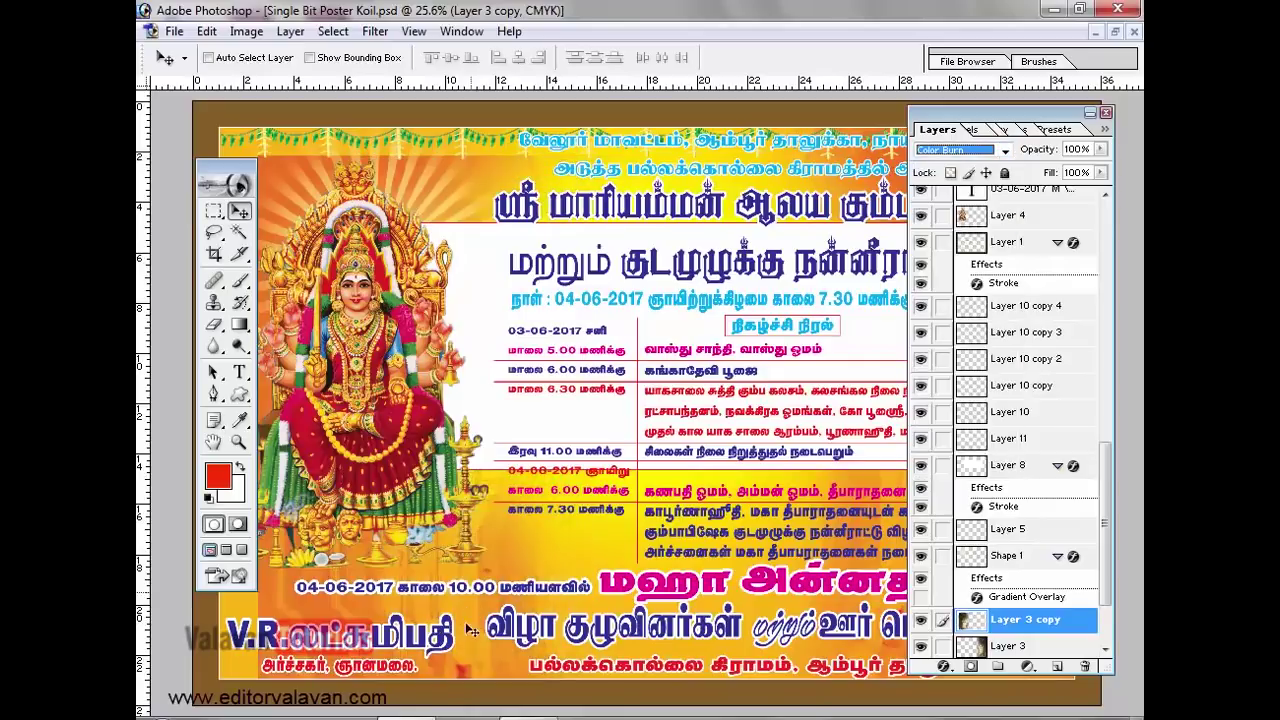
right_click(582, 549)
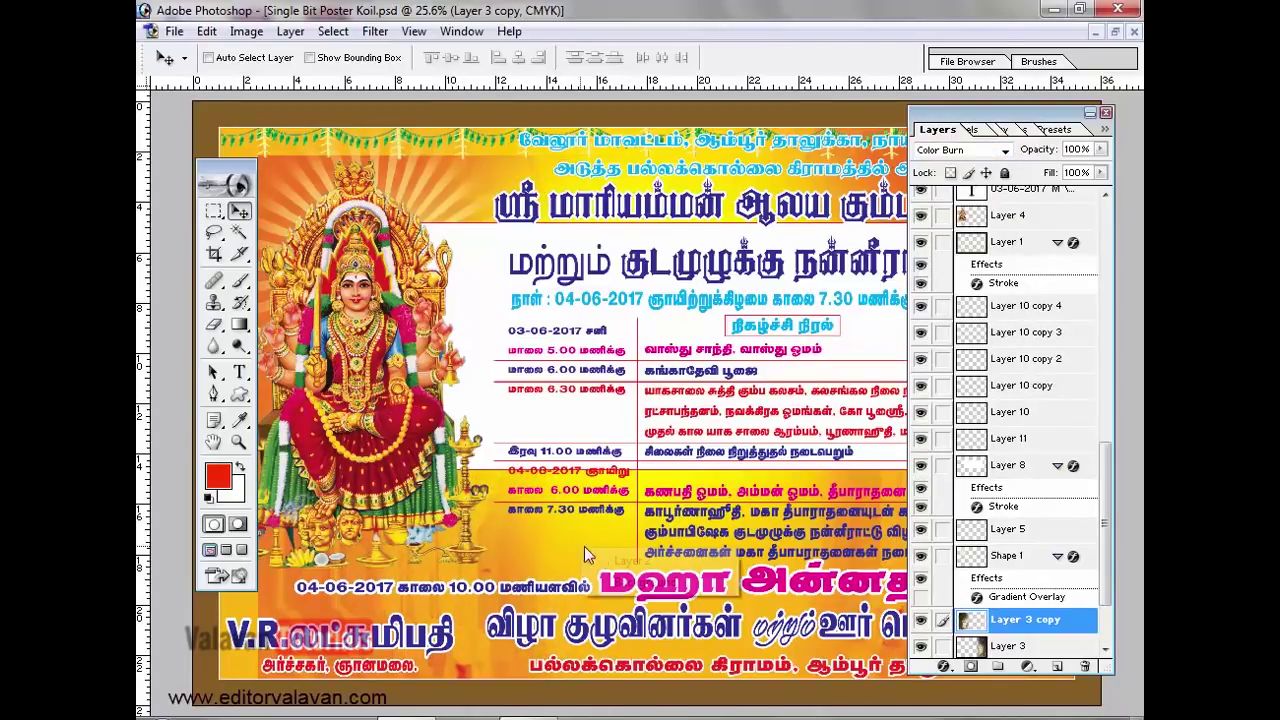
left_click(632, 563)
scroll(995, 640, "down", 2)
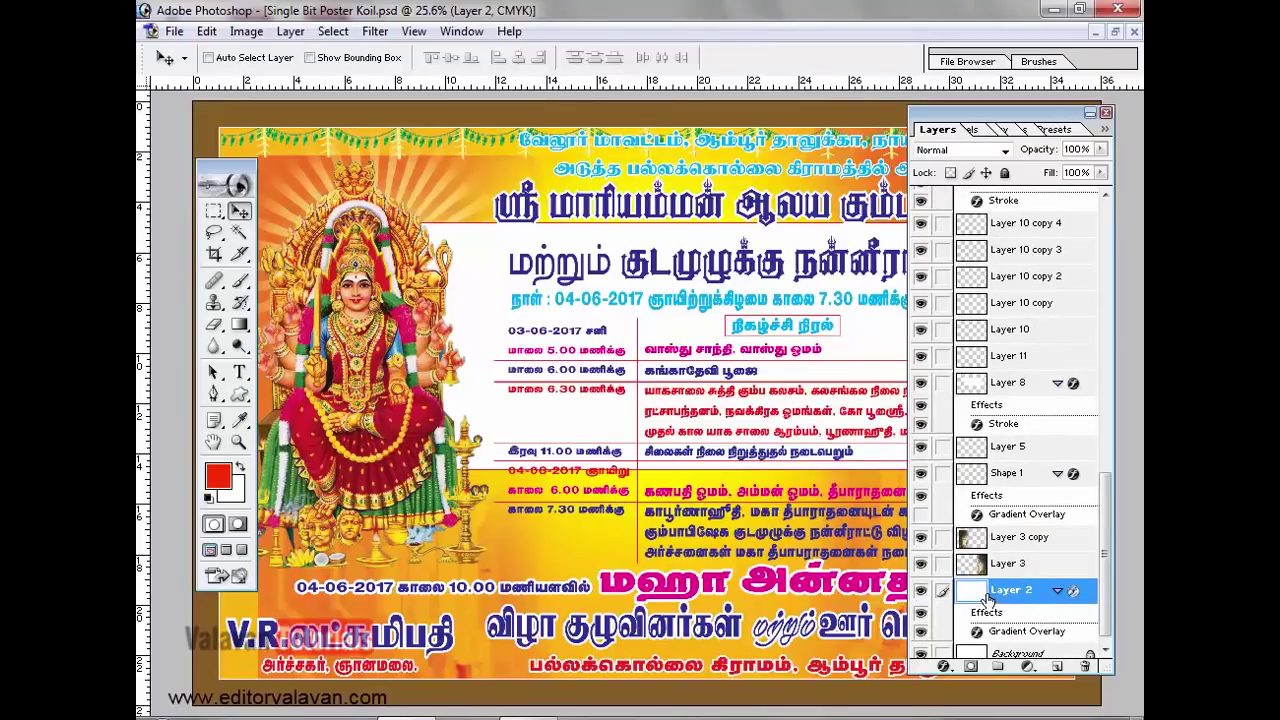
left_click(1057, 591)
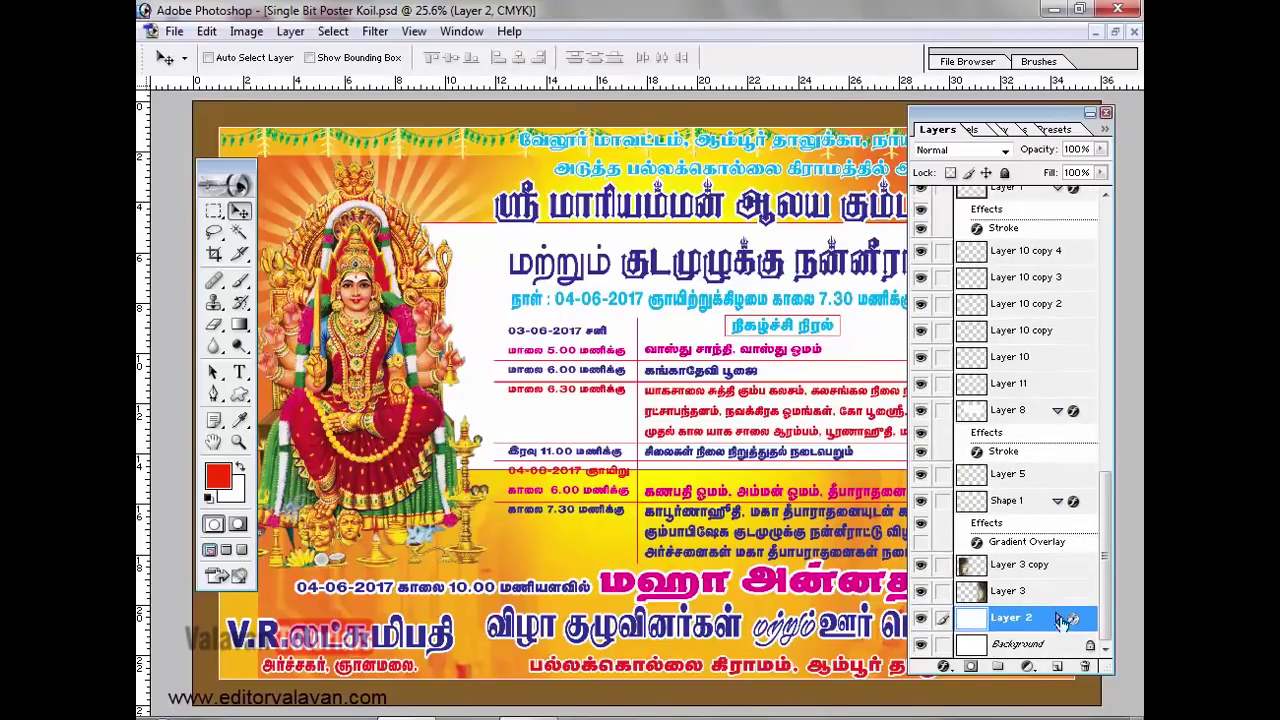
left_click(1057, 618)
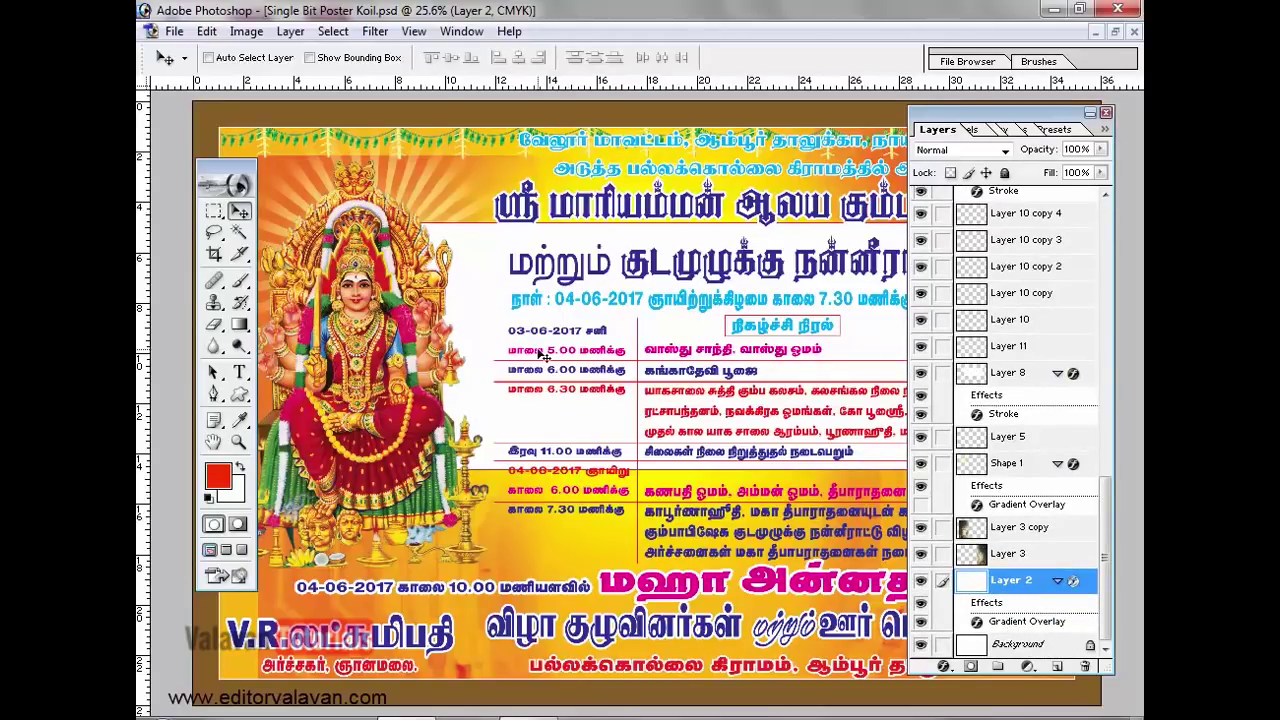
- Cycle through screen modes, restore the Tools palette, and return to standard windowed mode
key("Tab")
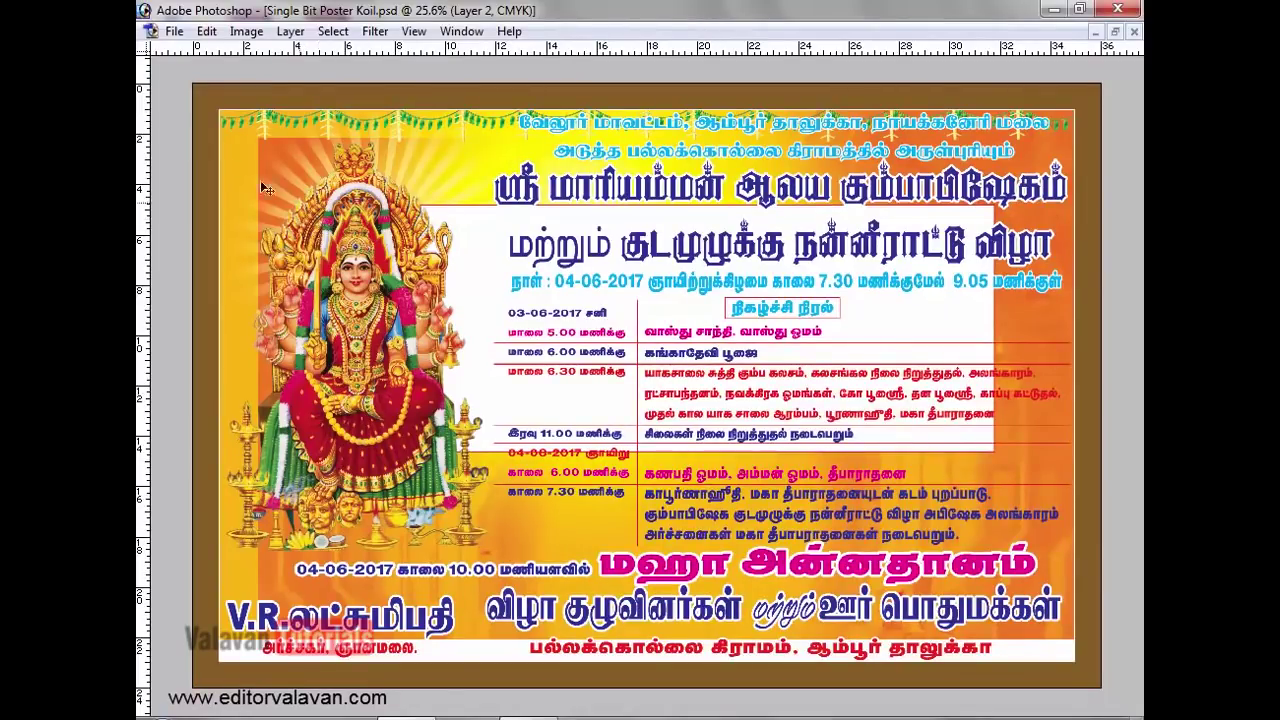
key("f")
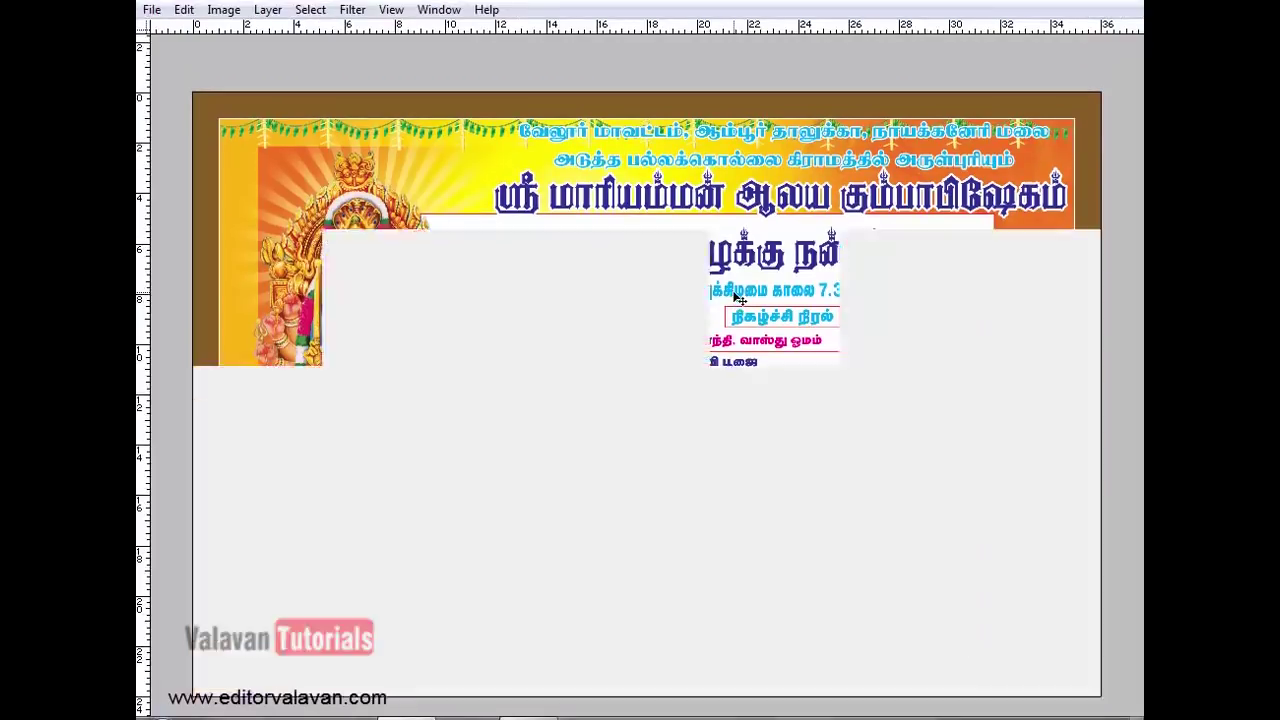
key("f")
key("f")
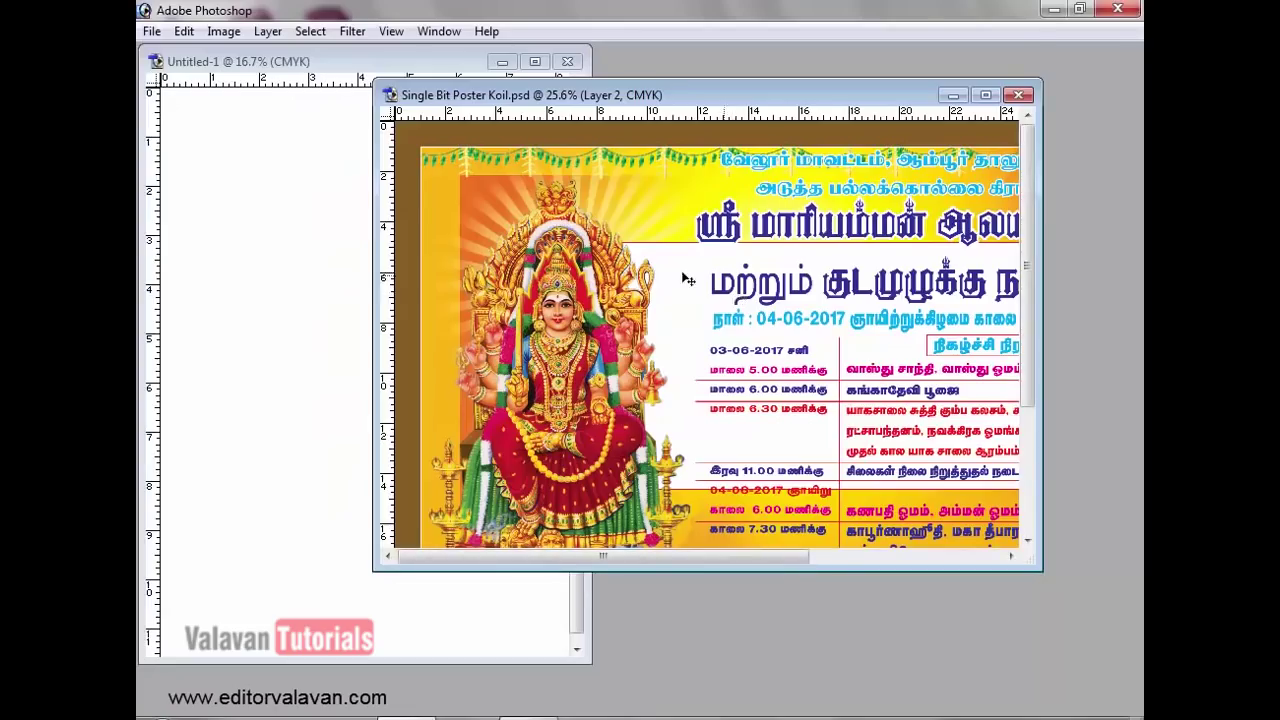
left_click(438, 31)
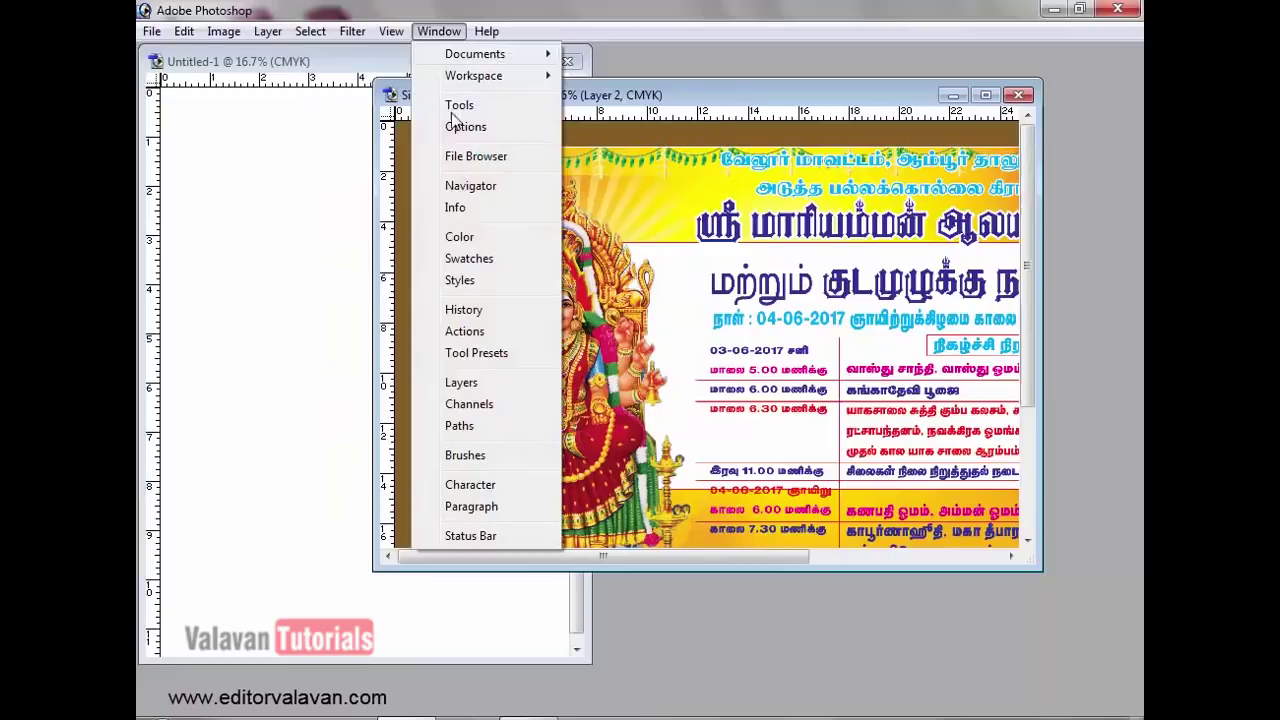
left_click(470, 105)
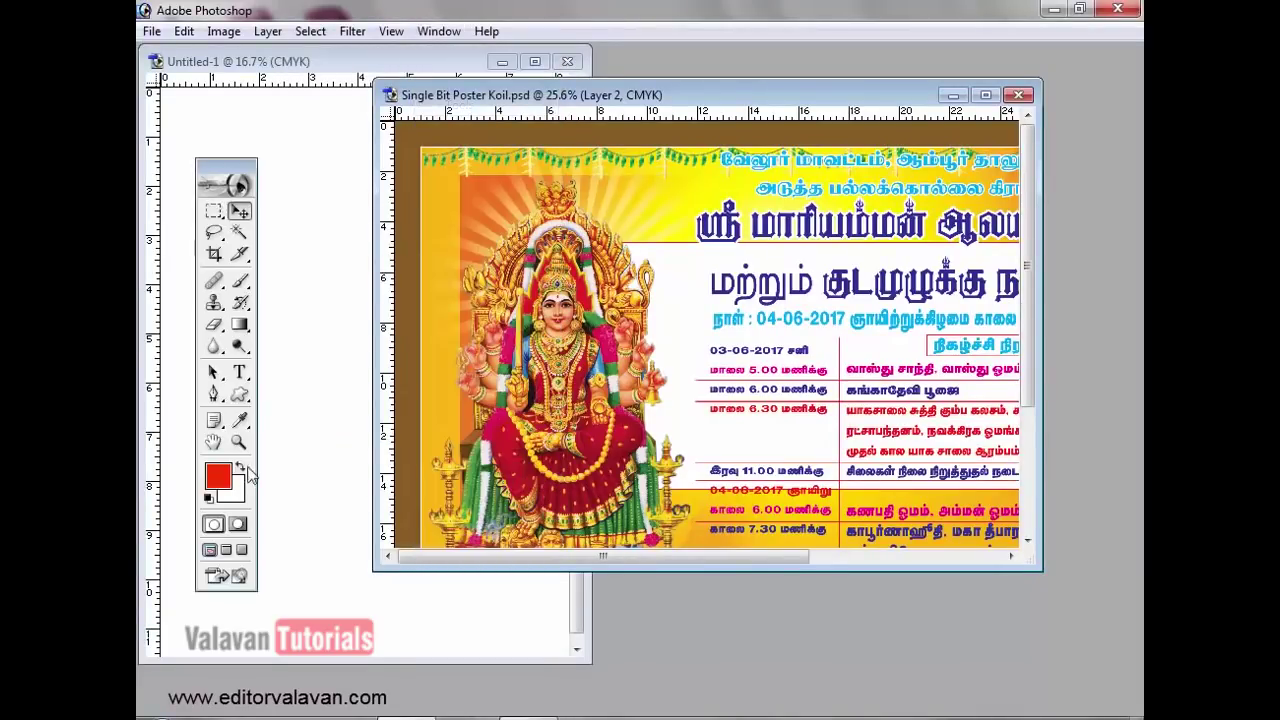
left_click(226, 552)
left_click(242, 552)
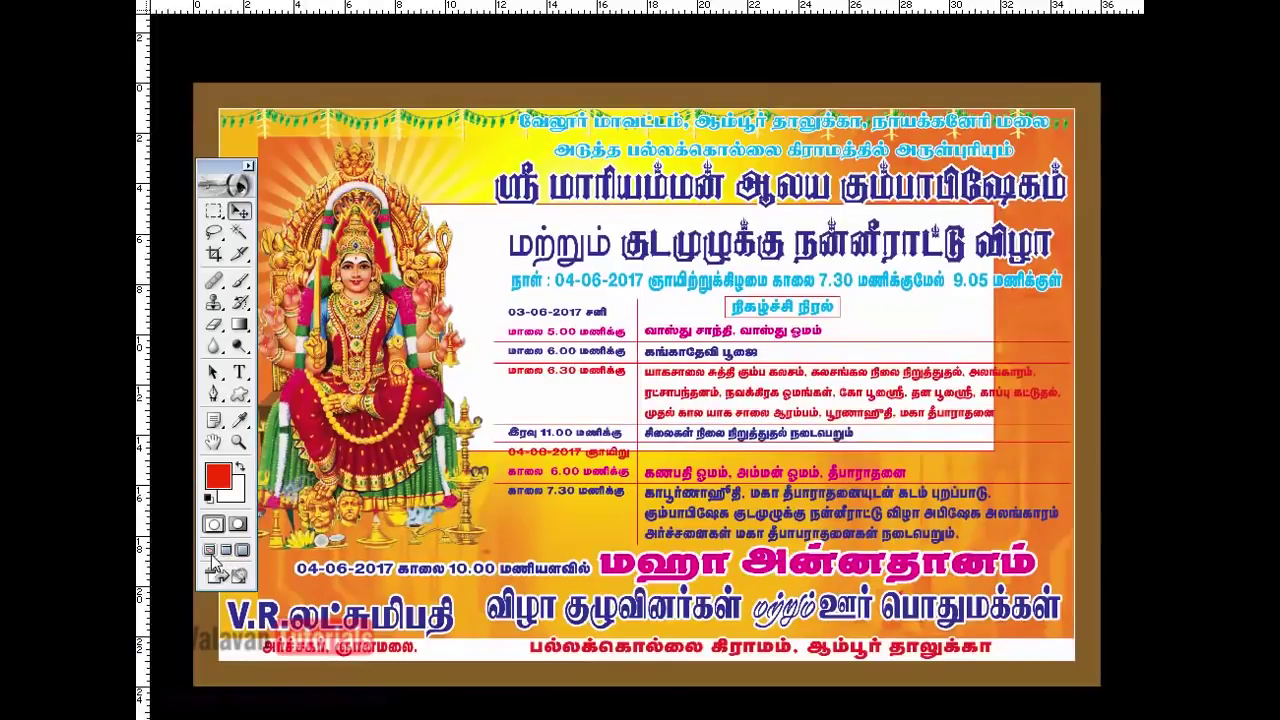
left_click(210, 552)
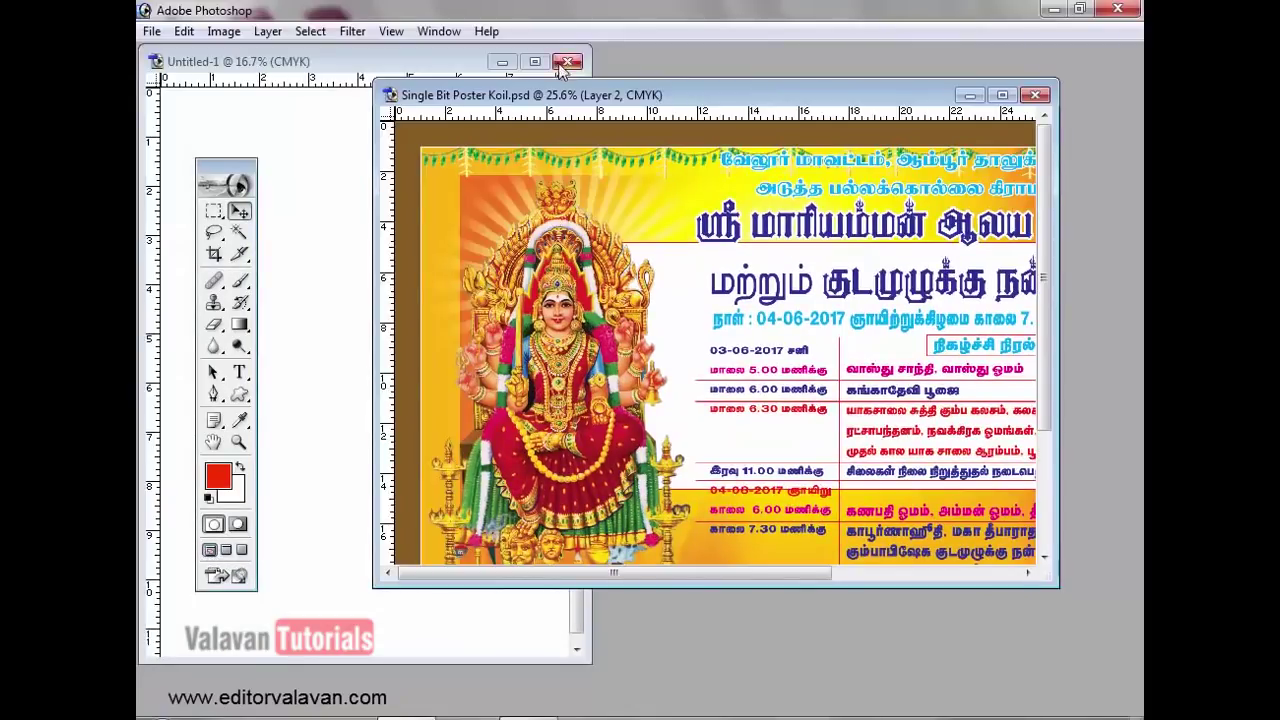
- Drag the poster and Untitled-1 windows apart so both are visible
left_click_drag(565, 95, 626, 178)
left_click(435, 80)
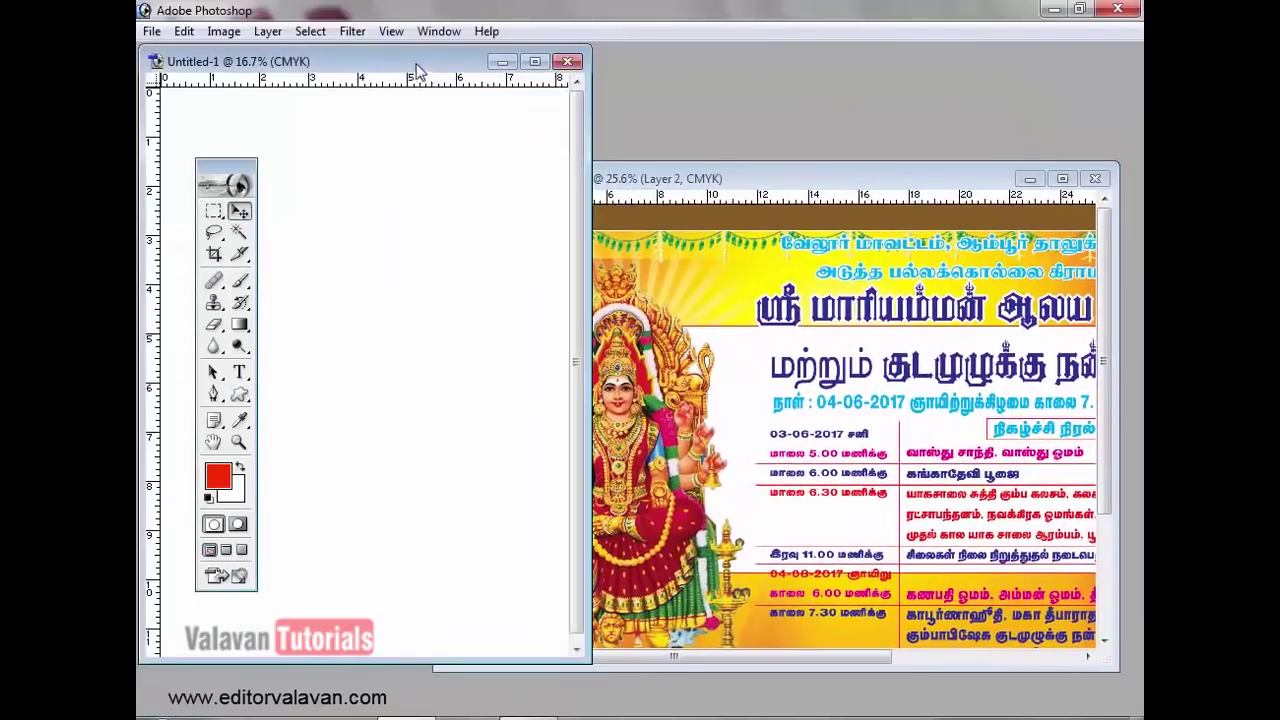
left_click_drag(422, 64, 496, 106)
left_click(788, 190)
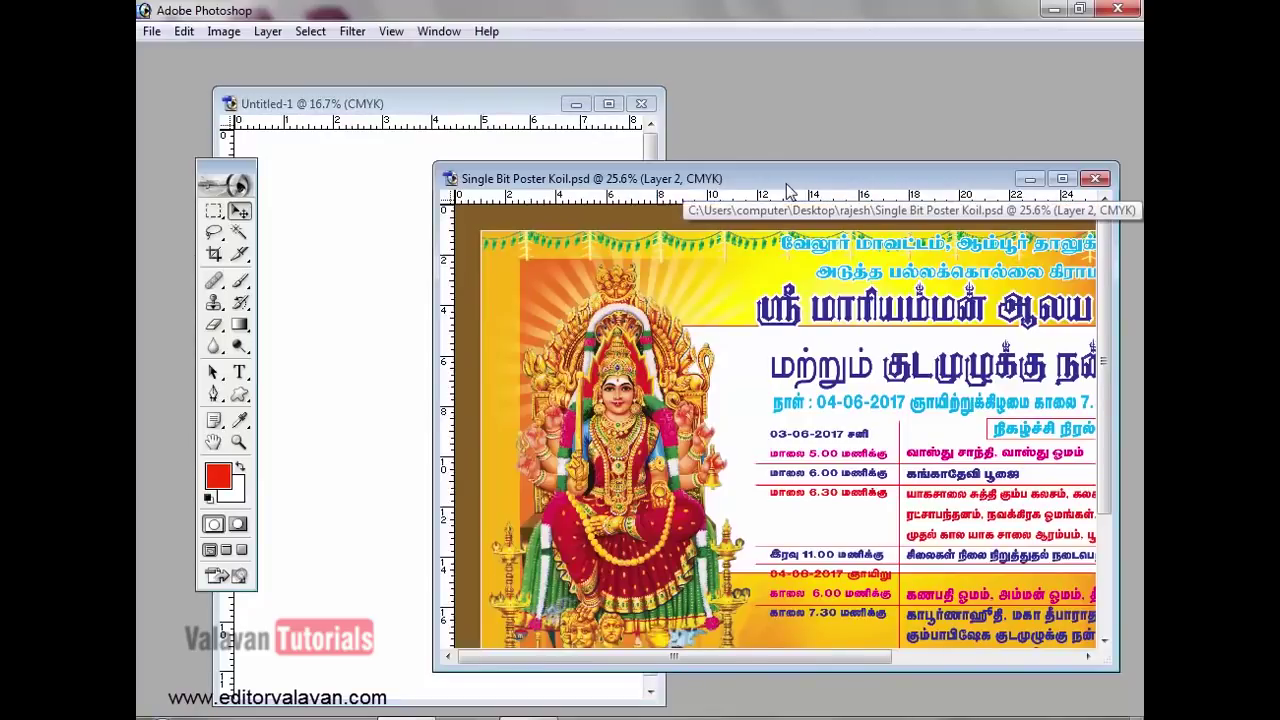
key("f")
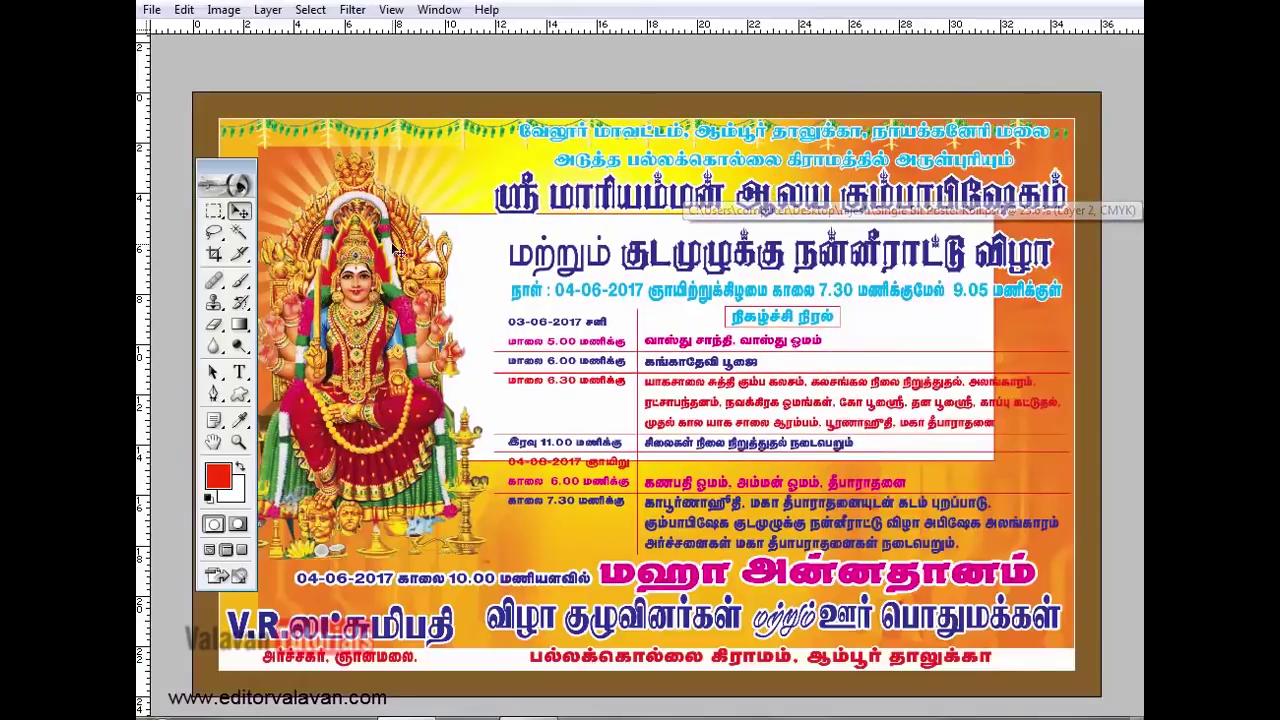
key("f")
key("f")
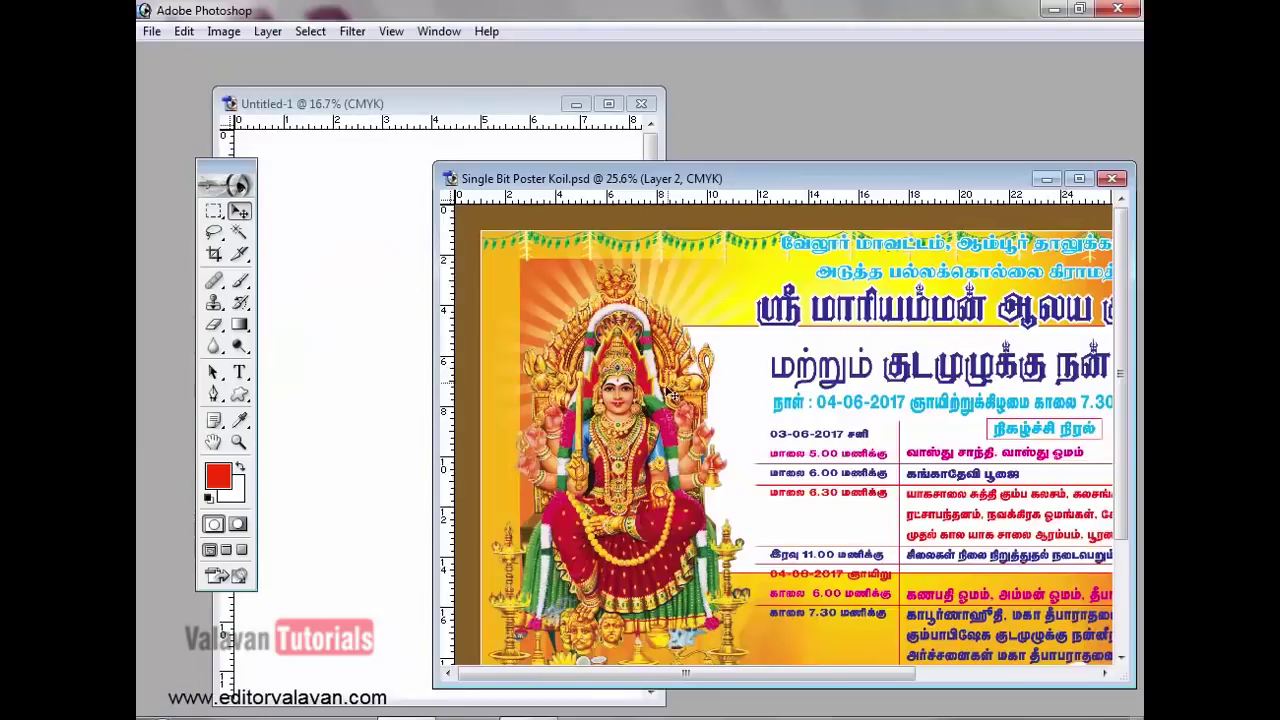
- Pick Layer 4, the deity figure, and drag it into Untitled-1
right_click(636, 413)
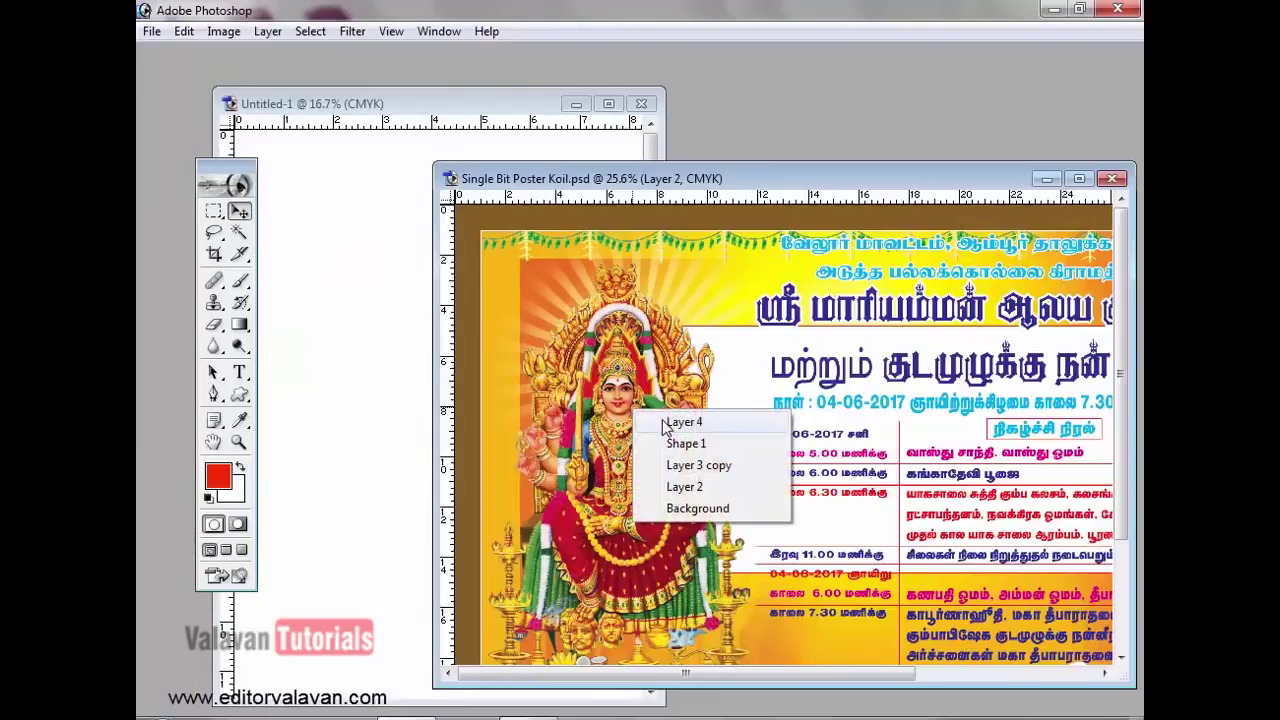
left_click(668, 423)
right_click(617, 449)
left_click(645, 455)
left_click_drag(632, 456, 620, 464)
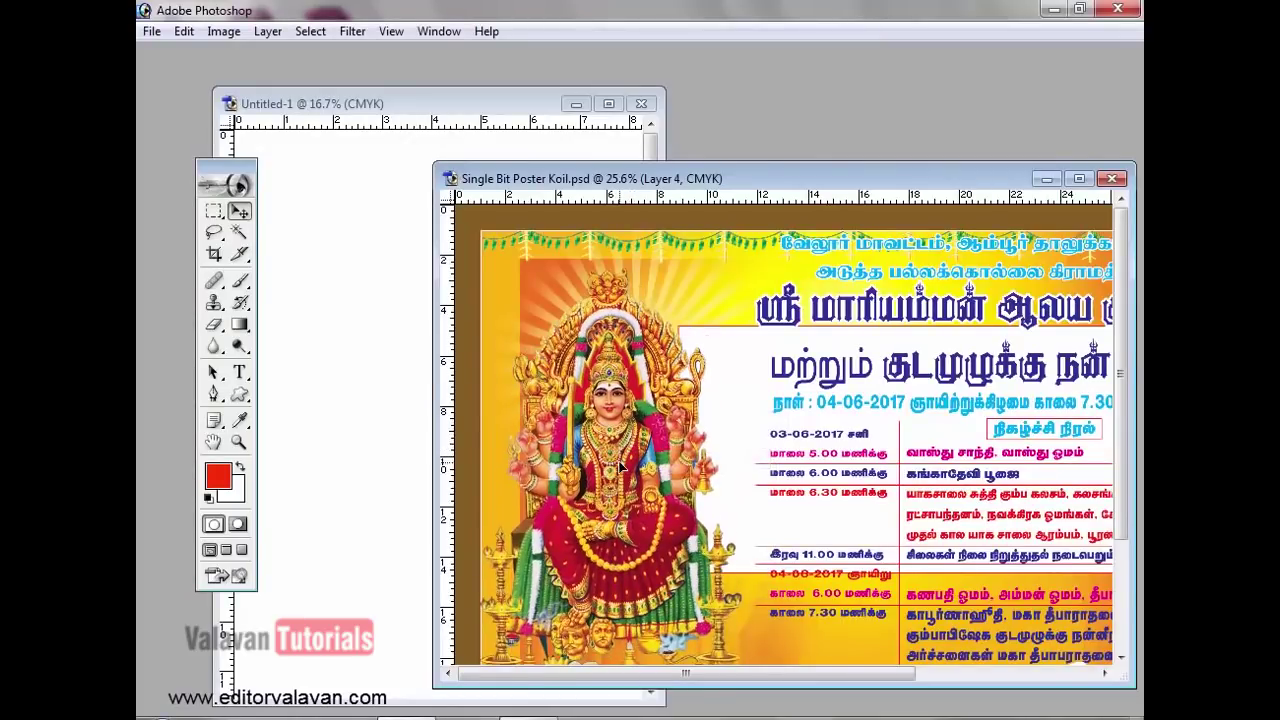
right_click(616, 428)
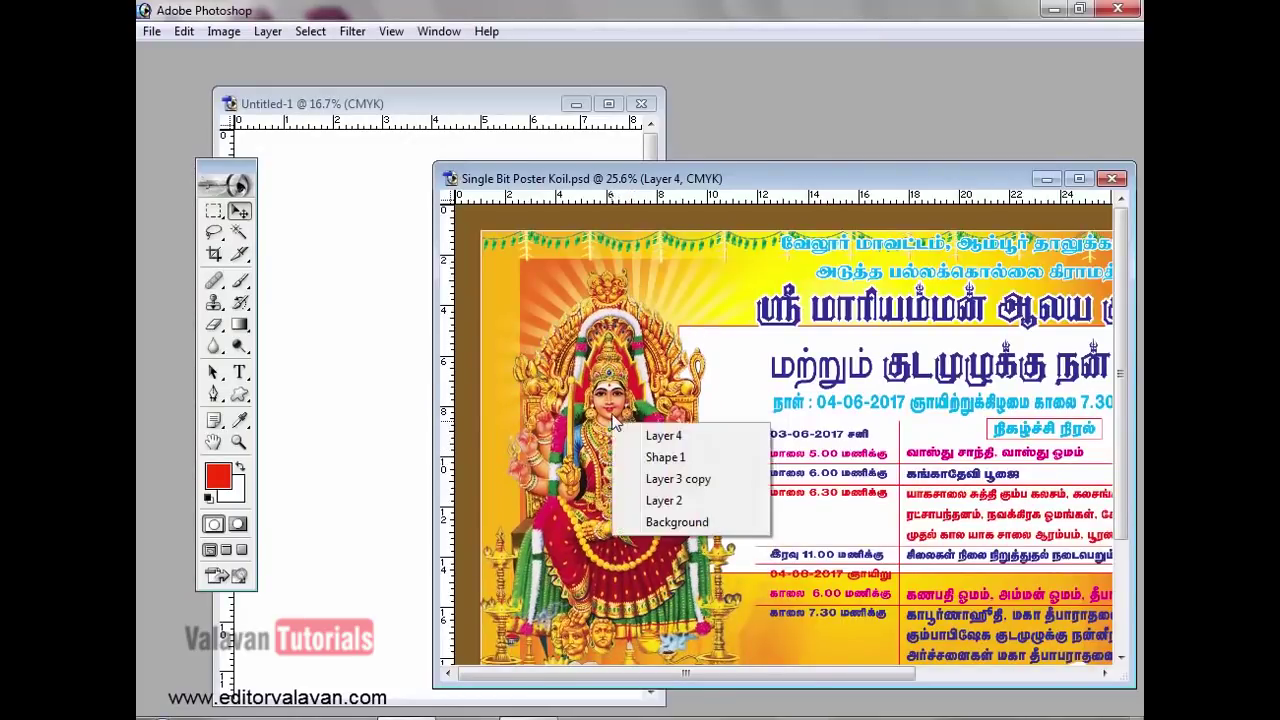
left_click(648, 443)
left_click_drag(594, 432, 440, 410)
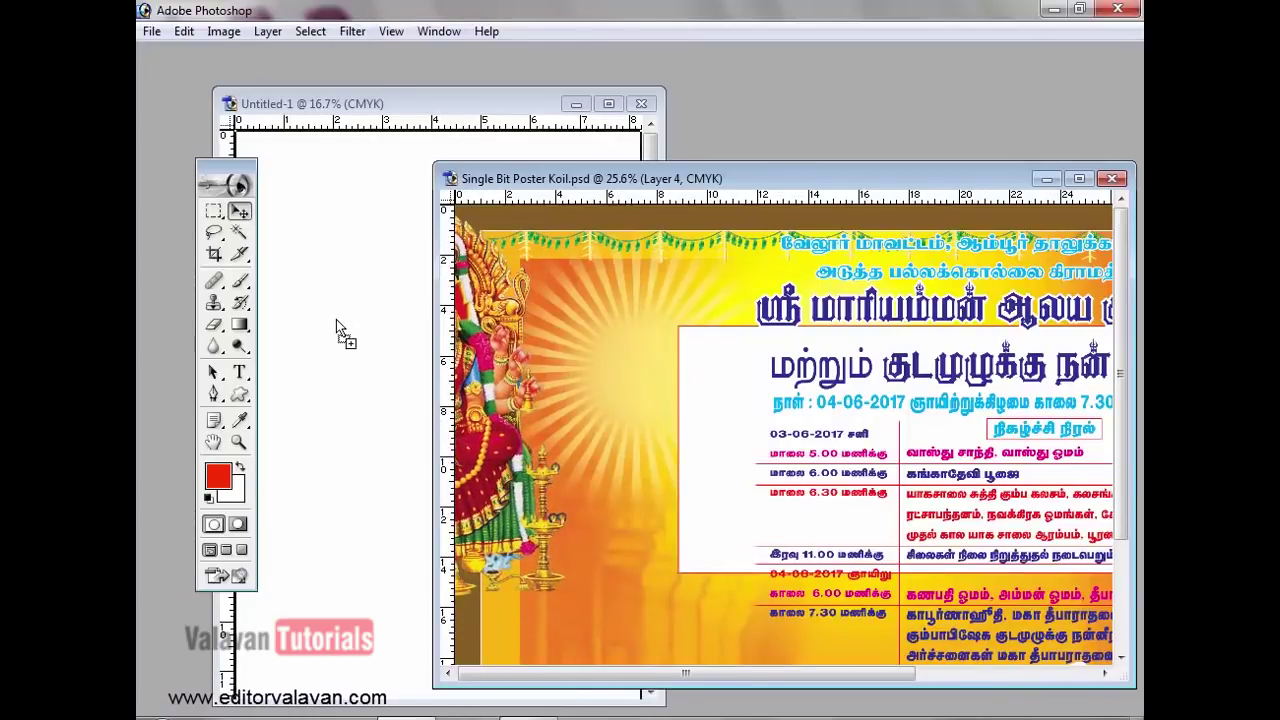
left_click_drag(337, 315, 510, 317)
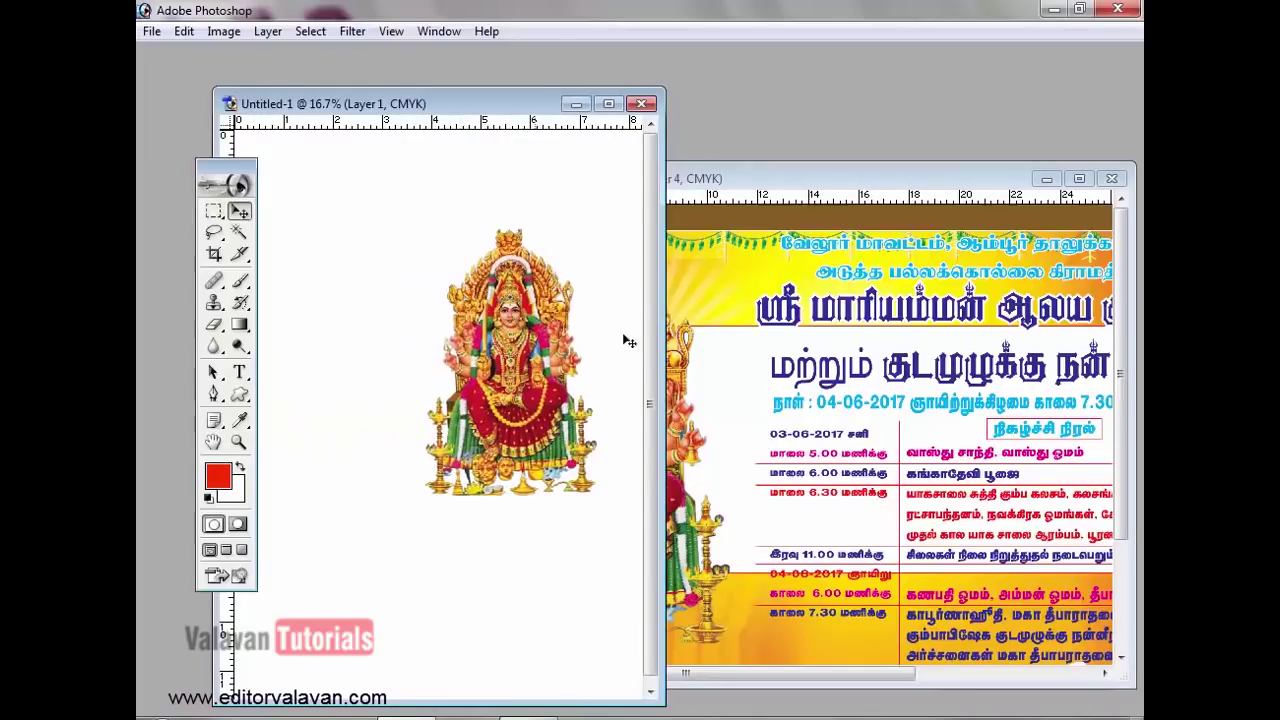
- Pick Layer 5, the green garland, and drag it into Untitled-1
left_click(633, 210)
left_click(665, 248)
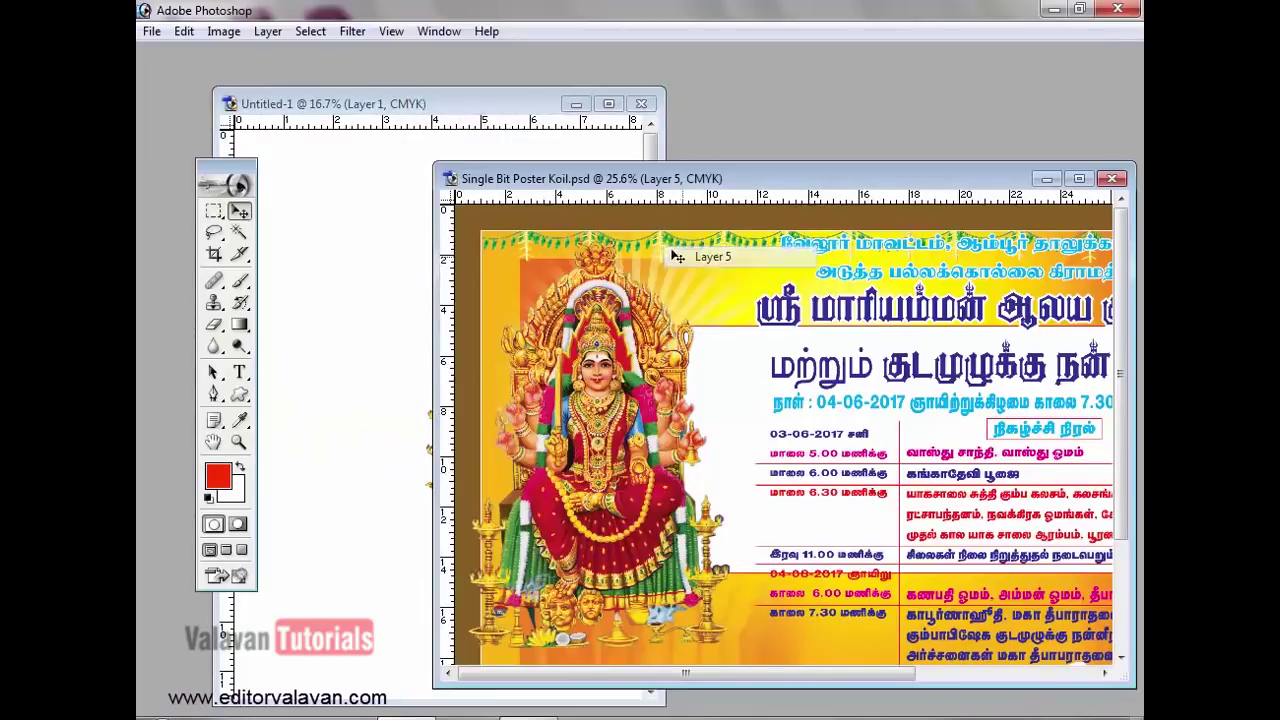
right_click(667, 246)
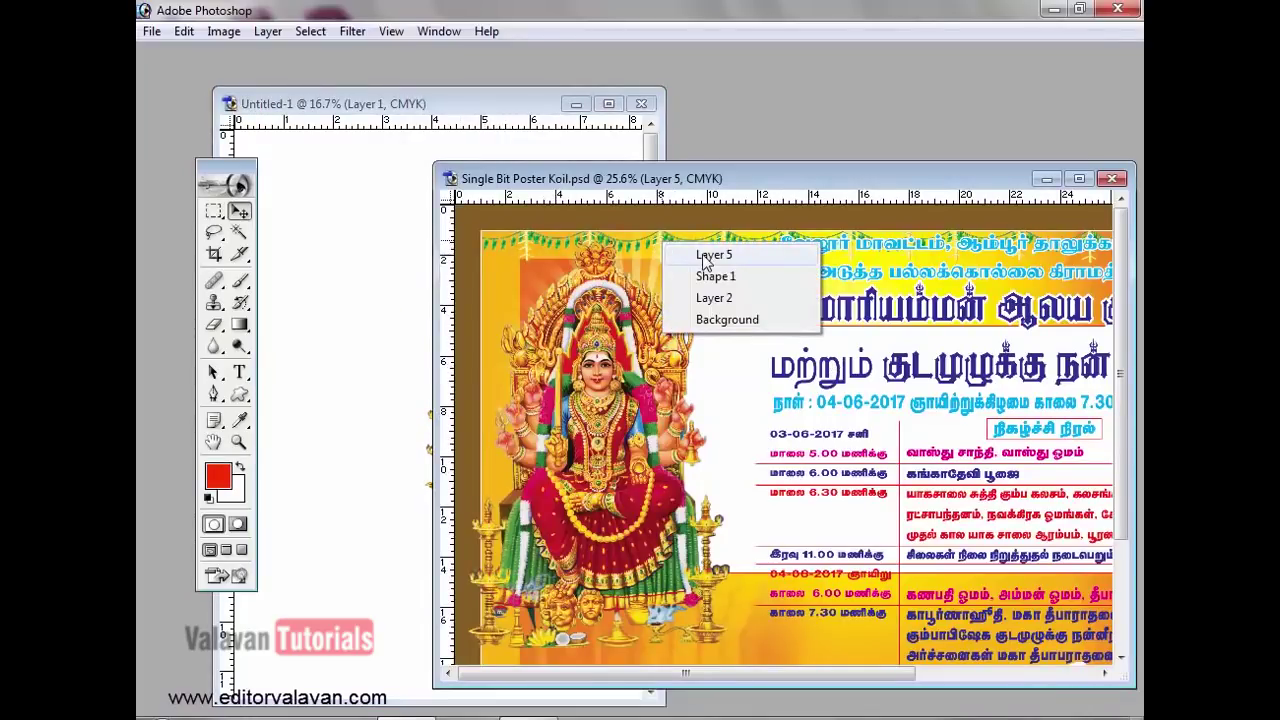
left_click(713, 256)
left_click_drag(739, 245, 345, 282)
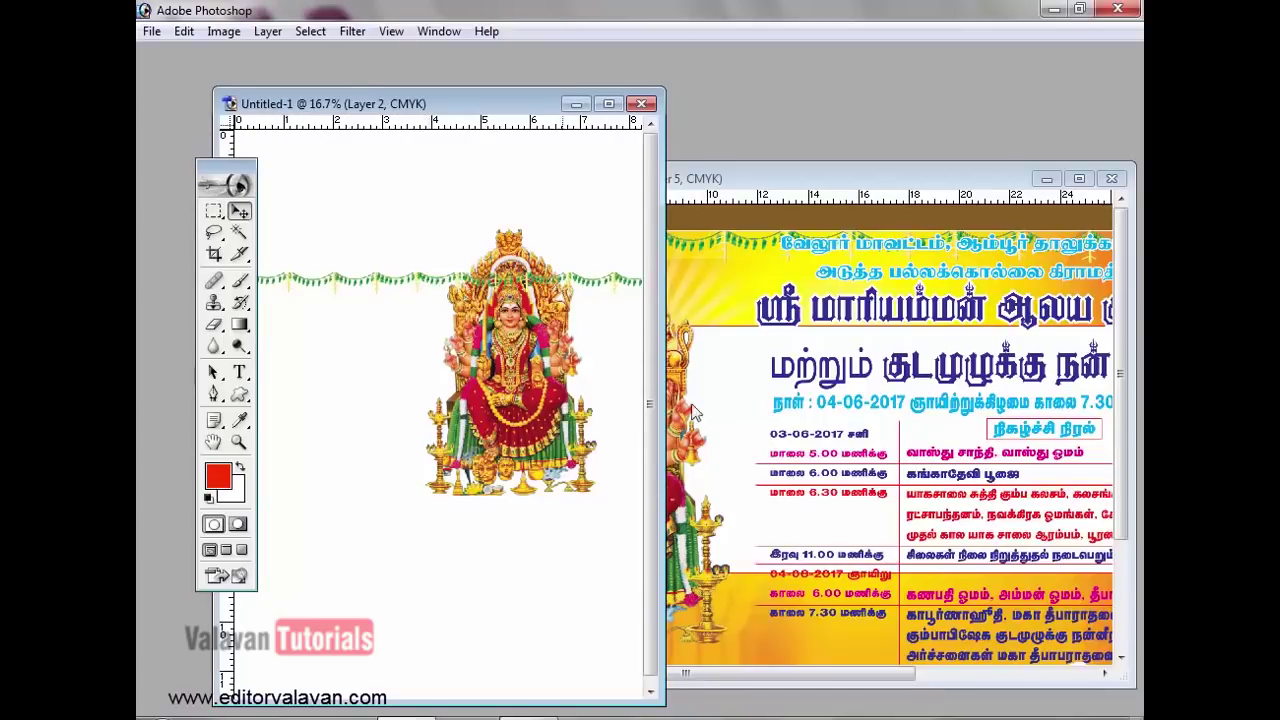
- Move the poster window aside to reveal Untitled-1 and select Layer 1 on the poster
left_click(833, 330)
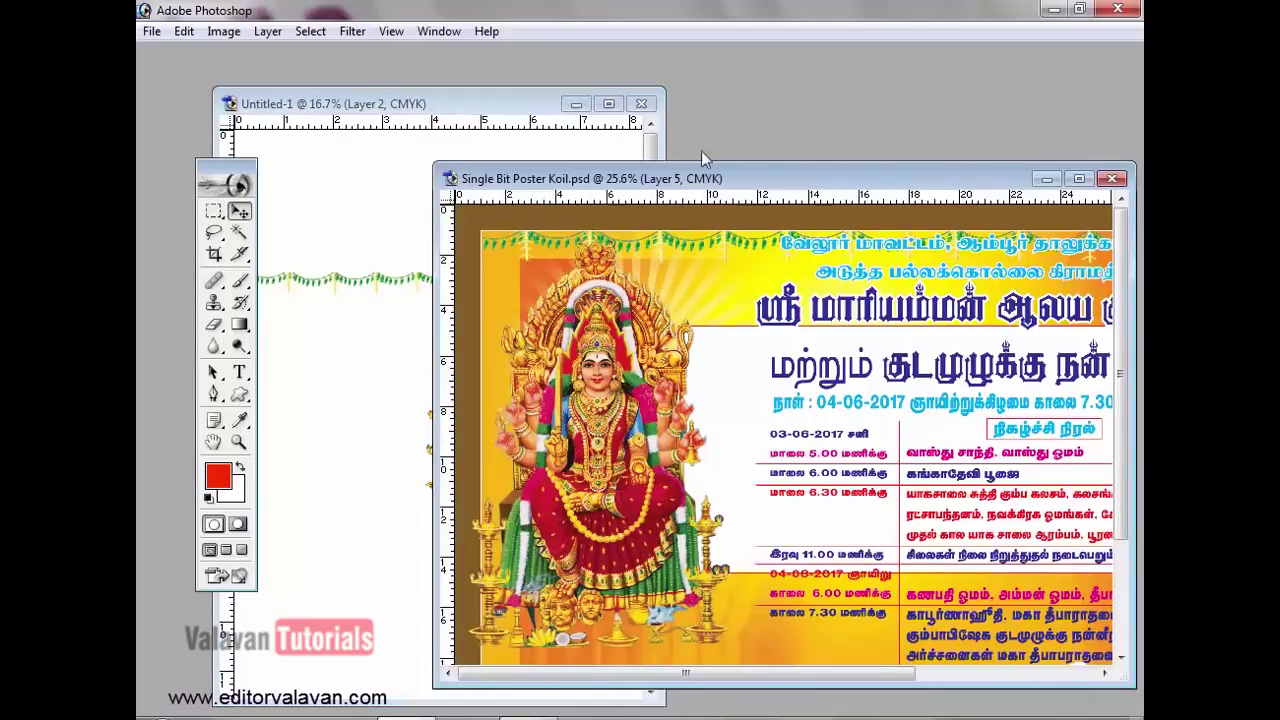
left_click_drag(690, 178, 793, 83)
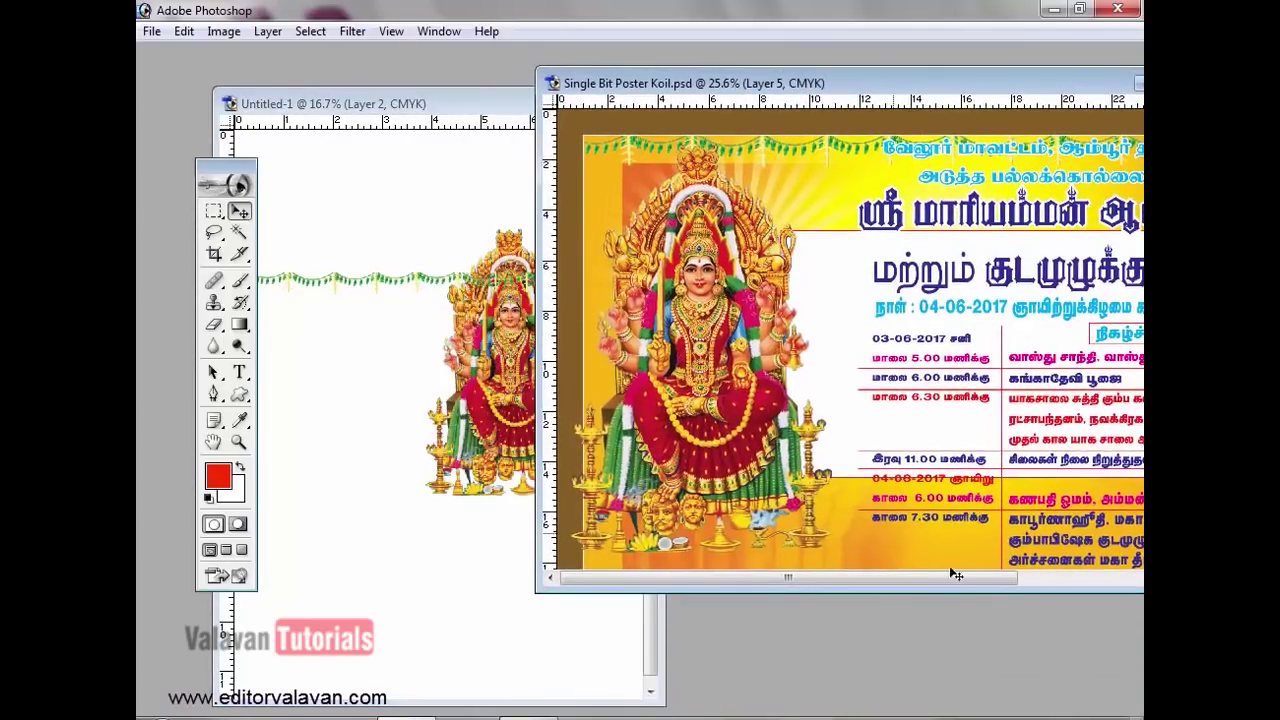
scroll(919, 578, "down", 3)
scroll(903, 316, "up", 3)
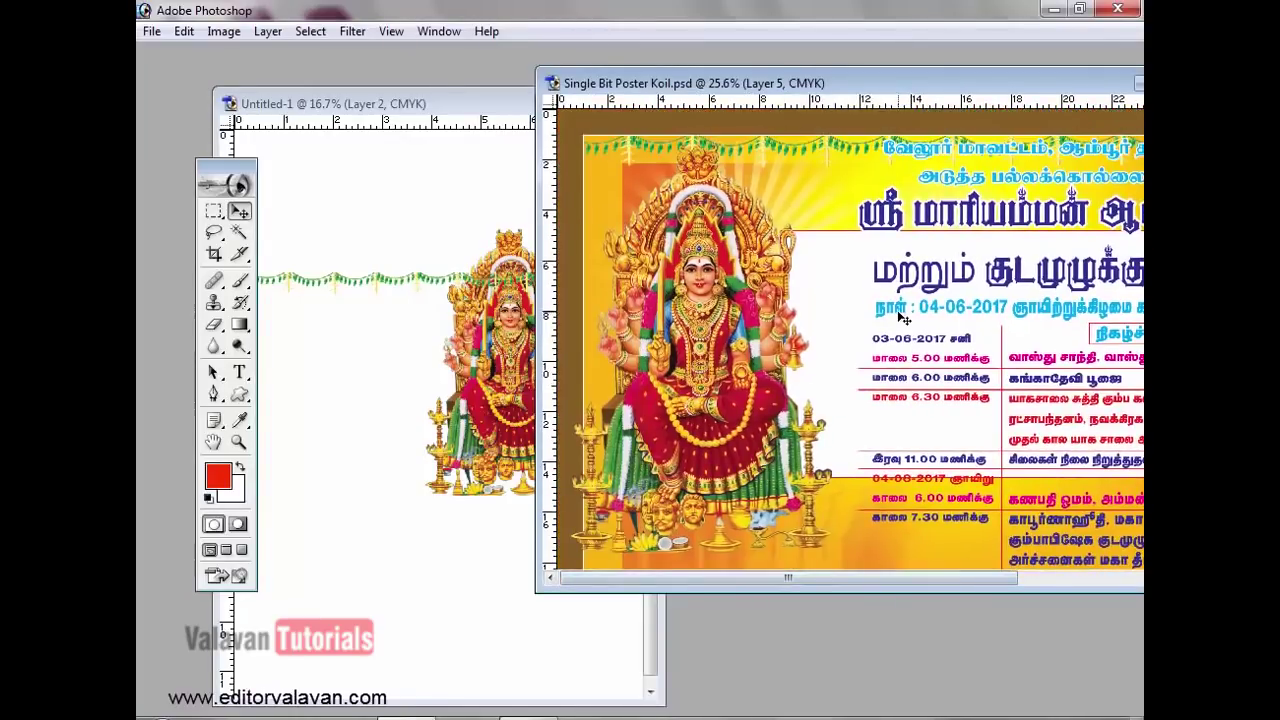
right_click(645, 130)
left_click(662, 136)
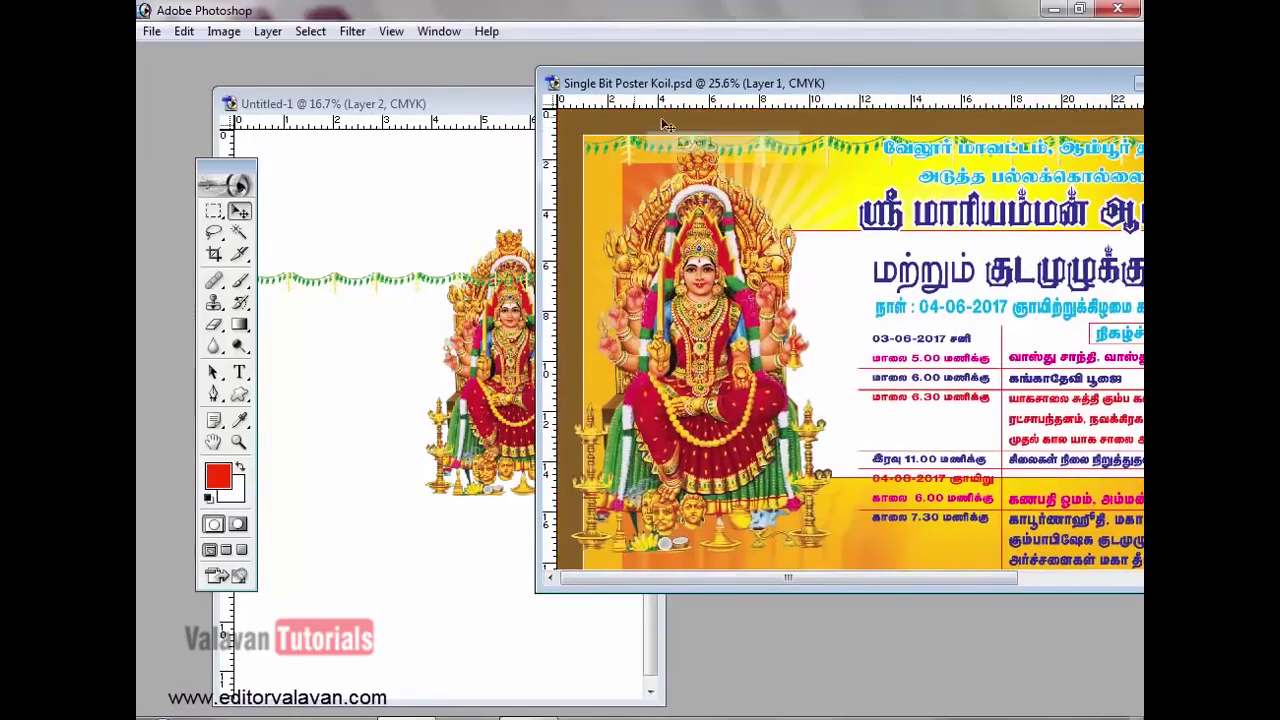
left_click(360, 250)
left_click(810, 320)
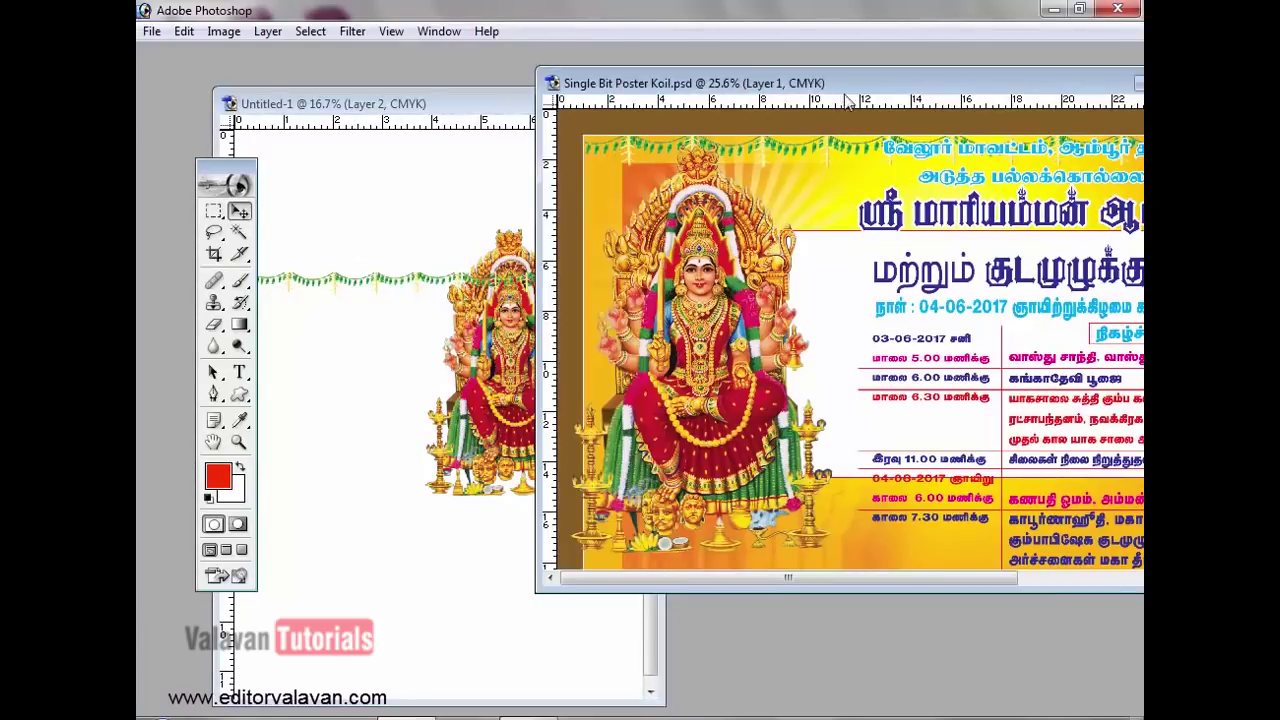
left_click_drag(960, 95, 753, 102)
- Close the temple poster without saving and maximize the Untitled-1 document
left_click(1006, 90)
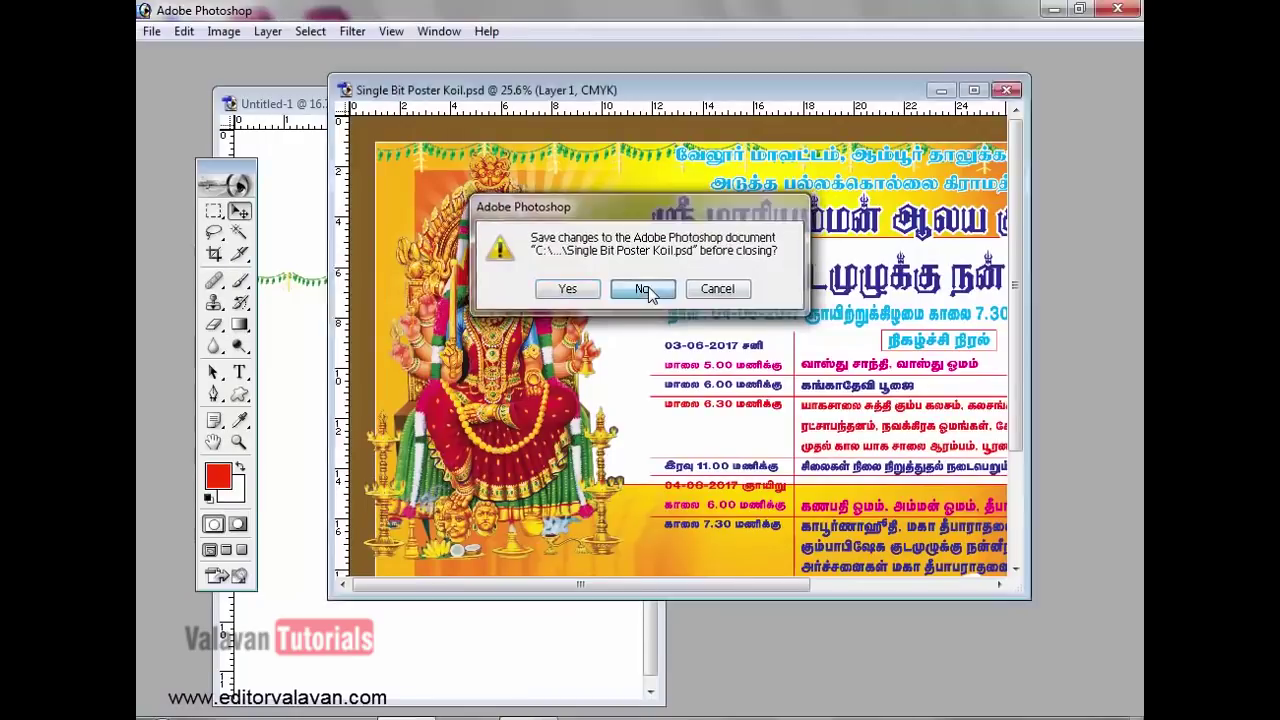
left_click(643, 289)
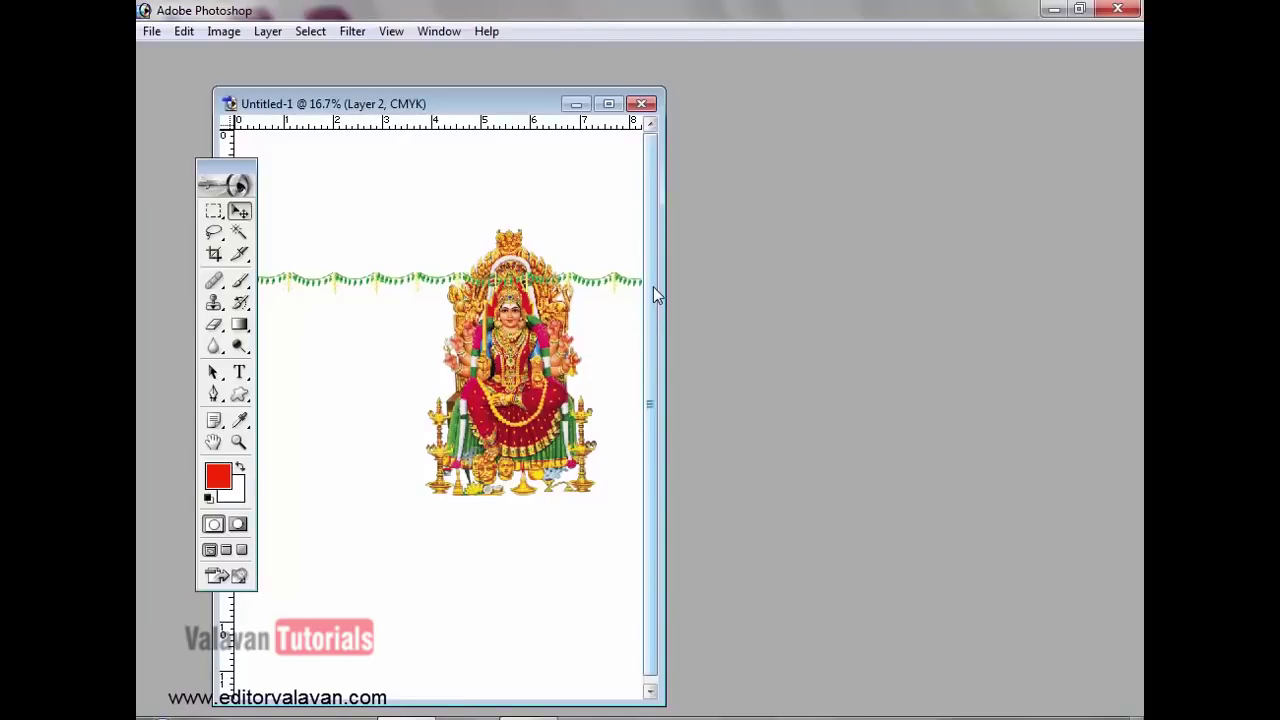
left_click(609, 104)
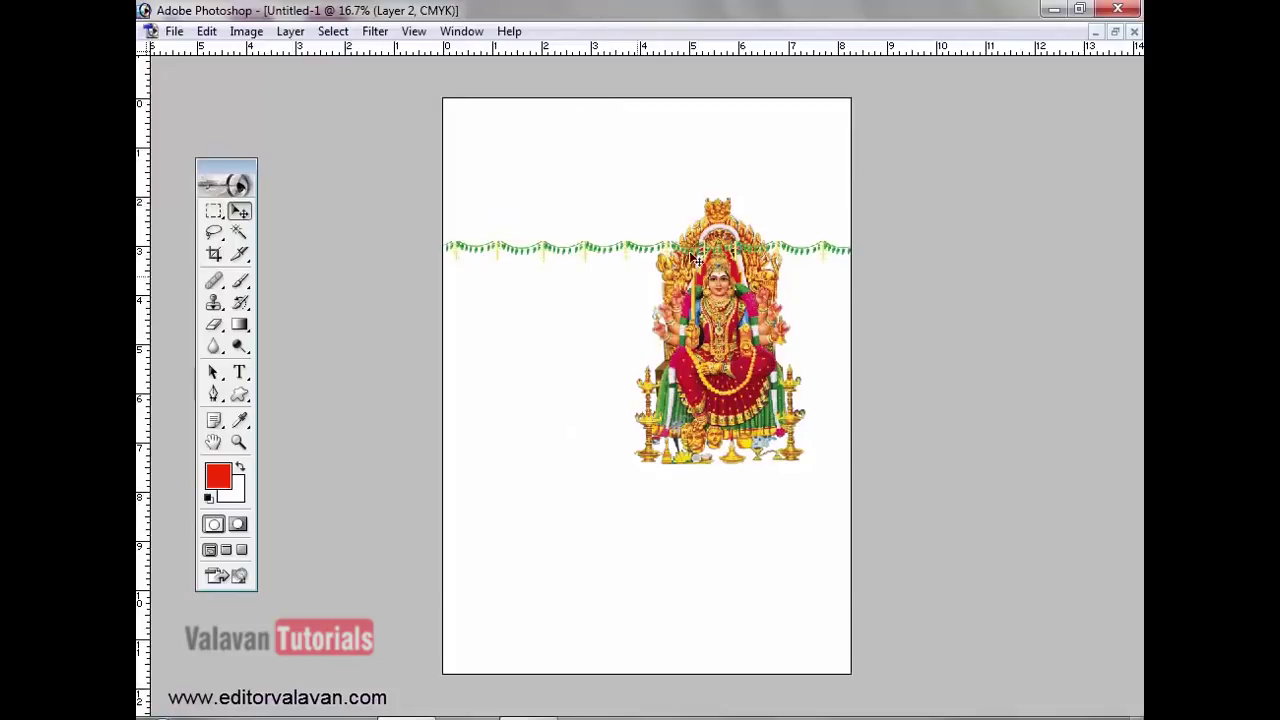
- Move the garland (Layer 2) to the page's top edge and the deity (Layer 1) up
right_click(632, 253)
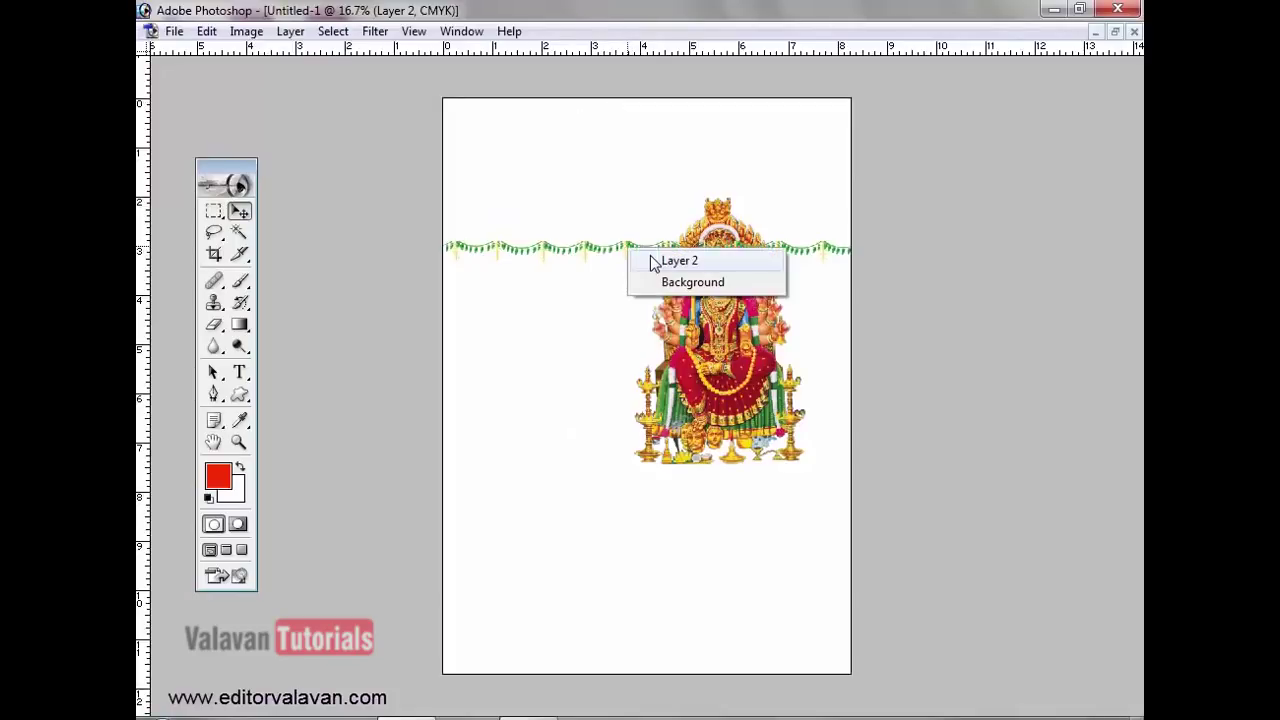
left_click(653, 262)
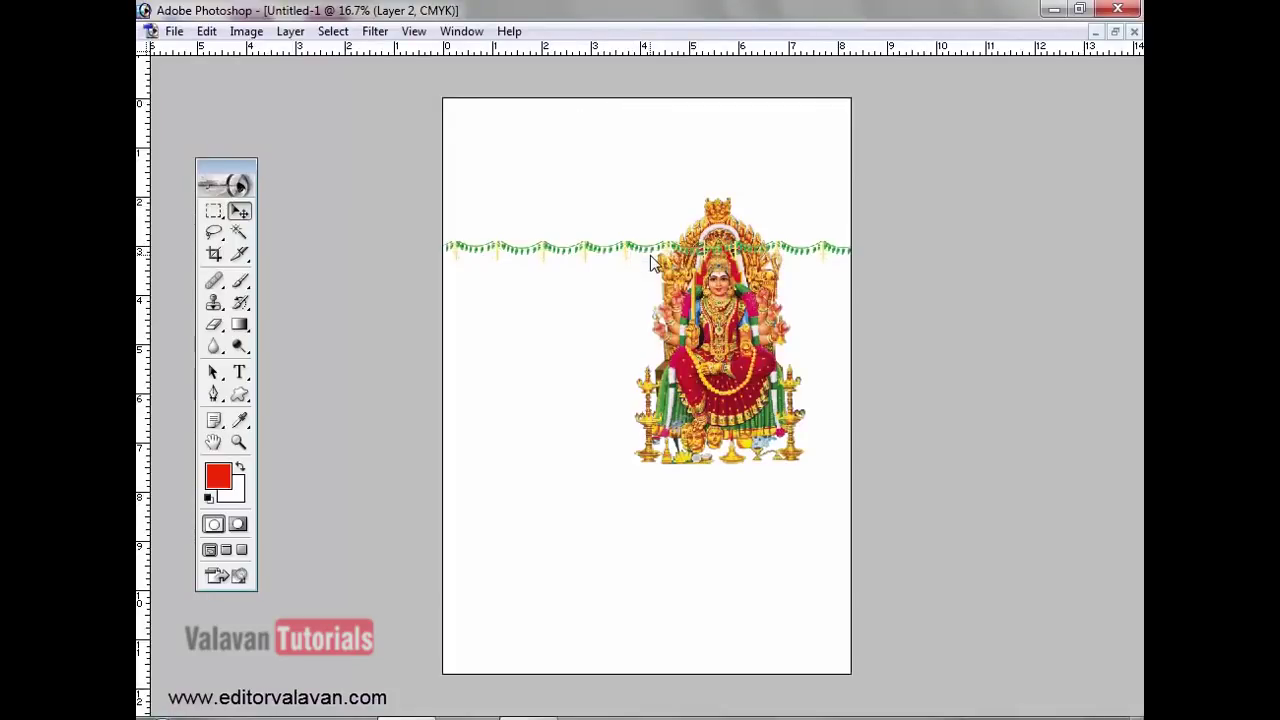
left_click_drag(656, 285, 642, 147)
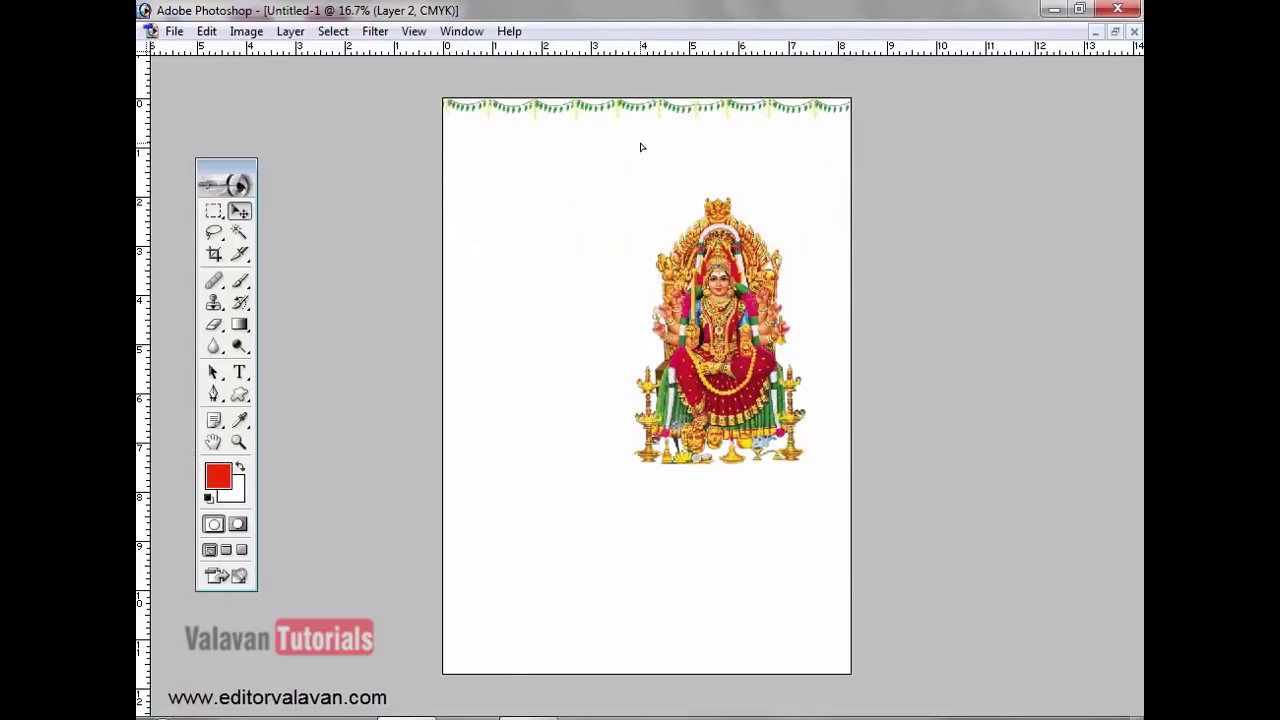
right_click(700, 297)
left_click(732, 304)
left_click_drag(740, 307, 655, 260)
- Show the Layers panel and nudge the deity figure down to centre it below the garland
key("F7")
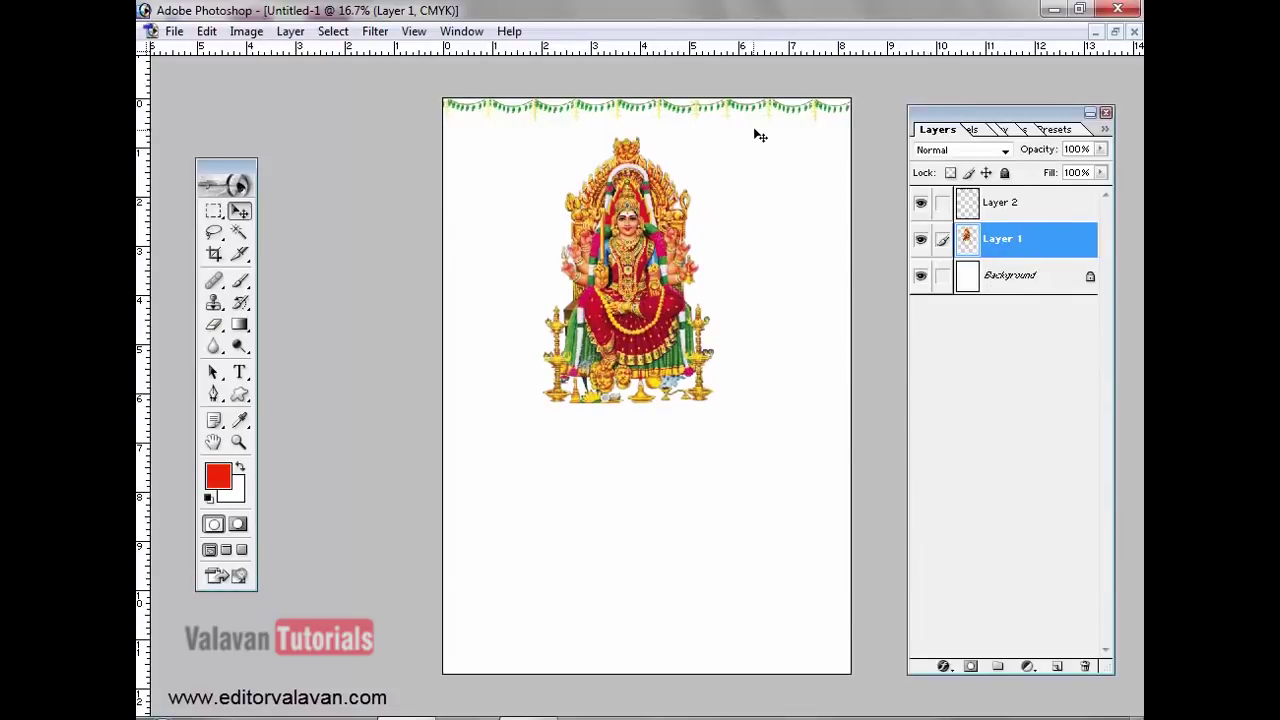
right_click(740, 490)
left_click(790, 490)
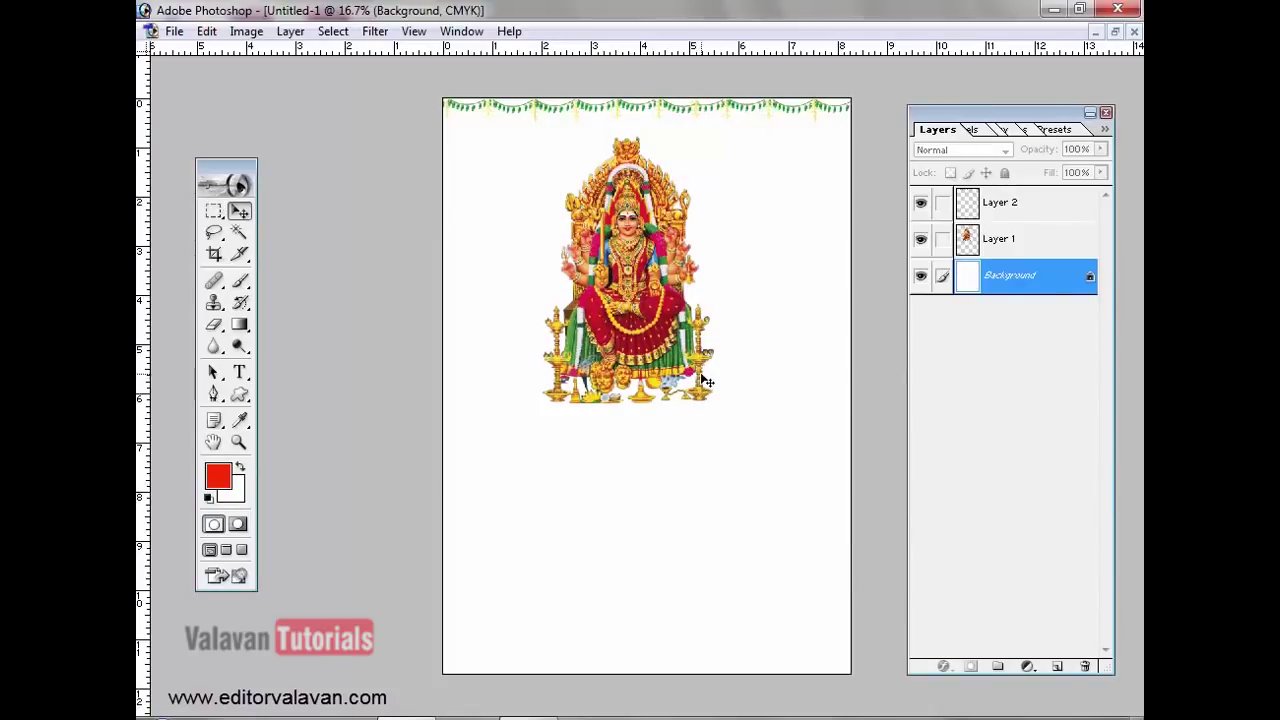
right_click(605, 268)
left_click(656, 279)
left_click_drag(640, 270, 652, 319)
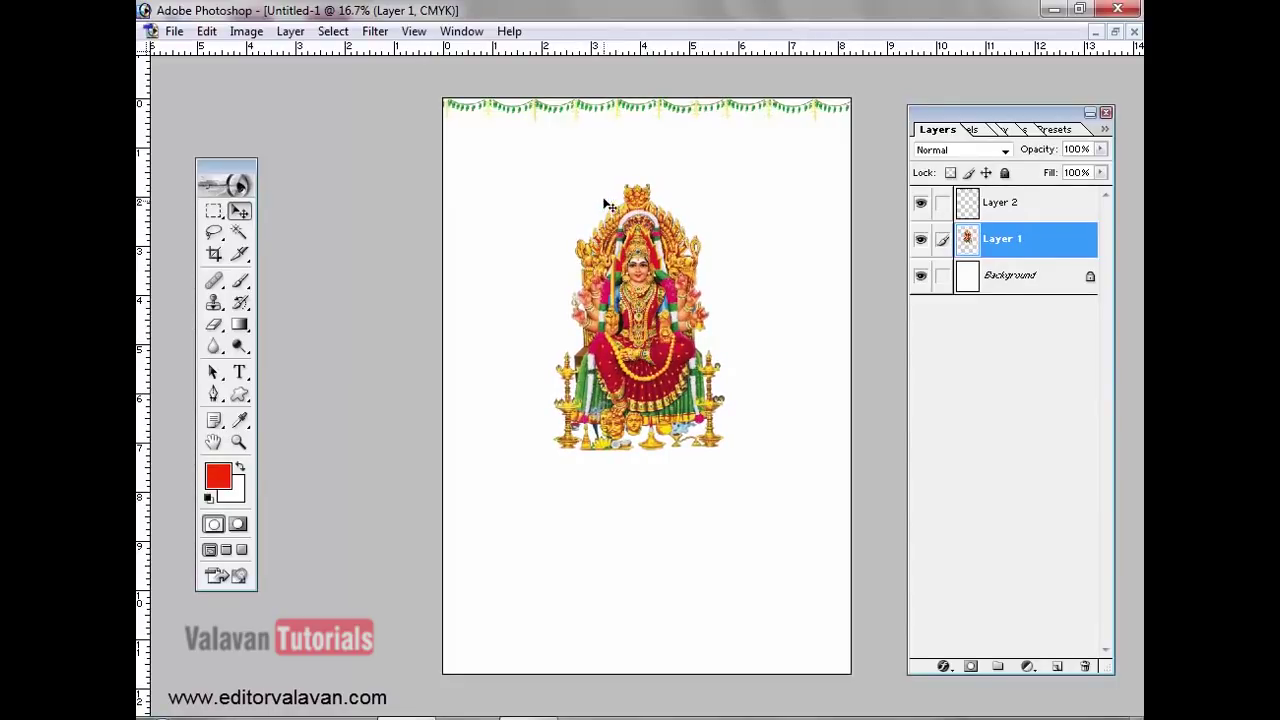
left_click(207, 31)
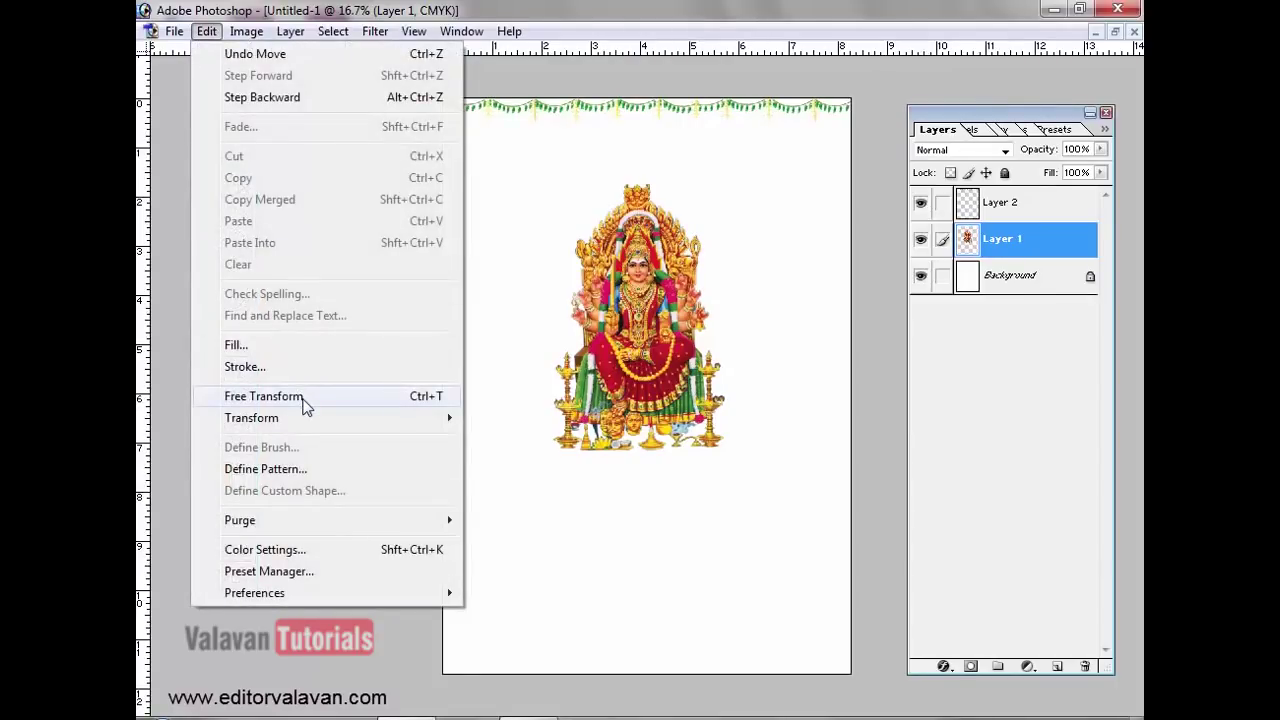
- Free-transform the deity figure, try enlarging it, then cancel with Esc
left_click(262, 396)
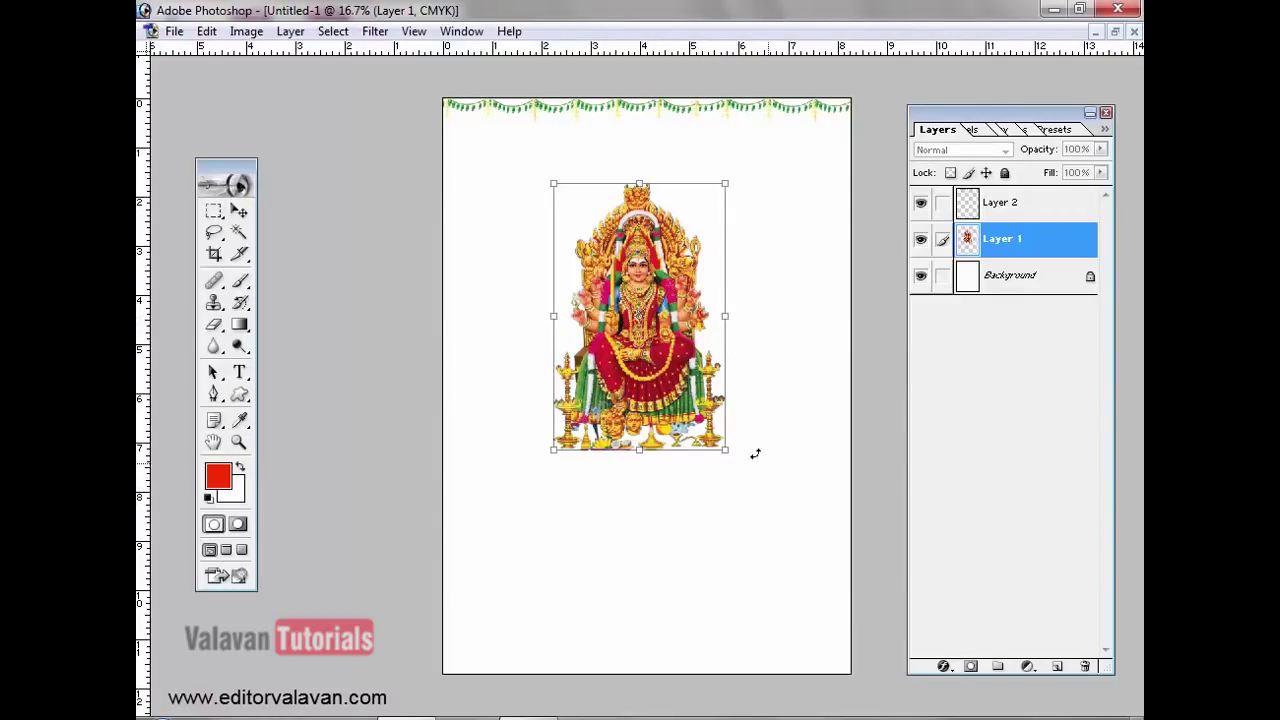
left_click_drag(726, 451, 831, 568)
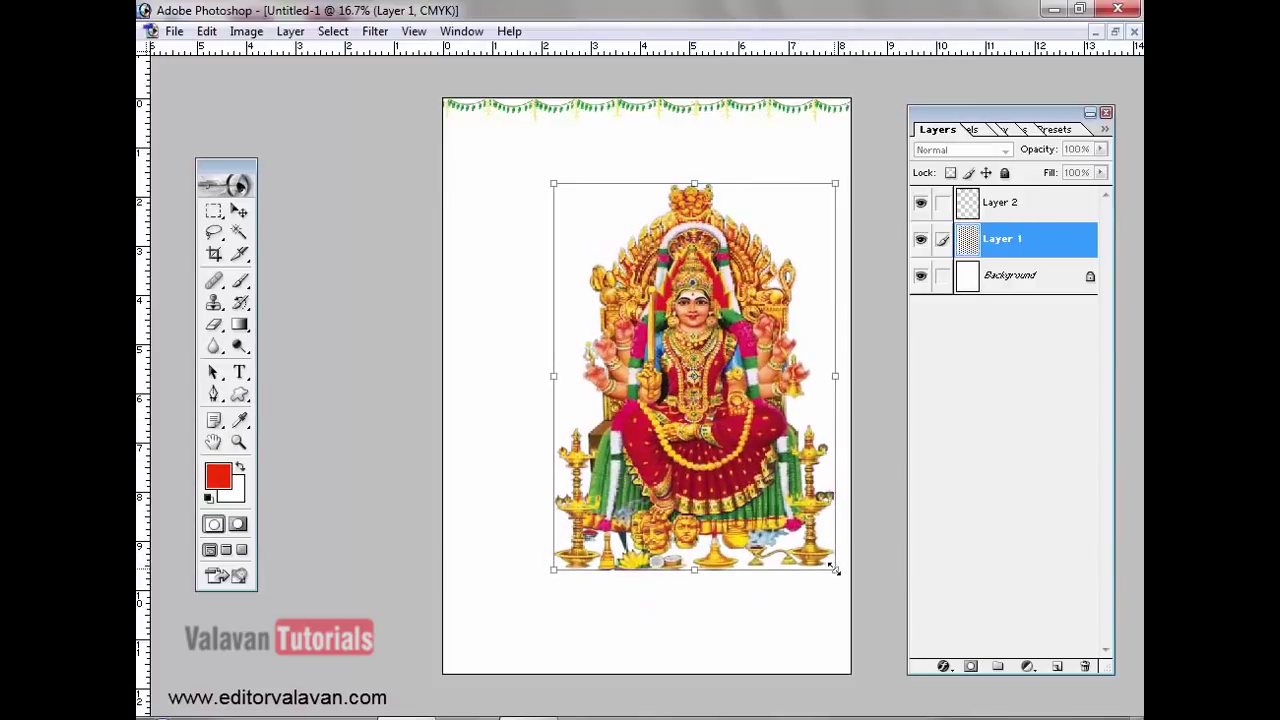
key("Escape")
- Re-enter Free Transform with Ctrl+T, trying a rotation and an enlargement, both undone
key("ctrl+t")
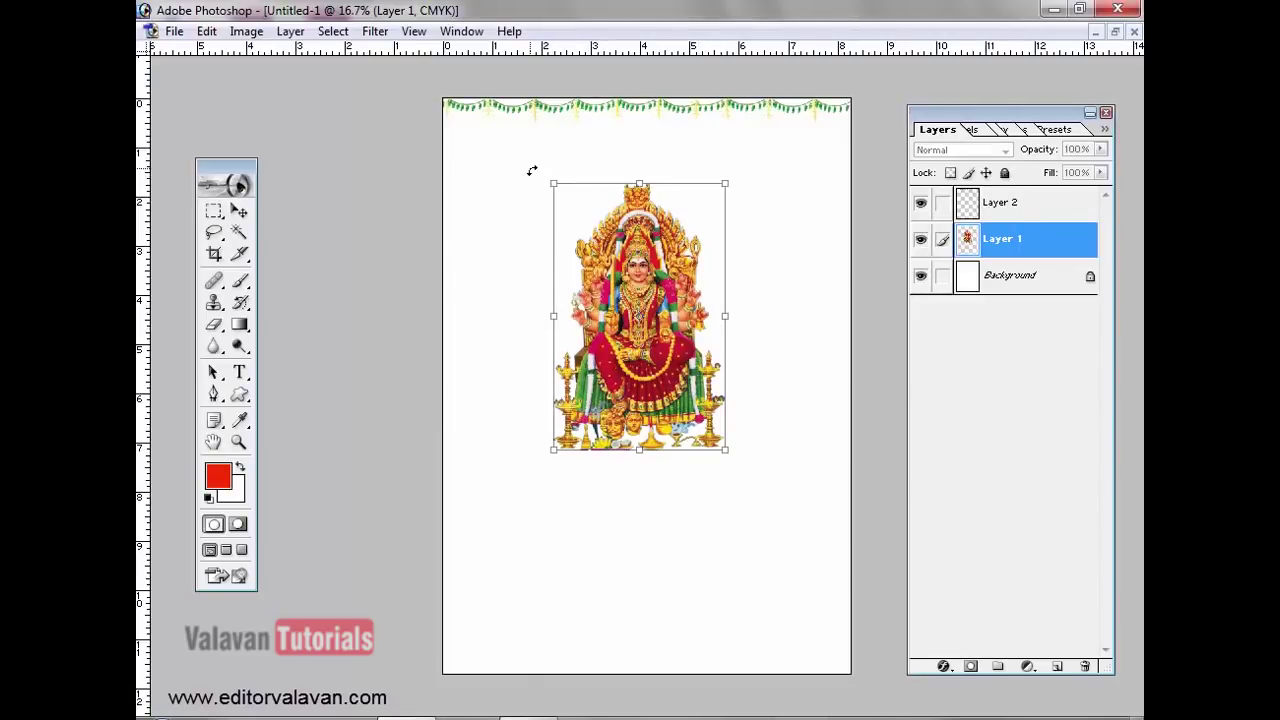
left_click_drag(531, 169, 709, 128)
key("ctrl+z")
left_click_drag(553, 184, 467, 114)
key("ctrl+z")
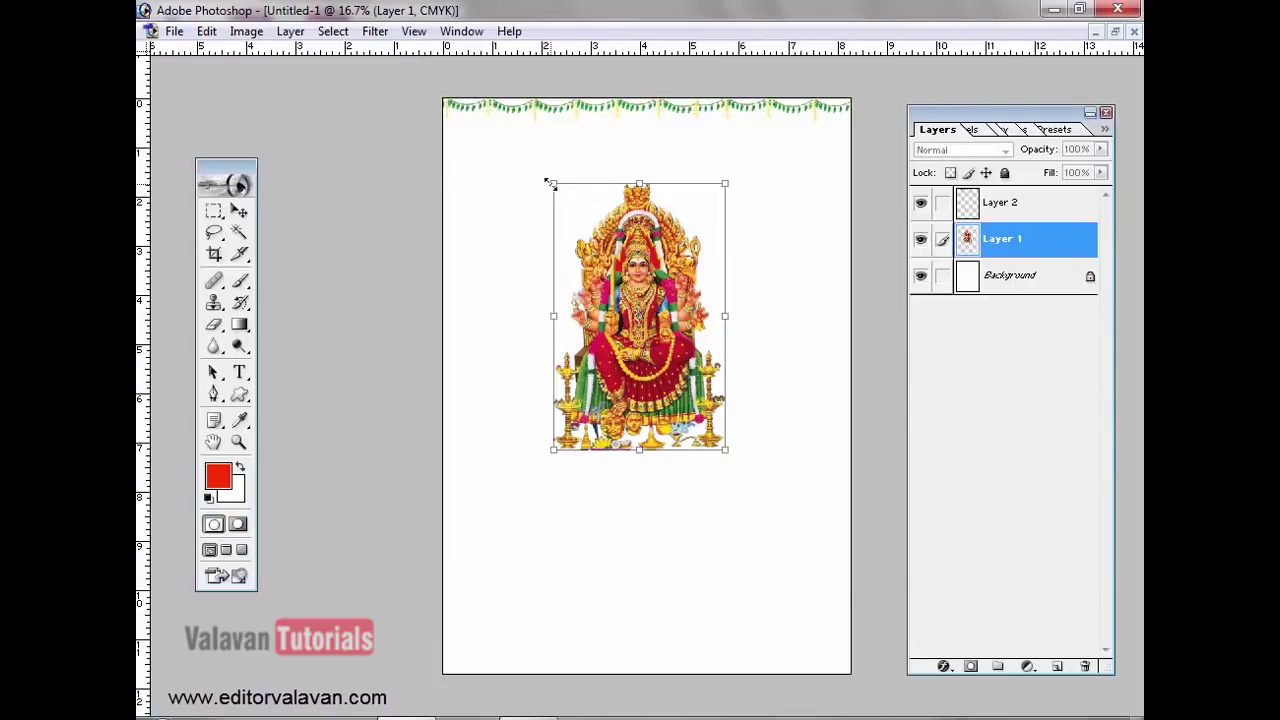
- Scale the goddess image up to fill the page below the garland, then nudge it down-left
left_click_drag(549, 183, 495, 130)
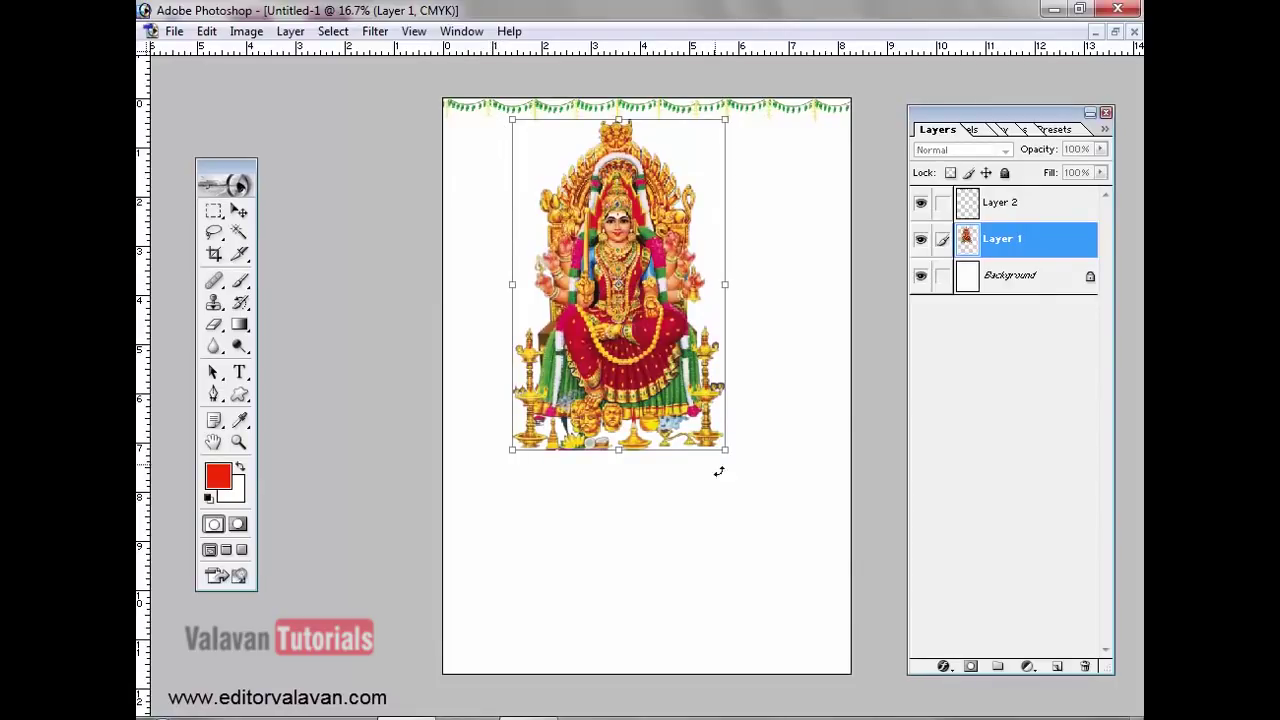
left_click_drag(726, 451, 836, 613)
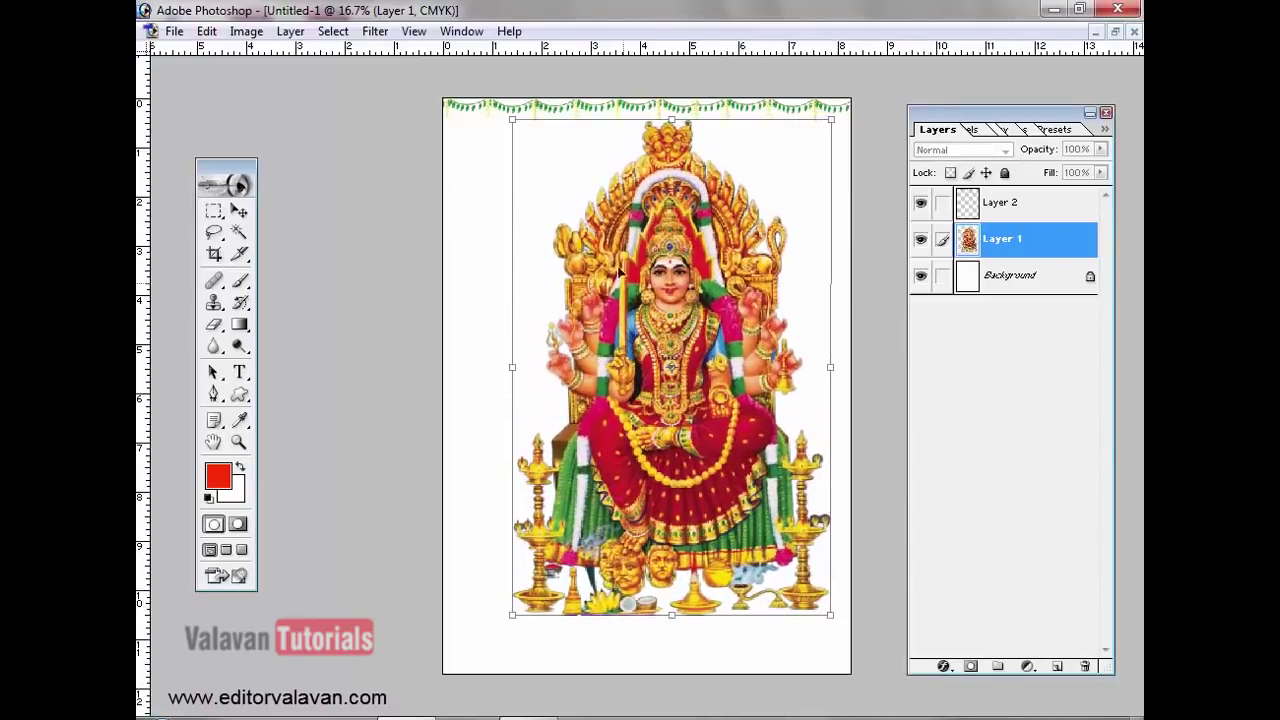
mouse_move(626, 106)
left_mouse_down()
mouse_move(691, 89)
mouse_move(623, 93)
left_mouse_up()
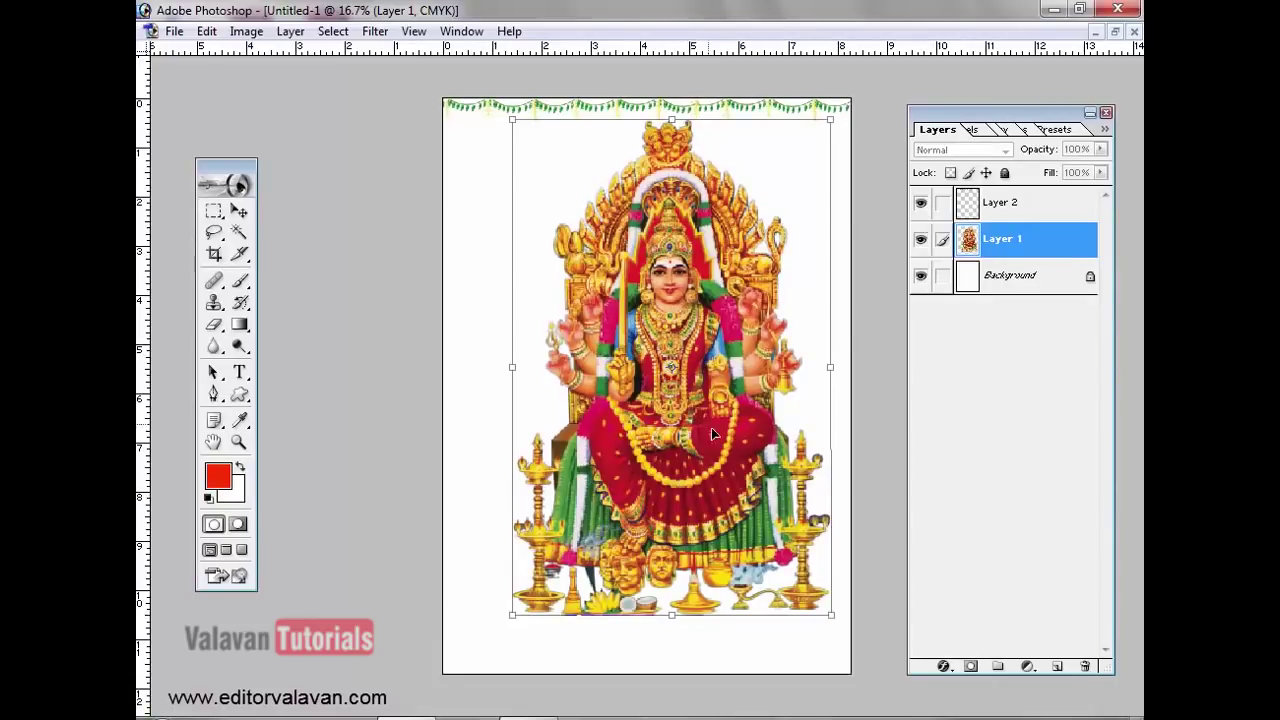
key("Return")
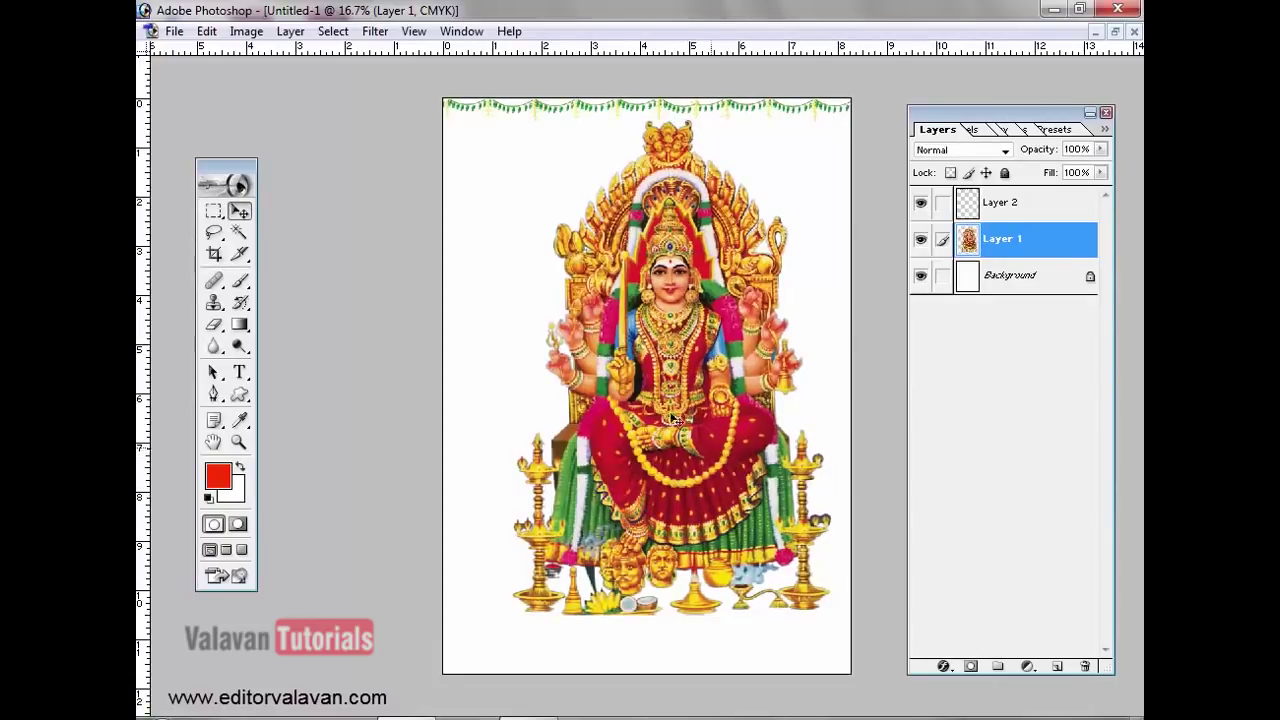
left_click_drag(698, 297, 672, 320)
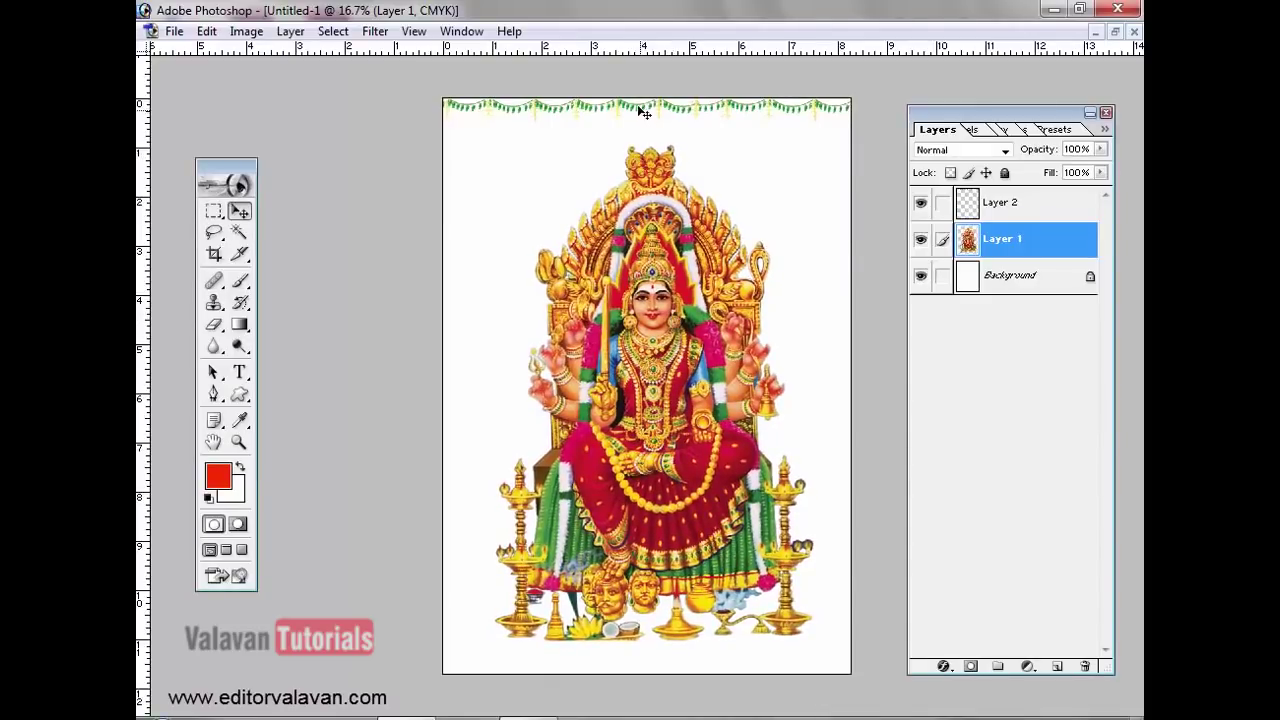
- Select the garland's Layer 2 on the canvas and shift it into position
right_click(660, 121)
left_click(662, 121)
right_click(668, 108)
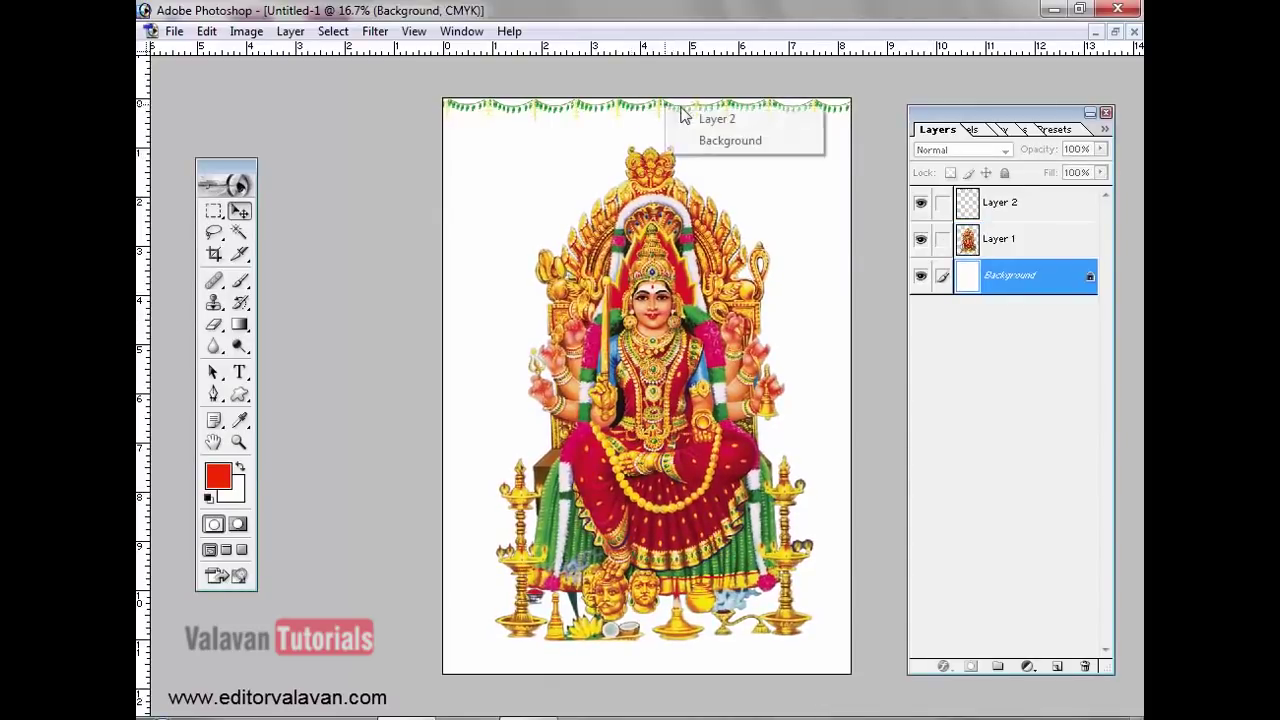
left_click(700, 117)
left_click_drag(700, 117, 669, 117)
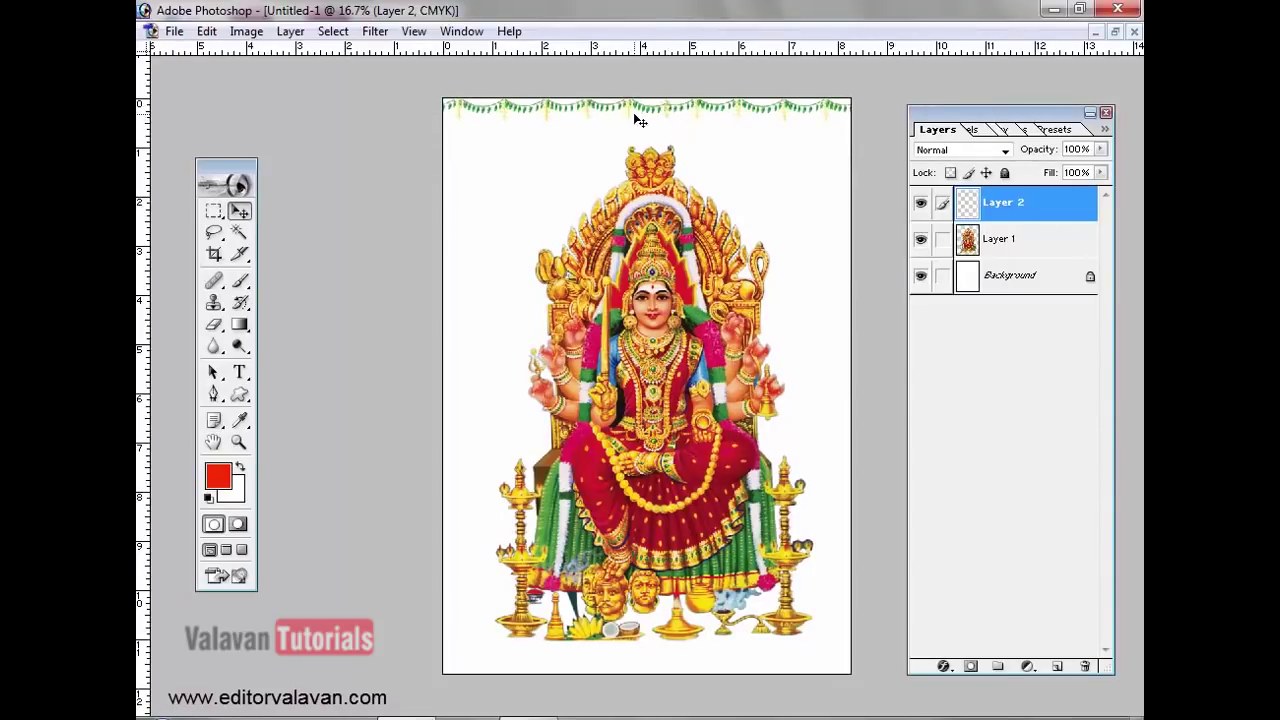
- Free Transform the garland, stretching it past both the left and right page edges
left_click(206, 31)
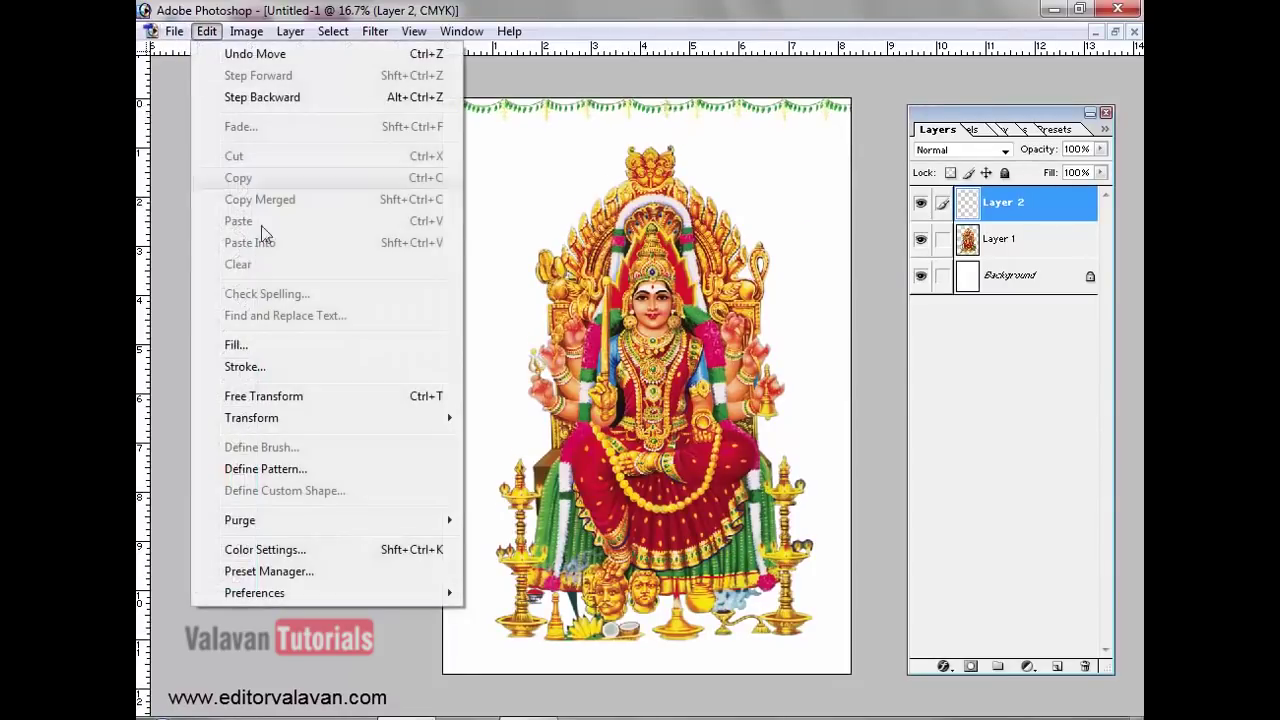
left_click(286, 395)
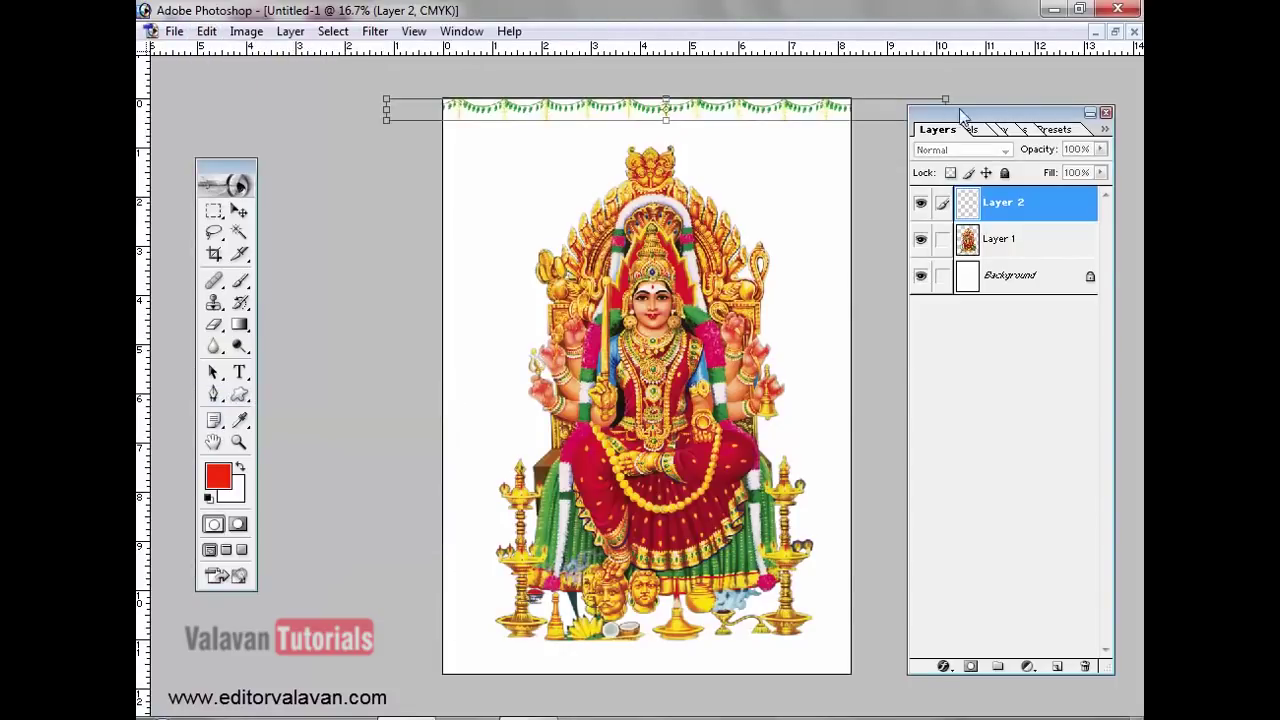
left_click(1106, 113)
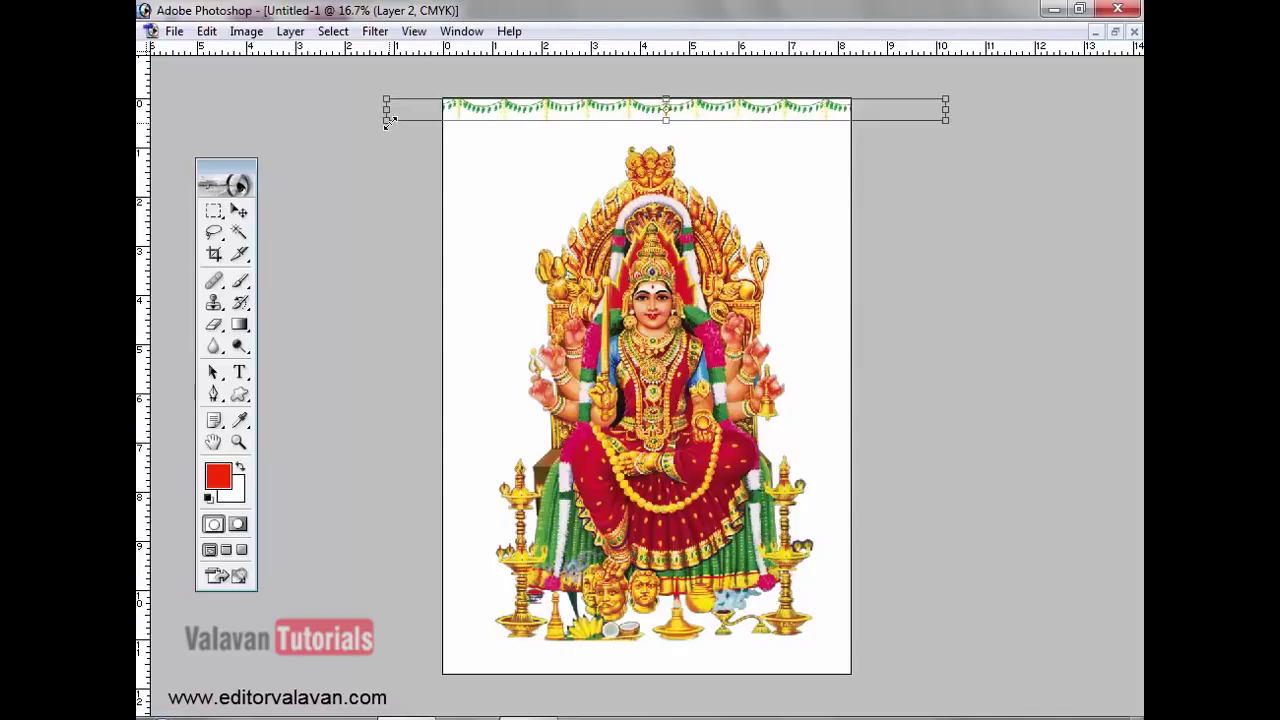
left_click_drag(388, 120, 168, 196)
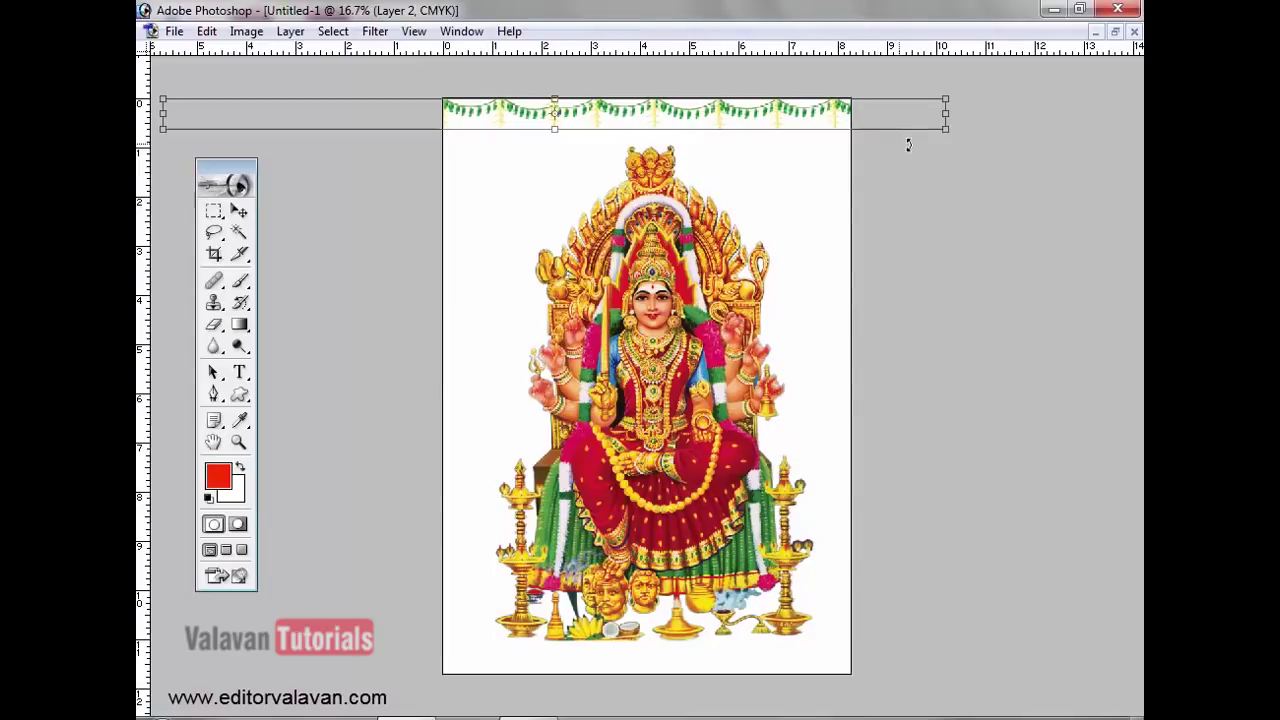
left_click_drag(951, 131, 981, 137)
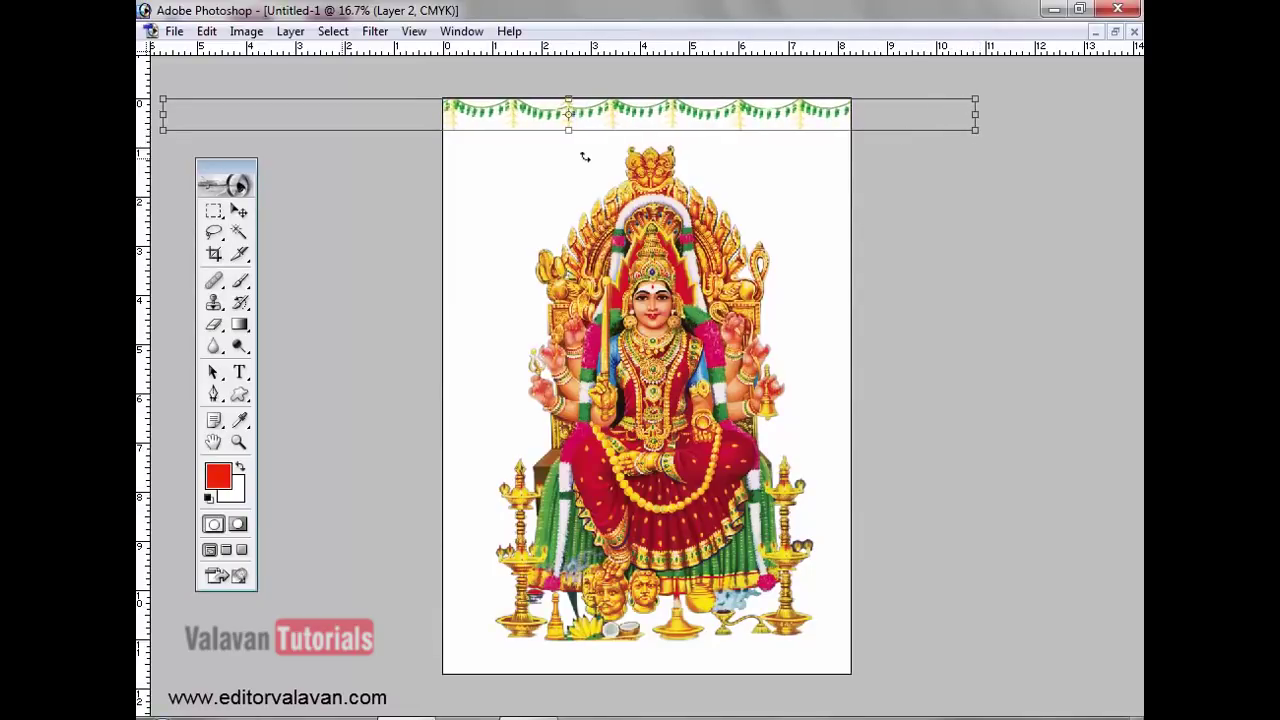
key("Return")
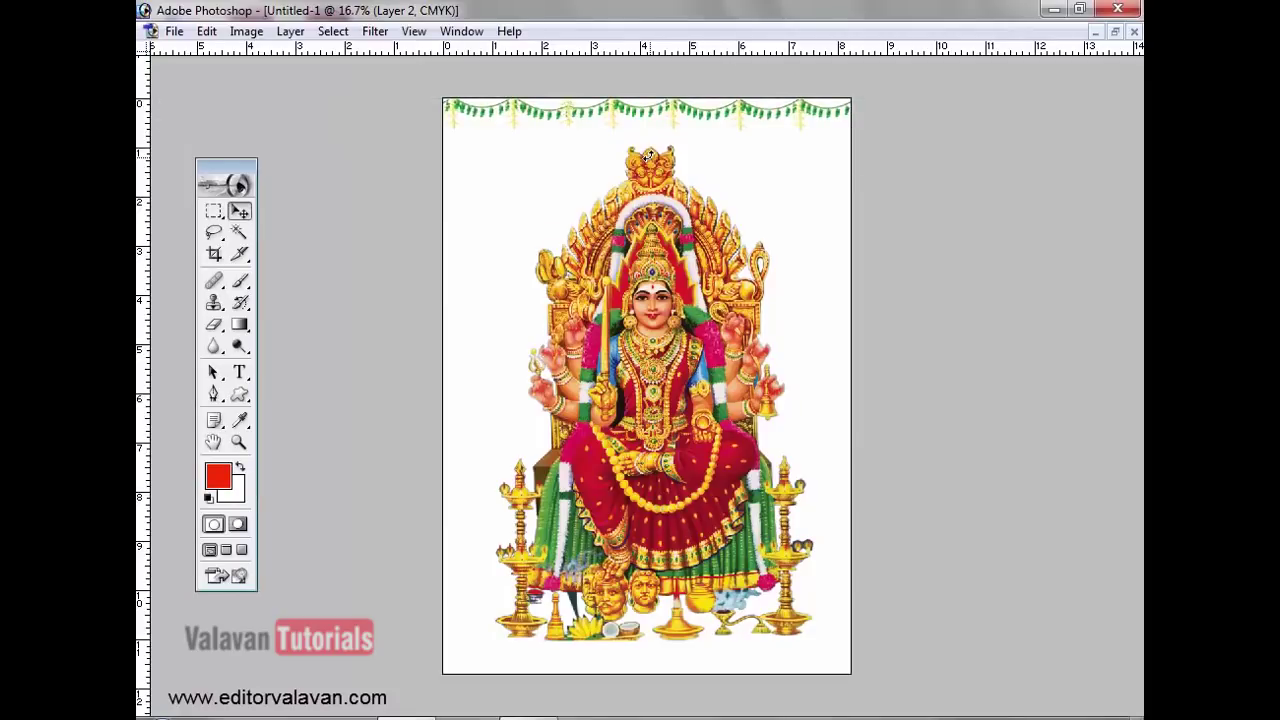
right_click(670, 338)
- Nudge the goddess image on Layer 1 slightly left and restore the Layers panel
left_click(690, 345)
left_click_drag(690, 345, 674, 349)
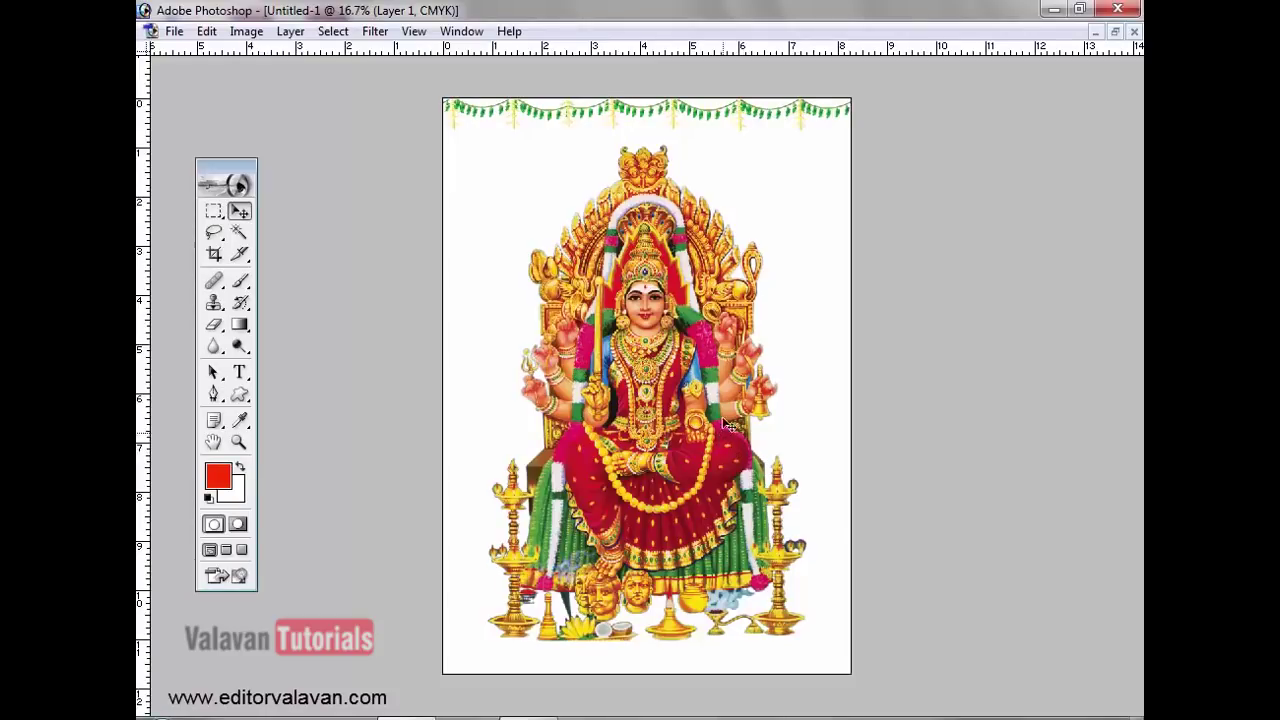
left_click(466, 33)
left_click(513, 382)
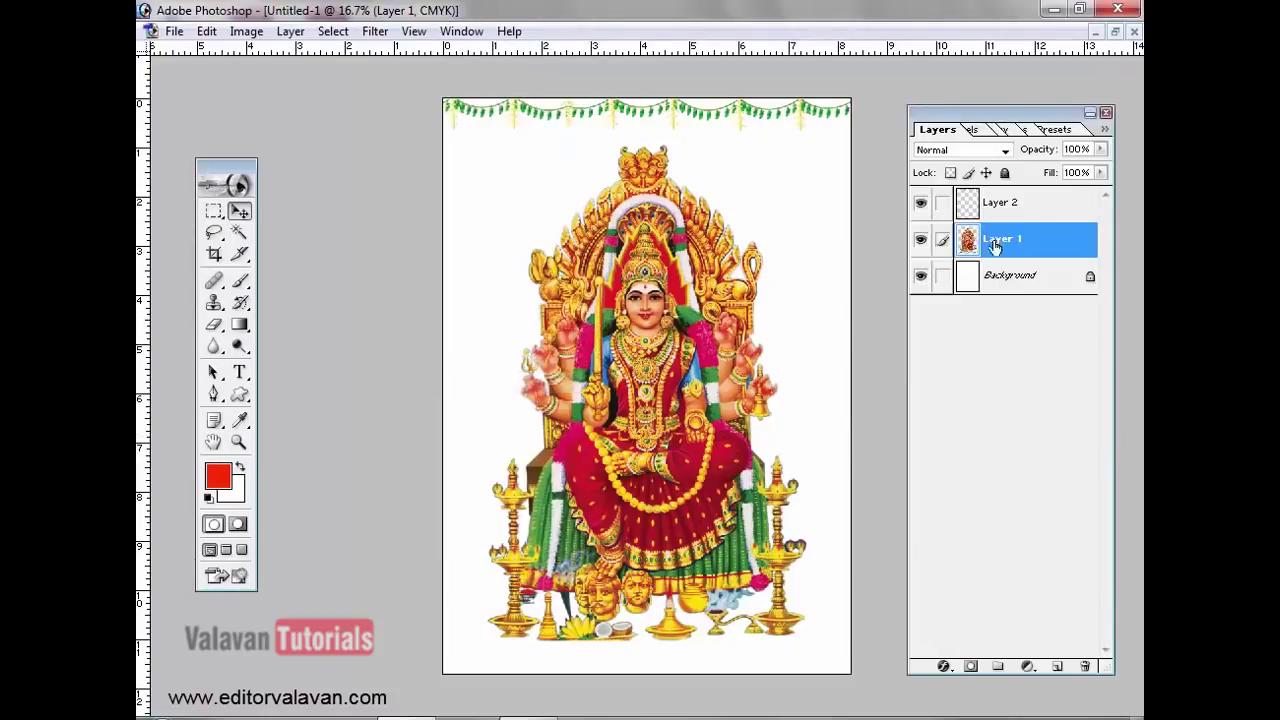
- Target the Background layer and switch to the Gradient tool
left_click(1015, 285)
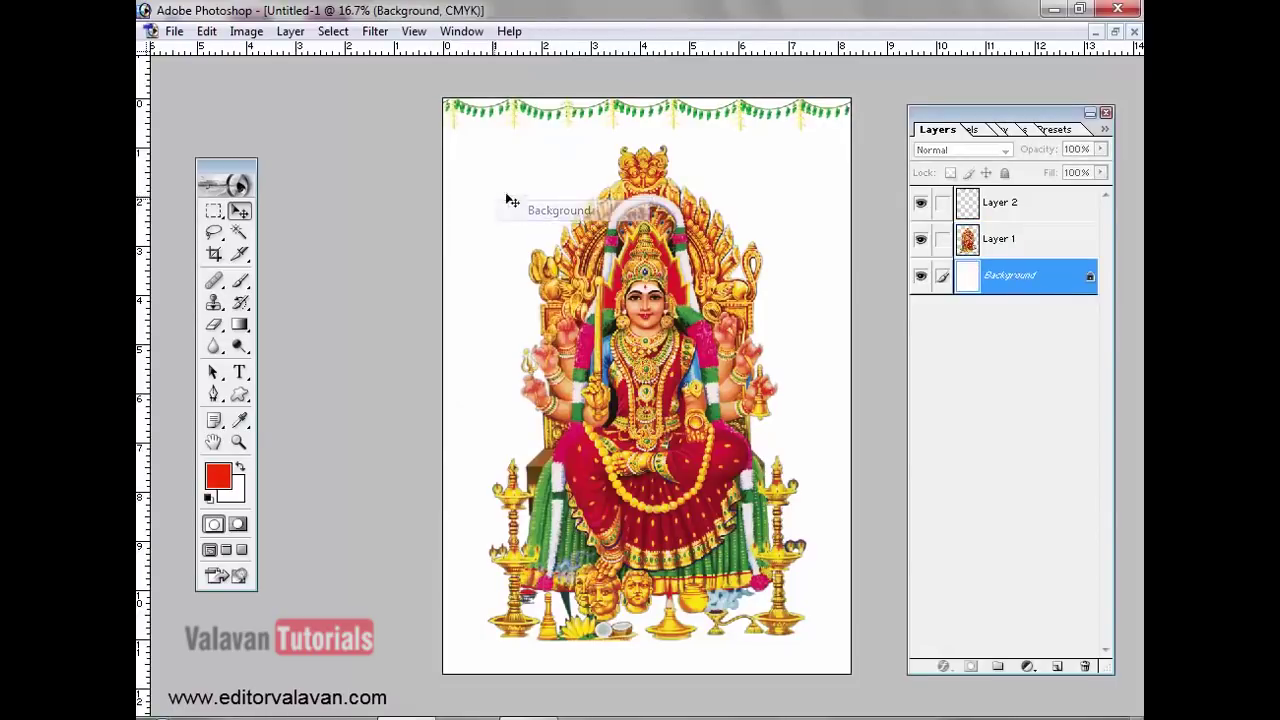
left_click(241, 327)
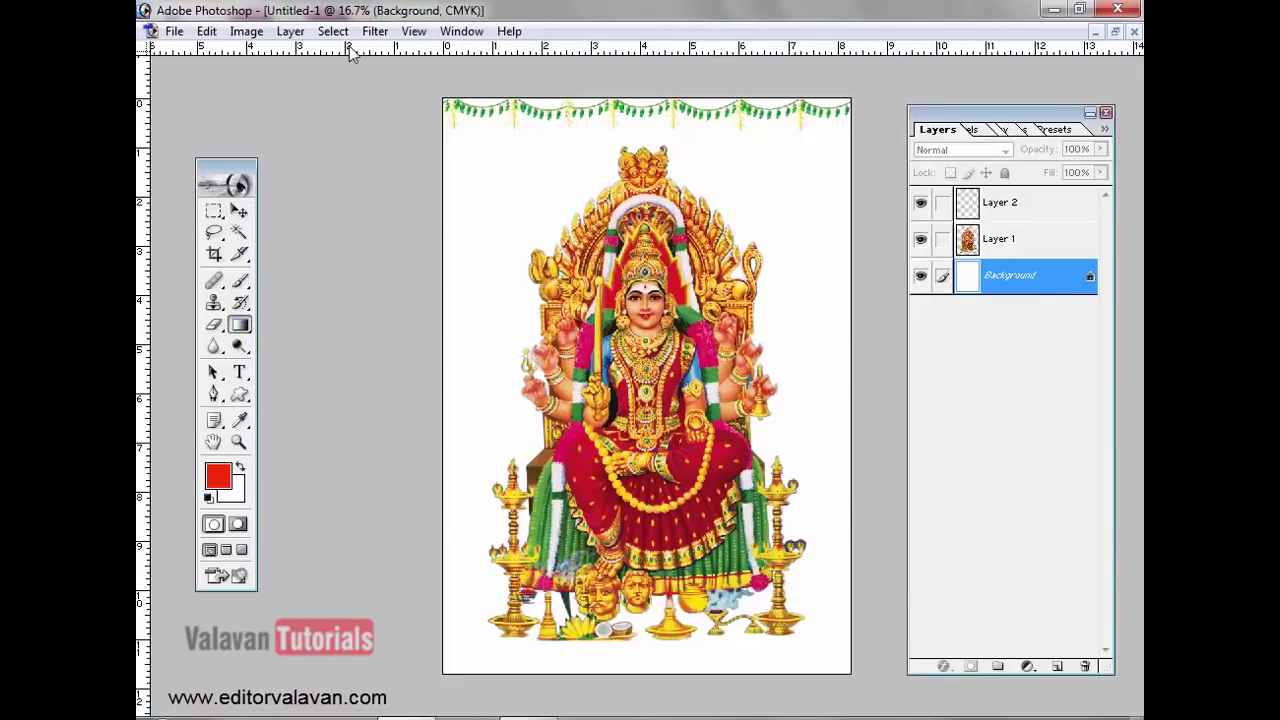
key("Return")
key("Tab")
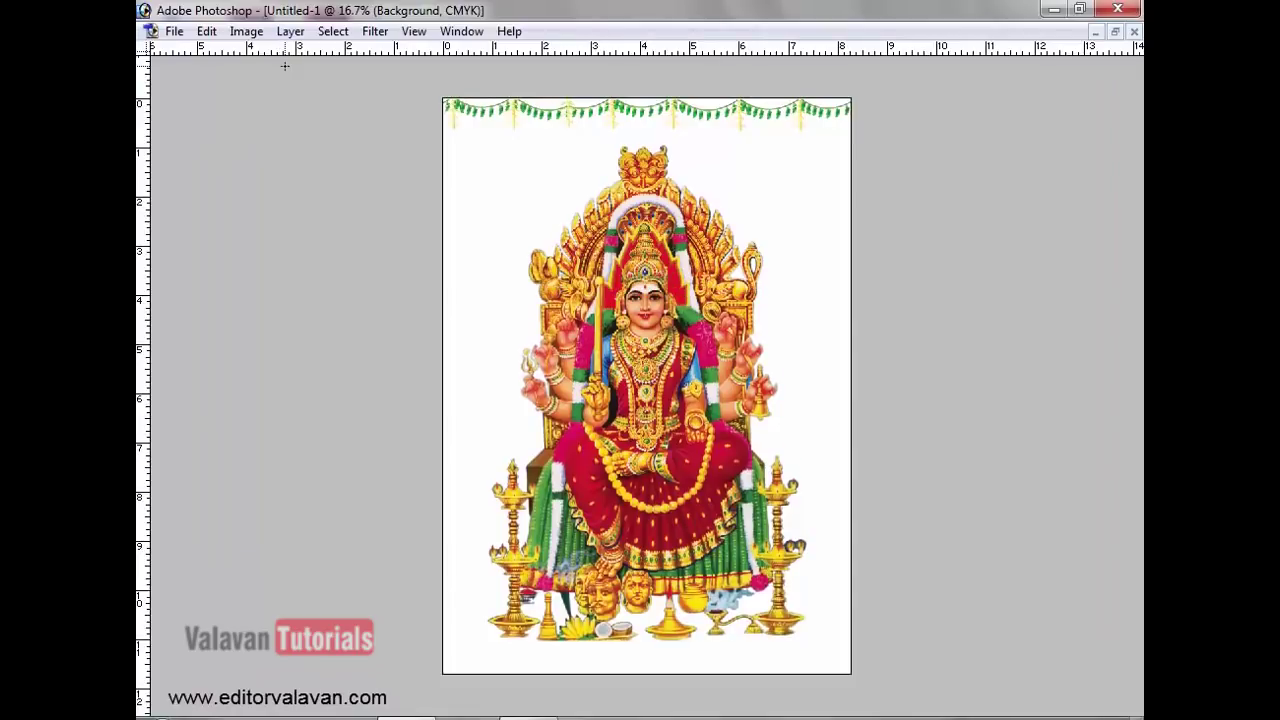
key("Tab")
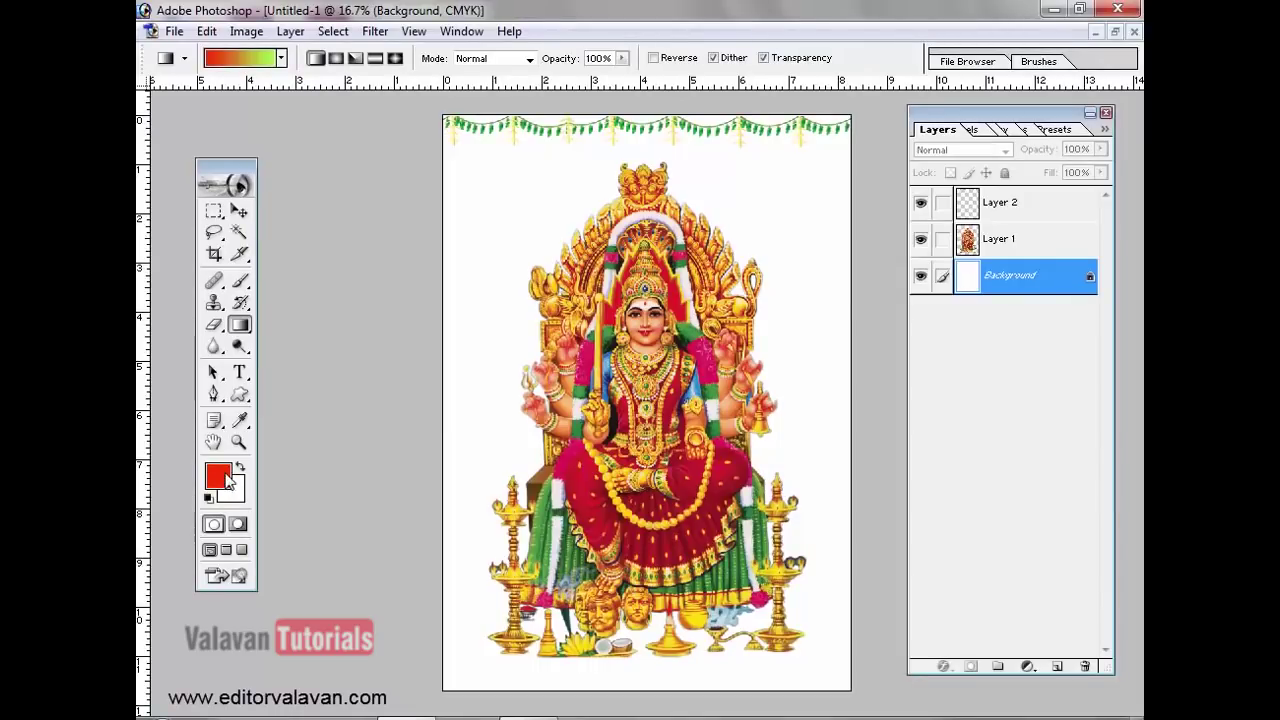
- Choose the red-to-white gradient preset in radial mode
left_click(262, 62)
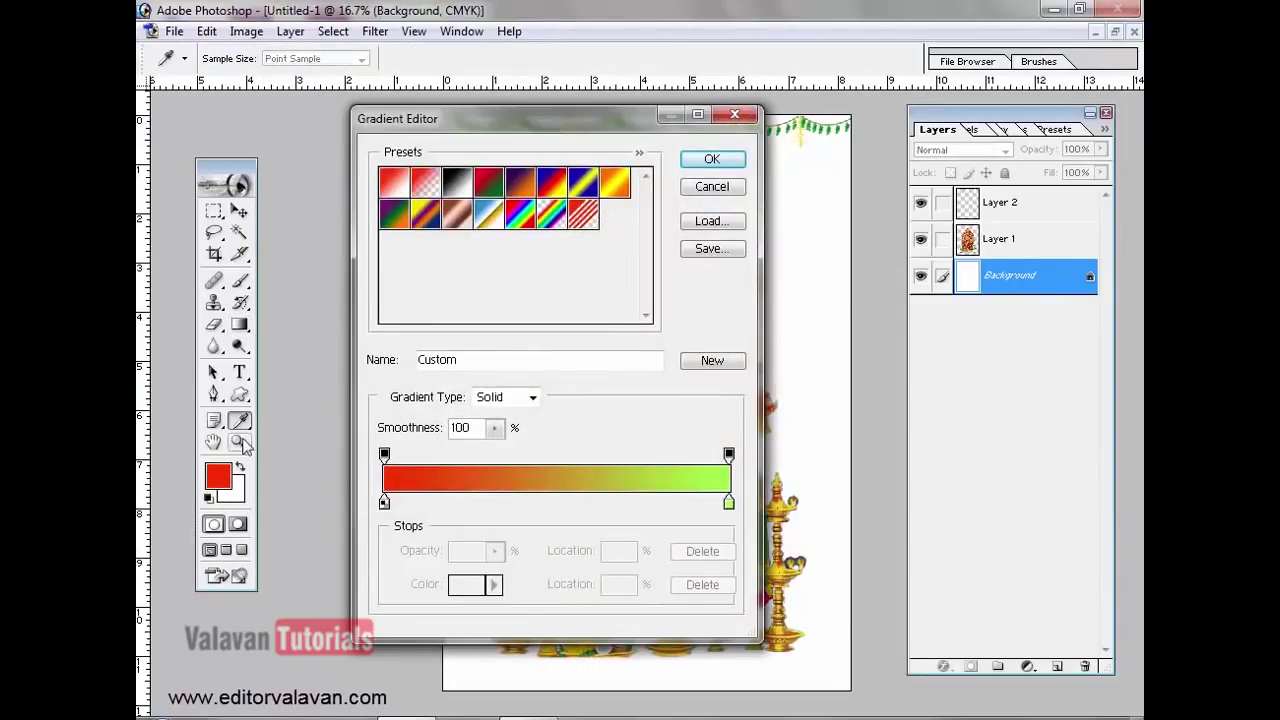
left_click(397, 187)
left_click(711, 160)
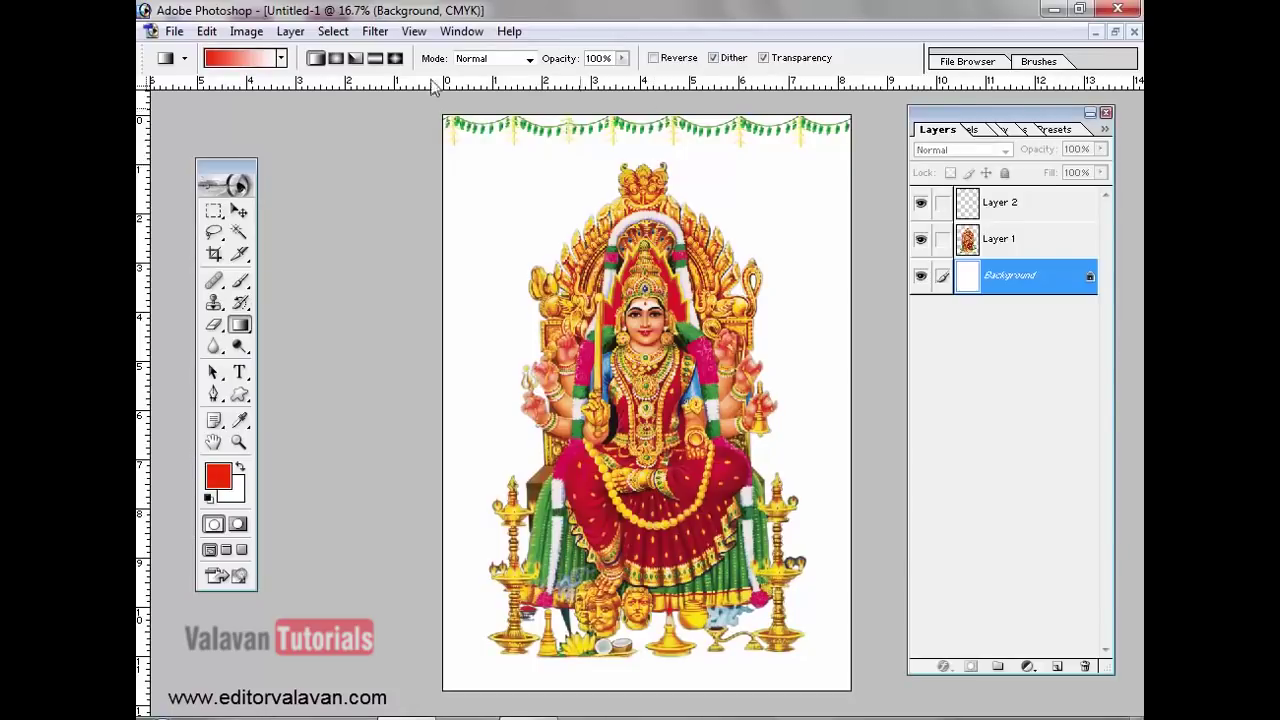
left_click(336, 61)
- Try radial gradients from the top-right corner and undo them
left_click_drag(835, 125, 682, 346)
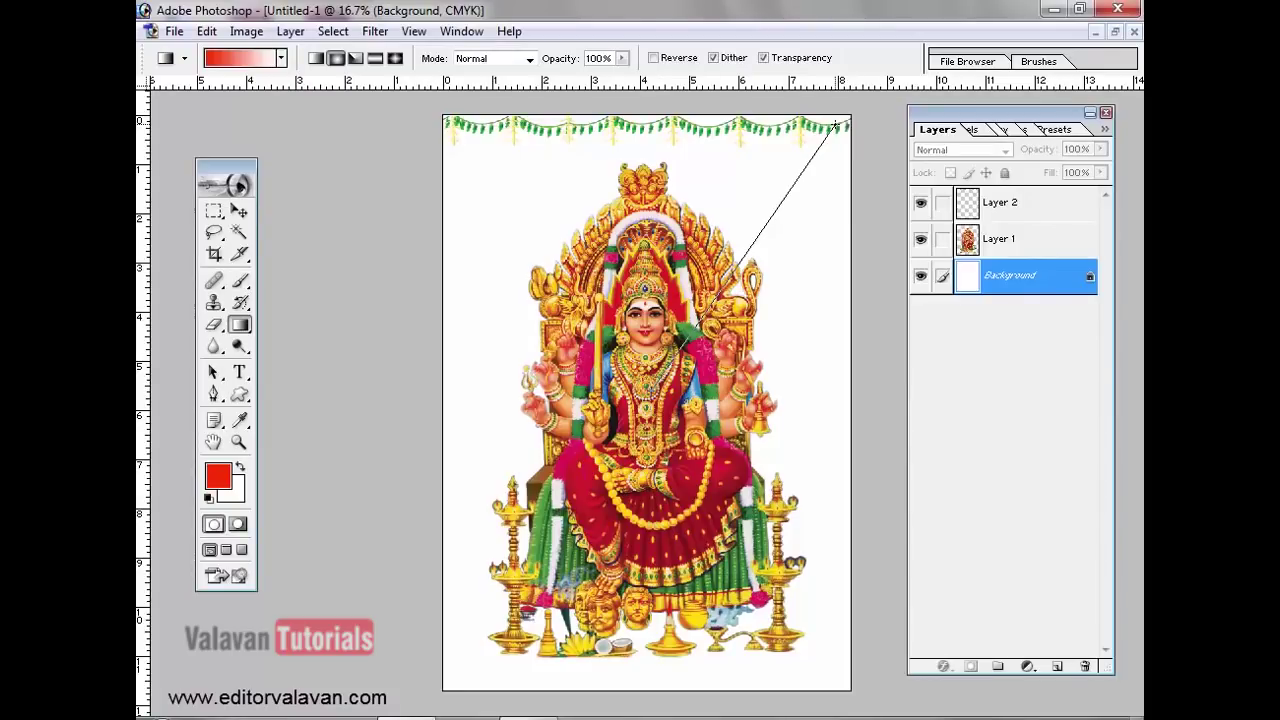
left_click_drag(835, 125, 835, 125)
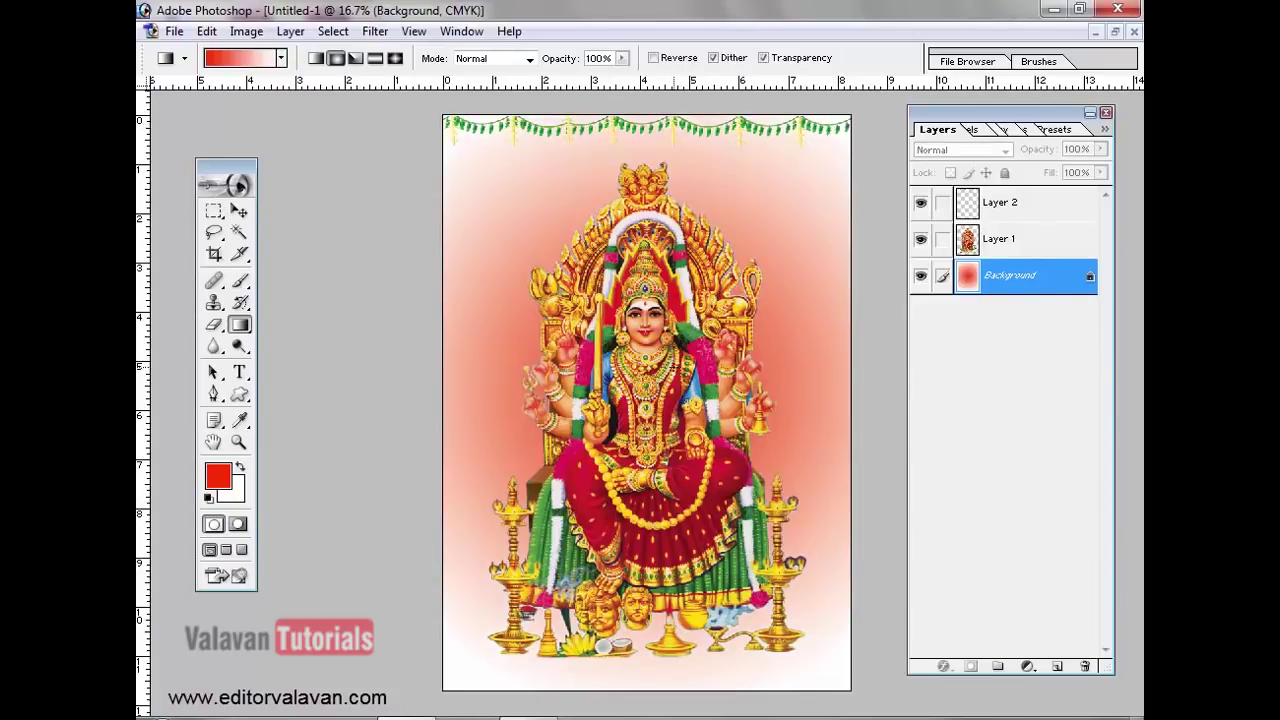
key("ctrl+z")
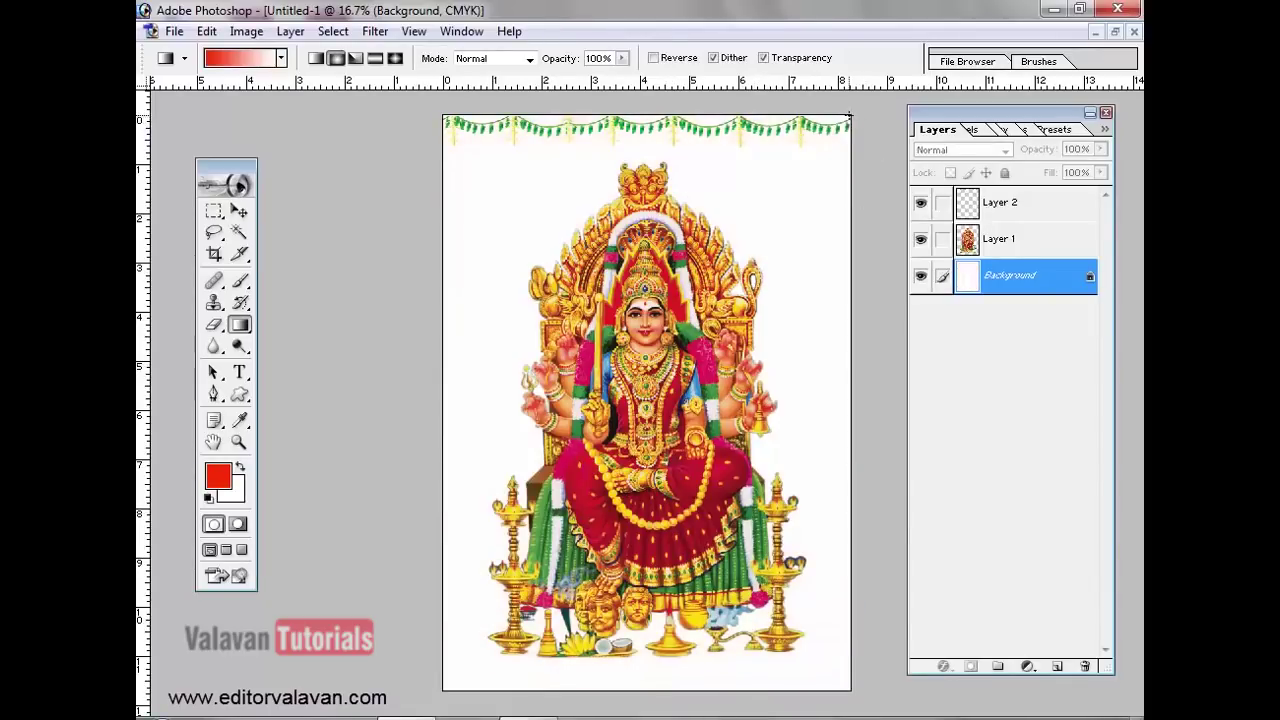
left_click_drag(848, 117, 740, 268)
key("ctrl+z")
- Enable Reverse and drag the radial gradient from the goddess toward the top-right, pale centre
left_click(656, 60)
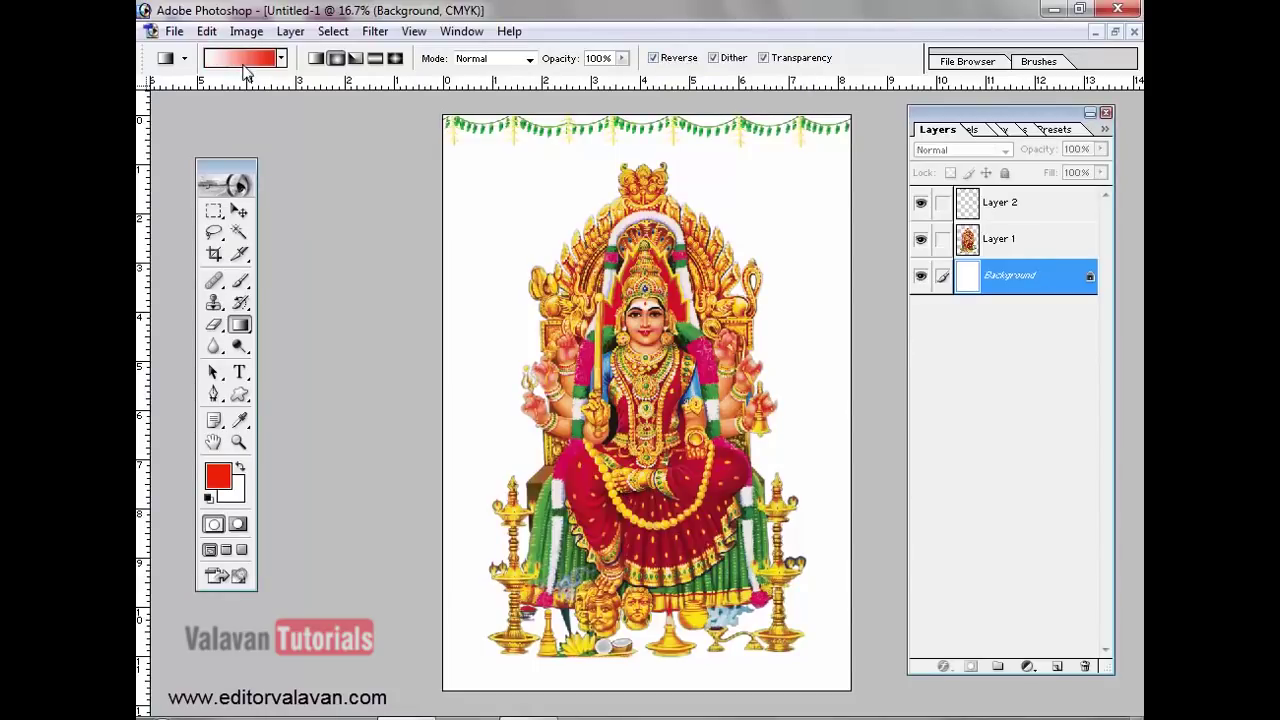
left_click(654, 58)
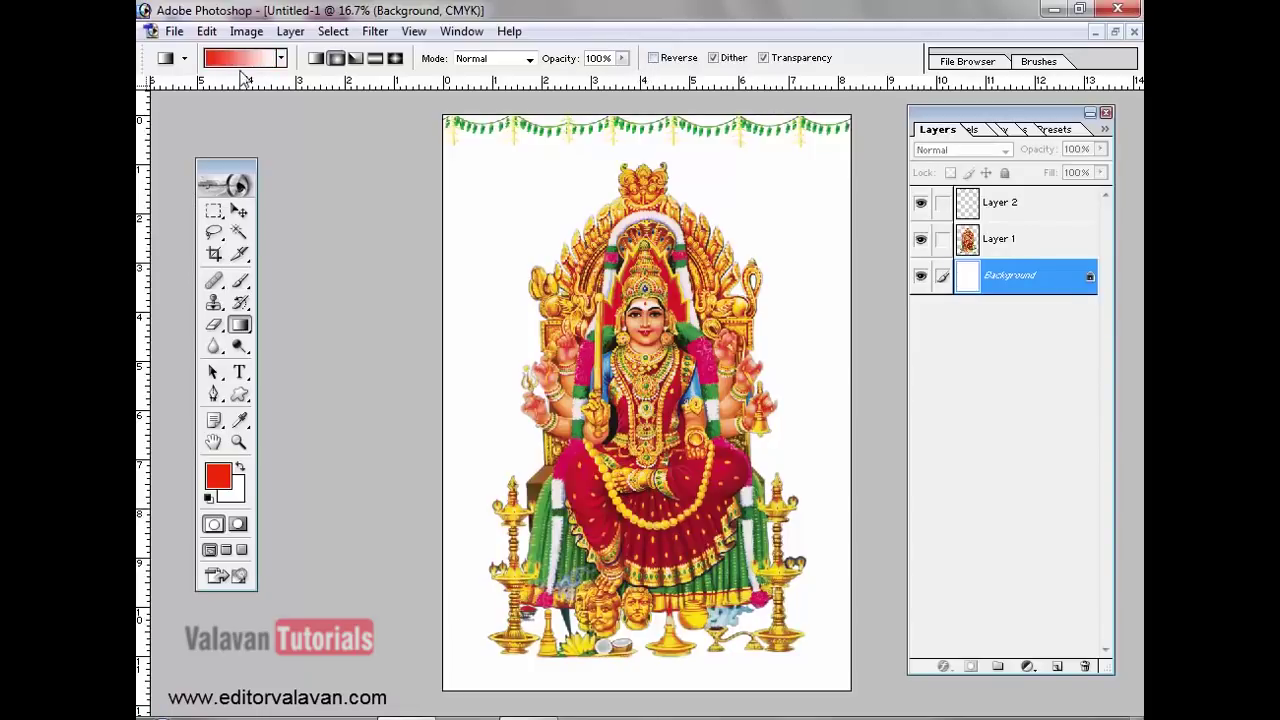
left_click(654, 58)
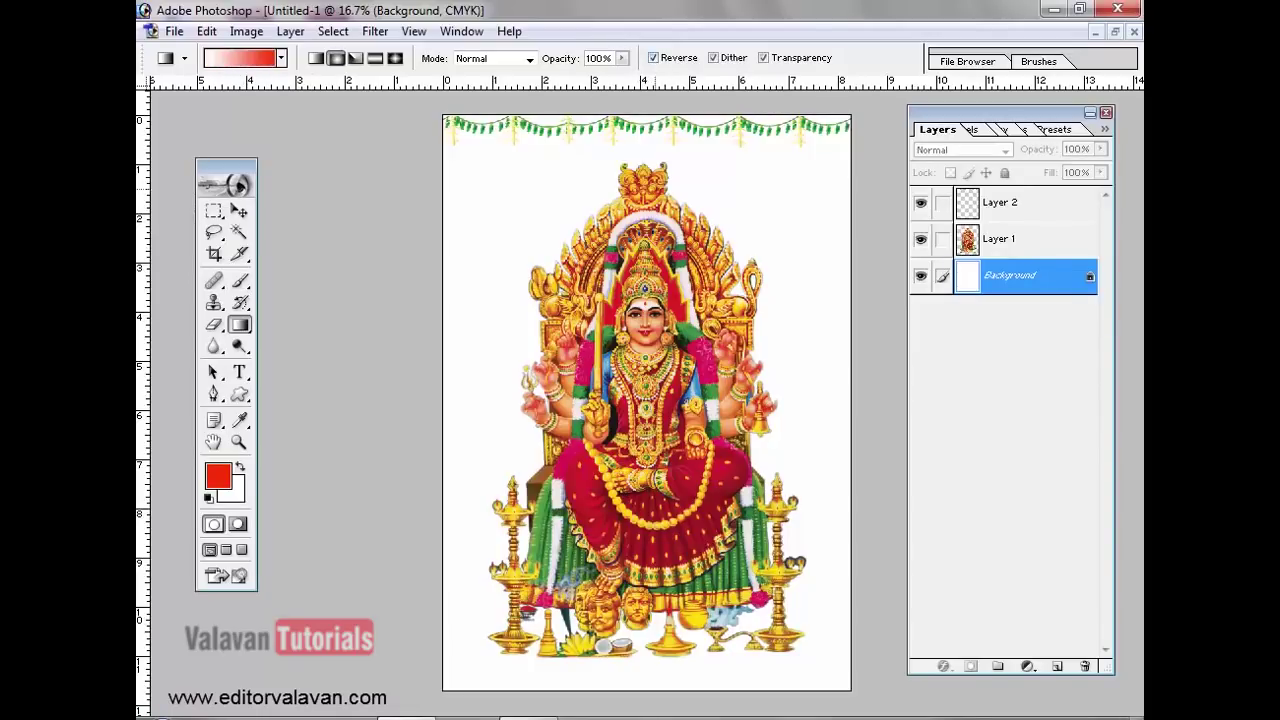
left_click_drag(736, 266, 845, 112)
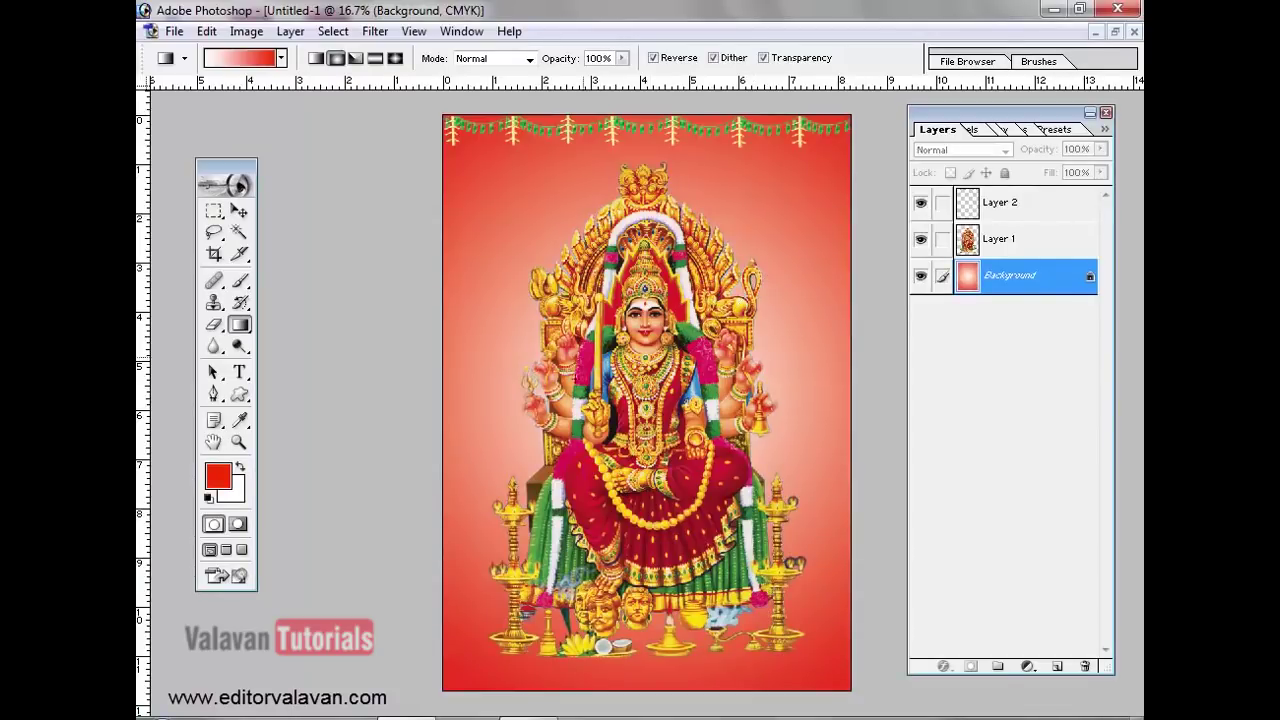
left_click_drag(686, 326, 821, 155)
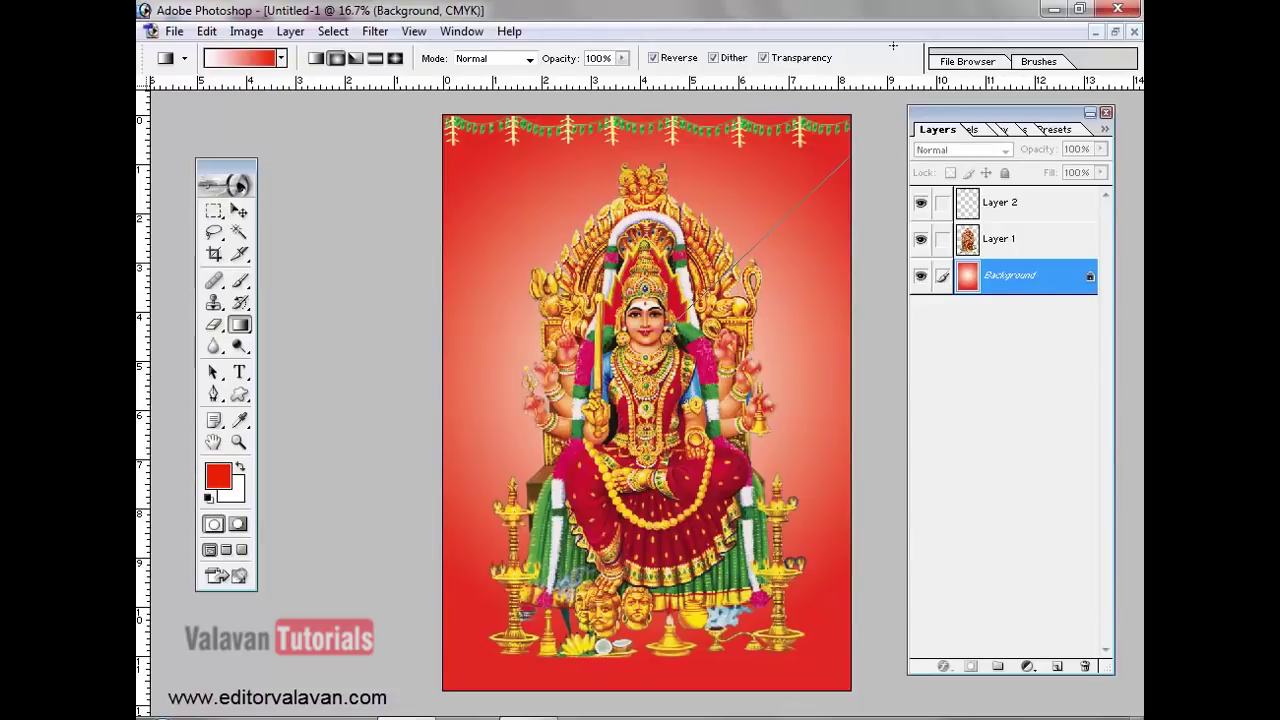
left_click_drag(893, 46, 893, 46)
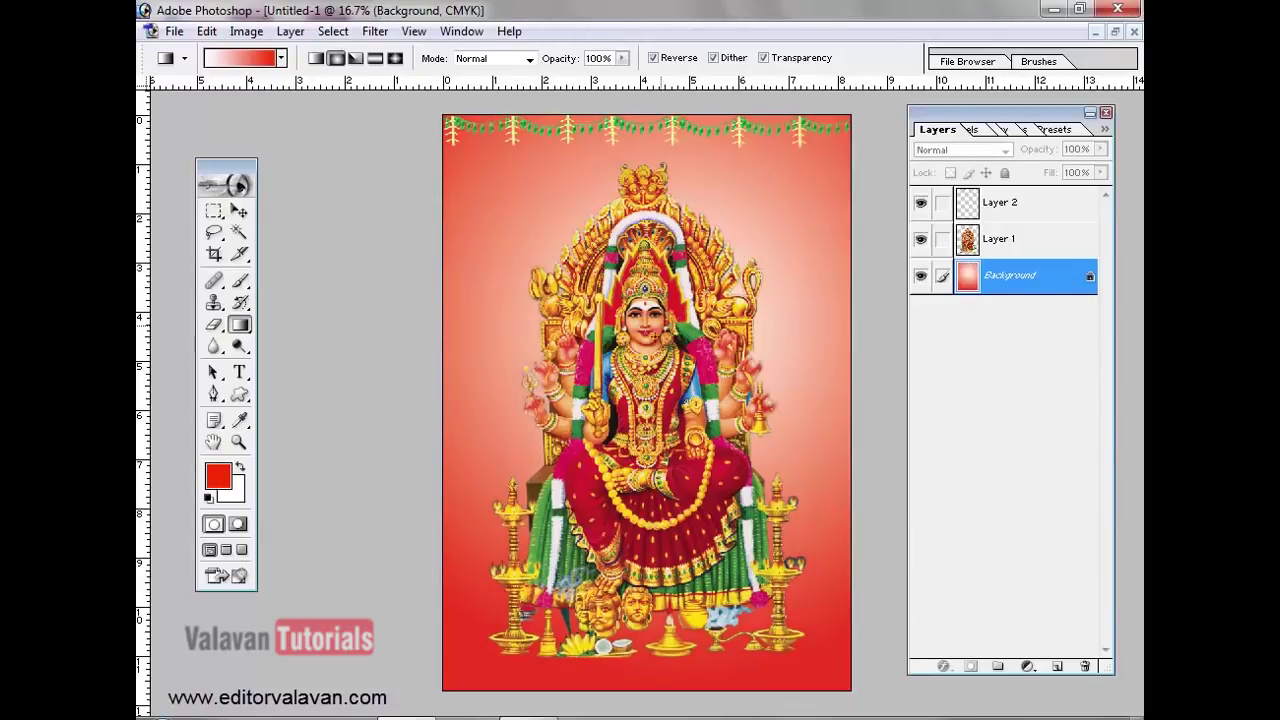
left_click_drag(646, 345, 737, 97)
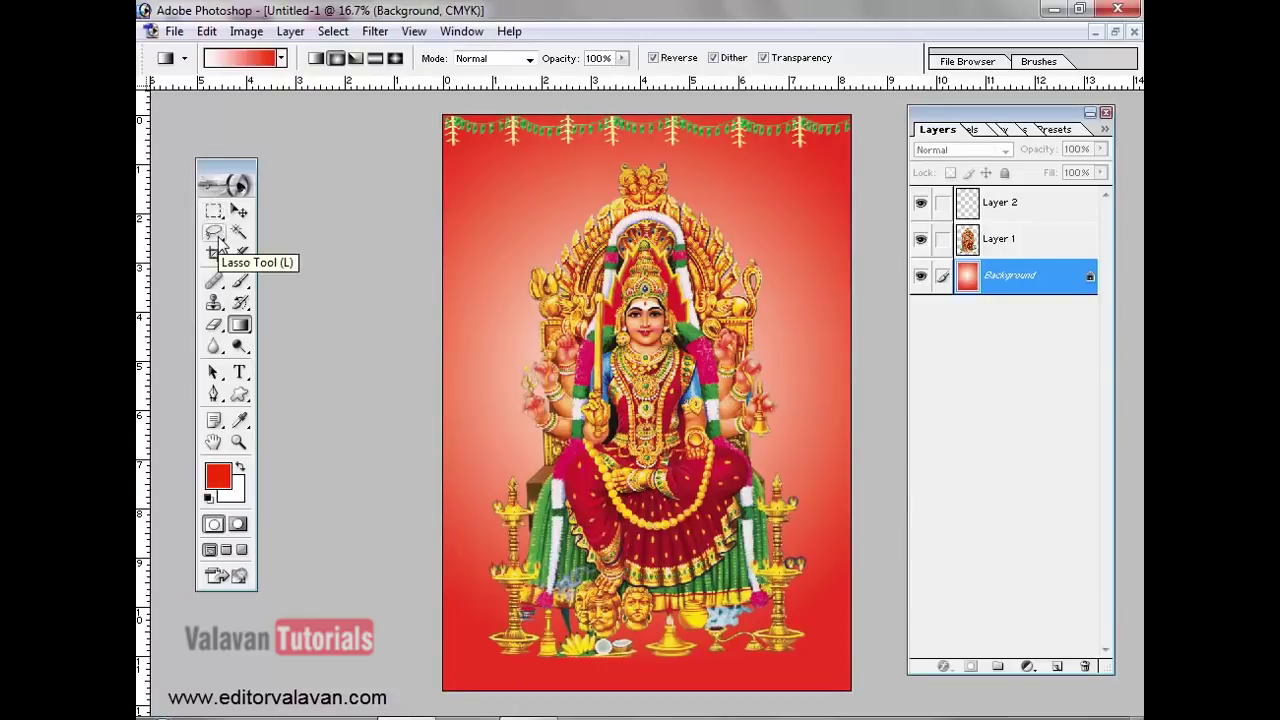
- Lasso the lower canvas with a wavy top edge crossing the figure
mouse_move(219, 241)
left_mouse_down()
mouse_move(311, 249)
mouse_move(343, 272)
mouse_move(354, 246)
left_mouse_up()
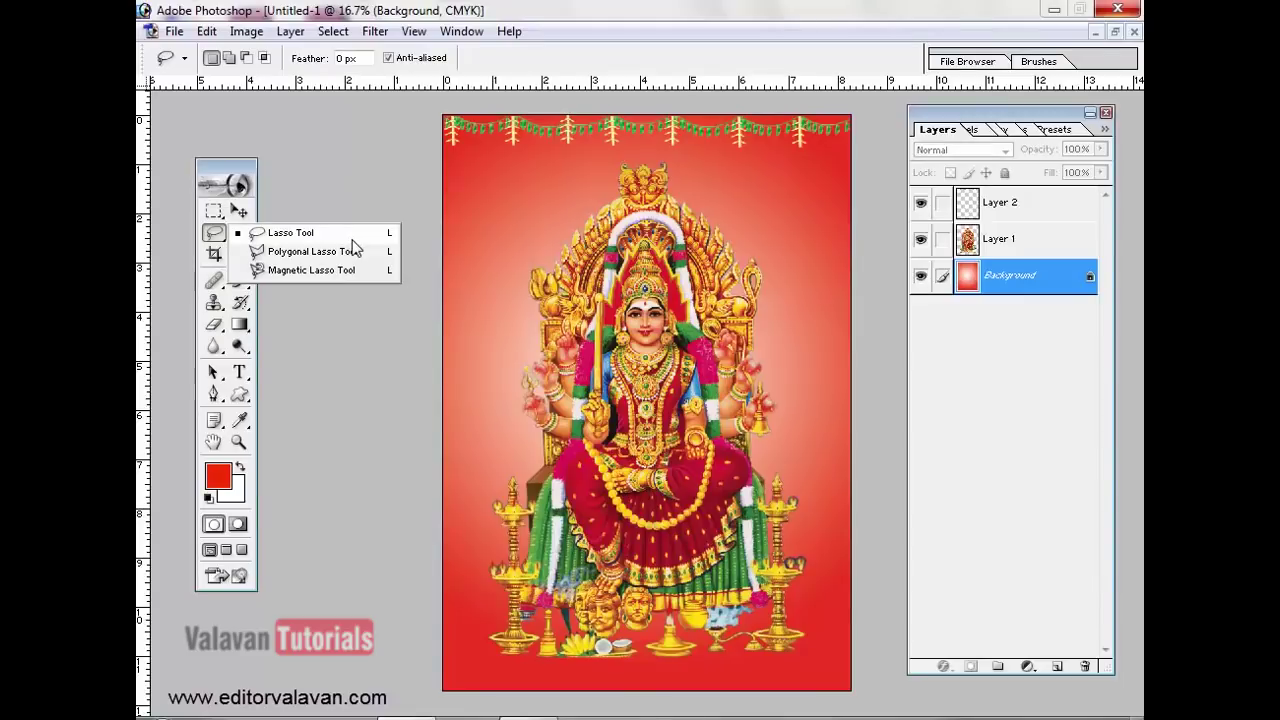
left_click_drag(355, 247, 310, 236)
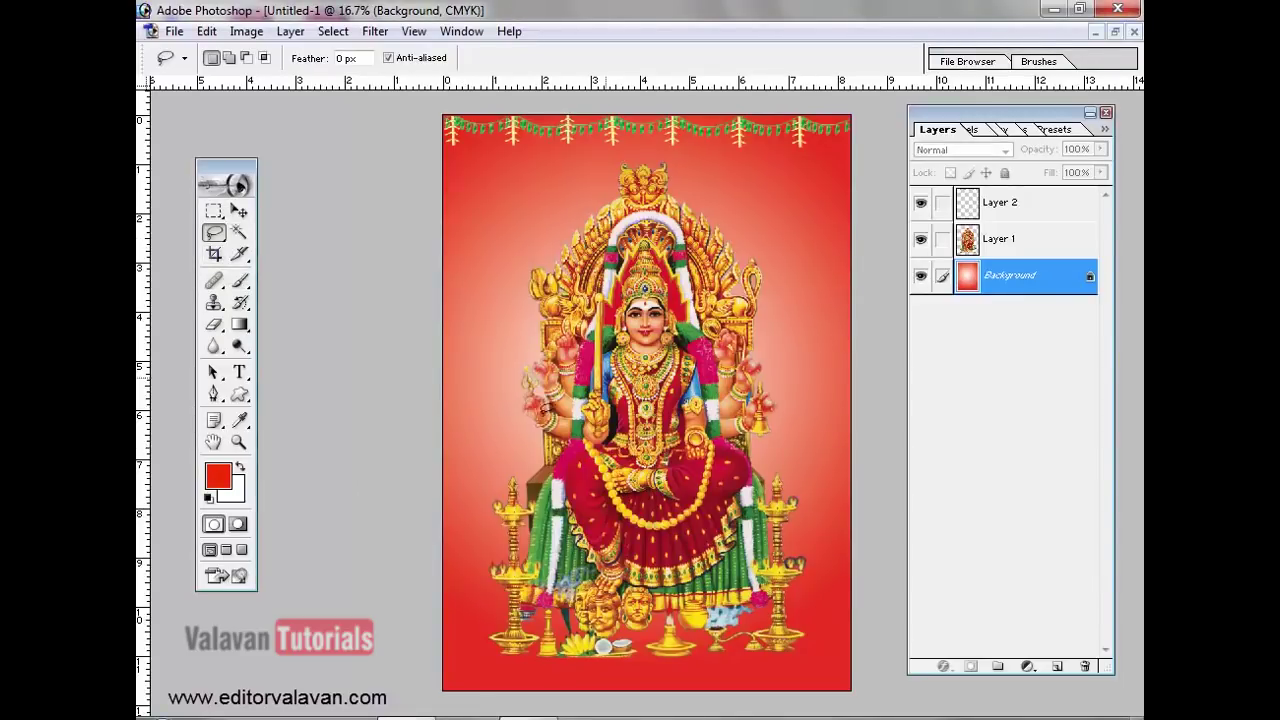
mouse_move(389, 461)
left_mouse_down()
mouse_move(539, 427)
mouse_move(776, 395)
mouse_move(882, 396)
mouse_move(929, 422)
mouse_move(935, 697)
left_mouse_up()
mouse_move(450, 705)
left_mouse_down()
mouse_move(286, 600)
mouse_move(309, 371)
left_mouse_up()
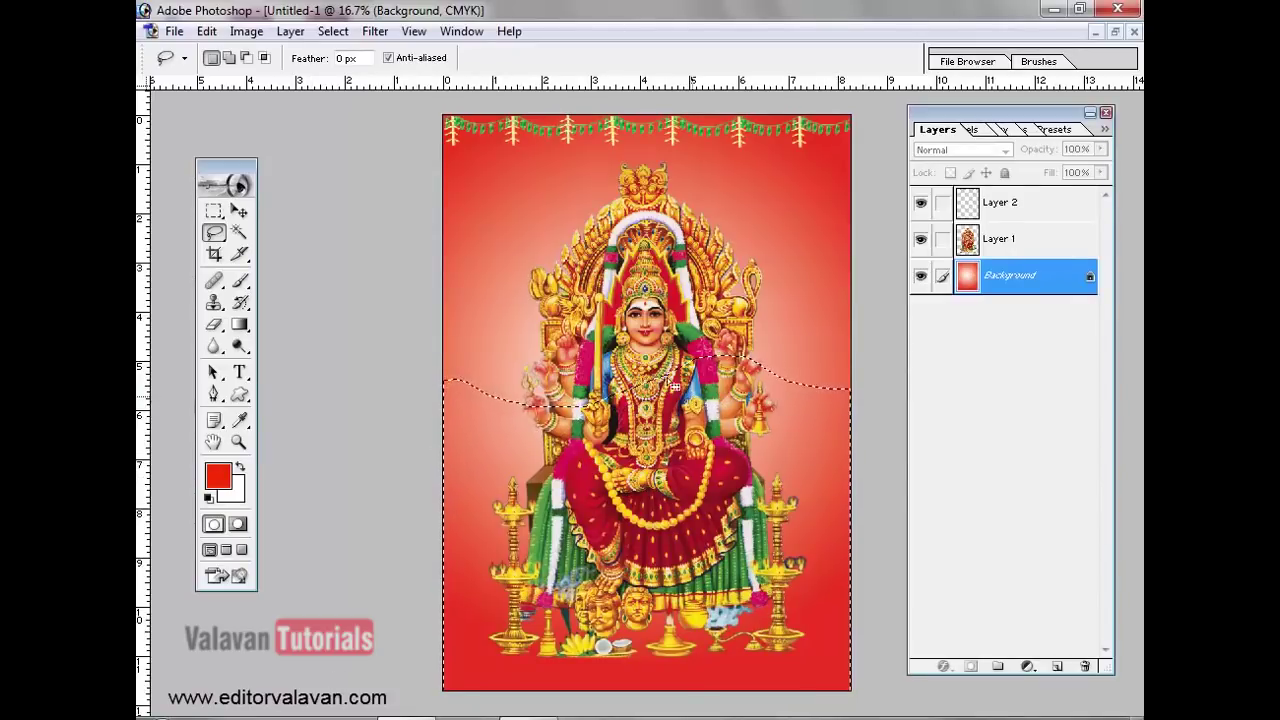
- Feather the selection by 15 pixels
left_click(333, 31)
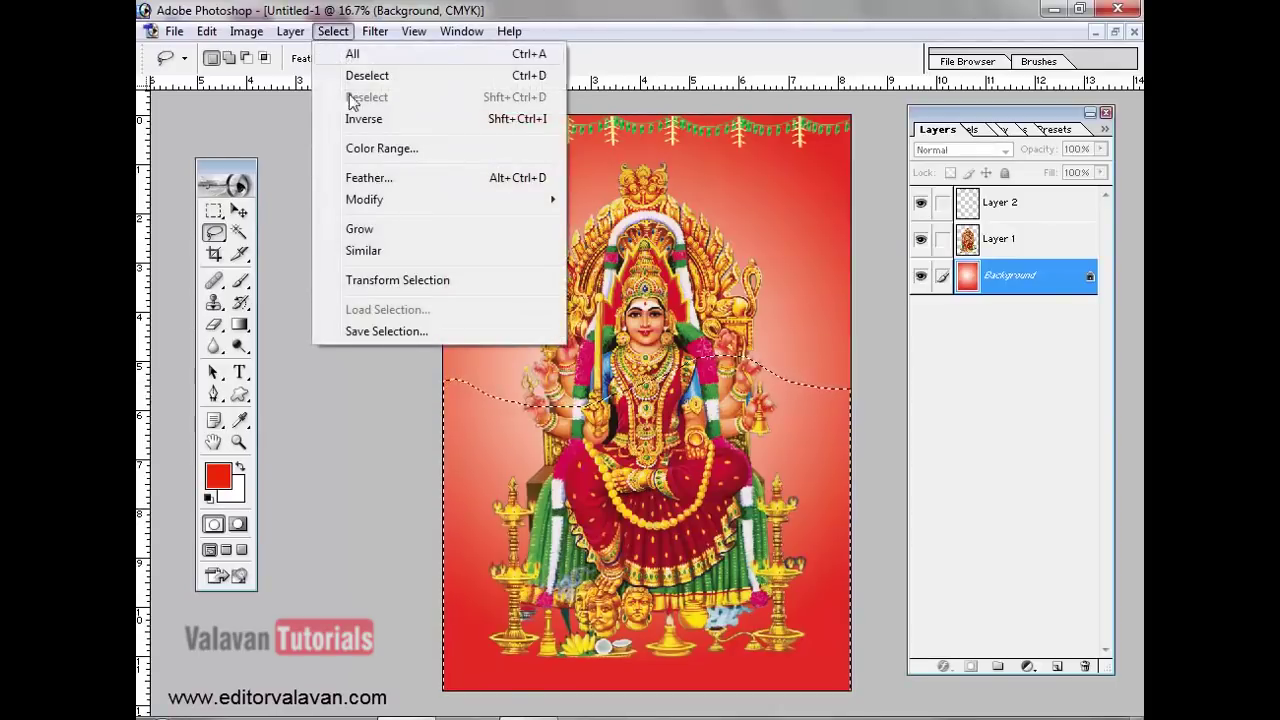
left_click(368, 177)
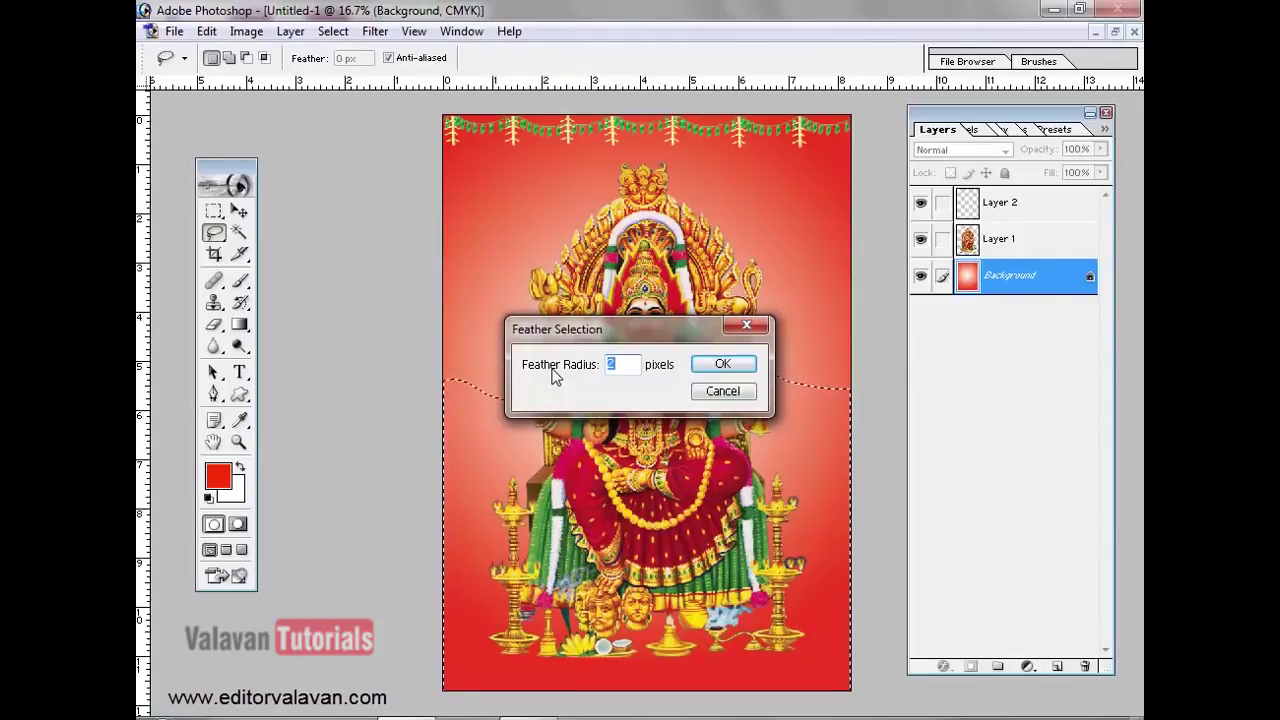
type("15")
key("Return")
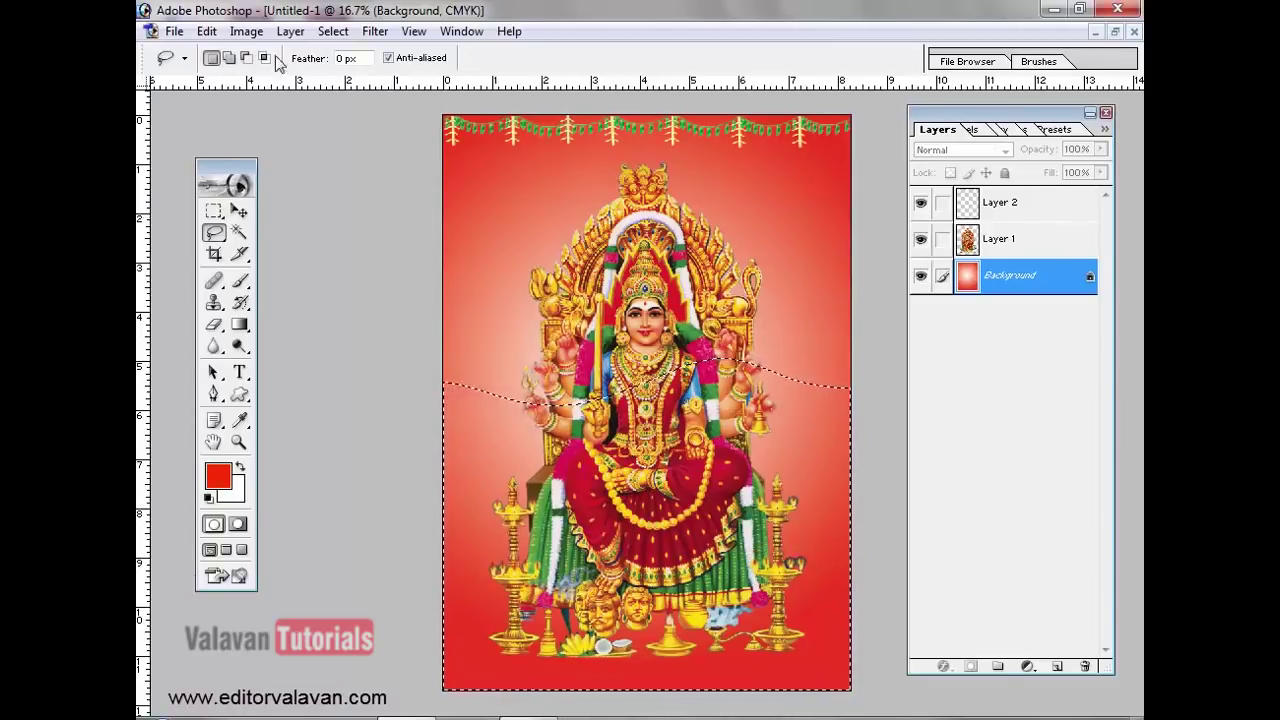
- Apply Hue/Saturation with Hue +27 to turn the selected lower area orange
left_click(246, 31)
mouse_move(284, 86)
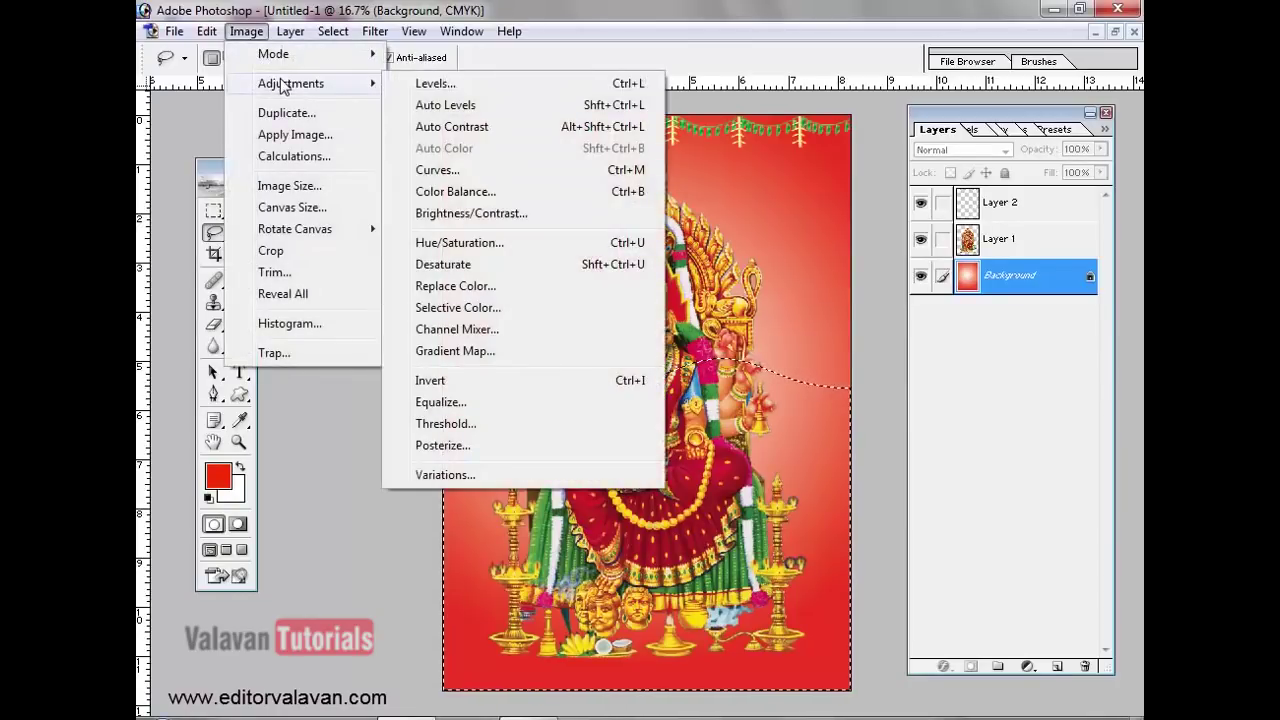
left_click(459, 243)
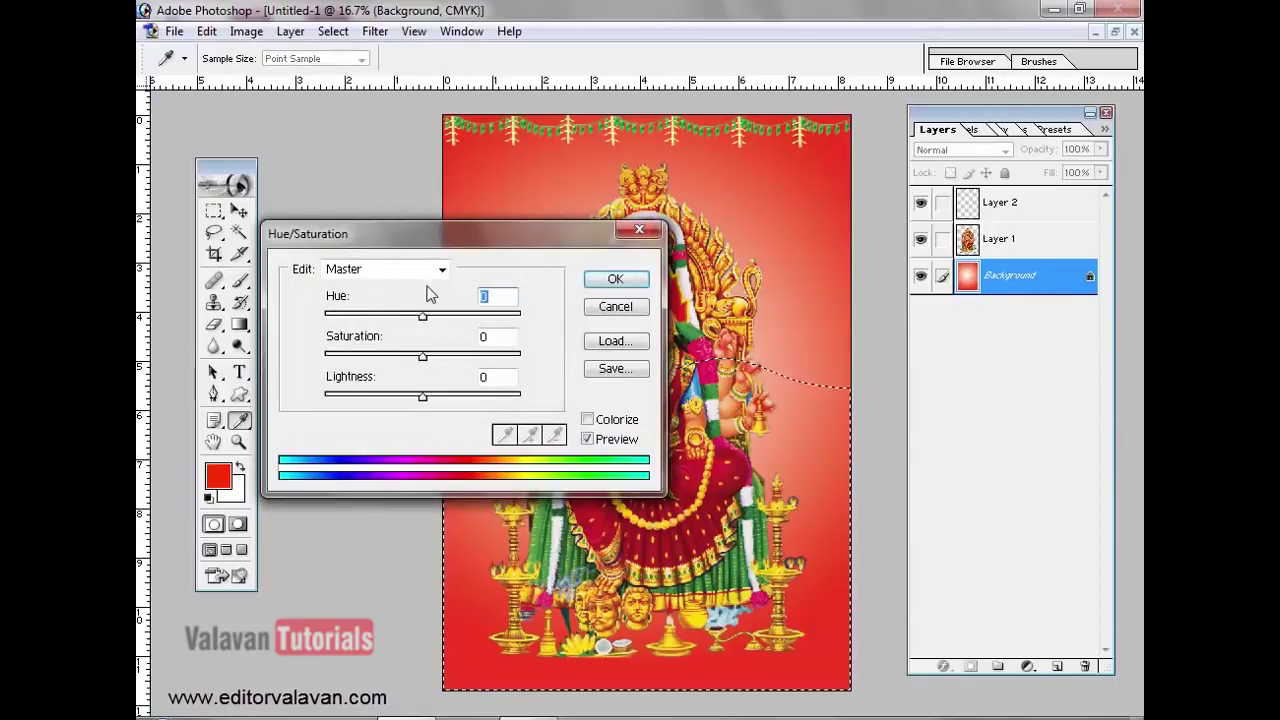
left_click_drag(467, 225, 854, 182)
left_click_drag(813, 268, 838, 270)
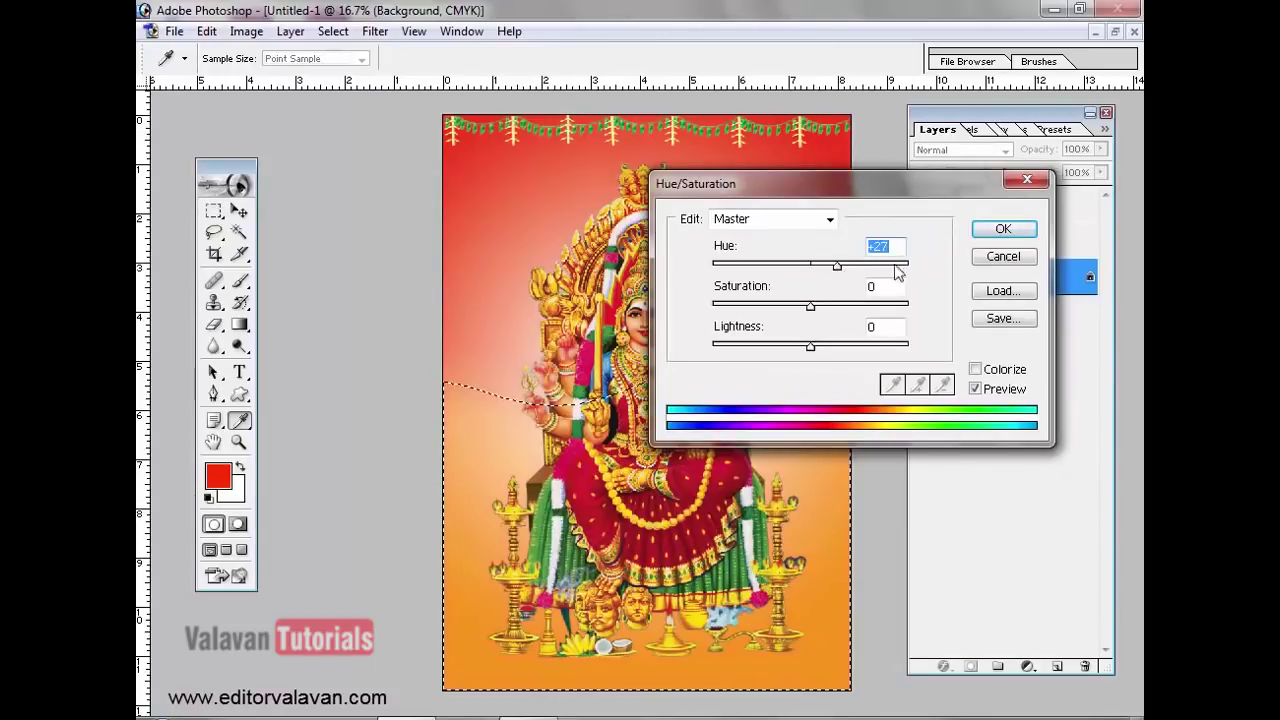
left_click(1003, 229)
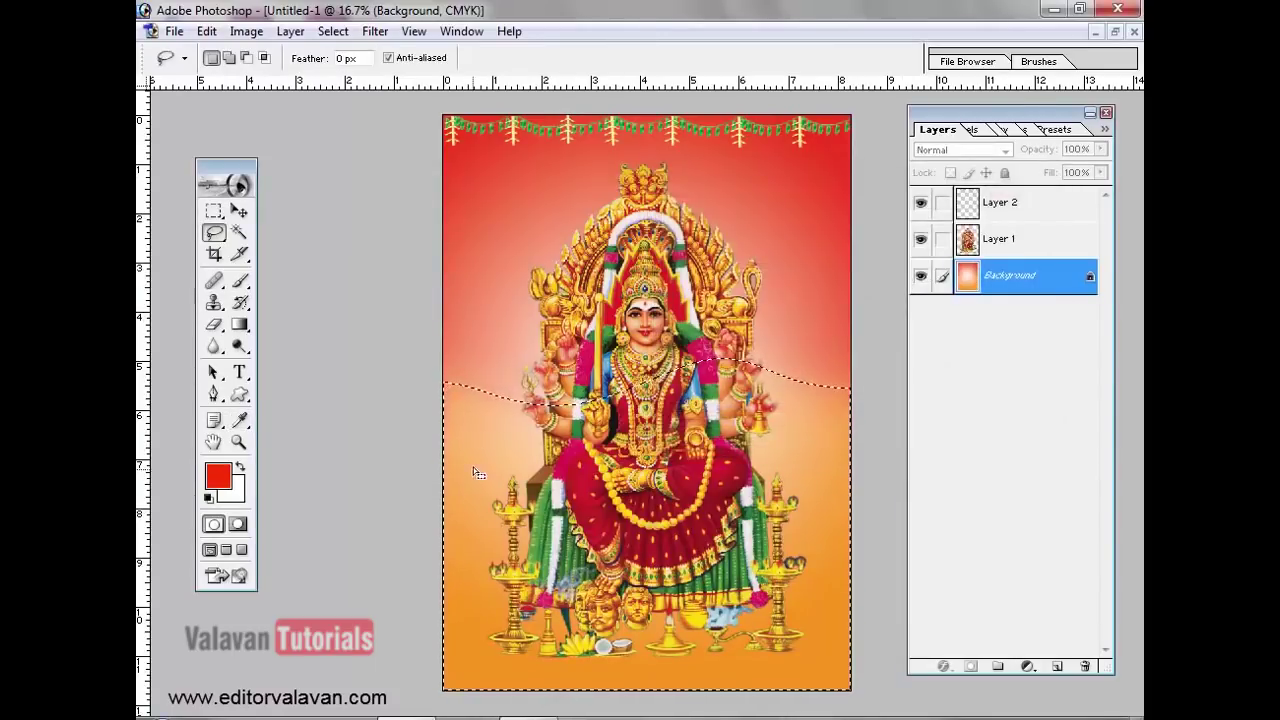
left_click(334, 31)
- Deselect, zoom in on the deity, fit on screen, then step back to the red selected state
left_click(366, 75)
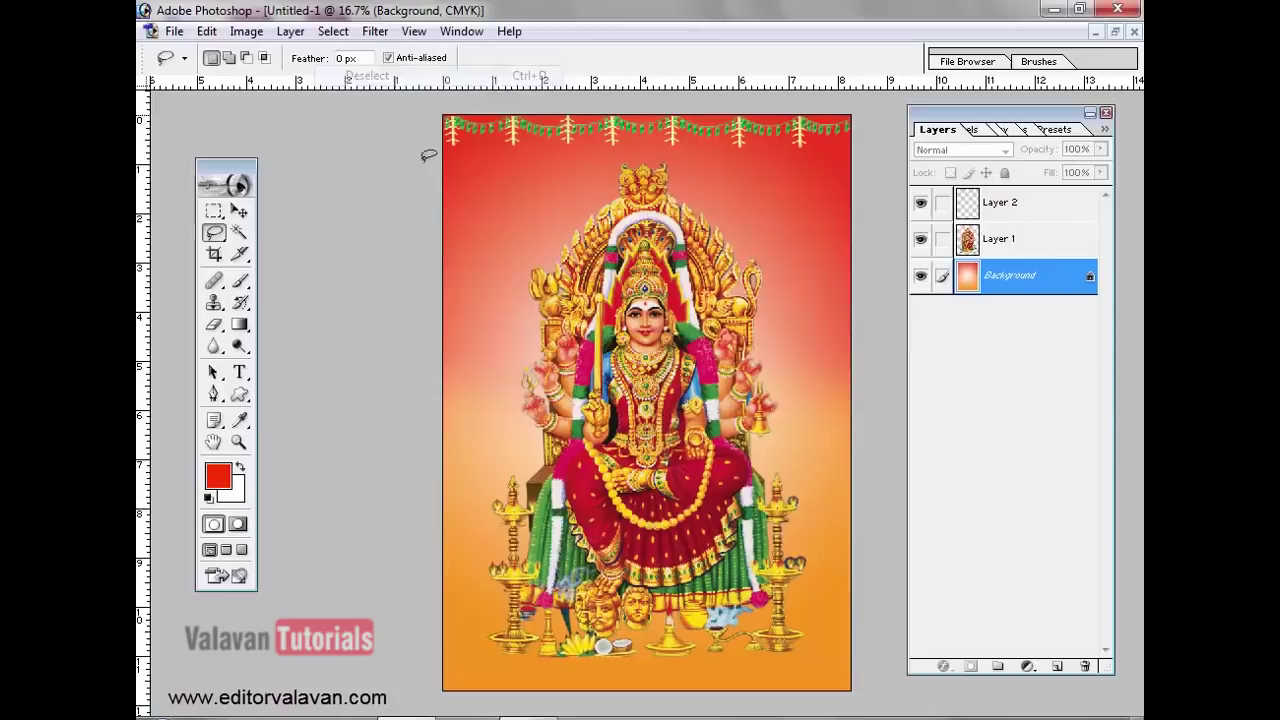
left_click(239, 442)
left_click(661, 570)
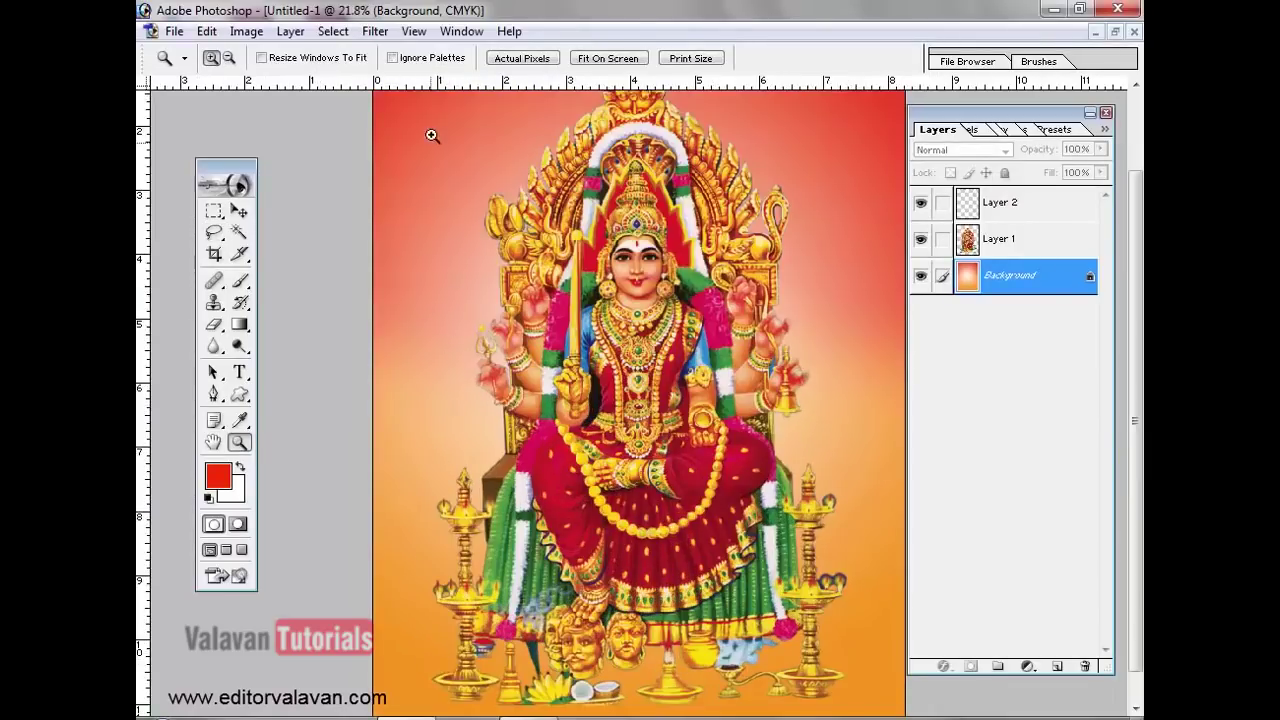
left_click(439, 601)
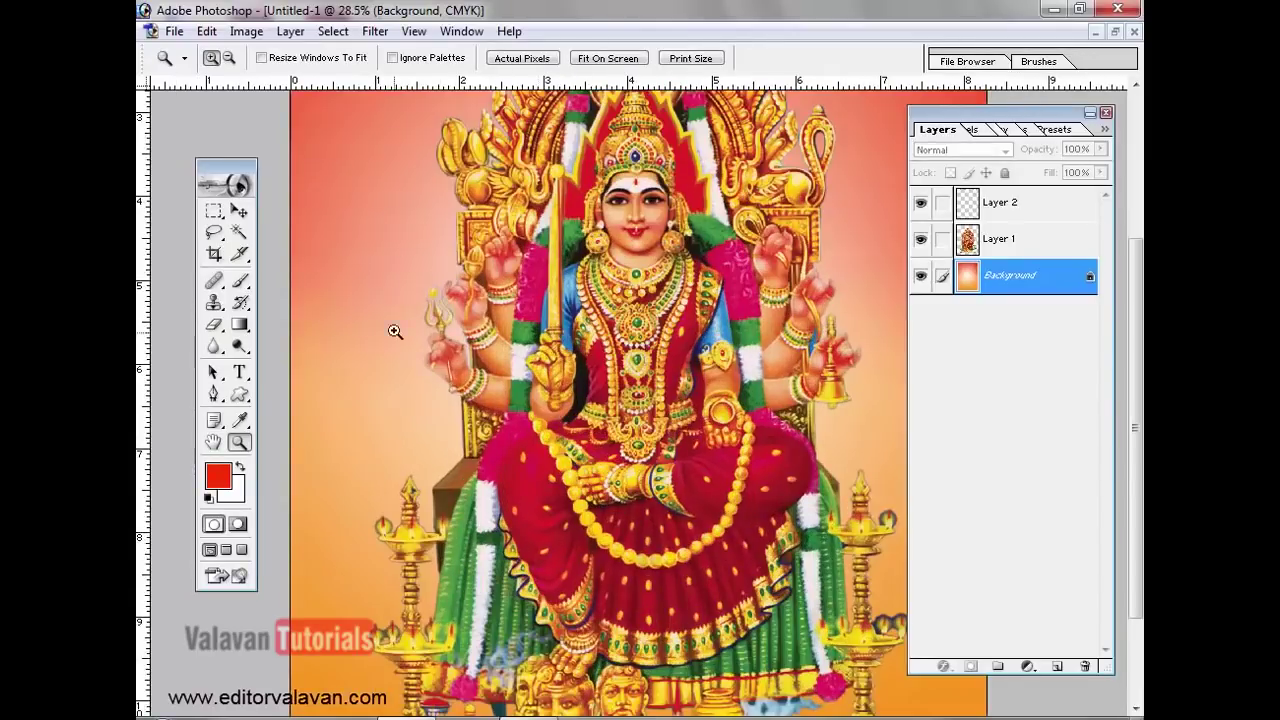
right_click(396, 277)
left_click(383, 182)
right_click(364, 164)
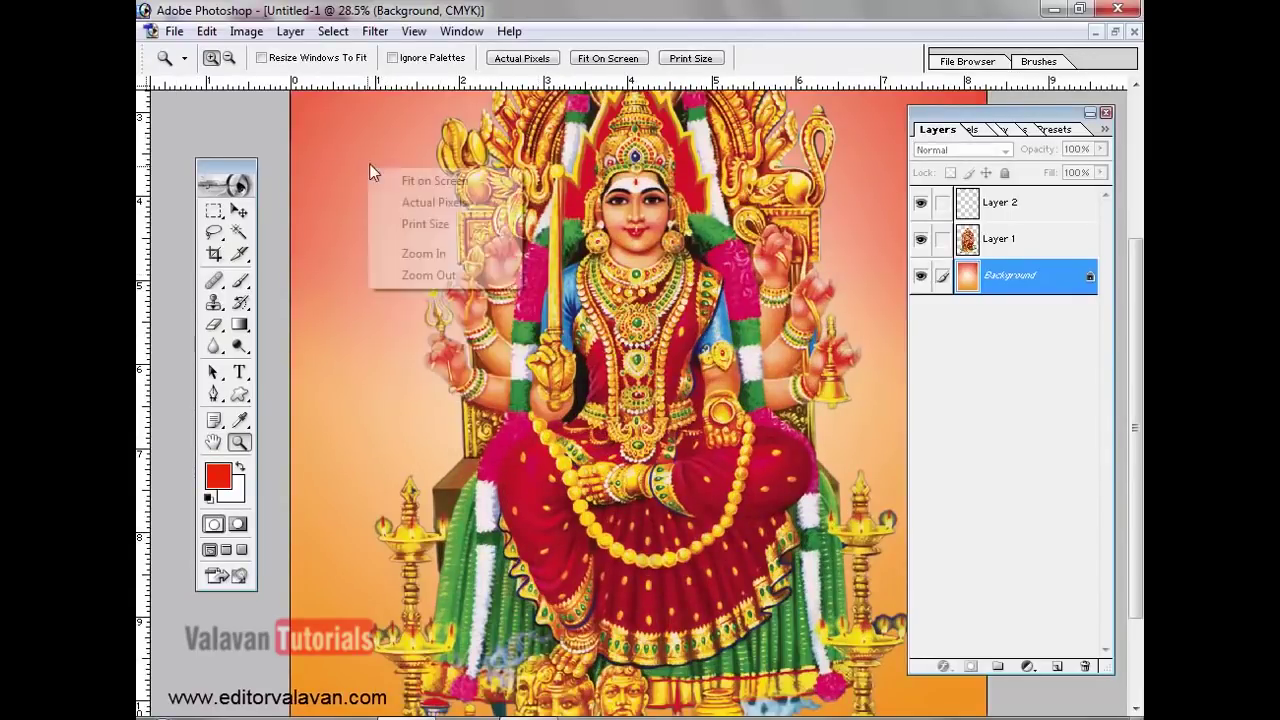
left_click(428, 180)
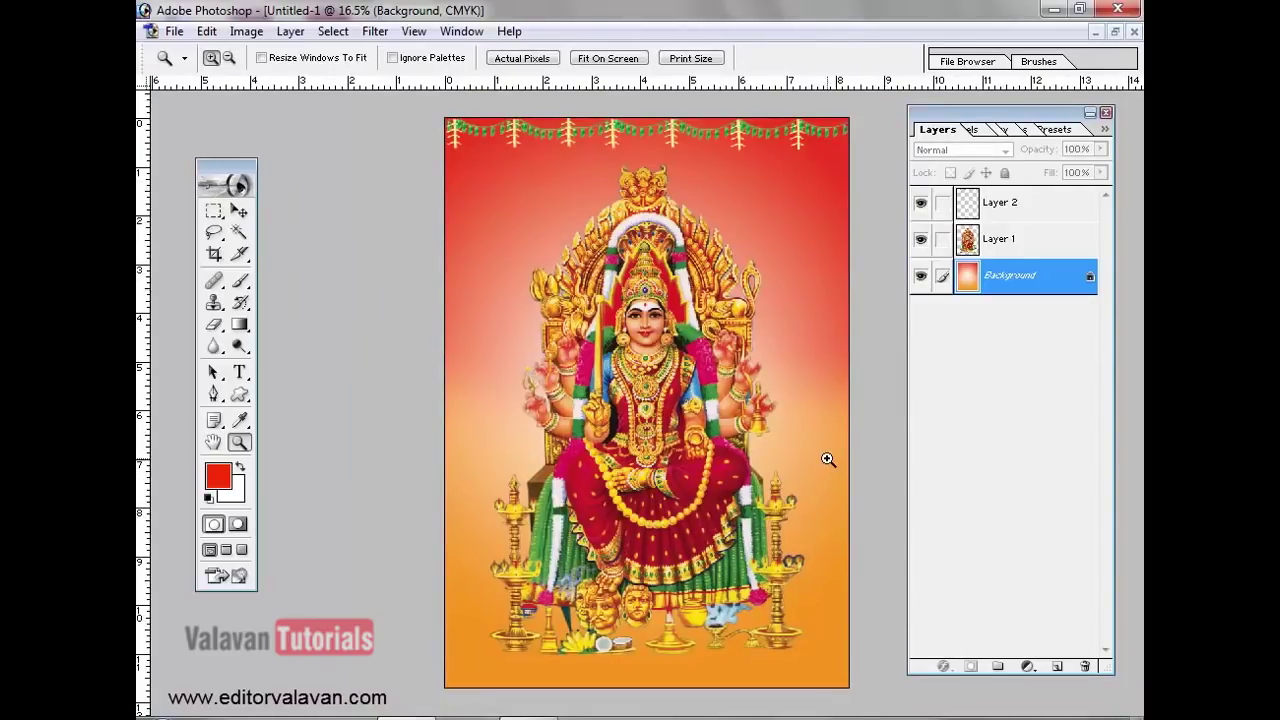
key("ctrl+alt+z")
key("ctrl+alt+z")
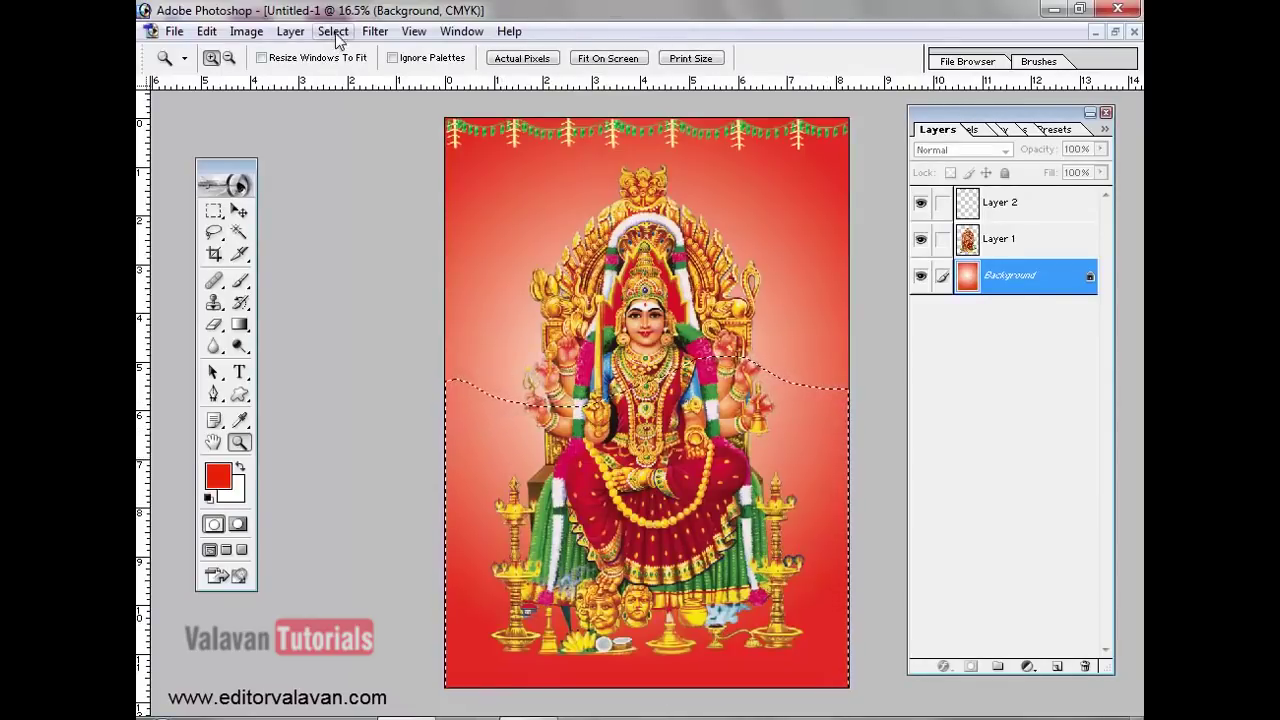
- Reapply Hue/Saturation +27 to the lower area and deselect
left_click(246, 31)
mouse_move(240, 83)
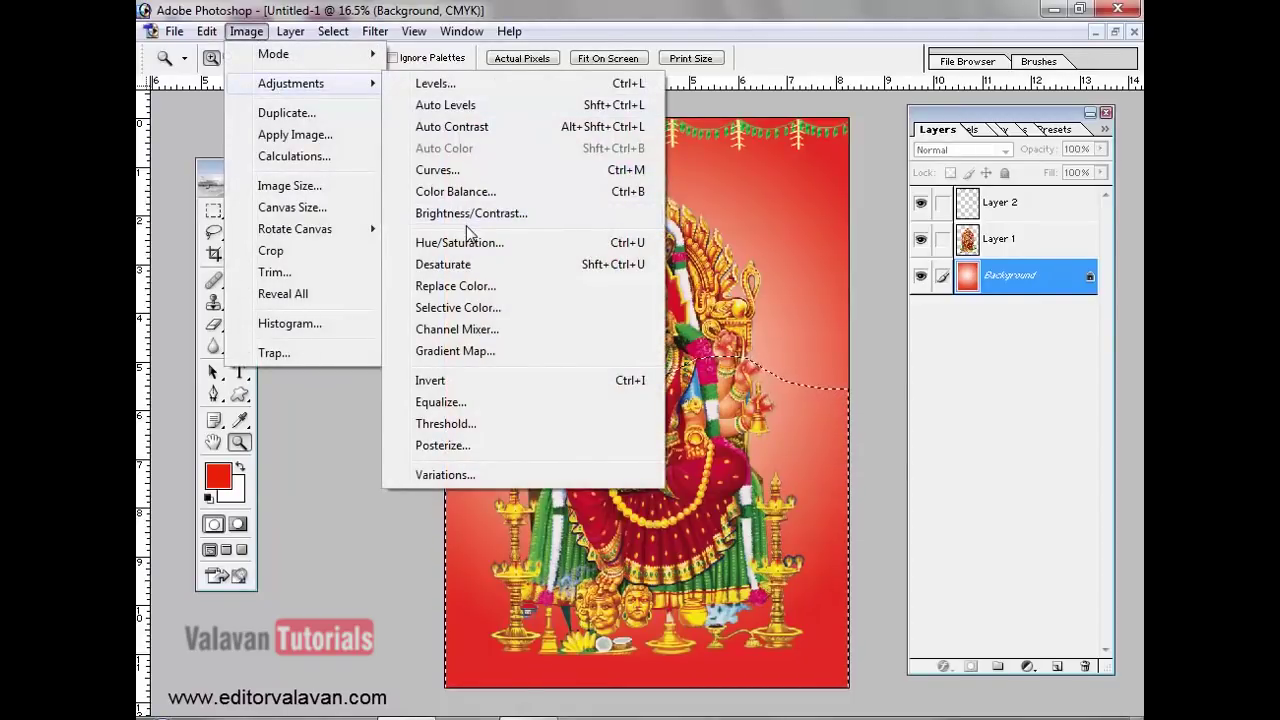
left_click(468, 242)
left_click_drag(811, 266, 838, 270)
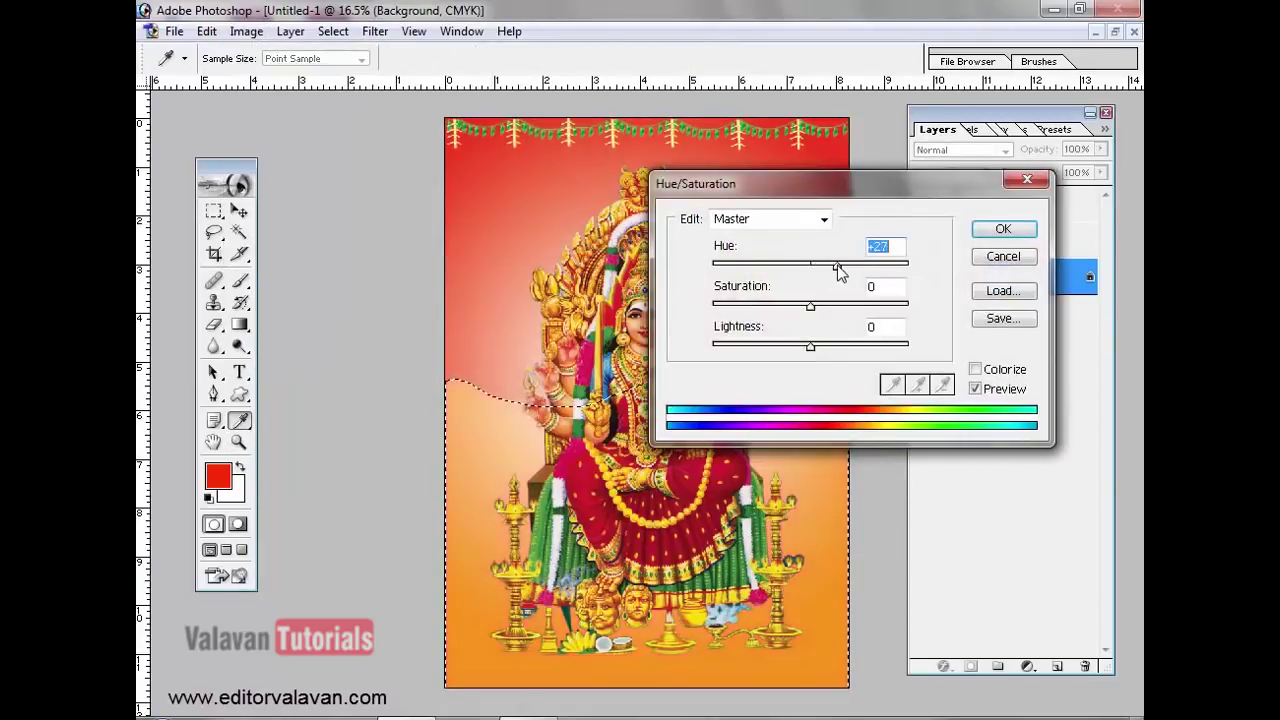
left_click(1001, 230)
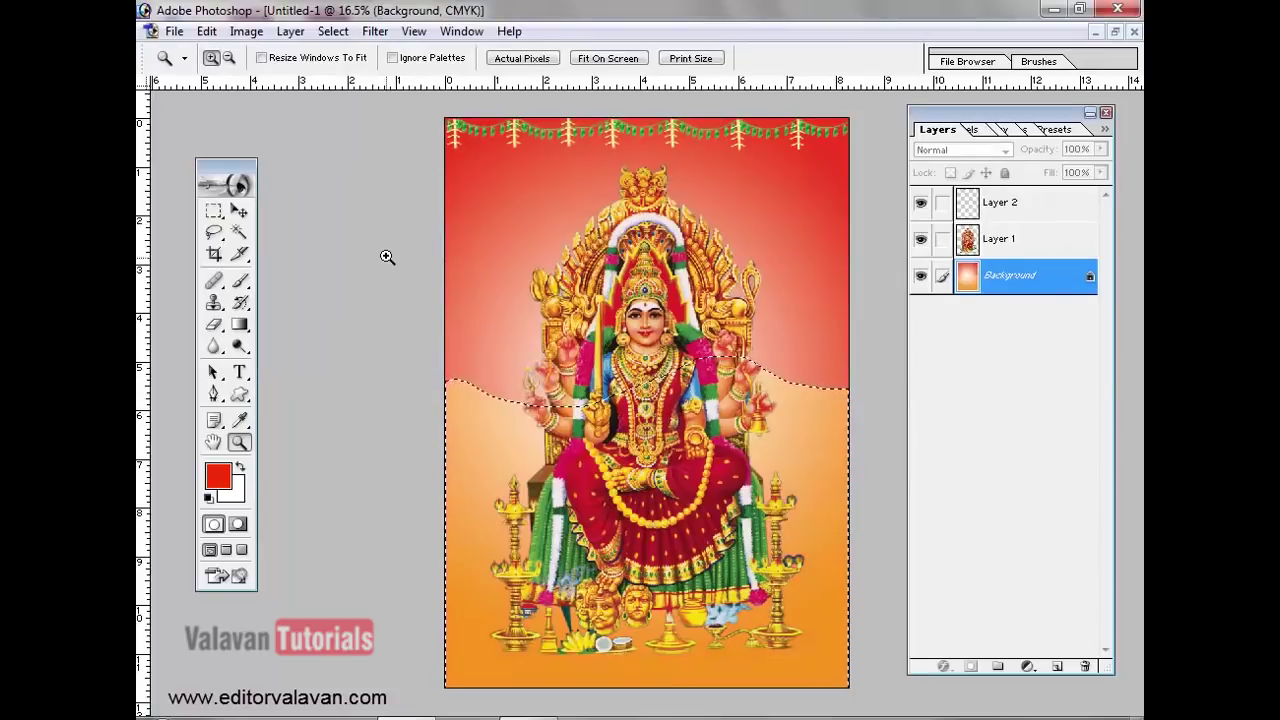
left_click(333, 31)
left_click(366, 73)
- Inspect the wavy boundary, fit on screen, and step back in history to the selection
left_click_drag(378, 278, 733, 521)
key("Tab")
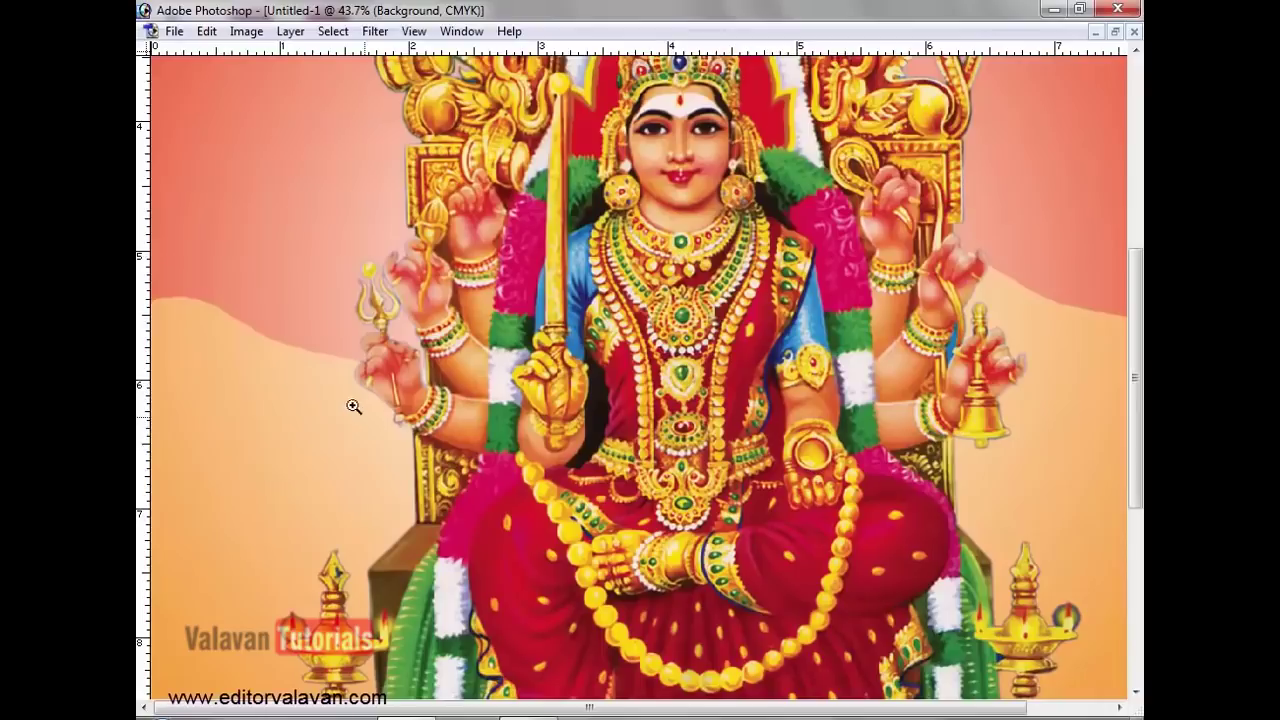
key("ctrl+0")
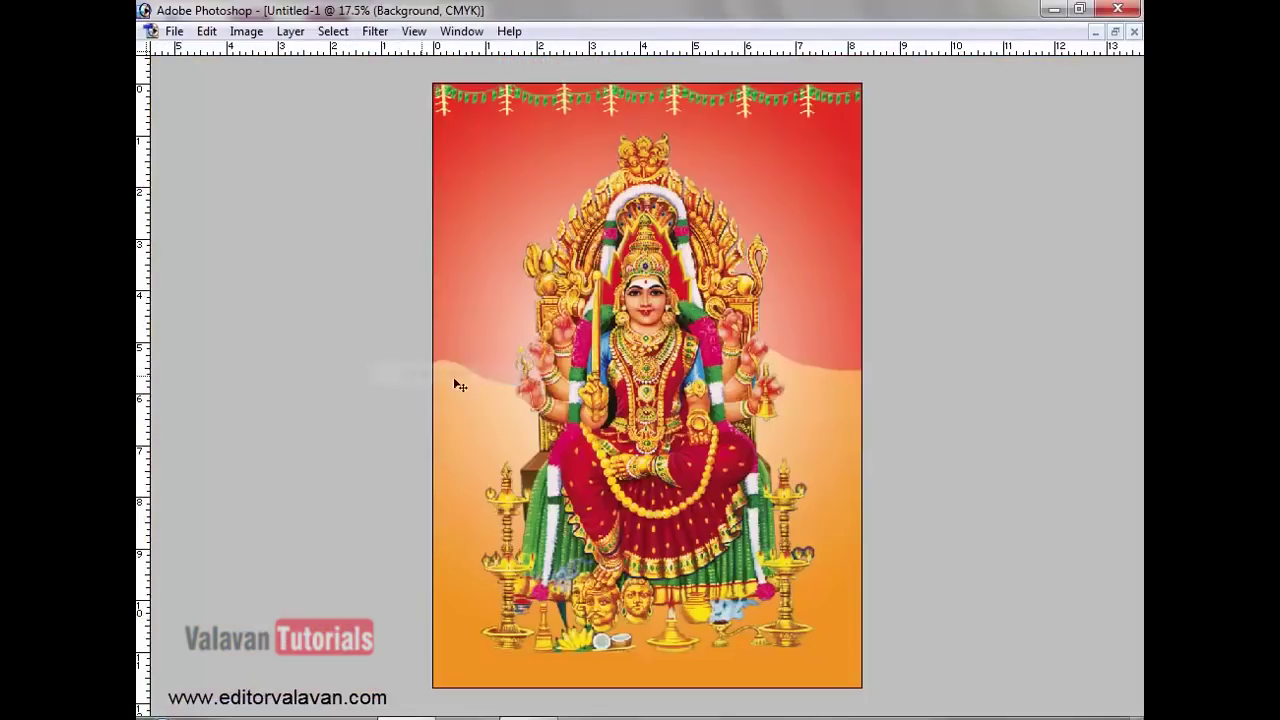
key("ctrl+alt+z")
key("ctrl+alt+z")
key("ctrl+alt+z")
key("ctrl+alt+z")
key("ctrl+shift+z")
key("ctrl+shift+z")
key("ctrl+alt+z")
- Re-feather the selection, apply Hue +28 for orange, and deselect
key("ctrl+alt+d")
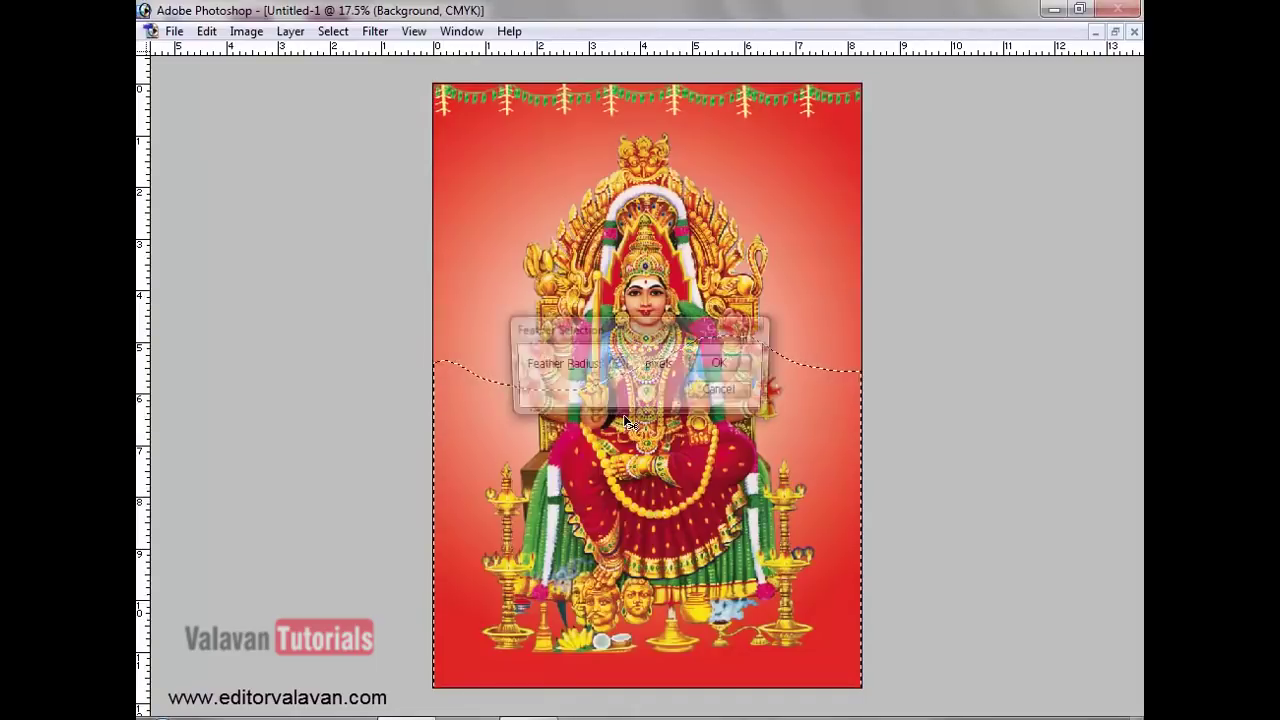
left_click(718, 362)
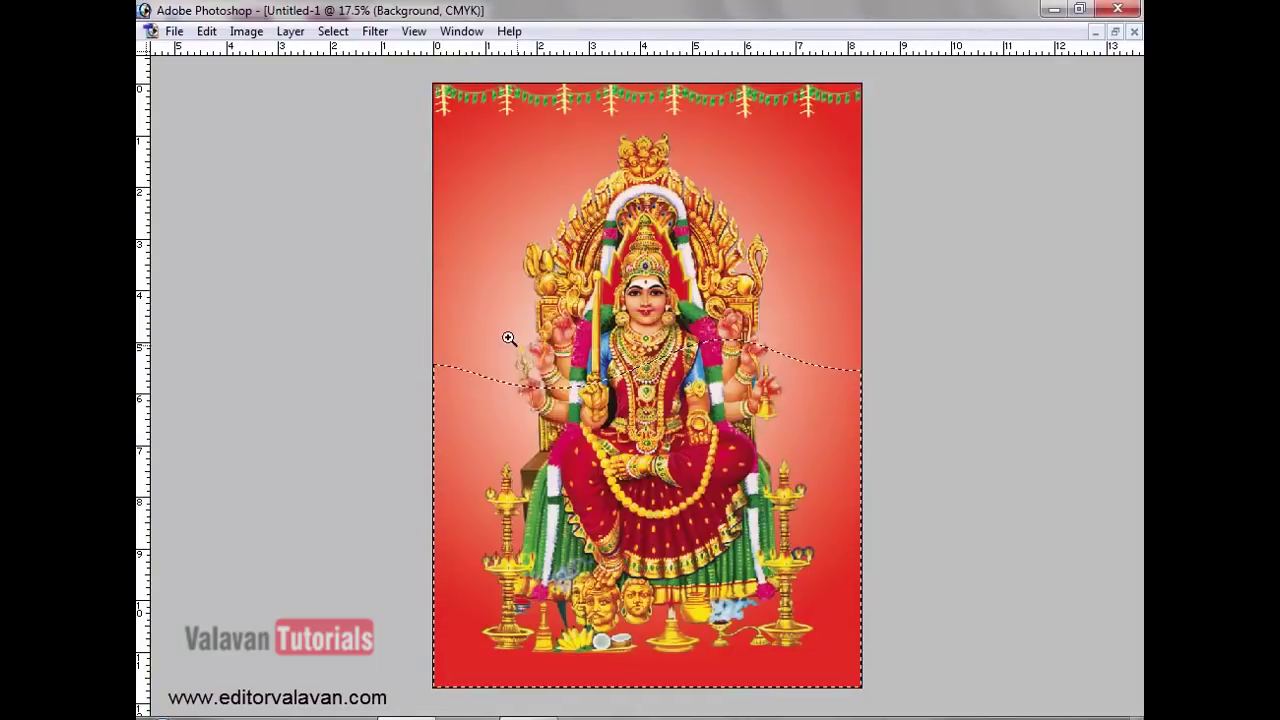
key("ctrl+u")
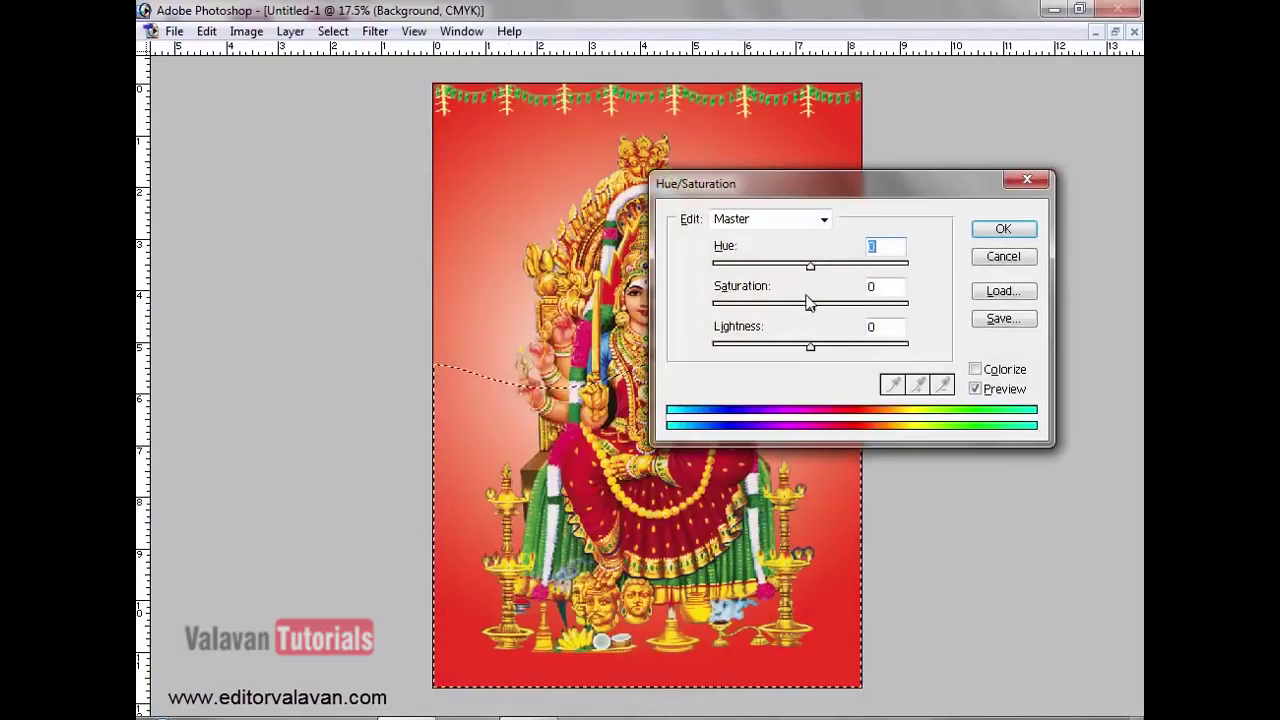
left_click_drag(810, 266, 838, 266)
key("Return")
key("ctrl+d")
- Zoom in to check the blended edge, then fit the whole image on screen
left_click(355, 213)
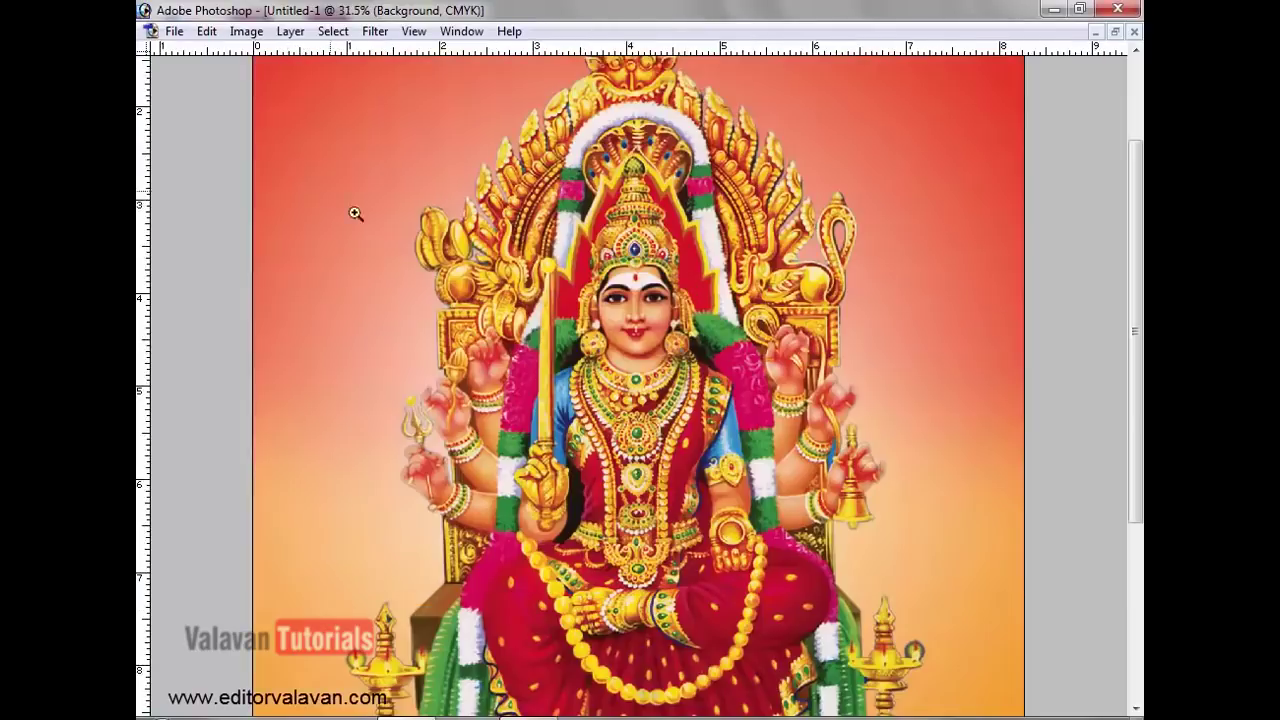
right_click(343, 371)
left_click(380, 403)
right_click(400, 404)
left_click(408, 414)
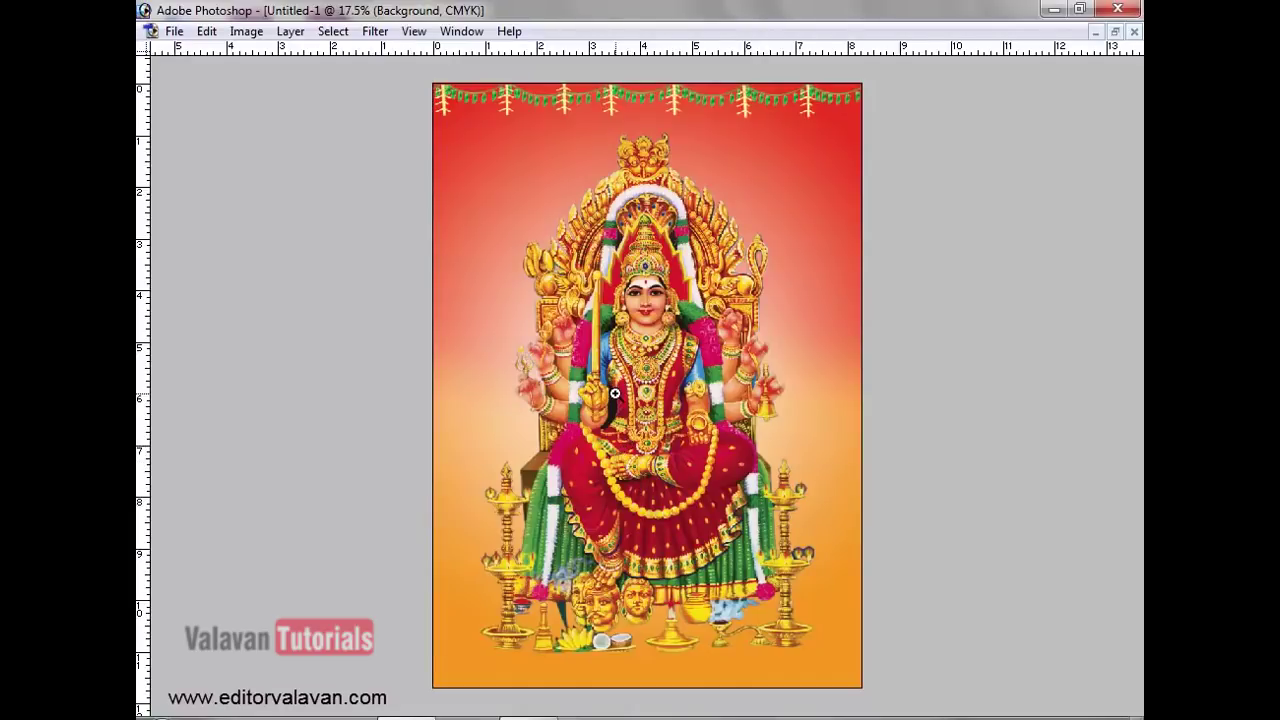
- Shift the entire background's hue to -109 with Ctrl+U, turning it purple and magenta
key("Tab")
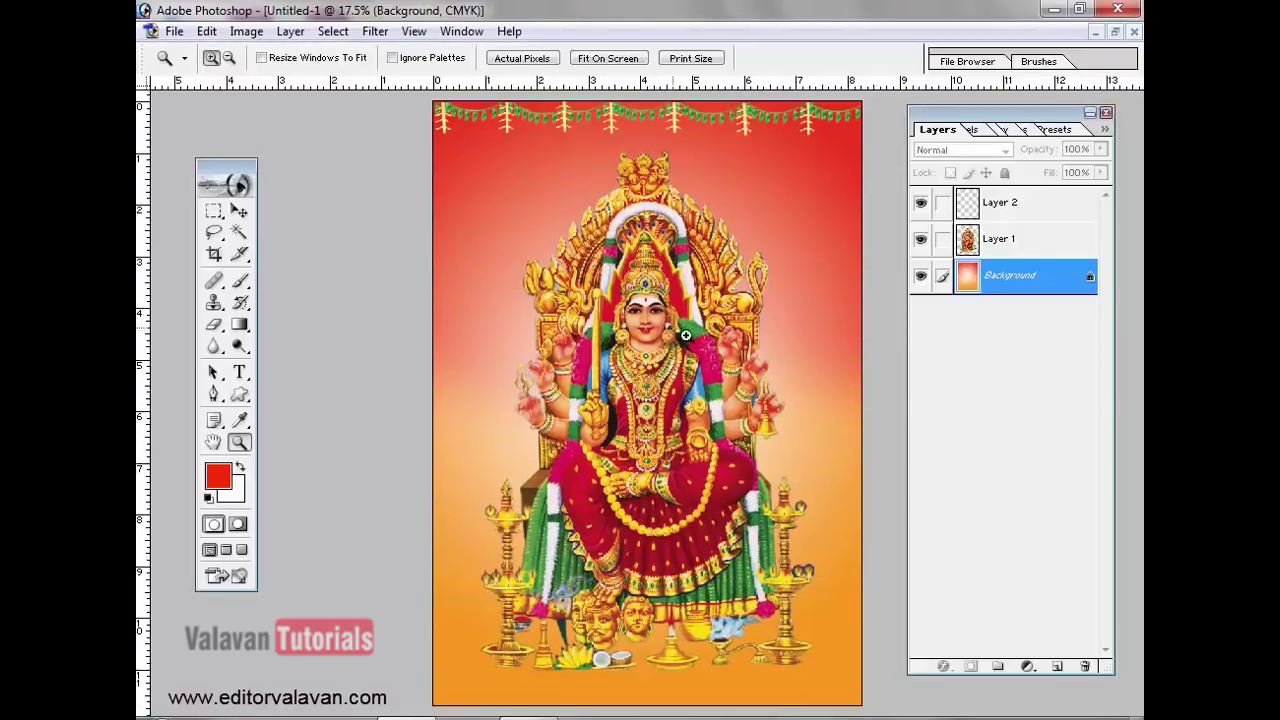
left_click(240, 212)
right_click(467, 183)
left_click(444, 174)
key("i")
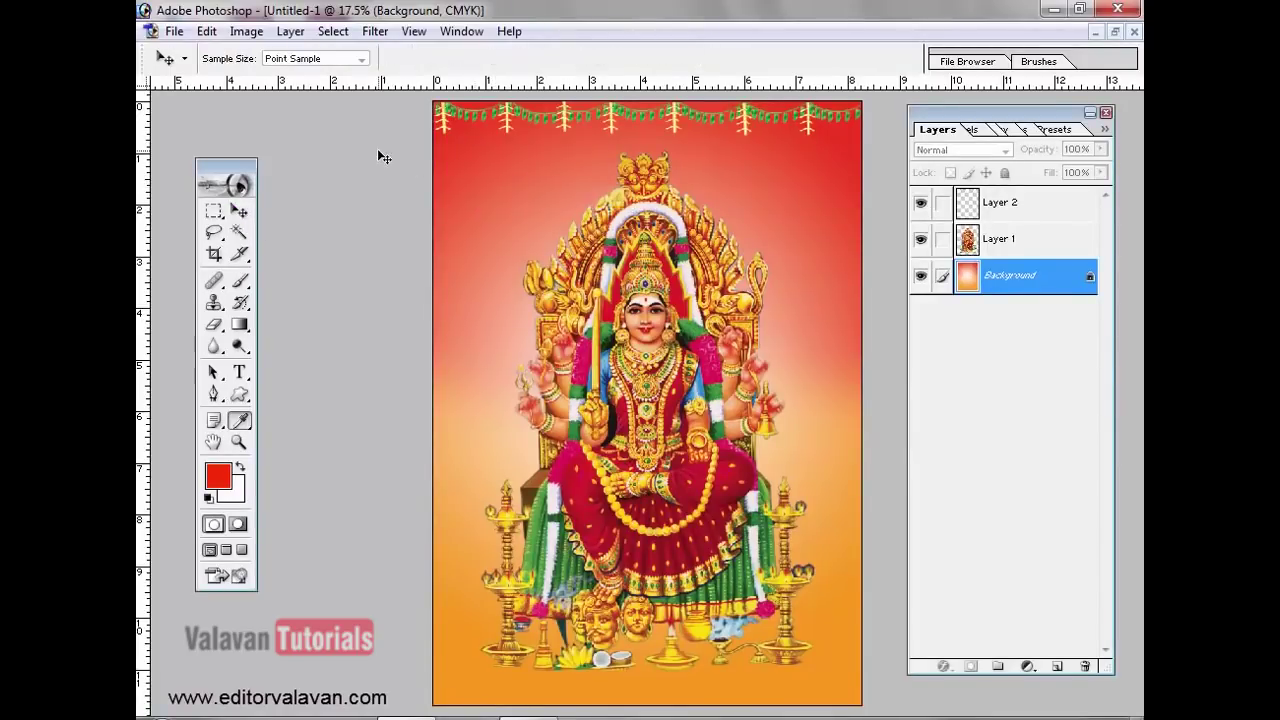
key("ctrl+u")
left_click_drag(810, 266, 742, 280)
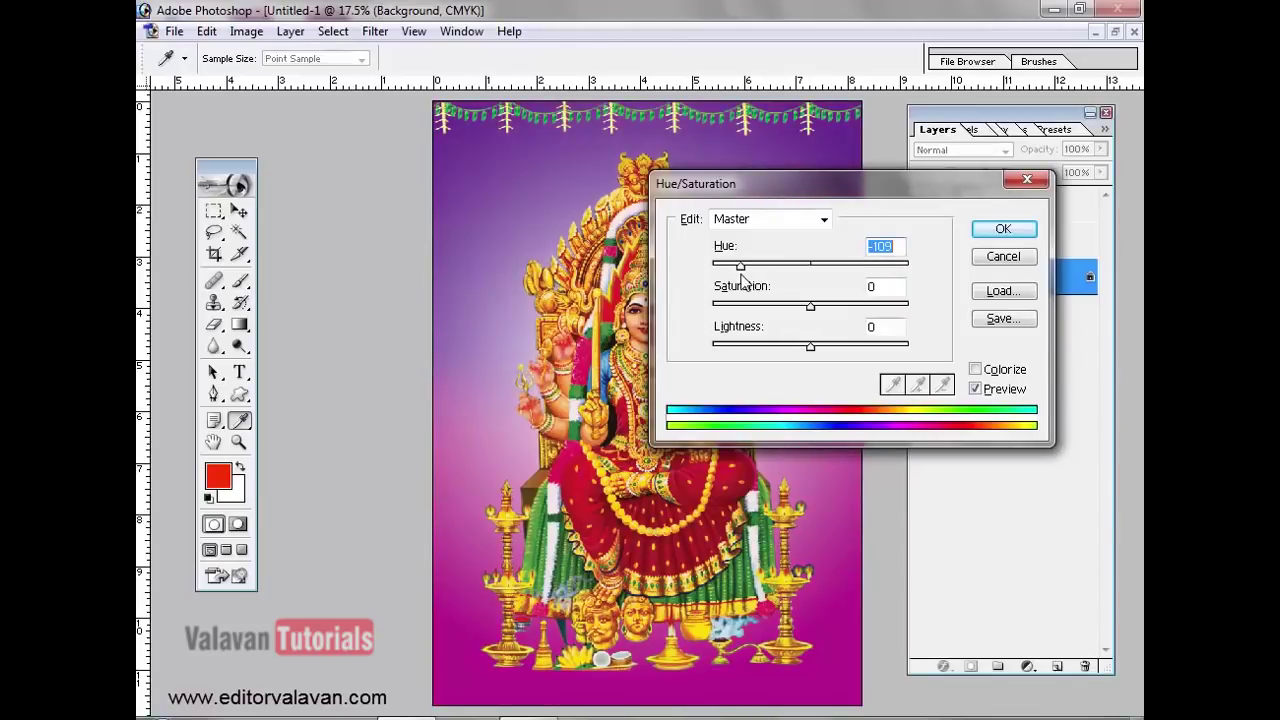
left_click(1003, 229)
key("v")
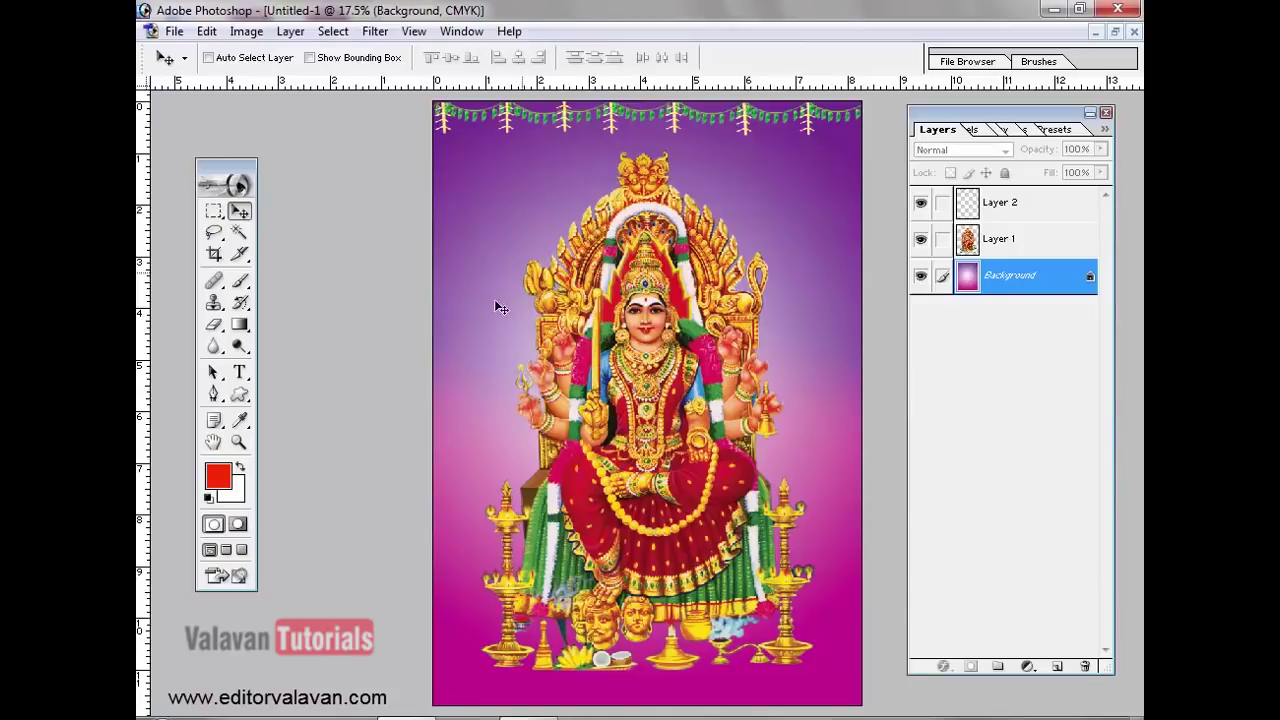
key("Tab")
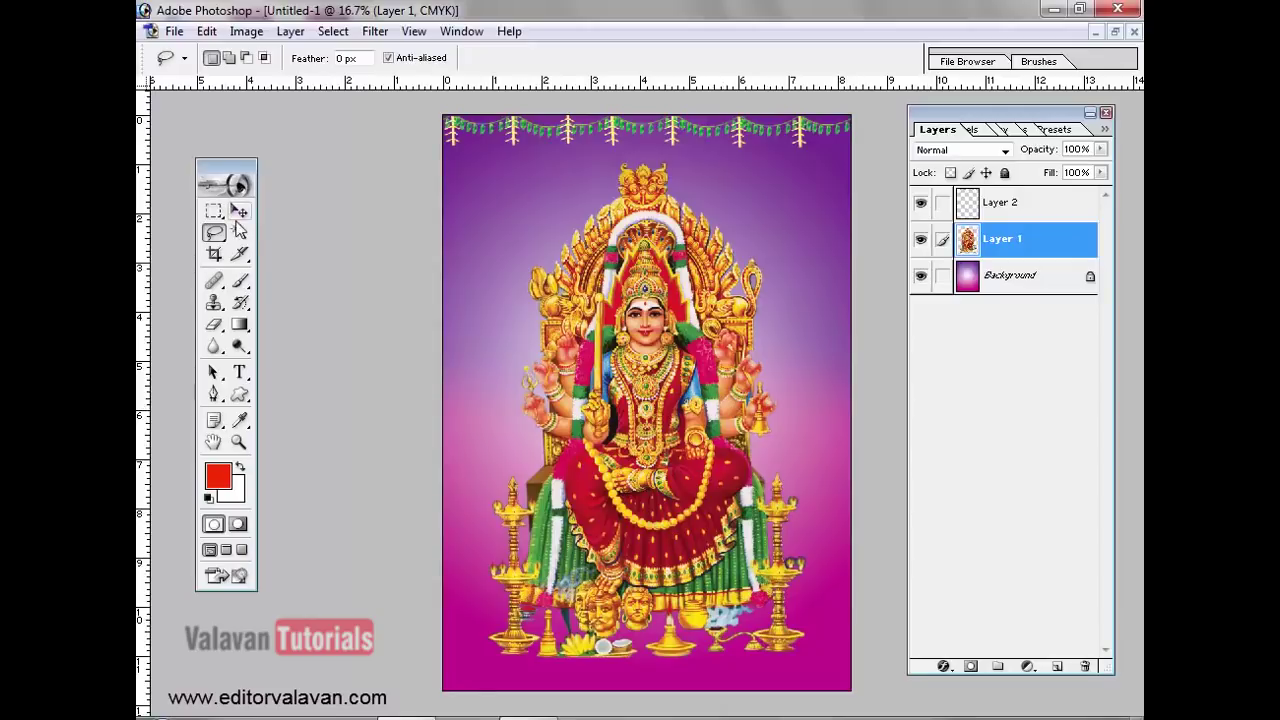
- Nudge the deity slightly up and start a text caption near the poster bottom
left_click(238, 210)
left_click_drag(692, 410, 692, 400)
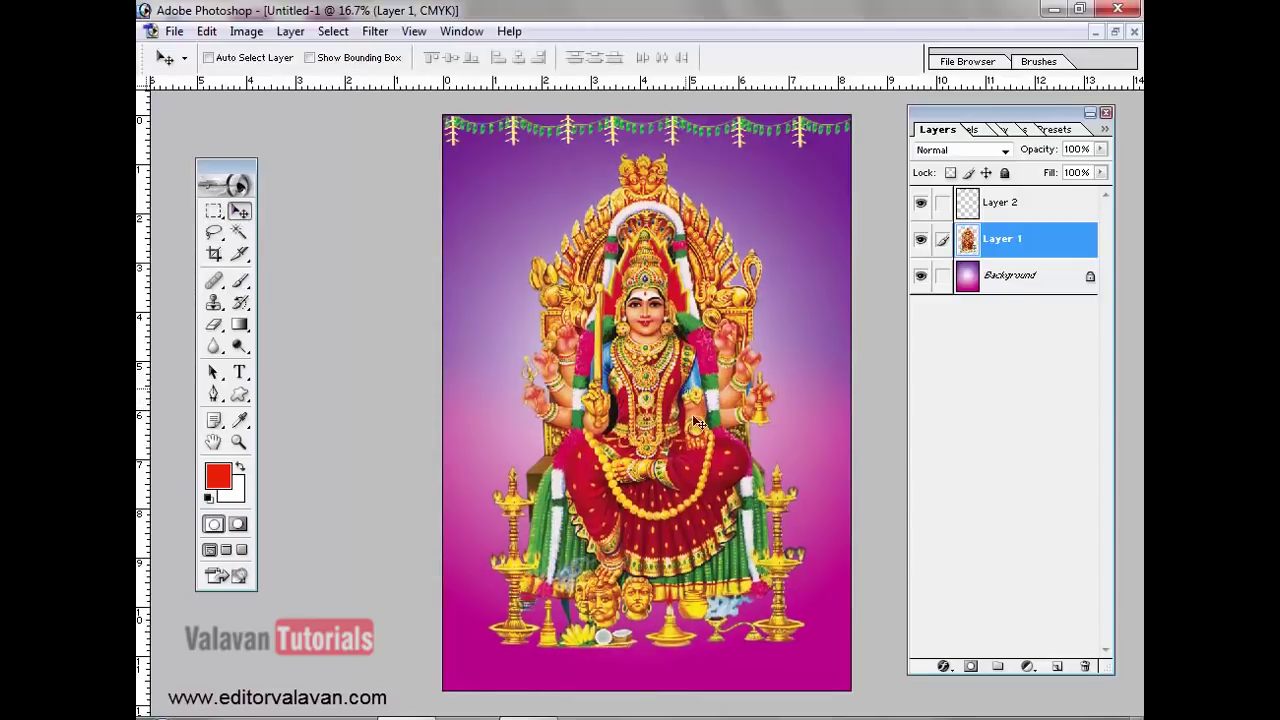
left_click(239, 372)
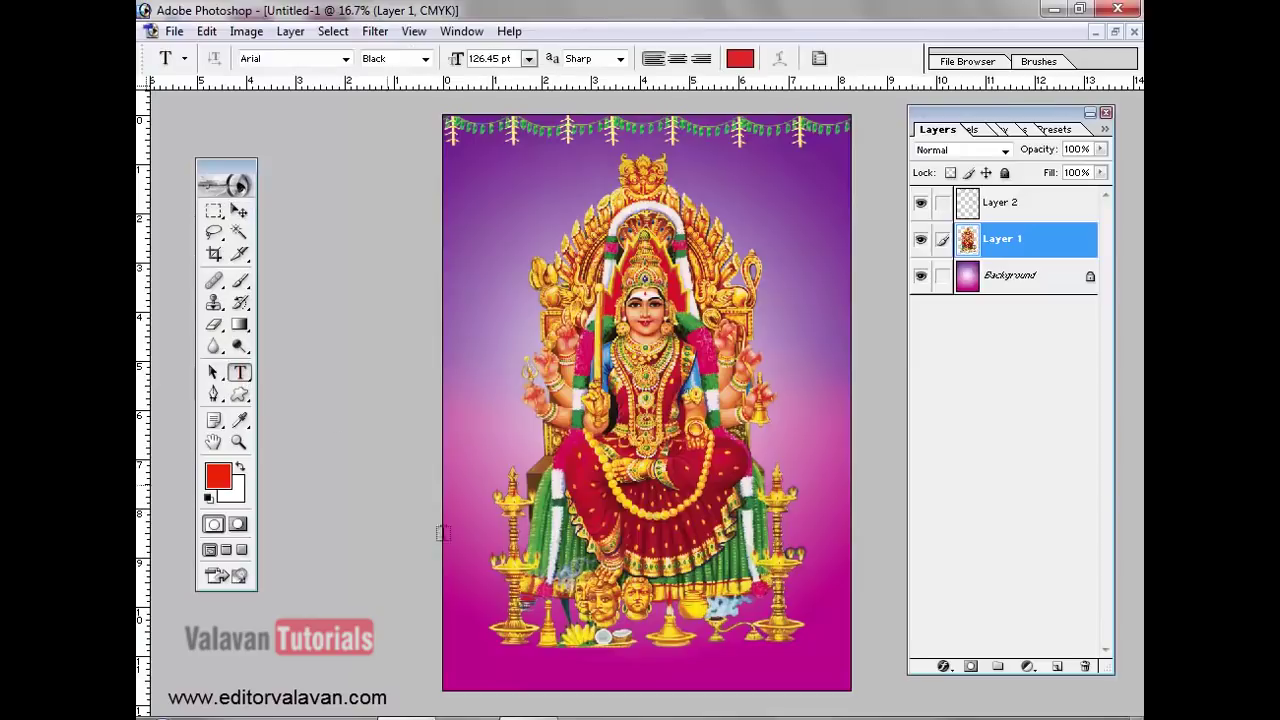
left_click(538, 668)
type("FDSAF")
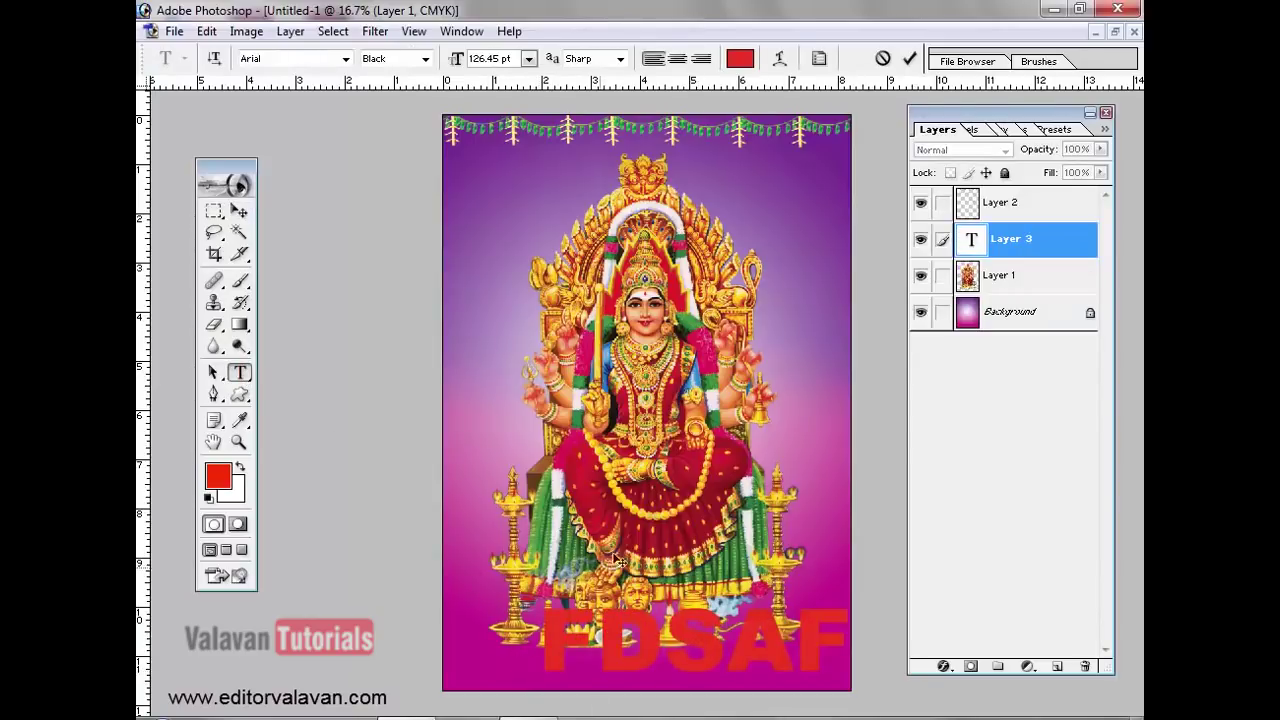
- Set the caption's font size to 52 pt
key("ctrl+a")
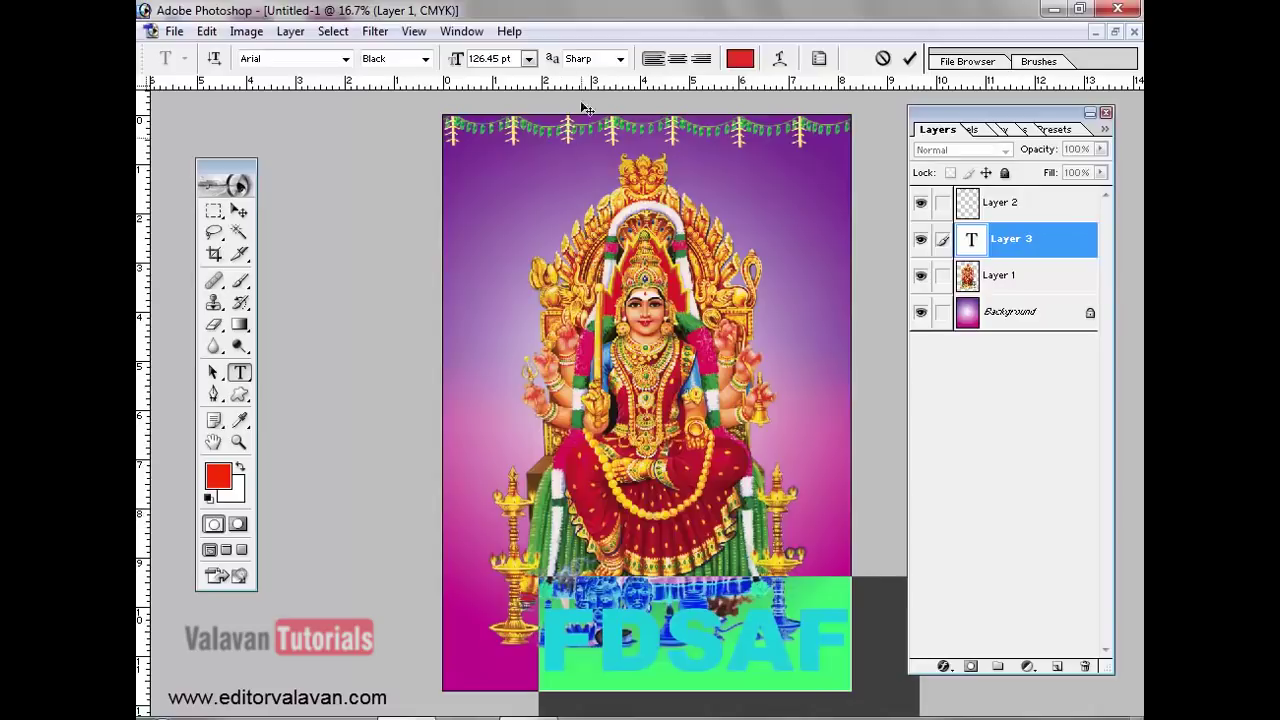
left_click(529, 59)
left_click(520, 390)
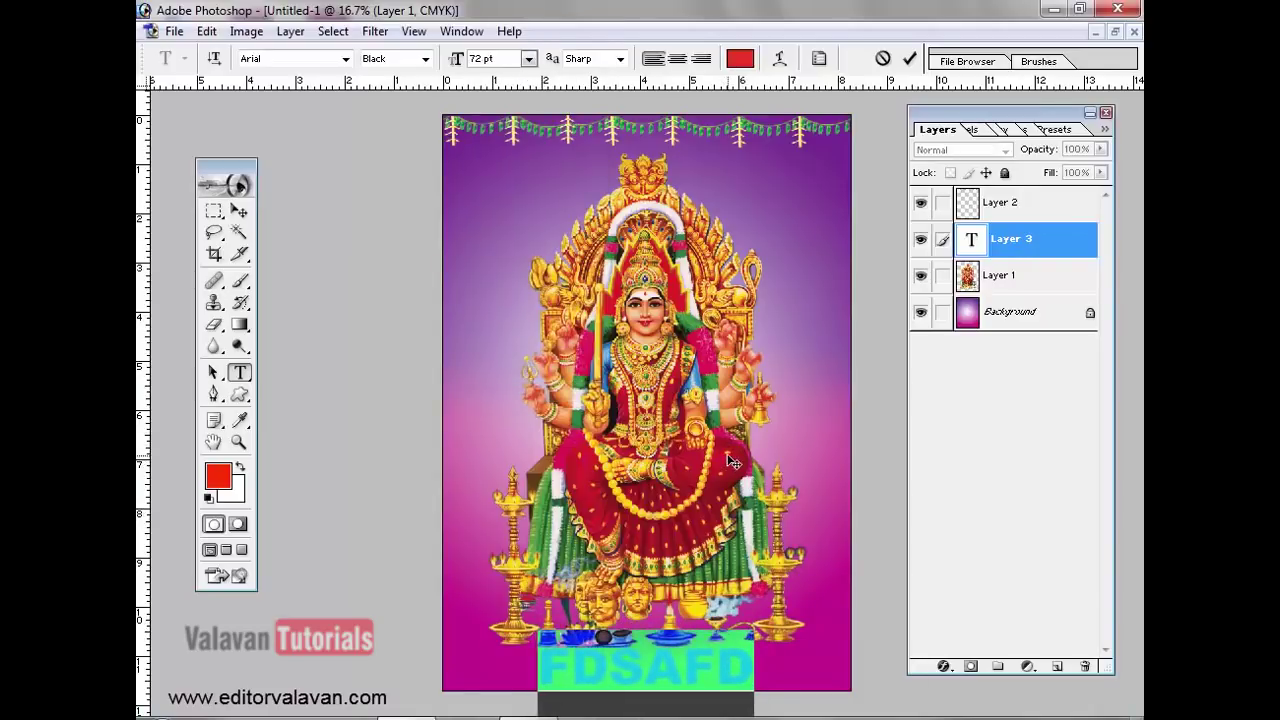
left_click(490, 59)
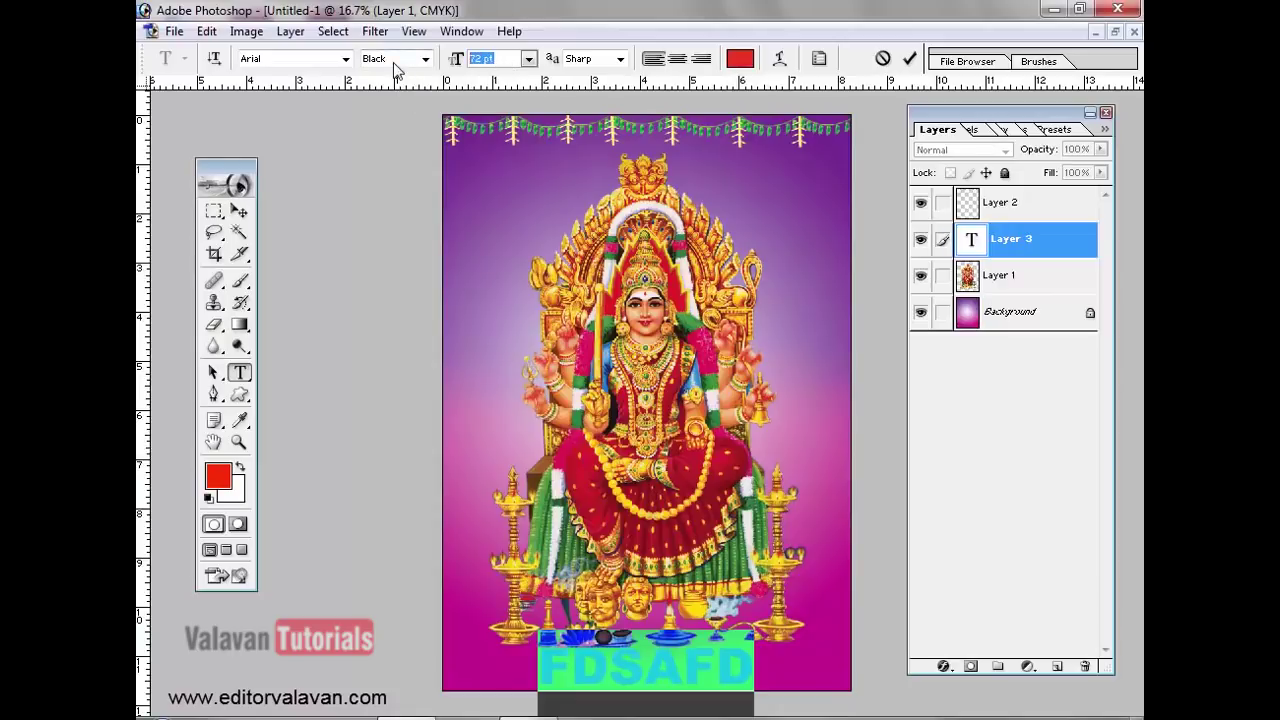
type("52")
key("Return")
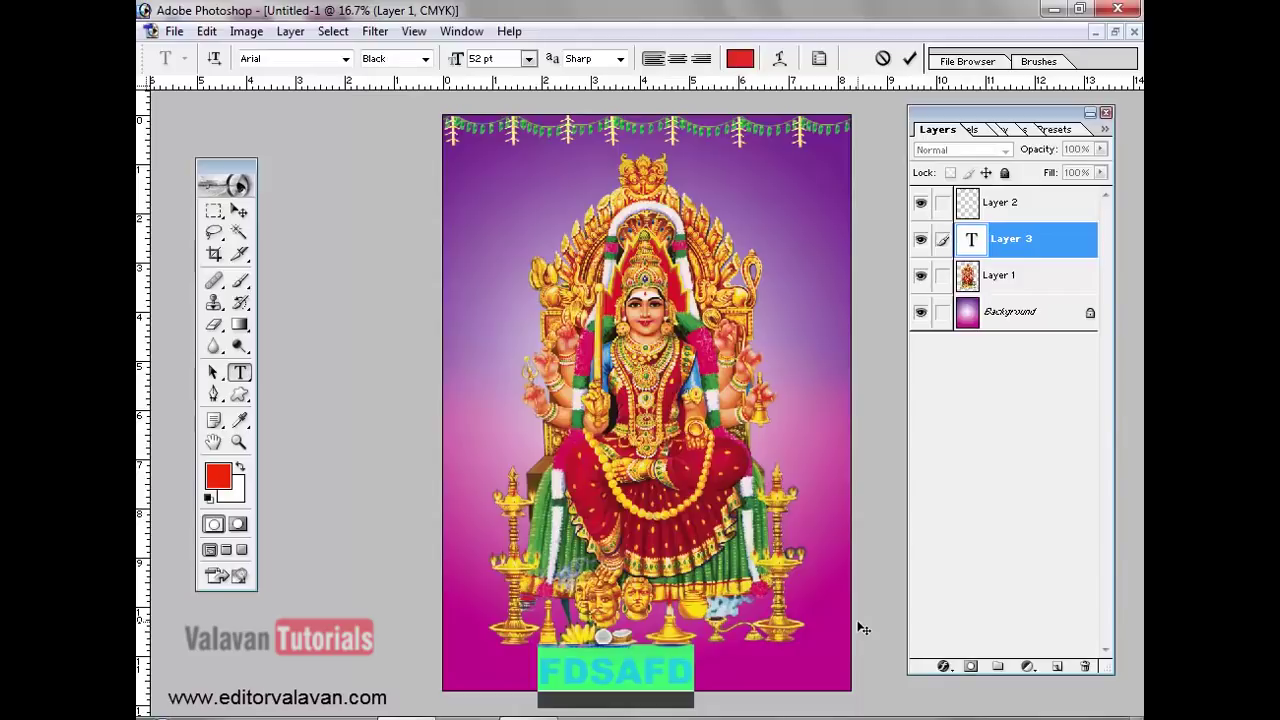
- Type MARIYAMMAN as the caption and commit it
type("MARI")
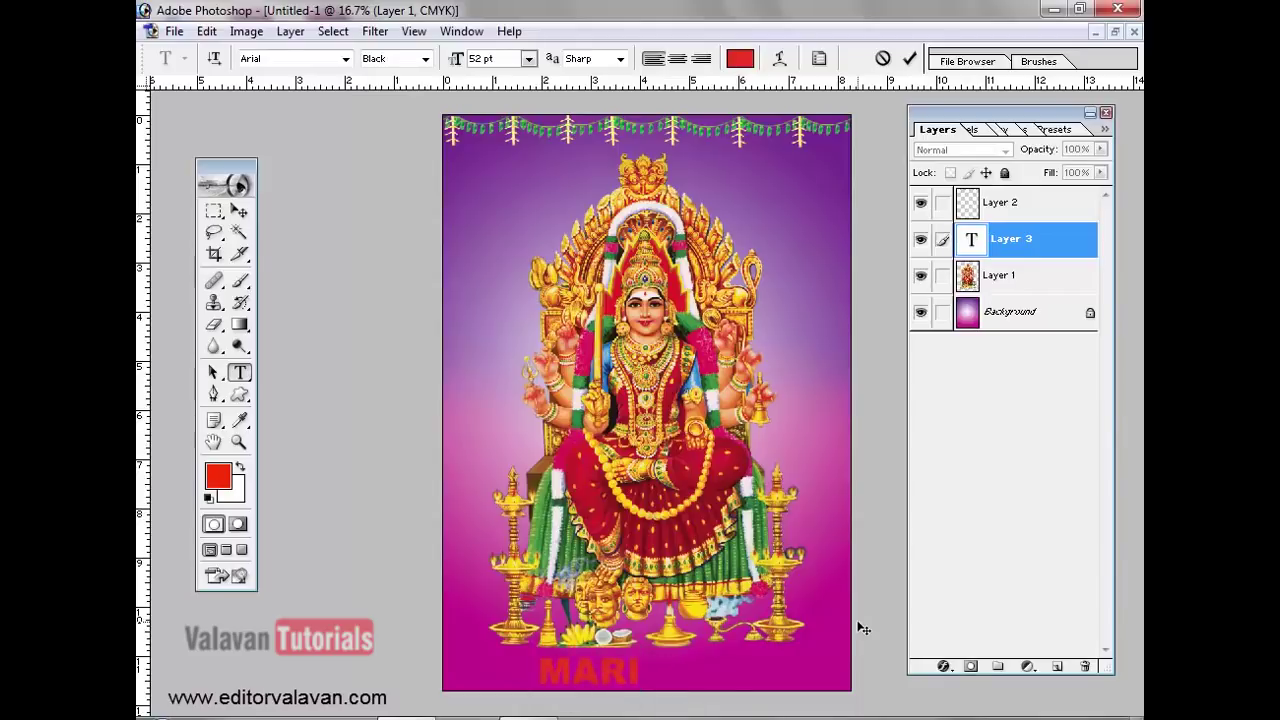
type("YAMMAN")
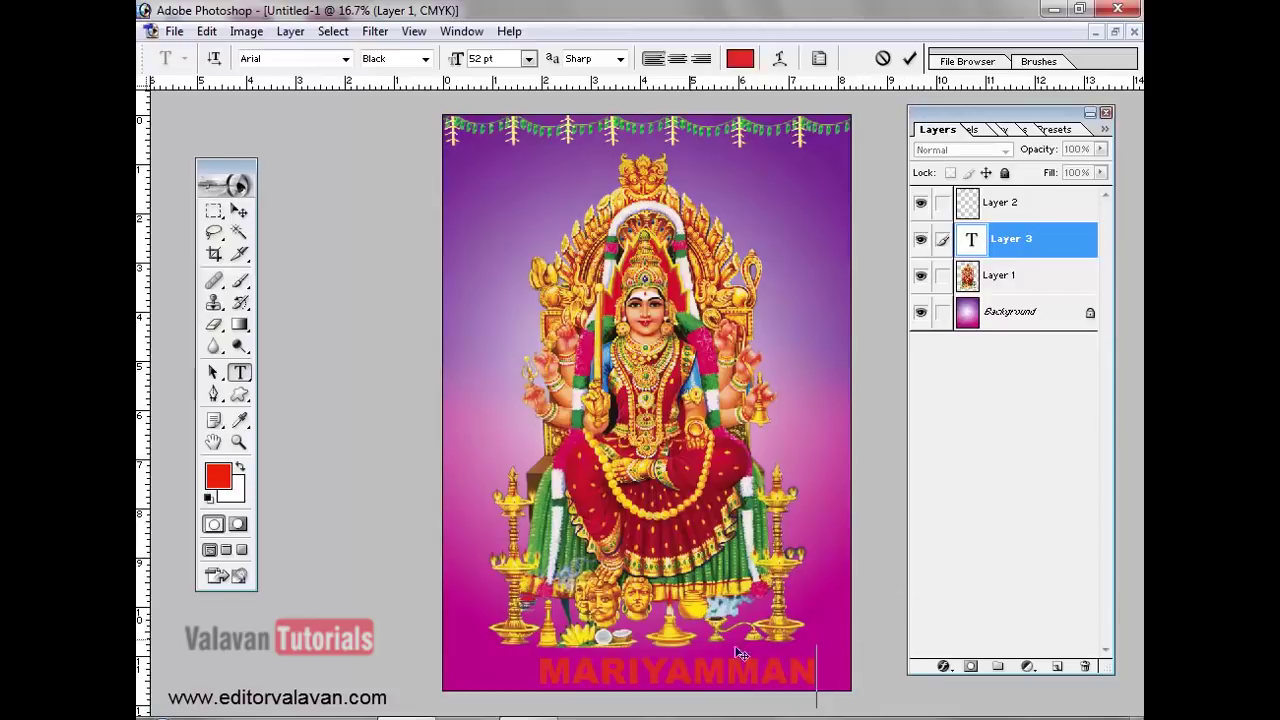
left_click(909, 62)
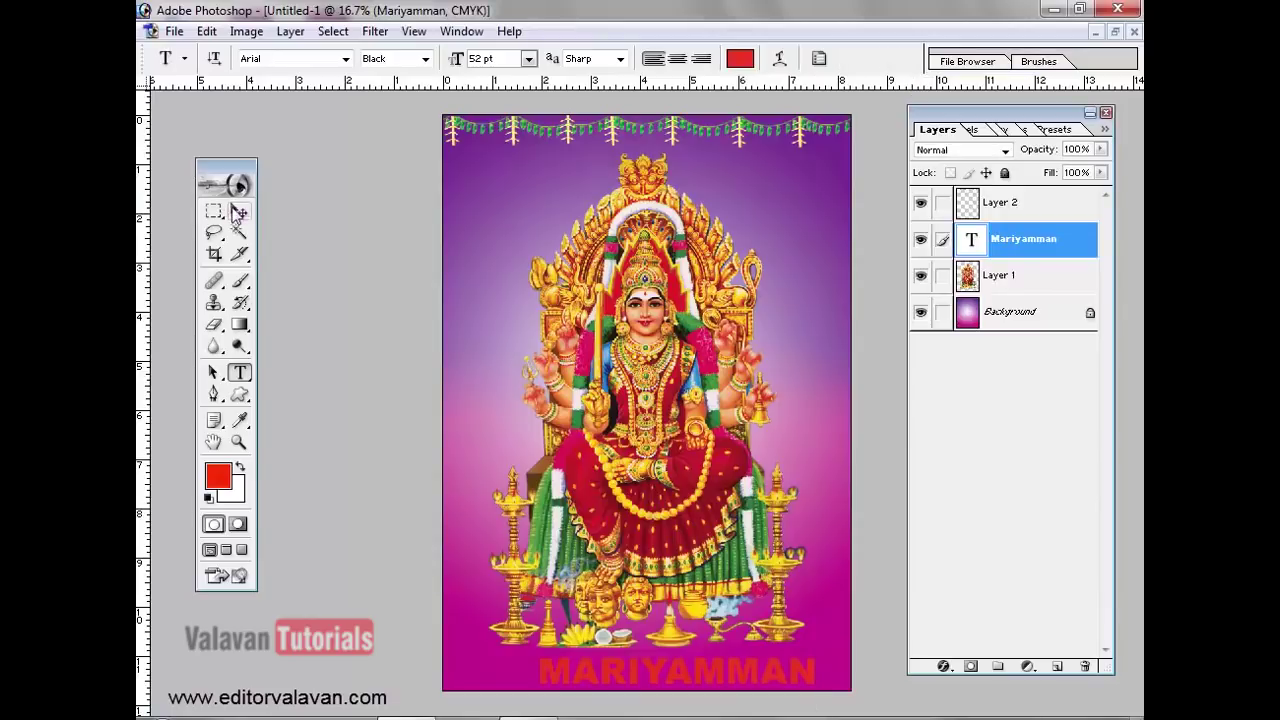
left_click(238, 211)
- Fill the MARIYAMMAN caption white and align it to the canvas's horizontal centre
key("shift+Left")
key("shift+Left")
key("shift+Left")
key("shift+Left")
key("shift+Left")
key("shift+Left")
key("shift+Left")
key("shift+Left")
key("shift+Left")
key("shift+Left")
key("shift+Left")
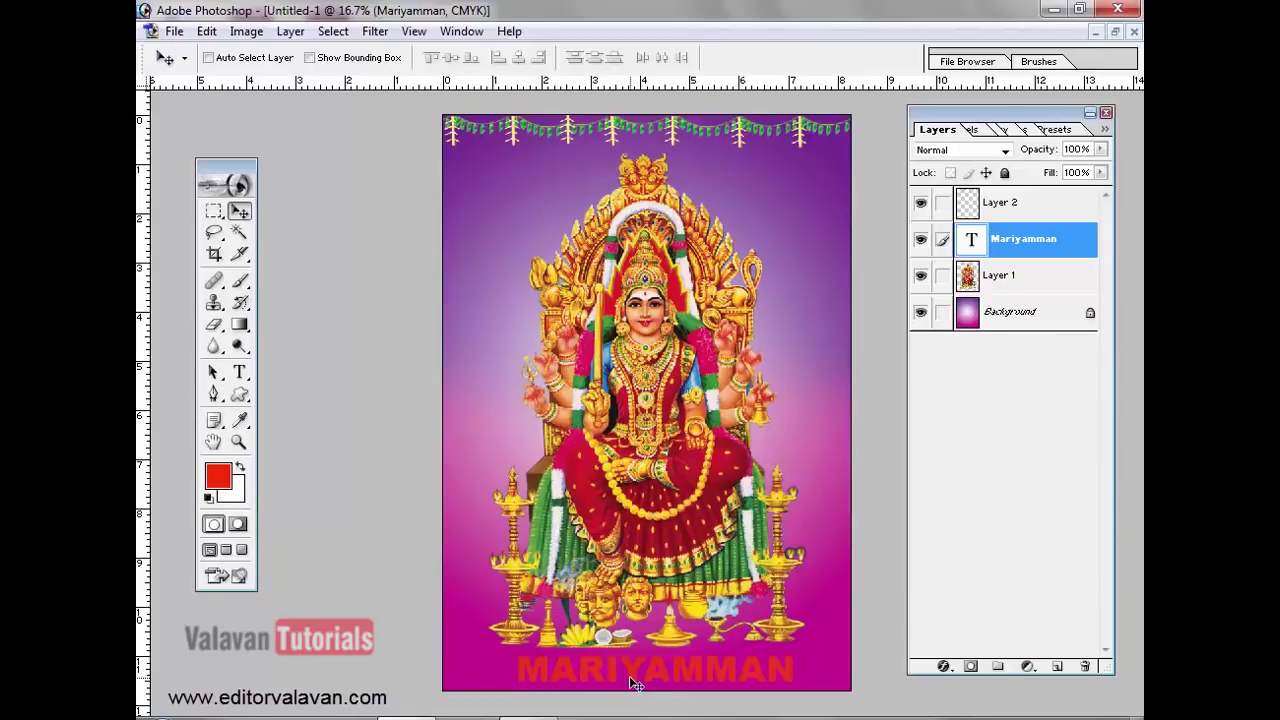
key("ctrl+BackSpace")
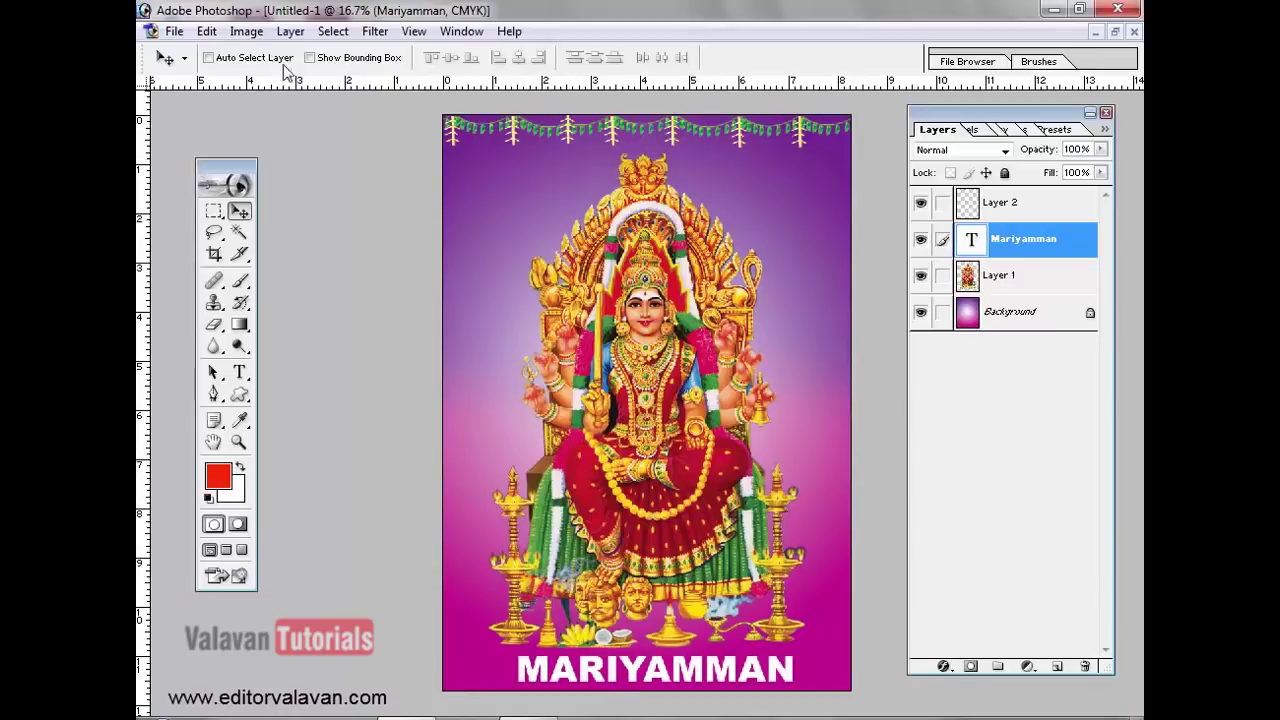
left_click(333, 31)
left_click(351, 55)
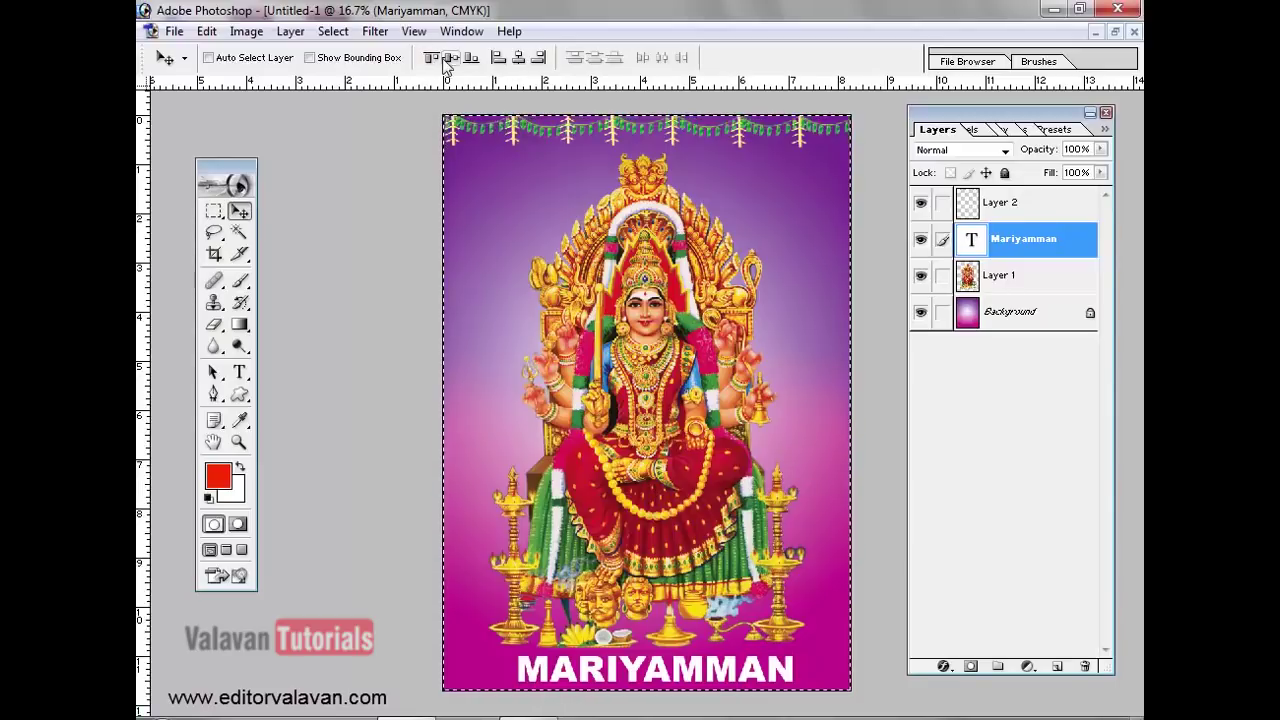
left_click(519, 58)
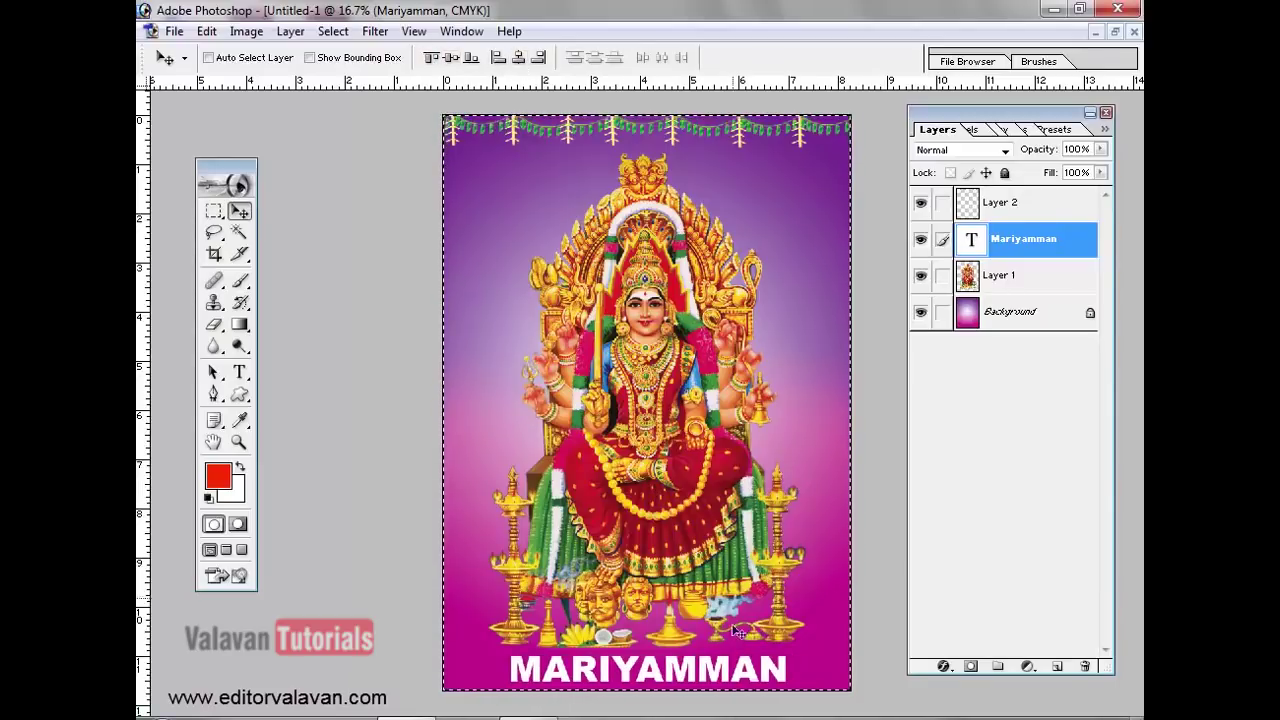
key("ctrl+z")
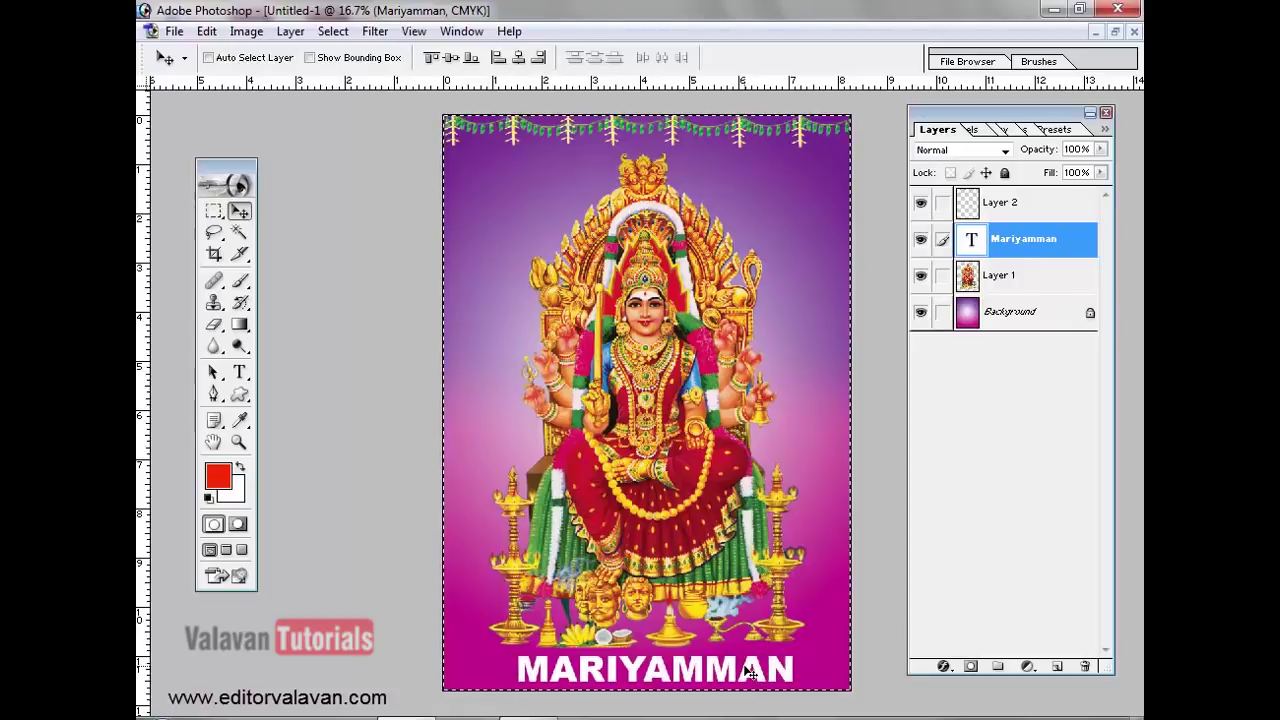
key("ctrl+z")
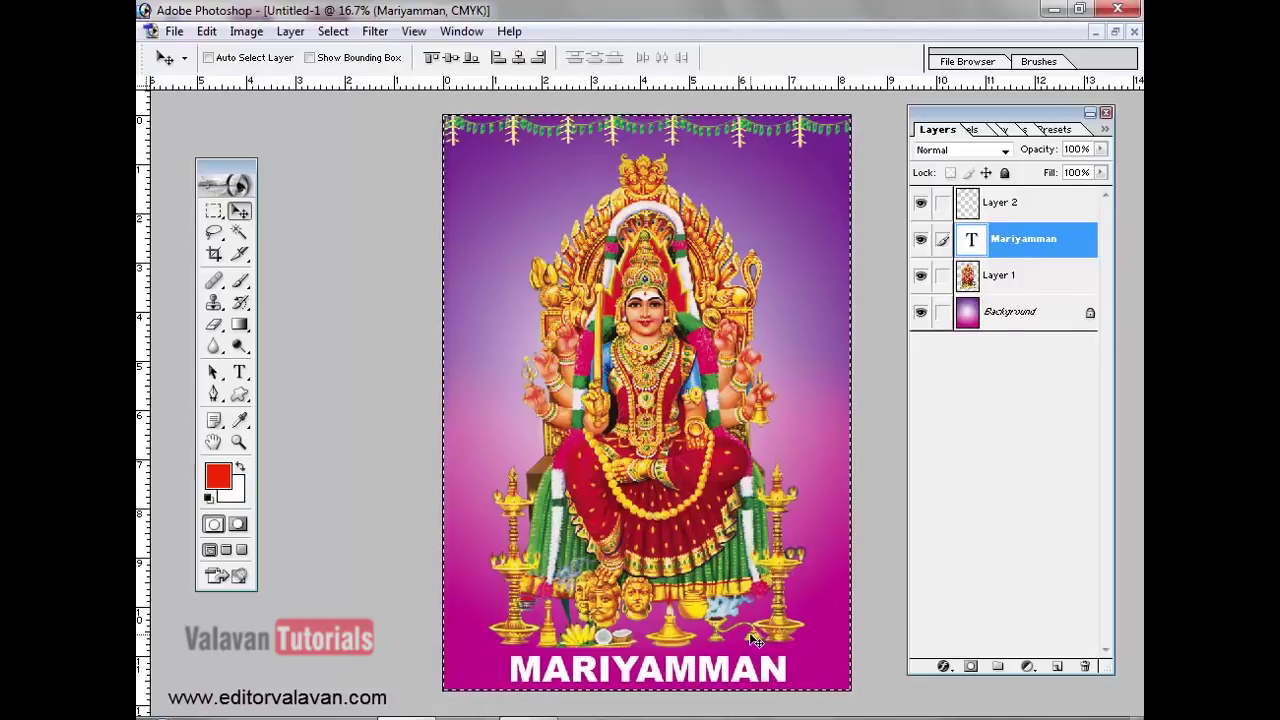
key("ctrl+d")
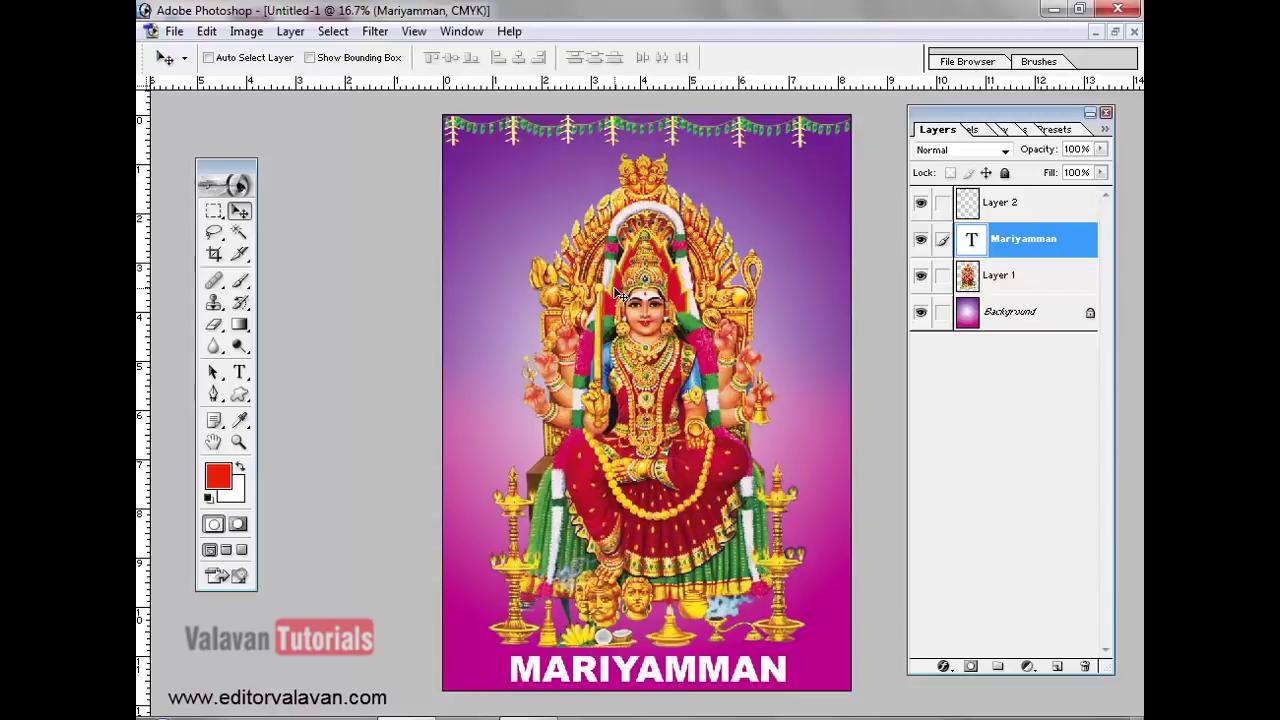
- Save the poster in Photoshop format as Amman on the Desktop
left_click(174, 31)
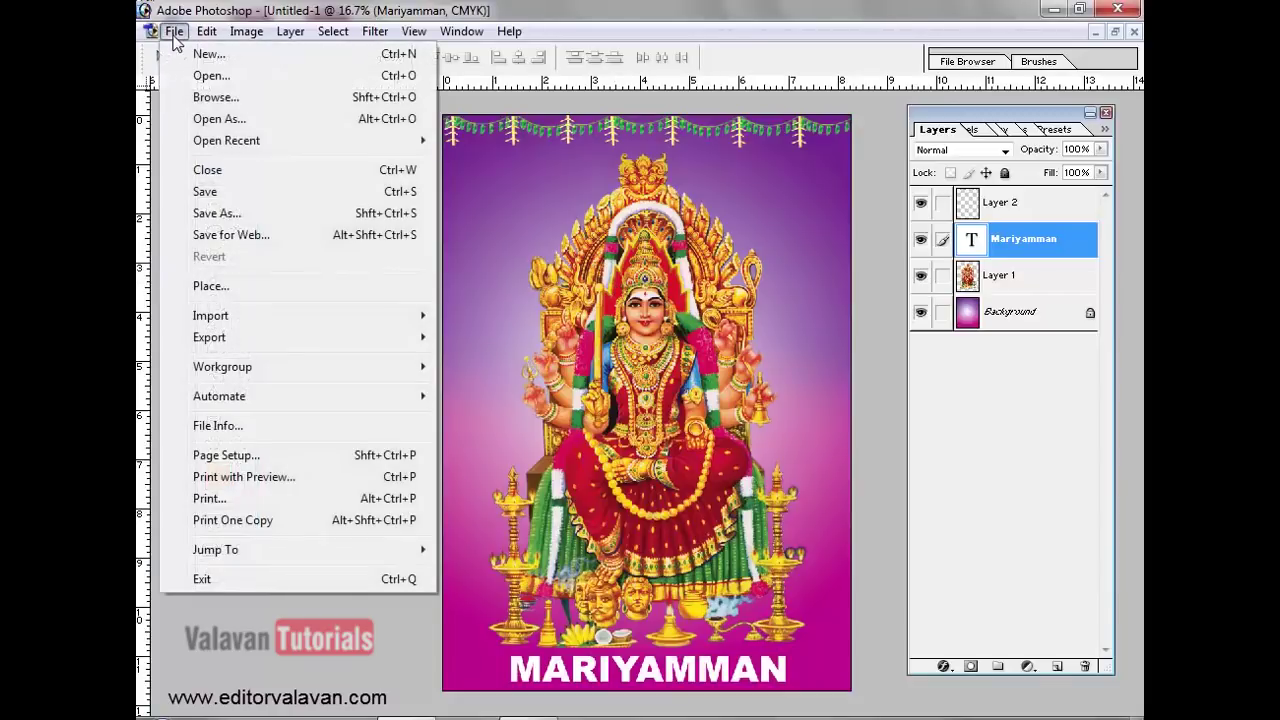
left_click(206, 191)
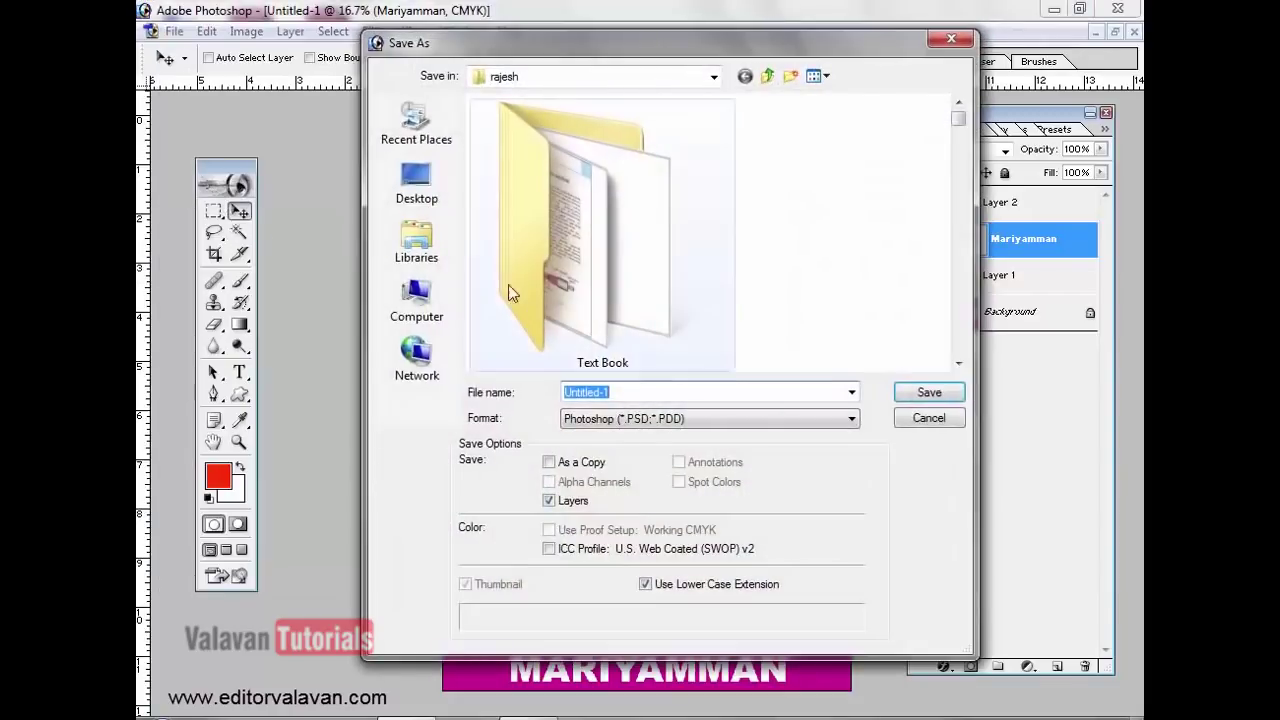
left_click(433, 208)
type("Amman")
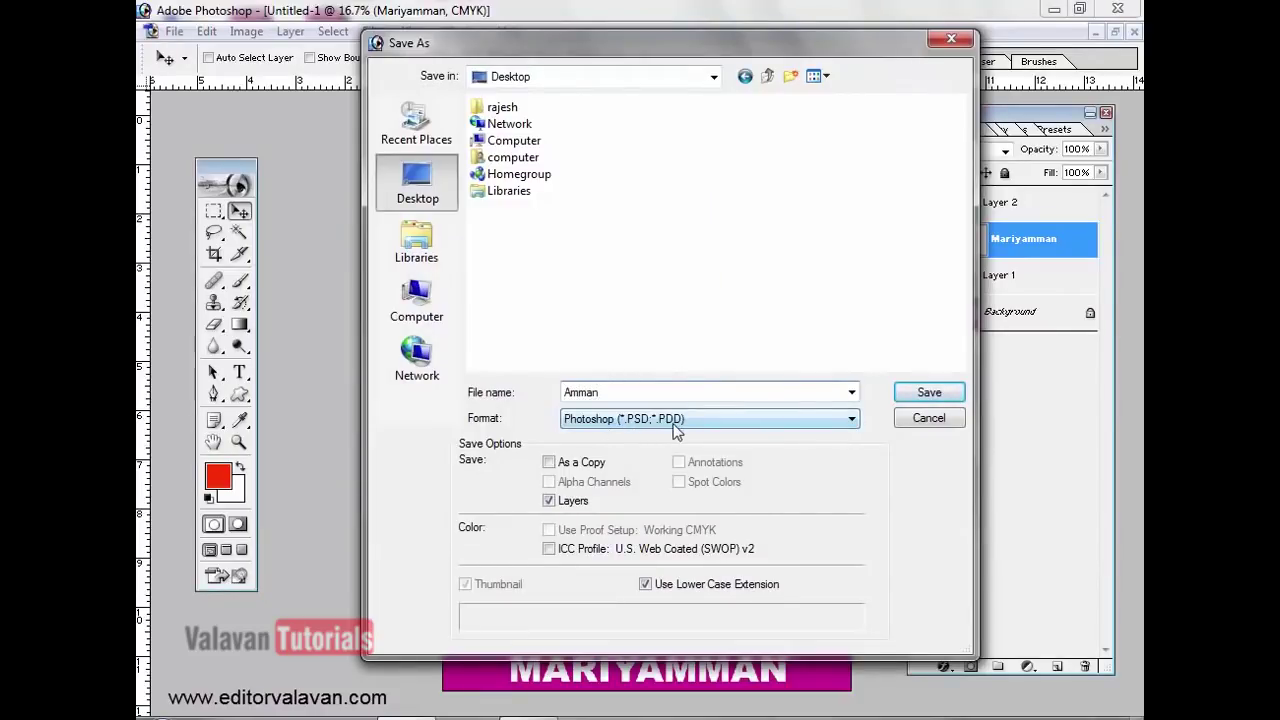
left_click(910, 393)
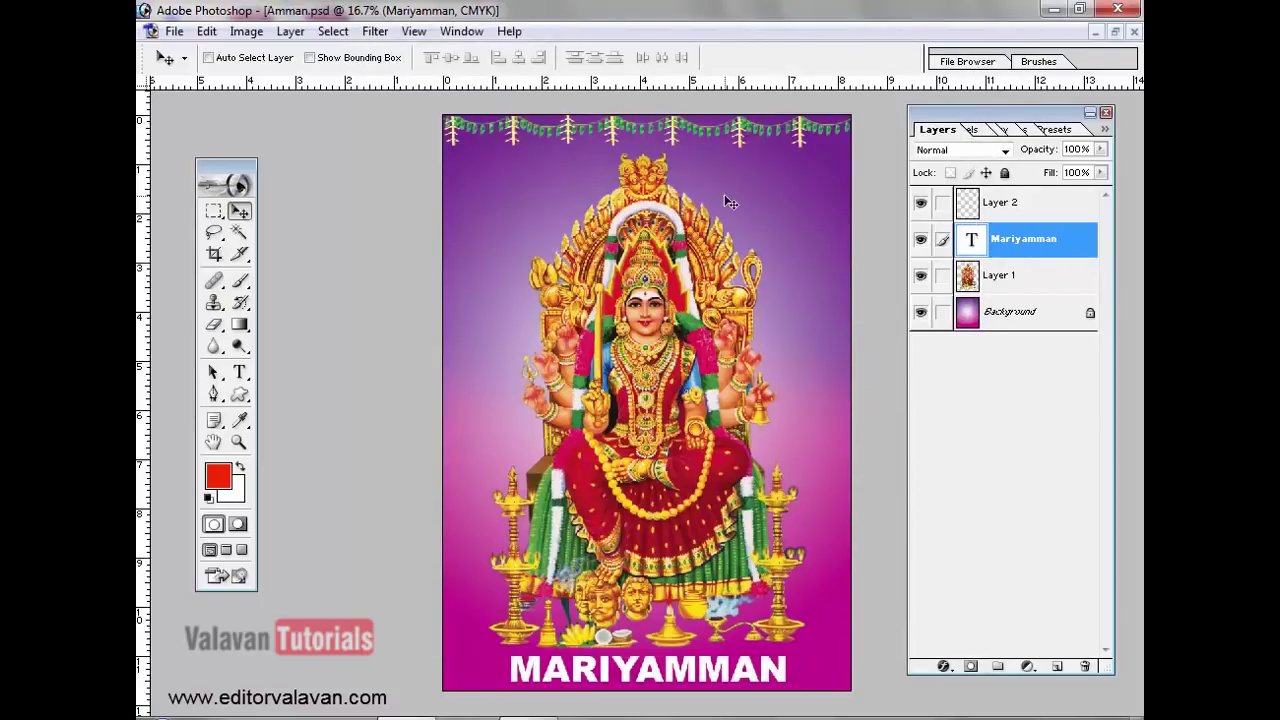
- Save a copy of the poster in JPEG format
left_click(174, 32)
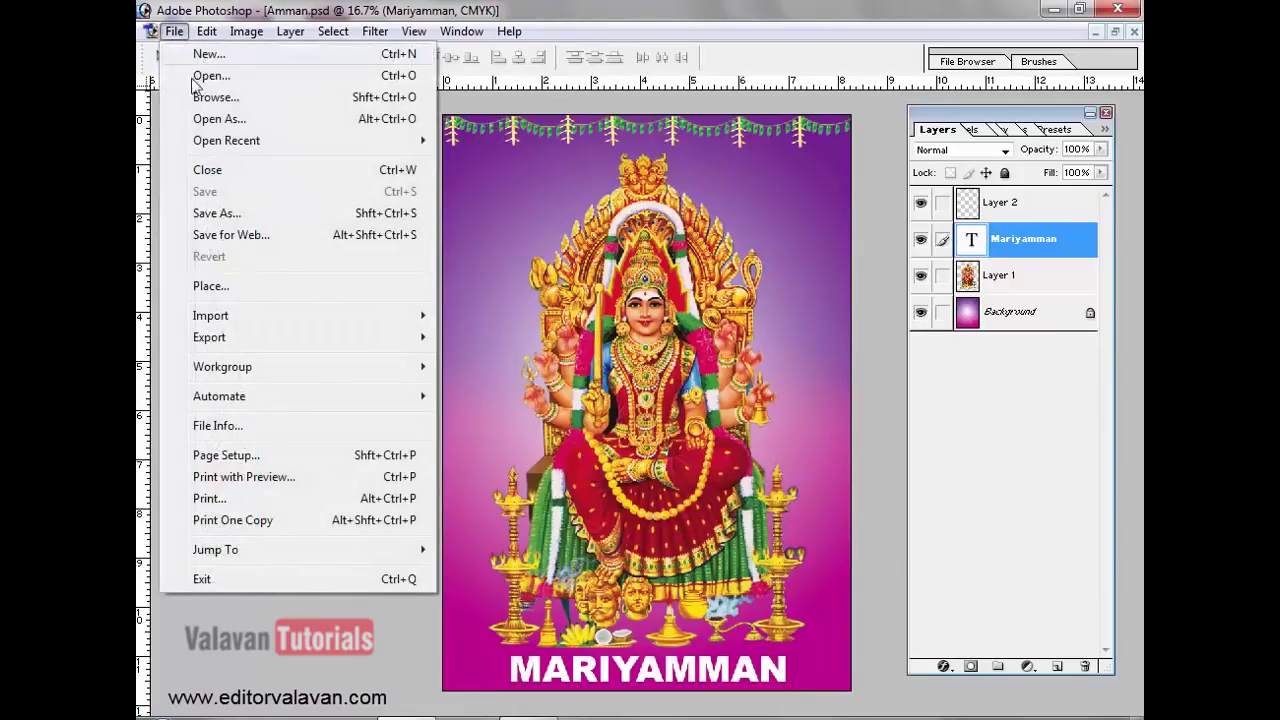
left_click(228, 214)
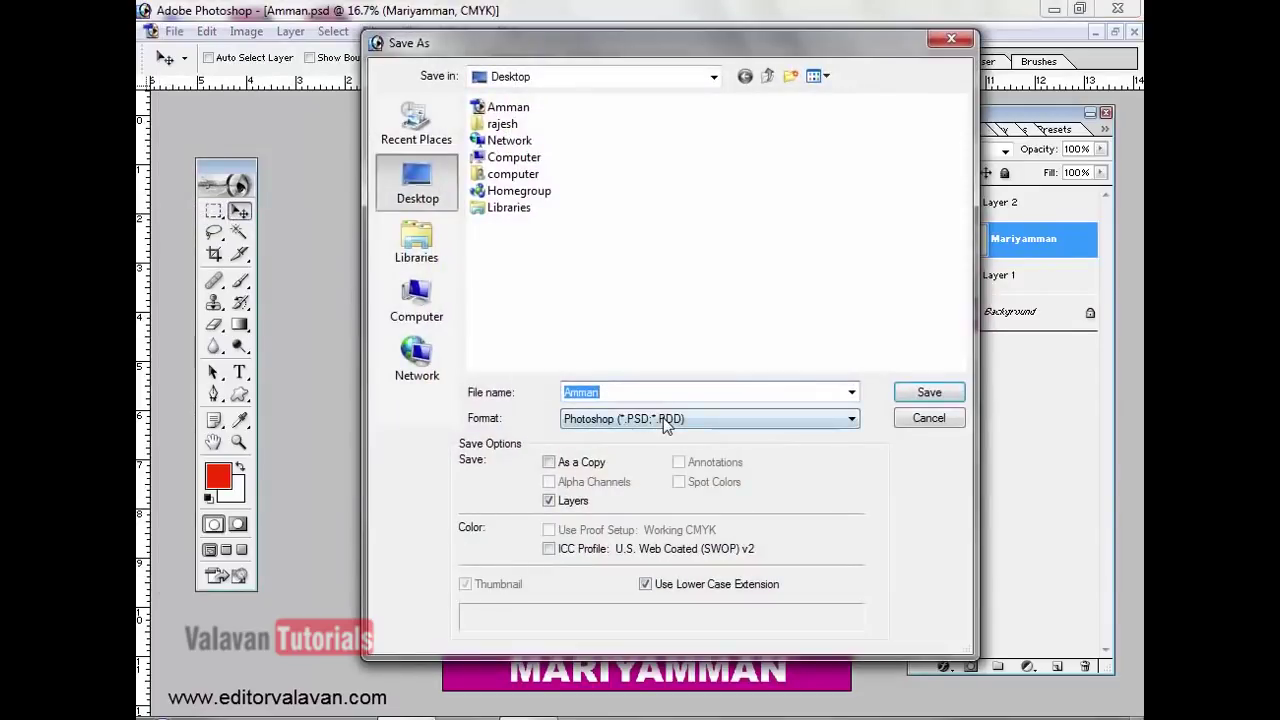
left_click(663, 418)
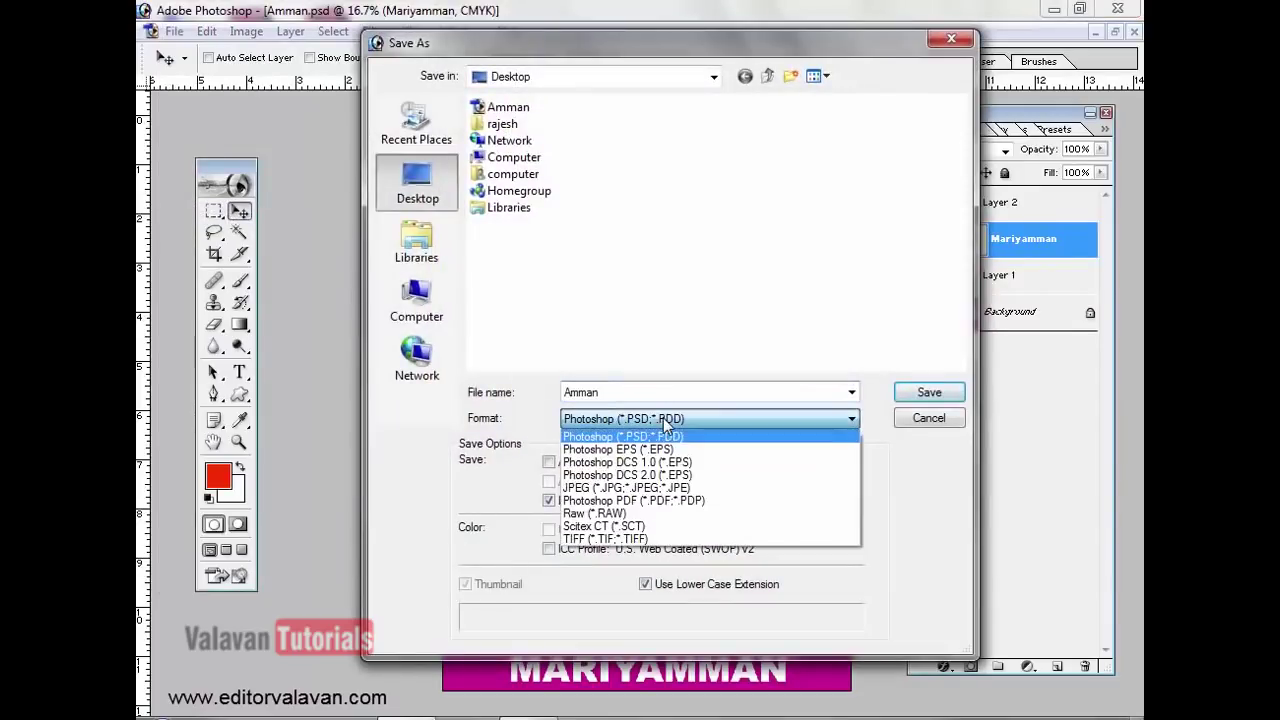
left_click(657, 487)
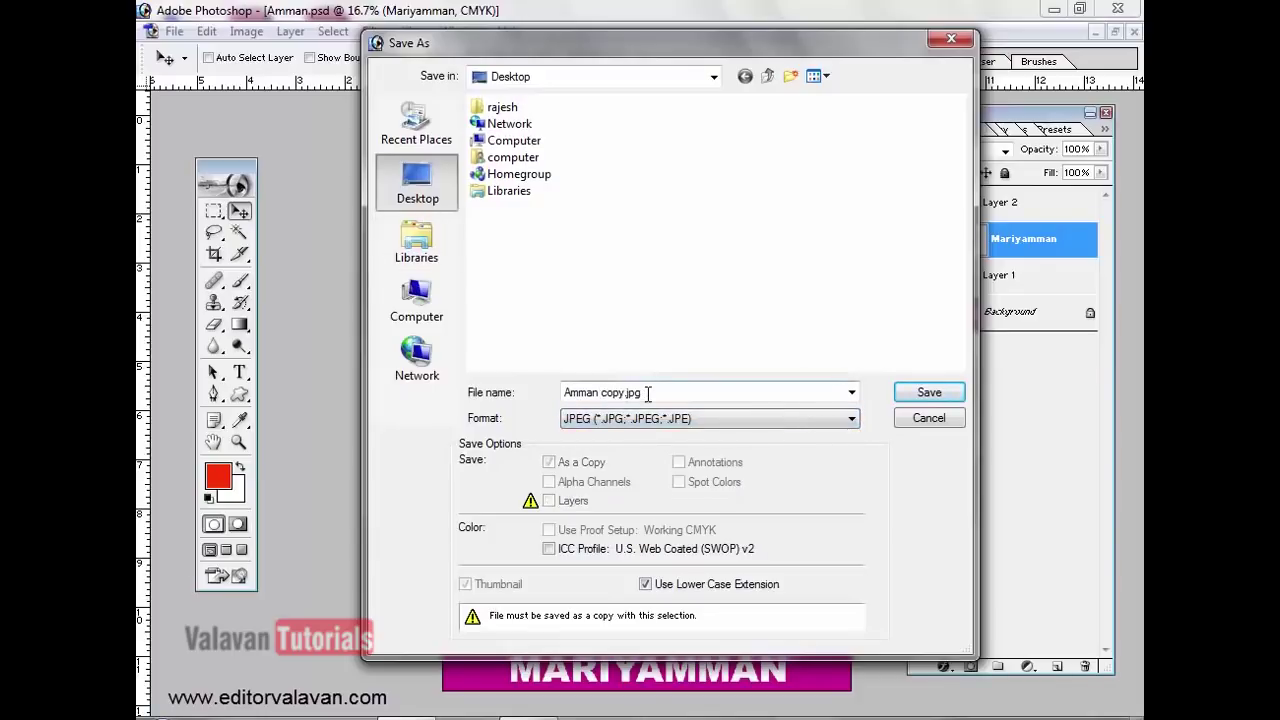
left_click(926, 393)
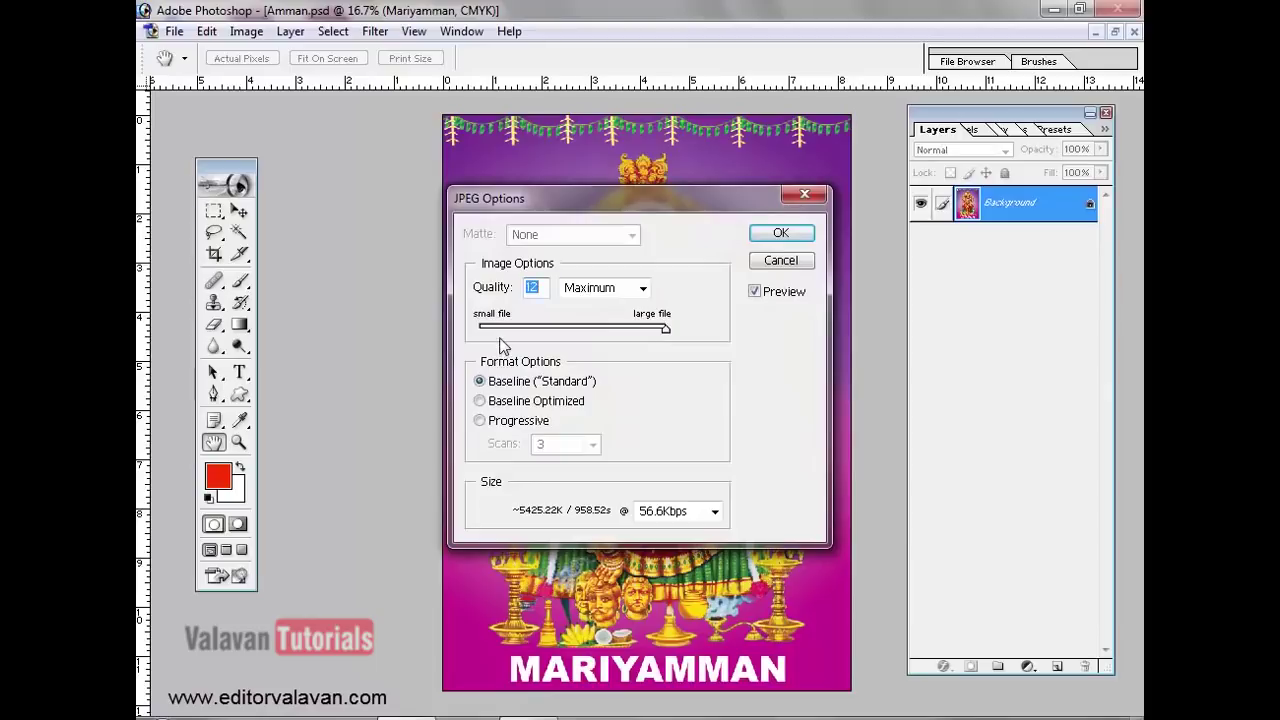
- Set JPEG quality to 12 Maximum, confirm, and undo the flattening to restore layers
left_click(557, 328)
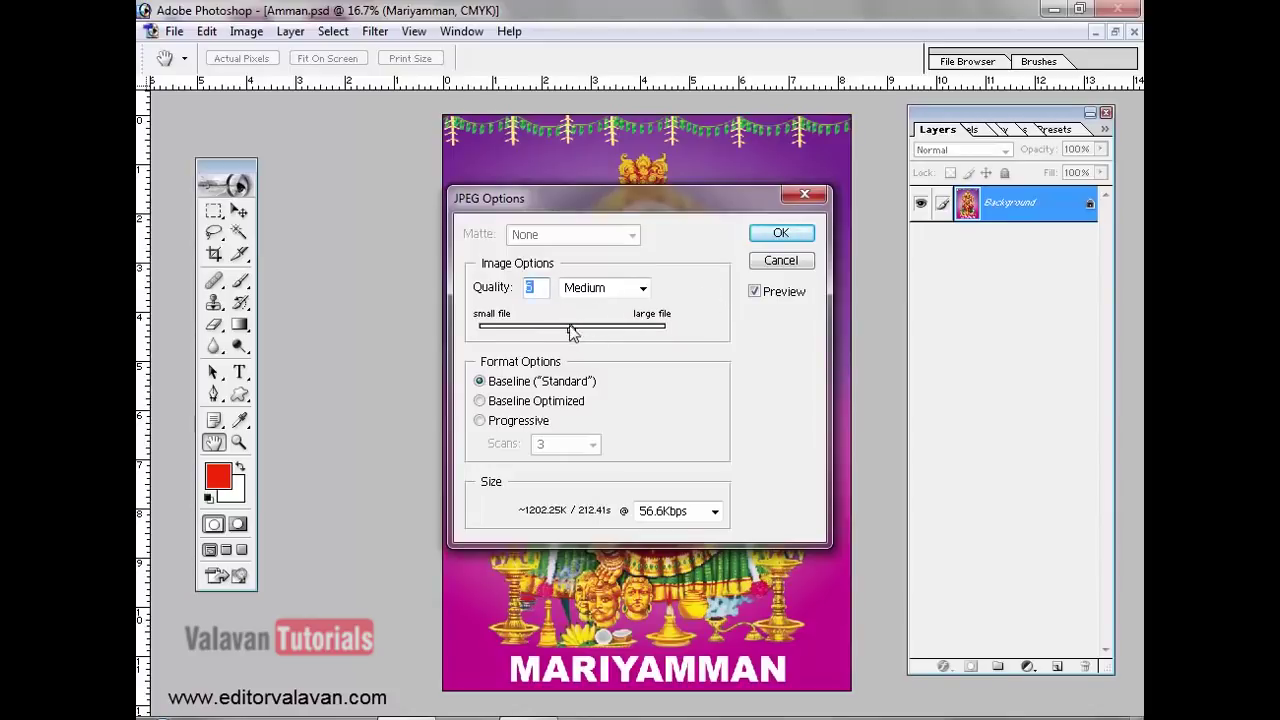
left_click_drag(570, 329, 665, 328)
left_click(780, 236)
key("ctrl+z")
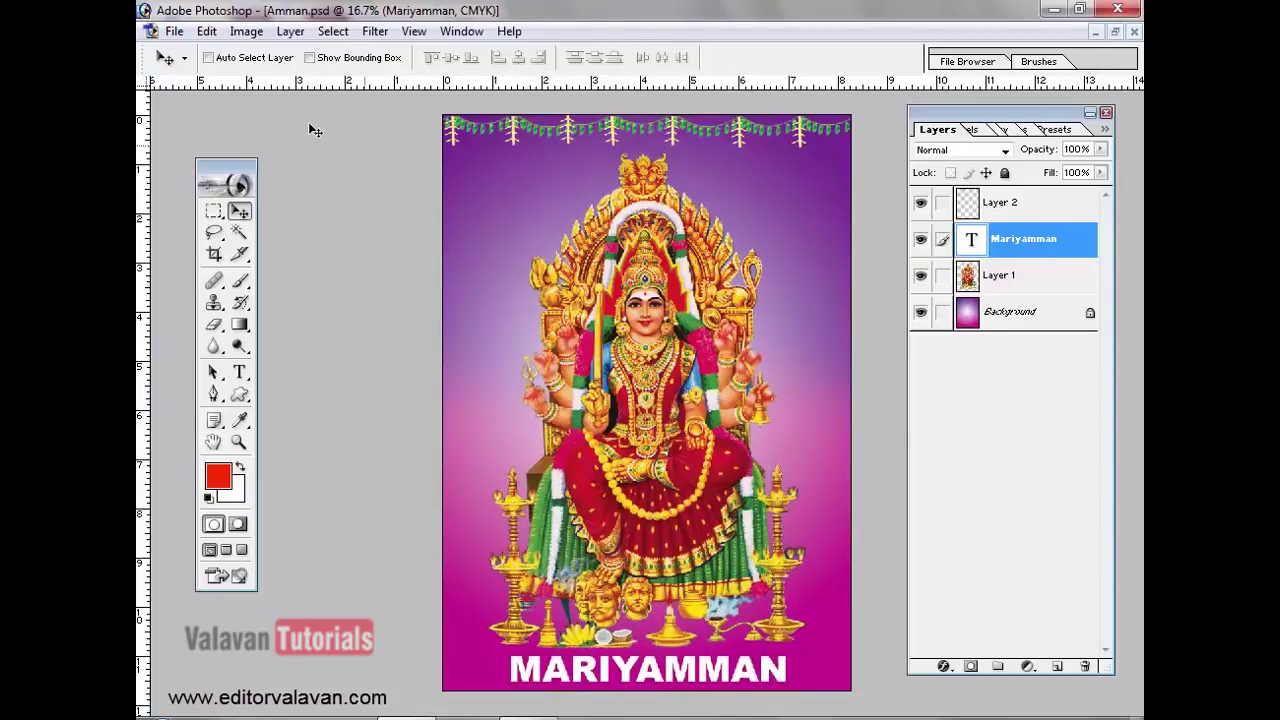
- Close the Amman poster and open thiruvalluvar.jpg from the Desktop, moving its window right
left_click(174, 31)
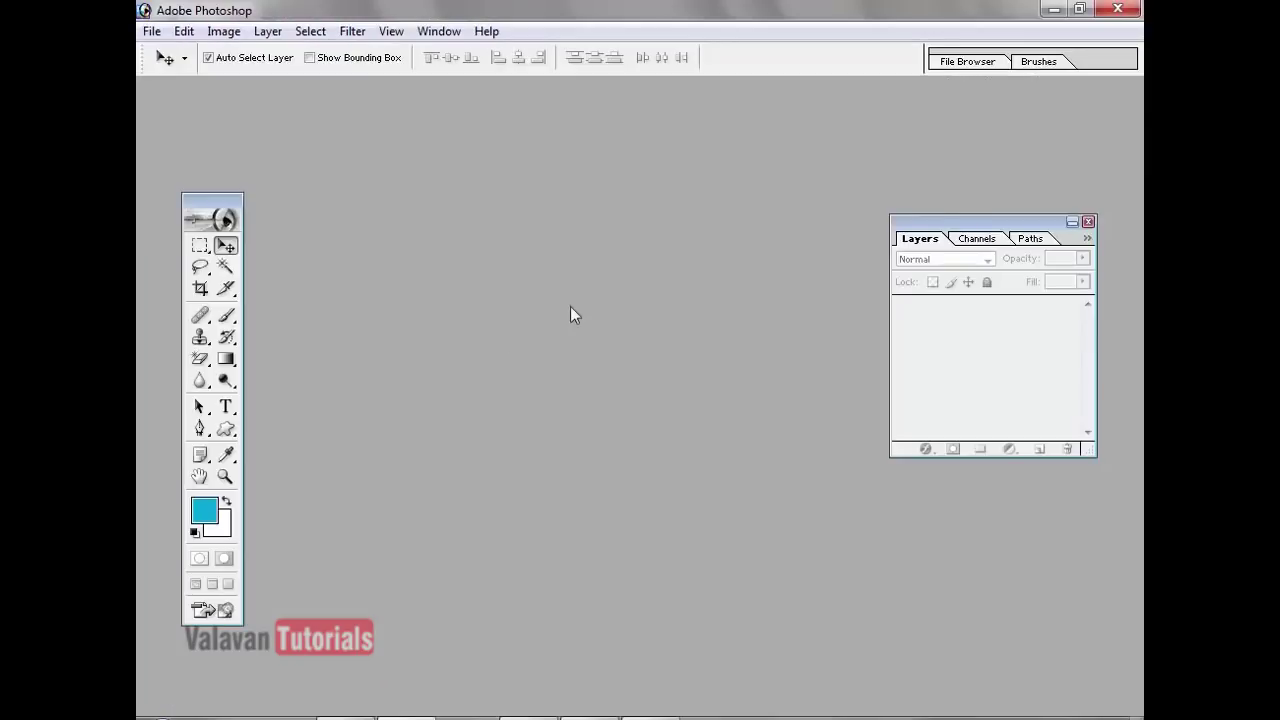
double_click(570, 315)
left_click(625, 190)
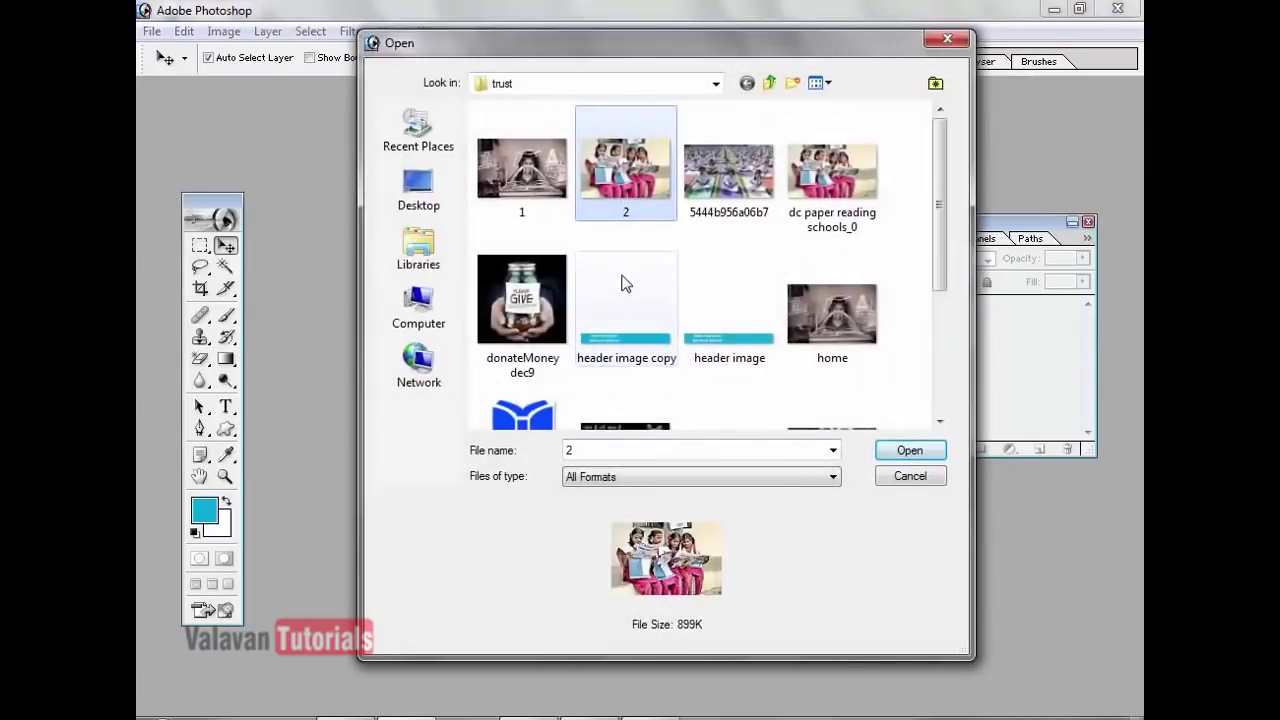
left_click(418, 188)
left_click(522, 116)
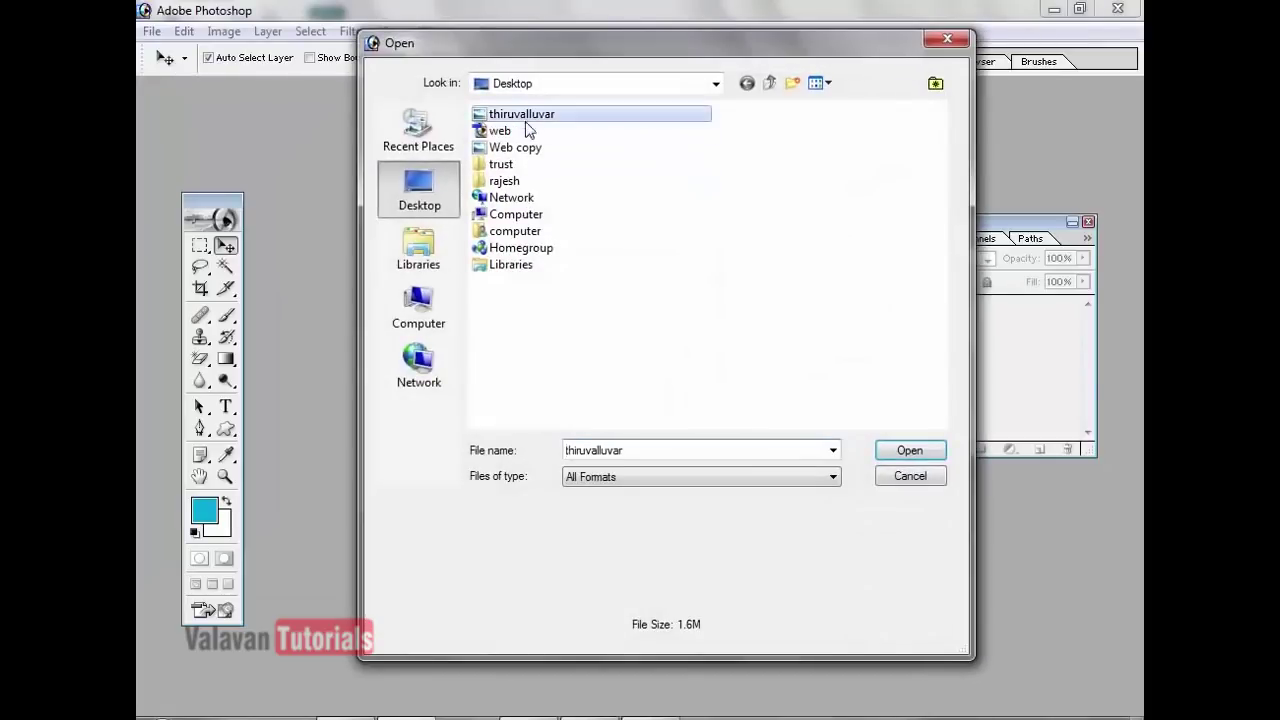
left_click(900, 450)
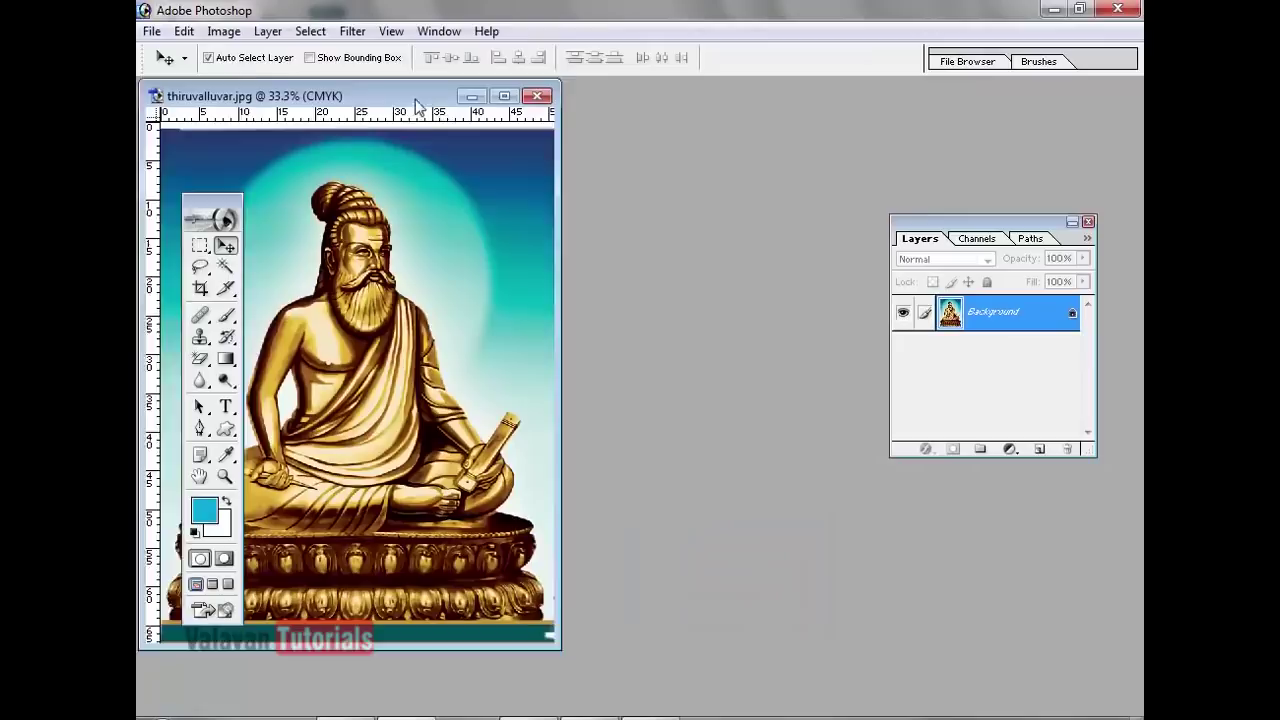
left_click_drag(418, 105, 512, 110)
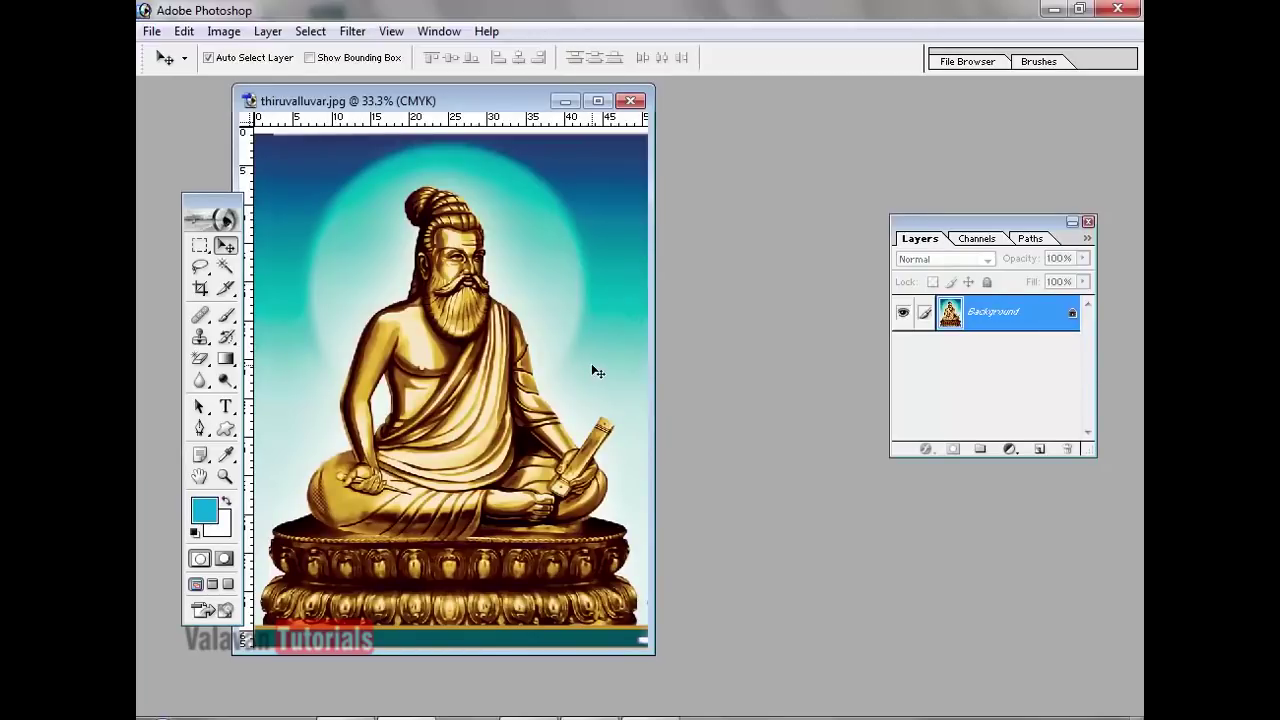
left_click(151, 31)
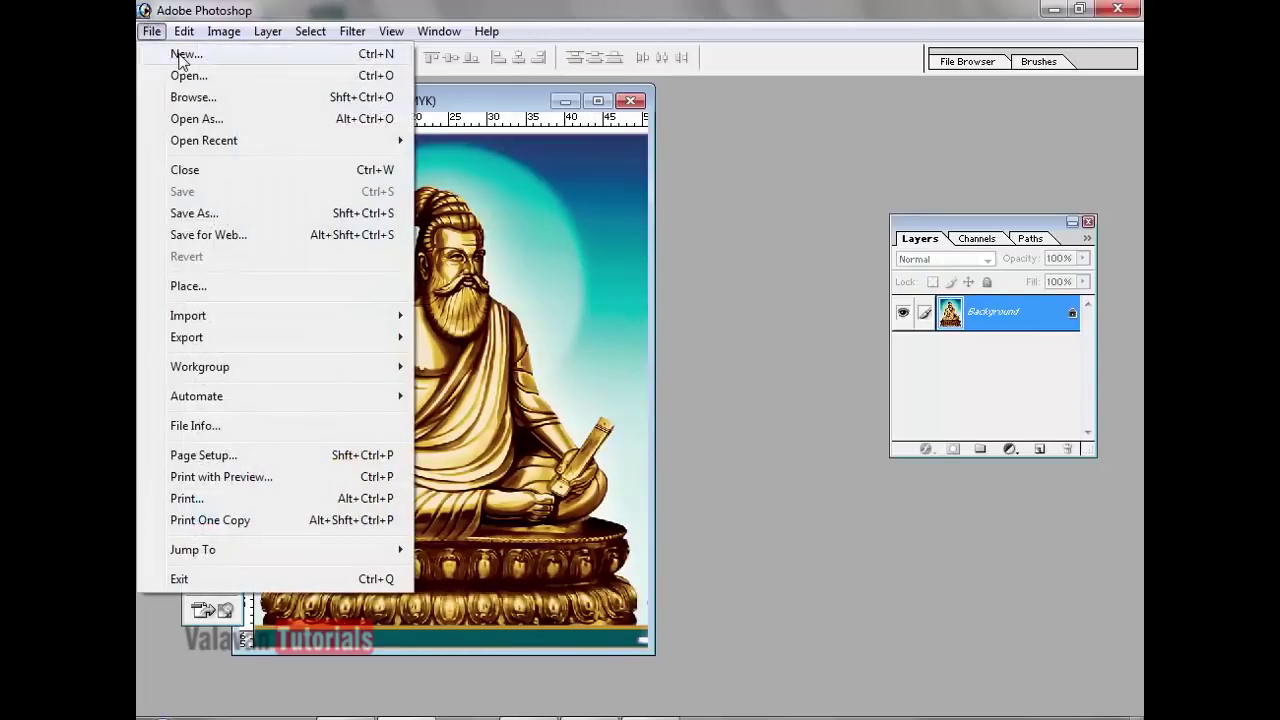
- Create a new A4 document and maximise the Untitled-1 window
left_click(185, 54)
left_click(670, 272)
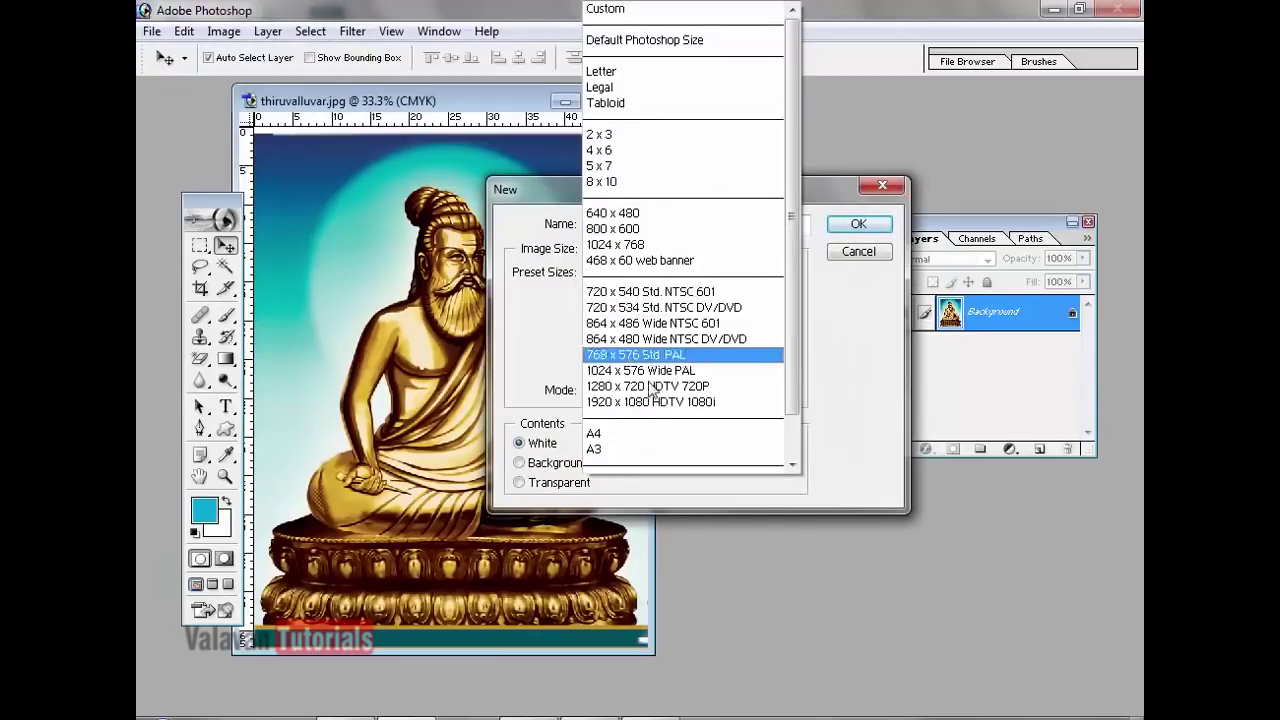
left_click(640, 433)
left_click(857, 225)
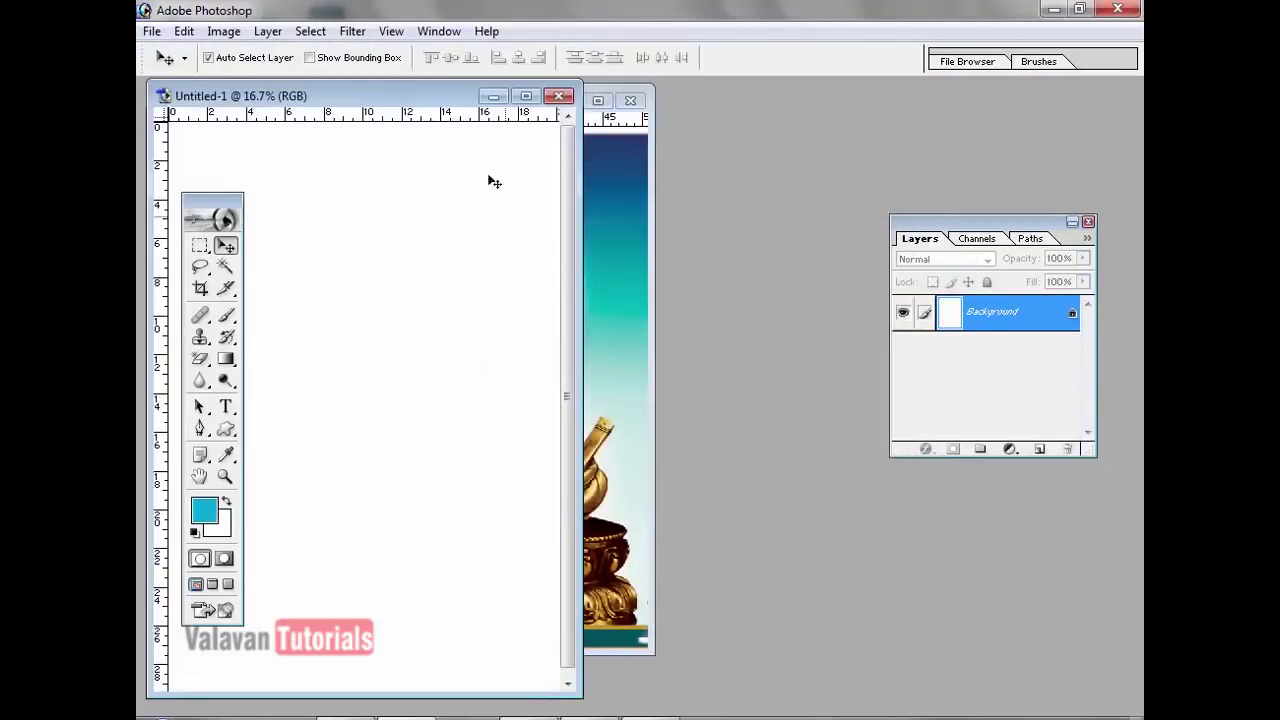
left_click_drag(469, 94, 590, 113)
left_click(638, 117)
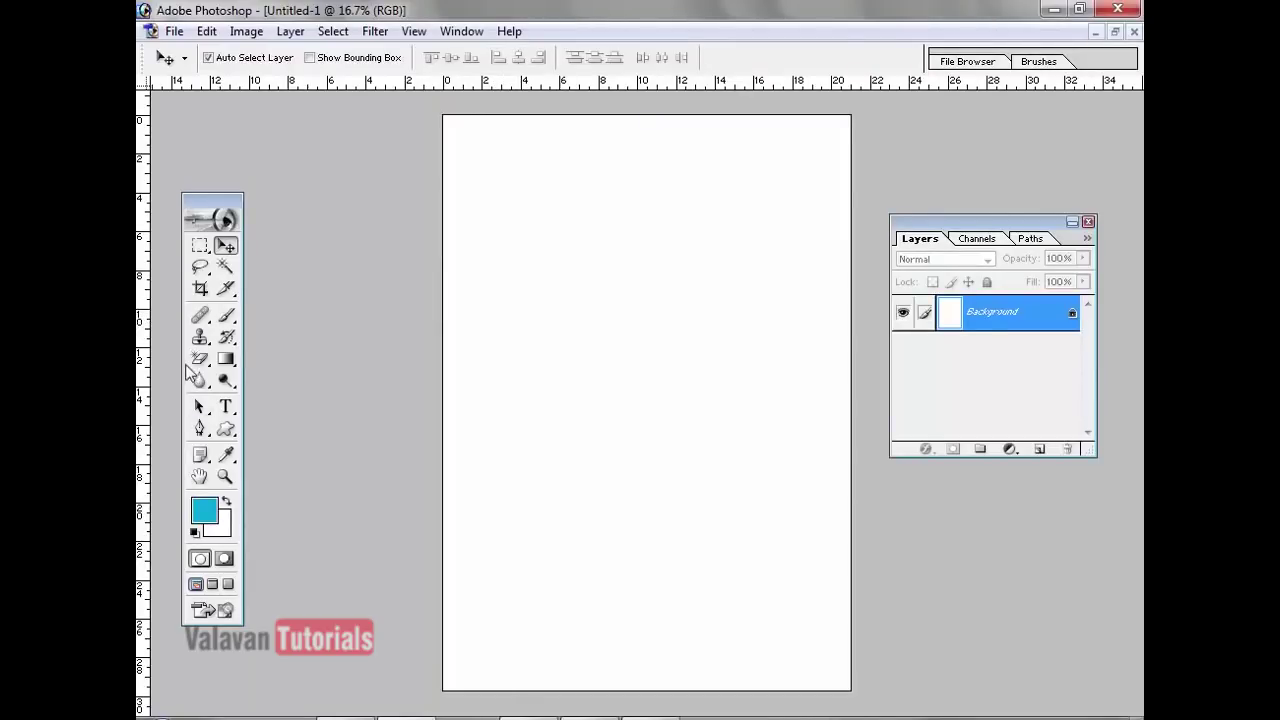
left_click(226, 358)
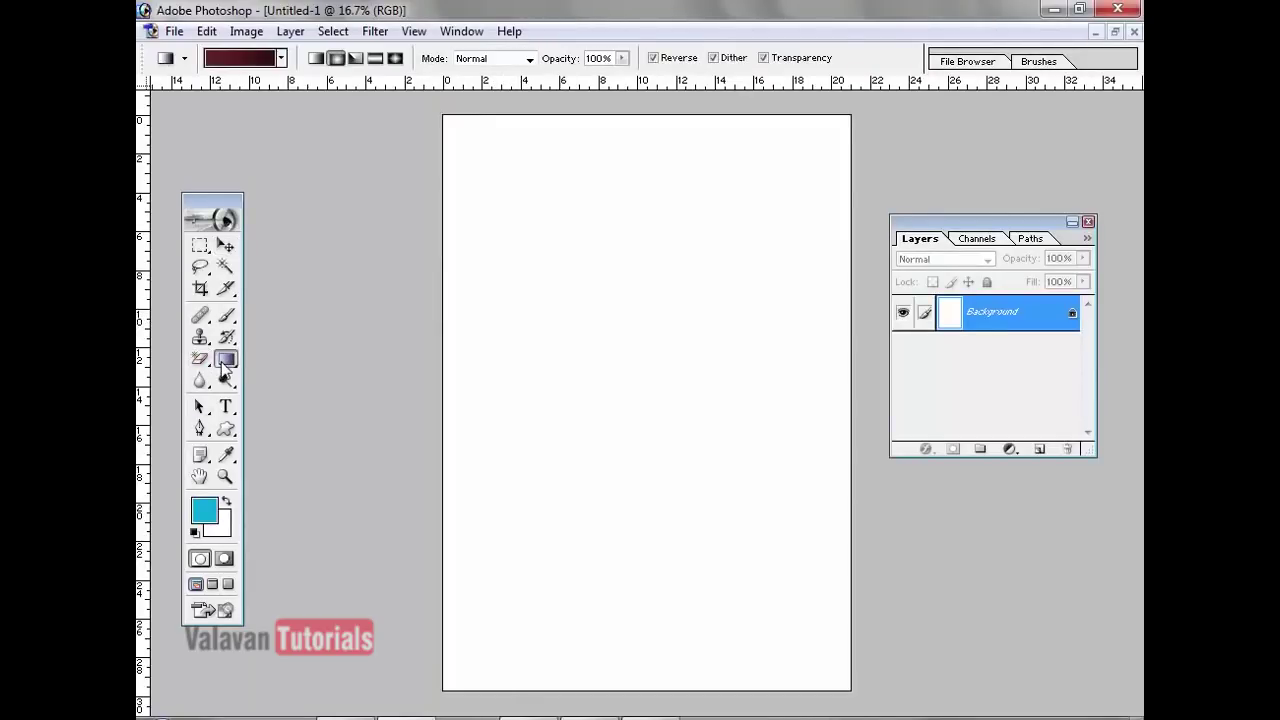
- Set up a Foreground to Background gradient ending in deep blue in the Gradient Editor
left_click(250, 60)
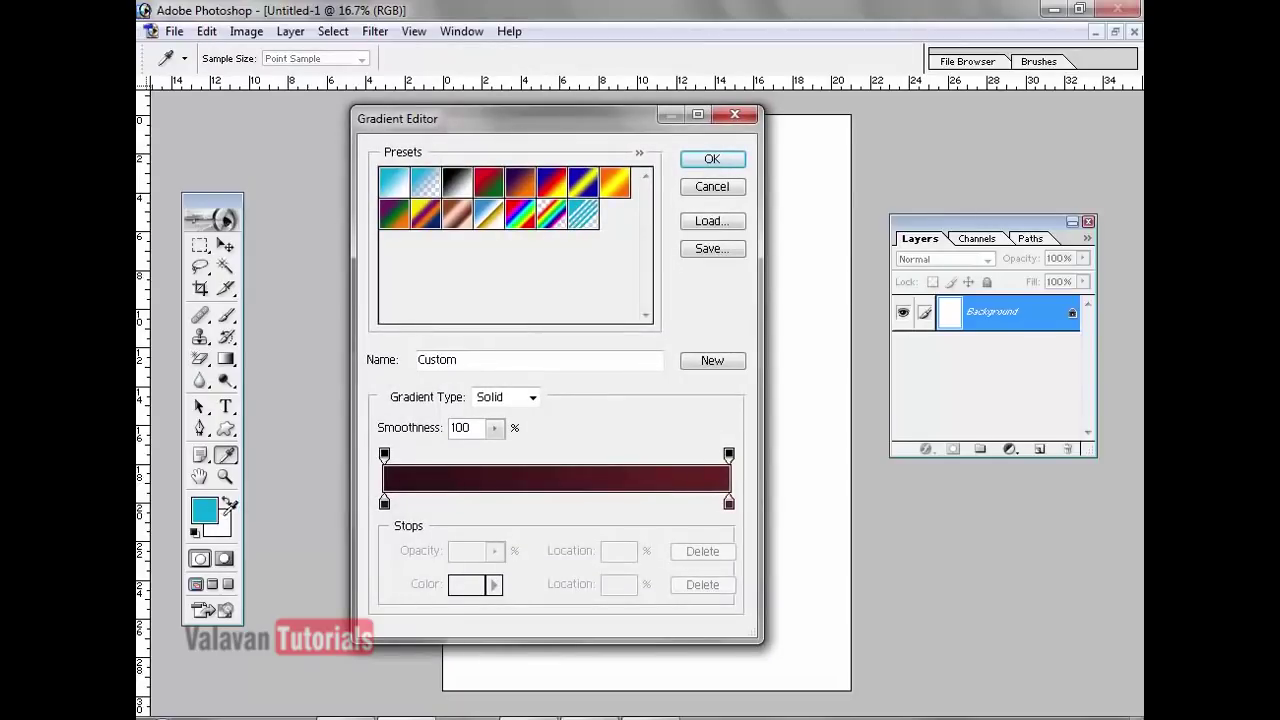
left_click(394, 186)
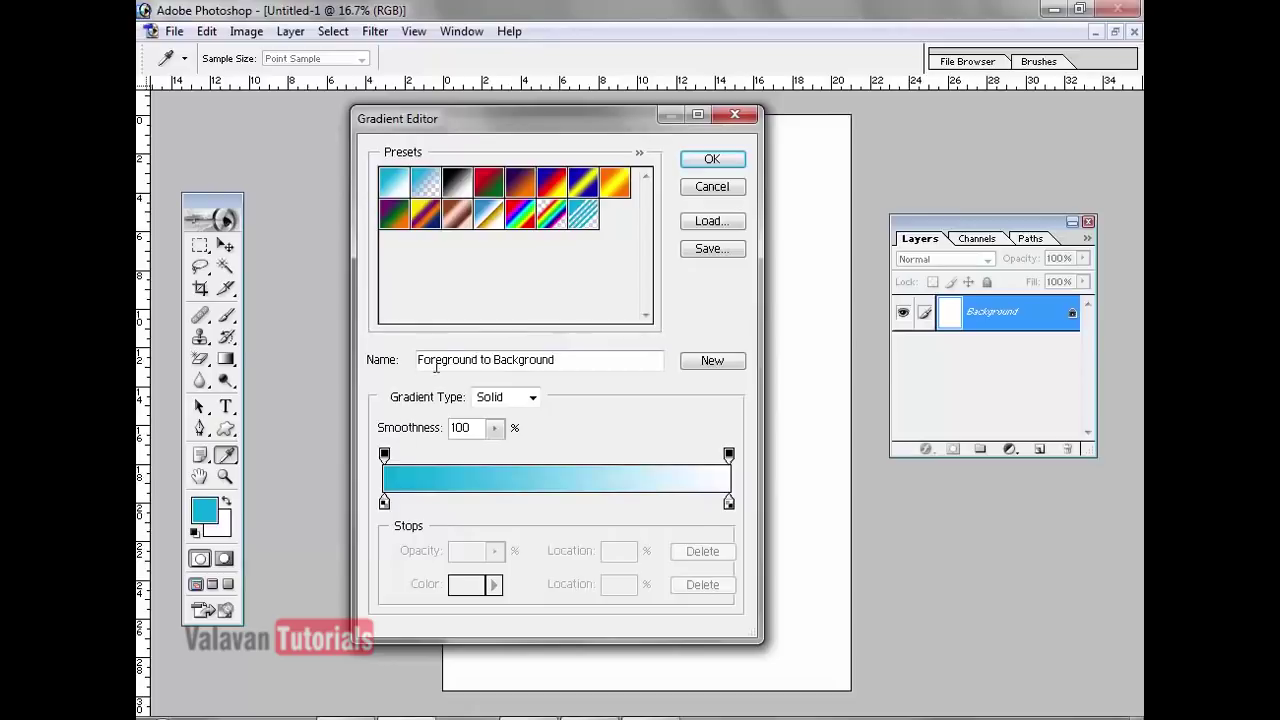
left_click(729, 503)
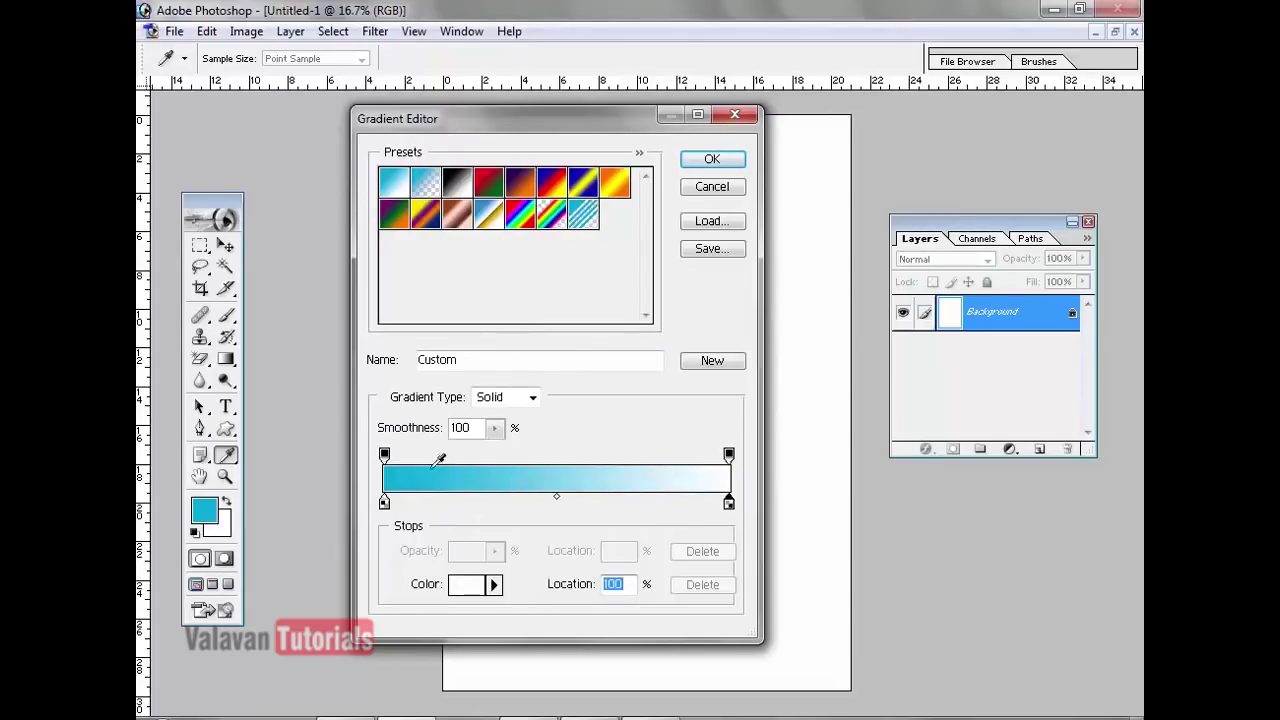
double_click(729, 503)
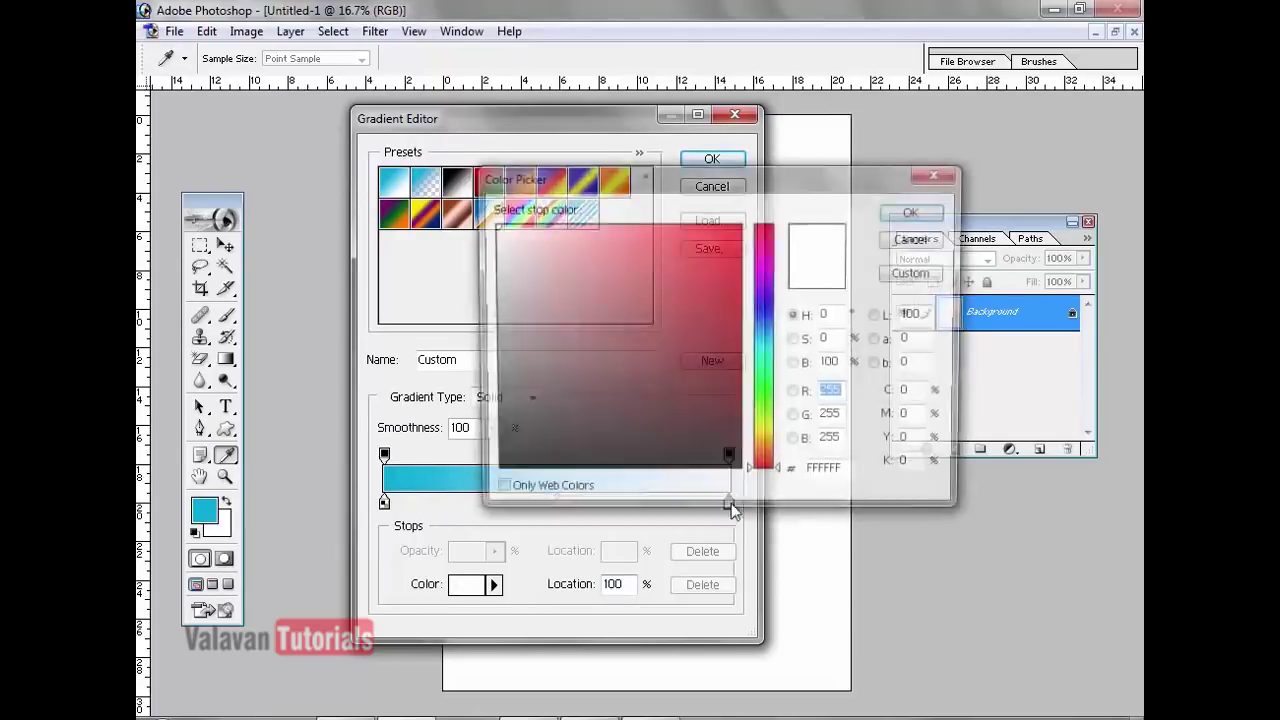
left_click(771, 324)
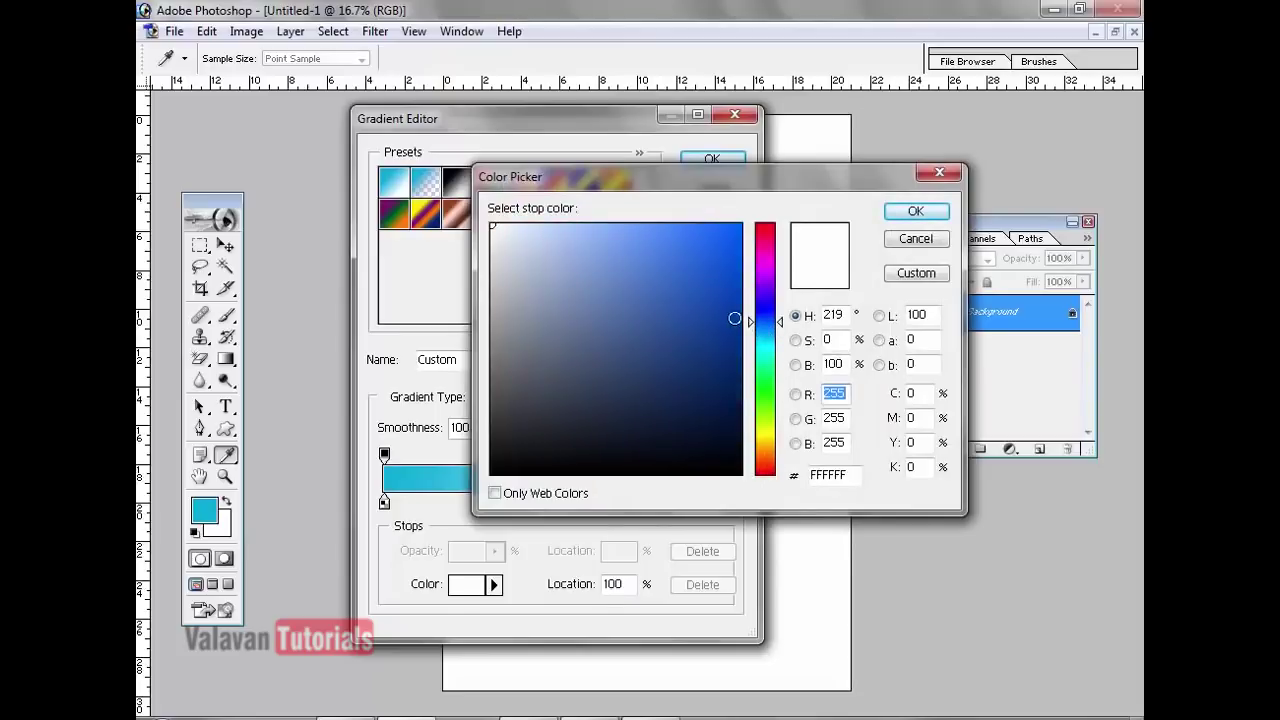
left_click(734, 318)
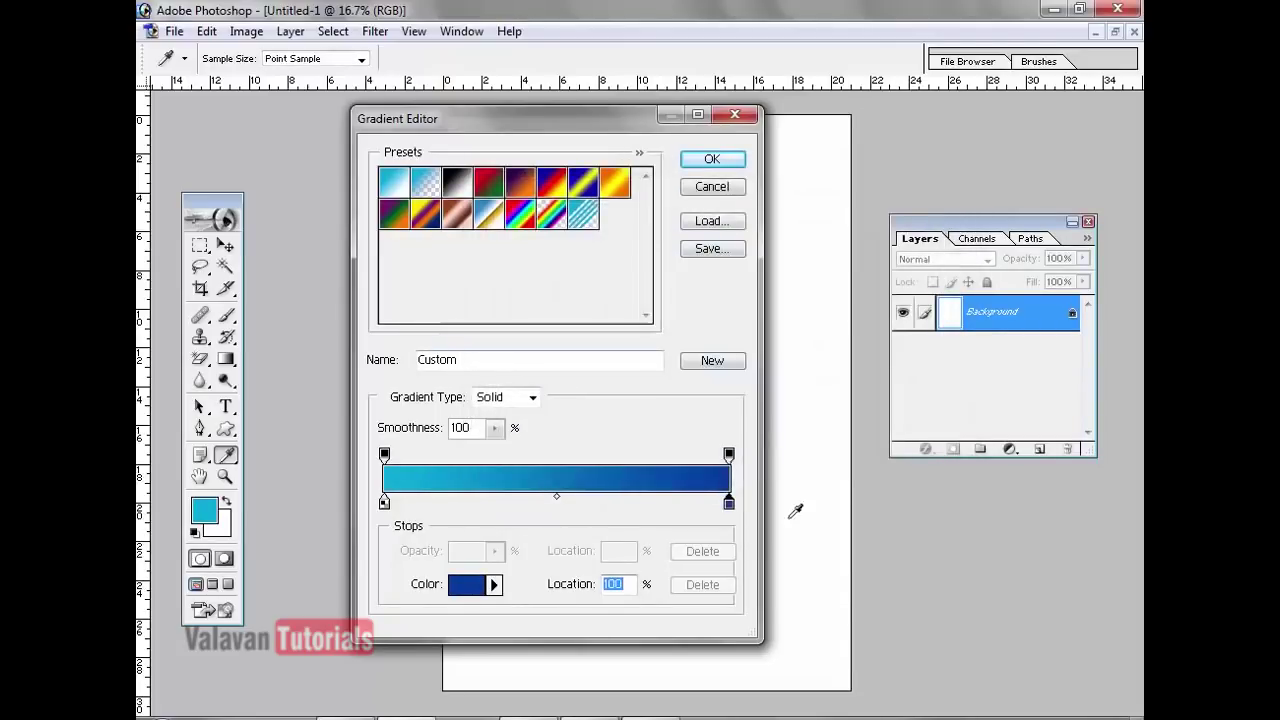
left_click(734, 163)
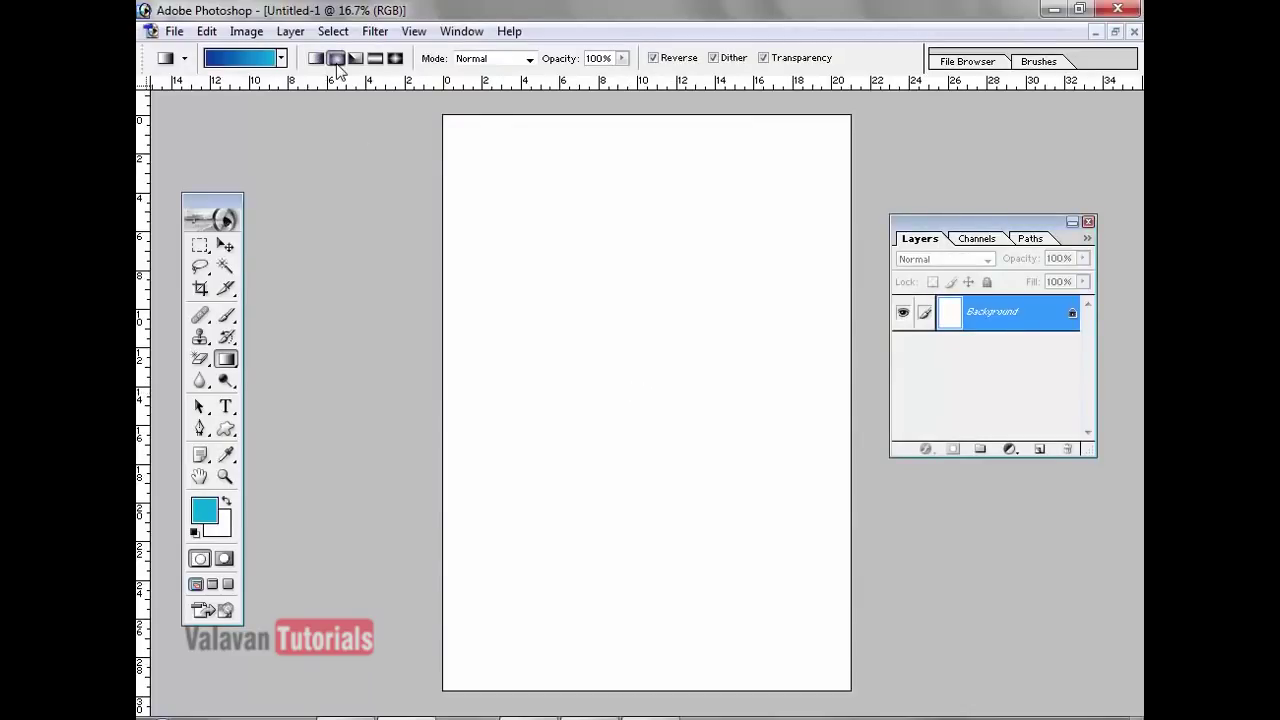
- Draw a radial gradient from the canvas centre outward, light cyan to deep blue
left_click_drag(649, 409, 841, 181)
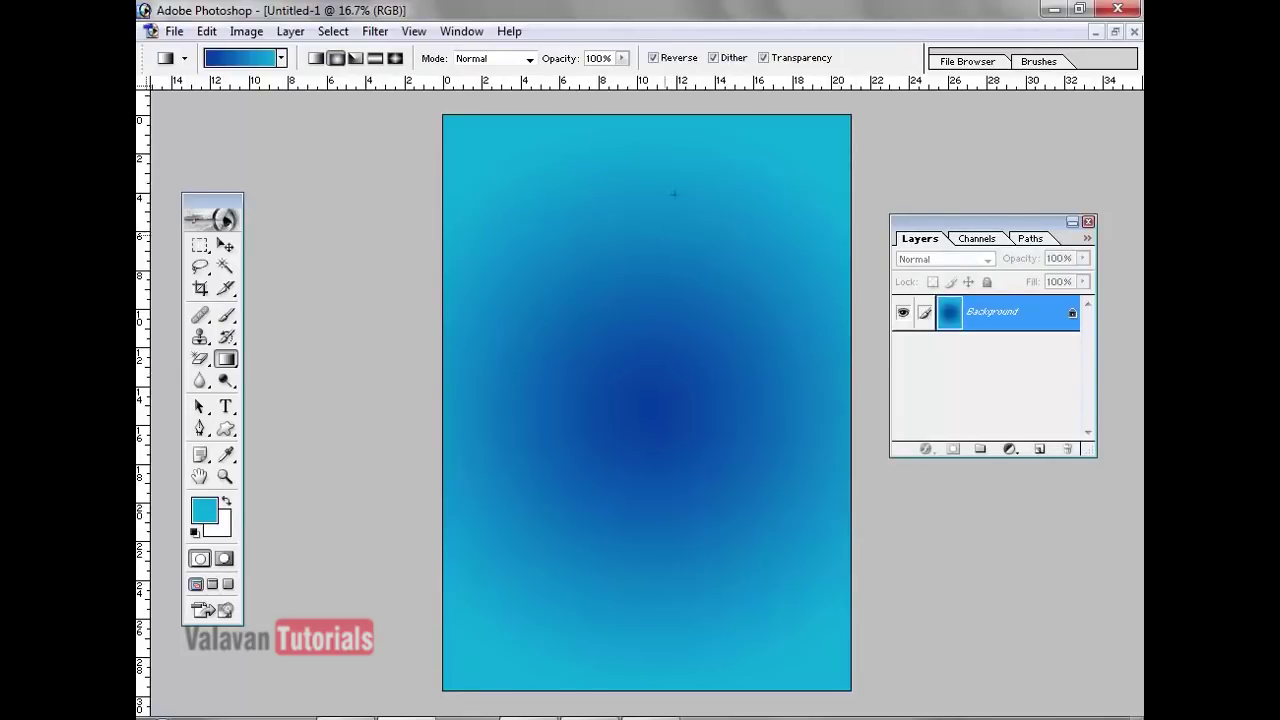
left_click(653, 58)
left_click_drag(638, 418, 844, 121)
left_click_drag(776, 218, 772, 221)
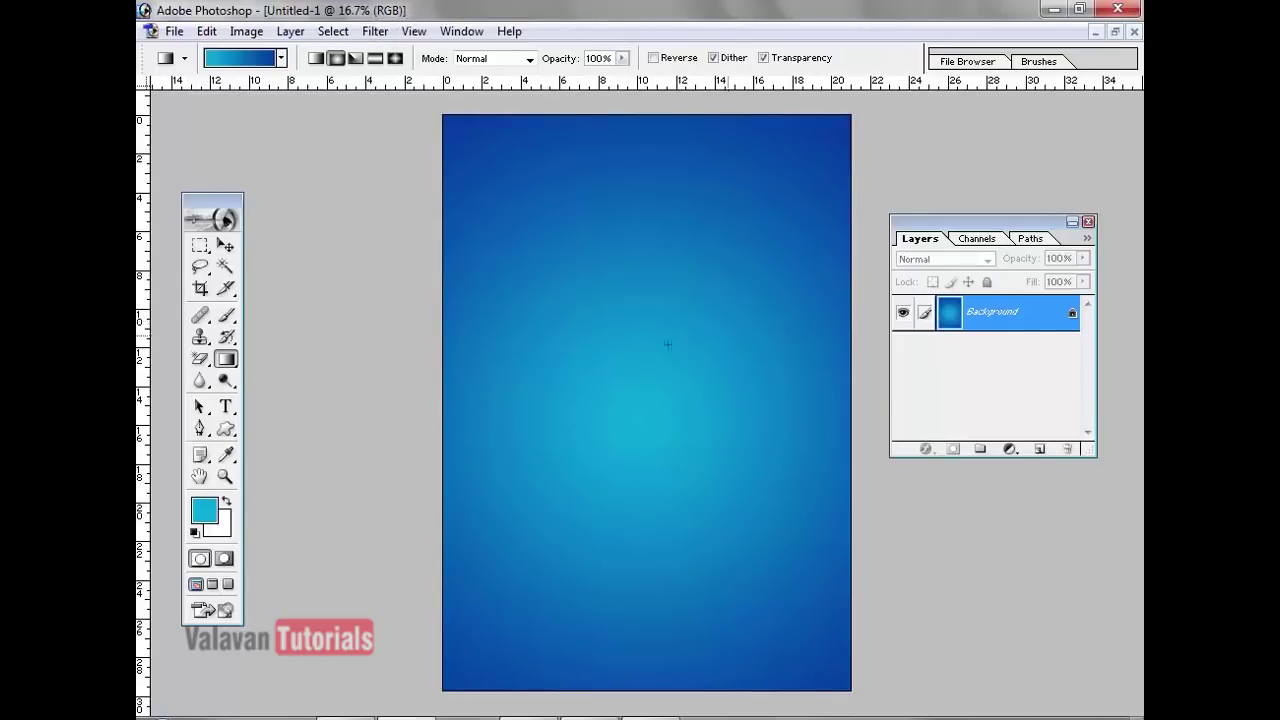
- Switch the document's colour mode from RGB to CMYK Color
left_click(246, 31)
mouse_move(273, 60)
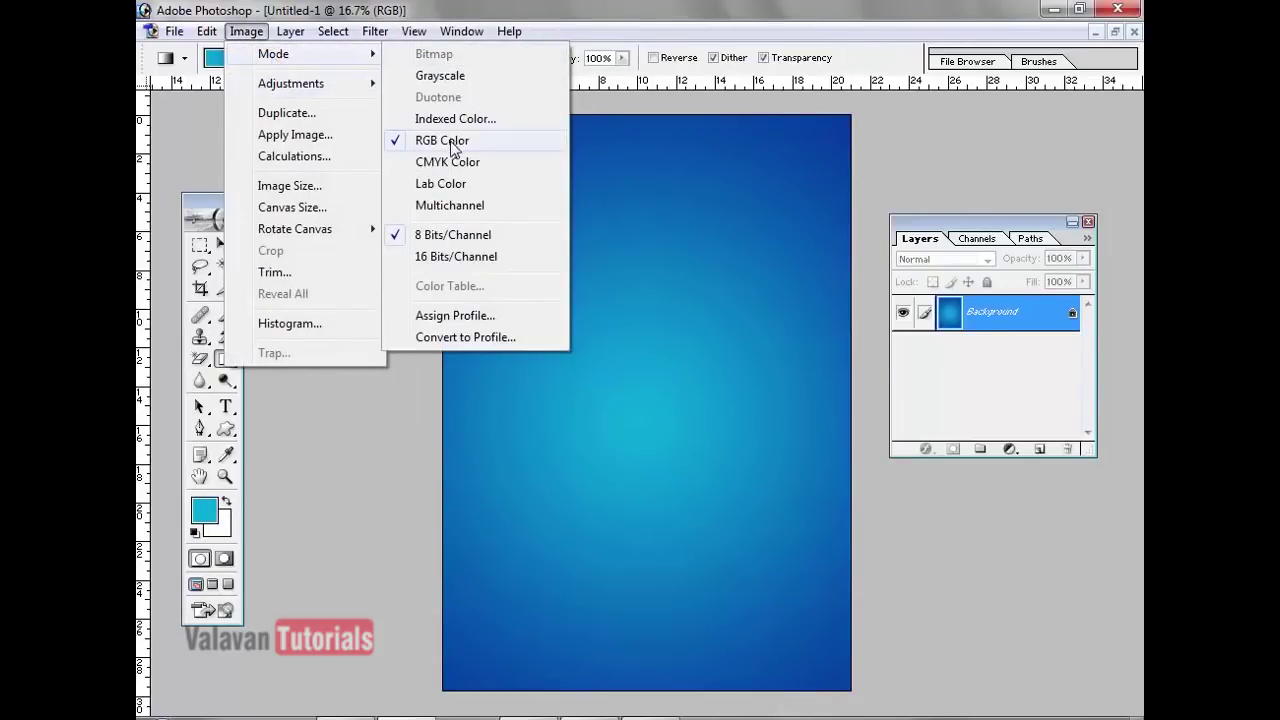
left_click(448, 162)
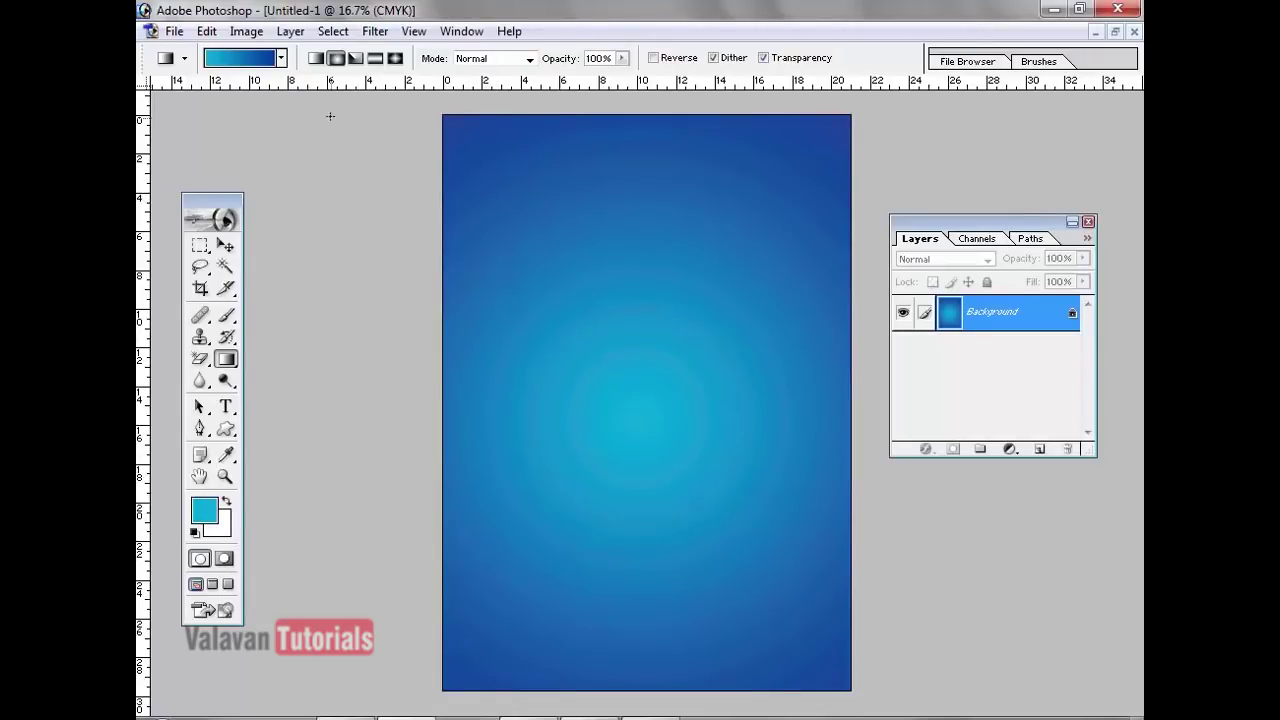
left_click(247, 32)
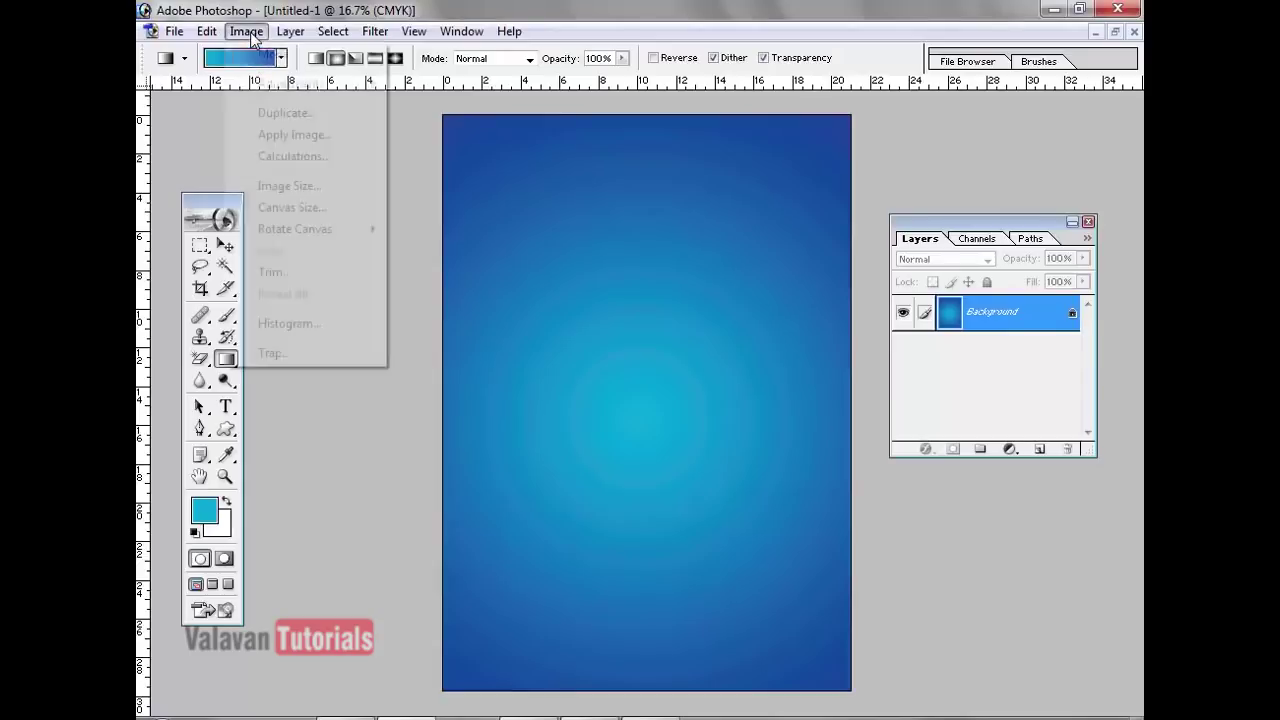
mouse_move(289, 91)
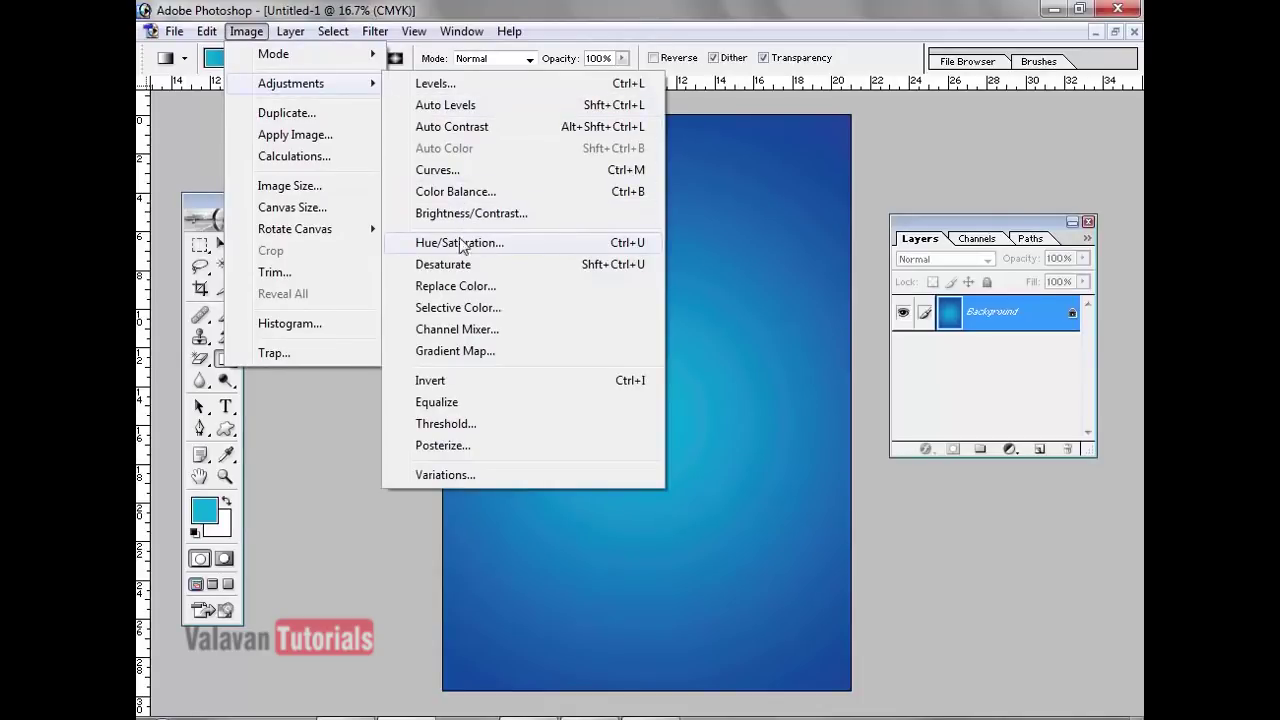
- Shift the background's hue with Hue/Saturation until it glows yellow fading to green
left_click(505, 248)
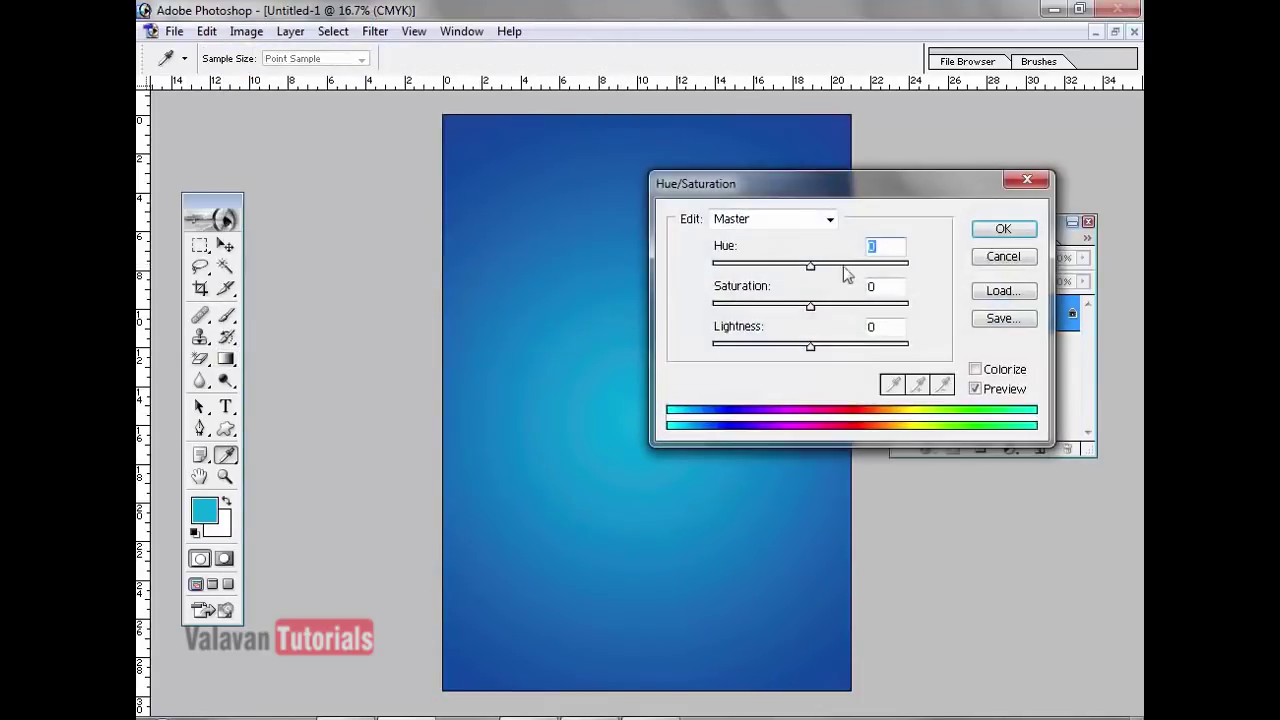
left_click_drag(834, 188, 660, 310)
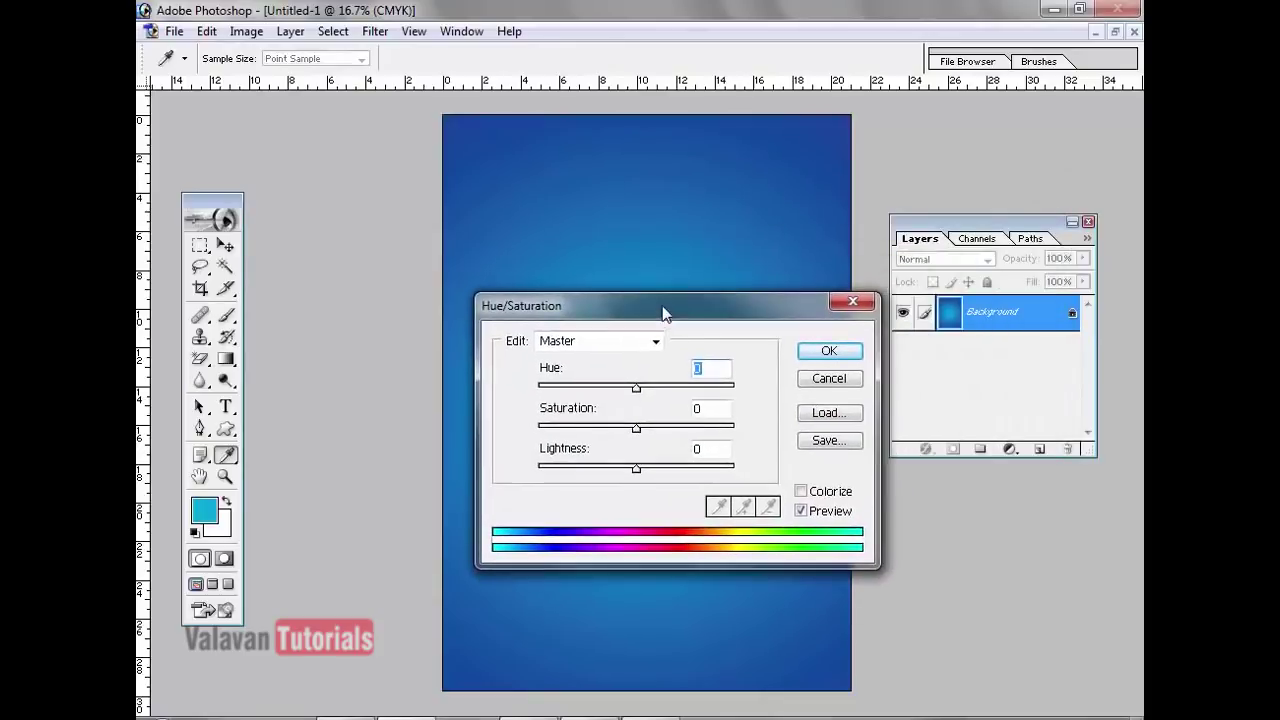
left_click_drag(636, 386, 577, 400)
key("Return")
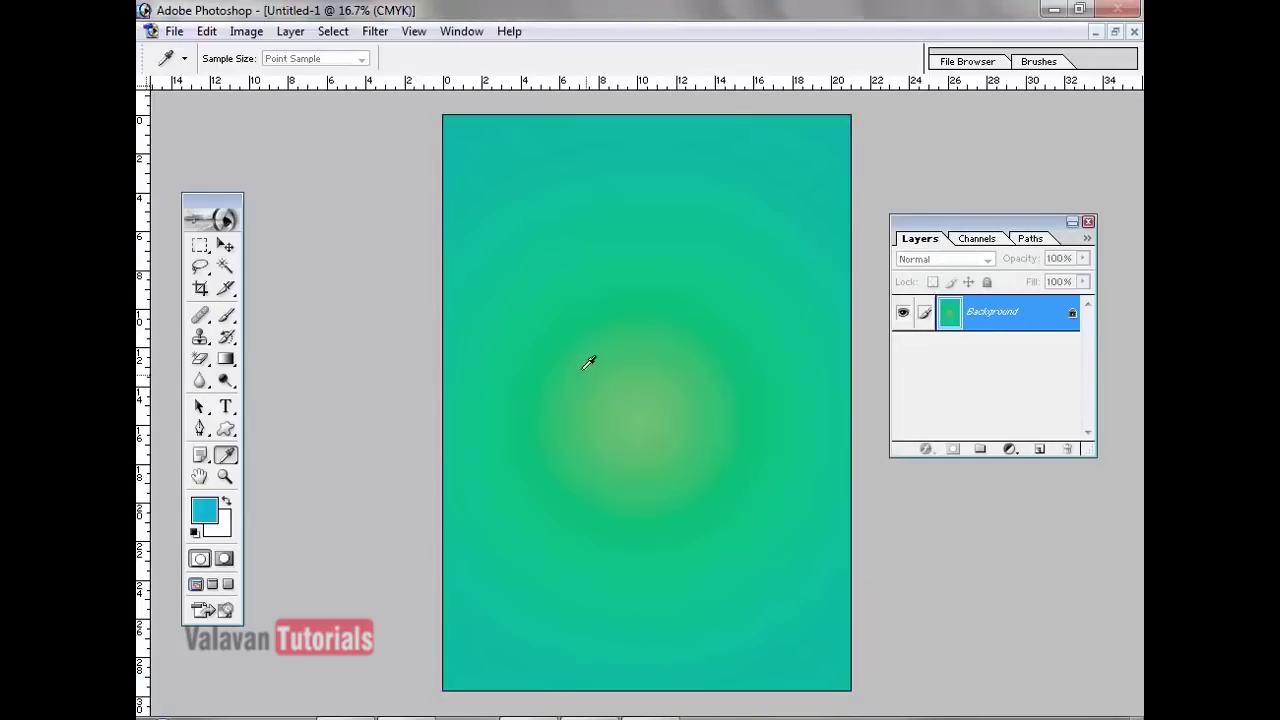
key("ctrl+u")
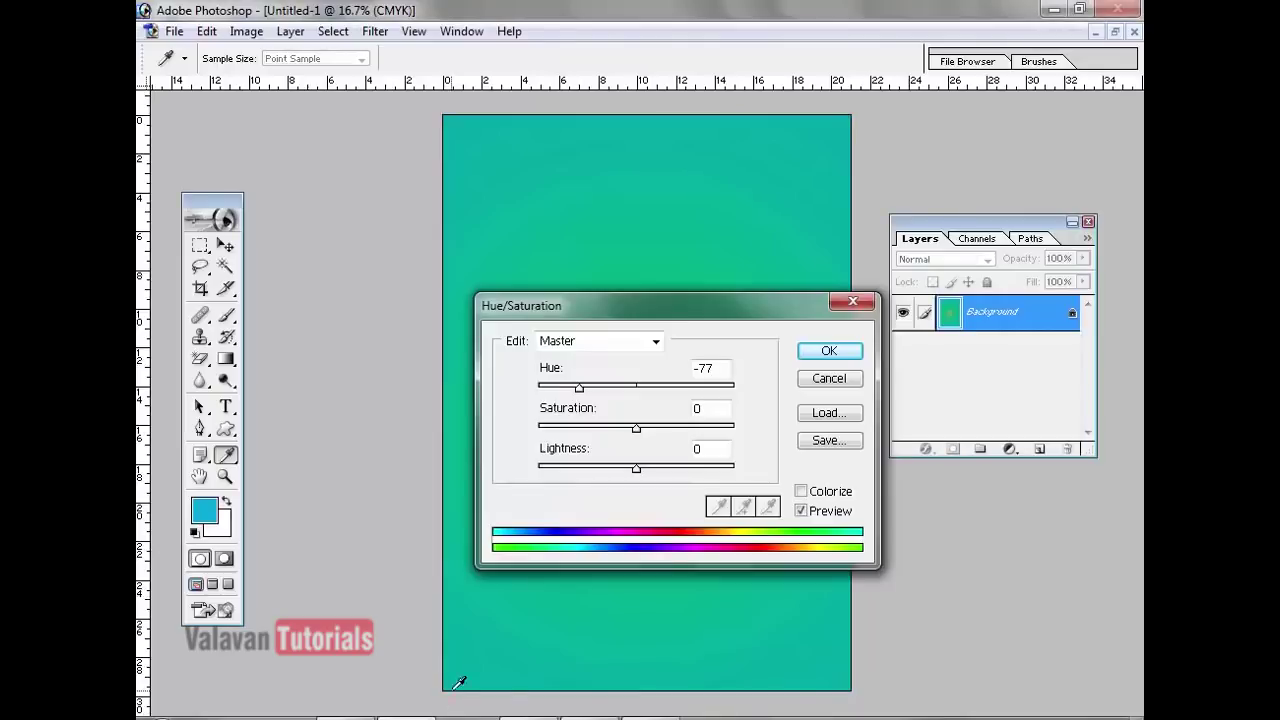
left_click_drag(668, 303, 885, 406)
mouse_move(793, 487)
left_mouse_down()
mouse_move(814, 489)
mouse_move(763, 493)
mouse_move(783, 489)
left_mouse_up()
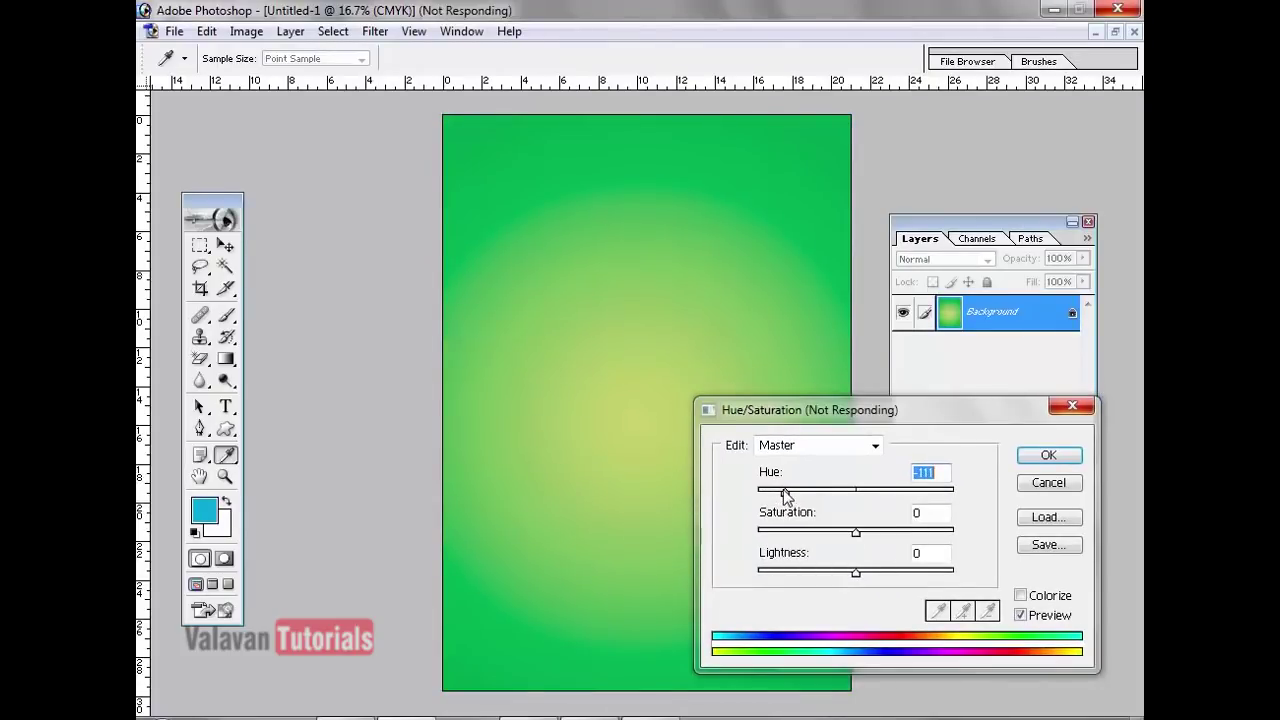
key("Return")
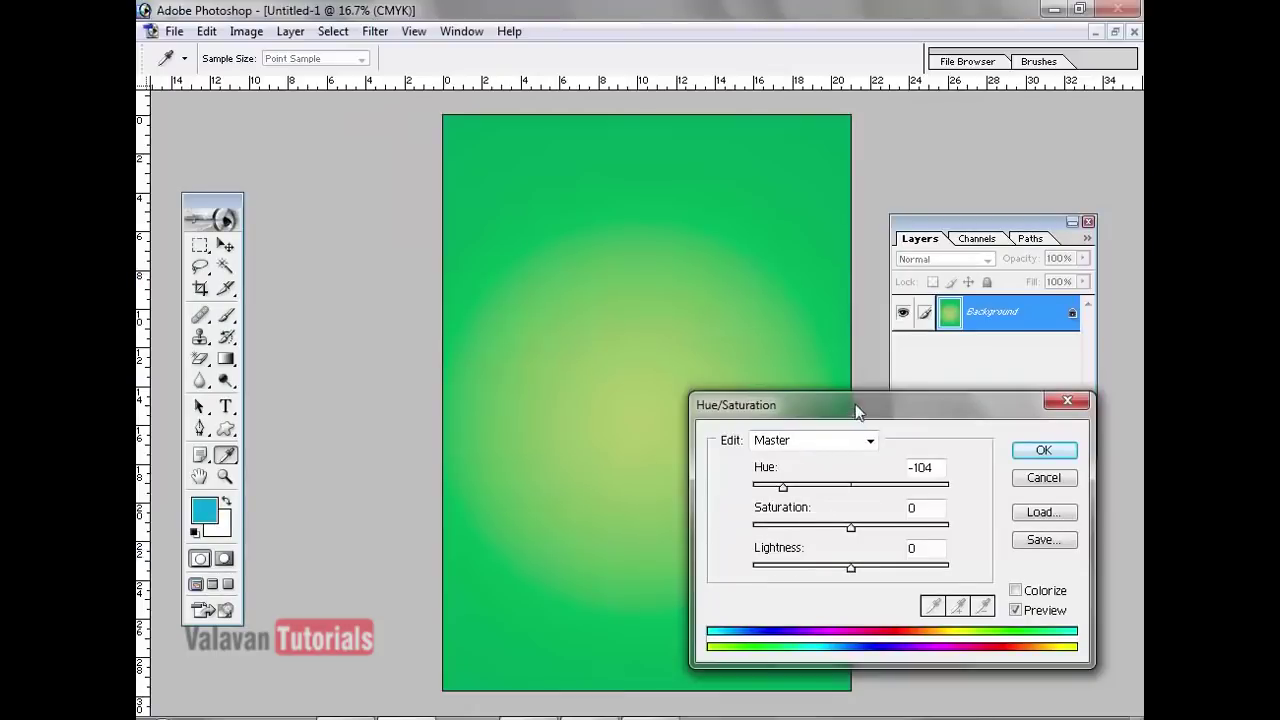
left_click_drag(857, 409, 861, 365)
left_click_drag(786, 449, 782, 449)
left_click(1033, 410)
key("g")
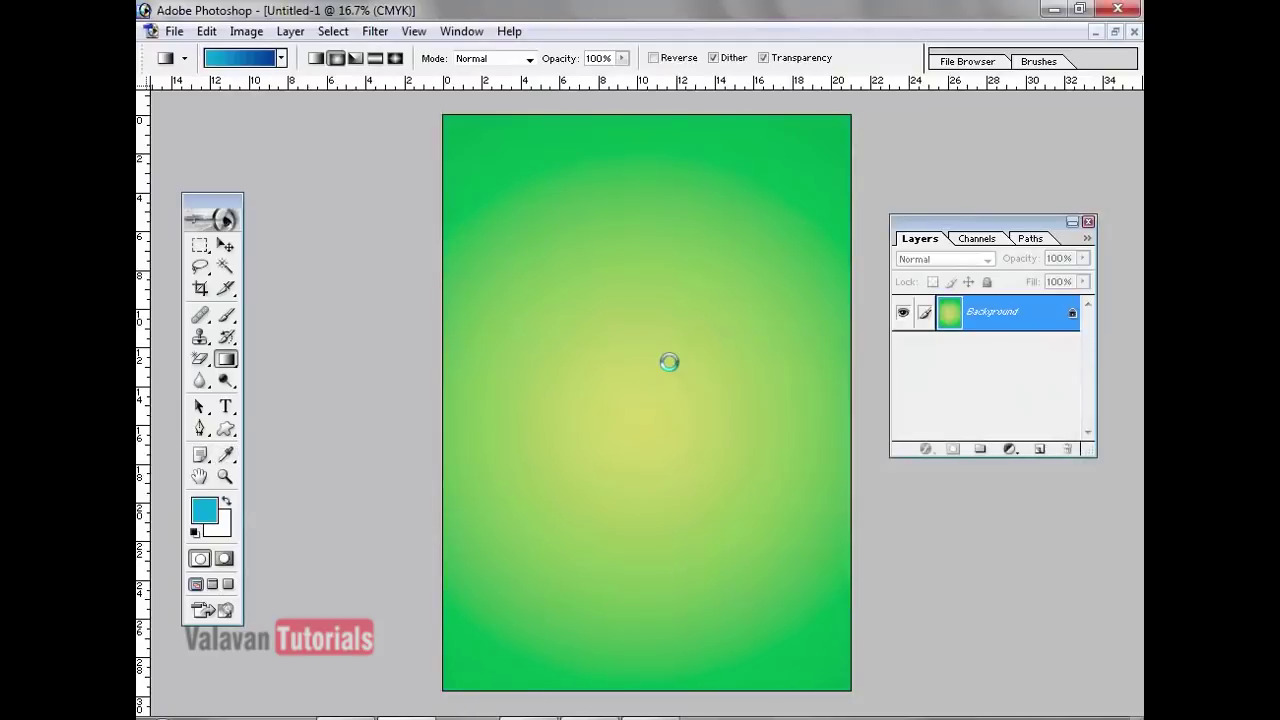
- Raise the background's contrast to +24 with Brightness/Contrast
left_click(246, 31)
mouse_move(275, 83)
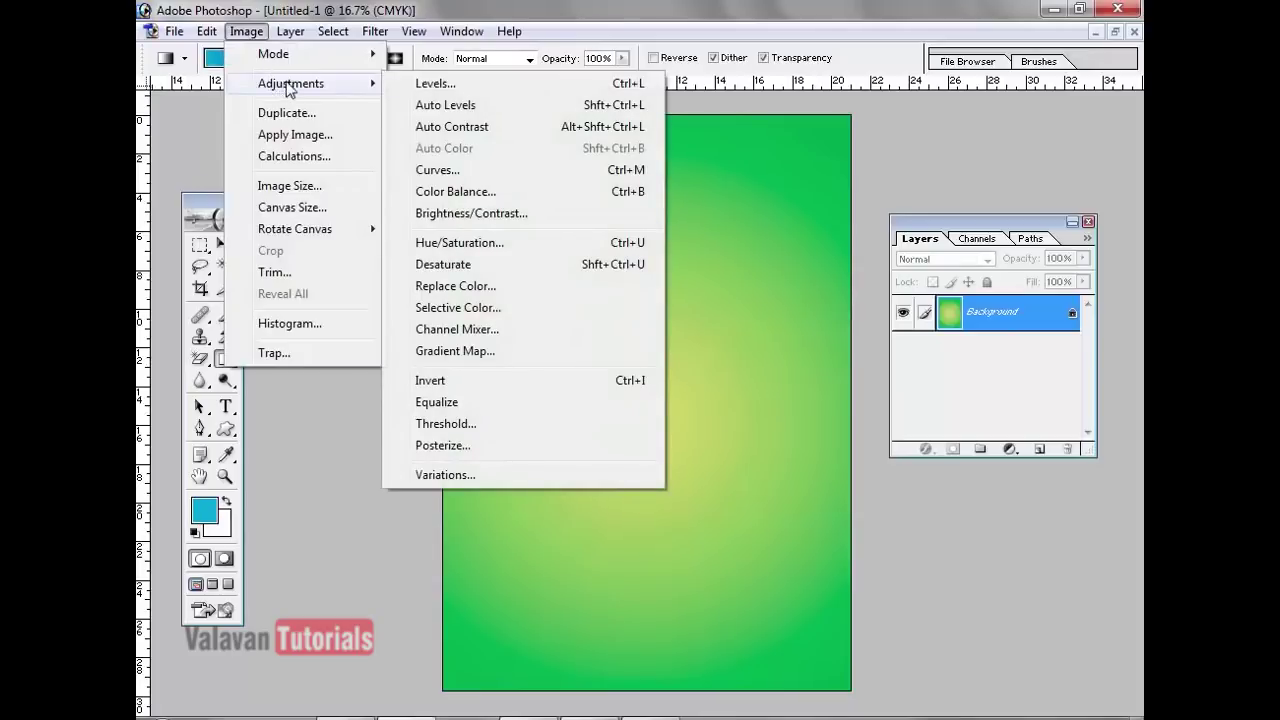
left_click(471, 213)
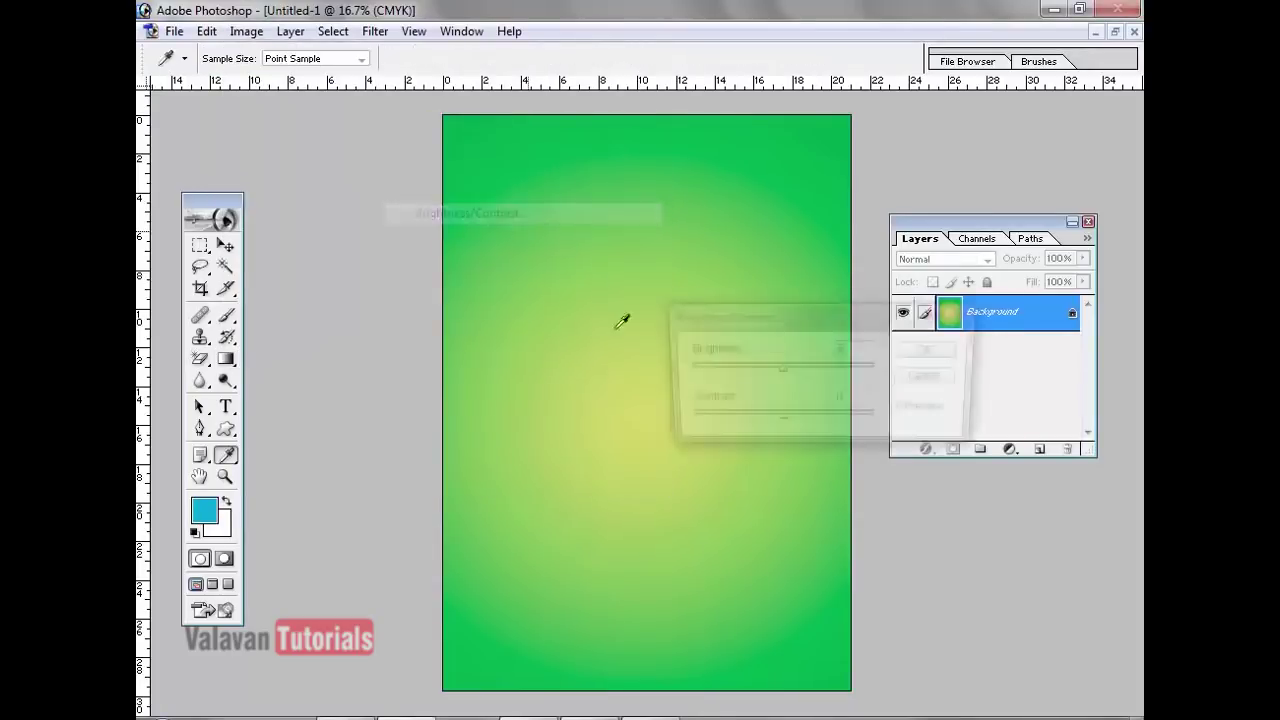
left_click(799, 421)
left_click_drag(800, 421, 804, 421)
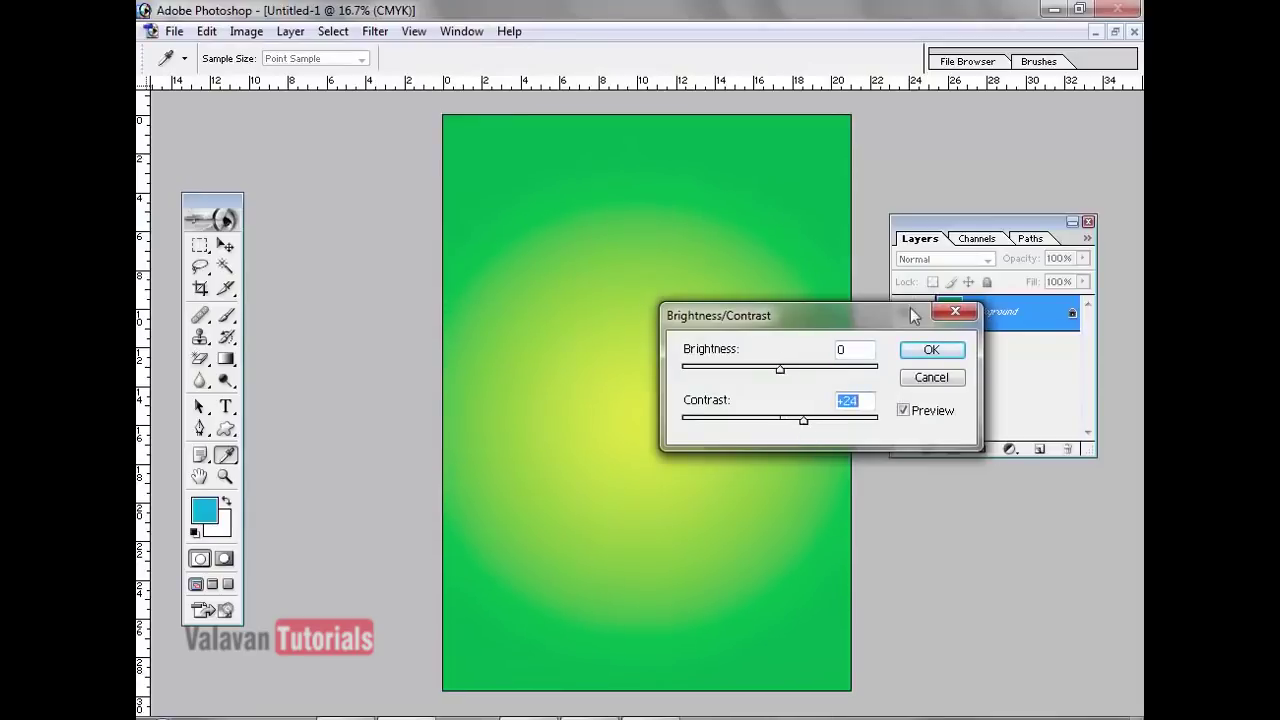
left_click(931, 351)
key("g")
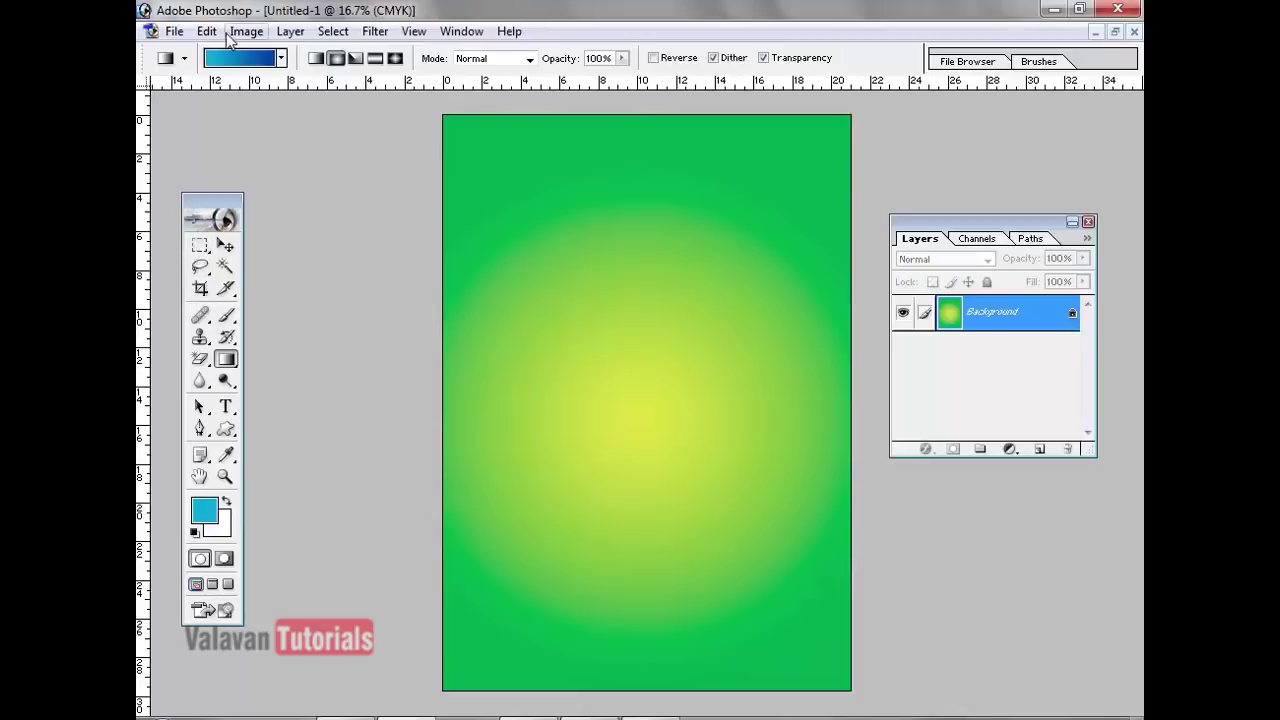
- Select the whole canvas and begin enlarging the gradient with Free Transform
left_click(332, 31)
left_click(368, 57)
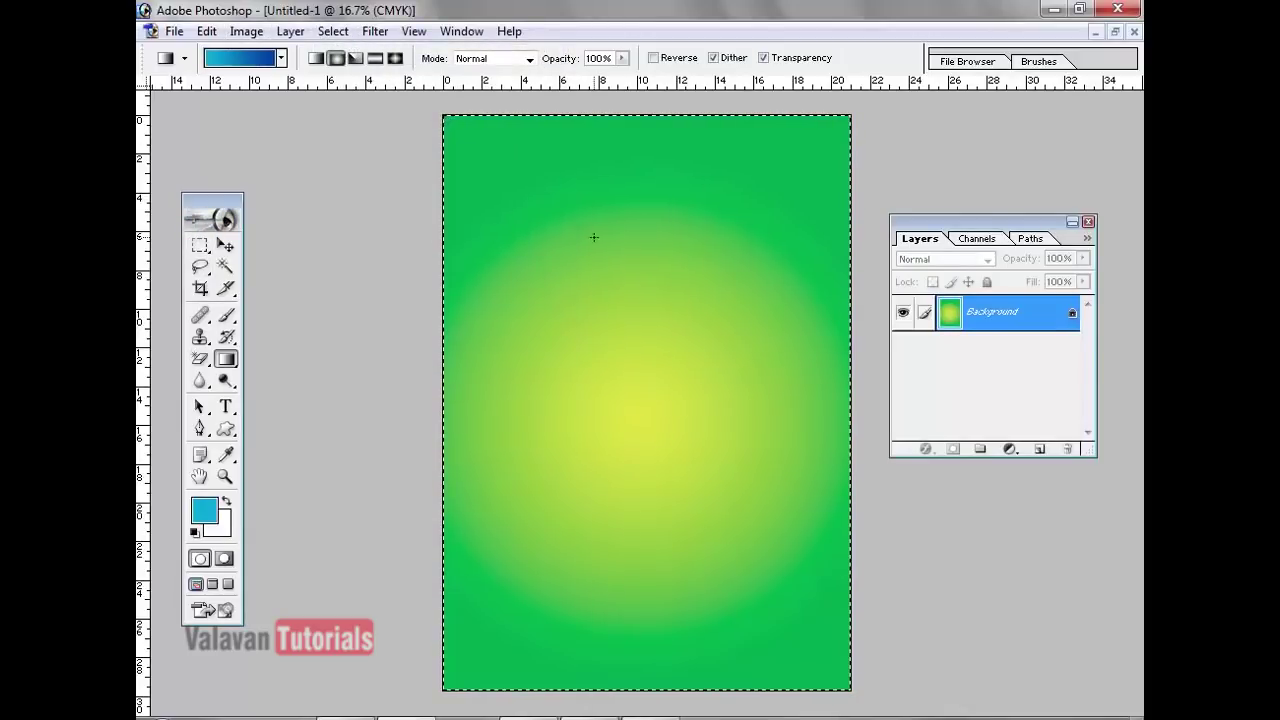
left_click(206, 31)
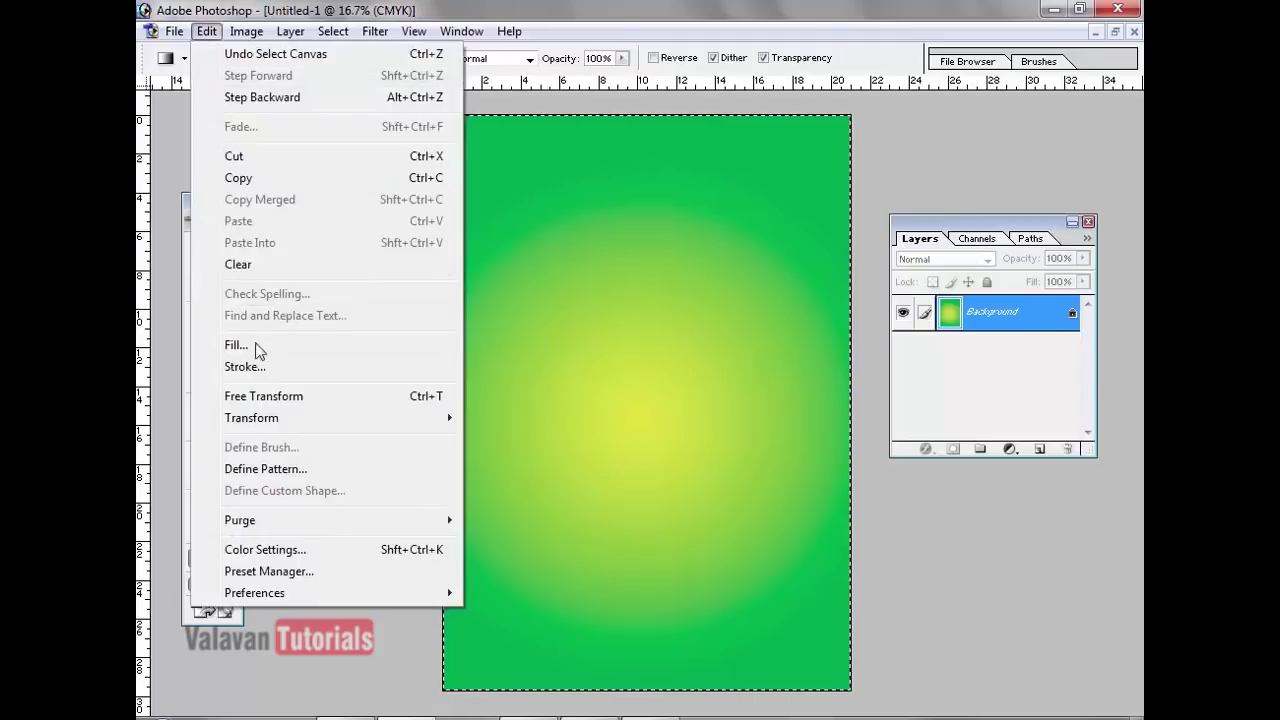
left_click(263, 396)
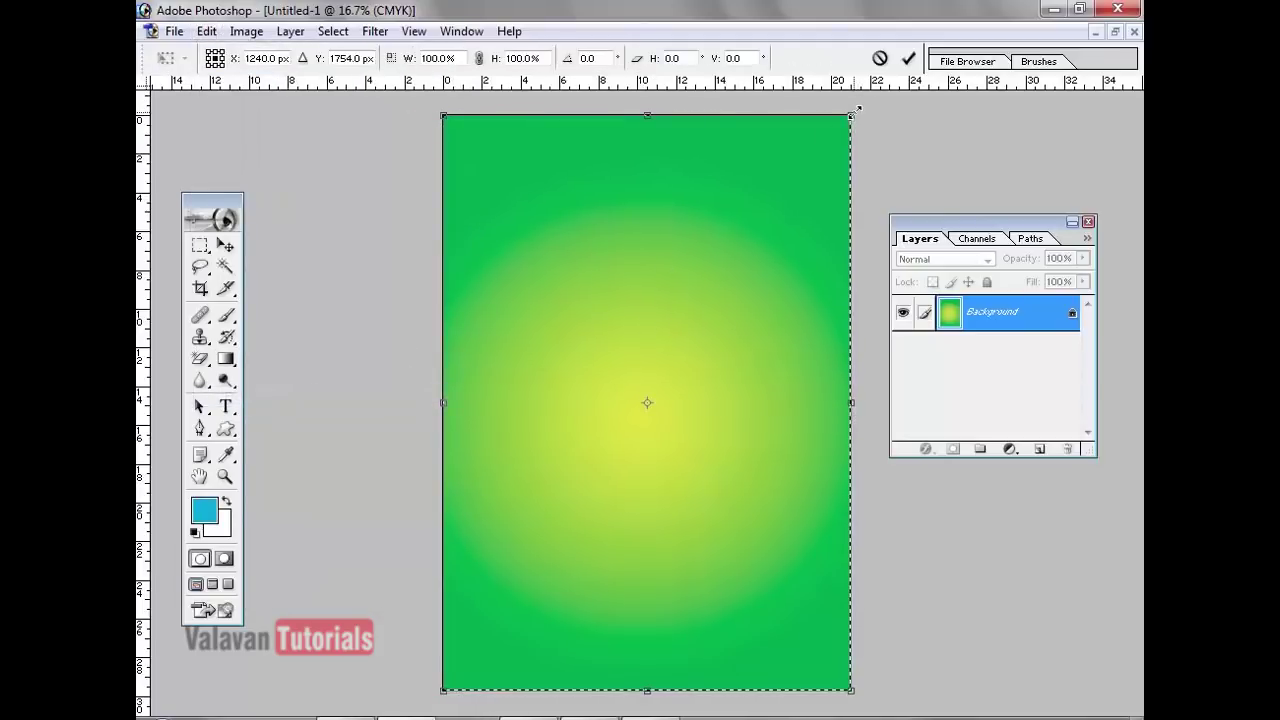
left_click_drag(860, 112, 888, 104)
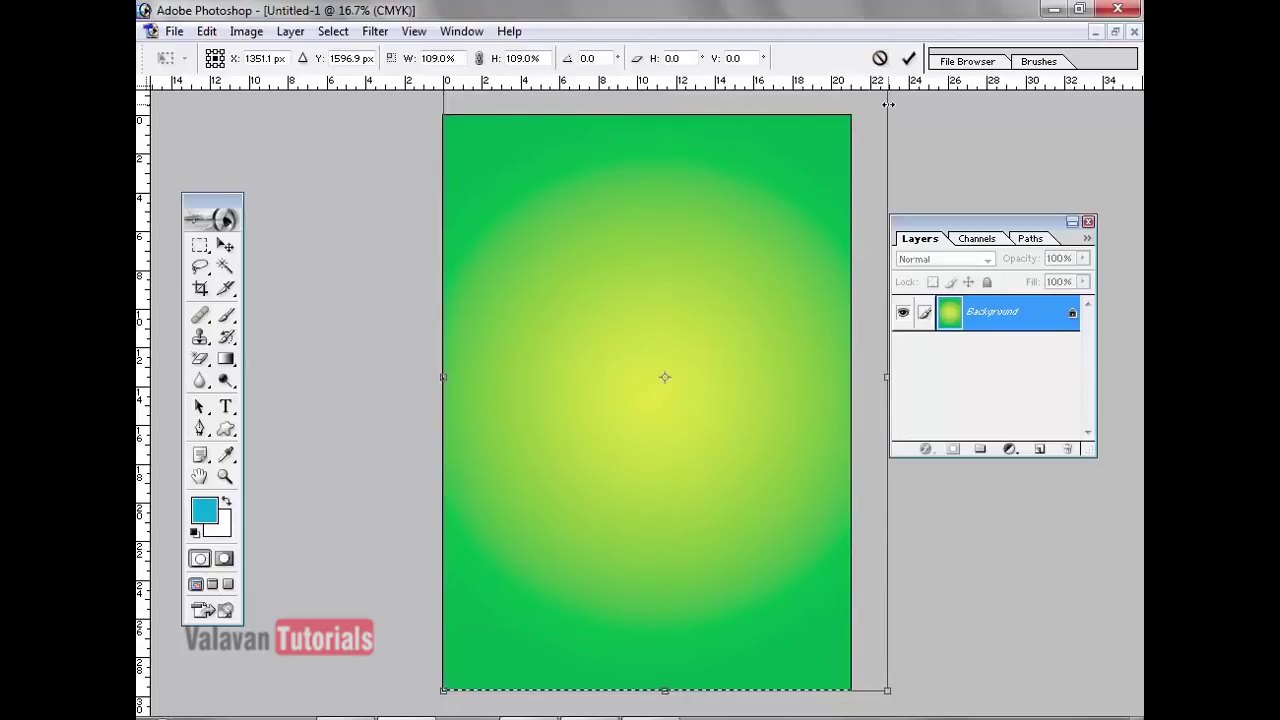
- Scale the gradient to about 117%, commit the transform, and deselect
key("ctrl+minus")
key("ctrl+minus")
key("ctrl+plus")
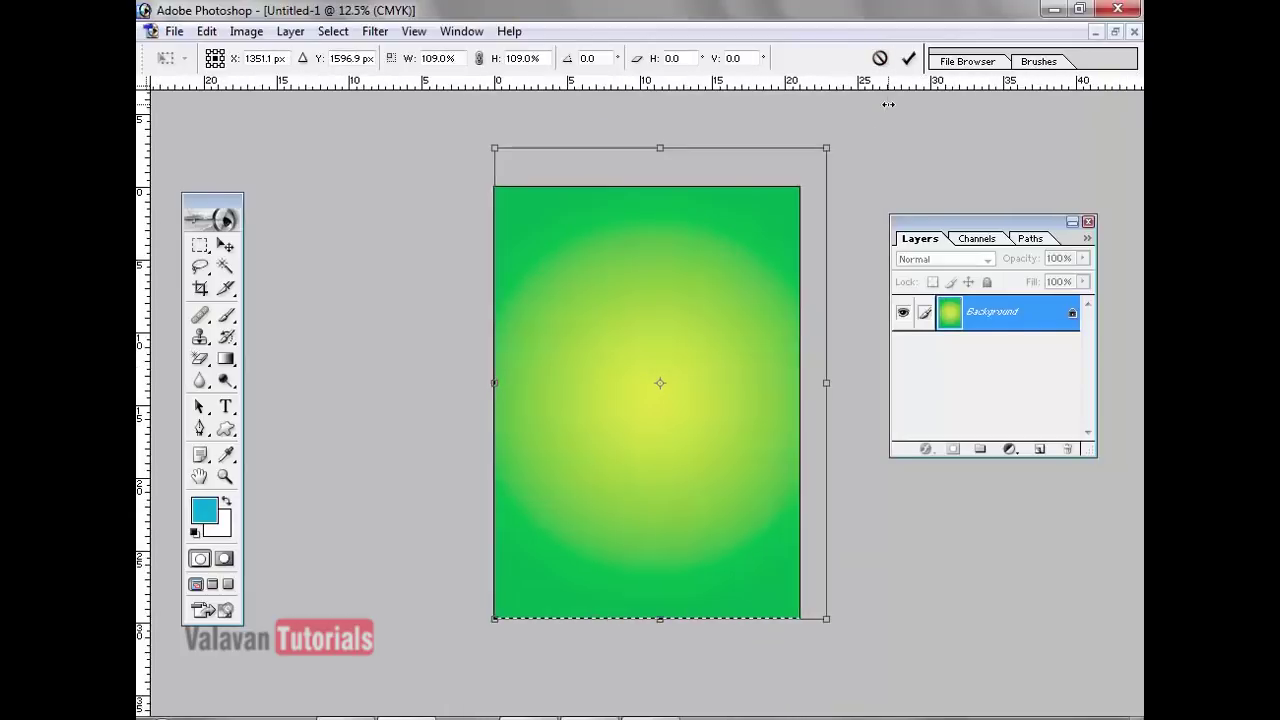
key("ctrl+plus")
key("ctrl+minus")
key("ctrl+minus")
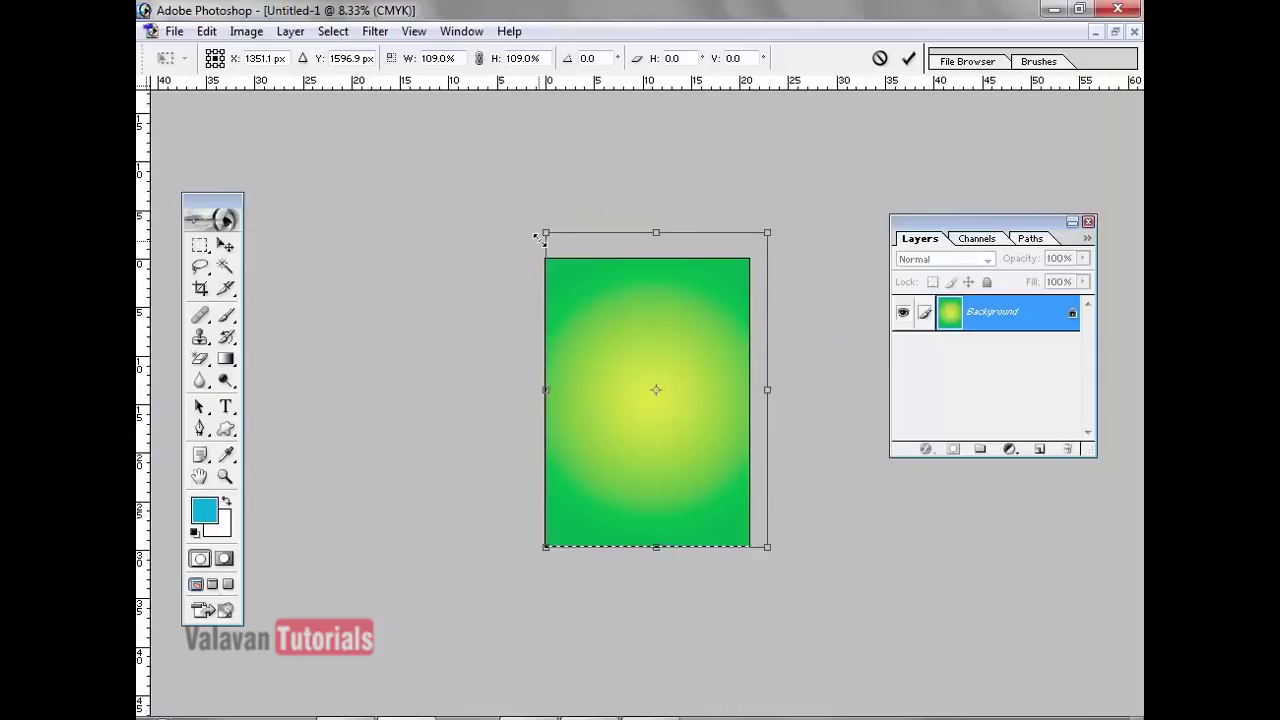
left_click_drag(545, 232, 521, 202)
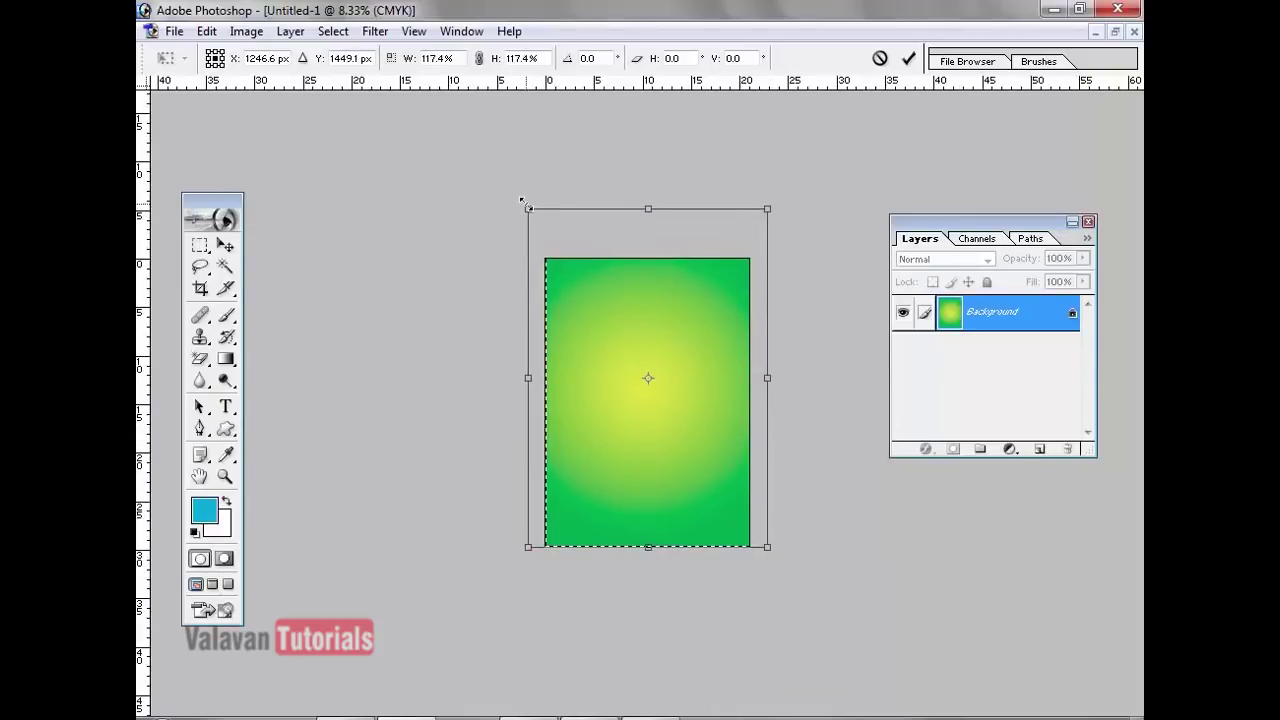
key("g")
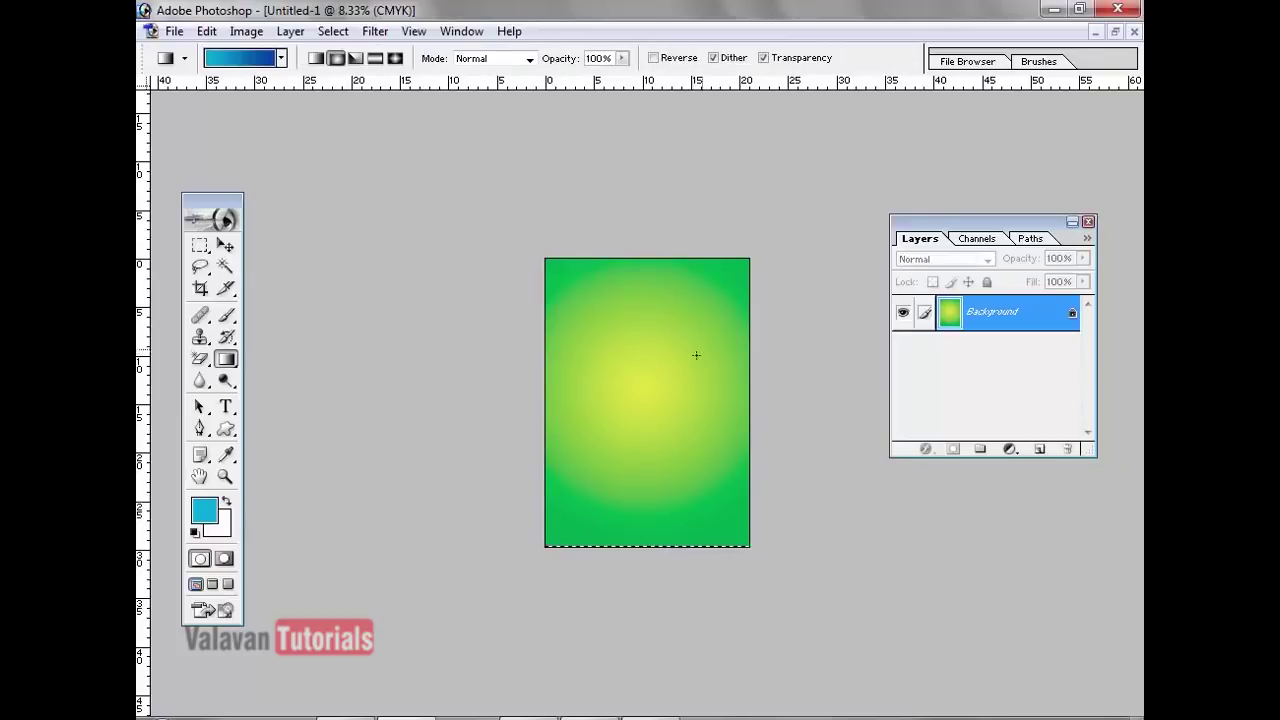
left_click(335, 31)
left_click(363, 76)
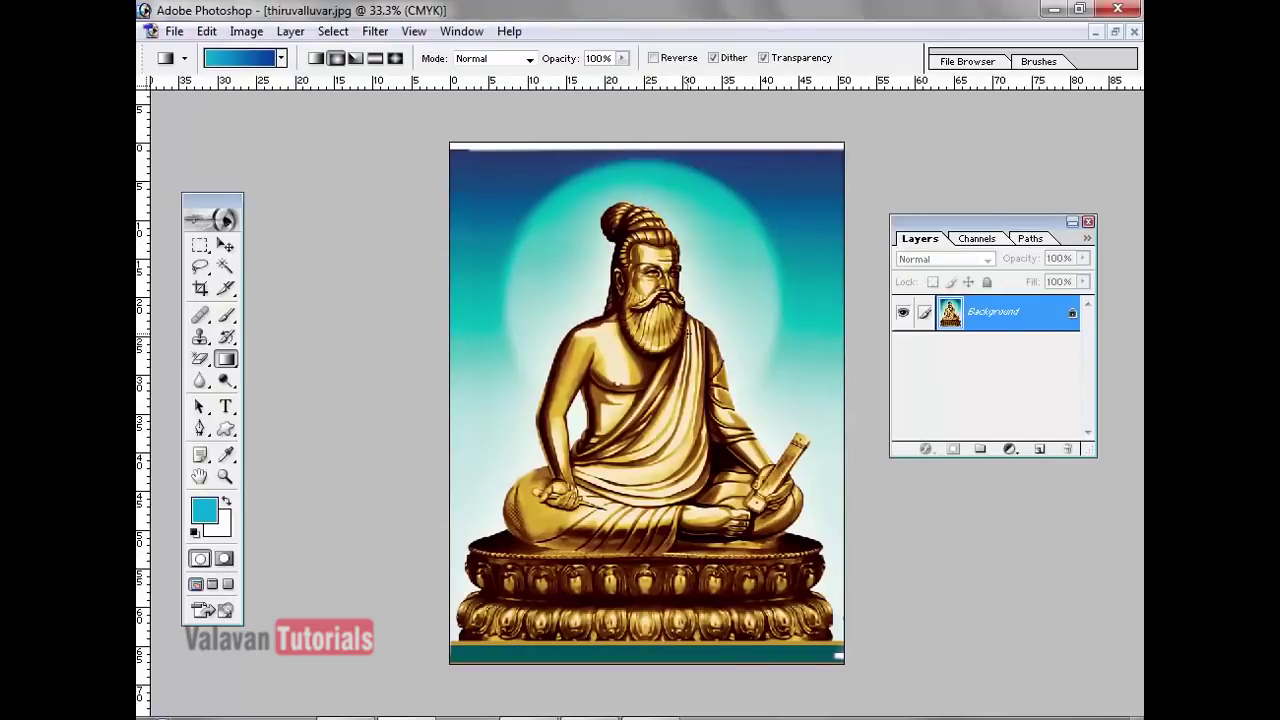
left_click(224, 268)
left_click(488, 216)
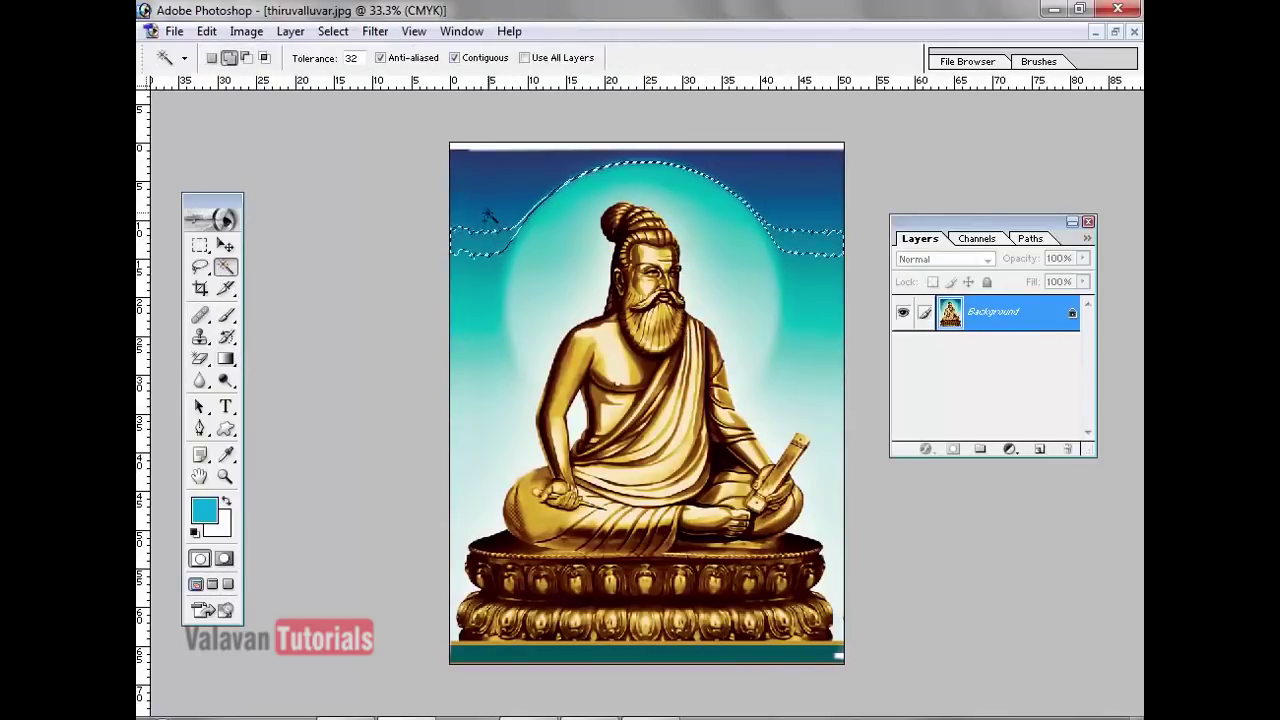
left_click(540, 250, "shift")
left_click(543, 253, "shift")
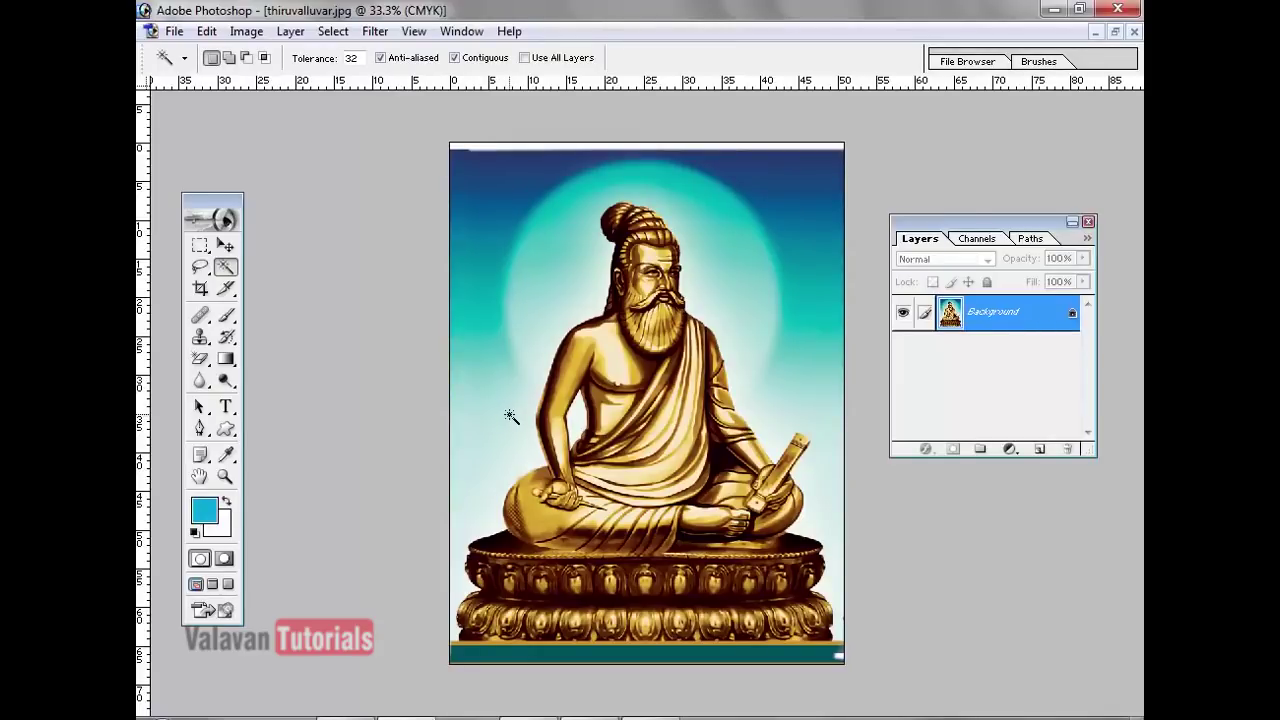
left_click(199, 432)
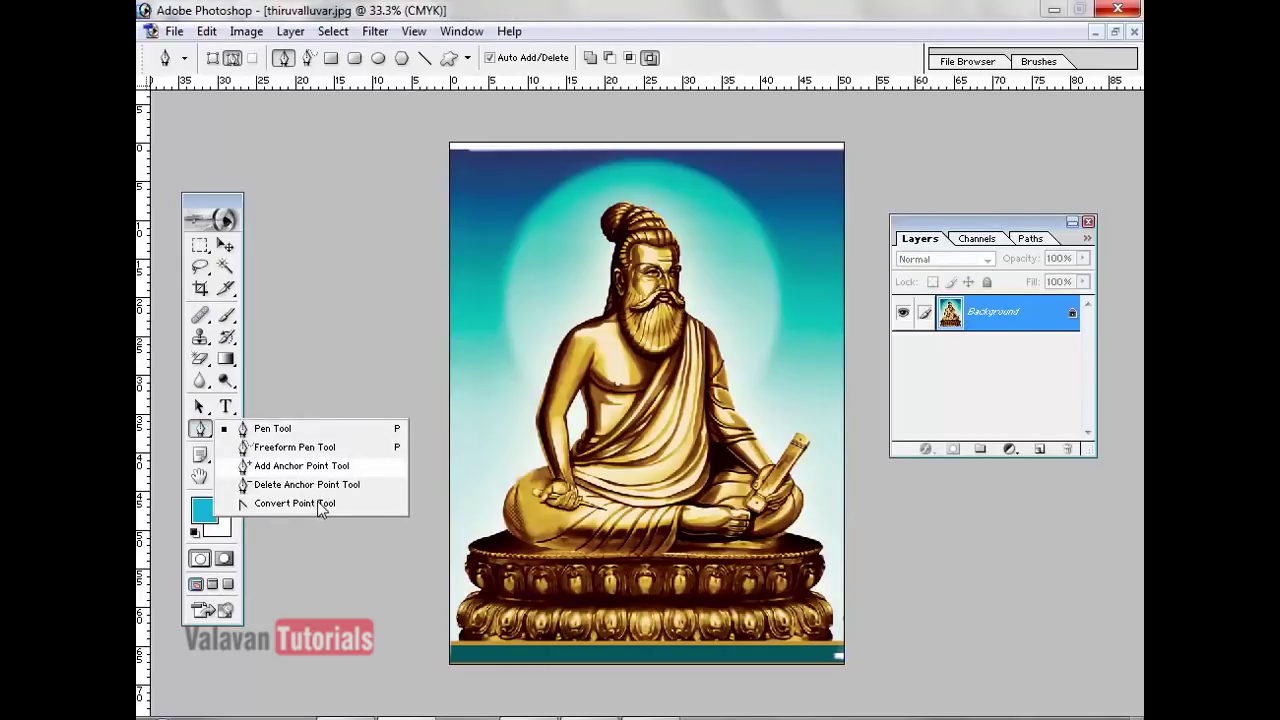
left_click(318, 432)
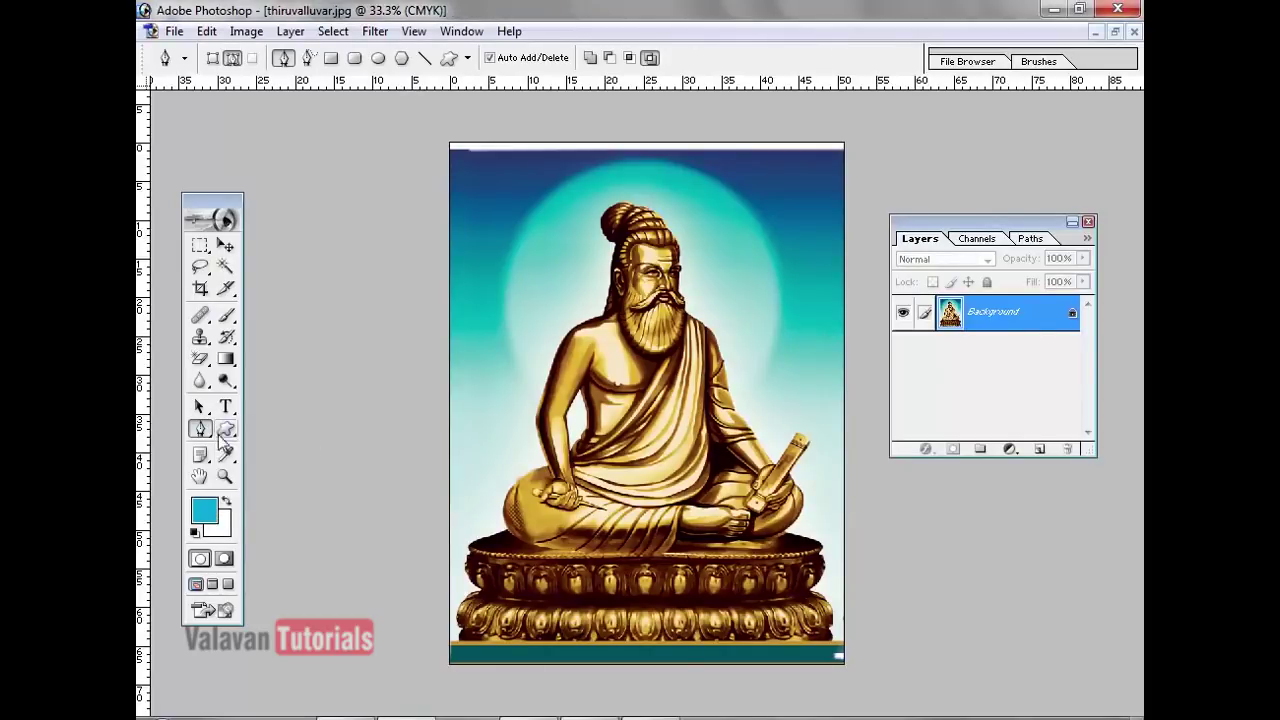
left_click(201, 430)
left_click(205, 432)
left_click(201, 267)
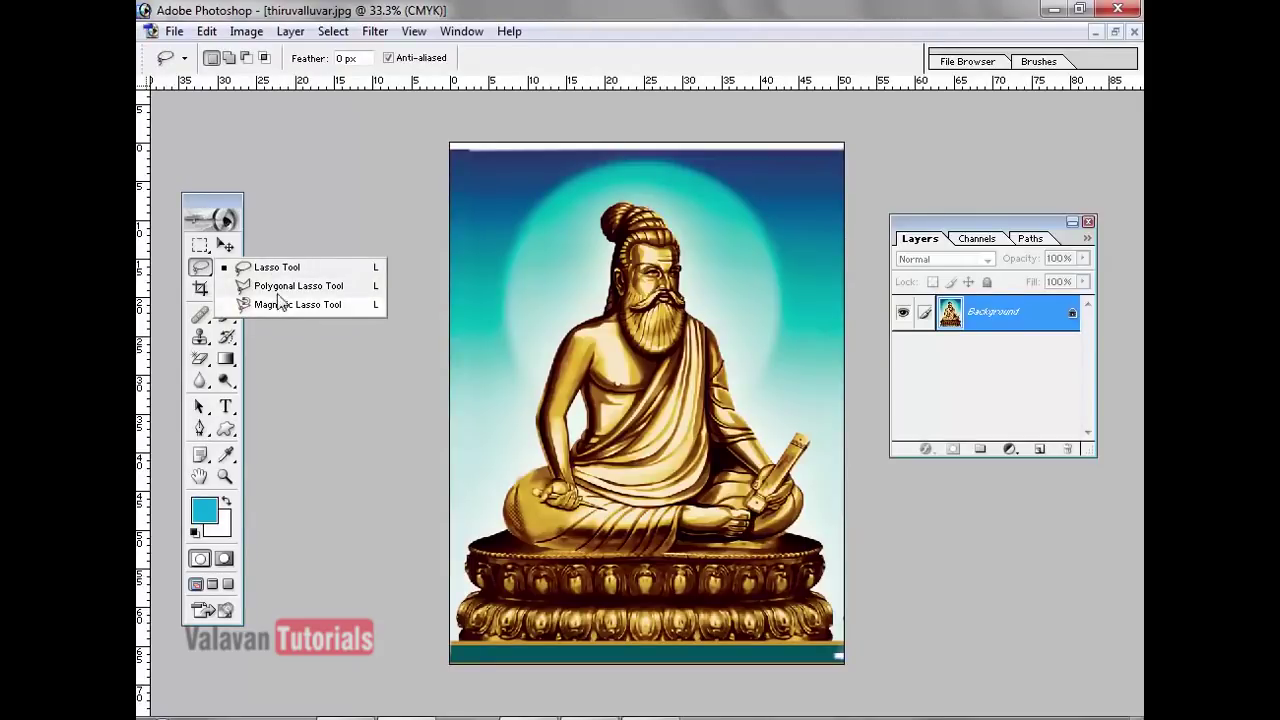
left_click(337, 267)
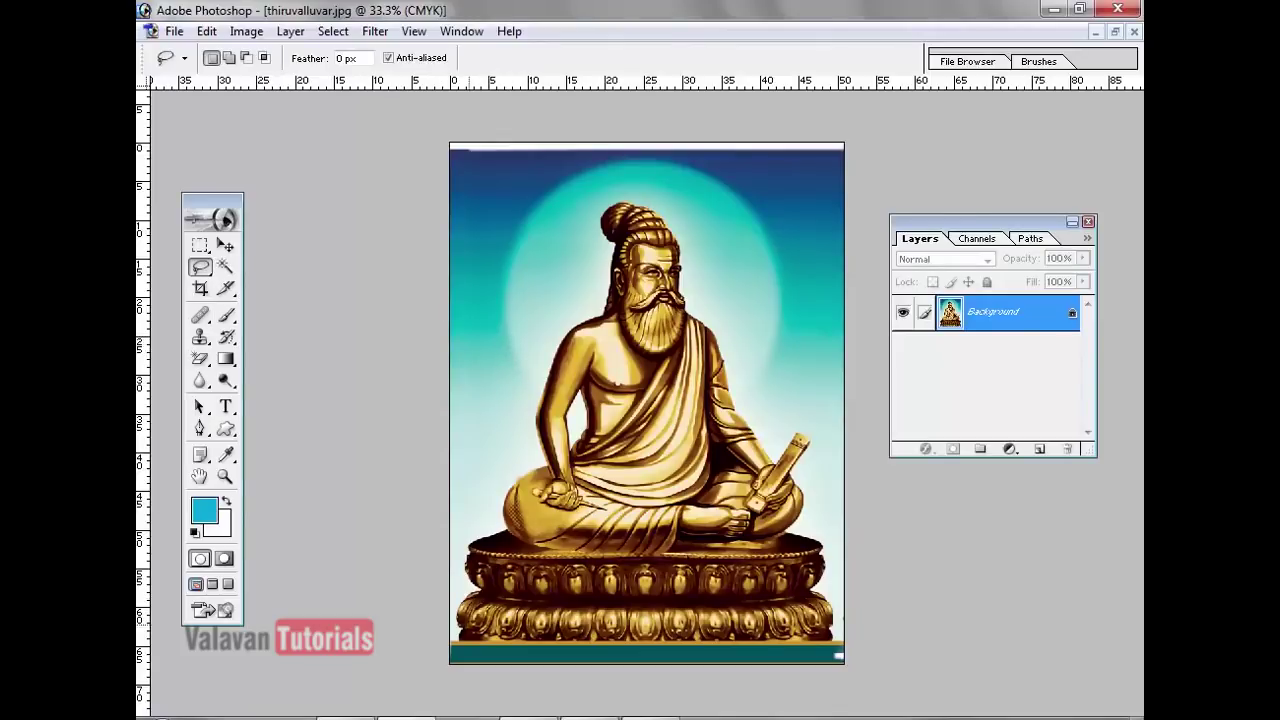
mouse_move(466, 588)
left_mouse_down()
mouse_move(474, 538)
mouse_move(600, 312)
mouse_move(737, 346)
mouse_move(796, 542)
left_mouse_up()
mouse_move(788, 600)
left_mouse_down()
mouse_move(522, 646)
mouse_move(440, 632)
mouse_move(458, 592)
left_mouse_up()
left_click(648, 400)
mouse_move(560, 266)
left_mouse_down()
mouse_move(545, 320)
mouse_move(692, 300)
left_mouse_up()
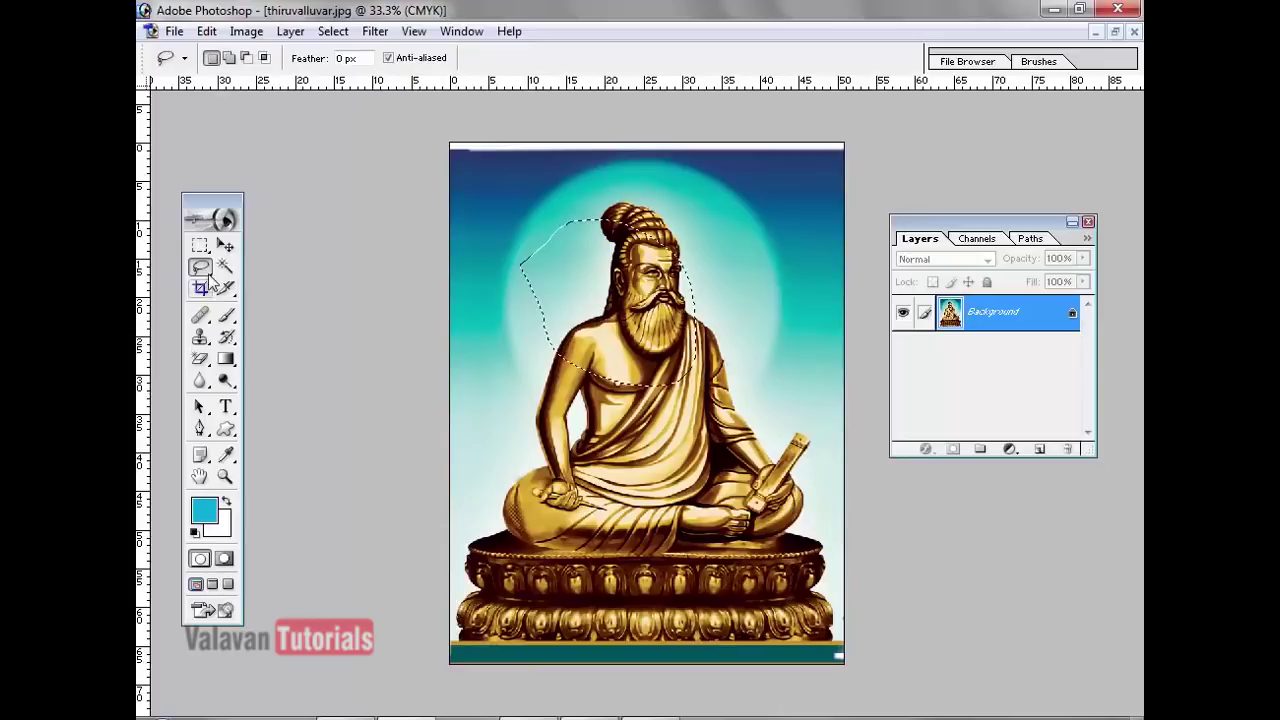
left_click_drag(209, 280, 290, 285)
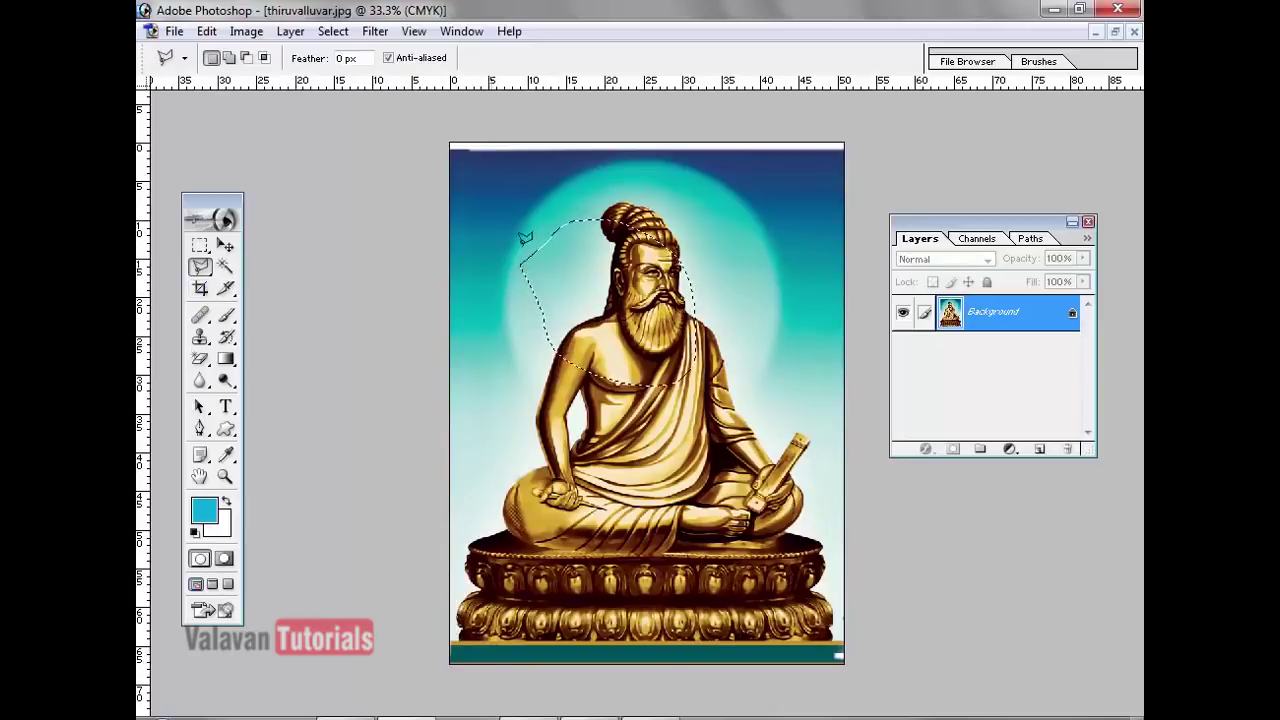
left_click(469, 432)
mouse_move(506, 346)
left_mouse_down()
mouse_move(582, 263)
mouse_move(603, 191)
mouse_move(672, 190)
mouse_move(715, 257)
mouse_move(719, 328)
mouse_move(839, 398)
mouse_move(751, 396)
mouse_move(764, 414)
mouse_move(688, 515)
mouse_move(526, 519)
left_mouse_up()
mouse_move(474, 434)
left_mouse_down()
mouse_move(465, 423)
mouse_move(485, 449)
mouse_move(471, 424)
left_mouse_up()
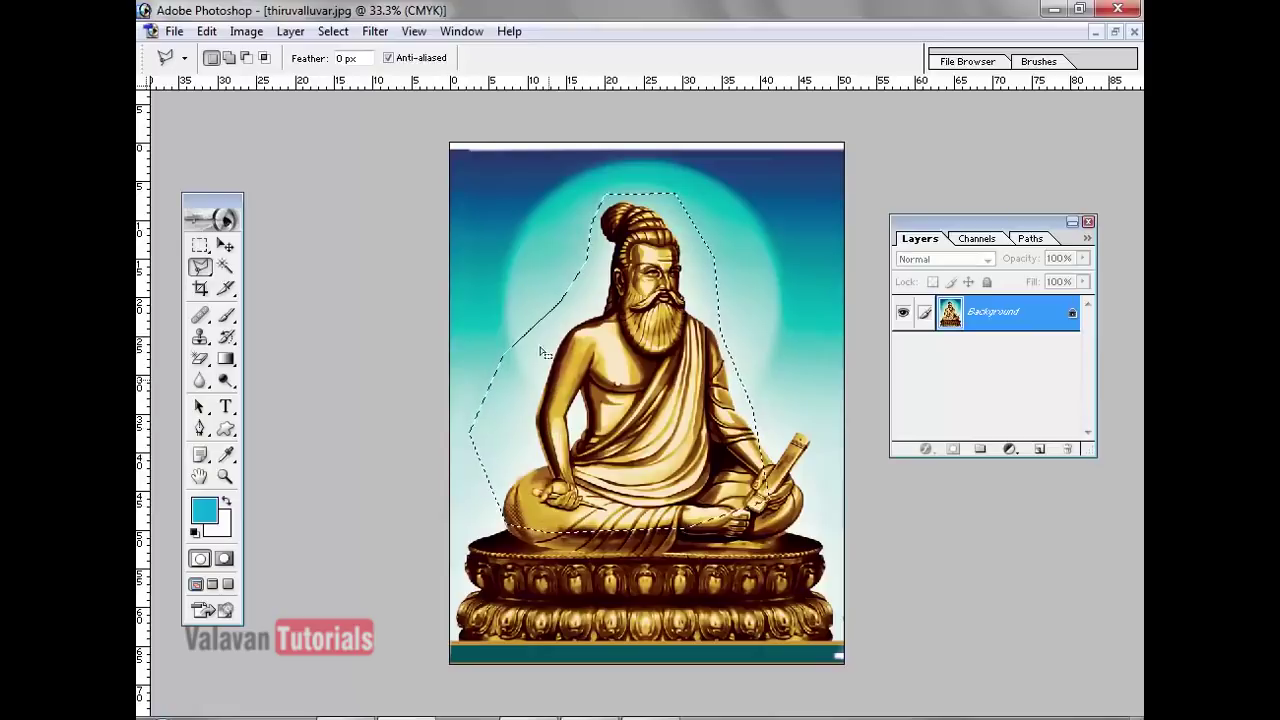
left_click(333, 31)
left_click(360, 78)
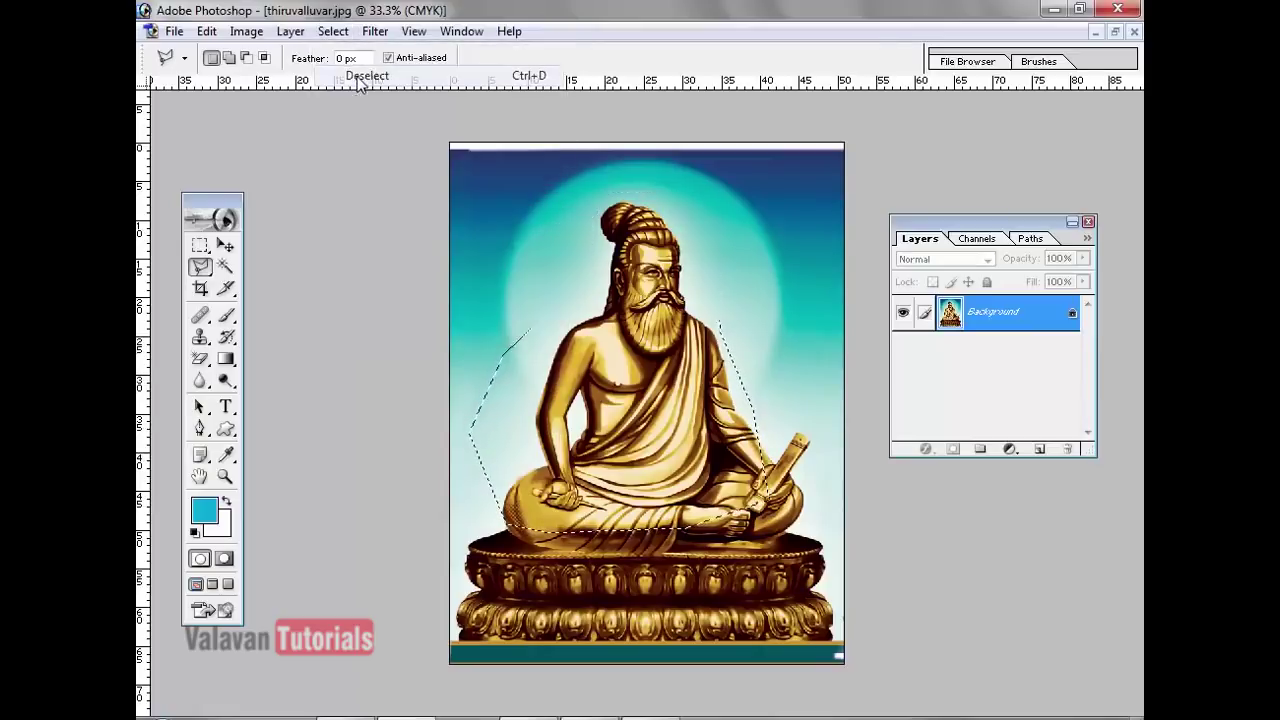
- Trace the statue and lotus pedestal with the Magnetic Lasso, closing the outline at its start
left_click(200, 267)
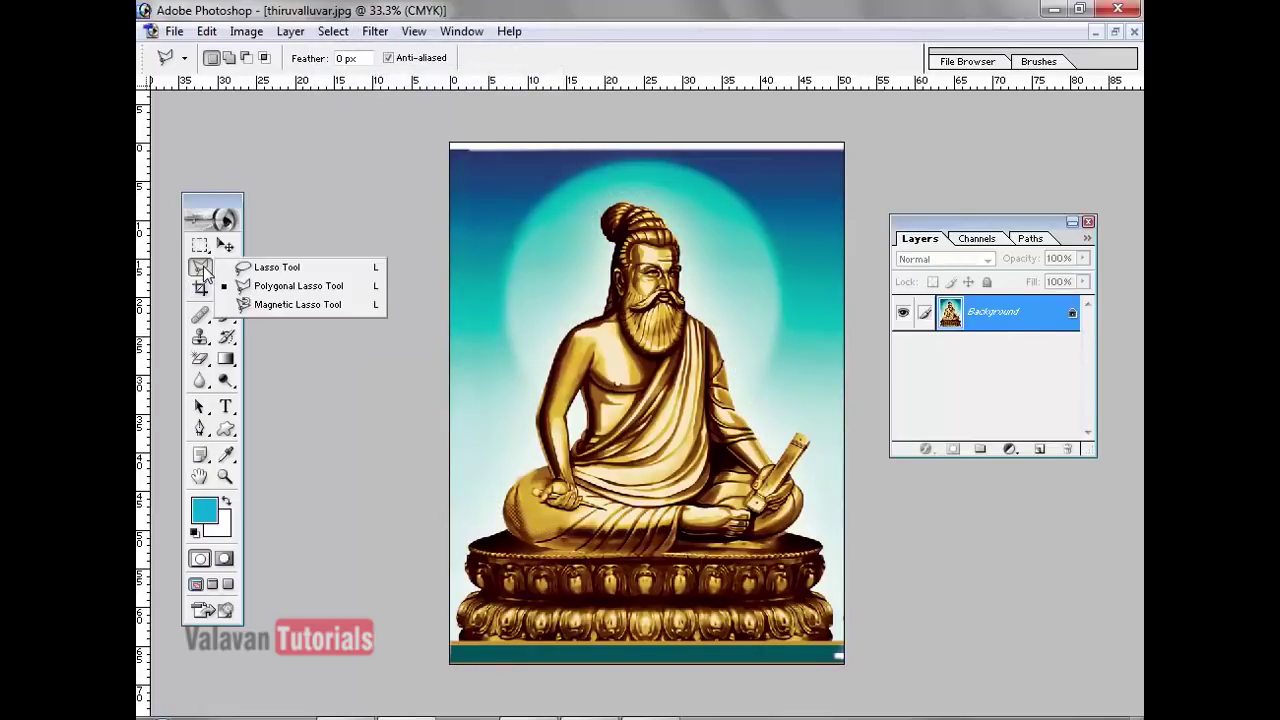
left_click(282, 305)
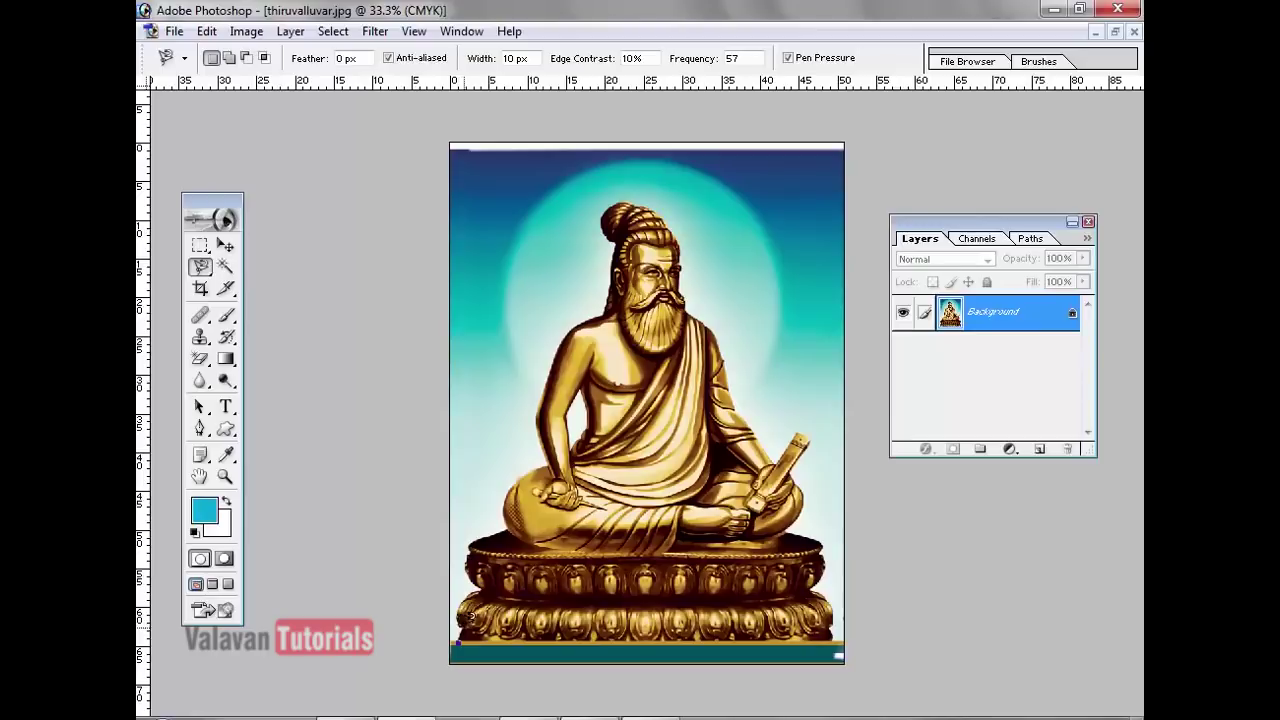
mouse_move(462, 551)
left_mouse_down()
mouse_move(518, 513)
mouse_move(513, 480)
mouse_move(556, 461)
mouse_move(532, 428)
mouse_move(555, 388)
left_mouse_up()
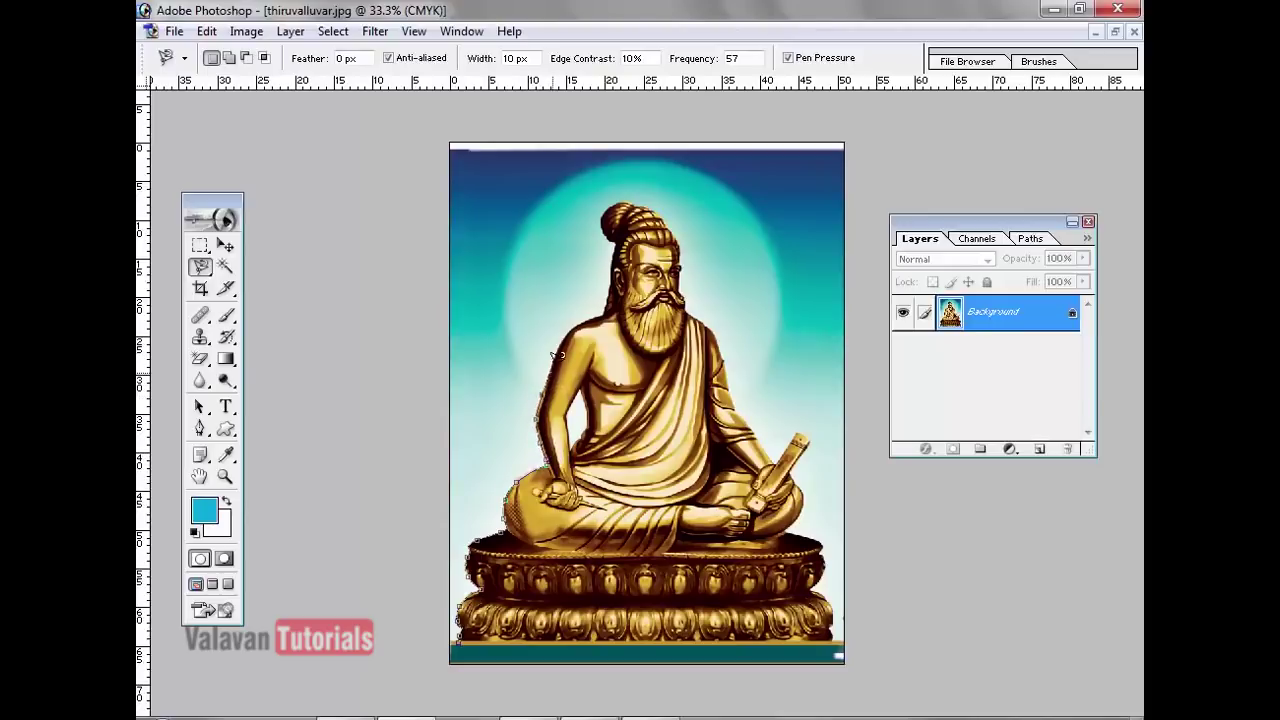
left_click_drag(569, 327, 607, 292)
mouse_move(597, 214)
left_mouse_down()
mouse_move(643, 193)
mouse_move(680, 231)
mouse_move(684, 287)
mouse_move(715, 322)
mouse_move(772, 448)
mouse_move(786, 459)
mouse_move(797, 428)
mouse_move(816, 423)
mouse_move(792, 480)
mouse_move(808, 497)
mouse_move(801, 514)
mouse_move(475, 641)
left_mouse_up()
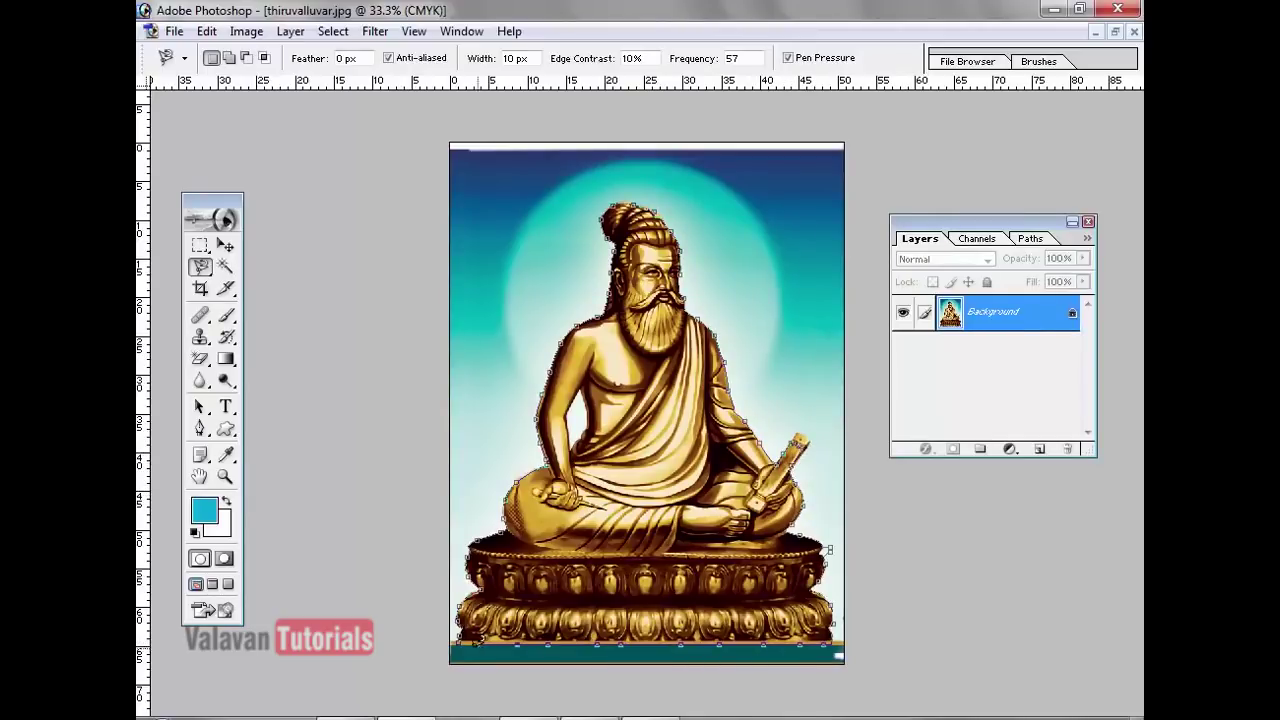
left_click(458, 638)
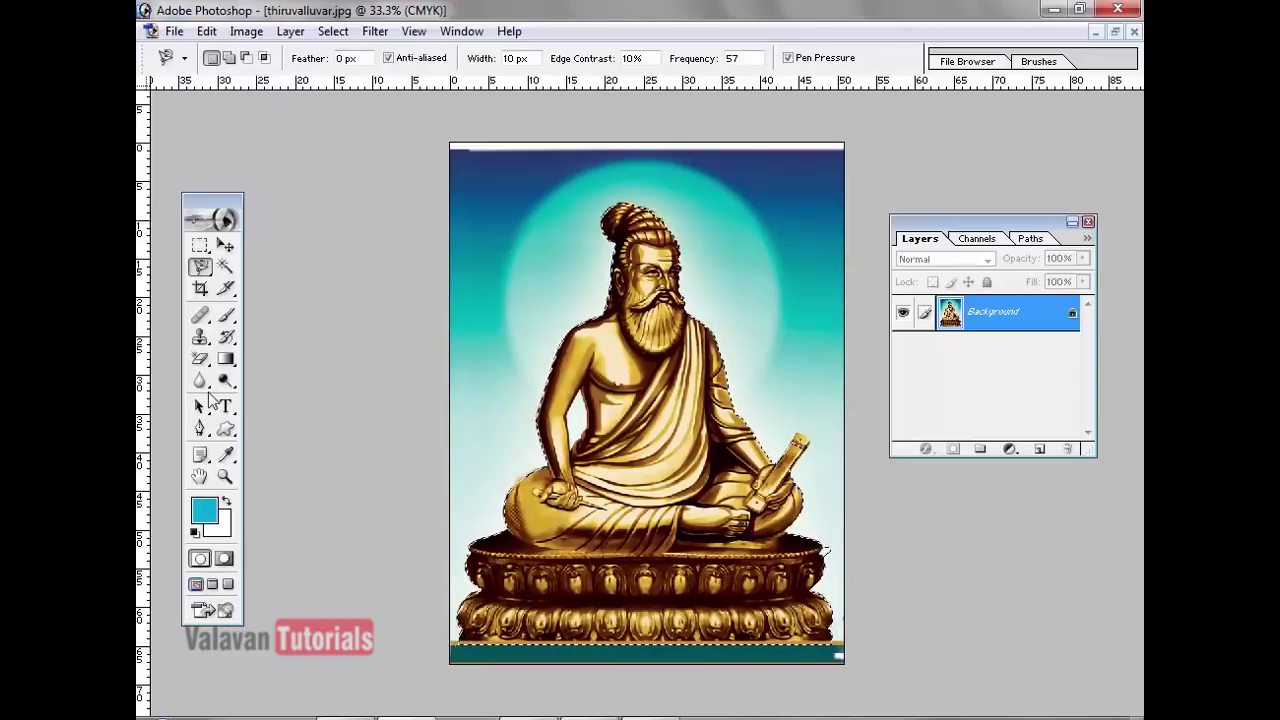
left_click(225, 476)
left_click_drag(451, 383, 548, 556)
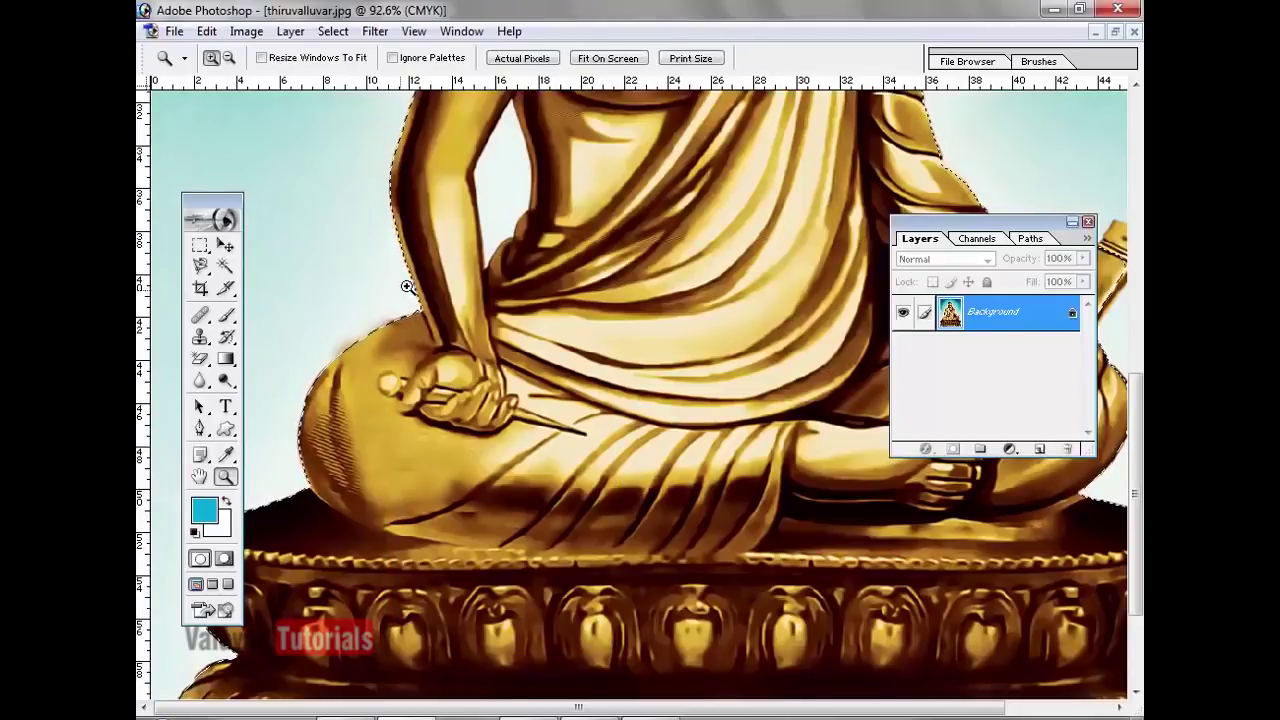
- Zoom in on the statue's head and pan around to inspect the selection edges
scroll(529, 247, "up", 10)
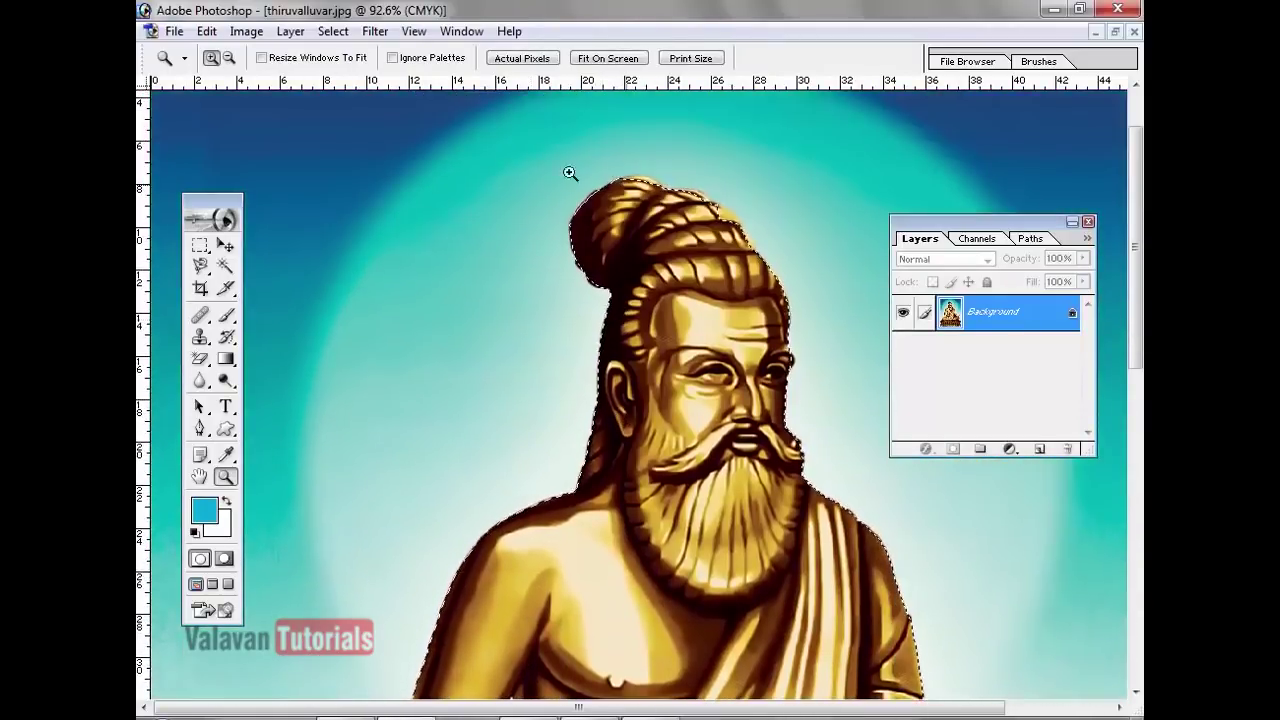
left_click_drag(570, 173, 890, 395)
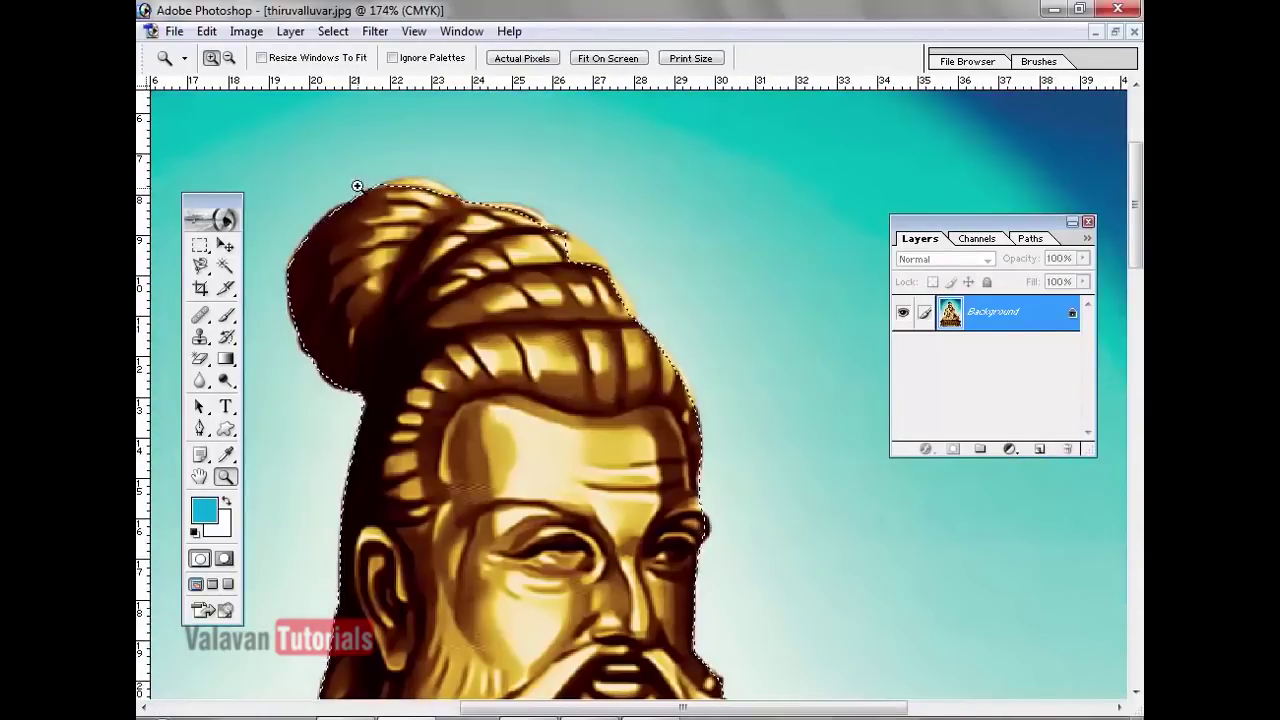
scroll(791, 526, "down", 8)
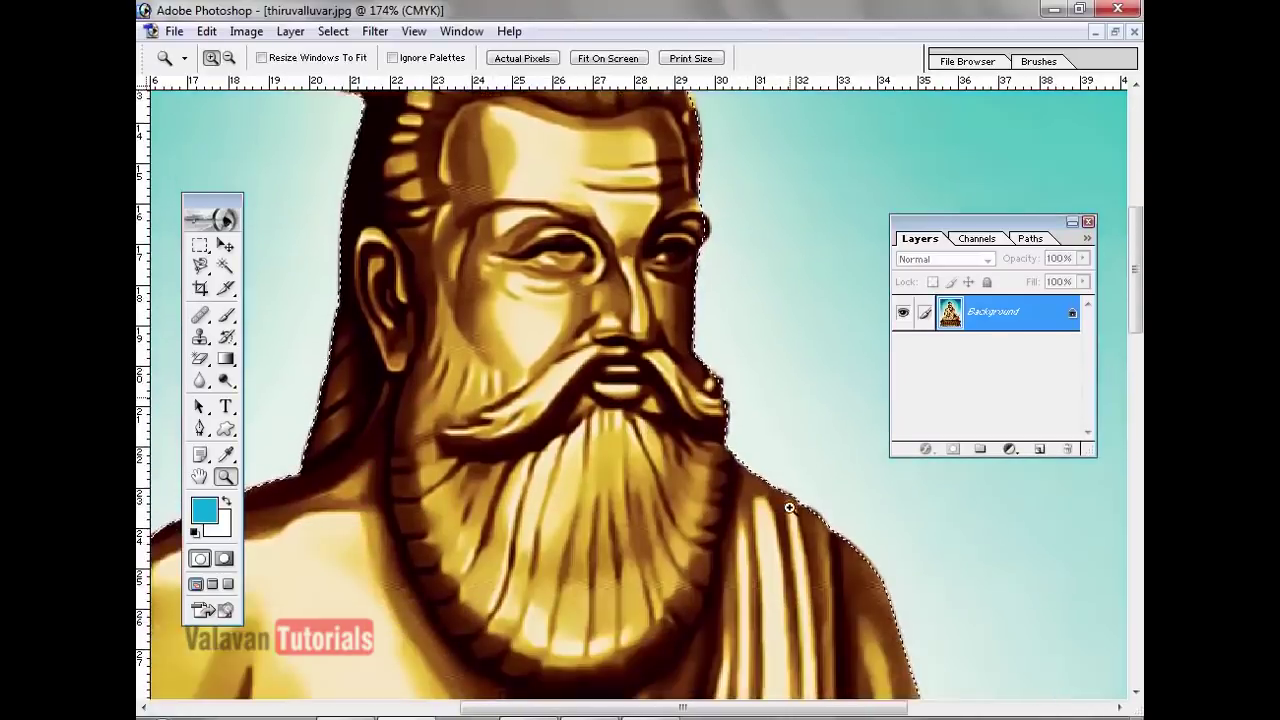
scroll(833, 536, "down", 3)
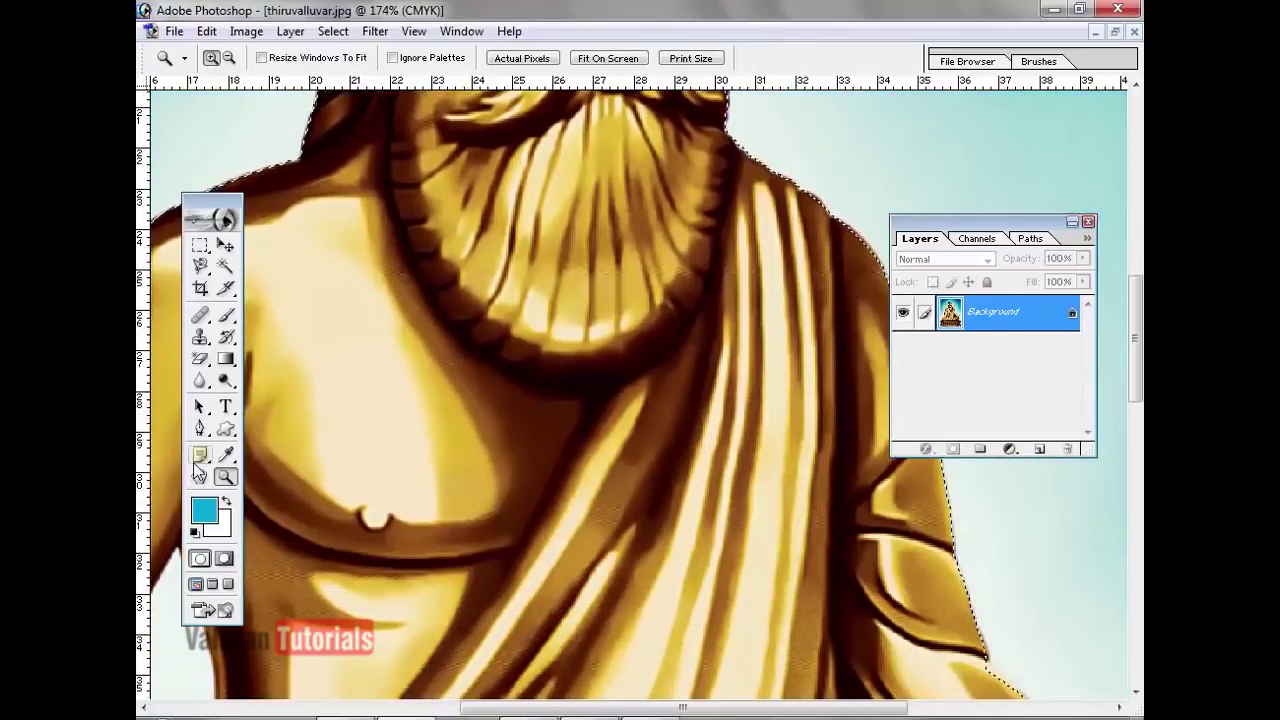
left_click(200, 477)
scroll(714, 517, "right", 10)
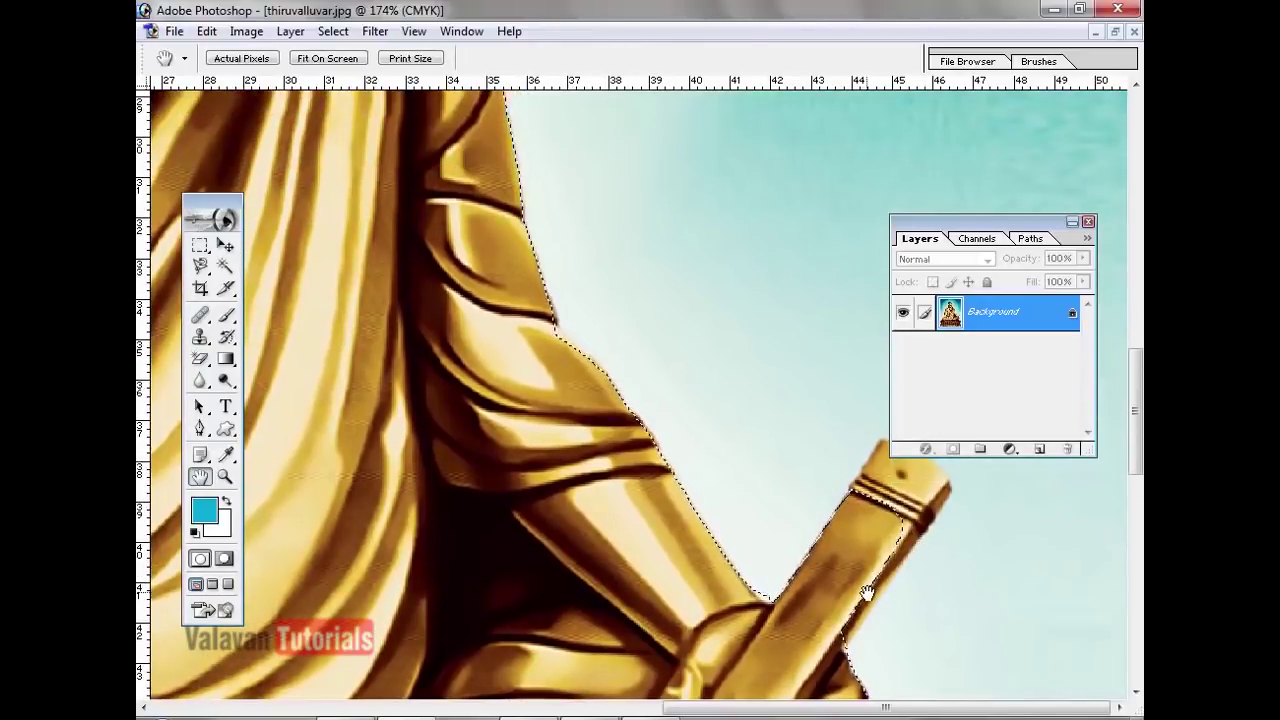
scroll(676, 600, "down", 8)
- Fit the whole image on screen and deselect the statue outline
right_click(548, 416)
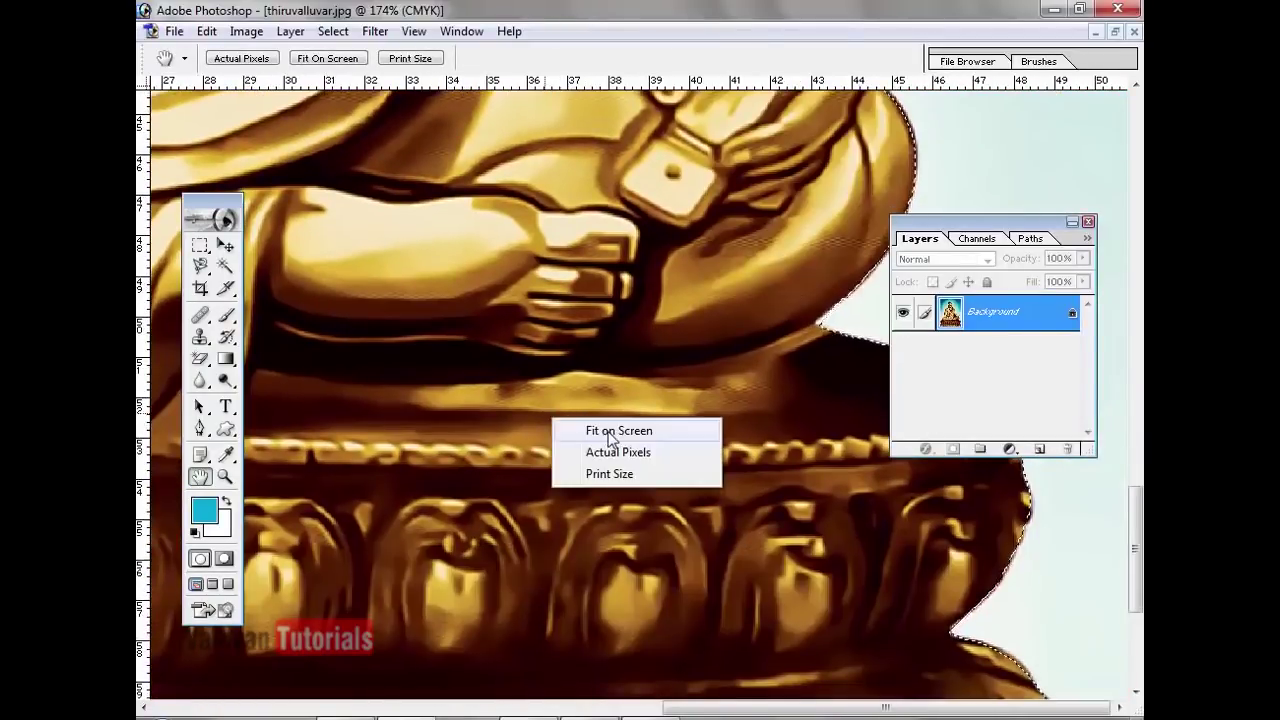
left_click(607, 428)
key("Tab")
key("Tab")
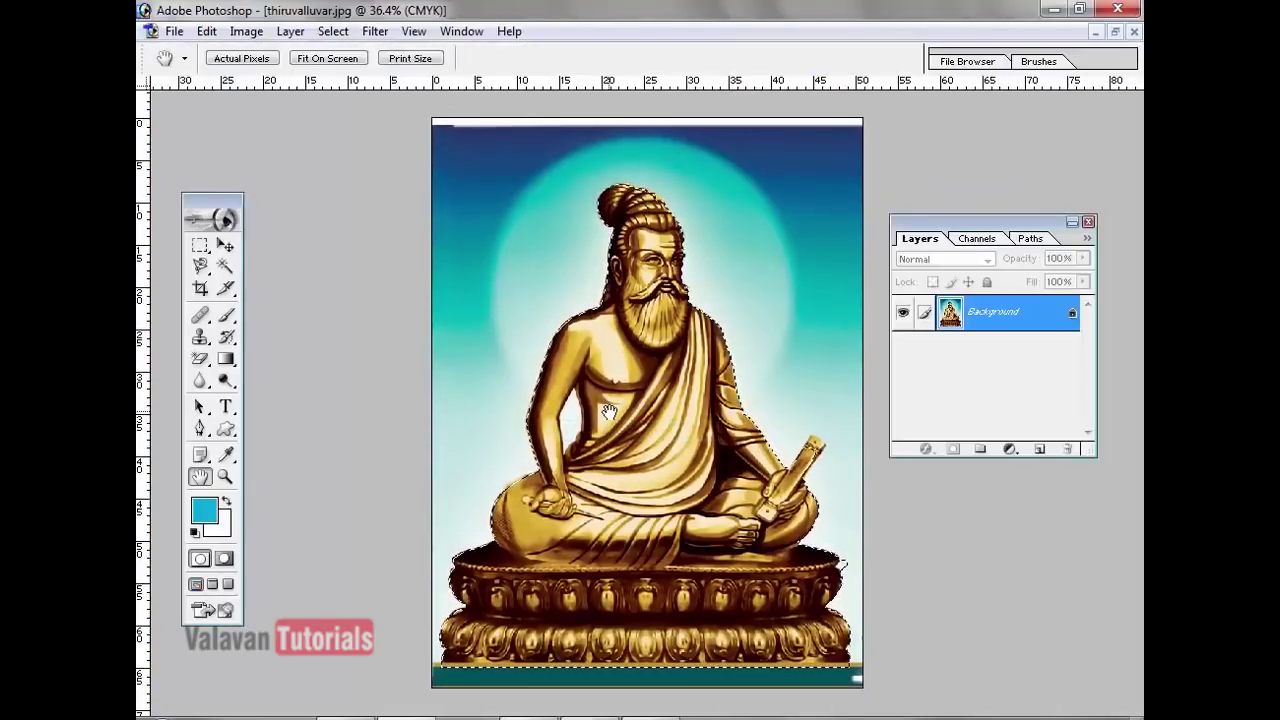
key("Tab")
key("Tab")
key("ctrl+d")
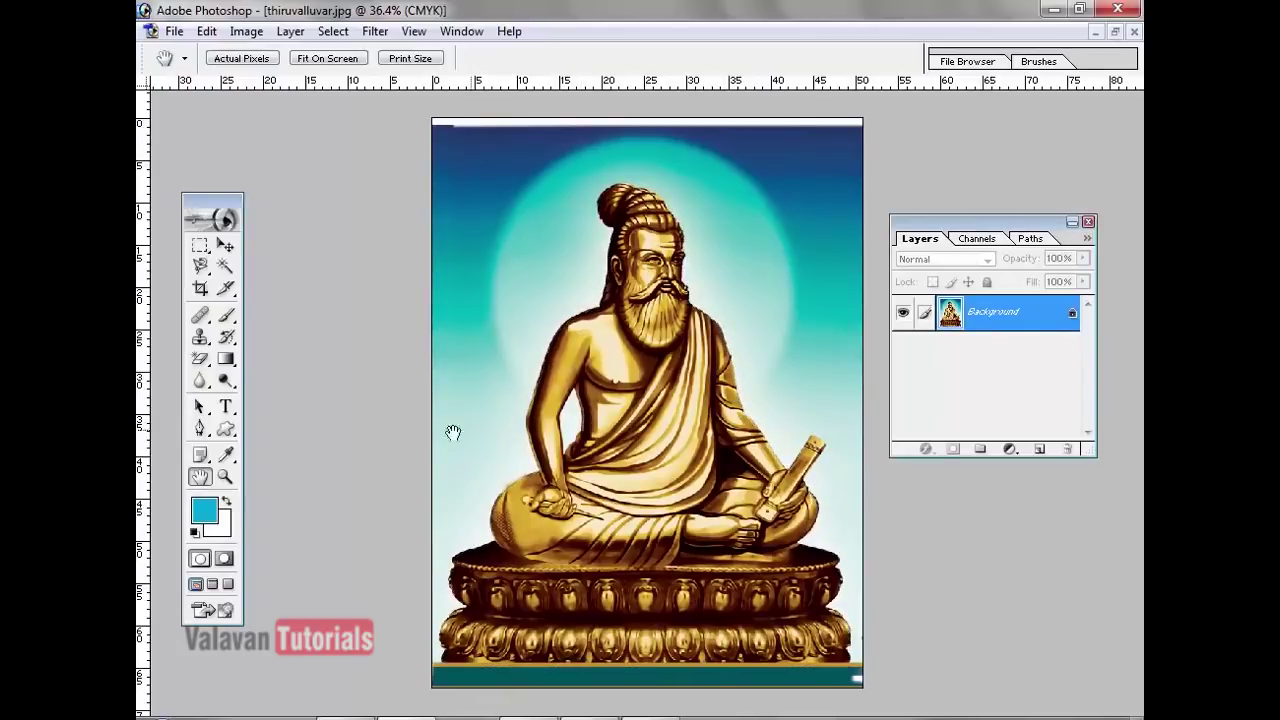
left_click(199, 430)
left_click(200, 266)
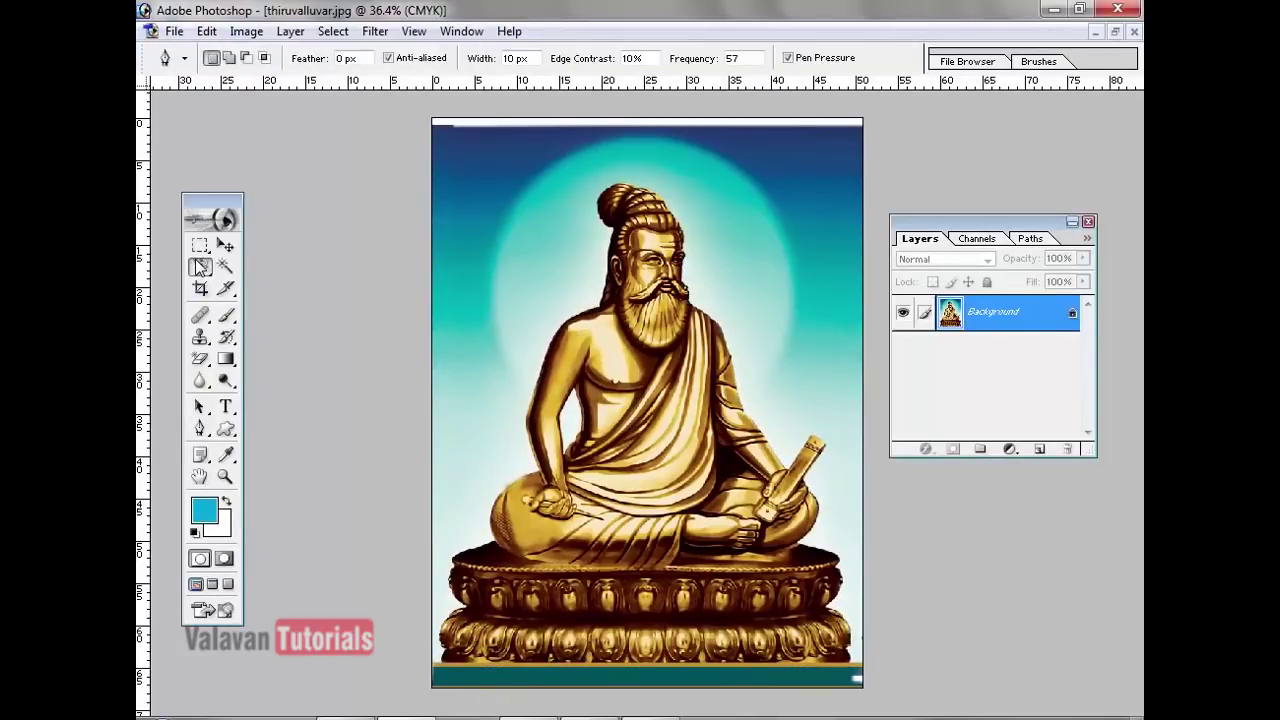
left_click(268, 287)
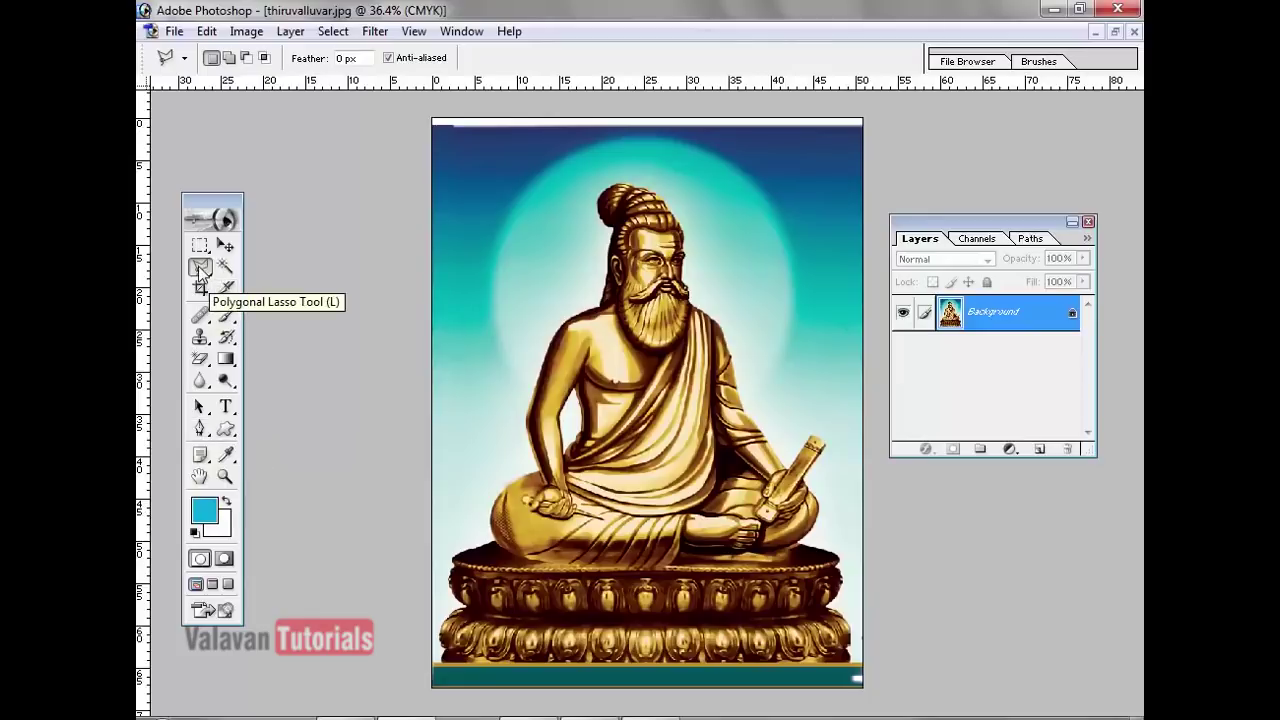
left_click(225, 476)
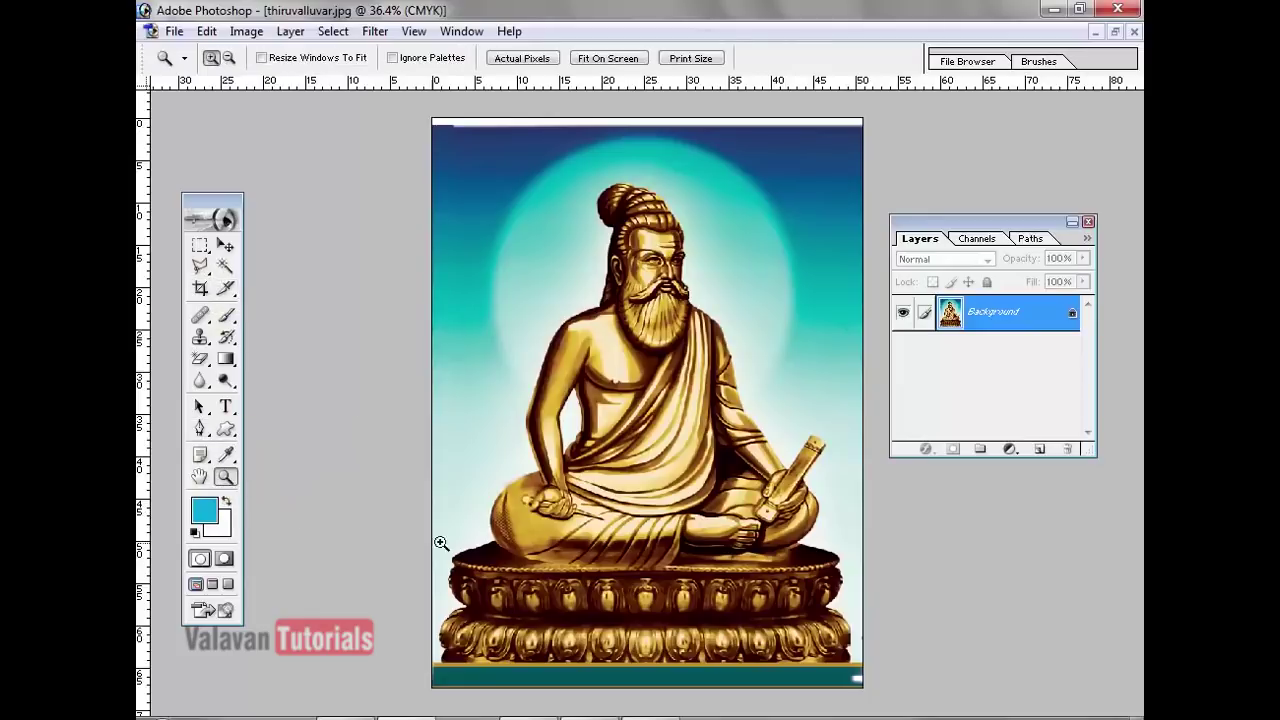
left_click(344, 431)
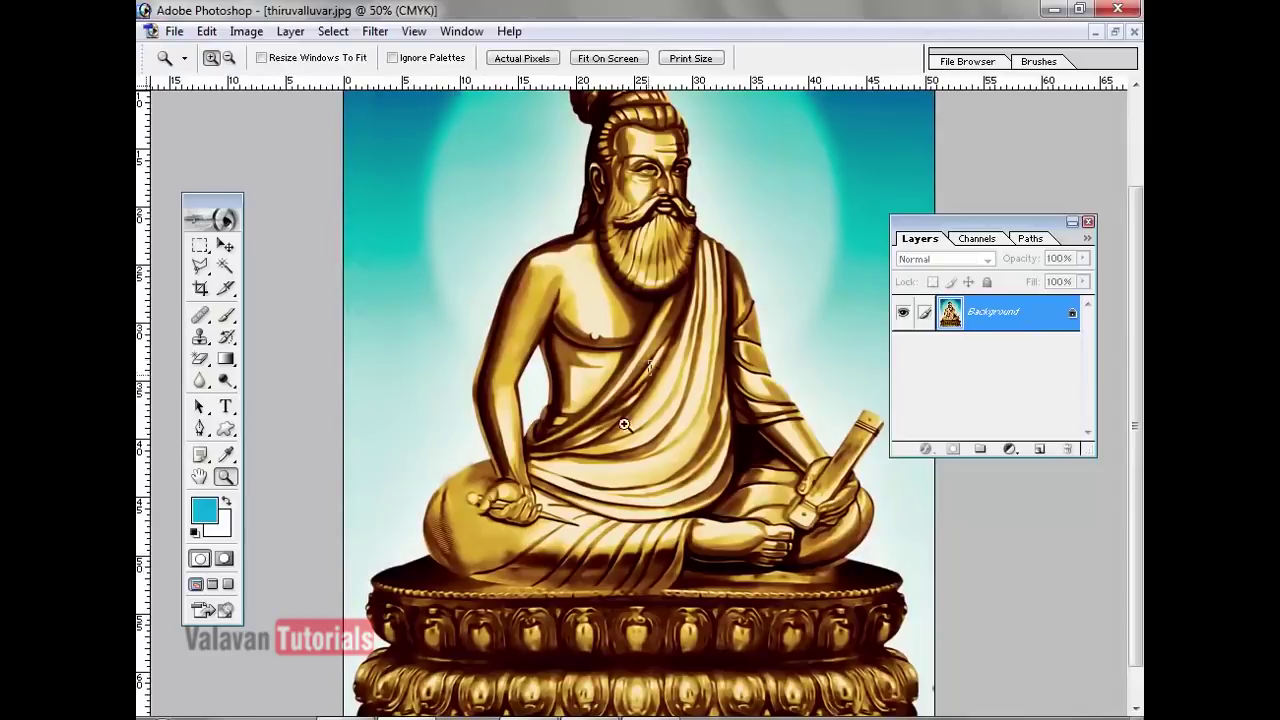
scroll(650, 360, "down", 1)
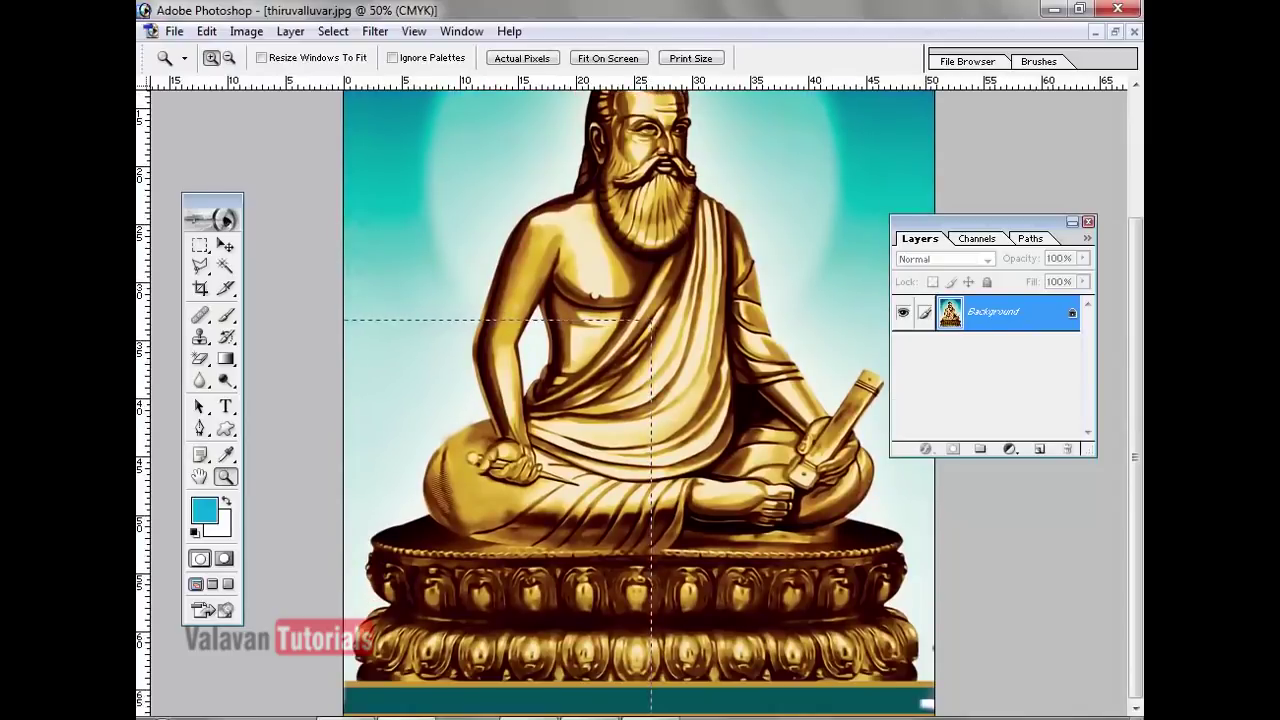
left_click_drag(651, 321, 346, 712)
left_click_drag(215, 203, 210, 130)
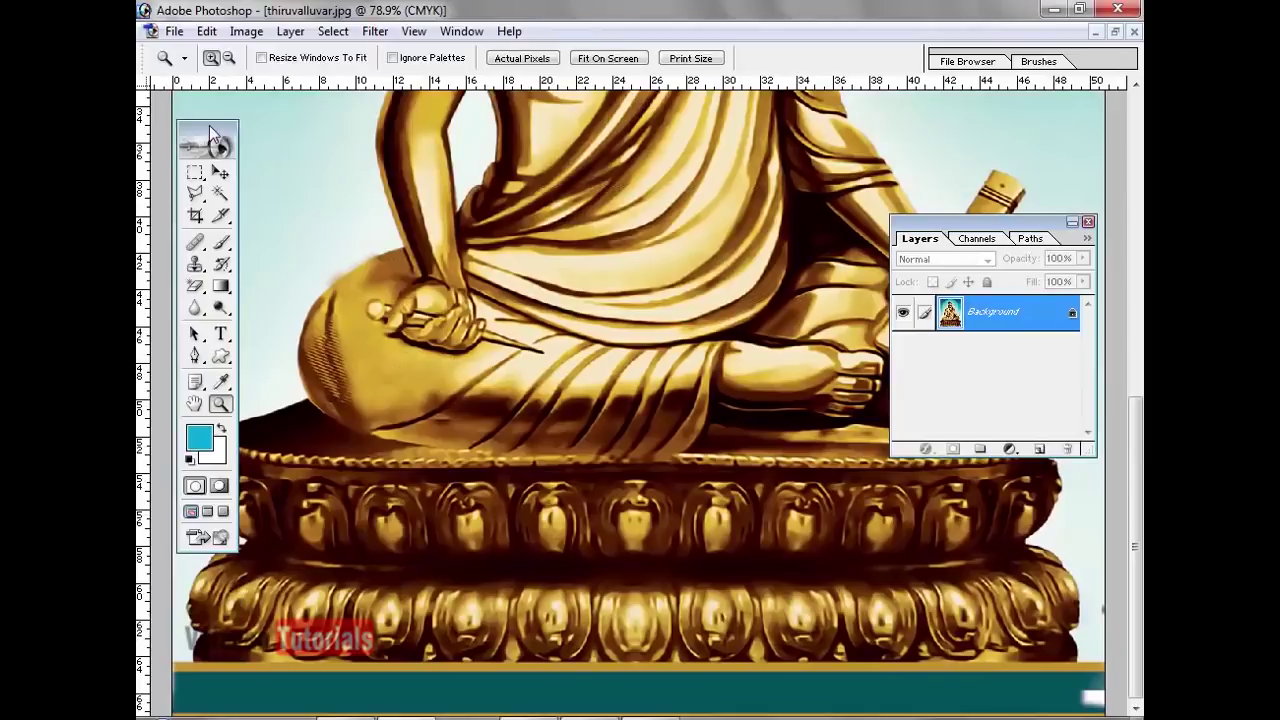
left_click(195, 193)
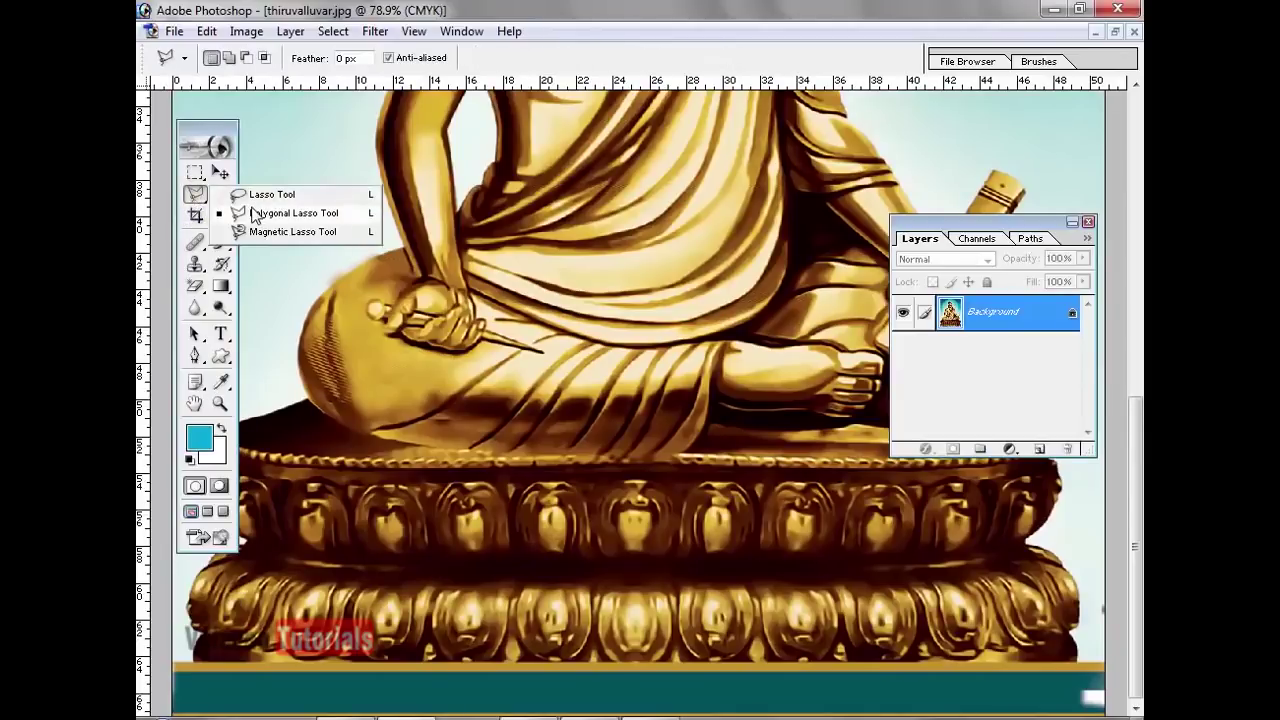
left_click(255, 215)
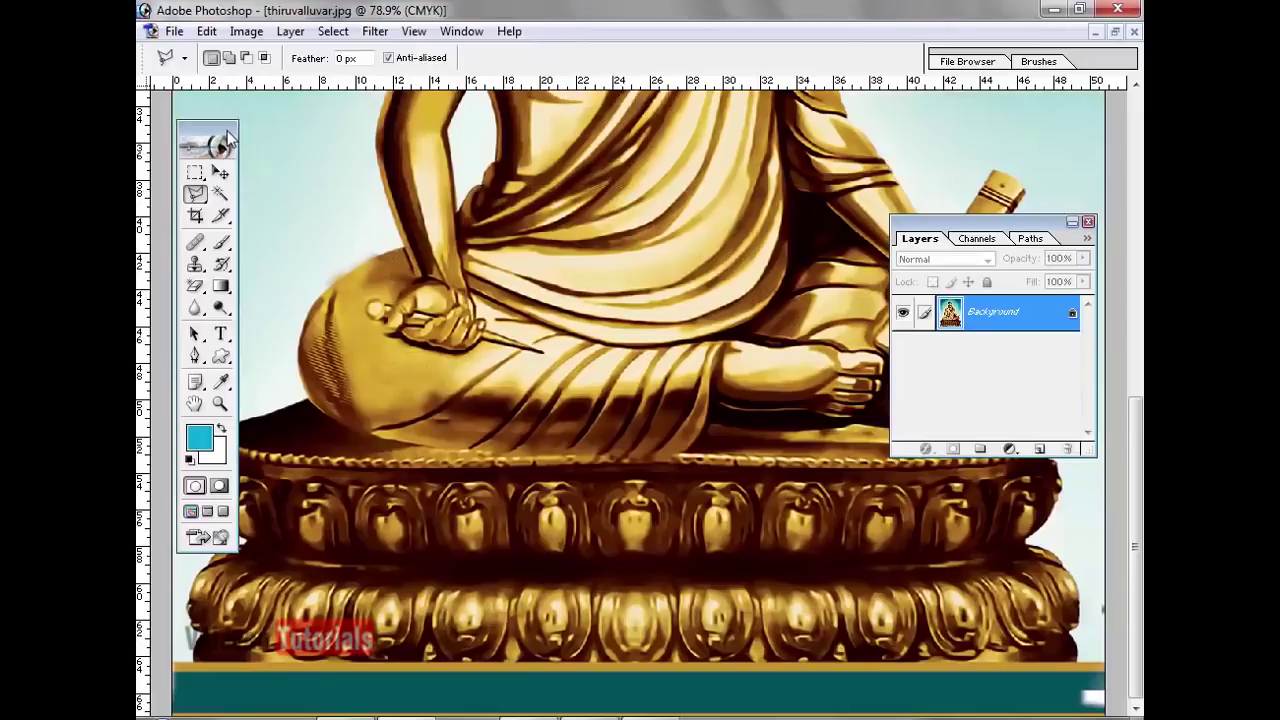
key("Tab")
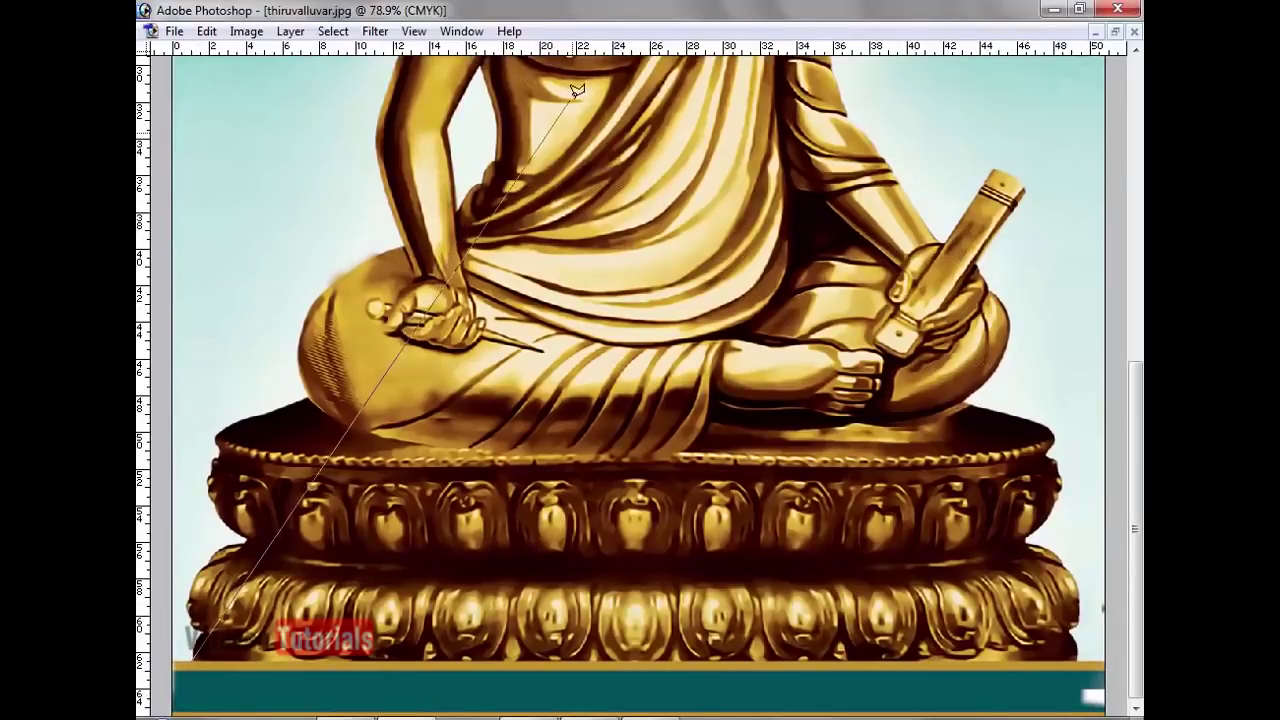
left_click(181, 666)
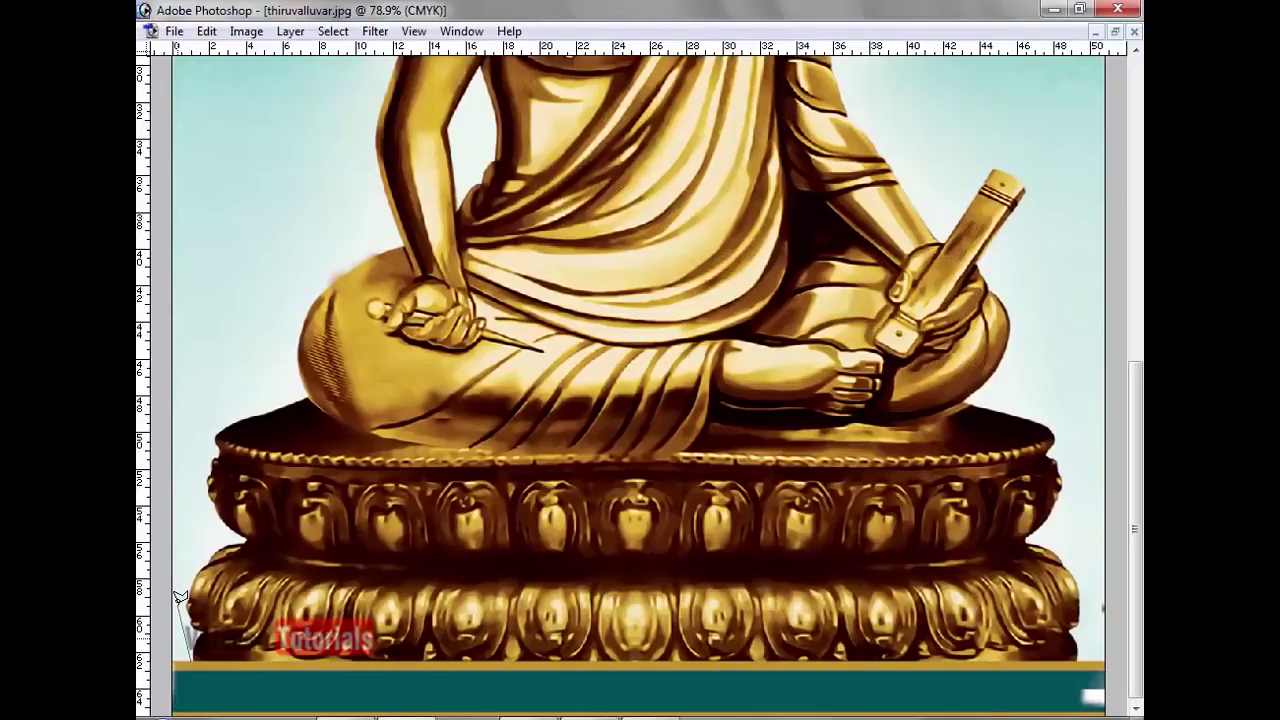
key("ctrl+plus")
key("ctrl+plus")
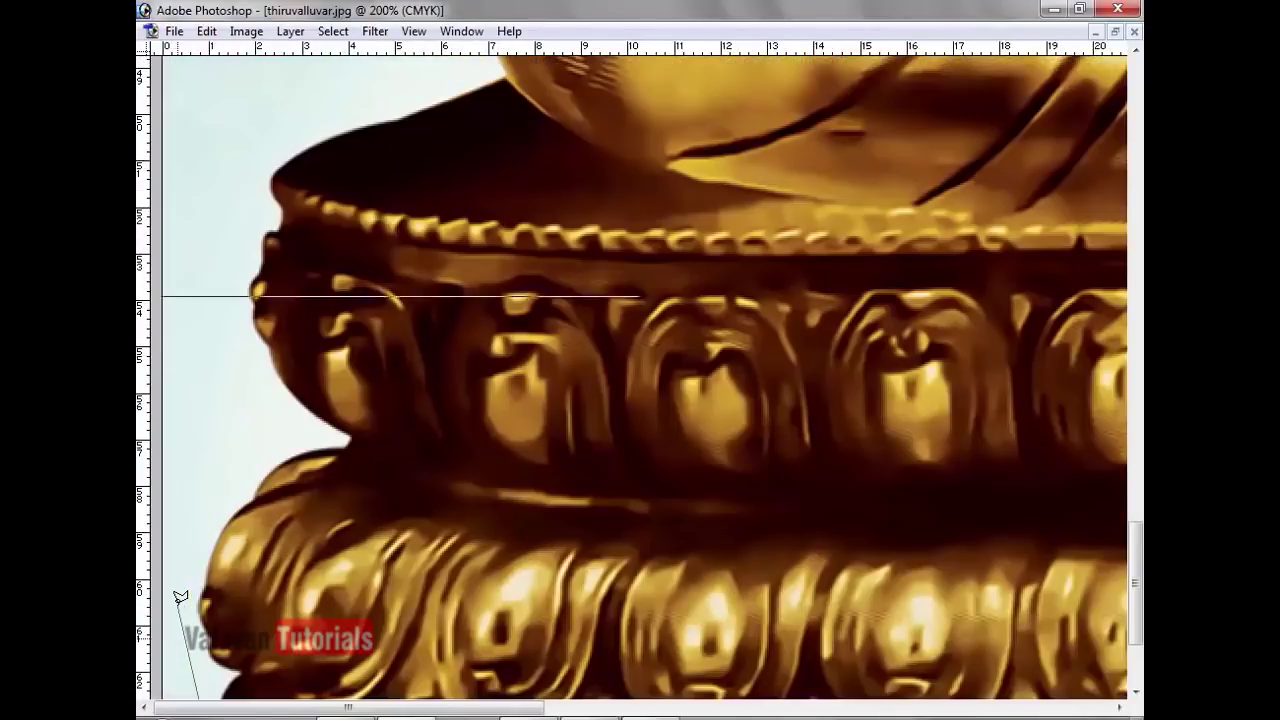
key("ctrl+plus")
key("ctrl+plus")
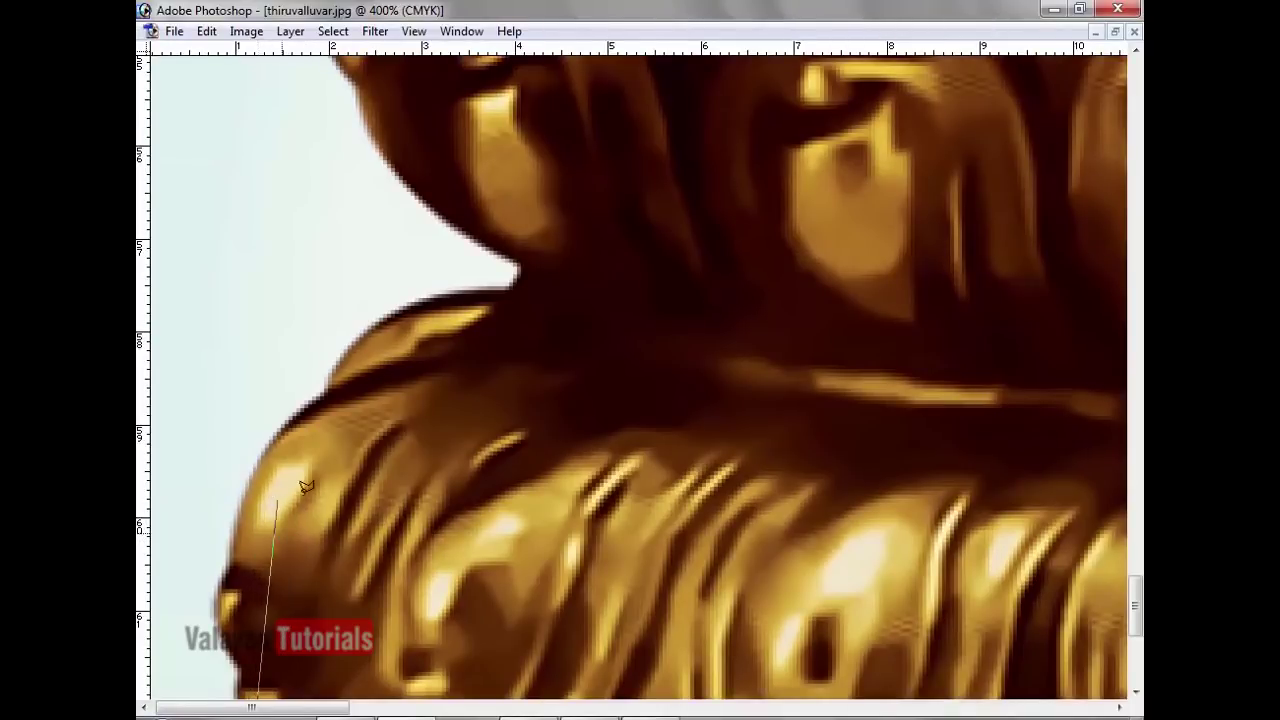
left_click_drag(423, 530, 430, 221)
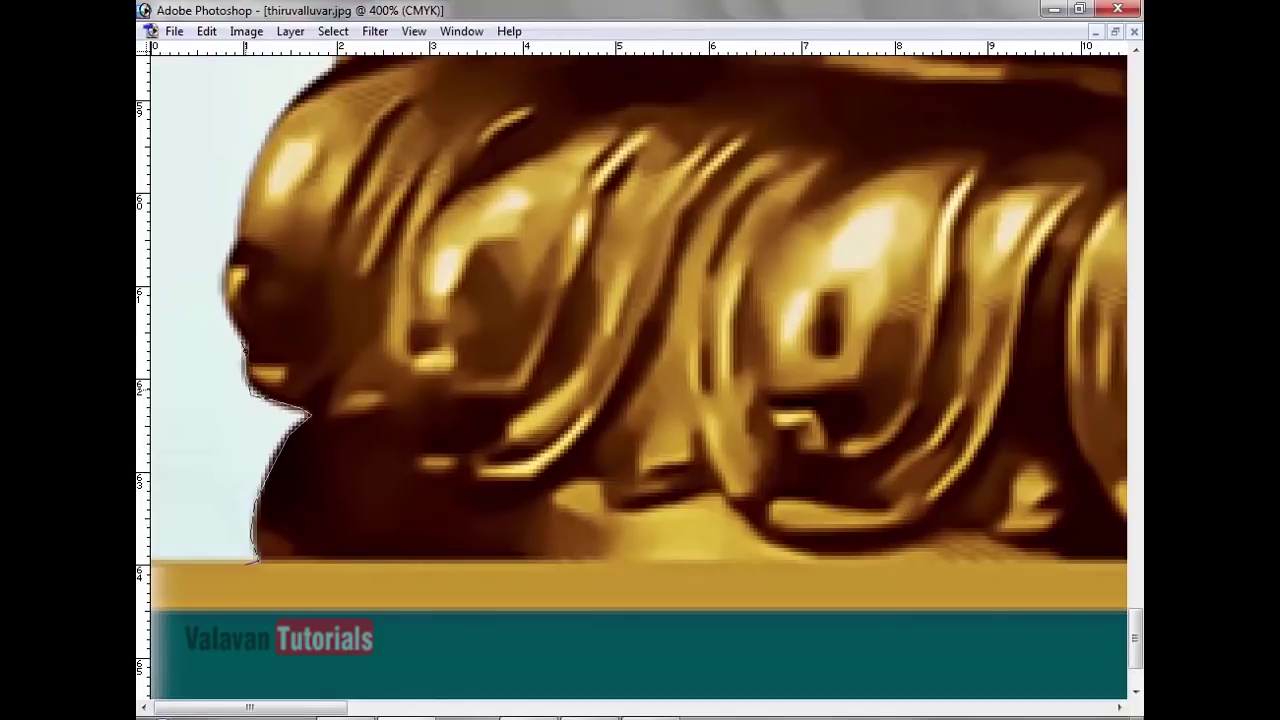
left_click(235, 250)
left_click(255, 180)
left_click_drag(294, 123, 209, 316)
left_click(212, 298)
left_click(320, 180)
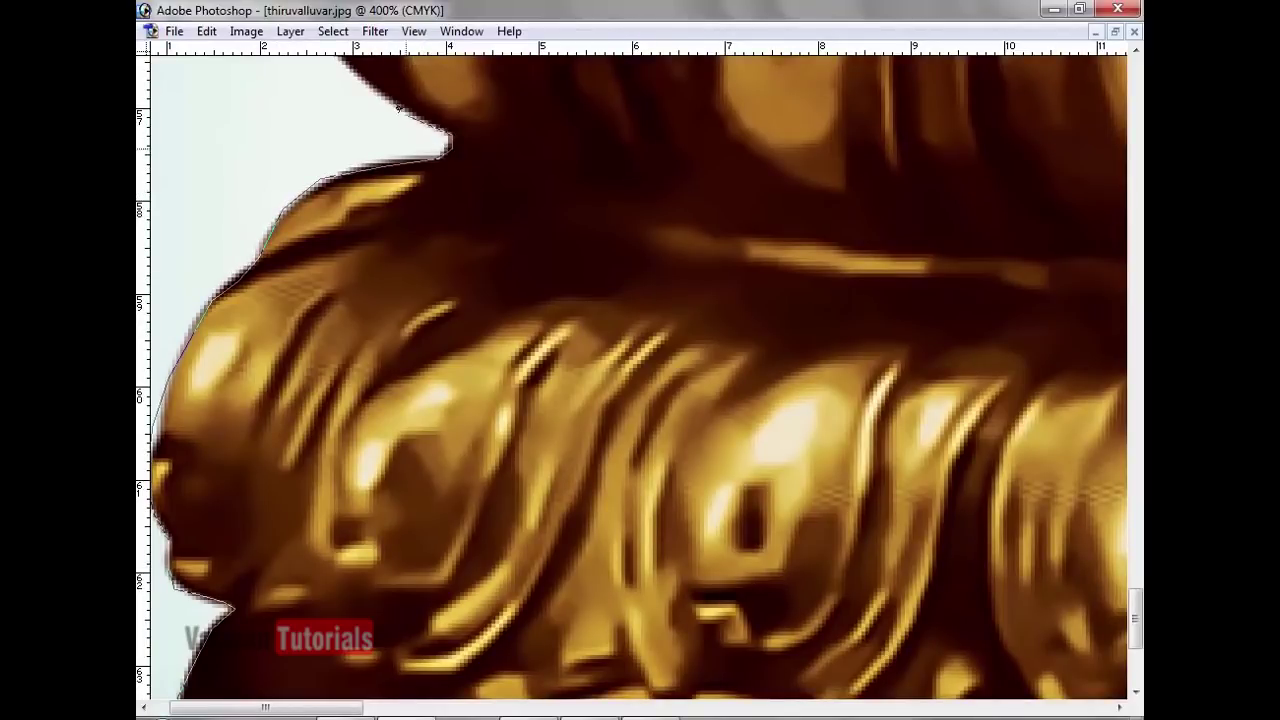
left_click_drag(376, 104, 428, 428)
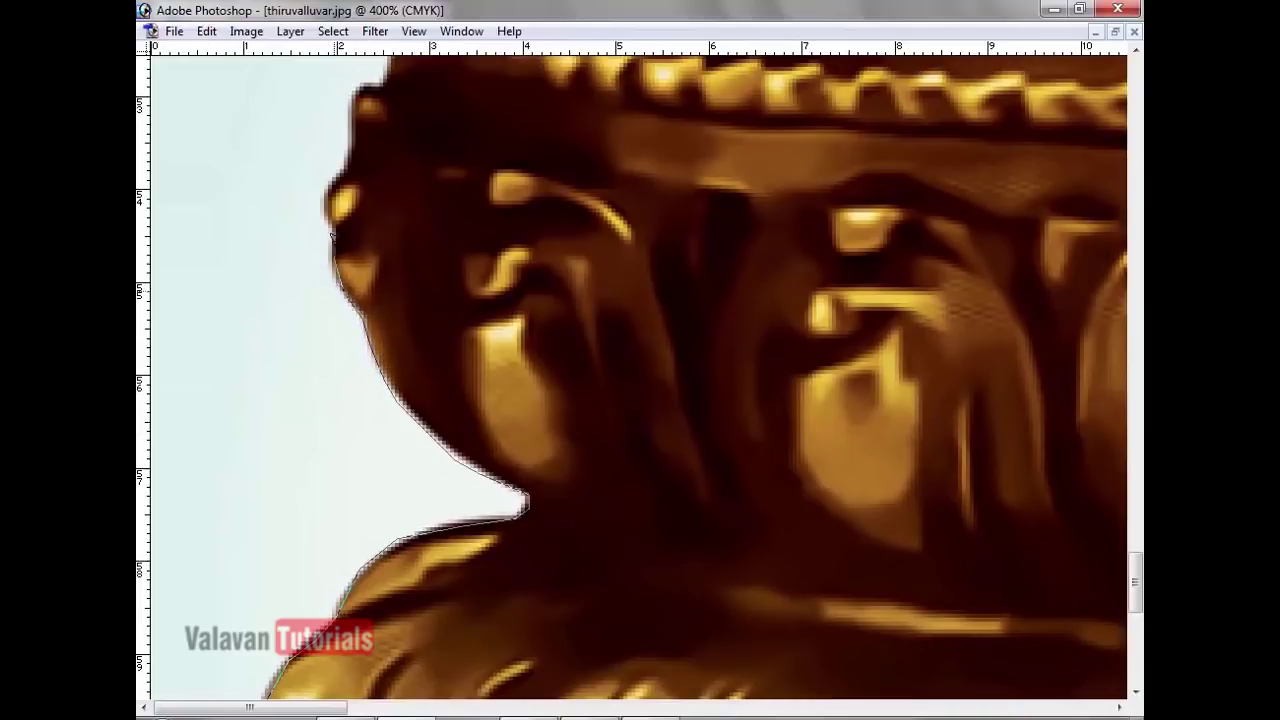
scroll(368, 102, "up", 5)
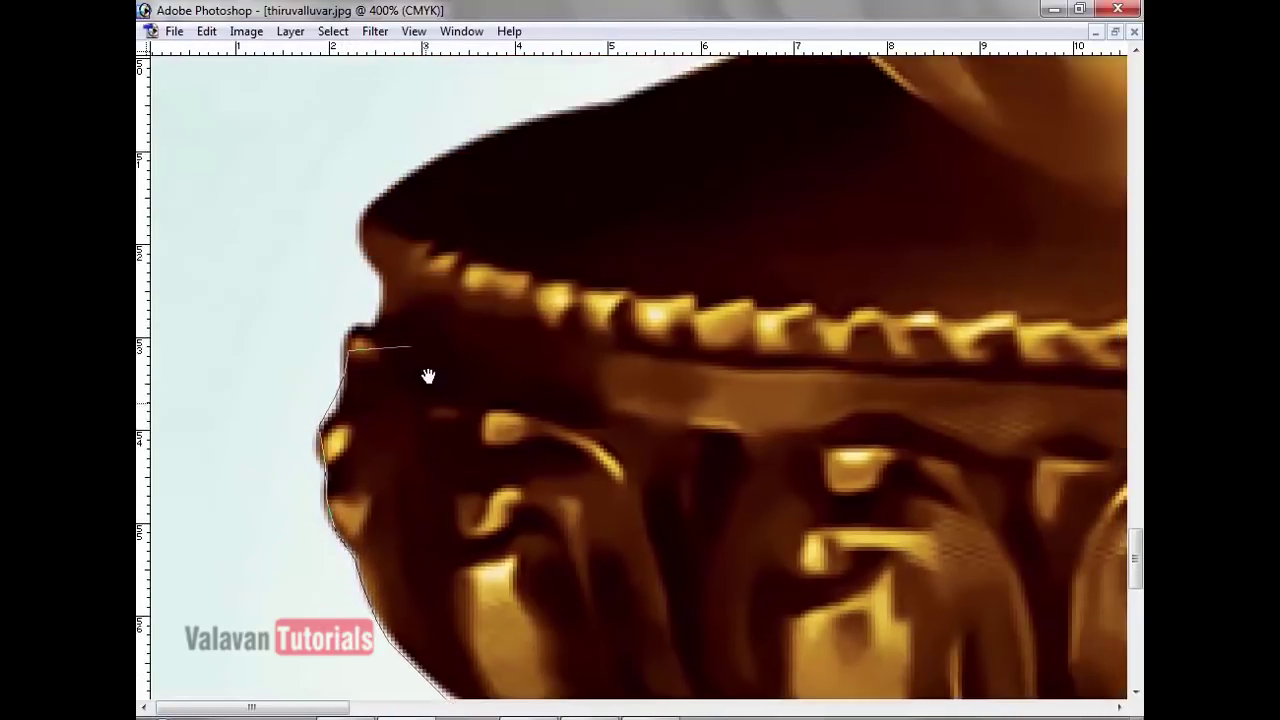
key("ctrl+minus")
key("ctrl+minus")
key("ctrl+minus")
key("ctrl+minus")
key("ctrl+minus")
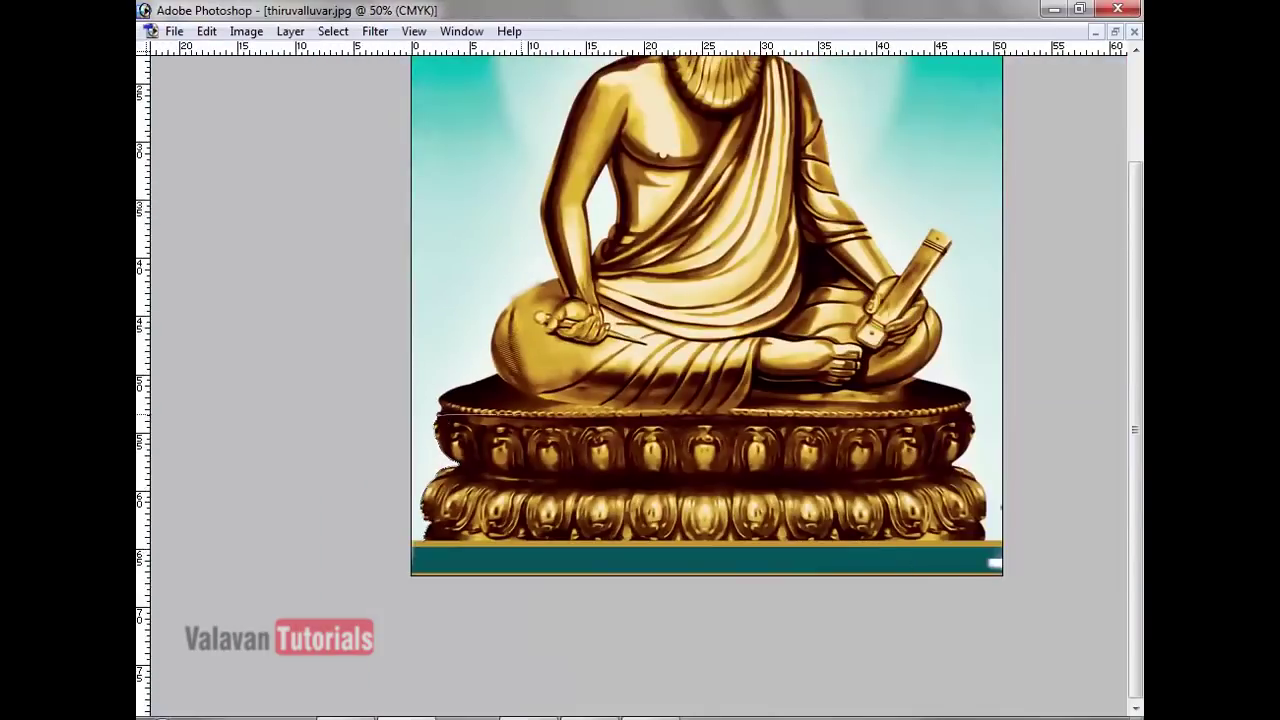
left_click(440, 411)
left_click(640, 352)
left_click(800, 395)
left_click(820, 487)
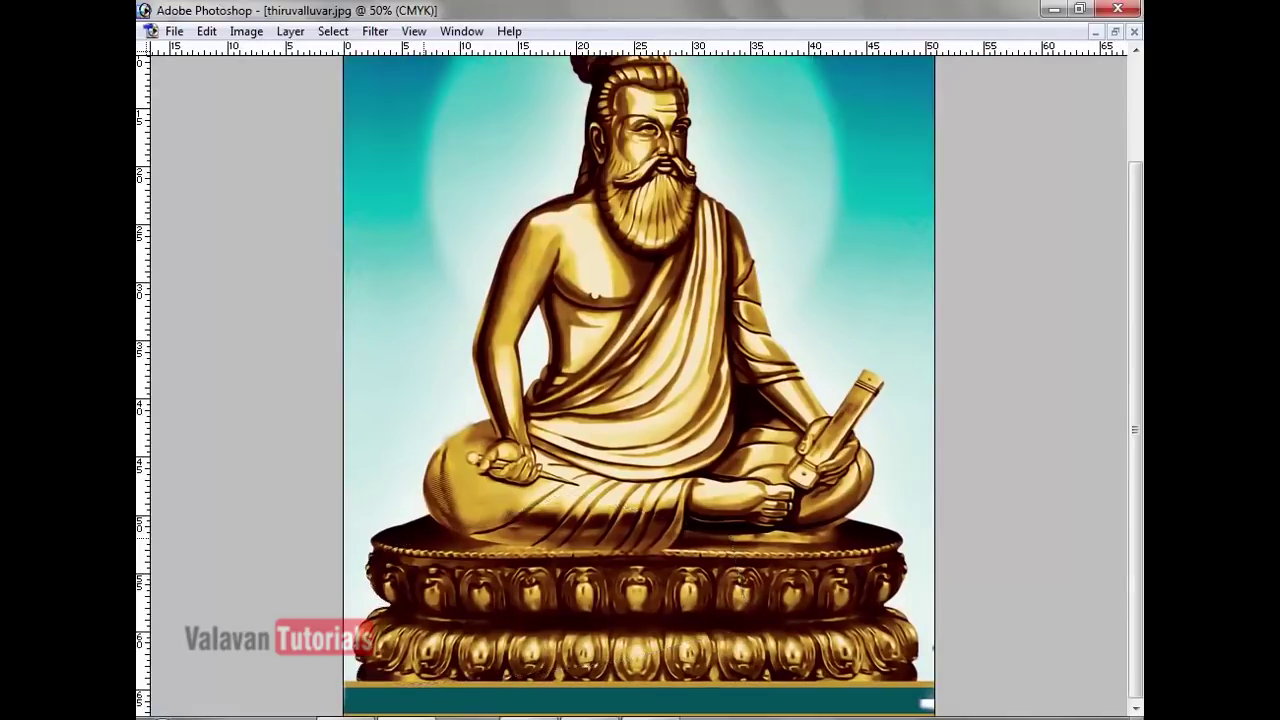
left_click(423, 541)
left_click(620, 470)
key("ctrl+minus")
key("Escape")
key("Tab")
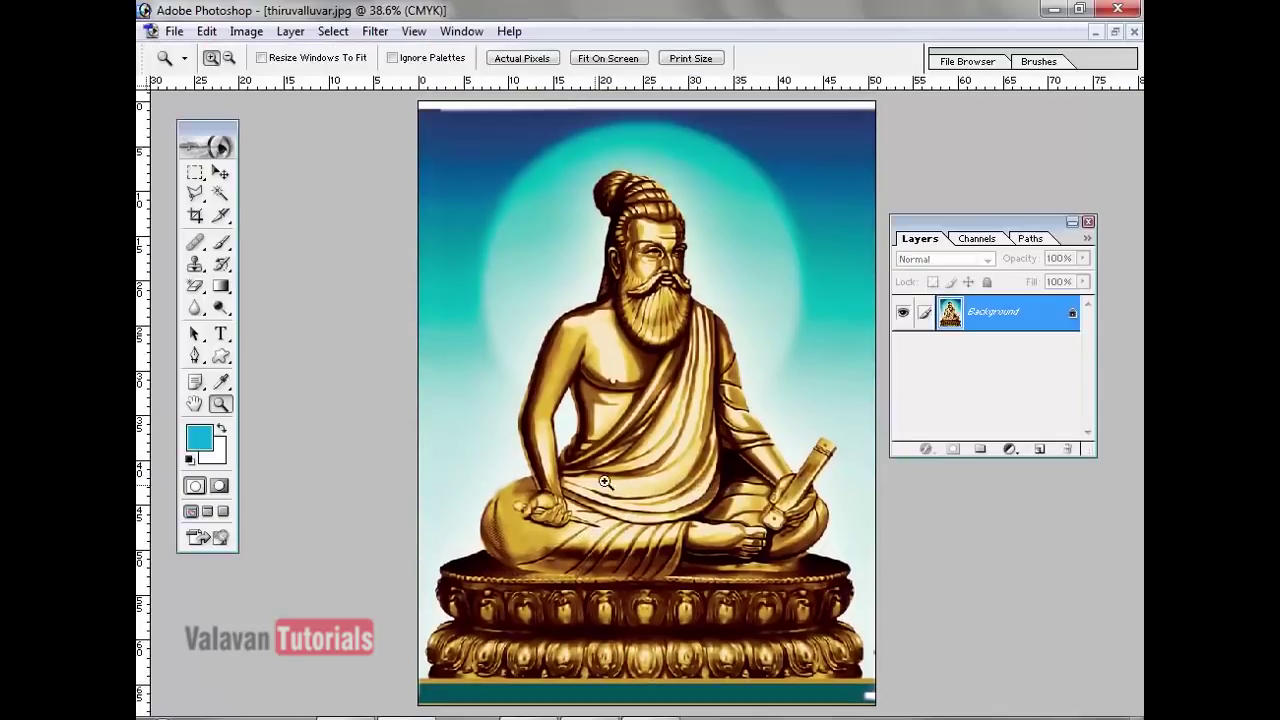
- With the Pen tool, zoom in on the lotus base and start the path at its bottom-left
left_click(195, 355)
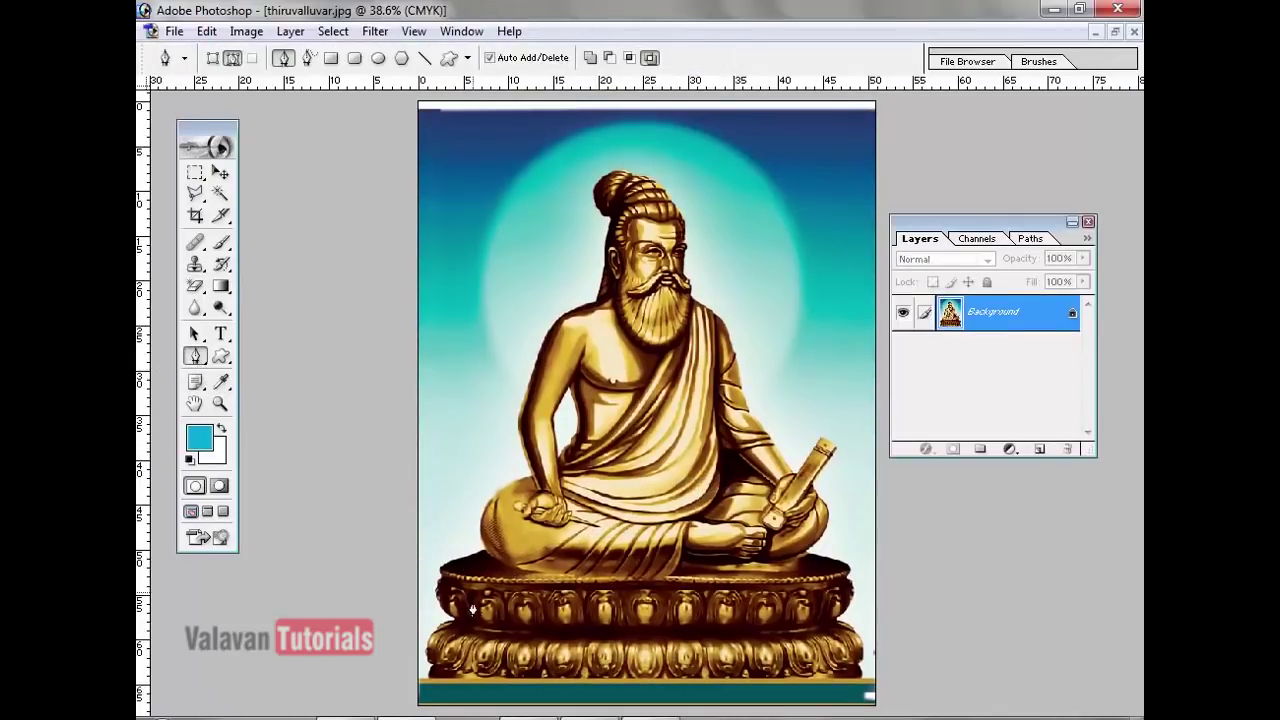
left_click(220, 403)
left_click_drag(520, 558, 387, 697)
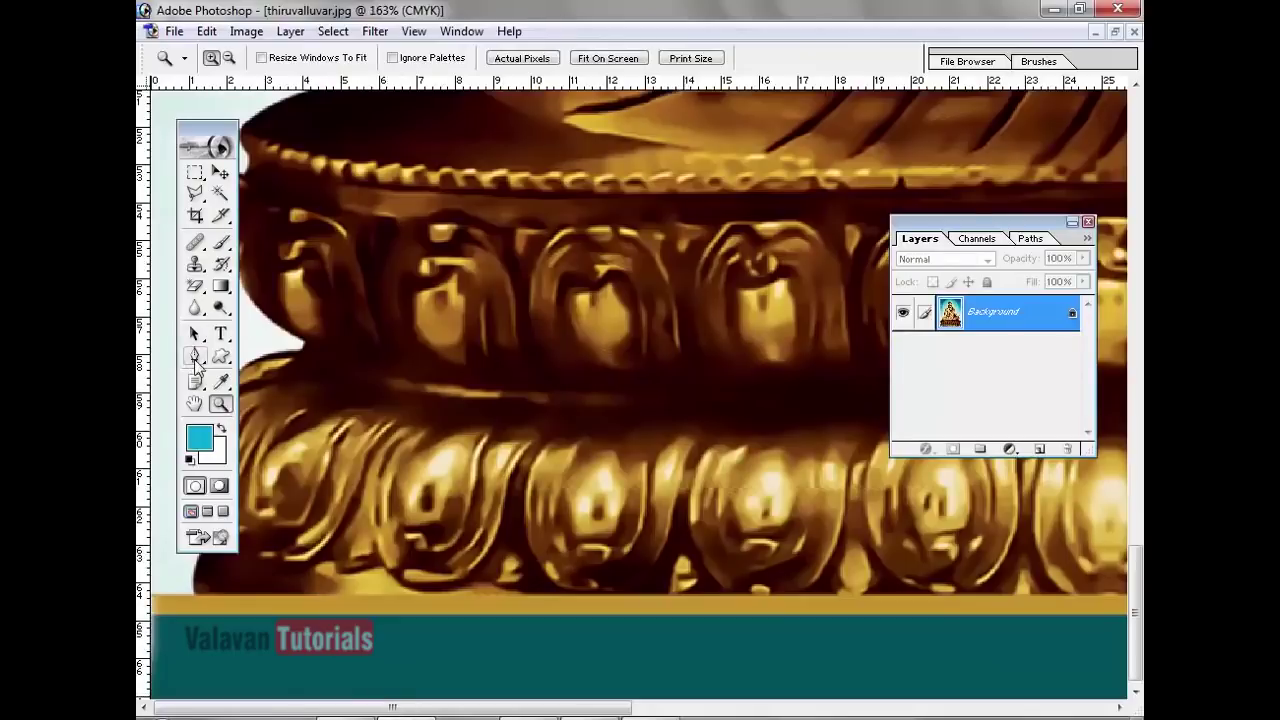
left_click(195, 356)
key("Tab")
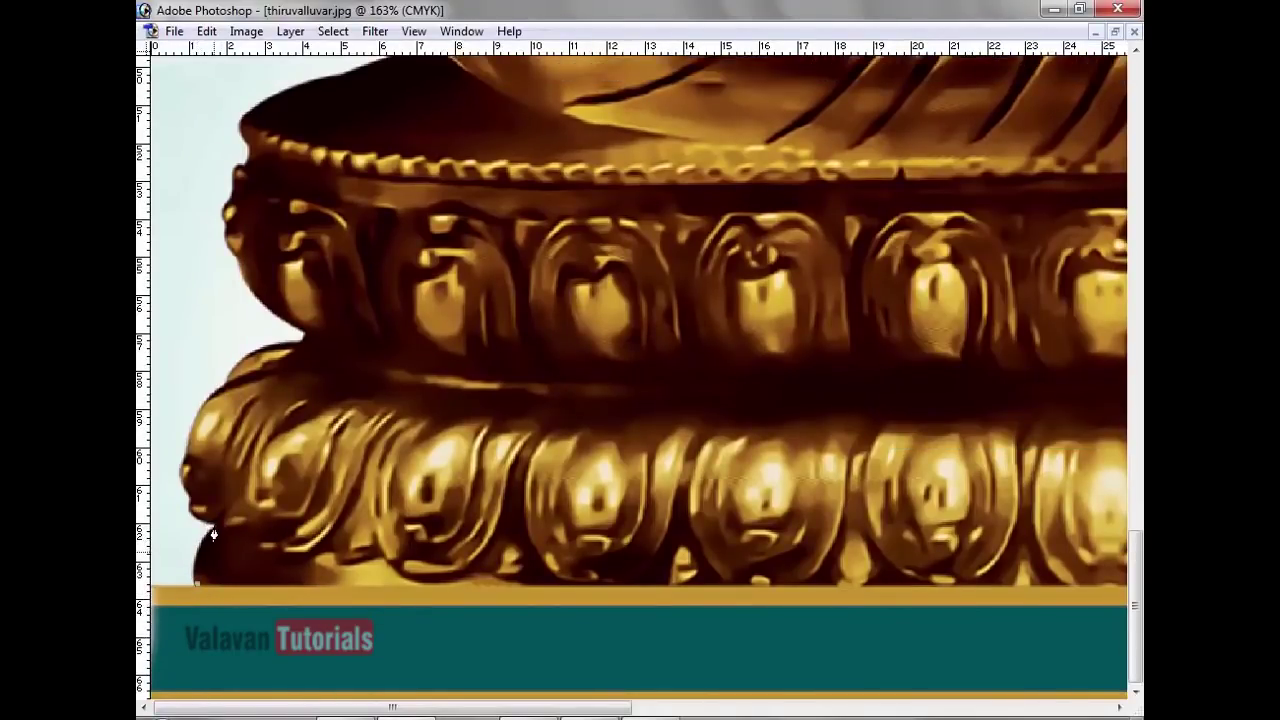
left_click_drag(215, 535, 215, 533)
left_click_drag(215, 526, 250, 500)
- Trace the path along the pedestal's lower-left edge and rim
left_click_drag(331, 349, 160, 440)
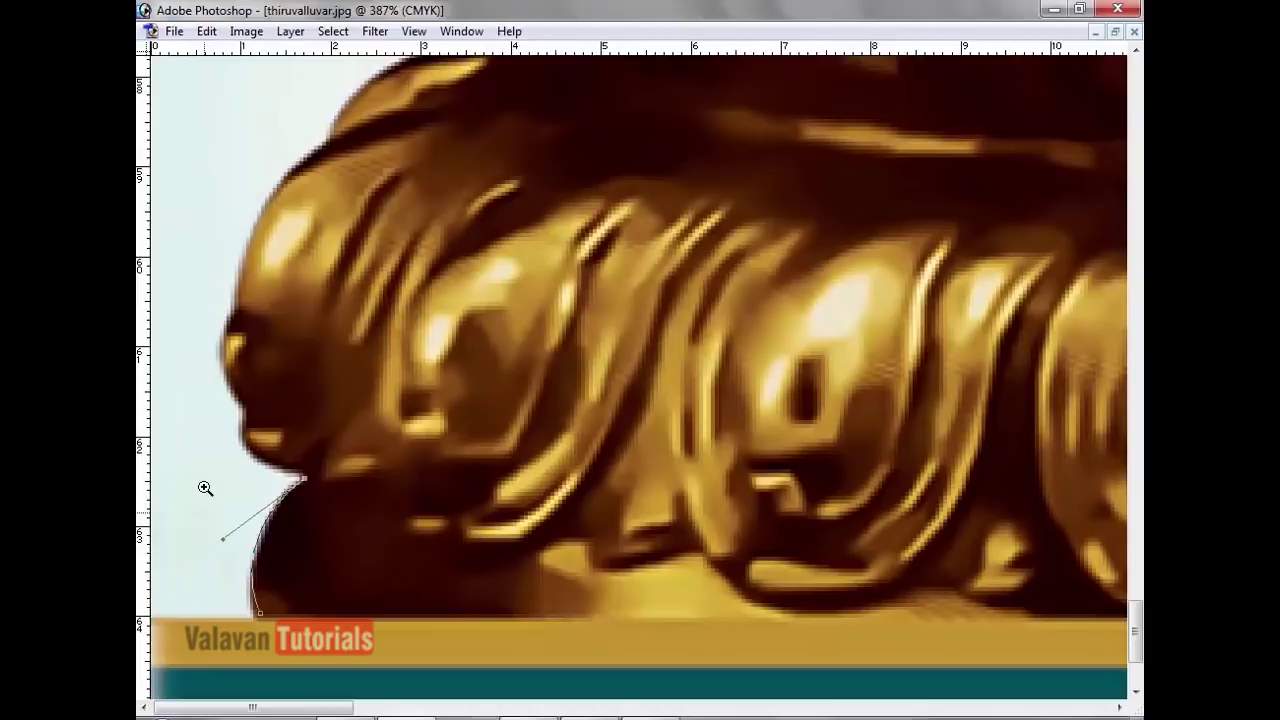
left_click(250, 459)
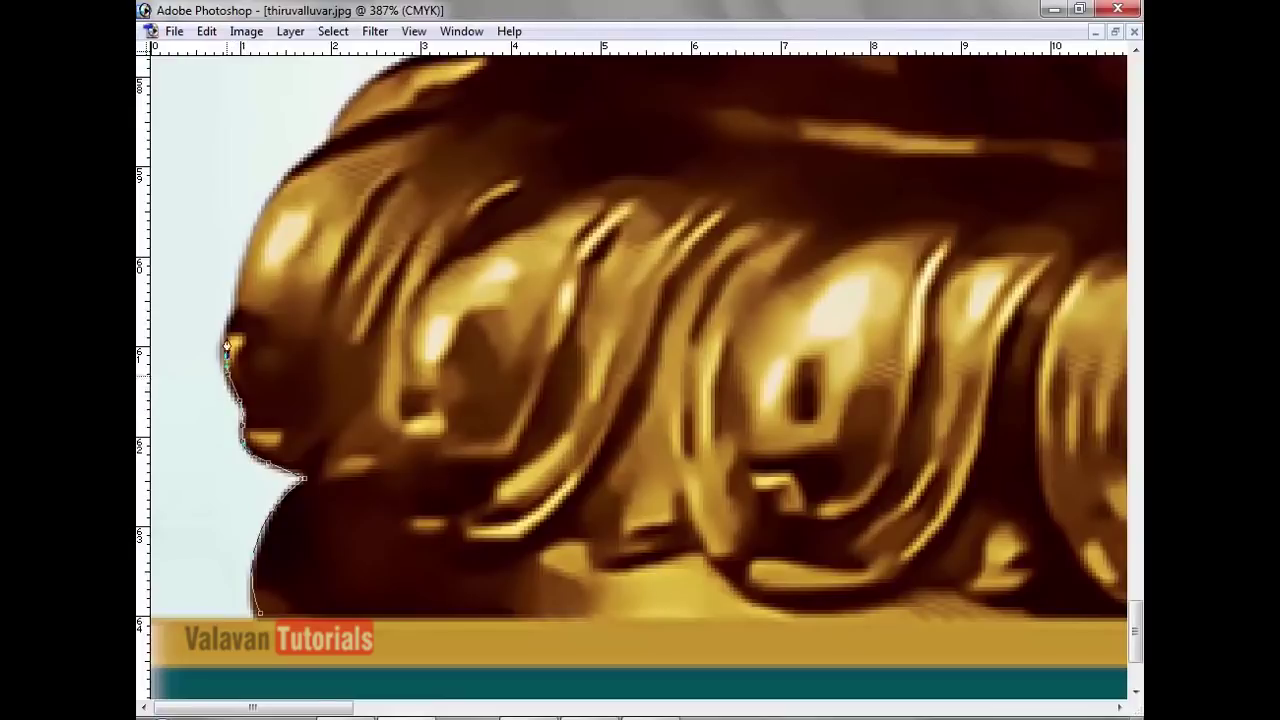
mouse_move(287, 168)
left_mouse_down()
mouse_move(197, 385)
mouse_move(289, 286)
mouse_move(351, 255)
mouse_move(427, 244)
left_mouse_up()
mouse_move(310, 153)
left_mouse_down()
mouse_move(294, 92)
mouse_move(444, 410)
mouse_move(422, 520)
mouse_move(372, 462)
mouse_move(359, 400)
mouse_move(329, 368)
mouse_move(324, 316)
left_mouse_up()
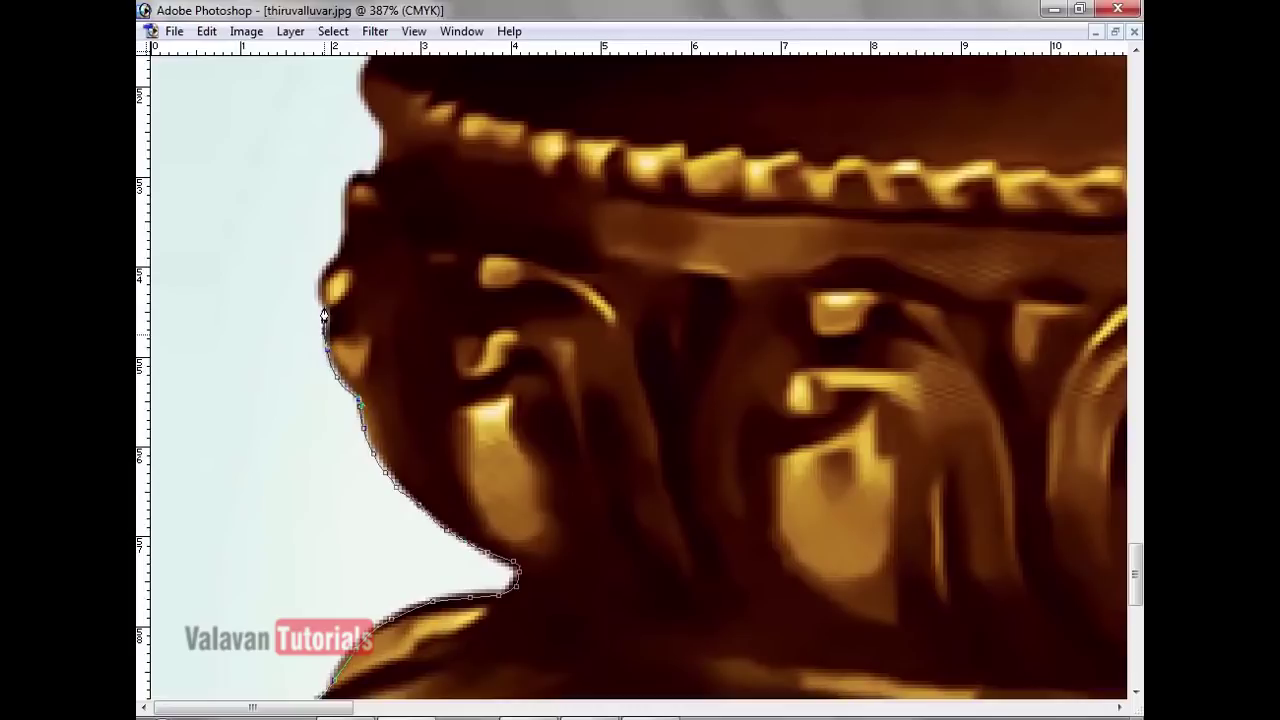
mouse_move(335, 263)
left_mouse_down()
mouse_move(340, 213)
mouse_move(377, 163)
mouse_move(377, 127)
mouse_move(394, 498)
mouse_move(367, 503)
mouse_move(406, 443)
left_mouse_up()
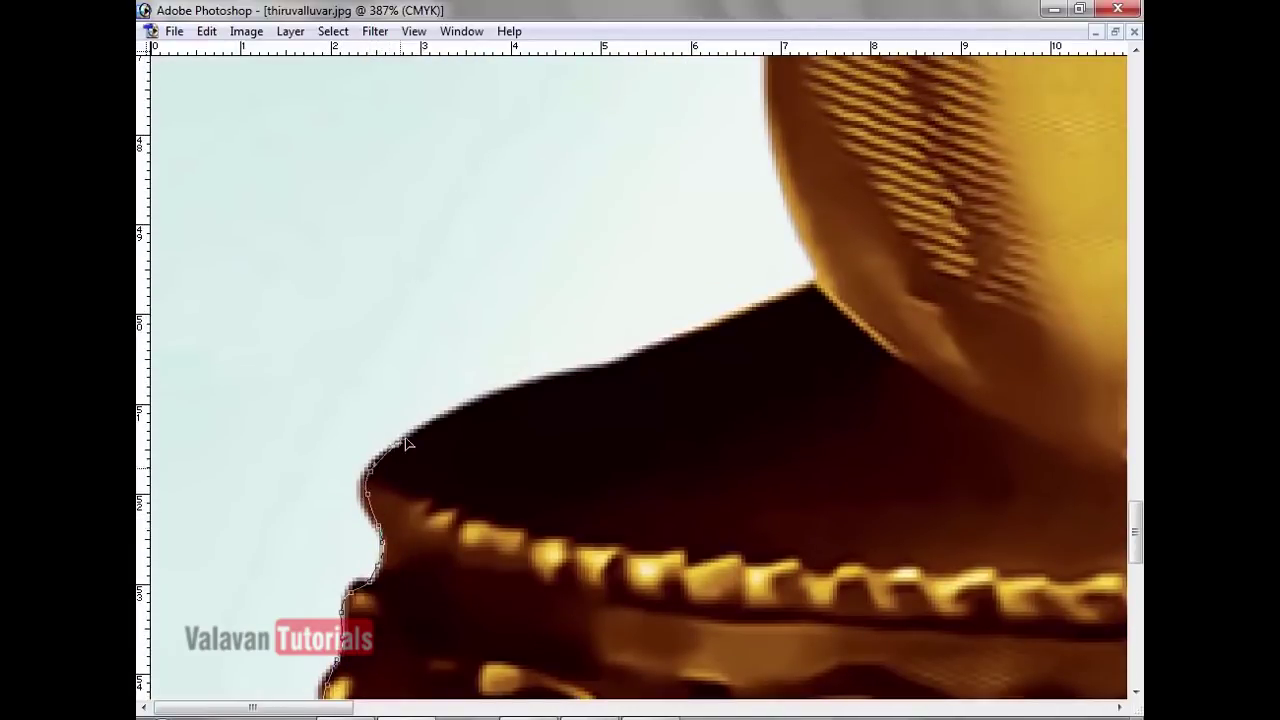
mouse_move(495, 399)
left_mouse_down()
mouse_move(612, 373)
mouse_move(688, 329)
mouse_move(808, 337)
mouse_move(448, 486)
mouse_move(411, 470)
mouse_move(440, 441)
mouse_move(406, 242)
mouse_move(408, 469)
mouse_move(445, 259)
mouse_move(383, 407)
mouse_move(414, 417)
mouse_move(495, 311)
mouse_move(734, 202)
mouse_move(720, 149)
mouse_move(786, 614)
mouse_move(749, 580)
mouse_move(720, 482)
left_mouse_up()
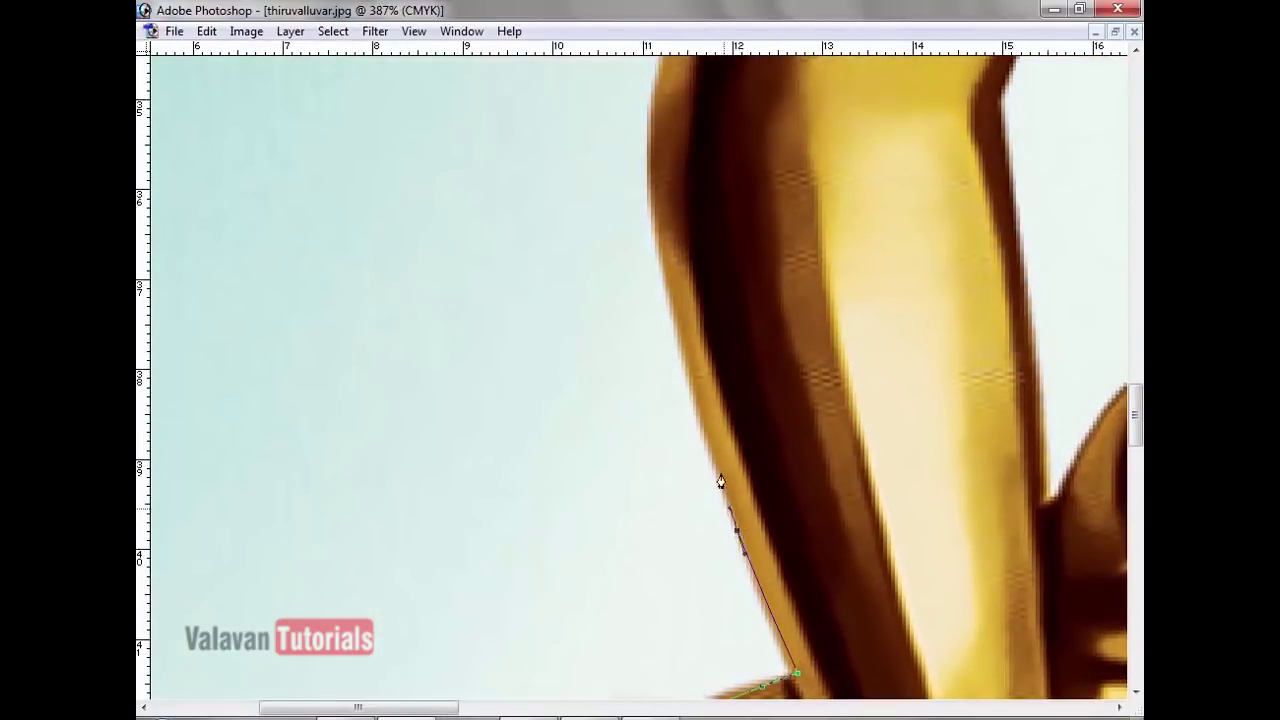
- Continue the outline up the robe's edge to the shoulder
mouse_move(688, 392)
left_mouse_down()
mouse_move(652, 246)
mouse_move(566, 449)
left_mouse_up()
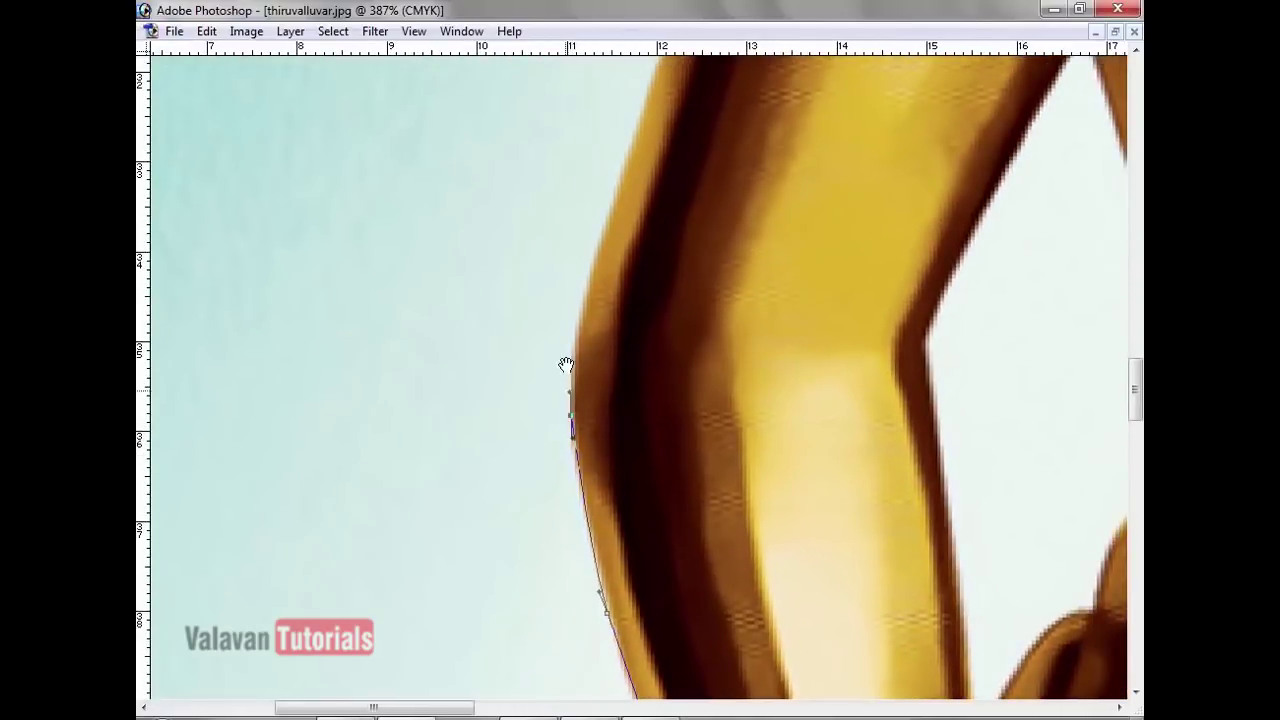
left_click_drag(647, 419, 427, 451)
left_click_drag(376, 303, 393, 213)
left_click_drag(431, 125, 332, 338)
left_click_drag(336, 347, 329, 413)
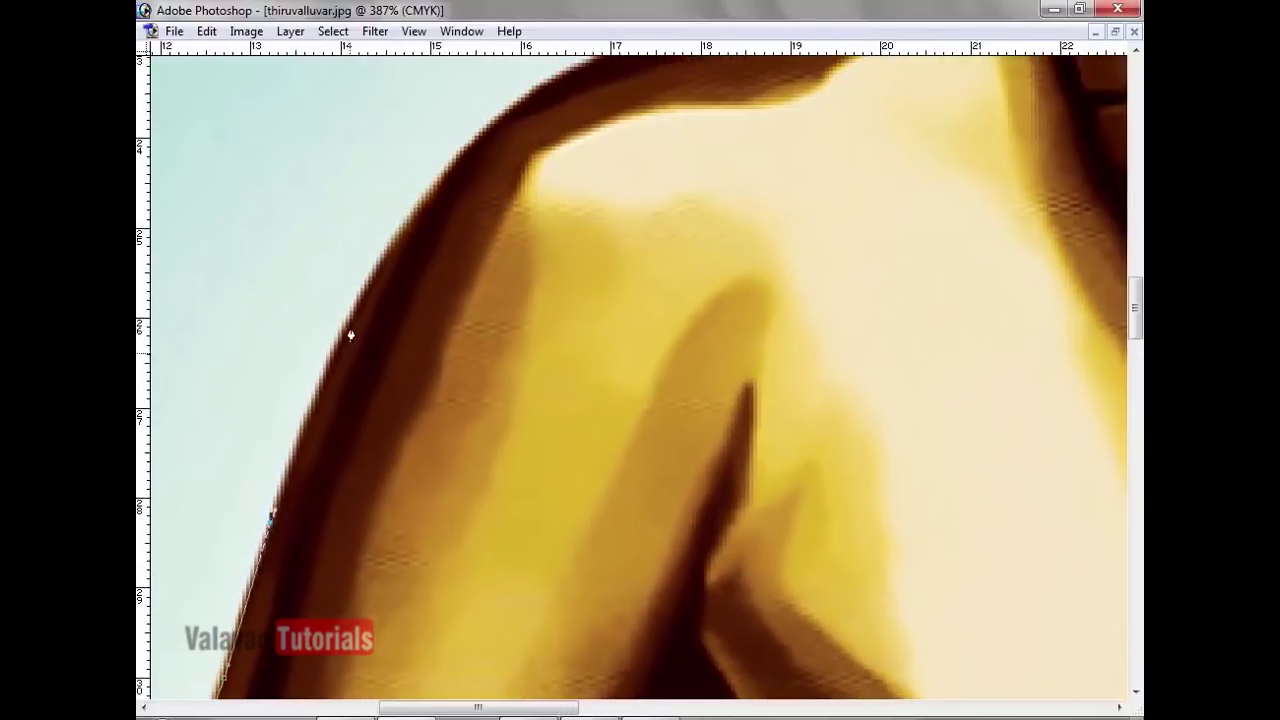
mouse_move(513, 146)
left_mouse_down()
mouse_move(394, 313)
mouse_move(487, 214)
left_mouse_up()
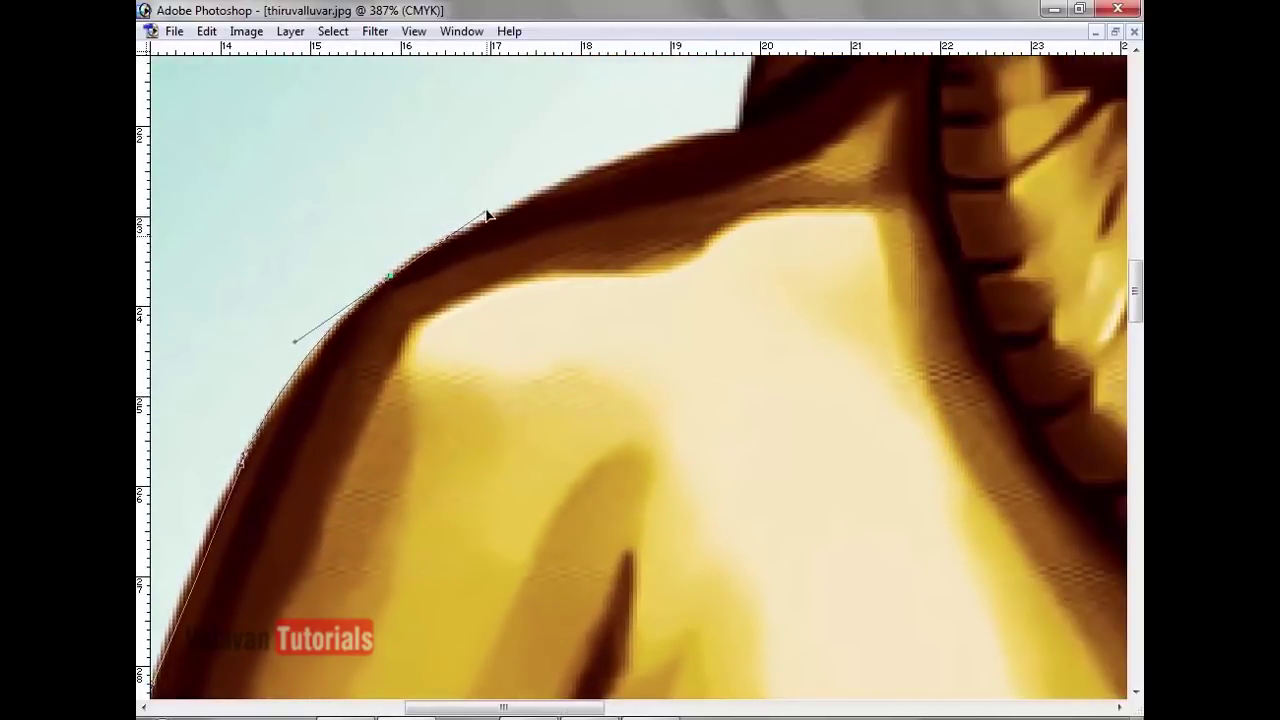
left_click(563, 196)
- Trace the outline along the neck, hair, brow and cheek down to the moustache
left_click_drag(566, 197, 369, 366)
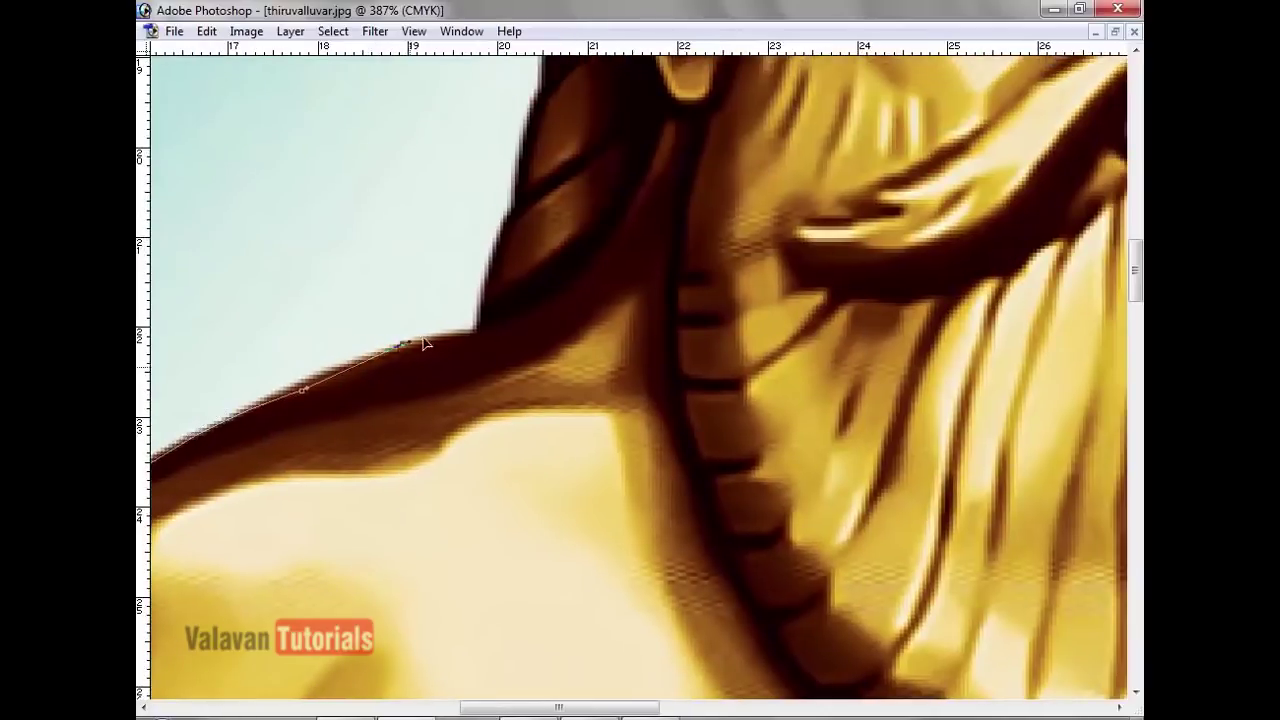
left_click_drag(470, 338, 480, 297)
mouse_move(490, 222)
left_mouse_down()
mouse_move(443, 423)
mouse_move(497, 206)
mouse_move(423, 486)
mouse_move(423, 338)
mouse_move(398, 483)
left_mouse_up()
mouse_move(388, 429)
left_mouse_down()
mouse_move(423, 286)
mouse_move(403, 408)
mouse_move(409, 363)
mouse_move(318, 320)
mouse_move(263, 266)
mouse_move(256, 218)
mouse_move(331, 569)
mouse_move(322, 550)
mouse_move(414, 371)
mouse_move(354, 451)
mouse_move(437, 380)
mouse_move(559, 378)
mouse_move(486, 350)
mouse_move(577, 357)
mouse_move(651, 403)
mouse_move(818, 438)
mouse_move(1006, 584)
mouse_move(413, 183)
left_mouse_up()
mouse_move(504, 246)
left_mouse_down()
mouse_move(573, 368)
mouse_move(595, 235)
mouse_move(642, 360)
left_mouse_up()
left_click_drag(637, 461, 658, 267)
mouse_move(663, 211)
left_mouse_down()
mouse_move(651, 329)
mouse_move(680, 366)
mouse_move(653, 434)
mouse_move(689, 196)
left_mouse_up()
mouse_move(689, 196)
left_mouse_down()
mouse_move(675, 415)
mouse_move(731, 488)
mouse_move(750, 578)
mouse_move(712, 318)
mouse_move(708, 360)
mouse_move(742, 410)
mouse_move(815, 450)
mouse_move(932, 556)
left_mouse_up()
- Add curve points below the moustache, undoing a misplaced one, and trace down the shoulder edge
left_click_drag(1004, 592, 606, 286)
left_click_drag(625, 333, 657, 506)
key("ctrl+z")
left_click_drag(605, 276, 640, 403)
left_click(655, 453)
left_click(681, 515)
left_click(704, 603)
- Trace the path down the robe fold to where it meets the stylus
left_click_drag(728, 641, 694, 356)
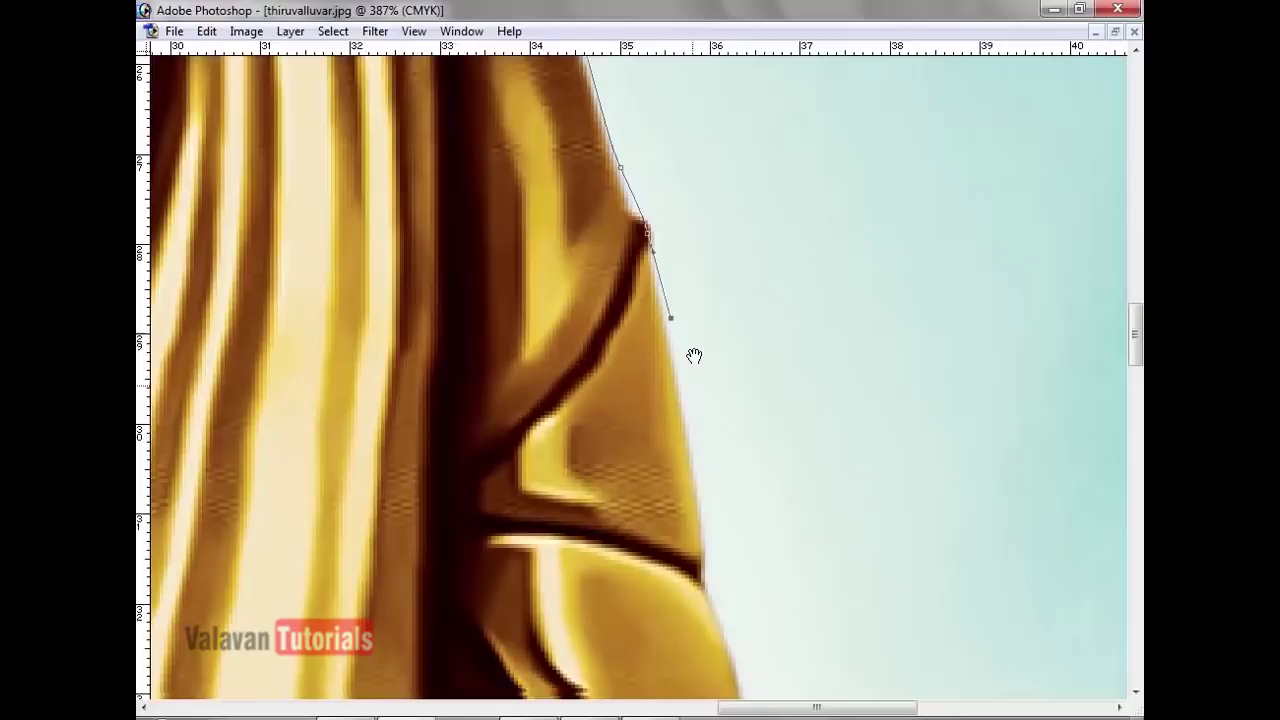
left_click_drag(697, 540, 409, 264)
left_click(444, 280)
left_click(491, 342)
left_click(550, 437)
left_click_drag(609, 543, 392, 120)
left_click(489, 261)
left_click_drag(524, 271, 564, 229)
left_click_drag(635, 167, 451, 389)
- Trace up the stylus's left edge, around its tip and down its right edge
left_click(522, 231)
left_click_drag(571, 143, 598, 140)
left_click(718, 203)
left_click(736, 252)
left_click(720, 282)
left_click(696, 316)
left_click(656, 370)
- Trace the fingers and the fist's right edge, then close the path at its starting point
left_click_drag(636, 397, 771, 257)
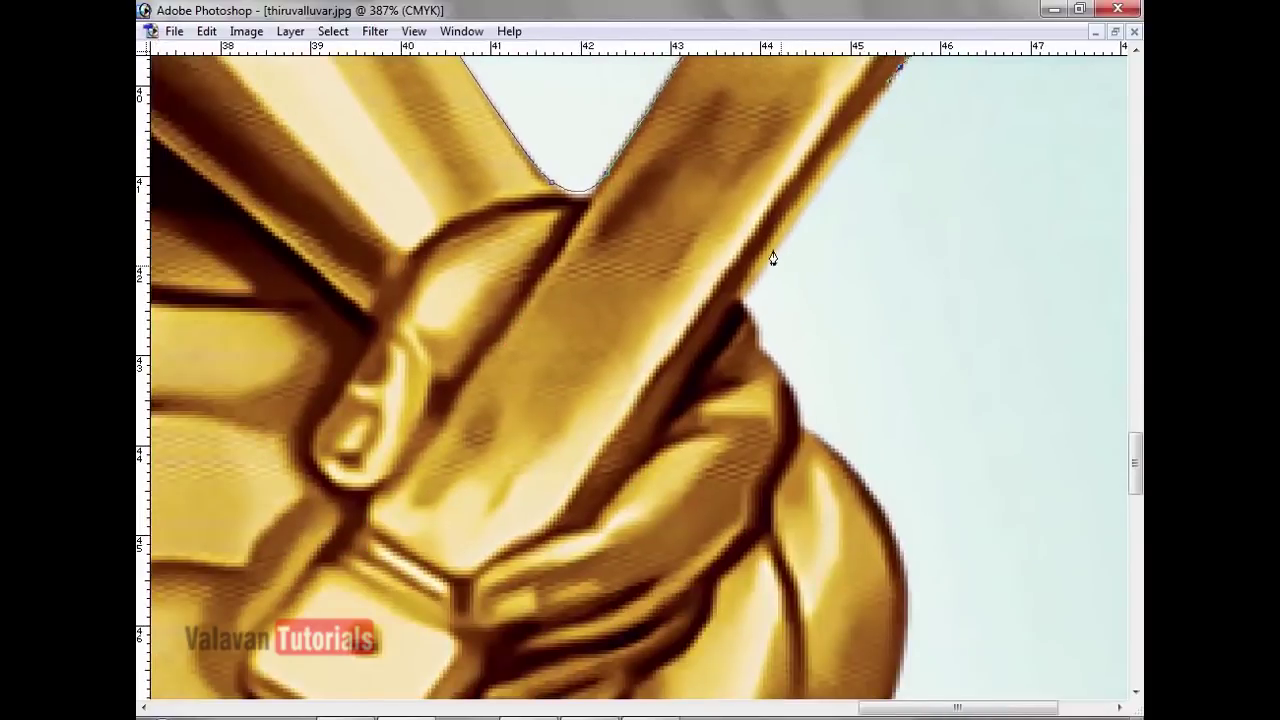
left_click_drag(743, 300, 670, 166)
left_click(670, 166)
left_click(722, 280)
left_click(768, 350)
left_click(801, 396)
mouse_move(800, 488)
left_mouse_down()
mouse_move(768, 253)
mouse_move(714, 386)
mouse_move(720, 363)
left_mouse_up()
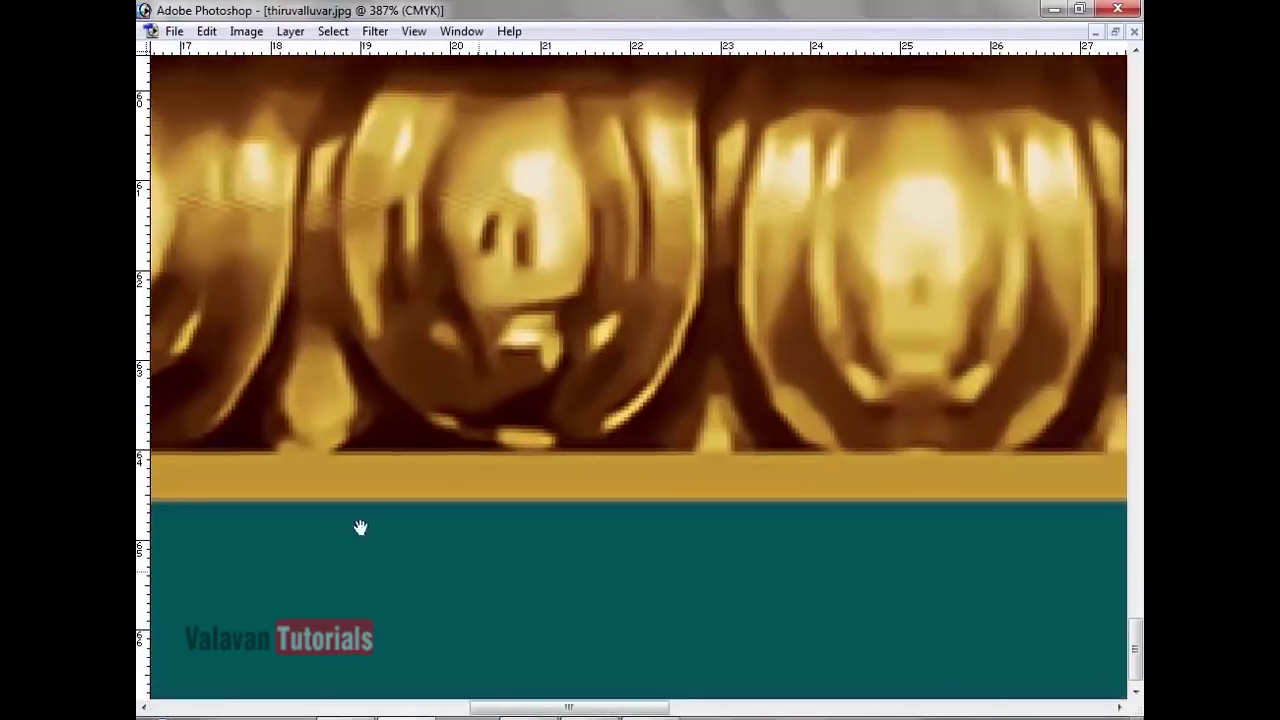
mouse_move(360, 529)
left_mouse_down()
mouse_move(440, 580)
mouse_move(920, 520)
left_mouse_up()
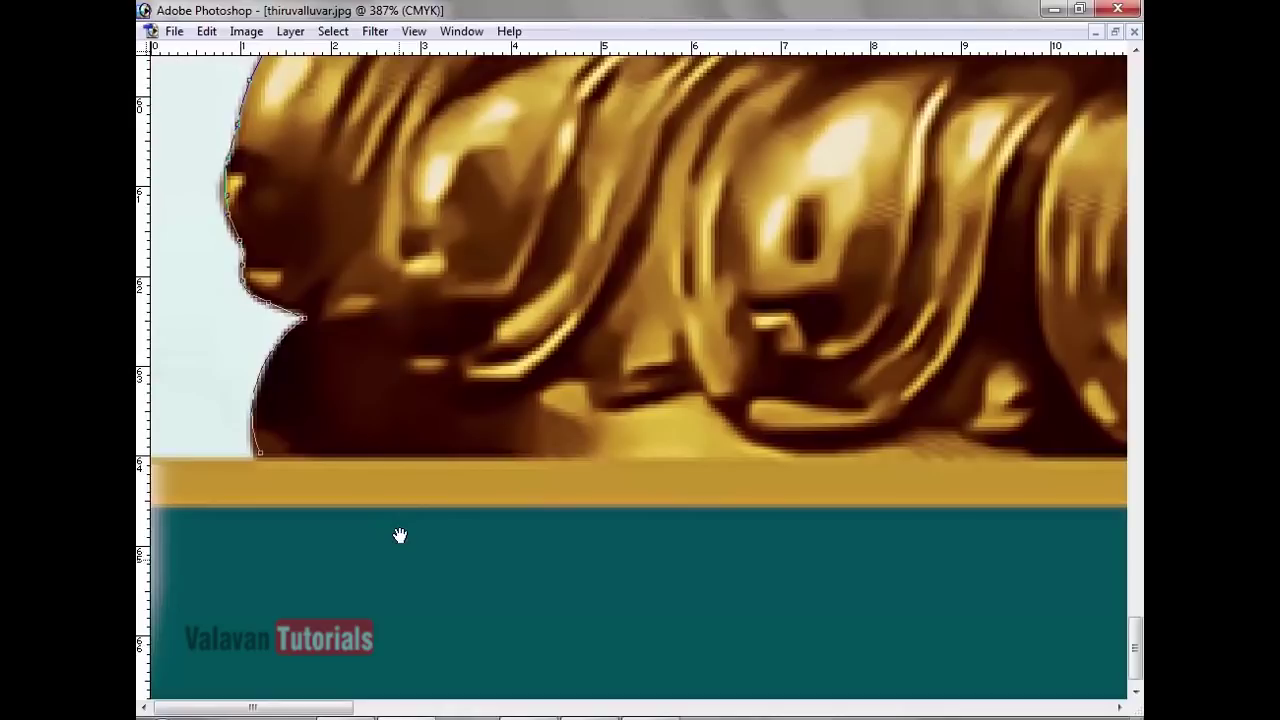
left_click(260, 462)
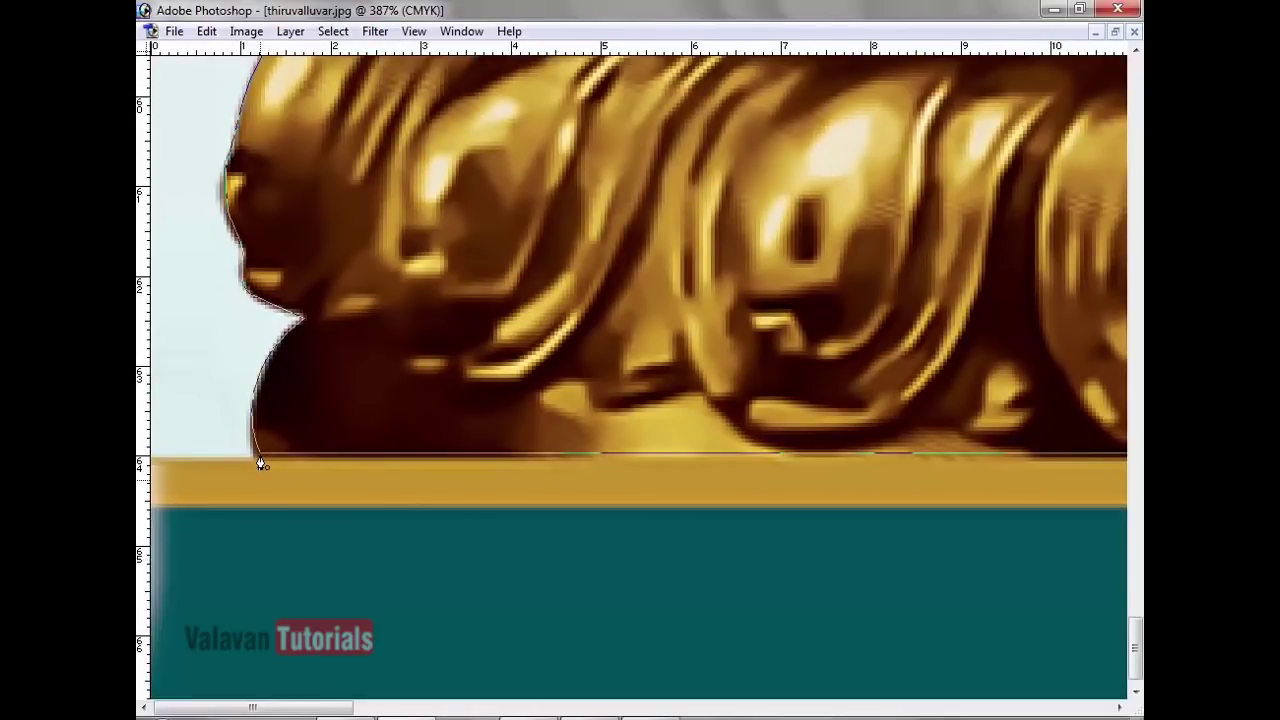
- Fit the image in the window, load the traced path as a selection and feather it 2 px
key("ctrl+0")
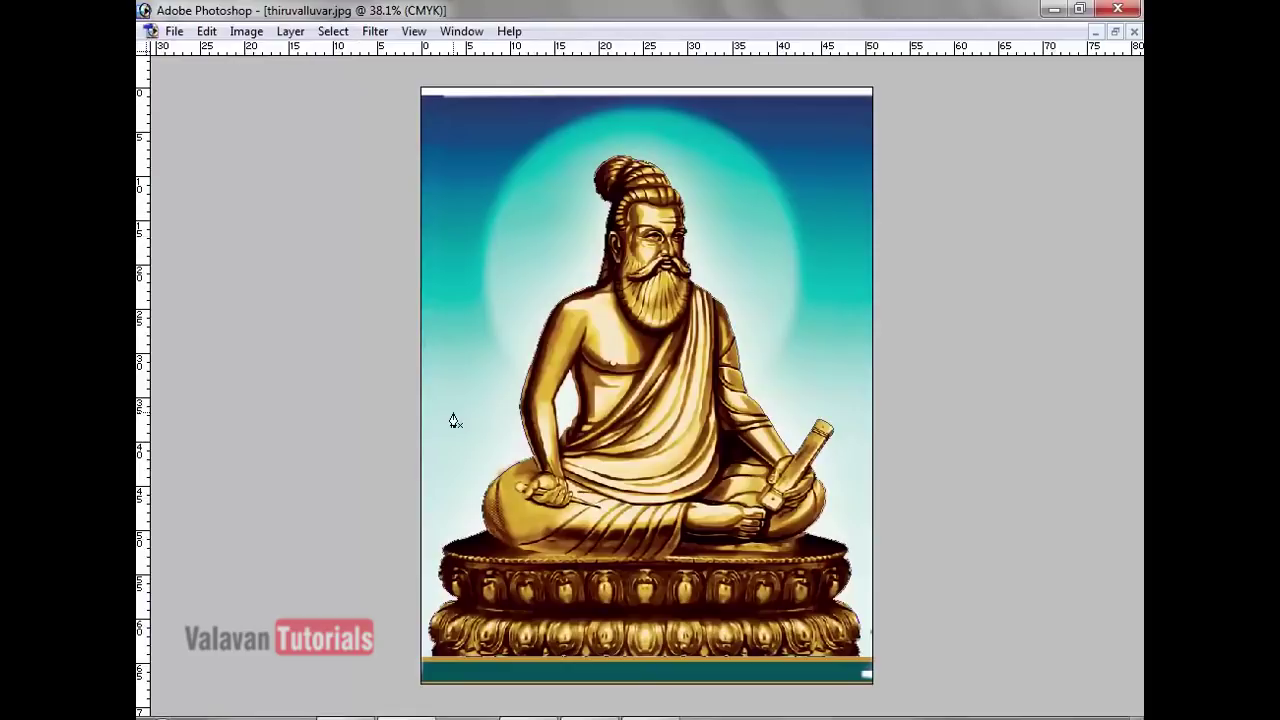
key("ctrl+Return")
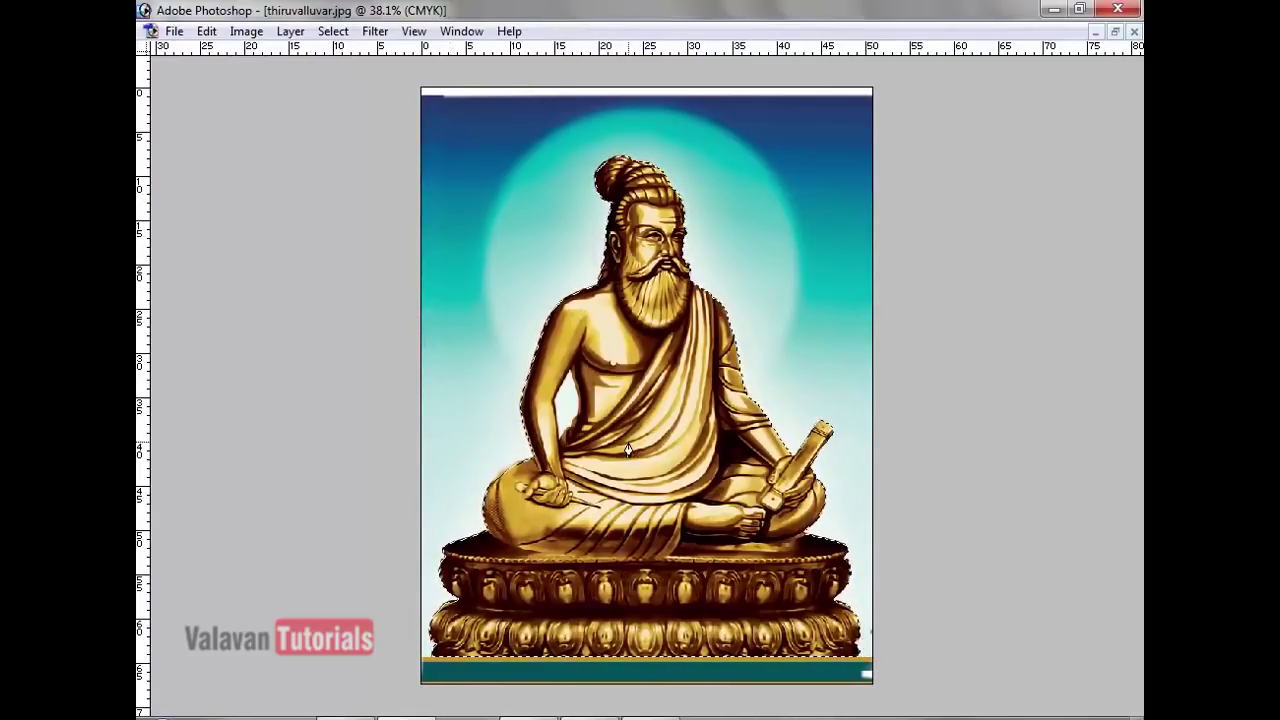
left_click(336, 31)
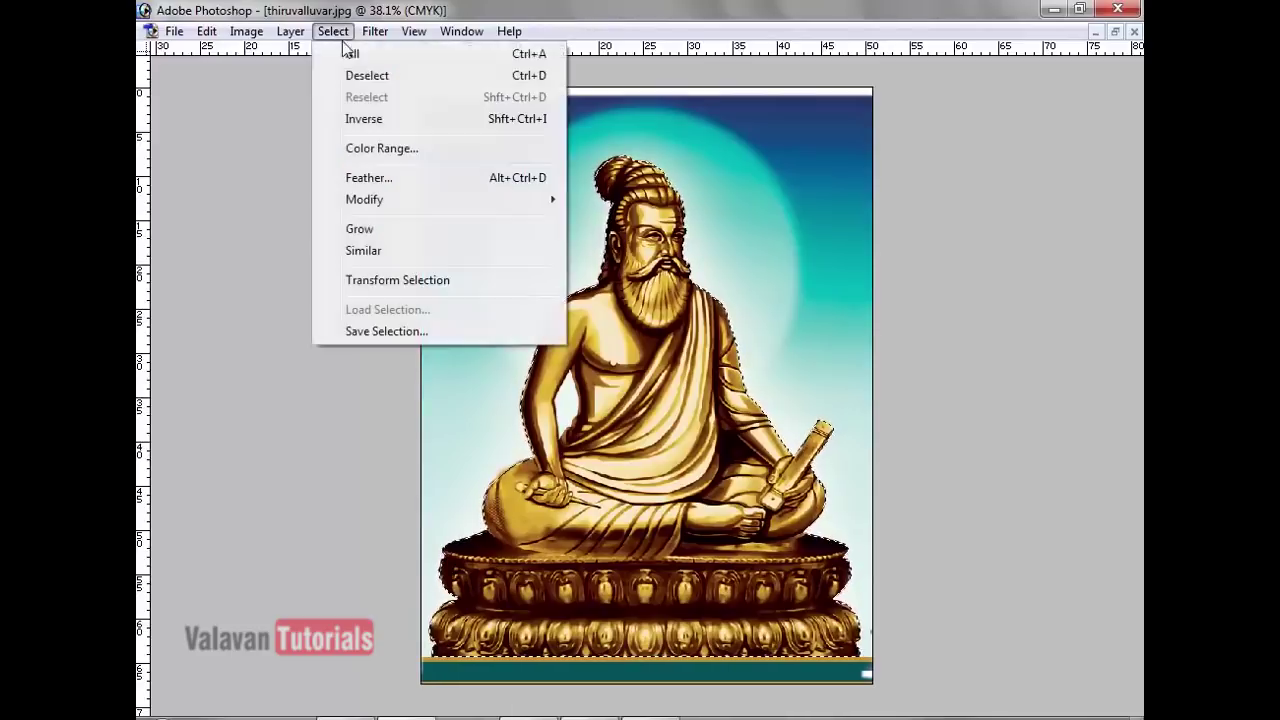
left_click(393, 176)
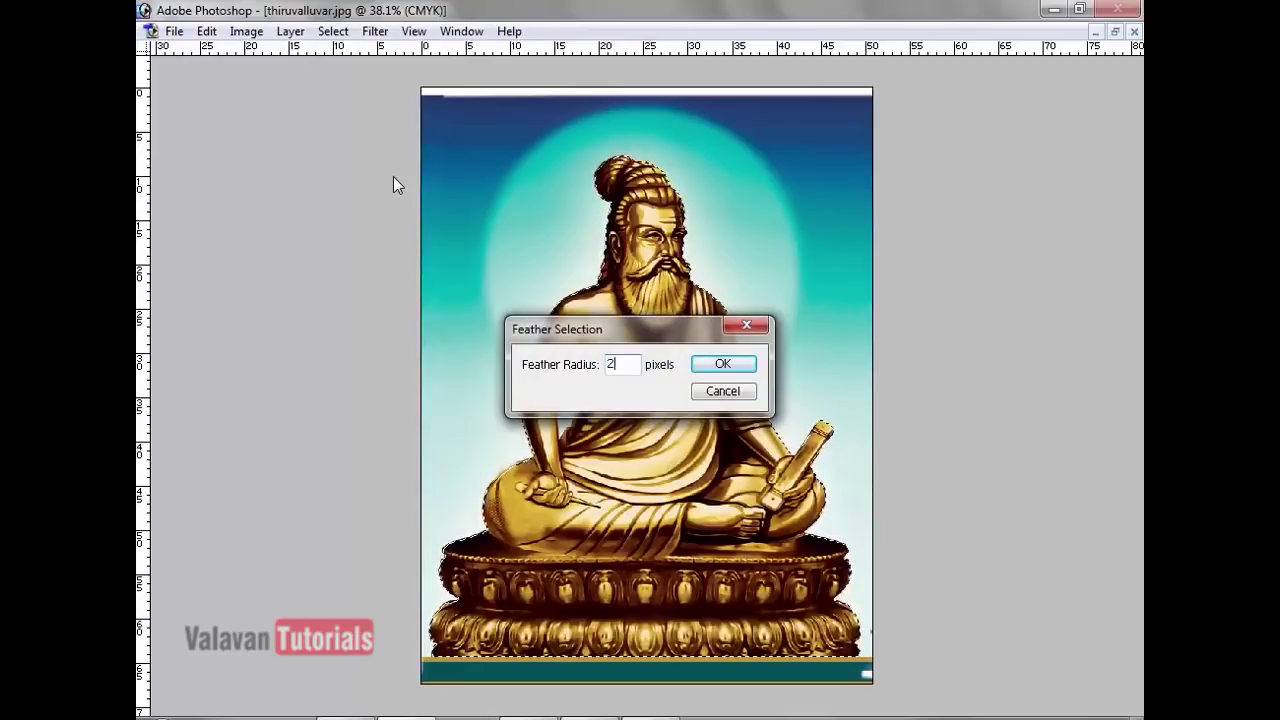
type("2")
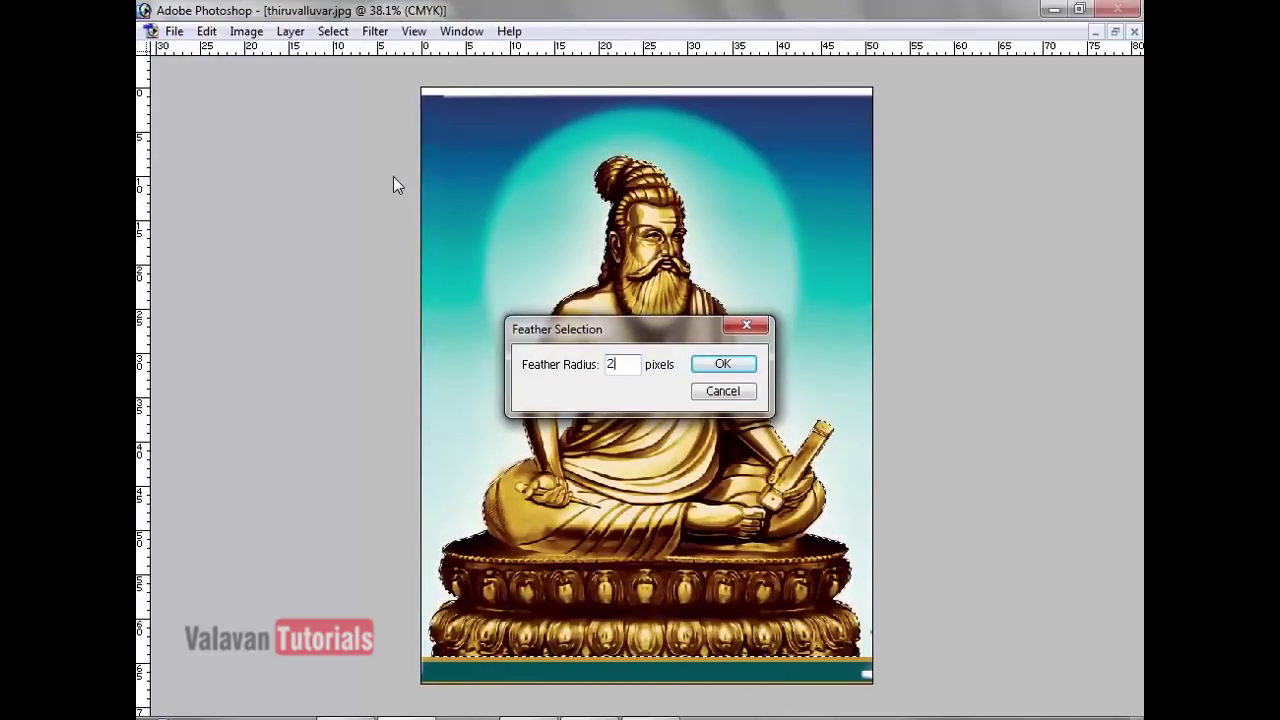
key("Return")
- Copy the feathered statue onto a new Layer 1 via Layer via Copy
left_click(276, 32)
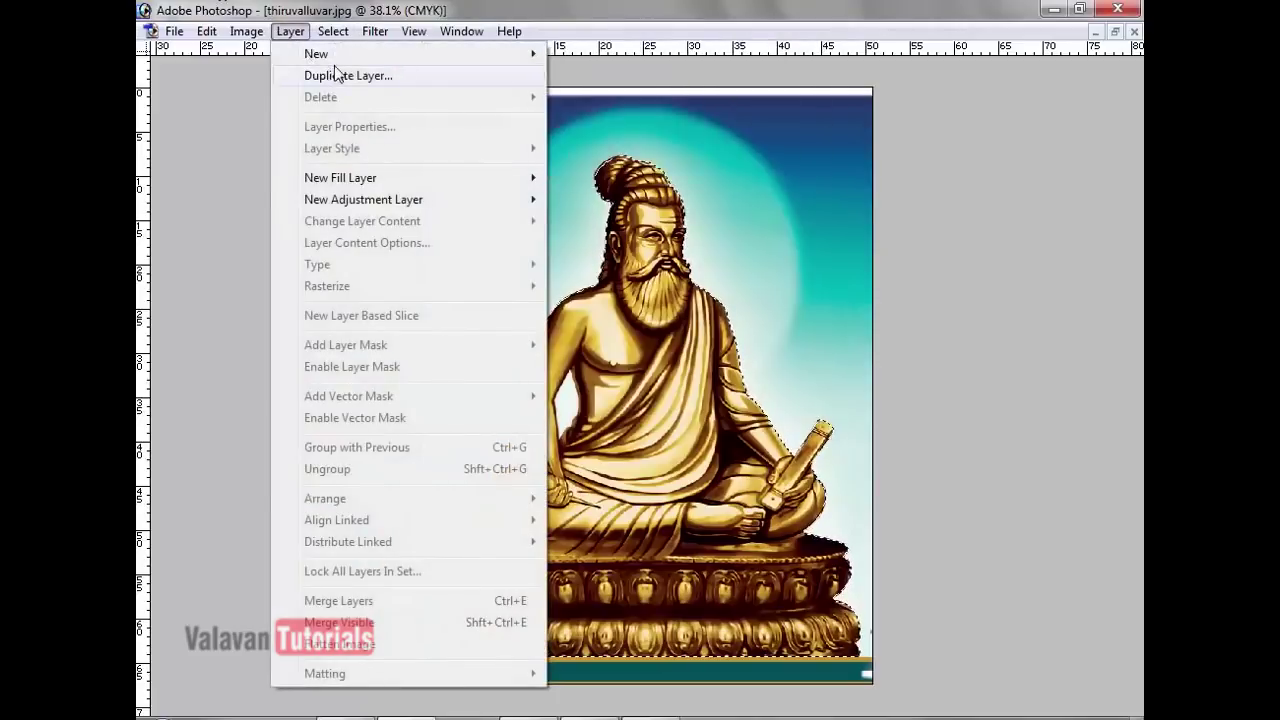
mouse_move(502, 58)
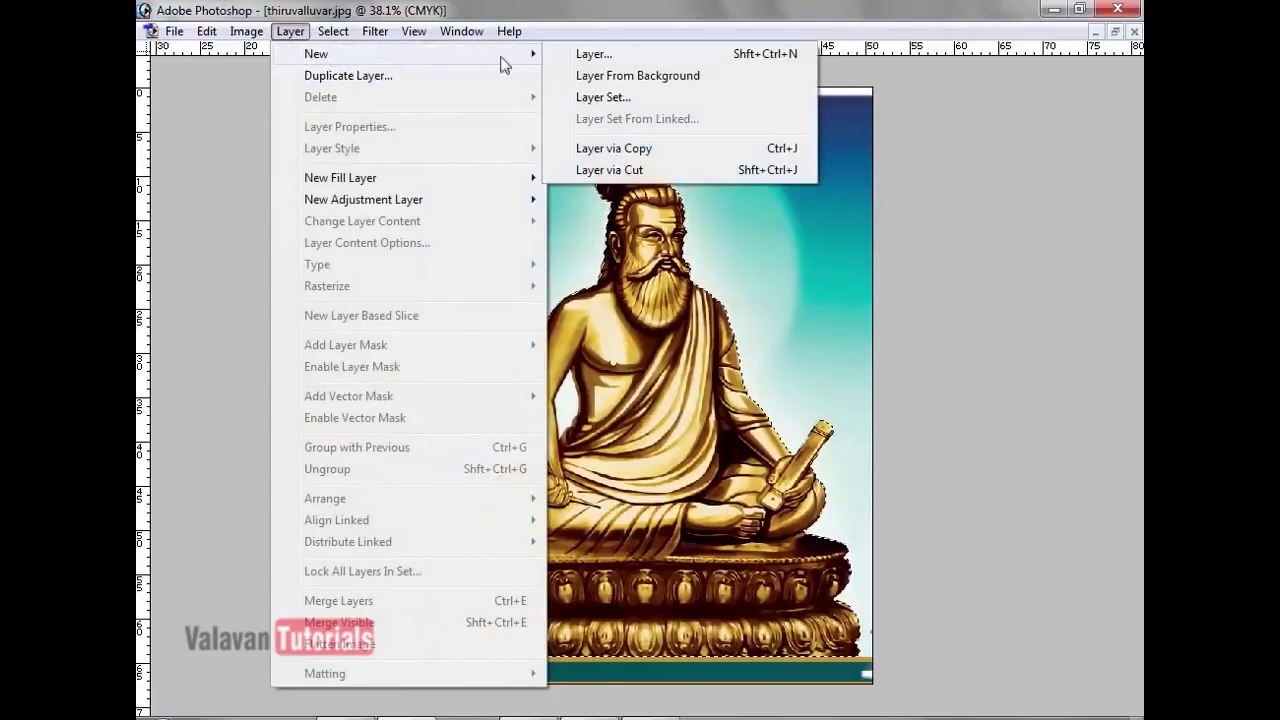
left_click(613, 148)
key("Tab")
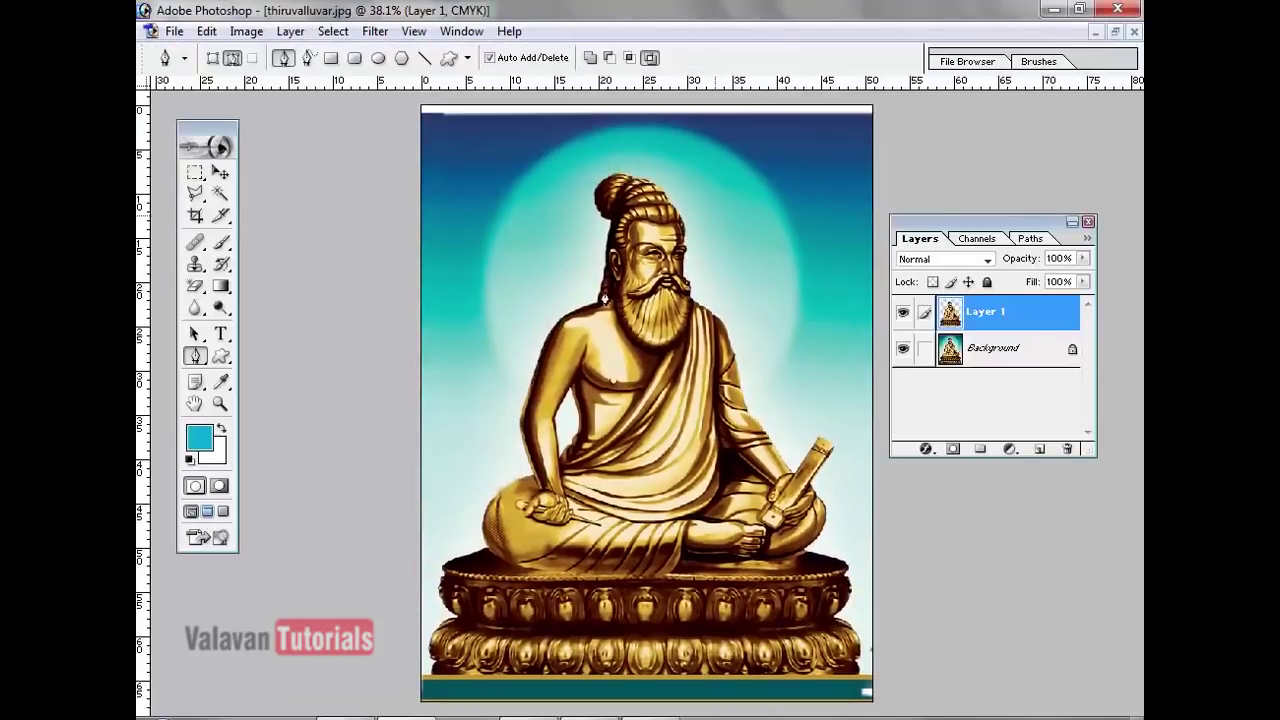
- Hide and re-show the Background to verify the cut-out, then try the screen display modes
left_click(904, 350)
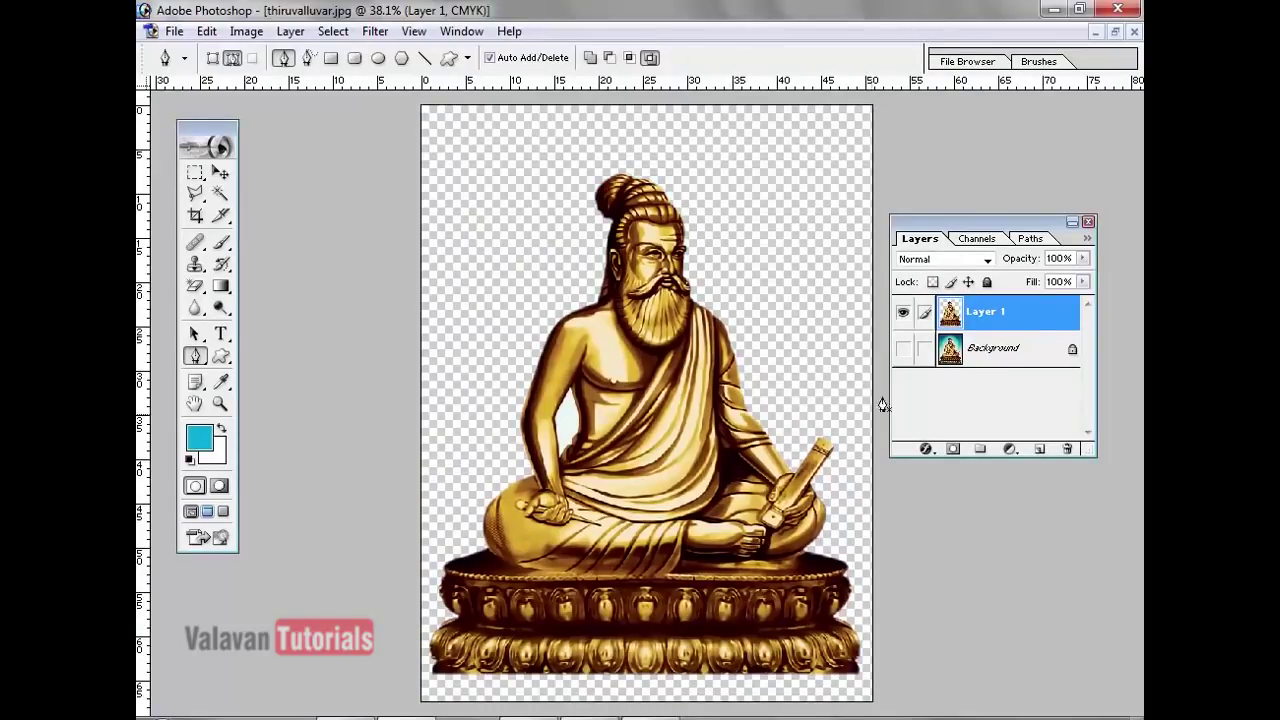
left_click(903, 350)
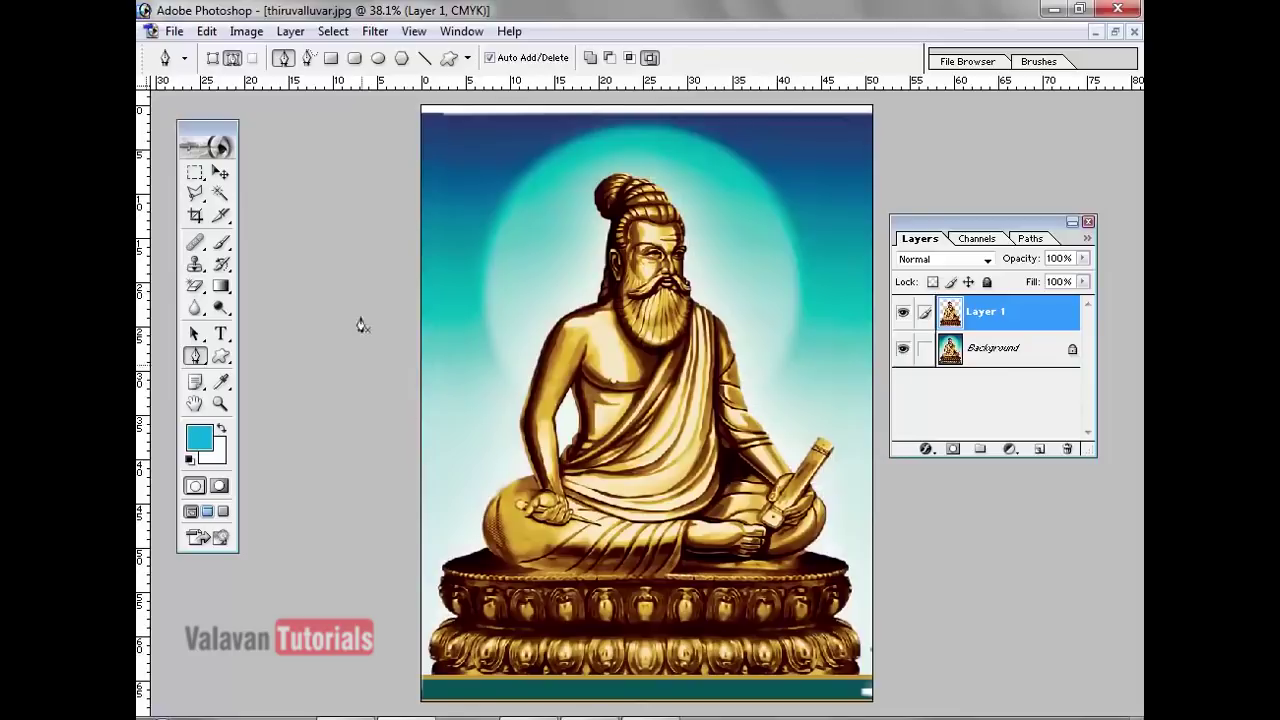
left_click(221, 176)
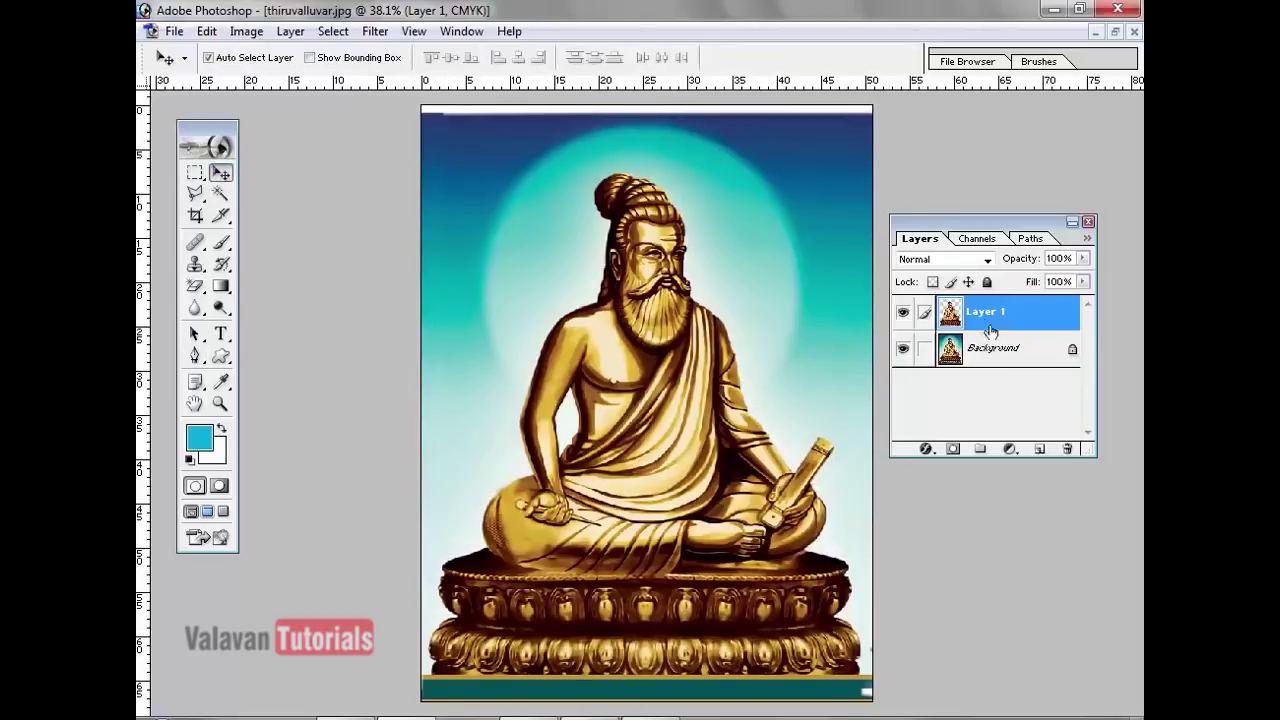
left_click(207, 512)
left_click(222, 512)
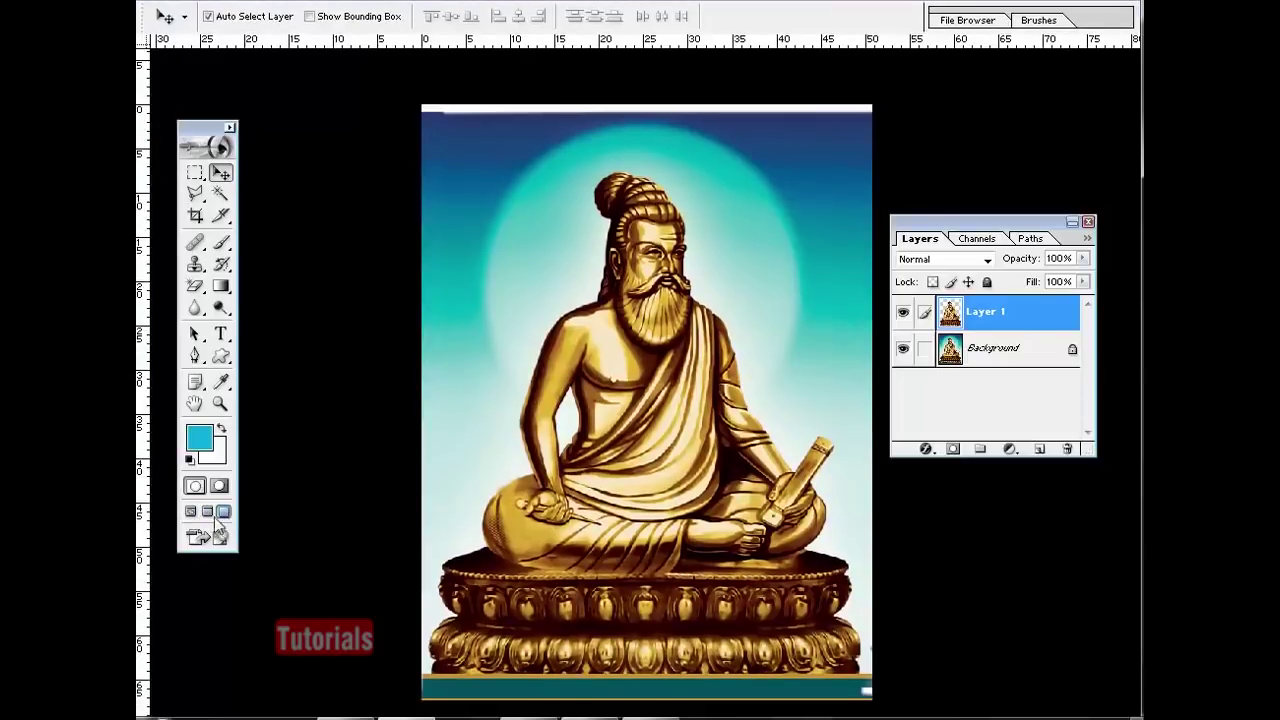
left_click(192, 513)
- Drag Layer 1 into Untitled-1, maximize the poster and place the statue near its lower left
left_click_drag(467, 101, 762, 156)
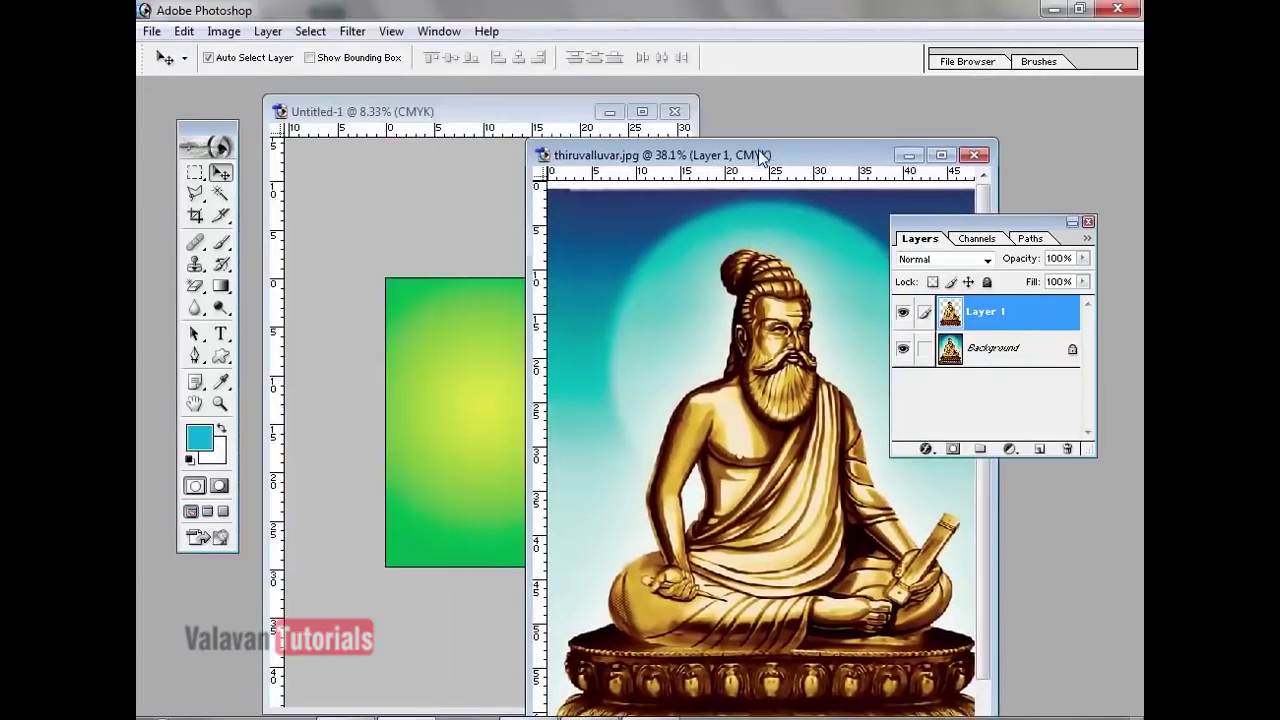
left_click_drag(797, 472, 450, 401)
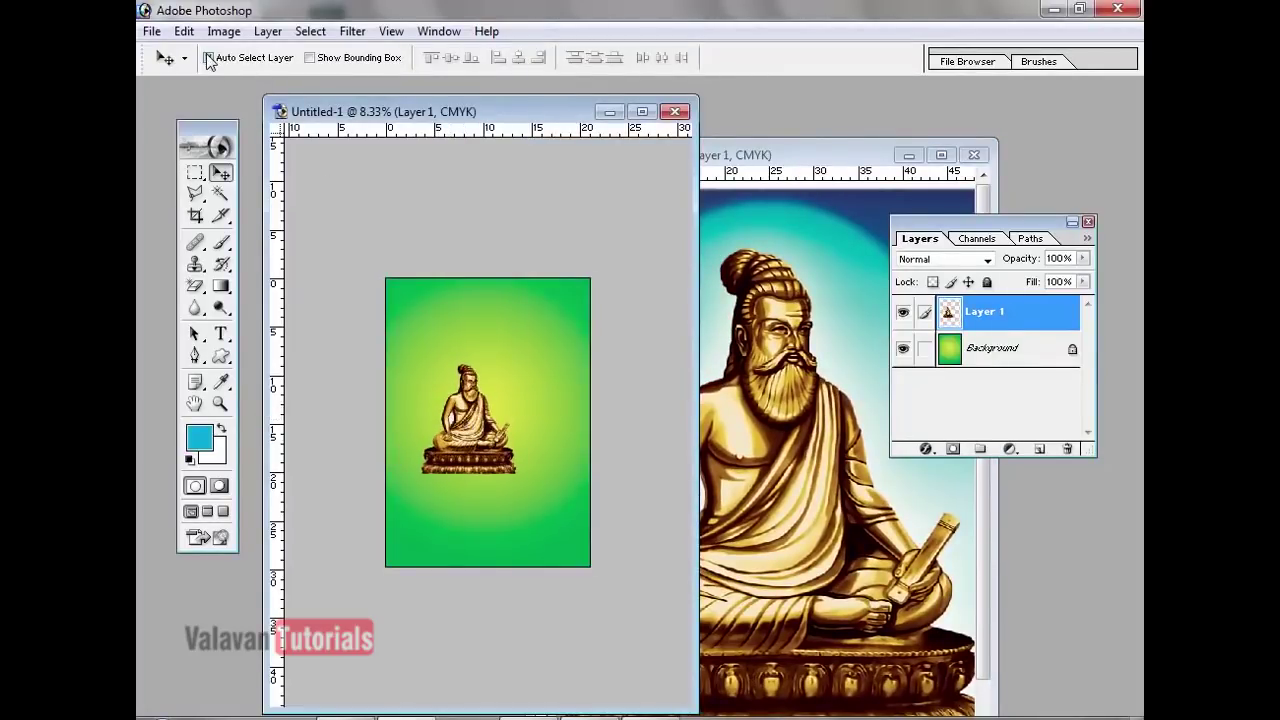
left_click(642, 111)
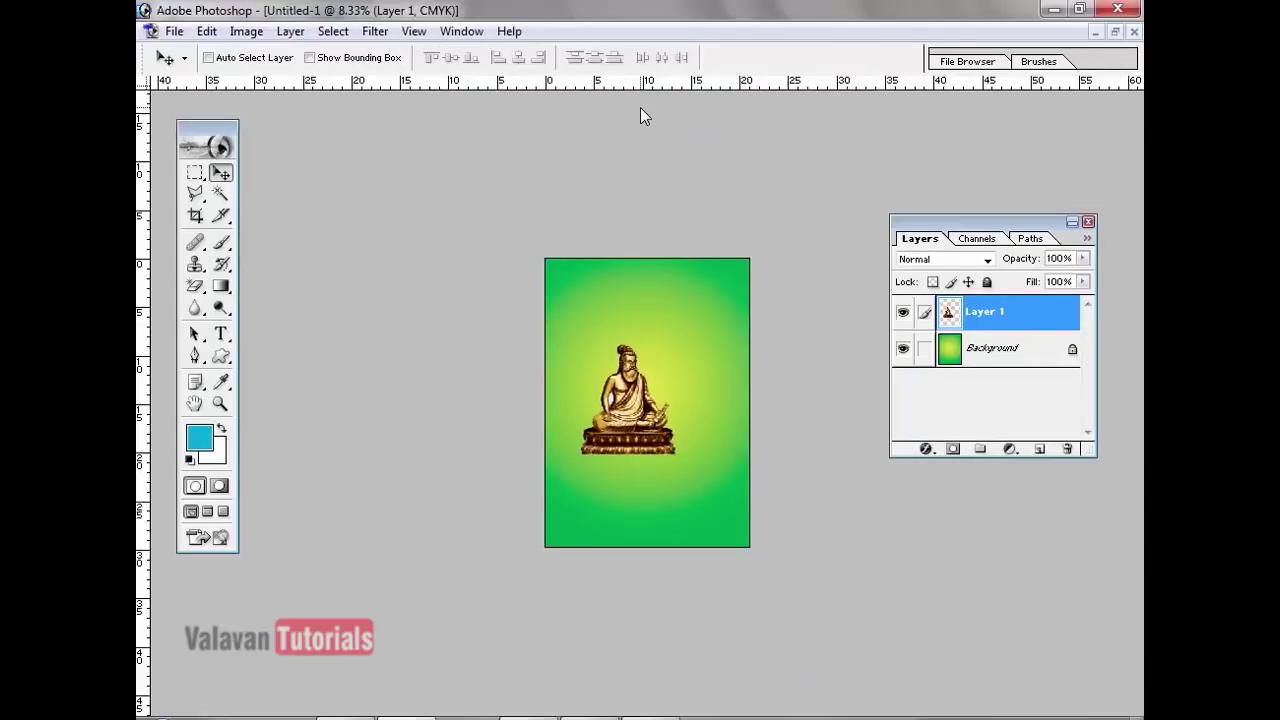
left_click_drag(642, 416, 612, 470)
- Free Transform the statue up to 214.5% so it fills the poster's width
left_click(206, 31)
mouse_move(279, 524)
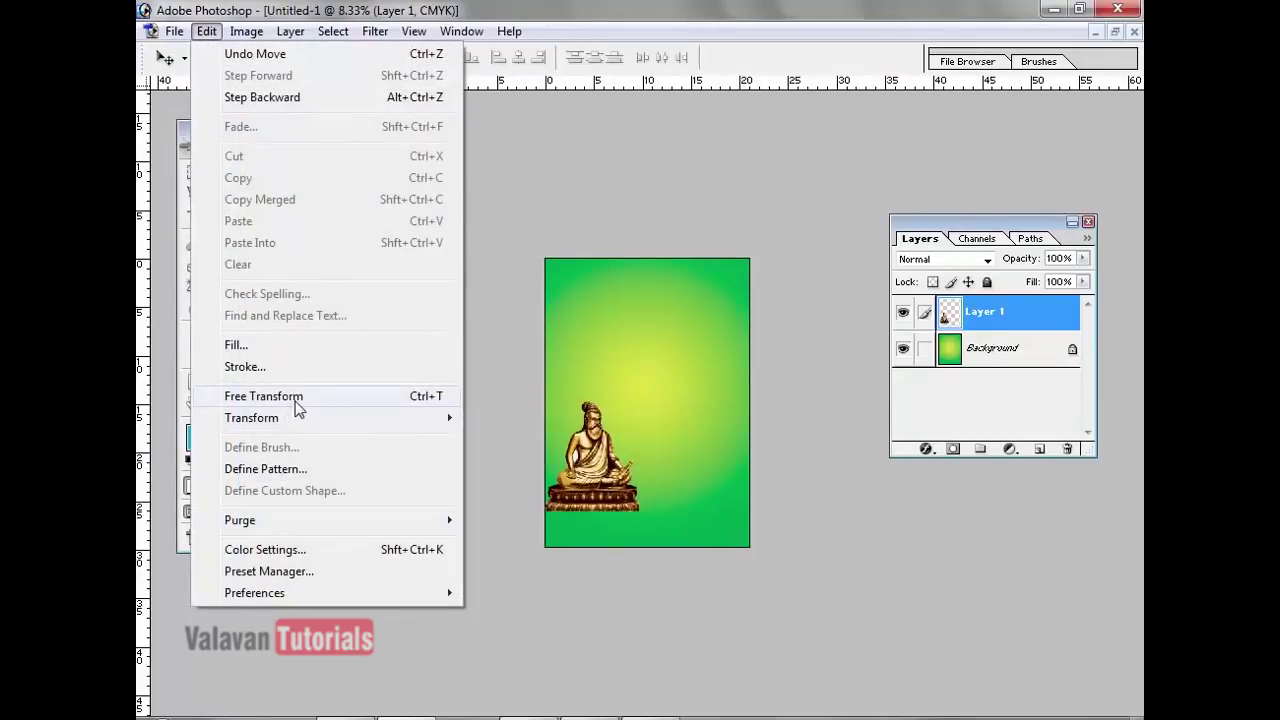
left_click(292, 398)
left_click_drag(643, 401, 755, 278)
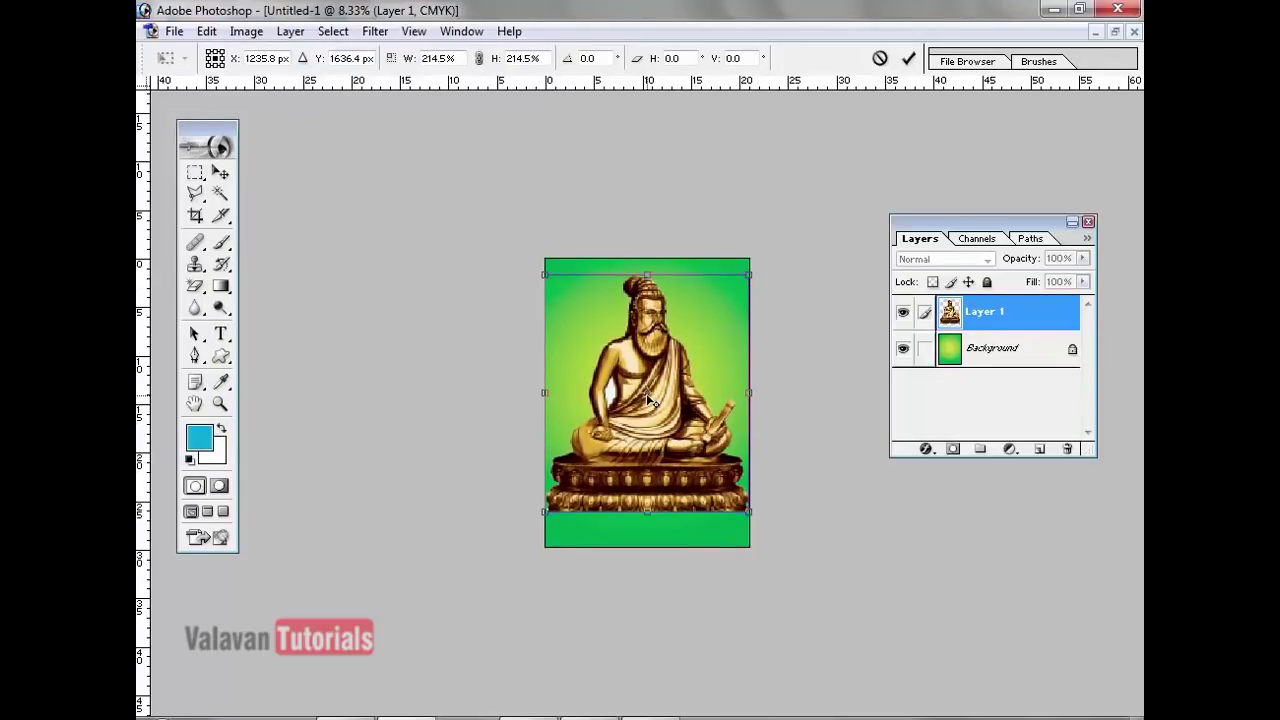
key("Return")
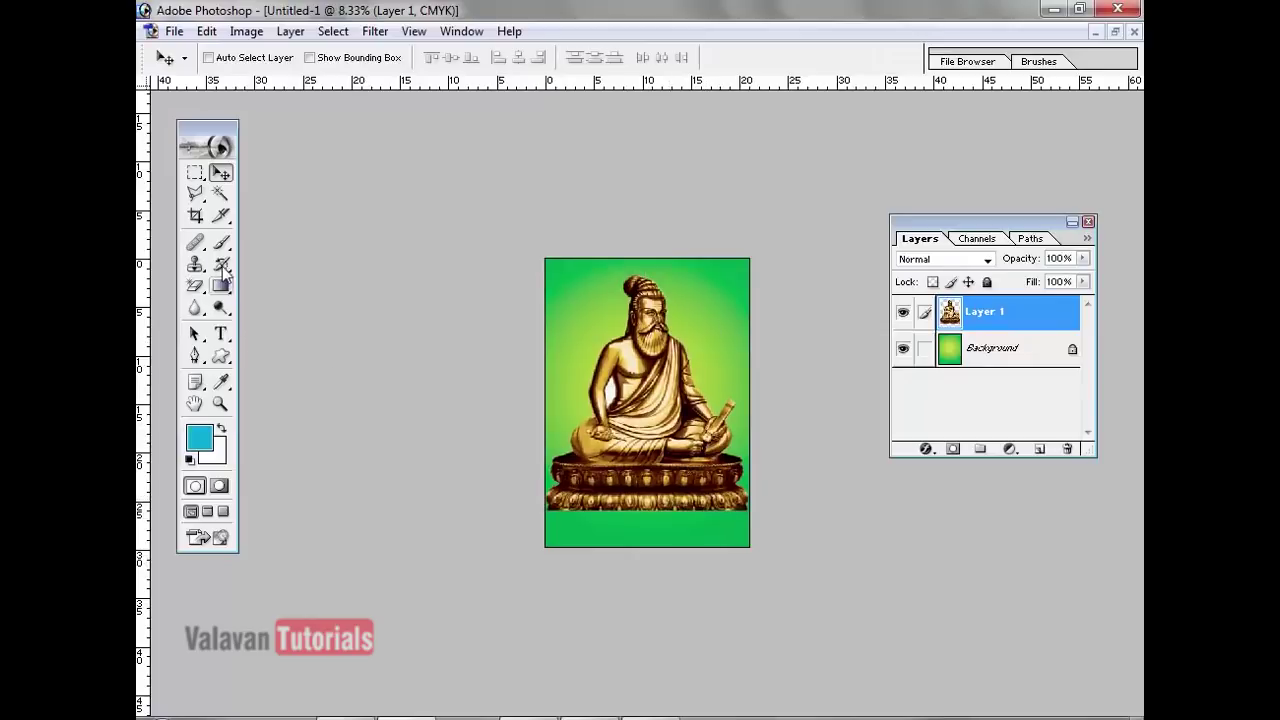
left_click(221, 333)
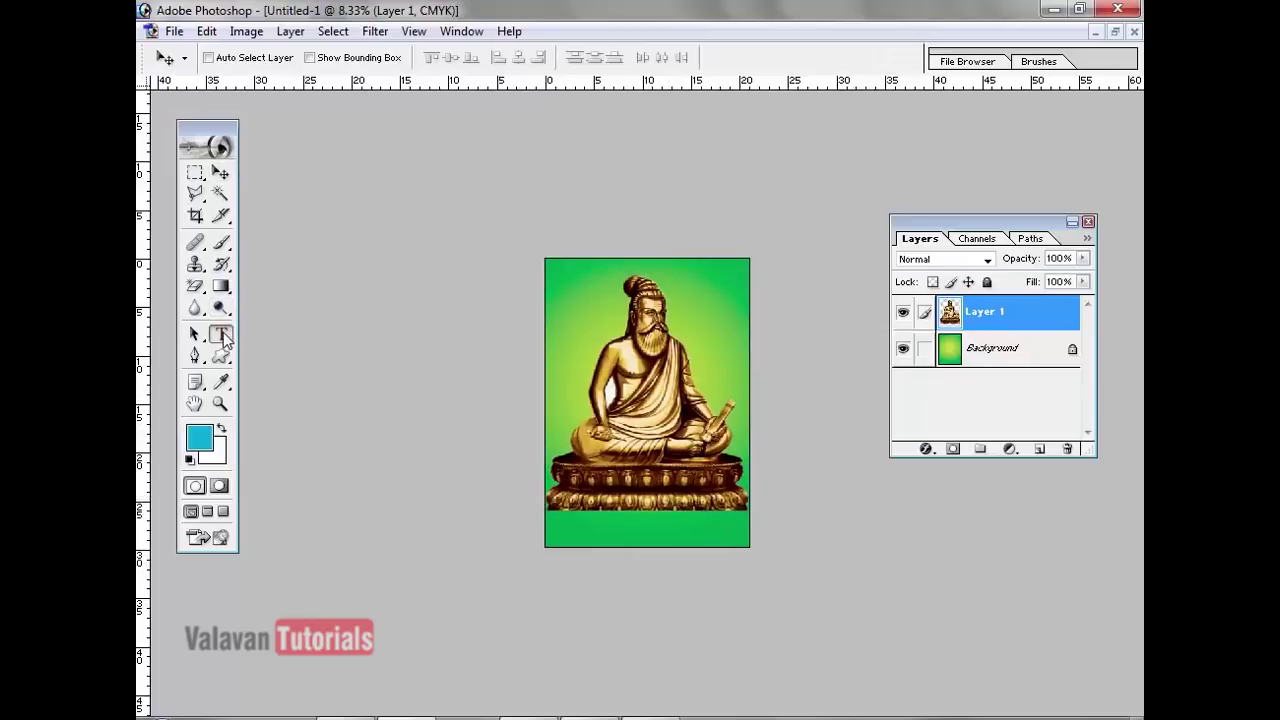
- Start a text box at the poster bottom and set the text colour to white
left_click(581, 531)
key("ctrl+v")
key("ctrl+a")
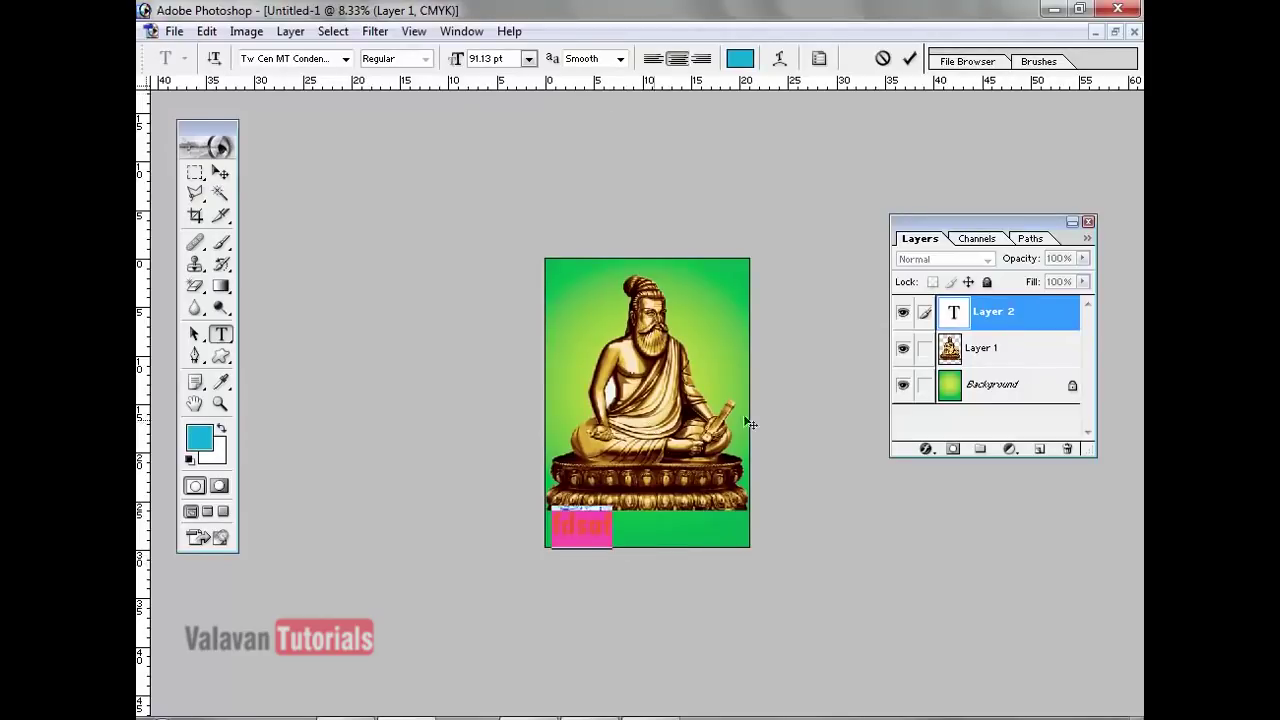
left_click(740, 58)
left_click(493, 225)
key("Return")
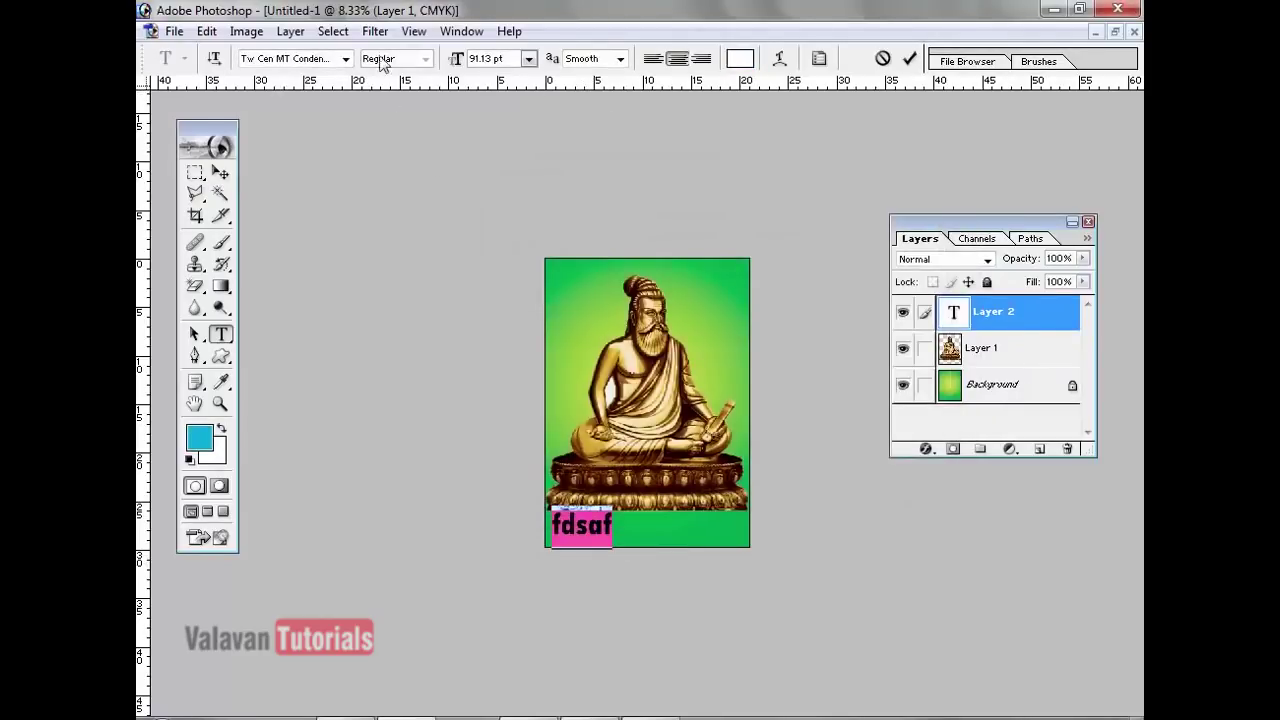
- Set the font to Arial, type 'Thiruvalluvar' and move the caption inside the bottom strip
left_click(307, 60)
type("RGB-0001")
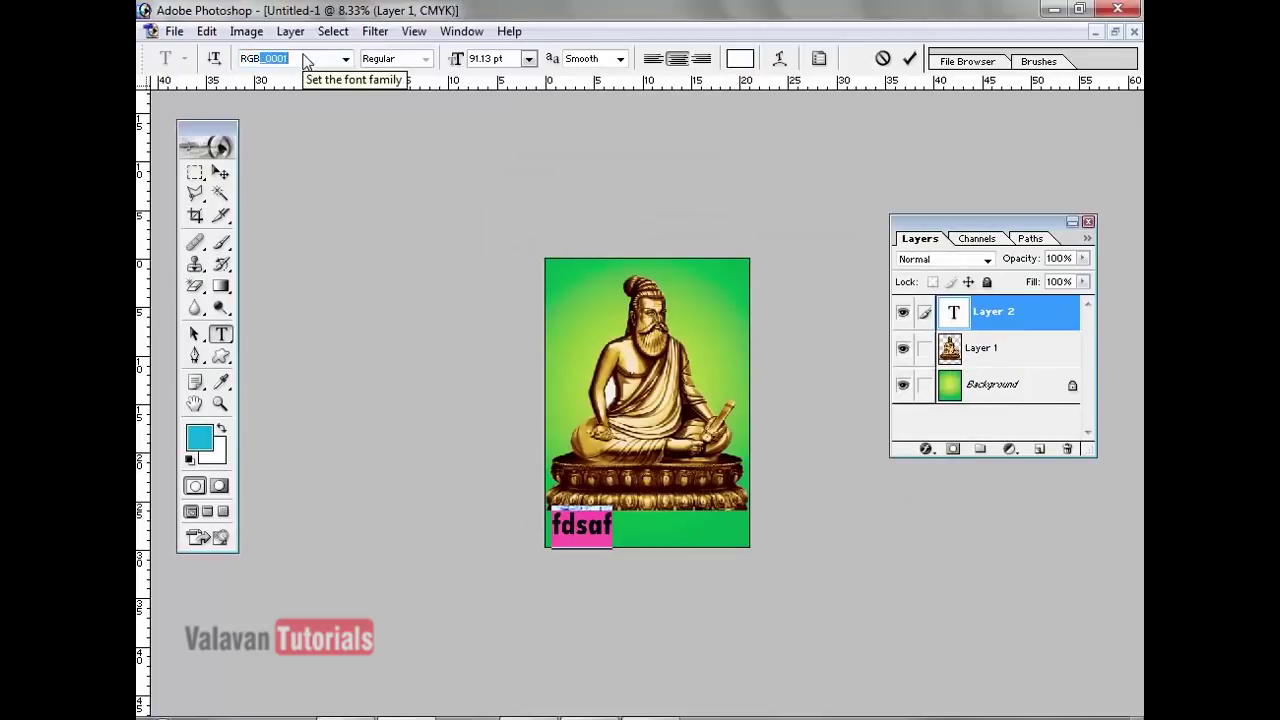
key("Return")
left_click(297, 62)
type("arial")
key("Return")
type("Thir")
type("uva")
type("lluvar")
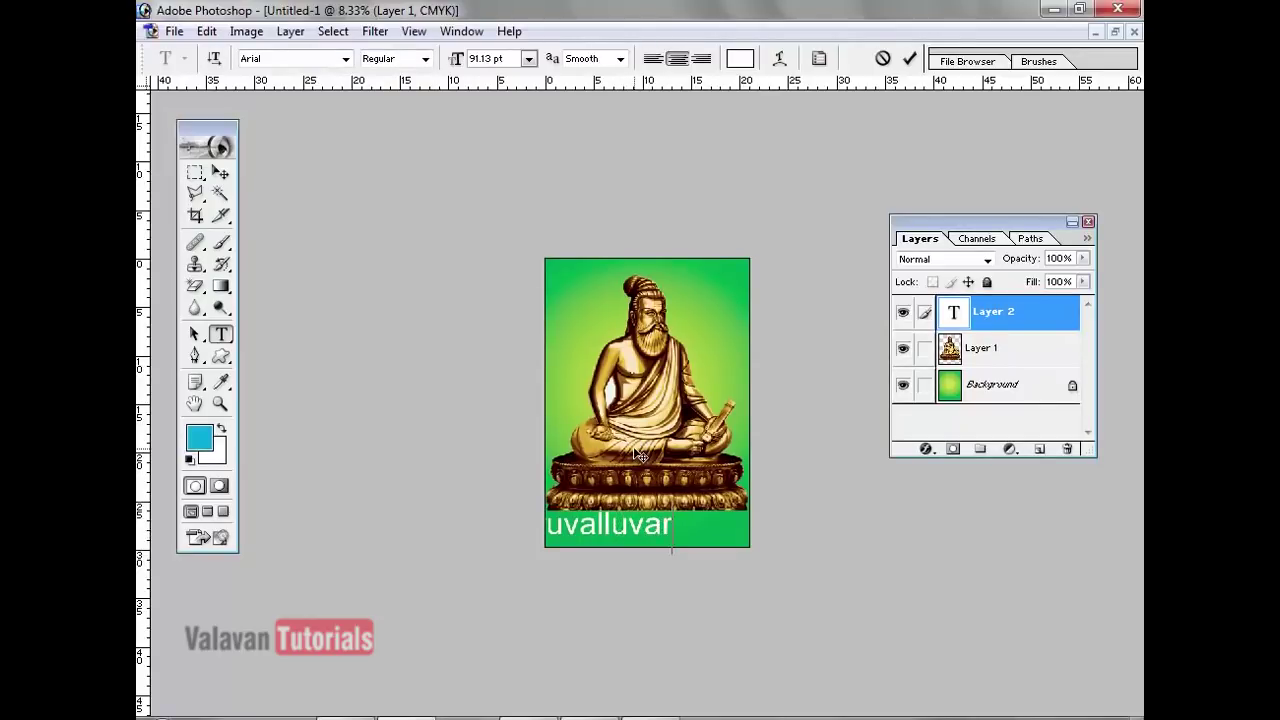
left_click_drag(618, 432, 680, 435)
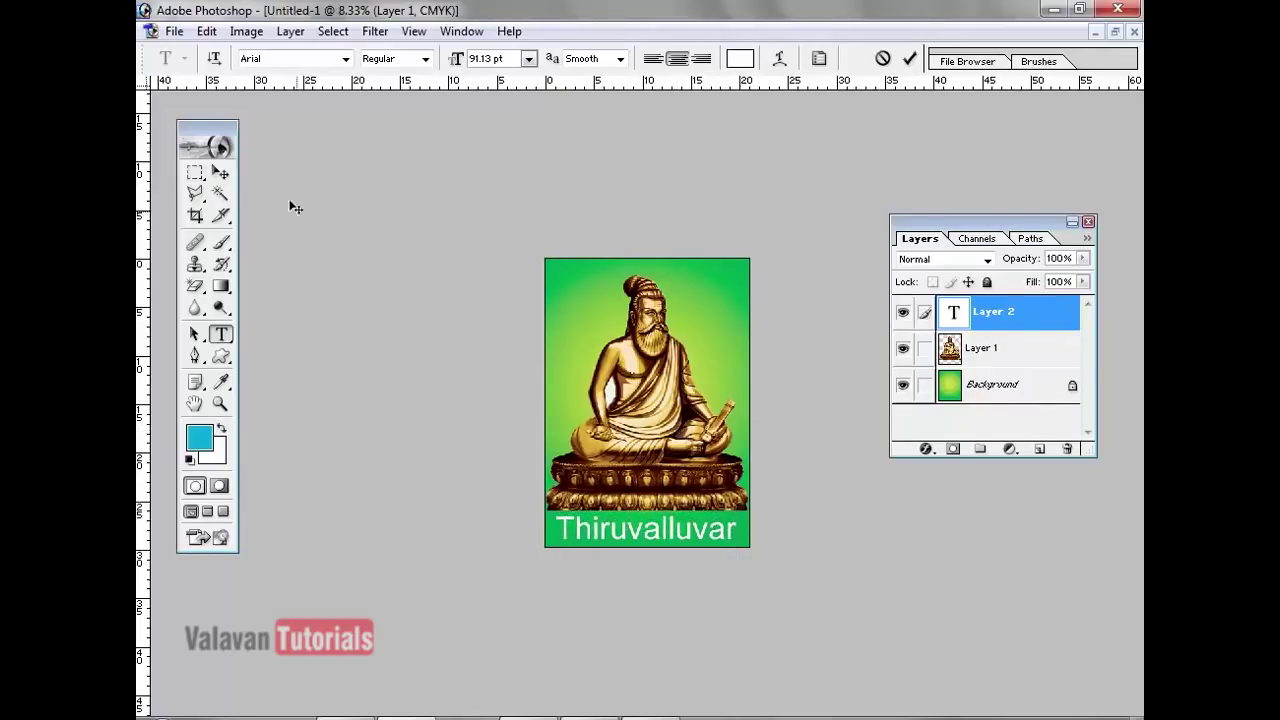
left_click(220, 173)
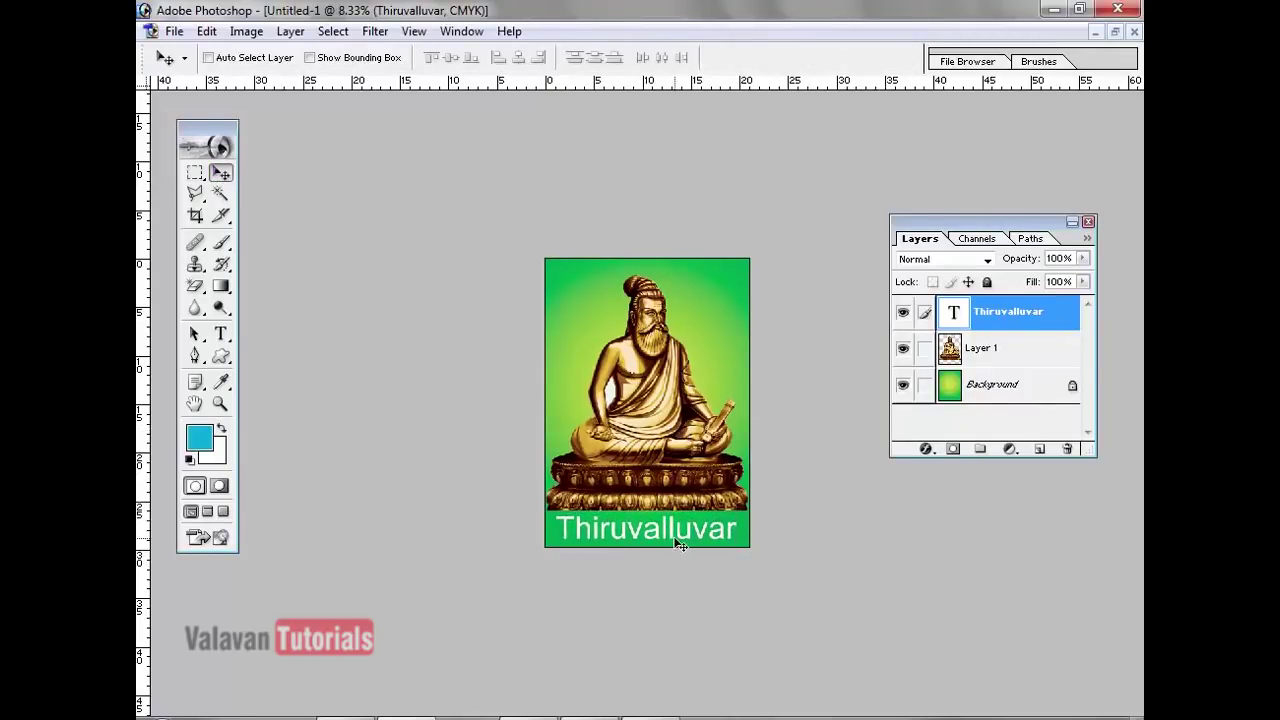
- Centre the caption horizontally on the poster using Select All, then deselect
left_click(333, 31)
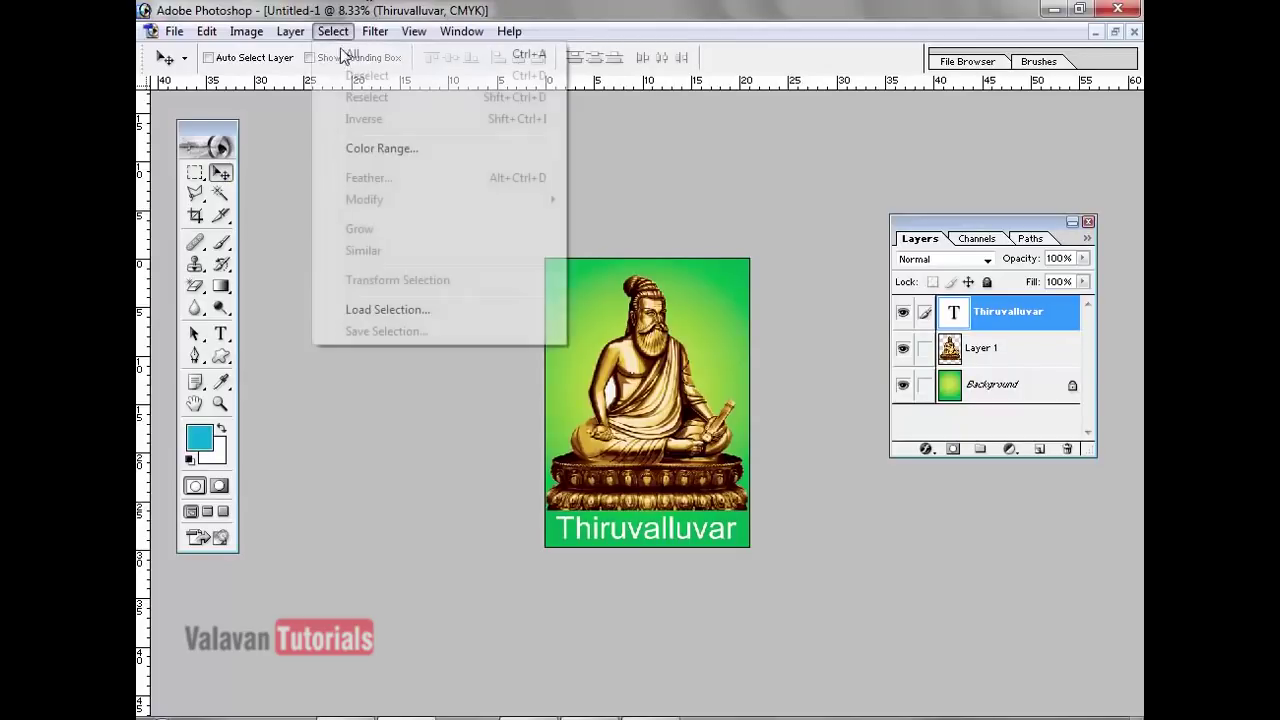
left_click(355, 58)
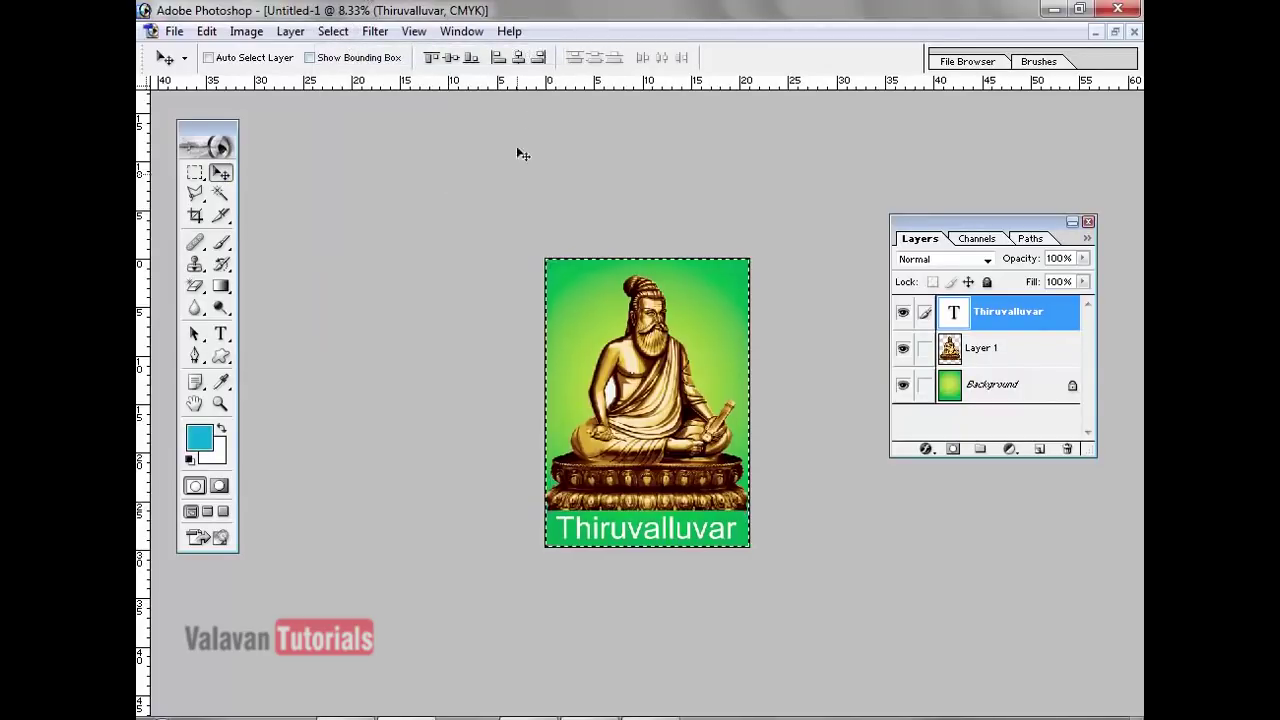
left_click(518, 58)
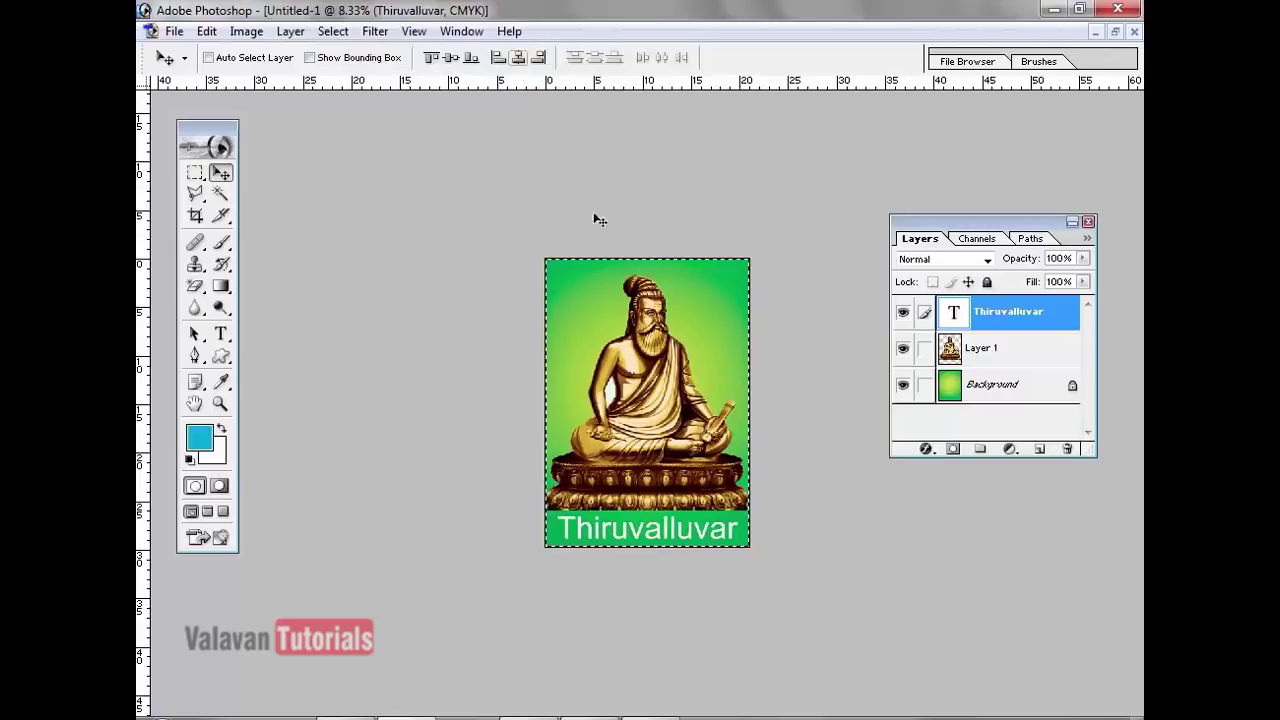
left_click(333, 31)
left_click(366, 76)
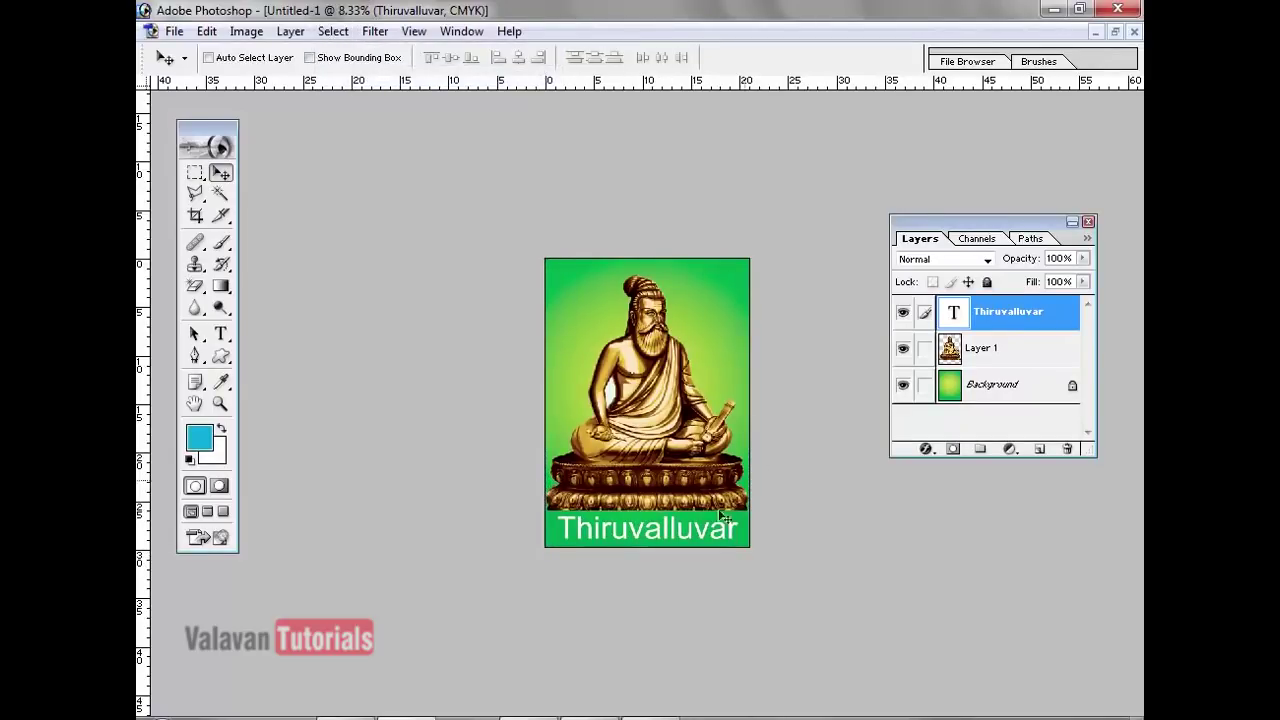
- Make Layer 1 active and select the white patch between the statue's arm and torso
right_click(645, 371)
left_click(672, 375)
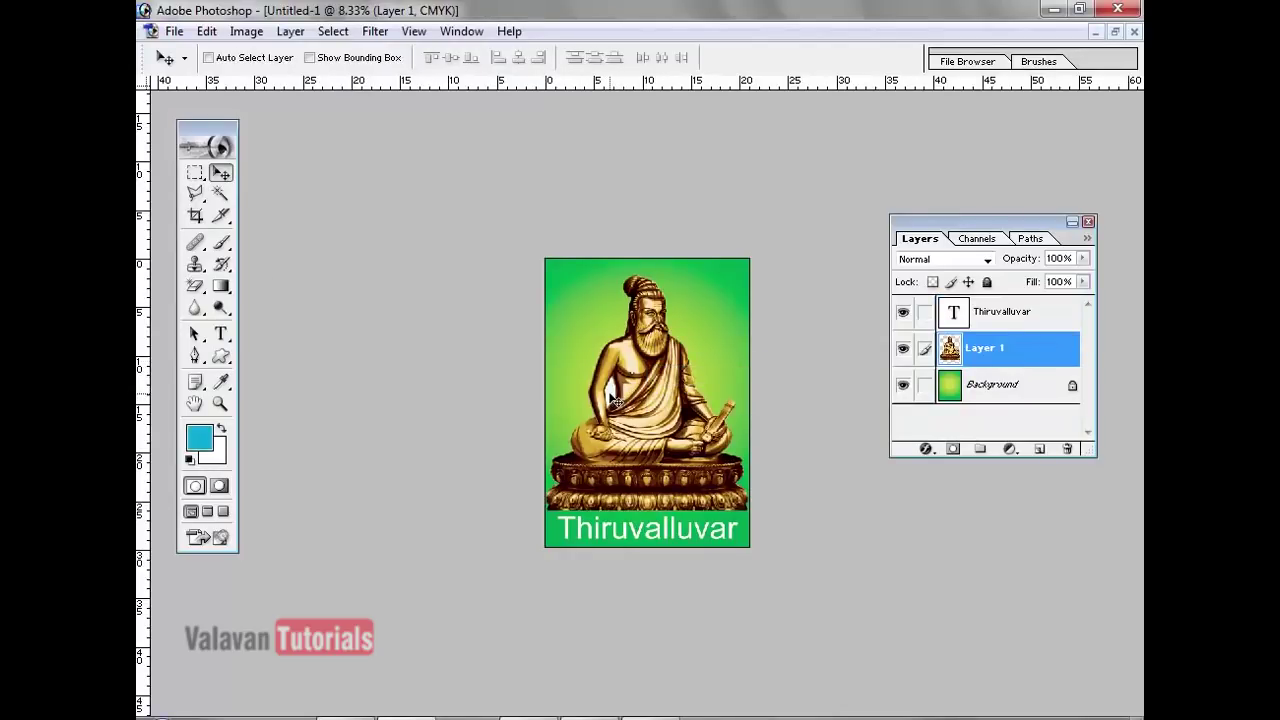
left_click(220, 194)
left_click(611, 394)
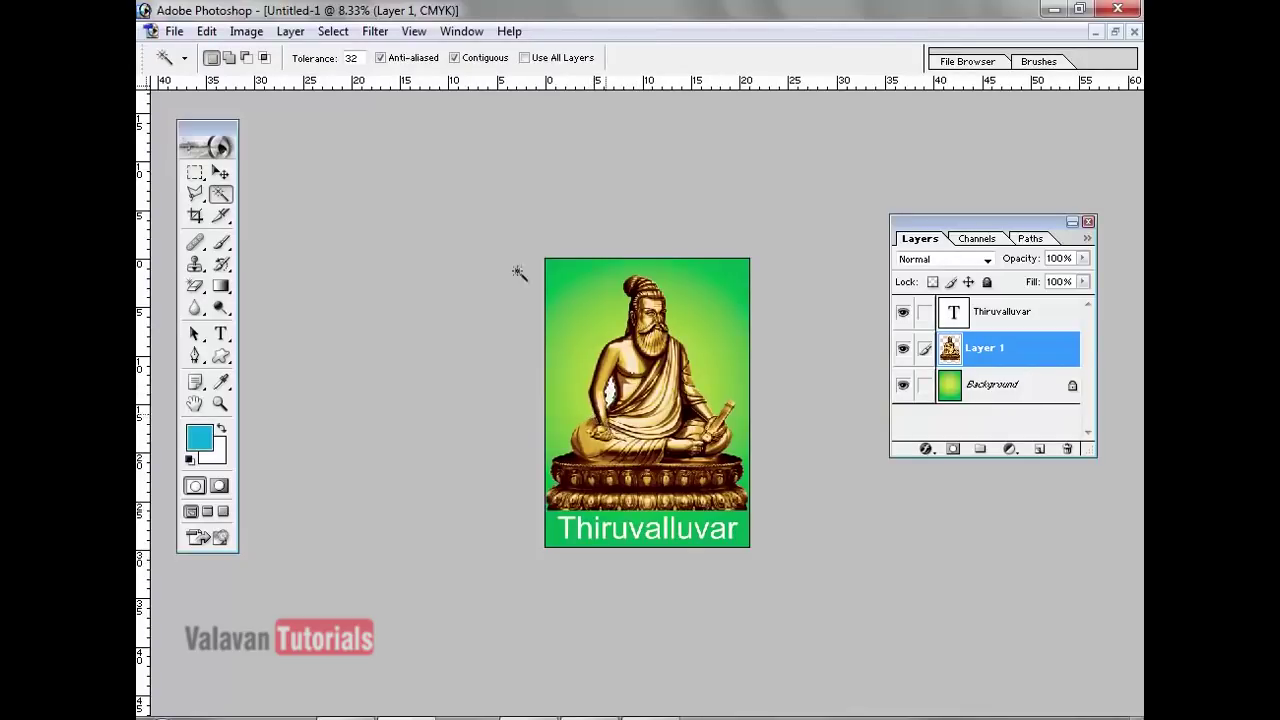
left_click(333, 31)
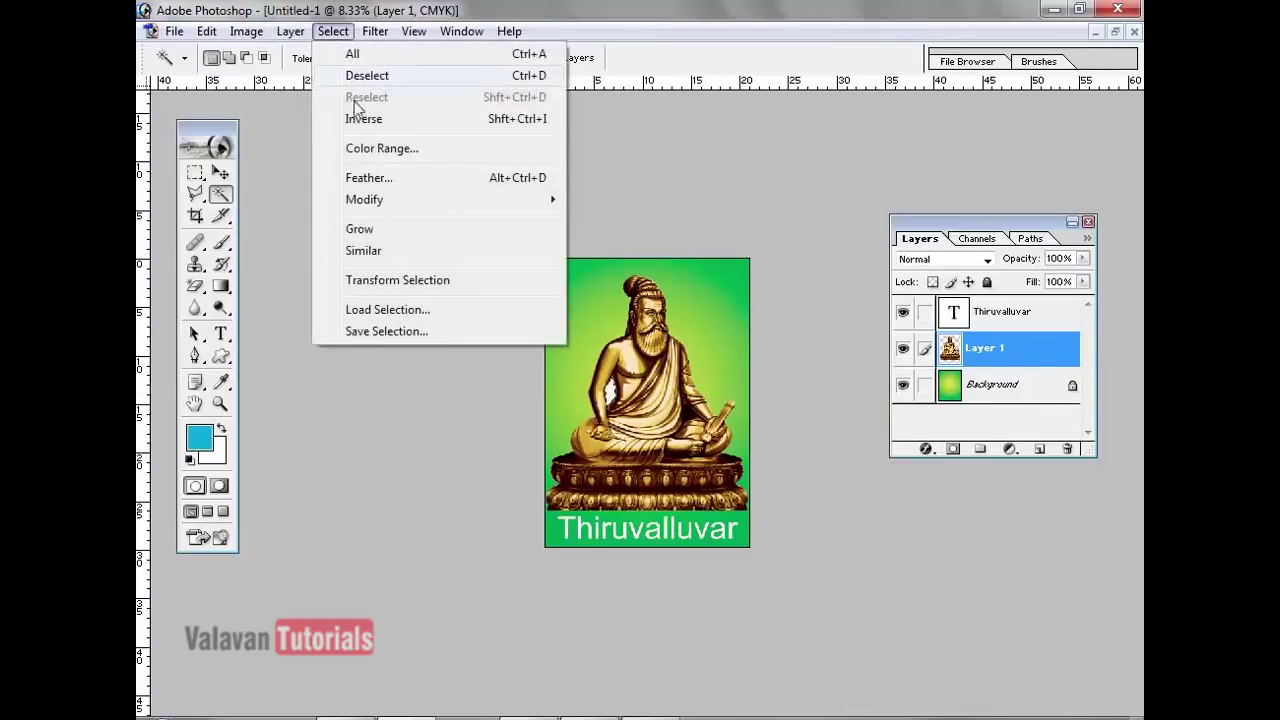
left_click(372, 177)
key("Return")
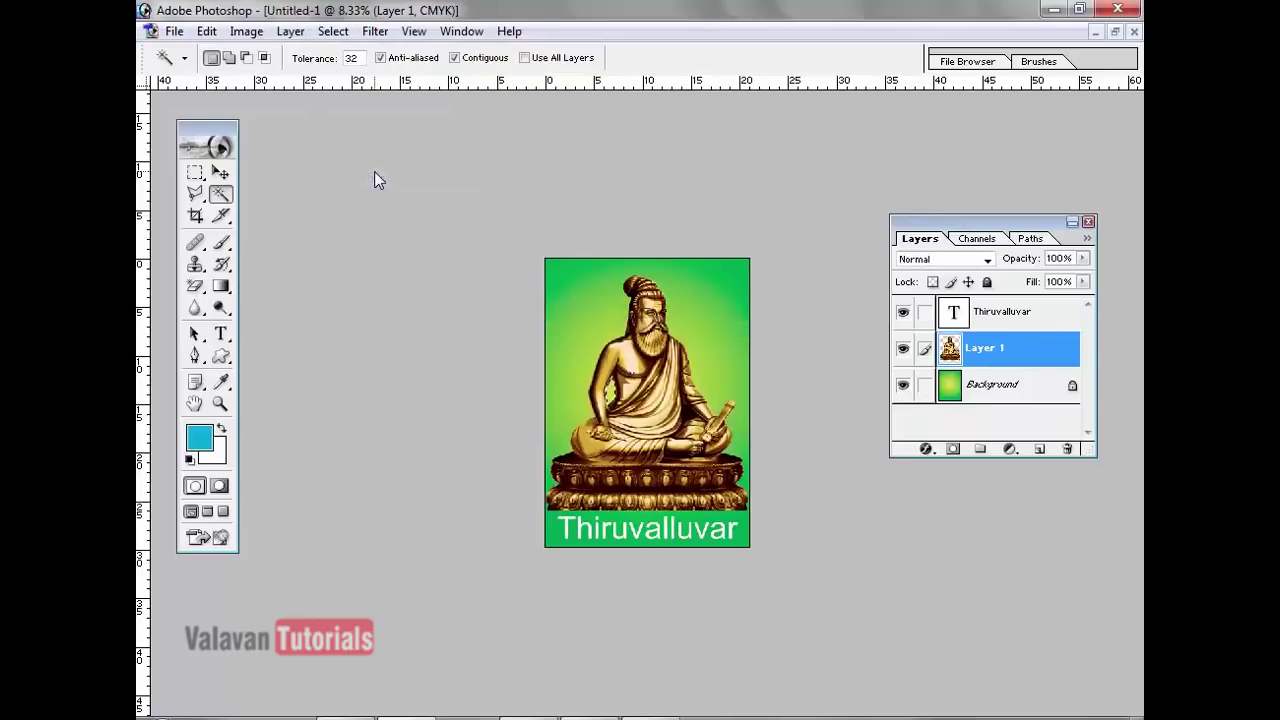
- Zoom into the torso, fit the poster back on screen, and make the Background layer active
left_click(220, 403)
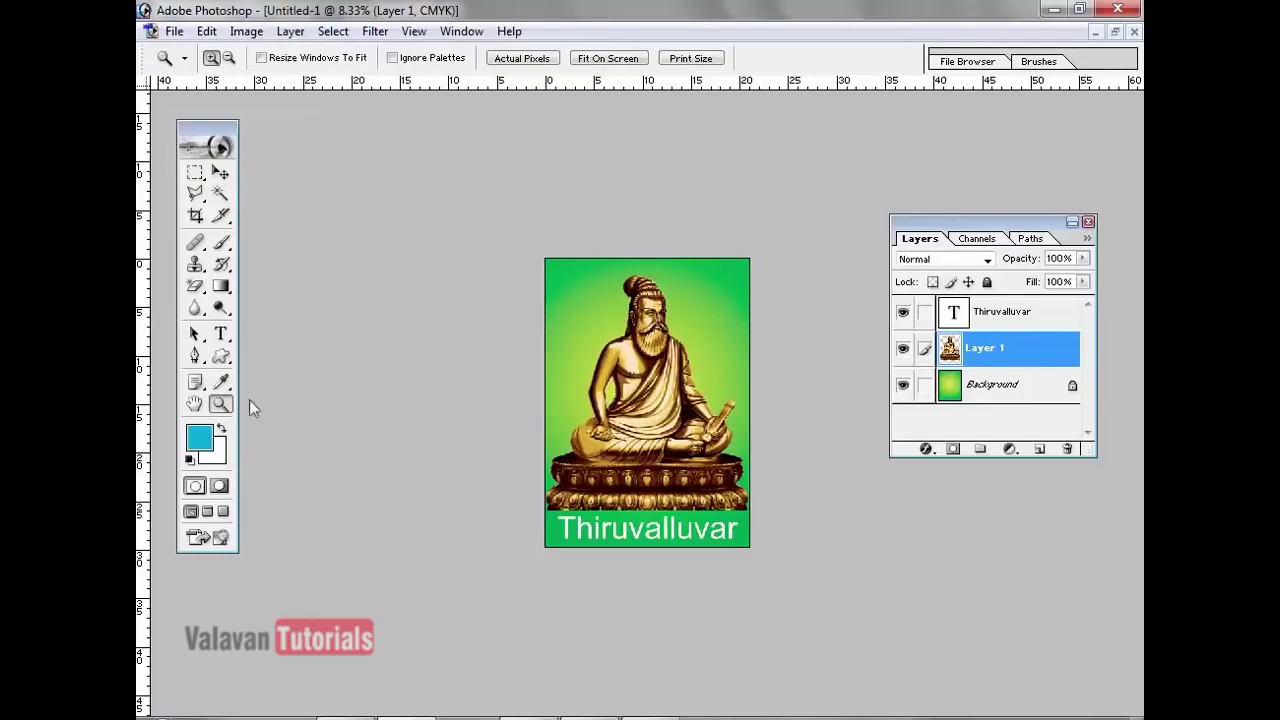
left_click_drag(538, 312, 720, 436)
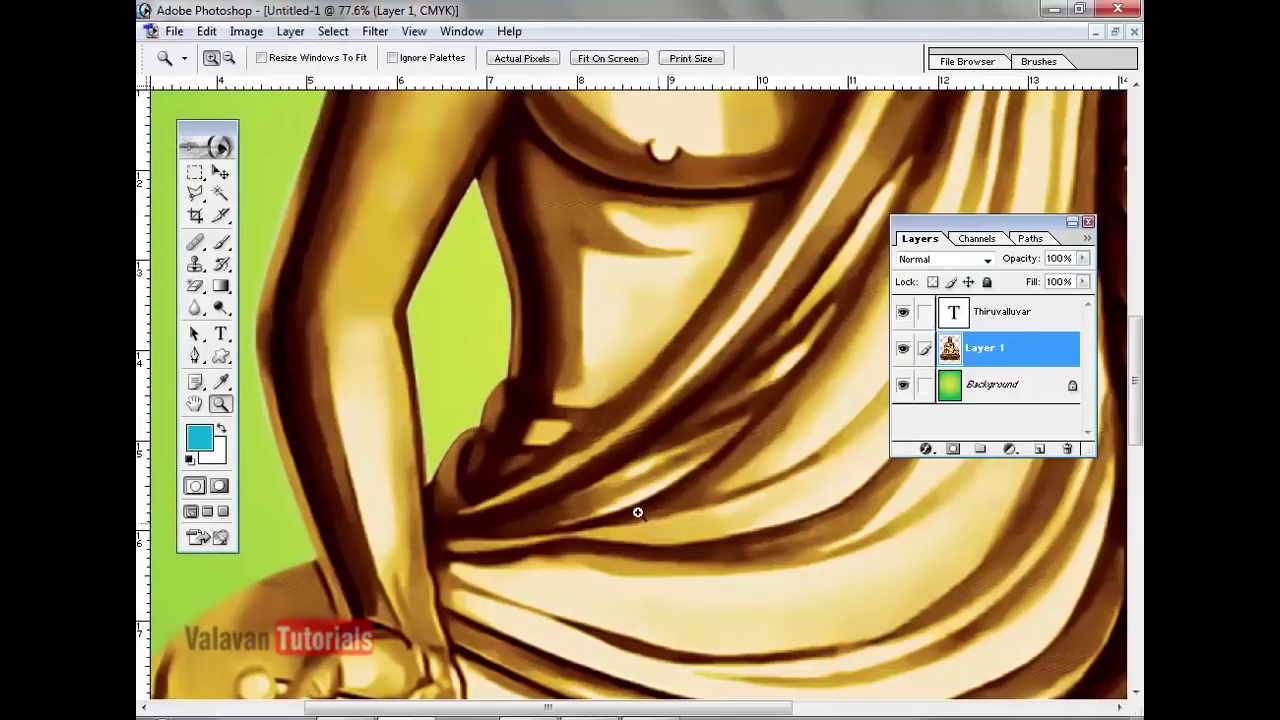
key("ctrl+0")
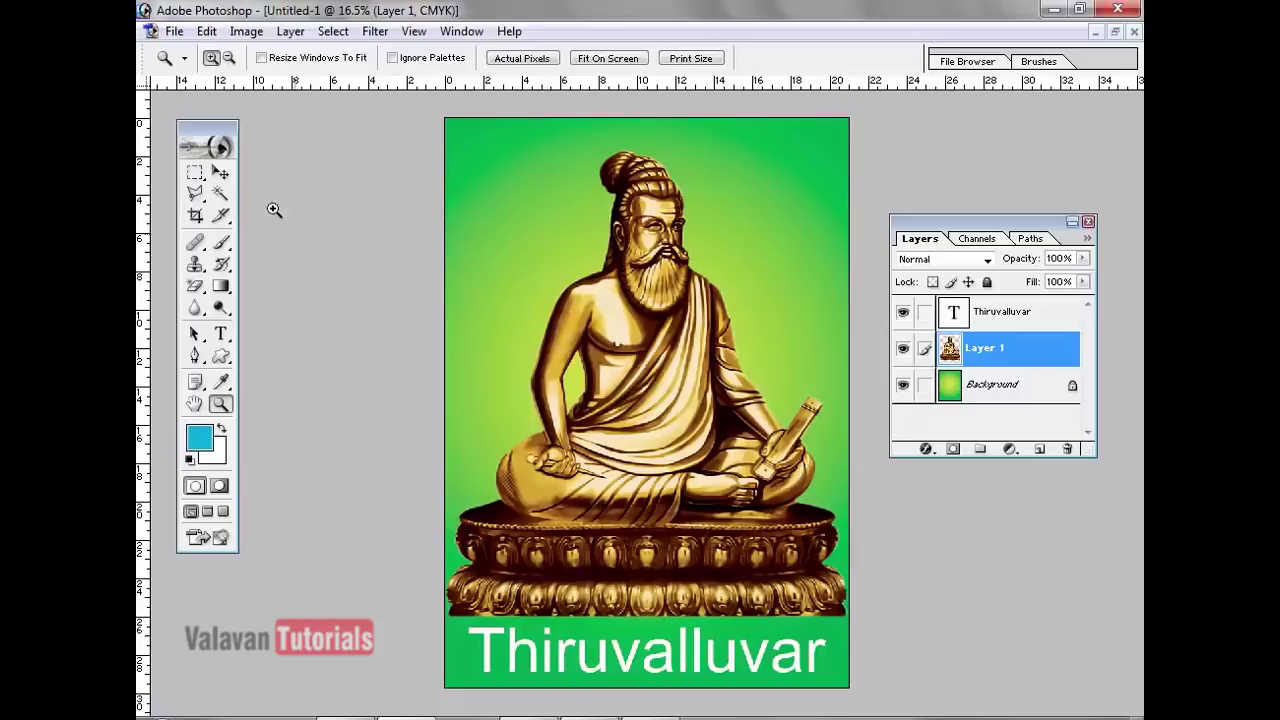
left_click(220, 172)
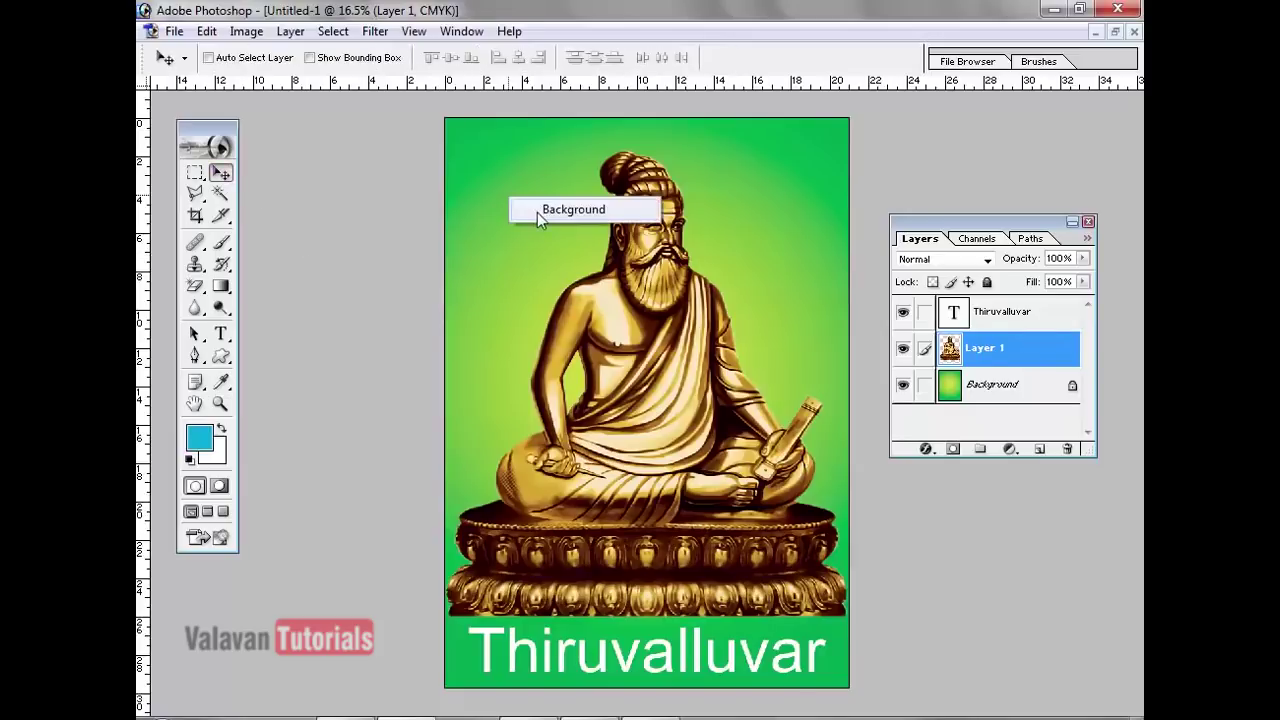
left_click(537, 212)
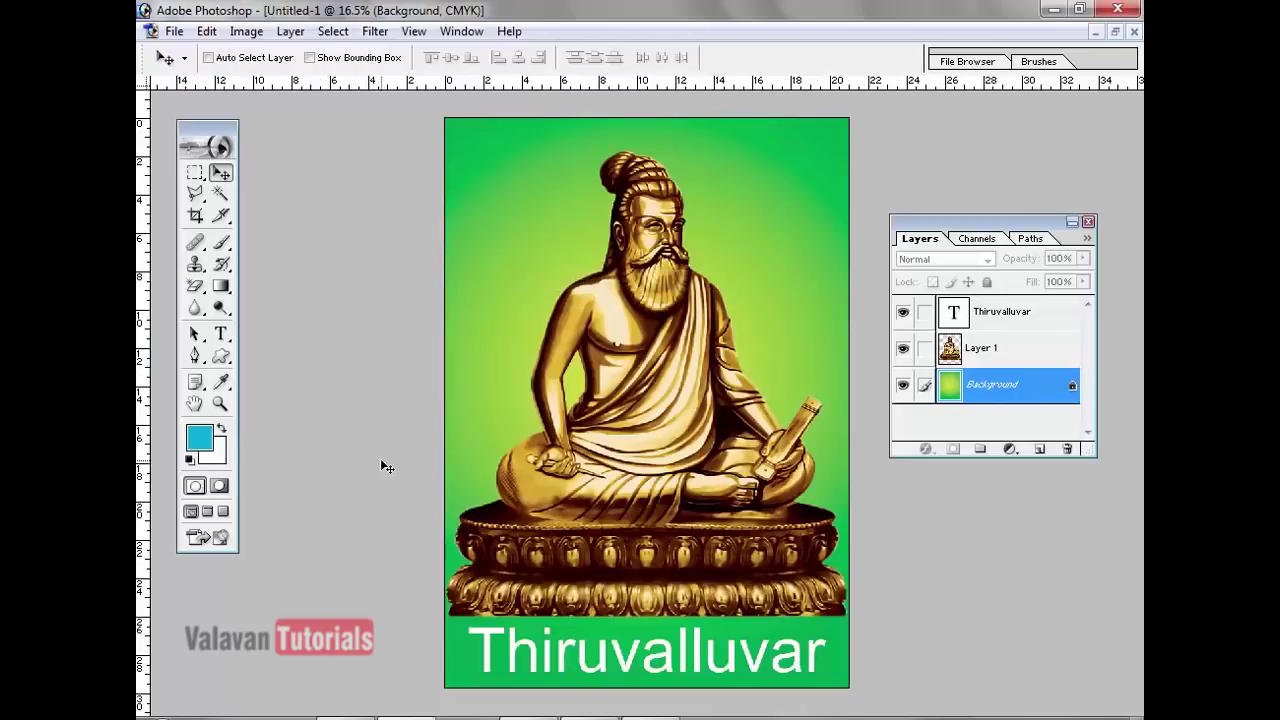
- Open the abstract background JPG and drag it into Untitled-1 as Layer 2
left_click(174, 31)
left_click(214, 80)
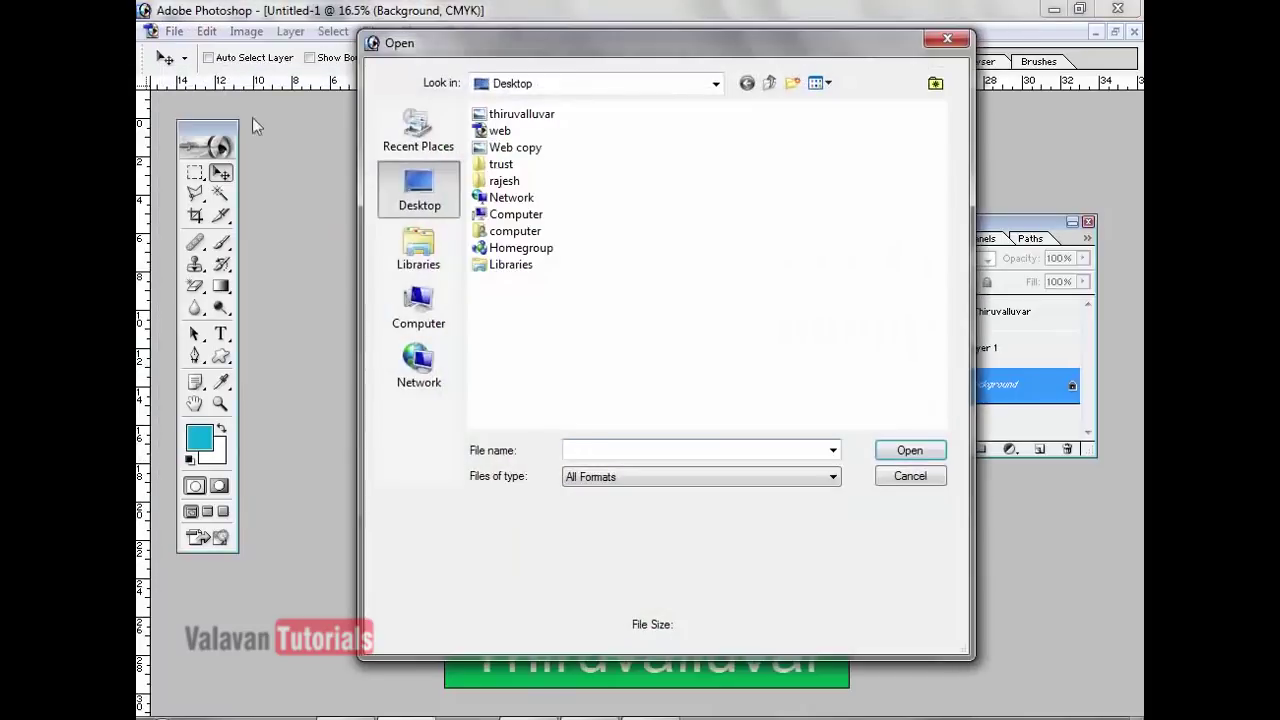
left_click(419, 308)
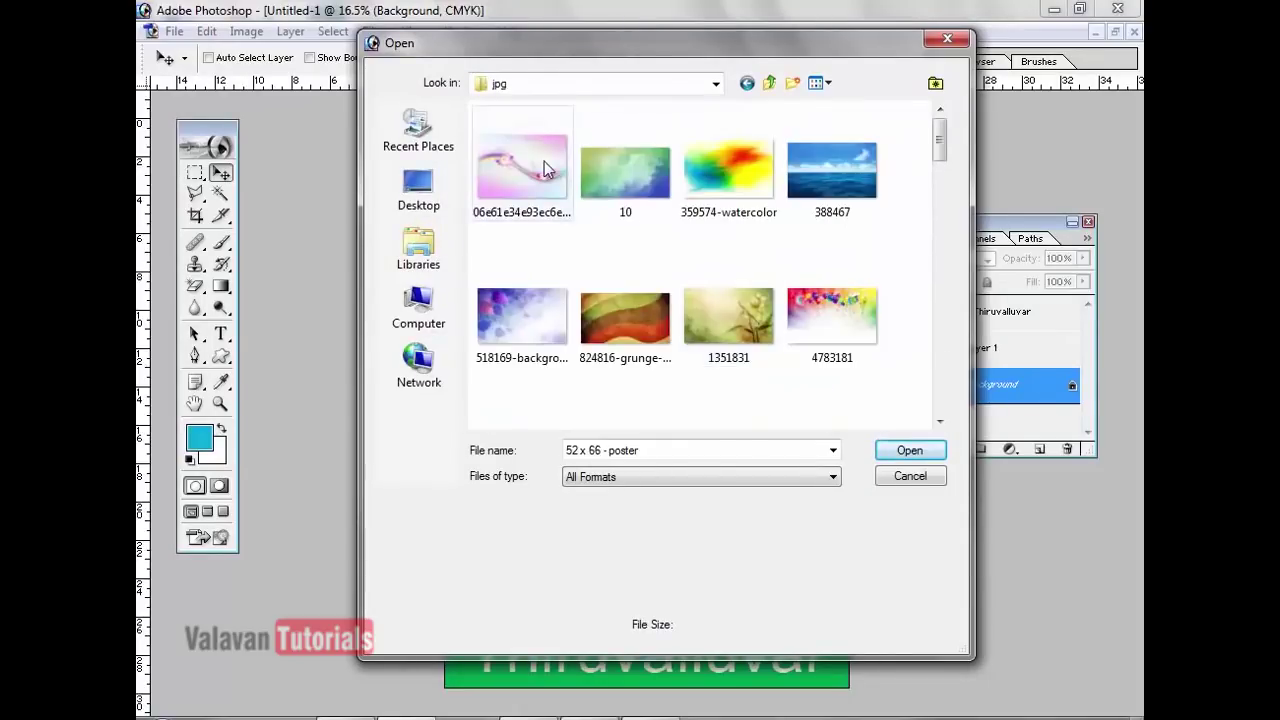
left_click(544, 161)
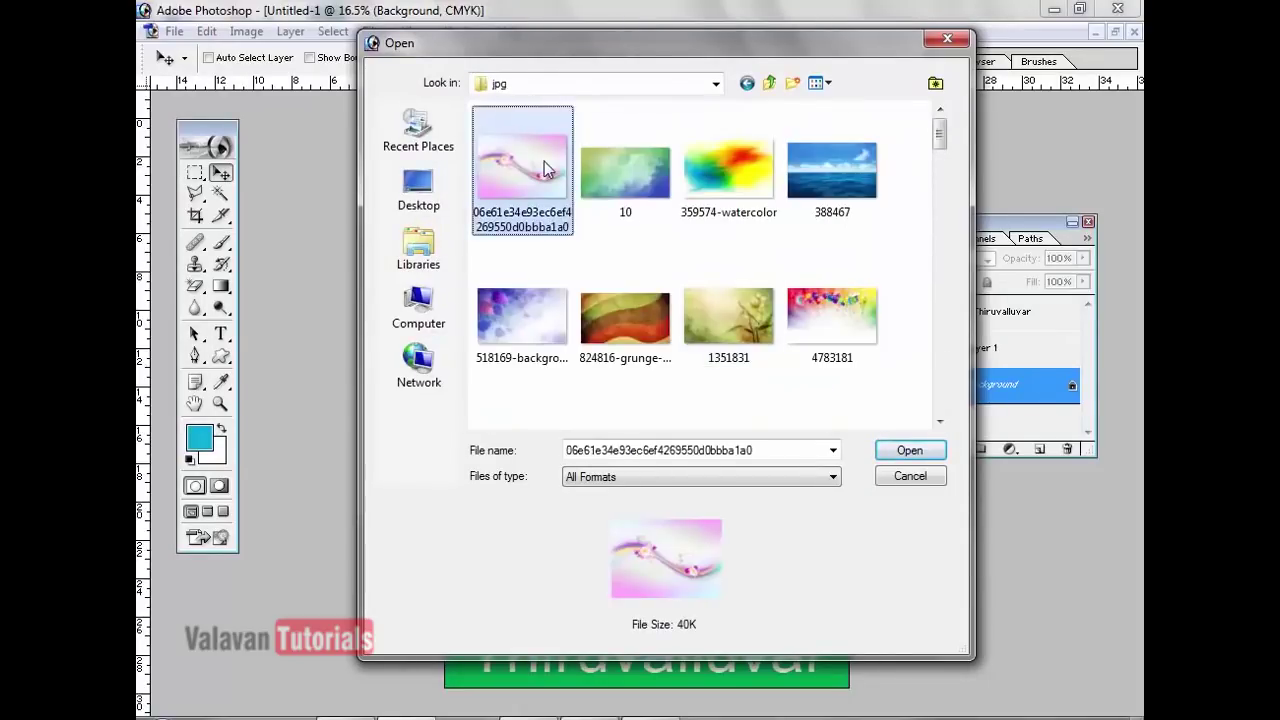
key("Down")
key("Down")
key("Down")
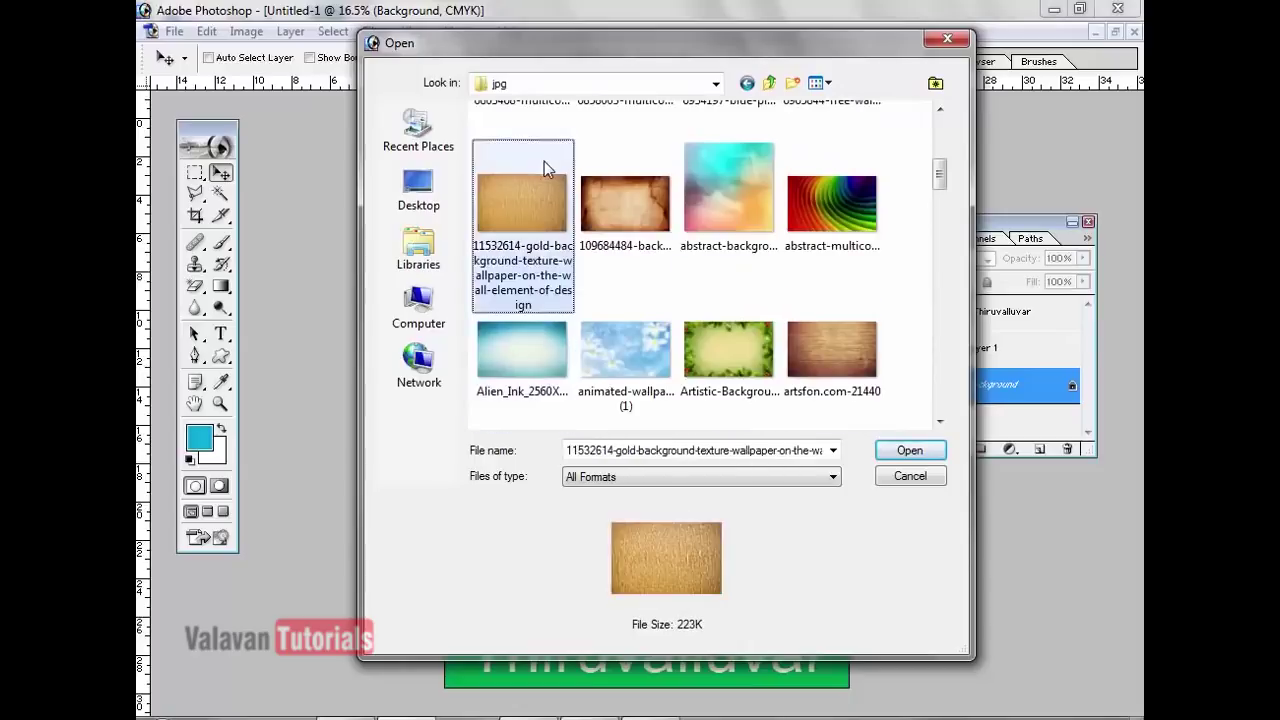
key("Right")
key("Right")
key("Return")
left_click_drag(465, 113, 885, 303)
left_click_drag(779, 413, 599, 284)
- Free-transform the abstract pastel Layer 2 so it stretches across the whole poster
left_click(642, 111)
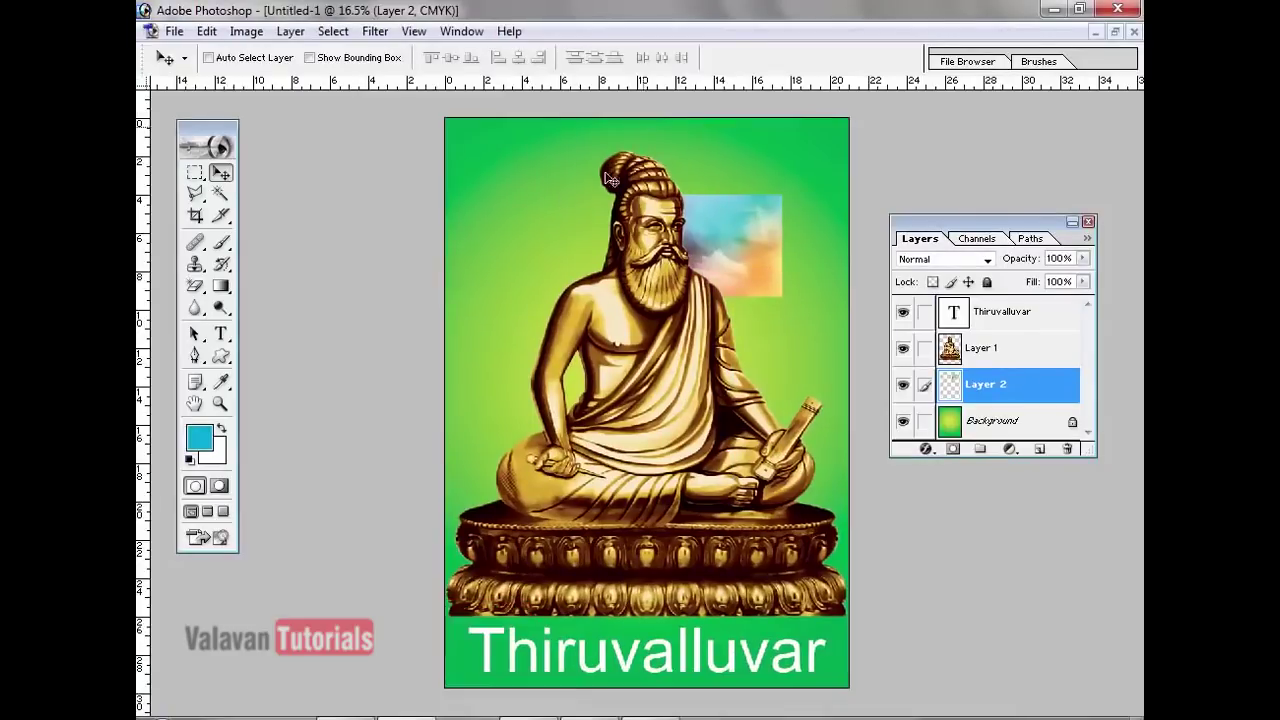
left_click(206, 32)
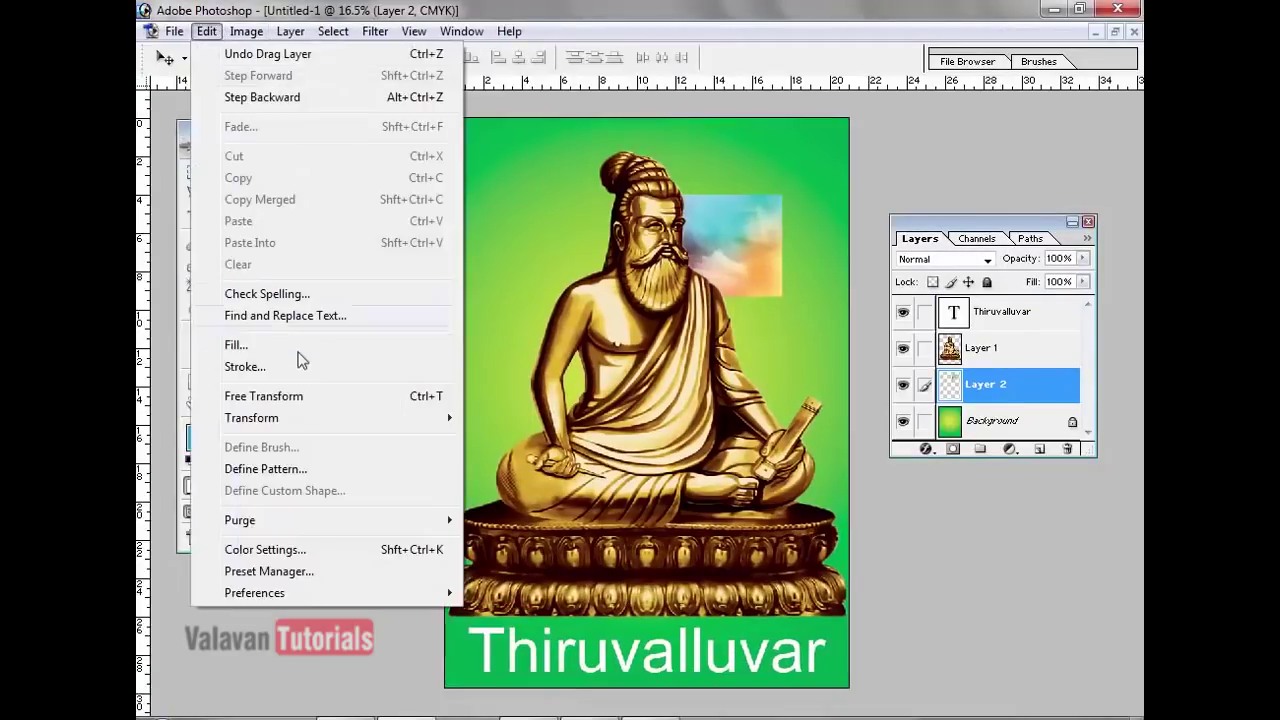
left_click(300, 397)
left_click_drag(767, 263, 872, 509)
left_click_drag(648, 524, 650, 688)
key("Return")
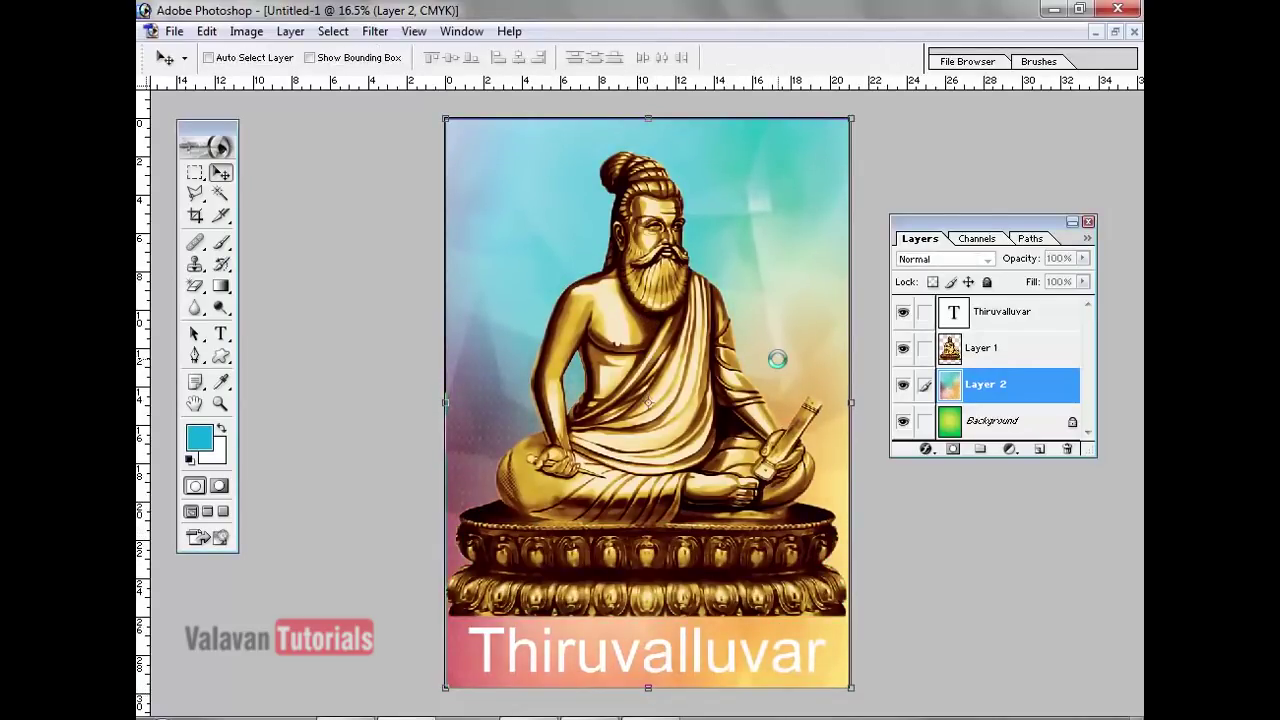
- Raise the backdrop's contrast to +15 with Brightness/Contrast
left_click(246, 31)
mouse_move(291, 83)
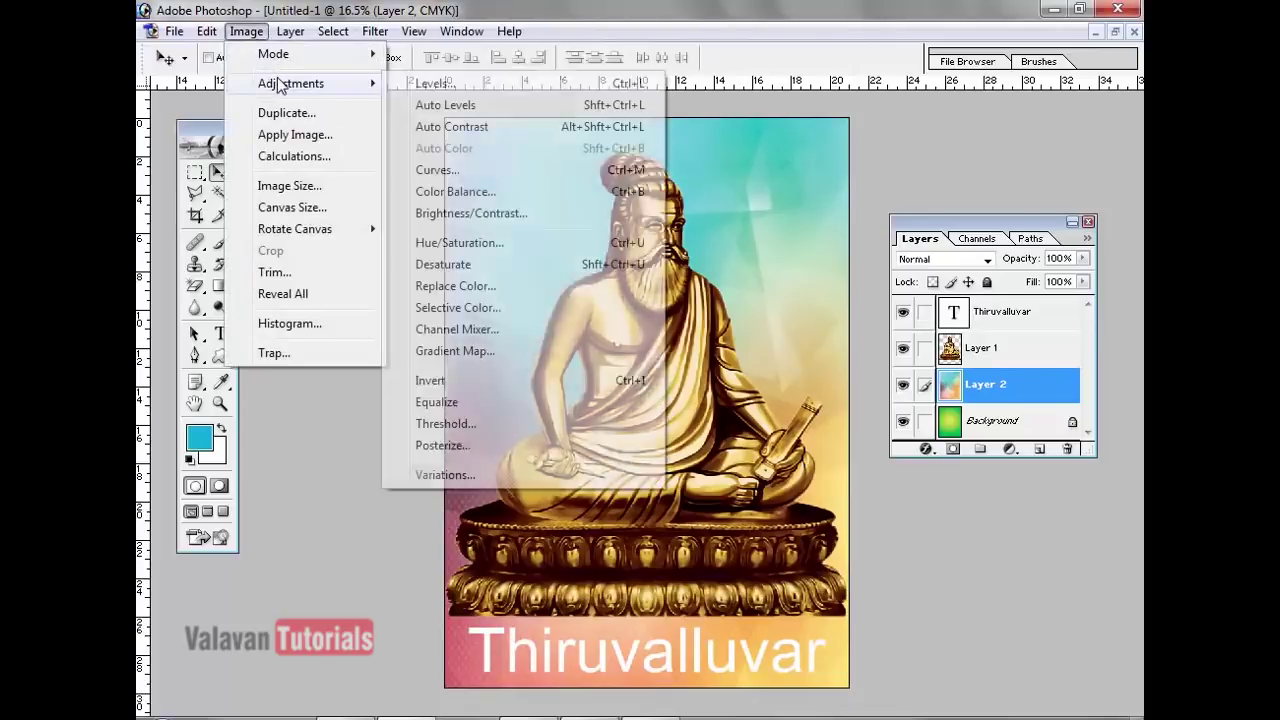
left_click(465, 222)
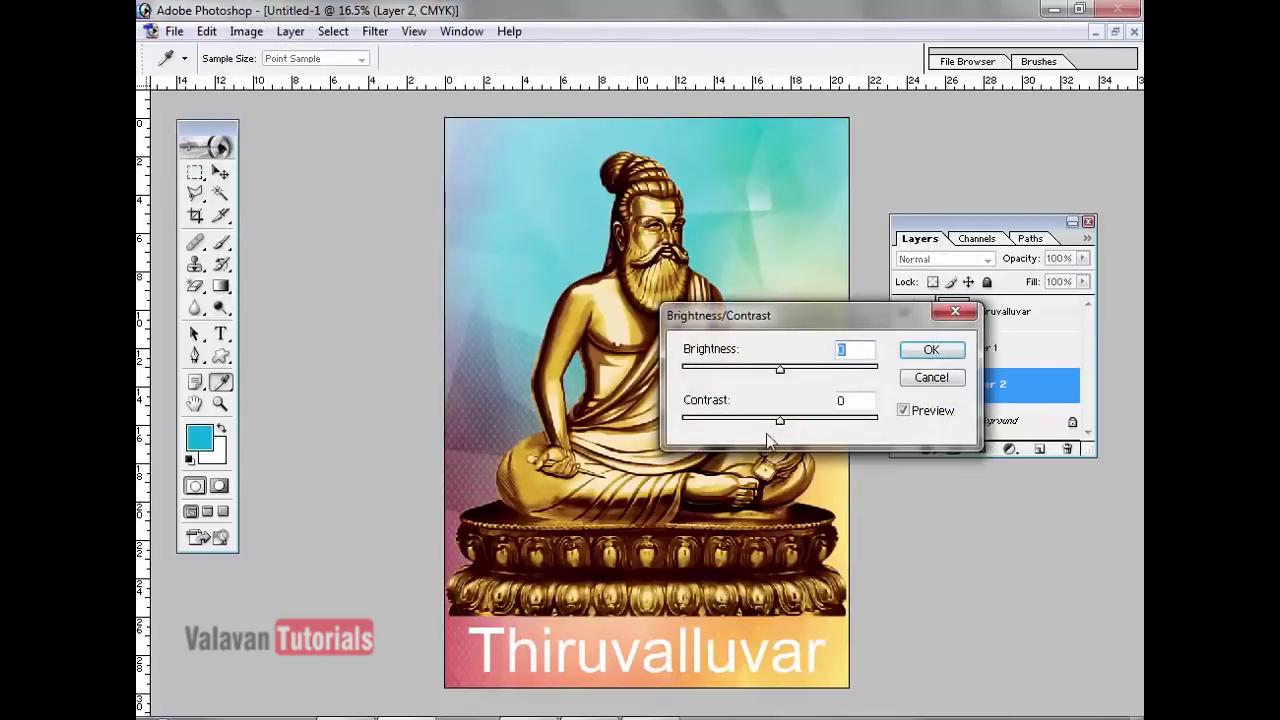
left_click_drag(780, 419, 796, 425)
left_click(926, 350)
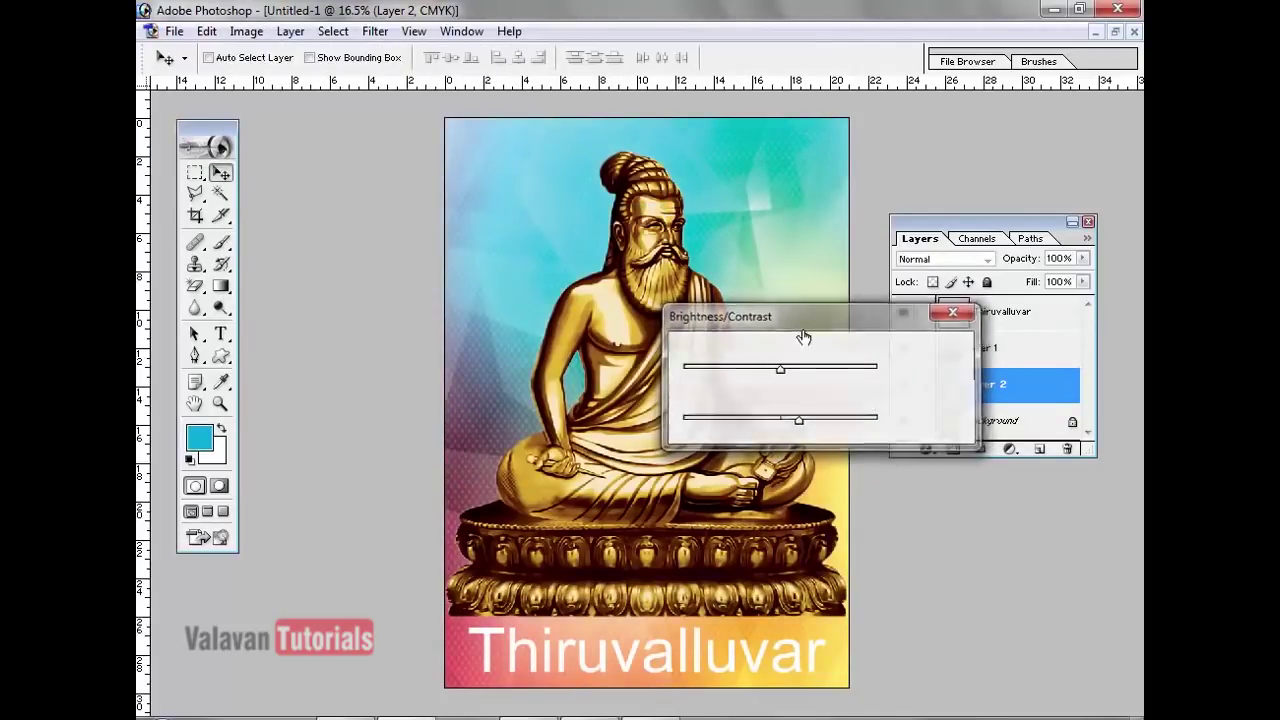
- Select the Thiruvalluvar text layer and fill the caption with dark teal
right_click(604, 655)
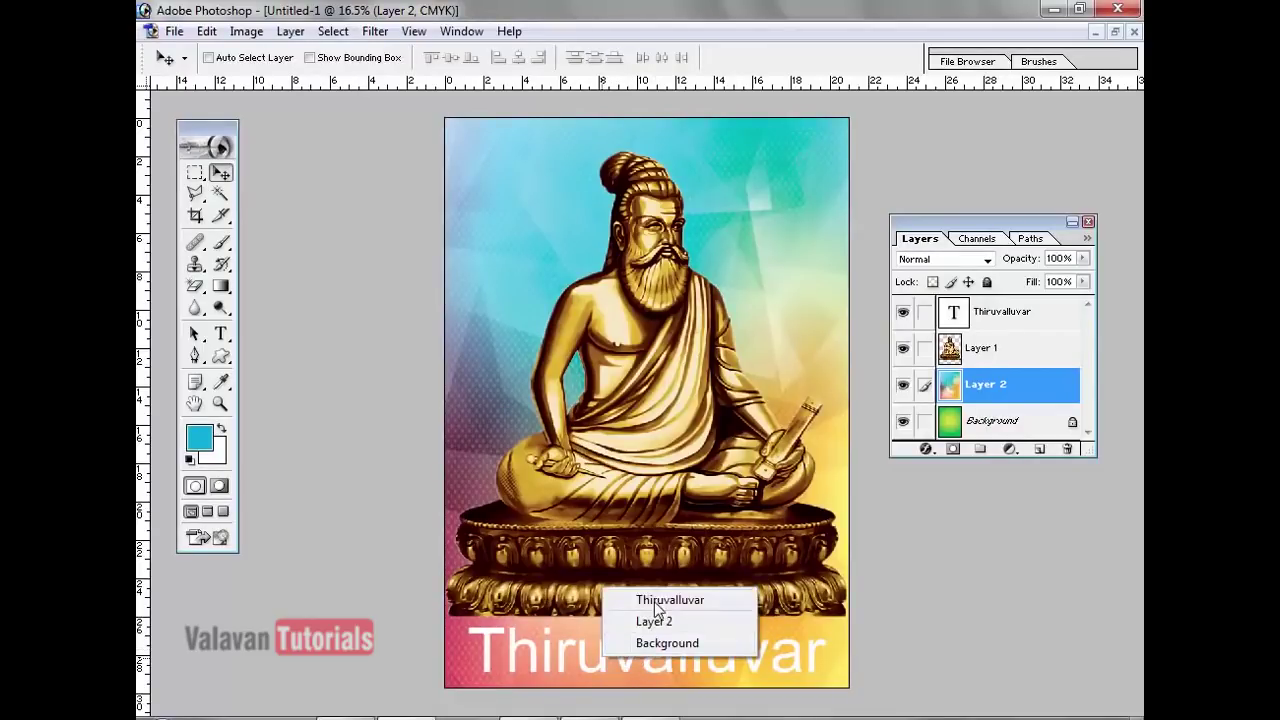
left_click(668, 600)
left_click(205, 443)
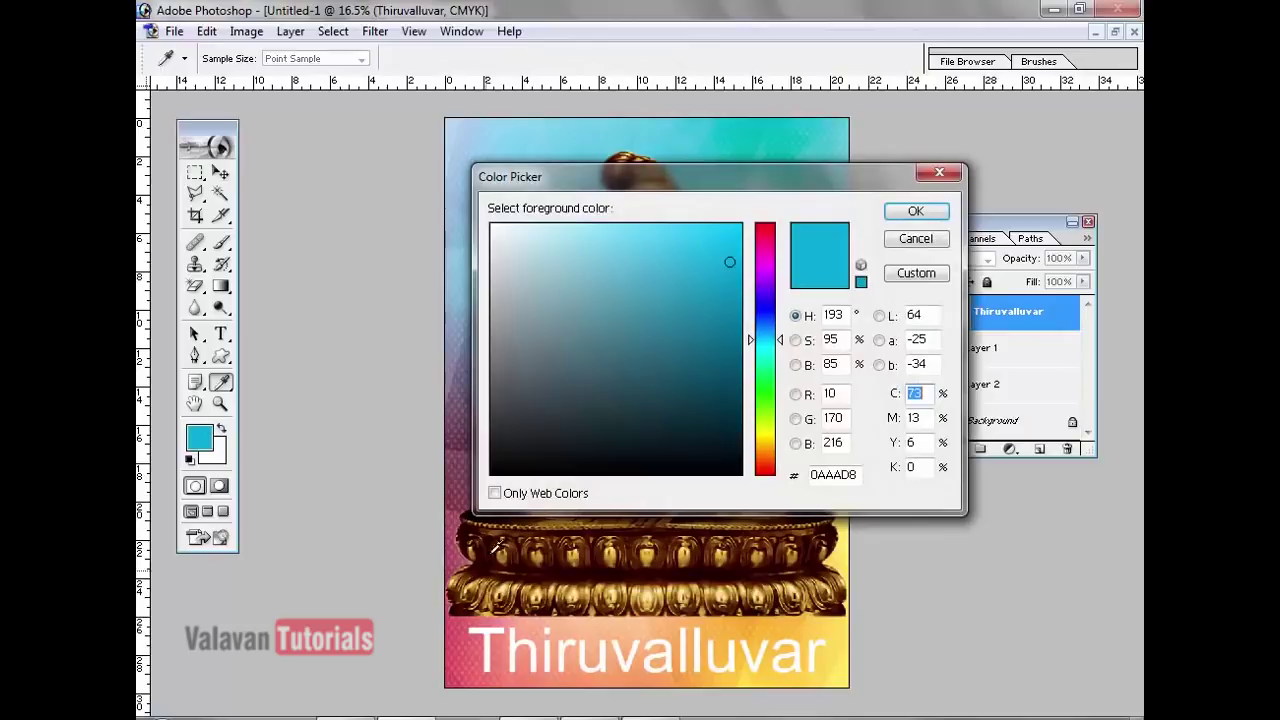
left_click(728, 349)
left_click(911, 211)
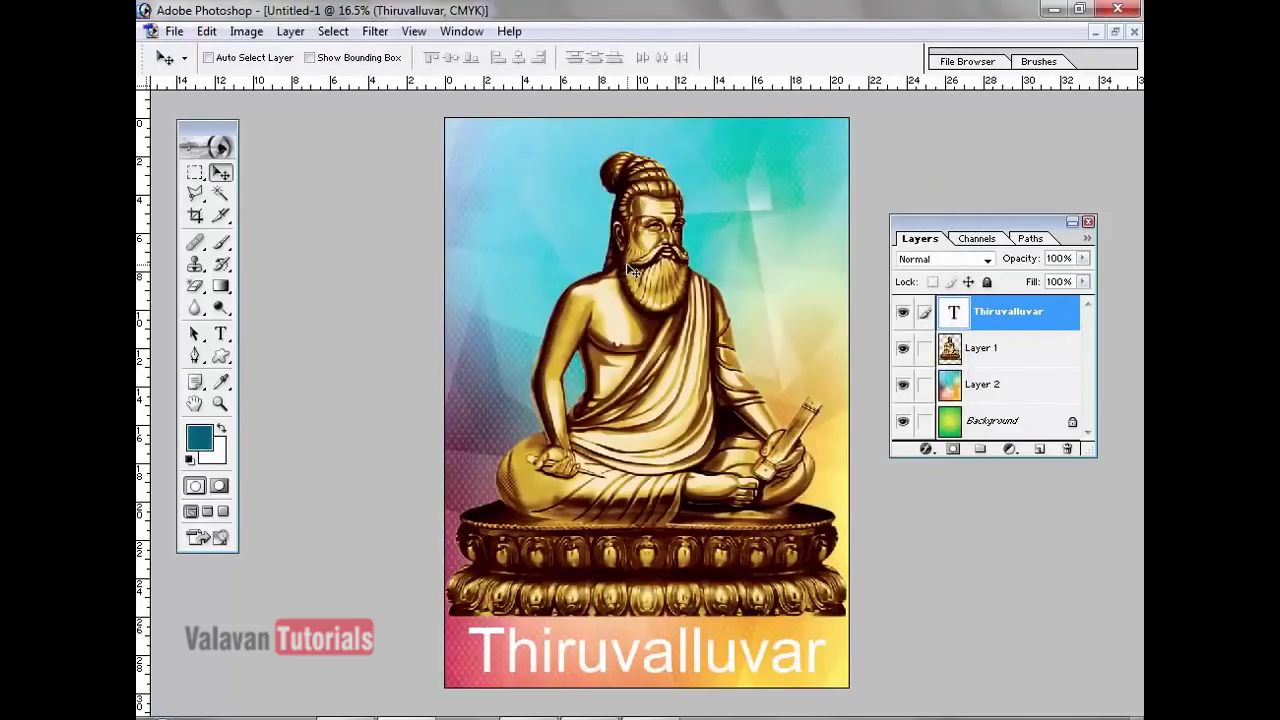
key("alt+BackSpace")
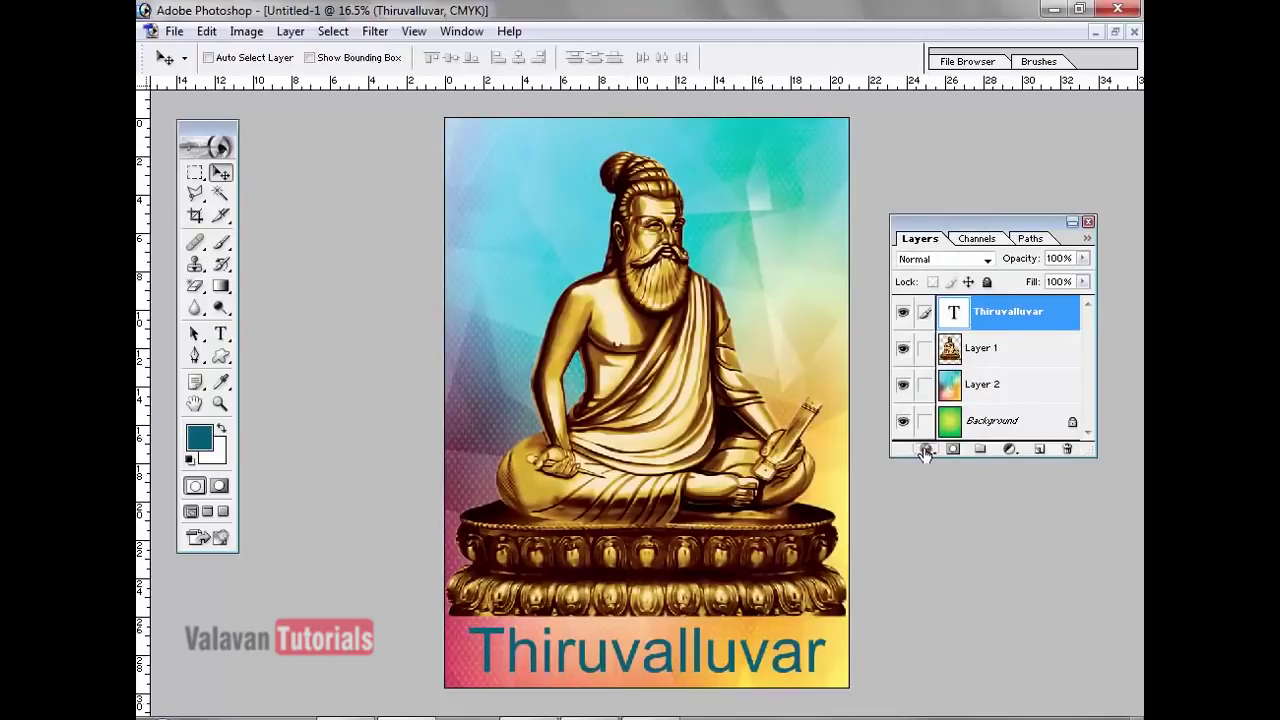
- Add a white 14 px Stroke layer style to the caption
right_click(1027, 313)
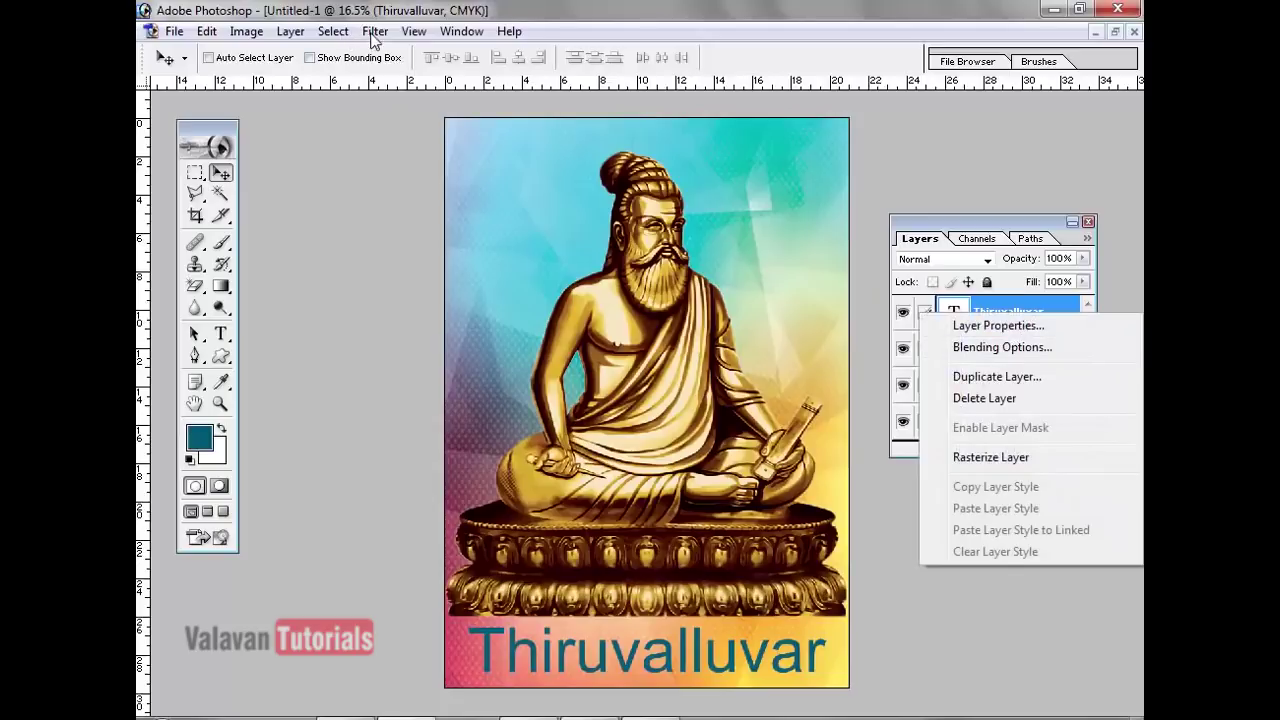
left_click(302, 32)
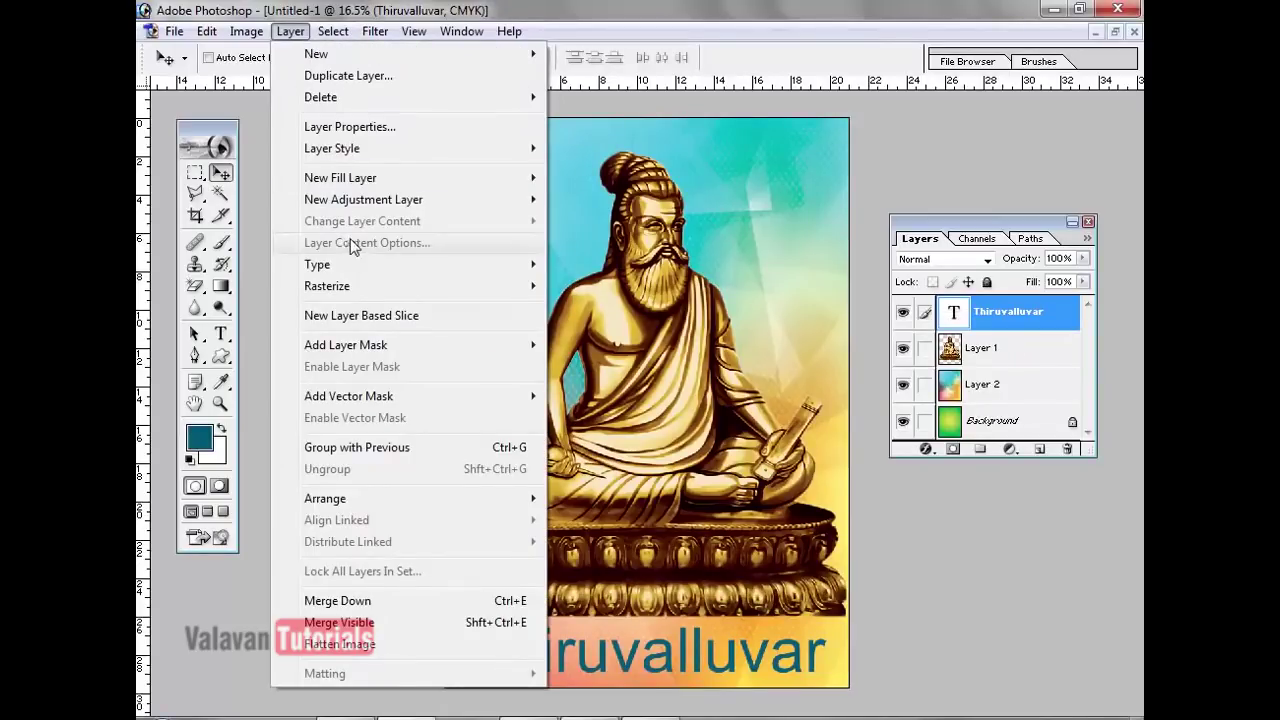
mouse_move(376, 155)
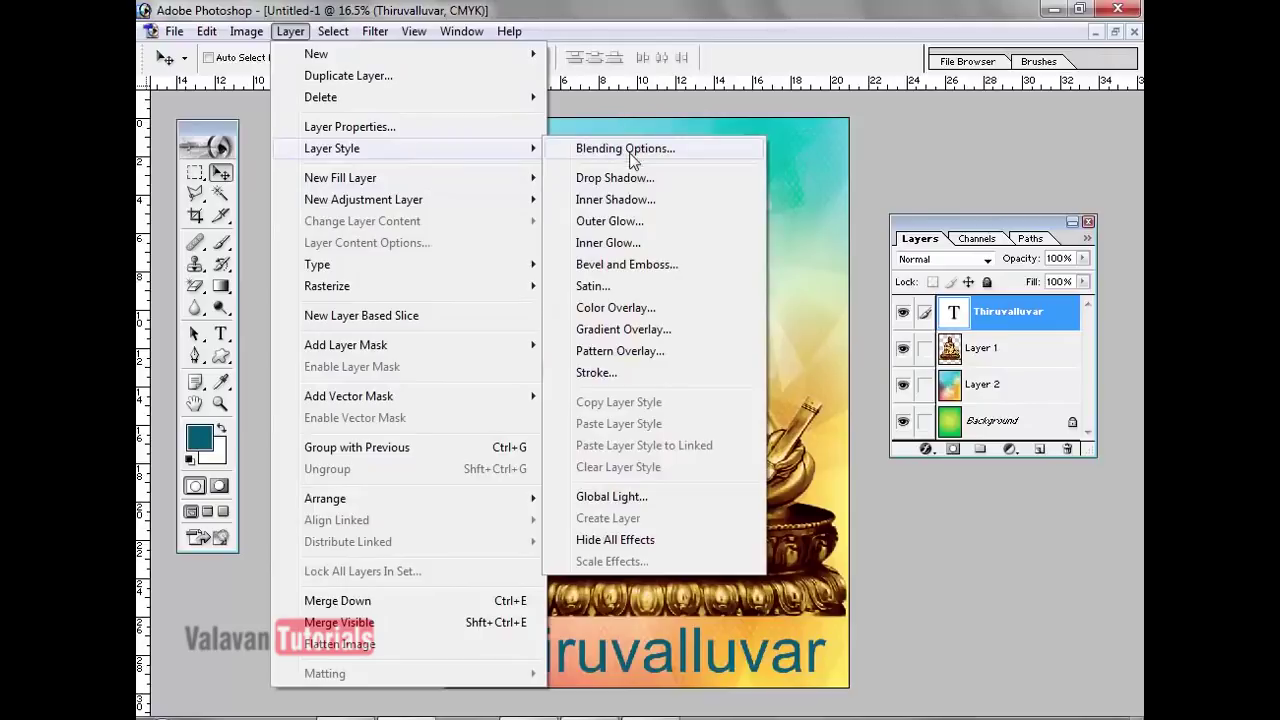
left_click(927, 450)
left_click(960, 694)
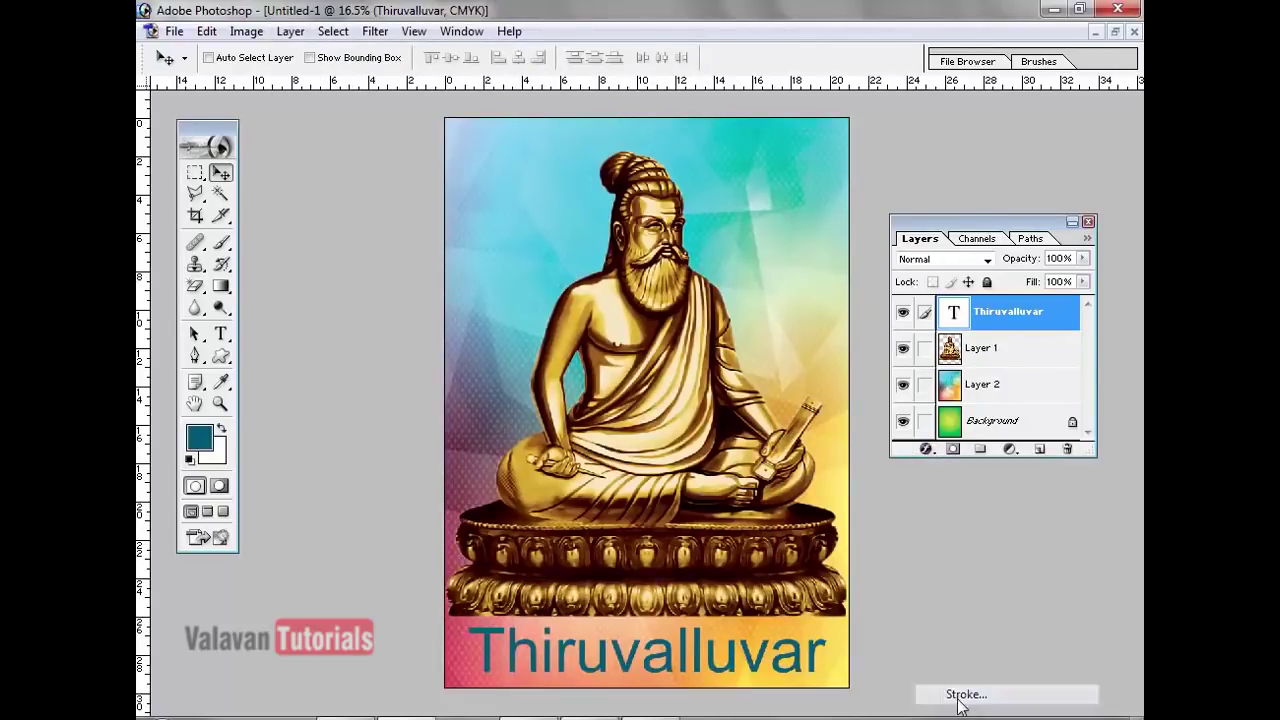
left_click_drag(621, 216, 946, 148)
left_click(907, 340)
mouse_move(620, 348)
left_mouse_down()
mouse_move(597, 308)
mouse_move(449, 183)
left_mouse_up()
left_click(914, 211)
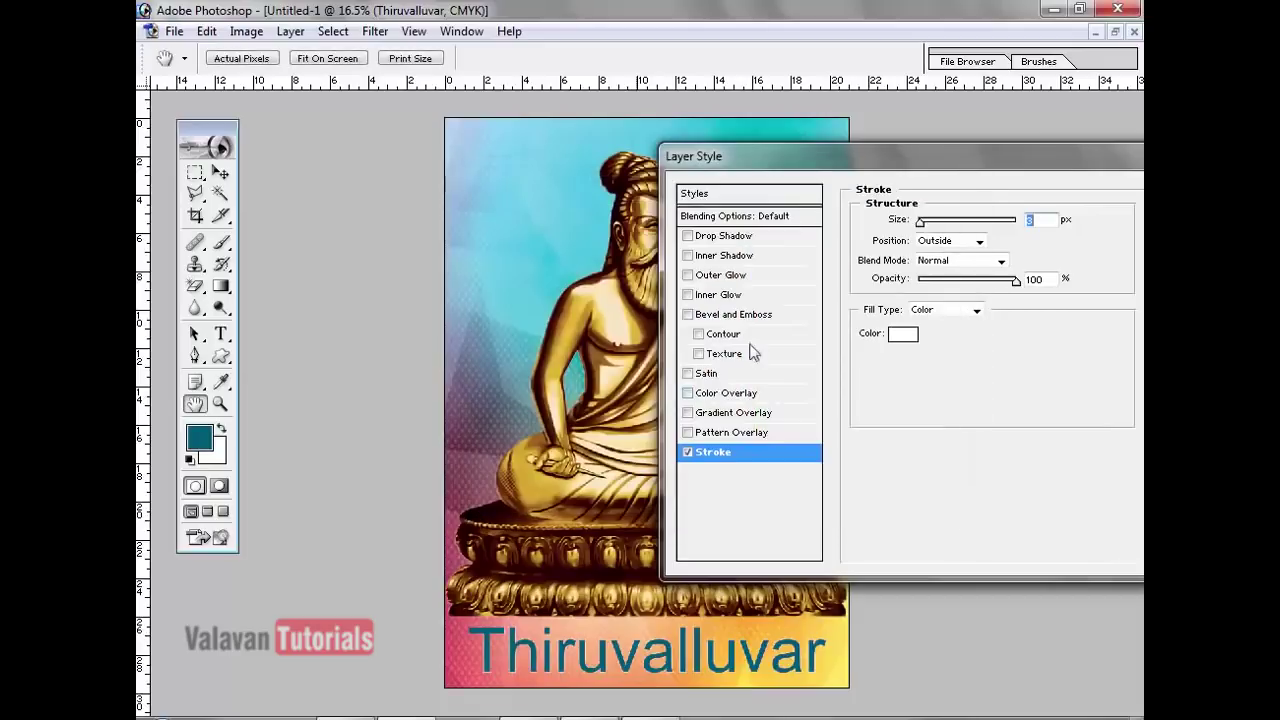
key("Up")
key("Up")
key("Up")
key("Up")
key("Up")
key("Up")
key("Up")
key("Up")
key("Up")
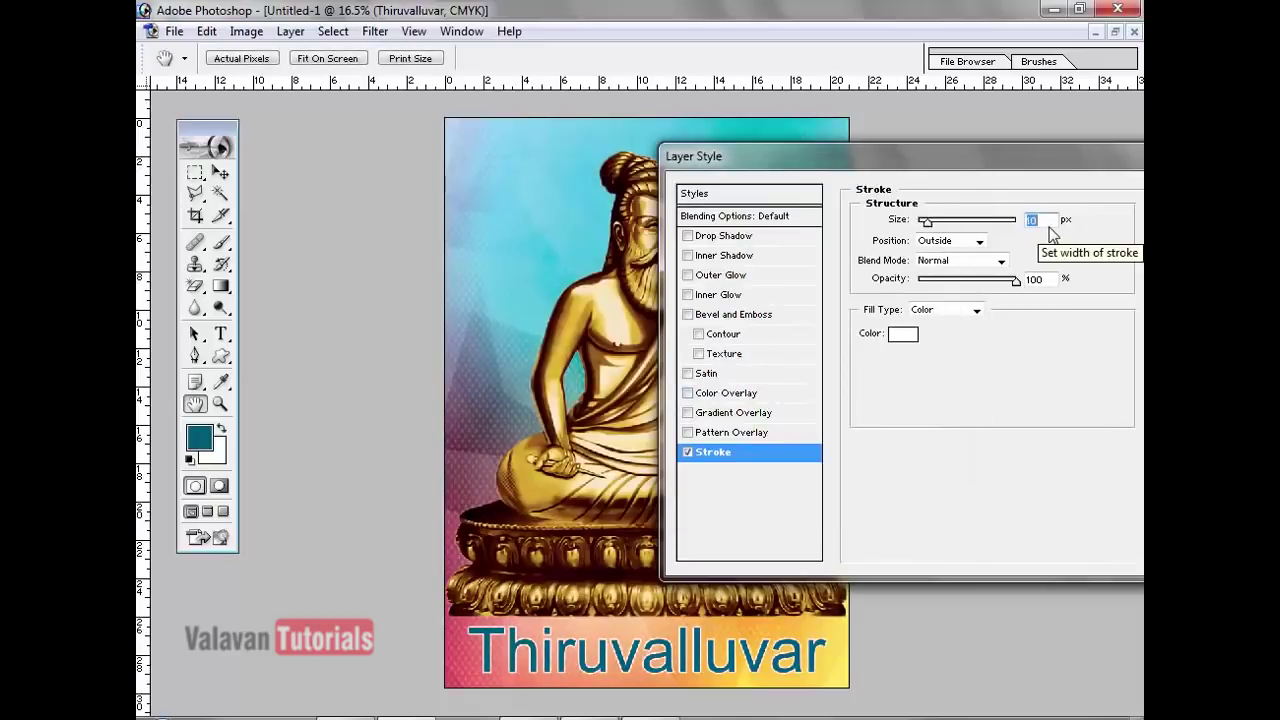
key("Up")
key("Up")
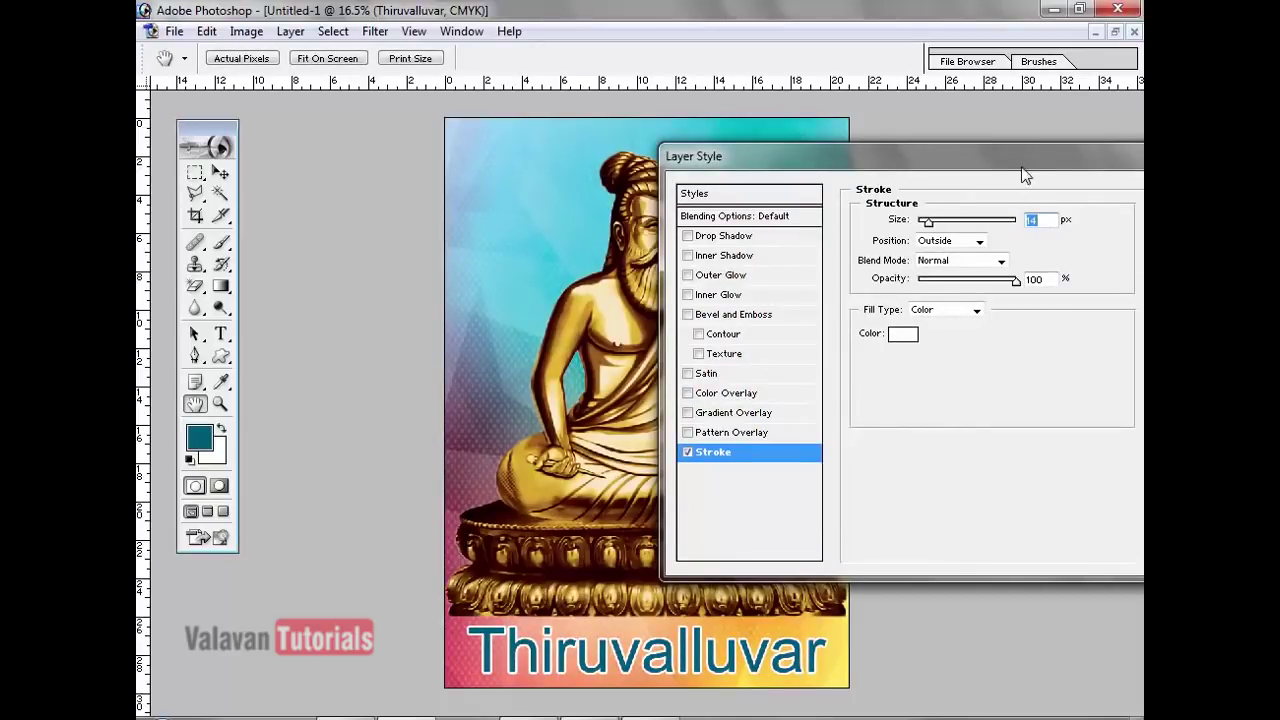
left_click_drag(1025, 175, 814, 150)
left_click(990, 194)
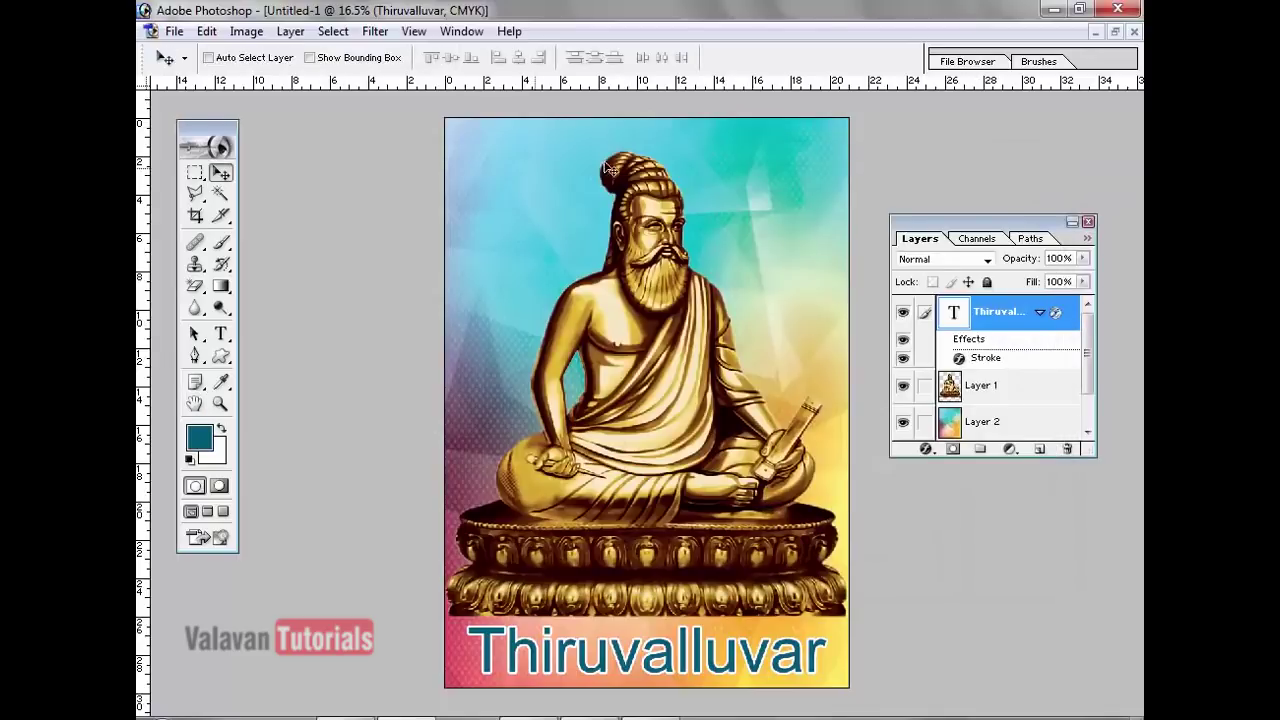
- Save the poster on the Desktop as 'a4 thiruvalluvar' in Photoshop PSD format
left_click(174, 31)
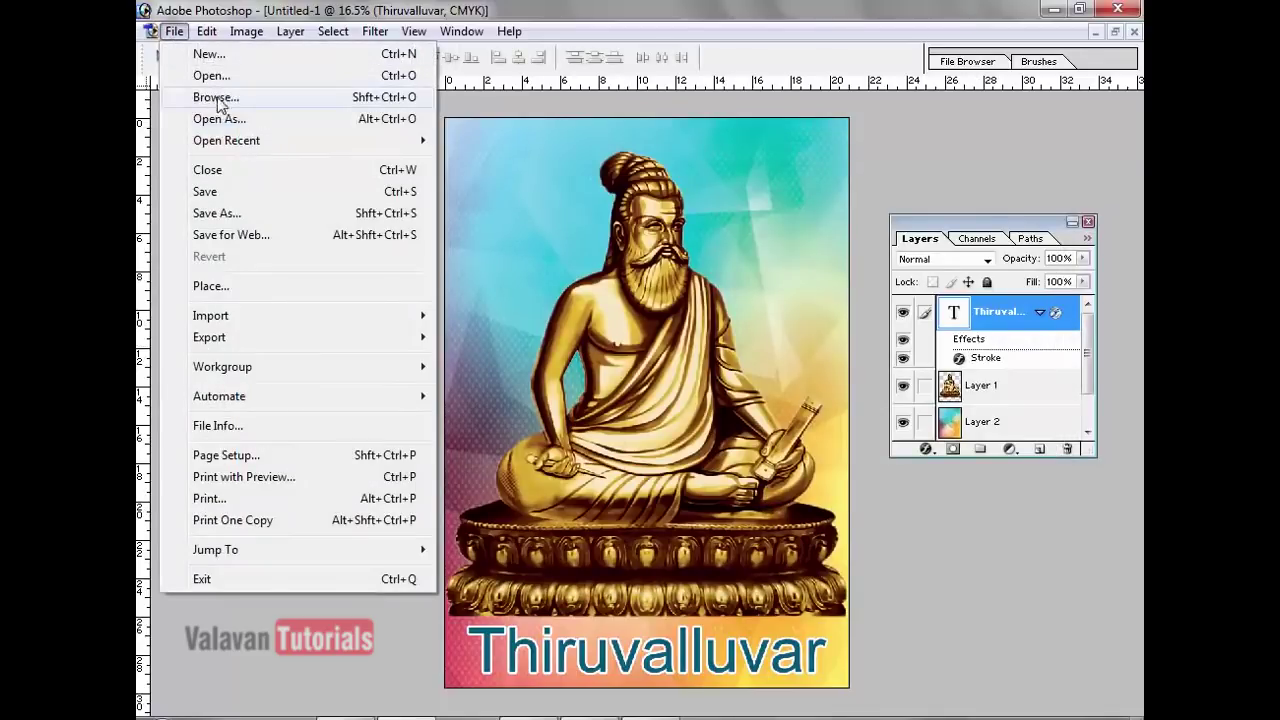
left_click(205, 191)
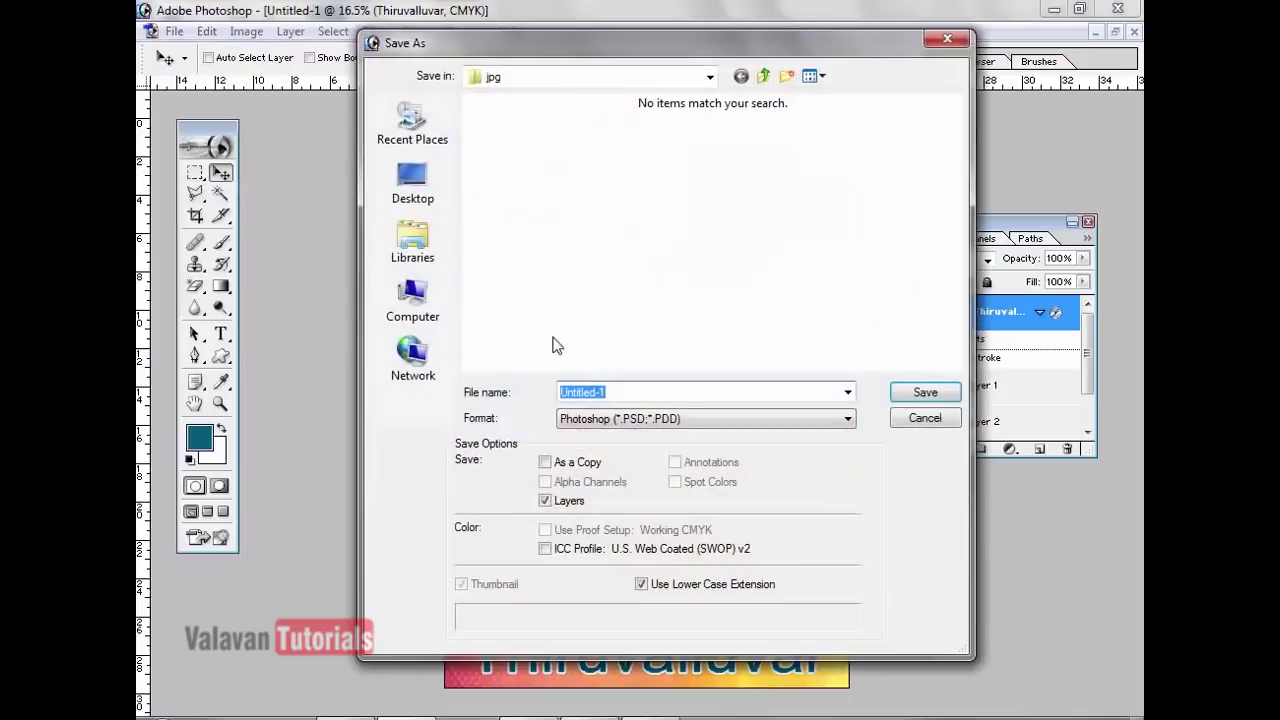
type("a4 thiruvalluvar")
left_click(414, 188)
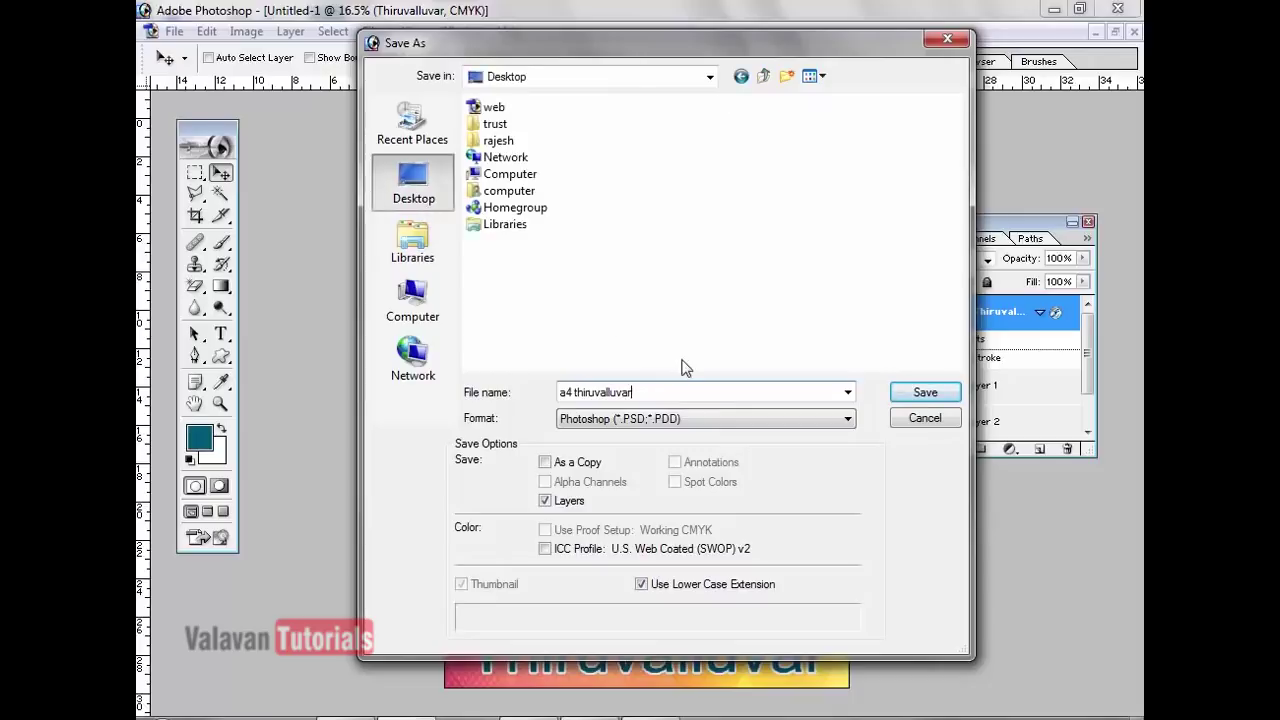
left_click(912, 394)
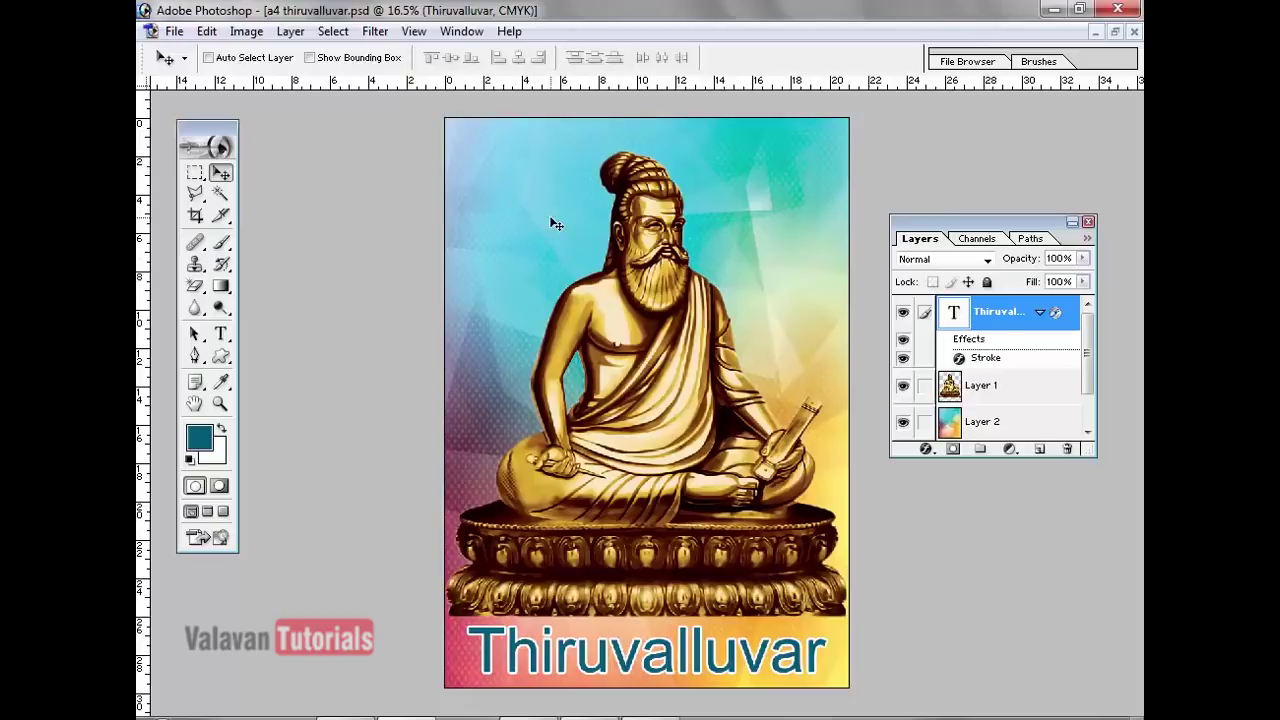
- Draw an elliptical selection around the sage's head and add a new empty layer
left_click(196, 178)
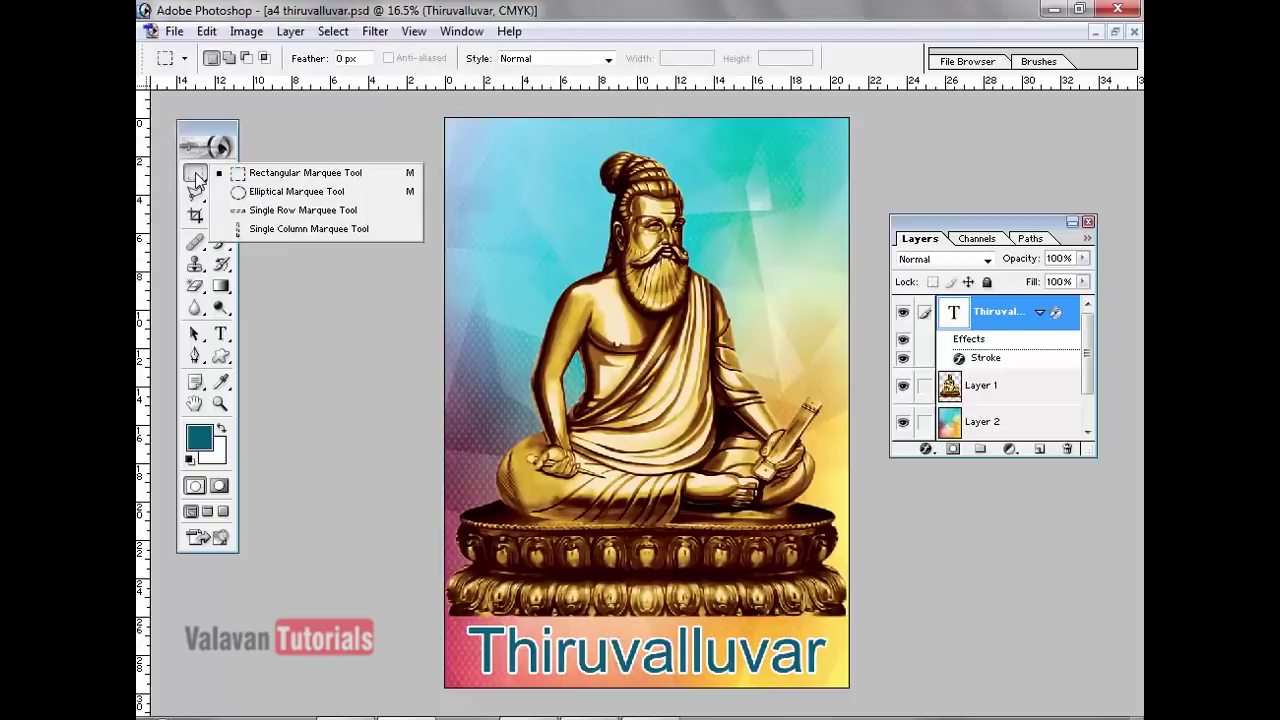
left_click(282, 193)
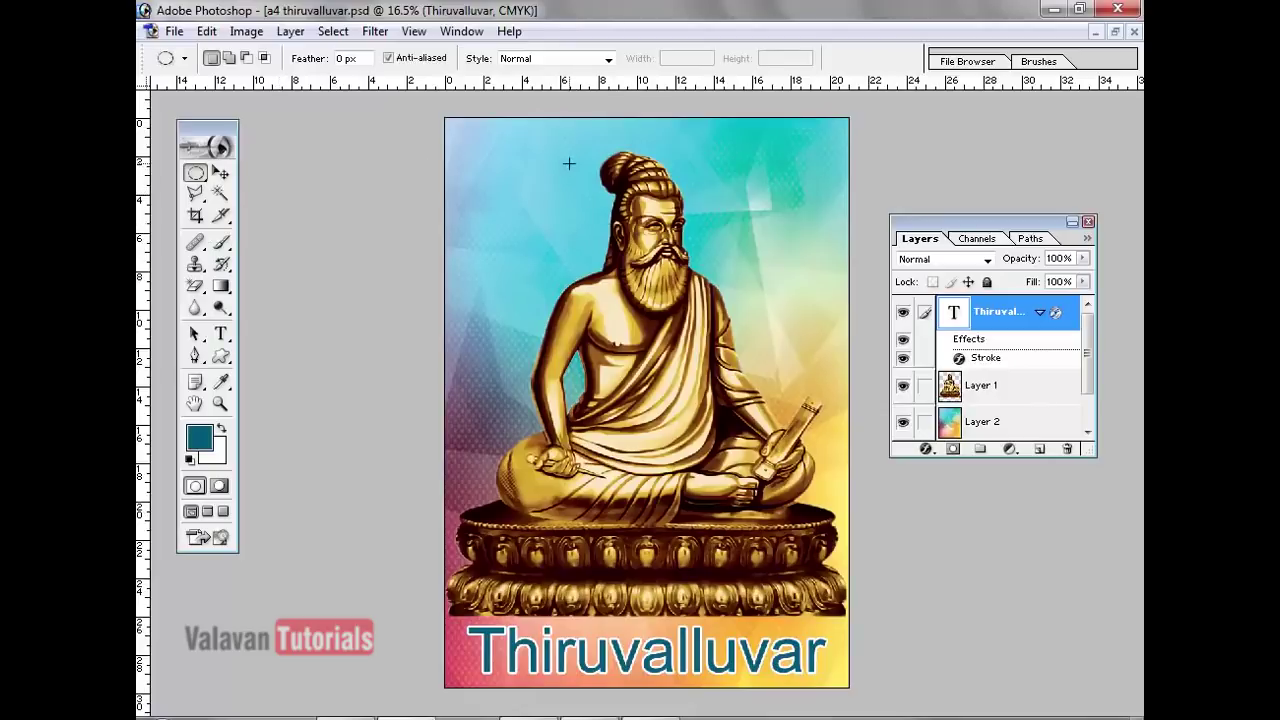
left_click_drag(703, 340, 796, 478)
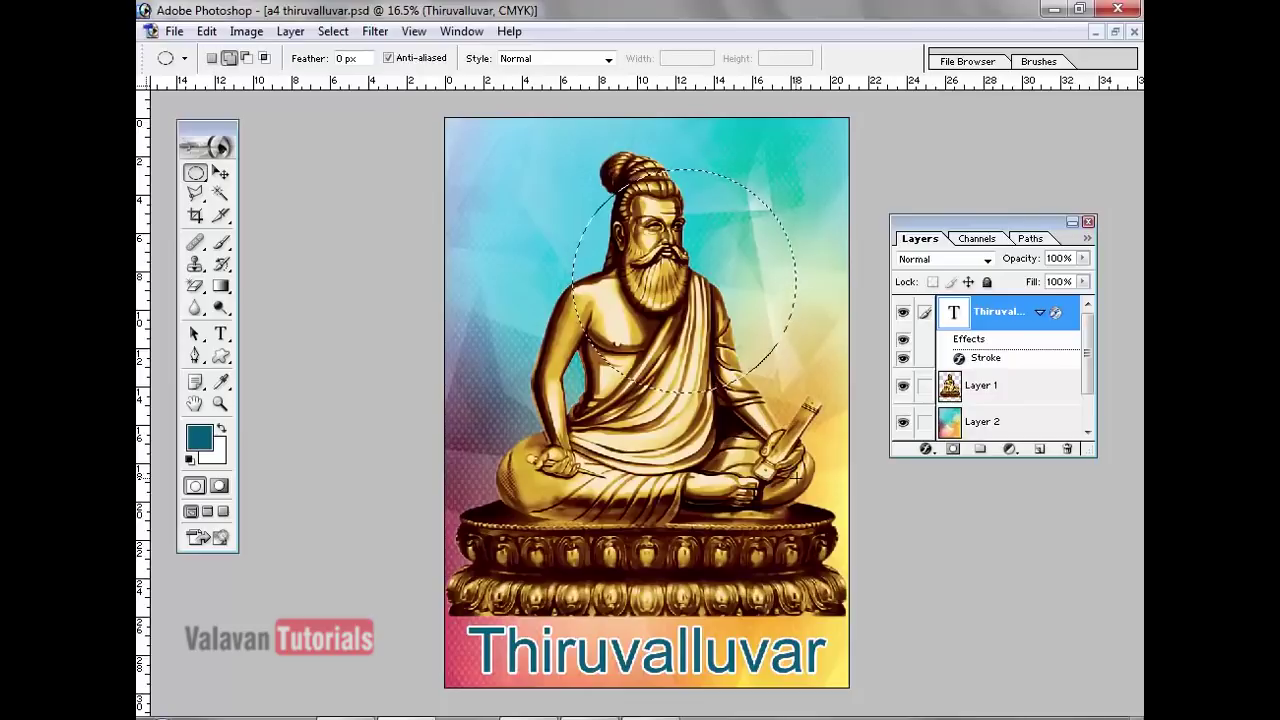
left_click(1040, 450)
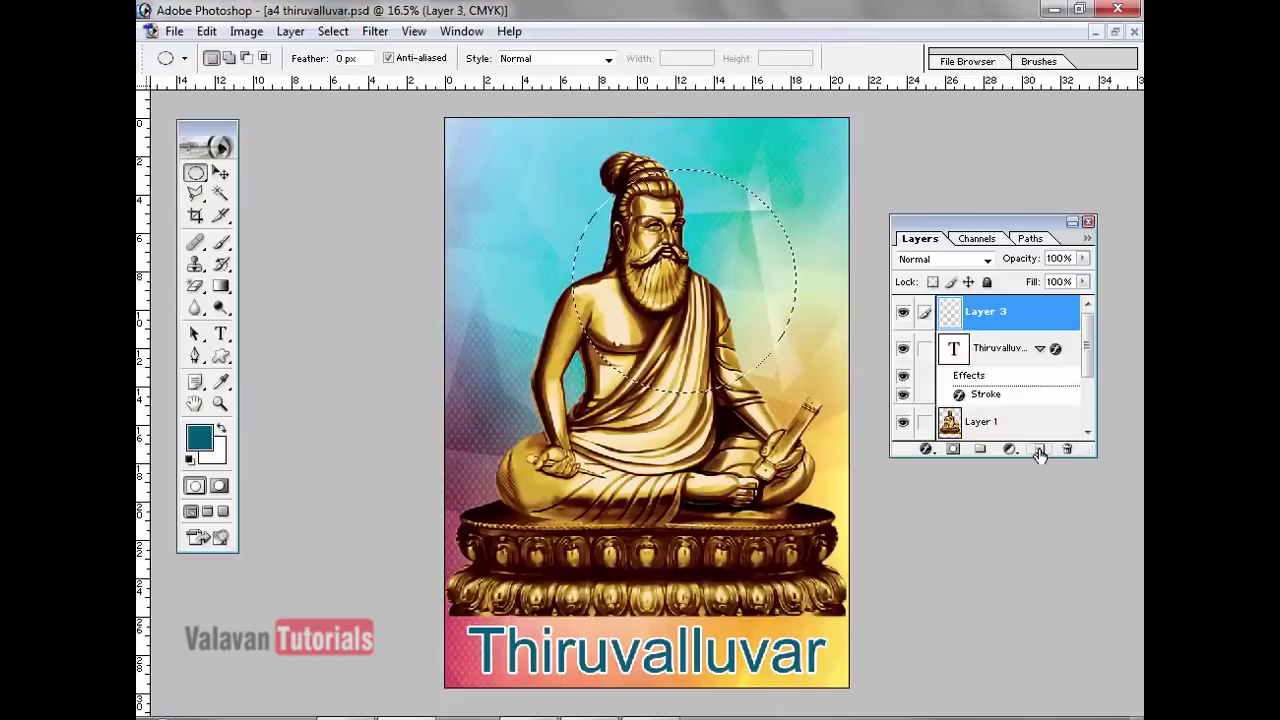
- Feather the circular selection by 100 pixels
left_click(333, 31)
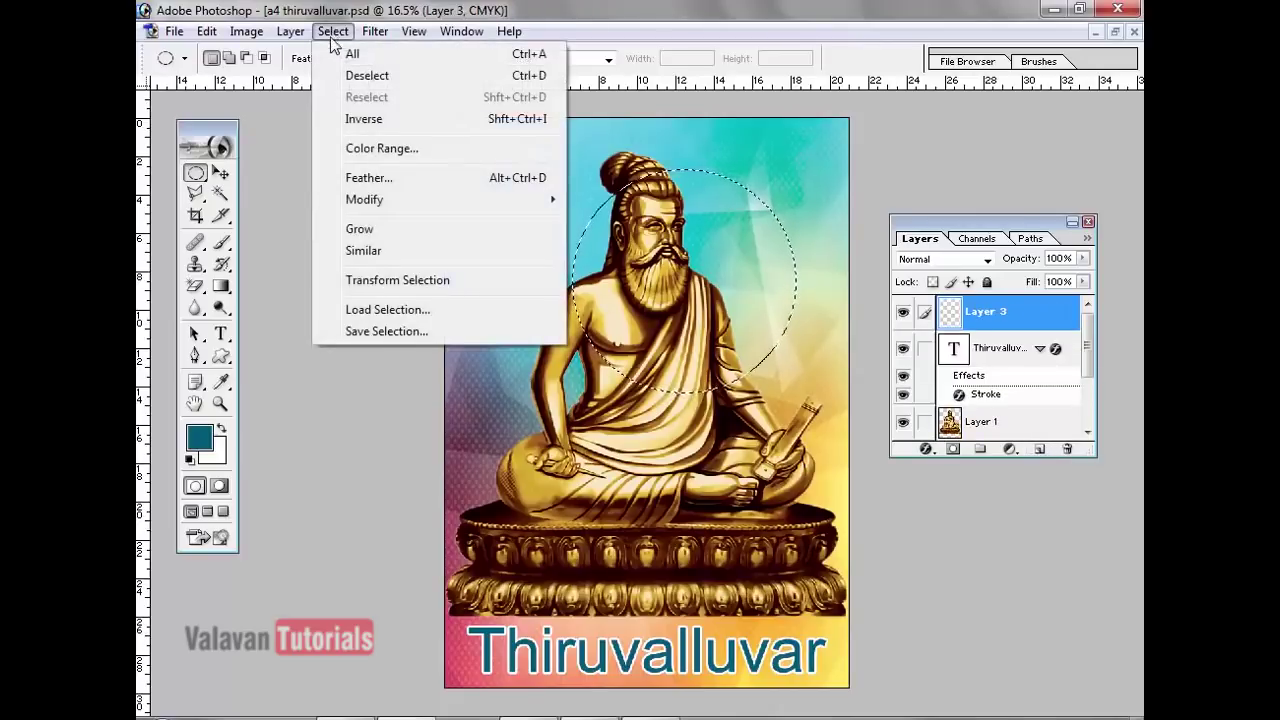
left_click(388, 179)
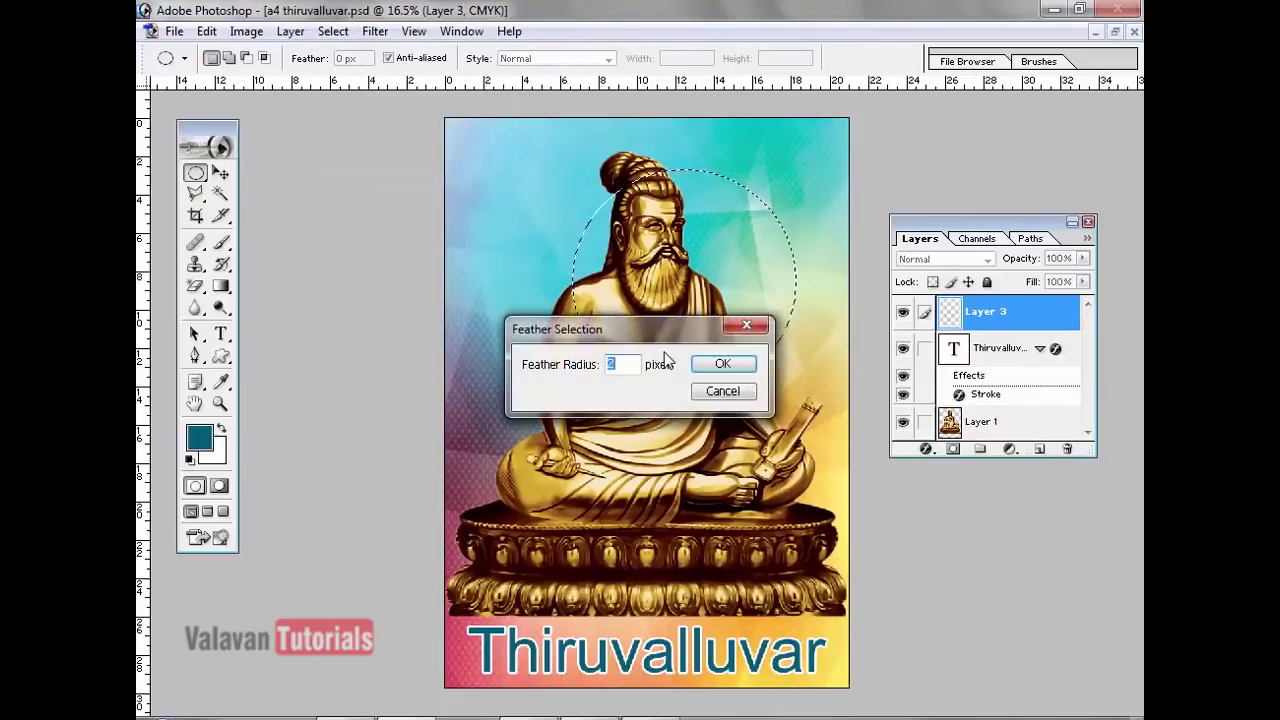
type("100")
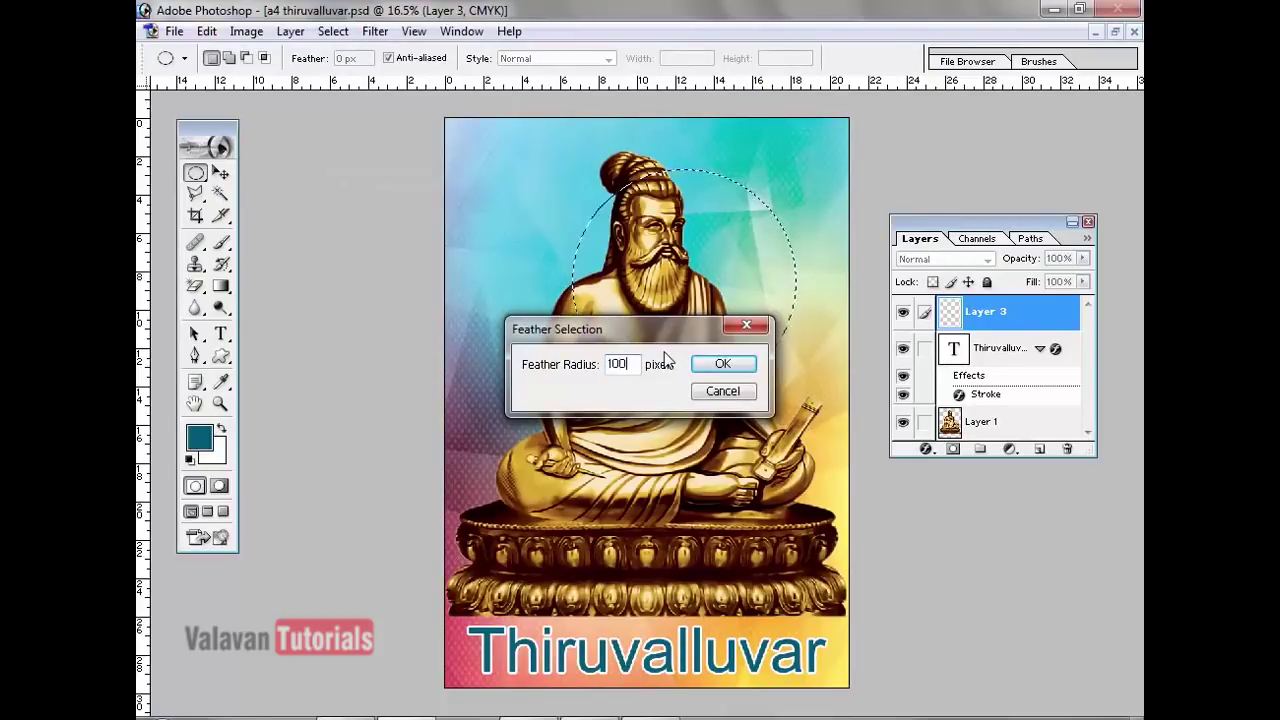
key("Return")
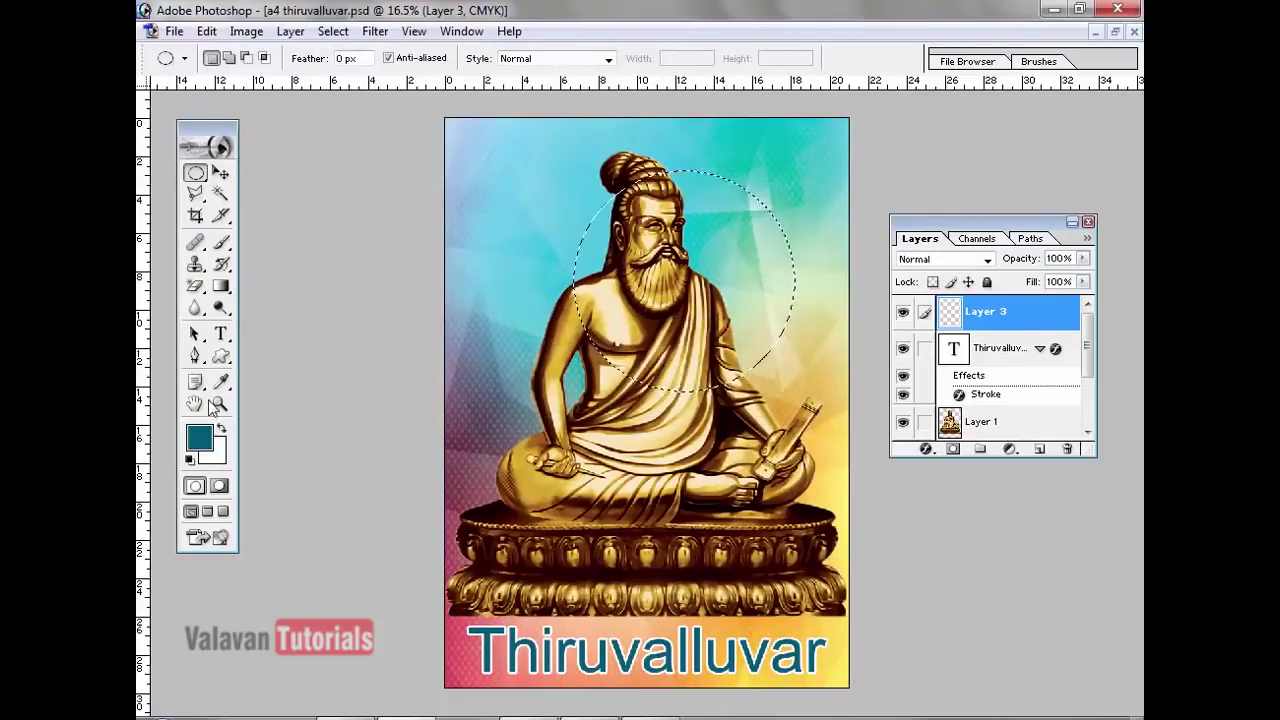
- Set the foreground colour to yellow, CMYK 0/0/100/0
key("F2")
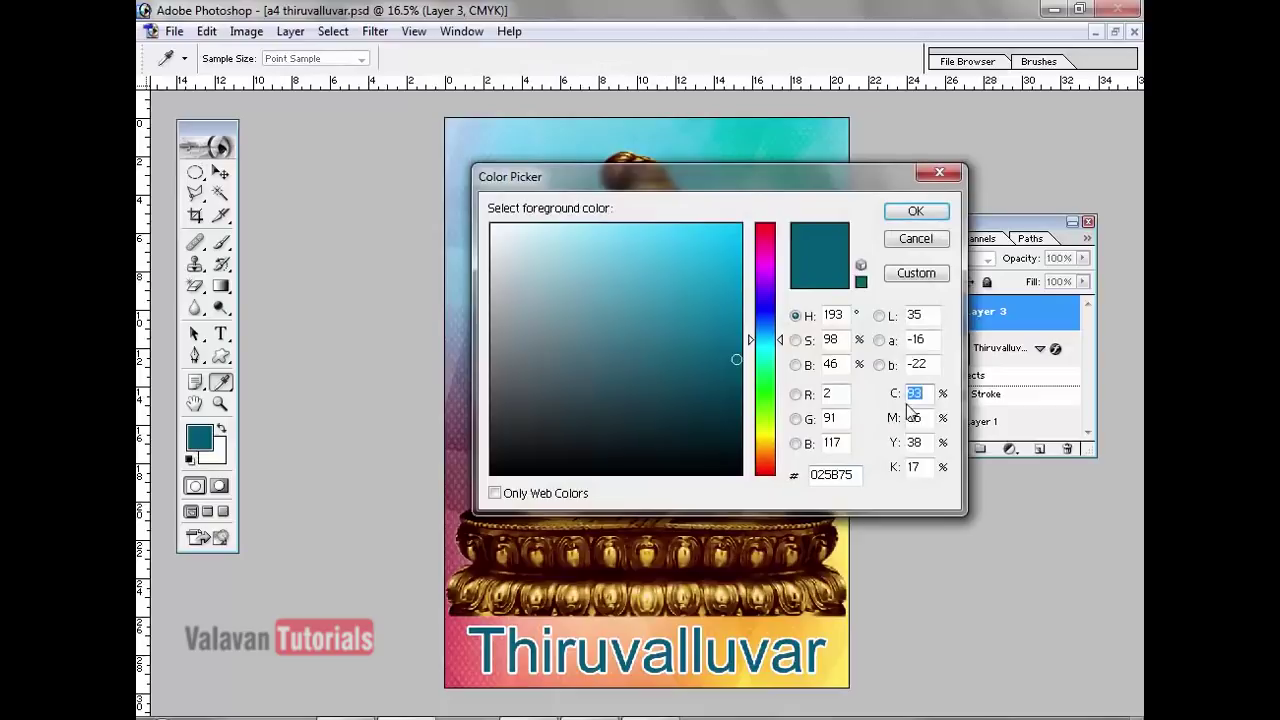
type("0")
key("Tab")
type("0")
key("Tab")
type("100")
key("Tab")
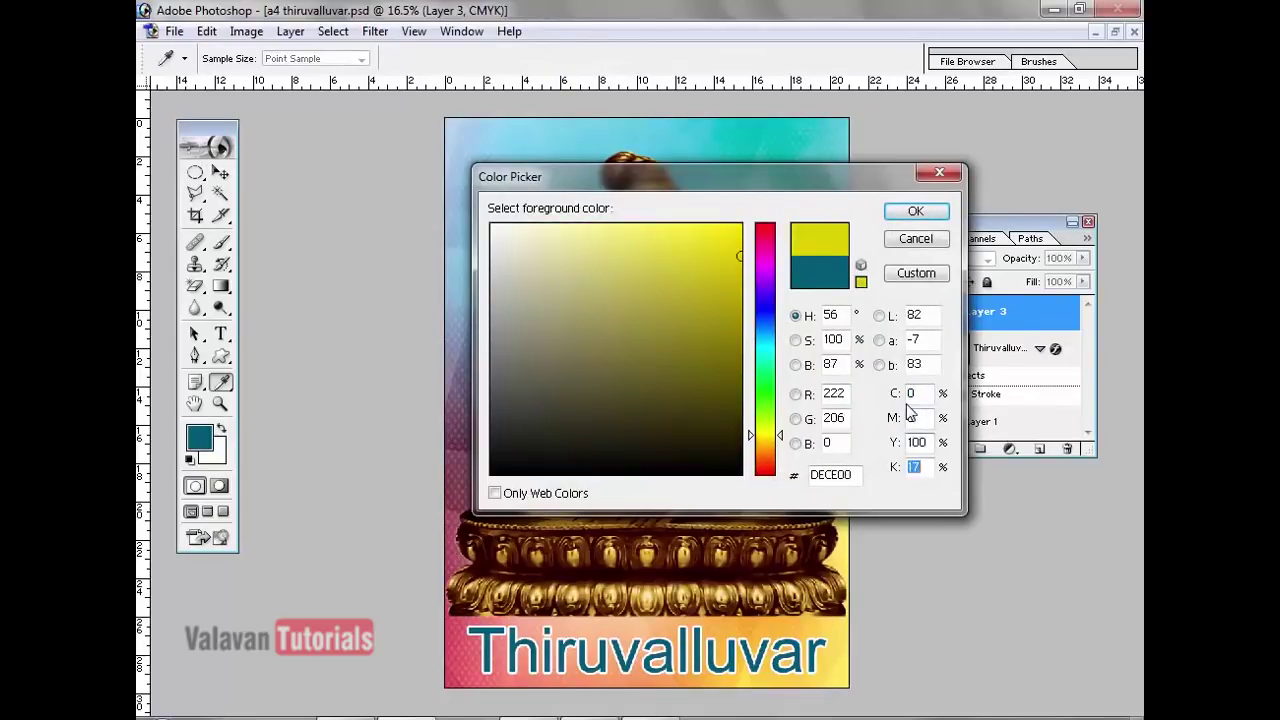
type("0")
key("Return")
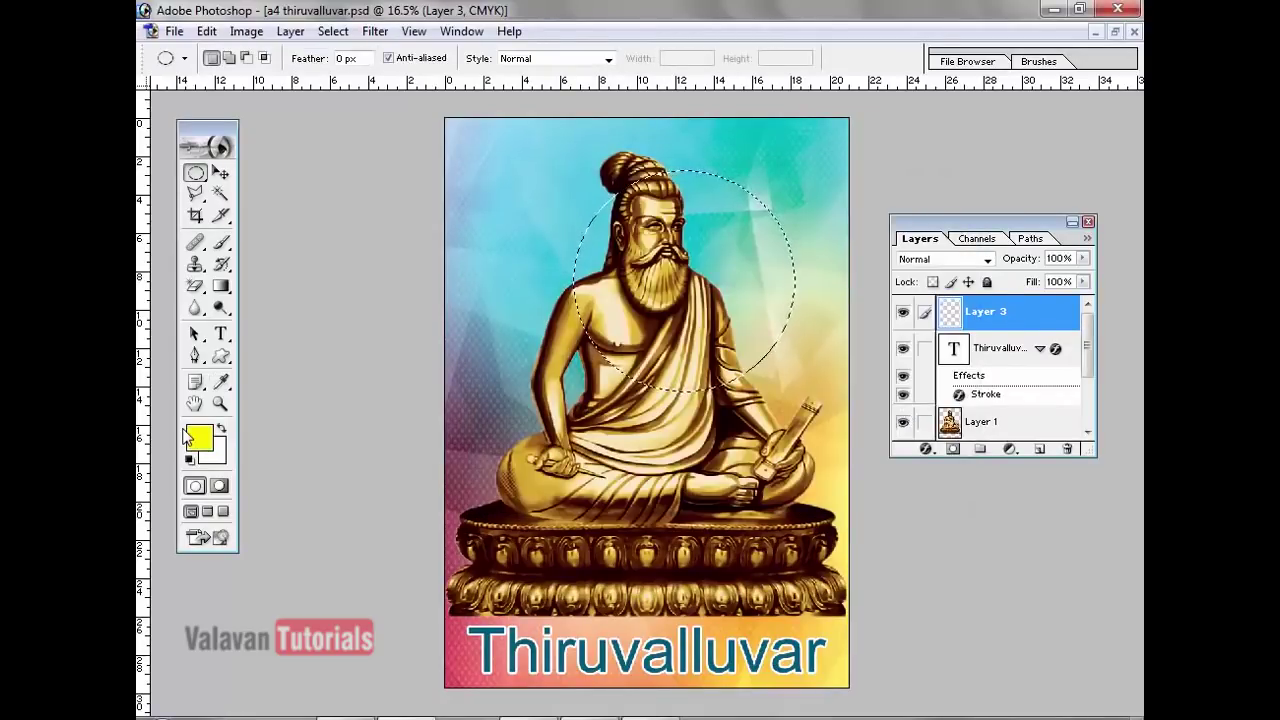
- Fill the feathered circle with yellow, deselect, and move the glow up over the head
key("alt+BackSpace")
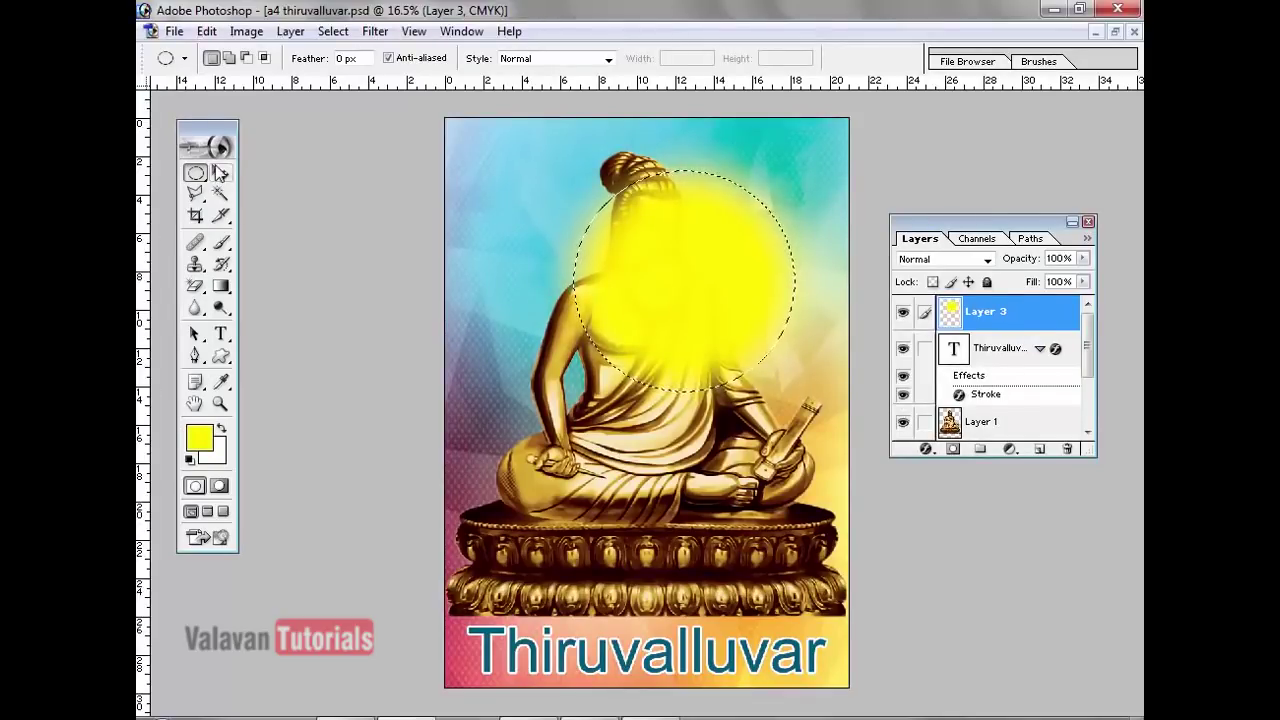
left_click(335, 30)
left_click(362, 74)
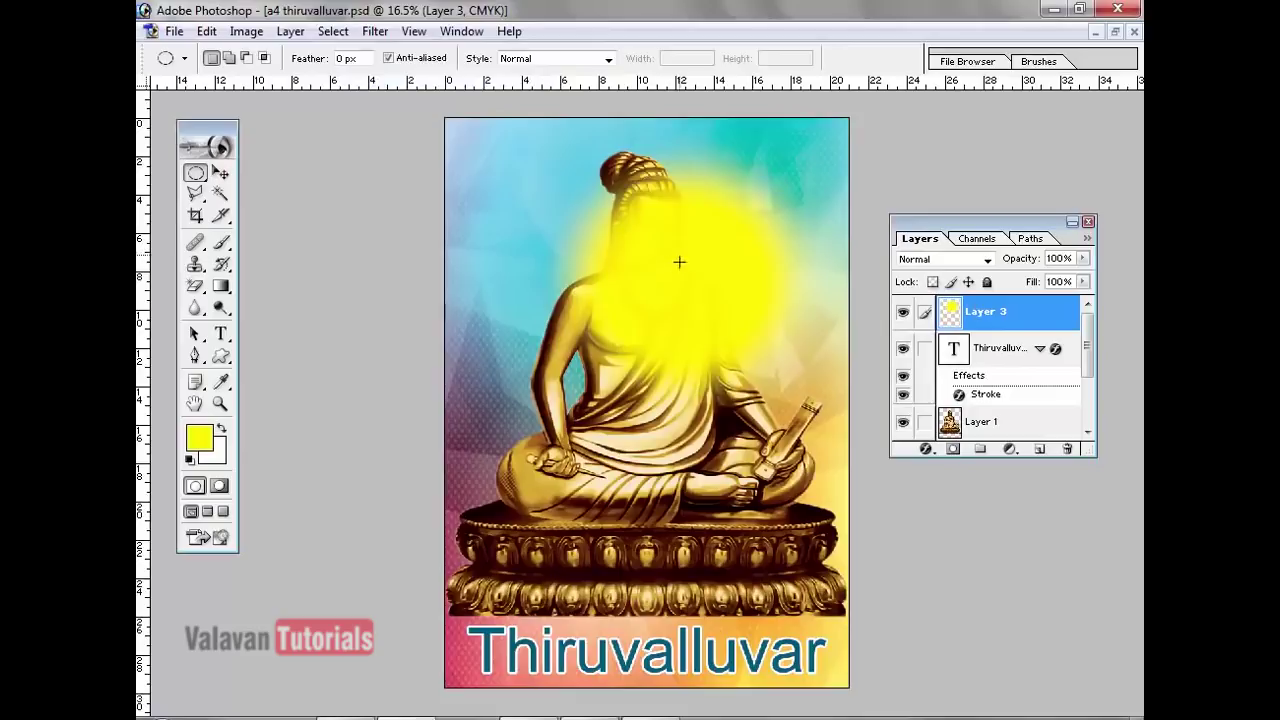
left_click(220, 174)
left_click_drag(694, 271, 686, 245)
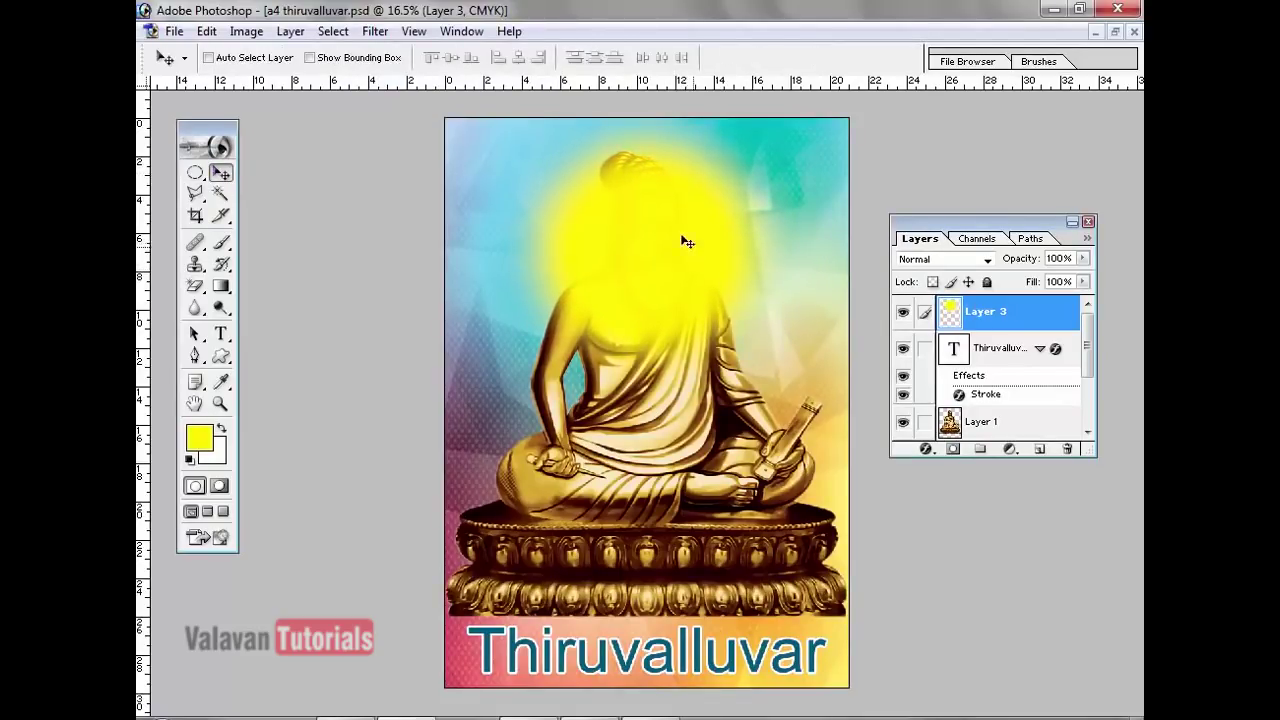
- Free-transform the yellow glow to about 115% and centre it on the head
left_click(213, 34)
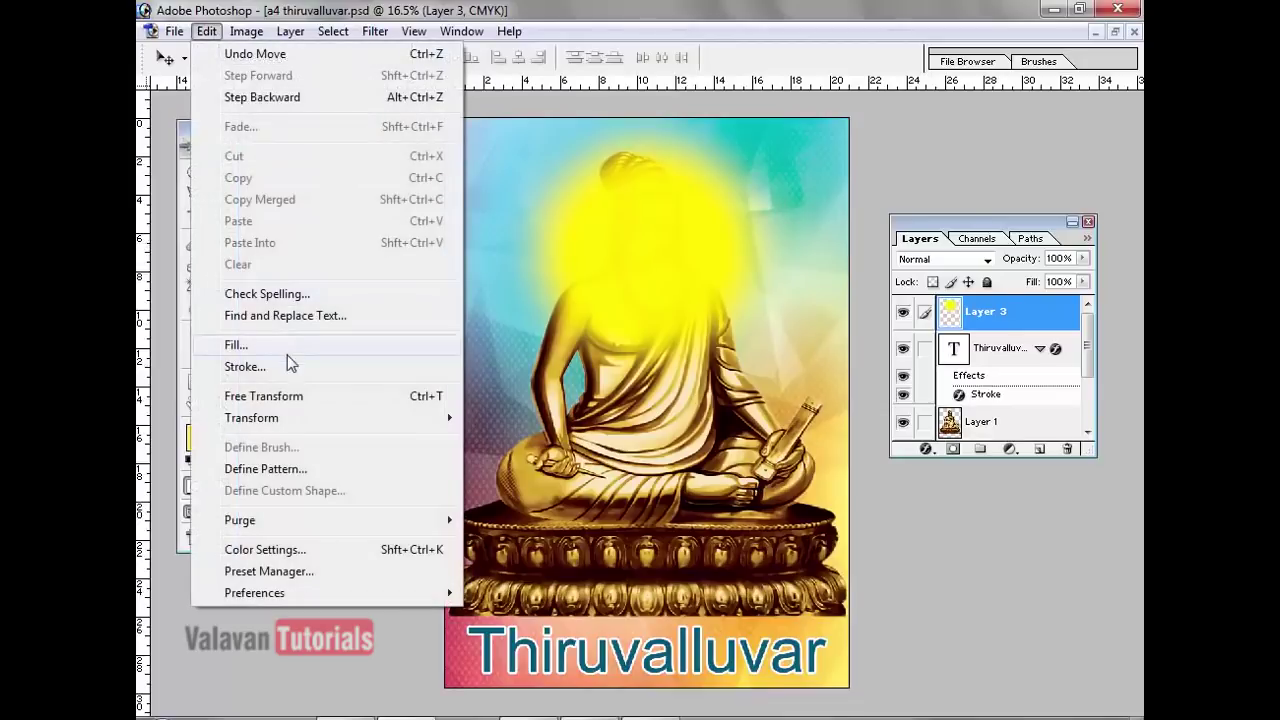
left_click(297, 400)
left_click_drag(798, 406, 828, 440)
left_click_drag(494, 438, 468, 452)
left_click_drag(674, 342, 670, 335)
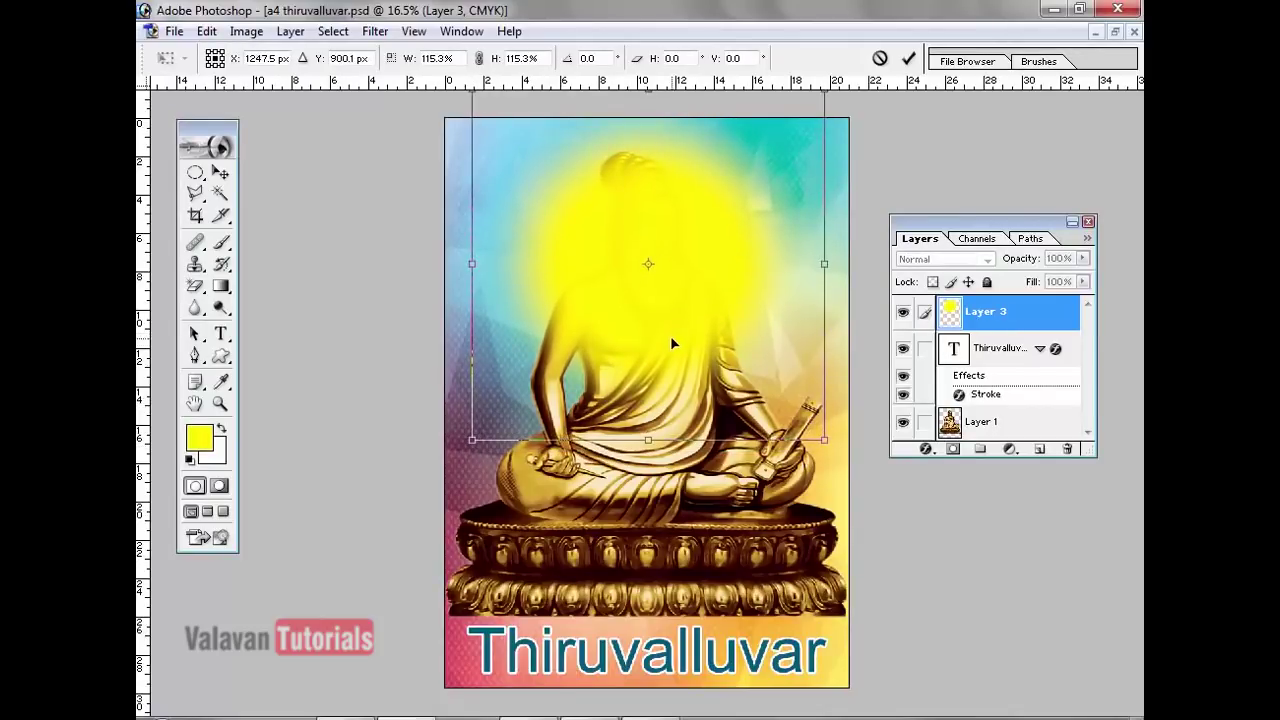
key("Return")
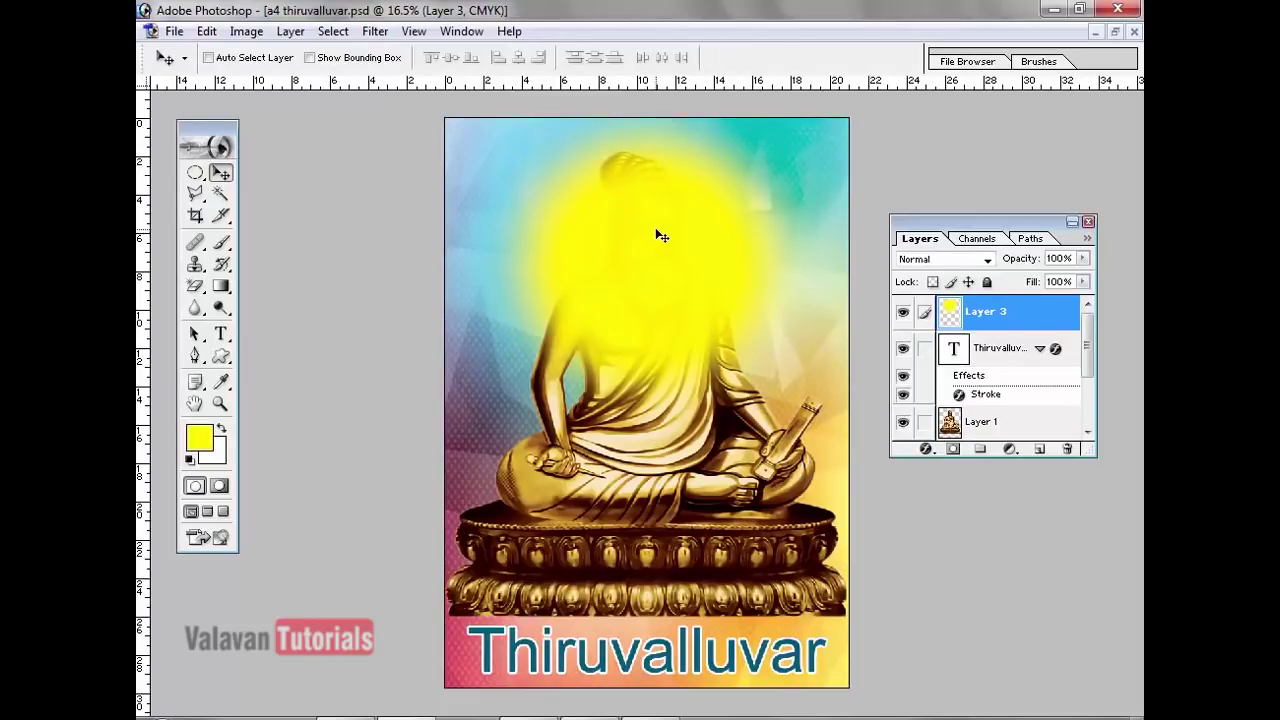
- Send Layer 3 backward twice, below the caption and then below the statue layer
left_click(330, 32)
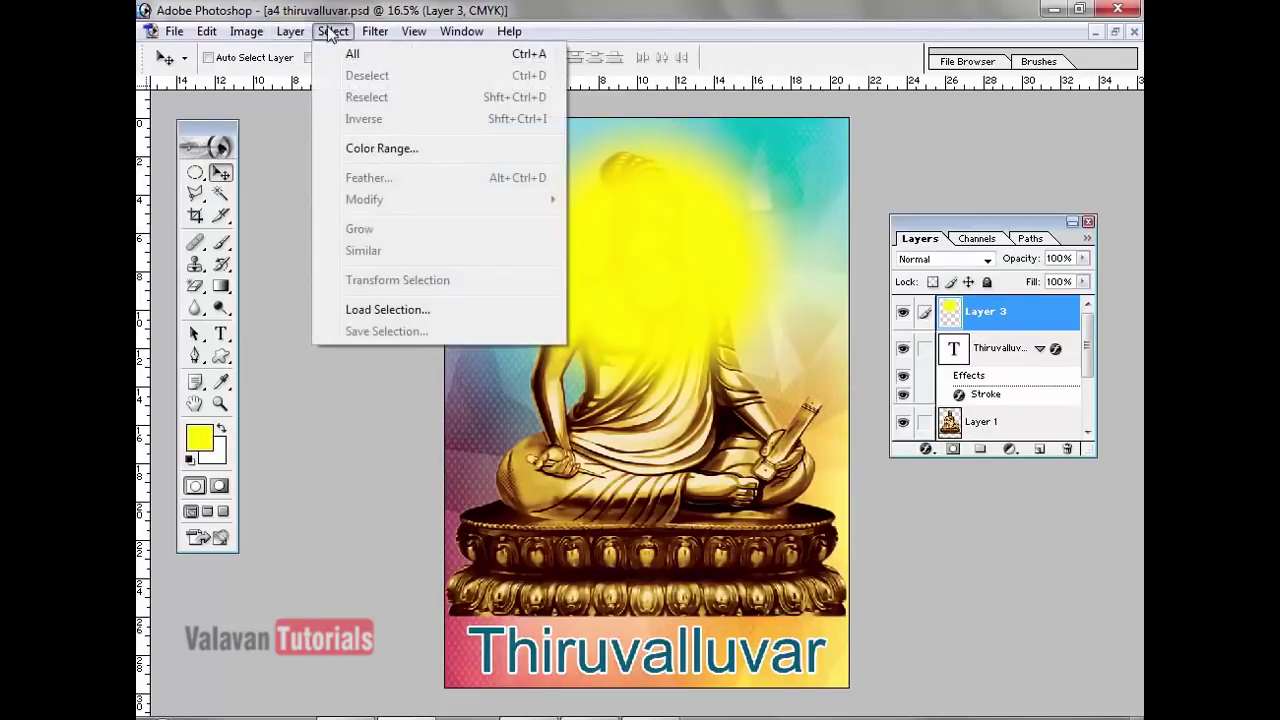
mouse_move(286, 40)
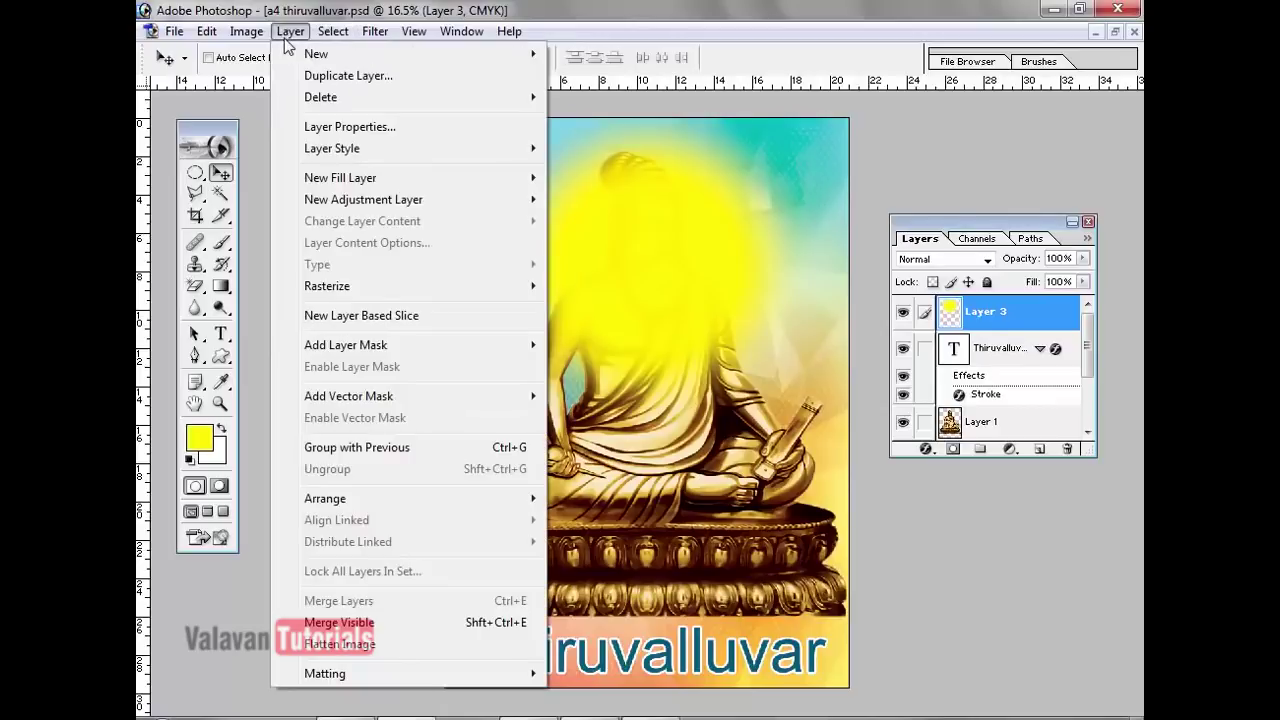
mouse_move(437, 498)
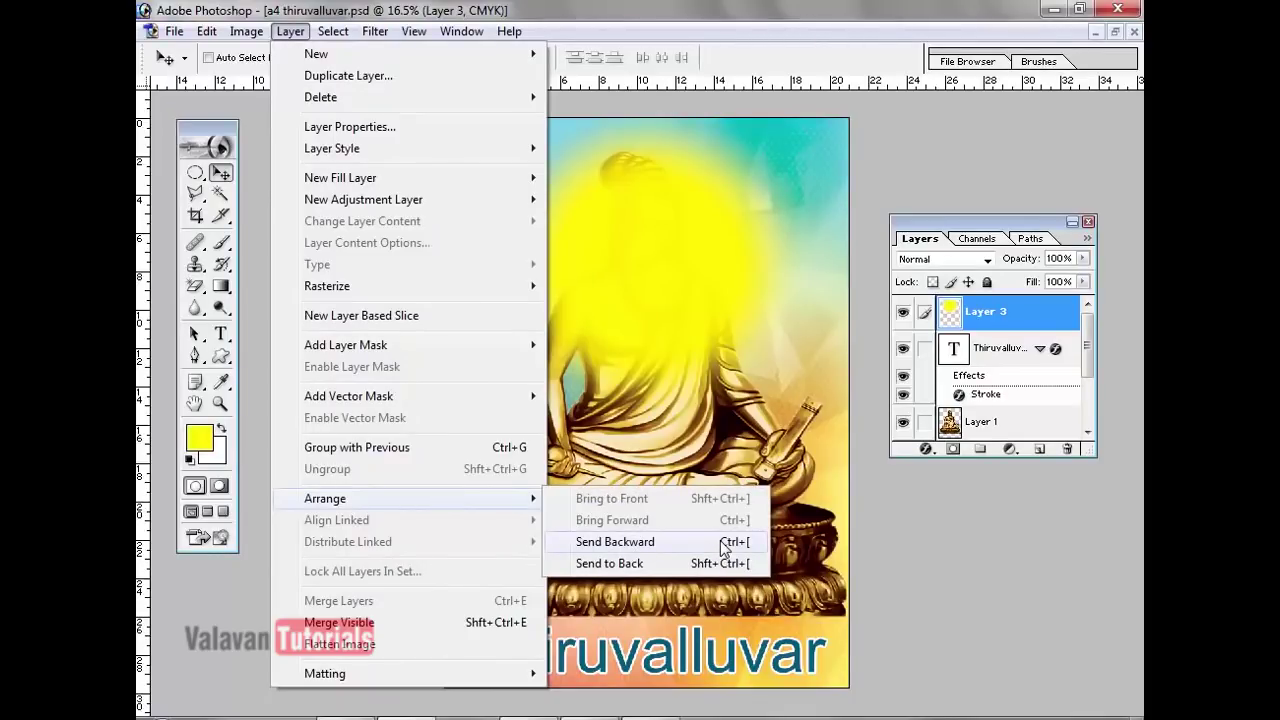
left_click(615, 542)
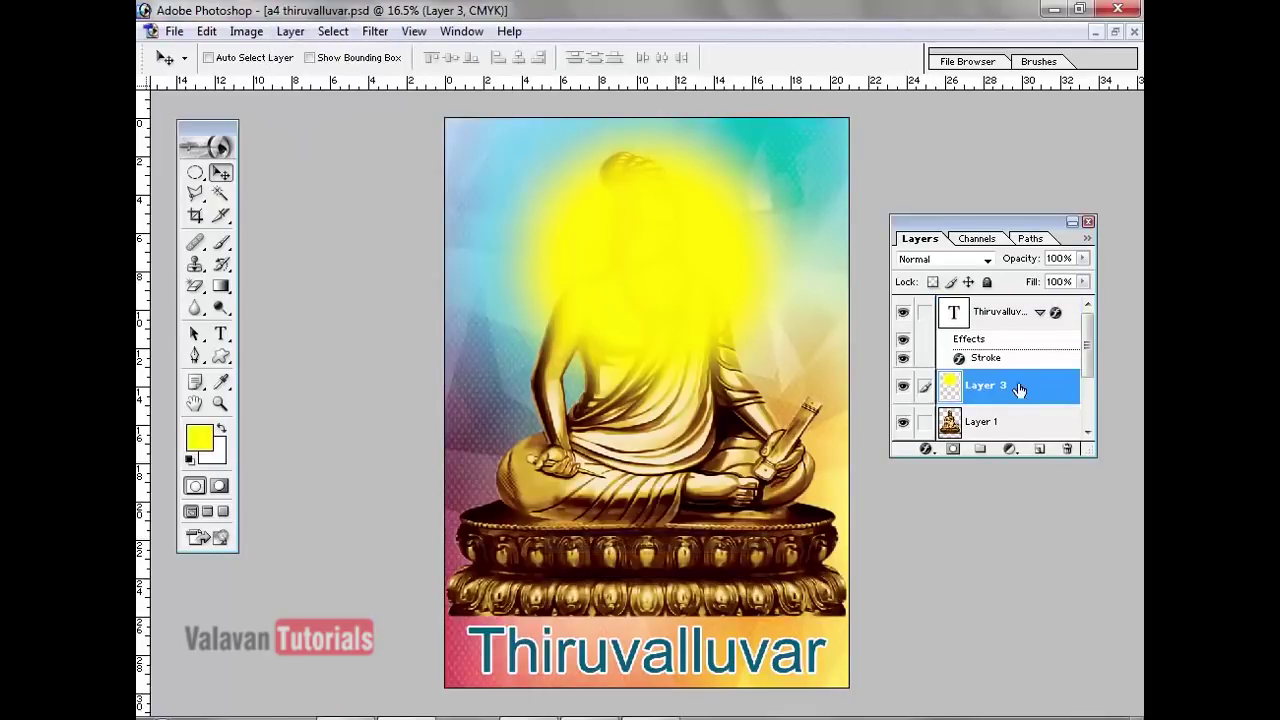
left_click(290, 31)
mouse_move(385, 500)
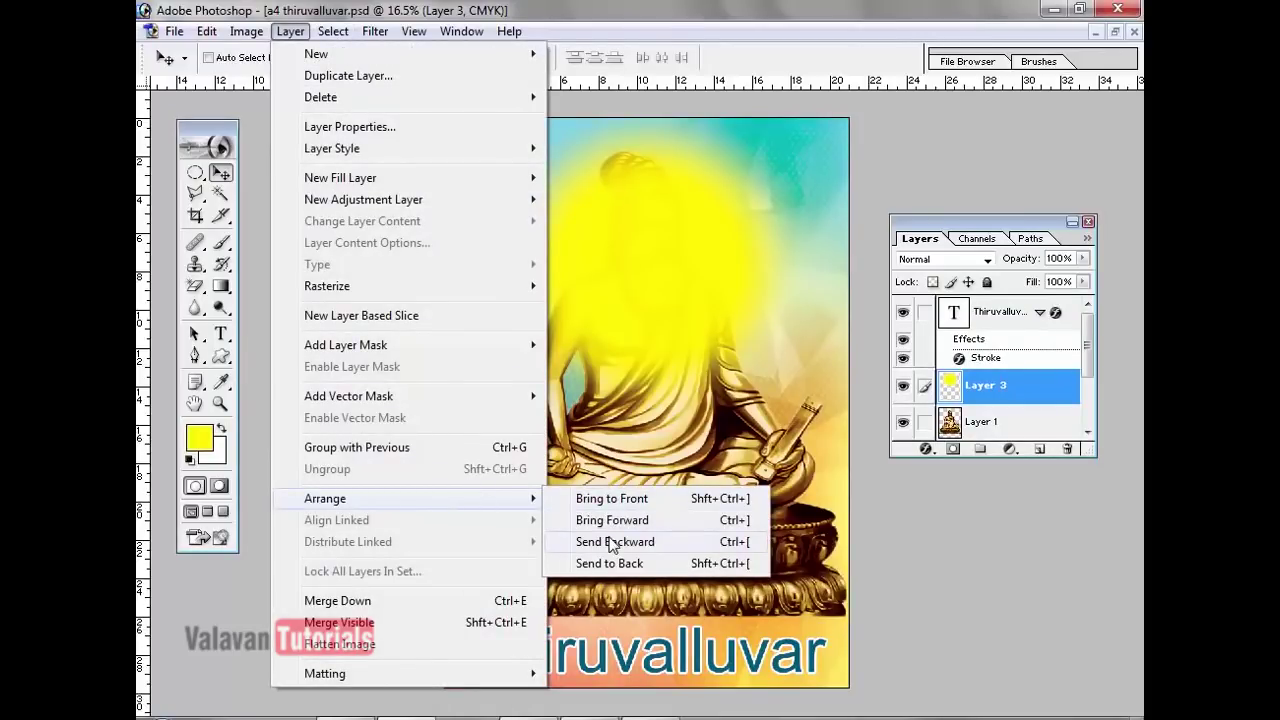
left_click(613, 542)
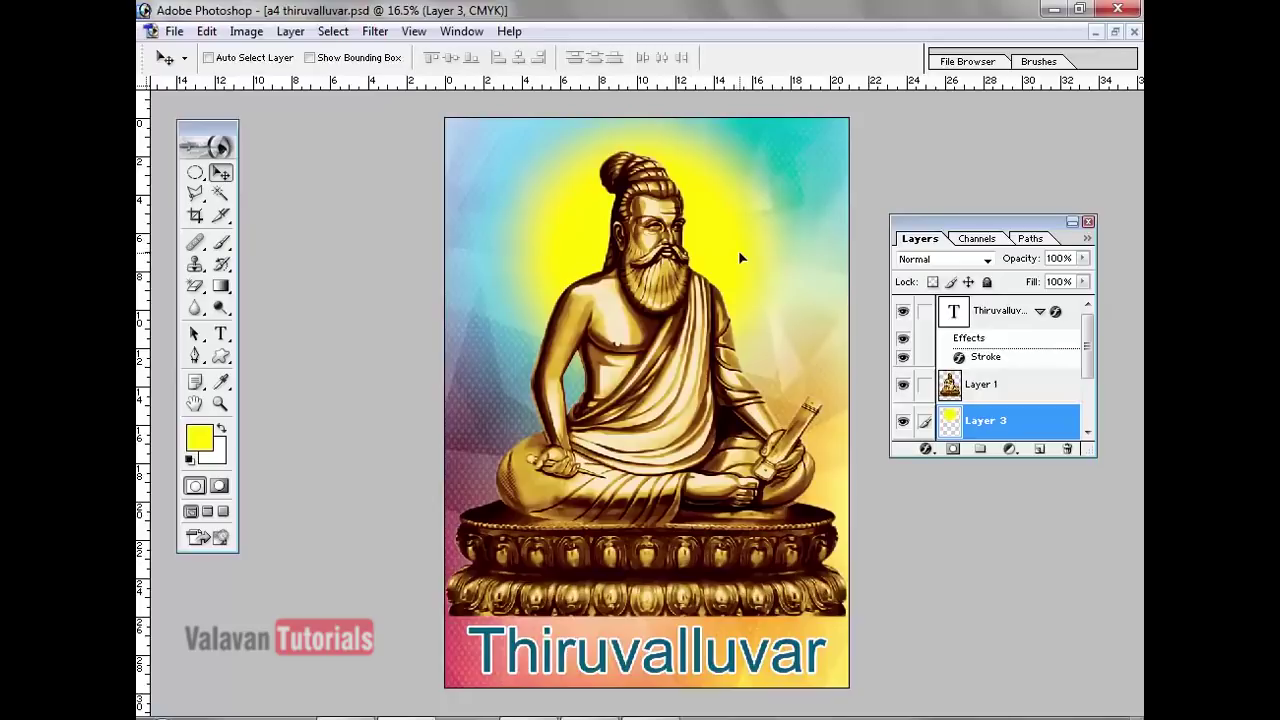
- Save the Thiruvalluvar poster, then save a JPEG copy at quality 12 (Maximum)
left_click(174, 31)
left_click(214, 189)
left_click(174, 31)
left_click(212, 210)
left_click(665, 419)
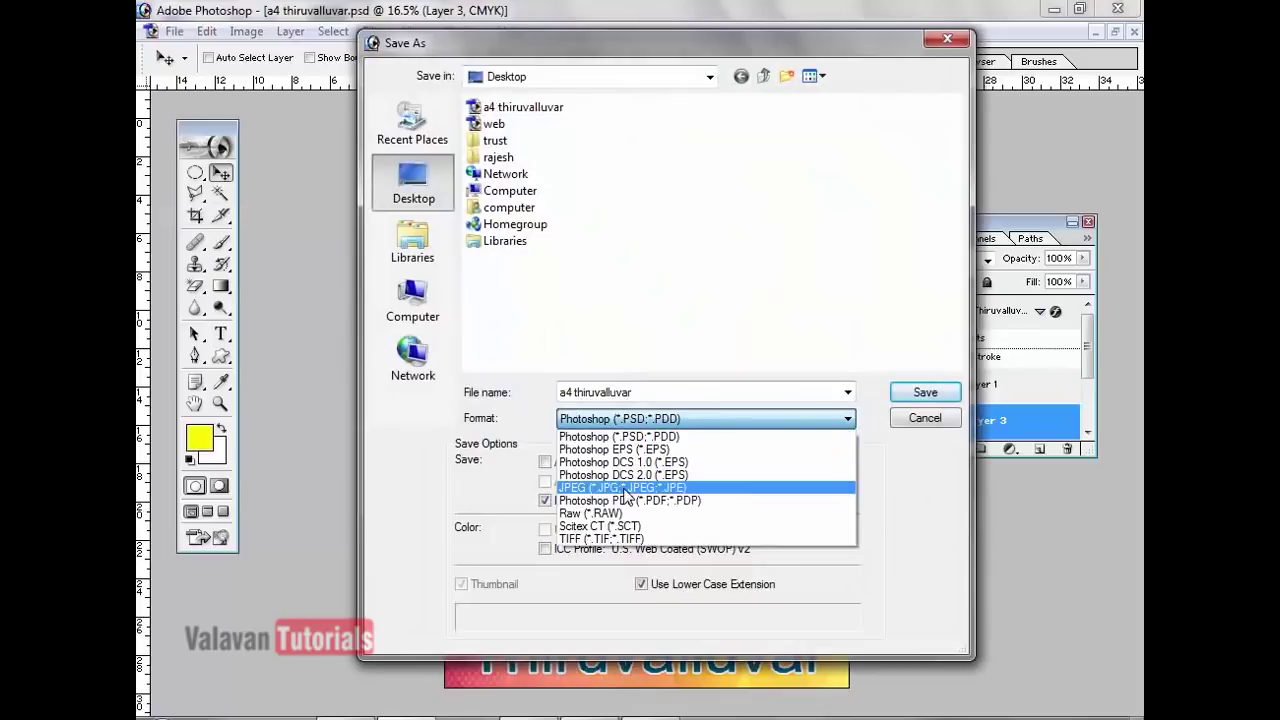
left_click(626, 488)
left_click(912, 400)
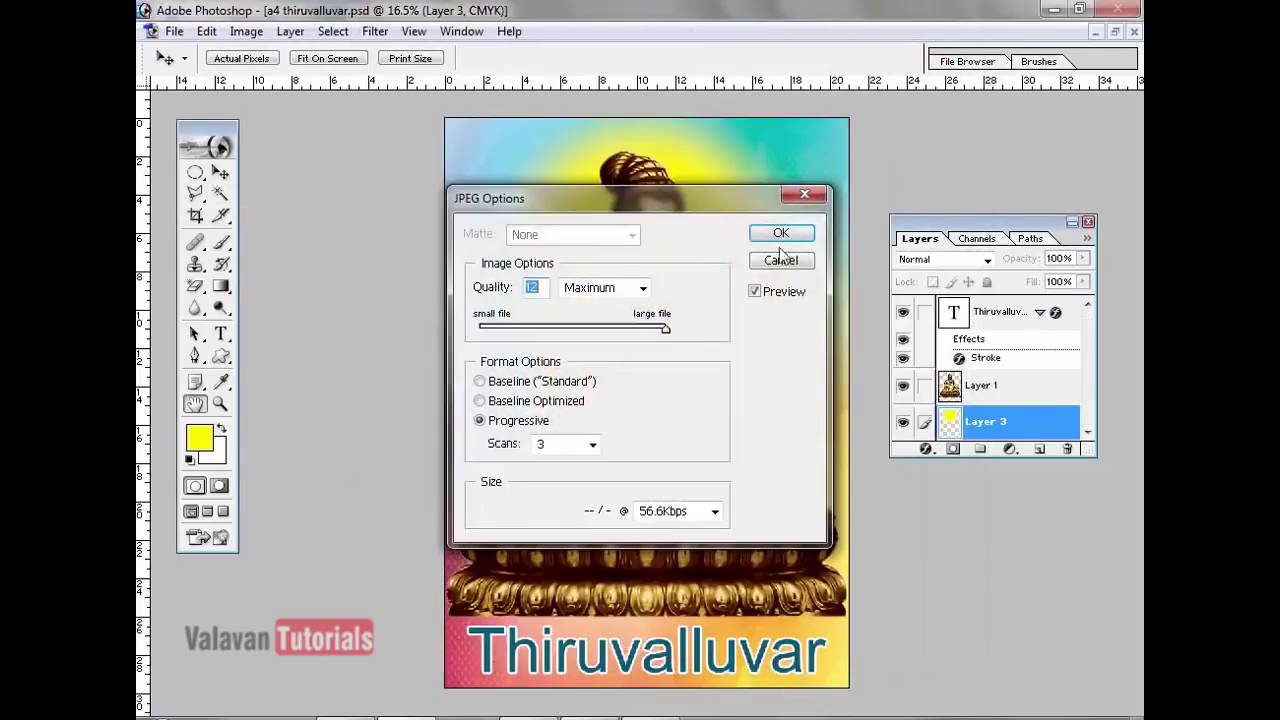
left_click(791, 234)
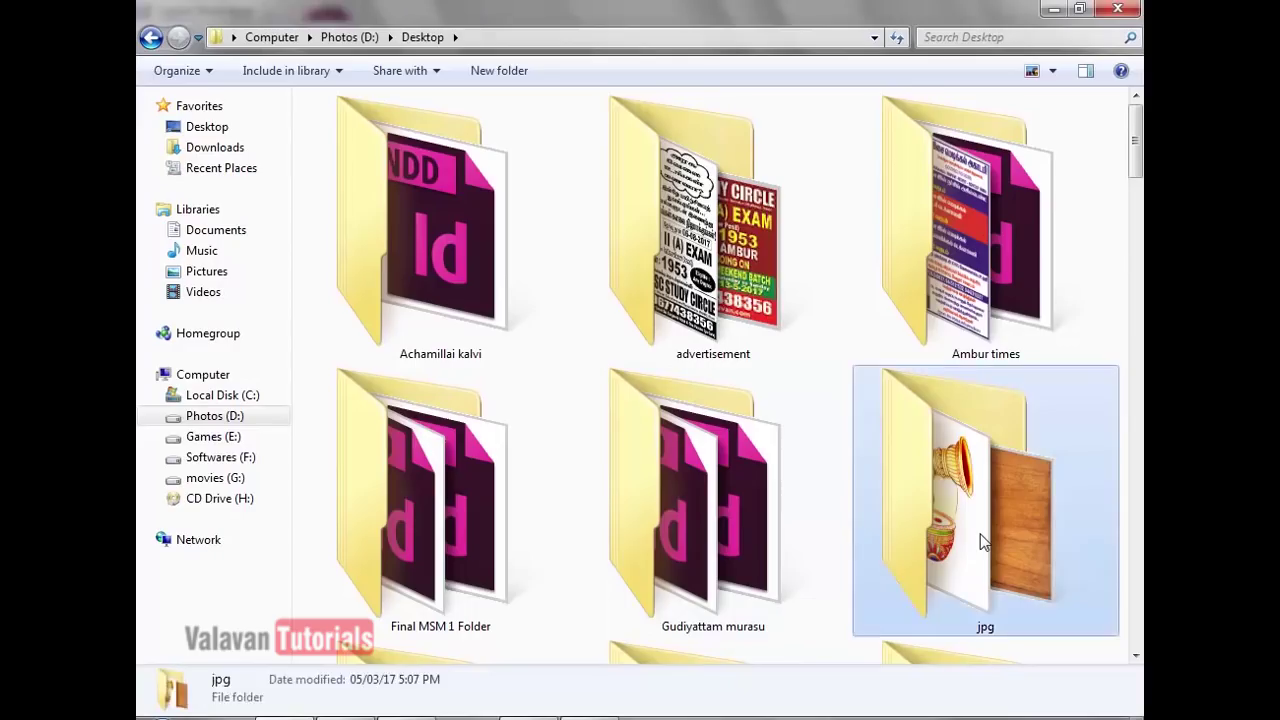
- From the jpg folder, drag energy-efficiency-background.jpg onto Photoshop to open it
double_click(980, 541)
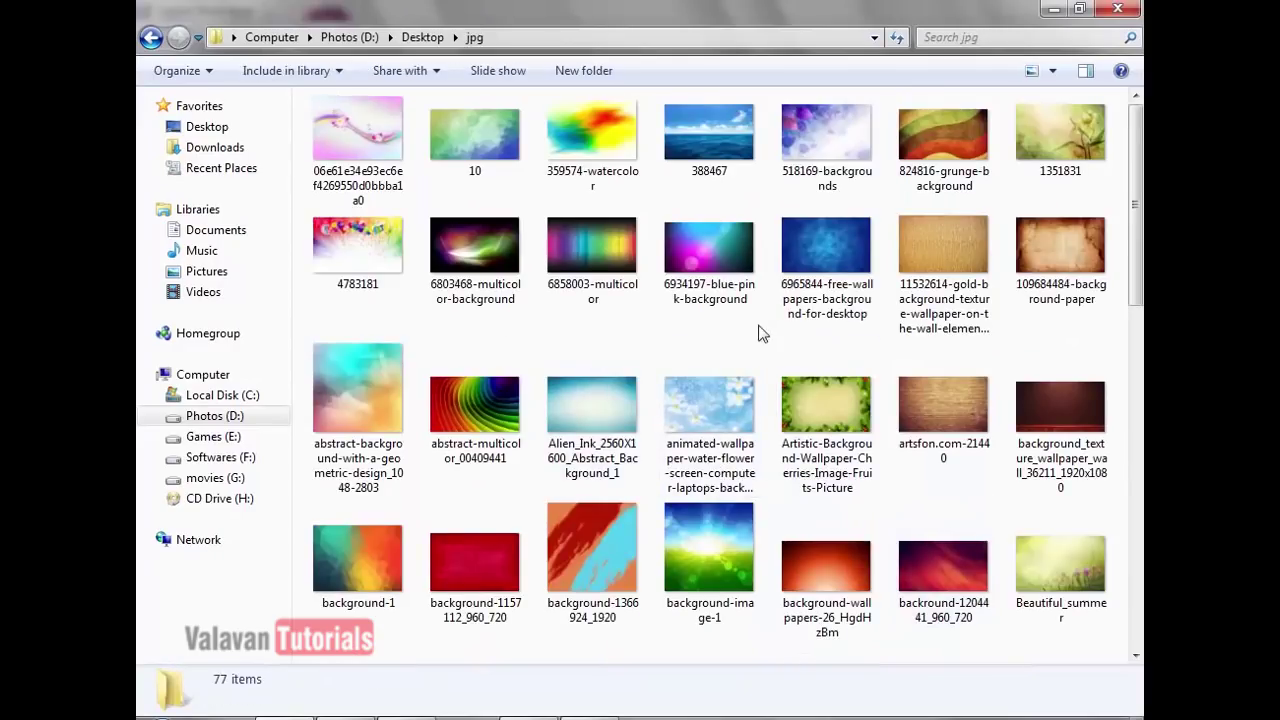
scroll(750, 334, "up", 2, "ctrl")
scroll(745, 333, "up", 1, "ctrl")
scroll(743, 437, "down", 4)
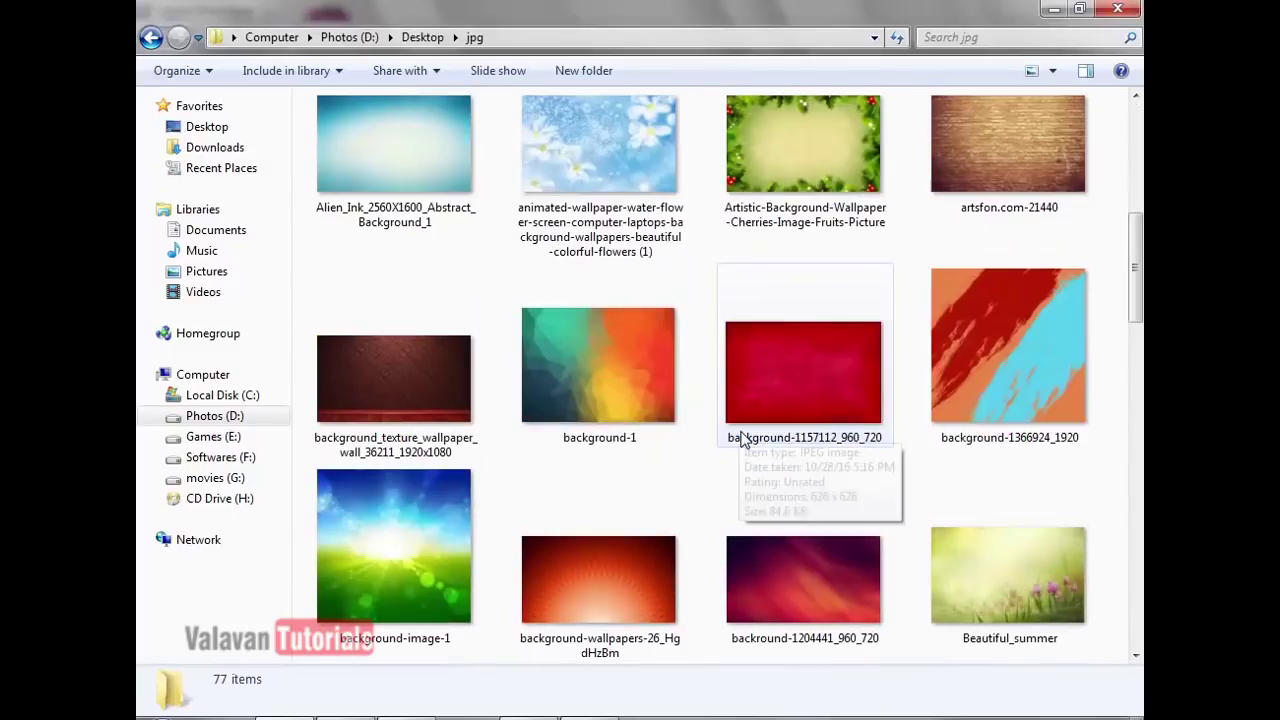
scroll(741, 440, "down", 3)
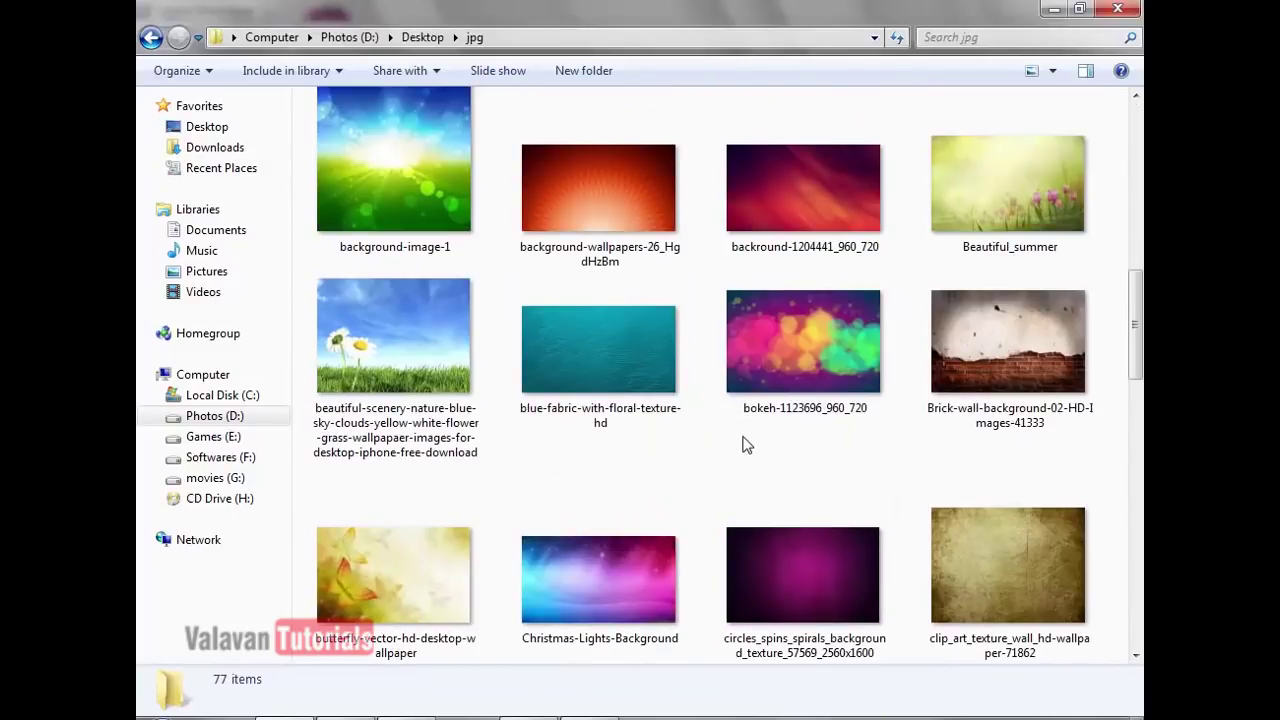
left_click(780, 358)
left_click(586, 376)
left_click(788, 400)
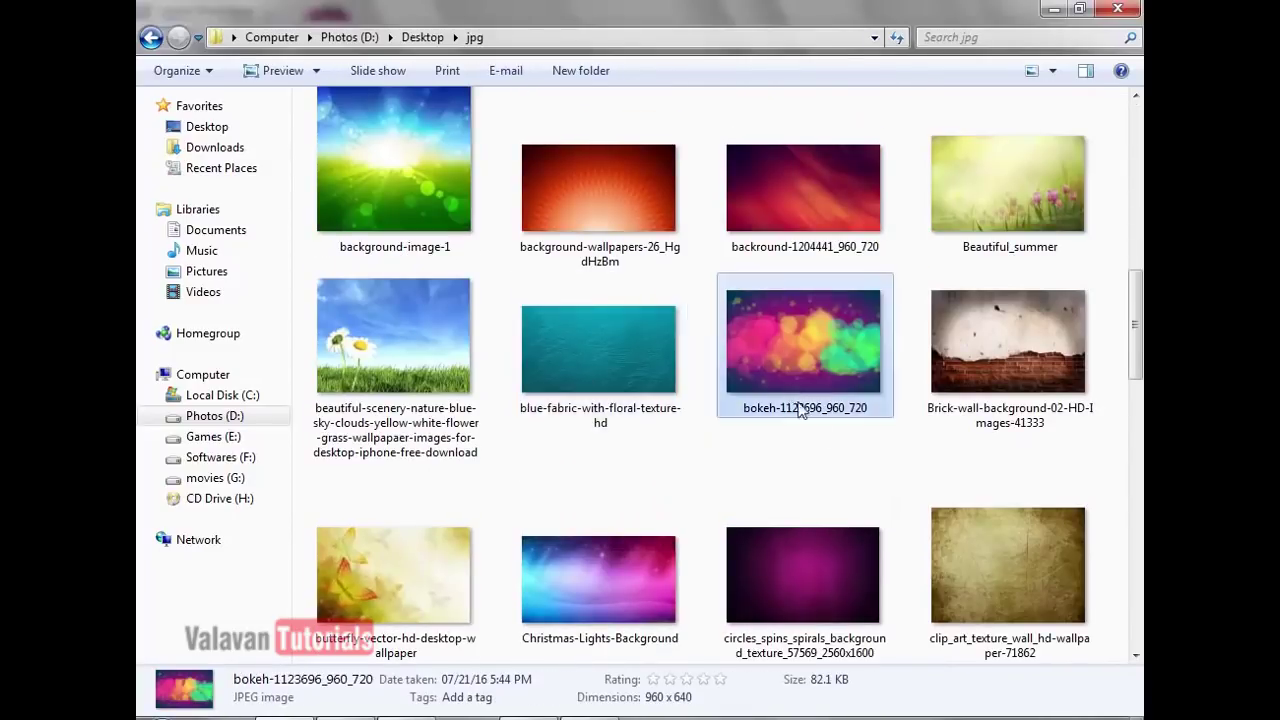
scroll(860, 480, "down", 3)
scroll(865, 507, "down", 2)
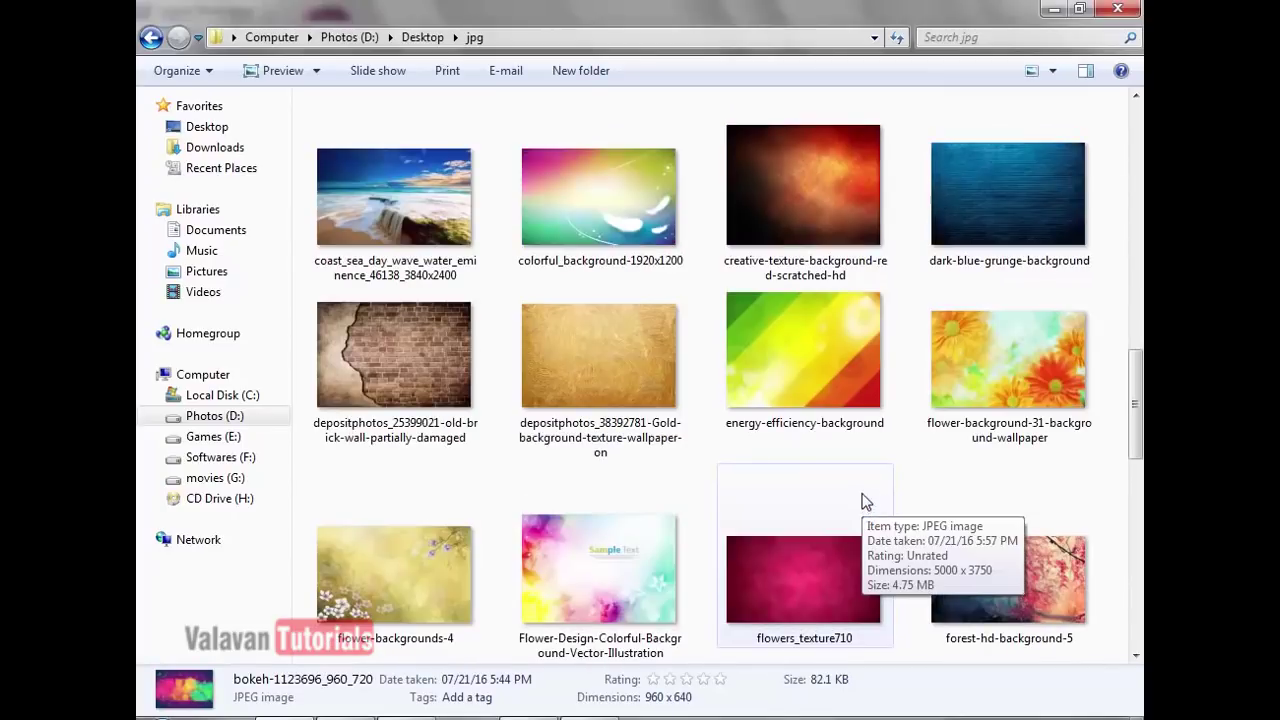
left_click(825, 388)
left_click_drag(826, 390, 491, 380)
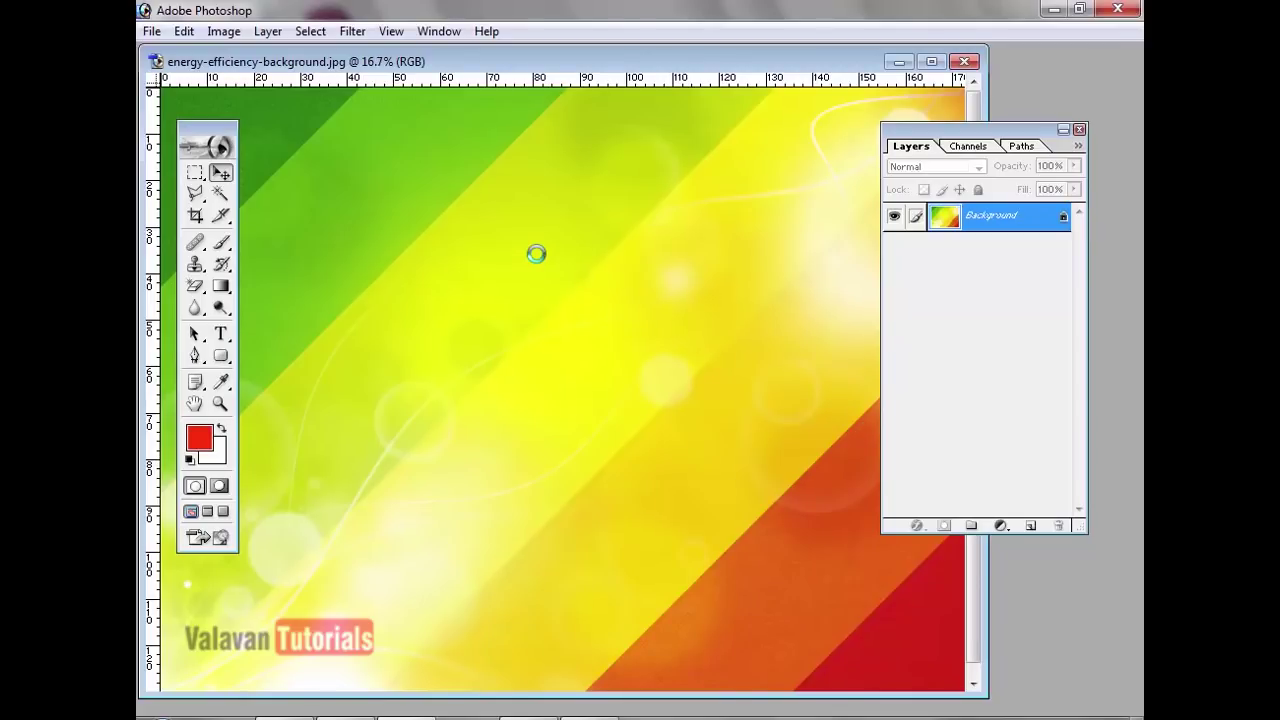
- Open the anser dr.psd poster, view it full screen fitted on screen, then return to windowed view
key("f")
key("Tab")
right_click(548, 420)
left_click(612, 460)
right_click(521, 413)
left_click(580, 425)
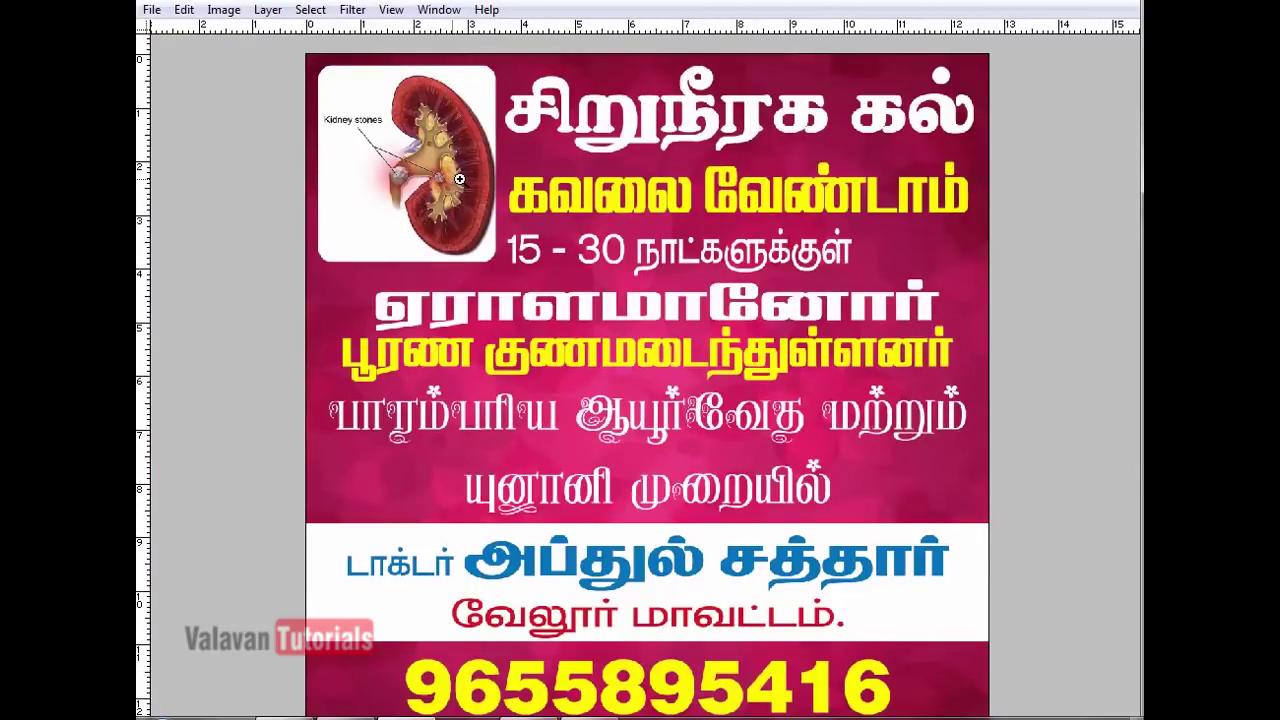
key("f")
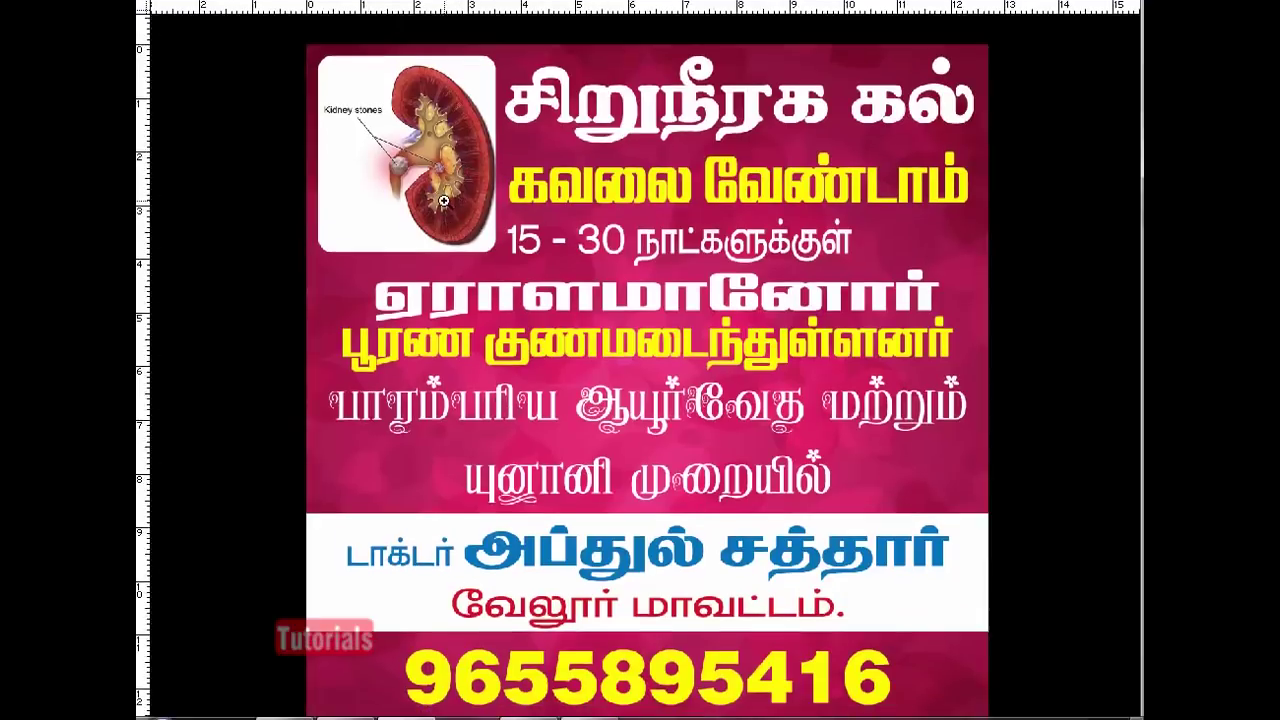
key("f")
- Arrange the poster and energy-efficiency background windows side by side
left_click(835, 248)
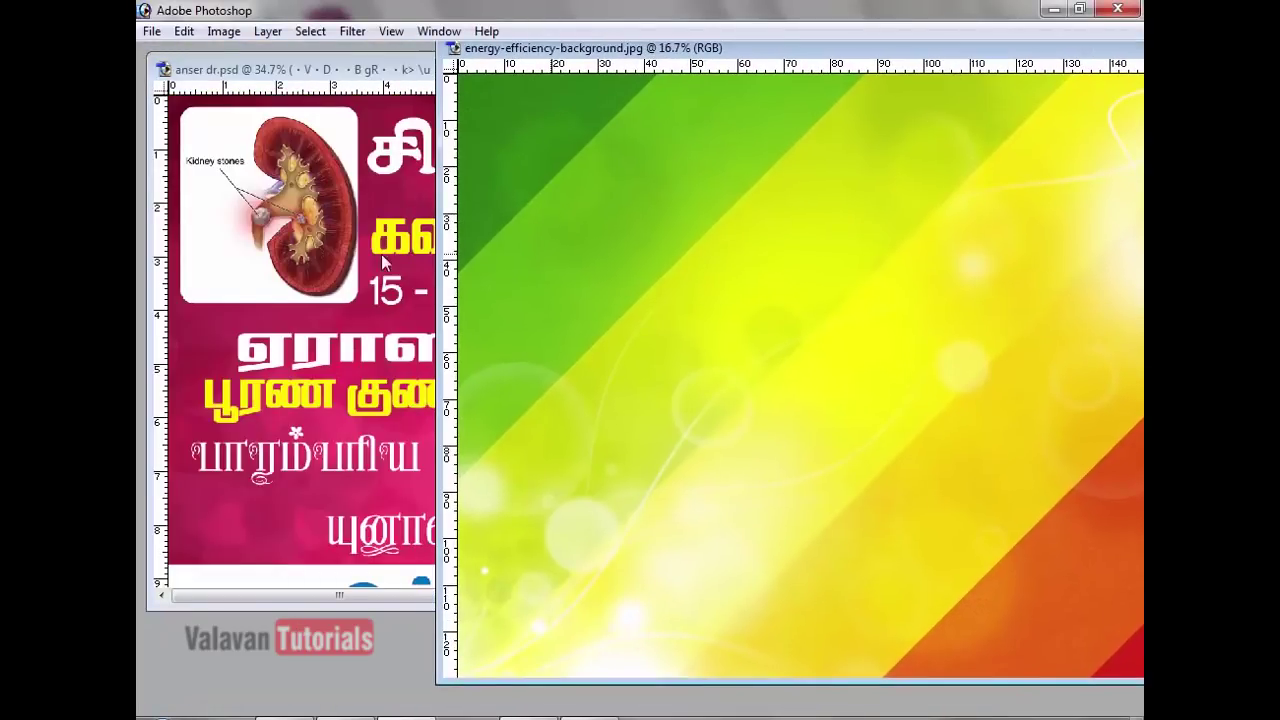
left_click(381, 254)
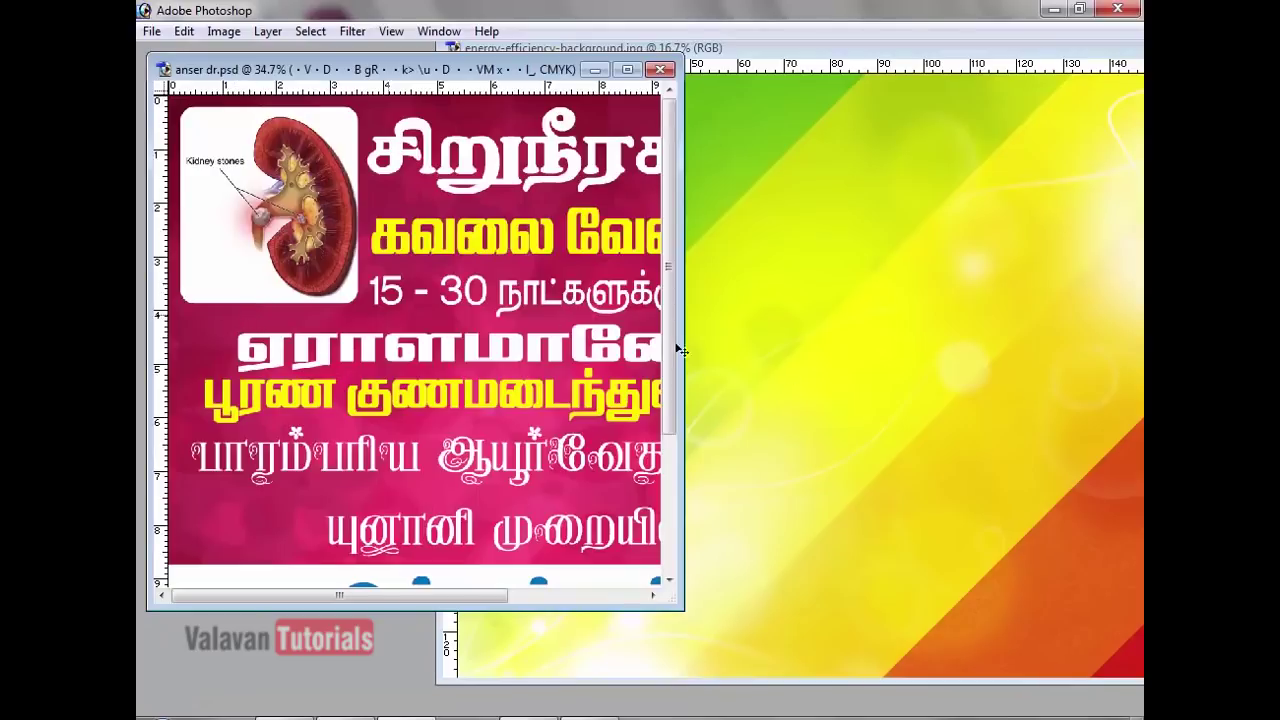
left_click(810, 373)
left_click(370, 398)
mouse_move(479, 70)
left_mouse_down()
mouse_move(449, 58)
mouse_move(488, 73)
left_mouse_up()
left_click_drag(690, 611, 732, 655)
left_click_drag(591, 397, 426, 290)
left_click_drag(415, 450, 558, 396)
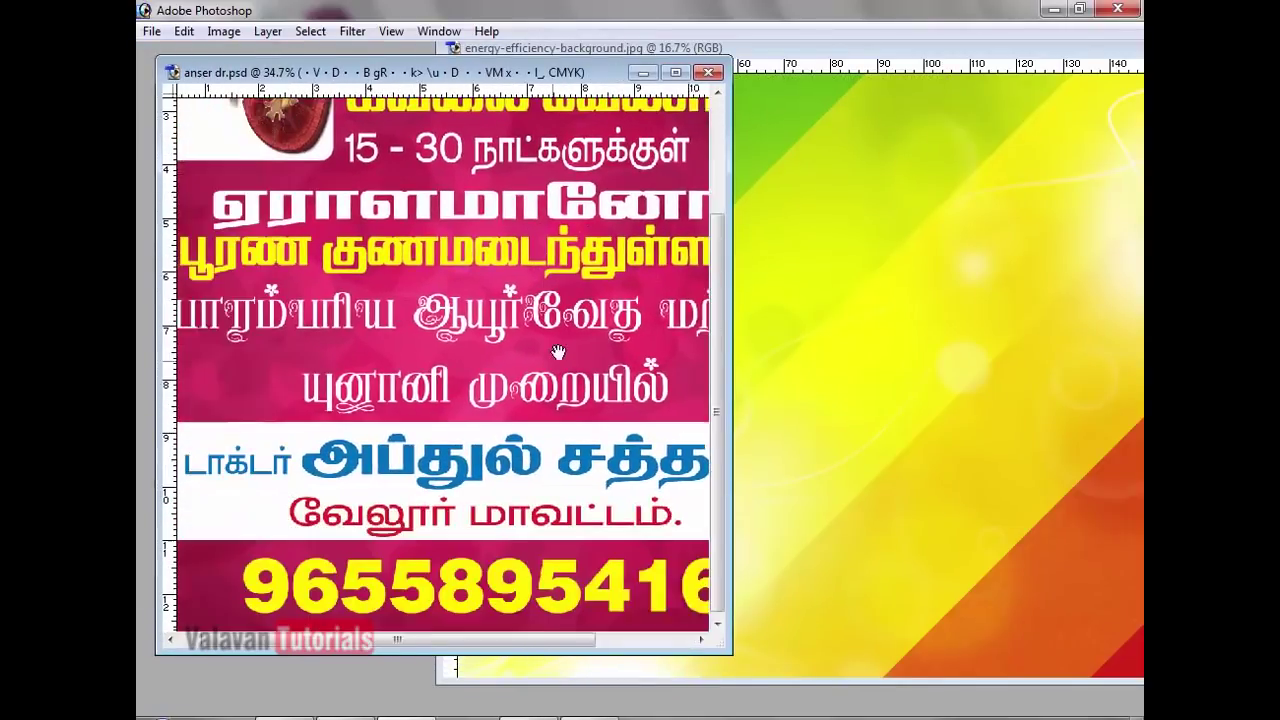
left_click_drag(466, 383, 322, 544)
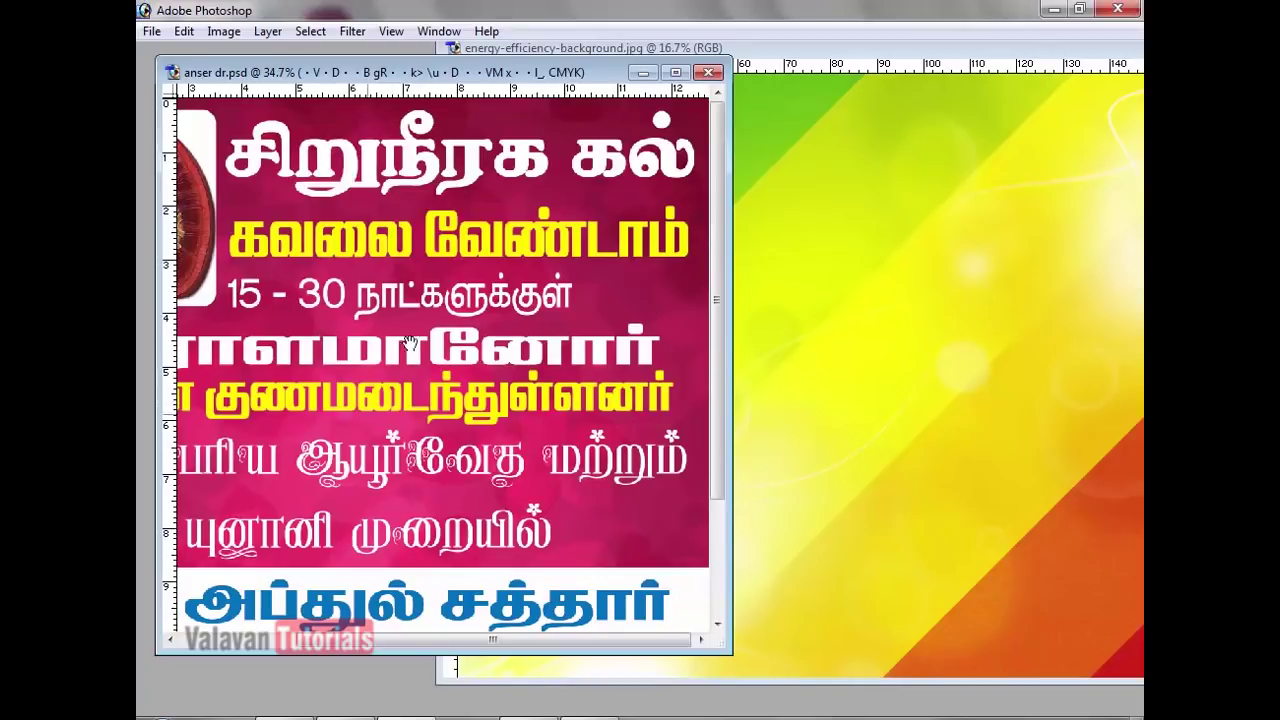
- Move the background image window aside and begin a new document
left_click(798, 310)
left_click_drag(640, 50, 592, 77)
left_click(151, 31)
left_click(186, 54)
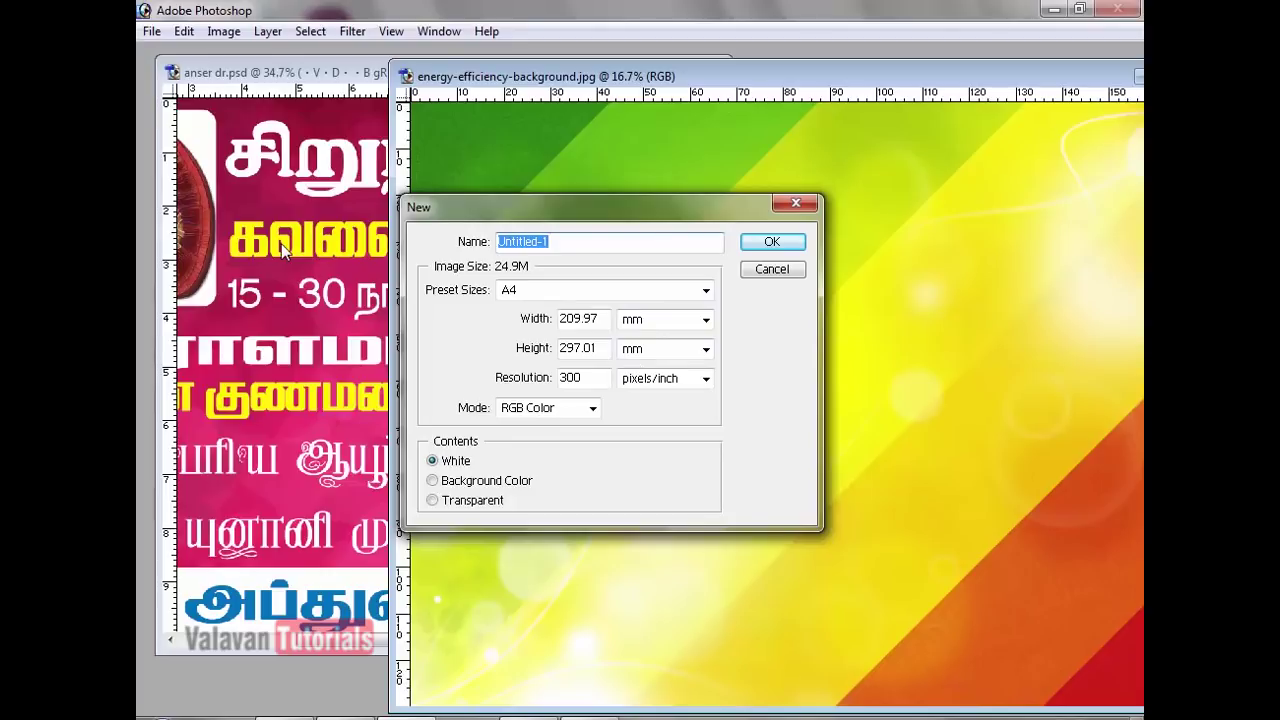
- Accept the A4, 300 pixels/inch, RGB, white document, maximize it and show the palettes
left_click(771, 248)
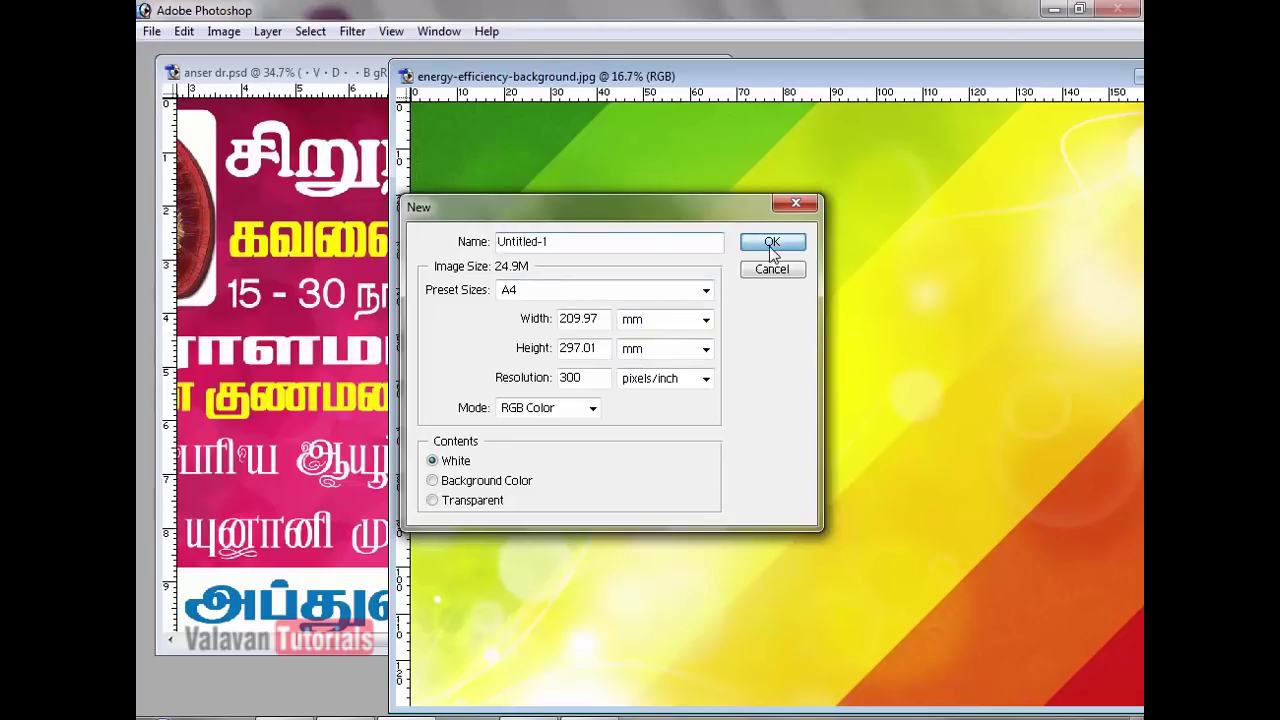
left_click(536, 77)
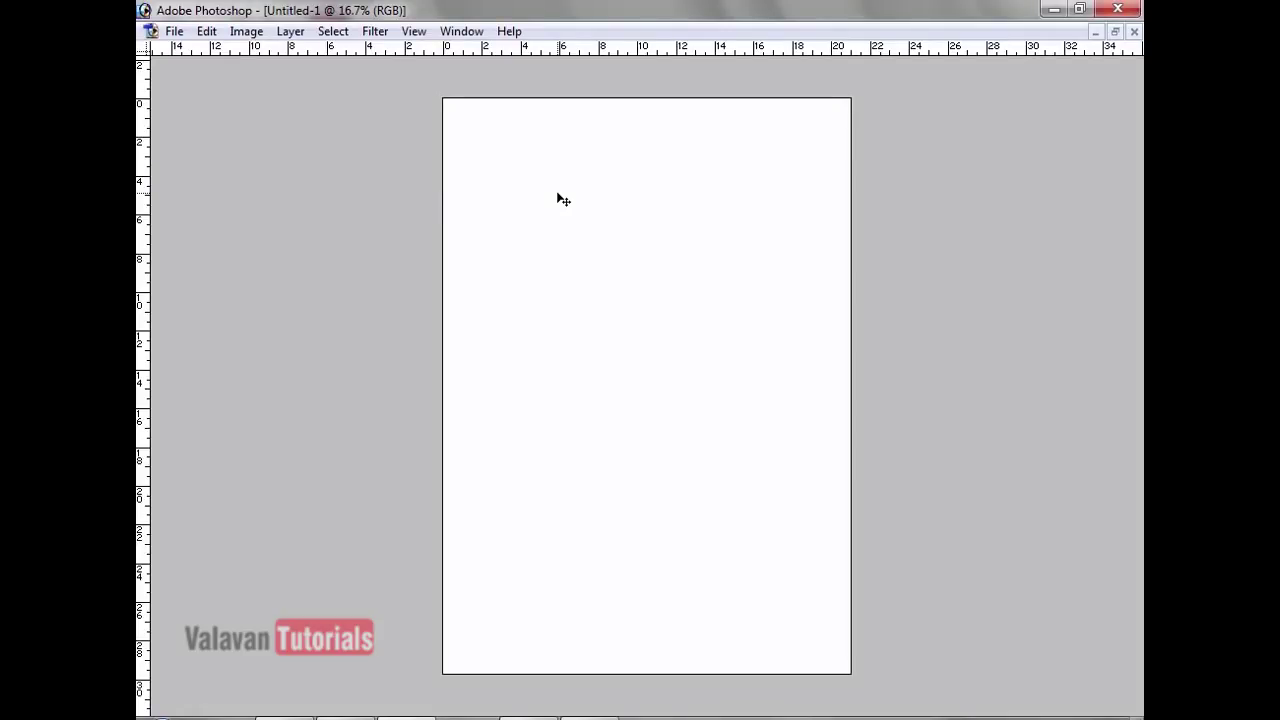
key("Tab")
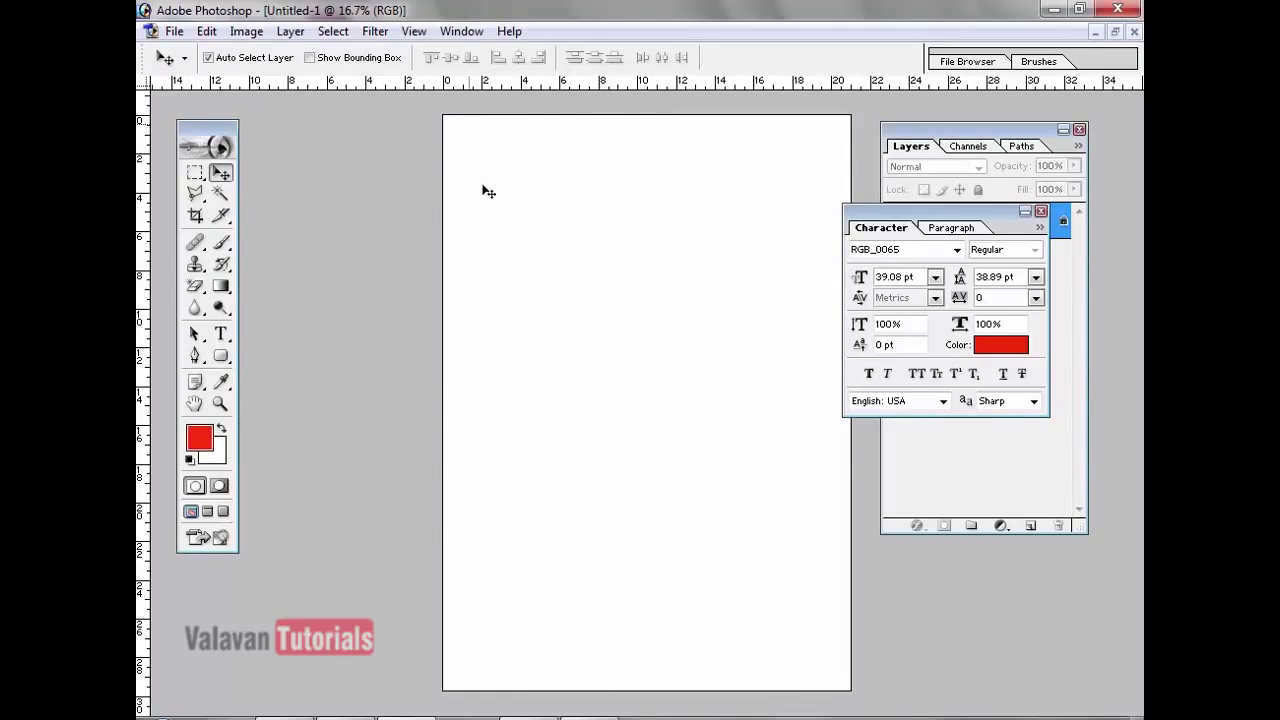
- Add a vertical guide at 50% of the page width
left_click(414, 32)
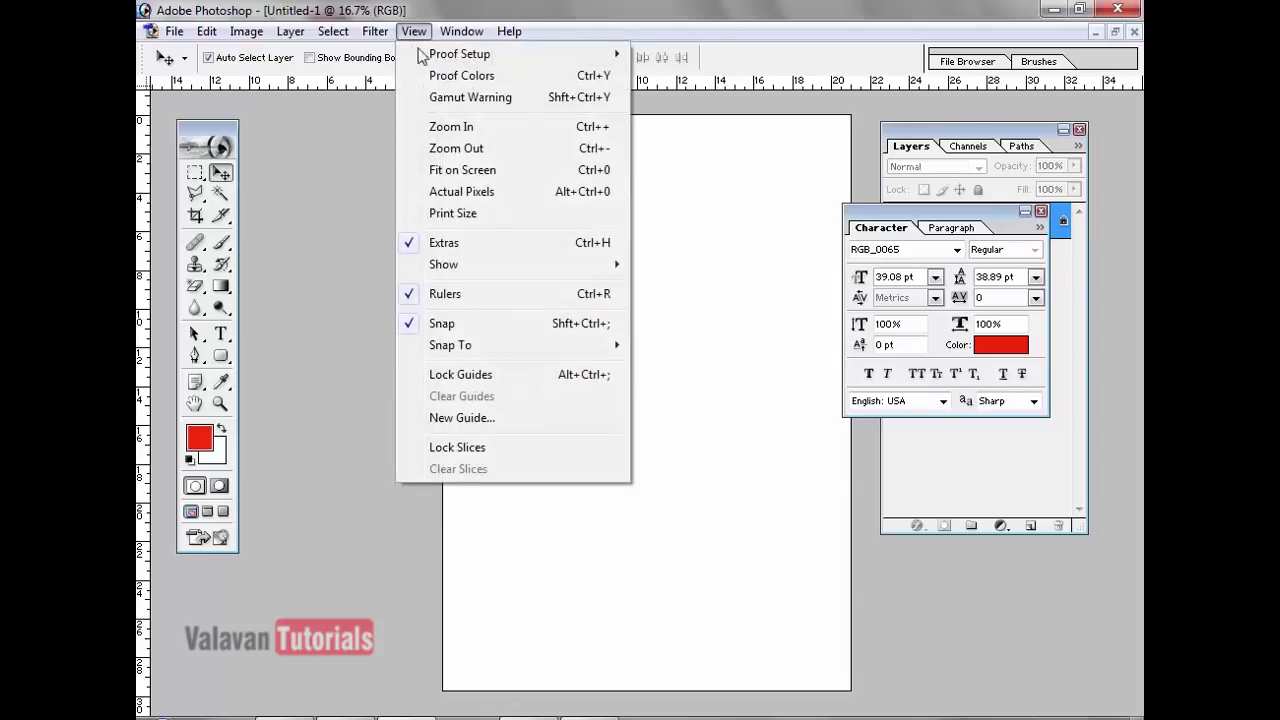
left_click(457, 418)
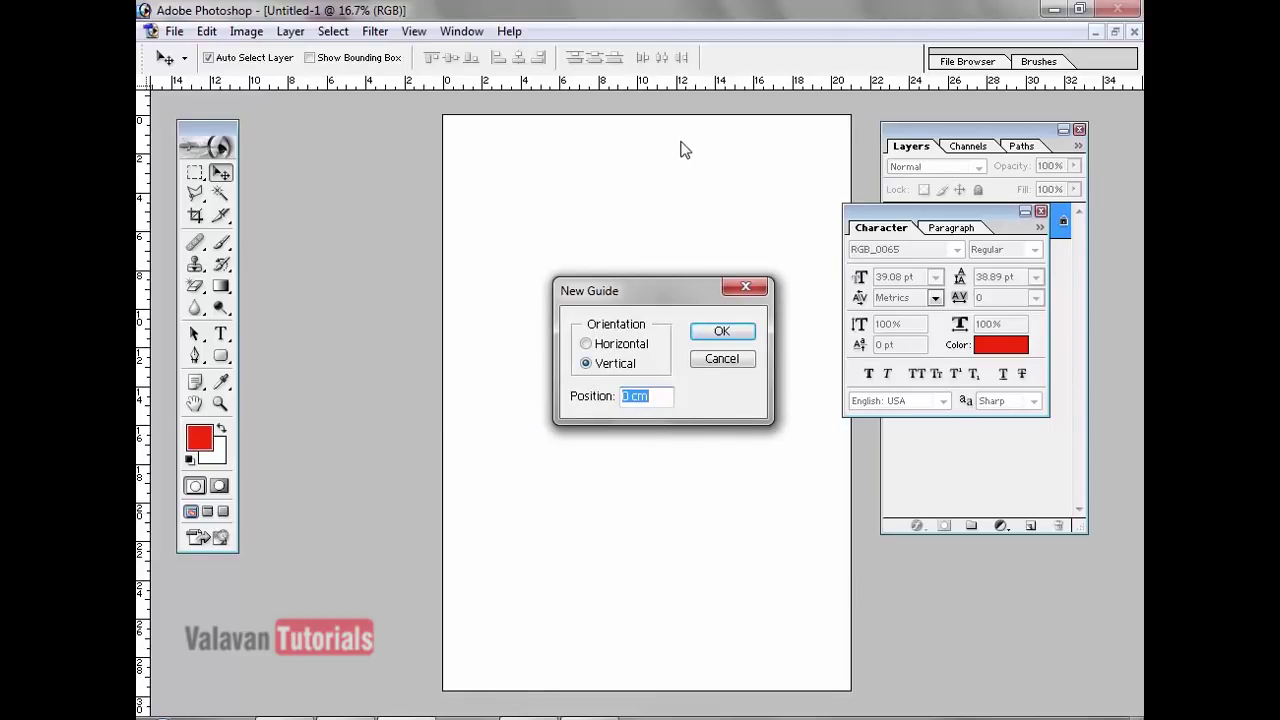
type("50")
left_click(727, 333)
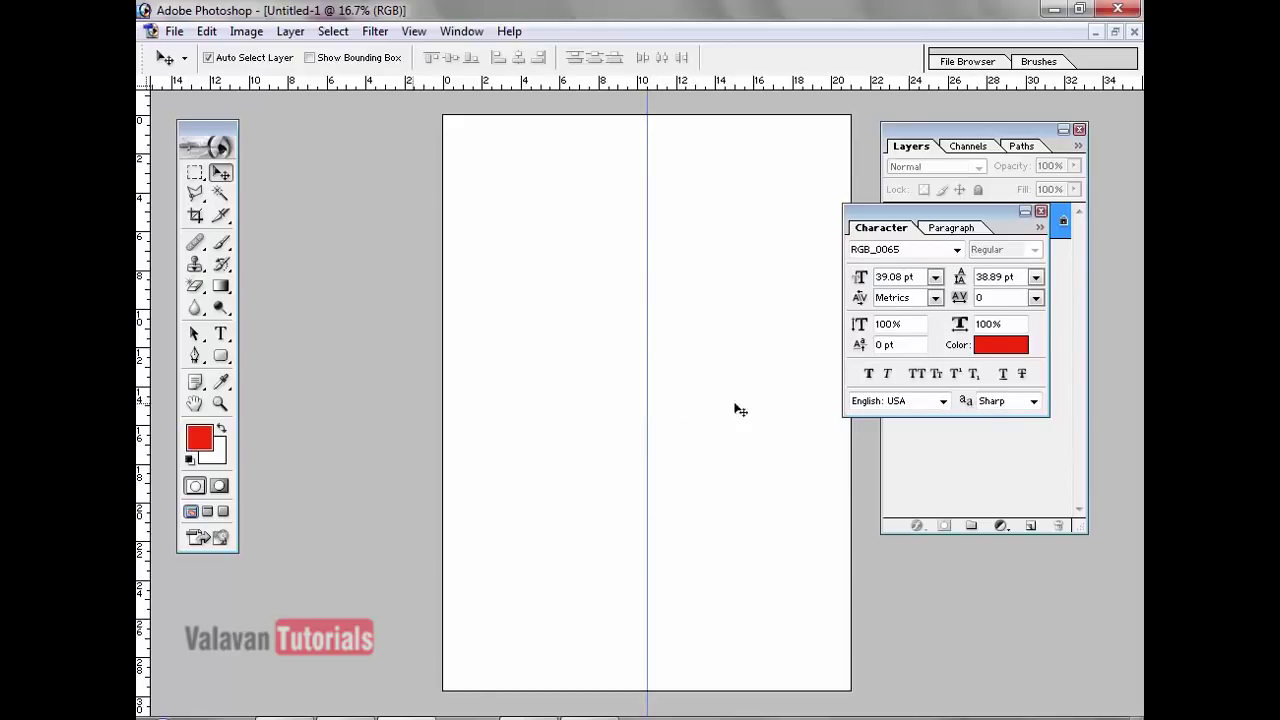
- Add a horizontal guide at 50% of the page height
left_click(413, 31)
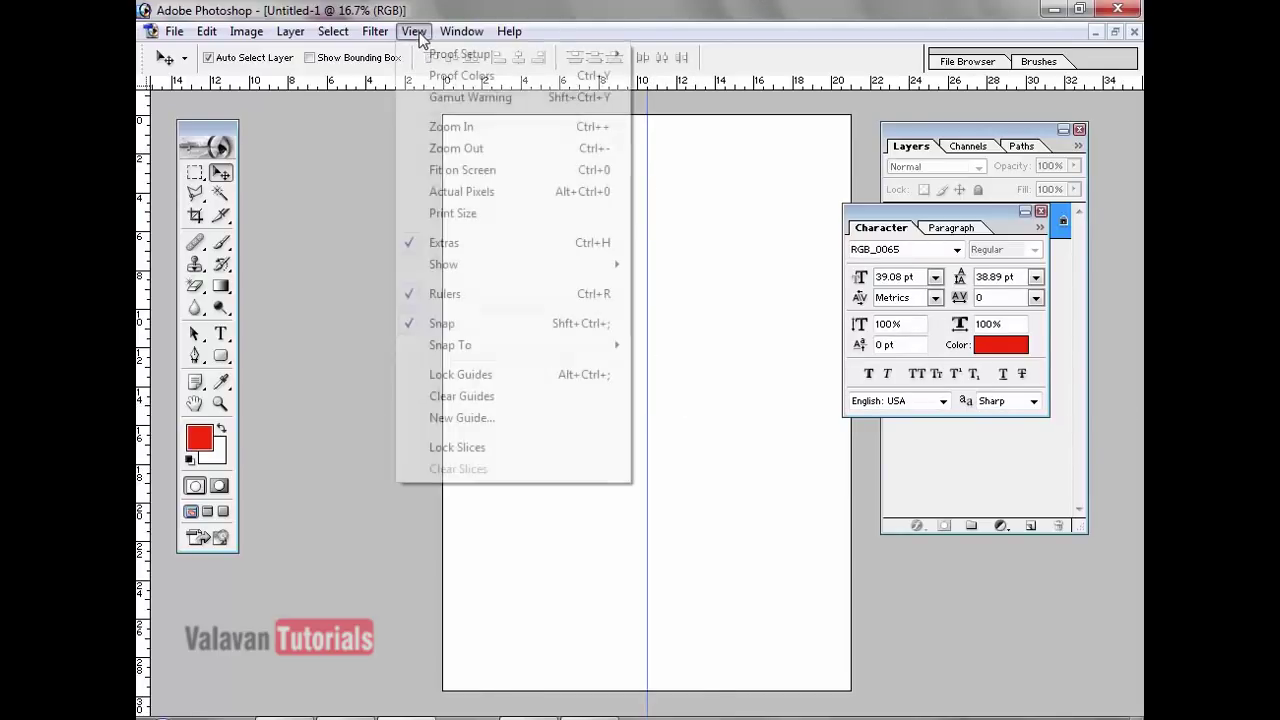
left_click(472, 418)
type("50")
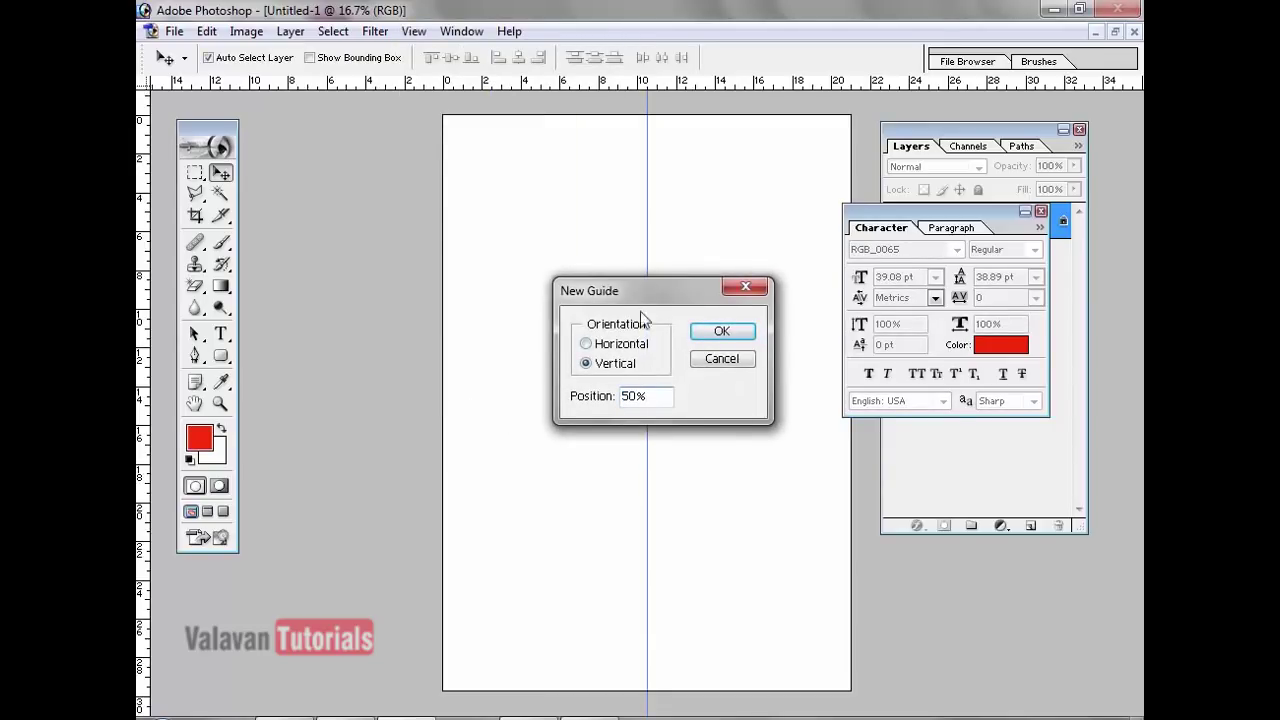
left_click(609, 345)
left_click(721, 331)
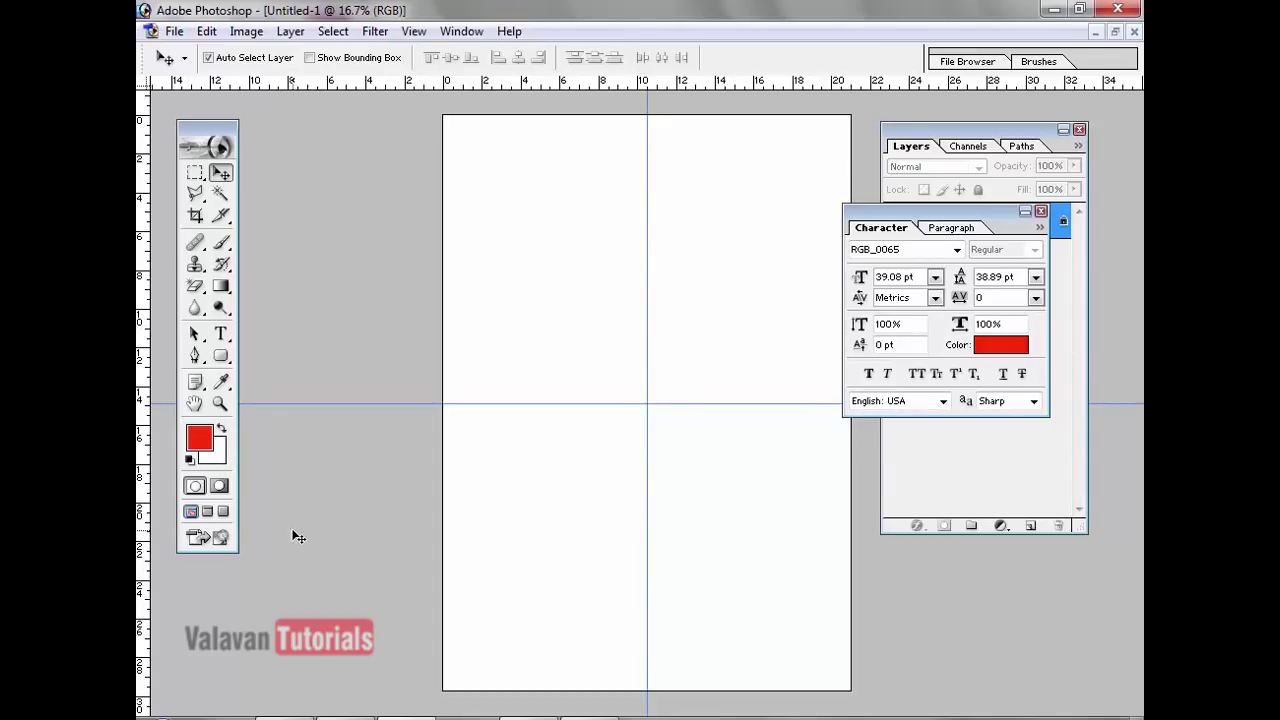
left_click(196, 222)
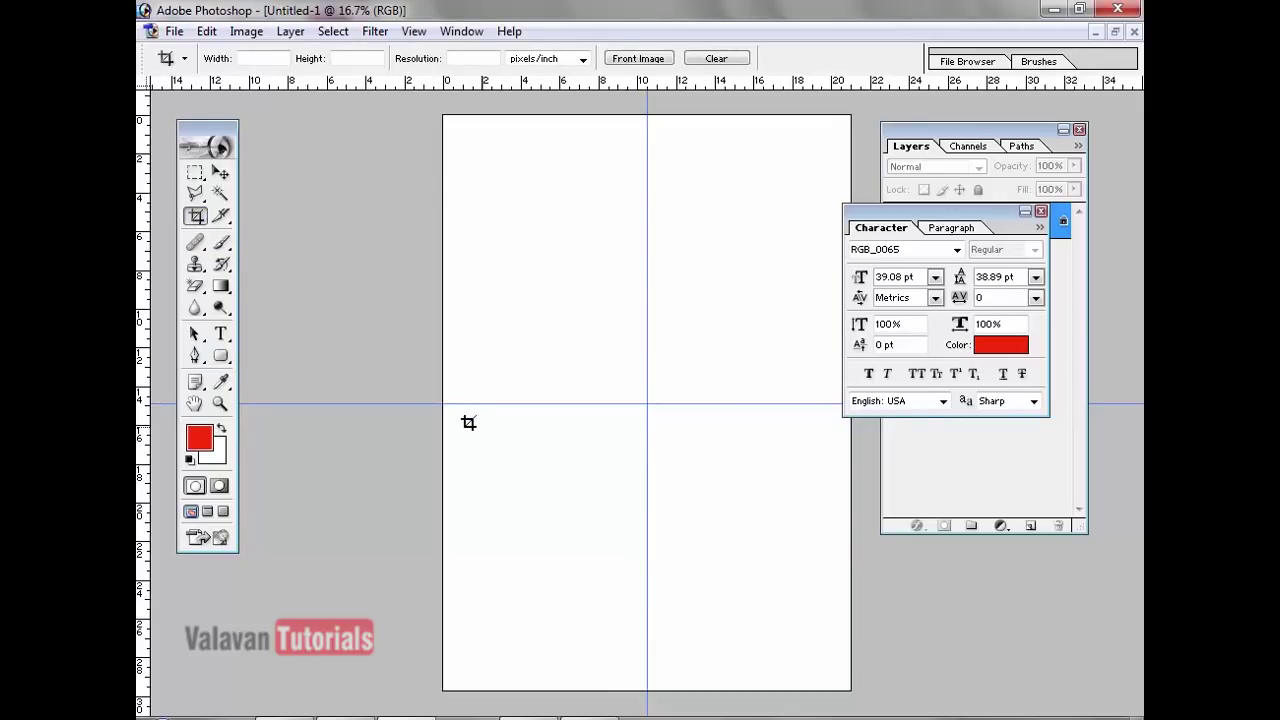
- Crop the page to its bottom-left quarter, fit it on screen, and clear the guides
left_click_drag(440, 400, 649, 690)
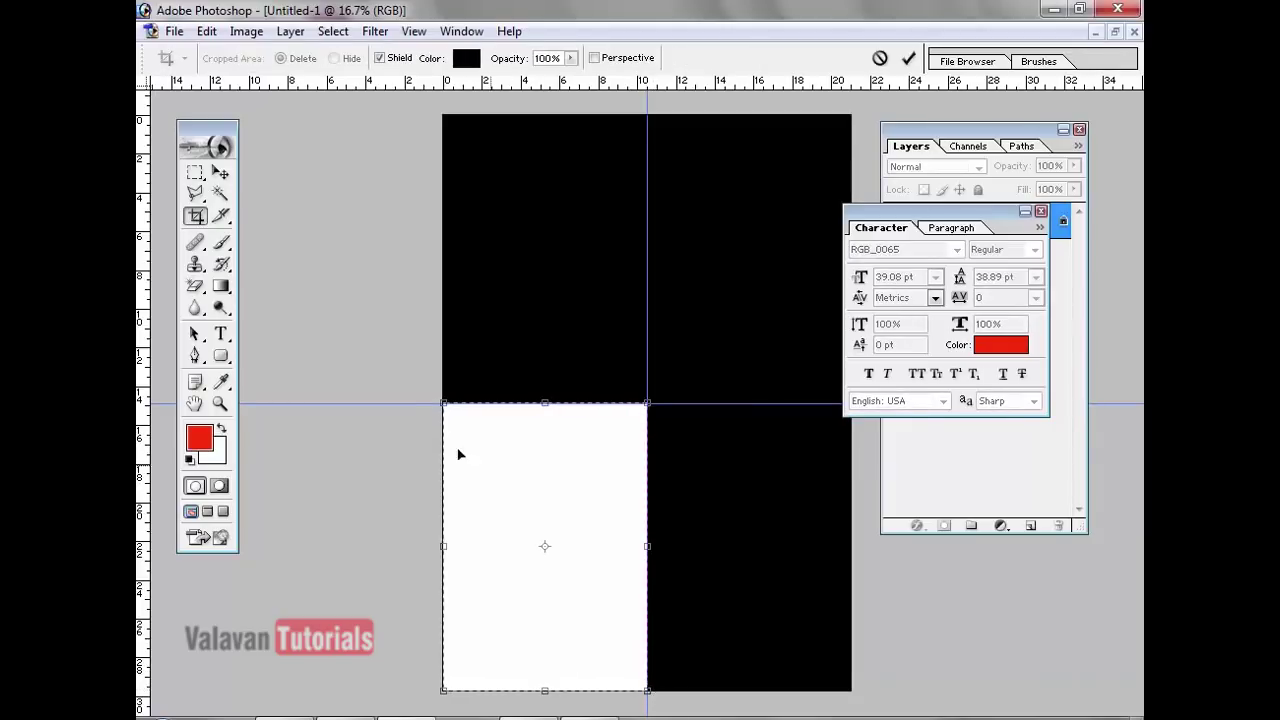
mouse_move(443, 547)
left_mouse_down()
mouse_move(381, 547)
mouse_move(438, 547)
left_mouse_up()
left_click(908, 59)
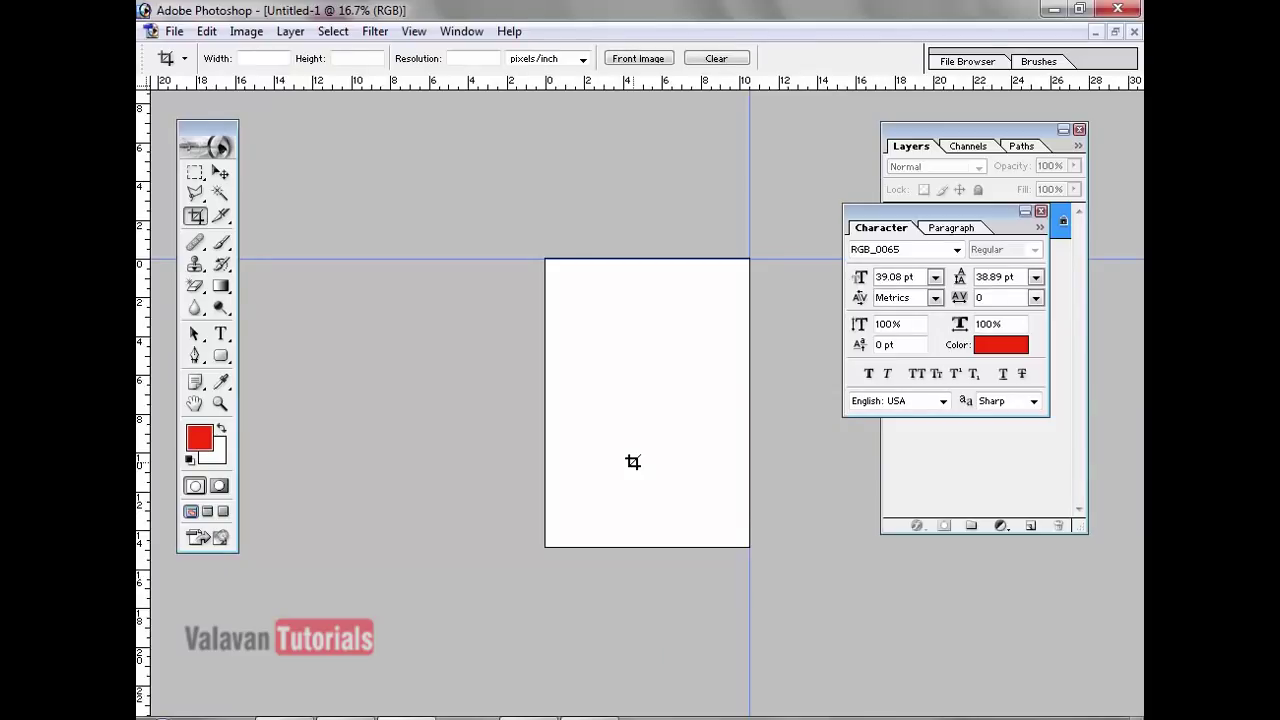
key("ctrl+0")
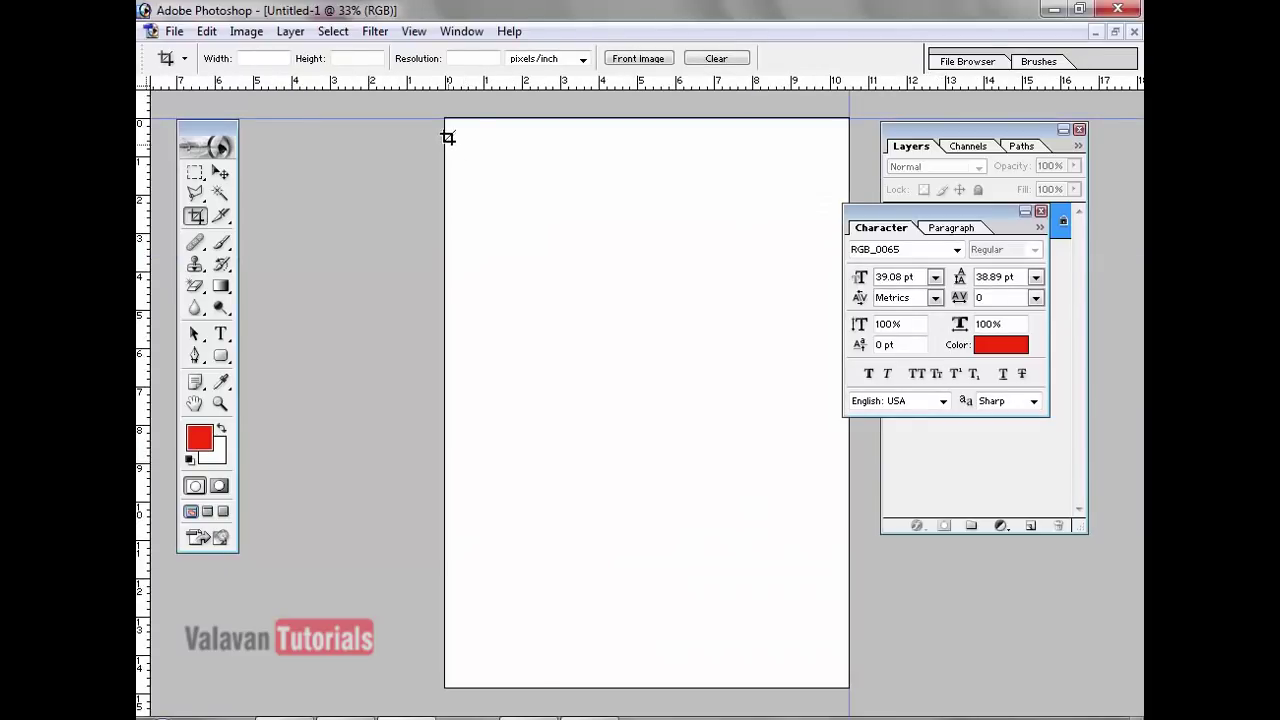
left_click(413, 31)
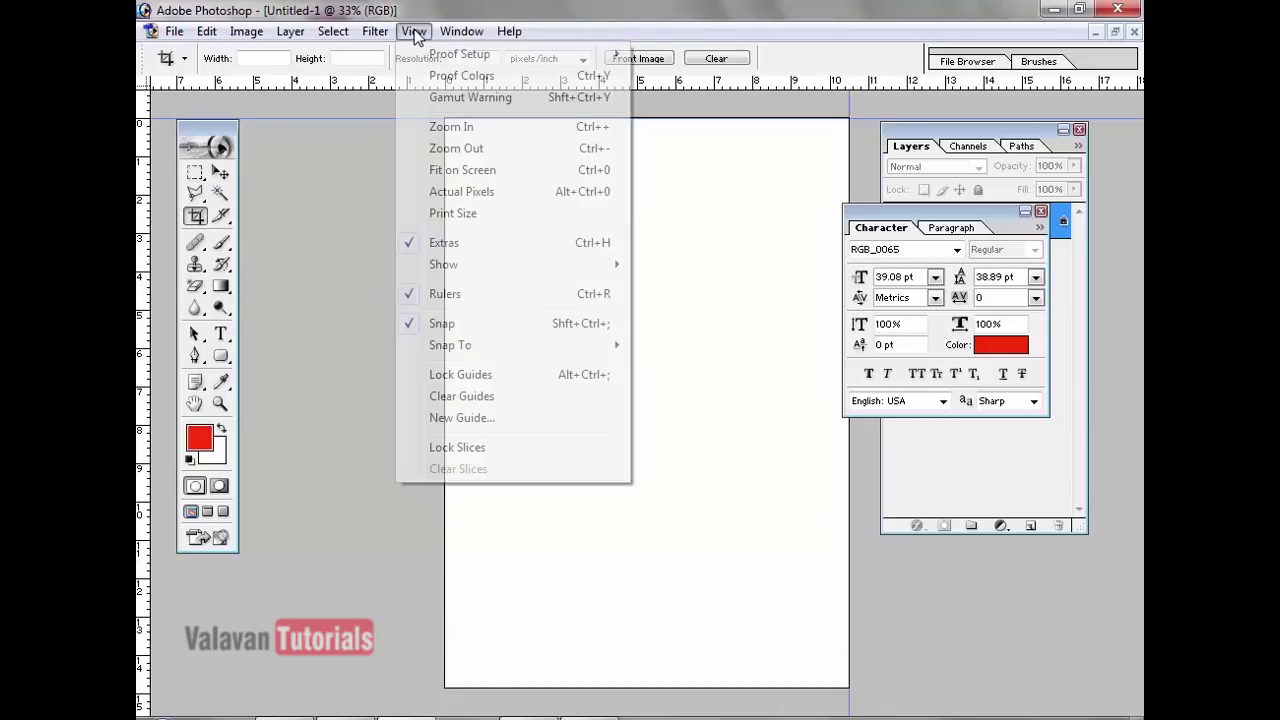
left_click(473, 398)
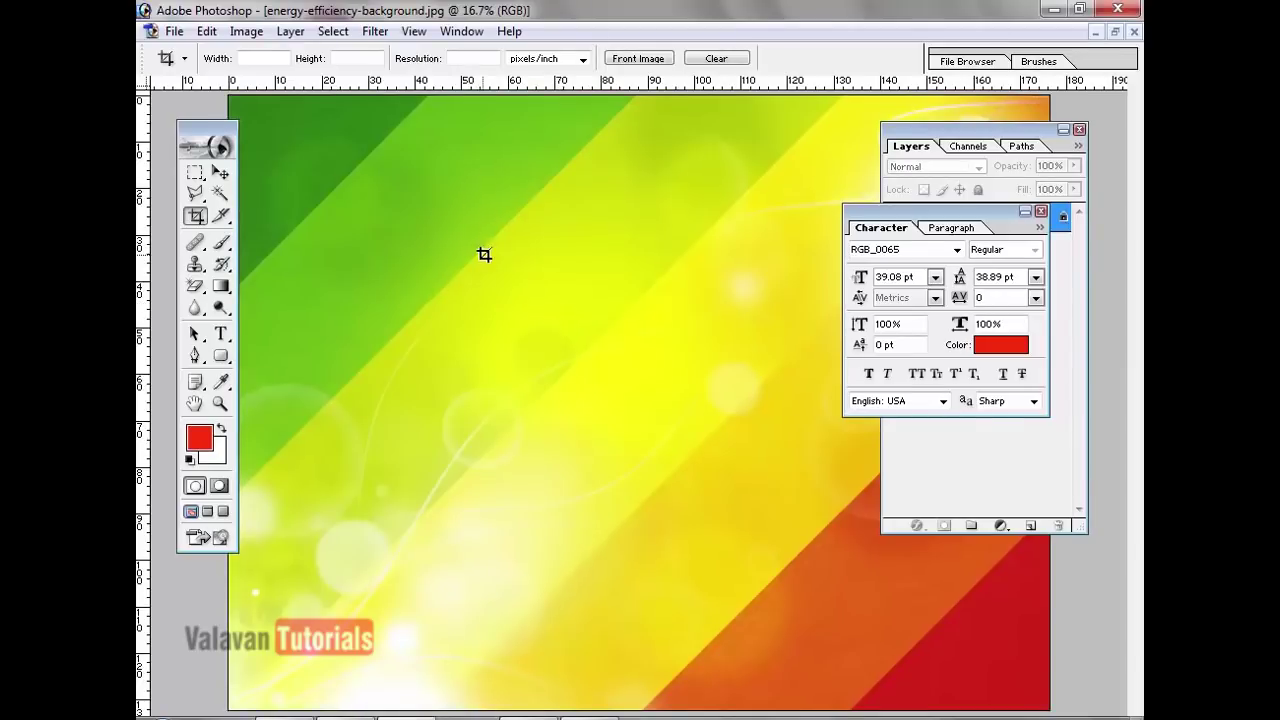
- Drag the energy-efficiency background into Untitled-1 as Layer 1 with the Move tool
left_click(220, 172)
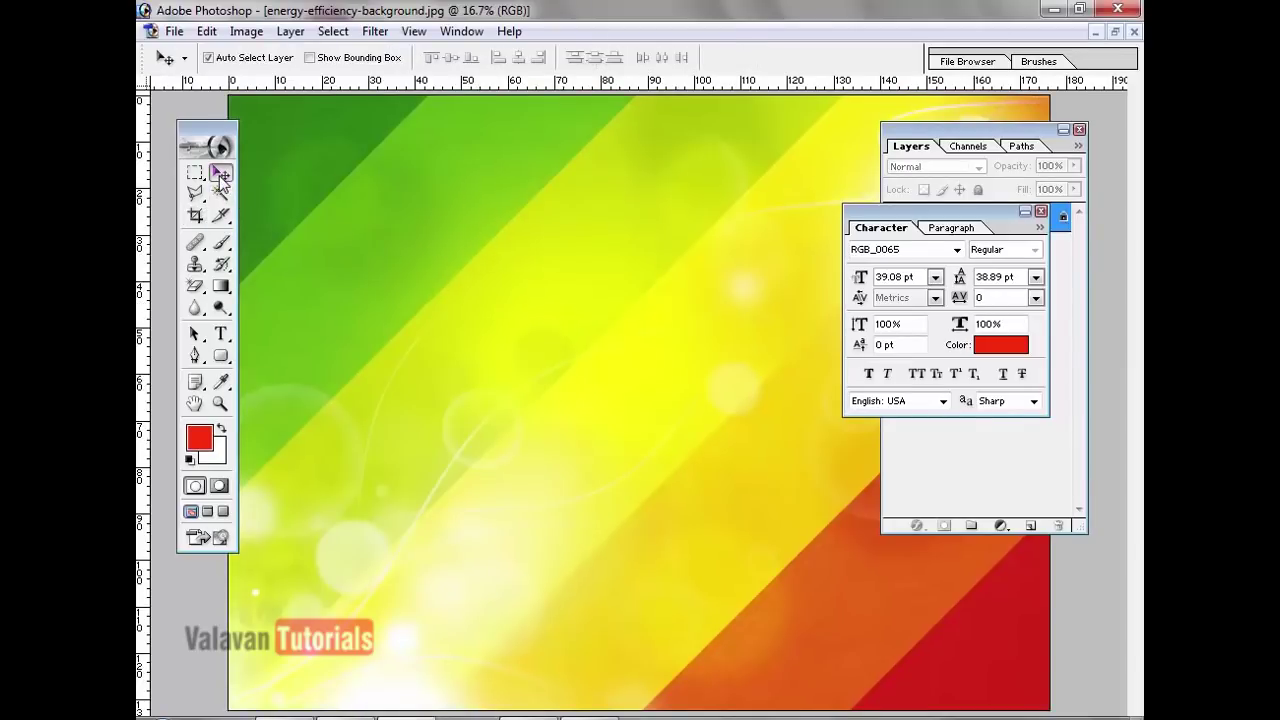
left_click(207, 511)
left_click(191, 511)
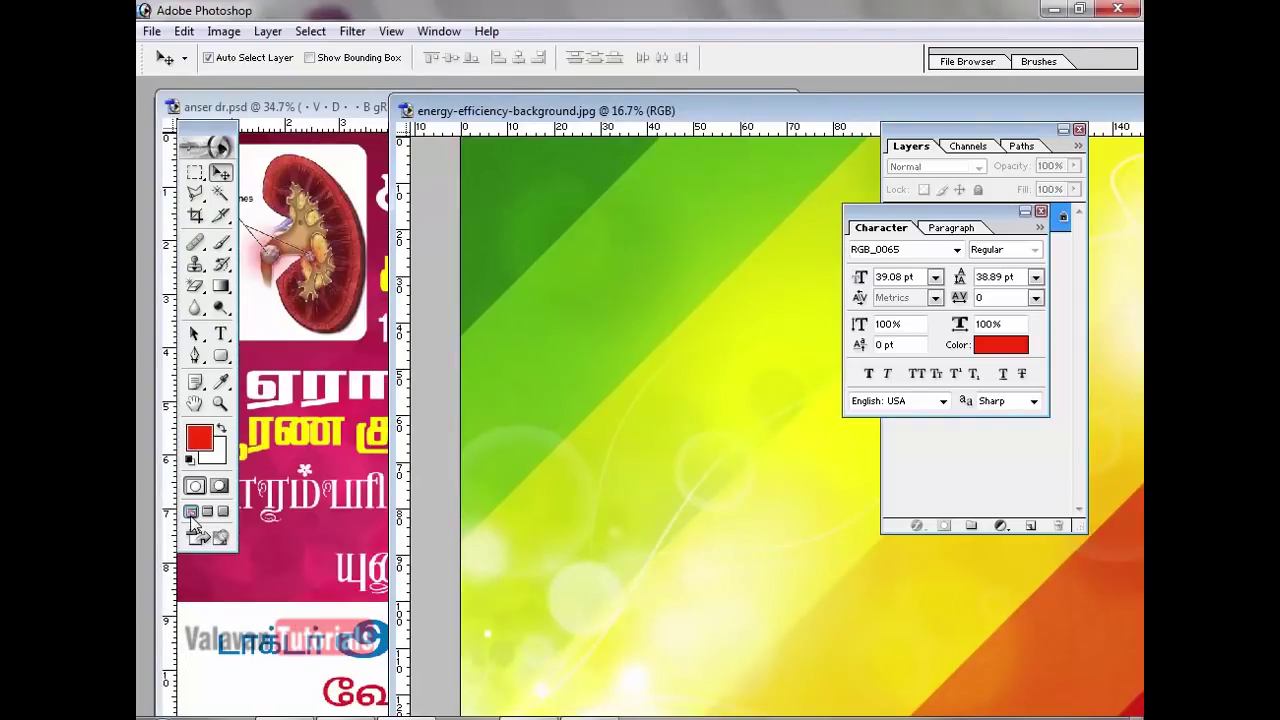
left_click_drag(715, 110, 436, 321)
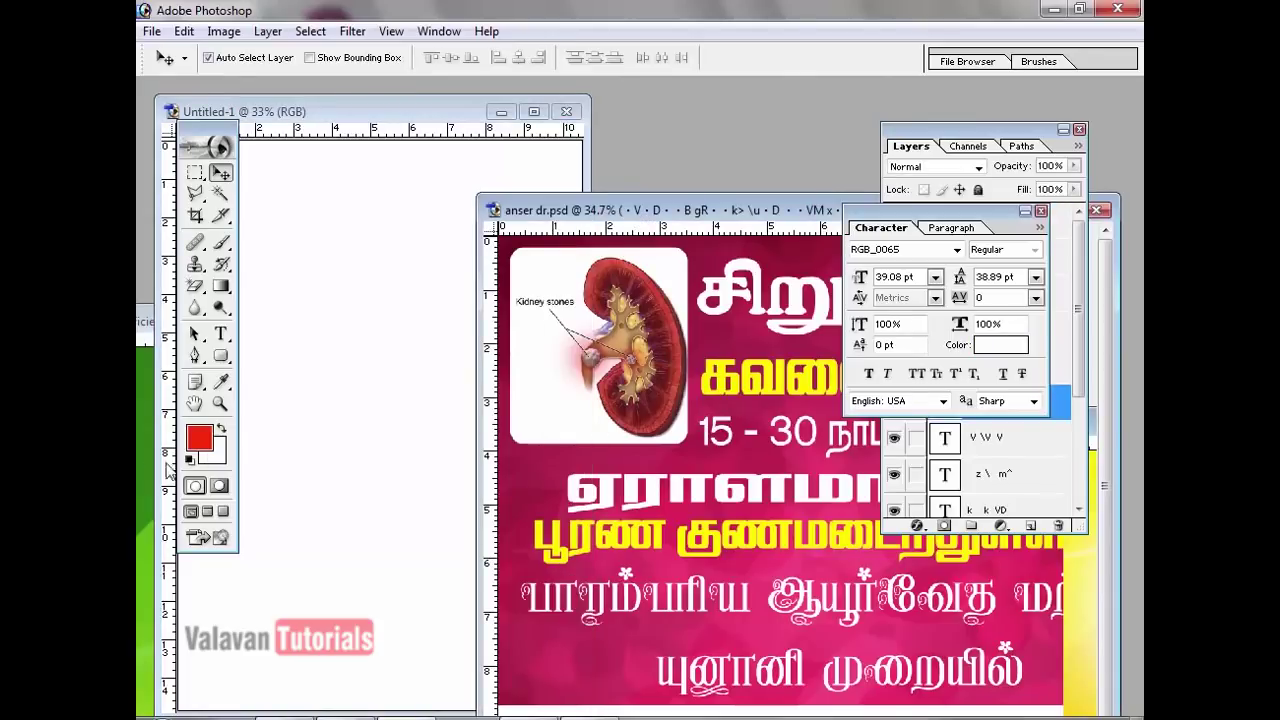
left_click(141, 465)
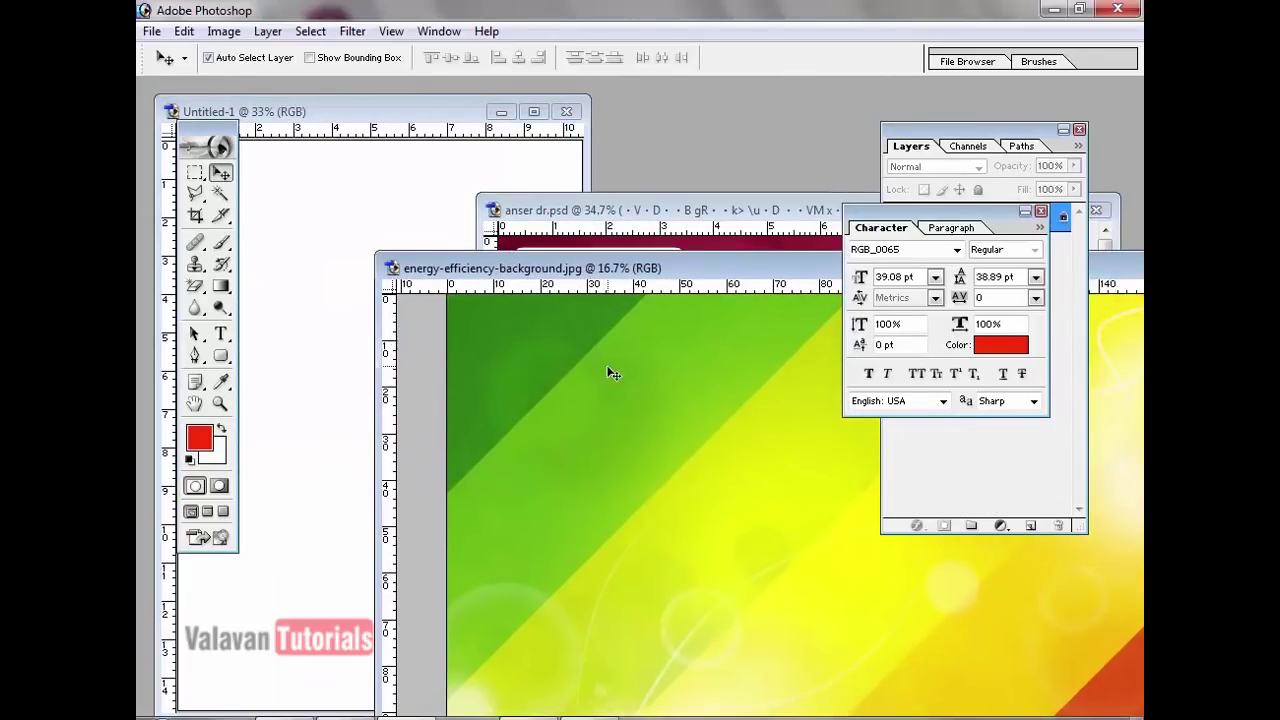
left_click_drag(430, 273, 380, 206)
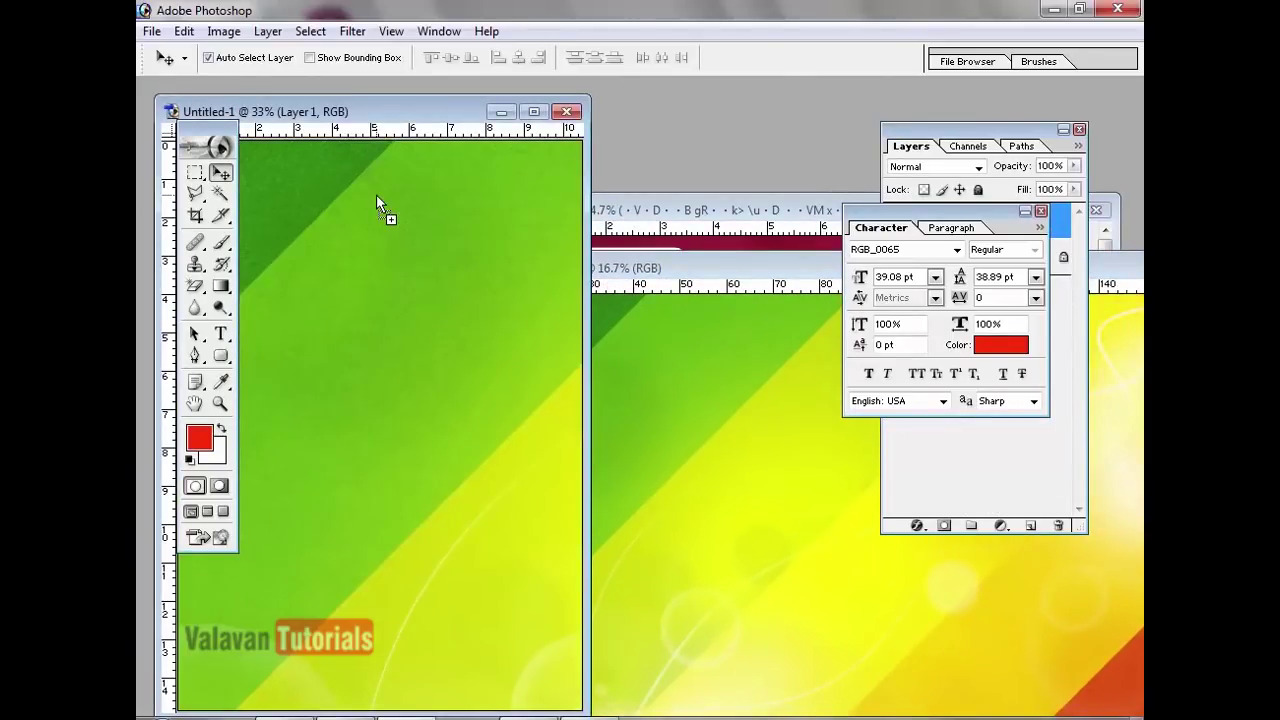
- Switch to full-screen mode, zoom out twice, and close the Character palette
key("f")
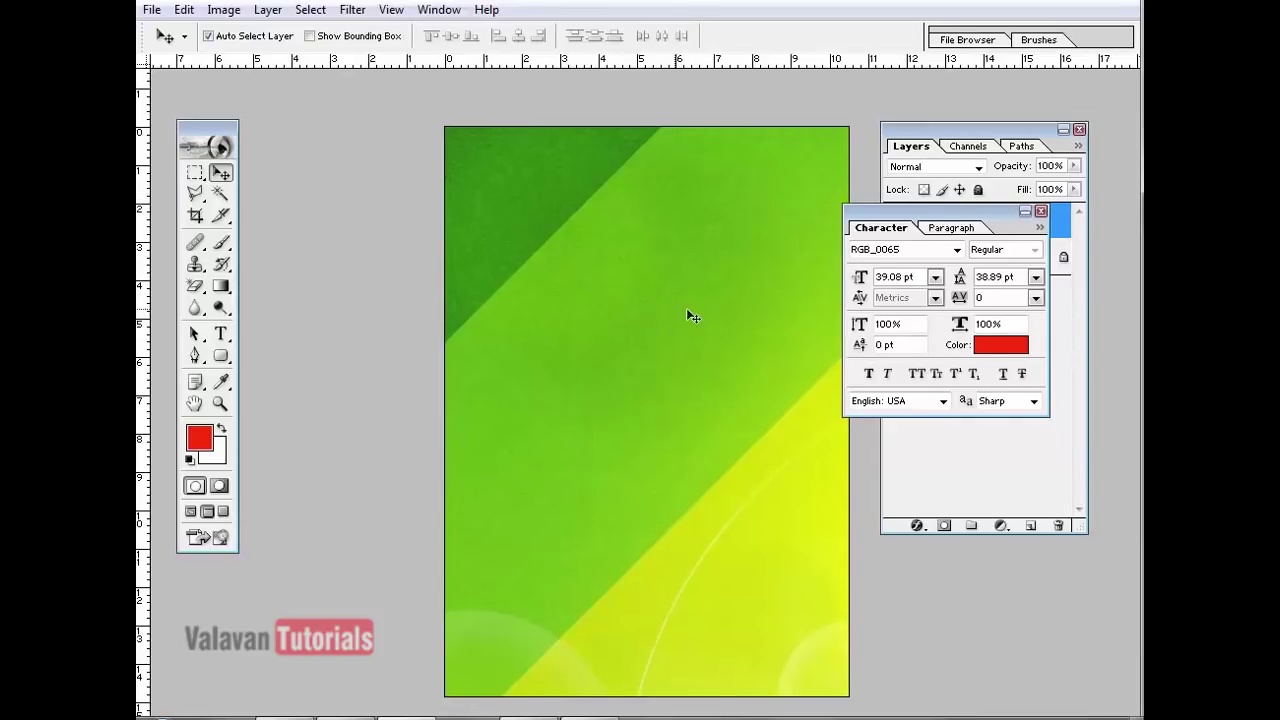
key("shift+Up")
key("shift+Up")
key("shift+Up")
key("shift+Up")
key("shift+Up")
key("shift+Up")
key("shift+Up")
key("shift+Up")
key("shift+Up")
key("shift+Up")
key("shift+Up")
key("shift+Up")
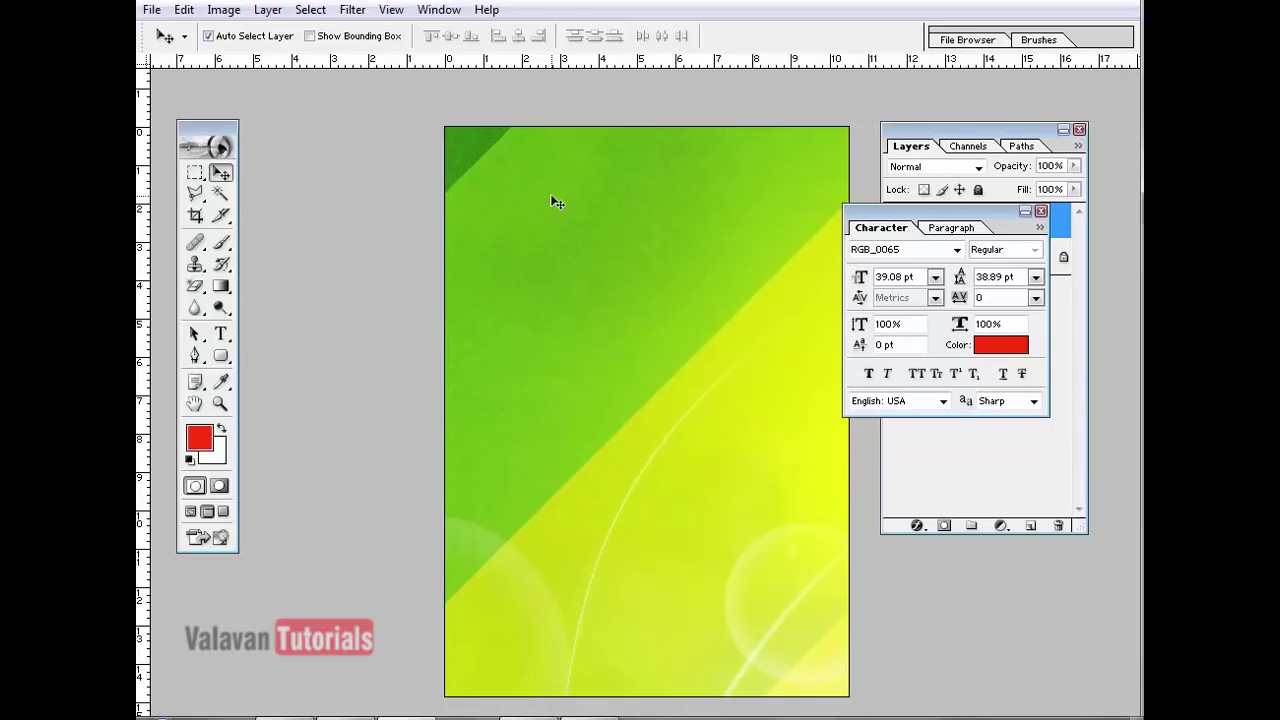
key("ctrl+minus")
key("ctrl+minus")
key("ctrl+minus")
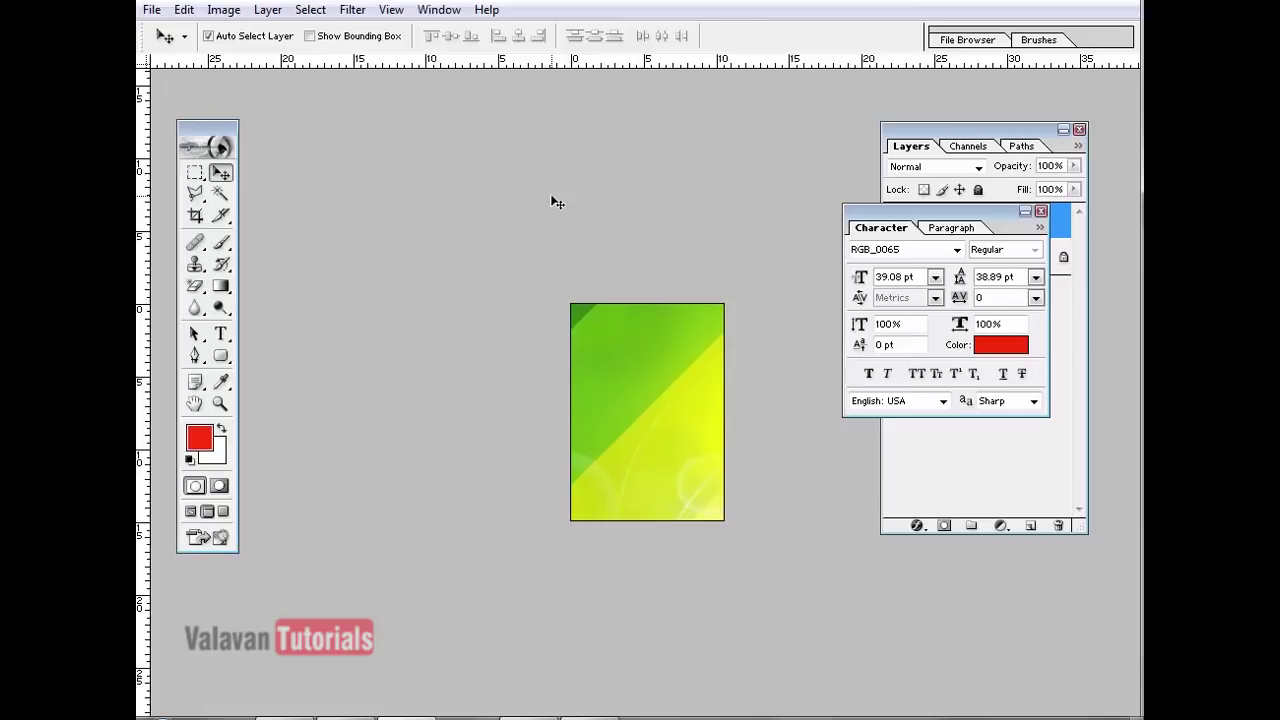
key("ctrl+minus")
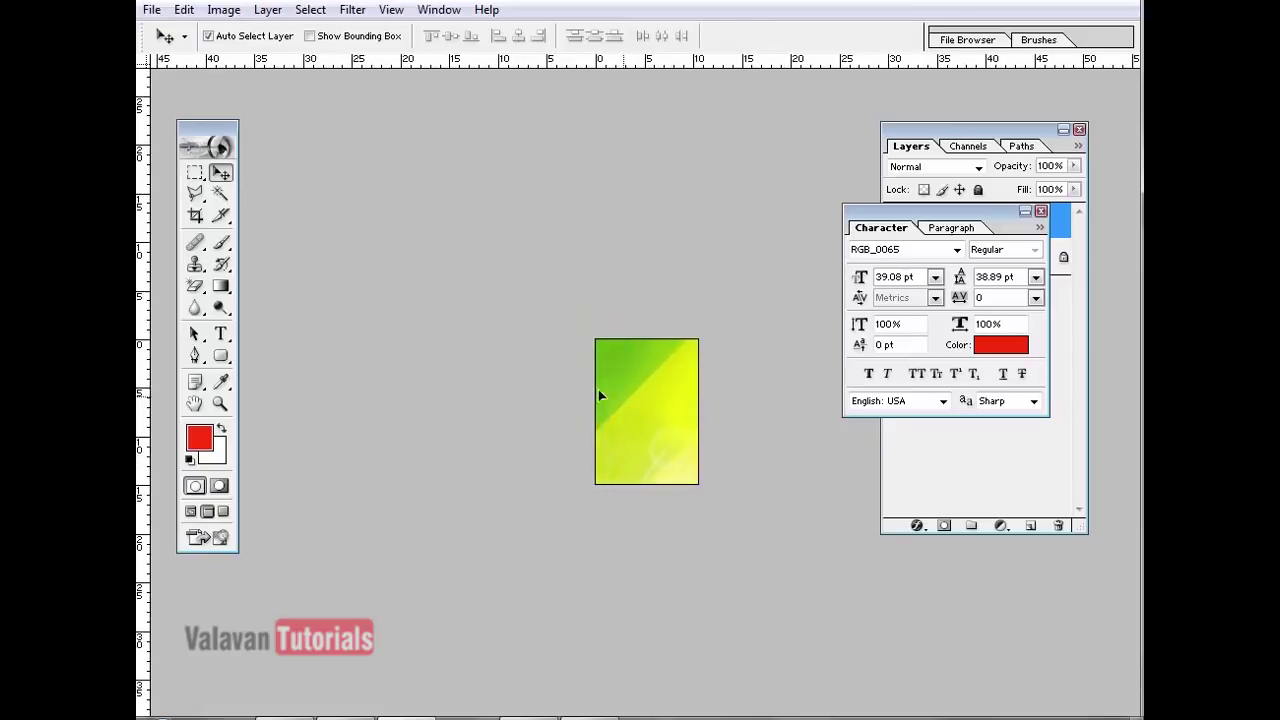
left_click(1041, 211)
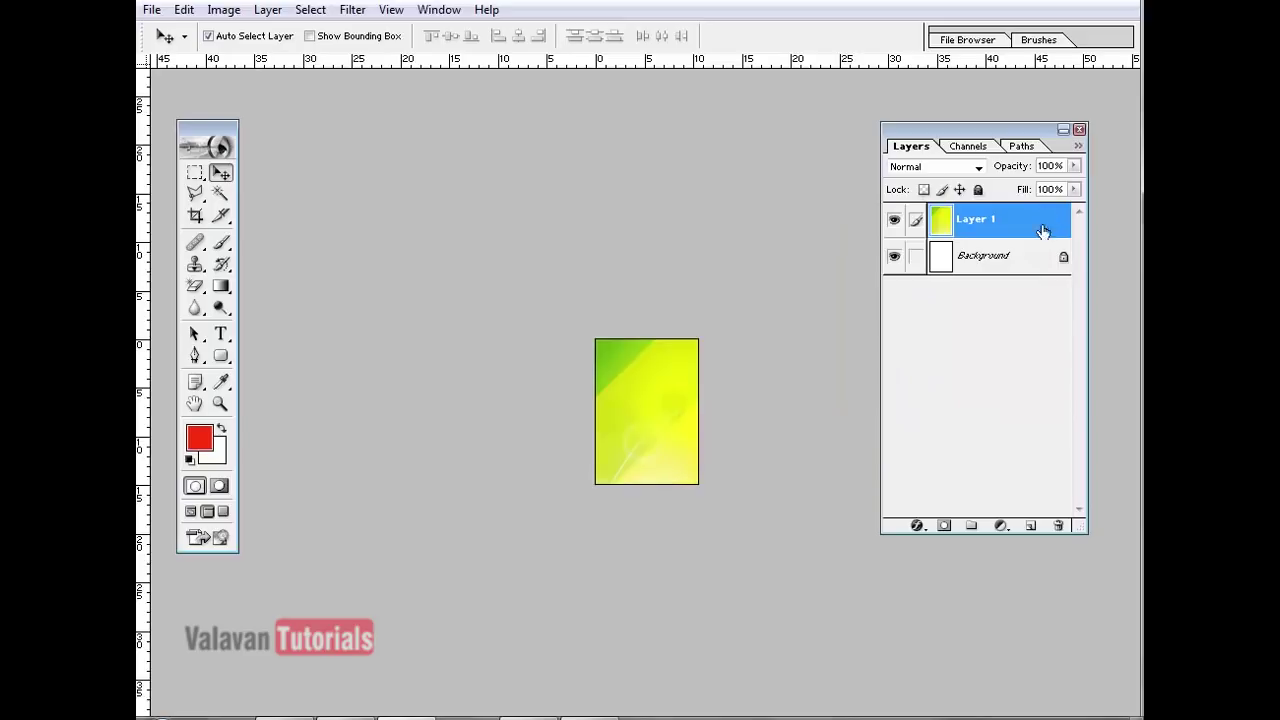
- Rotate Layer 1 by 90° and scale it to about 35.5% × 33.1% to fill the canvas
left_click(183, 10)
left_click(265, 382)
left_click_drag(675, 378, 751, 439)
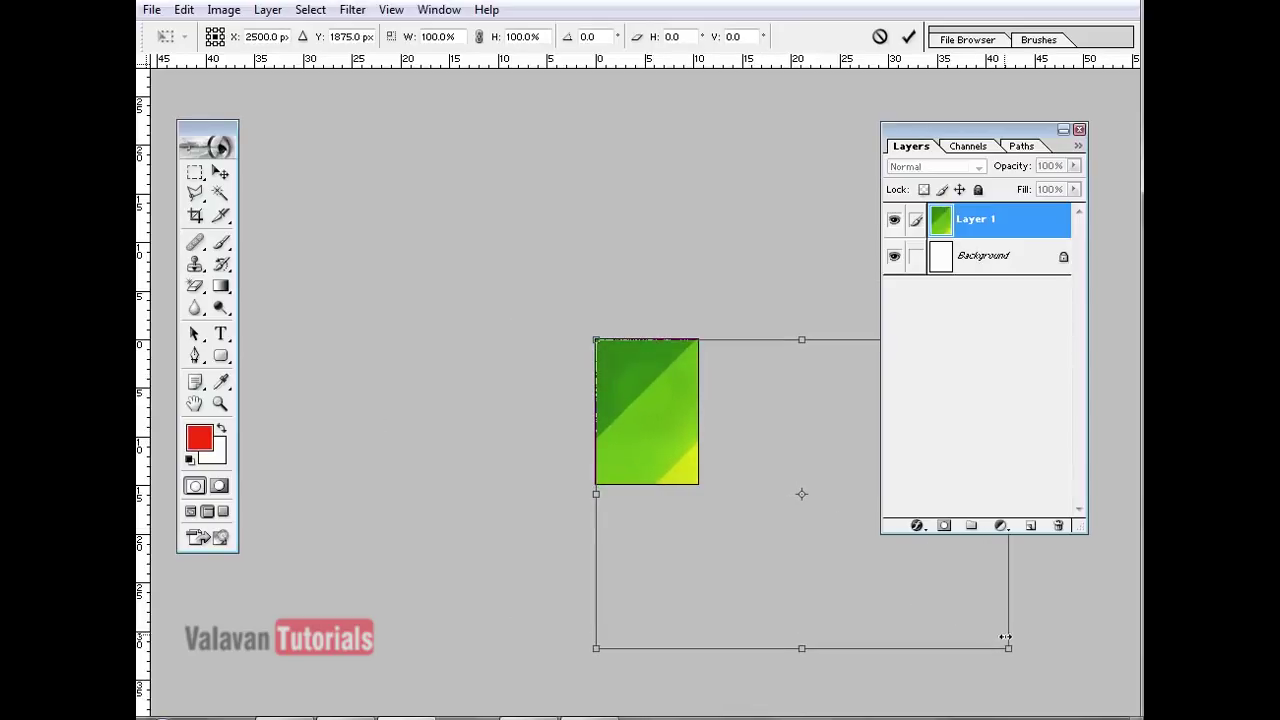
left_click_drag(1008, 645, 784, 499)
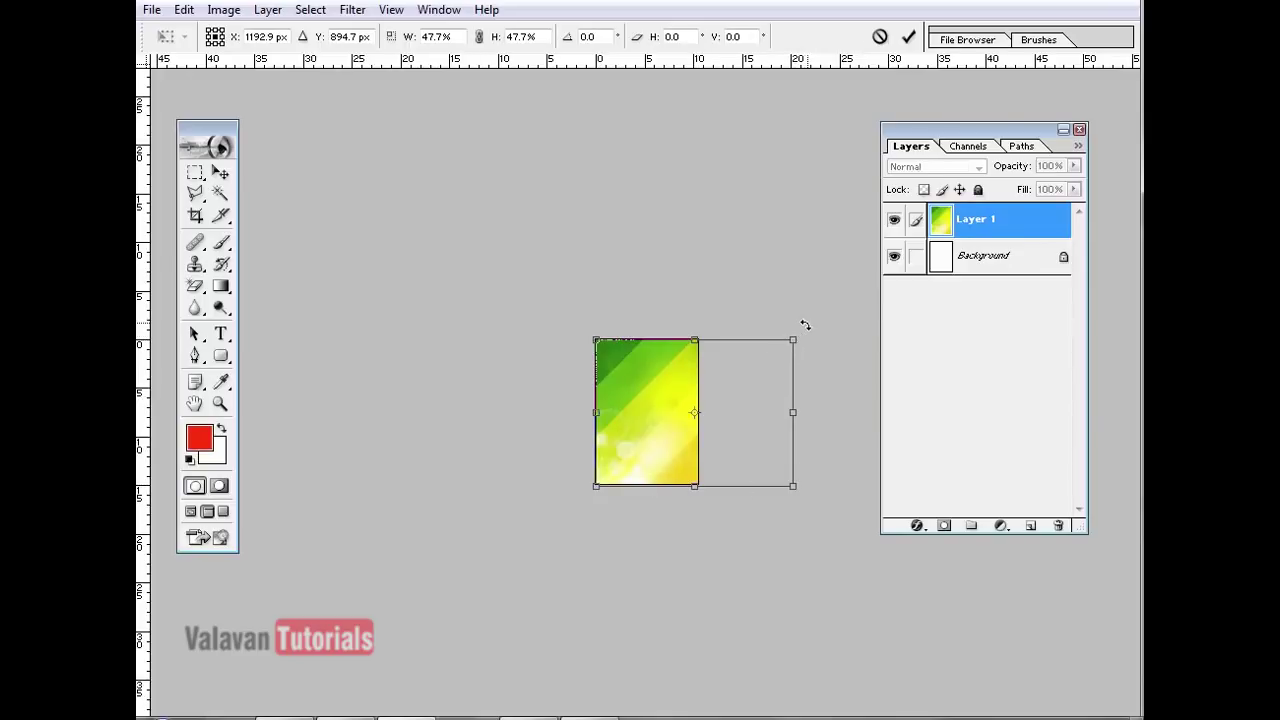
left_click_drag(805, 325, 816, 404)
key("ctrl+z")
left_click_drag(802, 328, 749, 479)
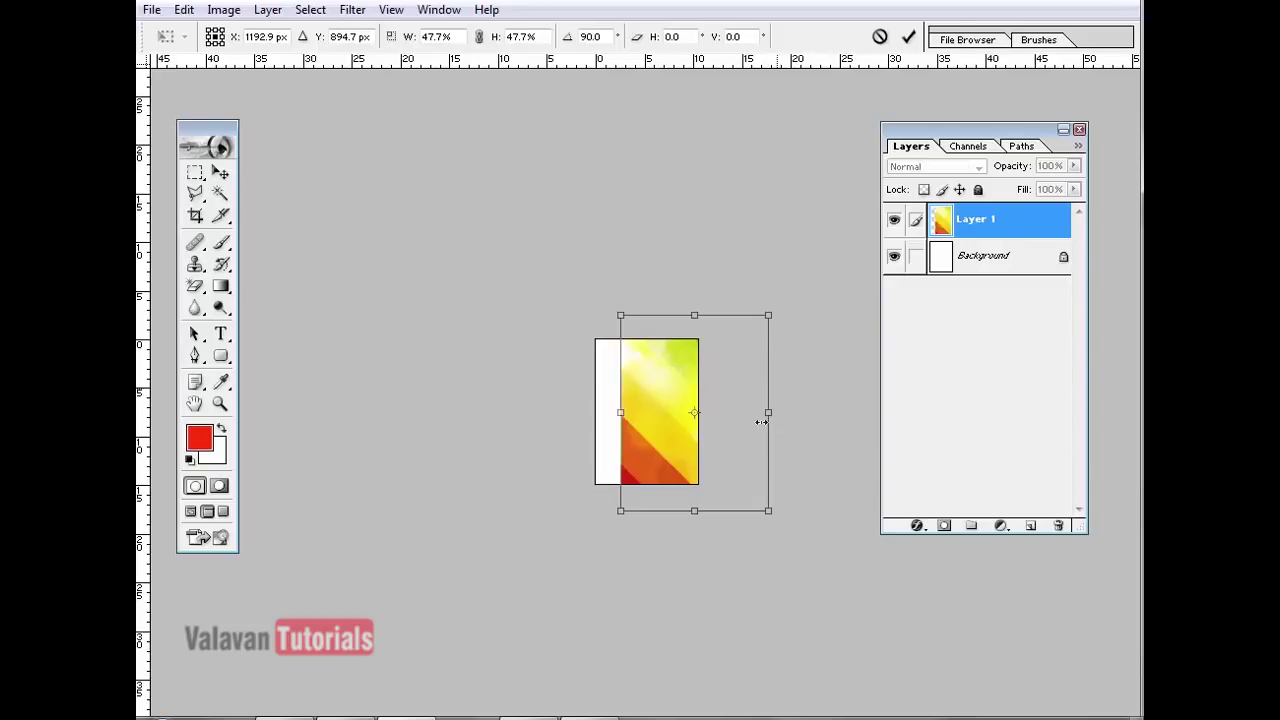
left_click_drag(731, 386, 708, 401)
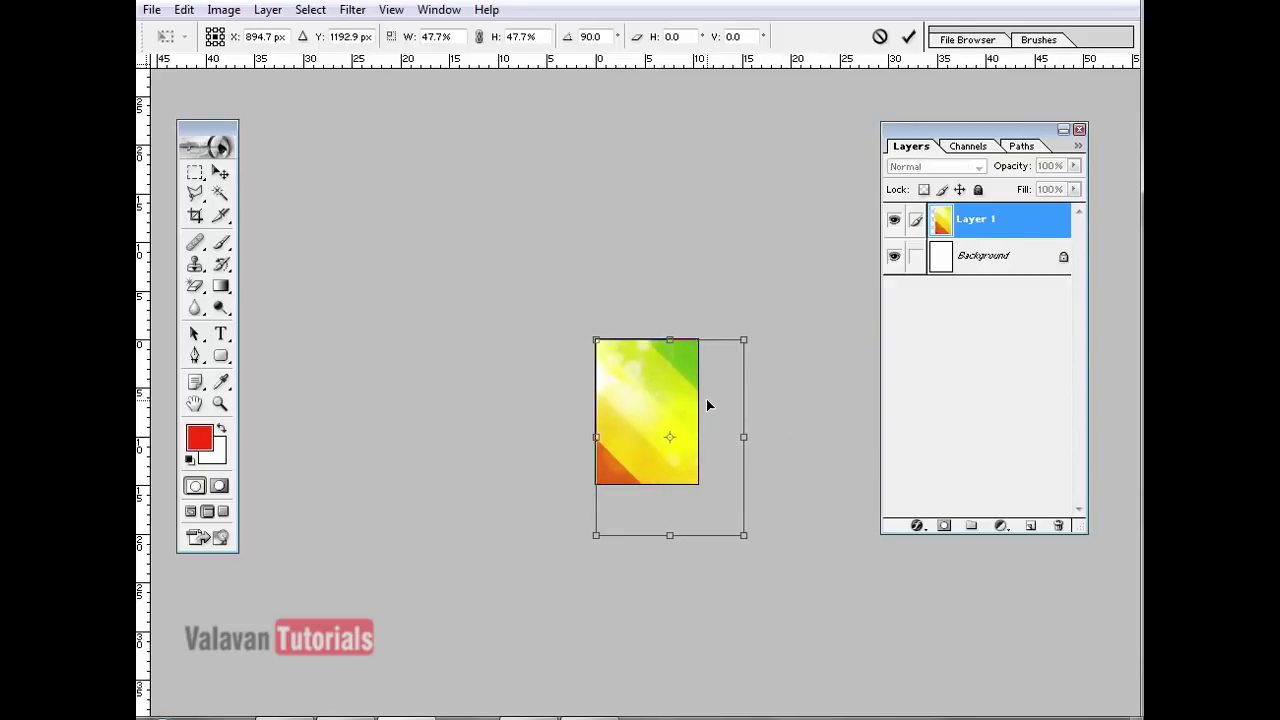
left_click_drag(741, 531, 699, 486)
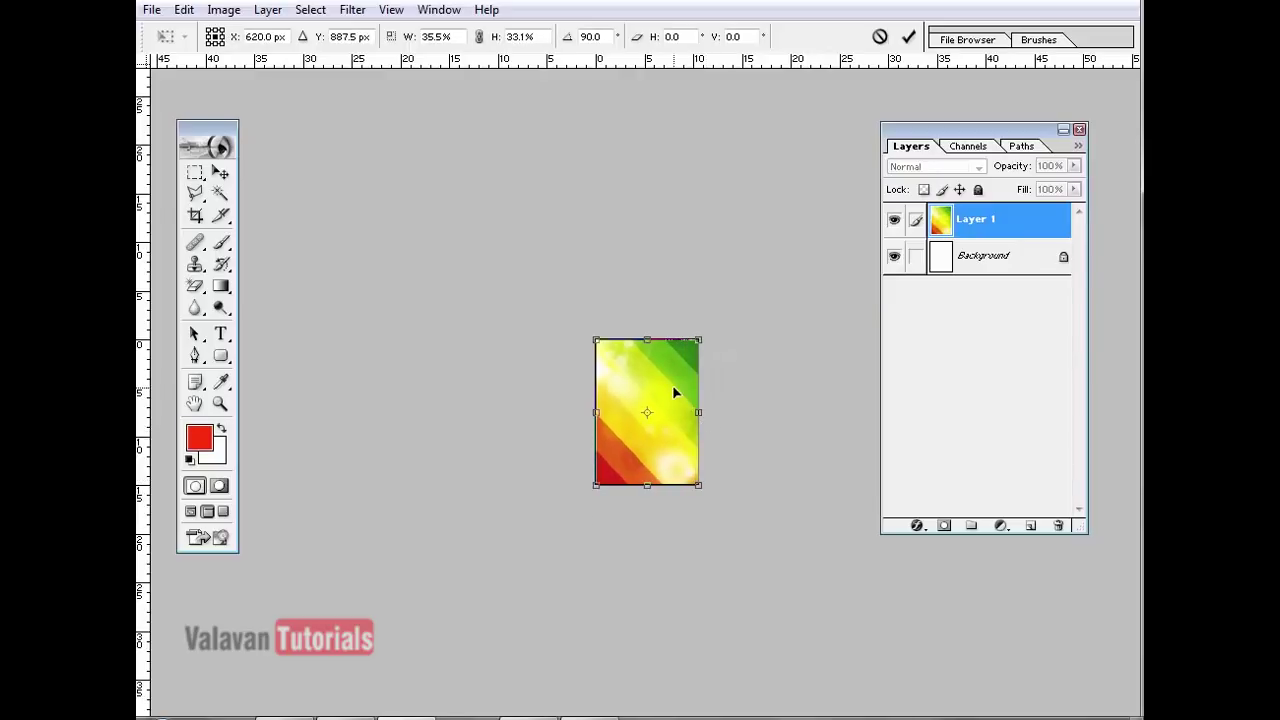
key("Return")
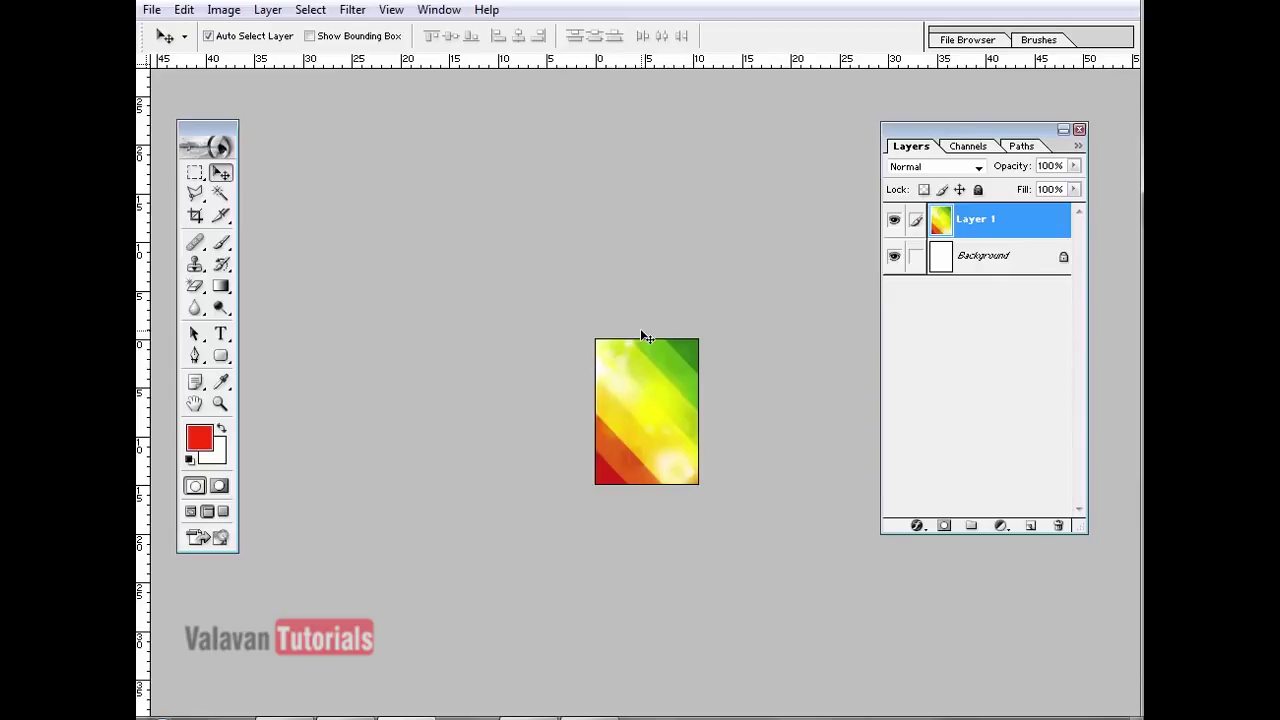
- Rotate Layer 1 by 180° with Free Transform so red sits at the top
left_click(183, 10)
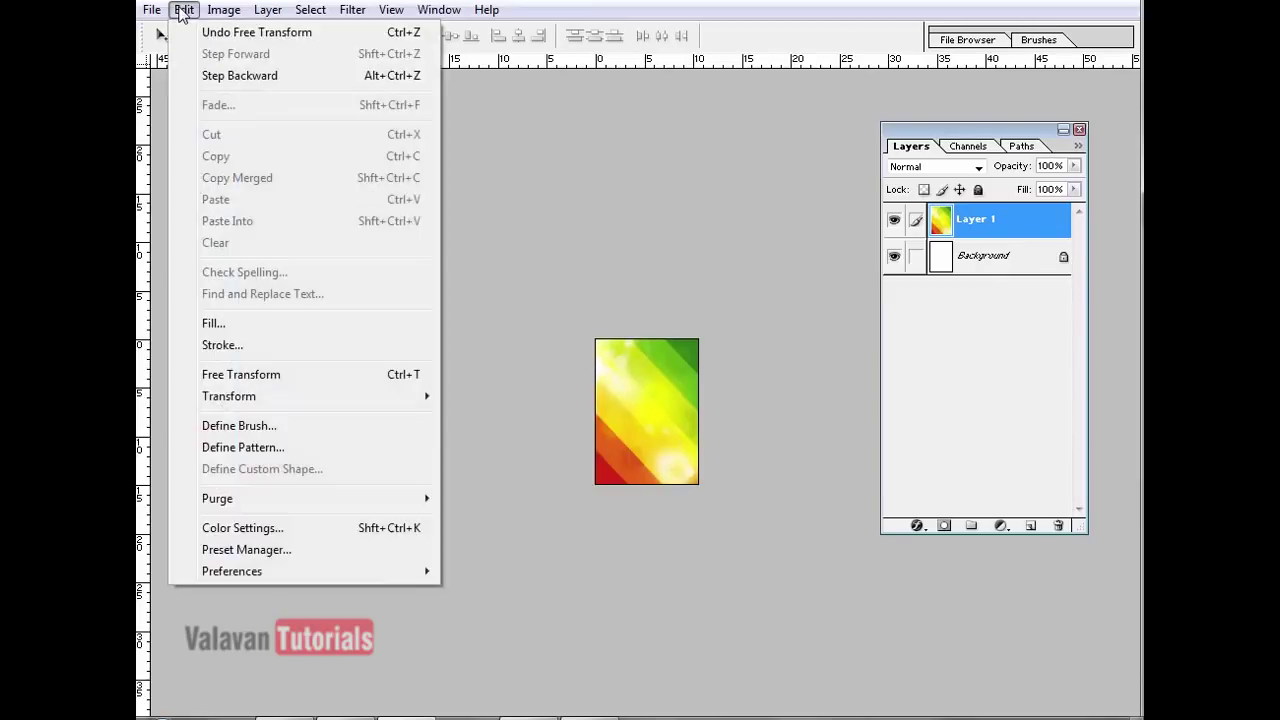
left_click(272, 377)
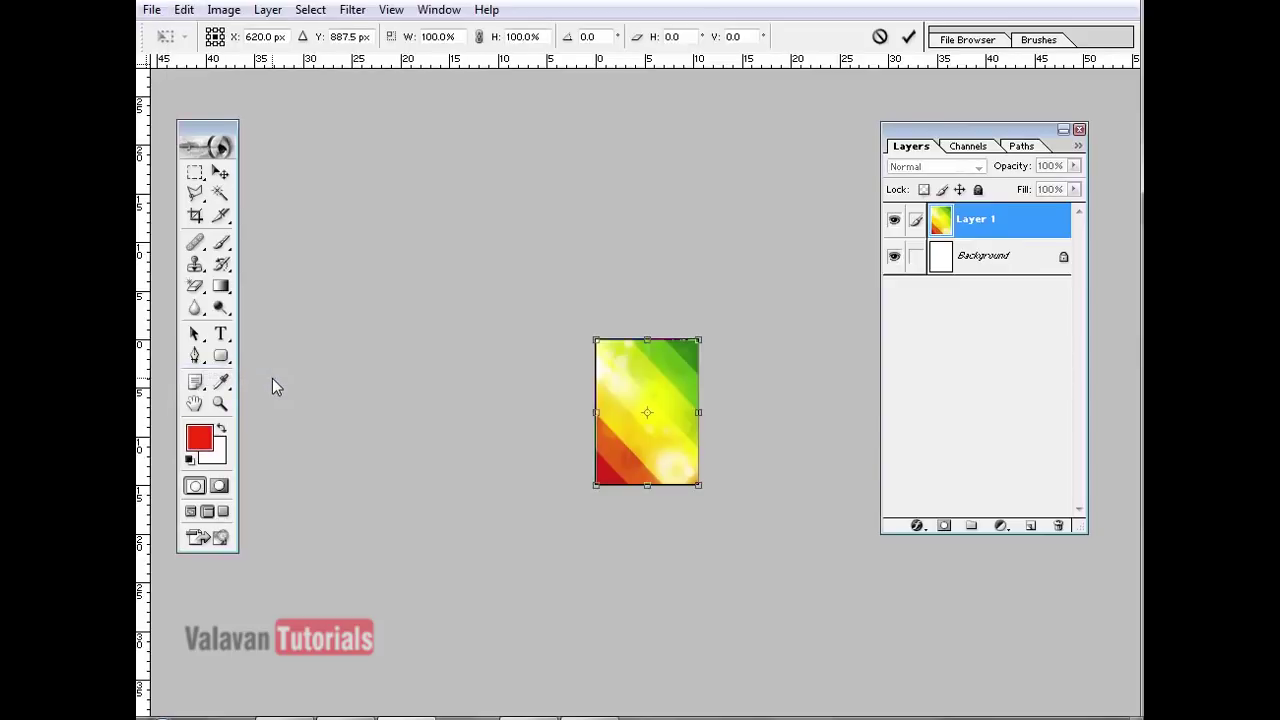
right_click(636, 389)
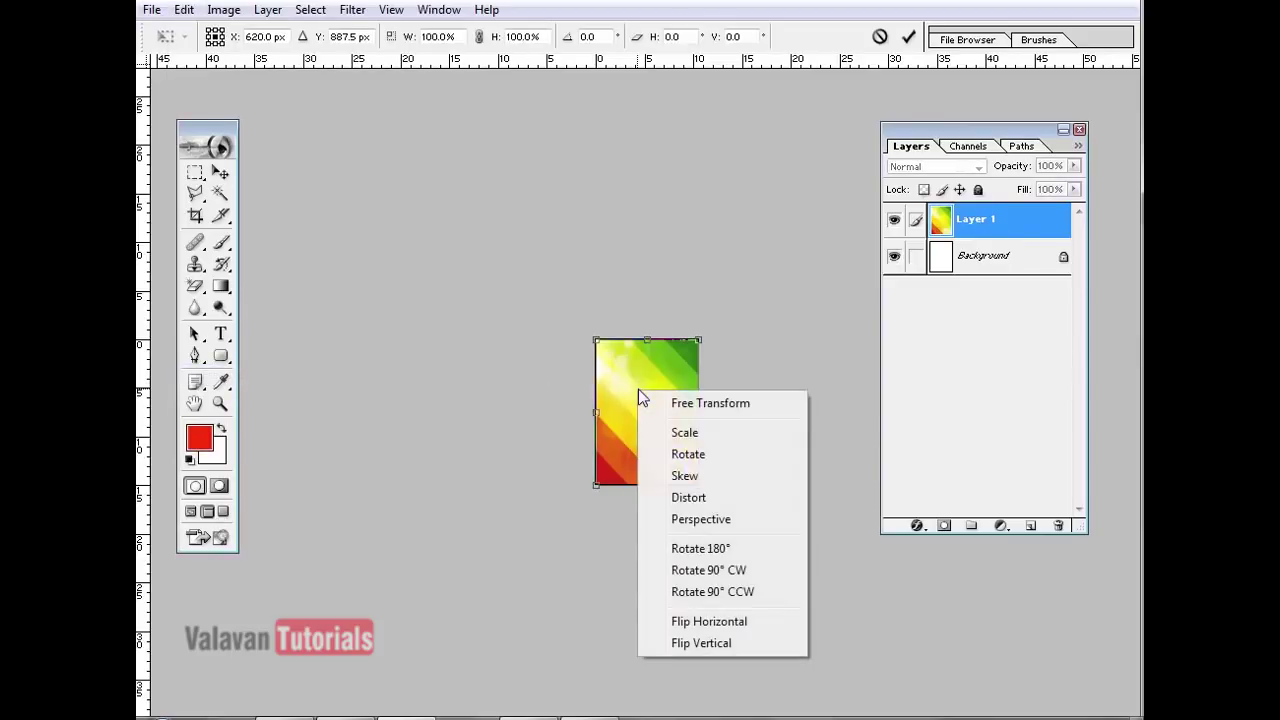
left_click(718, 556)
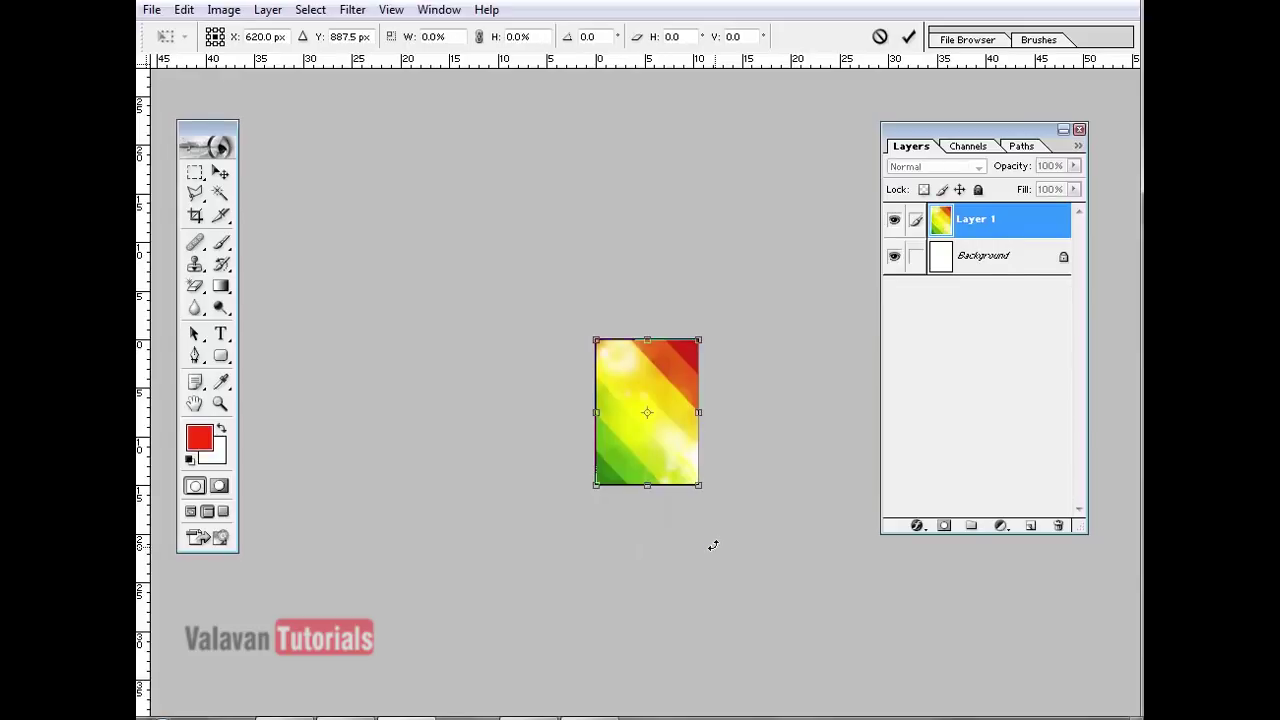
key("Return")
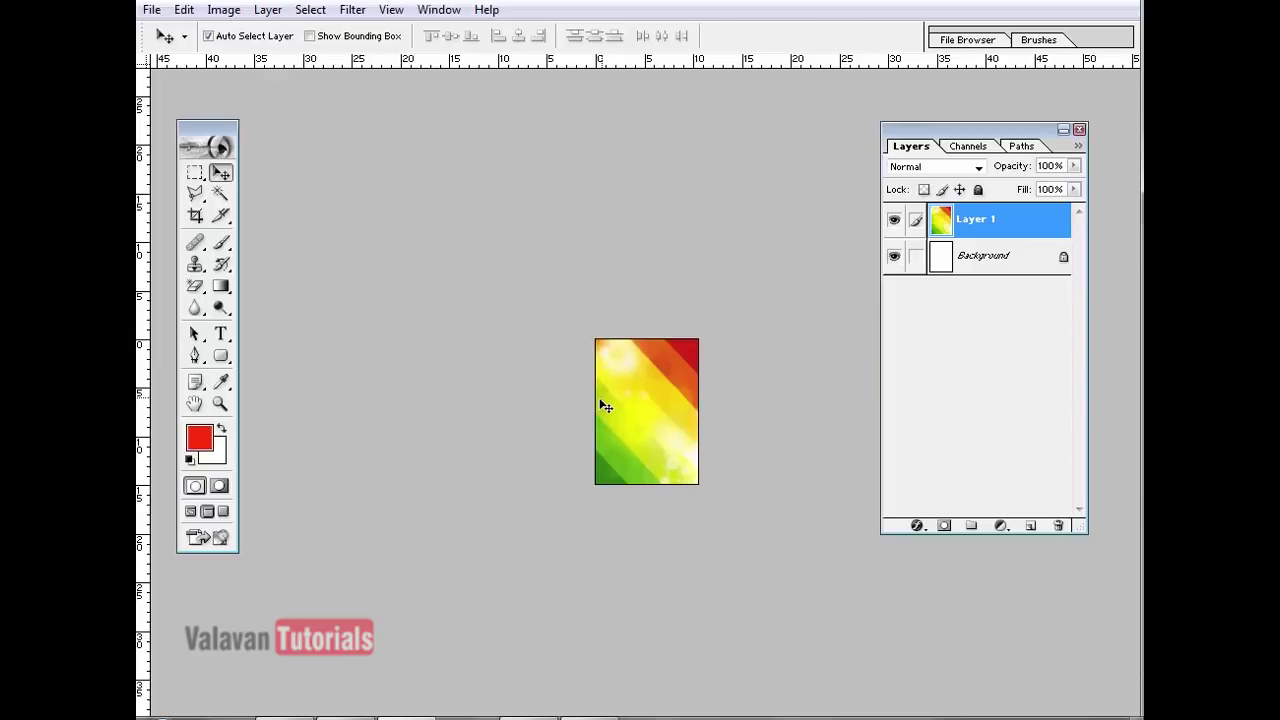
- Zoom in and out to check that the gradient covers the whole flyer canvas
key("ctrl+0")
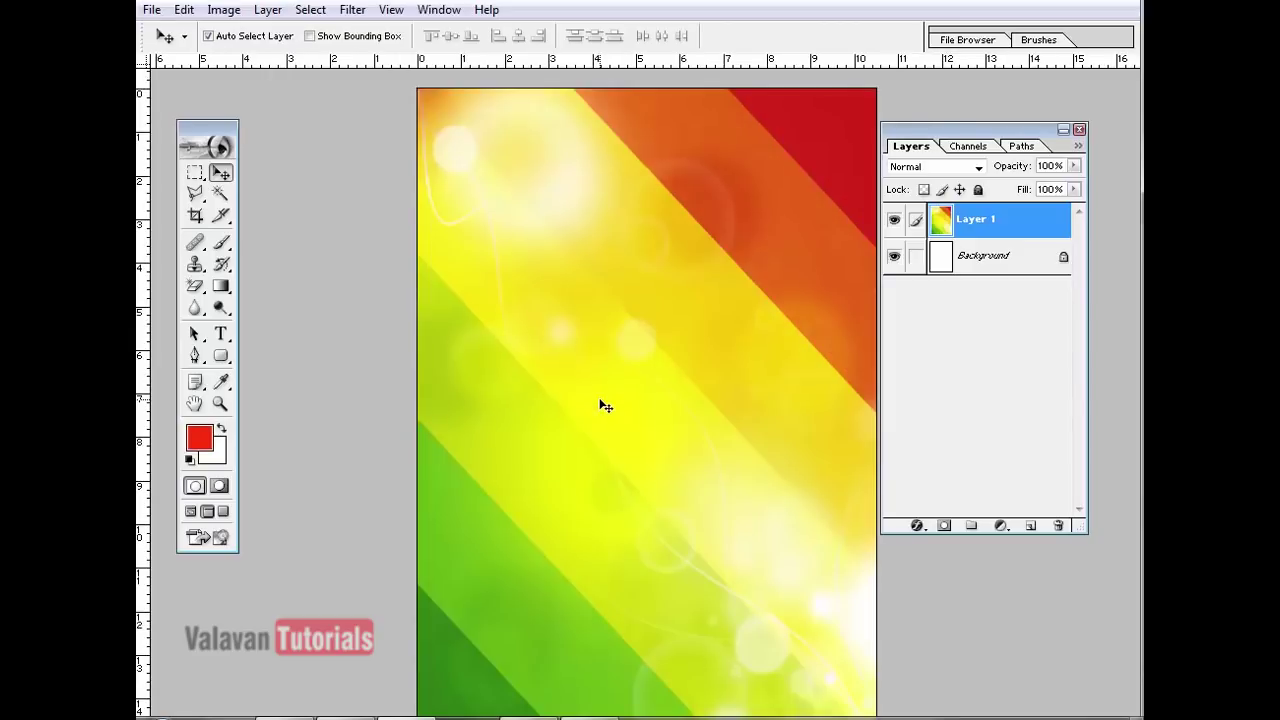
key("ctrl+minus")
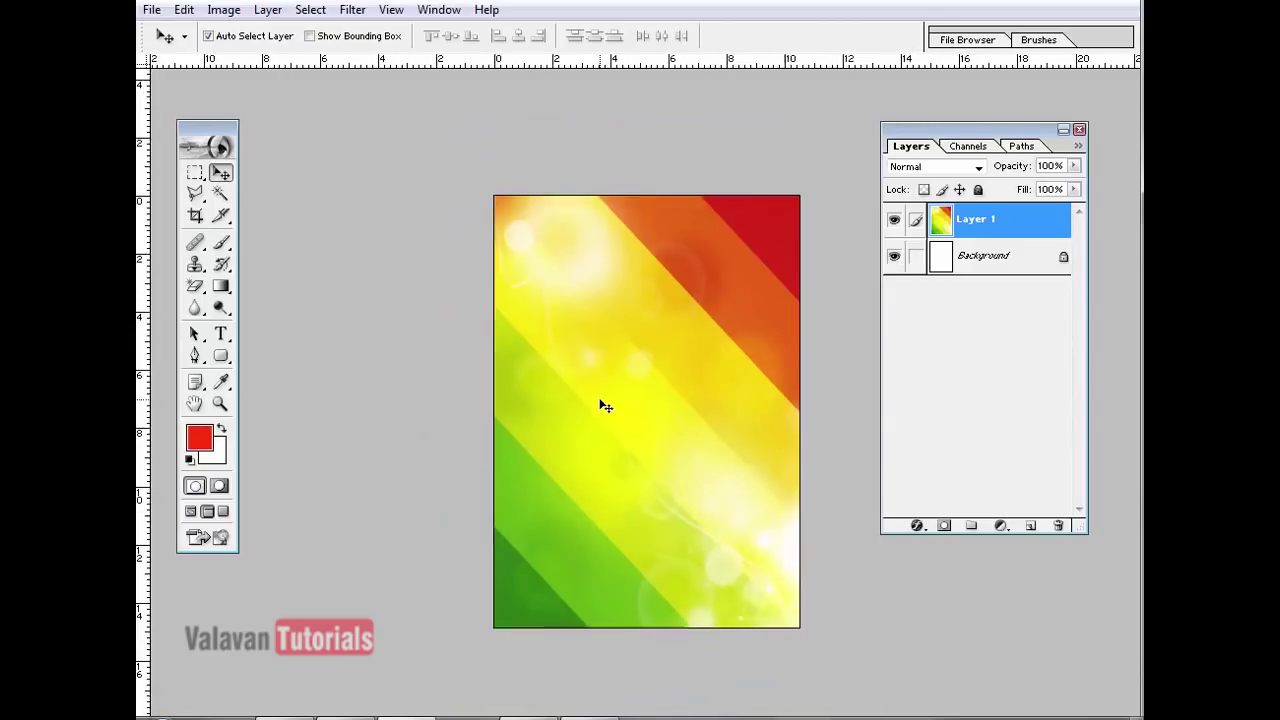
key("ctrl+0")
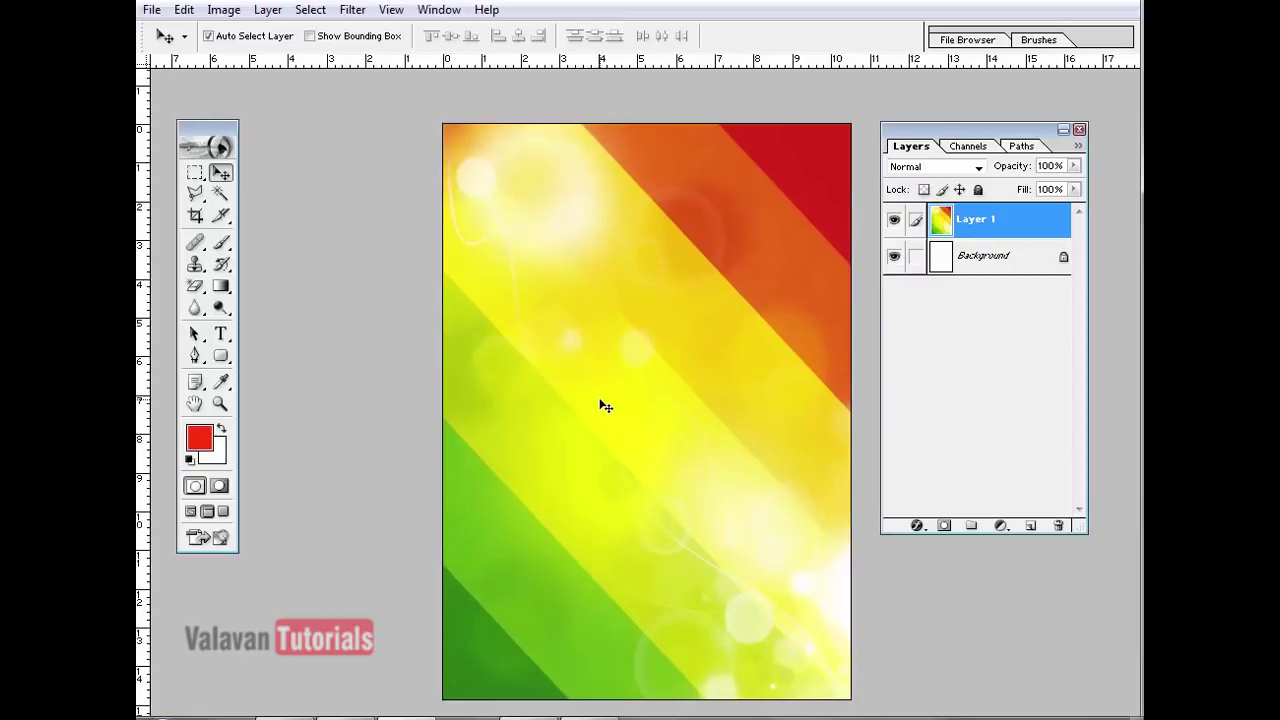
key("ctrl+minus")
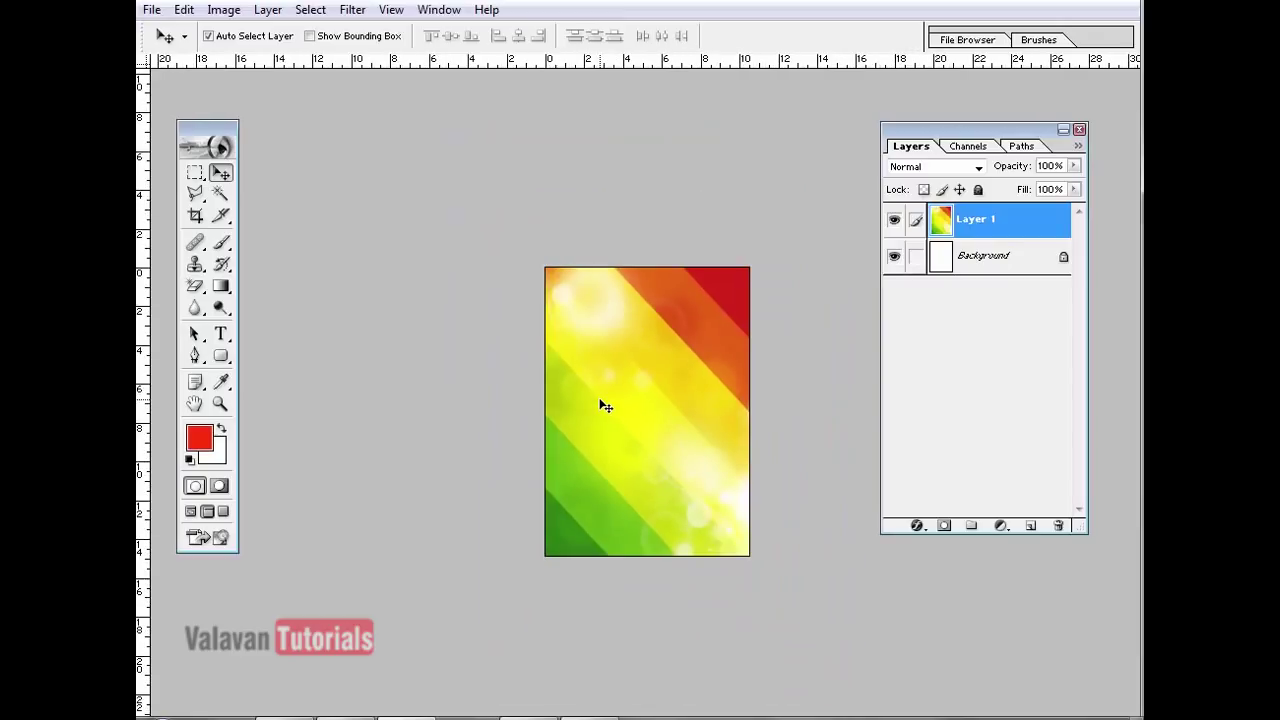
key("ctrl+plus")
key("ctrl+0")
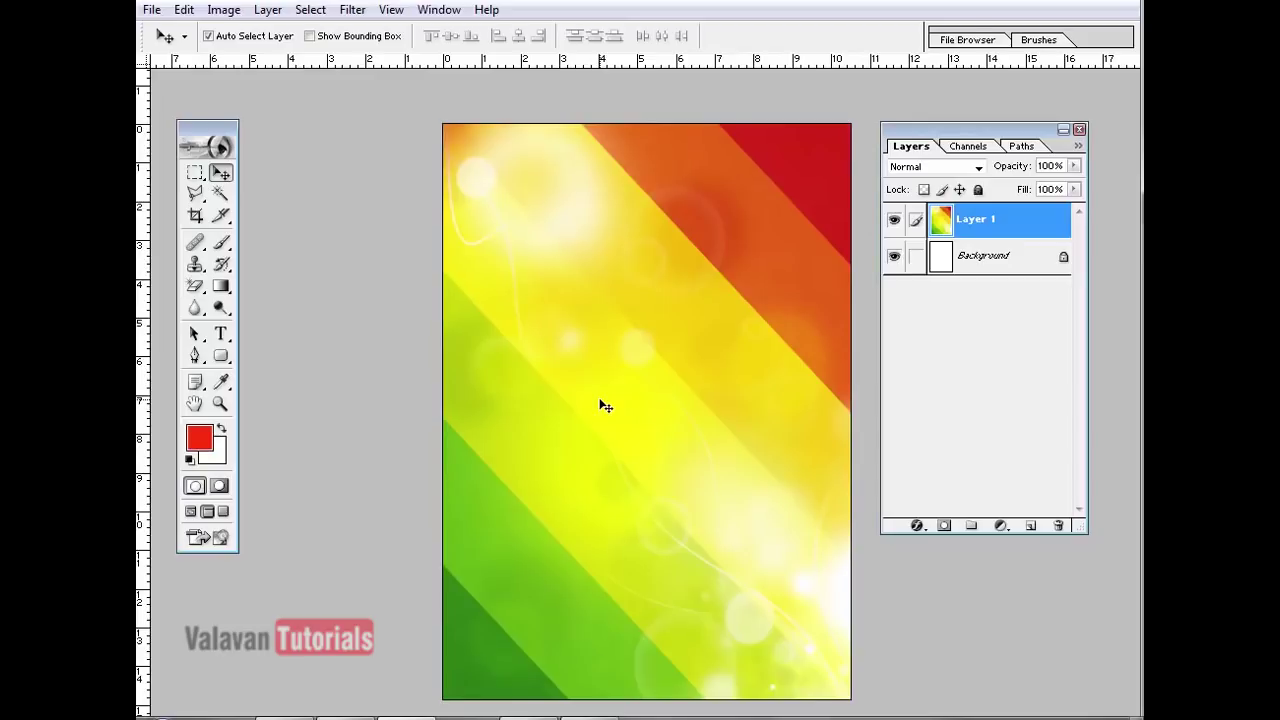
key("ctrl+minus")
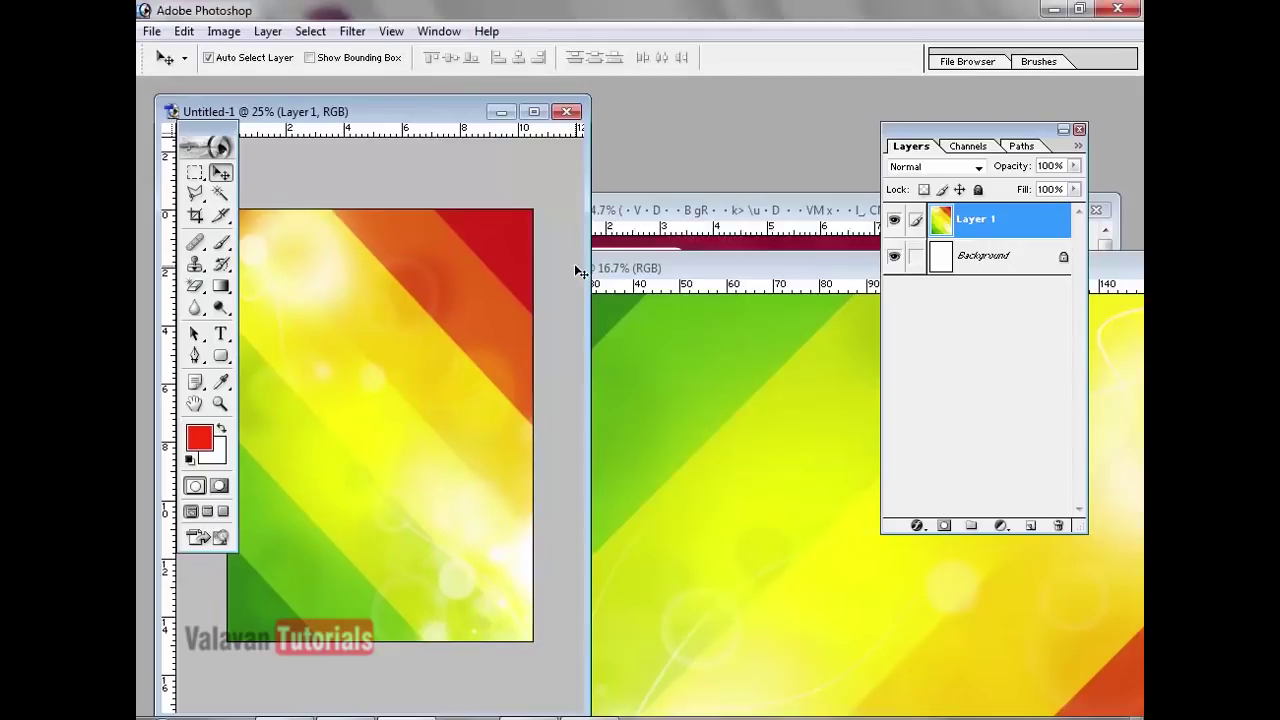
- Move the kidney illustration to the flyer's top-left corner and scale it to 74.7%
left_click(754, 300)
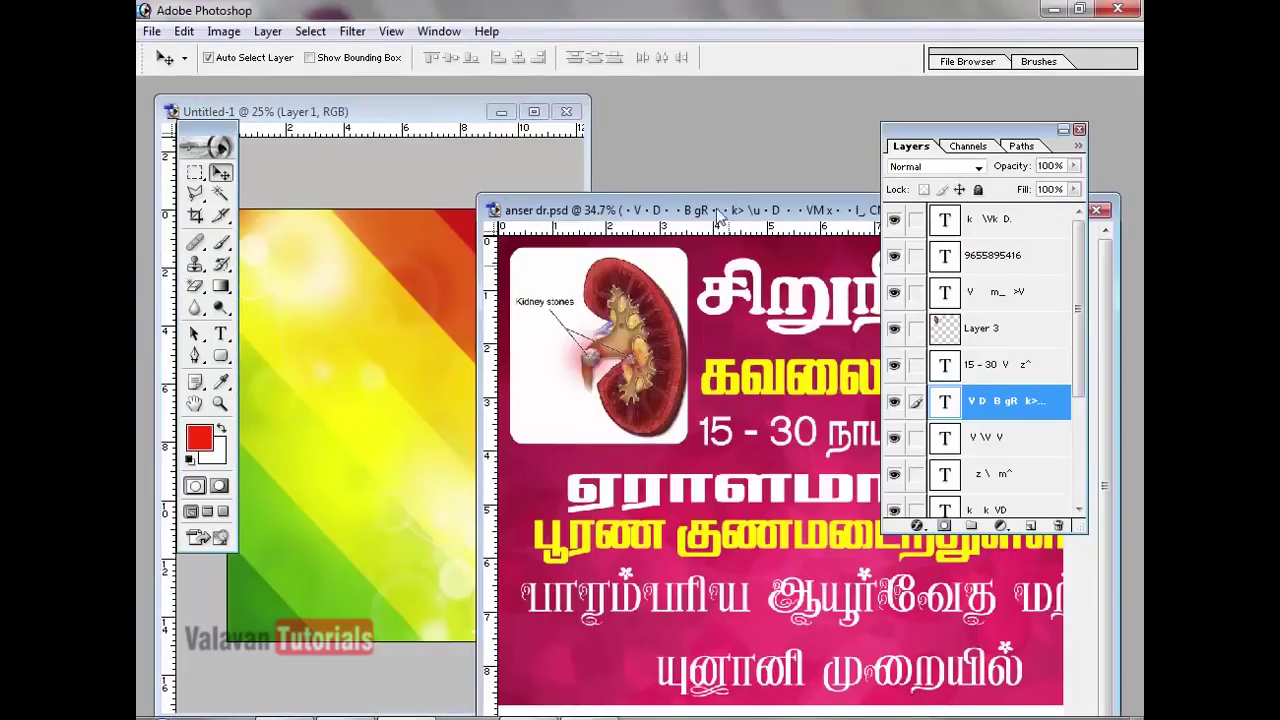
left_click_drag(726, 210, 698, 228)
left_click_drag(627, 353, 412, 317)
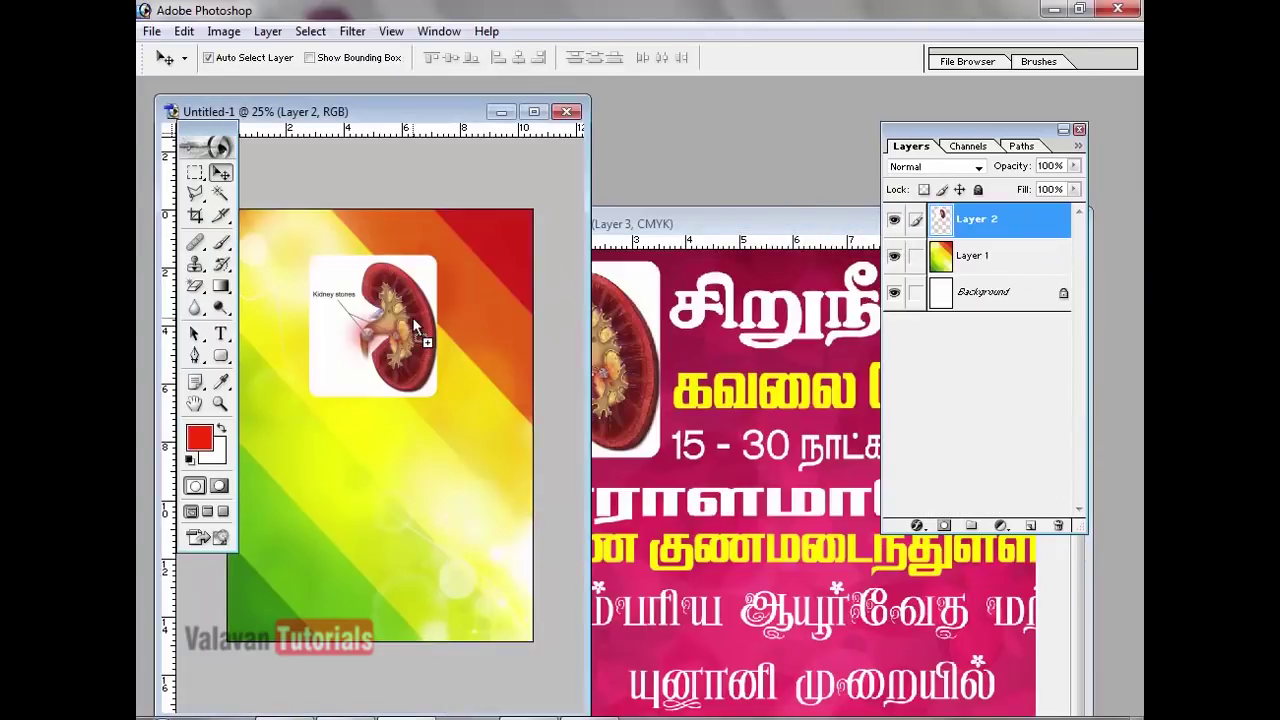
key("f")
left_click_drag(660, 326, 585, 293)
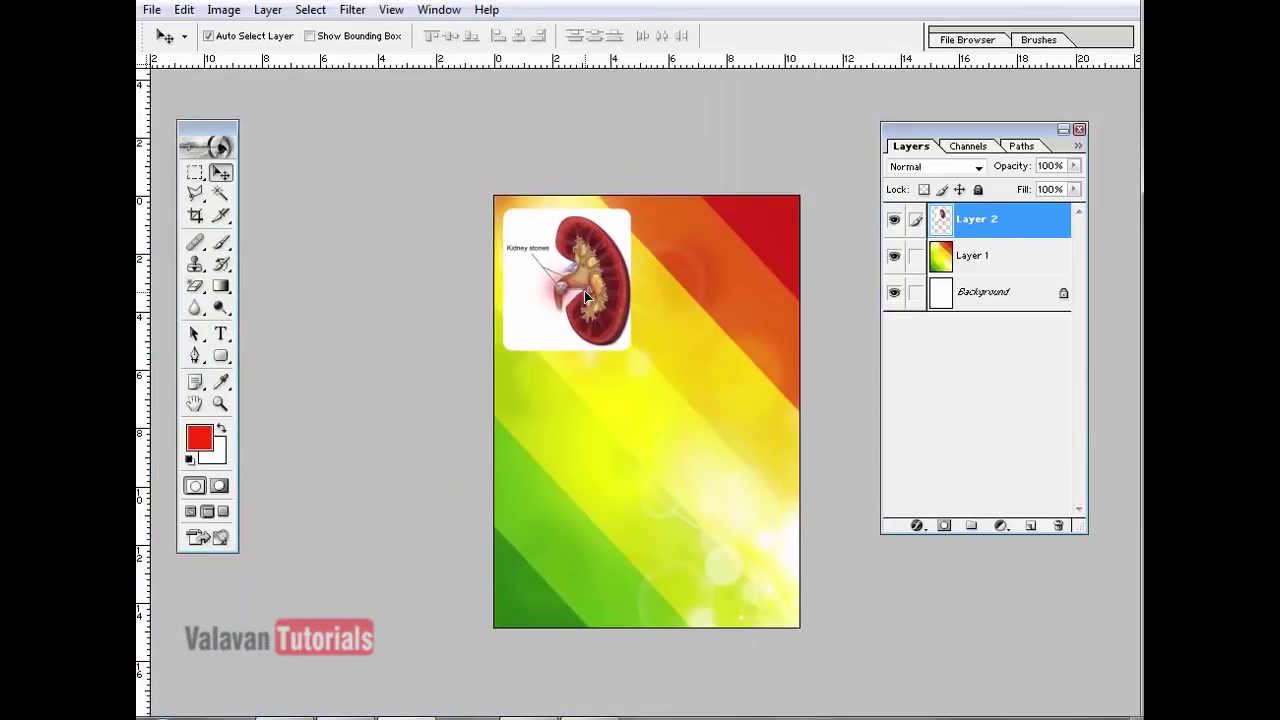
left_click(184, 9)
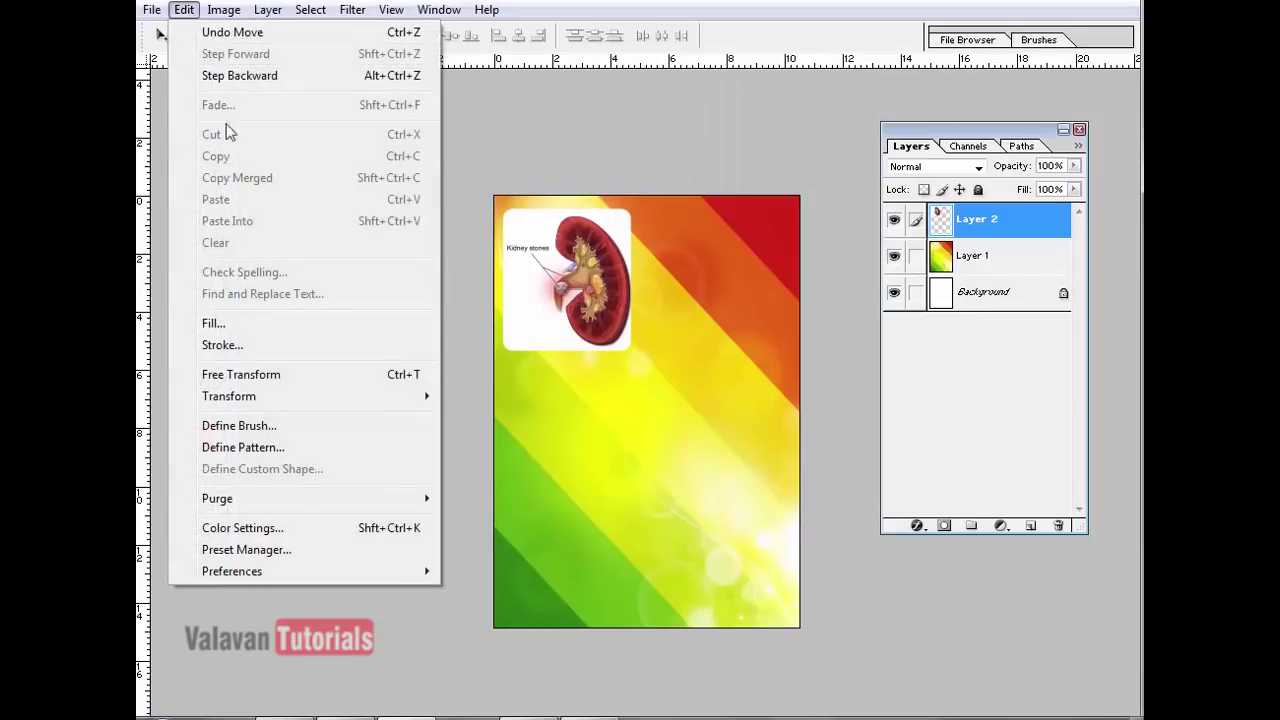
left_click(284, 380)
left_click_drag(632, 352, 604, 314)
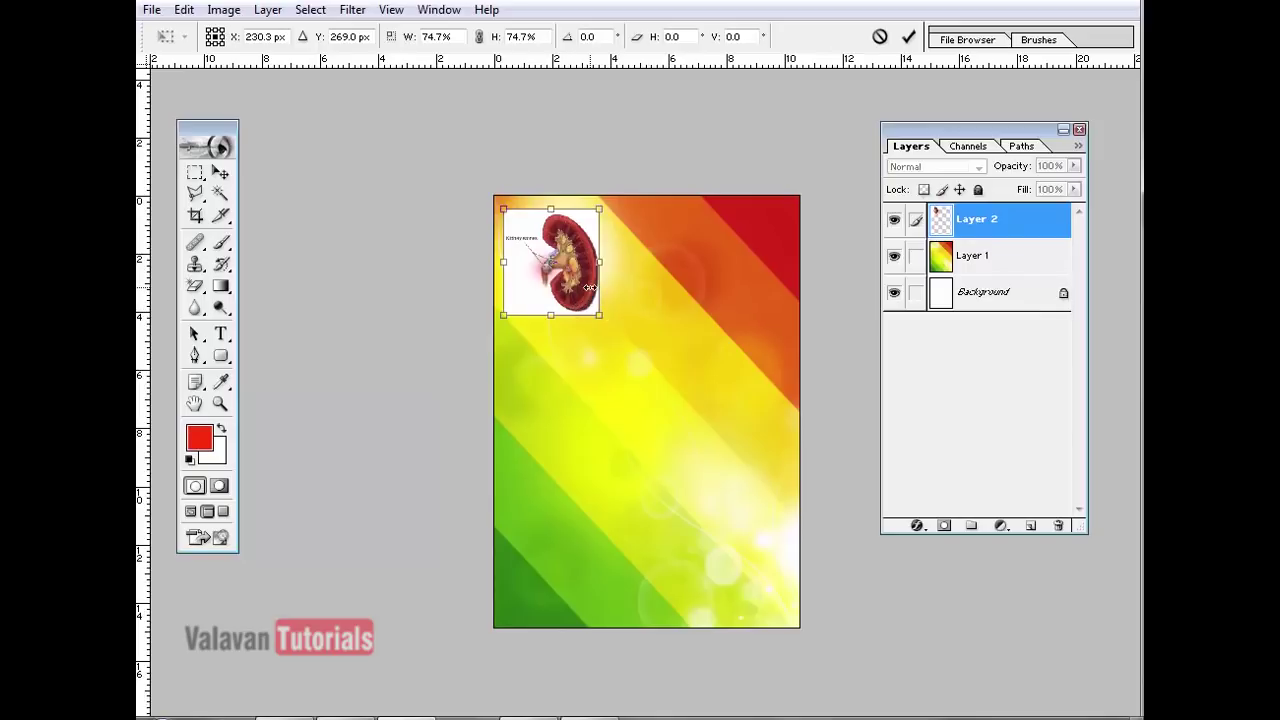
double_click(558, 283)
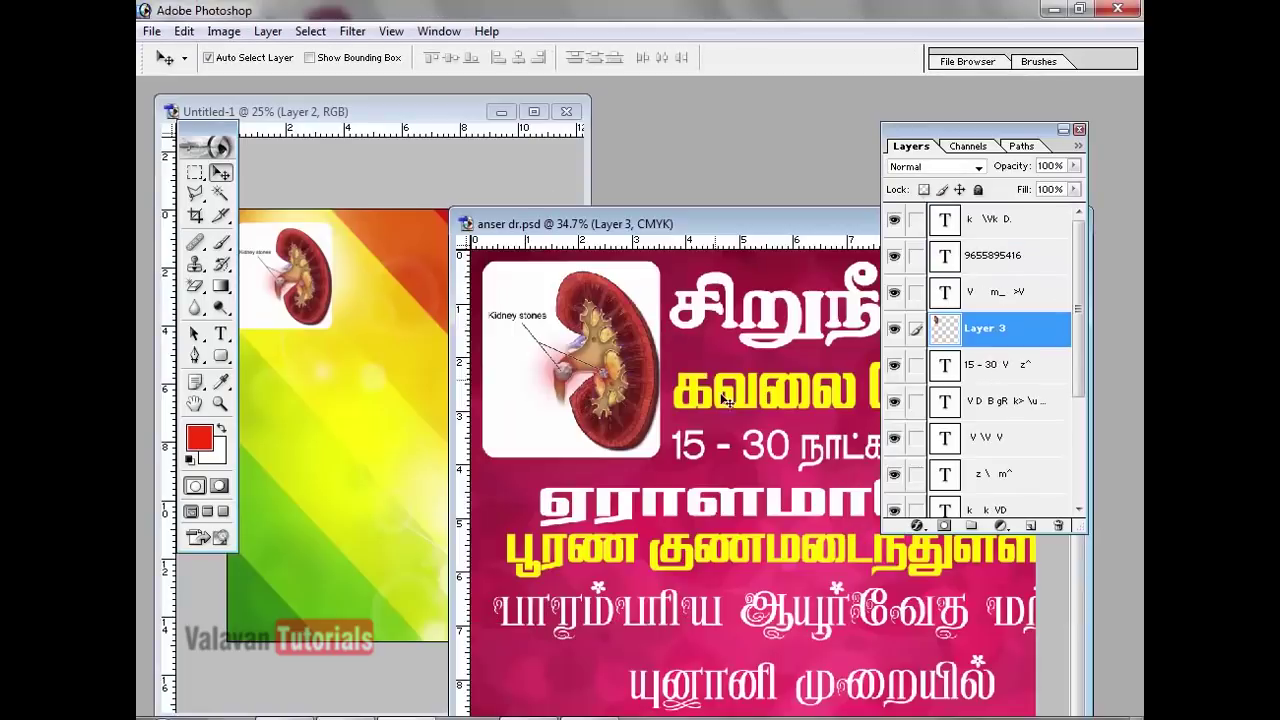
- Set the anser dr.psd window beside the flyer and hide the Layers palette
left_click_drag(786, 234, 880, 123)
left_click(1079, 129)
left_click_drag(498, 636, 592, 636)
left_click_drag(793, 108, 805, 154)
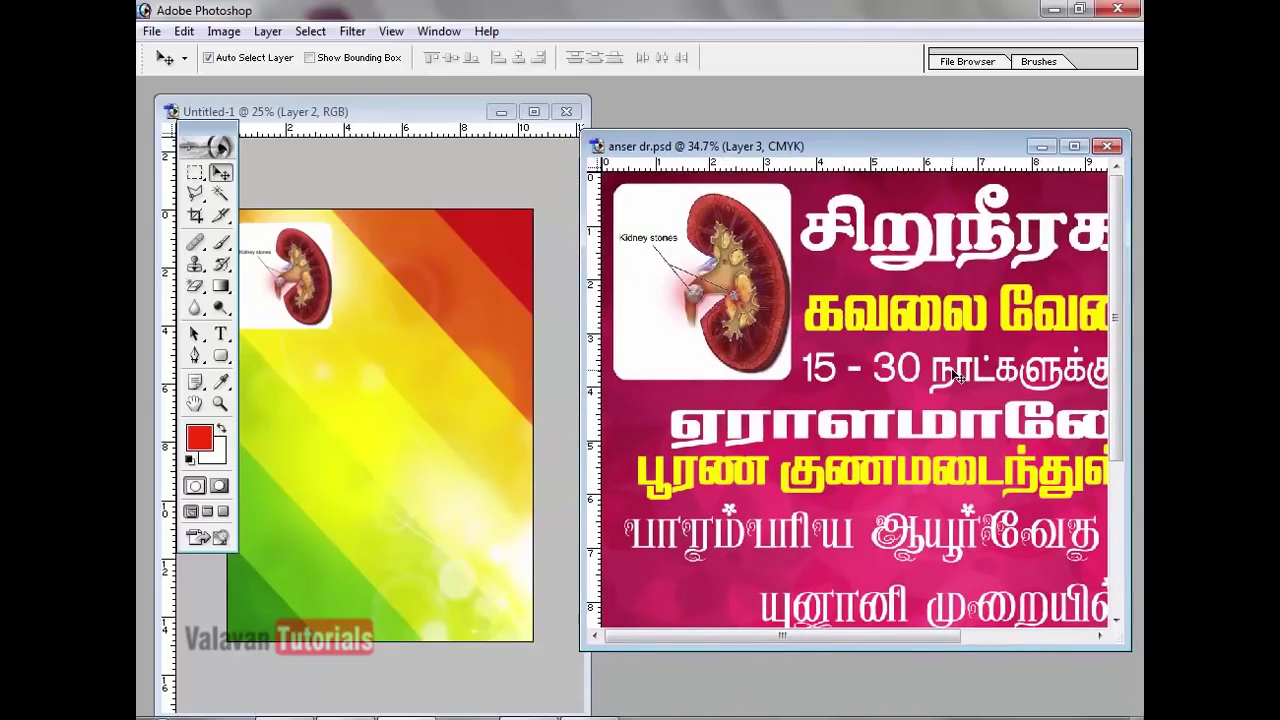
- Zoom the anser dr.psd poster out to 16.7% and shift the Untitled-1 window right
scroll(957, 375, "down", 1)
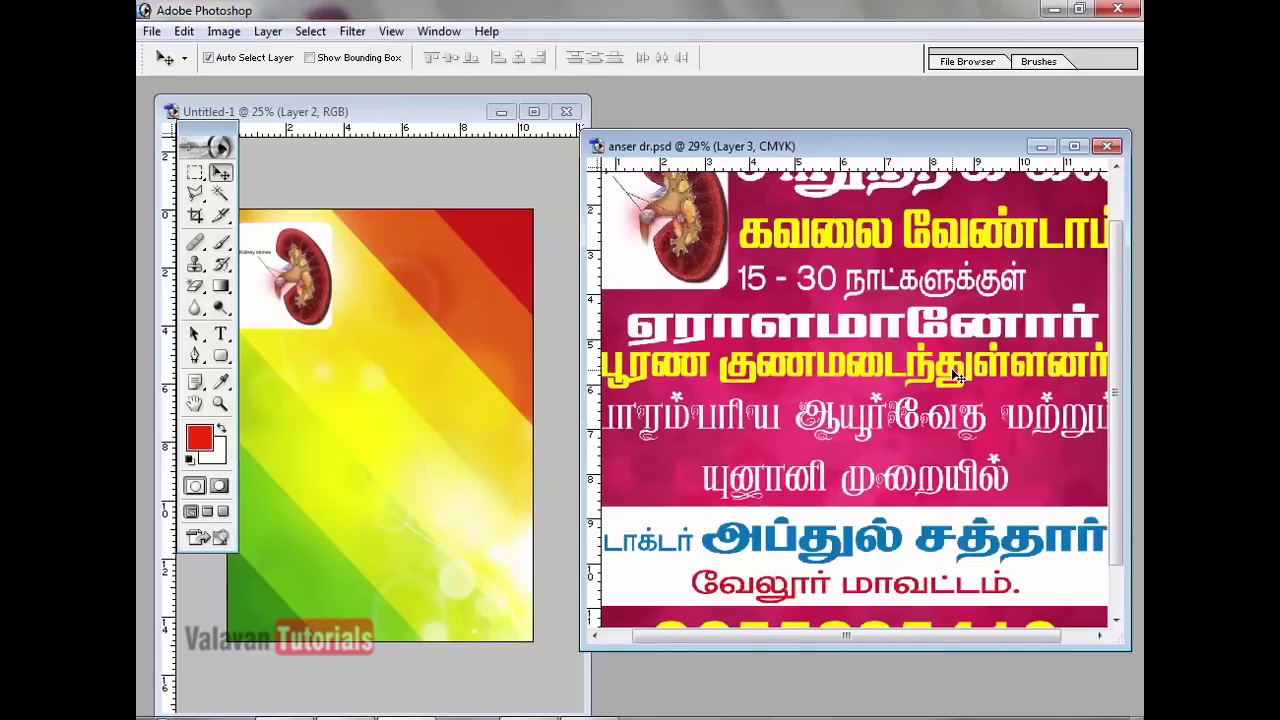
scroll(957, 375, "down", 2)
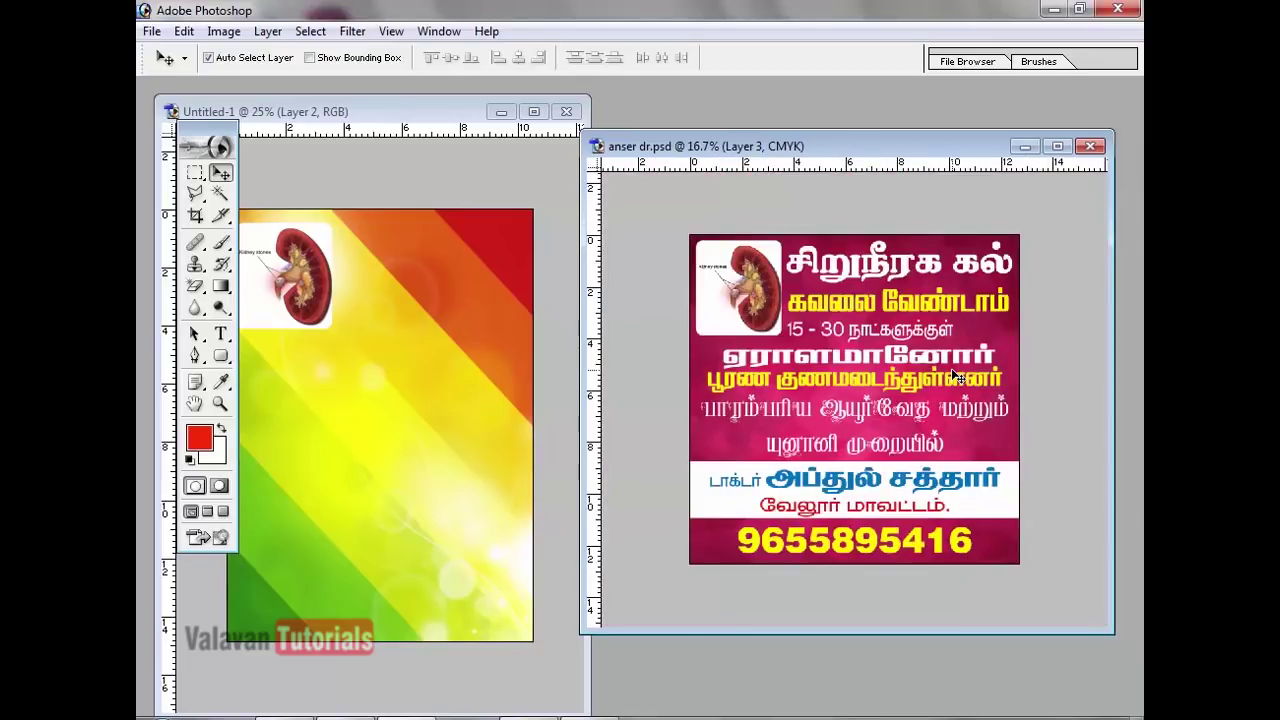
scroll(957, 375, "up", 1)
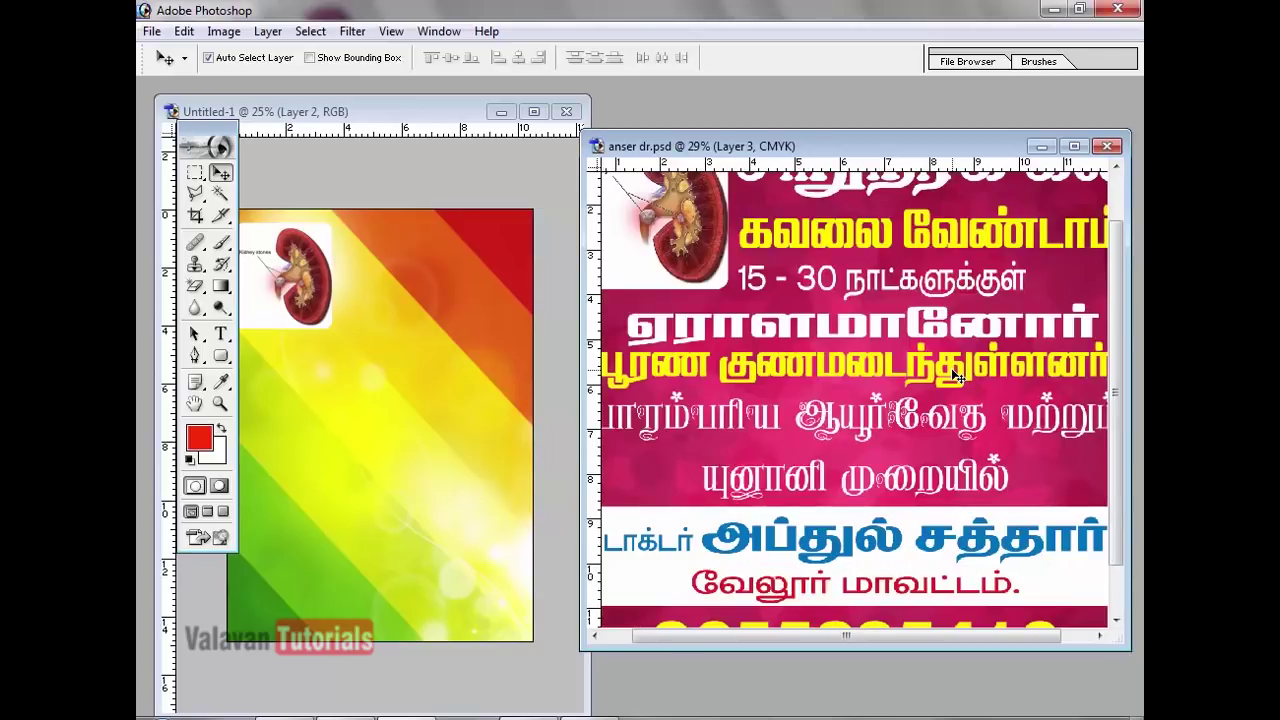
scroll(957, 375, "down", 2)
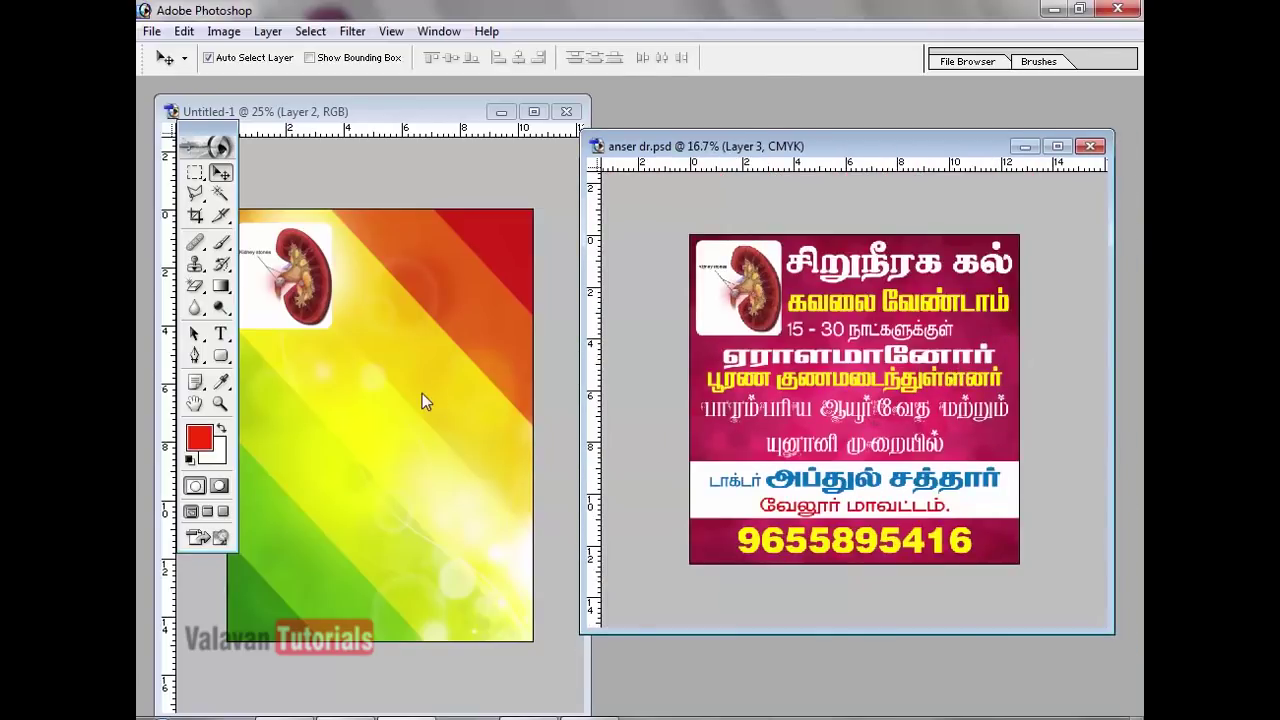
left_click(422, 393)
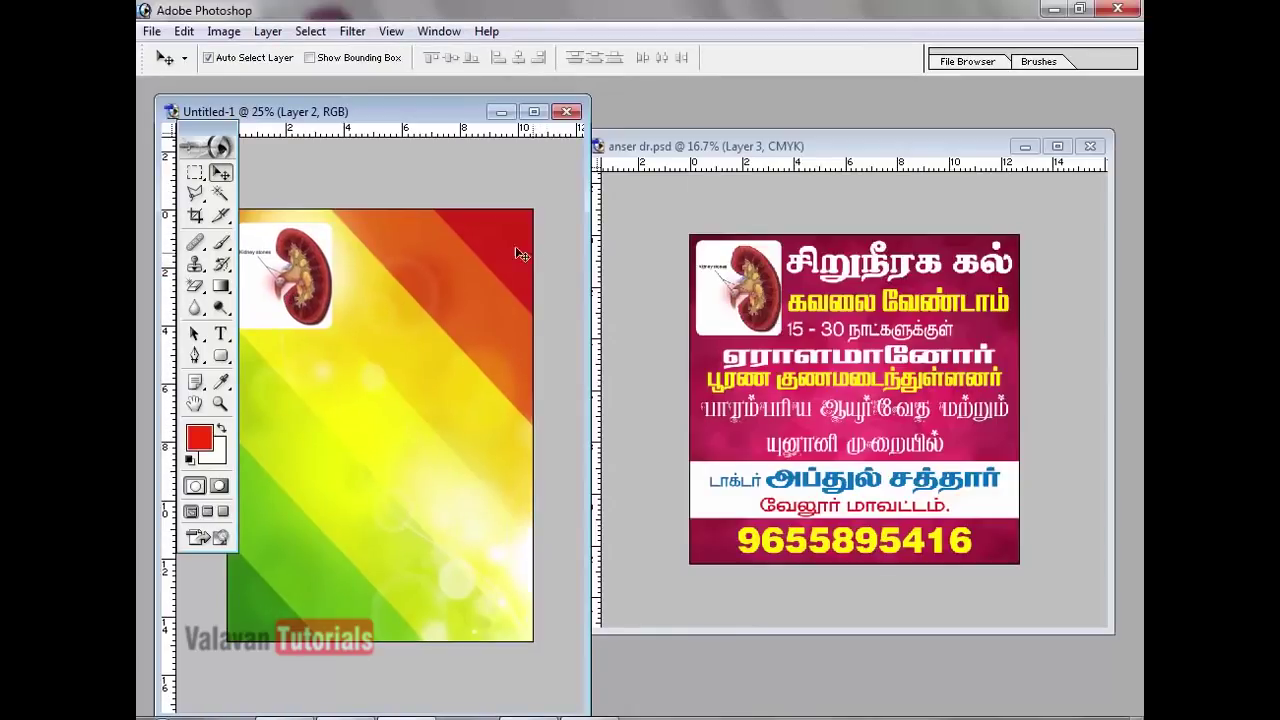
left_click_drag(459, 118, 528, 127)
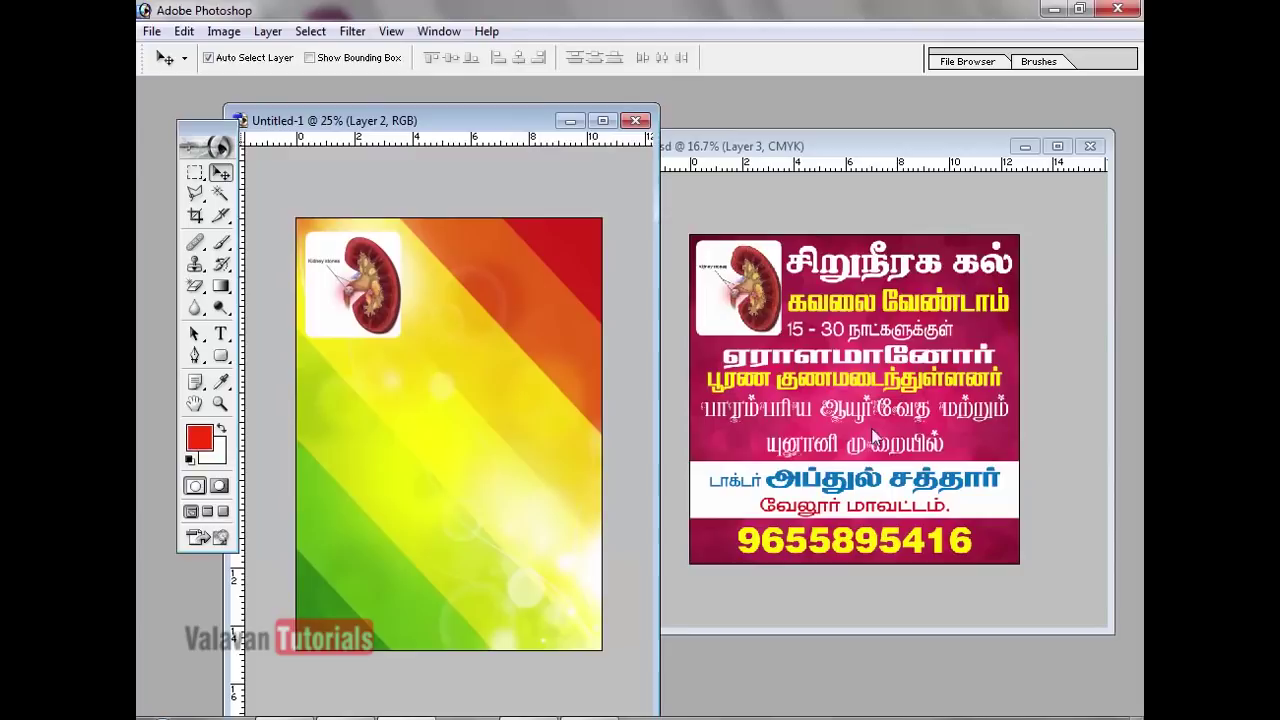
- Select Layer 1 on the flyer, then pick a text layer on the reference poster
left_click(449, 334)
left_click(872, 272)
right_click(876, 264)
left_click(899, 284)
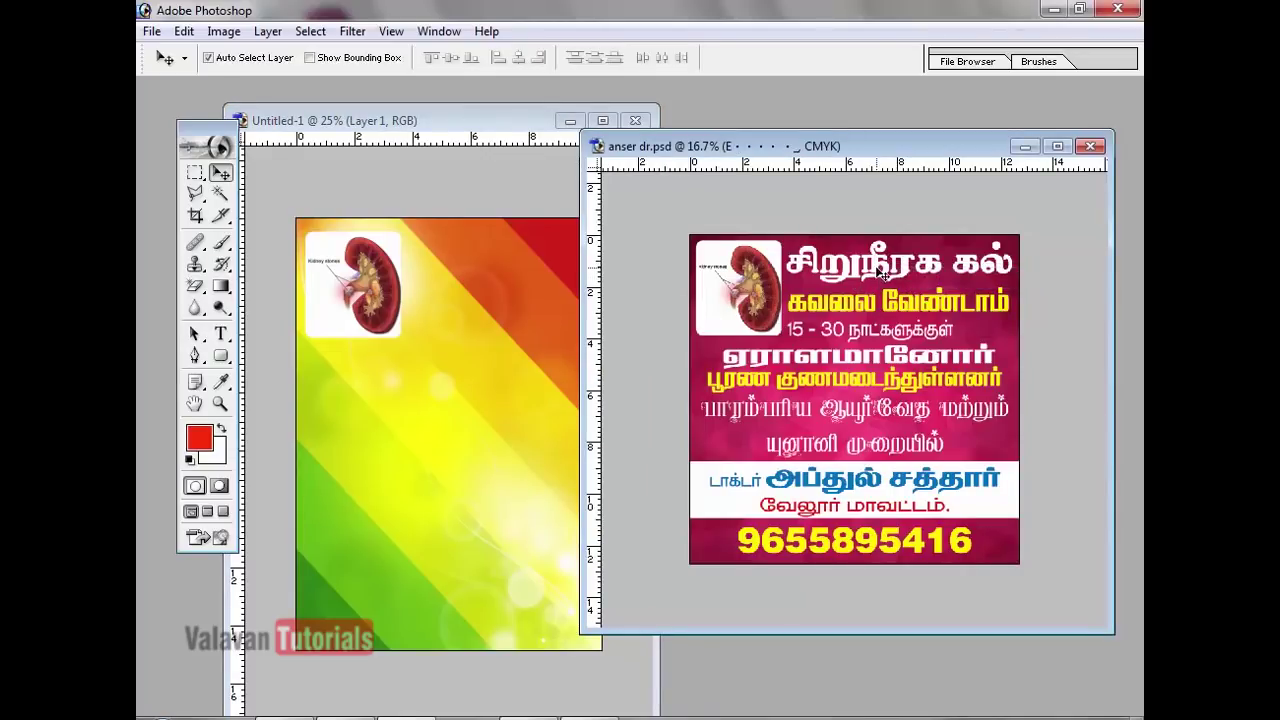
- Check the fonts of the poster's headline, கவலை வேண்டாம் and 15 - 30 lines
key("t")
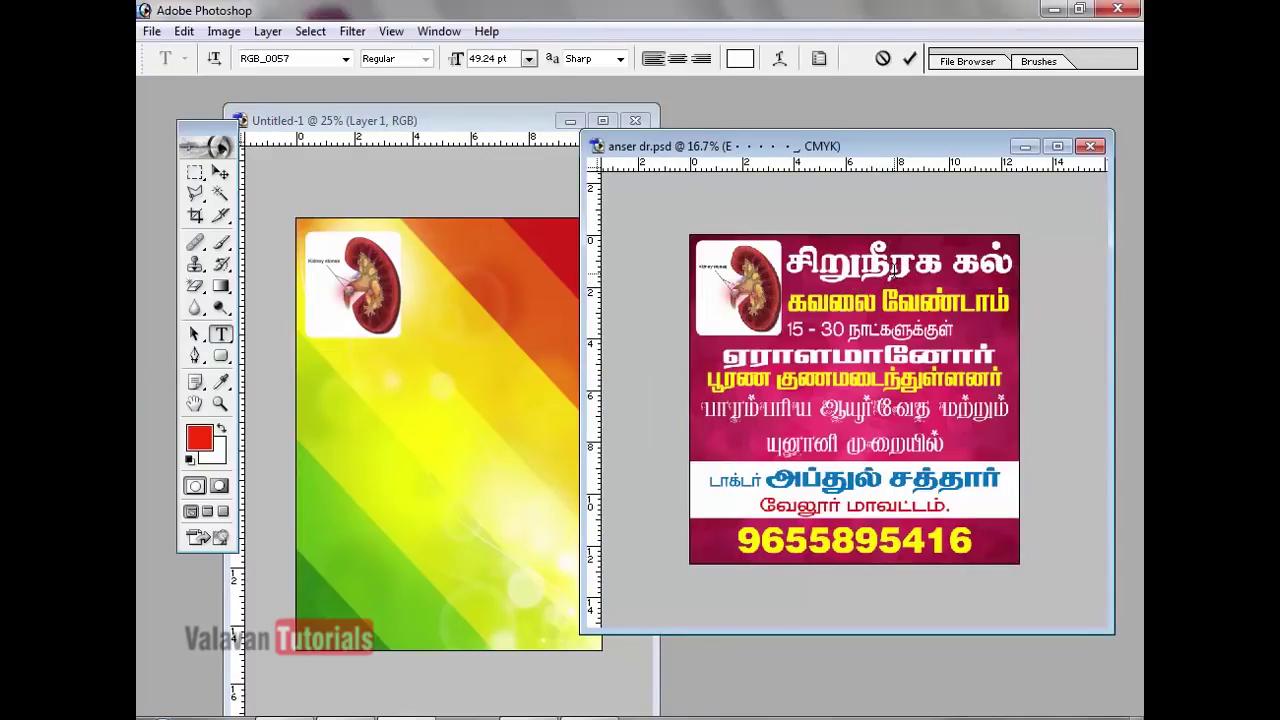
triple_click(893, 268)
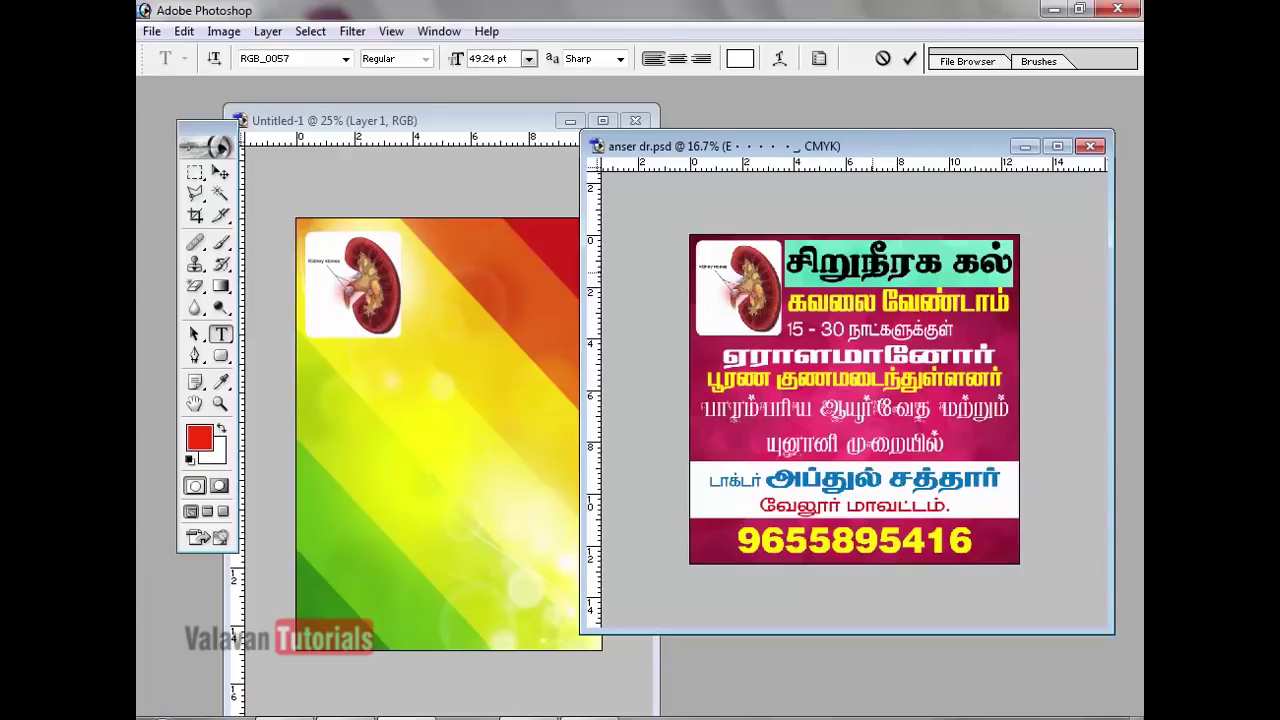
left_click(870, 266)
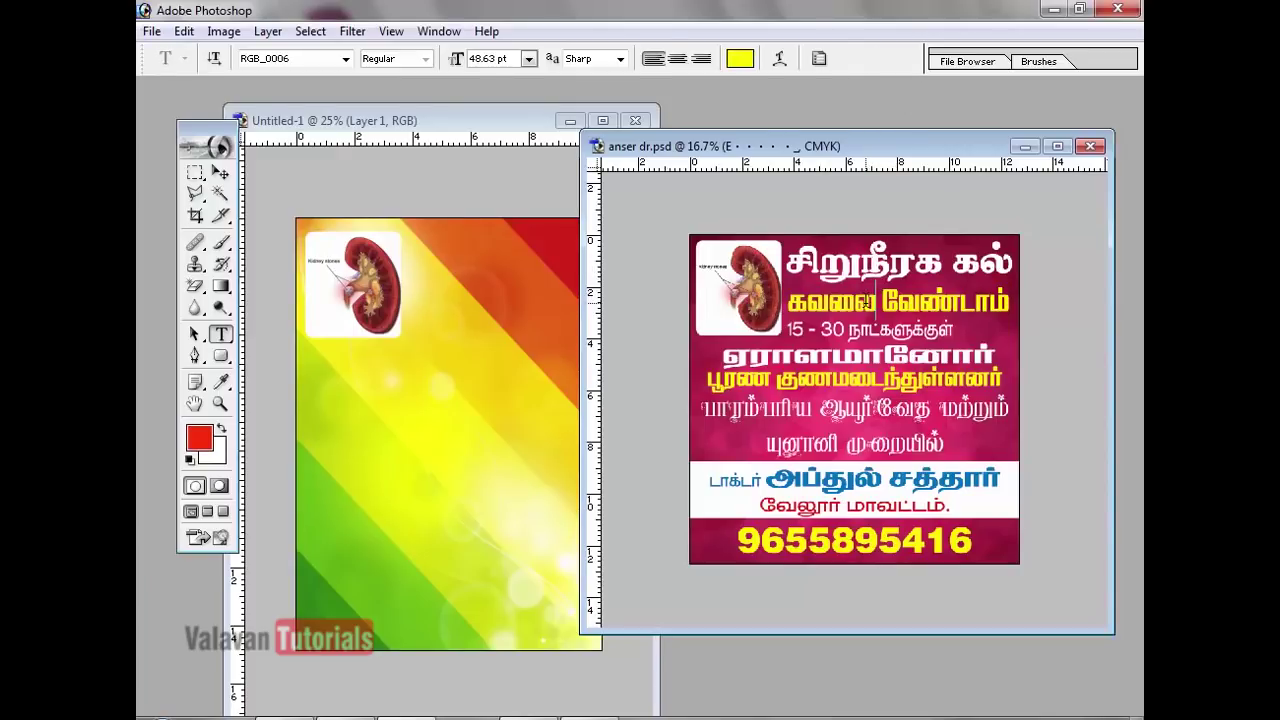
triple_click(874, 300)
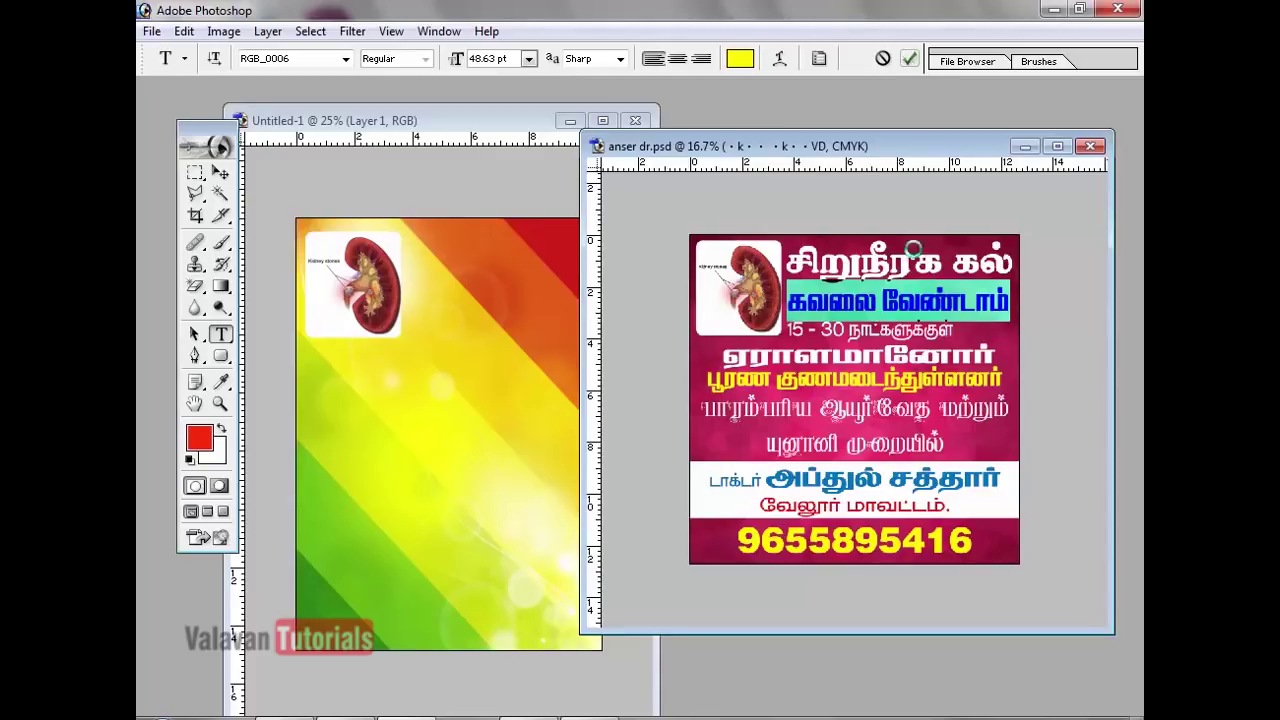
left_click(909, 58)
left_click(880, 323)
triple_click(880, 323)
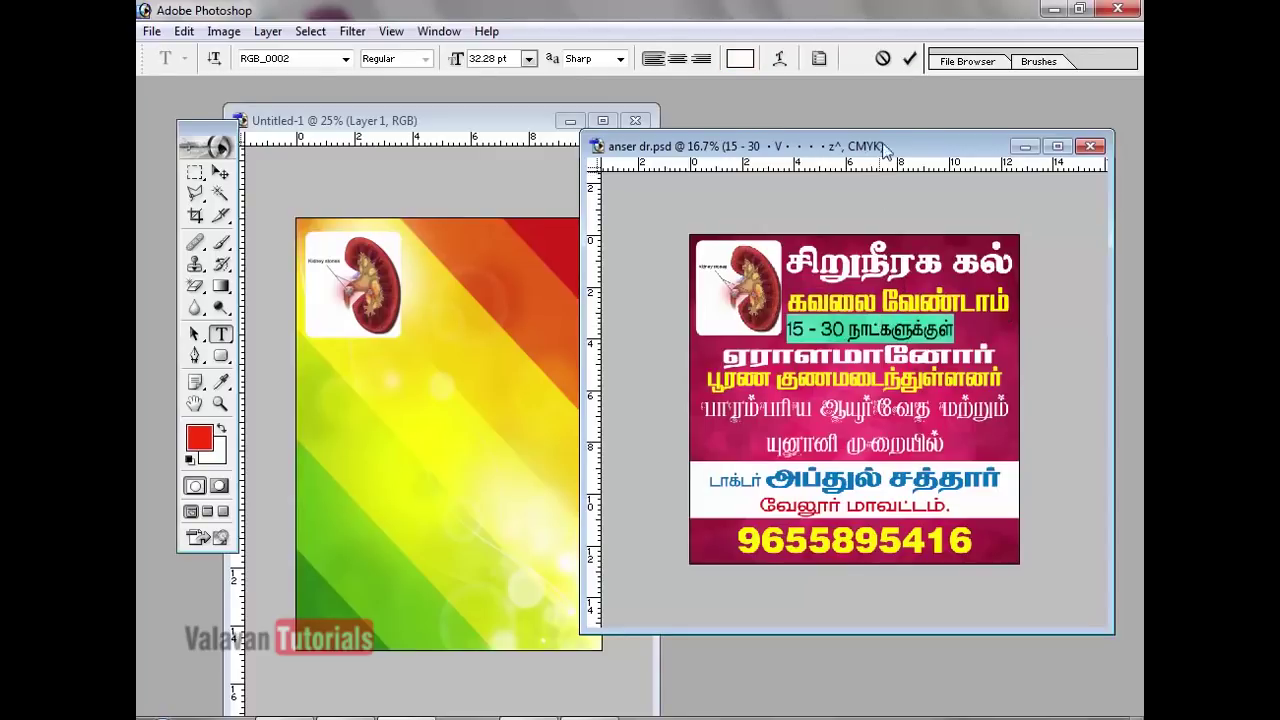
left_click(909, 58)
- Inspect the Ayurveda, ஏராளமானோர் and வேலூர் மாவட்டம். lines, then reach the phone-number layer
left_click(828, 446)
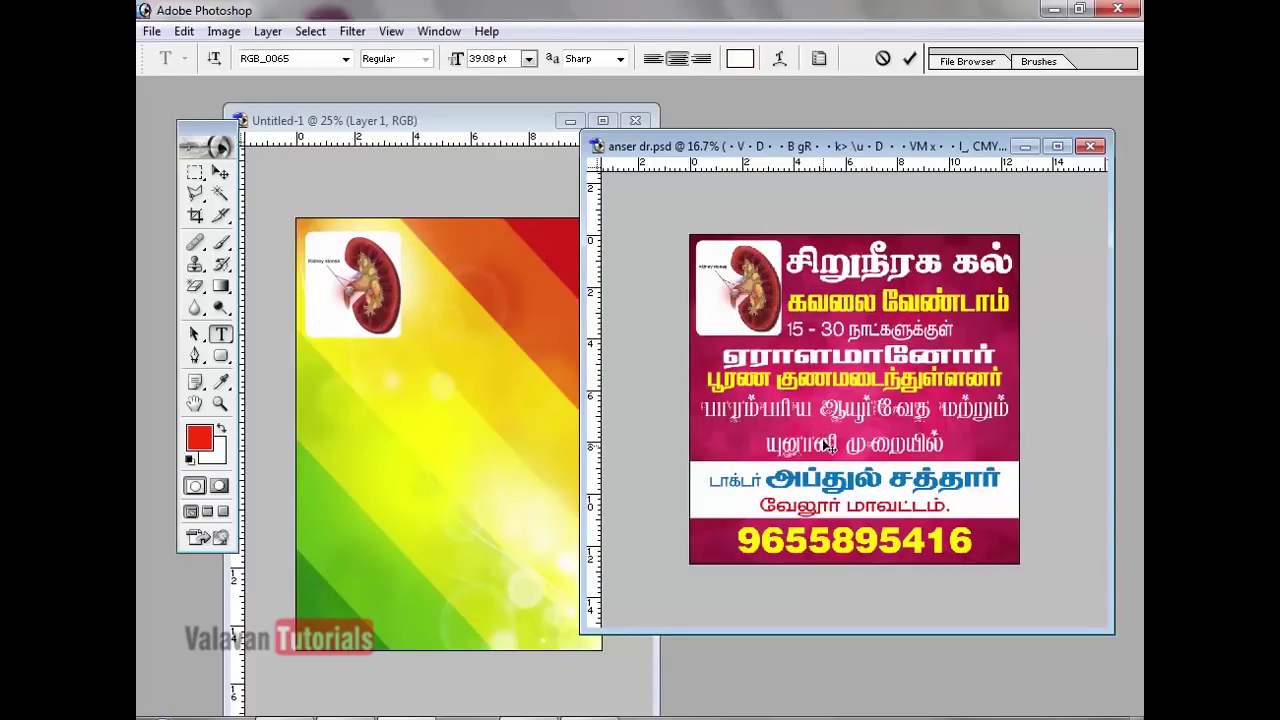
key("ctrl+a")
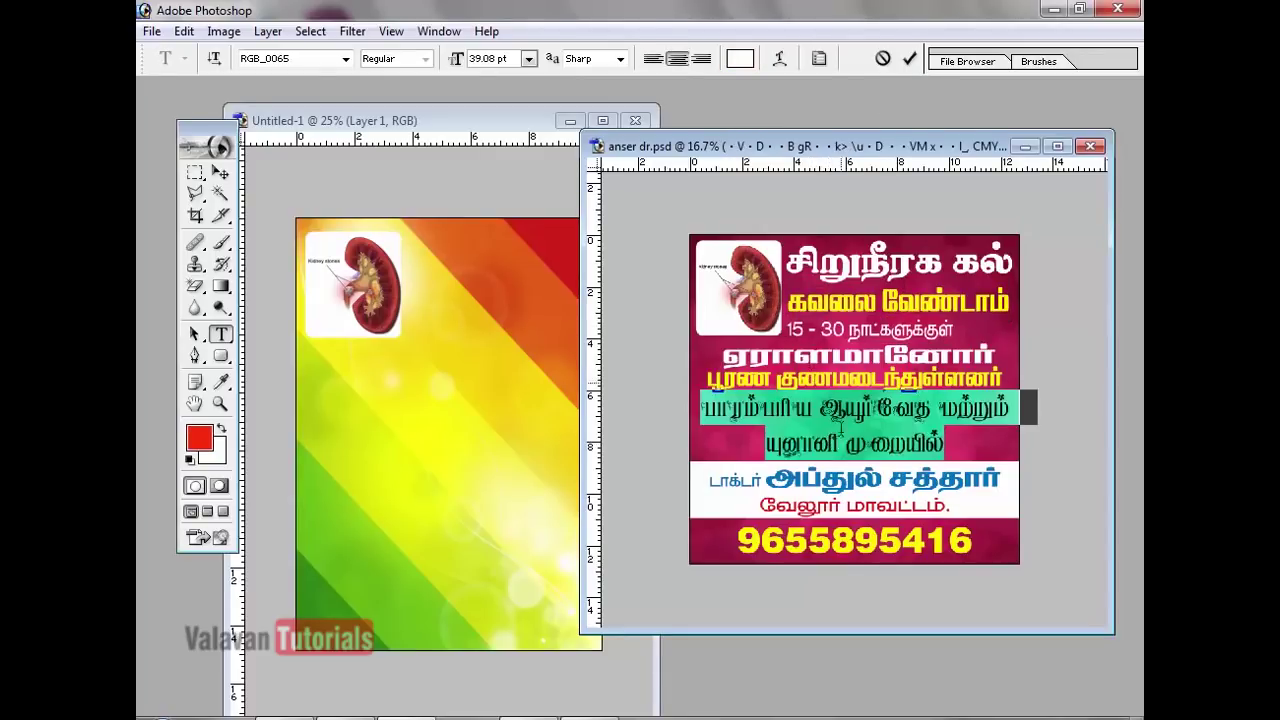
left_click(866, 355)
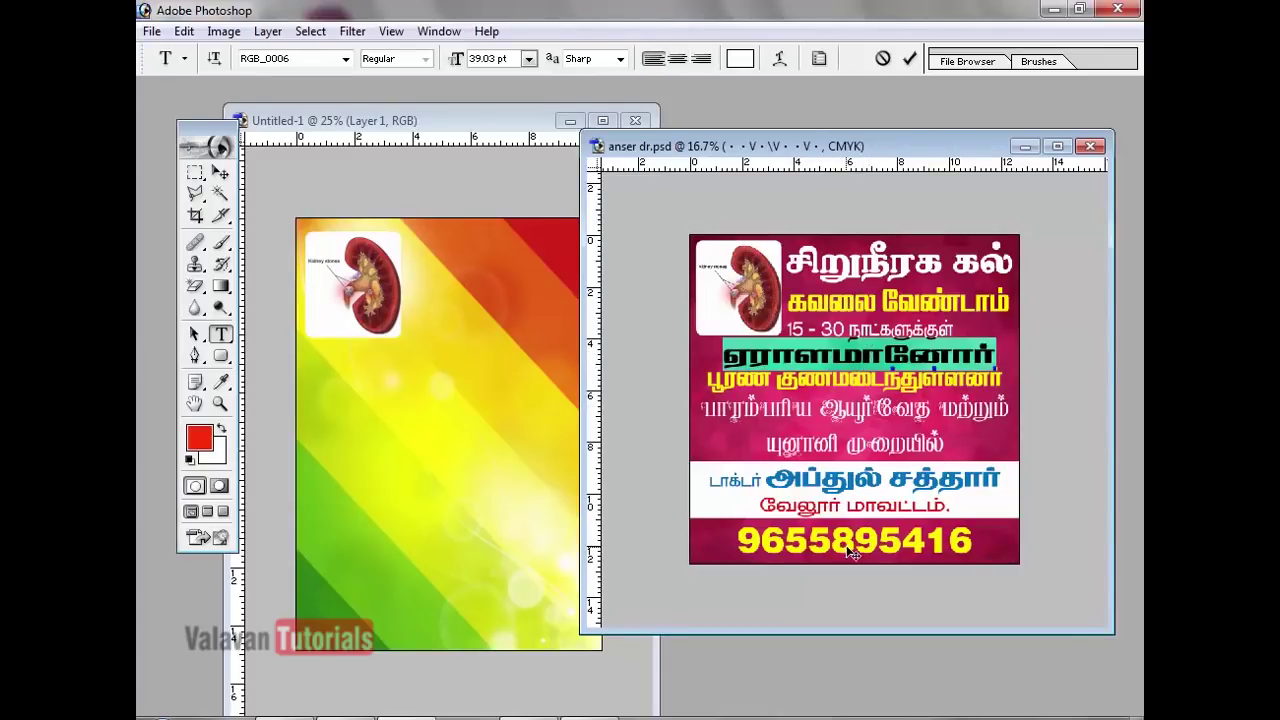
left_click(866, 505)
key("ctrl+a")
key("ctrl+Return")
key("alt+bracketleft")
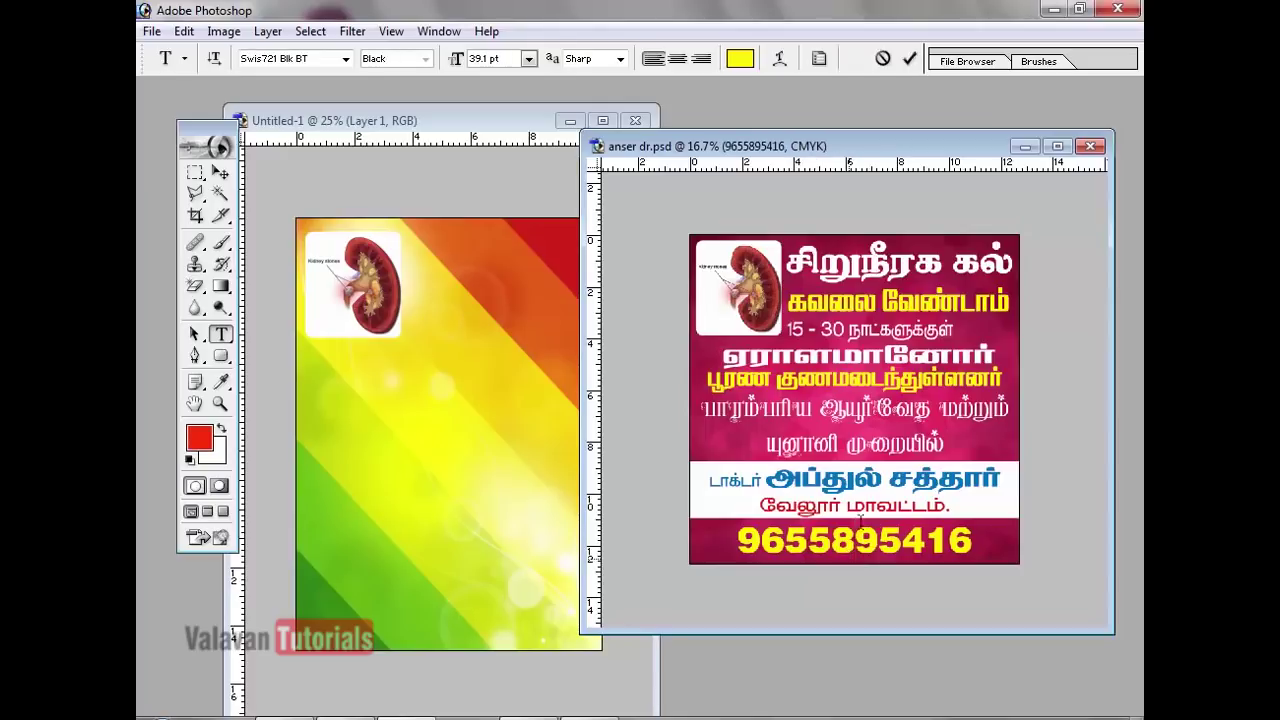
- Start a text line on the flyer and set its font to RGB_0057
left_click(455, 428)
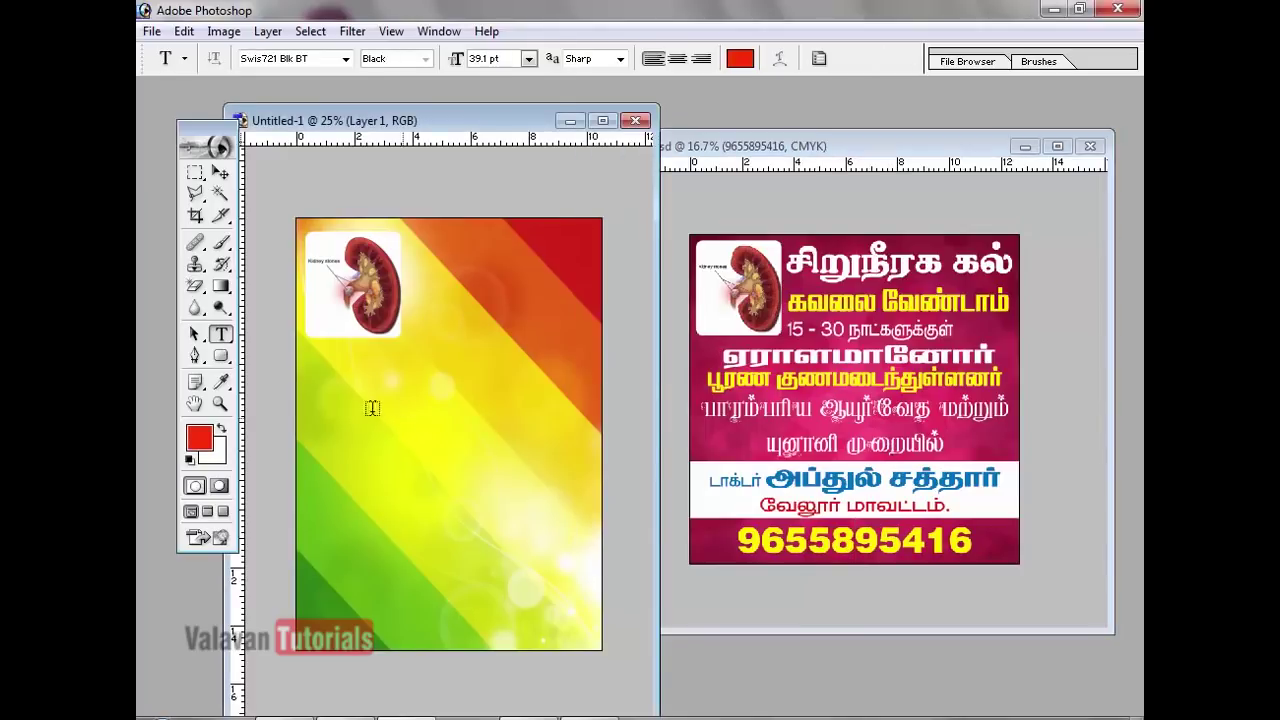
left_click(346, 383)
type("dfsf")
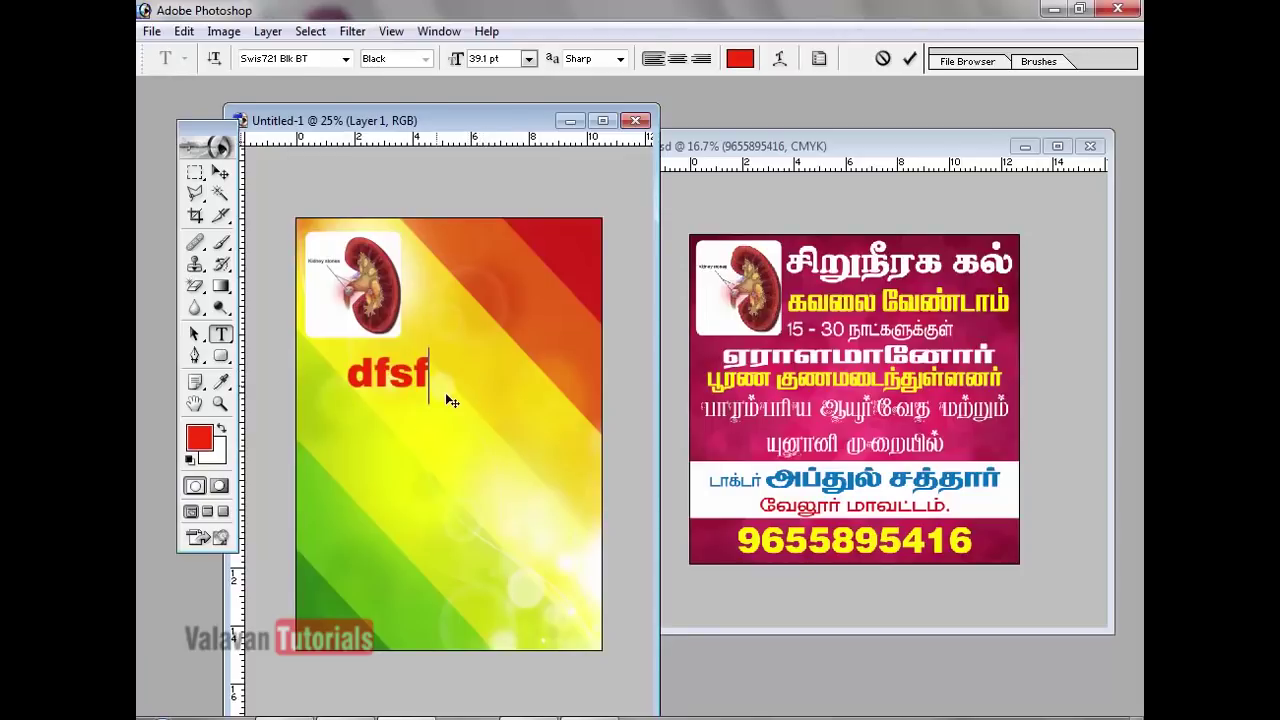
key("ctrl+a")
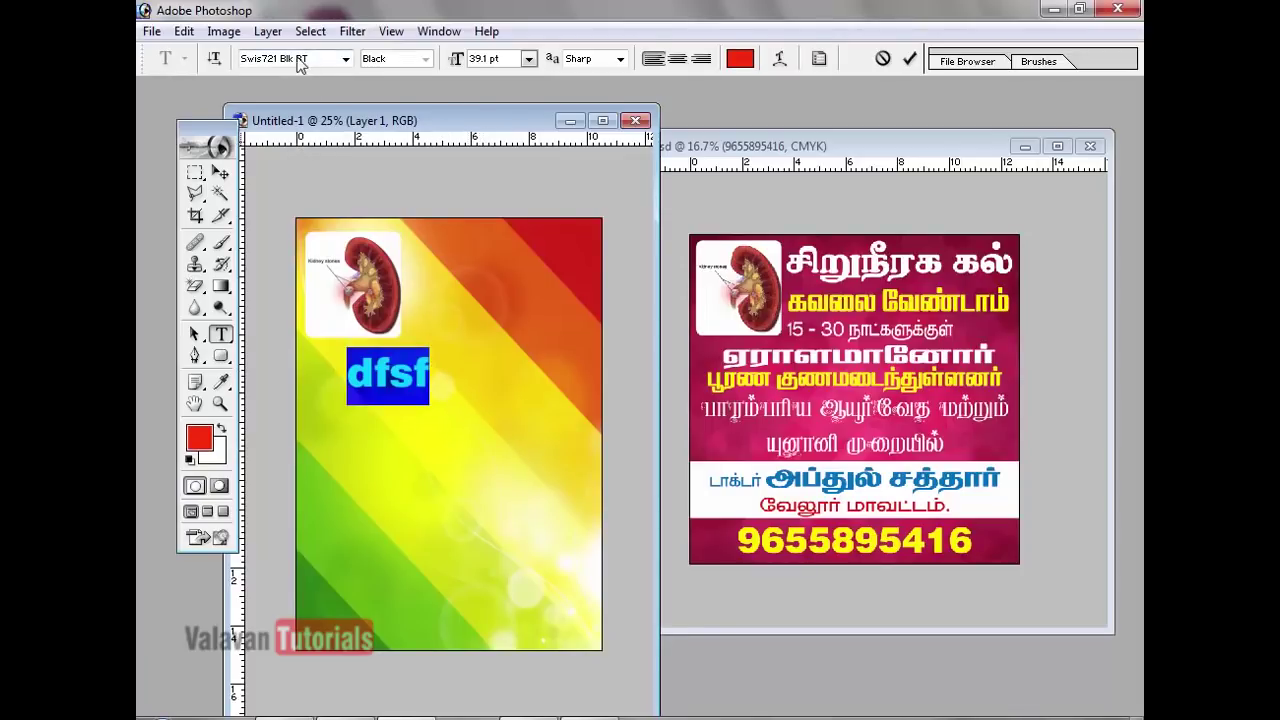
left_click(301, 60)
type("RGB-0001")
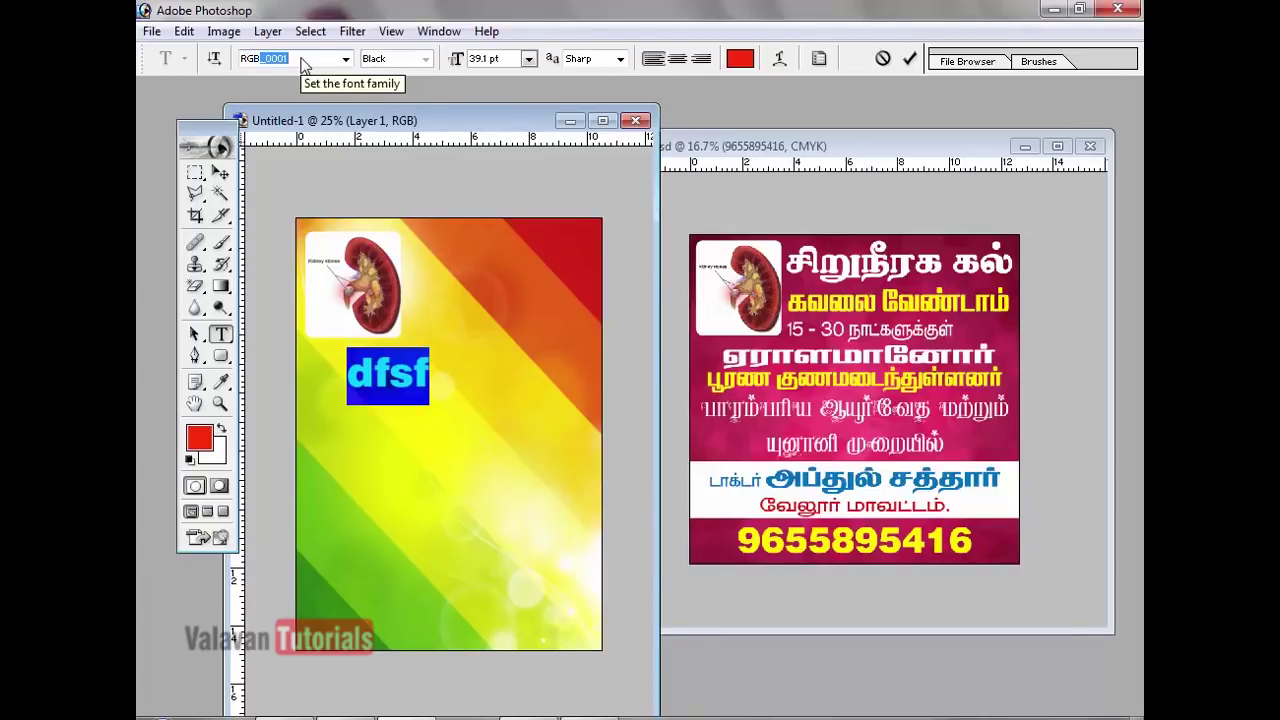
key("Return")
- Switch to the Keyman Tamil keyboard and type the headline சிறுநீரக கல்
left_click(160, 716)
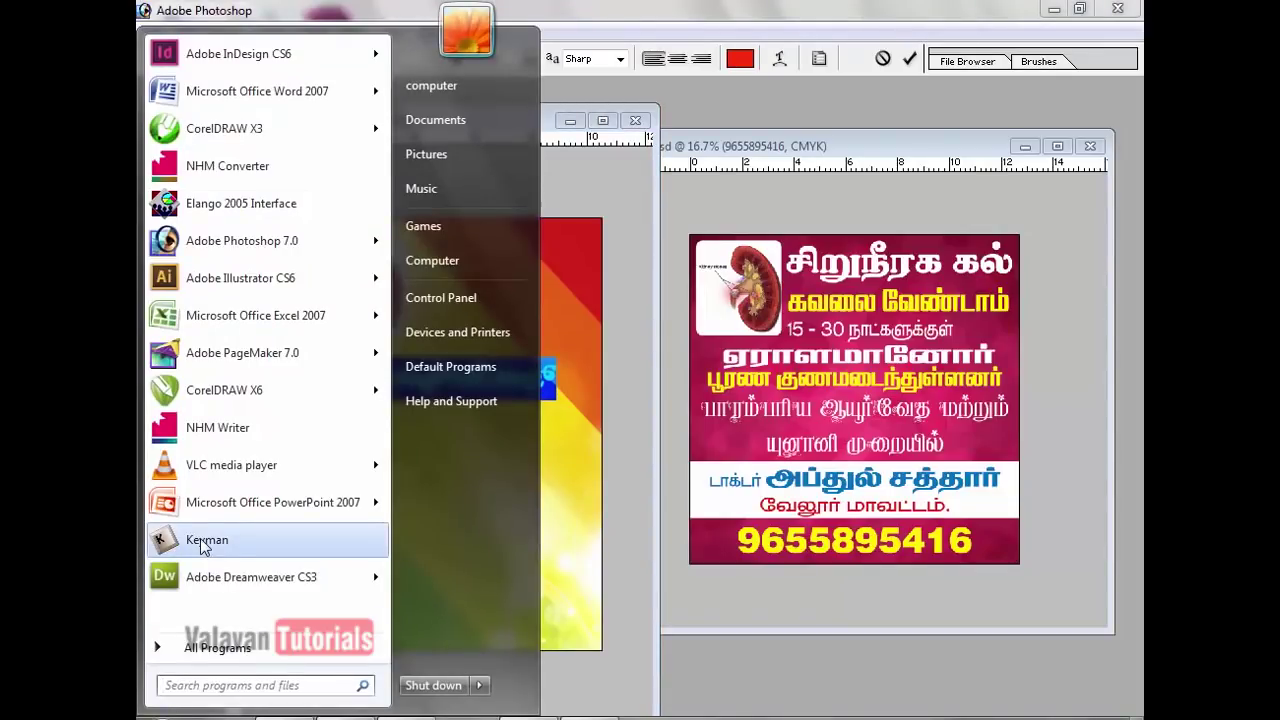
left_click(210, 540)
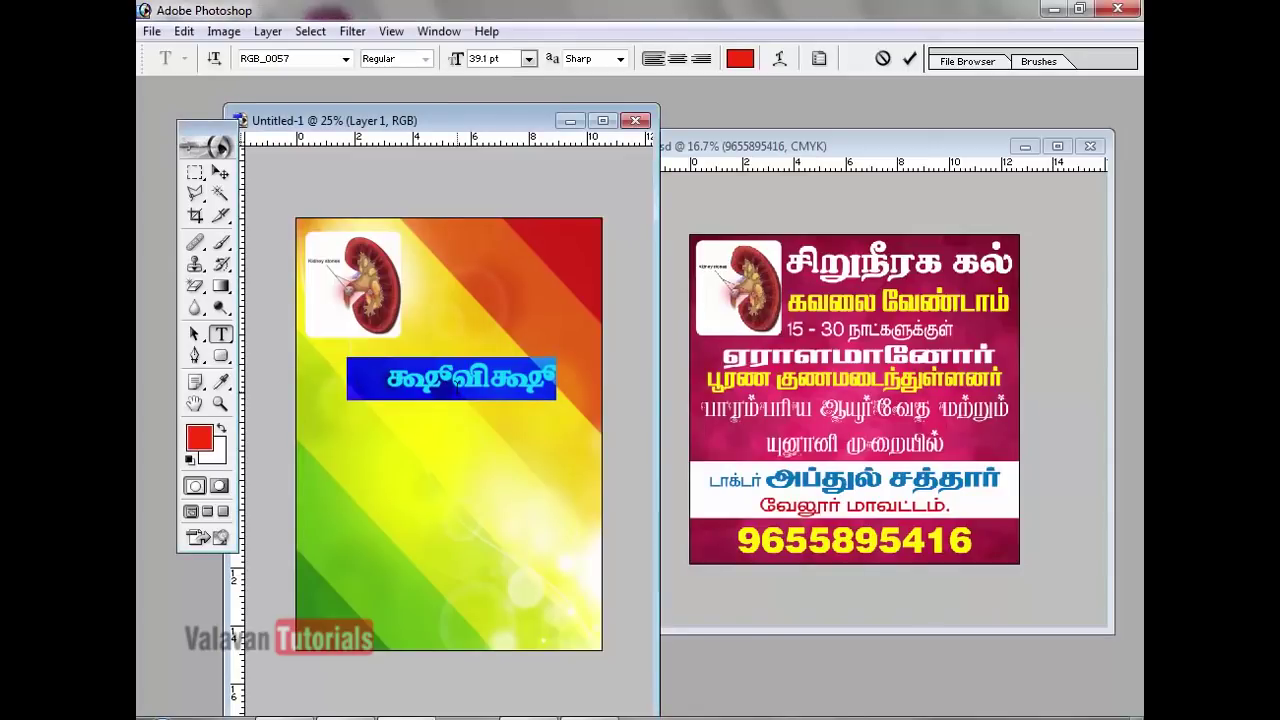
type("ஷைஸ்ரீதி")
key("ctrl+a")
type("சிறுநீரக கல")
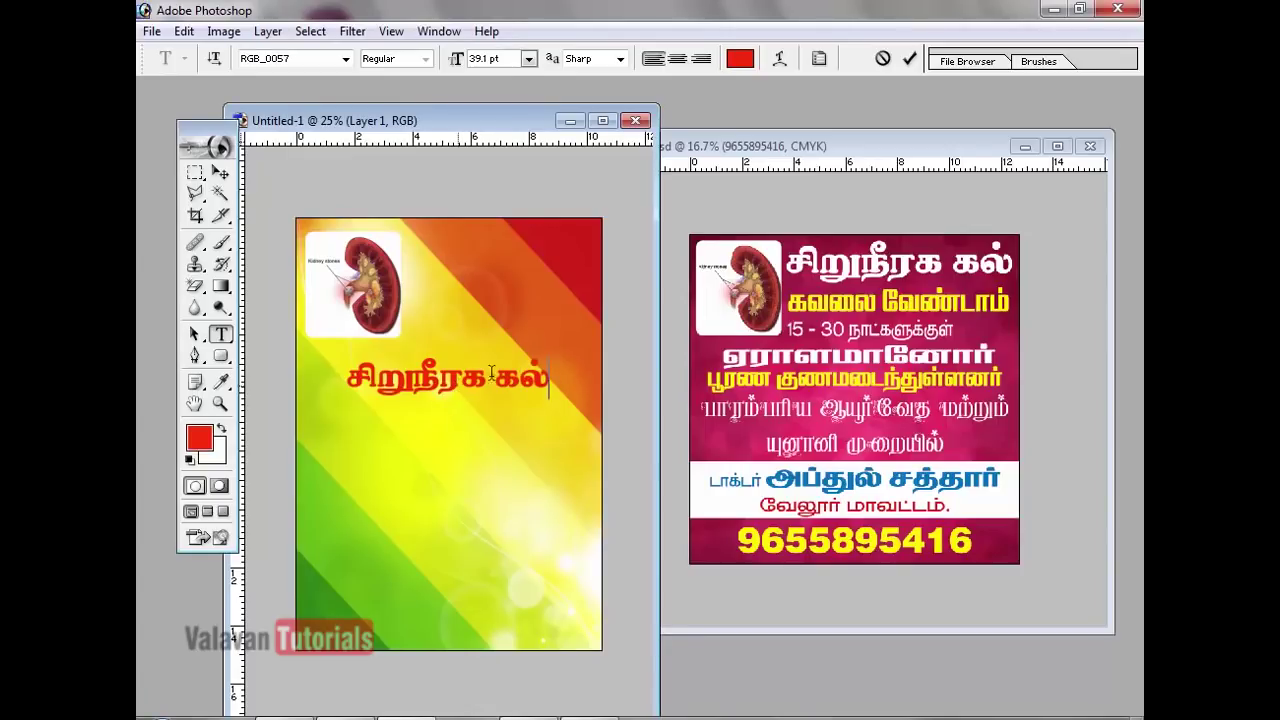
left_click(220, 174)
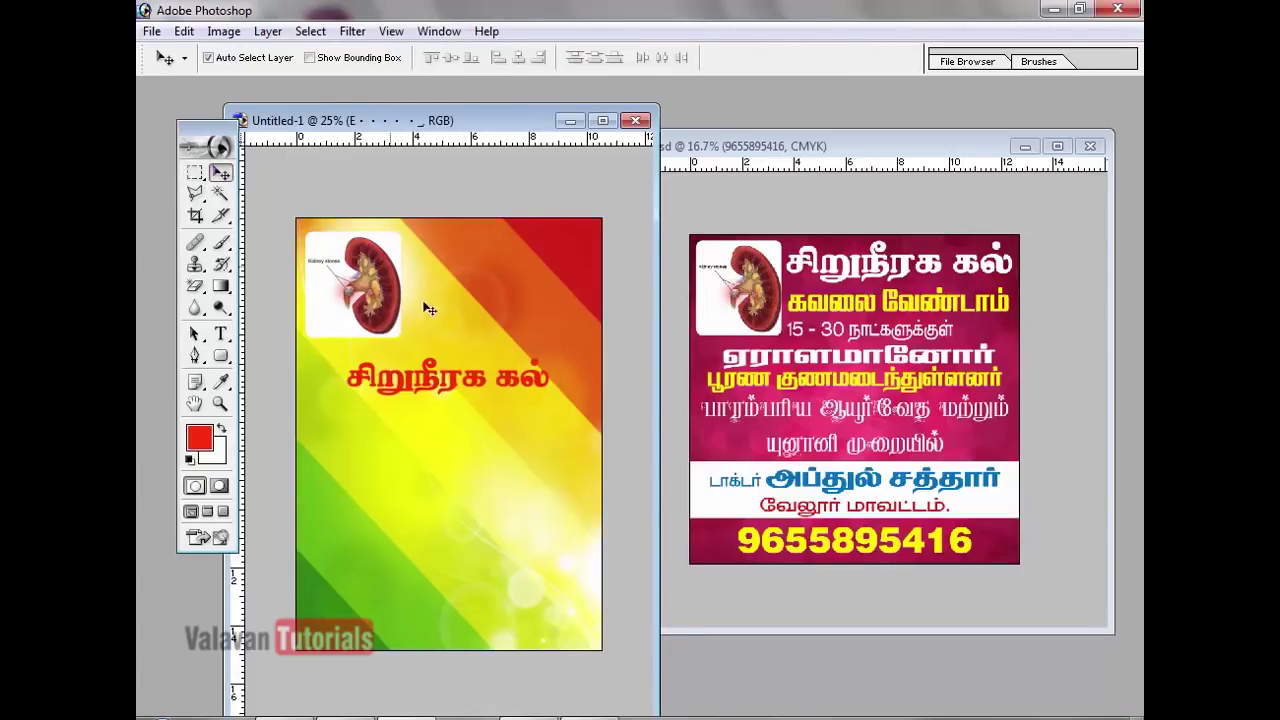
- Move the headline up beside the kidney picture and stretch it taller
left_click(209, 58)
left_click_drag(451, 406, 503, 292)
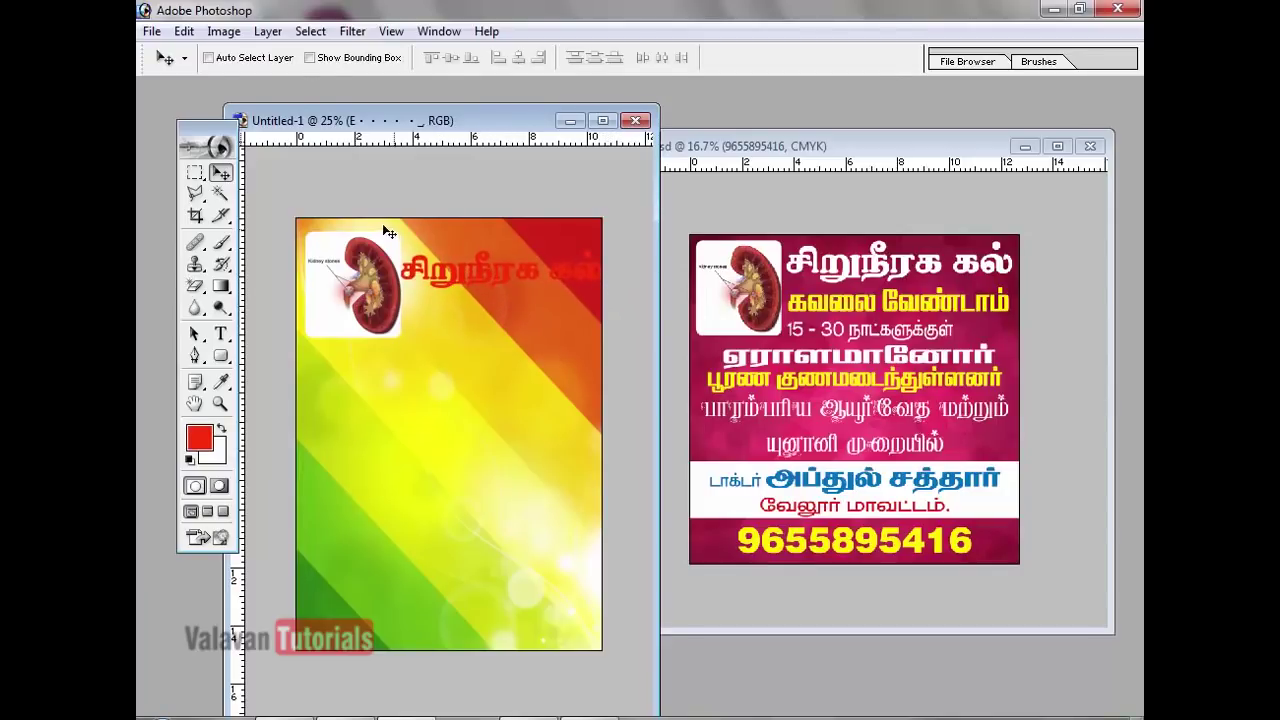
key("ctrl+t")
left_click_drag(600, 282, 587, 285)
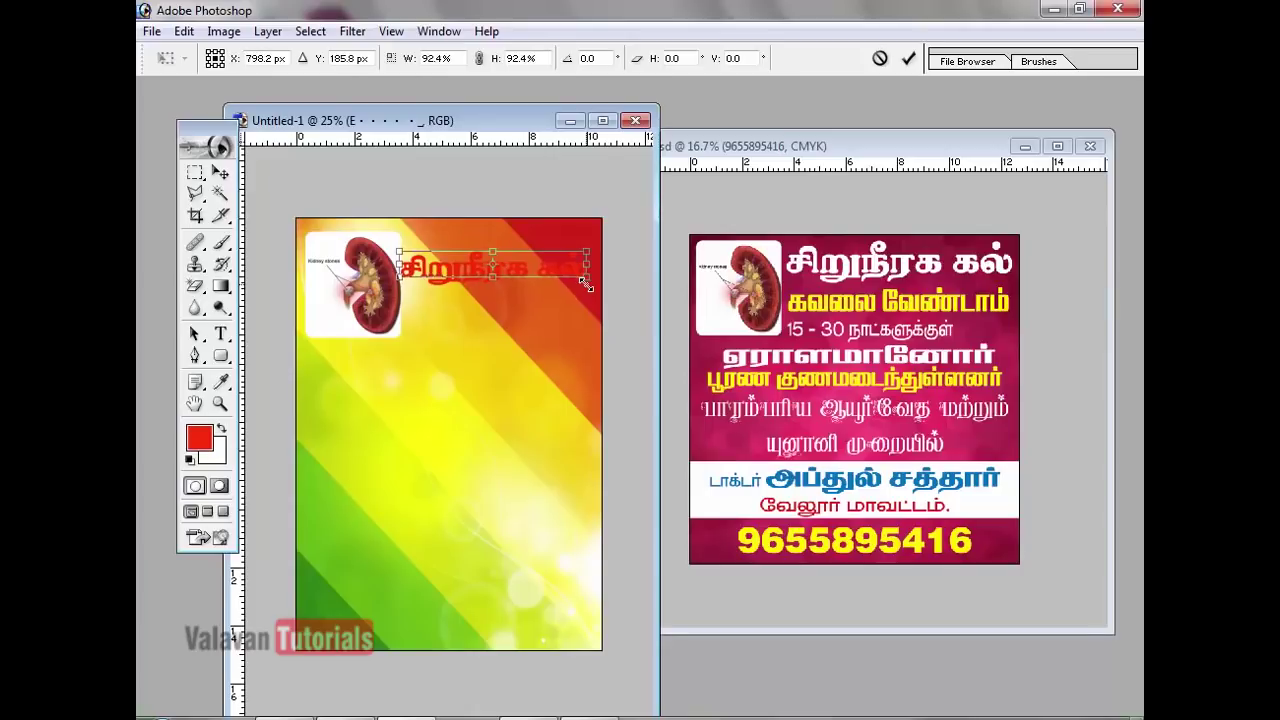
left_click_drag(489, 253, 491, 246)
key("Return")
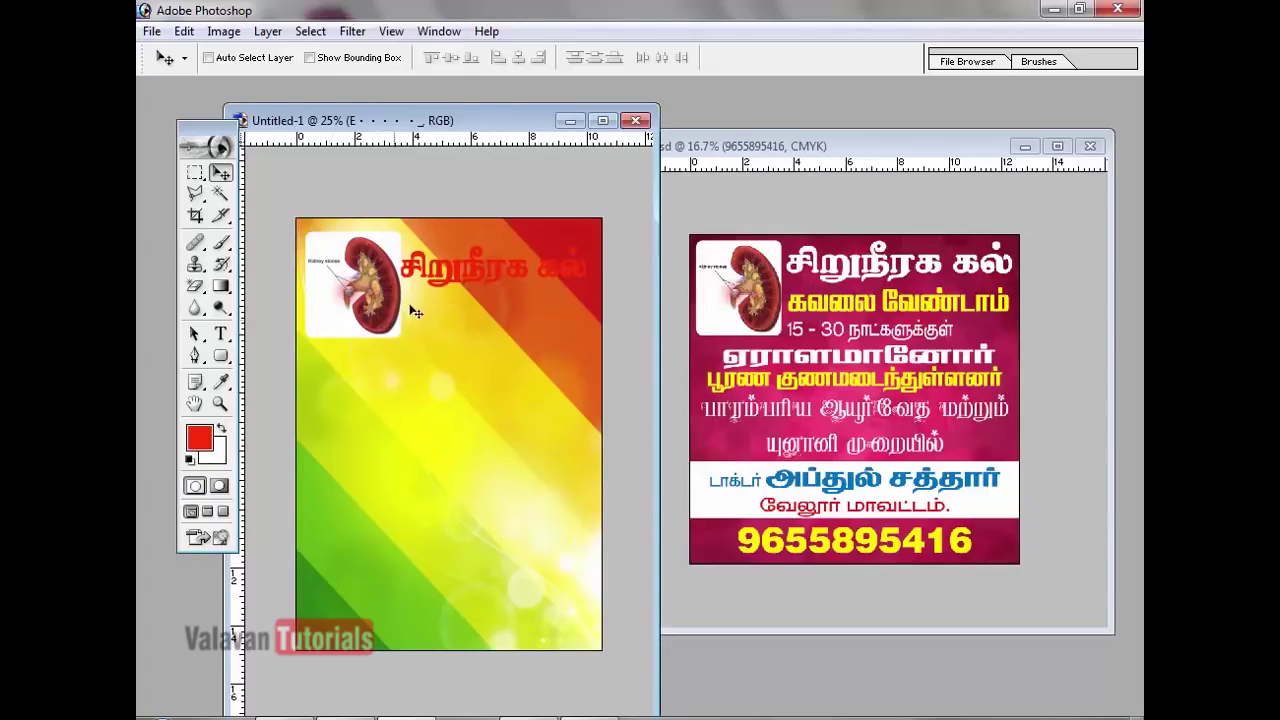
- Fill the headline white and start a new text line below it
key("ctrl+shift+BackSpace")
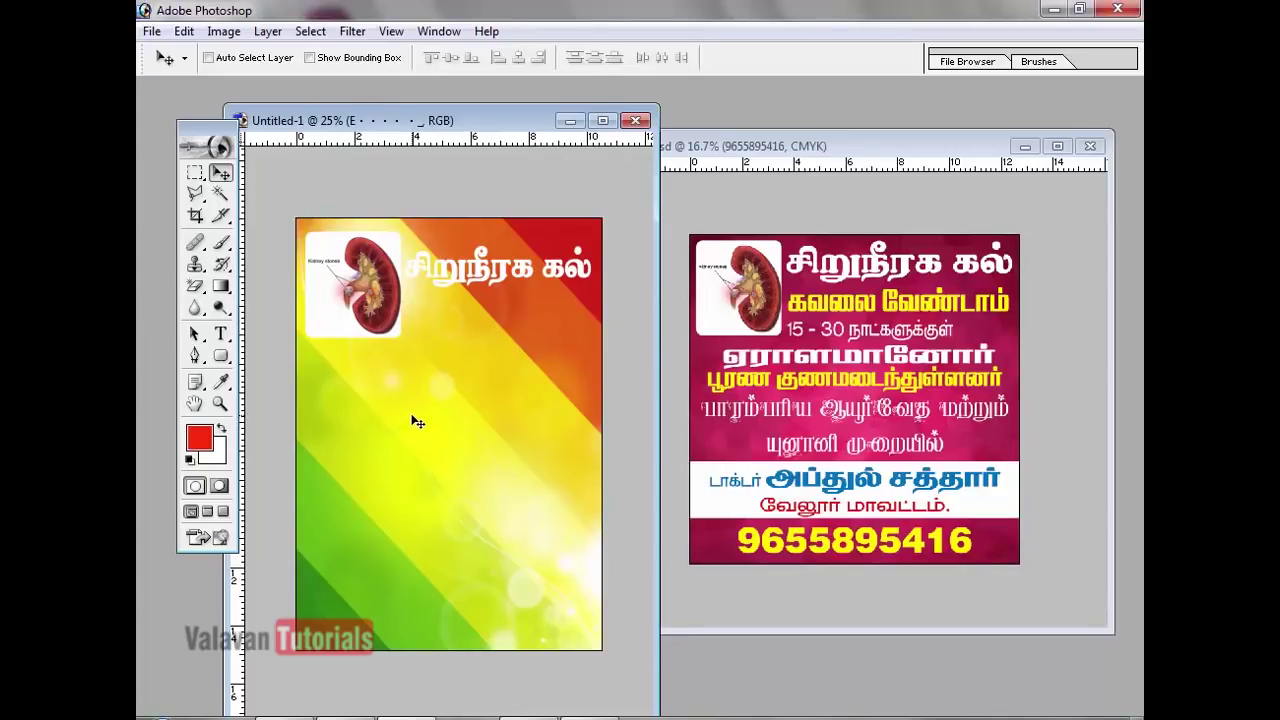
key("t")
left_click(360, 415)
- Set the new text line's font to RGB_0006
type("கஷ்    விழி")
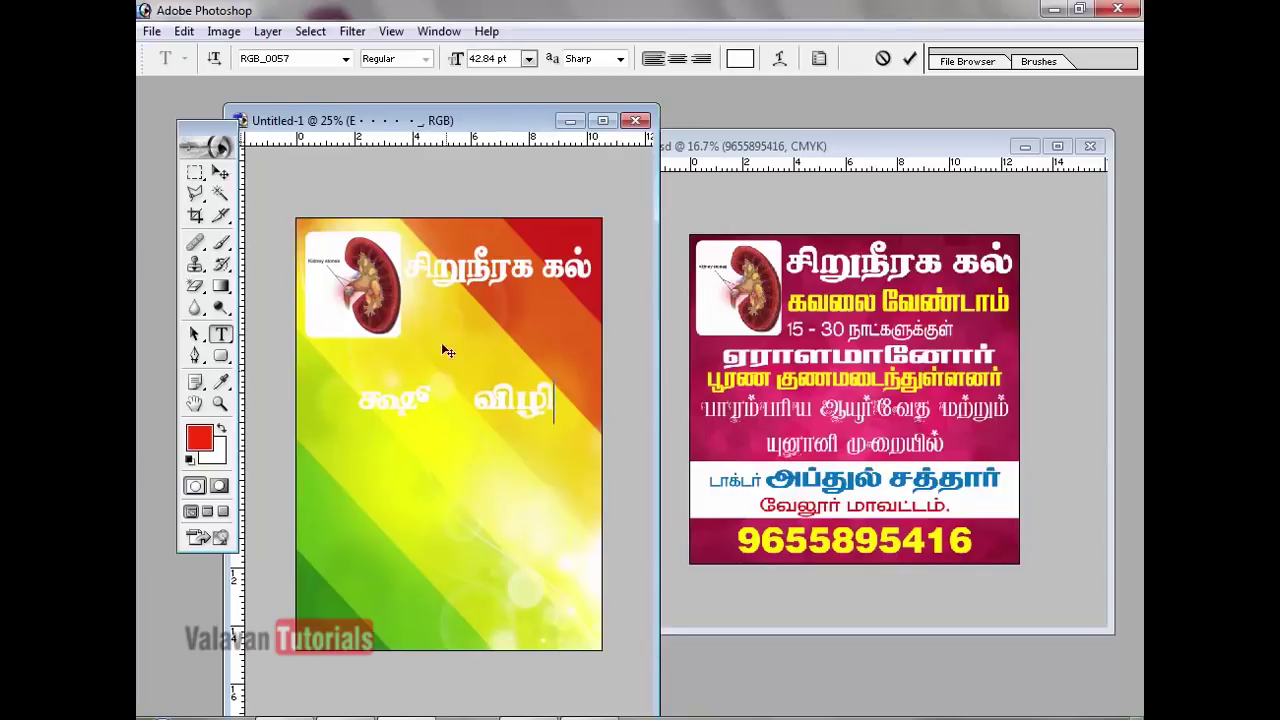
key("ctrl+a")
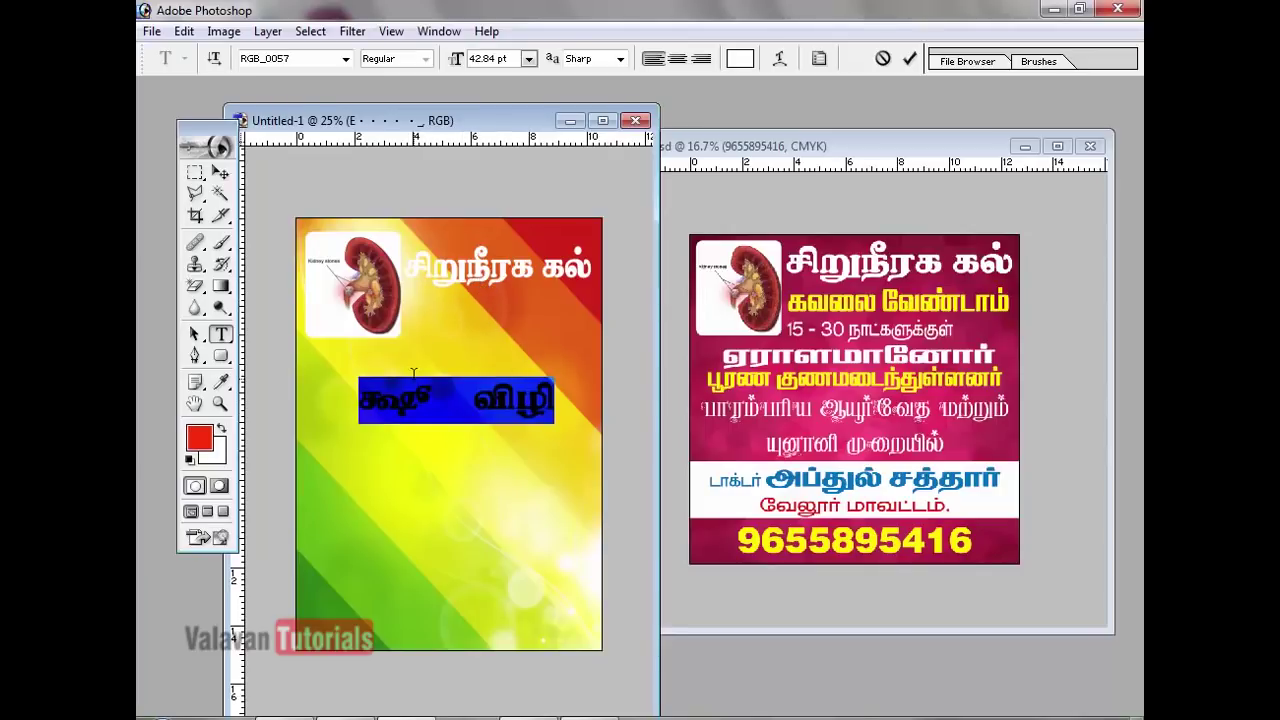
left_click(305, 62)
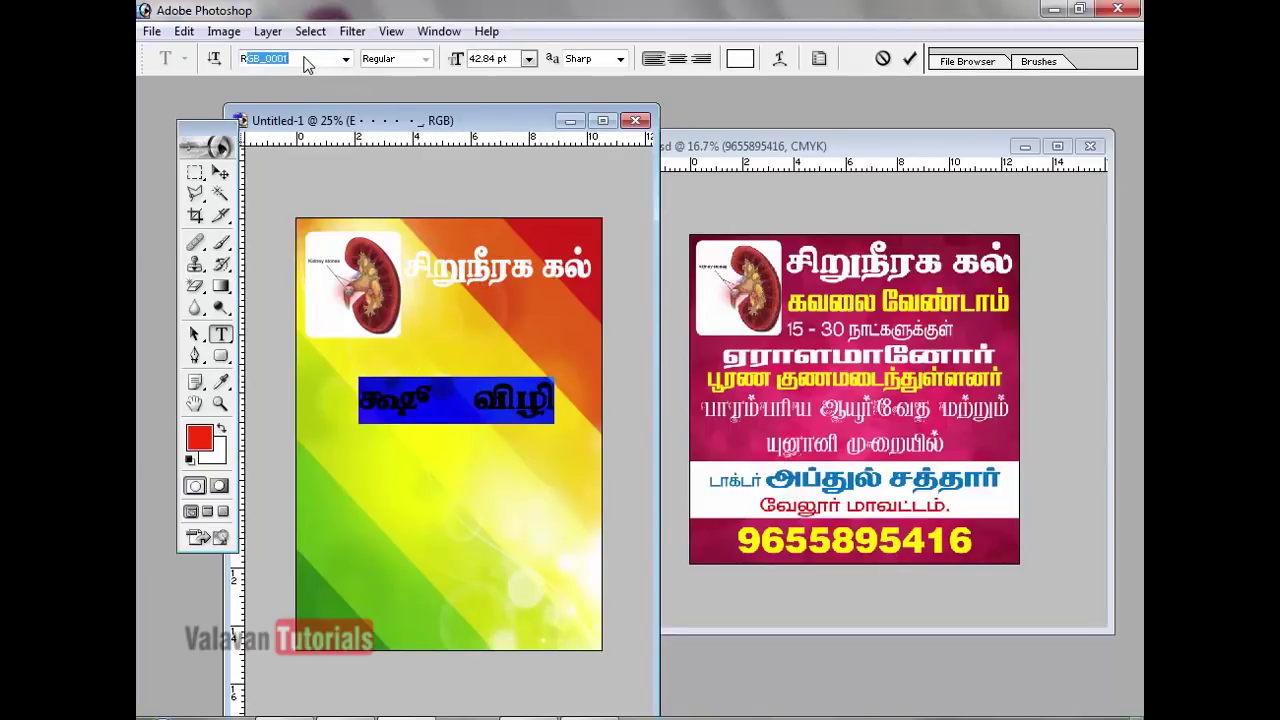
key("Down")
key("Down")
key("Down")
key("Down")
key("Down")
key("Return")
- Type கவலை வேண்டாம் and set its size to 36.84 pt
type("கவலை வேண்")
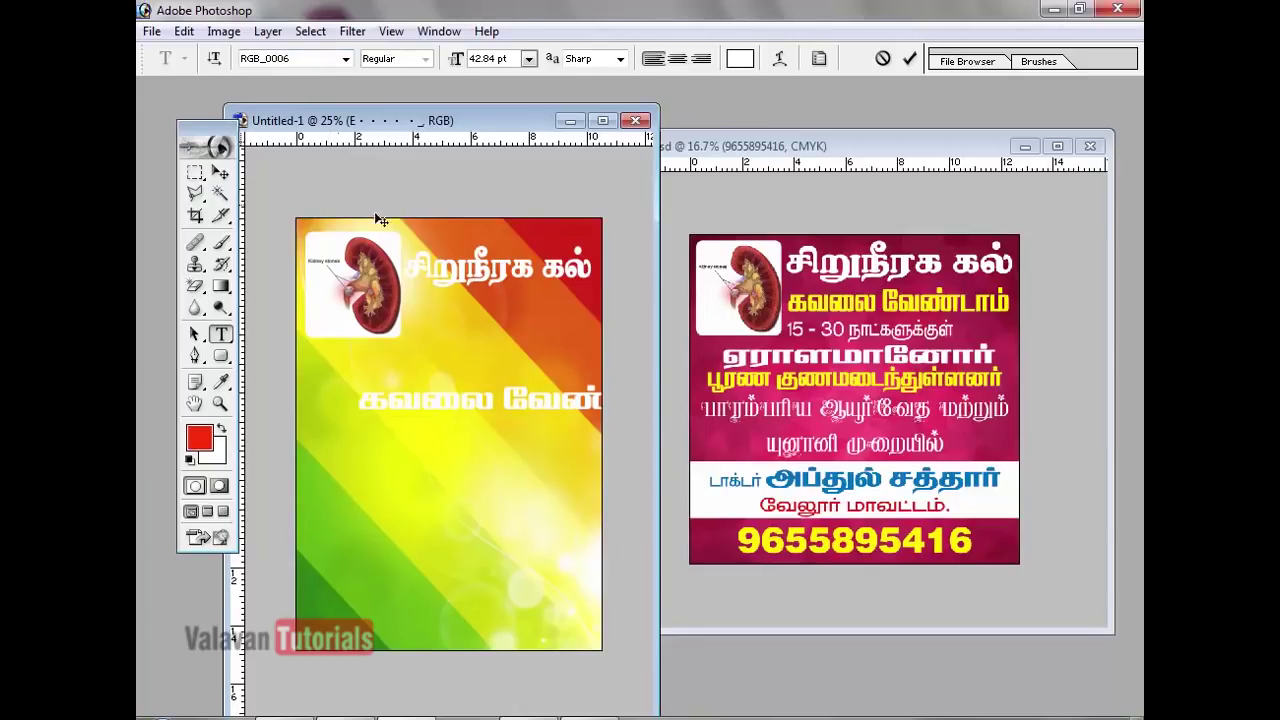
key("ctrl+a")
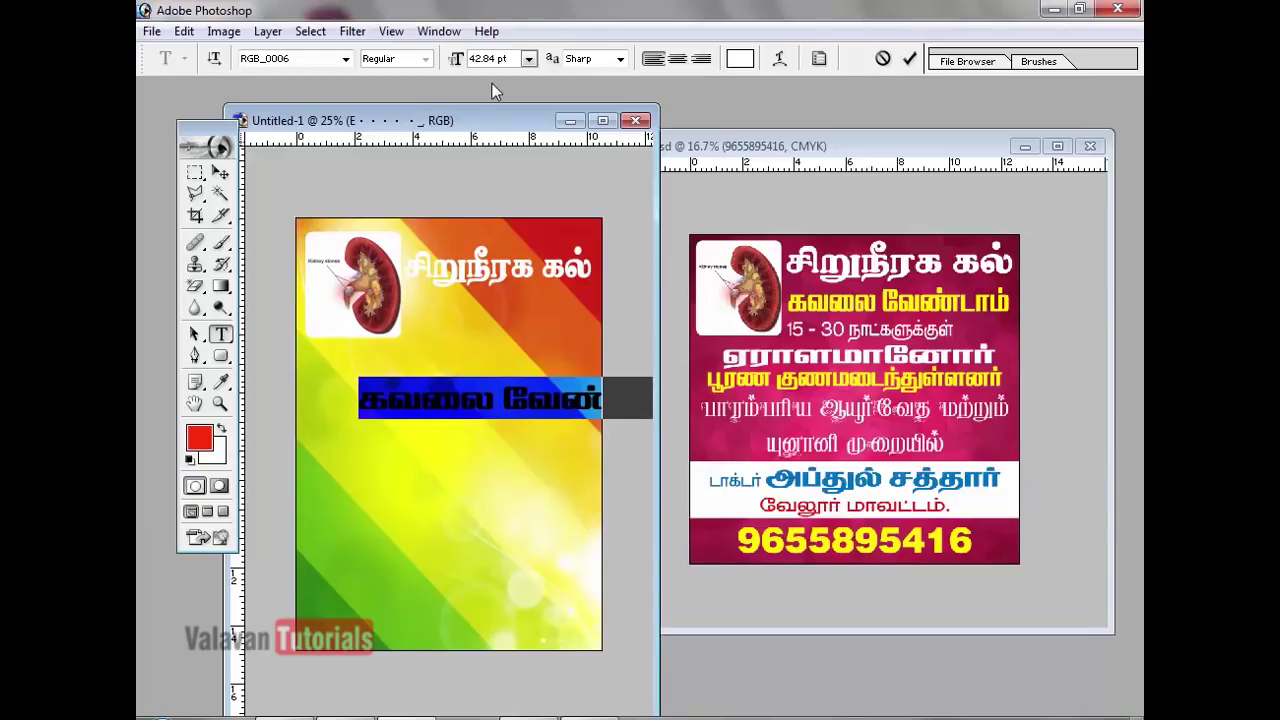
key("ctrl+alt+shift+comma")
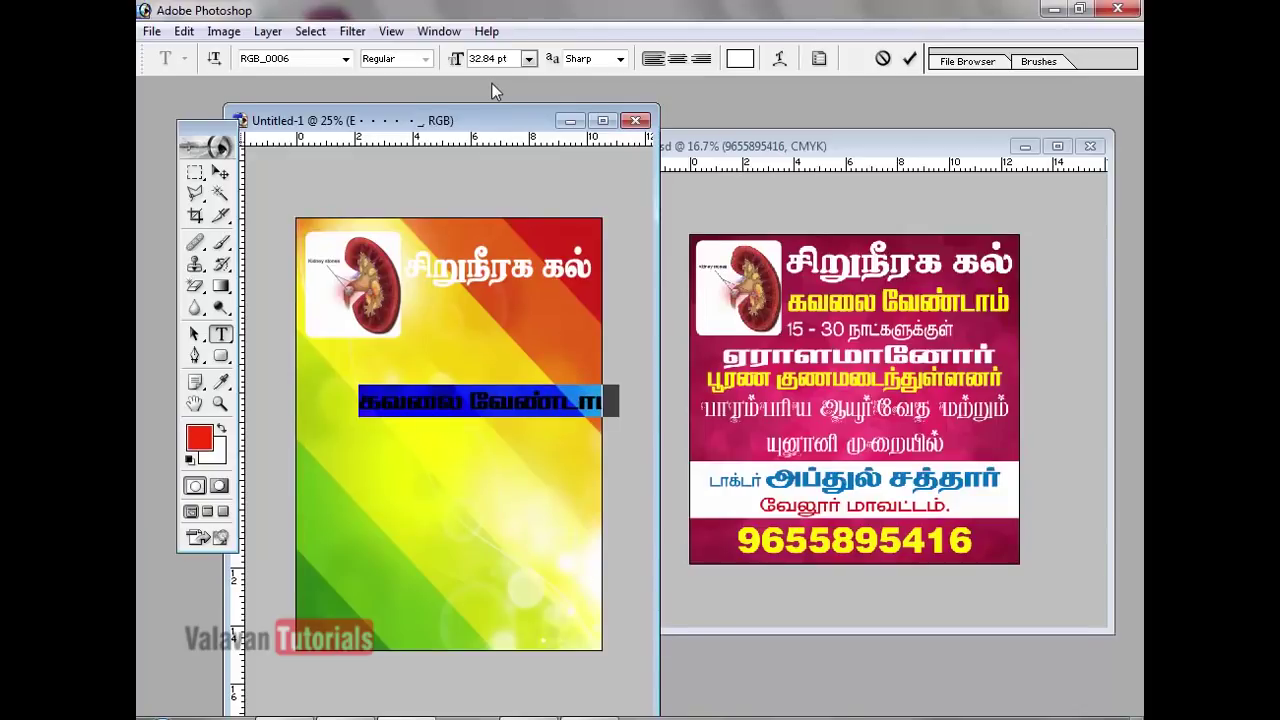
key("ctrl+shift+comma")
key("ctrl+shift+comma")
key("ctrl+shift+period")
key("ctrl+shift+period")
key("ctrl+shift+period")
key("ctrl+shift+period")
key("ctrl+shift+period")
key("ctrl+shift+comma")
key("ctrl+Return")
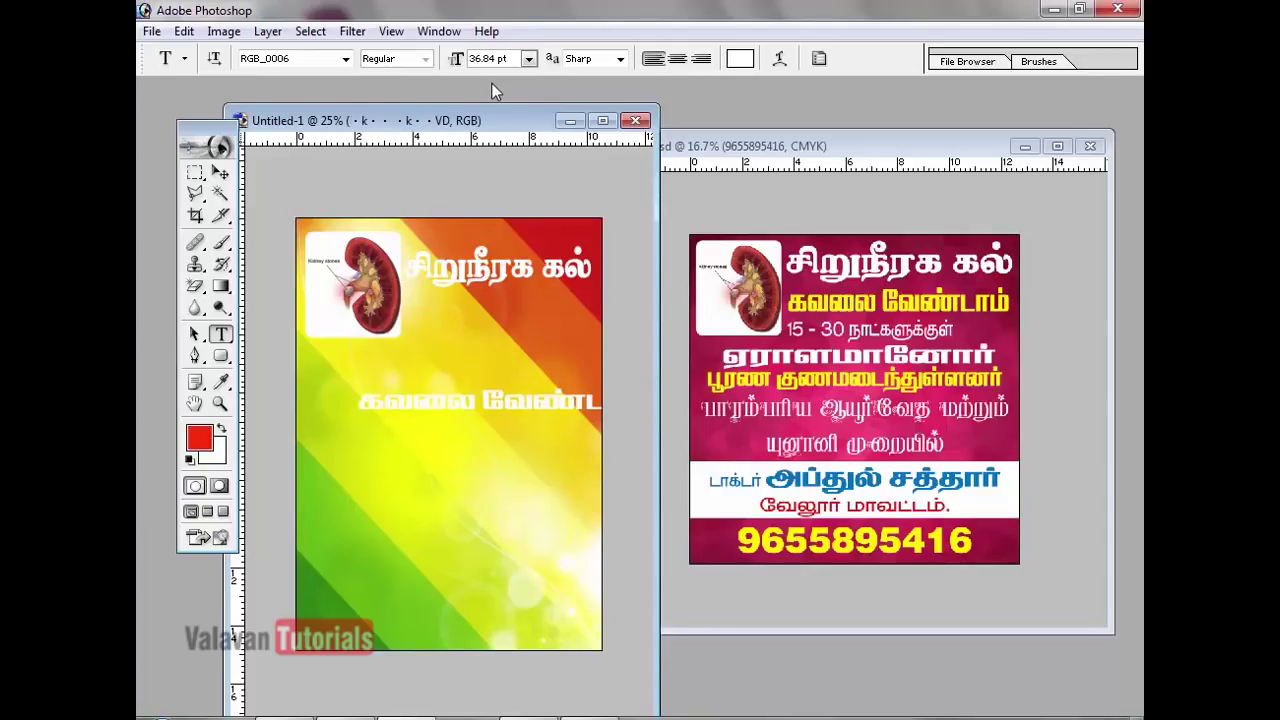
- Move the line under the headline and narrow it to 67.9% width
left_click(220, 172)
left_click_drag(510, 360, 570, 306)
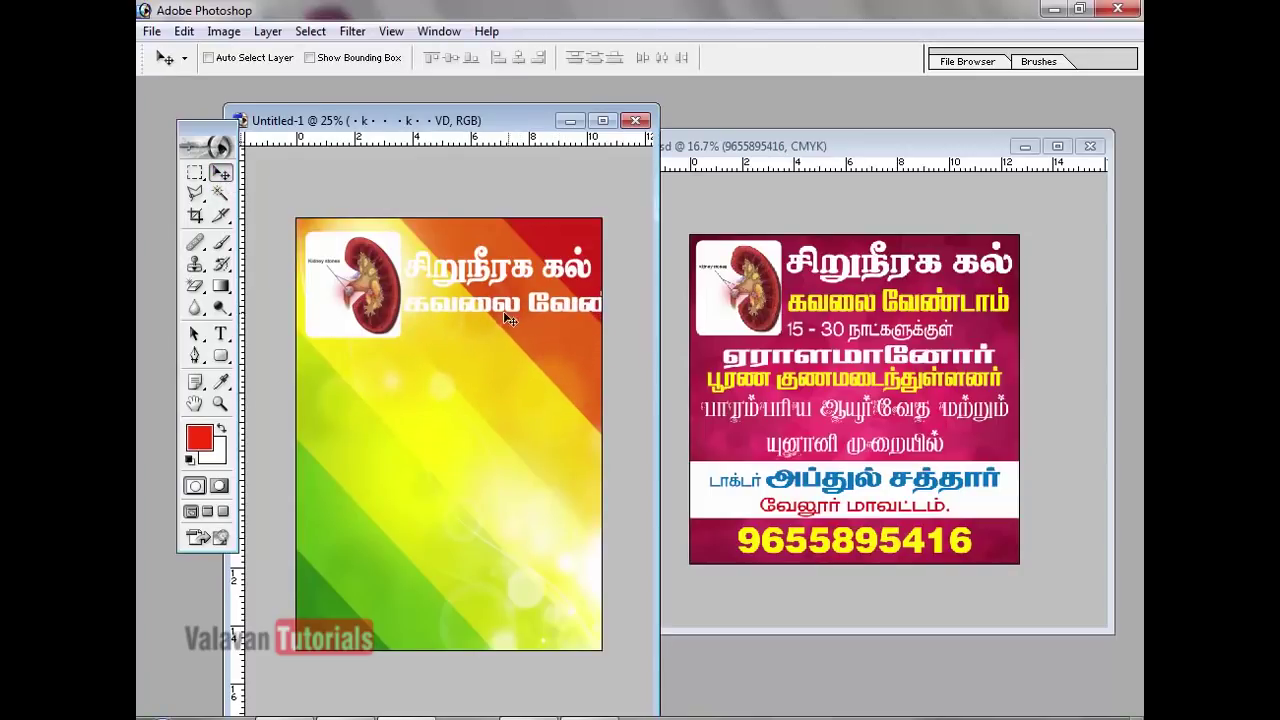
key("ctrl+t")
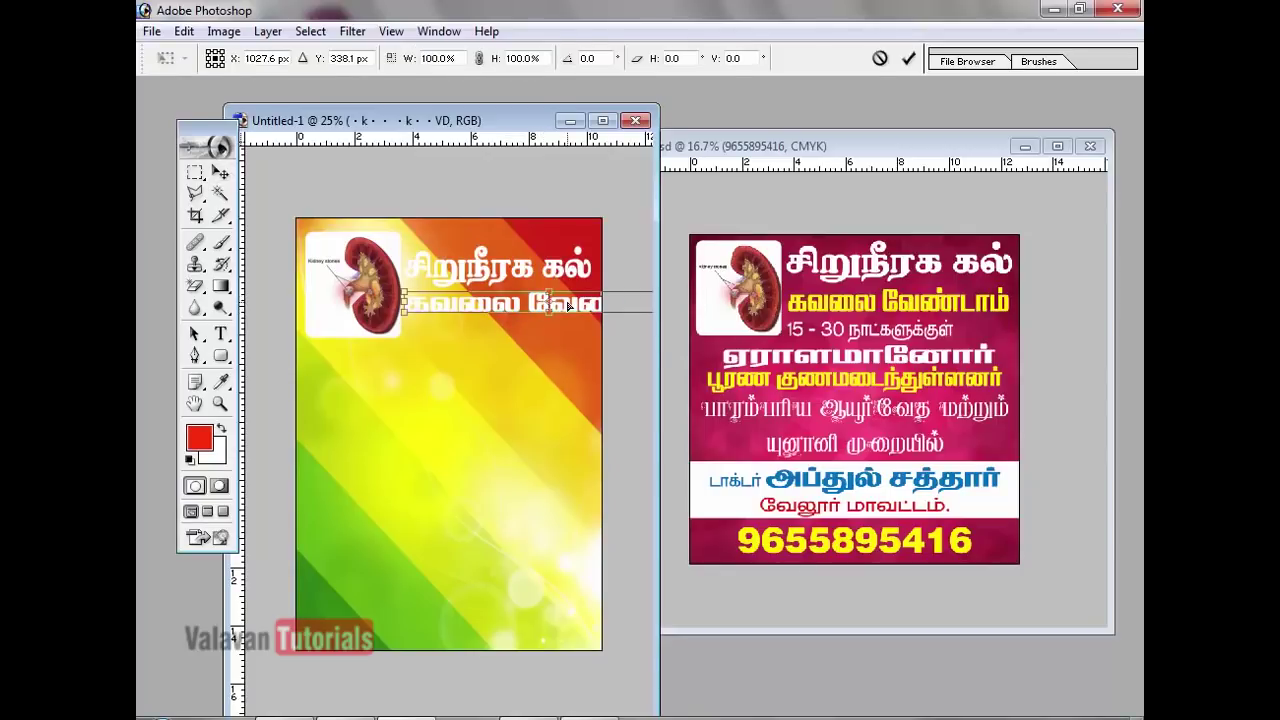
key("ctrl+minus")
left_click_drag(613, 346, 556, 350)
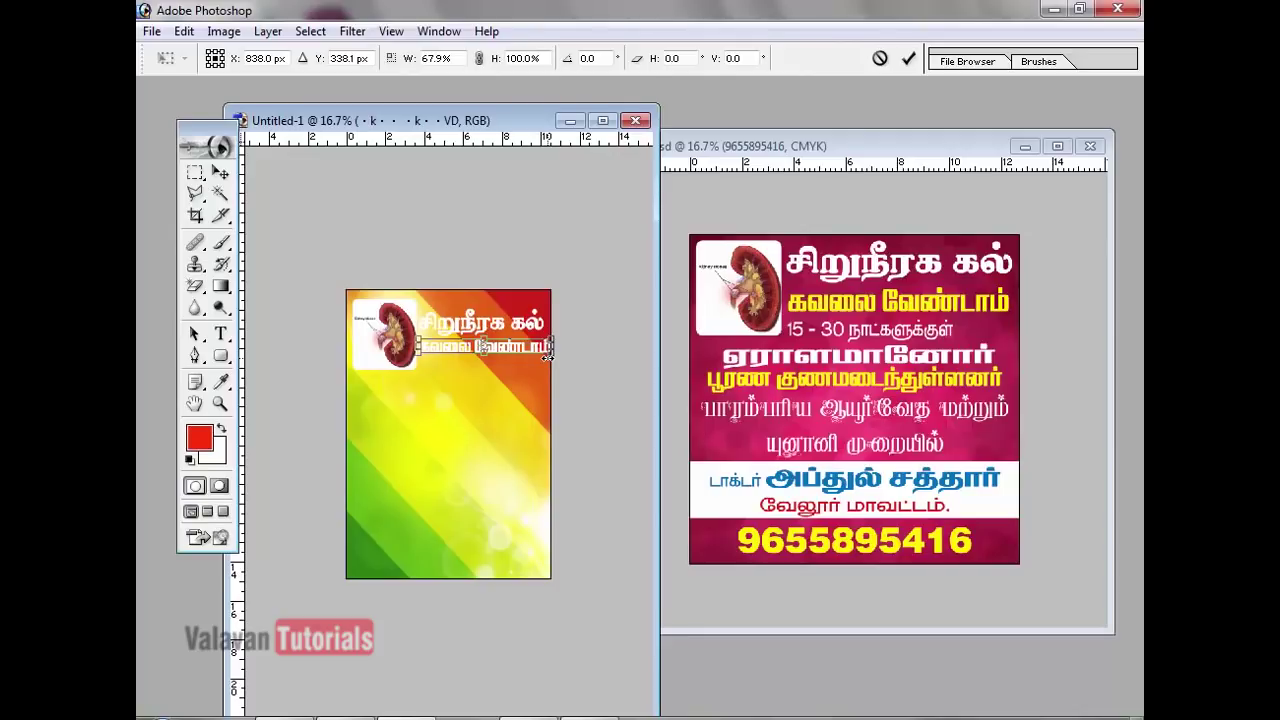
key("Return")
- Zoom in and scale the கவலை வேண்டாம் line down to 94.3%
key("z")
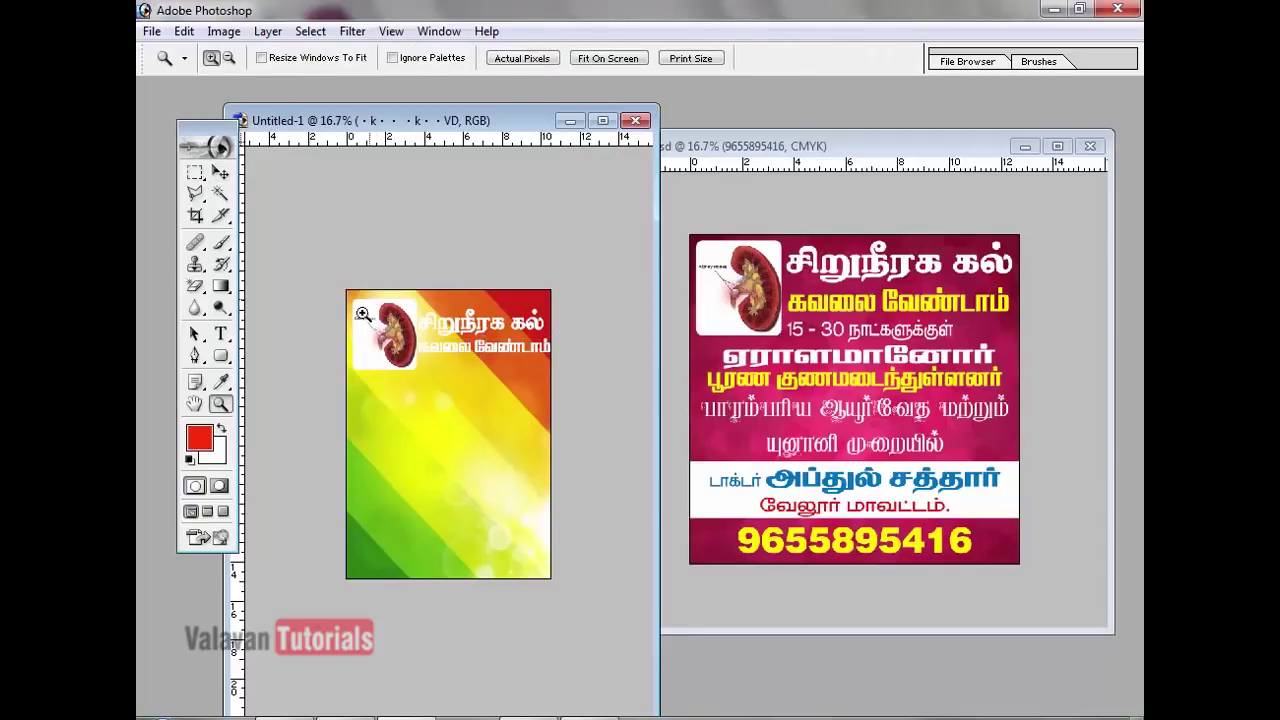
key("ctrl+plus")
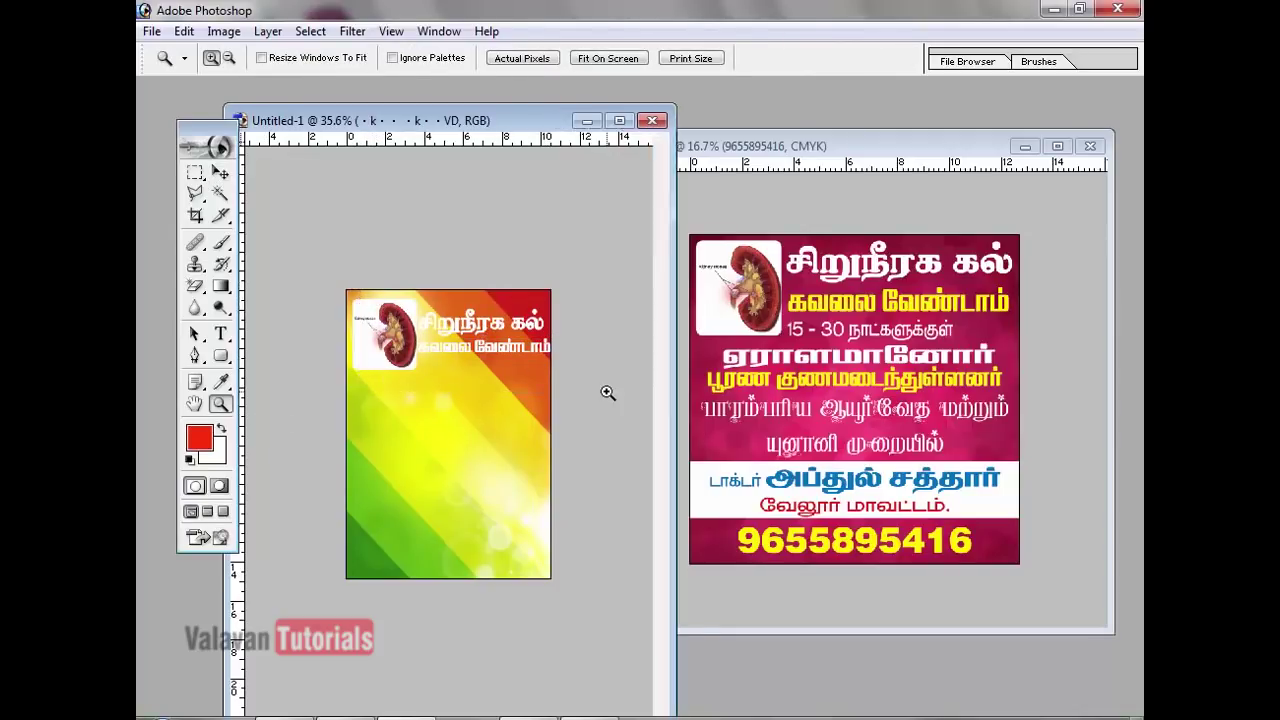
left_click(607, 393)
key("v")
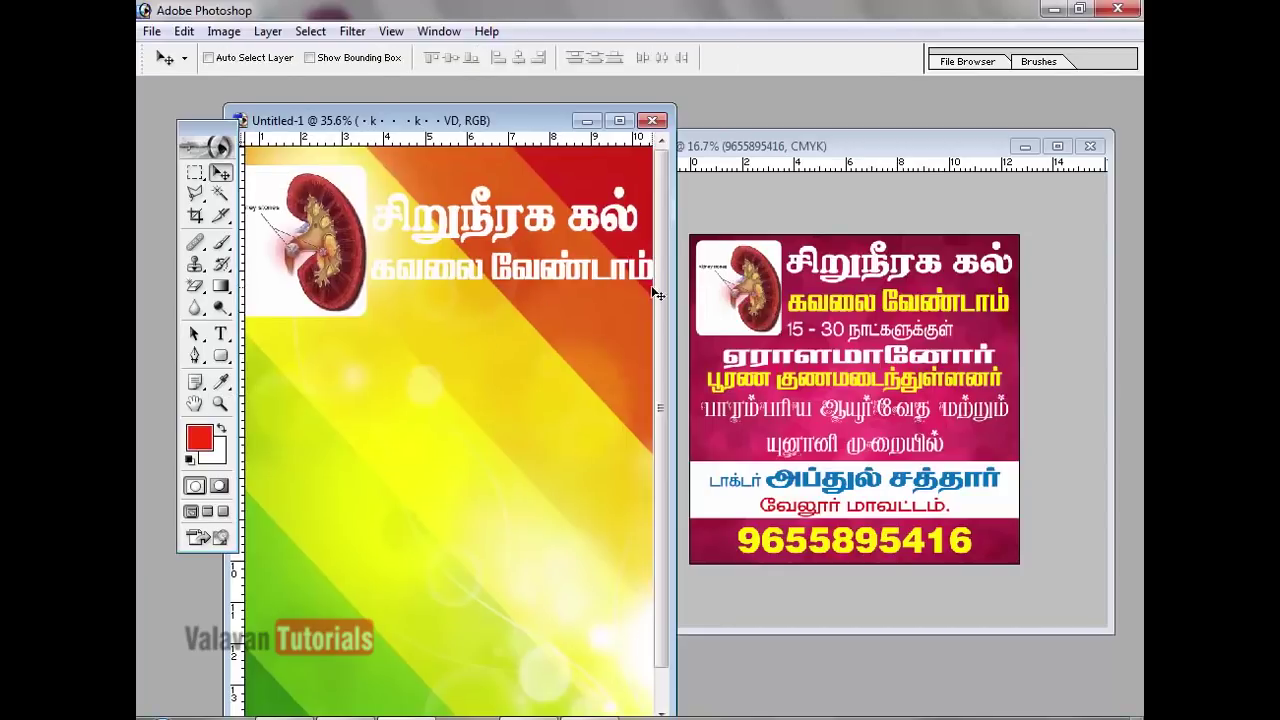
key("ctrl+t")
left_click_drag(653, 250, 637, 254)
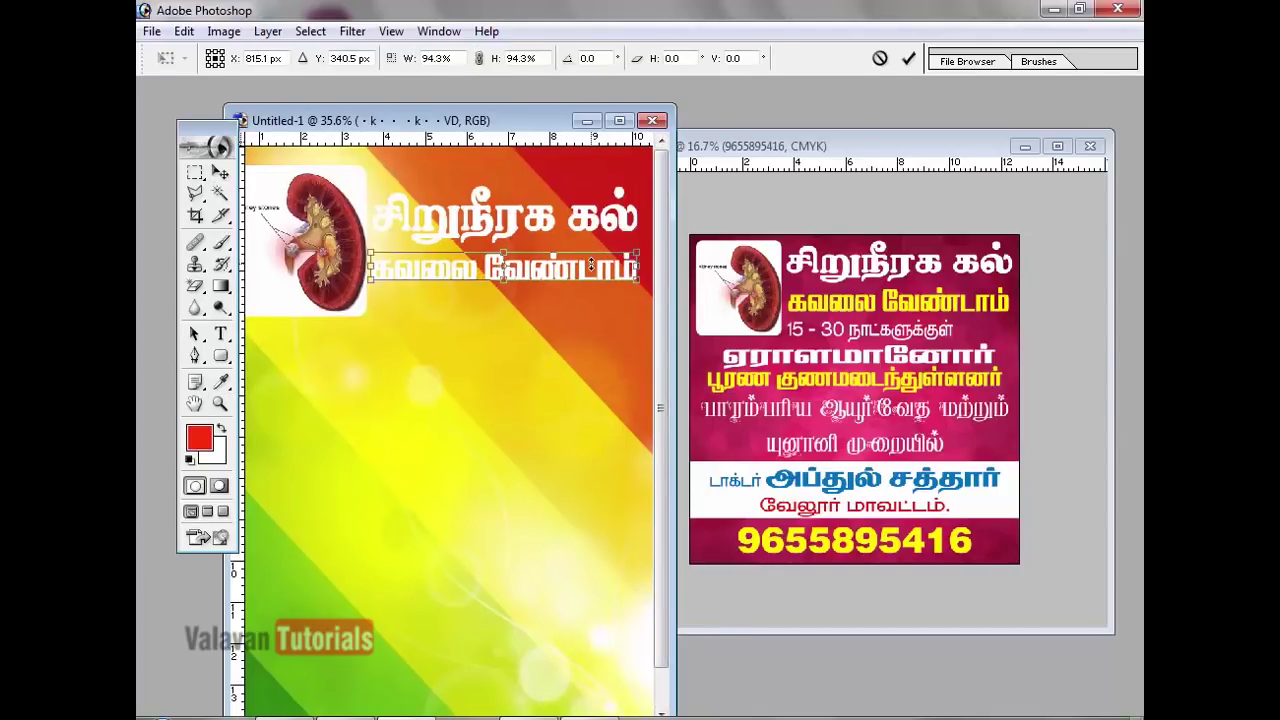
key("Return")
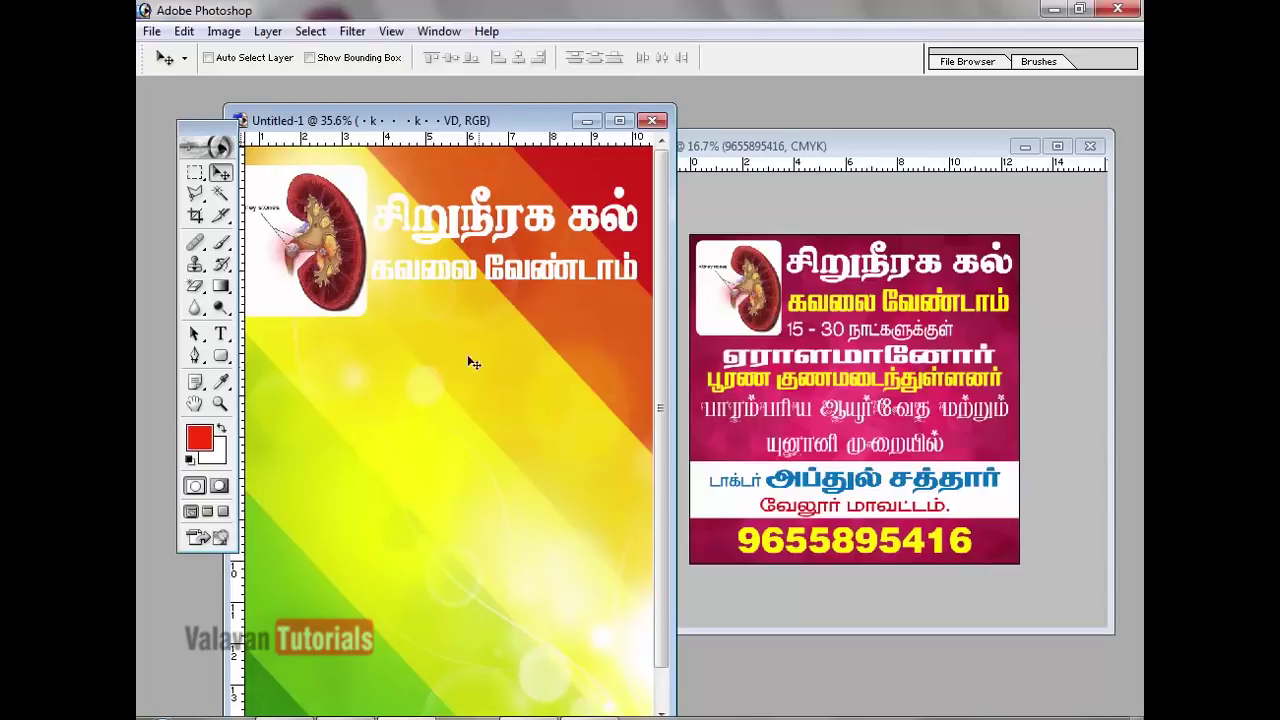
- Start a new text line on the flyer with pasted placeholder text
key("t")
left_click(349, 398)
type("கஷ் விழி")
- Type 15 - 30 நாட்களுக்குள் at 20.74 pt and move it under கவலை வேண்டாம்
key("ctrl+a")
type("15 - 30 நாட்களு")
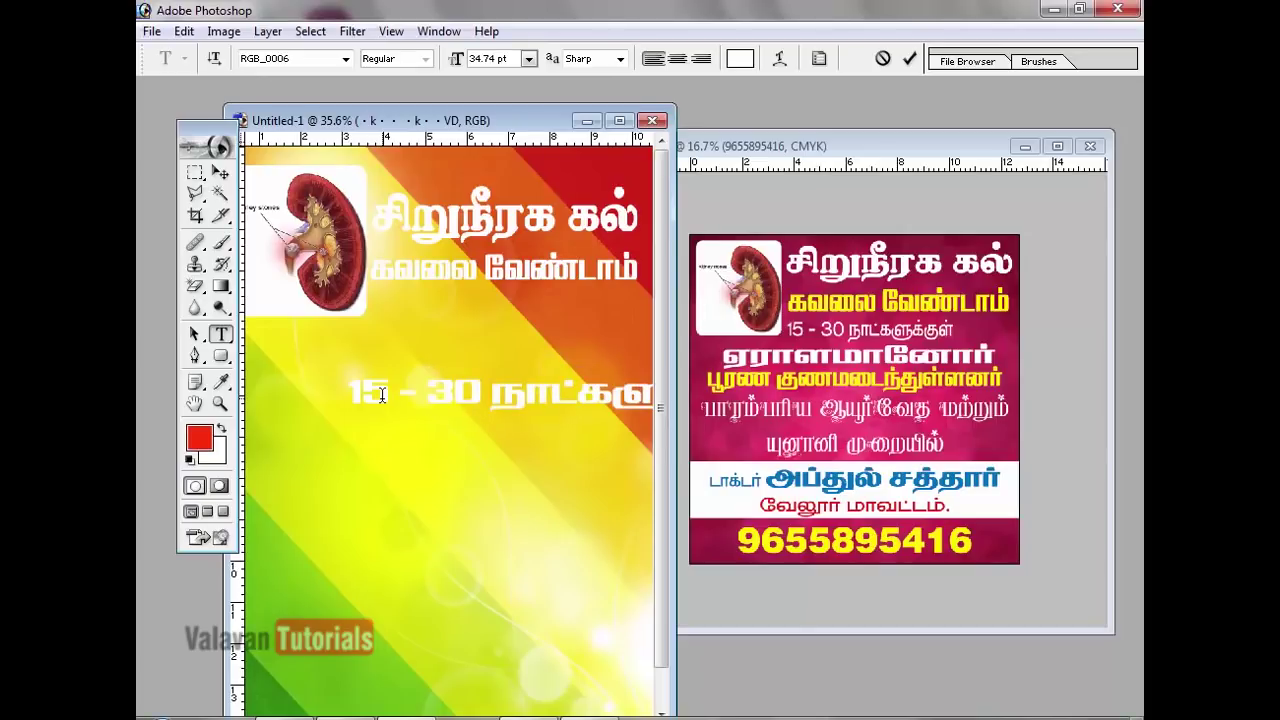
key("ctrl+a")
key("ctrl+shift+comma")
key("ctrl+shift+comma")
key("ctrl+shift+comma")
key("ctrl+shift+comma")
key("ctrl+shift+comma")
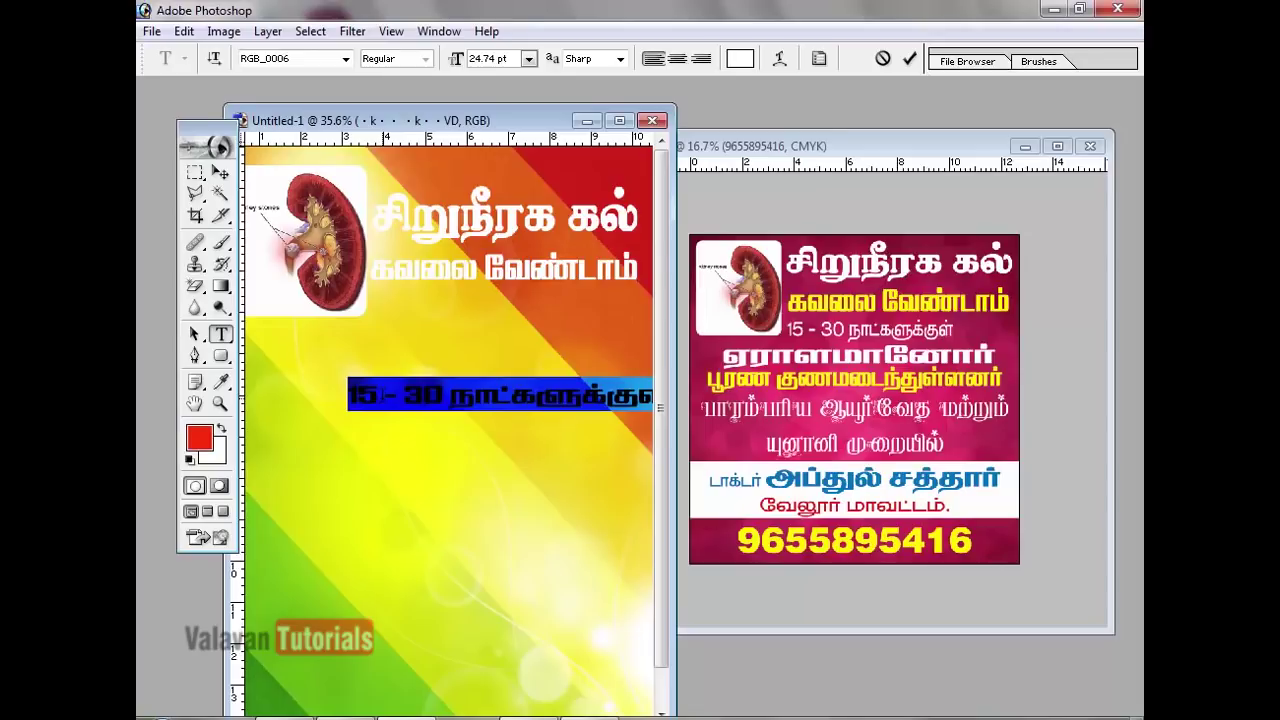
key("ctrl+shift+comma")
key("ctrl+shift+comma")
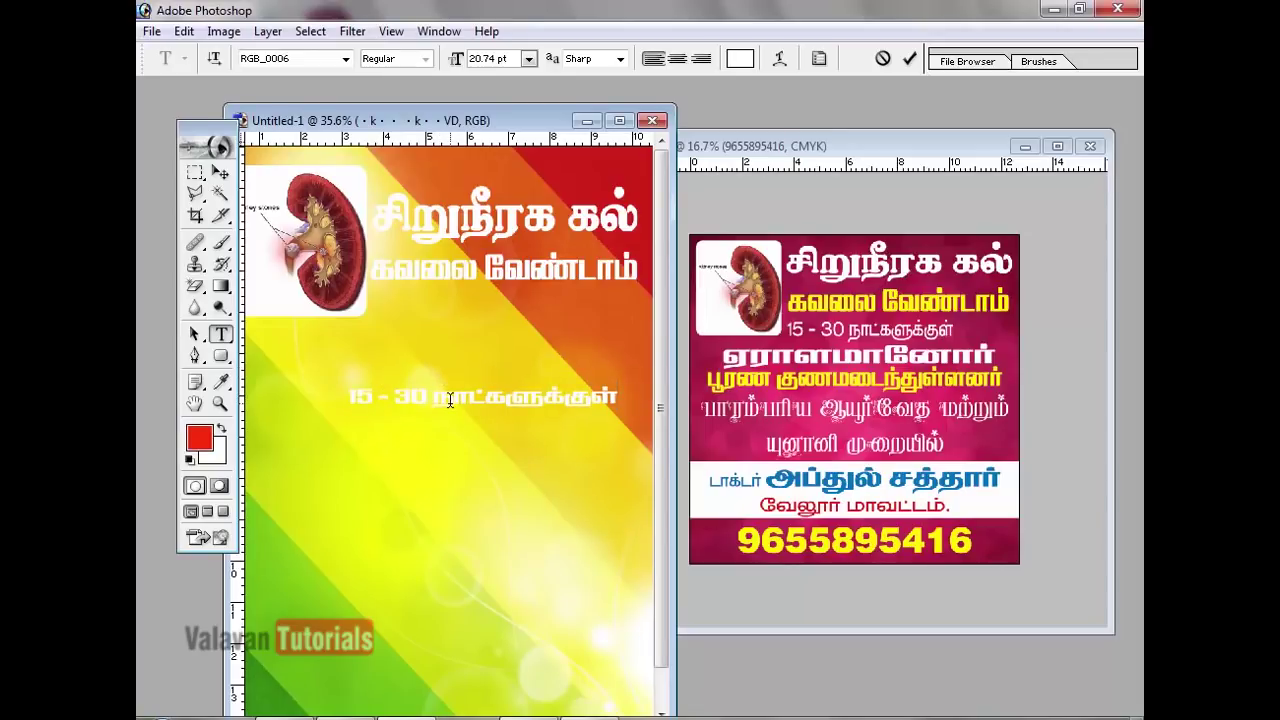
left_click_drag(467, 330, 485, 239)
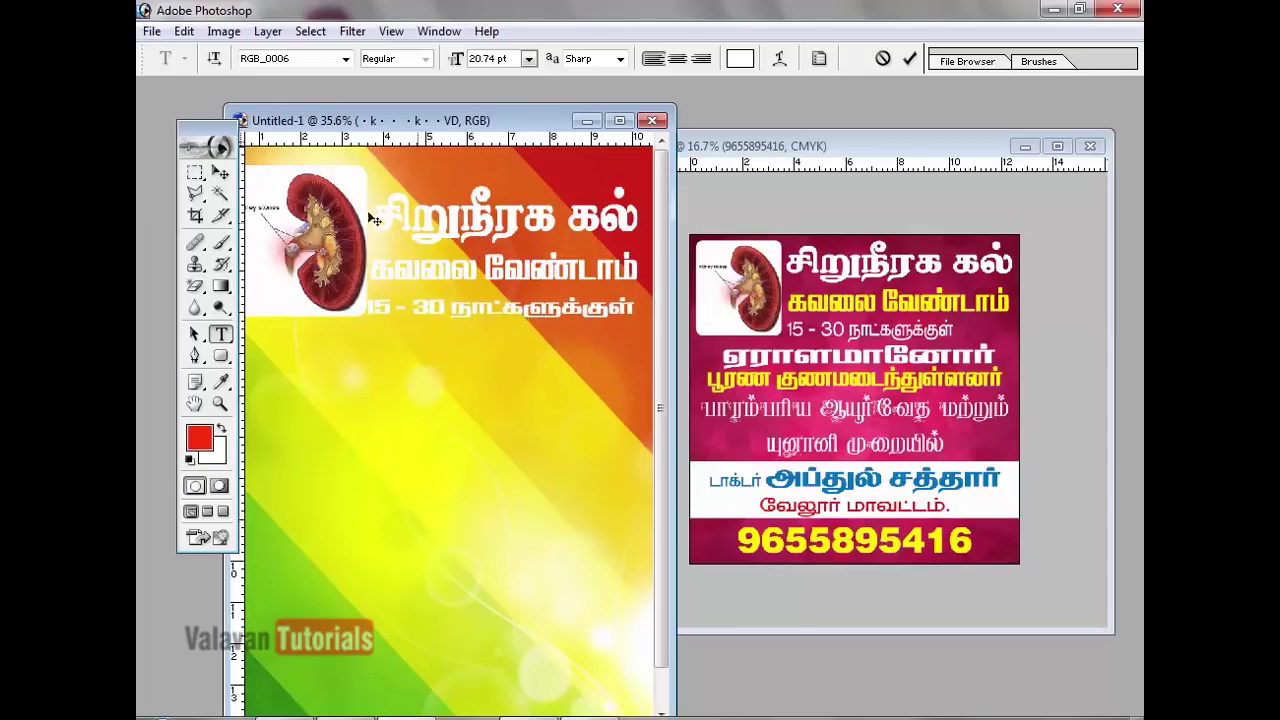
left_click(220, 173)
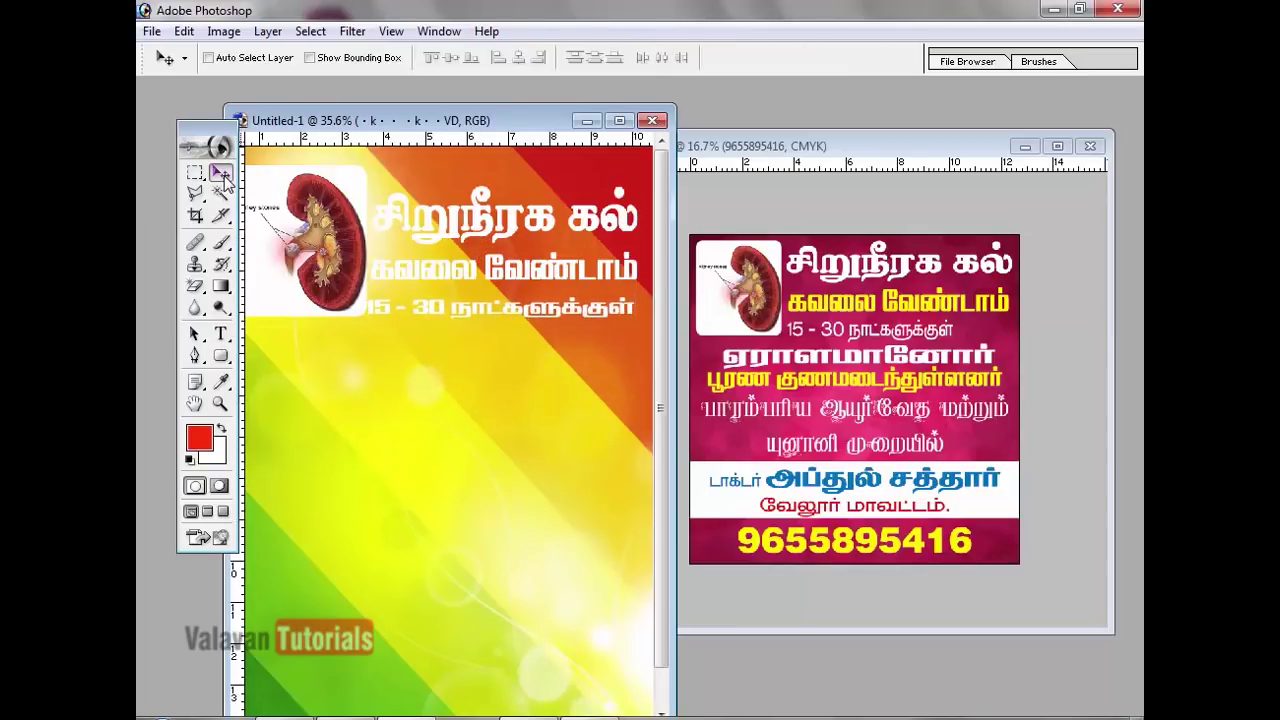
- Type the two lines ஏராளமானோர் and பூரண குணமடைந்துள்ளனர் lower on the flyer
key("t")
left_click(305, 410)
key("ctrl+v")
key("ctrl+a")
key("BackSpace")
type("Vuh")
key("ctrl+a")
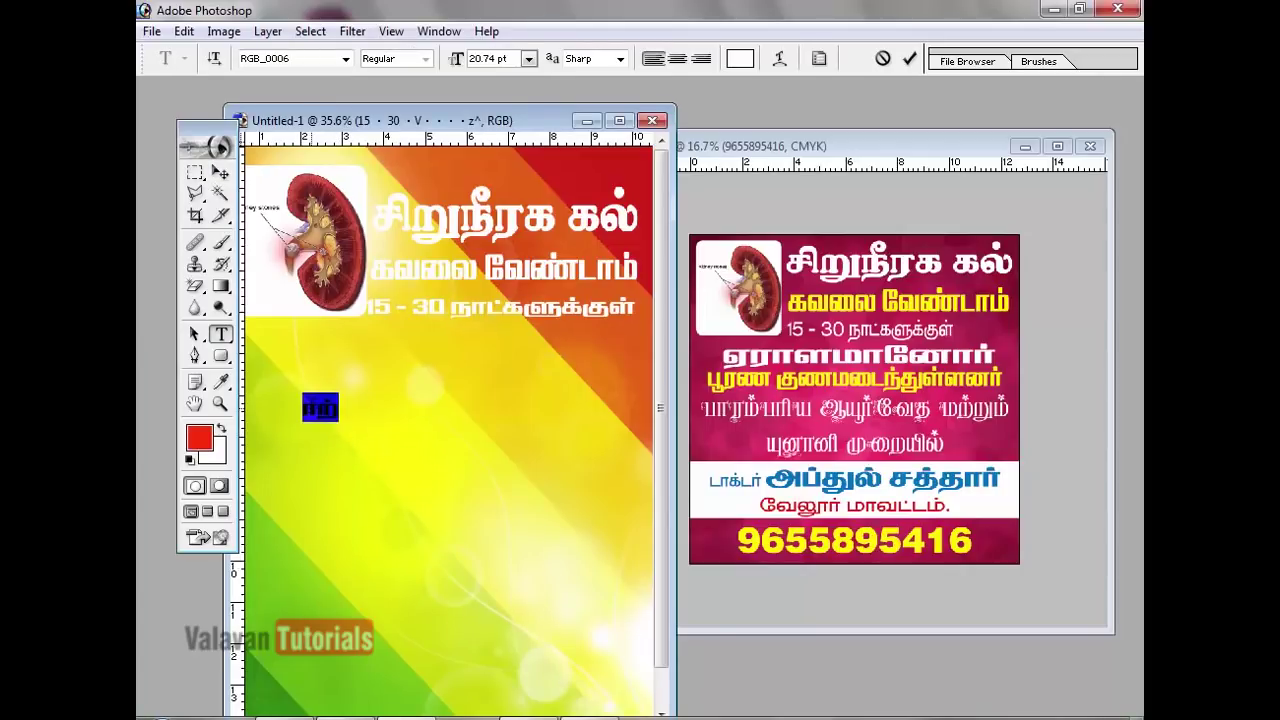
type("VuhskhNdhuf")
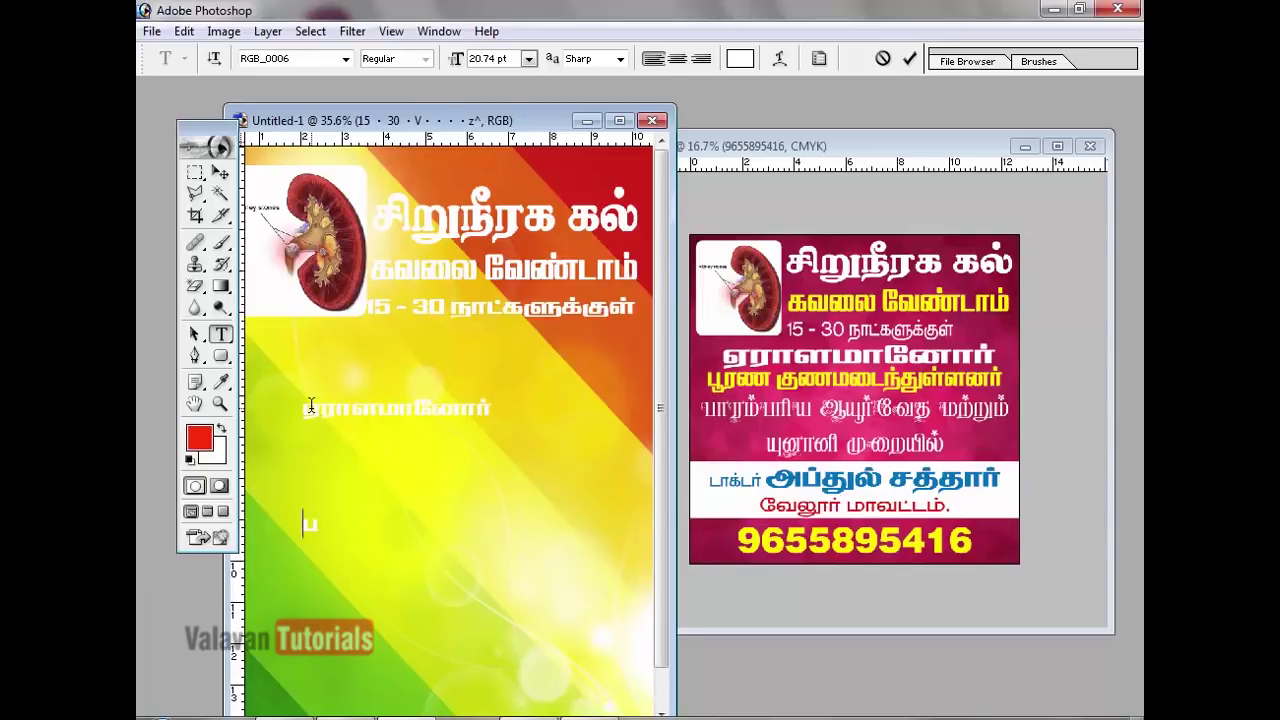
type("+uz Fzkil")
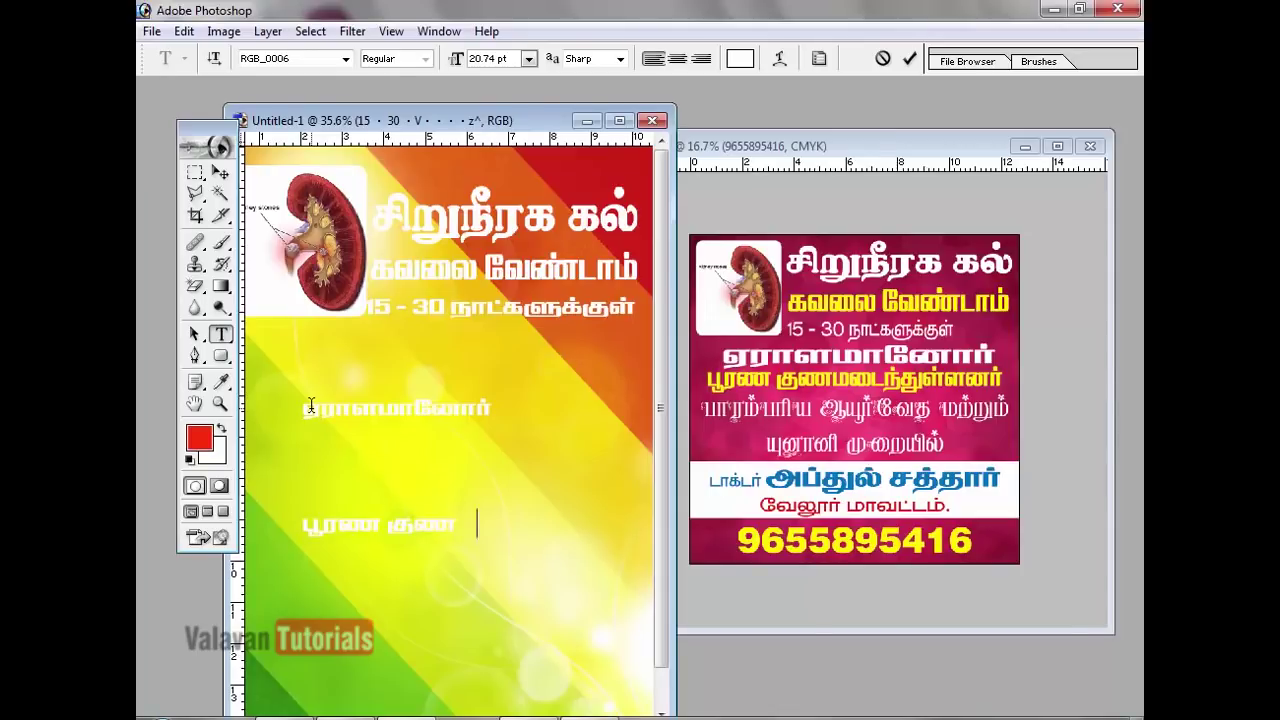
type("efJsfsd")
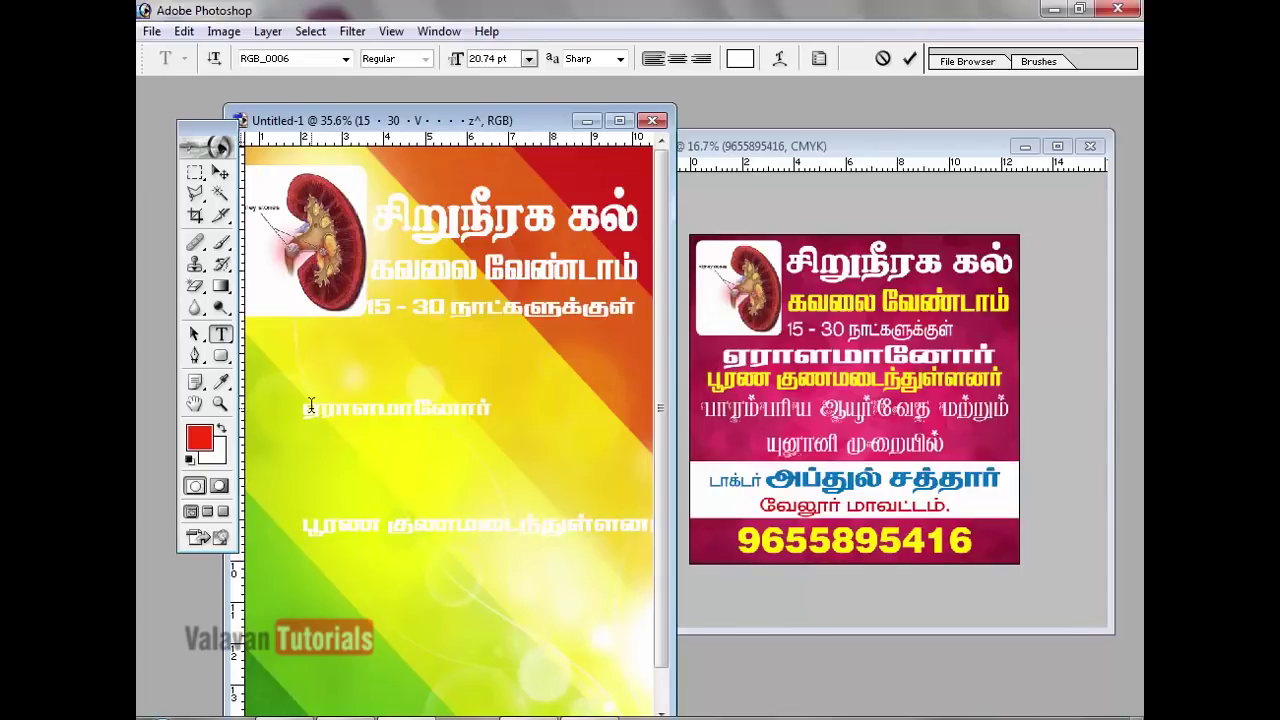
- Set their leading to Auto, move them under the 15 - 30 line, and centre them
key("ctrl+a")
left_click_drag(522, 654, 500, 614)
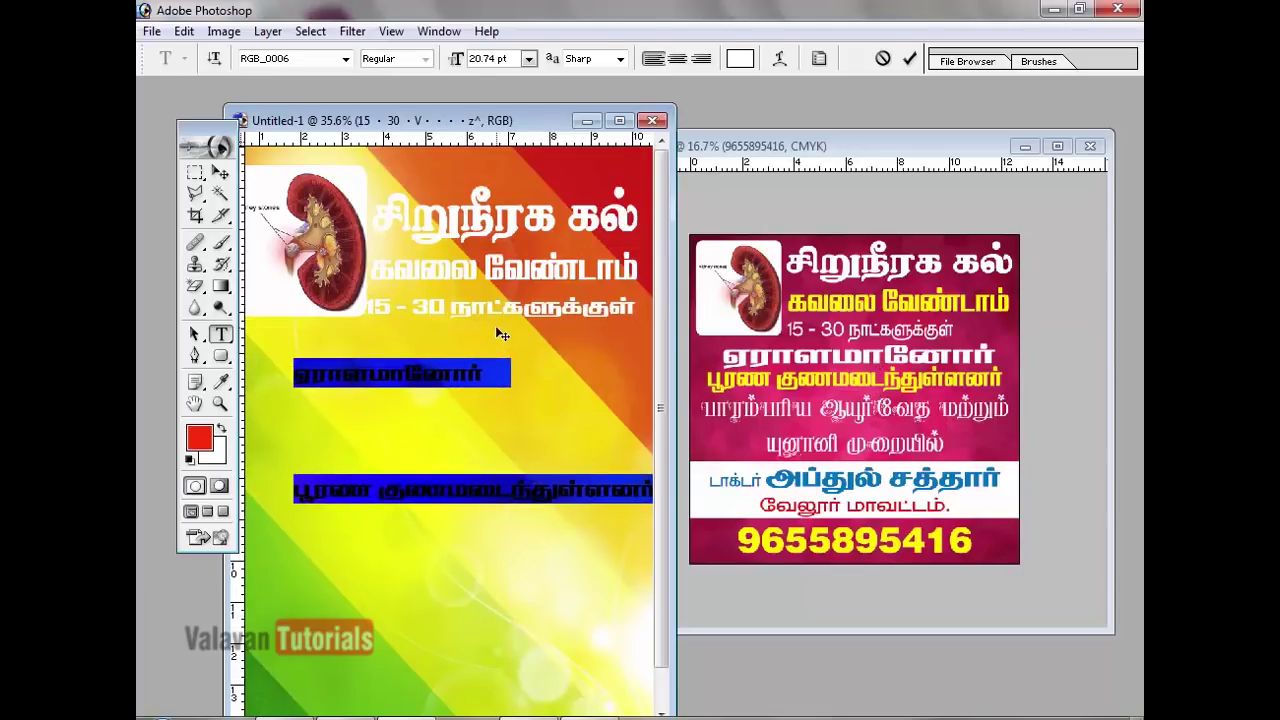
left_click(817, 60)
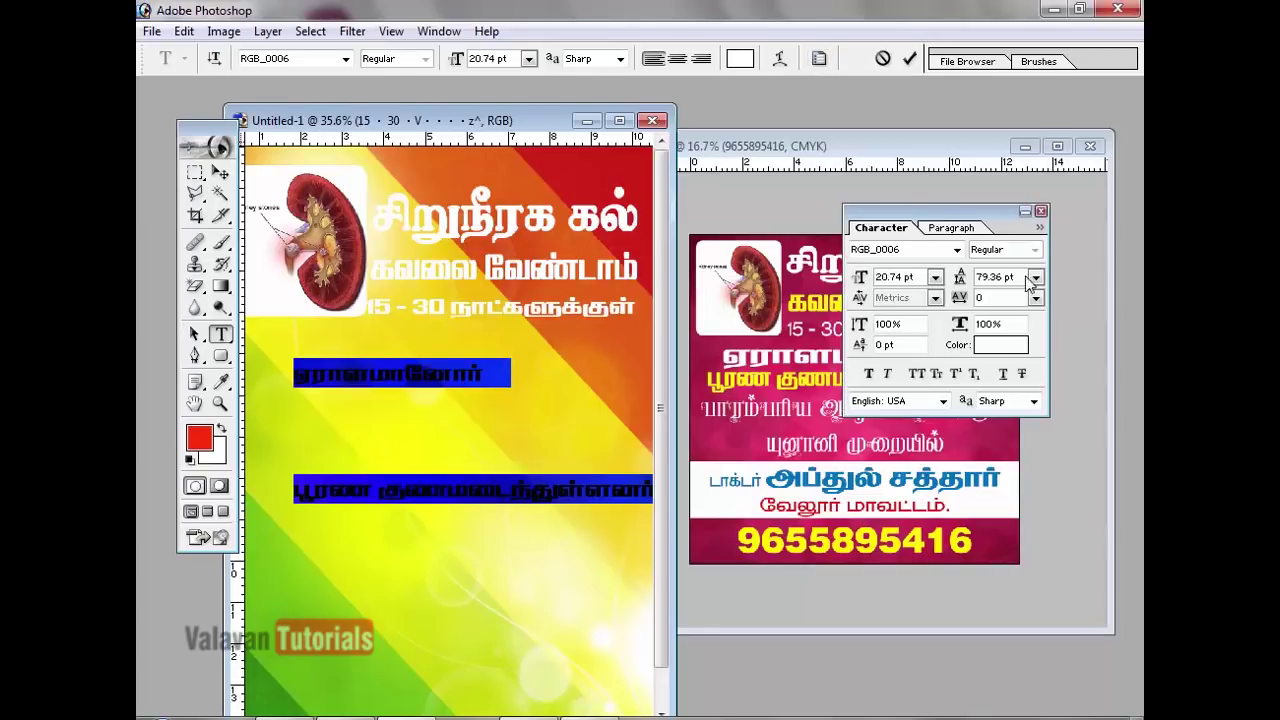
left_click(1036, 277)
left_click(1021, 300)
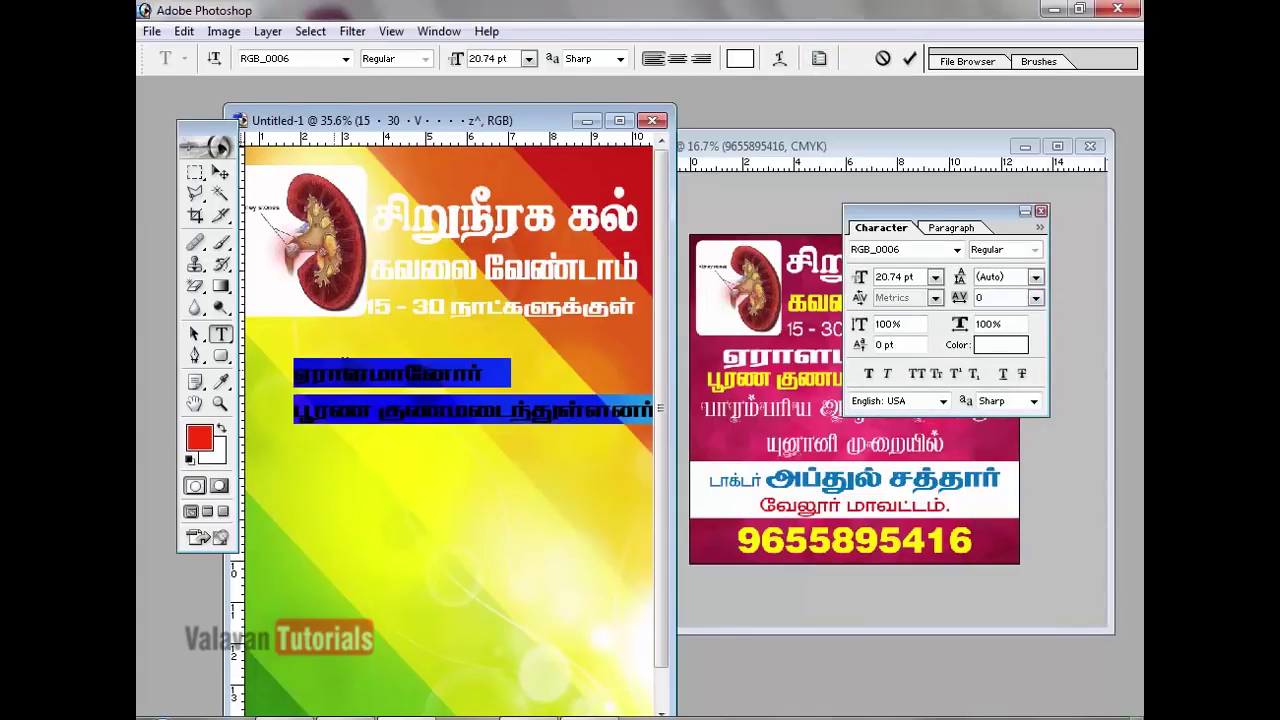
left_click_drag(505, 490, 497, 460)
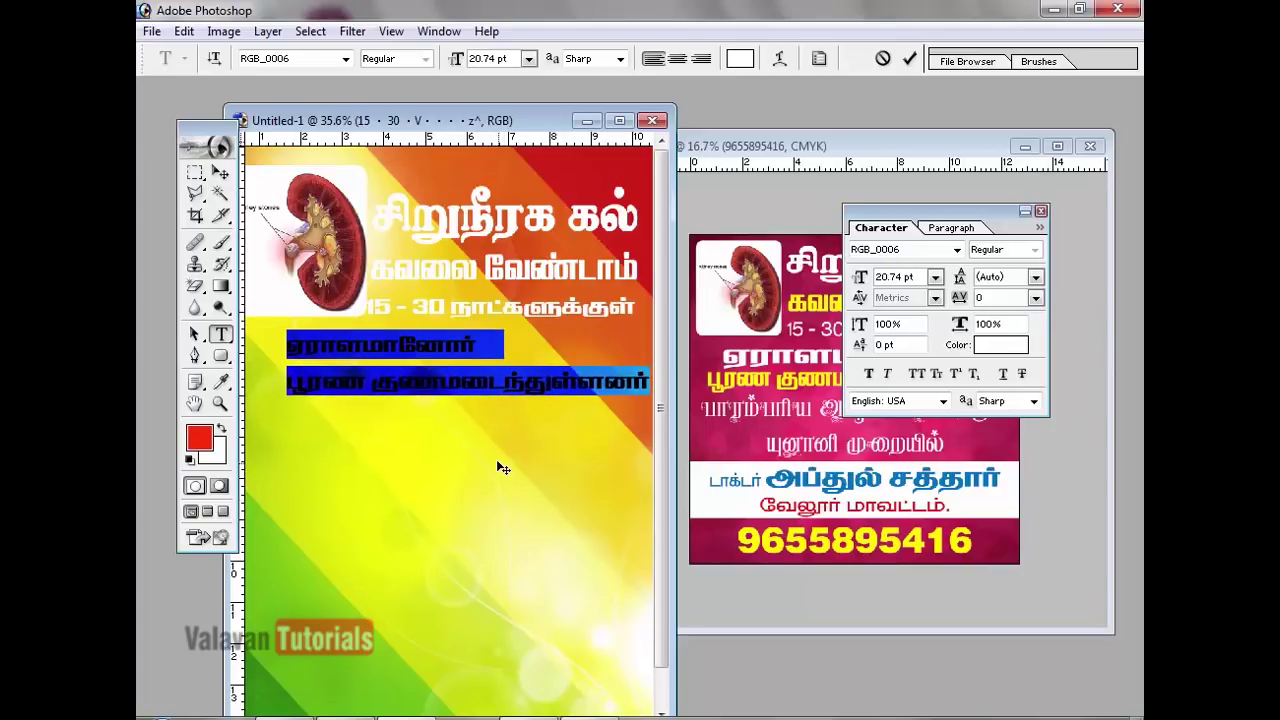
left_click(948, 228)
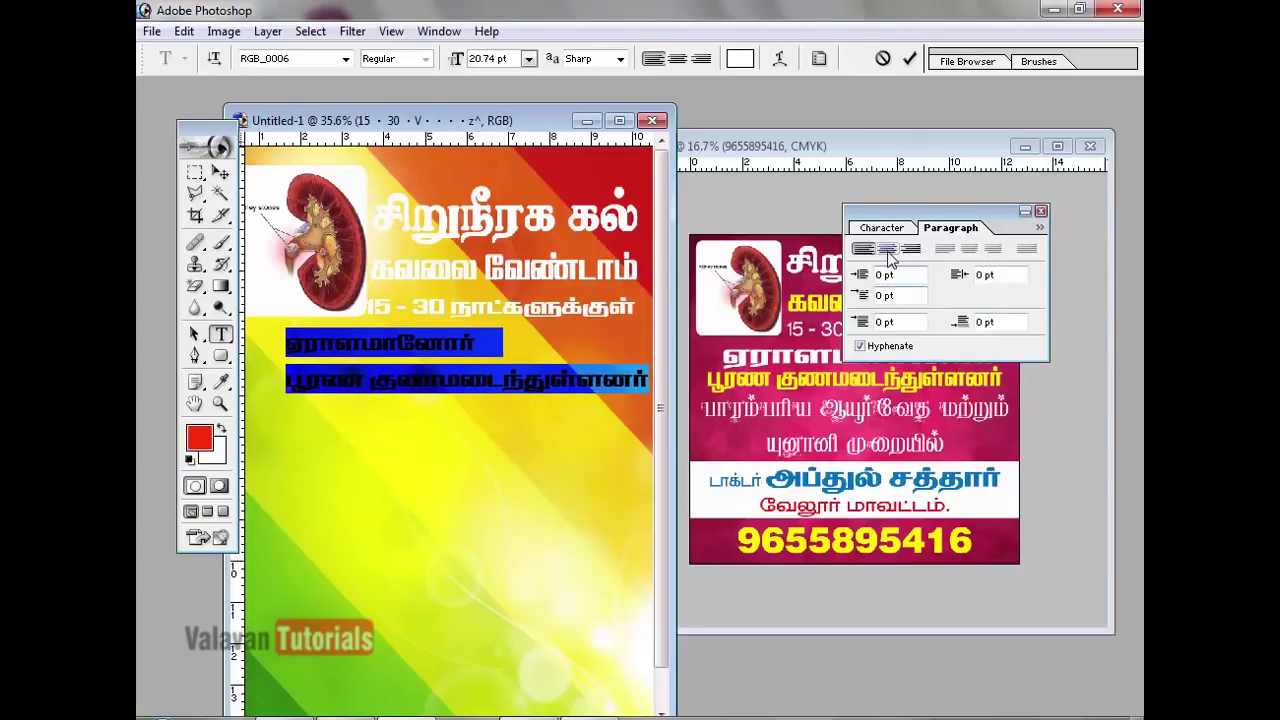
left_click(886, 248)
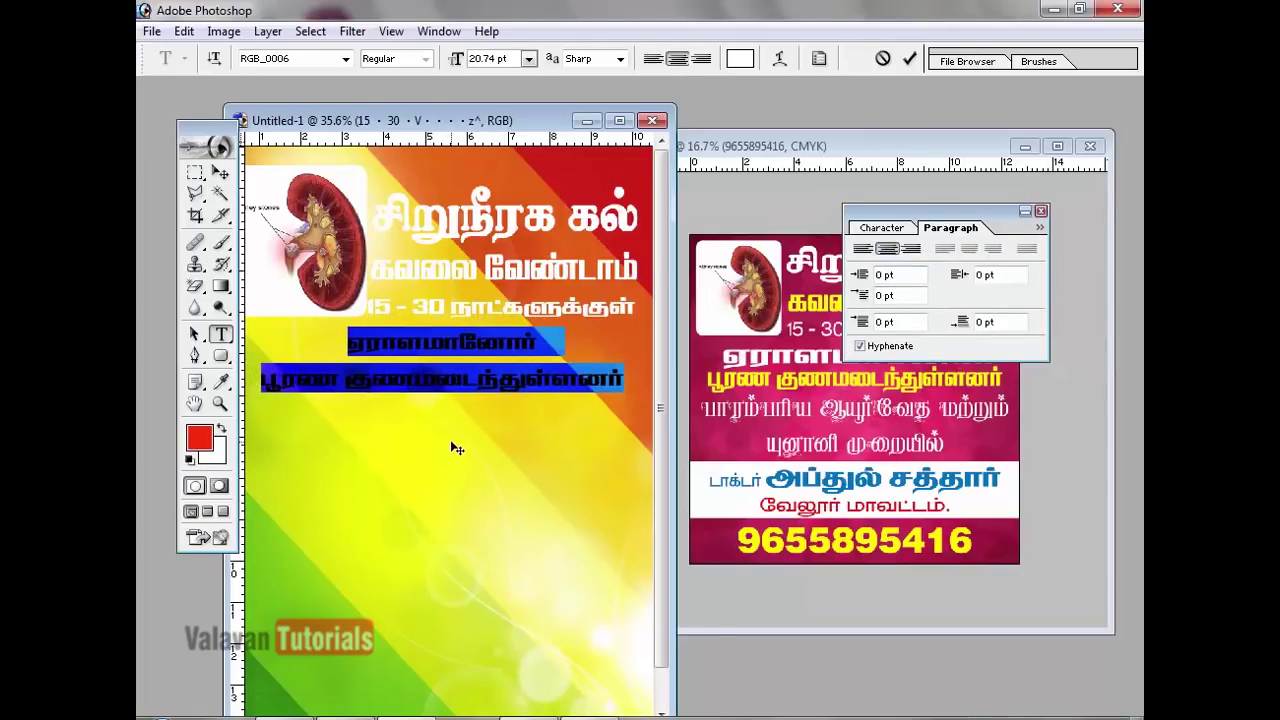
left_click(909, 58)
- Type பாரம்பரிய ஆயுர்வேத மற்றும் and யுனானி முறையில் on two lines and centre them
left_click(301, 453)
type("mk")
key("ctrl+a")
type("ghuk;gupa MA")
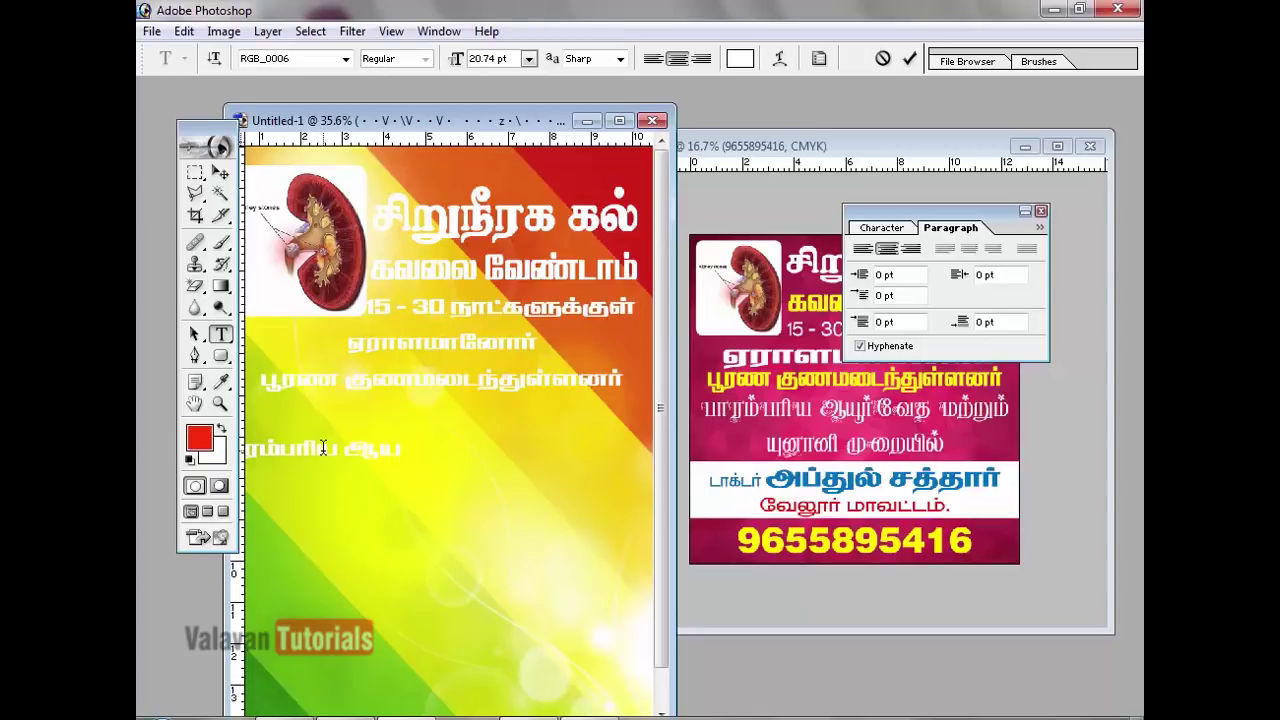
type("u;ntj kw")
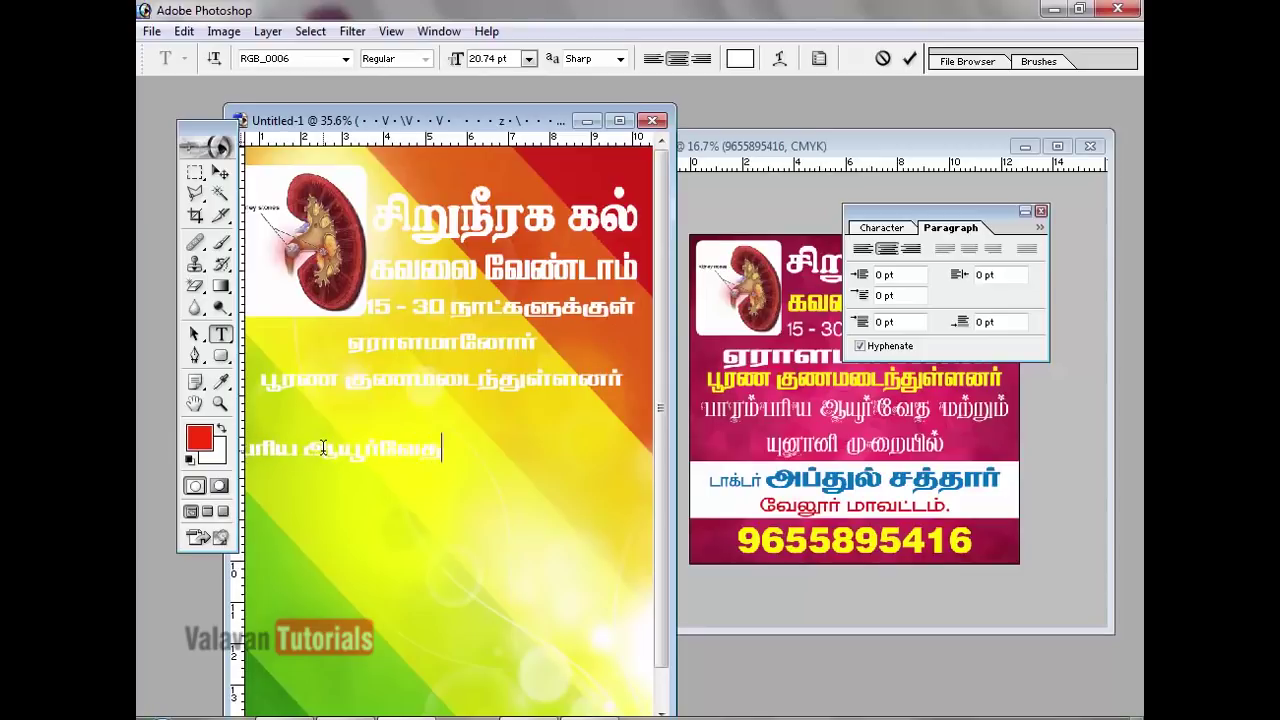
type(";Wk;")
key("Return")
type("Adhdp")
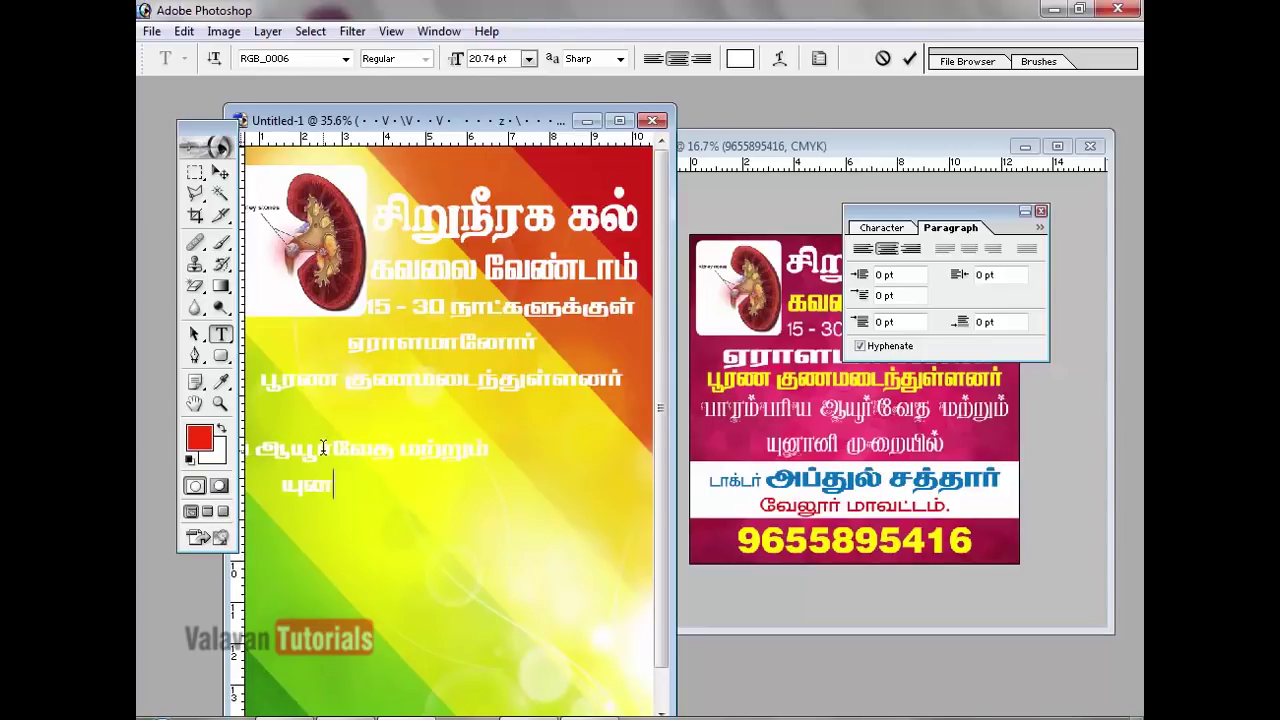
type(" Kiwapy;")
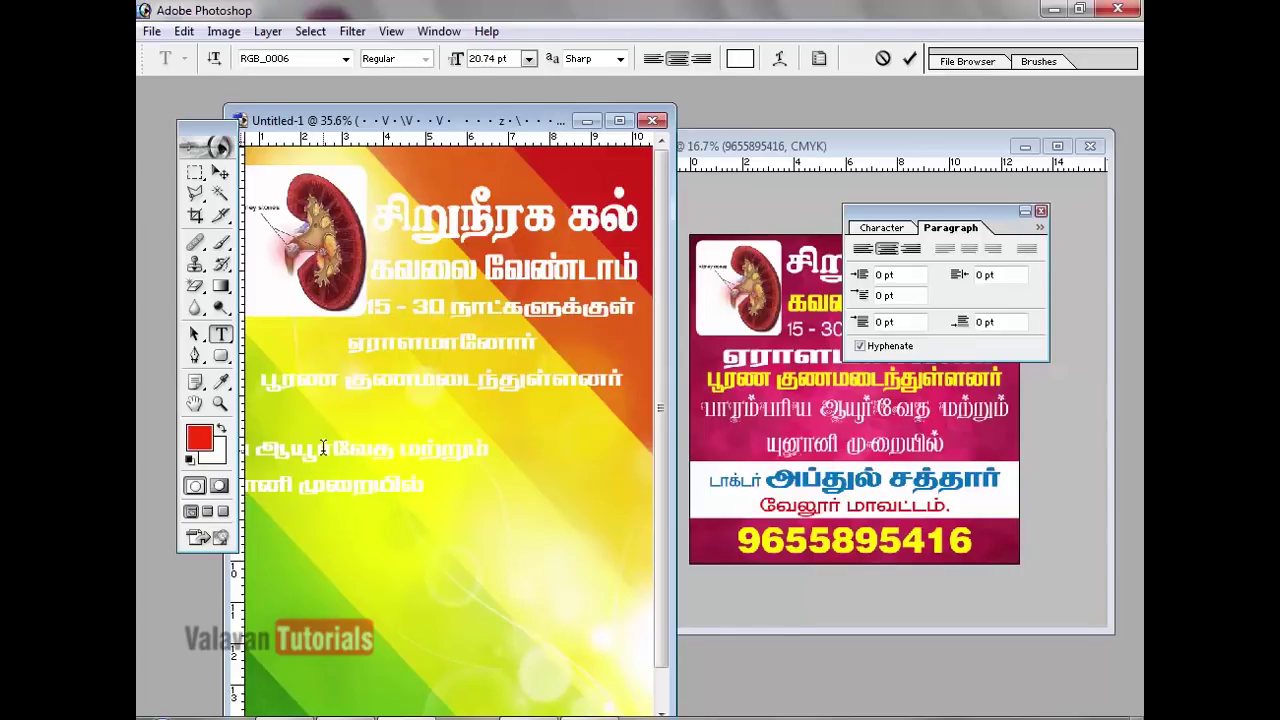
left_click(909, 58)
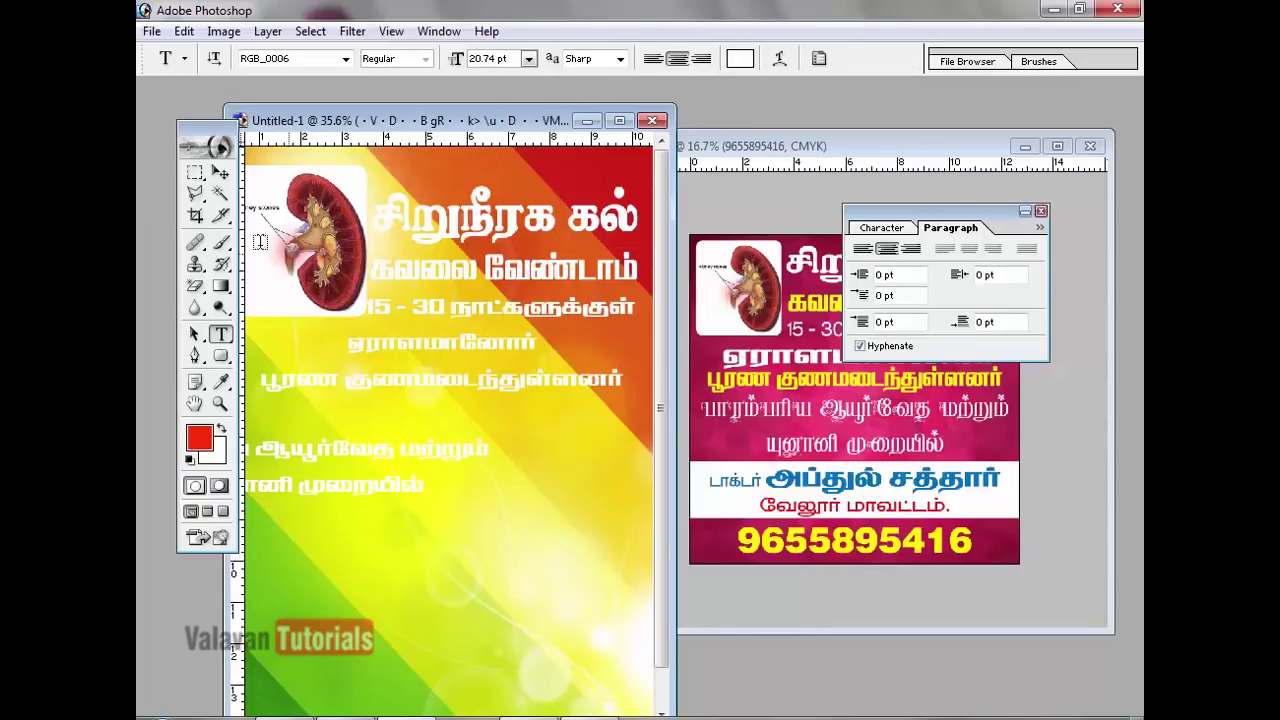
left_click(220, 173)
left_click_drag(335, 488, 480, 470)
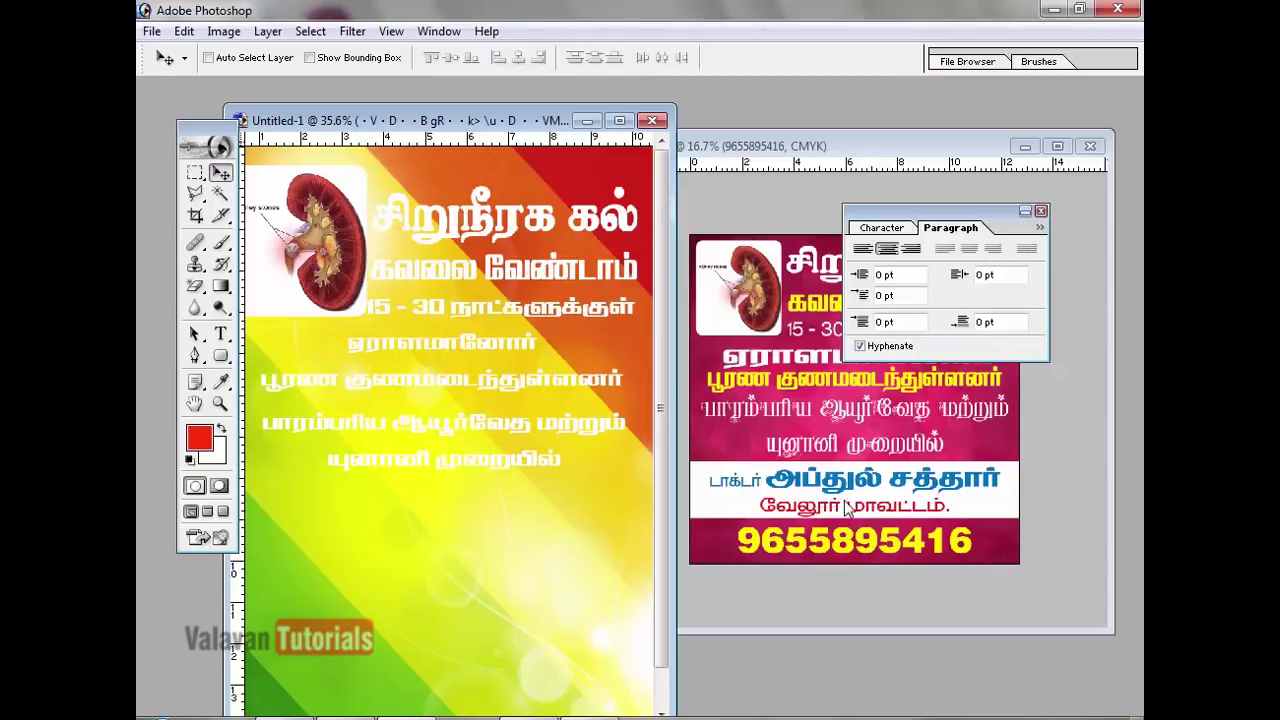
- Drag the doctor's name and phone-number layers from anser dr.psd into Untitled-1
left_click(797, 485)
right_click(806, 486)
left_click_drag(811, 485, 352, 517)
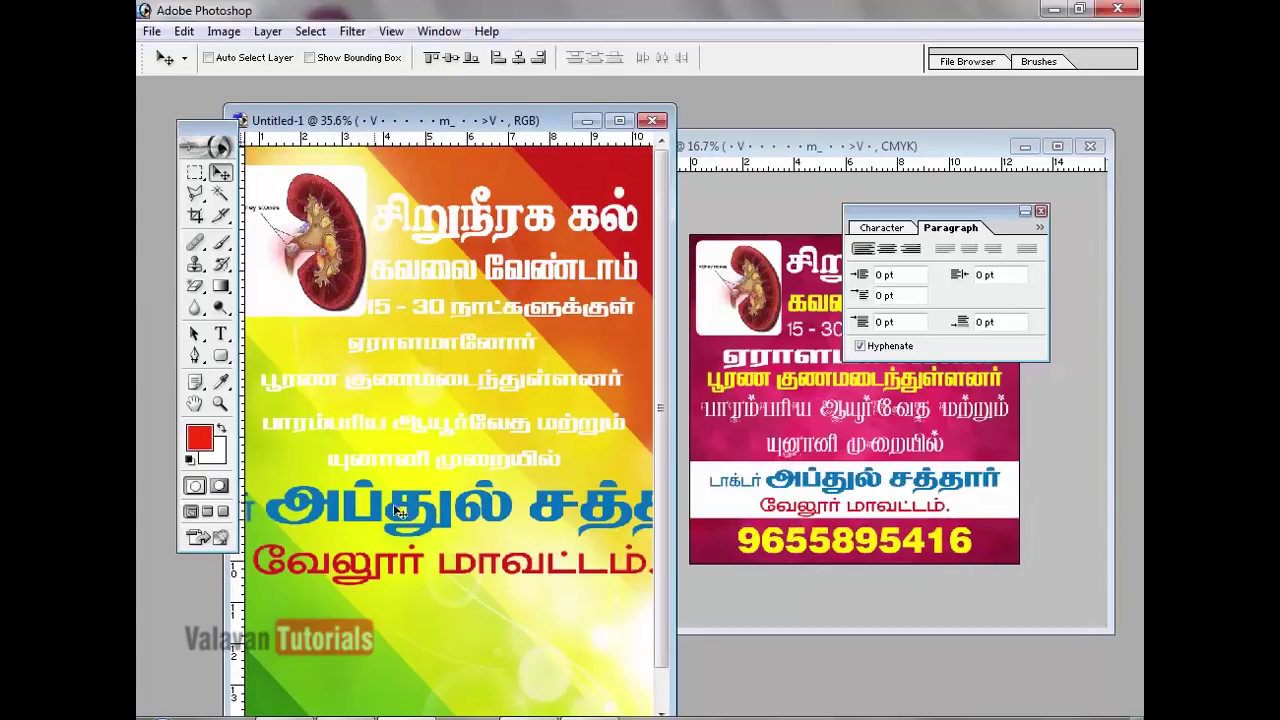
left_click(797, 540)
right_click(797, 540)
left_click(830, 549)
left_click_drag(830, 545, 510, 612)
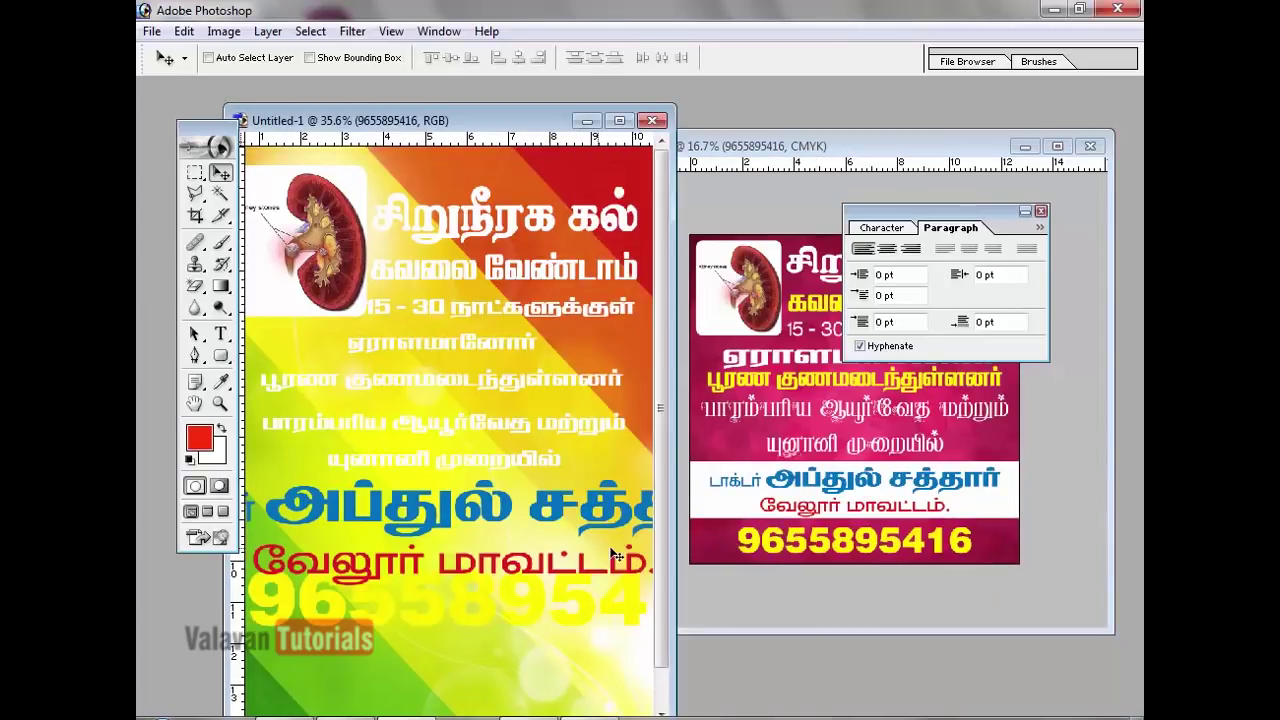
- Close anser dr.psd without saving its changes
left_click(725, 408)
left_click(1085, 148)
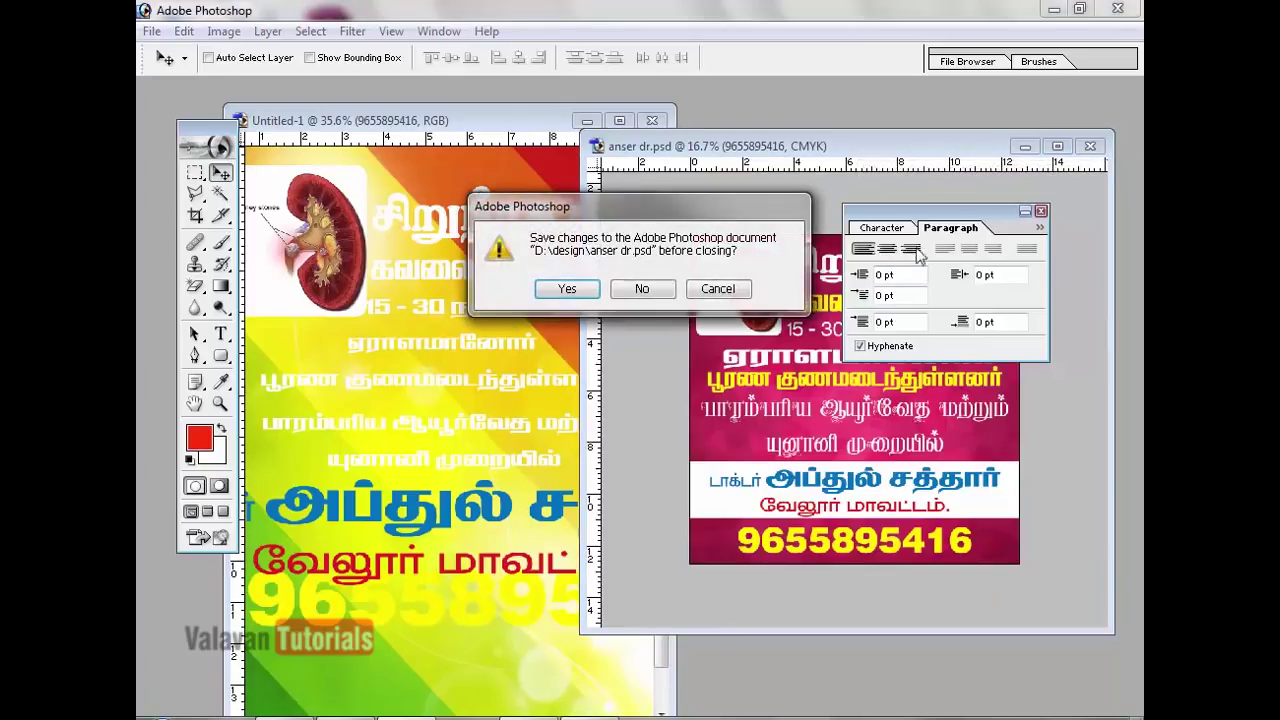
left_click(643, 289)
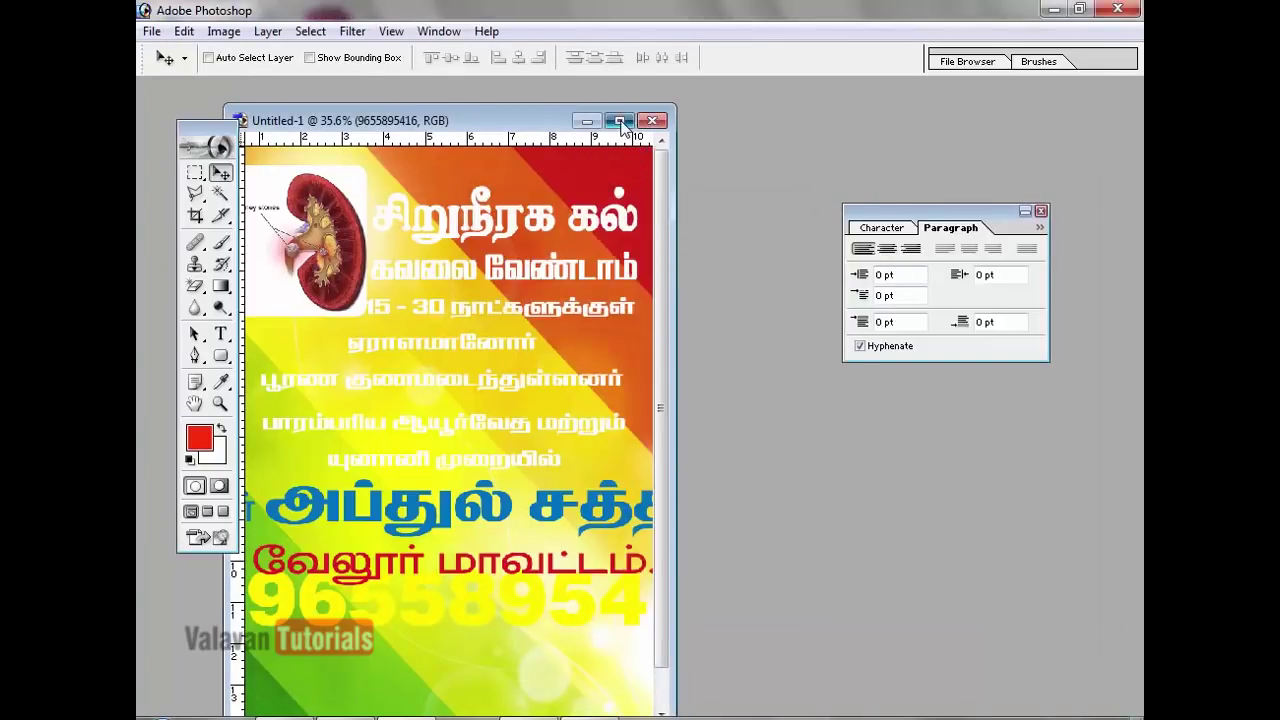
- Maximize the poster window, then move the phone number to the bottom and shrink it to fit
left_click(619, 120)
key("Tab")
key("Tab")
key("Tab")
left_click_drag(709, 527, 689, 637)
key("ctrl+t")
left_click_drag(944, 607, 836, 636)
key("Return")
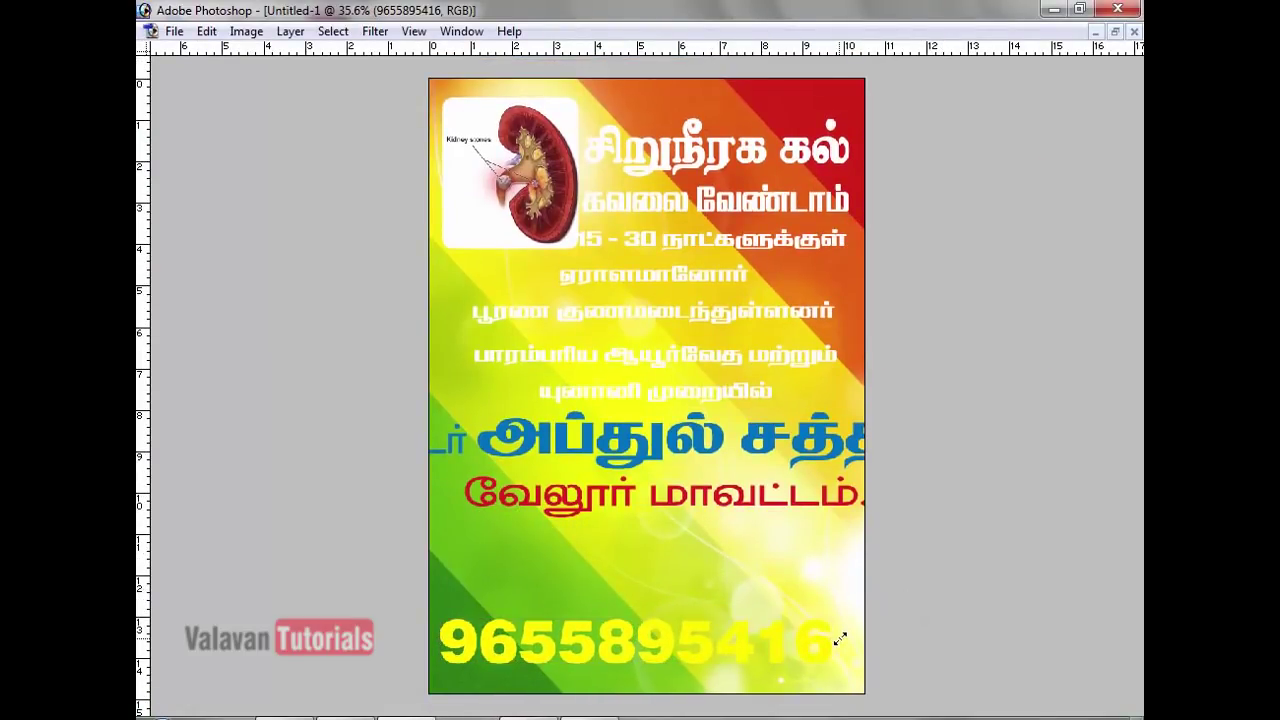
key("ctrl+t")
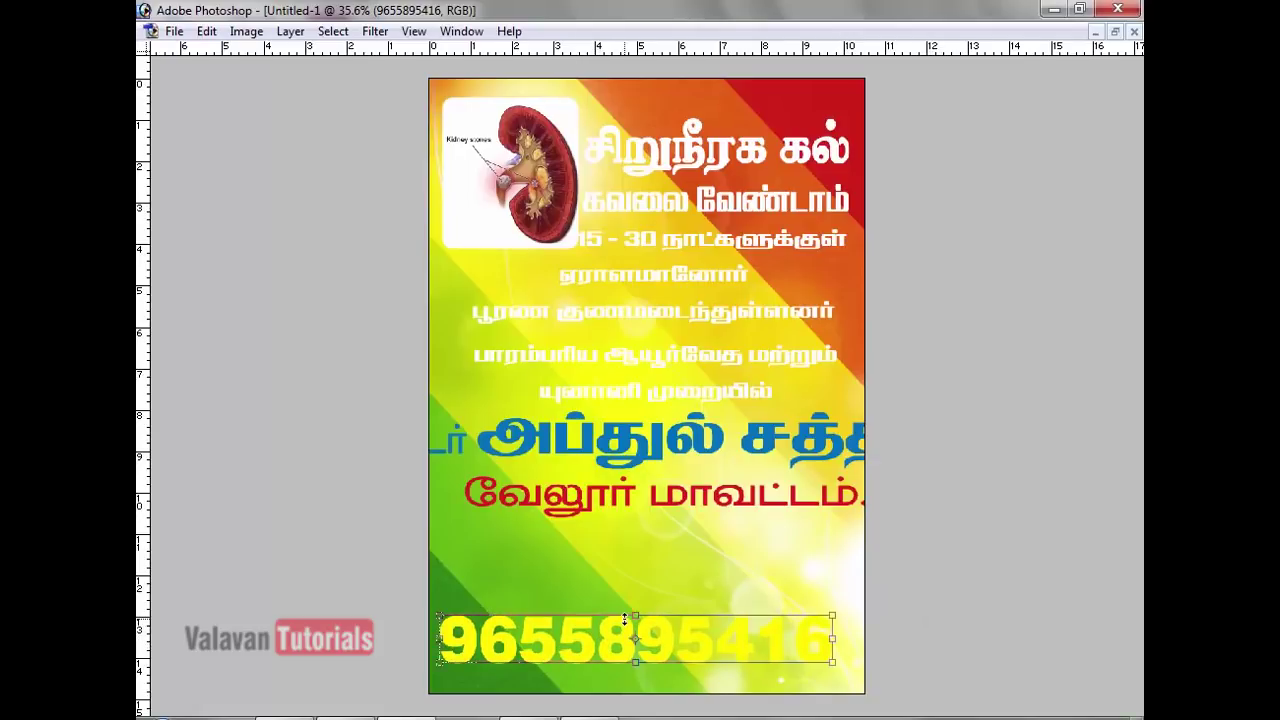
left_click_drag(431, 608, 452, 616)
key("Return")
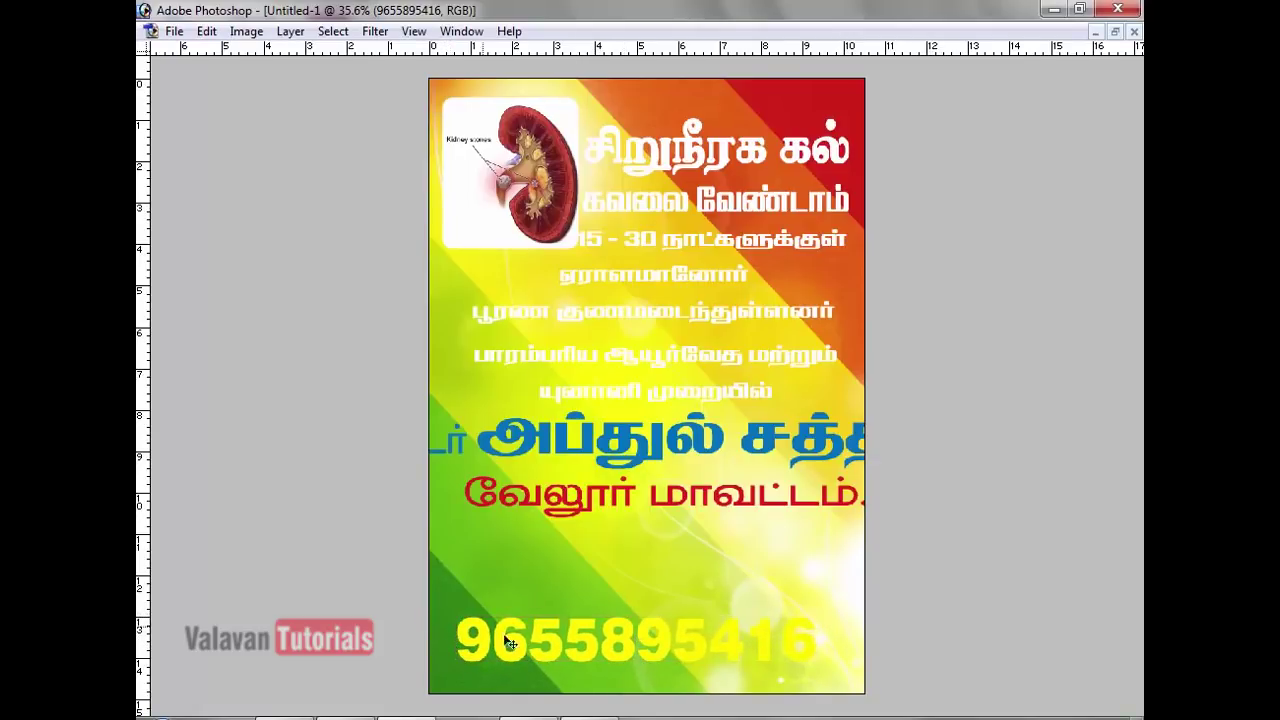
- Shrink the doctor's name to fit and move it lower on the poster
right_click(648, 451)
left_click(649, 456)
key("ctrl+t")
left_click_drag(966, 408, 869, 455)
key("Return")
left_click_drag(686, 441, 662, 526)
- Move the Ayurveda and Unani lines and the two Tamil lines further down
right_click(668, 406)
left_click(680, 410)
left_click_drag(676, 410, 672, 451)
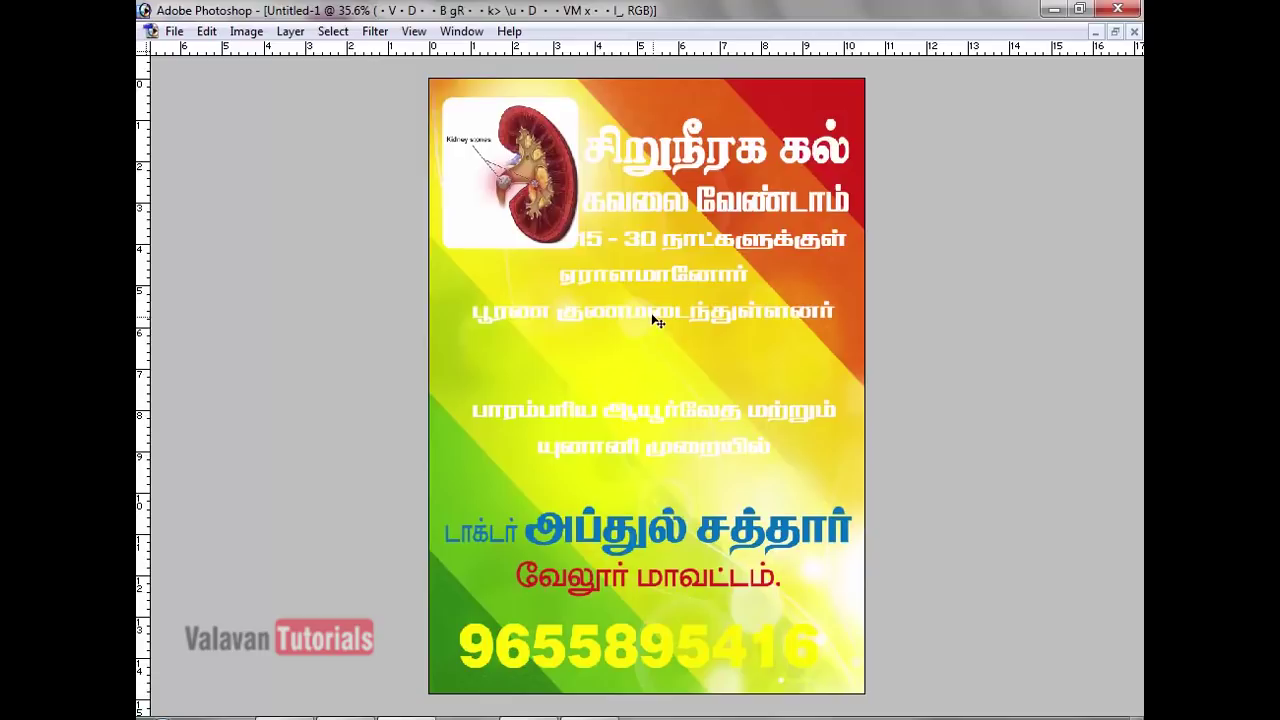
right_click(664, 322)
left_click(678, 326)
right_click(640, 307)
left_click(638, 311)
right_click(641, 320)
left_click(648, 328)
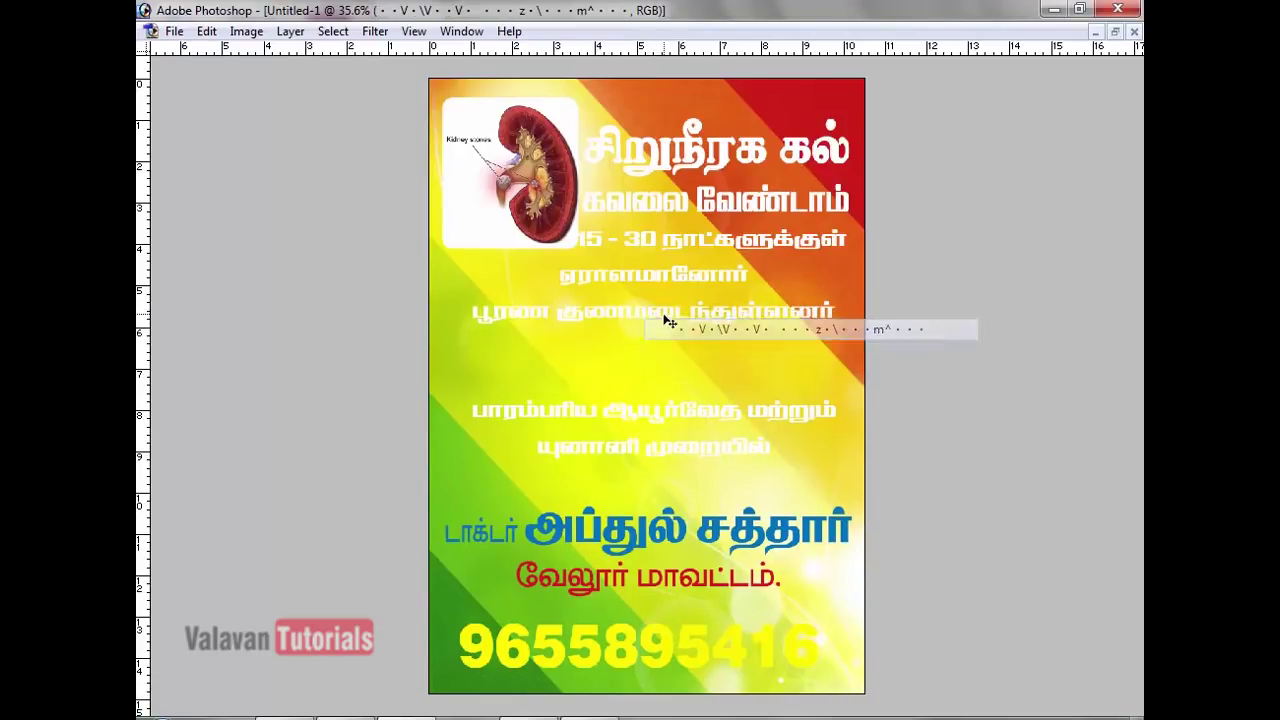
left_click_drag(648, 328, 657, 369)
- Move the 15 - 30 line lower and nudge the kidney picture up and left
right_click(603, 249)
left_click(645, 250)
left_click_drag(645, 250, 589, 297)
right_click(556, 207)
left_click(562, 214)
left_click_drag(562, 214, 558, 206)
- Shift கவலை வேண்டாம் slightly right and break வேண்டாம் onto its own line
right_click(605, 207)
left_click(626, 210)
mouse_move(703, 210)
left_mouse_down()
mouse_move(698, 254)
mouse_move(718, 213)
left_mouse_up()
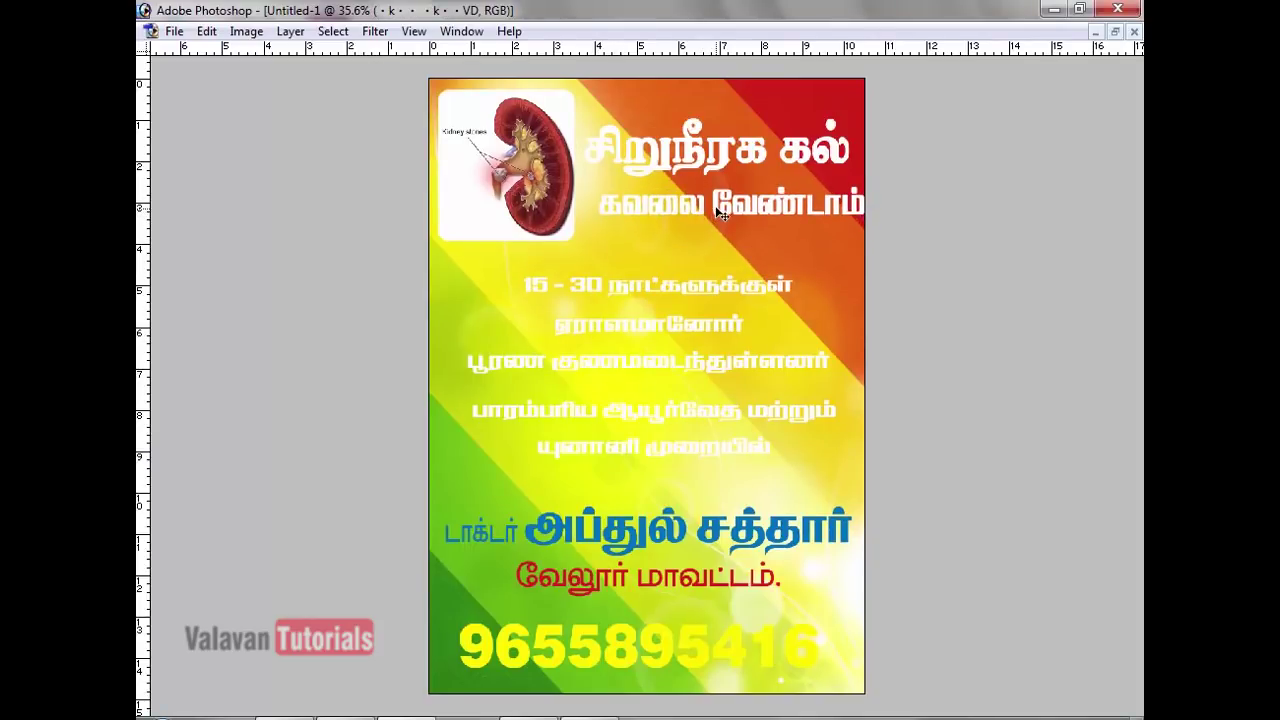
left_click(716, 213)
key("Return")
- Set the two heading lines to Auto leading, centre-align them, and commit the edit
key("ctrl+a")
key("ctrl+t")
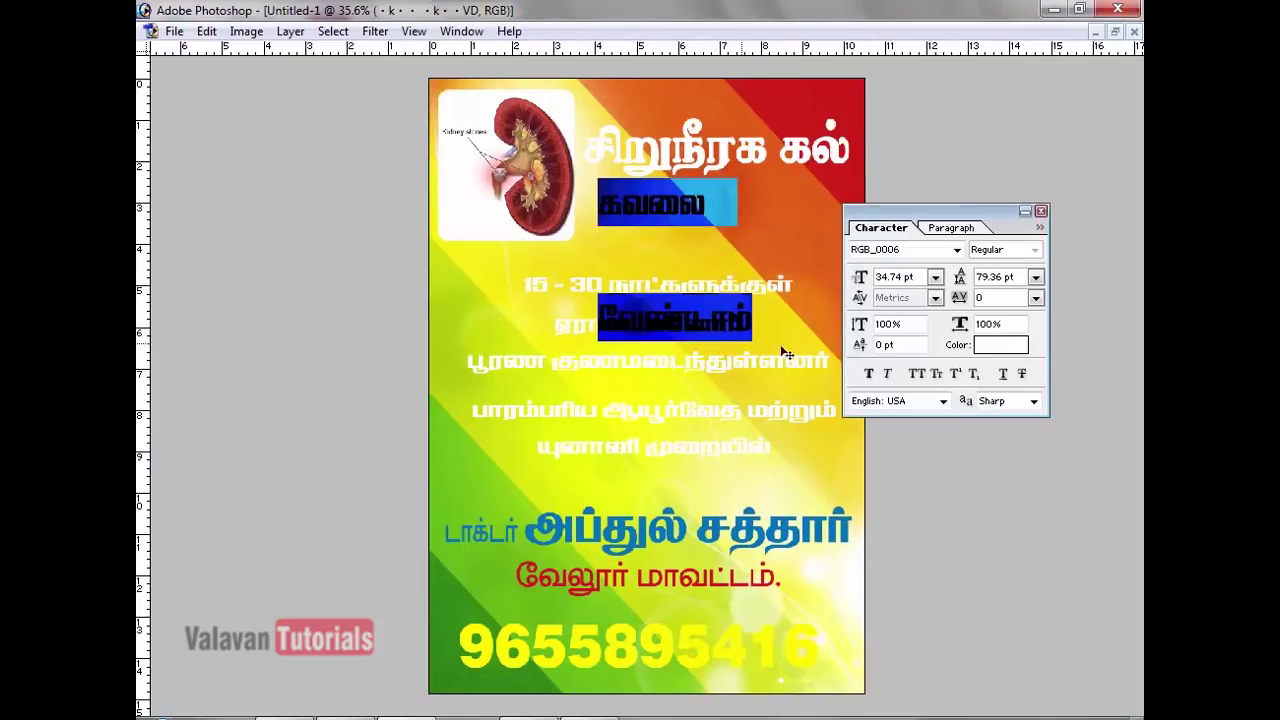
left_click(1036, 277)
left_click(1022, 290)
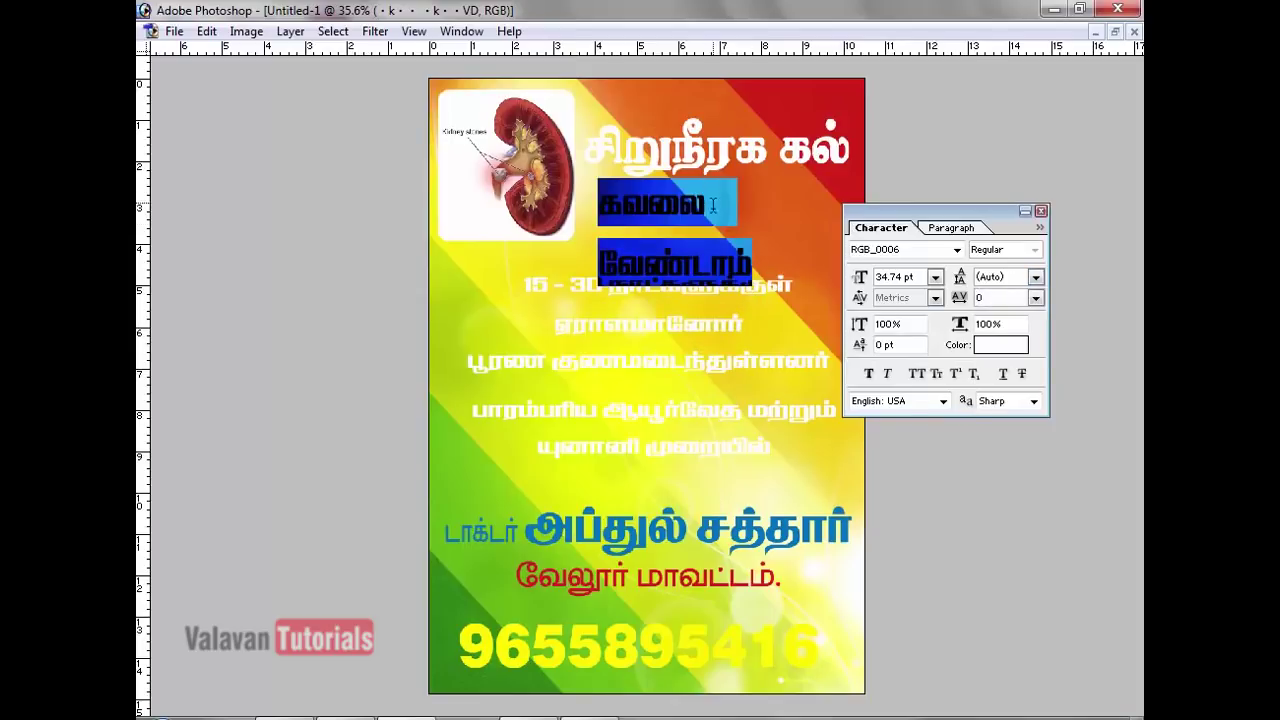
key("ctrl+shift+c")
key("ctrl+t")
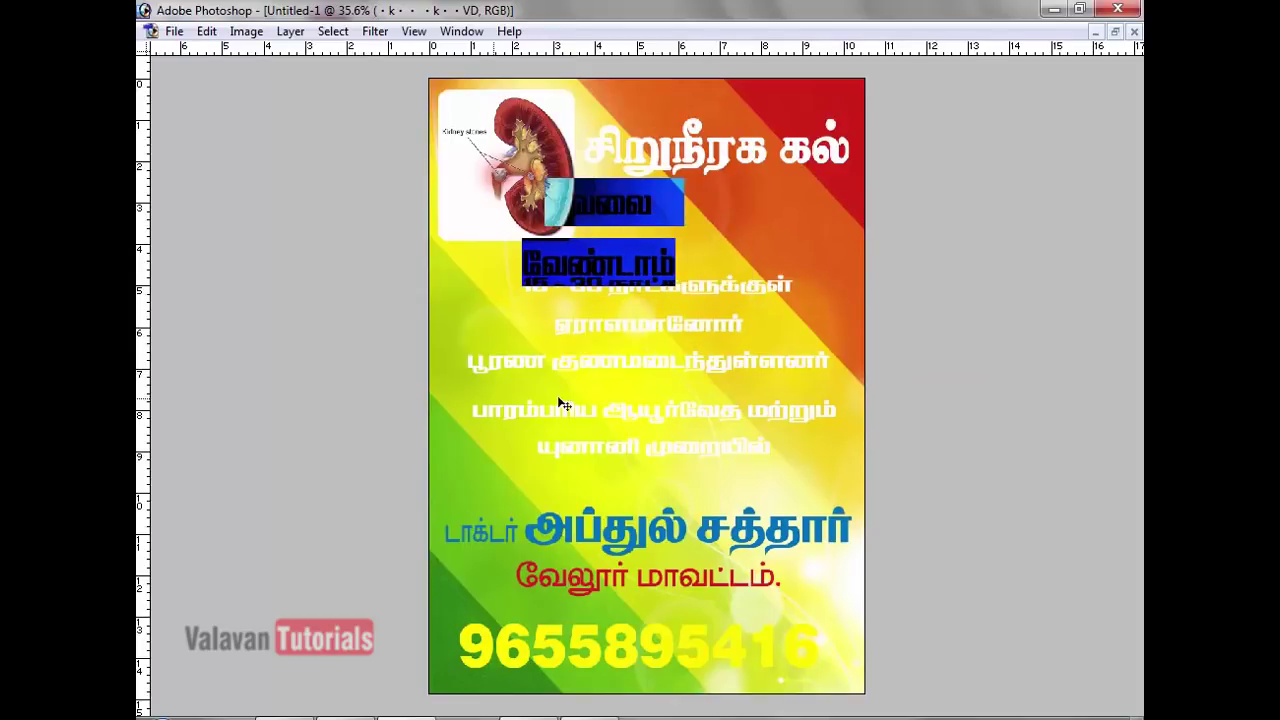
key("ctrl+shift+r")
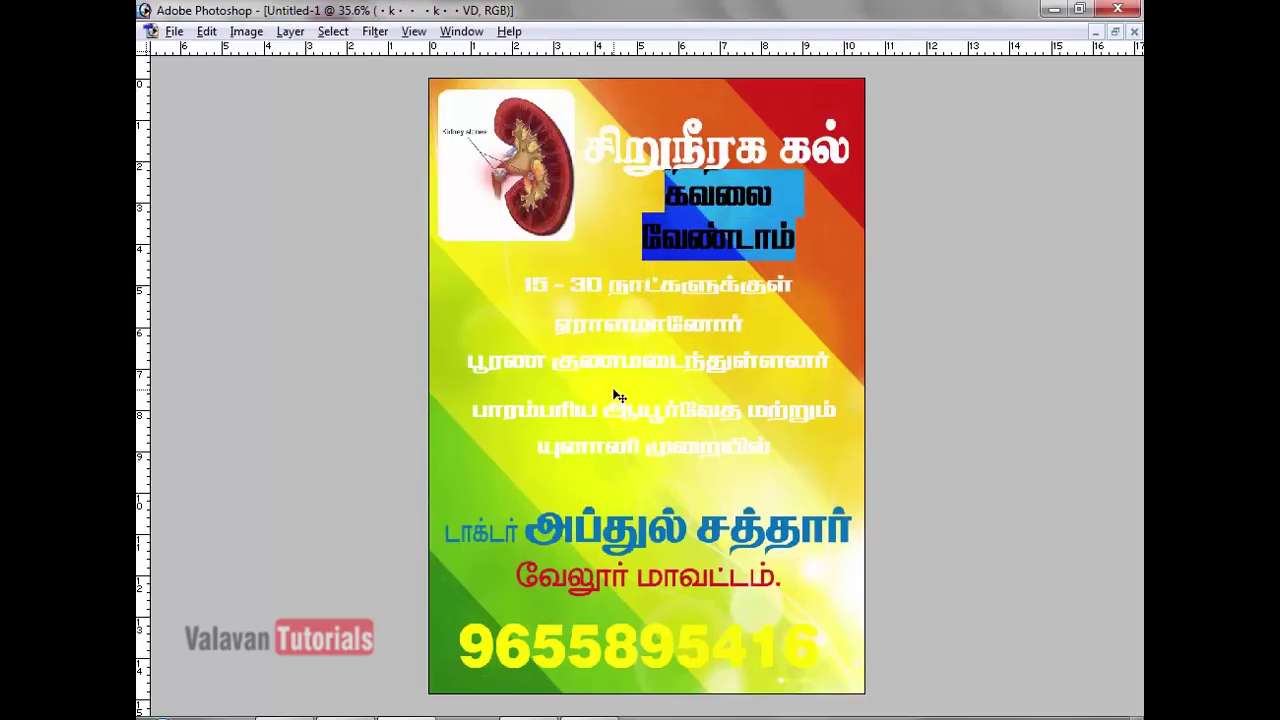
key("ctrl+Return")
key("Tab")
key("Tab")
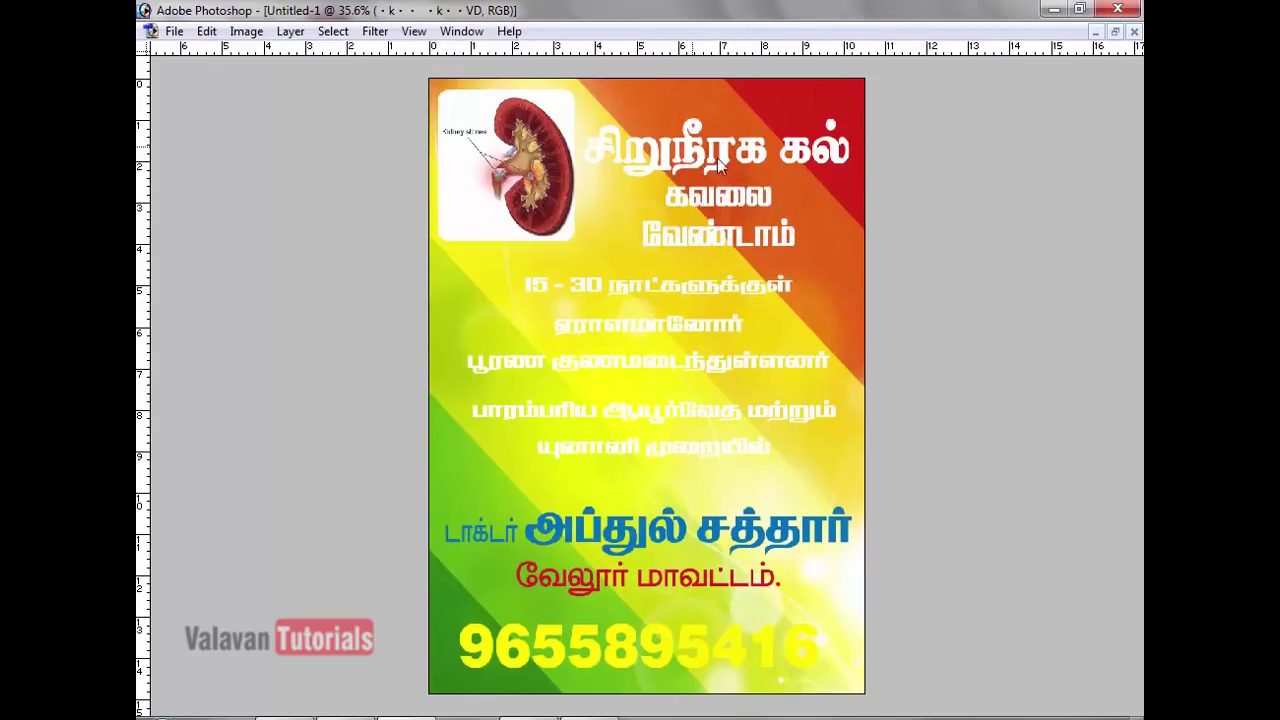
left_click(717, 160, "ctrl")
left_click(752, 162, "ctrl")
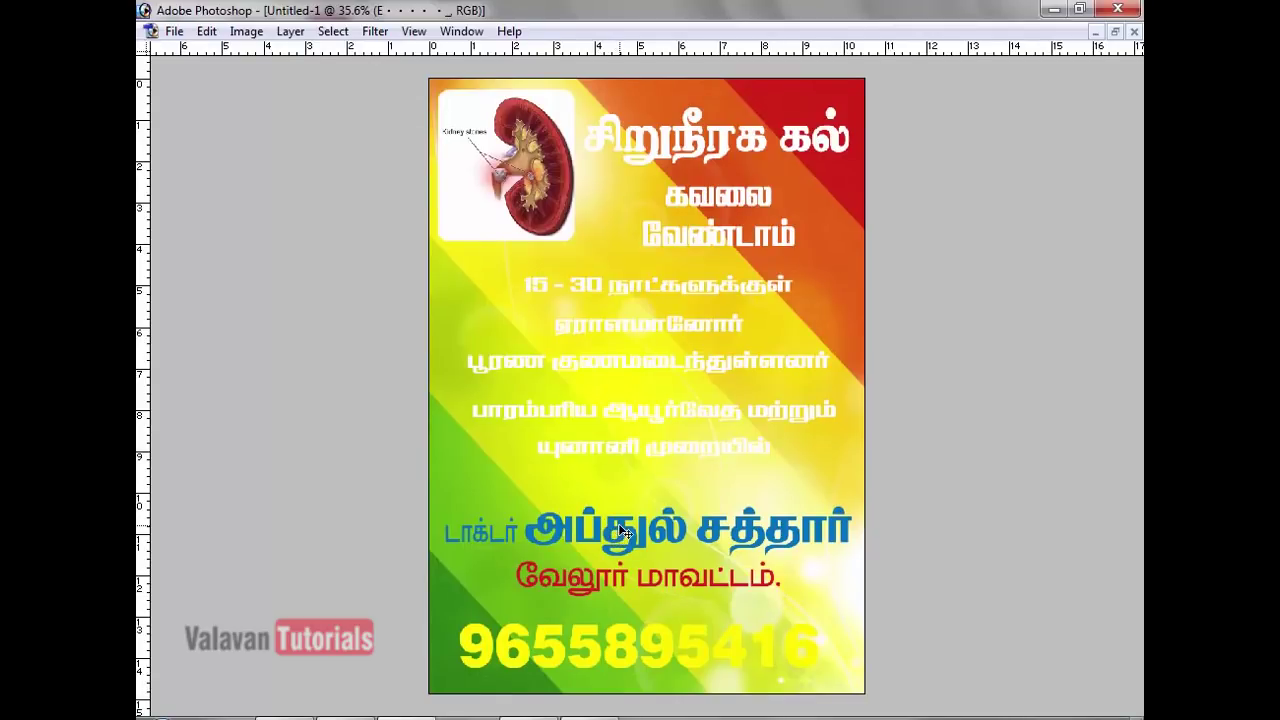
- Draw a rounded-rectangle outline around the doctor's name lines and add an empty layer above them
right_click(630, 534)
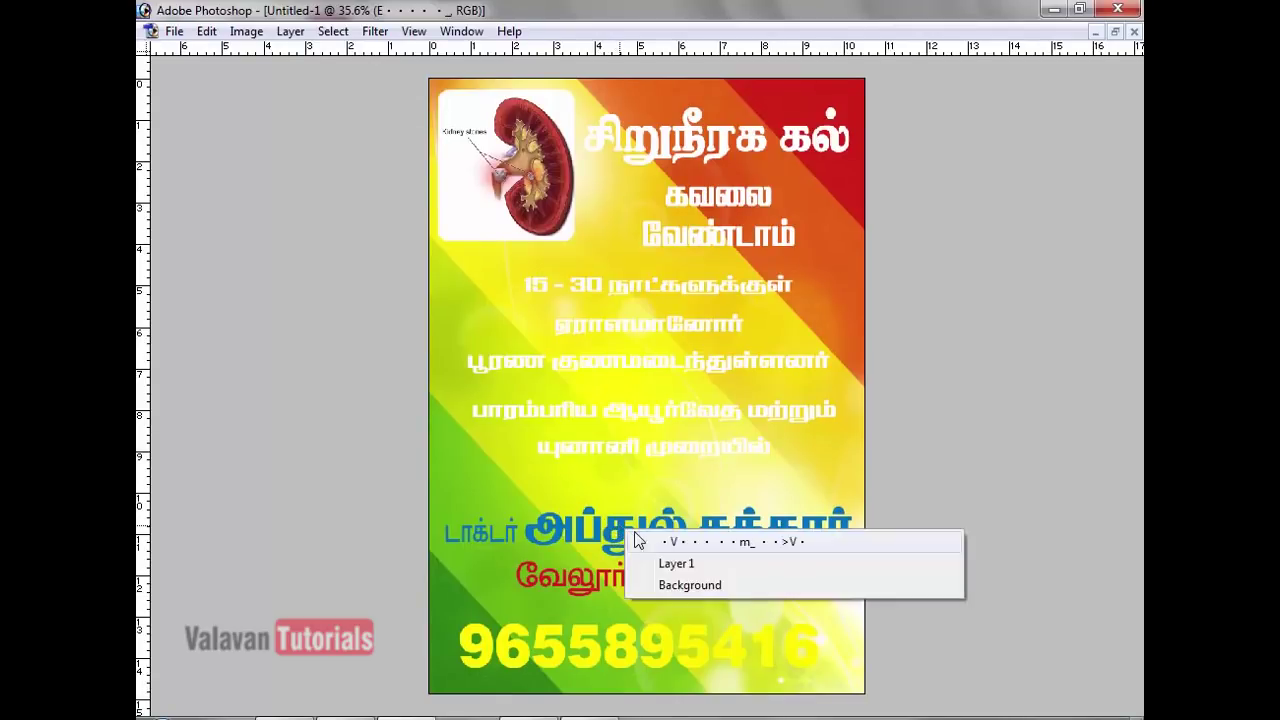
left_click(640, 541)
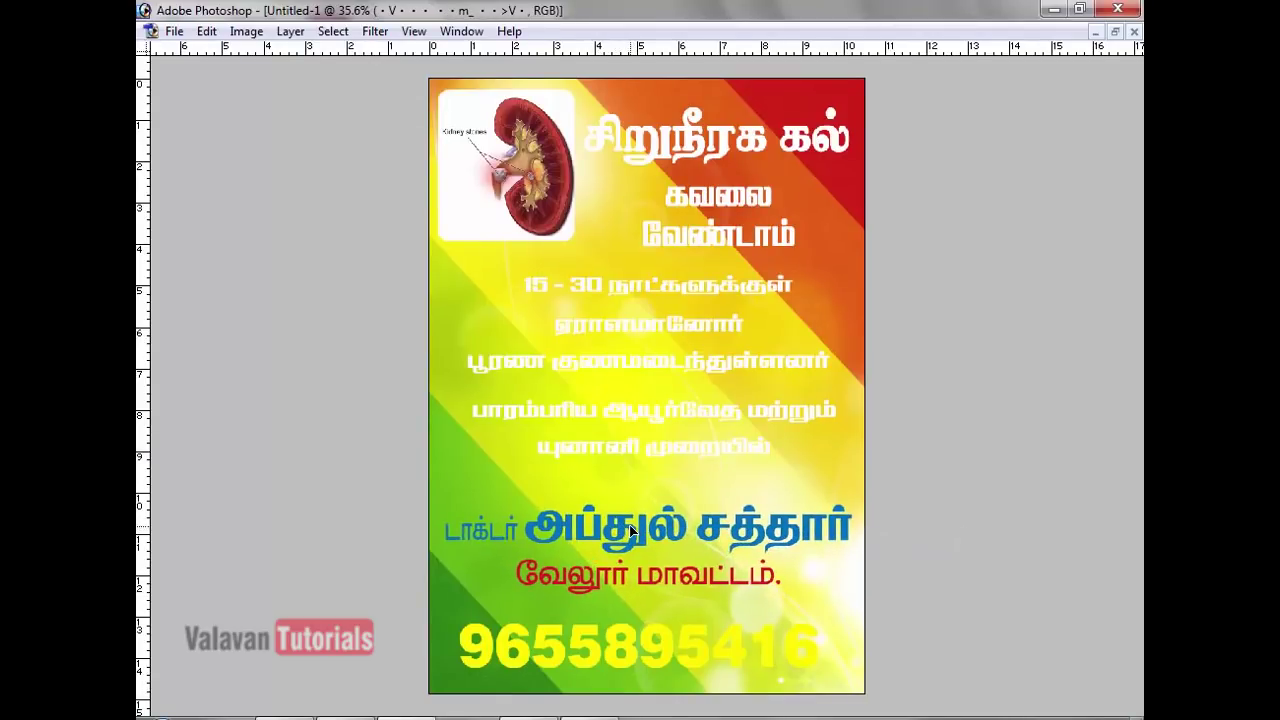
key("Tab")
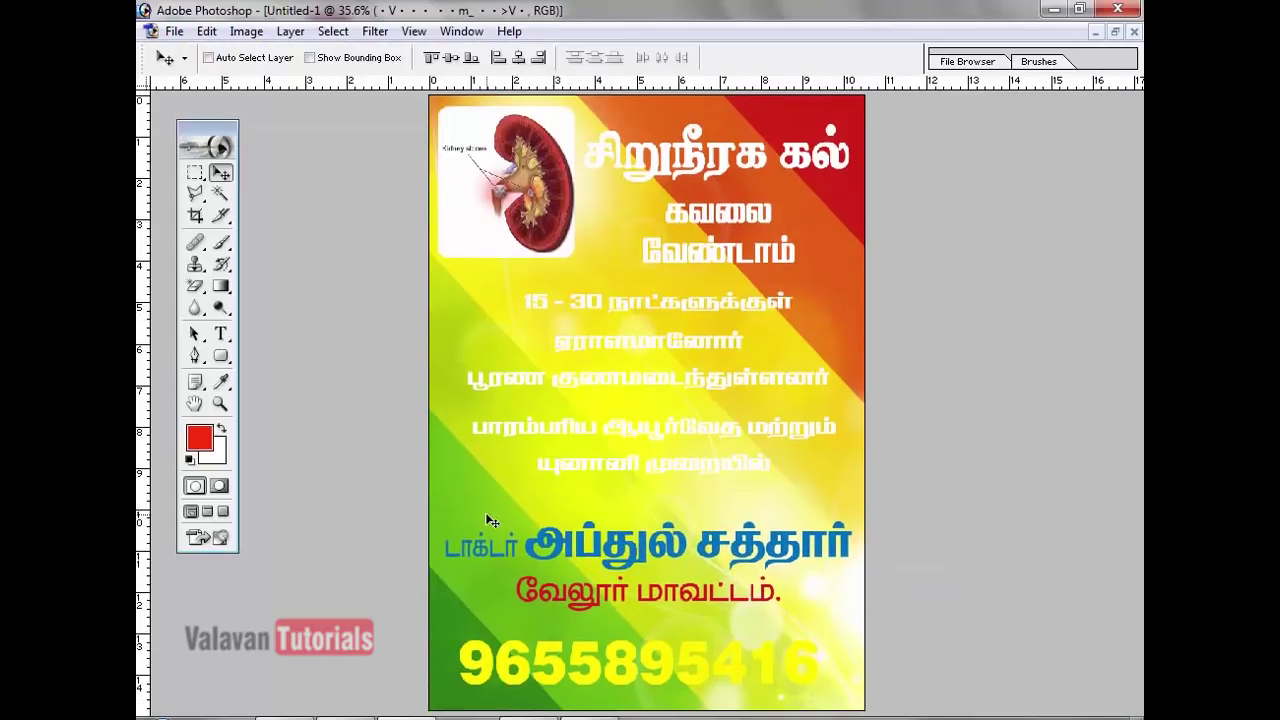
left_click(223, 358)
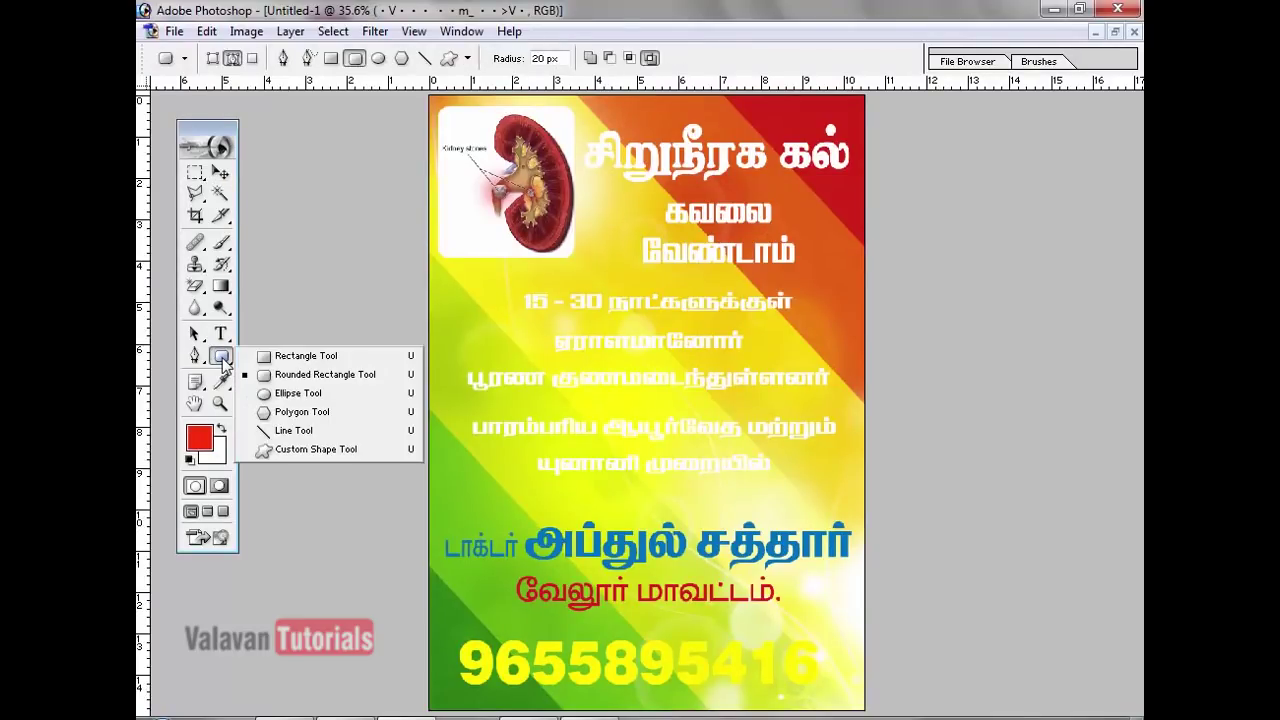
left_click(304, 376)
left_click_drag(442, 514, 857, 618)
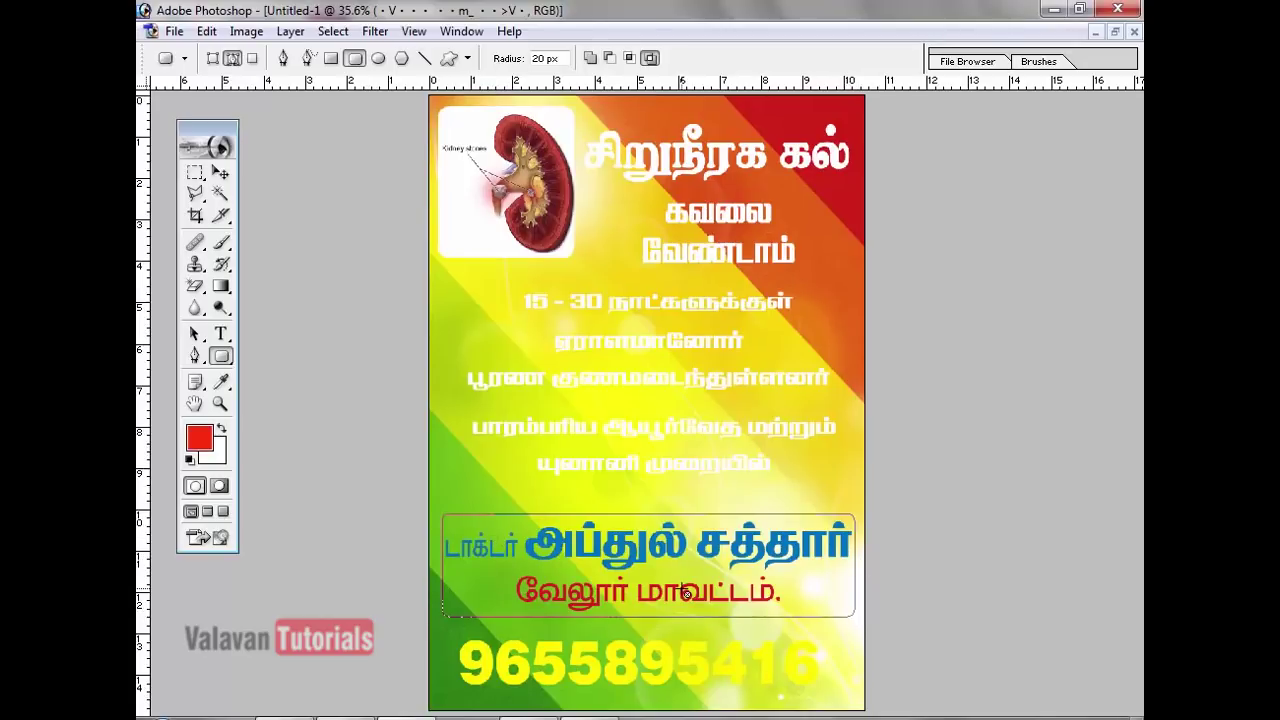
key("F7")
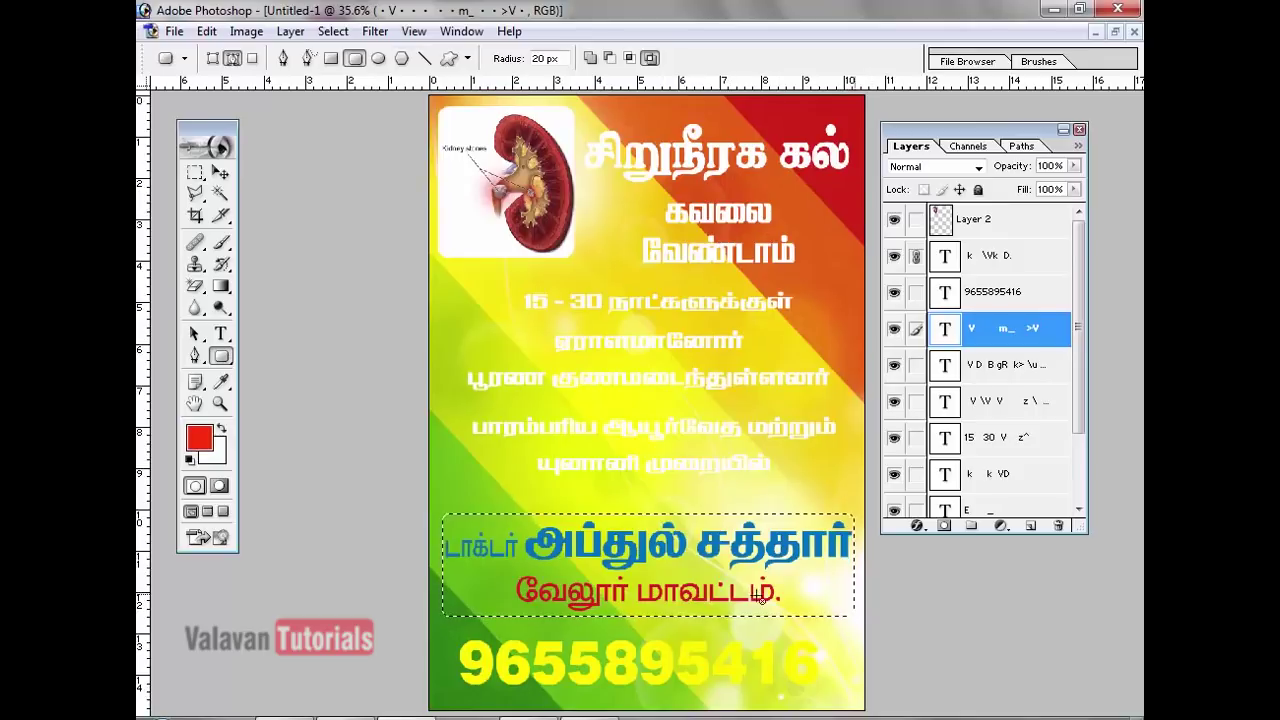
left_click(1030, 527)
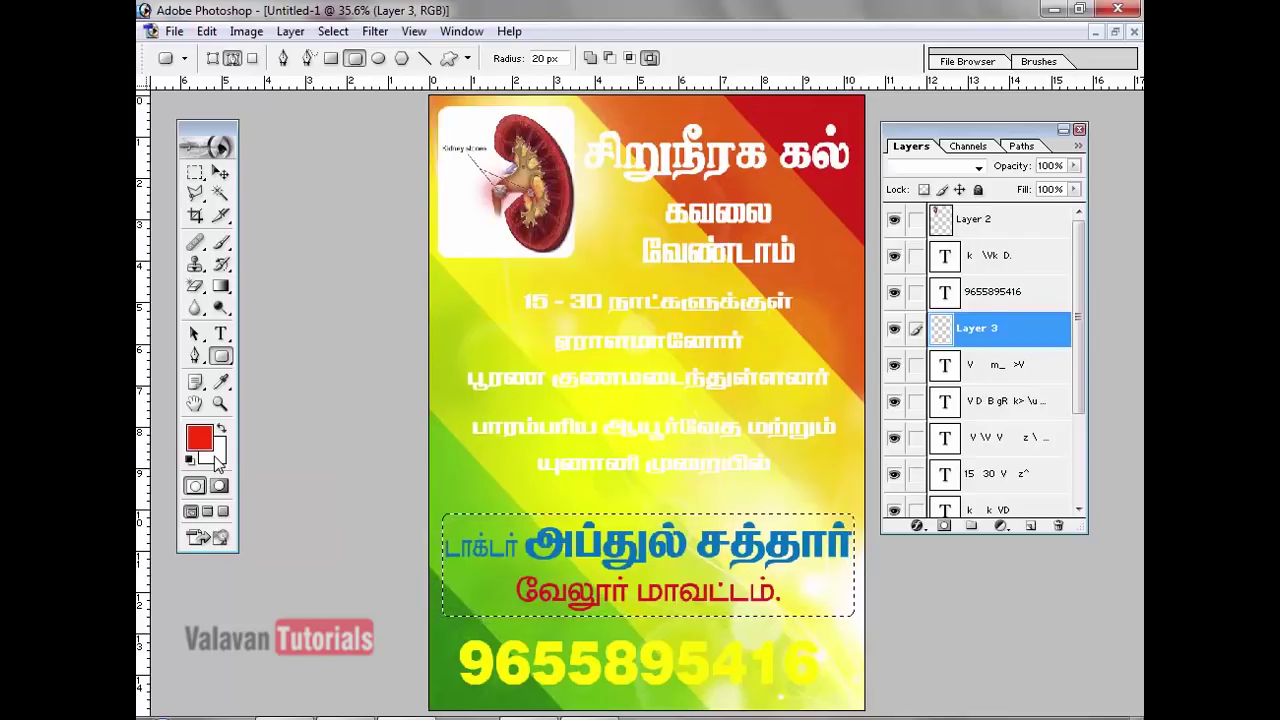
- Fill the rounded selection with white, deselect, nudge the box, and send it one step backward
key("ctrl+BackSpace")
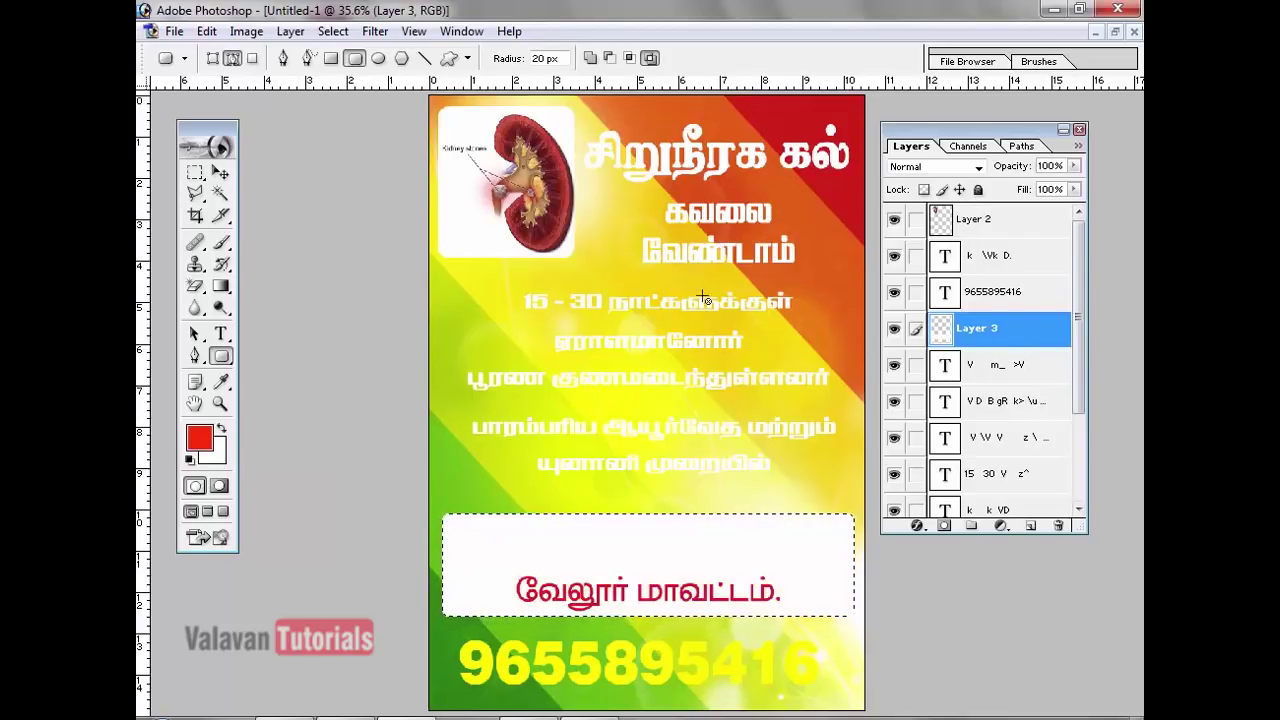
left_click(333, 31)
left_click(357, 80)
left_click(221, 174)
left_click_drag(585, 587, 563, 558)
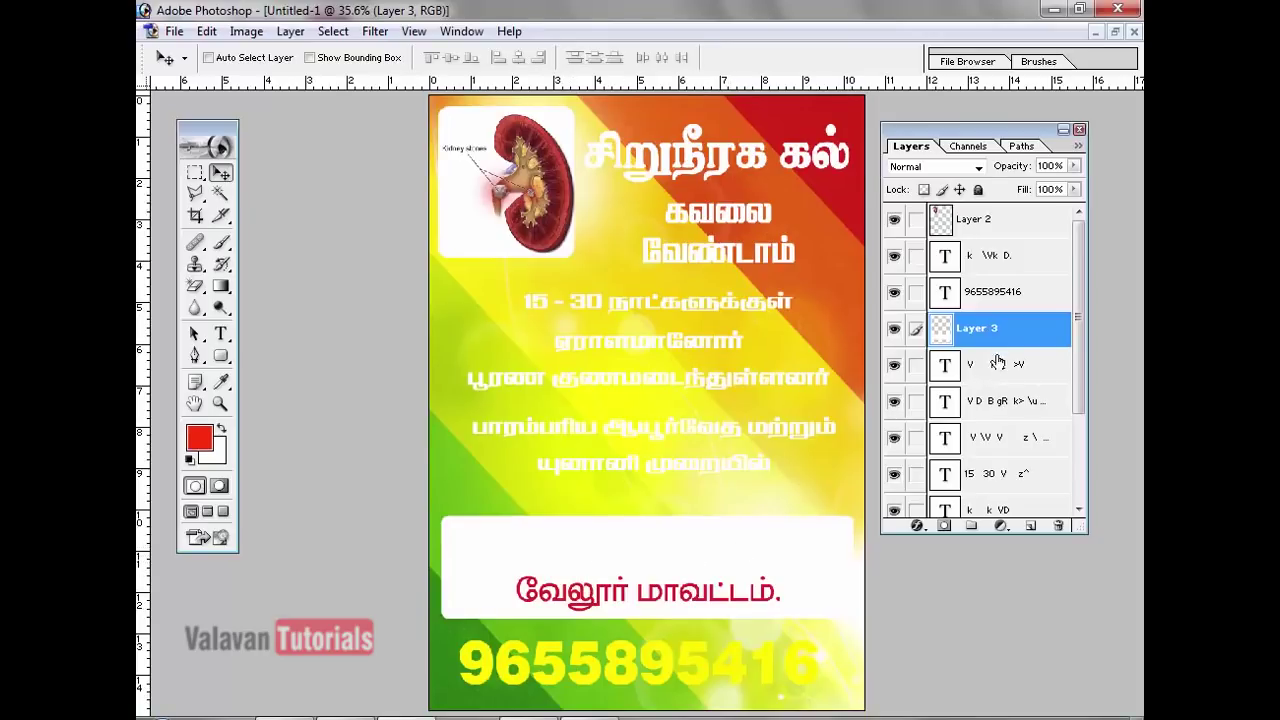
left_click(333, 31)
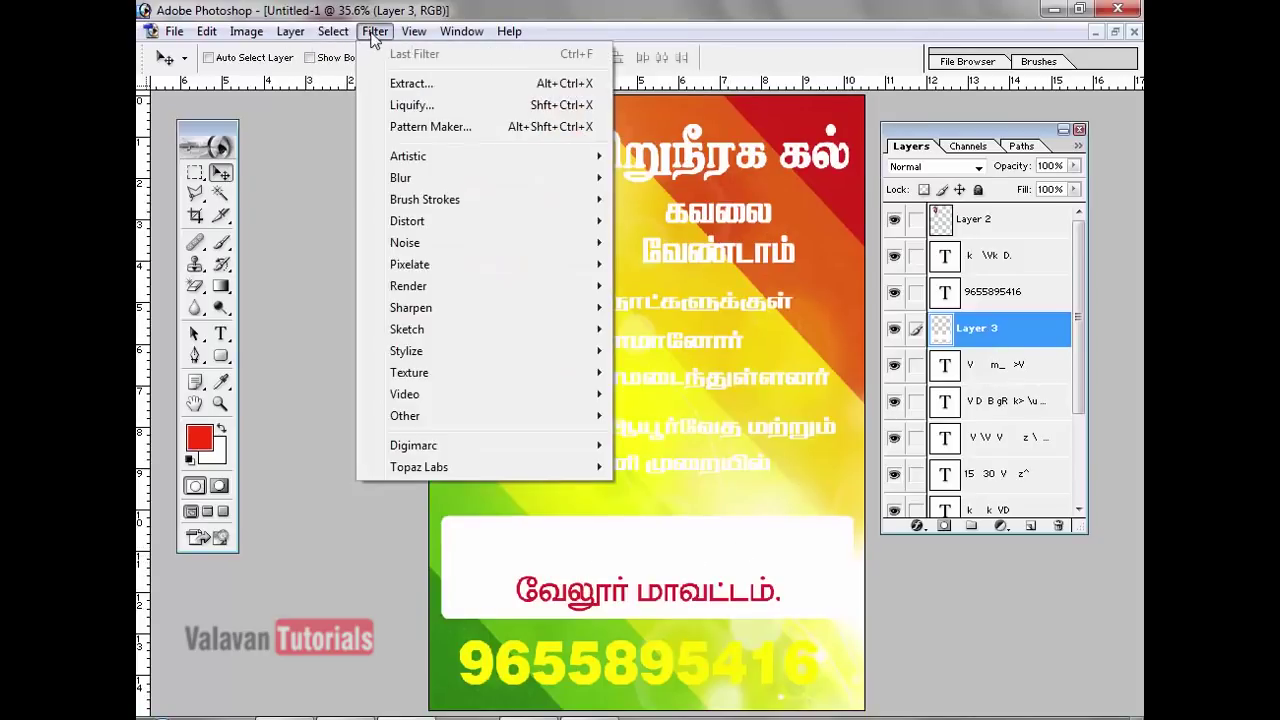
mouse_move(370, 500)
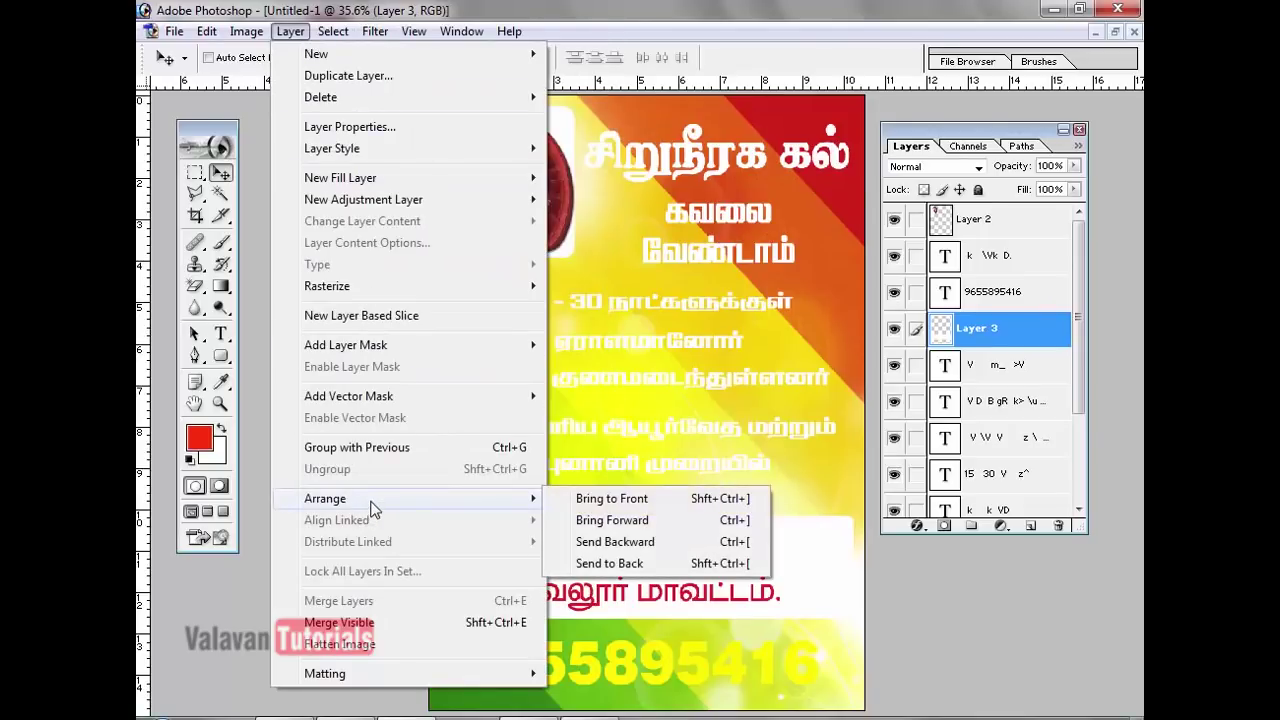
left_click(640, 545)
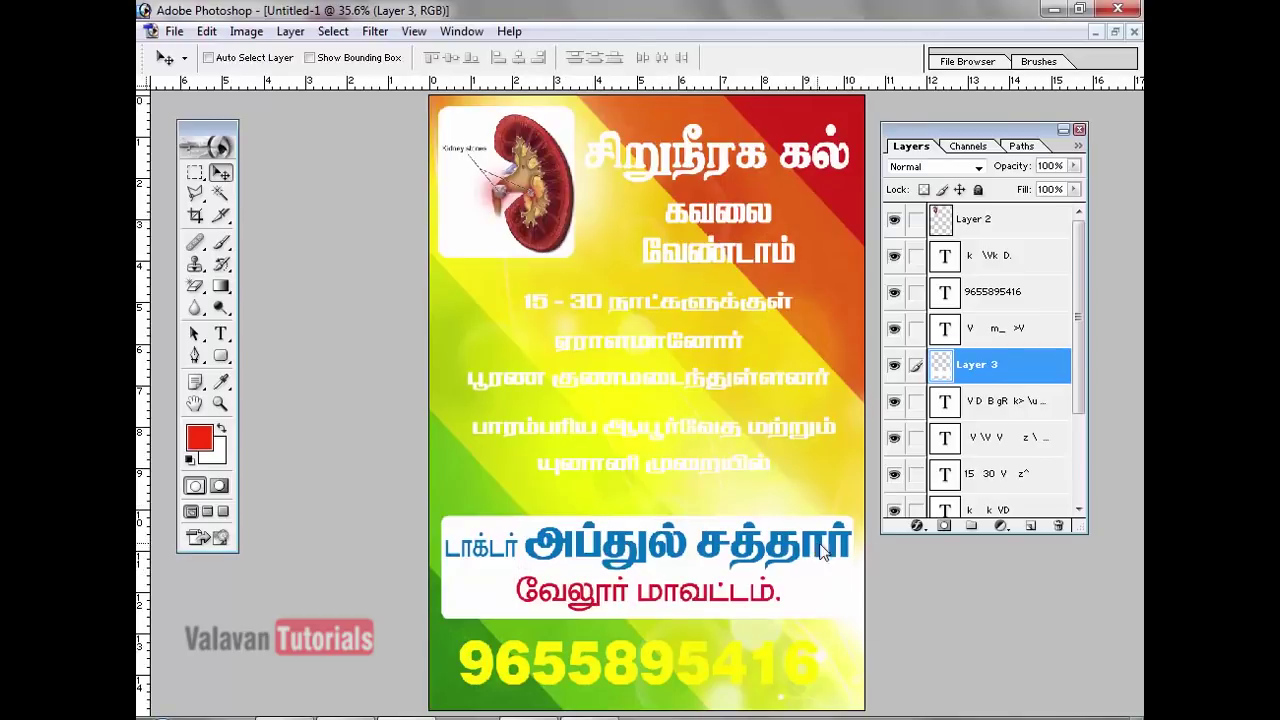
left_click(846, 560, "ctrl")
- Free Transform the doctor-name block to 88.4% height and shift it slightly left
left_click(206, 31)
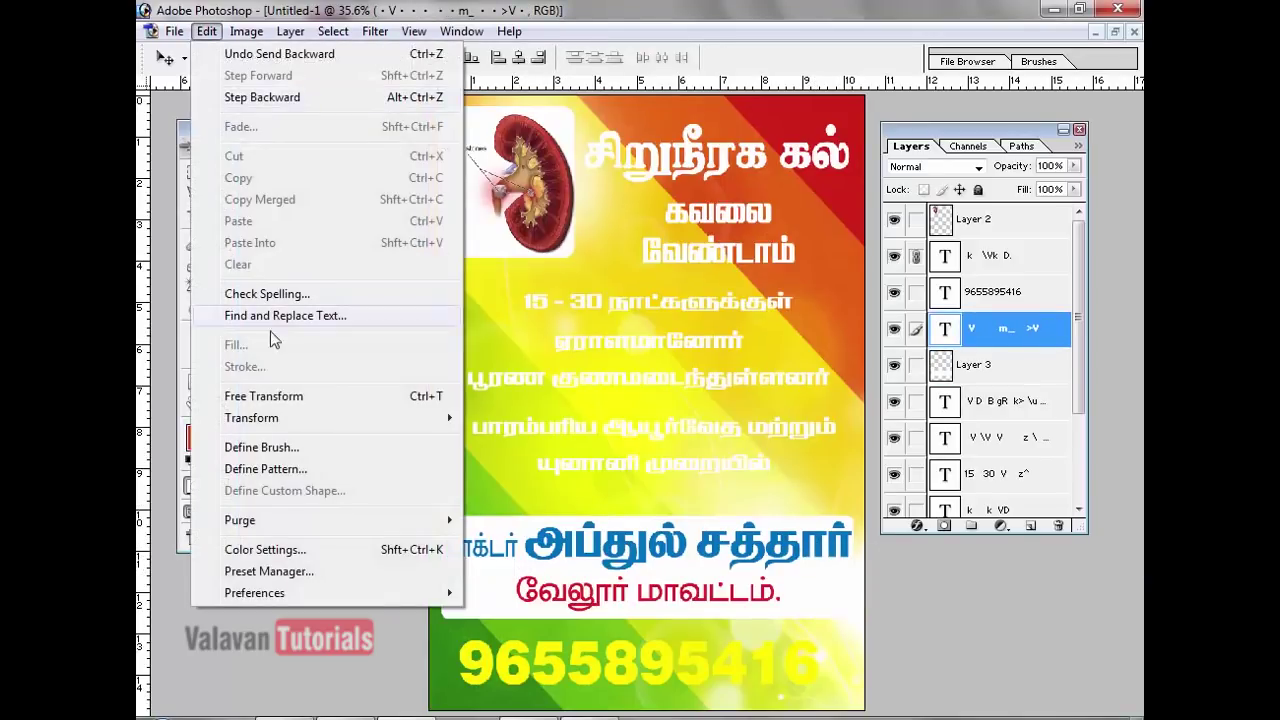
left_click(286, 397)
left_click_drag(856, 520, 834, 524)
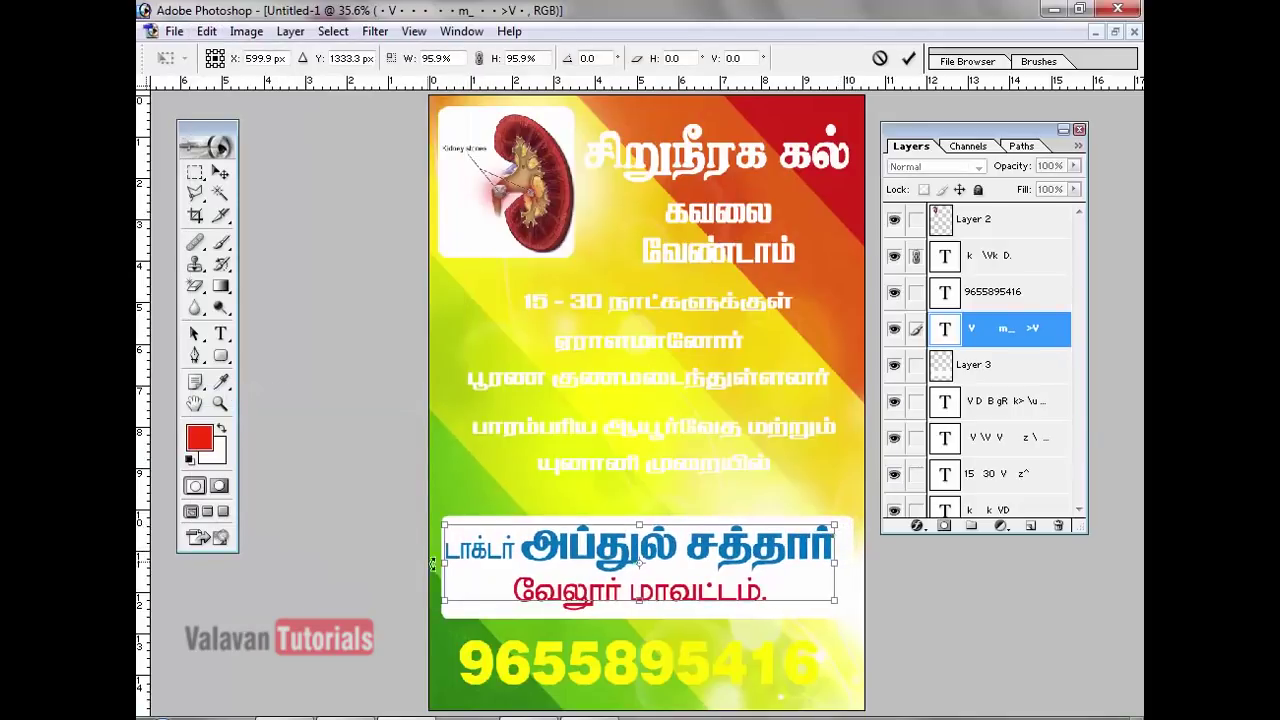
left_click_drag(601, 523, 601, 530)
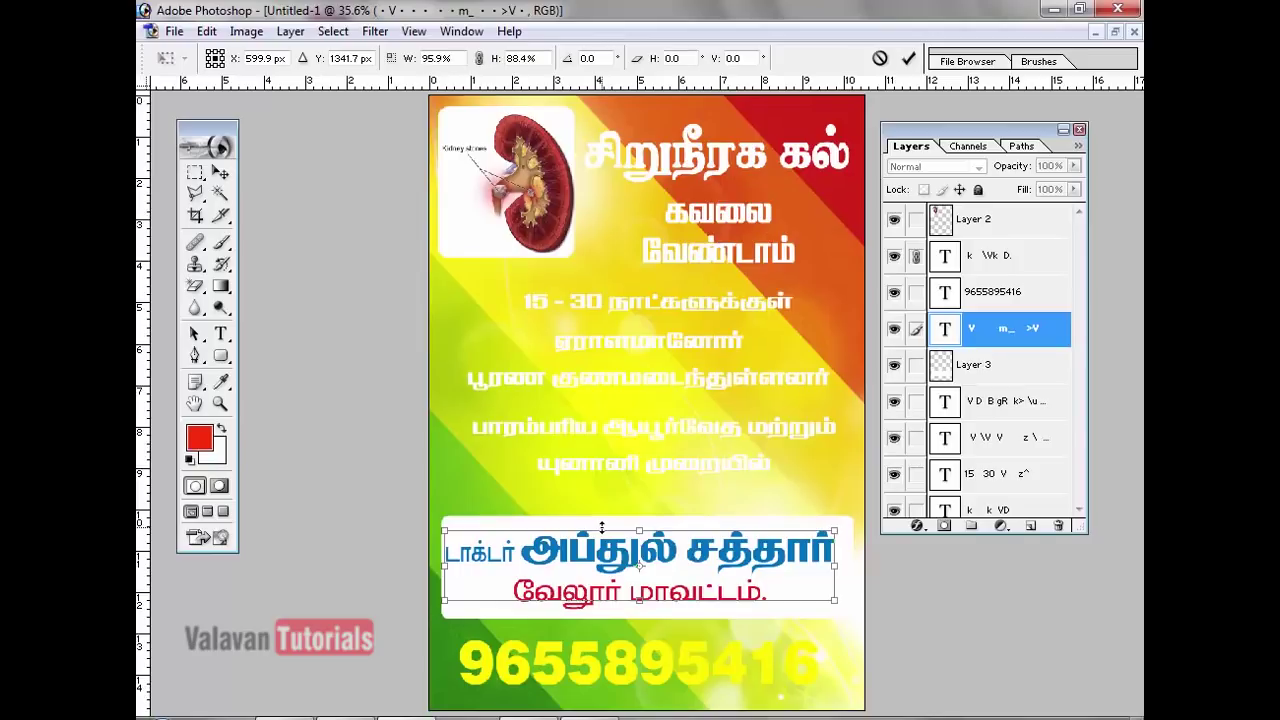
key("Return")
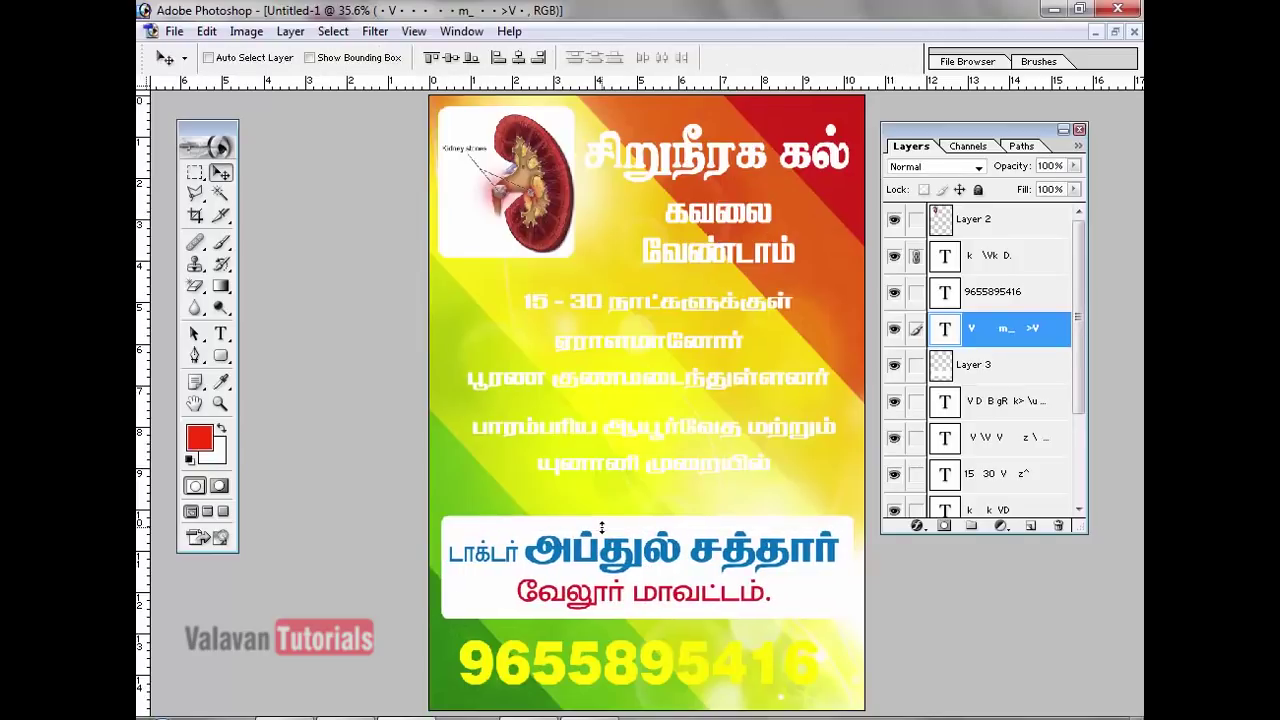
left_click_drag(571, 543, 553, 545)
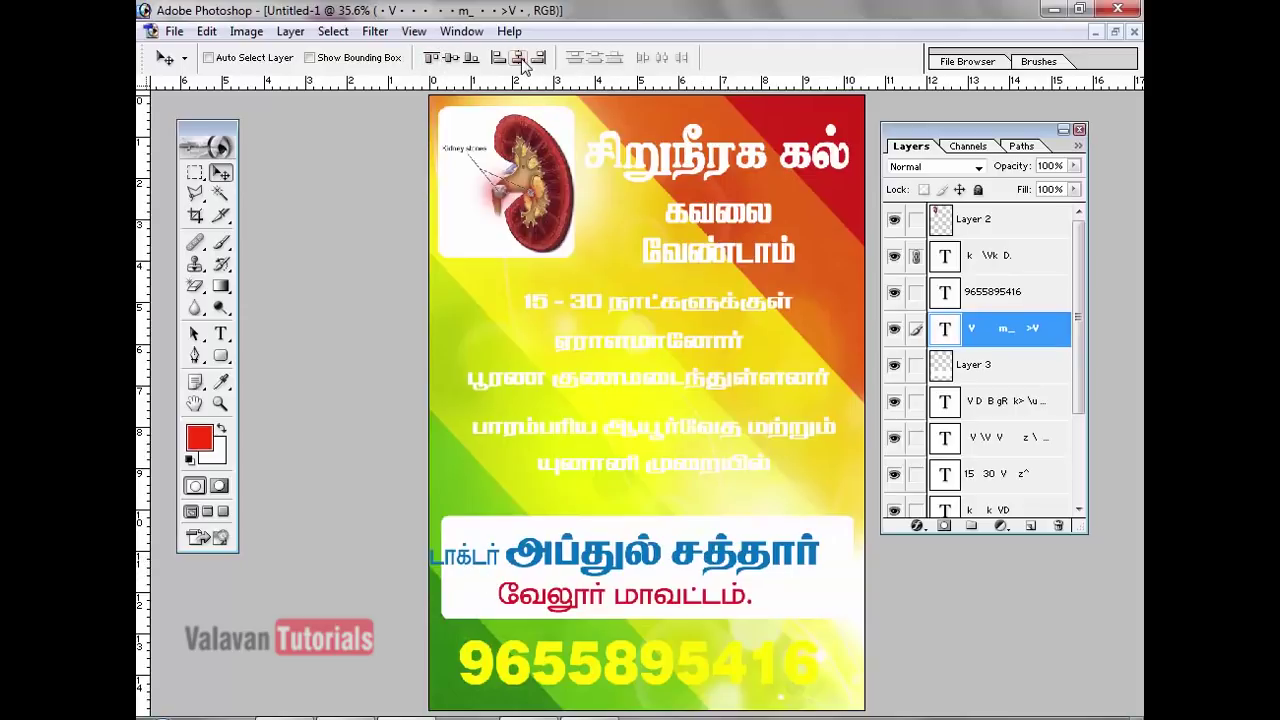
- Select the whole canvas and centre the doctor-name block horizontally on the flyer
left_click(432, 58)
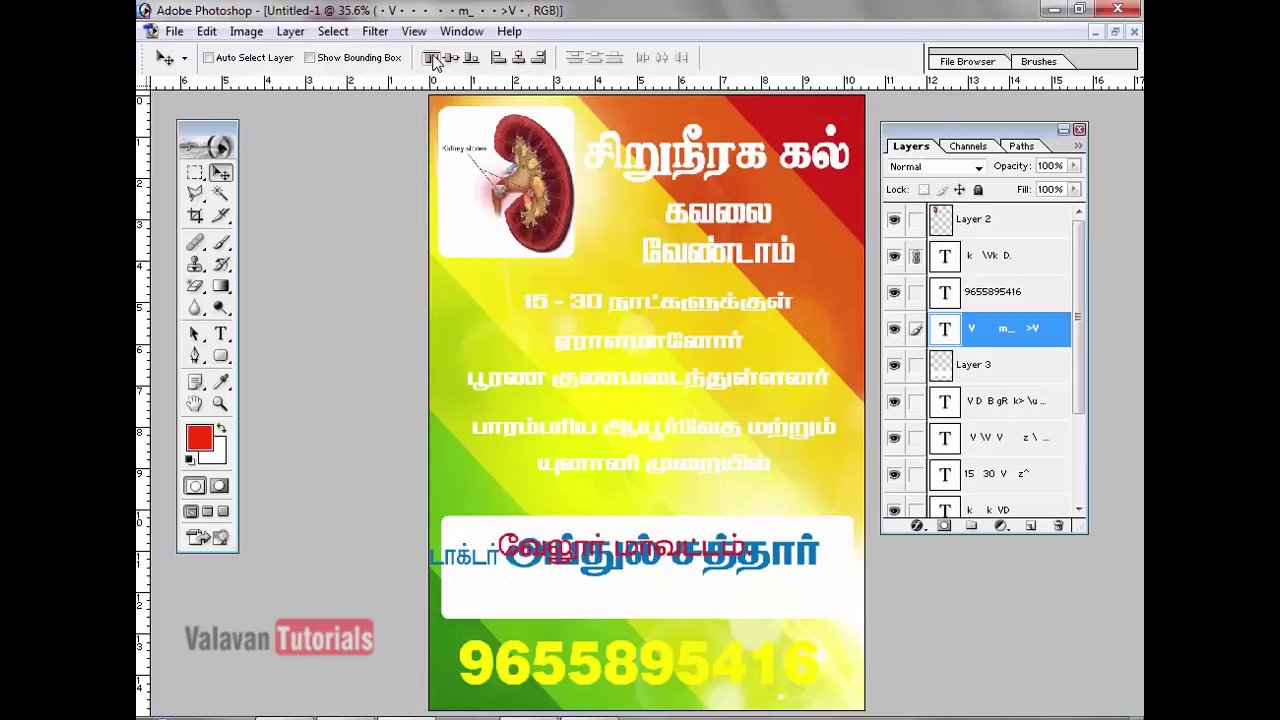
key("ctrl+z")
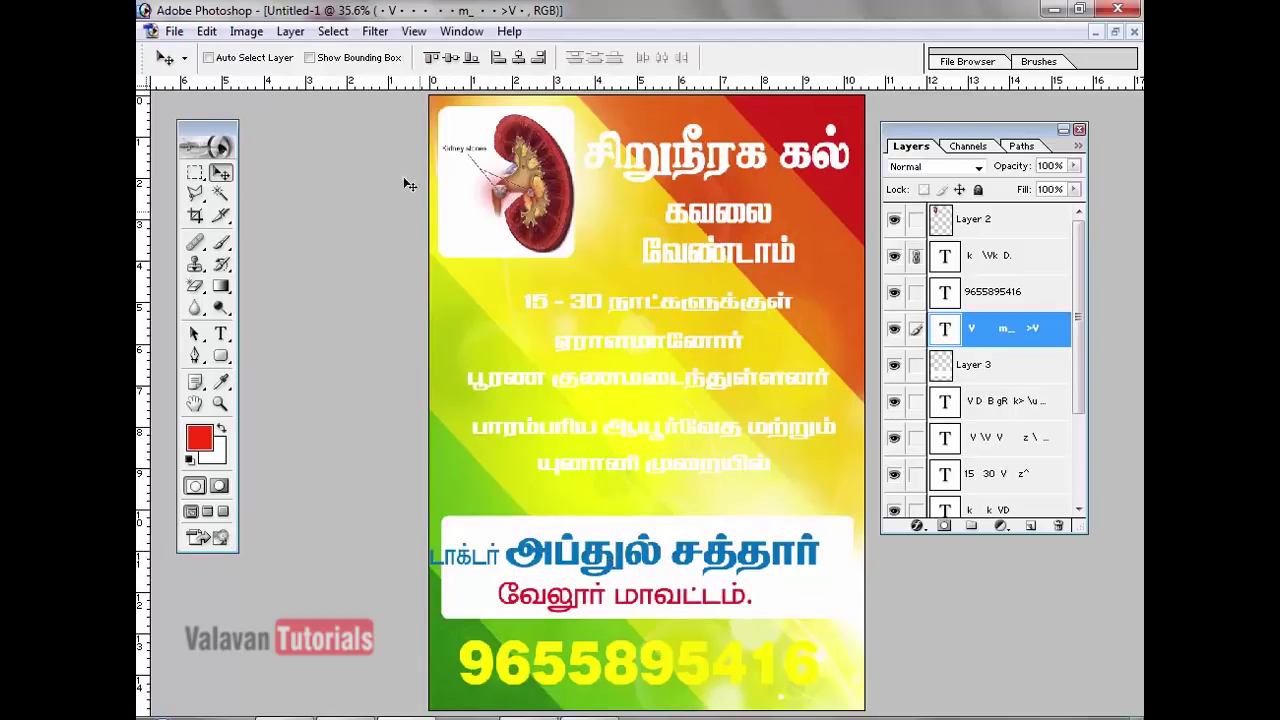
key("ctrl+a")
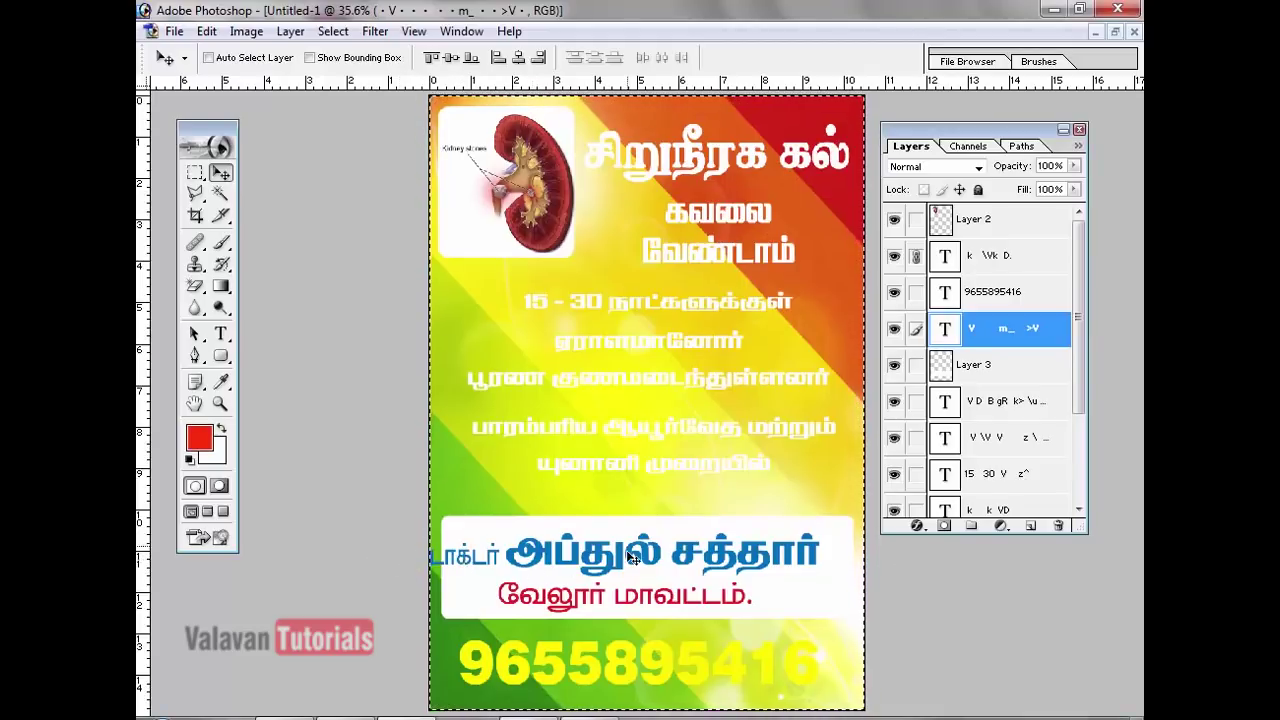
left_click(518, 57)
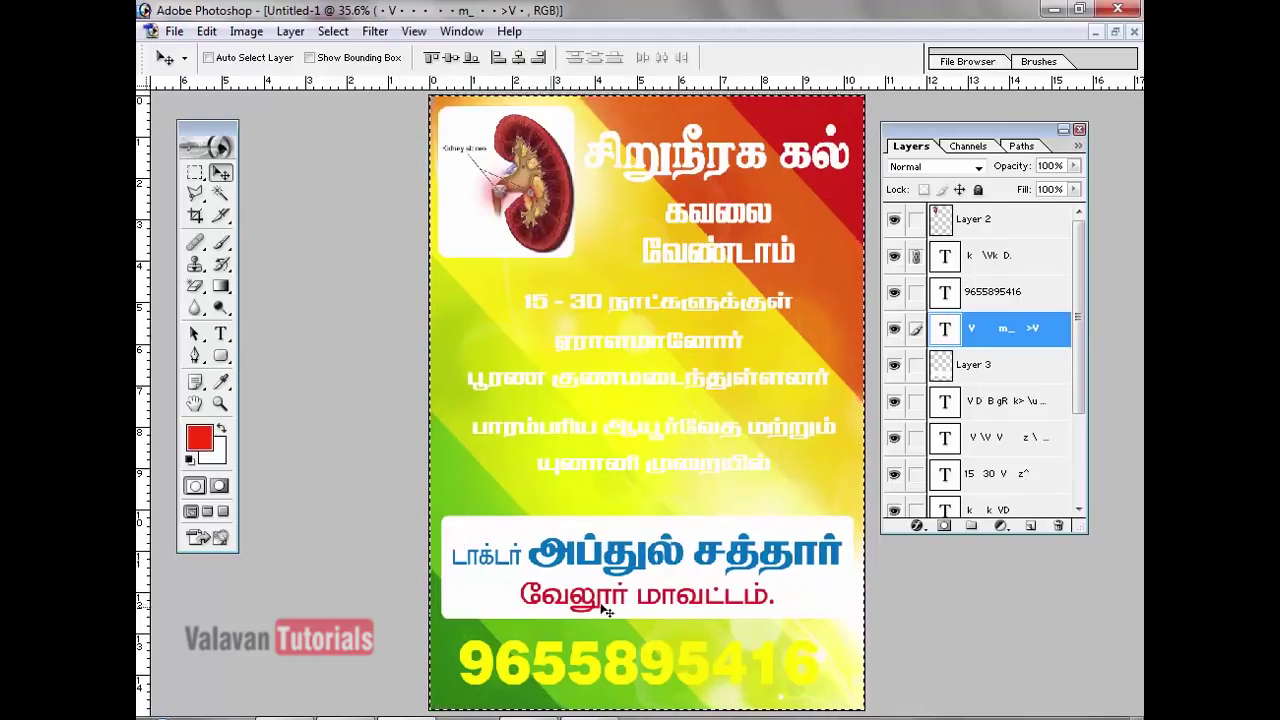
key("ctrl+d")
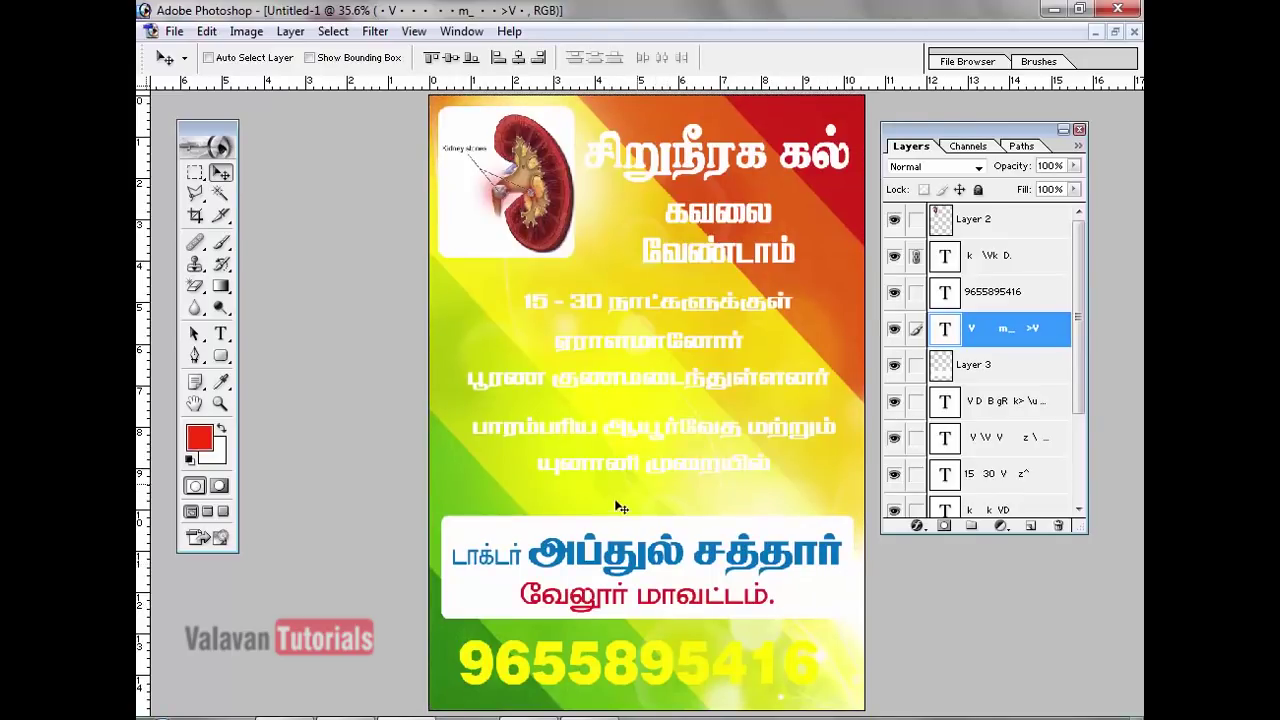
- Select the two traditional-medicine lines and change their font to RGB_0015
right_click(648, 530)
left_click(700, 556)
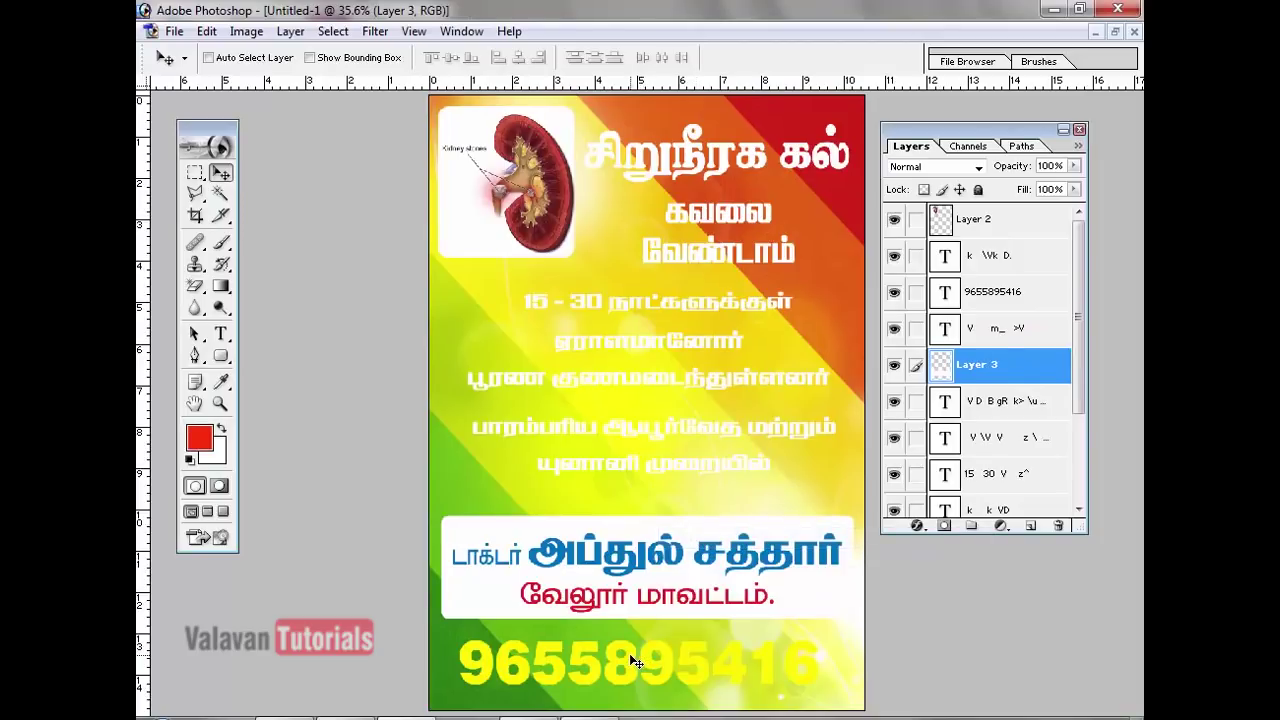
key("t")
left_click(677, 466)
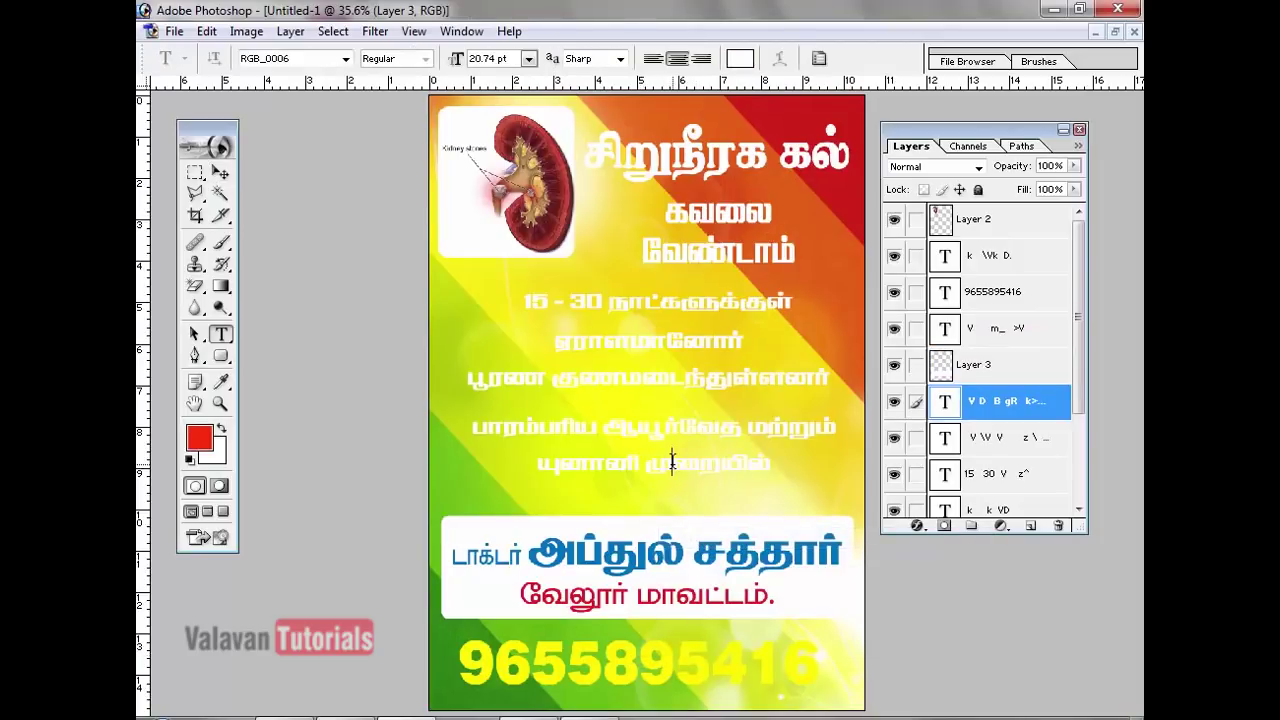
key("ctrl+a")
key("alt+shift+Down")
key("alt+shift+Down")
key("alt+shift+Down")
key("alt+shift+Down")
key("alt+shift+Down")
left_click(293, 63)
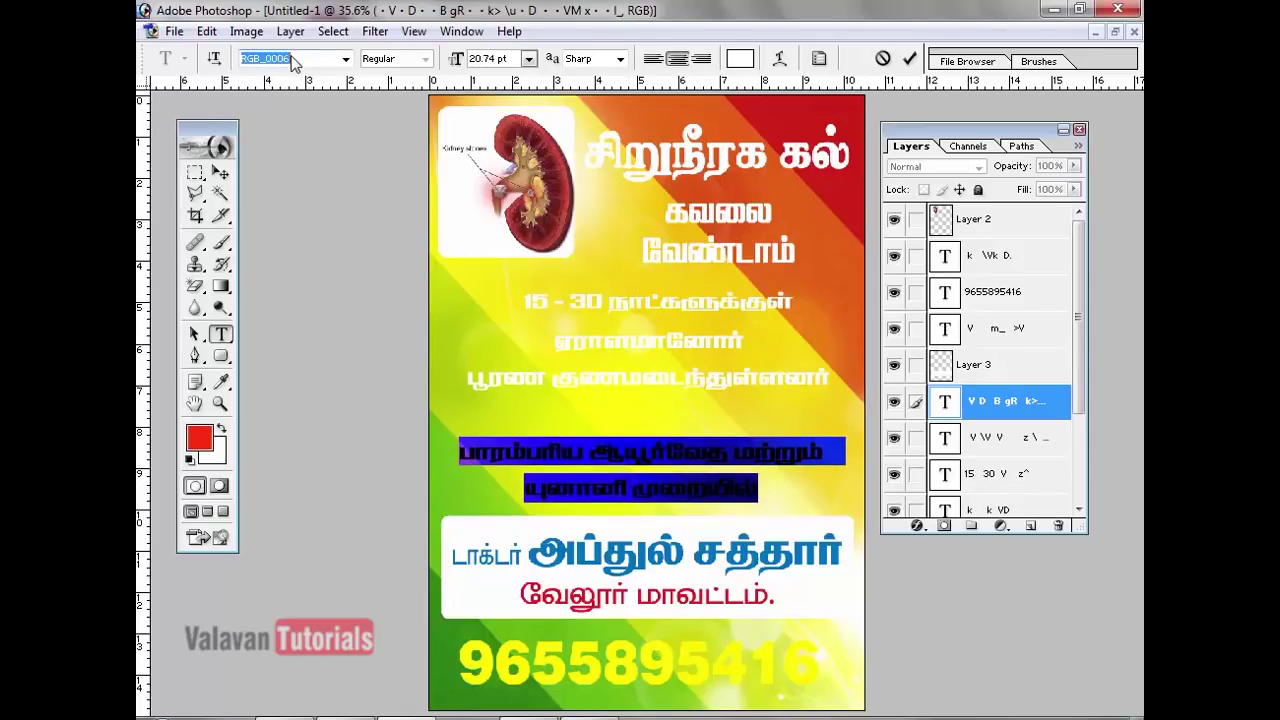
key("Down")
key("Down")
key("Down")
key("Down")
key("Down")
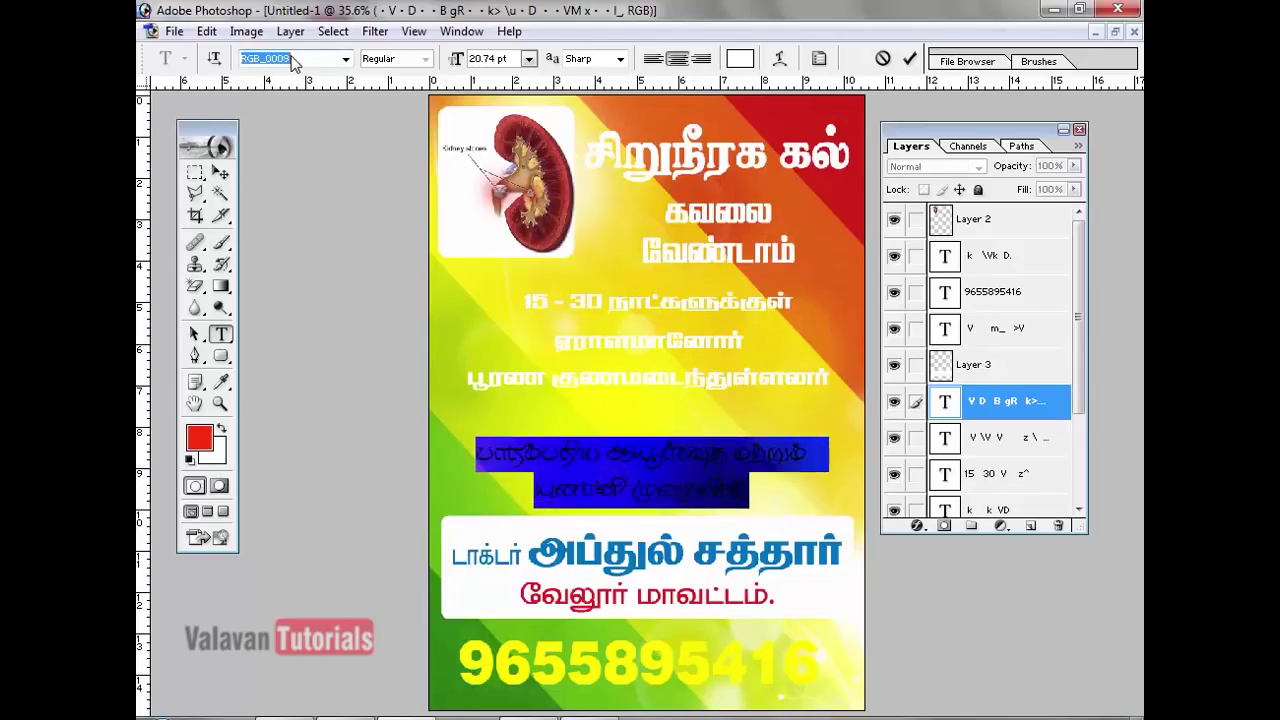
key("Down")
key("Down")
key("Down")
key("Down")
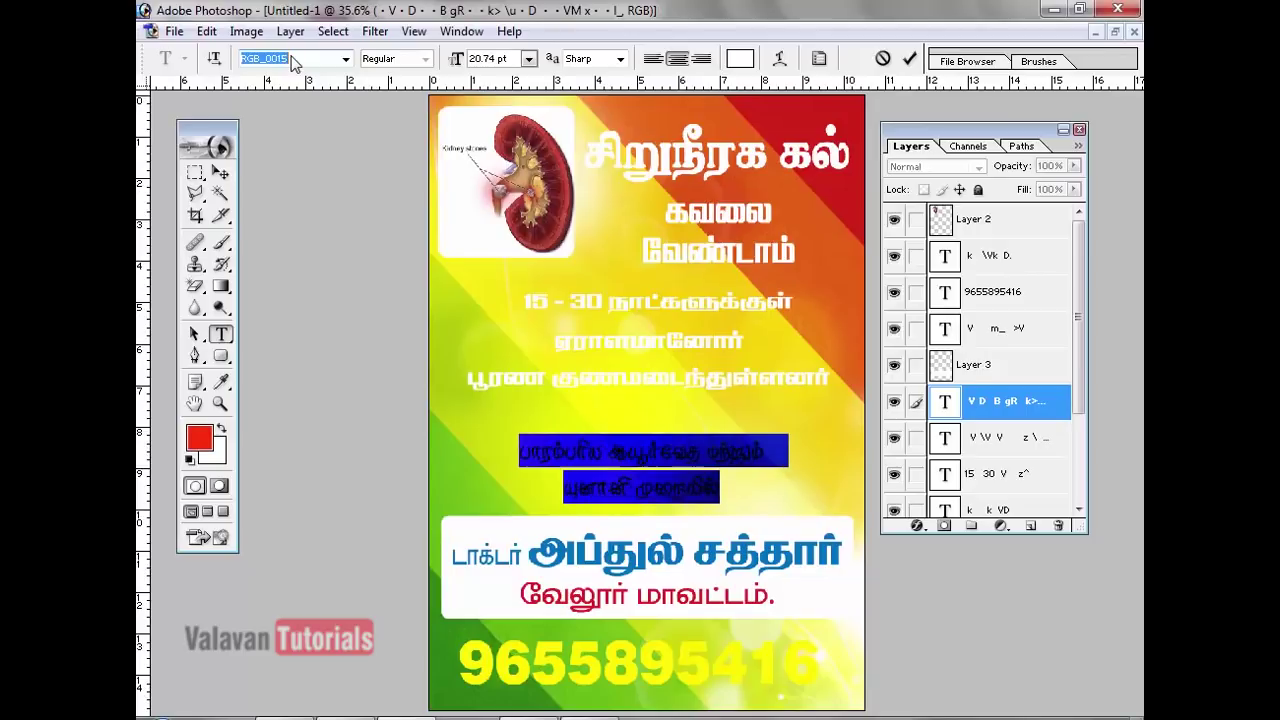
key("Return")
- Enlarge the lines from 20.74 to 26.74 pt and fine-tune their line spacing
key("ctrl+shift+period")
key("ctrl+shift+period")
key("ctrl+shift+period")
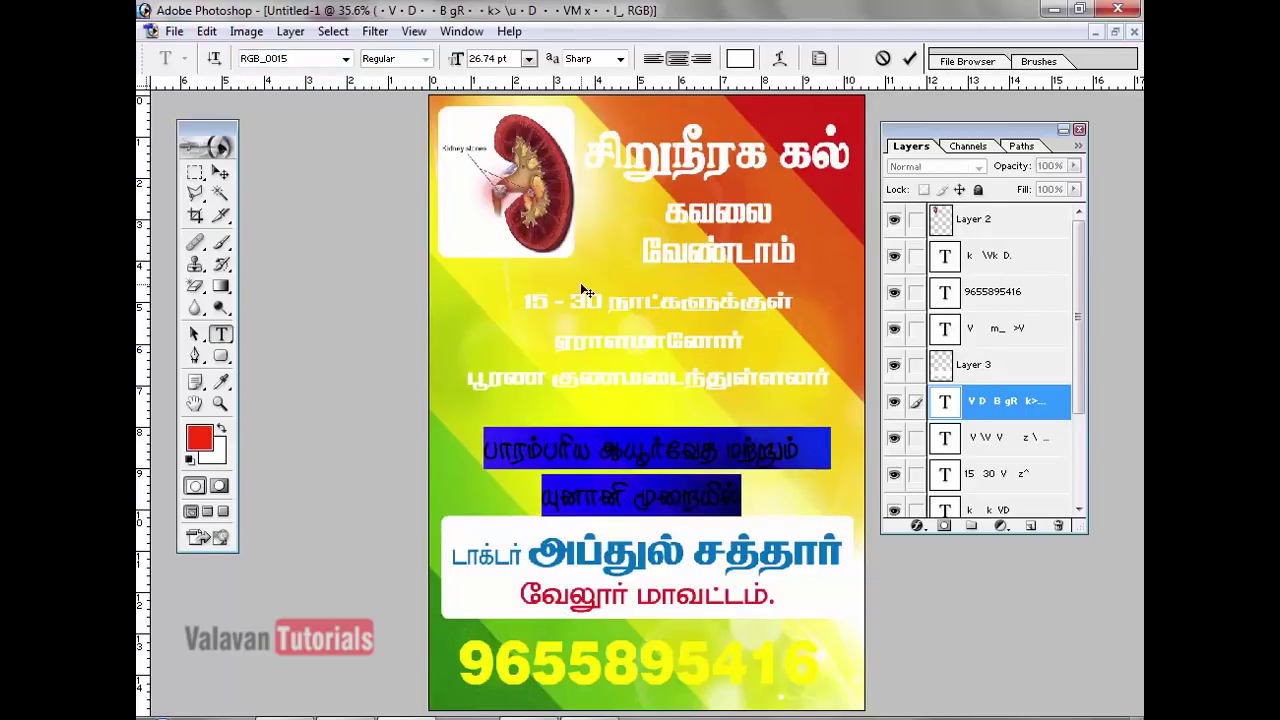
key("alt+Up")
key("alt+Up")
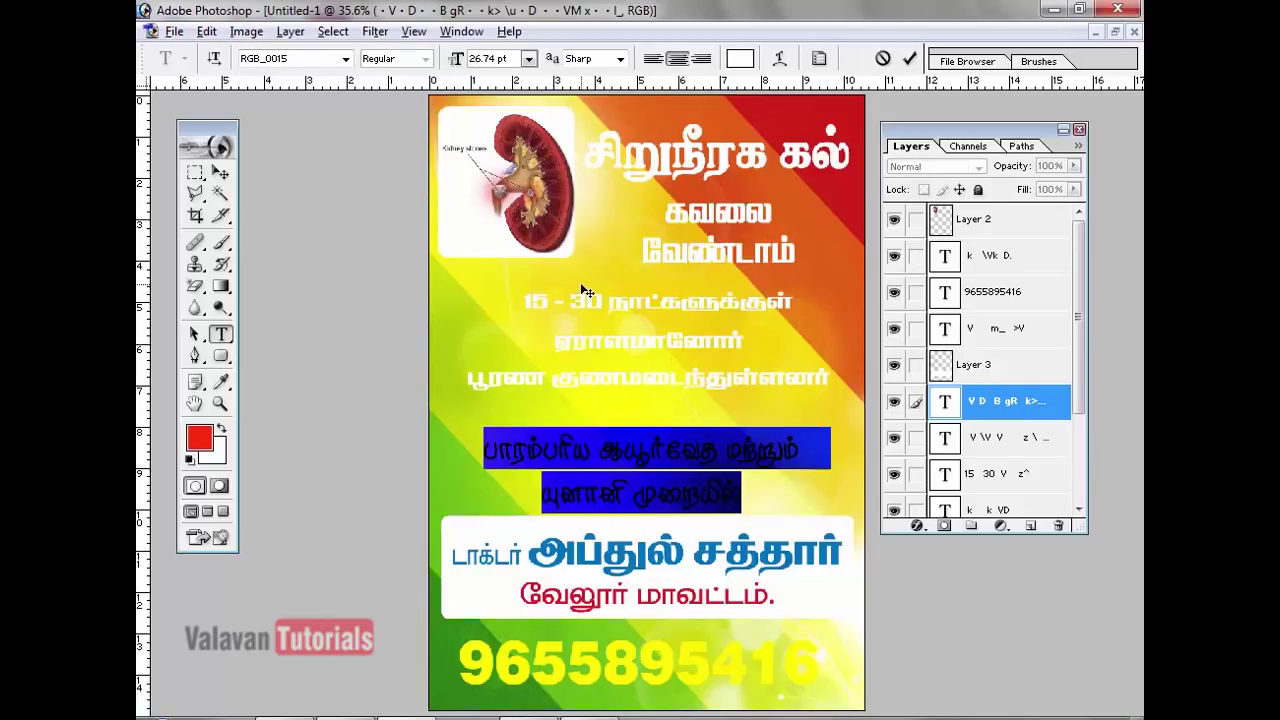
key("alt+Down")
key("alt+Down")
key("alt+Up")
key("alt+Up")
key("alt+Up")
key("alt+Down")
key("alt+Down")
key("alt+Down")
key("alt+Up")
key("alt+Up")
key("alt+Up")
key("alt+Up")
key("alt+Down")
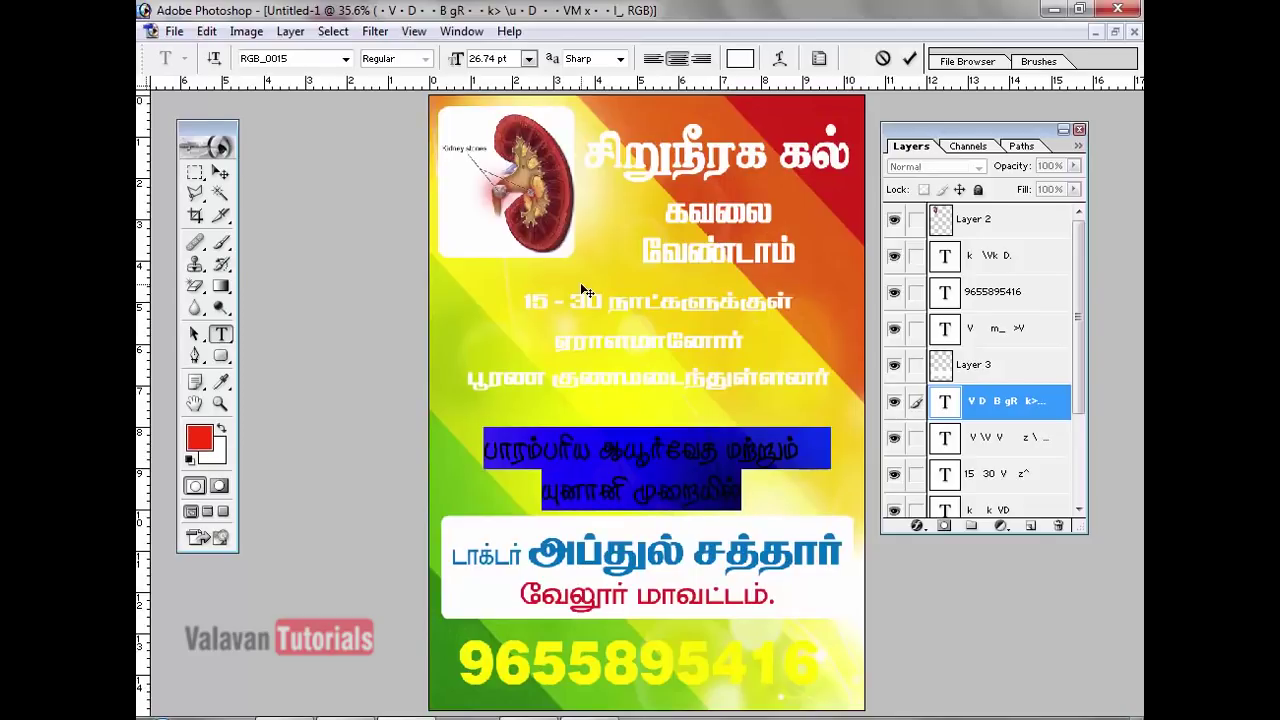
key("ctrl+Return")
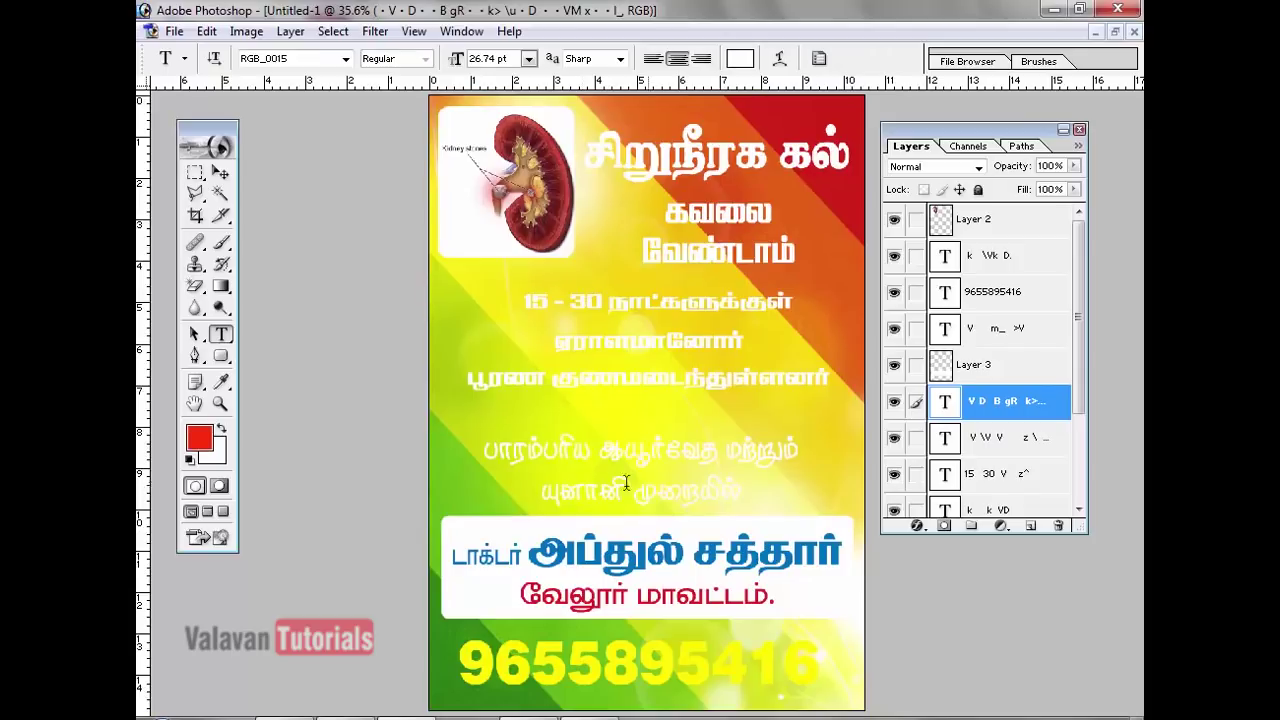
left_click(200, 438)
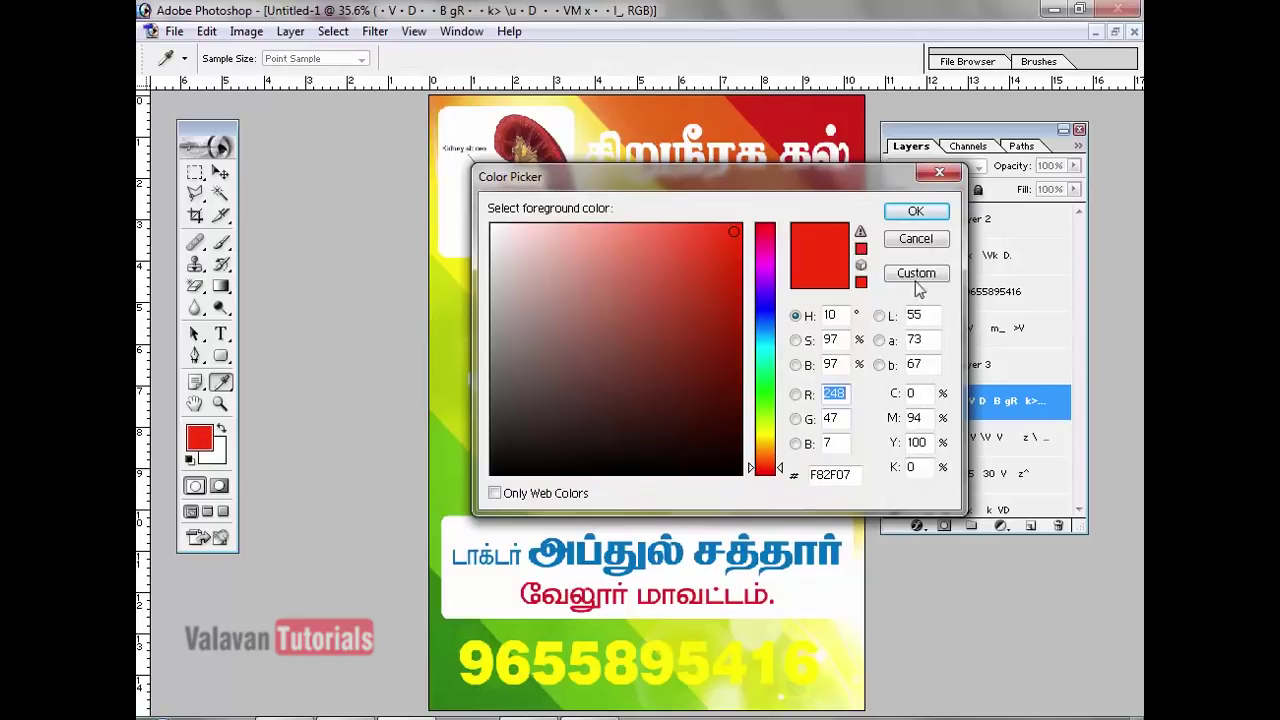
left_click(928, 243)
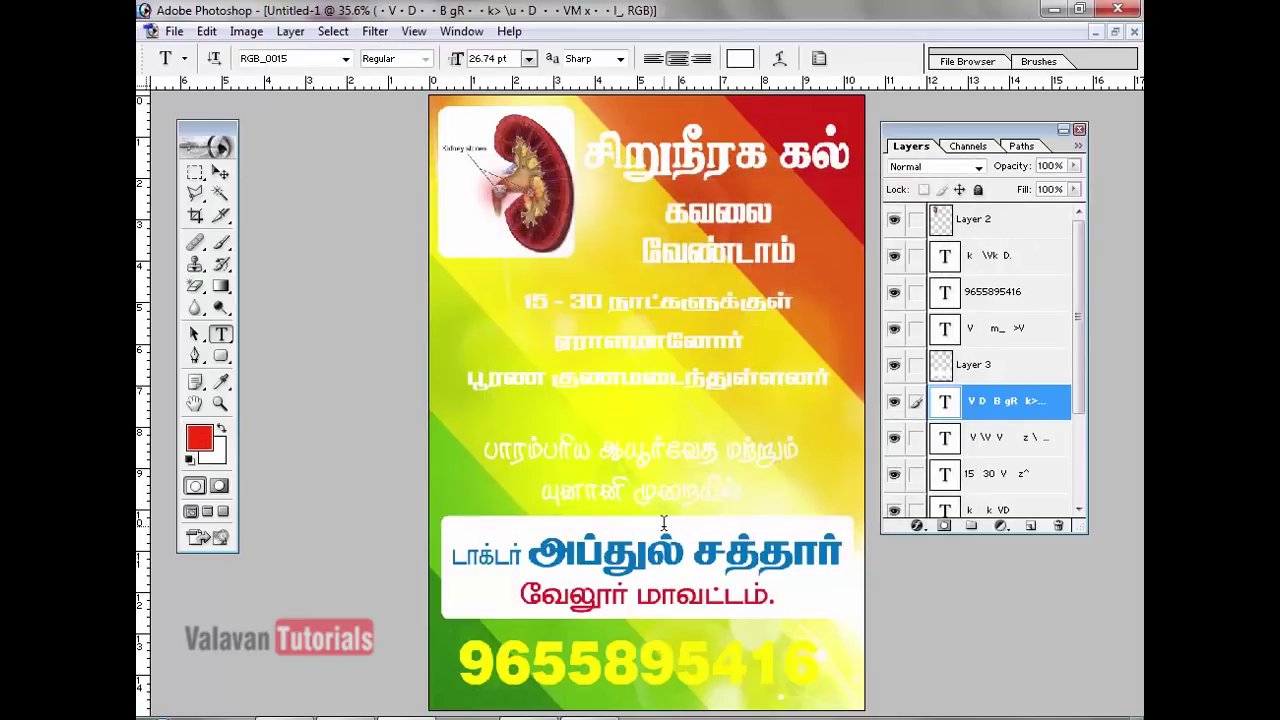
- Convert the image to CMYK Color, choosing Don't Flatten to keep the layers
left_click(246, 31)
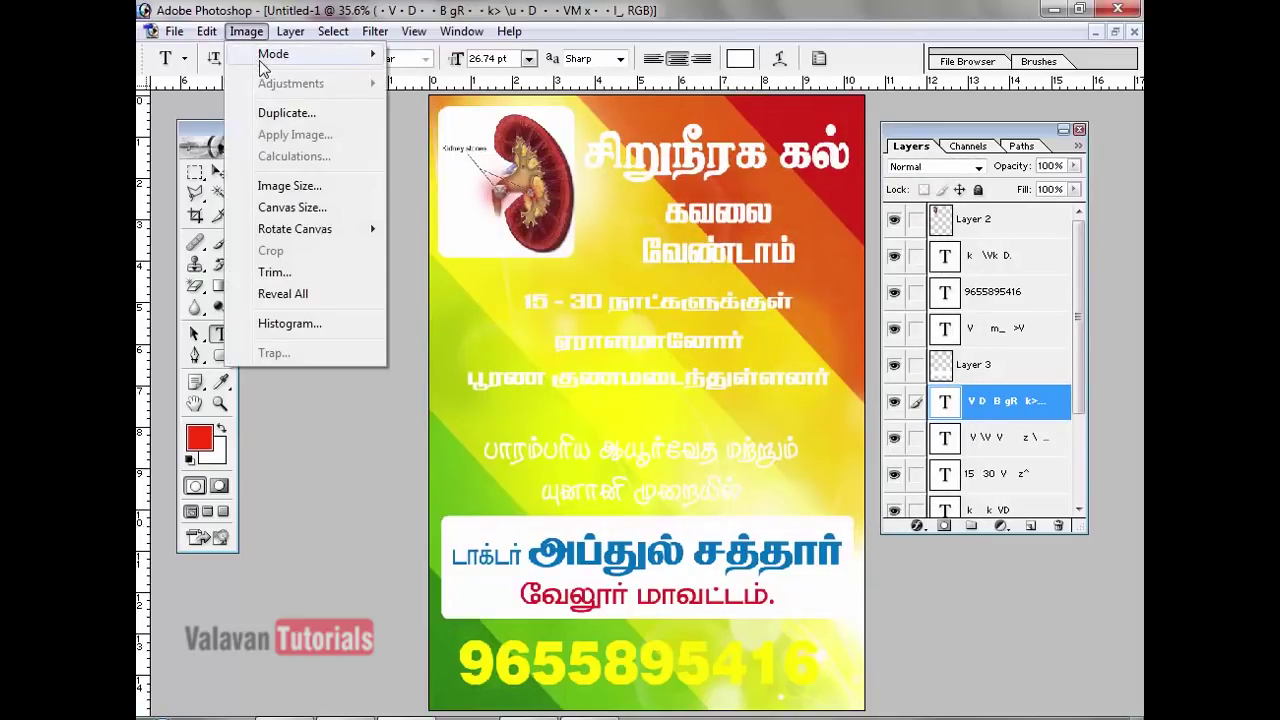
mouse_move(280, 54)
left_click(448, 162)
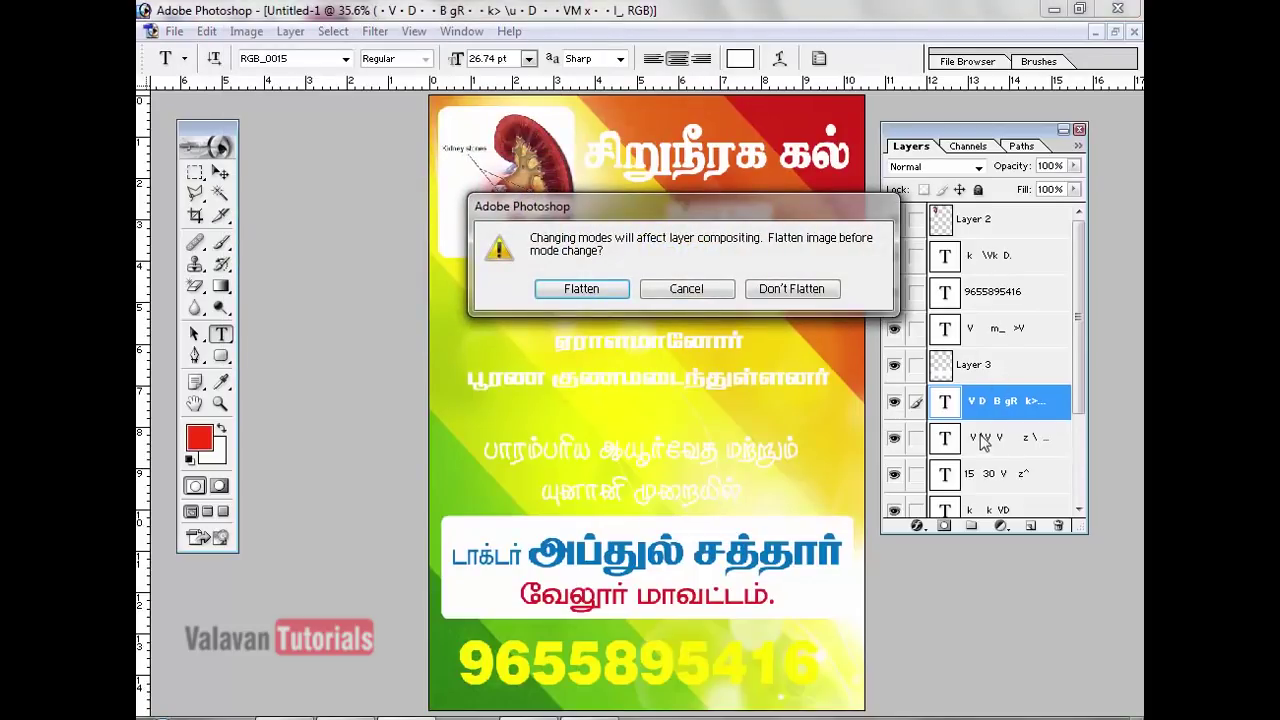
left_click(581, 289)
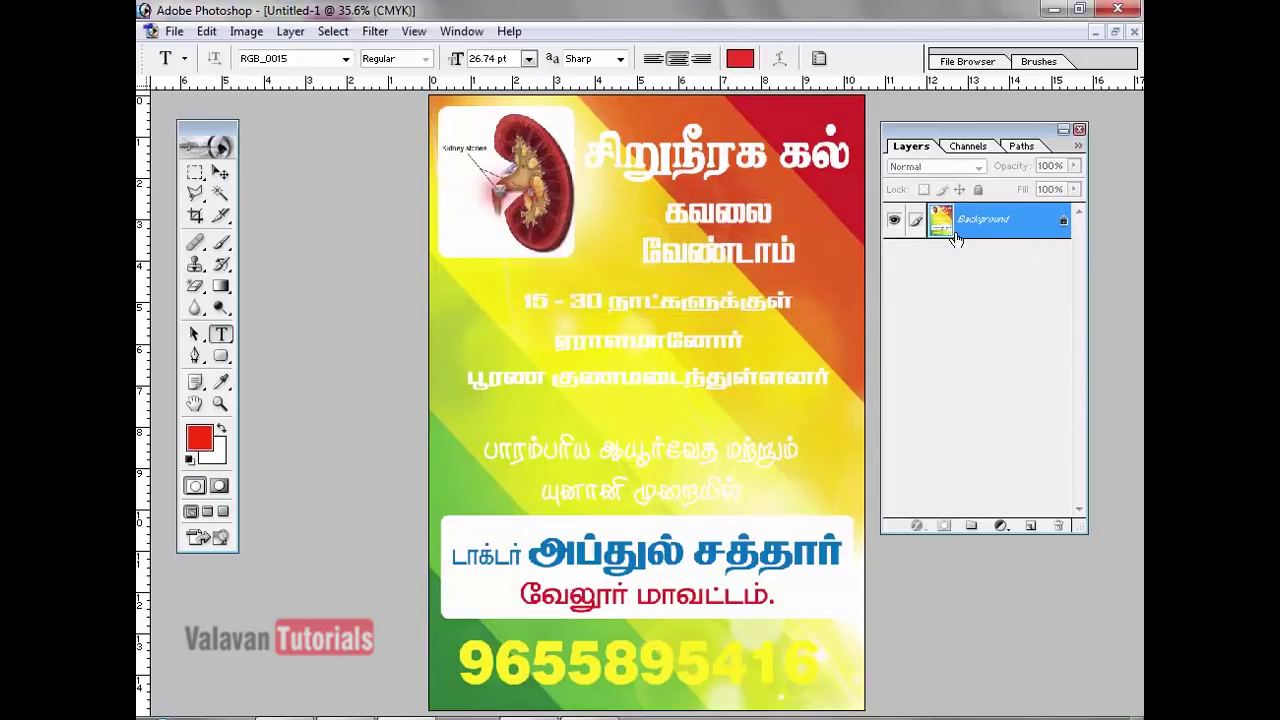
key("ctrl+z")
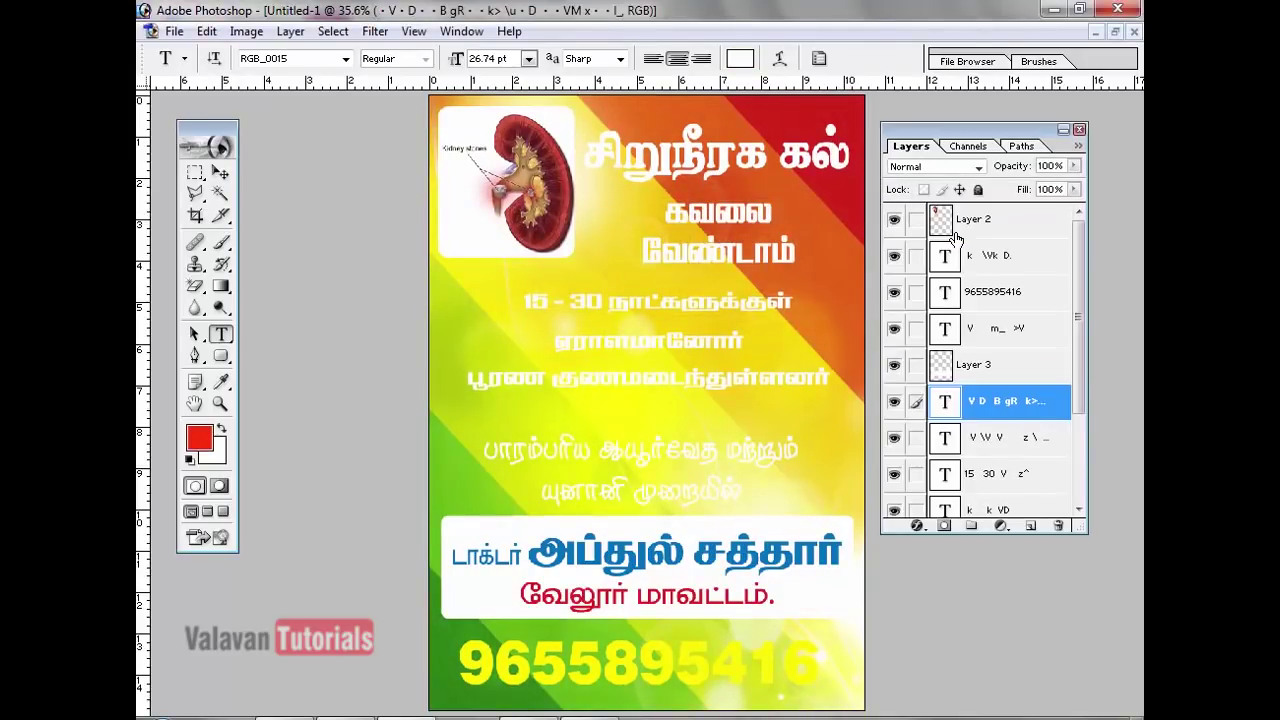
left_click(246, 31)
mouse_move(294, 66)
left_click(447, 162)
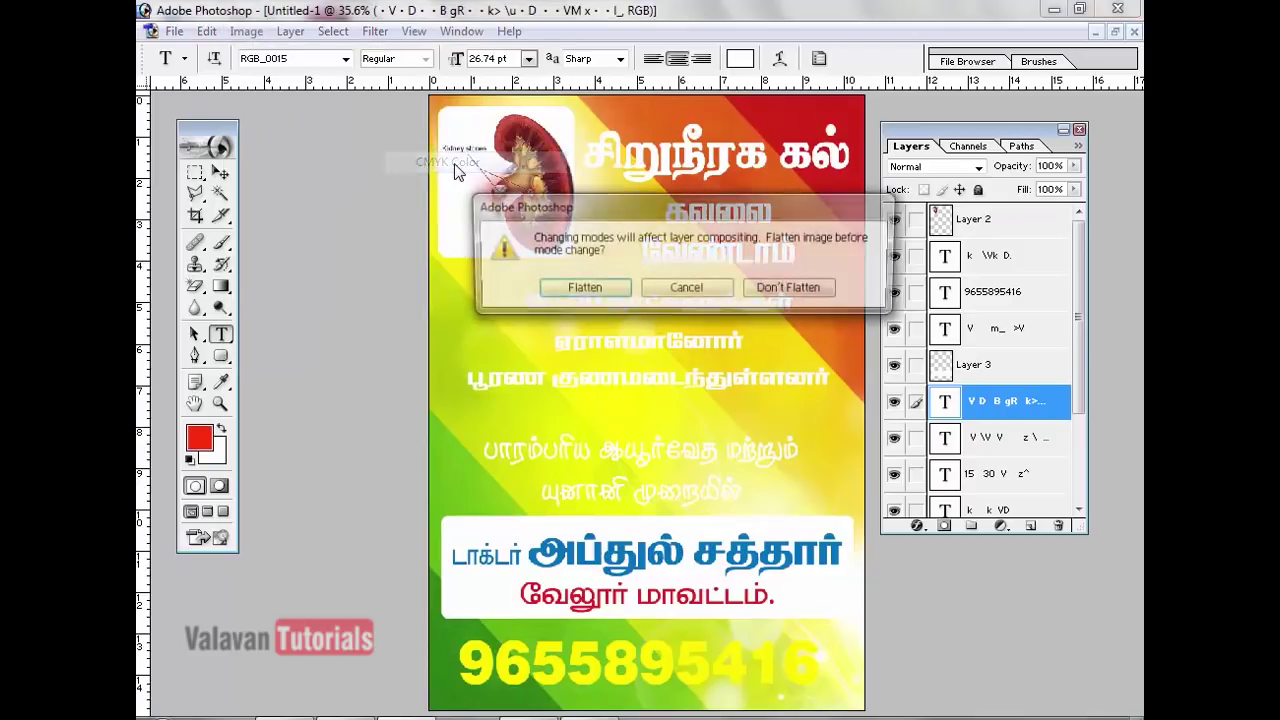
left_click(795, 291)
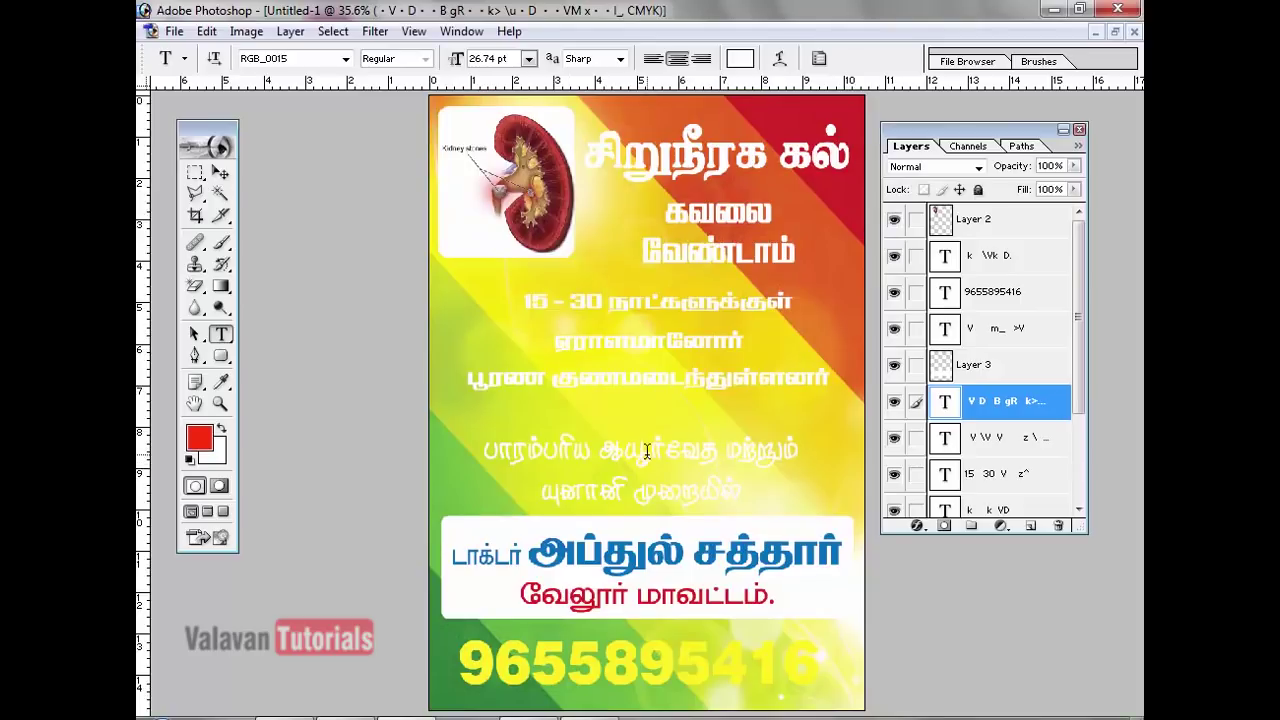
left_click(638, 385)
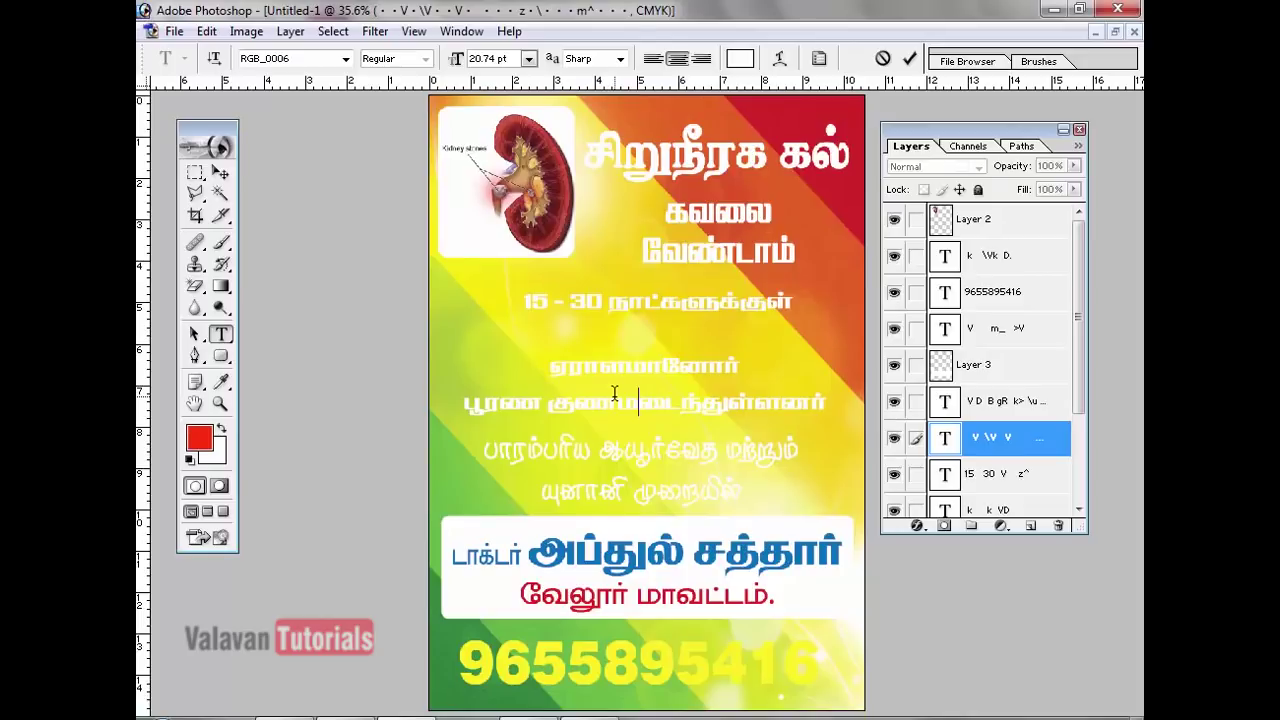
- Free Transform the two-line recovery text block to stretch it slightly taller
key("ctrl+a")
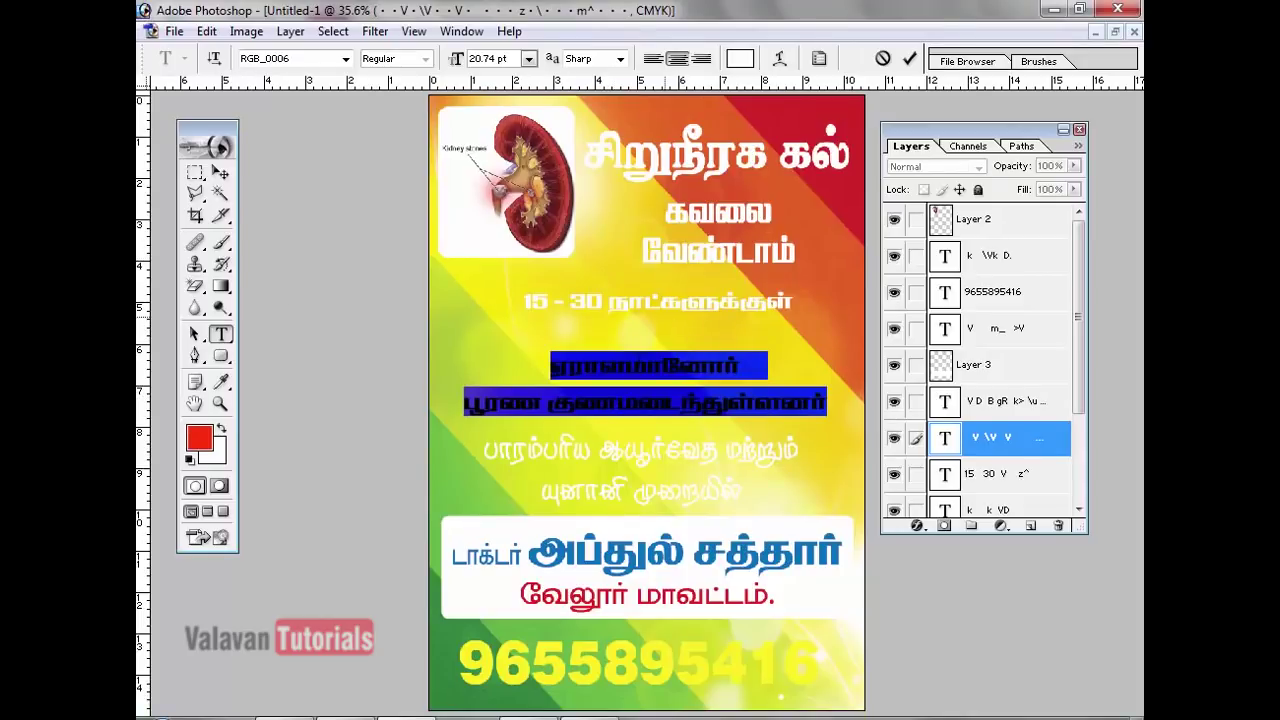
left_click(220, 173)
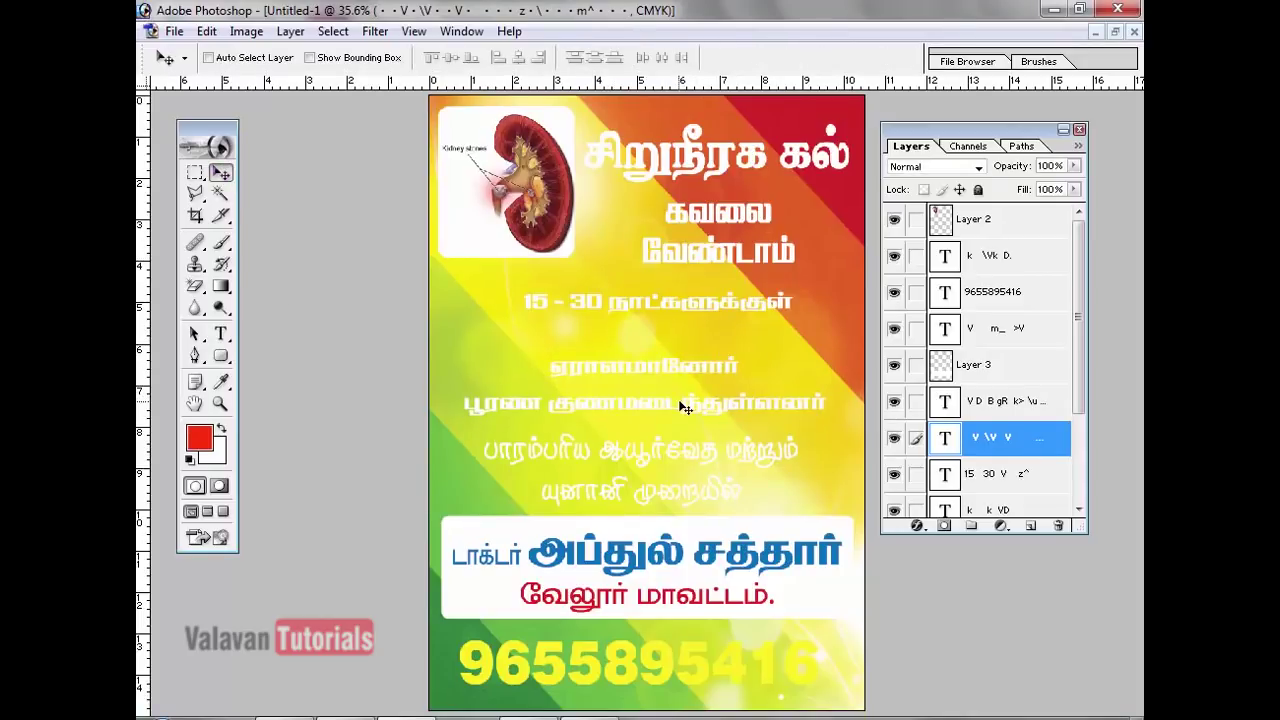
key("ctrl+t")
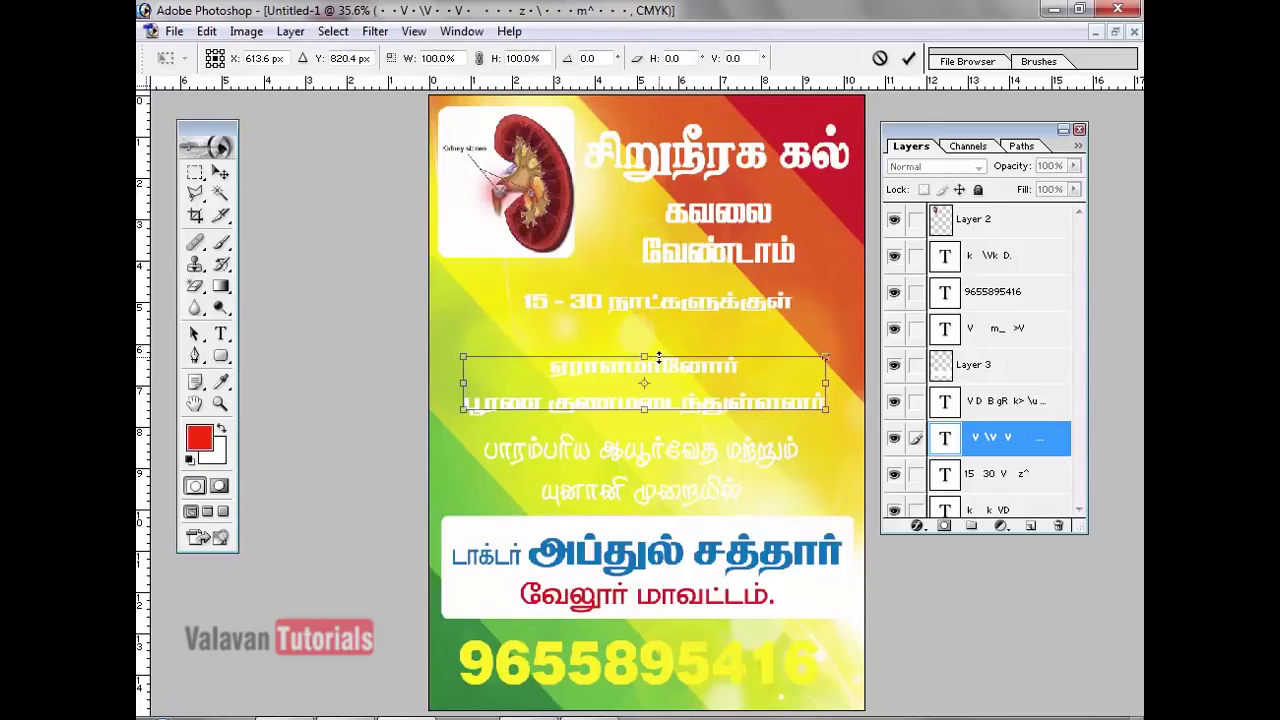
left_click_drag(658, 357, 668, 340)
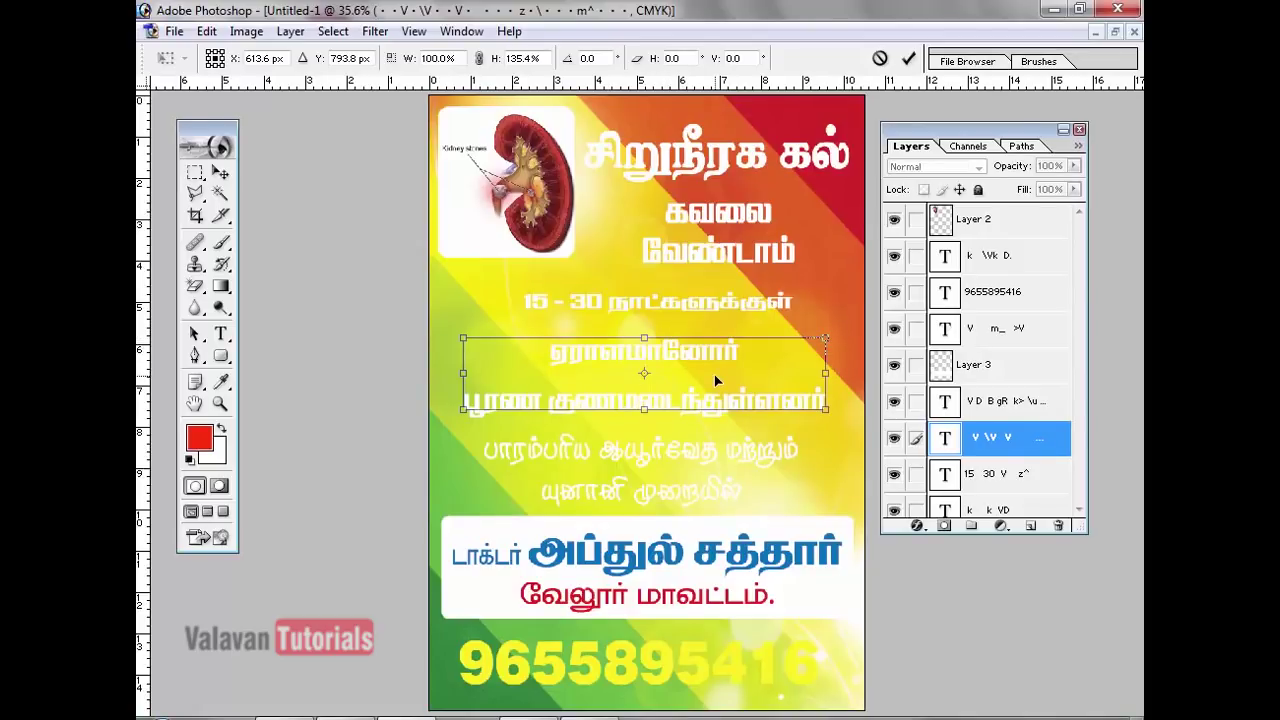
key("Return")
- Fine-tune the line spacing and letter spacing of both recovery lines
left_click(222, 332)
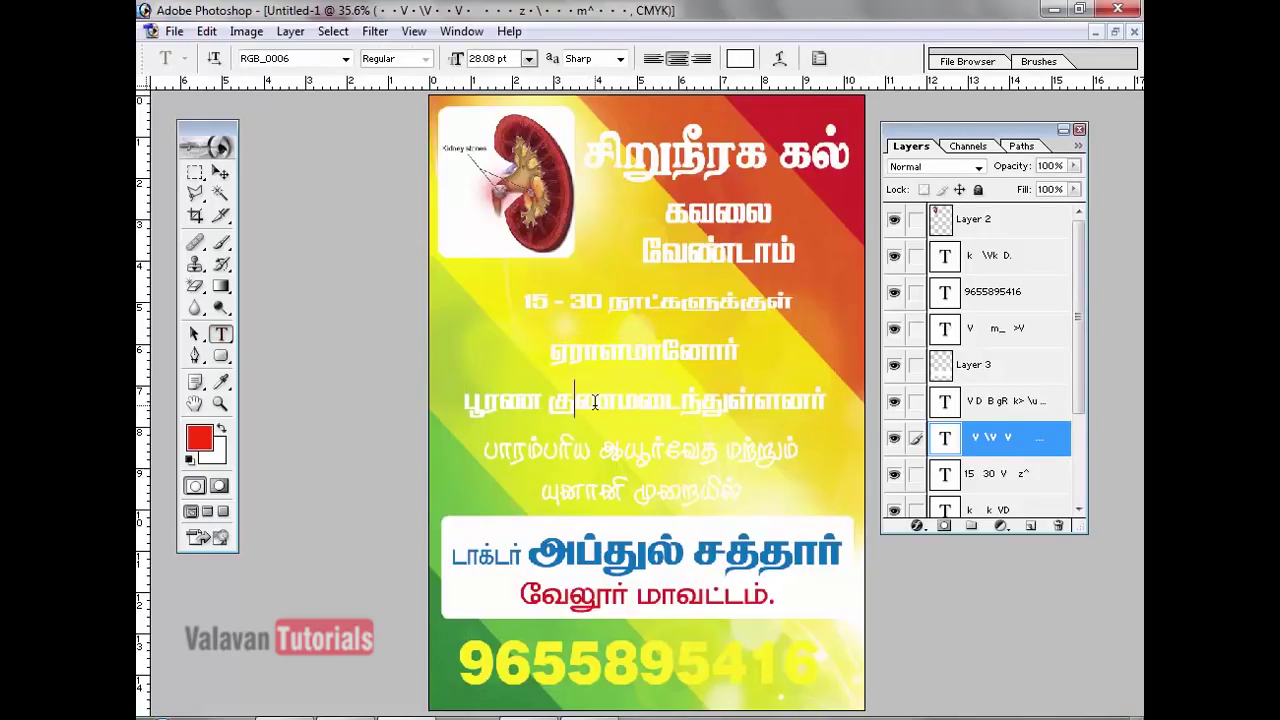
left_click(594, 401)
key("ctrl+a")
key("alt+Up")
key("alt+Up")
key("alt+Up")
key("alt+Up")
key("alt+Up")
key("alt+Up")
key("alt+Down")
key("alt+Down")
key("alt+Down")
key("alt+Down")
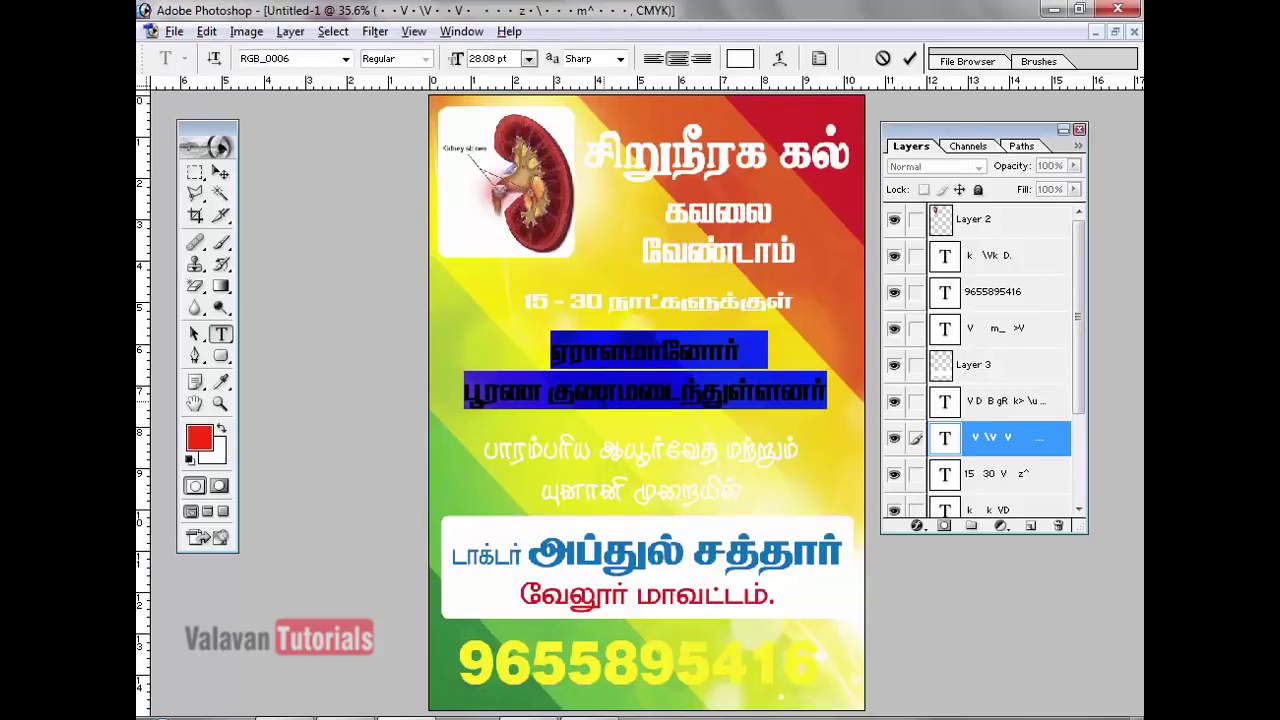
key("alt+Right")
key("alt+Right")
key("alt+Right")
key("alt+Right")
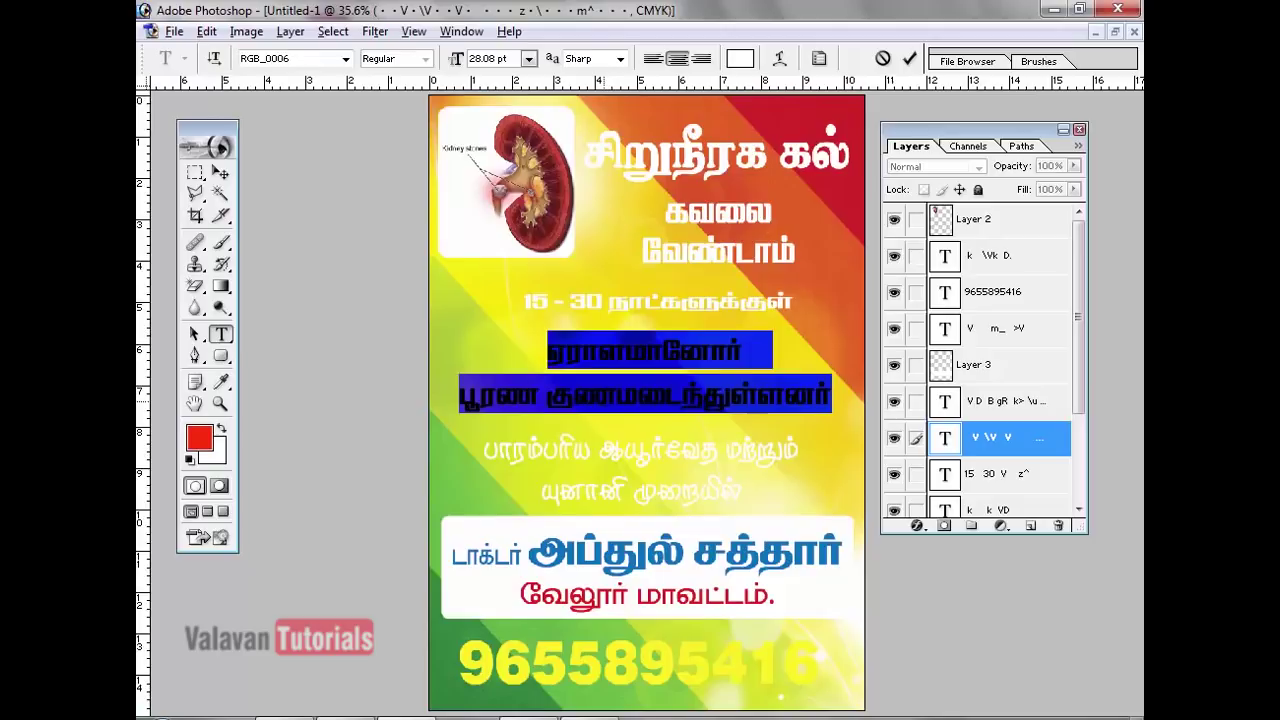
key("alt+Left")
key("alt+Left")
key("alt+Left")
key("alt+Left")
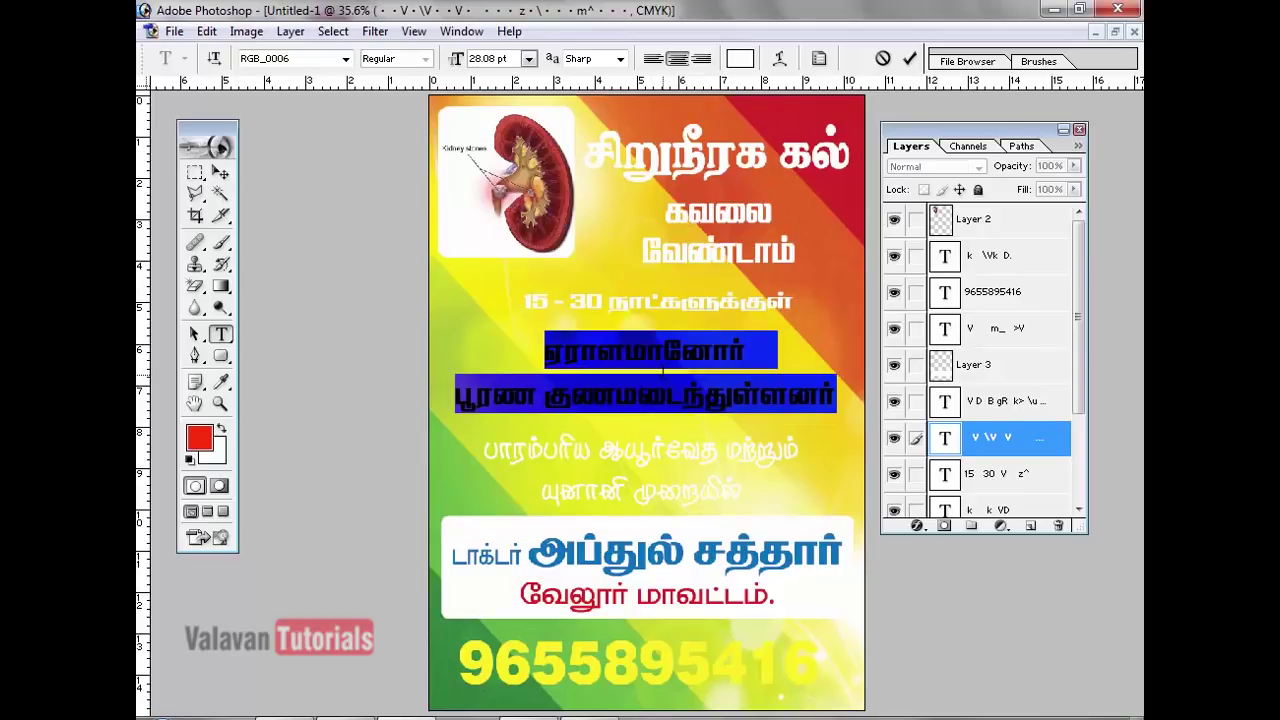
- Set the recovery lines' vertical scale to 110%, then reduce it to 102%
left_click(819, 58)
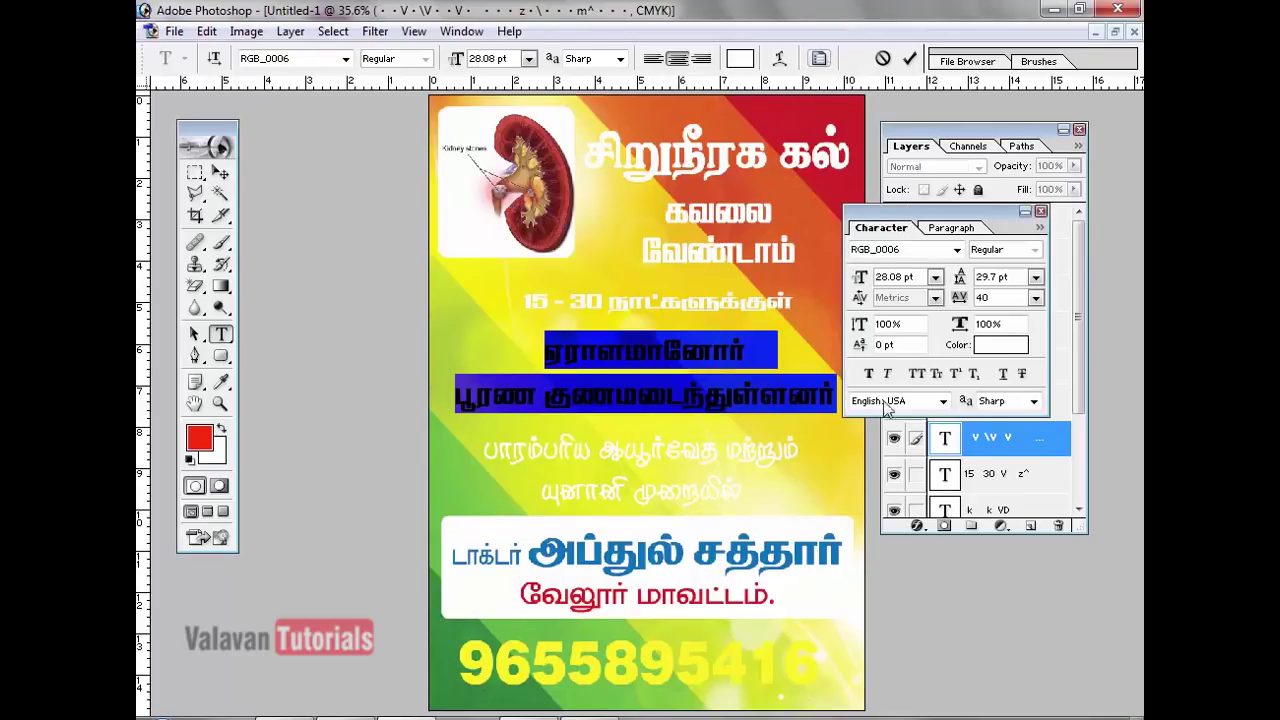
left_click(1005, 324)
type("110")
key("Return")
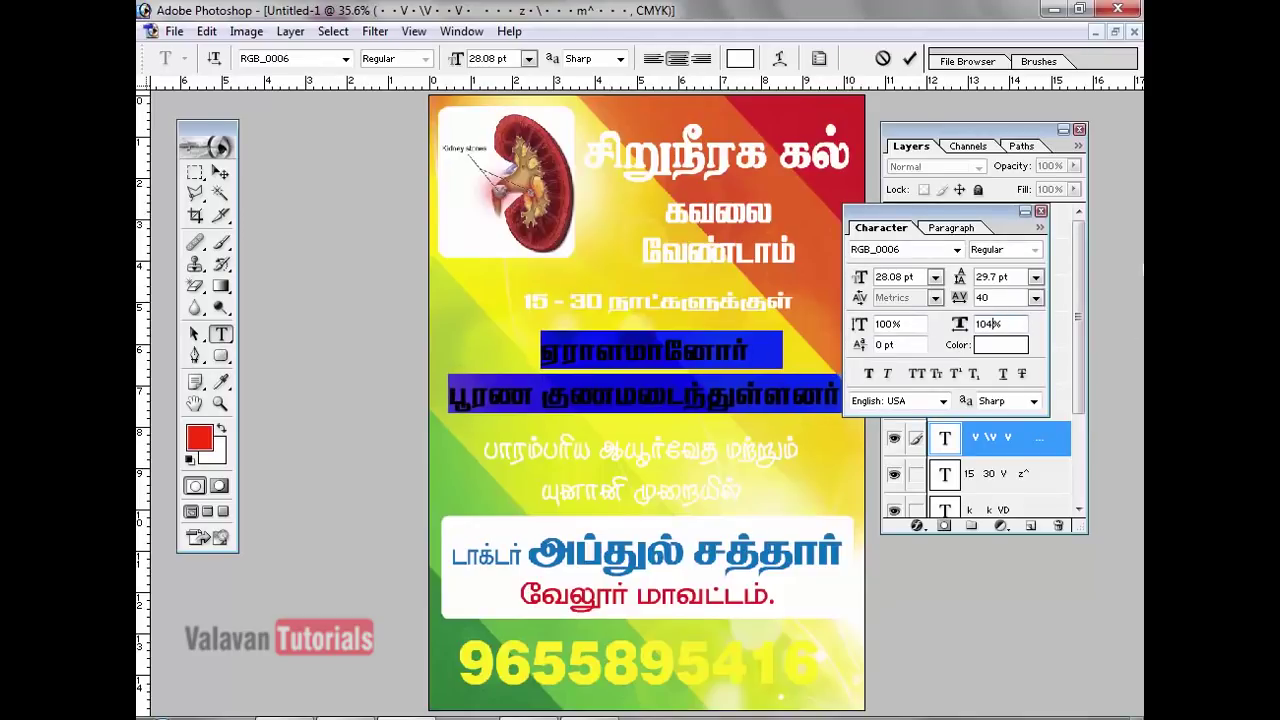
key("Down")
key("Down")
key("Down")
key("Down")
key("Down")
key("Down")
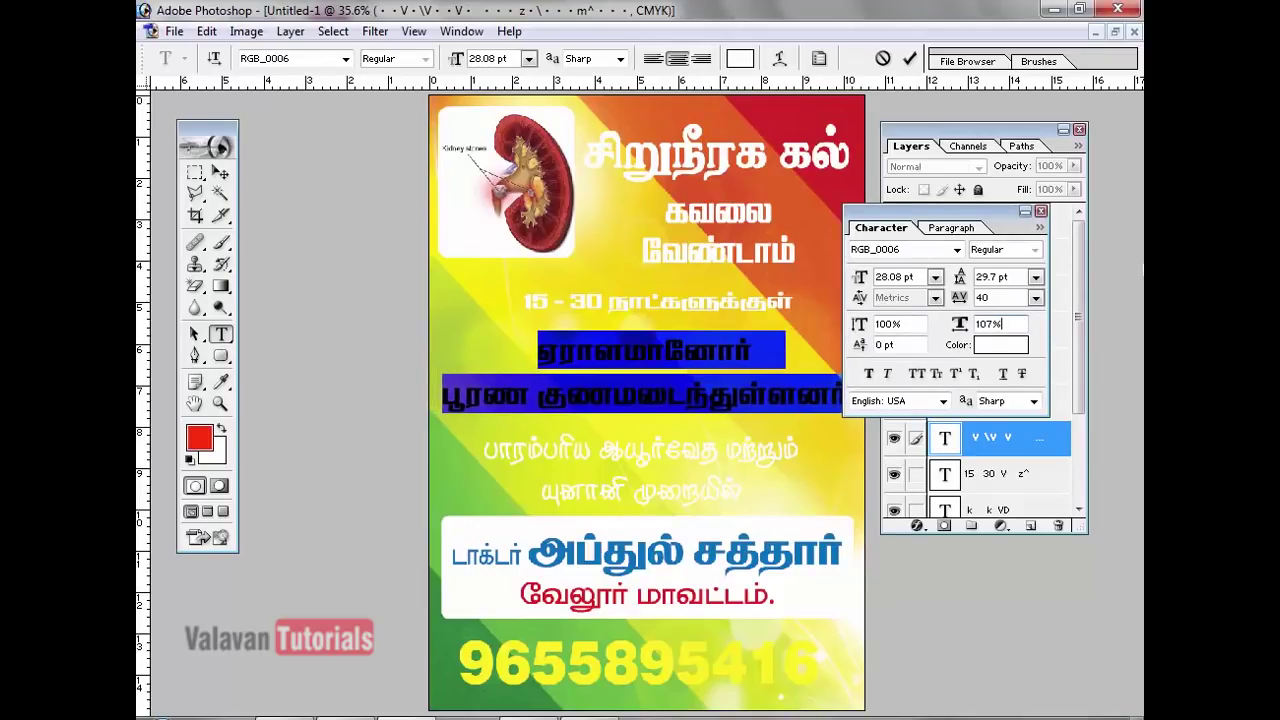
key("Down")
key("Down")
key("Down")
key("Down")
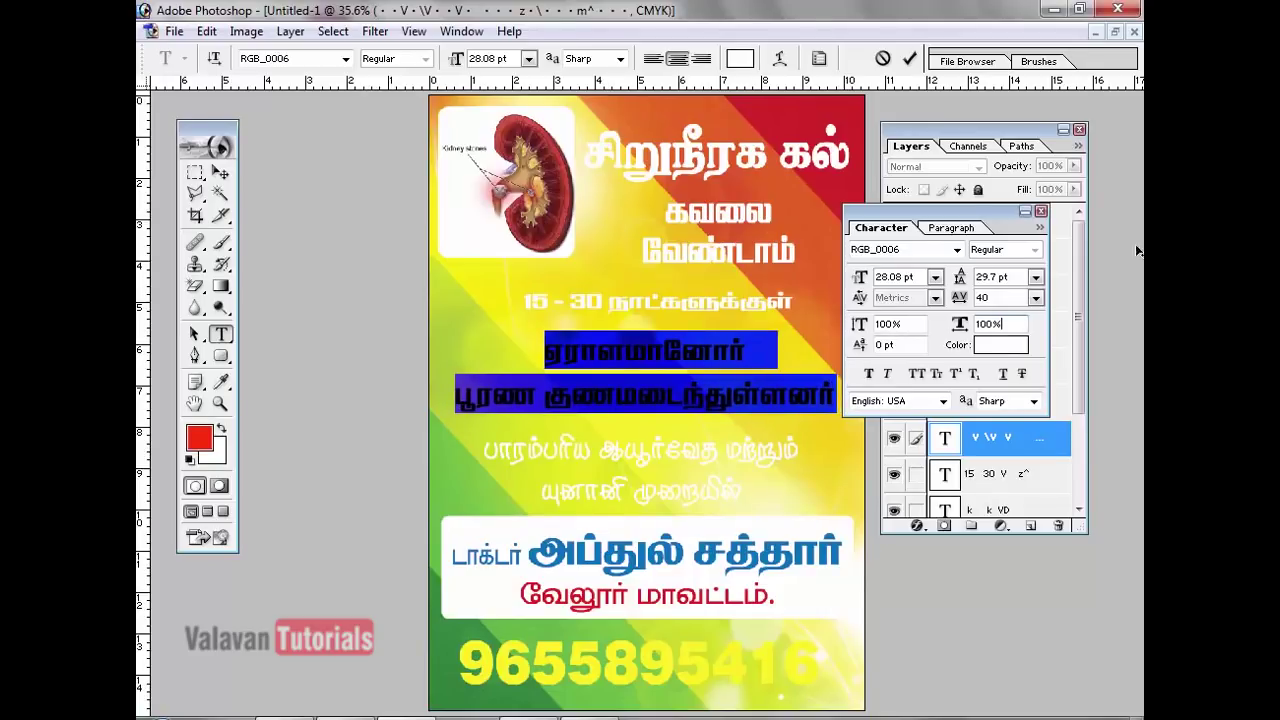
- Try wider letter spacing on both lines, then reset tracking to 0
left_click(995, 300)
key("Up")
key("Up")
key("Up")
key("Up")
key("Up")
key("Up")
key("Up")
key("Up")
key("Up")
key("Up")
key("Up")
key("Up")
key("Up")
key("Up")
key("Up")
key("Up")
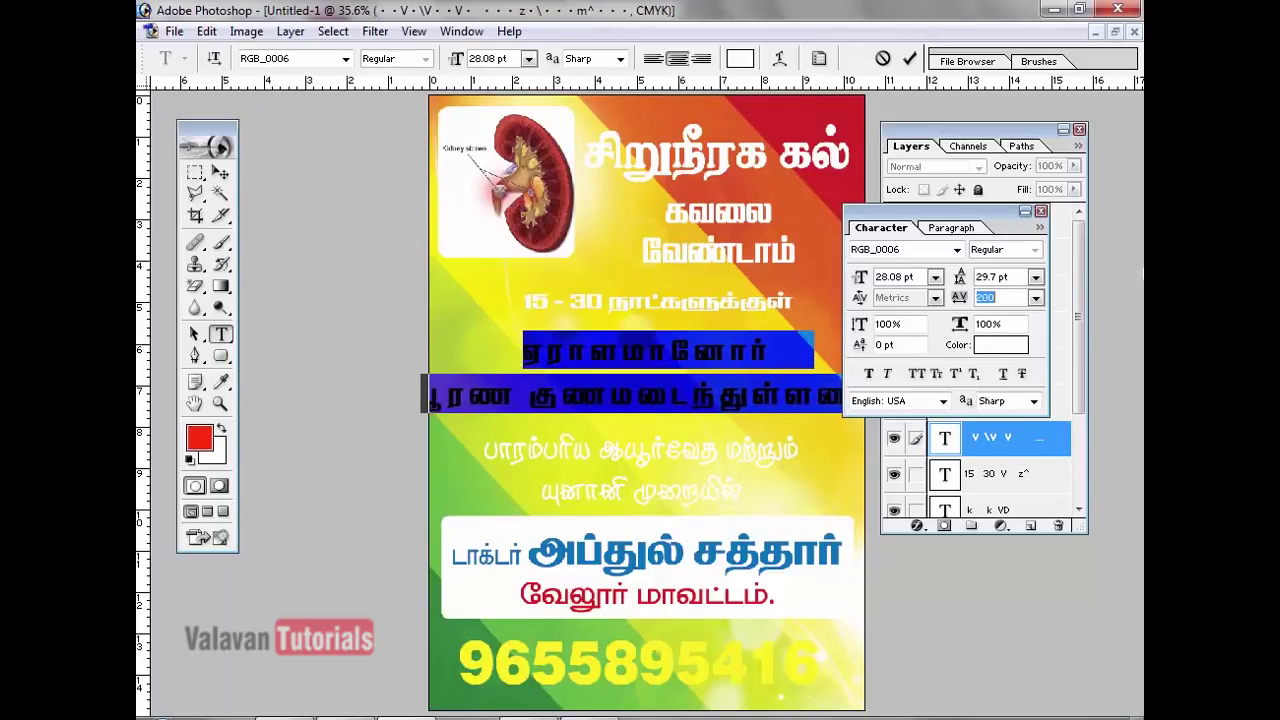
key("Down")
key("Down")
key("Down")
key("Down")
key("Down")
key("Down")
key("Down")
key("Down")
key("Down")
key("Down")
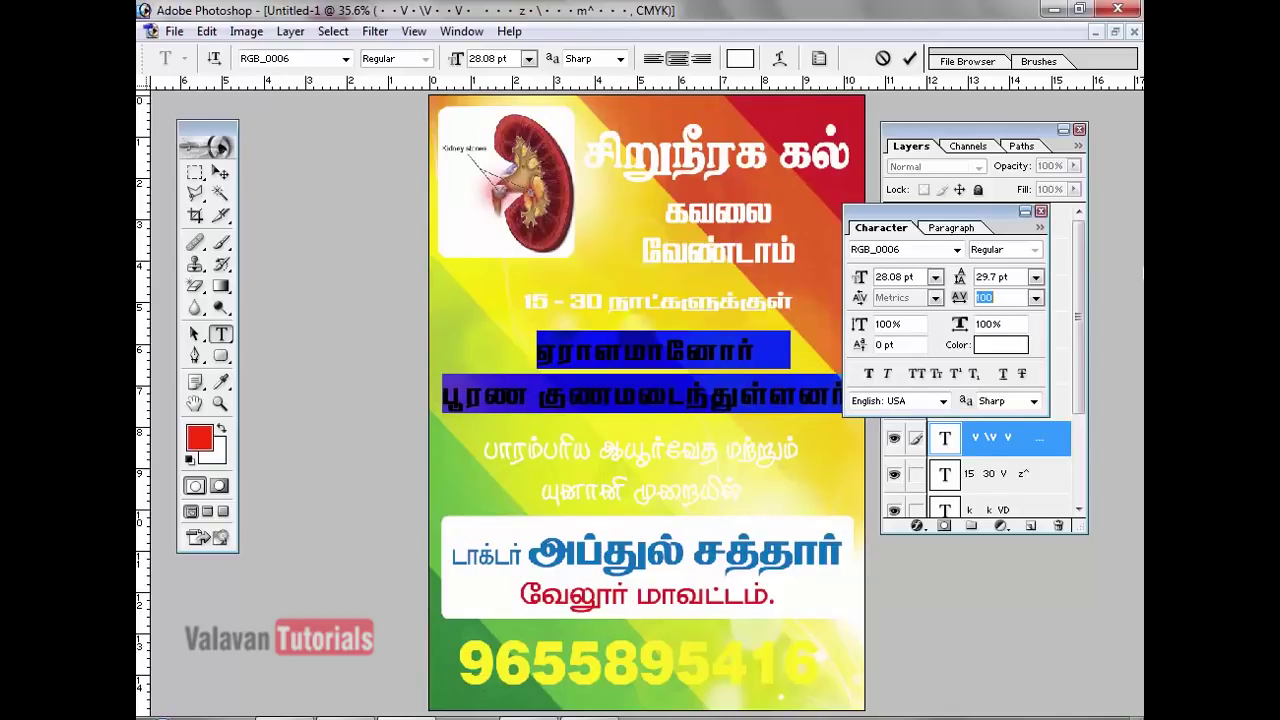
type("0")
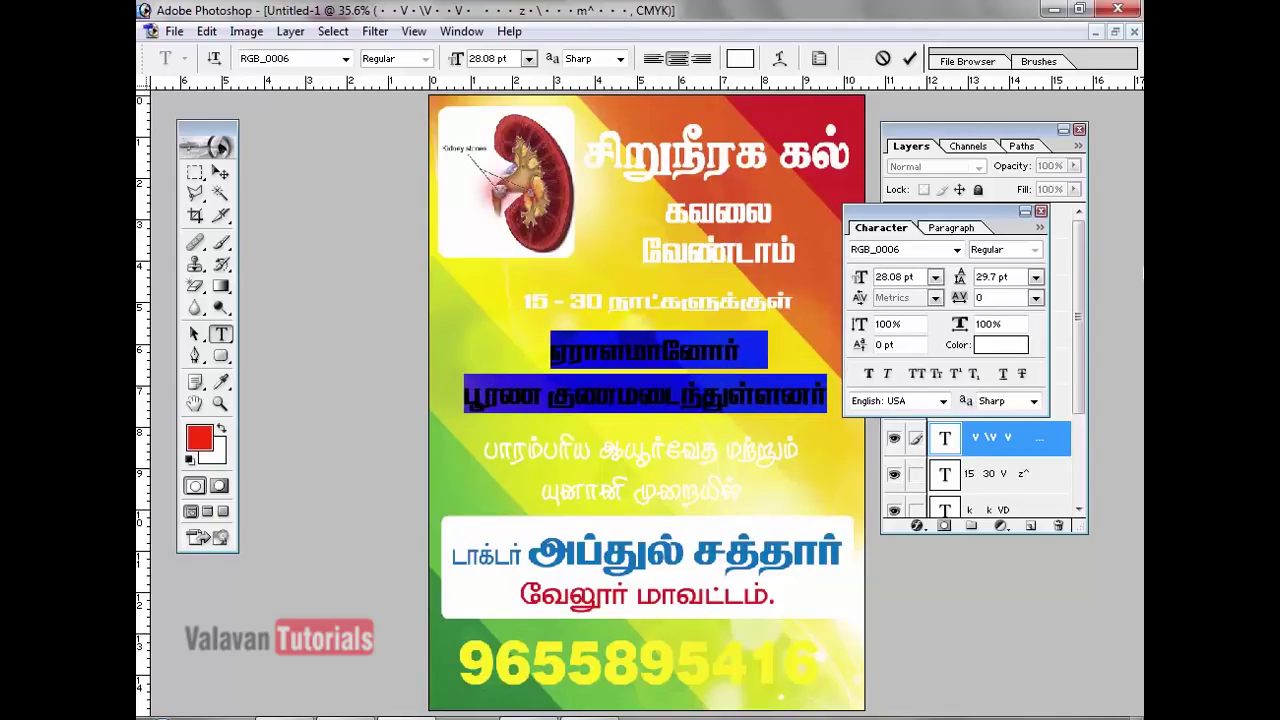
left_click(701, 395)
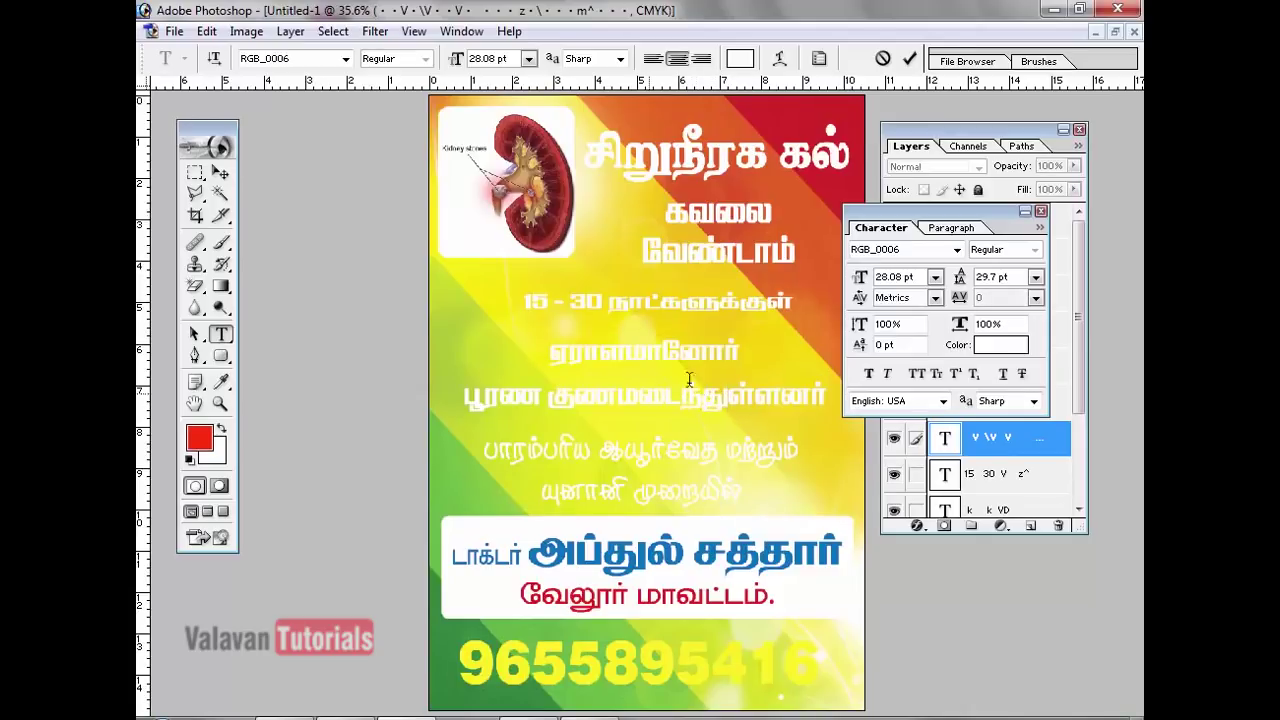
key("ctrl+a")
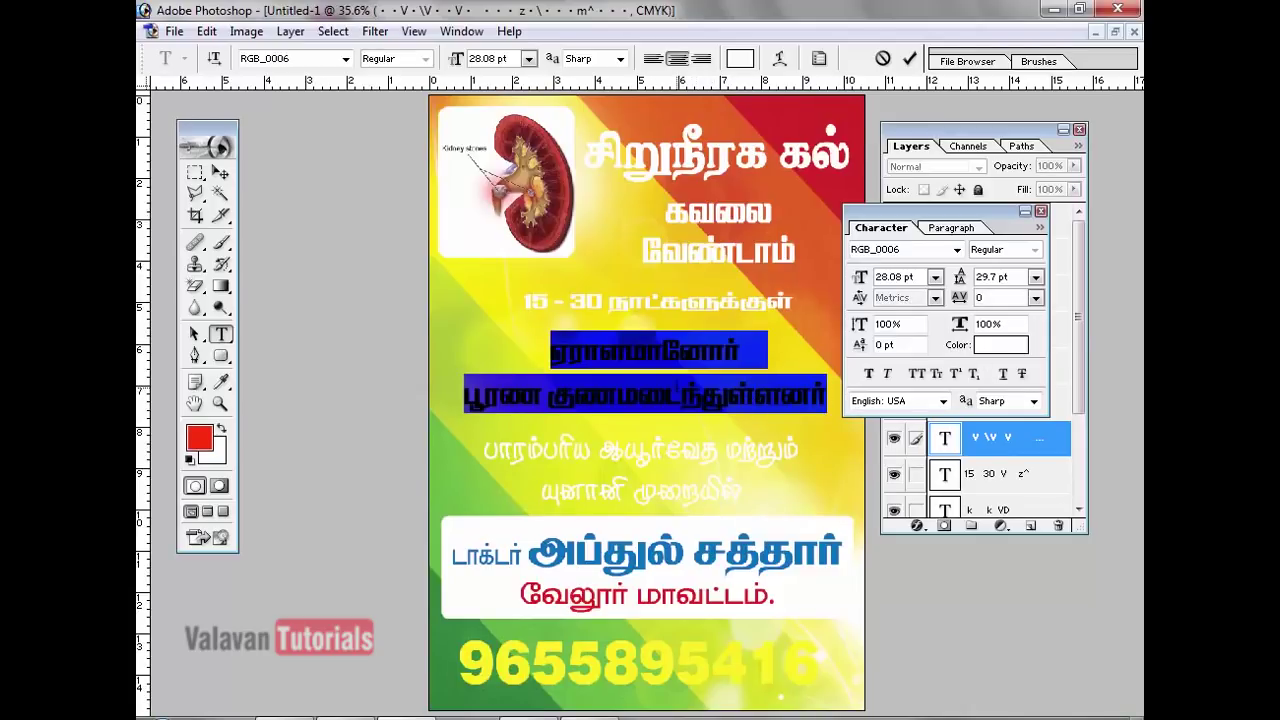
key("alt+Right")
key("alt+Right")
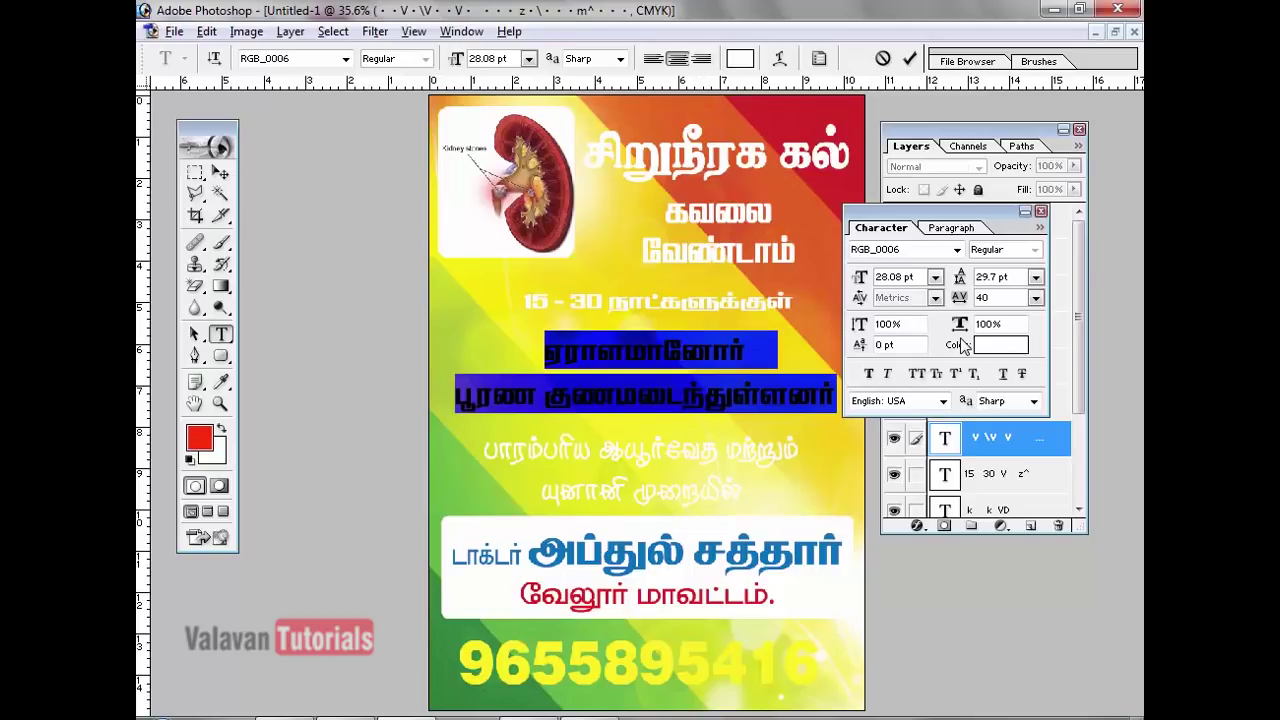
double_click(985, 297)
type("0")
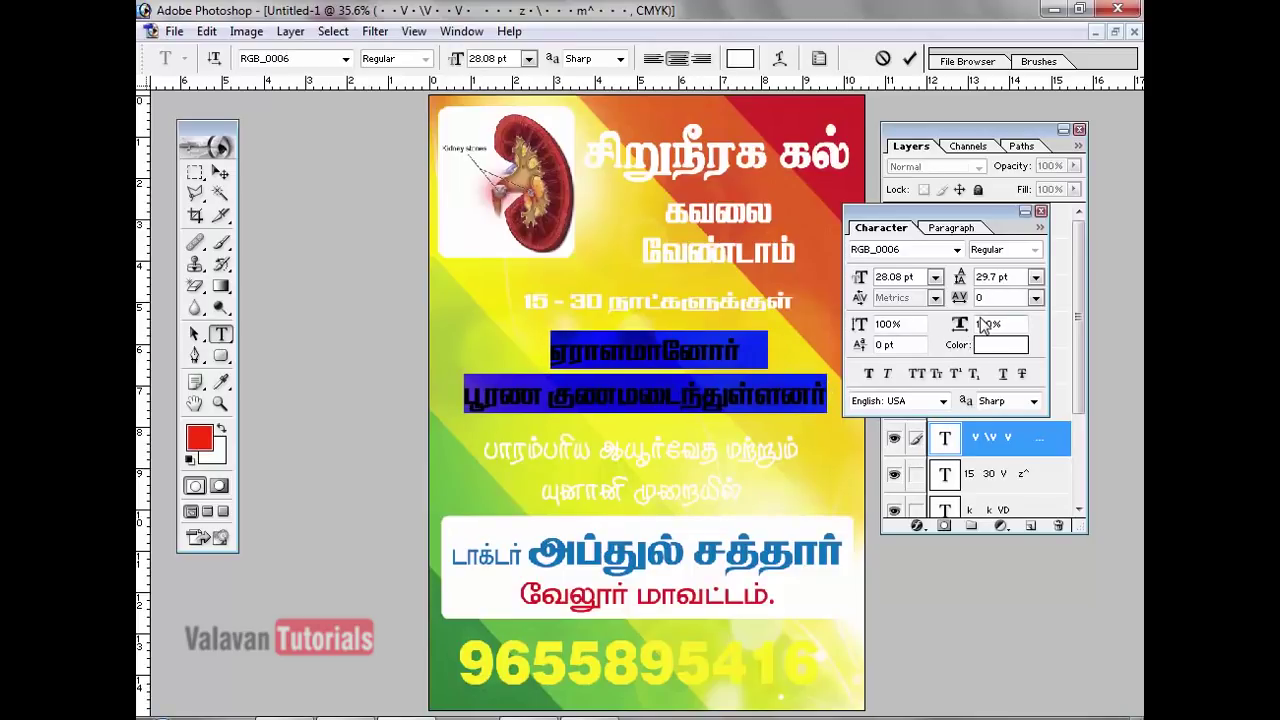
- Set the line spacing to 25.7 pt to pull the two lines together
left_click(957, 279)
key("Up")
key("Up")
key("Up")
key("Up")
key("Up")
key("Up")
key("Up")
key("Up")
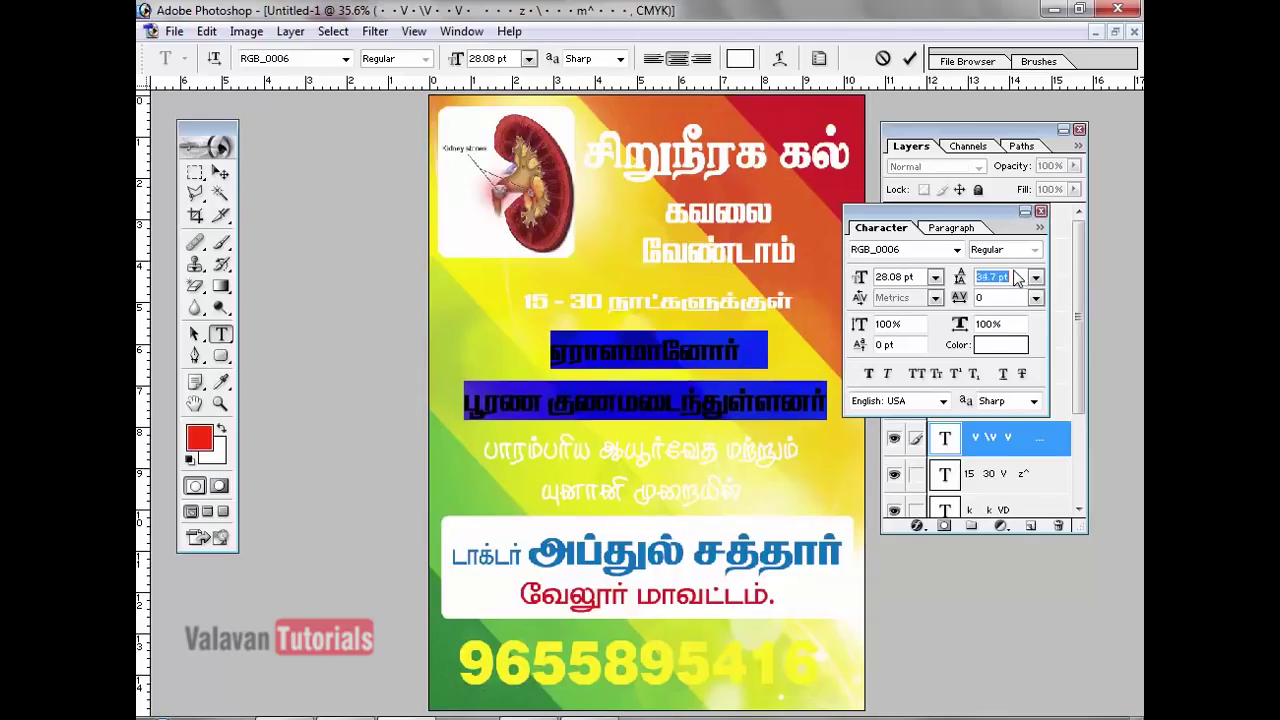
key("Down")
key("Down")
key("Down")
key("Down")
key("Down")
key("Down")
key("Down")
key("Down")
key("Down")
key("Down")
key("Down")
key("Down")
key("Down")
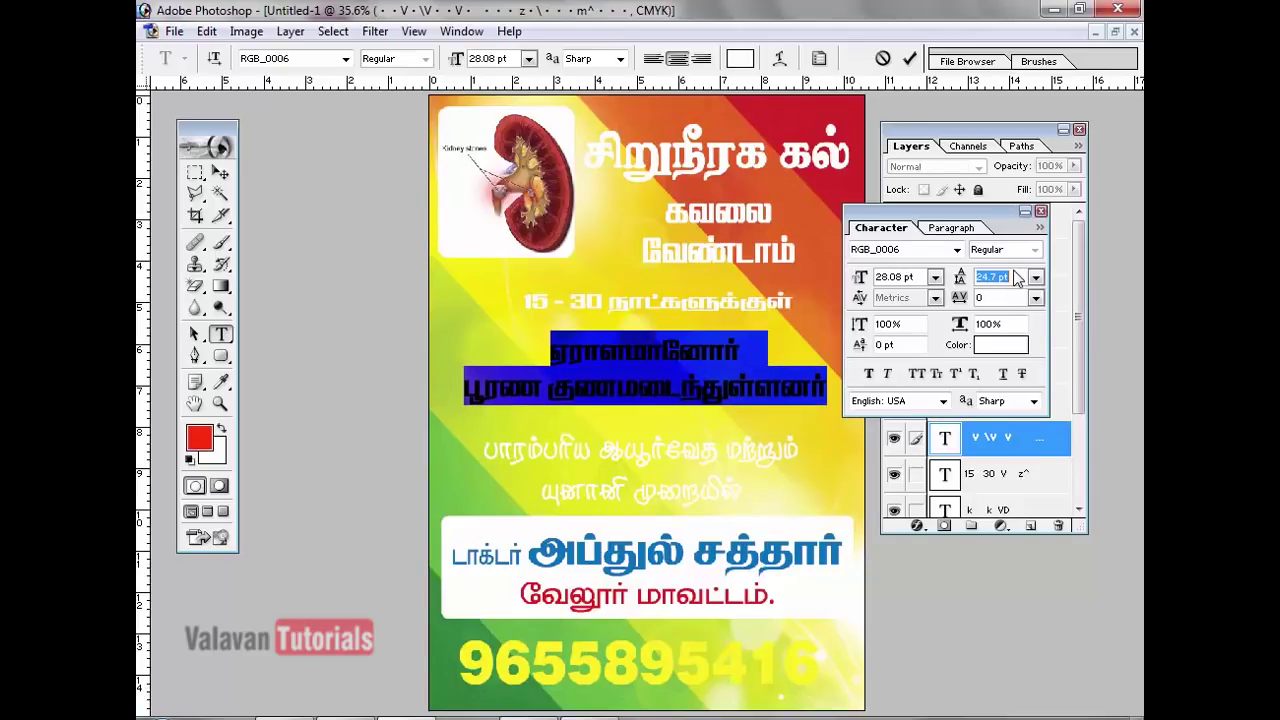
key("Up")
key("Return")
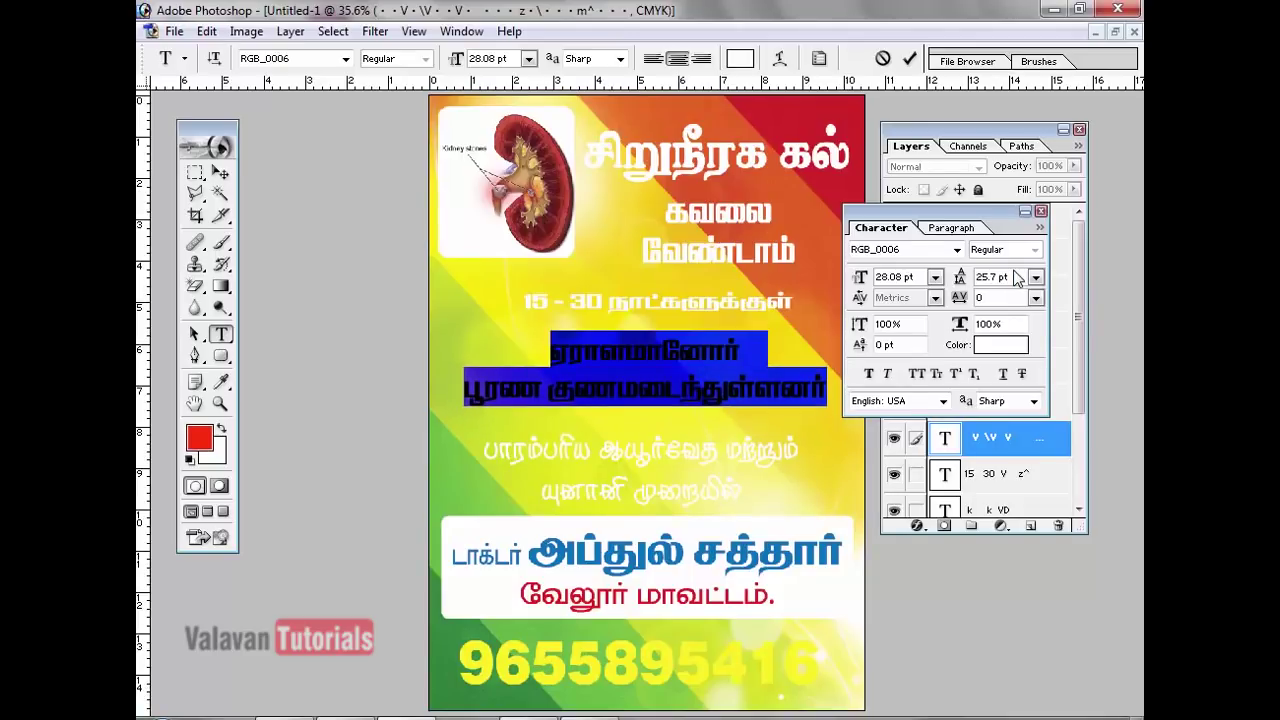
key("ctrl+h")
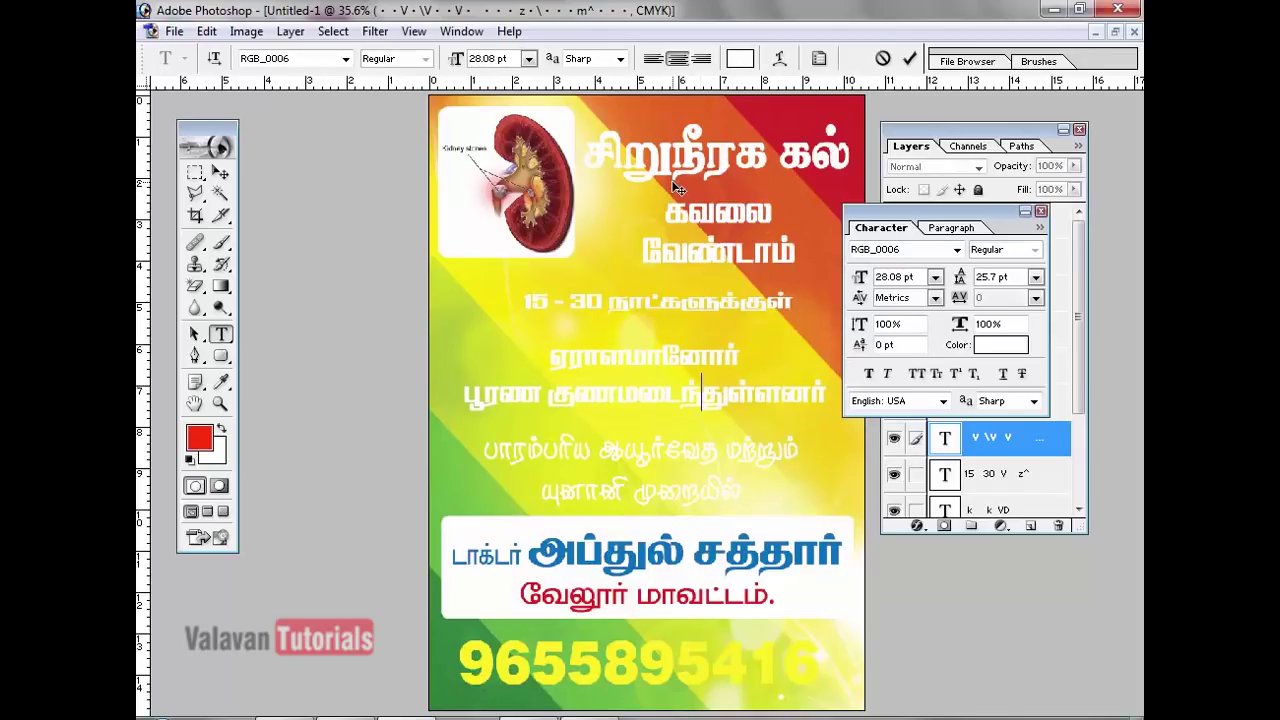
left_click(220, 172)
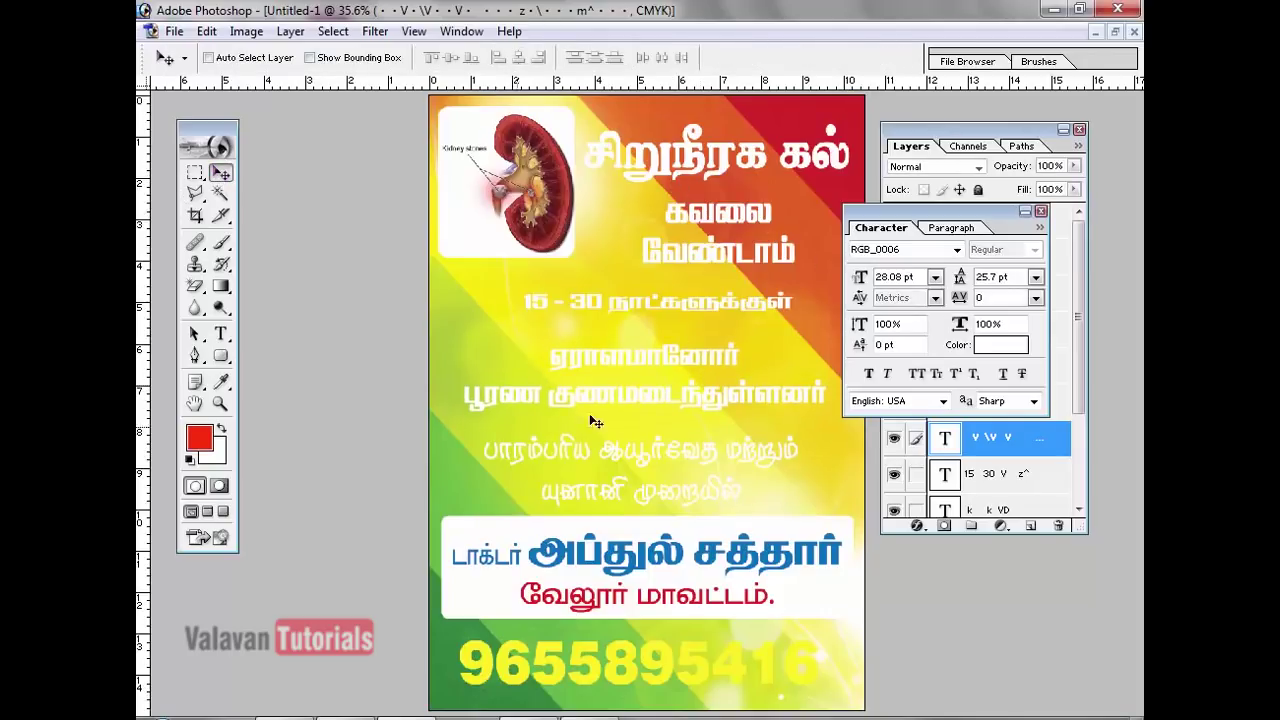
- Change the 15 - 30 line's font to RGB_0002
double_click(690, 306)
left_click_drag(514, 303, 786, 305)
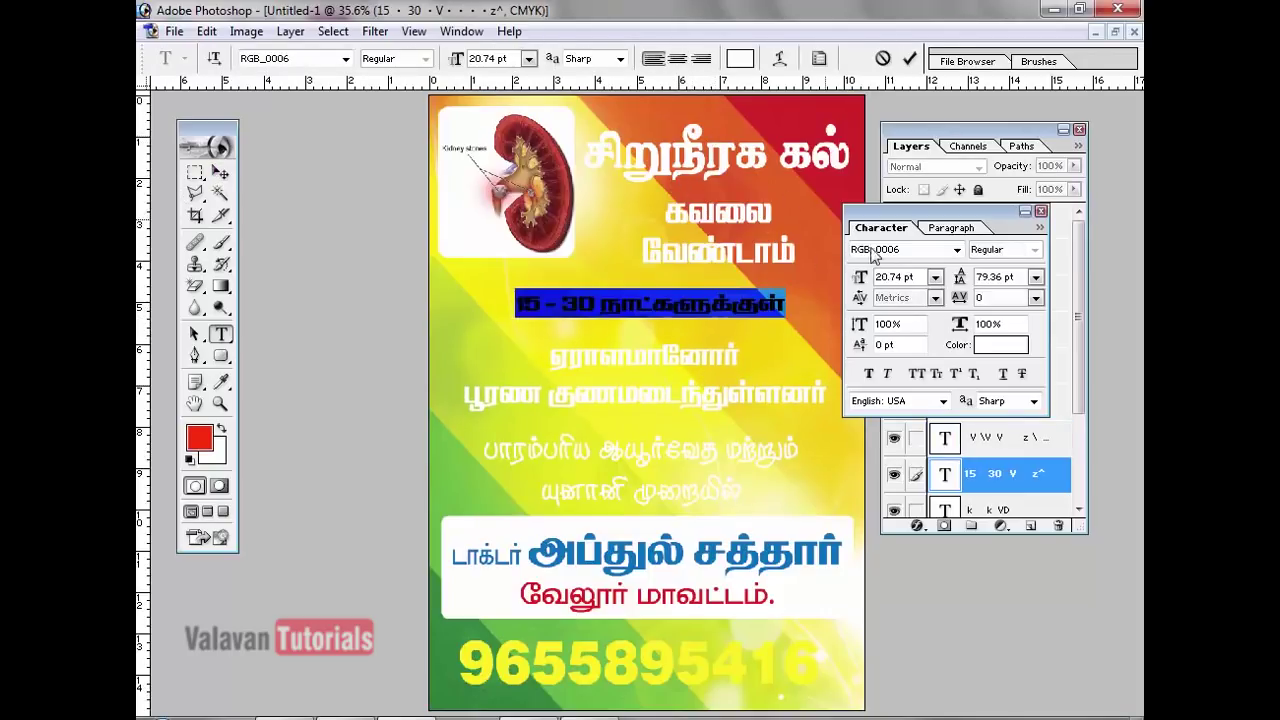
left_click(925, 257)
key("Up")
key("Up")
key("Up")
key("Up")
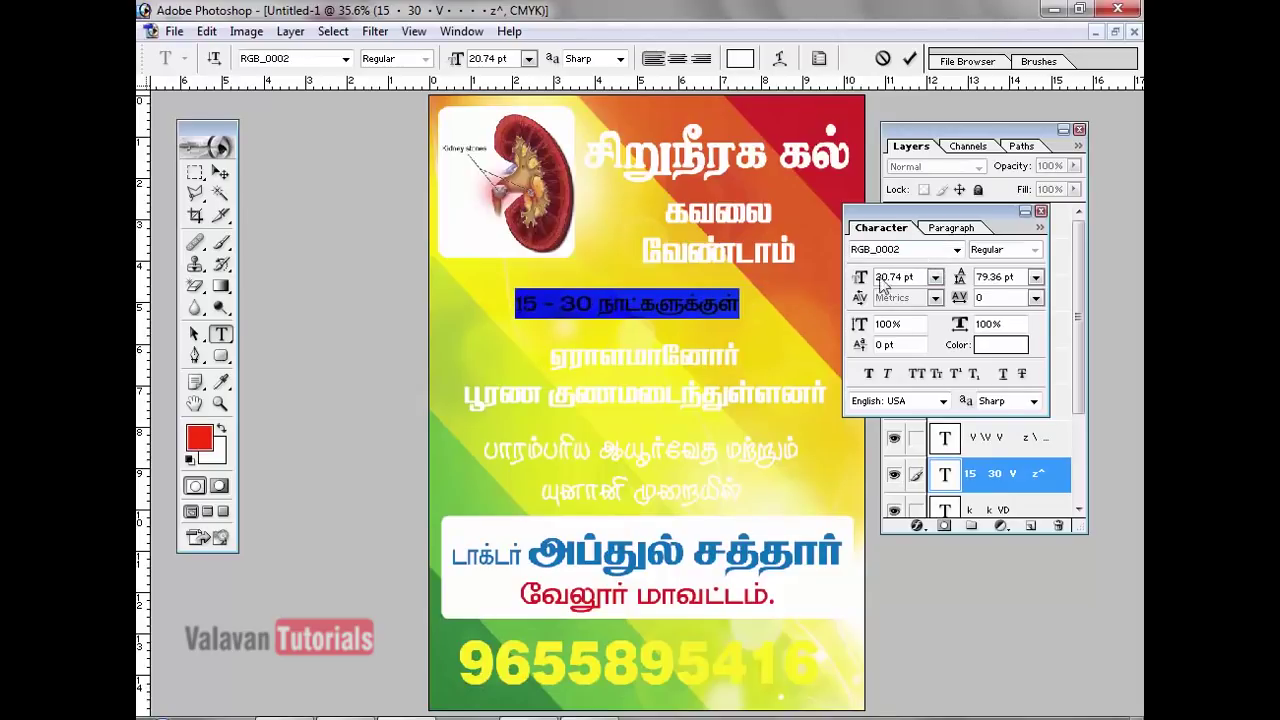
left_click(220, 172)
- Centre the 15 - 30 line and the Ayurveda lines horizontally on the flyer
key("ctrl+a")
left_click_drag(560, 286, 580, 286)
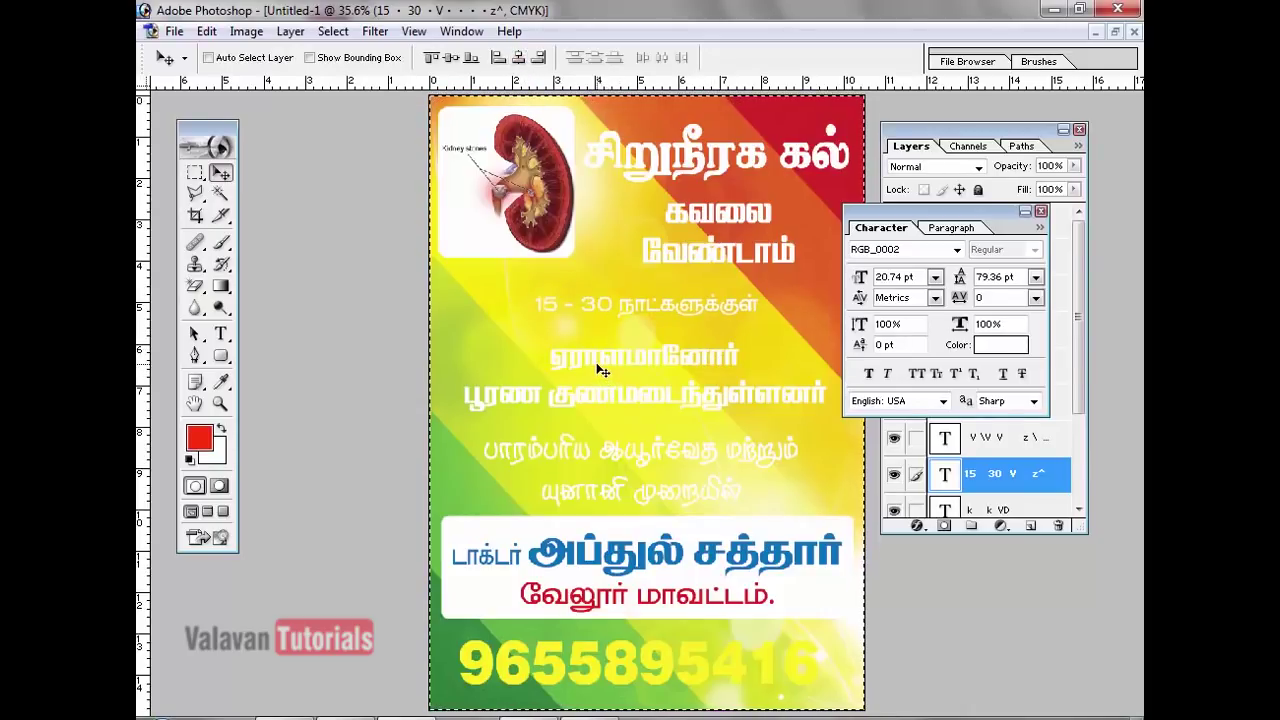
right_click(600, 370)
left_click(650, 360)
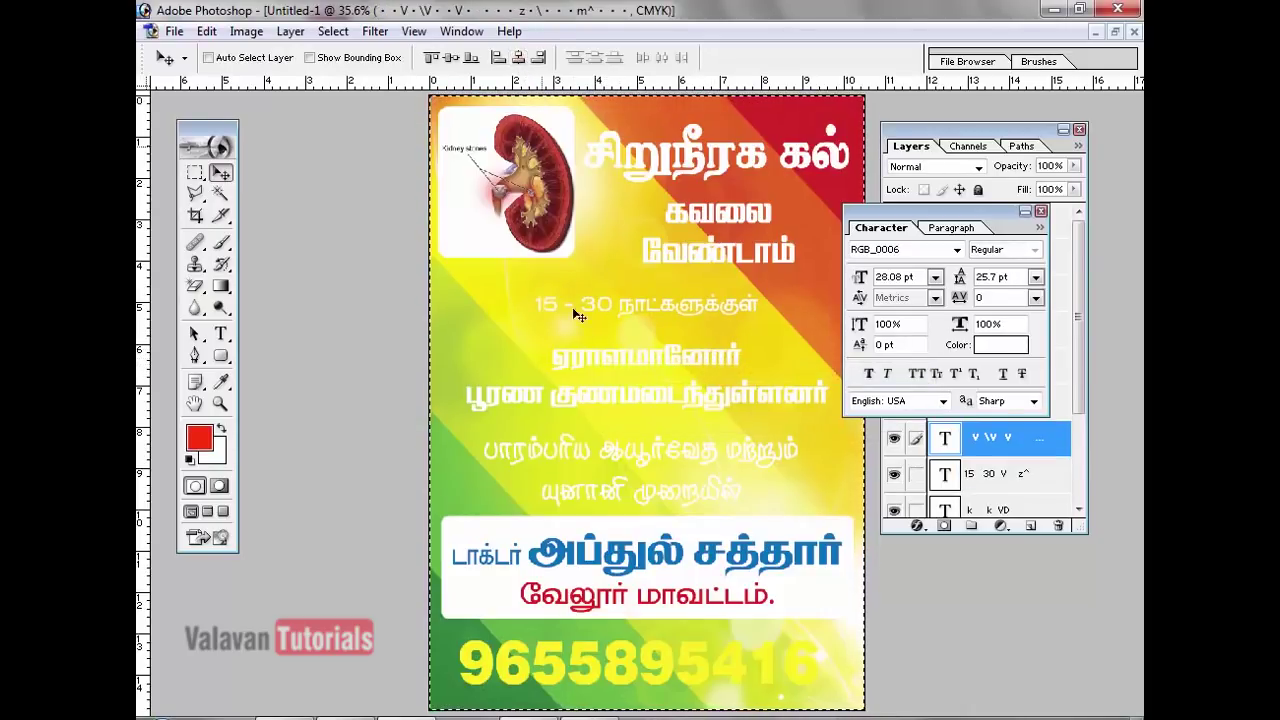
right_click(586, 453)
left_click(571, 449)
right_click(583, 455)
left_click(620, 458)
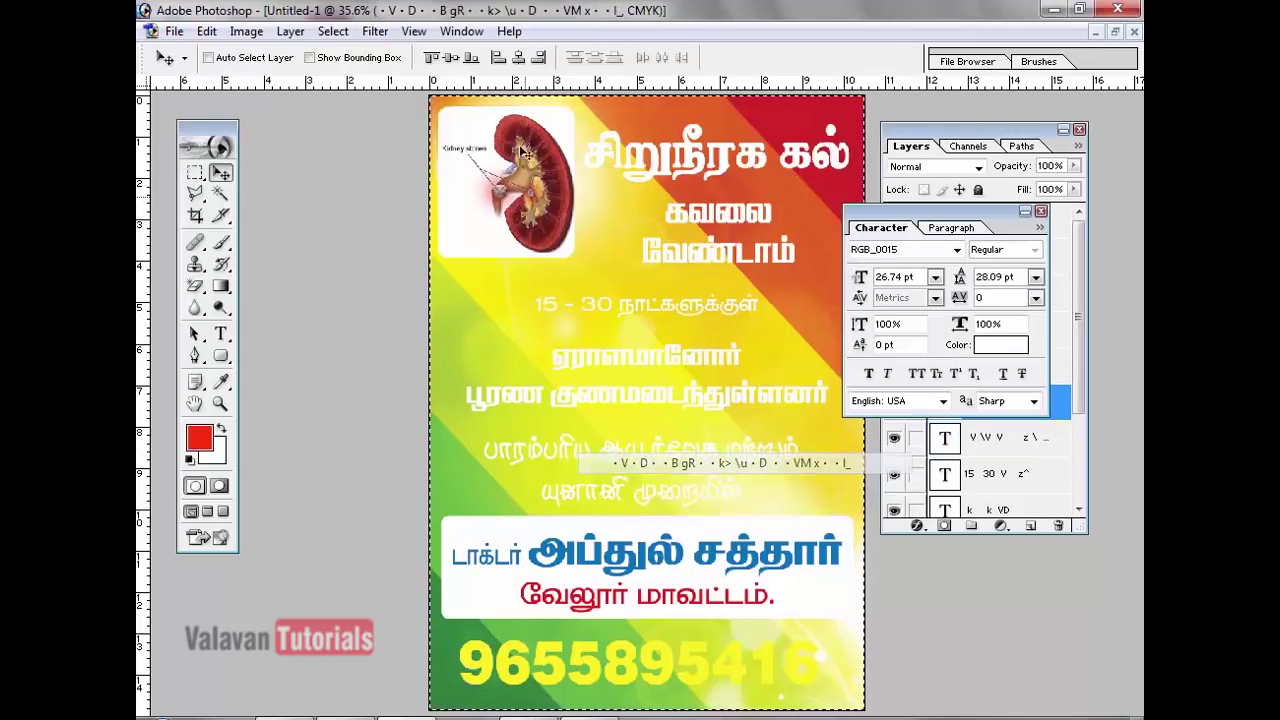
left_click(518, 57)
key("ctrl+d")
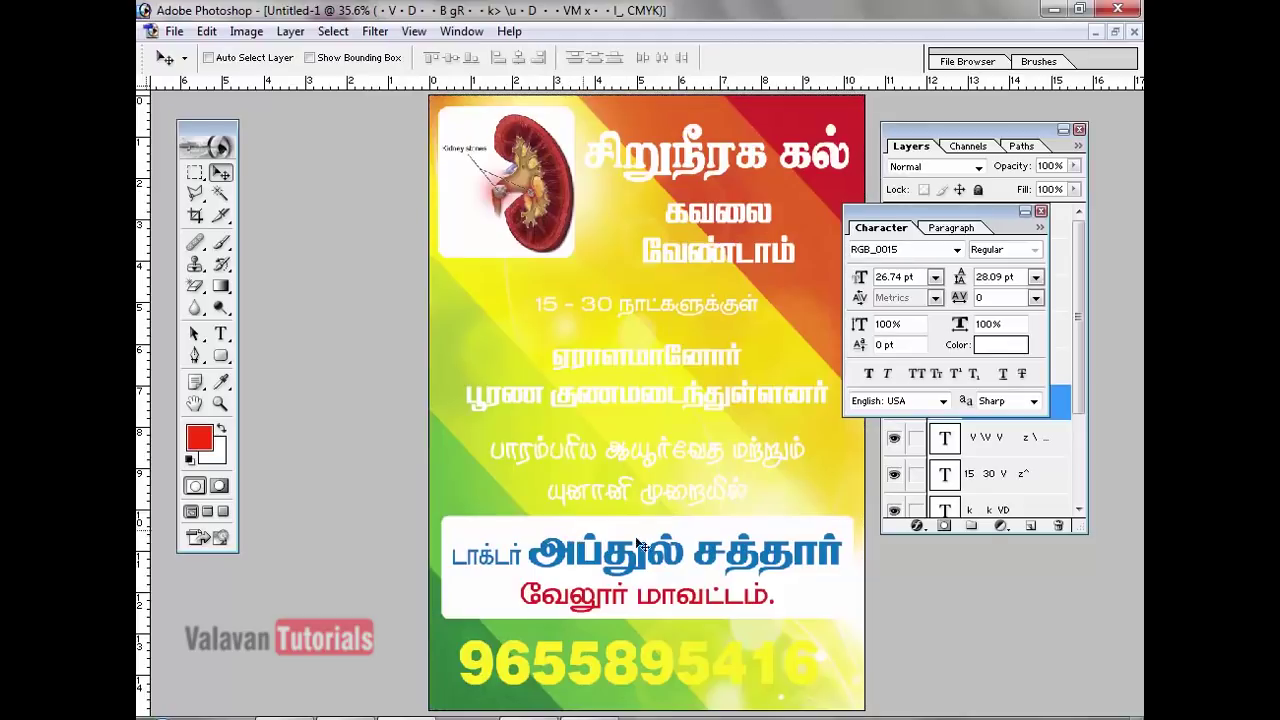
right_click(592, 668)
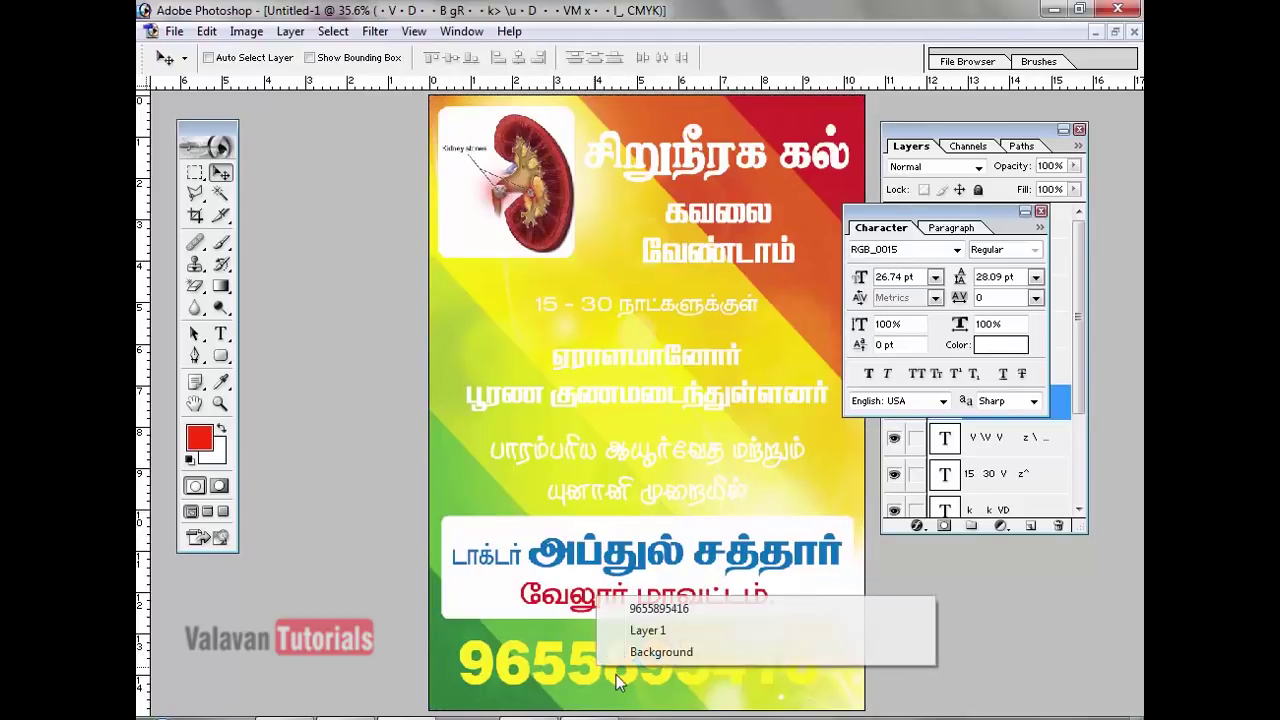
left_click(640, 608)
key("ctrl+a")
left_click(518, 57)
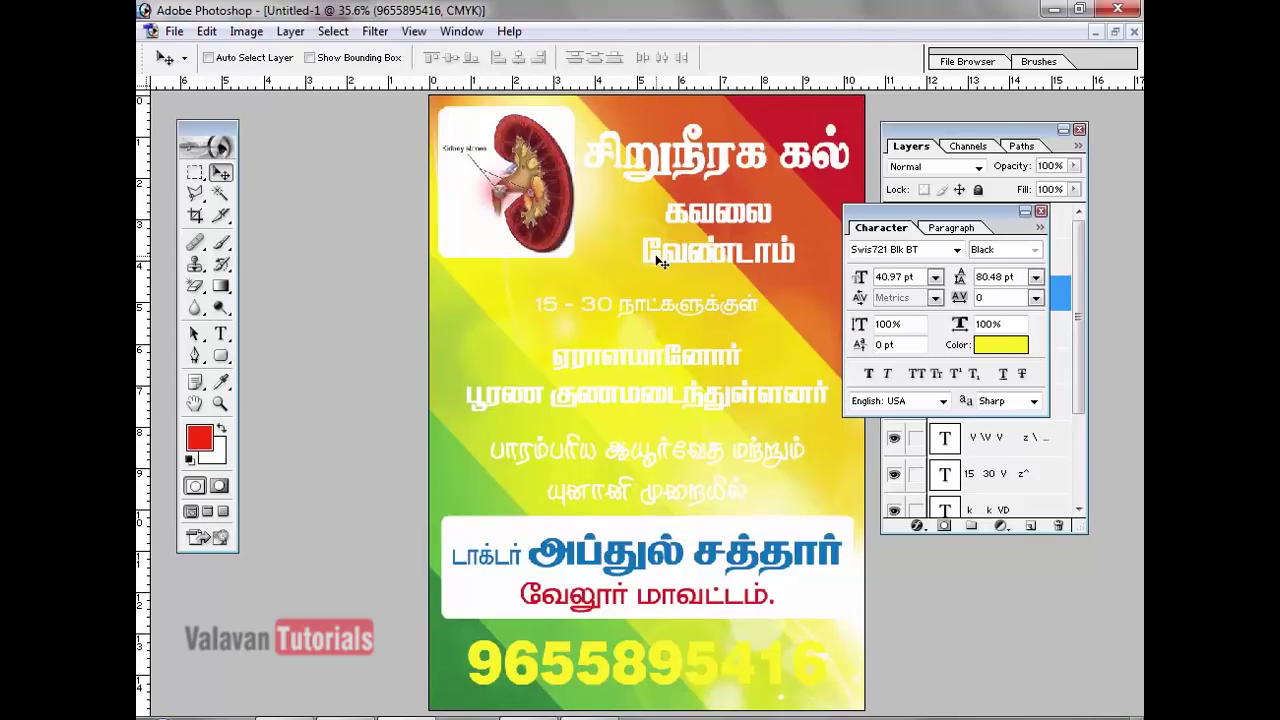
key("Tab")
key("Tab")
- Close the Character settings, then try moving the kidney picture lower and undo it
right_click(672, 158)
left_click(692, 163)
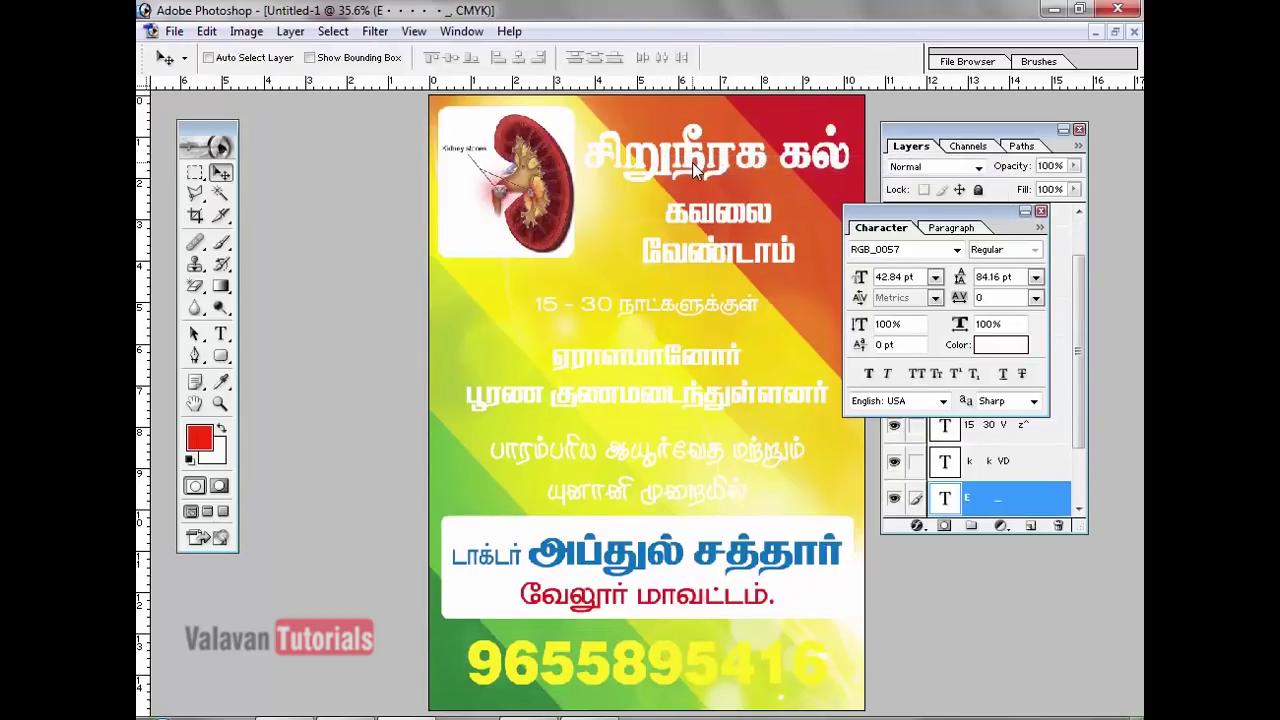
left_click(1041, 211)
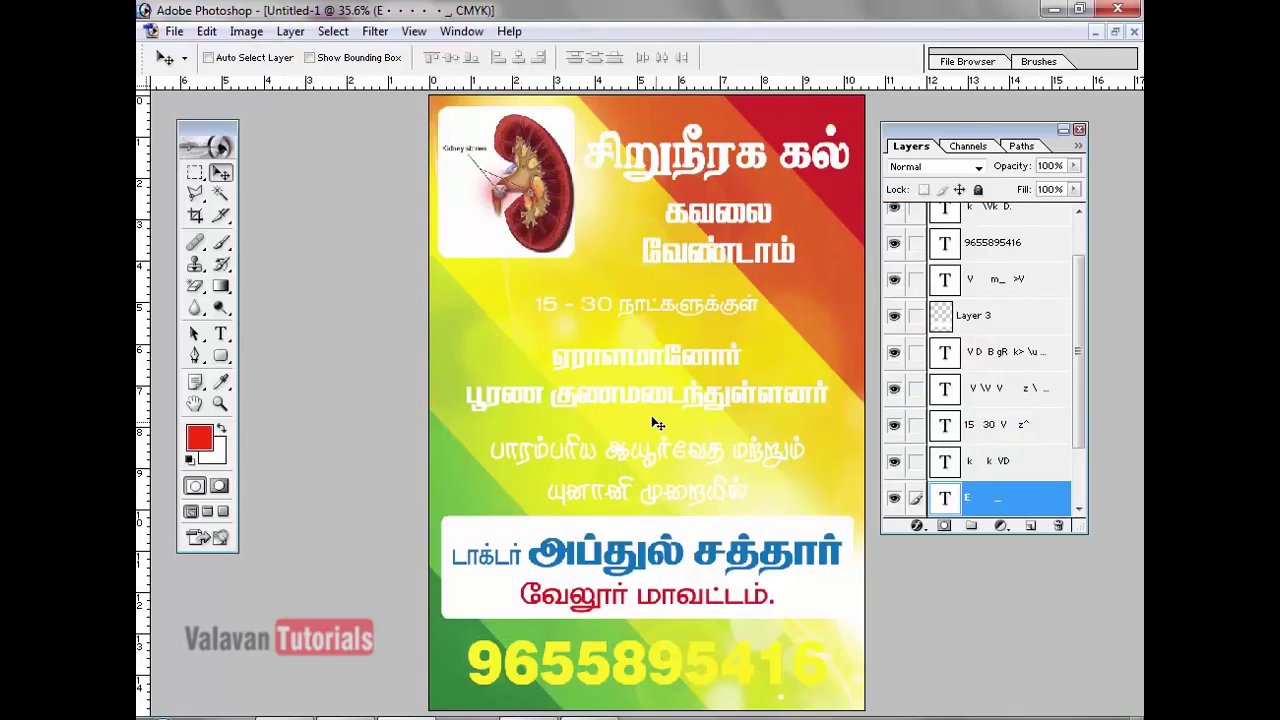
right_click(470, 188)
left_click(500, 196)
left_click_drag(503, 189, 503, 253)
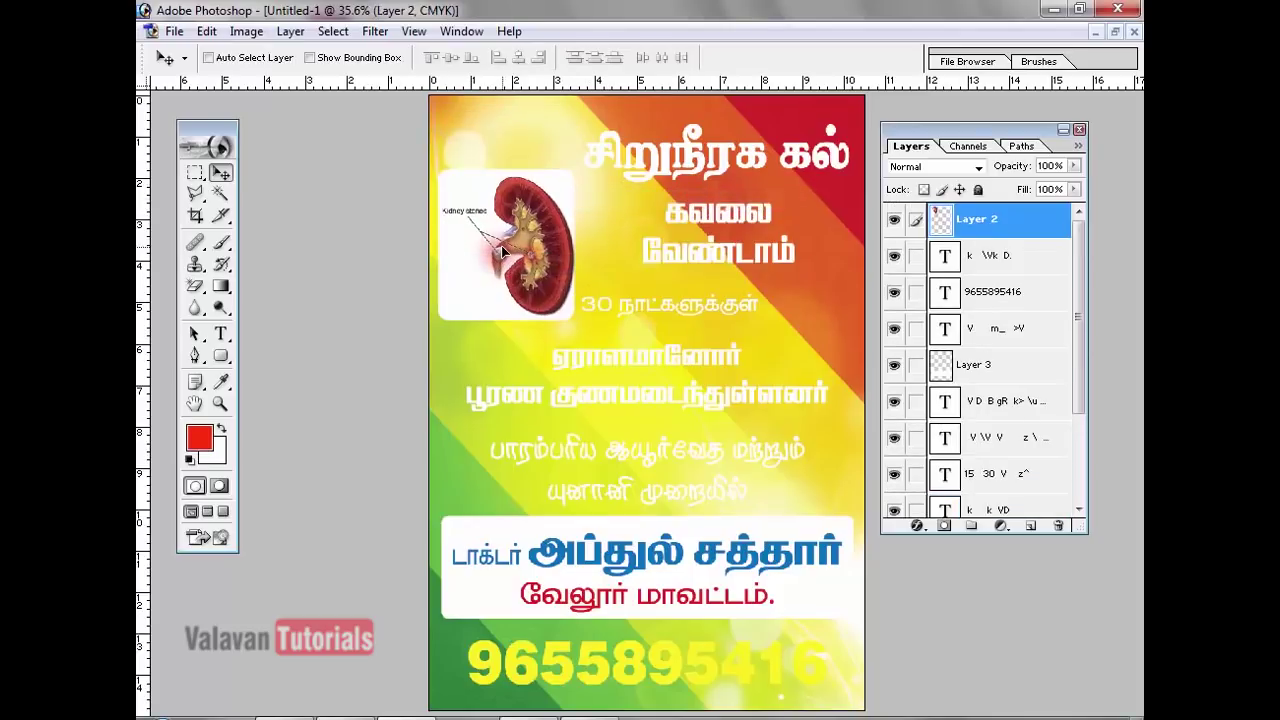
key("ctrl+z")
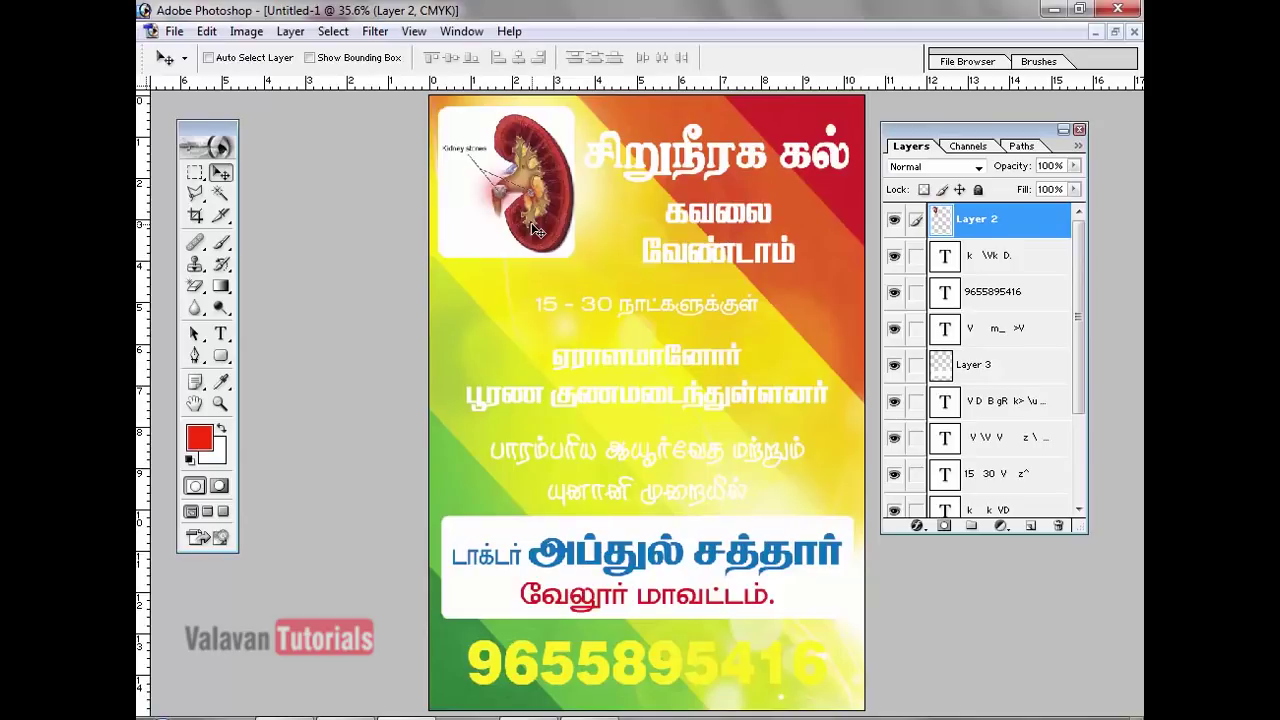
- Add a Drop Shadow to the kidney picture's Layer 2 with Use Global Light unchecked
right_click(993, 221)
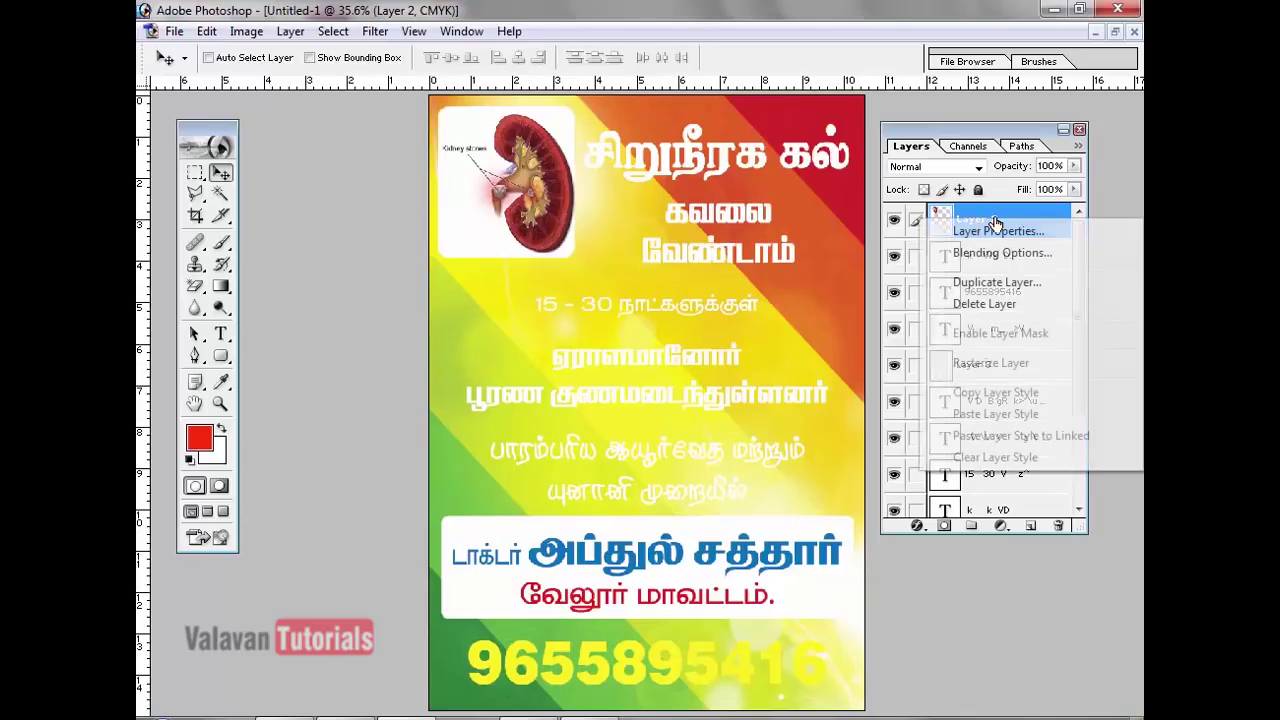
left_click(987, 137)
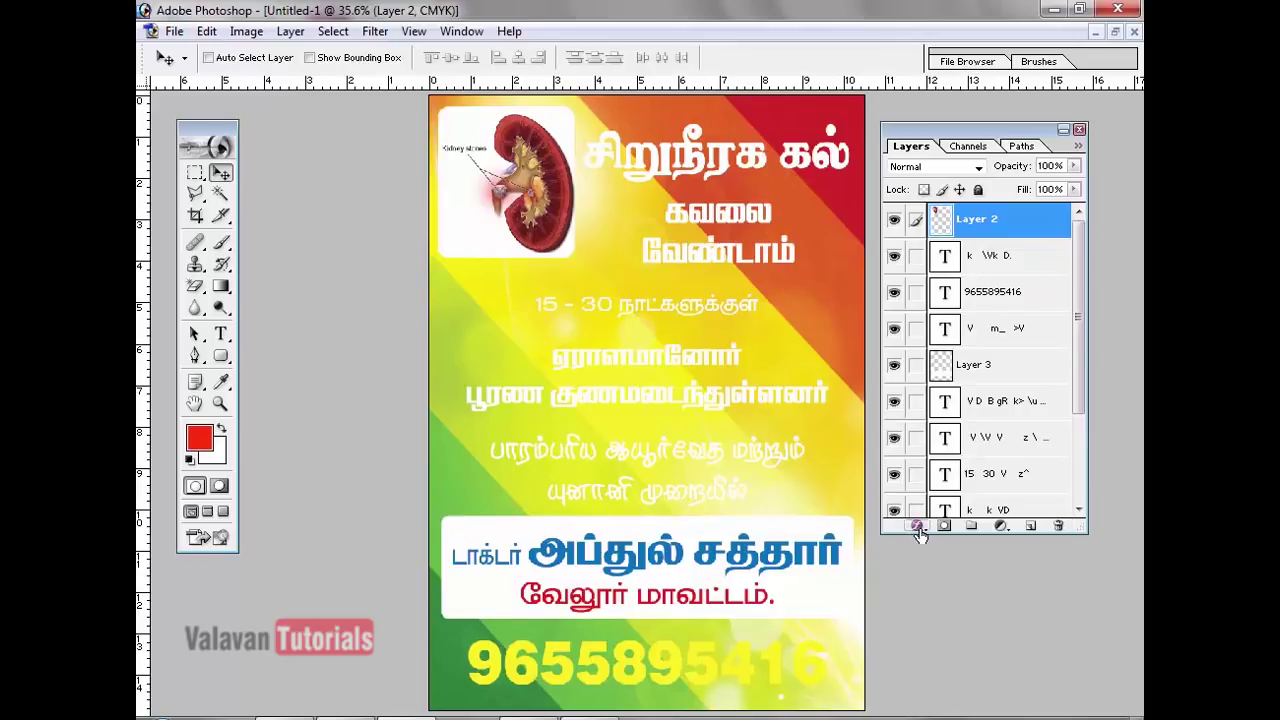
left_click(918, 527)
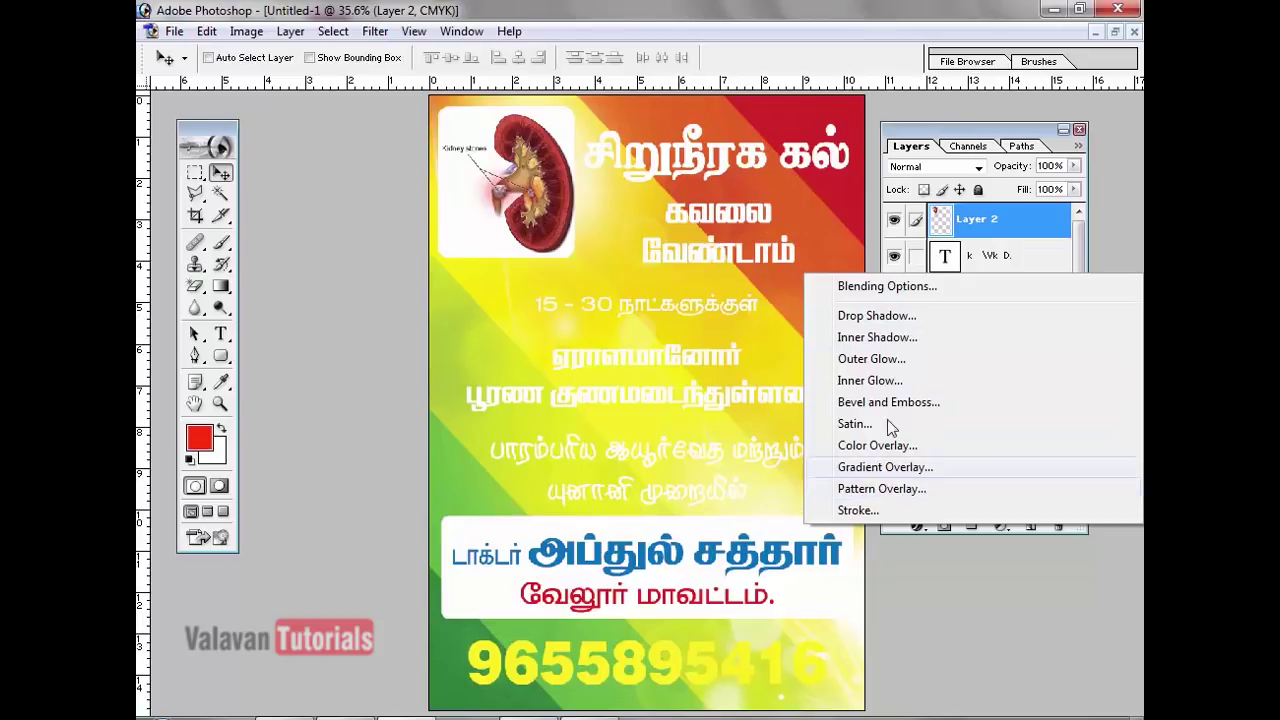
left_click(908, 318)
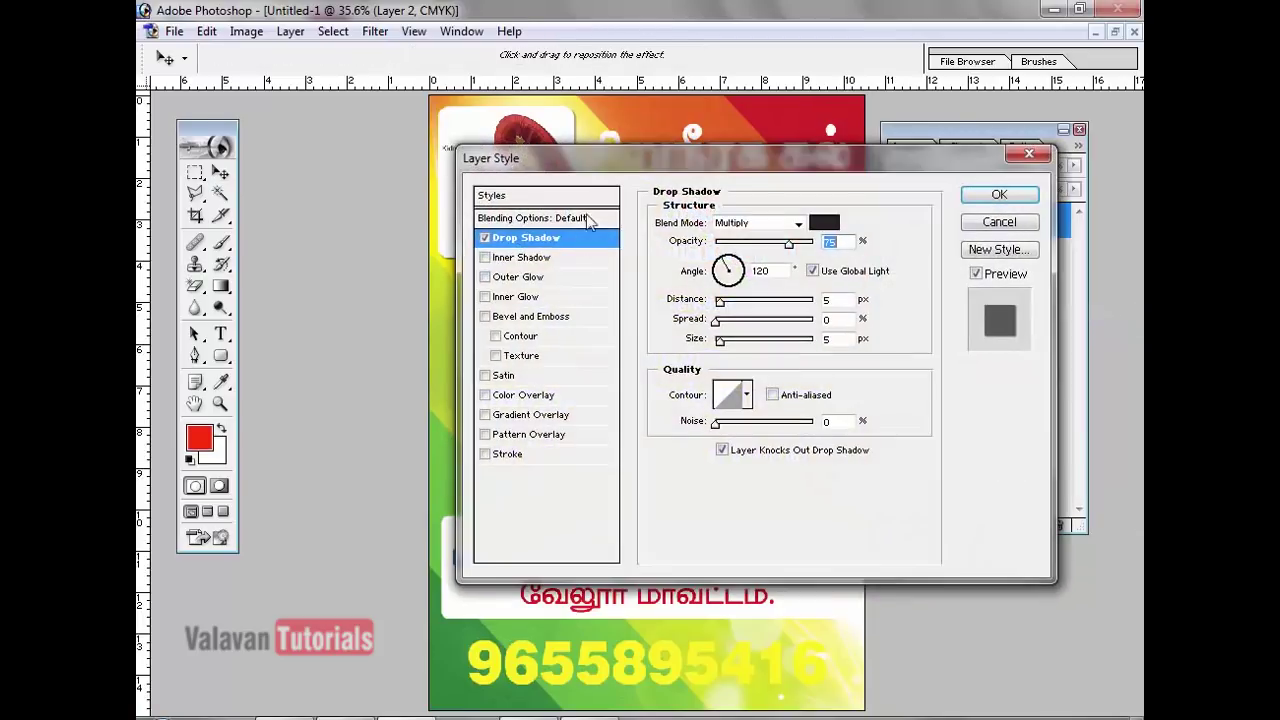
left_click_drag(615, 162, 715, 237)
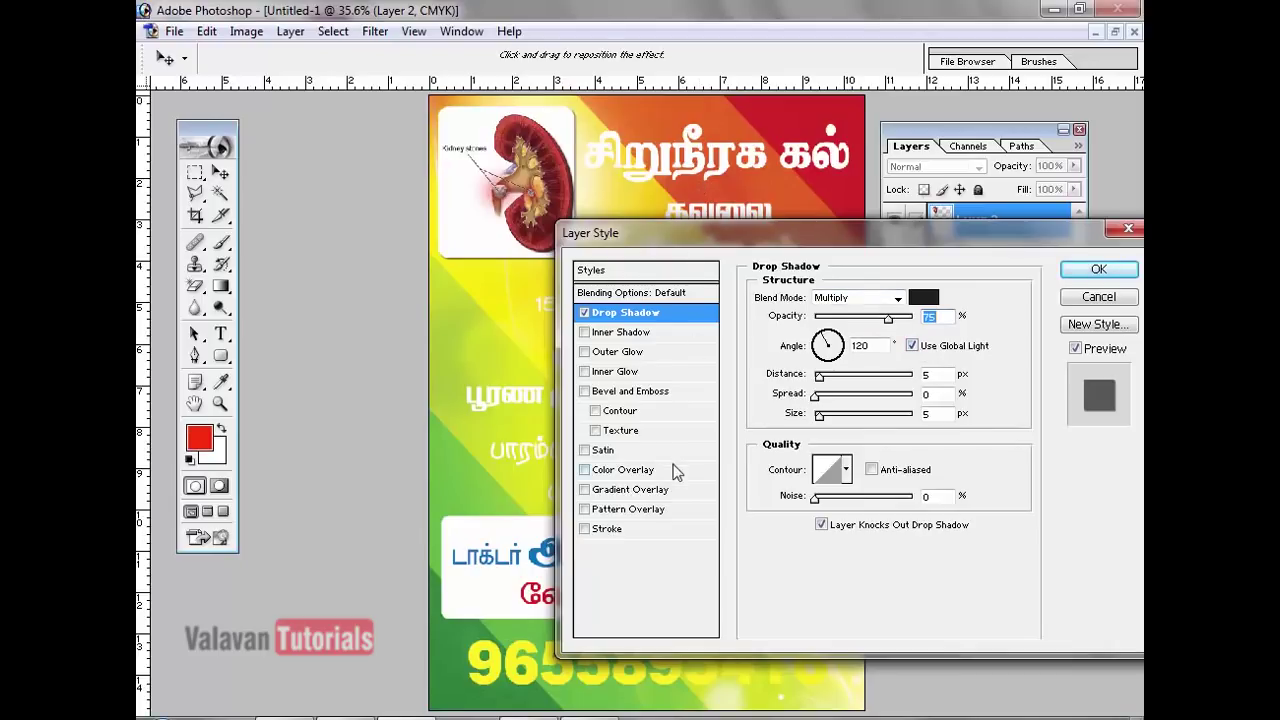
left_click(912, 345)
left_click_drag(580, 232, 624, 282)
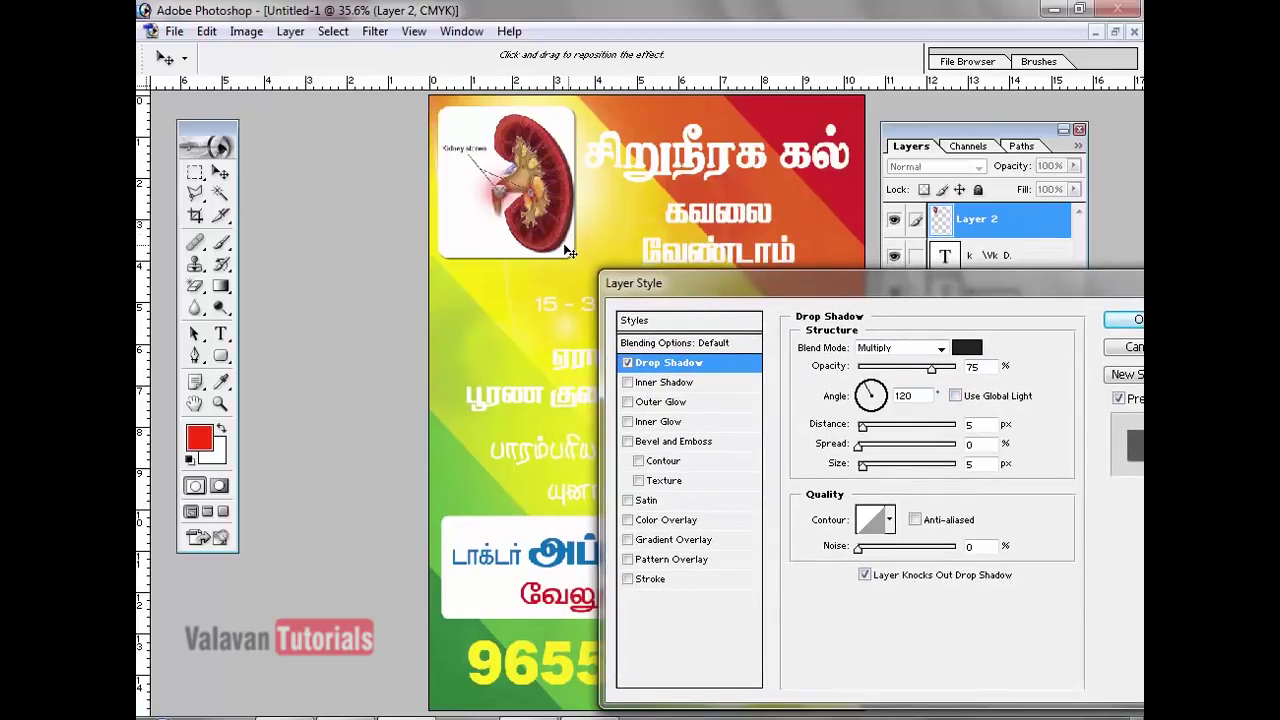
- Set the shadow to angle 142, opacity 40, spread 20, size 38, and apply it
left_click_drag(518, 228, 517, 256)
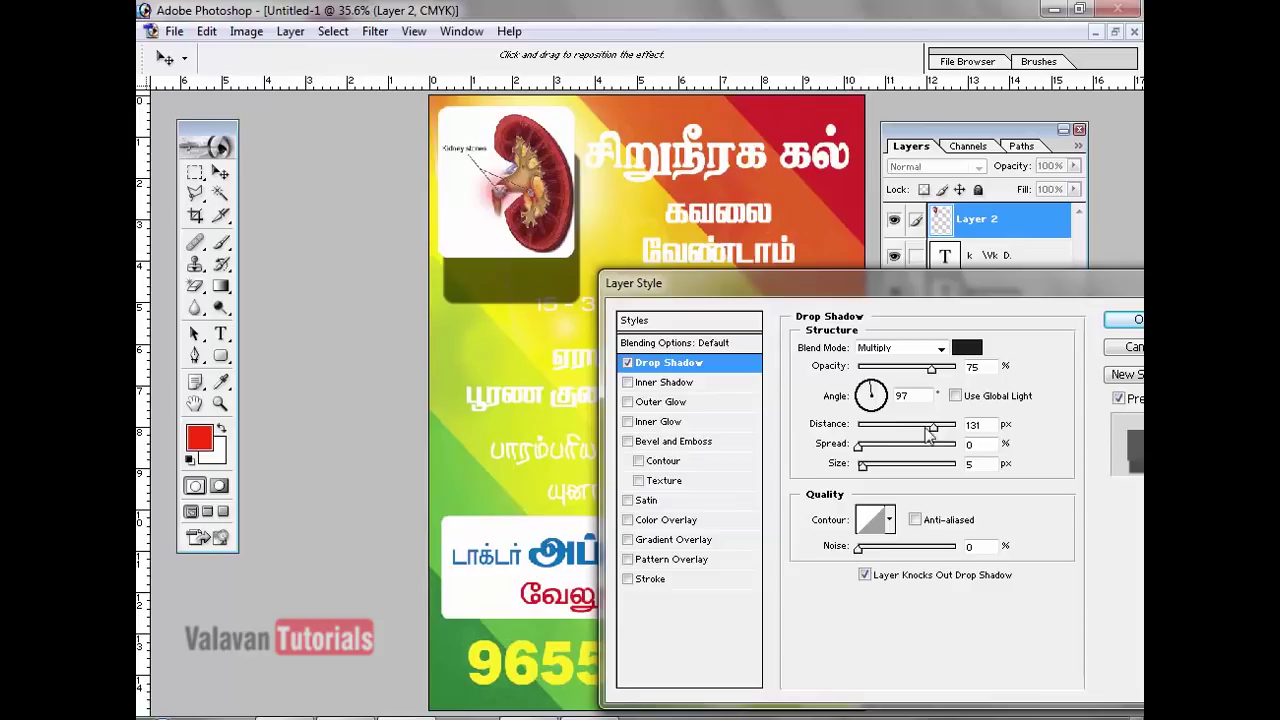
mouse_move(935, 430)
left_mouse_down()
mouse_move(868, 429)
mouse_move(927, 429)
left_mouse_up()
left_click_drag(484, 272, 561, 258)
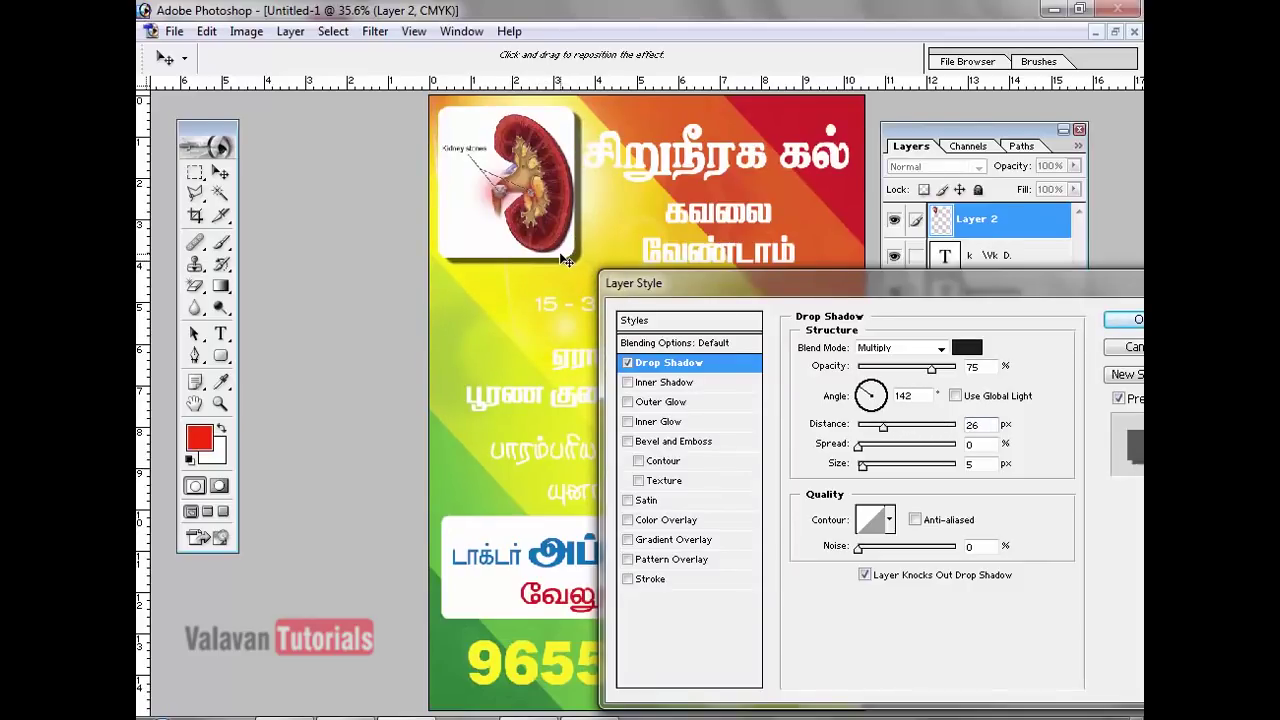
mouse_move(860, 447)
left_mouse_down()
mouse_move(986, 452)
mouse_move(857, 455)
mouse_move(942, 468)
mouse_move(872, 467)
left_mouse_up()
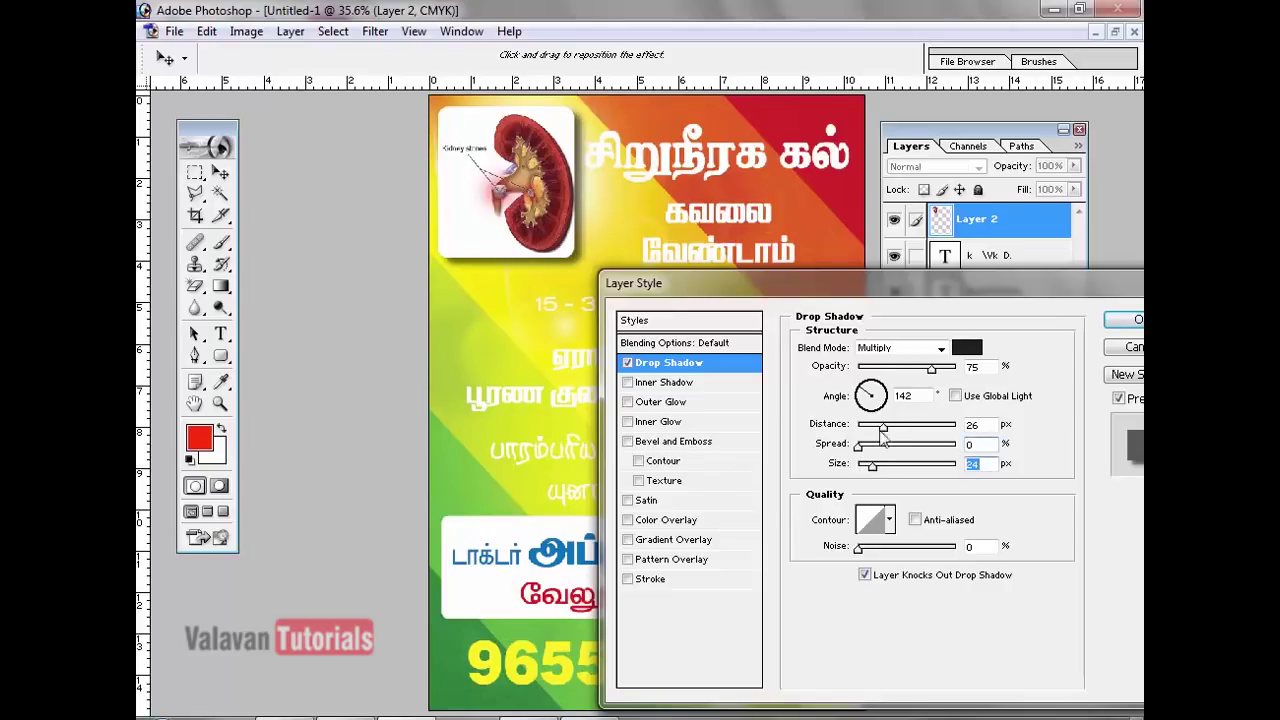
left_click(928, 370)
left_click_drag(924, 370, 897, 368)
left_click_drag(873, 466, 870, 432)
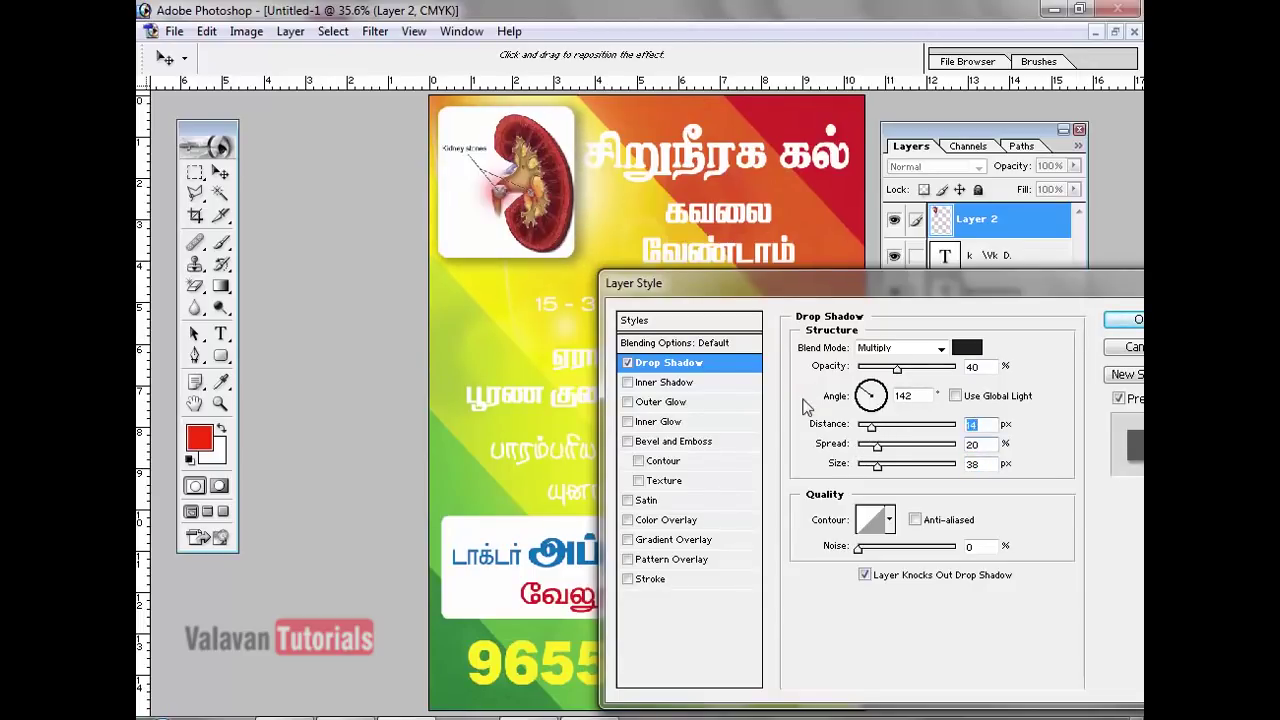
left_click(1122, 320)
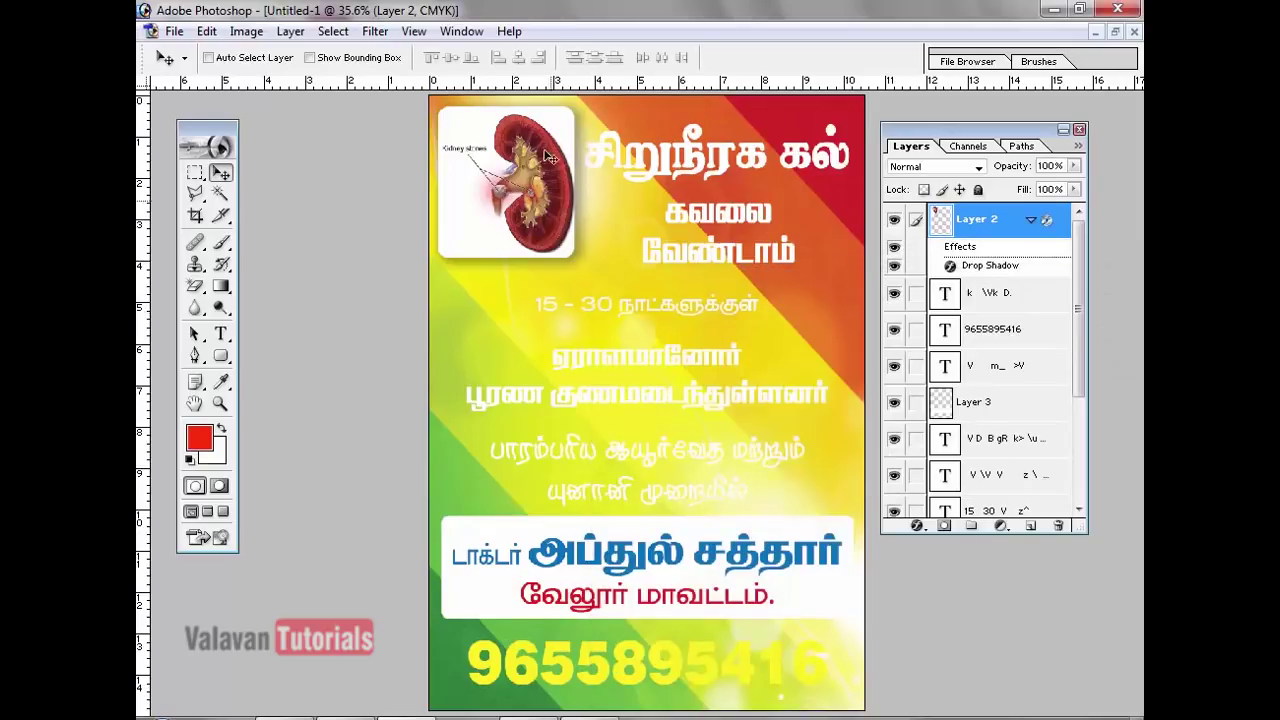
- Select the headline text layer and bring up its layer effects list
right_click(712, 157)
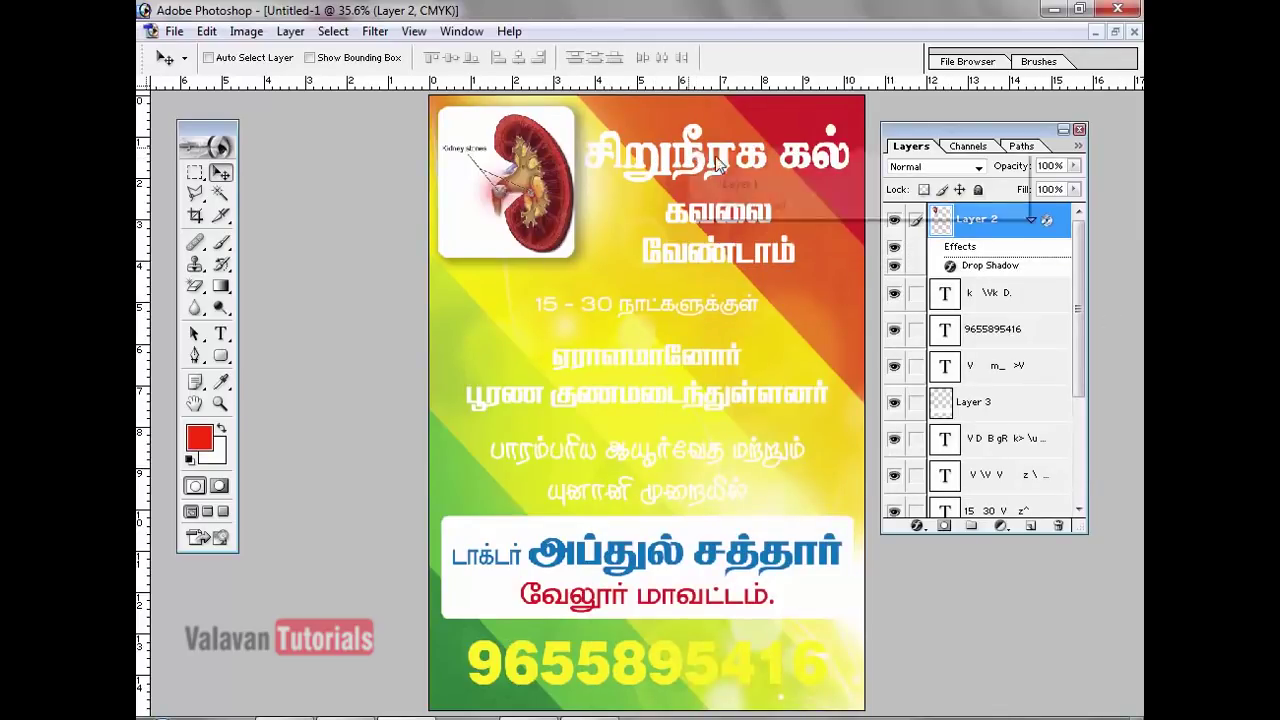
left_click(735, 164)
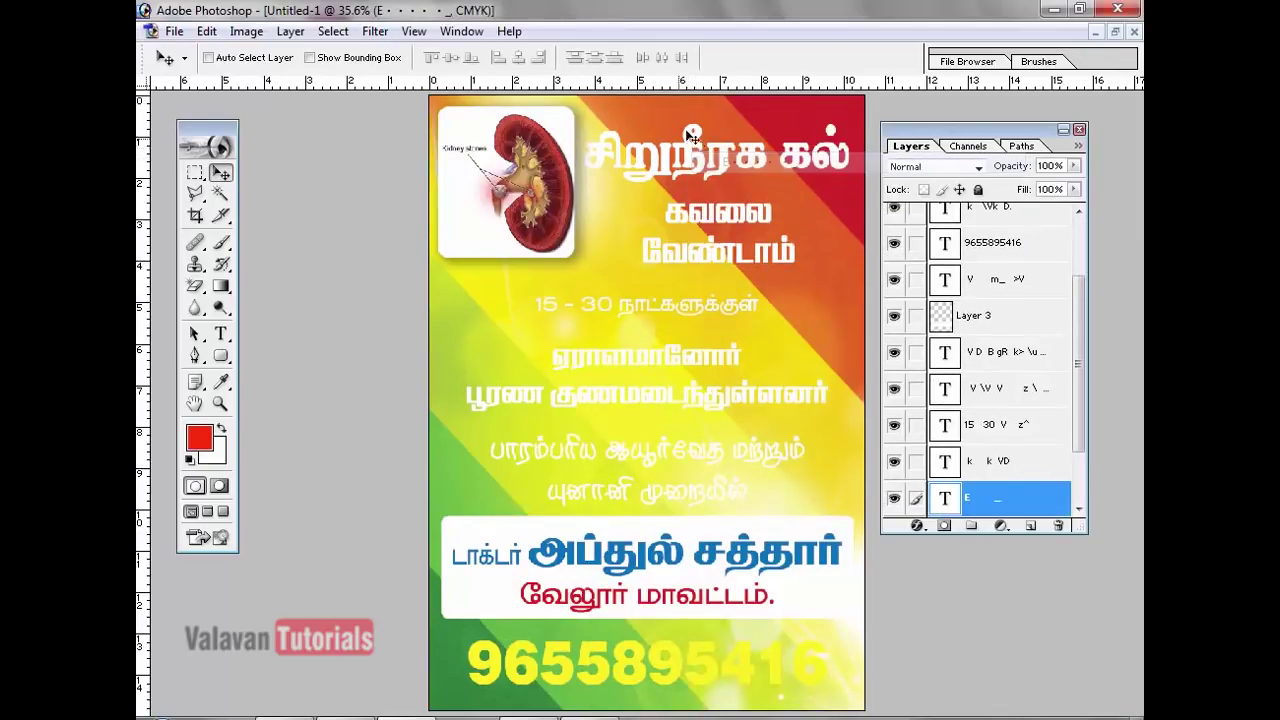
left_click(917, 526)
- Add a headline Drop Shadow without global light, at 100% opacity in Normal blend mode
left_click(877, 320)
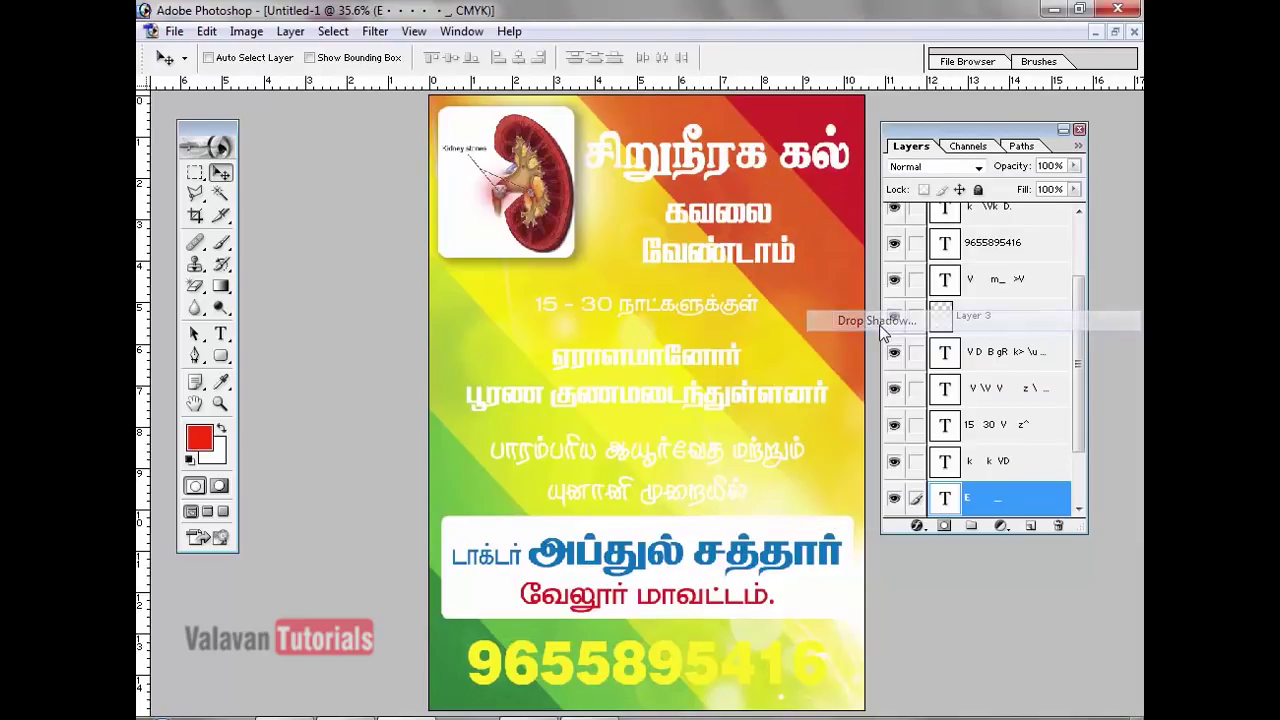
left_click_drag(706, 272, 560, 289)
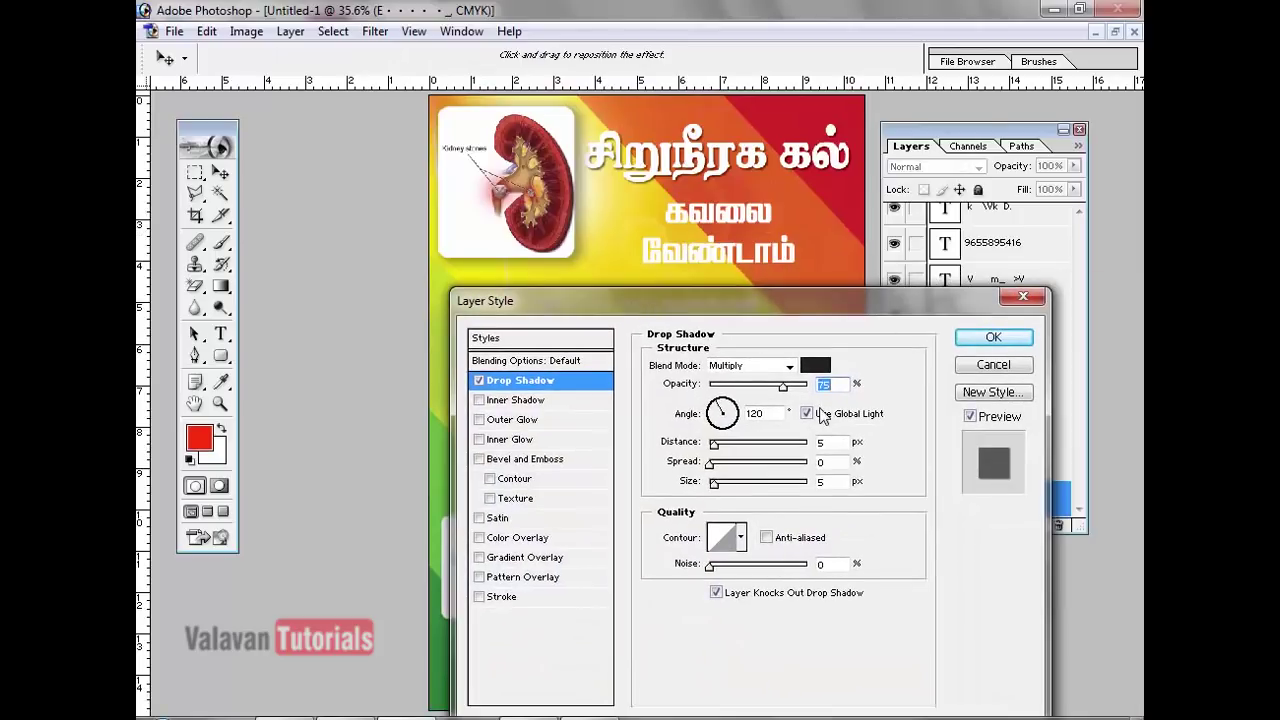
left_click(806, 413)
left_click_drag(783, 387, 808, 387)
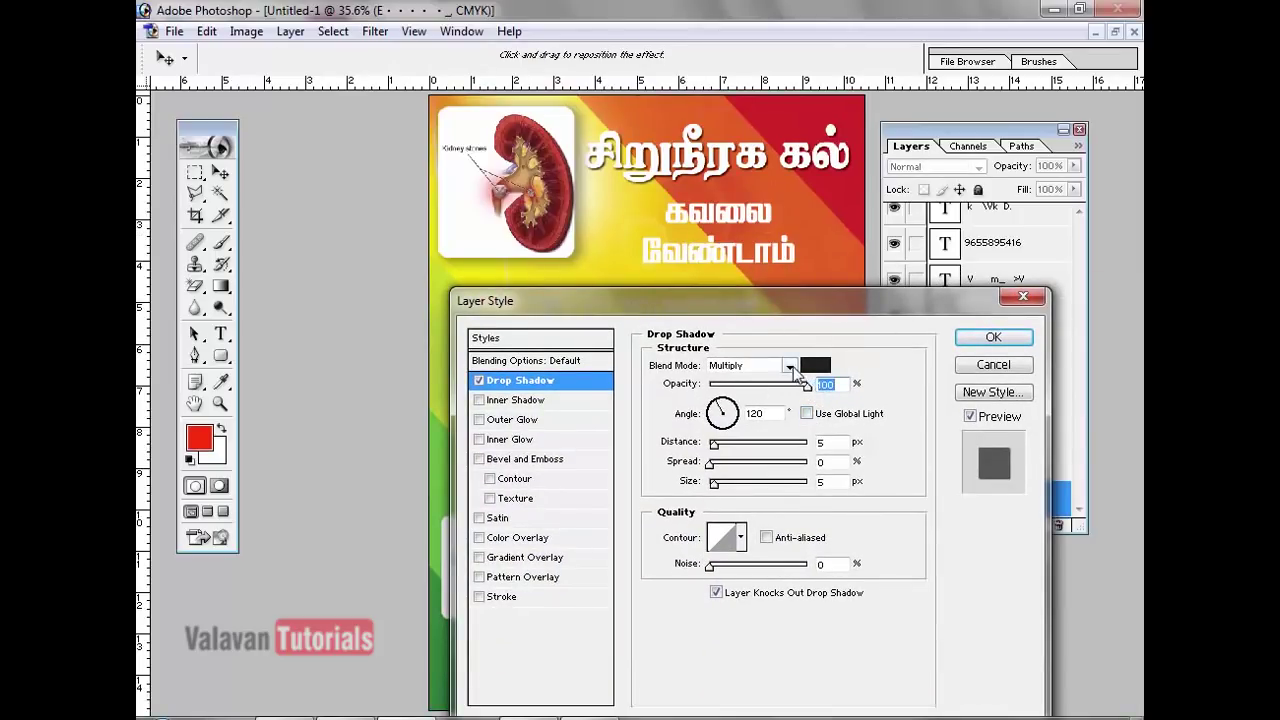
left_click(782, 366)
left_click(758, 384)
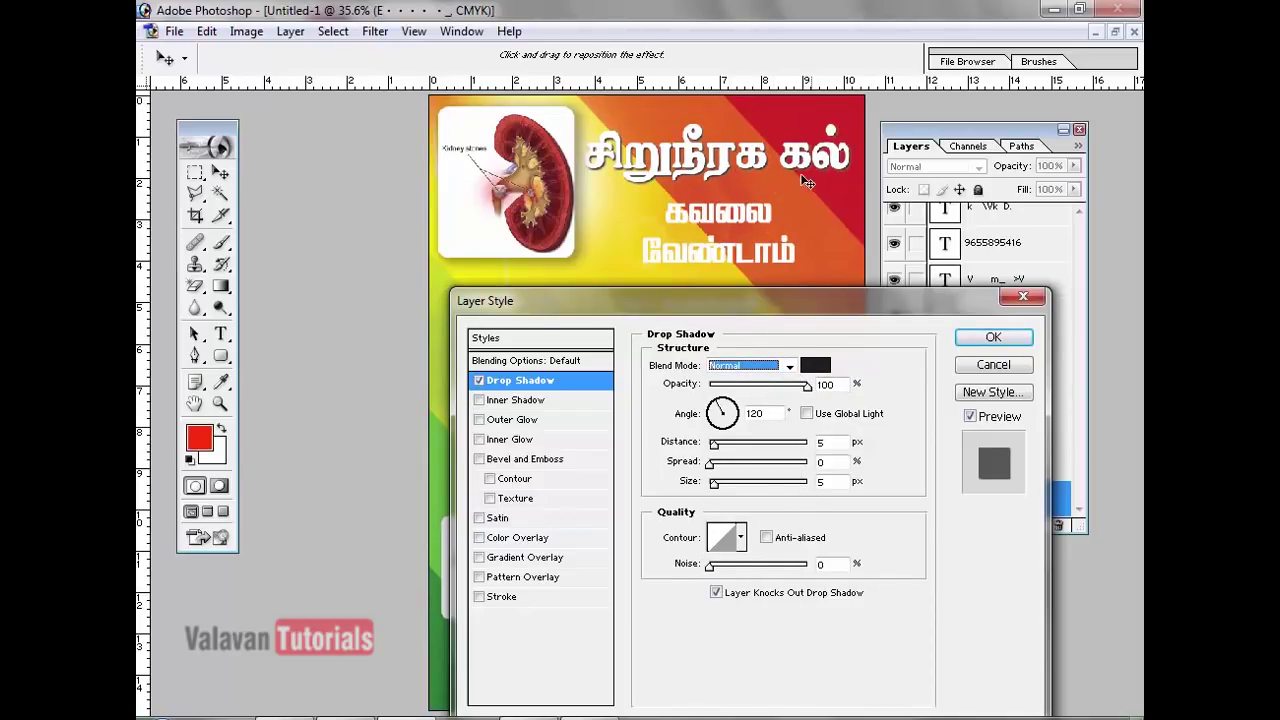
- Make the shadow colour black (C/M/Y/K 100), widen the spread to 6, and apply
left_click(816, 366)
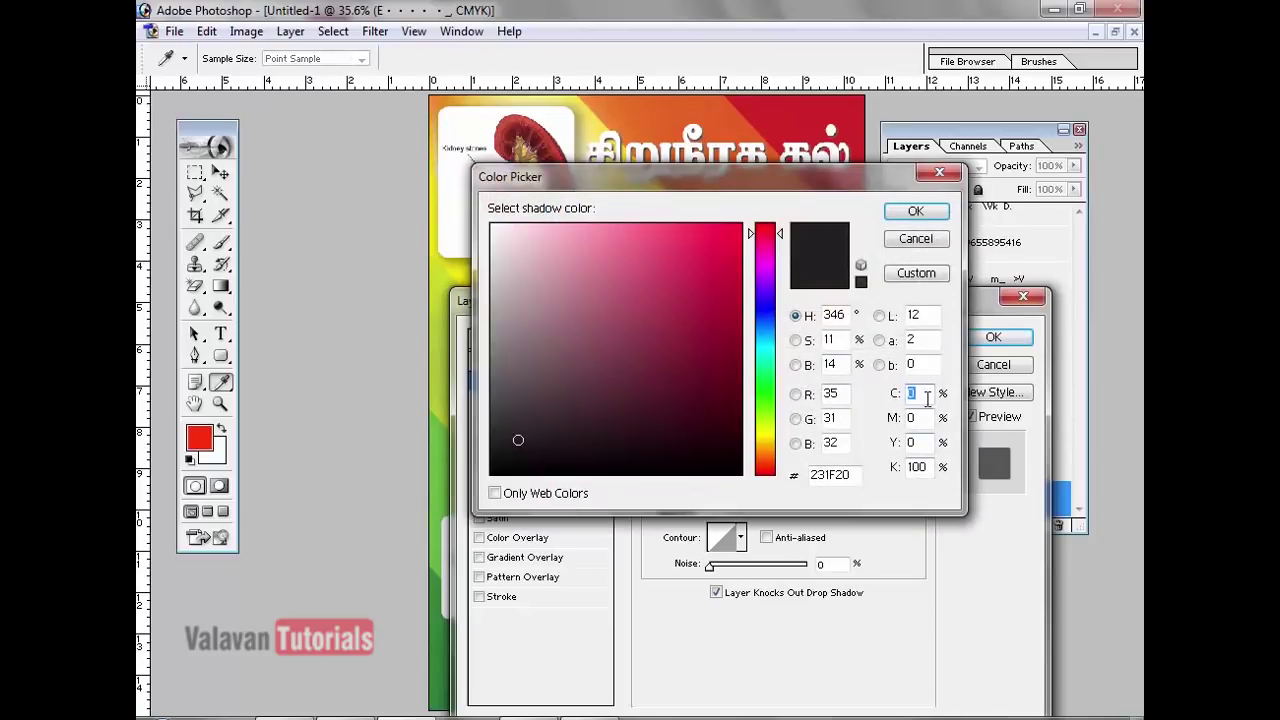
type("100")
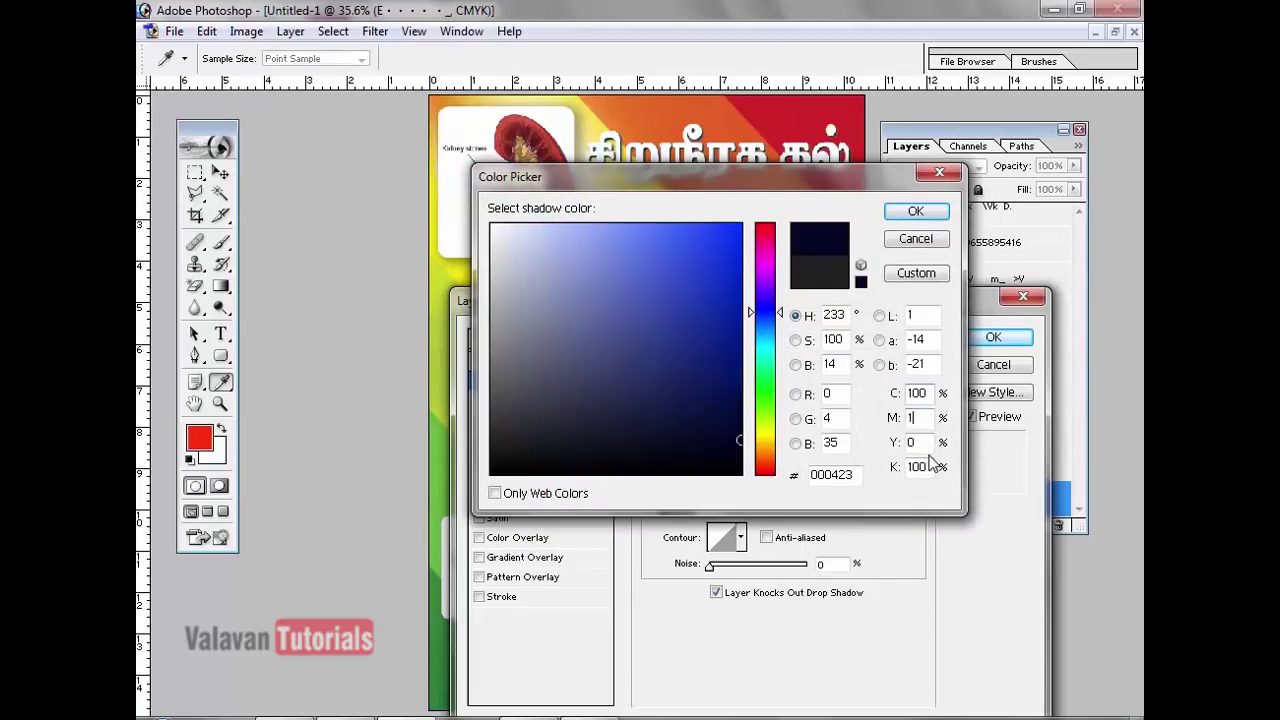
key("Tab")
type("100")
key("Tab")
type("100")
key("Return")
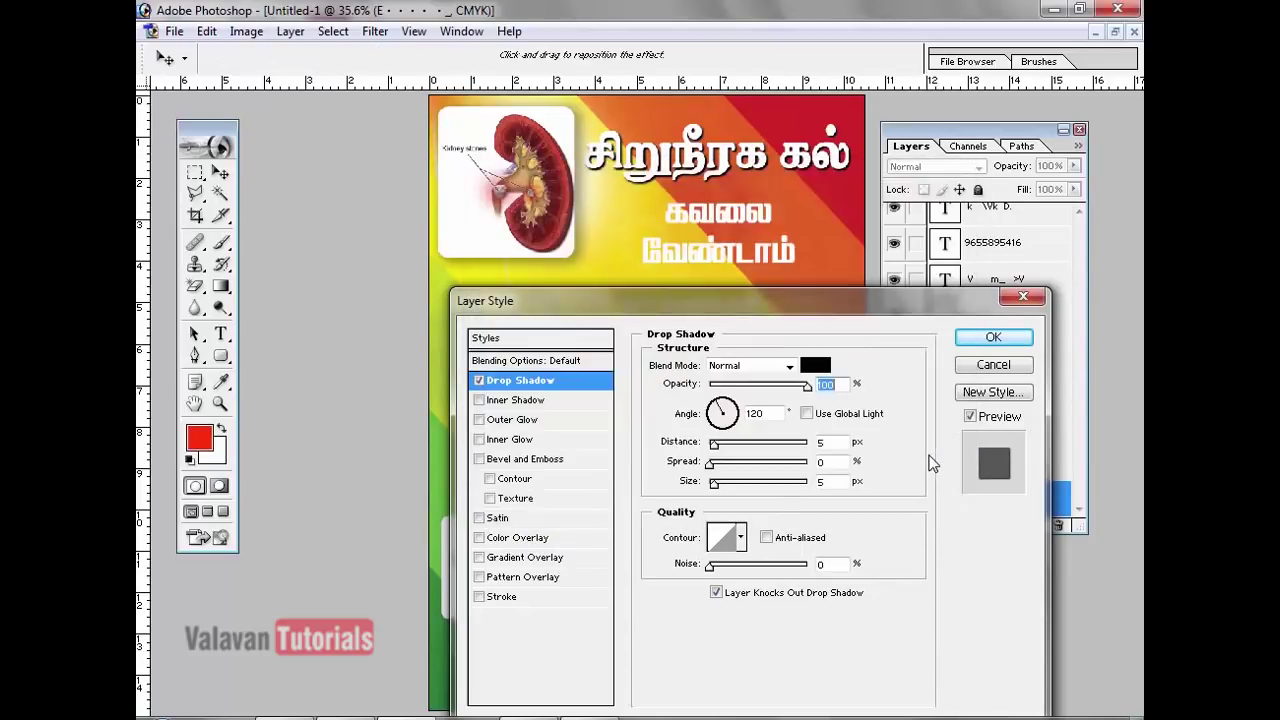
mouse_move(712, 465)
left_mouse_down()
mouse_move(720, 485)
mouse_move(722, 446)
left_mouse_up()
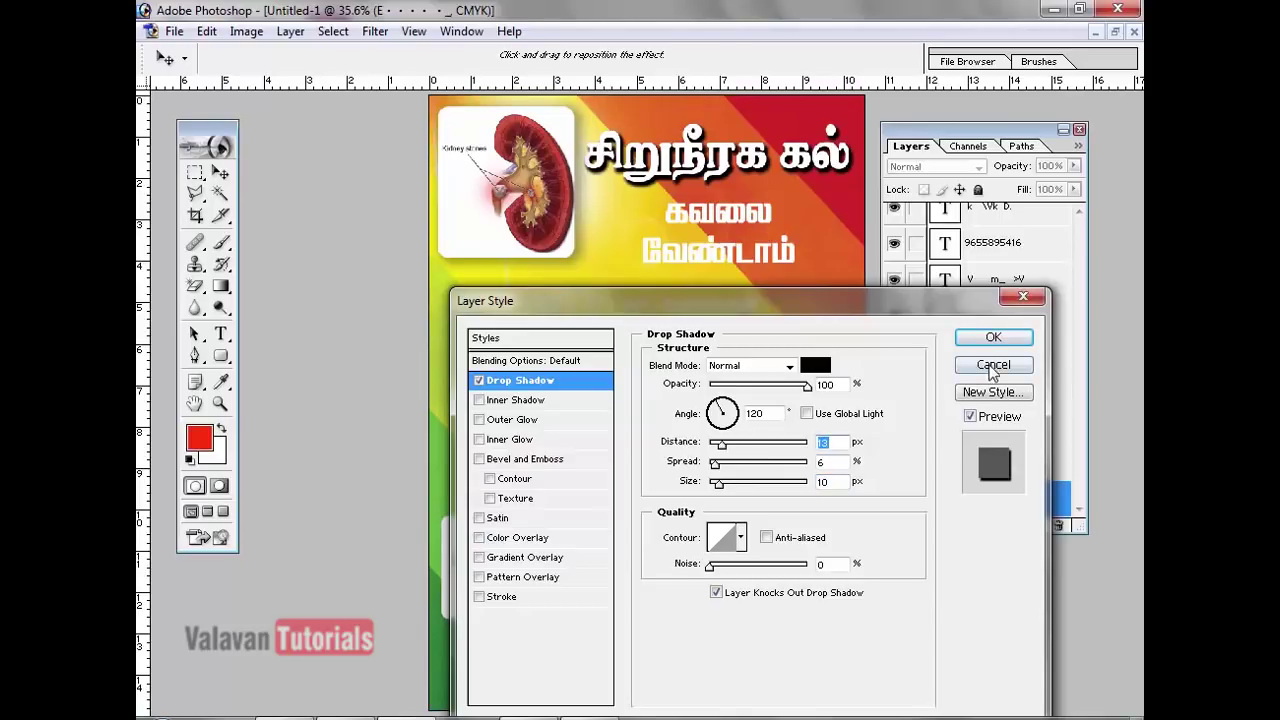
left_click(994, 338)
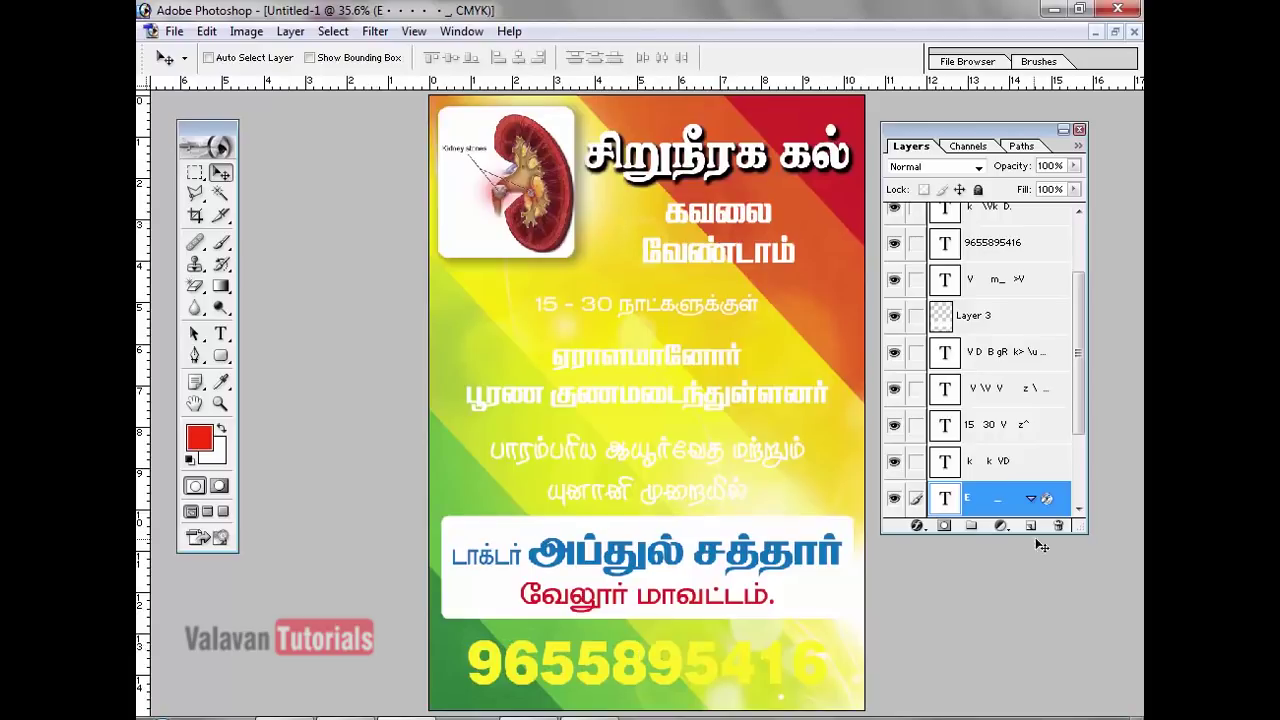
right_click(989, 500)
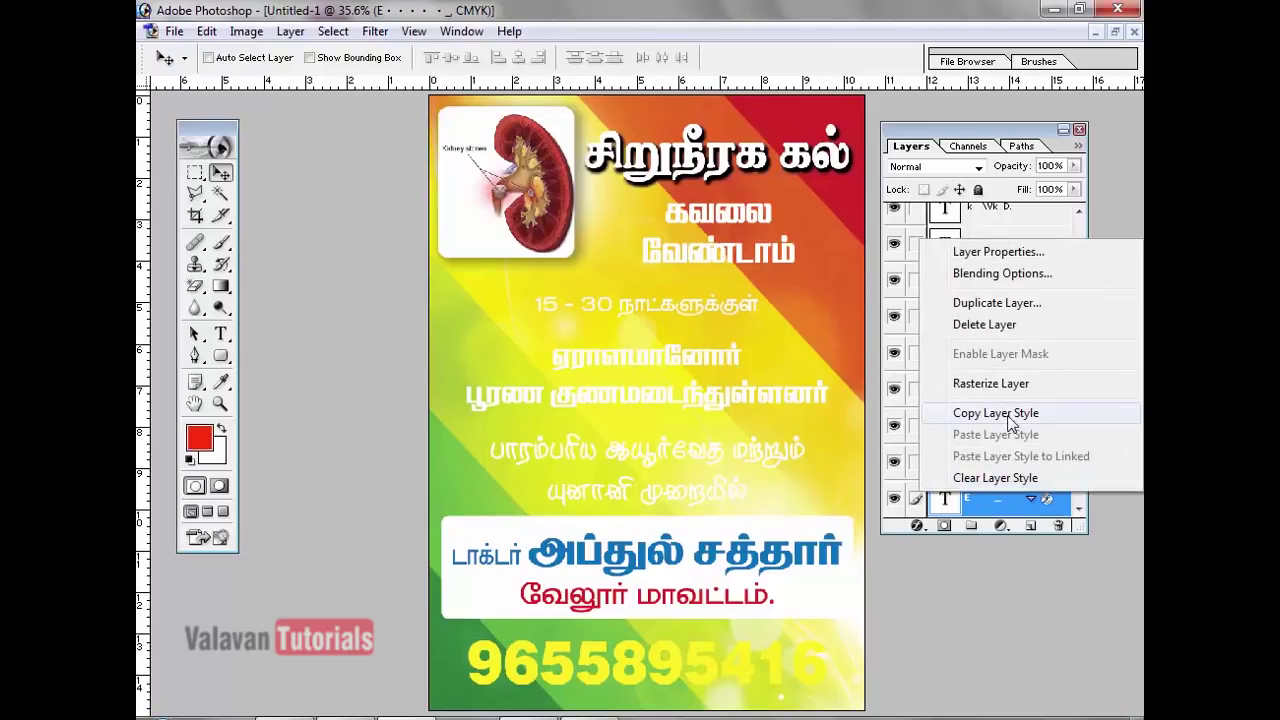
left_click(1013, 420)
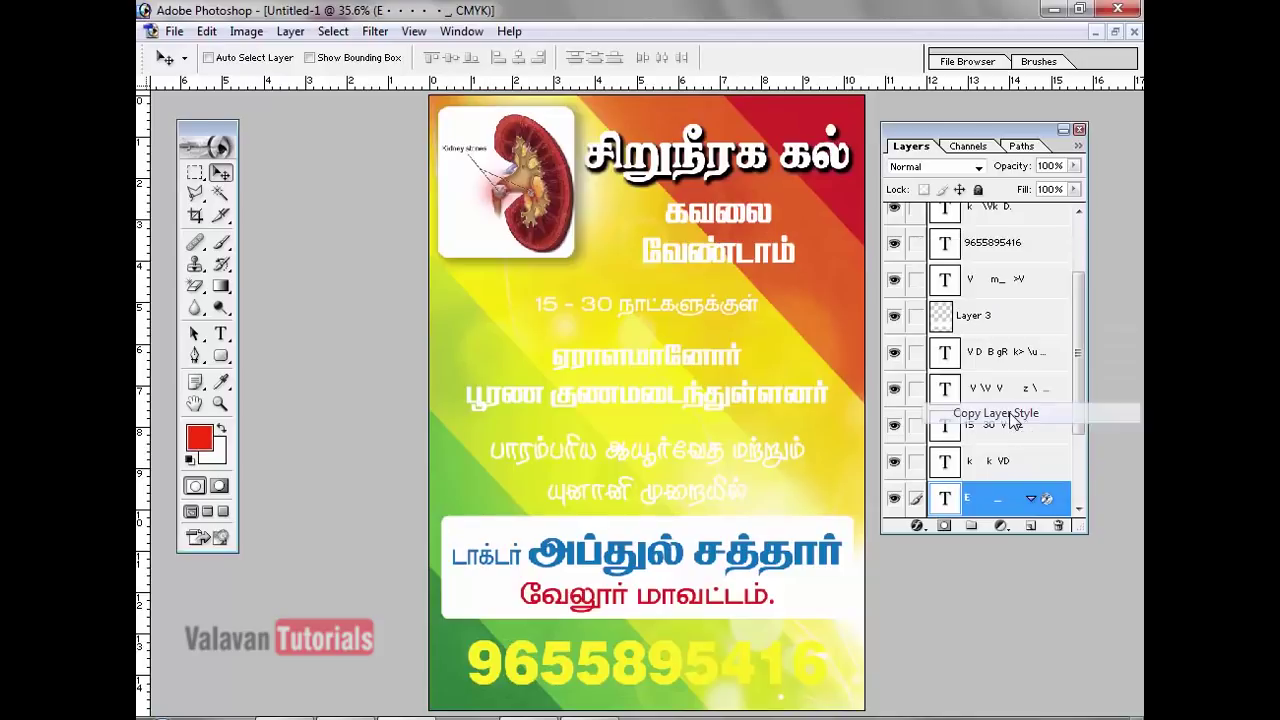
right_click(750, 672)
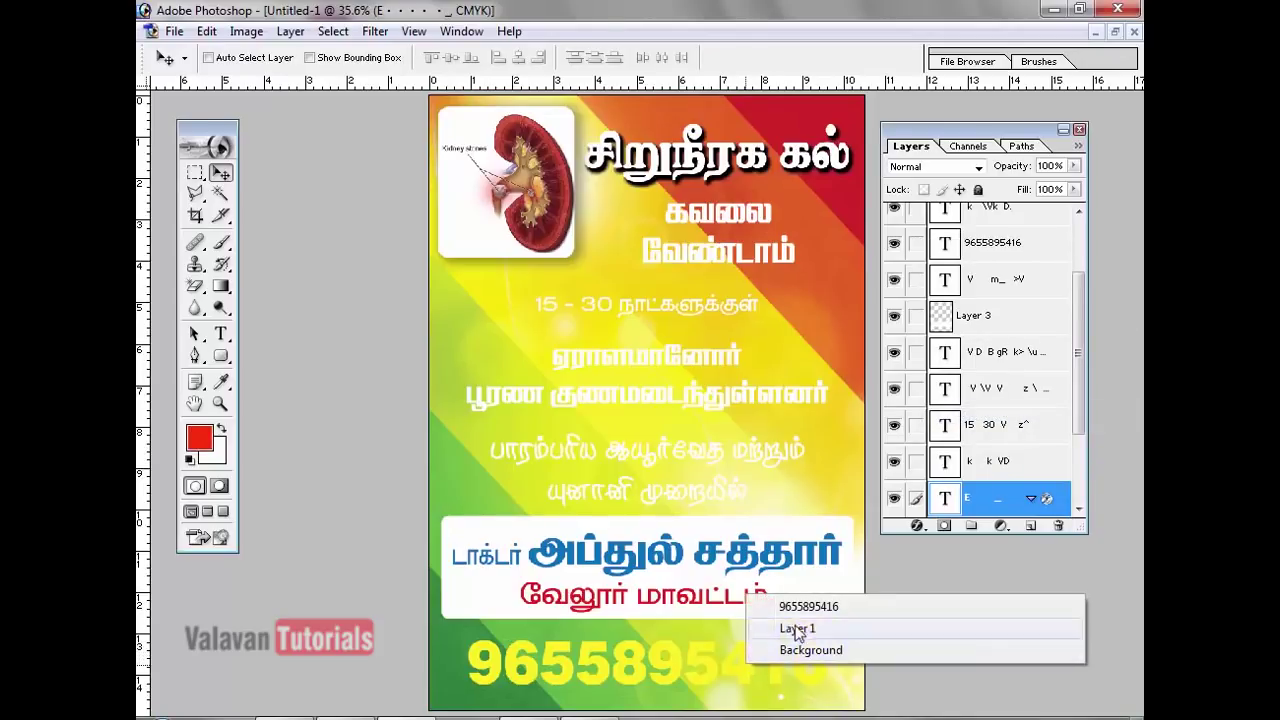
left_click(775, 604)
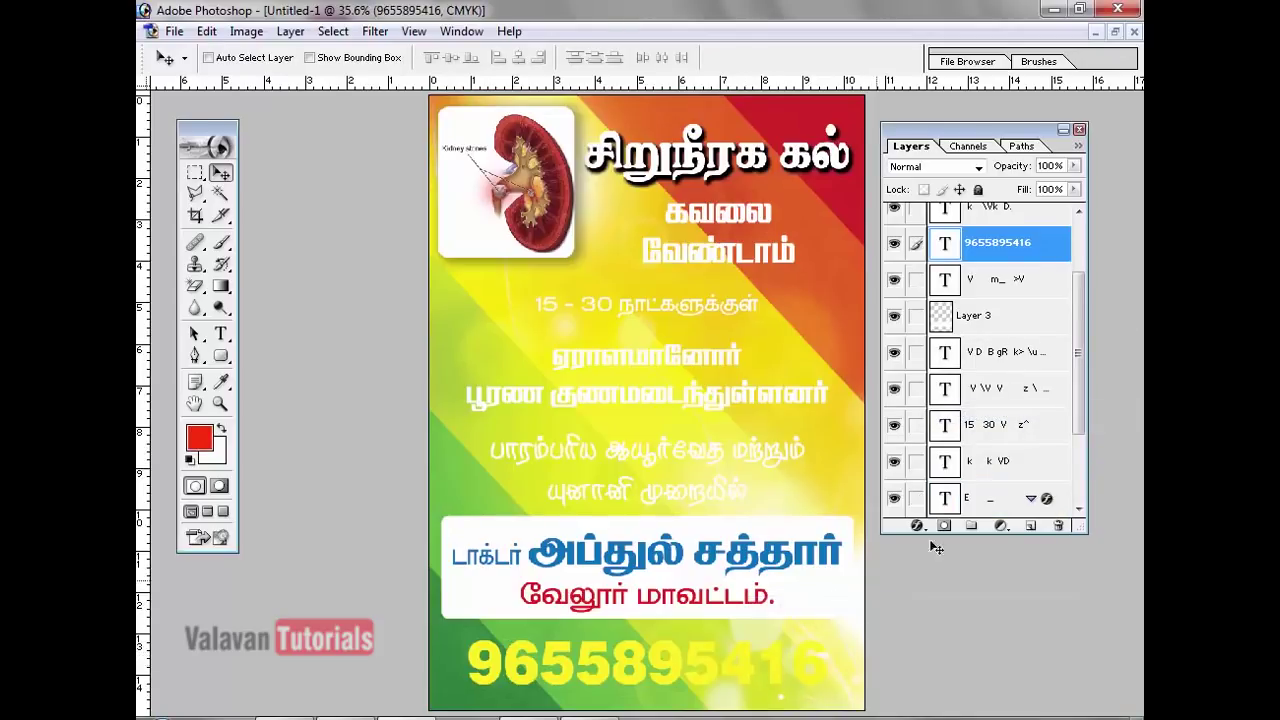
right_click(1010, 247)
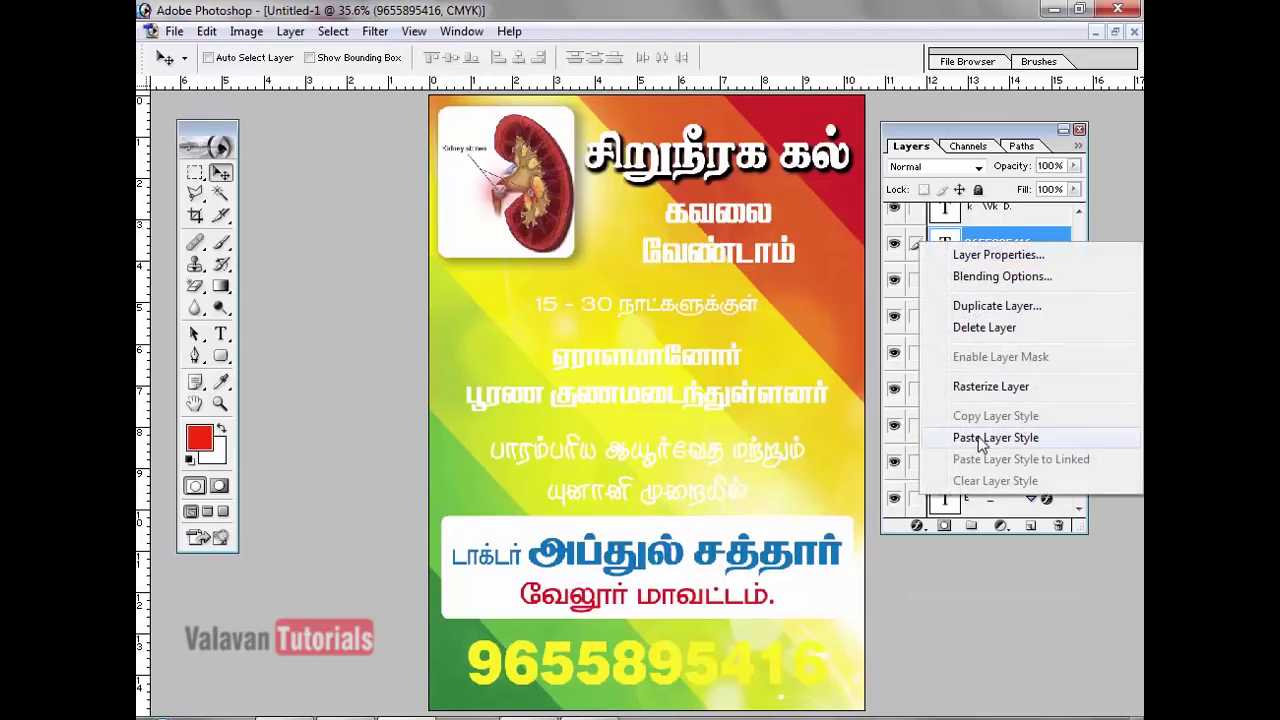
left_click(993, 437)
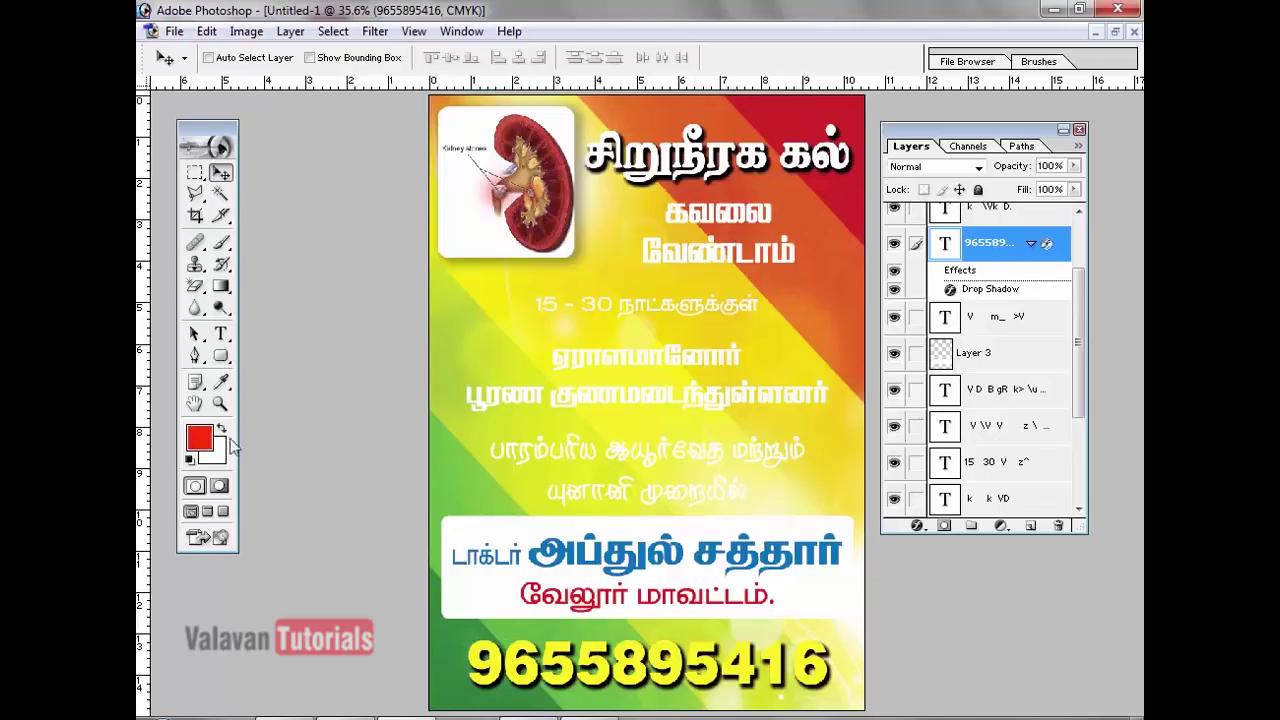
- Fill the phone number red and give it a white Stroke outline
key("alt+BackSpace")
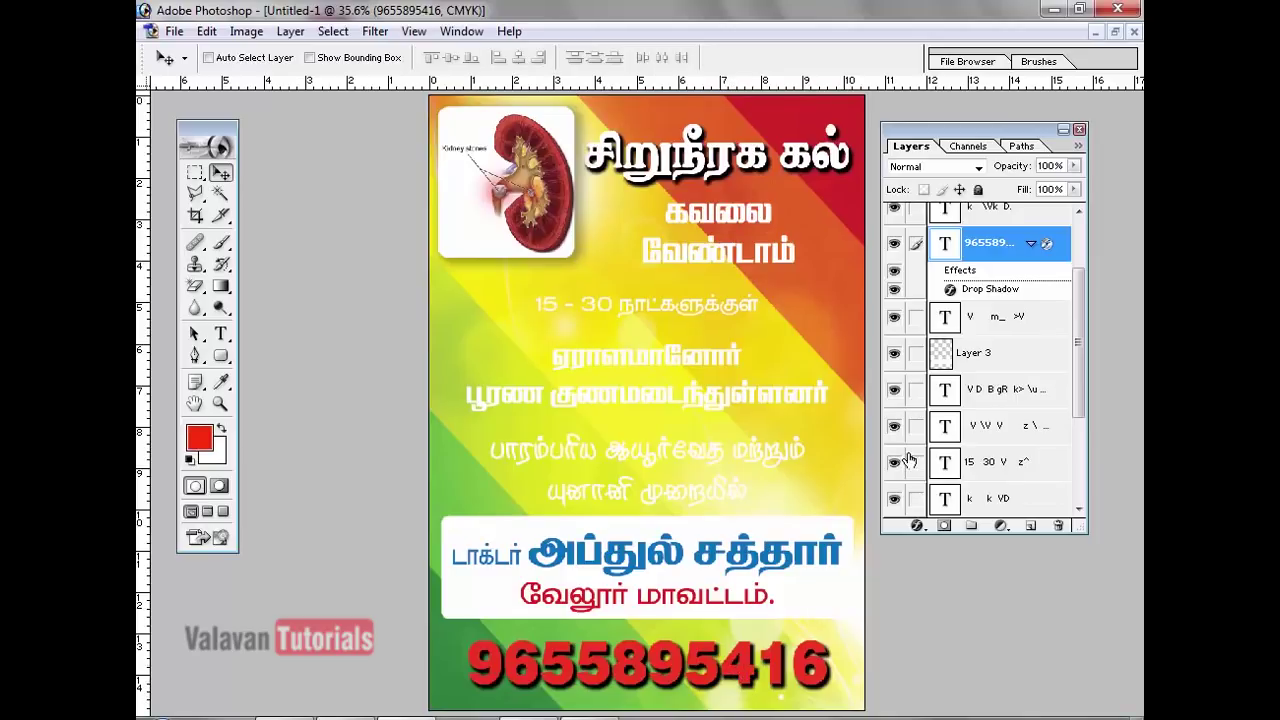
left_click(917, 526)
left_click(922, 509)
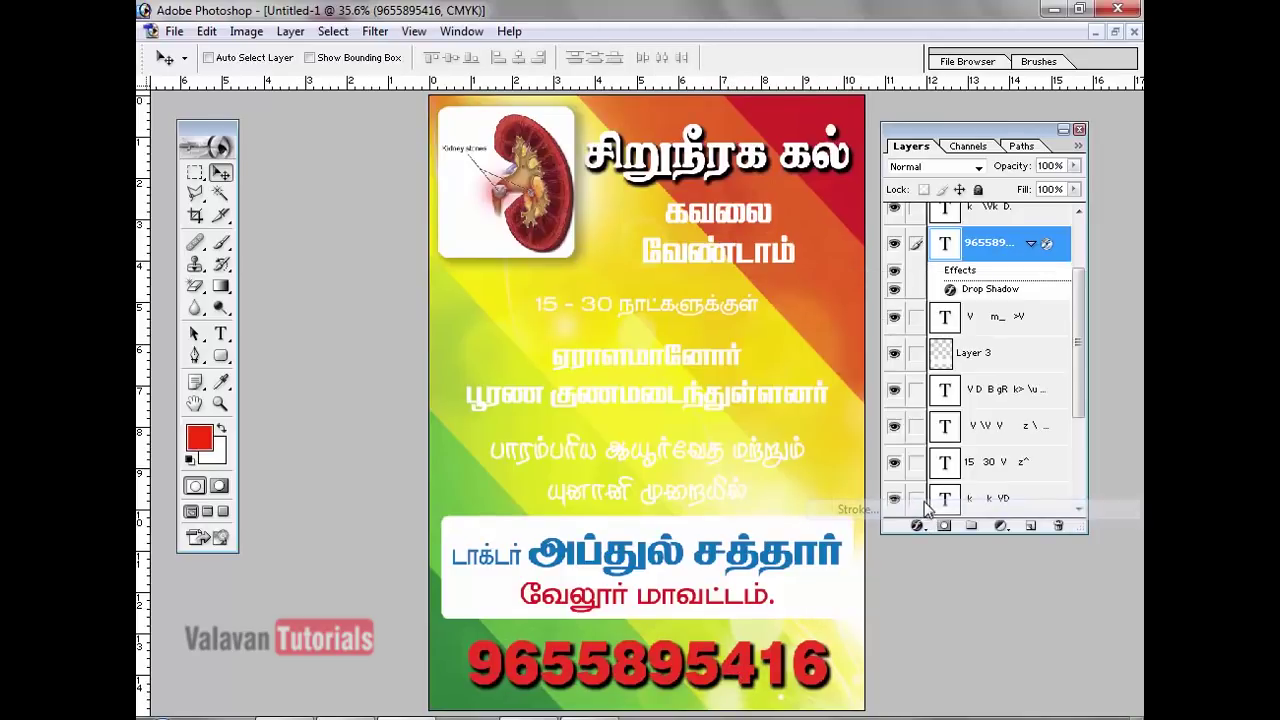
left_click_drag(710, 300, 844, 144)
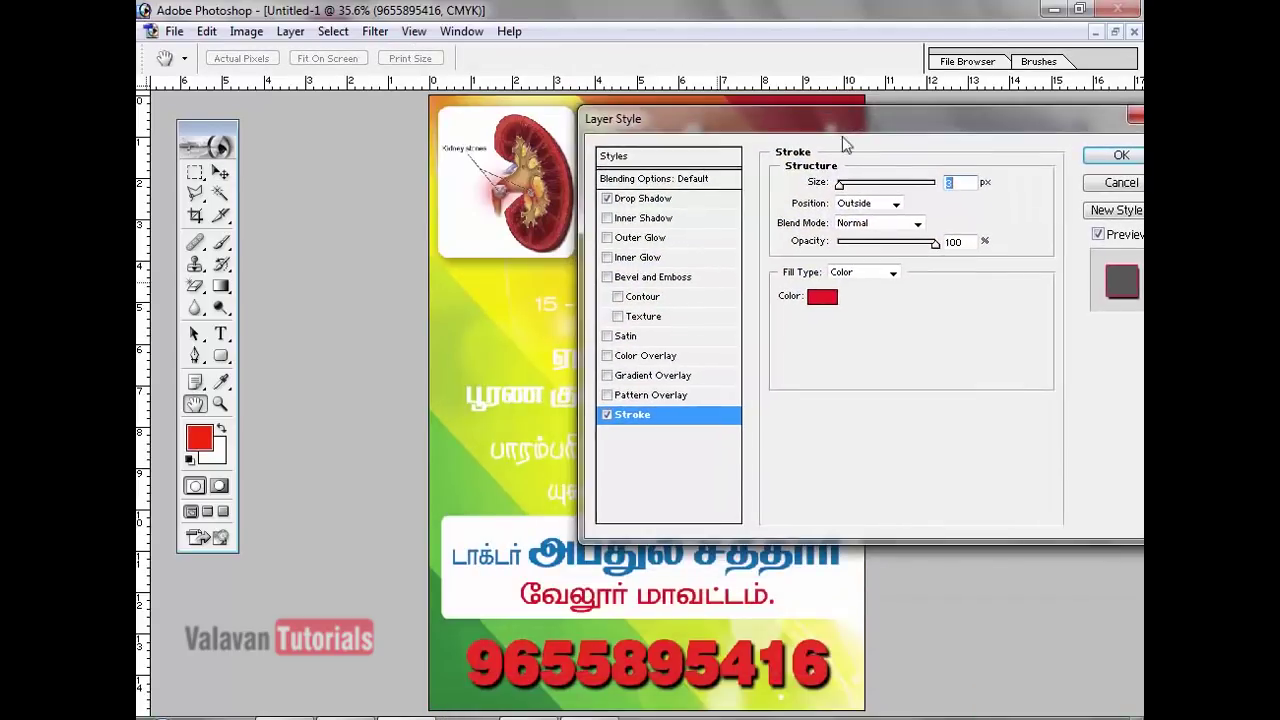
left_click(823, 299)
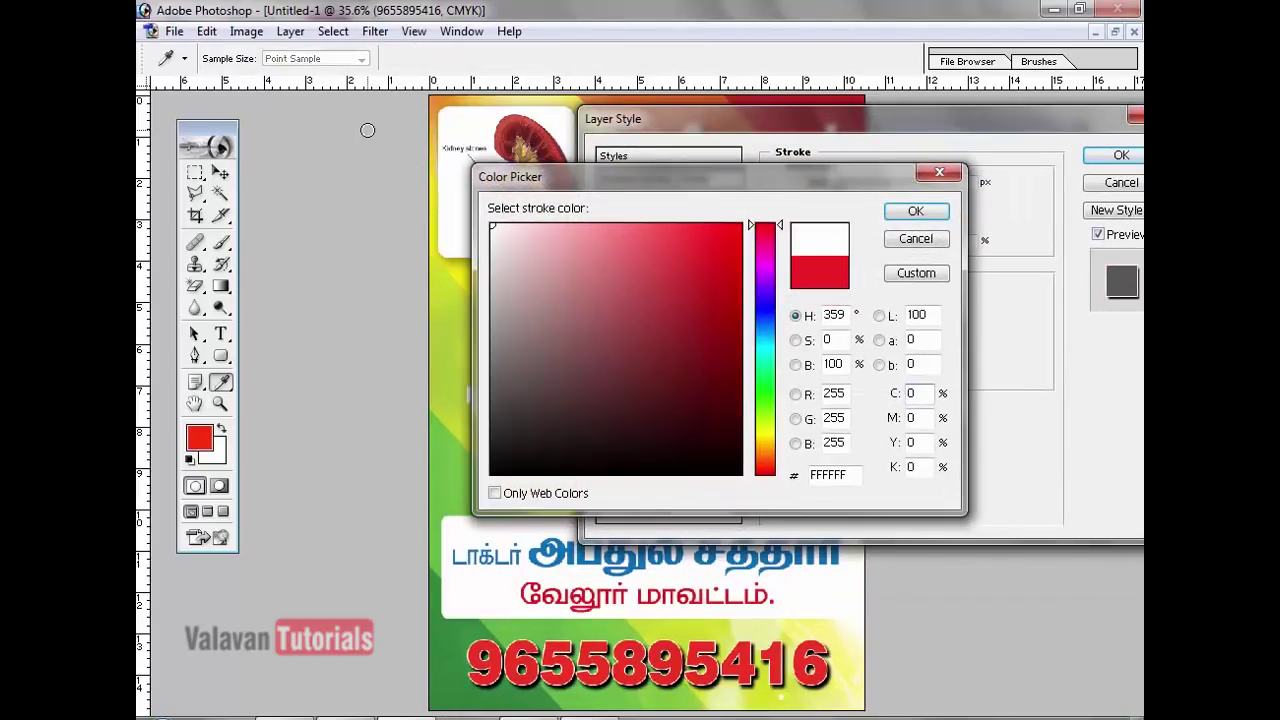
left_click(914, 211)
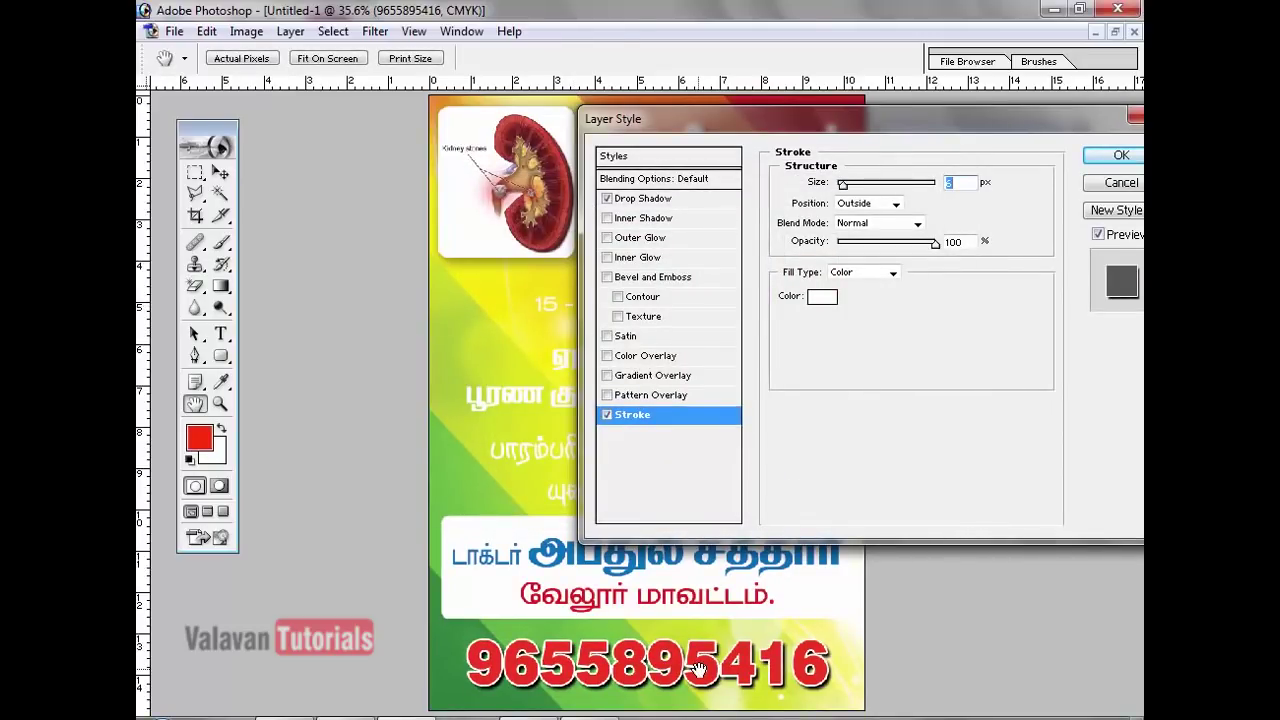
left_click(1120, 158)
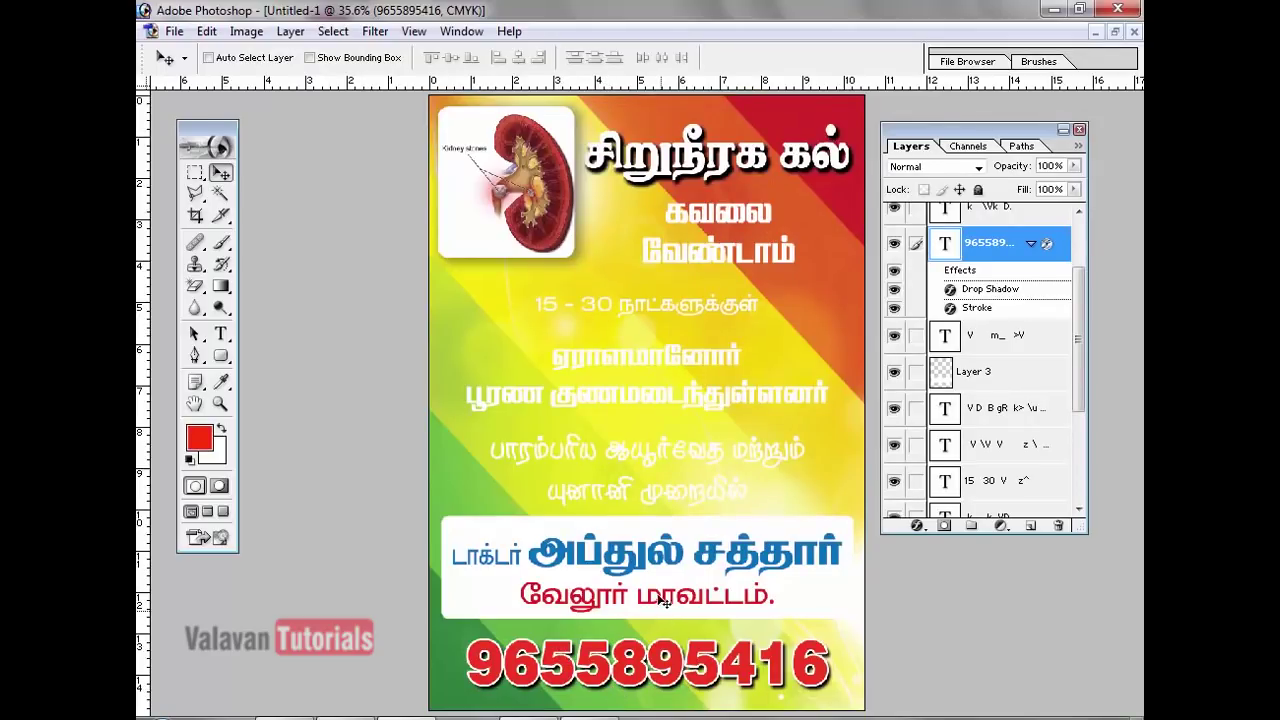
- Fill the 15 - 30 line with dark blue C100 M100 Y0 K0
right_click(640, 302)
left_click(680, 312)
left_click(200, 438)
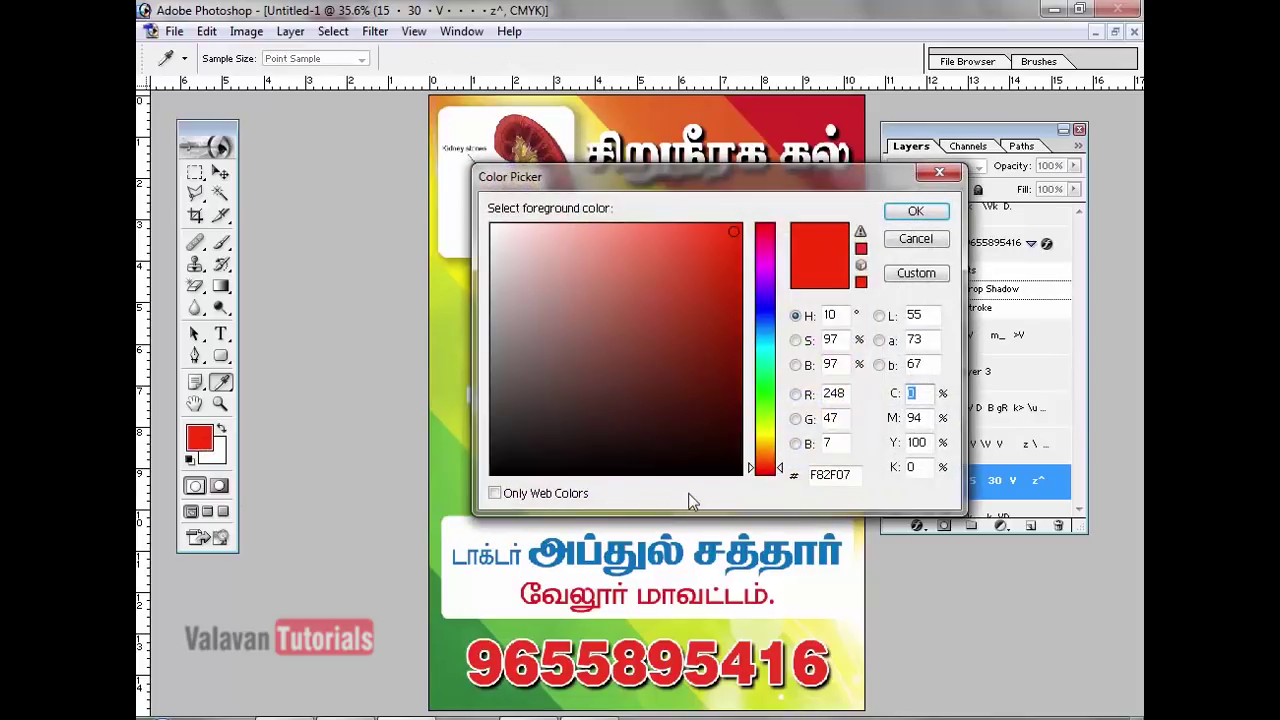
type("100")
key("Tab")
type("100")
key("Tab")
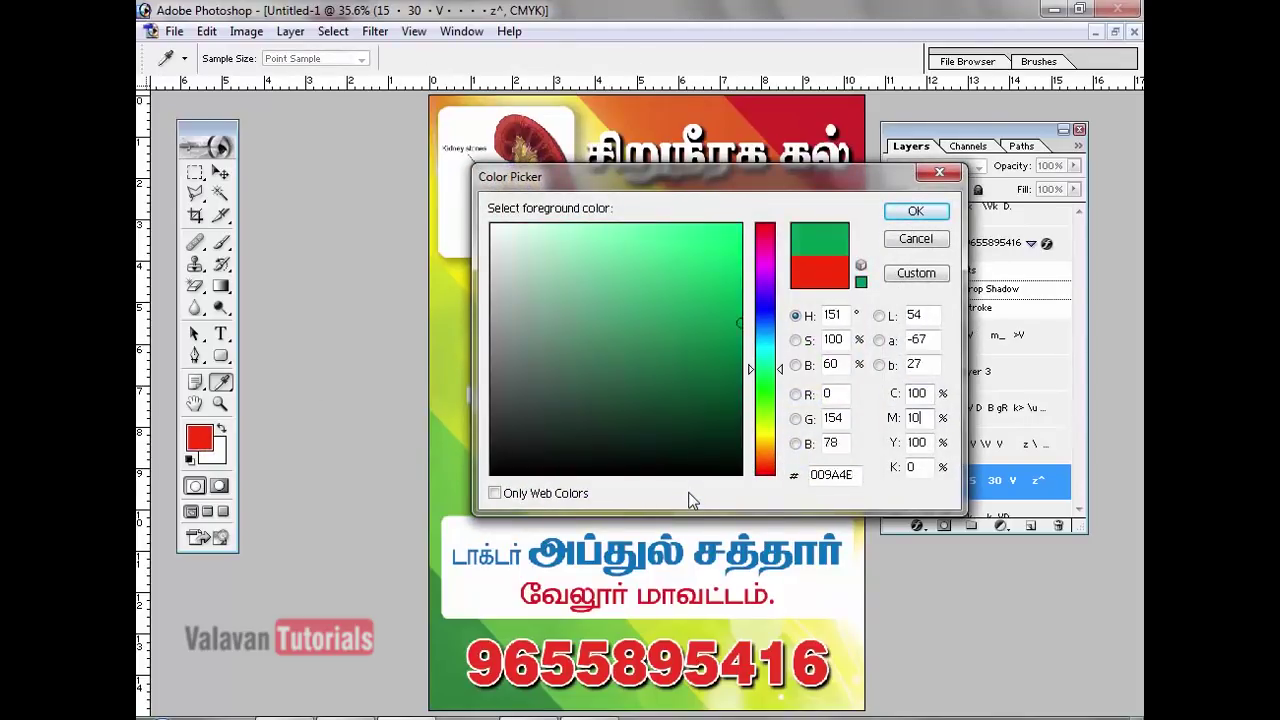
key("Tab")
key("shift+Tab")
type("0")
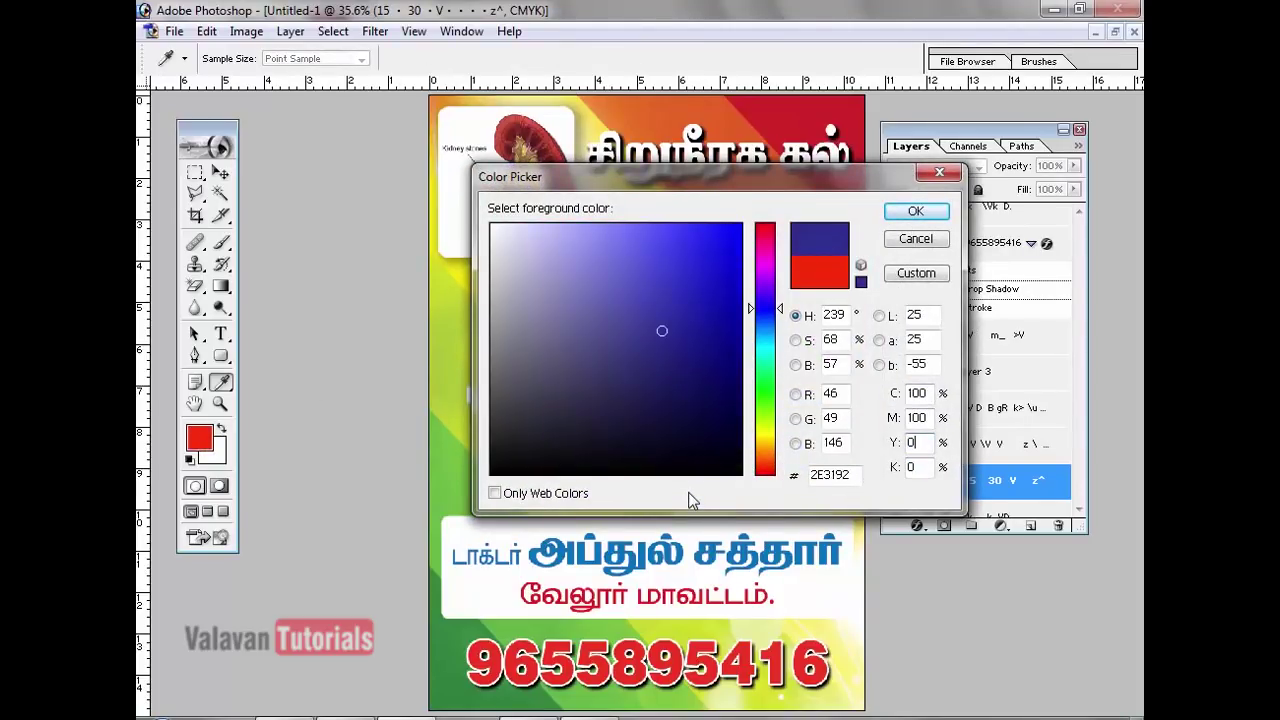
key("Return")
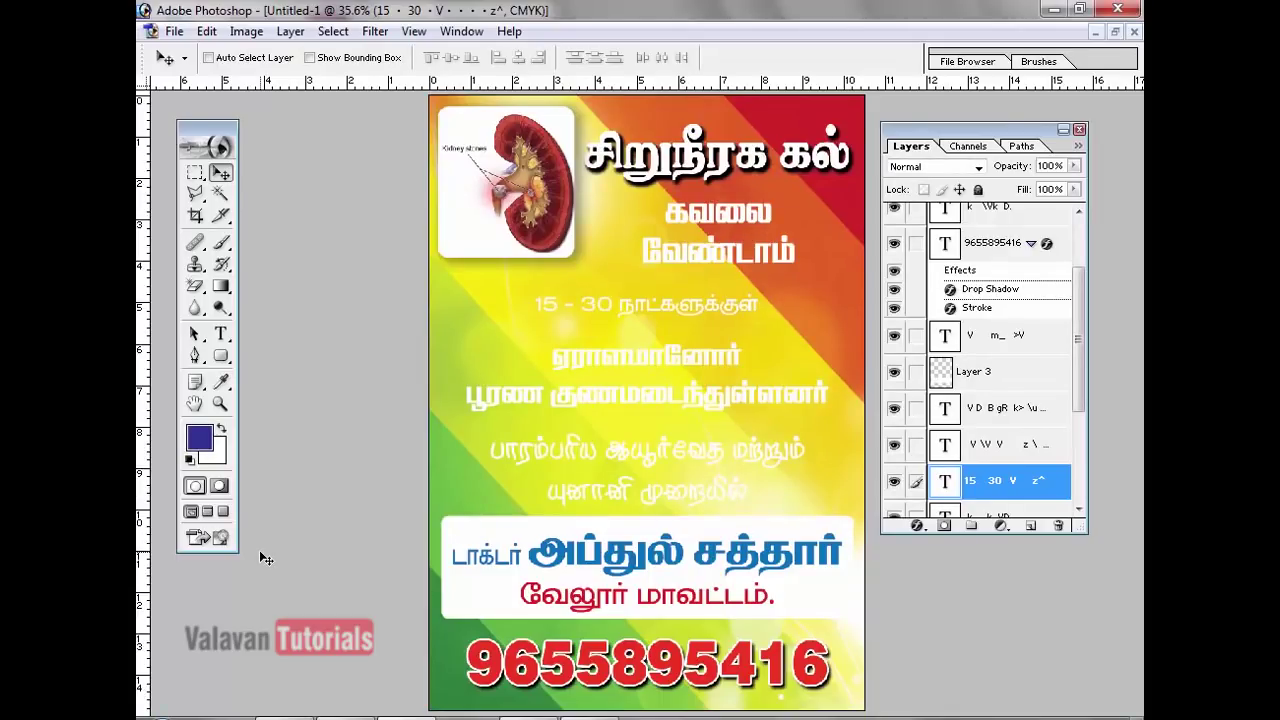
key("alt+BackSpace")
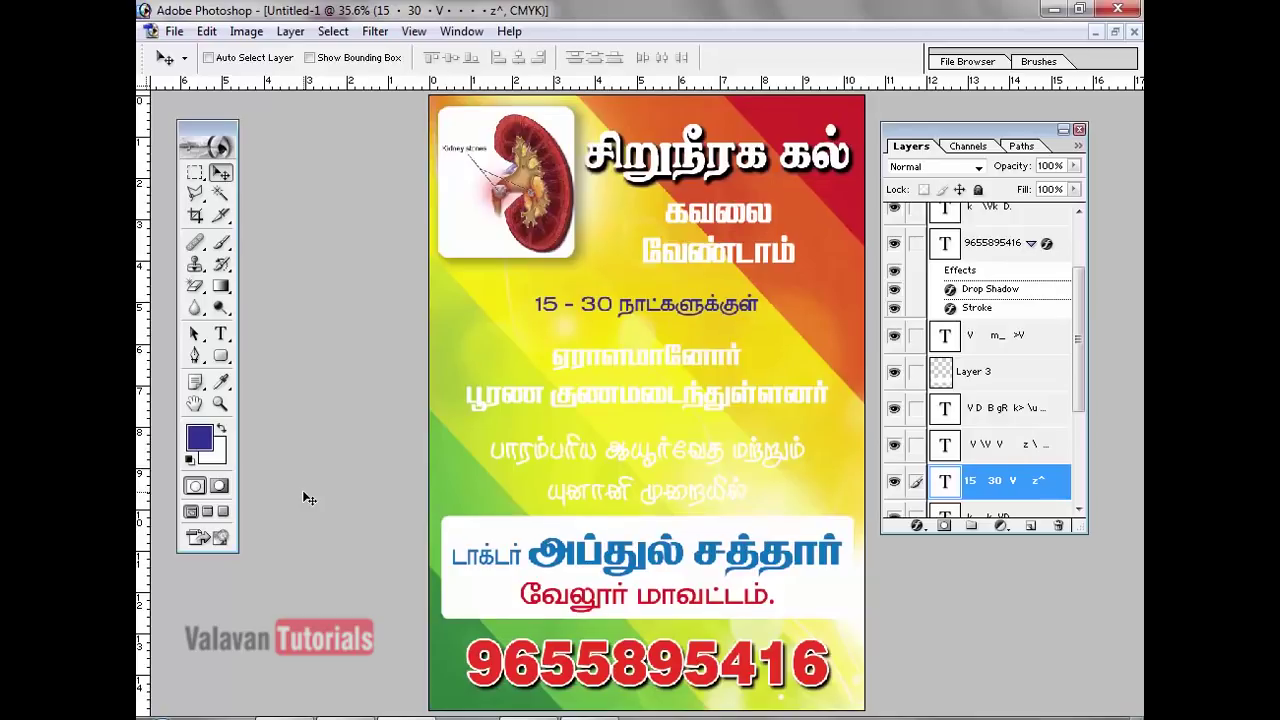
- Add a white 3 px Stroke outline to the 15 - 30 line
right_click(990, 490)
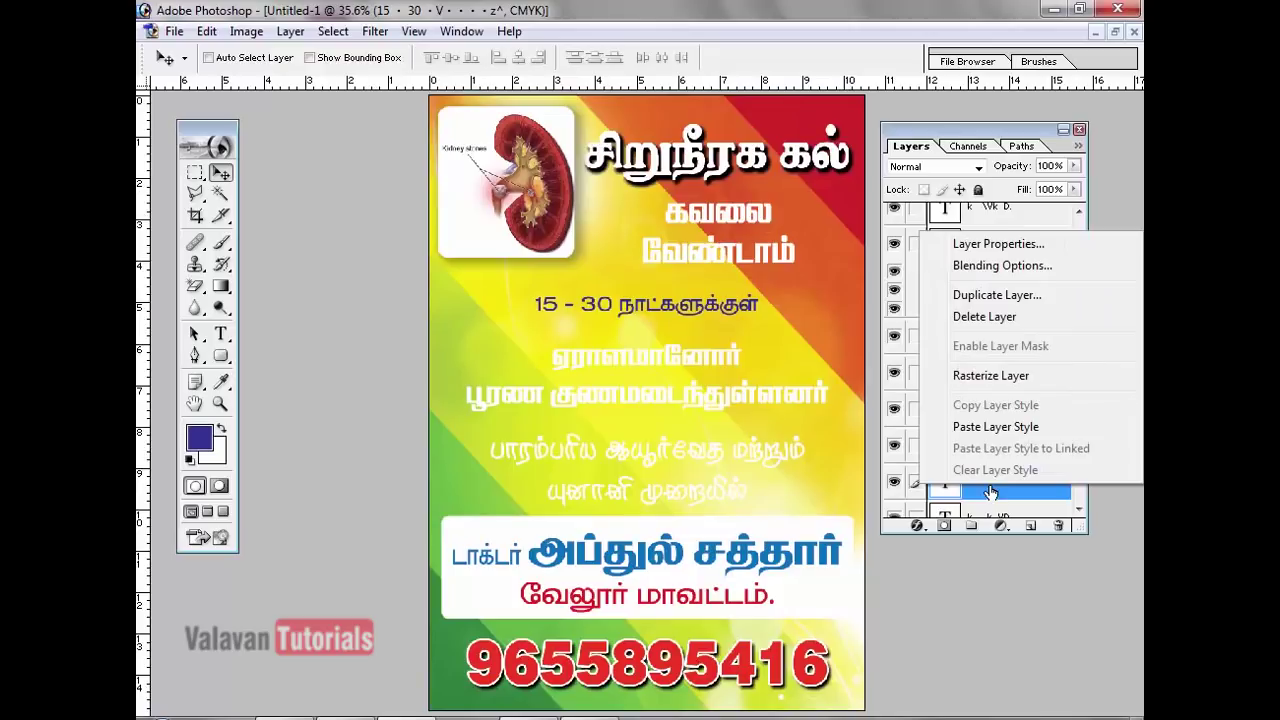
left_click(997, 266)
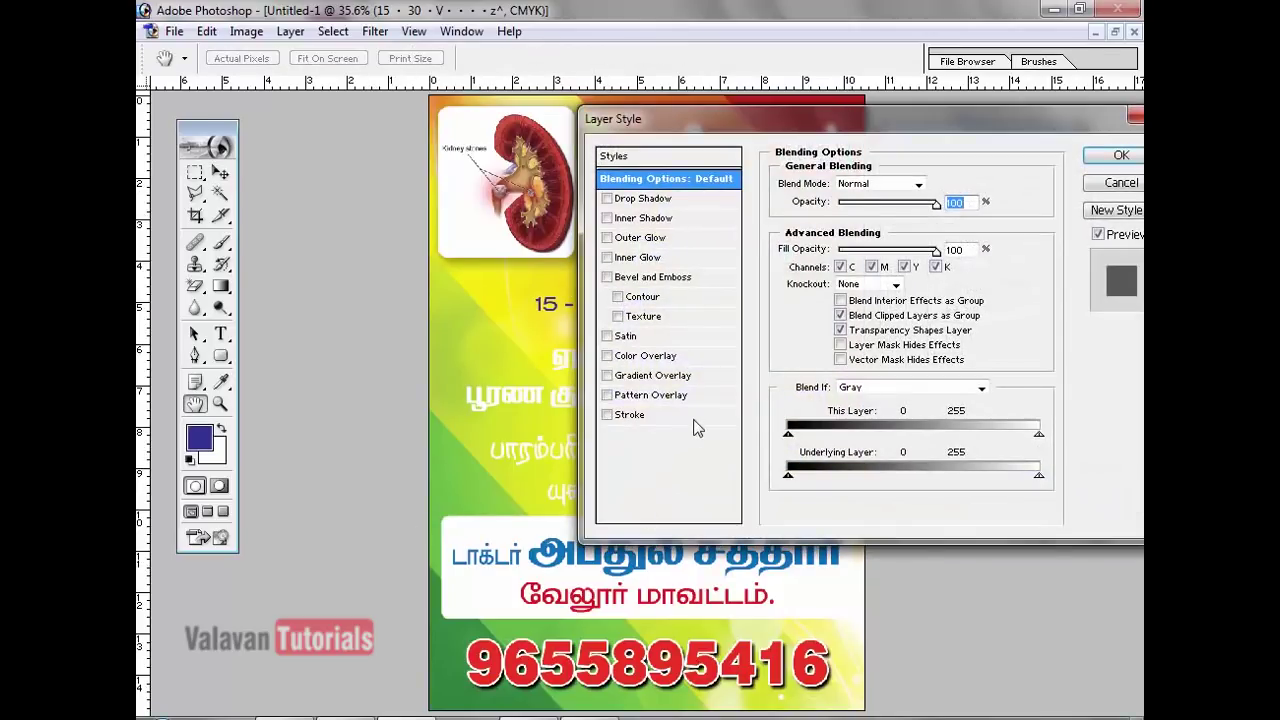
left_click(694, 418)
left_click(822, 297)
left_click_drag(666, 329, 474, 209)
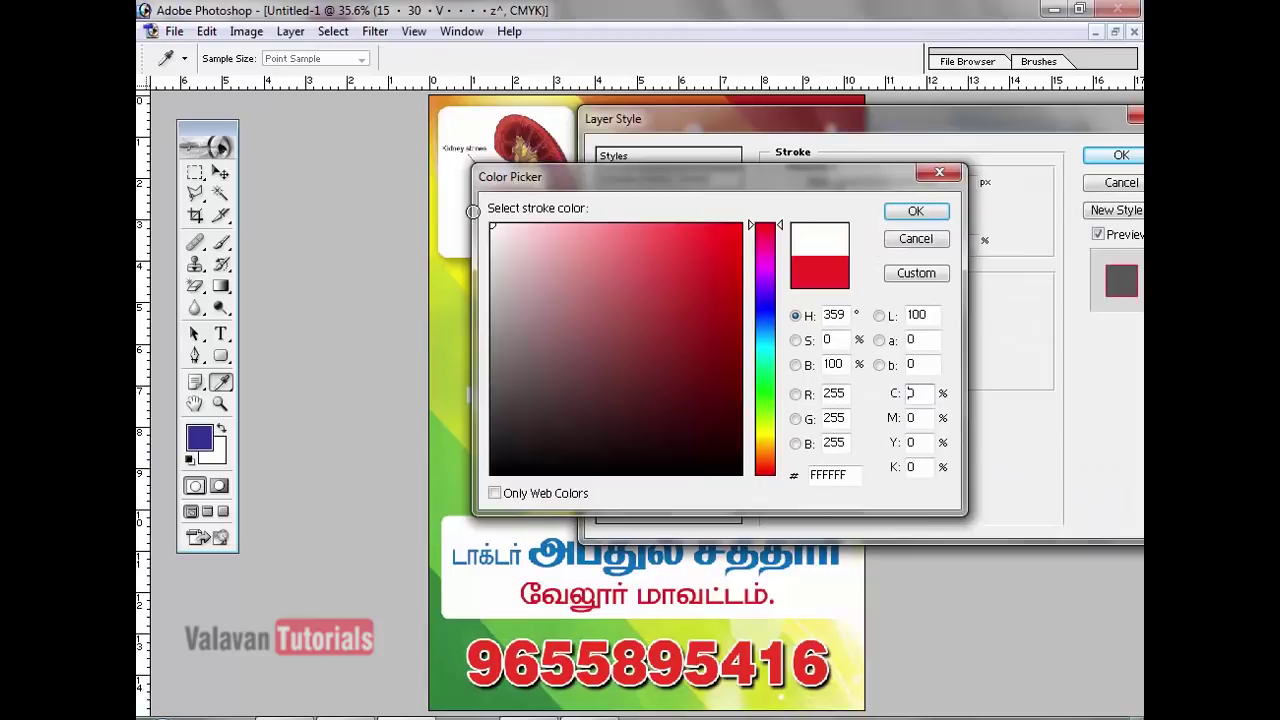
left_click(917, 214)
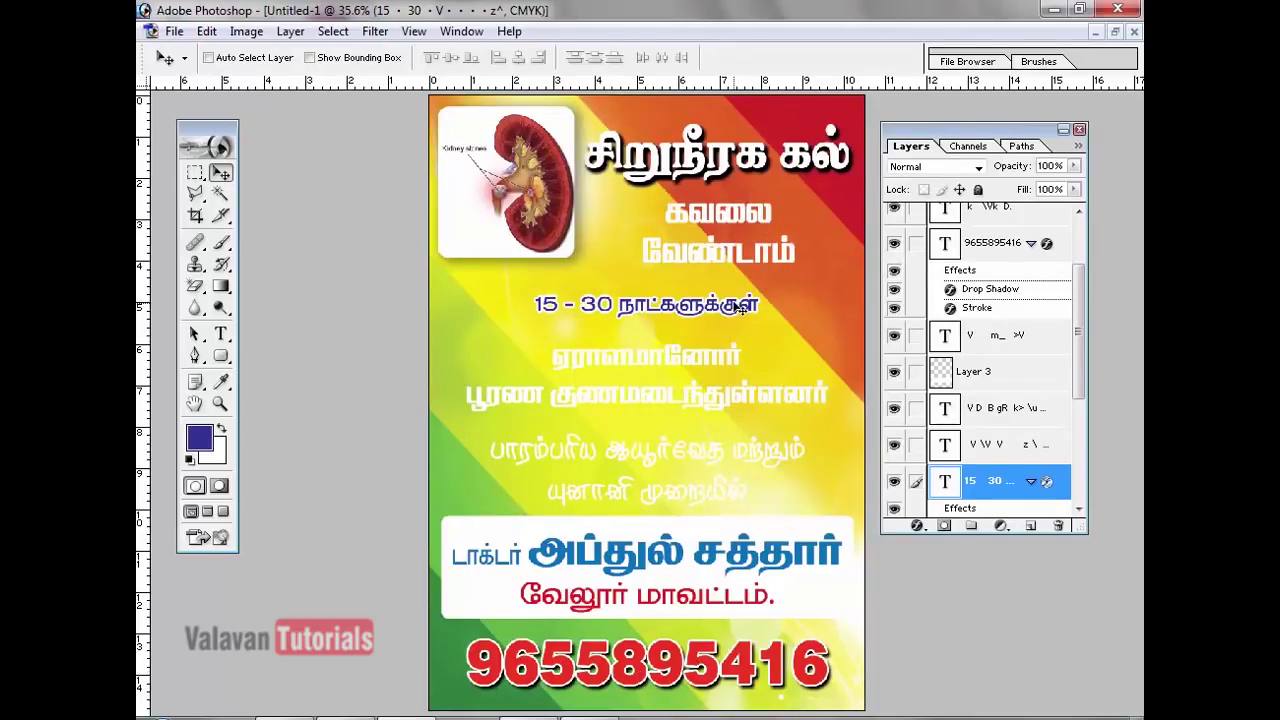
- Copy the 15 - 30 line's white outline style and paste it onto the ஏராளமானோர் text
right_click(1008, 488)
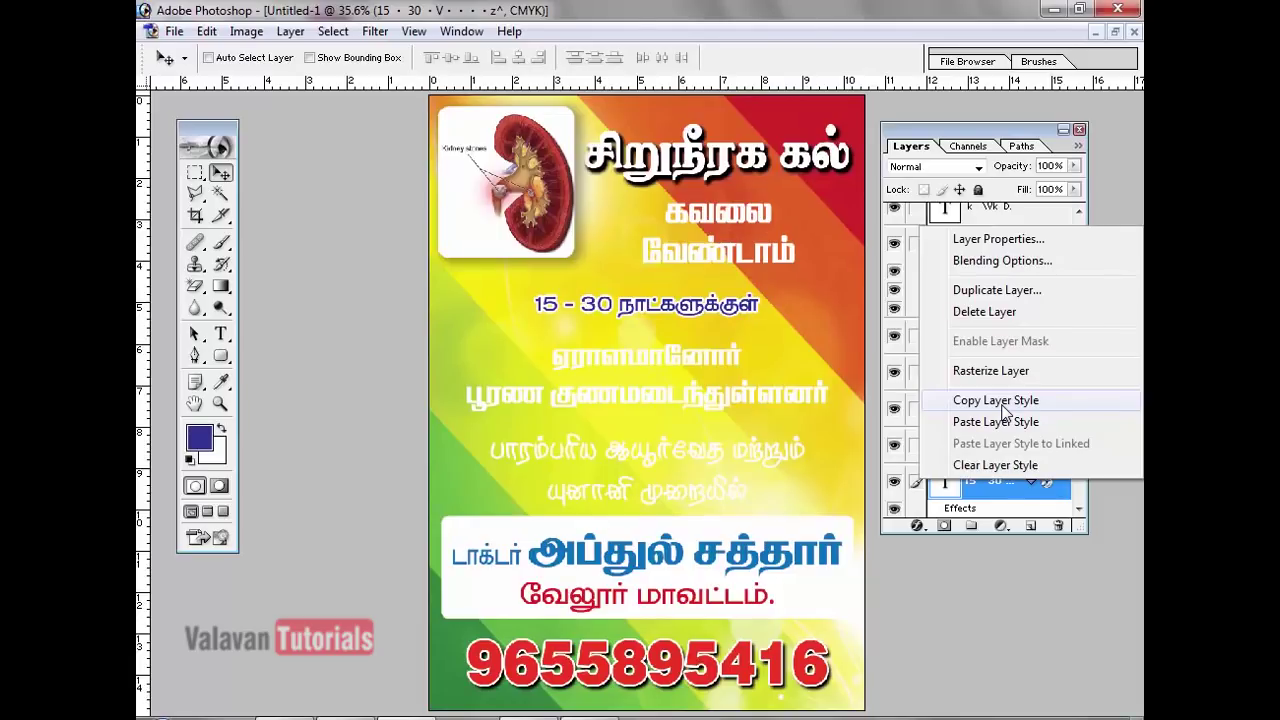
left_click(1004, 409)
right_click(686, 360)
left_click(712, 370)
right_click(666, 366)
left_click(686, 372)
right_click(1010, 276)
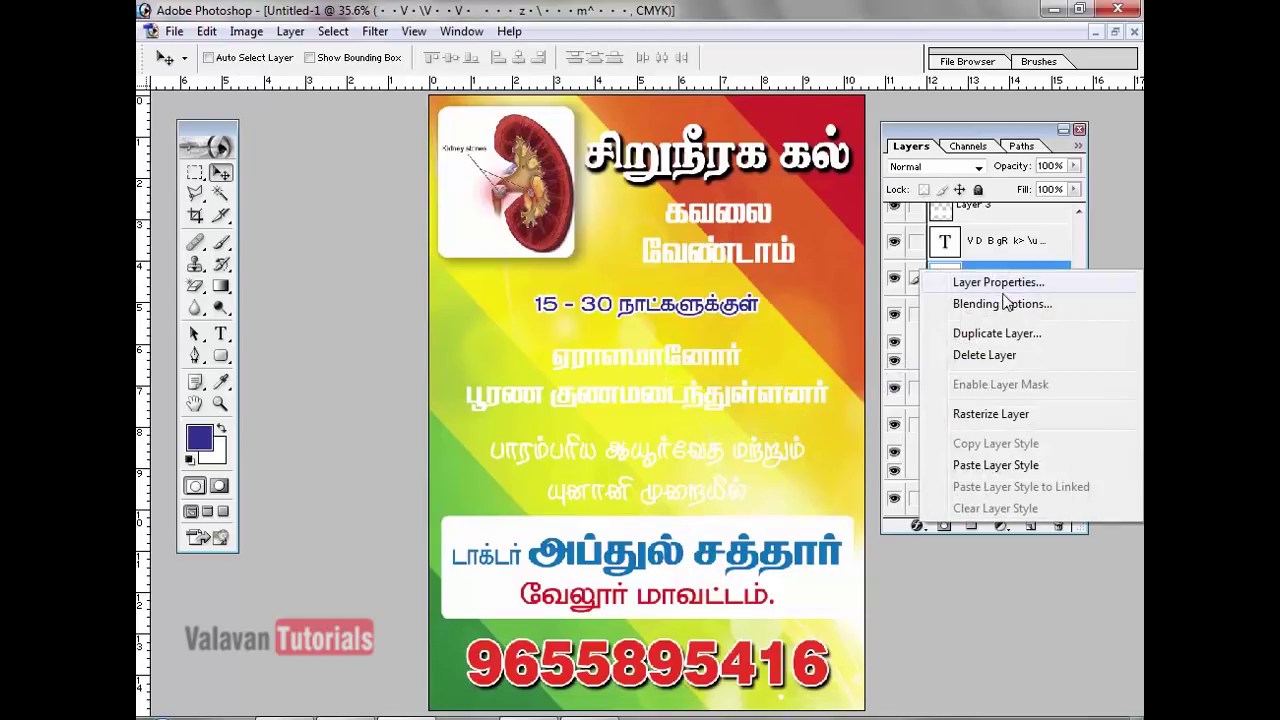
left_click(979, 465)
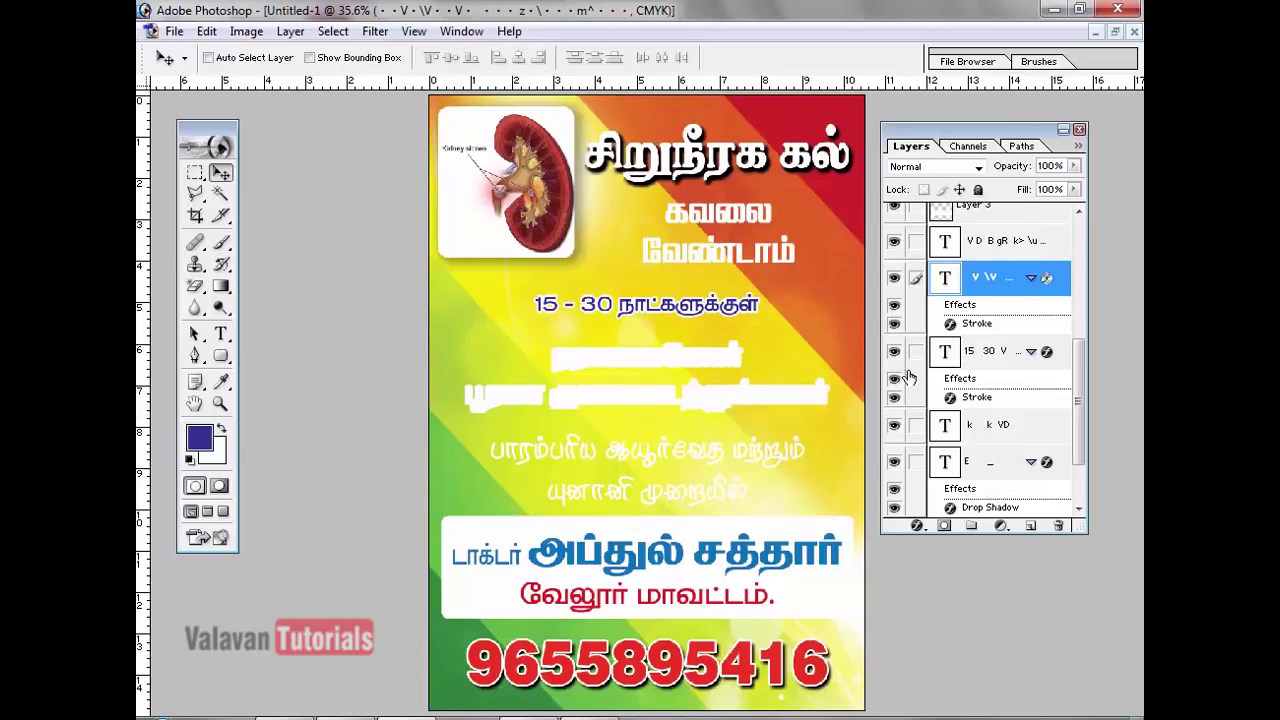
- Fill the ஏராளமானோர் lines with magenta
double_click(1015, 289)
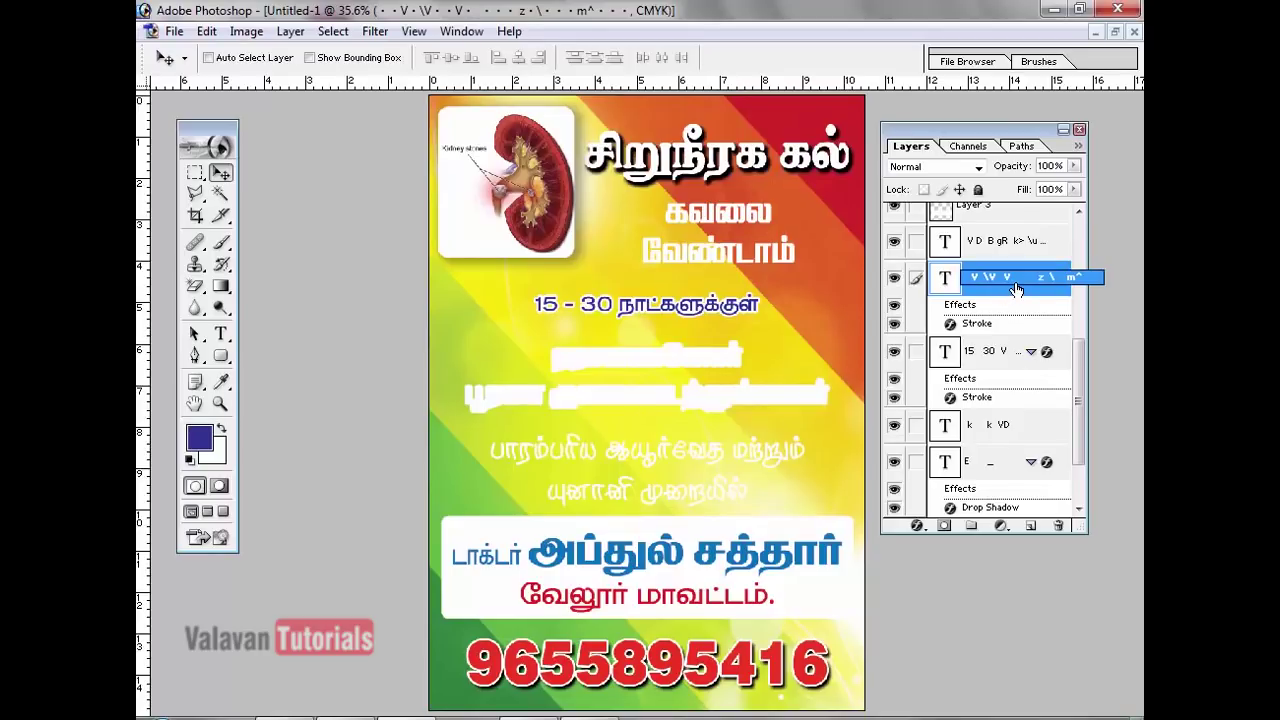
key("Return")
left_click(200, 440)
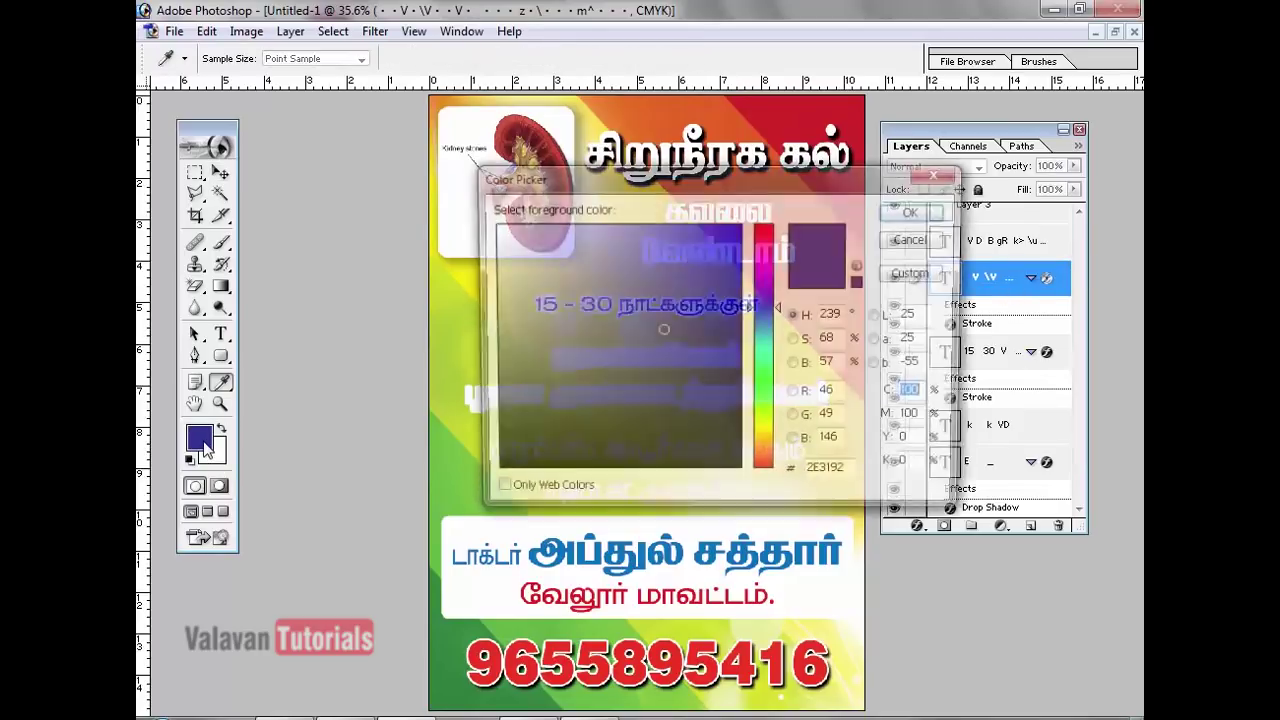
type("0")
key("Return")
key("alt+BackSpace")
- Colour the பாரம்பரிய lines purple #6F2C91 and give them the white outline style
right_click(650, 462)
left_click(676, 468)
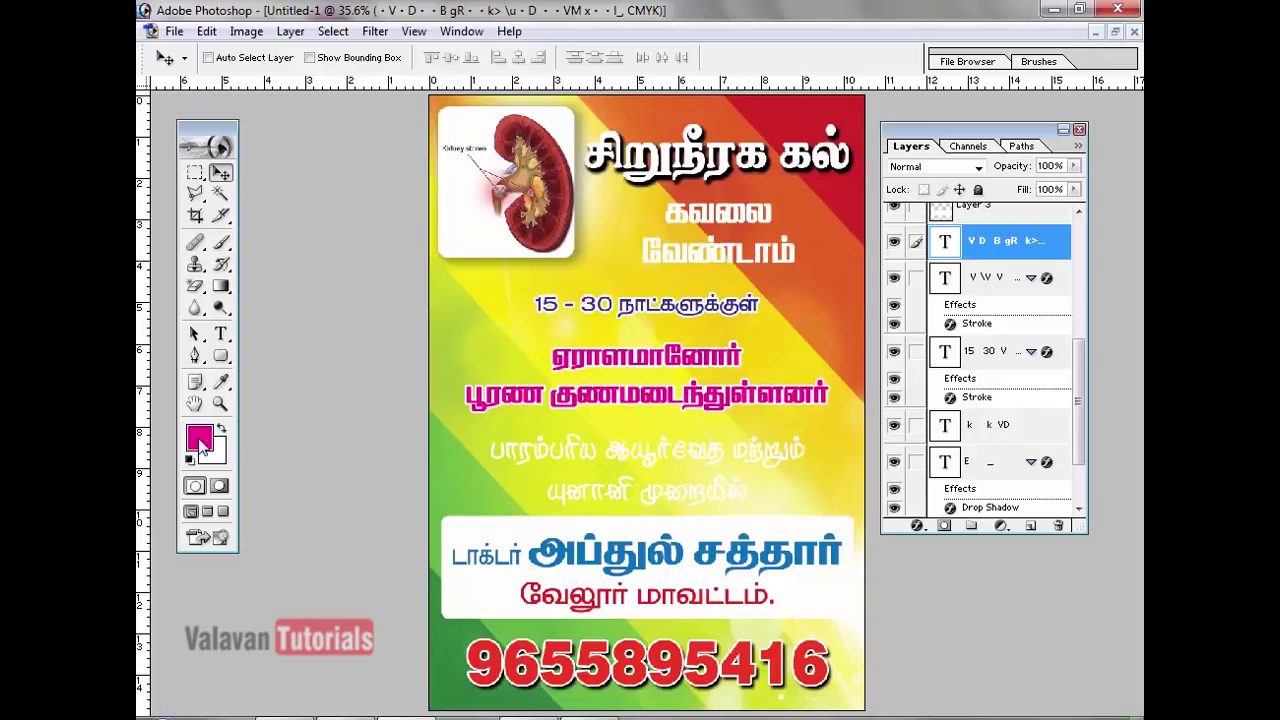
left_click(200, 440)
type("6F2C91")
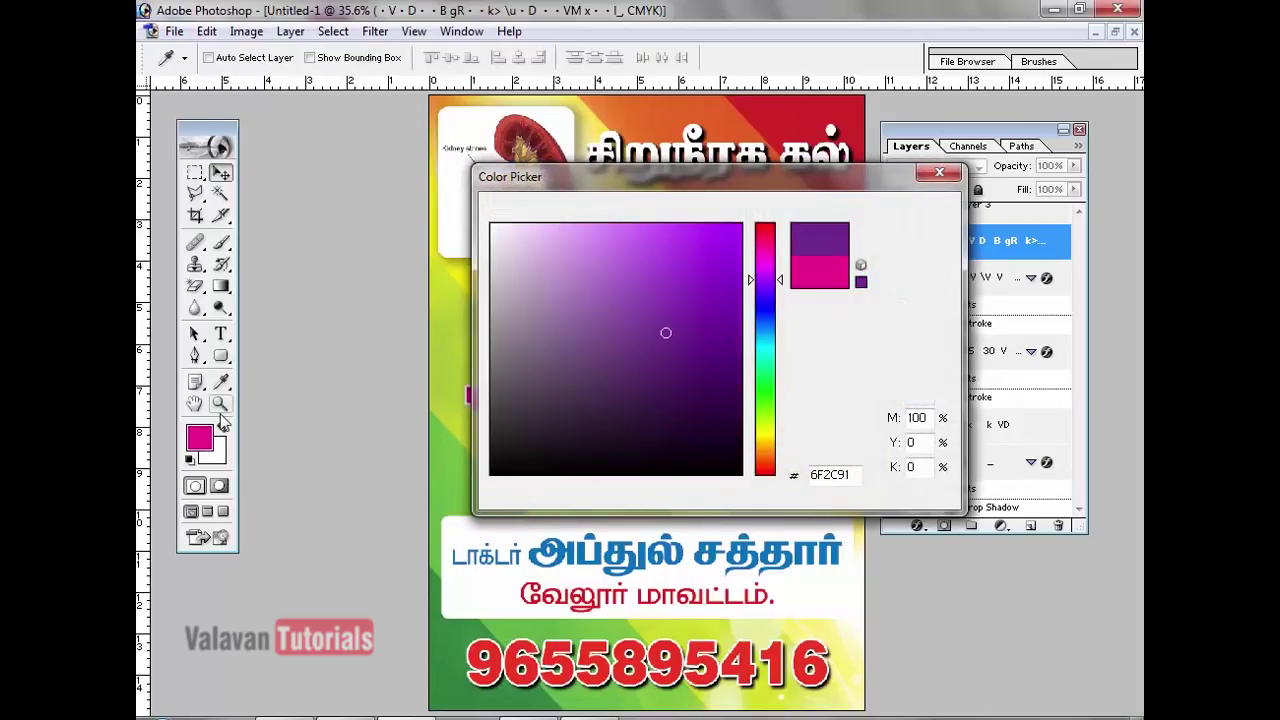
key("Return")
key("alt+BackSpace")
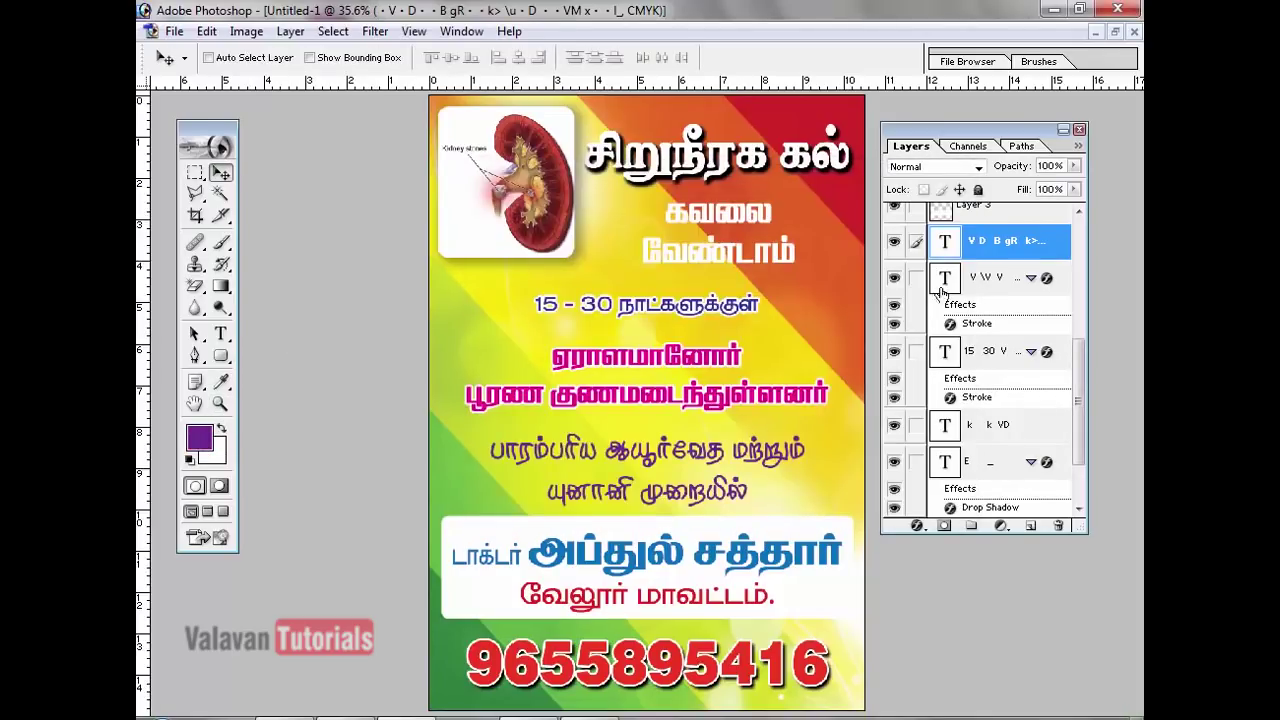
right_click(995, 248)
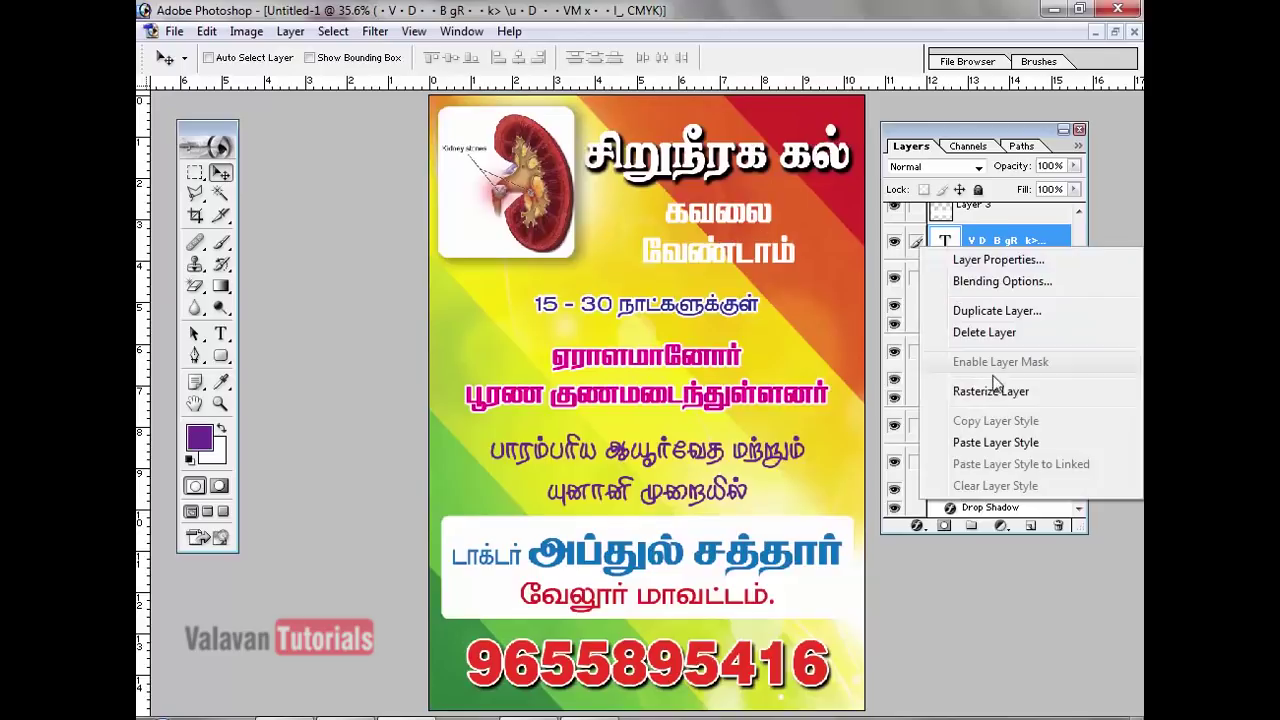
left_click(990, 442)
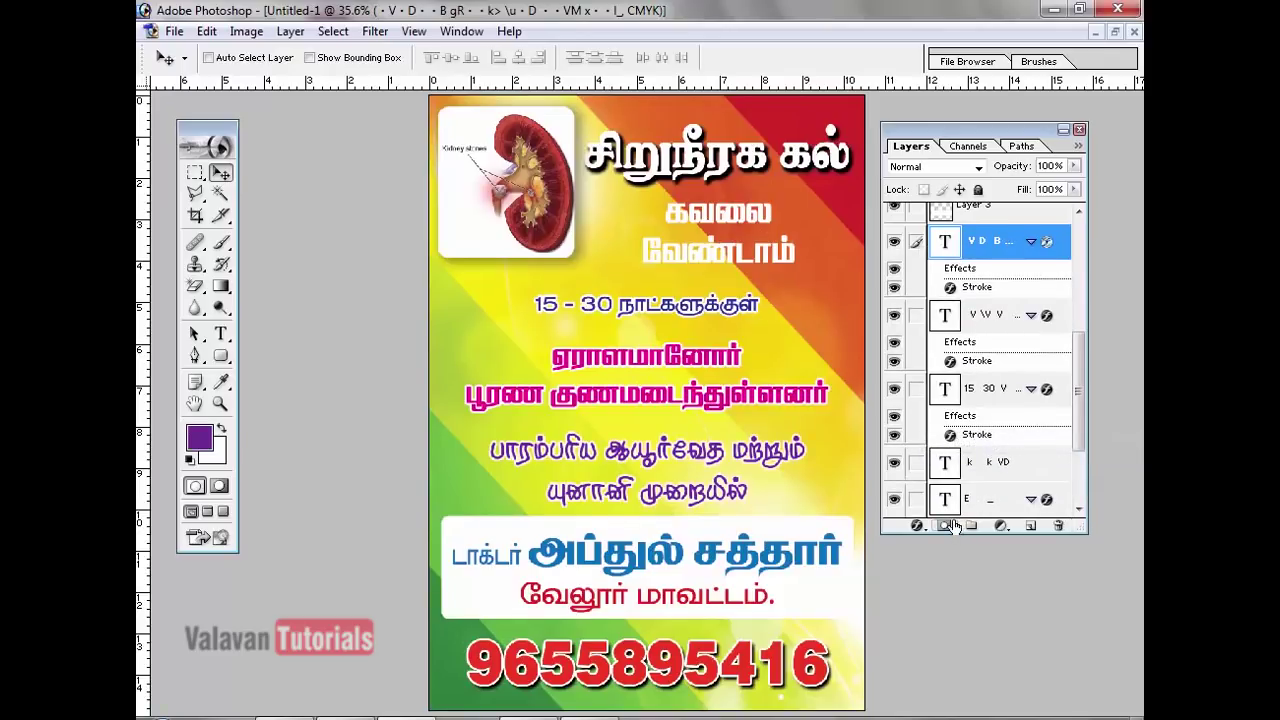
- Stretch கவலை வேண்டாம் to about 136% width and paste the white outline onto it
right_click(669, 358)
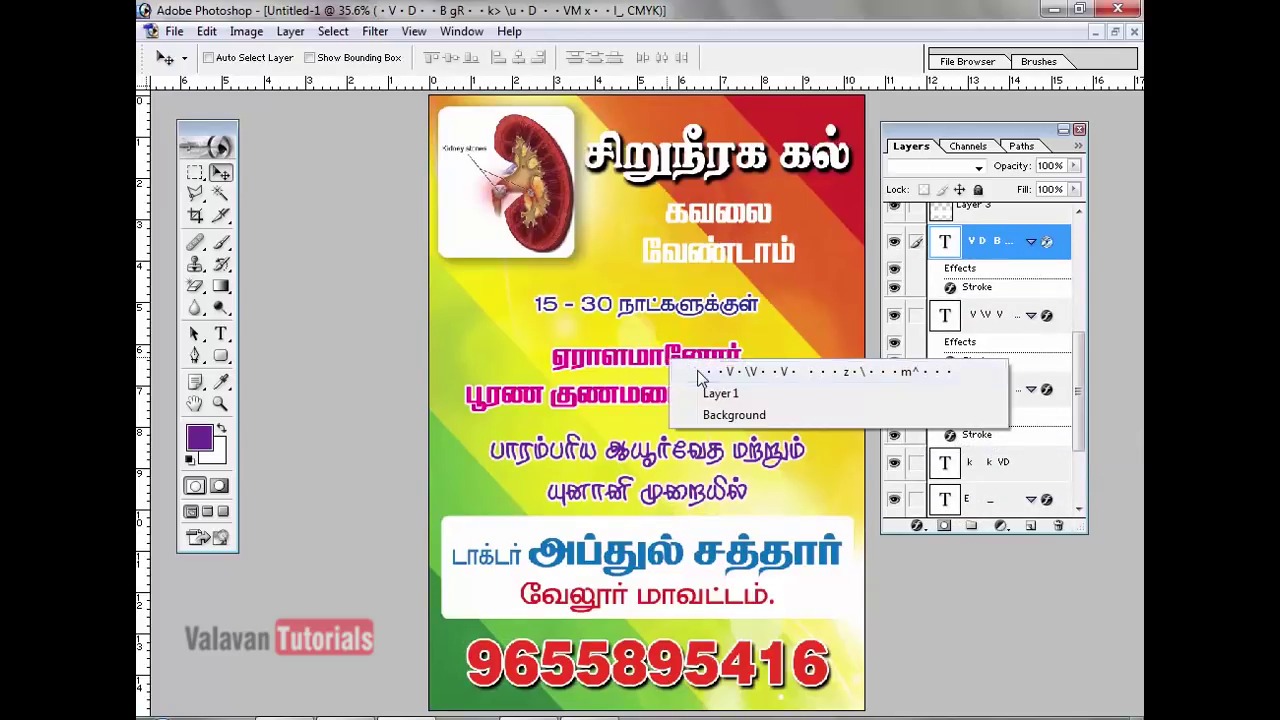
left_click(760, 372)
key("ctrl+t")
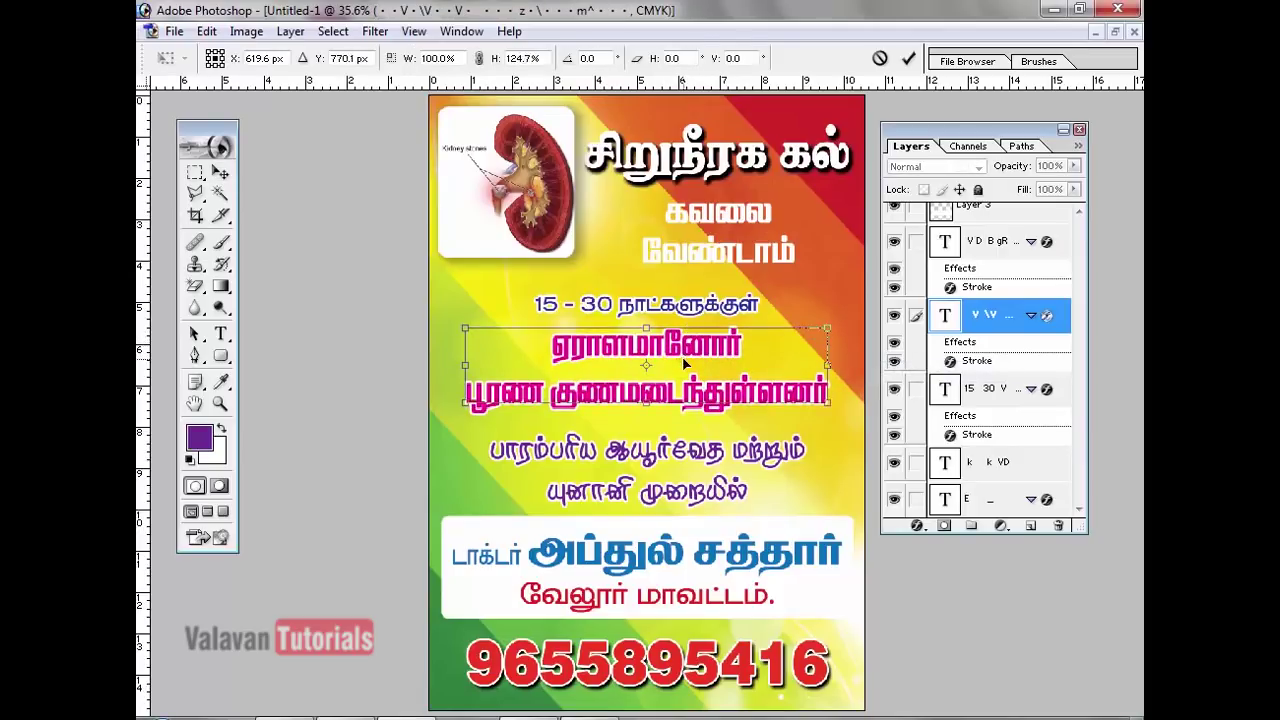
key("Return")
right_click(718, 252)
left_click(800, 253)
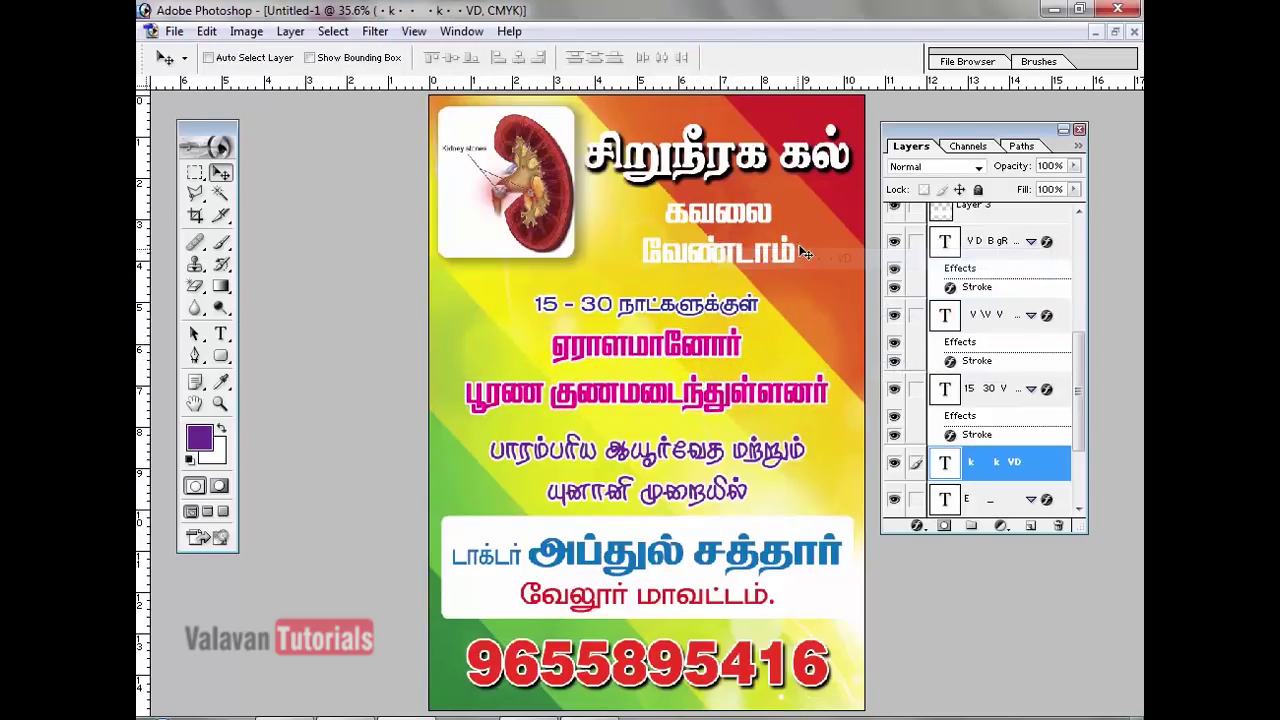
key("ctrl+t")
left_click_drag(797, 232, 833, 272)
key("Return")
key("alt+l")
key("y")
key("p")
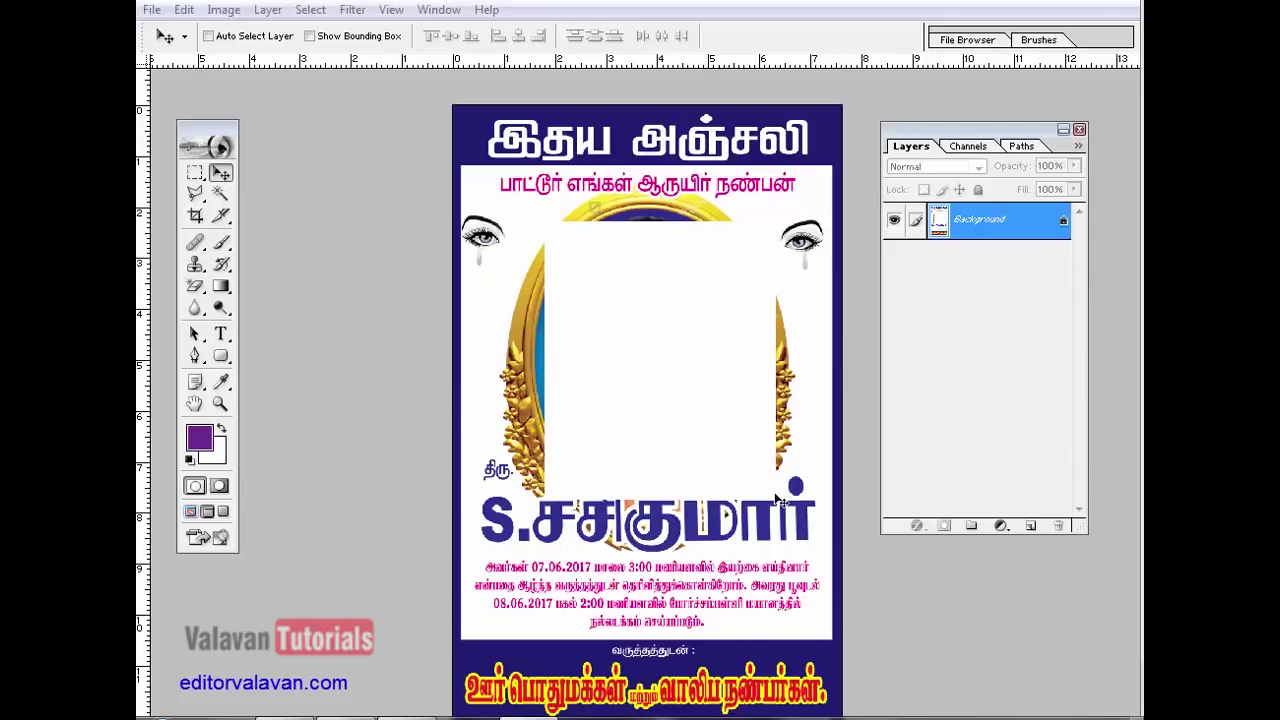
- Hide all panels and zoom the இதய அஞ்சலி poster to Fit on Screen
key("Tab")
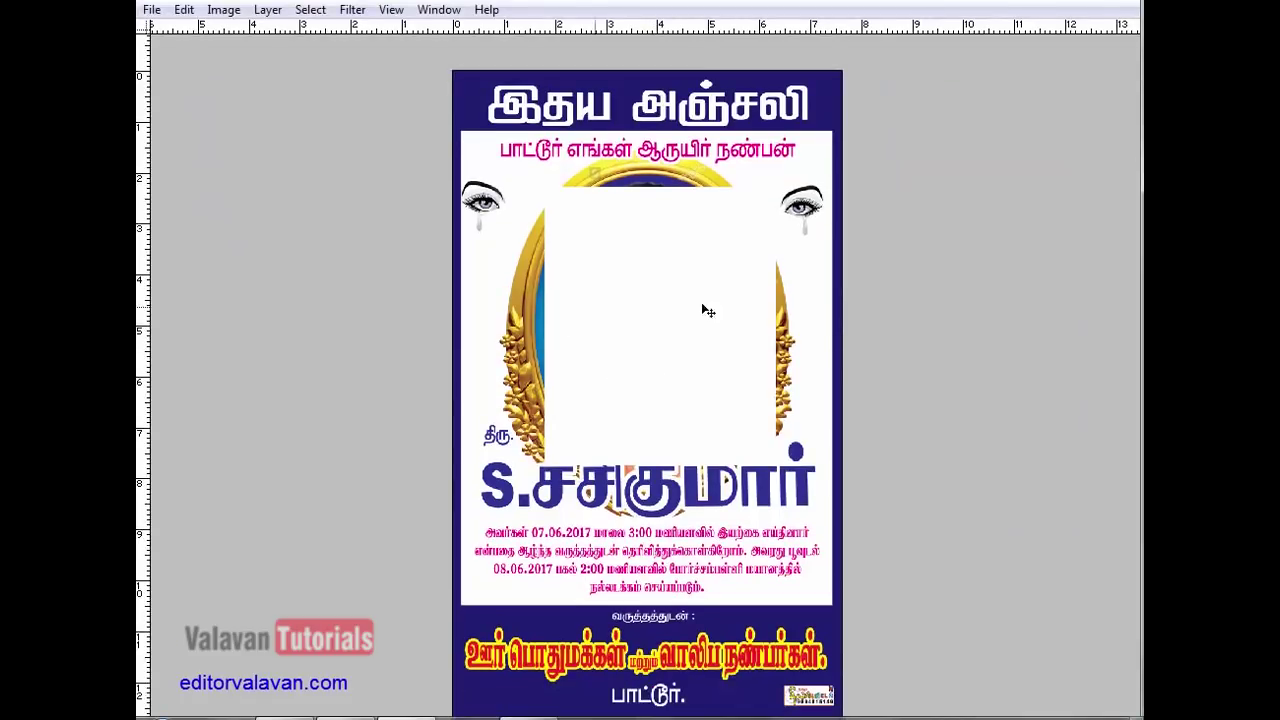
left_click_drag(506, 392, 780, 703)
right_click(606, 452)
left_click(698, 495)
right_click(636, 474)
left_click(675, 484)
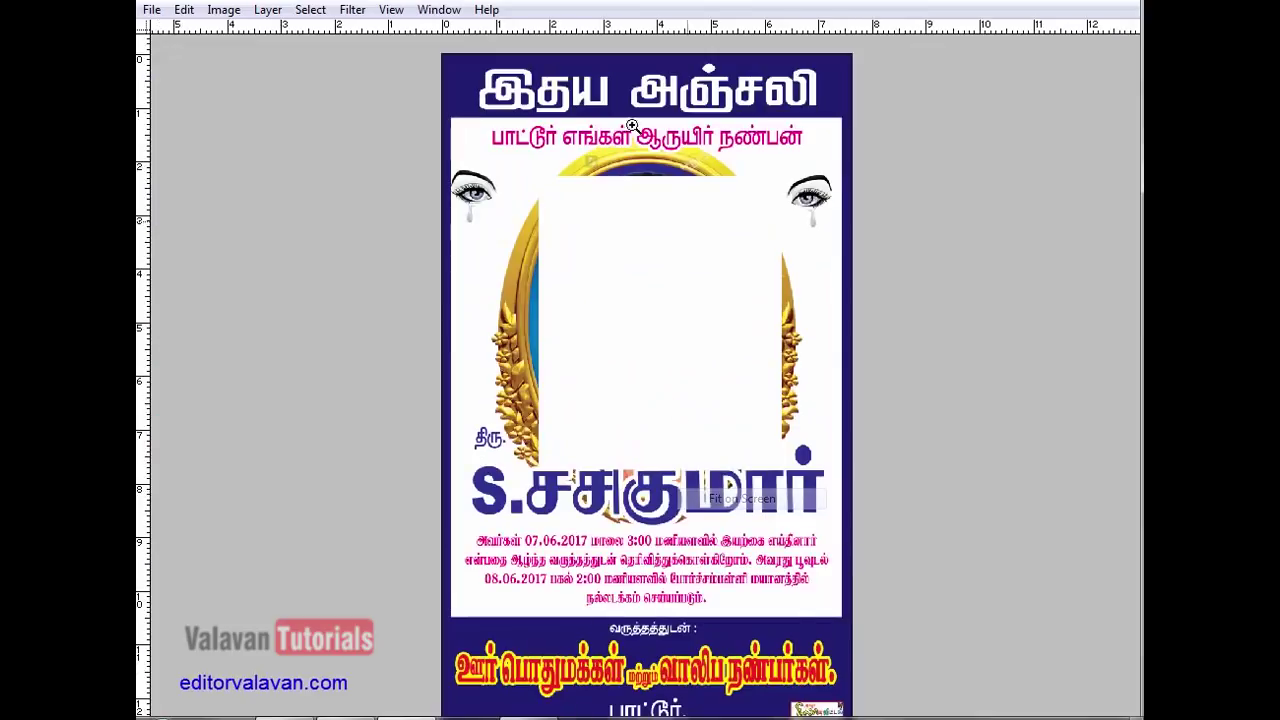
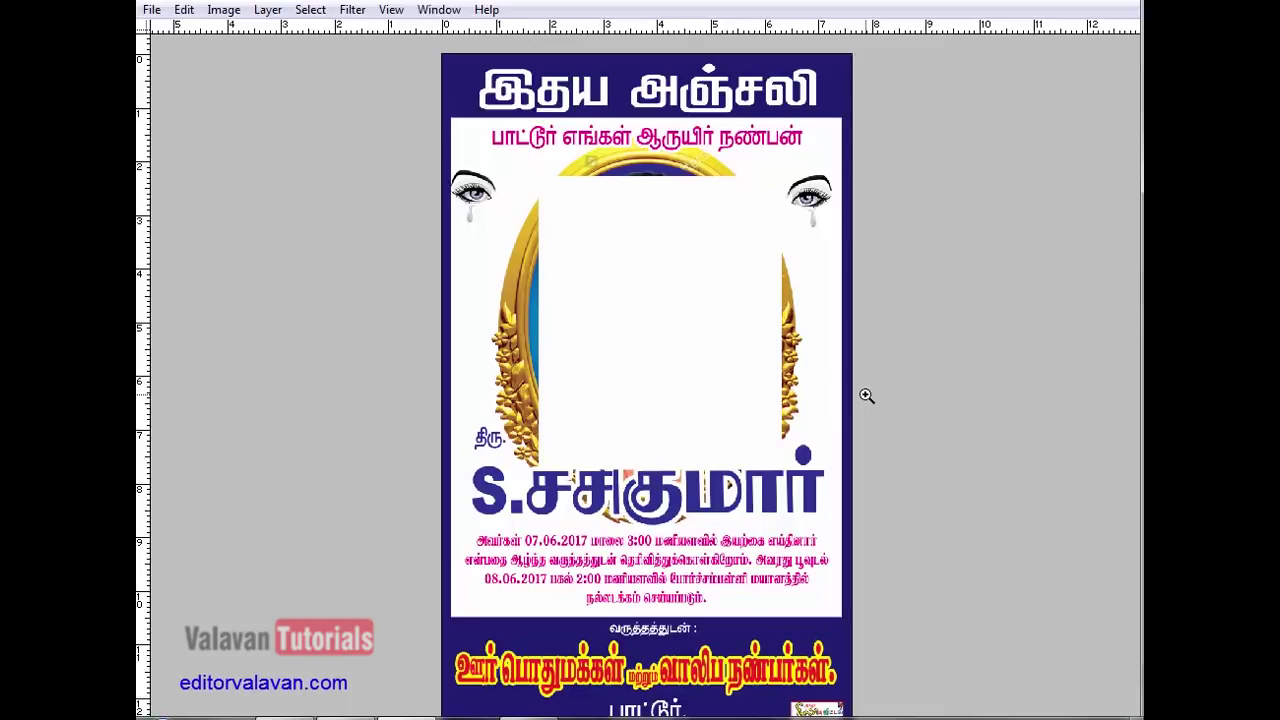
- Trace a Pen outline around the crying eye at top right and convert it to a selection
left_click_drag(857, 351, 735, 149)
left_click(931, 206)
key("p")
left_click_drag(702, 194, 756, 151)
left_click(895, 93)
left_click(1002, 130)
left_click(1056, 253)
left_click(1050, 364)
left_click(1028, 468)
left_click(995, 546)
left_click(922, 627)
left_click(815, 634)
left_click_drag(720, 579, 678, 535)
left_click(641, 384)
left_click(666, 217)
left_click(702, 194)
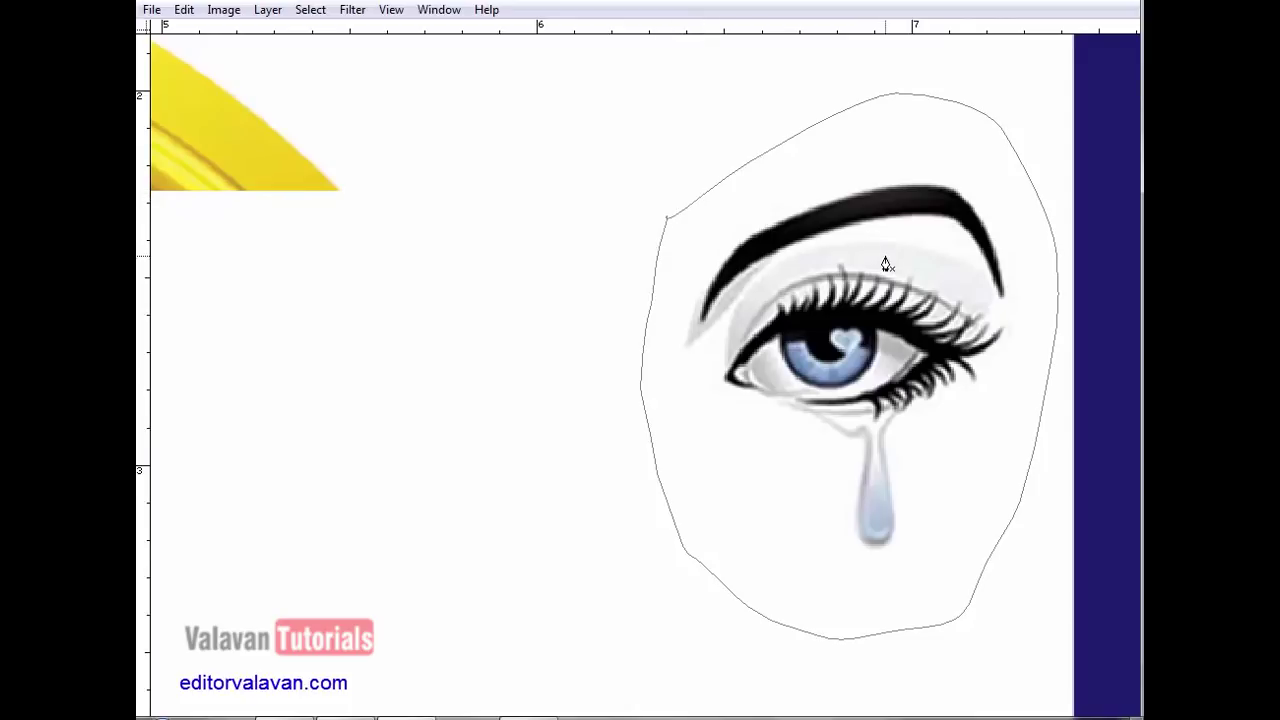
key("ctrl+Return")
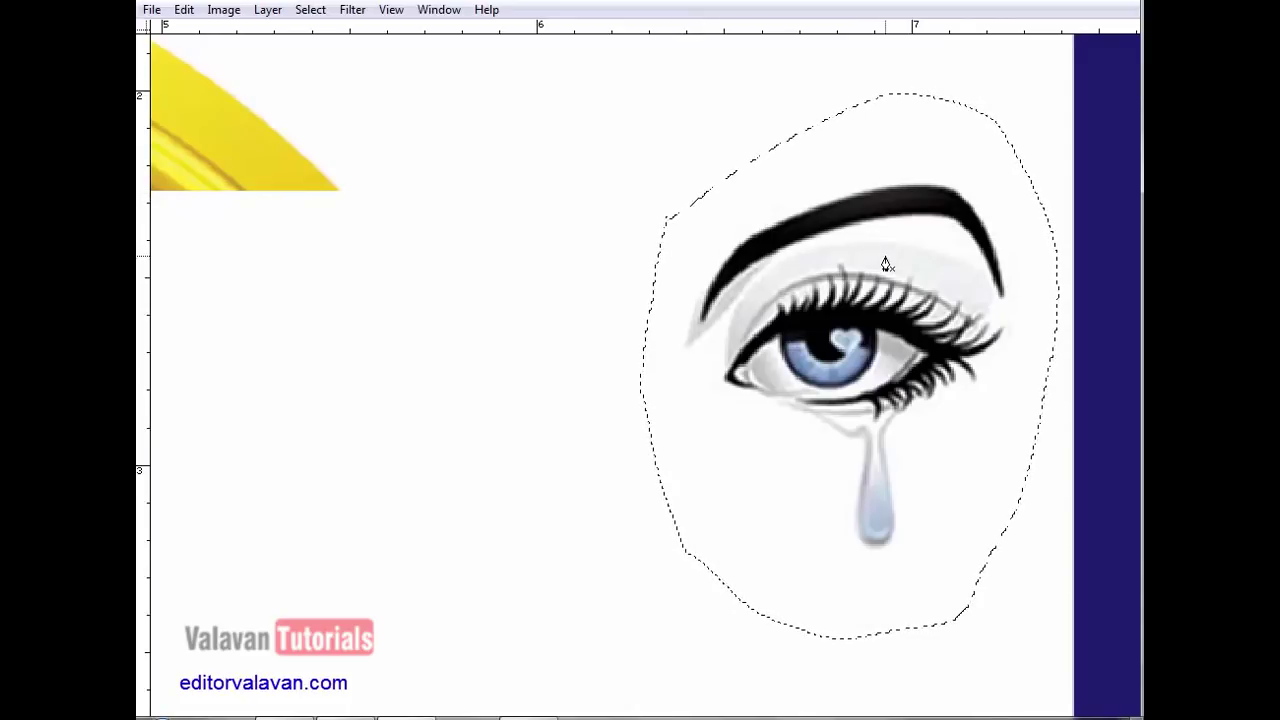
- Copy the selected eye onto a new Layer 1 and shift it to check the copy
key("F7")
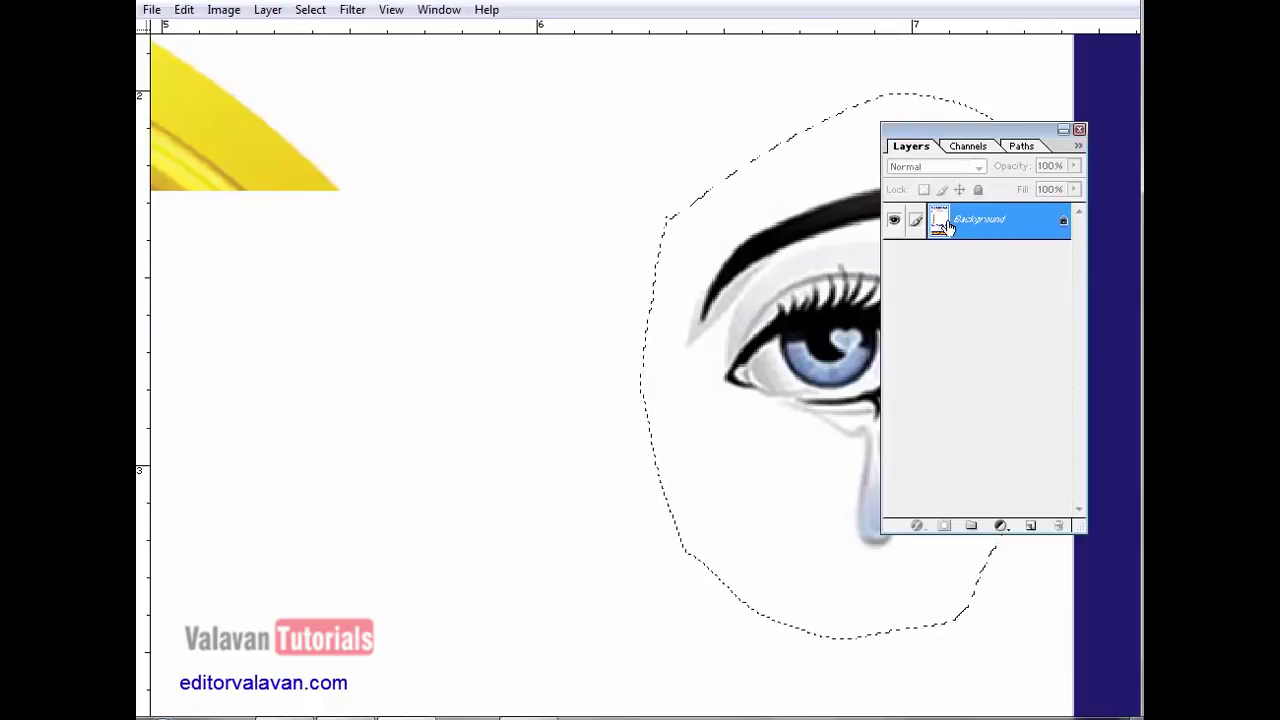
key("ctrl+j")
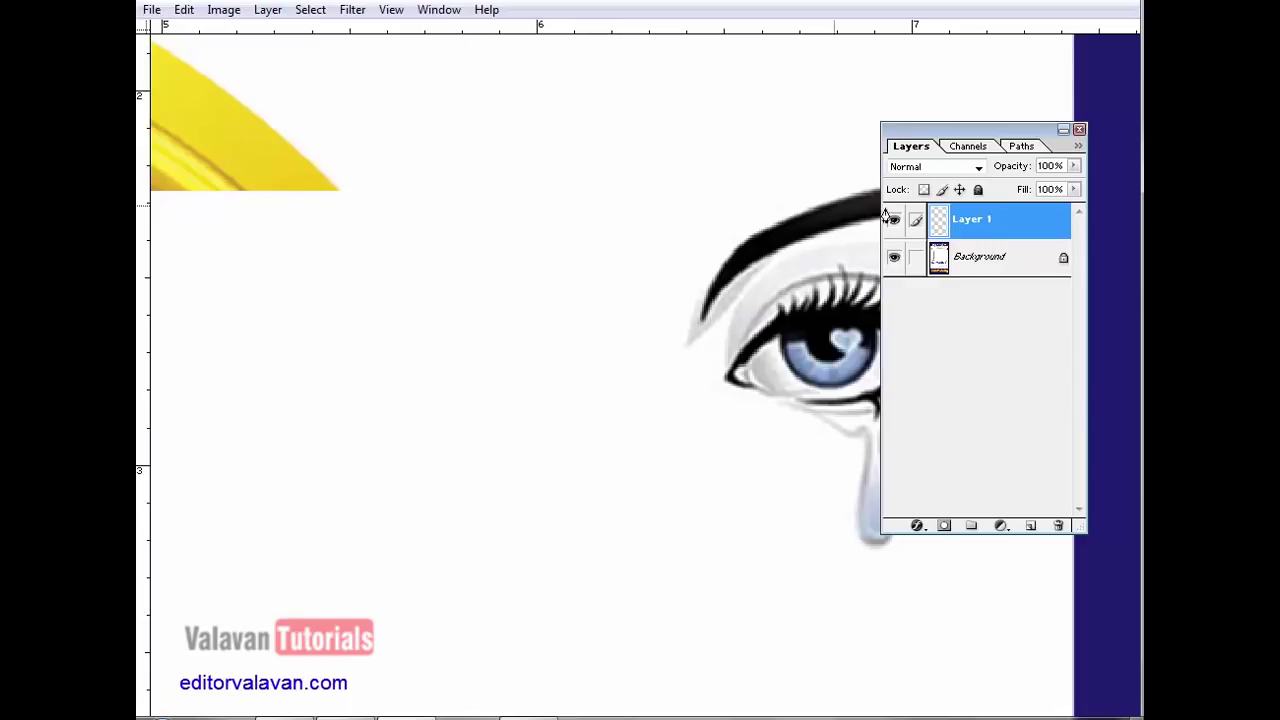
key("Tab")
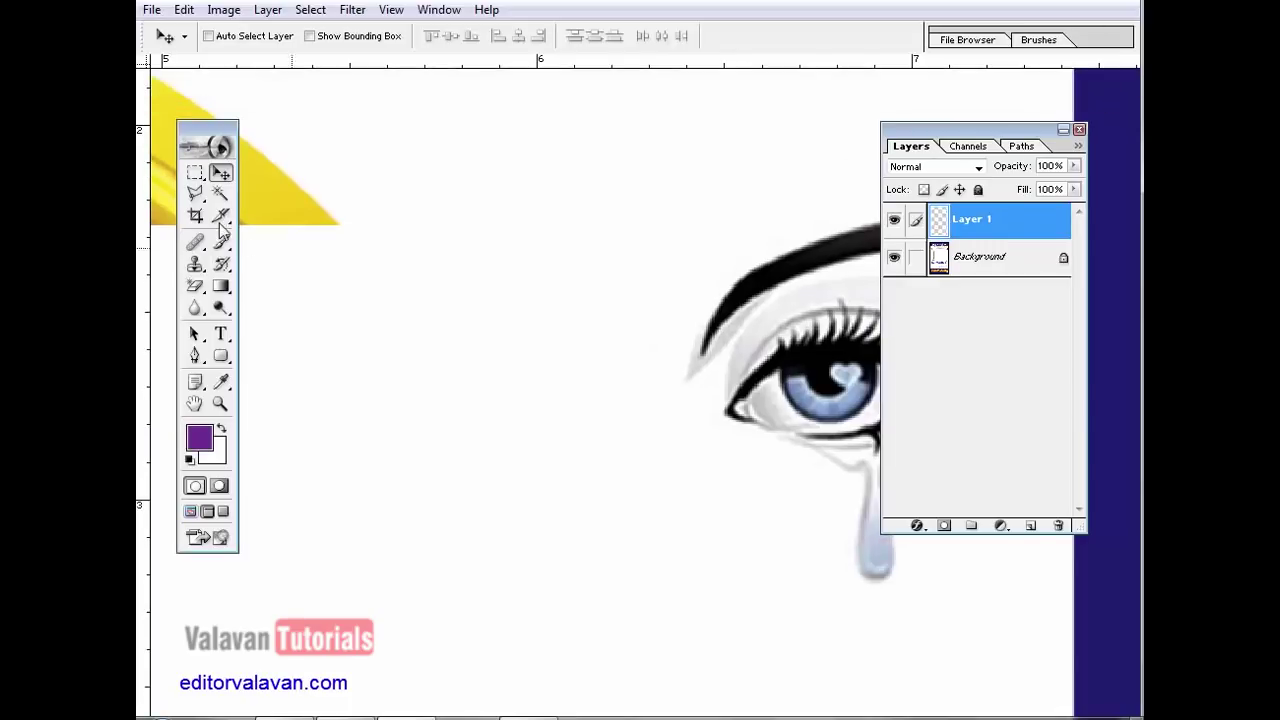
left_click_drag(712, 316, 671, 306)
key("Tab")
- Fit the whole poster on screen
key("f")
key("z")
right_click(677, 322)
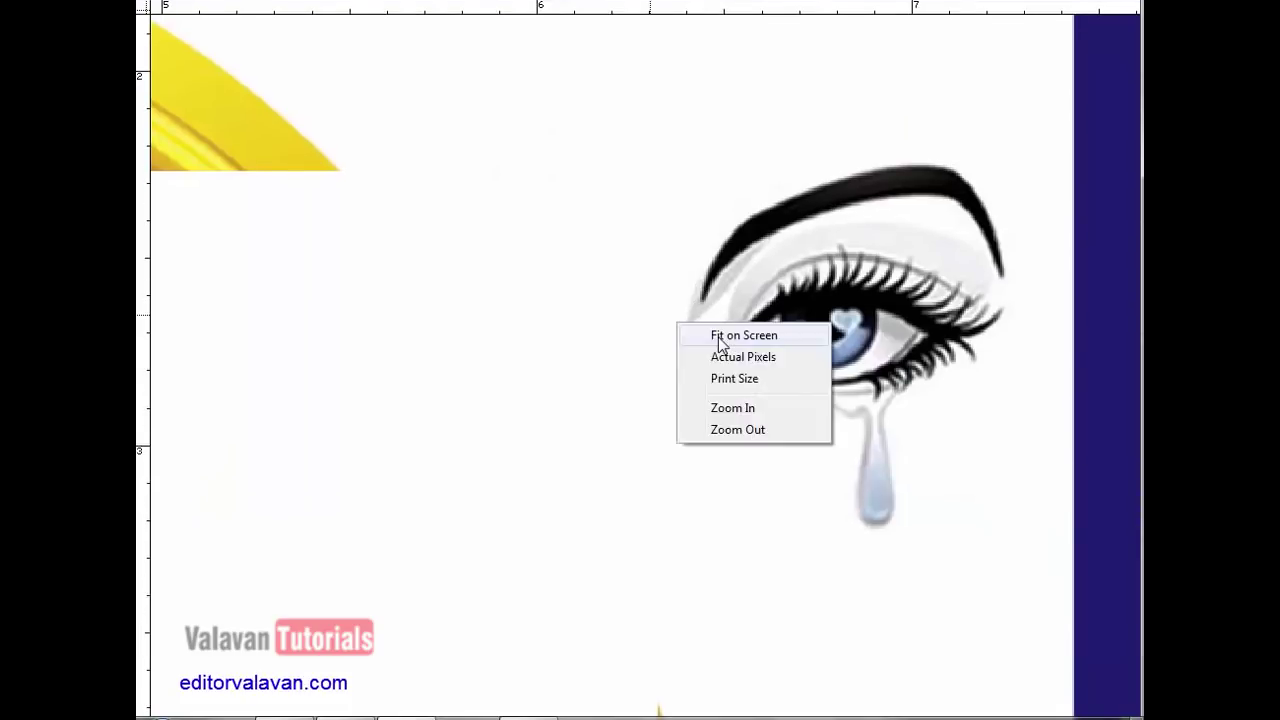
left_click(727, 335)
key("ctrl+n")
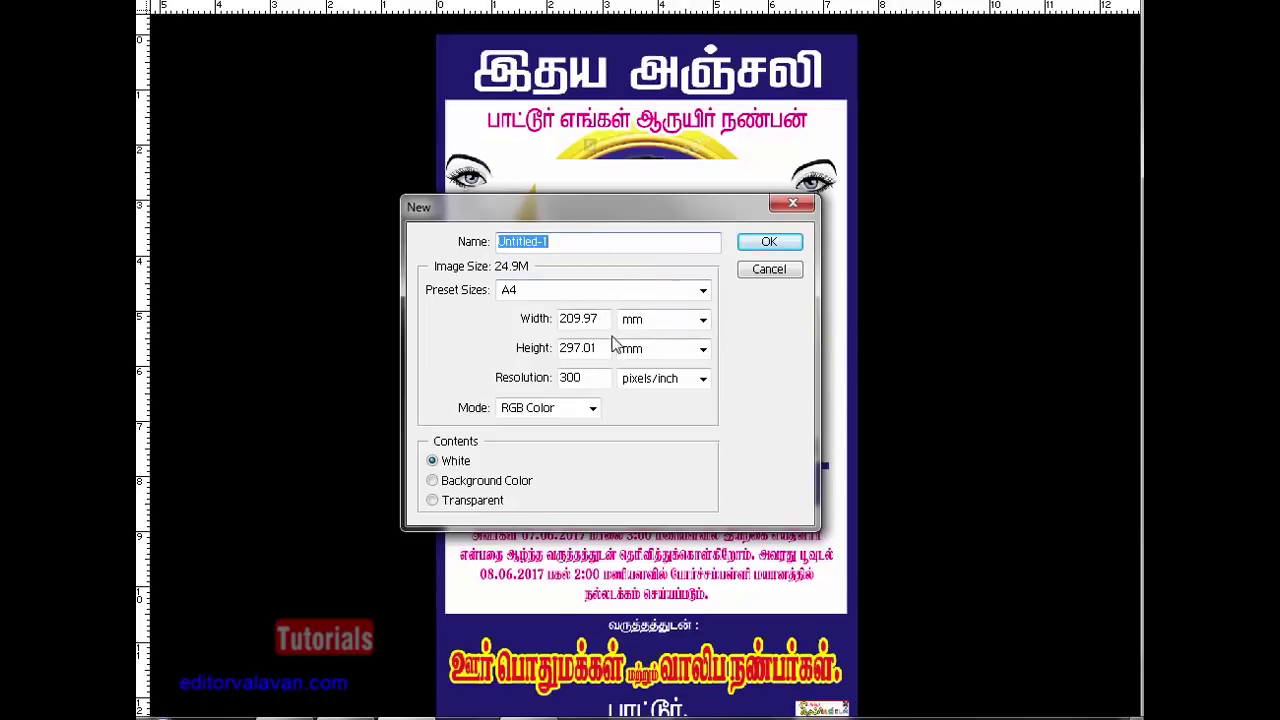
- Switch the new document's width and height units to inches
left_click(645, 319)
left_click(660, 355)
left_click(665, 348)
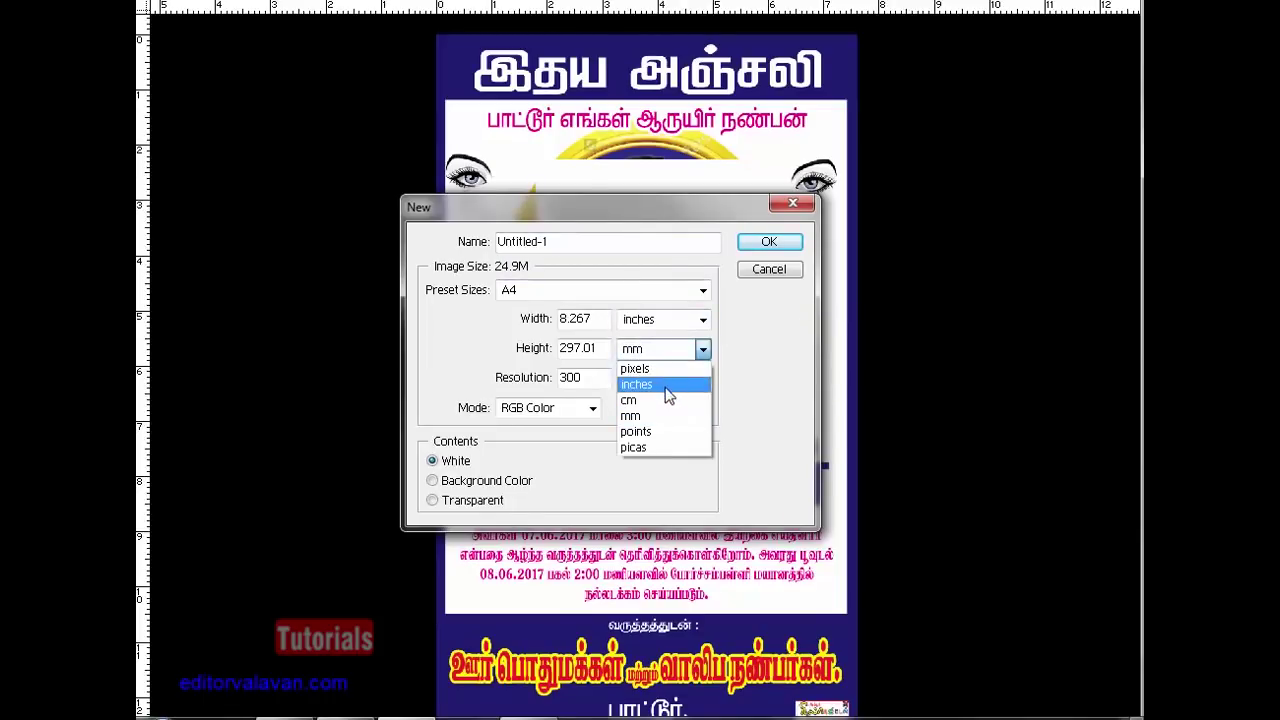
left_click(667, 385)
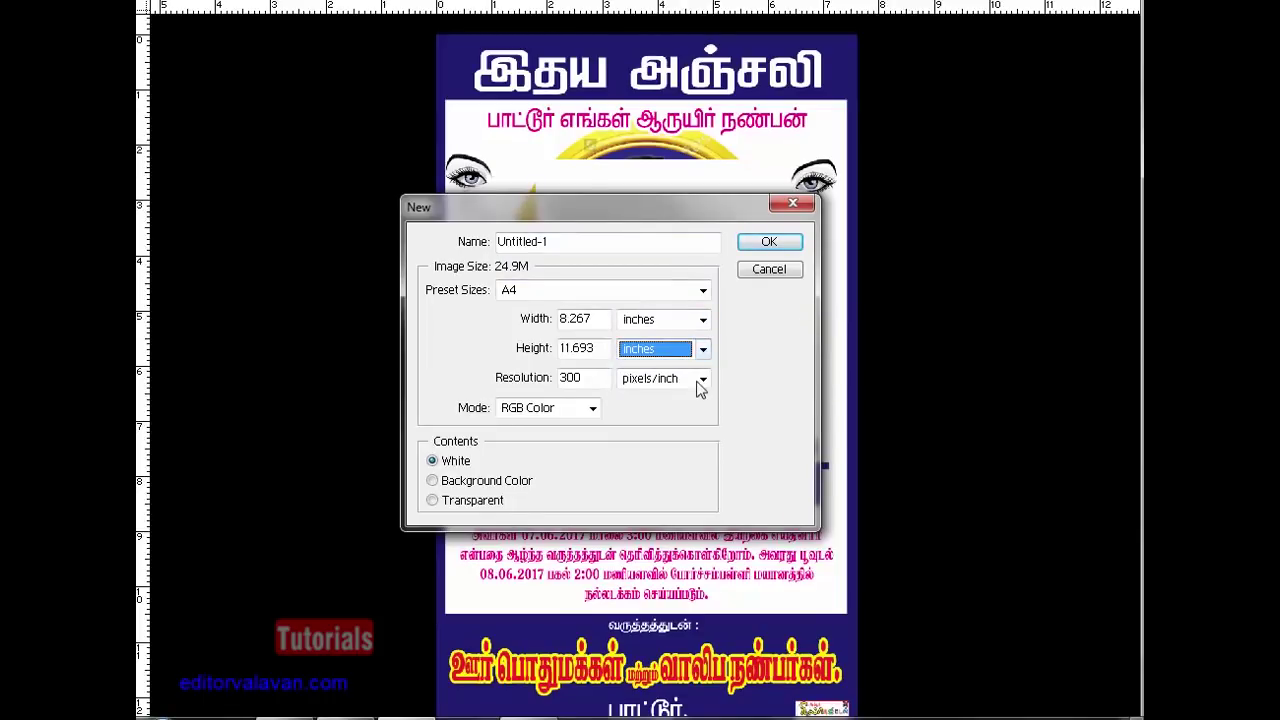
- Enter a 60 × 36 inch size at 50 pixels/inch and create the document
double_click(602, 318)
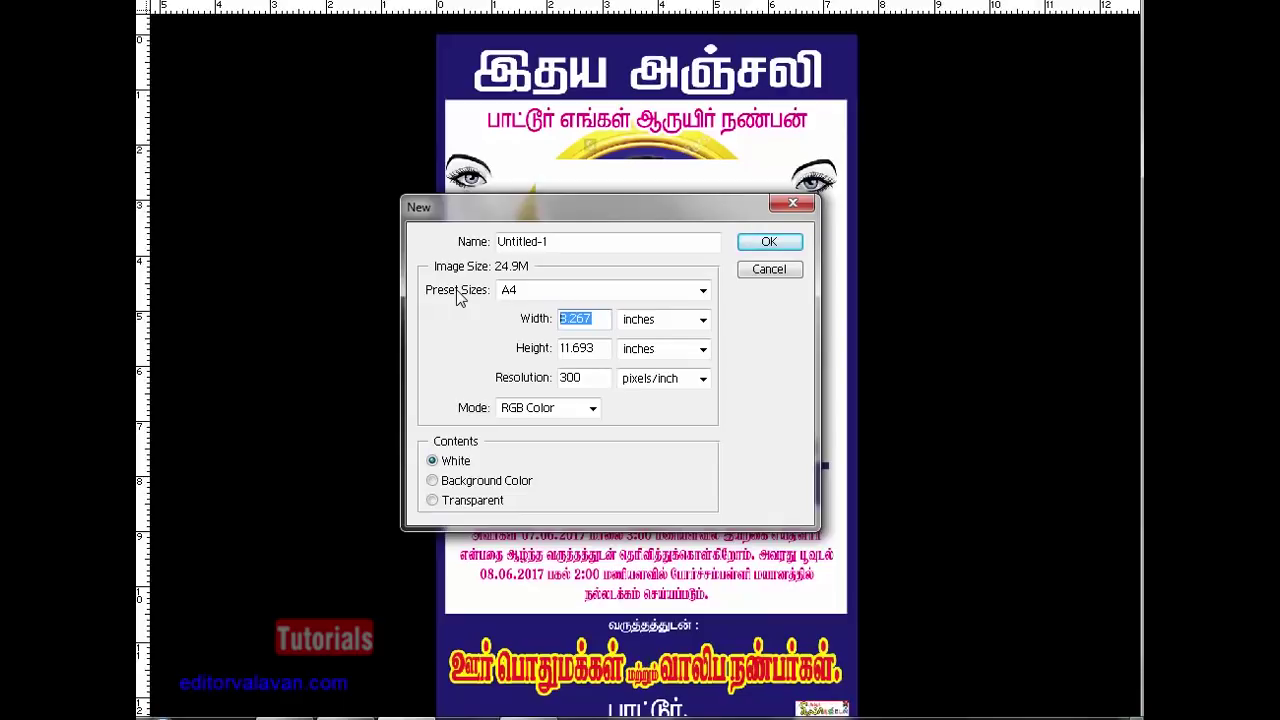
type("5")
key("Tab")
type("3")
key("Tab")
type("400")
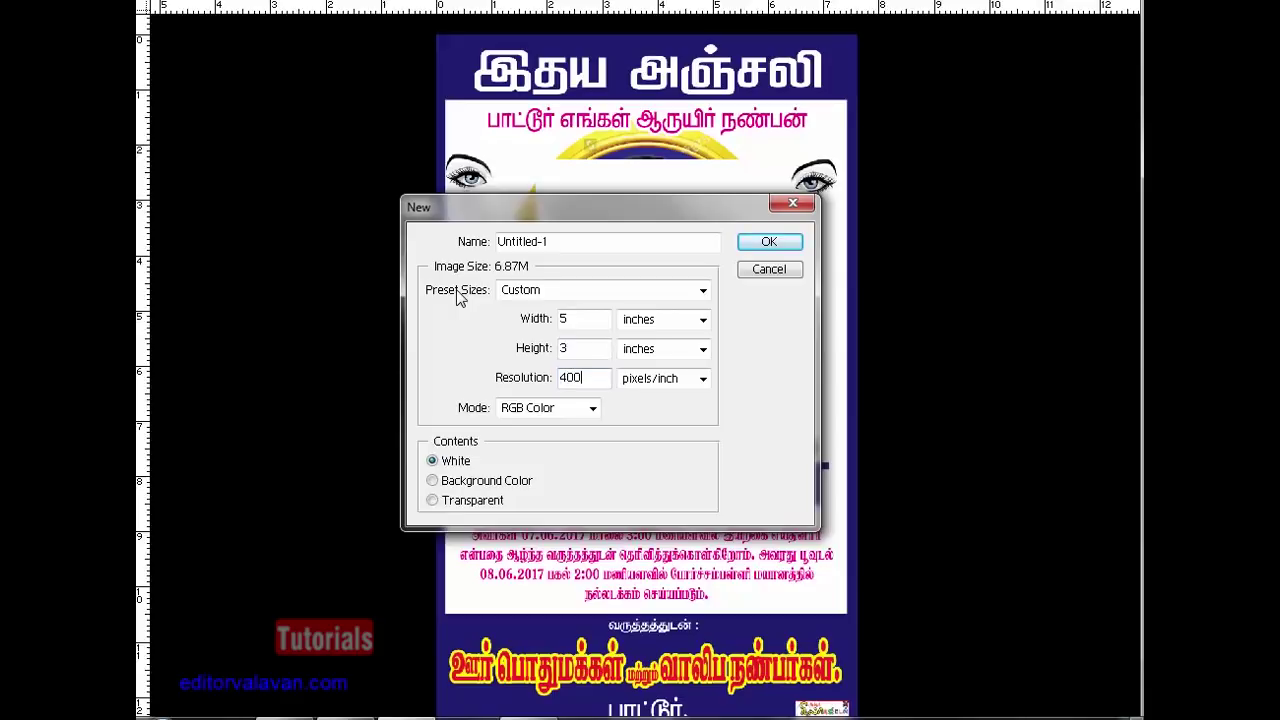
key("shift+Tab")
key("shift+Tab")
key("shift+Tab")
key("Tab")
key("Tab")
key("Tab")
type("750")
key("shift+Tab")
key("shift+Tab")
type("60")
key("Tab")
key("Tab")
type("3")
type("6")
key("Tab")
key("Tab")
key("Return")
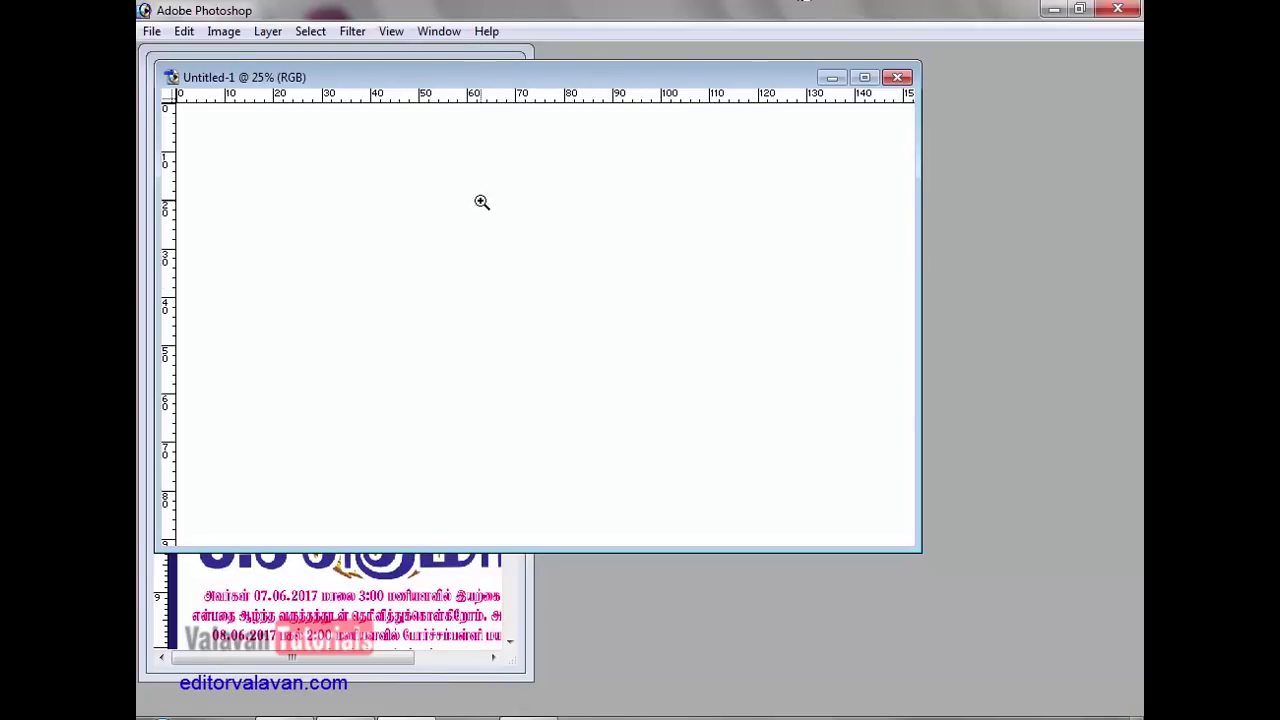
- Rotate the new canvas 90° clockwise to portrait orientation
left_click_drag(228, 77, 318, 143)
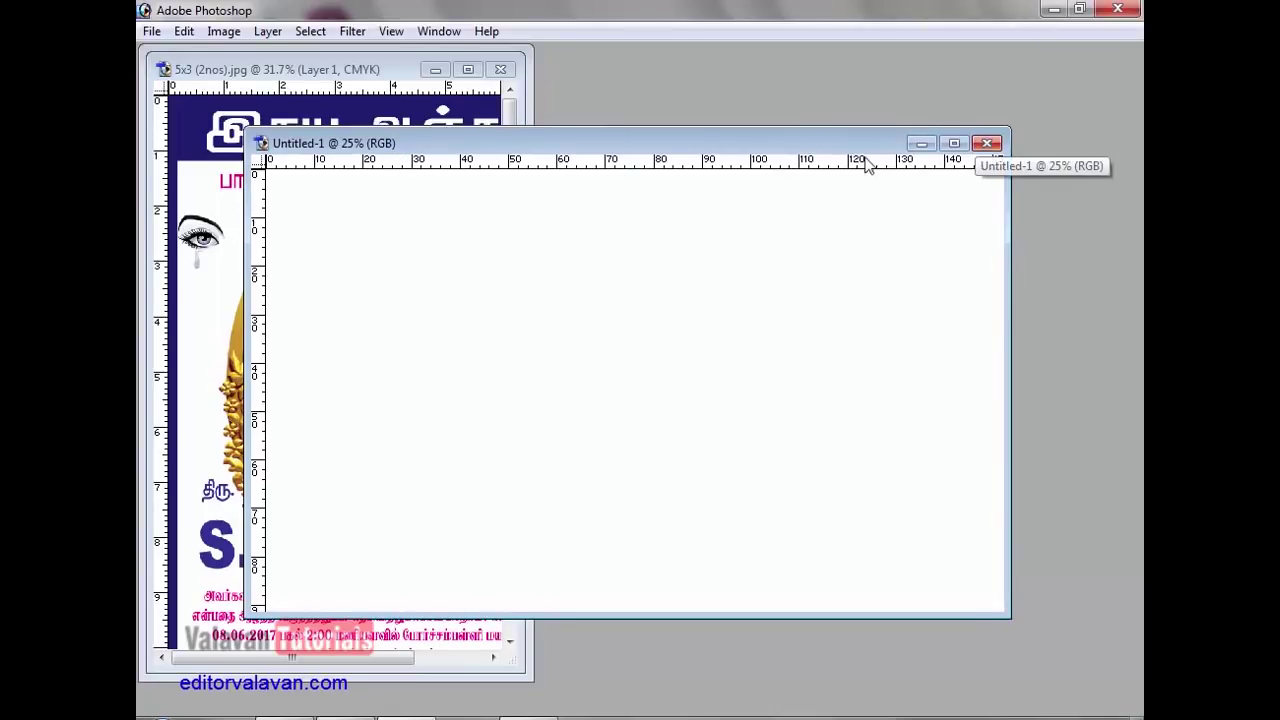
left_click(229, 39)
mouse_move(300, 231)
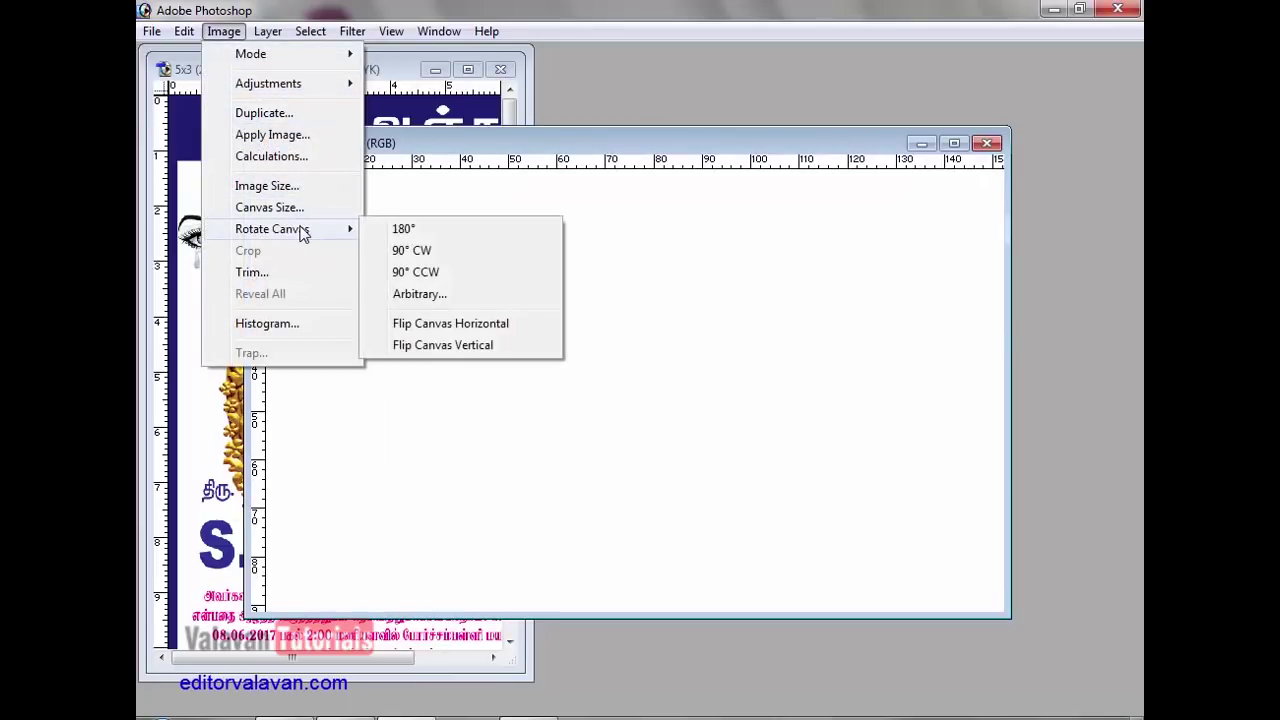
left_click(446, 258)
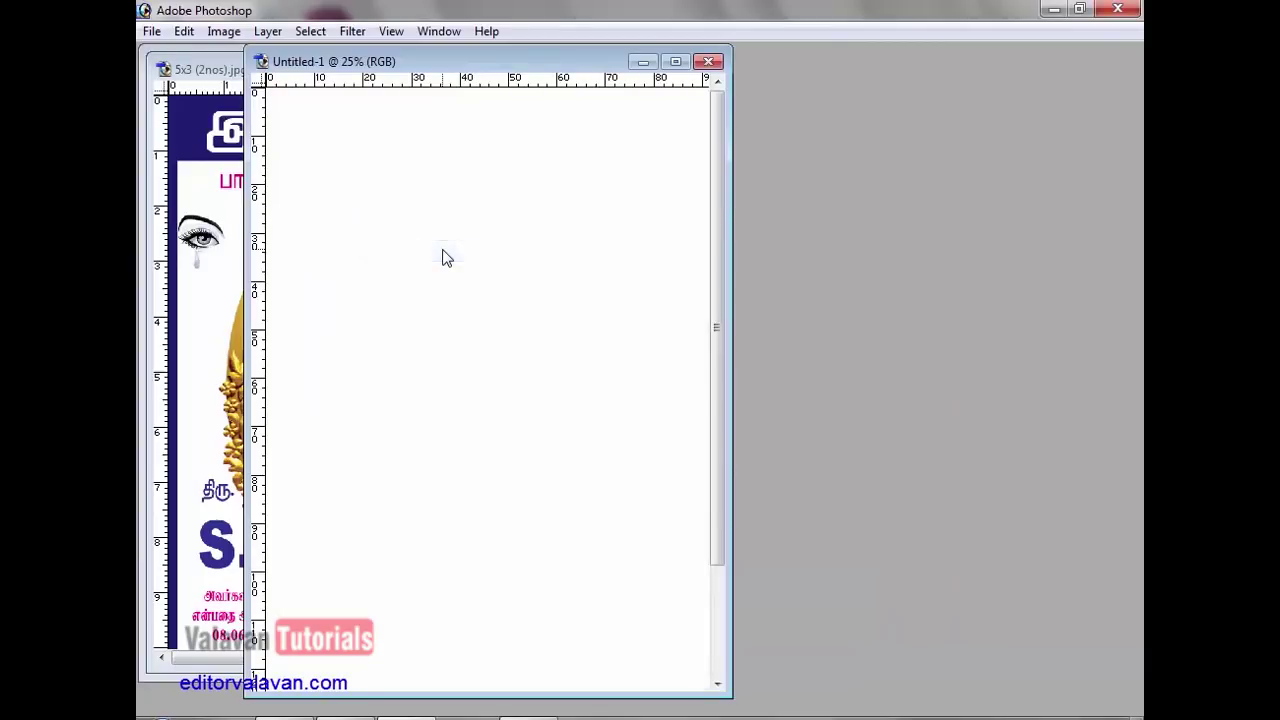
left_click_drag(480, 64, 741, 94)
- Drag the crying eye from the poster onto Untitled-1 near its top right
key("Tab")
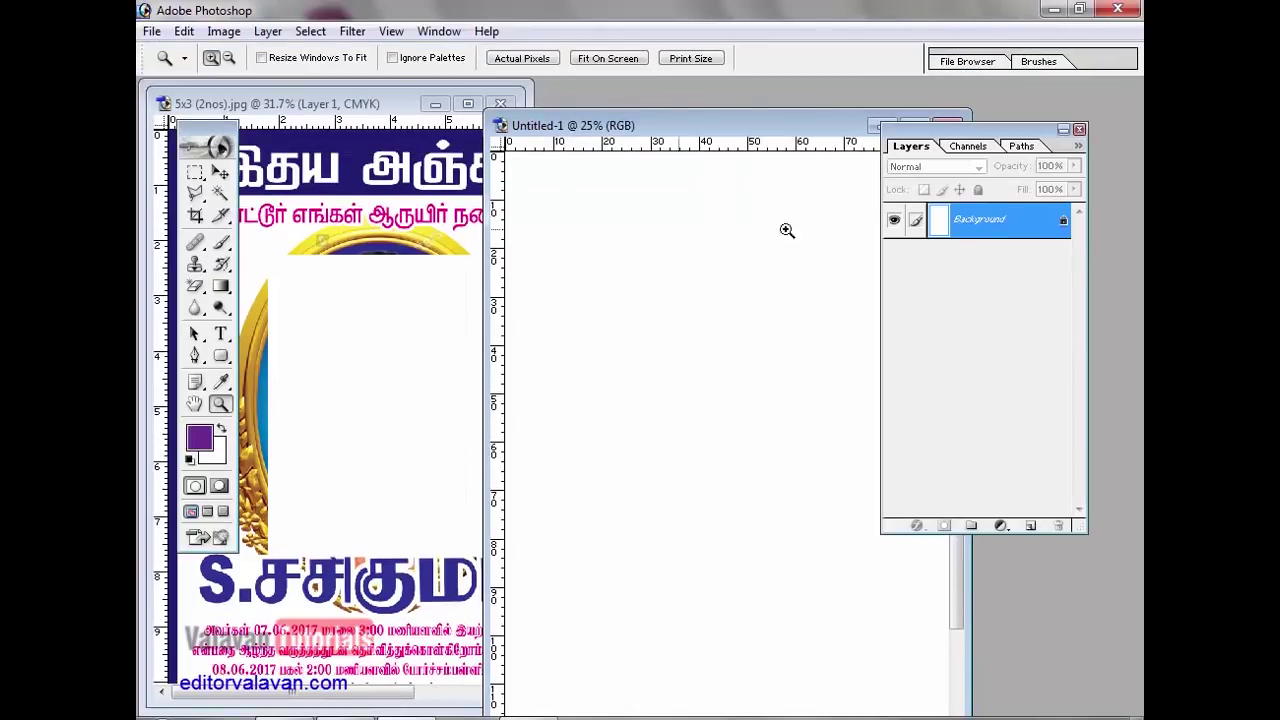
left_click(220, 174)
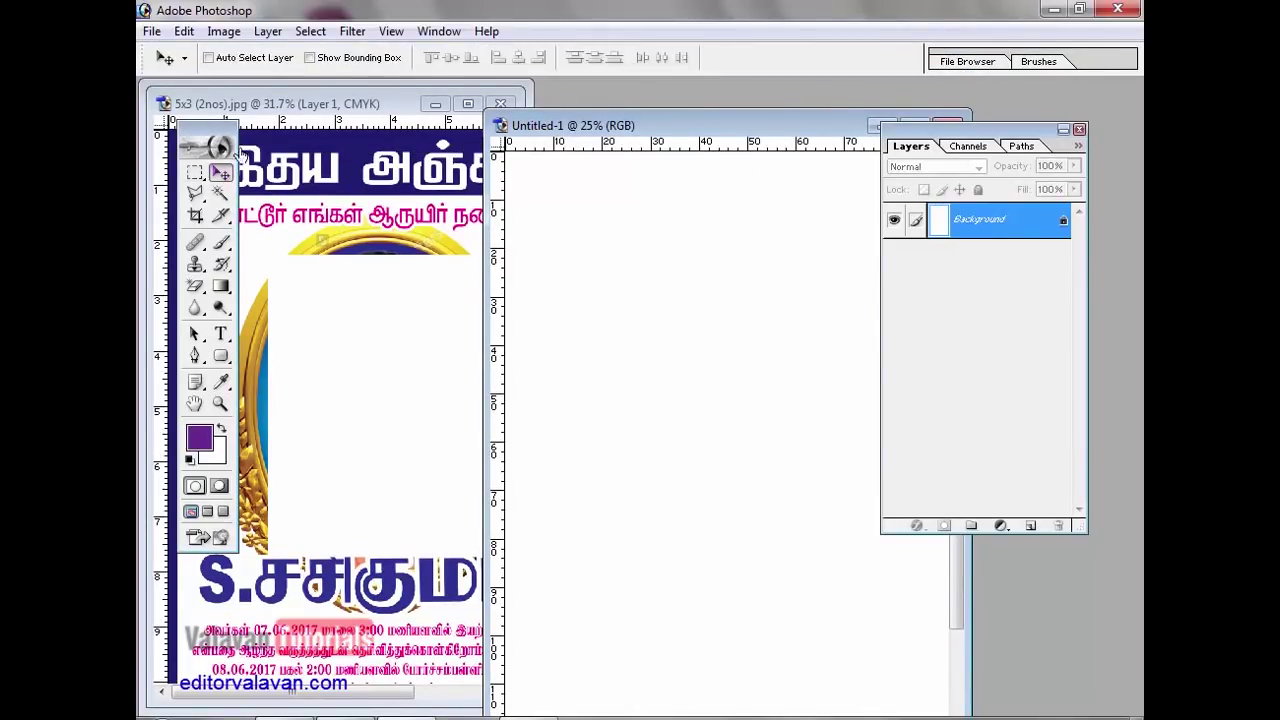
left_click(378, 116)
key("f")
key("f")
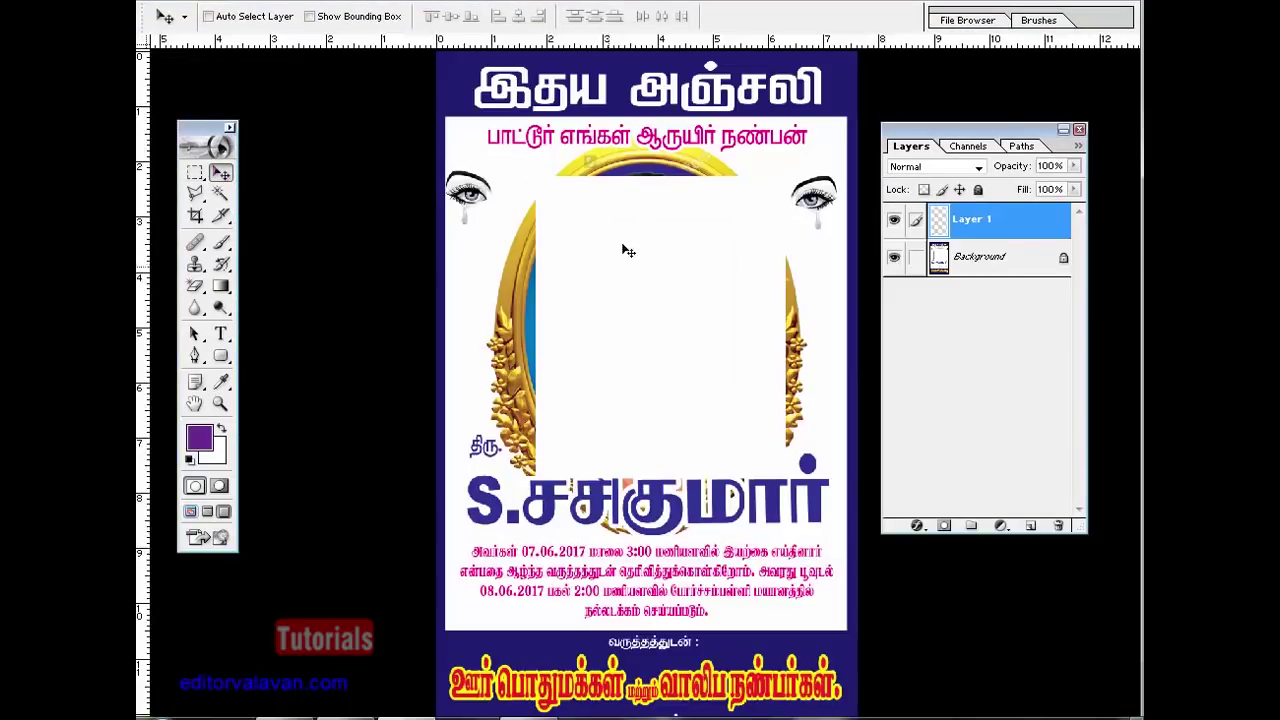
key("f")
key("f")
key("f")
key("f")
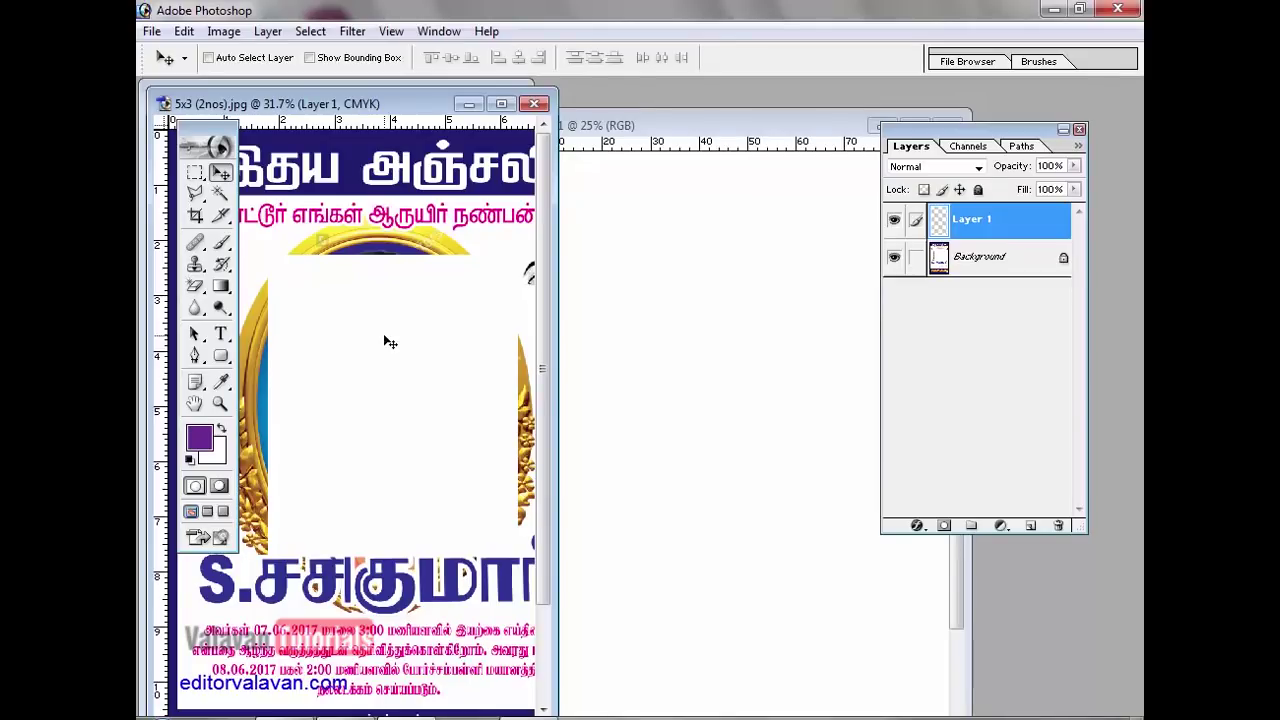
left_click_drag(457, 331, 325, 431)
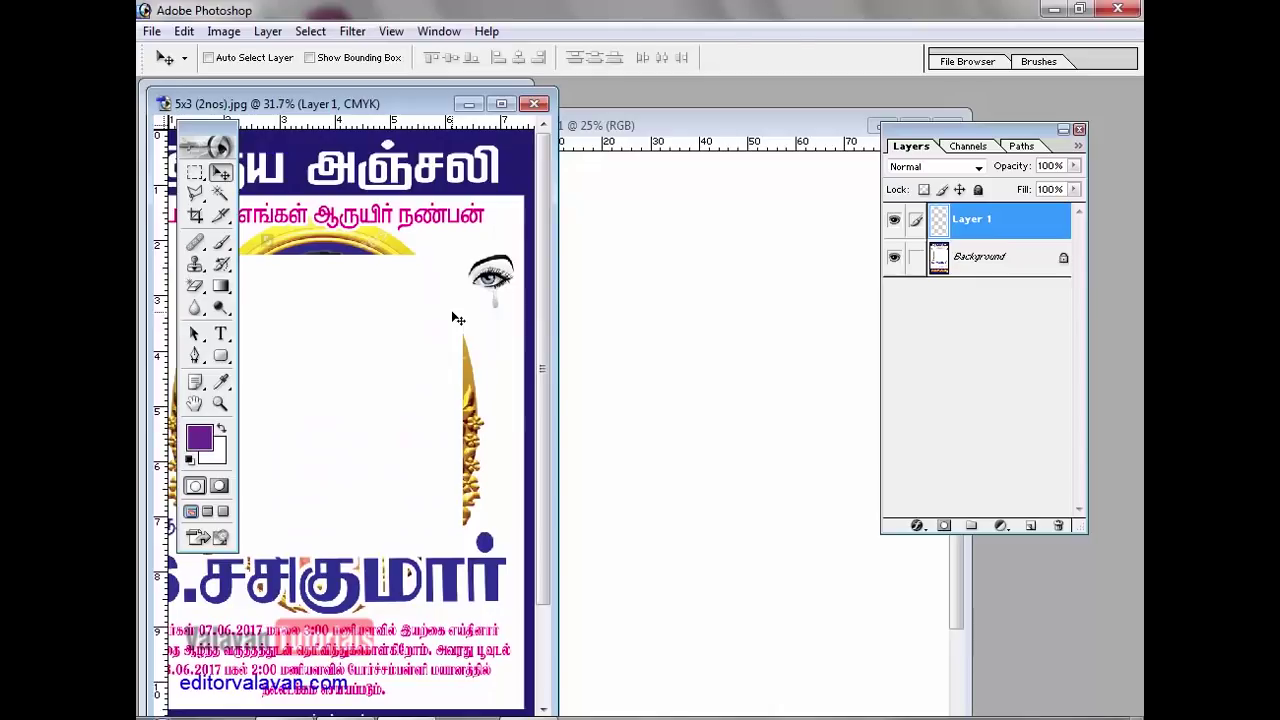
left_click_drag(488, 284, 727, 290)
left_click_drag(733, 300, 800, 243)
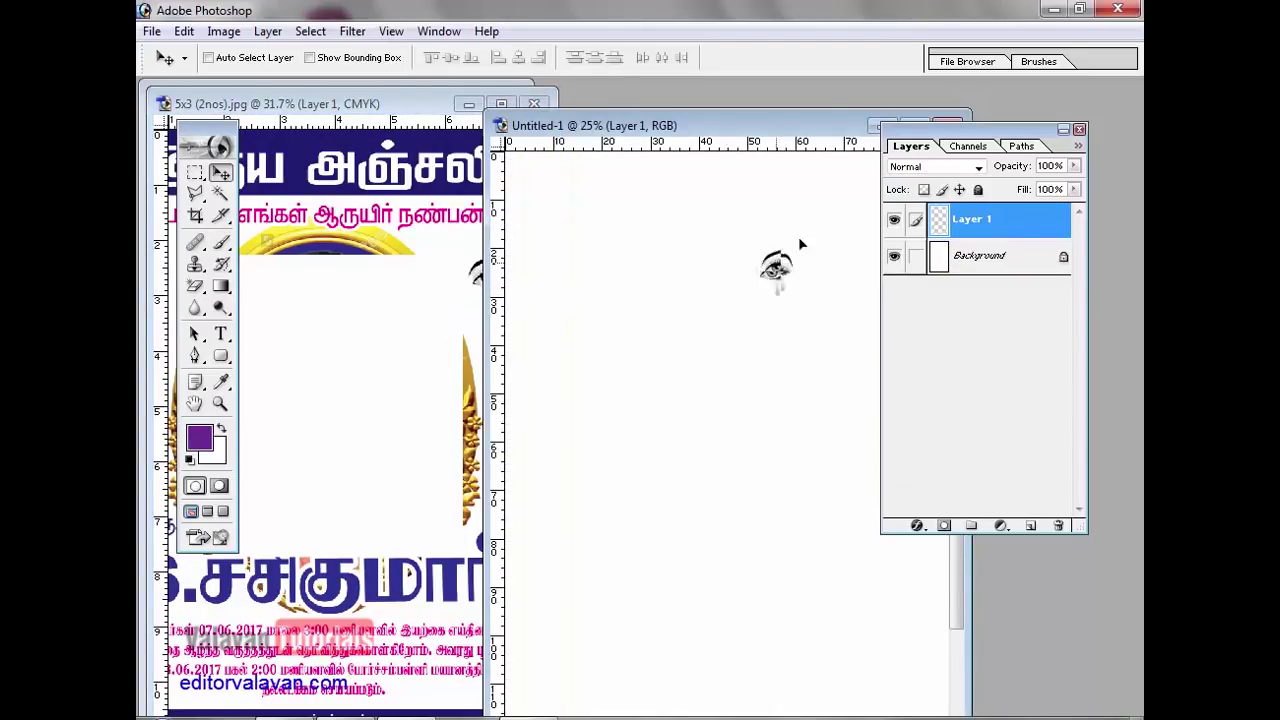
left_click_drag(800, 243, 835, 200)
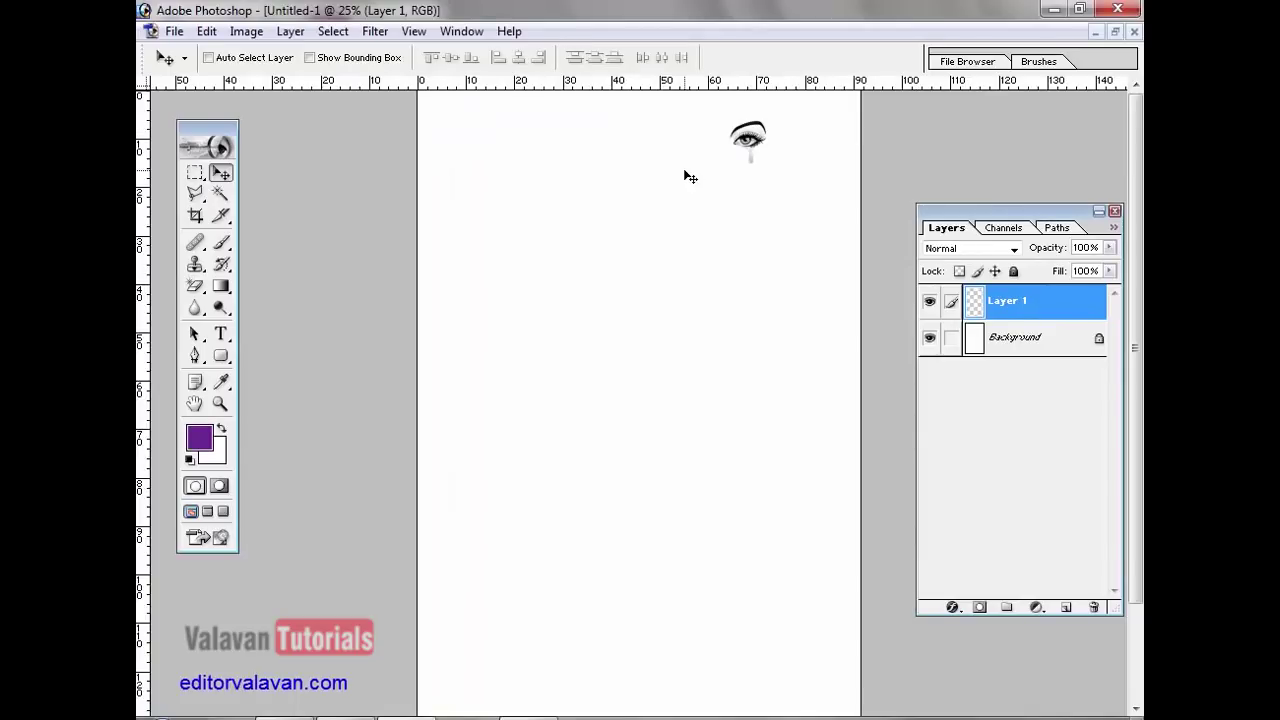
key("ctrl+minus")
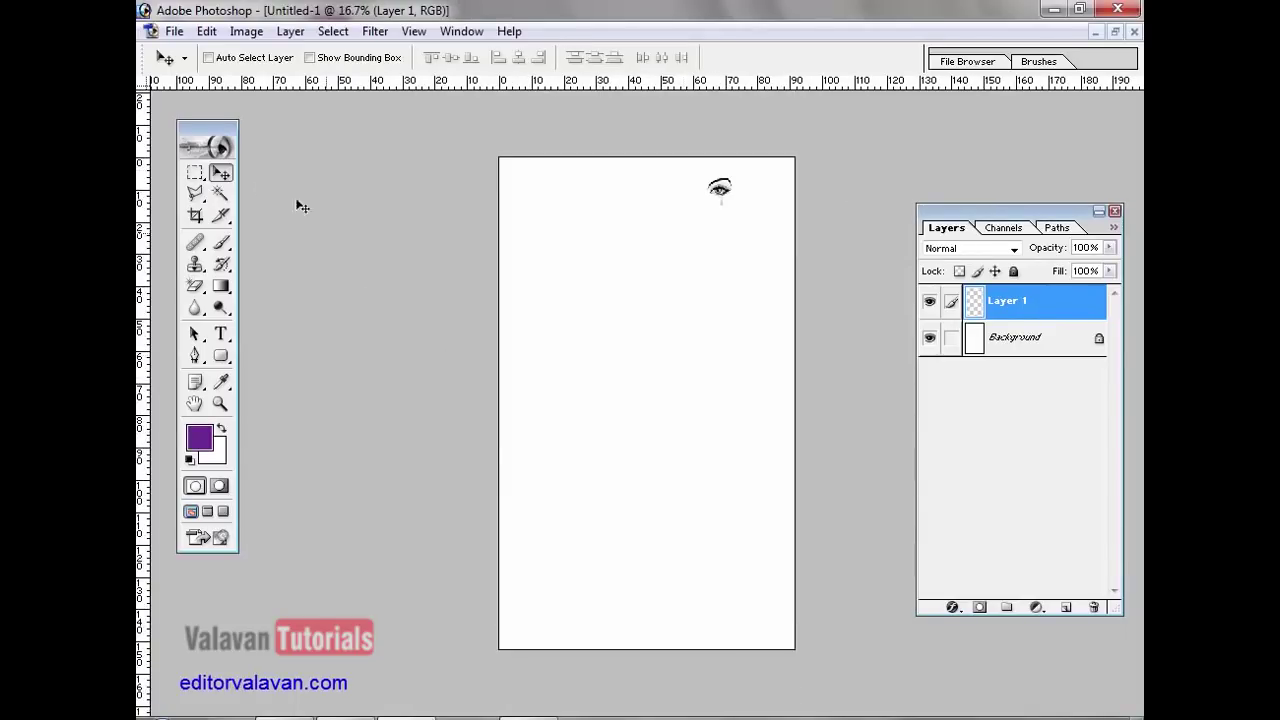
- Select the whole canvas, add a new layer, and stroke the selection in purple
left_click(196, 174)
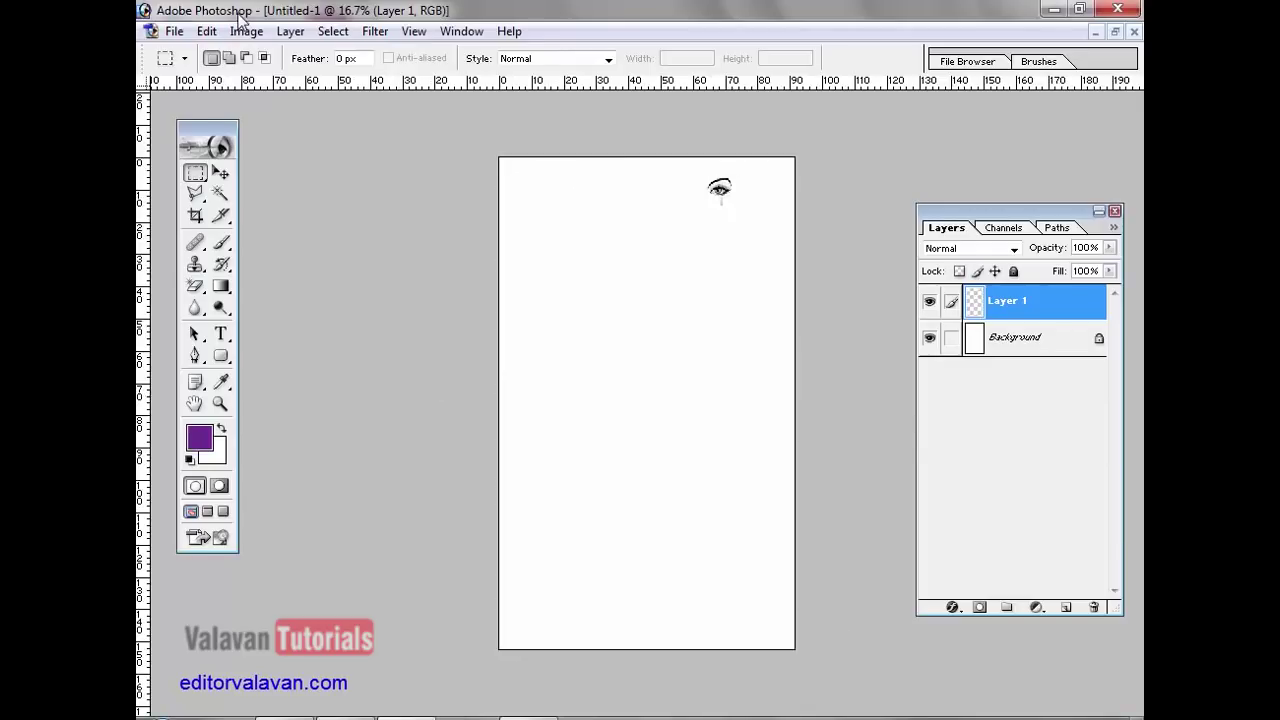
left_click(333, 31)
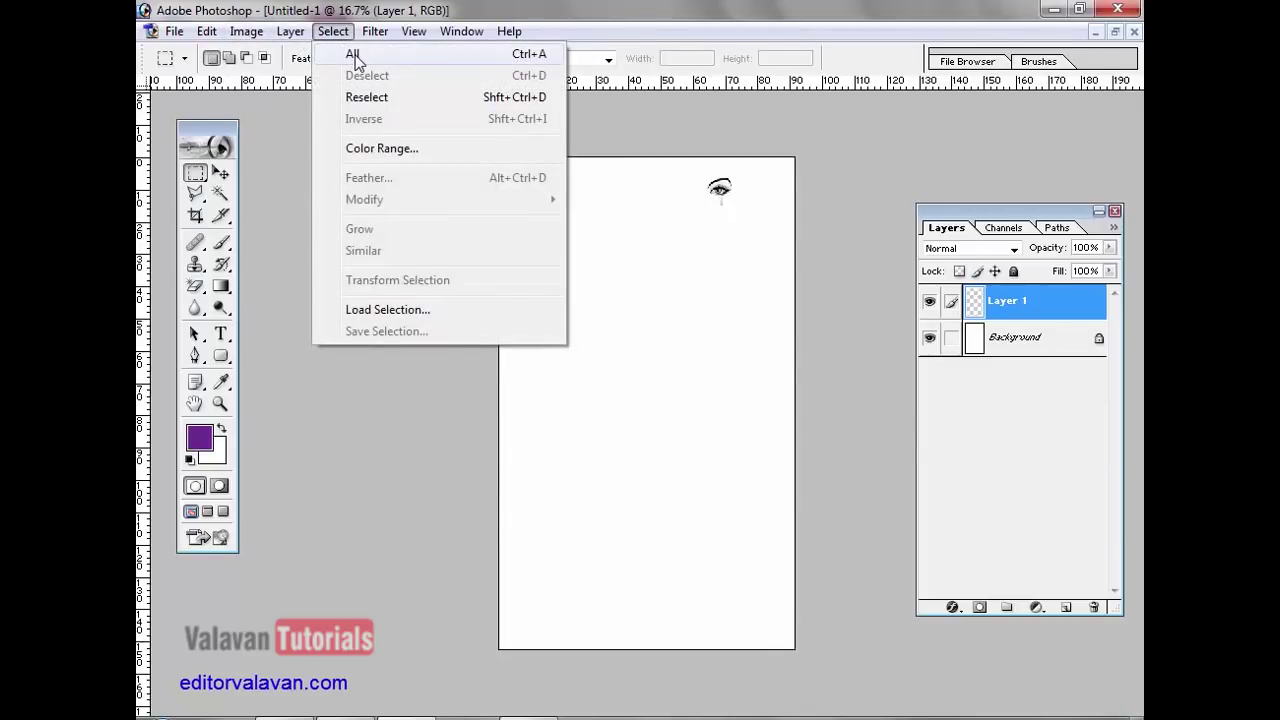
left_click(354, 56)
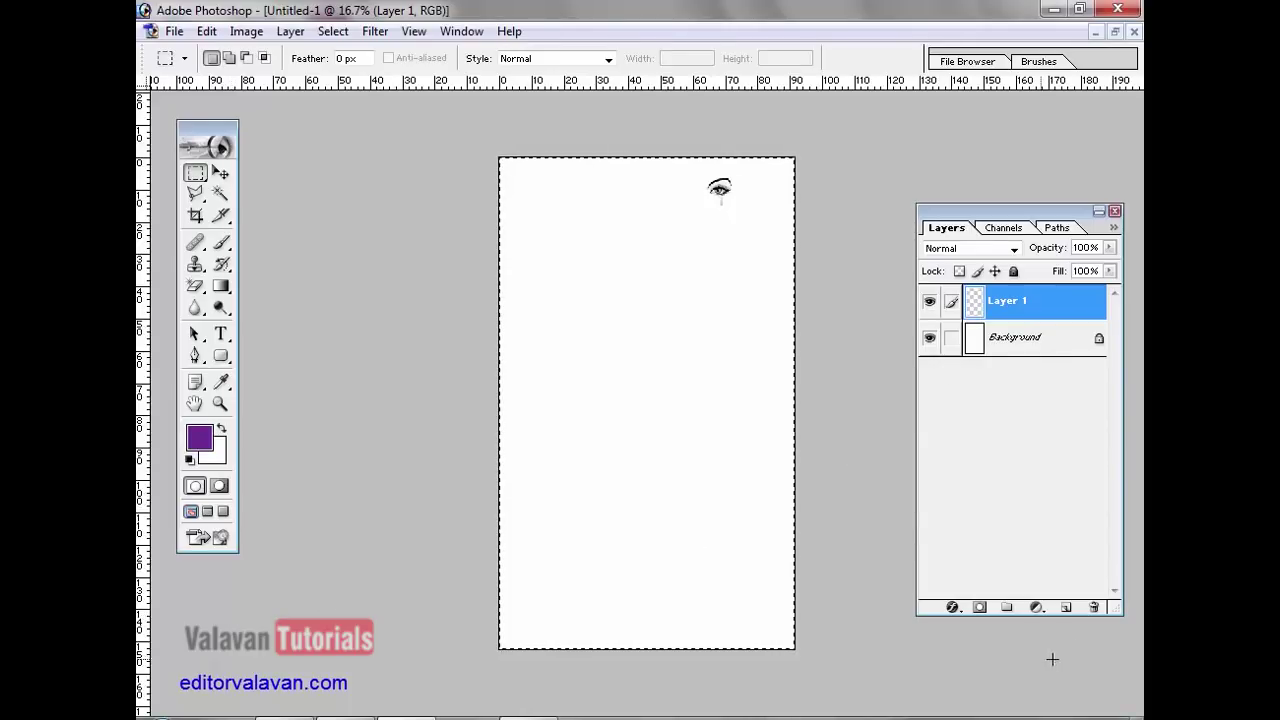
left_click(1066, 607)
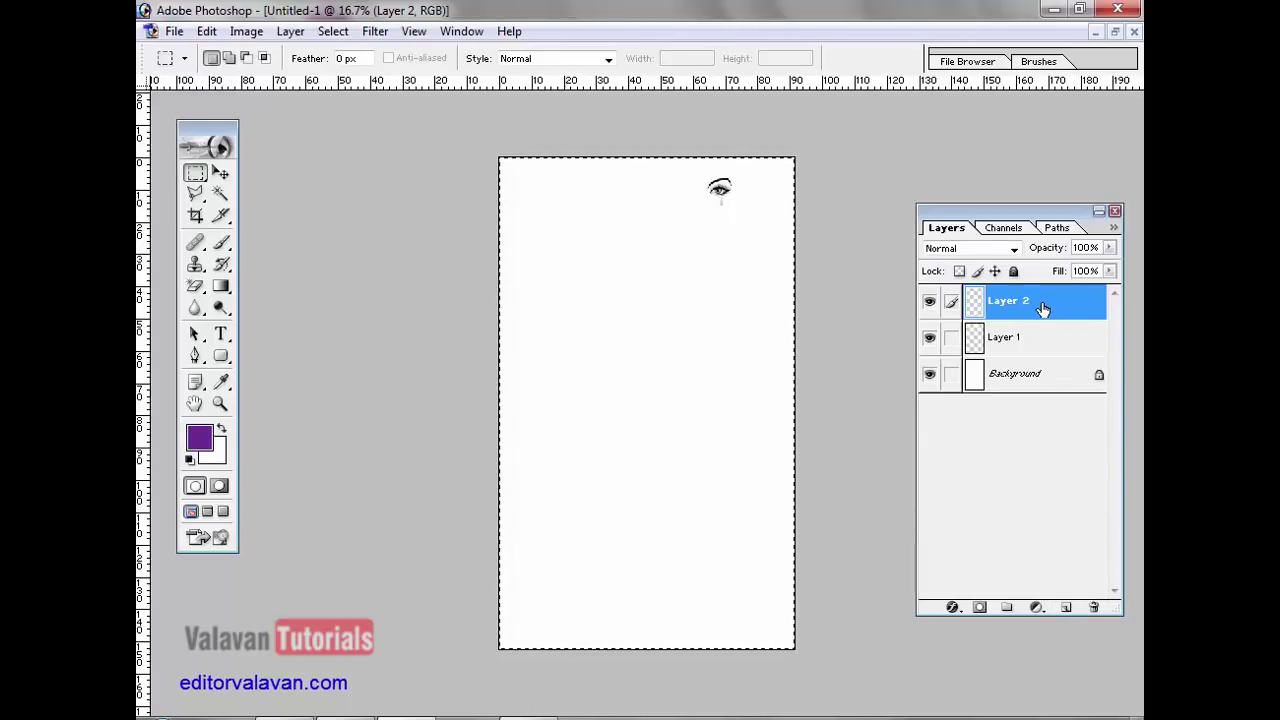
left_click(207, 31)
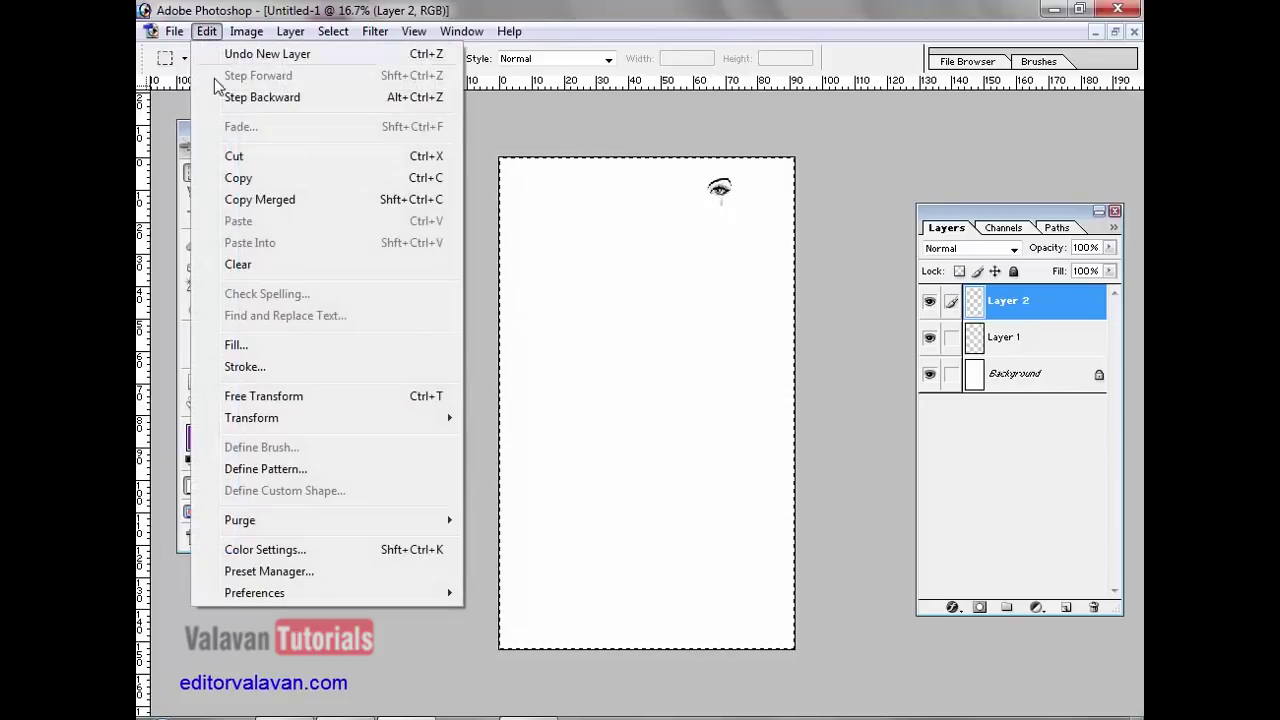
left_click(252, 366)
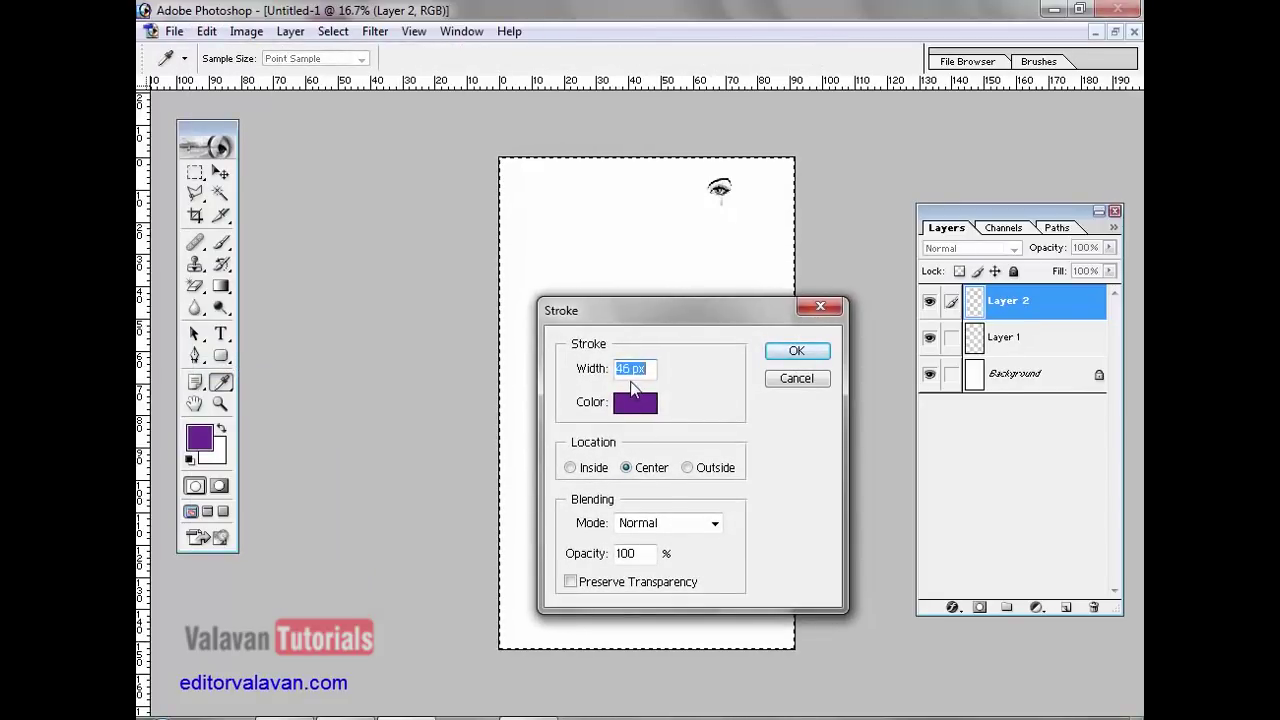
left_click(797, 351)
key("m")
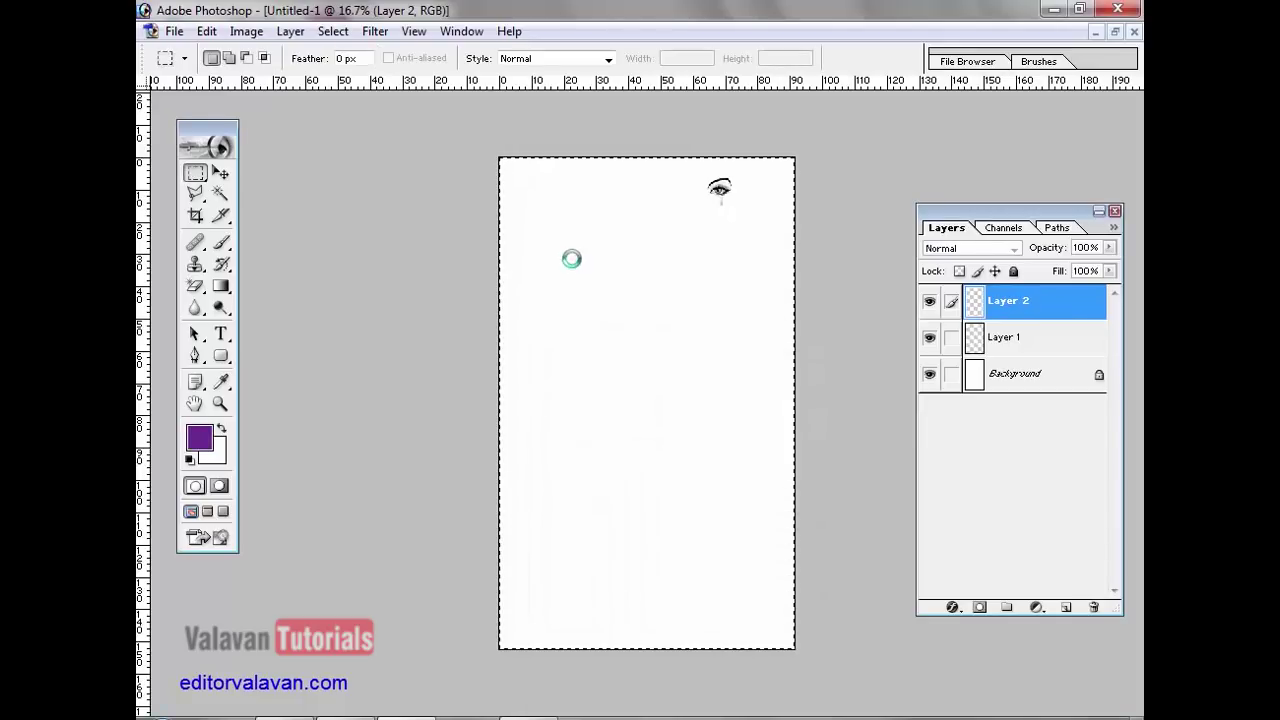
- Check the corner, reapply the purple stroke around the card, deselect, and pick the eye layer
left_click(220, 403)
left_click_drag(586, 234, 480, 143)
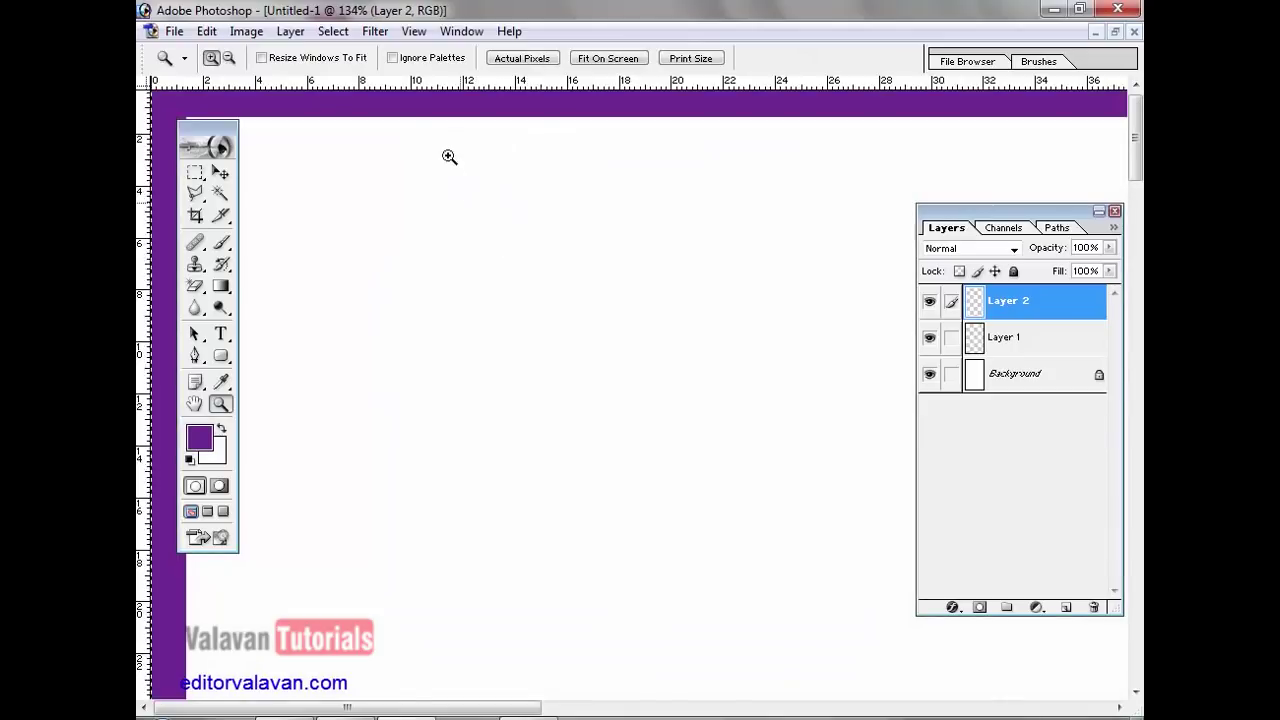
right_click(335, 180)
left_click(401, 191)
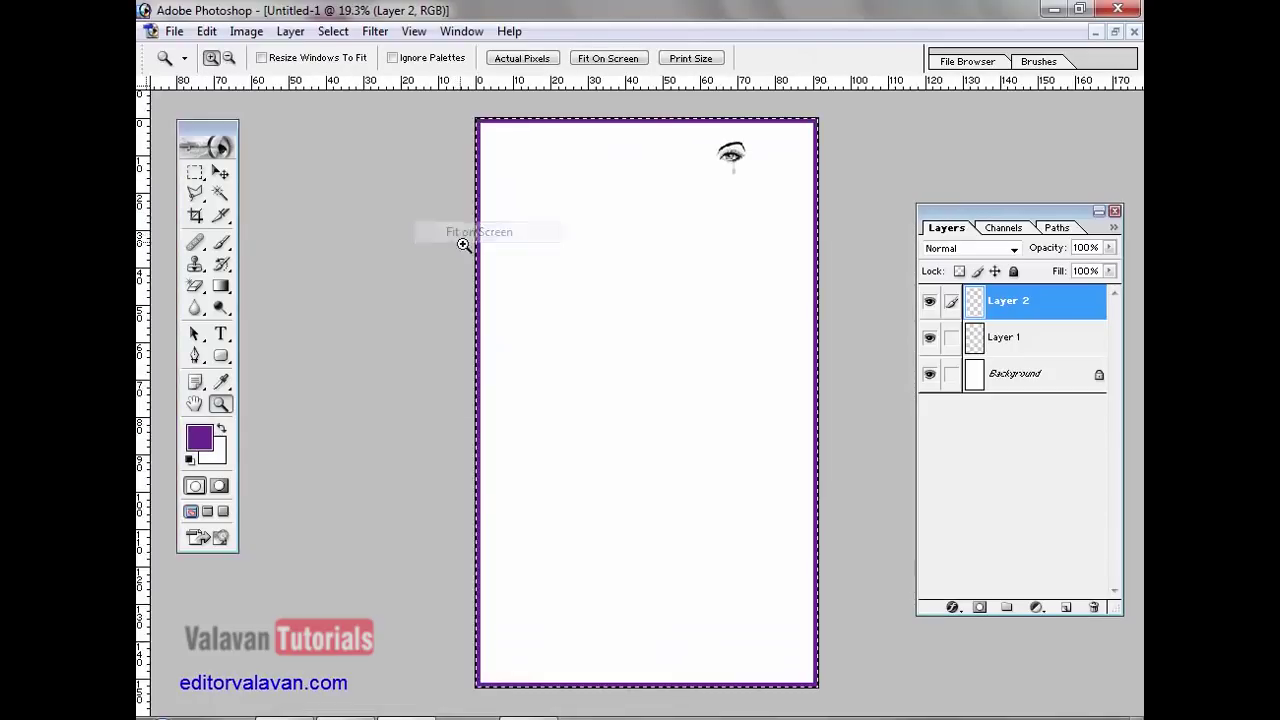
left_click(206, 31)
left_click(246, 367)
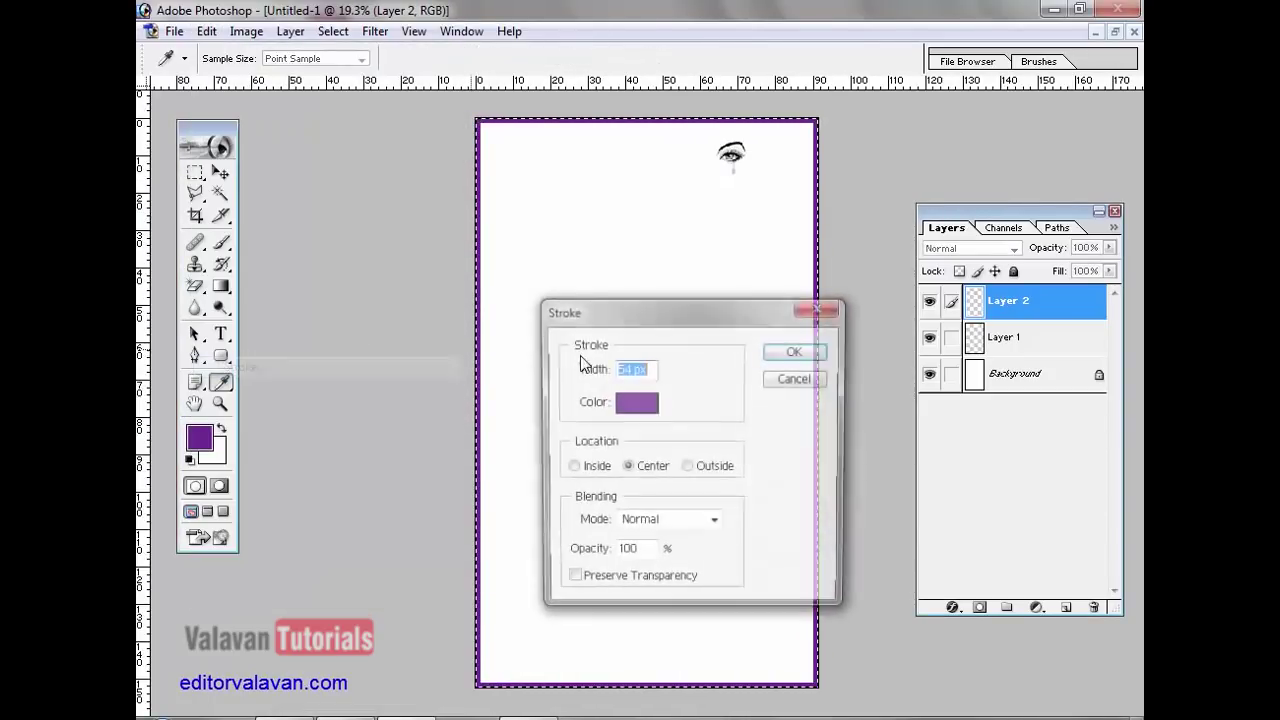
left_click(792, 351)
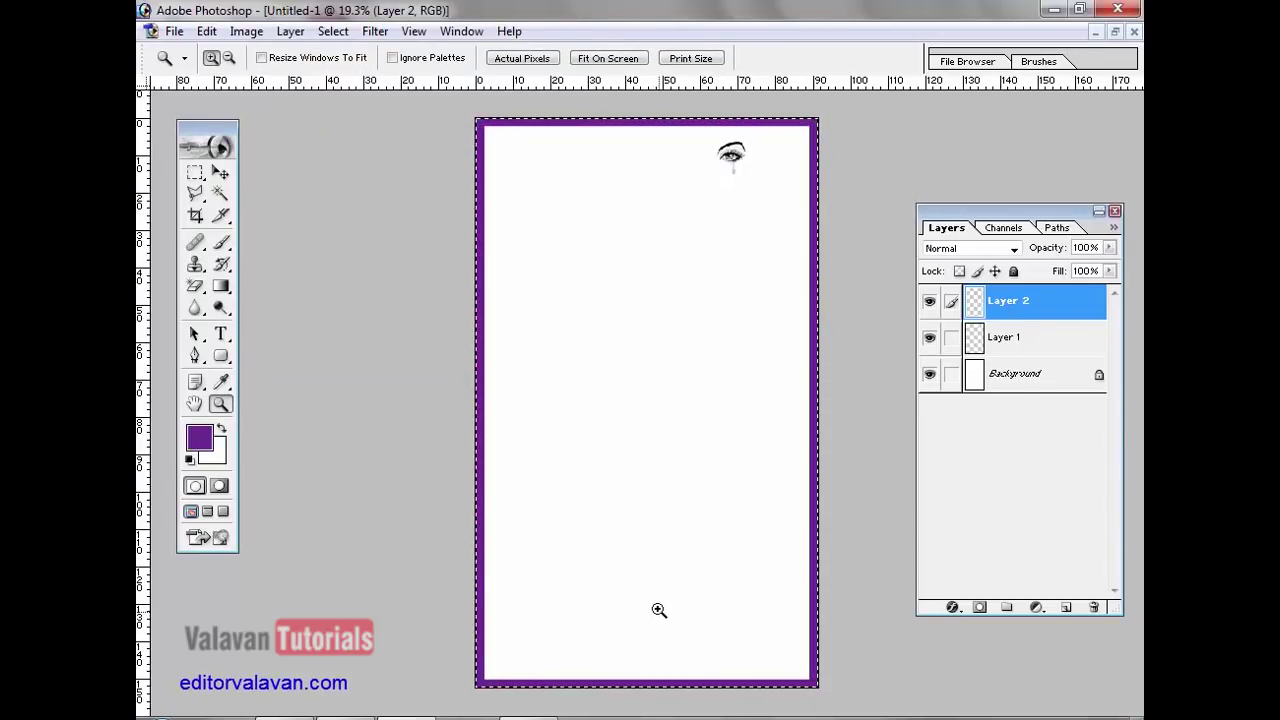
left_click(316, 33)
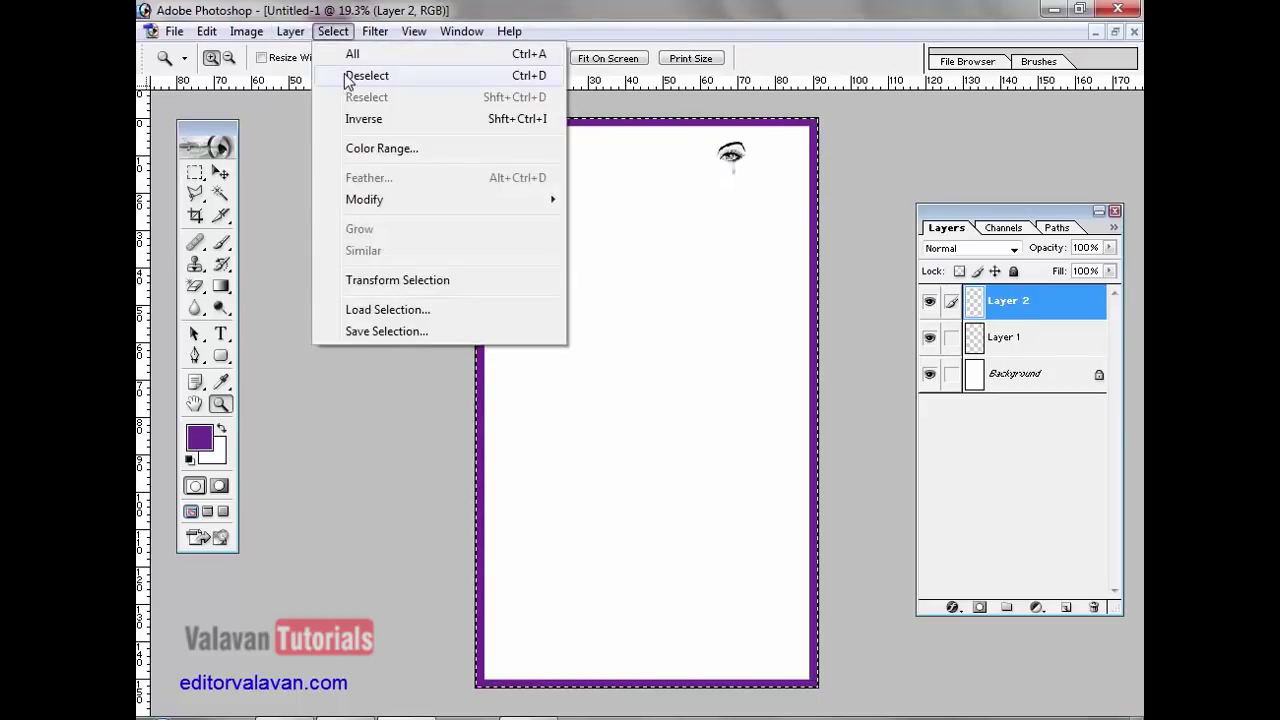
left_click(345, 72)
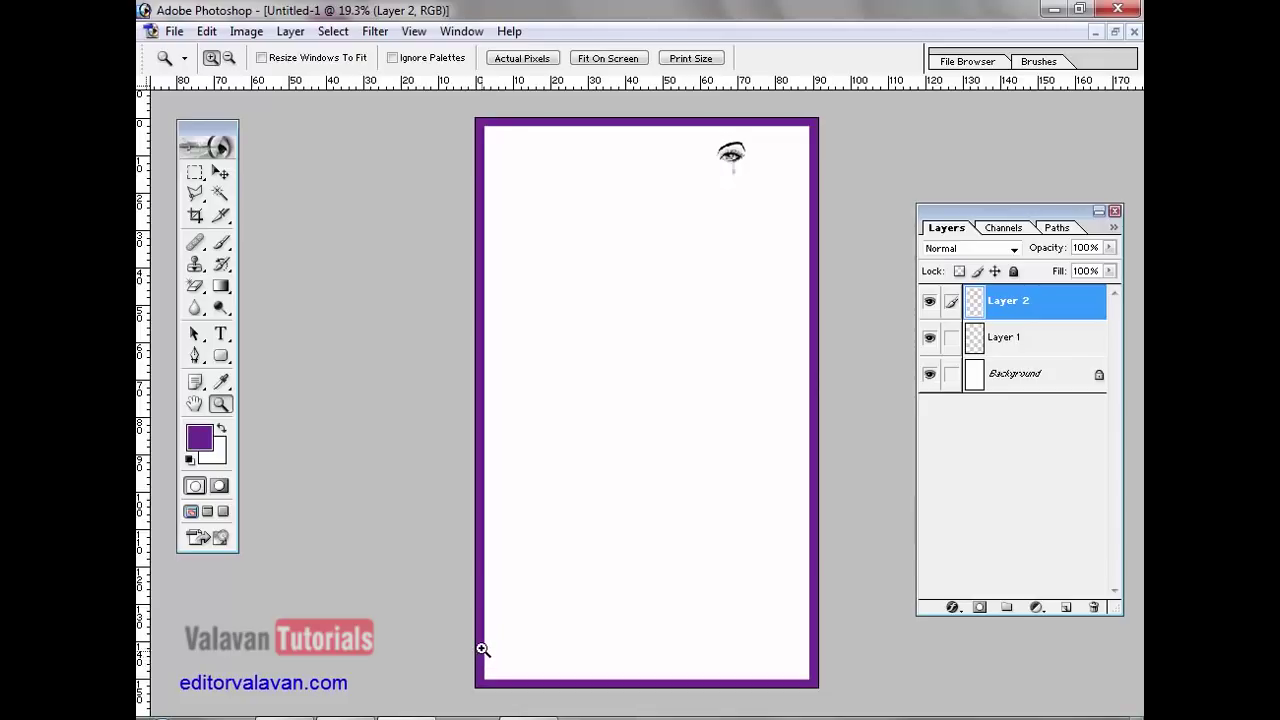
left_click(221, 173)
right_click(733, 157)
left_click(757, 166)
- Nudge the eye down and add a text layer in font RGB_0001 at 72 pt
left_click_drag(740, 162, 766, 196)
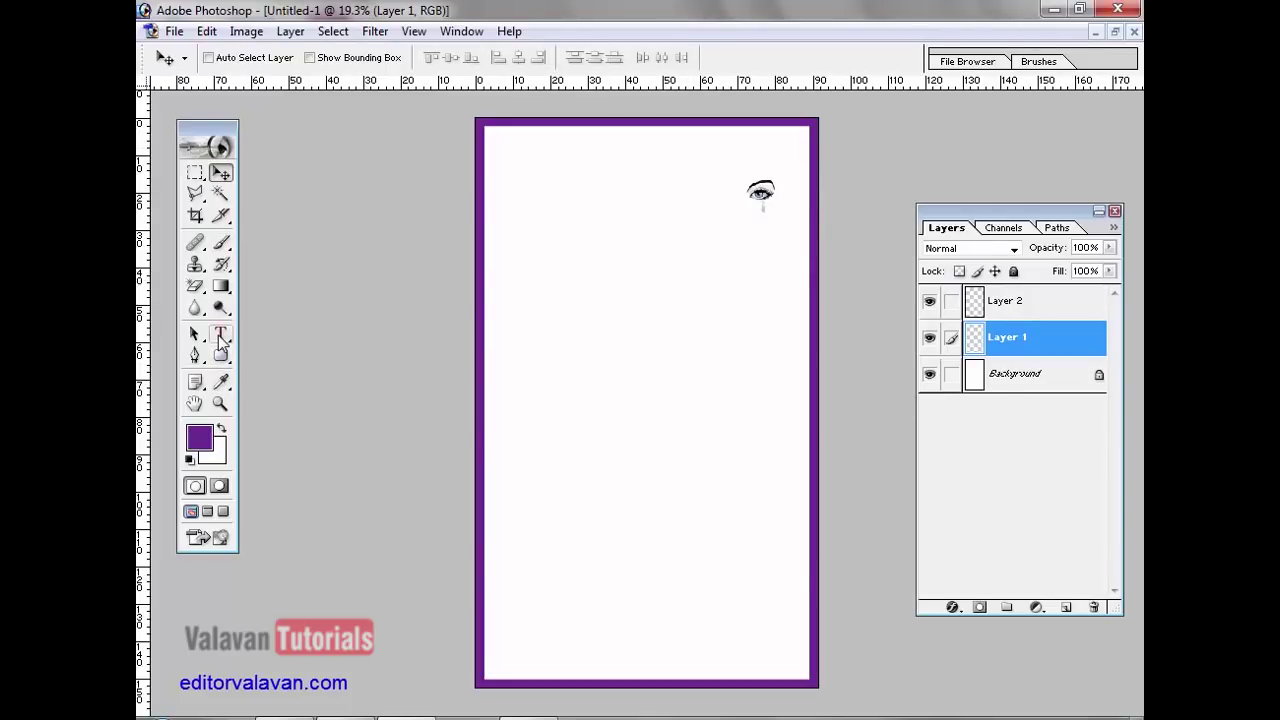
left_click(221, 333)
left_click(570, 325)
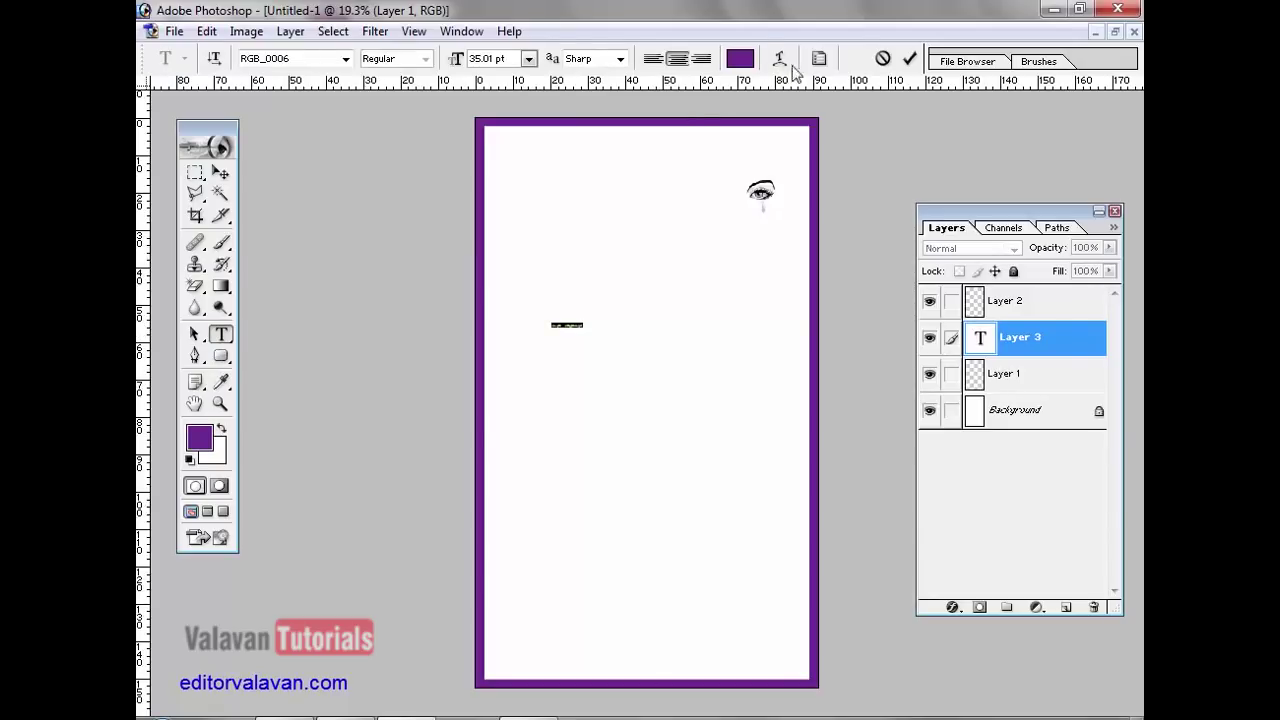
left_click(819, 58)
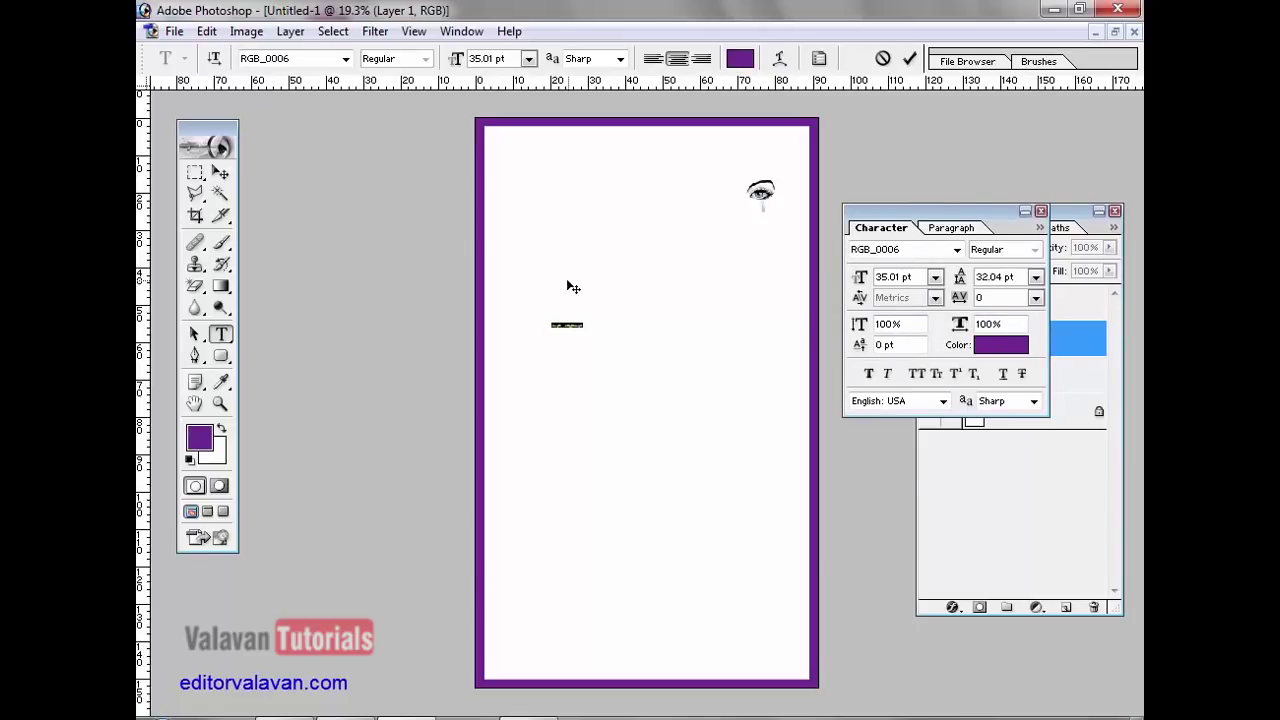
left_click(300, 61)
key("Return")
left_click(520, 59)
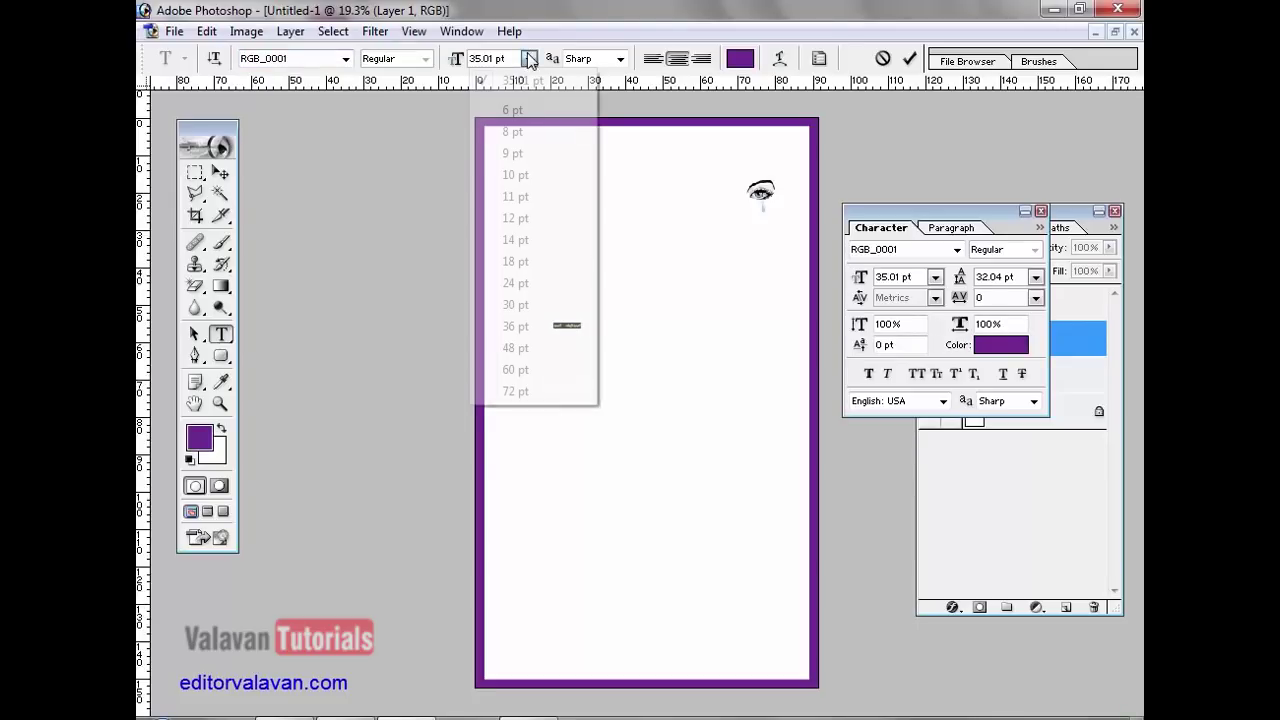
left_click(518, 392)
key("ctrl+Return")
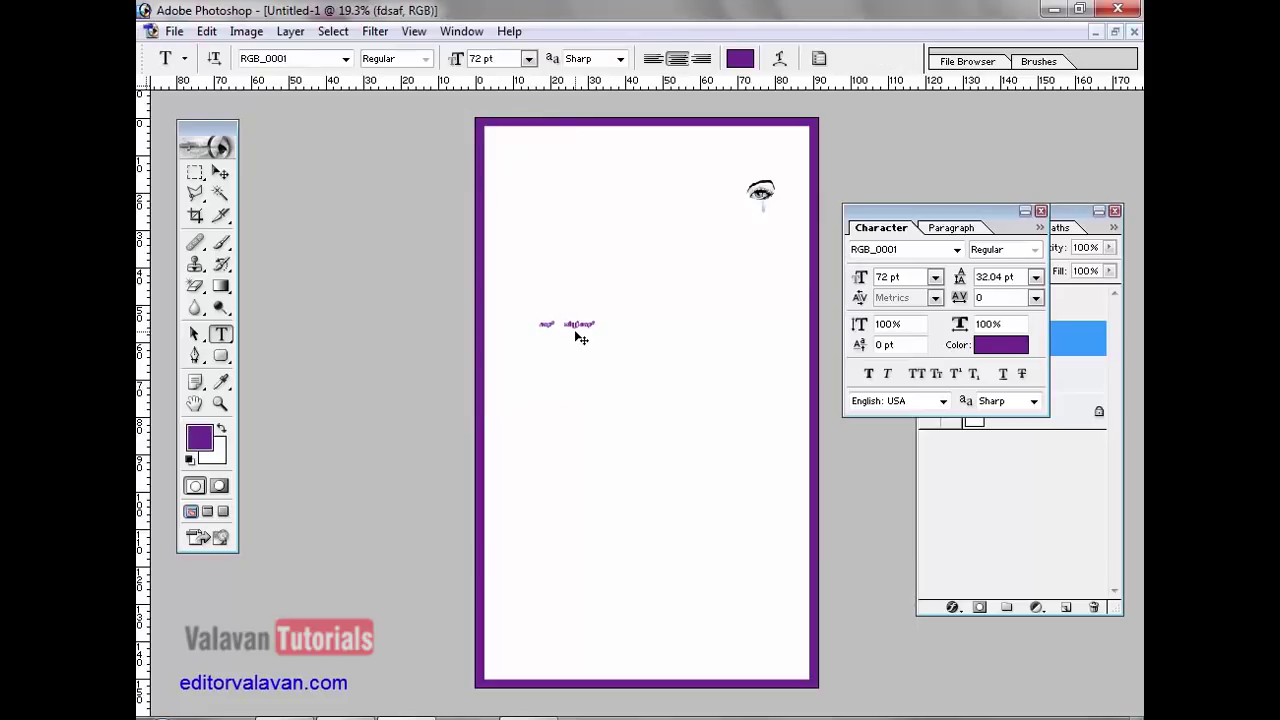
- Enlarge the text layer to about 462% with Free Transform
left_click(224, 175)
left_click(206, 31)
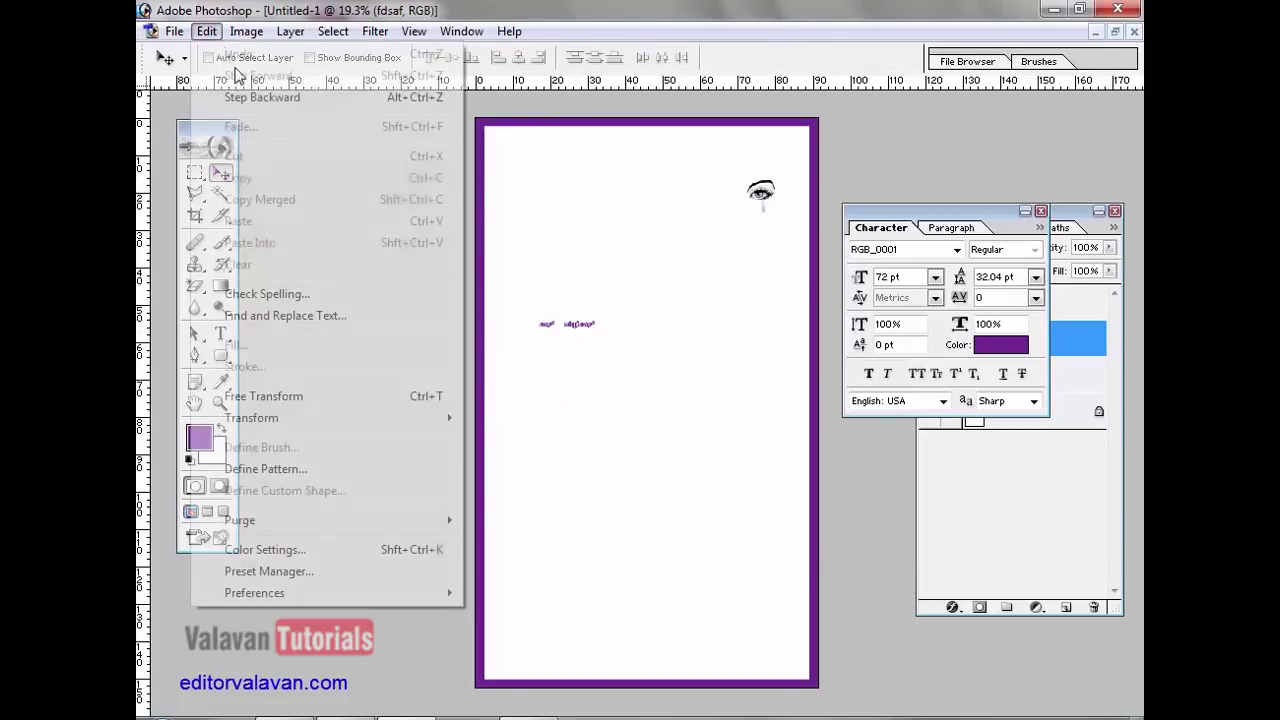
left_click(306, 396)
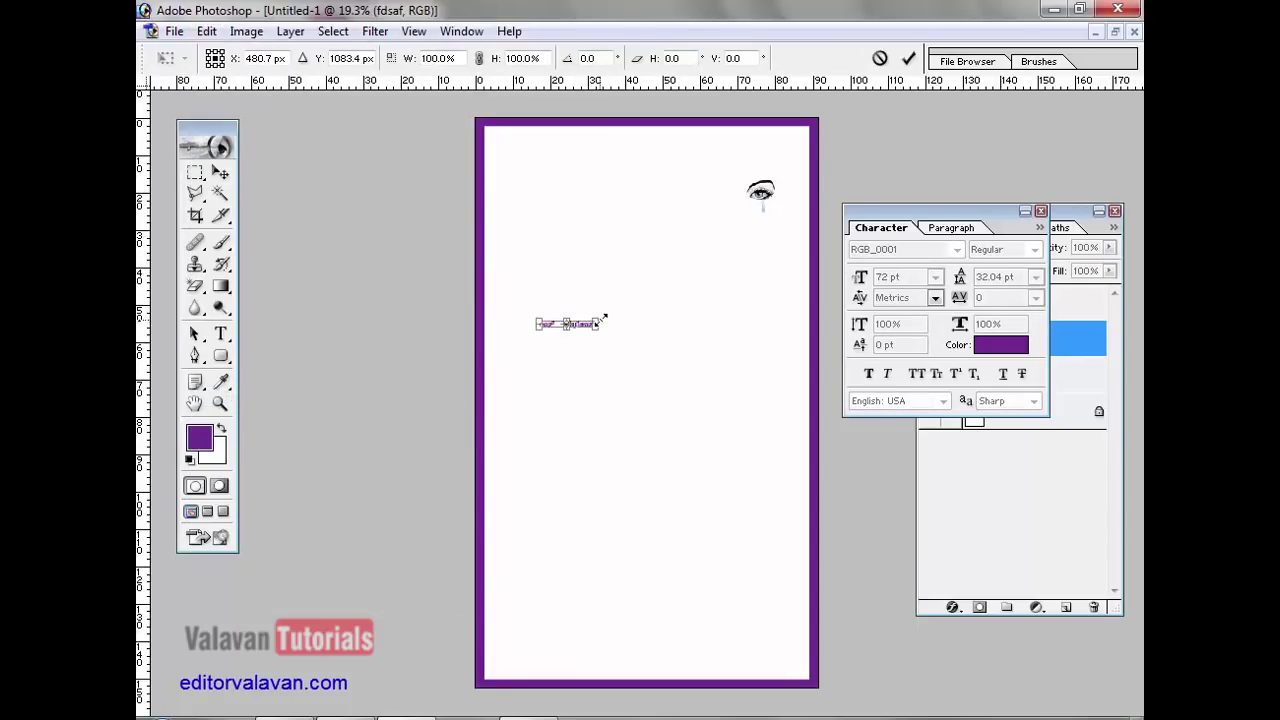
left_click_drag(603, 318, 800, 271)
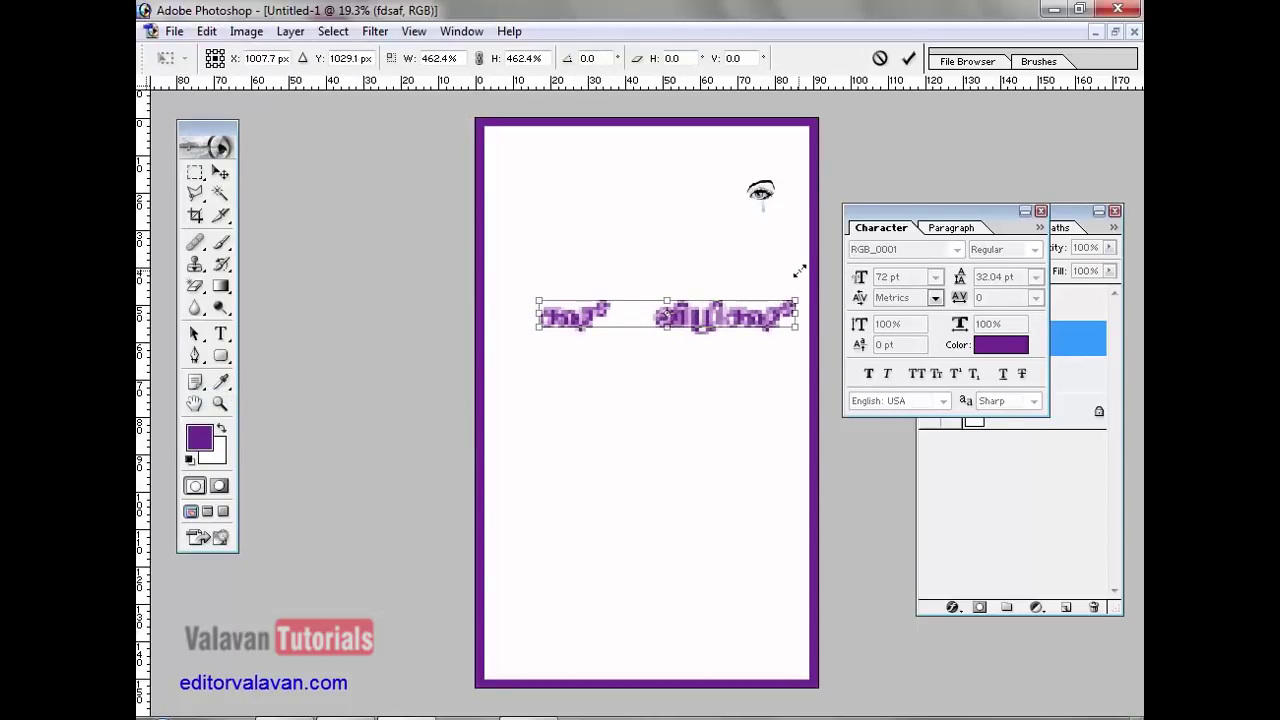
key("Return")
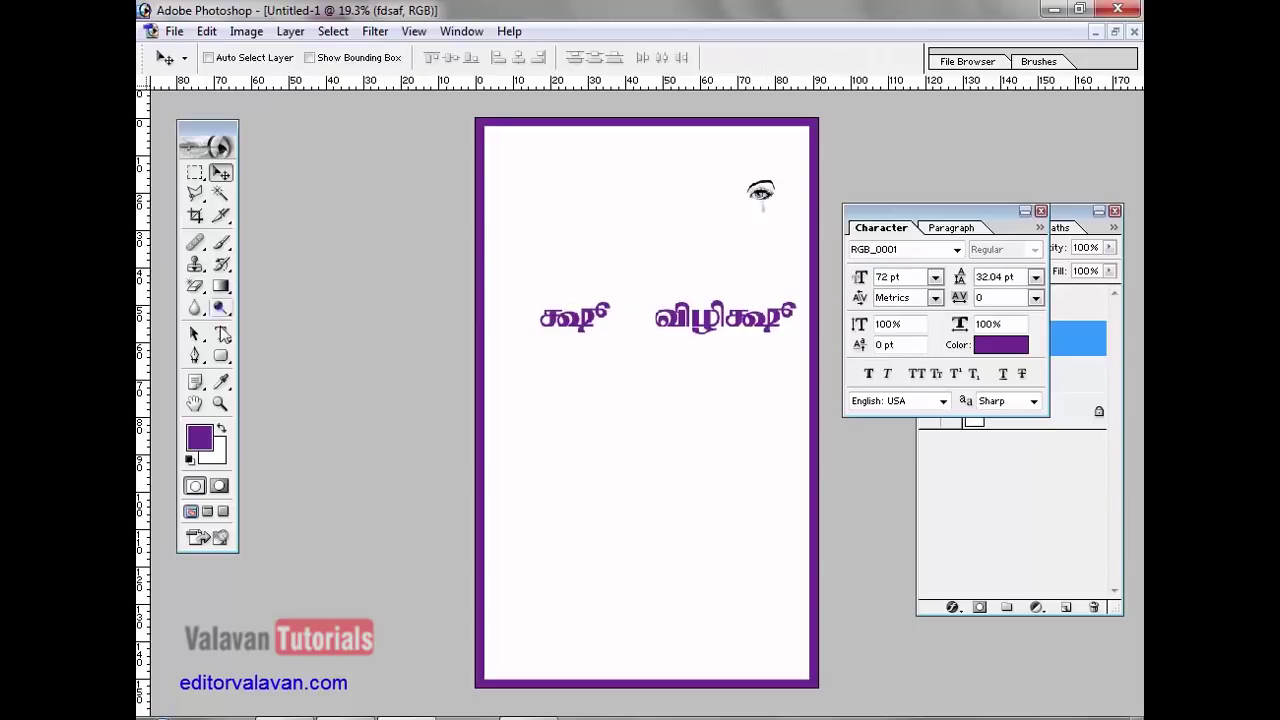
- Replace the text with 'கண்ணீர் அஞ்சலி', move it to the top, and enlarge it across the card
left_click(221, 334)
triple_click(572, 322)
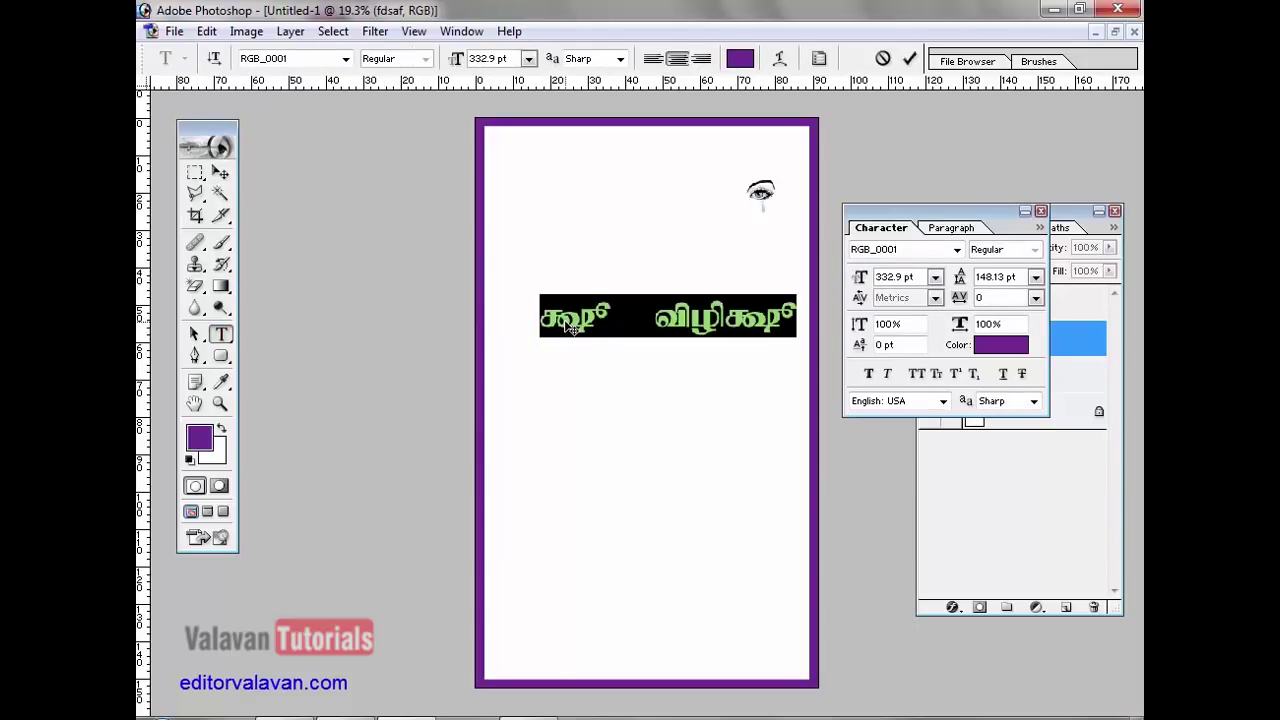
type("கண்ணீர் அஞ")
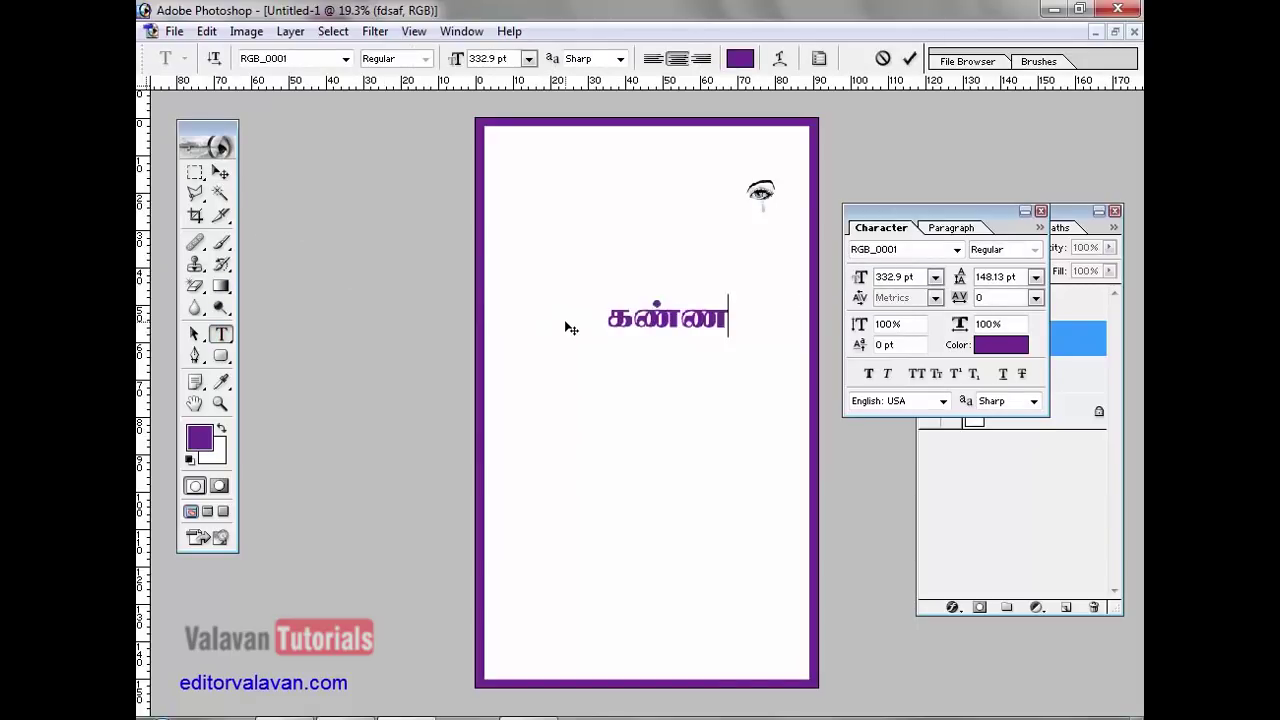
type("்சலி")
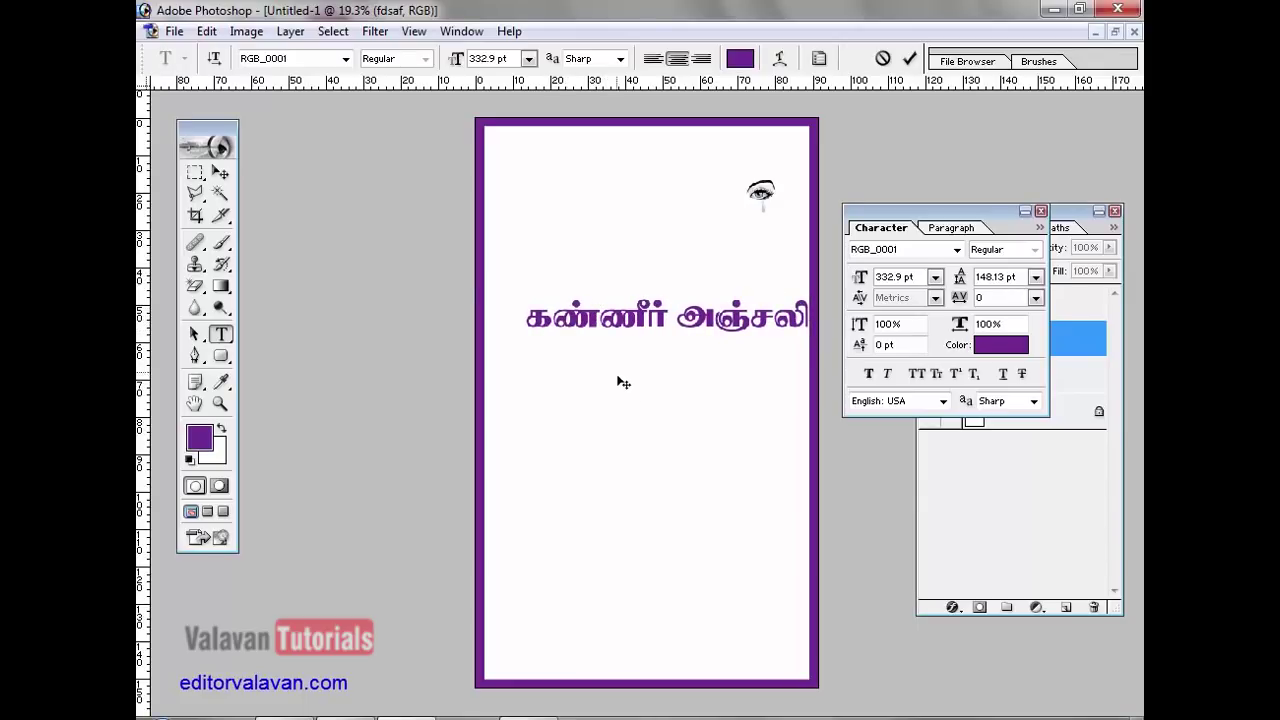
left_click_drag(650, 441, 675, 333)
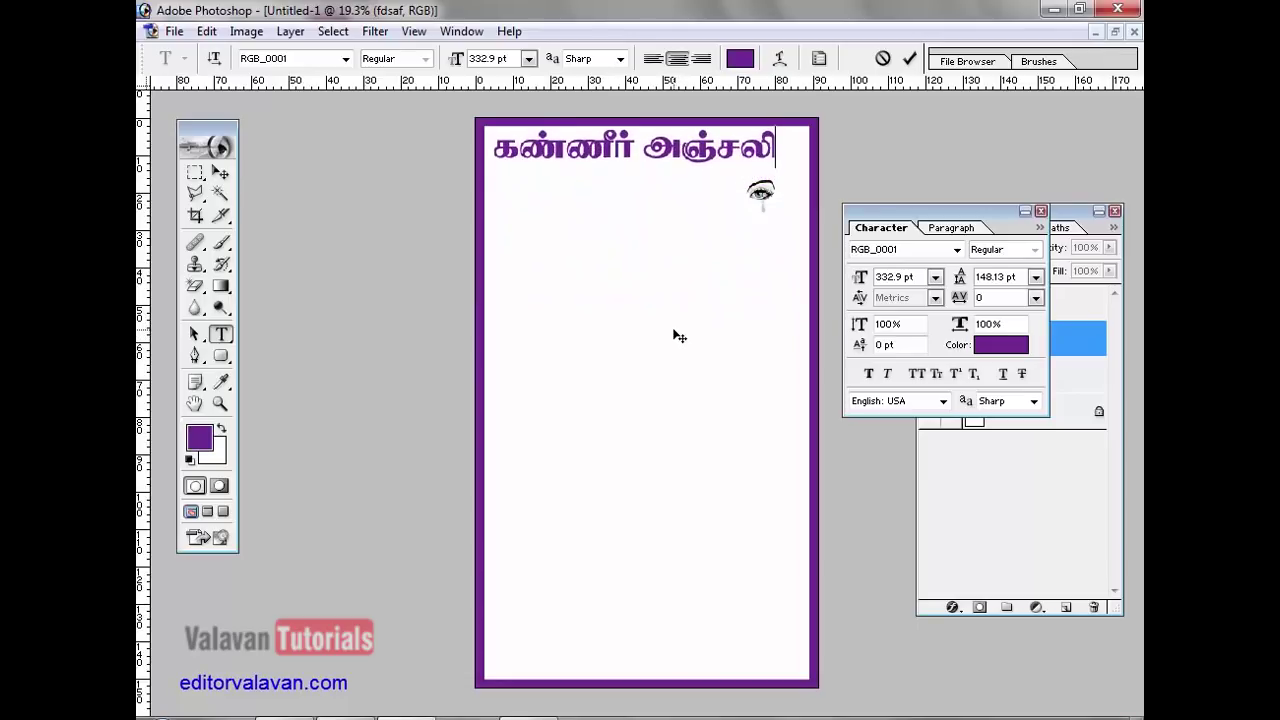
left_click(222, 176)
key("ctrl+t")
left_click_drag(773, 155, 797, 170)
key("Return")
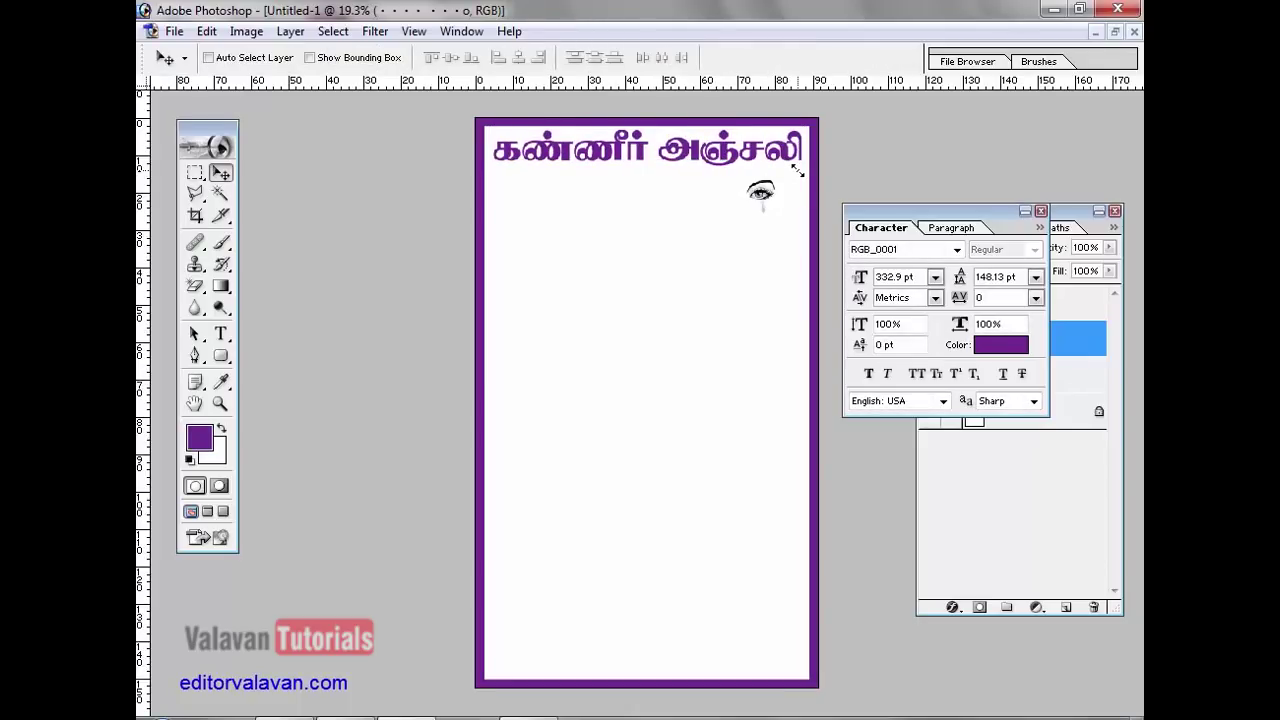
key("Tab")
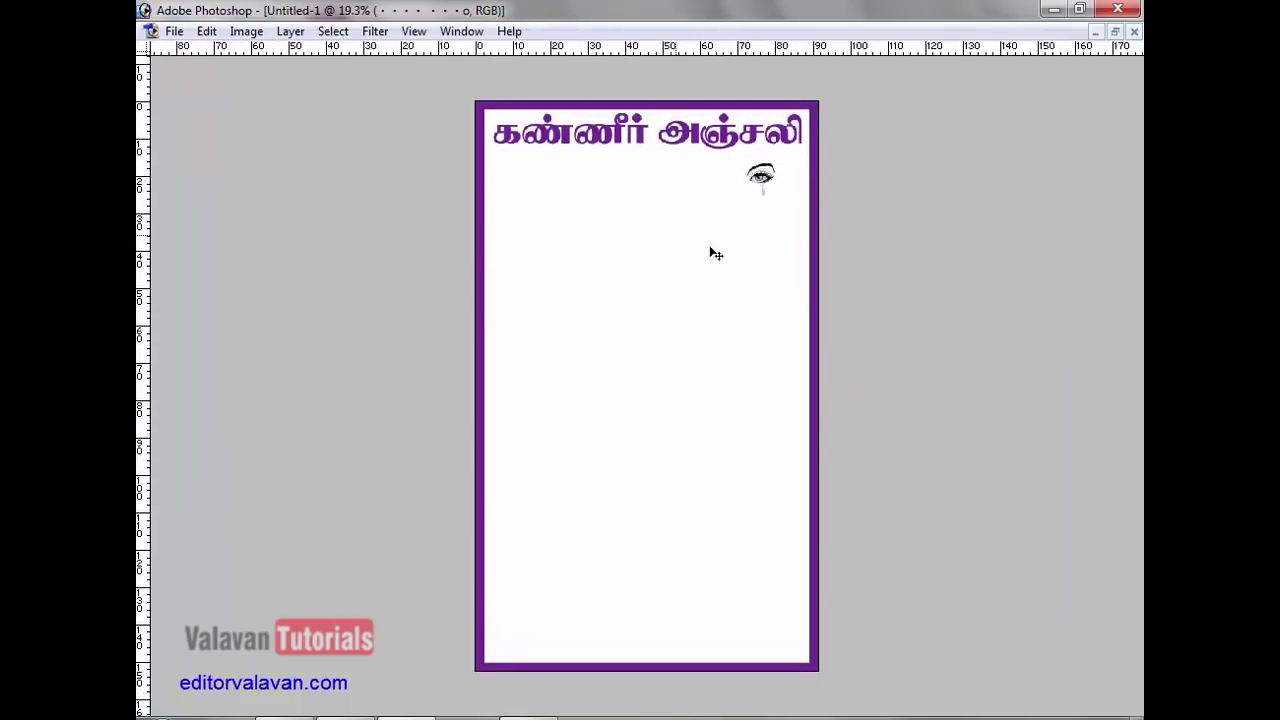
right_click(703, 266)
- Find the frame jpeg file in the images folder on Photos (D:) and drag it into Photoshop
left_click(752, 287)
left_click(370, 717)
left_click(160, 415)
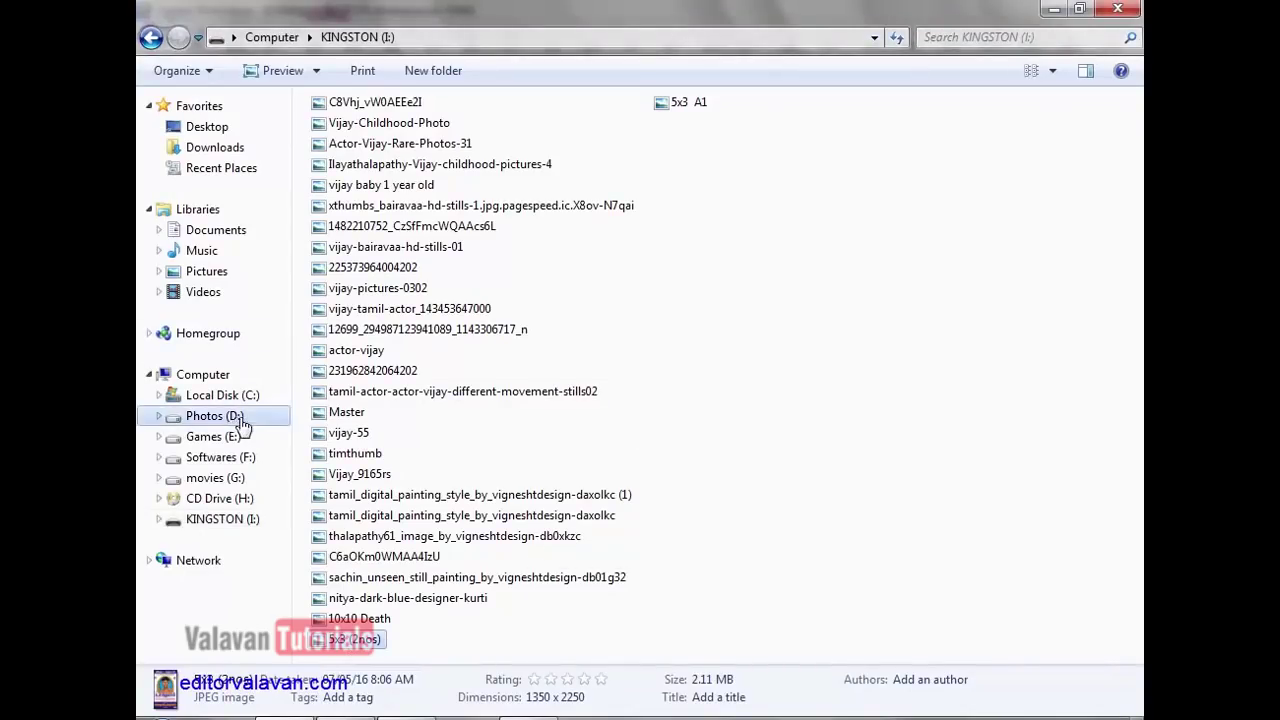
left_click(388, 218)
key("i")
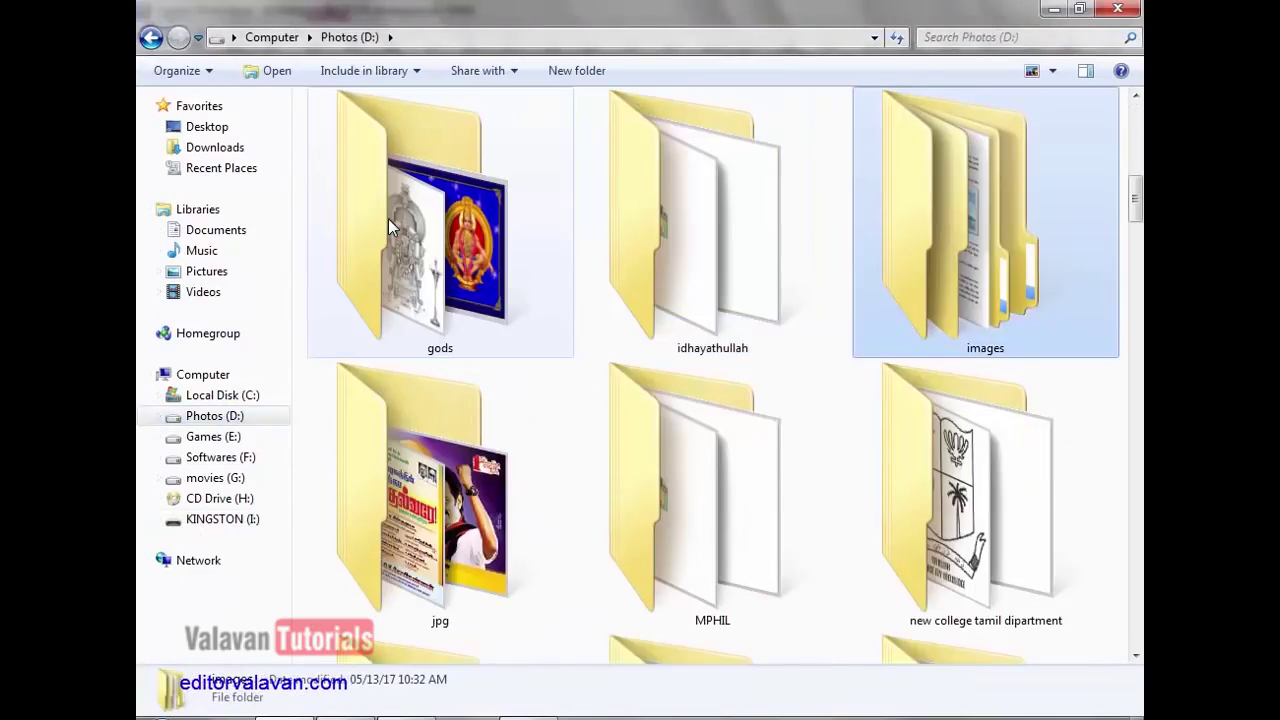
key("Return")
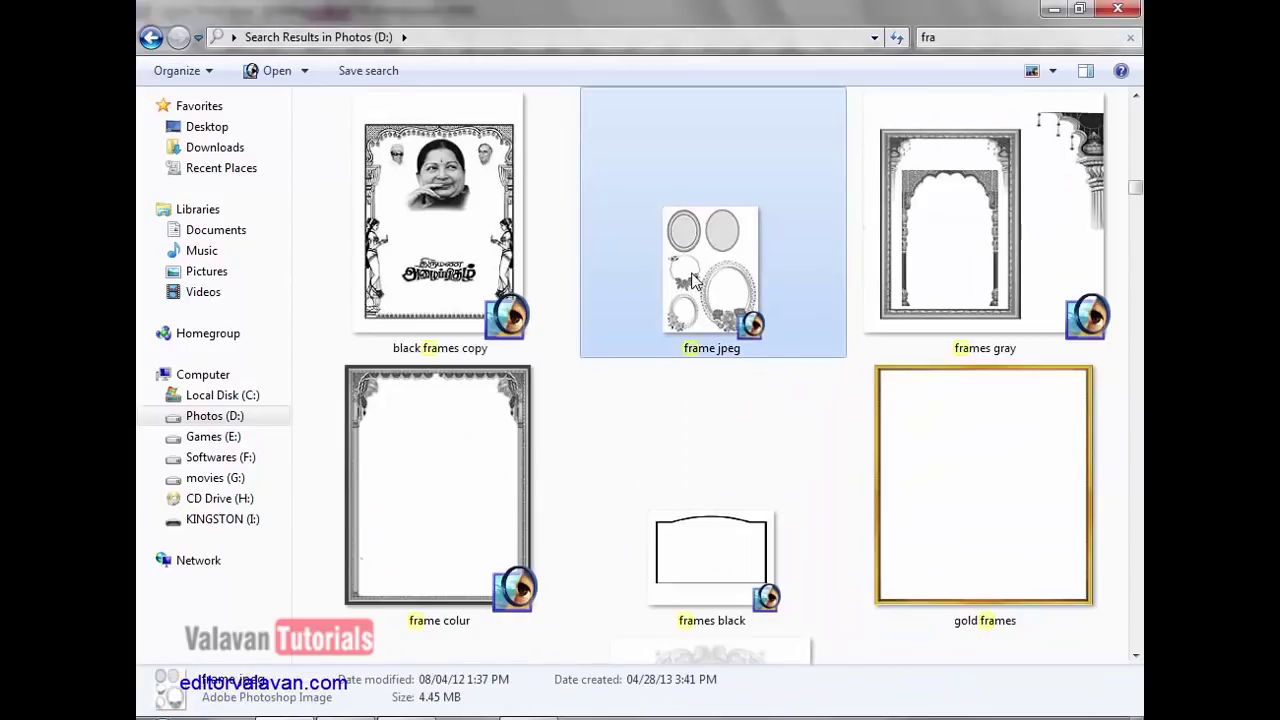
left_click_drag(695, 282, 749, 371)
- Place the rose oval frame on the card, scale it down, and nudge it up under the title
right_click(452, 536)
left_click(495, 549)
key("f")
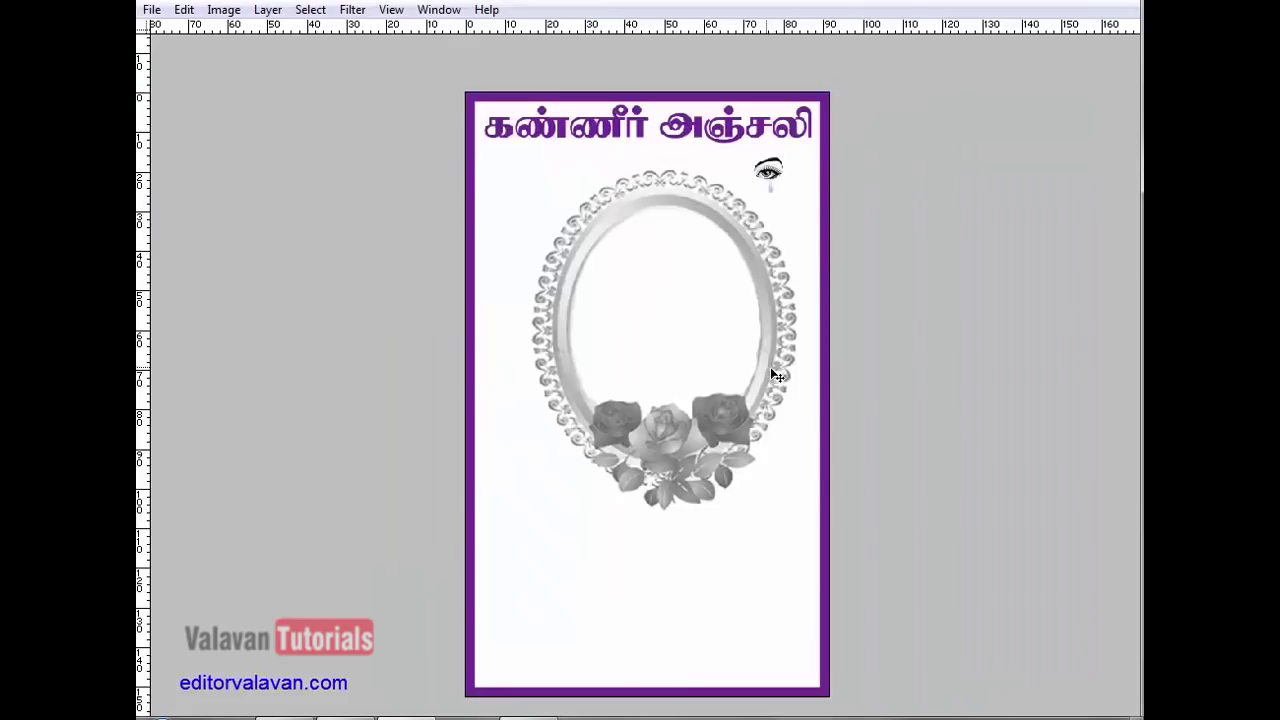
left_click_drag(705, 422, 693, 407)
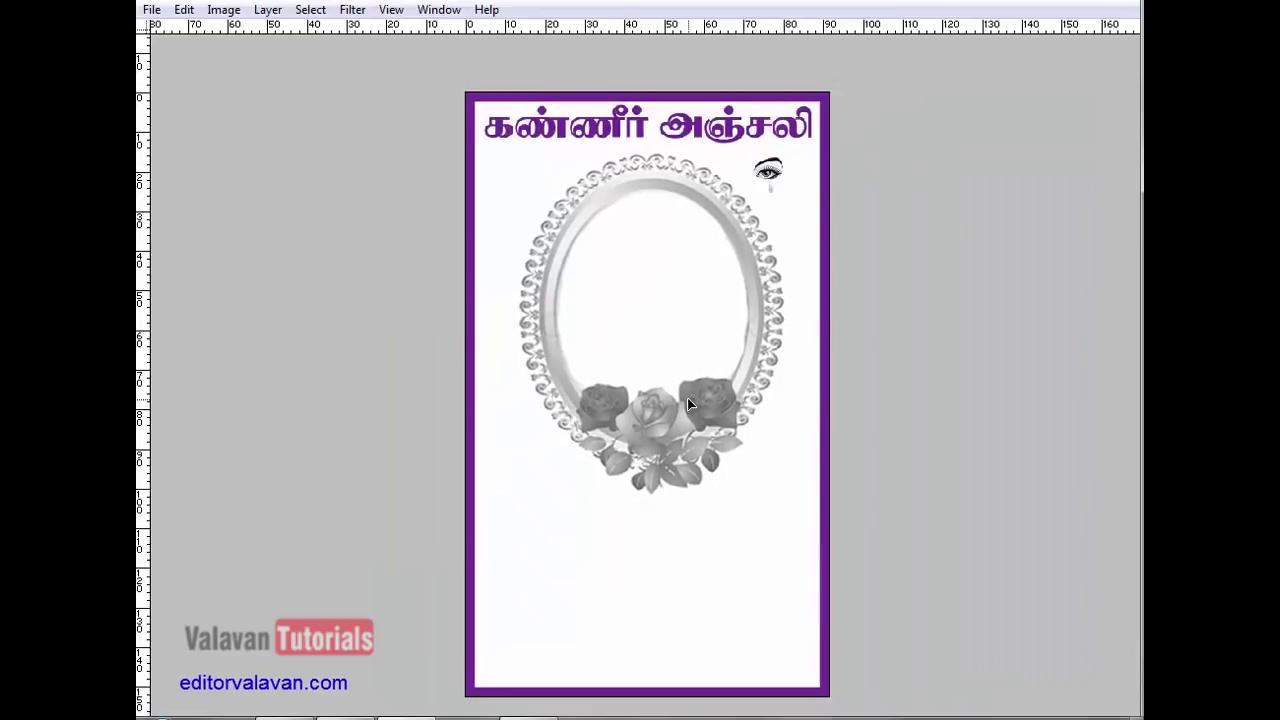
key("ctrl+t")
left_click_drag(797, 143, 783, 162)
key("Return")
key("shift+Up")
key("shift+Up")
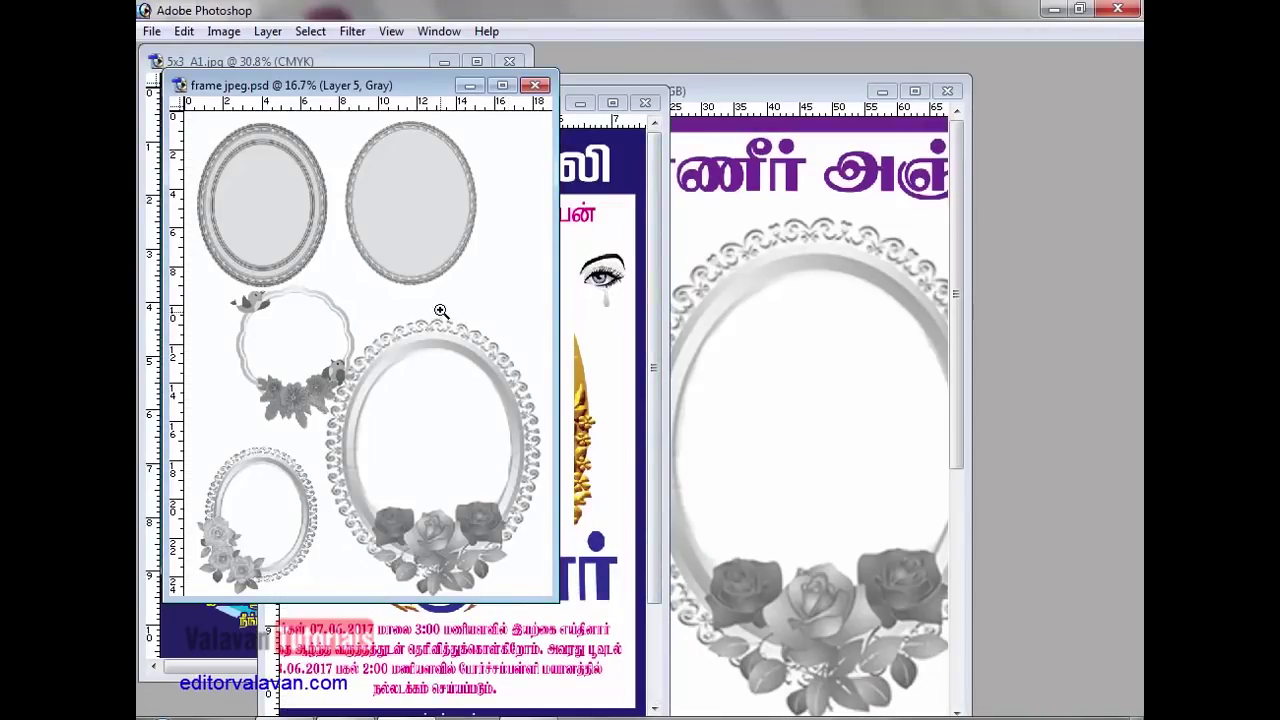
- Close frame jpeg.psd and the sample poster without saving, then zoom out on the card
key("ctrl+w")
left_click(645, 292)
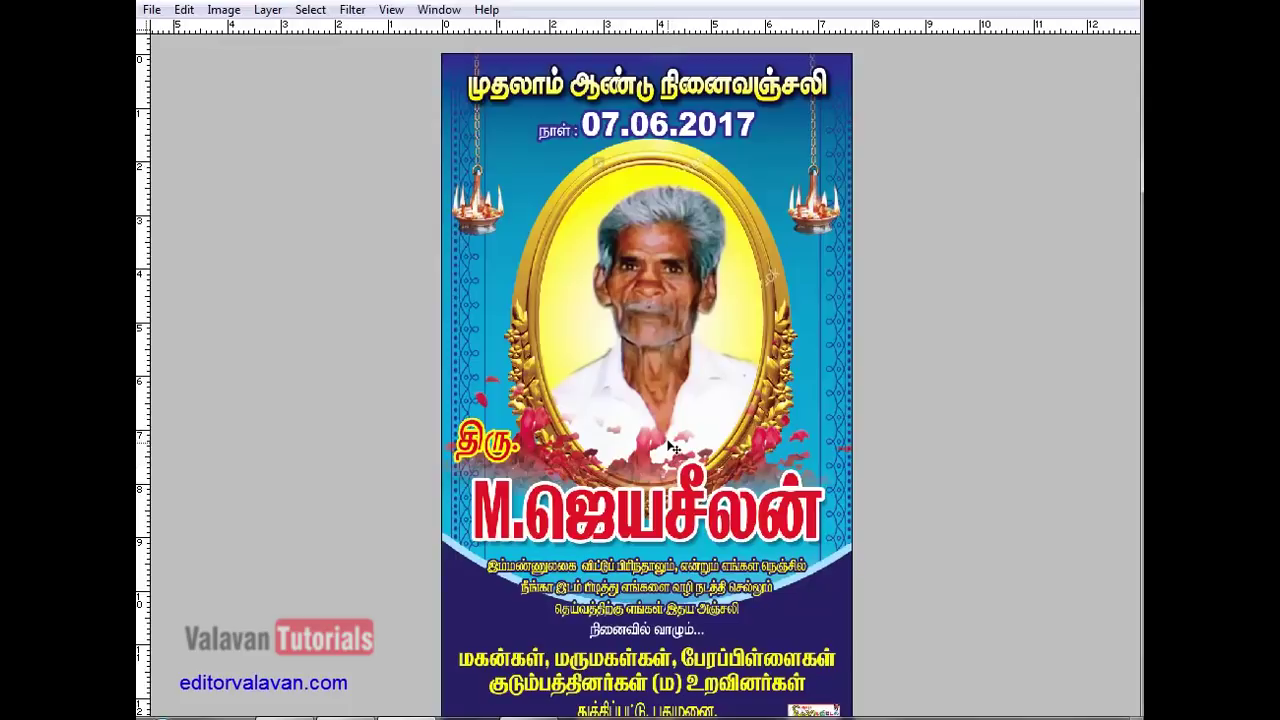
key("ctrl+w")
left_click(645, 290)
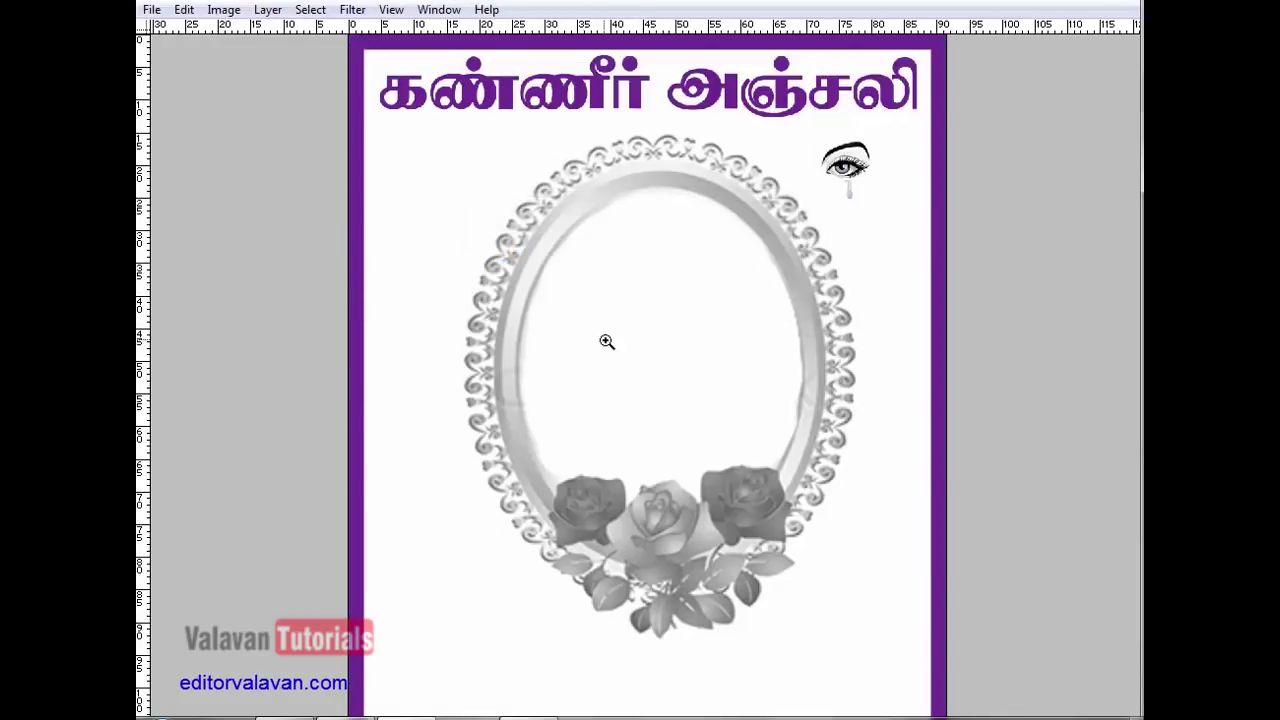
left_click(596, 342, "alt")
- Nudge the oval frame, then duplicate the Tamil title below and scale the copy smaller
key("v")
mouse_move(618, 368)
left_mouse_down()
mouse_move(633, 394)
mouse_move(643, 366)
mouse_move(646, 399)
mouse_move(615, 375)
left_mouse_up()
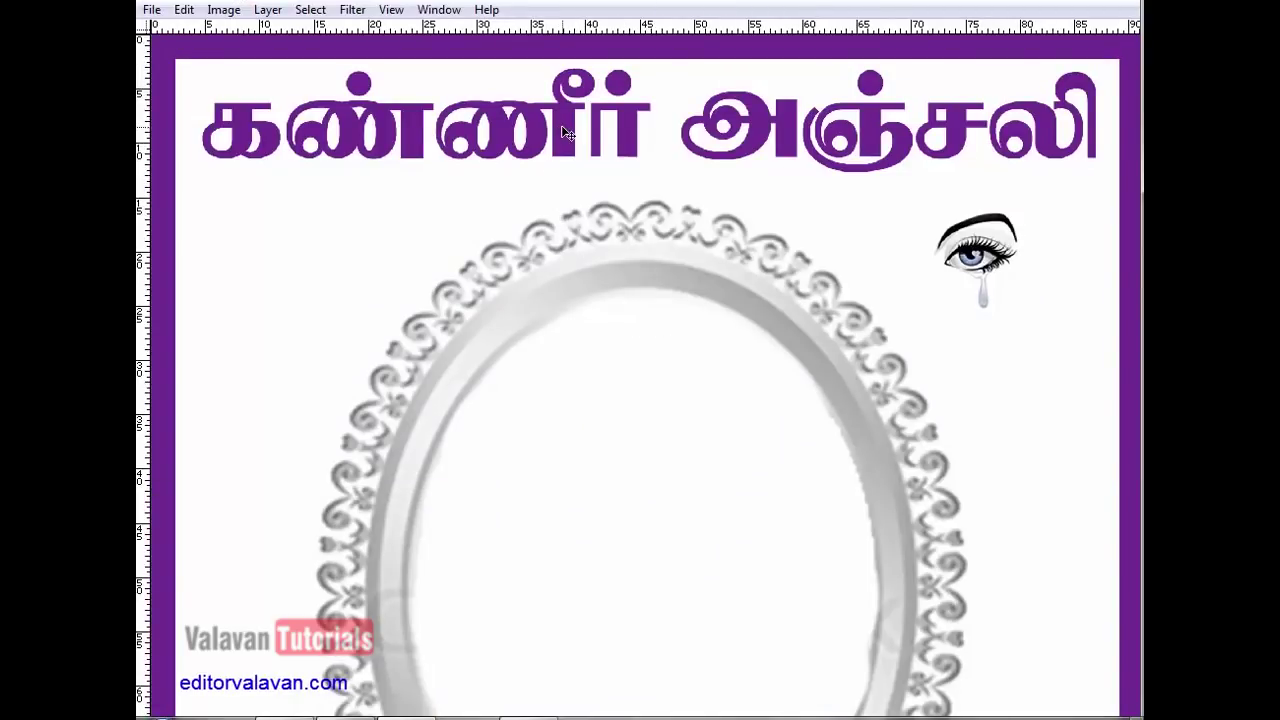
left_click_drag(562, 122, 562, 254)
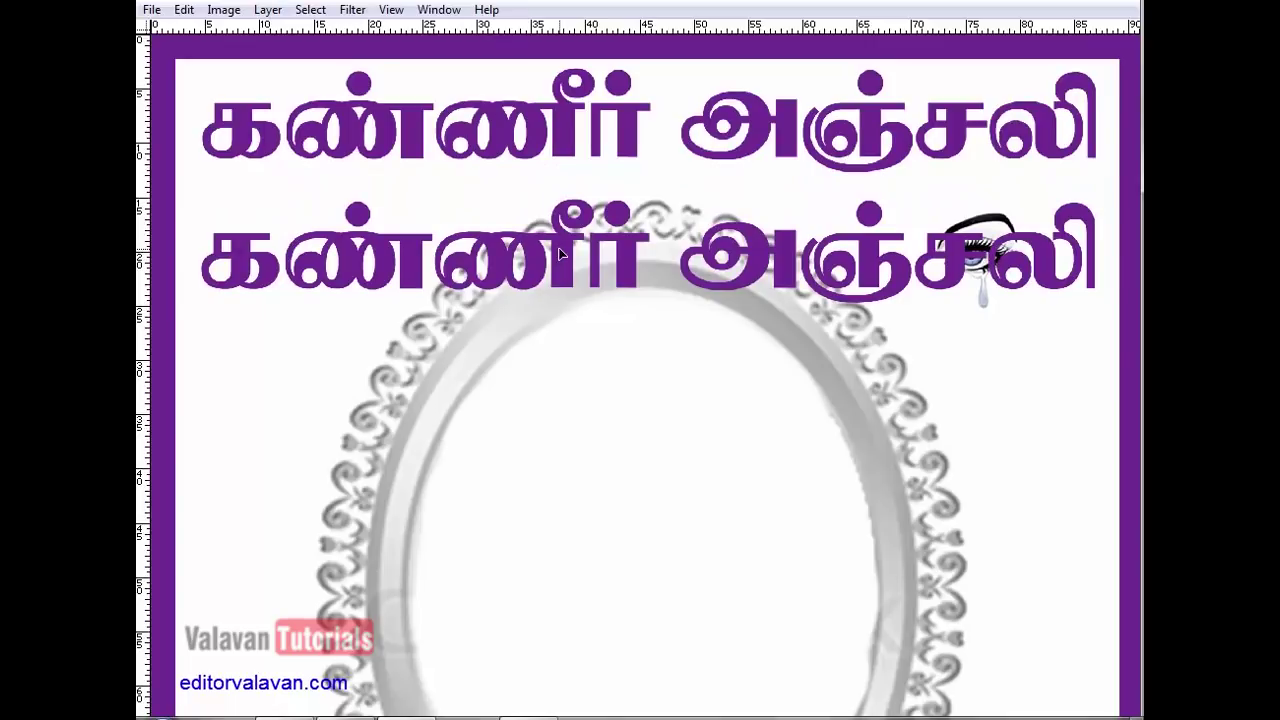
key("ctrl+t")
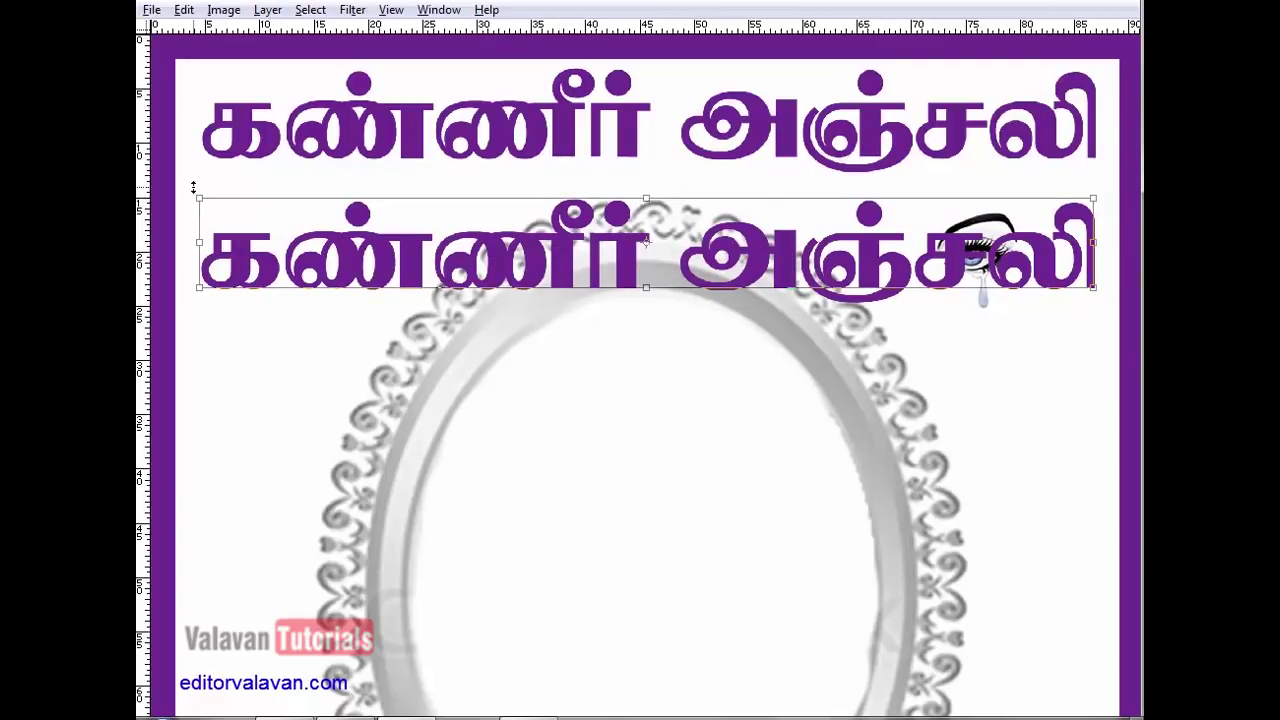
left_click_drag(199, 196, 418, 226)
key("Return")
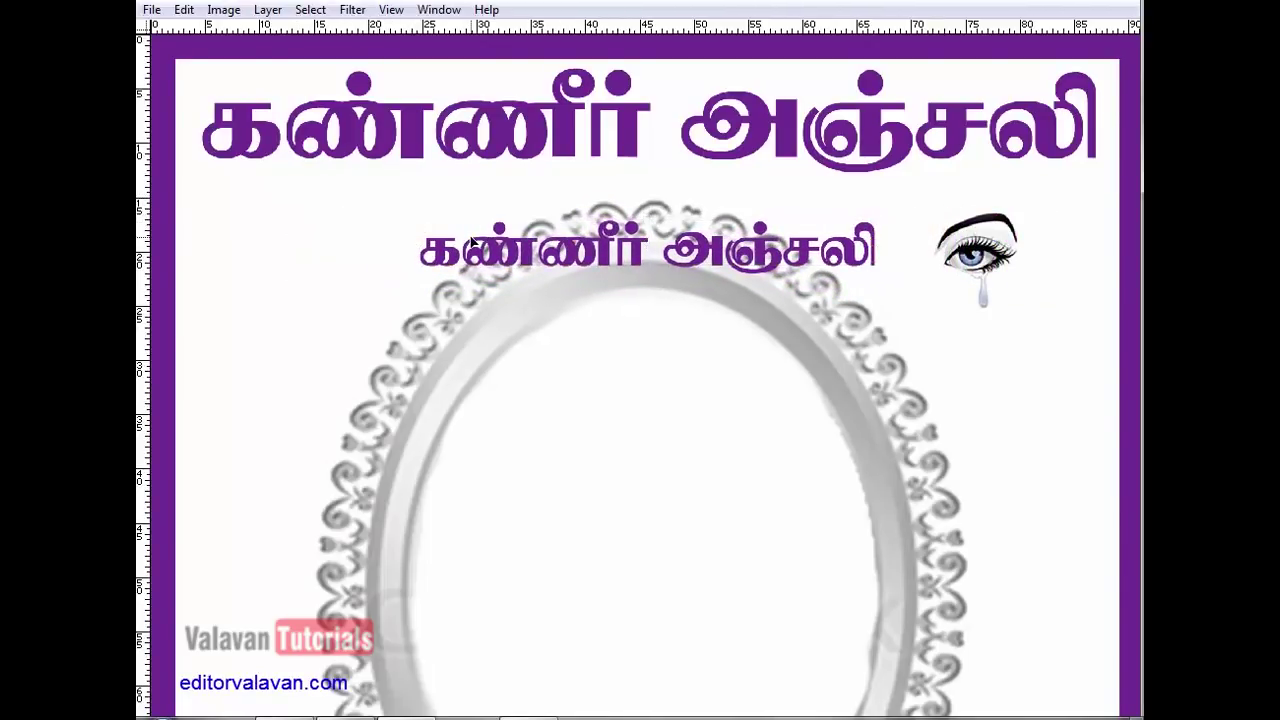
- Retype the smaller title copy as 'எங்கள் ஆருயிர் நண்பர்' and move it up slightly
key("Tab")
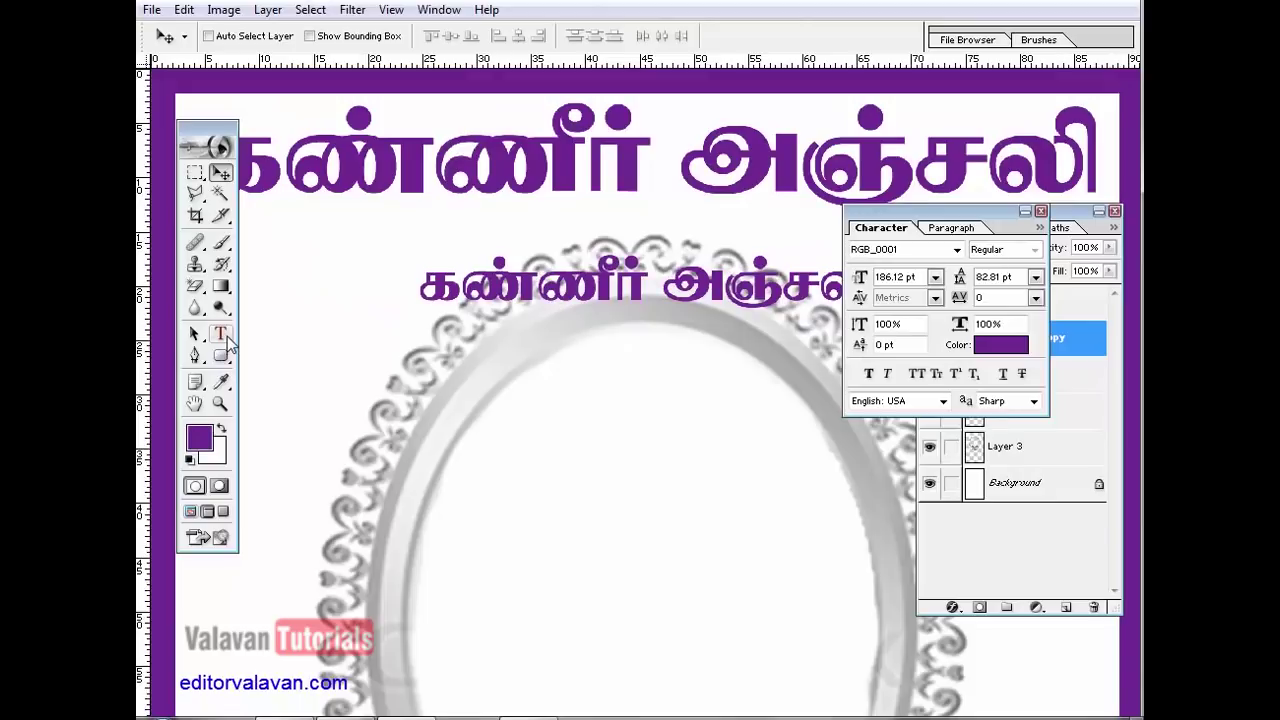
left_click(226, 338)
left_click(547, 295)
key("ctrl+a")
left_click(1041, 212)
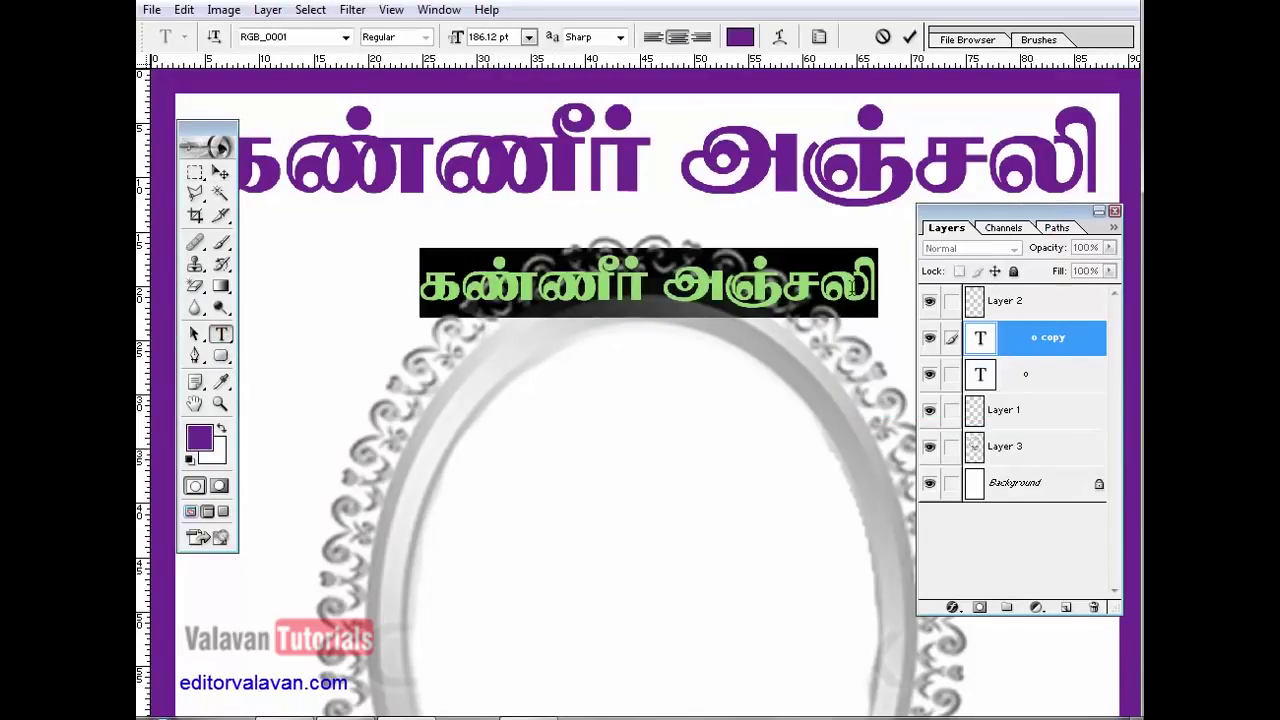
type("எங்கள் ")
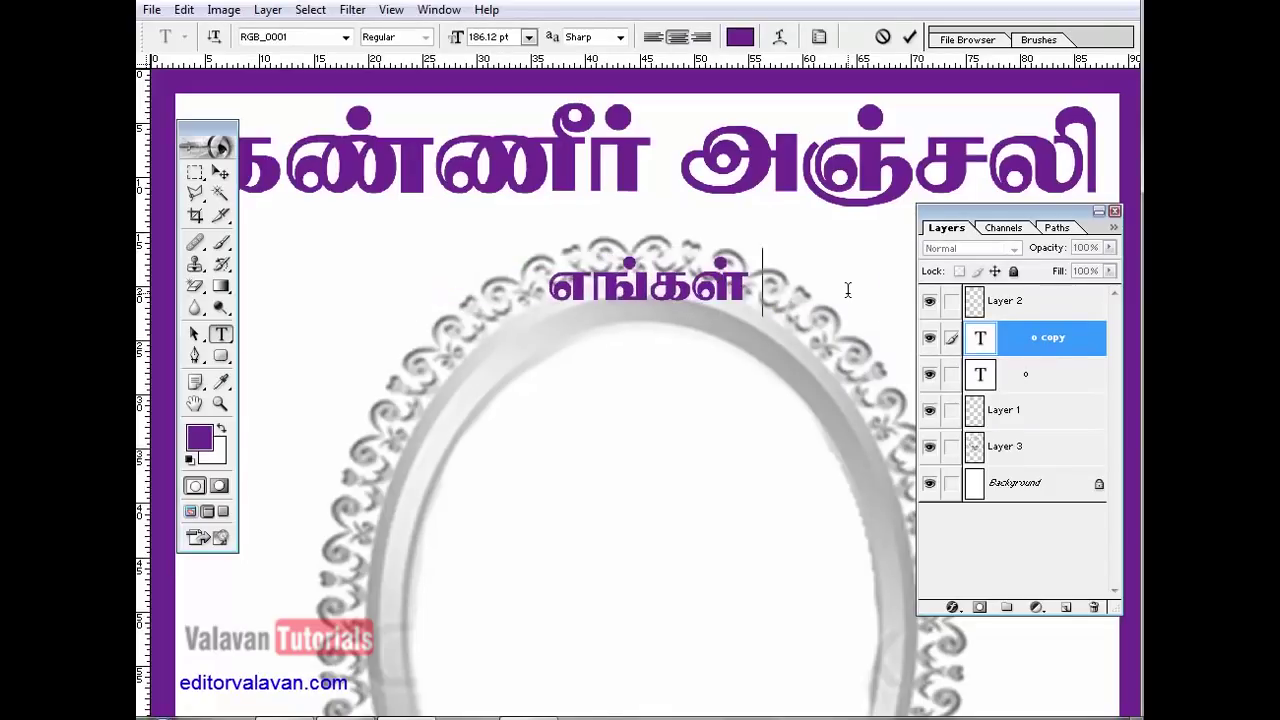
type("ஆருயிர் நண்ப")
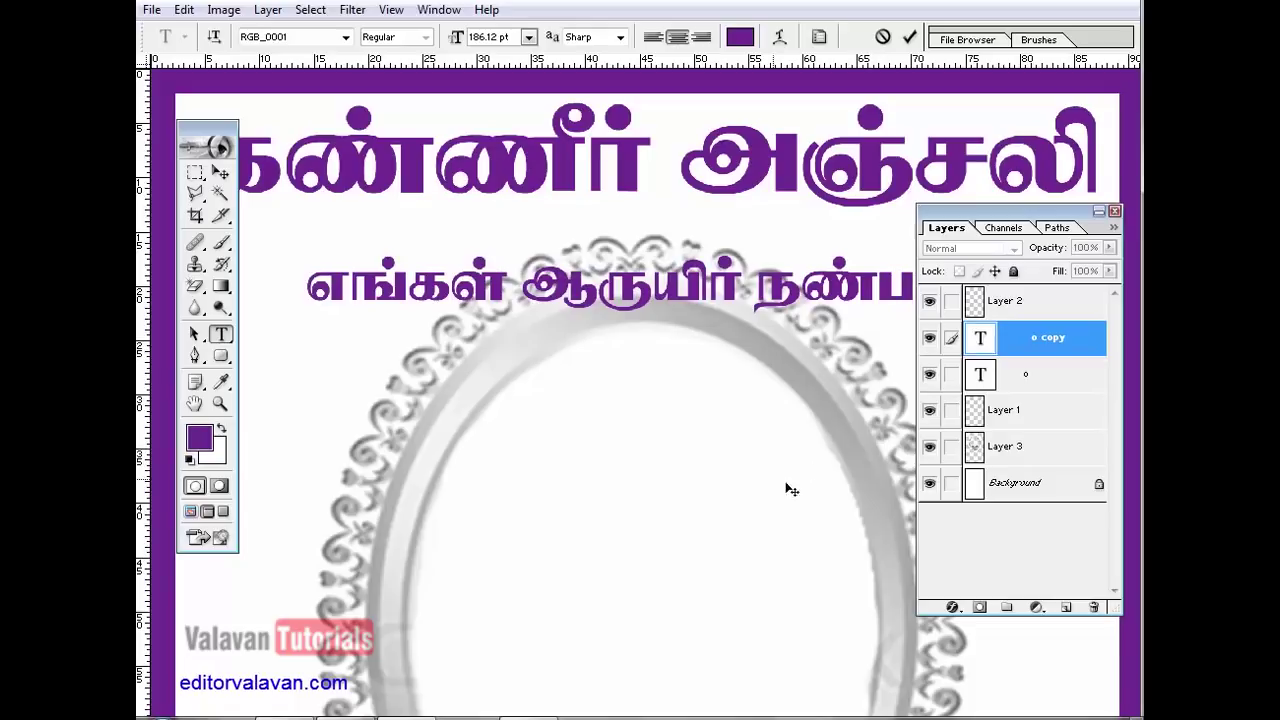
left_click(1114, 211)
left_click_drag(843, 455, 848, 420)
key("BackSpace")
- Set the subtitle to the RGB_0002 font at a smaller size and commit it
key("ctrl+a")
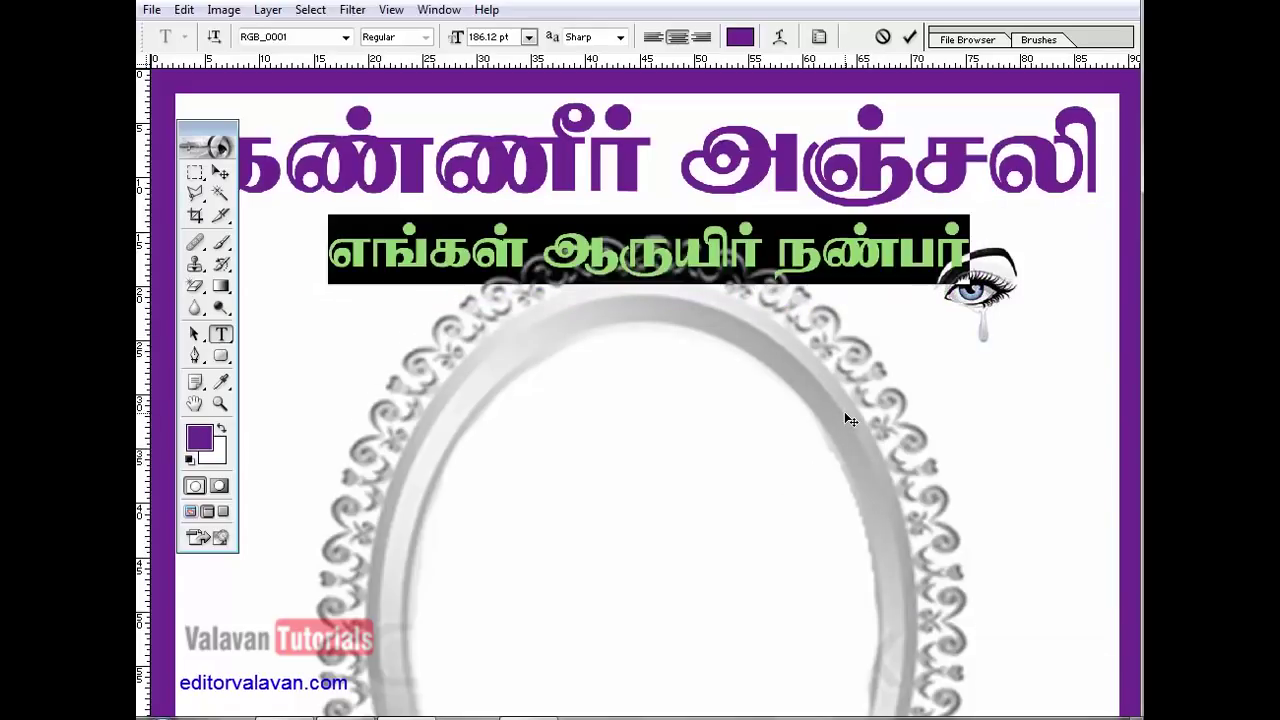
left_click(313, 39)
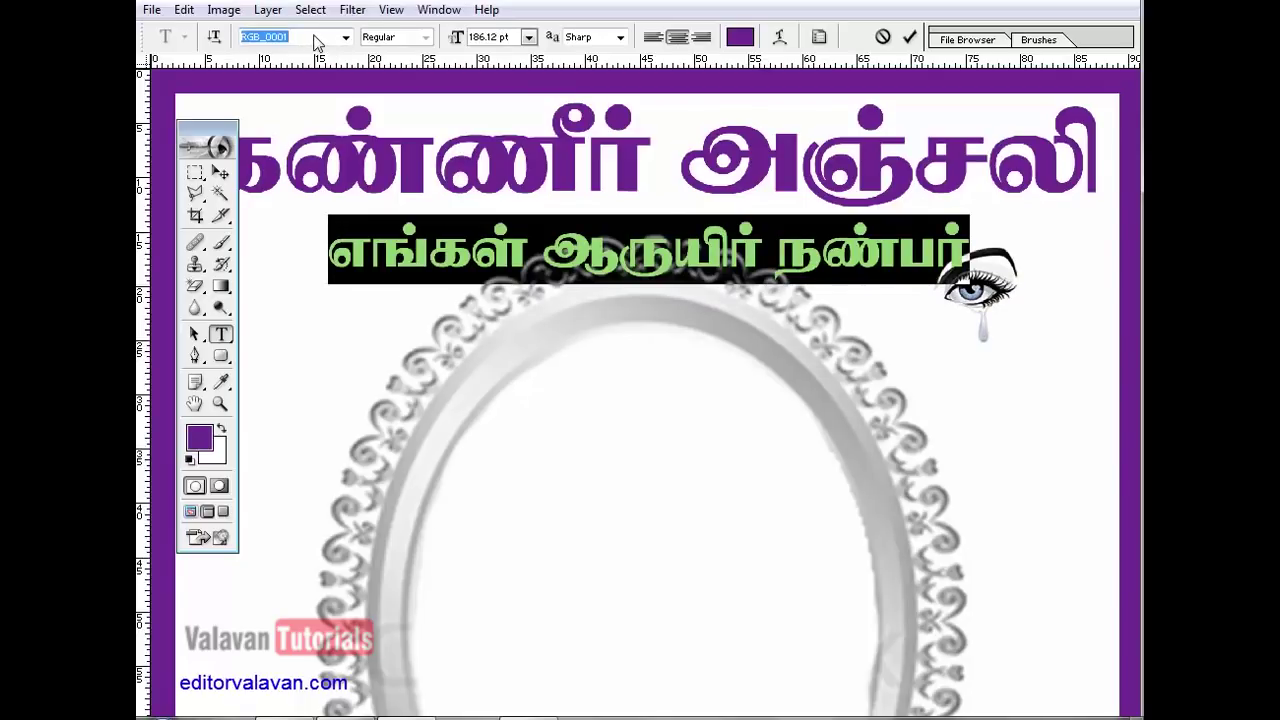
key("Down")
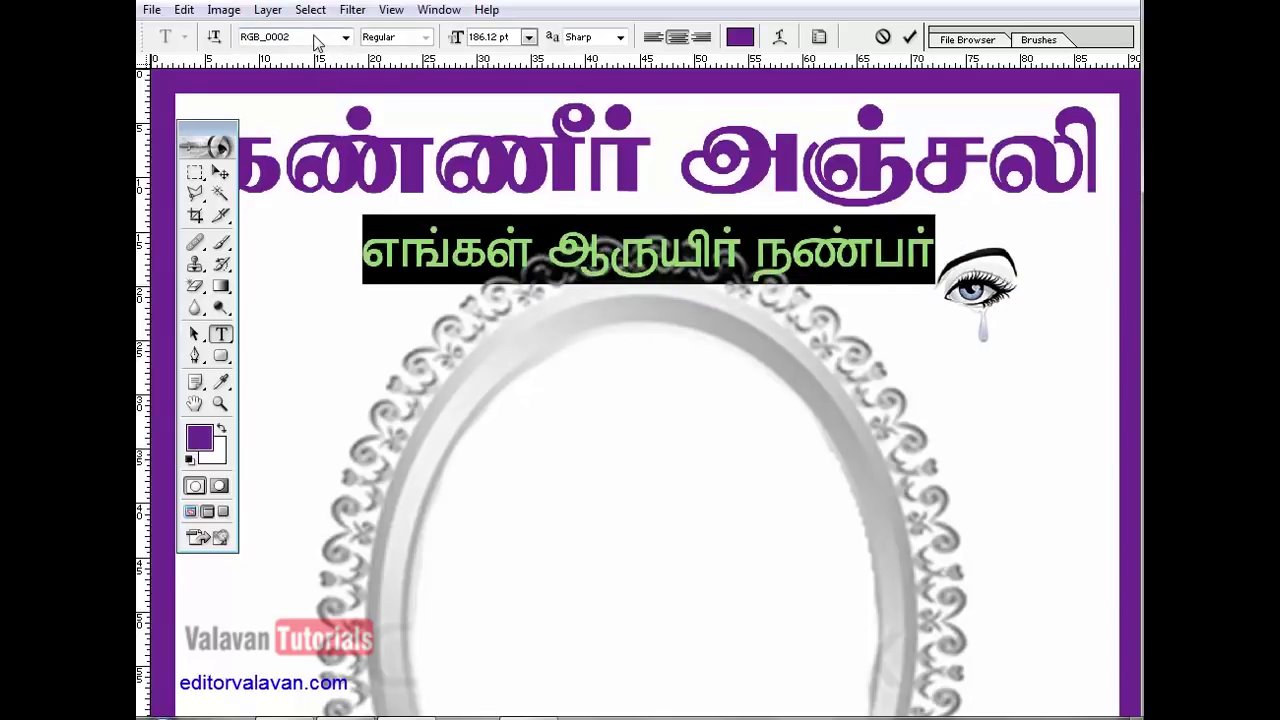
key("ctrl+alt+shift+comma")
key("ctrl+alt+shift+comma")
key("ctrl+alt+shift+comma")
key("ctrl+alt+shift+comma")
key("ctrl+alt+shift+comma")
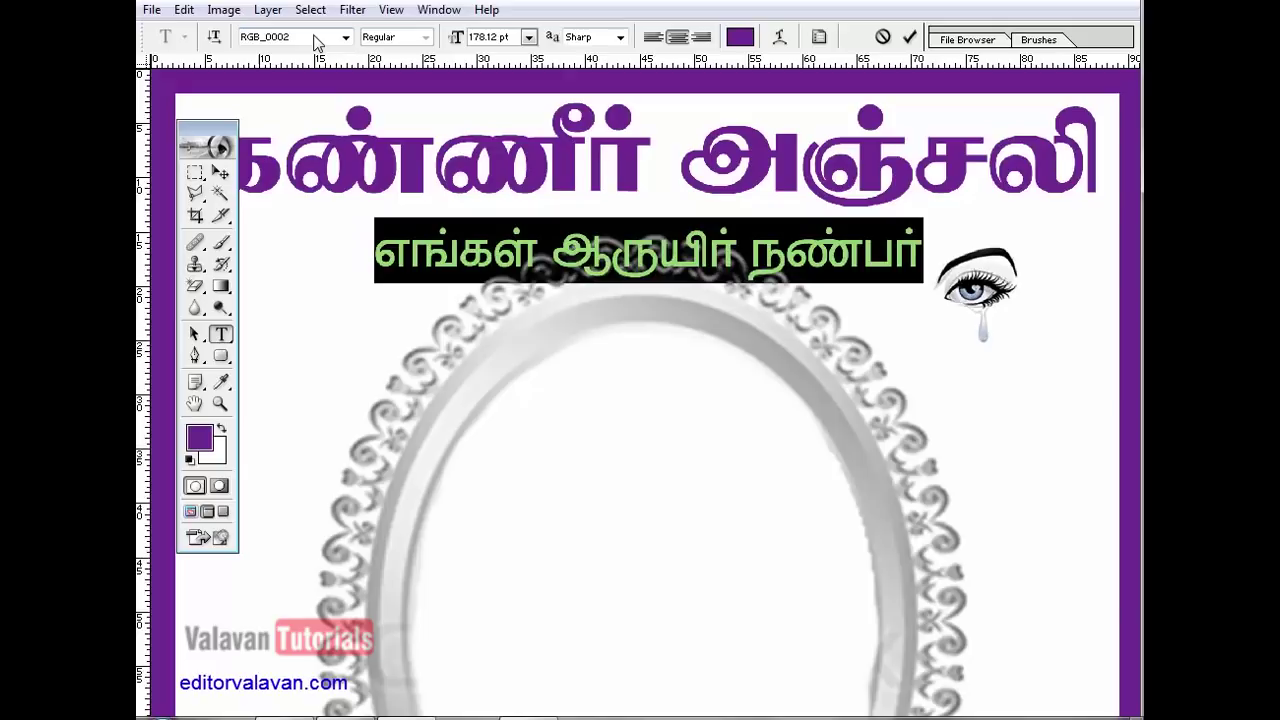
key("ctrl+Return")
key("ctrl+0")
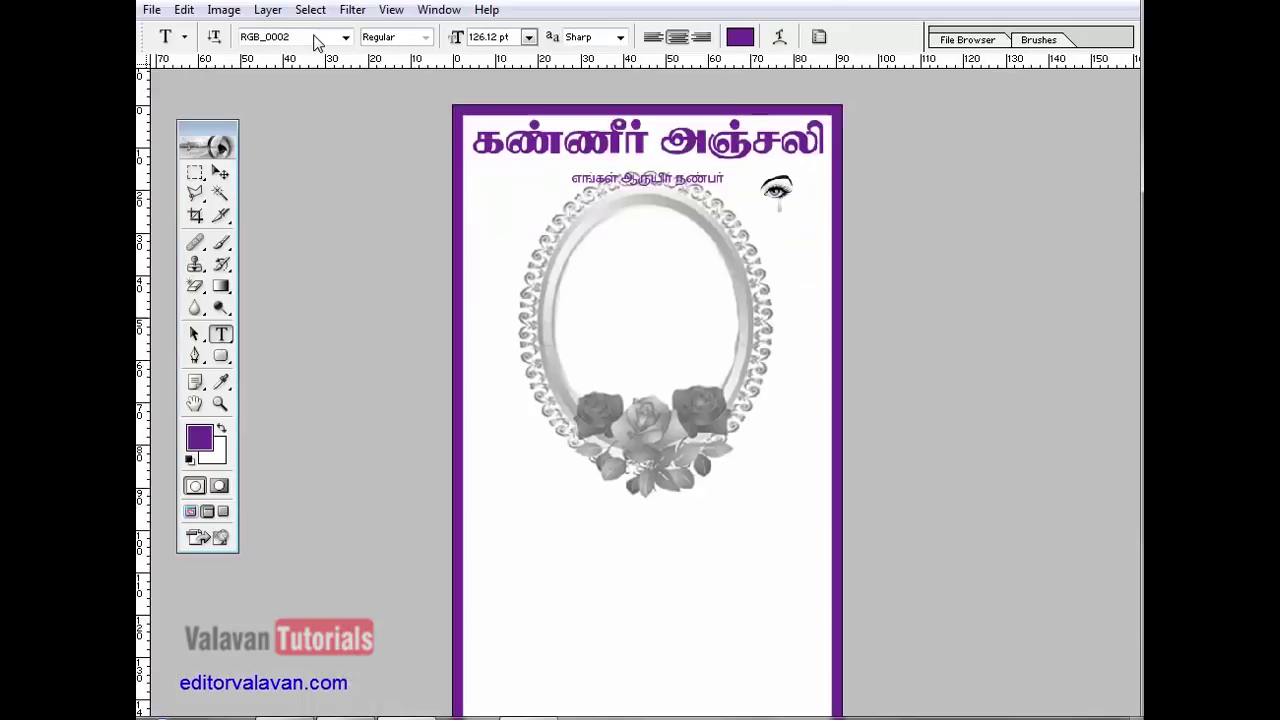
key("z")
key("ctrl+plus")
- Nudge the subtitle line upward and refit the page in view
key("v")
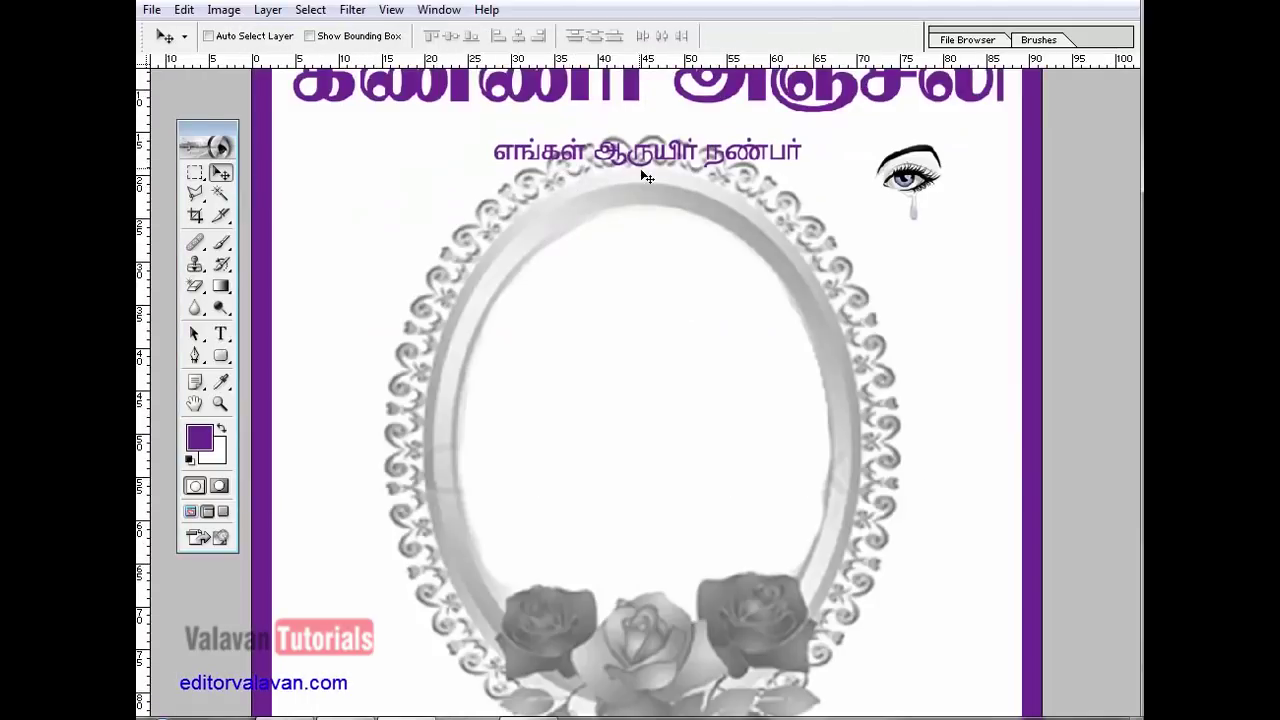
key("Up")
key("Up")
key("Up")
key("Up")
key("Up")
key("Up")
key("Up")
key("Up")
key("Up")
key("Up")
right_click(659, 230)
left_click(700, 237)
key("Up")
key("Return")
key("ctrl+0")
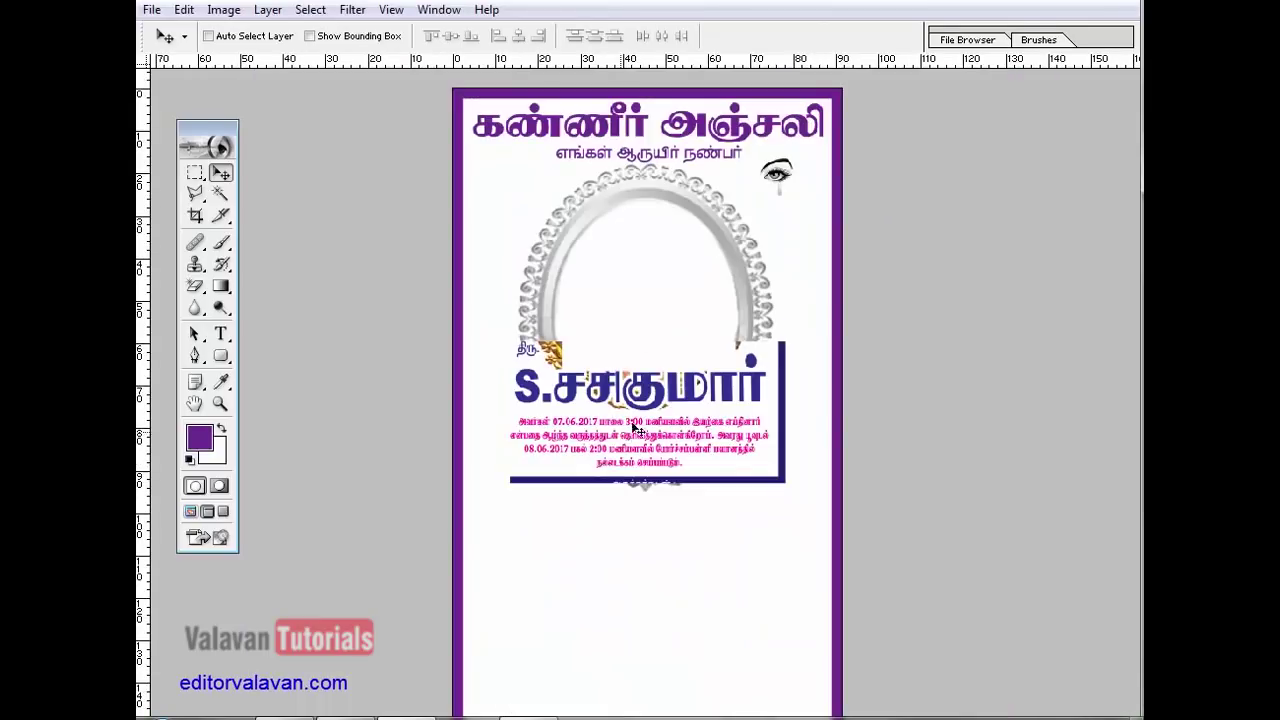
key("z")
key("ctrl+plus")
scroll(823, 416, "up", 5)
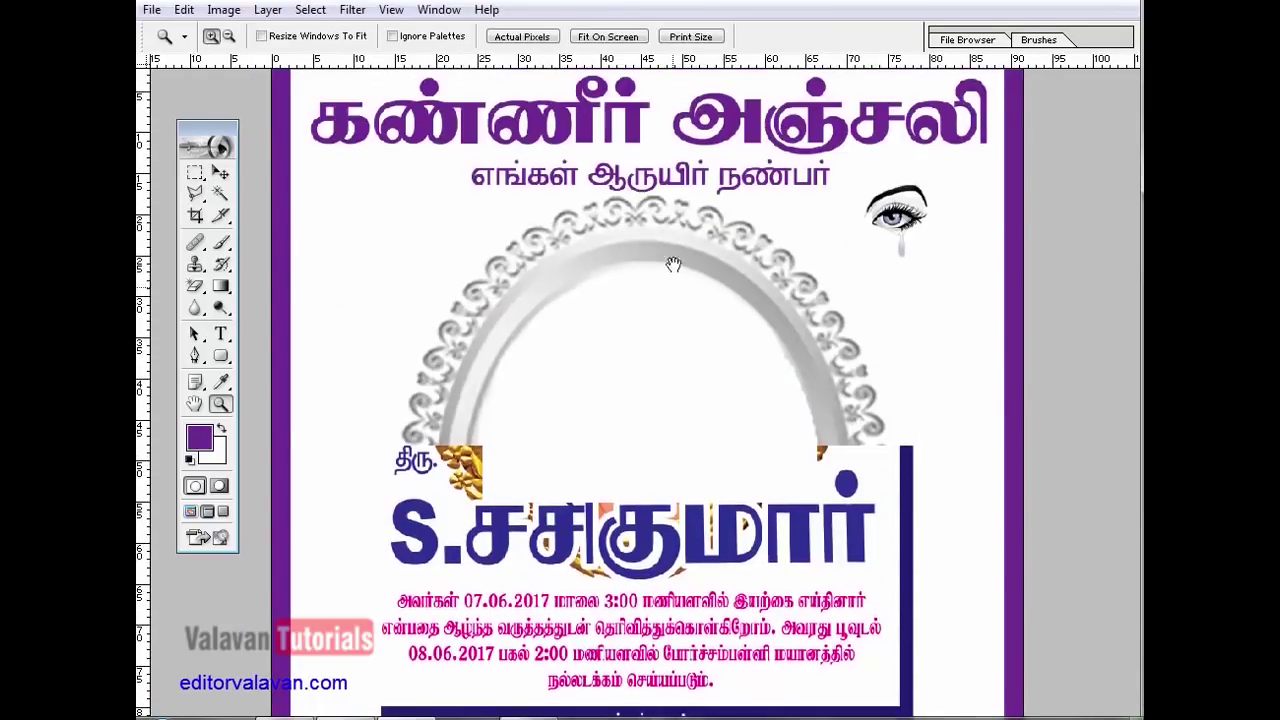
- Select the purple heading layer and drag it down below the frame
key("v")
right_click(672, 127)
left_click(667, 124)
left_click_drag(650, 118, 650, 523)
scroll(650, 523, "down", 5)
scroll(612, 253, "up", 1)
left_click_drag(612, 253, 604, 575)
scroll(604, 575, "up", 1)
- Retype the lower text as the name 'சசிக்குமார்' with an extra initial letter
key("t")
triple_click(591, 560)
type("சசடிக")
key("BackSpace")
key("BackSpace")
key("BackSpace")
key("BackSpace")
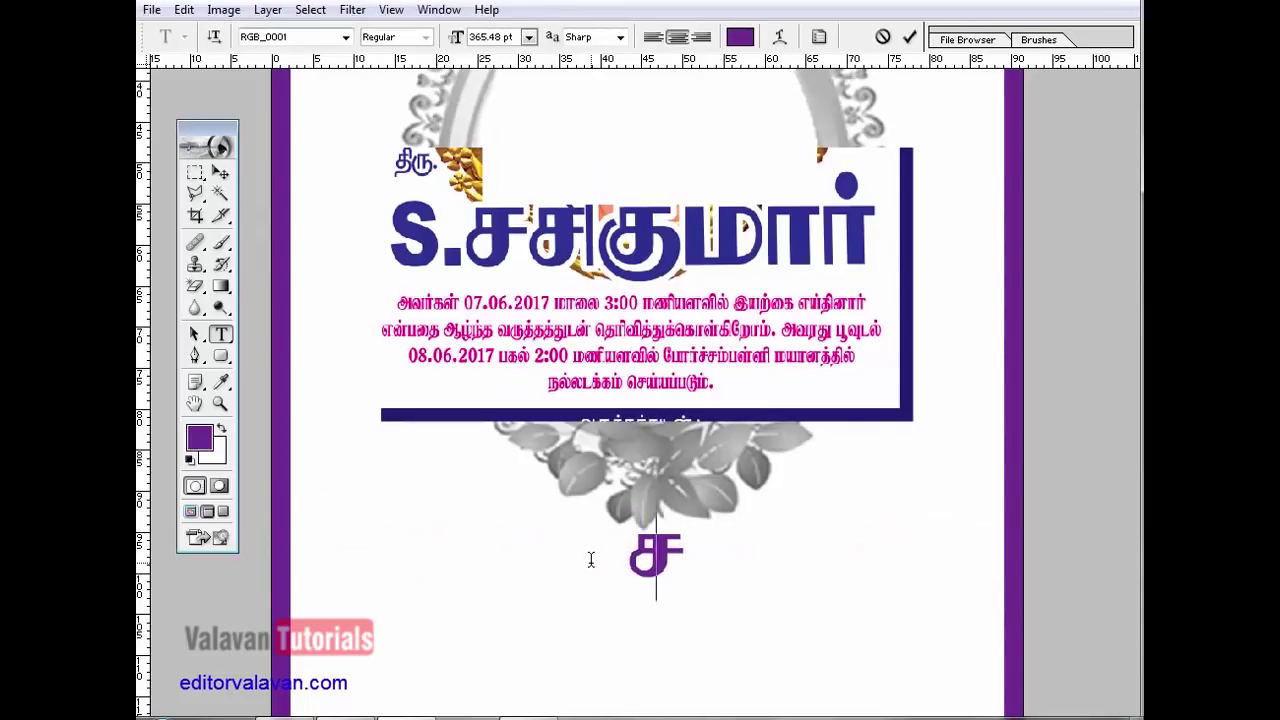
type("சிக்கும")
type("ார்")
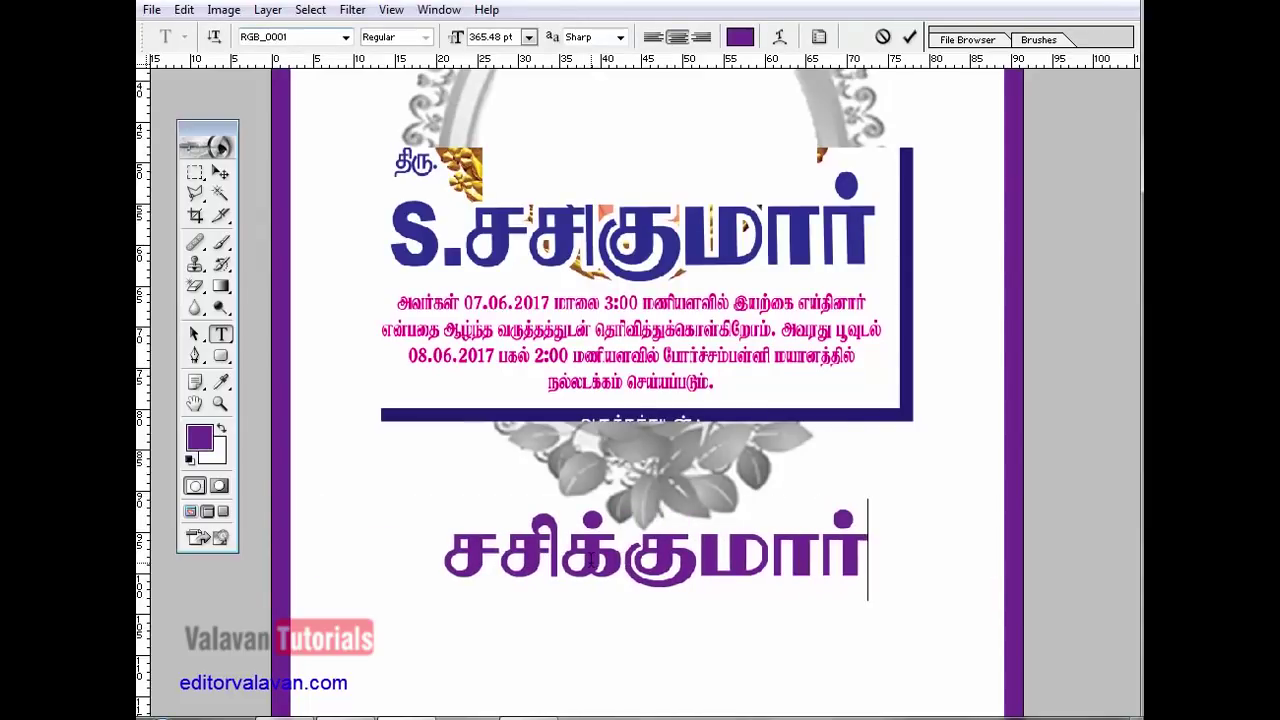
key("Home")
type("ள")
key("shift+Left")
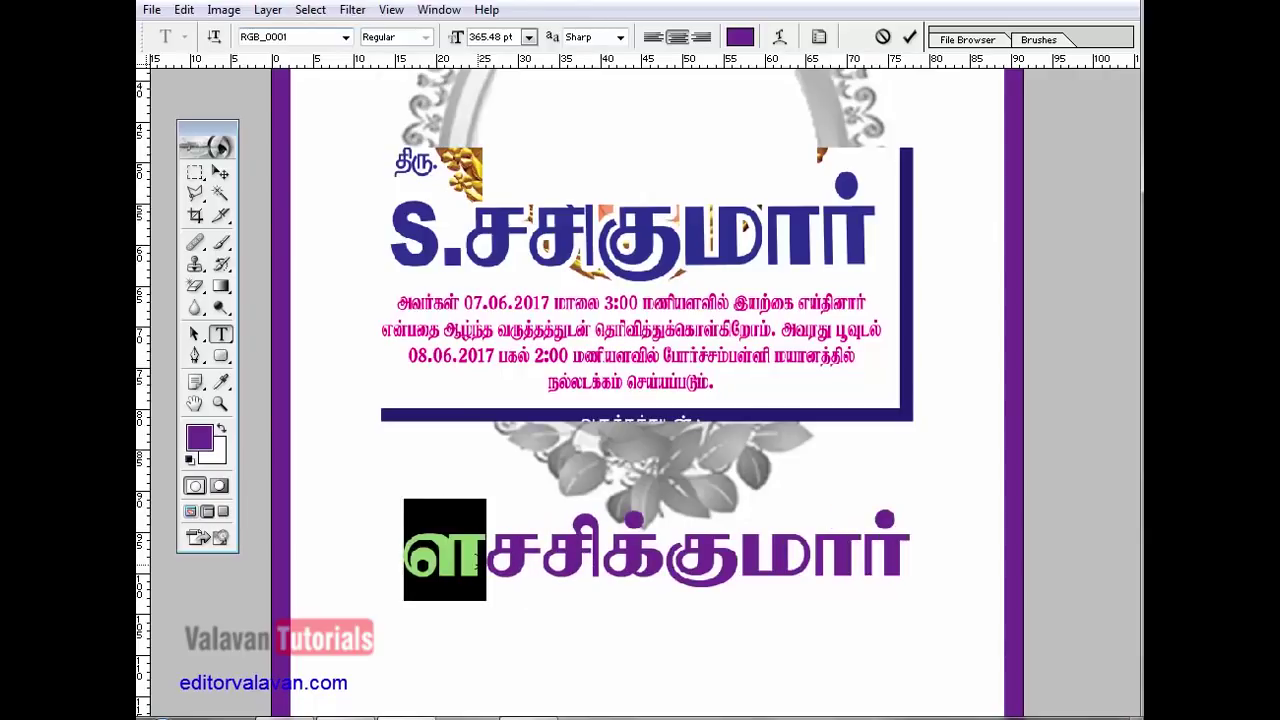
type("வி")
key("shift+Left")
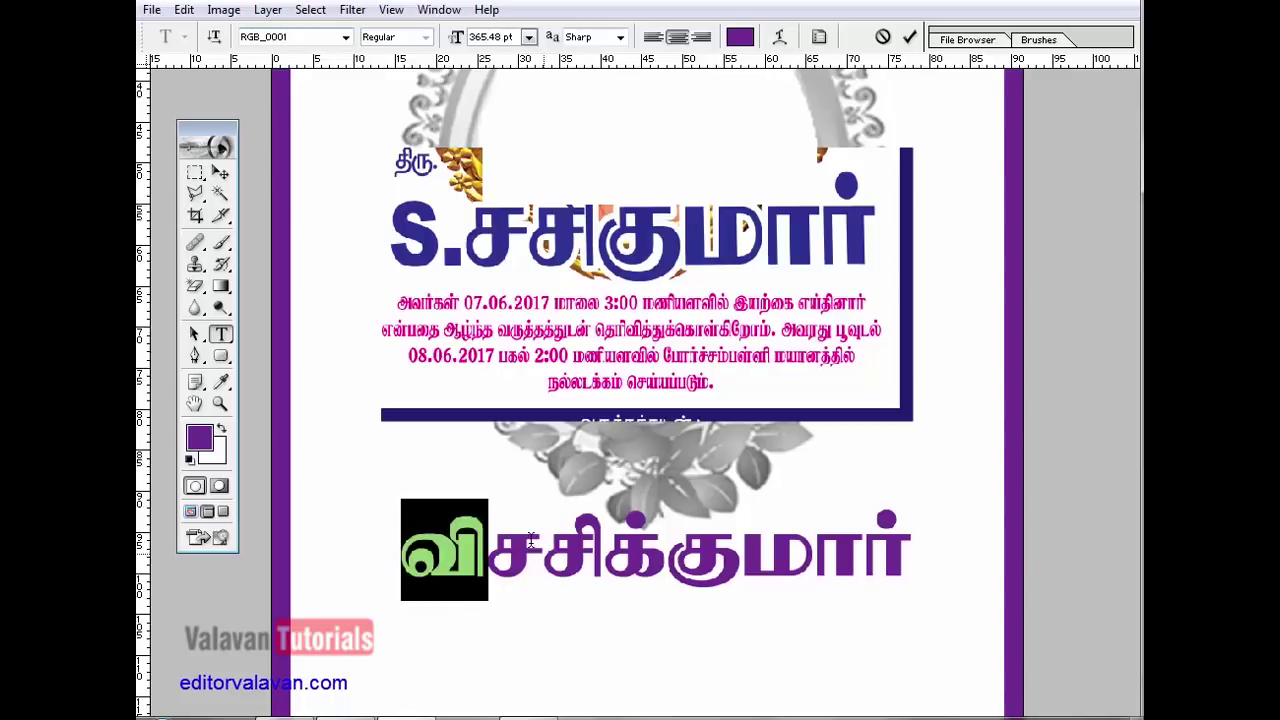
- Set the name's initial to Arial in Black weight
left_click(310, 38)
type("Arial")
key("BackSpace")
key("Tab")
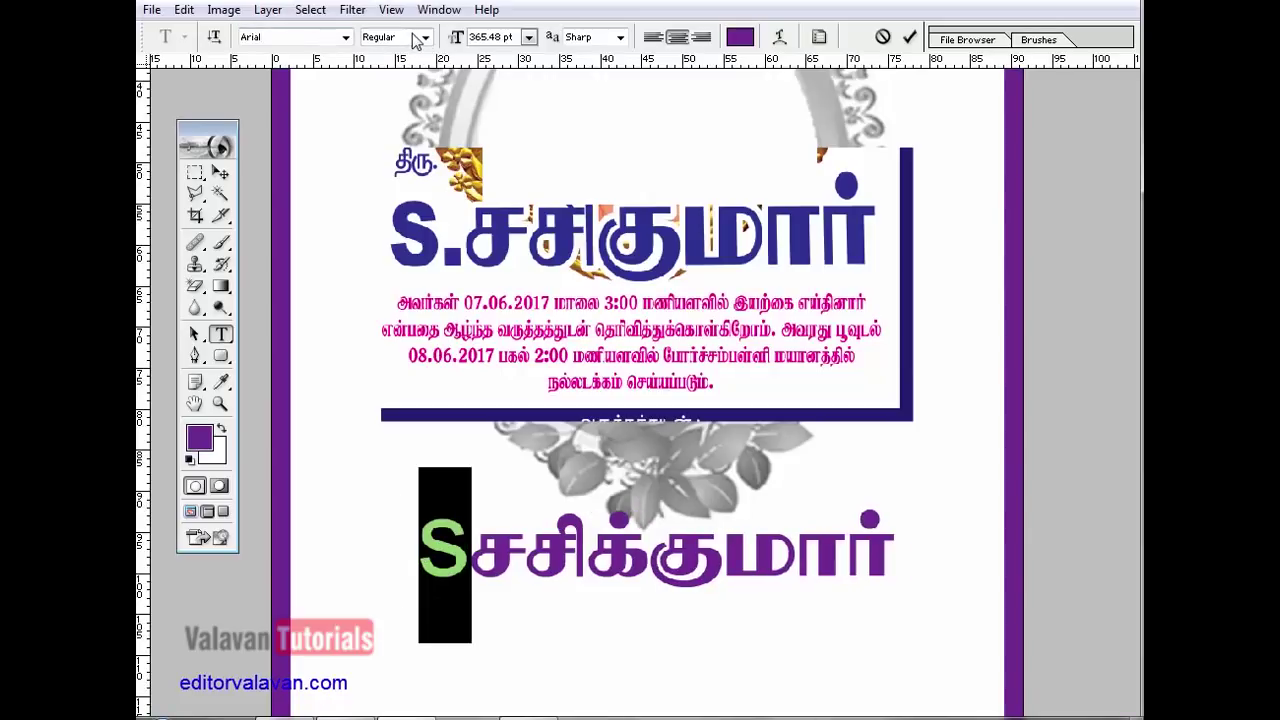
key("Down")
key("Down")
key("Down")
key("Down")
key("Down")
key("Down")
key("Return")
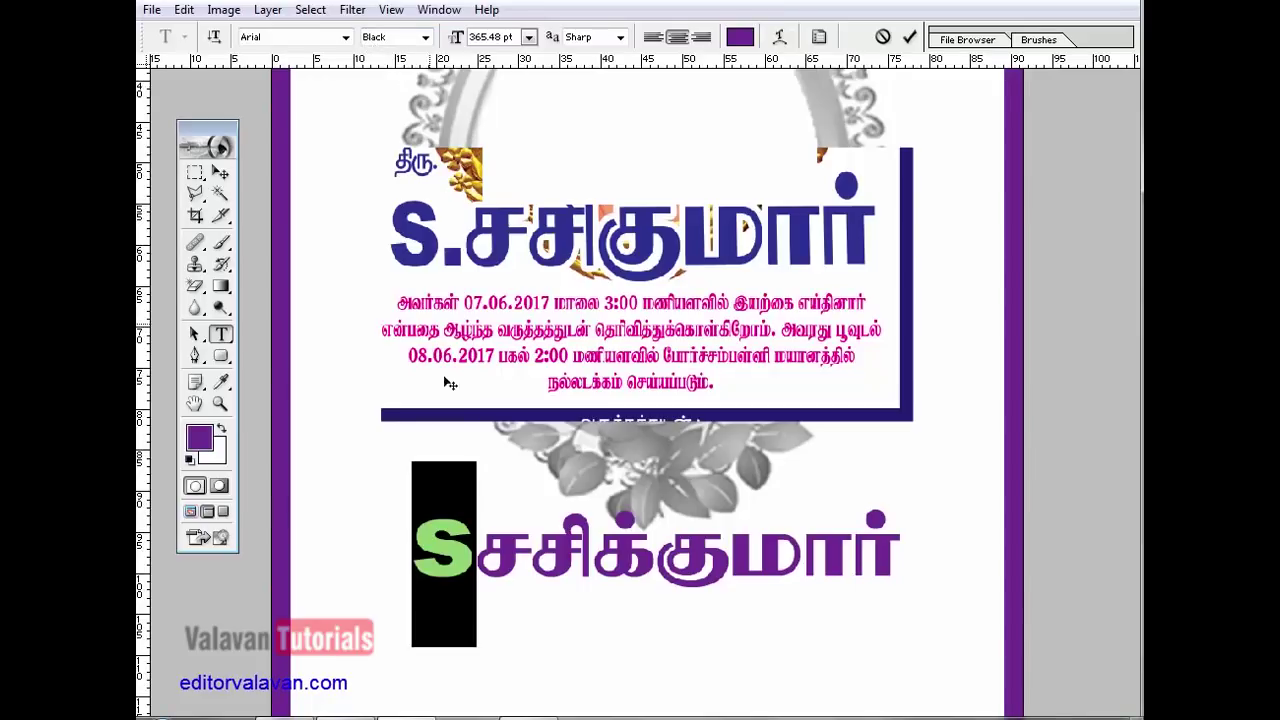
- Add a period to make the initial 'S.' and shrink it two steps
left_click(480, 538)
type(".")
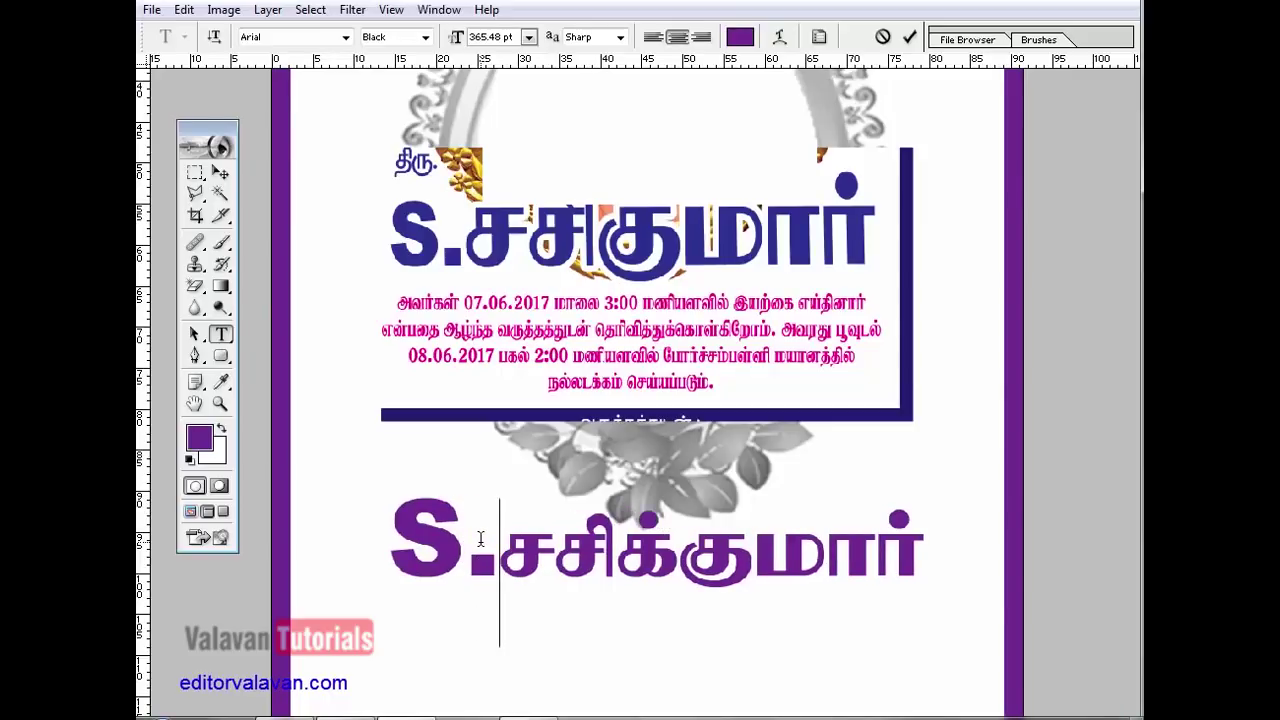
key("shift+Left")
key("shift+Left")
key("ctrl+alt+shift+comma")
key("ctrl+alt+shift+comma")
key("ctrl+alt+shift+comma")
key("ctrl+alt+shift+comma")
key("ctrl+alt+shift+comma")
key("ctrl+alt+shift+comma")
key("ctrl+alt+shift+comma")
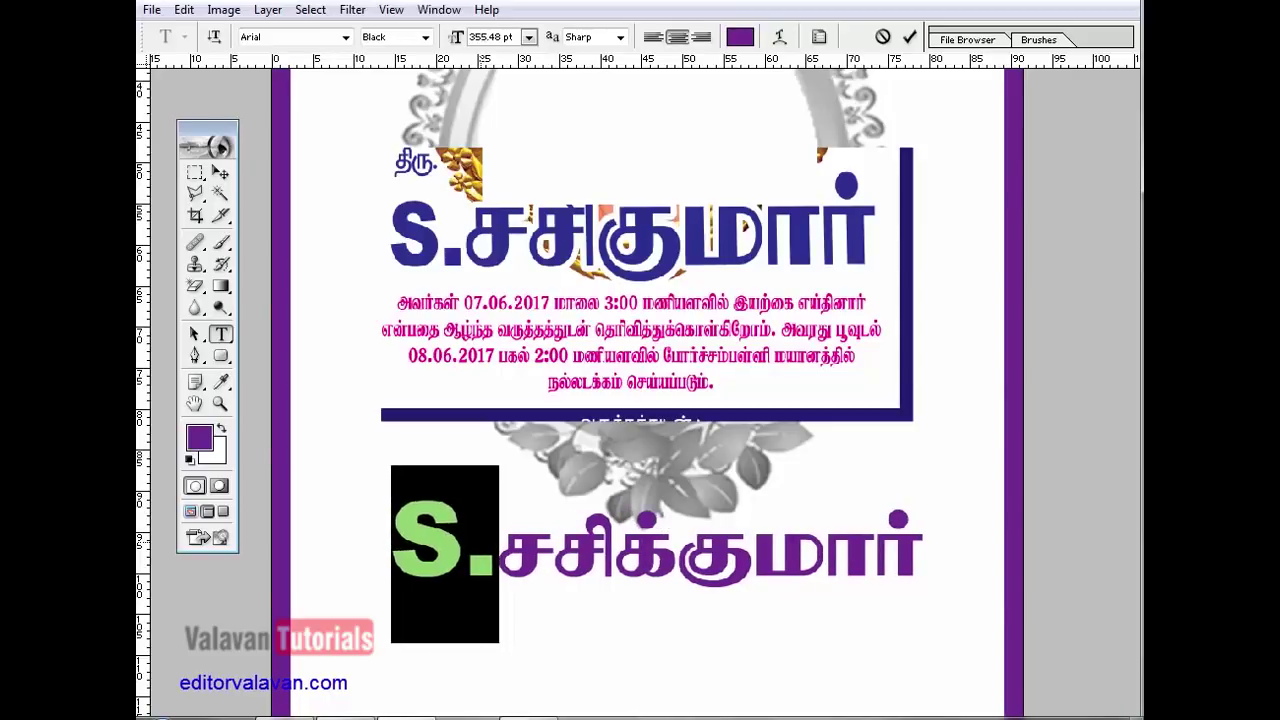
key("ctrl+alt+shift+comma")
key("ctrl+alt+shift+comma")
key("ctrl+alt+shift+comma")
key("ctrl+alt+shift+comma")
key("ctrl+alt+shift+comma")
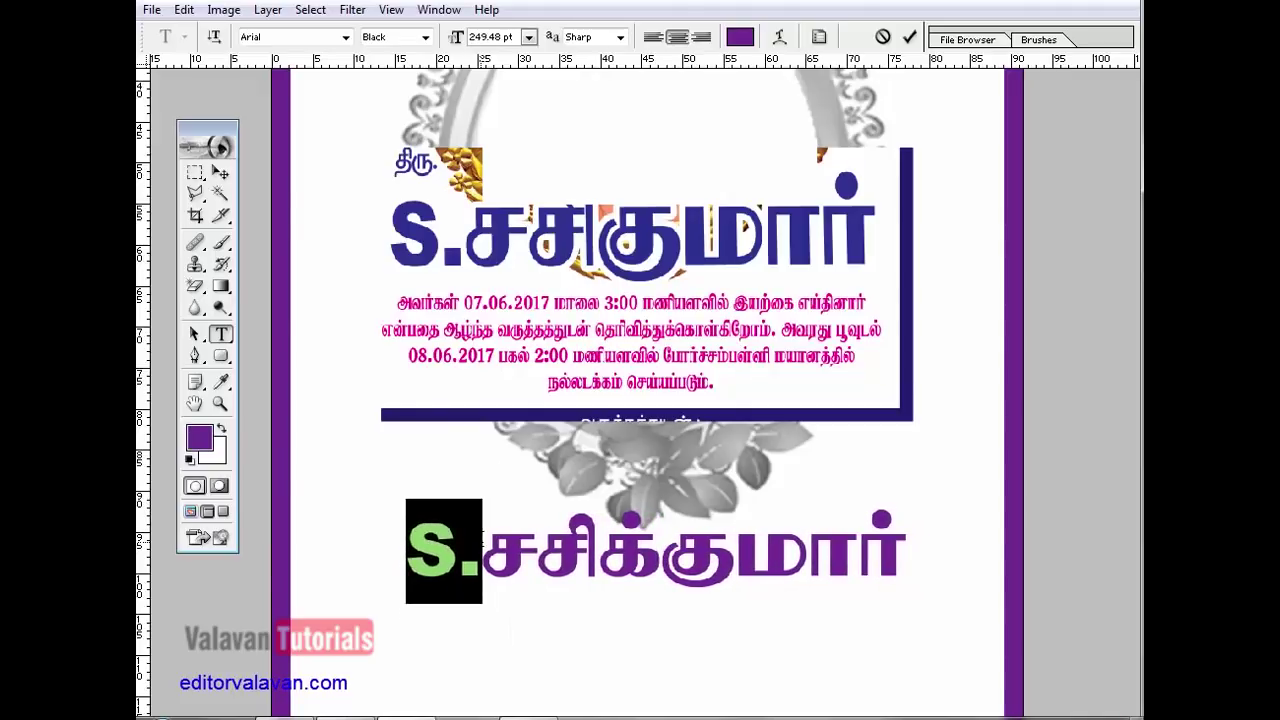
key("ctrl+Return")
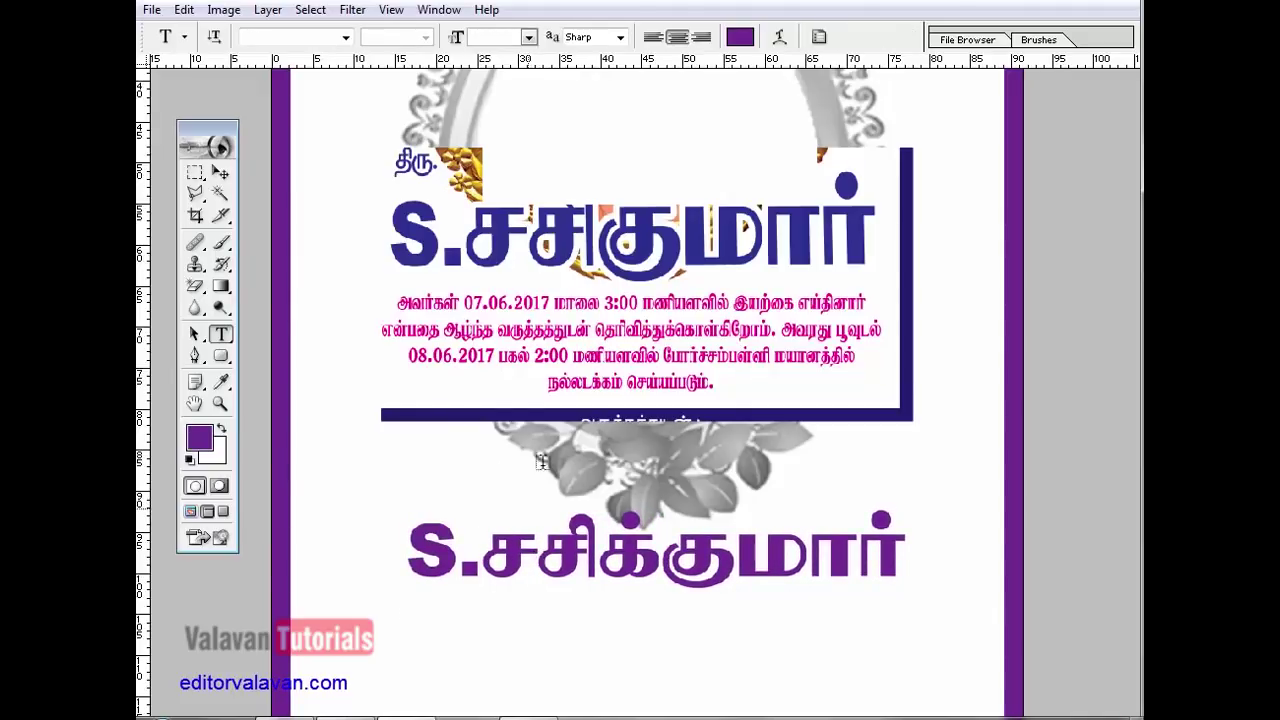
- Insert the honorific 'திரு.' at the start of the name line
left_click(482, 556)
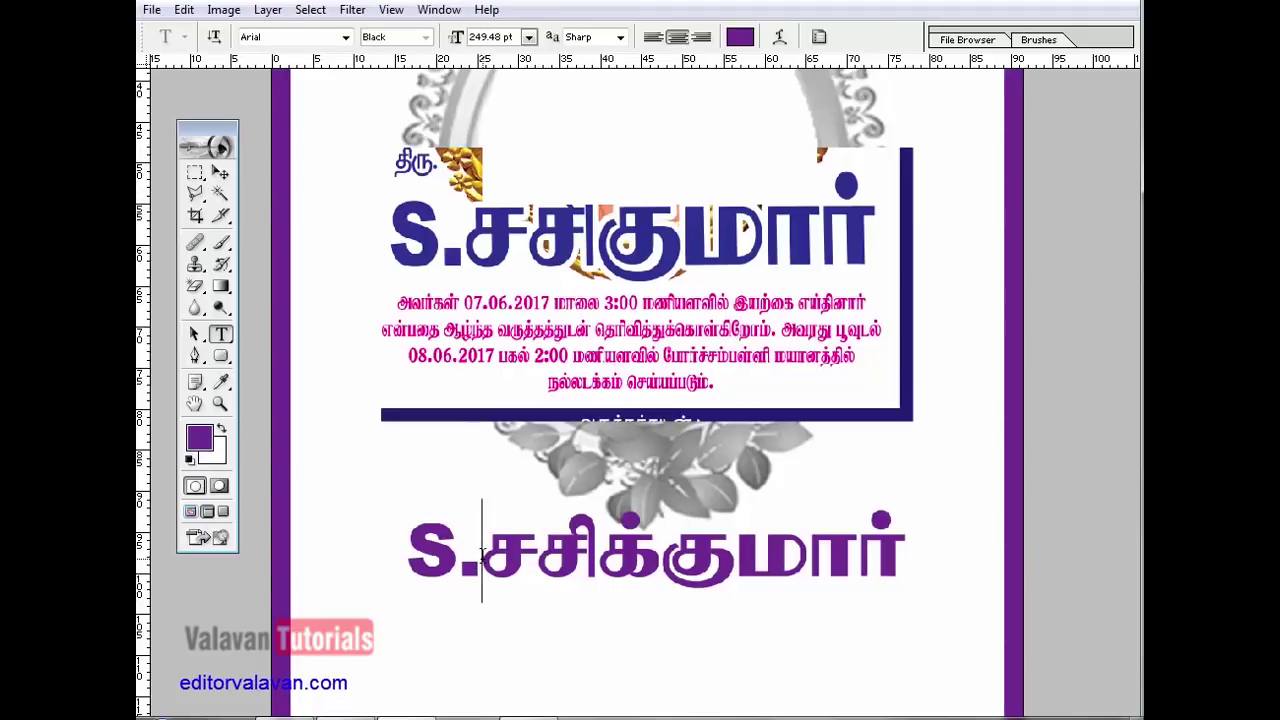
key("shift+Right")
key("ctrl+c")
key("Home")
key("ctrl+v")
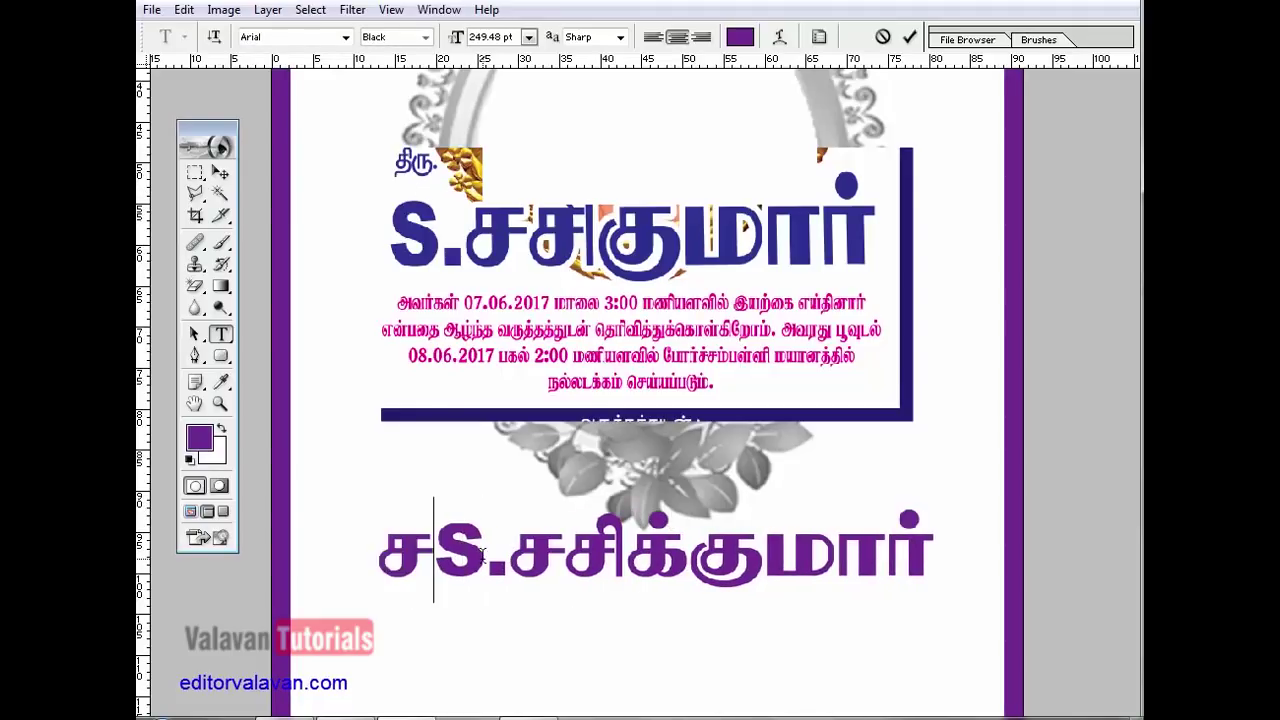
key("shift+Left")
type("திரு.")
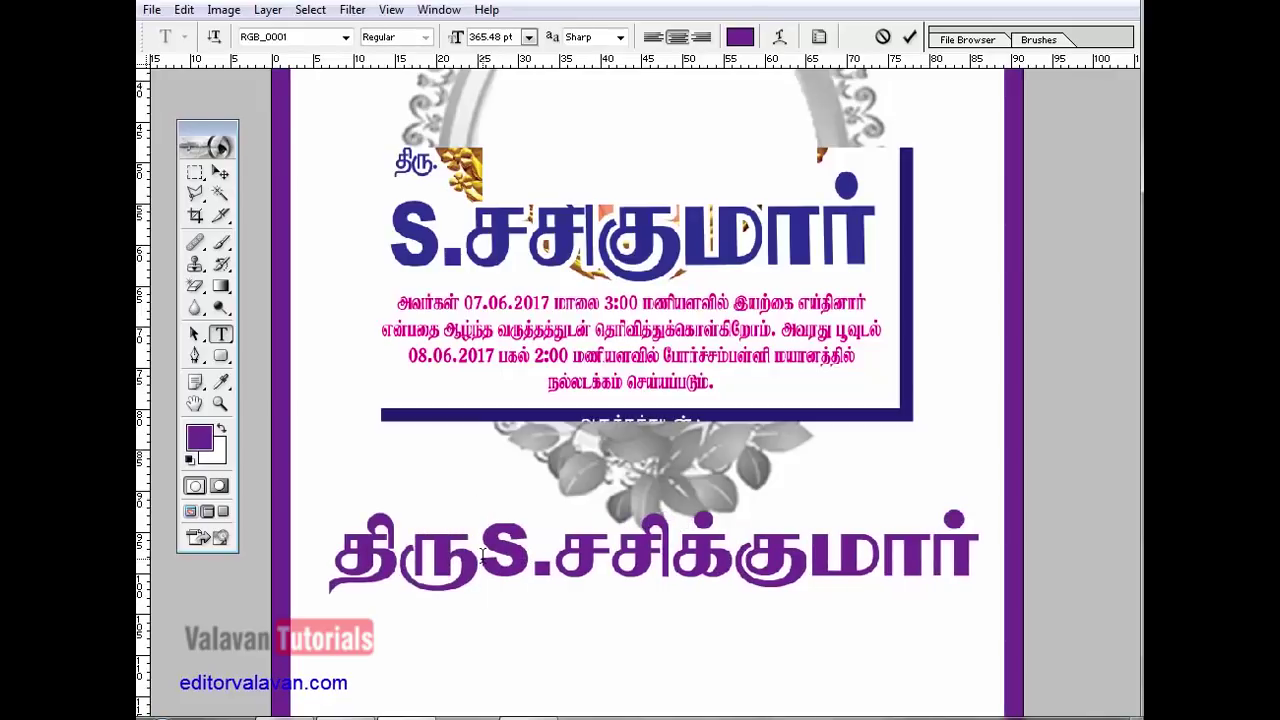
key("shift+Home")
- Set 'திரு.' to the RGB_0002 font at a smaller size and commit the name
left_click(301, 40)
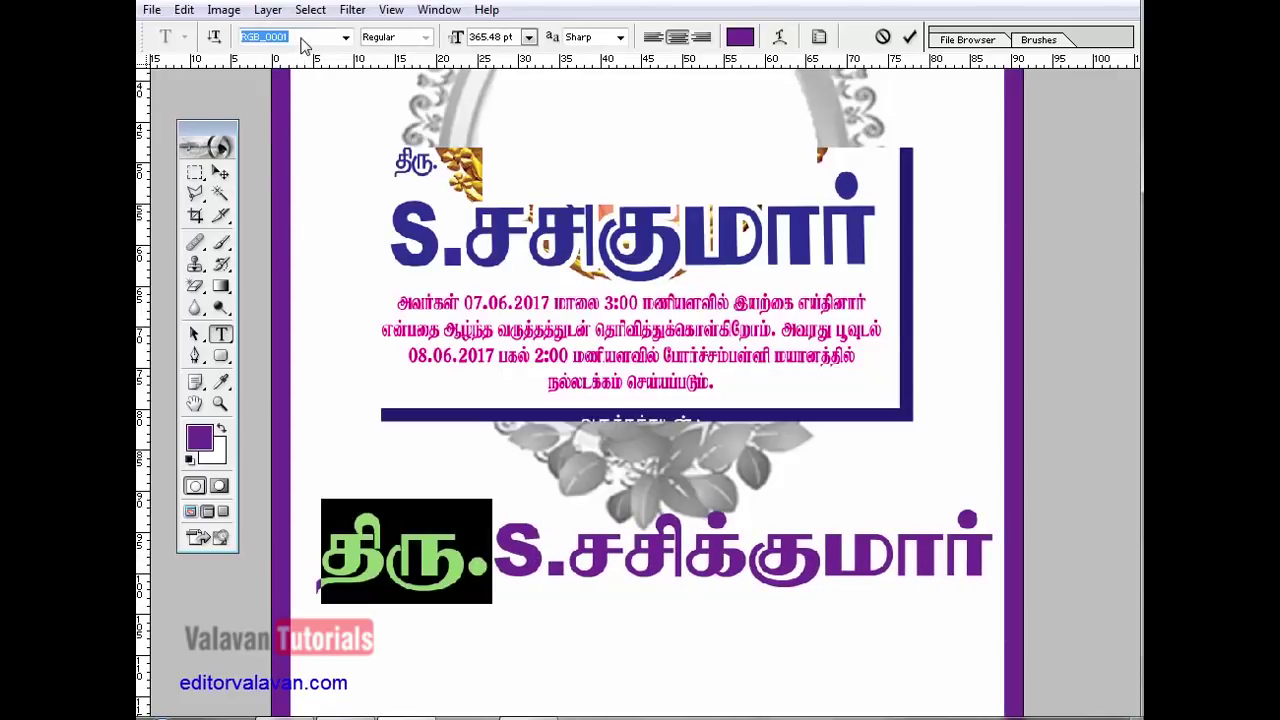
key("Down")
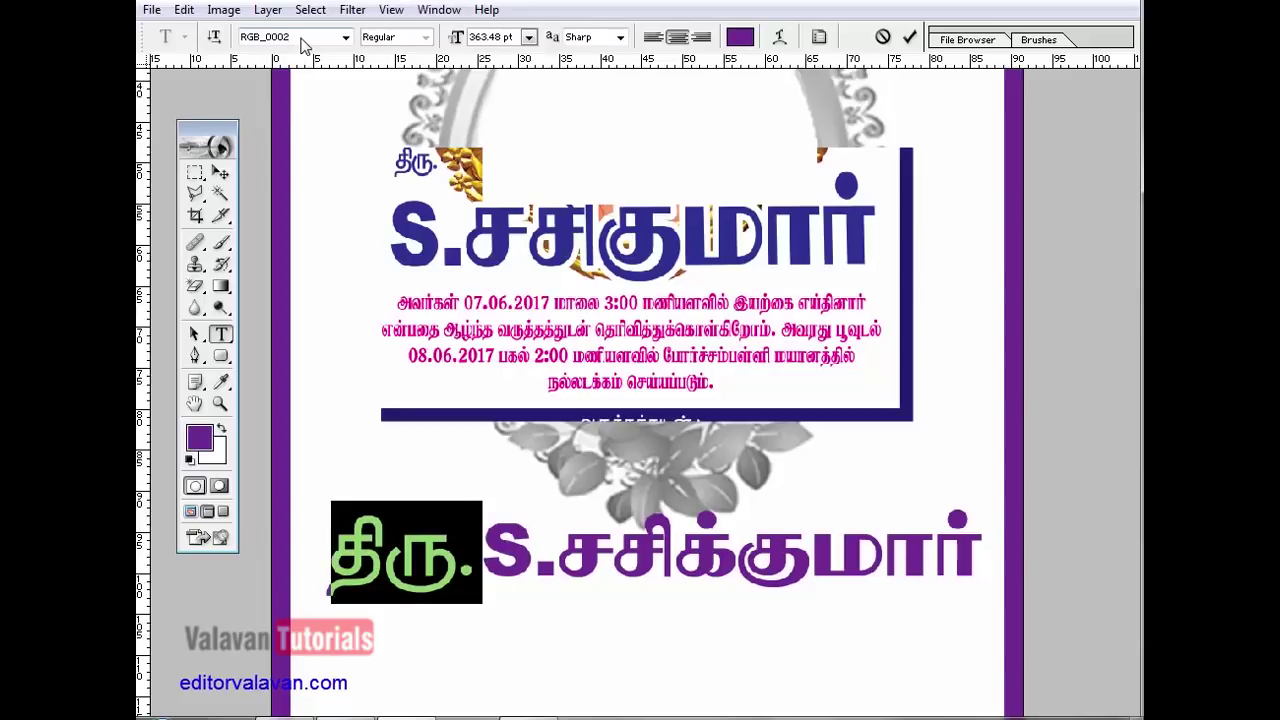
key("ctrl+alt+shift+comma")
key("ctrl+alt+shift+comma")
key("ctrl+alt+shift+comma")
key("ctrl+alt+shift+comma")
key("ctrl+alt+shift+comma")
key("ctrl+alt+shift+comma")
key("ctrl+alt+shift+comma")
key("ctrl+alt+shift+comma")
key("ctrl+alt+shift+comma")
key("ctrl+alt+shift+comma")
key("ctrl+alt+shift+comma")
key("ctrl+alt+shift+comma")
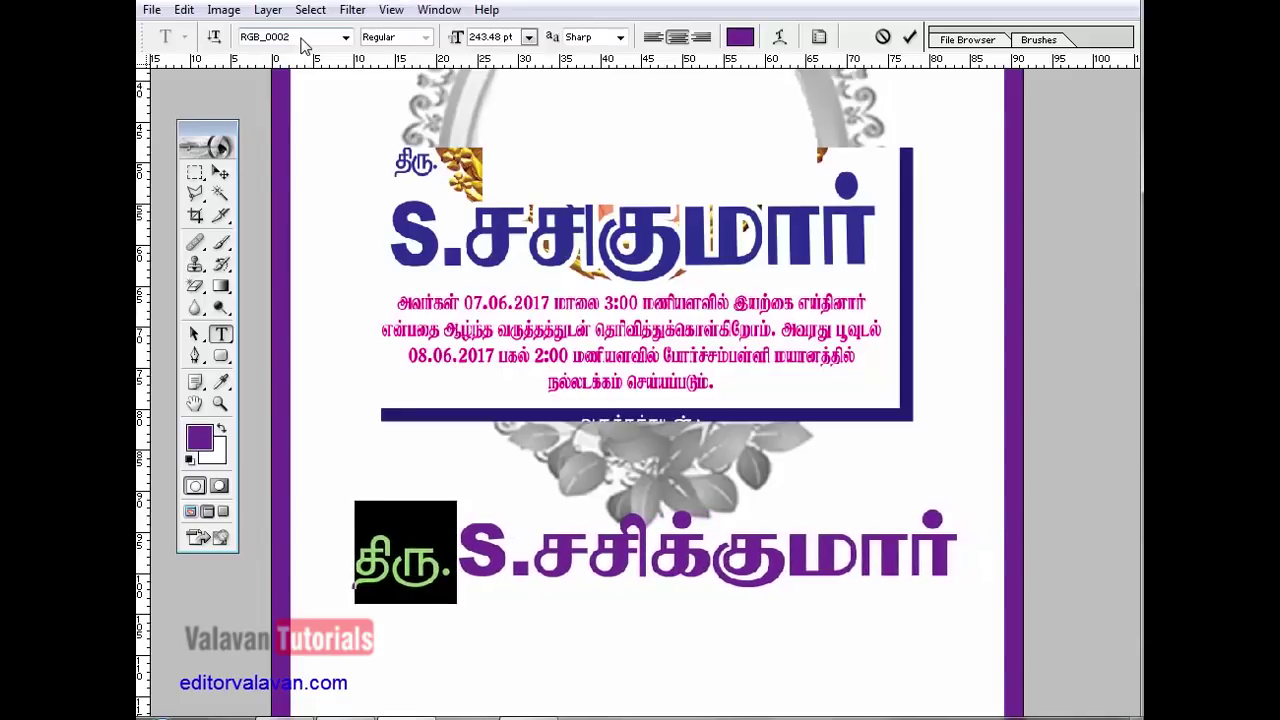
key("BackSpace")
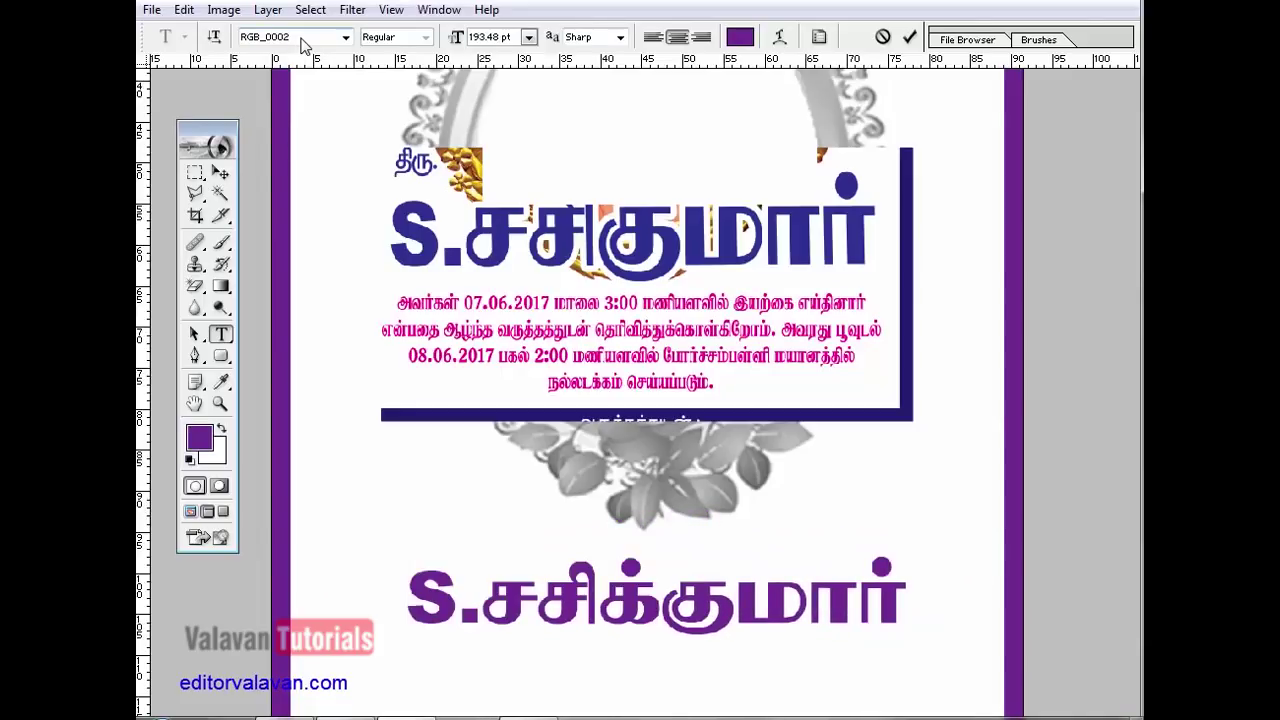
key("ctrl+z")
key("ctrl+Return")
- Move the name line slightly up and left, then fit the page on screen
key("v")
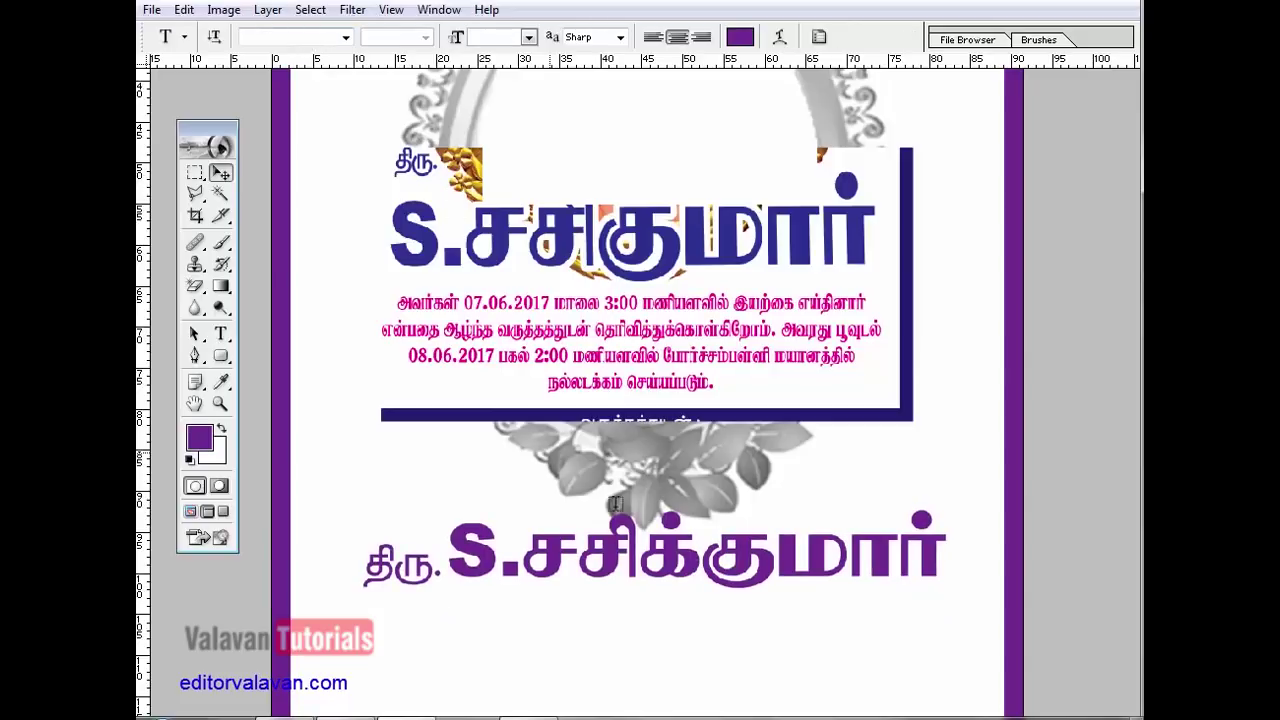
left_click_drag(614, 542, 596, 513)
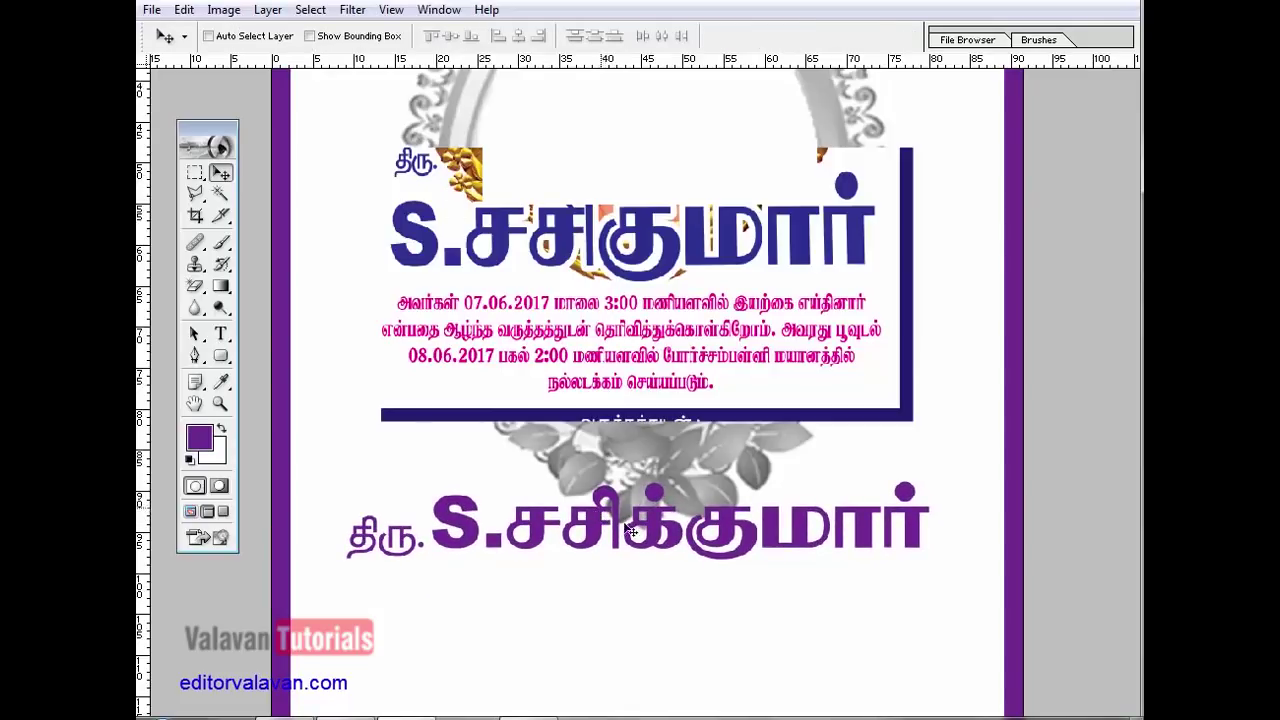
key("space")
right_click(614, 489)
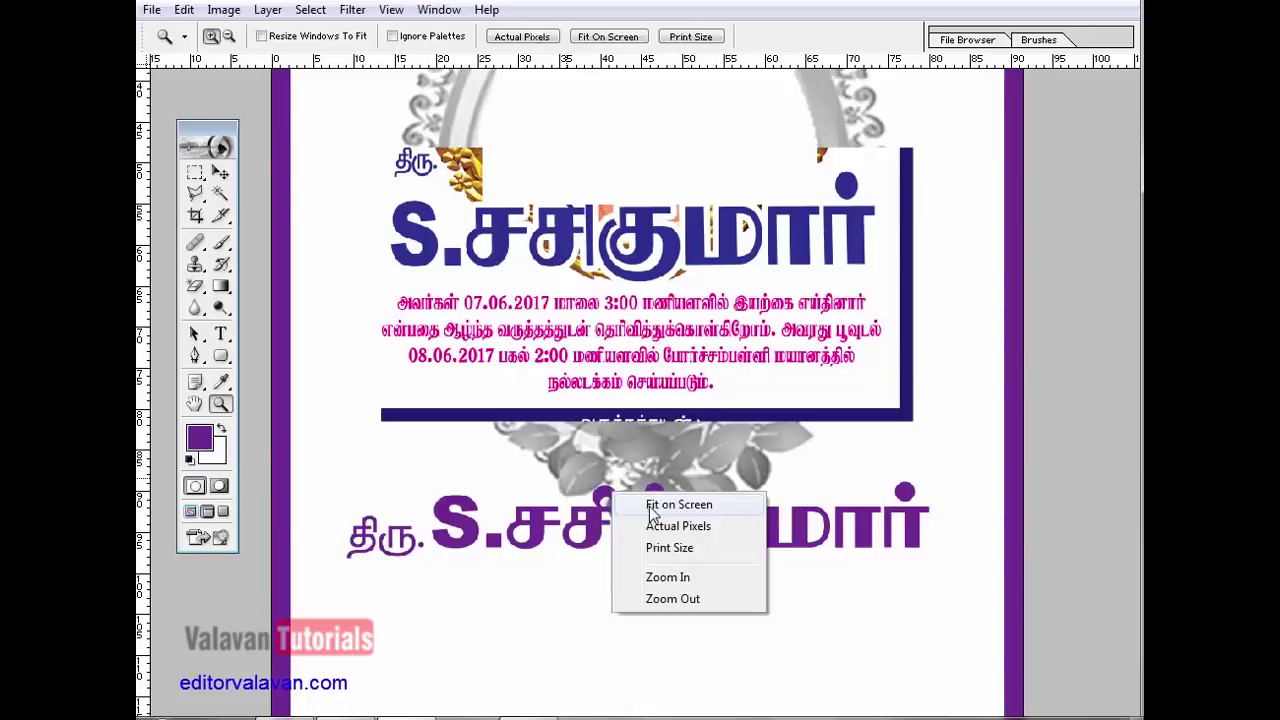
left_click(650, 503)
- Draw a wide paragraph box below the name with starter Tamil text, slightly smaller and left-aligned
key("z")
left_click(449, 289)
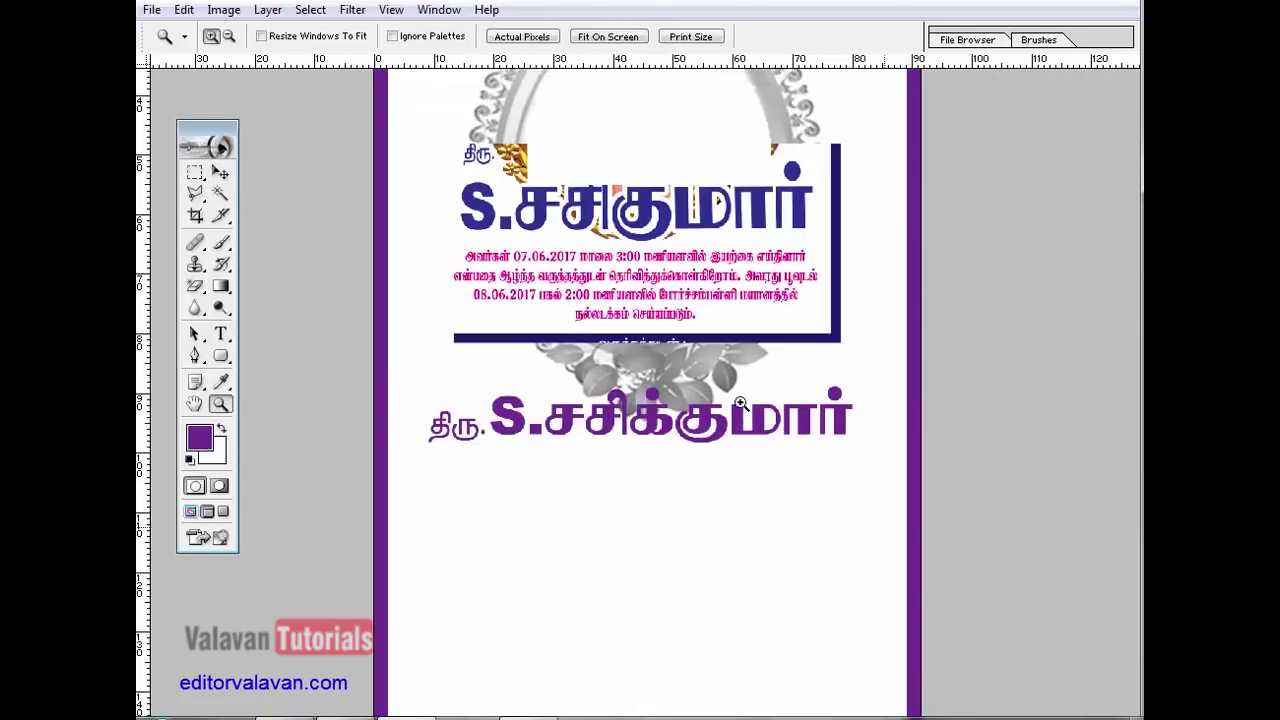
left_click(791, 397)
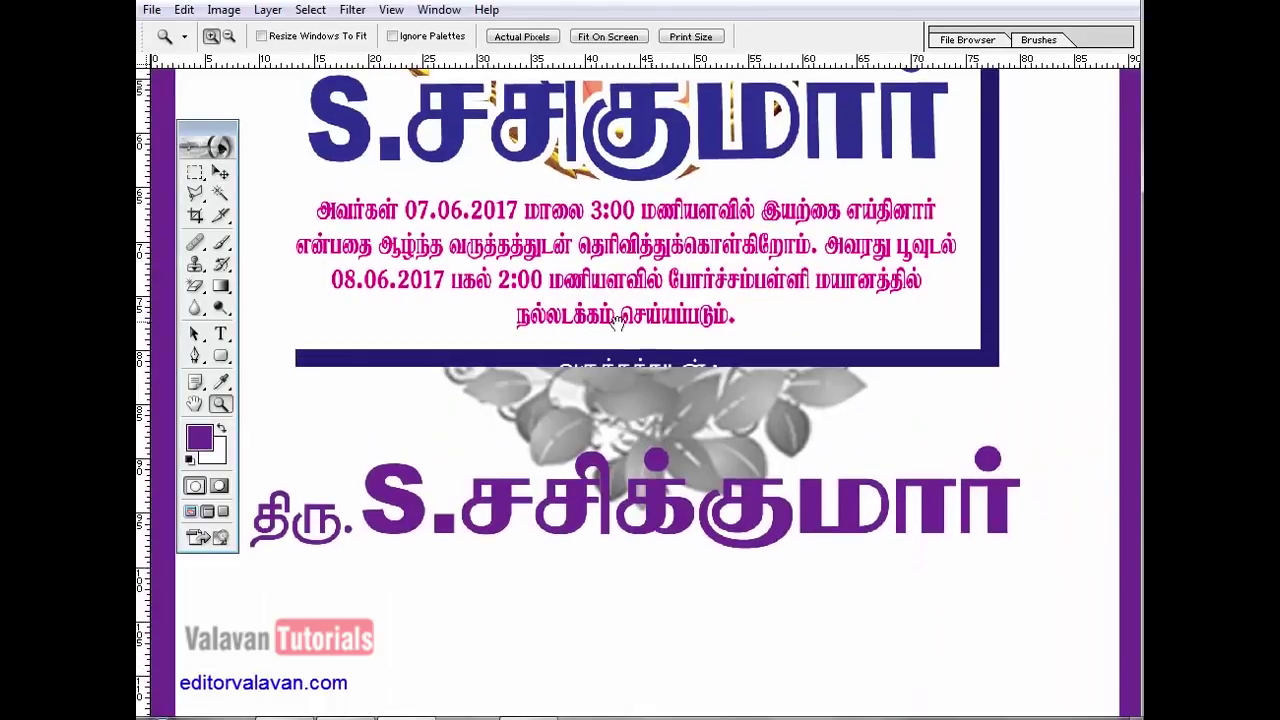
scroll(790, 311, "down", 3)
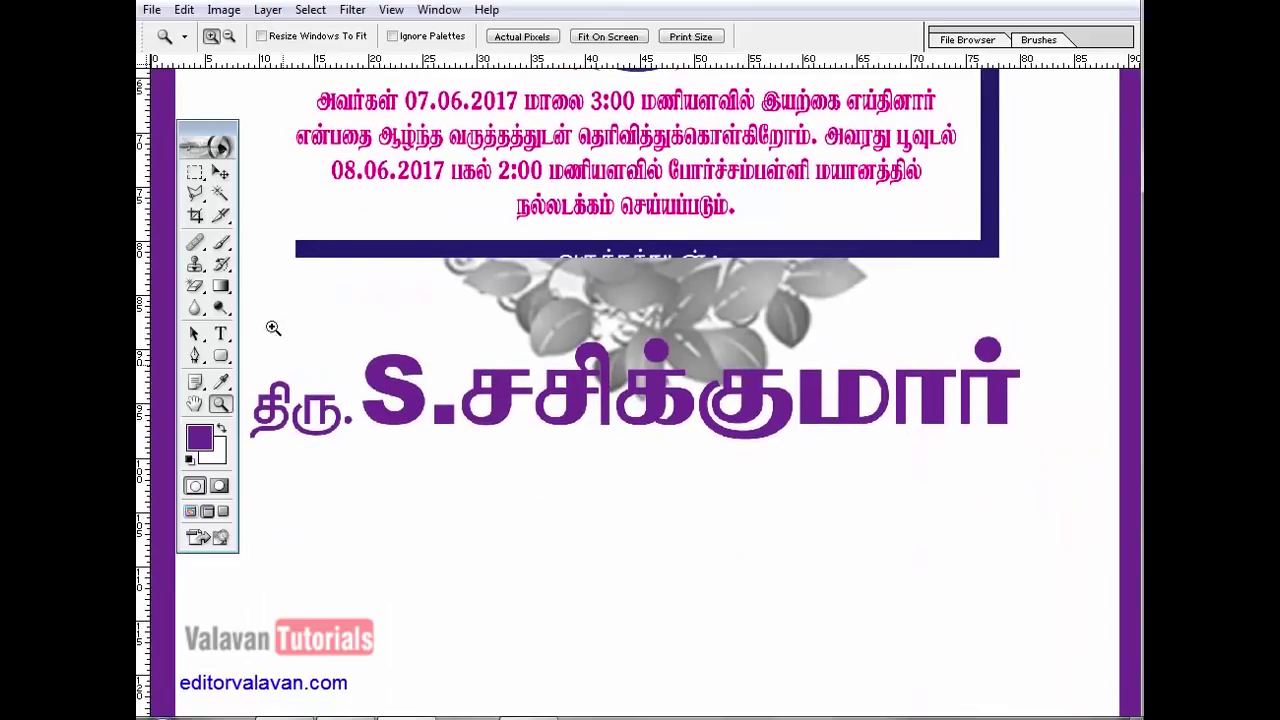
left_click(221, 333)
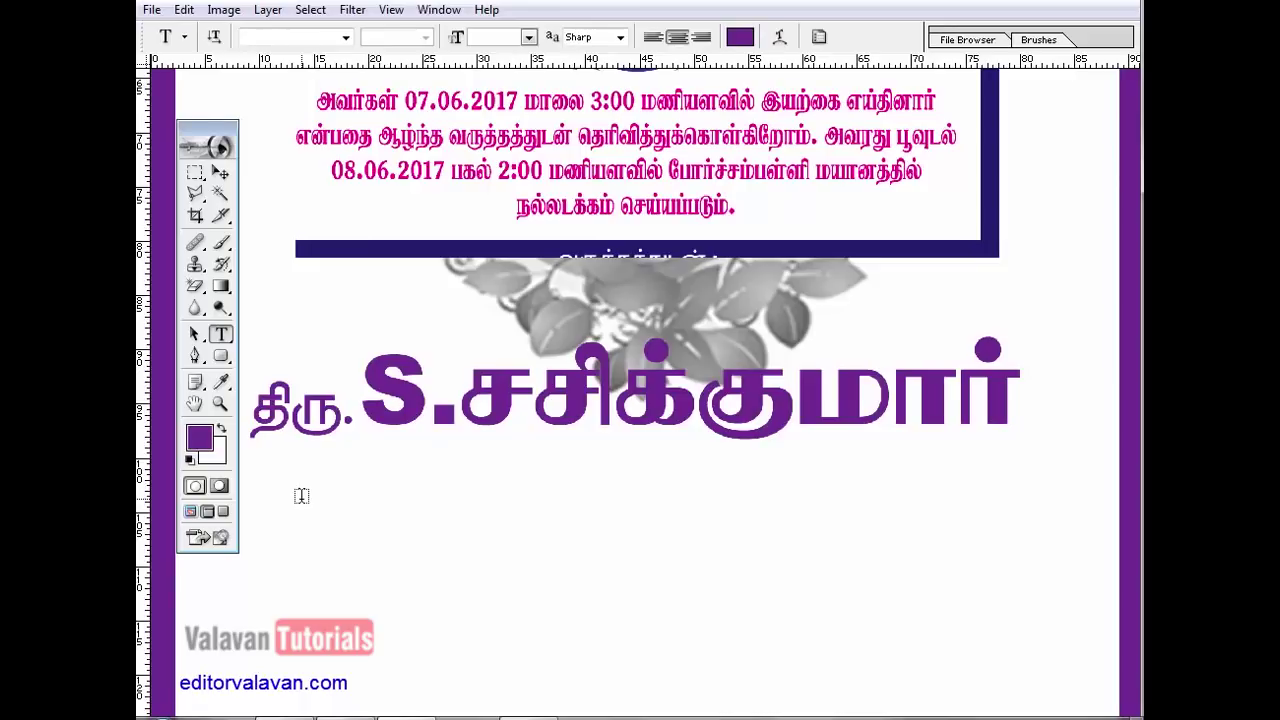
key("Tab")
left_click_drag(187, 409, 1110, 698)
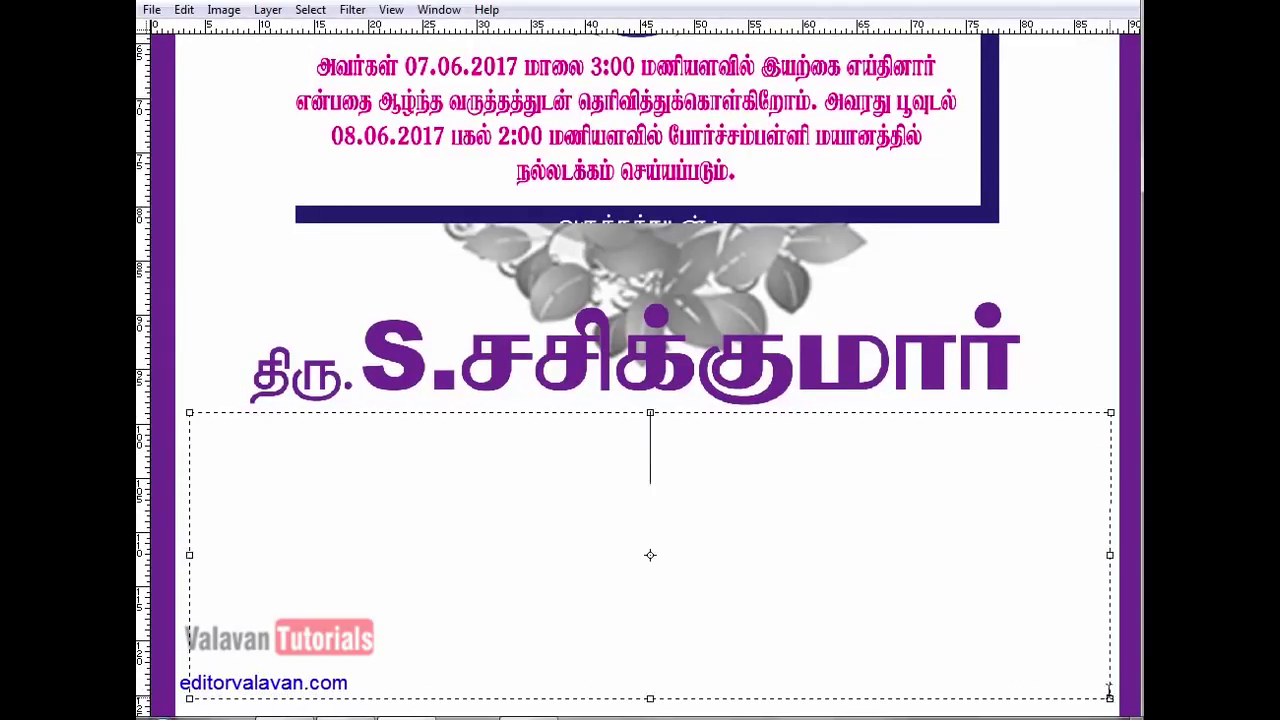
type("கஷ ழிவி")
key("ctrl+a")
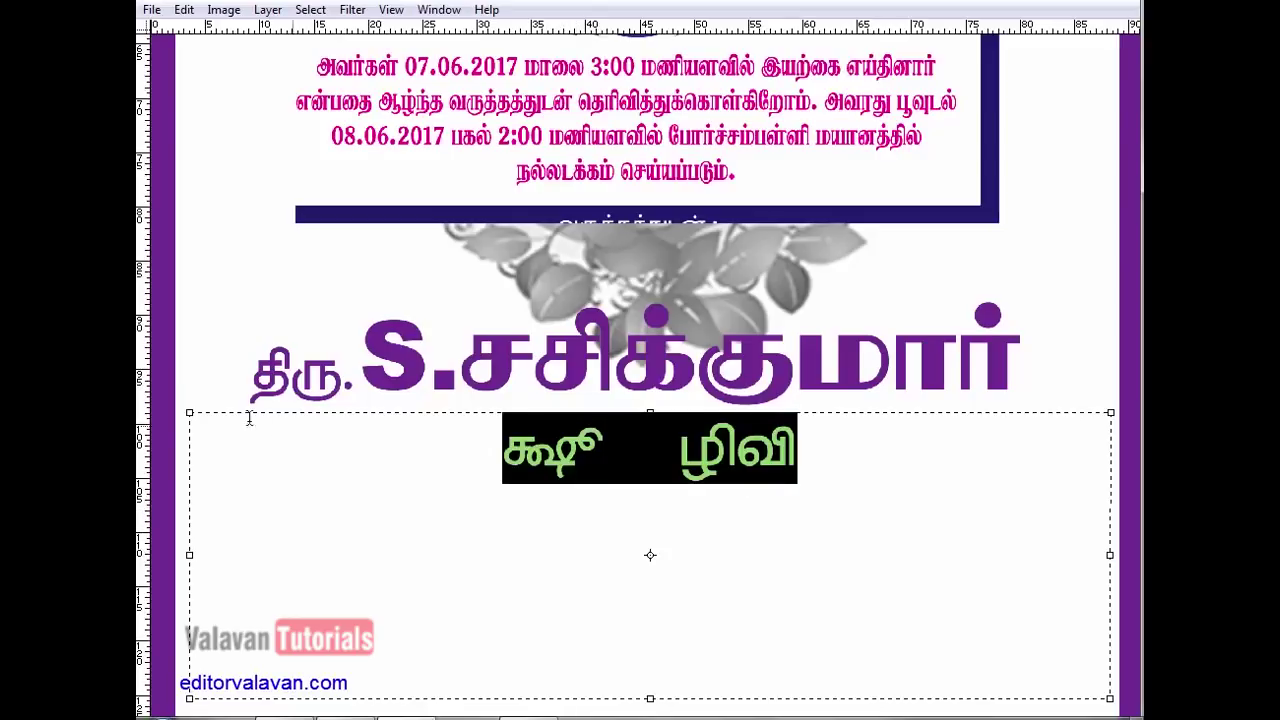
key("ctrl+shift+comma")
key("ctrl+shift+l")
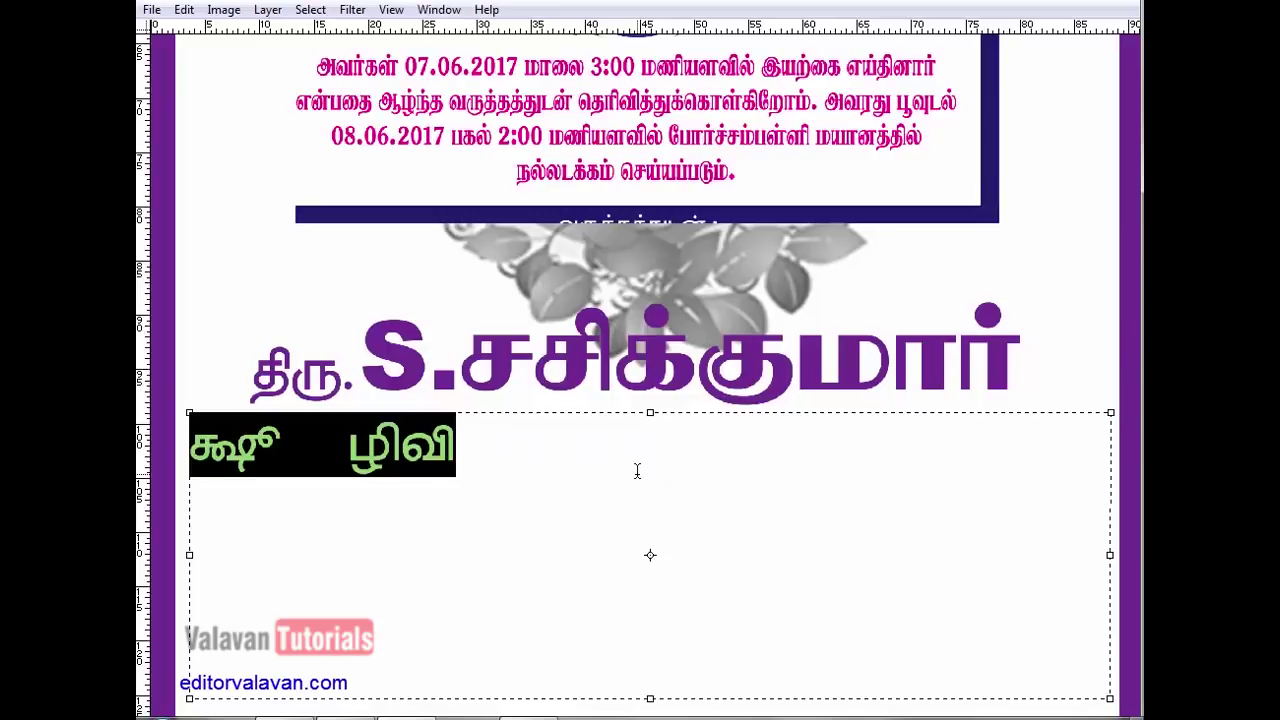
key("ctrl+t")
- Set the paragraph alignment to Justify Last Left
left_click(952, 229)
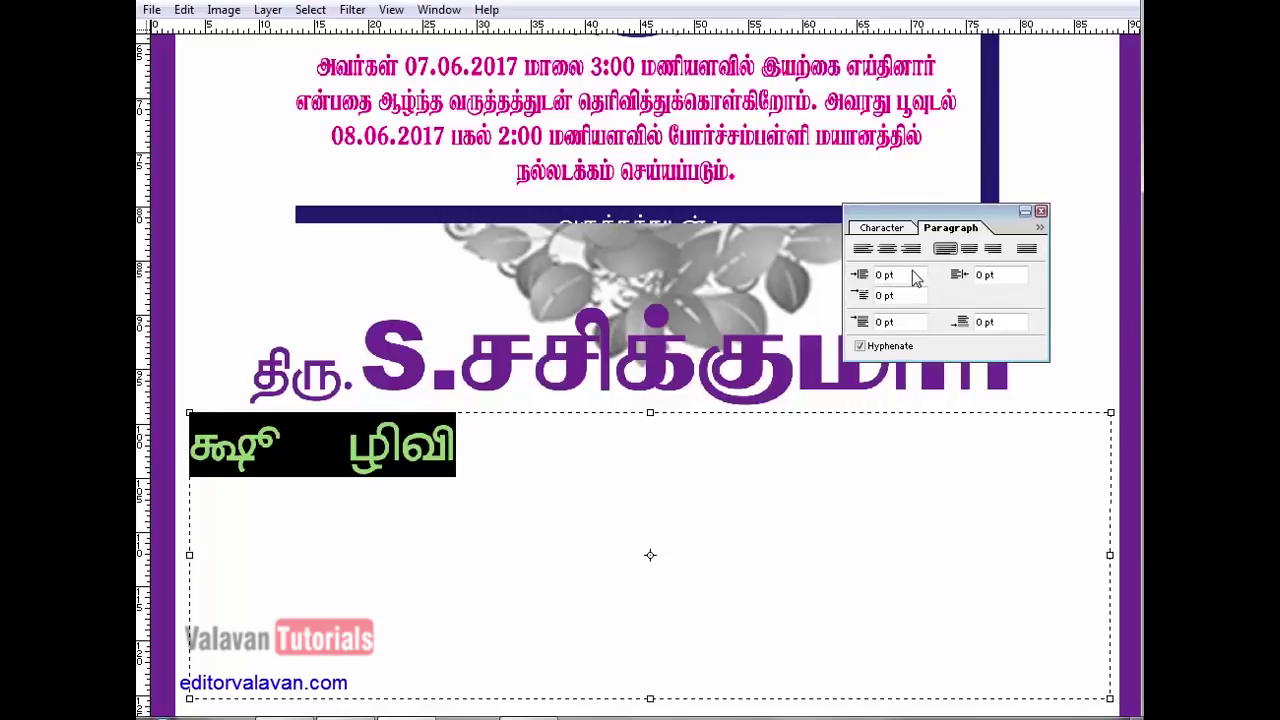
left_click(880, 228)
left_click(970, 230)
left_click(1040, 212)
left_click(439, 9)
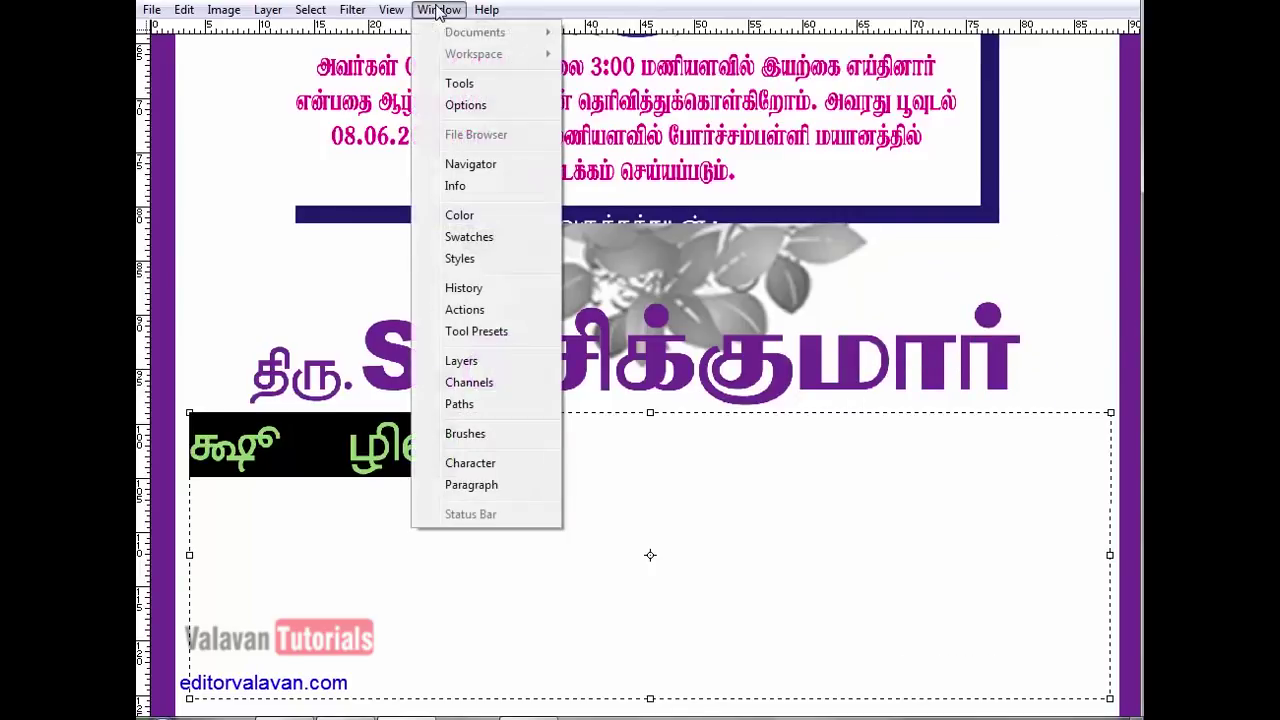
left_click(470, 485)
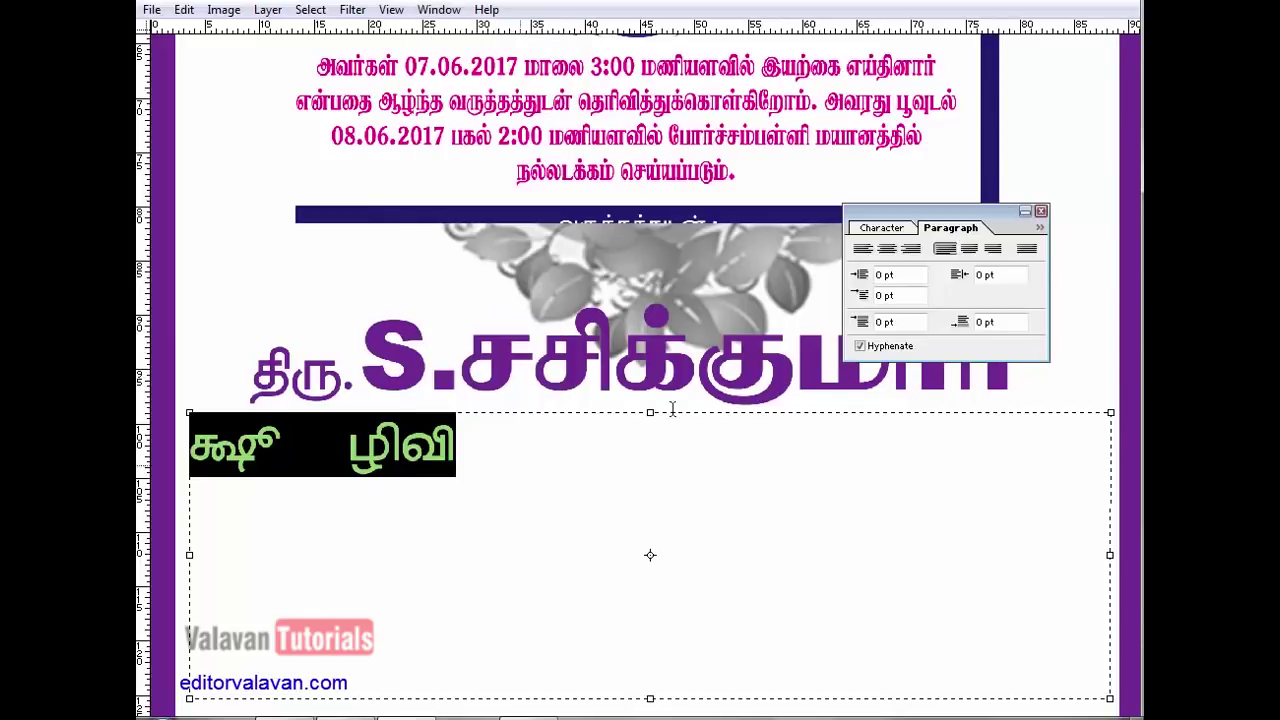
left_click(887, 249)
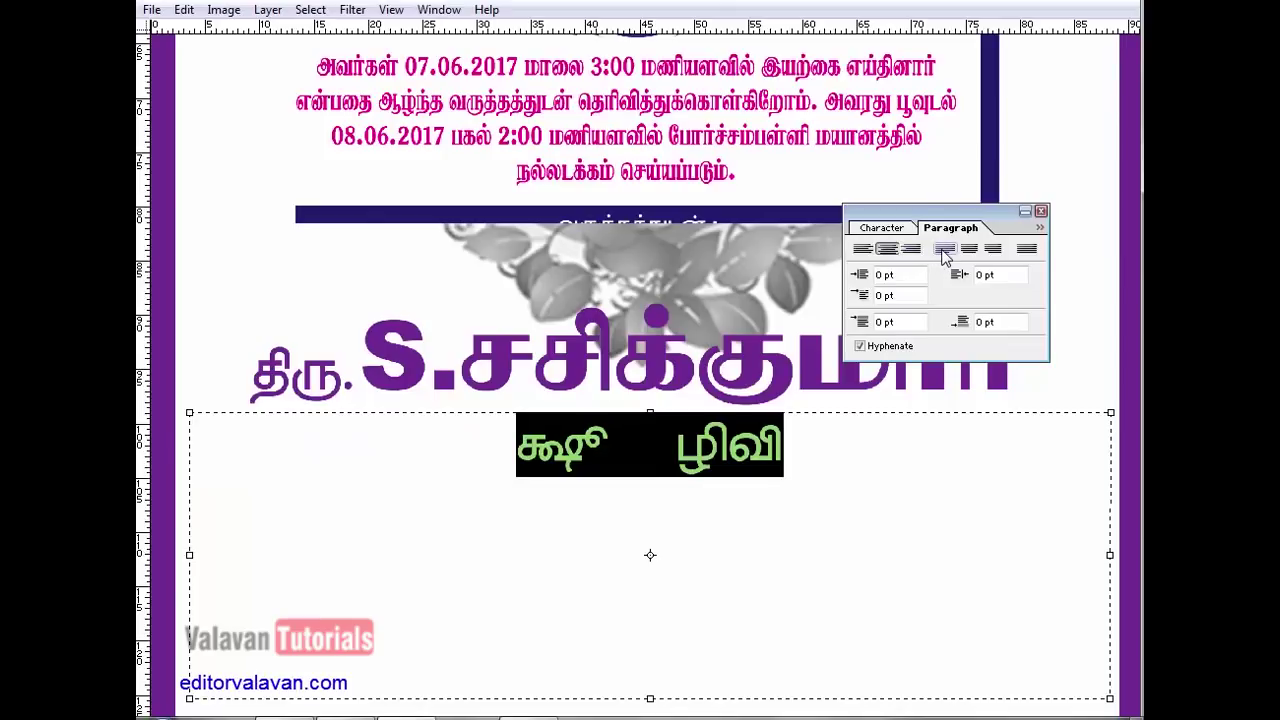
left_click(945, 249)
- Set the font size to 120 pt and type 'அவர்கள் 07-06-2017 மாலை 3.00 மணியளவில் இயற்கை எய்தினார்'
left_click(884, 229)
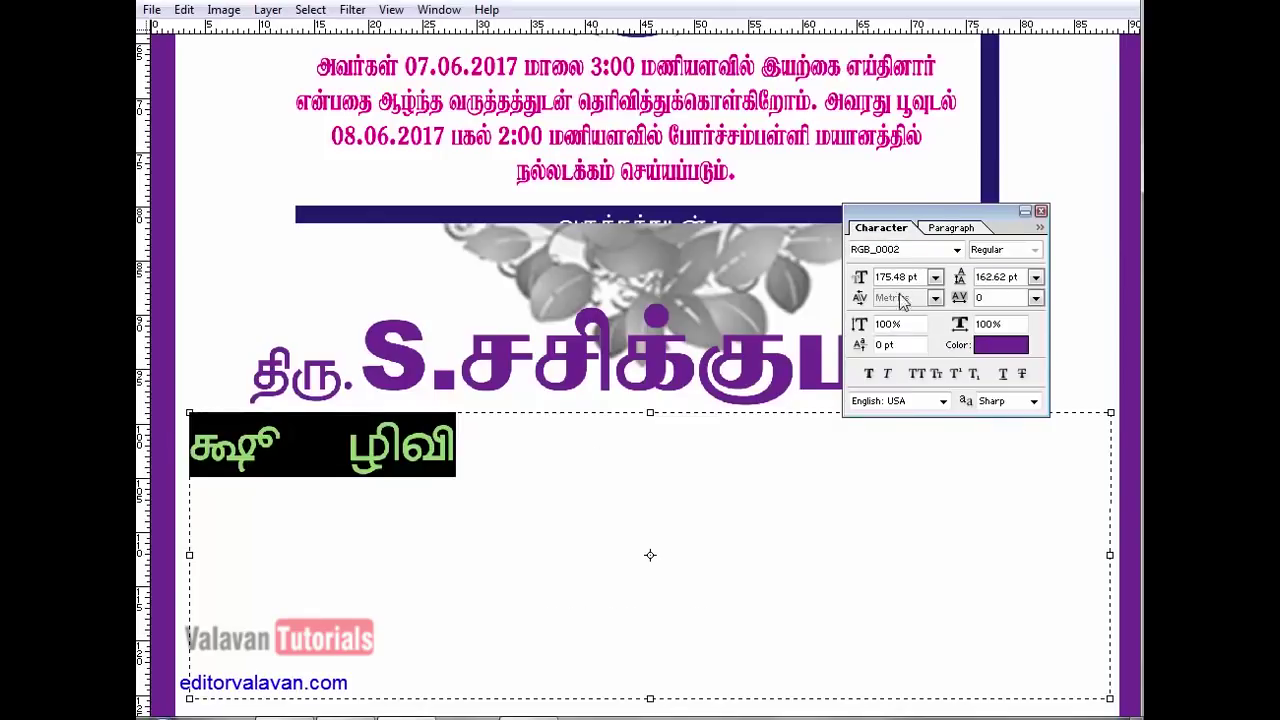
left_click(917, 280)
type("120")
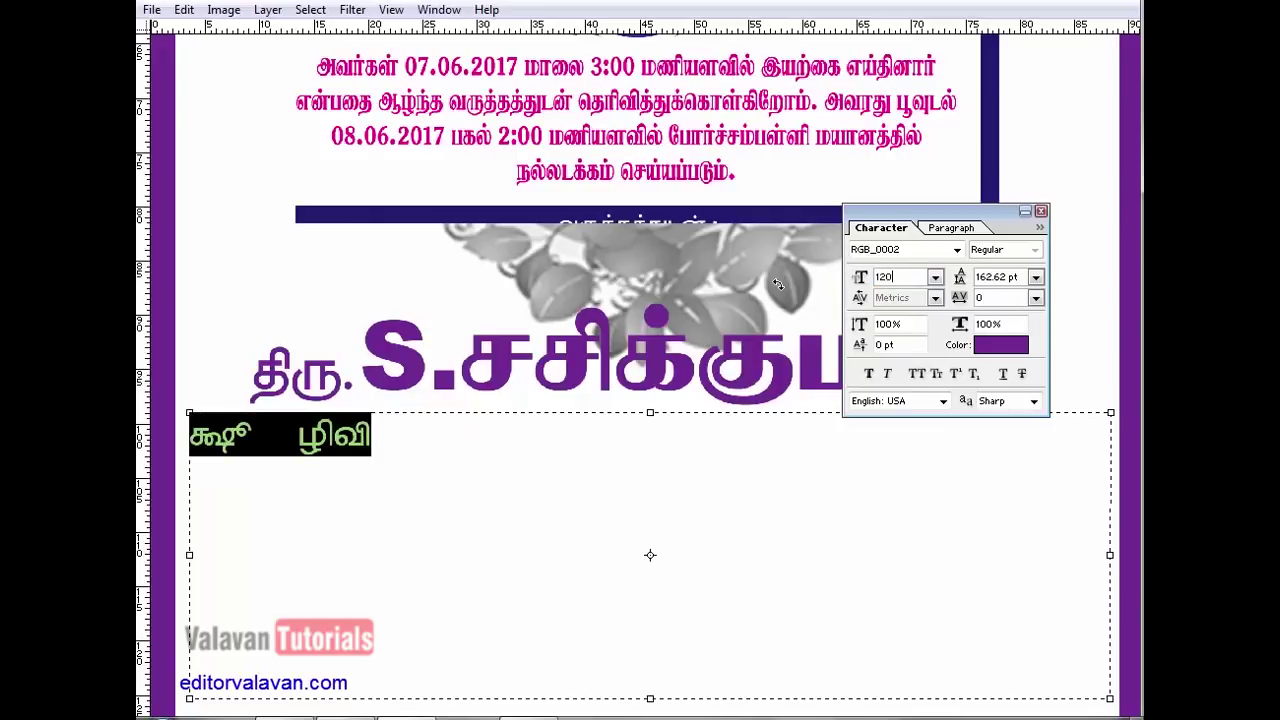
left_click(1041, 211)
type("துமிற்;கூழ்")
key("ctrl+a")
type("அவர்கள் 07-06-201")
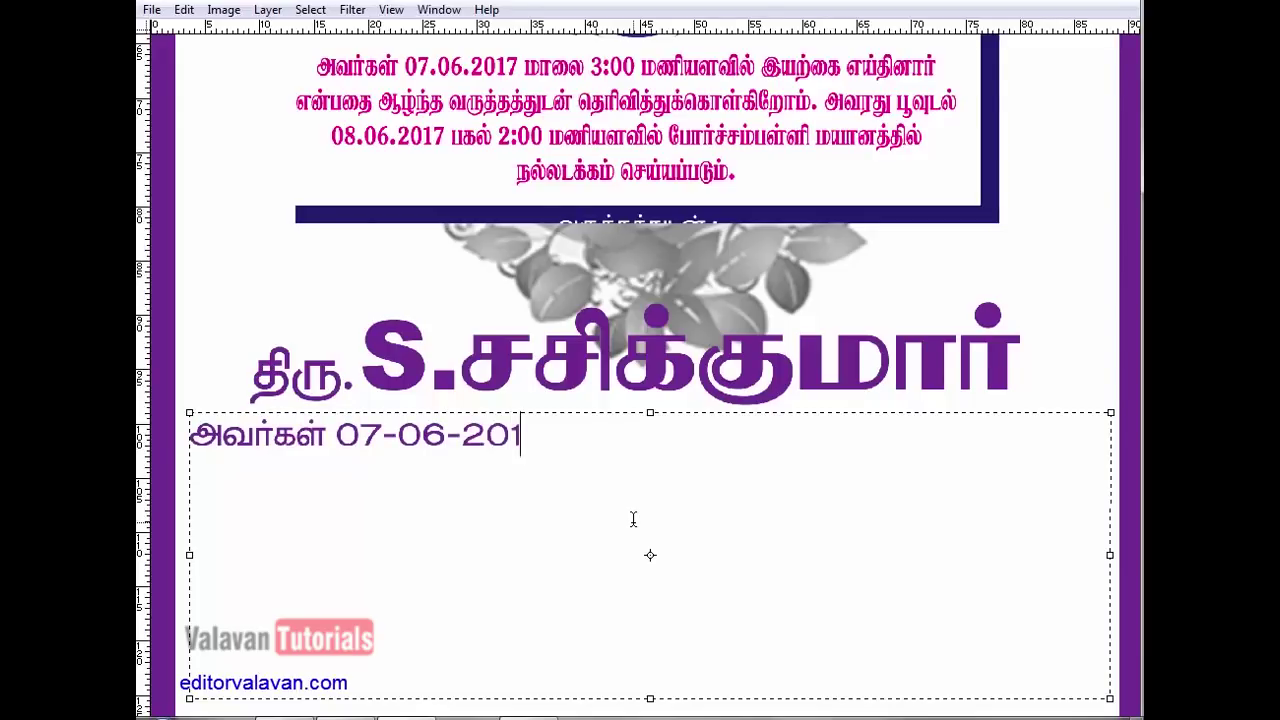
type("7 மா")
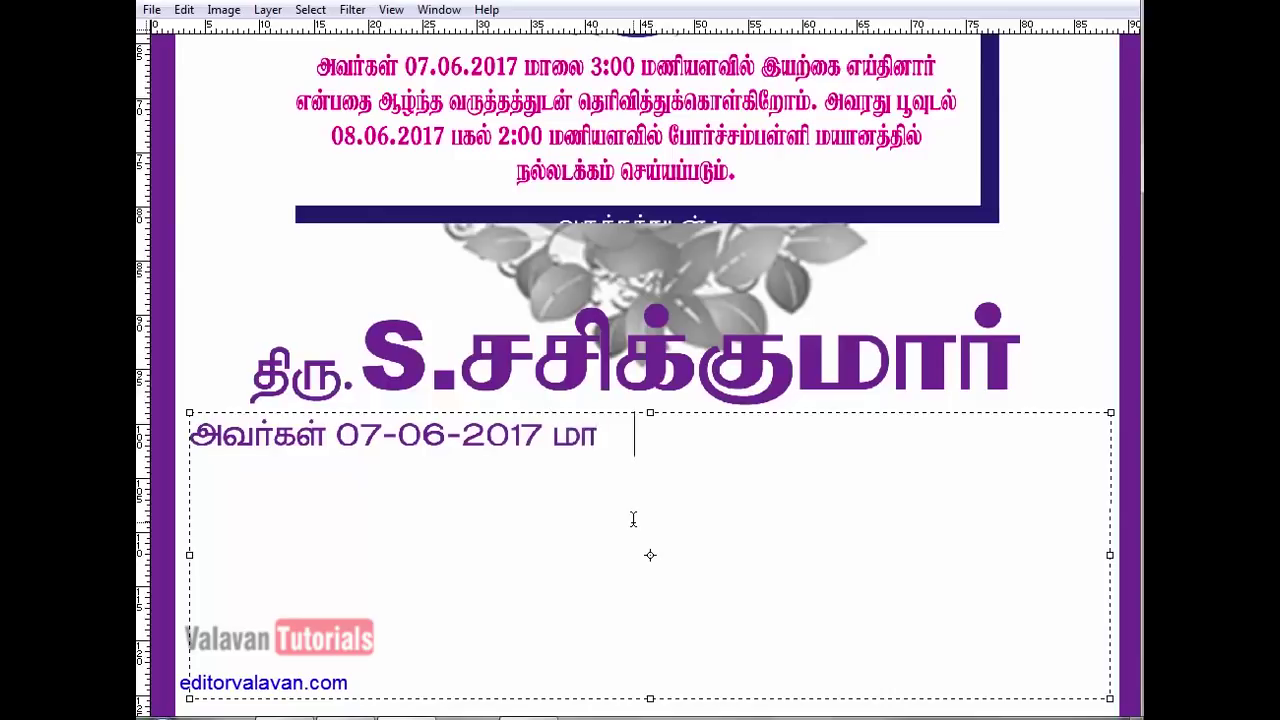
type("லை 3.00 மணிய")
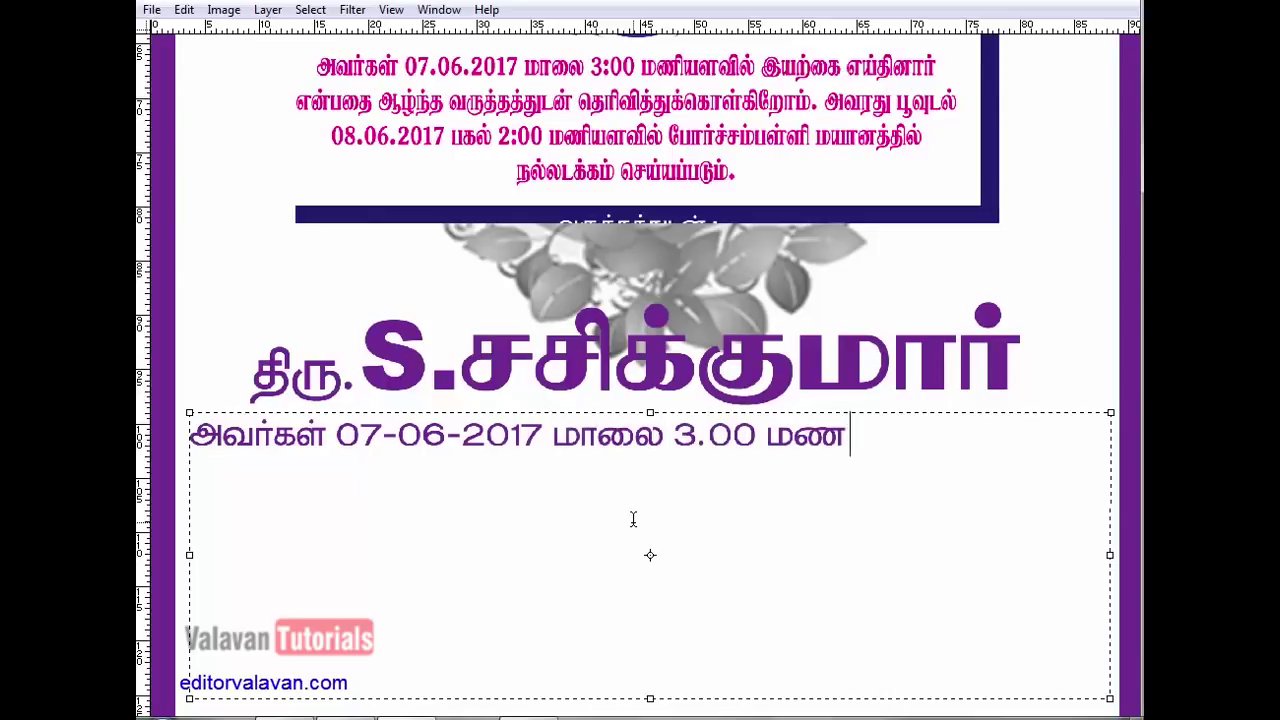
type("ளவில் இய")
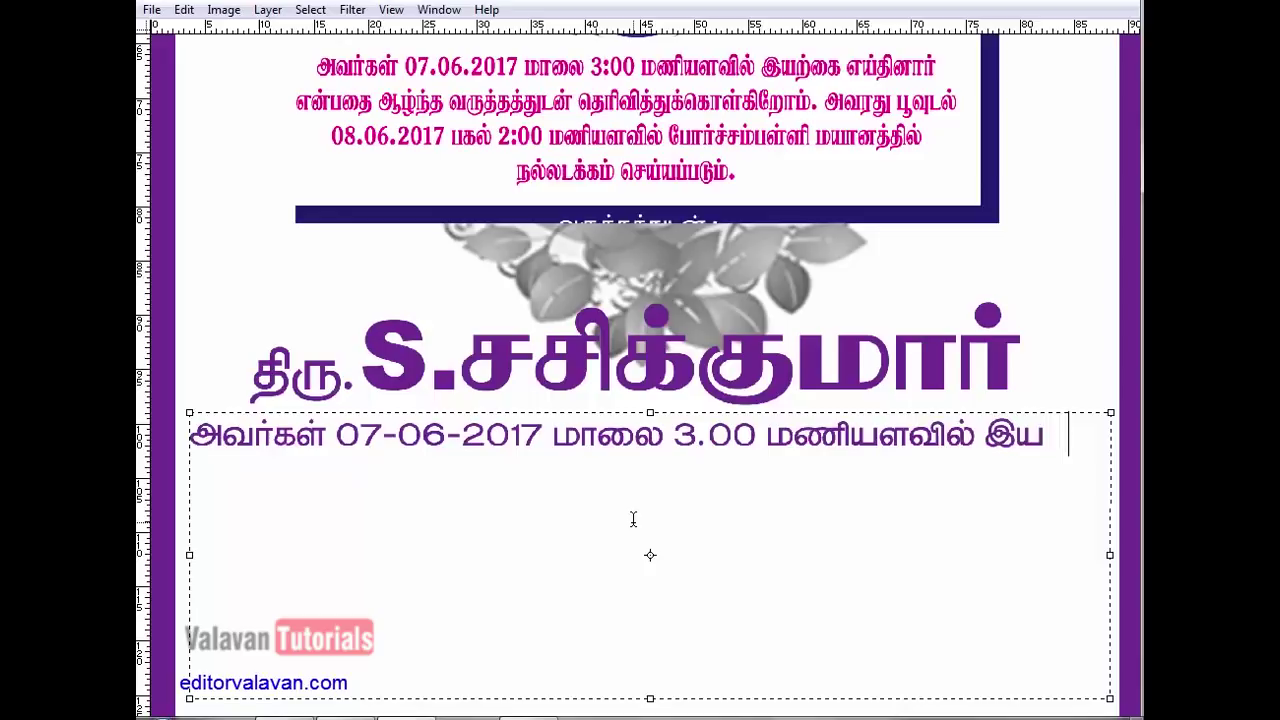
type("ற்கை எய்தினார்")
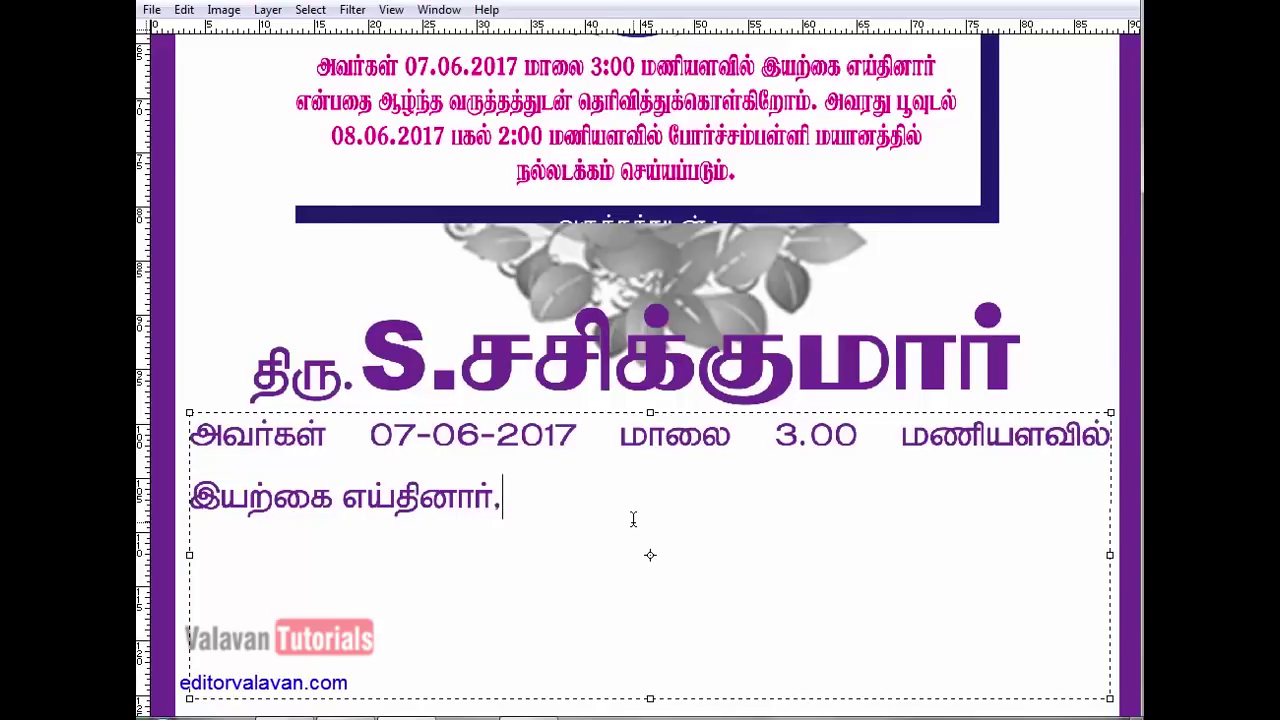
- Type 'என்பதை ஆழ்ந்த வருத்தத்துடன் தெரிவித்துக்கொள்கிறோம், அவரது பூவுடல் 08-06-2017 பகல் 2.0', fixing typos
type("என்பதை")
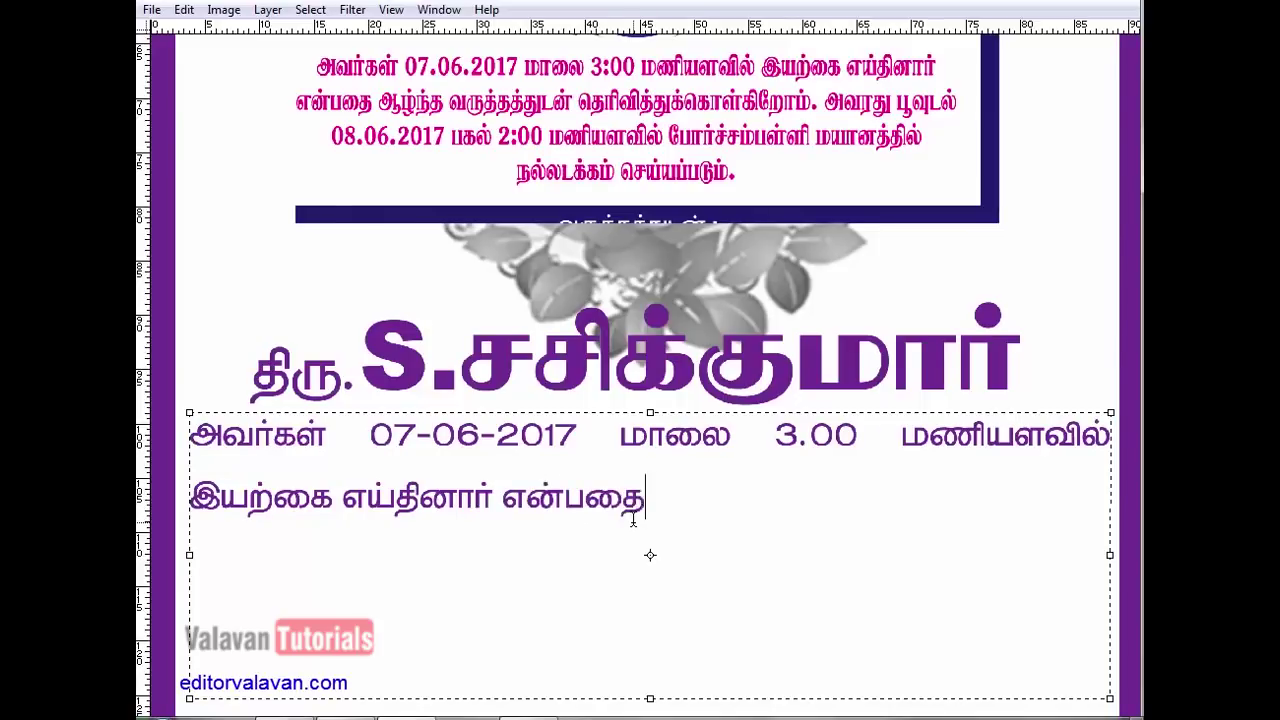
type(" ஆ ழ்ந்த வரு")
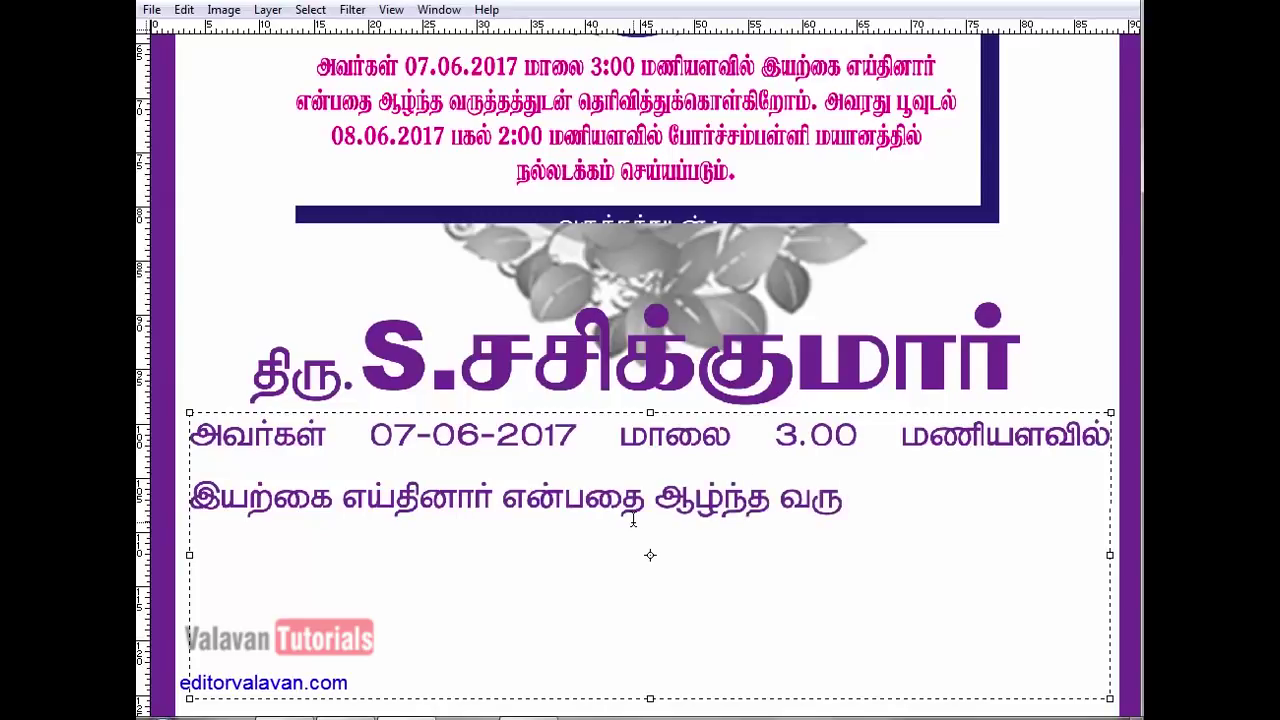
type("த்தத்துடன் தெரிவித")
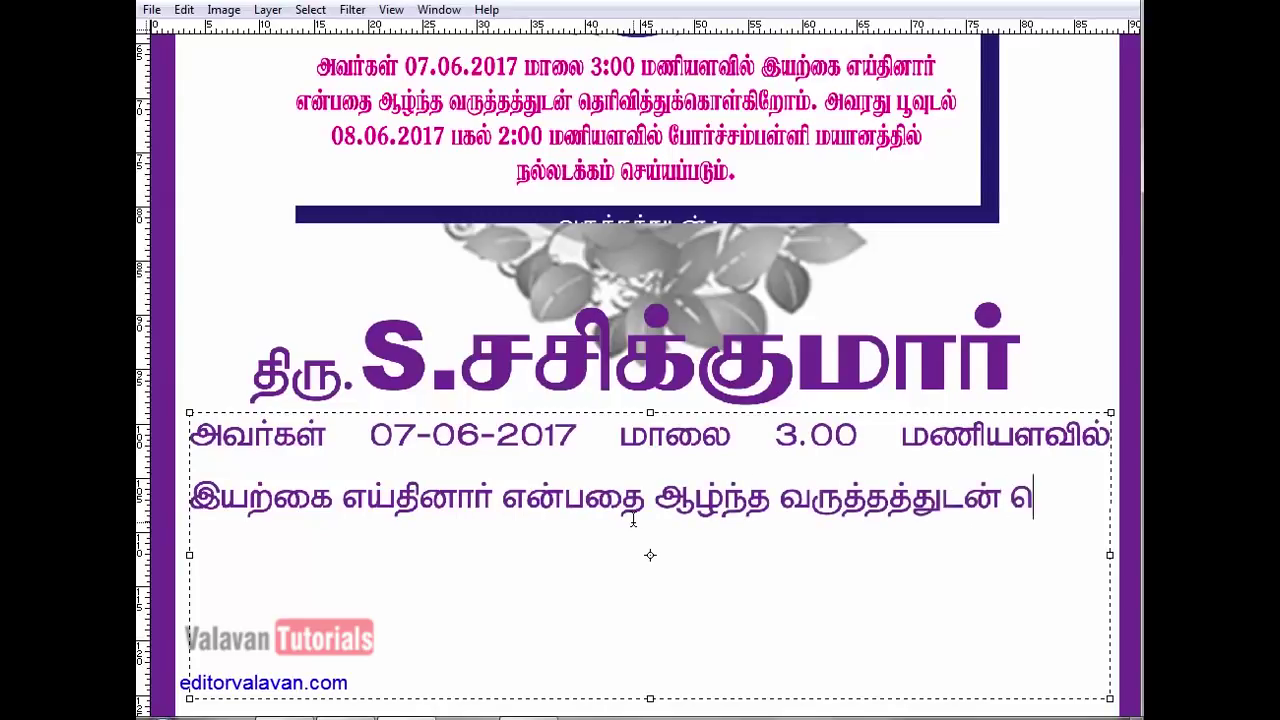
type("துக்கொள்கிறோம்")
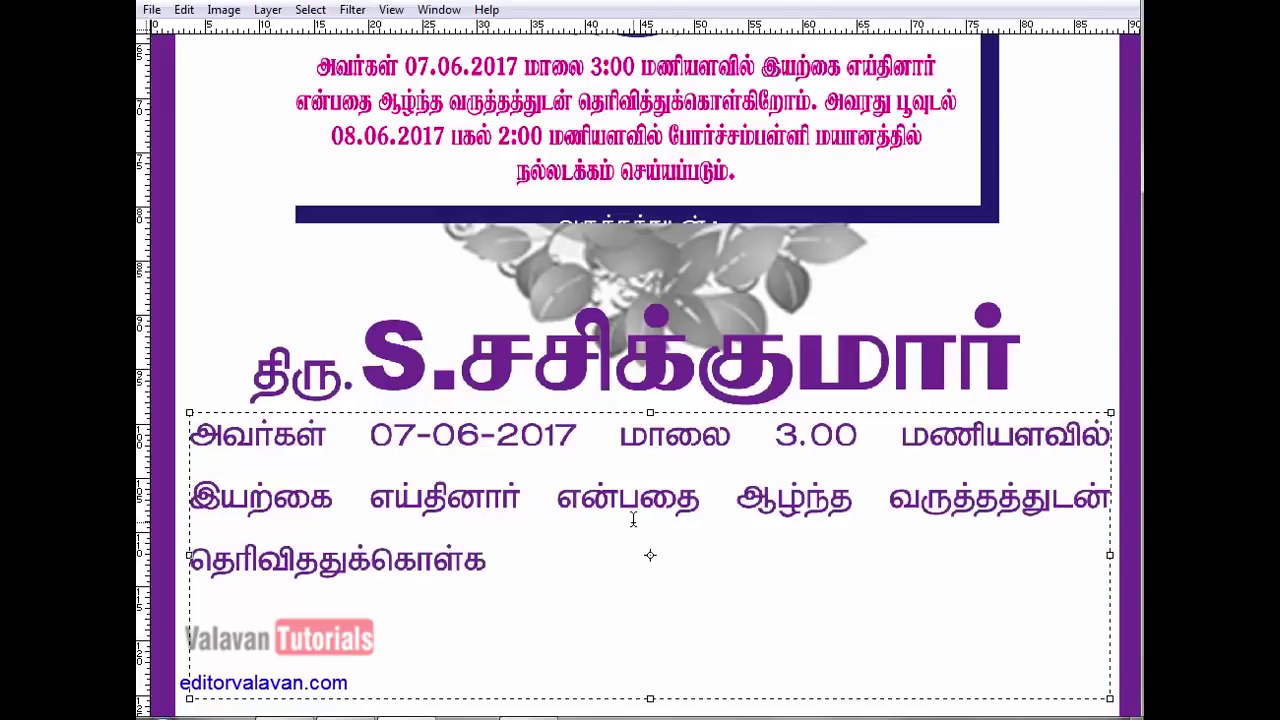
key("shift+Right")
type(";")
key("shift+Left")
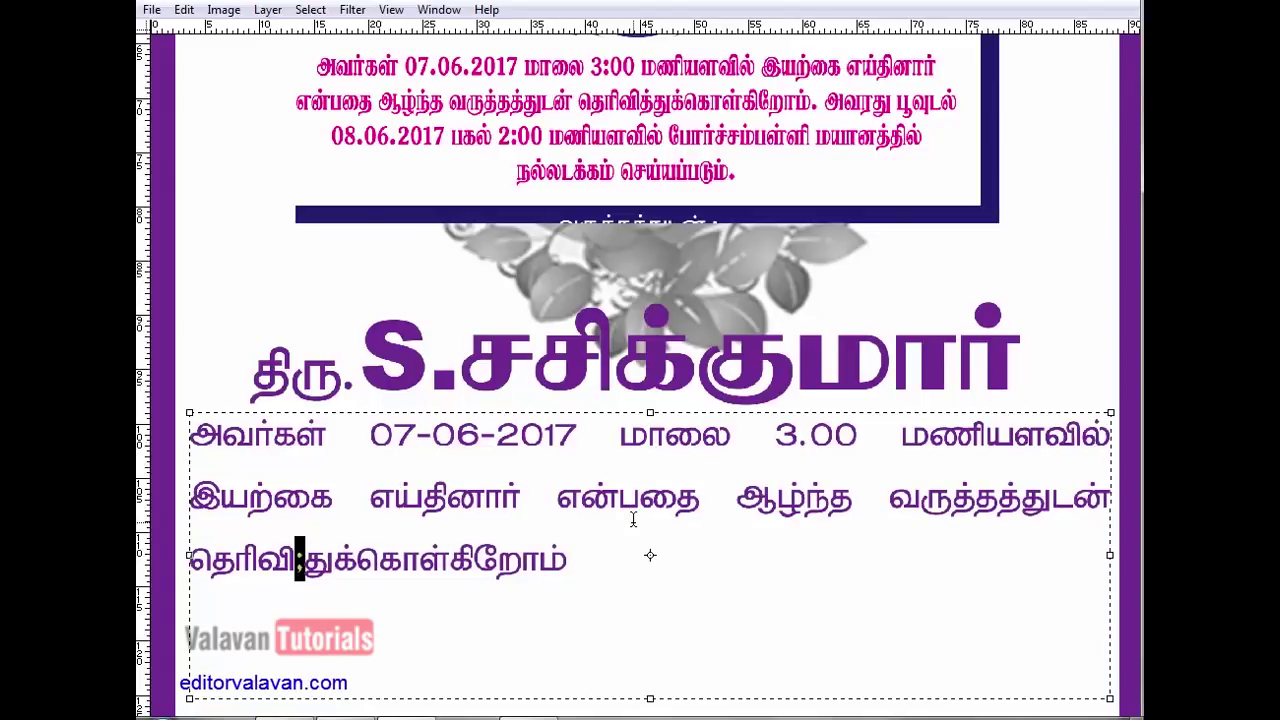
type("துக்கொள்கிறோம்")
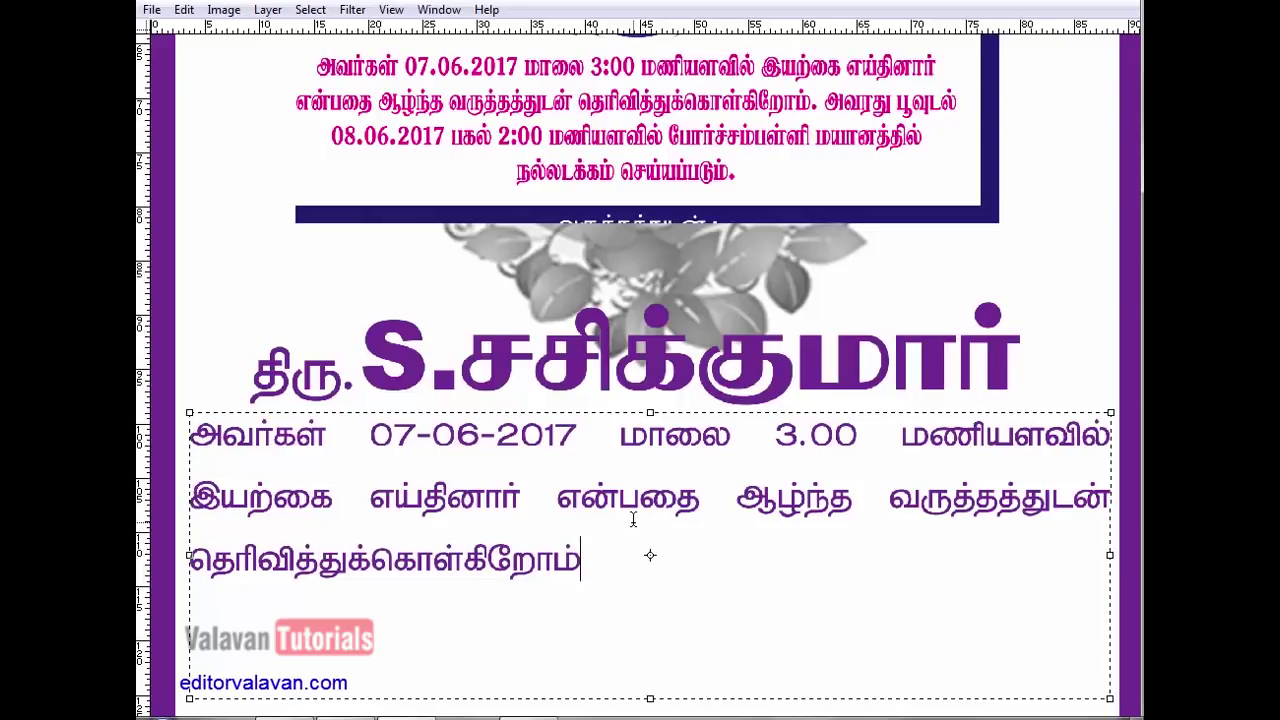
type(", அவரது பூவுடல்")
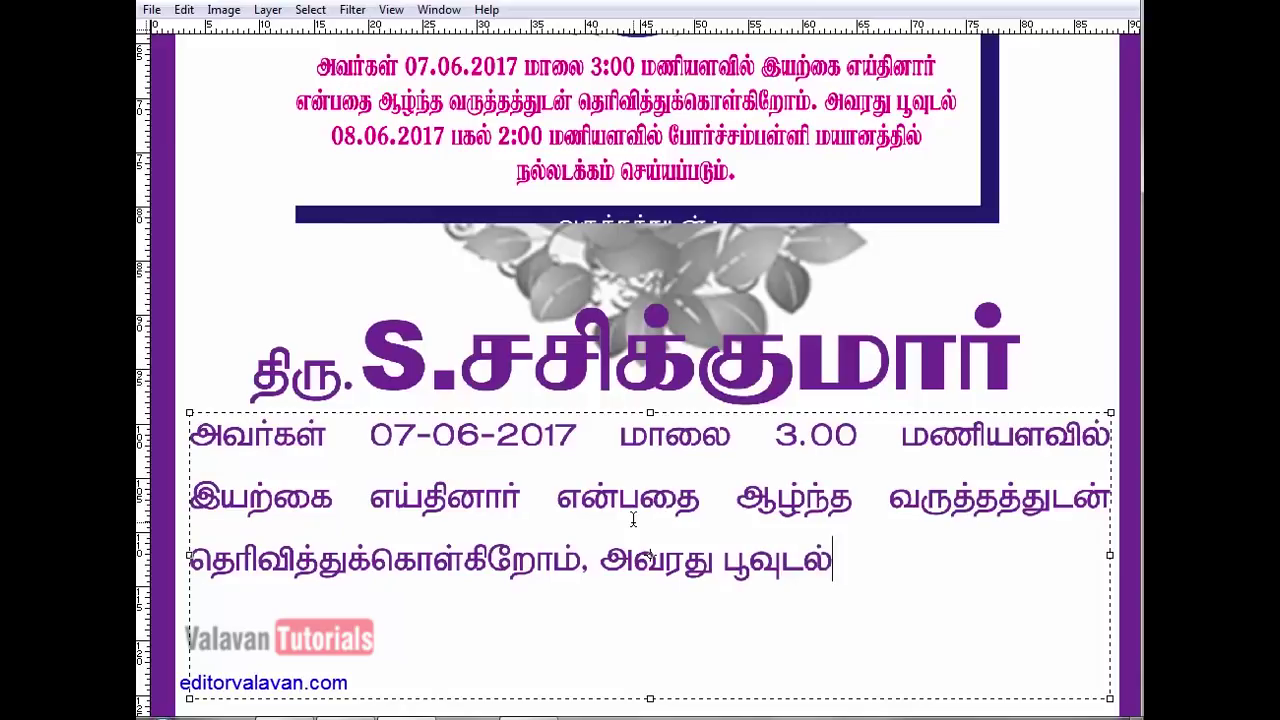
type(" 08-06")
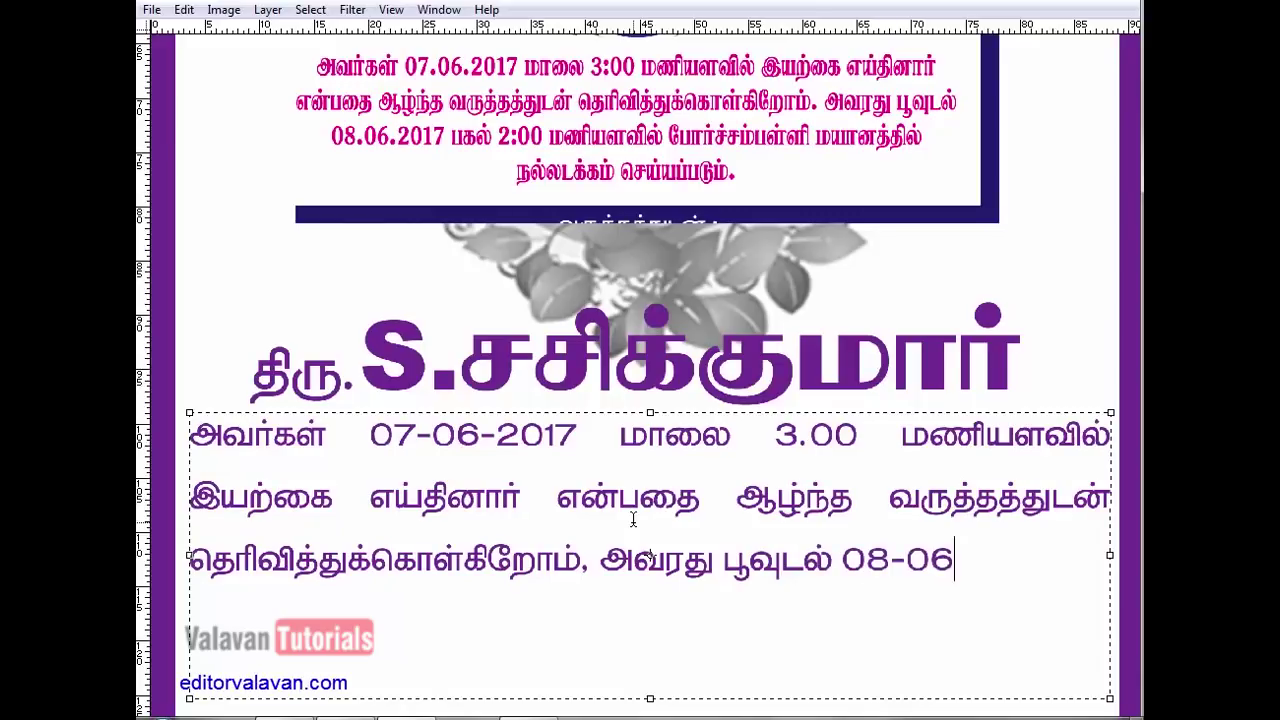
type("-2017 ")
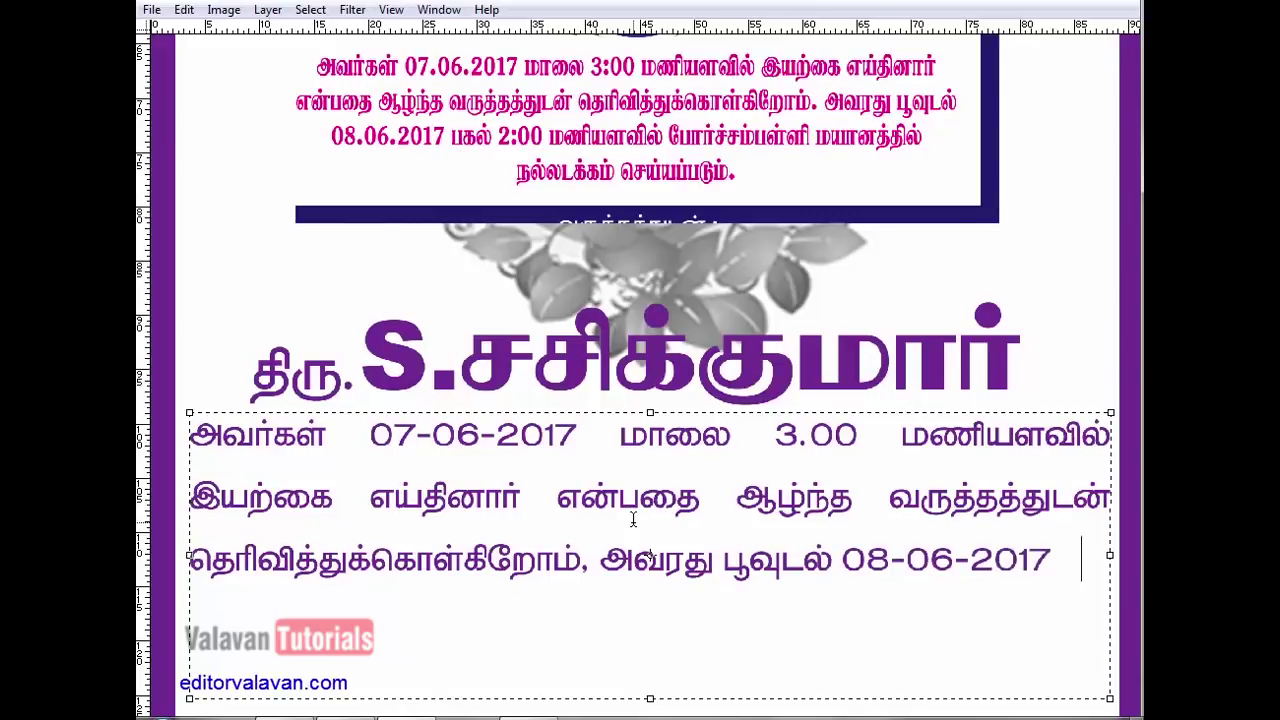
type("பகல 2.0")
key("Left")
key("Left")
key("Left")
key("Left")
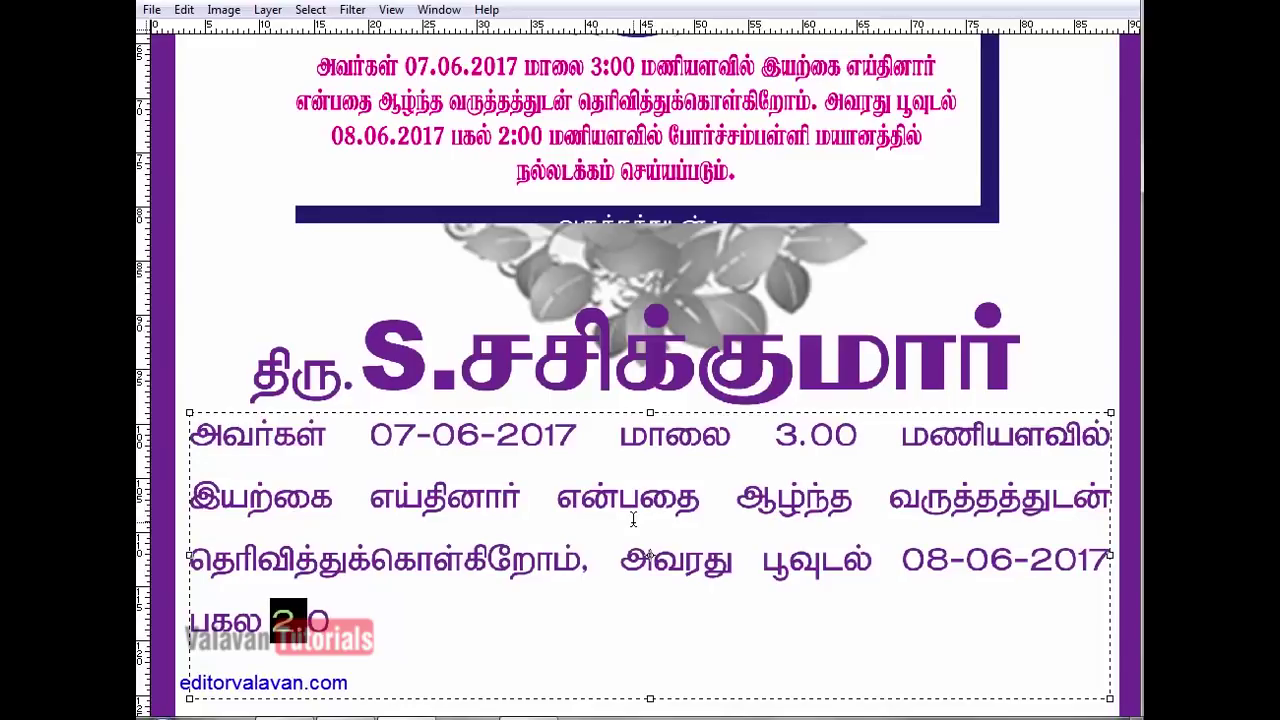
key("shift+Left")
key("BackSpace")
key("shift+Right")
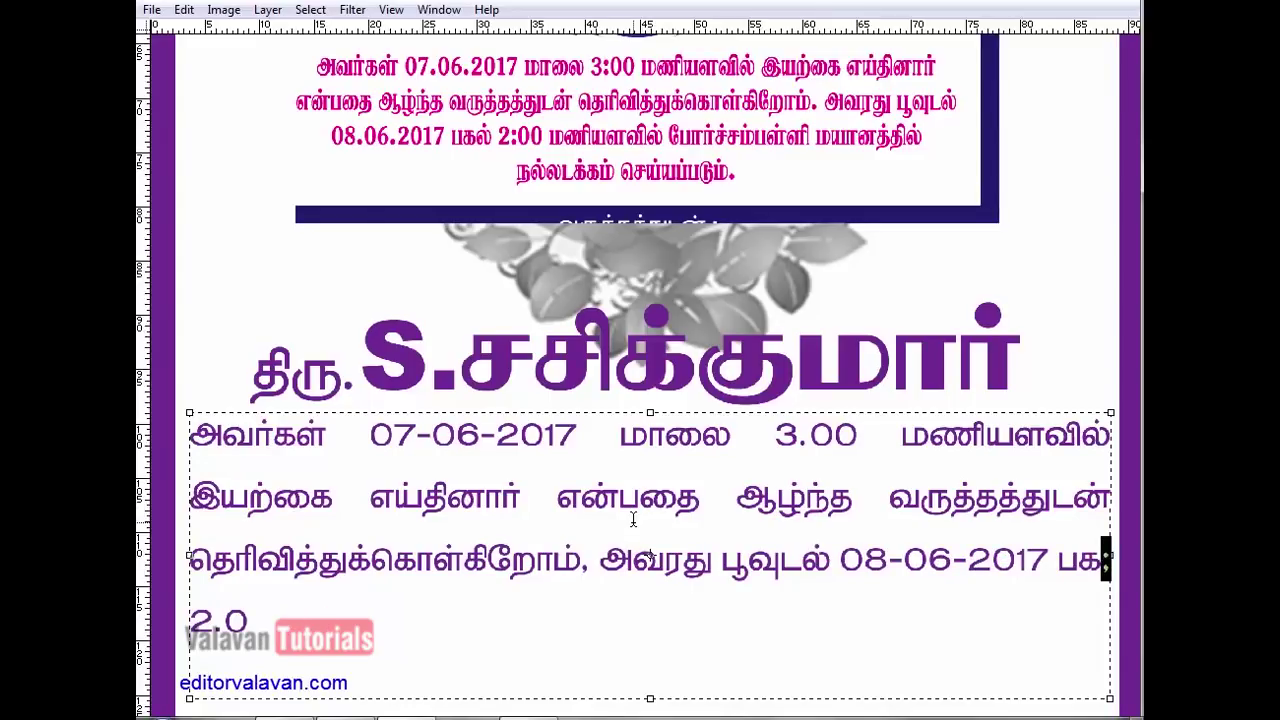
- Continue with 'மணியளவில் போர்ச்சம்பள்ளி மயானத்தில் நல்லடக்கம் செய்யப்படும் என்பதை ஆழ்ந்த வருத்ததுடன்', correcting typos
type("ல்")
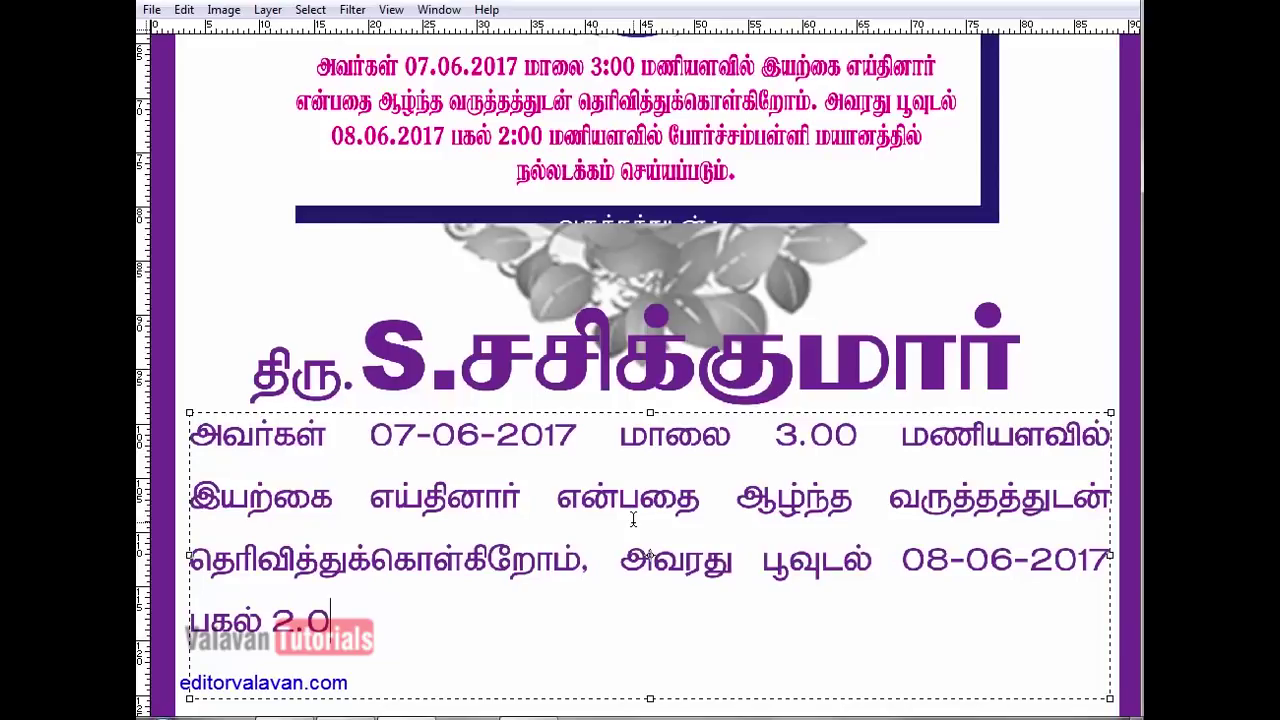
type(" மணியள")
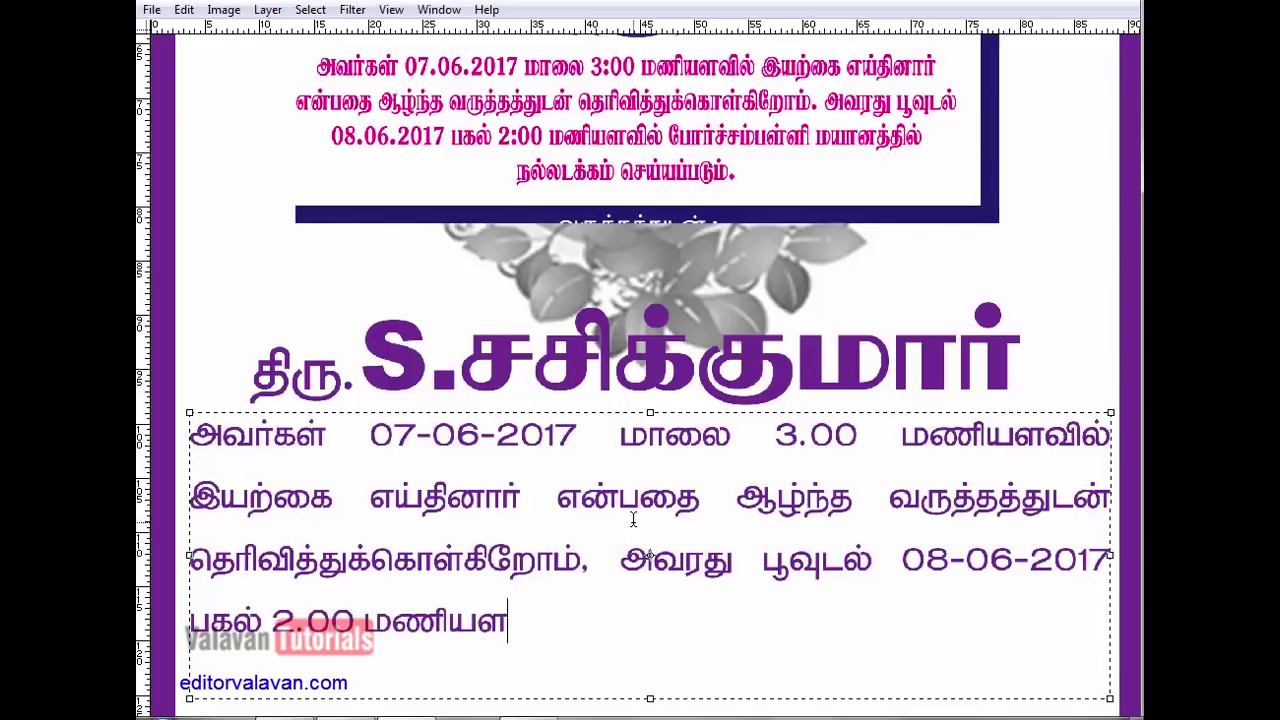
type("வில் இ ற")
key("BackSpace")
key("BackSpace")
type("போ")
key("shift+Left")
key("shift+Left")
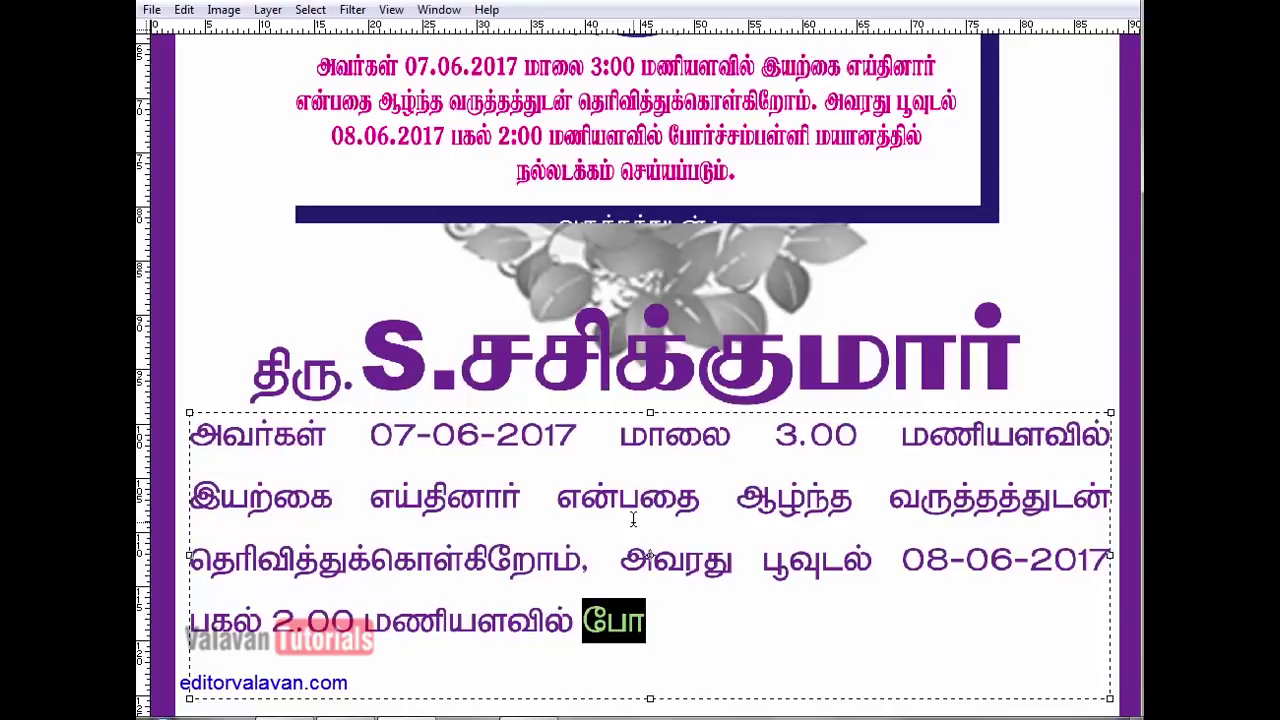
type("ம")
key("BackSpace")
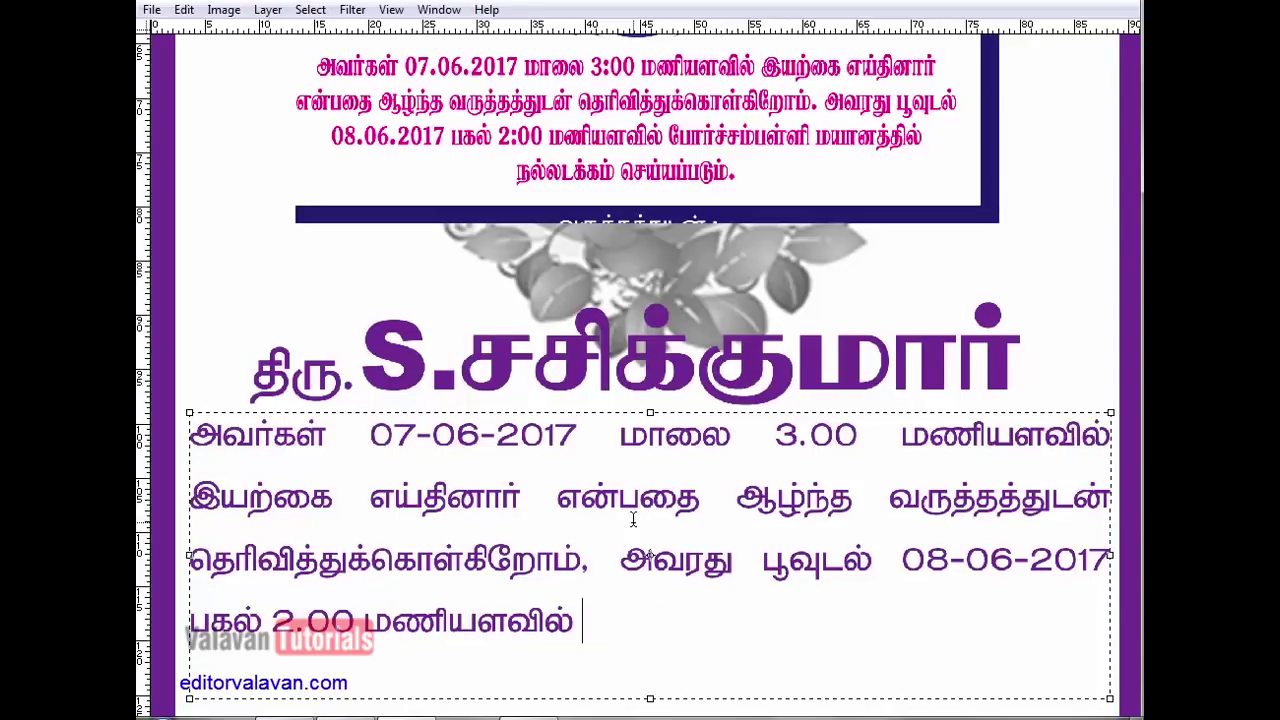
type("போர்ச்சம்பள்ளி மயானத்தில் ")
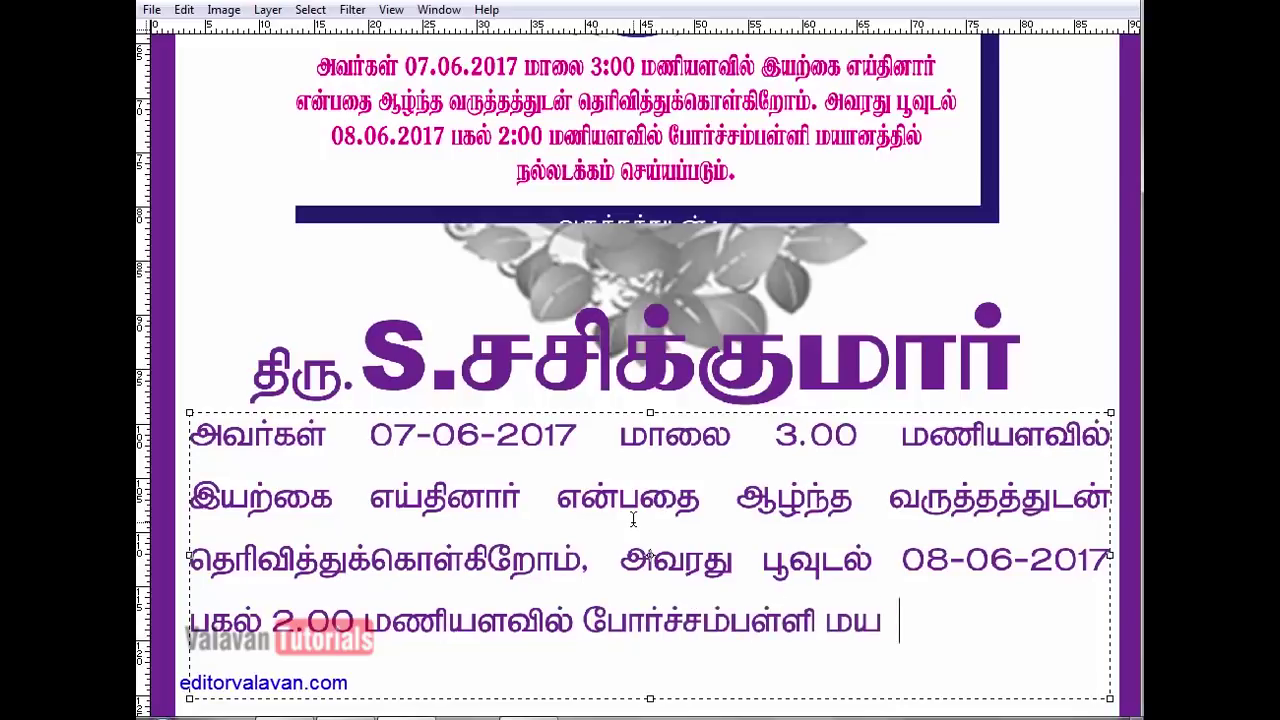
type("நல்லடக்கம் செய்யப்ப")
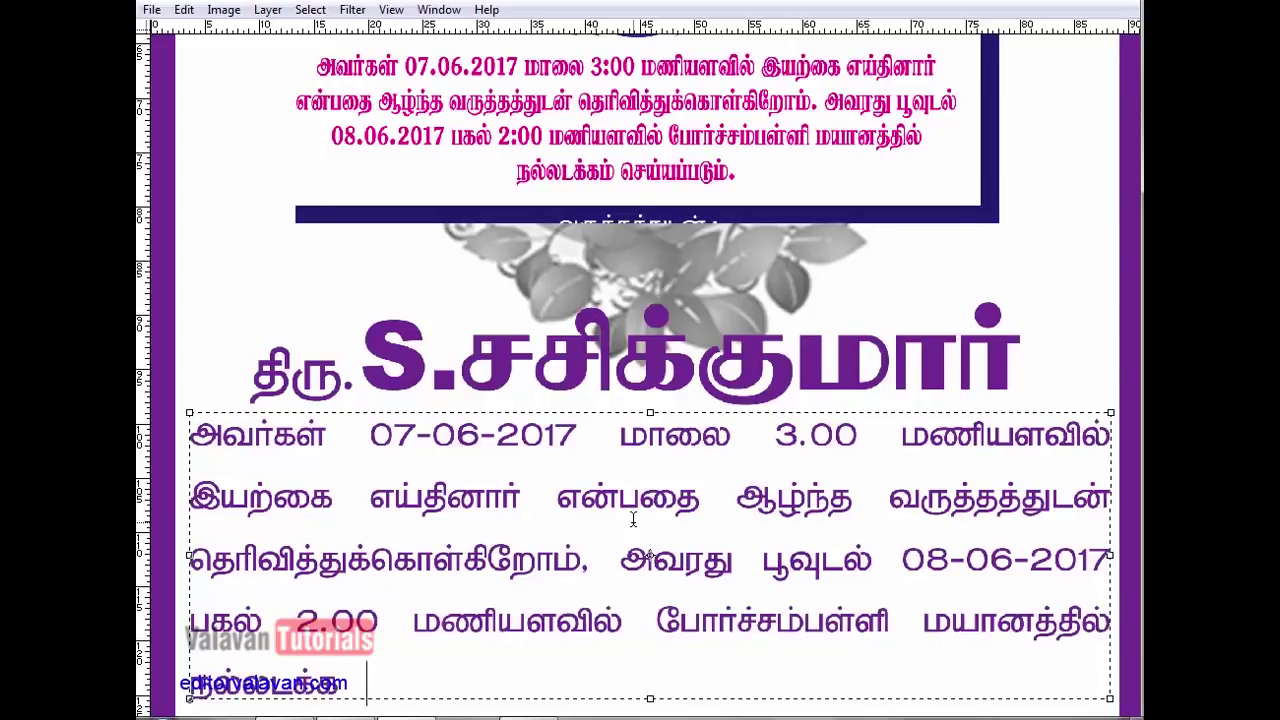
type("டும் ")
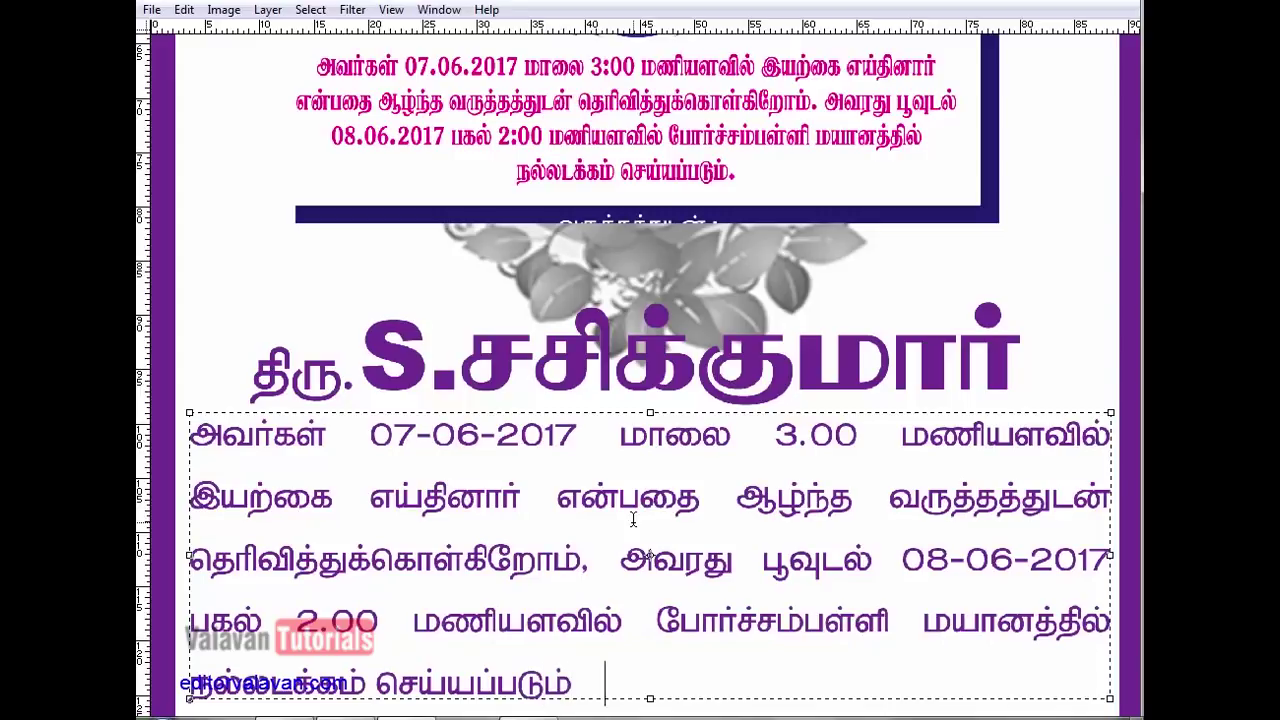
type("என்பதை ெ")
key("BackSpace")
type("அழ்ந")
key("BackSpace")
key("BackSpace")
key("BackSpace")
key("BackSpace")
type("ஆழ்ந்த")
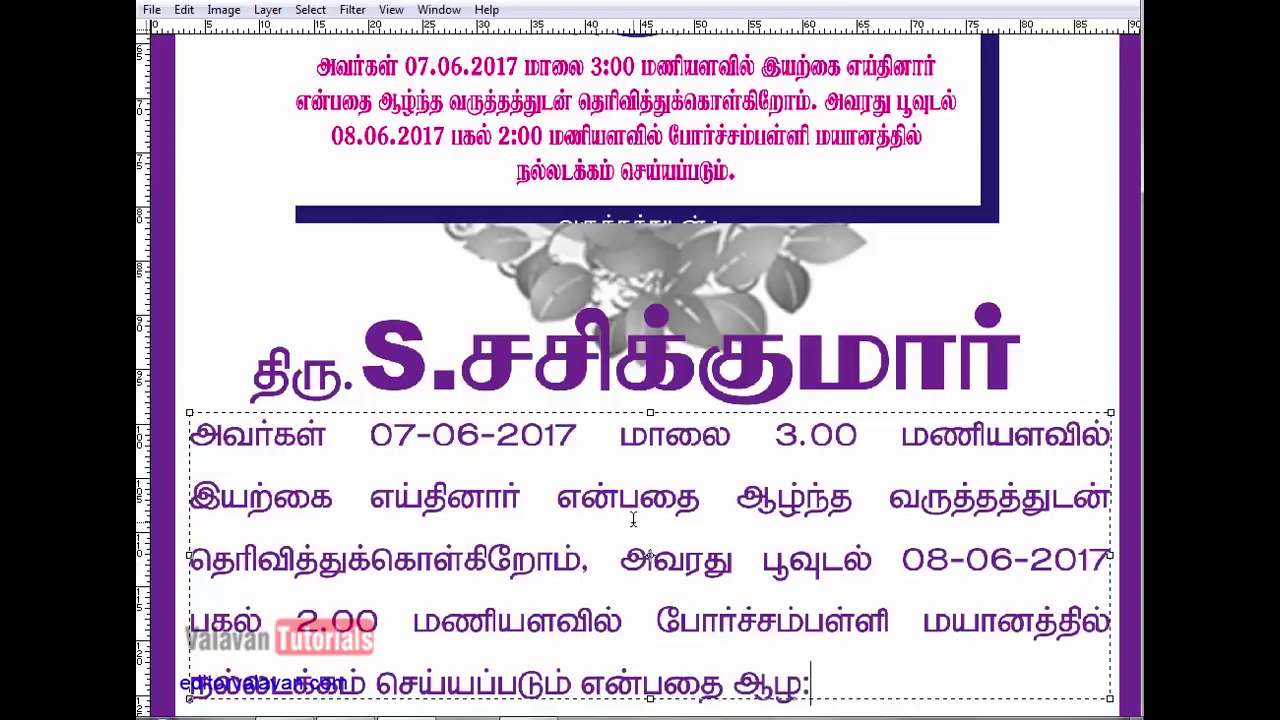
key("BackSpace")
key("BackSpace")
key("BackSpace")
key("BackSpace")
type("்ந்த")
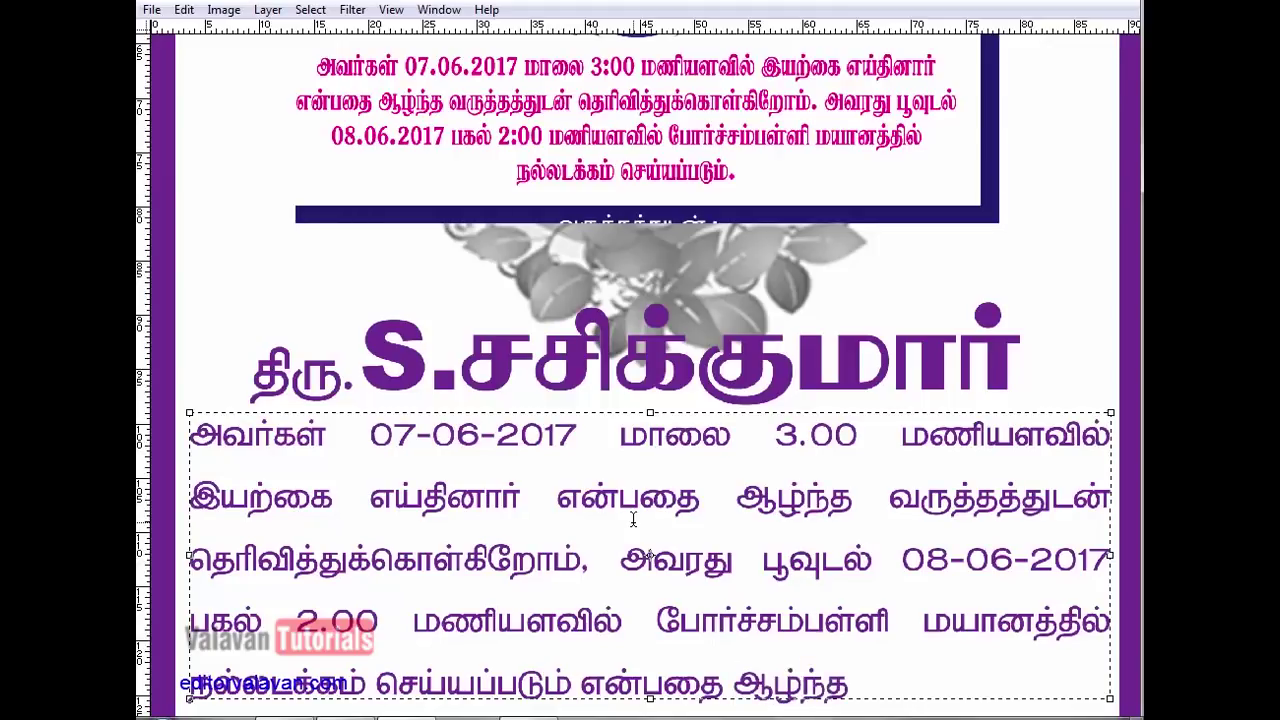
type(" வருத்ததுடன்")
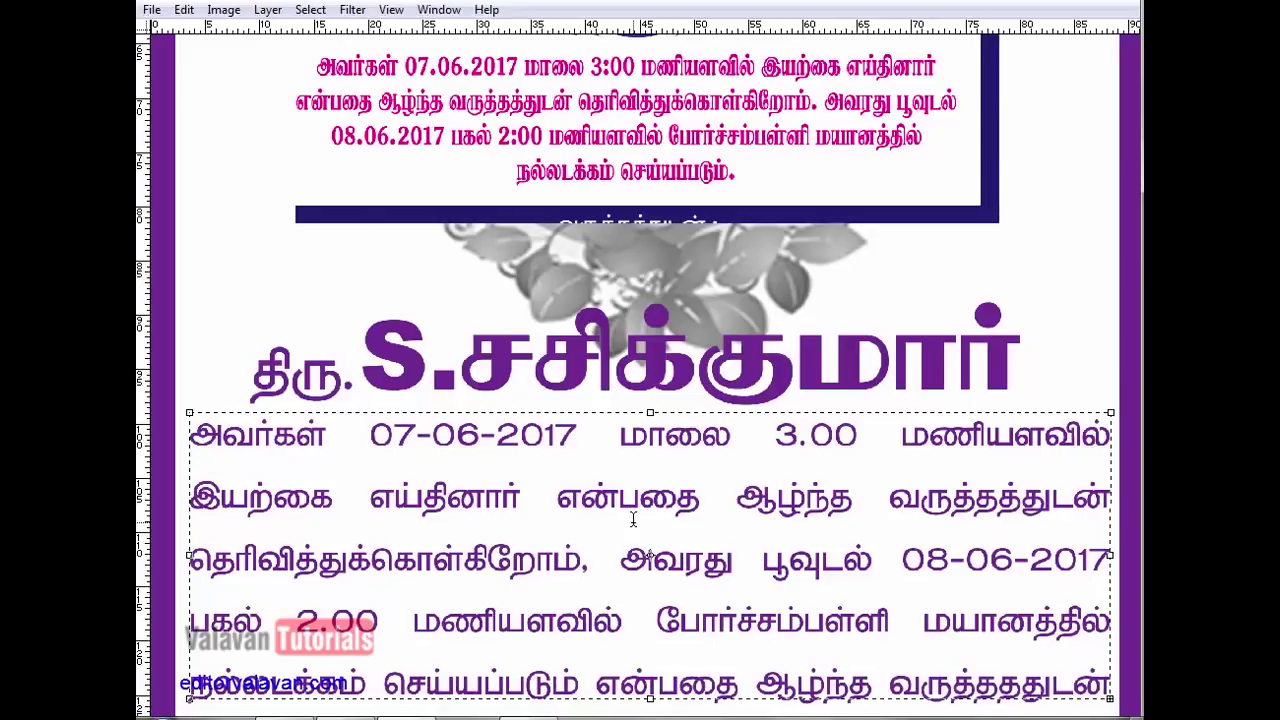
- Adjust the message paragraph's letter spacing and line spacing
key("ctrl+a")
key("alt+Left")
key("alt+Left")
key("alt+Left")
key("alt+Left")
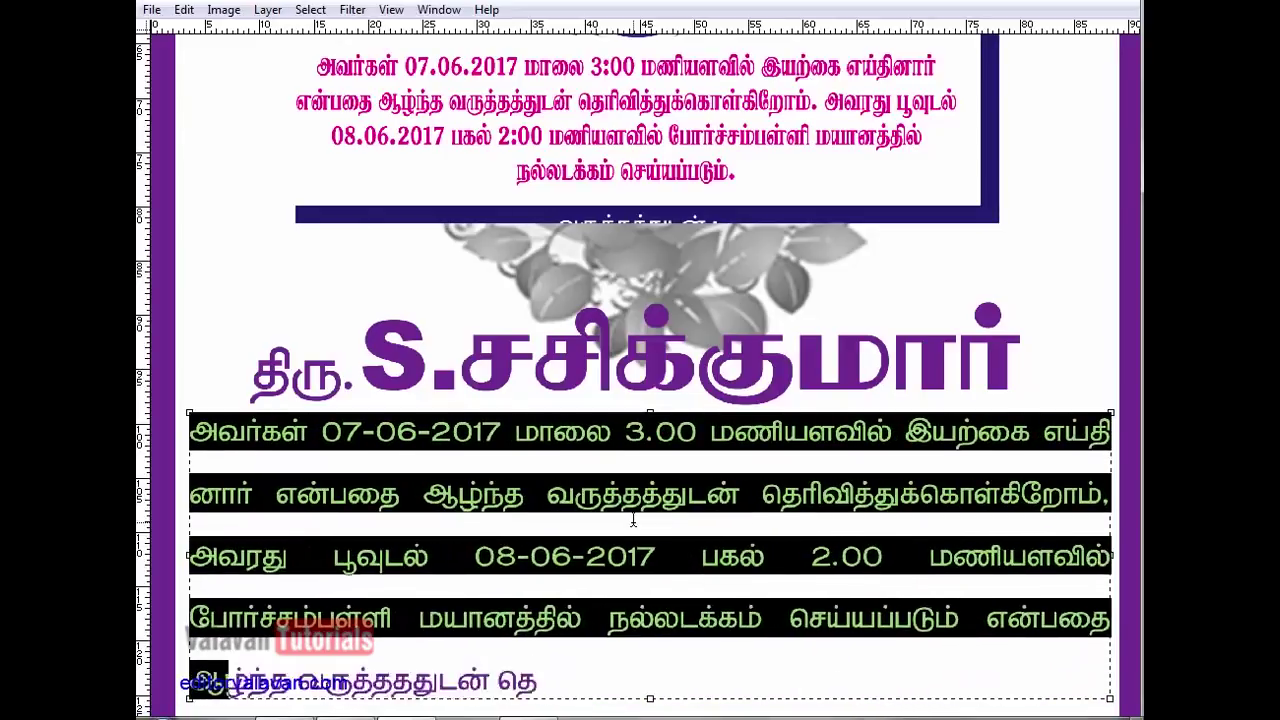
key("alt+Left")
key("alt+Left")
key("alt+Up")
key("alt+Up")
key("alt+Up")
key("alt+Up")
key("alt+Up")
key("alt+Up")
key("alt+Up")
key("alt+Up")
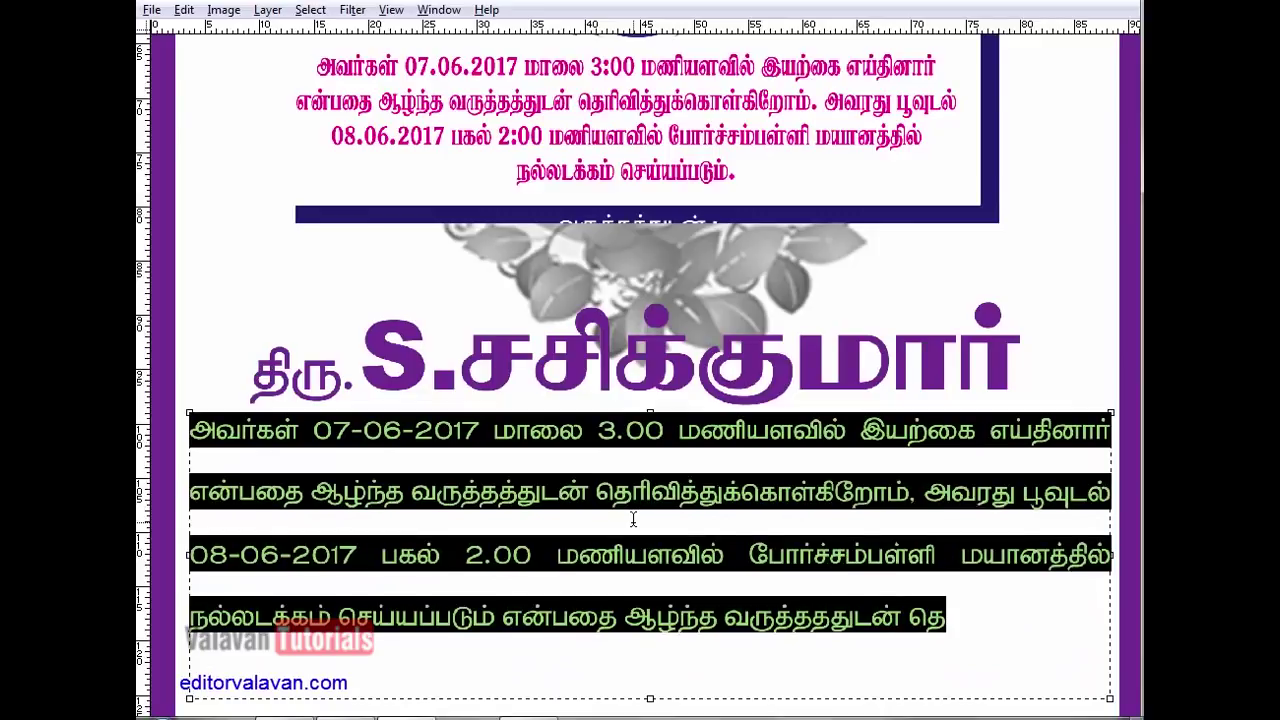
key("alt+Right")
key("alt+Right")
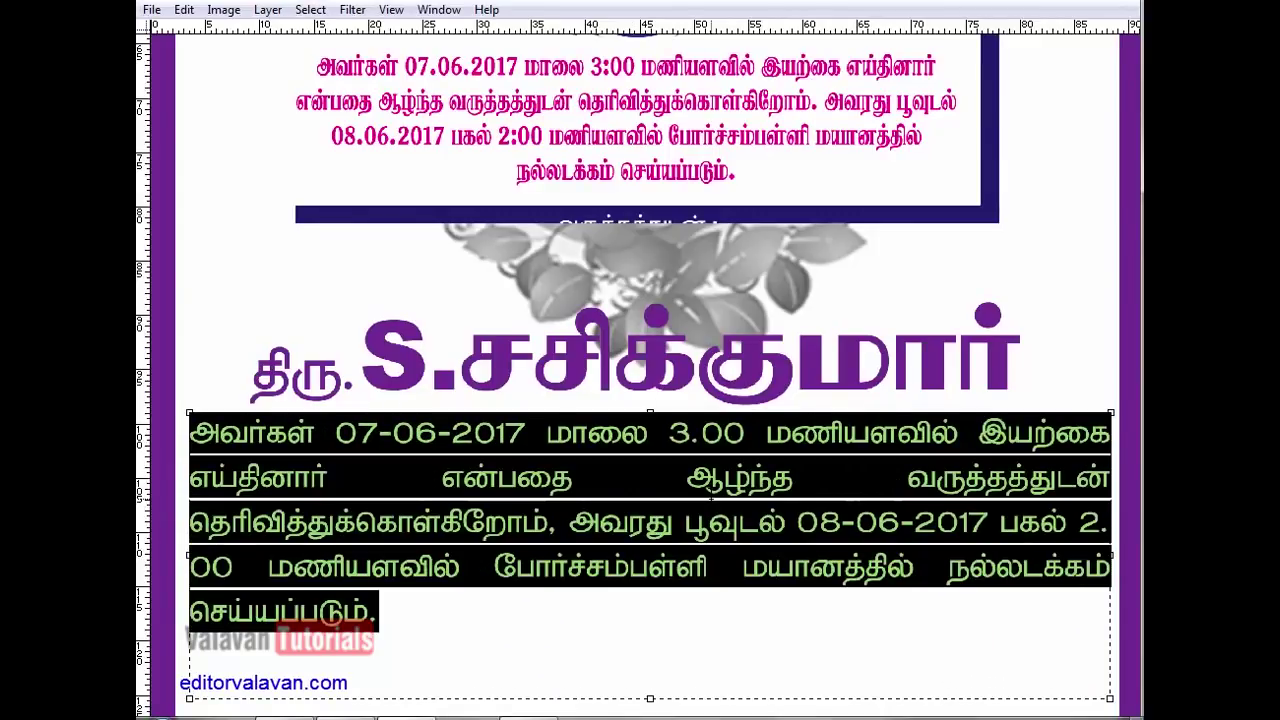
key("alt+Left")
key("alt+Left")
key("alt+Right")
key("alt+Right")
- Insert a space between தெரிவித்துக் and கொள்கிறோம் in the message
left_click(521, 525)
scroll(521, 541, "up", 1)
left_click(365, 535)
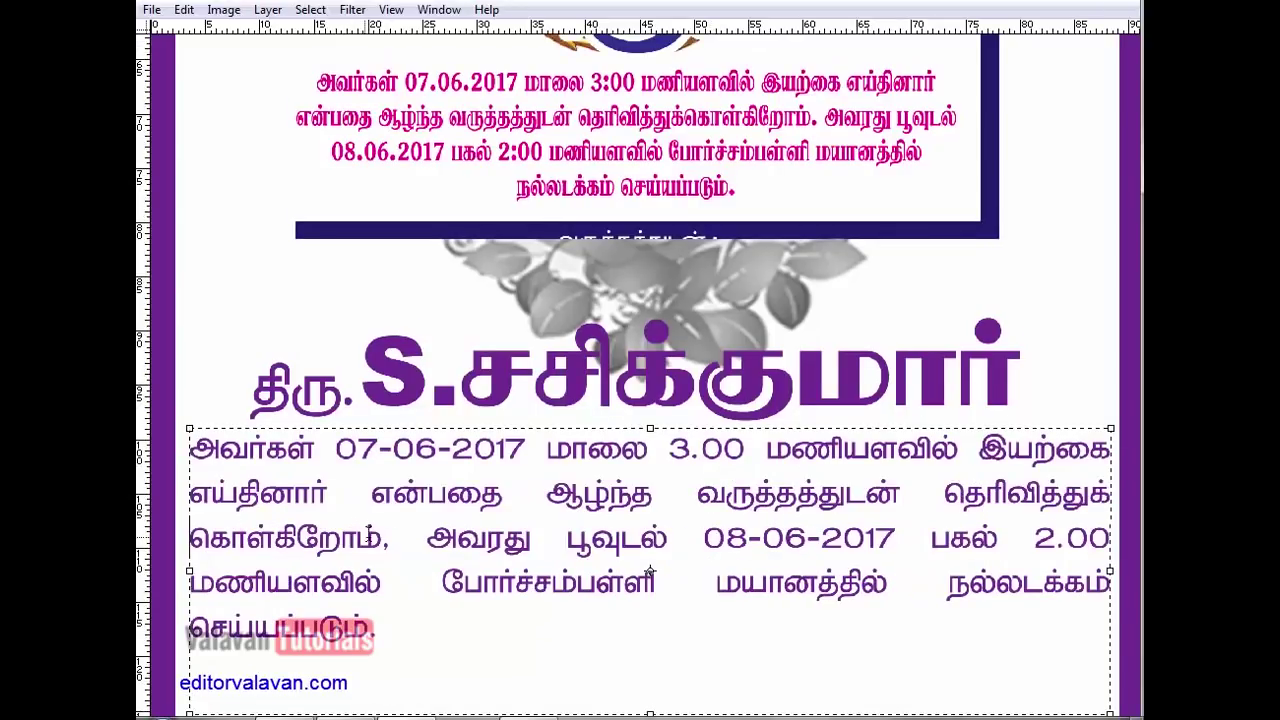
scroll(662, 563, "down", 2)
- Centre-align the whole message paragraph
key("ctrl+a")
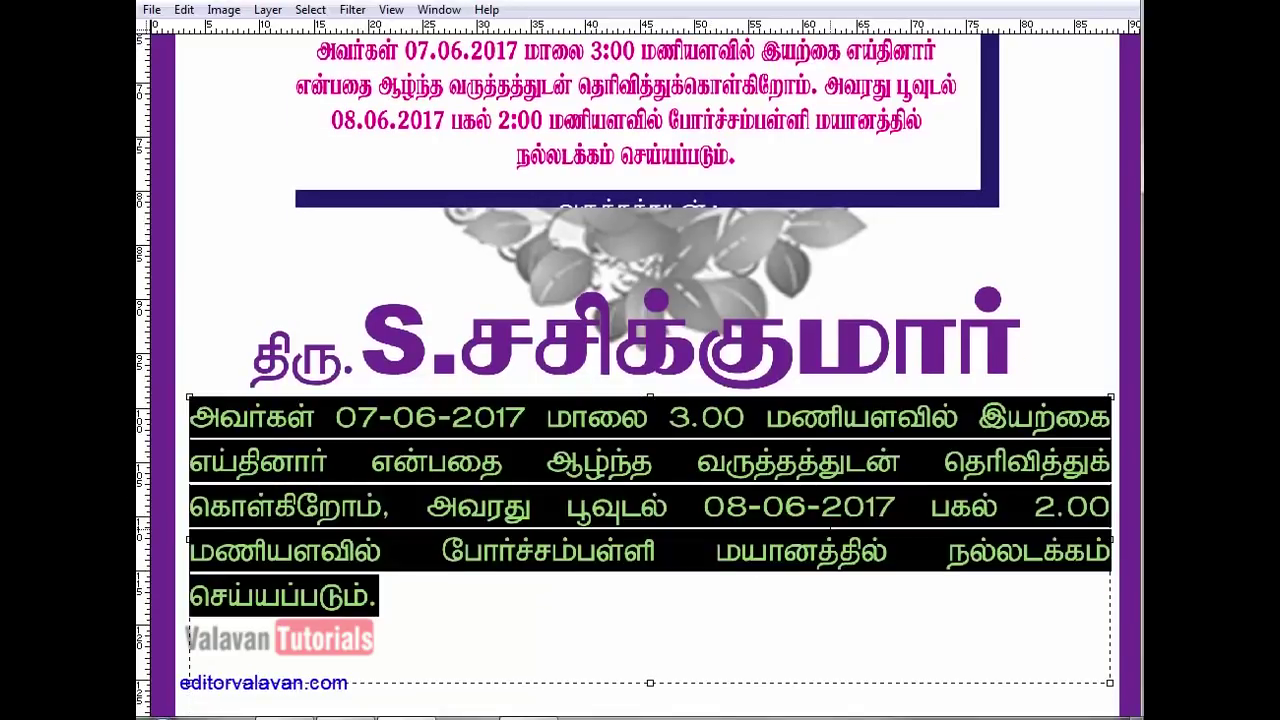
key("ctrl+t")
left_click(950, 228)
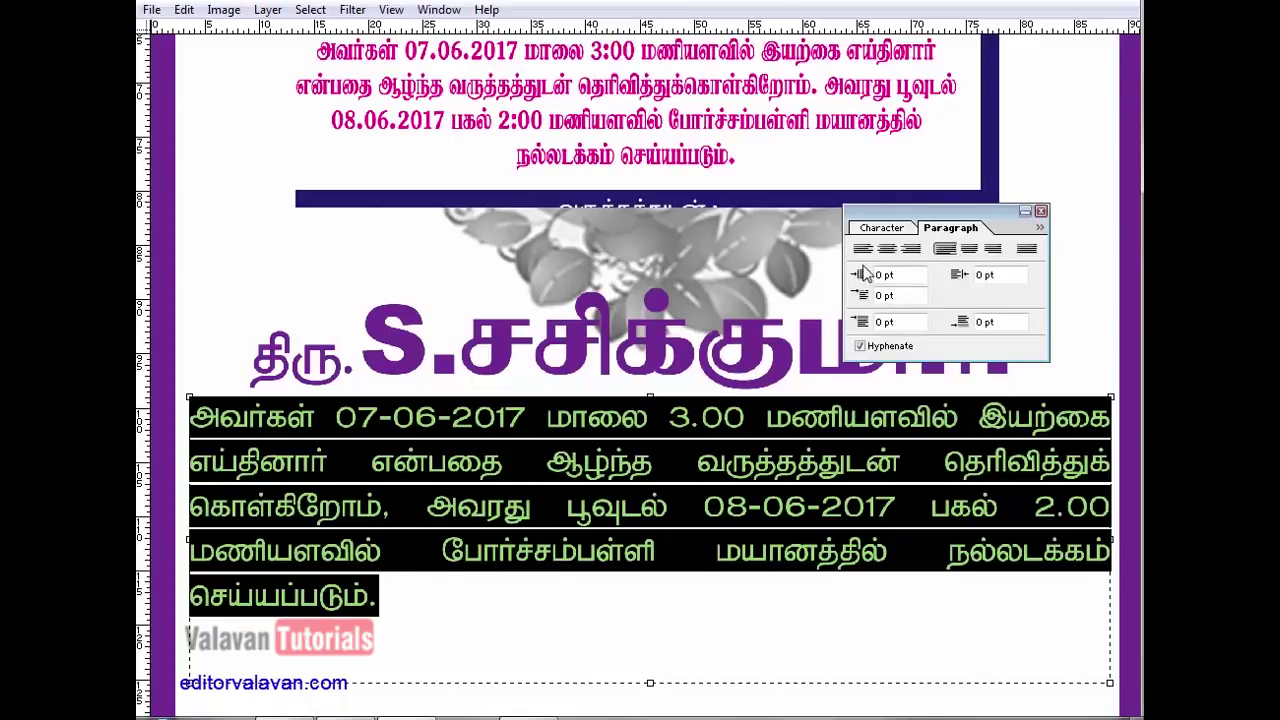
left_click(886, 248)
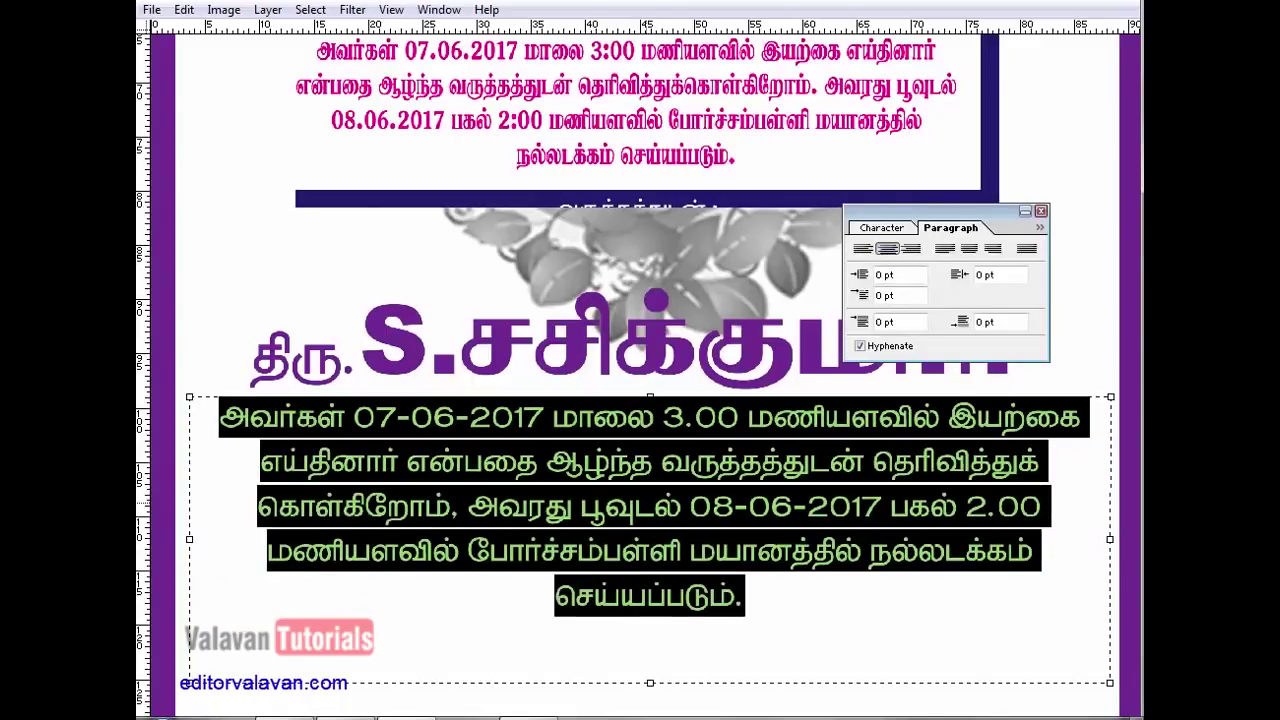
left_click(1041, 211)
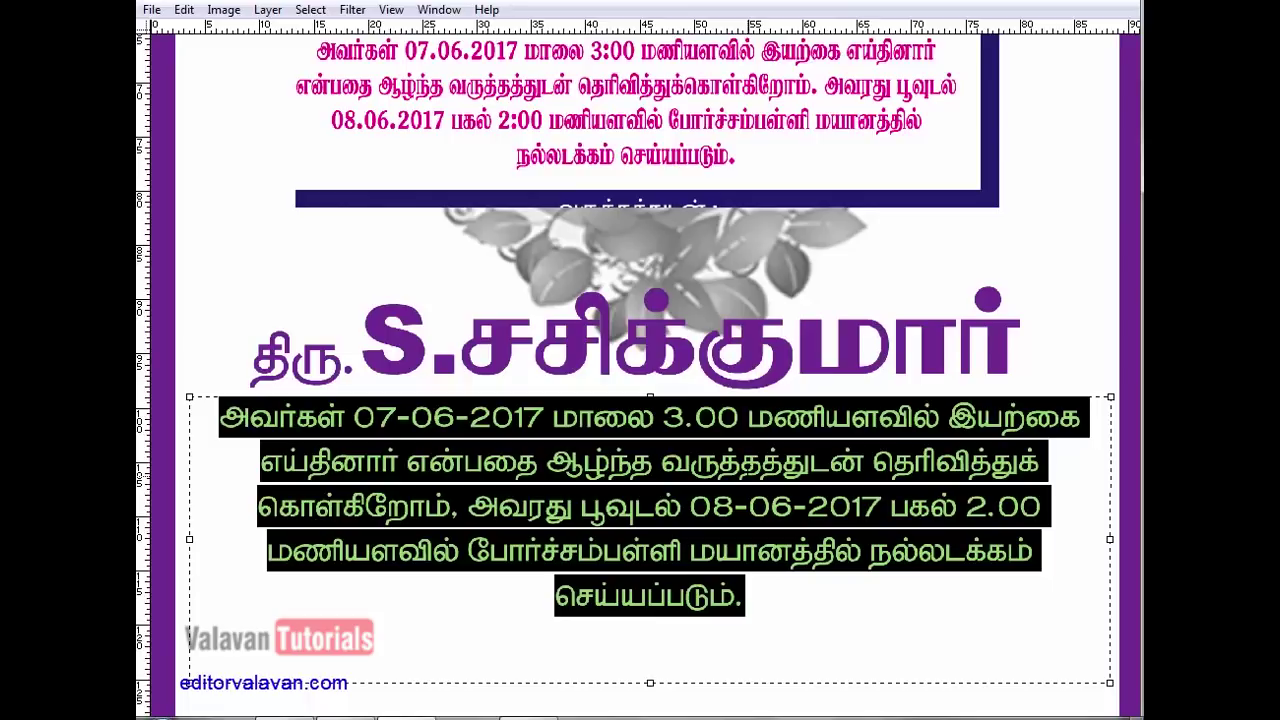
- Break the line before எய்தினார் and tighten tracking so the message fits four lines
key("alt+Left")
key("alt+Left")
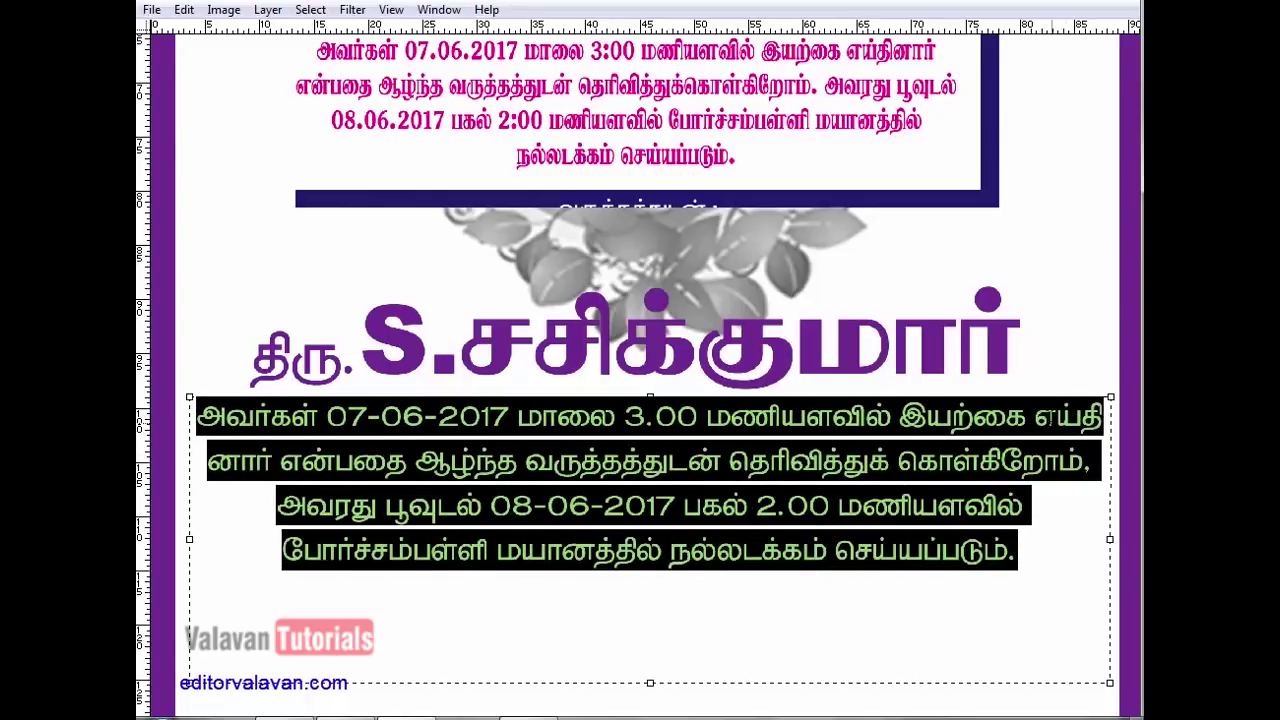
left_click(650, 538)
key("Return")
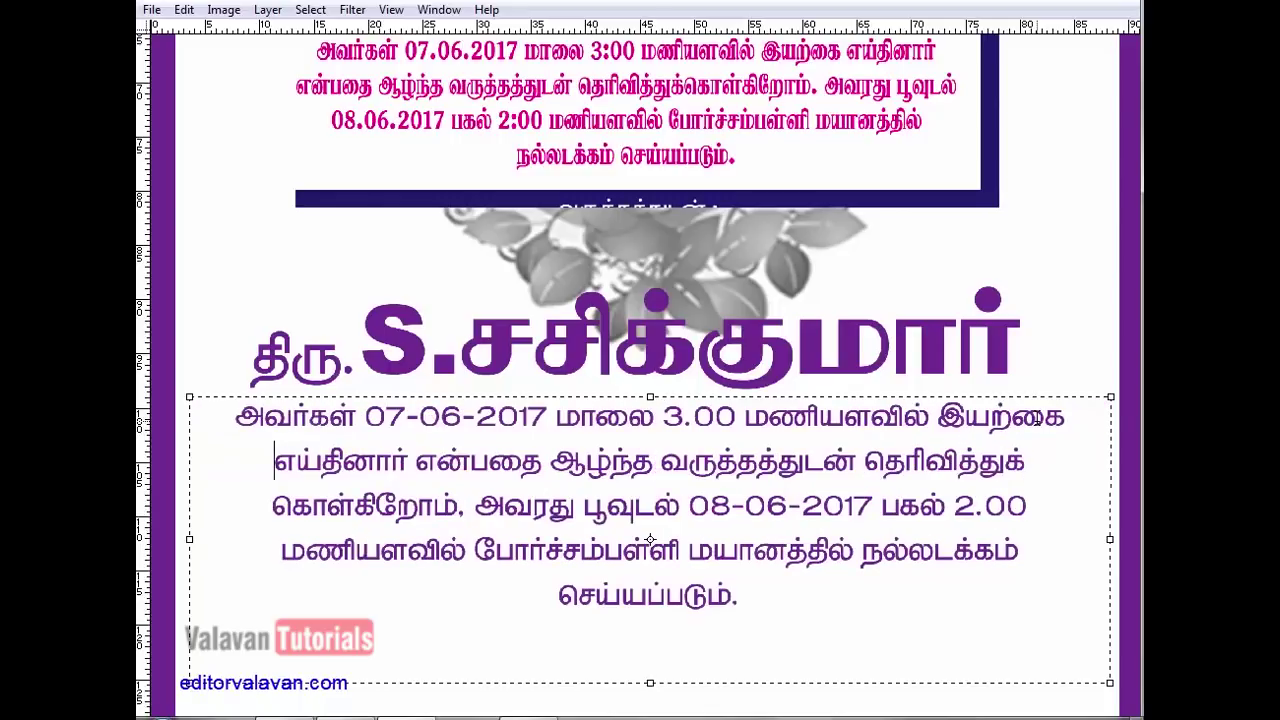
key("ctrl+a")
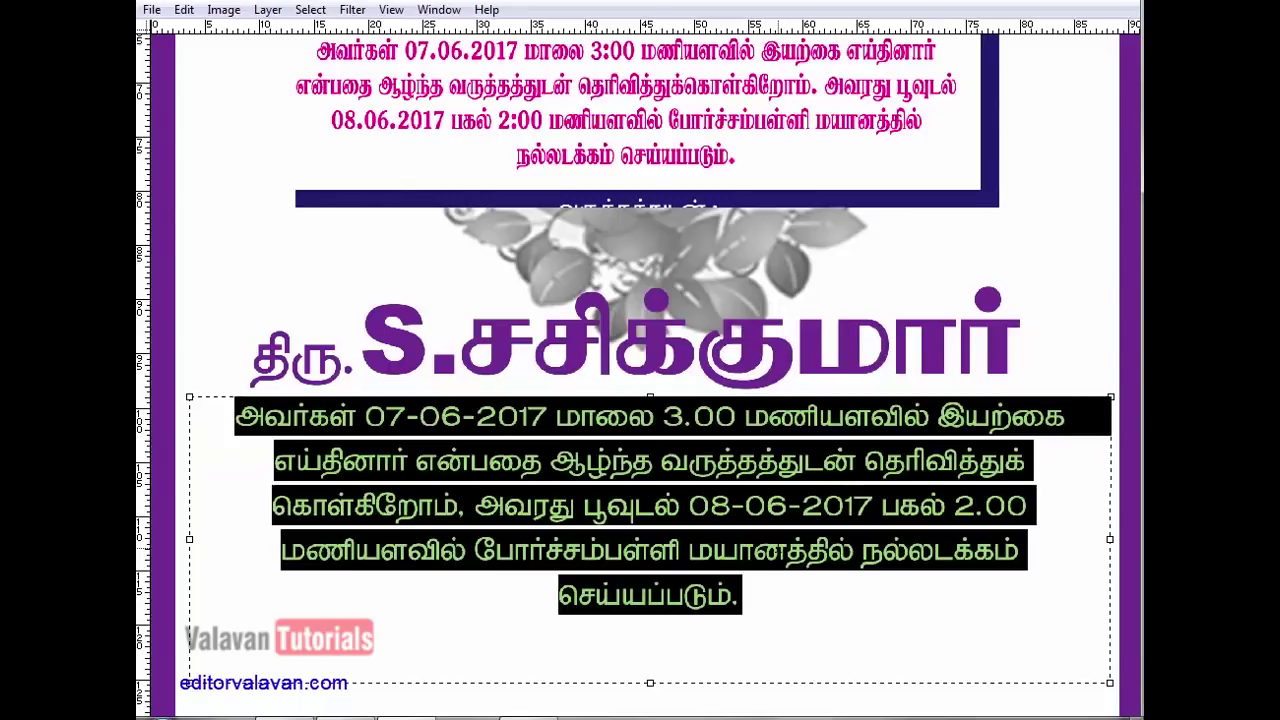
key("alt+Left")
key("alt+Left")
key("ctrl+Return")
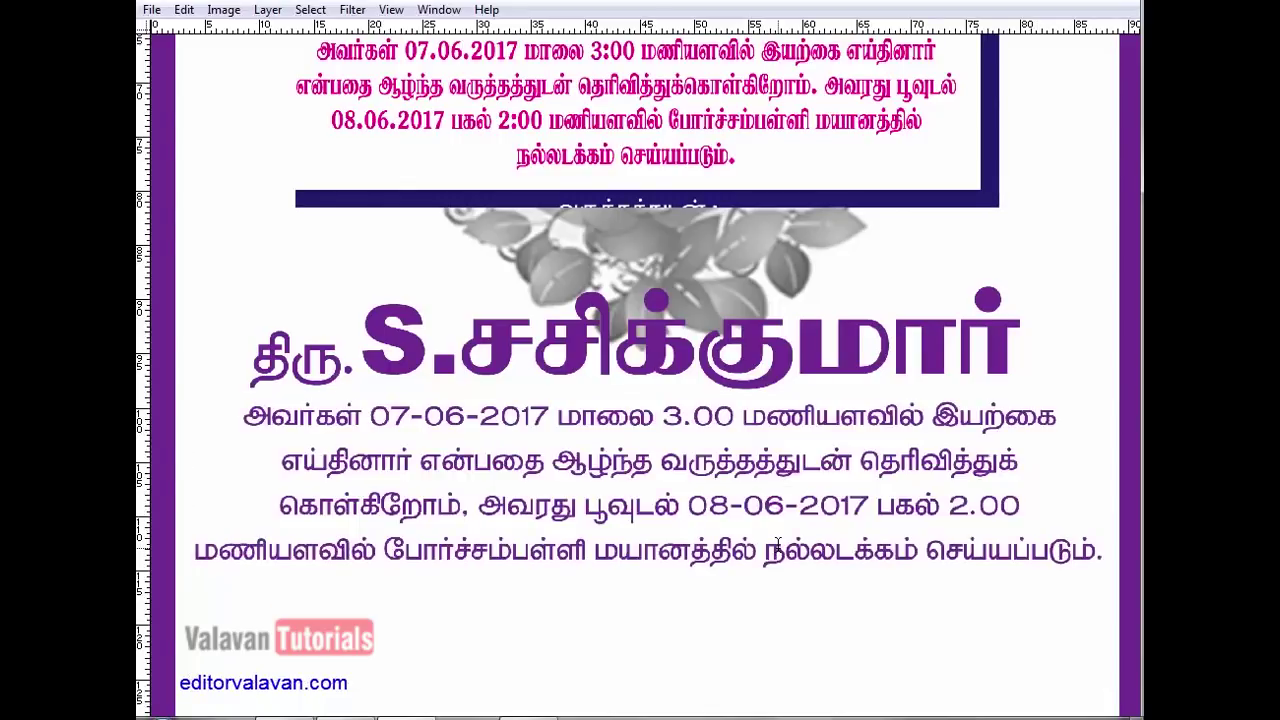
- Zoom in on the lower text block and nudge the paragraph down slightly
key("ctrl+minus")
key("ctrl+minus")
key("z")
left_click(652, 563)
key("Down")
key("Down")
key("Down")
key("Down")
key("Tab")
key("Tab")
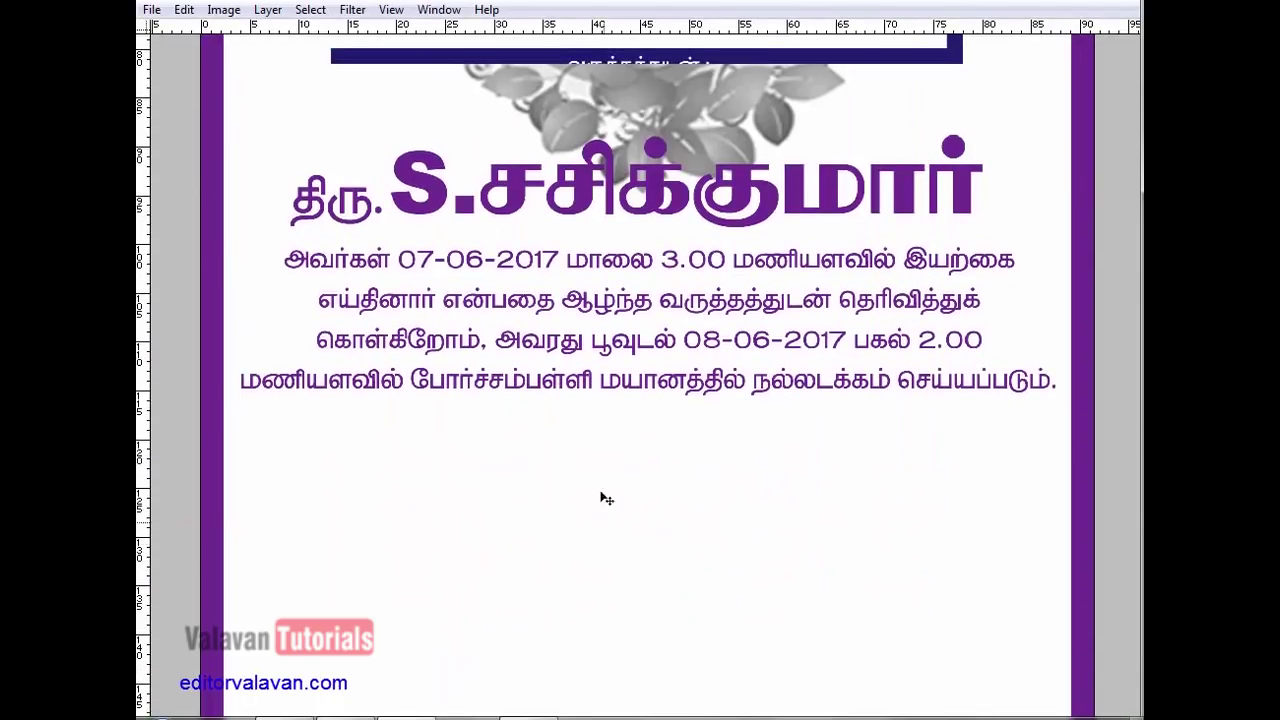
- Retype the line below the paragraph as 'இங்ஙனம்' and move it toward the centre
double_click(586, 474)
type("இங்ஙனம்")
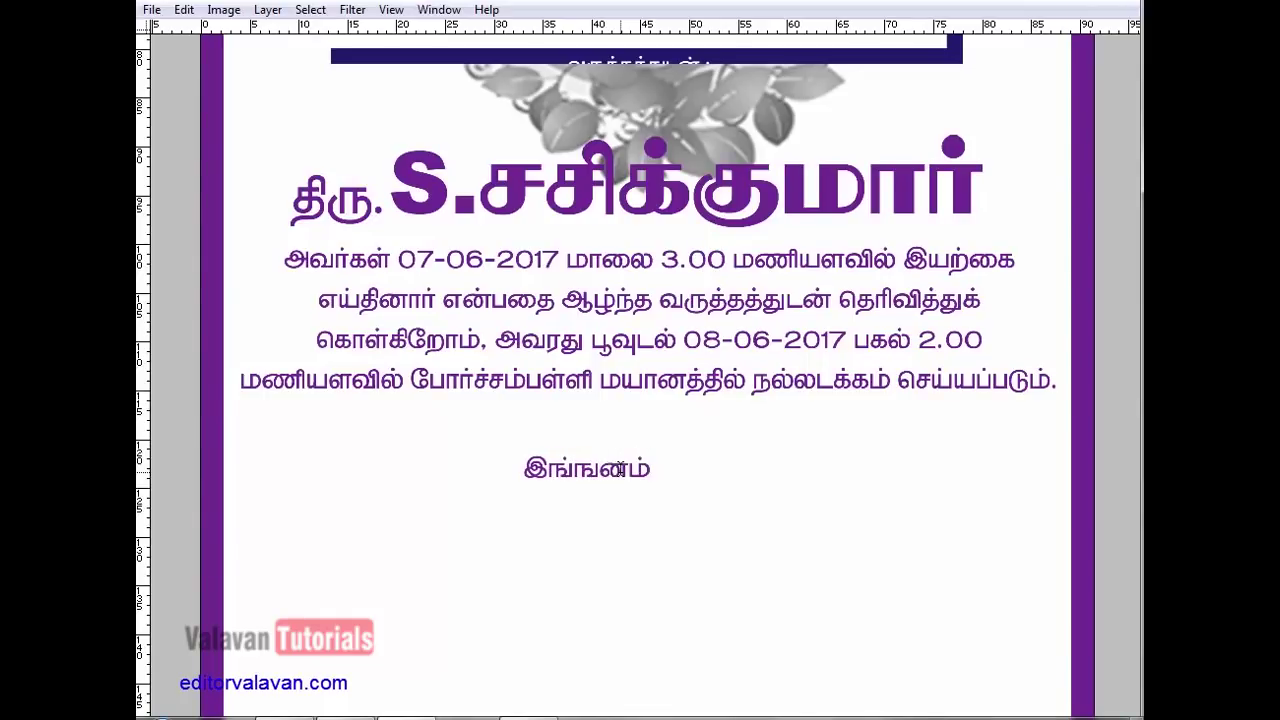
key("Tab")
left_click(570, 509)
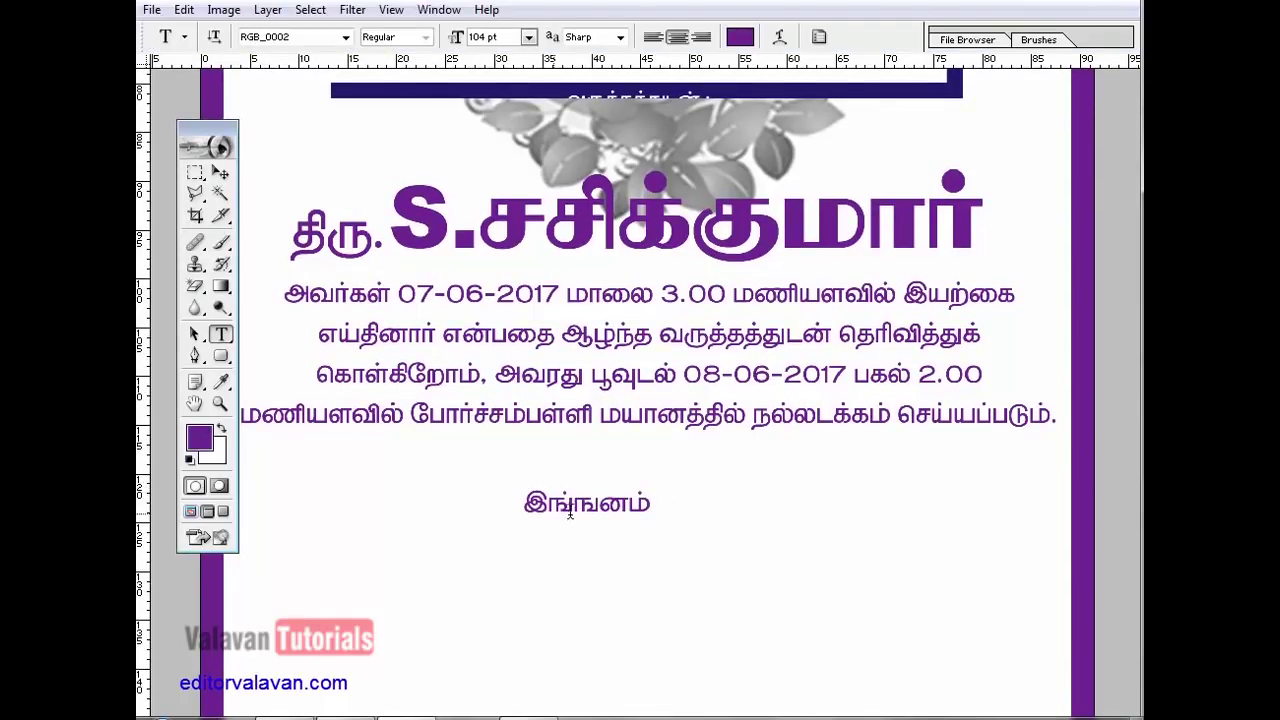
left_click_drag(608, 383, 643, 379)
key("ctrl+Return")
- Add a new line 'குடும்பத்தினர் & உறவினர்கள்' below இங்ஙனம்
left_click(578, 228)
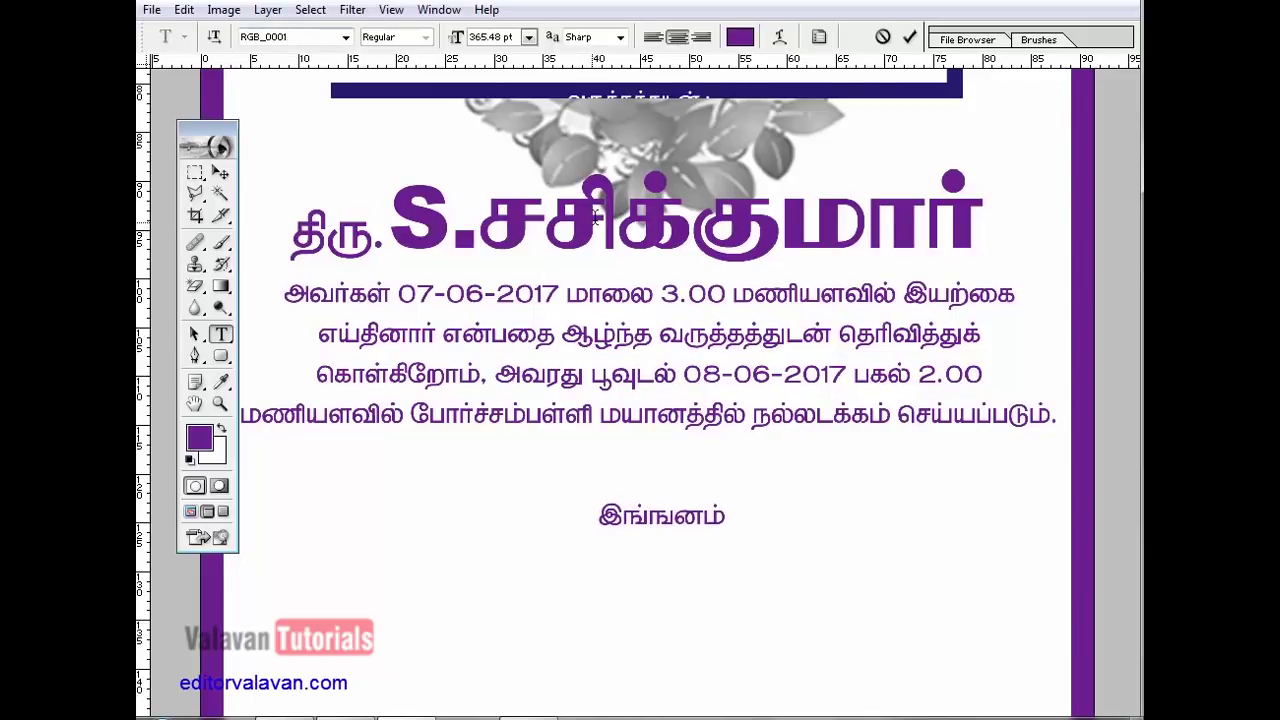
key("ctrl+Return")
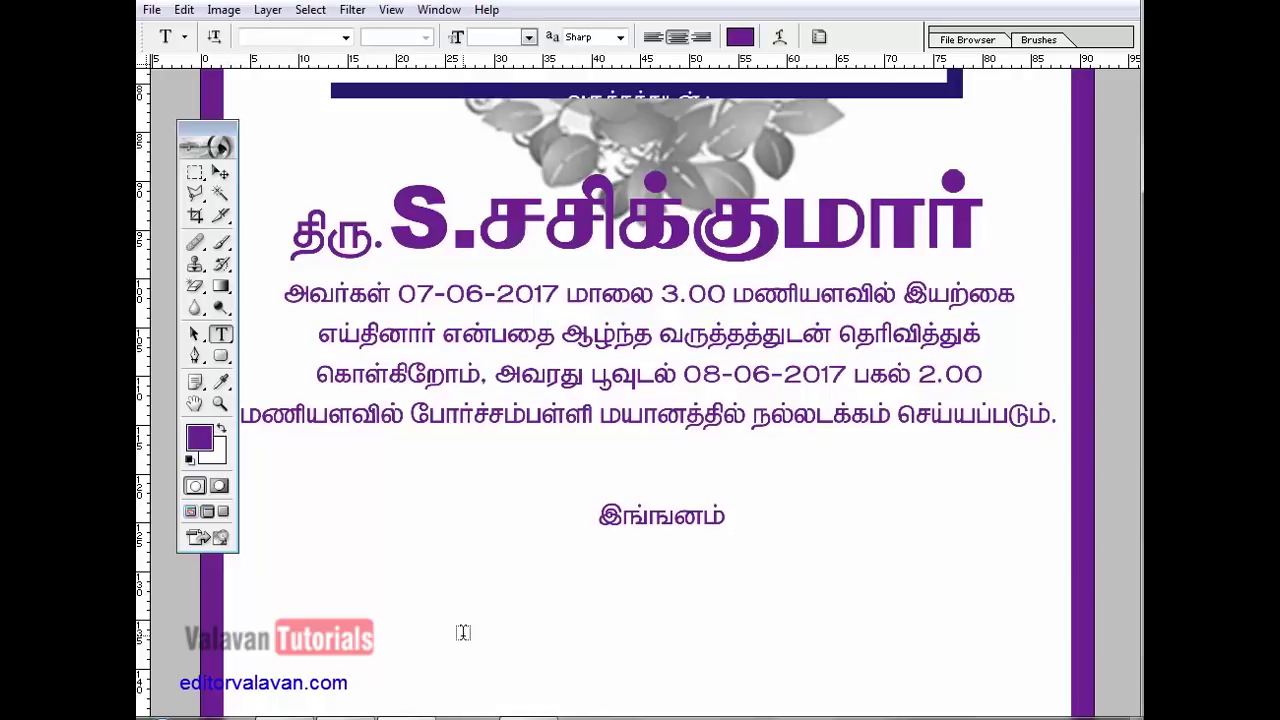
left_click(460, 633)
type("கஹீ")
type("விழி")
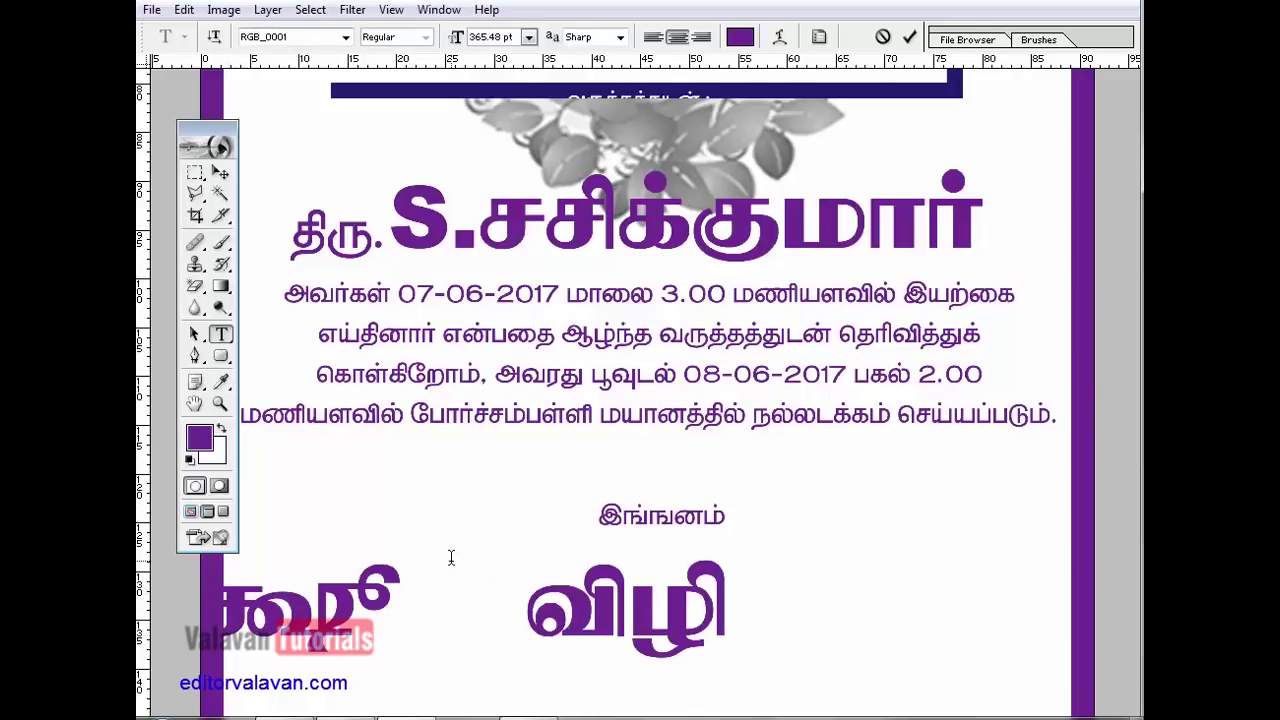
key("ctrl+a")
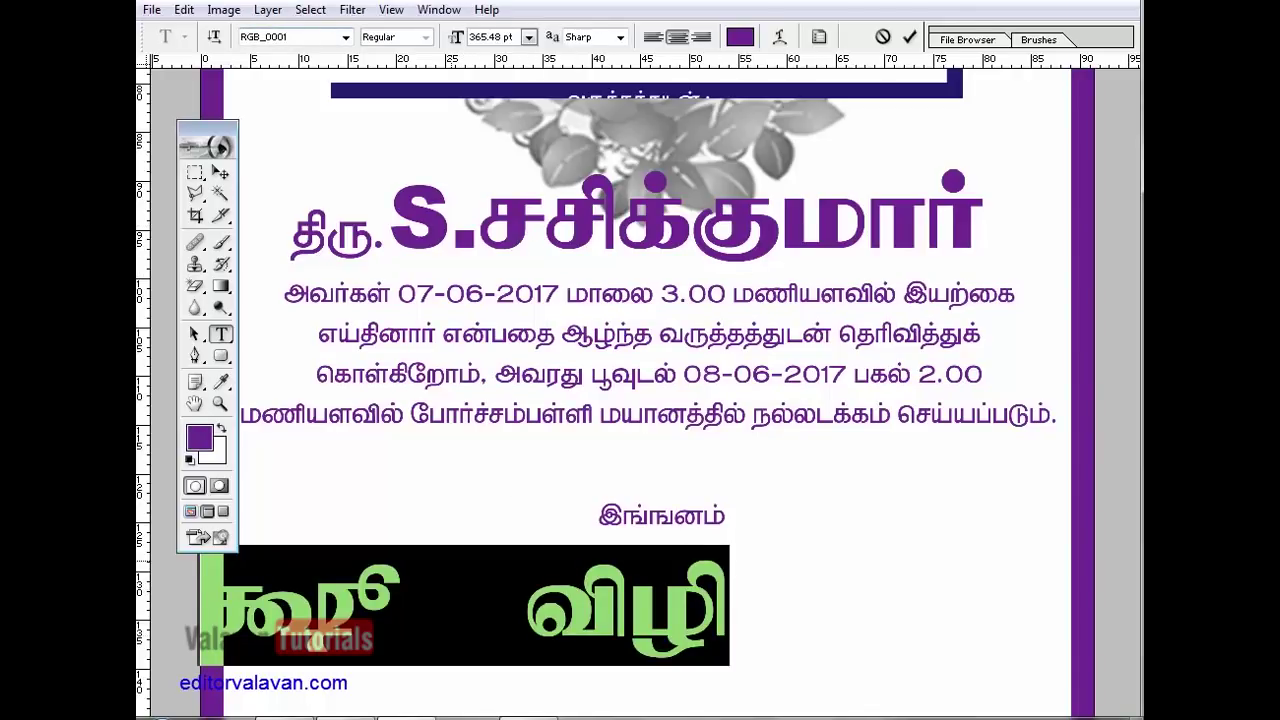
type("குடும்பத்தினர்")
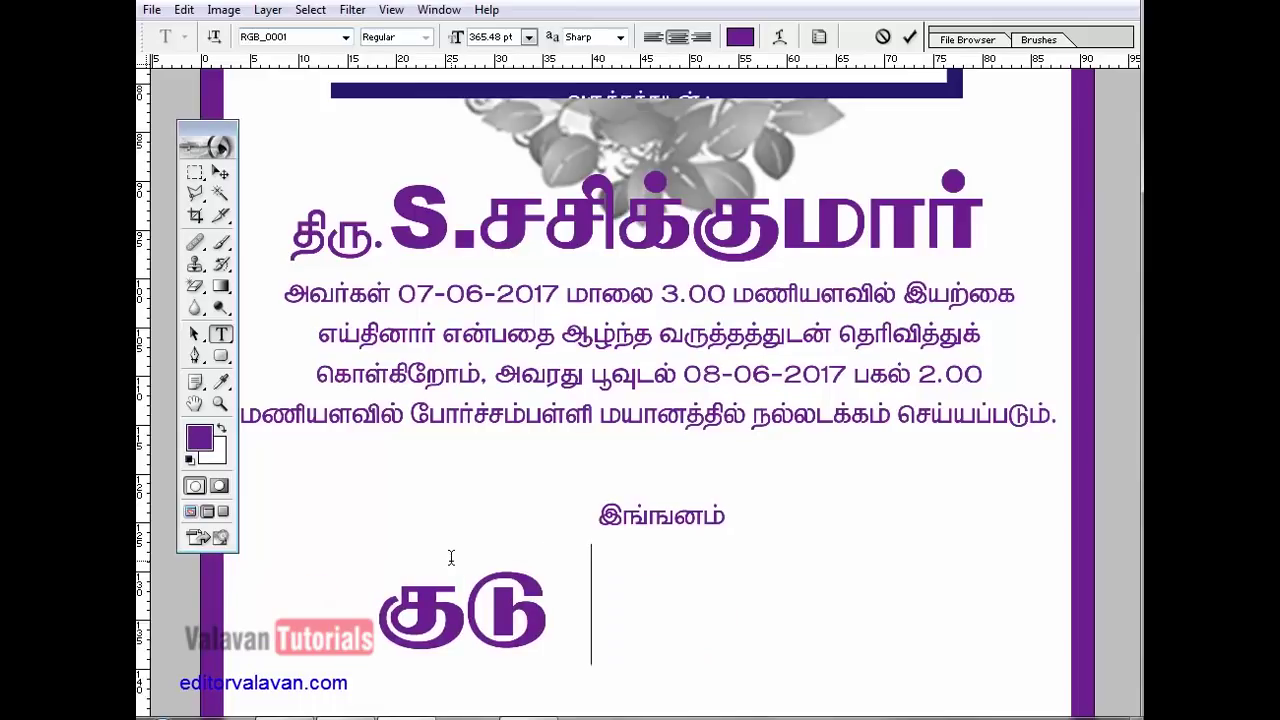
type(" & உறவினர்க")
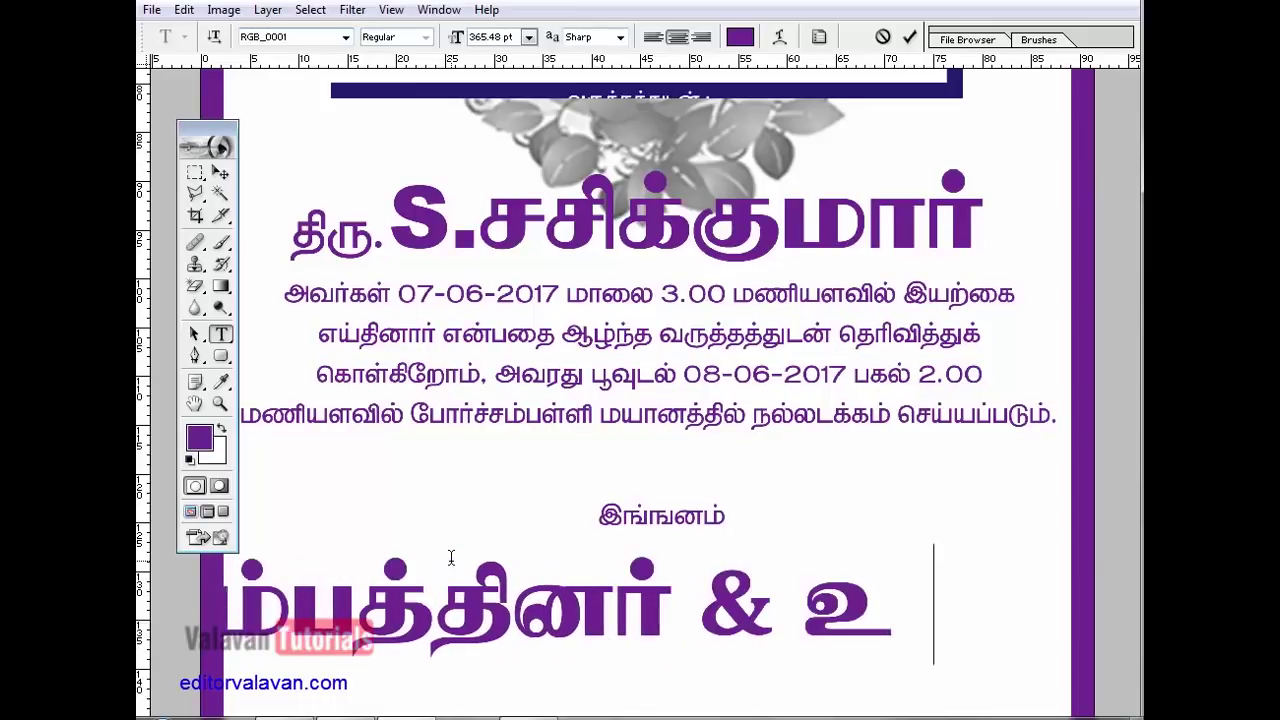
- Reduce the family line's font size to 267.48 pt
key("ctrl+a")
key("ctrl+alt+shift+comma")
key("ctrl+alt+shift+comma")
key("ctrl+alt+shift+comma")
key("ctrl+alt+shift+comma")
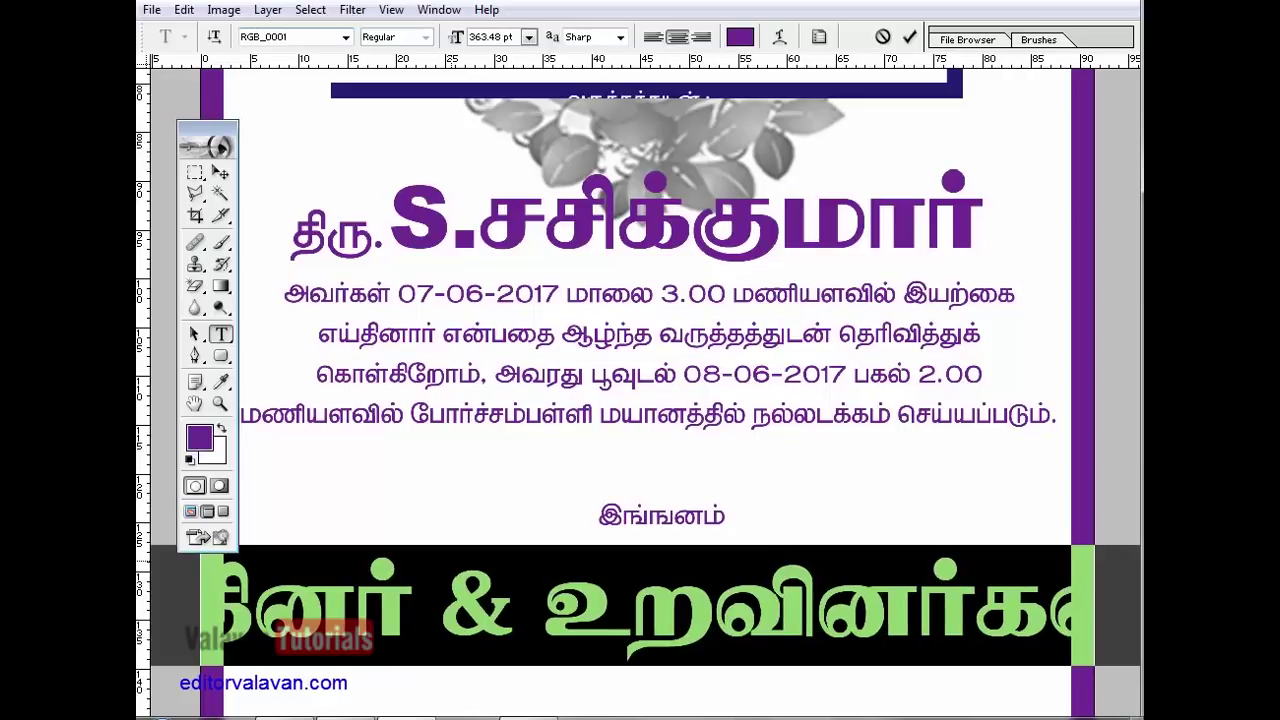
key("ctrl+shift+comma")
key("ctrl+alt+shift+comma")
key("ctrl+alt+shift+comma")
key("ctrl+alt+shift+comma")
key("ctrl+alt+shift+comma")
key("ctrl+alt+shift+comma")
key("ctrl+shift+comma")
key("ctrl+shift+comma")
key("ctrl+shift+comma")
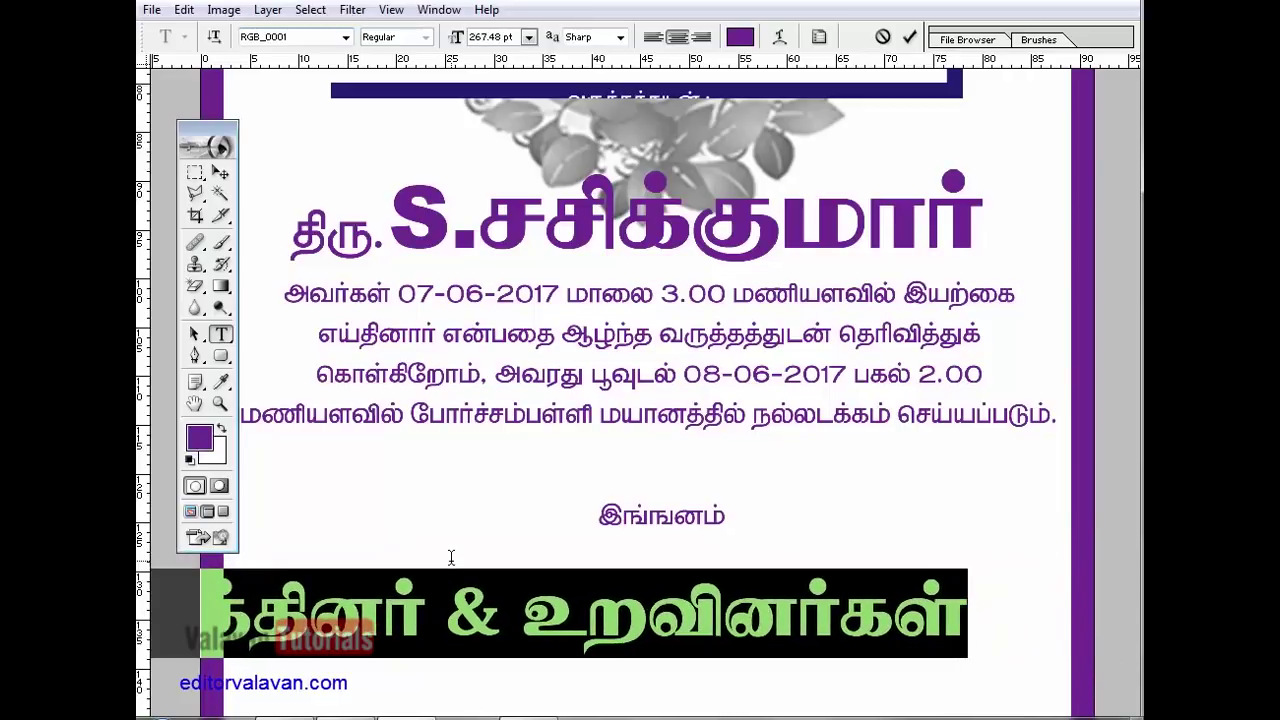
key("ctrl+Return")
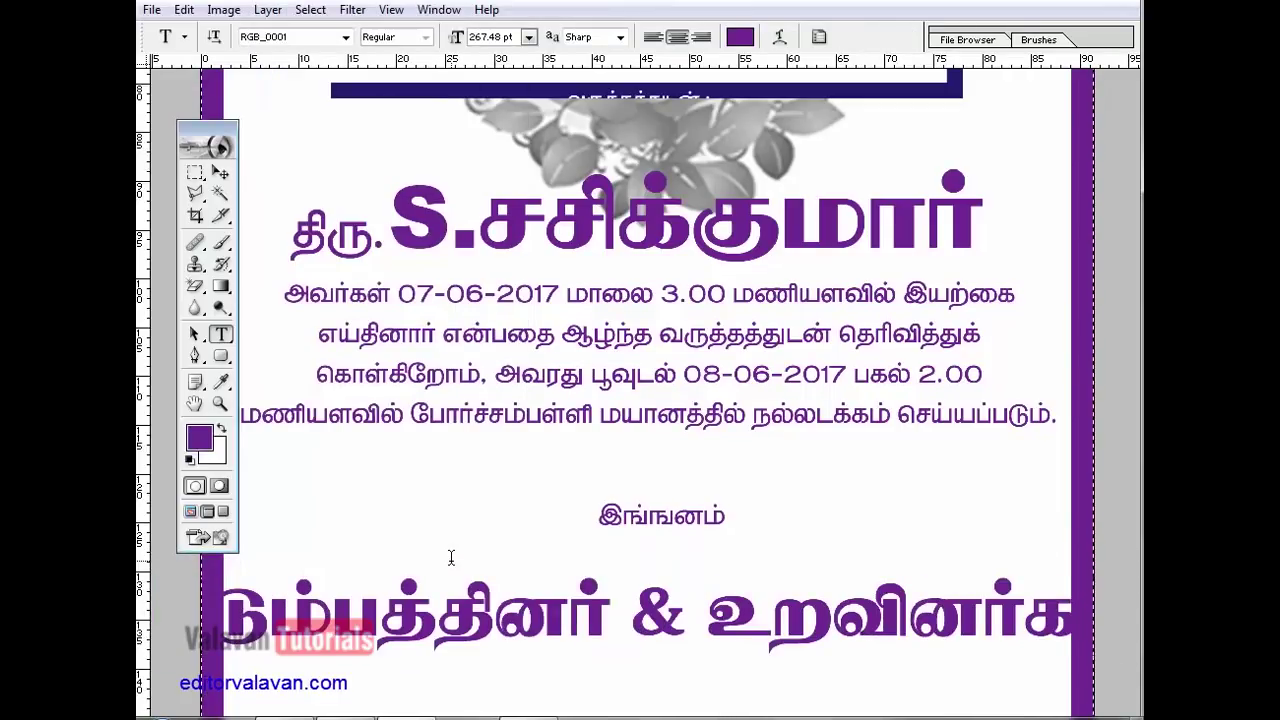
- Narrow the family line to about 82% width so it fits inside the border
key("v")
key("ctrl+a")
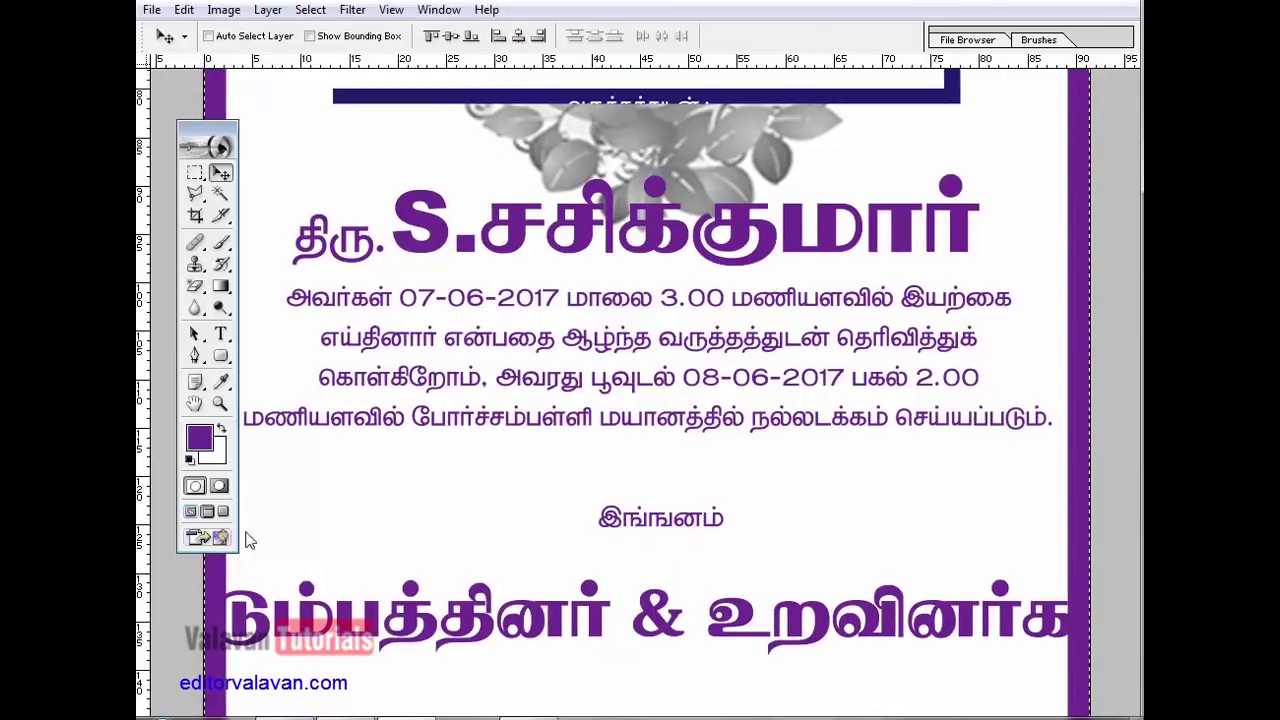
key("ctrl+d")
key("ctrl+t")
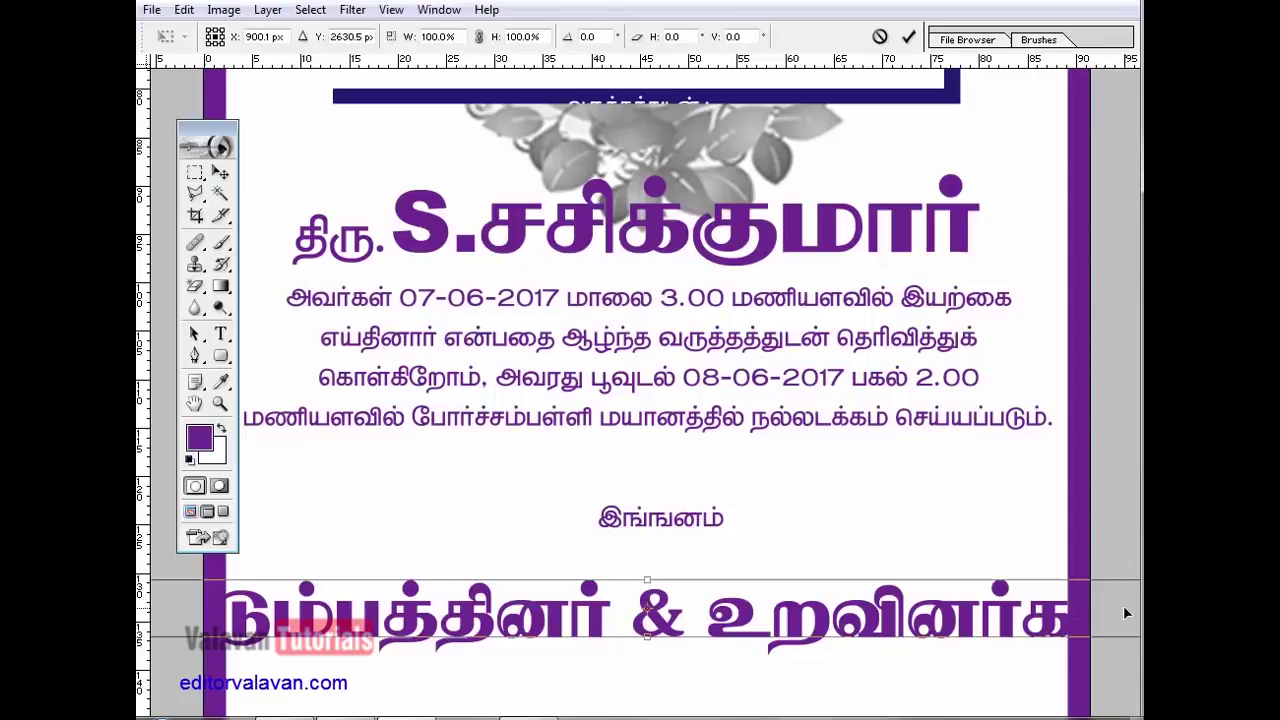
key("ctrl+minus")
left_click_drag(984, 667, 921, 678)
key("Return")
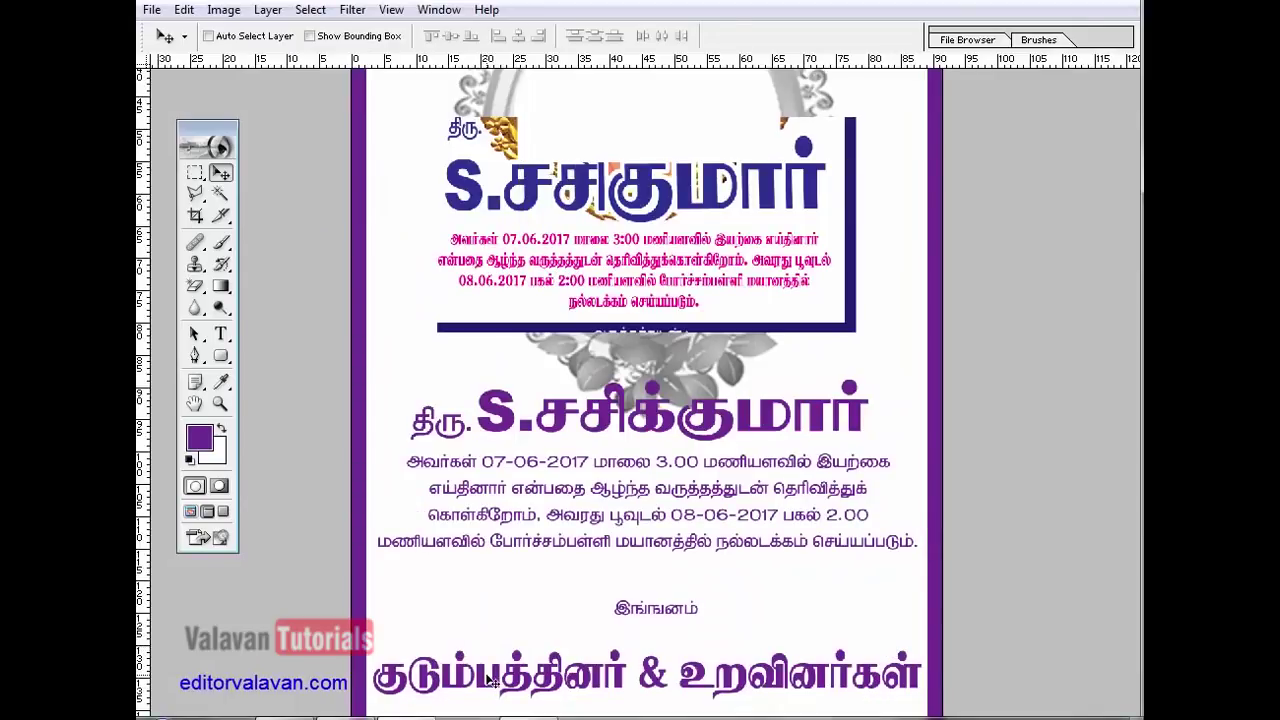
- Move the family line down and the இங்ஙனம் text lower
left_click(655, 550, "ctrl")
left_click_drag(650, 567, 650, 613)
key("t")
left_click(659, 438)
left_click_drag(646, 338, 645, 373)
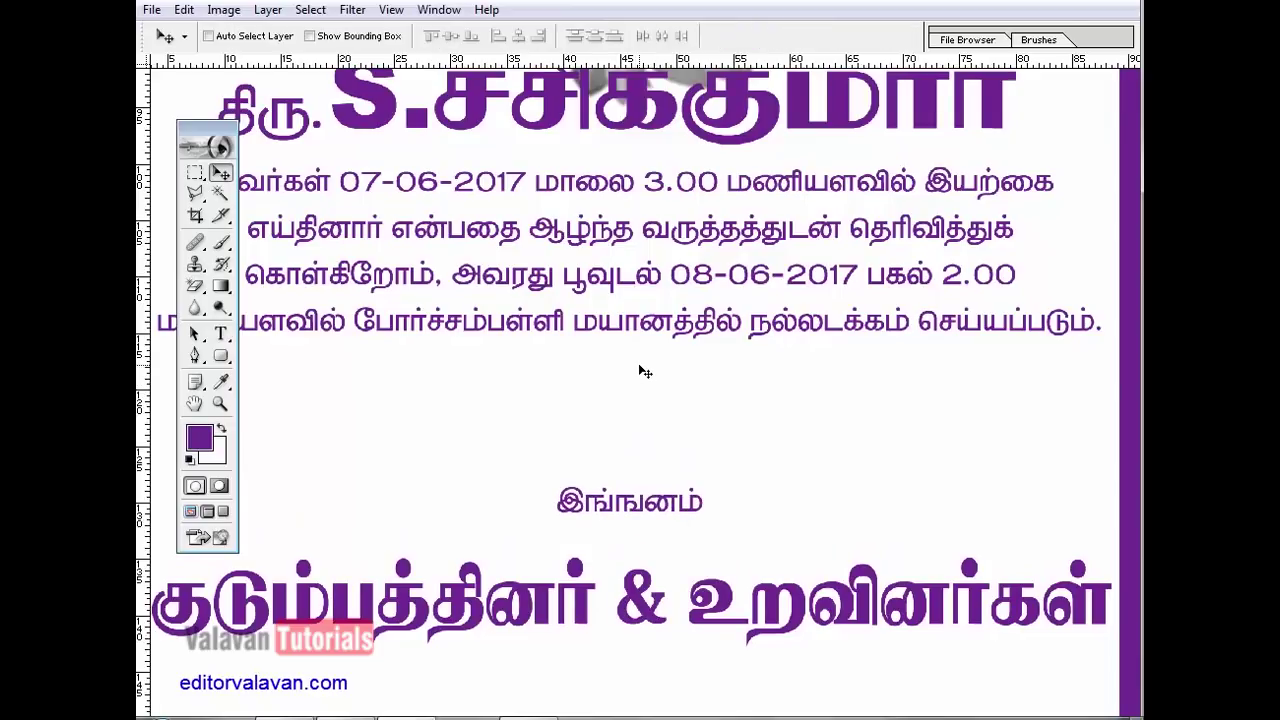
- Duplicate இங்ஙனம் below the family line as 'ஆம்பூர்.' and scale it to about 190%, then 92.8%
left_click_drag(659, 435, 635, 592)
key("ctrl+a")
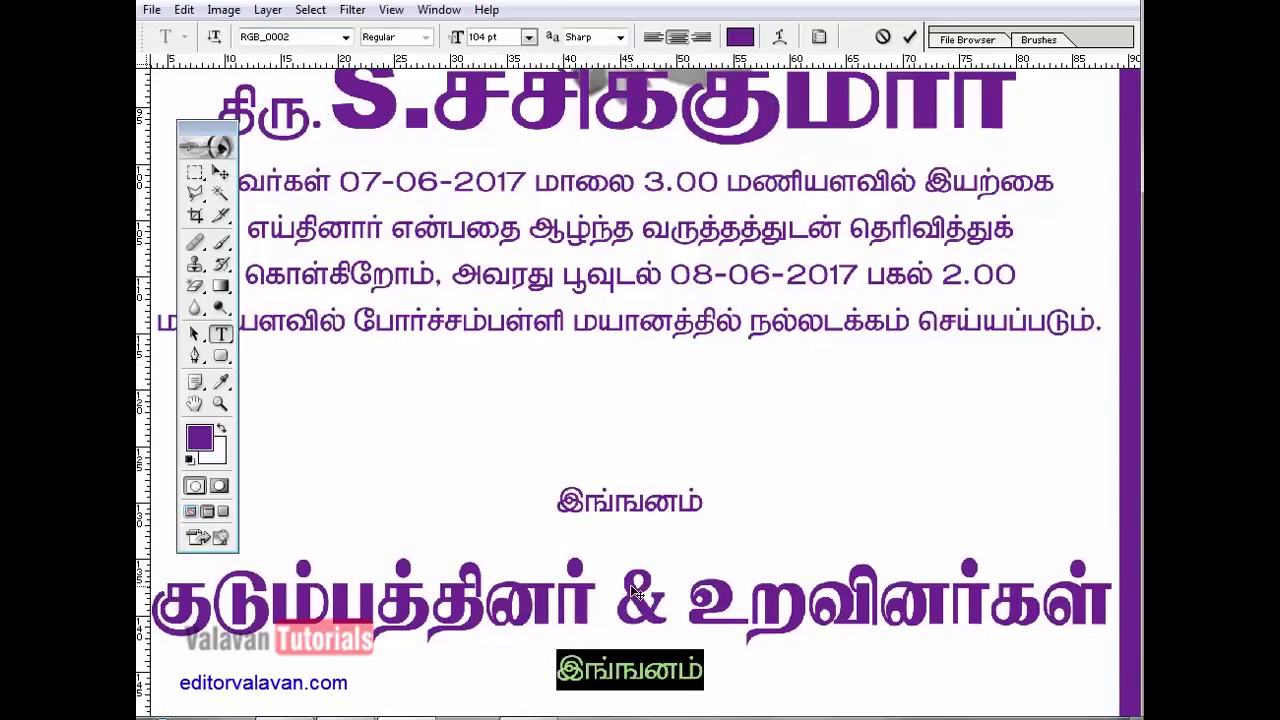
type("ஆம்பூர்.")
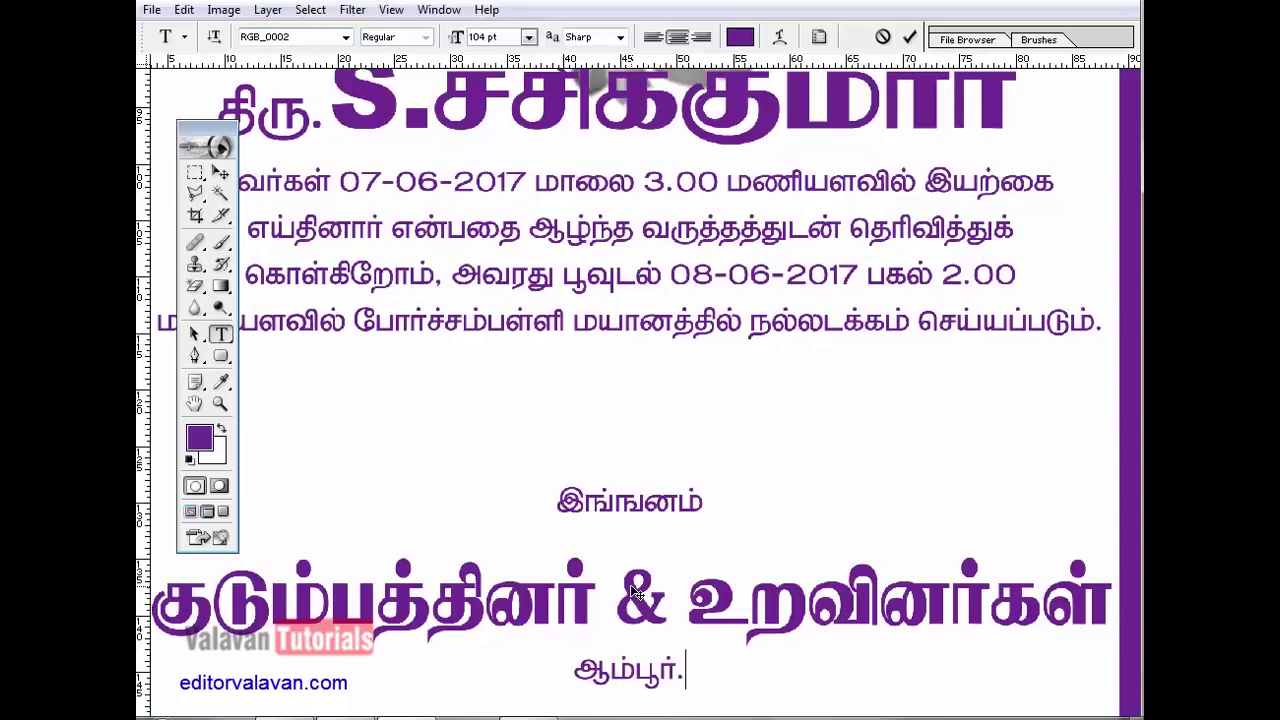
key("ctrl+t")
left_click_drag(692, 684, 737, 692)
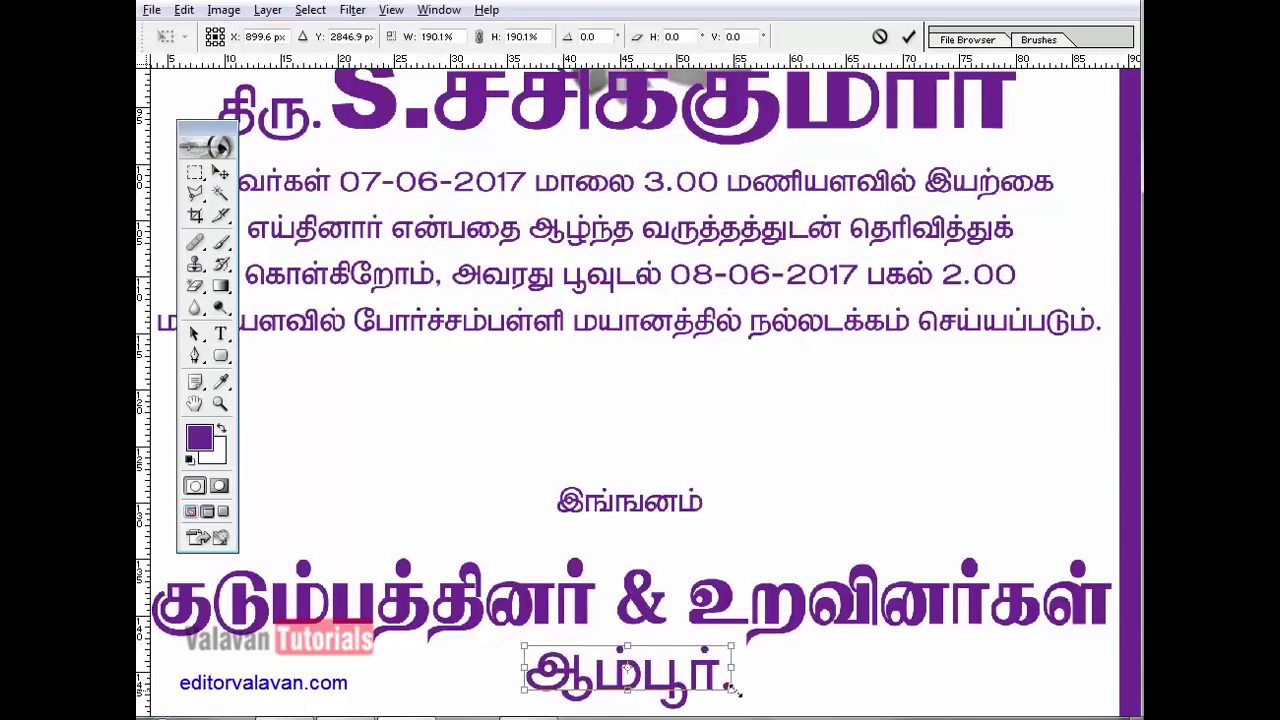
key("Return")
key("ctrl+t")
left_click_drag(733, 647, 716, 655)
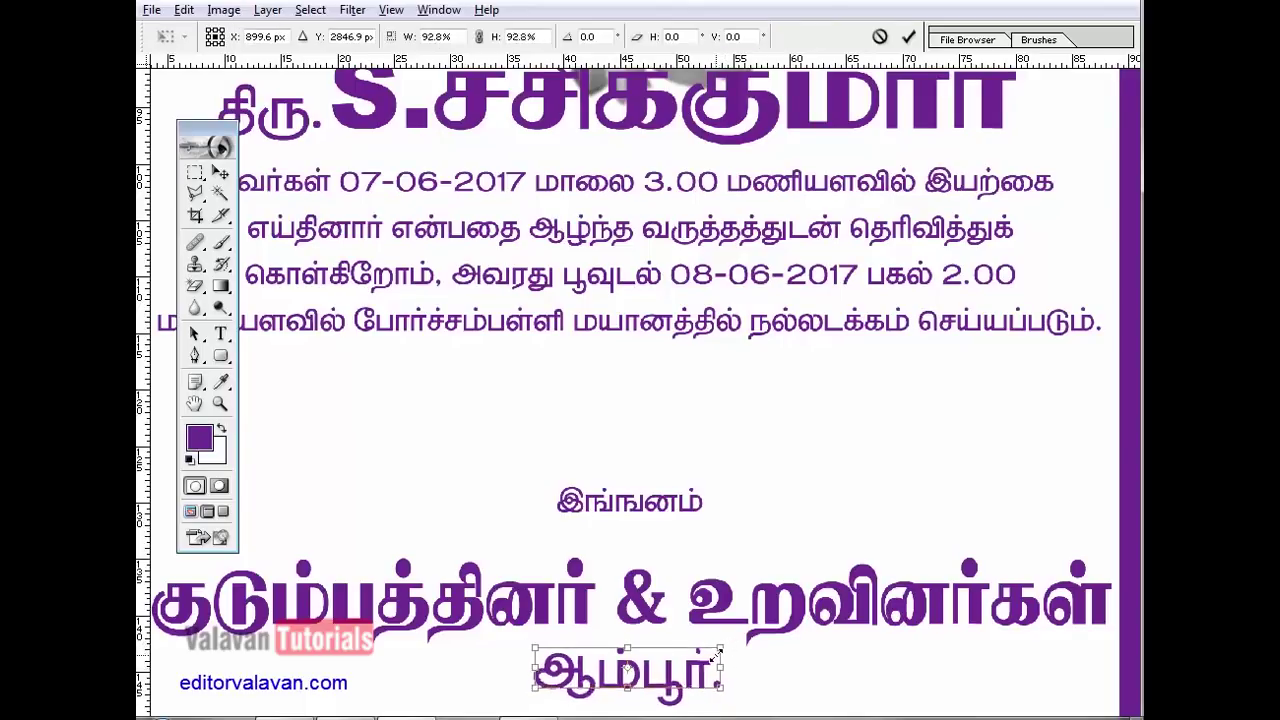
key("Return")
key("v")
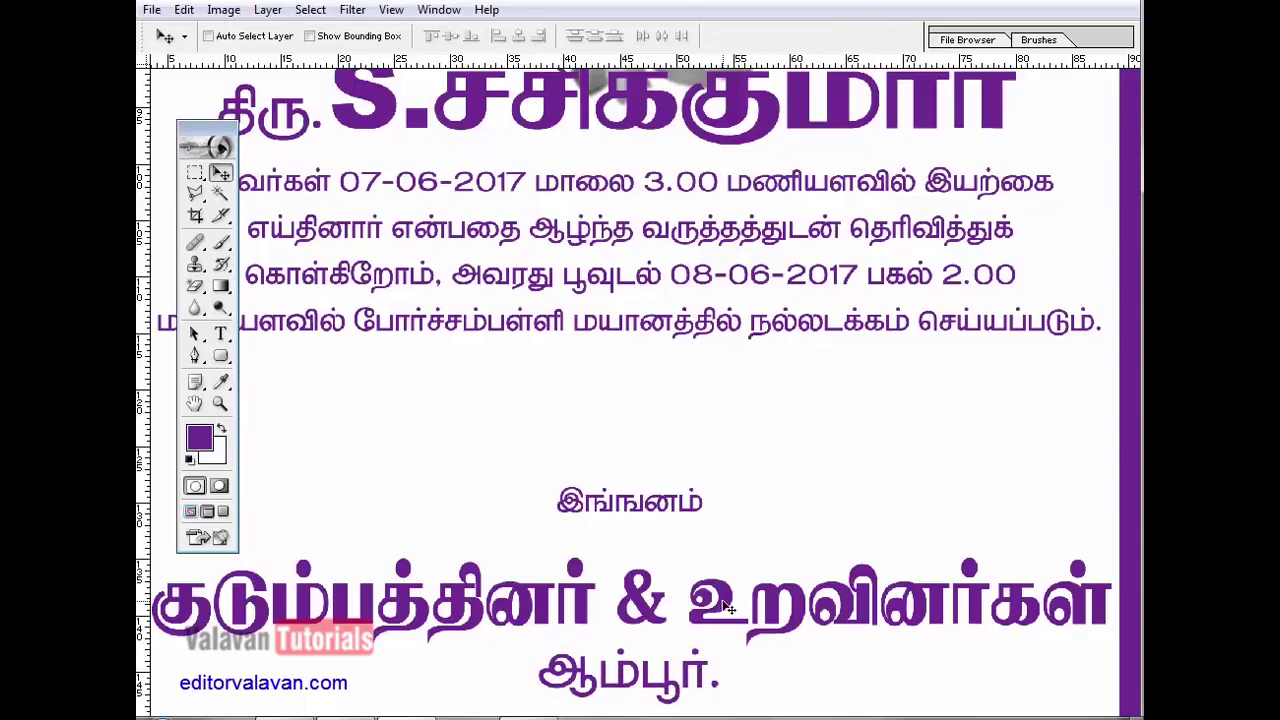
- Enlarge the இங்ஙனம் heading and nudge it slightly left and down
key("t")
left_click(666, 503)
key("ctrl+t")
left_click_drag(701, 488, 742, 477)
key("Return")
left_click(652, 500)
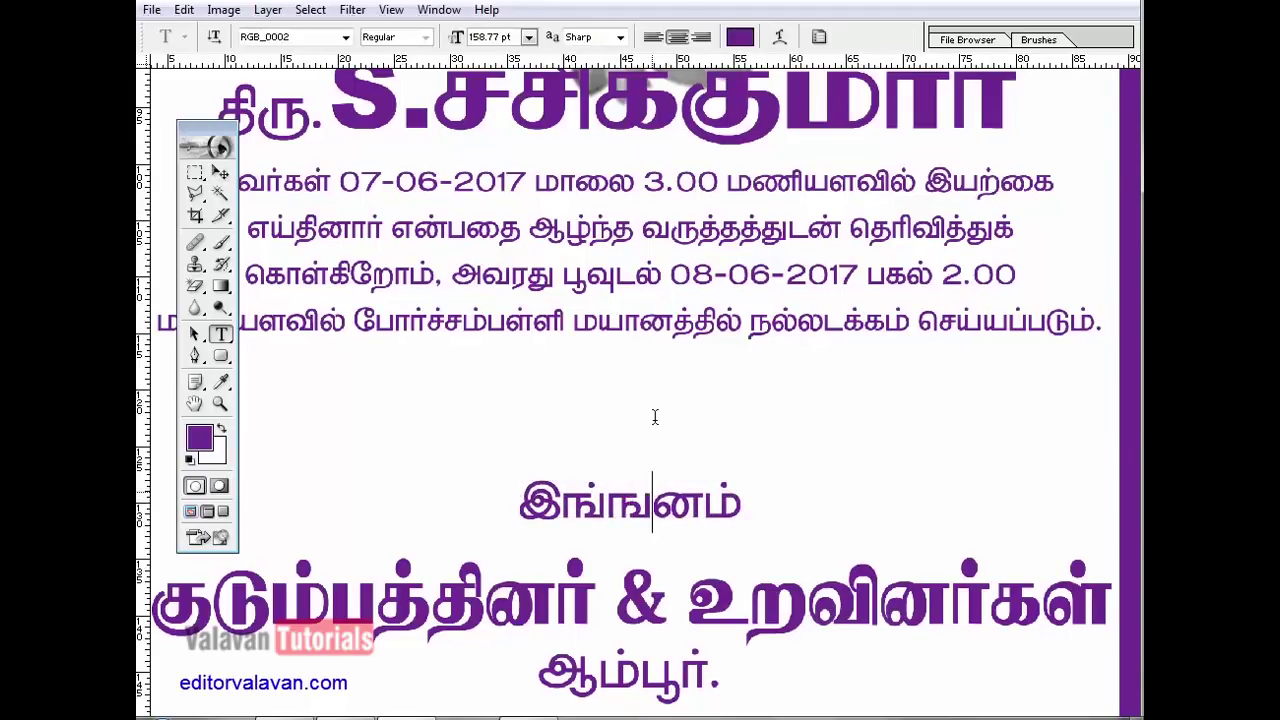
left_click_drag(655, 416, 650, 422)
key("ctrl+Return")
key("ctrl+0")
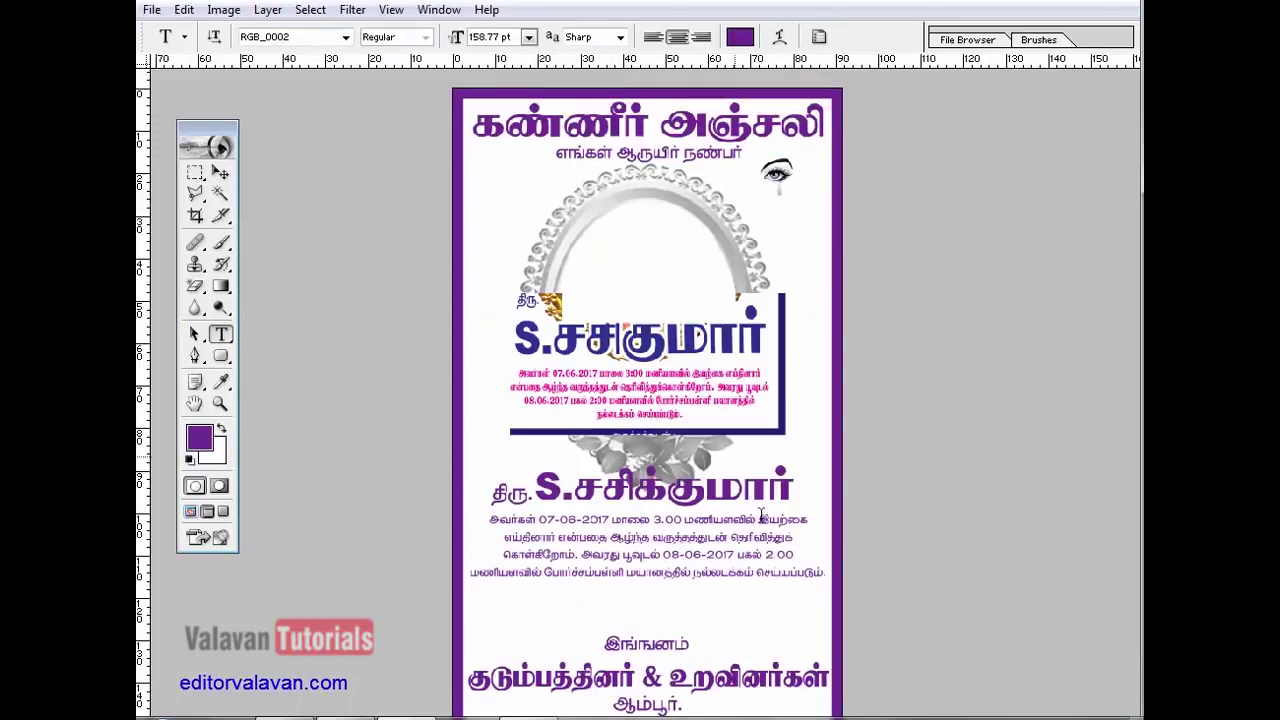
- Fill a thin strip selection with purple on a new layer
key("f")
key("z")
left_click_drag(518, 575, 756, 640)
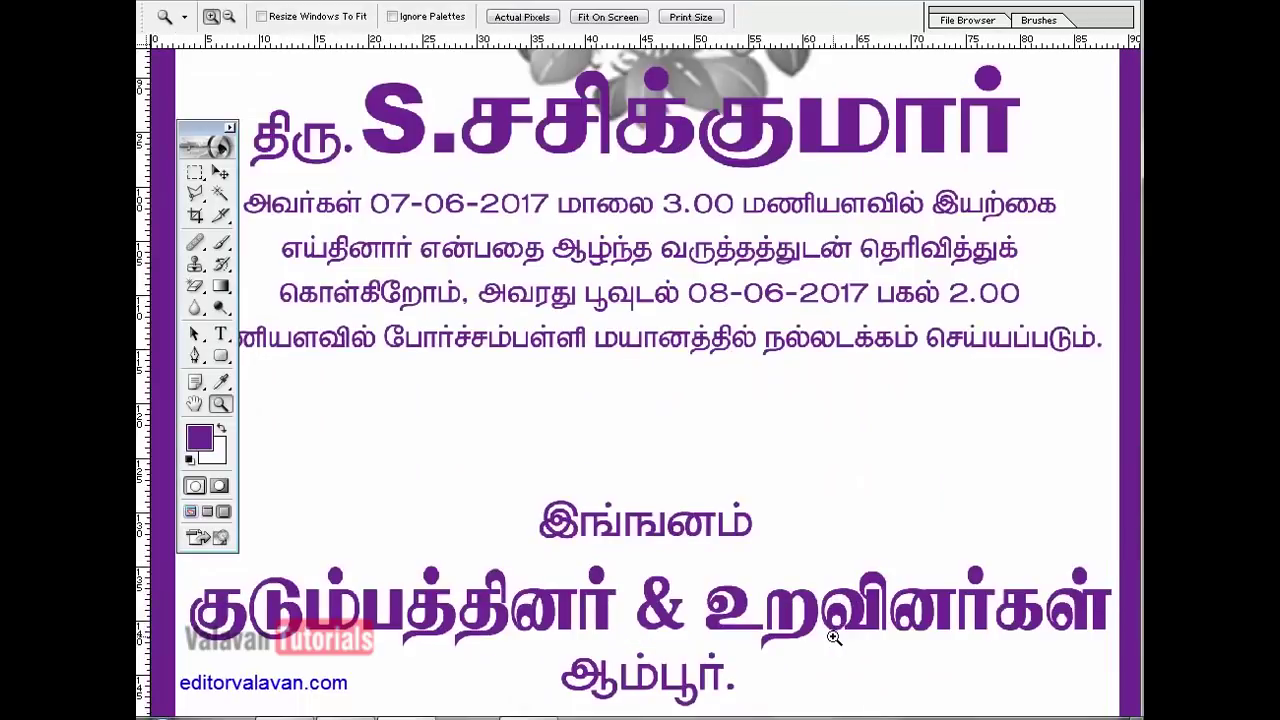
key("v")
key("Tab")
key("Tab")
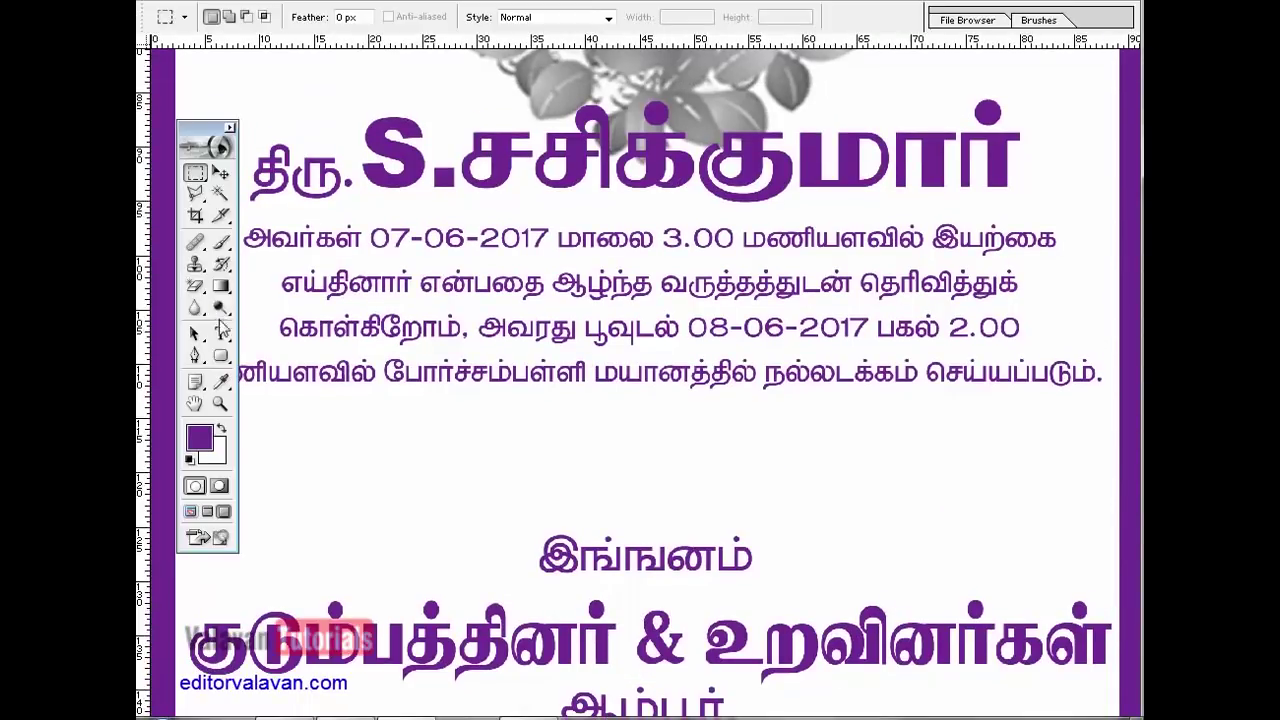
left_click_drag(403, 562, 535, 558)
key("F7")
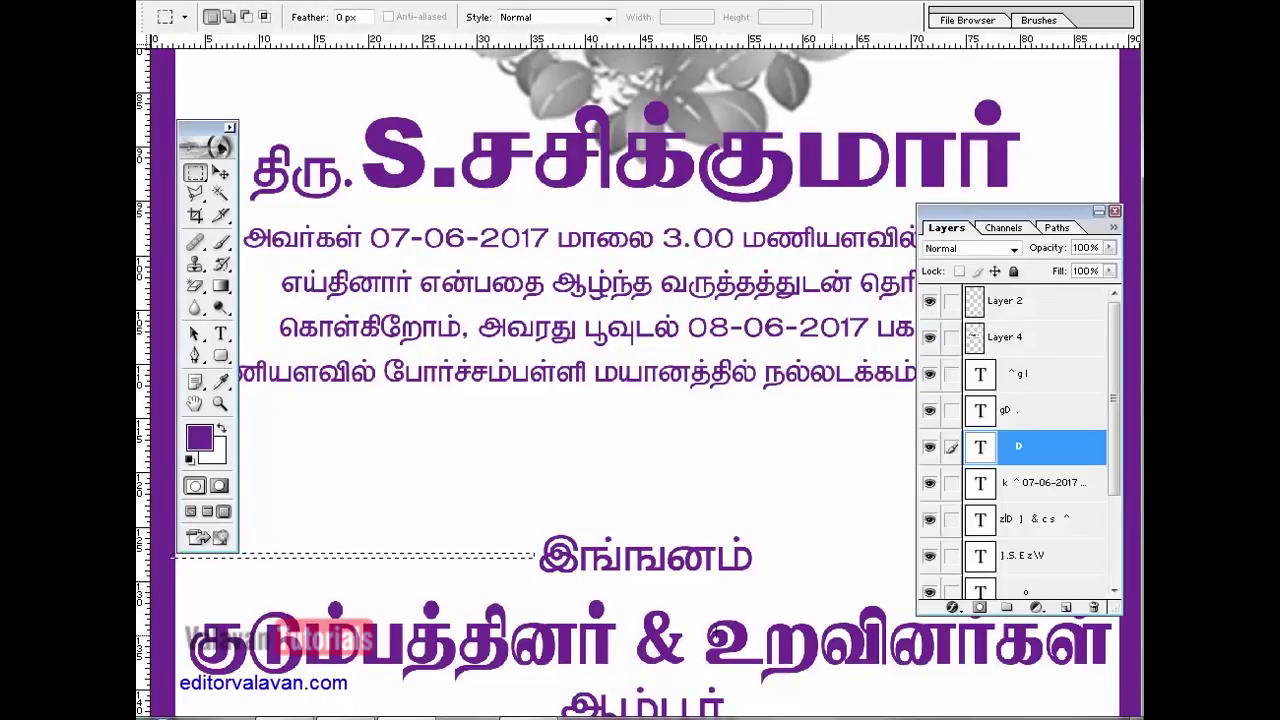
left_click(1066, 607)
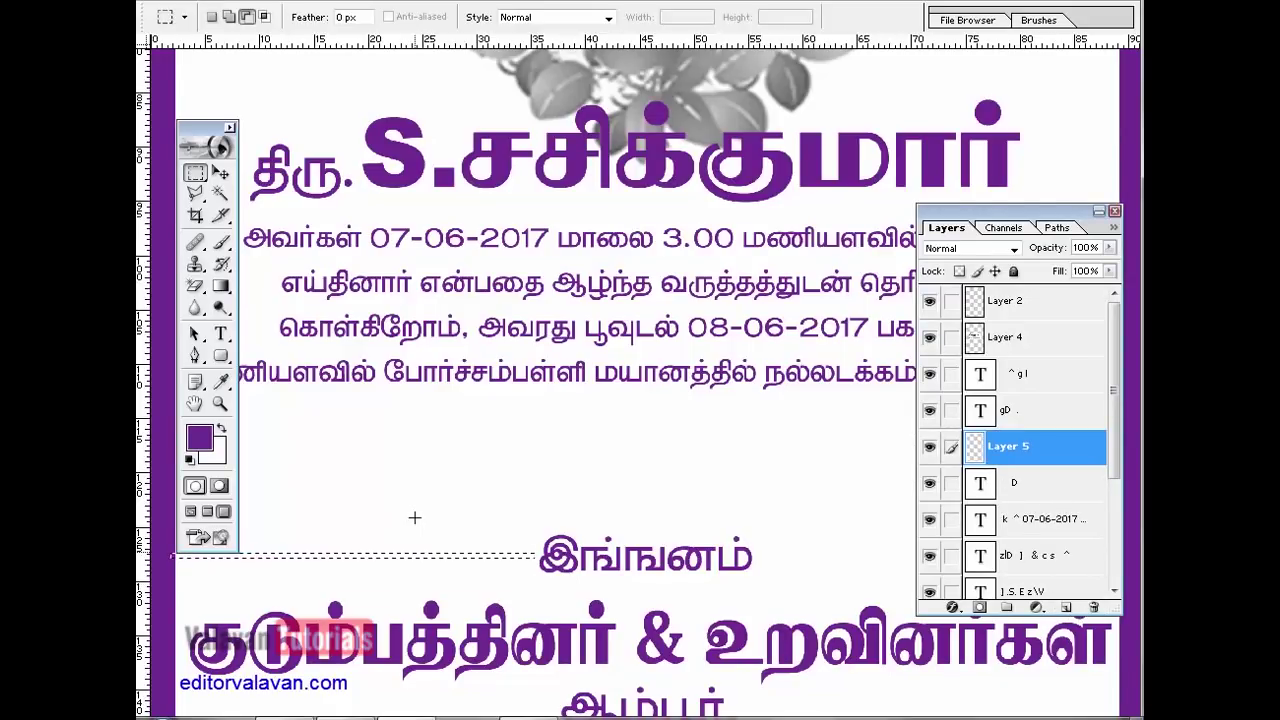
key("alt+BackSpace")
- Move the purple line right so it runs through இங்ஙனம்
left_click(220, 173)
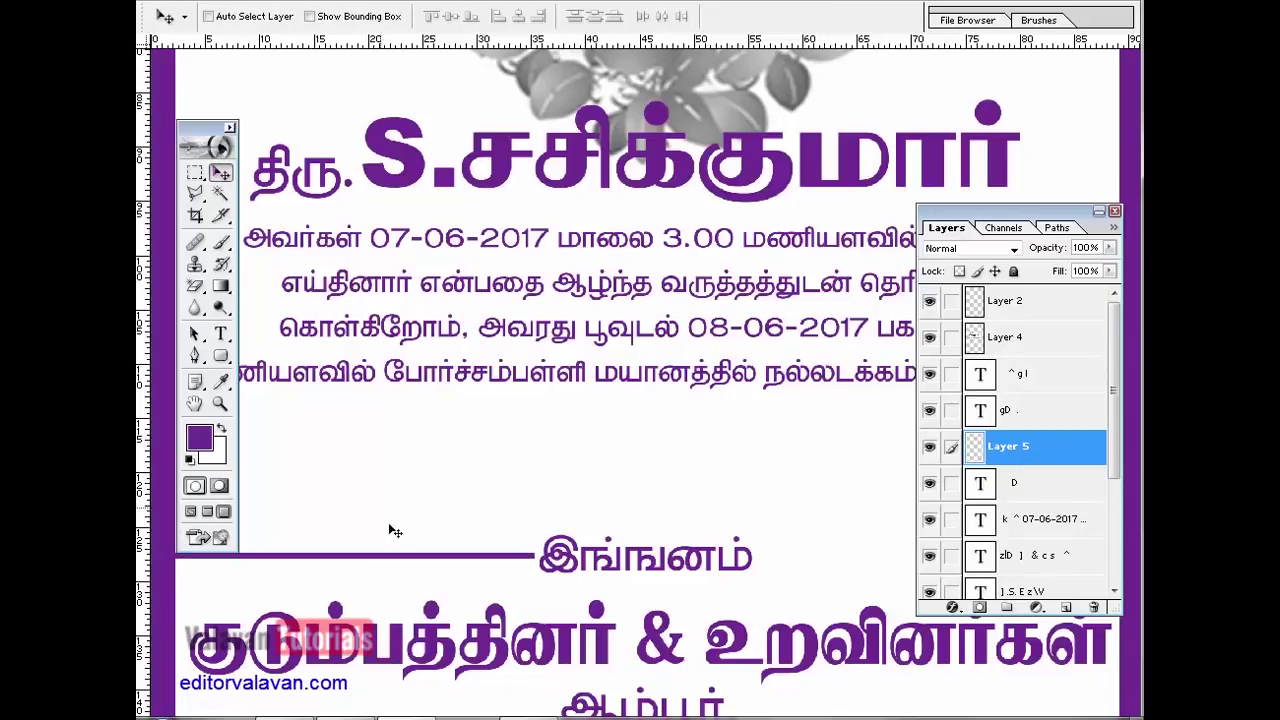
left_click_drag(402, 563, 790, 565)
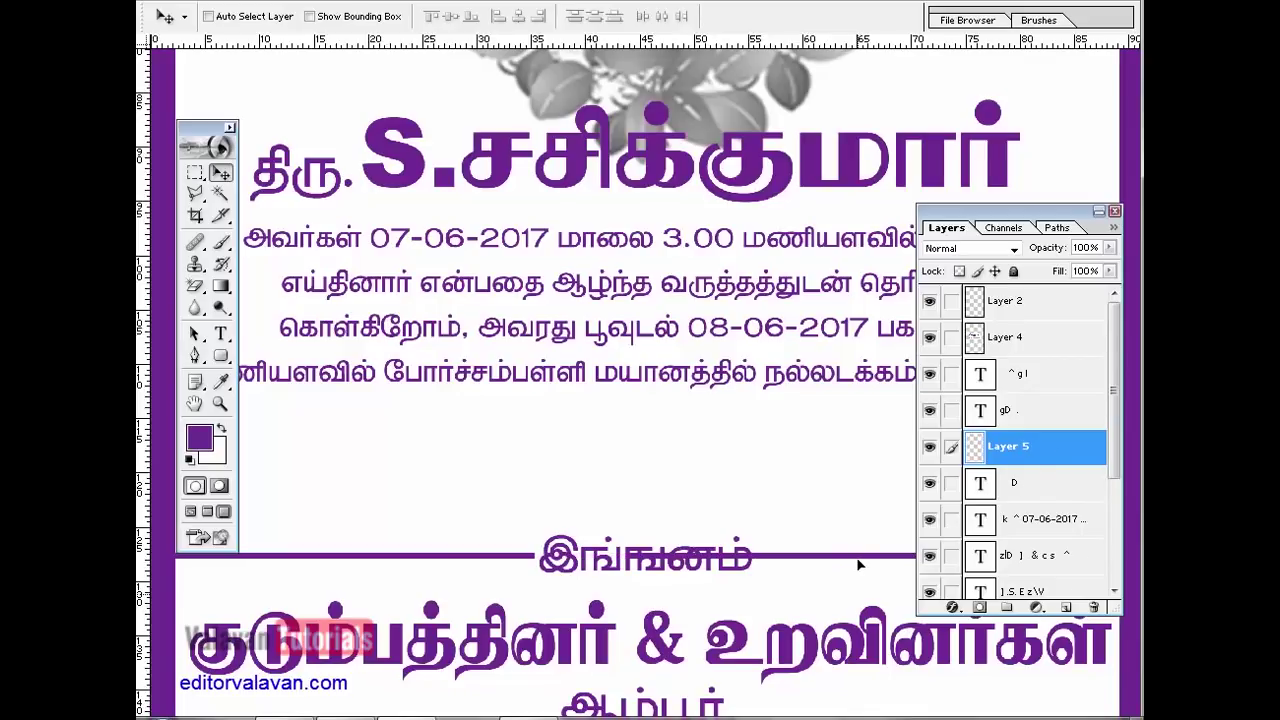
key("Tab")
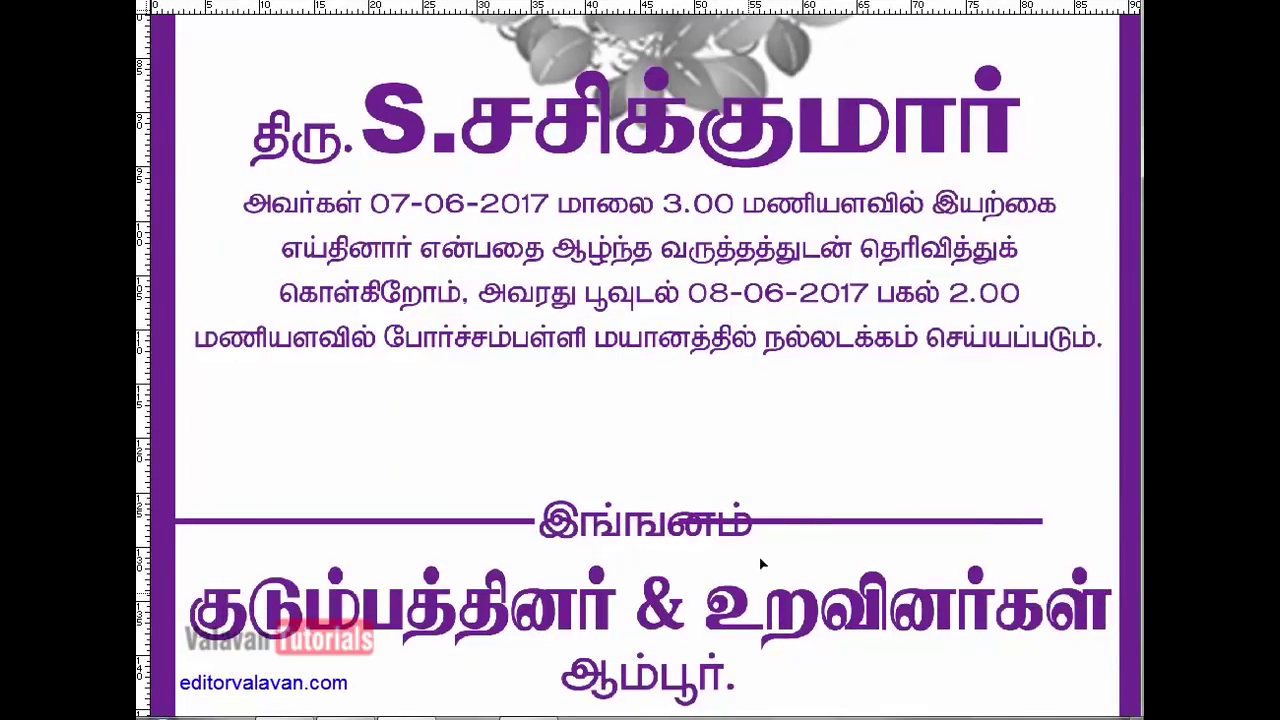
left_click_drag(759, 556, 804, 555)
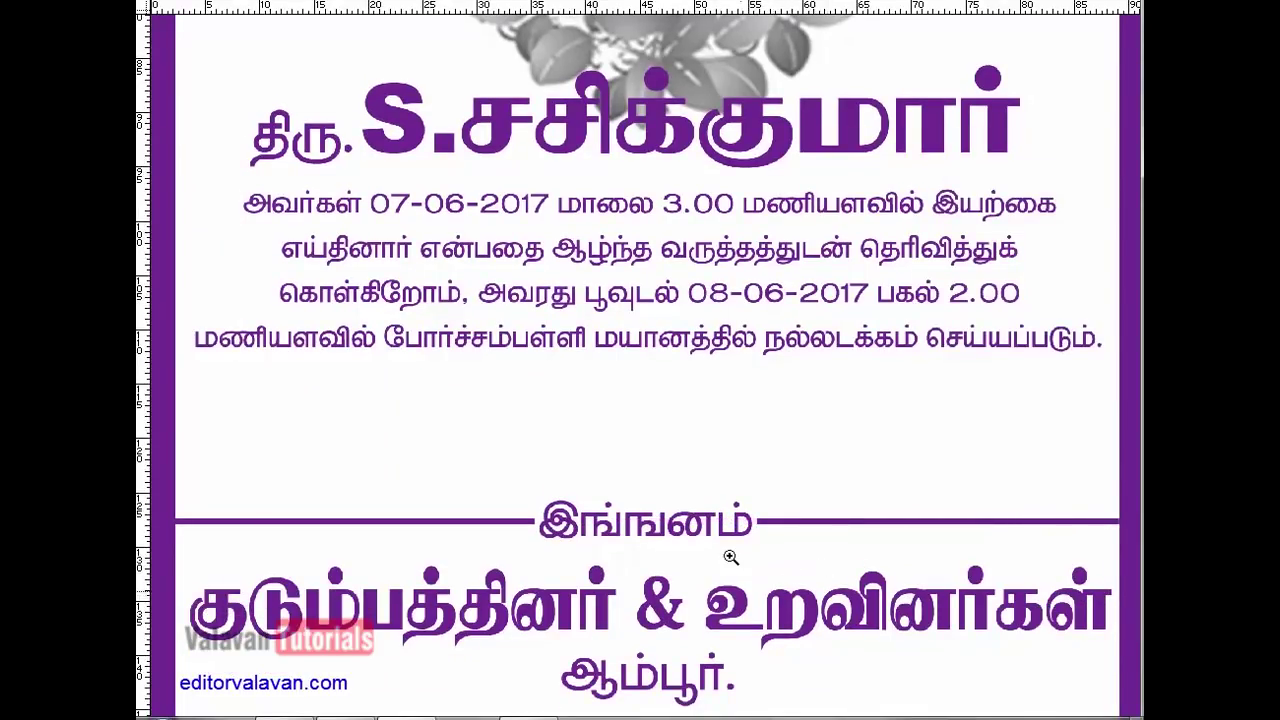
- Convert the card to CMYK Color without flattening its layers
scroll(703, 603, "down", 3)
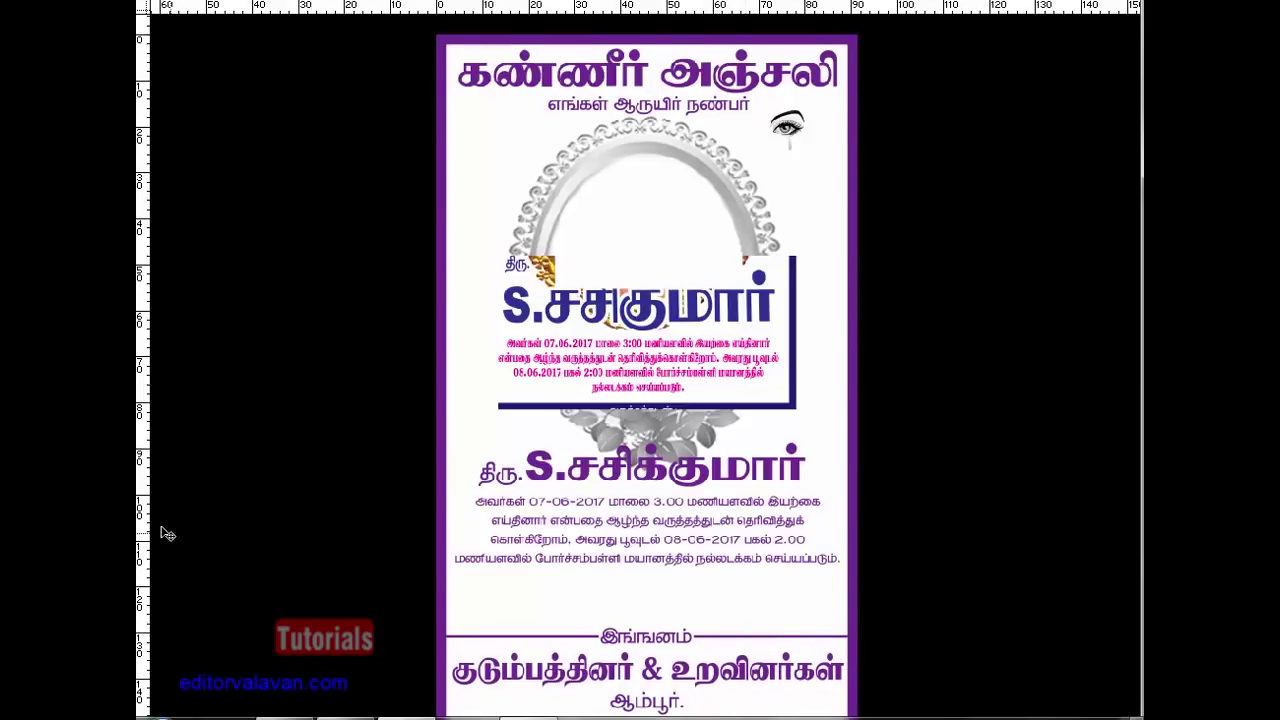
key("Tab")
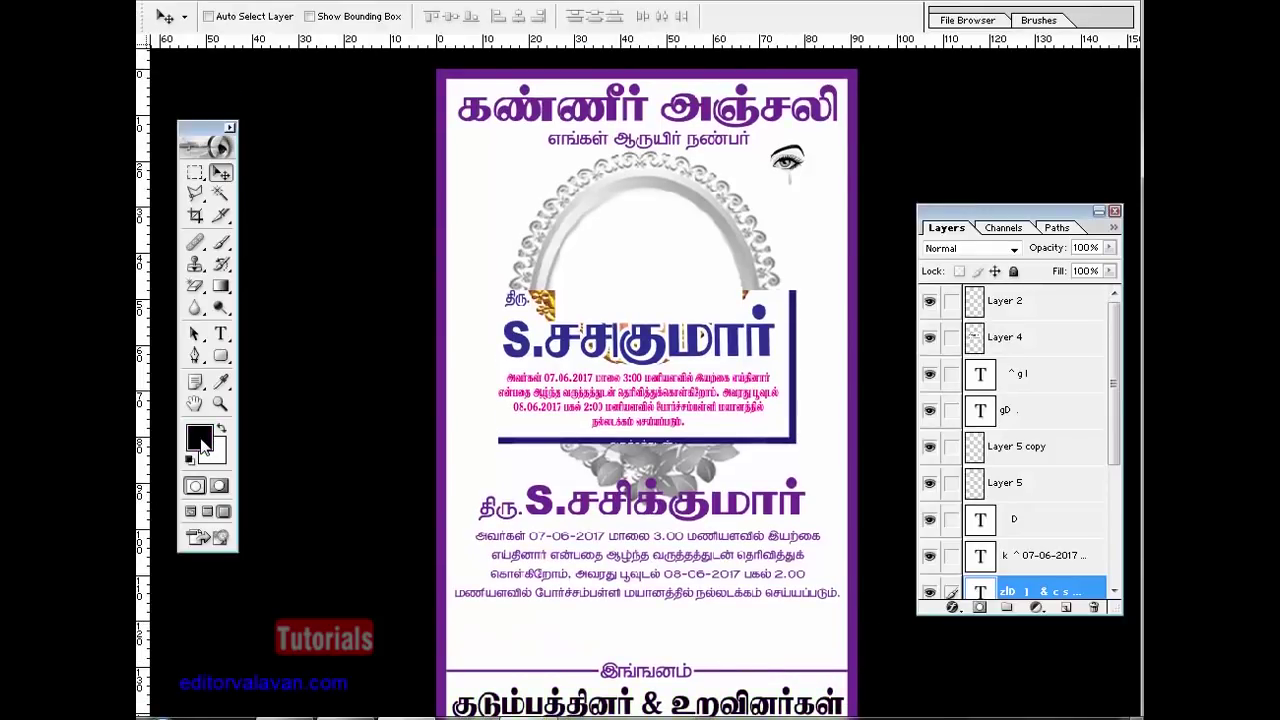
key("Tab")
key("Tab")
key("i")
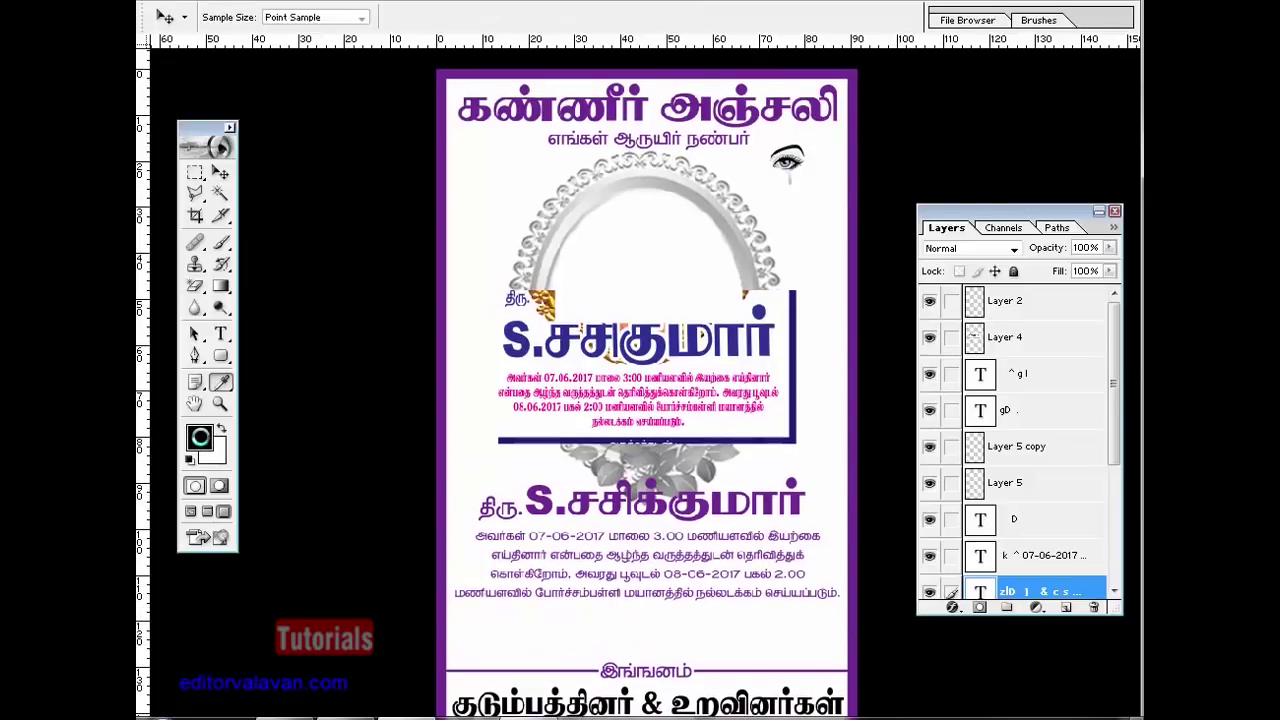
left_click(199, 437)
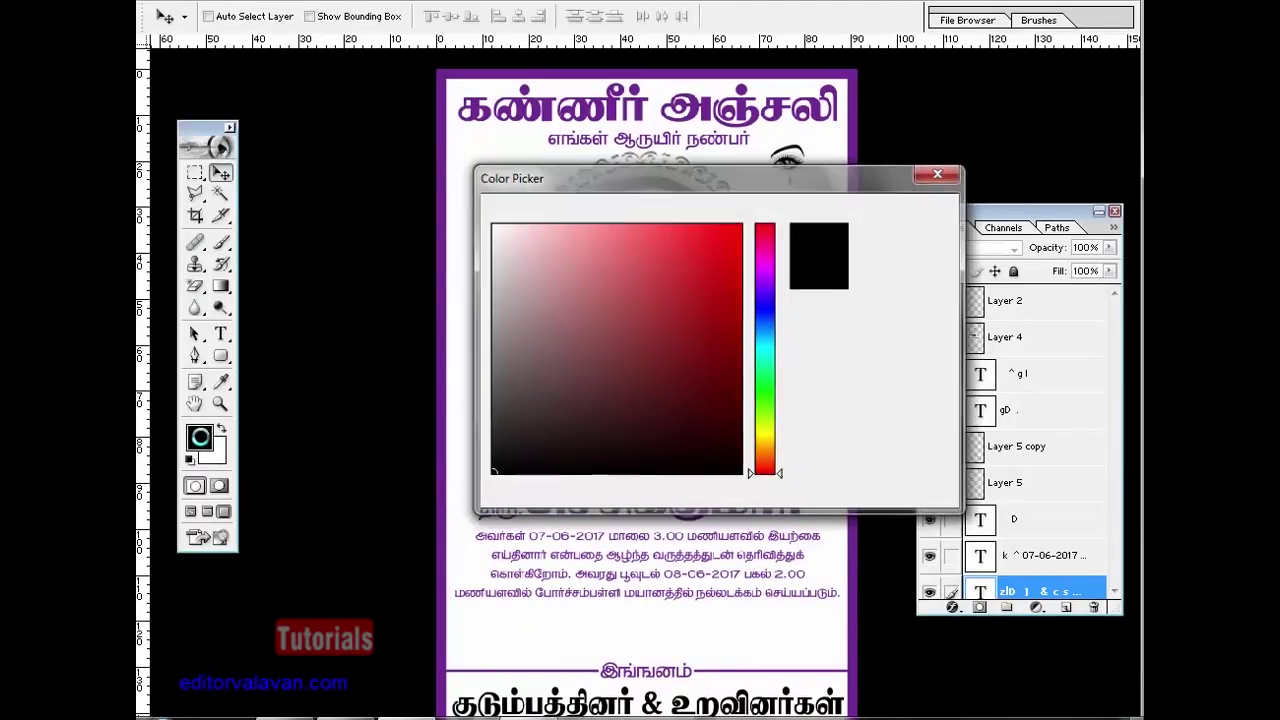
key("f")
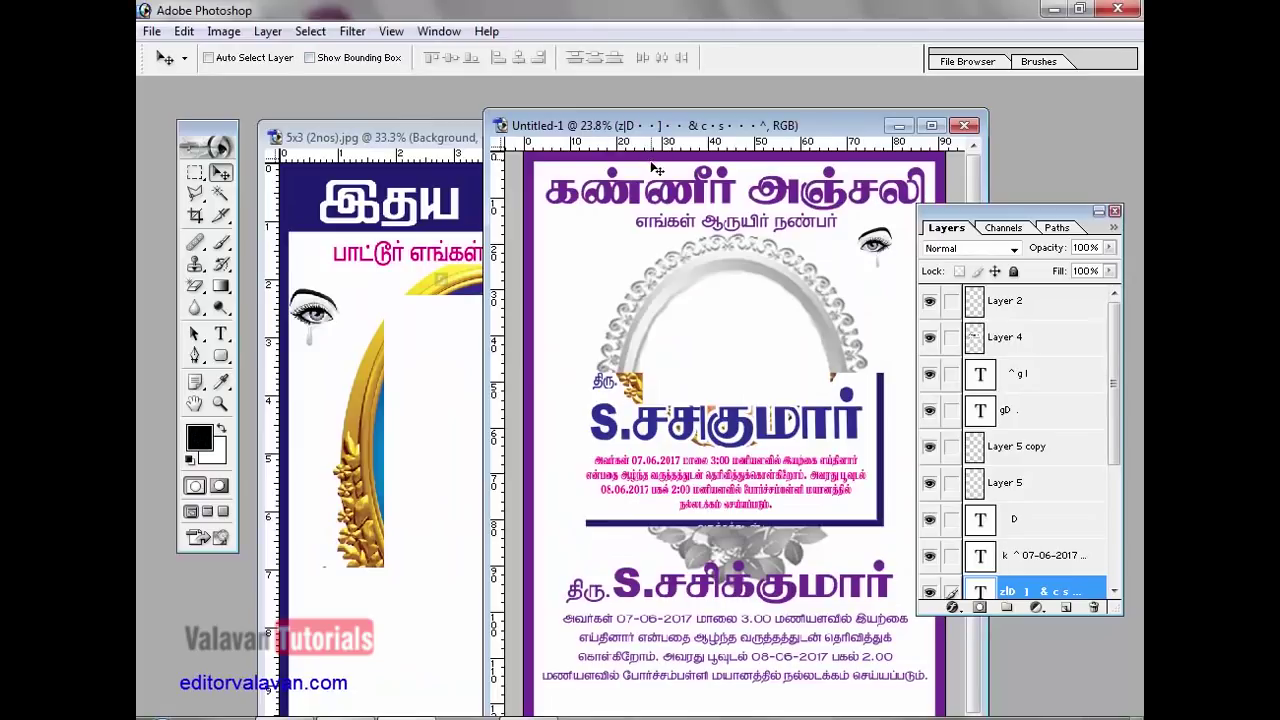
left_click(223, 31)
mouse_move(290, 60)
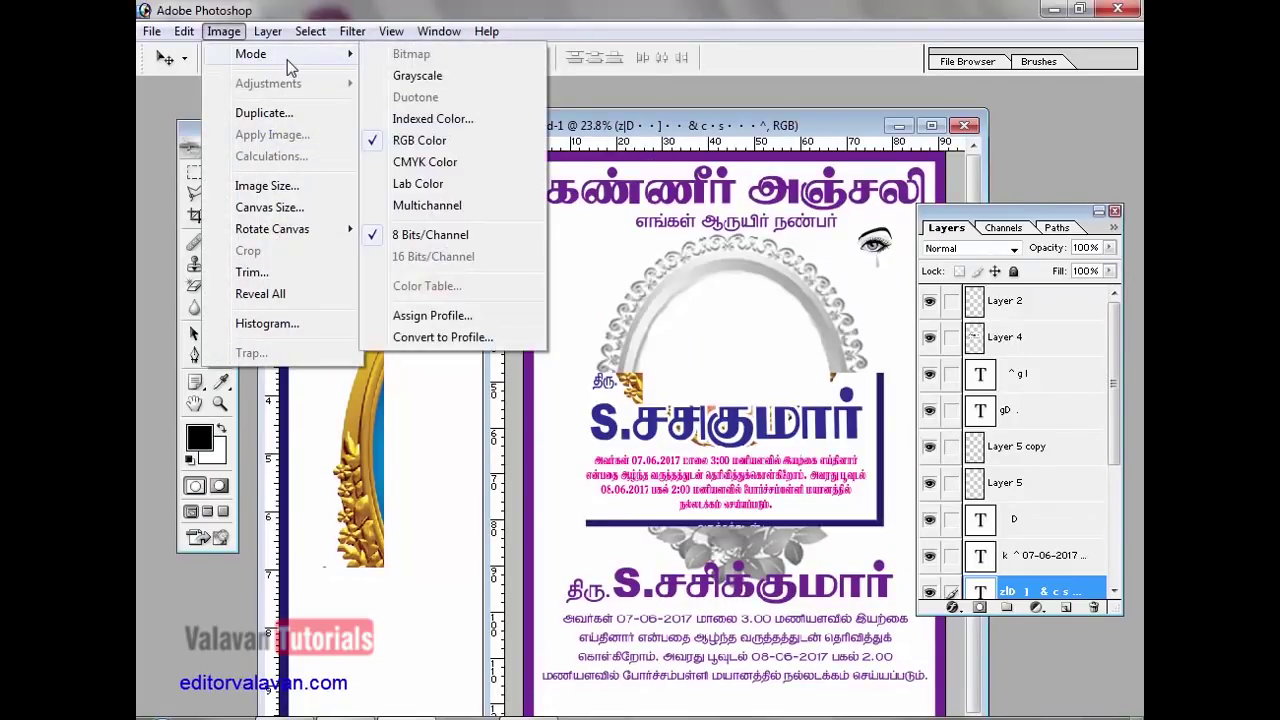
left_click(430, 162)
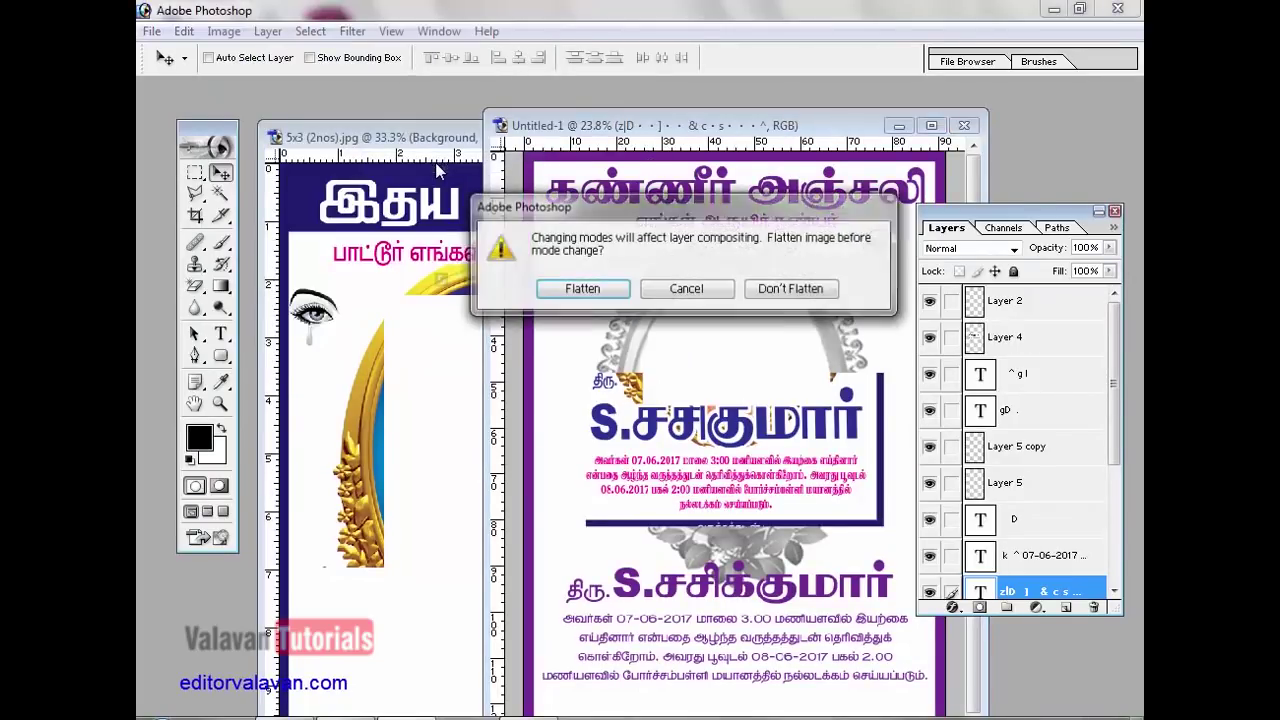
left_click(762, 291)
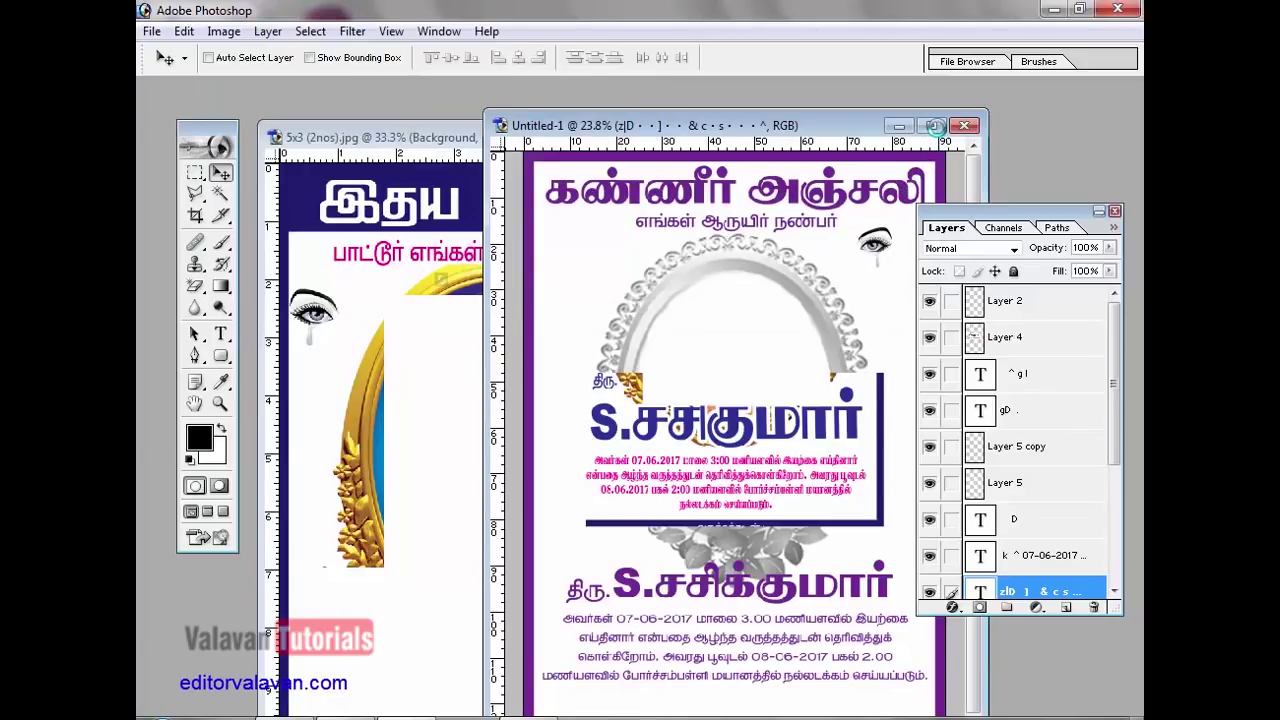
left_click(934, 125)
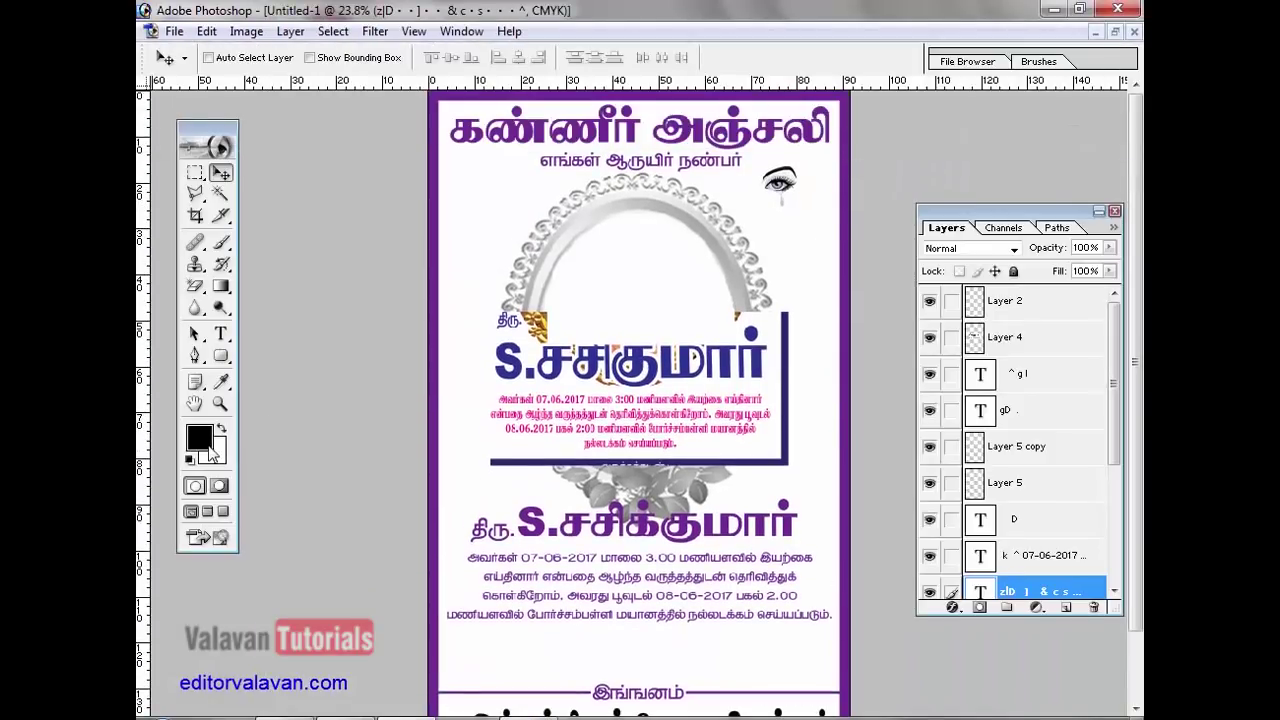
- Set the foreground colour to red (C0 M100 Y100 K0)
left_click(206, 445)
type("0")
key("Tab")
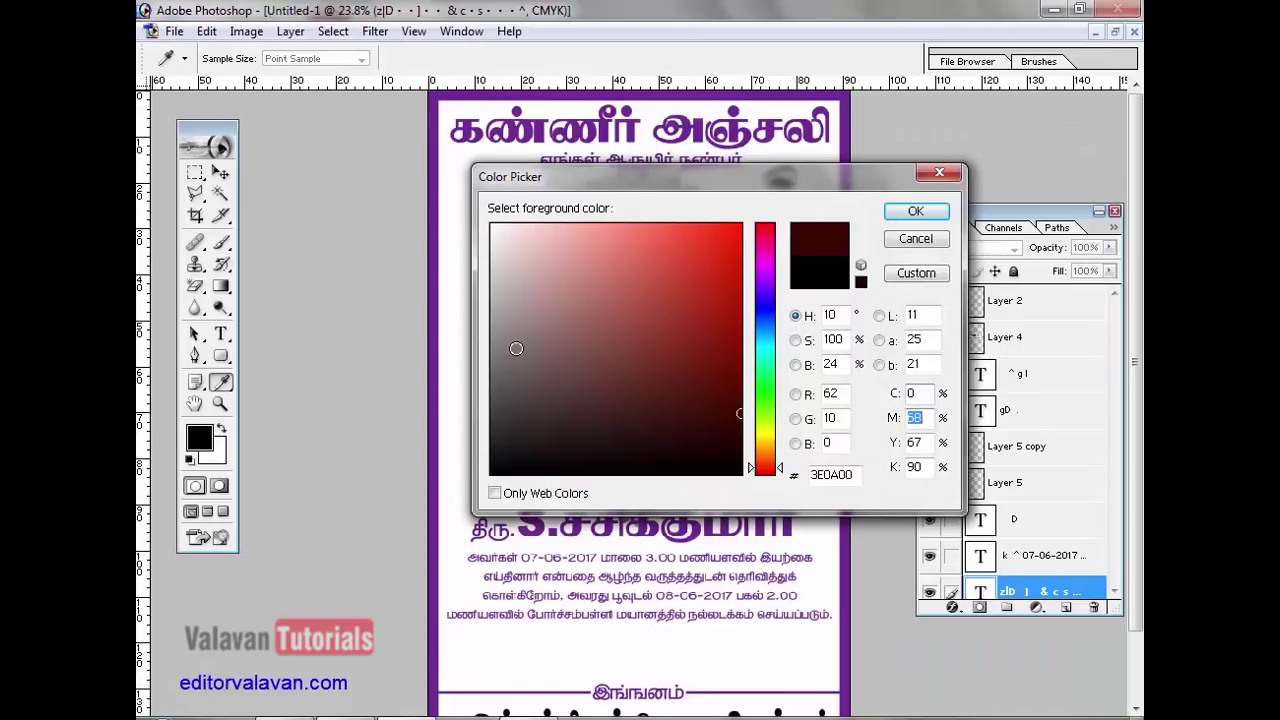
type("100")
key("Tab")
type("100")
key("Tab")
type("0")
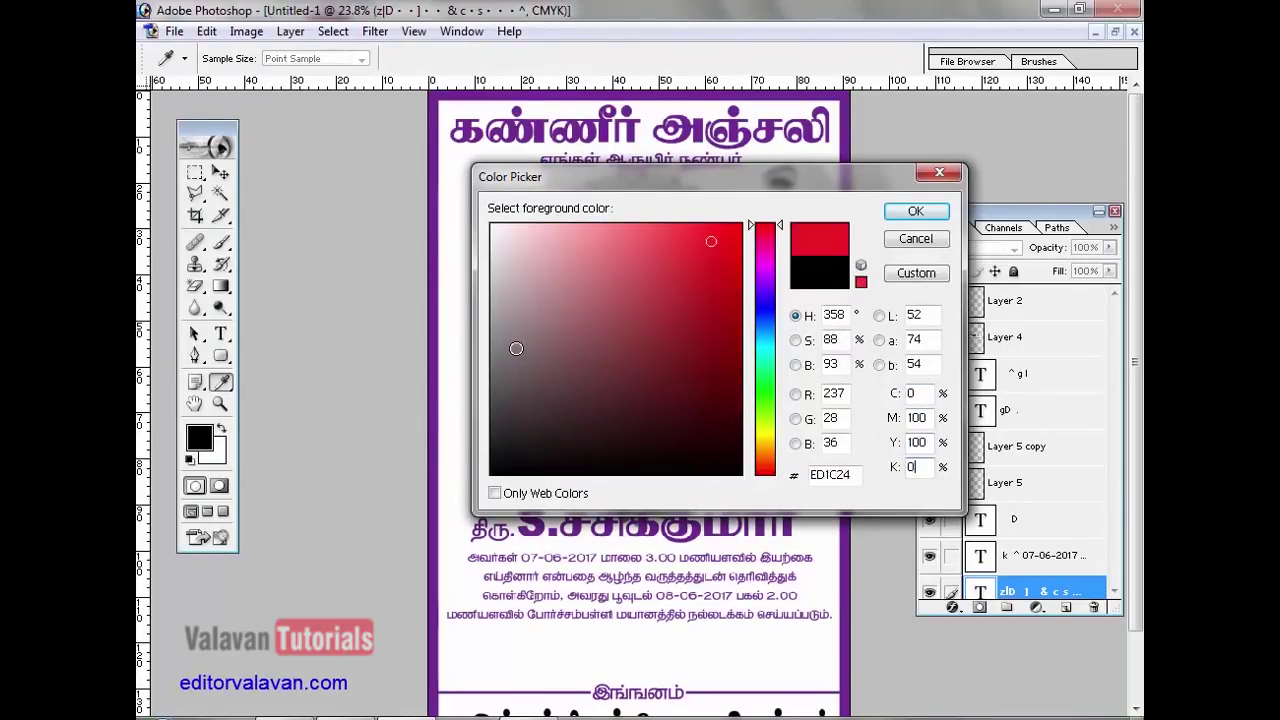
key("Return")
key("v")
key("ctrl+minus")
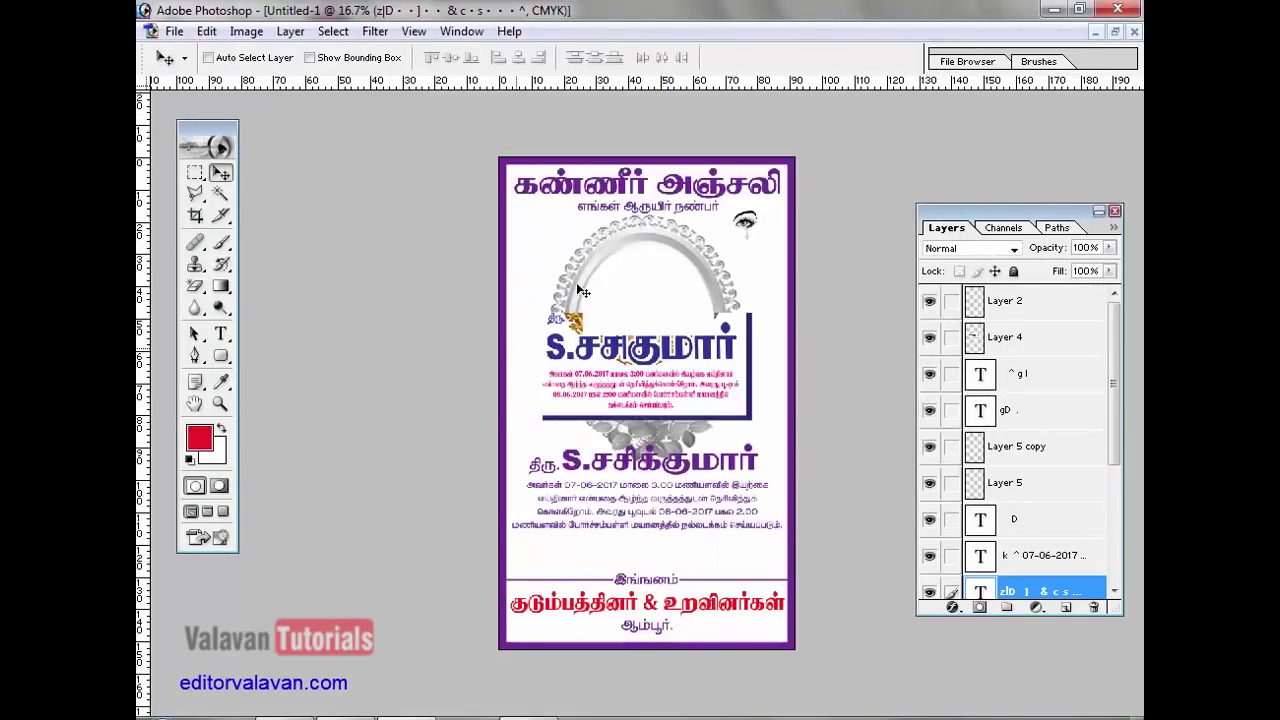
key("z")
left_click(798, 560)
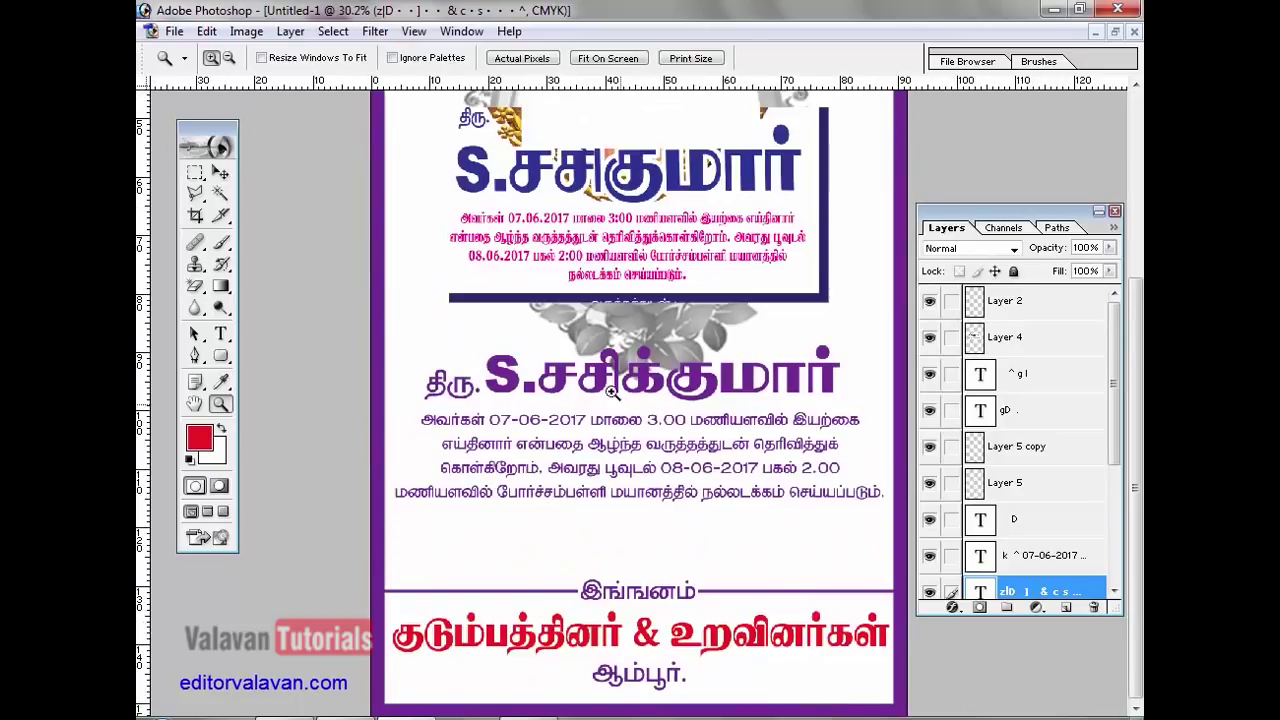
key("v")
right_click(598, 382)
left_click(600, 386)
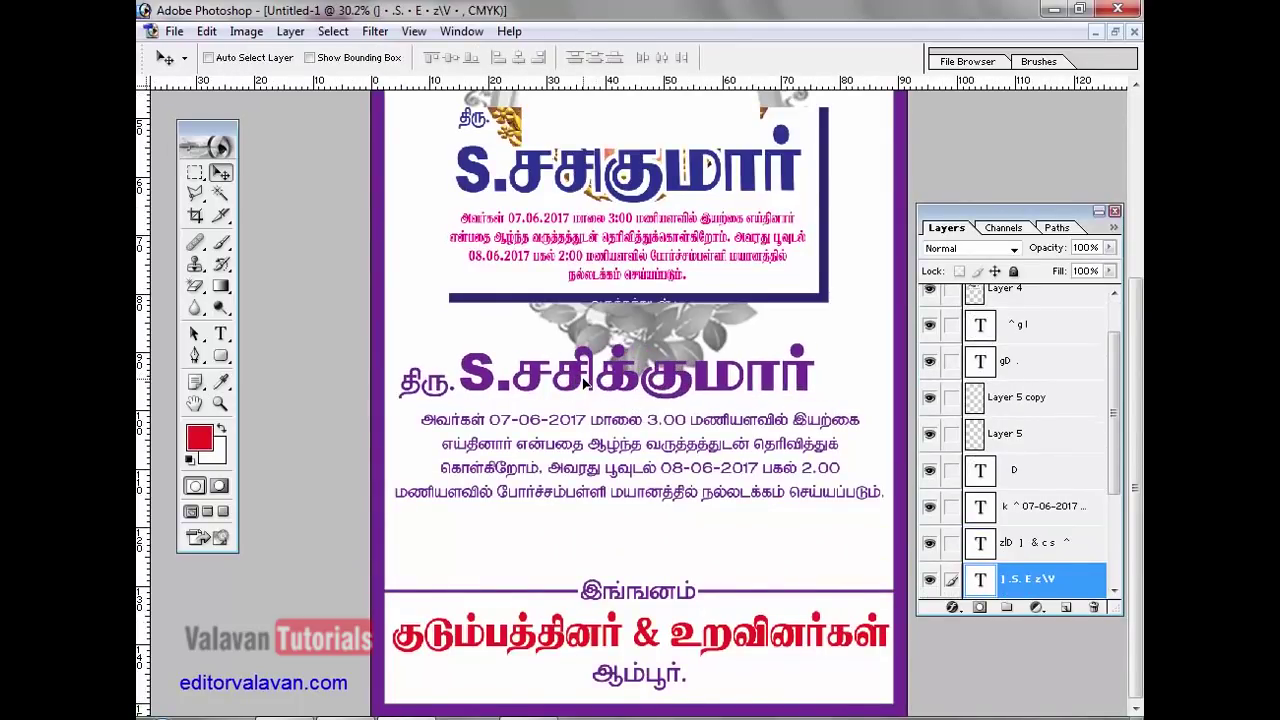
key("ctrl+t")
left_click_drag(840, 342, 877, 345)
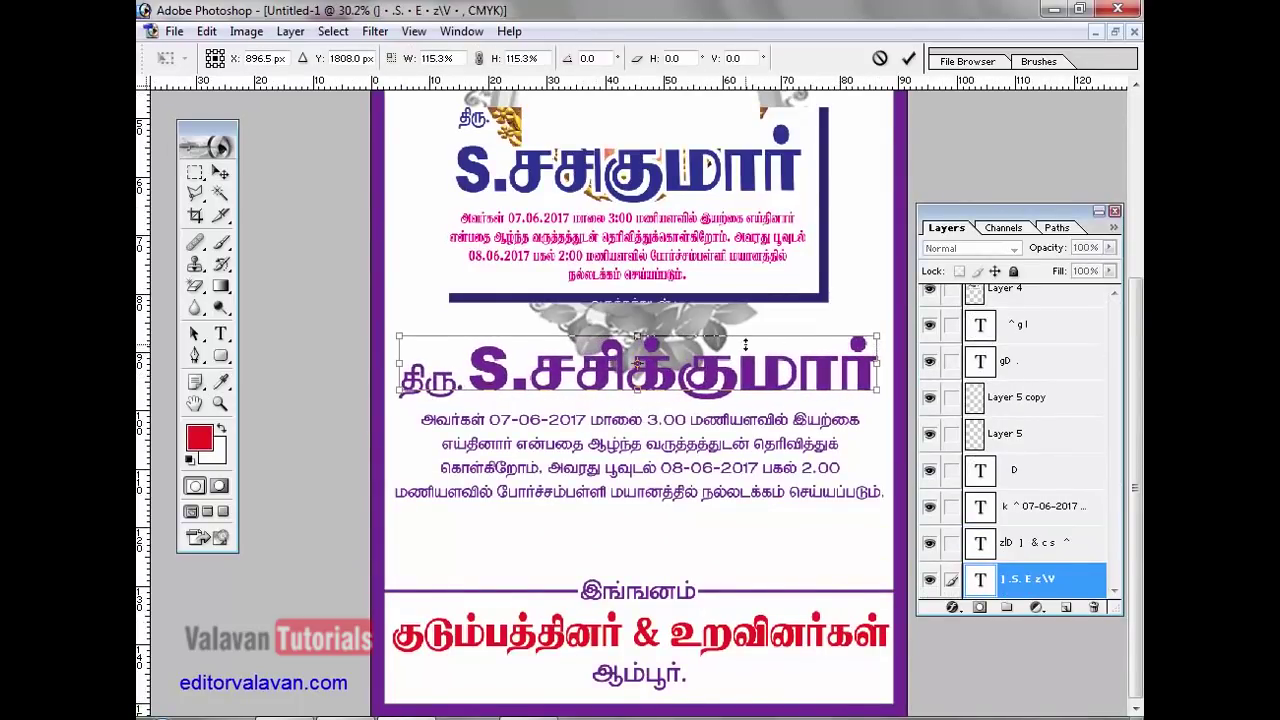
double_click(727, 370)
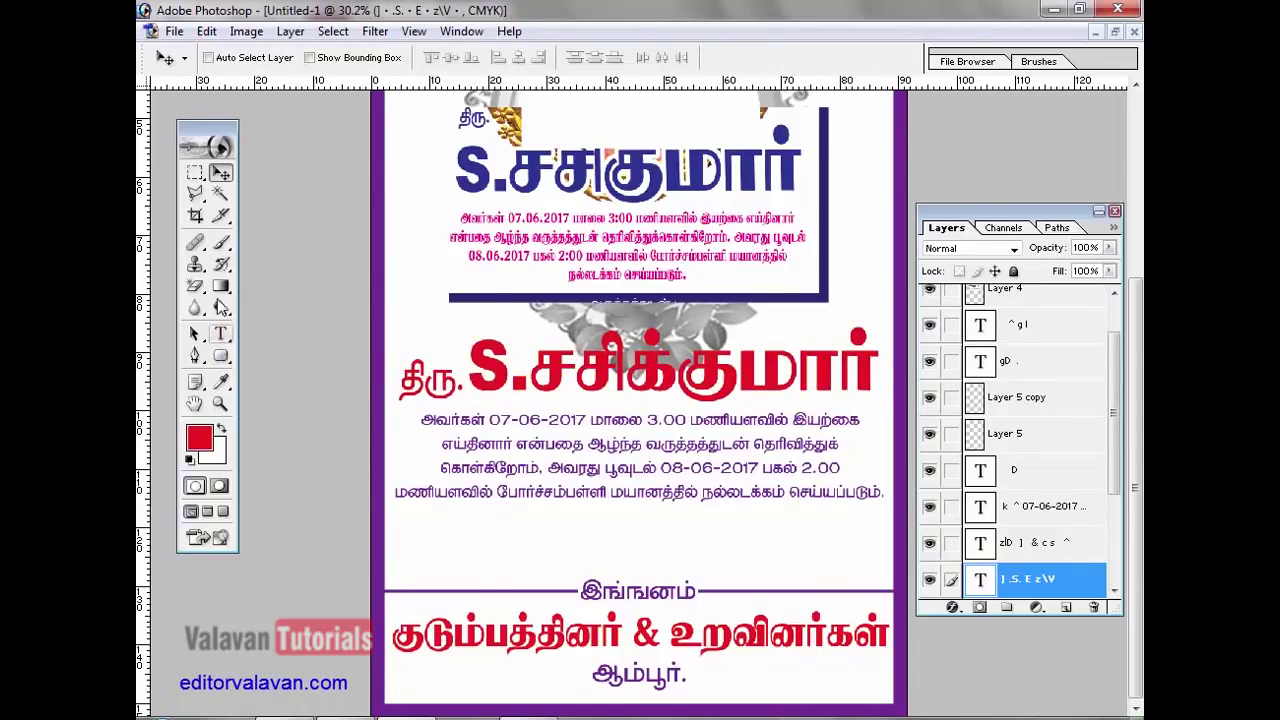
- Fill a wide band over the name line with the card's purple on a new layer
left_click(194, 176)
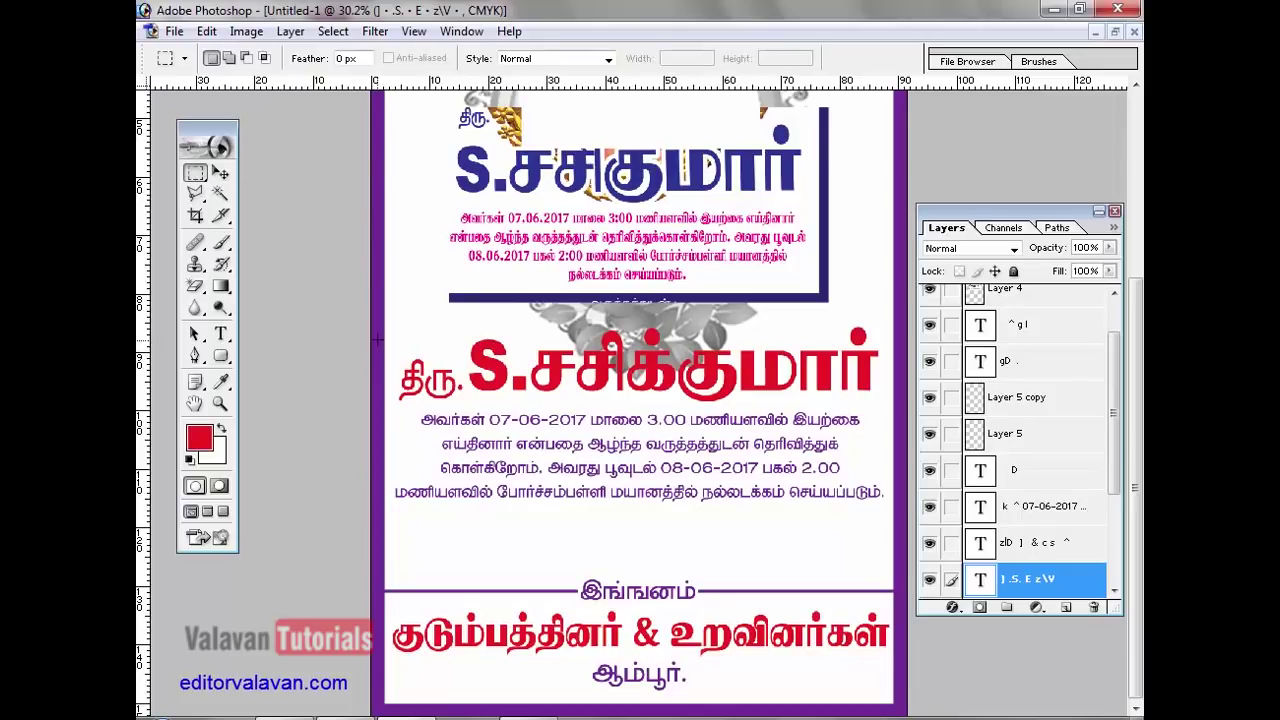
left_click_drag(467, 368, 778, 414)
left_click_drag(876, 301, 872, 424)
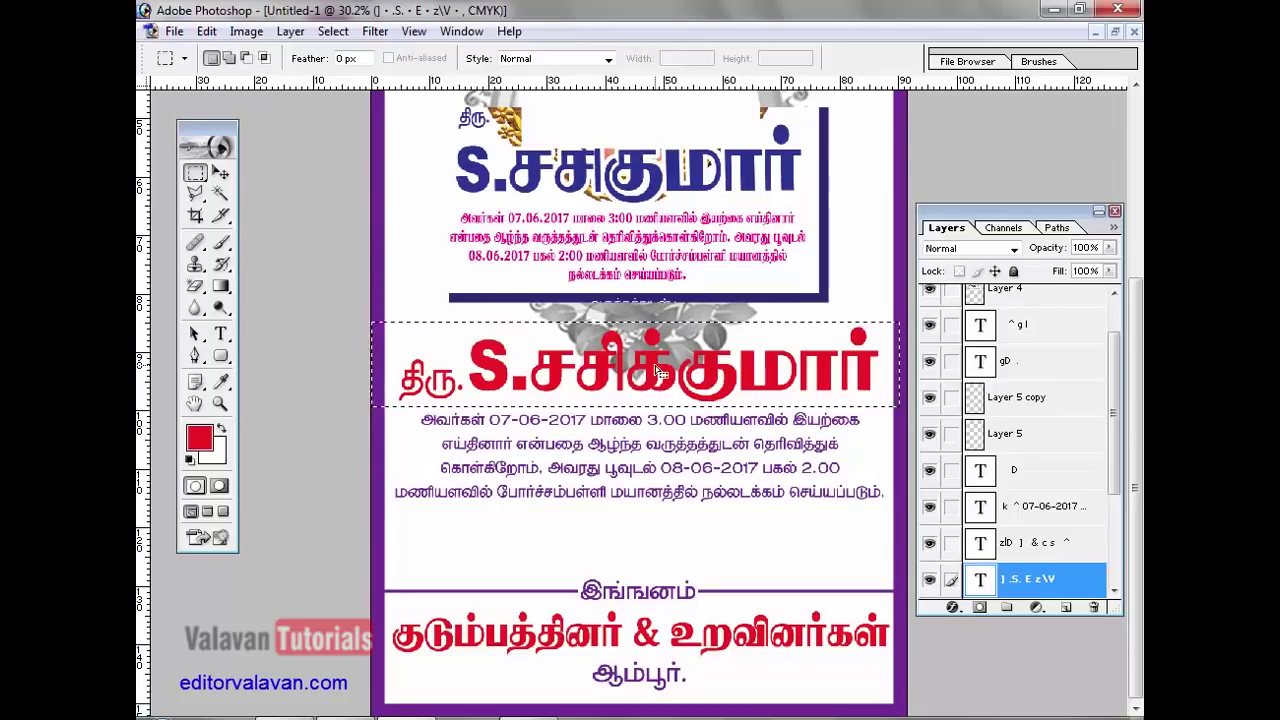
left_click(1067, 607)
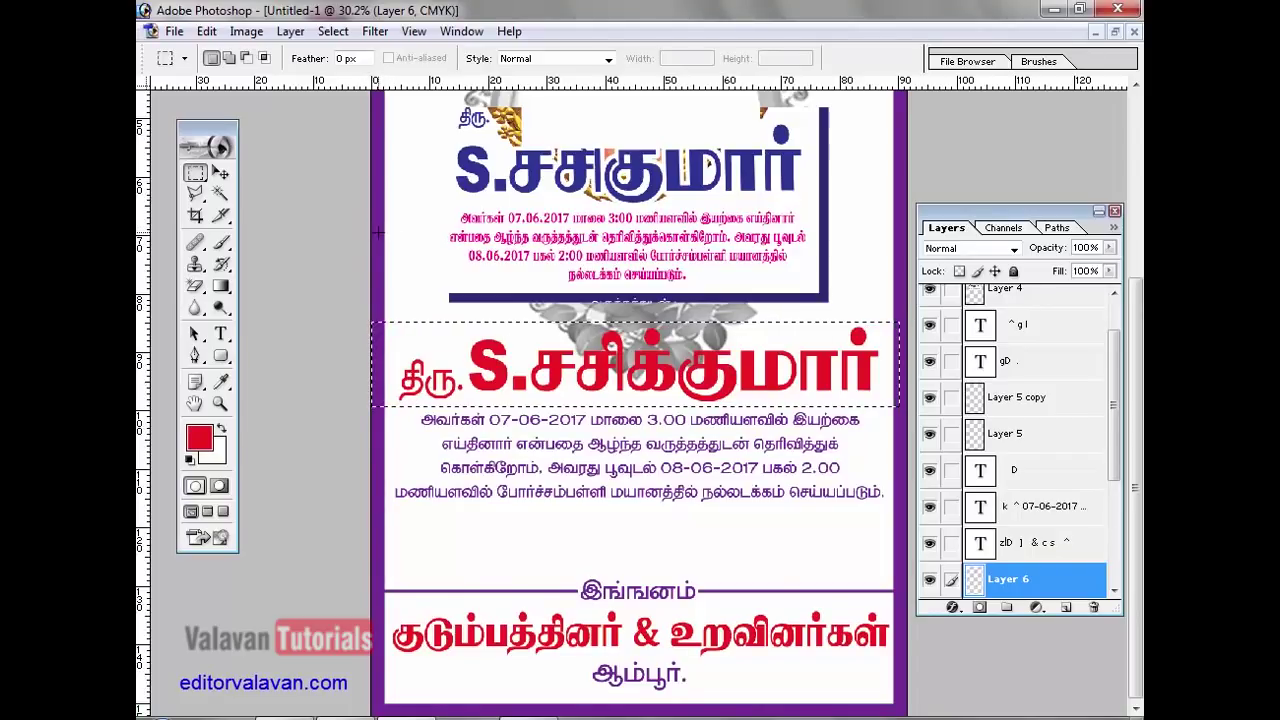
left_click(221, 382)
left_click(377, 450)
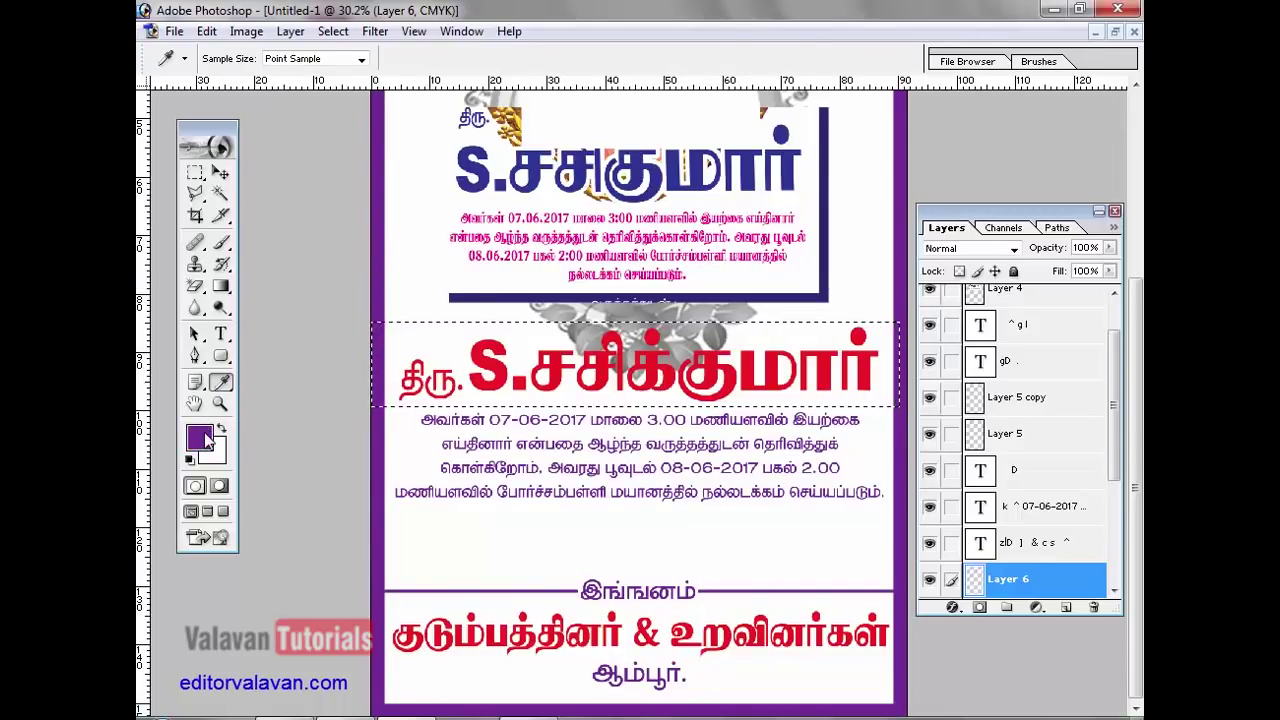
key("alt+BackSpace")
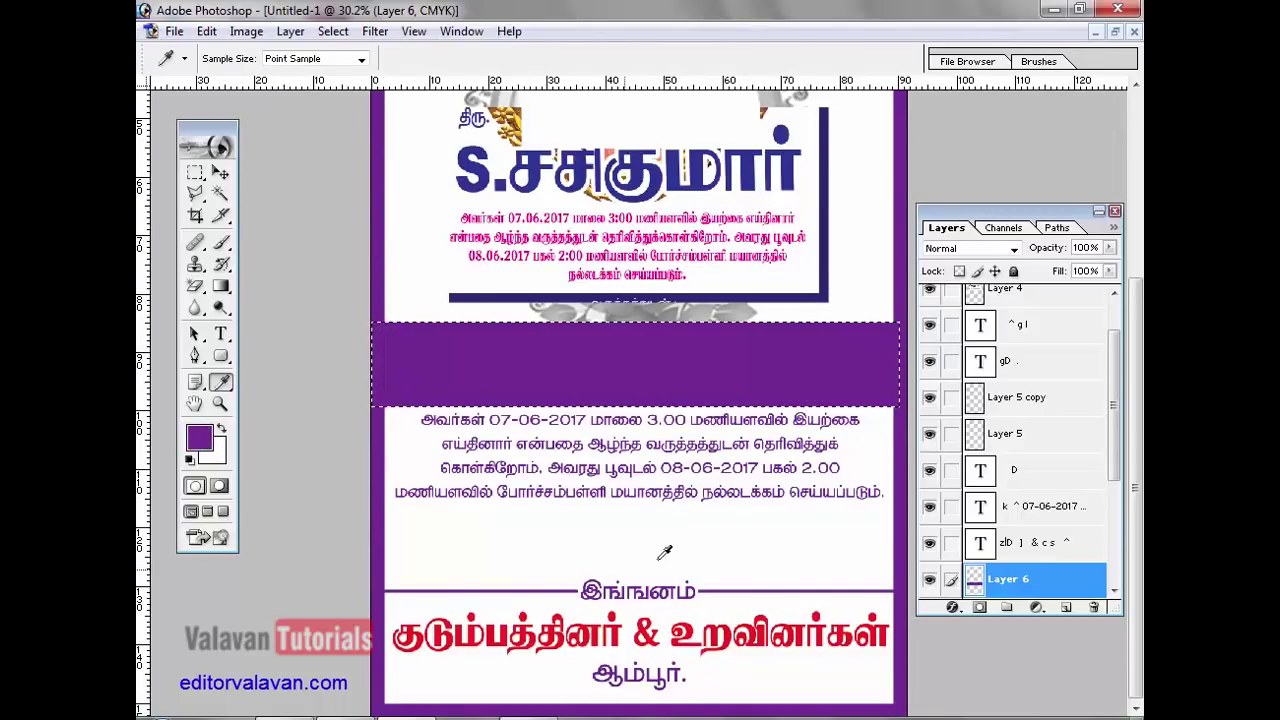
- Send the purple band behind the name text and deselect it
scroll(1040, 590, "down", 2)
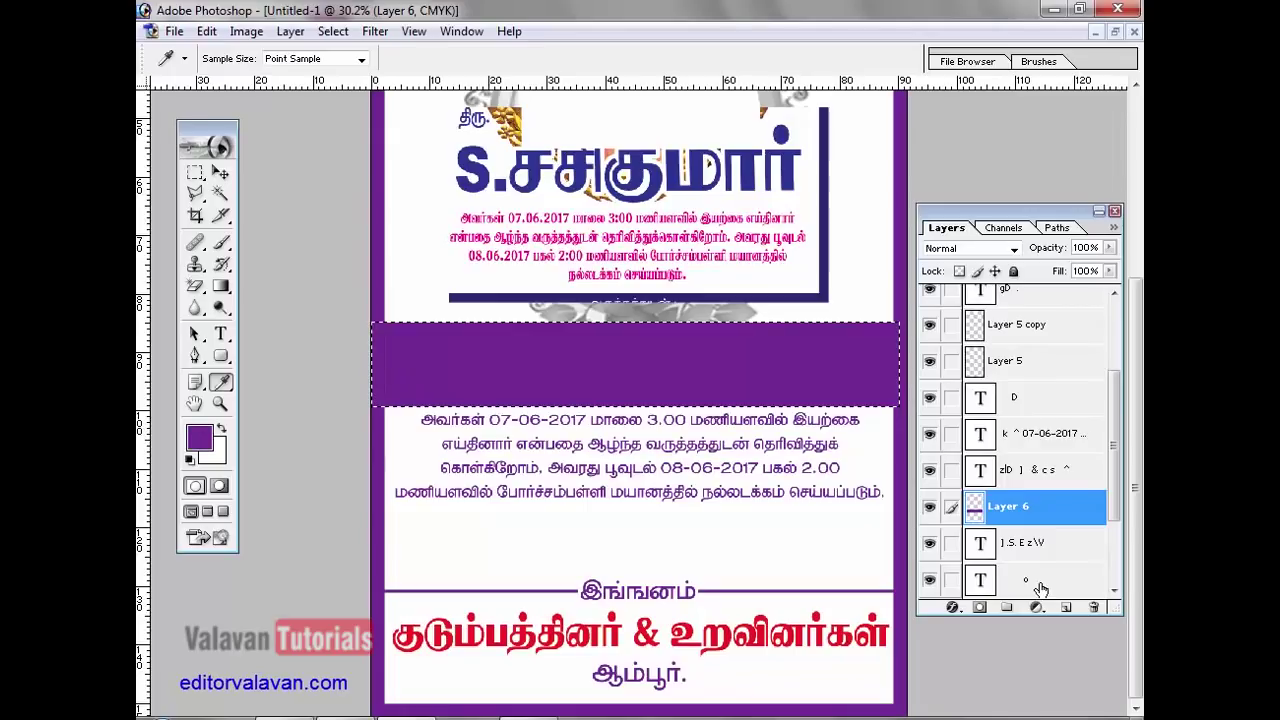
left_click(290, 31)
mouse_move(378, 499)
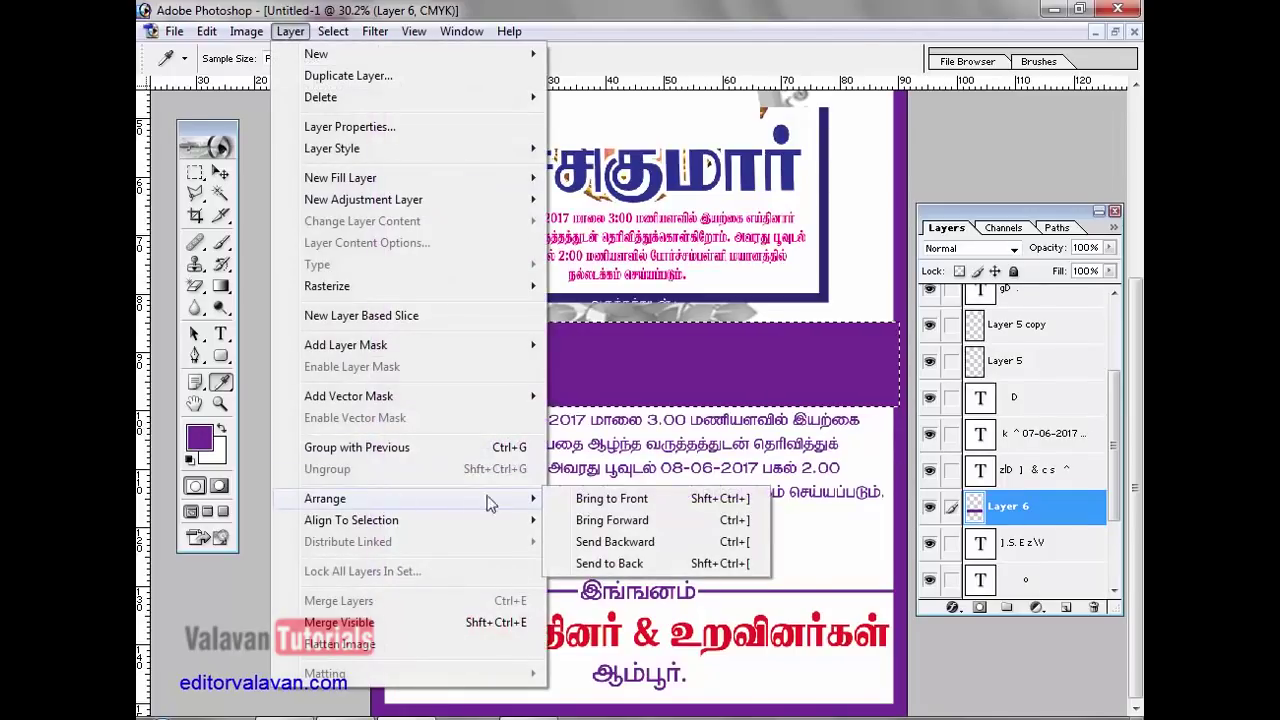
left_click(640, 540)
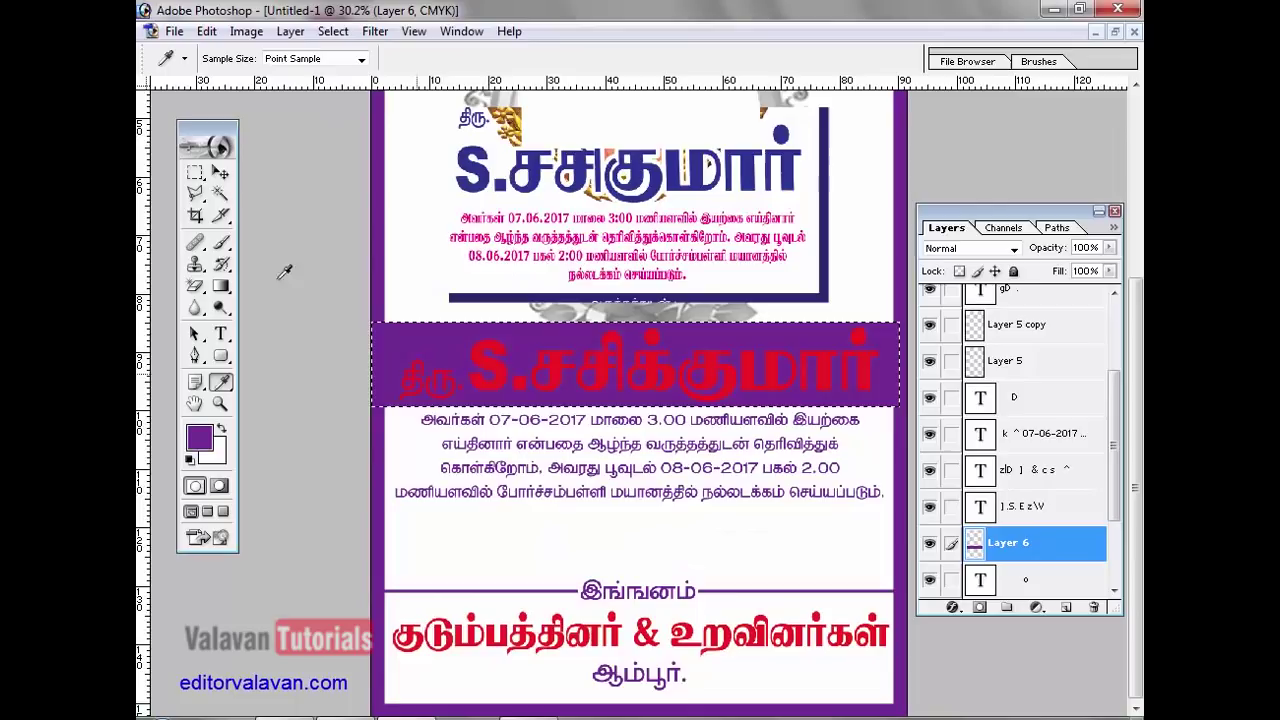
left_click(220, 172)
left_click(333, 31)
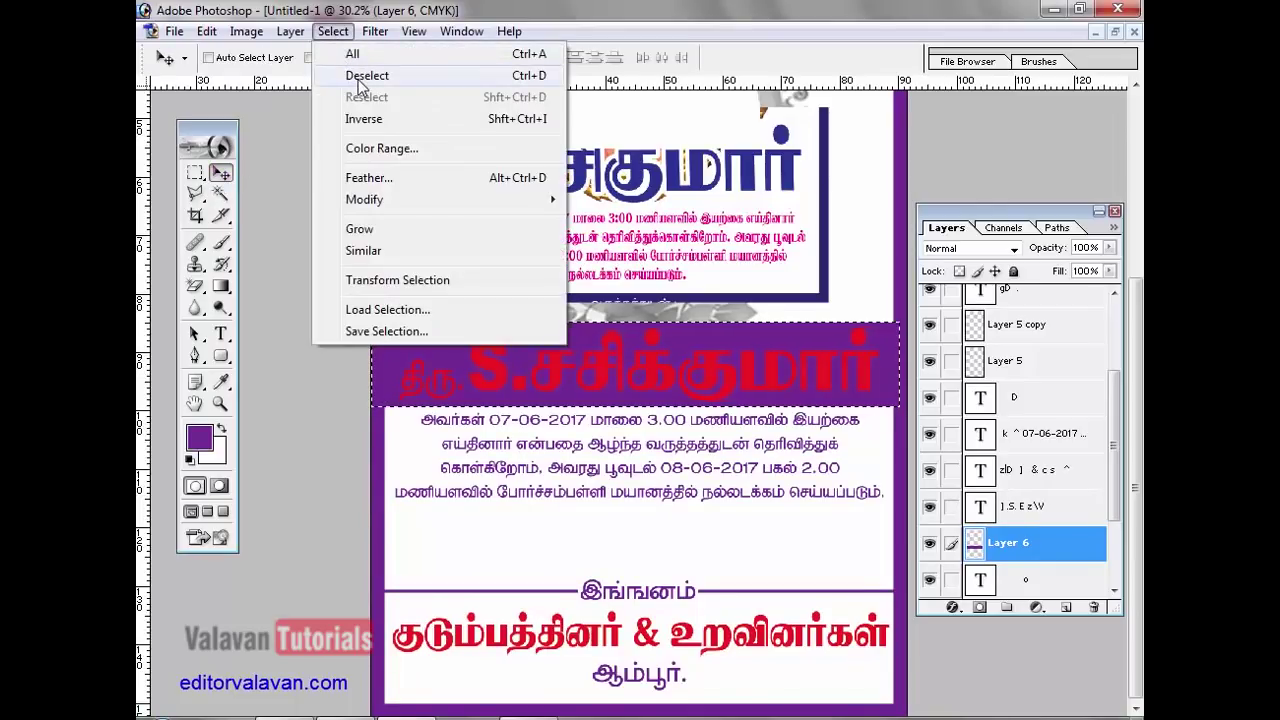
left_click(354, 72)
right_click(485, 370)
left_click(505, 373)
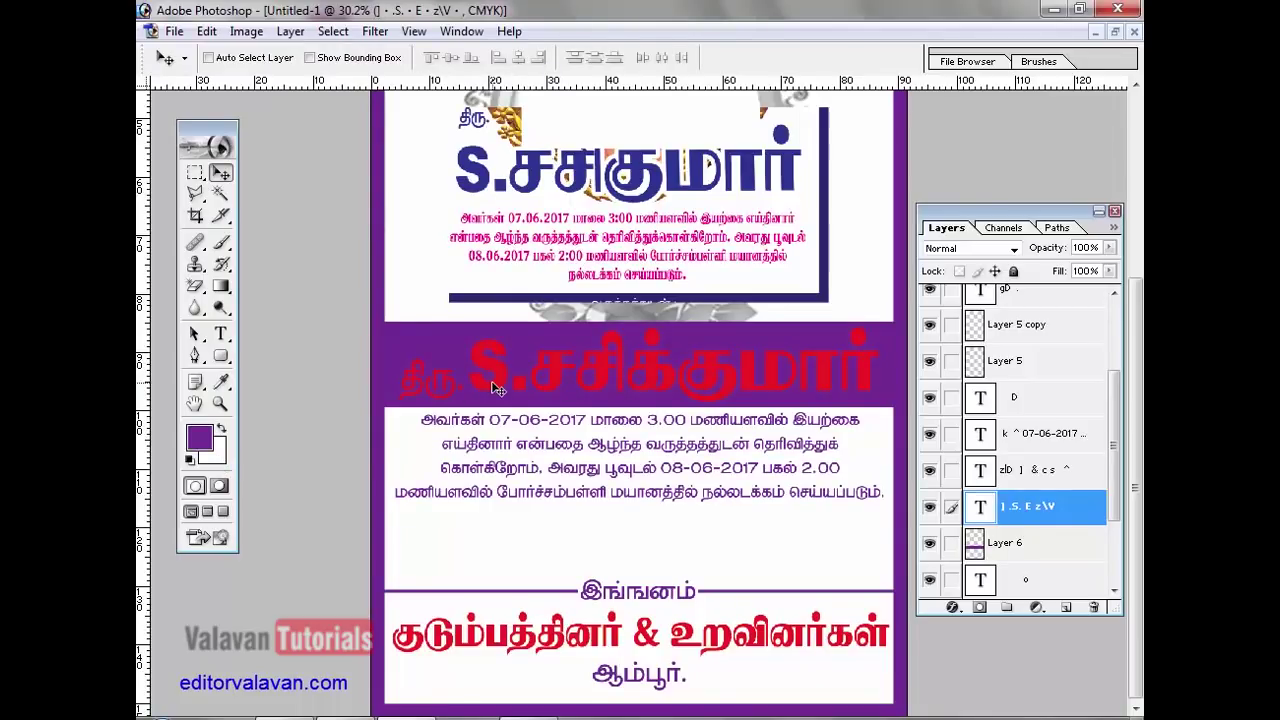
key("ctrl+BackSpace")
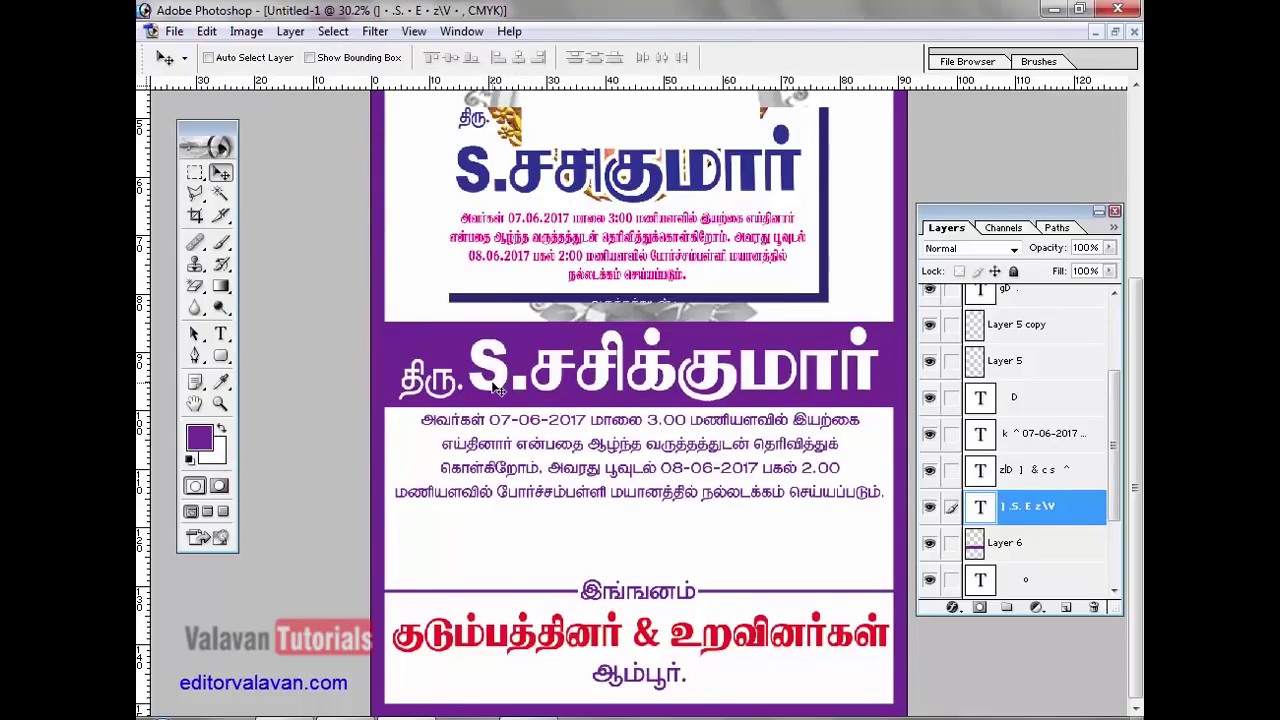
key("Tab")
- Enlarge the message font two steps and remove the extra gap after இயற்கை
left_click(717, 490)
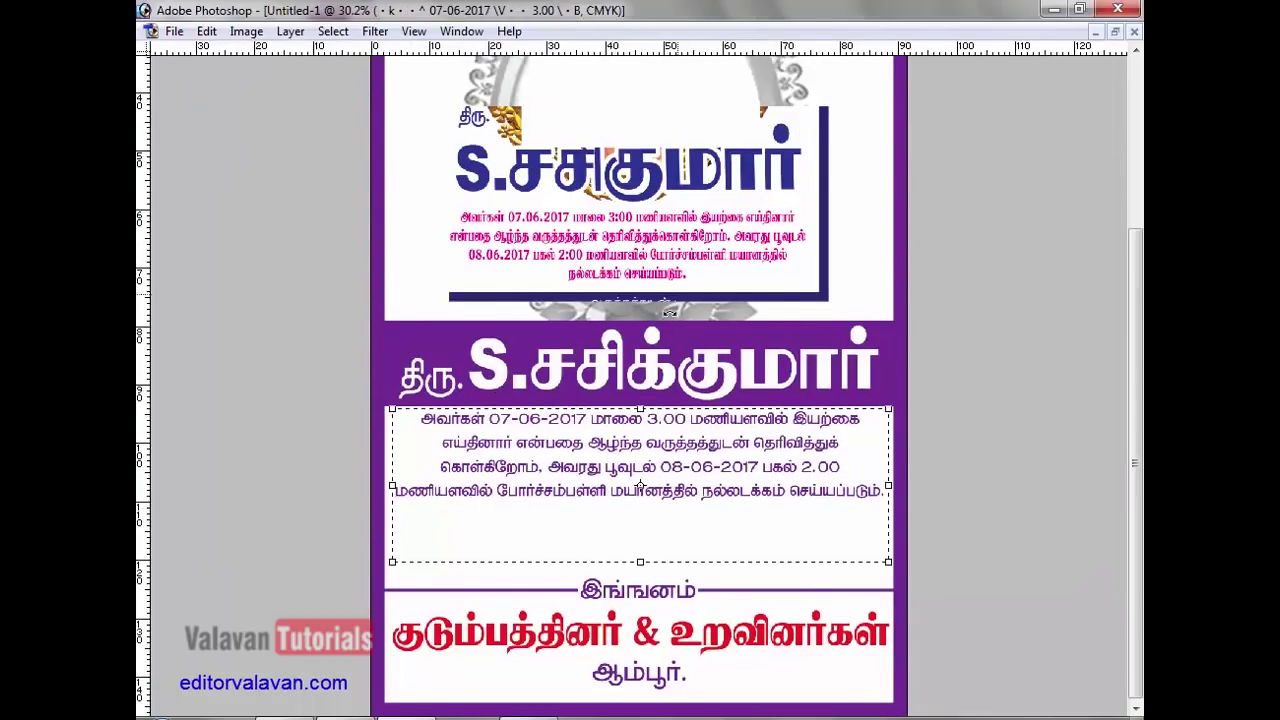
key("ctrl+a")
key("ctrl+shift+period")
key("ctrl+shift+period")
key("ctrl+shift+period")
key("ctrl+shift+period")
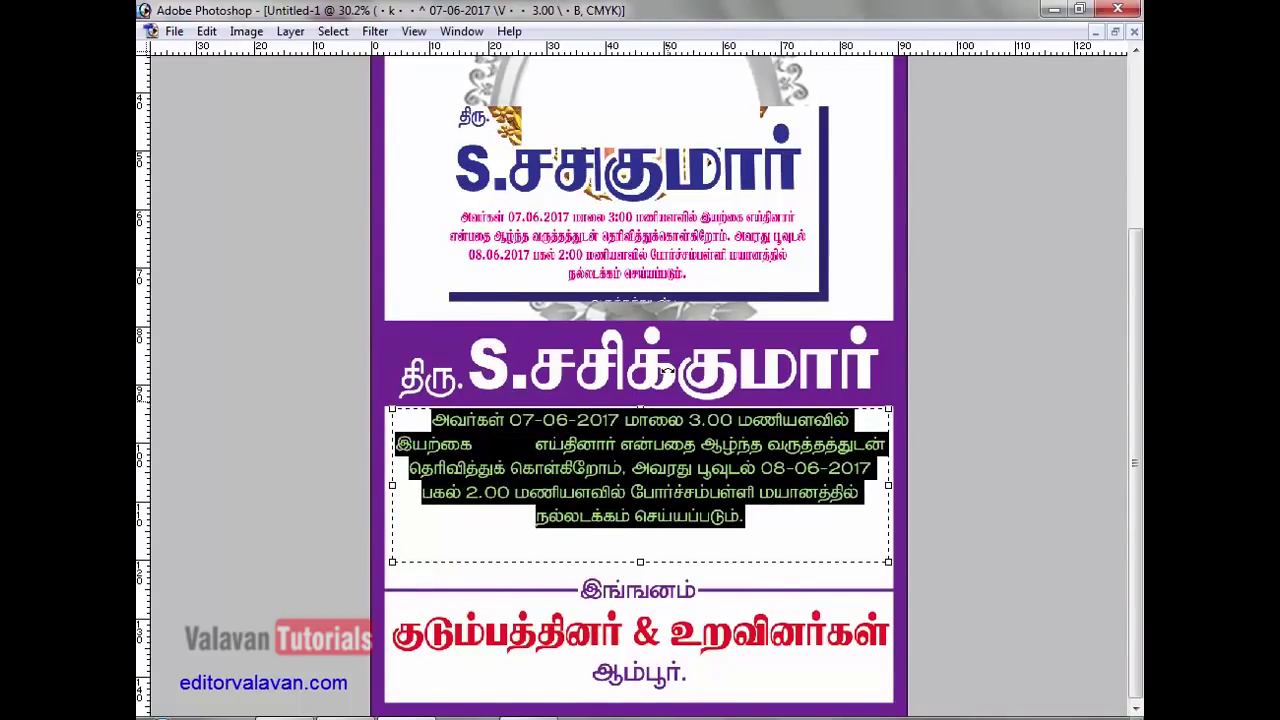
key("ctrl+shift+period")
key("ctrl+shift+period")
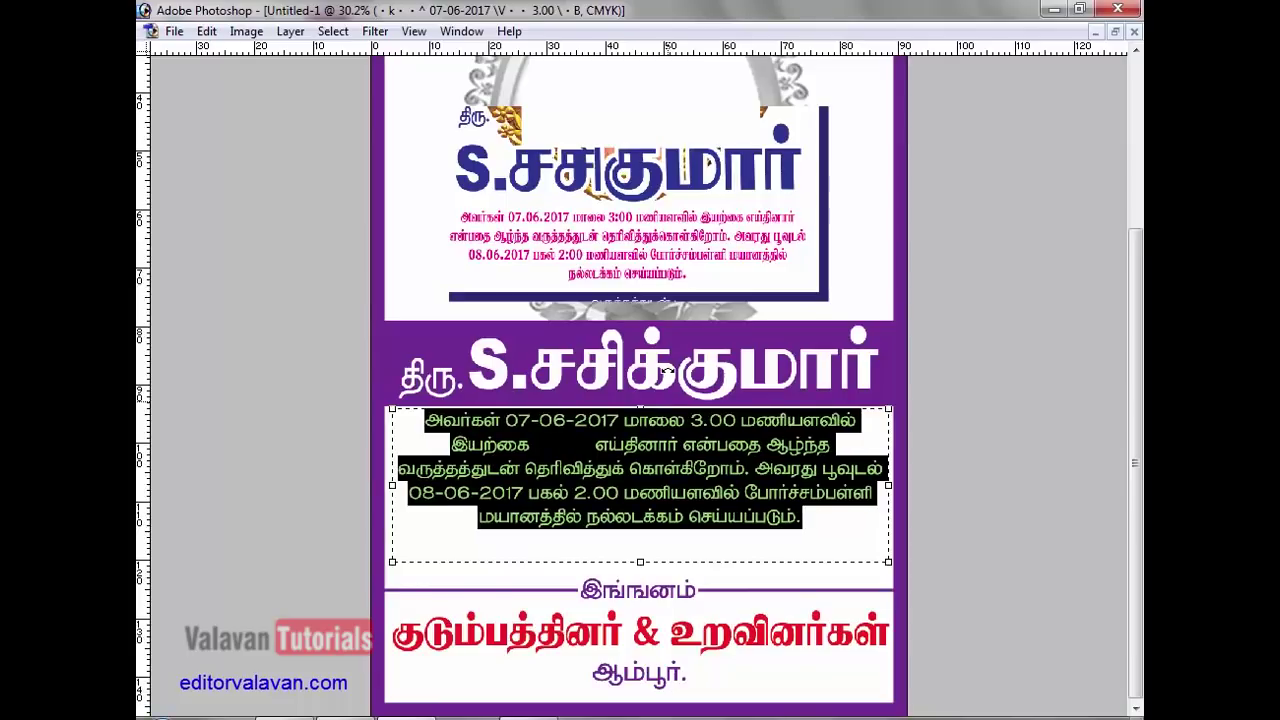
left_click(602, 445)
left_click_drag(597, 443, 535, 445)
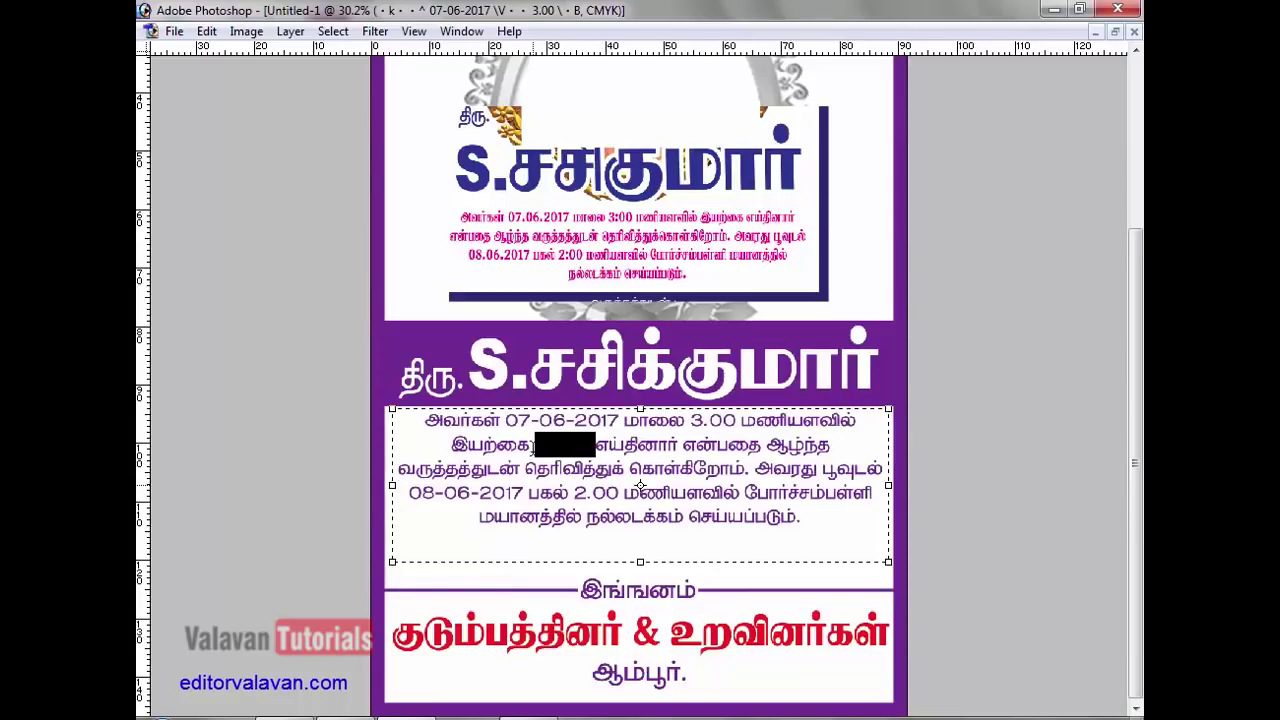
key("BackSpace")
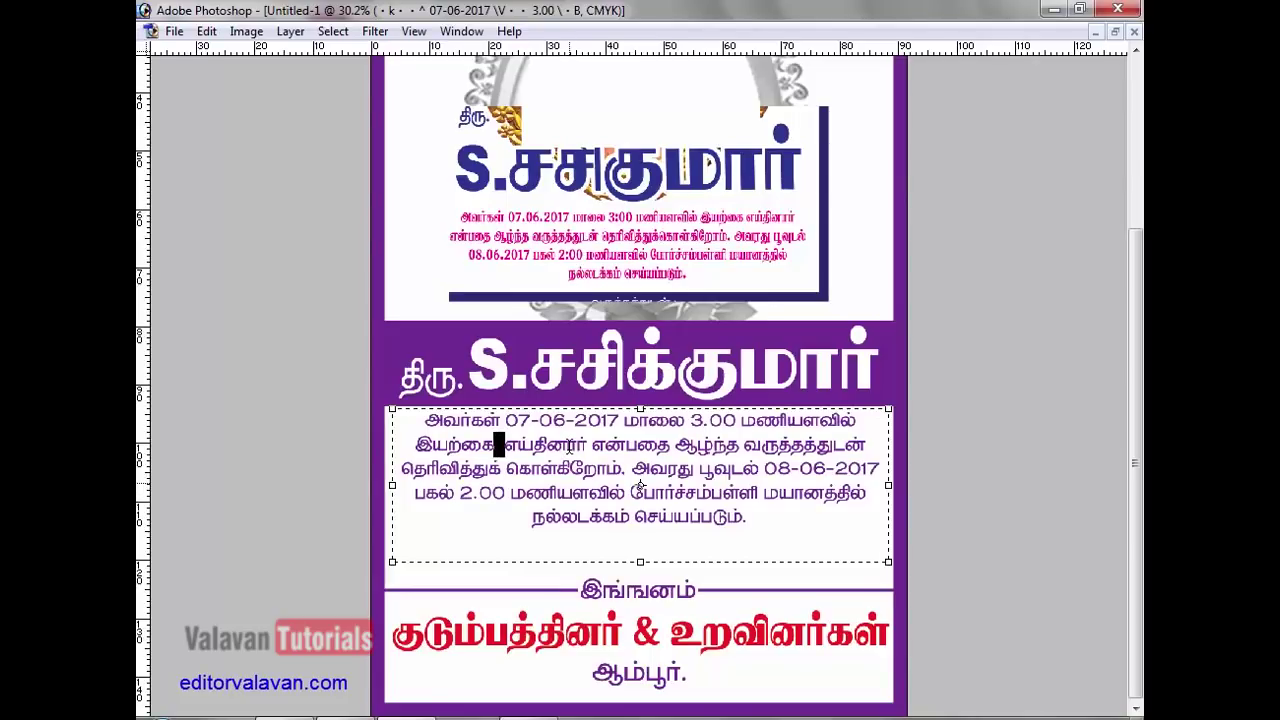
key("ctrl+Return")
- Shrink the message text box from the bottom and nudge the paragraph down below the name band
left_click(630, 550)
left_click_drag(640, 563, 641, 531)
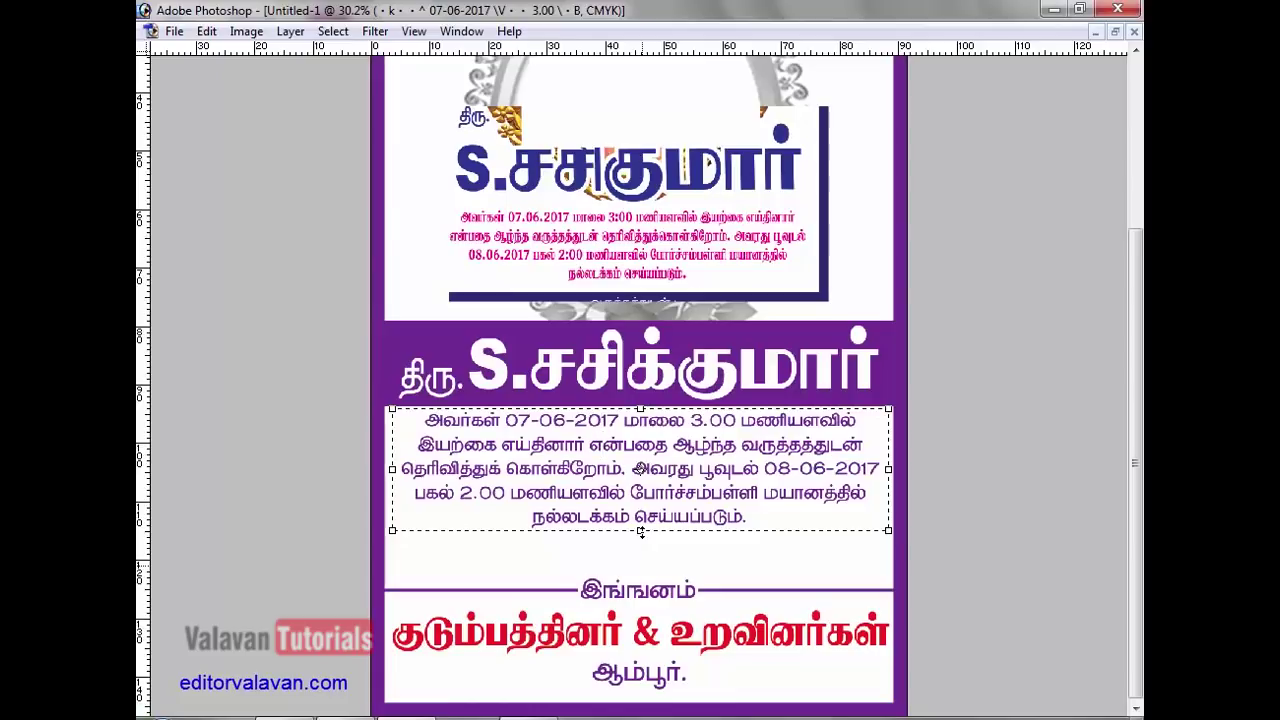
key("ctrl+Return")
key("shift+Down")
key("shift+Down")
key("shift+Down")
key("shift+Down")
key("shift+Down")
key("shift+Down")
key("shift+Down")
key("shift+Down")
key("shift+Down")
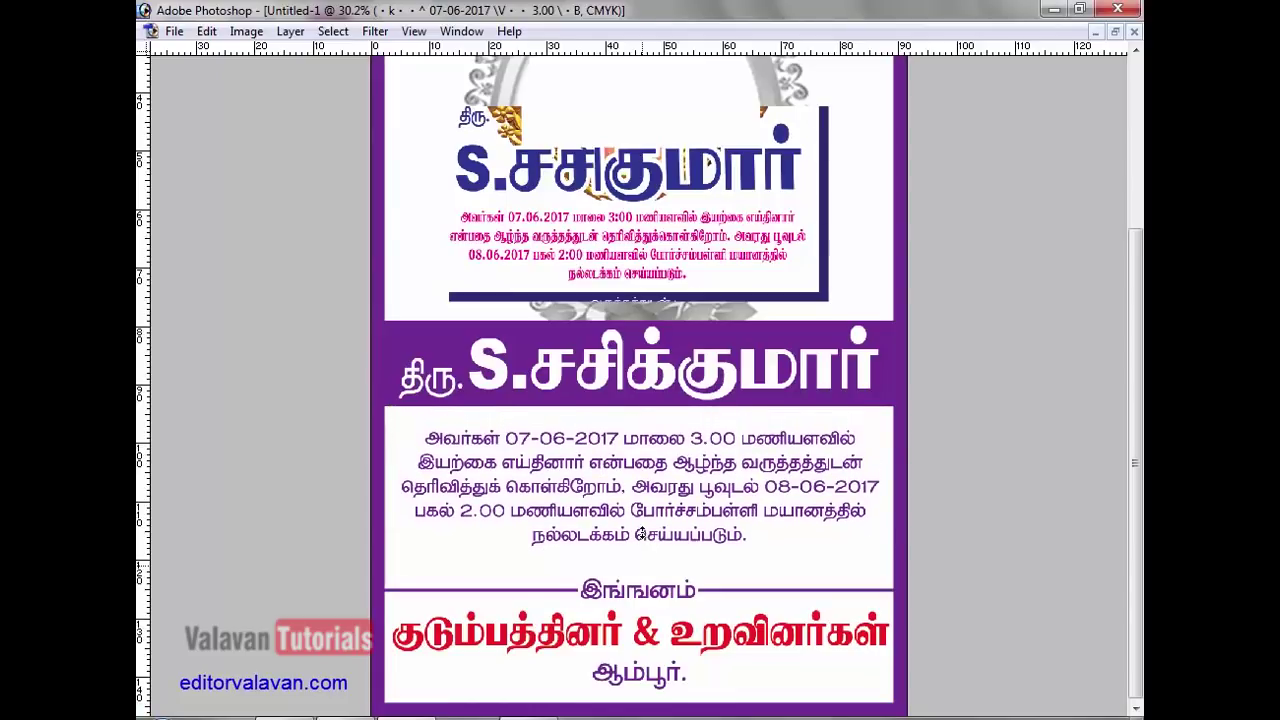
key("shift+Down")
key("shift+Down")
key("shift+Down")
key("shift+Down")
key("shift+Down")
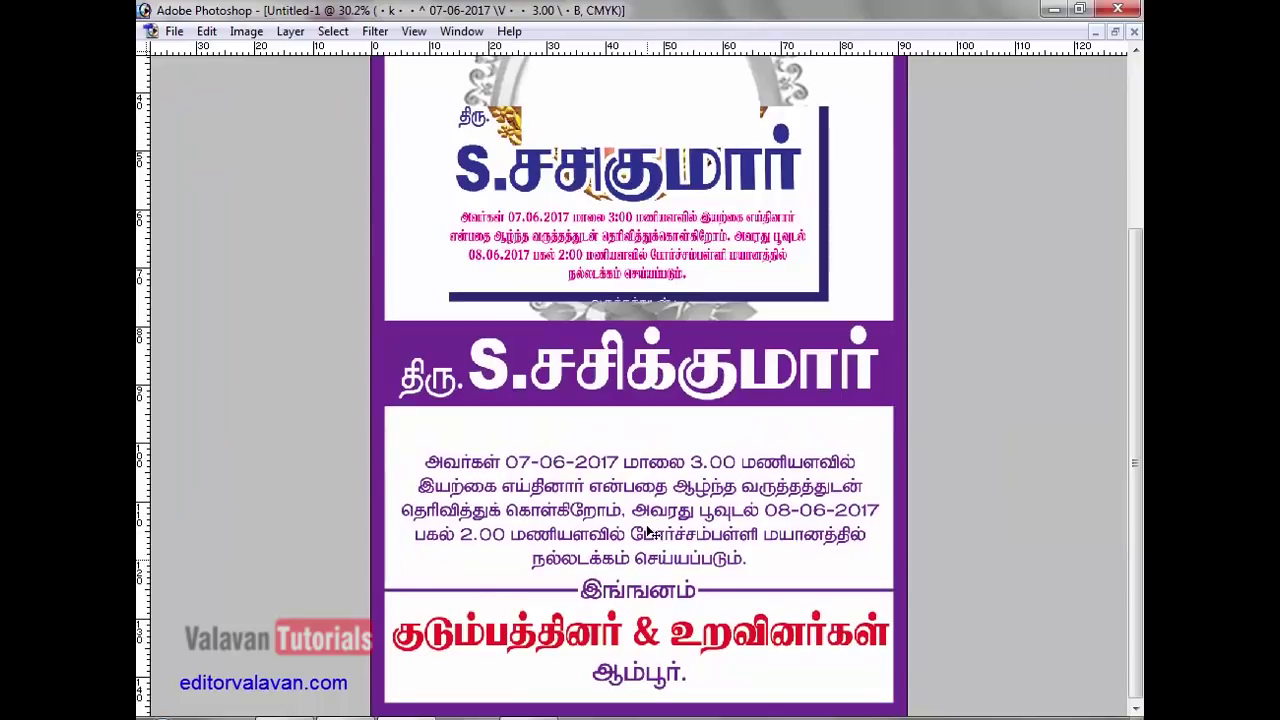
left_click(651, 522)
key("ctrl+Return")
left_click(672, 376)
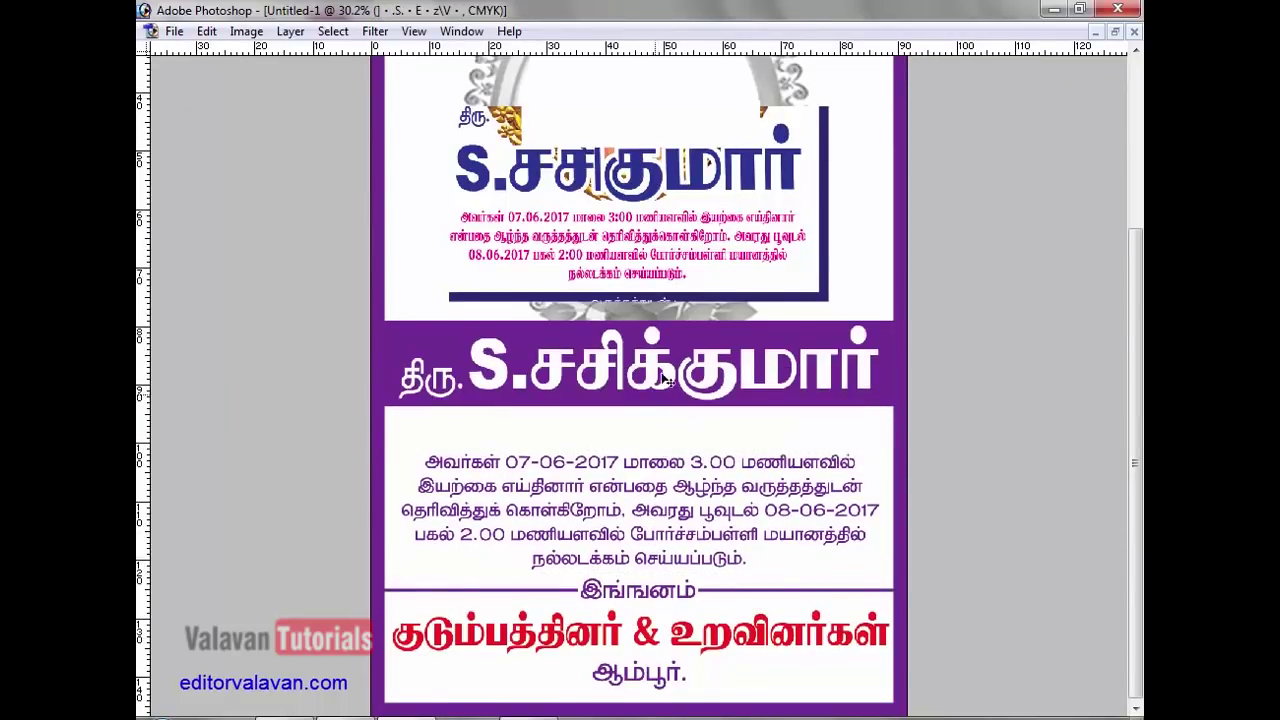
- Nudge Layer 6, the purple name band, downward after undoing trial moves
right_click(418, 383)
left_click(463, 385, "shift")
left_click_drag(473, 389, 540, 352)
key("ctrl+z")
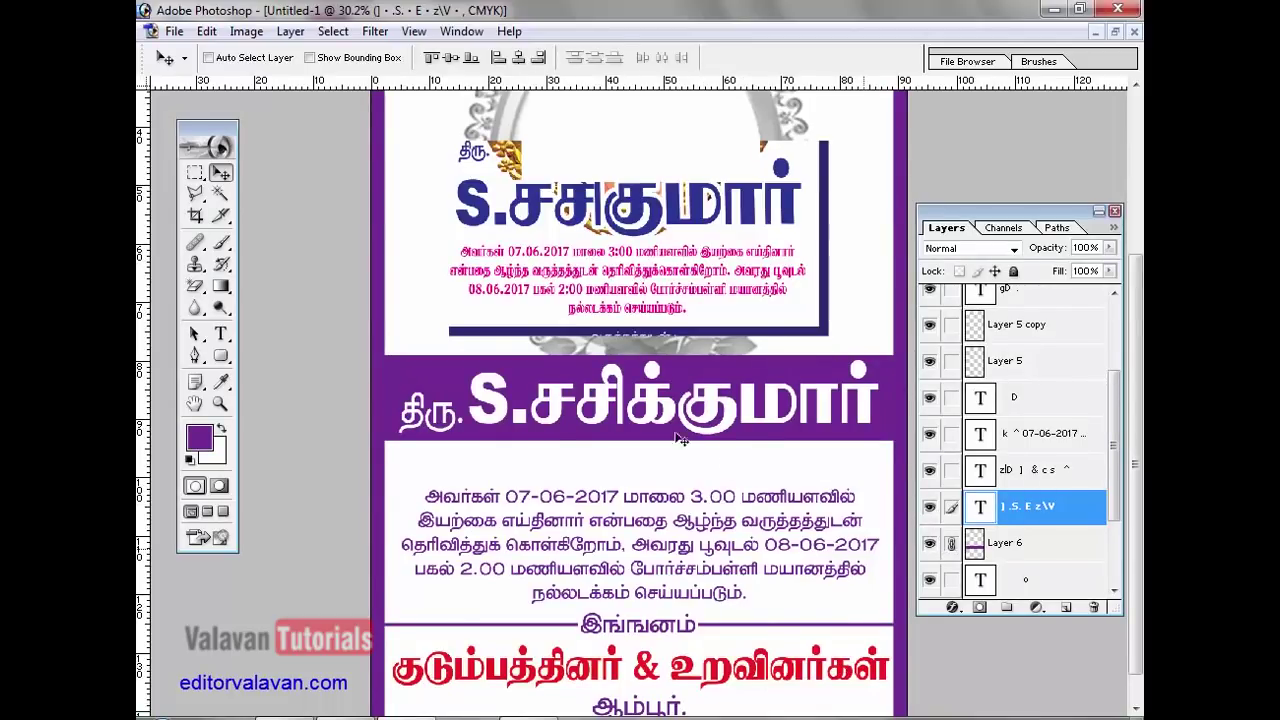
left_click(941, 553)
left_click_drag(690, 462, 685, 440)
key("ctrl+alt+z")
key("ctrl+alt+z")
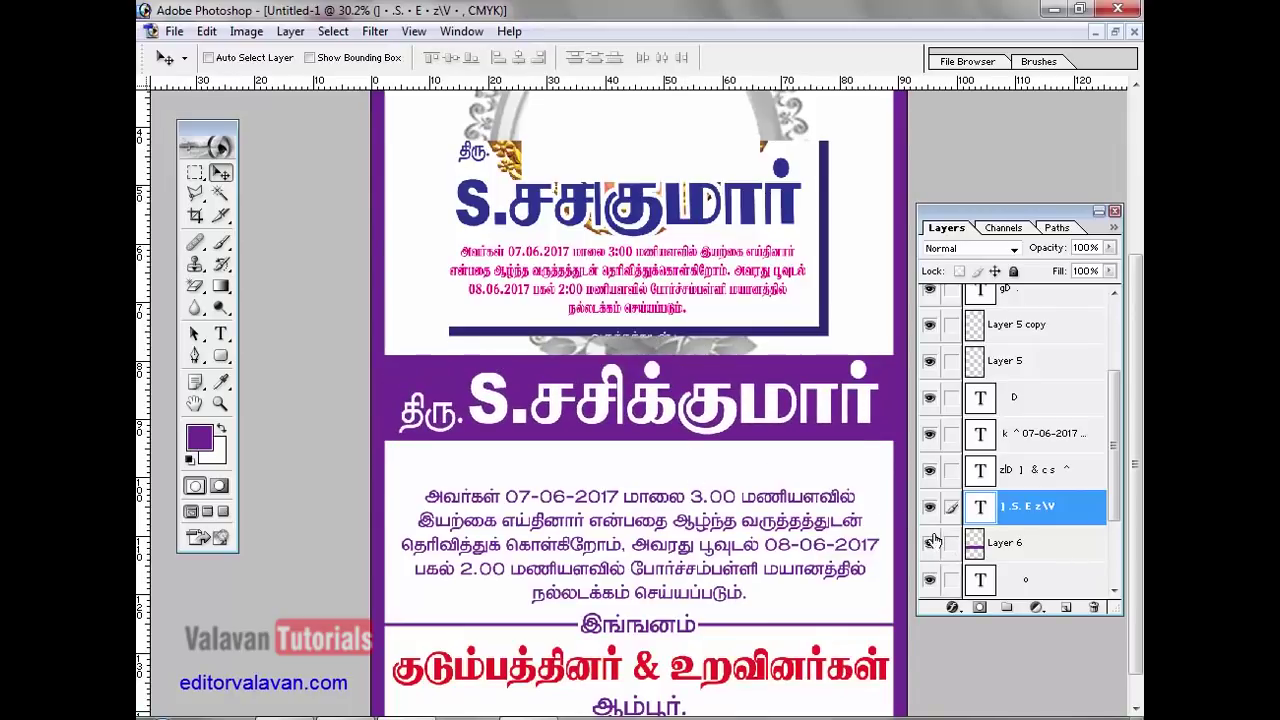
key("shift+Down")
key("shift+Down")
key("shift+Down")
key("shift+Down")
key("shift+Down")
key("shift+Down")
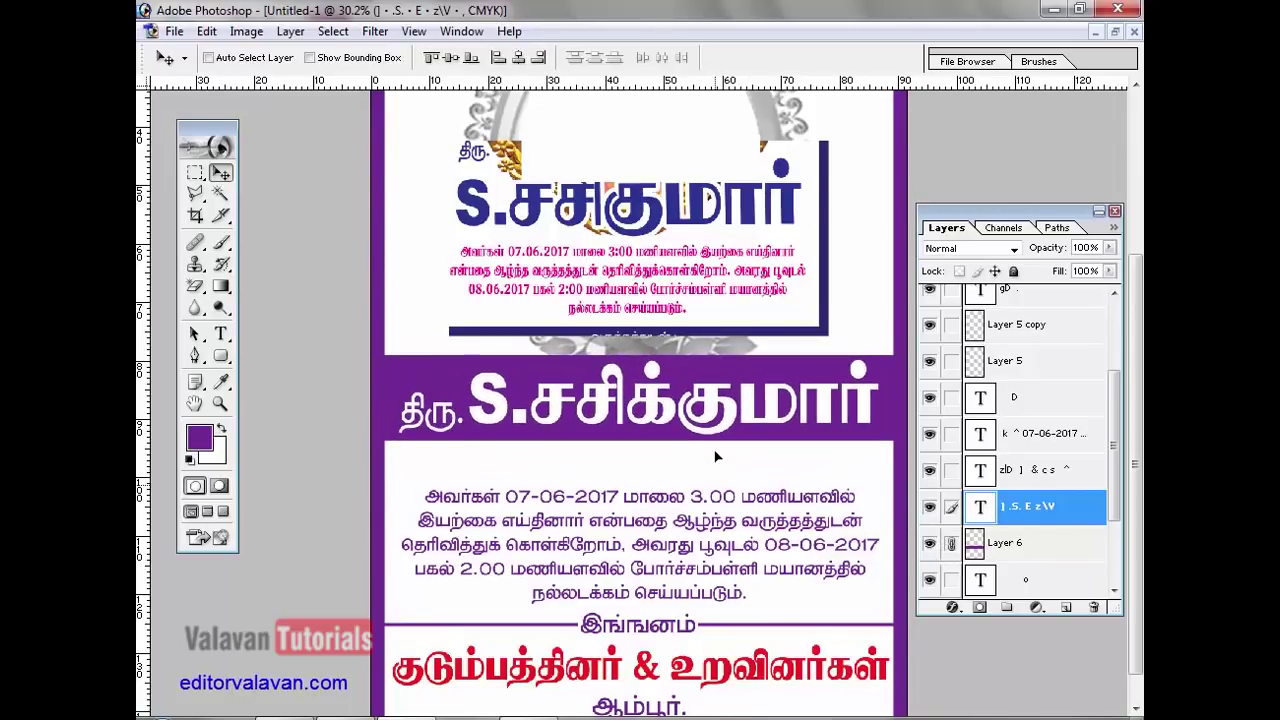
key("shift+Down")
key("shift+Down")
key("shift+Down")
key("shift+Down")
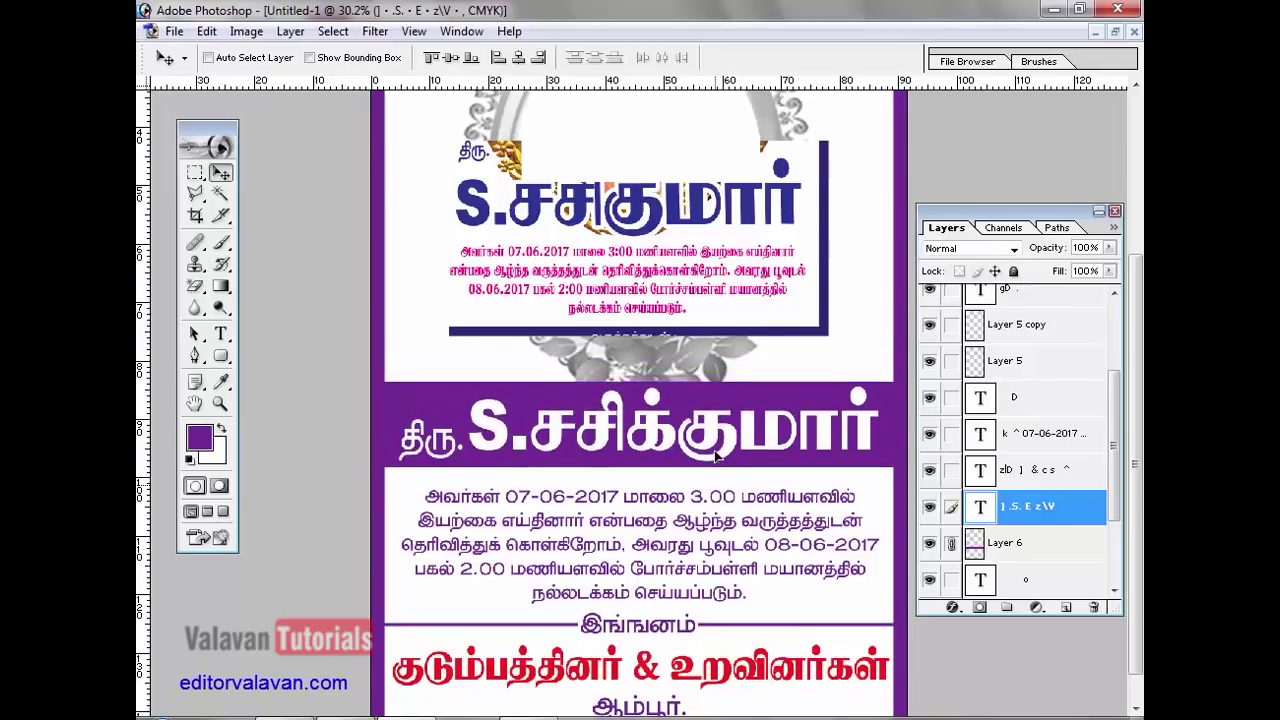
- Hide the palettes and start deleting Layer 4, the reference card image
key("Tab")
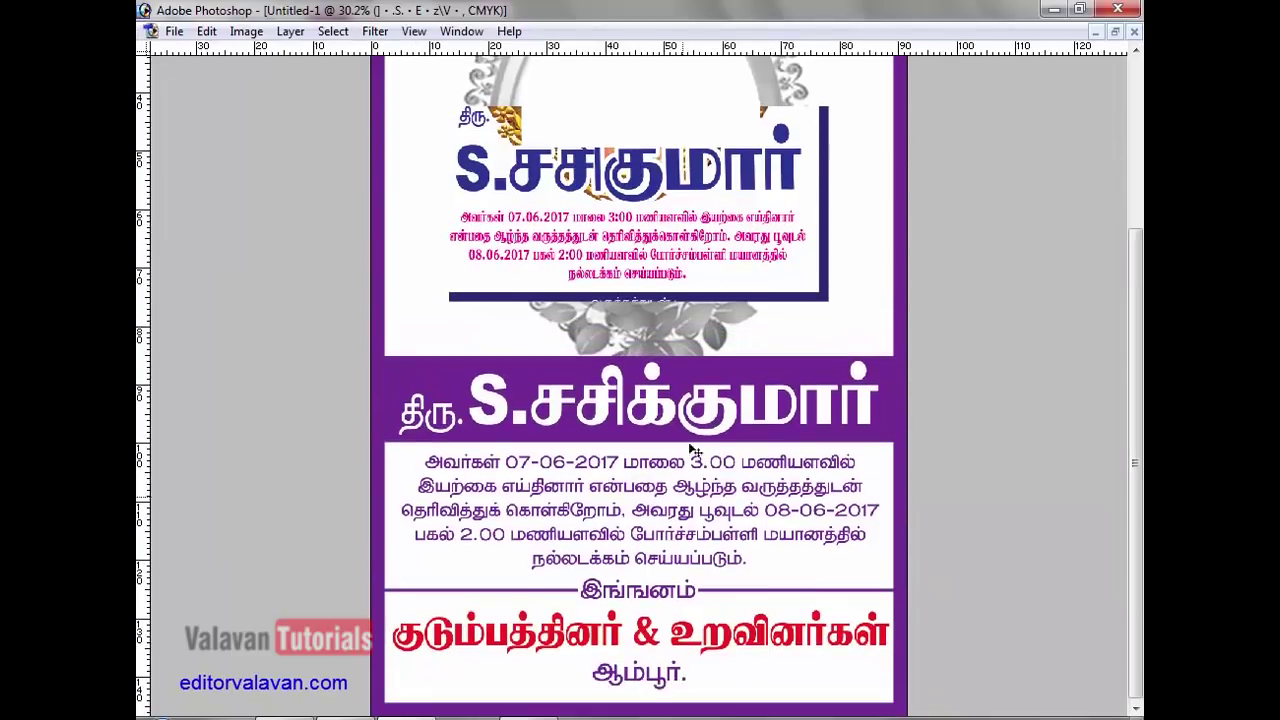
left_click(705, 260, "ctrl")
key("alt+l")
- Finish removing the reference card layer and fit the card on screen
key("d")
key("l")
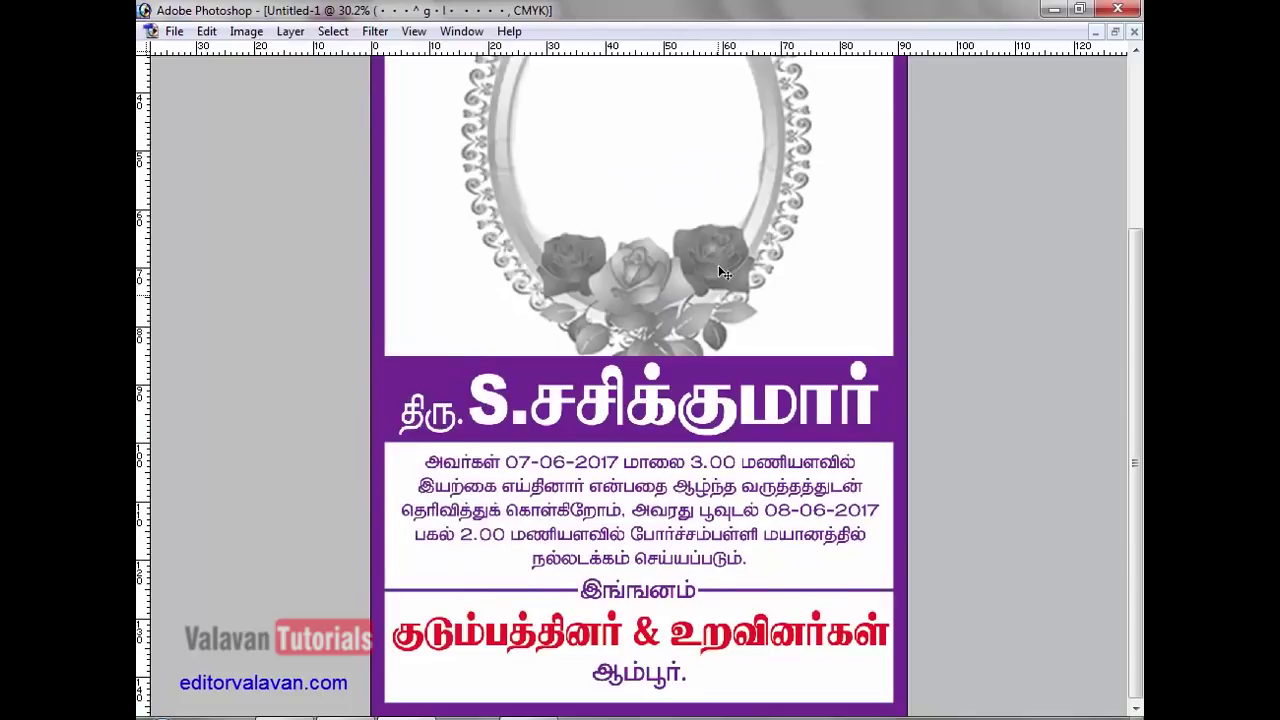
right_click(722, 334)
left_click(760, 343)
- Raise the subtitle, then move the Layer 3 oval frame down and enlarge it
left_click_drag(683, 393, 679, 369)
right_click(666, 295)
left_click(690, 303)
right_click(750, 290)
left_click(762, 302)
left_click_drag(762, 302, 744, 337)
left_click_drag(775, 198, 796, 165)
key("Return")
left_click_drag(707, 406, 702, 408)
- Zoom in on the top of the card and enlarge the Layer 1 teary eye
key("z")
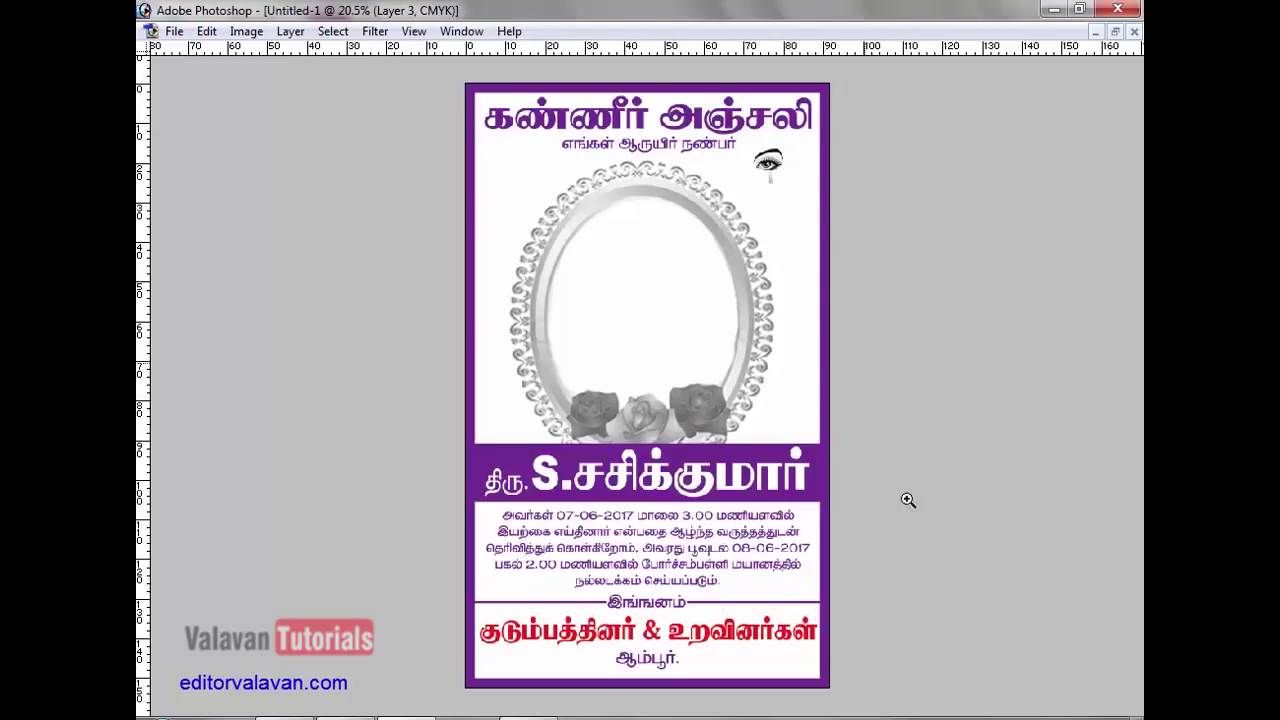
left_click(497, 140)
left_click(497, 140)
right_click(831, 184)
left_click(851, 189)
key("ctrl+t")
left_click_drag(858, 164, 874, 143)
key("Return")
- Copy the teary eye to the upper left and flip the copy horizontally
left_click_drag(848, 186, 438, 181)
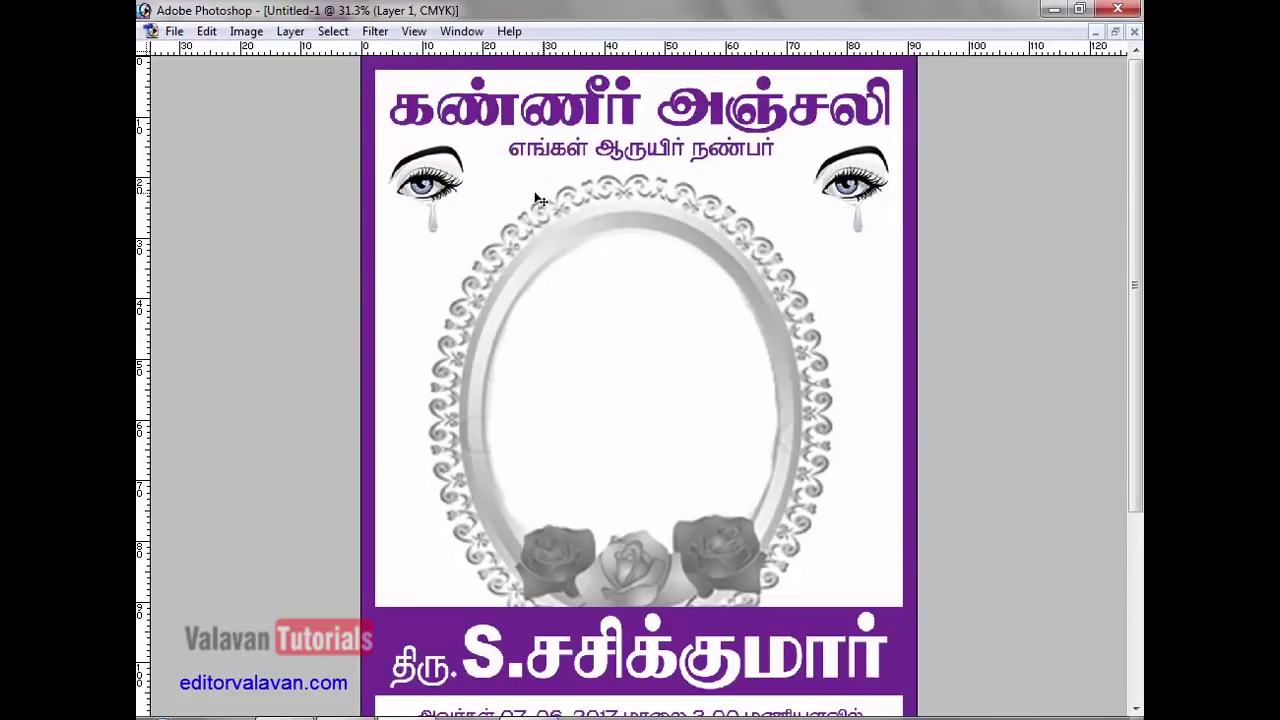
key("ctrl+t")
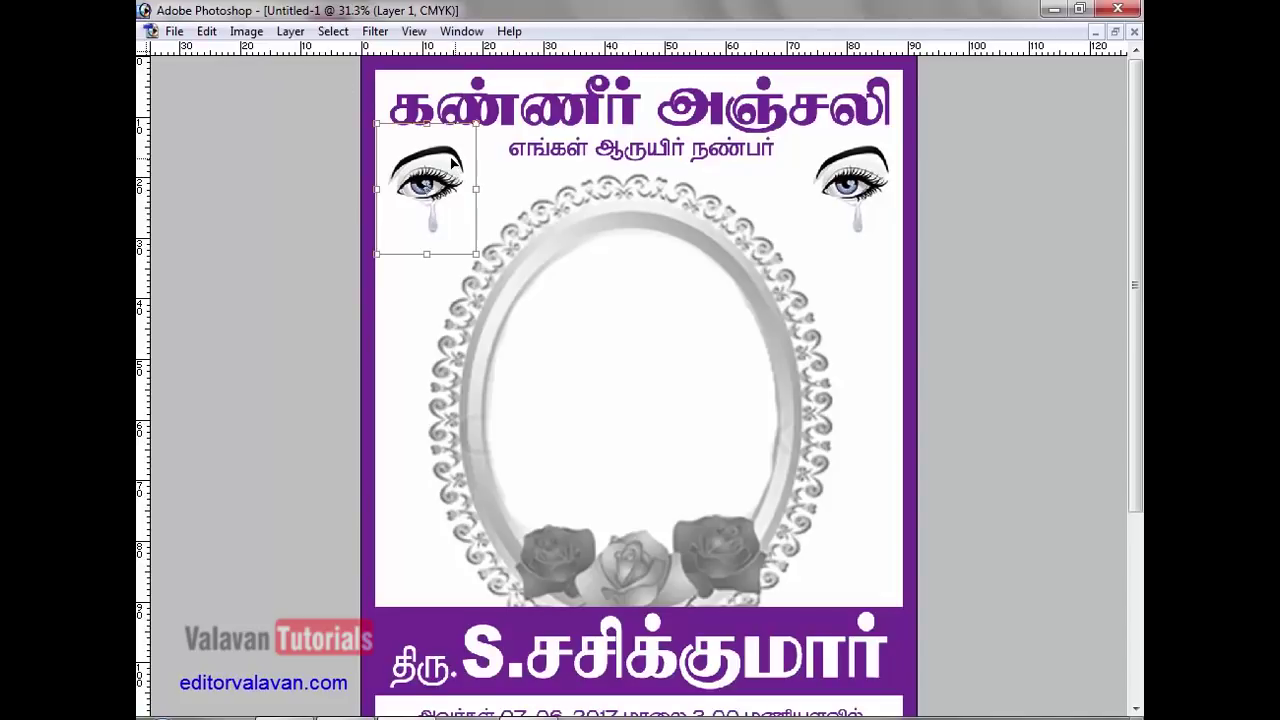
right_click(452, 163)
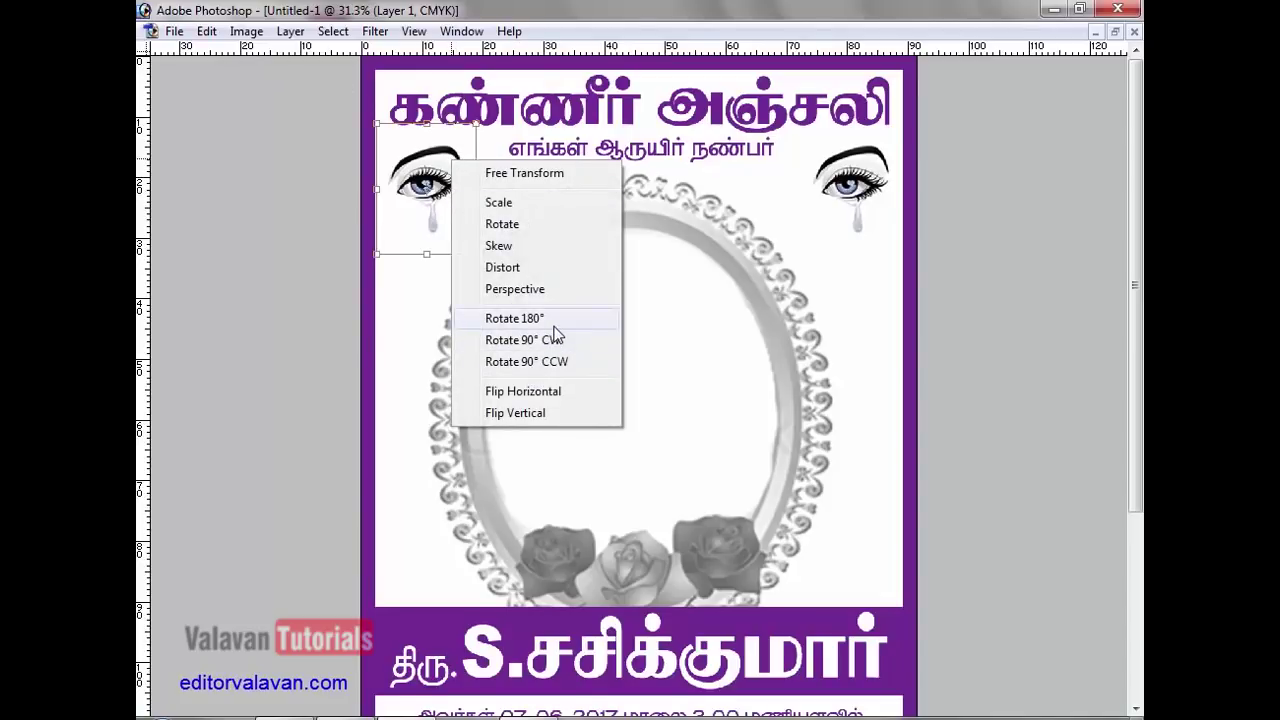
left_click(551, 393)
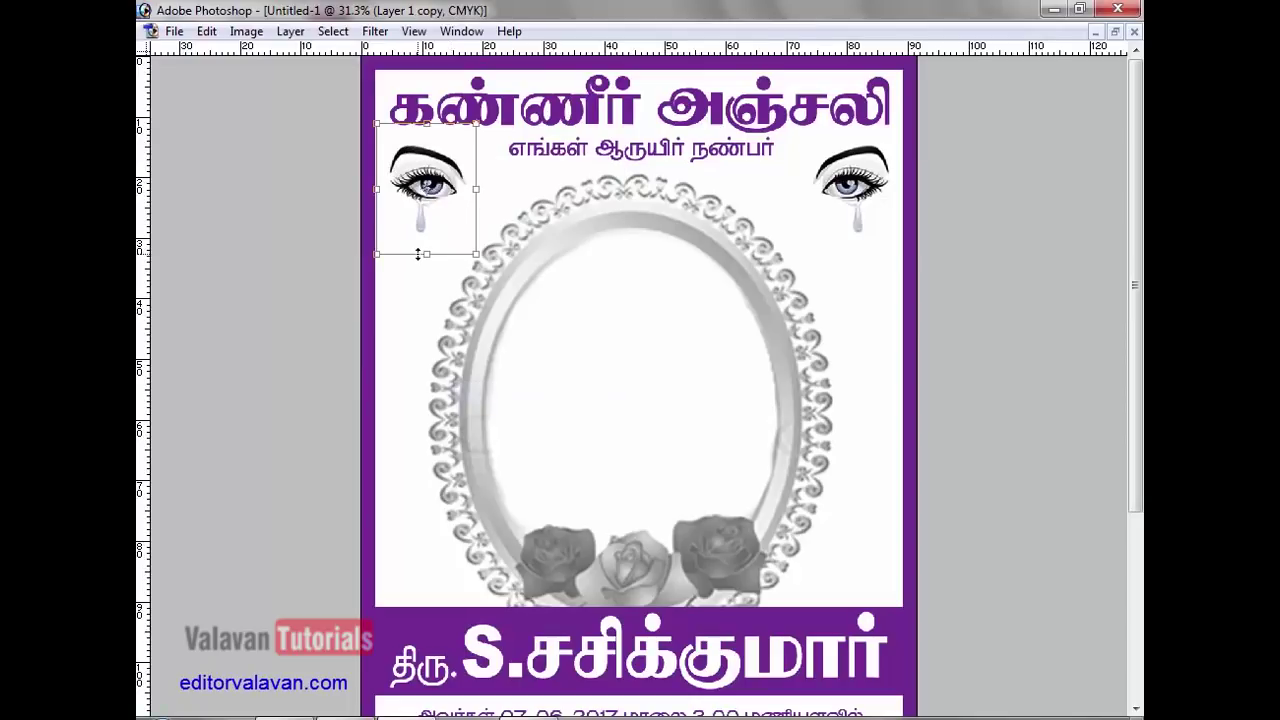
key("Return")
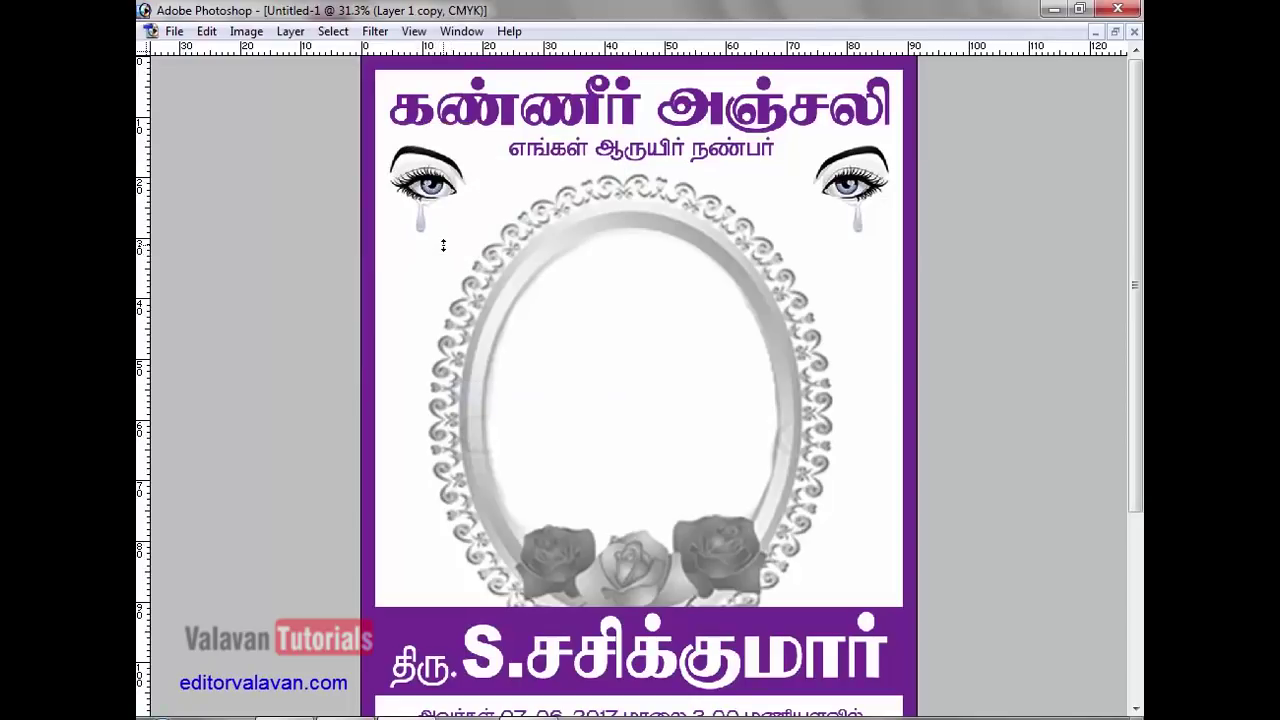
- Fill the title கண்ணீர் அஞ்சலி with black using default colours
left_click(595, 120, "ctrl")
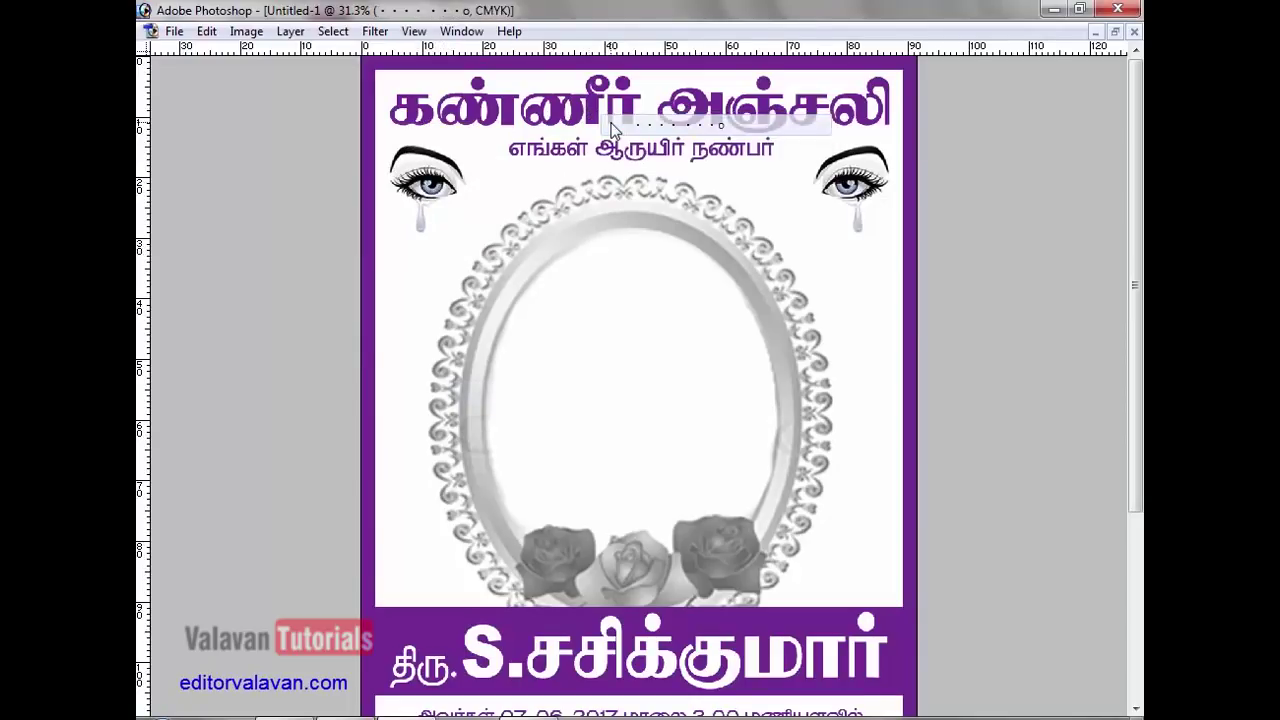
key("Tab")
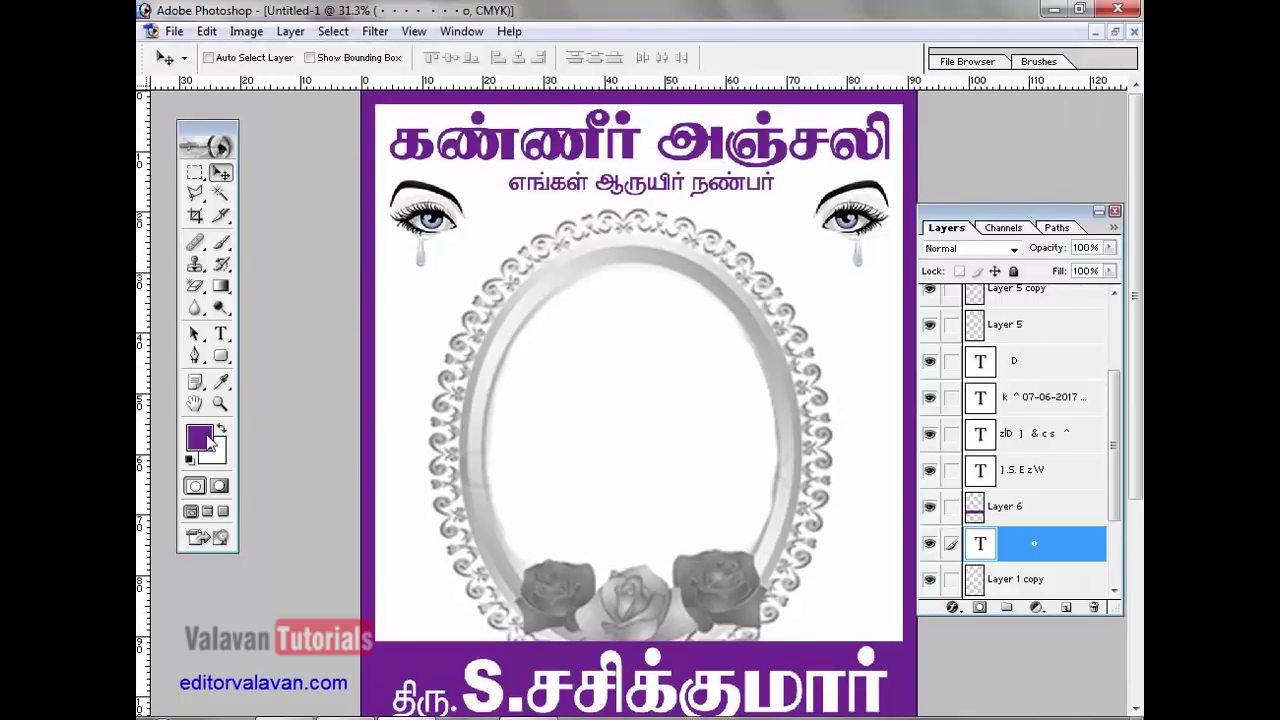
key("d")
key("alt+BackSpace")
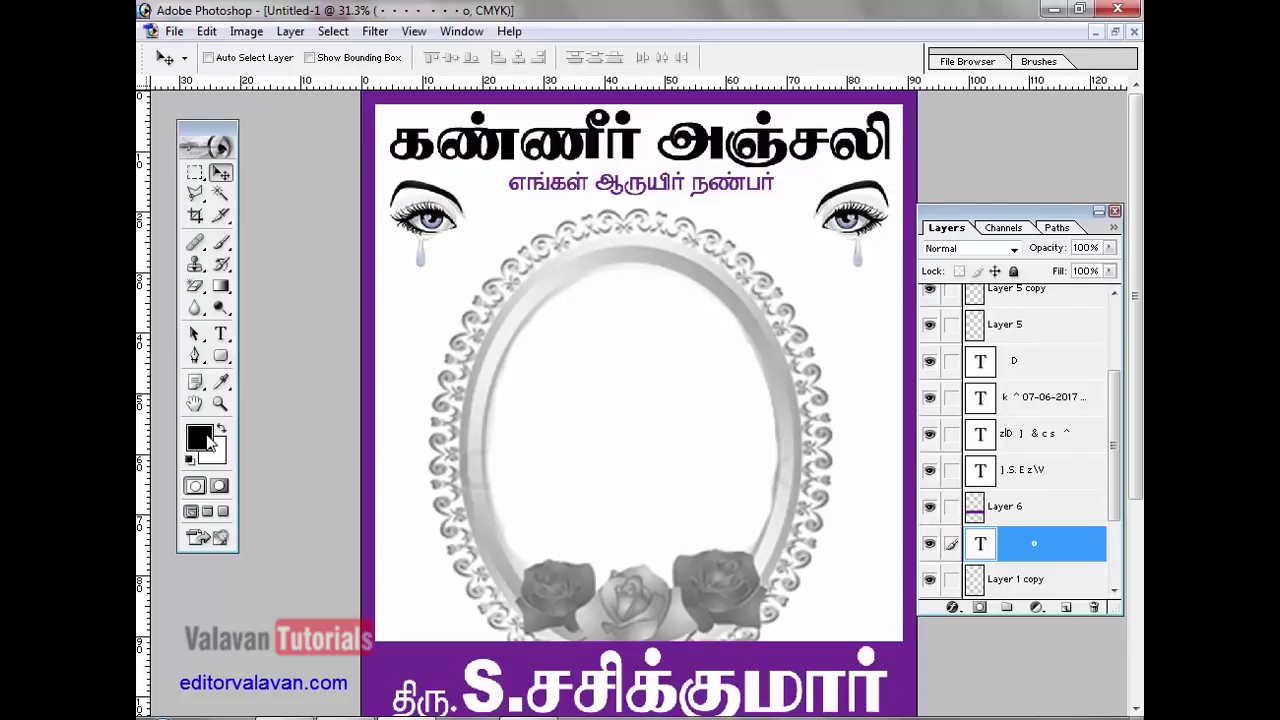
- Select the subtitle and set the foreground colour to red, C0 M100 Y100 K0
key("t")
left_click(652, 190)
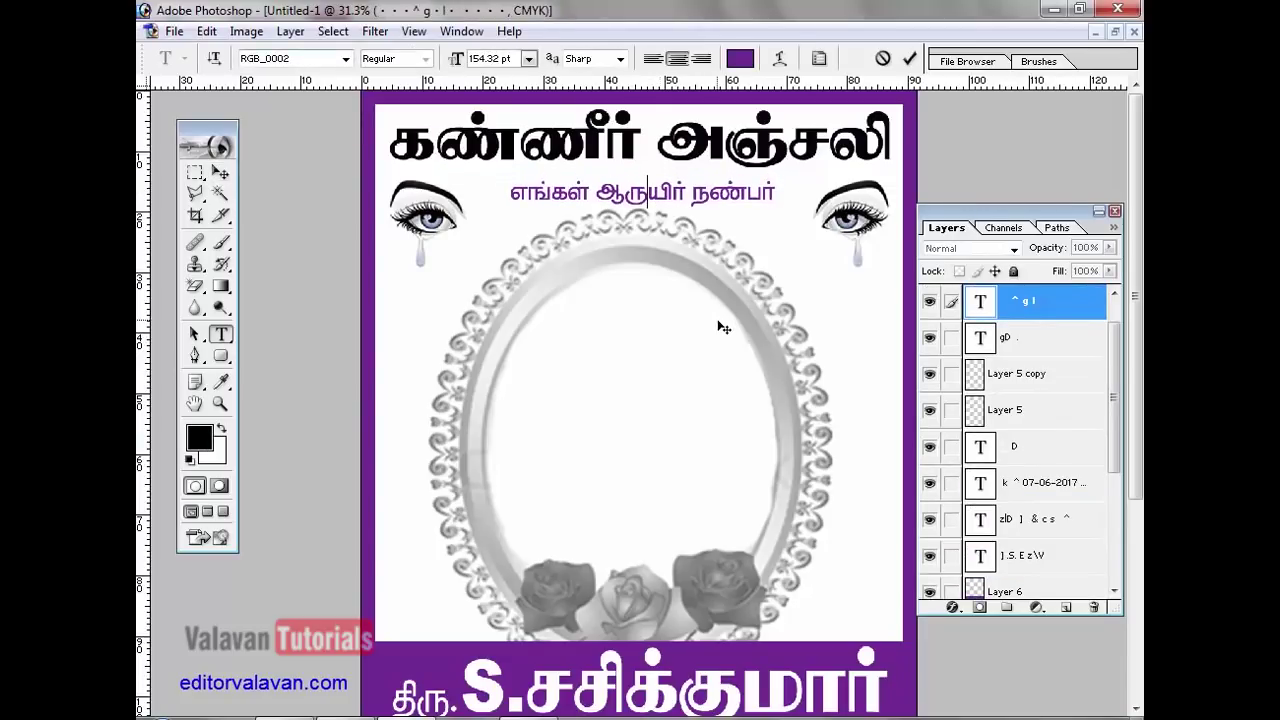
key("ctrl+Return")
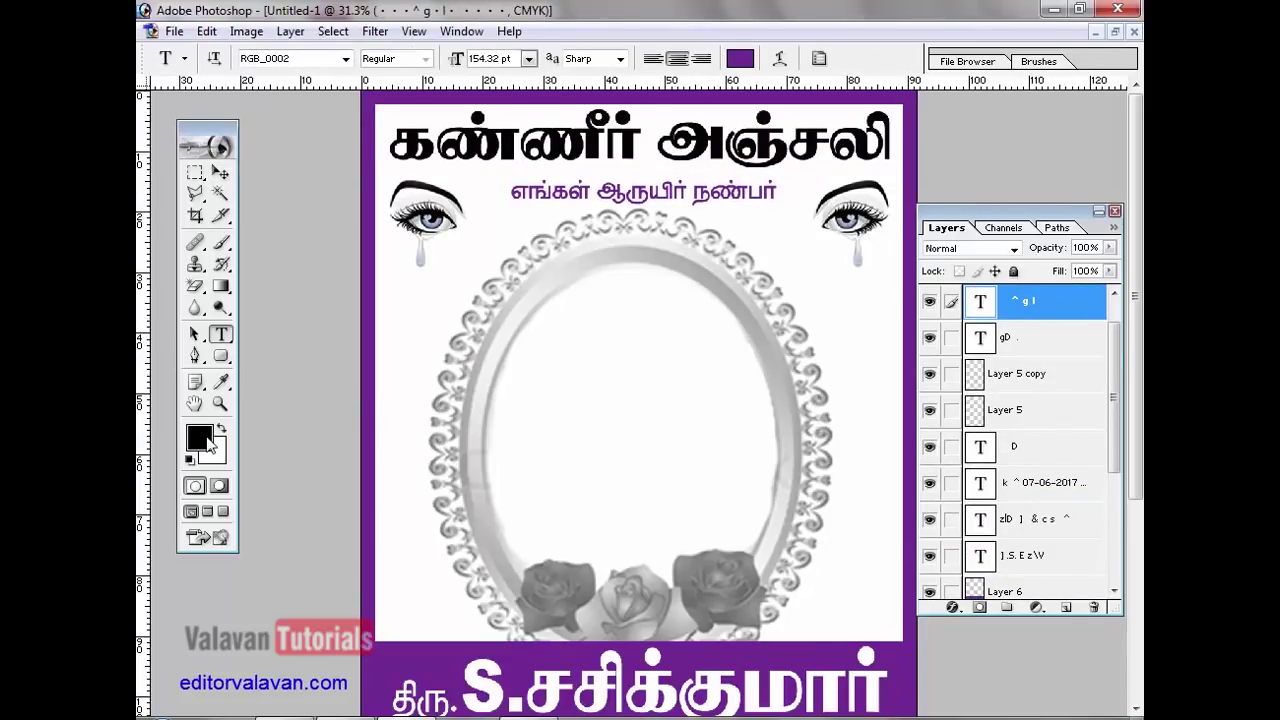
left_click(200, 437)
double_click(911, 393)
type("0")
key("Tab")
type("1")
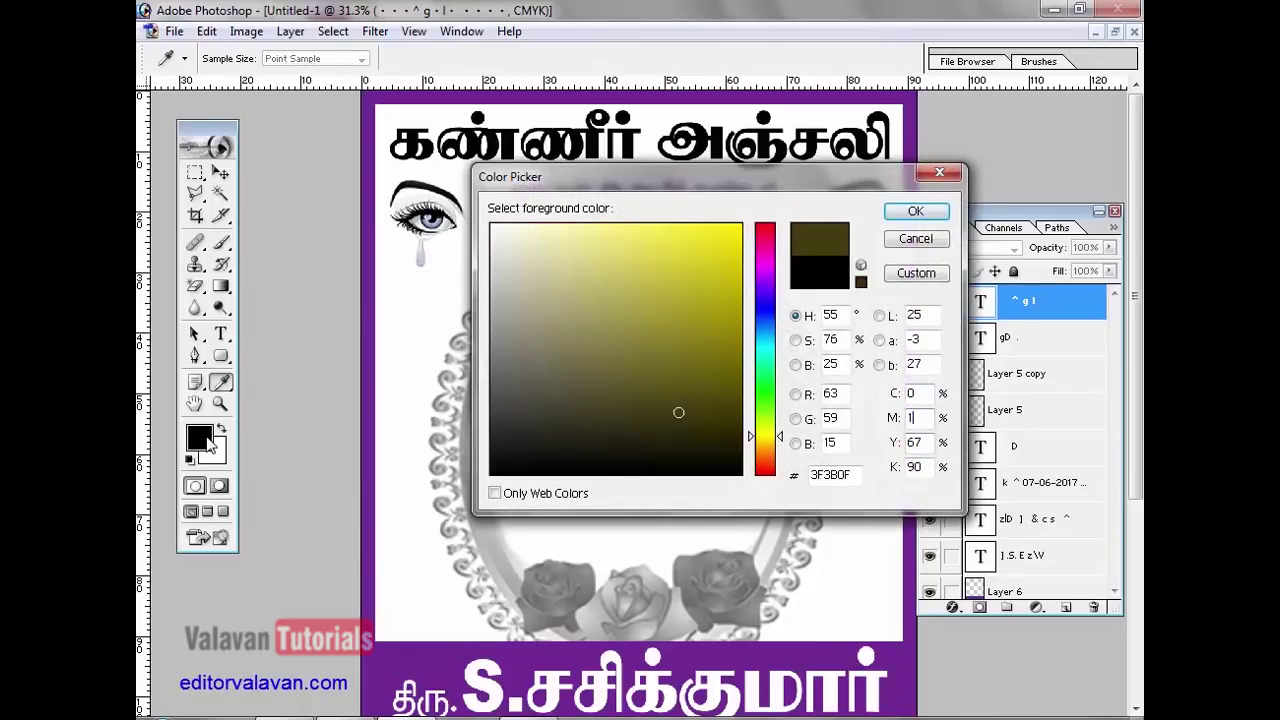
type("00")
key("Tab")
type("100")
key("Tab")
type("0")
key("Return")
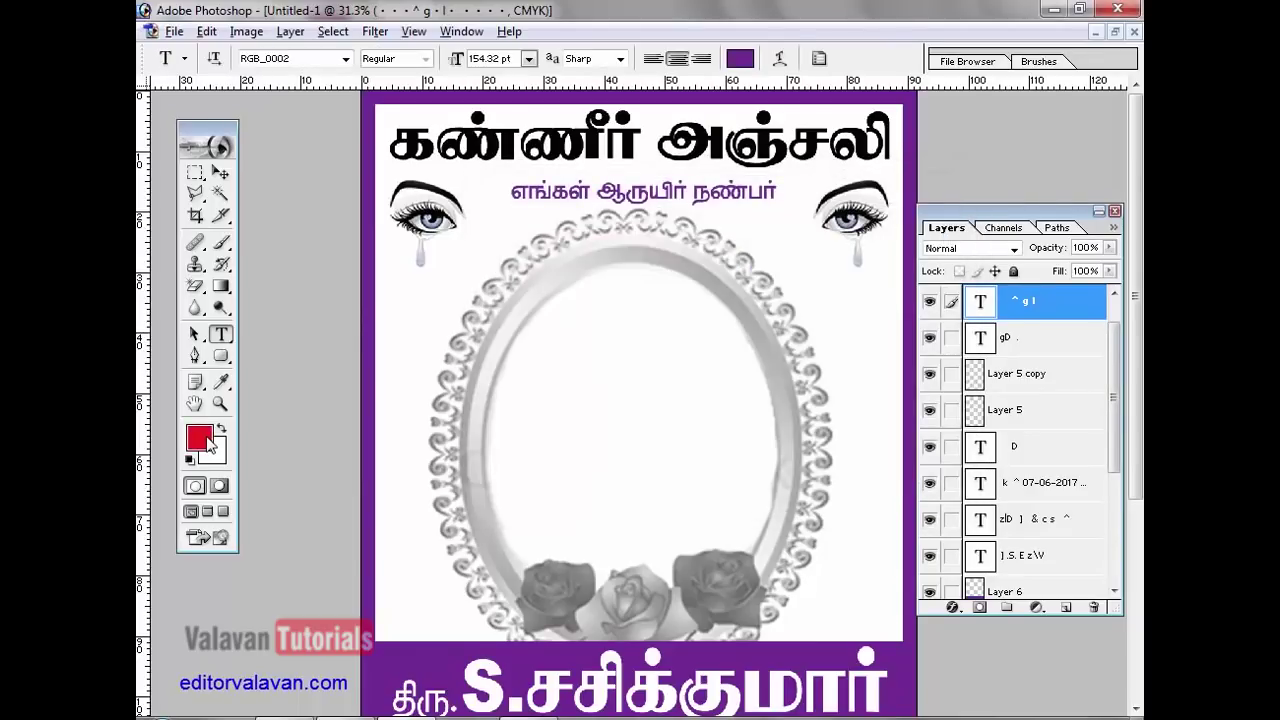
- Close the other card document without saving and fit the memorial card full screen
key("ctrl+0")
key("Tab")
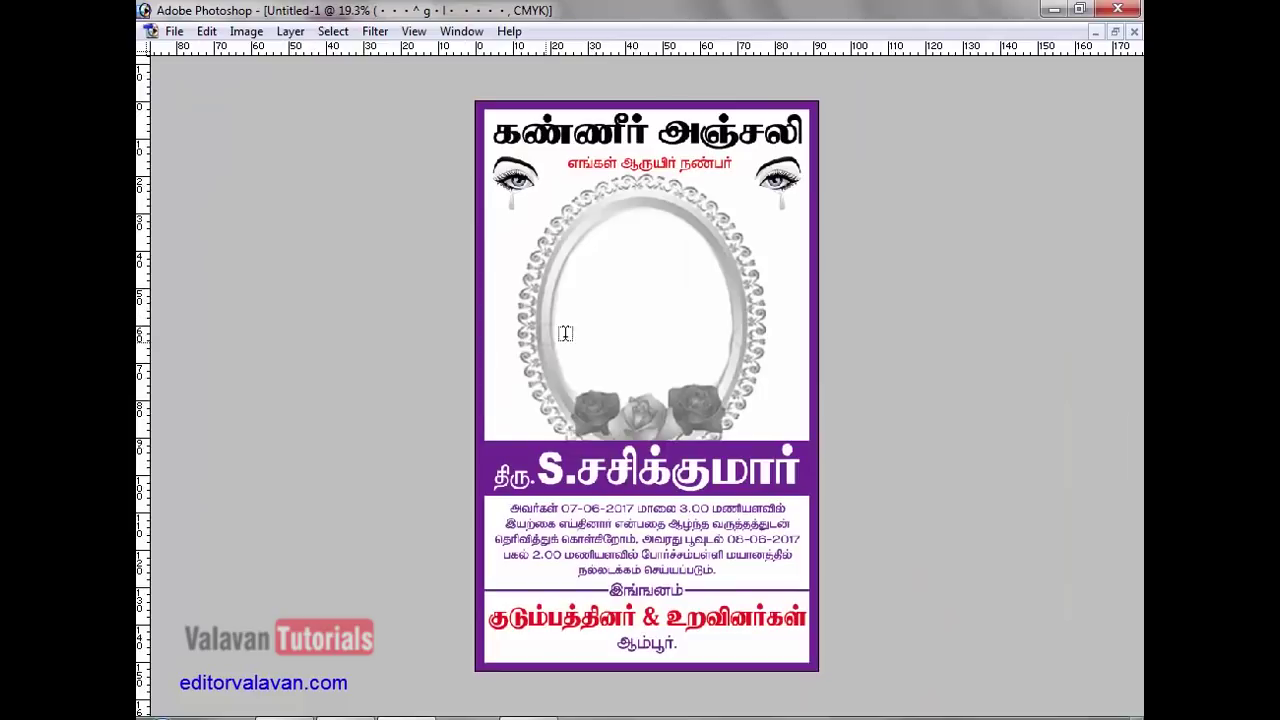
key("ctrl+0")
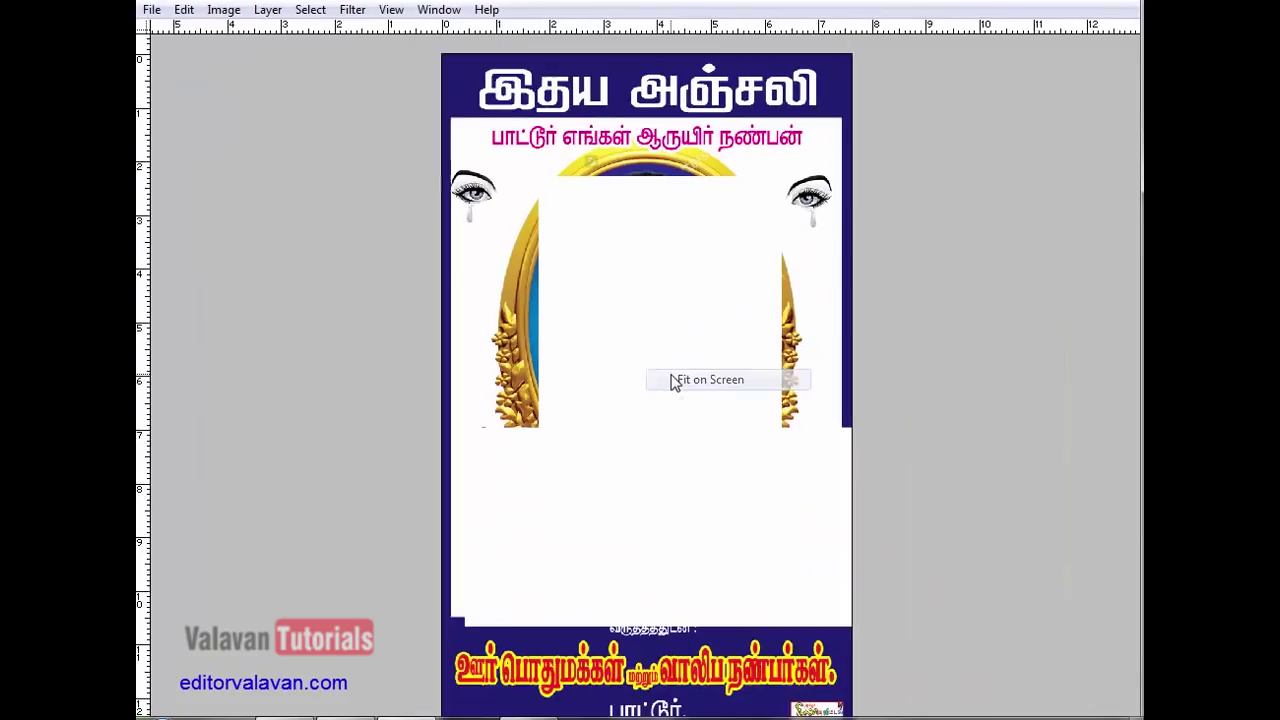
key("ctrl+w")
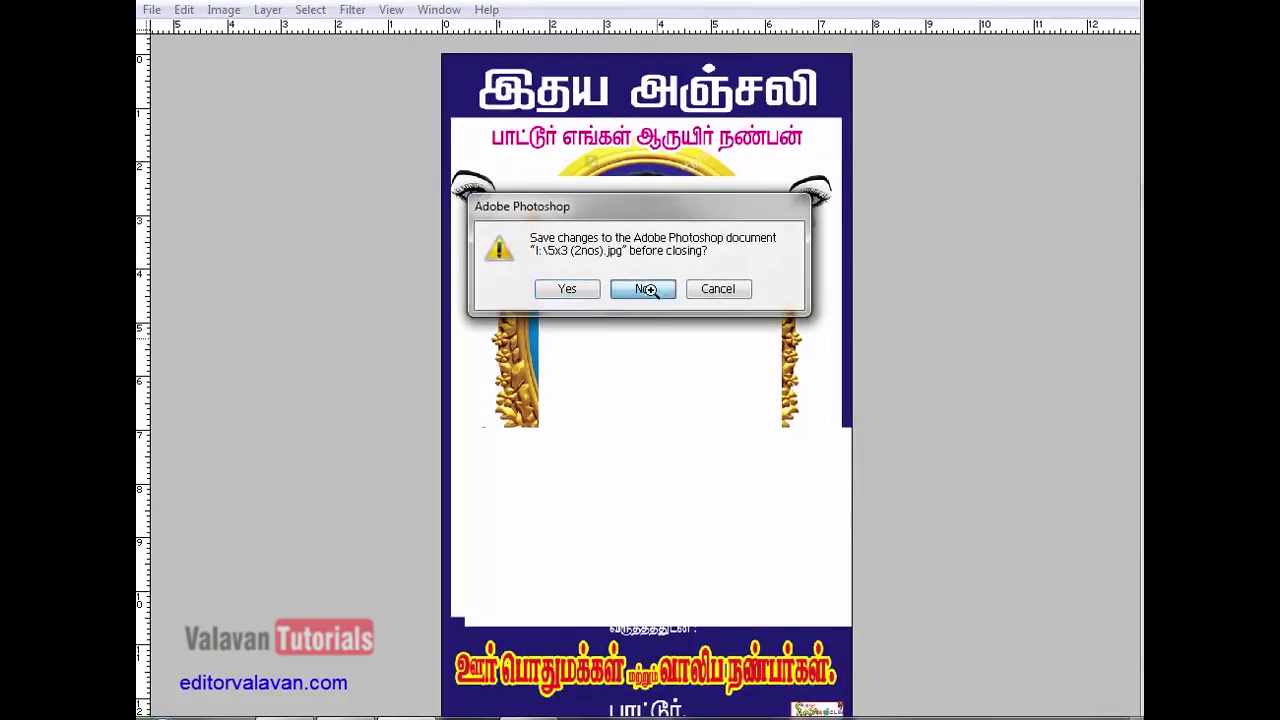
left_click(646, 289)
key("f")
key("ctrl+0")
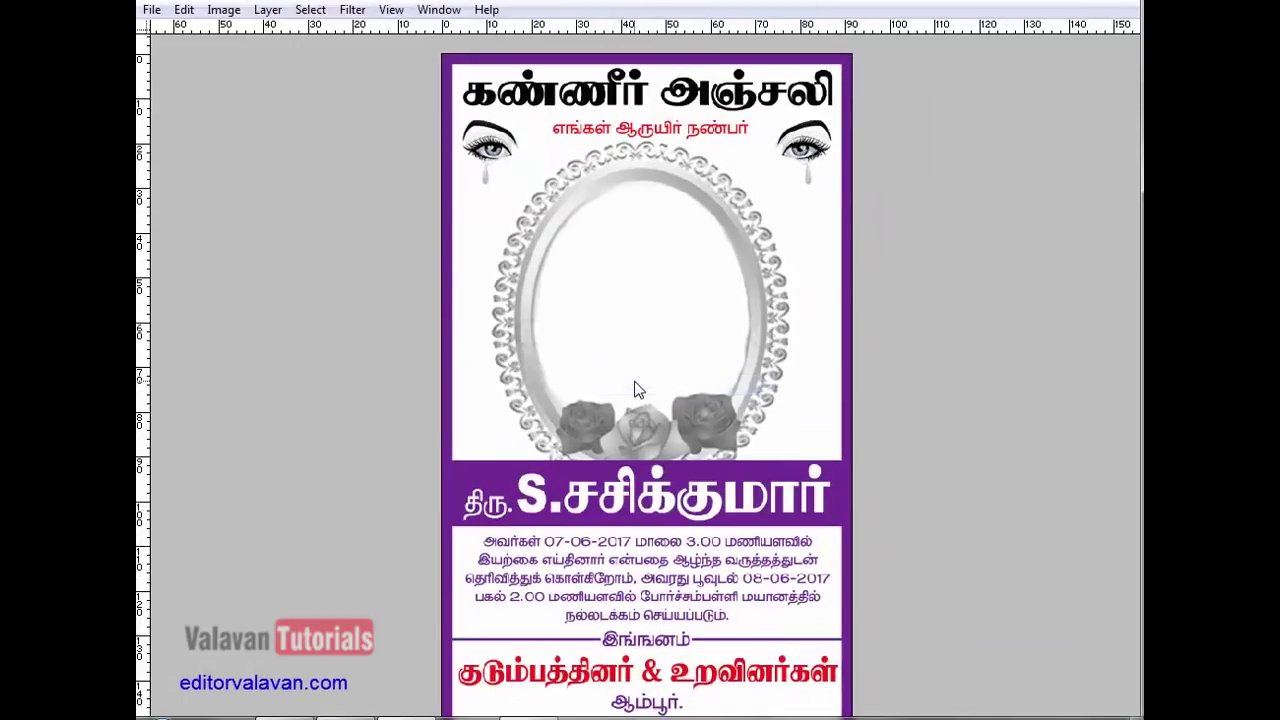